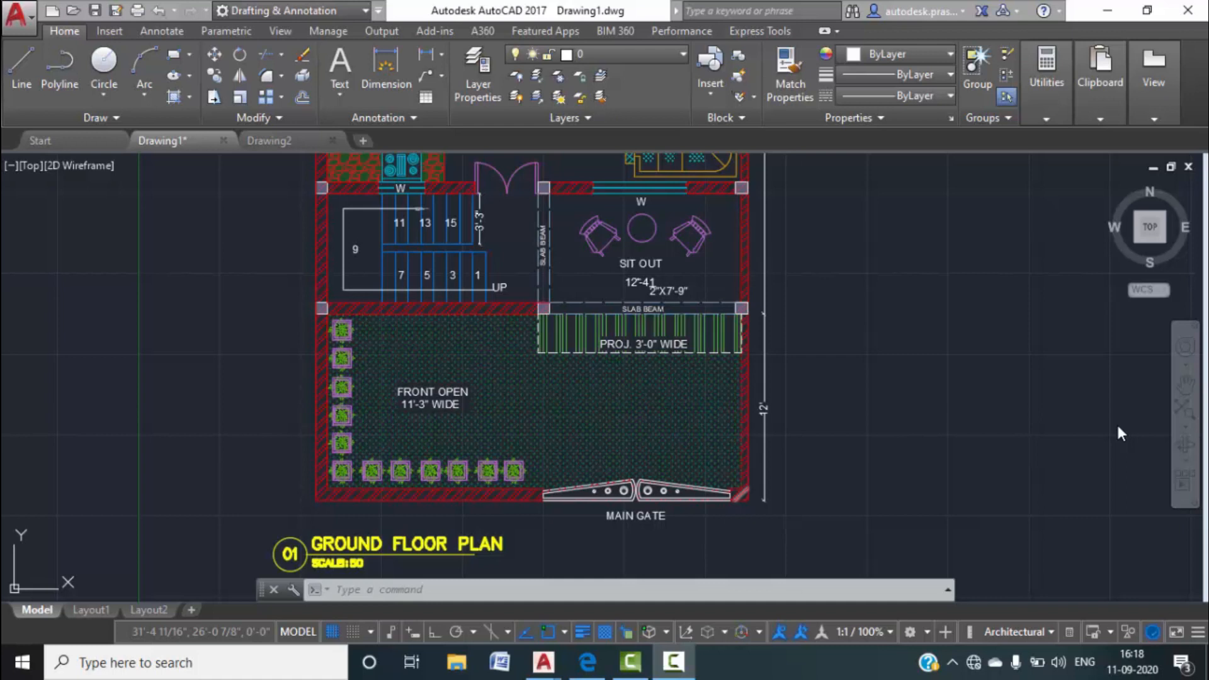
Pan and zoom around the Drawing1 floor plan, reviewing the lobby, toilet, bedrooms and main gate.
{"action": "scroll", "coordinate": [578, 451], "scroll_direction": "up", "scroll_amount": 4}
{"action": "scroll", "coordinate": [577, 432], "scroll_direction": "down", "scroll_amount": 6}
{"action": "scroll", "coordinate": [583, 404], "scroll_direction": "down", "scroll_amount": 1}
{"action": "scroll", "coordinate": [574, 277], "scroll_direction": "up", "scroll_amount": 3}
{"action": "middle_click_drag", "start_coordinate": [551, 271], "coordinate": [584, 497]}
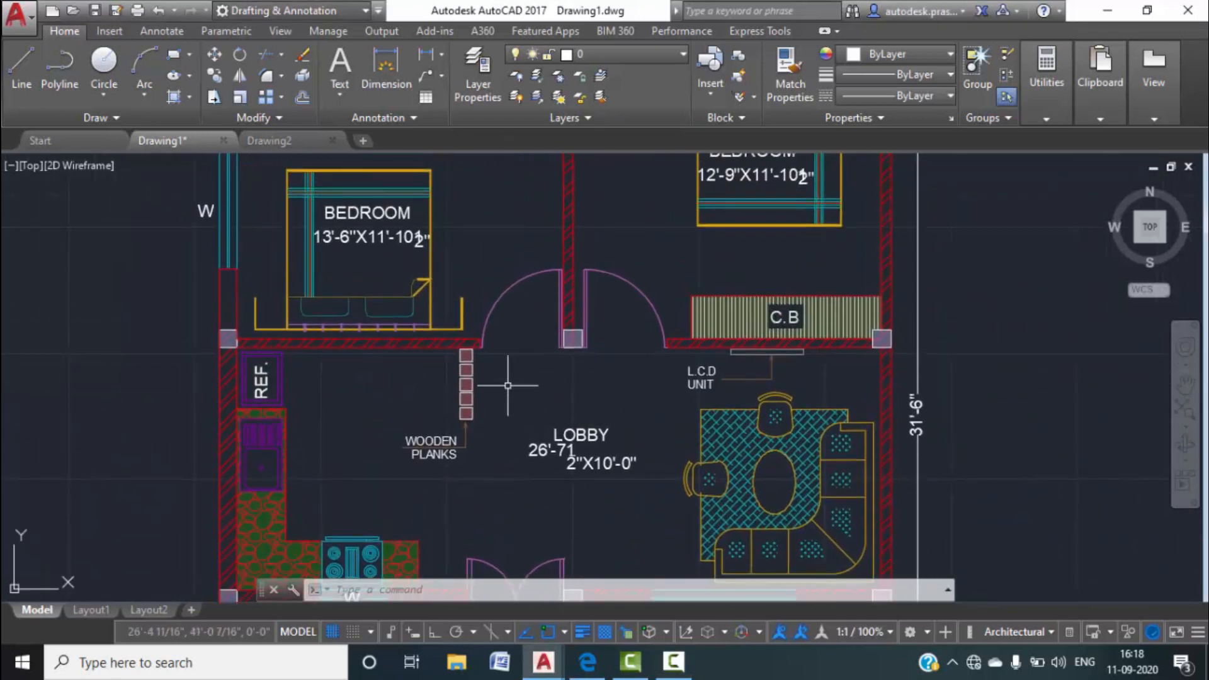
{"action": "middle_click_drag", "start_coordinate": [506, 223], "coordinate": [504, 497]}
{"action": "middle_click_drag", "start_coordinate": [497, 343], "coordinate": [504, 406]}
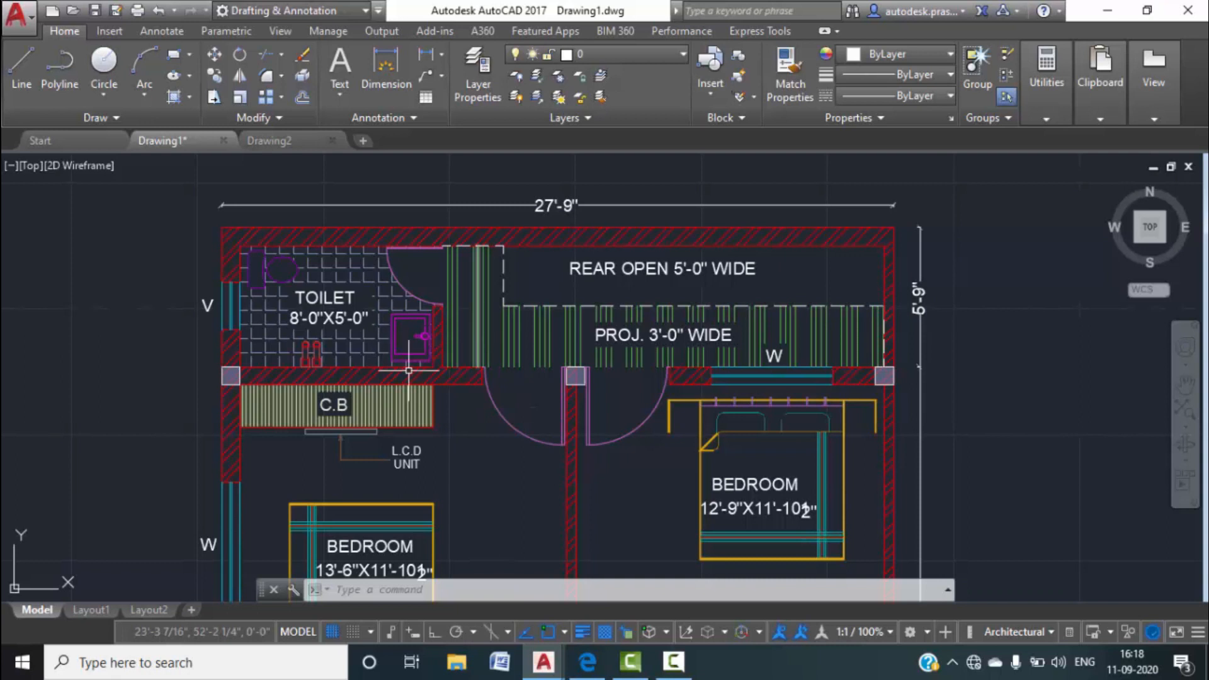
{"action": "middle_click_drag", "start_coordinate": [479, 447], "coordinate": [481, 321]}
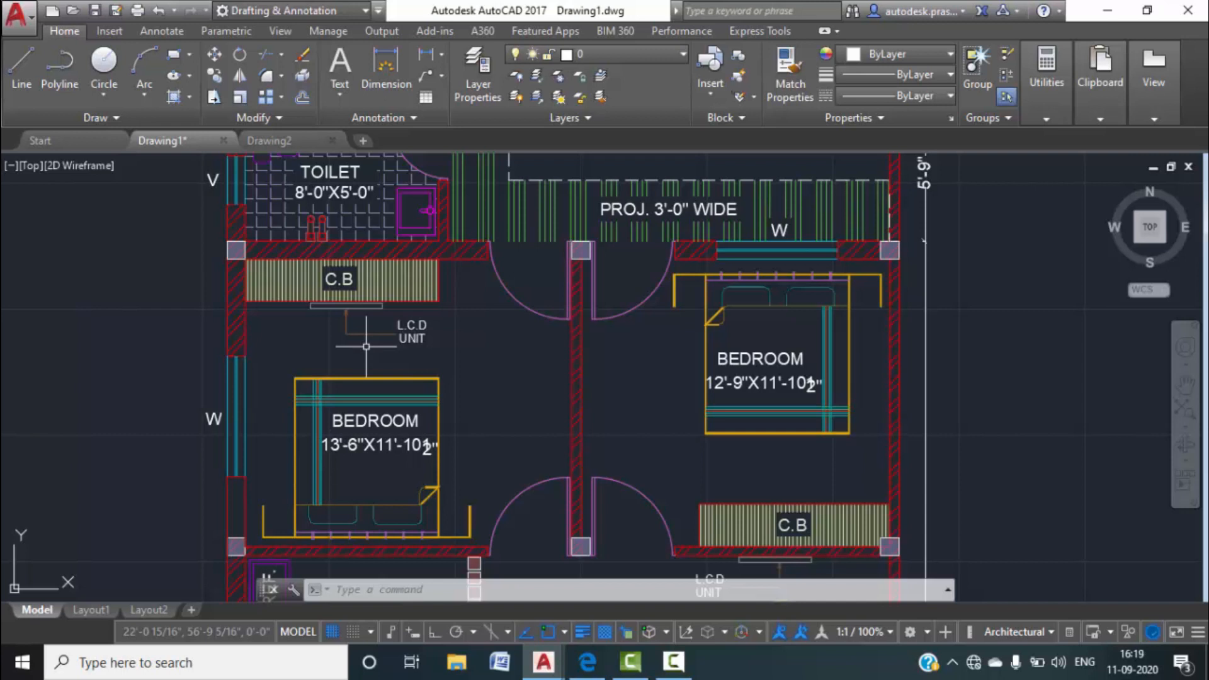
{"action": "scroll", "coordinate": [467, 323], "scroll_direction": "down", "scroll_amount": 5}
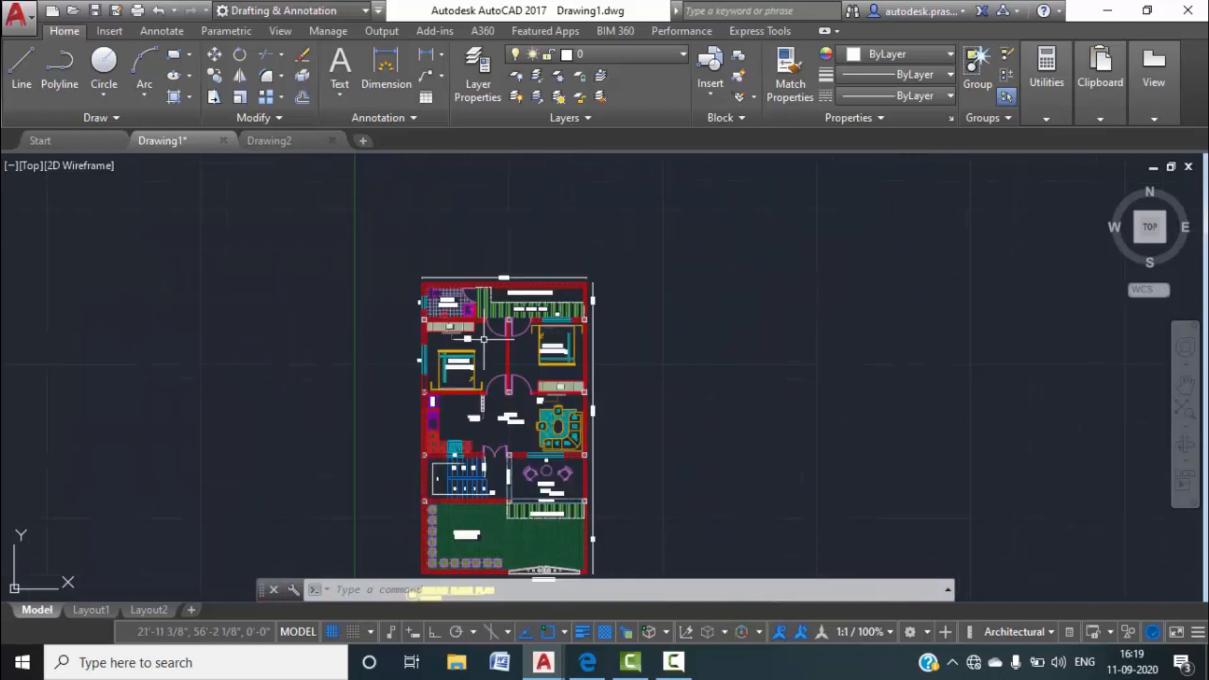
{"action": "scroll", "coordinate": [462, 304], "scroll_direction": "up", "scroll_amount": 5}
{"action": "middle_click_drag", "start_coordinate": [561, 343], "coordinate": [539, 284]}
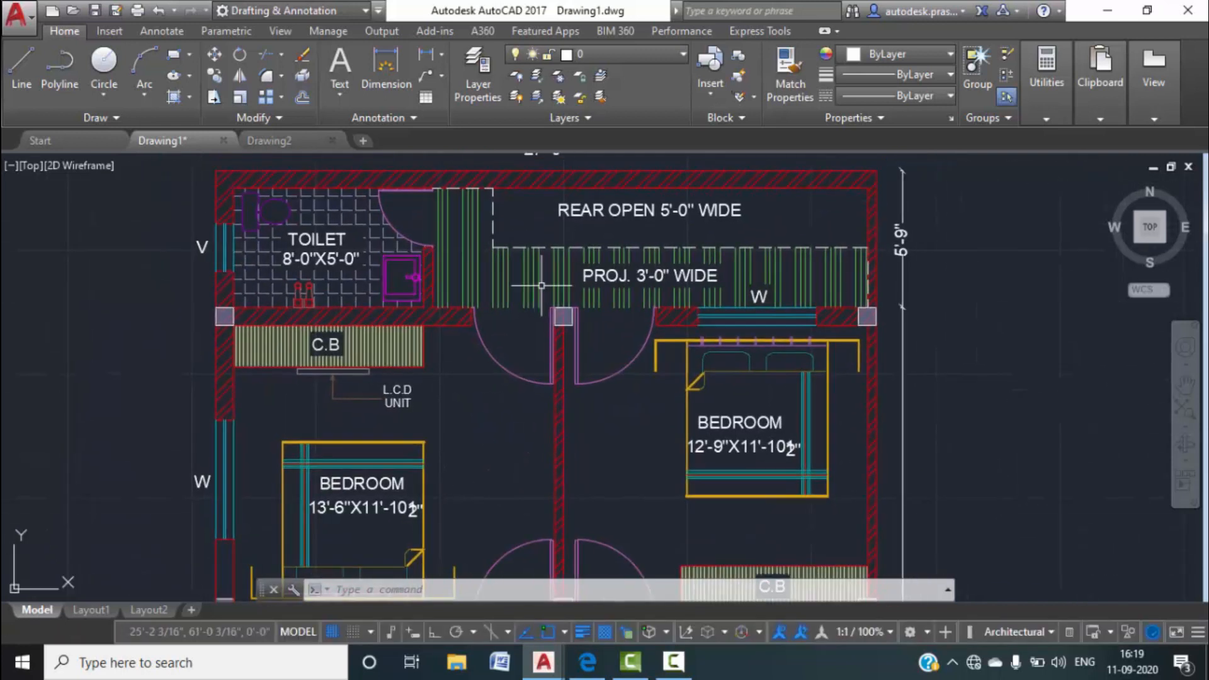
{"action": "middle_click_drag", "start_coordinate": [516, 432], "coordinate": [499, 381]}
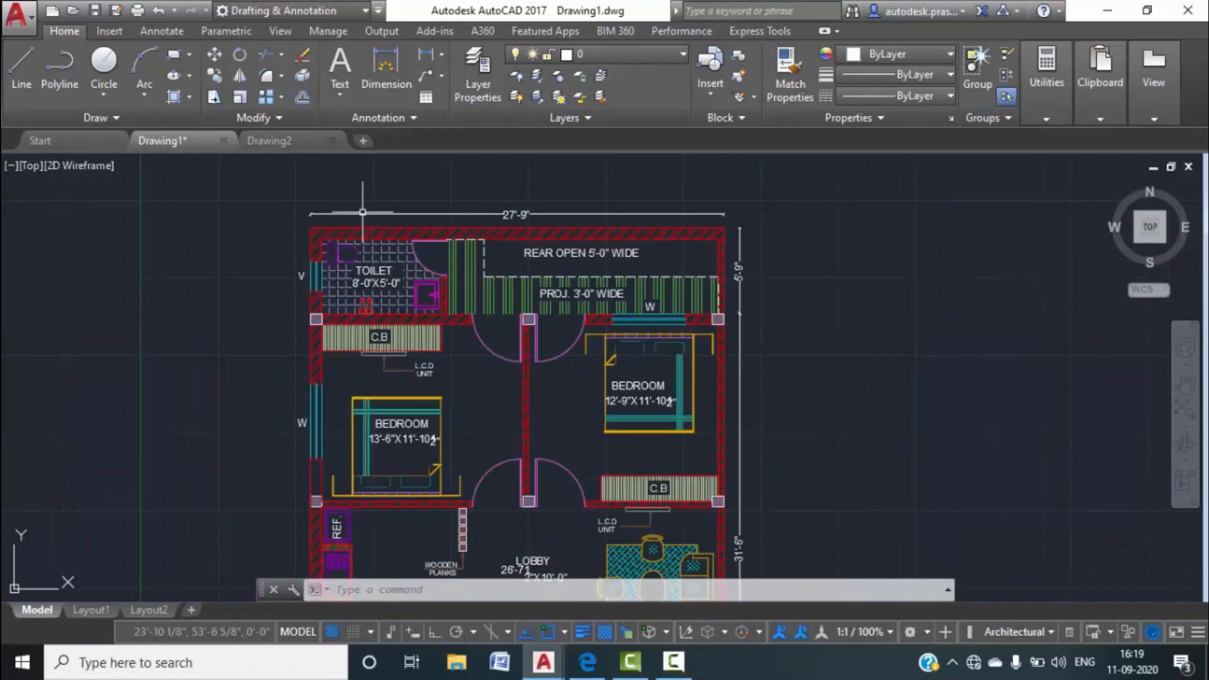
{"action": "scroll", "coordinate": [721, 502], "scroll_direction": "down", "scroll_amount": 2}
{"action": "middle_click_drag", "start_coordinate": [764, 526], "coordinate": [724, 315]}
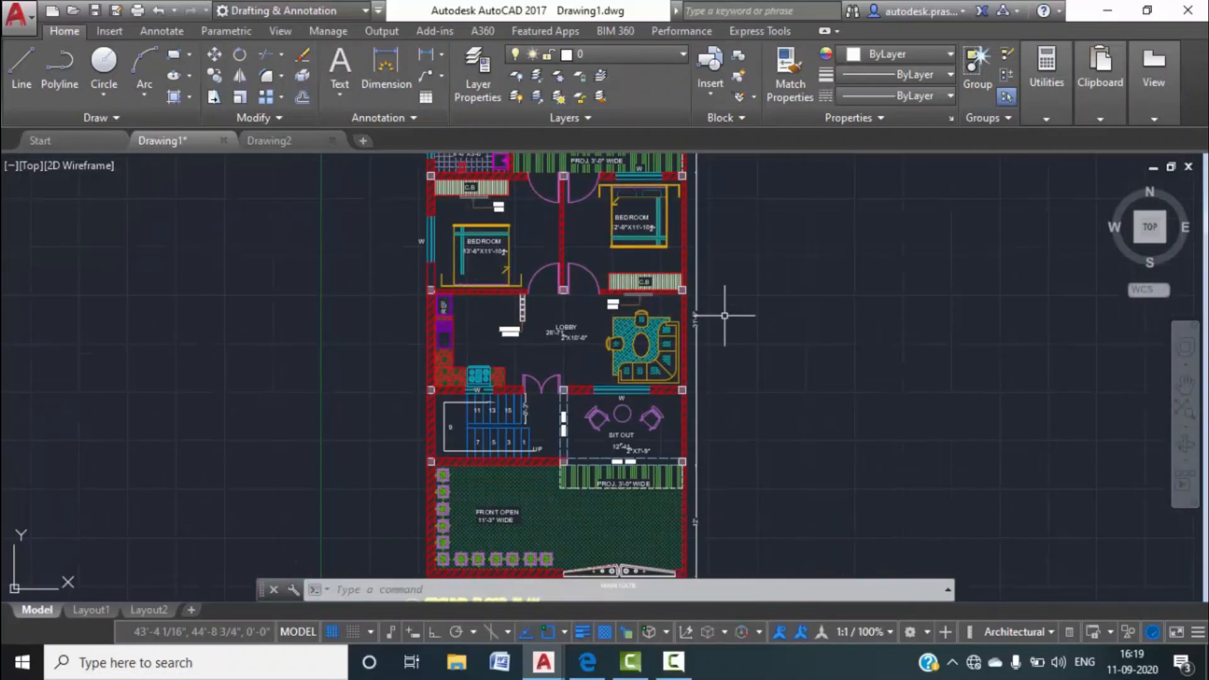
{"action": "middle_click_drag", "start_coordinate": [703, 497], "coordinate": [694, 409]}
{"action": "scroll", "coordinate": [689, 351], "scroll_direction": "up", "scroll_amount": 2}
{"action": "middle_click_drag", "start_coordinate": [701, 466], "coordinate": [696, 350]}
{"action": "scroll", "coordinate": [685, 486], "scroll_direction": "down", "scroll_amount": 2}
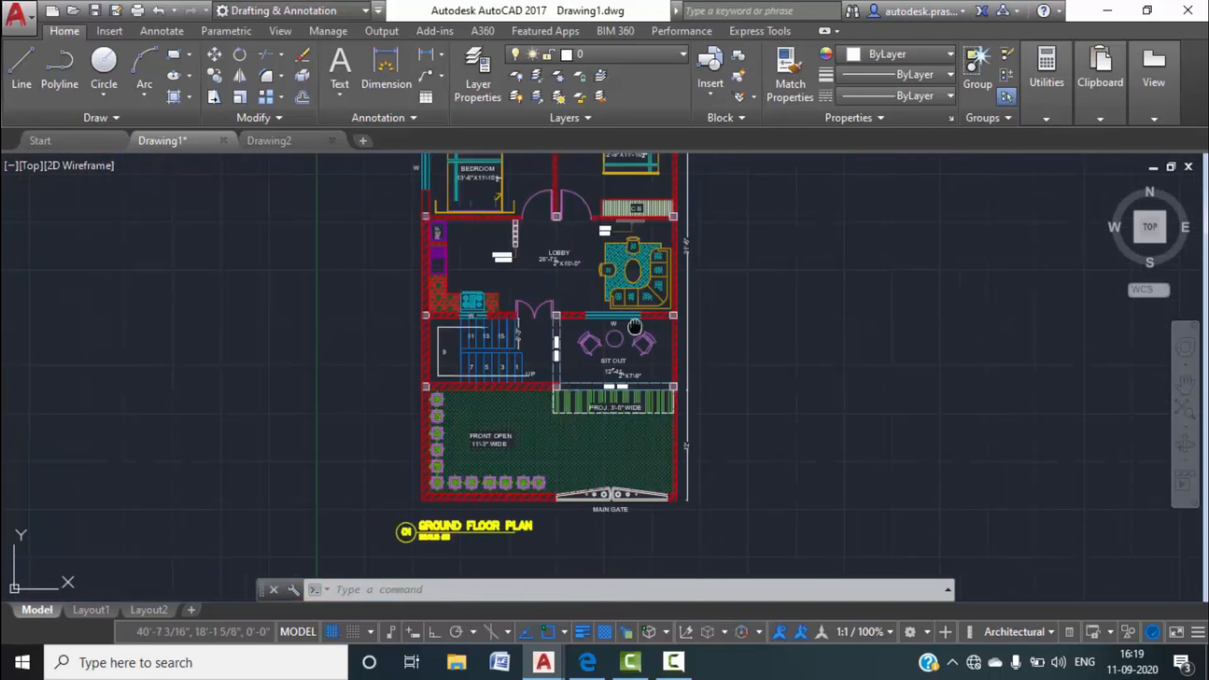
{"action": "middle_click_drag", "start_coordinate": [635, 327], "coordinate": [554, 546]}
{"action": "scroll", "coordinate": [453, 238], "scroll_direction": "up", "scroll_amount": 2}
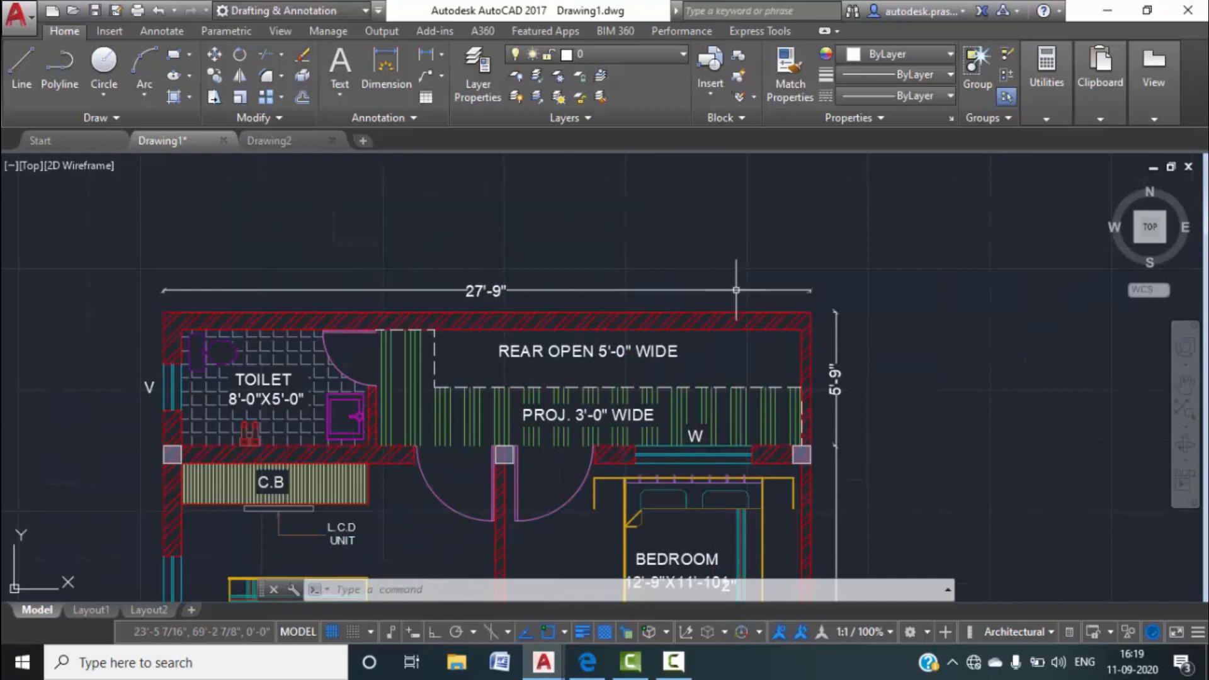
{"action": "scroll", "coordinate": [827, 419], "scroll_direction": "down", "scroll_amount": 2}
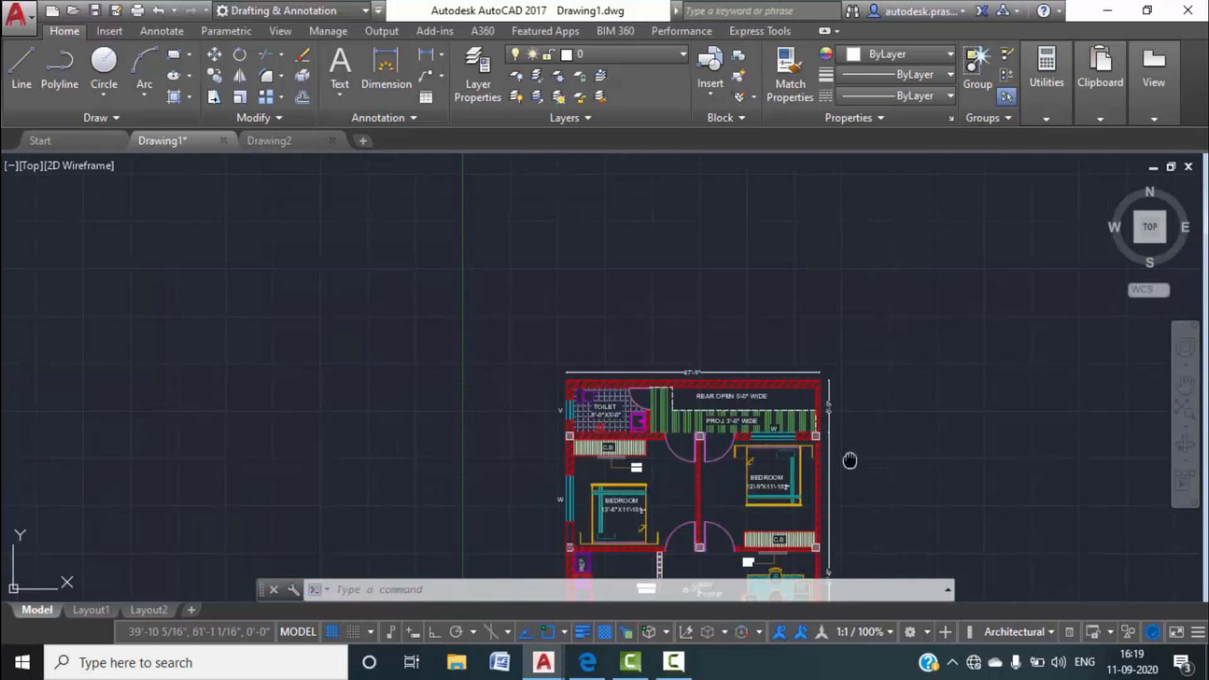
{"action": "middle_click_drag", "start_coordinate": [850, 459], "coordinate": [804, 272]}
{"action": "middle_click_drag", "start_coordinate": [809, 466], "coordinate": [794, 308]}
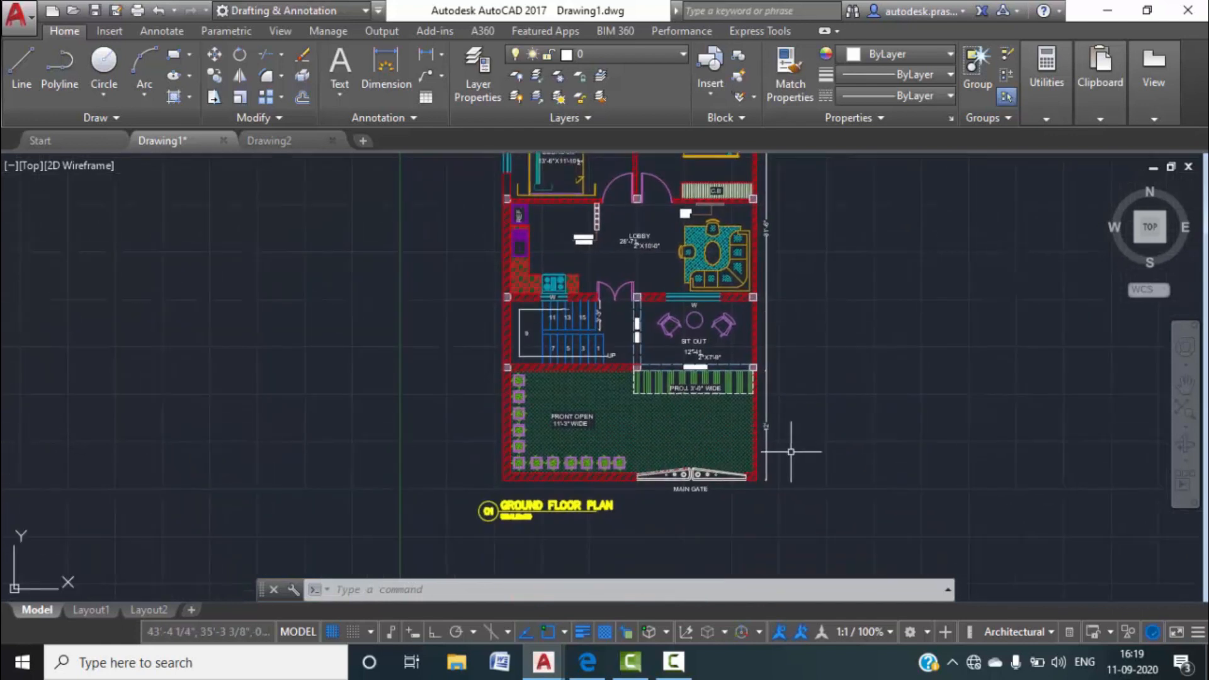
{"action": "scroll", "coordinate": [771, 428], "scroll_direction": "up", "scroll_amount": 2}
{"action": "middle_click_drag", "start_coordinate": [771, 405], "coordinate": [769, 534]}
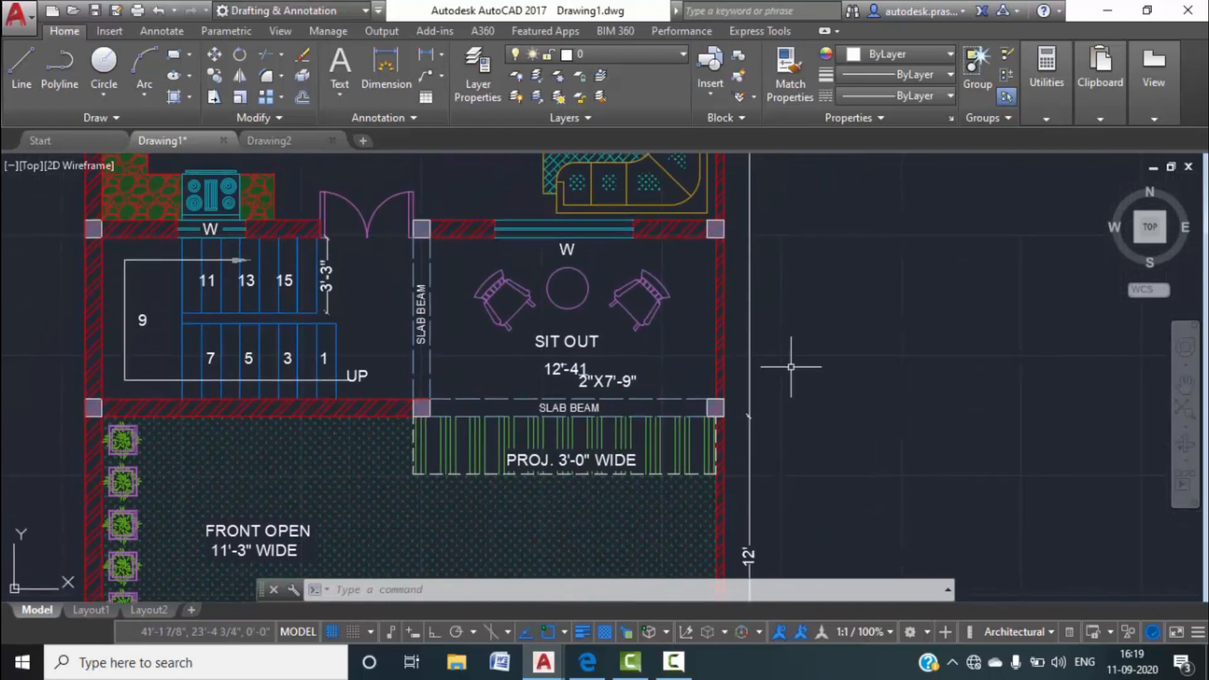
{"action": "middle_click_drag", "start_coordinate": [795, 281], "coordinate": [755, 472]}
{"action": "scroll", "coordinate": [724, 252], "scroll_direction": "up", "scroll_amount": 1}
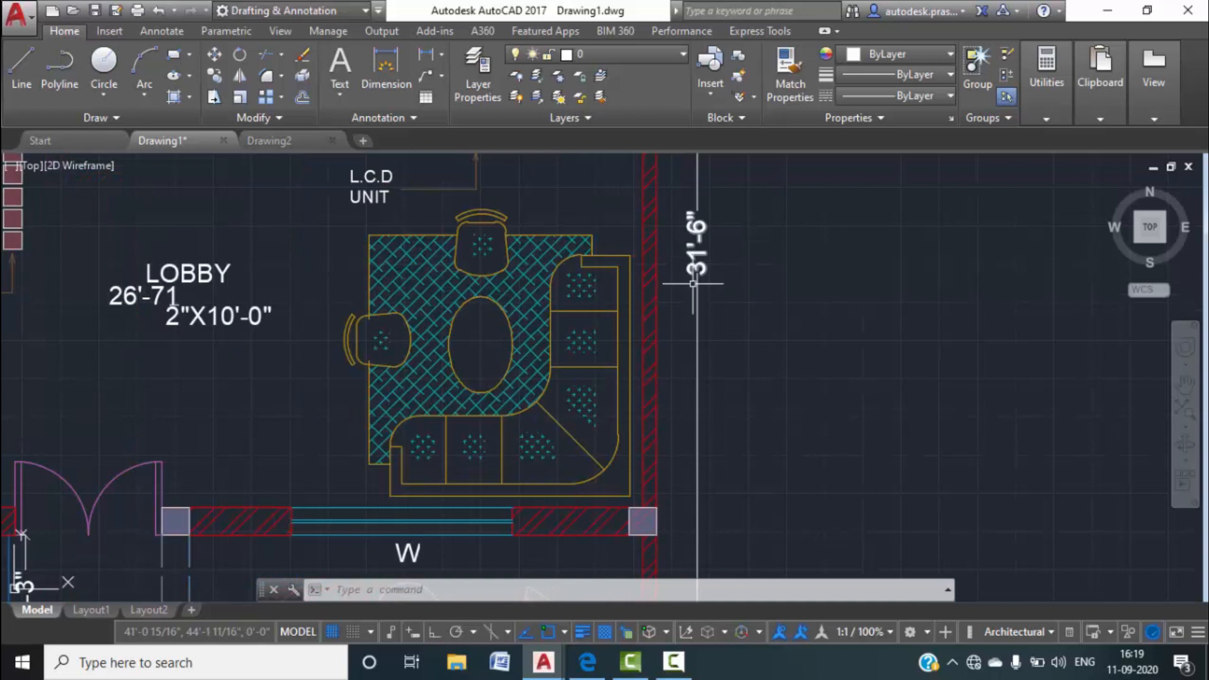
{"action": "scroll", "coordinate": [723, 253], "scroll_direction": "down", "scroll_amount": 2}
{"action": "middle_click_drag", "start_coordinate": [724, 253], "coordinate": [707, 480]}
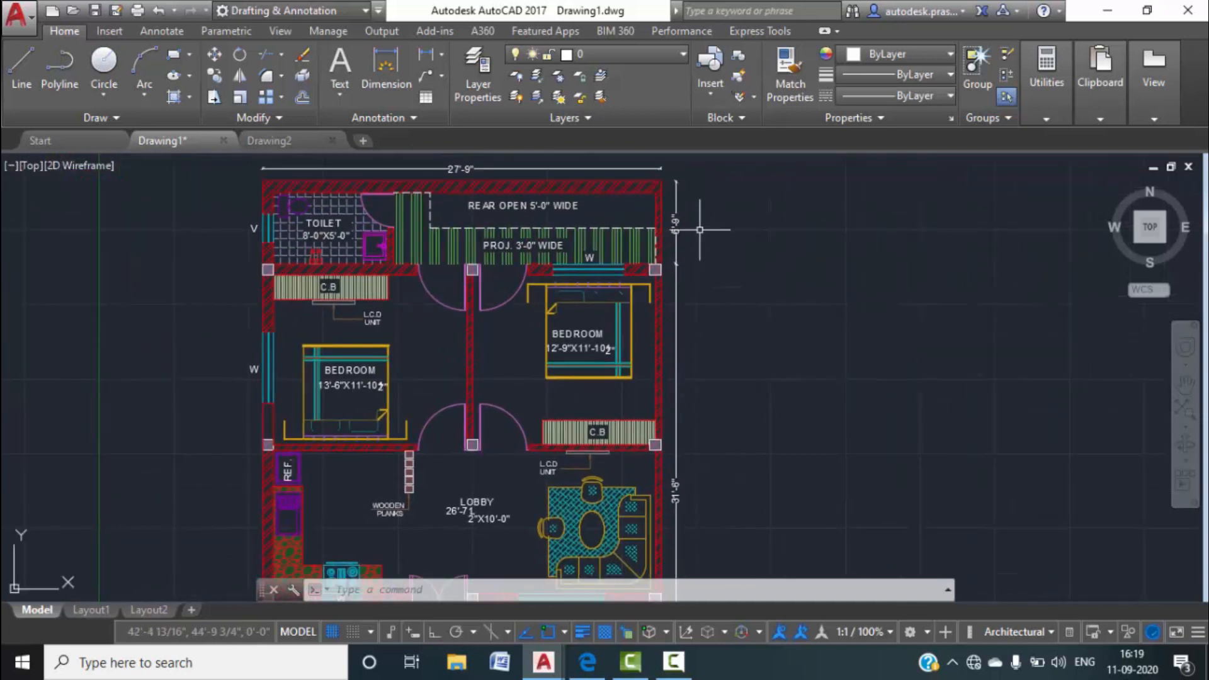
{"action": "scroll", "coordinate": [663, 245], "scroll_direction": "up", "scroll_amount": 3}
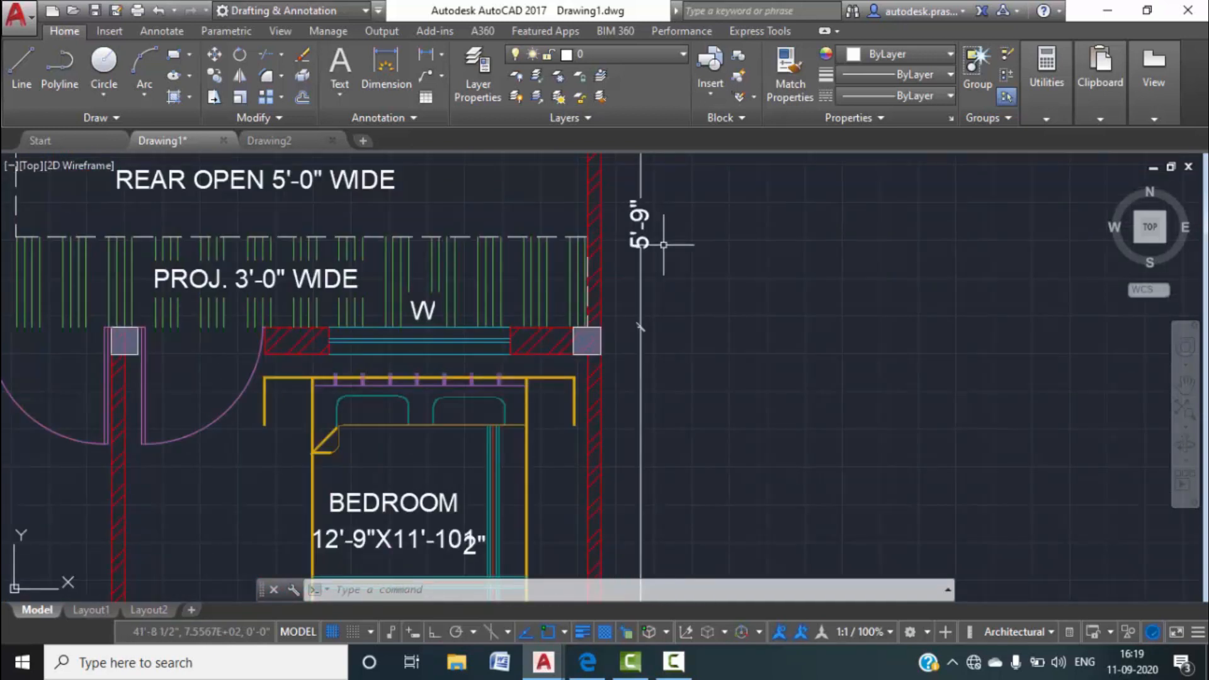
{"action": "scroll", "coordinate": [663, 245], "scroll_direction": "down", "scroll_amount": 6}
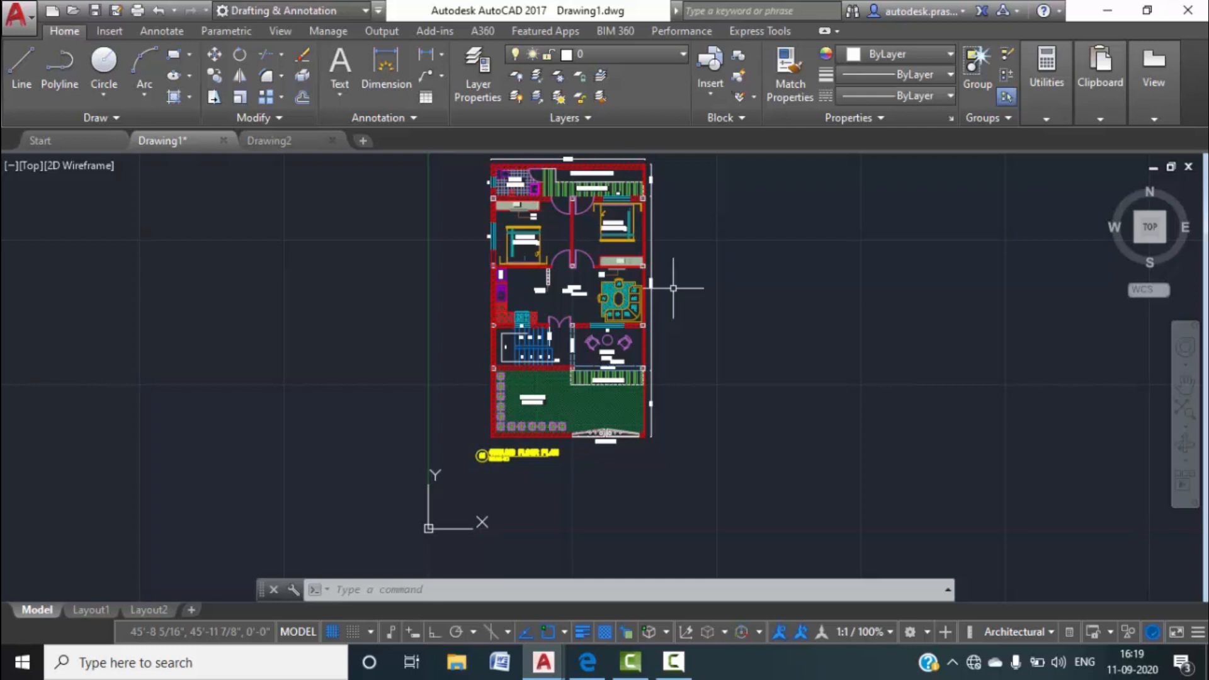
{"action": "scroll", "coordinate": [567, 327], "scroll_direction": "up", "scroll_amount": 10}
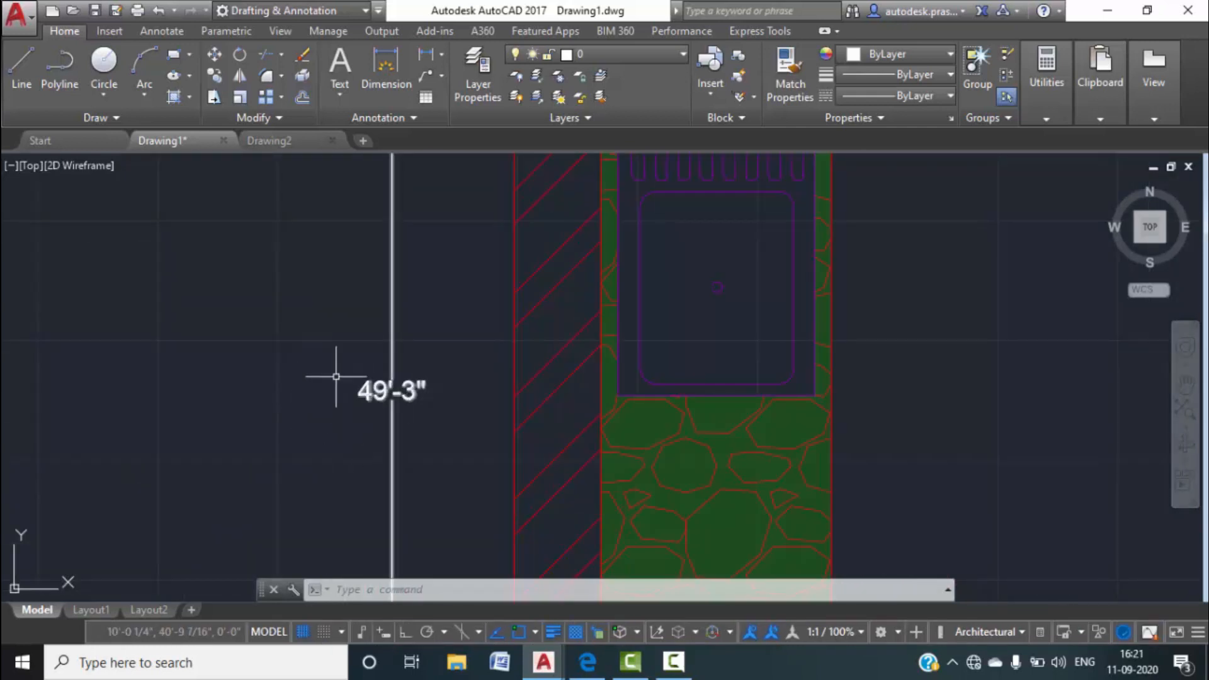
In the empty Drawing2, set length units to Architectural with 0'-0 1/2" precision.
{"action": "left_click", "coordinate": [286, 144]}
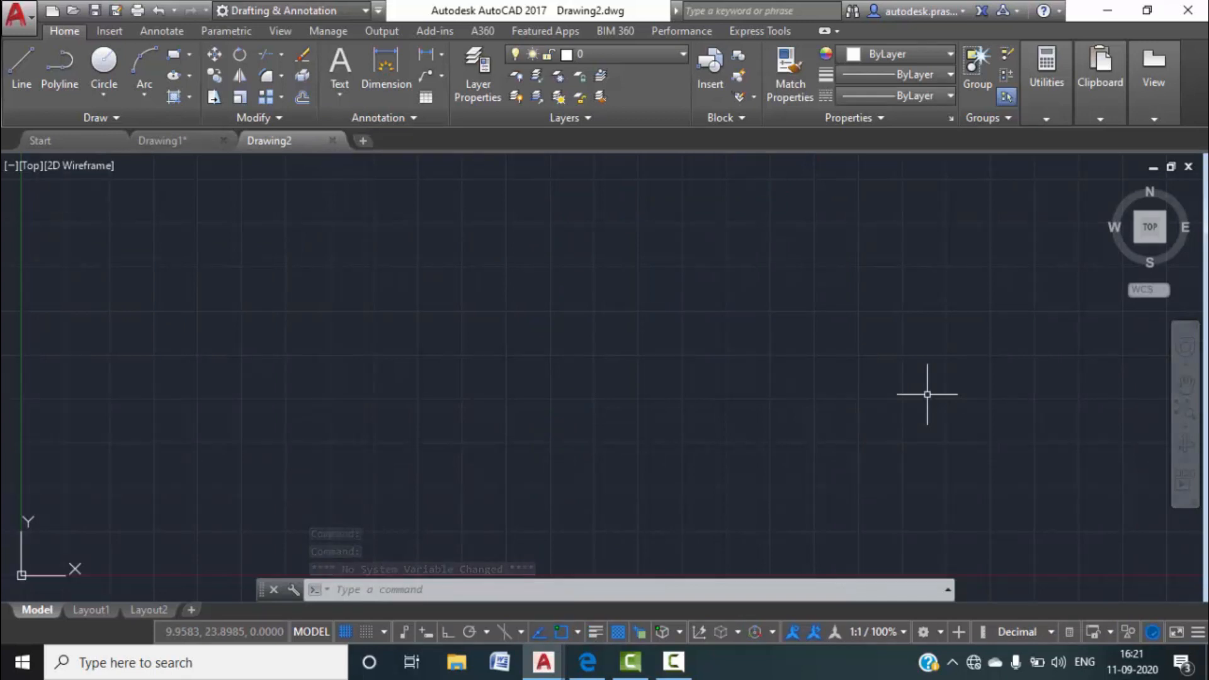
{"action": "type", "text": "un"}
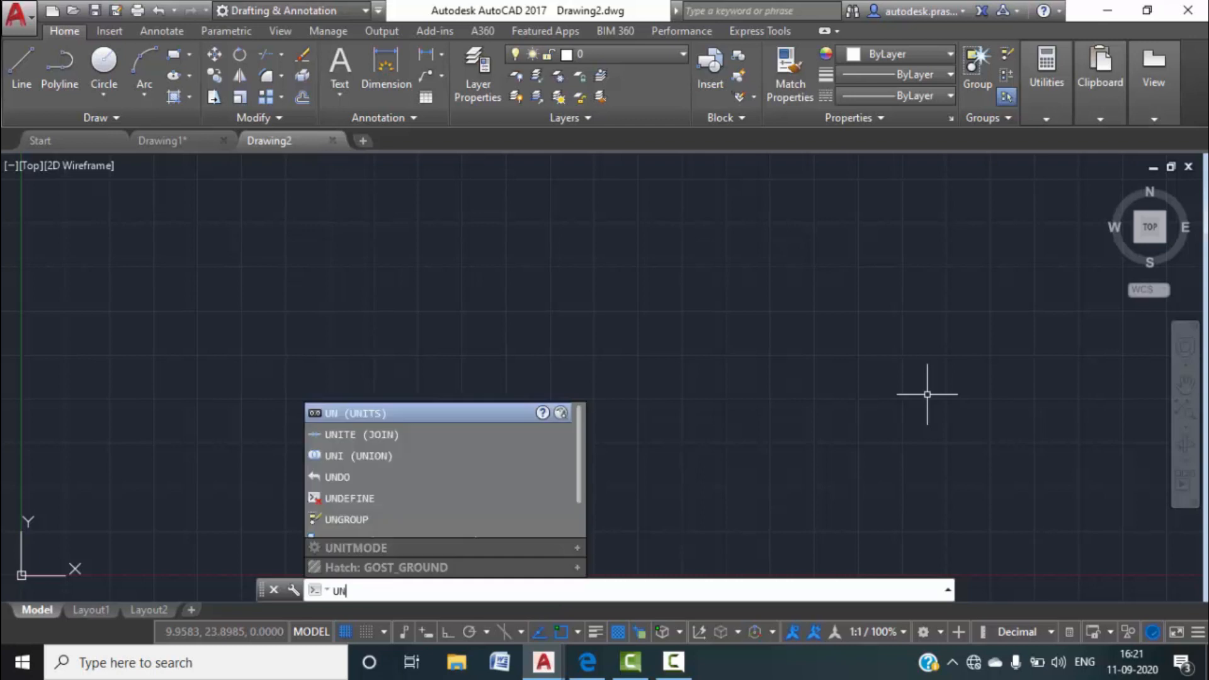
{"action": "key", "text": "Return"}
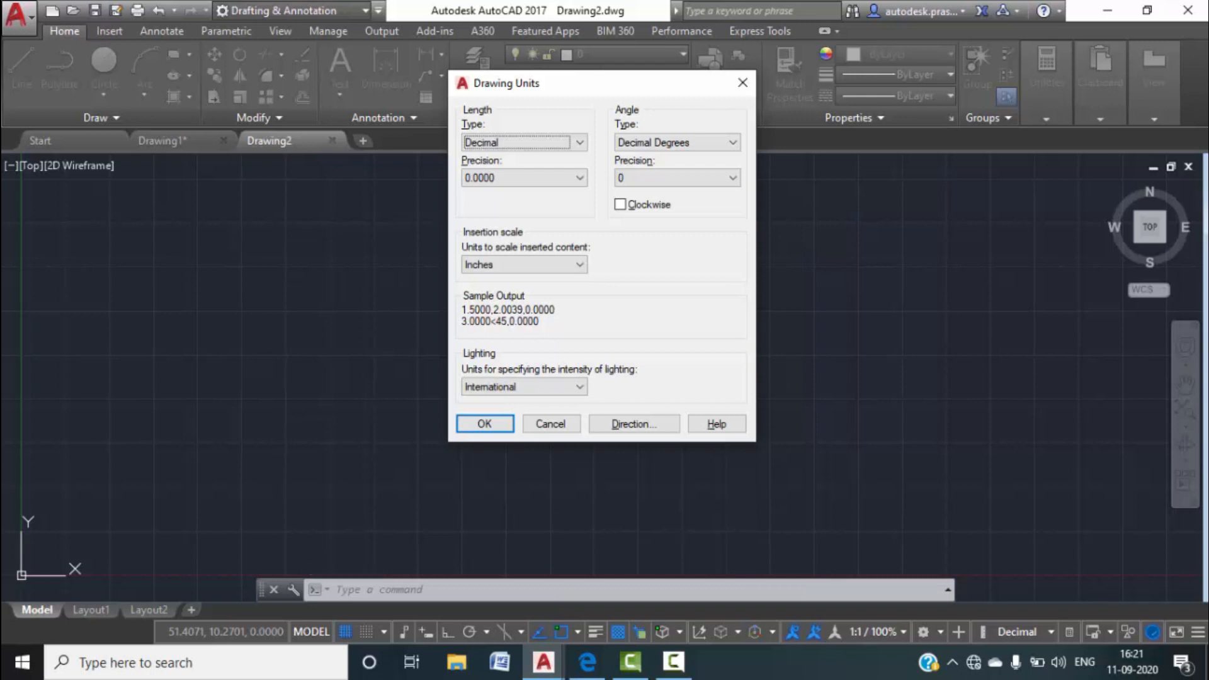
{"action": "left_click", "coordinate": [578, 145]}
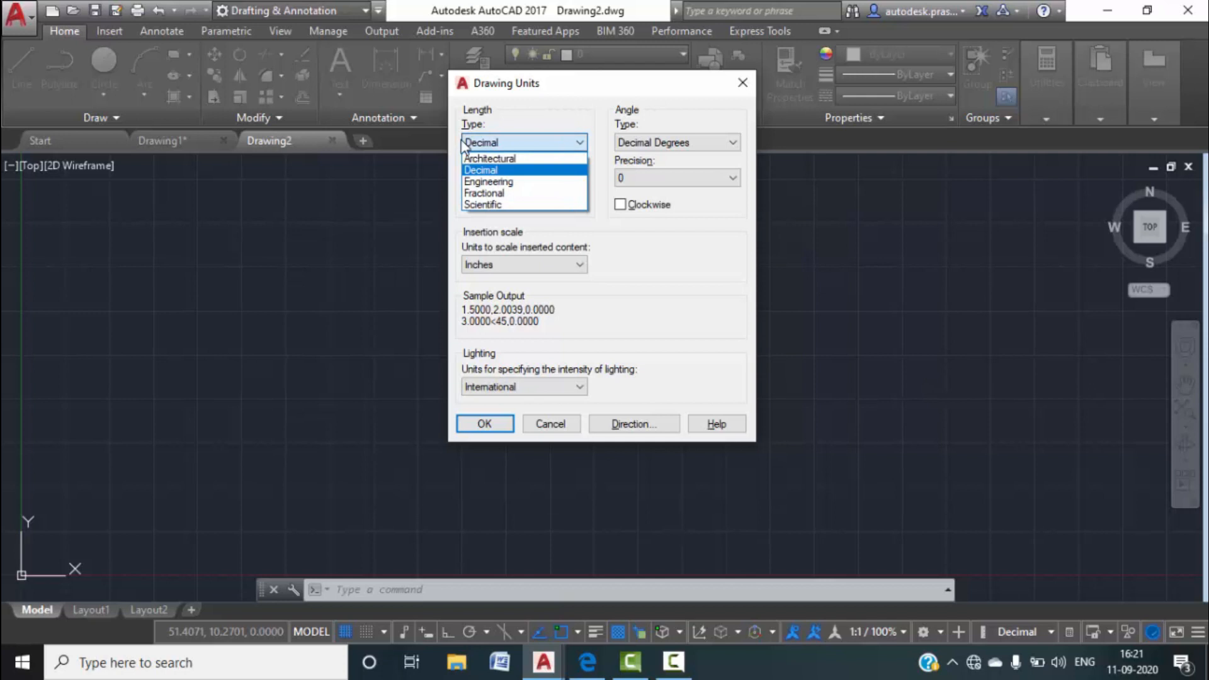
{"action": "left_click", "coordinate": [490, 158]}
{"action": "left_click", "coordinate": [580, 178]}
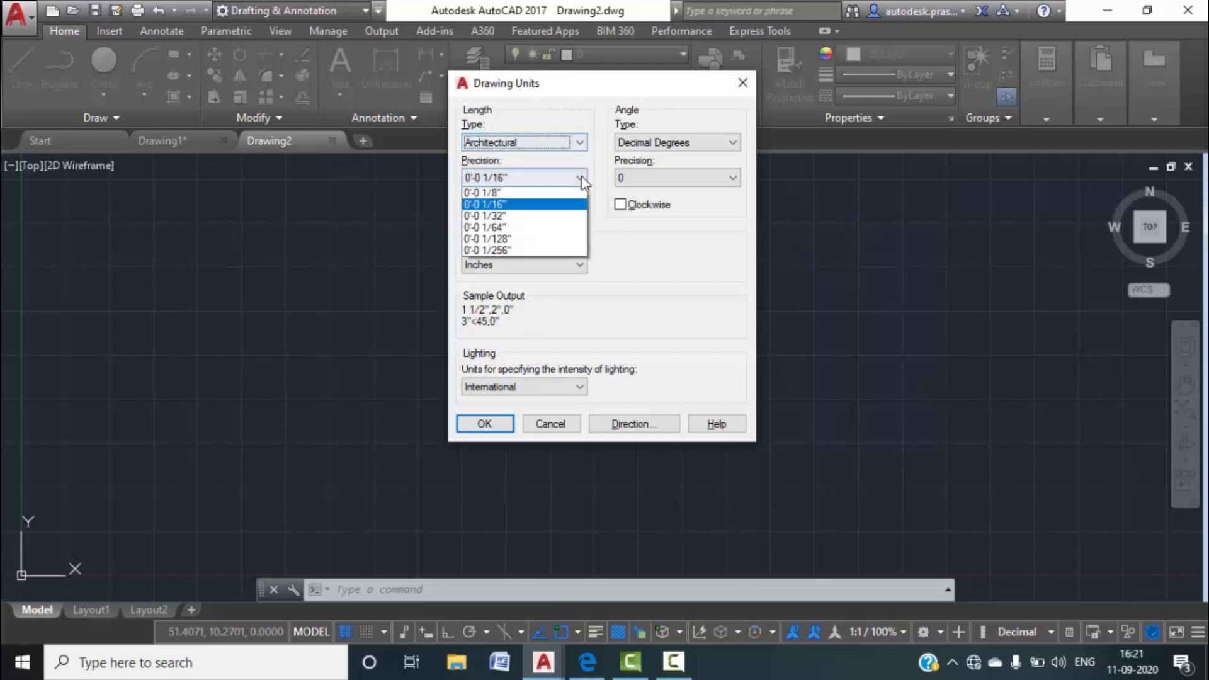
{"action": "left_click", "coordinate": [501, 202]}
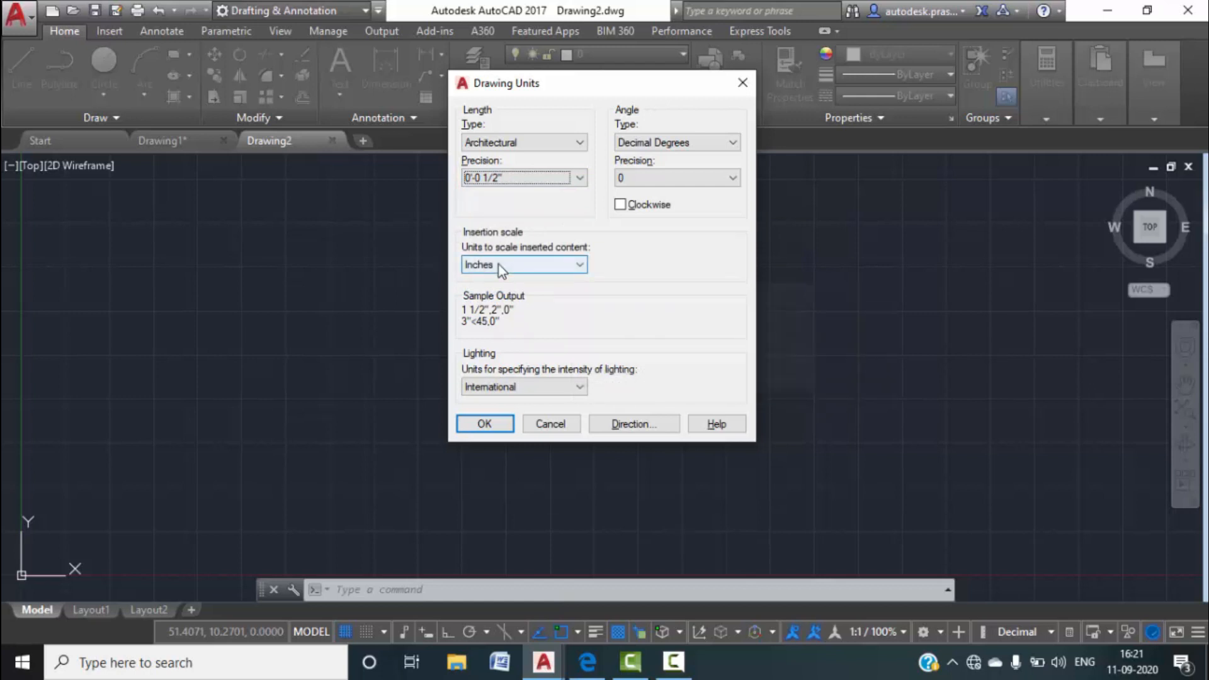
{"action": "mouse_move", "coordinate": [499, 264]}
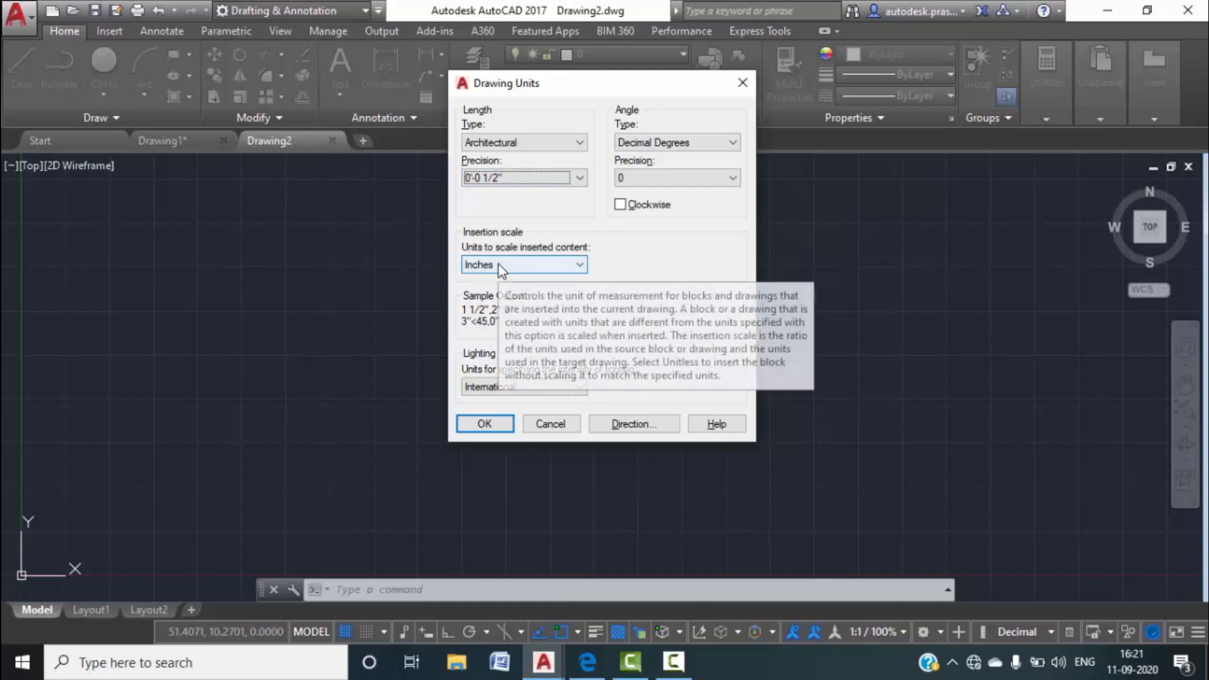
{"action": "left_click", "coordinate": [484, 423]}
{"action": "left_click", "coordinate": [1150, 228]}
With Ortho on, draw a 49'3" vertical line upward from the origin.
{"action": "mouse_move", "coordinate": [658, 342]}
{"action": "middle_mouse_down"}
{"action": "mouse_move", "coordinate": [551, 421]}
{"action": "mouse_move", "coordinate": [501, 493]}
{"action": "middle_mouse_up"}
{"action": "scroll", "coordinate": [537, 388], "scroll_direction": "down", "scroll_amount": 3}
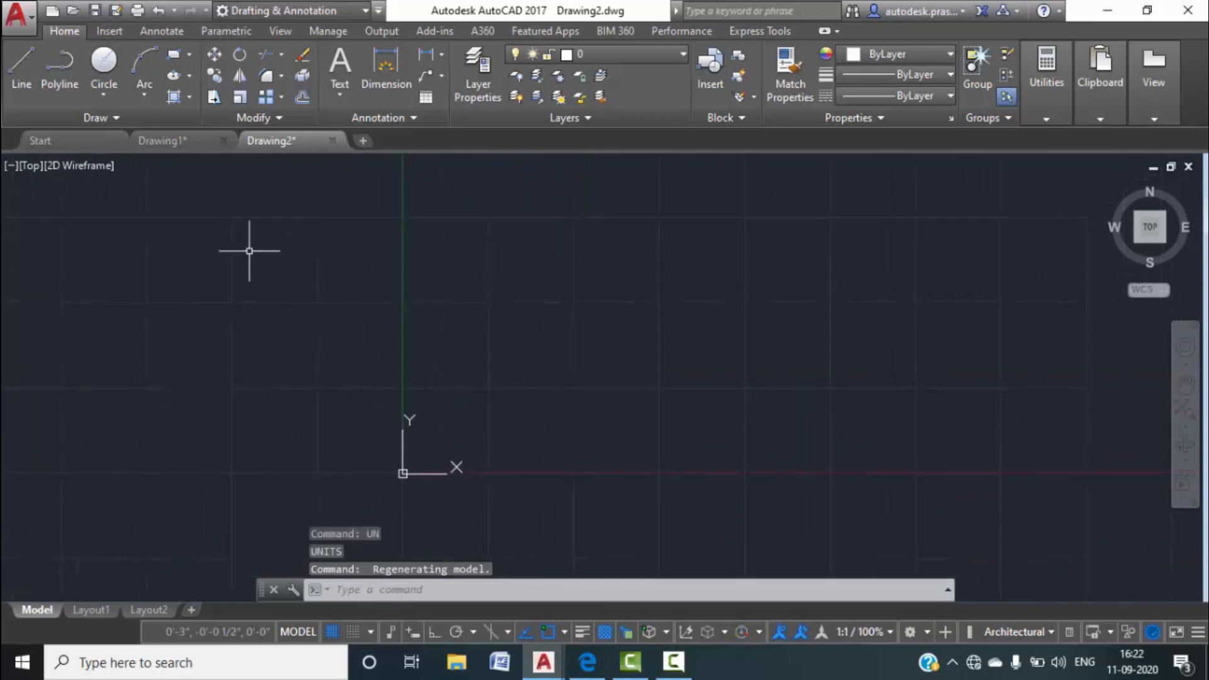
{"action": "type", "text": "l"}
{"action": "key", "text": "Return"}
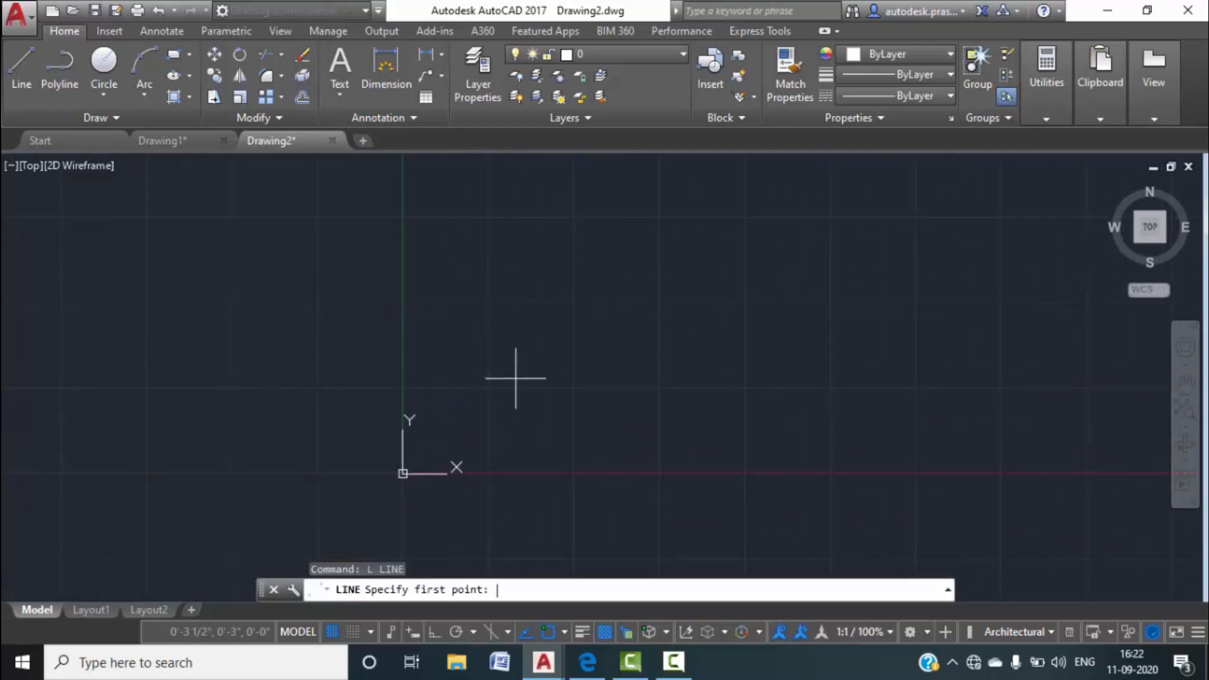
{"action": "left_click", "coordinate": [531, 508]}
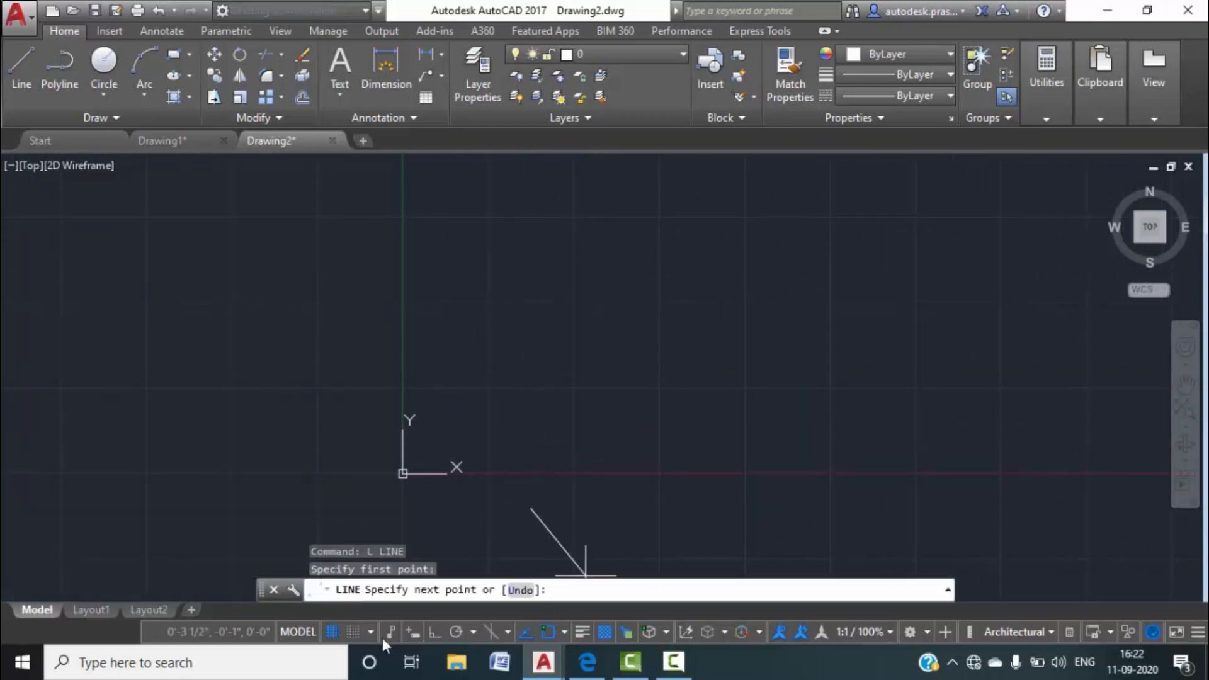
{"action": "left_click", "coordinate": [433, 633]}
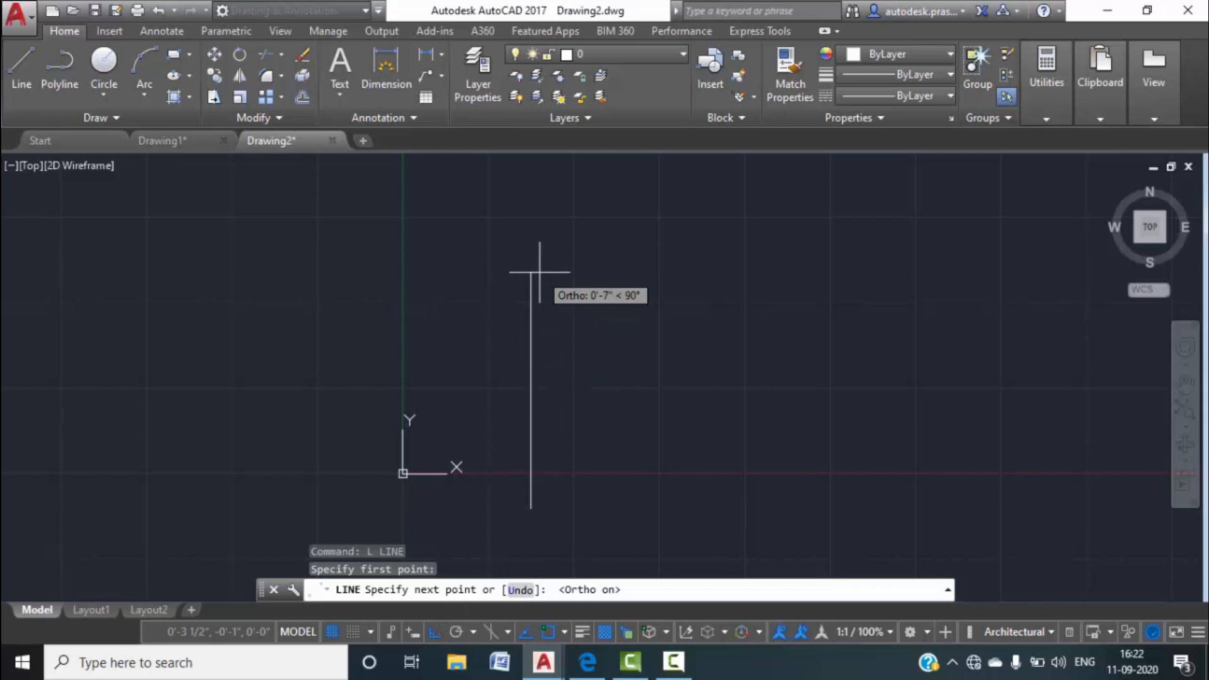
{"action": "type", "text": "49'"}
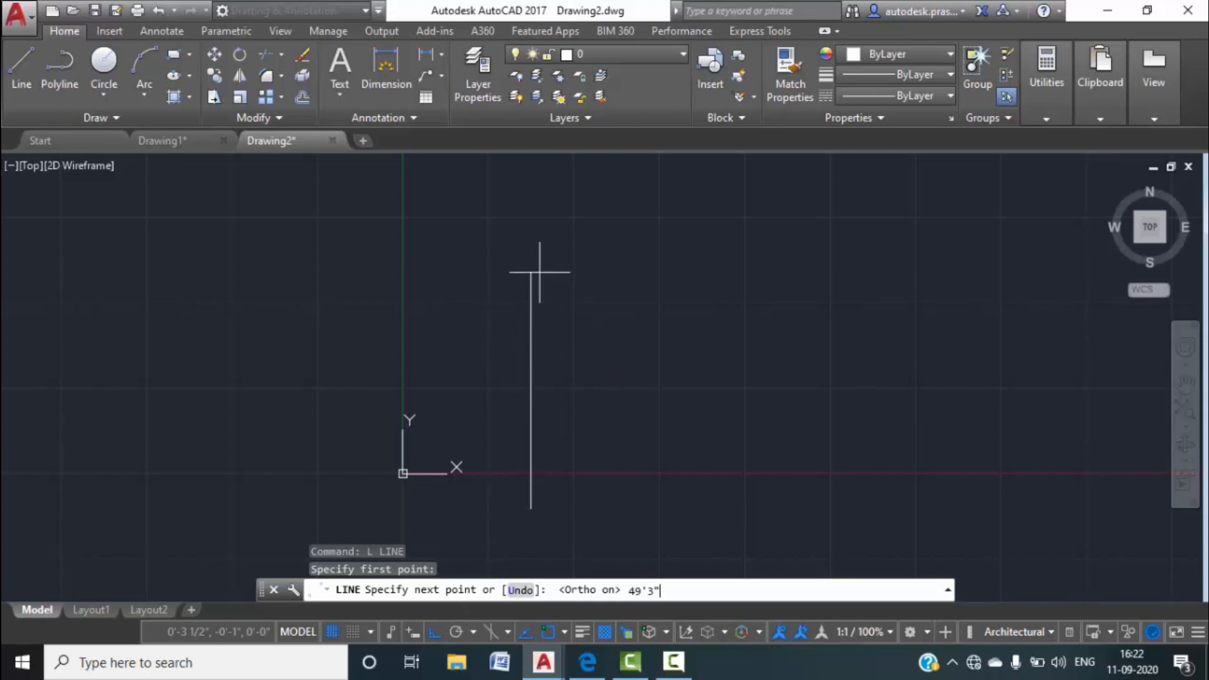
{"action": "type", "text": "3\""}
{"action": "key", "text": "Return"}
{"action": "scroll", "coordinate": [540, 272], "scroll_direction": "down", "scroll_amount": 4}
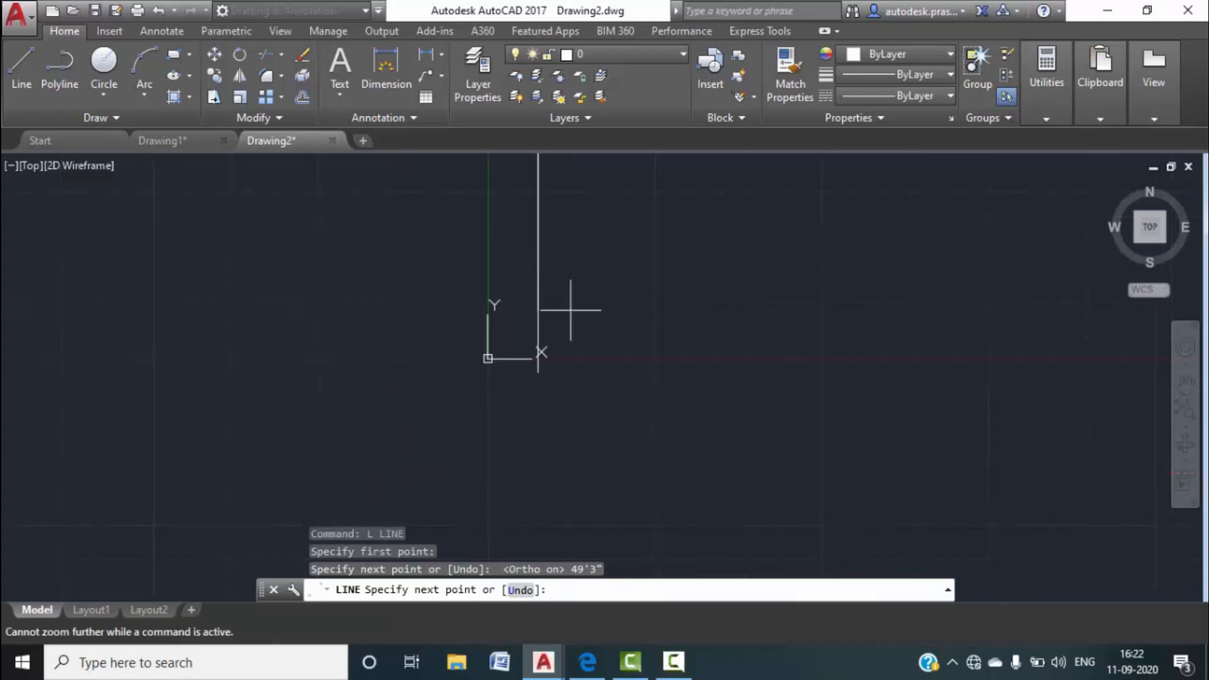
{"action": "left_click", "coordinate": [1149, 228]}
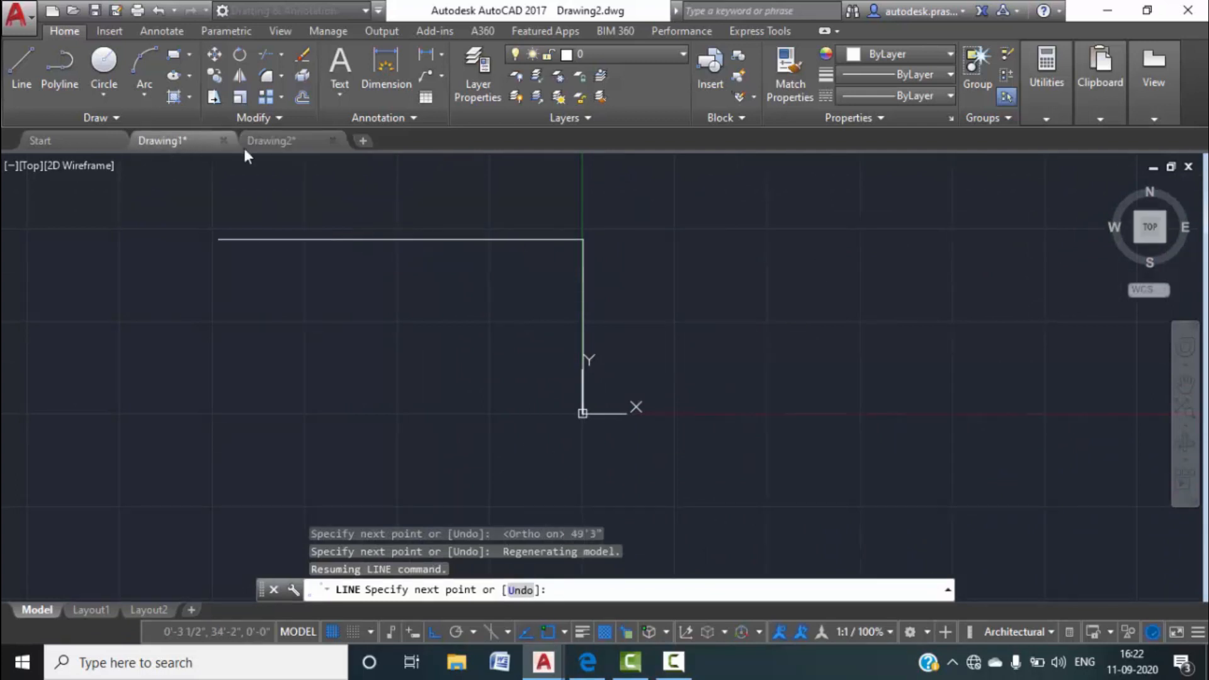
{"action": "key", "text": "Escape"}
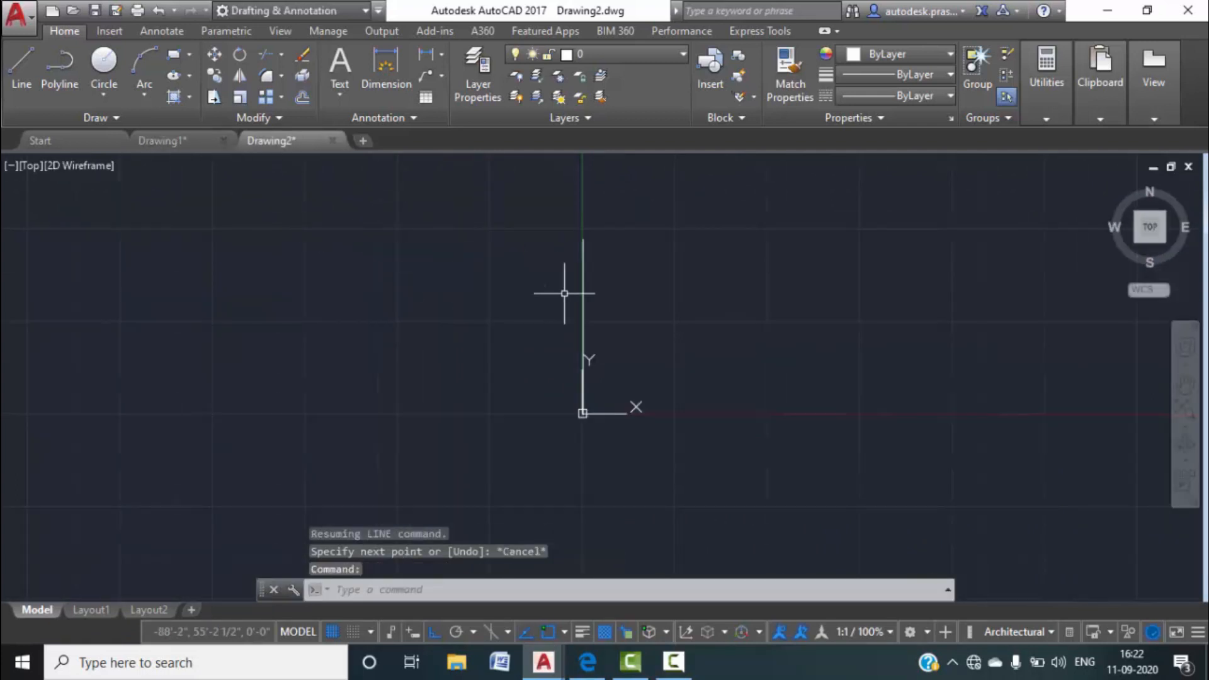
Check the 27'-9" width in Drawing1's floor plan, then return to Drawing2.
{"action": "key", "text": "Escape"}
{"action": "key", "text": "Escape"}
{"action": "left_click", "coordinate": [176, 144]}
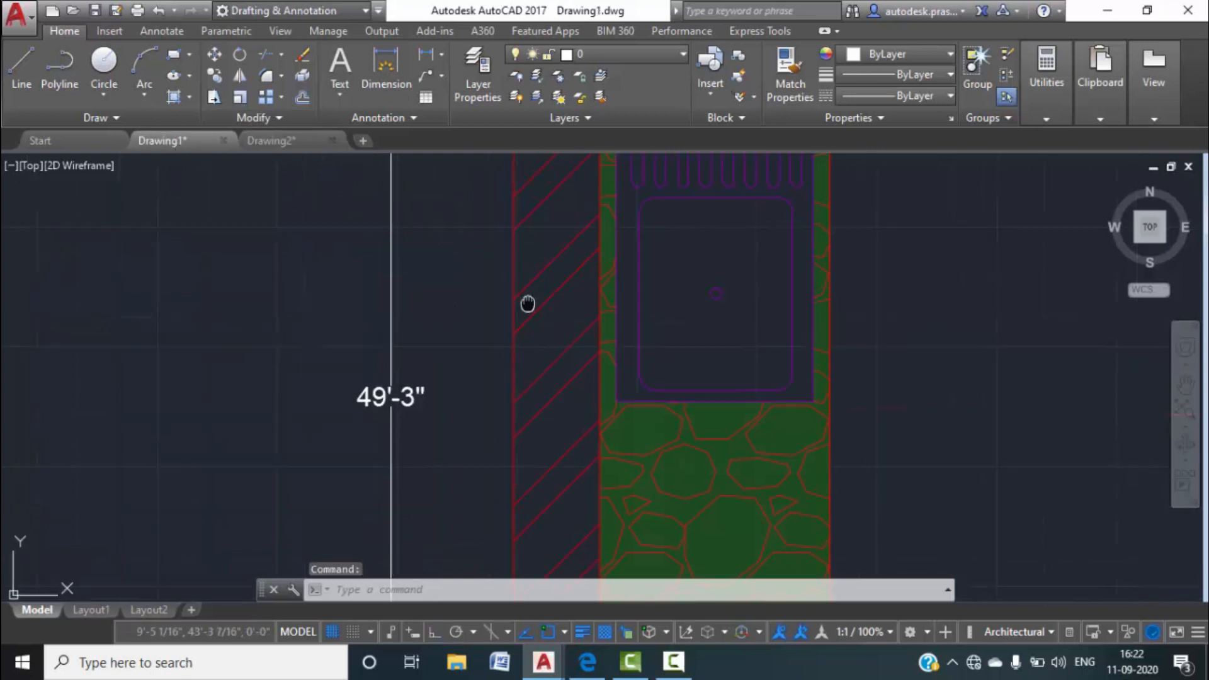
{"action": "scroll", "coordinate": [486, 427], "scroll_direction": "down", "scroll_amount": 3}
{"action": "scroll", "coordinate": [478, 444], "scroll_direction": "down", "scroll_amount": 4}
{"action": "scroll", "coordinate": [598, 270], "scroll_direction": "up", "scroll_amount": 5}
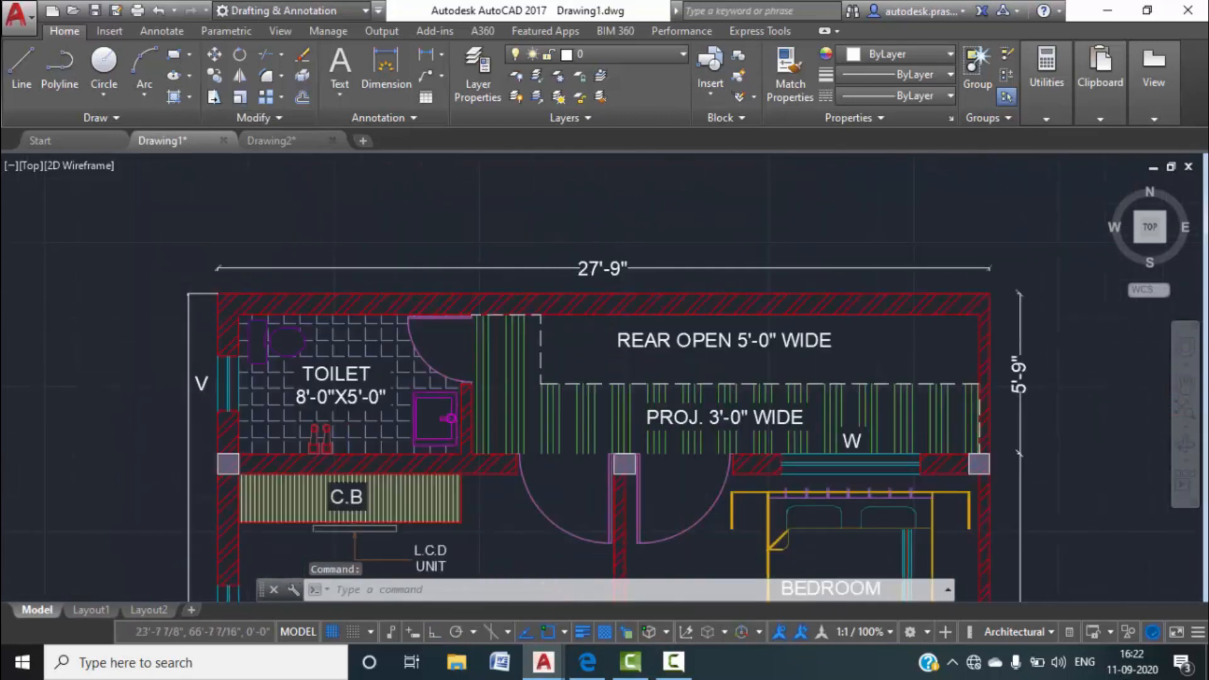
{"action": "left_click", "coordinate": [301, 143]}
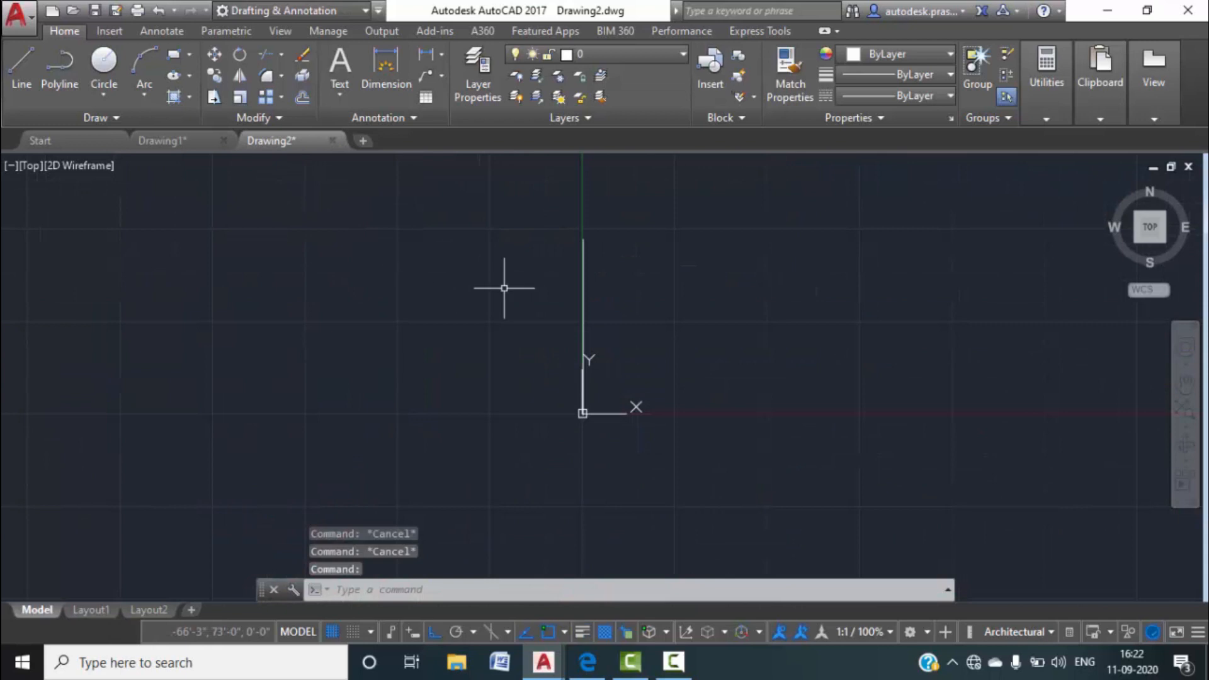
Draw the 27'9" horizontal top line from the vertical line's top end.
{"action": "type", "text": "o"}
{"action": "key", "text": "Return"}
{"action": "key", "text": "Escape"}
{"action": "type", "text": "1"}
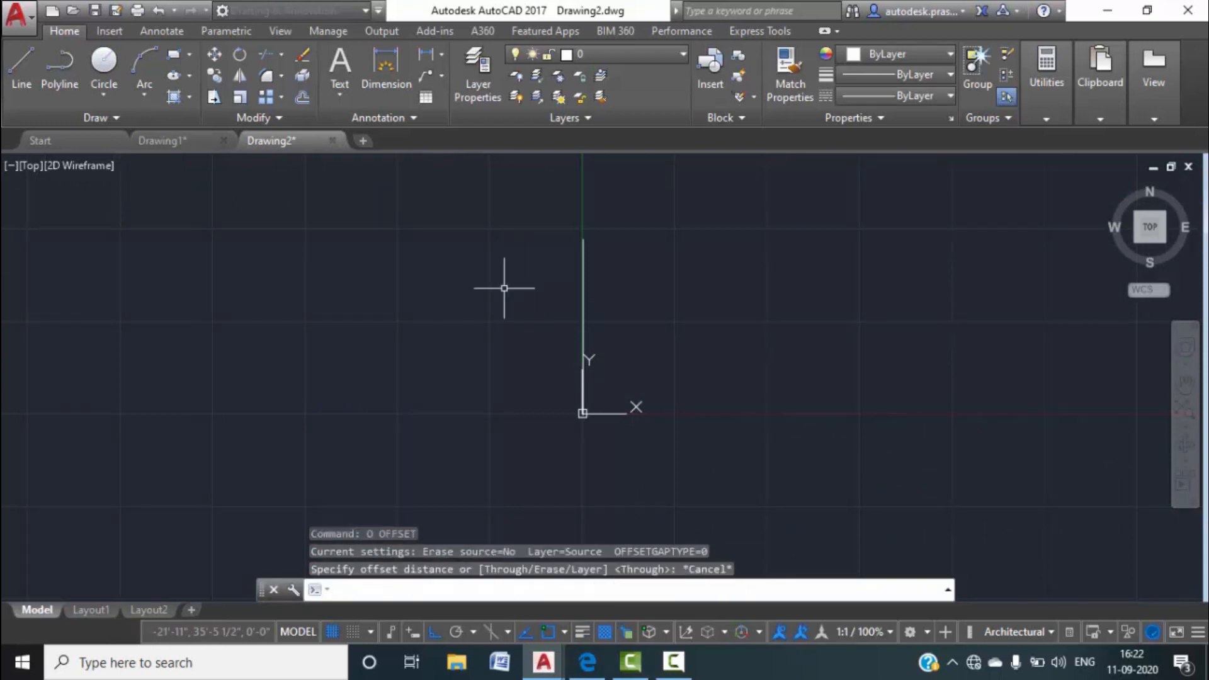
{"action": "key", "text": "Return"}
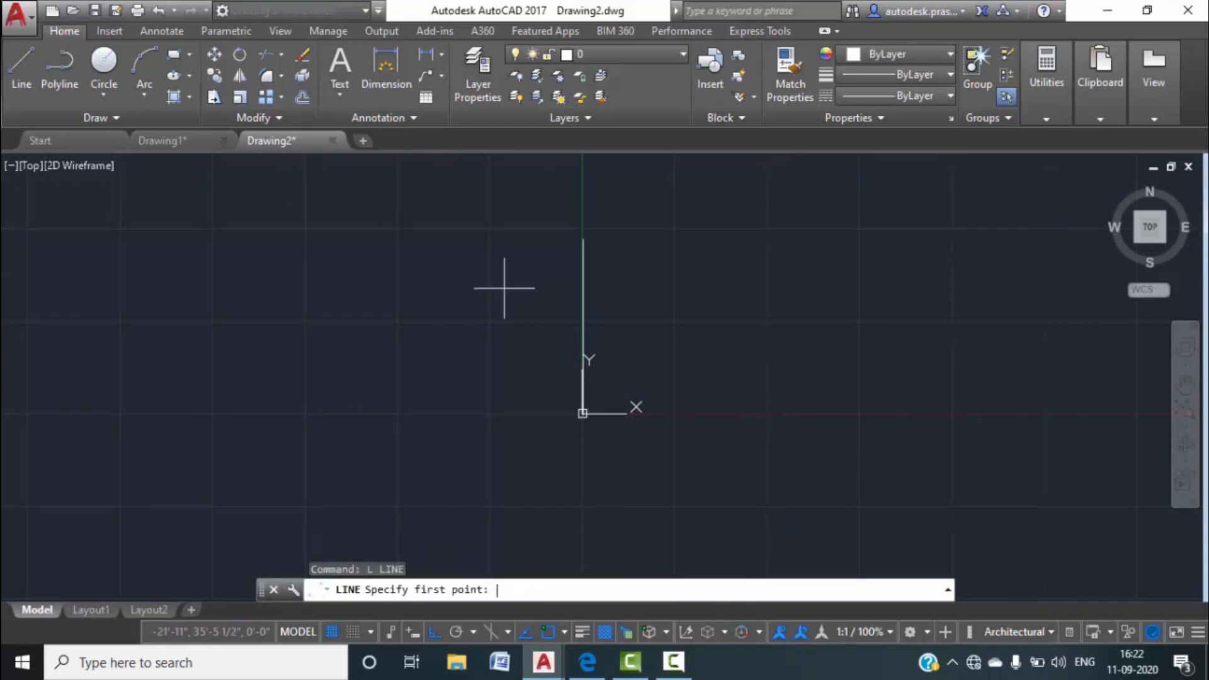
{"action": "left_click", "coordinate": [583, 238]}
{"action": "type", "text": "27"}
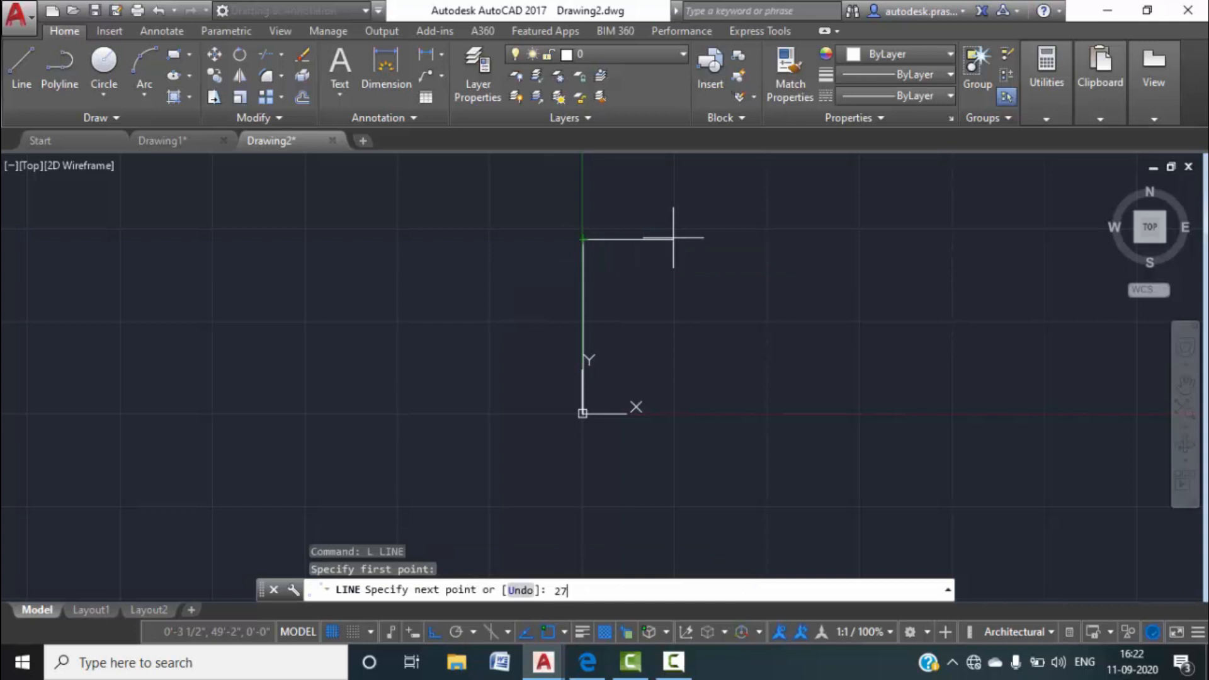
{"action": "type", "text": "'9\""}
{"action": "key", "text": "Return"}
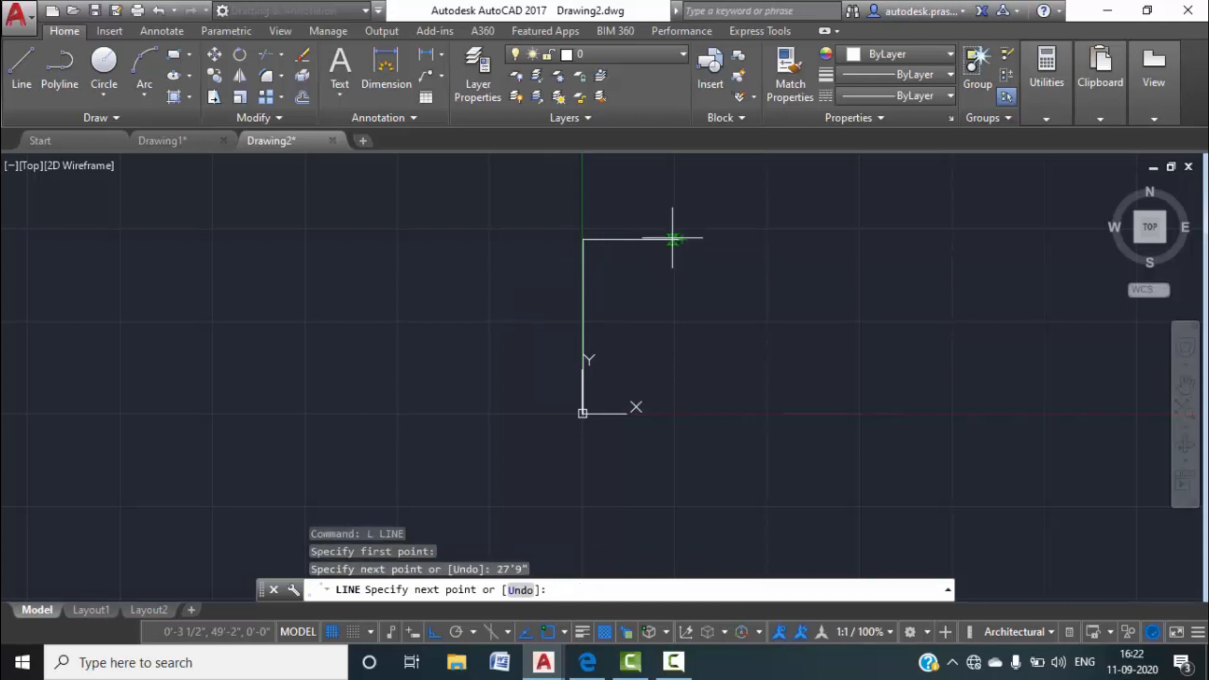
{"action": "key", "text": "Escape"}
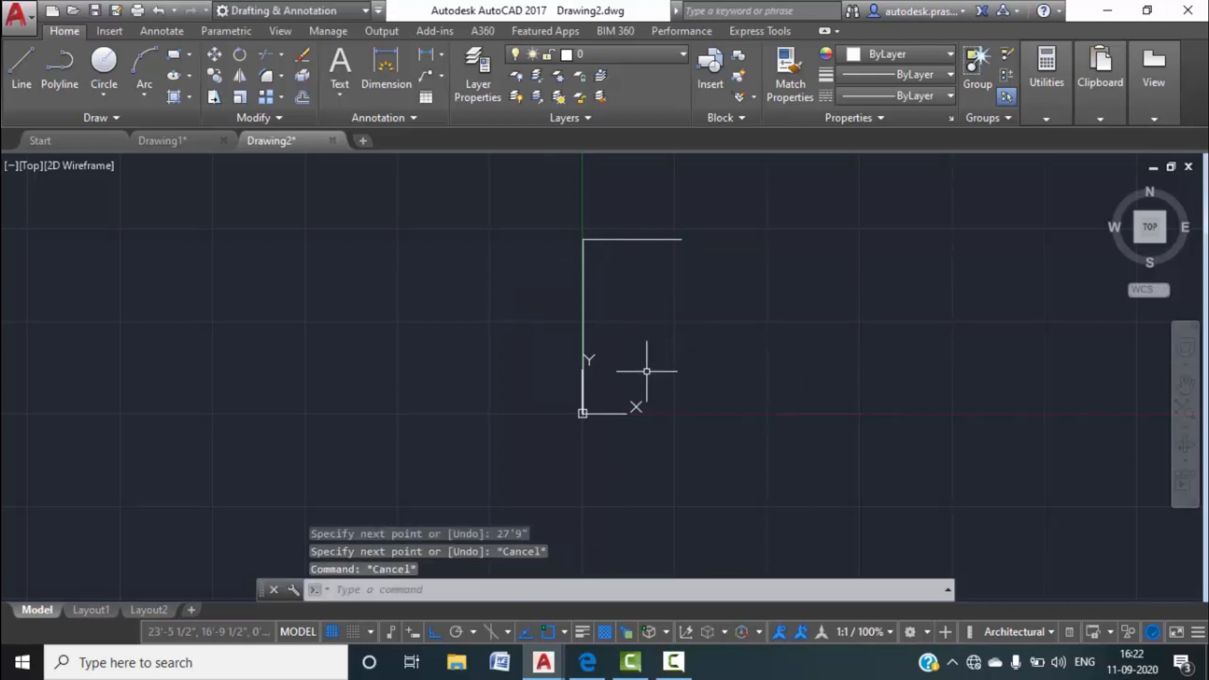
Draw the right side line down from the top line's end and the bottom line from the origin.
{"action": "type", "text": "l"}
{"action": "key", "text": "Return"}
{"action": "left_click", "coordinate": [681, 240]}
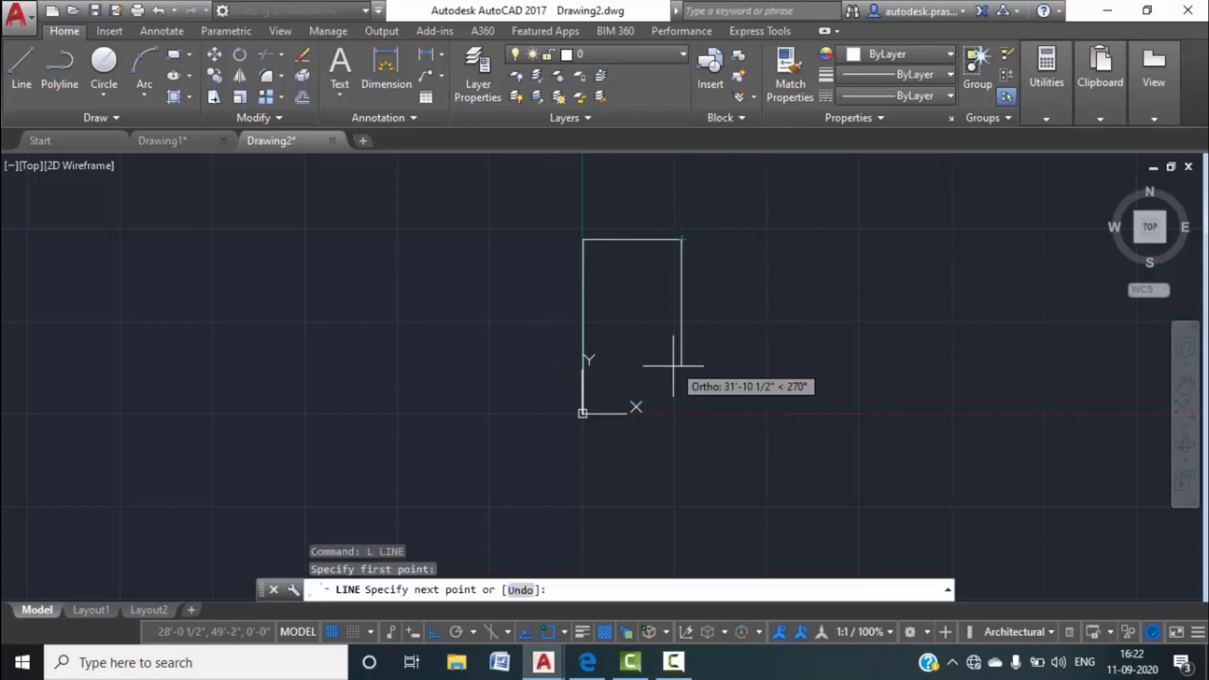
{"action": "left_click", "coordinate": [679, 424]}
{"action": "key", "text": "Escape"}
{"action": "key", "text": "Return"}
{"action": "scroll", "coordinate": [590, 415], "scroll_direction": "up", "scroll_amount": 4}
{"action": "scroll", "coordinate": [585, 415], "scroll_direction": "up", "scroll_amount": 4}
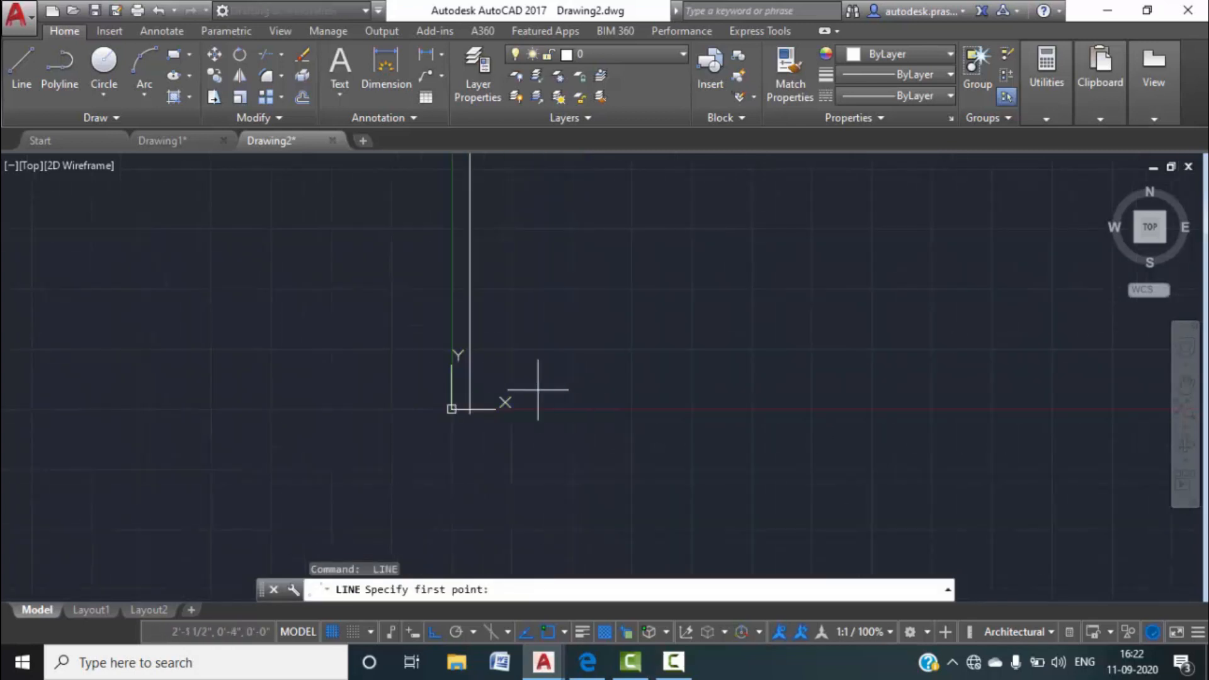
{"action": "left_click", "coordinate": [459, 410]}
{"action": "middle_click_drag", "start_coordinate": [702, 400], "coordinate": [566, 406]}
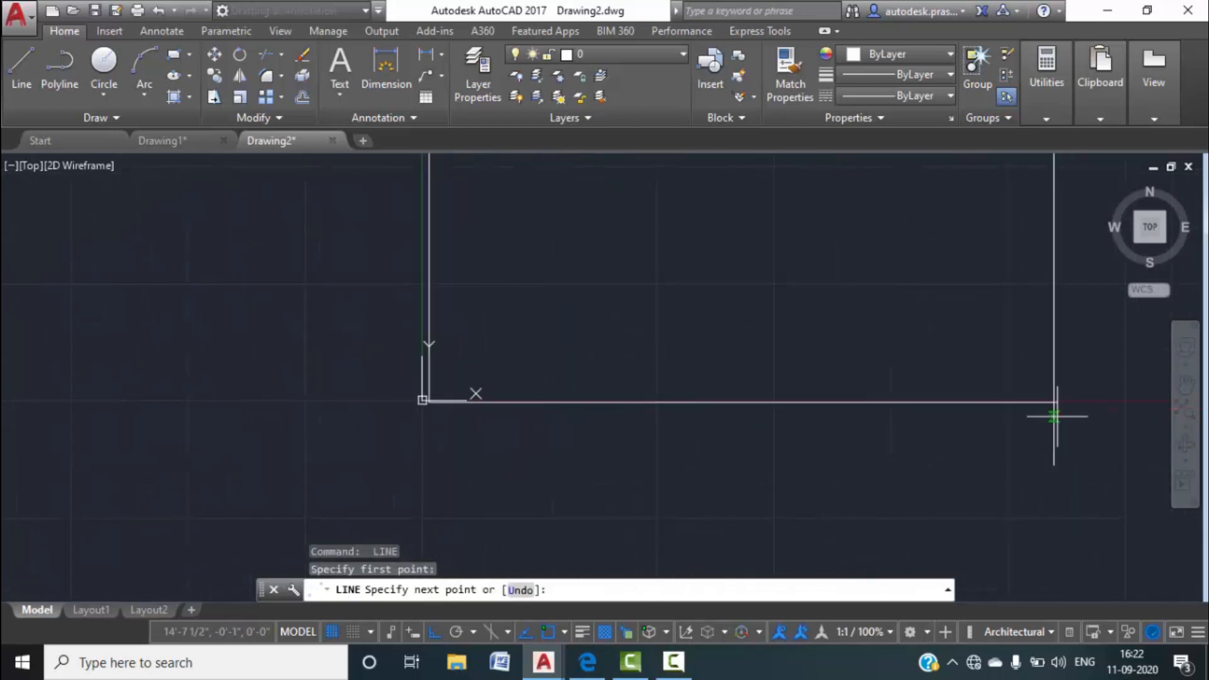
{"action": "key", "text": "Escape"}
Trim the overhanging line ends at the corners to close the rectangle.
{"action": "type", "text": "tr"}
{"action": "key", "text": "Return"}
{"action": "key", "text": "Return"}
{"action": "left_click", "coordinate": [1051, 439]}
{"action": "left_click", "coordinate": [968, 434]}
{"action": "left_click", "coordinate": [1123, 452]}
{"action": "left_click", "coordinate": [1026, 434]}
{"action": "left_click", "coordinate": [1098, 429]}
{"action": "left_click", "coordinate": [1073, 371]}
{"action": "key", "text": "Escape"}
{"action": "scroll", "coordinate": [818, 435], "scroll_direction": "down", "scroll_amount": 10}
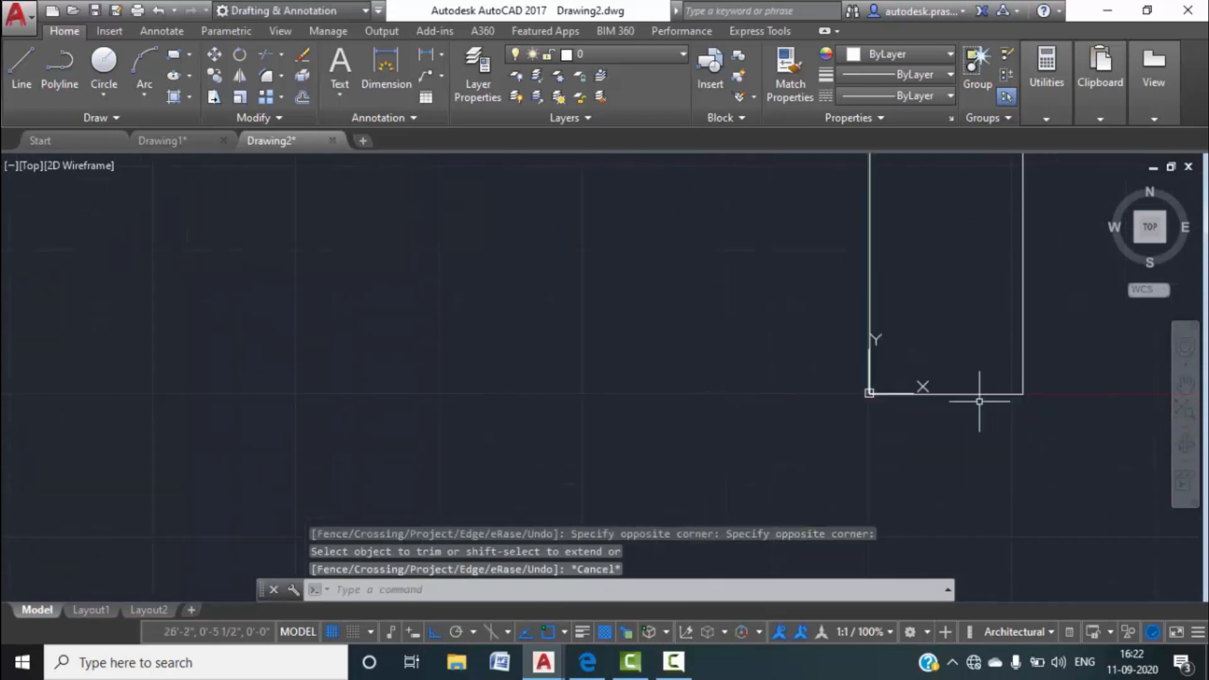
Window-select the four outline lines and move them left, off the origin.
{"action": "left_click", "coordinate": [890, 480]}
{"action": "left_click", "coordinate": [672, 303]}
{"action": "type", "text": "m"}
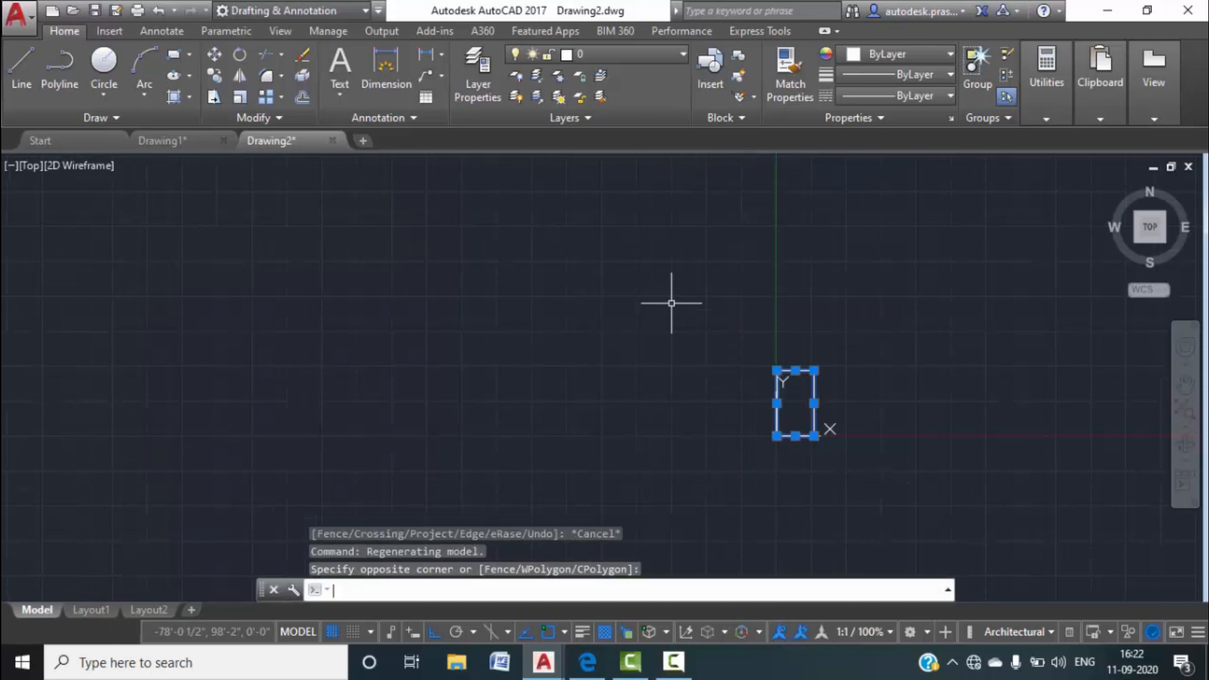
{"action": "key", "text": "Return"}
{"action": "left_click", "coordinate": [813, 371]}
{"action": "left_click", "coordinate": [589, 371]}
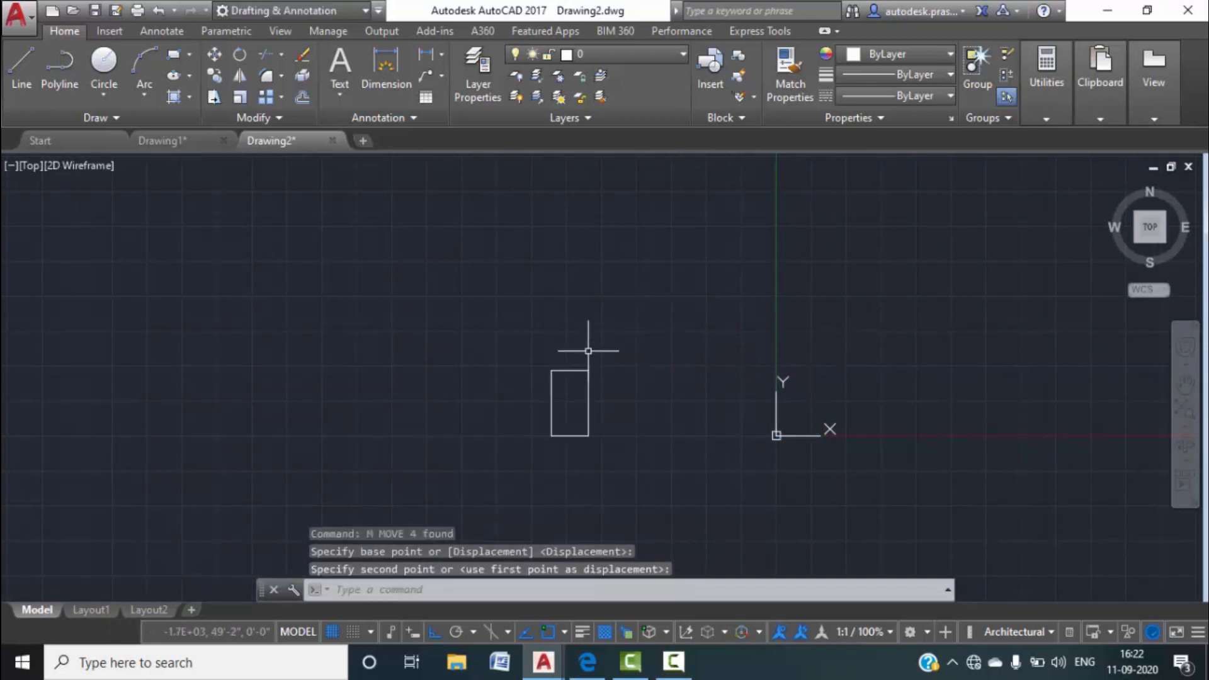
{"action": "scroll", "coordinate": [572, 388], "scroll_direction": "up", "scroll_amount": 5}
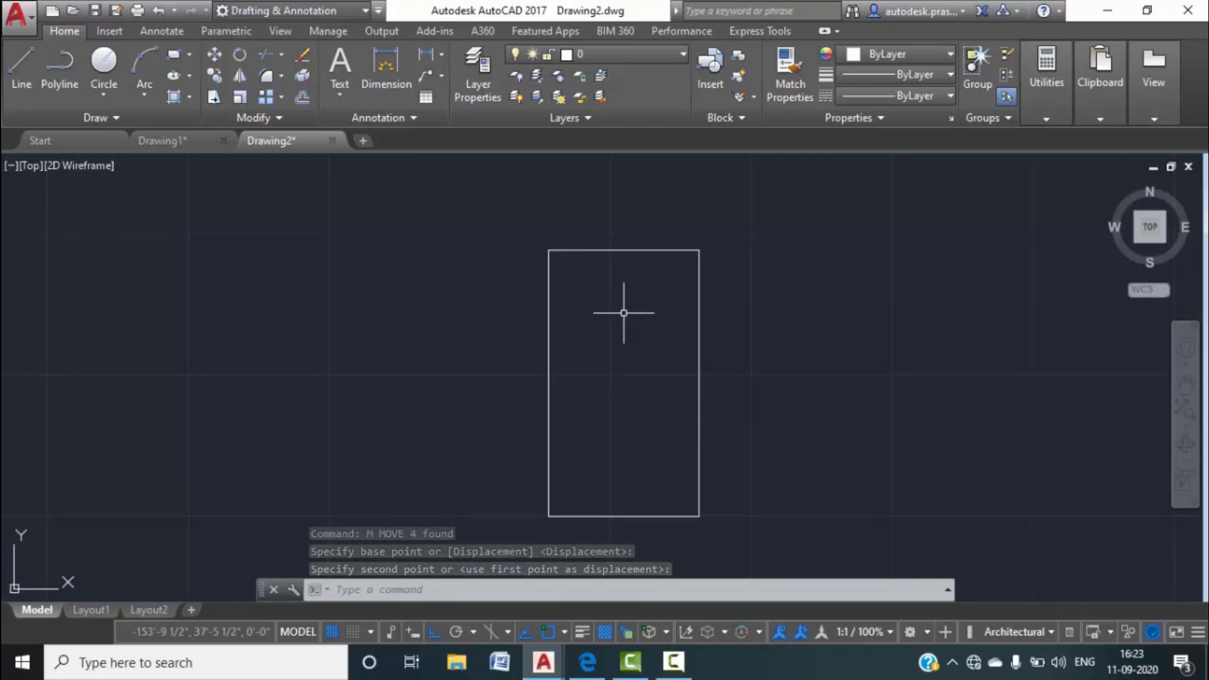
{"action": "key", "text": "Escape"}
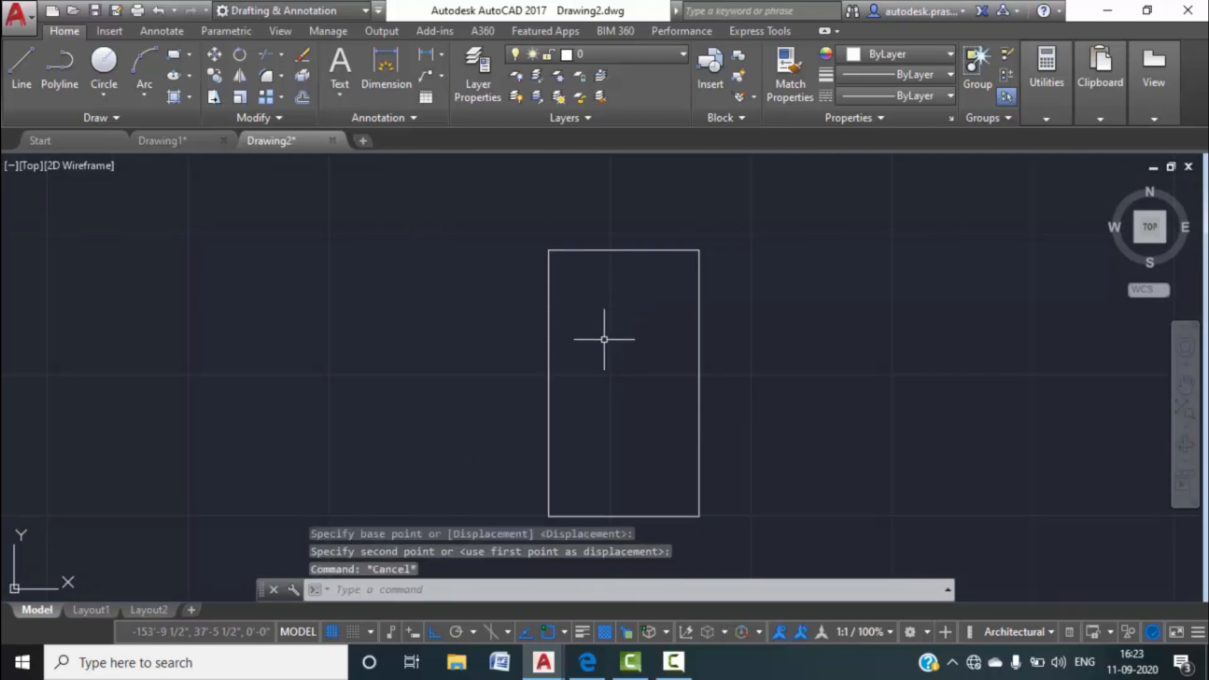
{"action": "scroll", "coordinate": [569, 256], "scroll_direction": "up", "scroll_amount": 2}
{"action": "scroll", "coordinate": [564, 312], "scroll_direction": "down", "scroll_amount": 2}
{"action": "scroll", "coordinate": [567, 306], "scroll_direction": "down", "scroll_amount": 2}
{"action": "middle_click_drag", "start_coordinate": [572, 303], "coordinate": [614, 286]}
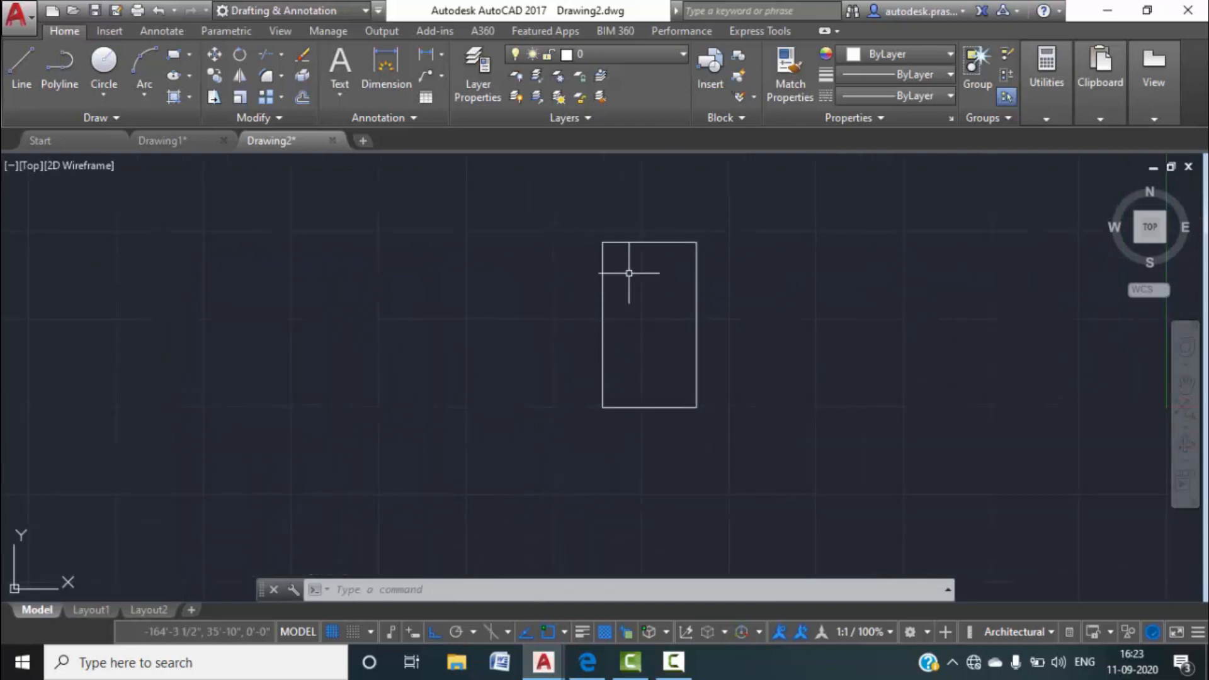
{"action": "scroll", "coordinate": [629, 248], "scroll_direction": "up", "scroll_amount": 4}
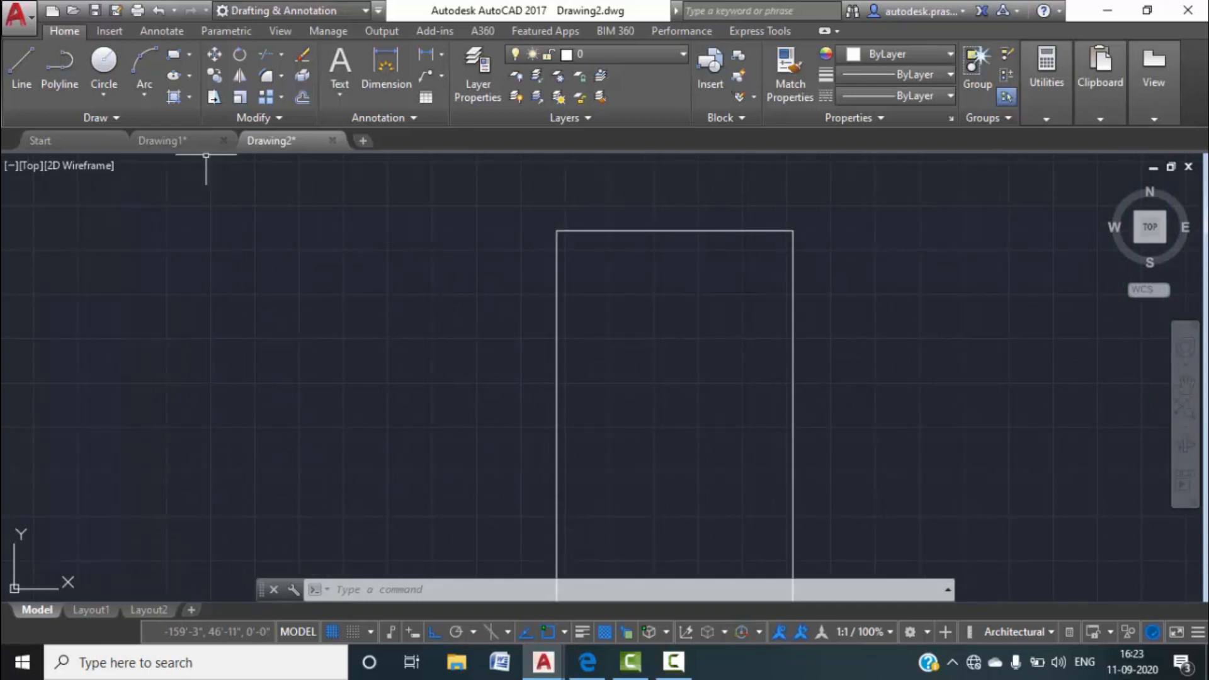
{"action": "left_click", "coordinate": [183, 142]}
{"action": "scroll", "coordinate": [404, 346], "scroll_direction": "down", "scroll_amount": 5}
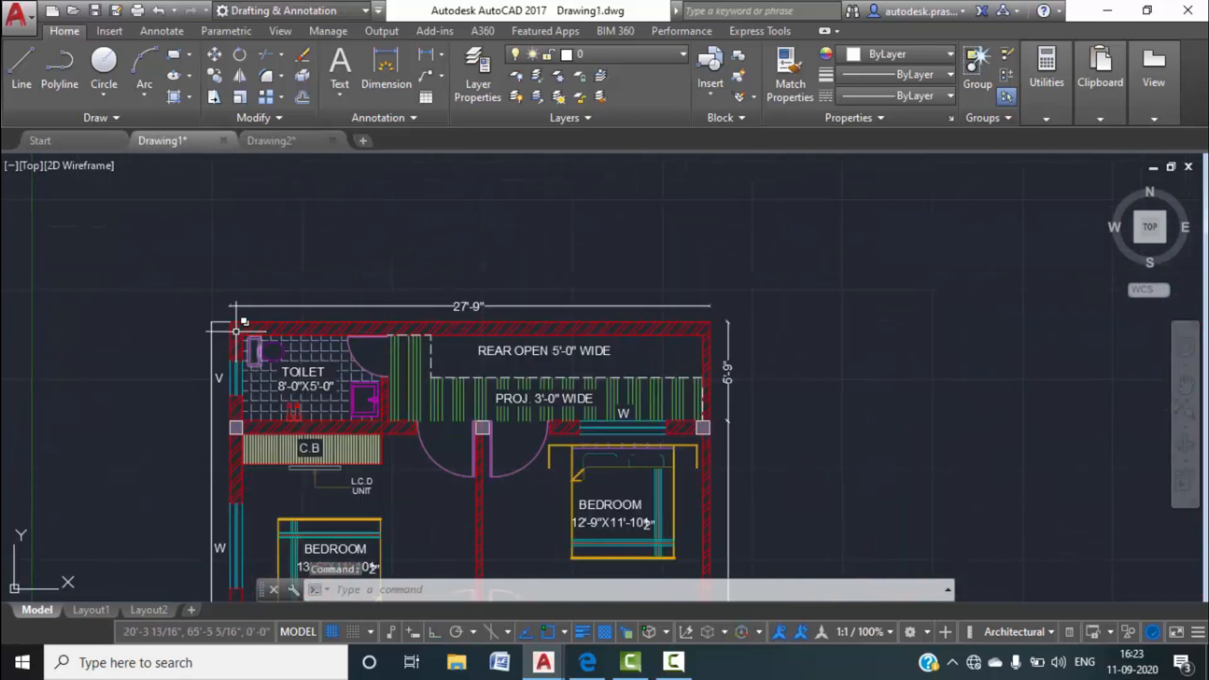
{"action": "middle_click_drag", "start_coordinate": [476, 518], "coordinate": [472, 309]}
{"action": "scroll", "coordinate": [378, 447], "scroll_direction": "up", "scroll_amount": 4}
{"action": "middle_click_drag", "start_coordinate": [370, 451], "coordinate": [405, 578]}
{"action": "scroll", "coordinate": [454, 328], "scroll_direction": "down", "scroll_amount": 8}
{"action": "scroll", "coordinate": [409, 365], "scroll_direction": "up", "scroll_amount": 4}
{"action": "middle_click_drag", "start_coordinate": [402, 354], "coordinate": [402, 575]}
{"action": "middle_click_drag", "start_coordinate": [410, 373], "coordinate": [411, 553]}
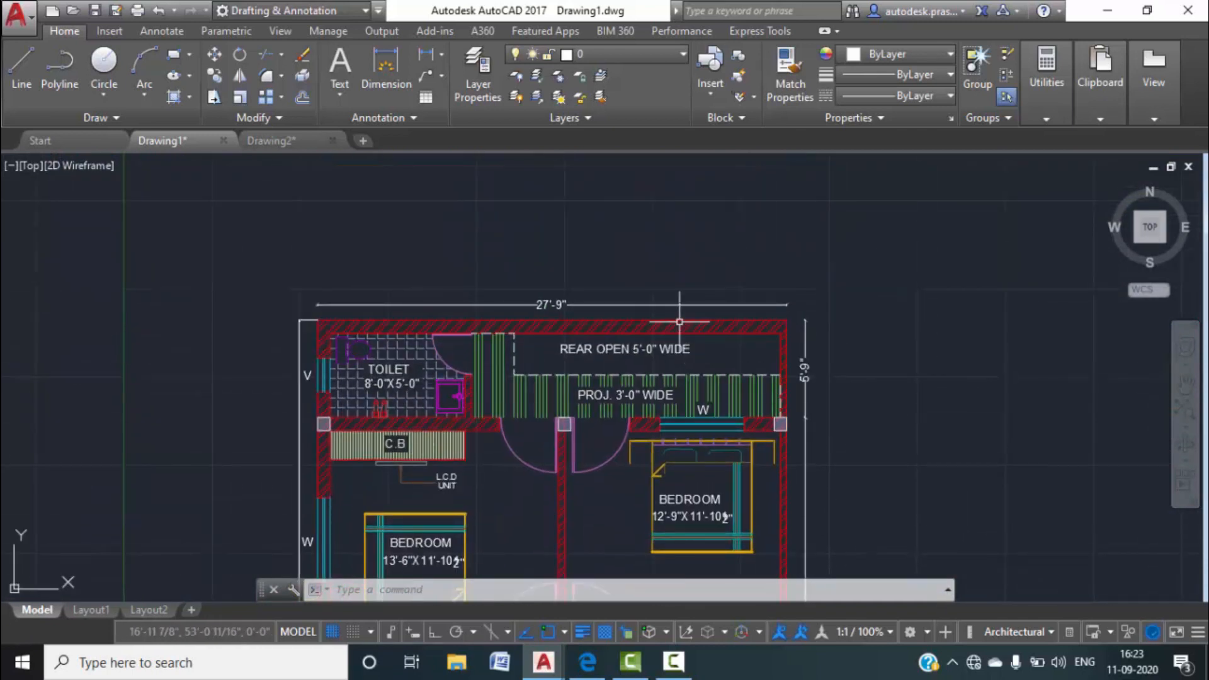
{"action": "left_click", "coordinate": [290, 141]}
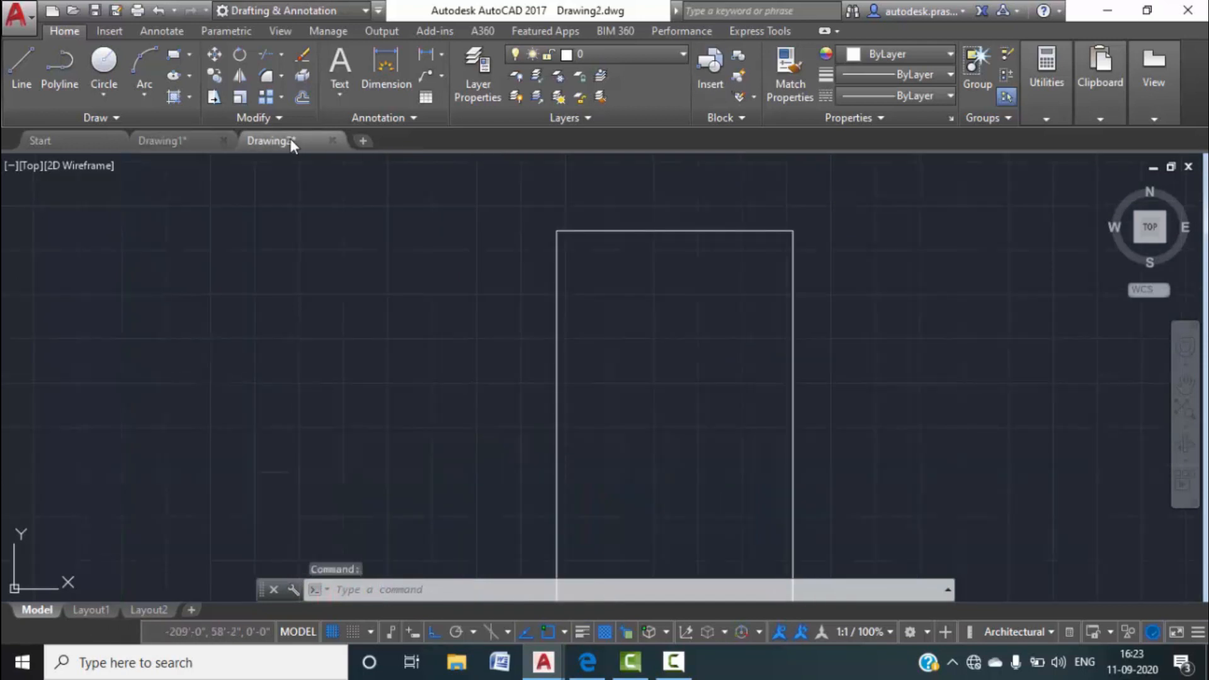
Offset the top, left and right edges 9" inward to form the inner wall lines.
{"action": "type", "text": "o"}
{"action": "key", "text": "Return"}
{"action": "type", "text": "9"}
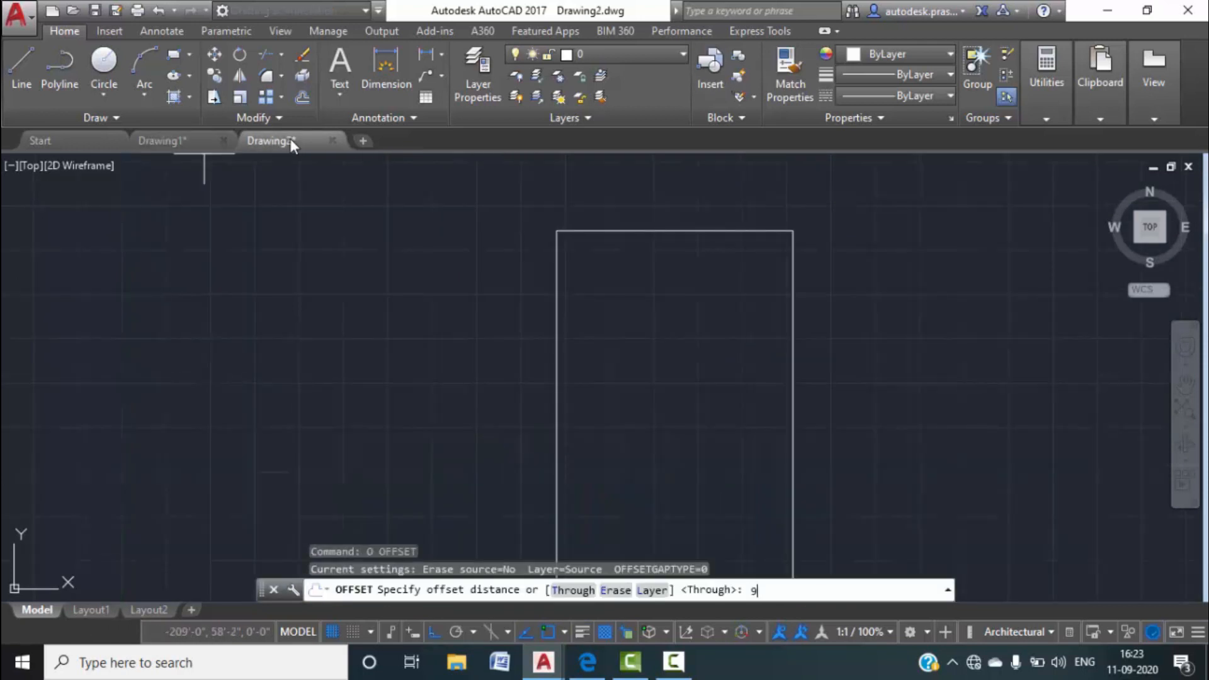
{"action": "type", "text": "\""}
{"action": "key", "text": "Return"}
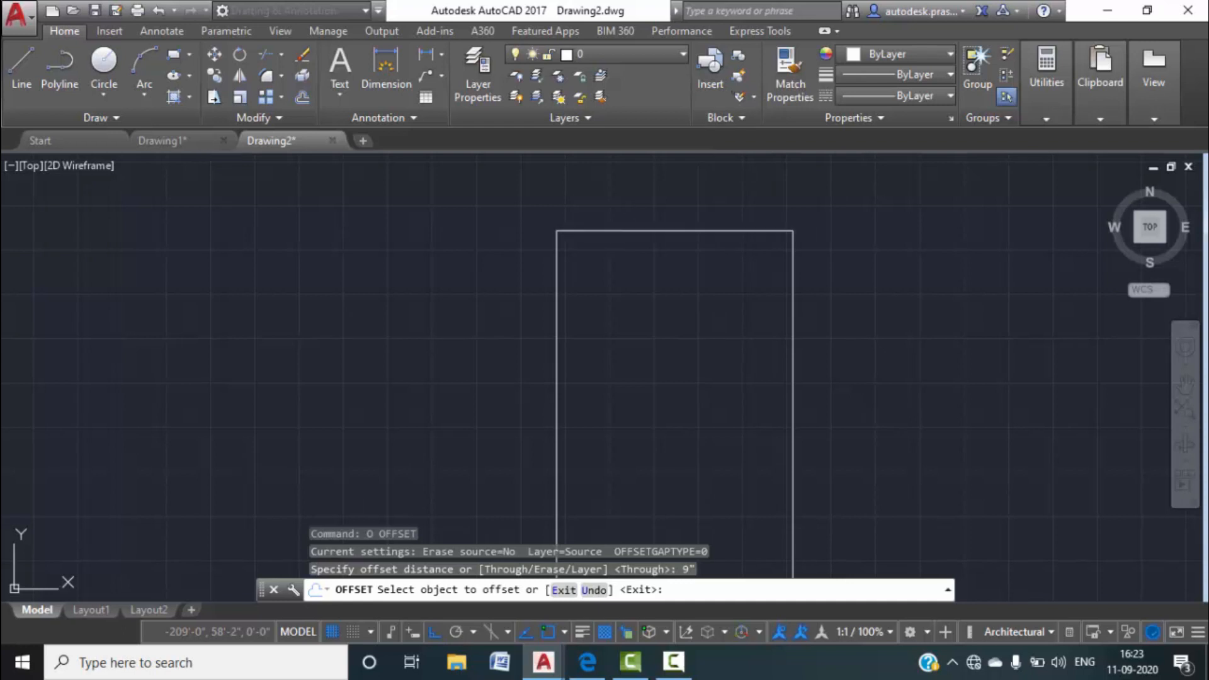
{"action": "left_click", "coordinate": [651, 231]}
{"action": "left_click", "coordinate": [652, 318]}
{"action": "left_click", "coordinate": [555, 320]}
{"action": "left_click", "coordinate": [617, 359]}
{"action": "left_click", "coordinate": [785, 408]}
{"action": "left_click", "coordinate": [715, 437]}
{"action": "key", "text": "Escape"}
{"action": "key", "text": "Escape"}
{"action": "scroll", "coordinate": [512, 316], "scroll_direction": "up", "scroll_amount": 4}
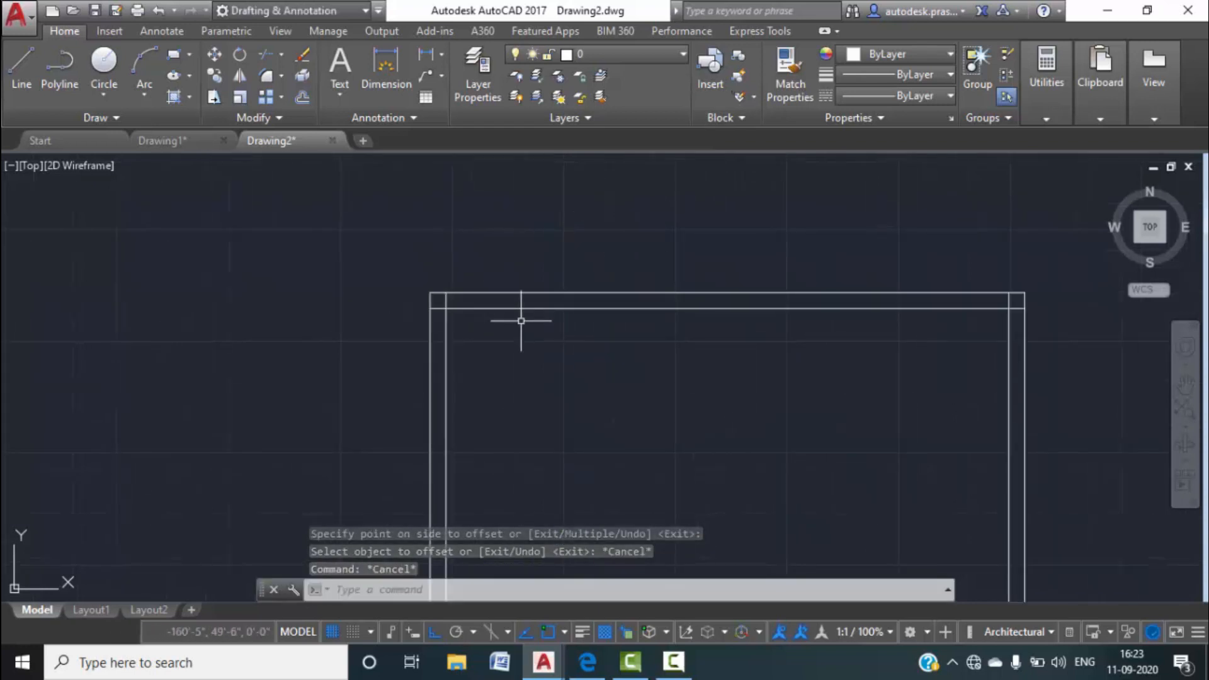
Create a new layer named wall 9 and give it the standard red colour.
{"action": "left_click", "coordinate": [462, 81]}
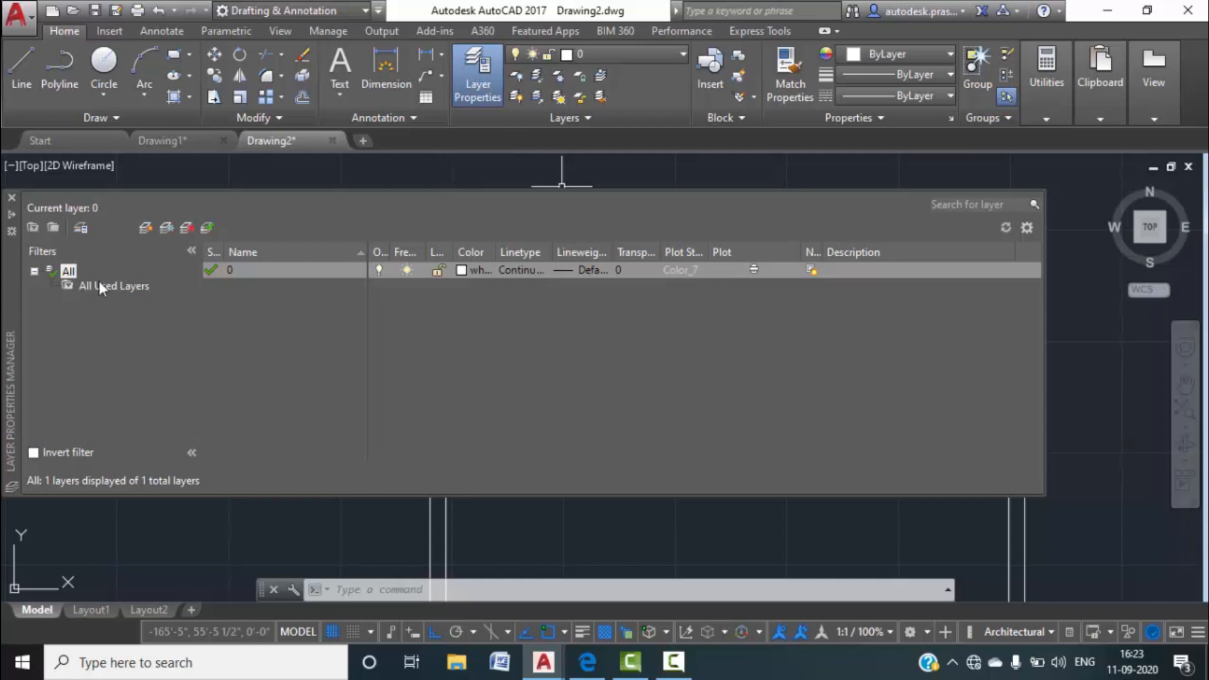
{"action": "key", "text": "alt+n"}
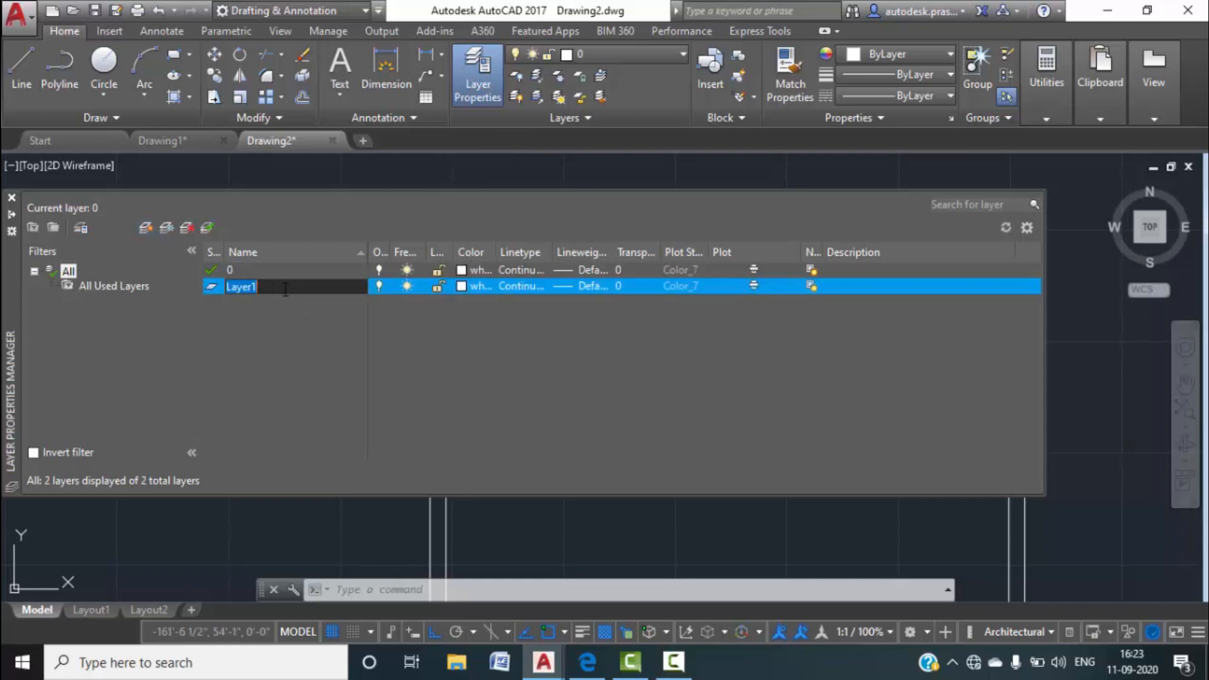
{"action": "type", "text": "wall 9\""}
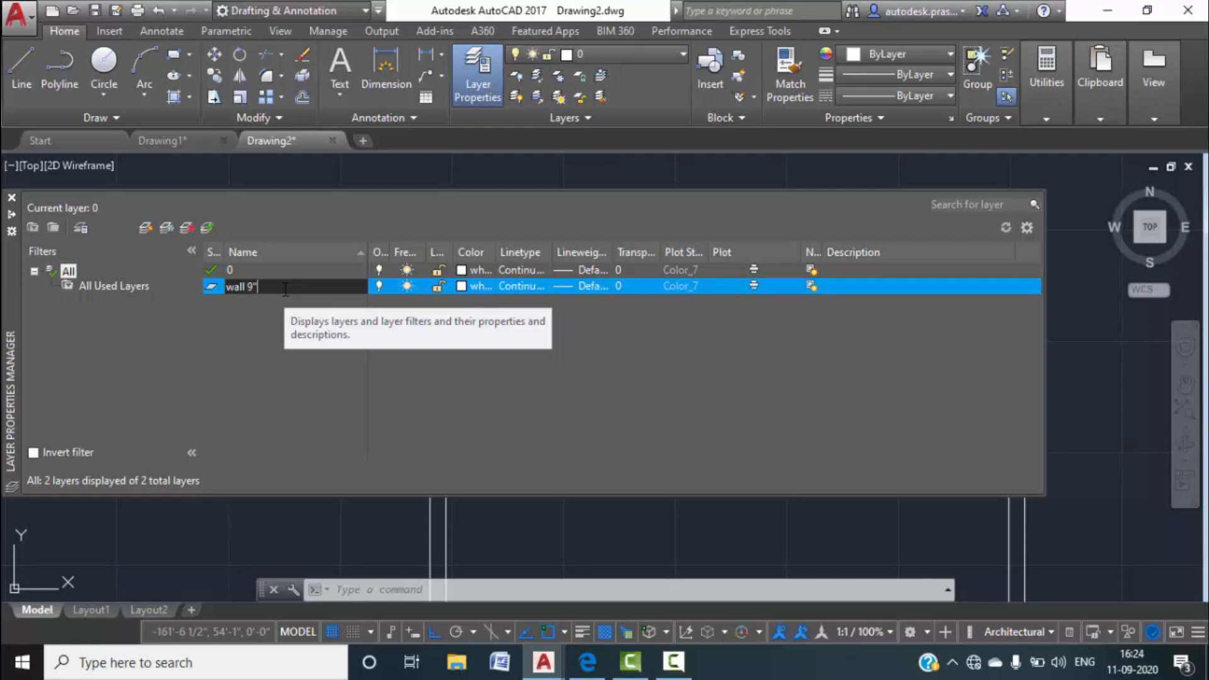
{"action": "key", "text": "Return"}
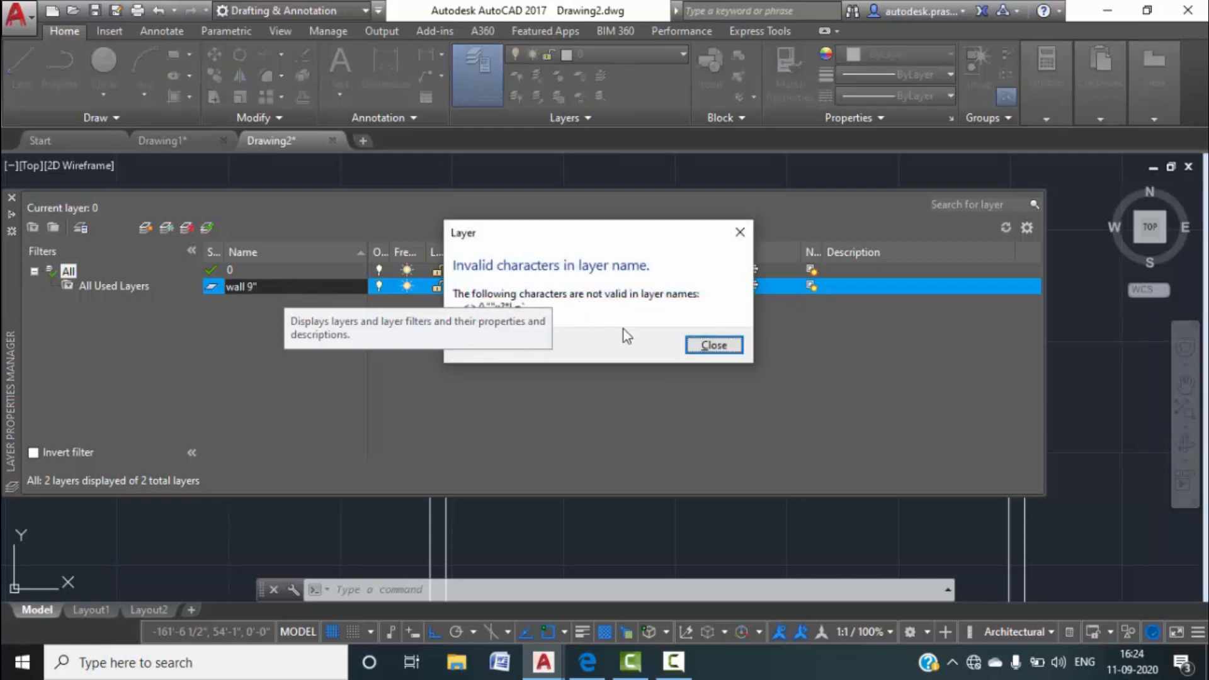
{"action": "left_click", "coordinate": [714, 345]}
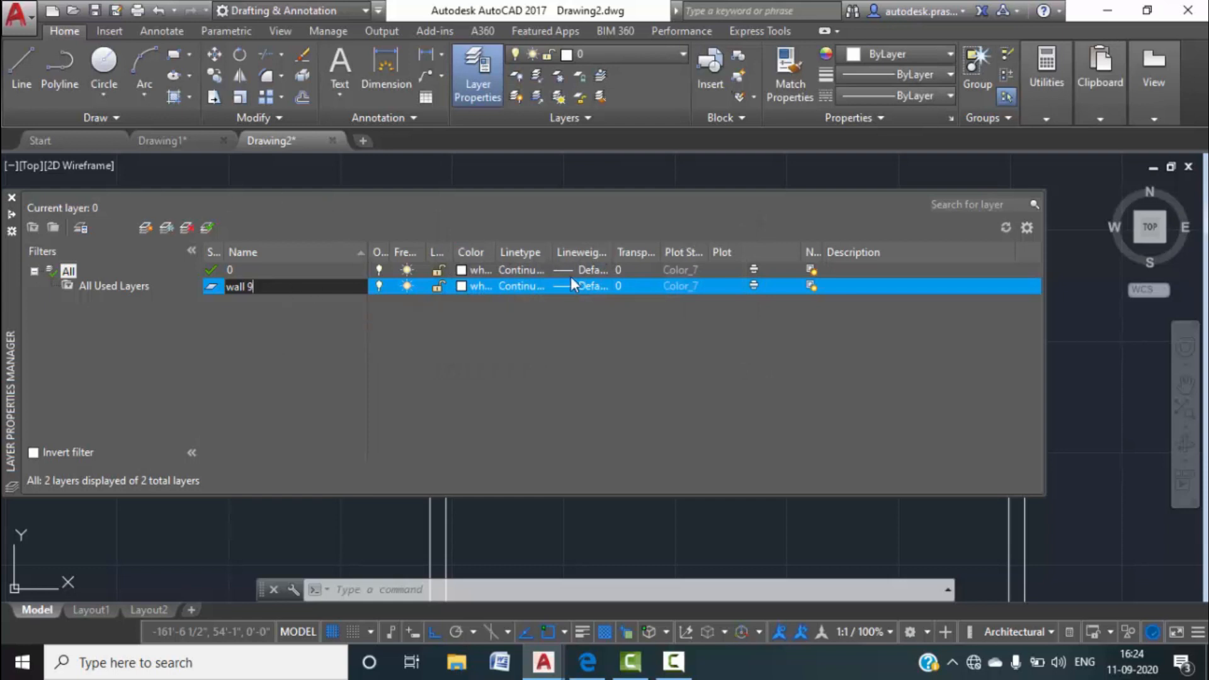
{"action": "left_click", "coordinate": [462, 287]}
{"action": "left_click", "coordinate": [465, 269]}
{"action": "left_click", "coordinate": [467, 369]}
{"action": "left_click", "coordinate": [597, 471]}
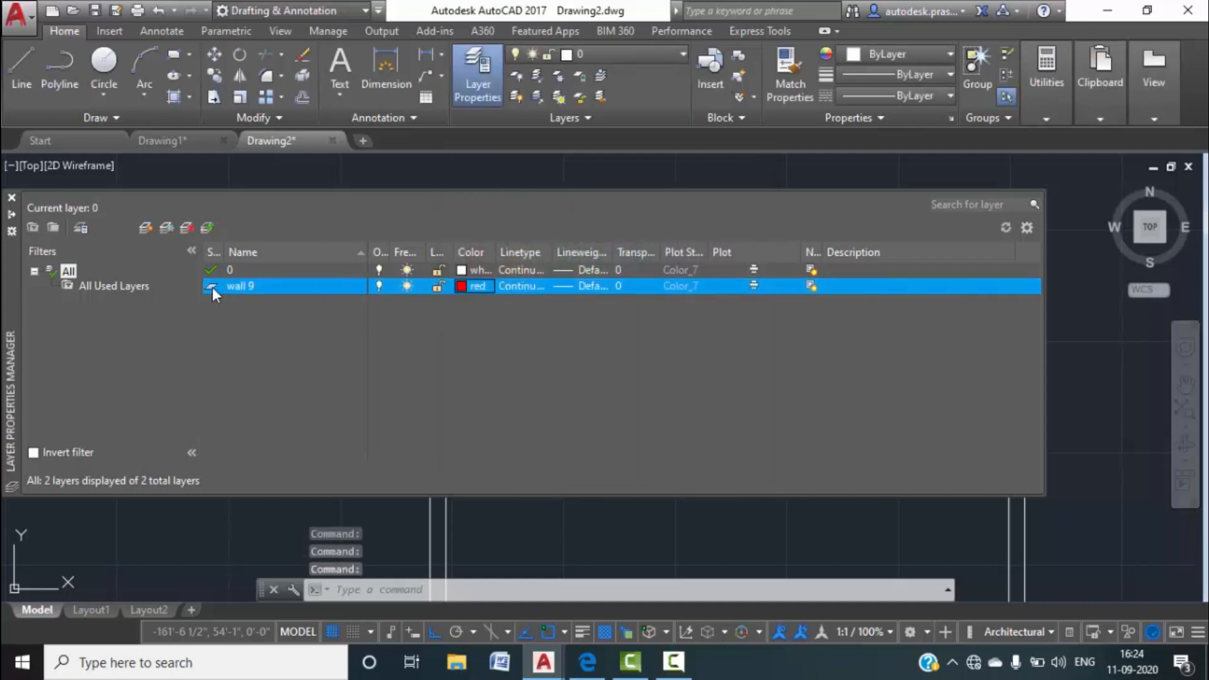
{"action": "left_click", "coordinate": [10, 195]}
Select the whole double-line wall rectangle with a selection window.
{"action": "scroll", "coordinate": [191, 284], "scroll_direction": "down", "scroll_amount": 3}
{"action": "middle_click_drag", "start_coordinate": [431, 388], "coordinate": [511, 335]}
{"action": "left_click", "coordinate": [564, 525]}
{"action": "left_click", "coordinate": [228, 201]}
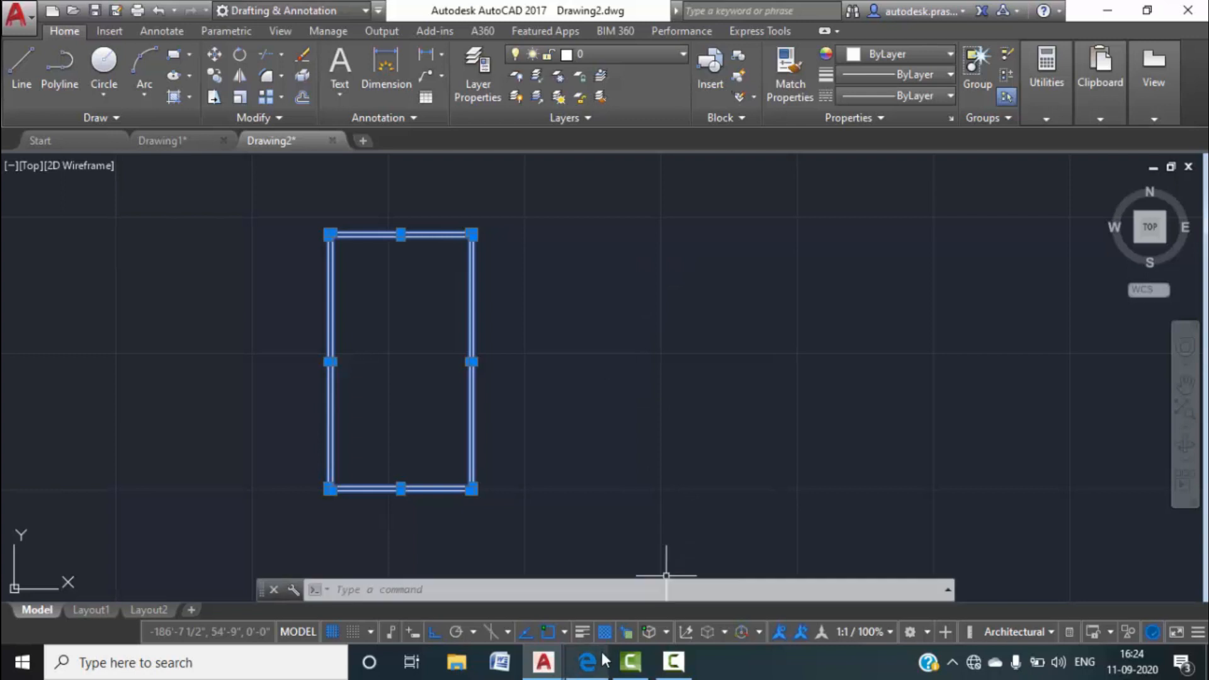
Clear the selection and zoom in on the red wall rectangle.
{"action": "key", "text": "Escape"}
{"action": "key", "text": "Escape"}
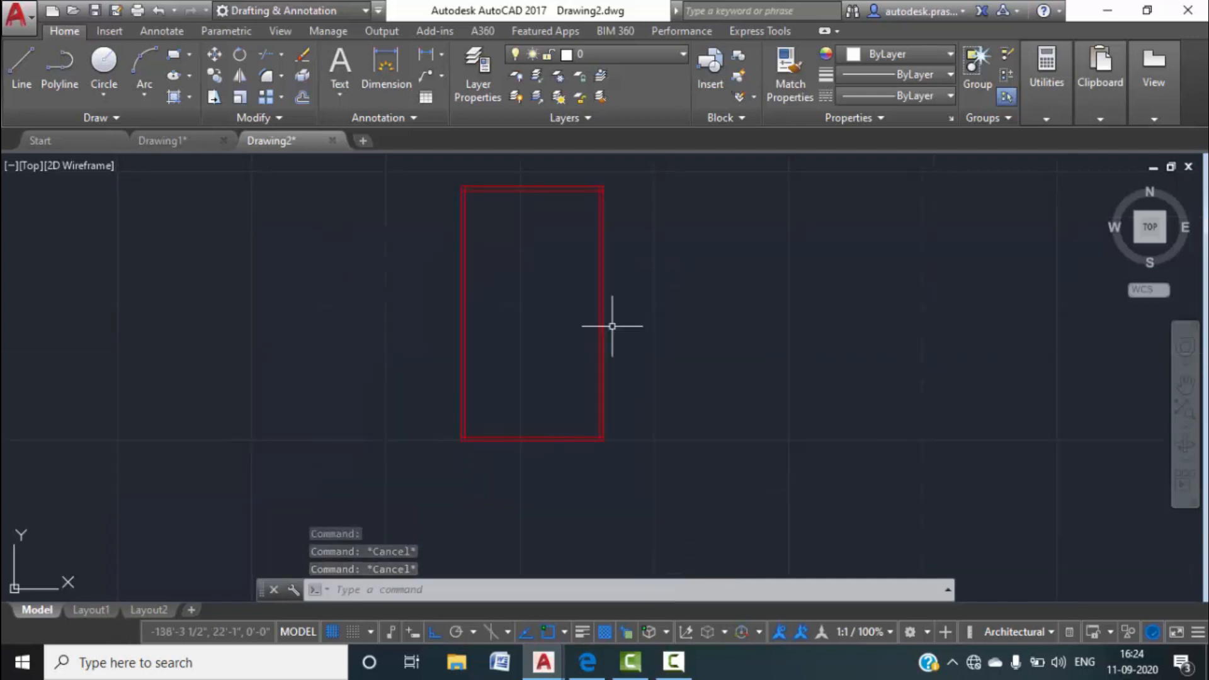
{"action": "scroll", "coordinate": [501, 197], "scroll_direction": "up", "scroll_amount": 4}
{"action": "scroll", "coordinate": [435, 158], "scroll_direction": "up", "scroll_amount": 3}
{"action": "scroll", "coordinate": [351, 305], "scroll_direction": "up", "scroll_amount": 3}
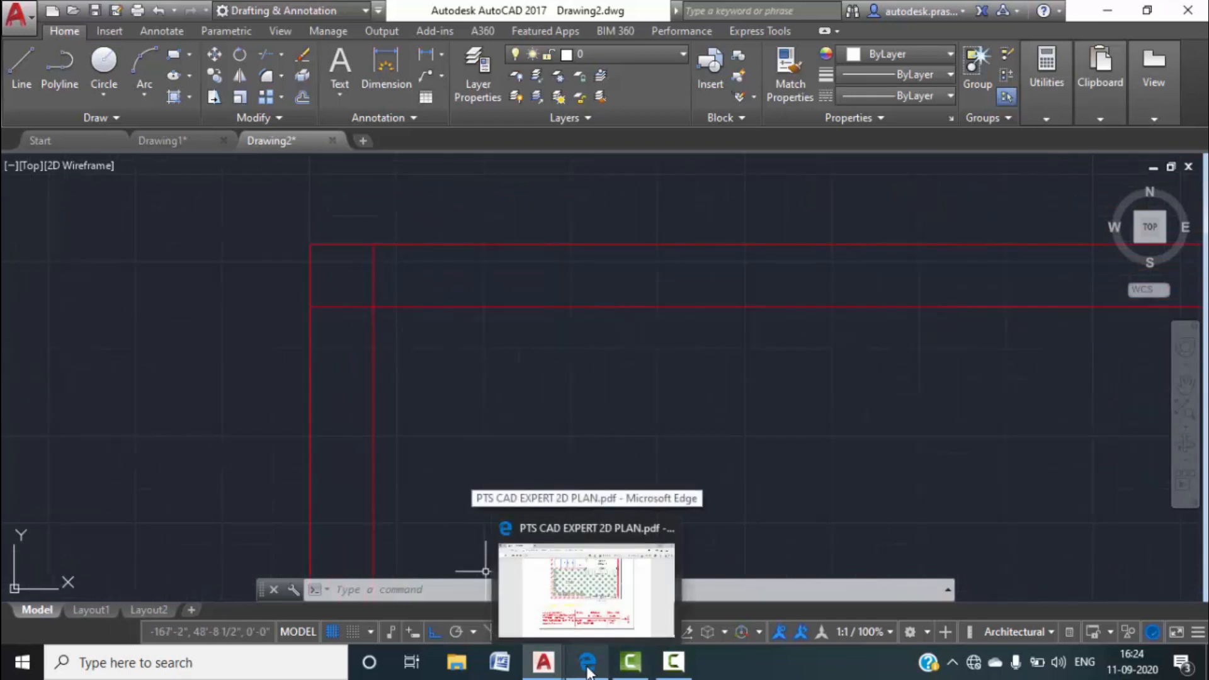
Switch to Drawing1 and pan to show its full ground floor plan.
{"action": "mouse_move", "coordinate": [543, 673]}
{"action": "left_click", "coordinate": [141, 144]}
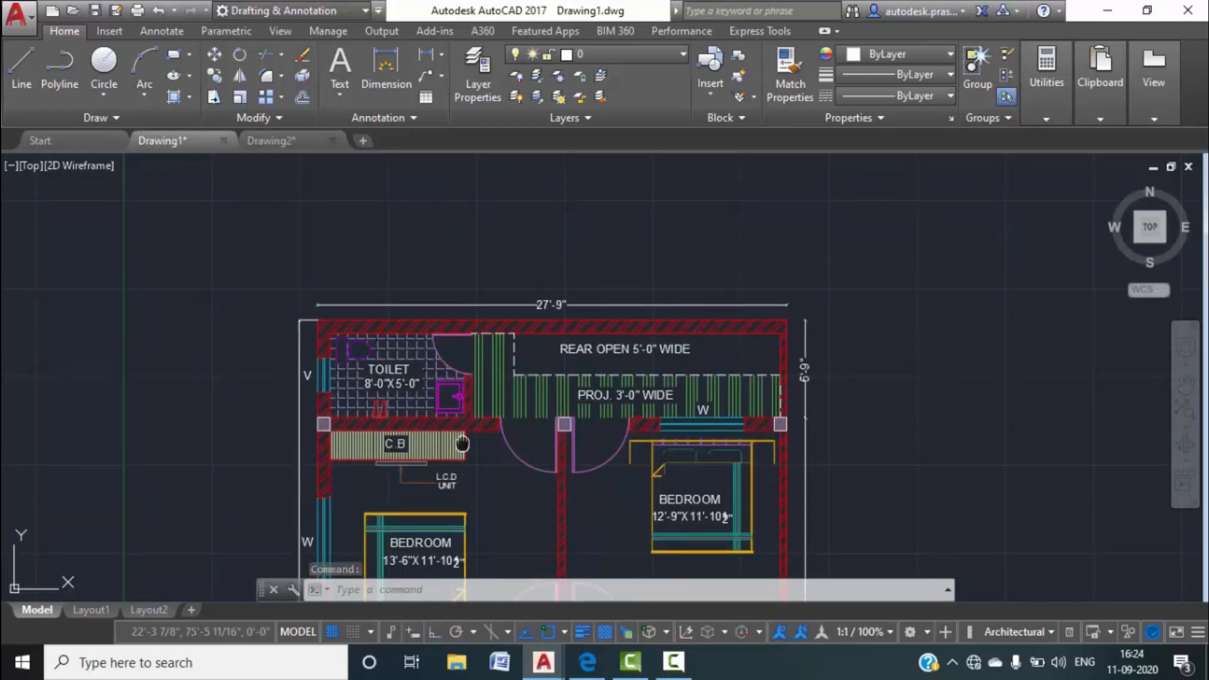
{"action": "middle_click_drag", "start_coordinate": [500, 425], "coordinate": [505, 337]}
{"action": "middle_click_drag", "start_coordinate": [534, 501], "coordinate": [529, 338]}
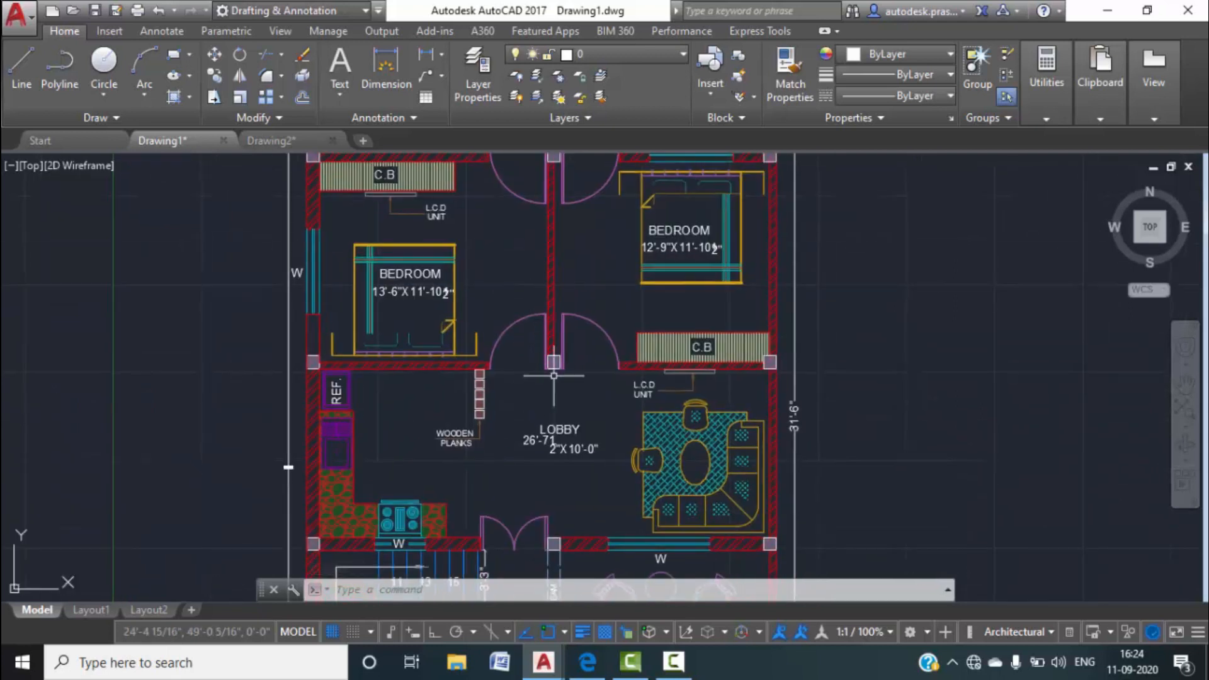
{"action": "scroll", "coordinate": [558, 359], "scroll_direction": "up", "scroll_amount": 2}
{"action": "middle_click_drag", "start_coordinate": [553, 427], "coordinate": [551, 357]}
{"action": "scroll", "coordinate": [551, 358], "scroll_direction": "down", "scroll_amount": 6}
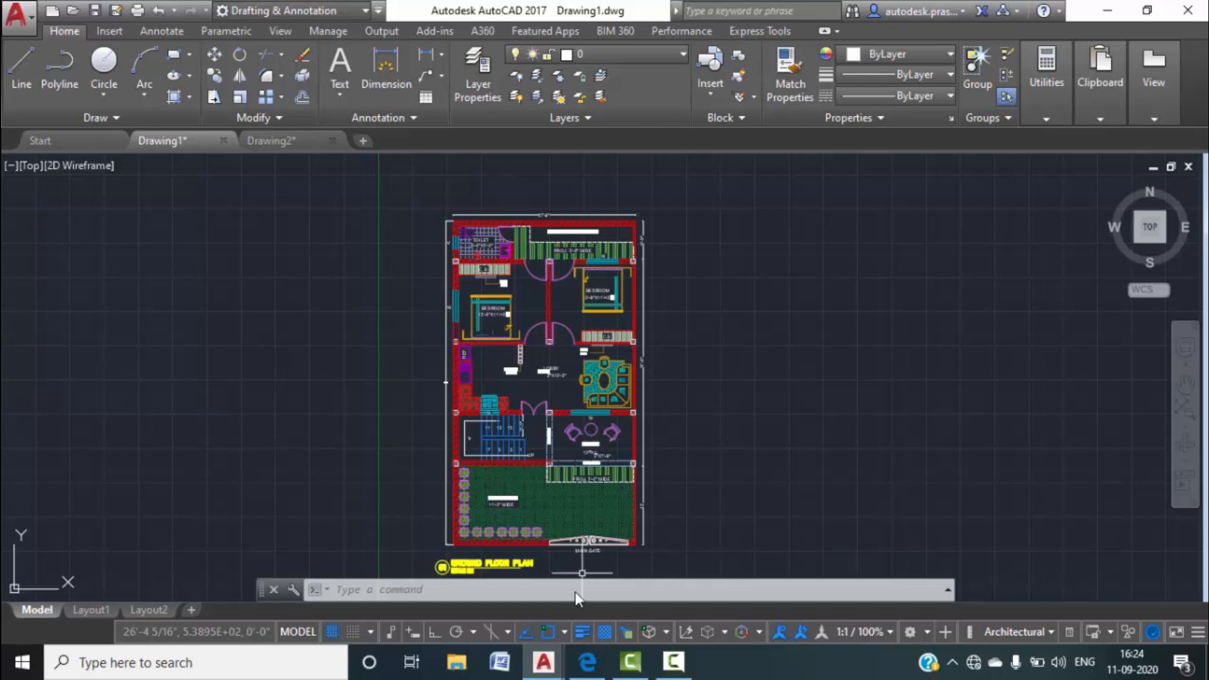
In Drawing2, trim the overlapping wall-line stubs at the rectangle's top-left and top-right corners.
{"action": "left_click", "coordinate": [270, 141]}
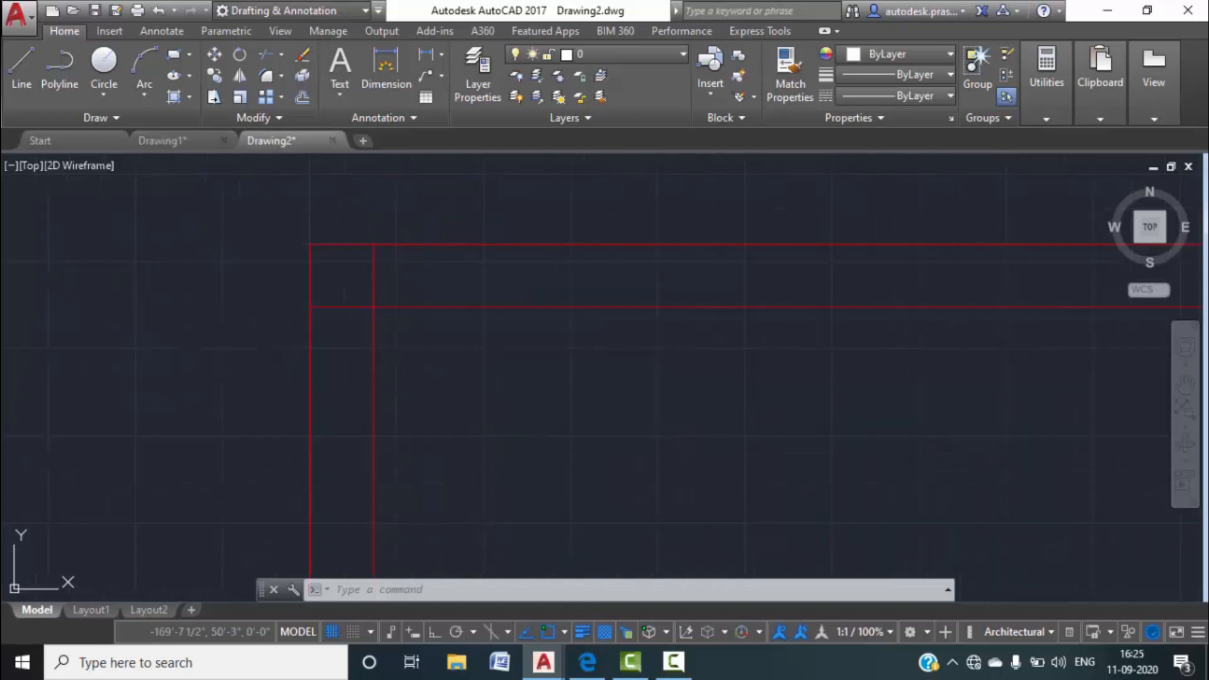
{"action": "type", "text": "tr"}
{"action": "key", "text": "Return"}
{"action": "key", "text": "Return"}
{"action": "left_click", "coordinate": [371, 284]}
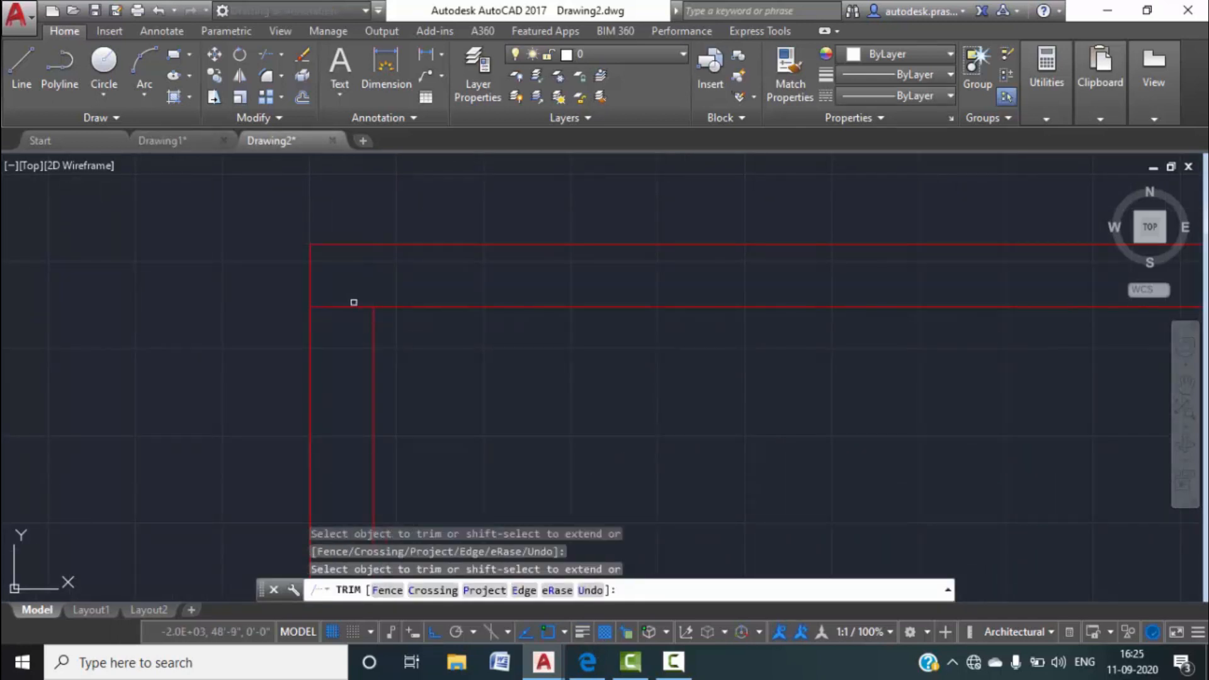
{"action": "middle_click_drag", "start_coordinate": [826, 322], "coordinate": [390, 313]}
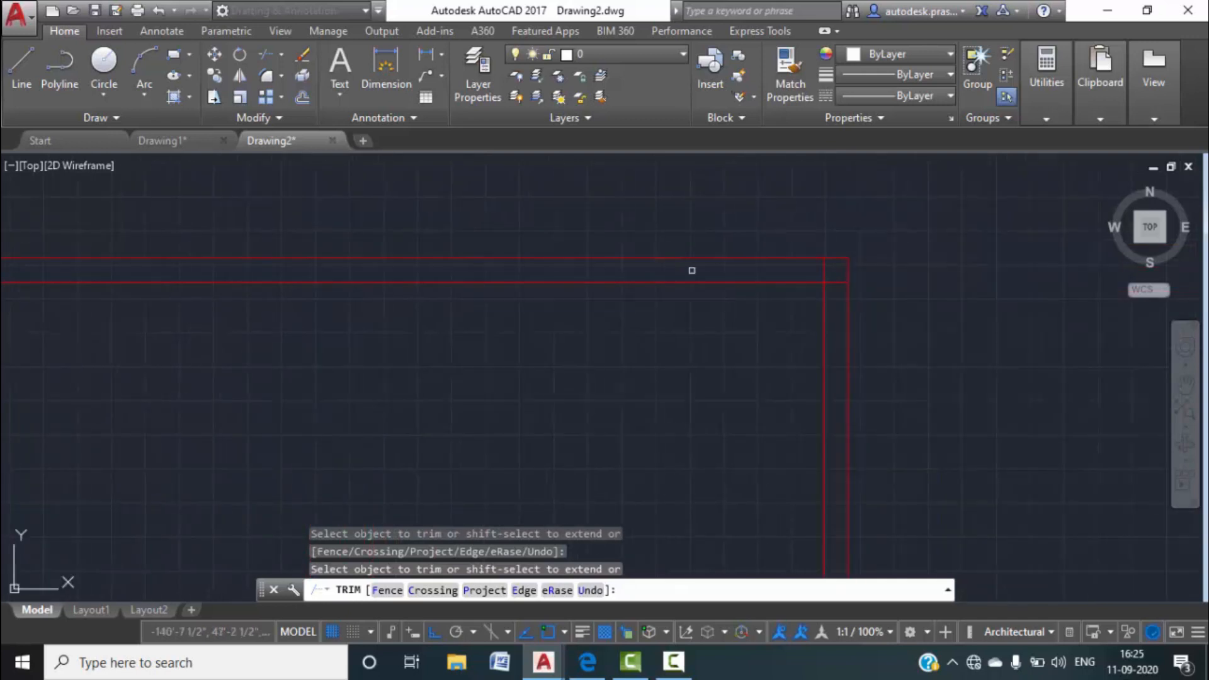
{"action": "scroll", "coordinate": [810, 276], "scroll_direction": "up", "scroll_amount": 3}
{"action": "left_click", "coordinate": [867, 269]}
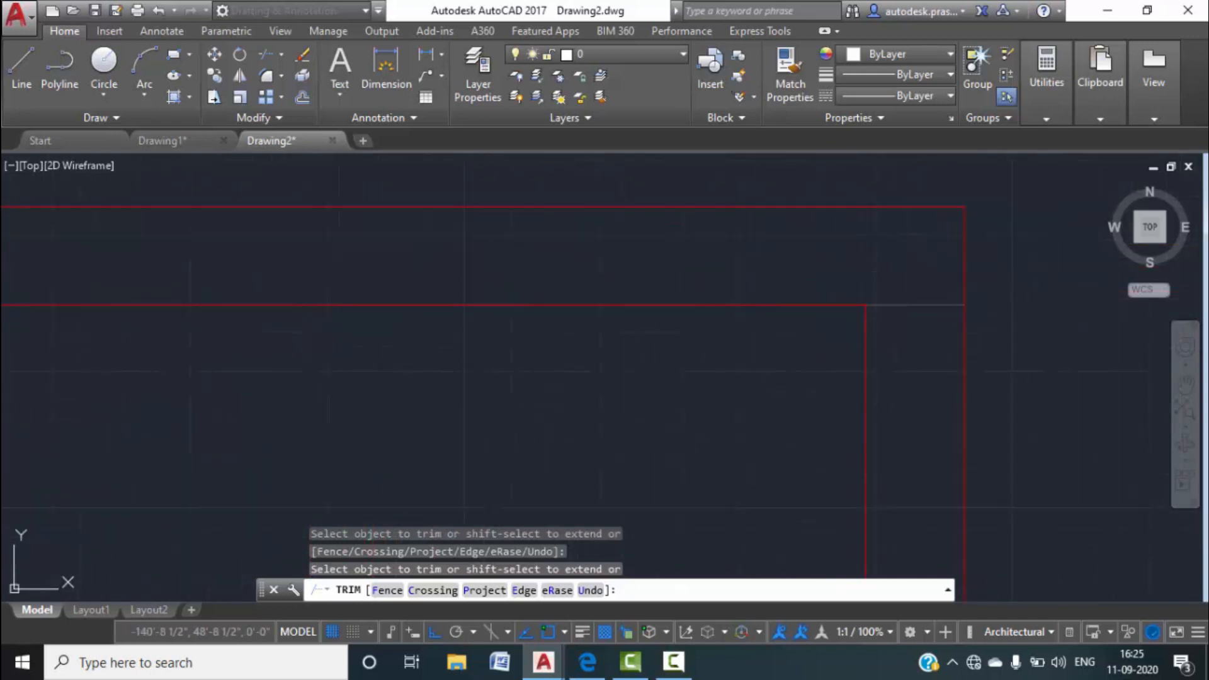
{"action": "left_click", "coordinate": [870, 306]}
Trim the horizontal stubs at the bottom-left corner so the 9" wall lines meet cleanly.
{"action": "middle_click_drag", "start_coordinate": [752, 388], "coordinate": [764, 153]}
{"action": "scroll", "coordinate": [565, 401], "scroll_direction": "down", "scroll_amount": 4}
{"action": "middle_click_drag", "start_coordinate": [546, 442], "coordinate": [553, 297]}
{"action": "scroll", "coordinate": [542, 337], "scroll_direction": "up", "scroll_amount": 6}
{"action": "left_click", "coordinate": [538, 470]}
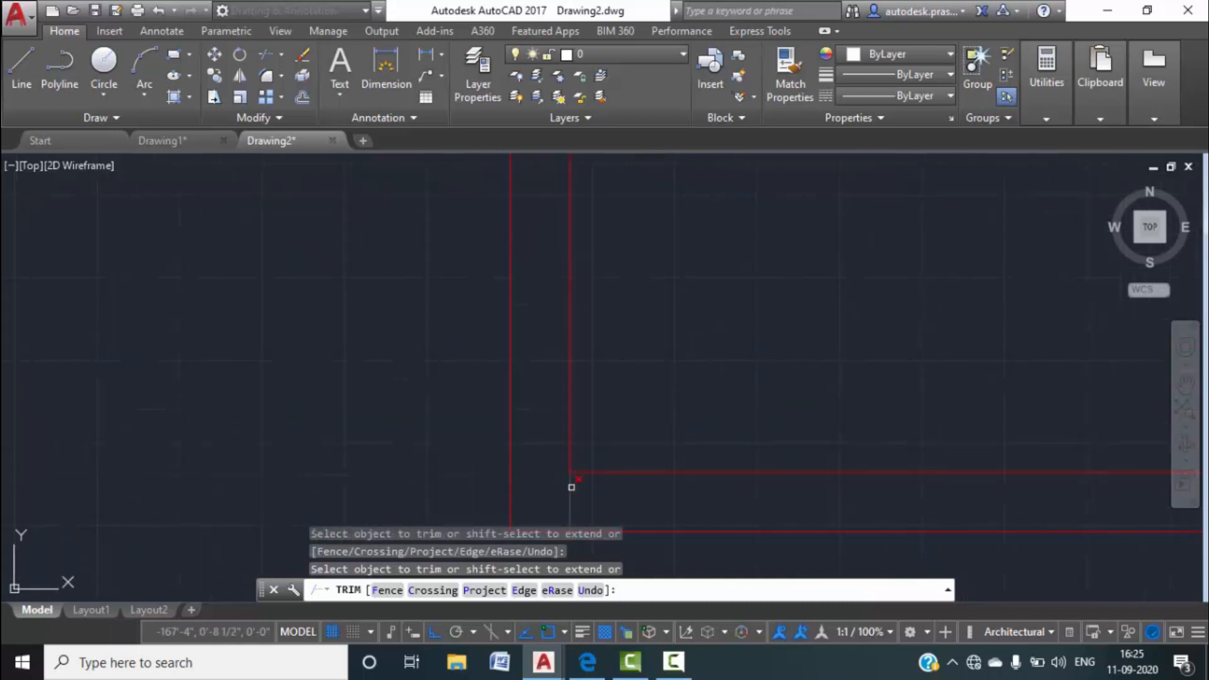
{"action": "scroll", "coordinate": [558, 410], "scroll_direction": "down", "scroll_amount": 4}
{"action": "middle_click_drag", "start_coordinate": [789, 434], "coordinate": [789, 434]}
{"action": "scroll", "coordinate": [701, 403], "scroll_direction": "up", "scroll_amount": 4}
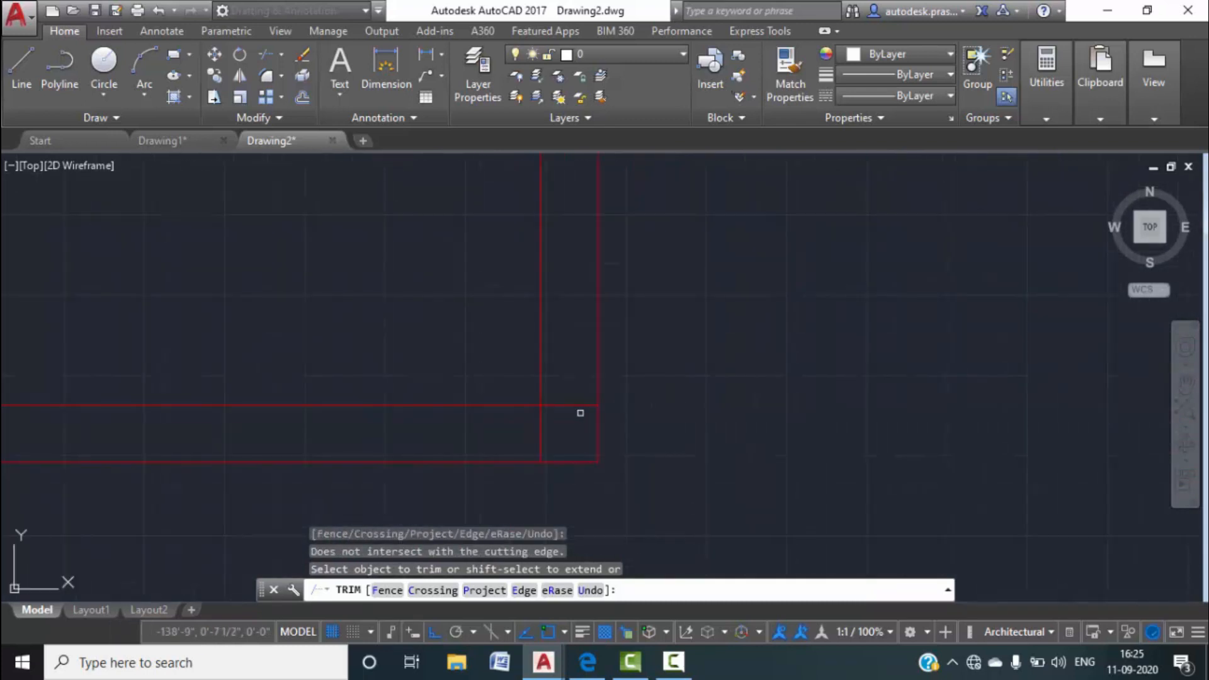
{"action": "left_click", "coordinate": [566, 404]}
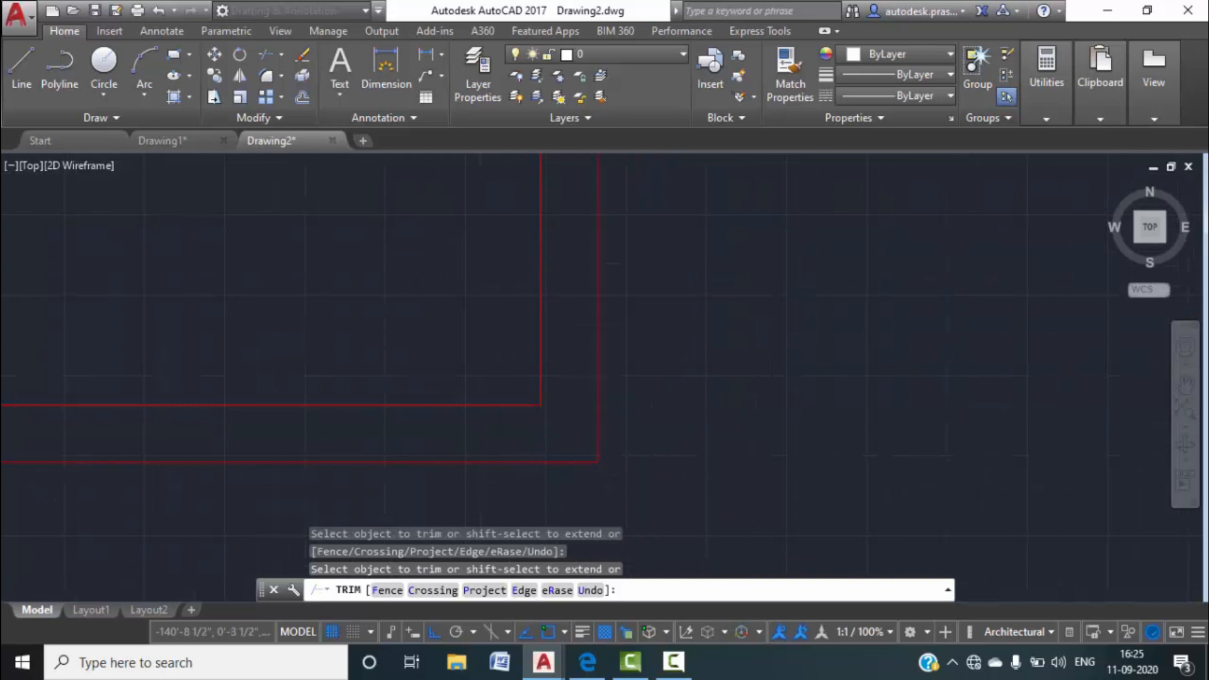
{"action": "key", "text": "Escape"}
{"action": "scroll", "coordinate": [573, 403], "scroll_direction": "down", "scroll_amount": 6}
{"action": "scroll", "coordinate": [539, 309], "scroll_direction": "up", "scroll_amount": 6}
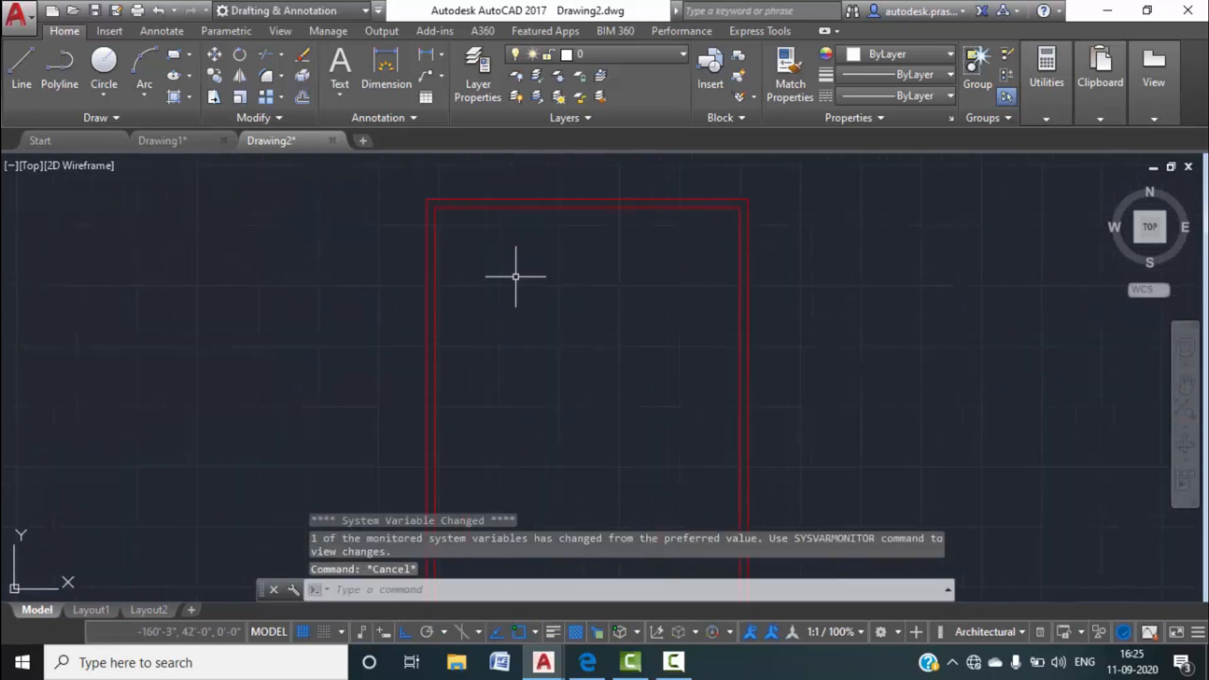
{"action": "left_click", "coordinate": [164, 138]}
{"action": "scroll", "coordinate": [488, 240], "scroll_direction": "up", "scroll_amount": 8}
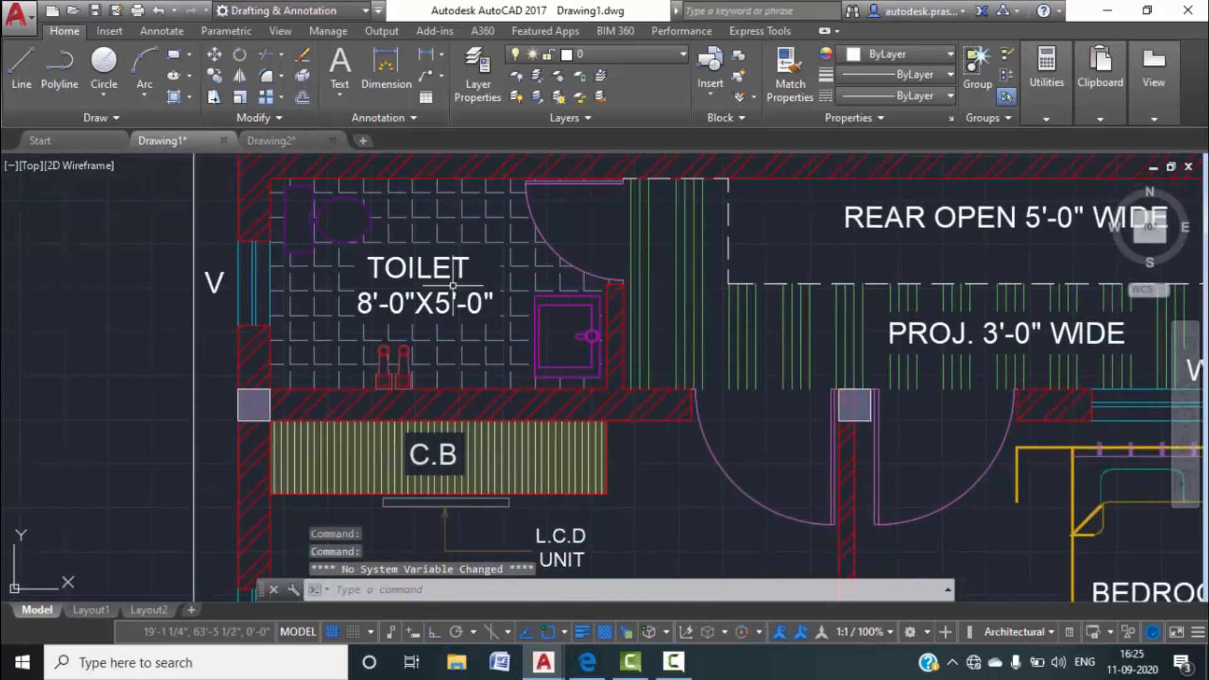
{"action": "scroll", "coordinate": [452, 285], "scroll_direction": "down", "scroll_amount": 2}
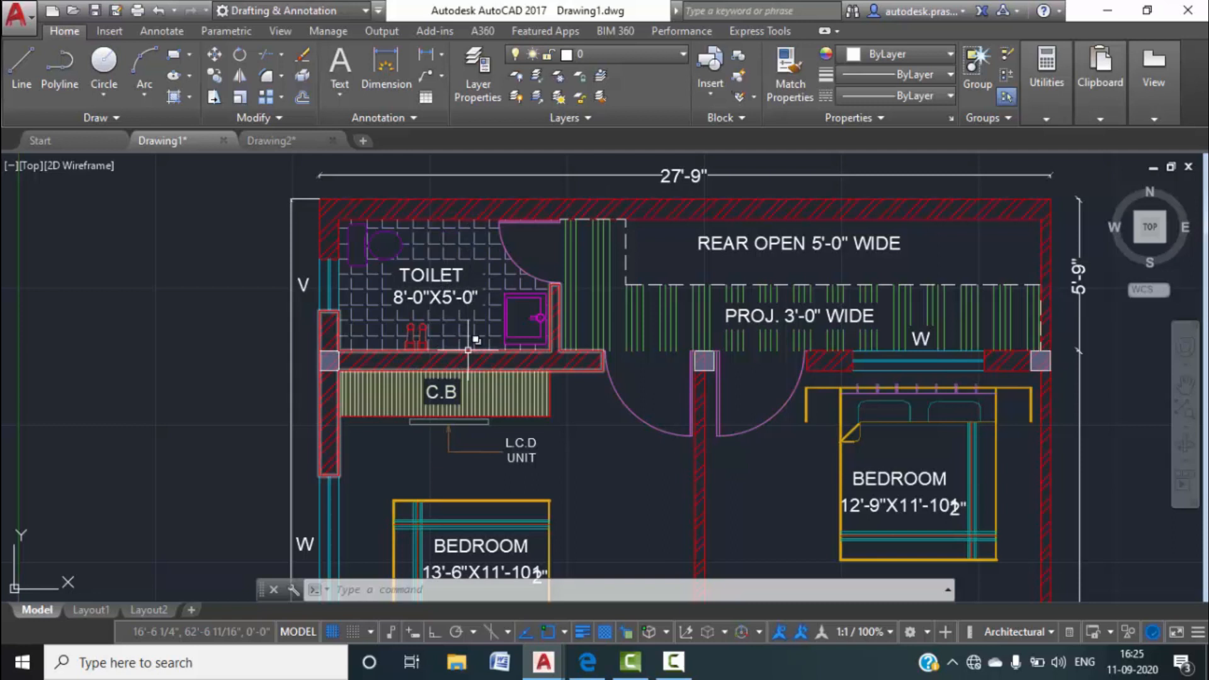
{"action": "mouse_move", "coordinate": [469, 350]}
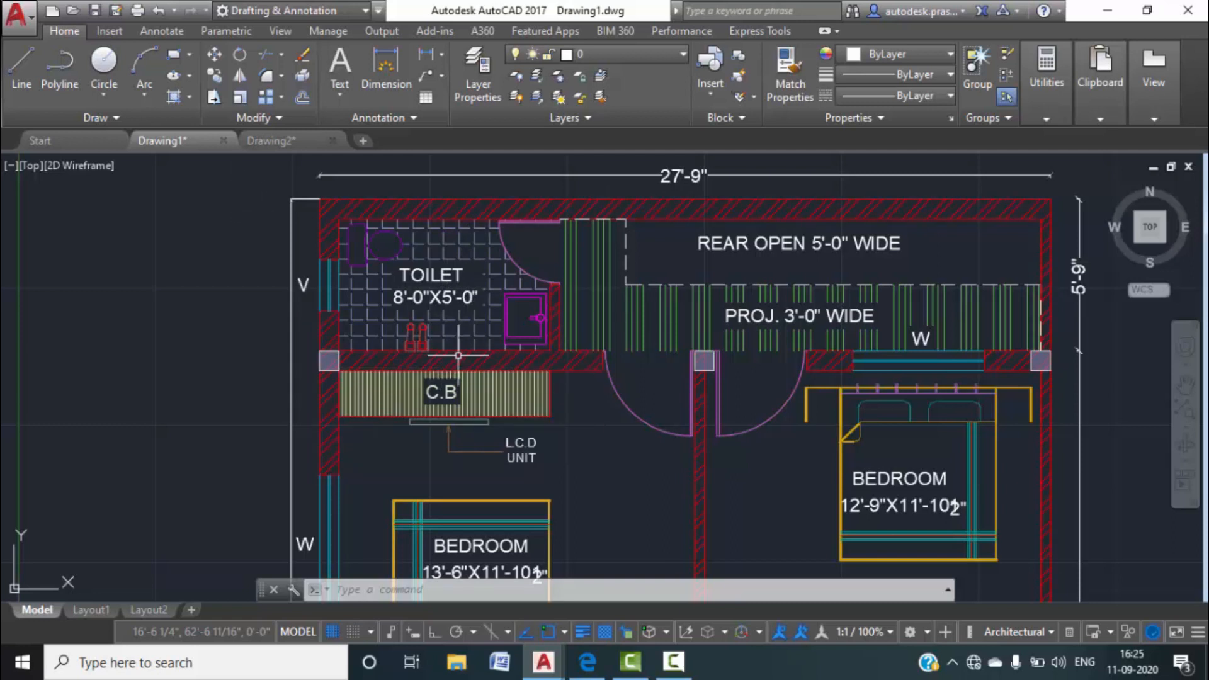
{"action": "left_click", "coordinate": [255, 141]}
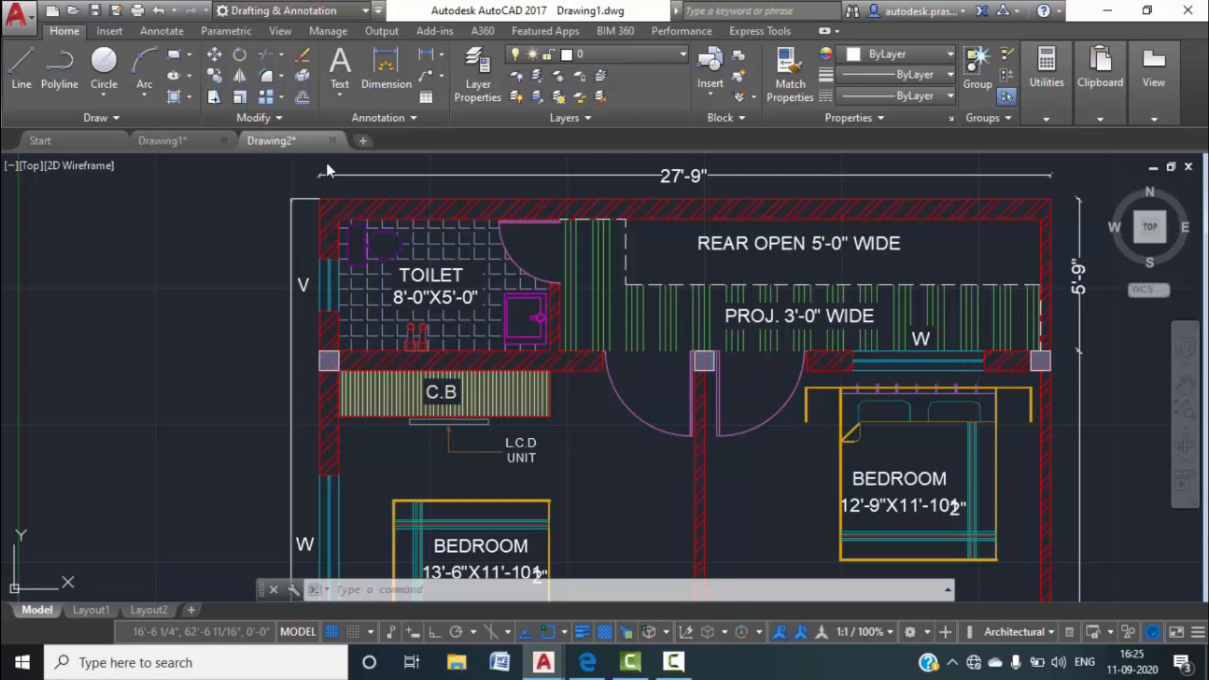
Offset the inner top wall line 5' down, then offset that copy 9" lower to form a wall.
{"action": "type", "text": "o"}
{"action": "key", "text": "Return"}
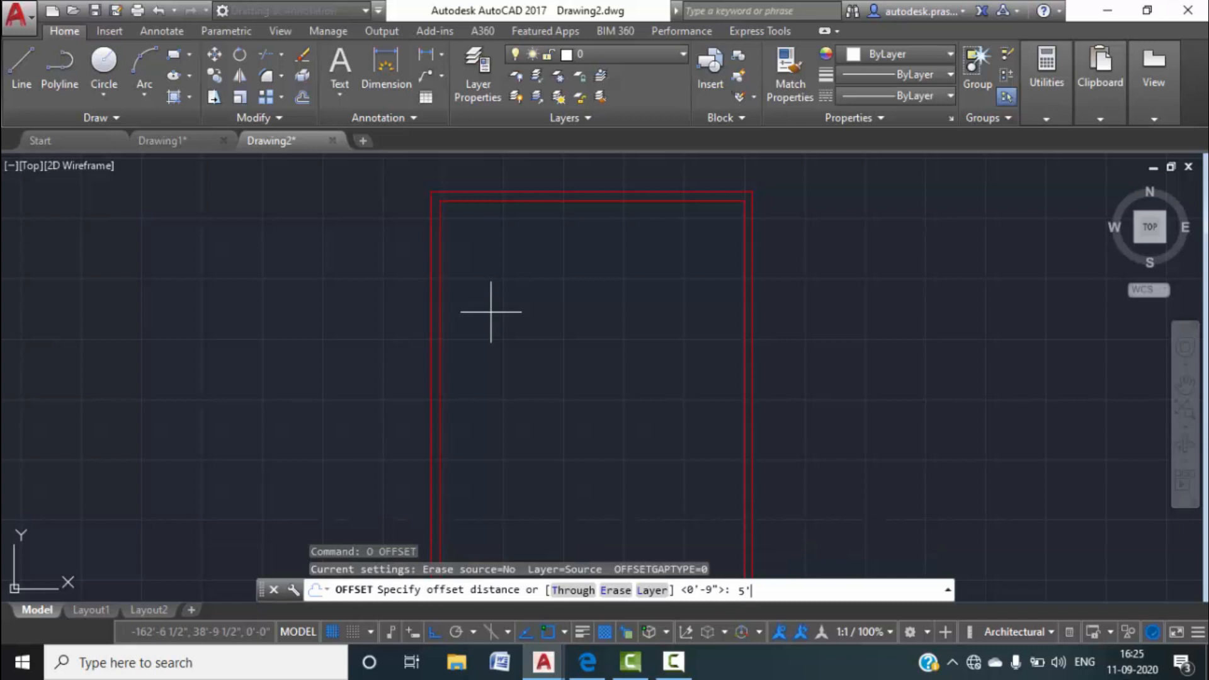
{"action": "key", "text": "Return"}
{"action": "left_click", "coordinate": [523, 204]}
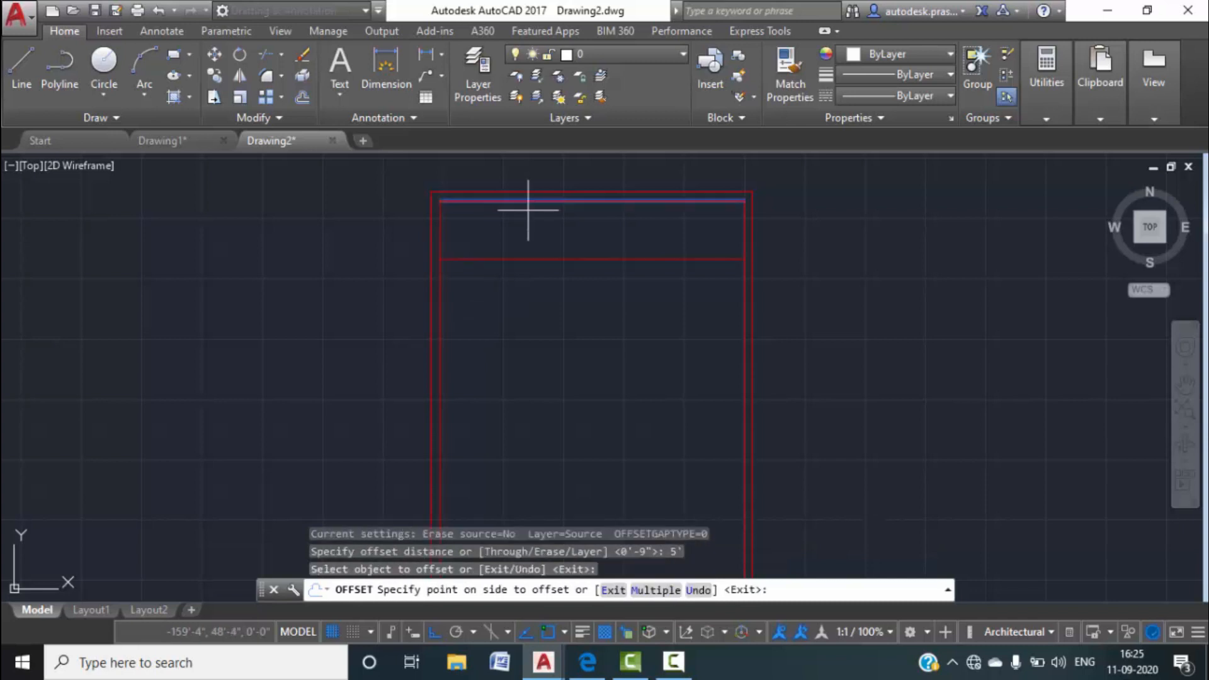
{"action": "left_click", "coordinate": [599, 281]}
{"action": "key", "text": "Escape"}
{"action": "type", "text": "o"}
{"action": "key", "text": "Return"}
{"action": "type", "text": "9\""}
{"action": "key", "text": "Return"}
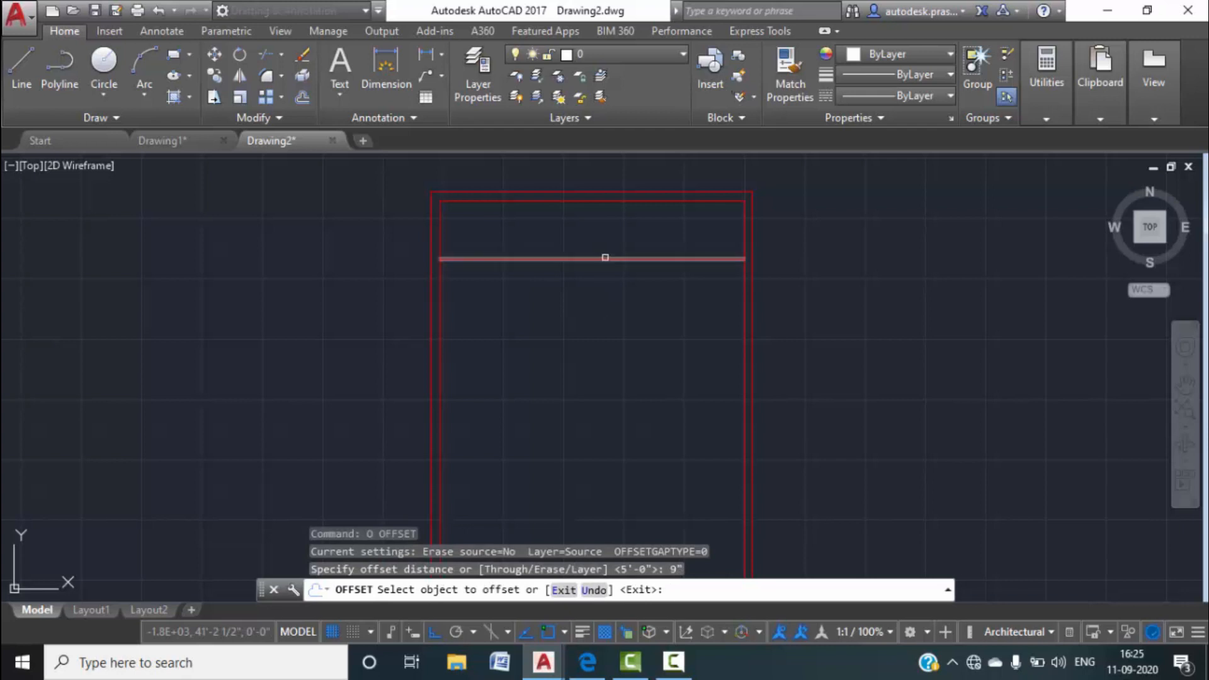
{"action": "left_click", "coordinate": [606, 258]}
{"action": "left_click", "coordinate": [615, 338]}
{"action": "key", "text": "Escape"}
{"action": "key", "text": "Escape"}
Offset the inner left wall line 8' to the right to mark the partition.
{"action": "scroll", "coordinate": [528, 252], "scroll_direction": "up", "scroll_amount": 4}
{"action": "middle_click_drag", "start_coordinate": [527, 252], "coordinate": [539, 313]}
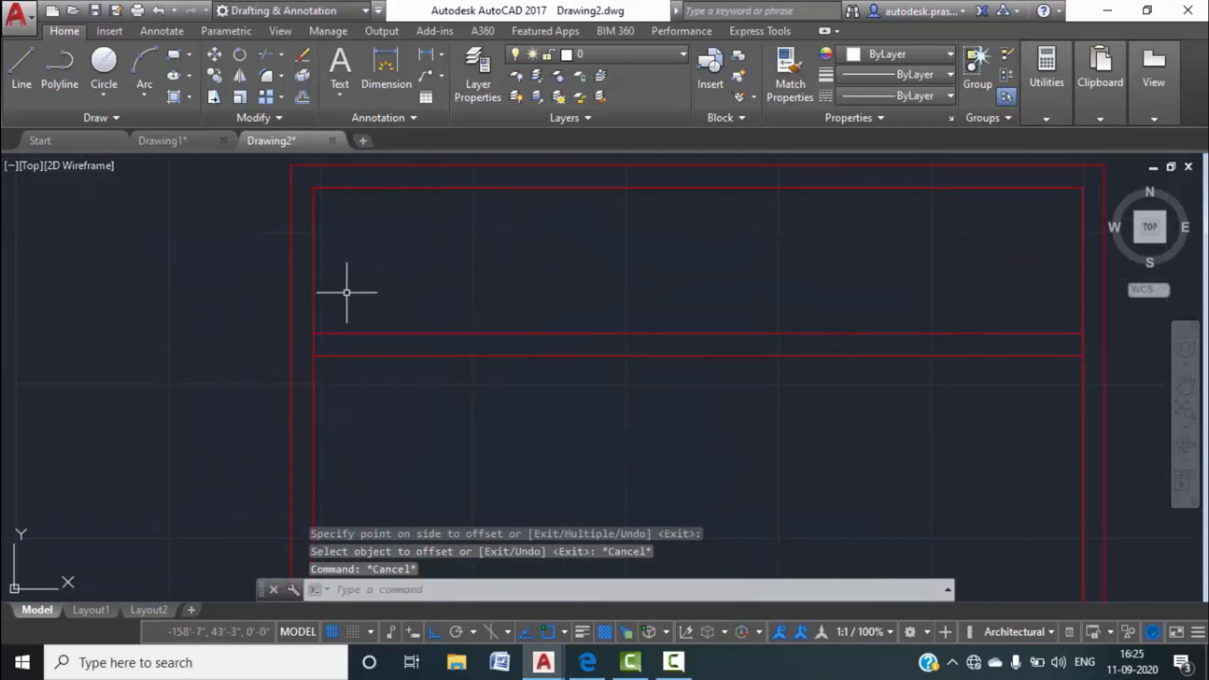
{"action": "type", "text": "o"}
{"action": "key", "text": "Return"}
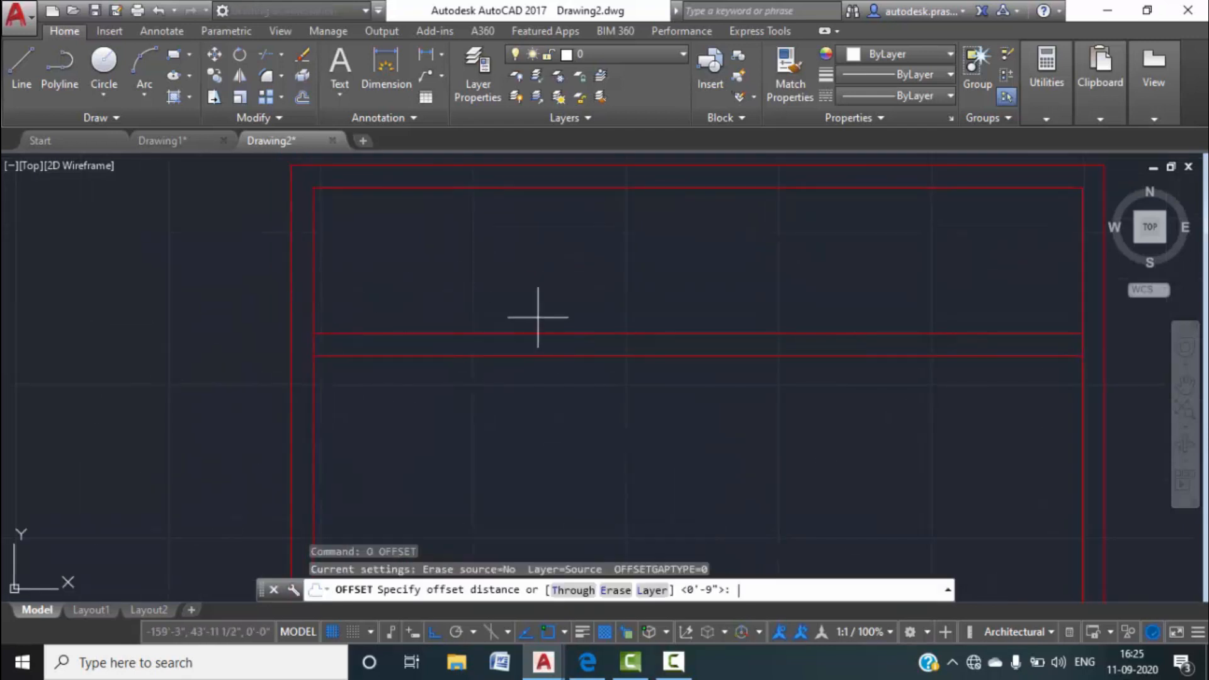
{"action": "type", "text": "8'"}
{"action": "key", "text": "Return"}
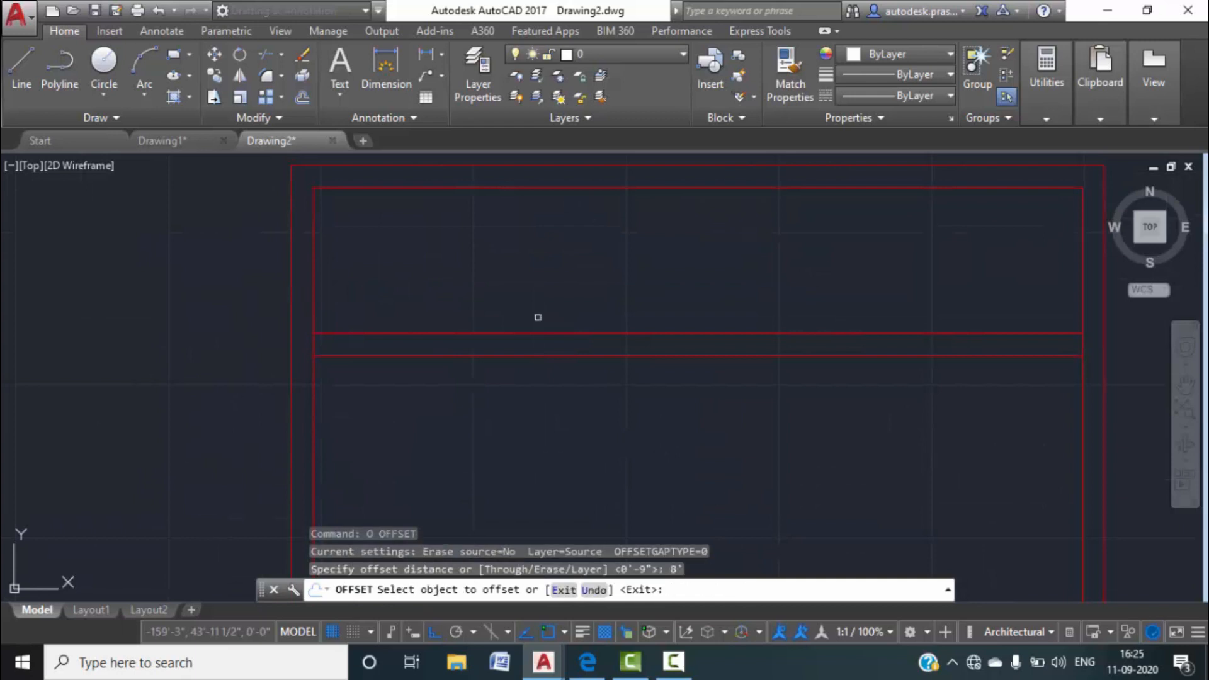
{"action": "left_click", "coordinate": [315, 296]}
{"action": "left_click", "coordinate": [532, 296]}
{"action": "key", "text": "Escape"}
{"action": "key", "text": "Escape"}
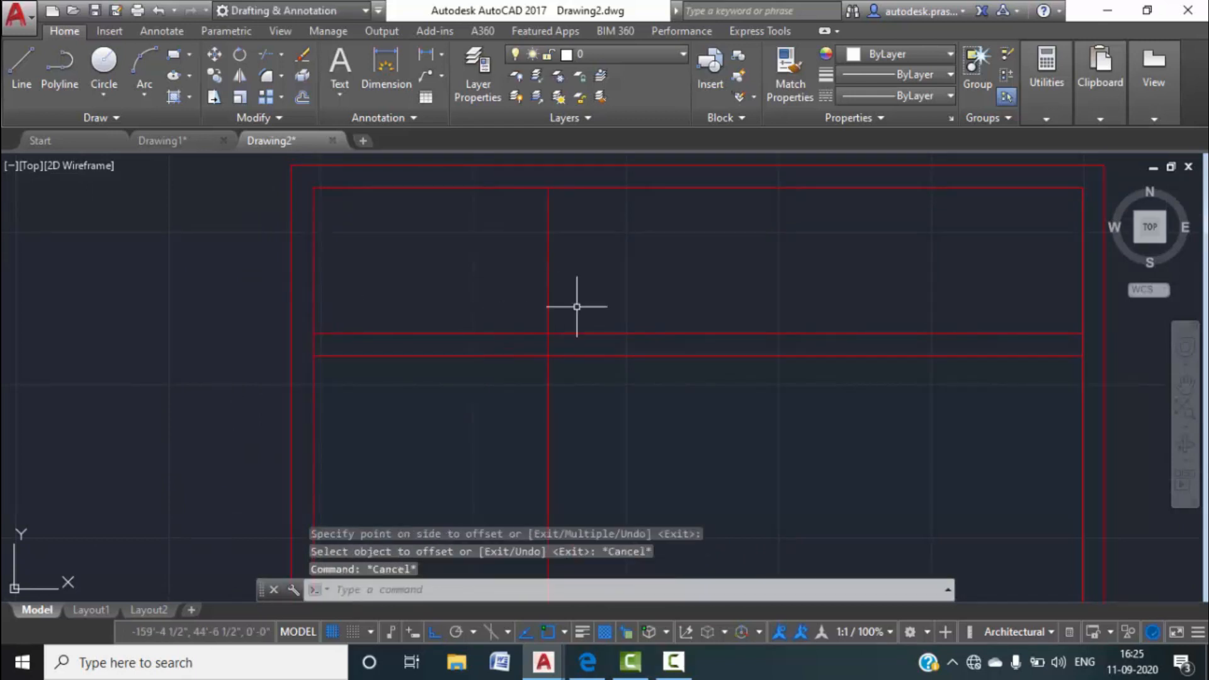
After checking Drawing1, offset the vertical partition line 4.5" to its right.
{"action": "type", "text": "o"}
{"action": "key", "text": "Return"}
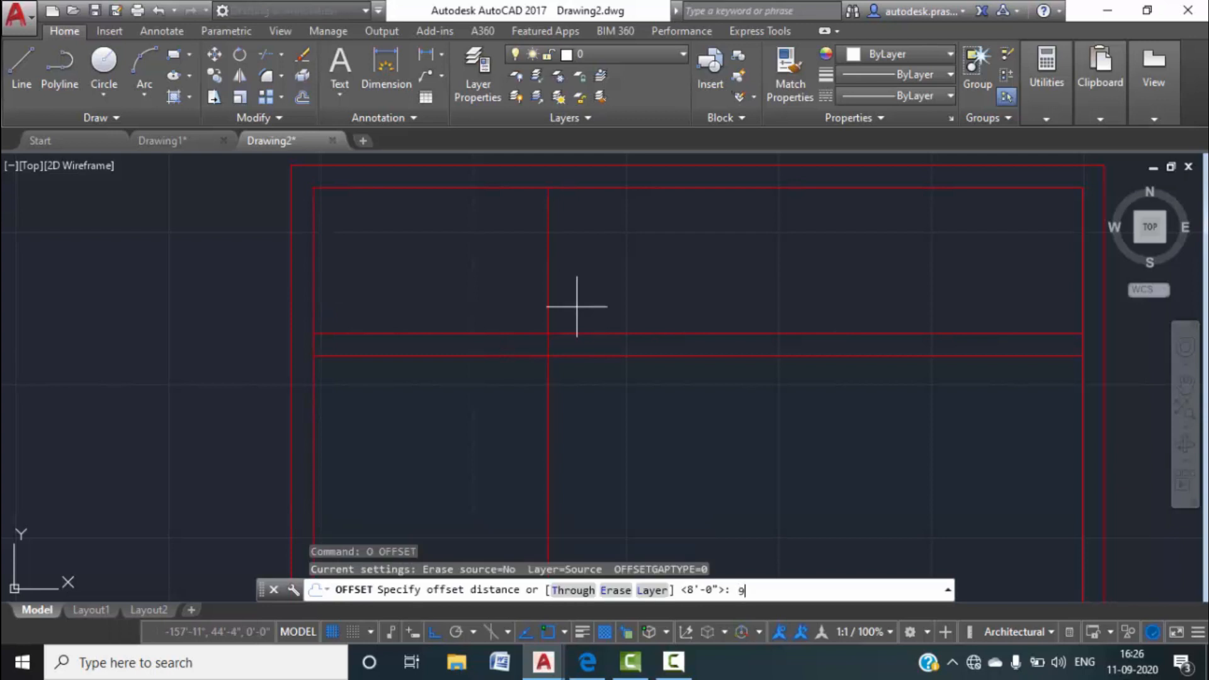
{"action": "key", "text": "Return"}
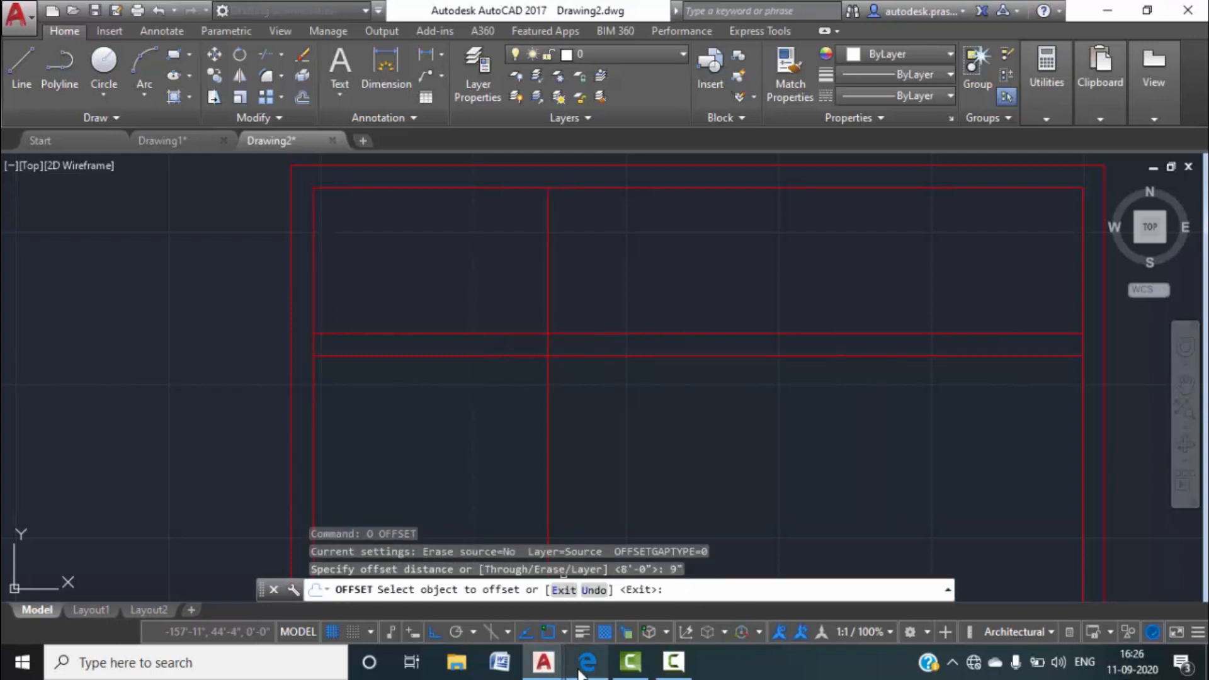
{"action": "left_click", "coordinate": [162, 141]}
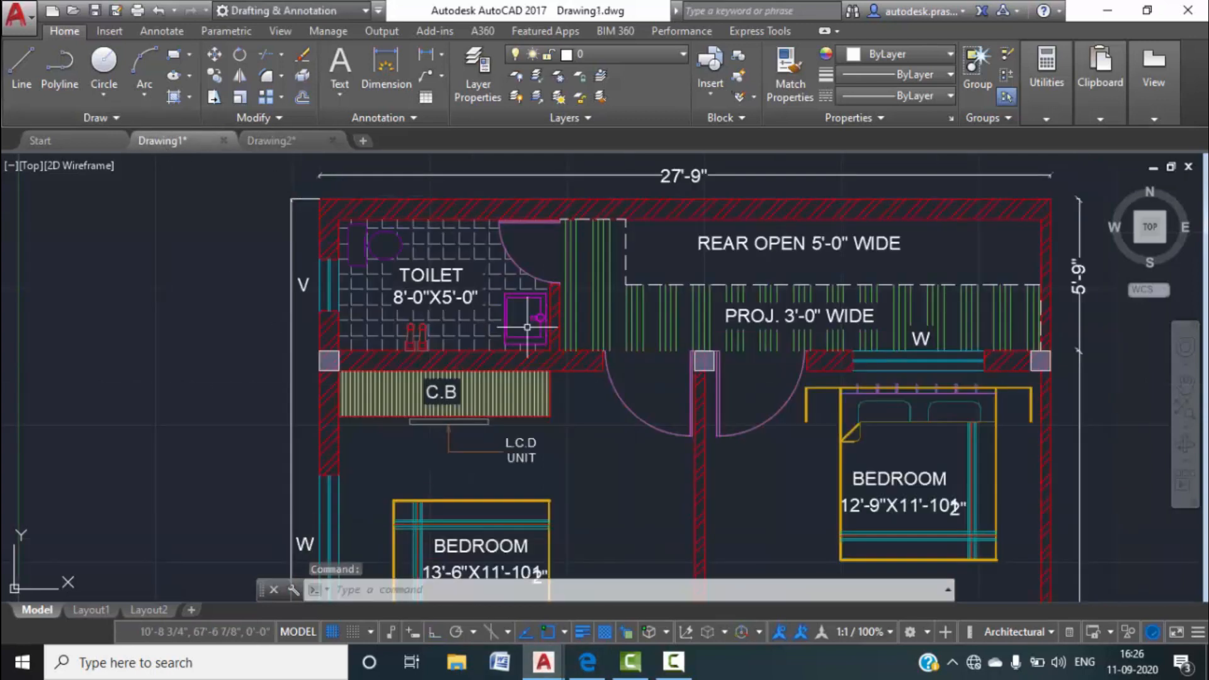
{"action": "left_click", "coordinate": [292, 139]}
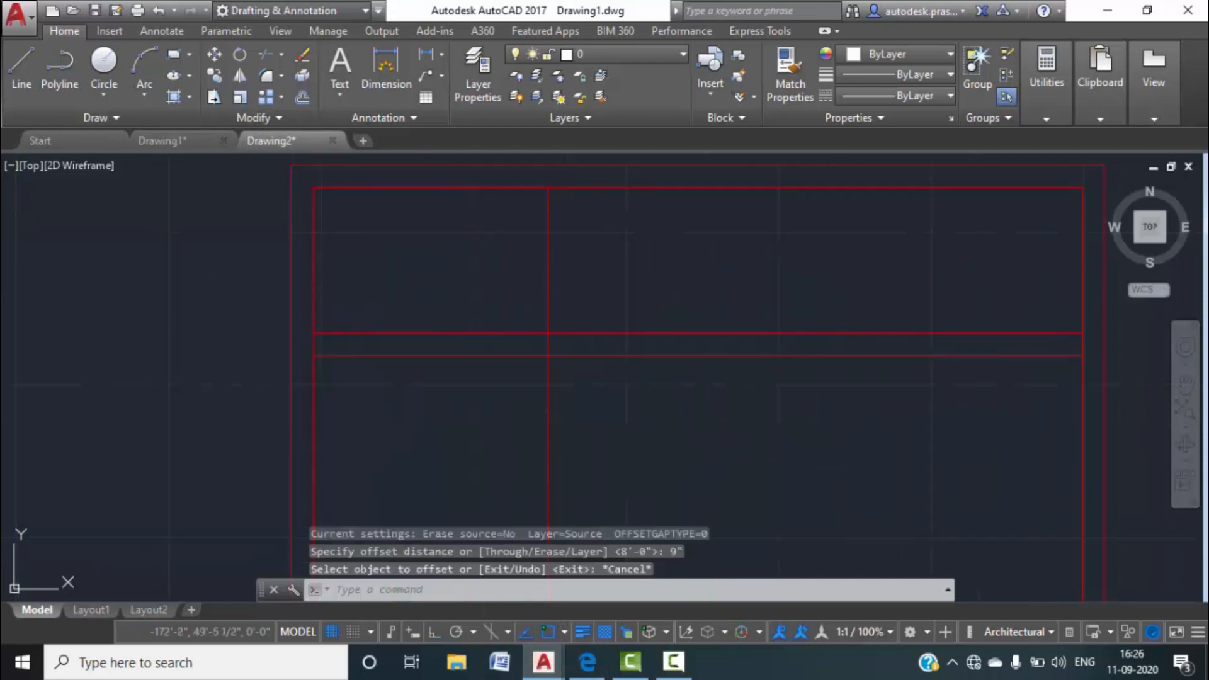
{"action": "key", "text": "Return"}
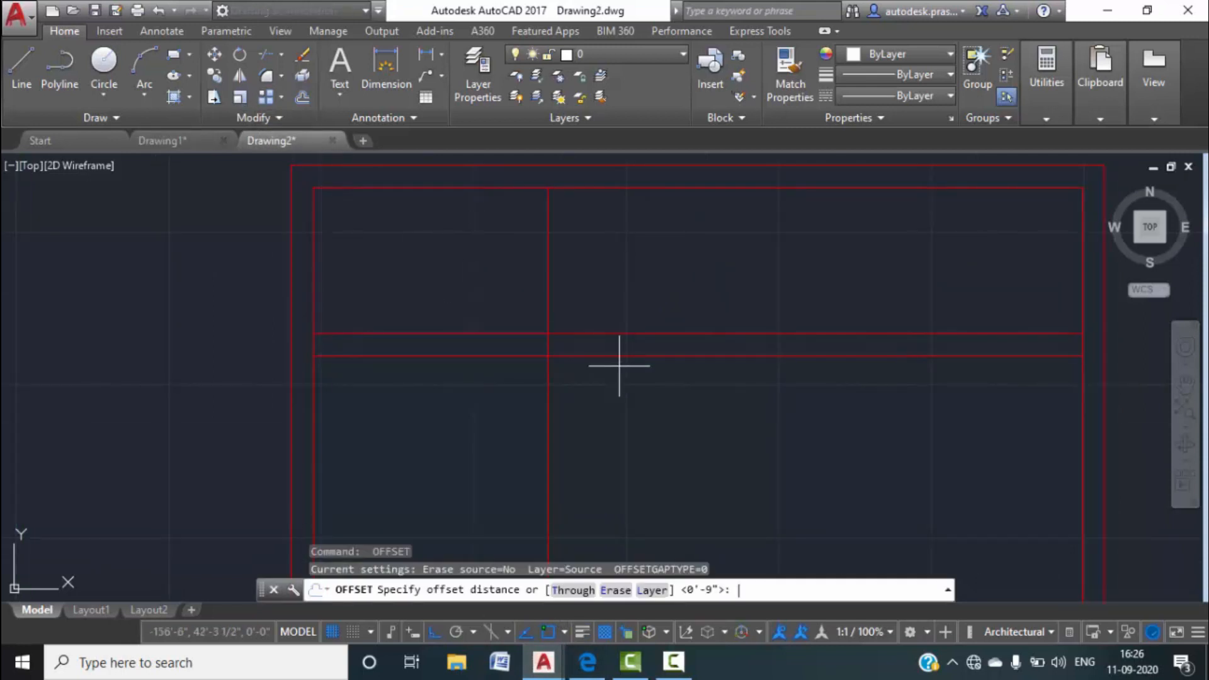
{"action": "key", "text": "Return"}
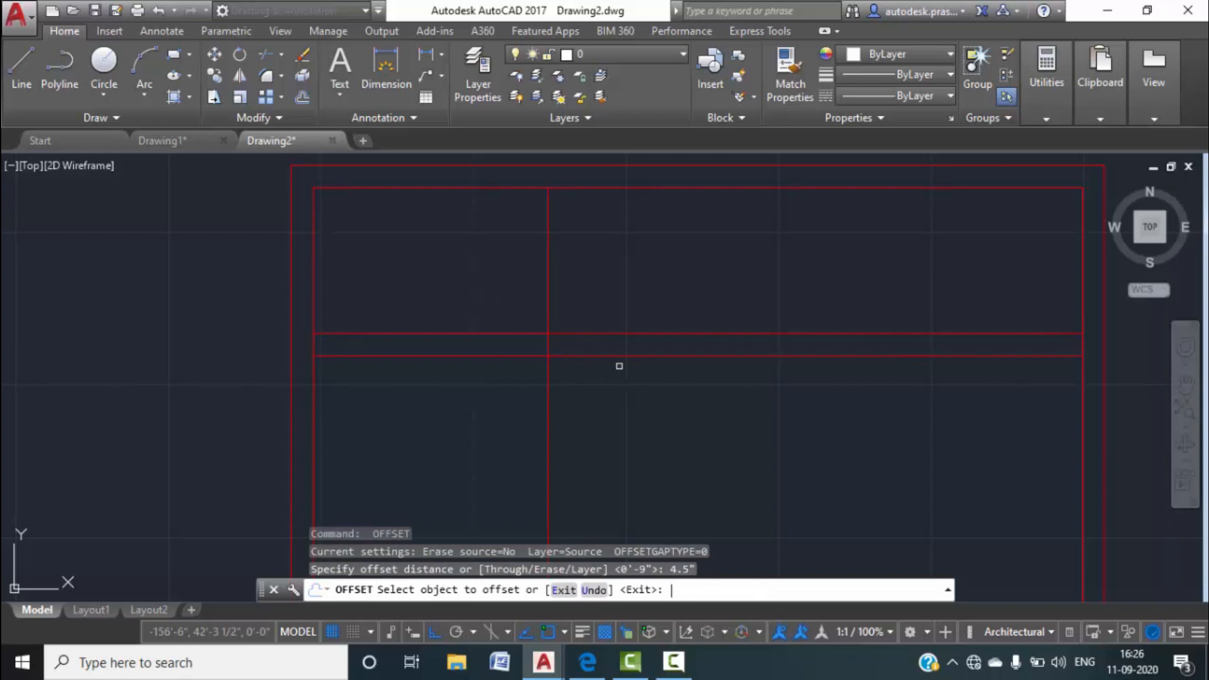
{"action": "left_click", "coordinate": [548, 269]}
{"action": "left_click", "coordinate": [751, 263]}
{"action": "key", "text": "Escape"}
{"action": "key", "text": "Escape"}
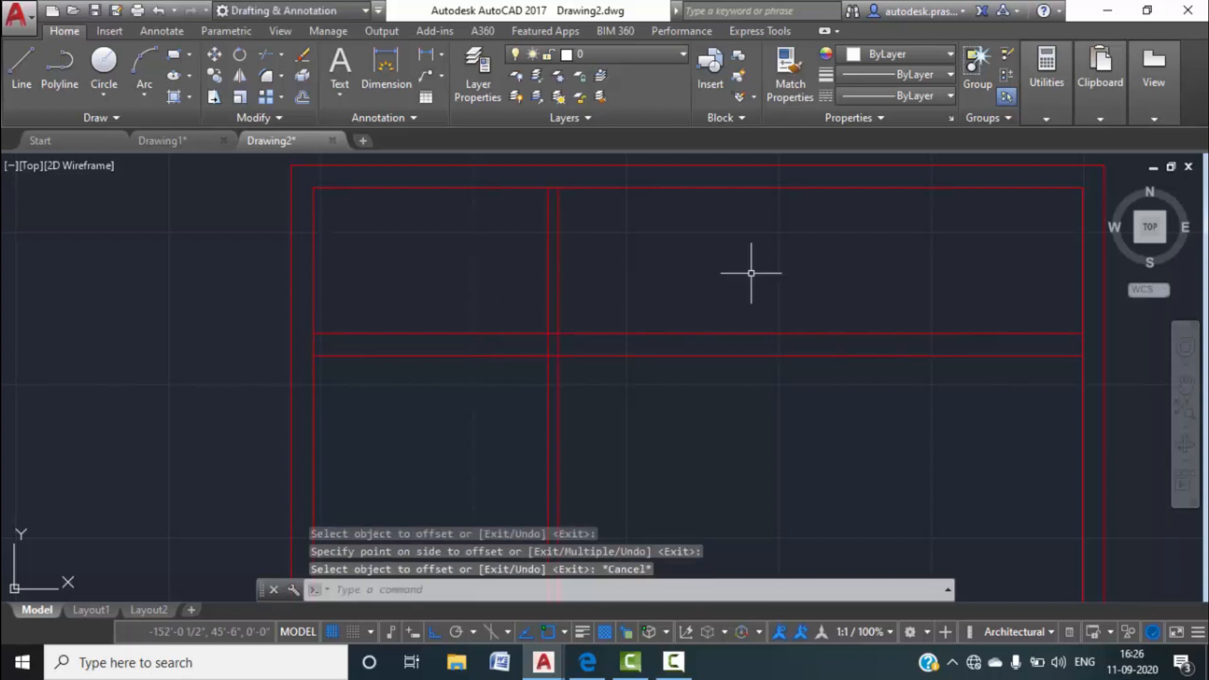
{"action": "type", "text": "tr"}
{"action": "key", "text": "Return"}
{"action": "key", "text": "Return"}
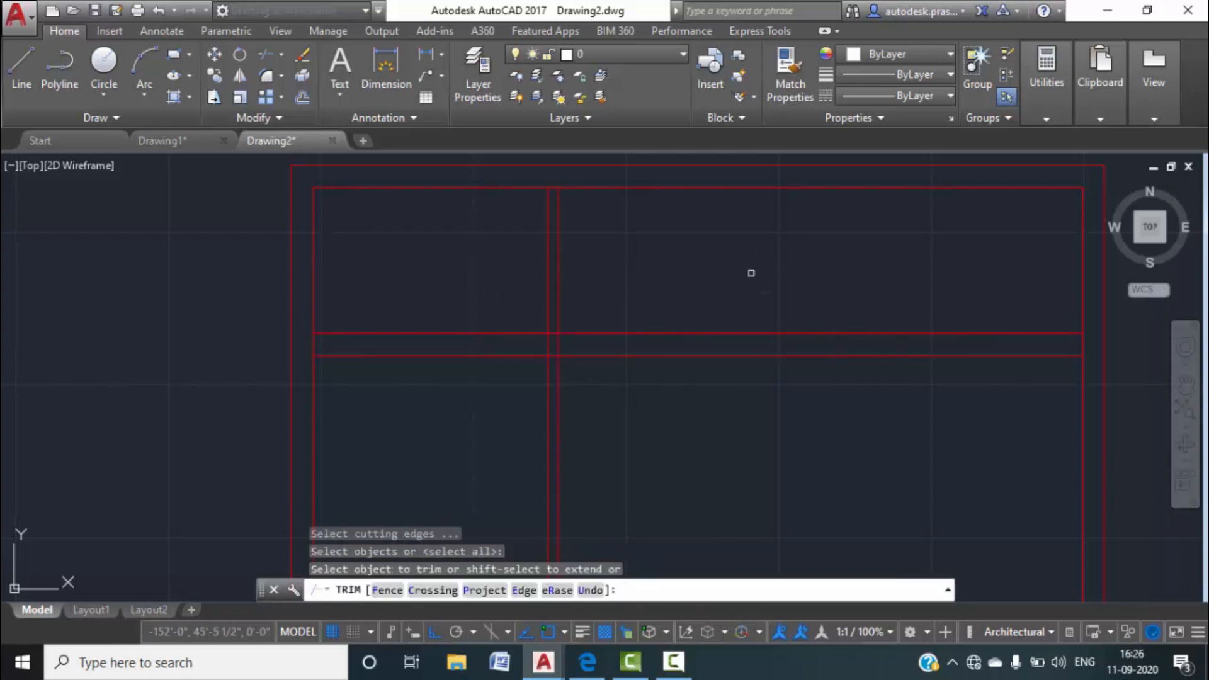
Trim the partition lines below and inside the 9" horizontal wall band for a clean T-junction.
{"action": "left_click", "coordinate": [587, 459]}
{"action": "left_click", "coordinate": [502, 405]}
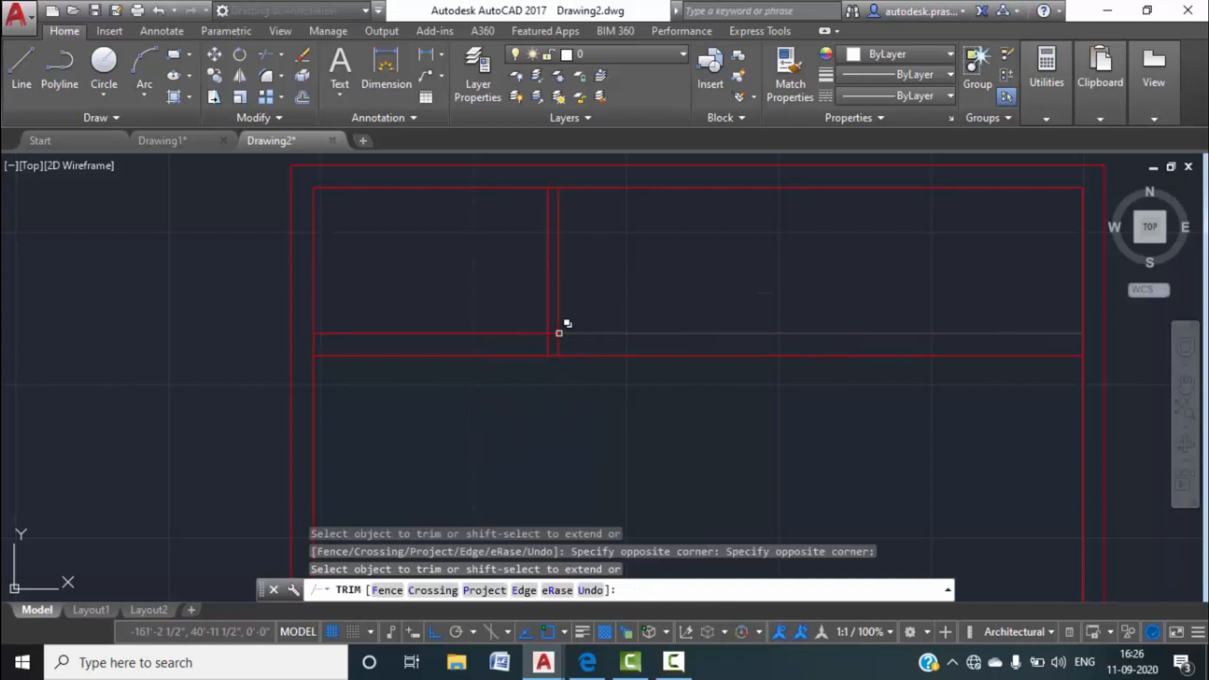
{"action": "scroll", "coordinate": [561, 327], "scroll_direction": "up", "scroll_amount": 4}
{"action": "left_click", "coordinate": [563, 365]}
{"action": "left_click", "coordinate": [449, 340]}
{"action": "left_click", "coordinate": [527, 333]}
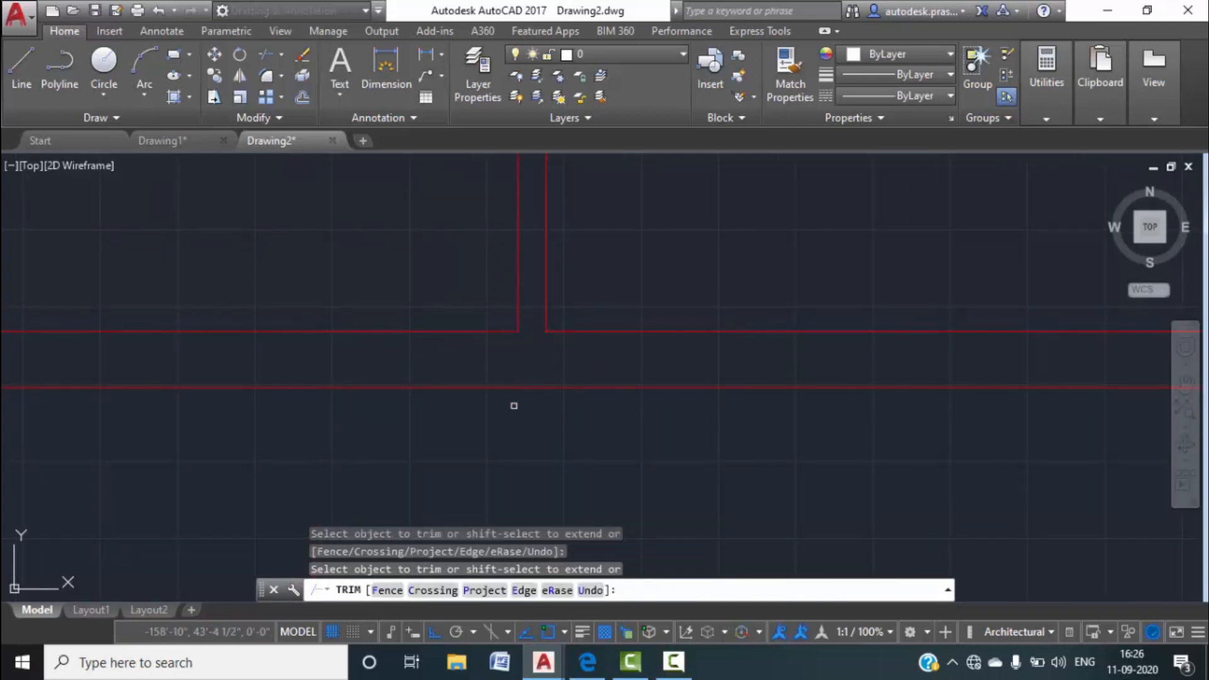
{"action": "key", "text": "Escape"}
Recentre the Drawing2 wall layout and bring up the Drawing1 floor plan.
{"action": "scroll", "coordinate": [515, 408], "scroll_direction": "down", "scroll_amount": 5}
{"action": "middle_click_drag", "start_coordinate": [516, 416], "coordinate": [613, 462]}
{"action": "scroll", "coordinate": [526, 359], "scroll_direction": "up", "scroll_amount": 2}
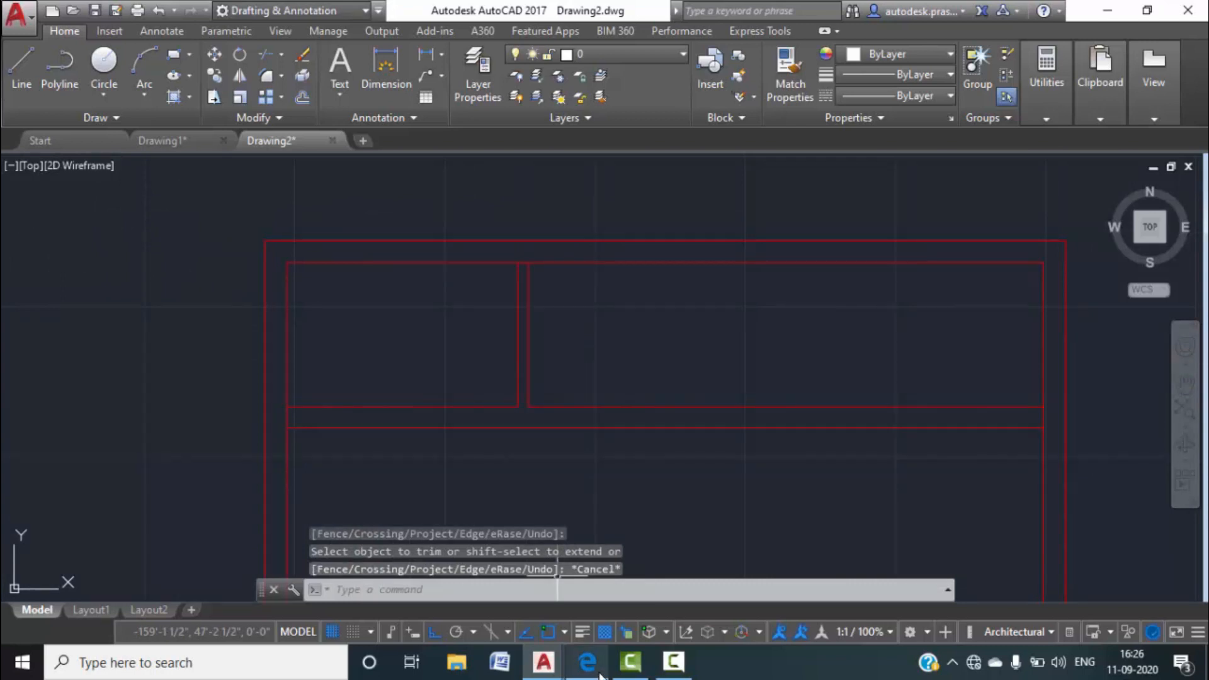
{"action": "left_click", "coordinate": [162, 140]}
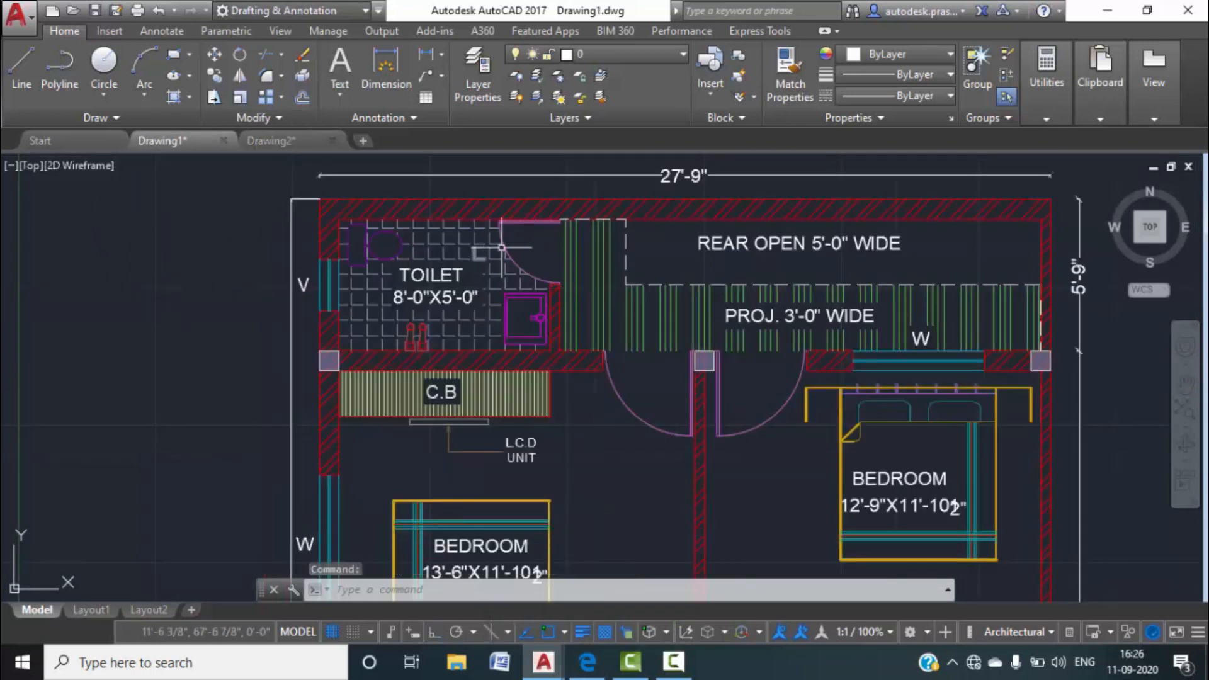
Review the toilet area in Drawing1, then return to Drawing2 and cancel a started LINE command.
{"action": "scroll", "coordinate": [547, 239], "scroll_direction": "up", "scroll_amount": 1}
{"action": "middle_click_drag", "start_coordinate": [545, 238], "coordinate": [530, 331]}
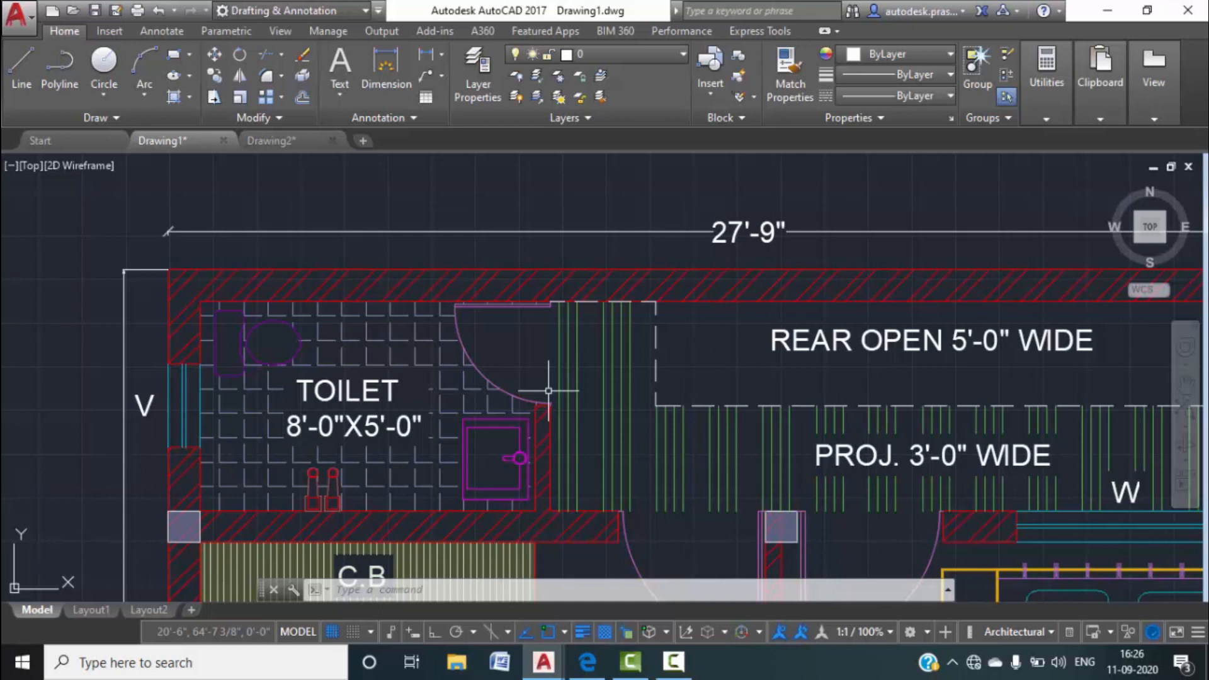
{"action": "scroll", "coordinate": [548, 390], "scroll_direction": "up", "scroll_amount": 2}
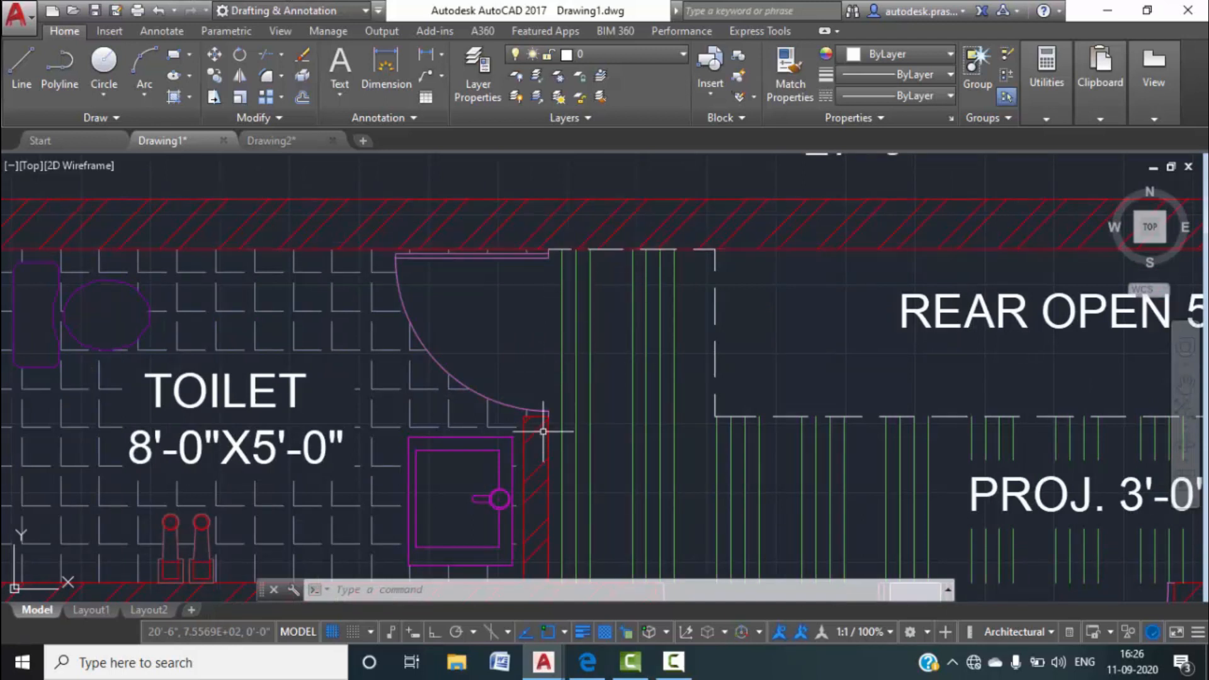
{"action": "left_click", "coordinate": [300, 138]}
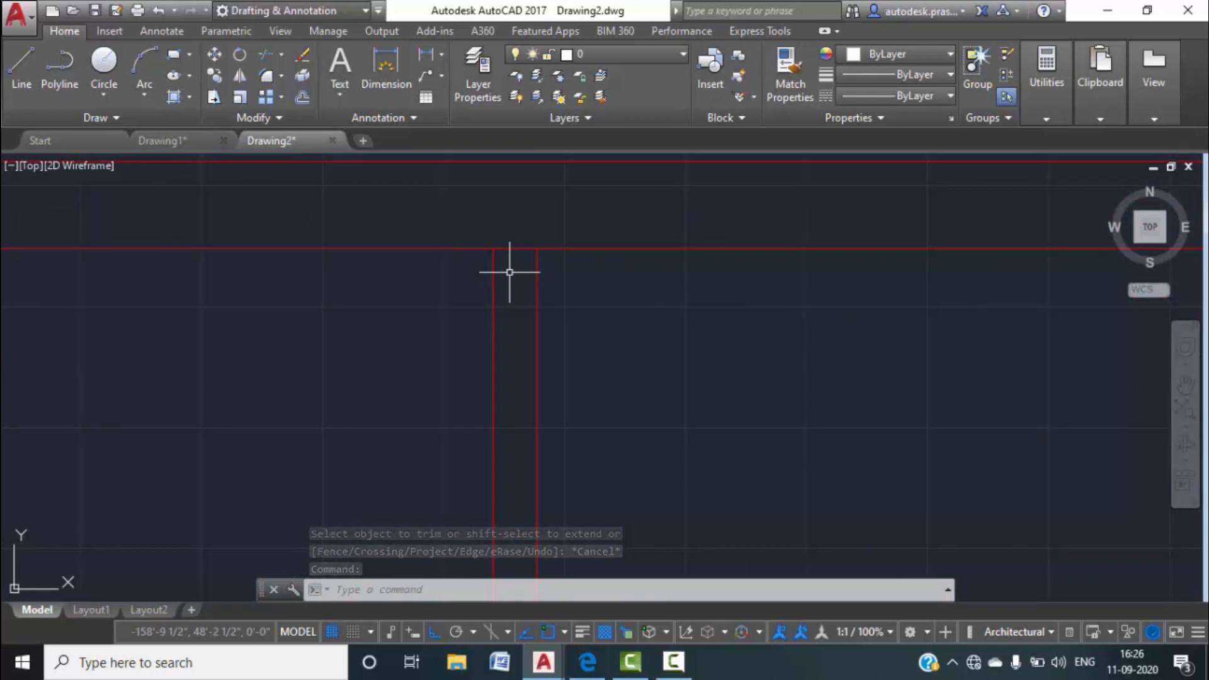
{"action": "type", "text": "l"}
{"action": "key", "text": "Return"}
{"action": "scroll", "coordinate": [510, 272], "scroll_direction": "down", "scroll_amount": 5}
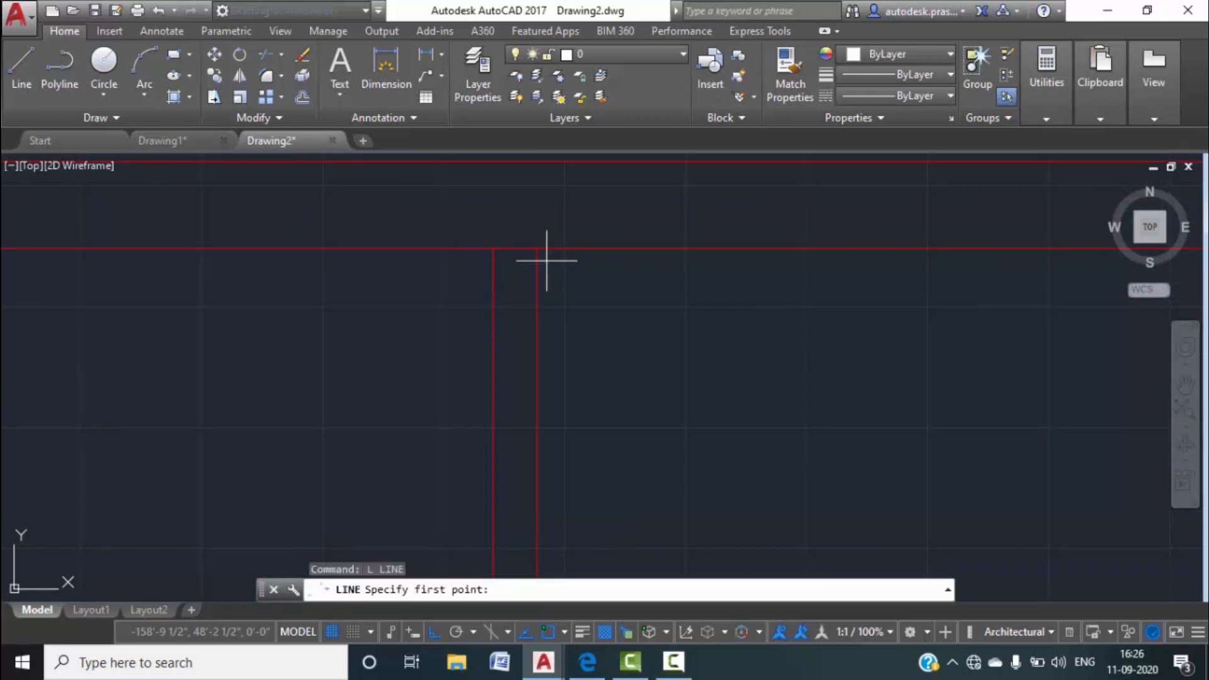
{"action": "key", "text": "Escape"}
{"action": "scroll", "coordinate": [521, 326], "scroll_direction": "down", "scroll_amount": 4}
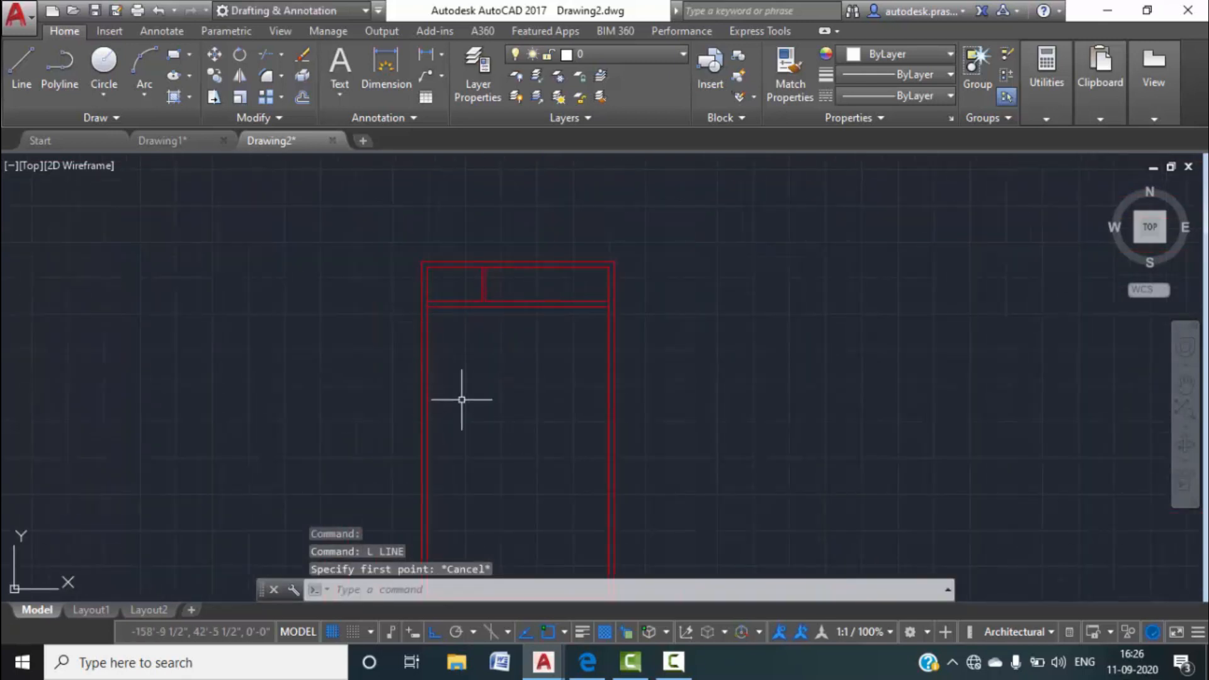
Pan and zoom across Drawing1's whole floor plan to read bedroom sizes, then return to Drawing2.
{"action": "left_click", "coordinate": [176, 144]}
{"action": "scroll", "coordinate": [483, 346], "scroll_direction": "down", "scroll_amount": 2}
{"action": "middle_click_drag", "start_coordinate": [520, 458], "coordinate": [546, 346]}
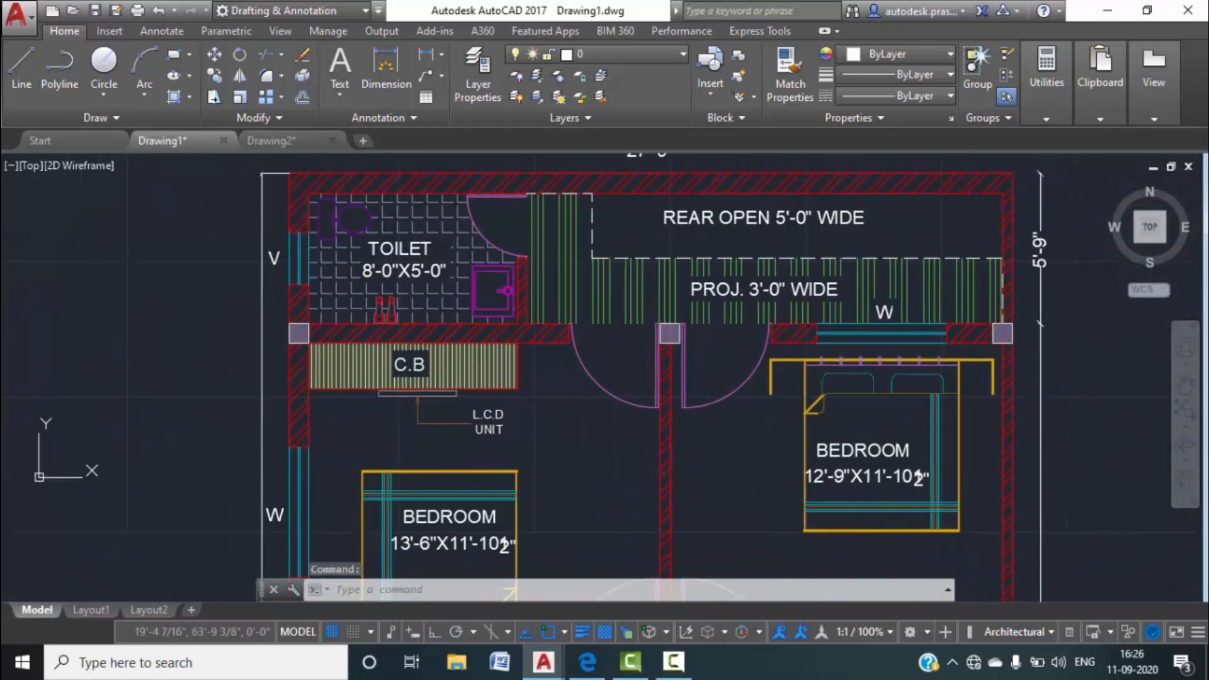
{"action": "middle_click_drag", "start_coordinate": [533, 415], "coordinate": [485, 334]}
{"action": "scroll", "coordinate": [485, 333], "scroll_direction": "down", "scroll_amount": 2}
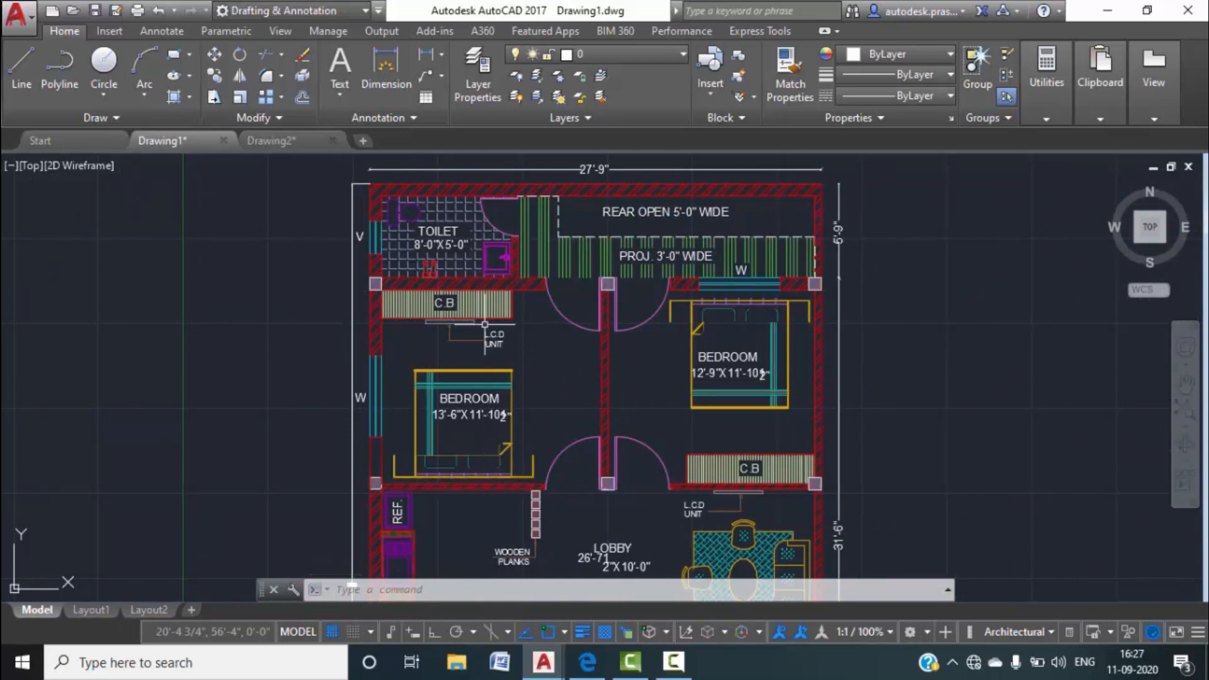
{"action": "scroll", "coordinate": [503, 420], "scroll_direction": "up", "scroll_amount": 6}
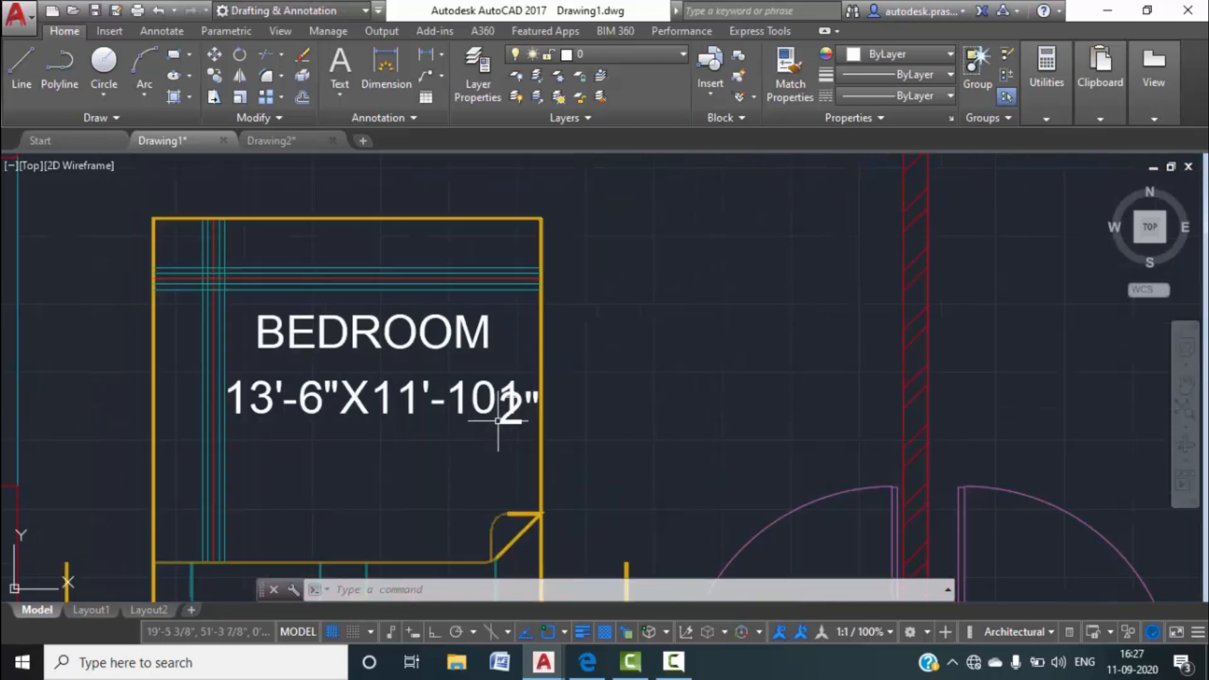
{"action": "scroll", "coordinate": [510, 410], "scroll_direction": "down", "scroll_amount": 7}
{"action": "scroll", "coordinate": [756, 339], "scroll_direction": "up", "scroll_amount": 4}
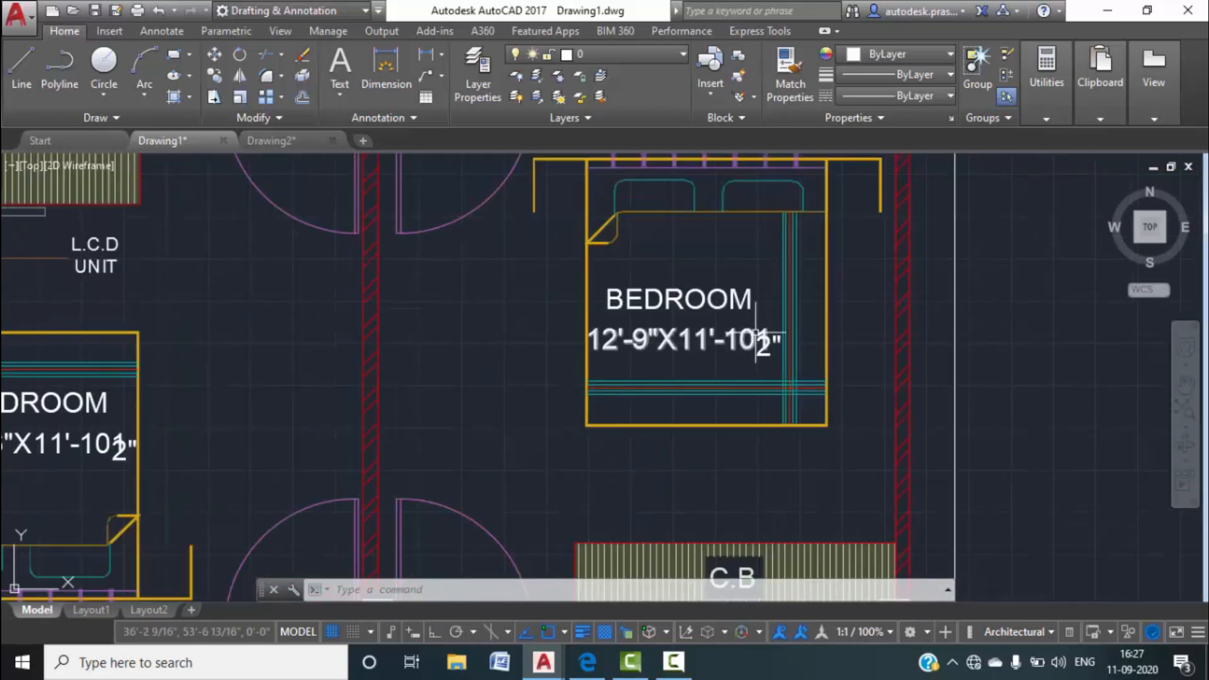
{"action": "scroll", "coordinate": [771, 337], "scroll_direction": "down", "scroll_amount": 2}
{"action": "left_click", "coordinate": [289, 141]}
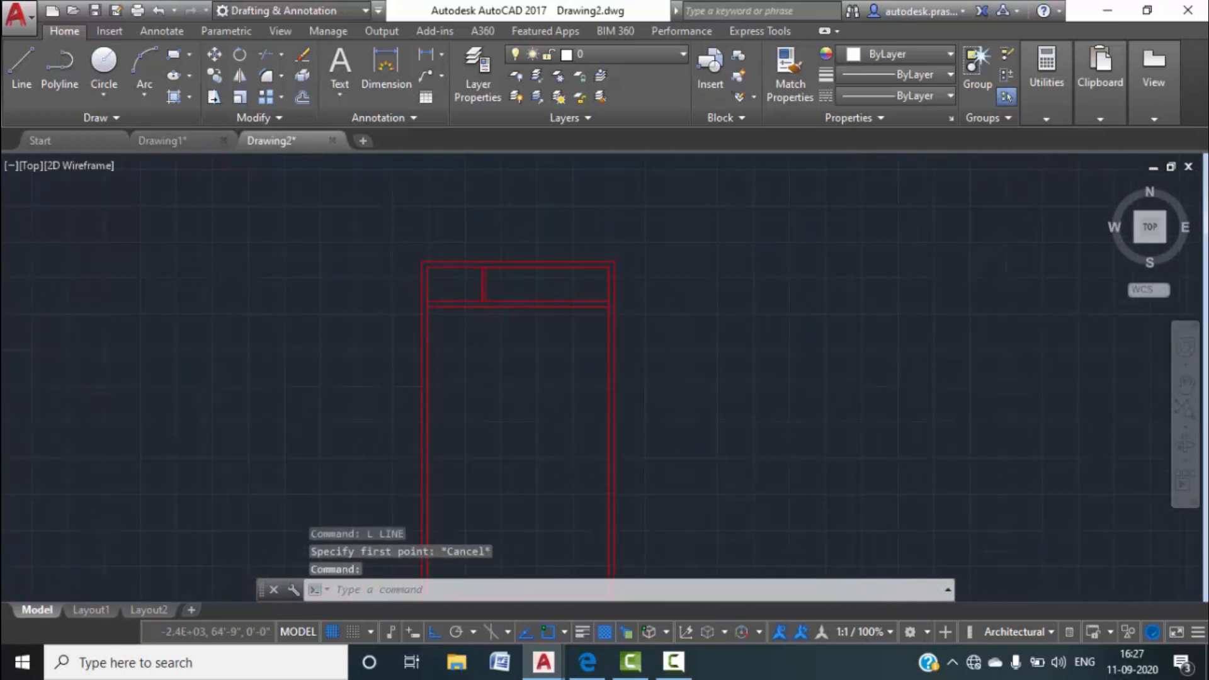
Offset the top inner horizontal wall line 11'10.5" down to mark the bedroom depth.
{"action": "type", "text": "o"}
{"action": "key", "text": "Return"}
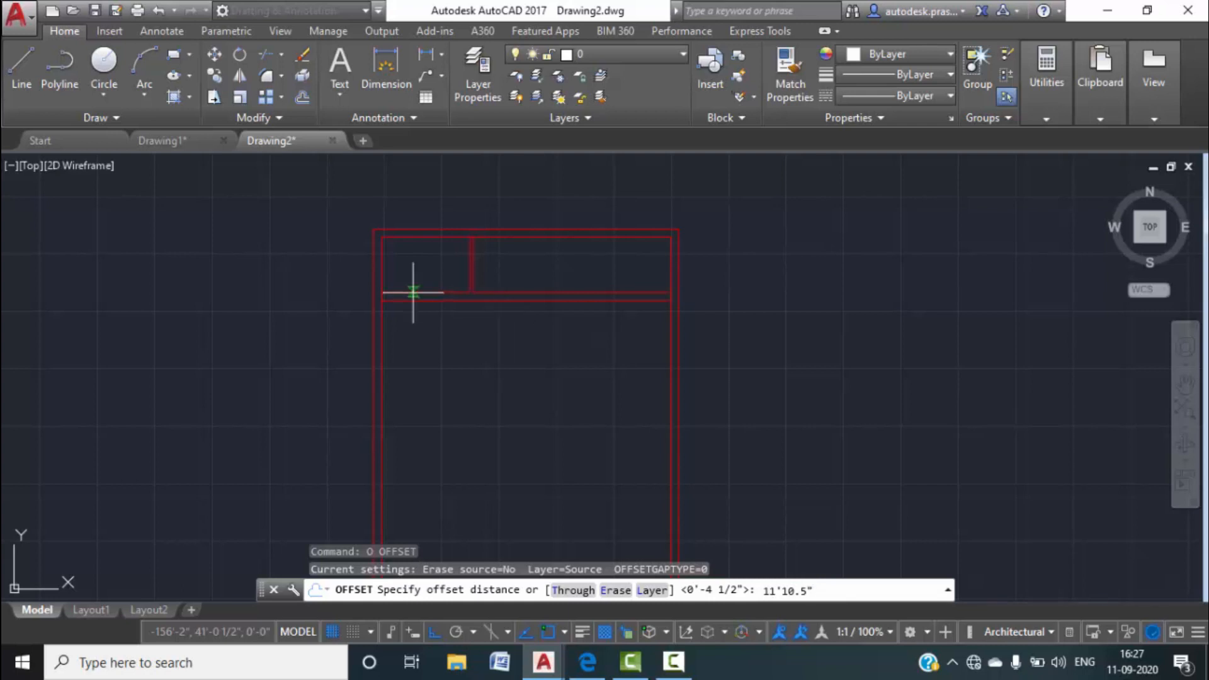
{"action": "key", "text": "Return"}
{"action": "left_click", "coordinate": [446, 302]}
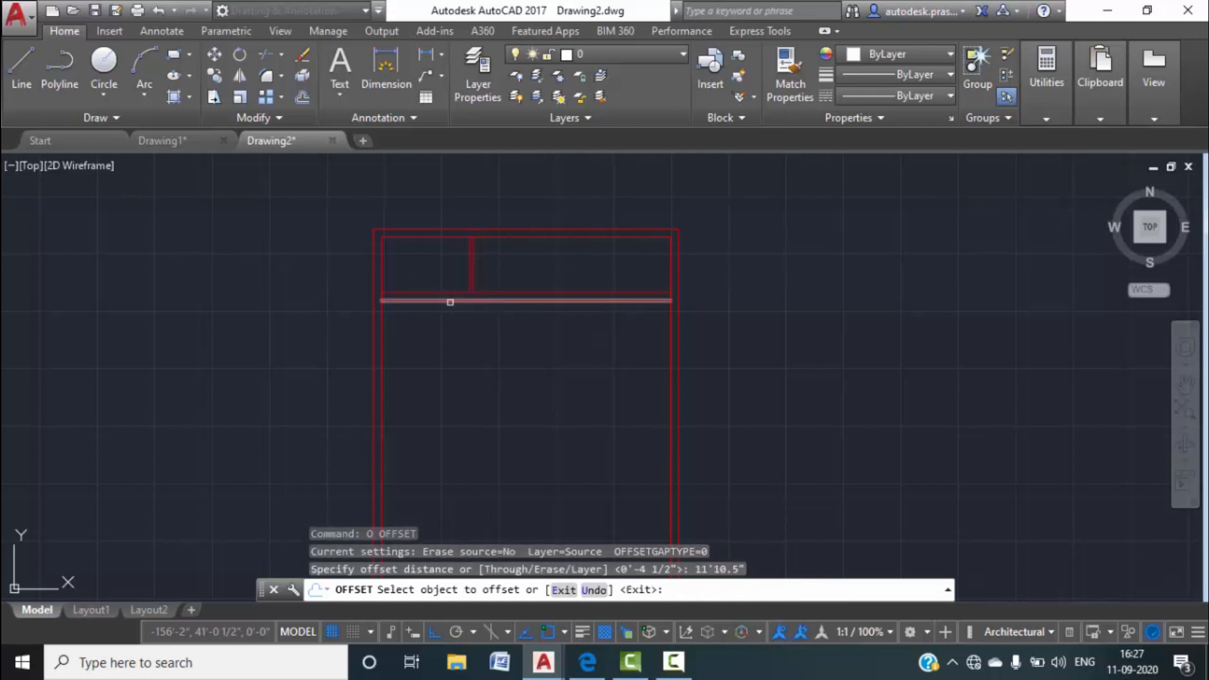
{"action": "left_click", "coordinate": [522, 399]}
{"action": "key", "text": "Escape"}
Offset the new bedroom line 4.5" below it to give the partition wall thickness.
{"action": "key", "text": "Return"}
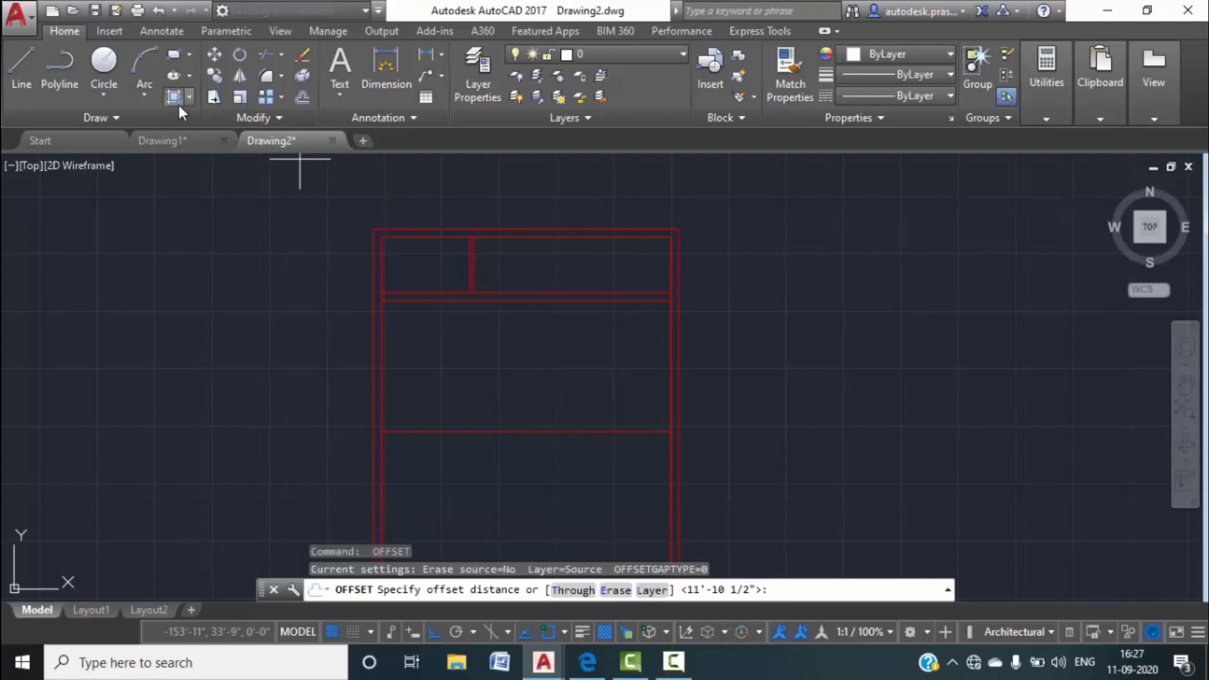
{"action": "left_click", "coordinate": [163, 140]}
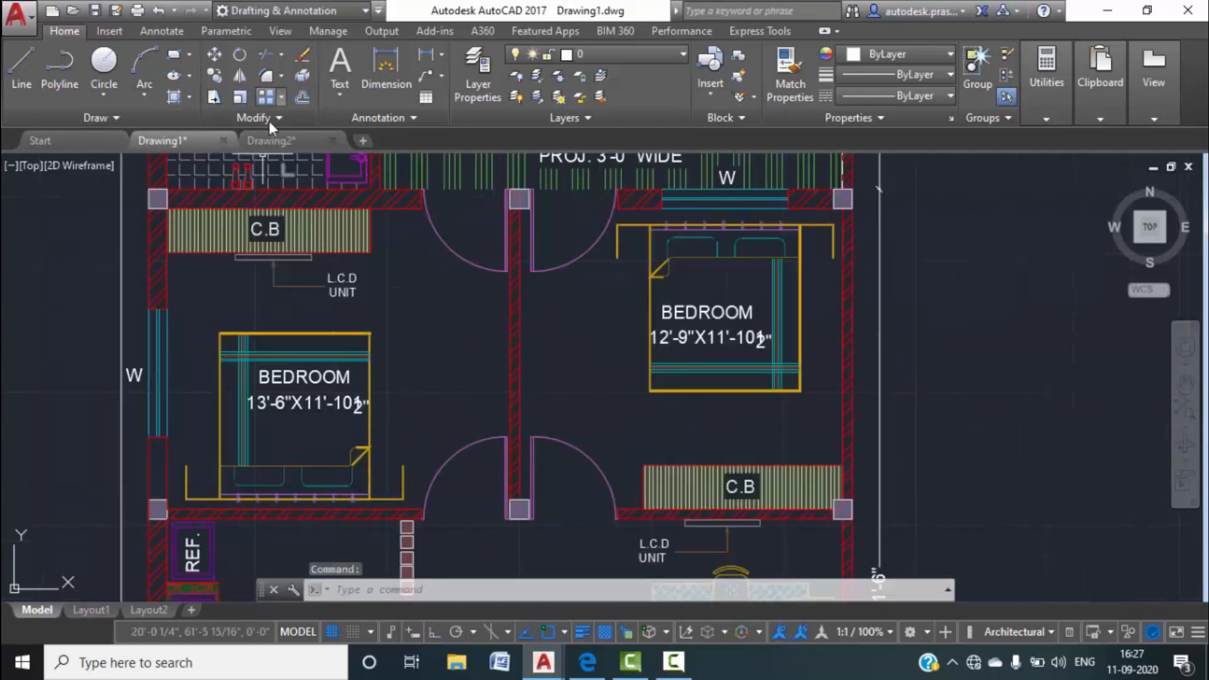
{"action": "left_click", "coordinate": [308, 141]}
{"action": "type", "text": "o"}
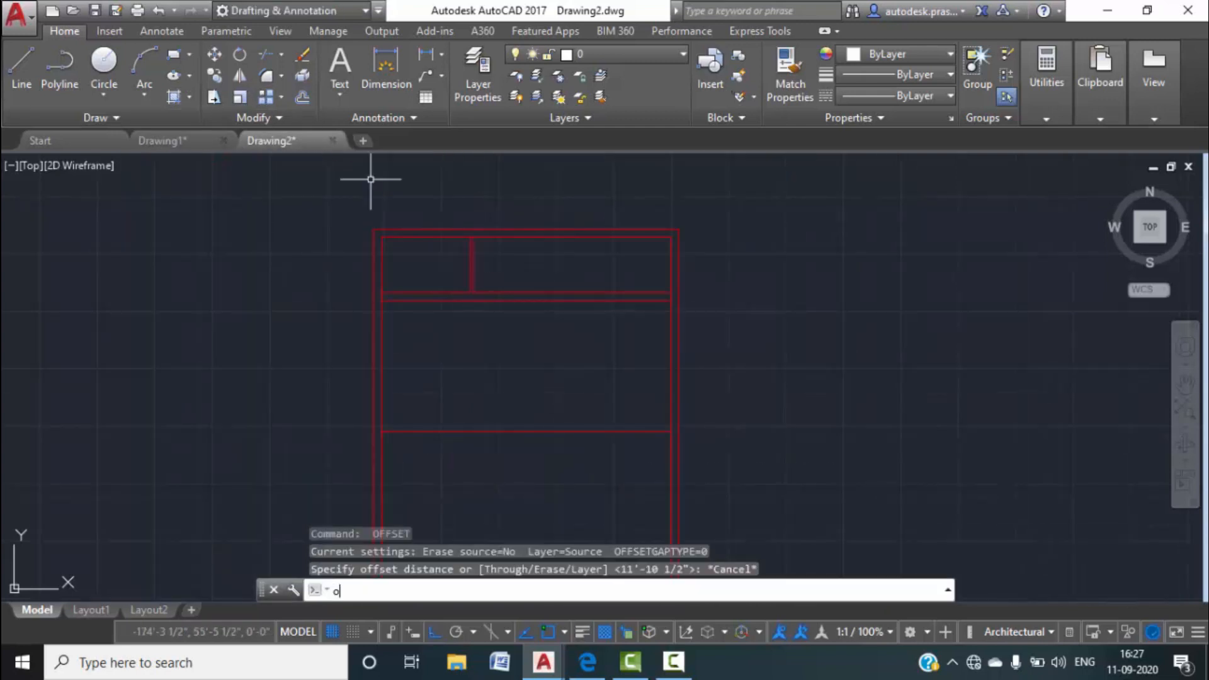
{"action": "key", "text": "Return"}
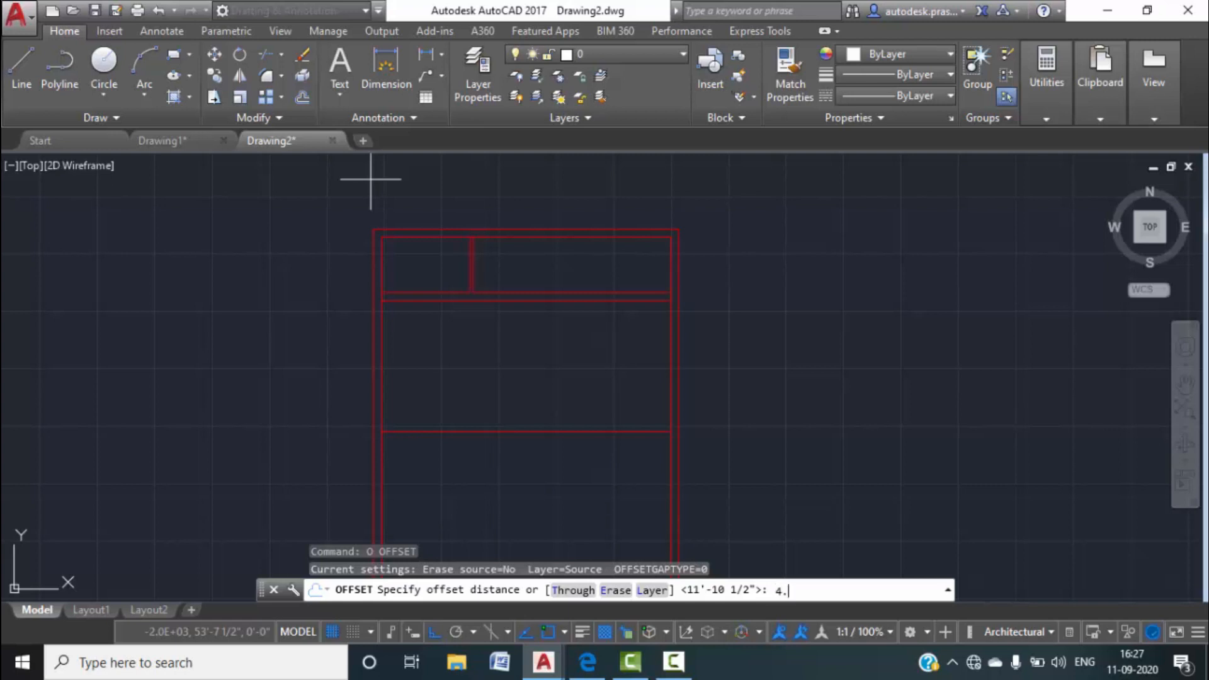
{"action": "key", "text": "Return"}
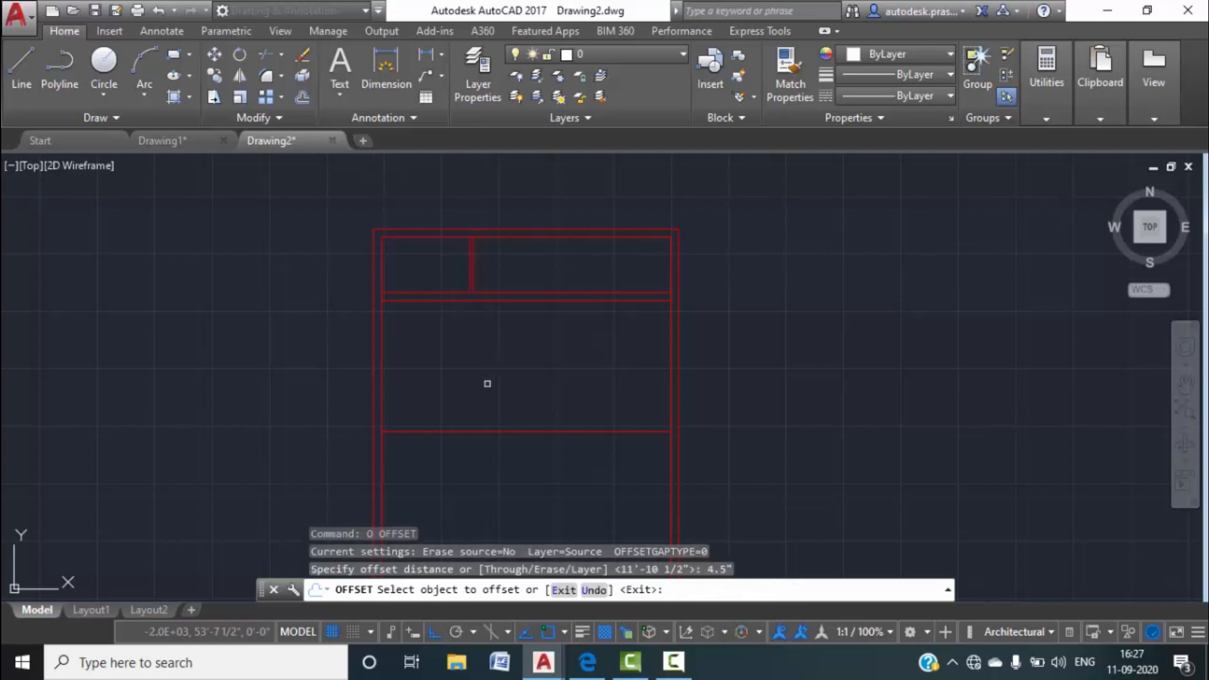
{"action": "left_click", "coordinate": [472, 431]}
{"action": "left_click", "coordinate": [467, 457]}
{"action": "middle_click_drag", "start_coordinate": [474, 410], "coordinate": [437, 321]}
{"action": "key", "text": "Escape"}
{"action": "key", "text": "Escape"}
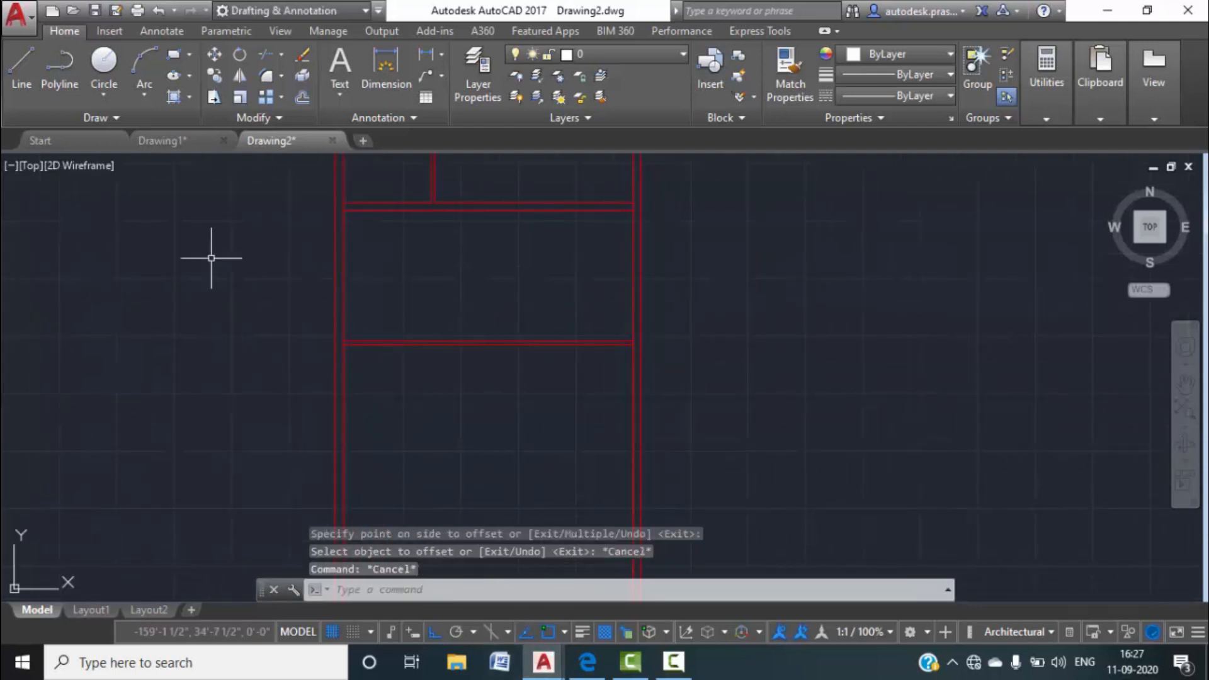
After checking room sizes in Drawing1, offset the left inner wall line 13'6" to the right.
{"action": "left_click", "coordinate": [172, 143]}
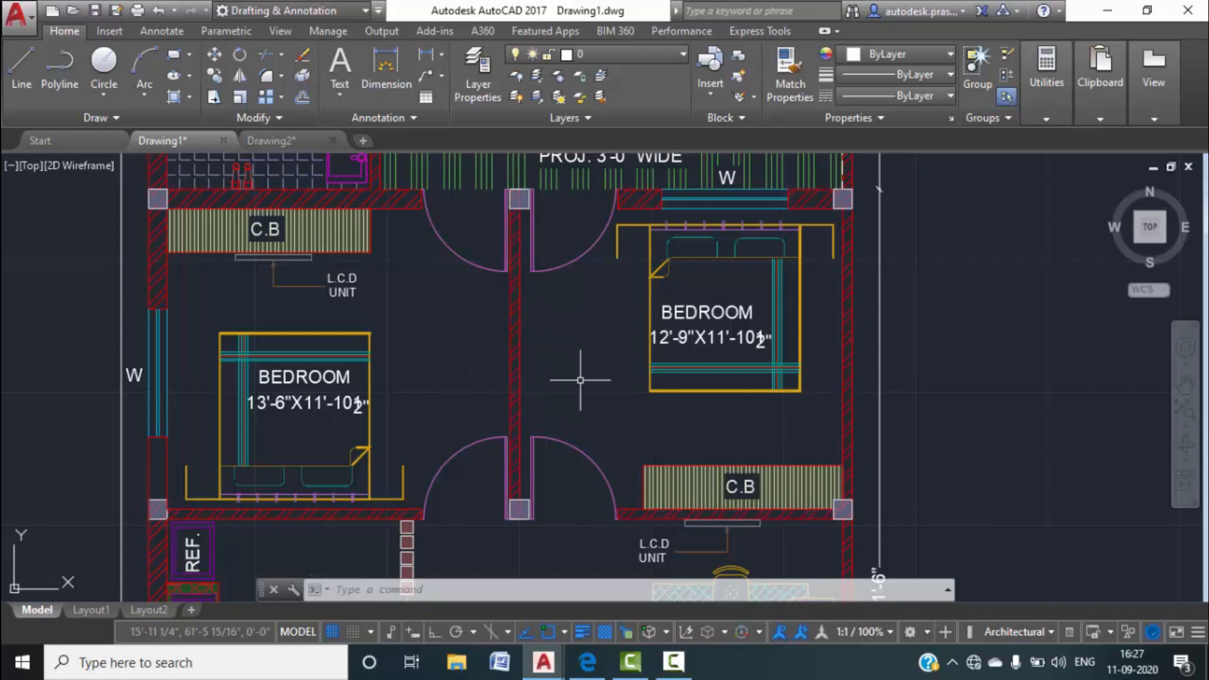
{"action": "left_click", "coordinate": [274, 141]}
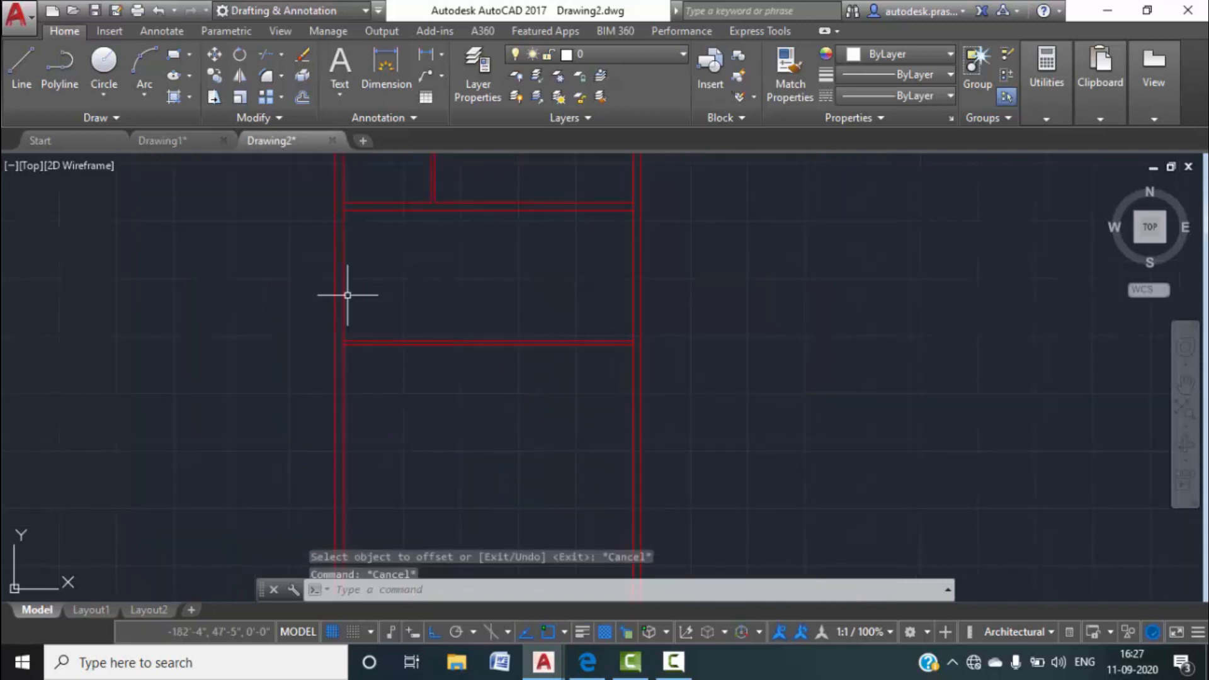
{"action": "type", "text": "o"}
{"action": "key", "text": "Return"}
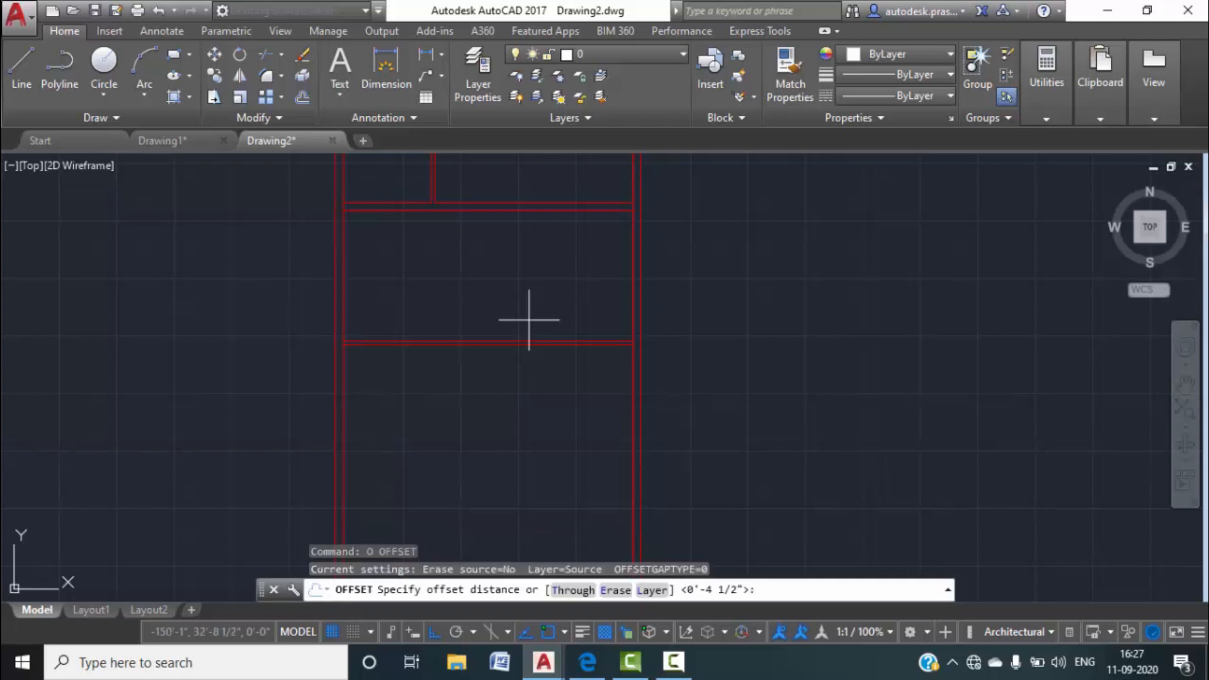
{"action": "left_click", "coordinate": [181, 141]}
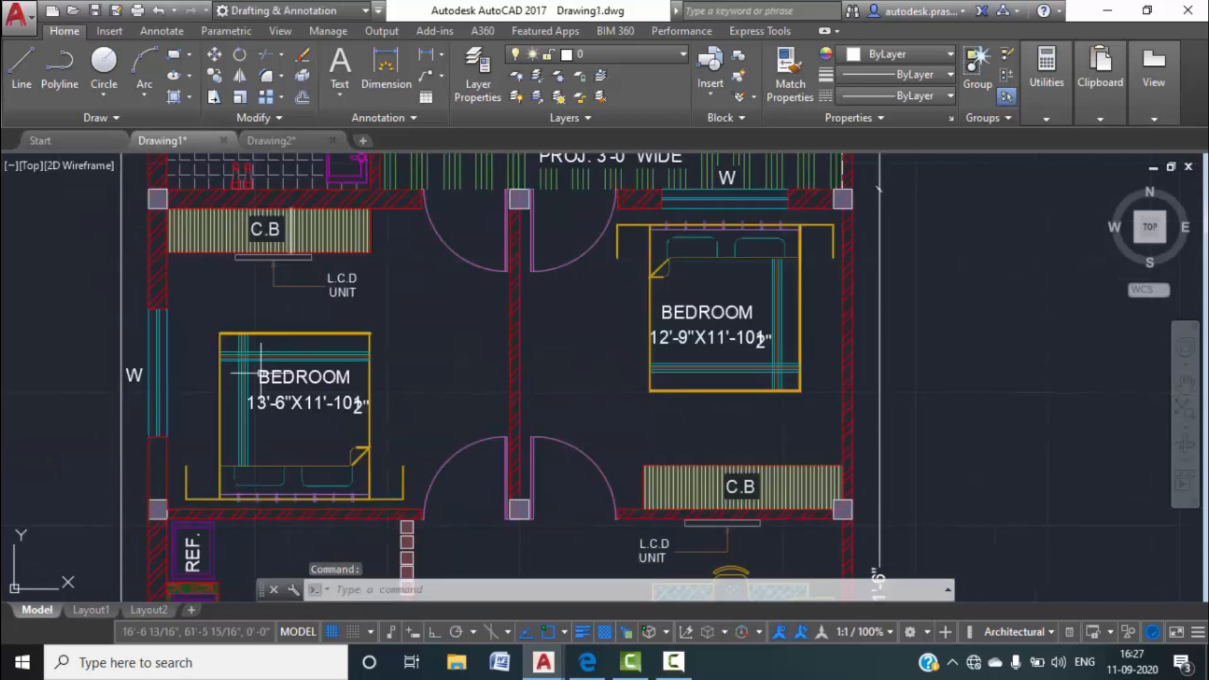
{"action": "left_click", "coordinate": [260, 141]}
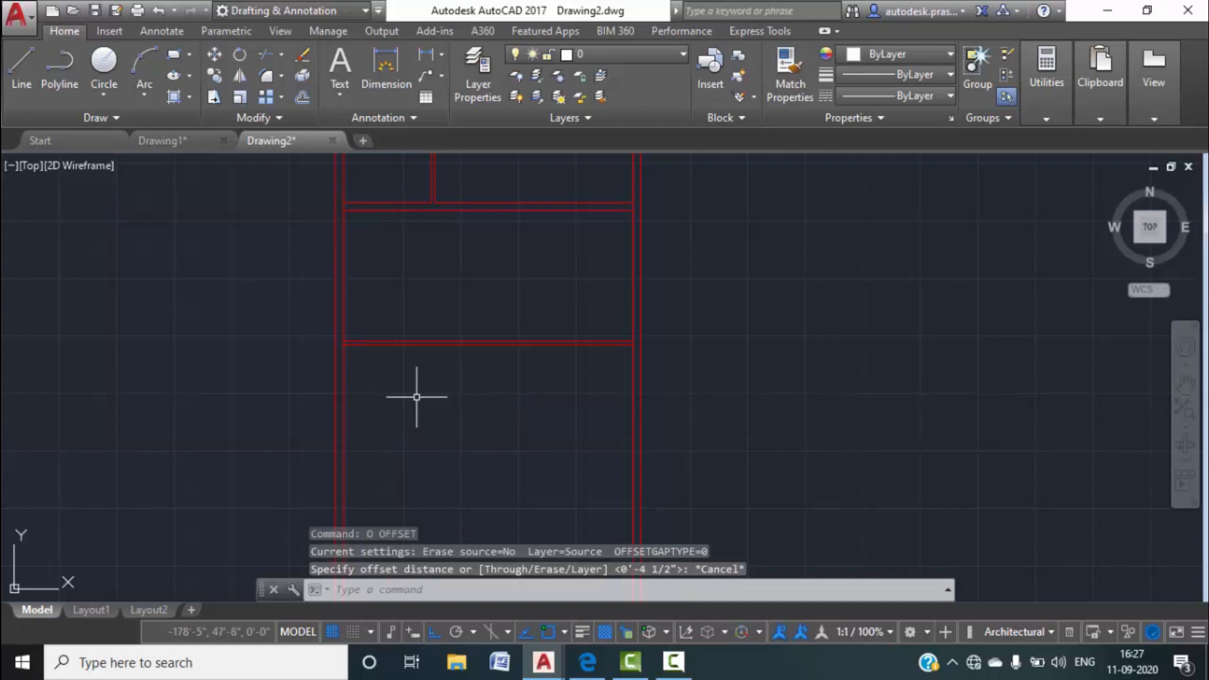
{"action": "type", "text": "o"}
{"action": "key", "text": "Return"}
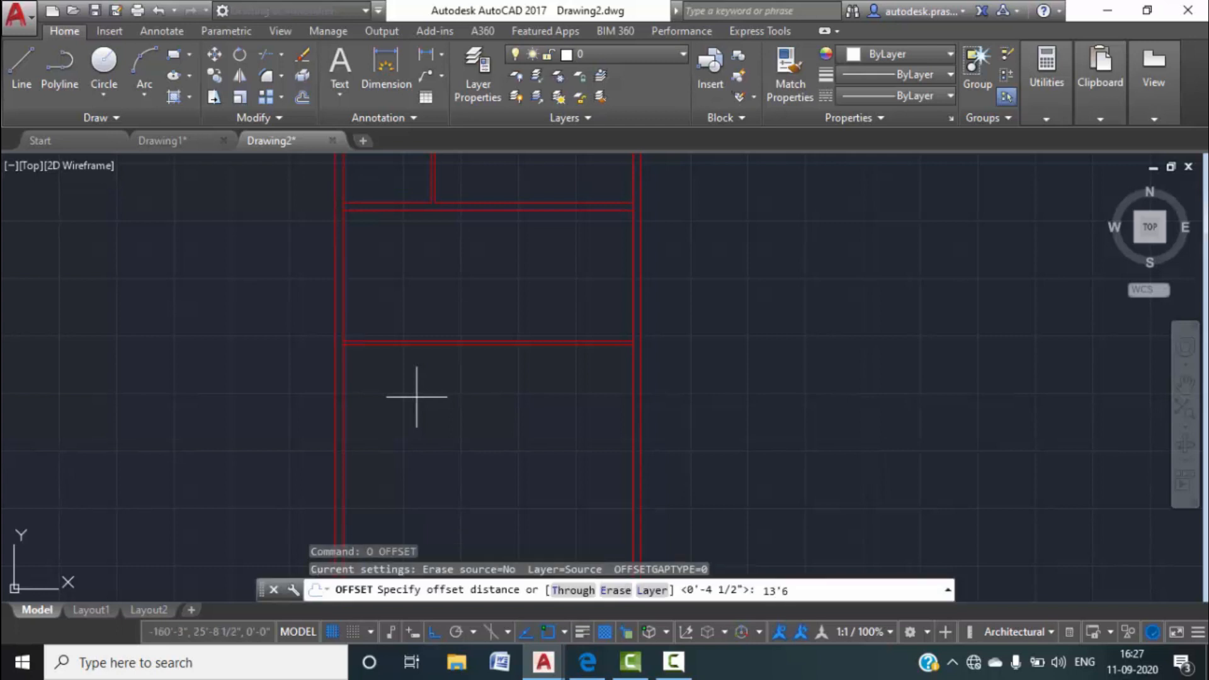
{"action": "key", "text": "Return"}
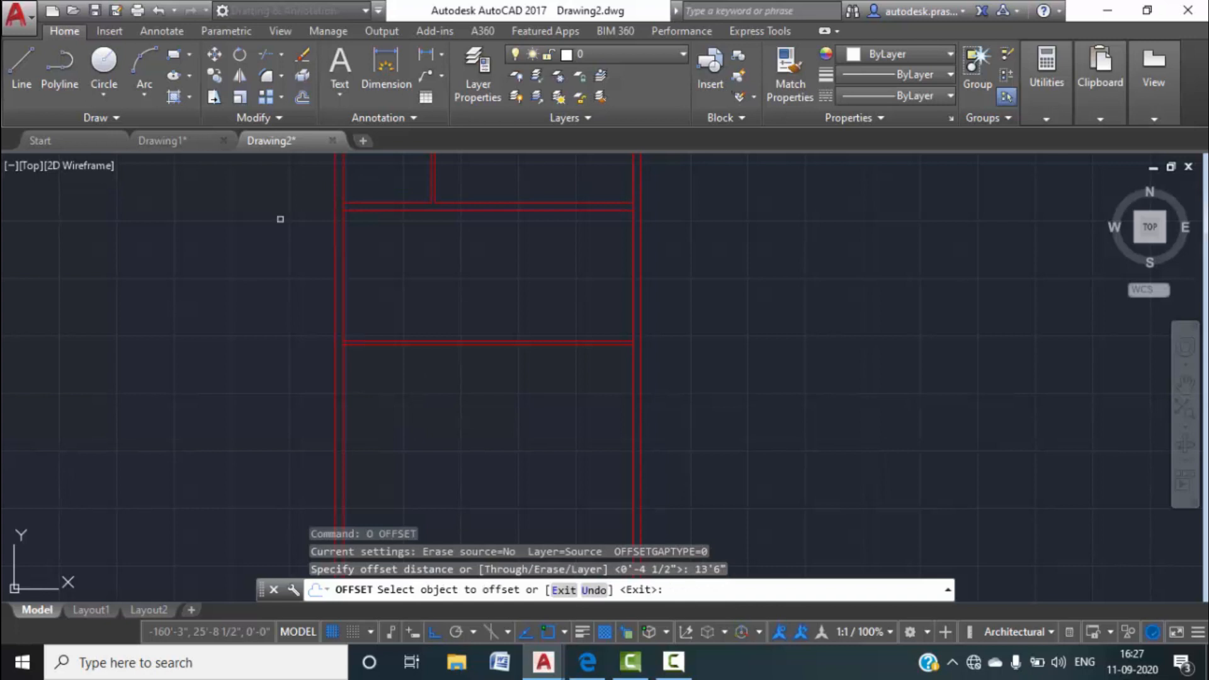
{"action": "left_click", "coordinate": [342, 291]}
{"action": "left_click", "coordinate": [483, 289]}
{"action": "key", "text": "Escape"}
Offset the new vertical wall line 4.5" to its right for wall thickness.
{"action": "type", "text": "o"}
{"action": "key", "text": "Return"}
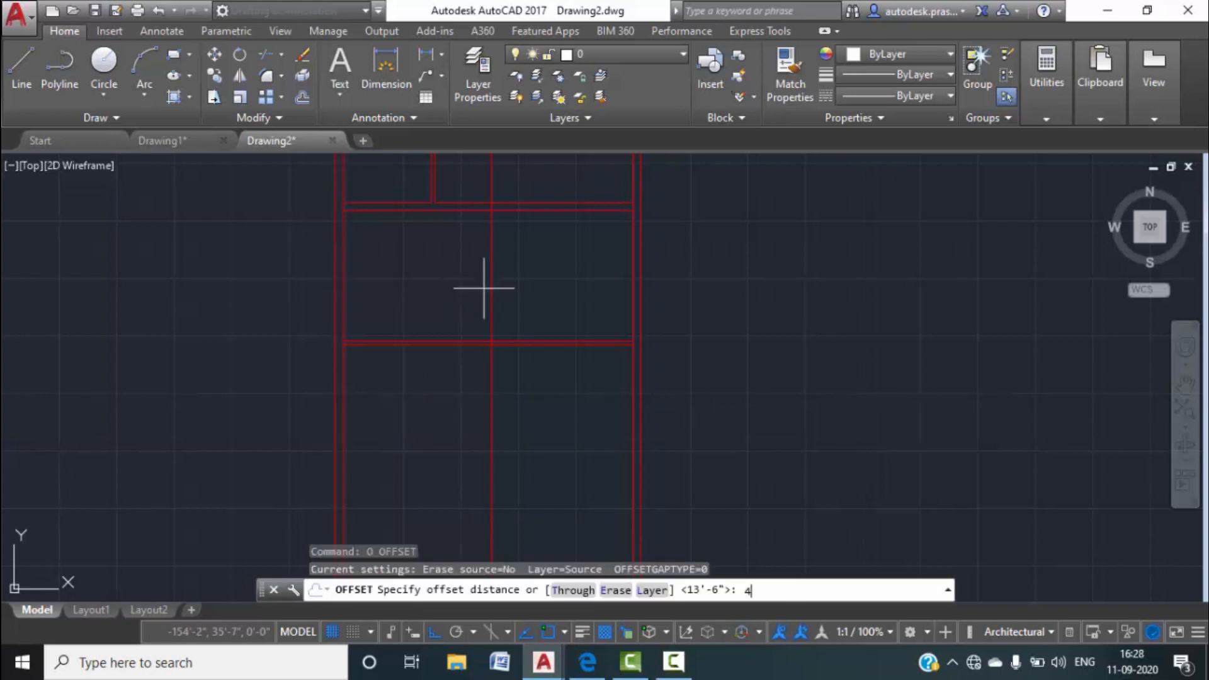
{"action": "key", "text": "Return"}
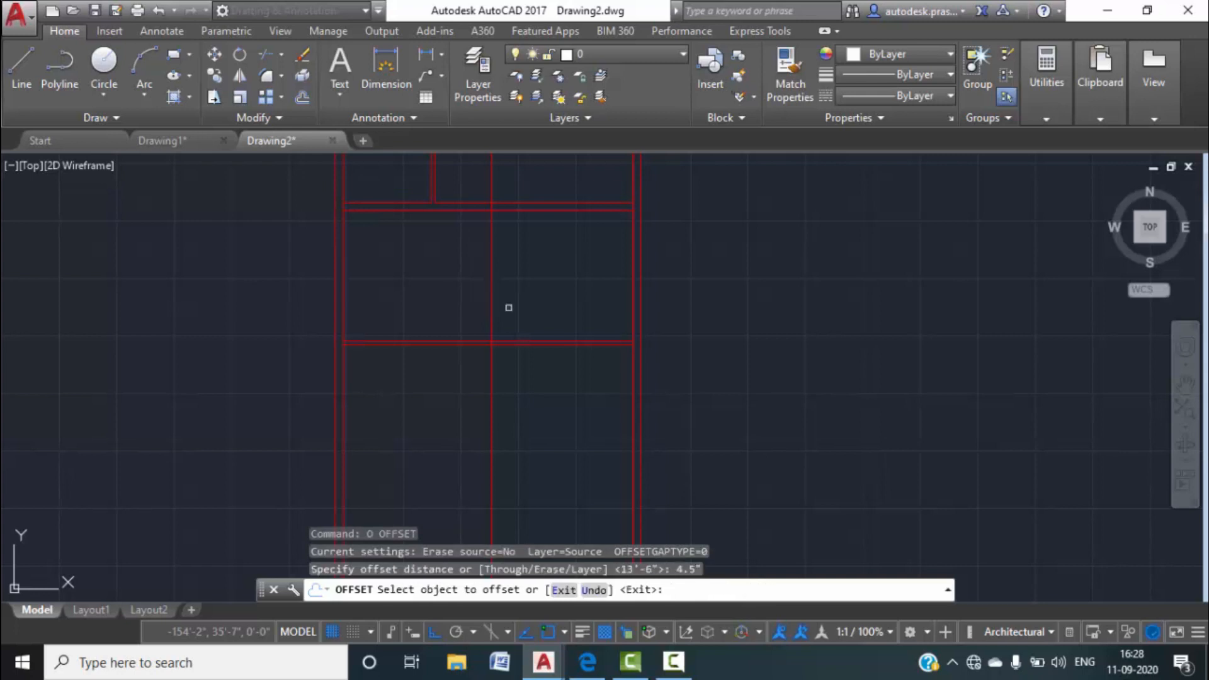
{"action": "left_click", "coordinate": [494, 295]}
{"action": "left_click", "coordinate": [547, 293]}
{"action": "key", "text": "Escape"}
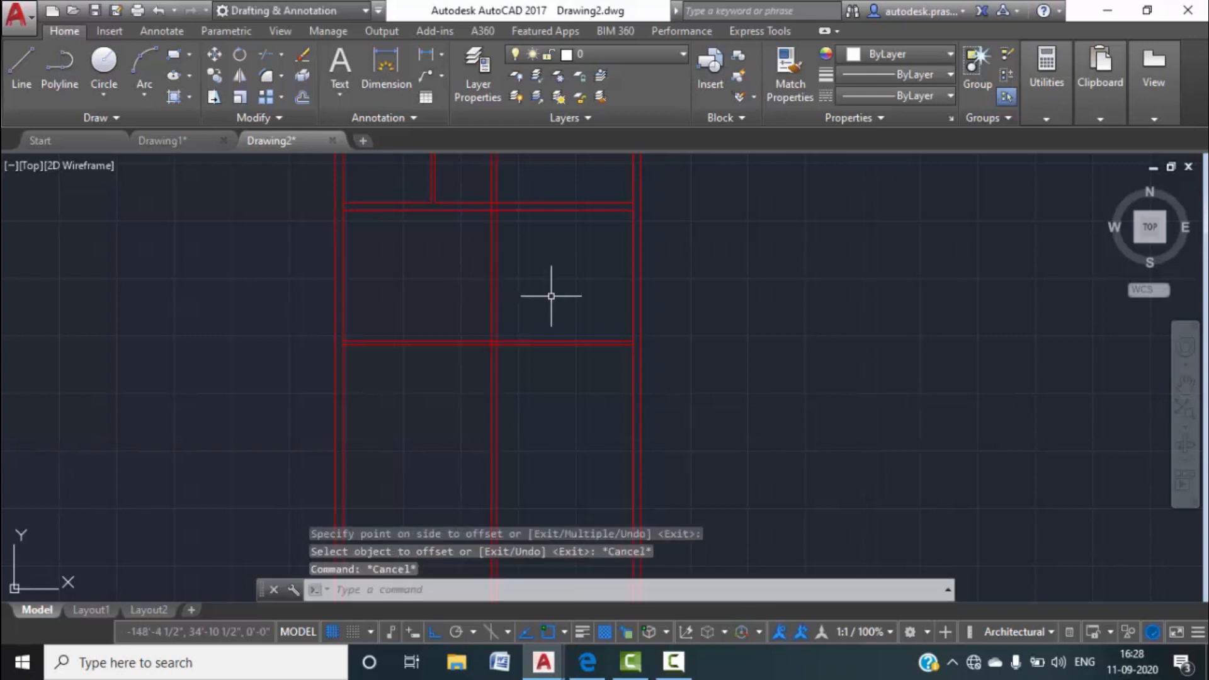
Trim the new vertical wall pair at the top wall and remove the segment between them.
{"action": "type", "text": "tr"}
{"action": "key", "text": "Return"}
{"action": "left_click_drag", "start_coordinate": [532, 262], "coordinate": [453, 237]}
{"action": "scroll", "coordinate": [492, 284], "scroll_direction": "up", "scroll_amount": 5}
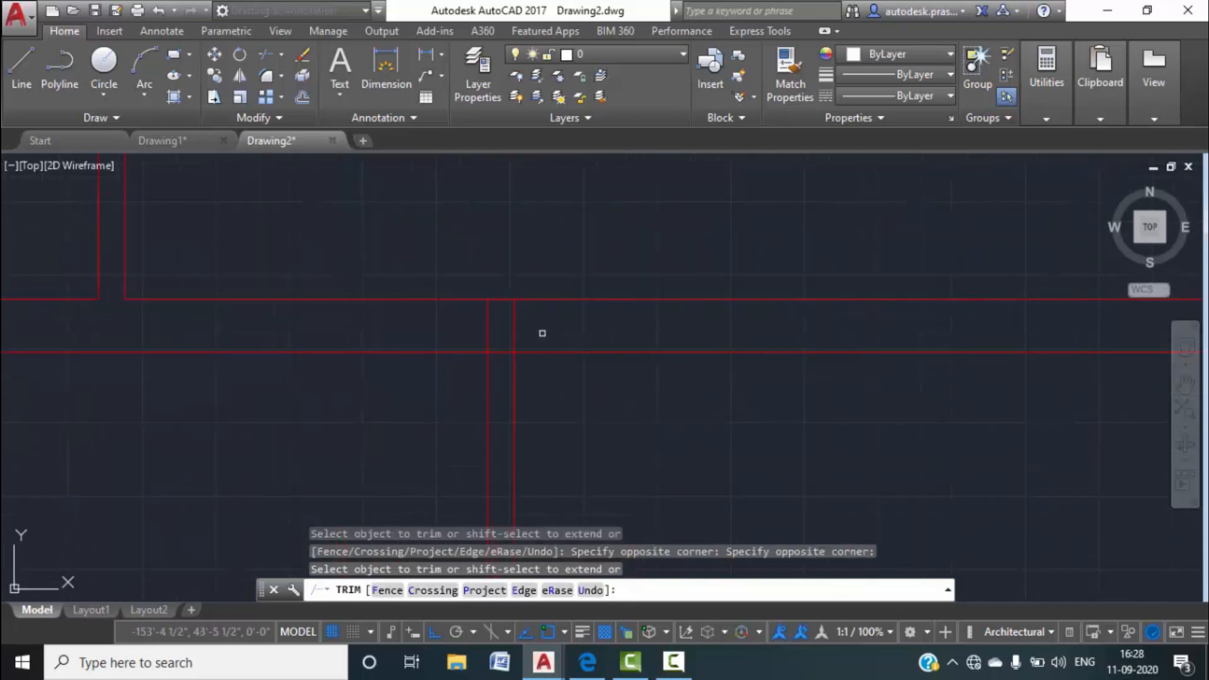
{"action": "left_click", "coordinate": [500, 350]}
{"action": "scroll", "coordinate": [535, 378], "scroll_direction": "down", "scroll_amount": 5}
Trim the verticals below and between the horizontal wall lines and clear the crossing segment.
{"action": "left_click", "coordinate": [540, 464]}
{"action": "left_click", "coordinate": [435, 413]}
{"action": "scroll", "coordinate": [498, 387], "scroll_direction": "up", "scroll_amount": 8}
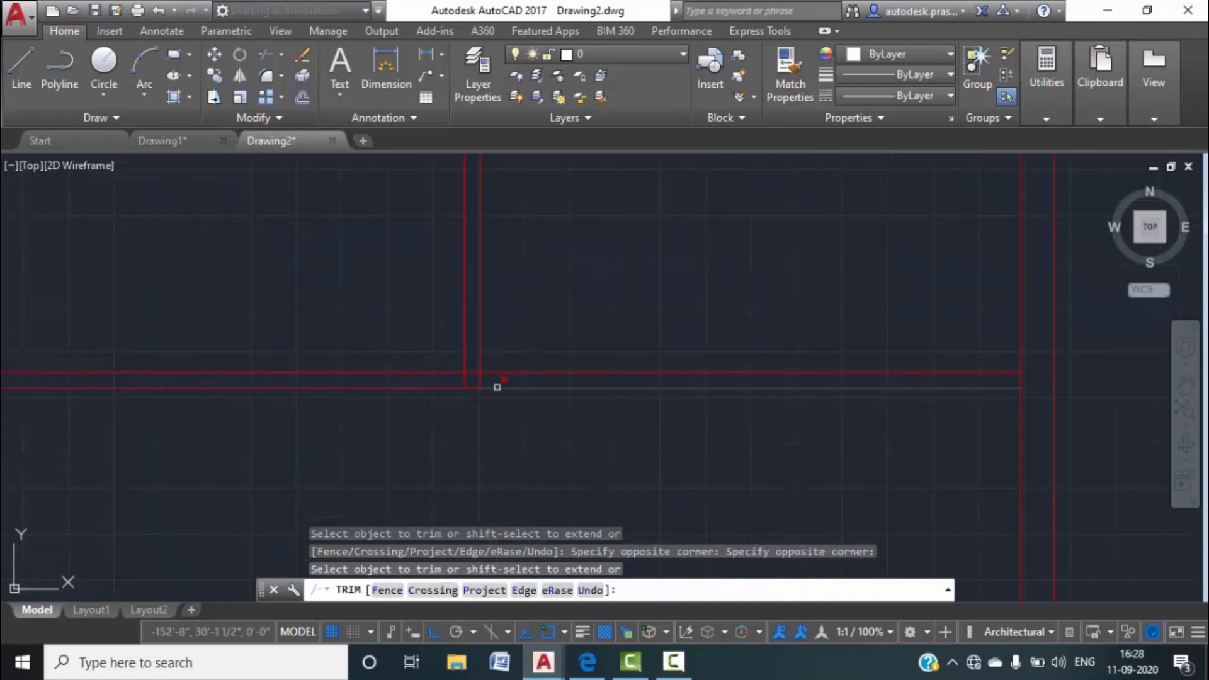
{"action": "left_click", "coordinate": [516, 414]}
{"action": "left_click", "coordinate": [424, 410]}
{"action": "left_click", "coordinate": [464, 389]}
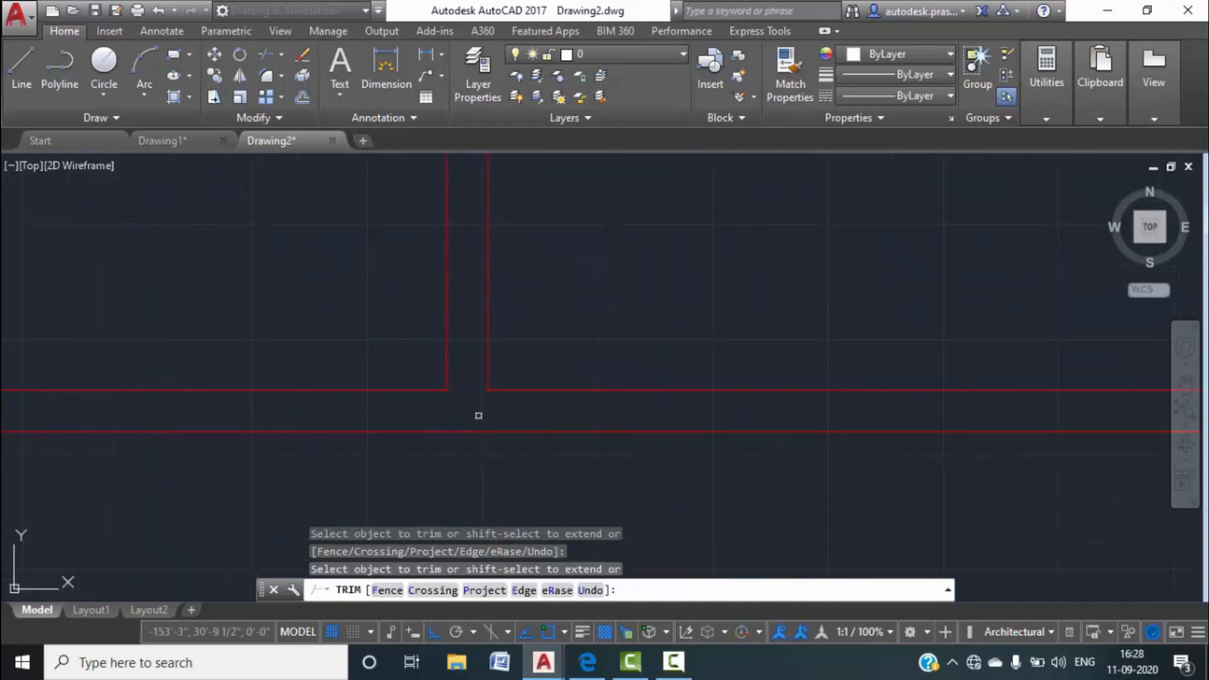
{"action": "key", "text": "Escape"}
{"action": "scroll", "coordinate": [479, 416], "scroll_direction": "down", "scroll_amount": 6}
{"action": "left_click", "coordinate": [179, 141]}
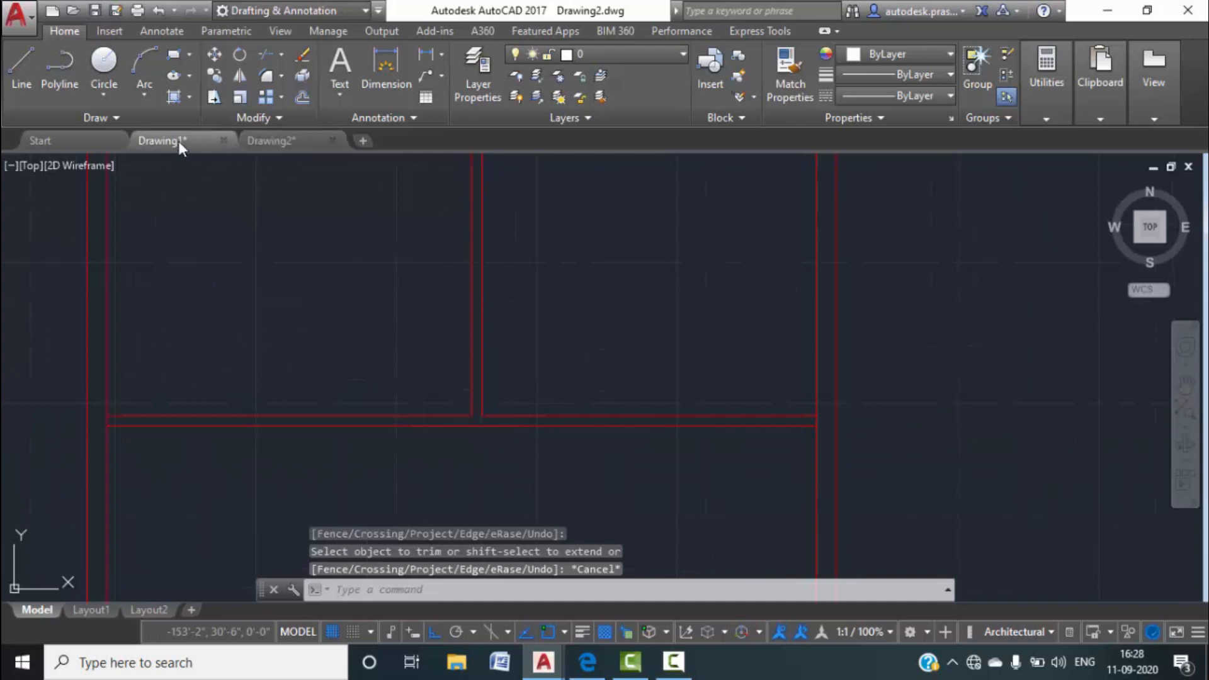
{"action": "scroll", "coordinate": [418, 350], "scroll_direction": "down", "scroll_amount": 4}
{"action": "scroll", "coordinate": [326, 401], "scroll_direction": "up", "scroll_amount": 2}
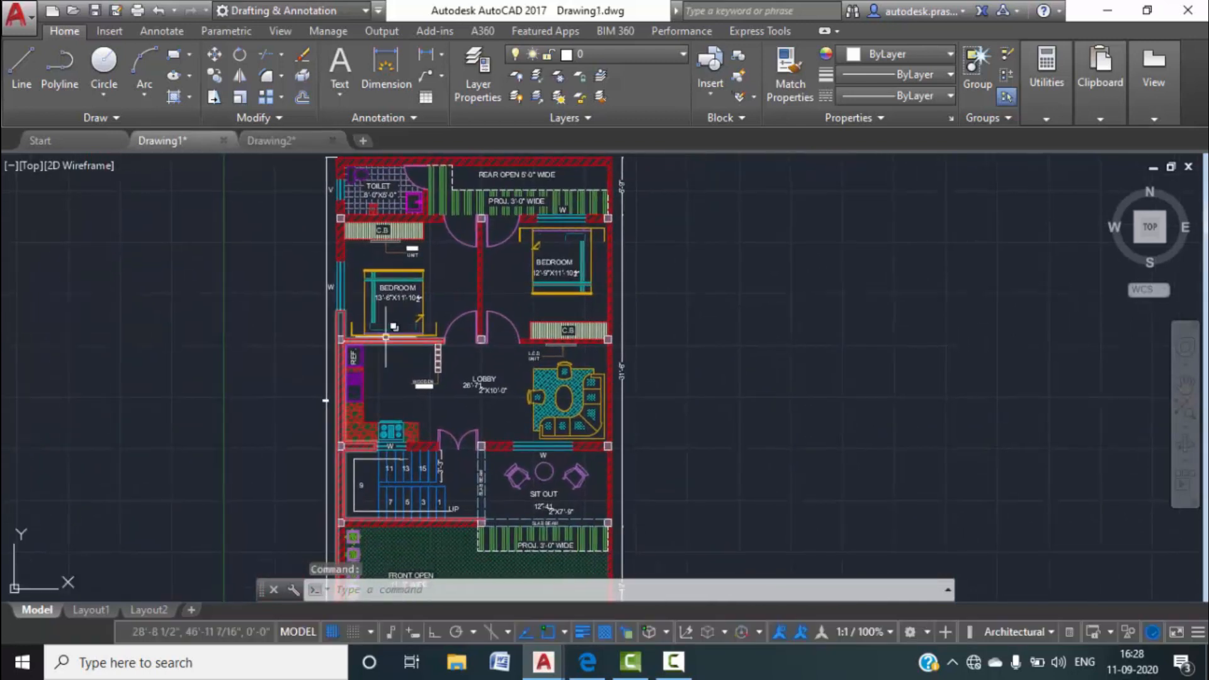
{"action": "scroll", "coordinate": [403, 369], "scroll_direction": "up", "scroll_amount": 4}
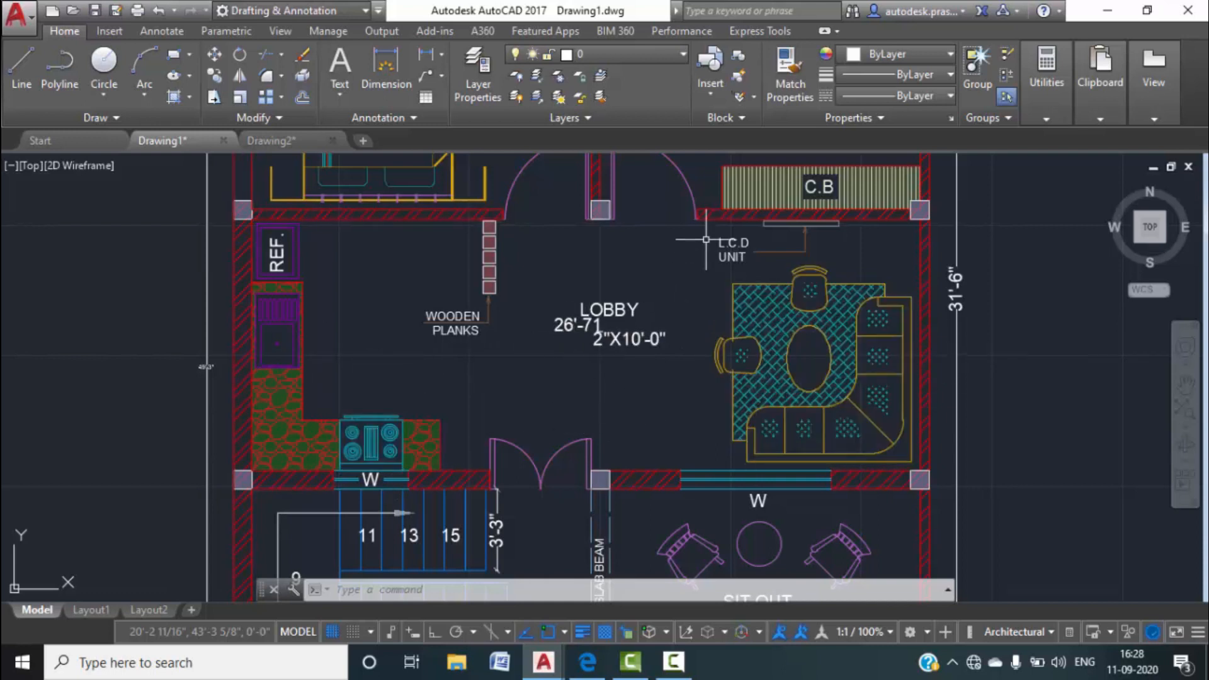
{"action": "left_click", "coordinate": [285, 140]}
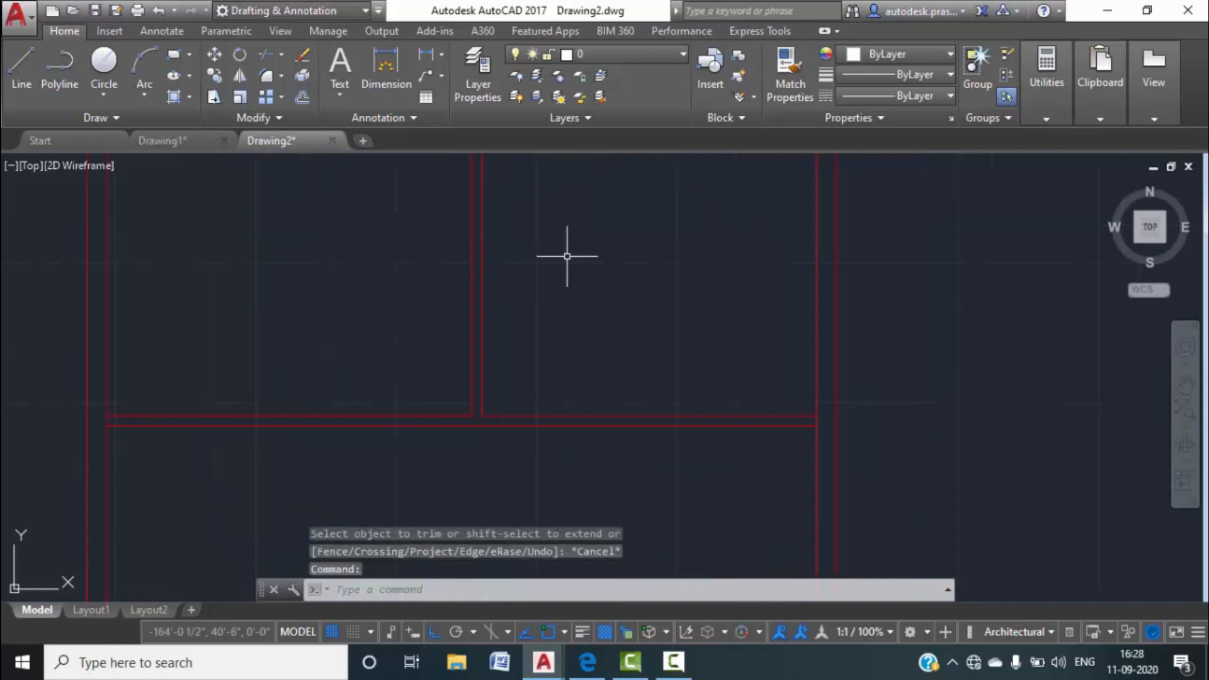
Offset the horizontal cross wall line 10' down, then glance at Drawing1's plan.
{"action": "type", "text": "o"}
{"action": "key", "text": "Return"}
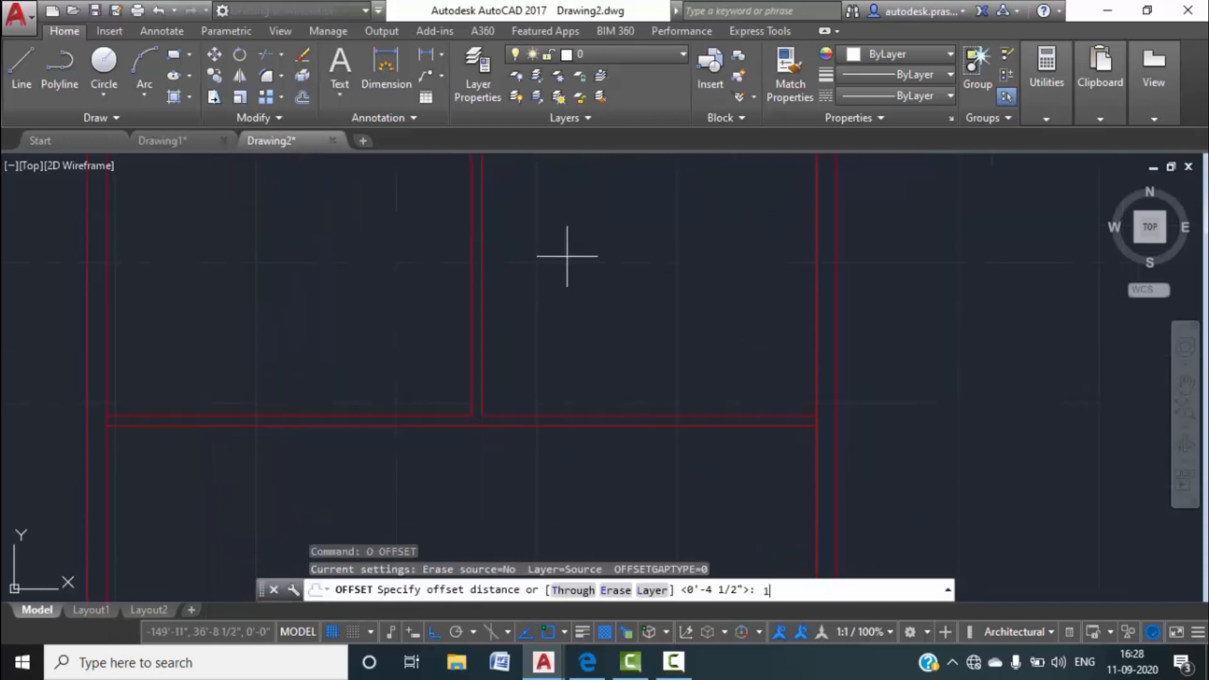
{"action": "key", "text": "Return"}
{"action": "scroll", "coordinate": [513, 356], "scroll_direction": "up", "scroll_amount": 4}
{"action": "left_click", "coordinate": [498, 329]}
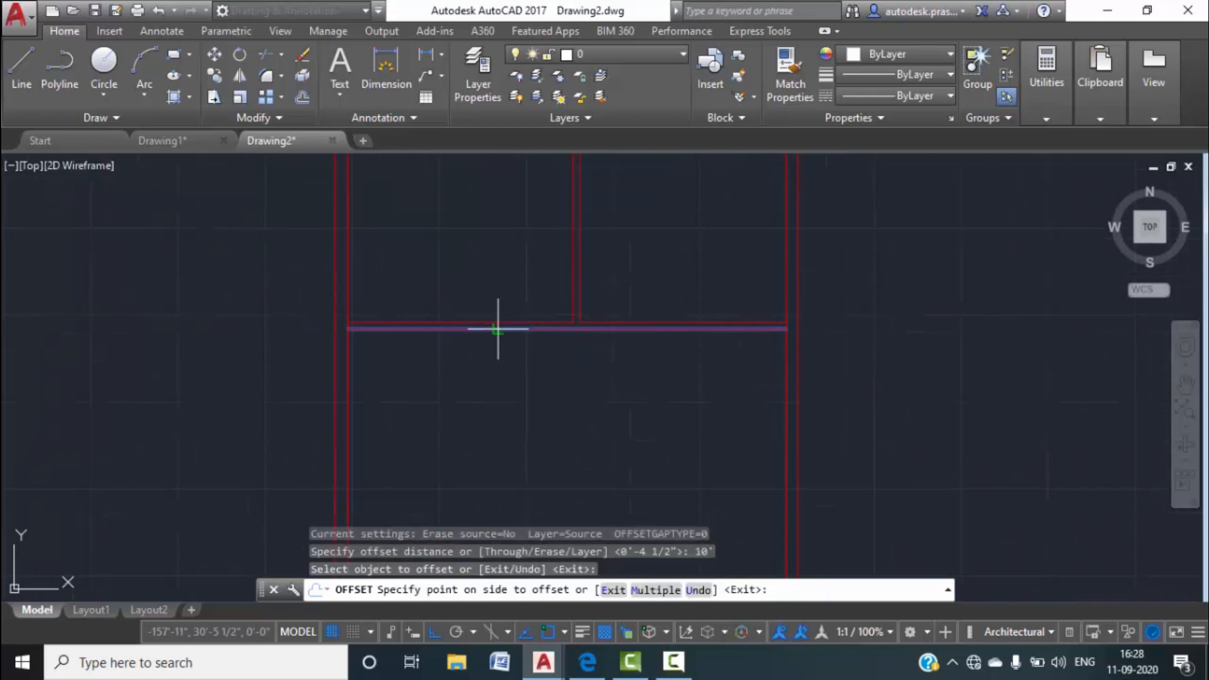
{"action": "left_click", "coordinate": [520, 425]}
{"action": "key", "text": "Escape"}
{"action": "left_click", "coordinate": [187, 142]}
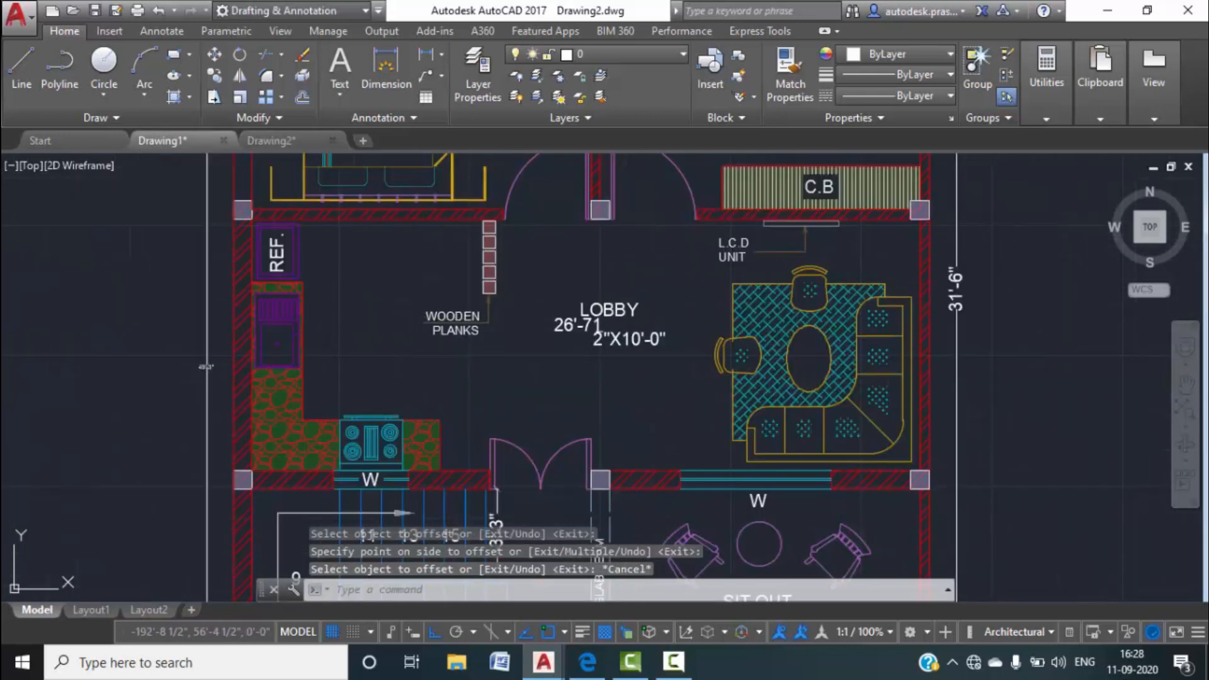
{"action": "scroll", "coordinate": [541, 336], "scroll_direction": "up", "scroll_amount": 2}
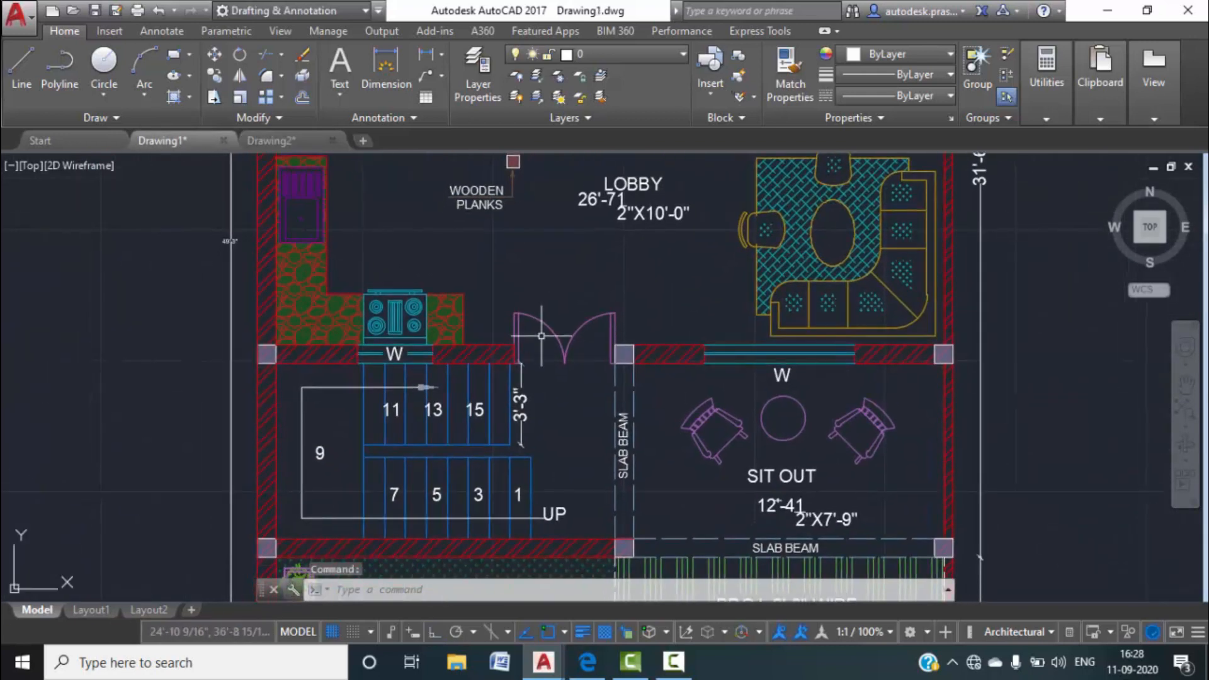
{"action": "left_click", "coordinate": [301, 147]}
Offset the new line 9" below it to form the 9-inch wall.
{"action": "type", "text": "o"}
{"action": "key", "text": "Return"}
{"action": "type", "text": "9"}
{"action": "key", "text": "Return"}
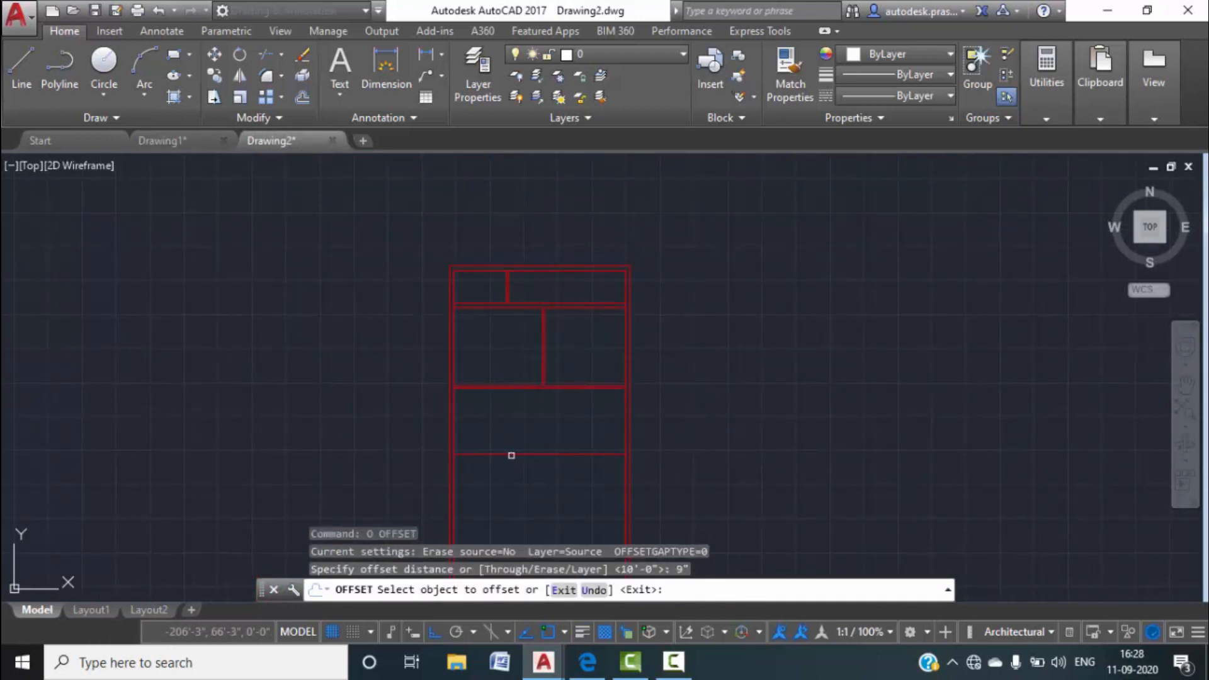
{"action": "left_click", "coordinate": [545, 453]}
{"action": "left_click", "coordinate": [545, 472]}
{"action": "middle_click_drag", "start_coordinate": [545, 472], "coordinate": [552, 367]}
{"action": "scroll", "coordinate": [551, 367], "scroll_direction": "up", "scroll_amount": 8}
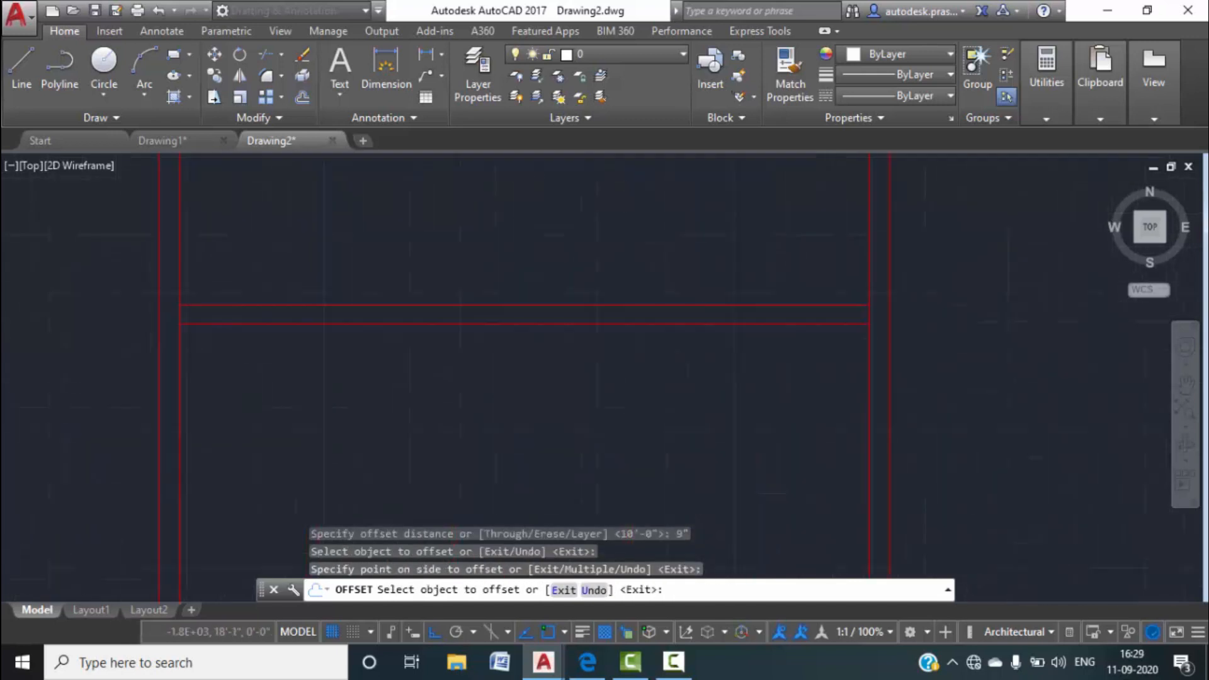
{"action": "key", "text": "Escape"}
{"action": "scroll", "coordinate": [542, 327], "scroll_direction": "down", "scroll_amount": 6}
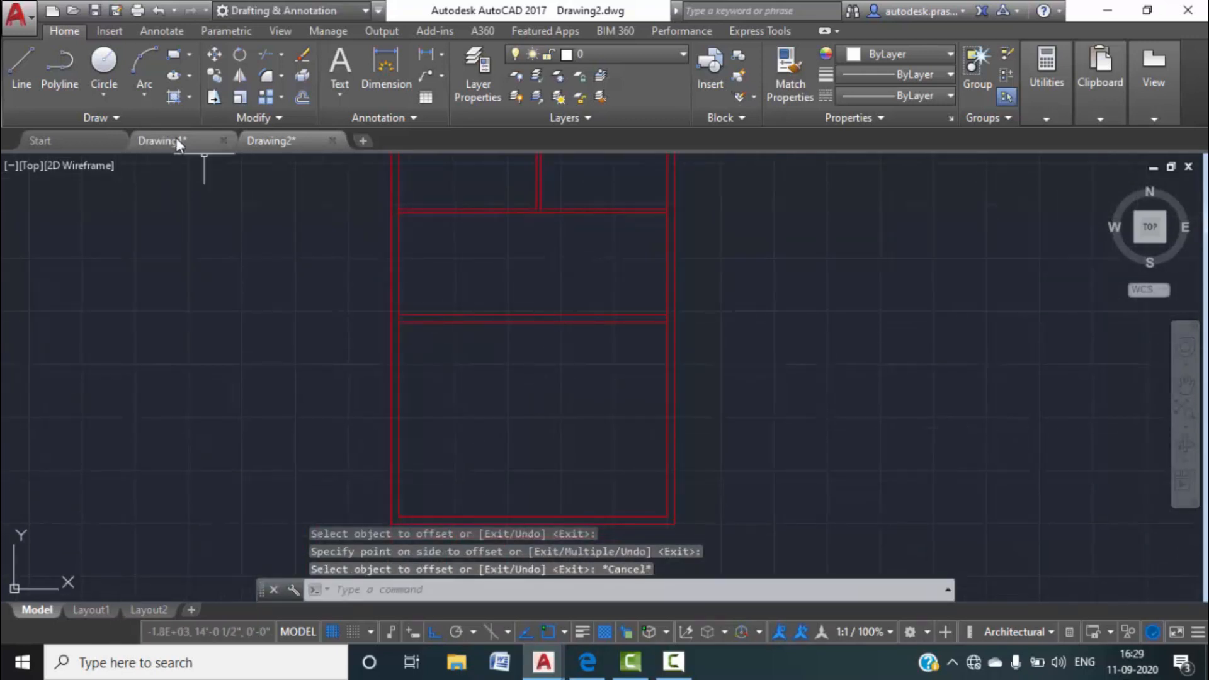
Zoom and pan around Drawing1's plan to study the stair landing and sit-out.
{"action": "left_click", "coordinate": [193, 139]}
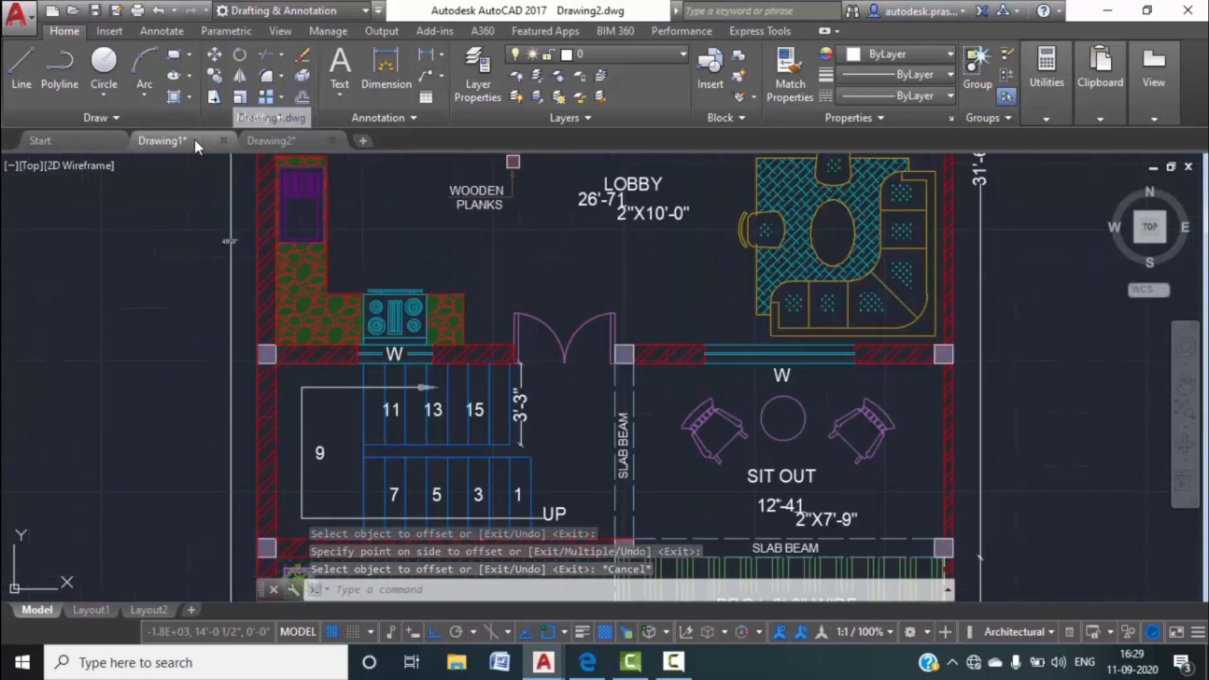
{"action": "scroll", "coordinate": [435, 343], "scroll_direction": "down", "scroll_amount": 6}
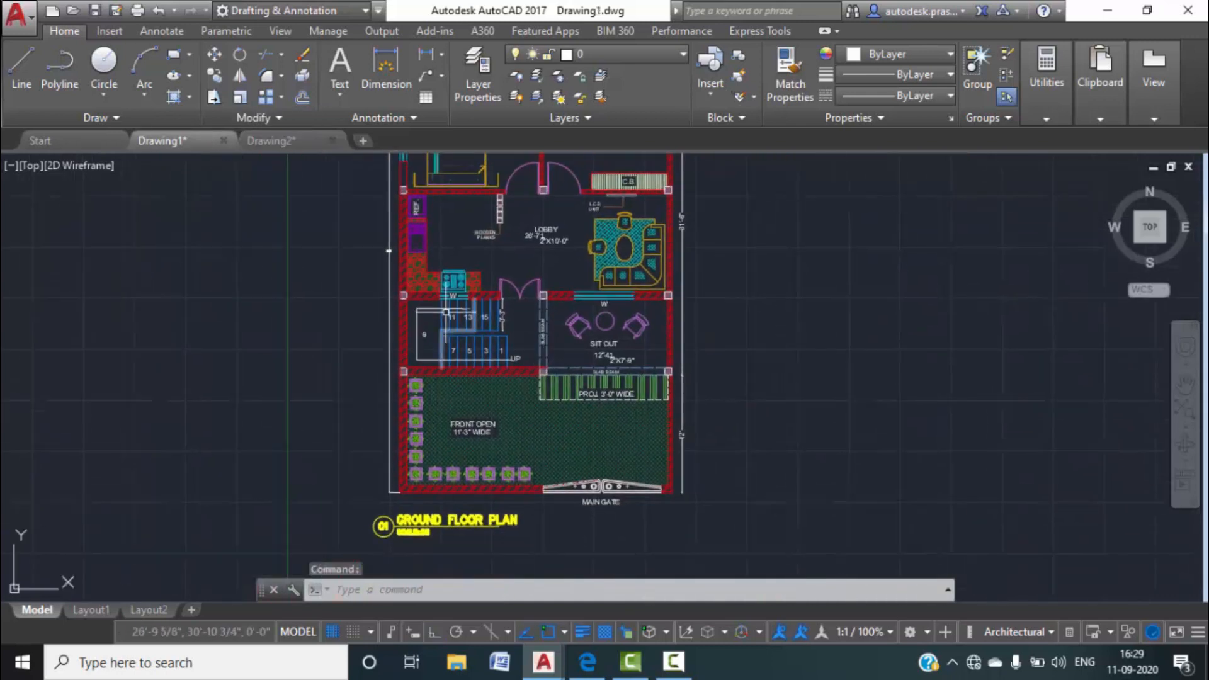
{"action": "scroll", "coordinate": [466, 278], "scroll_direction": "up", "scroll_amount": 4}
{"action": "scroll", "coordinate": [642, 365], "scroll_direction": "up", "scroll_amount": 4}
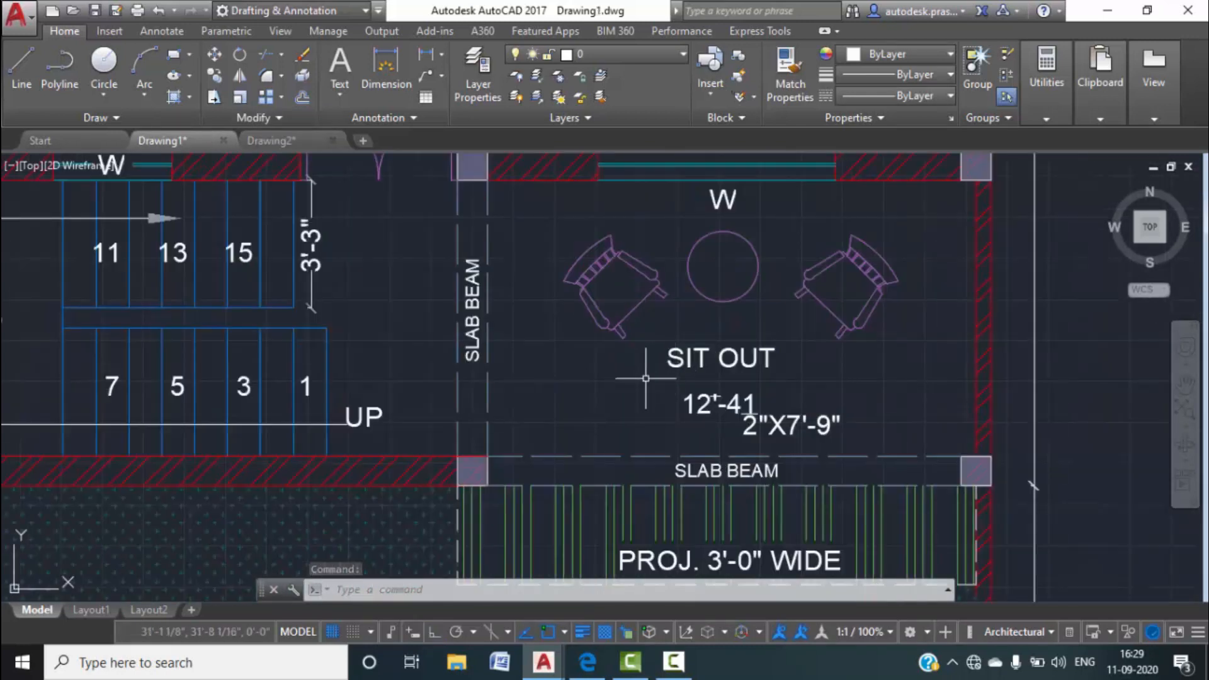
{"action": "scroll", "coordinate": [504, 345], "scroll_direction": "down", "scroll_amount": 2}
{"action": "scroll", "coordinate": [563, 383], "scroll_direction": "up", "scroll_amount": 1}
{"action": "middle_click_drag", "start_coordinate": [572, 393], "coordinate": [583, 402]}
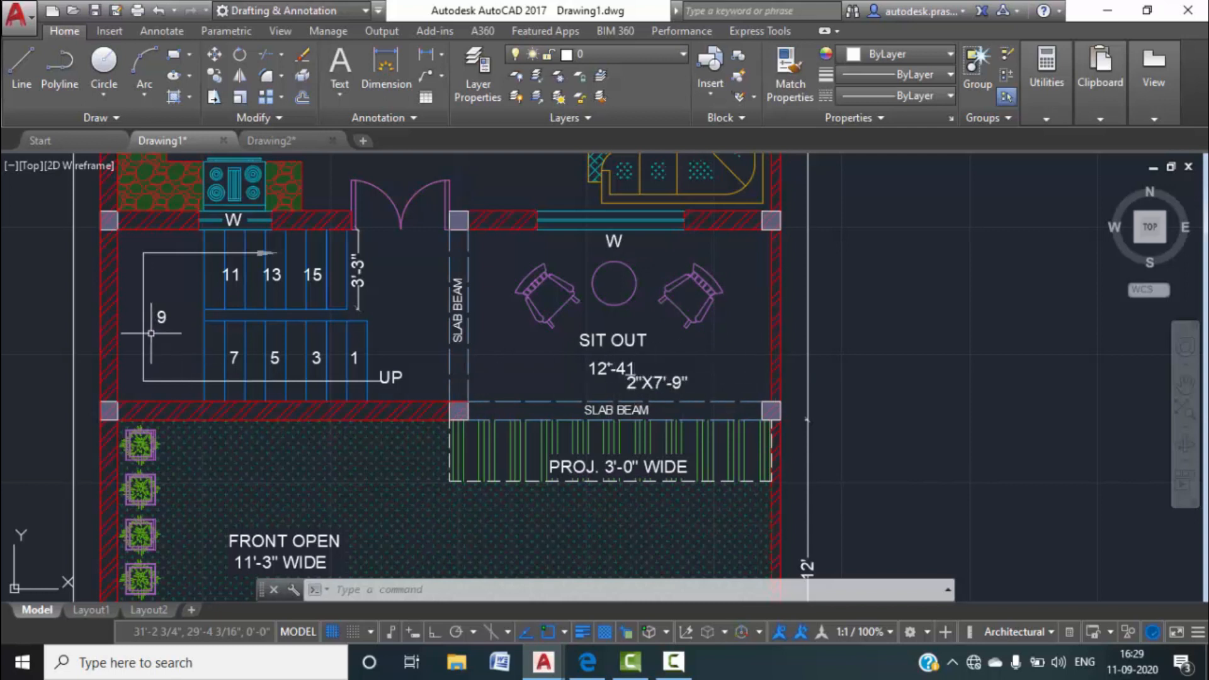
{"action": "scroll", "coordinate": [293, 542], "scroll_direction": "down", "scroll_amount": 2}
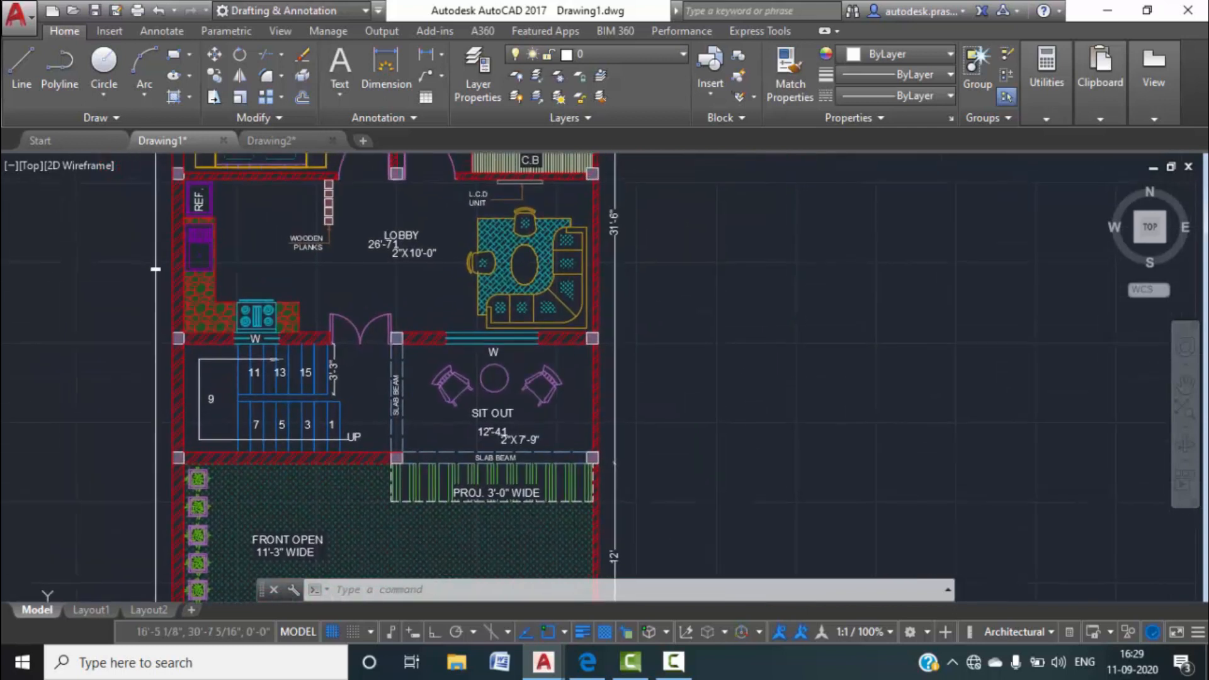
{"action": "scroll", "coordinate": [492, 437], "scroll_direction": "up", "scroll_amount": 2}
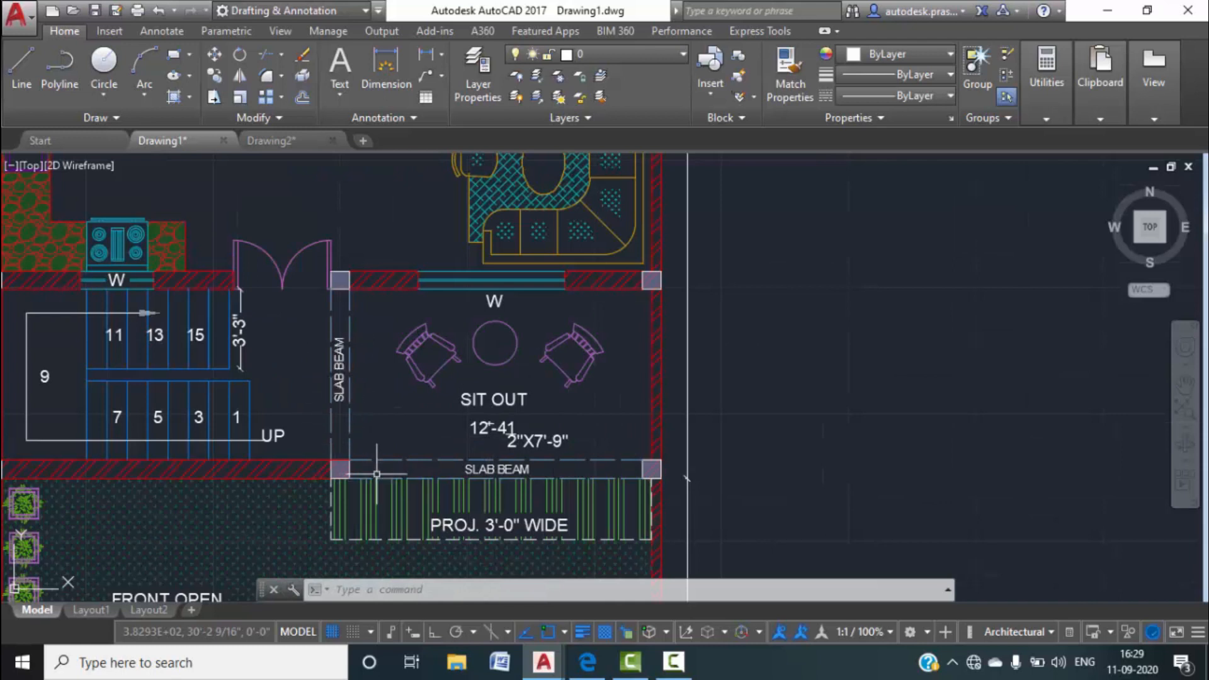
{"action": "scroll", "coordinate": [377, 474], "scroll_direction": "down", "scroll_amount": 2}
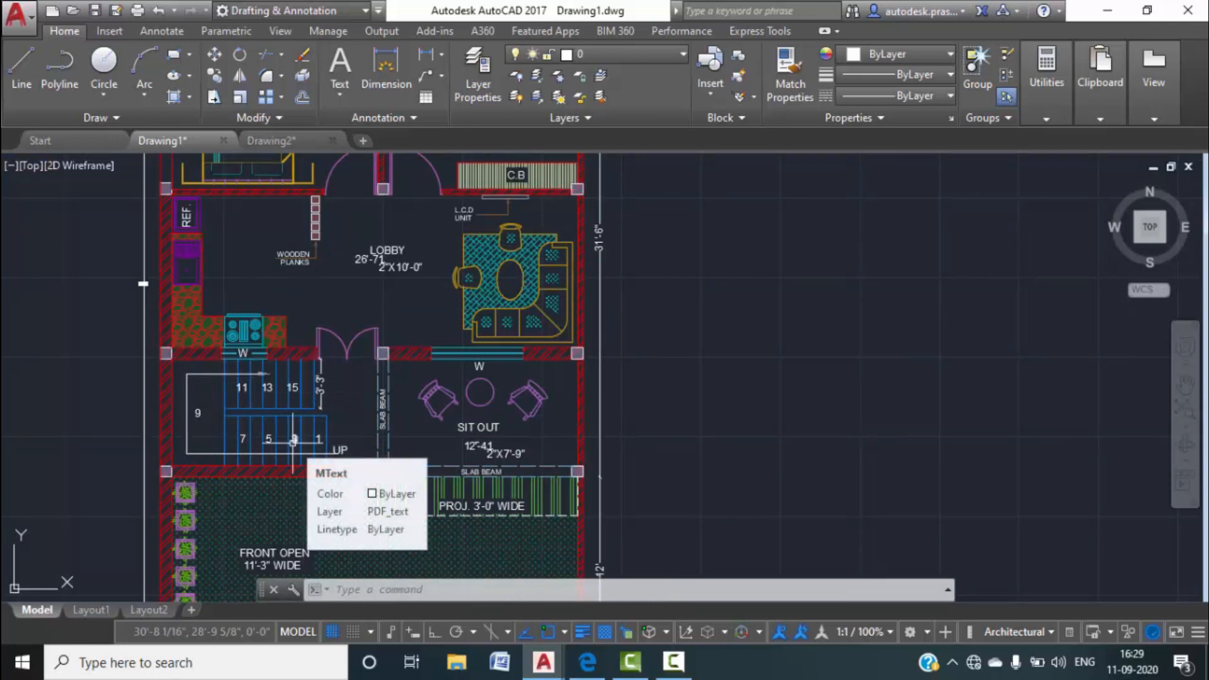
Return to Drawing2, zoom out, and start the OFFSET command.
{"action": "left_click", "coordinate": [281, 141]}
{"action": "scroll", "coordinate": [625, 417], "scroll_direction": "down", "scroll_amount": 2}
{"action": "type", "text": "o"}
{"action": "key", "text": "Return"}
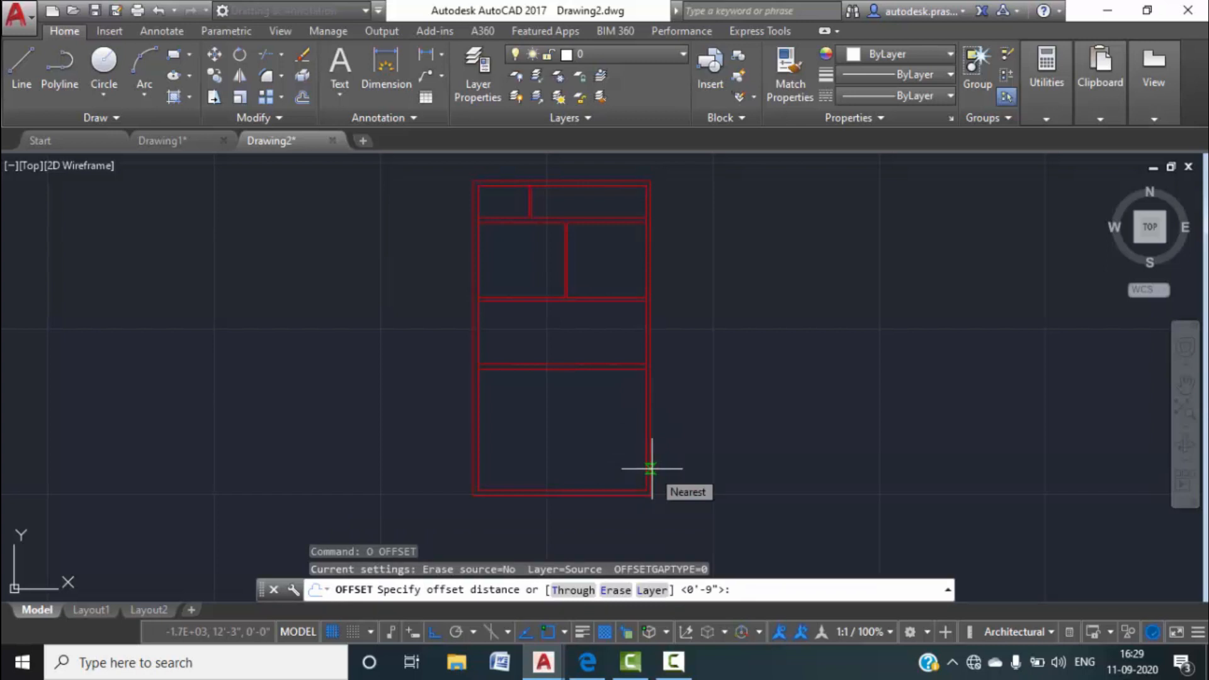
Check Drawing1, then offset the horizontal wall line 7'-9" down.
{"action": "left_click", "coordinate": [198, 141]}
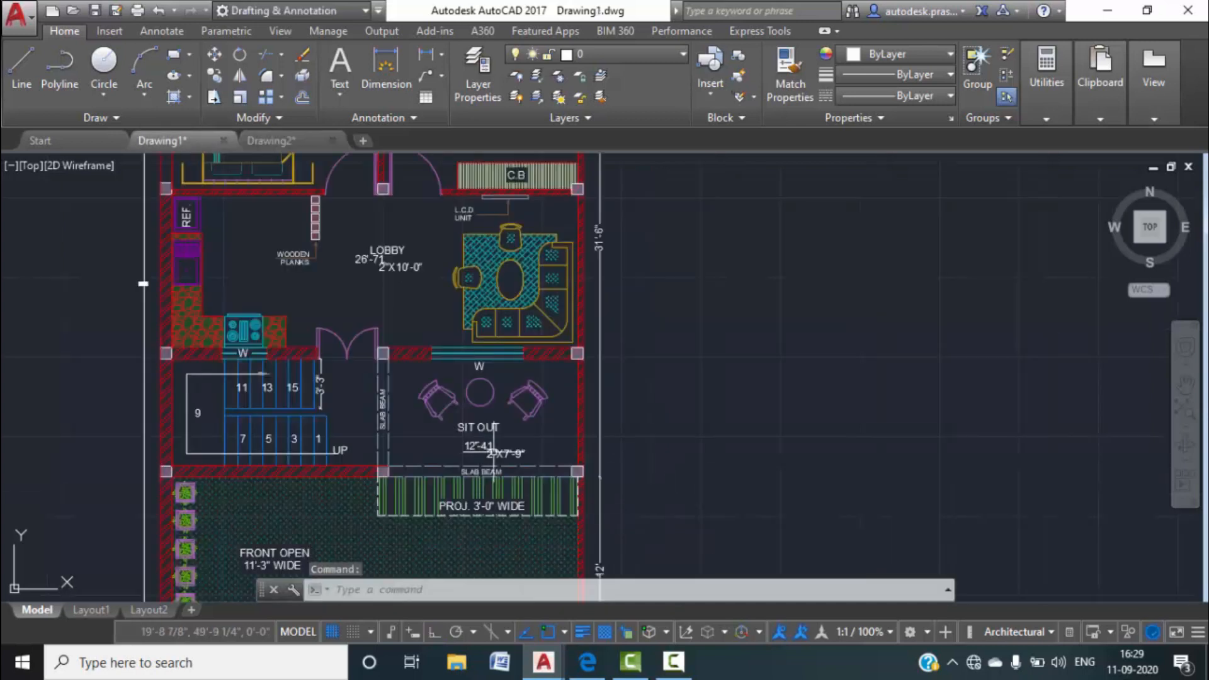
{"action": "scroll", "coordinate": [497, 445], "scroll_direction": "up", "scroll_amount": 4}
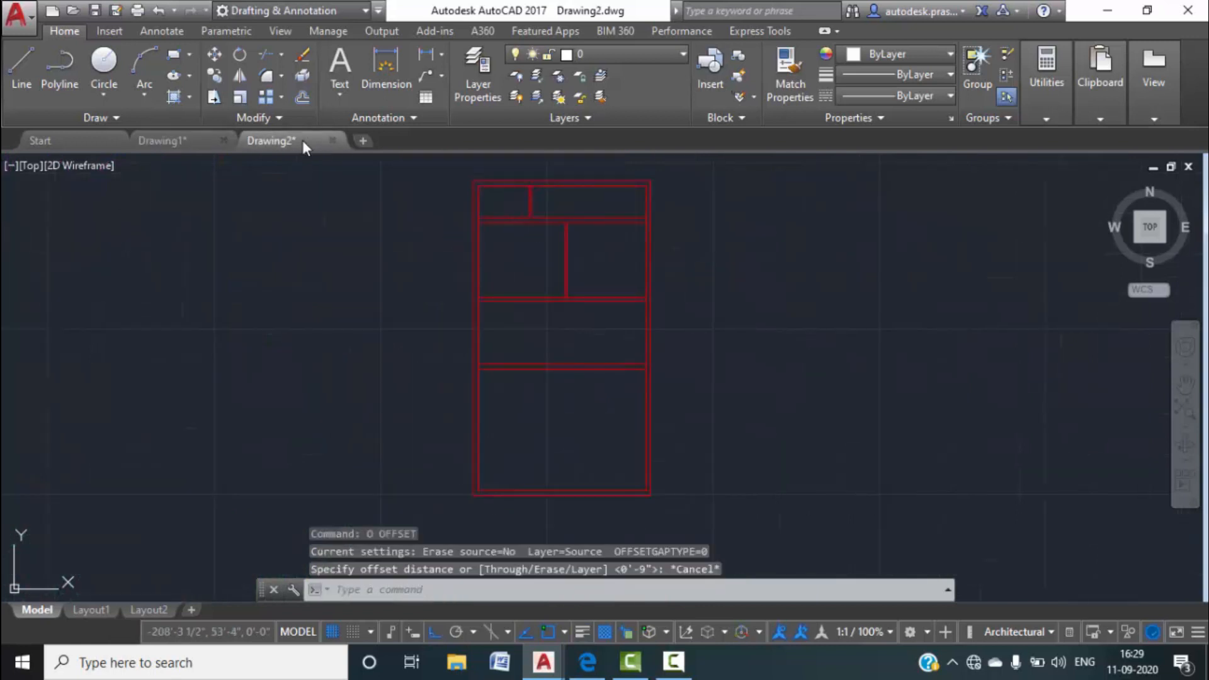
{"action": "type", "text": "o"}
{"action": "key", "text": "Return"}
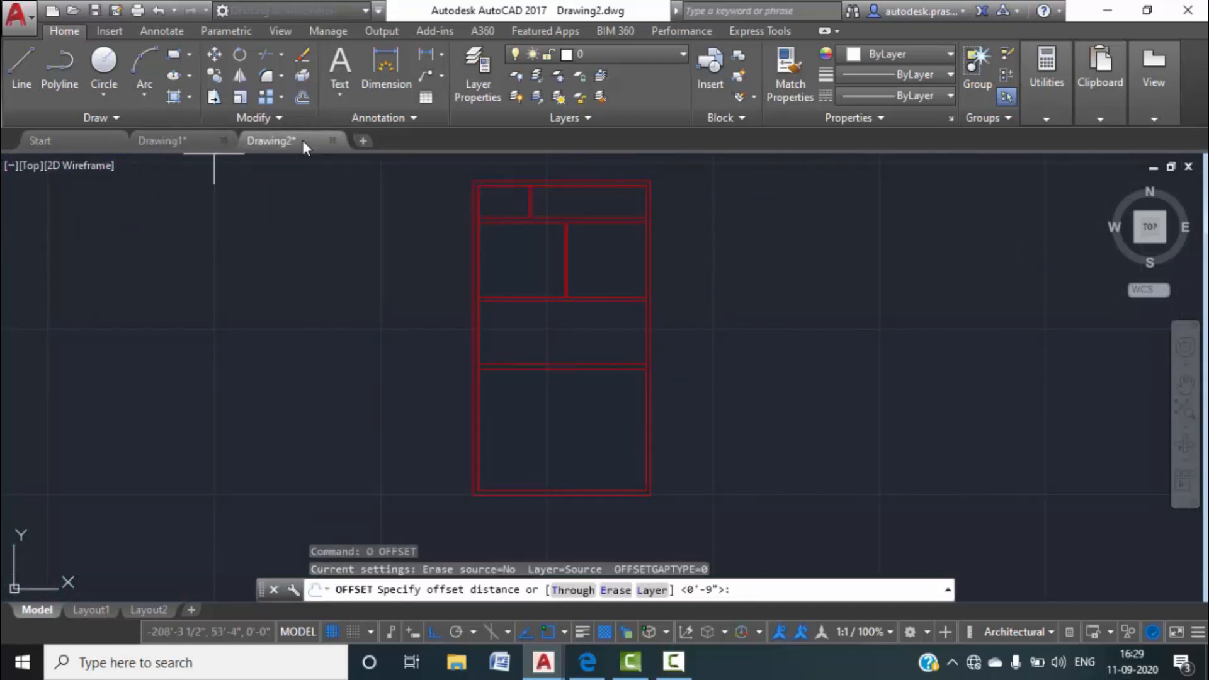
{"action": "type", "text": "7'9:\""}
{"action": "key", "text": "Return"}
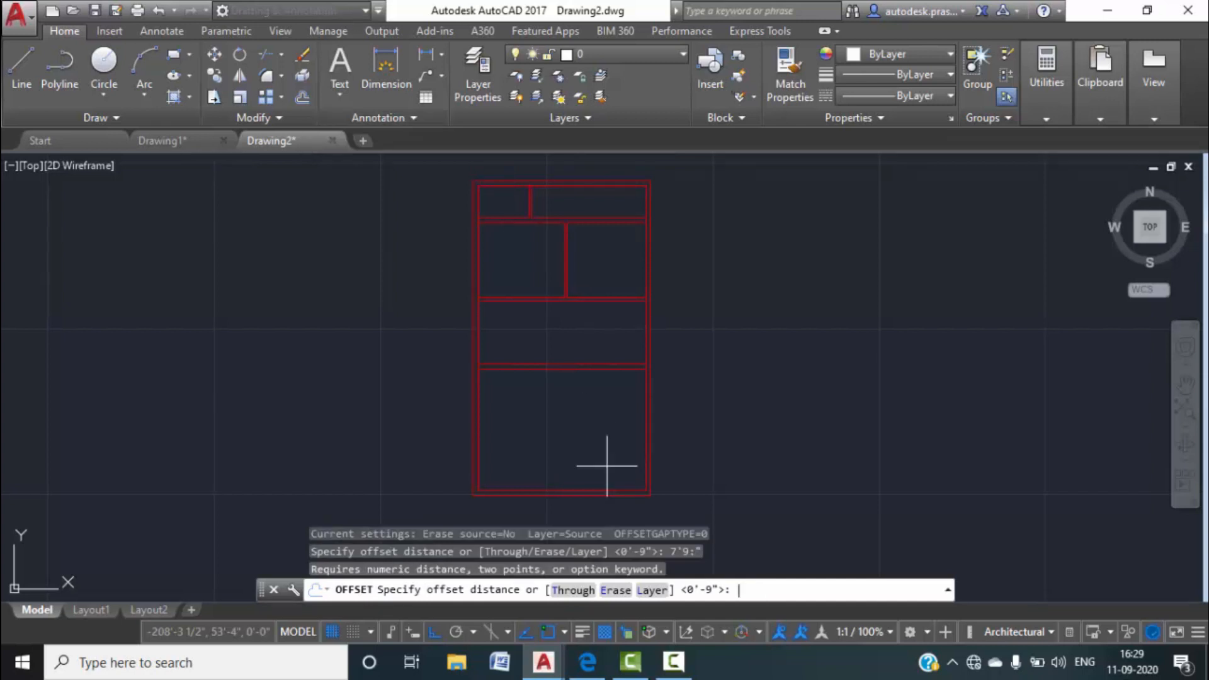
{"action": "type", "text": "7'9\""}
{"action": "key", "text": "Return"}
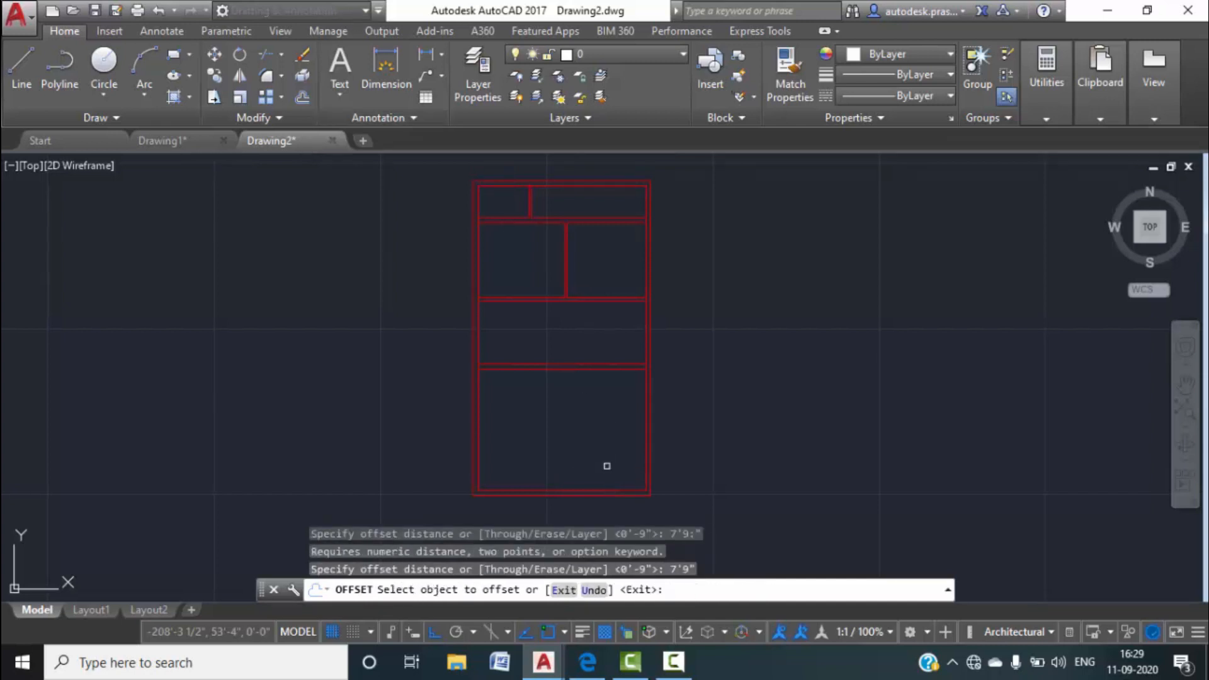
{"action": "left_click", "coordinate": [605, 368]}
{"action": "left_click", "coordinate": [595, 410]}
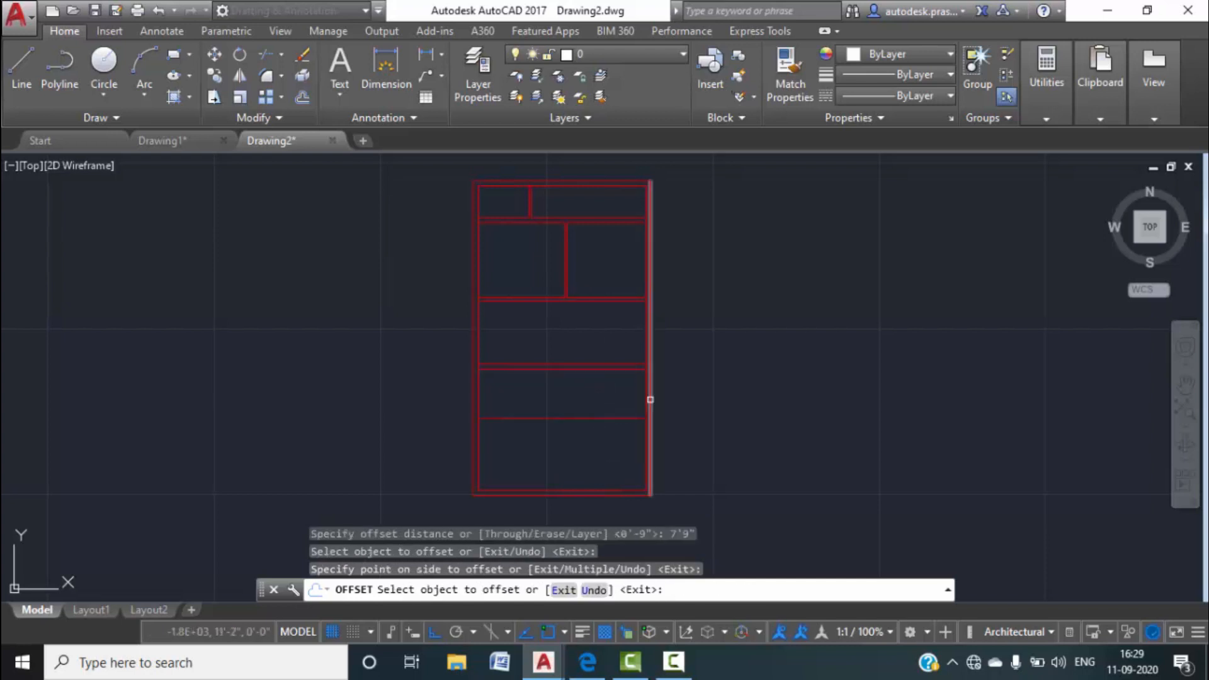
{"action": "key", "text": "Escape"}
{"action": "key", "text": "Return"}
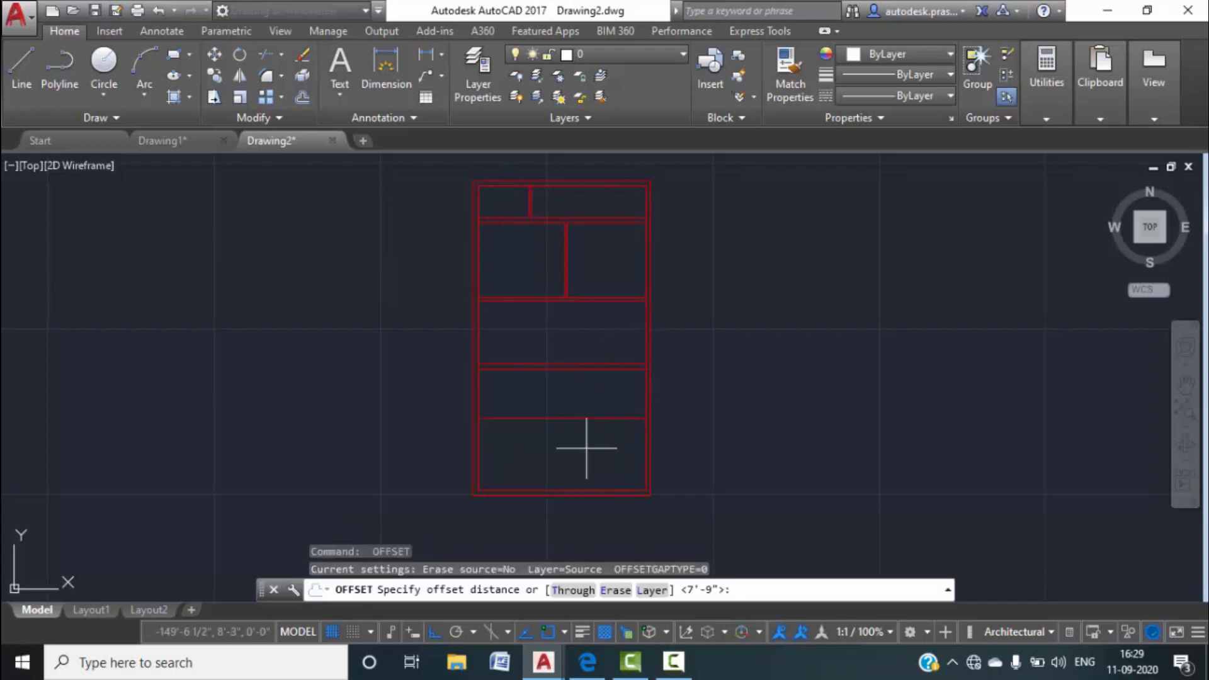
Offset the new horizontal line 9" below to complete the cross wall.
{"action": "left_click", "coordinate": [201, 138]}
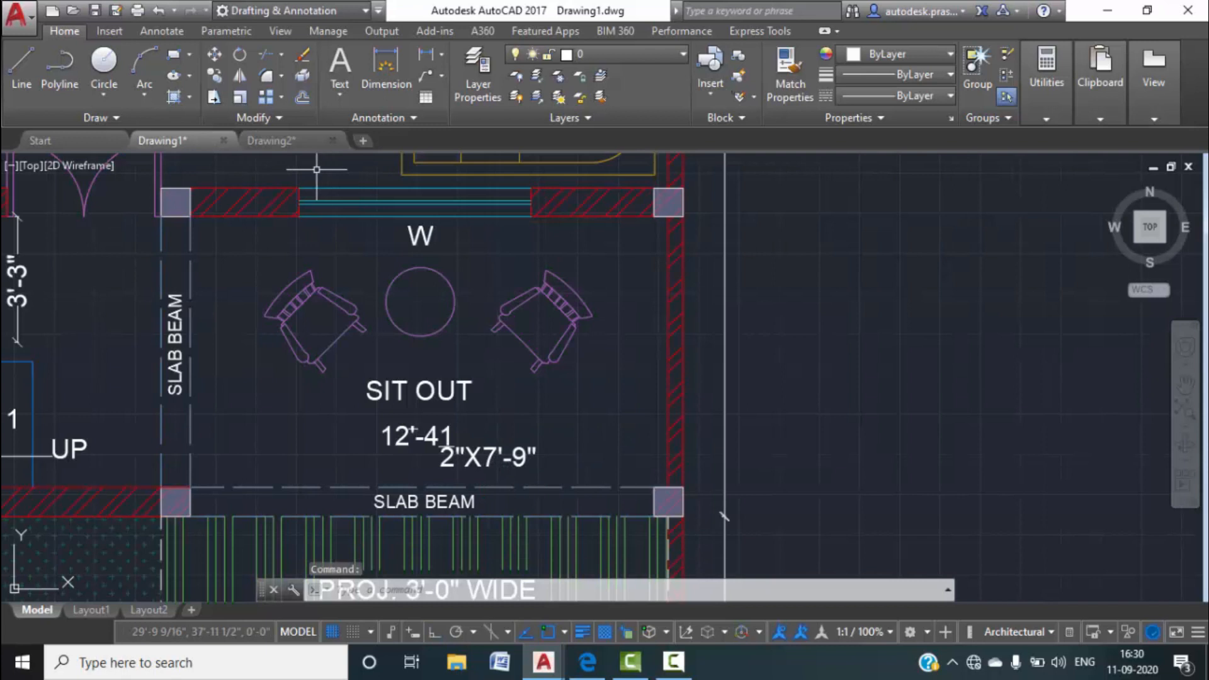
{"action": "left_click", "coordinate": [303, 144]}
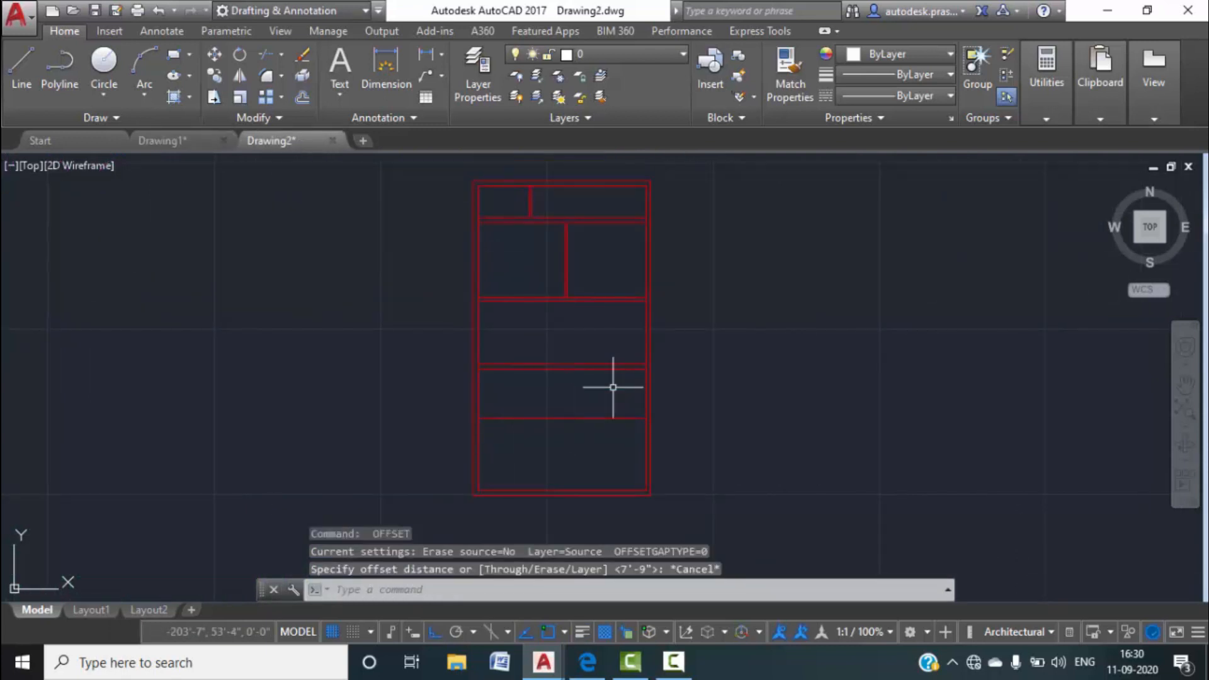
{"action": "type", "text": "o"}
{"action": "key", "text": "Return"}
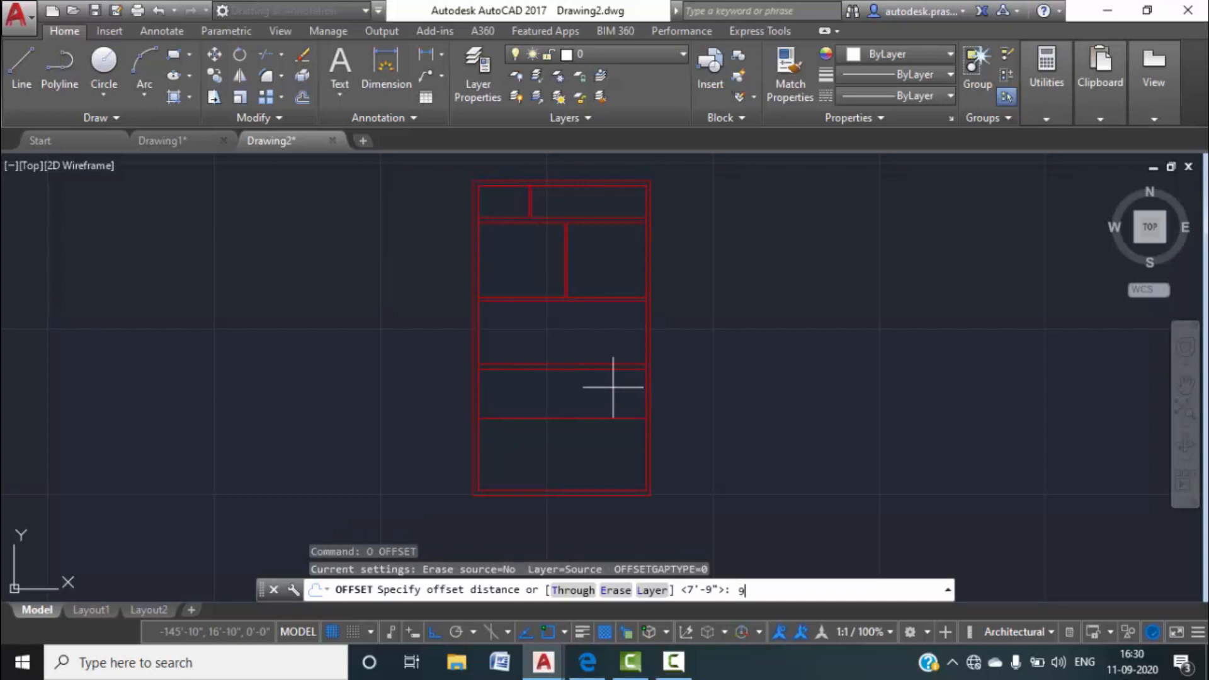
{"action": "key", "text": "Return"}
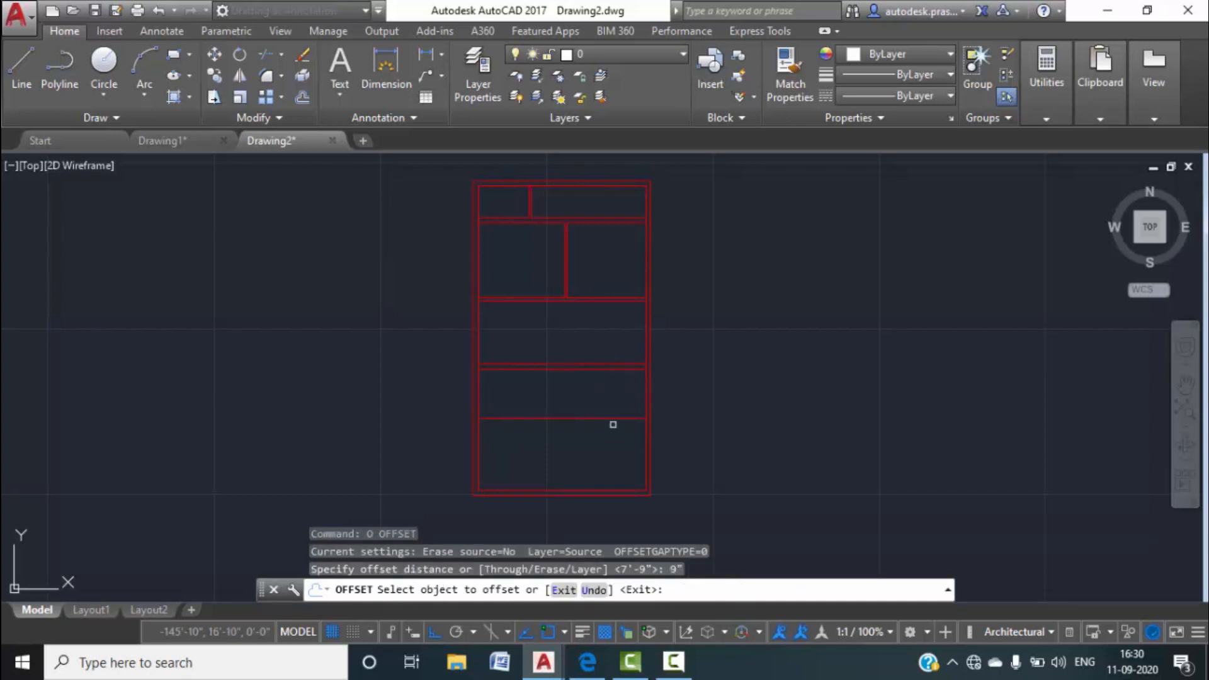
{"action": "left_click", "coordinate": [615, 418]}
{"action": "left_click", "coordinate": [613, 434]}
{"action": "key", "text": "Escape"}
{"action": "key", "text": "Escape"}
{"action": "scroll", "coordinate": [513, 373], "scroll_direction": "up", "scroll_amount": 2}
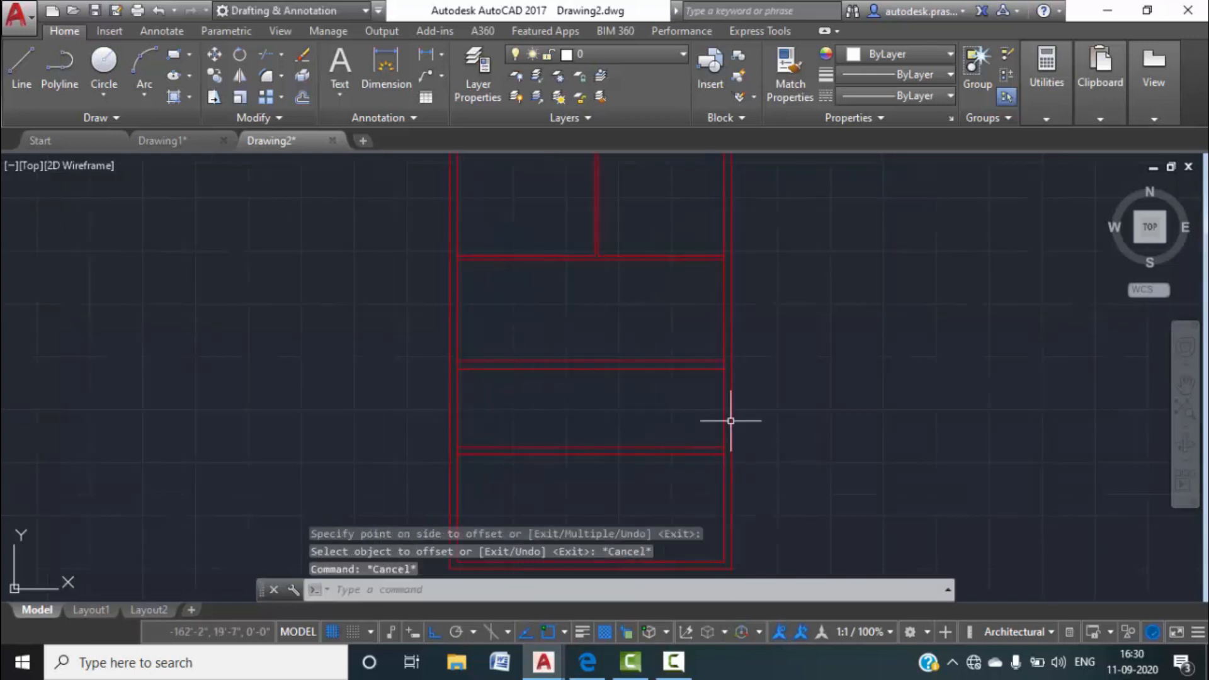
Offset the right outer wall line 12'-4½" inward.
{"action": "left_click", "coordinate": [165, 143]}
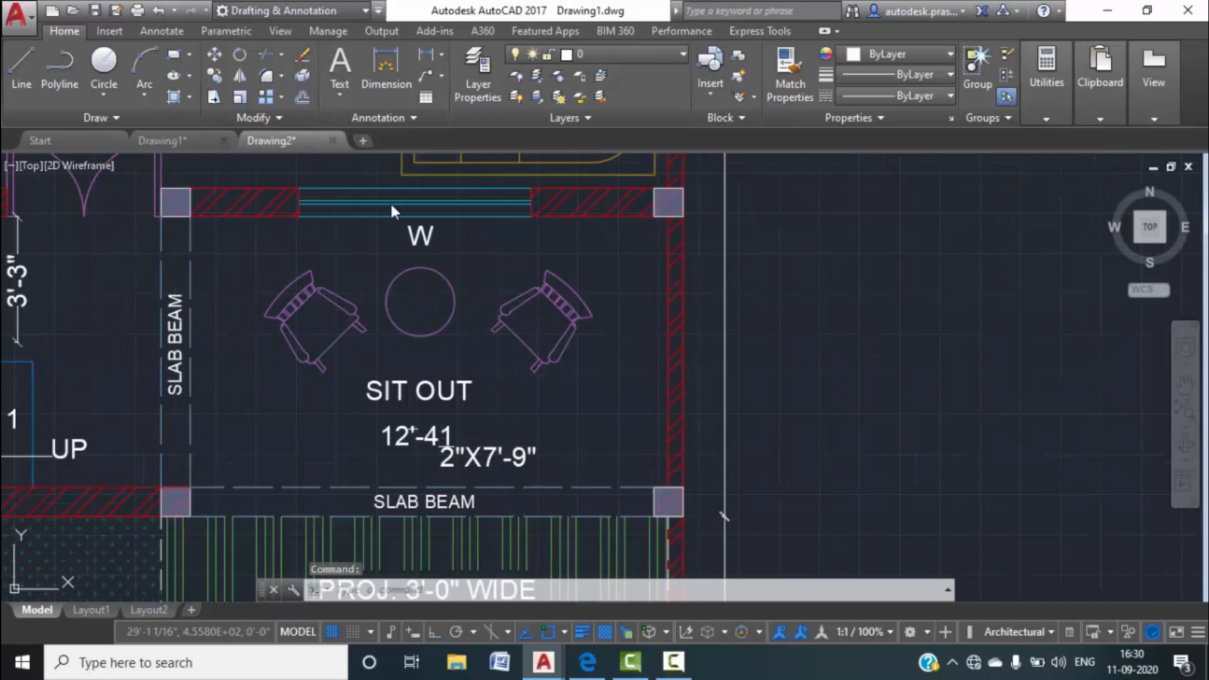
{"action": "type", "text": "o"}
{"action": "key", "text": "Return"}
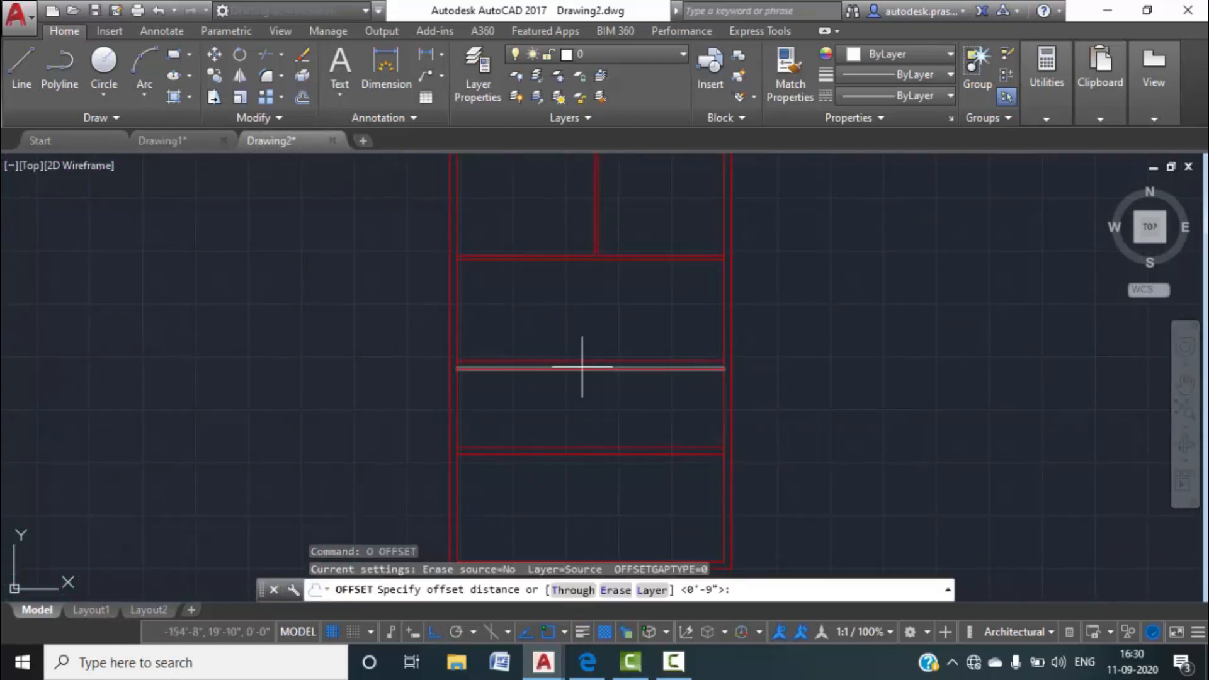
{"action": "type", "text": "12'4.5\""}
{"action": "key", "text": "Return"}
{"action": "left_click", "coordinate": [725, 329]}
{"action": "left_click", "coordinate": [641, 334]}
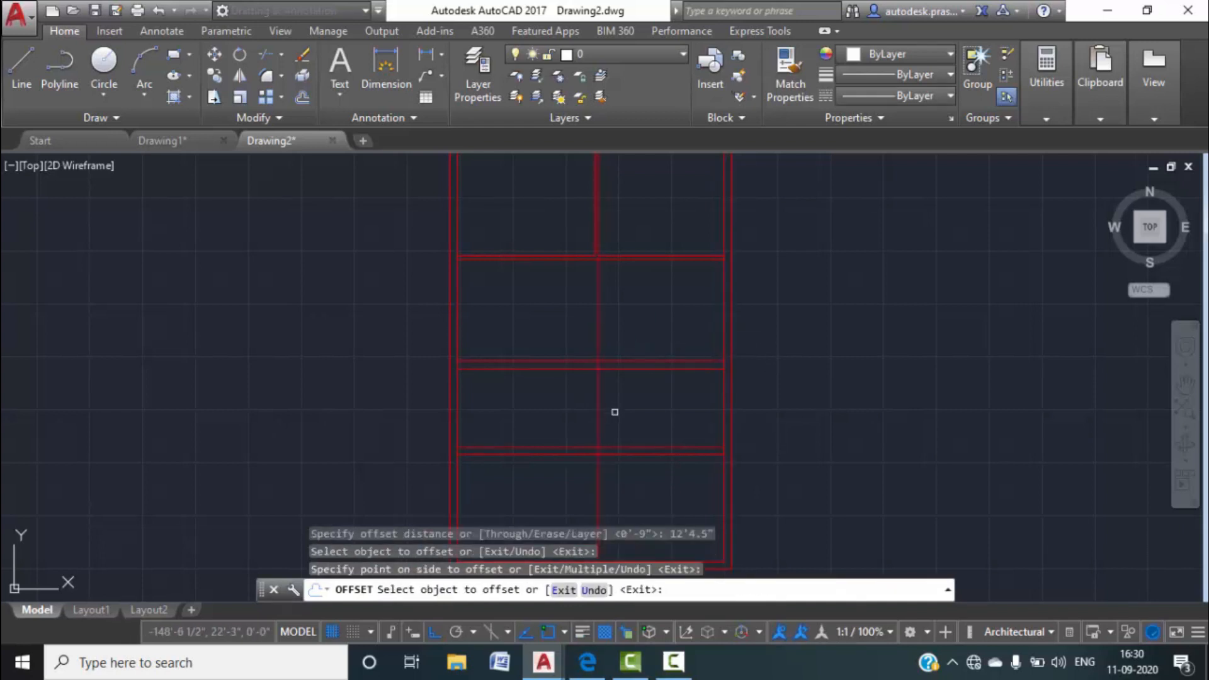
{"action": "scroll", "coordinate": [619, 340], "scroll_direction": "up", "scroll_amount": 2}
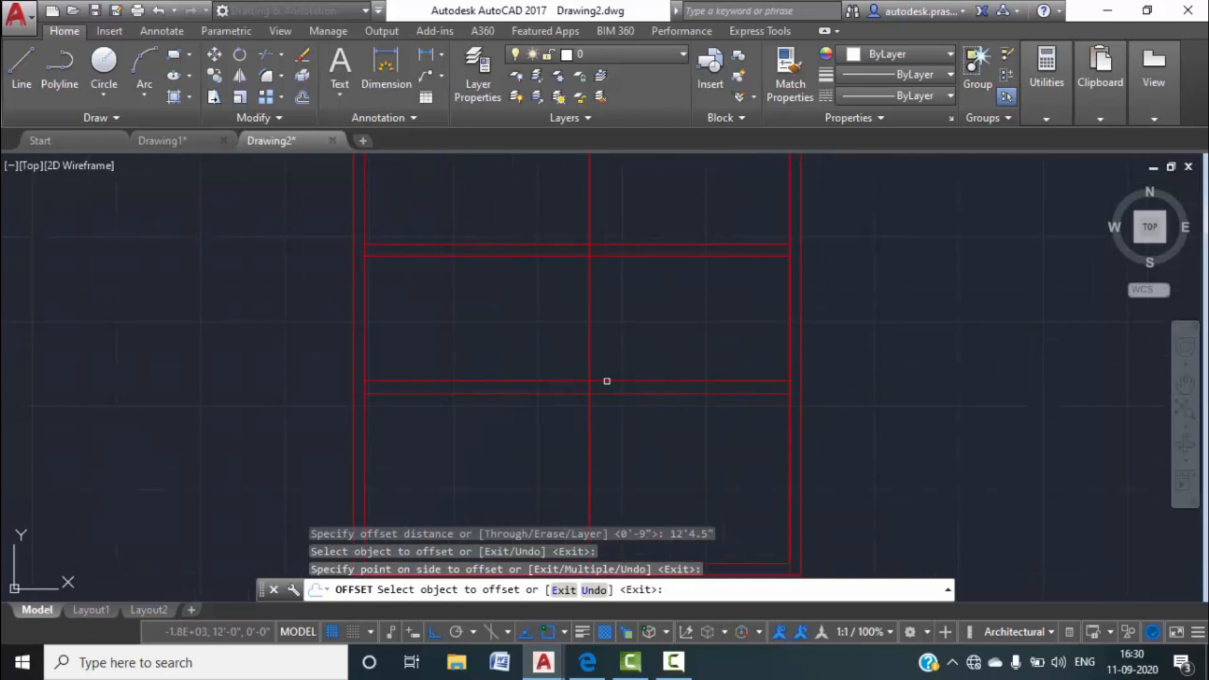
{"action": "scroll", "coordinate": [587, 391], "scroll_direction": "down", "scroll_amount": 1}
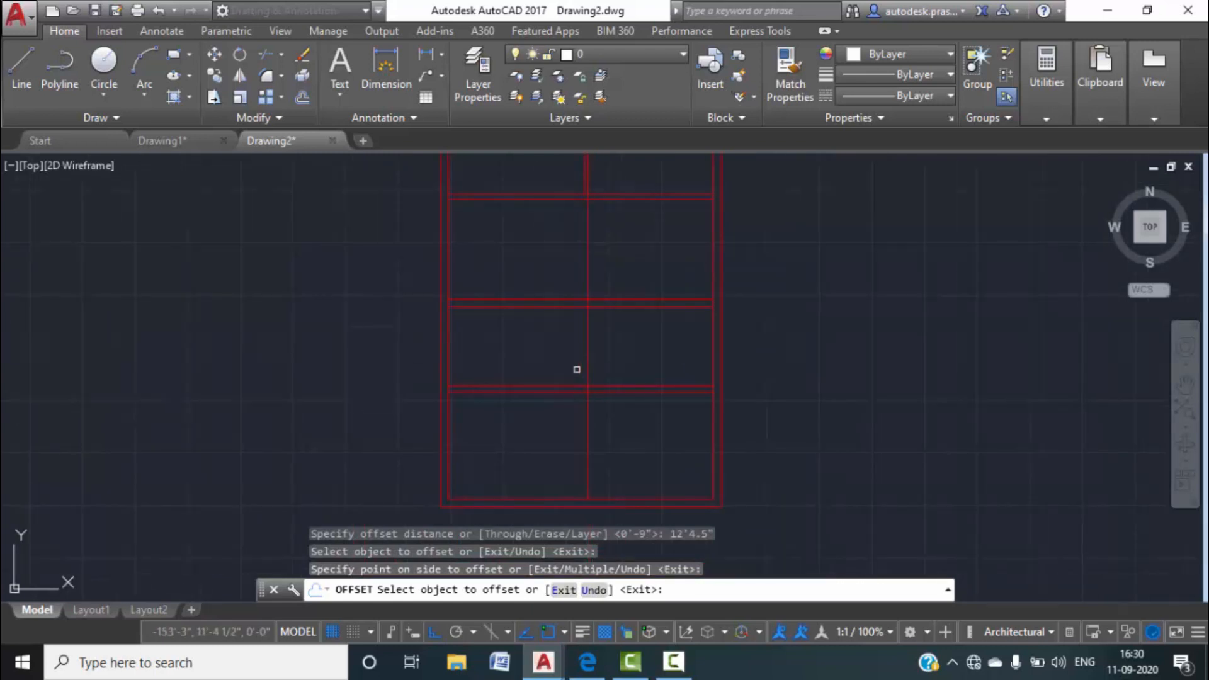
{"action": "key", "text": "Escape"}
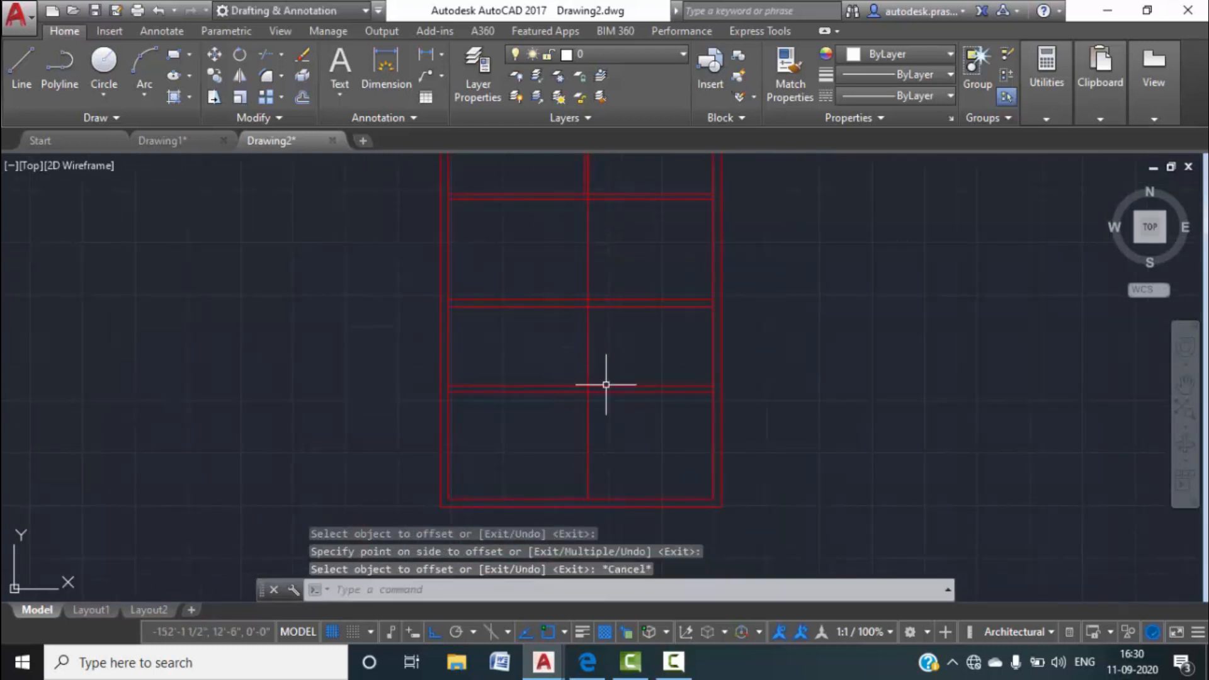
Check Drawing1 again, then restart OFFSET in Drawing2.
{"action": "left_click", "coordinate": [156, 141]}
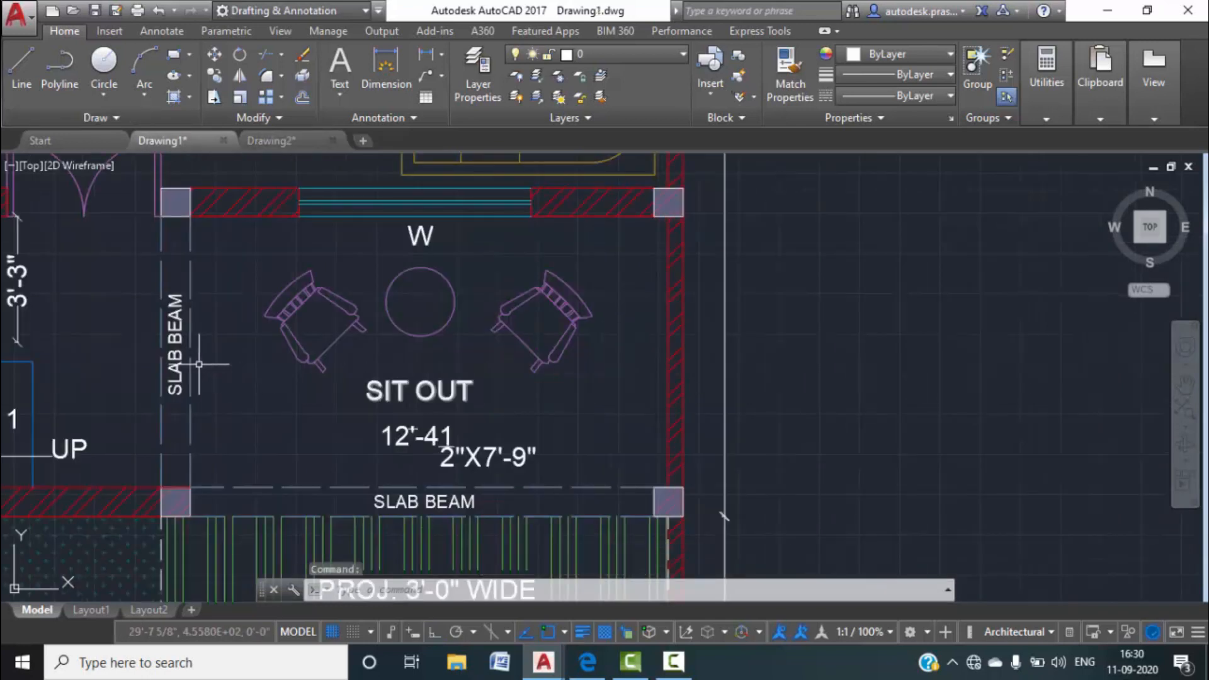
{"action": "left_click", "coordinate": [271, 140]}
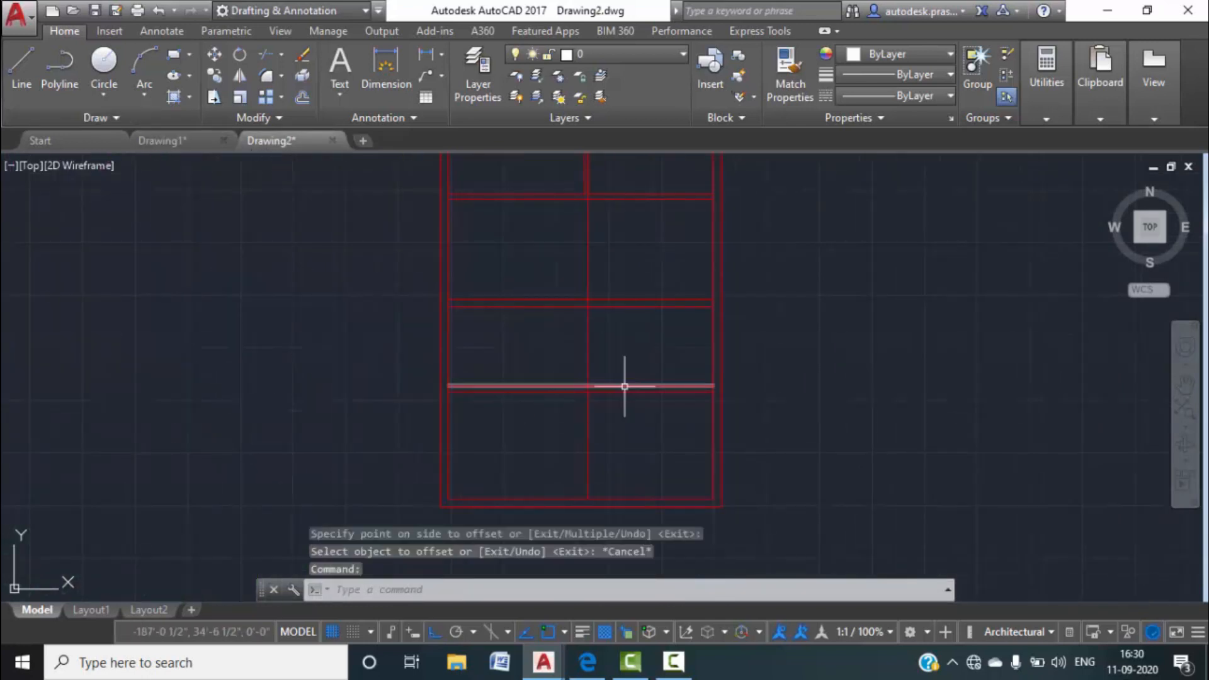
{"action": "type", "text": "oi"}
{"action": "key", "text": "Return"}
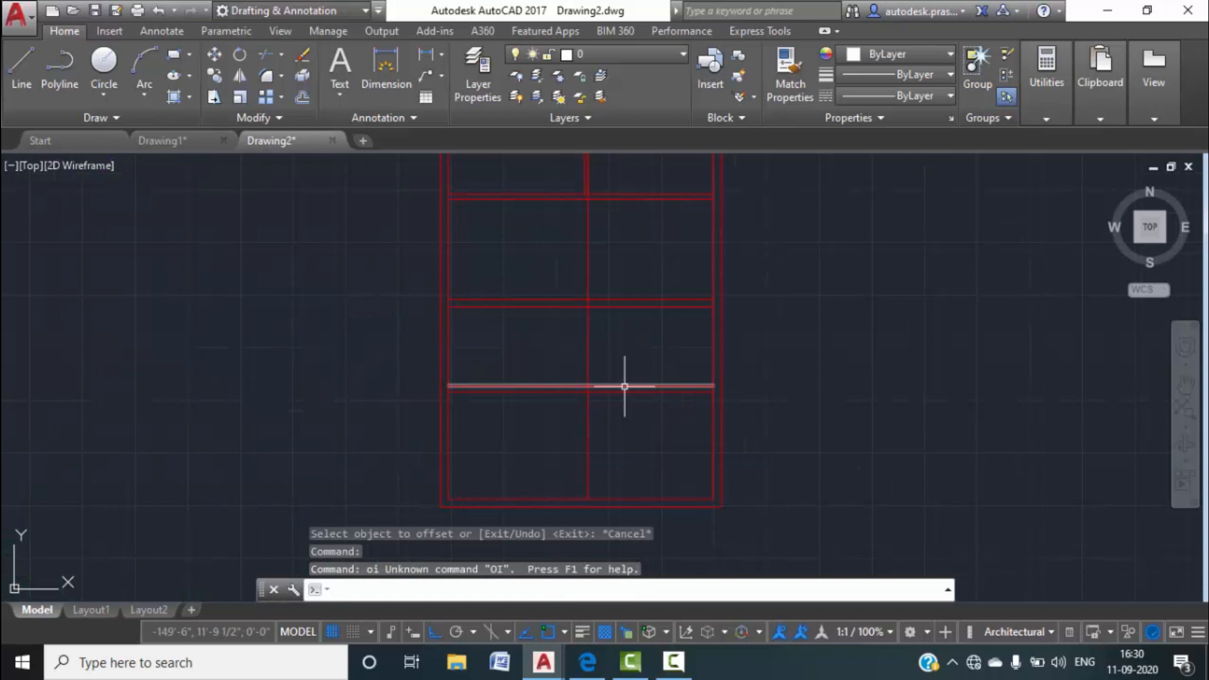
{"action": "key", "text": "Escape"}
{"action": "type", "text": "o"}
{"action": "key", "text": "Return"}
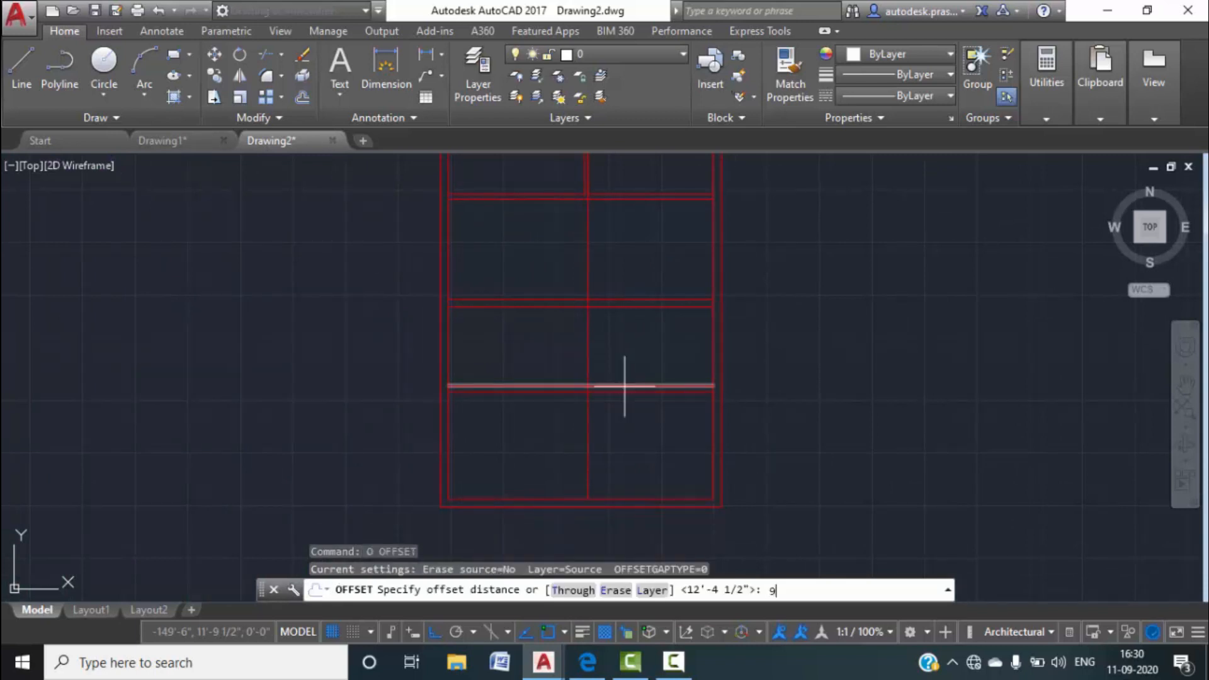
Offset the centre vertical line 9" to the left to form the partition.
{"action": "type", "text": "9\""}
{"action": "key", "text": "Return"}
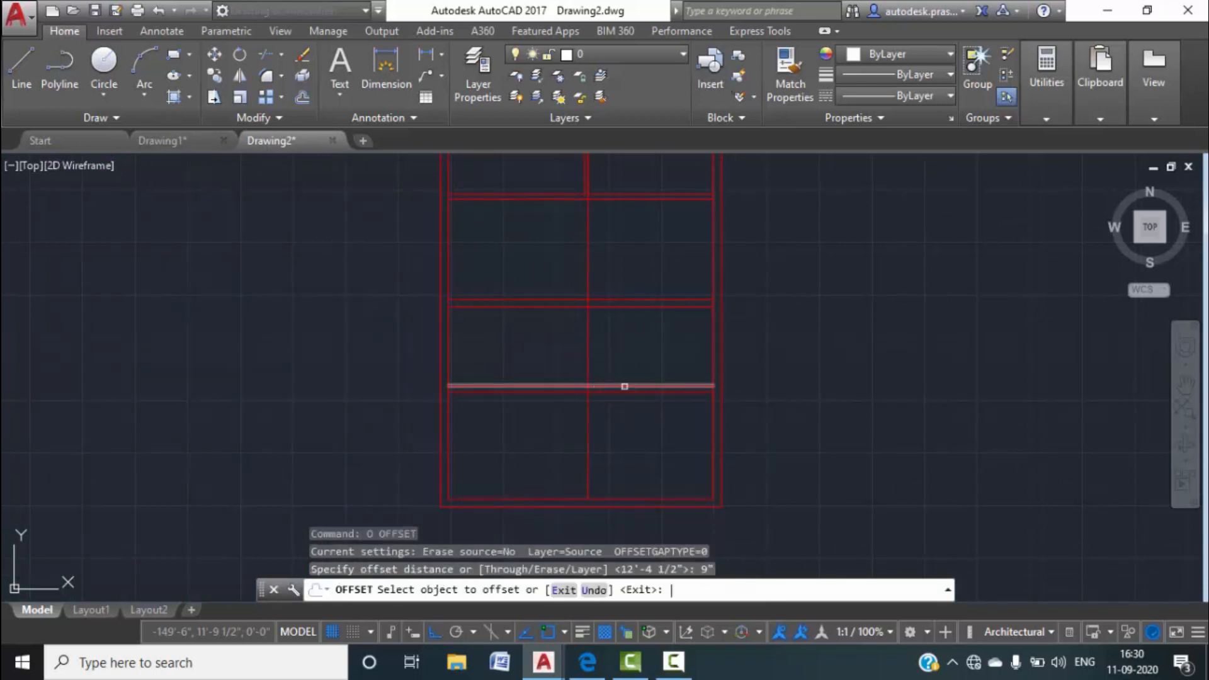
{"action": "left_click", "coordinate": [588, 365]}
{"action": "left_click", "coordinate": [554, 364]}
{"action": "key", "text": "Escape"}
Trim the excess vertical partition lines in both rooms.
{"action": "type", "text": "tr"}
{"action": "key", "text": "Return"}
{"action": "key", "text": "Return"}
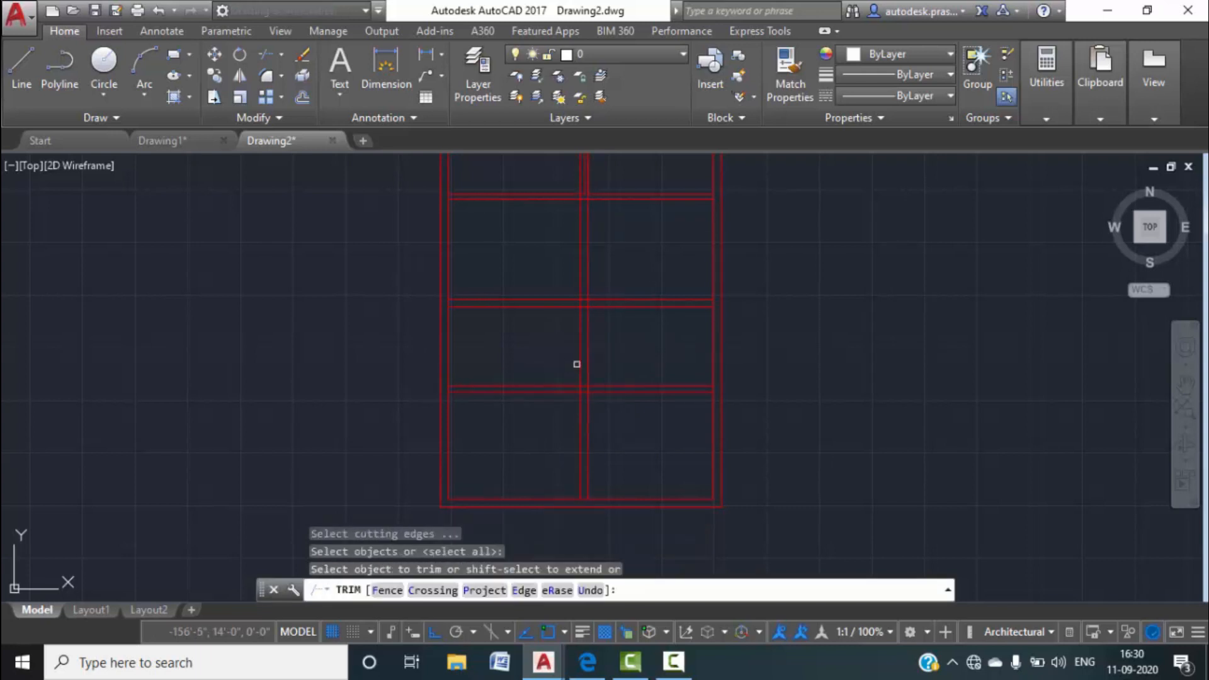
{"action": "left_click", "coordinate": [605, 264]}
{"action": "left_click", "coordinate": [541, 234]}
{"action": "left_click", "coordinate": [618, 441]}
{"action": "left_click", "coordinate": [502, 400]}
{"action": "key", "text": "Escape"}
{"action": "key", "text": "Escape"}
Erase the leftover central vertical lines.
{"action": "middle_click_drag", "start_coordinate": [574, 352], "coordinate": [571, 551]}
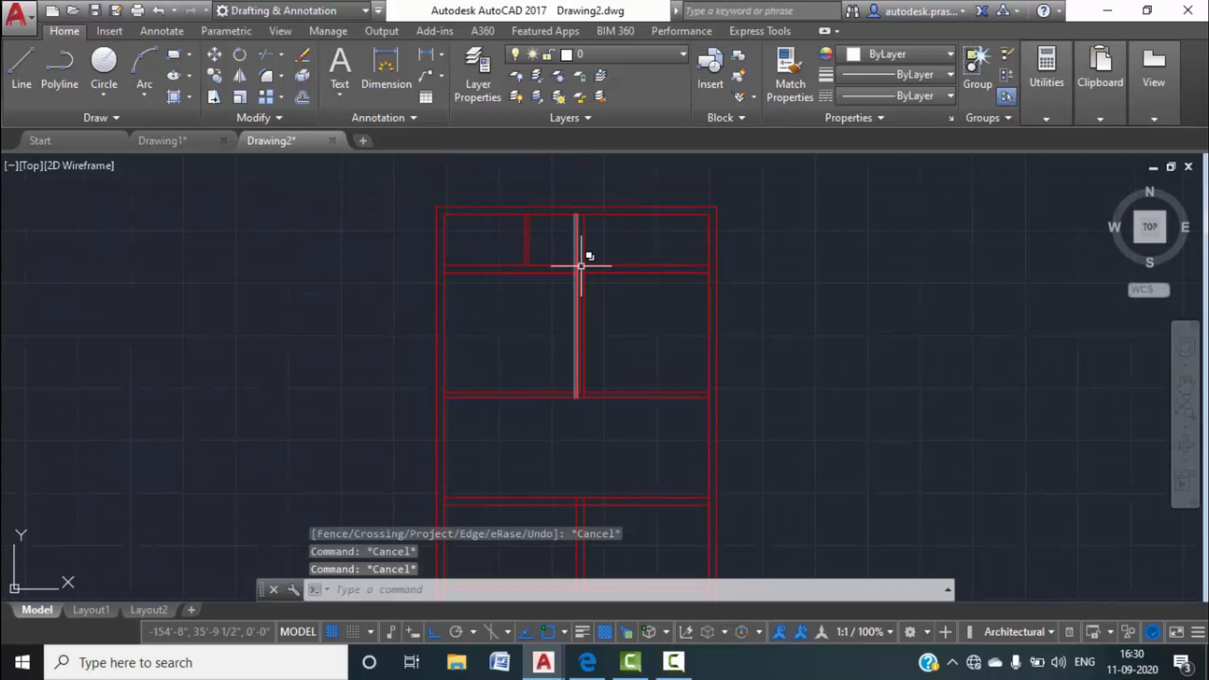
{"action": "left_click", "coordinate": [608, 225]}
{"action": "left_click", "coordinate": [551, 232]}
{"action": "key", "text": "Delete"}
{"action": "scroll", "coordinate": [659, 248], "scroll_direction": "down", "scroll_amount": 2}
{"action": "scroll", "coordinate": [638, 306], "scroll_direction": "up", "scroll_amount": 5}
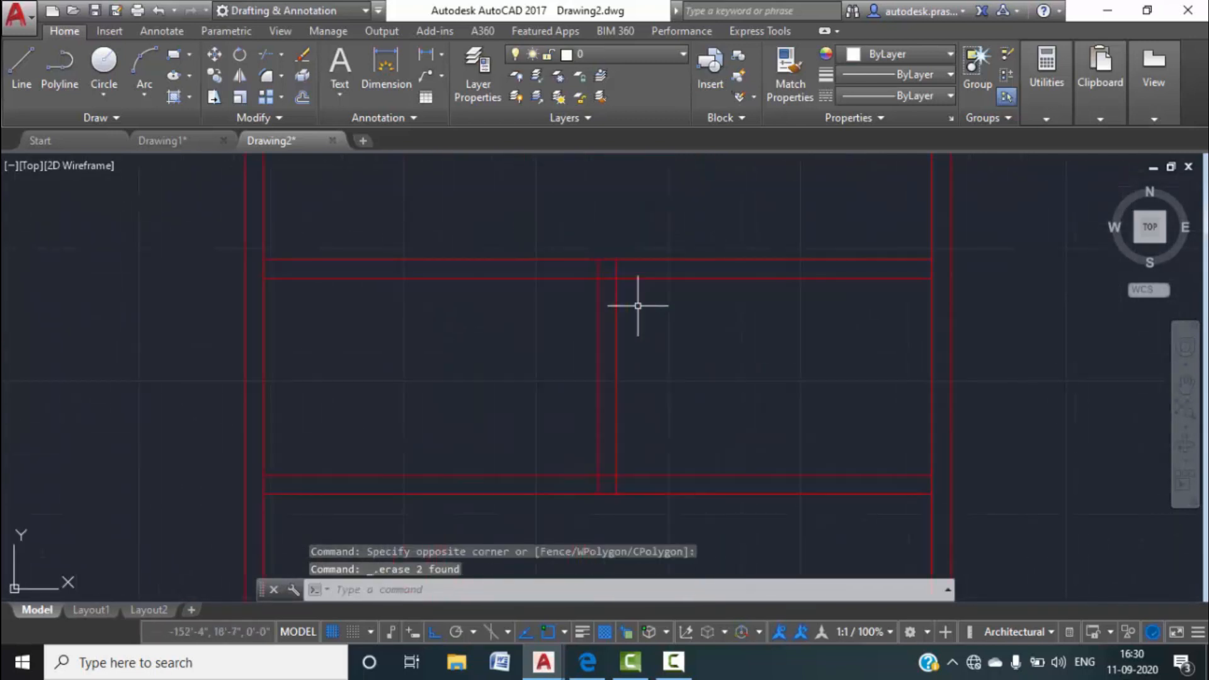
Trim the middle segment, short stubs and wall junction clean, then bring up Drawing1.
{"action": "type", "text": "tr"}
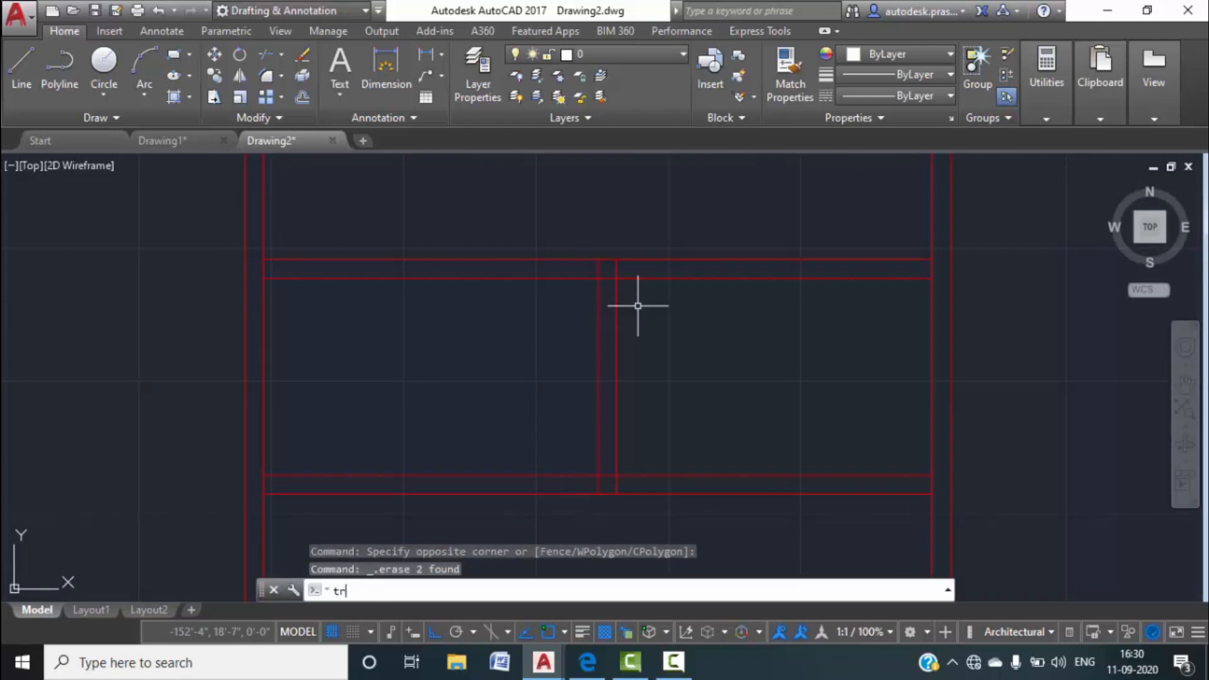
{"action": "key", "text": "Return"}
{"action": "key", "text": "Return"}
{"action": "left_click", "coordinate": [612, 277]}
{"action": "scroll", "coordinate": [624, 269], "scroll_direction": "up", "scroll_amount": 2}
{"action": "left_click", "coordinate": [629, 272]}
{"action": "left_click", "coordinate": [535, 267]}
{"action": "scroll", "coordinate": [549, 270], "scroll_direction": "down", "scroll_amount": 3}
{"action": "scroll", "coordinate": [571, 403], "scroll_direction": "up", "scroll_amount": 4}
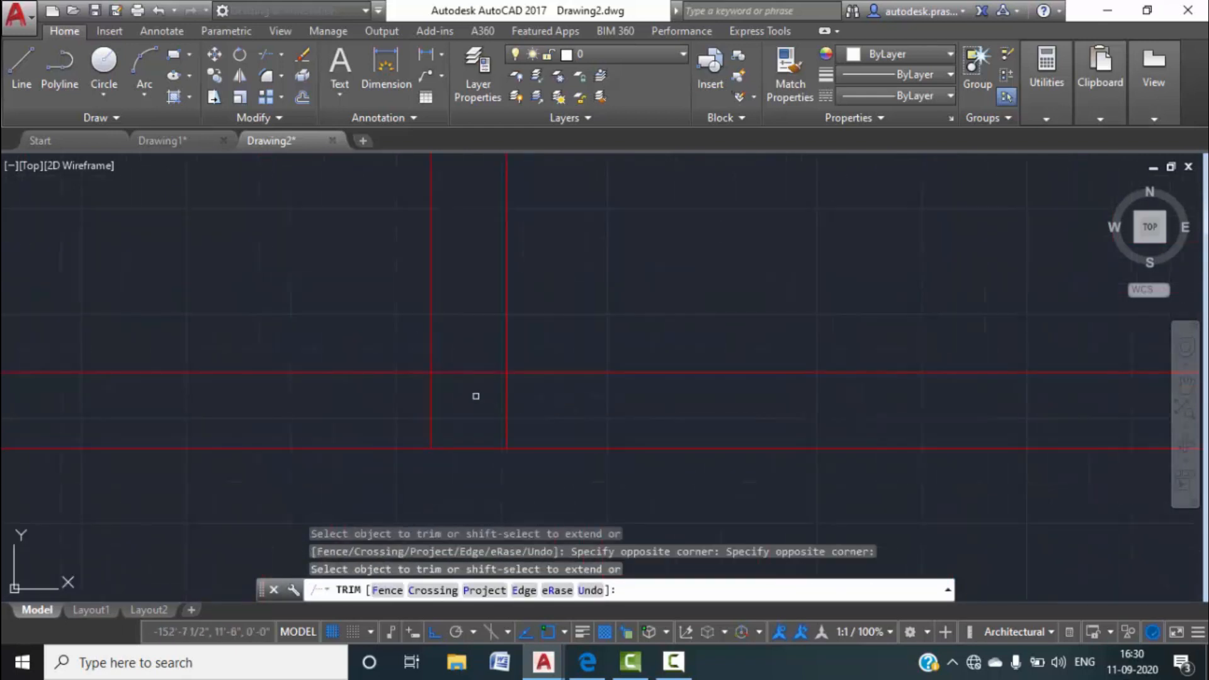
{"action": "left_click", "coordinate": [565, 406]}
{"action": "left_click", "coordinate": [423, 406]}
{"action": "scroll", "coordinate": [460, 403], "scroll_direction": "down", "scroll_amount": 5}
{"action": "scroll", "coordinate": [554, 410], "scroll_direction": "up", "scroll_amount": 3}
{"action": "scroll", "coordinate": [596, 386], "scroll_direction": "down", "scroll_amount": 3}
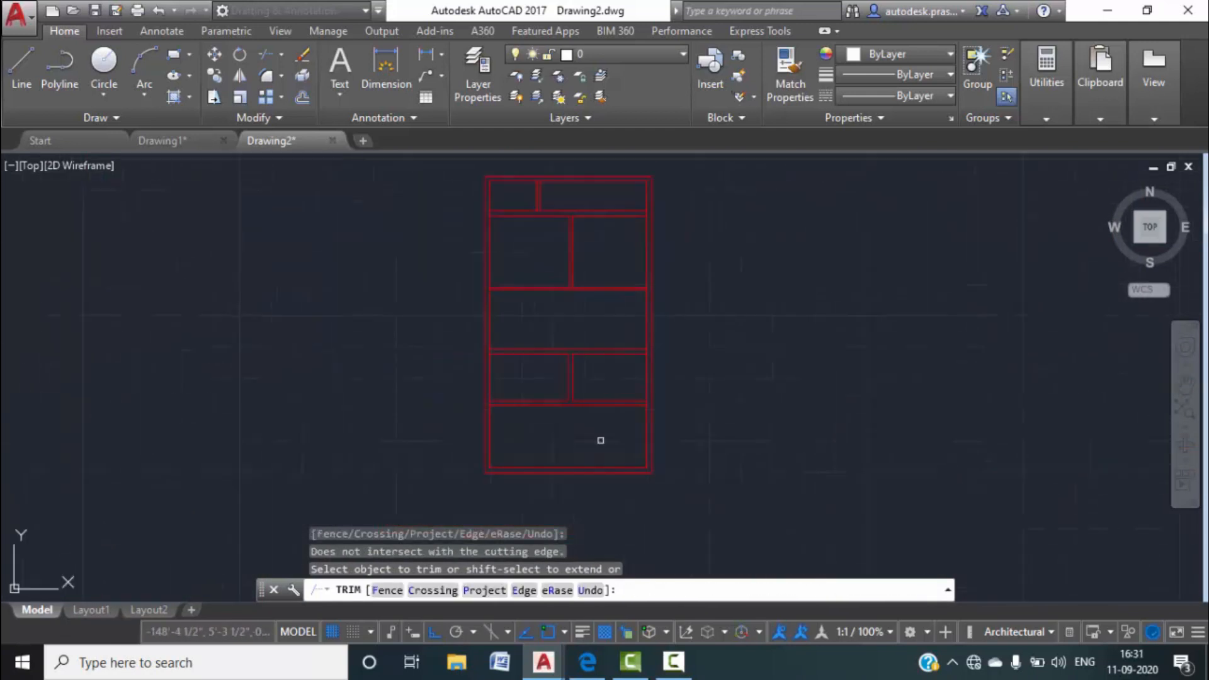
{"action": "key", "text": "Escape"}
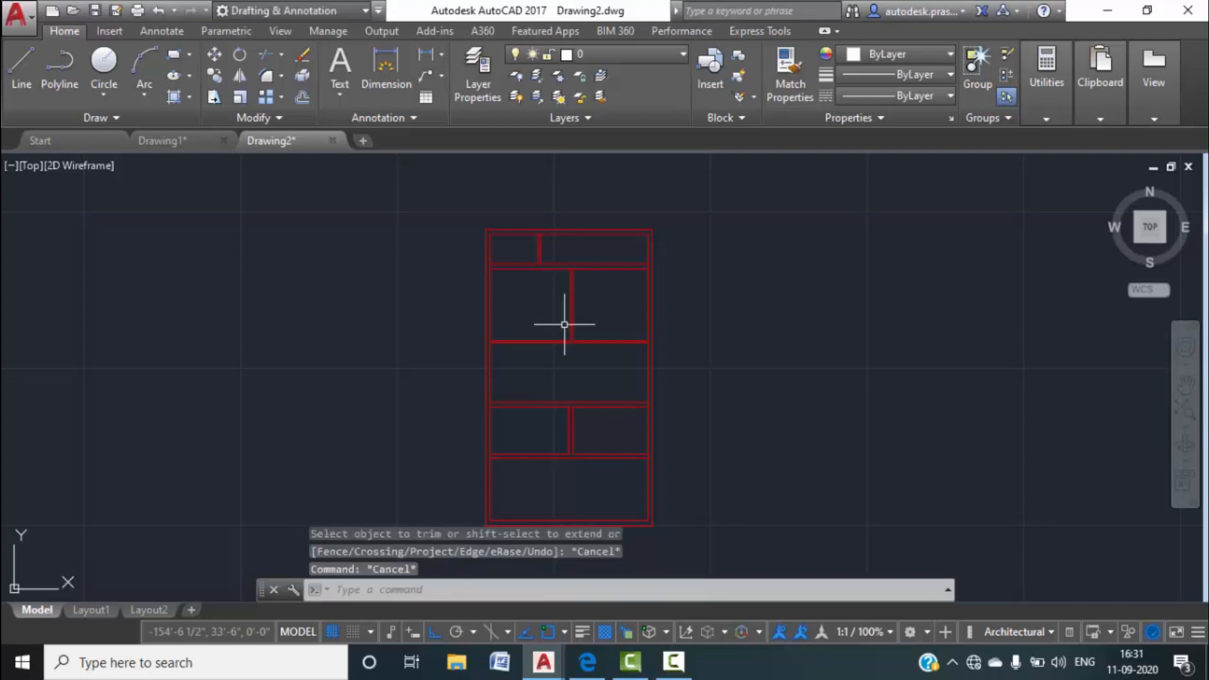
{"action": "left_click", "coordinate": [178, 139]}
Review Drawing1's bedrooms and rear area, then open Drawing2's Layer Properties Manager.
{"action": "scroll", "coordinate": [302, 284], "scroll_direction": "down", "scroll_amount": 5}
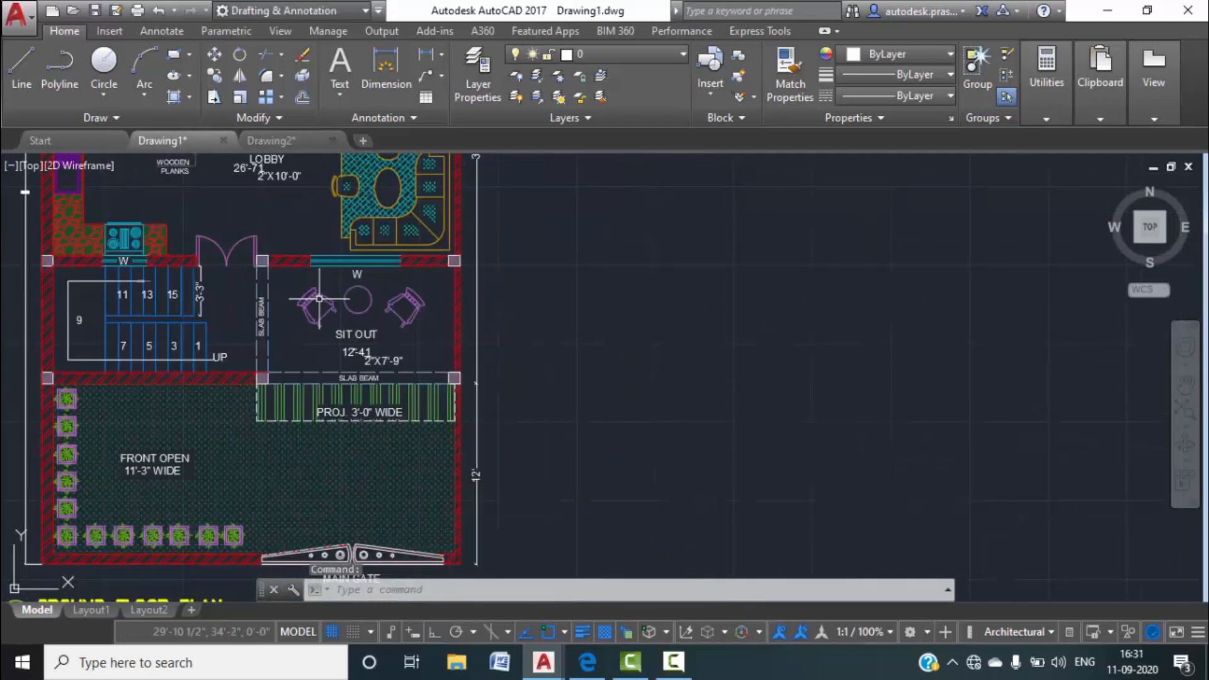
{"action": "scroll", "coordinate": [371, 328], "scroll_direction": "up", "scroll_amount": 2}
{"action": "middle_click_drag", "start_coordinate": [436, 290], "coordinate": [467, 475]}
{"action": "middle_click_drag", "start_coordinate": [537, 329], "coordinate": [540, 431]}
{"action": "scroll", "coordinate": [585, 398], "scroll_direction": "down", "scroll_amount": 2}
{"action": "scroll", "coordinate": [554, 381], "scroll_direction": "up", "scroll_amount": 2}
{"action": "scroll", "coordinate": [562, 430], "scroll_direction": "up", "scroll_amount": 4}
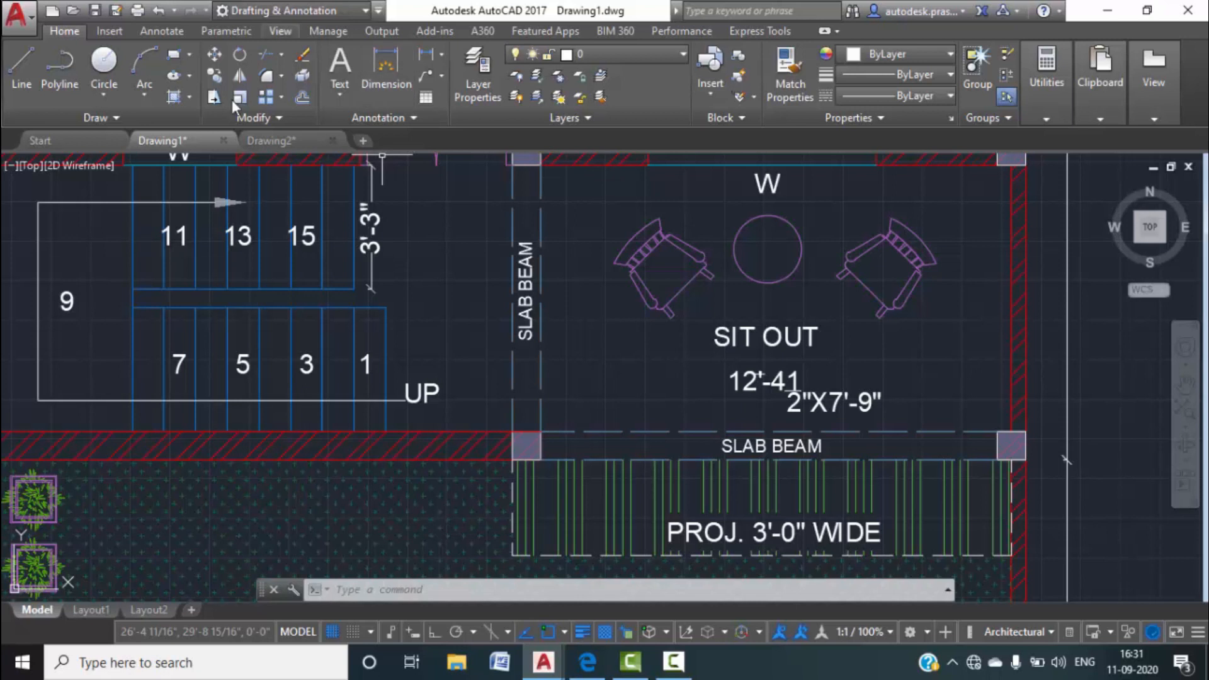
{"action": "left_click", "coordinate": [263, 140]}
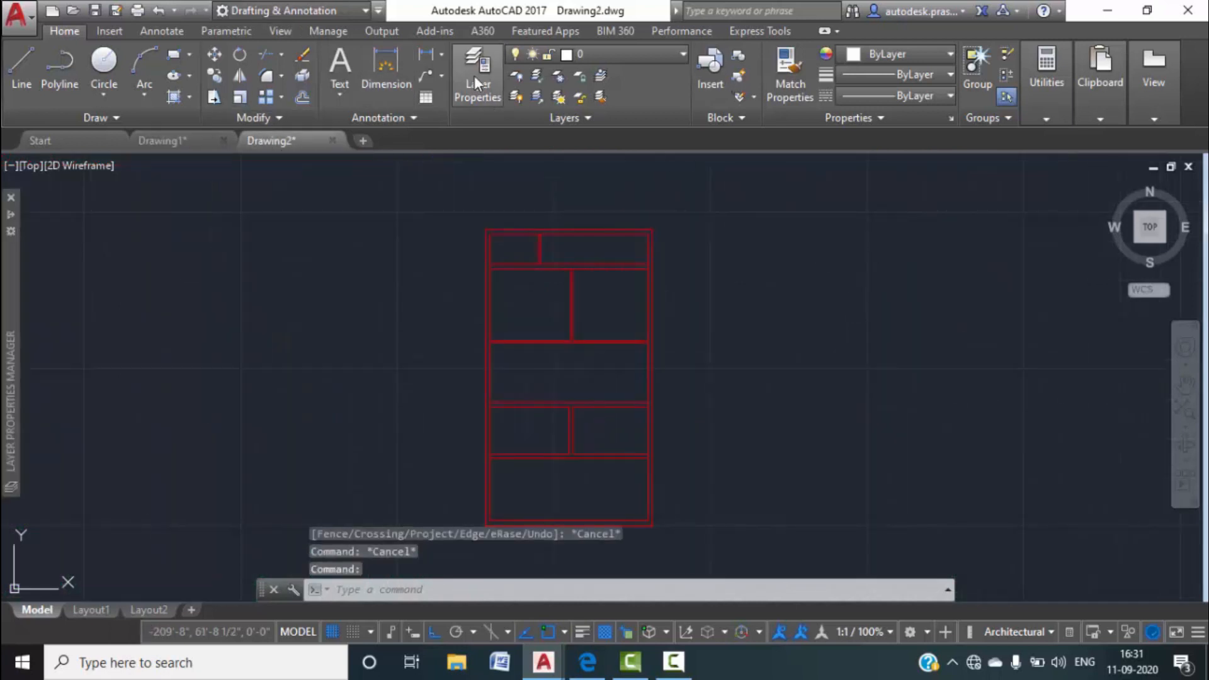
{"action": "left_click", "coordinate": [475, 75]}
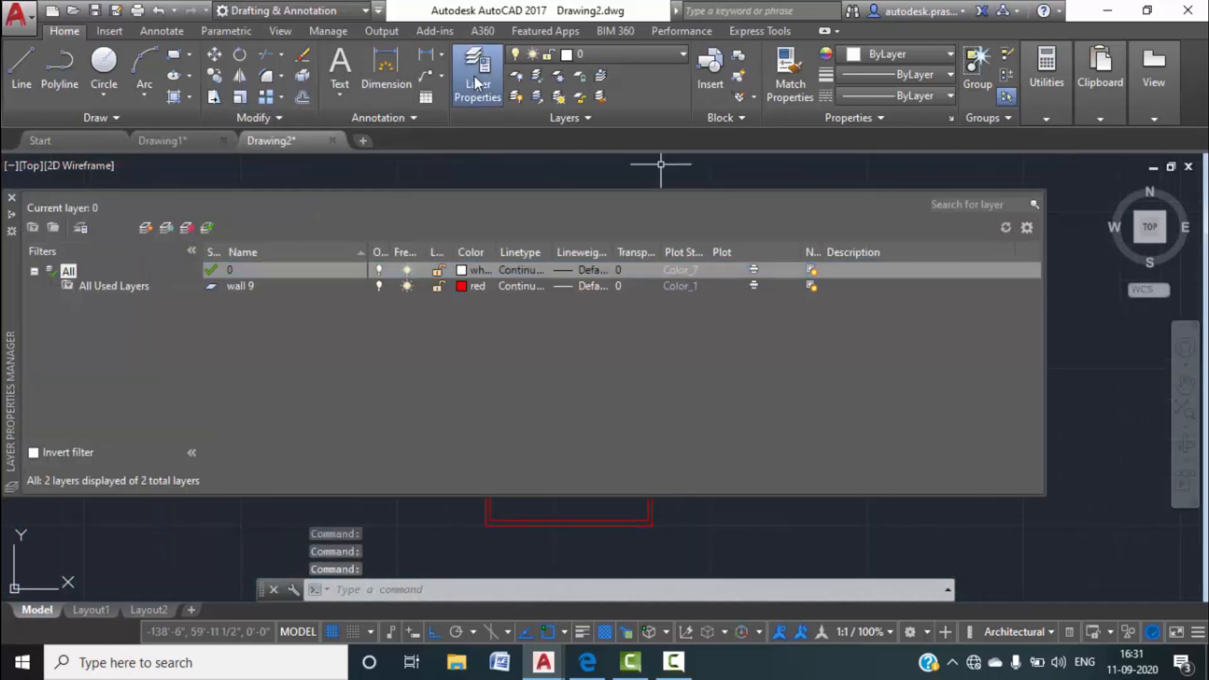
Create new layers named 'slab beam' and 'door'.
{"action": "left_click", "coordinate": [146, 228]}
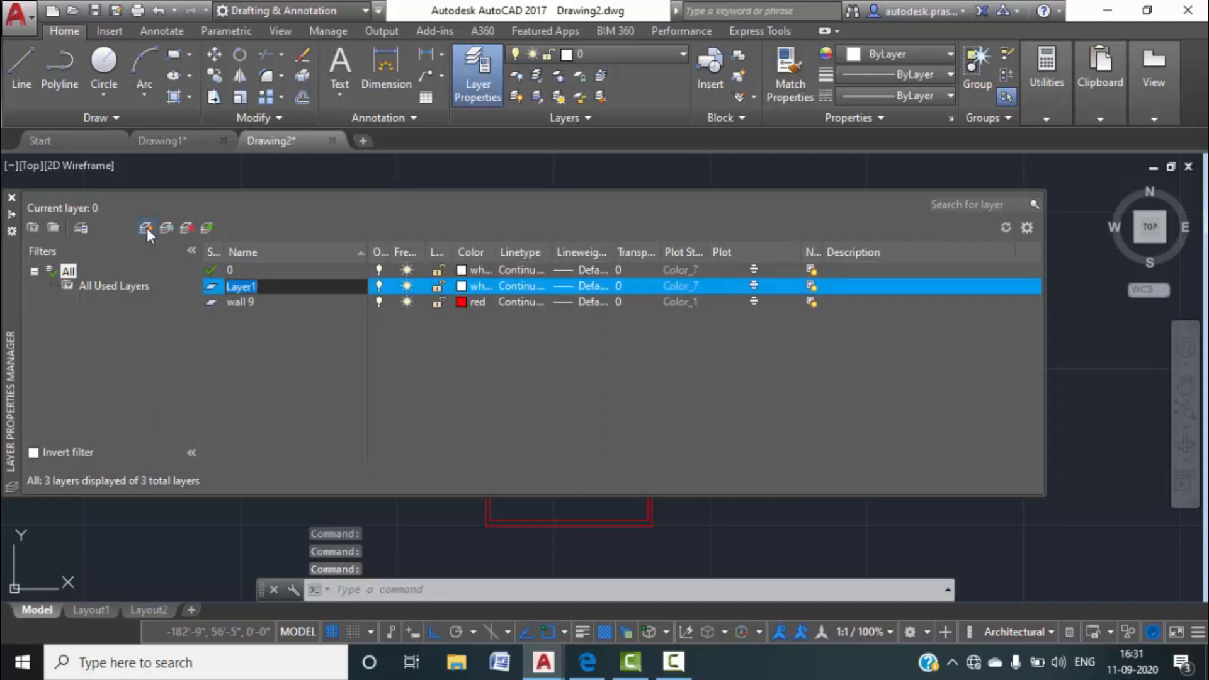
{"action": "type", "text": "slab beam"}
{"action": "left_click", "coordinate": [151, 224]}
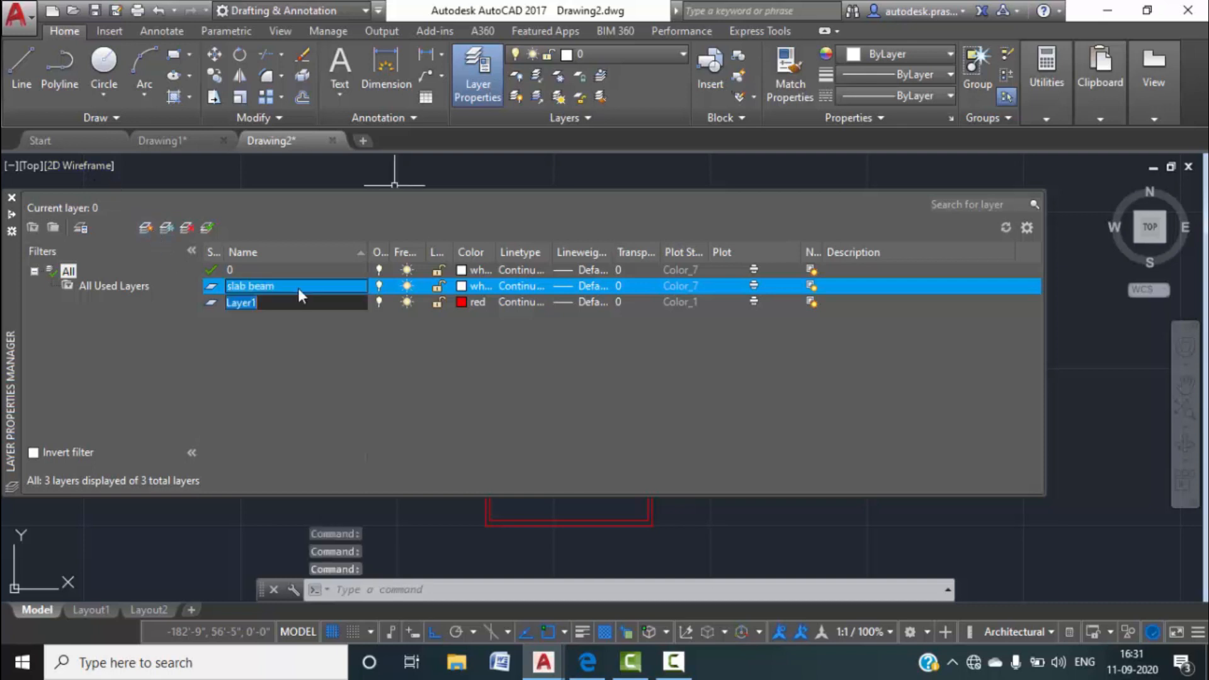
{"action": "type", "text": "door"}
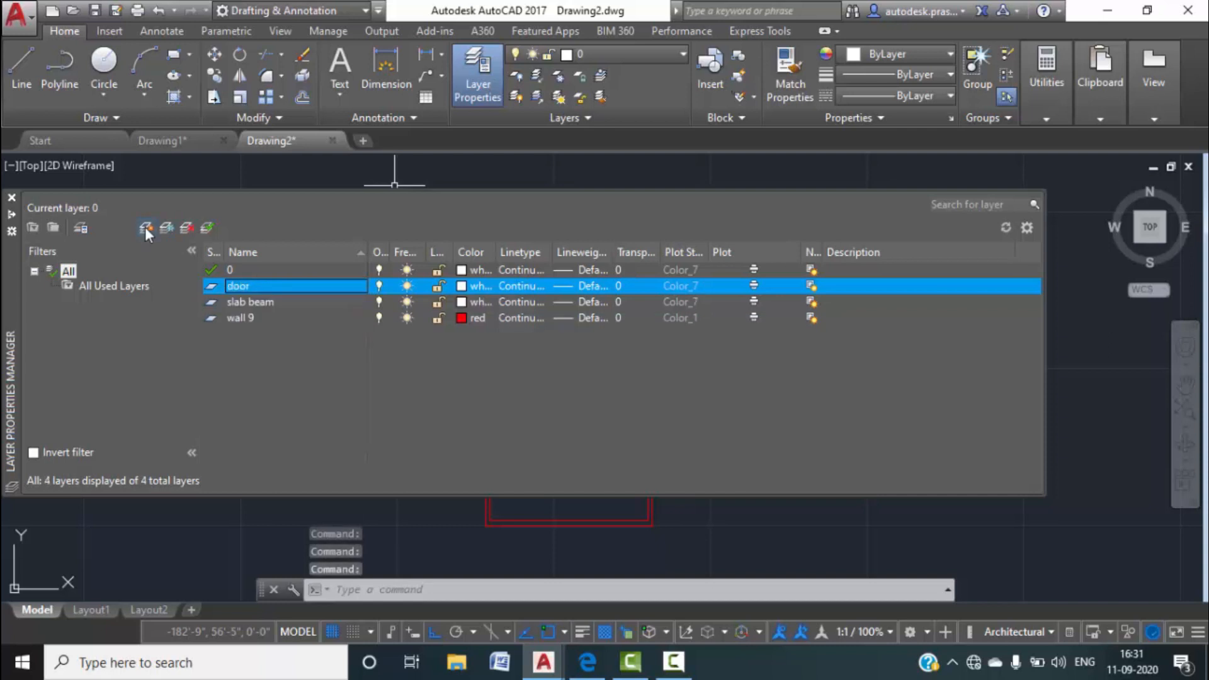
{"action": "left_click", "coordinate": [145, 227]}
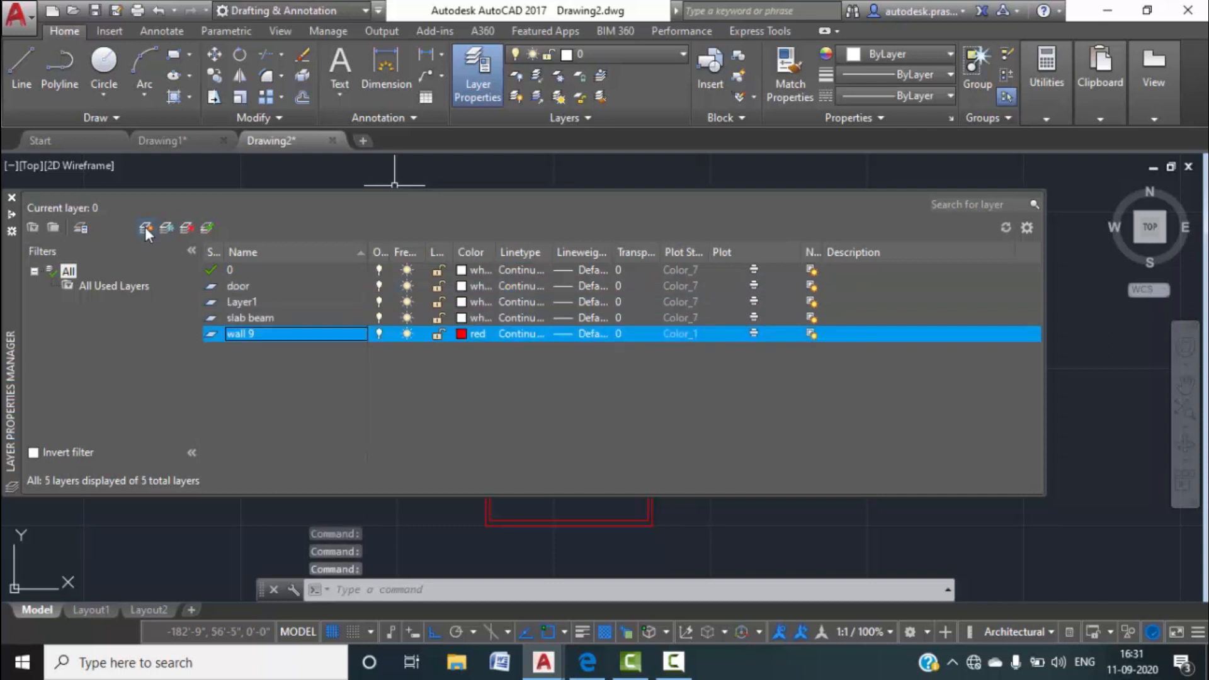
Add a 'window' layer and a 'stairs' layer, making stairs current.
{"action": "right_click", "coordinate": [243, 298]}
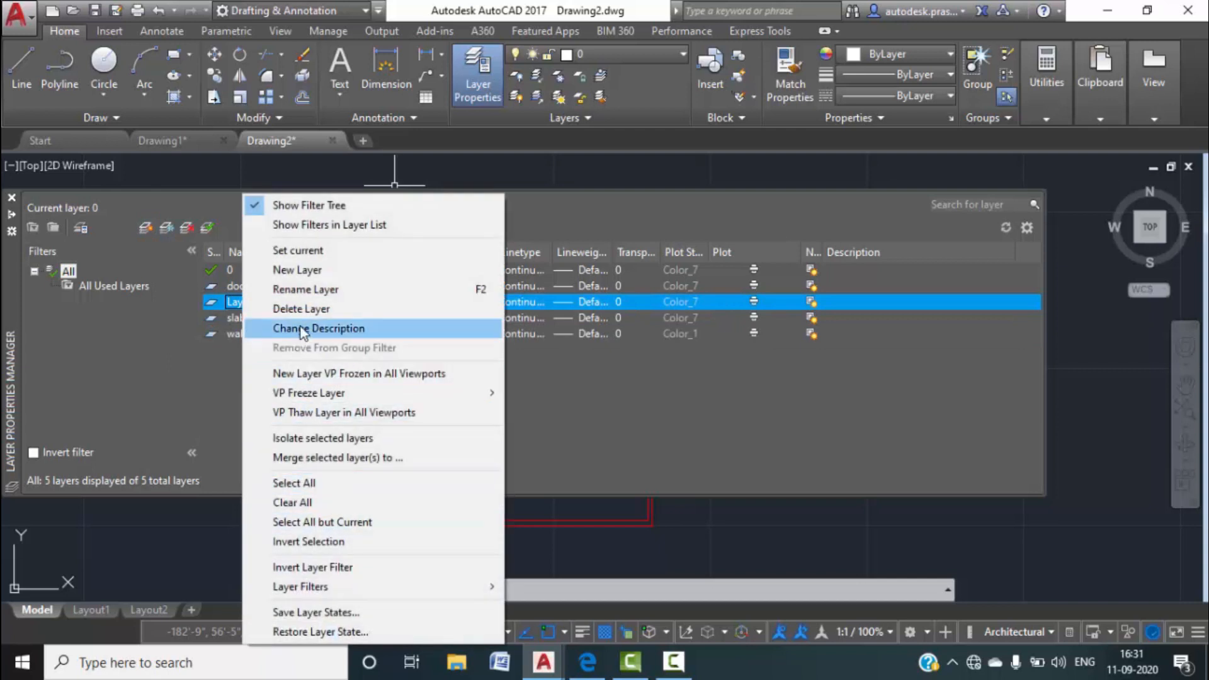
{"action": "left_click", "coordinate": [301, 289]}
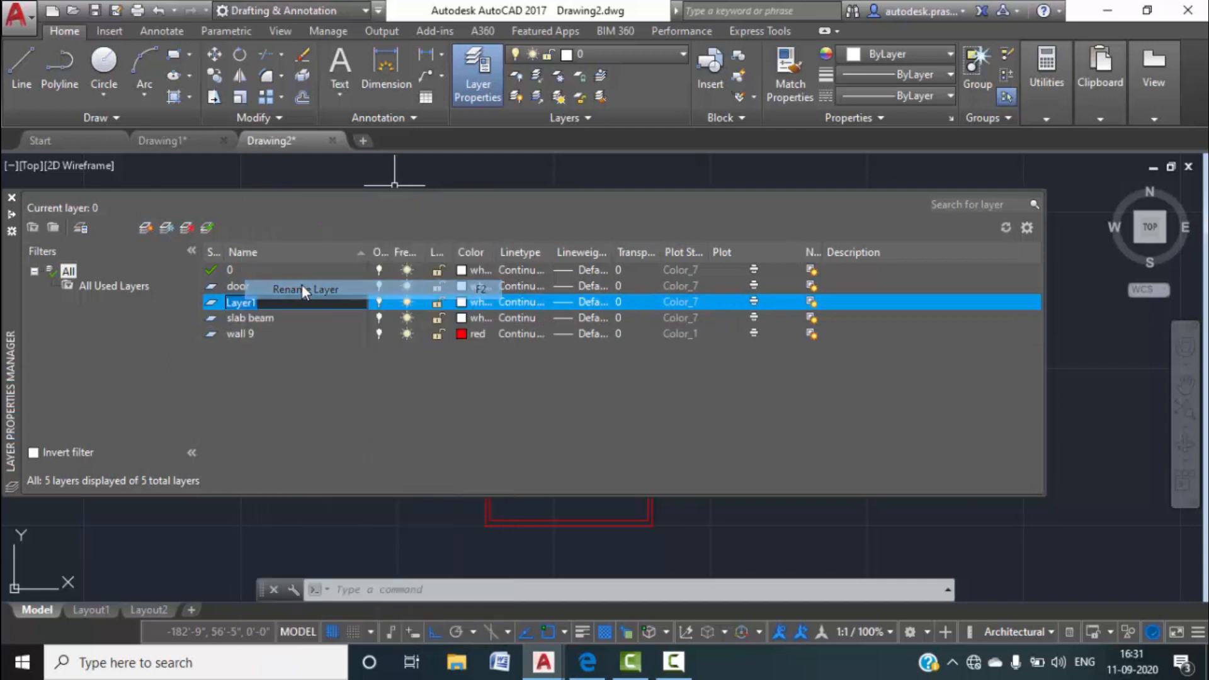
{"action": "type", "text": "window"}
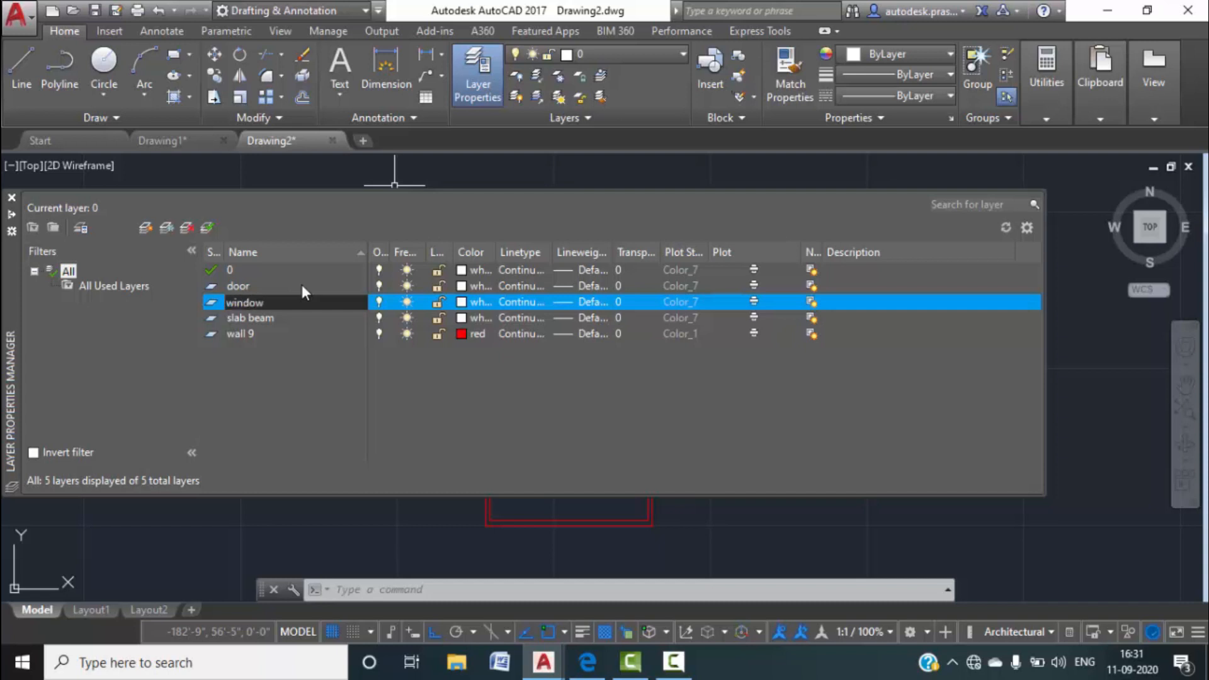
{"action": "left_click", "coordinate": [143, 227]}
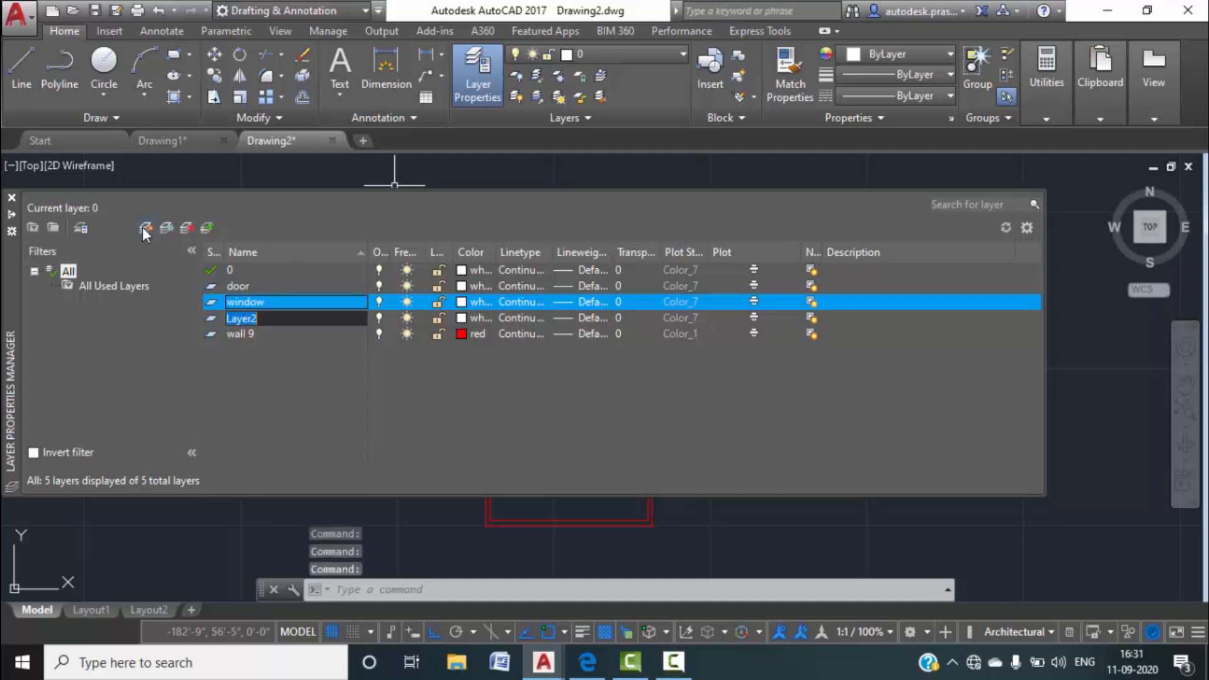
{"action": "left_click", "coordinate": [143, 227]}
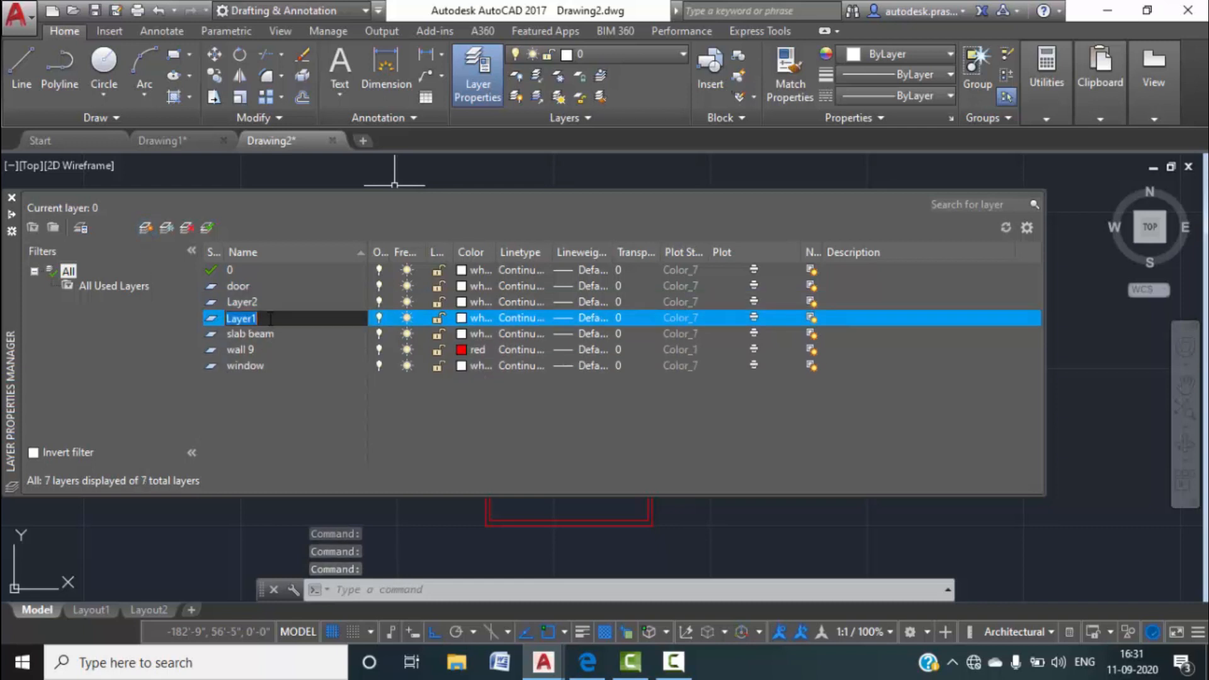
{"action": "type", "text": "entilation"}
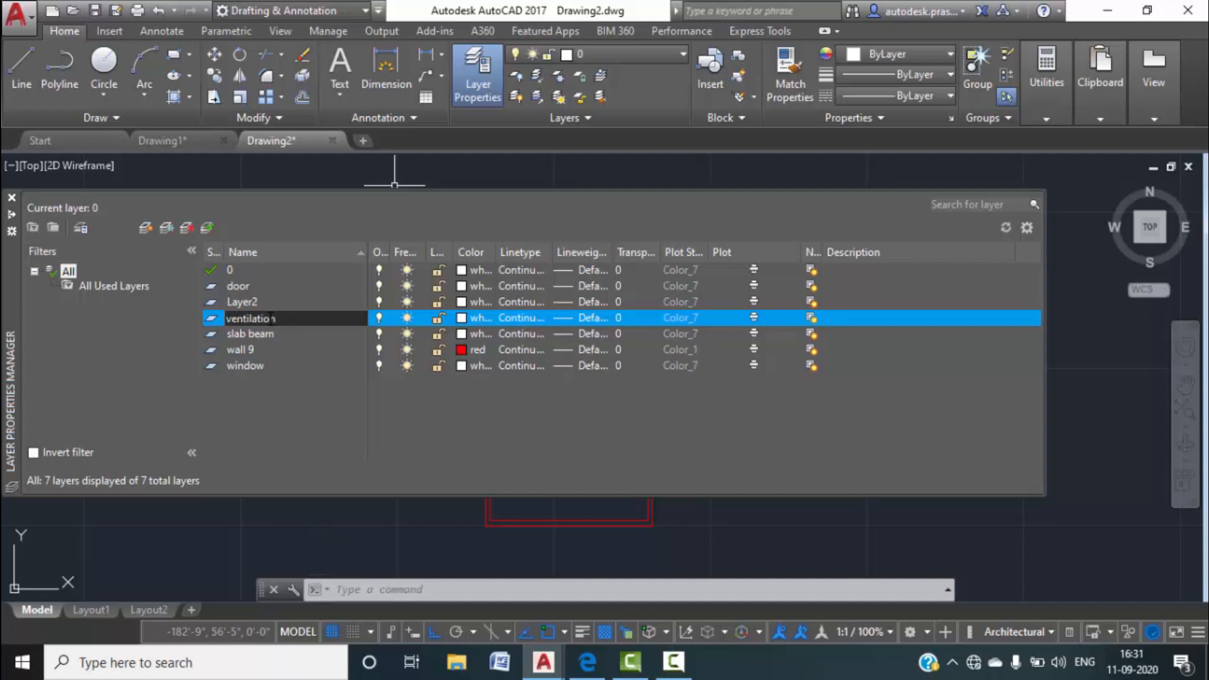
{"action": "double_click", "coordinate": [263, 304]}
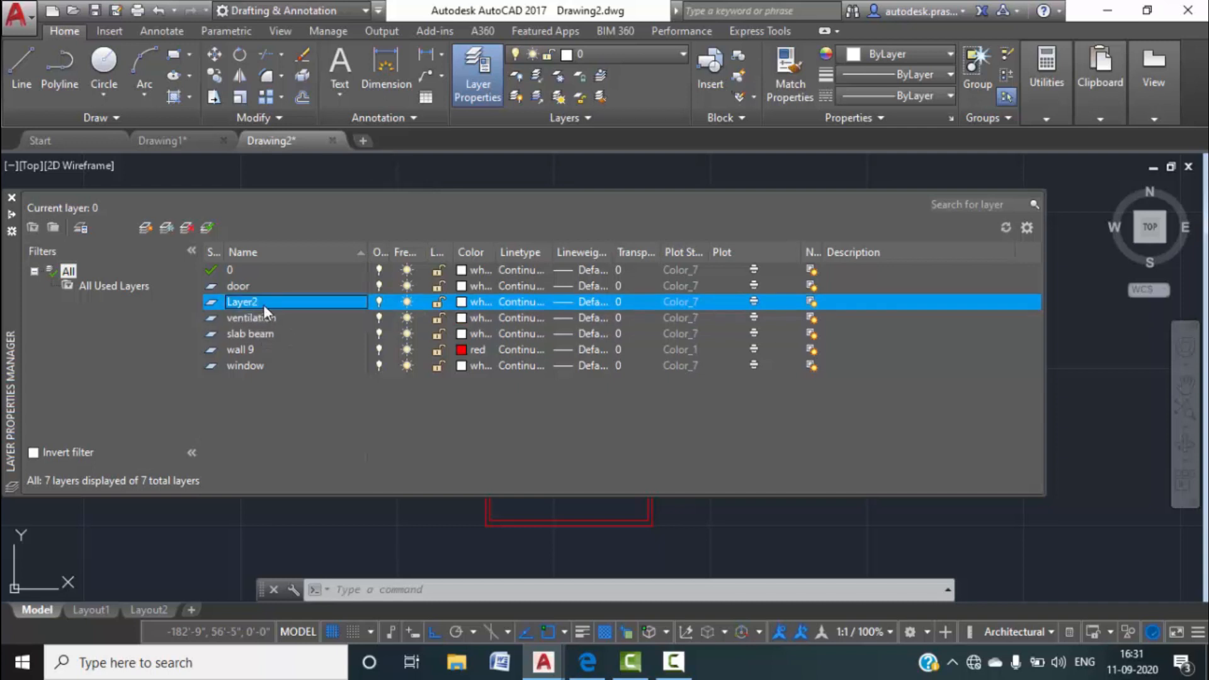
{"action": "left_click", "coordinate": [265, 303]}
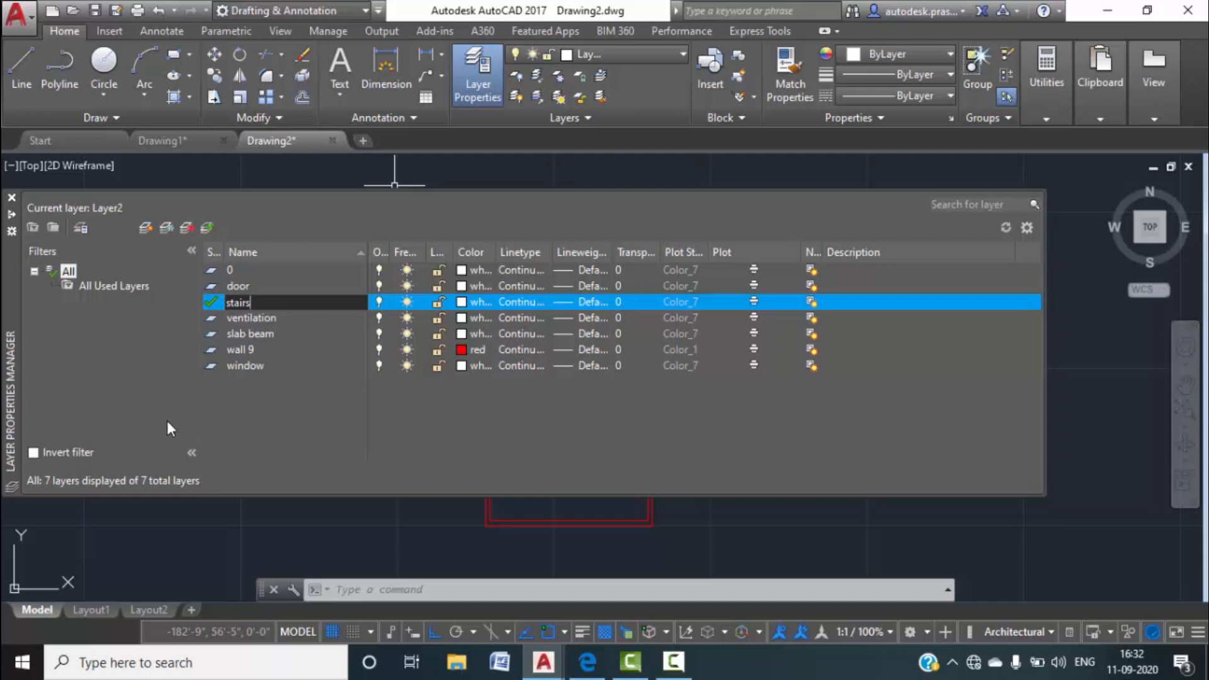
{"action": "left_click", "coordinate": [156, 394]}
Pan over Drawing1's lobby, bedrooms, rear area, stairs and sit-out, then return to Drawing2.
{"action": "left_click", "coordinate": [156, 147]}
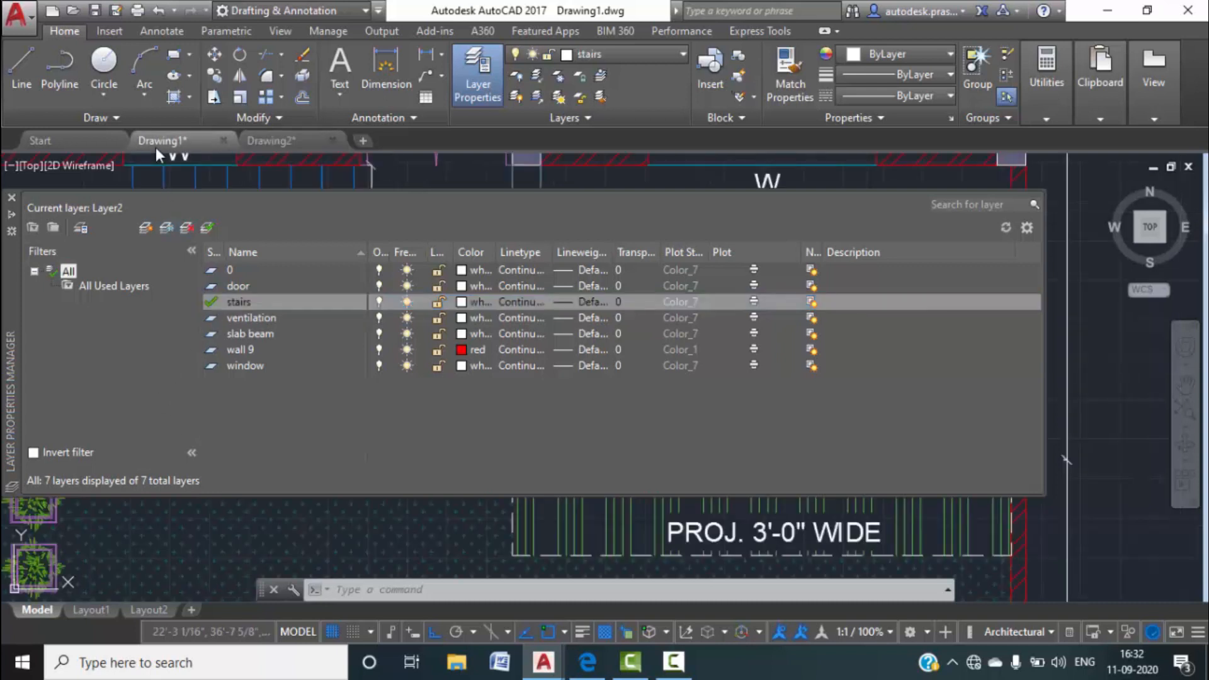
{"action": "scroll", "coordinate": [438, 440], "scroll_direction": "down", "scroll_amount": 4}
{"action": "middle_click_drag", "start_coordinate": [362, 538], "coordinate": [395, 601]}
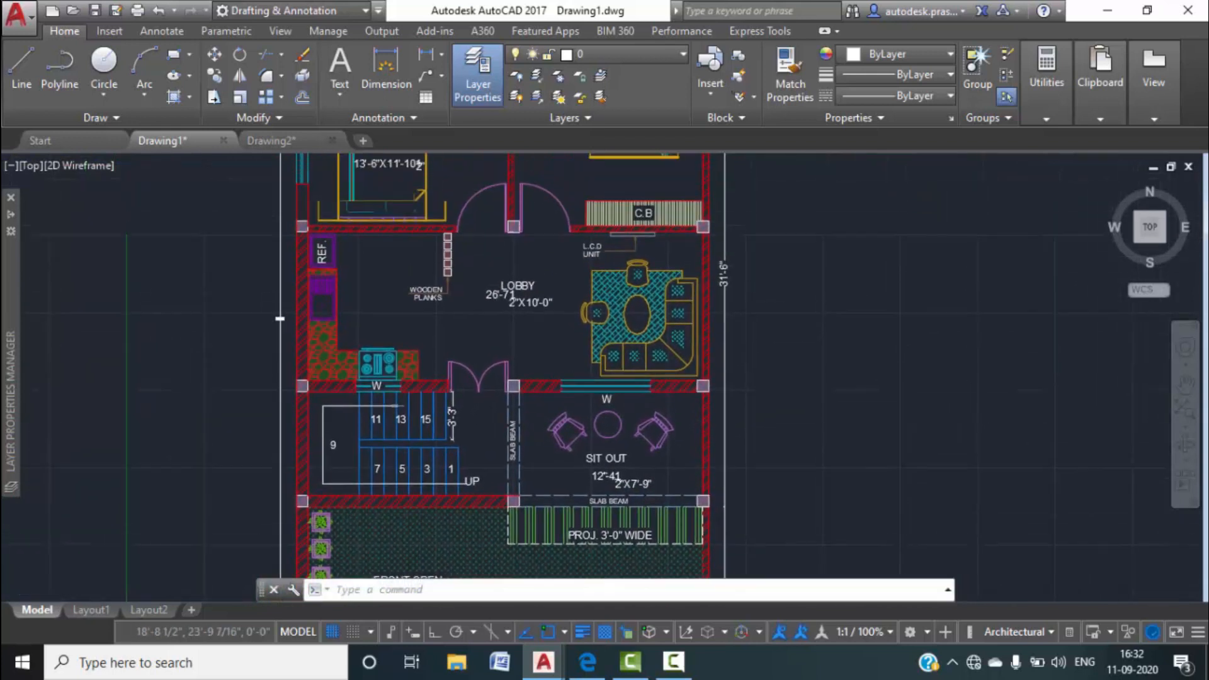
{"action": "middle_click_drag", "start_coordinate": [501, 335], "coordinate": [433, 595]}
{"action": "middle_click_drag", "start_coordinate": [491, 401], "coordinate": [489, 475]}
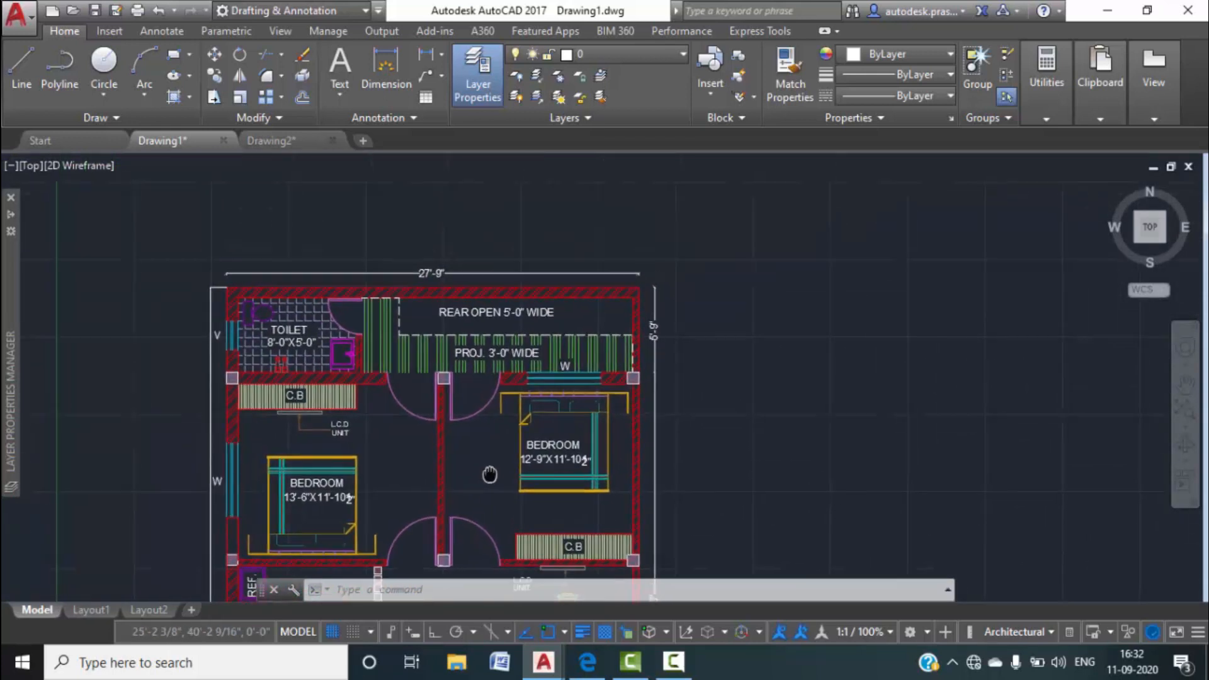
{"action": "middle_click_drag", "start_coordinate": [371, 466], "coordinate": [406, 364]}
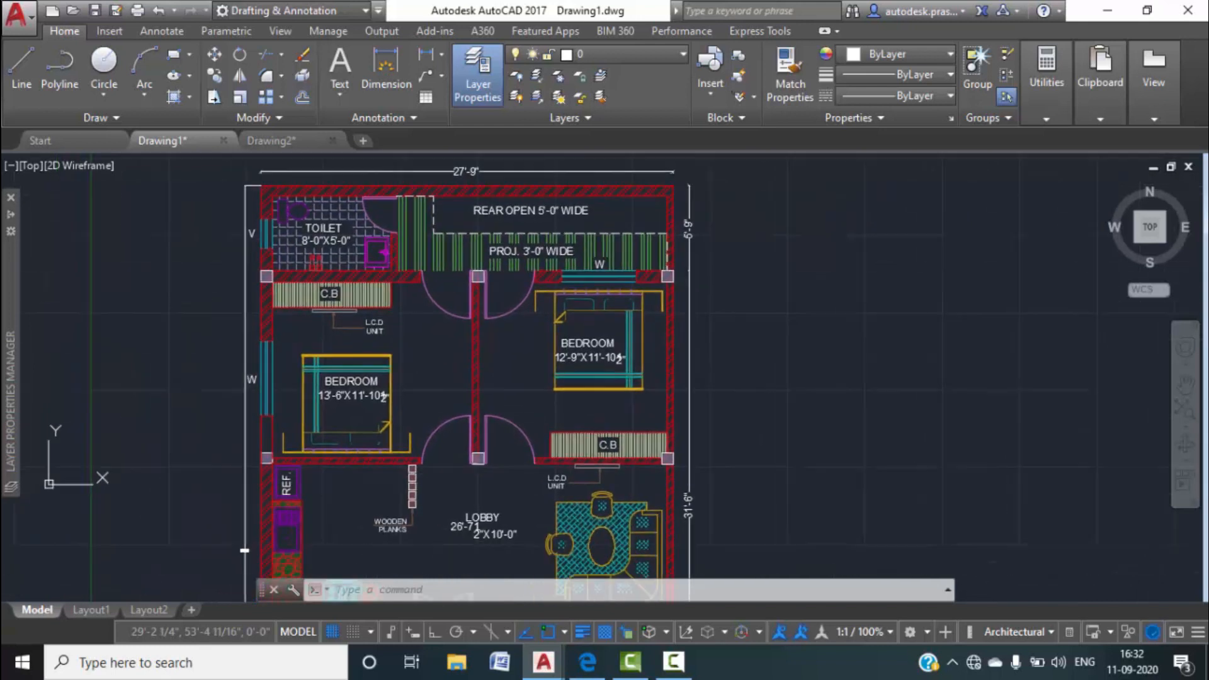
{"action": "middle_click_drag", "start_coordinate": [376, 532], "coordinate": [395, 420]}
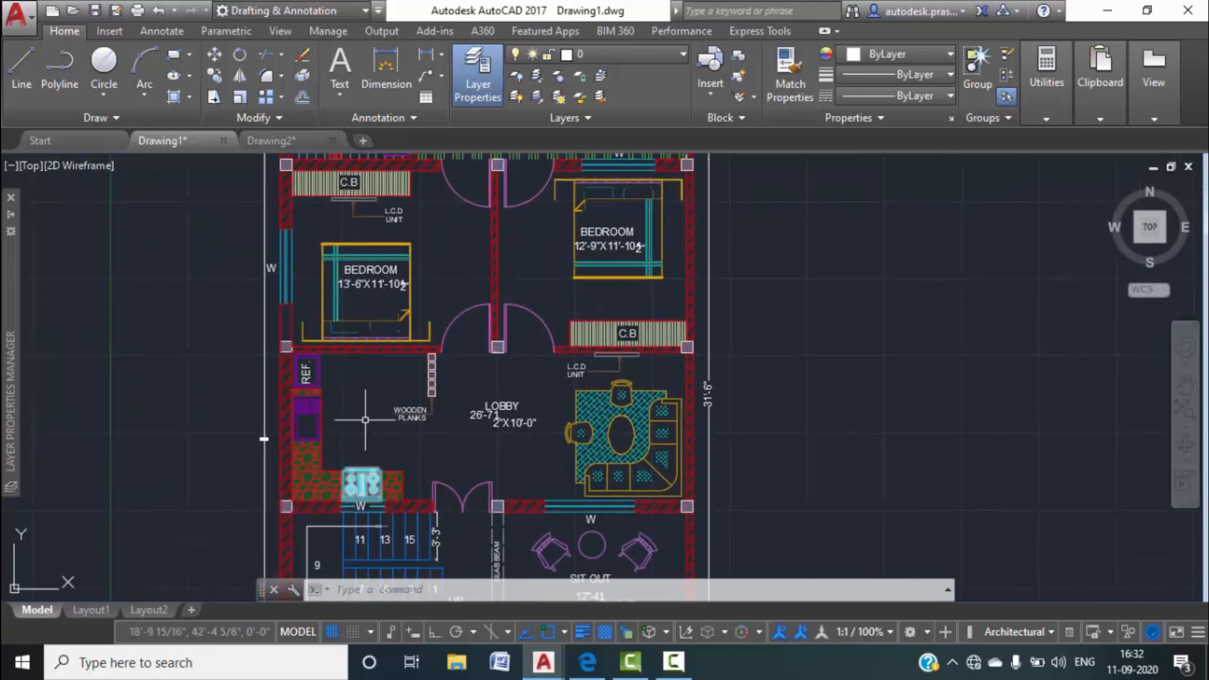
{"action": "scroll", "coordinate": [339, 433], "scroll_direction": "up", "scroll_amount": 2}
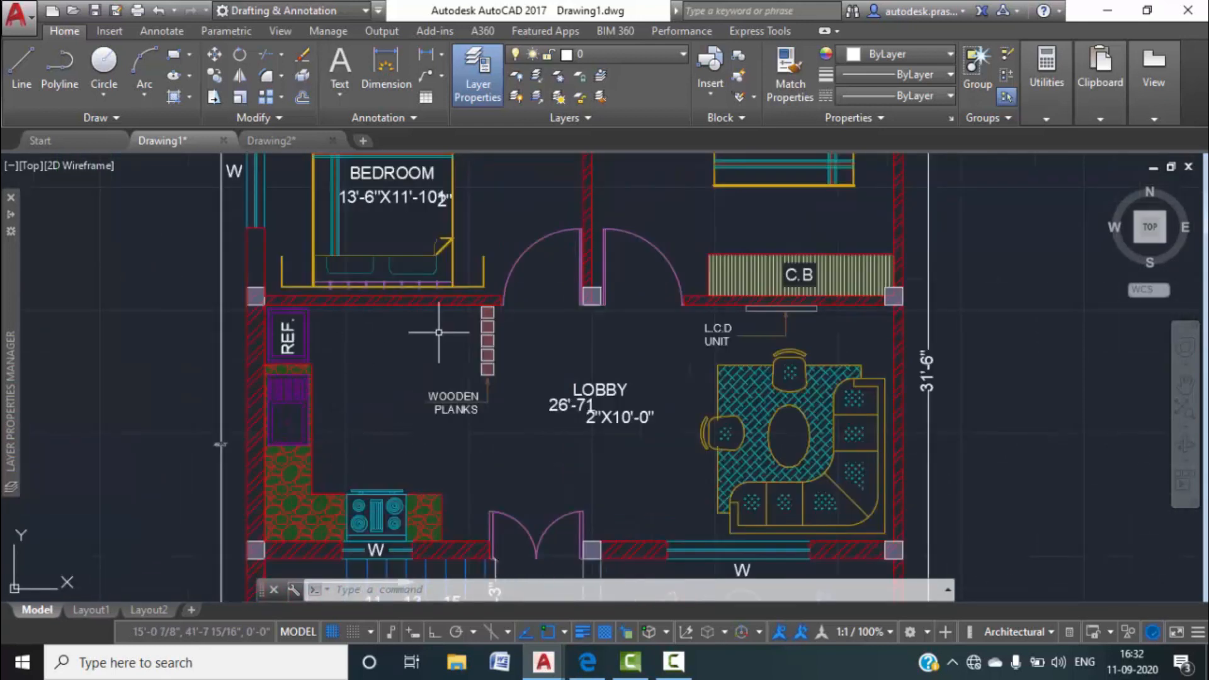
{"action": "scroll", "coordinate": [441, 345], "scroll_direction": "down", "scroll_amount": 2}
{"action": "middle_click_drag", "start_coordinate": [447, 359], "coordinate": [455, 330]}
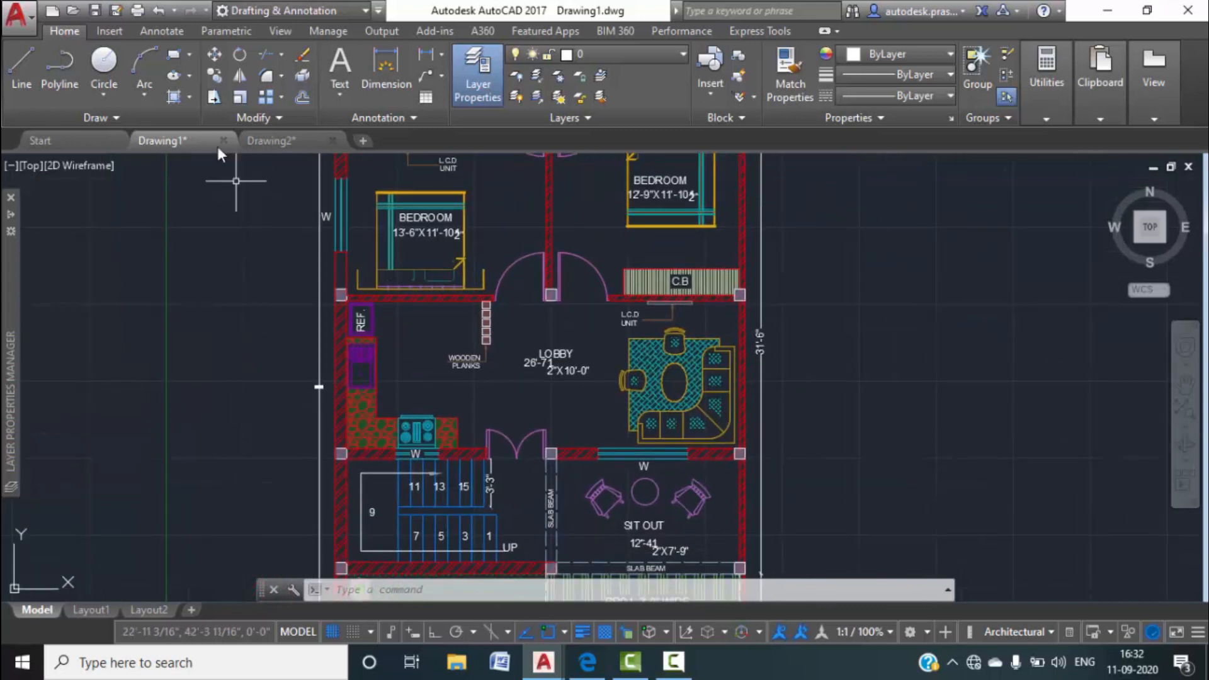
{"action": "left_click", "coordinate": [270, 141]}
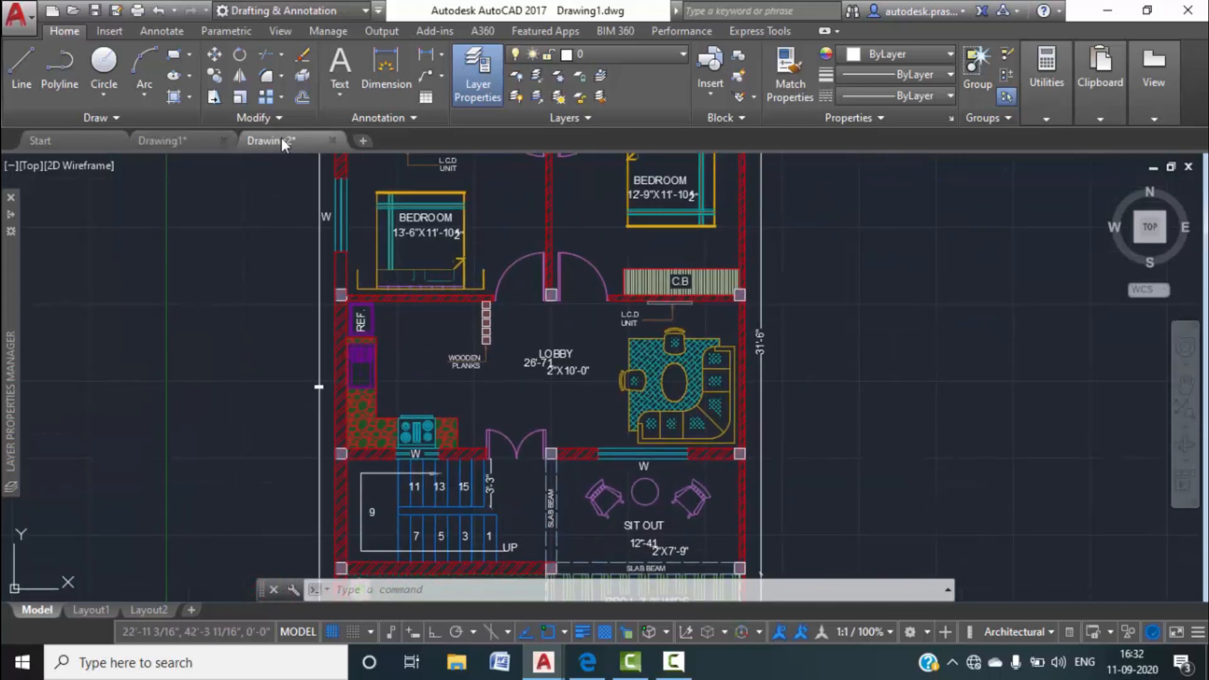
In Drawing2's layer list, set the slab beam layer colour to 131 (light cyan).
{"action": "left_click", "coordinate": [489, 87]}
{"action": "left_click", "coordinate": [477, 83]}
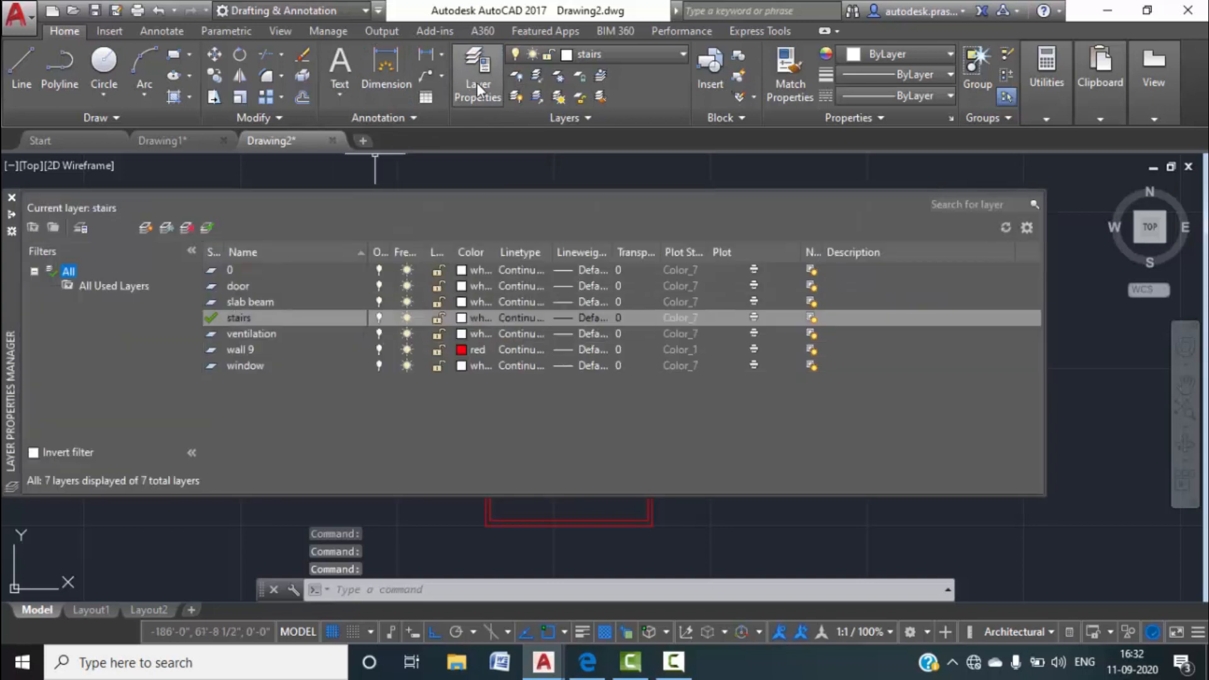
{"action": "double_click", "coordinate": [254, 303]}
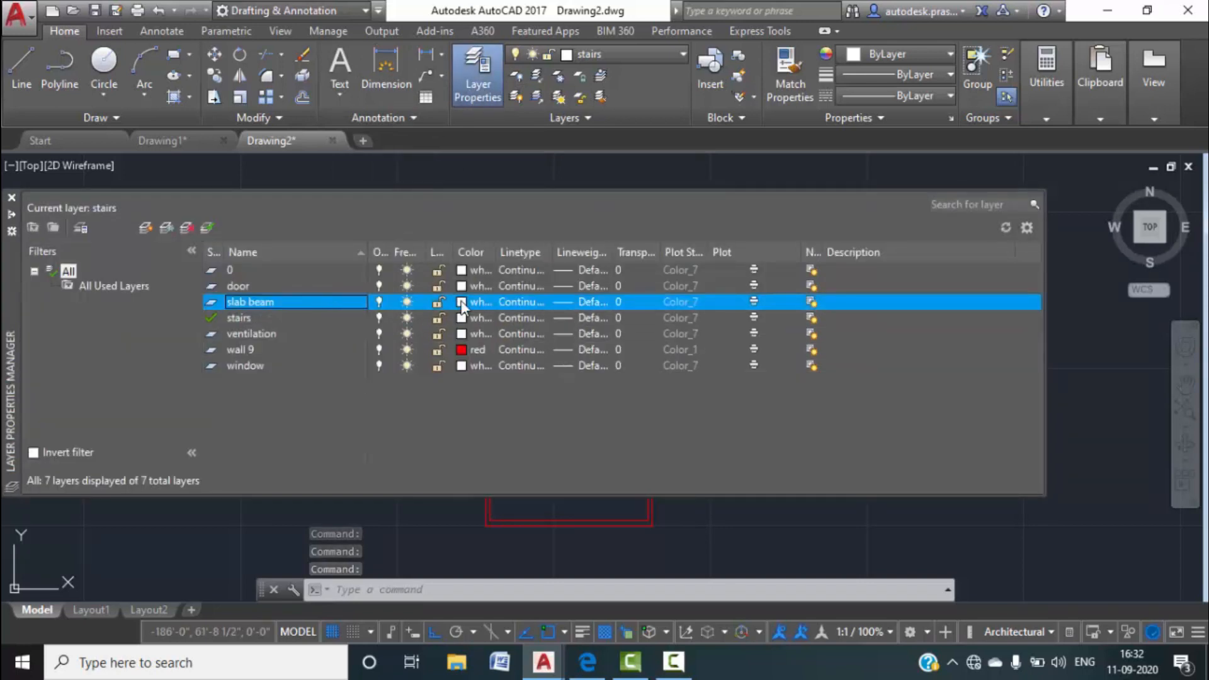
{"action": "left_click", "coordinate": [461, 302]}
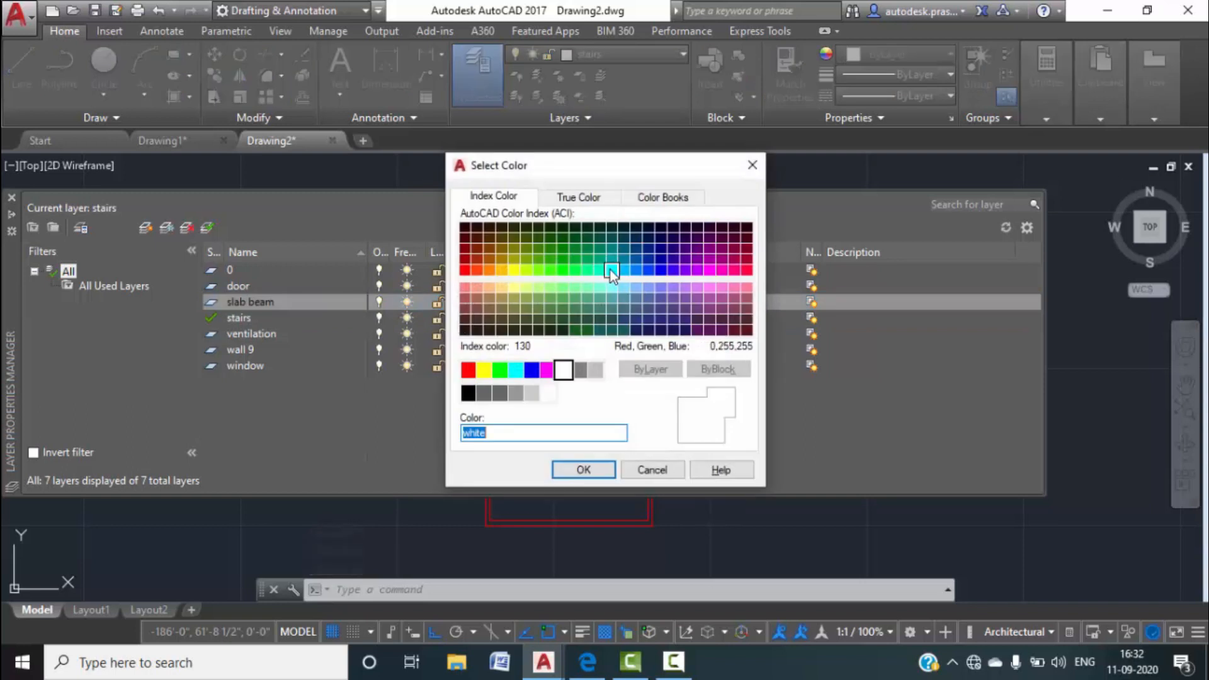
{"action": "left_click", "coordinate": [611, 287]}
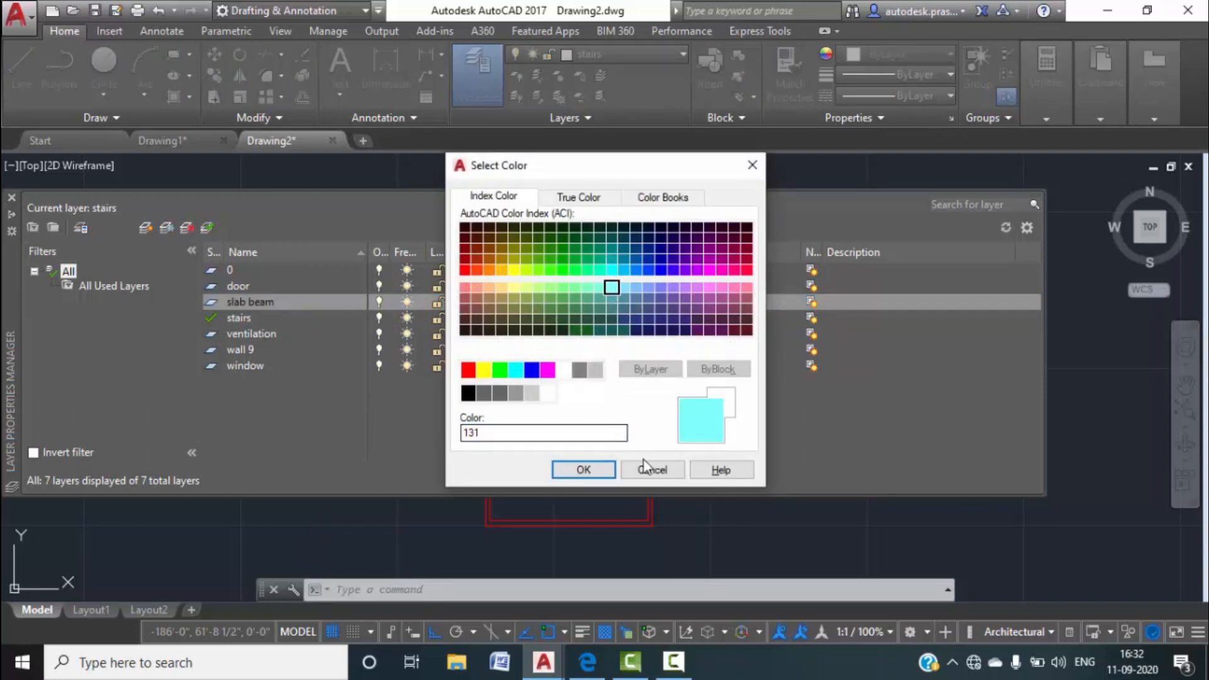
{"action": "left_click", "coordinate": [584, 470]}
Set the stairs layer colour to blue.
{"action": "left_click", "coordinate": [461, 318]}
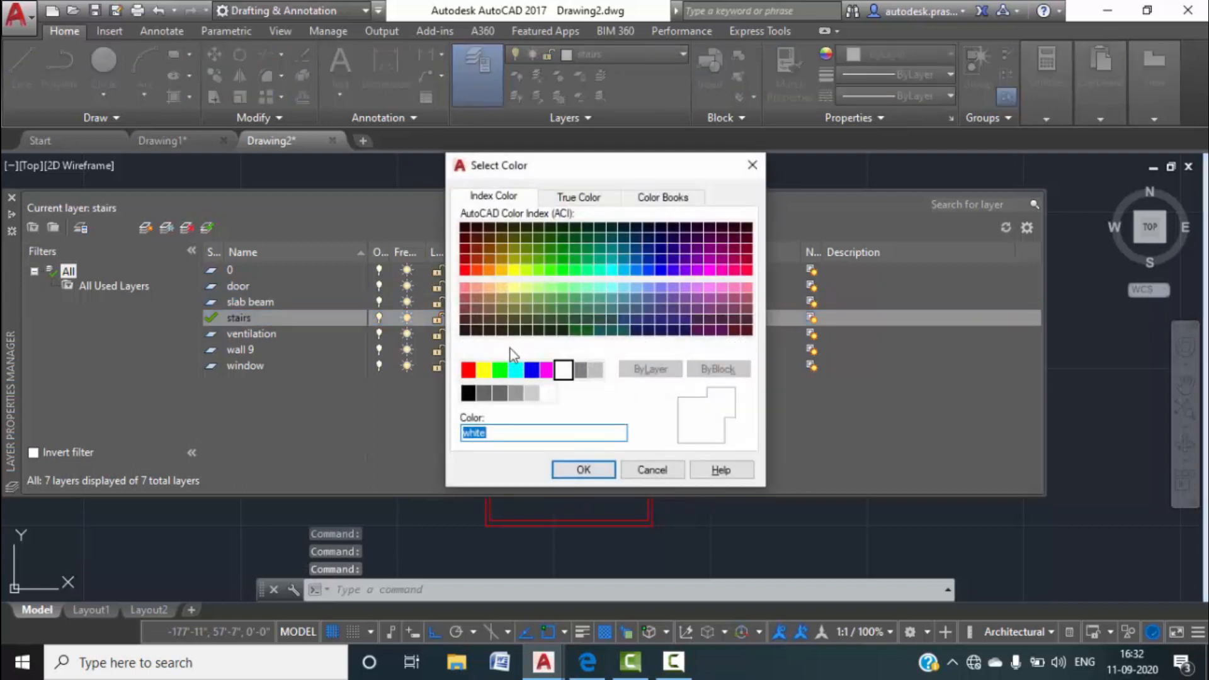
{"action": "left_click", "coordinate": [531, 370]}
{"action": "left_click", "coordinate": [584, 469]}
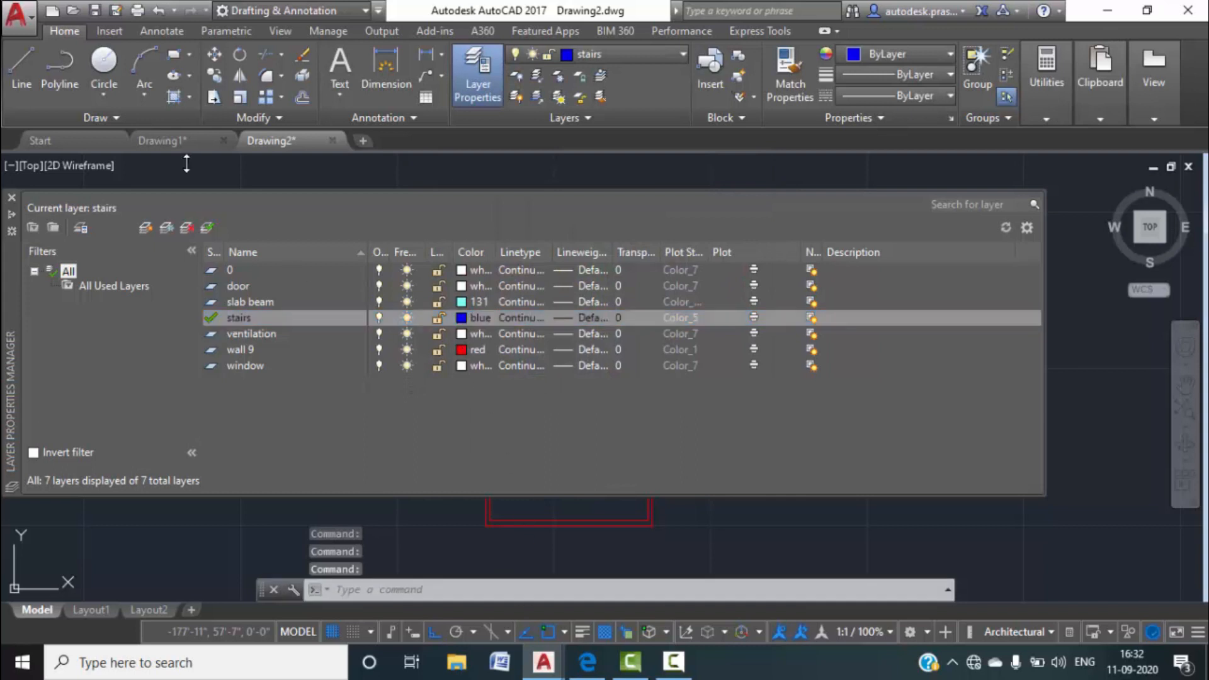
{"action": "mouse_move", "coordinate": [183, 148]}
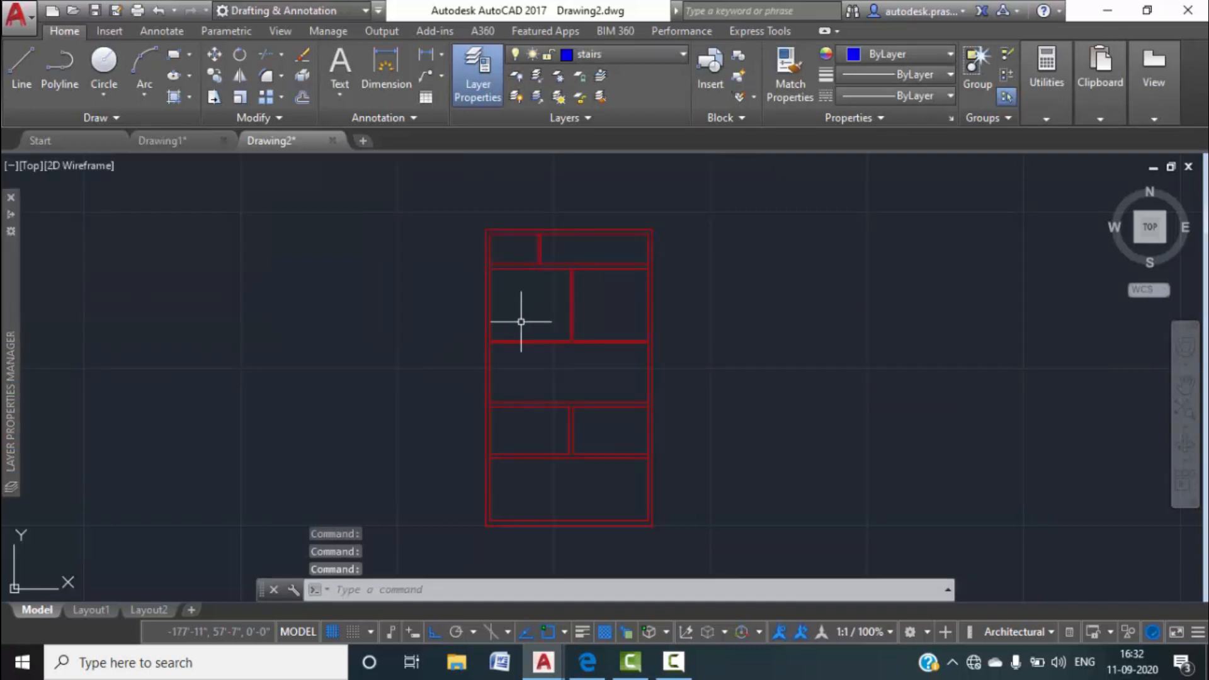
{"action": "left_click", "coordinate": [178, 139]}
{"action": "scroll", "coordinate": [547, 389], "scroll_direction": "down", "scroll_amount": 2}
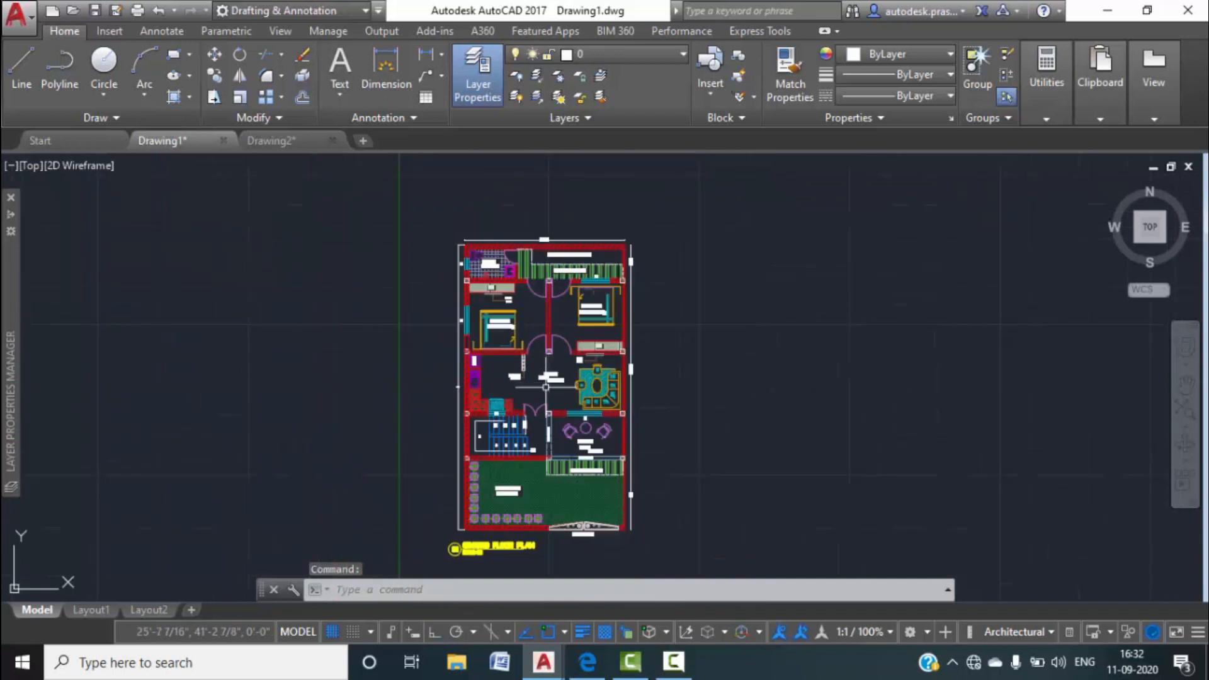
{"action": "scroll", "coordinate": [518, 289], "scroll_direction": "up", "scroll_amount": 3}
{"action": "middle_click_drag", "start_coordinate": [416, 263], "coordinate": [491, 404]}
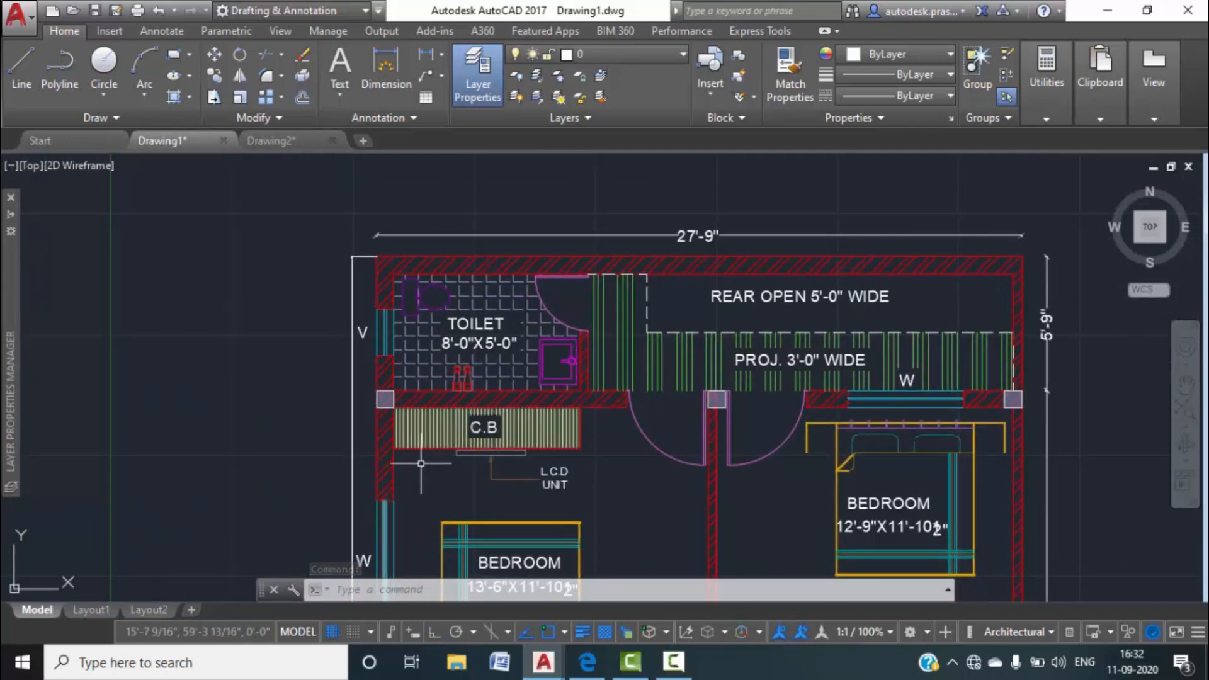
{"action": "scroll", "coordinate": [386, 504], "scroll_direction": "down", "scroll_amount": 3}
{"action": "middle_click_drag", "start_coordinate": [455, 471], "coordinate": [456, 296]}
{"action": "scroll", "coordinate": [429, 507], "scroll_direction": "up", "scroll_amount": 2}
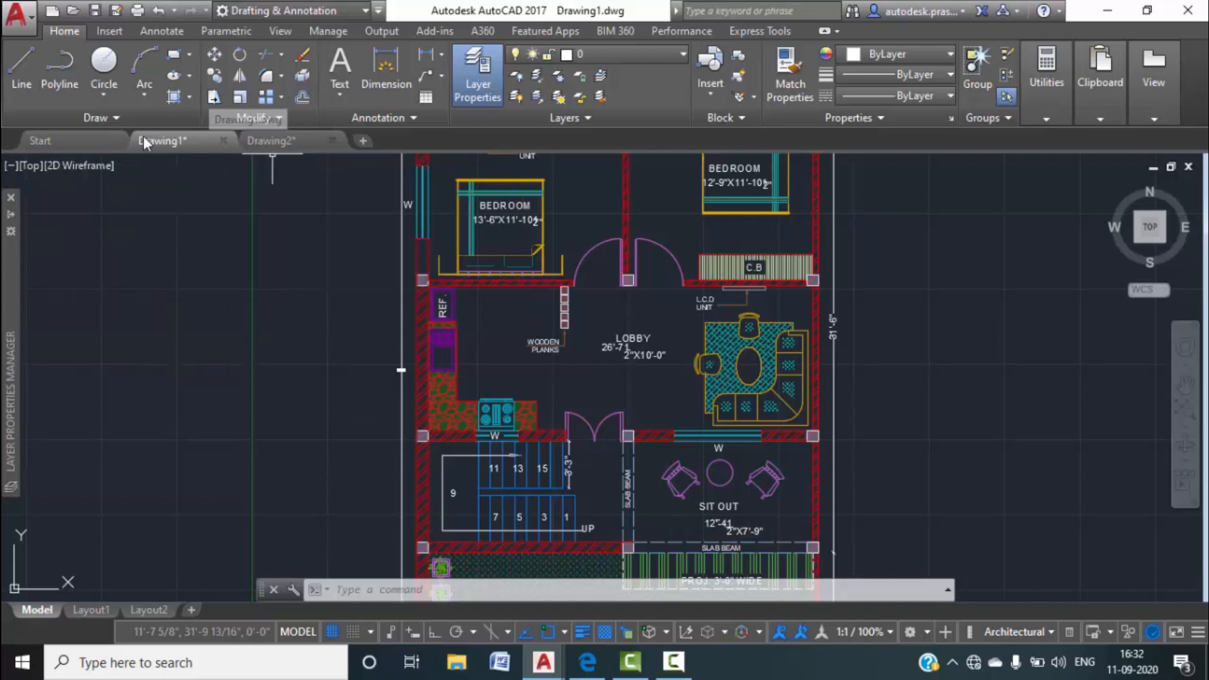
{"action": "left_click", "coordinate": [272, 146]}
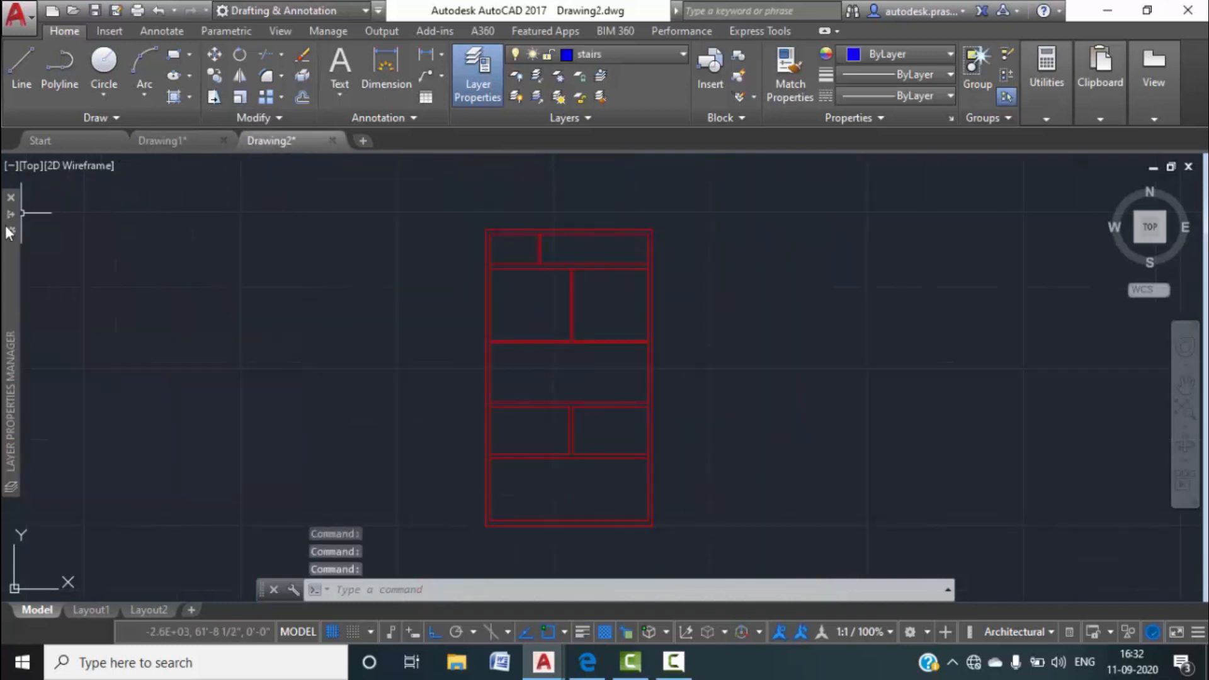
Set the ventilation layer colour to cyan.
{"action": "mouse_move", "coordinate": [10, 403]}
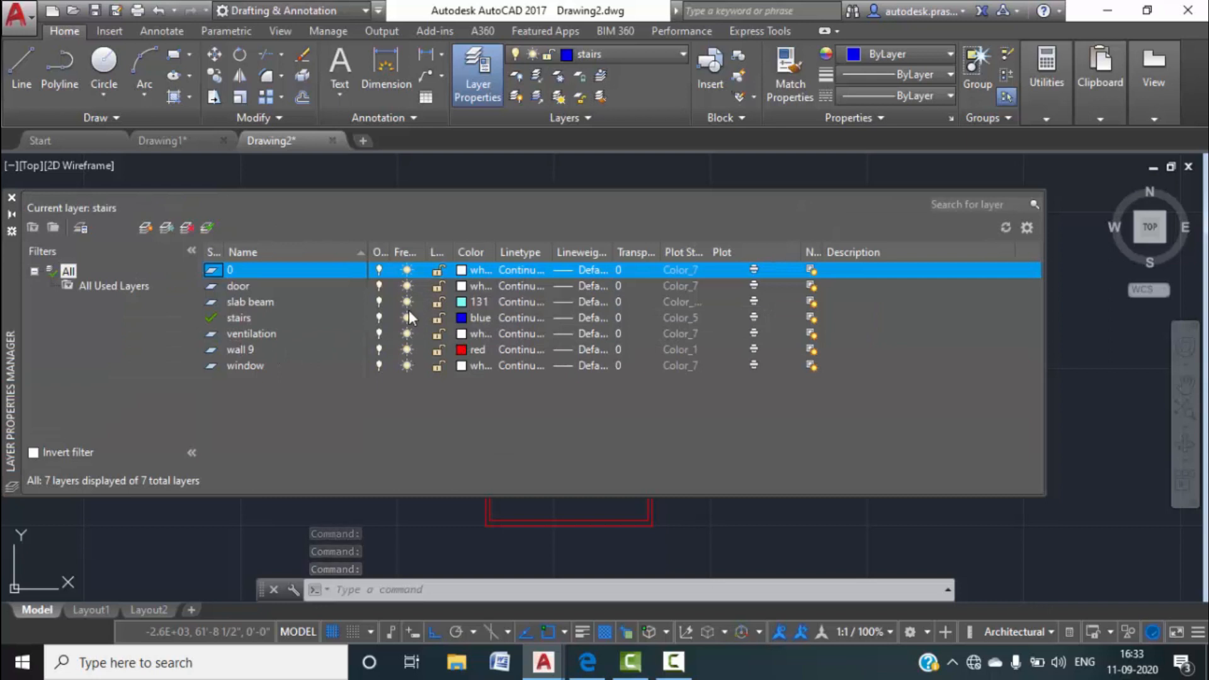
{"action": "left_click", "coordinate": [459, 335]}
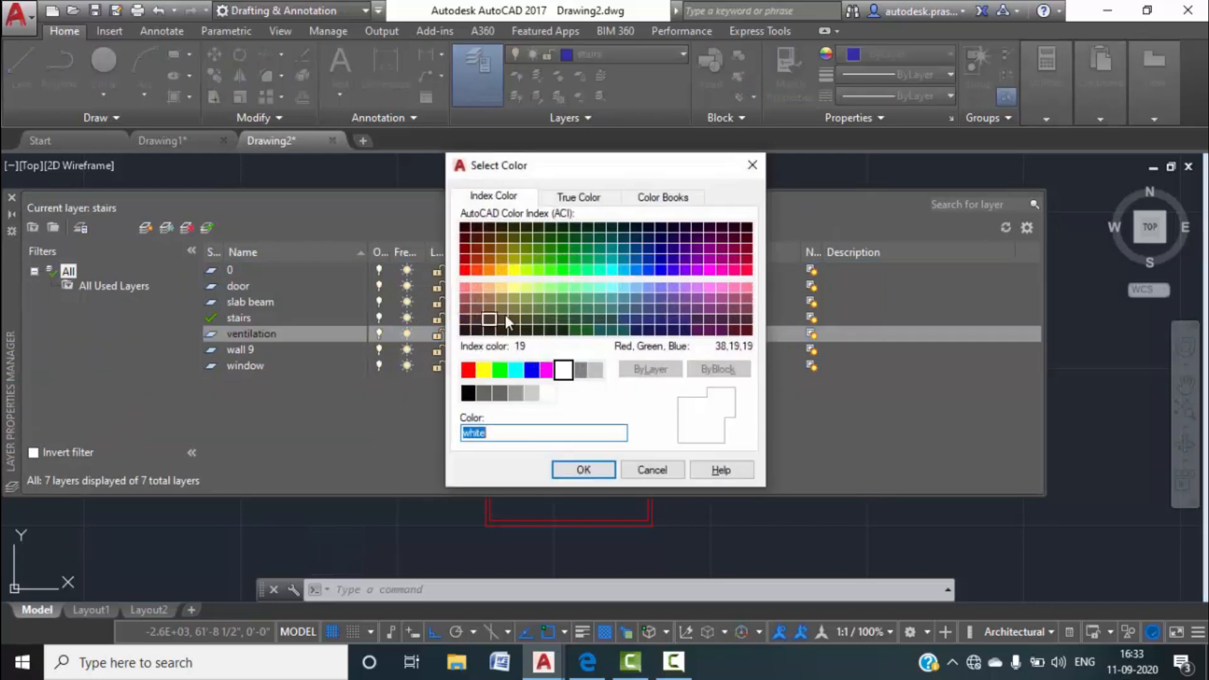
{"action": "left_click", "coordinate": [516, 370]}
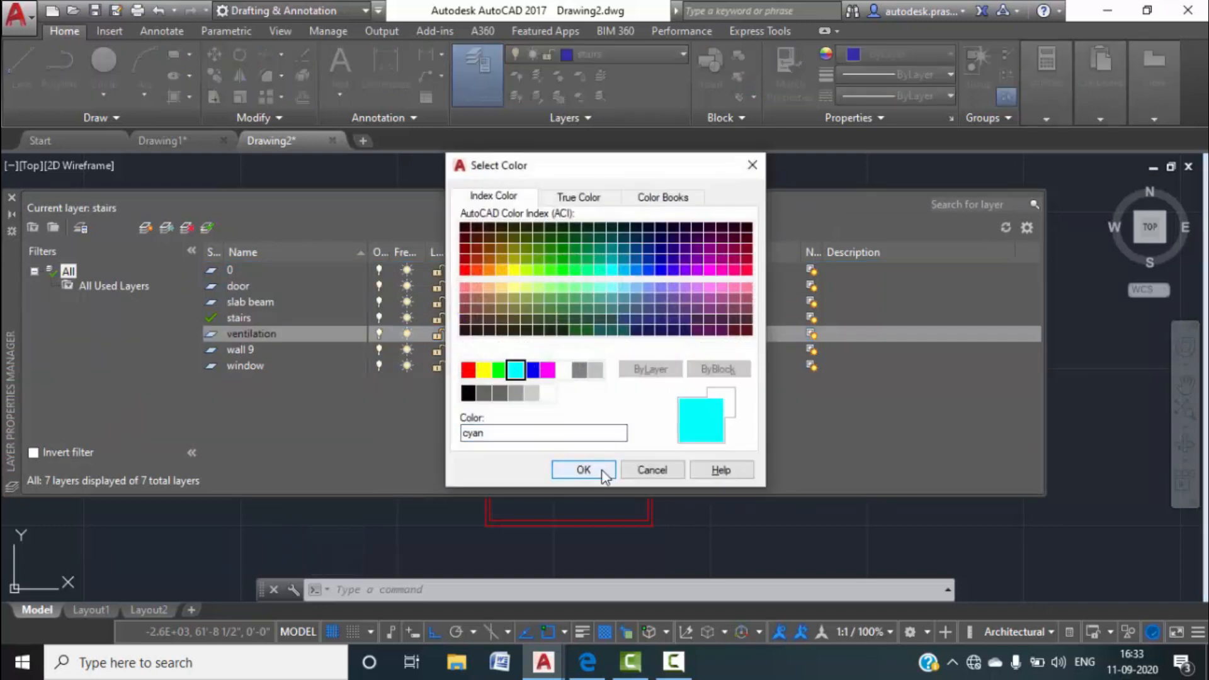
{"action": "left_click", "coordinate": [602, 469]}
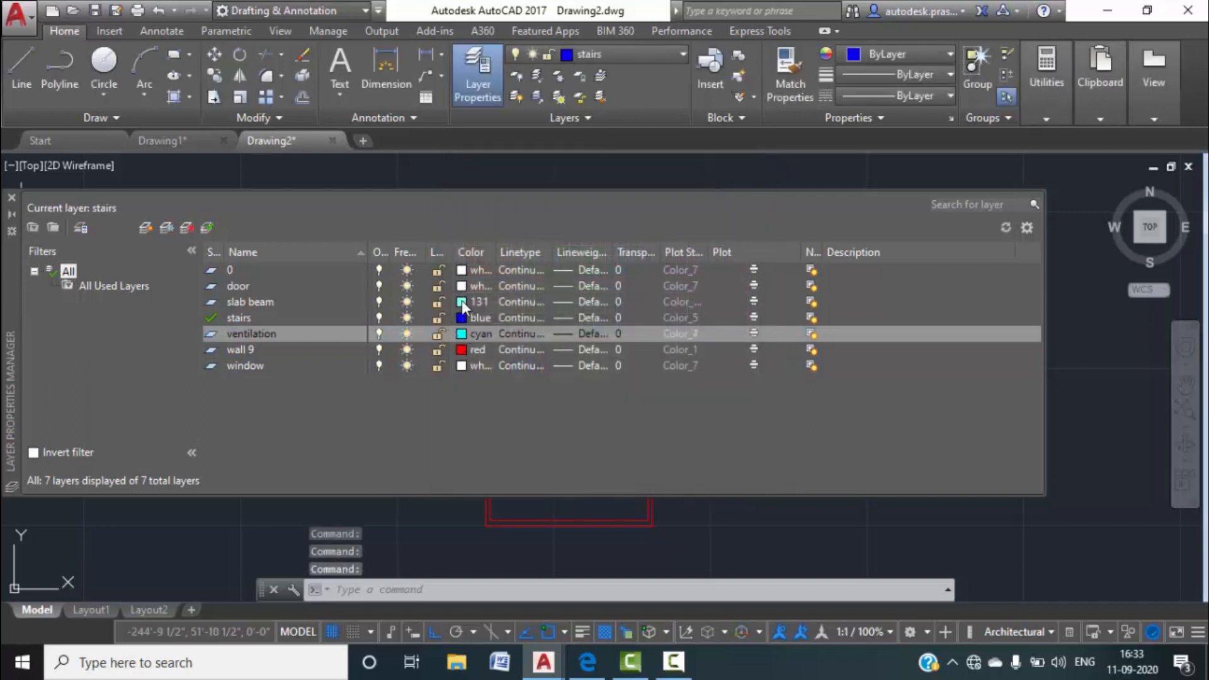
Change the slab beam layer colour to 141.
{"action": "left_click", "coordinate": [462, 302]}
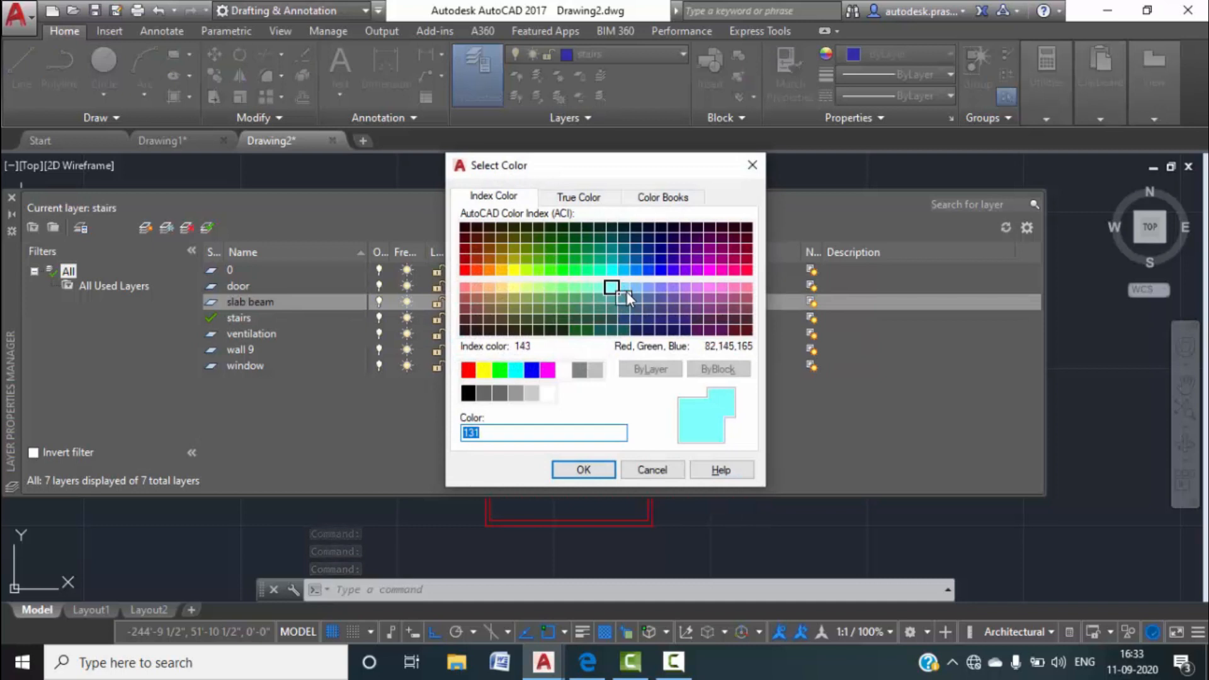
{"action": "left_click", "coordinate": [626, 295]}
{"action": "left_click", "coordinate": [624, 289]}
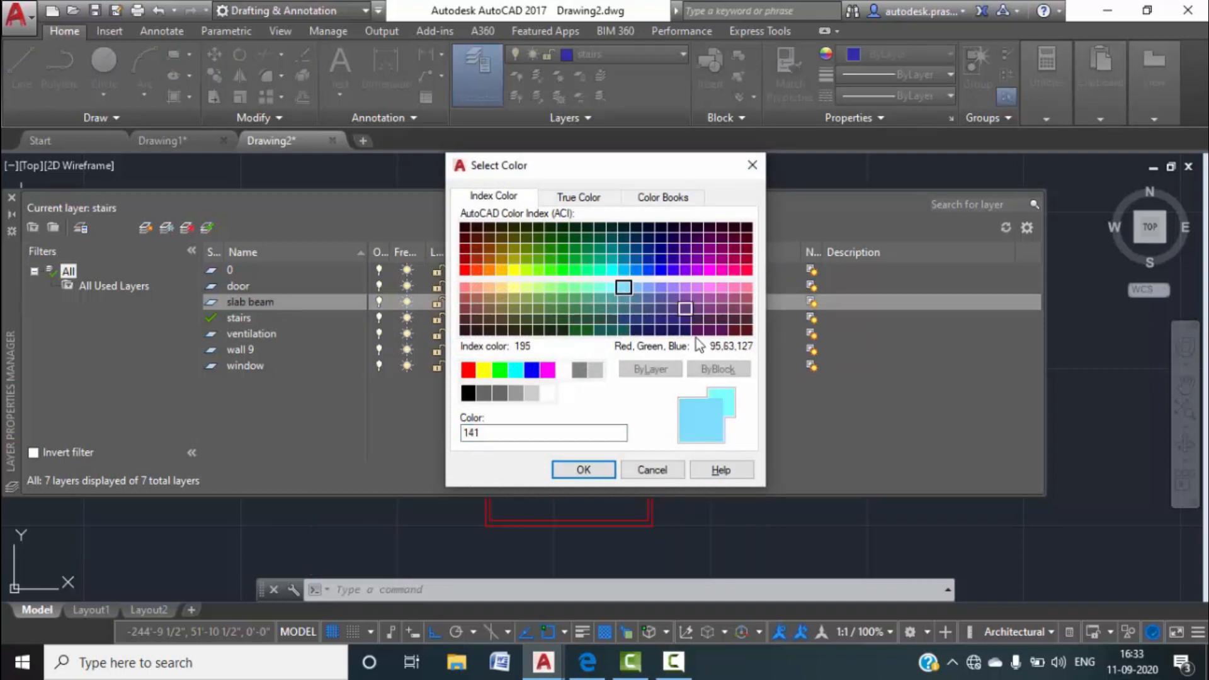
{"action": "left_click", "coordinate": [570, 468]}
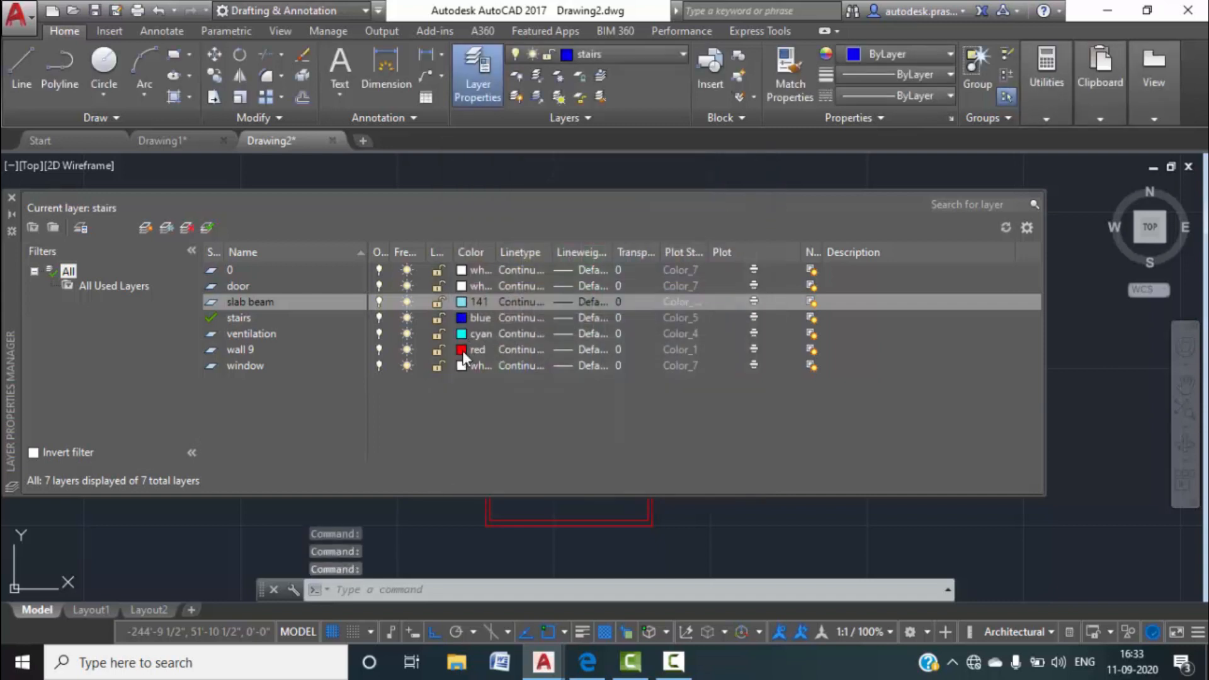
Set the window layer colour to cyan, then cancel a door colour change.
{"action": "left_click", "coordinate": [461, 366]}
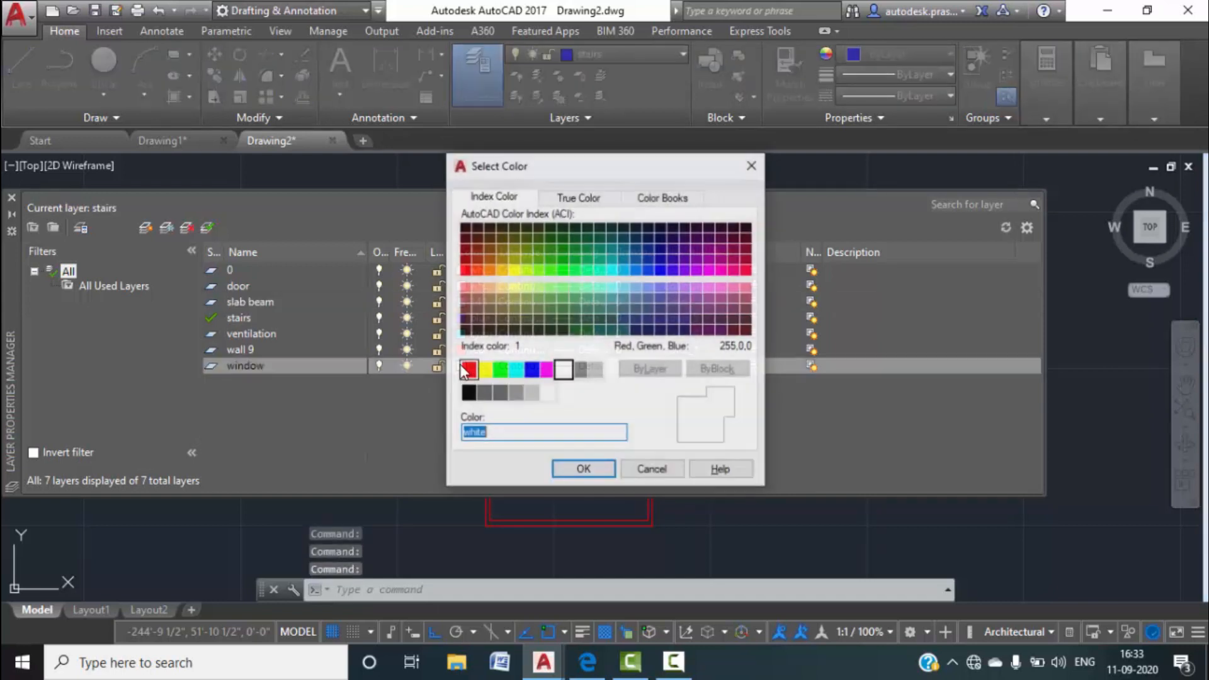
{"action": "left_click", "coordinate": [515, 370]}
{"action": "left_click", "coordinate": [580, 469]}
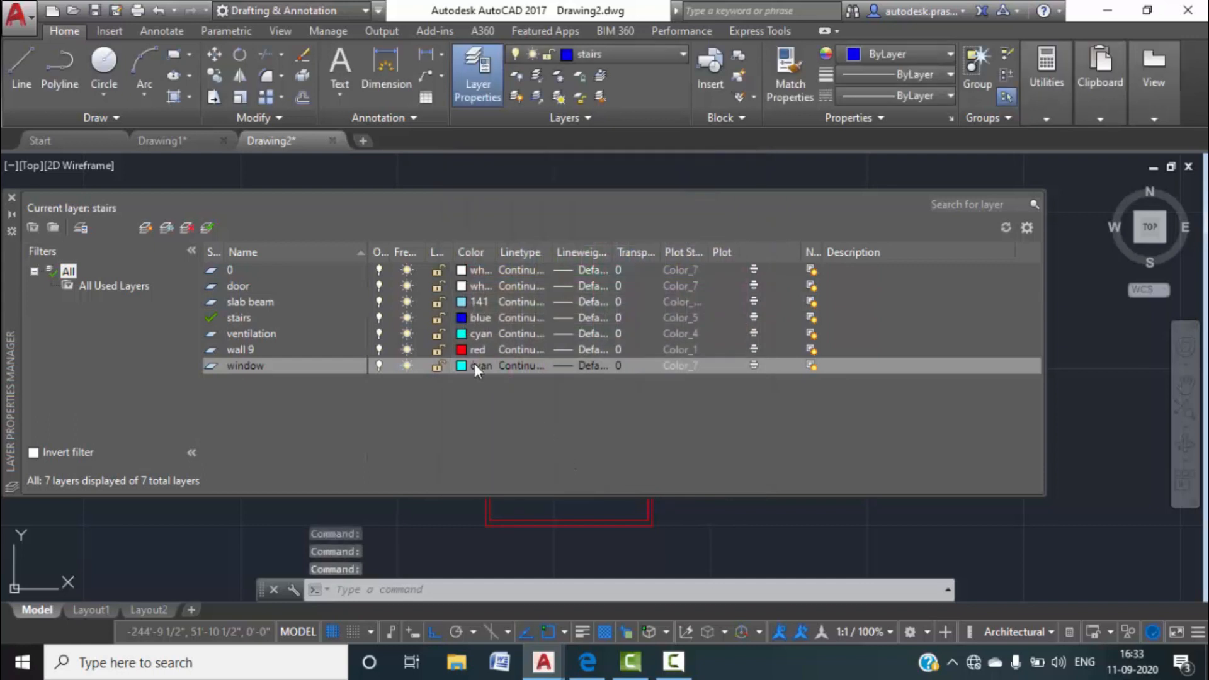
{"action": "left_click", "coordinate": [461, 285]}
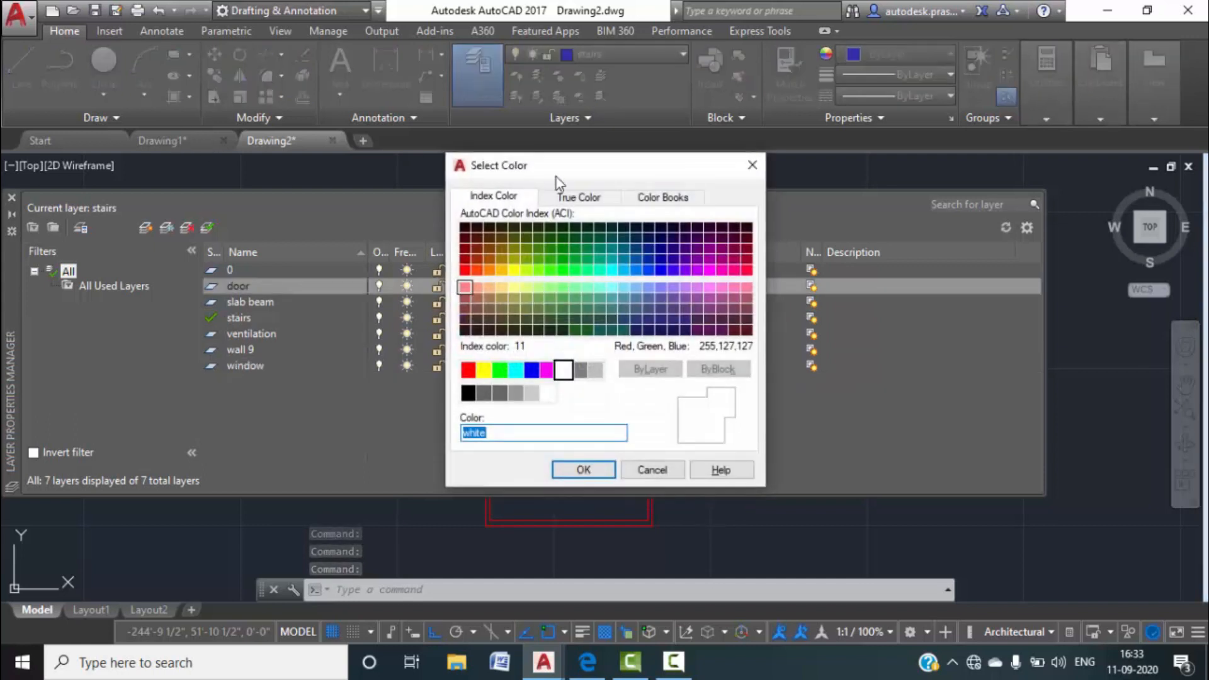
{"action": "left_click", "coordinate": [652, 470]}
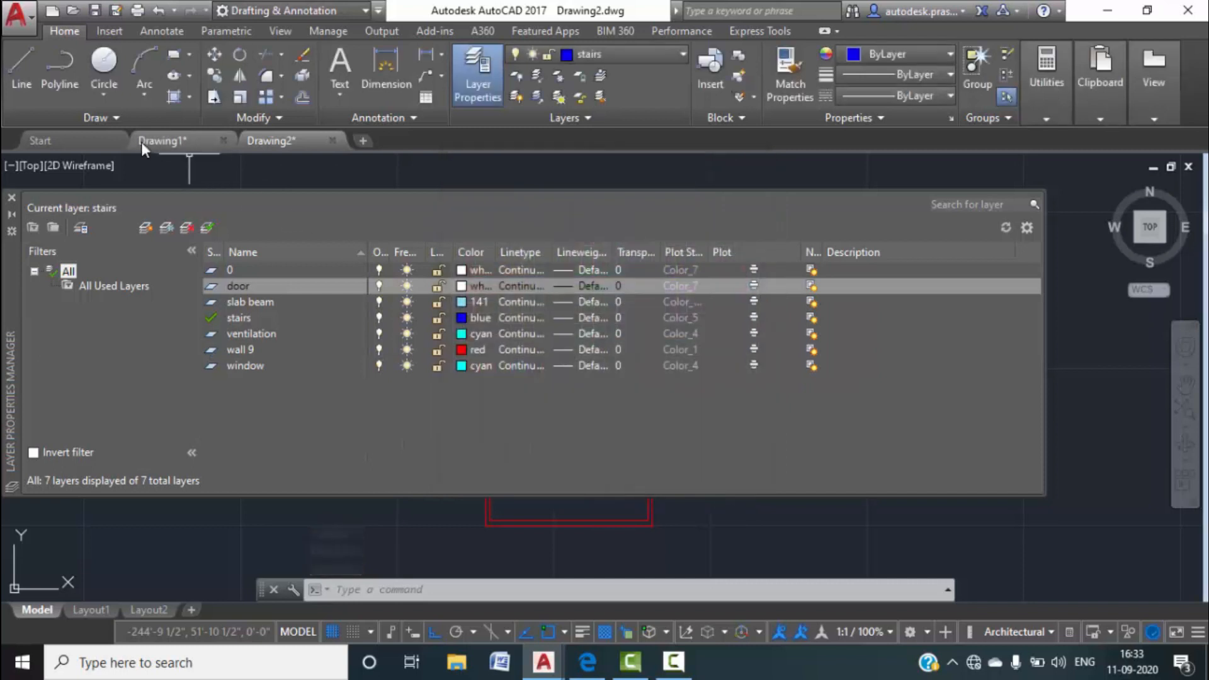
Switch to Drawing1 and pan and zoom its floor plan toward the bedrooms.
{"action": "left_click", "coordinate": [174, 146]}
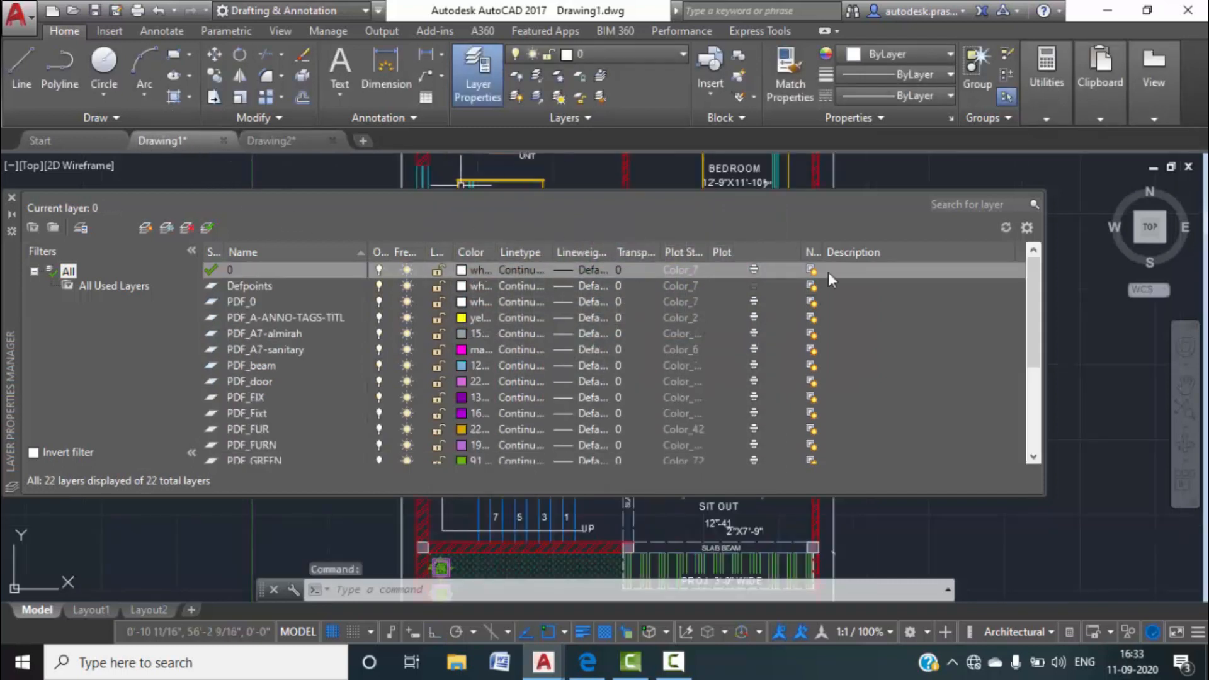
{"action": "left_click", "coordinate": [11, 213]}
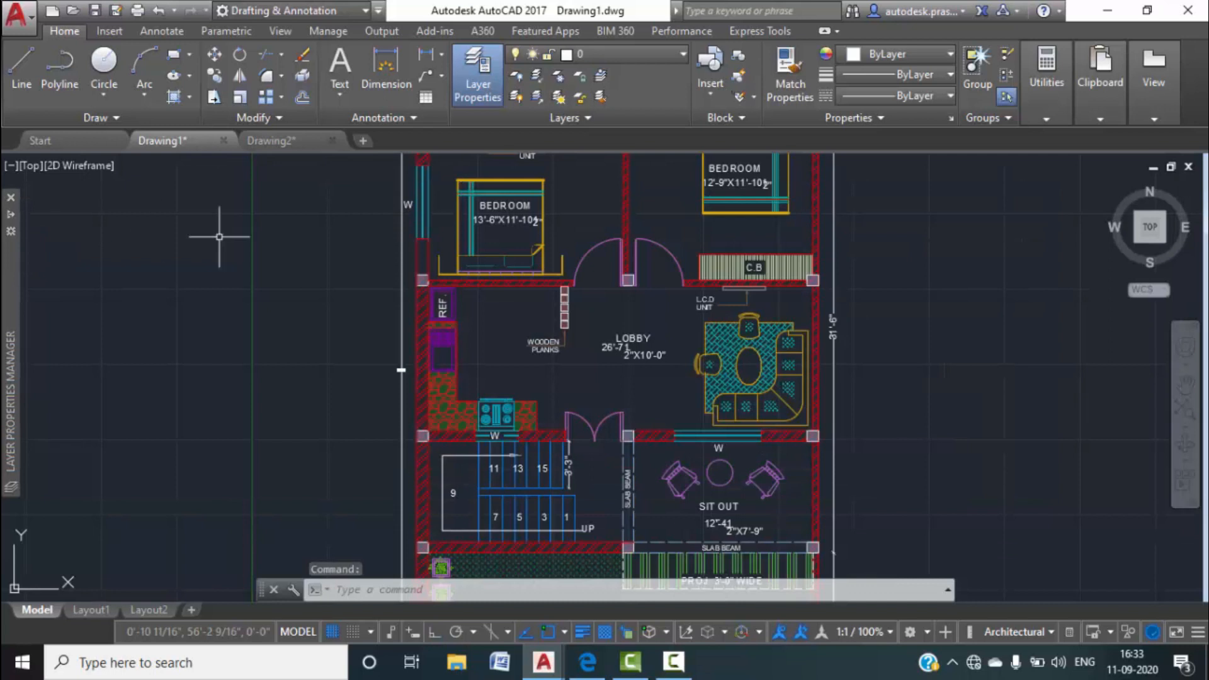
{"action": "middle_click_drag", "start_coordinate": [488, 281], "coordinate": [519, 458]}
{"action": "scroll", "coordinate": [608, 306], "scroll_direction": "up", "scroll_amount": 4}
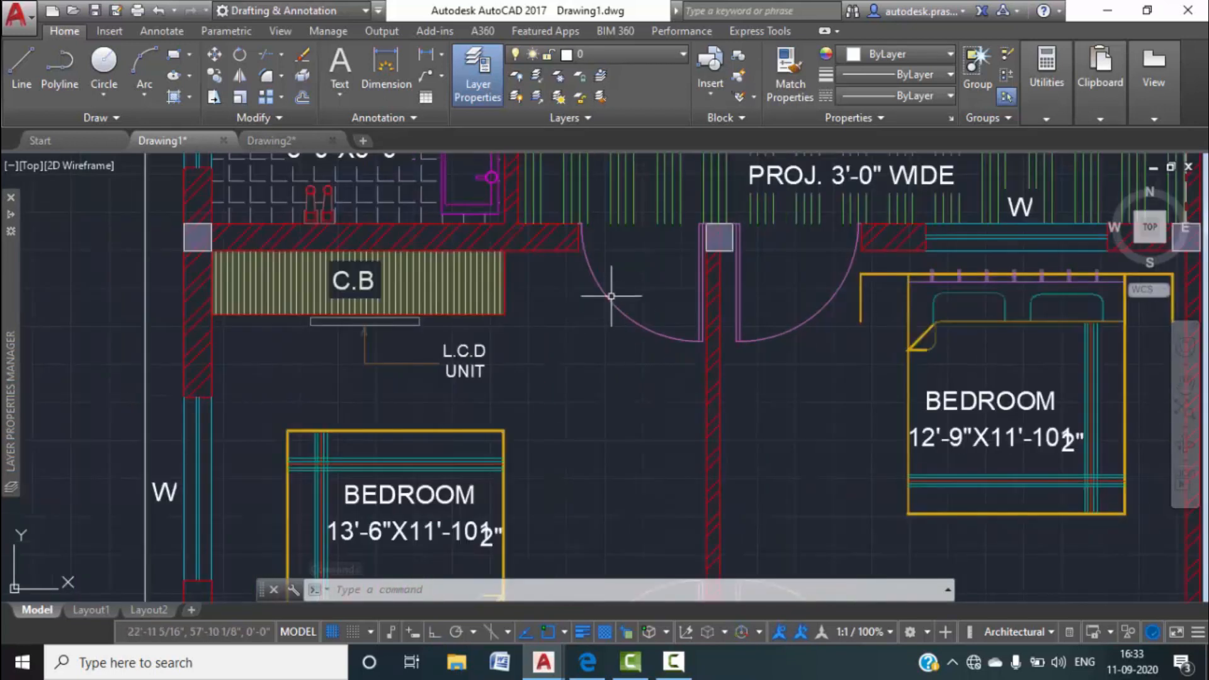
Back in Drawing2, set the door layer colour to magenta.
{"action": "left_click", "coordinate": [264, 141]}
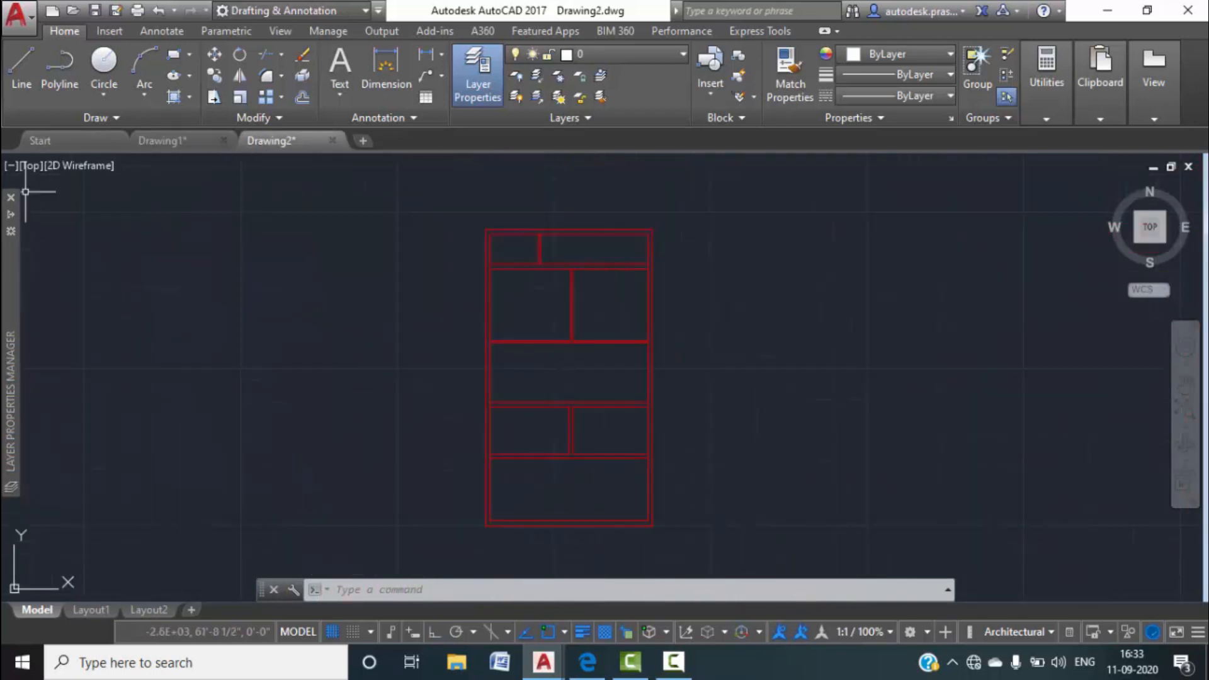
{"action": "mouse_move", "coordinate": [14, 213]}
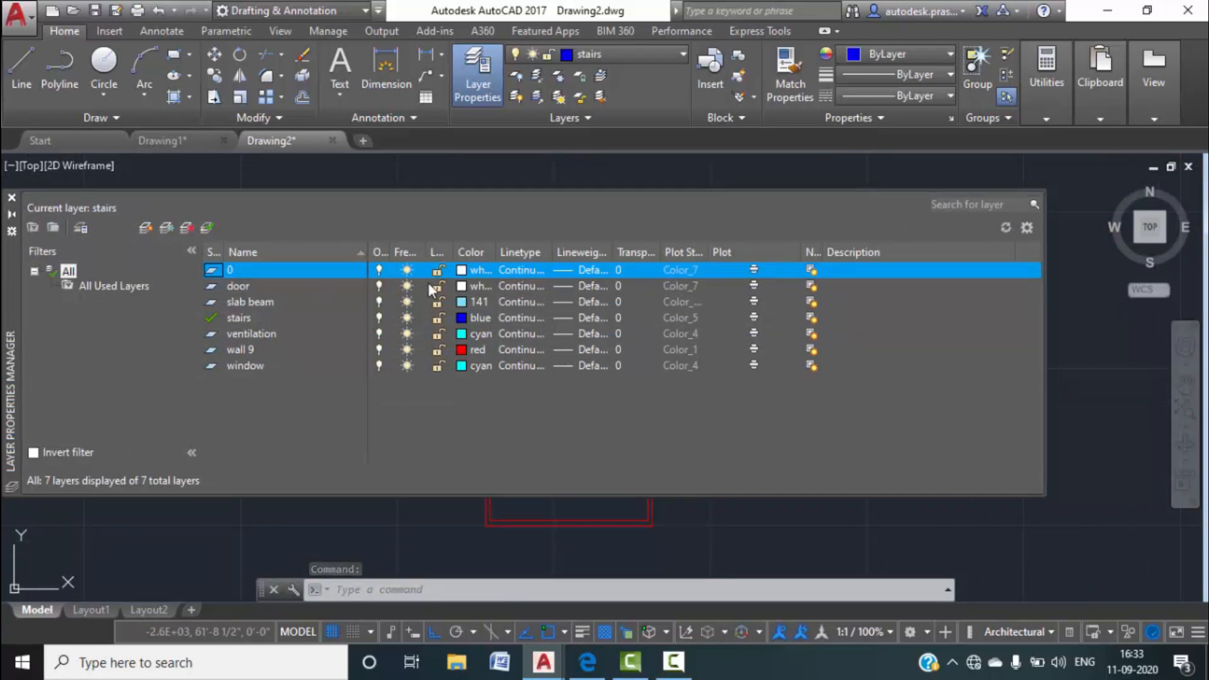
{"action": "left_click", "coordinate": [459, 286]}
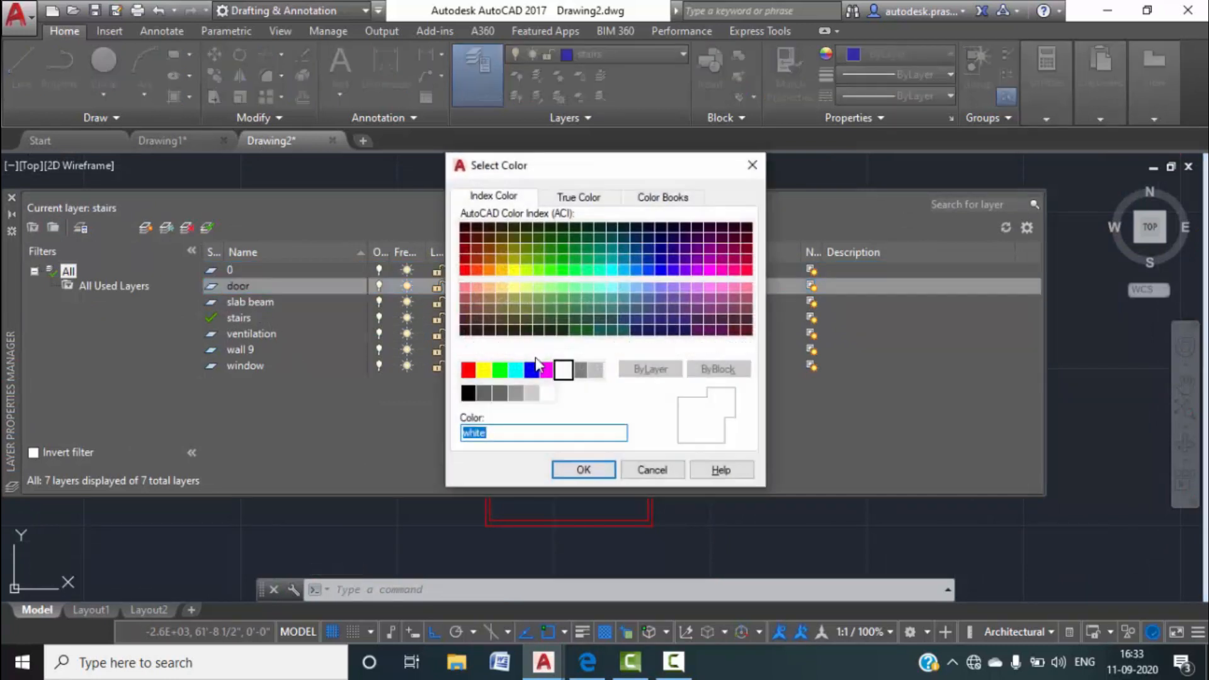
{"action": "left_click", "coordinate": [712, 272]}
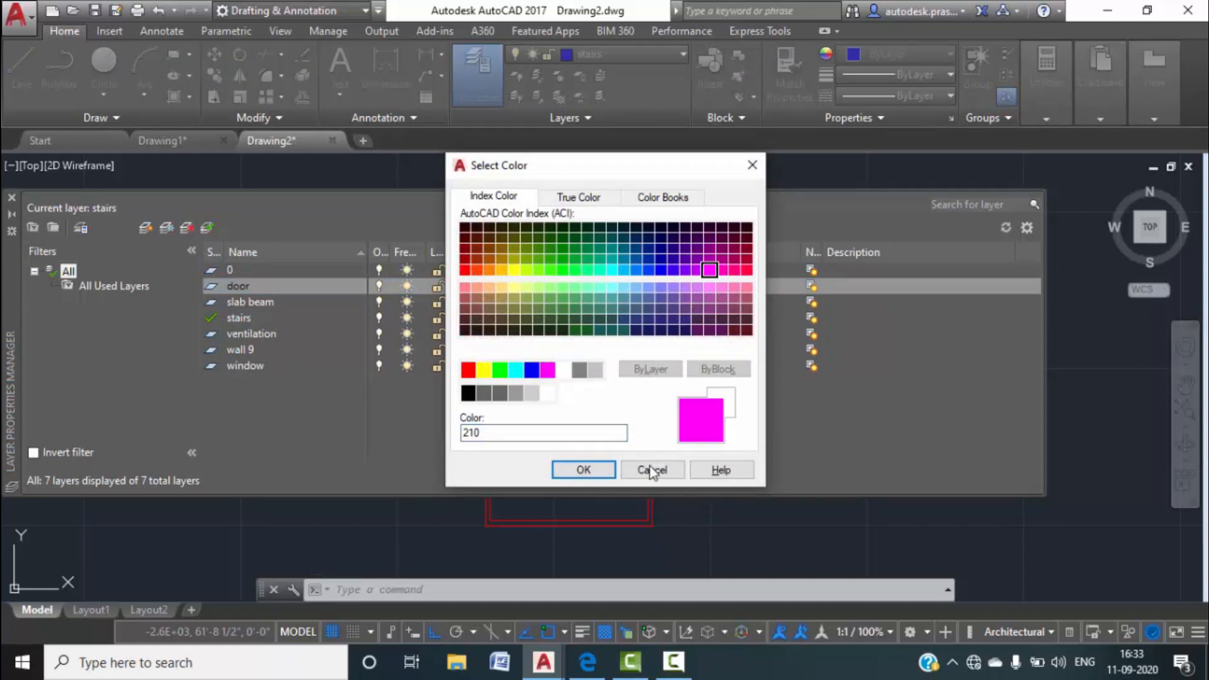
{"action": "left_click", "coordinate": [547, 370]}
{"action": "left_click", "coordinate": [584, 470]}
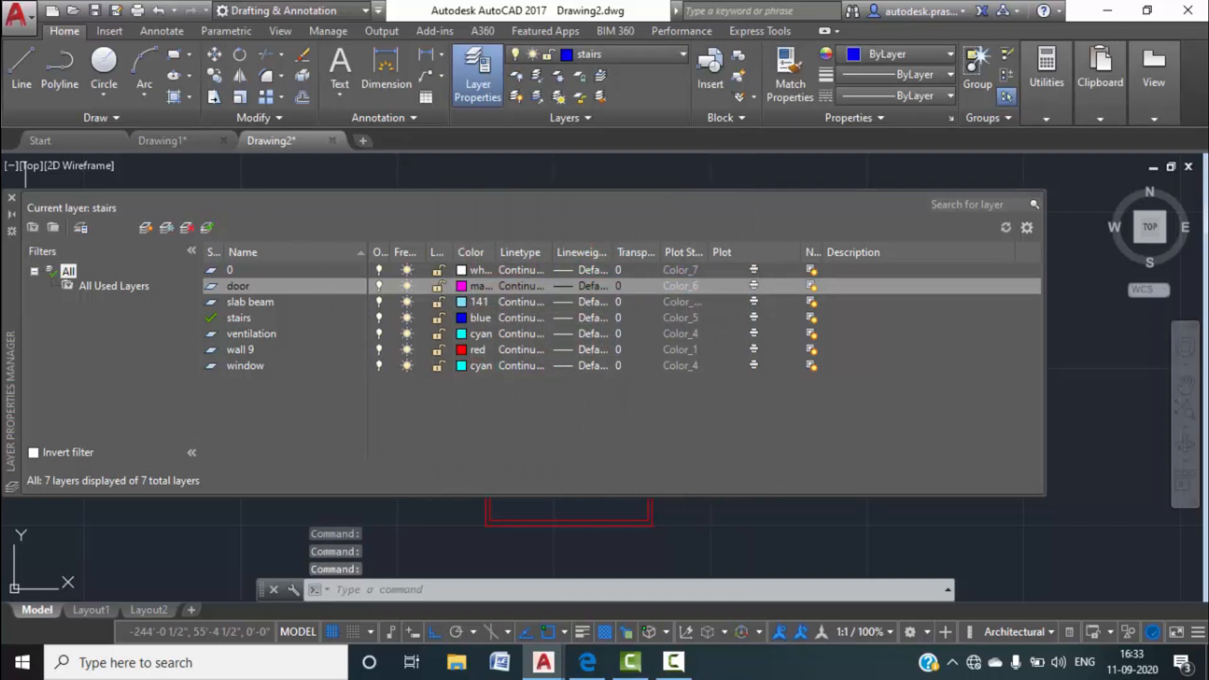
Switch to Drawing1, fit the whole floor plan in view, and reopen its layer list.
{"action": "left_click", "coordinate": [158, 141]}
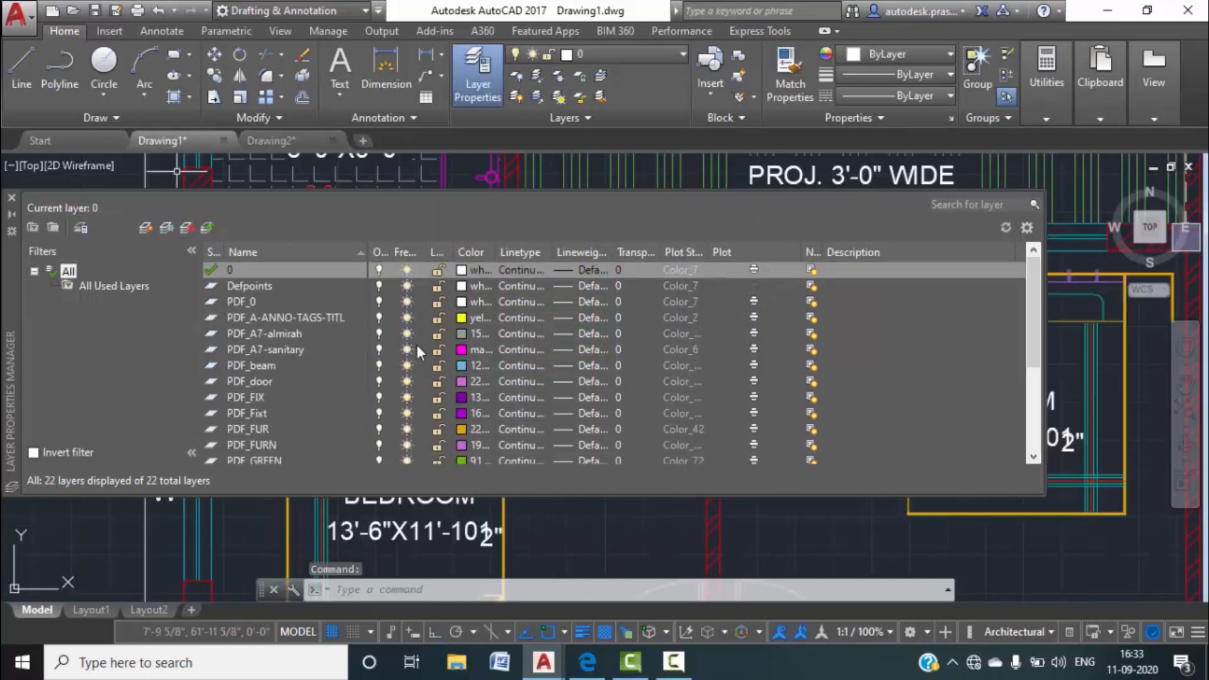
{"action": "scroll", "coordinate": [417, 345], "scroll_direction": "down", "scroll_amount": 4}
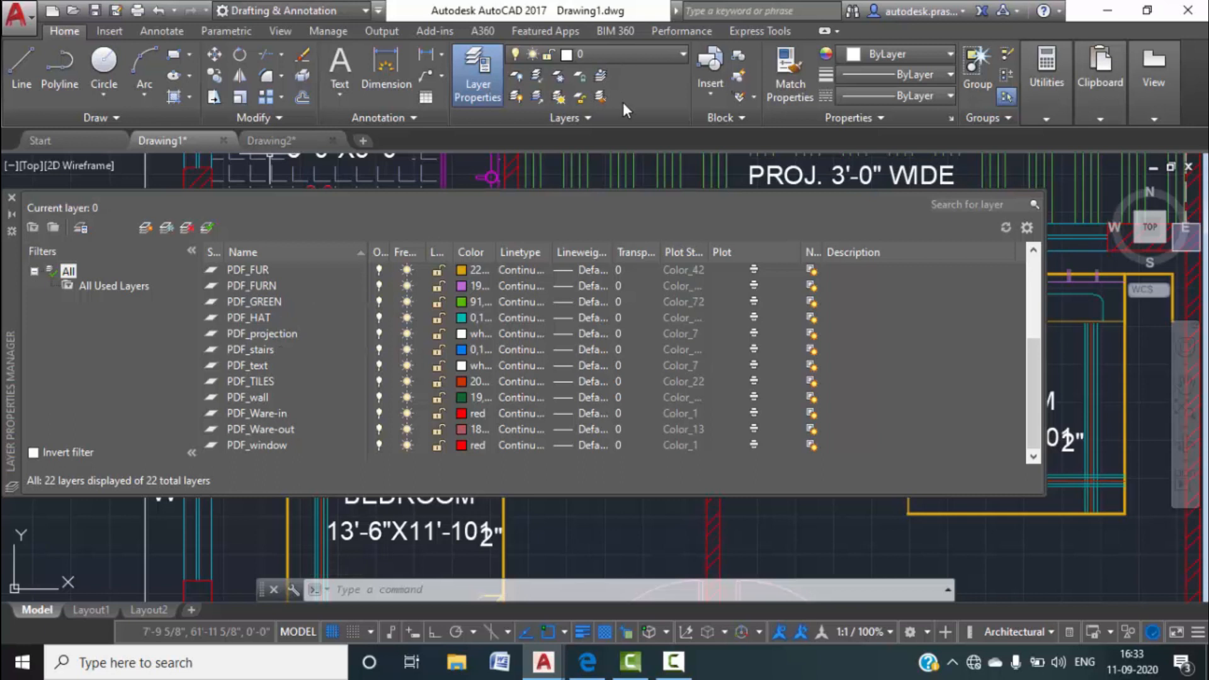
{"action": "scroll", "coordinate": [320, 377], "scroll_direction": "up", "scroll_amount": 4}
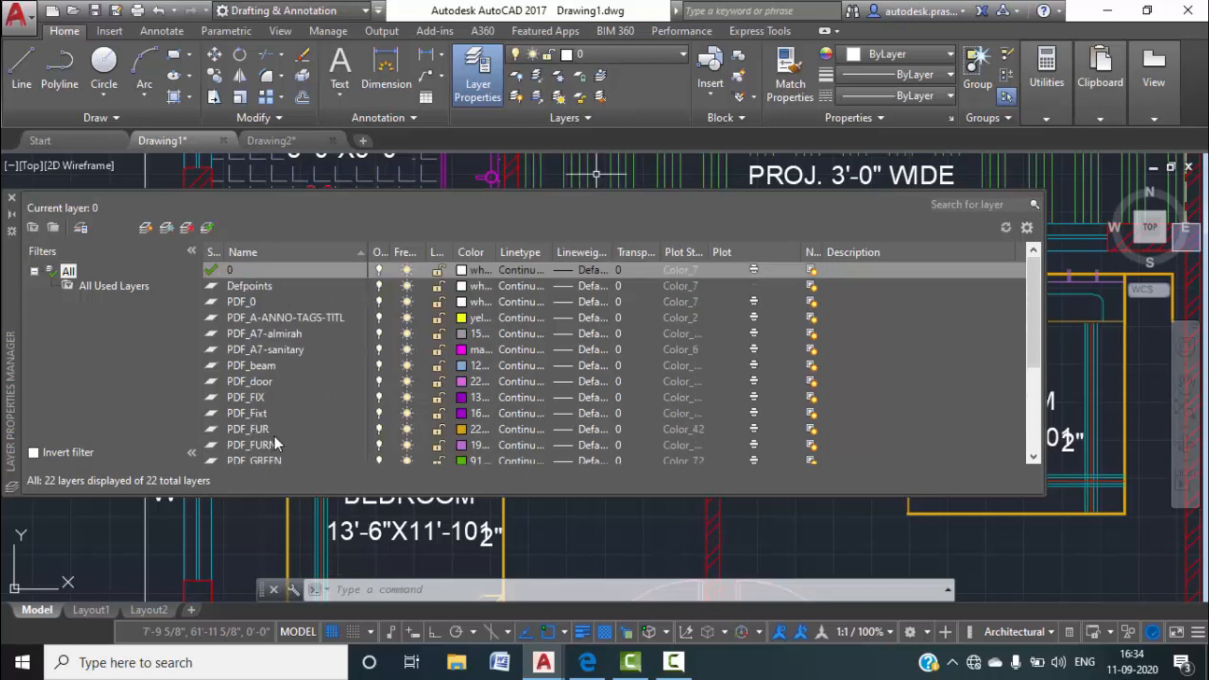
{"action": "key", "text": "Escape"}
{"action": "key", "text": "Escape"}
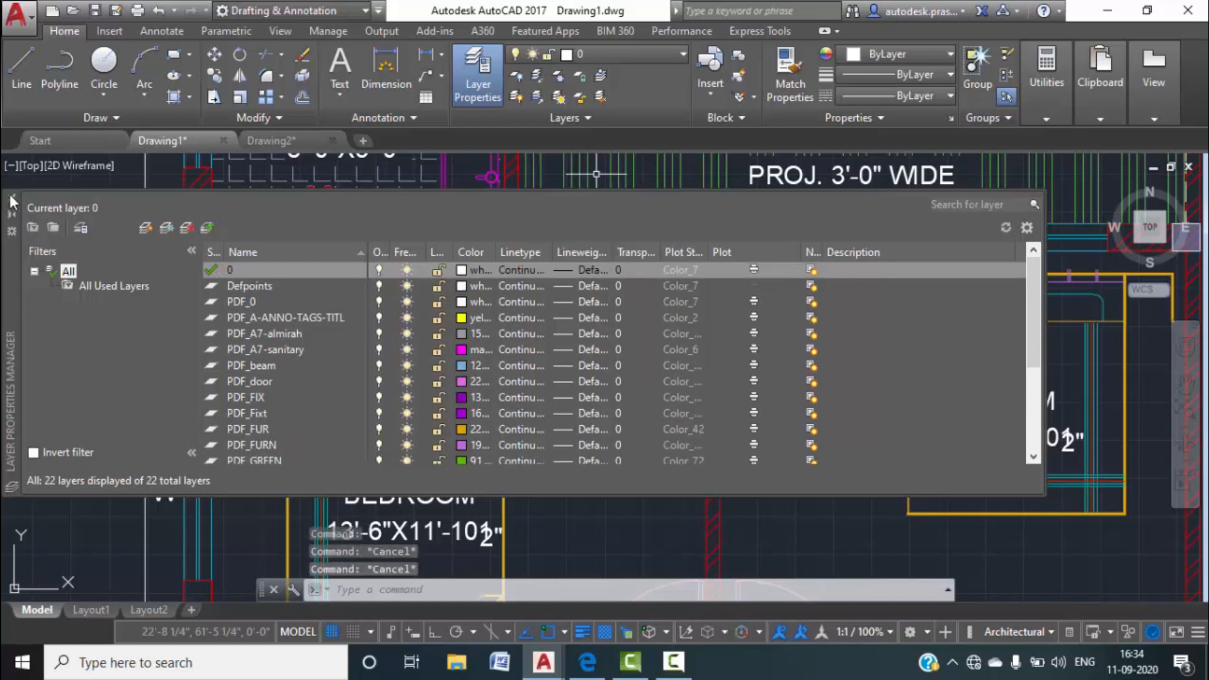
{"action": "left_click", "coordinate": [10, 194]}
{"action": "scroll", "coordinate": [268, 359], "scroll_direction": "down", "scroll_amount": 4}
{"action": "middle_click", "coordinate": [270, 360]}
{"action": "middle_click", "coordinate": [270, 359]}
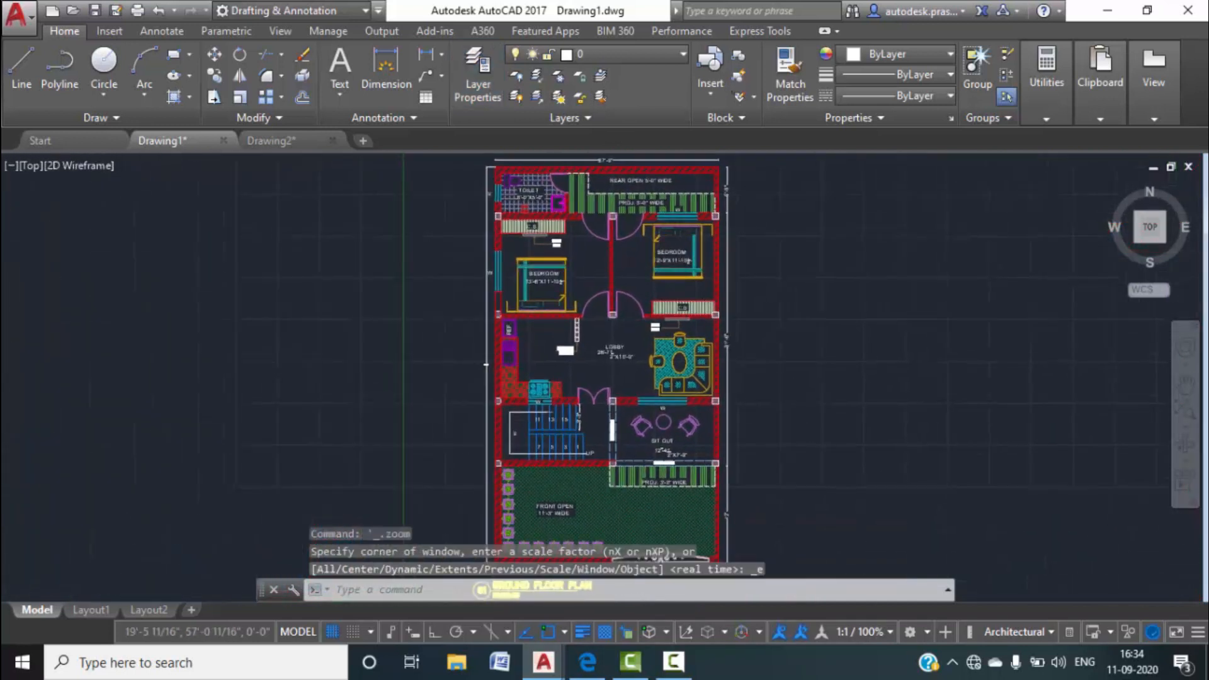
{"action": "left_click", "coordinate": [476, 92]}
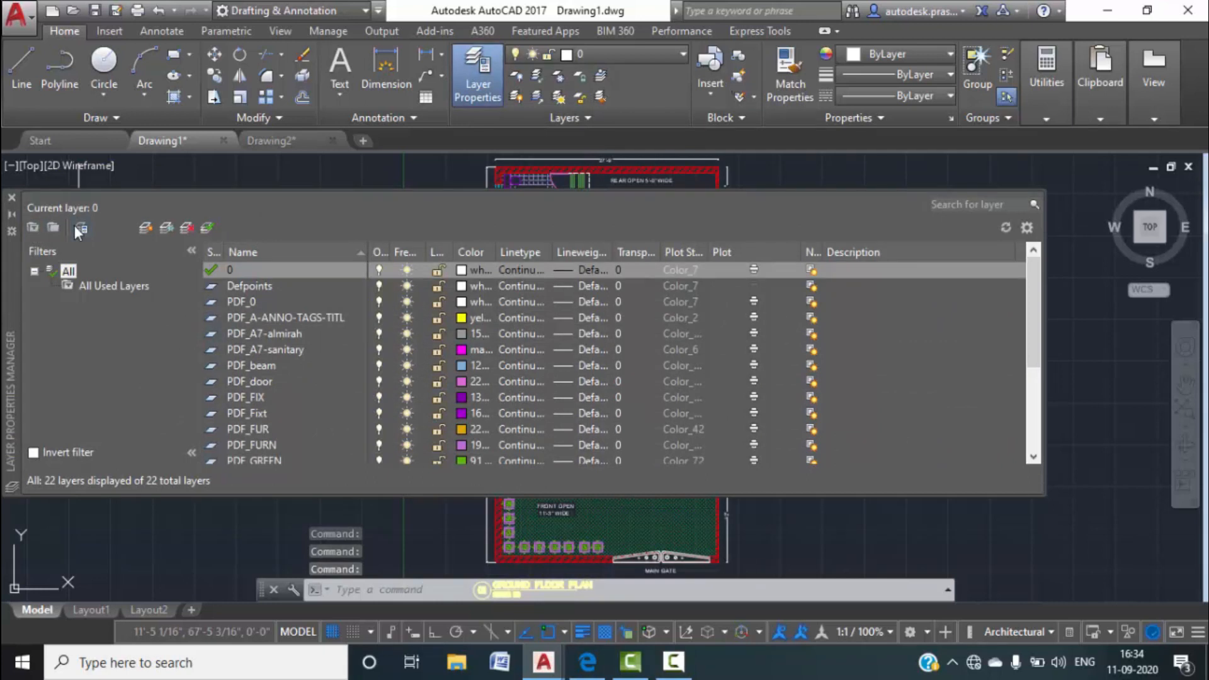
In the Layer States Manager, start a new layer state and begin naming it 'layers'.
{"action": "left_click", "coordinate": [76, 231]}
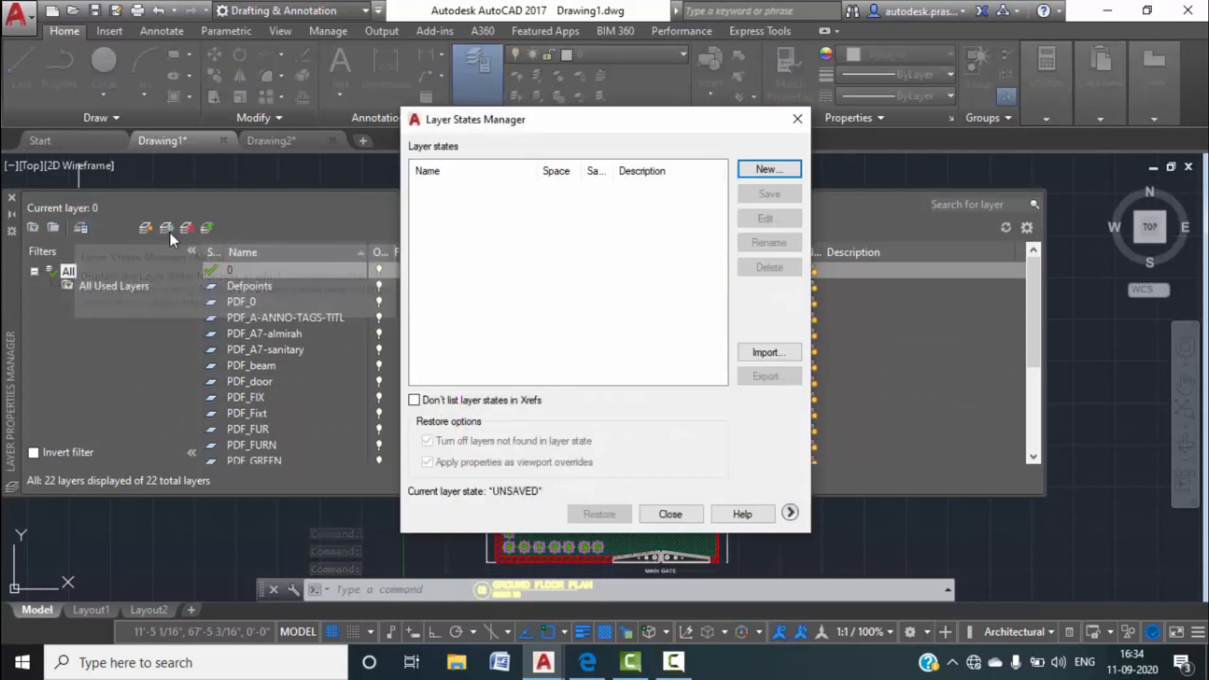
{"action": "left_click", "coordinate": [779, 171]}
{"action": "type", "text": "123"}
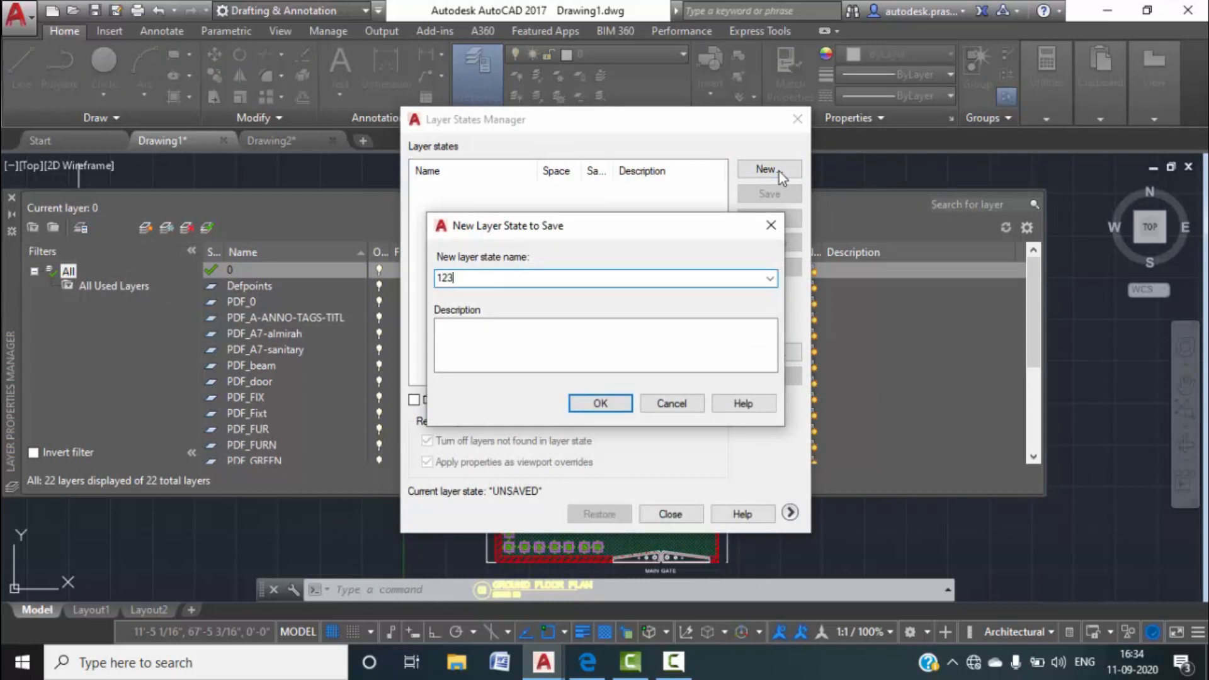
{"action": "key", "text": "BackSpace"}
{"action": "type", "text": "layers 1"}
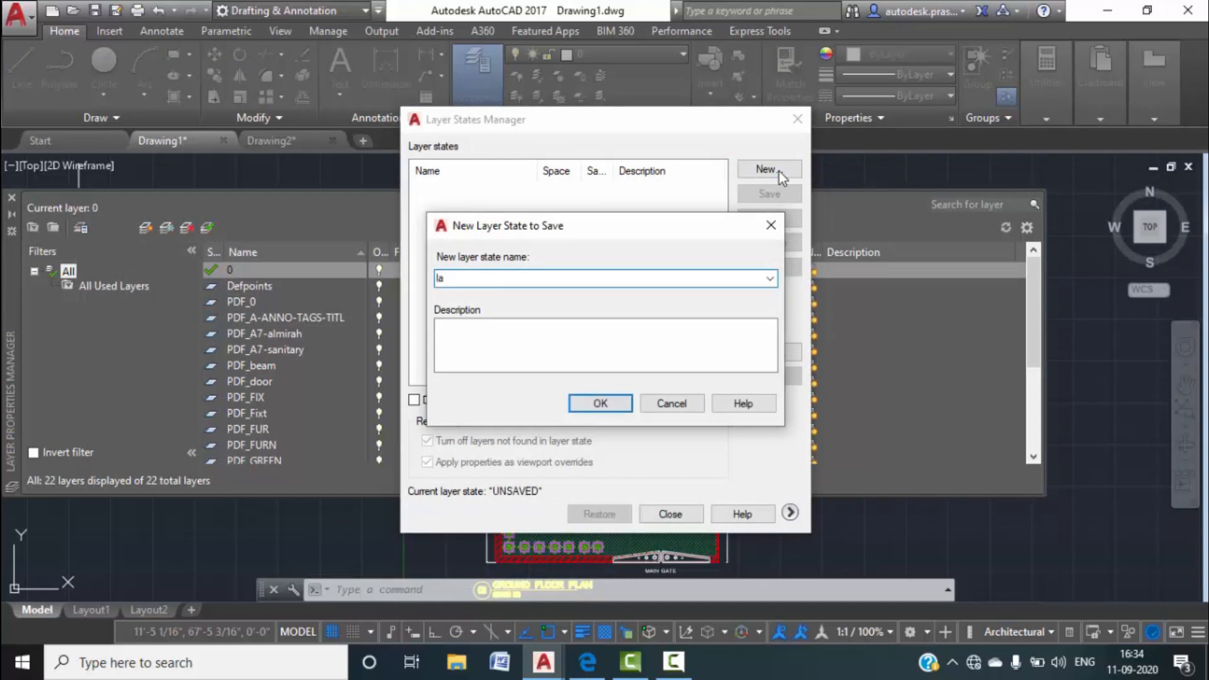
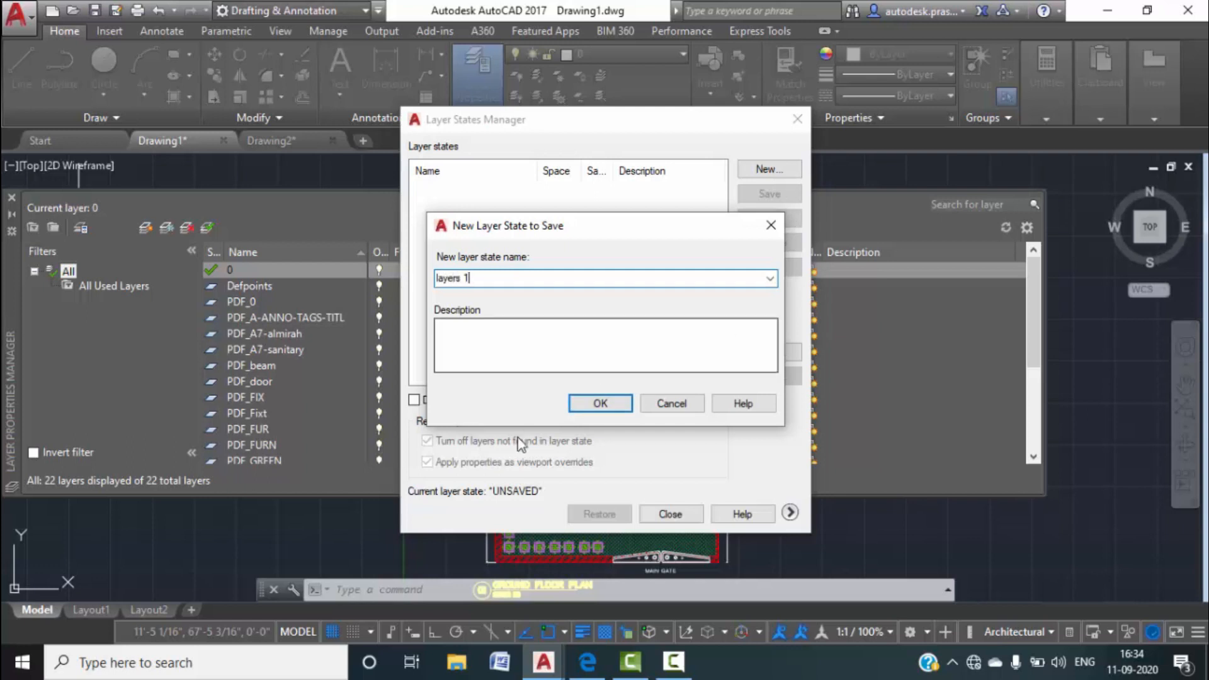
Save the 'layers 1' layer state, export it to the Desktop as layers 1.las, then return to Drawing2.
{"action": "left_click", "coordinate": [599, 403]}
{"action": "left_click", "coordinate": [761, 378]}
{"action": "left_click", "coordinate": [370, 348]}
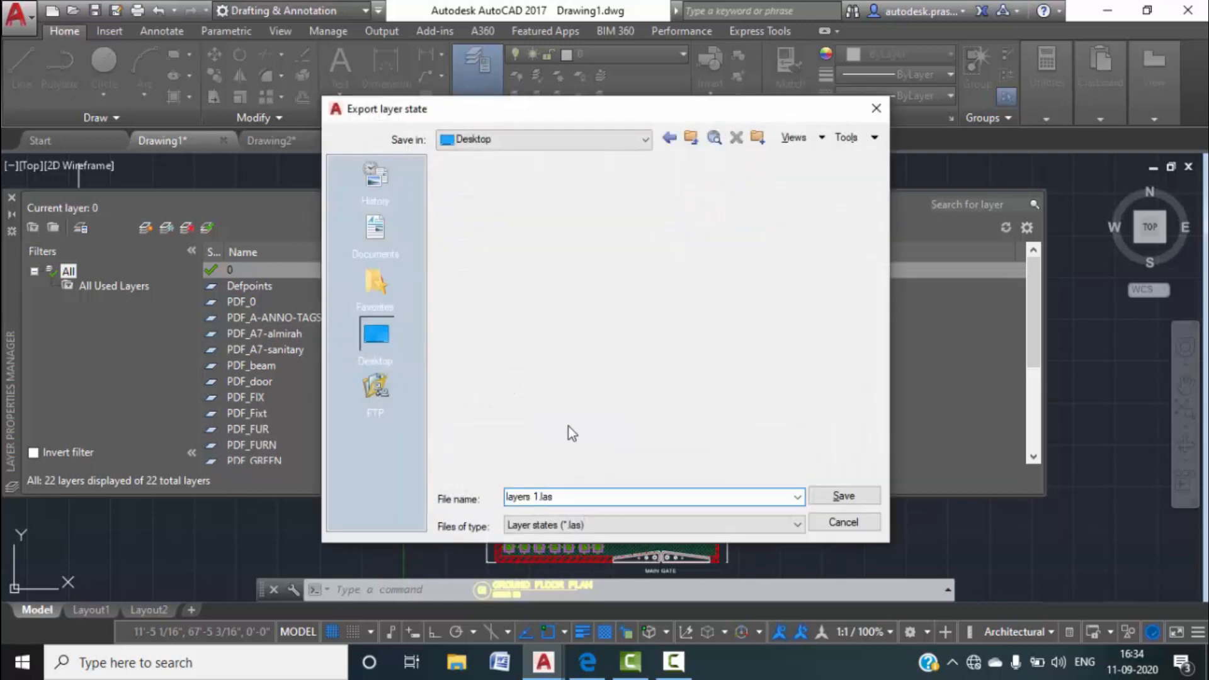
{"action": "left_click", "coordinate": [572, 497]}
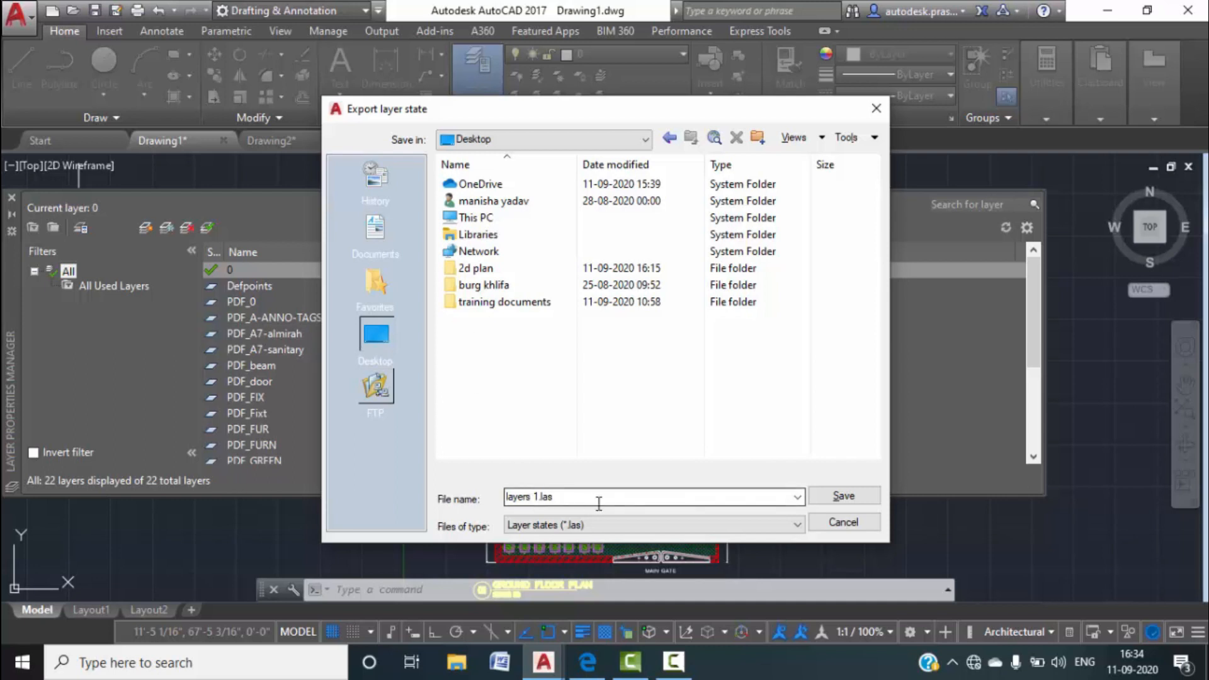
{"action": "left_click", "coordinate": [811, 496]}
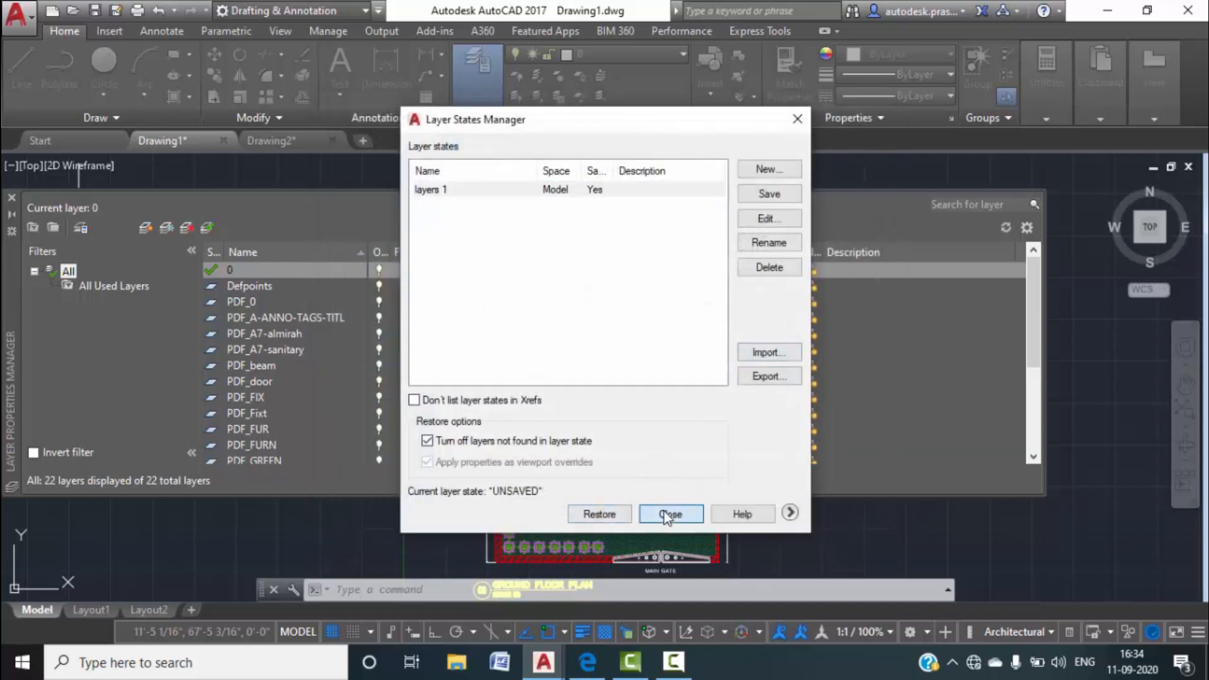
{"action": "left_click", "coordinate": [667, 513]}
{"action": "left_click", "coordinate": [251, 141]}
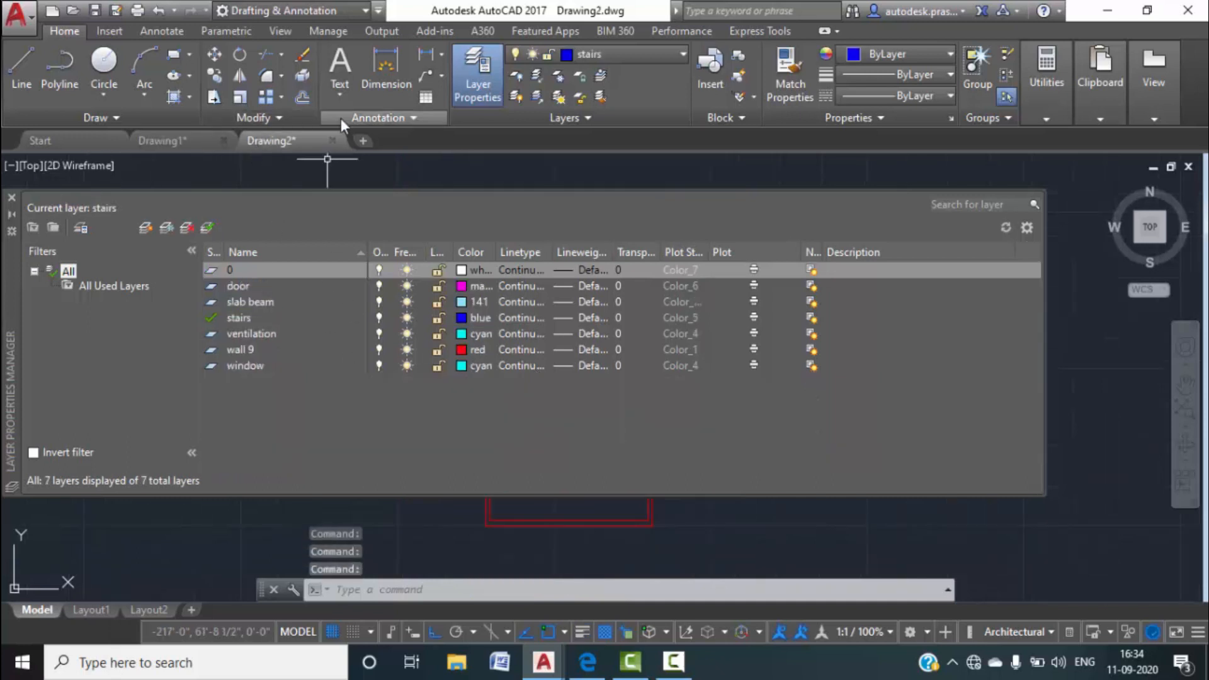
Import layers 1.las into Drawing2's Layer States Manager and restore it, bringing the layer list to 28 layers.
{"action": "left_click", "coordinate": [81, 228]}
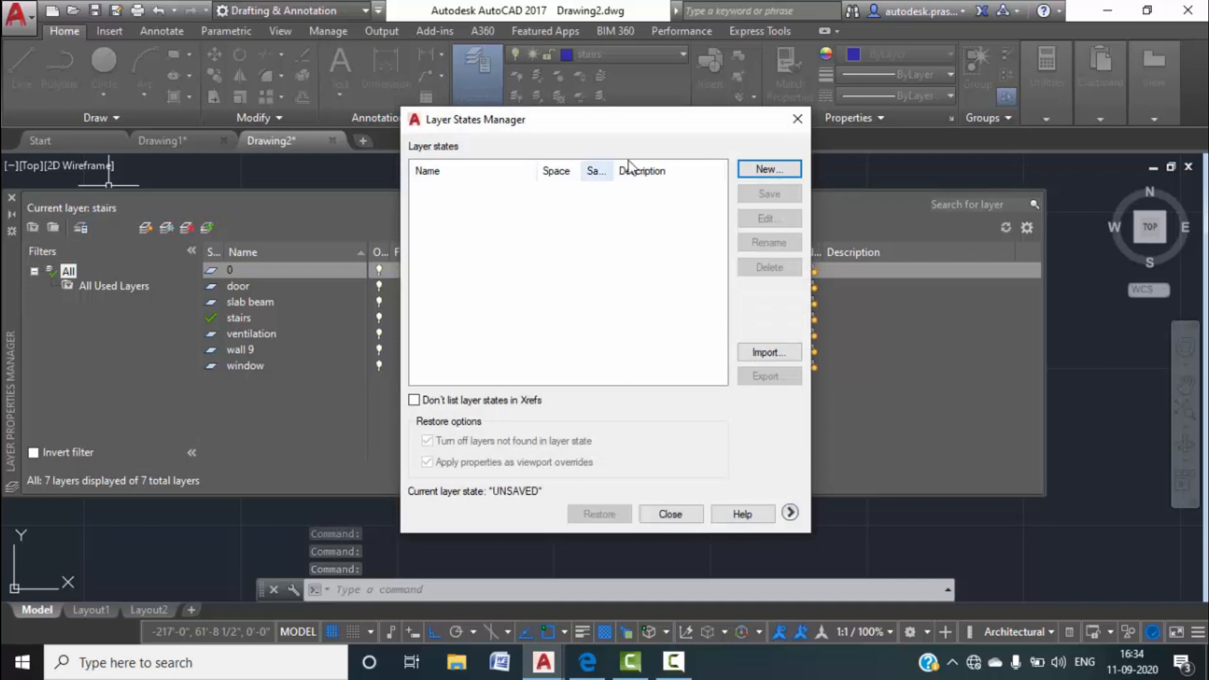
{"action": "left_click", "coordinate": [768, 351]}
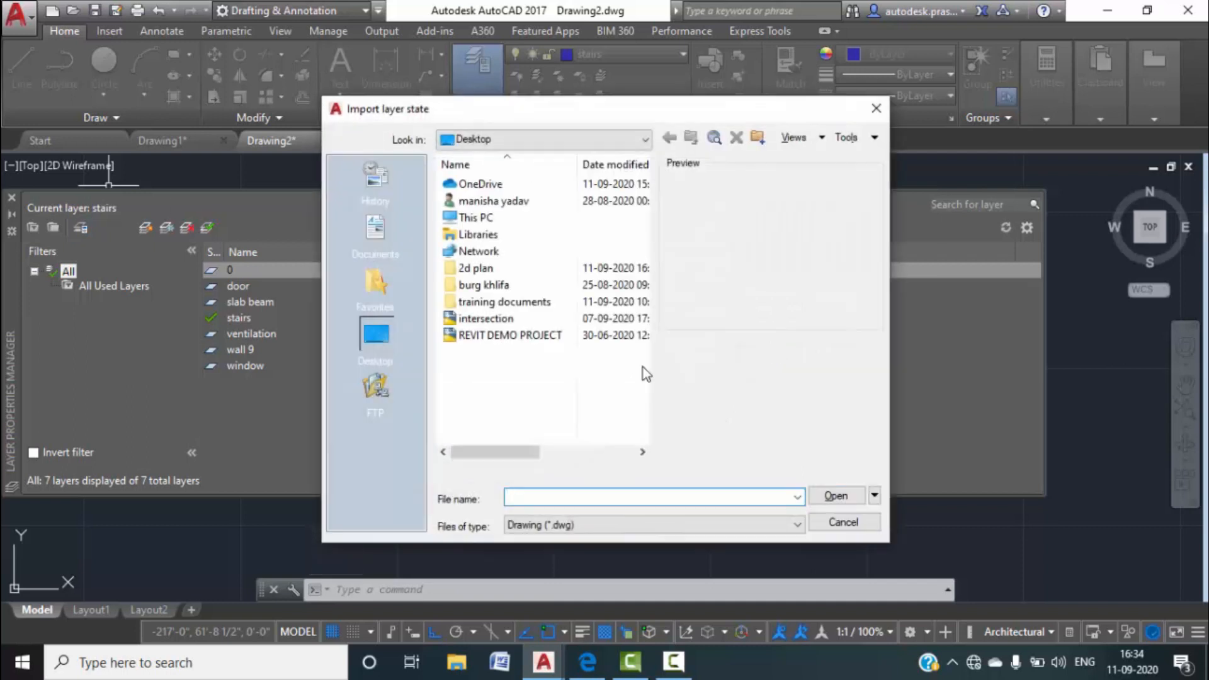
{"action": "left_click", "coordinate": [718, 525]}
{"action": "left_click", "coordinate": [724, 577]}
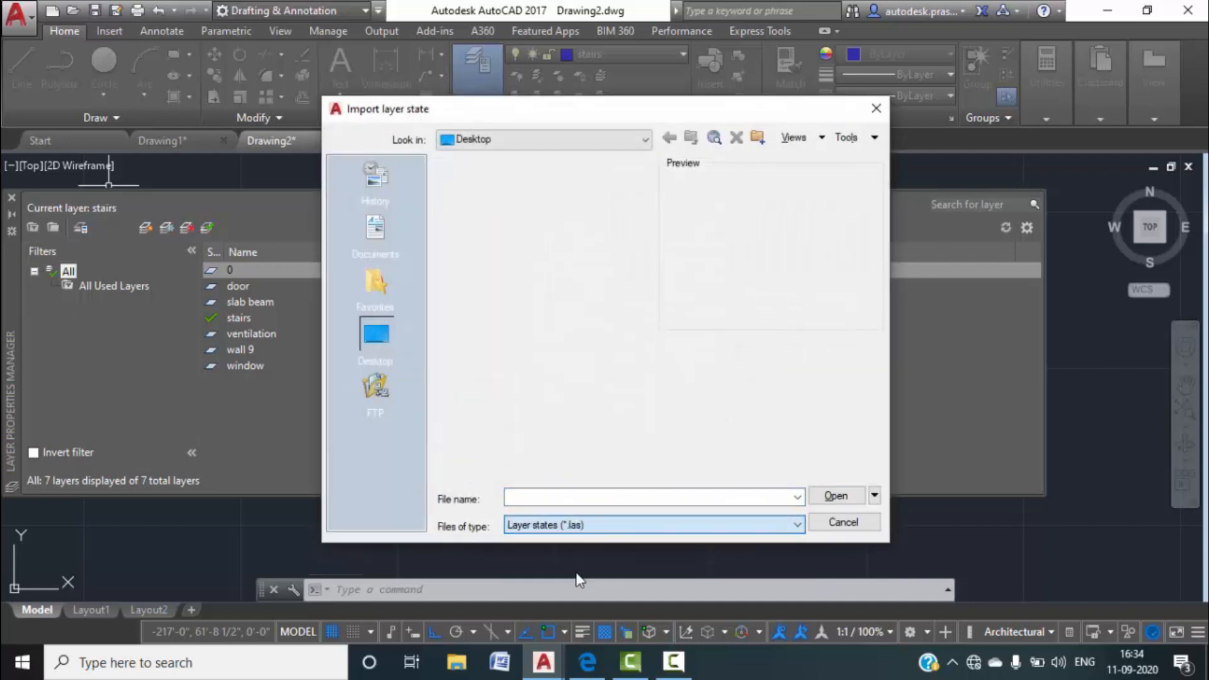
{"action": "left_click", "coordinate": [476, 318]}
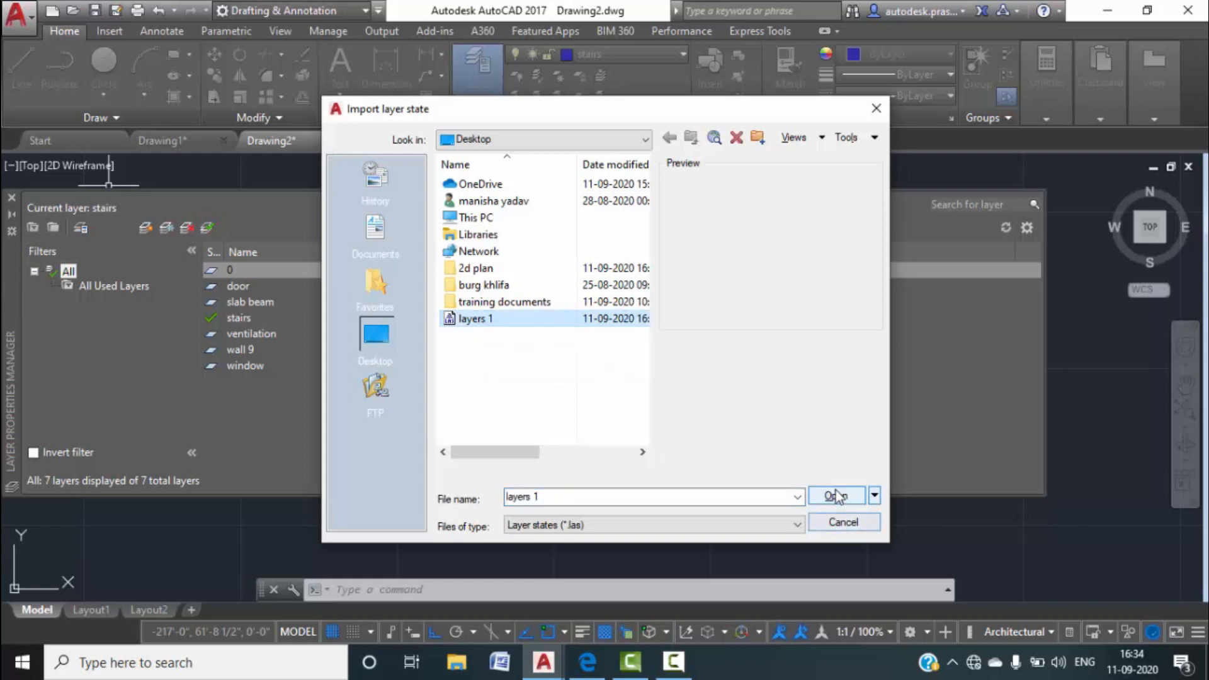
{"action": "left_click", "coordinate": [836, 495]}
{"action": "left_click", "coordinate": [598, 351]}
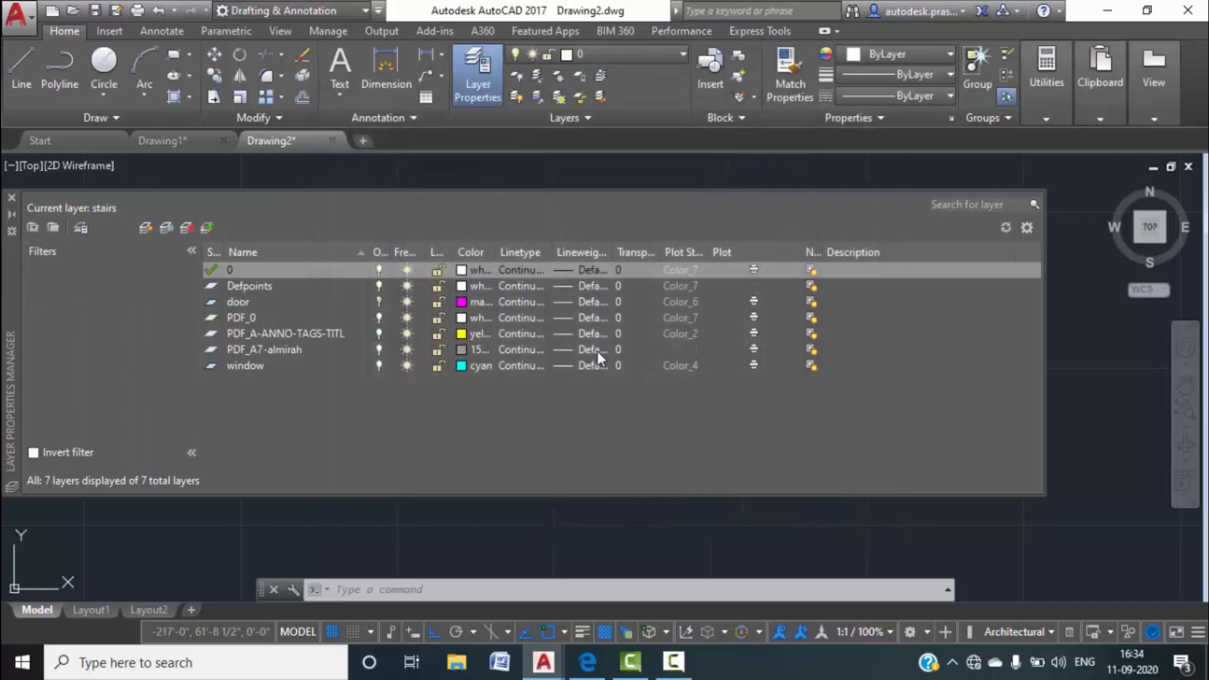
{"action": "scroll", "coordinate": [330, 367], "scroll_direction": "down", "scroll_amount": 5}
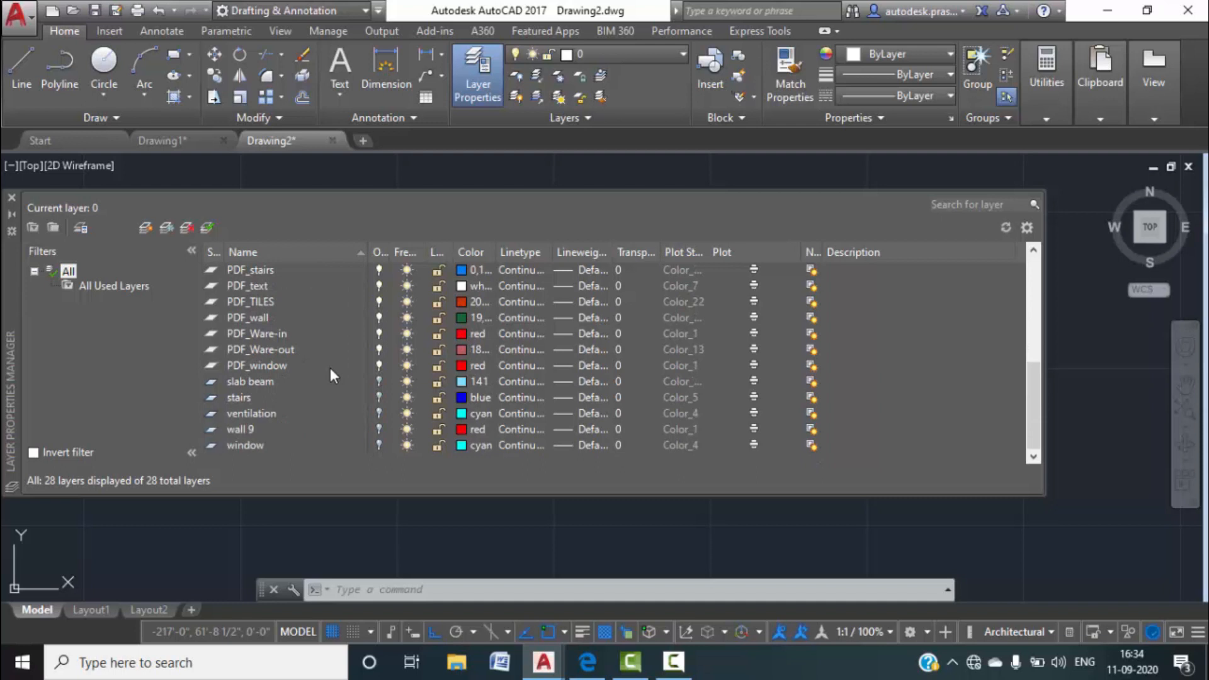
{"action": "scroll", "coordinate": [331, 369], "scroll_direction": "up", "scroll_amount": 5}
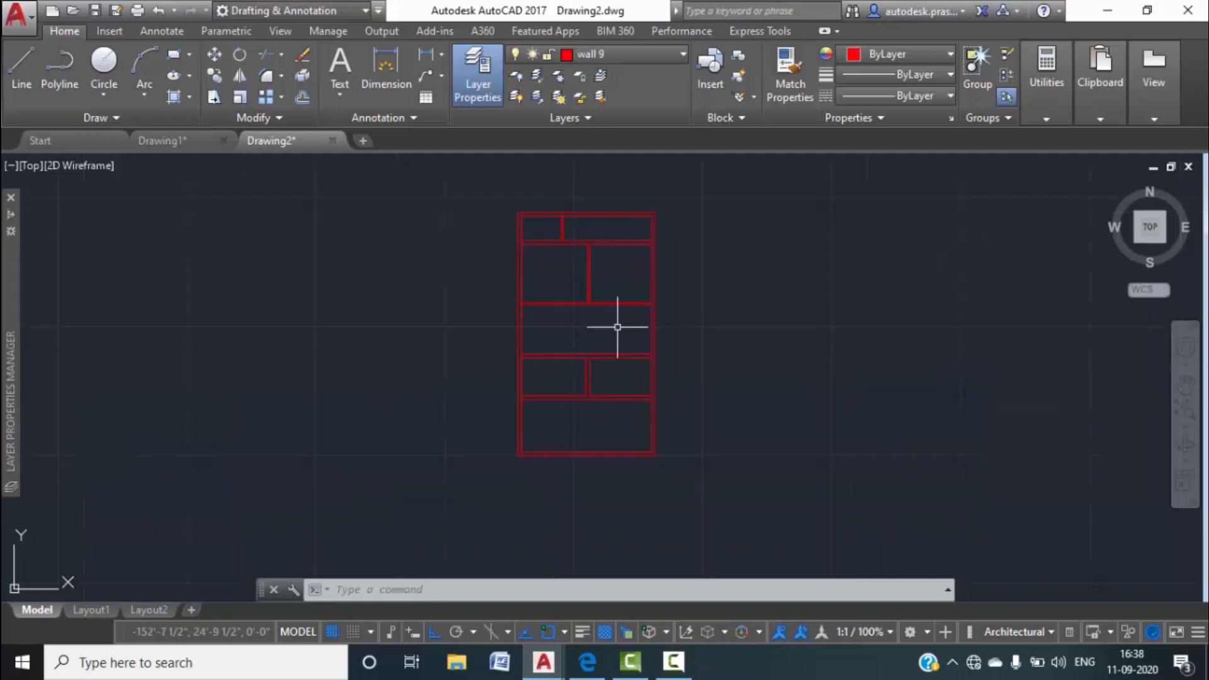
Pan Drawing2 to the upper rooms, then start and cancel a trial line at a wall corner.
{"action": "scroll", "coordinate": [618, 327], "scroll_direction": "up", "scroll_amount": 5}
{"action": "middle_click_drag", "start_coordinate": [535, 283], "coordinate": [624, 278]}
{"action": "scroll", "coordinate": [624, 278], "scroll_direction": "down", "scroll_amount": 1}
{"action": "middle_click_drag", "start_coordinate": [617, 303], "coordinate": [611, 332]}
{"action": "scroll", "coordinate": [618, 340], "scroll_direction": "down", "scroll_amount": 2}
{"action": "scroll", "coordinate": [569, 391], "scroll_direction": "up", "scroll_amount": 5}
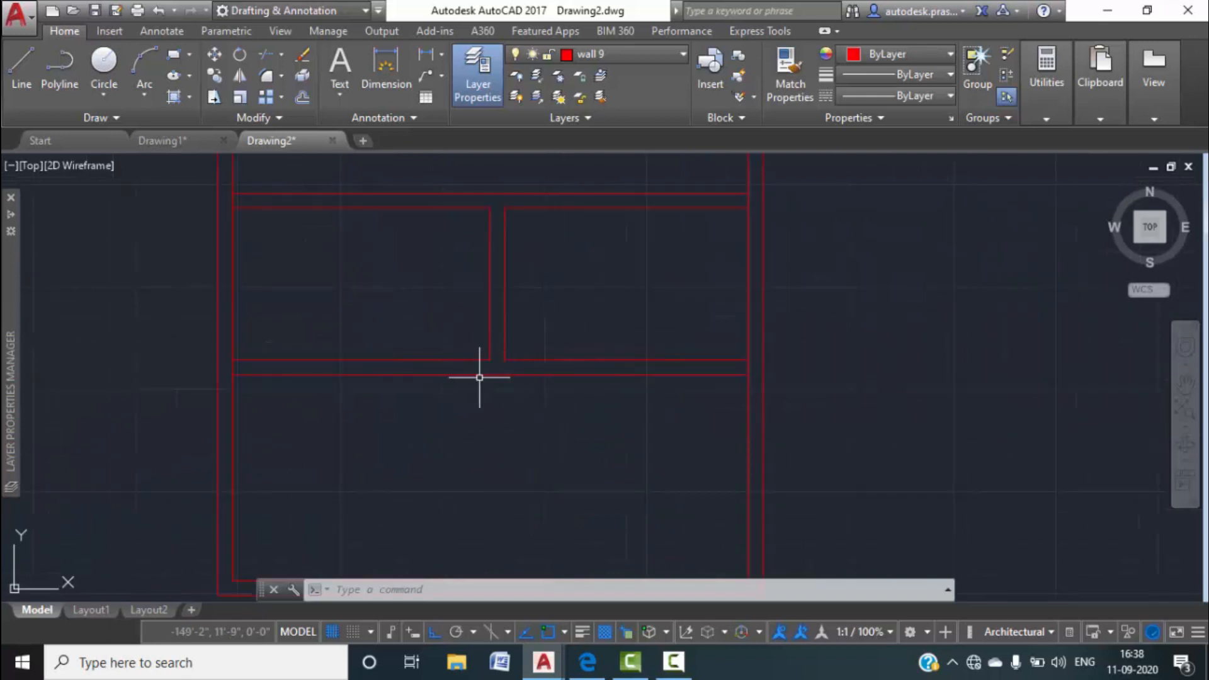
{"action": "left_click", "coordinate": [21, 62]}
{"action": "scroll", "coordinate": [505, 354], "scroll_direction": "up", "scroll_amount": 4}
{"action": "left_click", "coordinate": [460, 358]}
{"action": "key", "text": "Escape"}
{"action": "key", "text": "Escape"}
{"action": "key", "text": "Escape"}
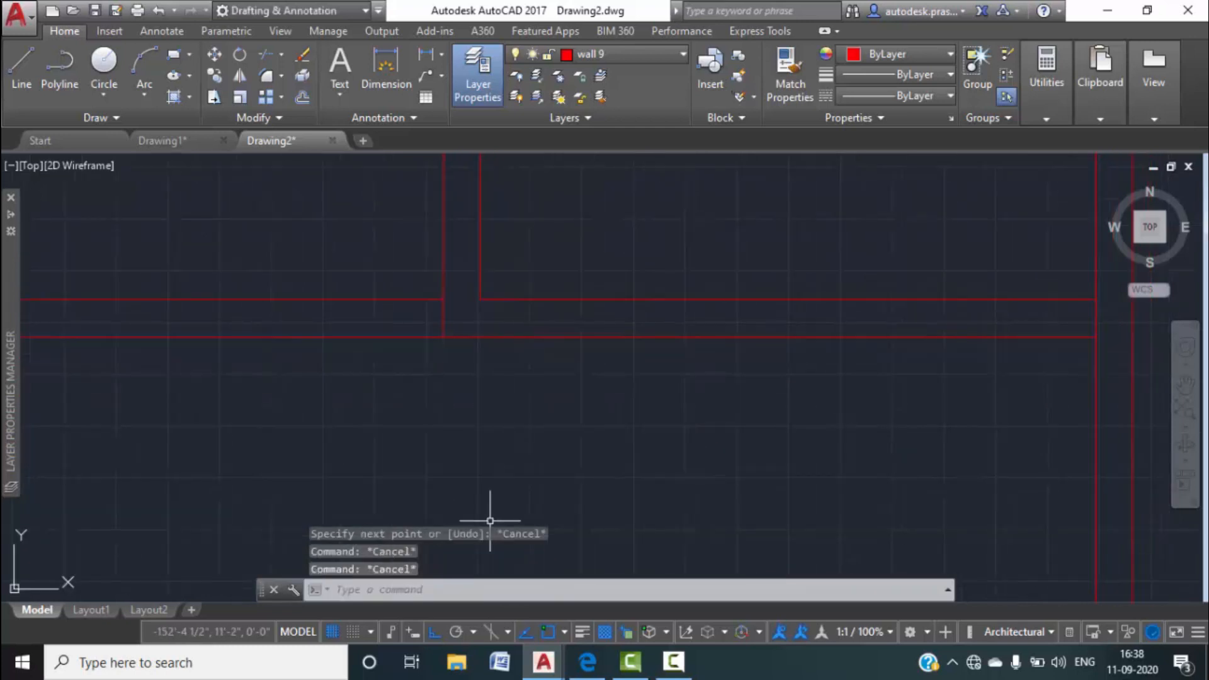
Compare Drawing1's stairs and sit-out area, then return to Drawing2.
{"action": "left_click", "coordinate": [188, 140]}
{"action": "middle_click_drag", "start_coordinate": [579, 472], "coordinate": [520, 208]}
{"action": "scroll", "coordinate": [553, 321], "scroll_direction": "up", "scroll_amount": 2}
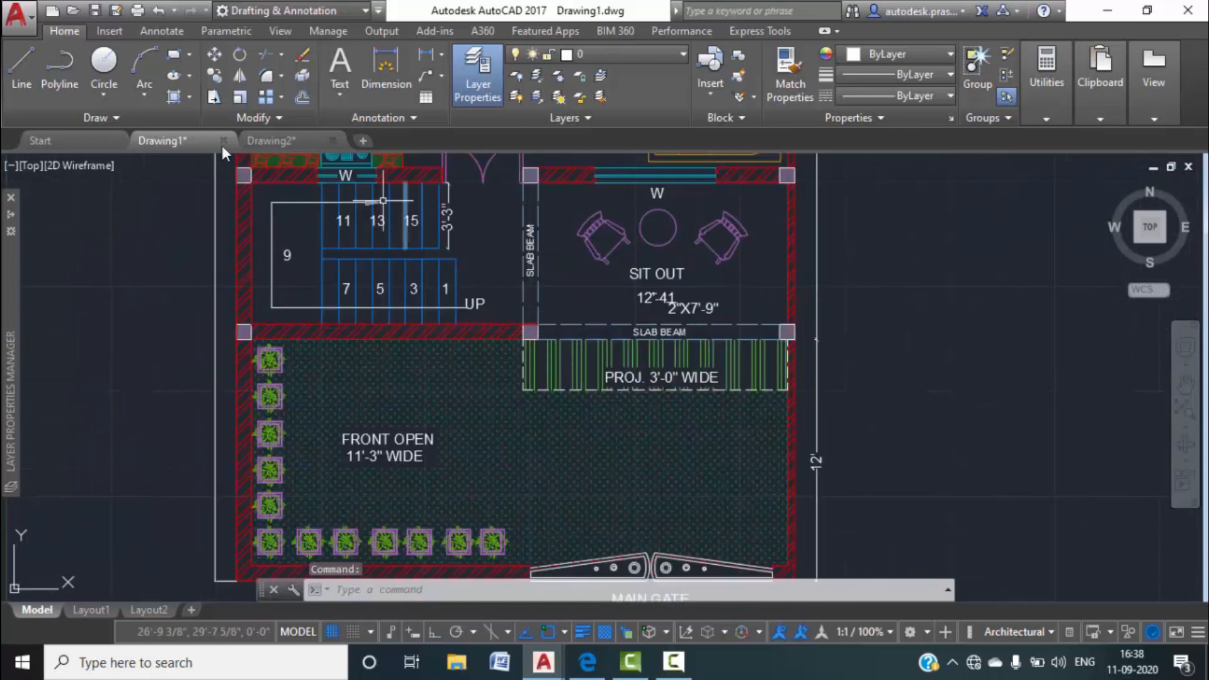
{"action": "left_click", "coordinate": [277, 140]}
{"action": "key", "text": "Escape"}
{"action": "key", "text": "Escape"}
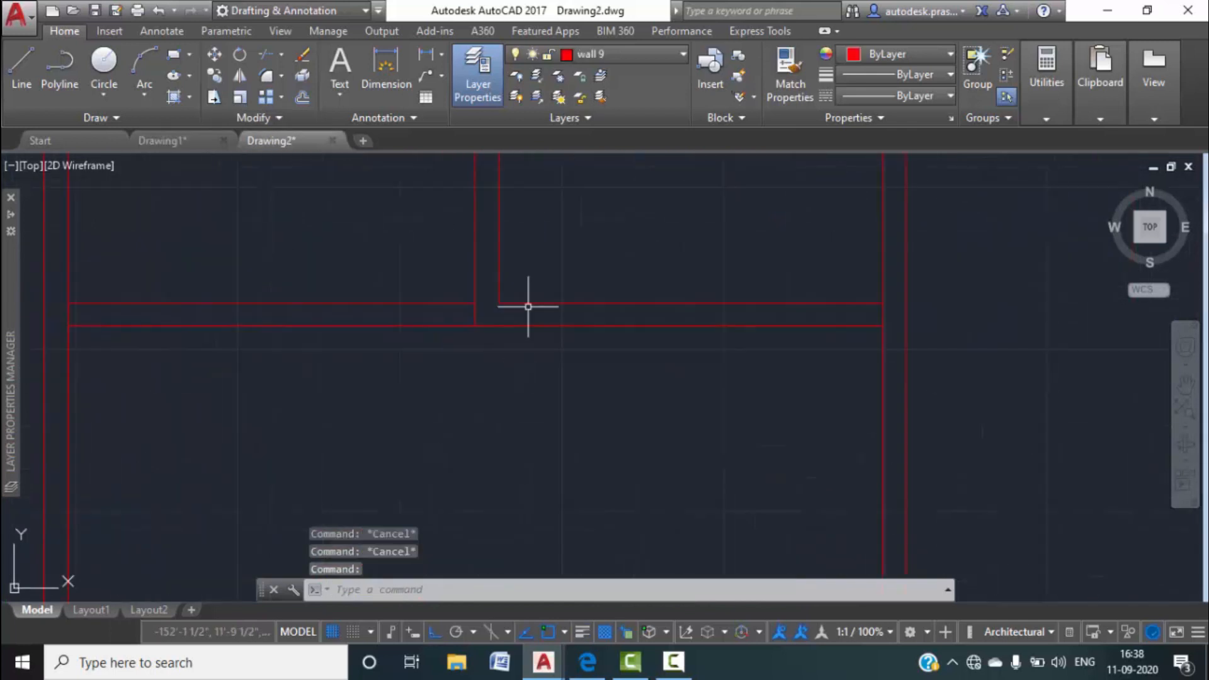
Shorten the long horizontal wall line so it ends at the room corner.
{"action": "left_click", "coordinate": [494, 388]}
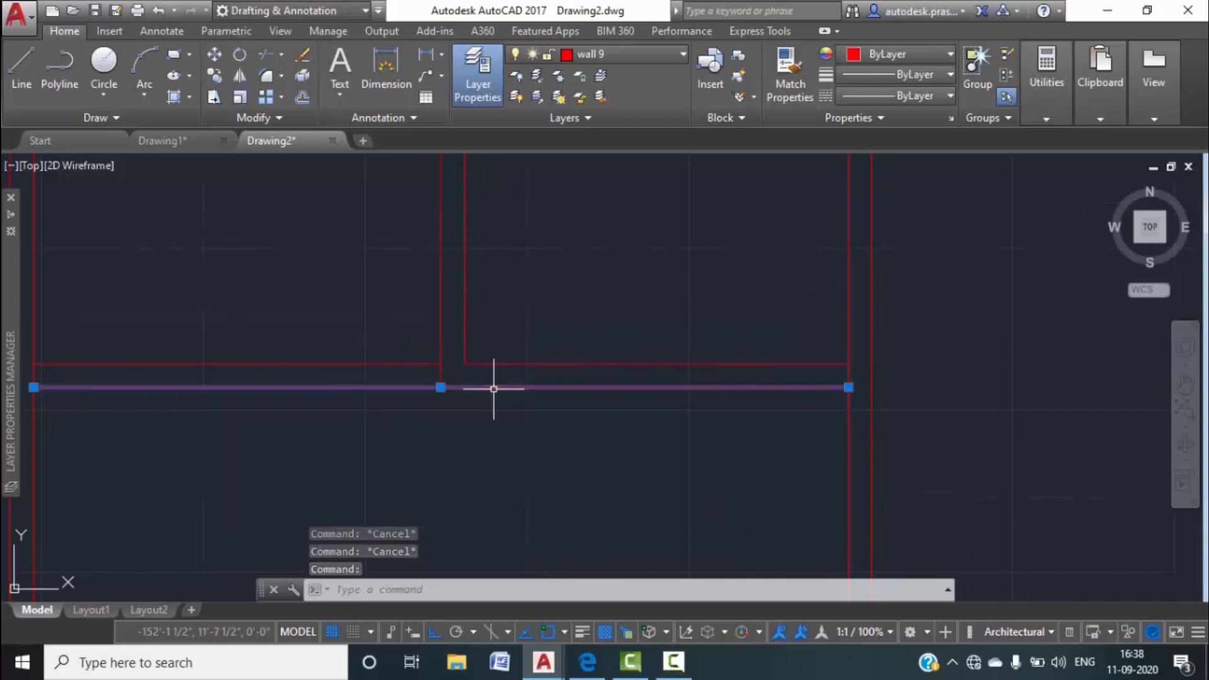
{"action": "left_click", "coordinate": [848, 387]}
{"action": "left_click", "coordinate": [441, 387]}
{"action": "key", "text": "Escape"}
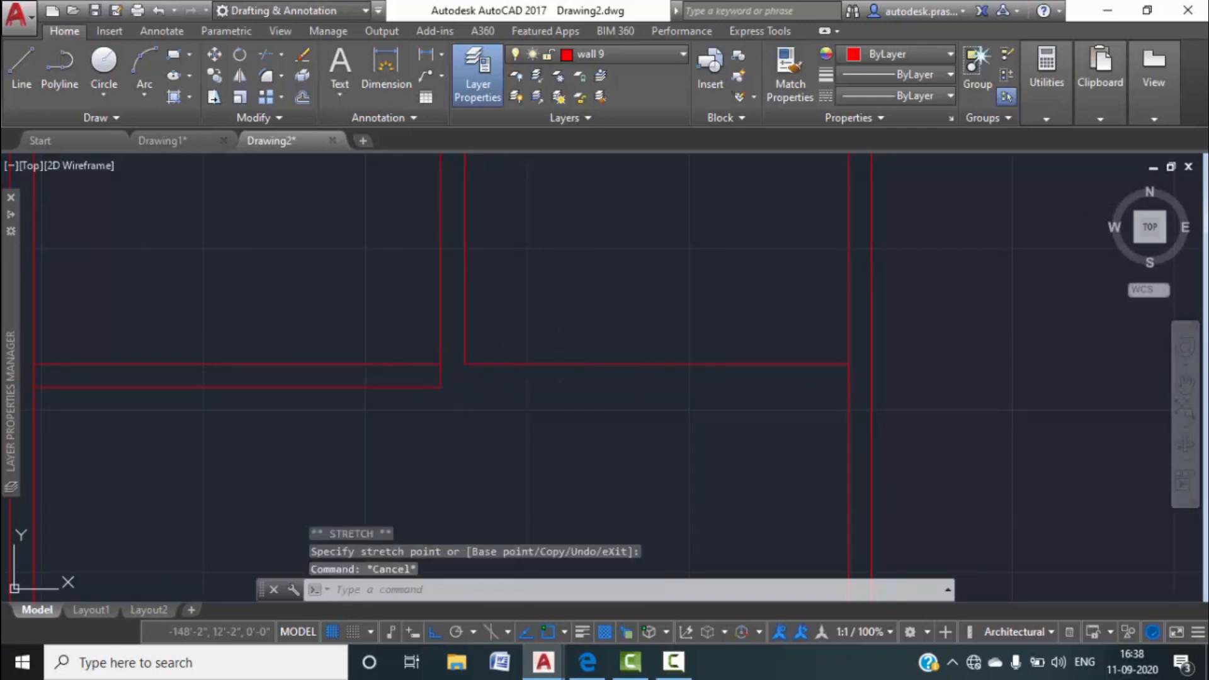
{"action": "key", "text": "Escape"}
Draw a new wall line from the corner endpoint across to the right-hand wall.
{"action": "type", "text": "l"}
{"action": "key", "text": "Return"}
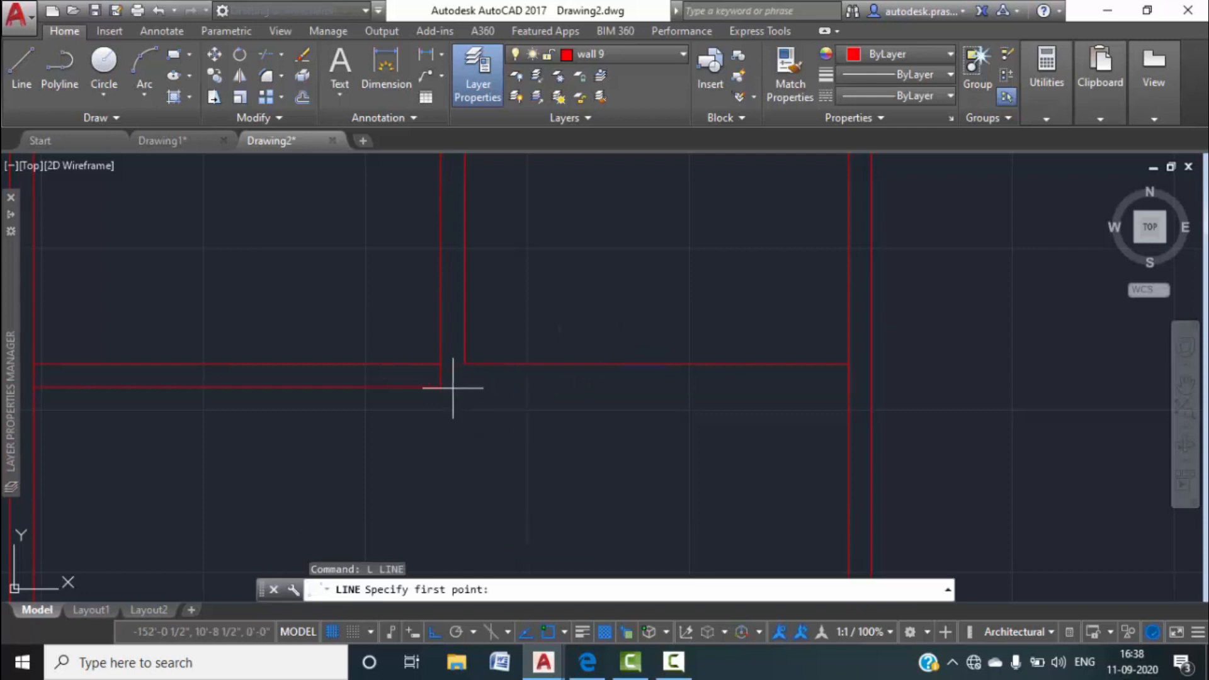
{"action": "left_click", "coordinate": [441, 387]}
{"action": "key", "text": "Escape"}
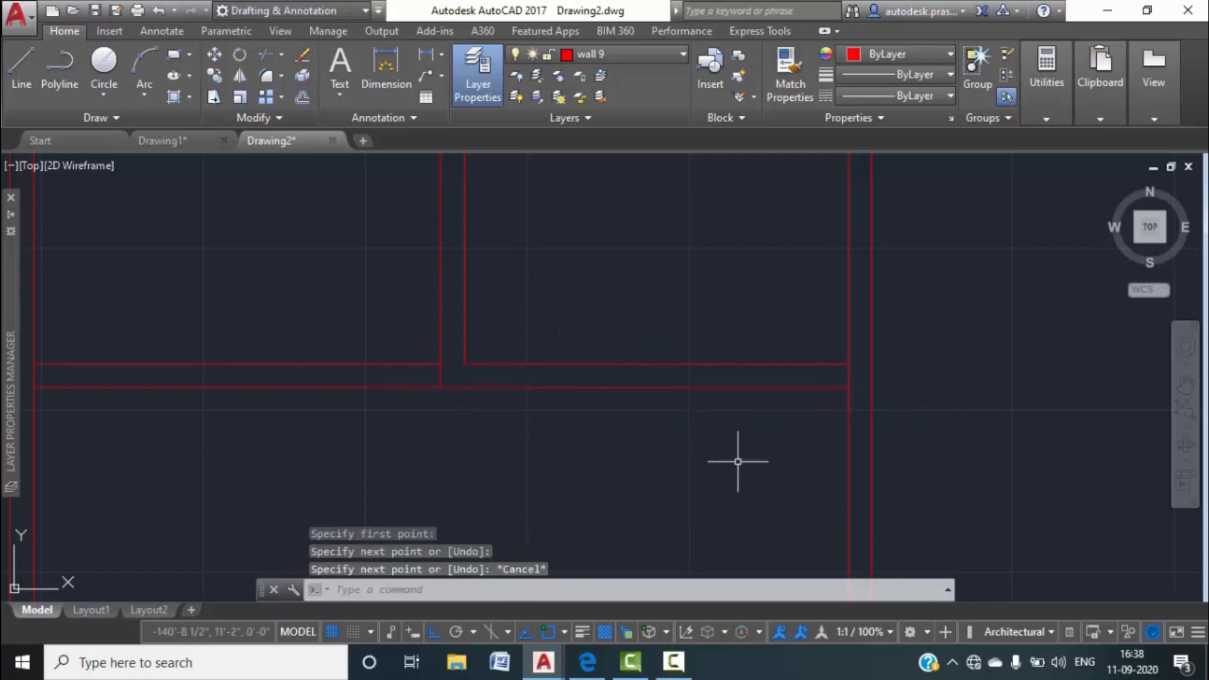
{"action": "key", "text": "Escape"}
Select the room's horizontal and vertical corner wall lines and bring up the layer list.
{"action": "left_click", "coordinate": [710, 418]}
{"action": "left_click", "coordinate": [591, 318]}
{"action": "middle_click_drag", "start_coordinate": [518, 272], "coordinate": [544, 343]}
{"action": "left_click", "coordinate": [413, 208]}
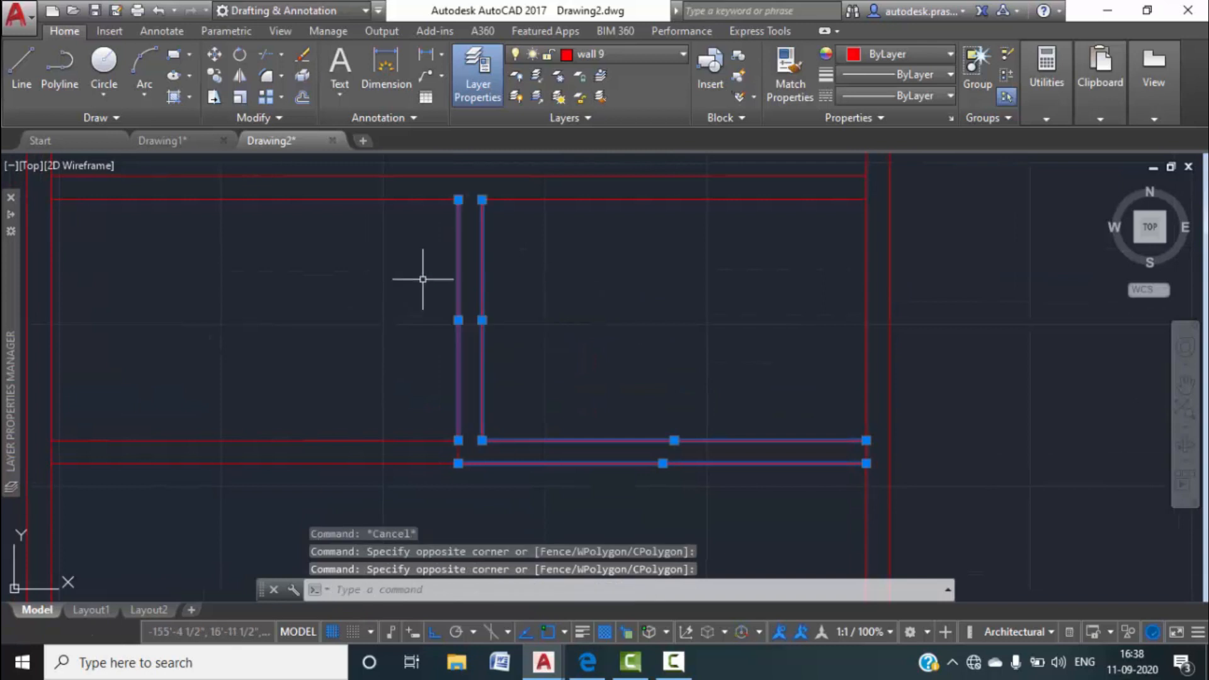
{"action": "scroll", "coordinate": [468, 445], "scroll_direction": "up", "scroll_amount": 6}
{"action": "left_click", "coordinate": [456, 457]}
{"action": "left_click", "coordinate": [401, 462]}
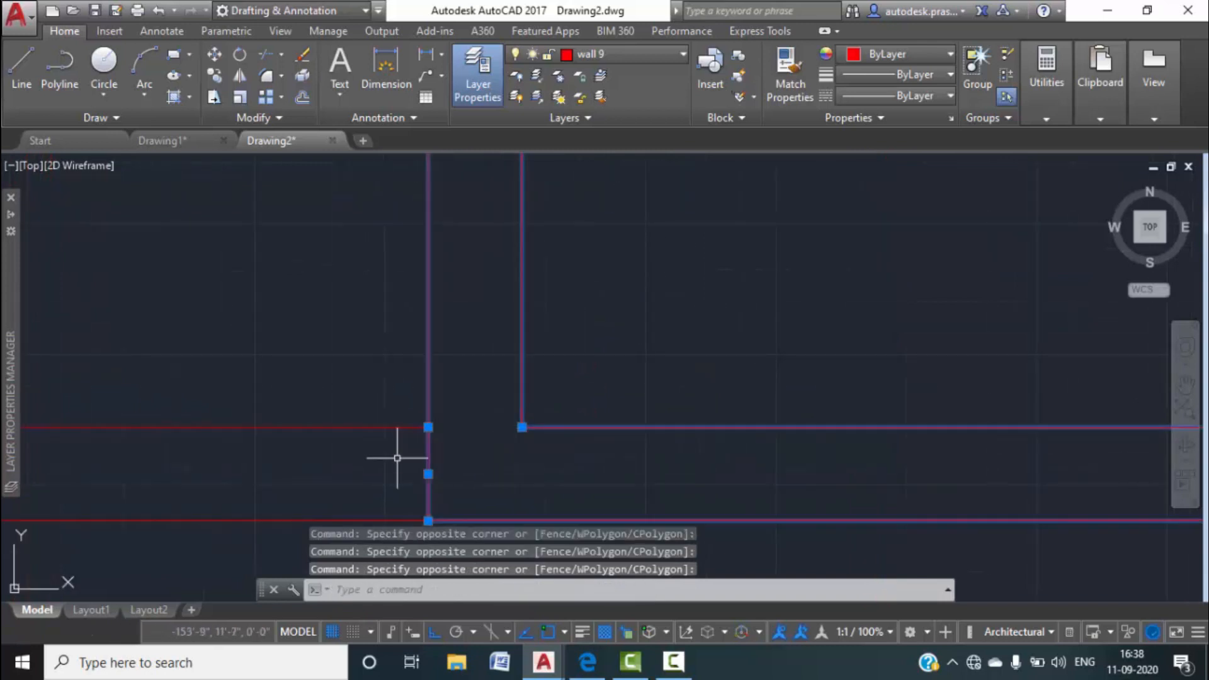
{"action": "left_click", "coordinate": [675, 54]}
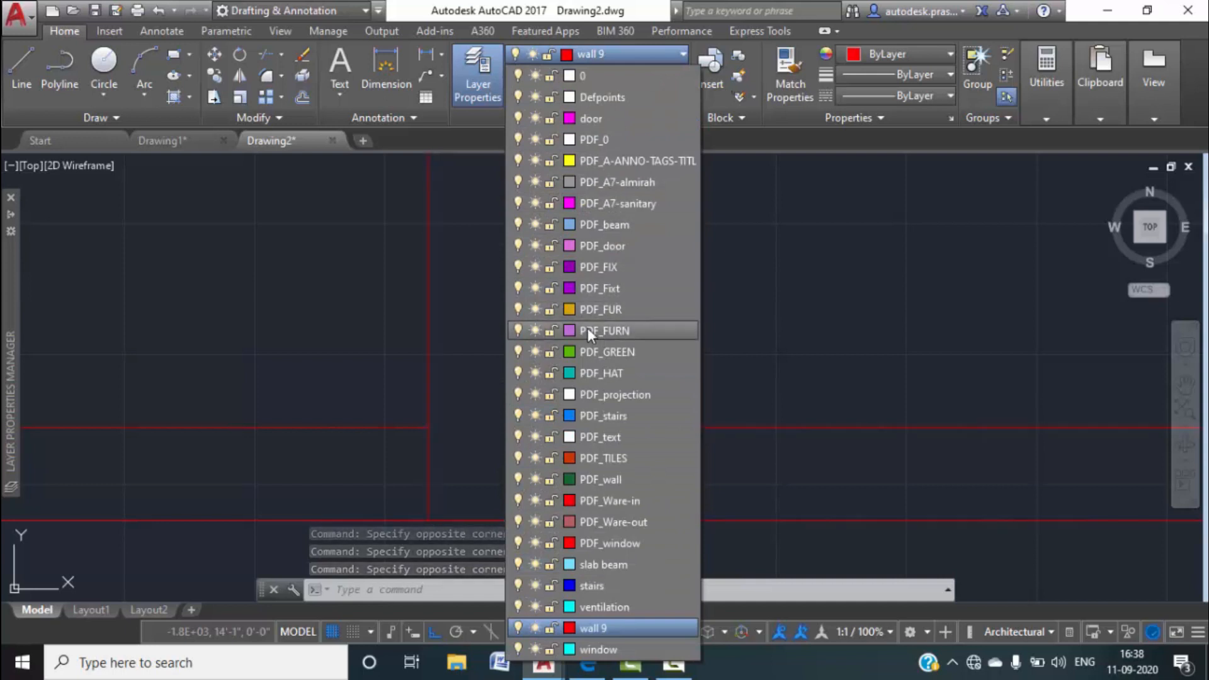
Move the selected corner walls onto the PDF_beam layer.
{"action": "left_click", "coordinate": [585, 221]}
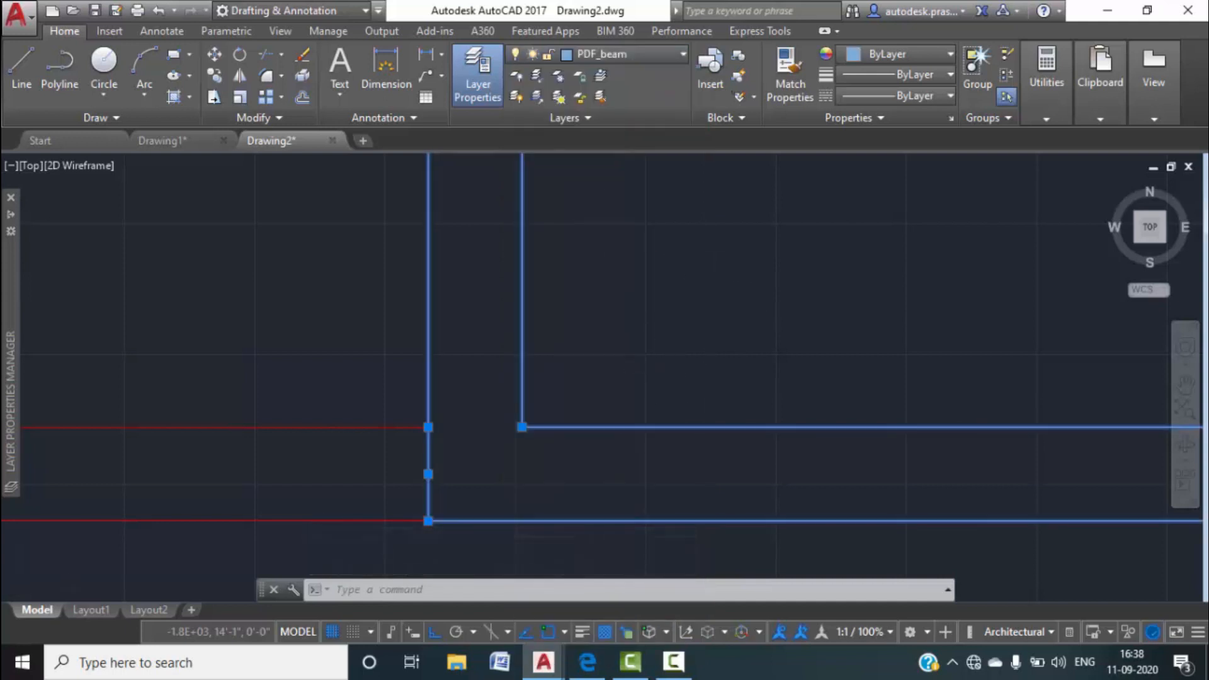
{"action": "scroll", "coordinate": [674, 352], "scroll_direction": "down", "scroll_amount": 6}
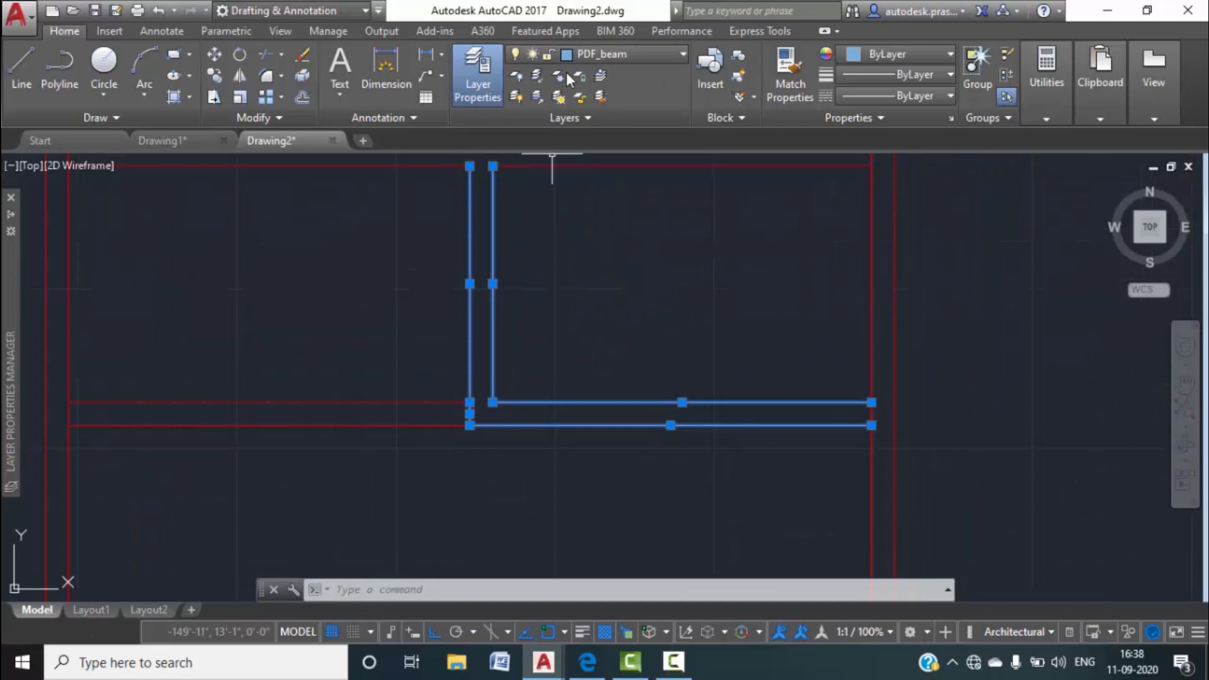
{"action": "key", "text": "Escape"}
{"action": "key", "text": "Escape"}
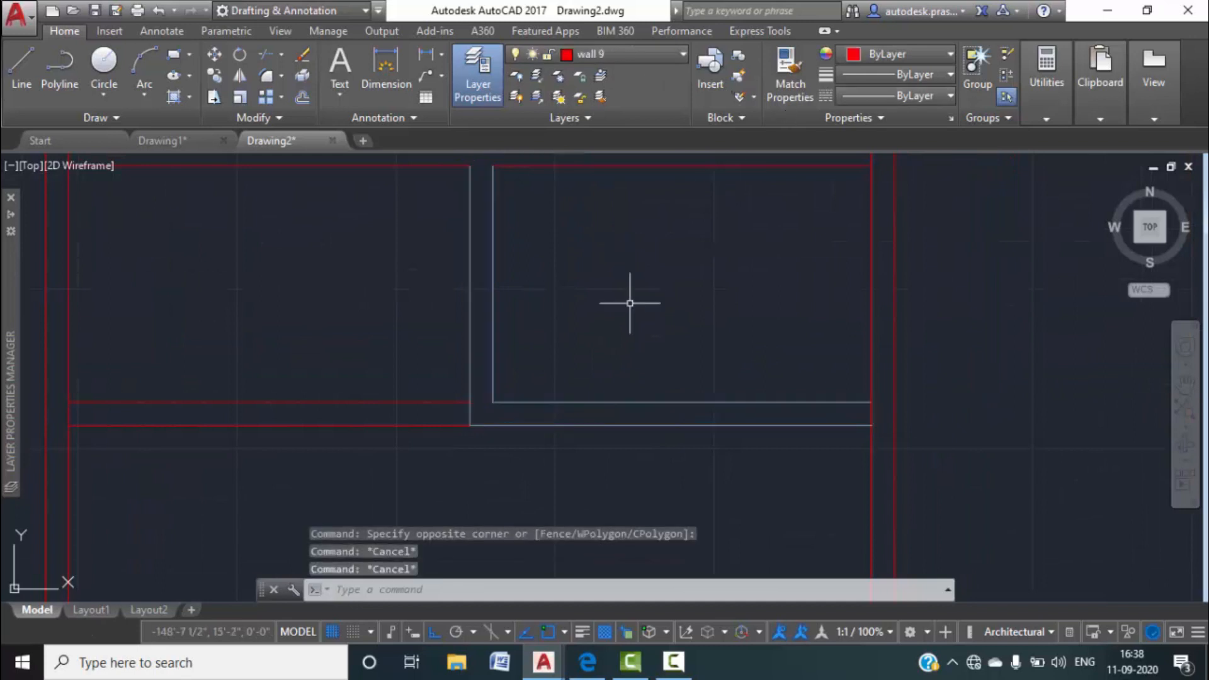
Reselect the corner walls and load the ACAD_ISO02W100 linetype in the Linetype Manager.
{"action": "left_click", "coordinate": [667, 481]}
{"action": "left_click", "coordinate": [606, 340]}
{"action": "left_click", "coordinate": [563, 304]}
{"action": "left_click", "coordinate": [428, 279]}
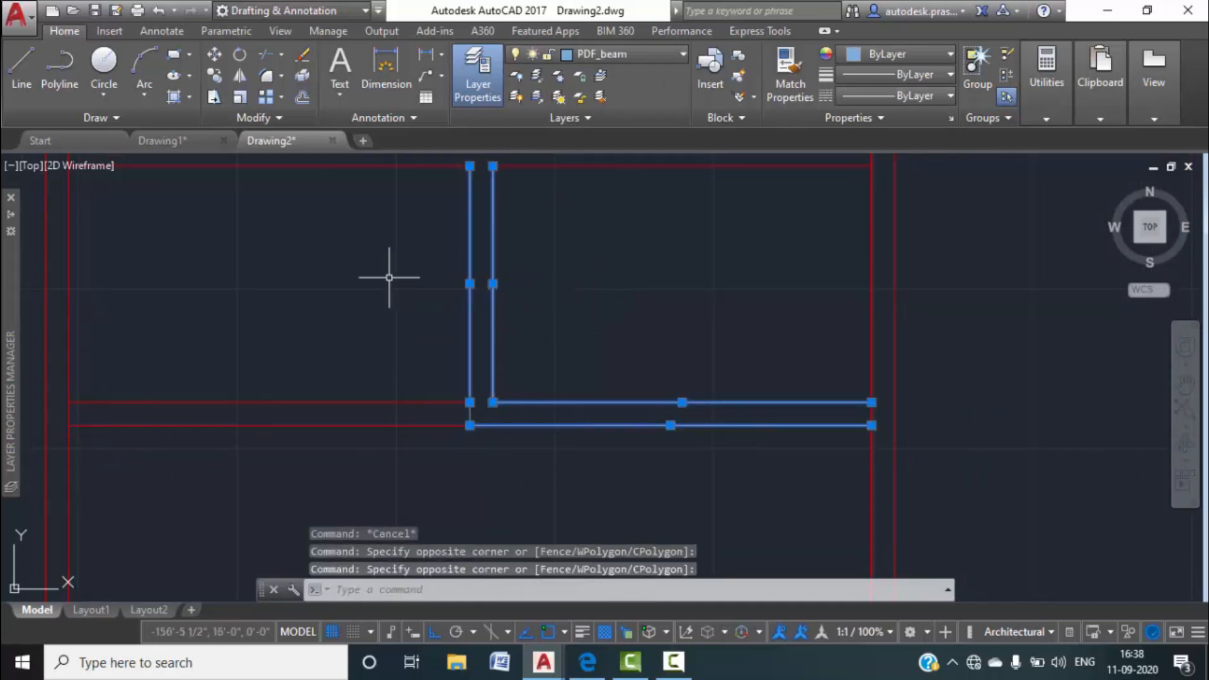
{"action": "left_click", "coordinate": [938, 96]}
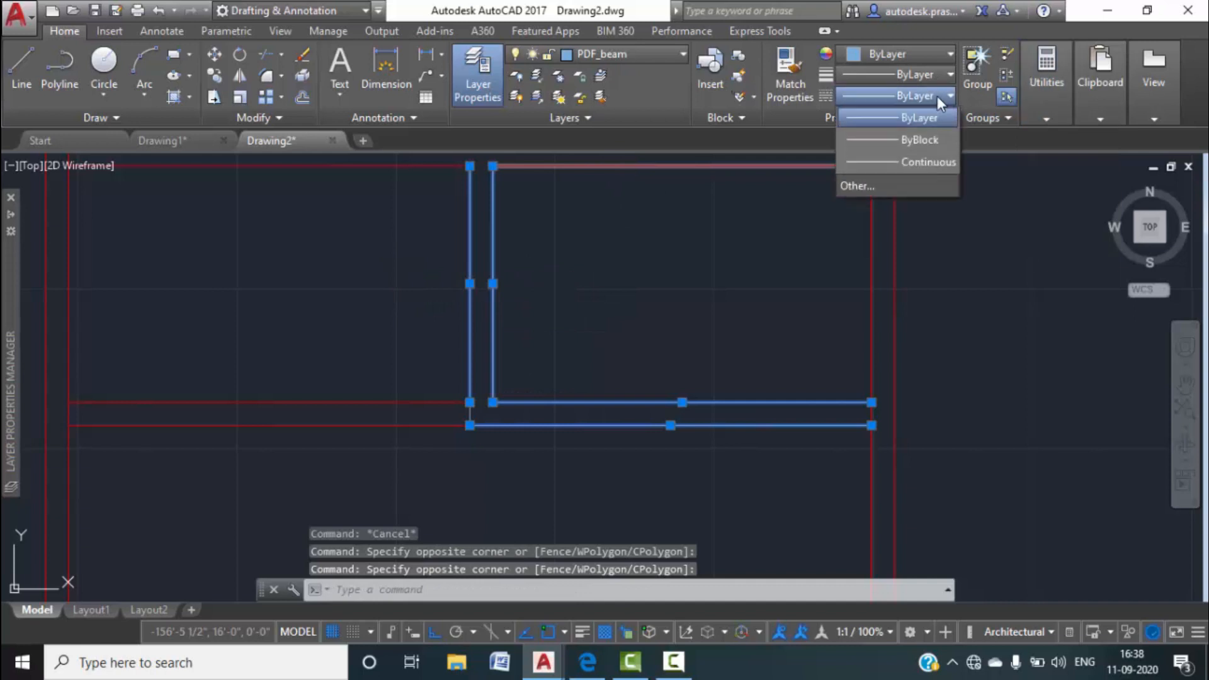
{"action": "left_click", "coordinate": [889, 187]}
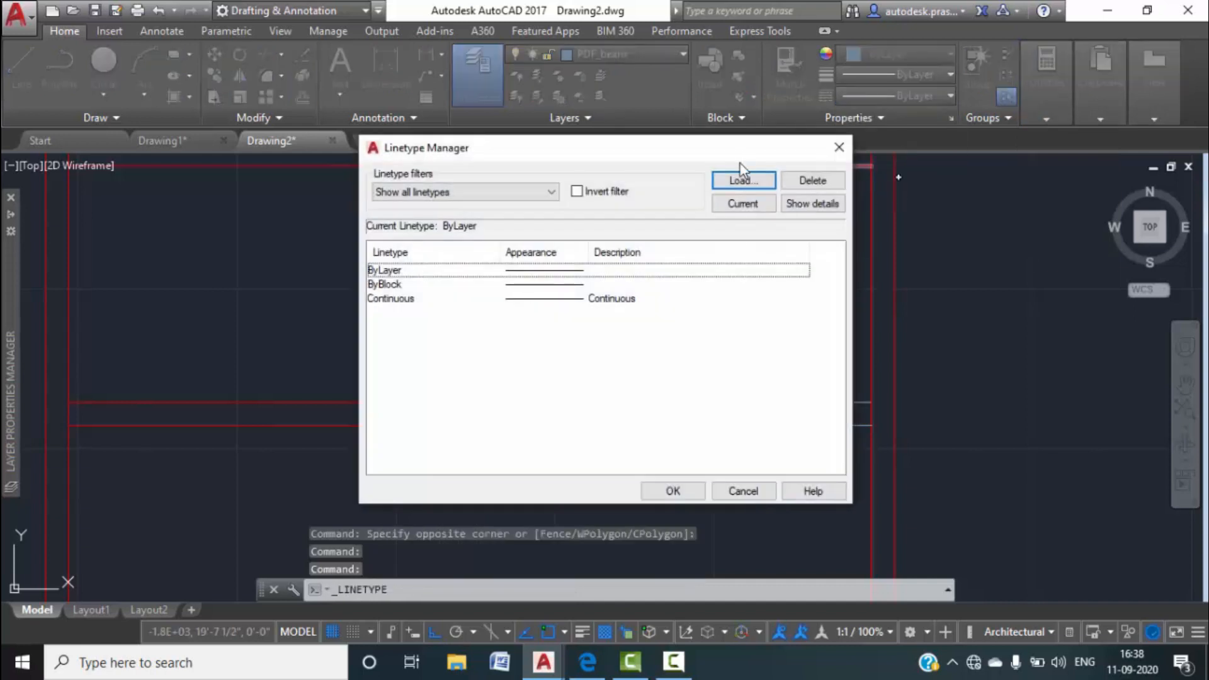
{"action": "left_click", "coordinate": [743, 181]}
{"action": "left_click", "coordinate": [604, 297]}
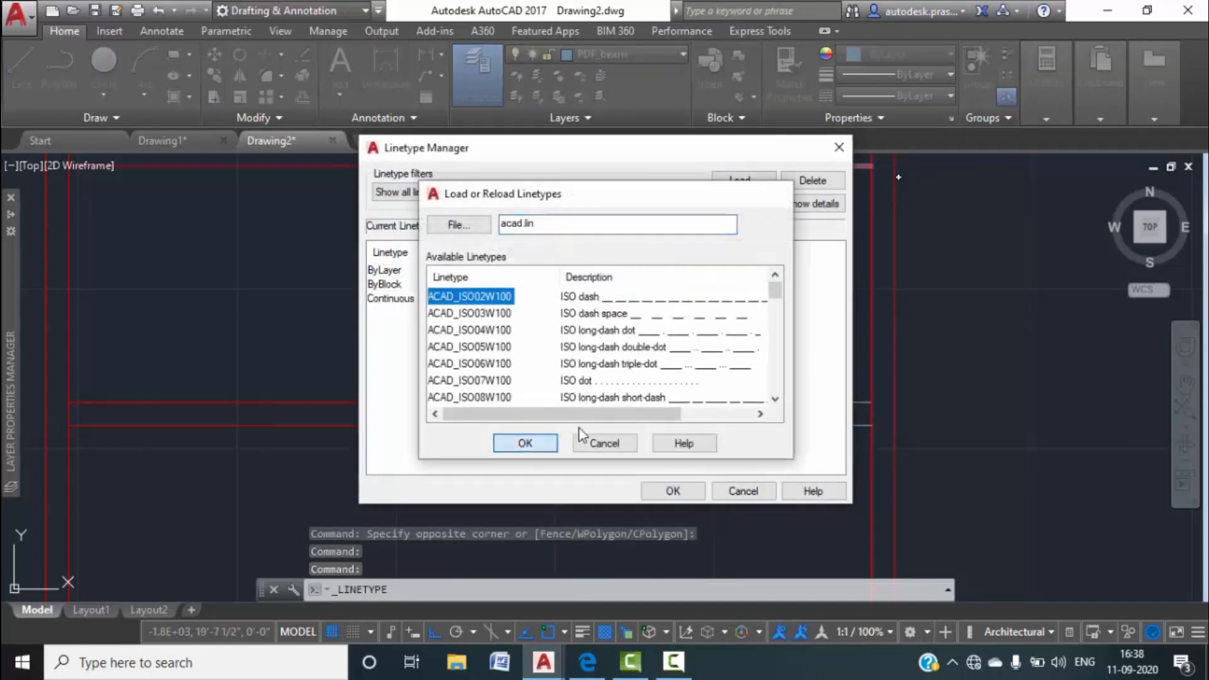
{"action": "left_click", "coordinate": [475, 442]}
{"action": "left_click", "coordinate": [610, 299]}
{"action": "left_click", "coordinate": [673, 491]}
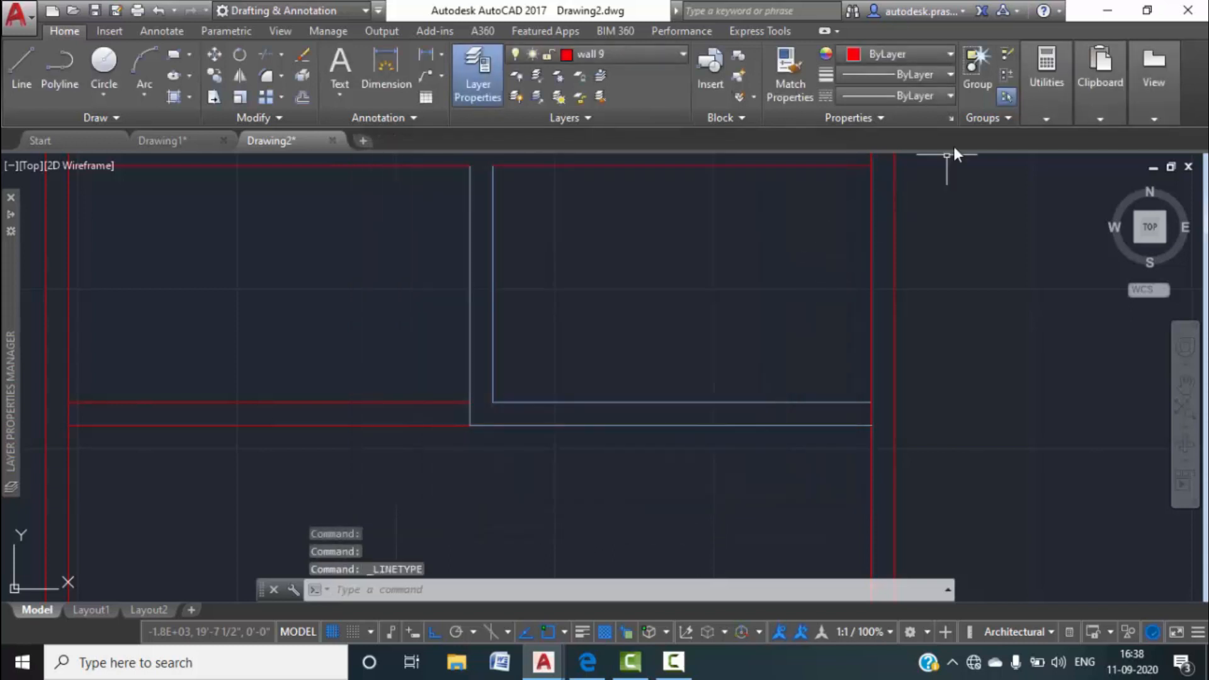
Apply the ACAD_ISO02W100 dashed linetype to the selected corner walls.
{"action": "left_click", "coordinate": [949, 95]}
{"action": "left_click", "coordinate": [892, 152]}
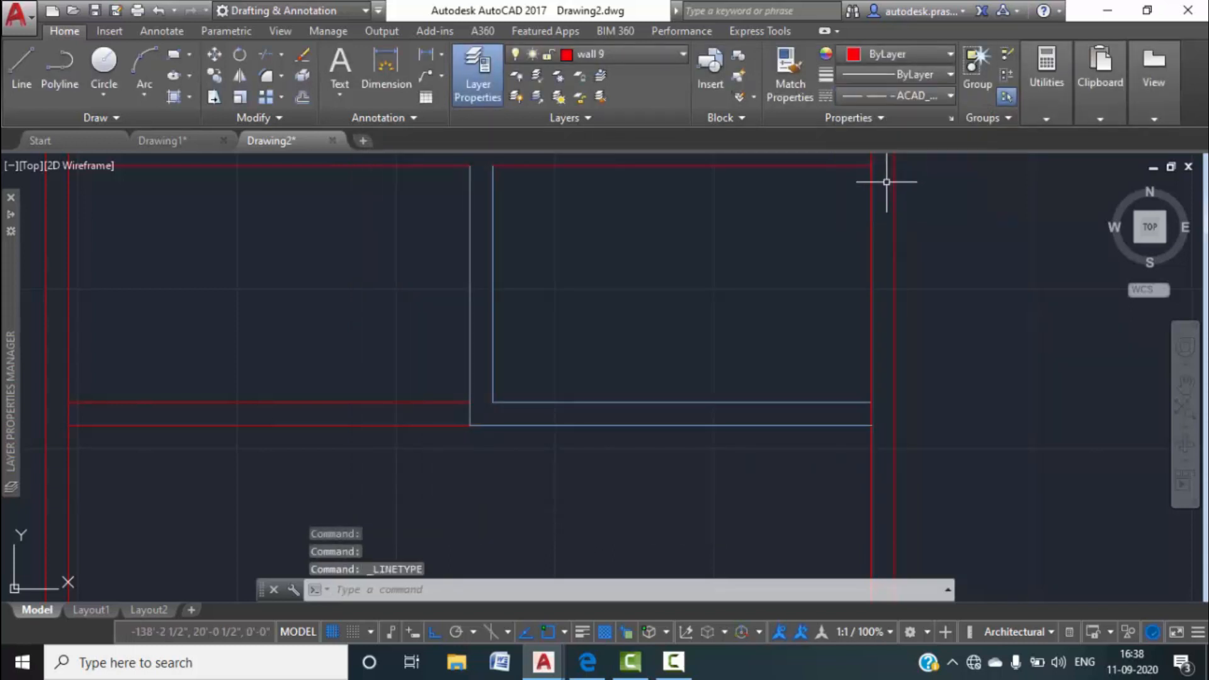
{"action": "key", "text": "Escape"}
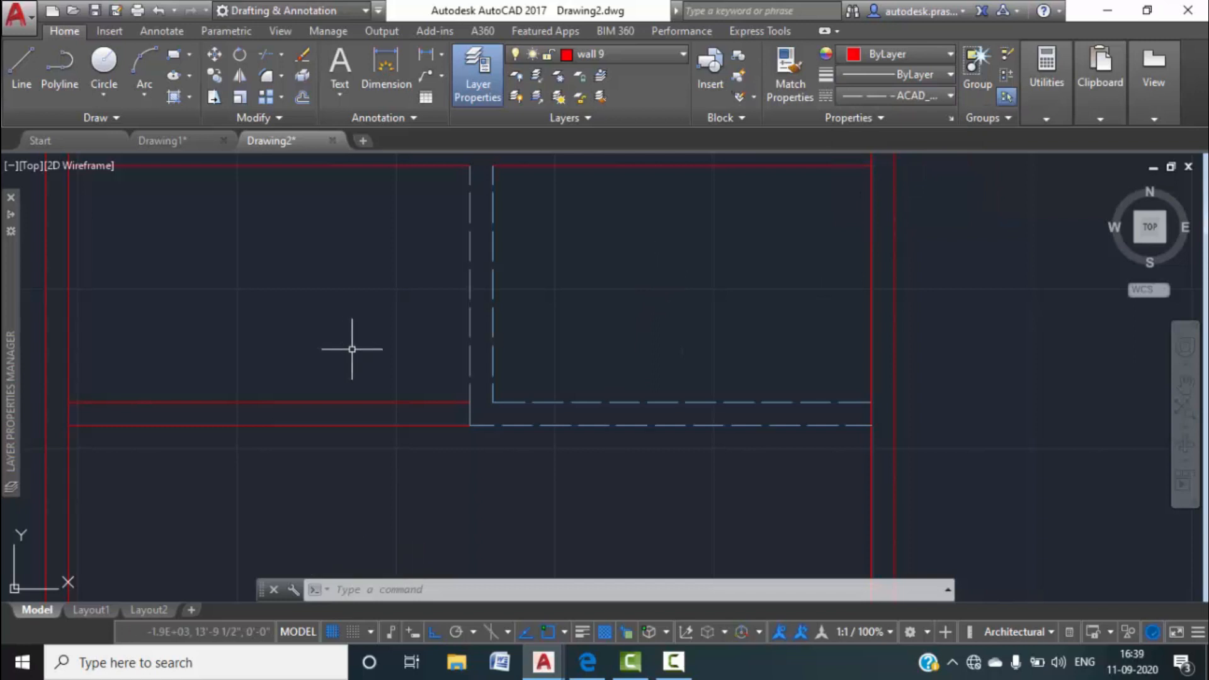
{"action": "scroll", "coordinate": [351, 345], "scroll_direction": "down", "scroll_amount": 4}
{"action": "middle_click_drag", "start_coordinate": [459, 369], "coordinate": [511, 344]}
{"action": "scroll", "coordinate": [469, 327], "scroll_direction": "up", "scroll_amount": 3}
{"action": "scroll", "coordinate": [567, 359], "scroll_direction": "down", "scroll_amount": 5}
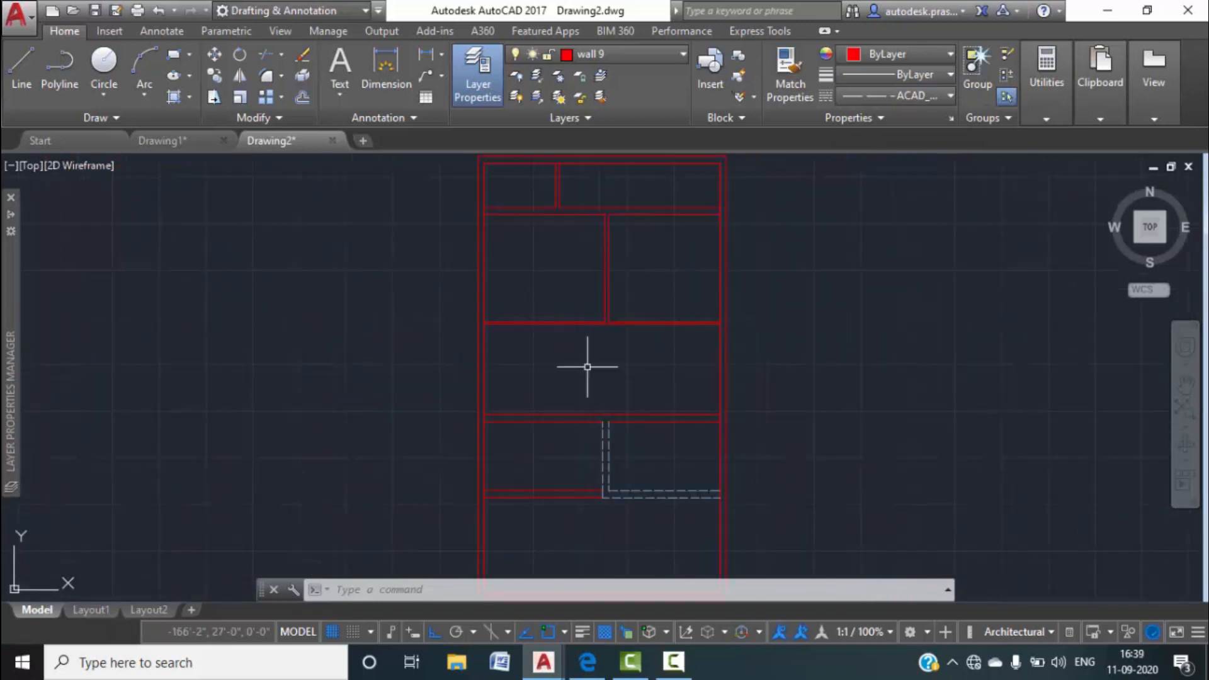
Set the current linetype back to ByLayer and bring the lower rooms into view.
{"action": "left_click", "coordinate": [931, 95]}
{"action": "left_click", "coordinate": [894, 119]}
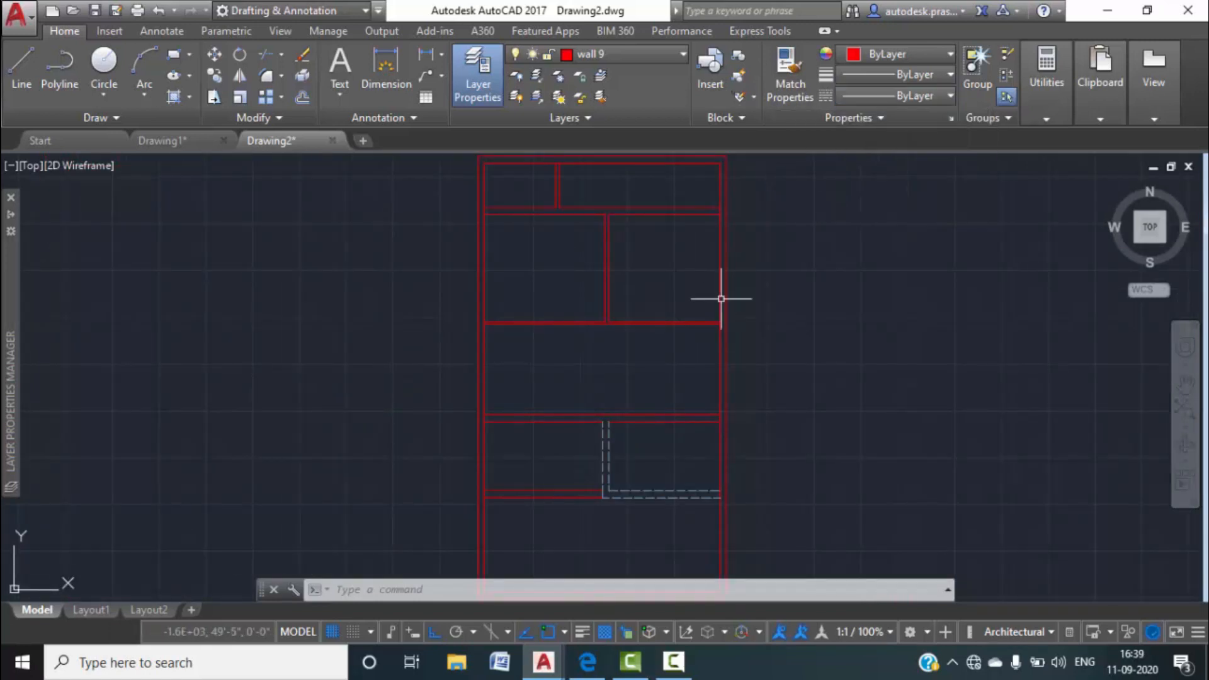
{"action": "scroll", "coordinate": [724, 299], "scroll_direction": "down", "scroll_amount": 4}
{"action": "scroll", "coordinate": [522, 378], "scroll_direction": "down", "scroll_amount": 1}
{"action": "scroll", "coordinate": [593, 348], "scroll_direction": "up", "scroll_amount": 4}
{"action": "middle_click_drag", "start_coordinate": [630, 402], "coordinate": [604, 238]}
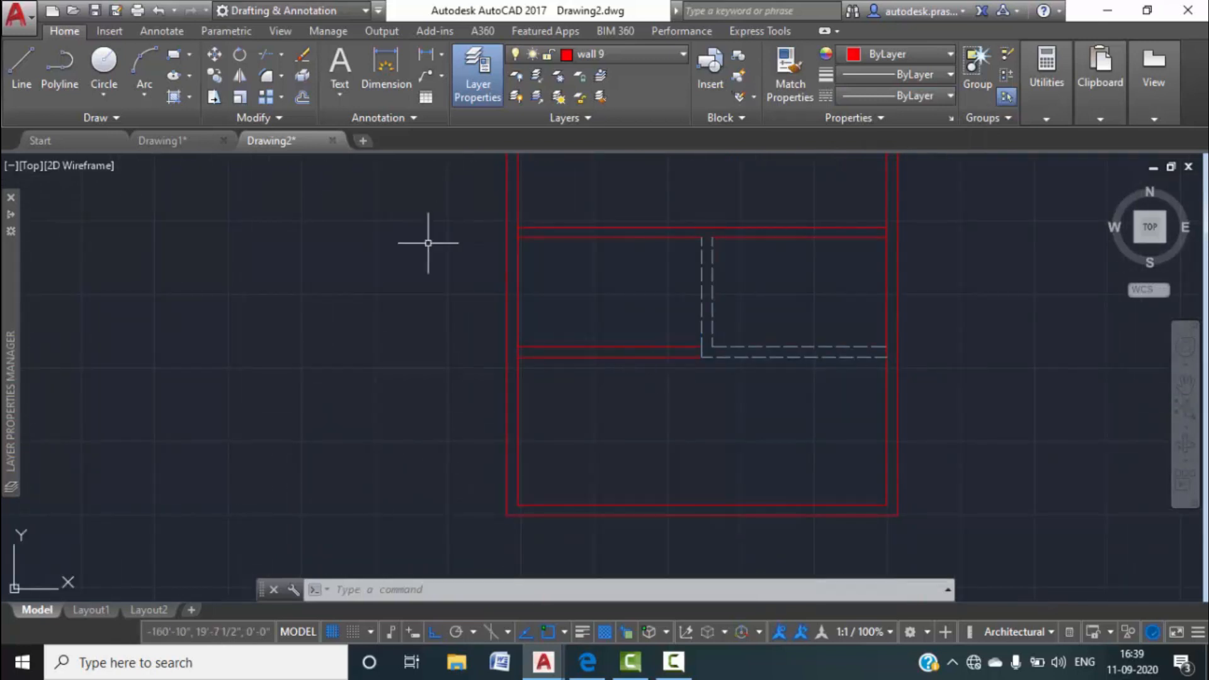
In Drawing1, zoom in on the top wall and the toilet door.
{"action": "left_click", "coordinate": [182, 146]}
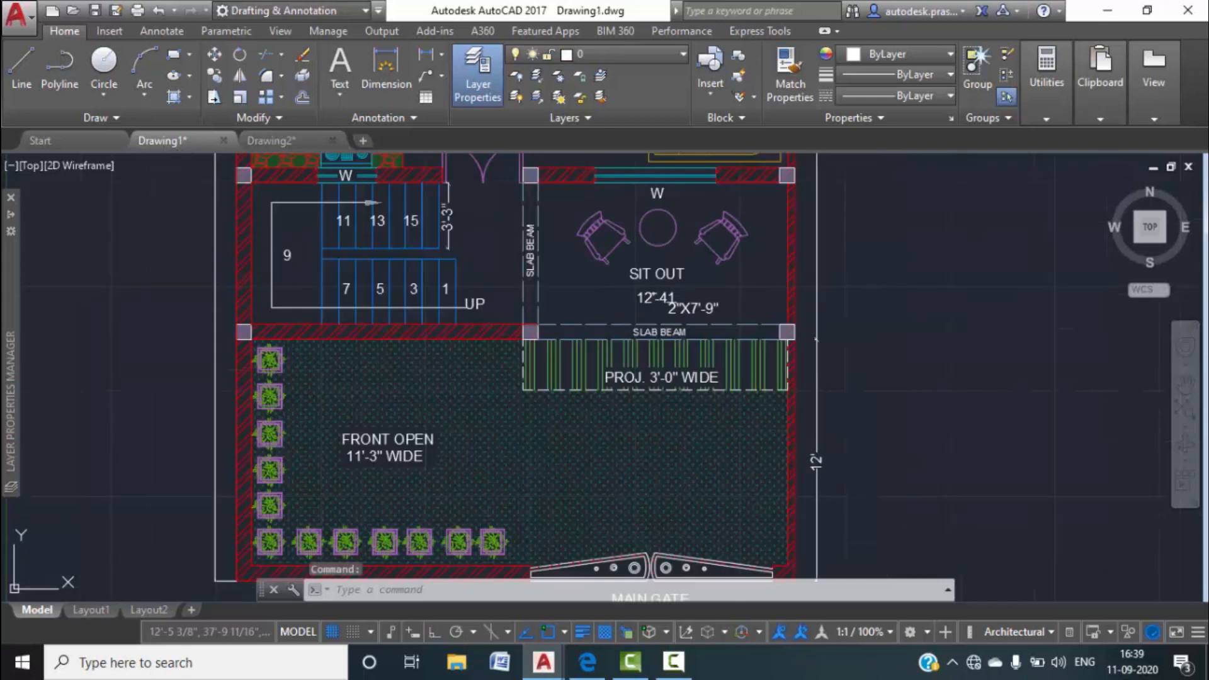
{"action": "scroll", "coordinate": [377, 383], "scroll_direction": "down", "scroll_amount": 2}
{"action": "middle_click_drag", "start_coordinate": [390, 387], "coordinate": [401, 533]}
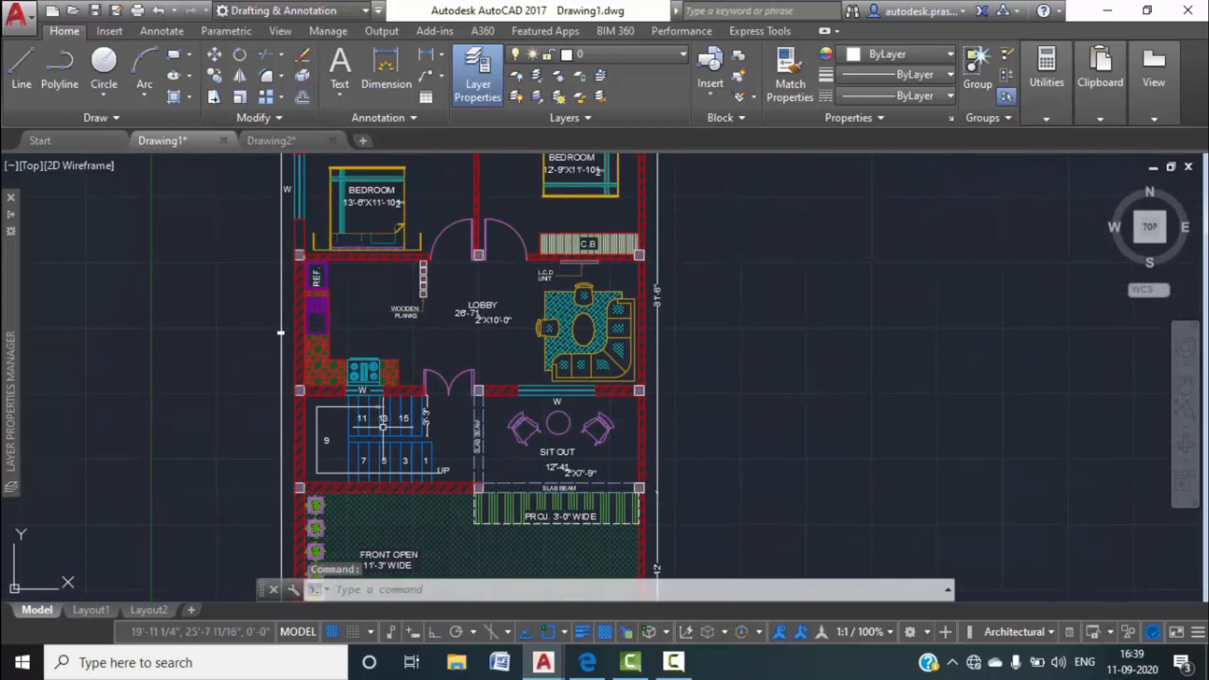
{"action": "middle_click_drag", "start_coordinate": [434, 340], "coordinate": [448, 513]}
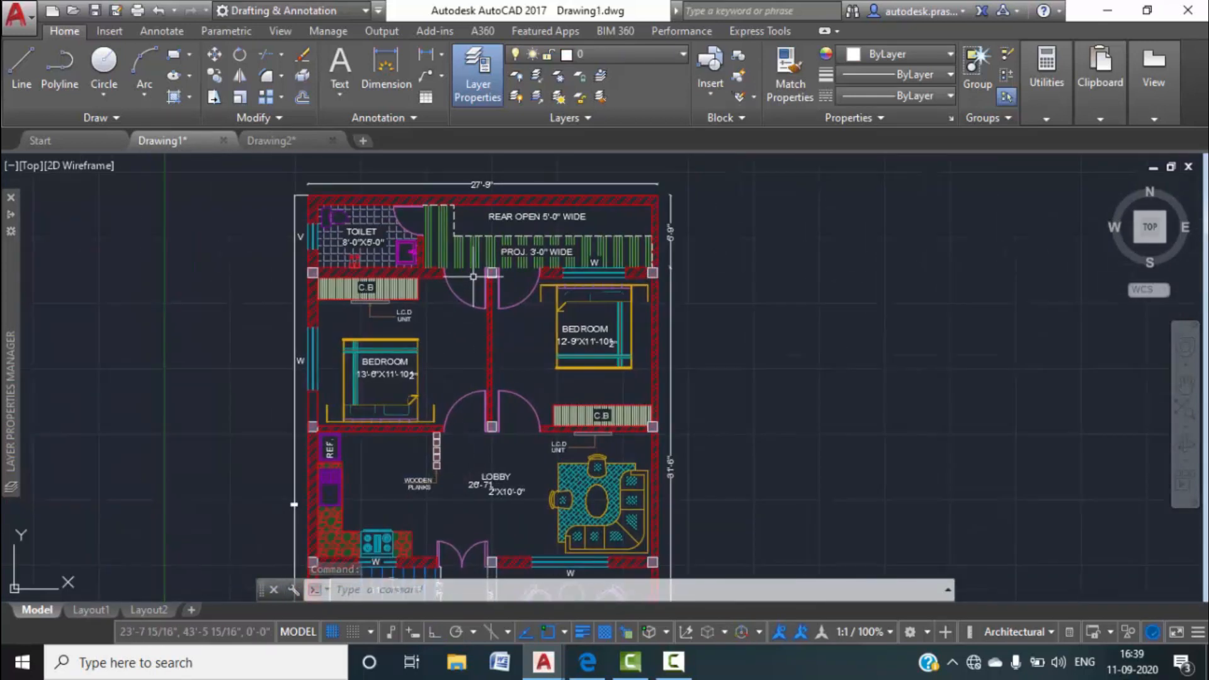
{"action": "scroll", "coordinate": [395, 222], "scroll_direction": "up", "scroll_amount": 4}
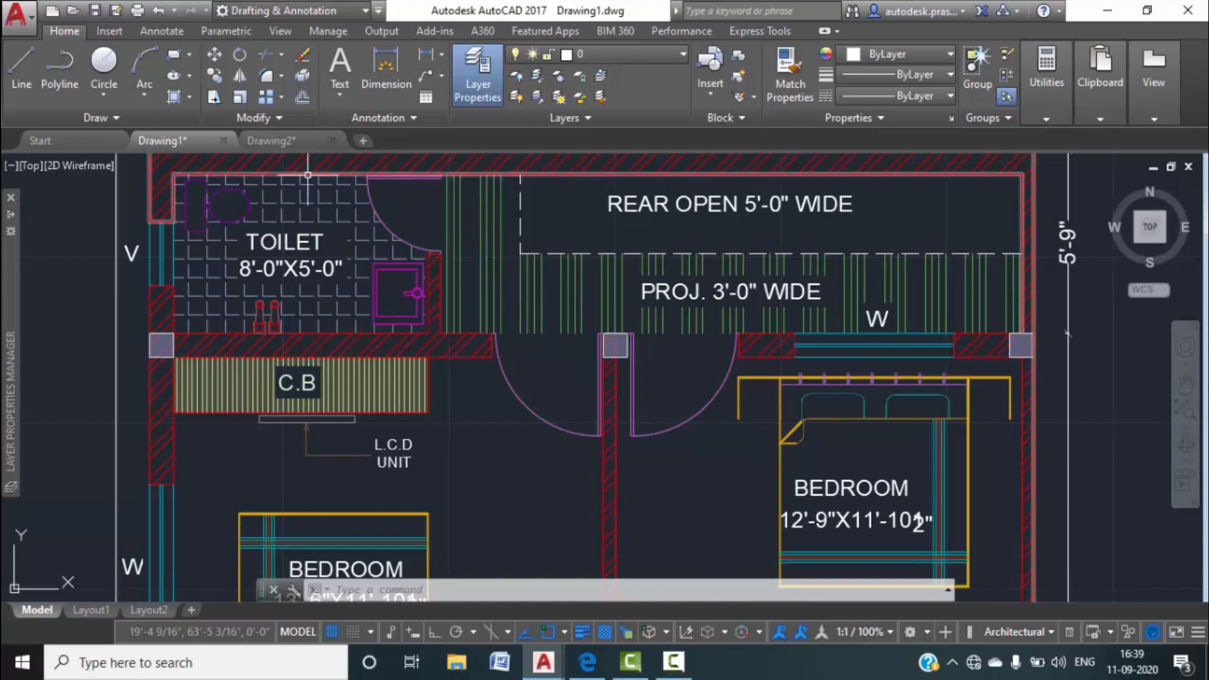
{"action": "middle_click_drag", "start_coordinate": [418, 193], "coordinate": [436, 282]}
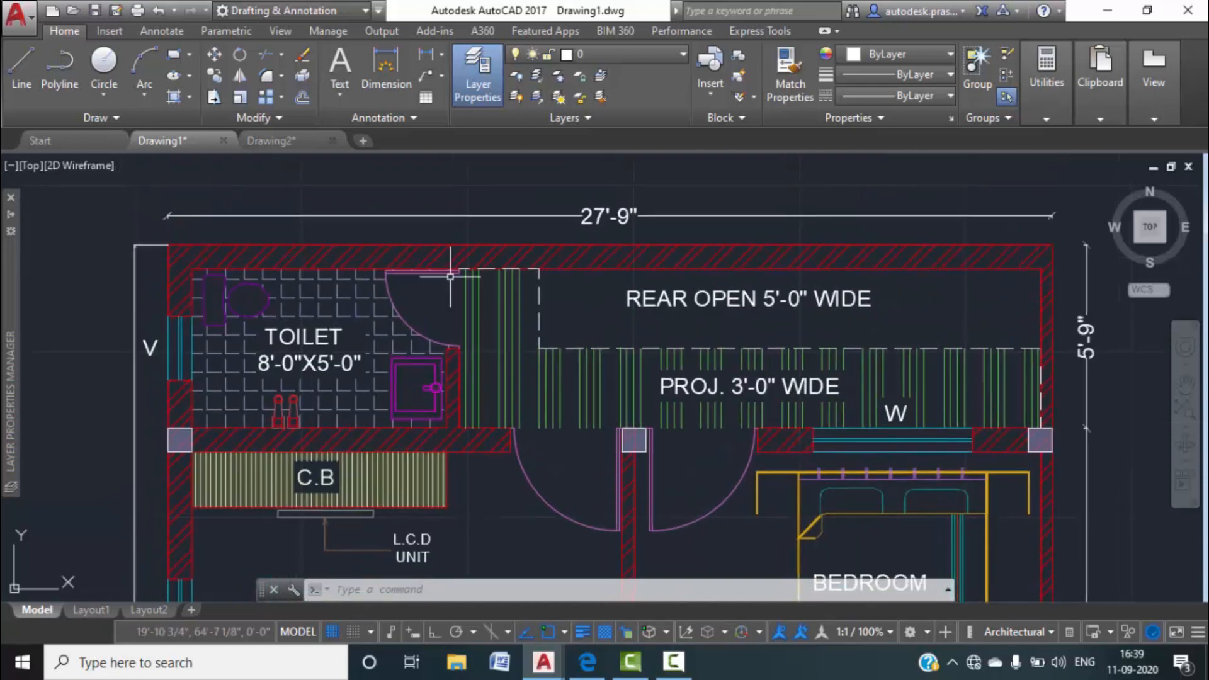
{"action": "scroll", "coordinate": [436, 282], "scroll_direction": "up", "scroll_amount": 5}
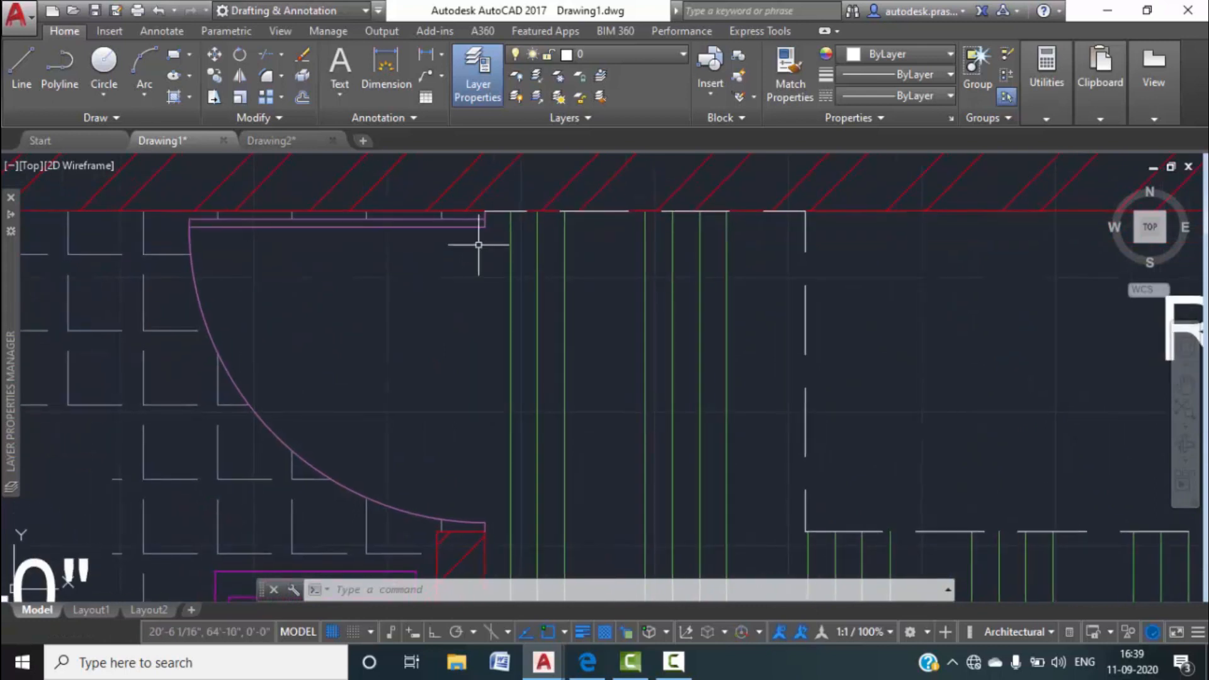
{"action": "scroll", "coordinate": [481, 239], "scroll_direction": "up", "scroll_amount": 3}
Measure the toilet door's 1" thickness with a linear dimension, then cancel it.
{"action": "left_click", "coordinate": [406, 53]}
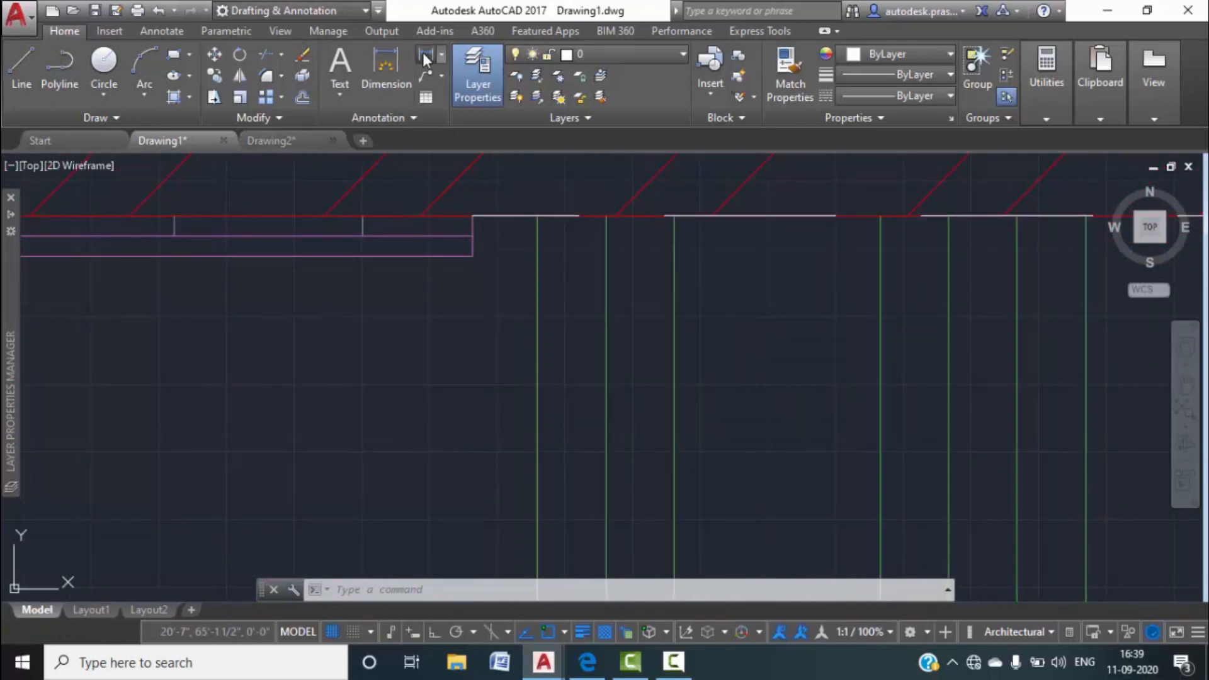
{"action": "left_click", "coordinate": [471, 216]}
{"action": "left_click", "coordinate": [473, 236]}
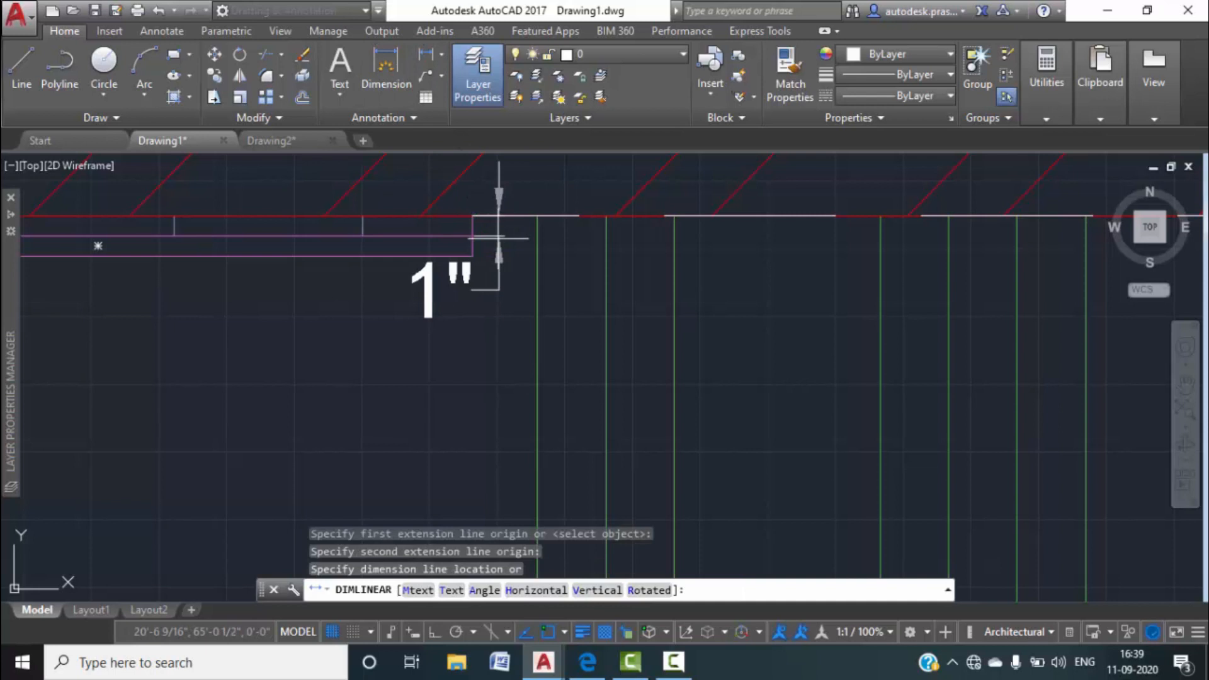
{"action": "scroll", "coordinate": [497, 242], "scroll_direction": "down", "scroll_amount": 3}
{"action": "key", "text": "Escape"}
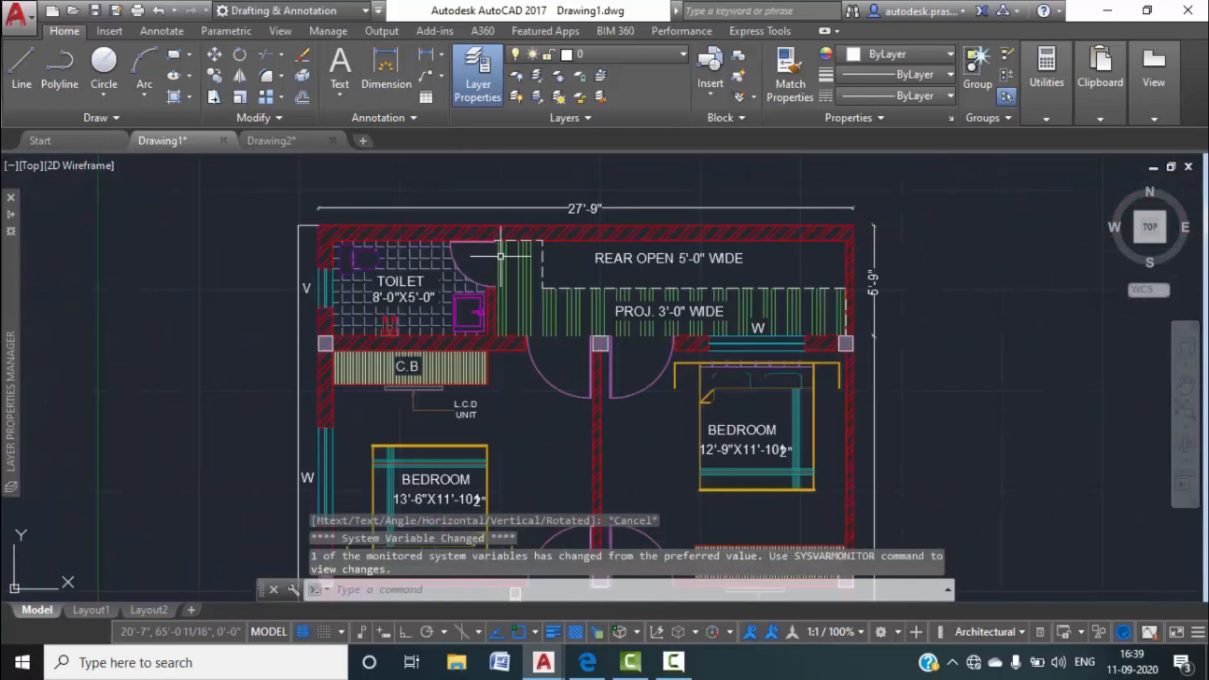
{"action": "scroll", "coordinate": [486, 248], "scroll_direction": "up", "scroll_amount": 4}
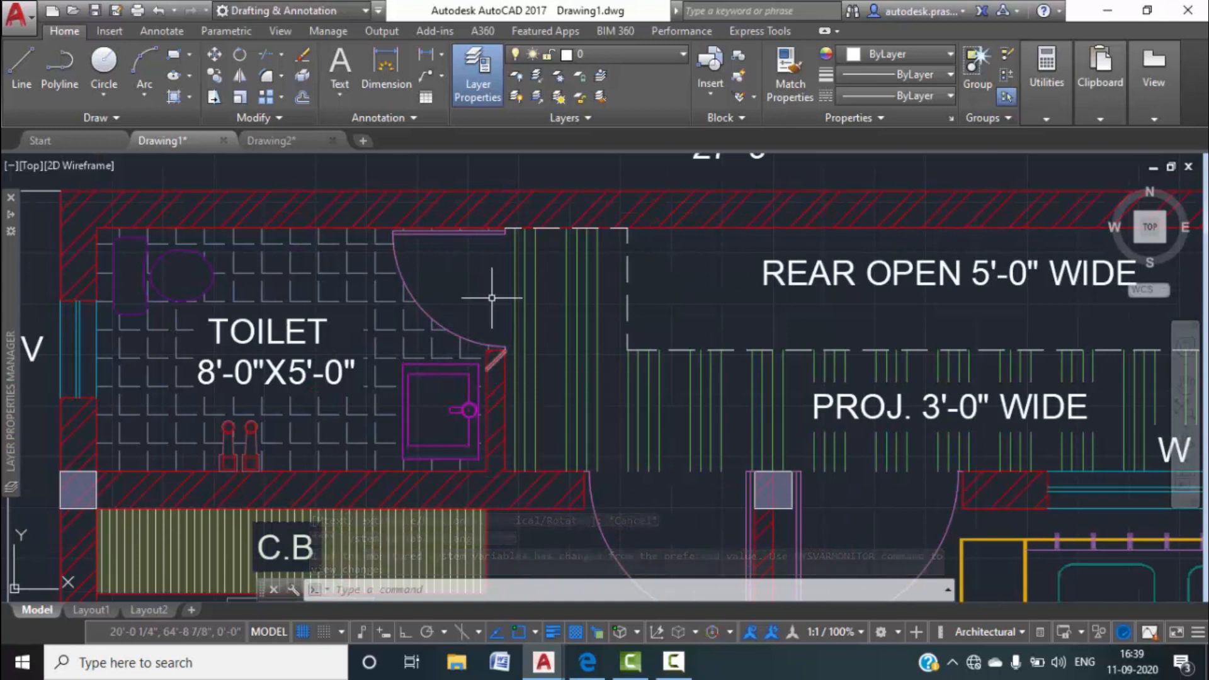
Return to Drawing2 and fit the whole plan in view.
{"action": "mouse_move", "coordinate": [505, 352]}
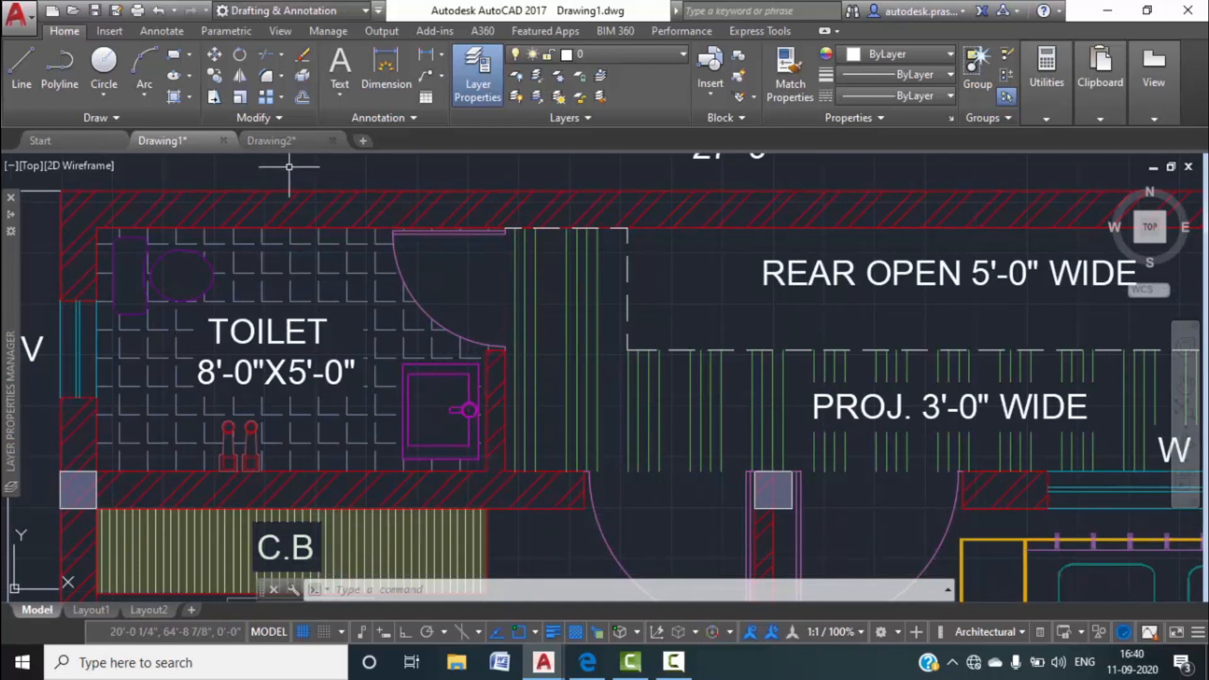
{"action": "left_click", "coordinate": [281, 148]}
{"action": "middle_click", "coordinate": [540, 277]}
{"action": "middle_click", "coordinate": [540, 277]}
{"action": "scroll", "coordinate": [532, 291], "scroll_direction": "up", "scroll_amount": 6}
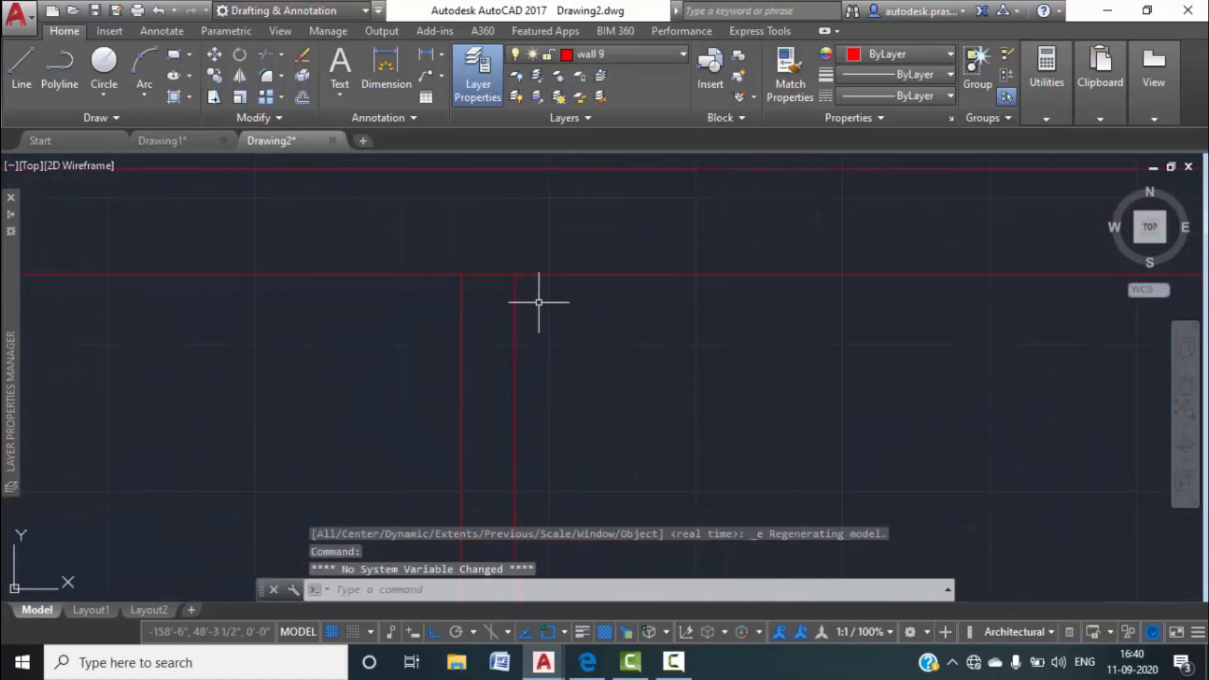
Offset the top wall line 1" downward.
{"action": "type", "text": "o"}
{"action": "key", "text": "Return"}
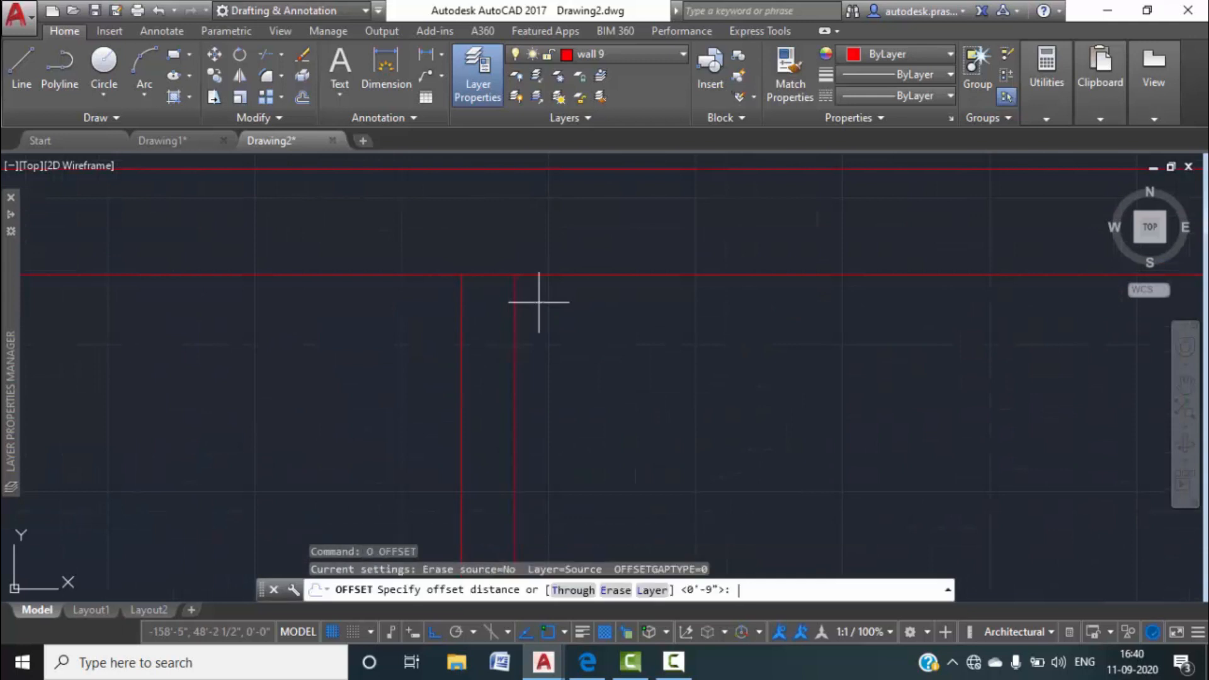
{"action": "key", "text": "Return"}
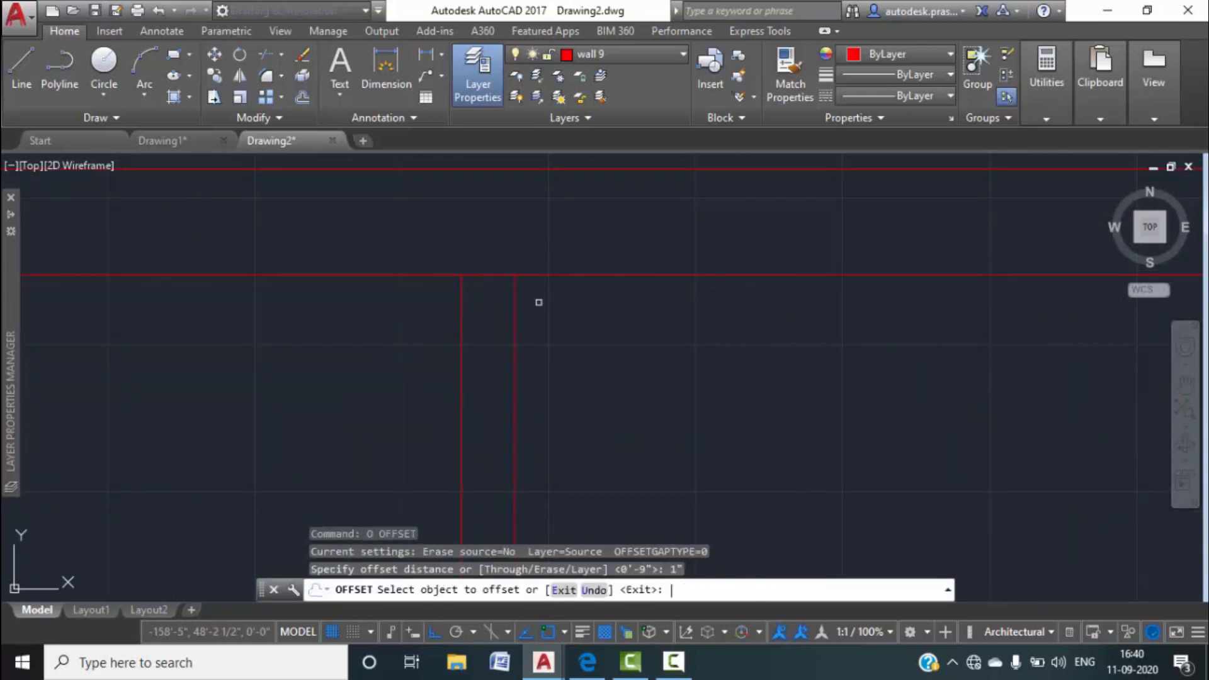
{"action": "left_click", "coordinate": [494, 275]}
{"action": "left_click", "coordinate": [516, 310]}
{"action": "key", "text": "Escape"}
Trim the new offset line back between the two vertical wall lines.
{"action": "type", "text": "tr"}
{"action": "key", "text": "Return"}
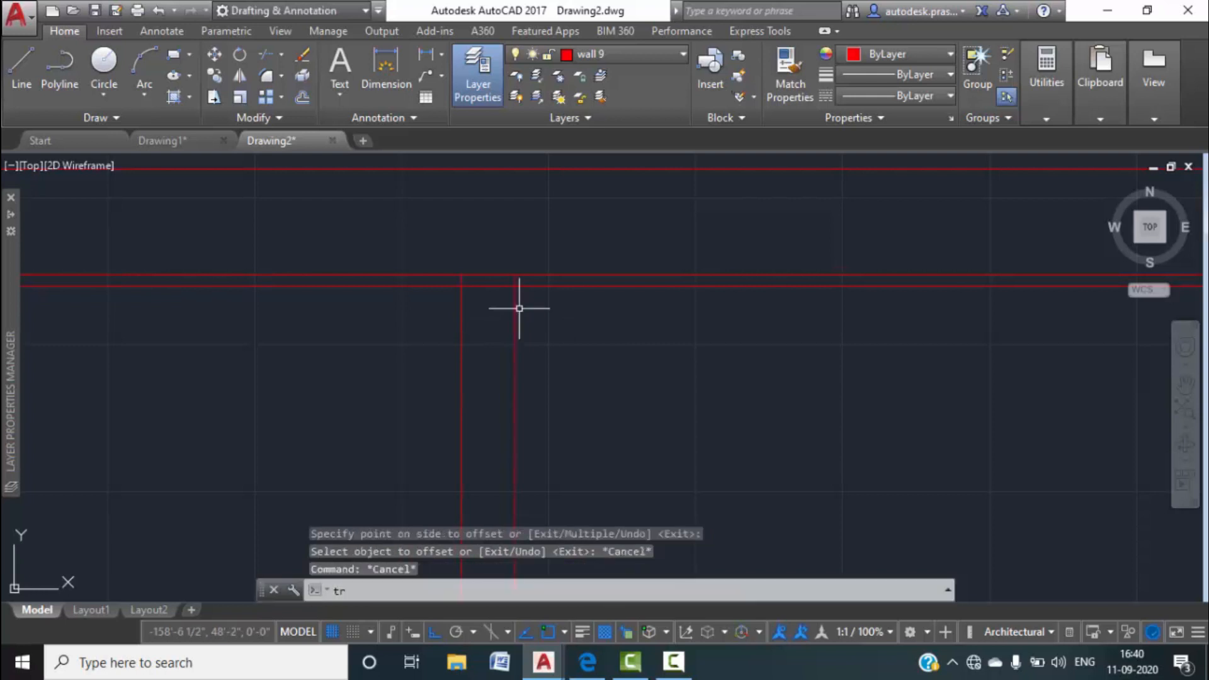
{"action": "key", "text": "Return"}
{"action": "left_click", "coordinate": [540, 286]}
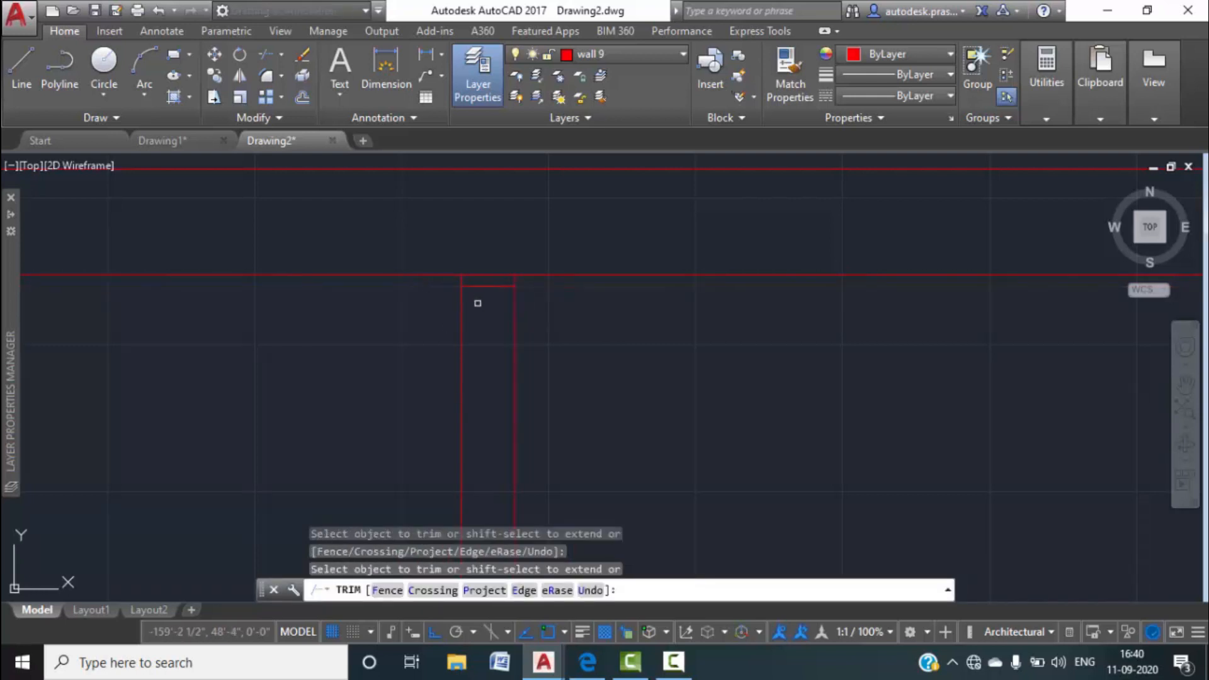
{"action": "key", "text": "Escape"}
{"action": "key", "text": "Escape"}
Make PDF_door the current layer.
{"action": "type", "text": "l"}
{"action": "key", "text": "Return"}
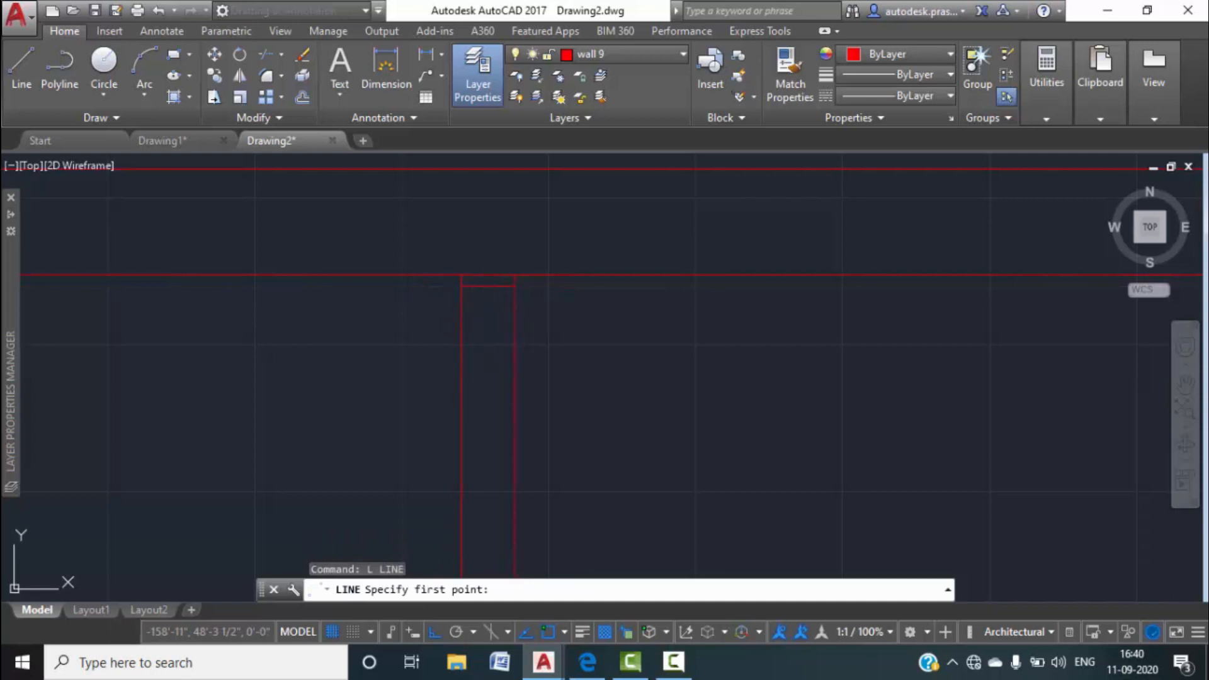
{"action": "left_click", "coordinate": [495, 83]}
{"action": "left_click", "coordinate": [487, 89]}
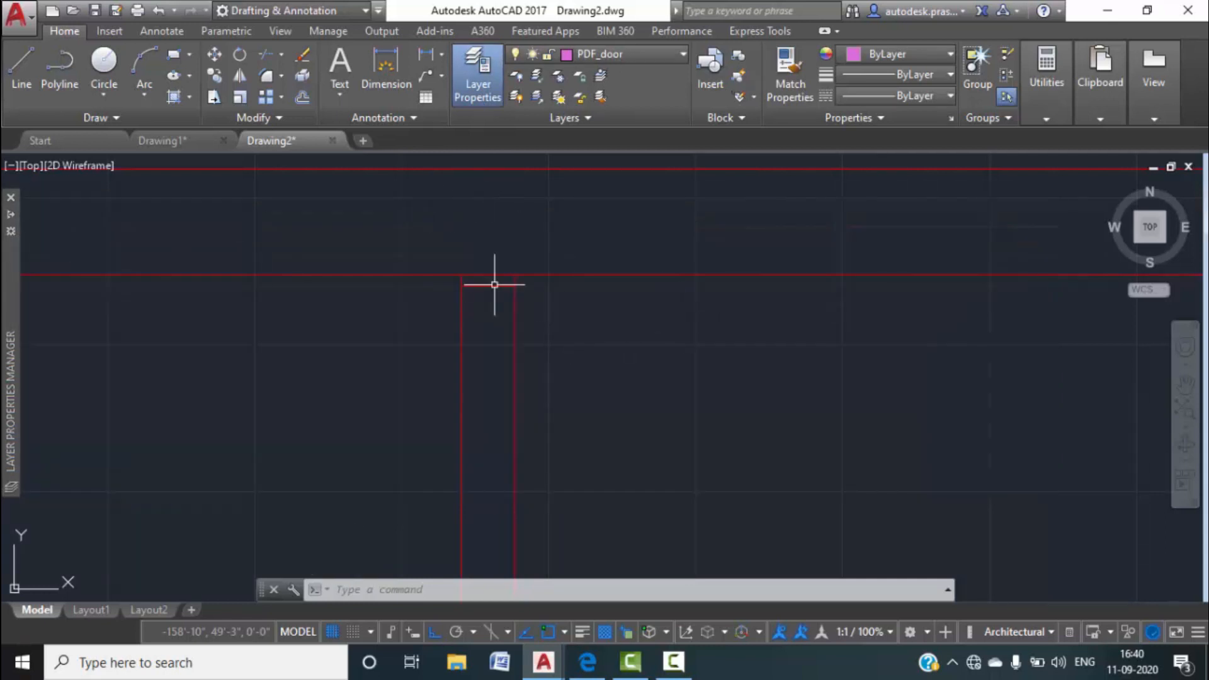
Draw the door leaf line 2'6" left from the wall corner, with a 1" end segment.
{"action": "left_click", "coordinate": [21, 69]}
{"action": "left_click", "coordinate": [461, 287]}
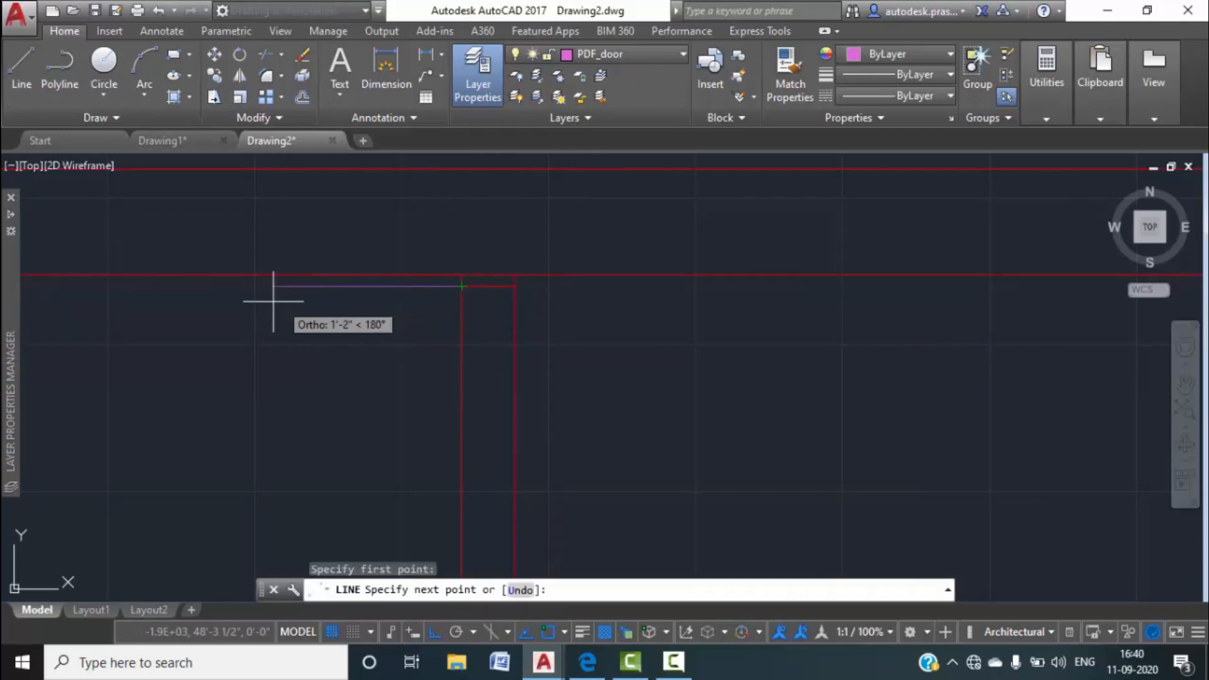
{"action": "type", "text": "2'6\""}
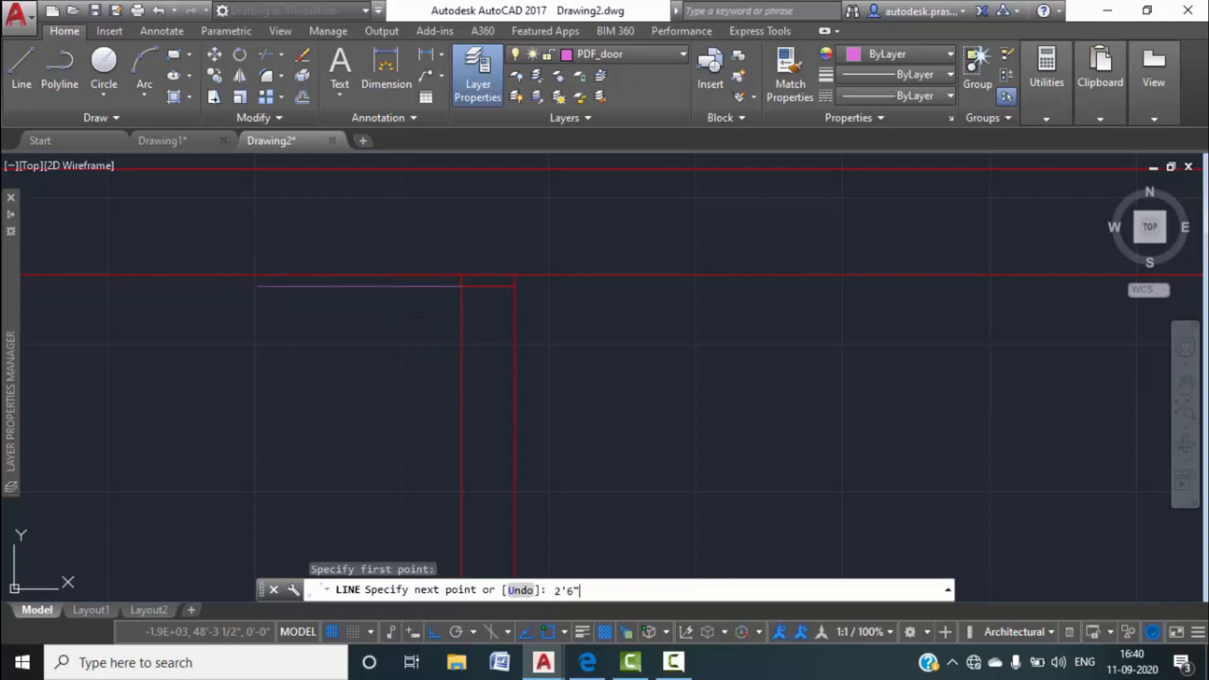
{"action": "key", "text": "Return"}
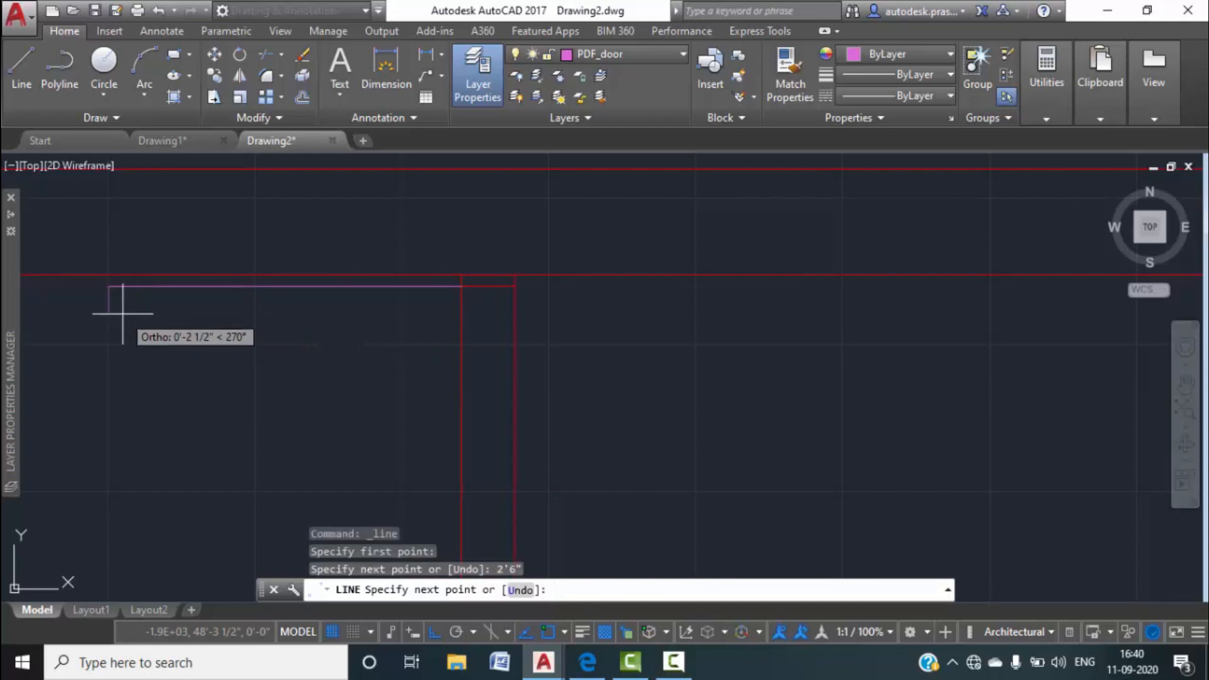
{"action": "type", "text": "1\""}
{"action": "key", "text": "Return"}
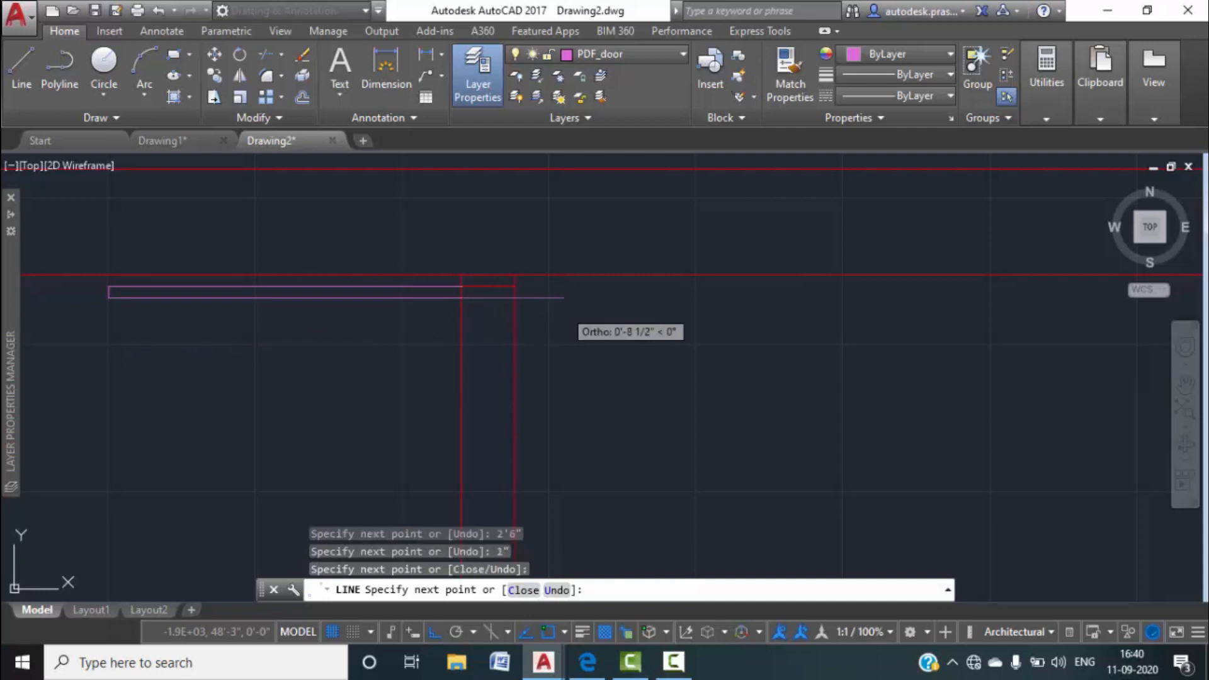
{"action": "key", "text": "Escape"}
Offset the door's end segment 2'6" to make a copy below the door.
{"action": "scroll", "coordinate": [452, 353], "scroll_direction": "down", "scroll_amount": 2}
{"action": "scroll", "coordinate": [339, 380], "scroll_direction": "up", "scroll_amount": 1}
{"action": "middle_click_drag", "start_coordinate": [504, 436], "coordinate": [508, 418]}
{"action": "scroll", "coordinate": [507, 419], "scroll_direction": "down", "scroll_amount": 2}
{"action": "scroll", "coordinate": [519, 371], "scroll_direction": "up", "scroll_amount": 1}
{"action": "scroll", "coordinate": [518, 370], "scroll_direction": "up", "scroll_amount": 2}
{"action": "type", "text": "o"}
{"action": "key", "text": "Return"}
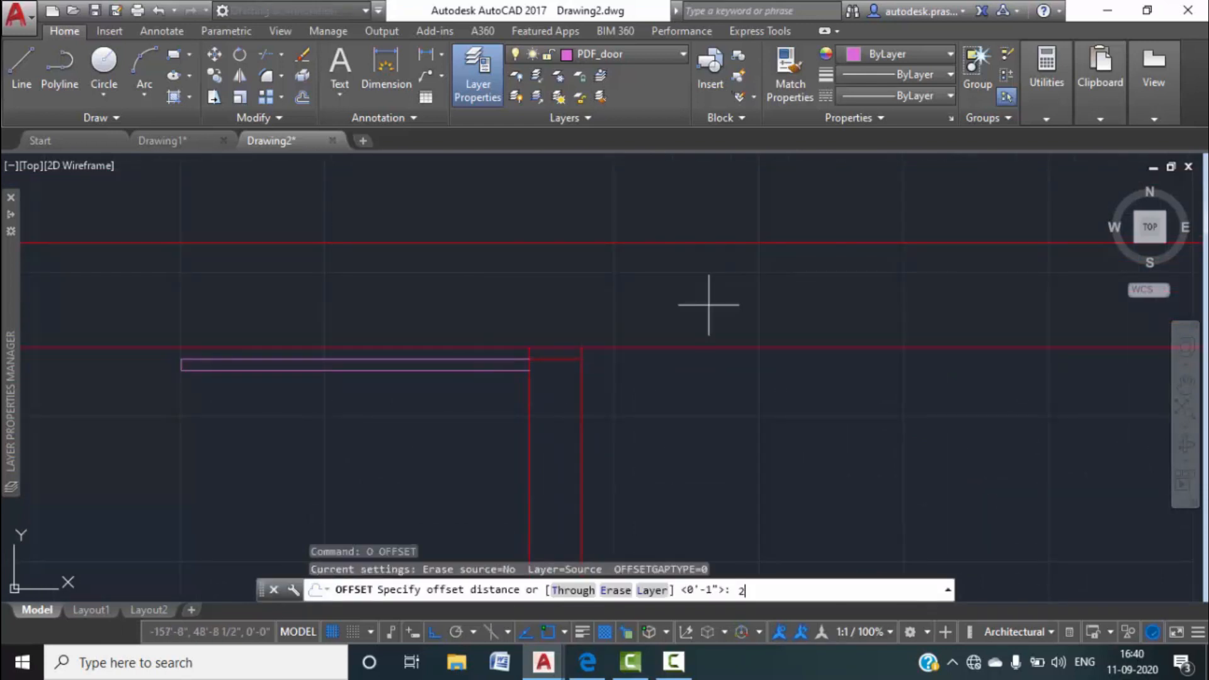
{"action": "type", "text": "2'6\""}
{"action": "key", "text": "Return"}
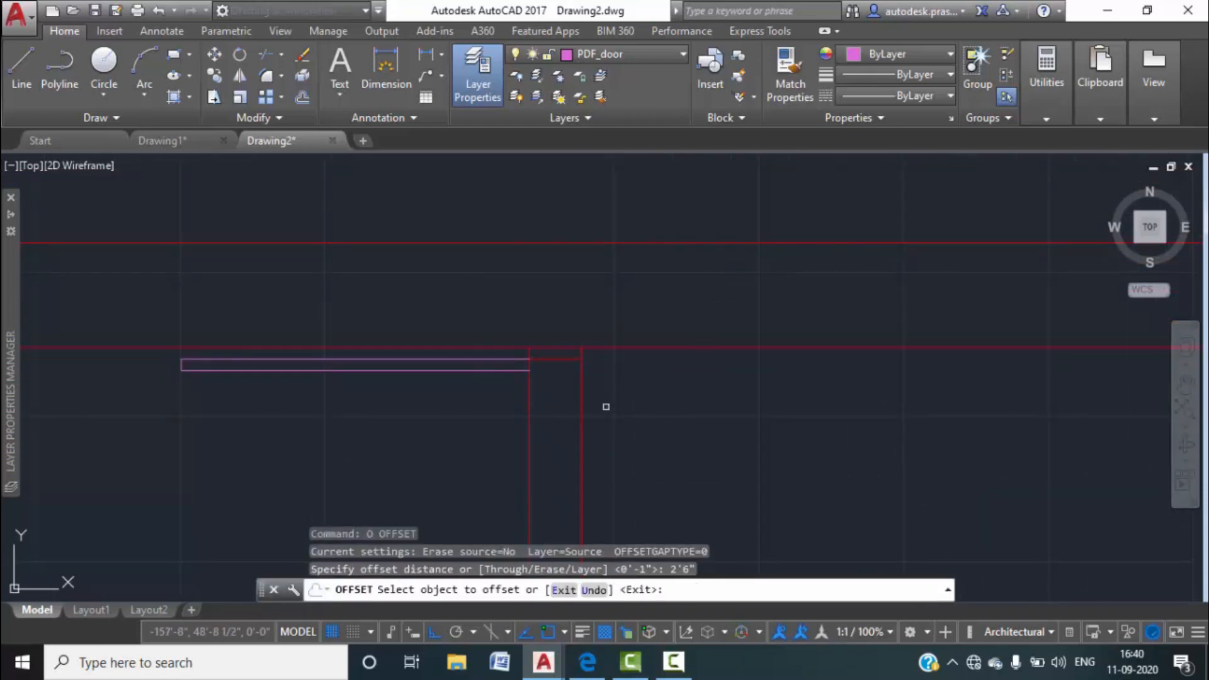
{"action": "left_click", "coordinate": [545, 358]}
{"action": "scroll", "coordinate": [552, 396], "scroll_direction": "down", "scroll_amount": 5}
{"action": "middle_click_drag", "start_coordinate": [561, 423], "coordinate": [580, 359]}
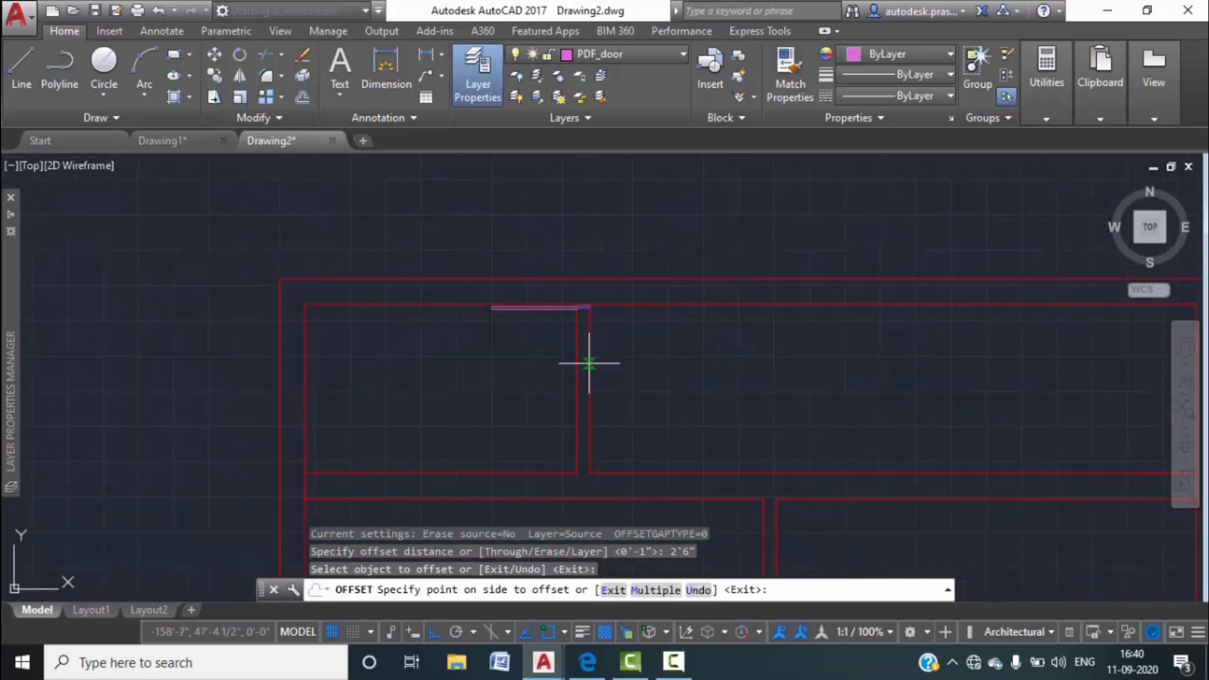
{"action": "left_click", "coordinate": [593, 373]}
{"action": "scroll", "coordinate": [593, 373], "scroll_direction": "up", "scroll_amount": 4}
{"action": "key", "text": "Escape"}
{"action": "key", "text": "Escape"}
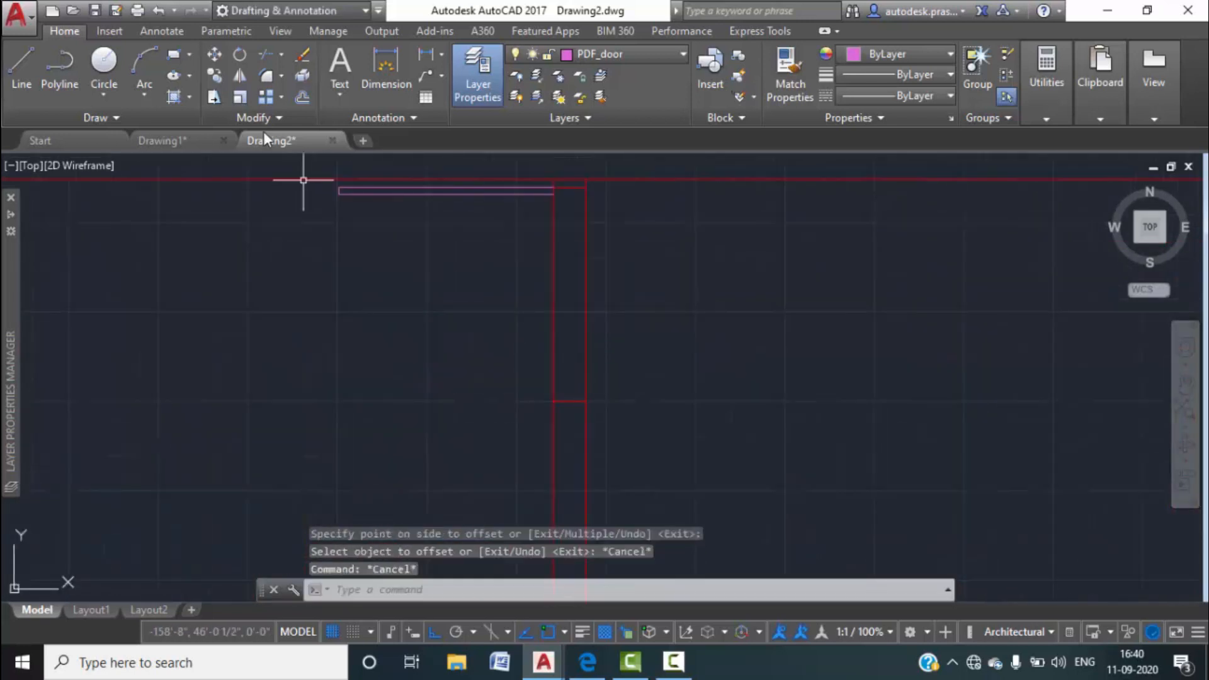
Draw the door swing arc by start, end and direction from the door's end.
{"action": "left_click", "coordinate": [156, 99]}
{"action": "left_click", "coordinate": [211, 322]}
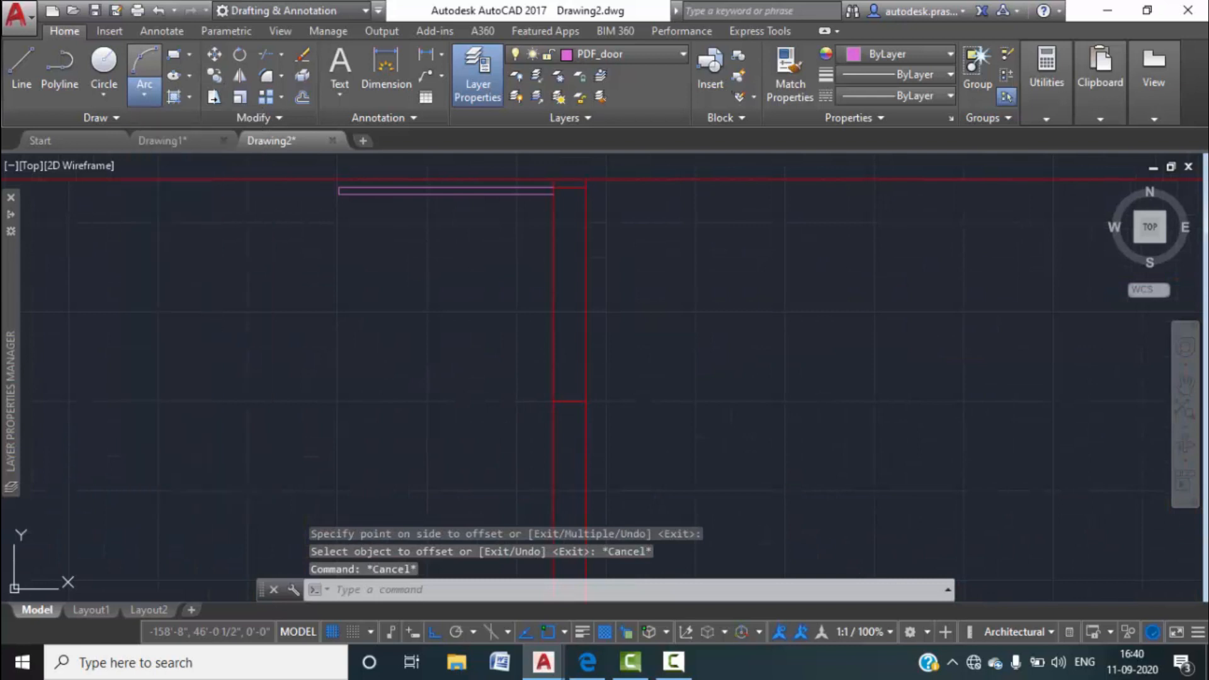
{"action": "left_click", "coordinate": [338, 195]}
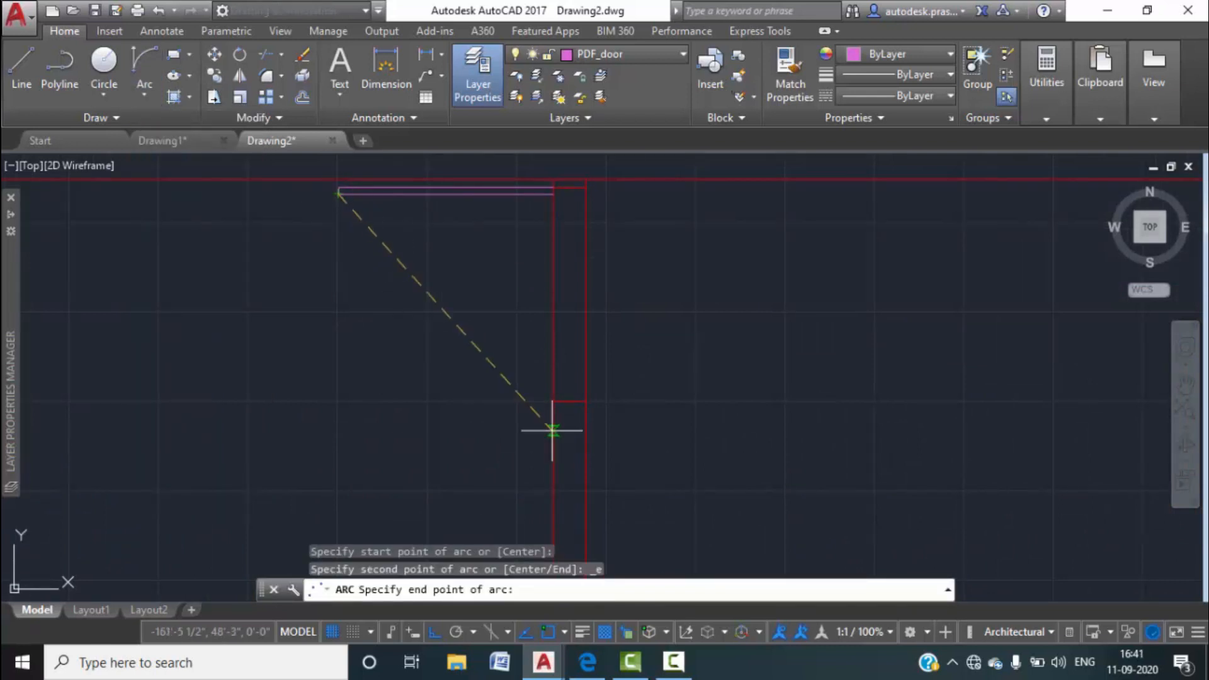
{"action": "left_click", "coordinate": [553, 401]}
{"action": "key", "text": "Escape"}
{"action": "key", "text": "Escape"}
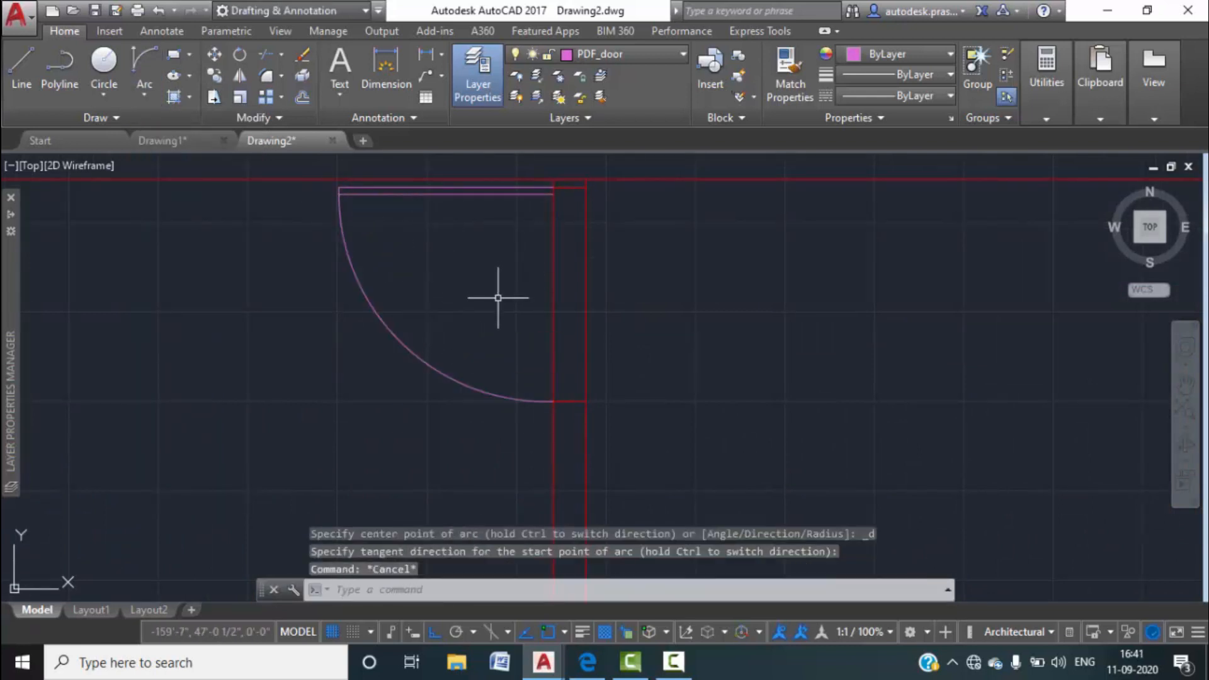
{"action": "scroll", "coordinate": [488, 324], "scroll_direction": "up", "scroll_amount": 2}
Trim the wall lines out of the doorway with TRIM.
{"action": "type", "text": "t"}
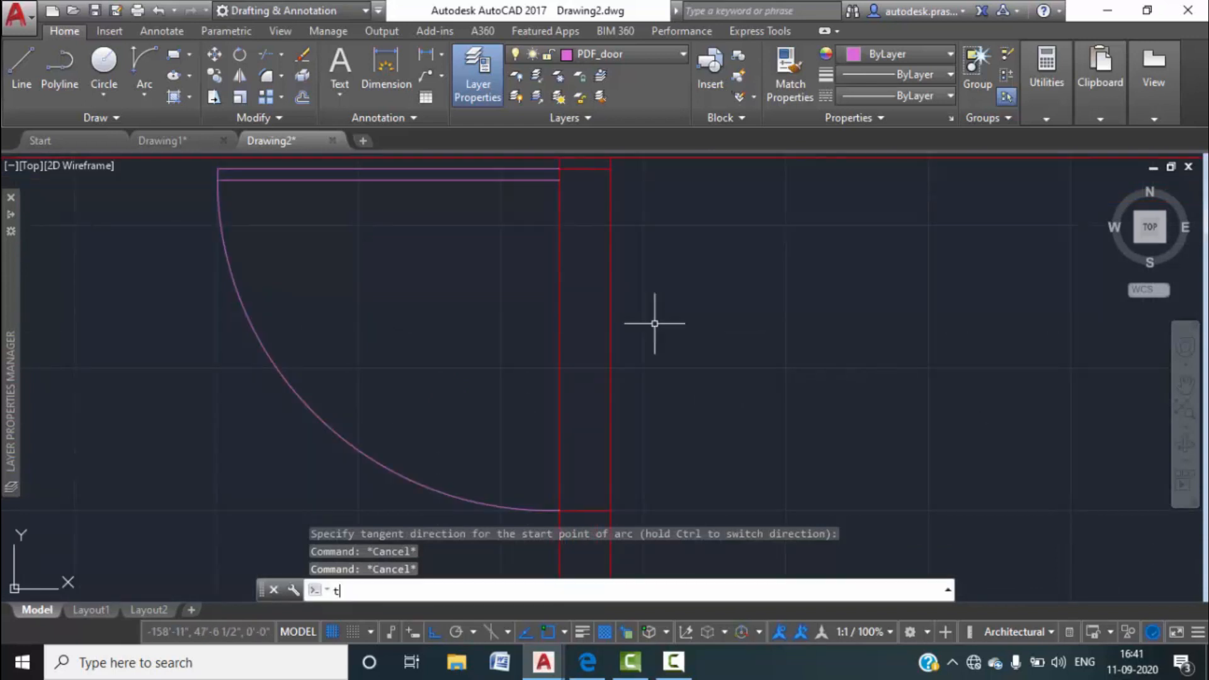
{"action": "key", "text": "Return"}
{"action": "key", "text": "Return"}
{"action": "left_click", "coordinate": [688, 351]}
{"action": "left_click", "coordinate": [469, 276]}
{"action": "scroll", "coordinate": [495, 288], "scroll_direction": "down", "scroll_amount": 2}
{"action": "middle_click_drag", "start_coordinate": [568, 338], "coordinate": [561, 340]}
{"action": "key", "text": "Escape"}
{"action": "scroll", "coordinate": [515, 318], "scroll_direction": "down", "scroll_amount": 2}
{"action": "scroll", "coordinate": [580, 351], "scroll_direction": "down", "scroll_amount": 2}
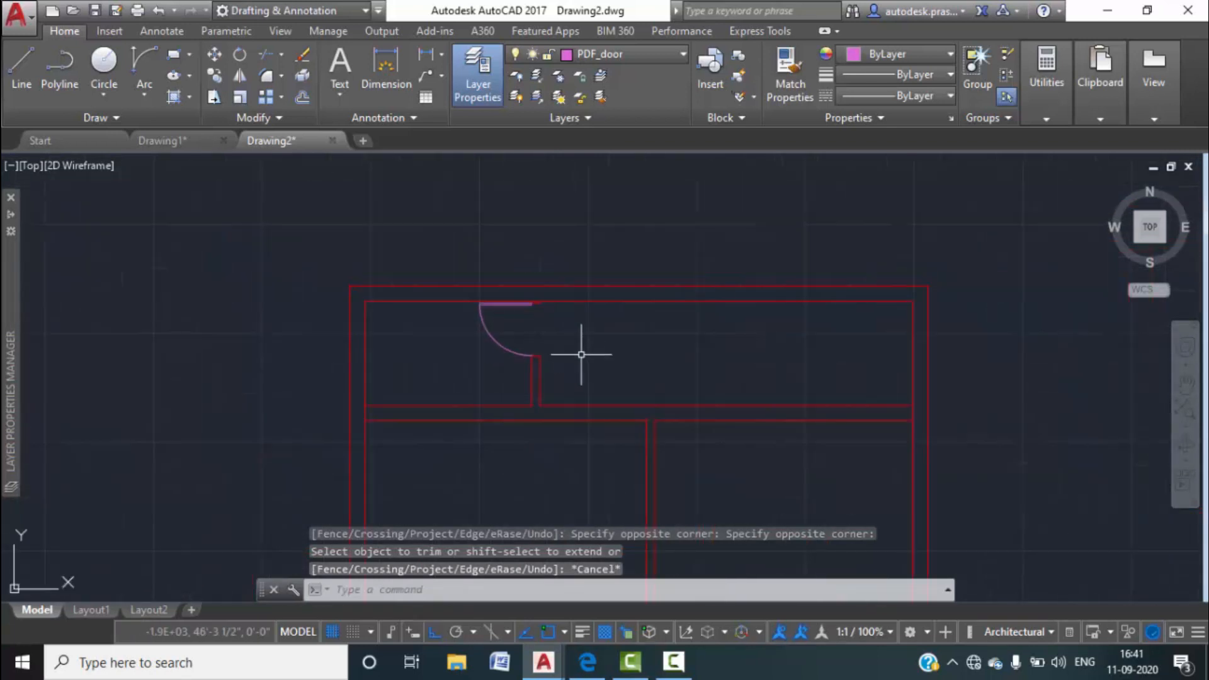
{"action": "scroll", "coordinate": [641, 380], "scroll_direction": "down", "scroll_amount": 1}
{"action": "middle_click_drag", "start_coordinate": [641, 380], "coordinate": [613, 283]}
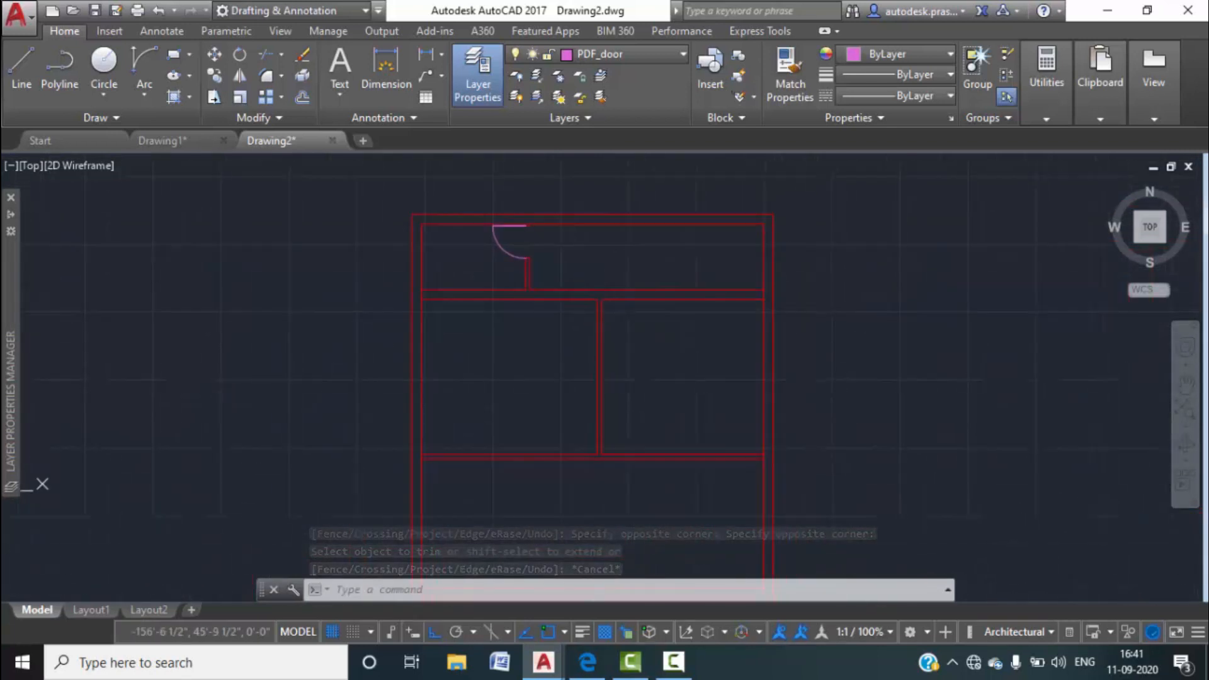
Inspect the columns by the doors below the toilet in Drawing1, then return to Drawing2.
{"action": "left_click", "coordinate": [207, 148]}
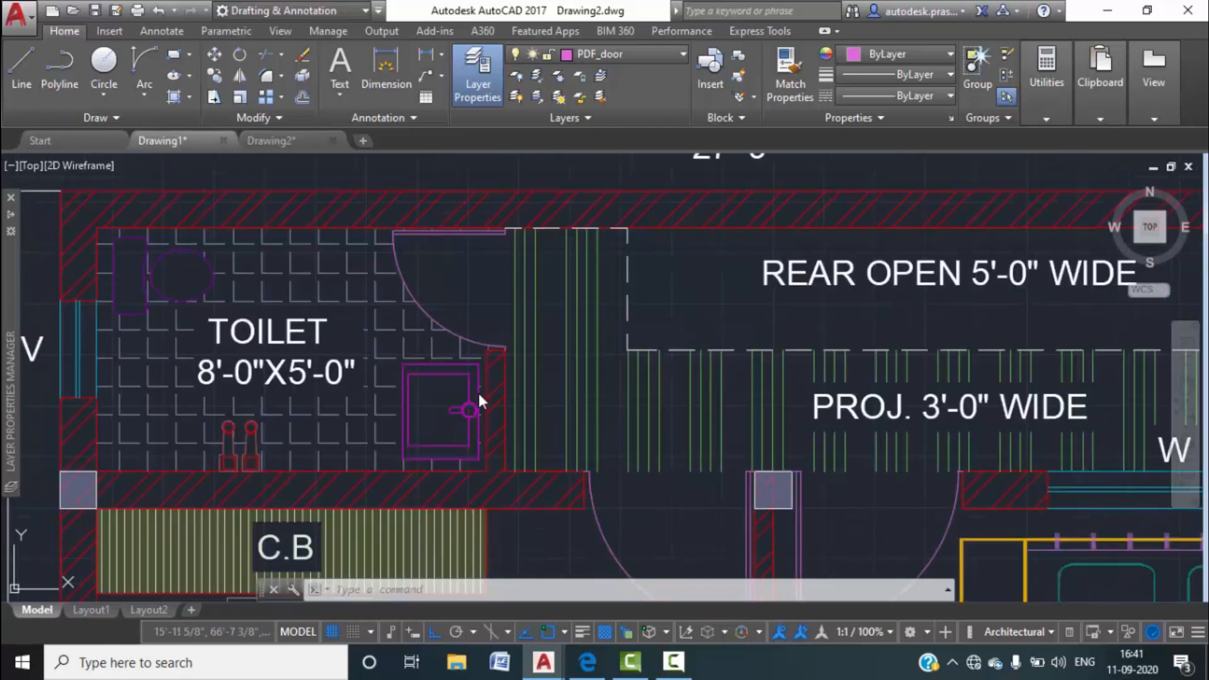
{"action": "scroll", "coordinate": [587, 390], "scroll_direction": "down", "scroll_amount": 4}
{"action": "middle_click_drag", "start_coordinate": [586, 390], "coordinate": [576, 323]}
{"action": "scroll", "coordinate": [643, 360], "scroll_direction": "up", "scroll_amount": 4}
{"action": "scroll", "coordinate": [652, 362], "scroll_direction": "up", "scroll_amount": 2}
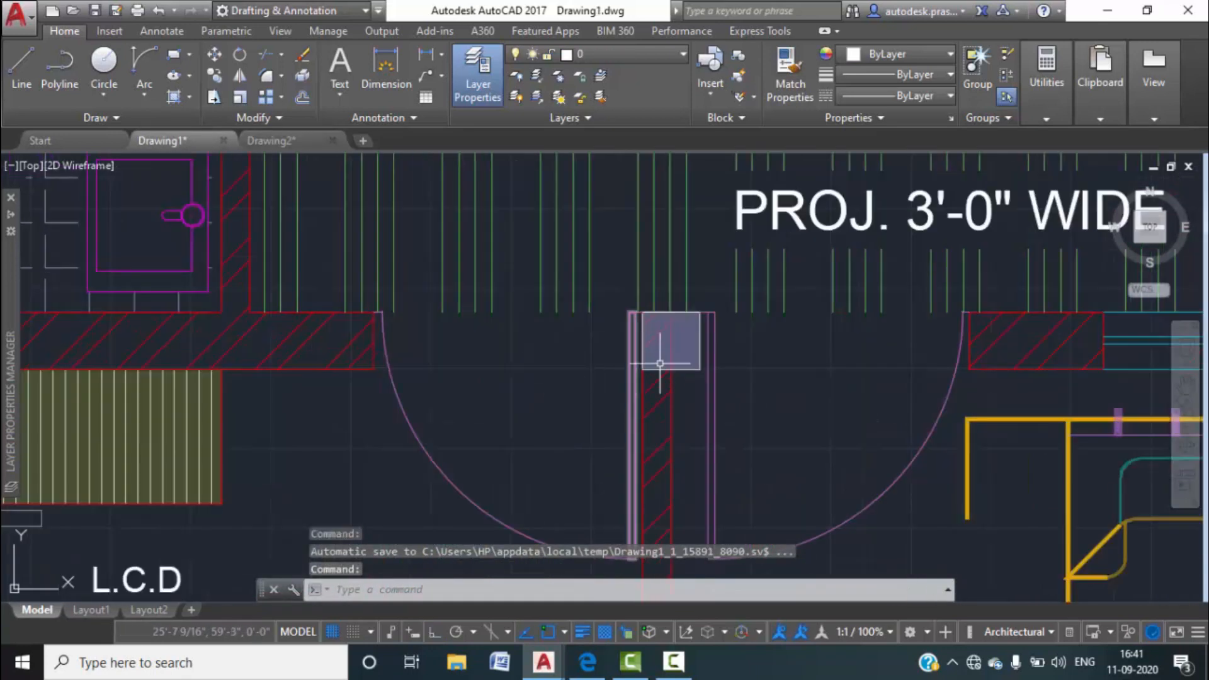
{"action": "scroll", "coordinate": [592, 363], "scroll_direction": "down", "scroll_amount": 2}
{"action": "scroll", "coordinate": [599, 380], "scroll_direction": "down", "scroll_amount": 4}
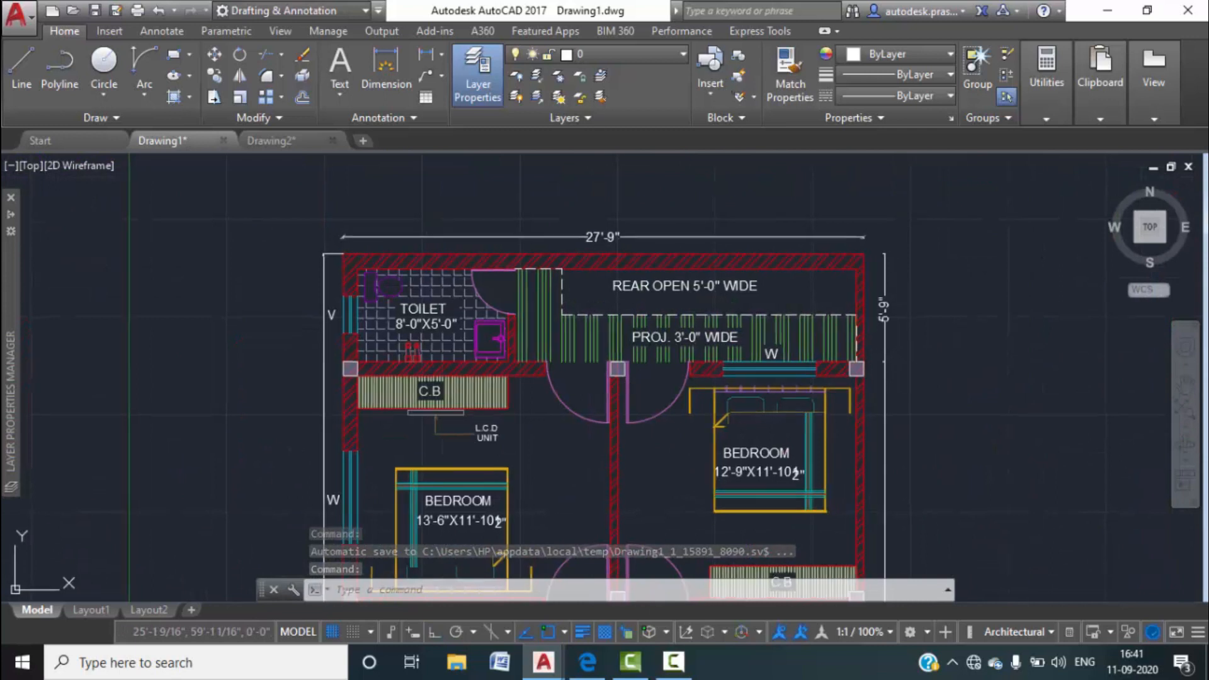
{"action": "scroll", "coordinate": [363, 368], "scroll_direction": "up", "scroll_amount": 5}
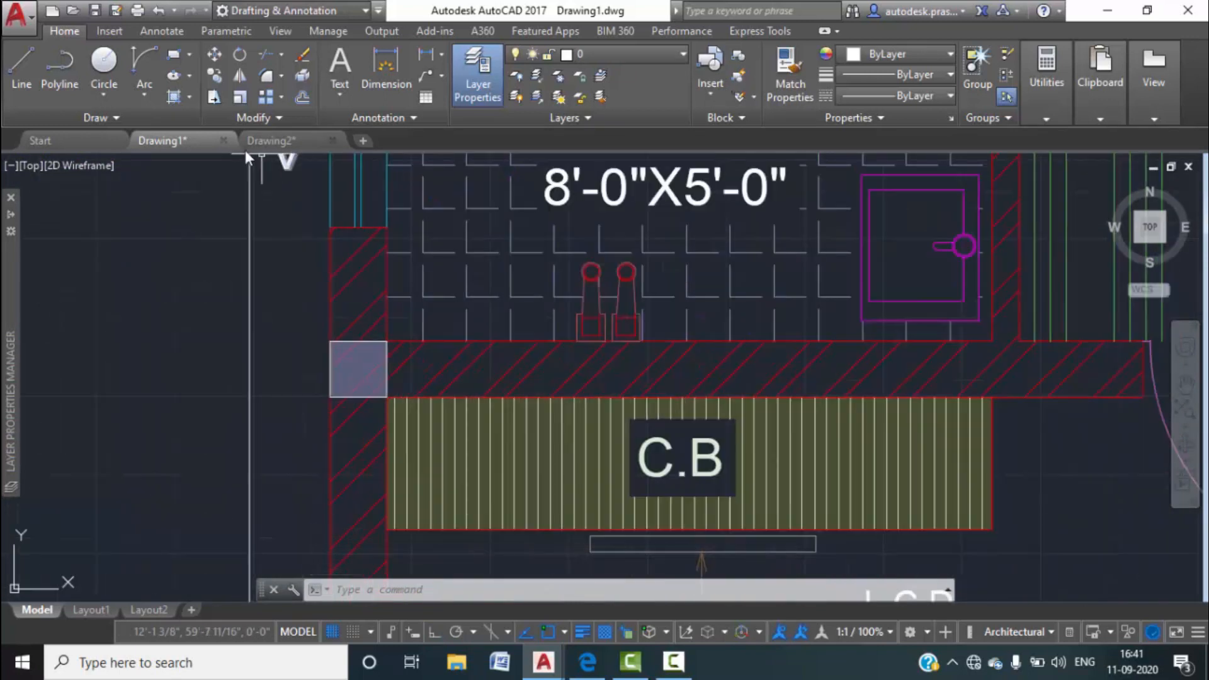
{"action": "left_click", "coordinate": [259, 141]}
{"action": "left_click", "coordinate": [175, 56]}
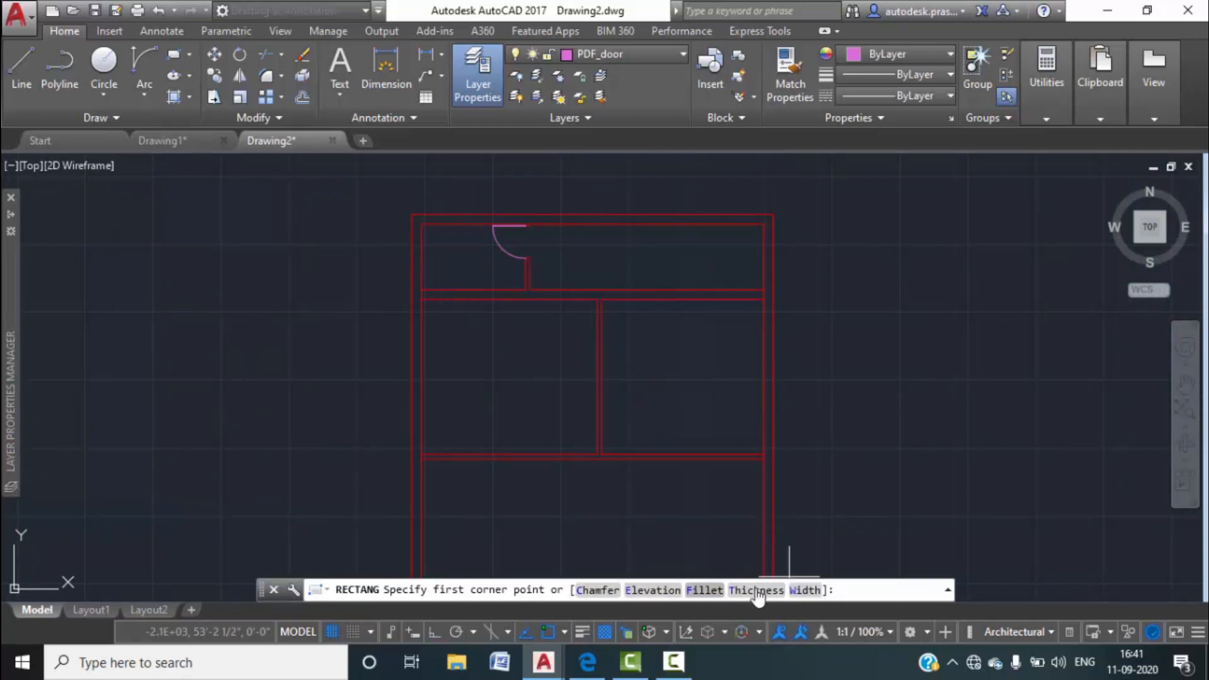
Cancel the unfinished rectangle and make layer 0 the current layer.
{"action": "left_click", "coordinate": [219, 376]}
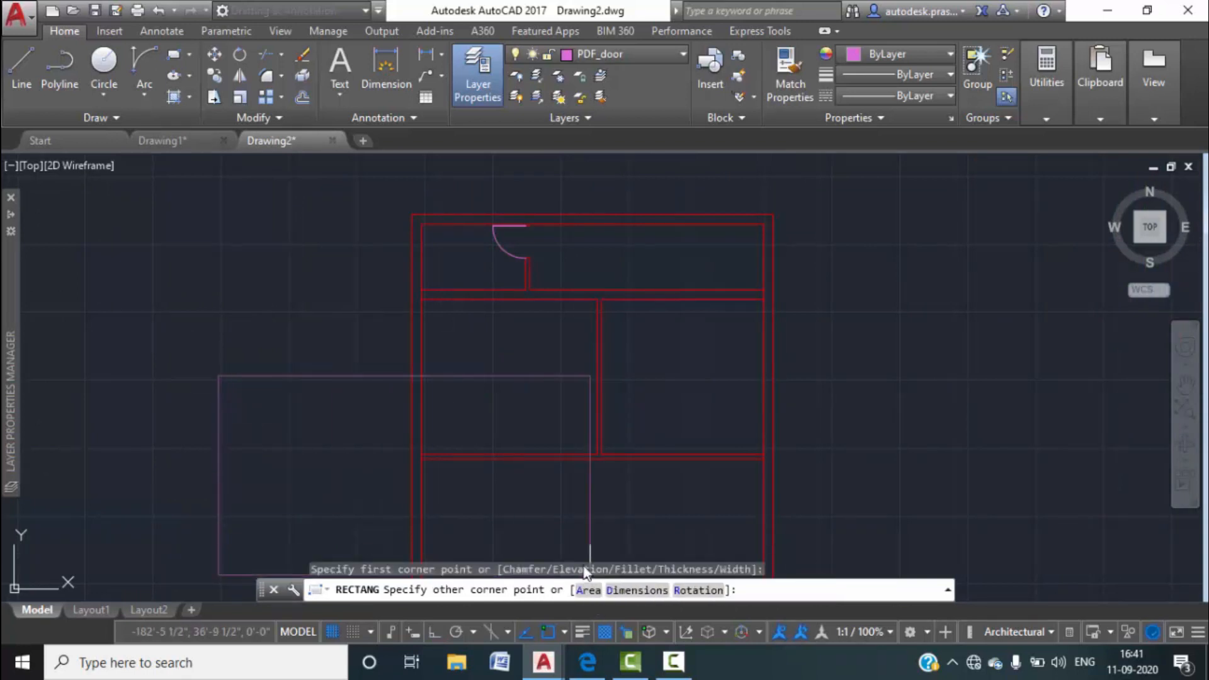
{"action": "key", "text": "Escape"}
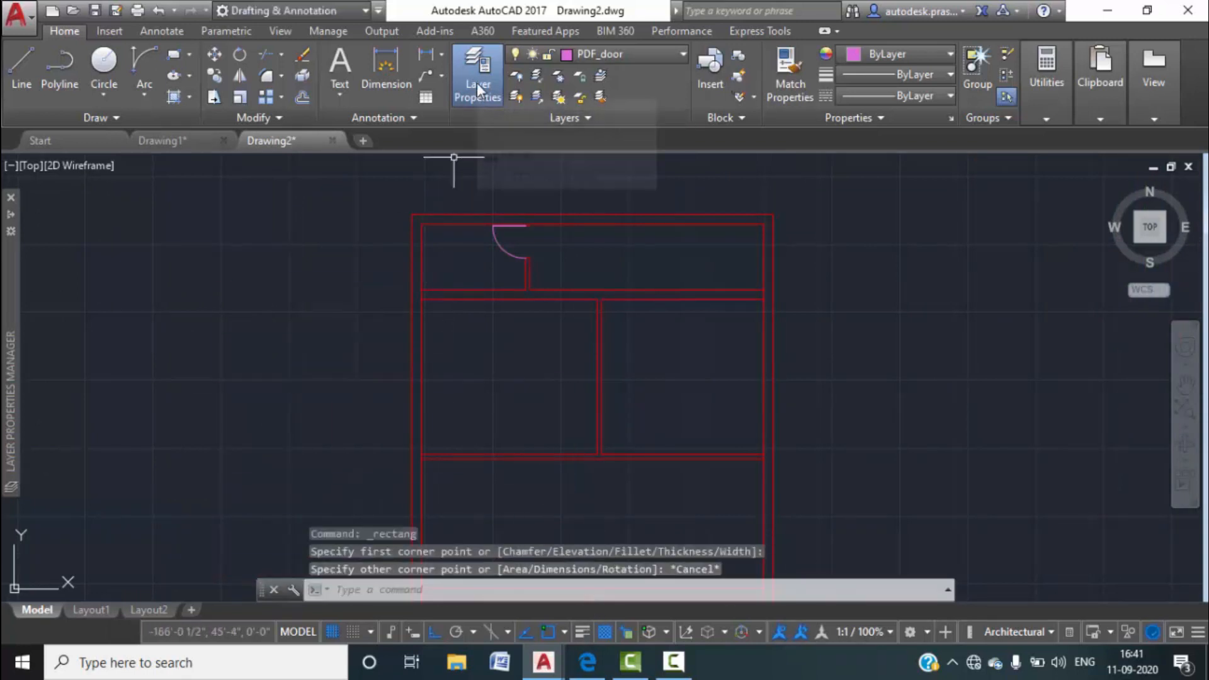
{"action": "key", "text": "Escape"}
{"action": "key", "text": "Escape"}
{"action": "key", "text": "Escape"}
{"action": "left_click", "coordinate": [478, 86]}
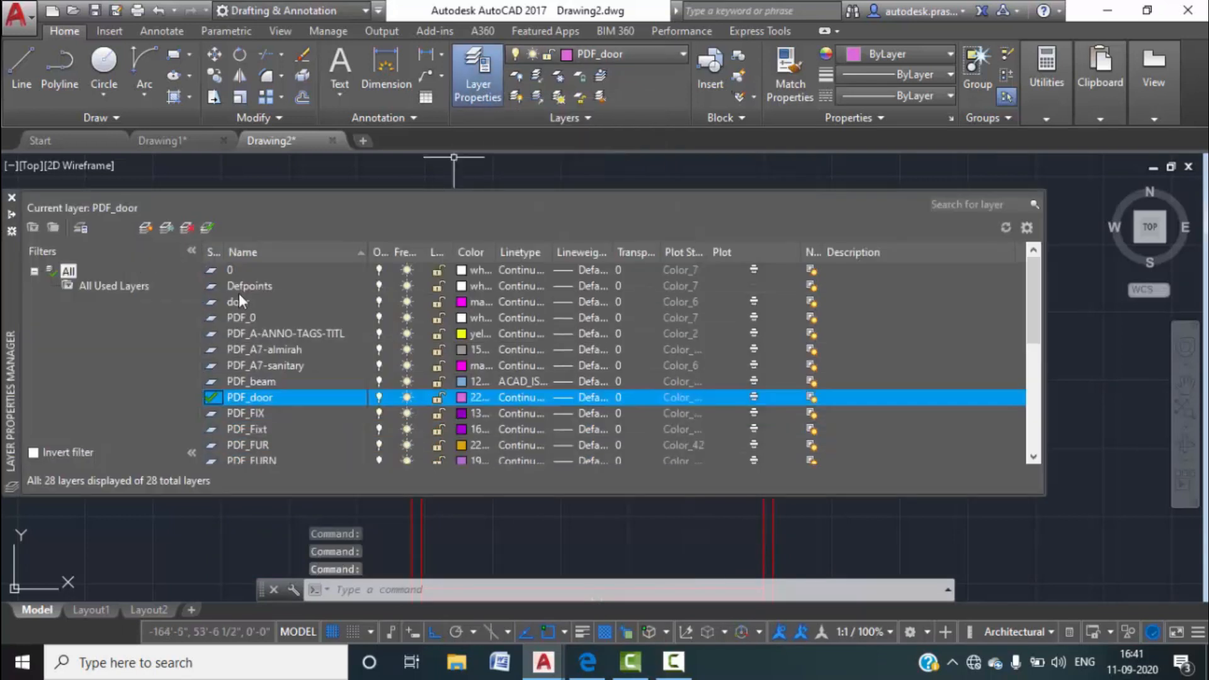
{"action": "double_click", "coordinate": [228, 271]}
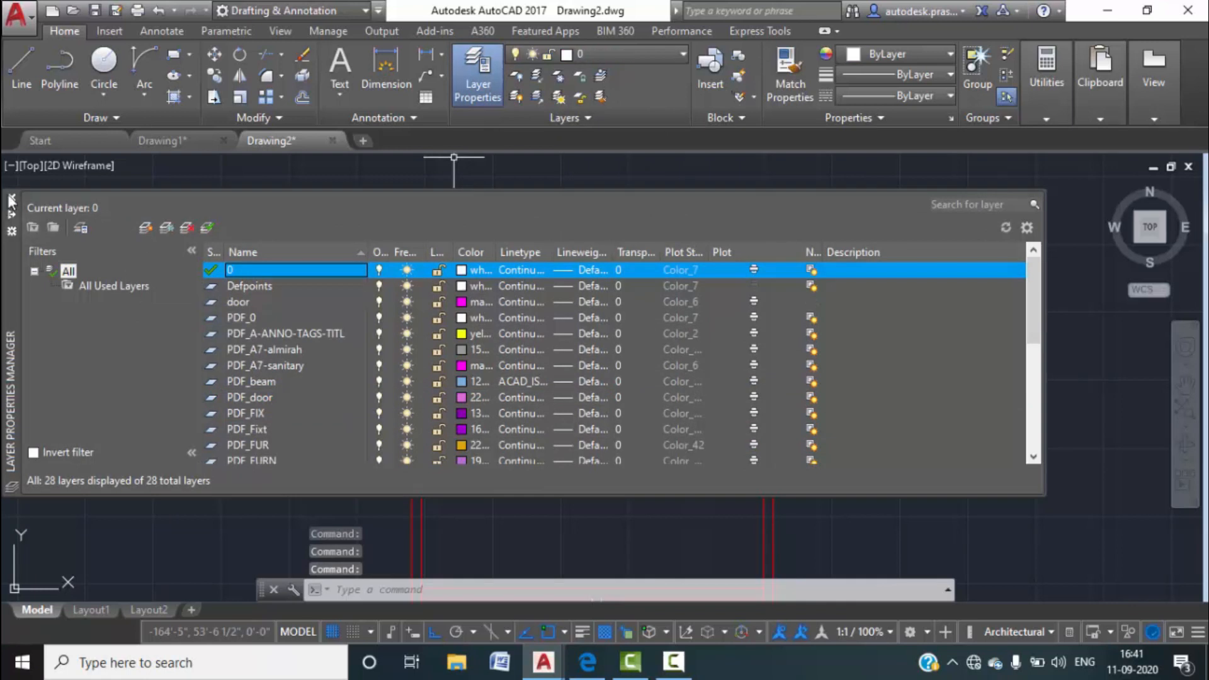
{"action": "left_click", "coordinate": [12, 200]}
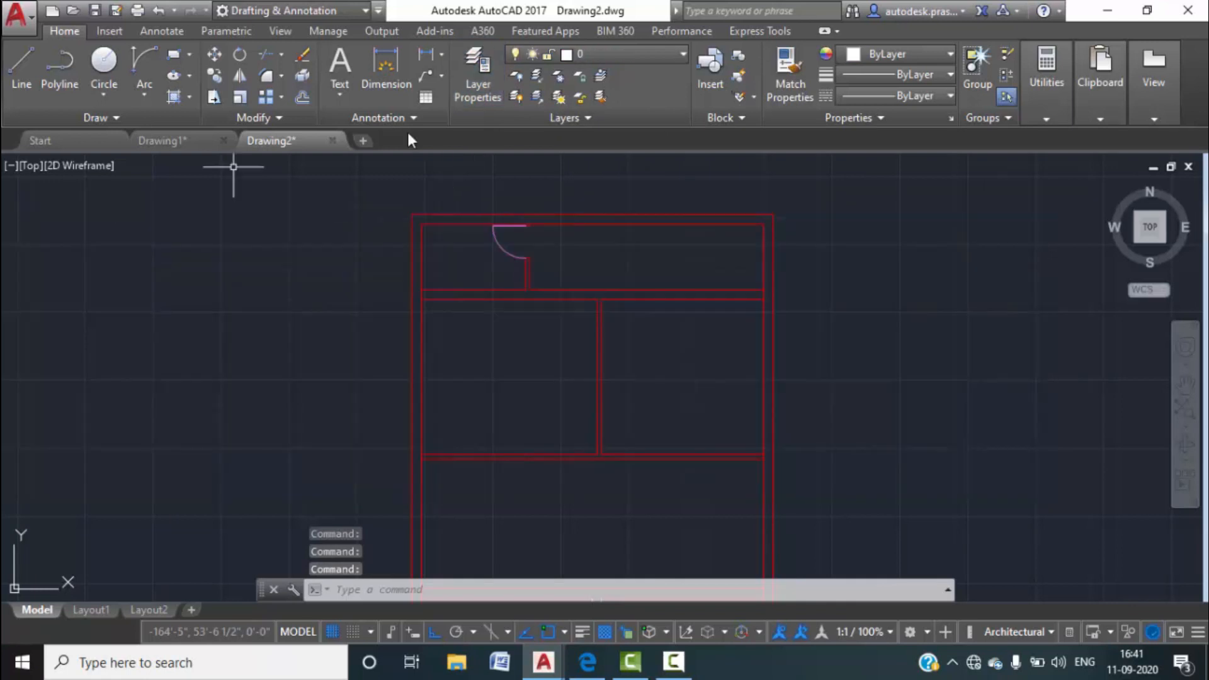
Draw a 9" x 9" square to the left of the plan.
{"action": "left_click", "coordinate": [174, 54]}
{"action": "left_click", "coordinate": [154, 381]}
{"action": "left_click", "coordinate": [617, 590]}
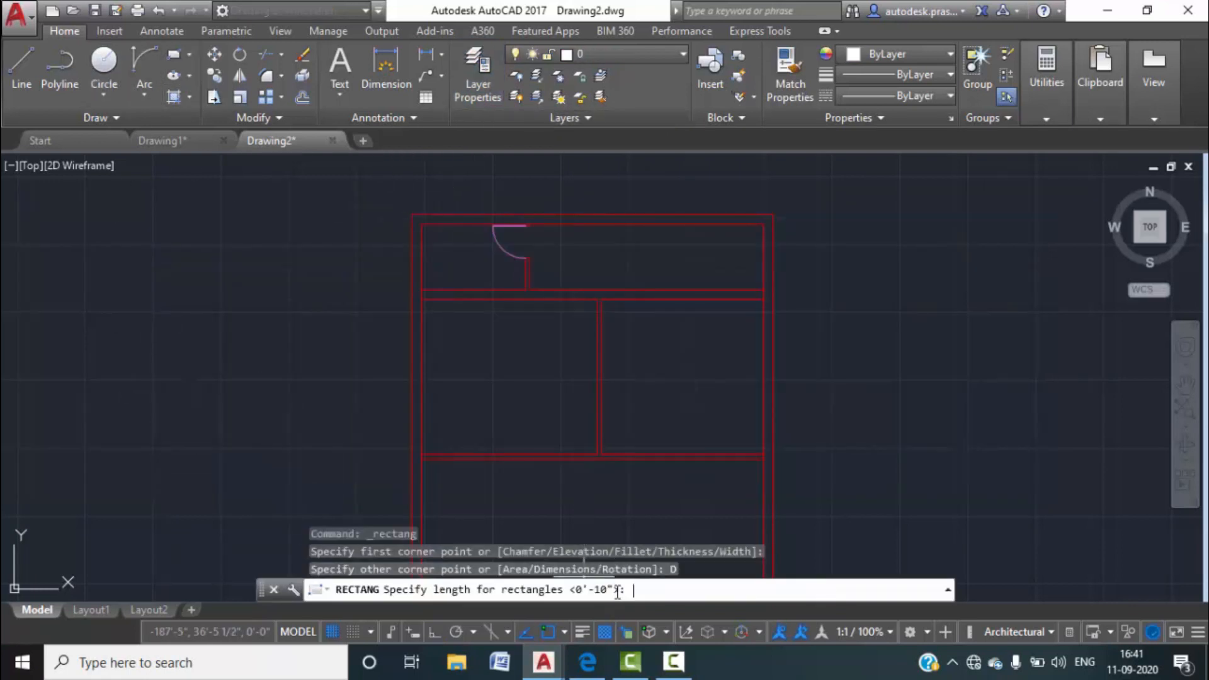
{"action": "type", "text": "9\""}
{"action": "key", "text": "Return"}
{"action": "type", "text": "9\""}
{"action": "key", "text": "Return"}
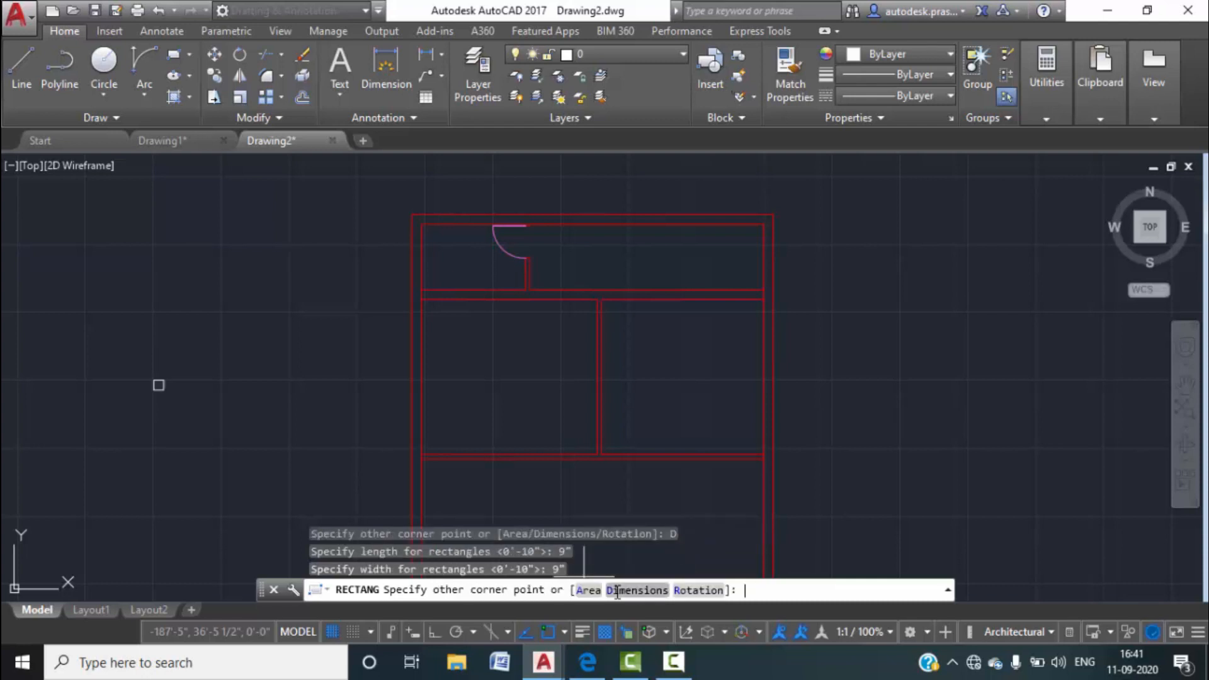
{"action": "left_click", "coordinate": [262, 392]}
{"action": "scroll", "coordinate": [242, 396], "scroll_direction": "up", "scroll_amount": 6}
{"action": "key", "text": "Escape"}
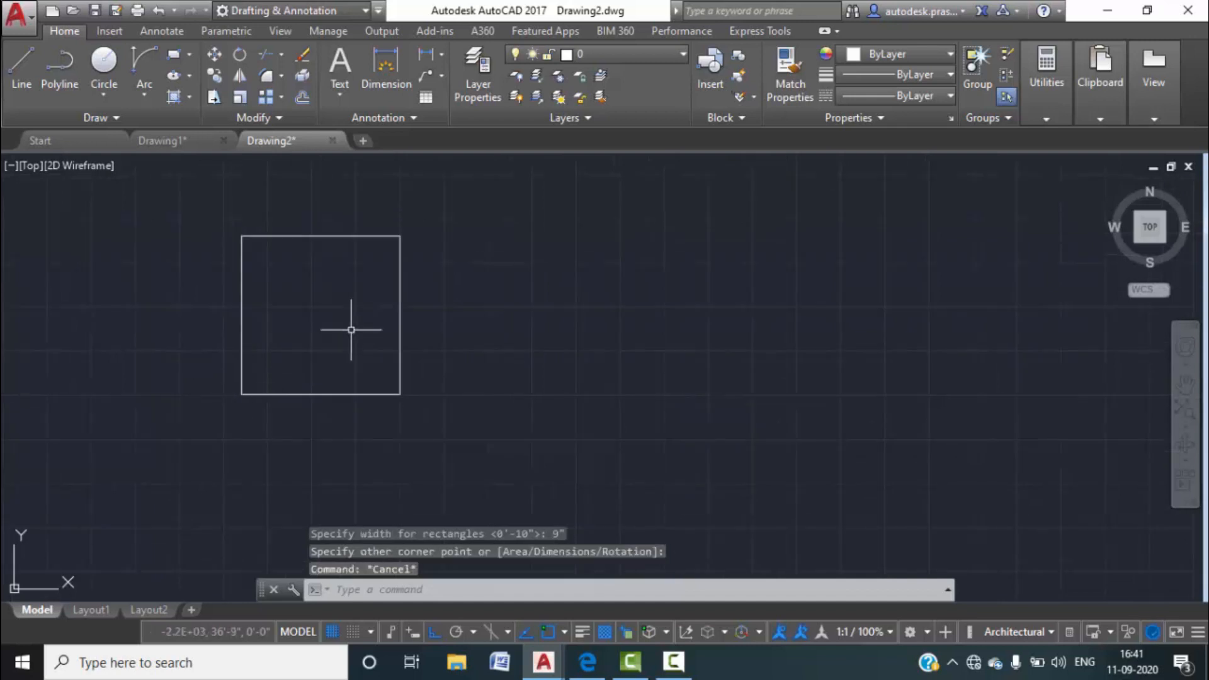
Fill the square with a SOLID hatch and select the square with its fill.
{"action": "left_click", "coordinate": [189, 98]}
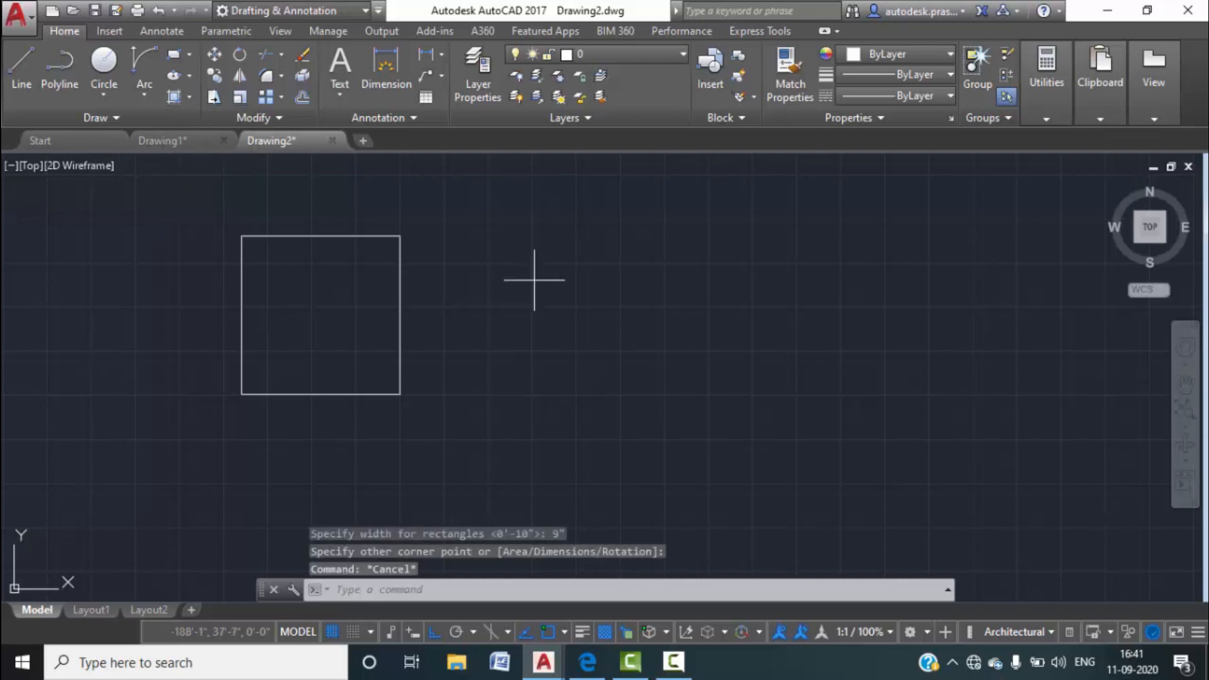
{"action": "type", "text": "h"}
{"action": "key", "text": "Return"}
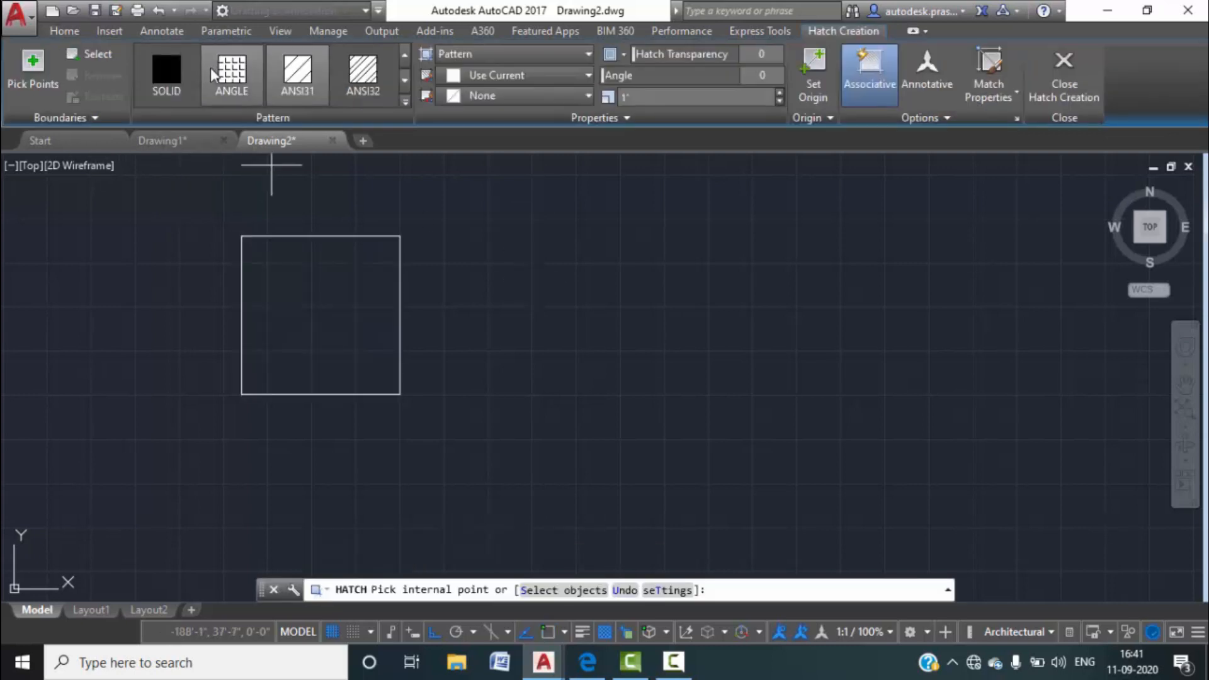
{"action": "left_click", "coordinate": [166, 72]}
{"action": "left_click", "coordinate": [289, 262]}
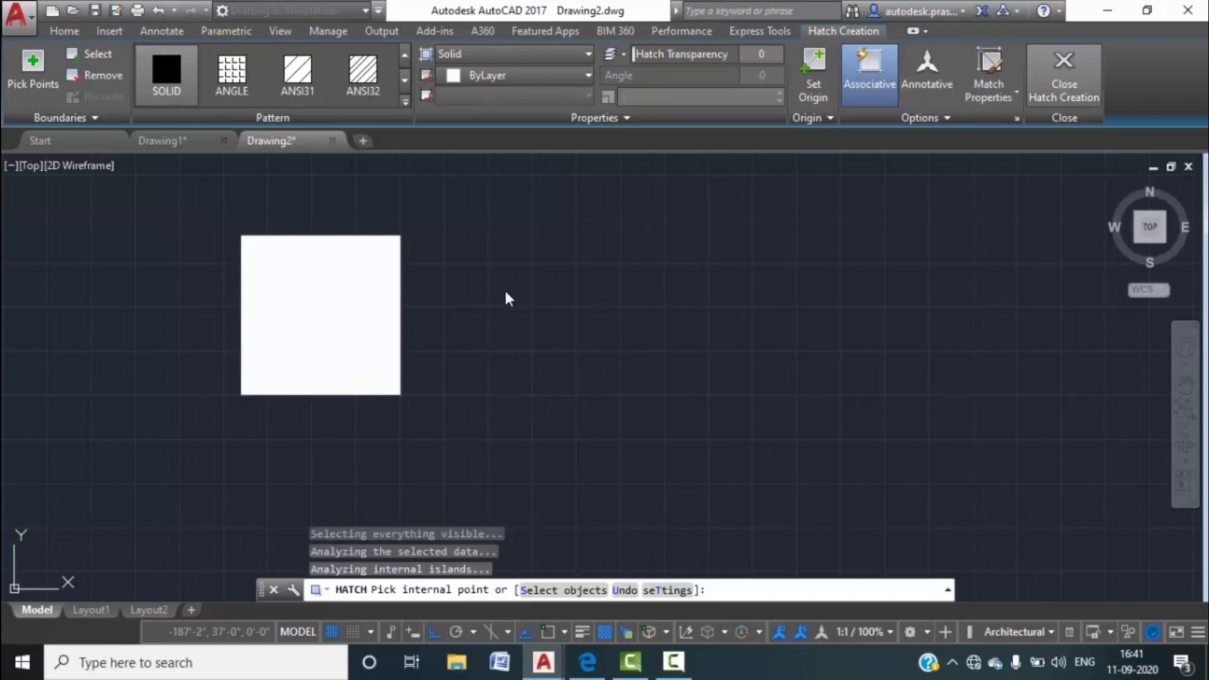
{"action": "key", "text": "Return"}
{"action": "key", "text": "Escape"}
{"action": "scroll", "coordinate": [491, 301], "scroll_direction": "down", "scroll_amount": 3}
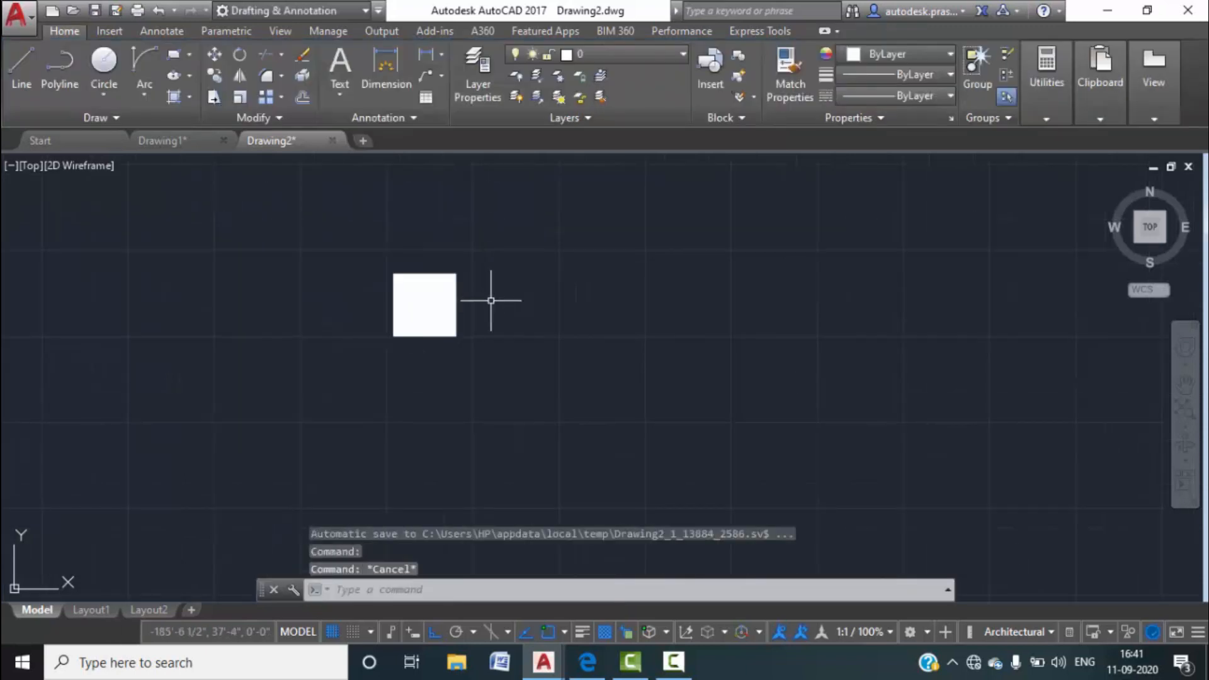
{"action": "left_click", "coordinate": [513, 378]}
{"action": "left_click", "coordinate": [311, 217]}
Check the column positions around both bedrooms in Drawing1, then return to Drawing2.
{"action": "type", "text": "co"}
{"action": "key", "text": "Return"}
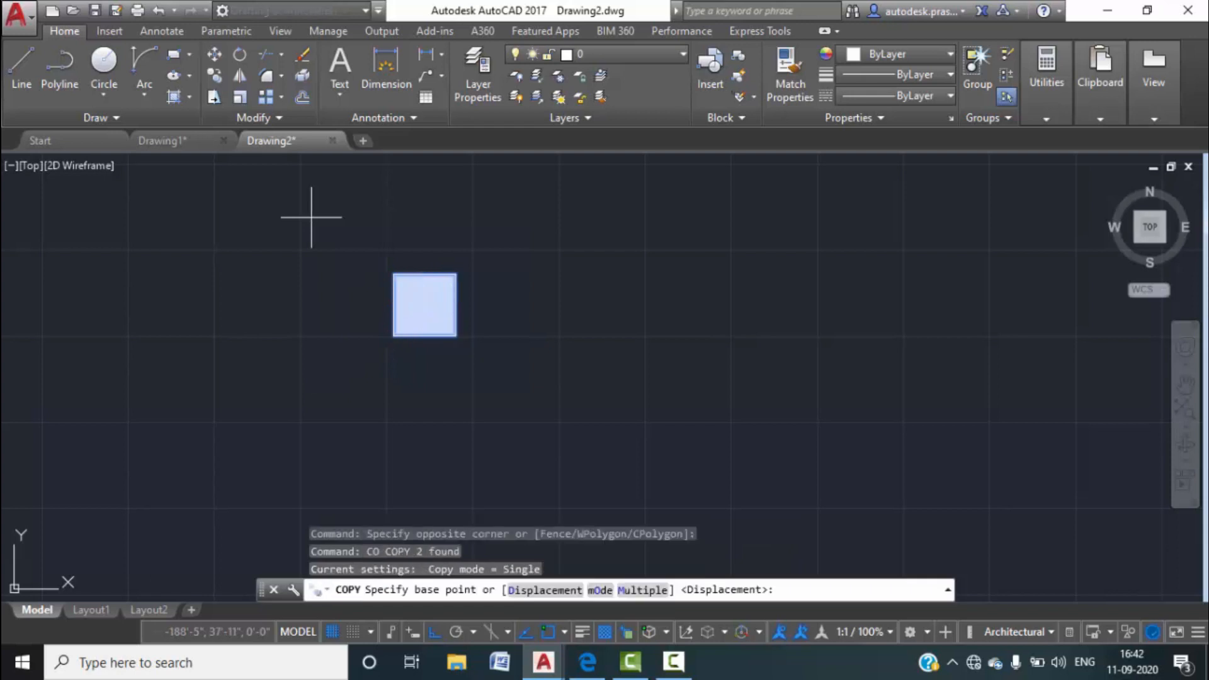
{"action": "scroll", "coordinate": [615, 405], "scroll_direction": "down", "scroll_amount": 8}
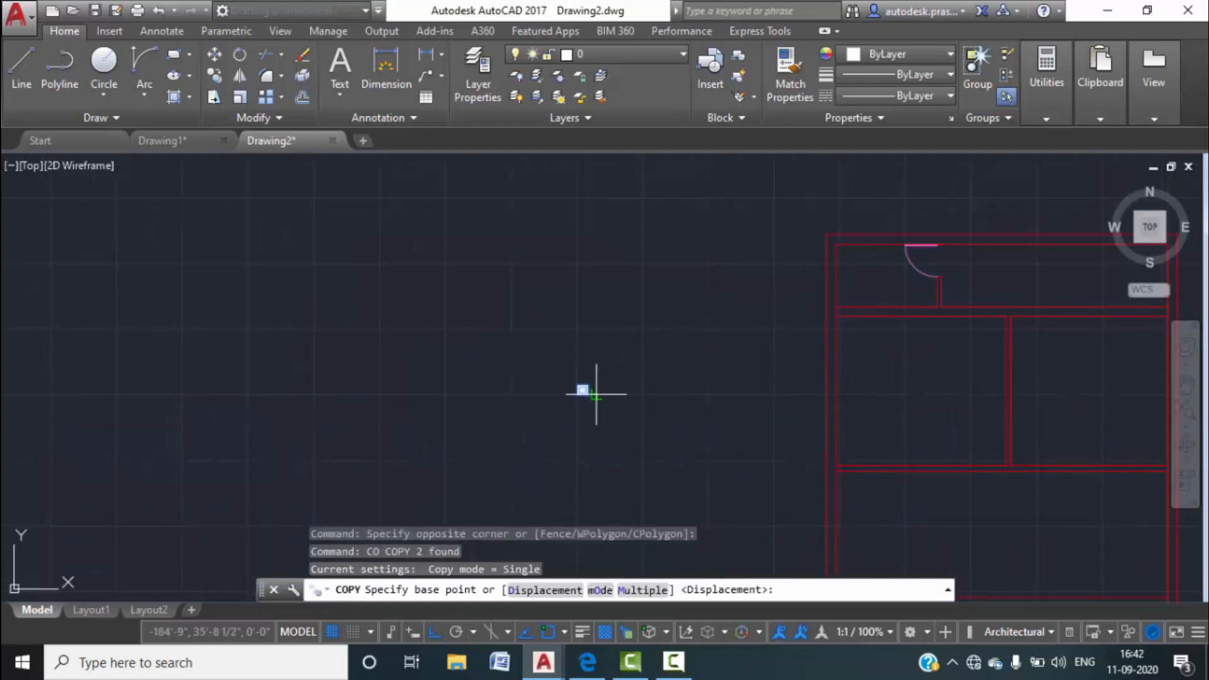
{"action": "middle_click_drag", "start_coordinate": [610, 469], "coordinate": [540, 400]}
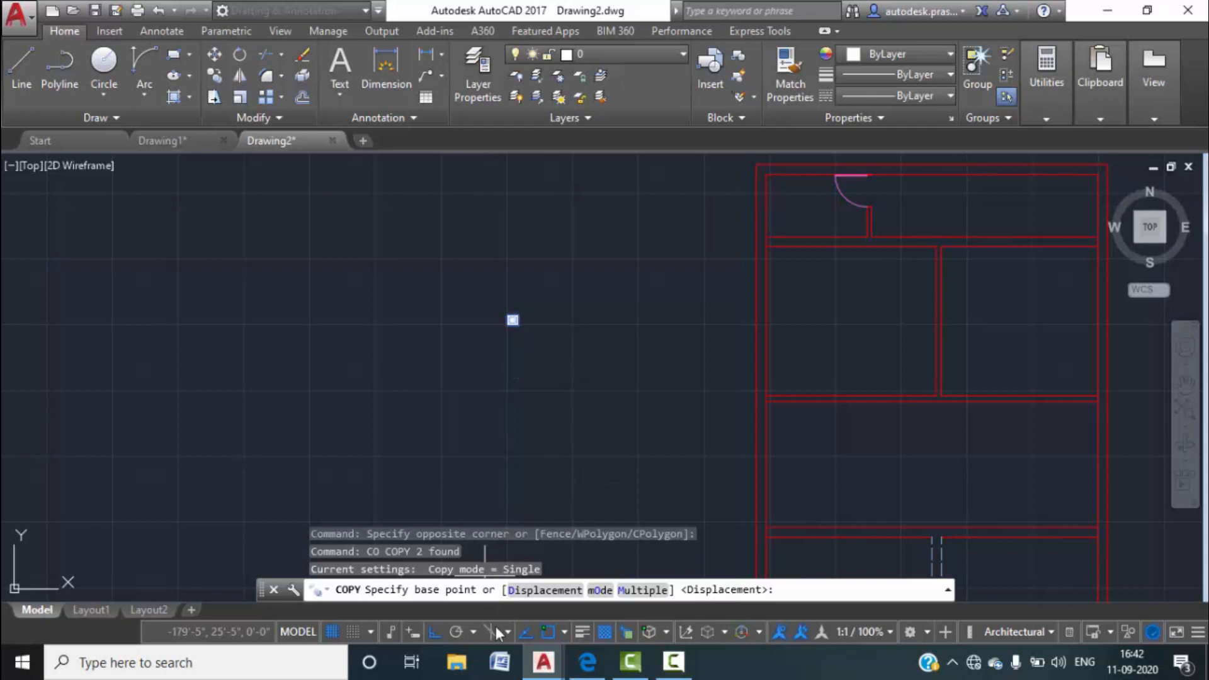
{"action": "left_click", "coordinate": [162, 140]}
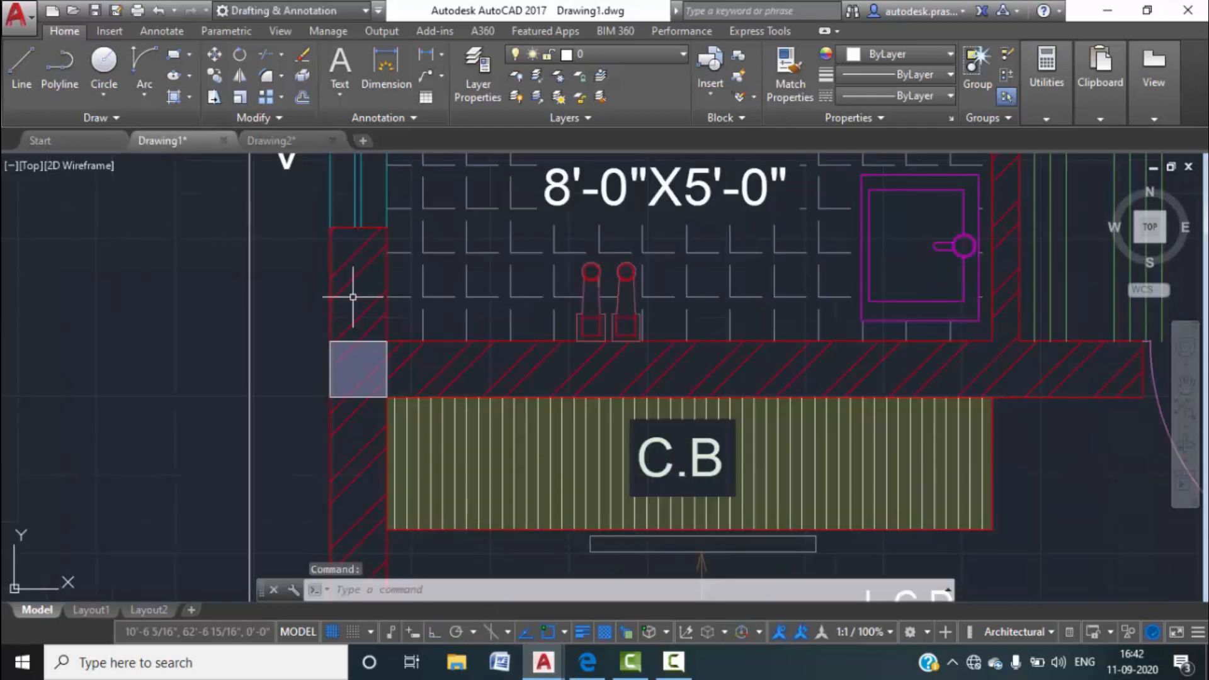
{"action": "scroll", "coordinate": [412, 322], "scroll_direction": "down", "scroll_amount": 2}
{"action": "middle_click_drag", "start_coordinate": [627, 390], "coordinate": [293, 334]}
{"action": "scroll", "coordinate": [479, 286], "scroll_direction": "up", "scroll_amount": 5}
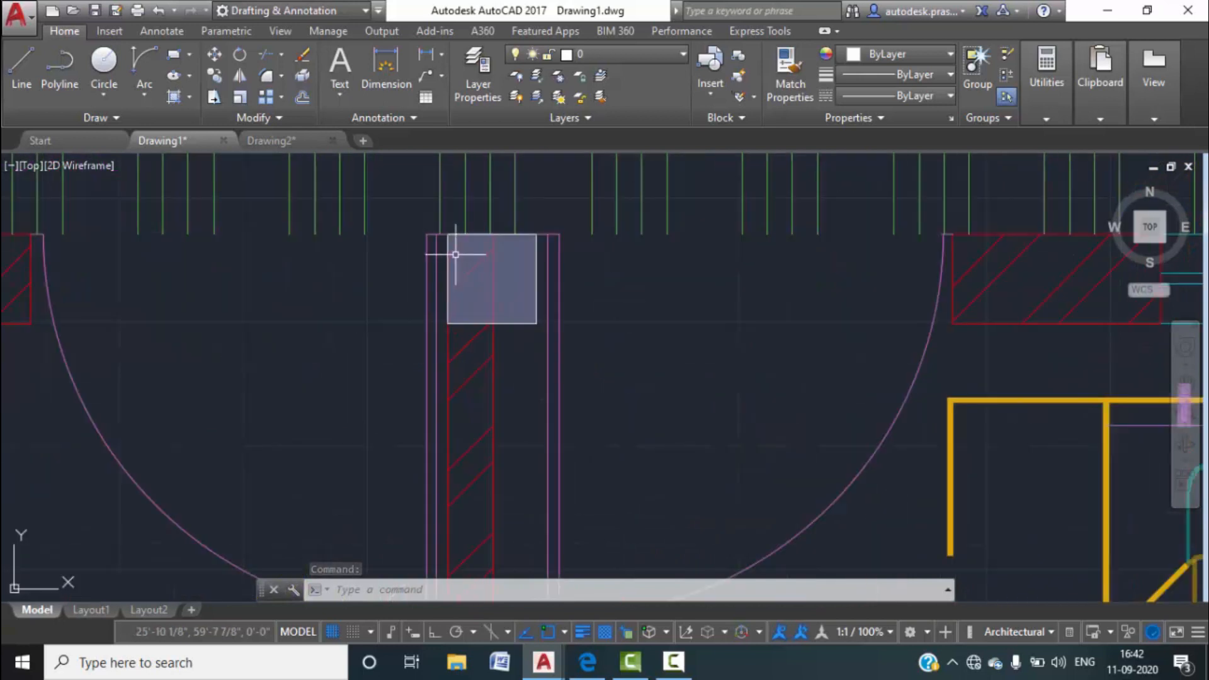
{"action": "scroll", "coordinate": [491, 290], "scroll_direction": "down", "scroll_amount": 5}
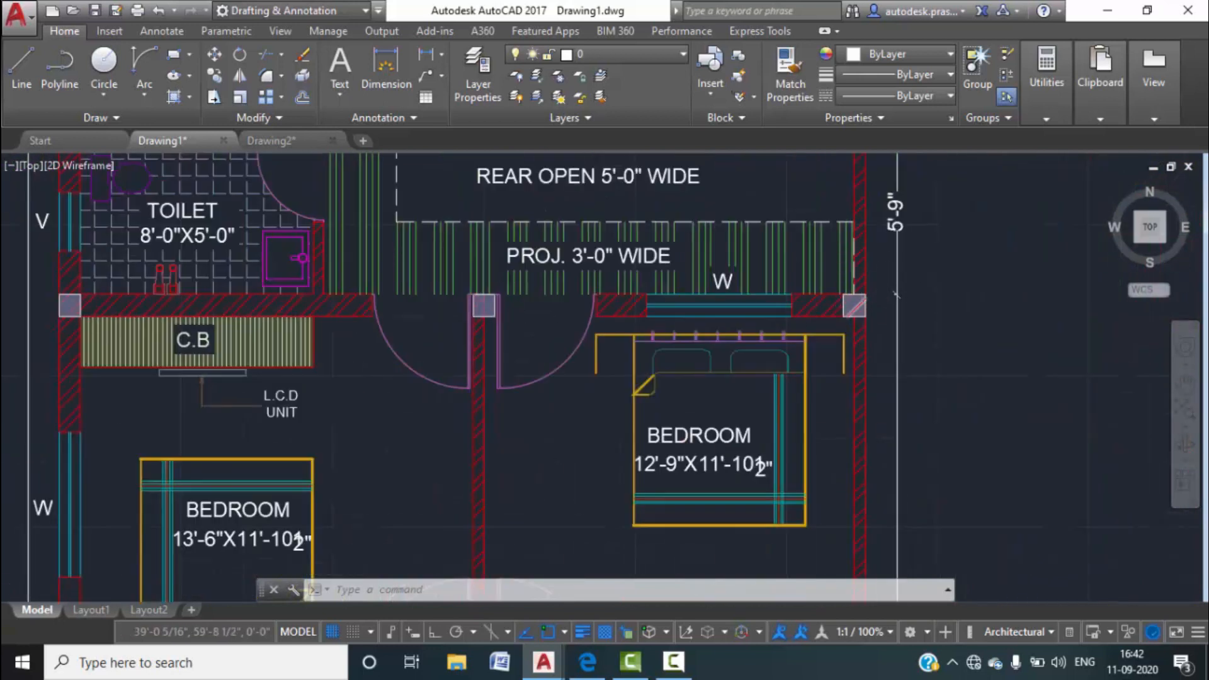
{"action": "scroll", "coordinate": [876, 296], "scroll_direction": "up", "scroll_amount": 4}
{"action": "scroll", "coordinate": [839, 308], "scroll_direction": "down", "scroll_amount": 5}
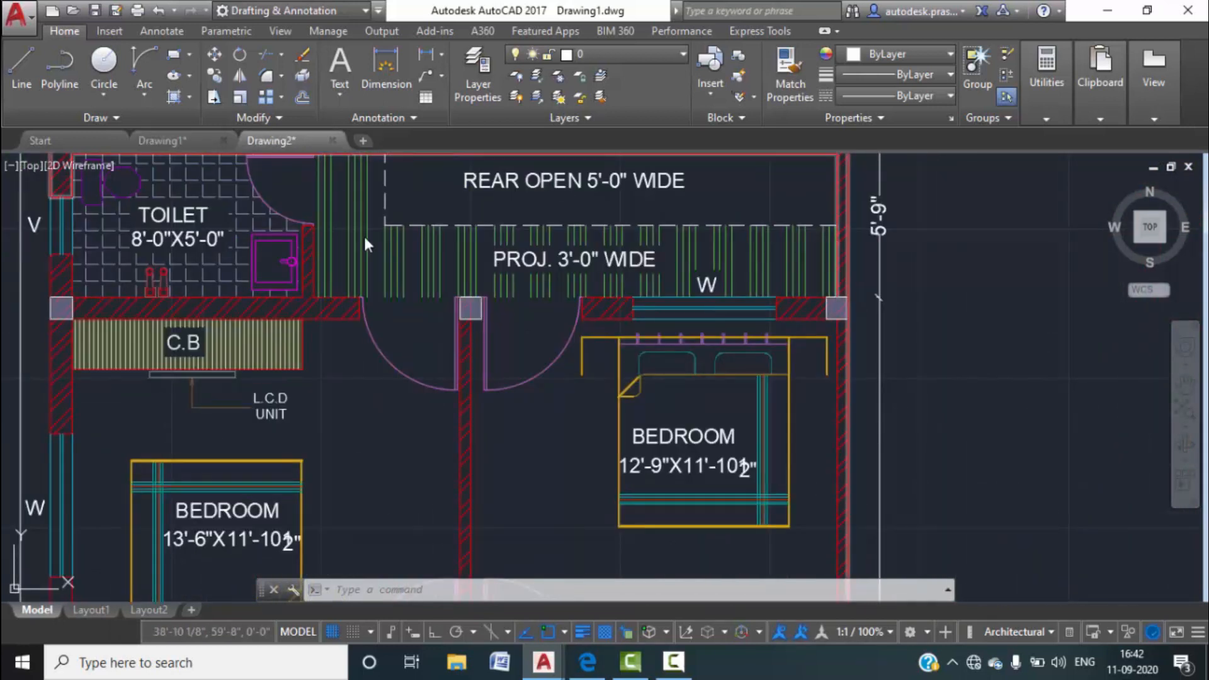
{"action": "left_click", "coordinate": [271, 141]}
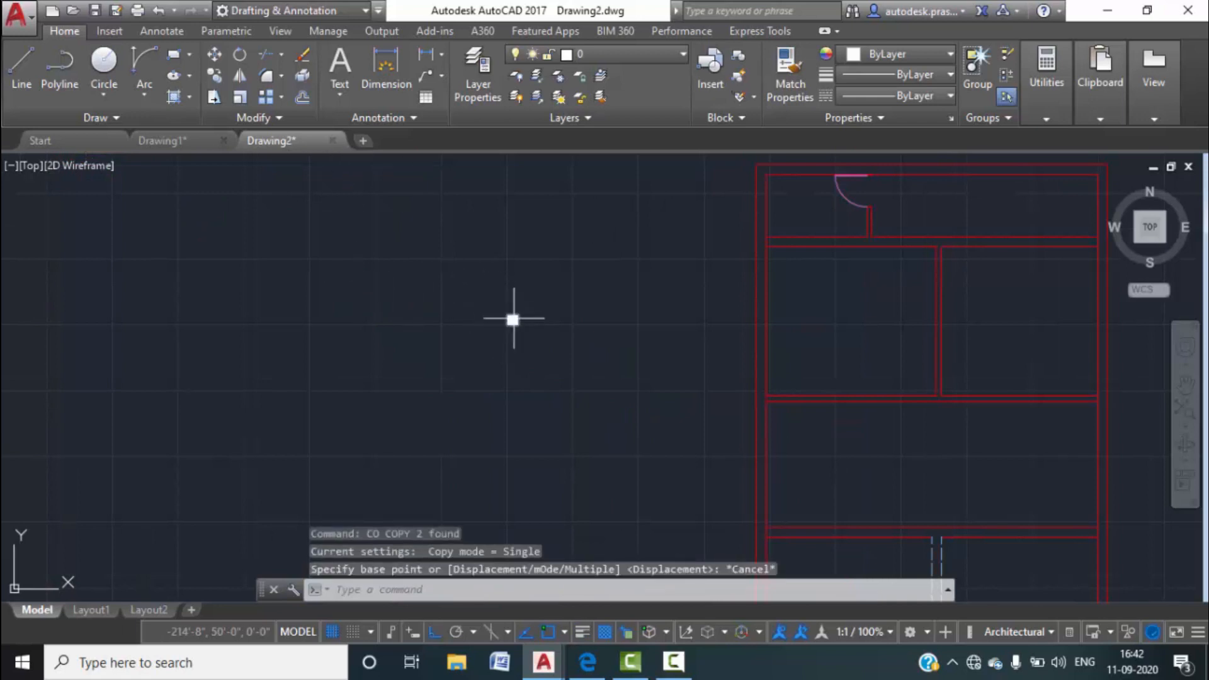
Copy the solid column square to the left with ortho turned off.
{"action": "type", "text": "co"}
{"action": "key", "text": "Return"}
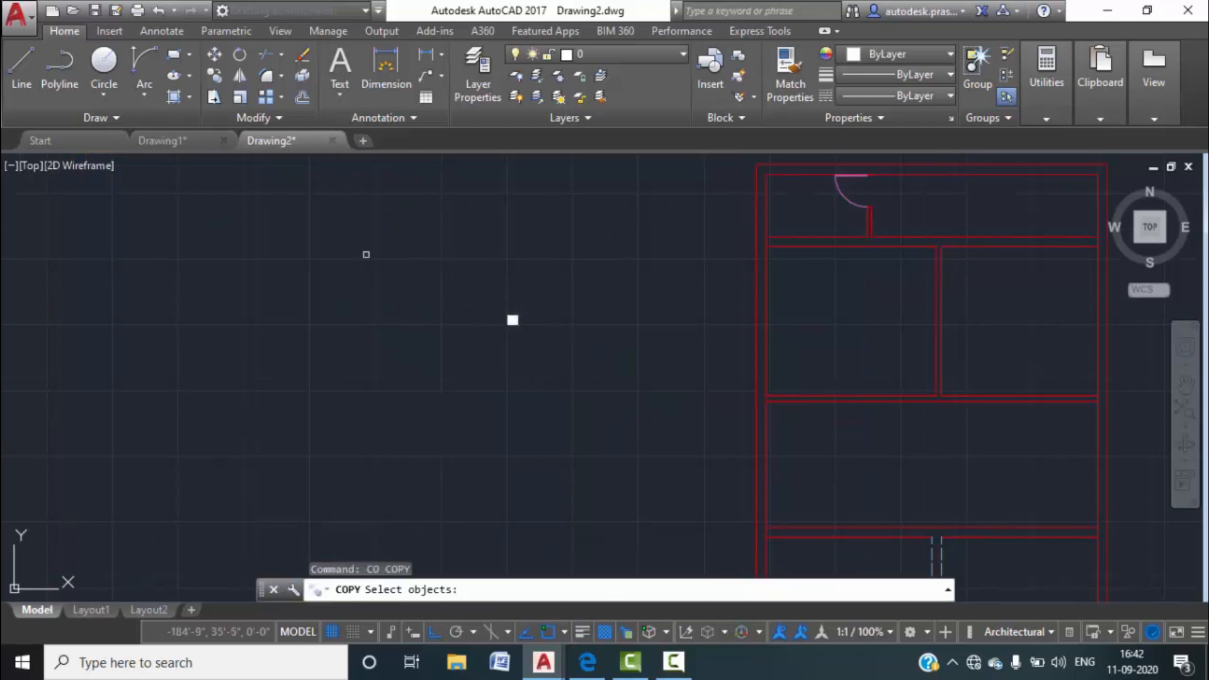
{"action": "left_click", "coordinate": [558, 349]}
{"action": "left_click", "coordinate": [430, 262]}
{"action": "key", "text": "Return"}
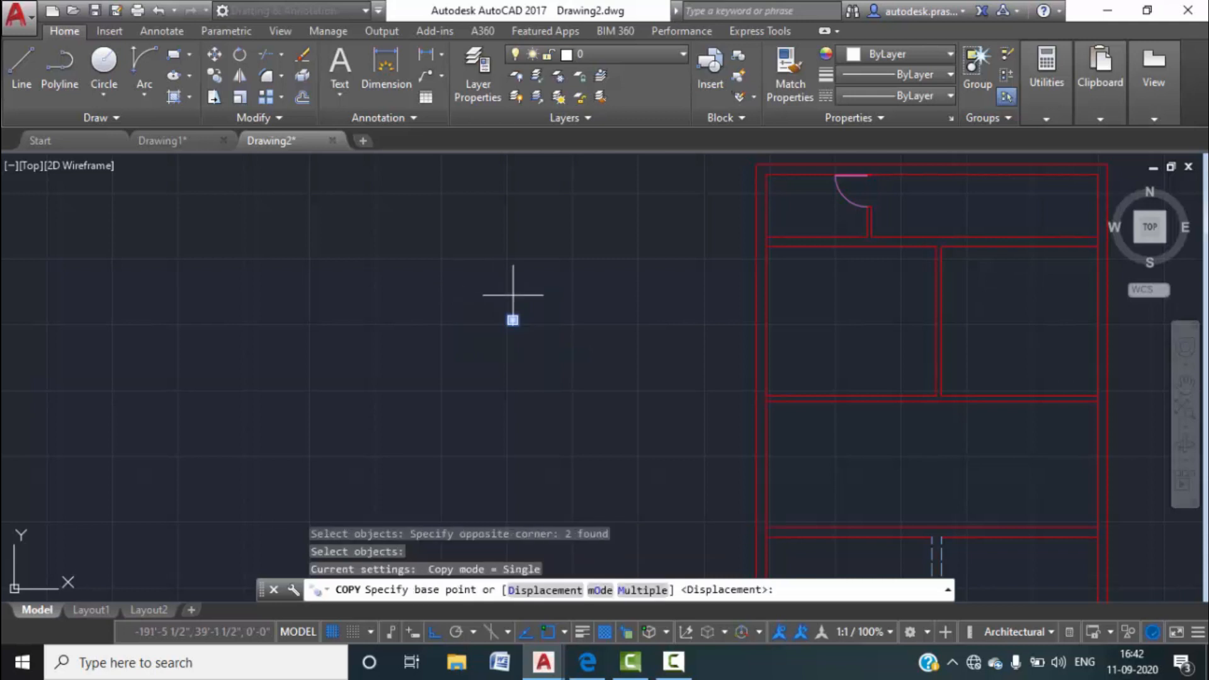
{"action": "scroll", "coordinate": [485, 361], "scroll_direction": "up", "scroll_amount": 4}
{"action": "left_click", "coordinate": [475, 376]}
{"action": "scroll", "coordinate": [707, 337], "scroll_direction": "down", "scroll_amount": 3}
{"action": "scroll", "coordinate": [608, 377], "scroll_direction": "up", "scroll_amount": 3}
{"action": "scroll", "coordinate": [656, 351], "scroll_direction": "up", "scroll_amount": 2}
{"action": "key", "text": "F8"}
{"action": "scroll", "coordinate": [752, 307], "scroll_direction": "up", "scroll_amount": 4}
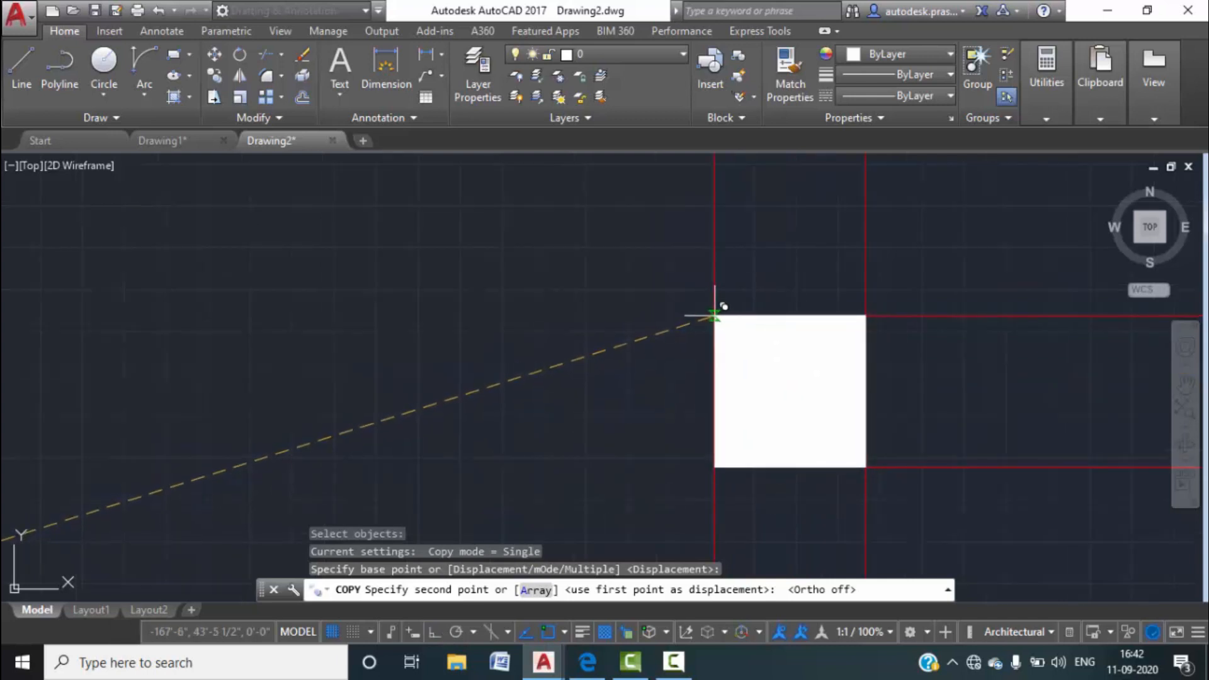
{"action": "left_click", "coordinate": [497, 315]}
{"action": "key", "text": "Escape"}
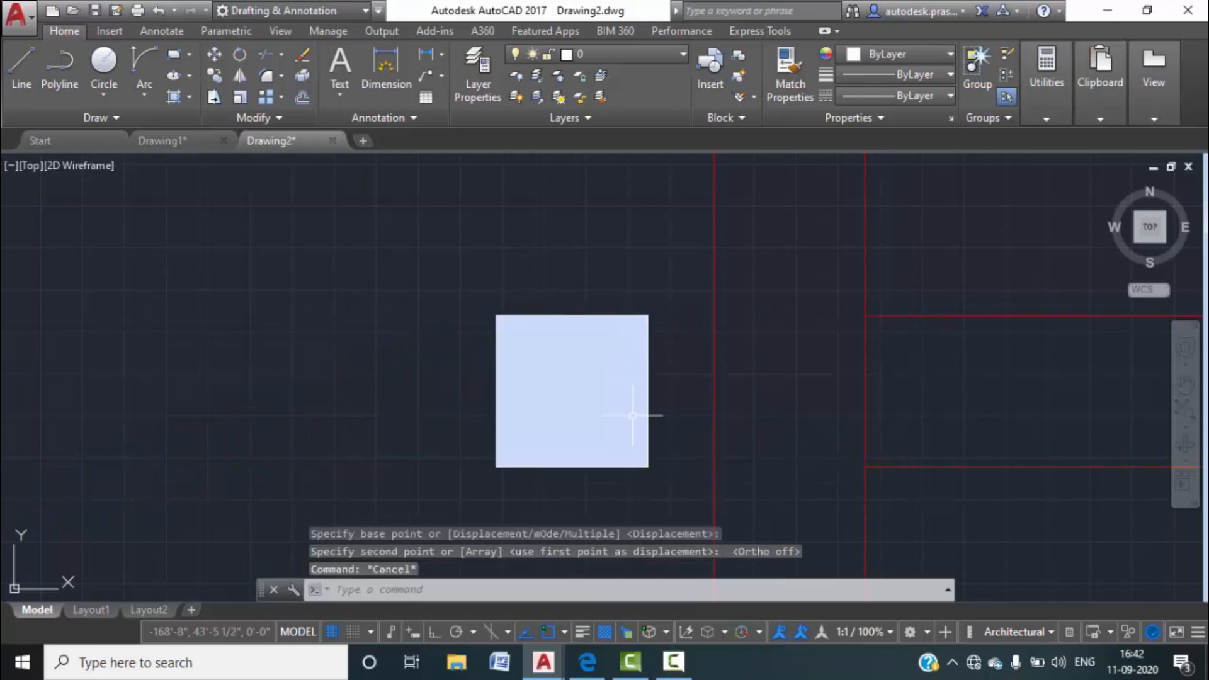
Copy the column to the right wall corner and to the upper wall junction.
{"action": "left_click", "coordinate": [661, 485]}
{"action": "left_click", "coordinate": [469, 270]}
{"action": "key", "text": "space"}
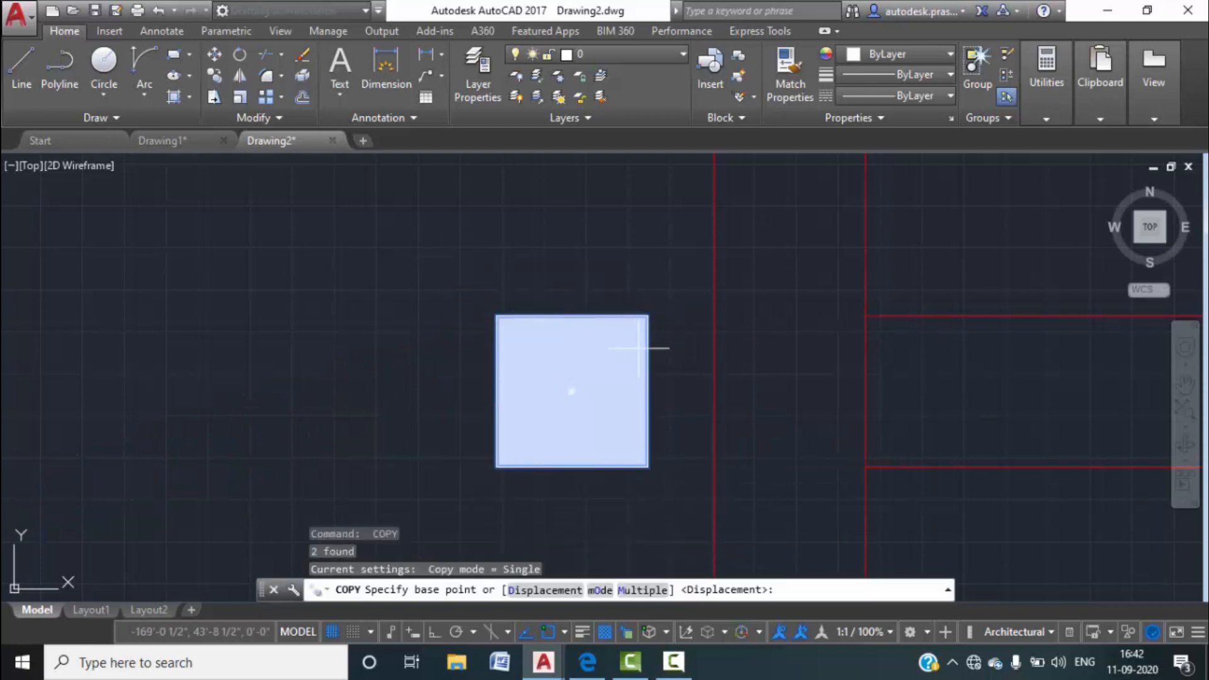
{"action": "left_click", "coordinate": [647, 315]}
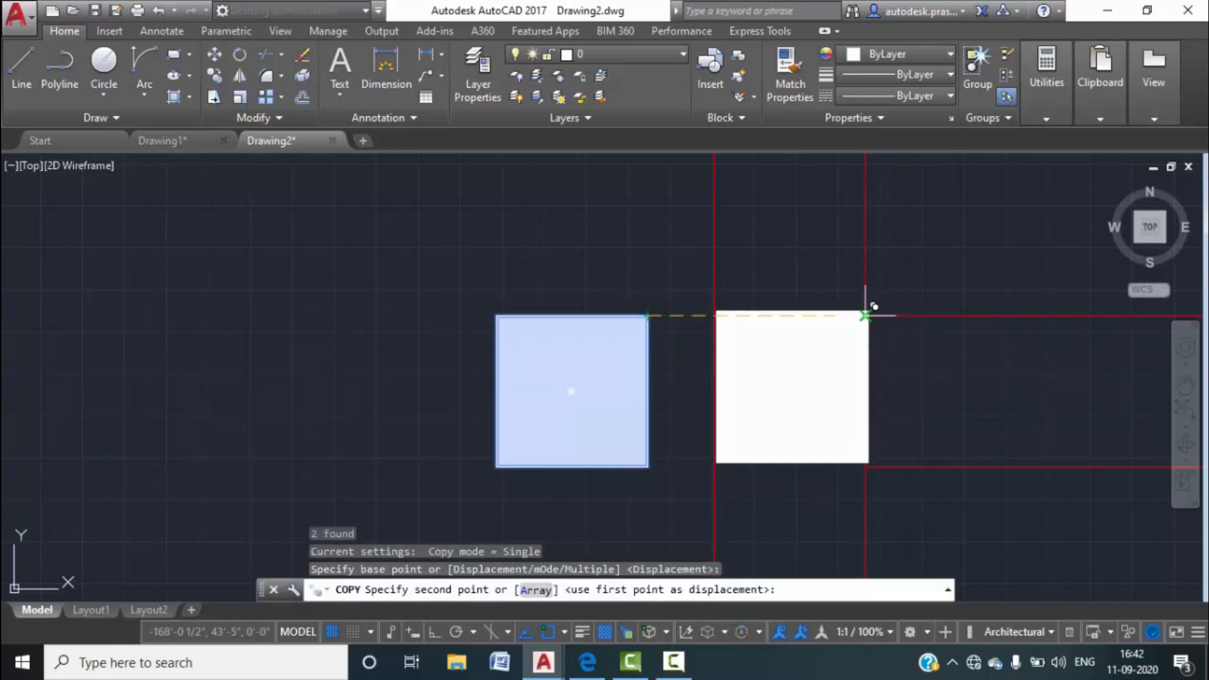
{"action": "left_click", "coordinate": [866, 315]}
{"action": "scroll", "coordinate": [621, 256], "scroll_direction": "down", "scroll_amount": 4}
{"action": "scroll", "coordinate": [636, 340], "scroll_direction": "up", "scroll_amount": 2}
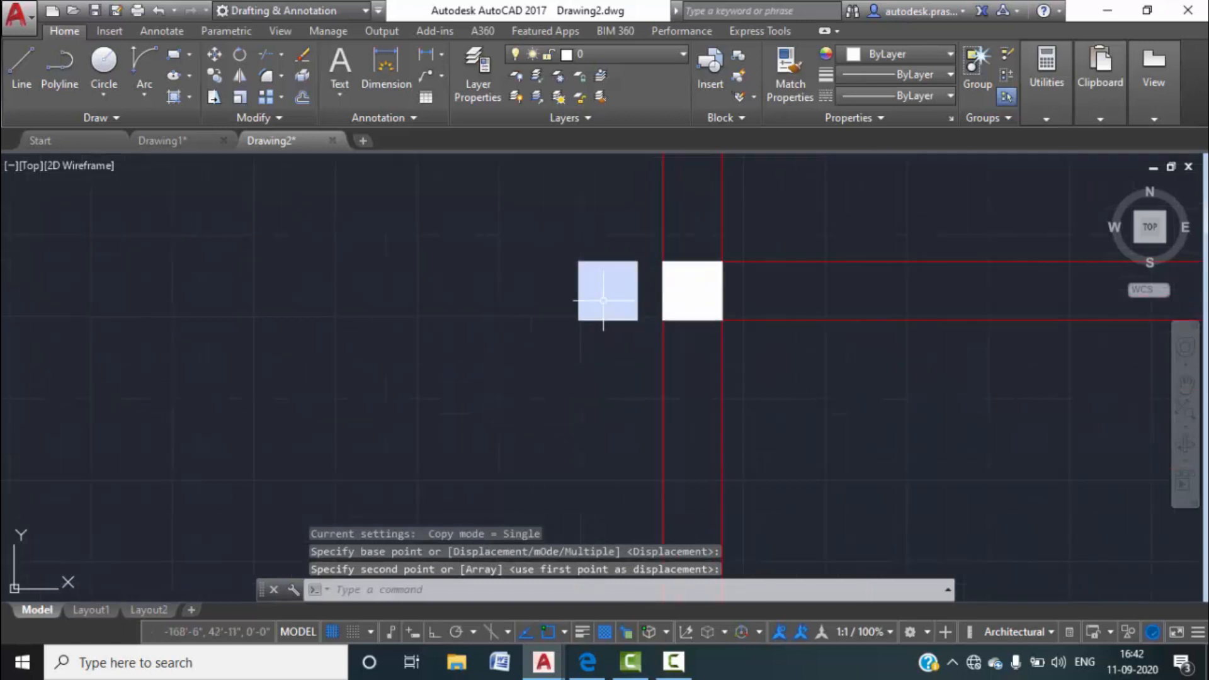
{"action": "key", "text": "space"}
{"action": "left_click", "coordinate": [645, 346]}
{"action": "left_click", "coordinate": [511, 205]}
{"action": "key", "text": "space"}
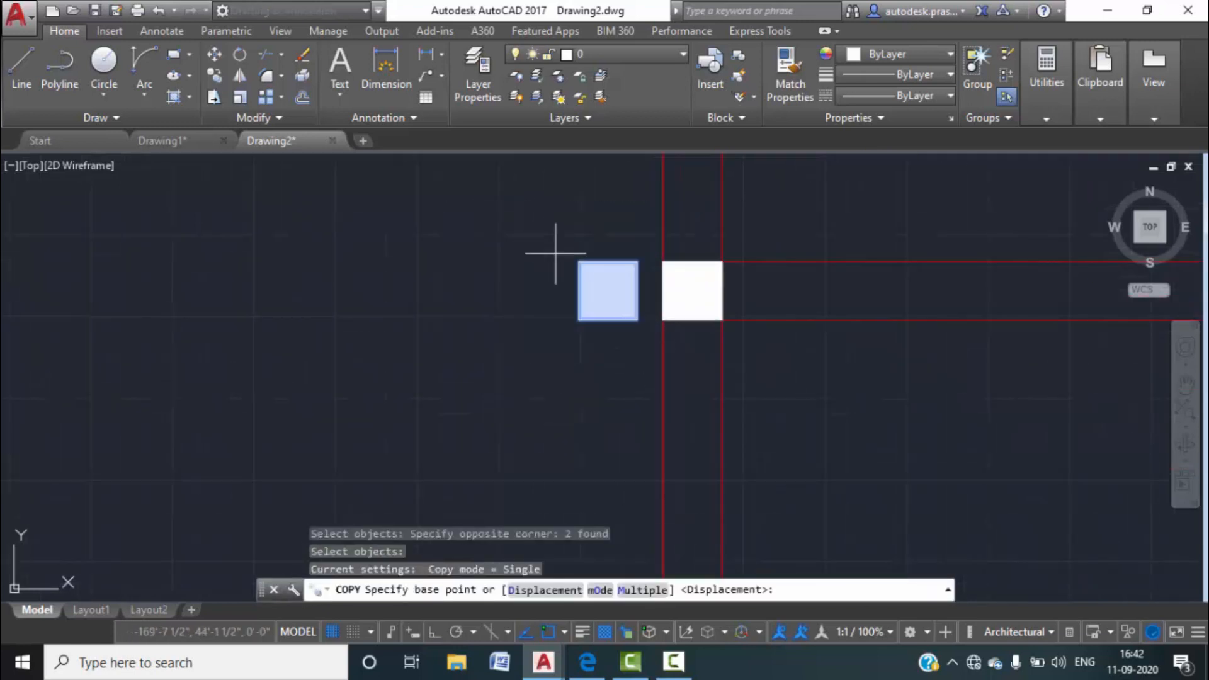
{"action": "left_click", "coordinate": [578, 261]}
{"action": "scroll", "coordinate": [585, 327], "scroll_direction": "down", "scroll_amount": 5}
{"action": "scroll", "coordinate": [705, 318], "scroll_direction": "up", "scroll_amount": 5}
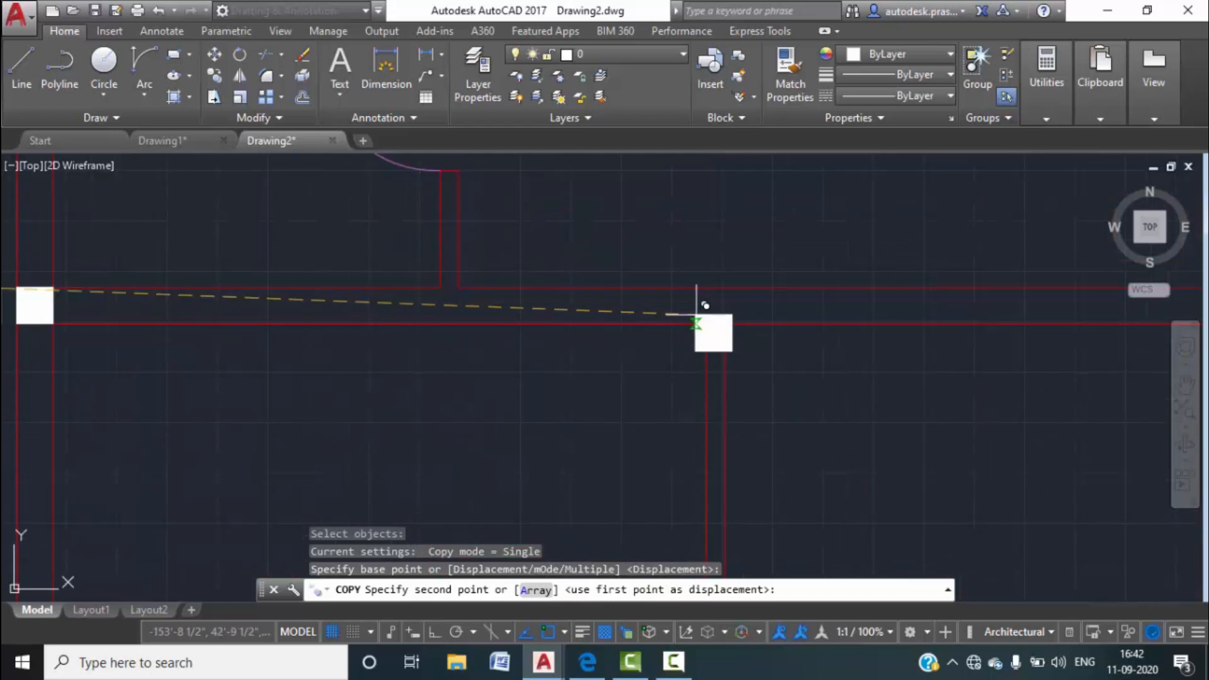
{"action": "left_click", "coordinate": [677, 183]}
{"action": "key", "text": "Escape"}
Copy the column by its bottom-left corner to another wall corner.
{"action": "left_click", "coordinate": [771, 254]}
{"action": "left_click", "coordinate": [645, 173]}
{"action": "key", "text": "space"}
{"action": "left_click", "coordinate": [677, 242]}
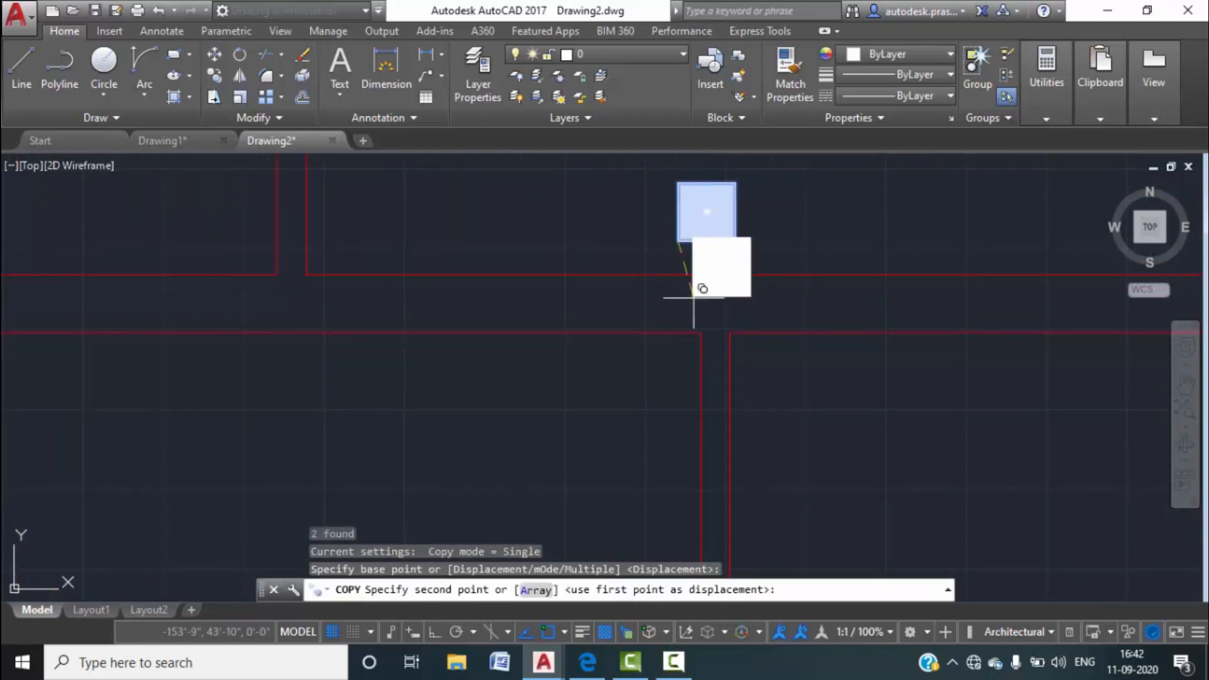
{"action": "left_click", "coordinate": [701, 332]}
{"action": "scroll", "coordinate": [667, 292], "scroll_direction": "down", "scroll_amount": 4}
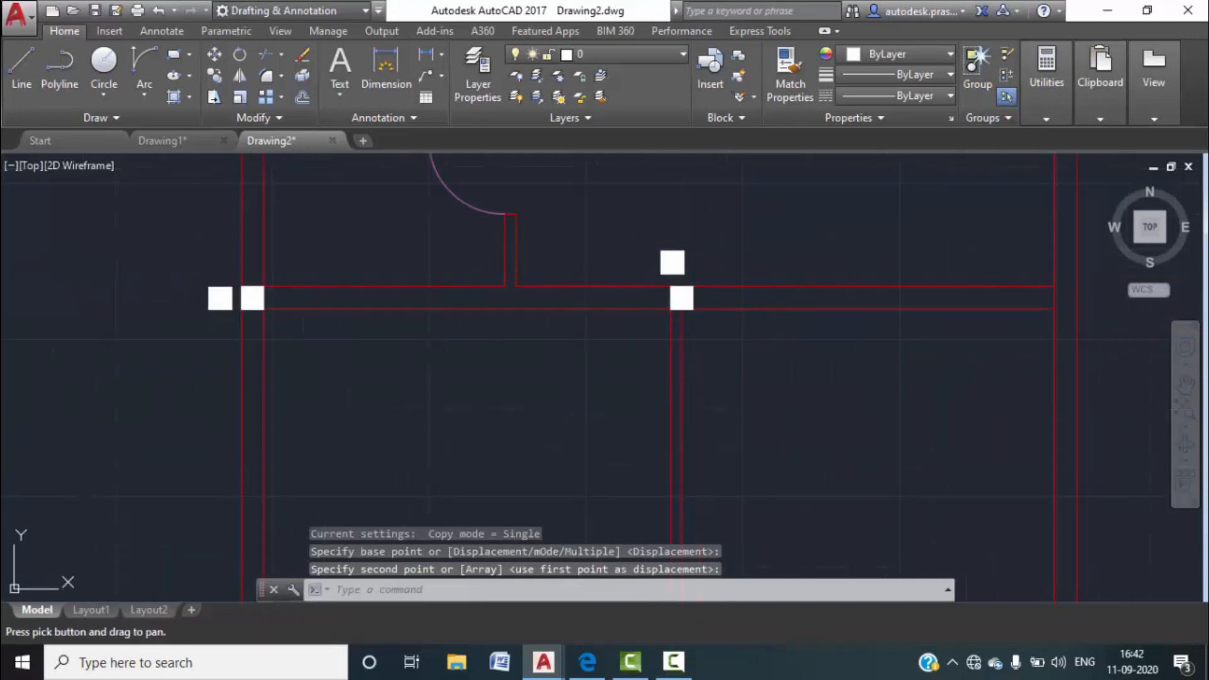
{"action": "middle_click_drag", "start_coordinate": [770, 314], "coordinate": [653, 351]}
{"action": "scroll", "coordinate": [586, 304], "scroll_direction": "up", "scroll_amount": 4}
Start copying the upper column toward the right wall junction, then cancel.
{"action": "left_click", "coordinate": [594, 281]}
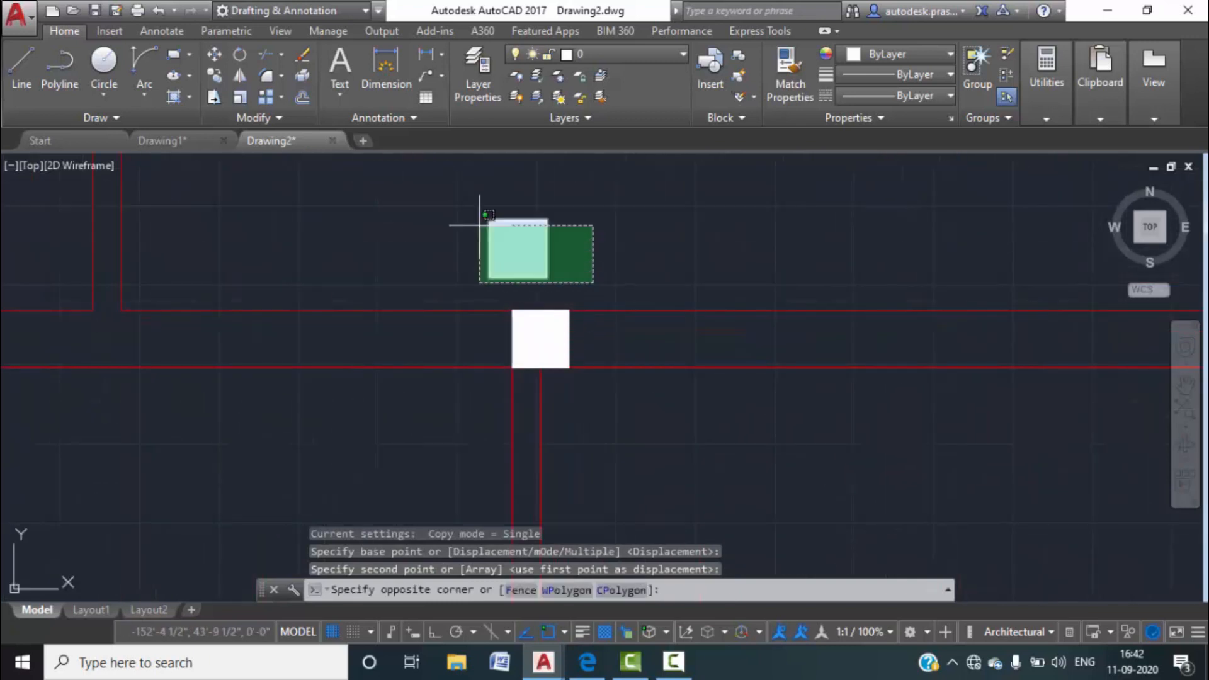
{"action": "left_click", "coordinate": [434, 188]}
{"action": "key", "text": "space"}
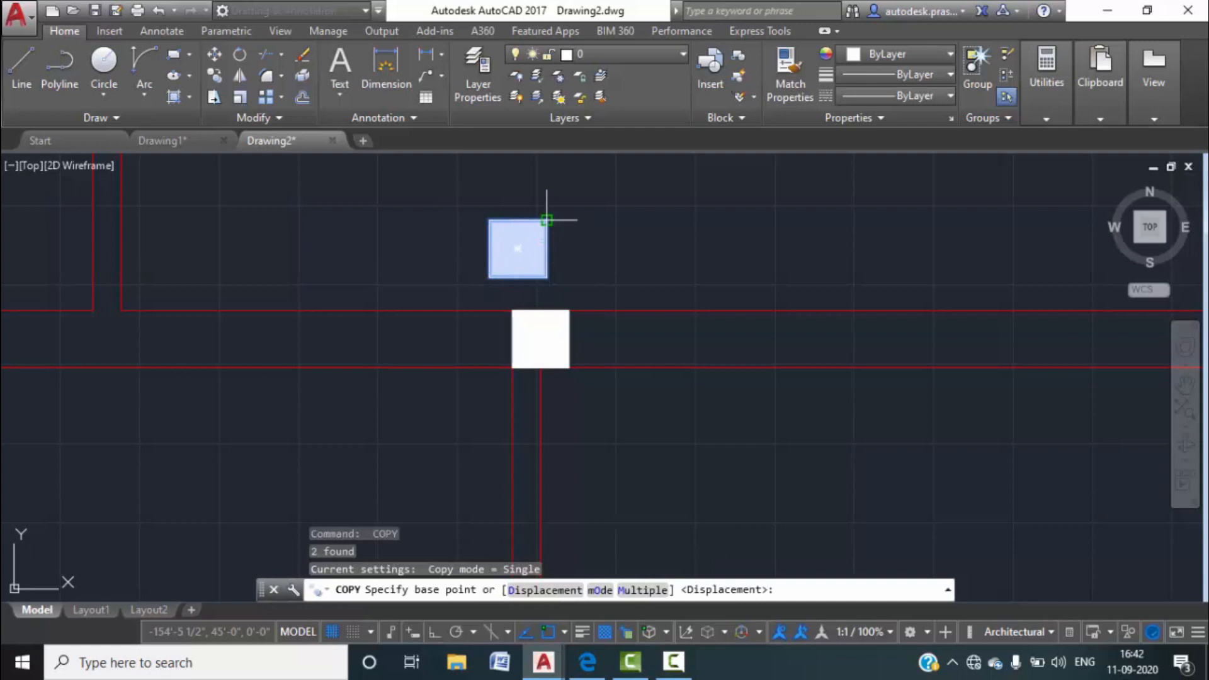
{"action": "scroll", "coordinate": [565, 257], "scroll_direction": "down", "scroll_amount": 2}
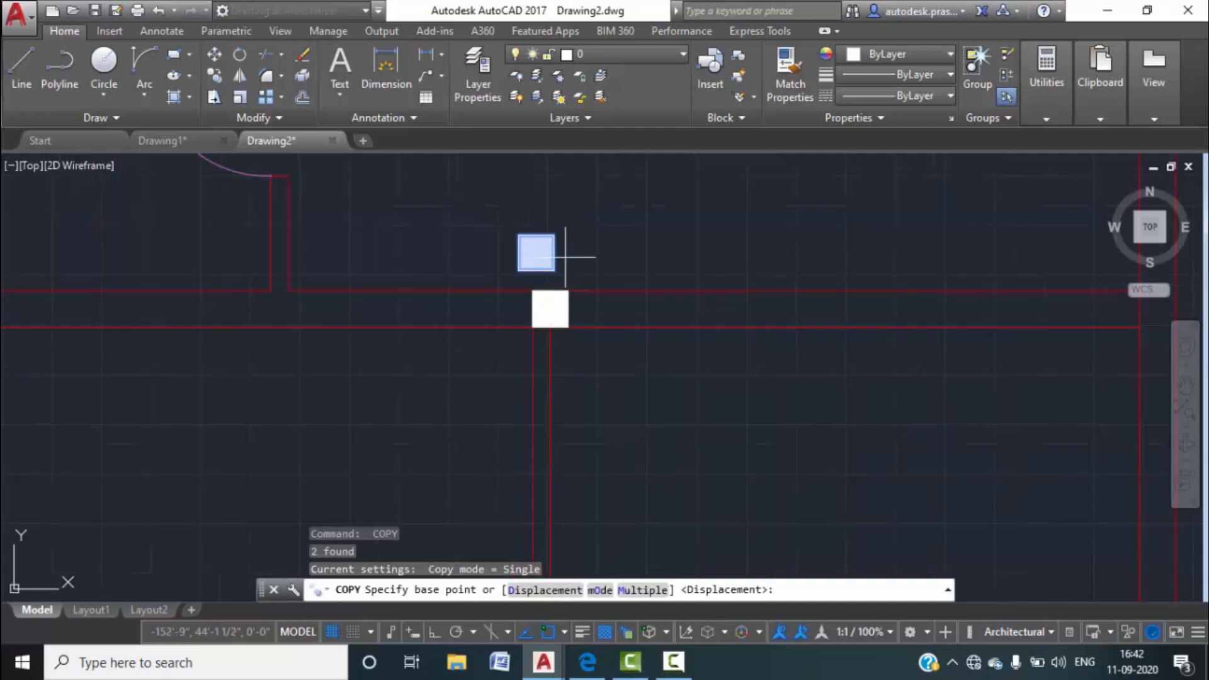
{"action": "left_click", "coordinate": [519, 234]}
{"action": "middle_click_drag", "start_coordinate": [740, 279], "coordinate": [396, 311]}
{"action": "scroll", "coordinate": [802, 337], "scroll_direction": "up", "scroll_amount": 4}
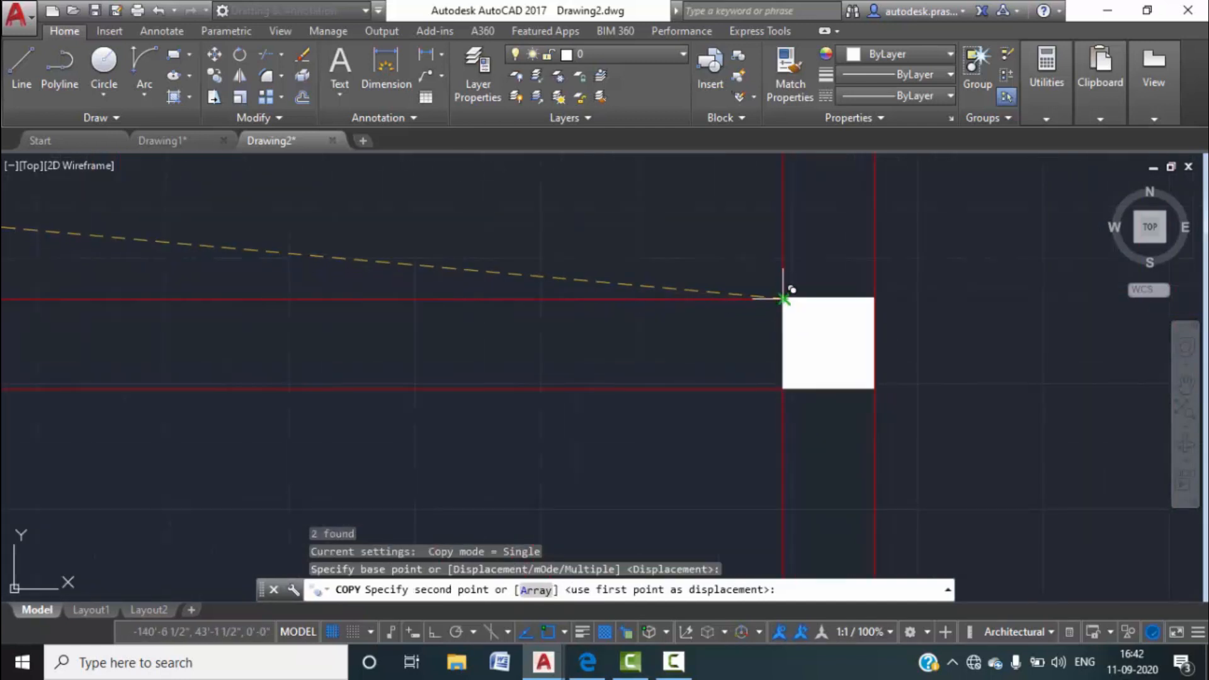
{"action": "key", "text": "Escape"}
{"action": "scroll", "coordinate": [589, 369], "scroll_direction": "down", "scroll_amount": 4}
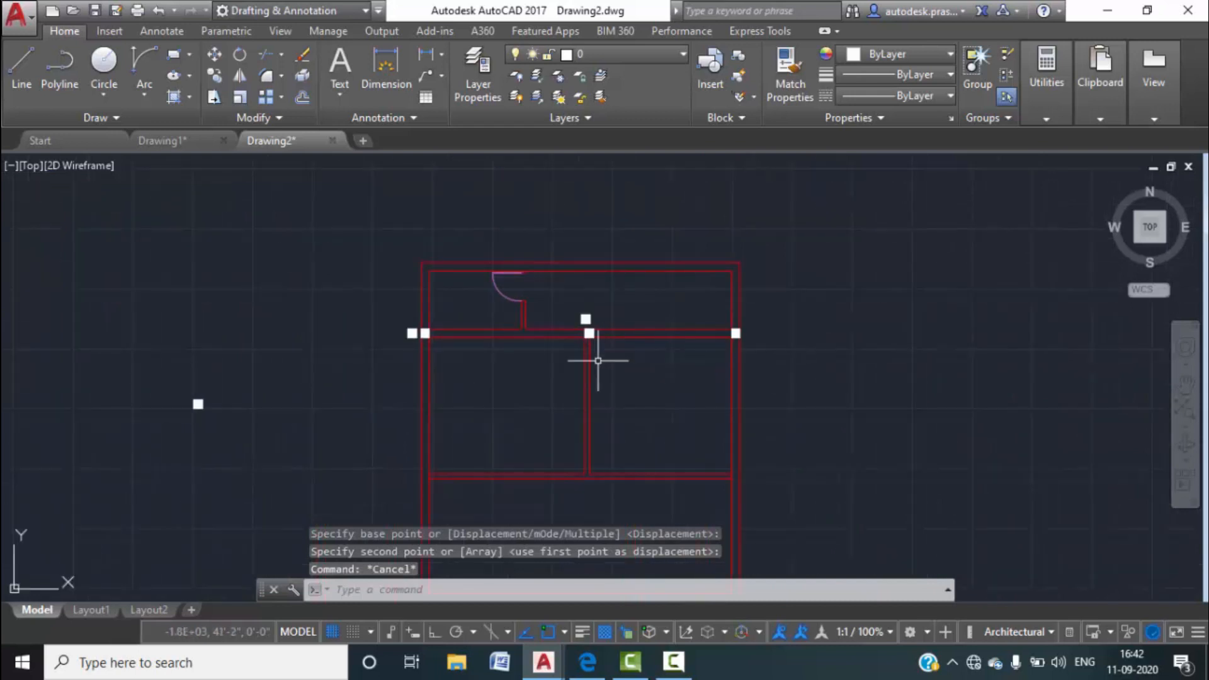
{"action": "left_click", "coordinate": [178, 143]}
{"action": "scroll", "coordinate": [439, 423], "scroll_direction": "down", "scroll_amount": 4}
{"action": "middle_click_drag", "start_coordinate": [439, 423], "coordinate": [454, 401]}
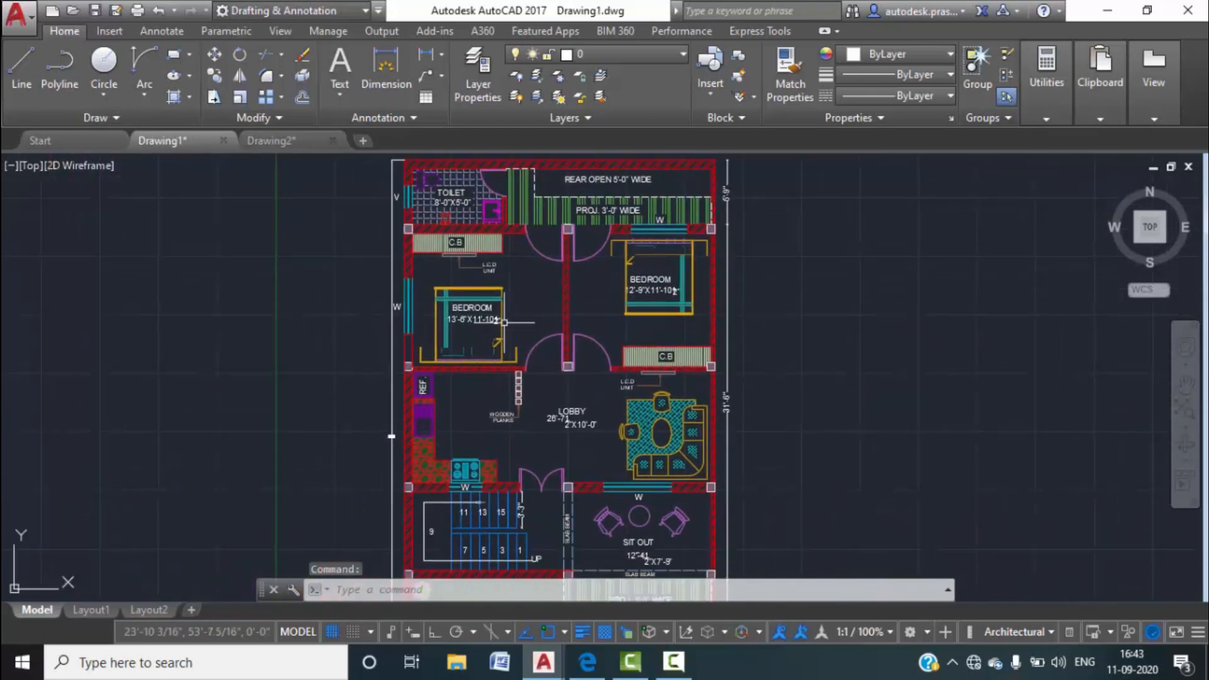
{"action": "scroll", "coordinate": [369, 330], "scroll_direction": "up", "scroll_amount": 5}
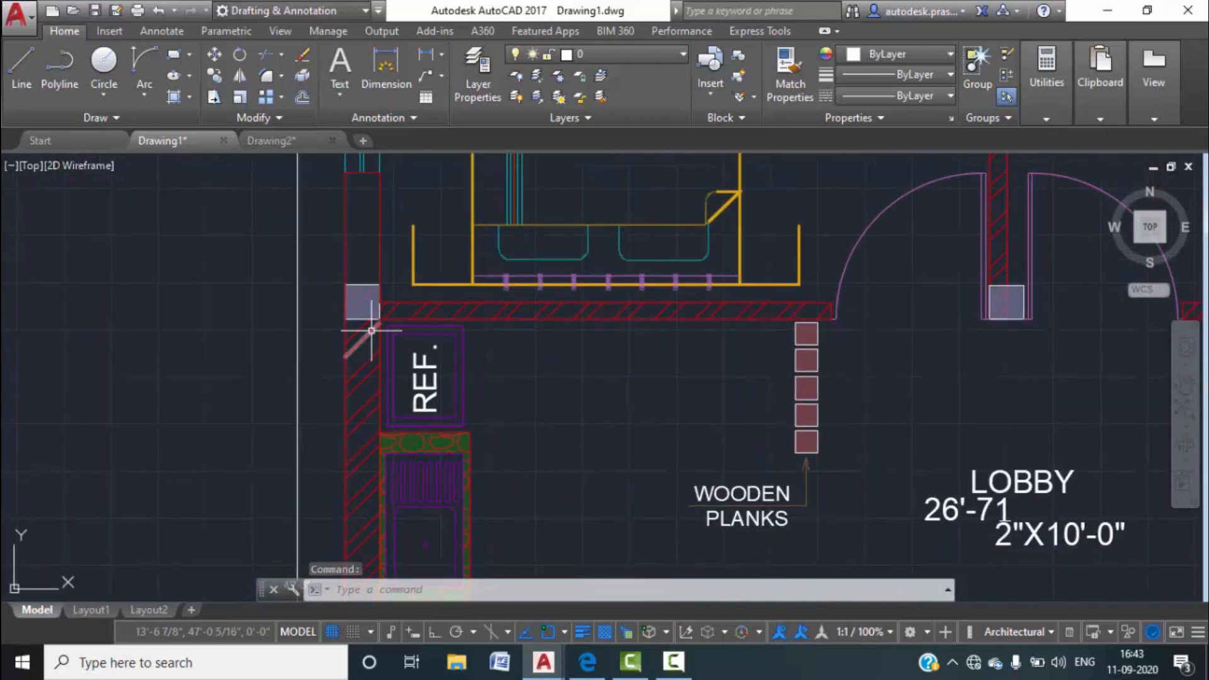
{"action": "scroll", "coordinate": [764, 338], "scroll_direction": "down", "scroll_amount": 2}
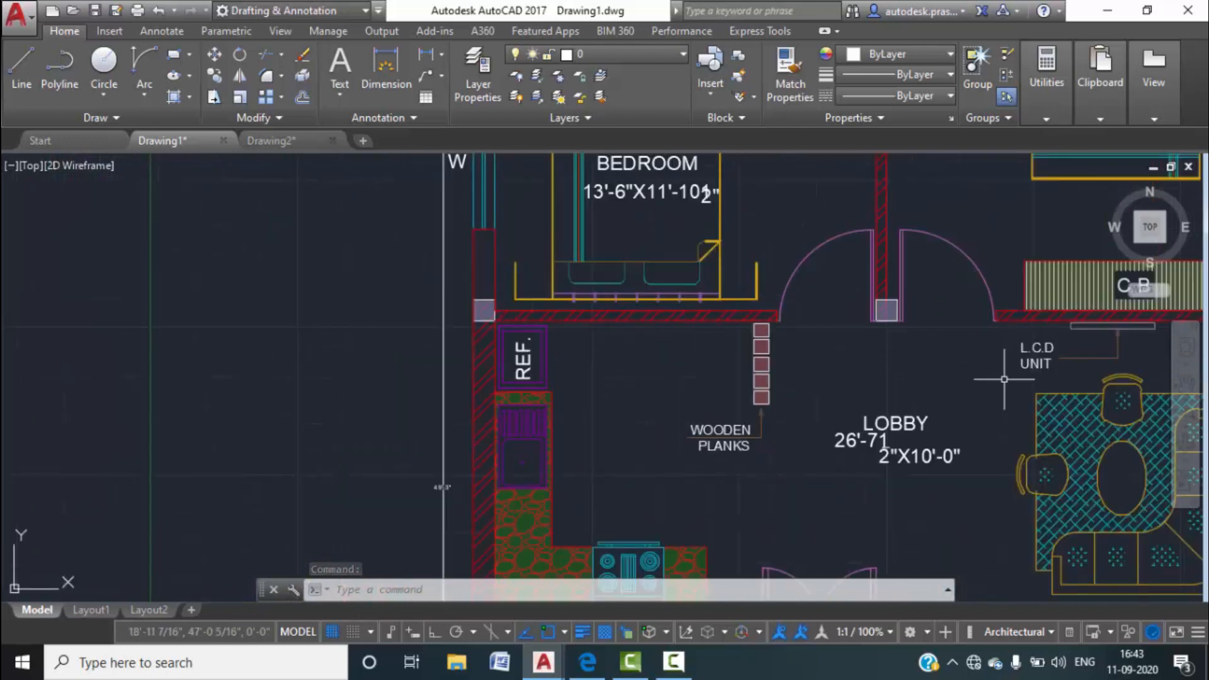
{"action": "left_click", "coordinate": [300, 143]}
Copy the lone column square with CO to a spot beside the left wall.
{"action": "left_click", "coordinate": [240, 424]}
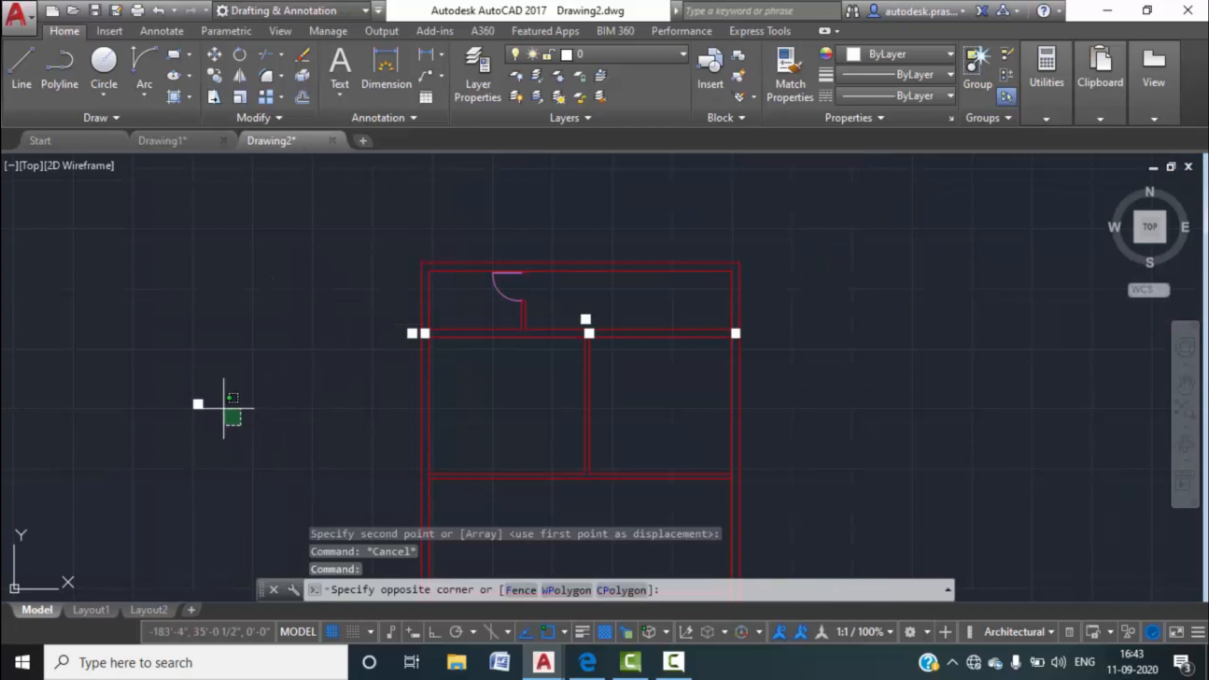
{"action": "left_click", "coordinate": [128, 338]}
{"action": "type", "text": "co"}
{"action": "key", "text": "Return"}
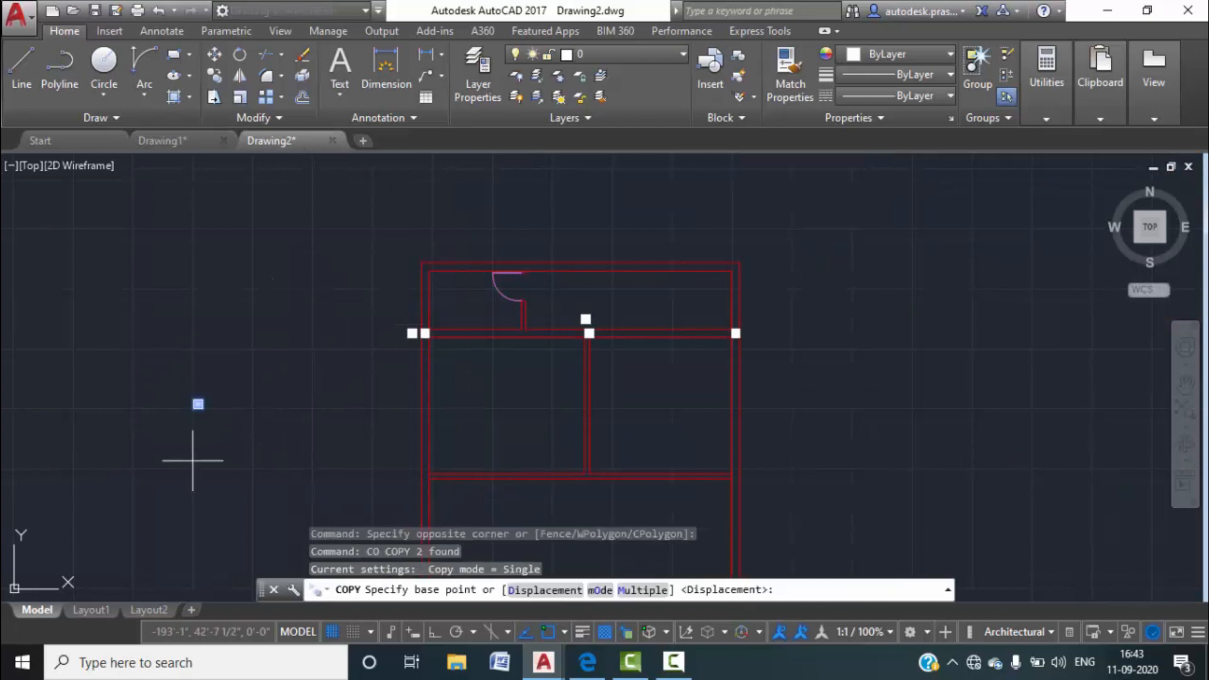
{"action": "scroll", "coordinate": [193, 396], "scroll_direction": "up", "scroll_amount": 4}
{"action": "left_click", "coordinate": [189, 420]}
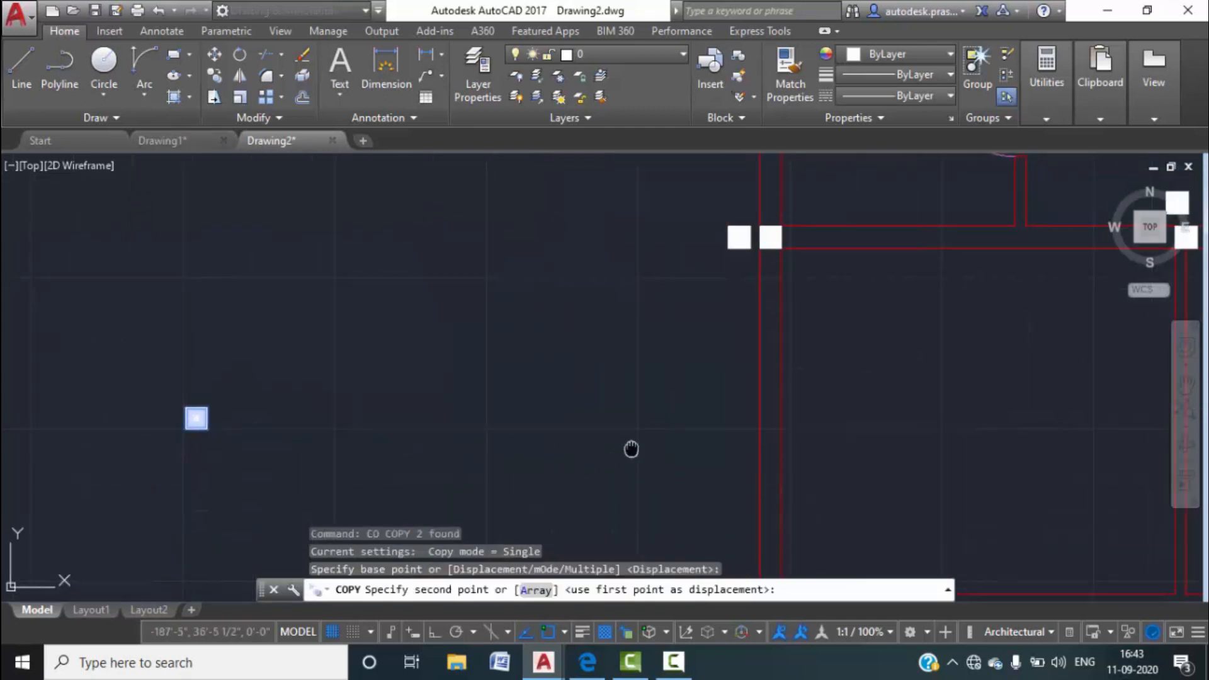
{"action": "scroll", "coordinate": [432, 256], "scroll_direction": "up", "scroll_amount": 2}
{"action": "scroll", "coordinate": [453, 383], "scroll_direction": "up", "scroll_amount": 4}
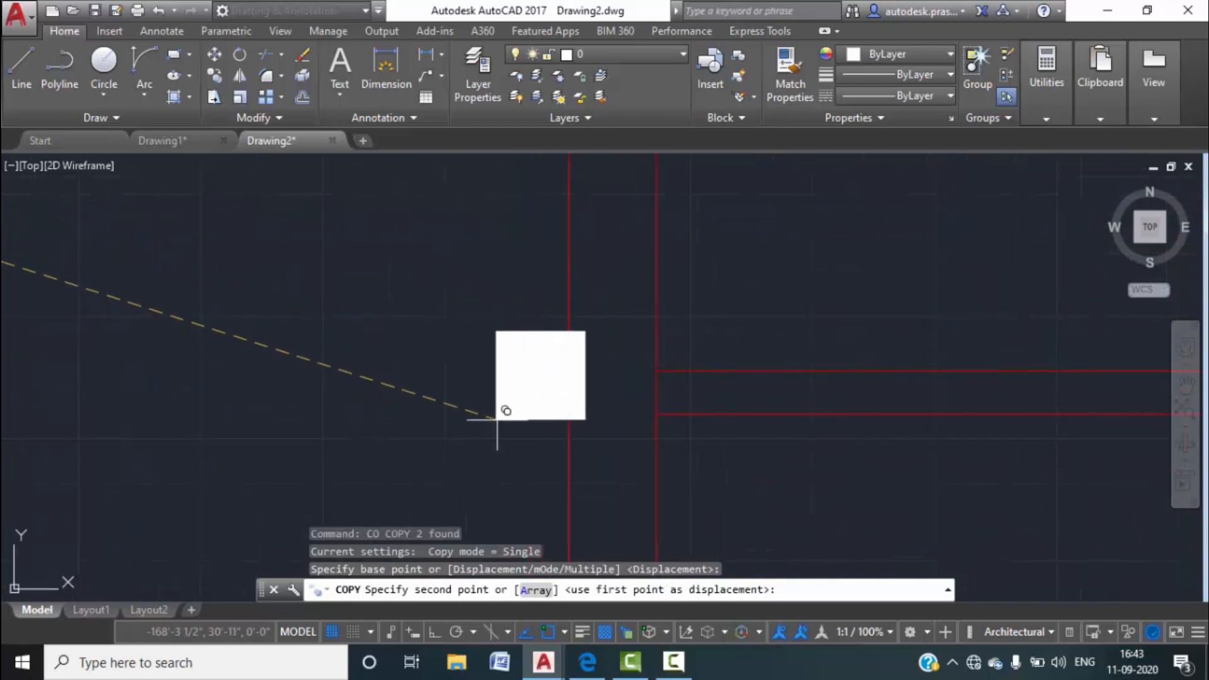
{"action": "left_click", "coordinate": [435, 430]}
Copy the new square by its corner onto the wall corner to the right.
{"action": "key", "text": "Return"}
{"action": "left_click", "coordinate": [558, 450]}
{"action": "left_click", "coordinate": [400, 287]}
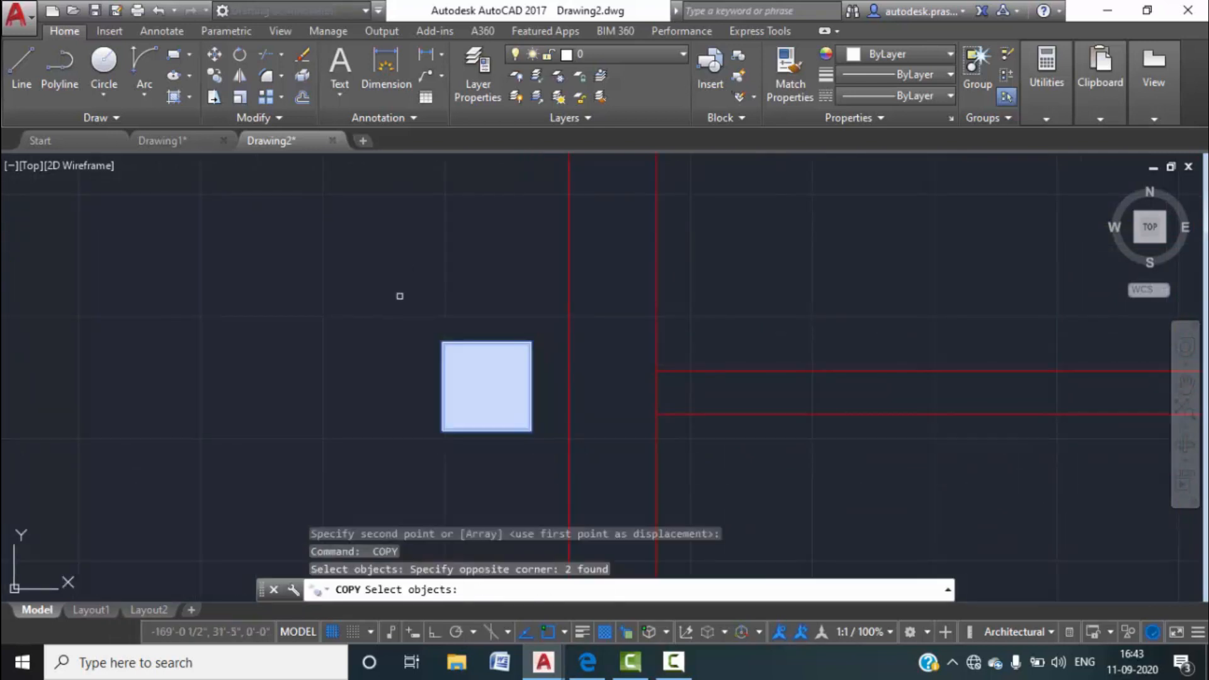
{"action": "key", "text": "Return"}
{"action": "left_click", "coordinate": [530, 421]}
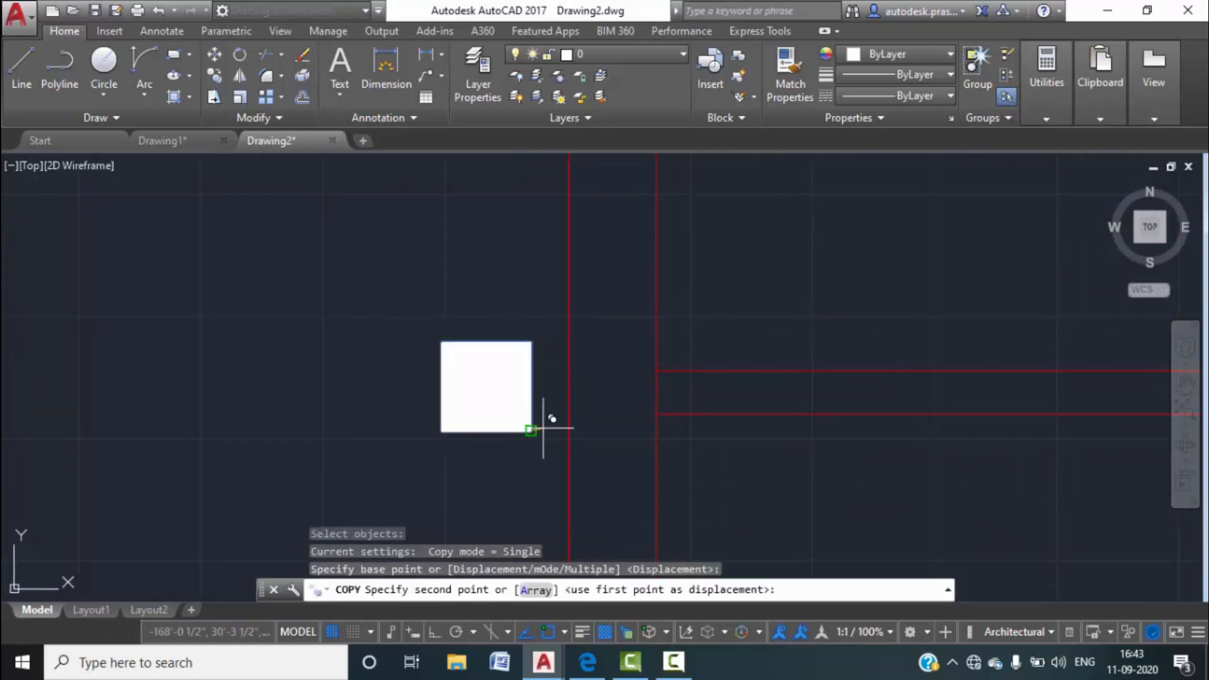
{"action": "left_click", "coordinate": [657, 412]}
Select the left square and check the column positions in Drawing1 before returning to Drawing2.
{"action": "scroll", "coordinate": [542, 344], "scroll_direction": "down", "scroll_amount": 2}
{"action": "left_click", "coordinate": [543, 409]}
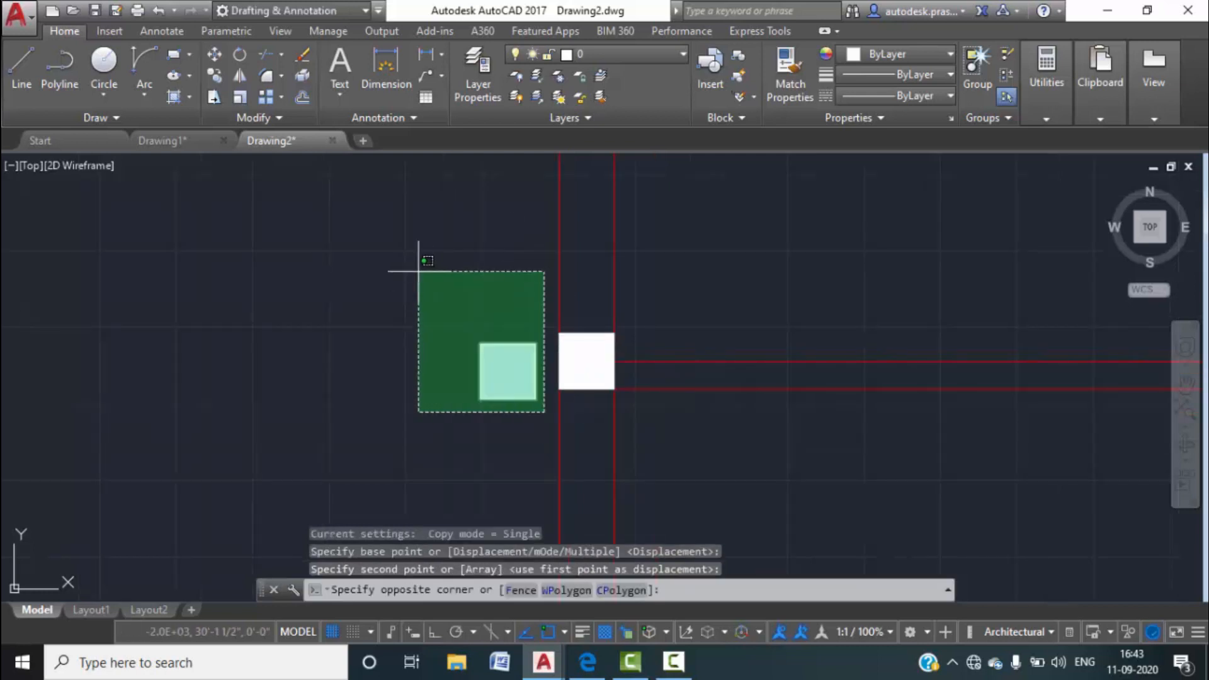
{"action": "left_click", "coordinate": [409, 269]}
{"action": "key", "text": "Return"}
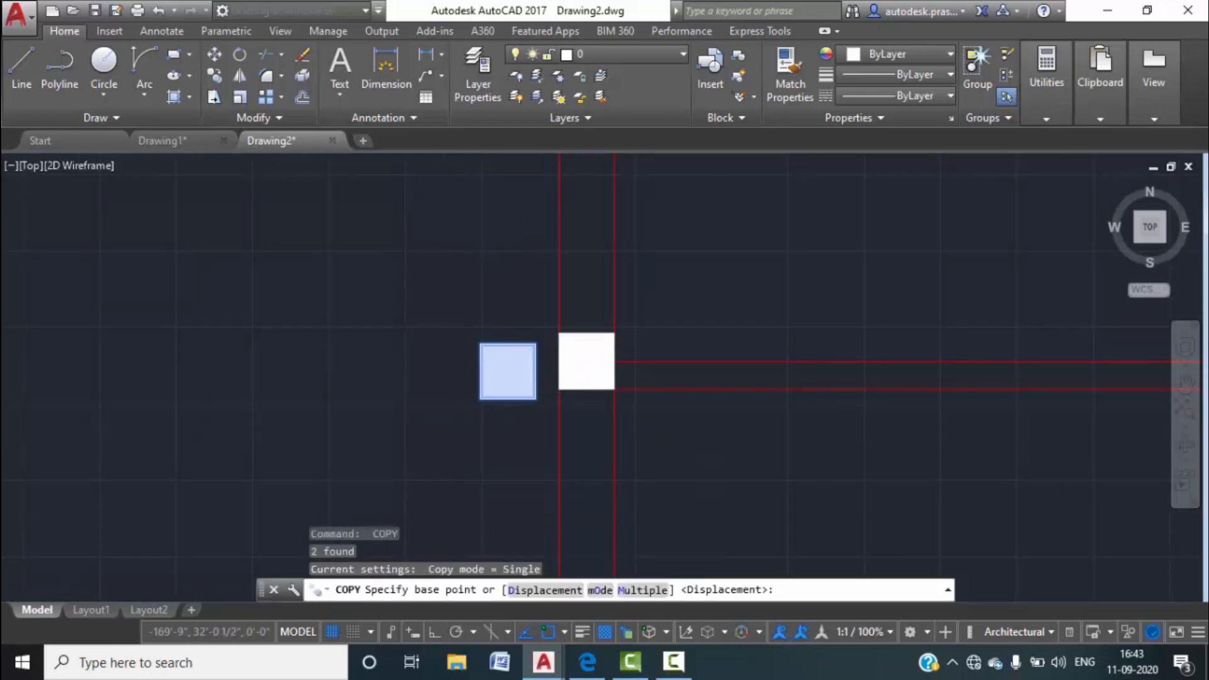
{"action": "scroll", "coordinate": [497, 365], "scroll_direction": "down", "scroll_amount": 6}
{"action": "scroll", "coordinate": [535, 409], "scroll_direction": "up", "scroll_amount": 2}
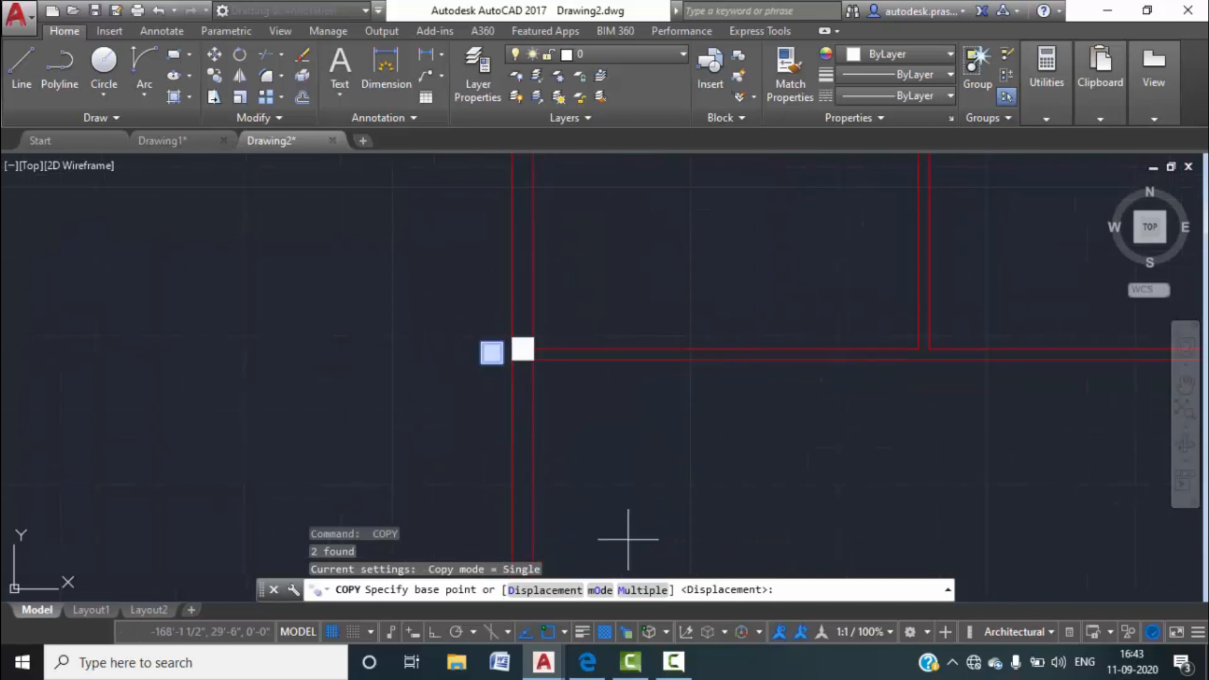
{"action": "left_click", "coordinate": [214, 142]}
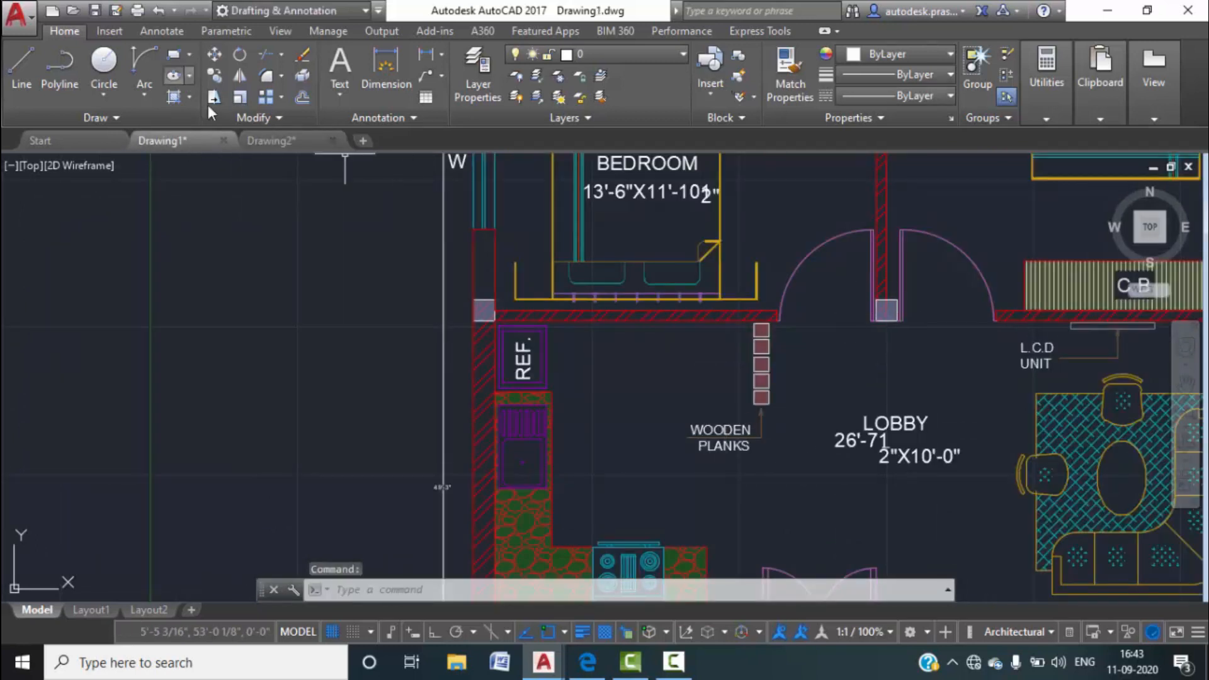
{"action": "left_click", "coordinate": [271, 141]}
Copy the left square by its corner onto the snapped wall corner.
{"action": "key", "text": "Return"}
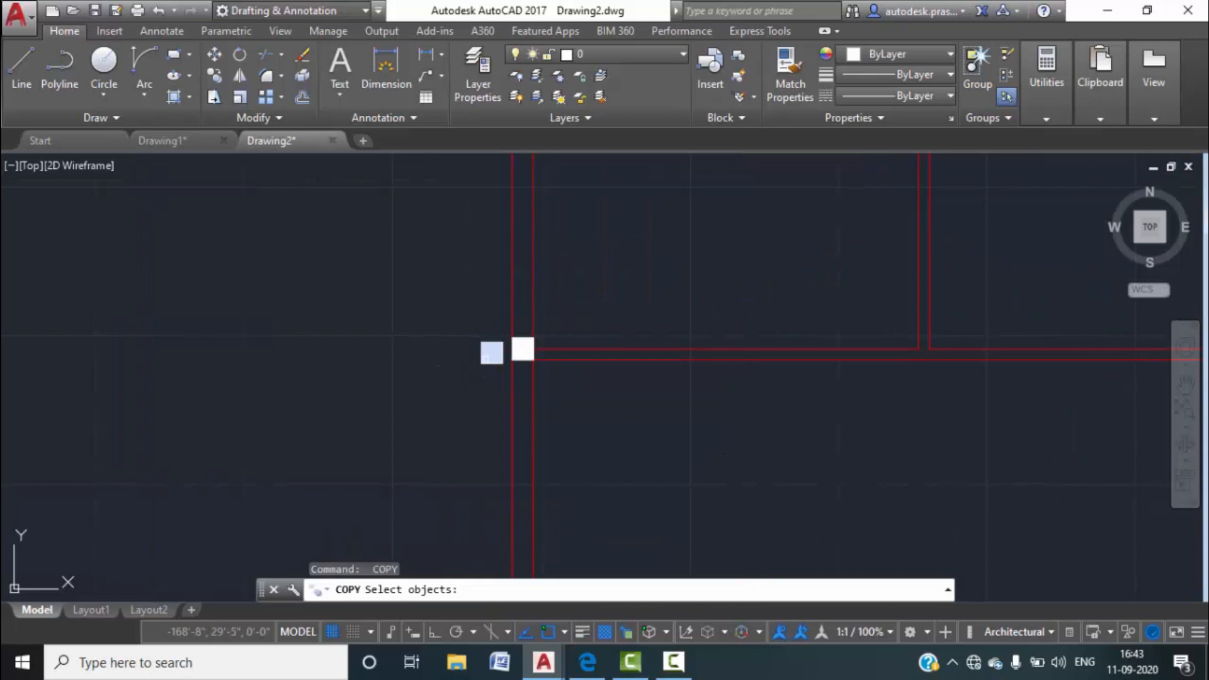
{"action": "left_click", "coordinate": [502, 378]}
{"action": "left_click", "coordinate": [477, 348]}
{"action": "left_click", "coordinate": [510, 362]}
{"action": "left_click", "coordinate": [431, 290]}
{"action": "key", "text": "Return"}
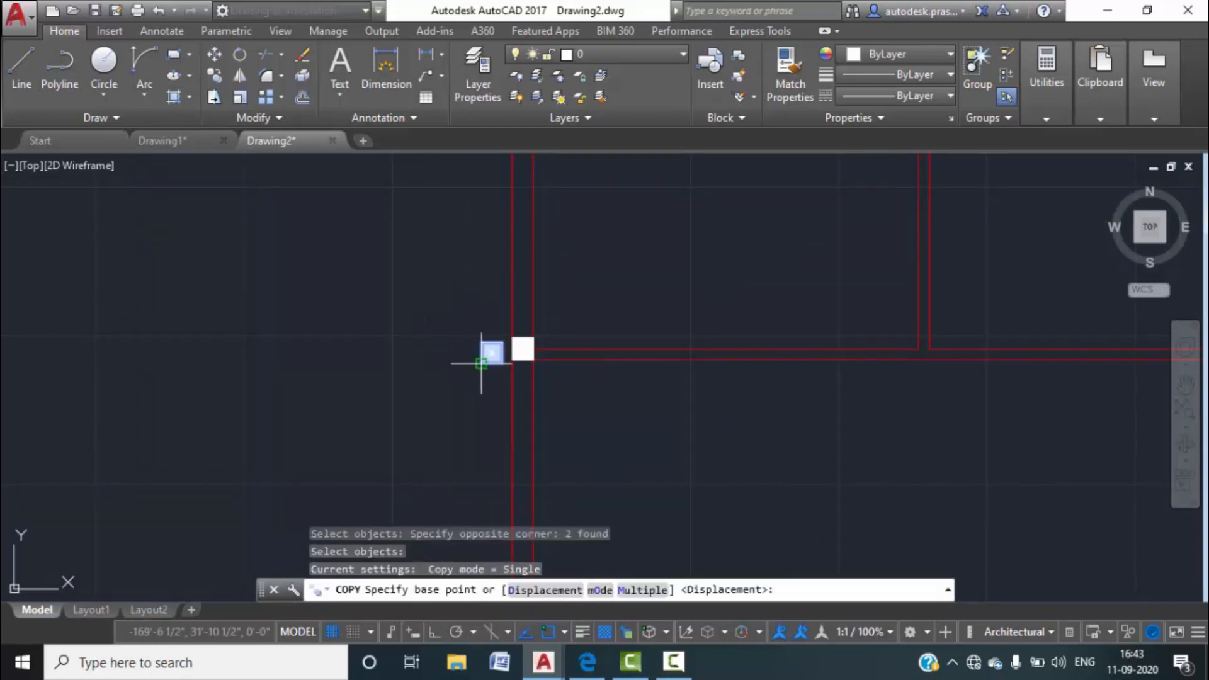
{"action": "left_click", "coordinate": [481, 363]}
{"action": "scroll", "coordinate": [907, 333], "scroll_direction": "up", "scroll_amount": 8}
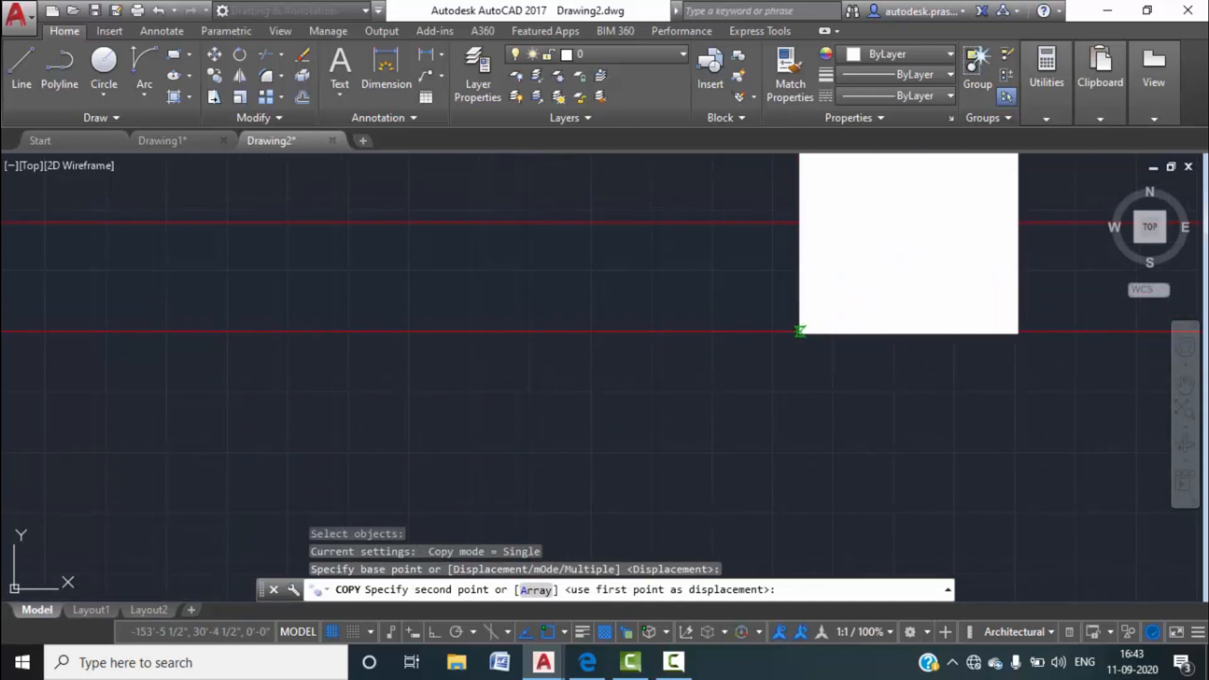
{"action": "left_click", "coordinate": [800, 332]}
{"action": "scroll", "coordinate": [867, 362], "scroll_direction": "down", "scroll_amount": 8}
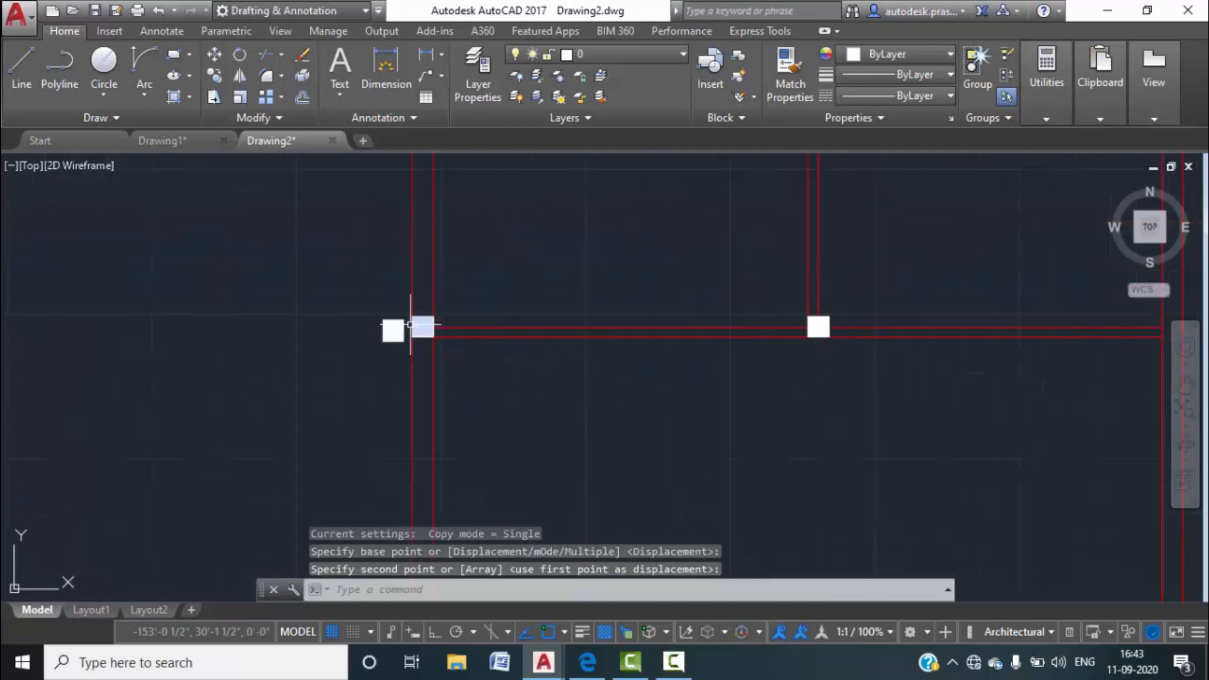
{"action": "scroll", "coordinate": [411, 325], "scroll_direction": "up", "scroll_amount": 5}
Copy the left square from its top-right corner onto the next wall corner.
{"action": "left_click", "coordinate": [516, 372]}
{"action": "left_click", "coordinate": [326, 186]}
{"action": "key", "text": "space"}
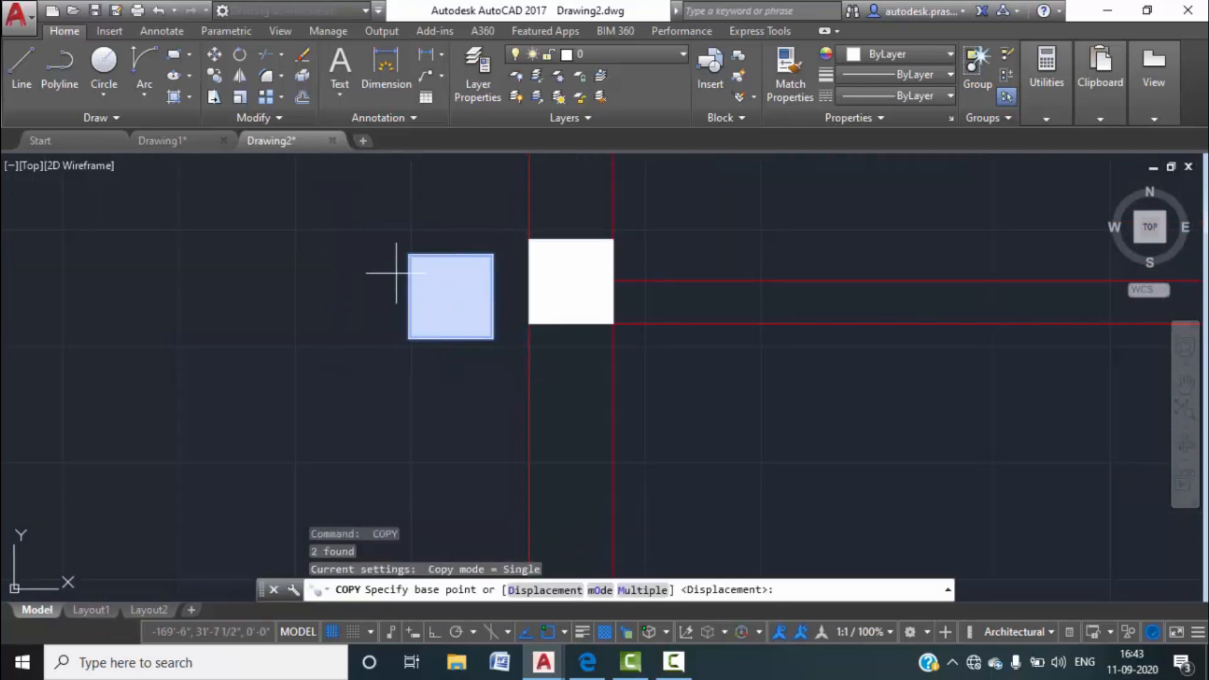
{"action": "left_click", "coordinate": [493, 255]}
{"action": "scroll", "coordinate": [306, 262], "scroll_direction": "down", "scroll_amount": 6}
{"action": "scroll", "coordinate": [381, 280], "scroll_direction": "up", "scroll_amount": 3}
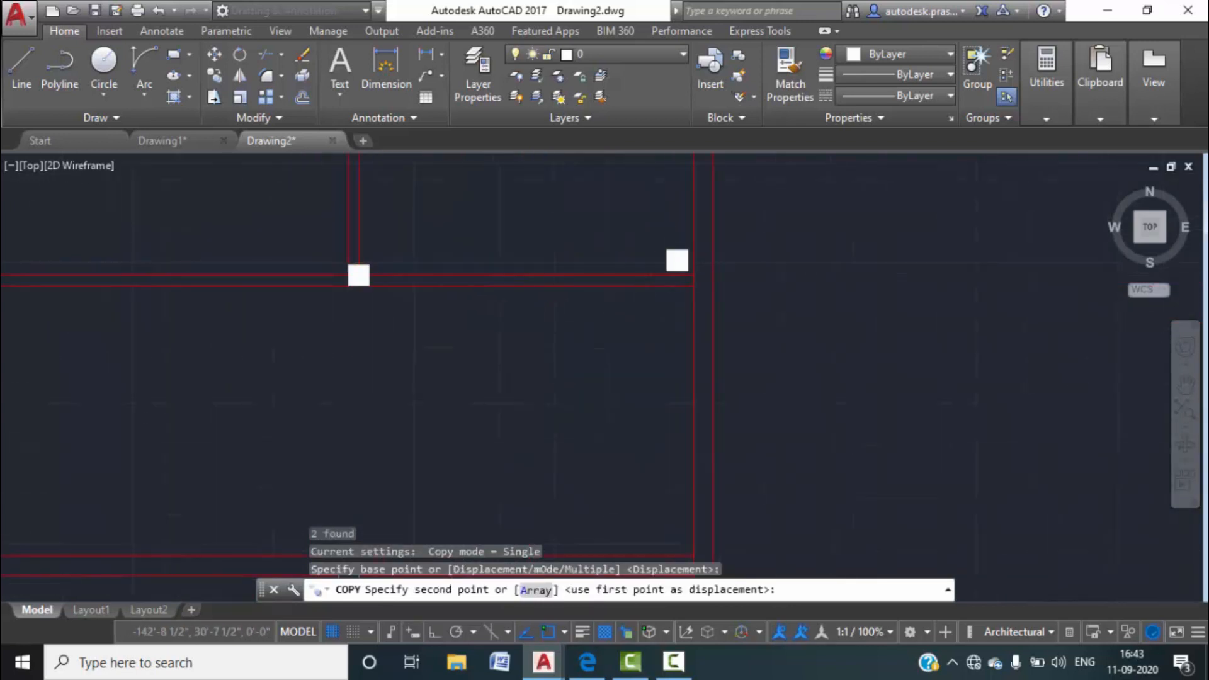
{"action": "scroll", "coordinate": [688, 251], "scroll_direction": "up", "scroll_amount": 7}
{"action": "middle_click_drag", "start_coordinate": [742, 318], "coordinate": [728, 286]}
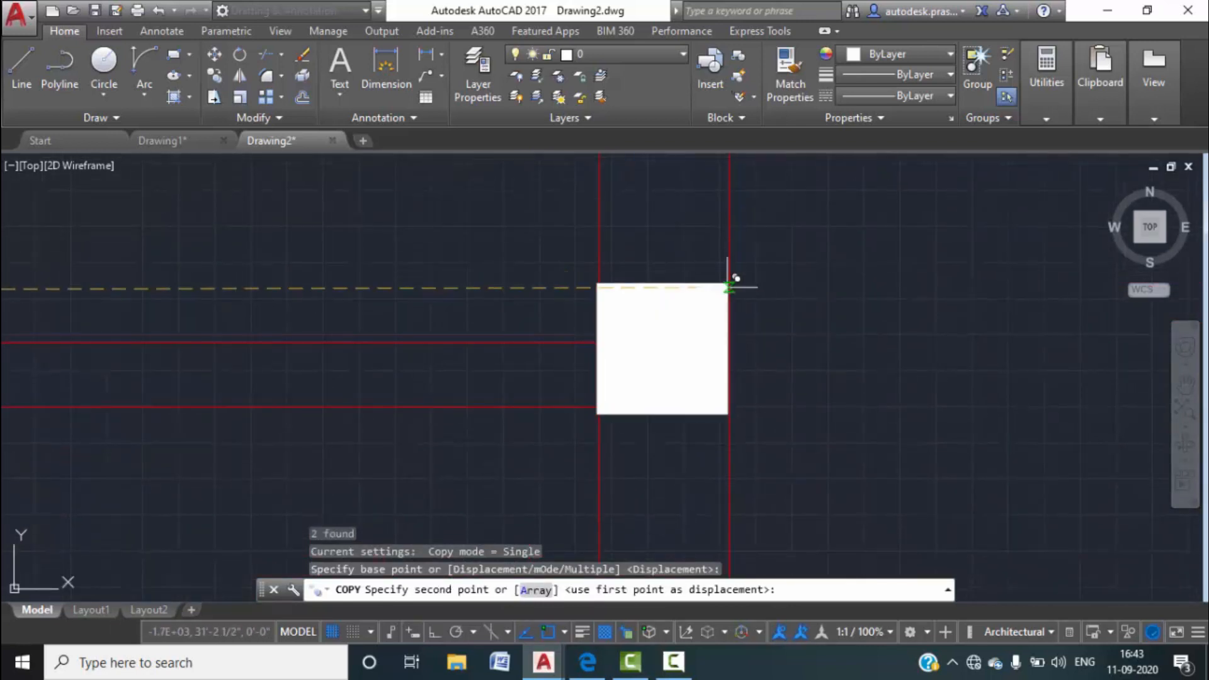
{"action": "left_click", "coordinate": [814, 392]}
Drop a copy of the white square on the red-line corner and view the lower floor plan.
{"action": "key", "text": "Return"}
{"action": "left_click", "coordinate": [1009, 427]}
{"action": "left_click", "coordinate": [803, 219]}
{"action": "key", "text": "Return"}
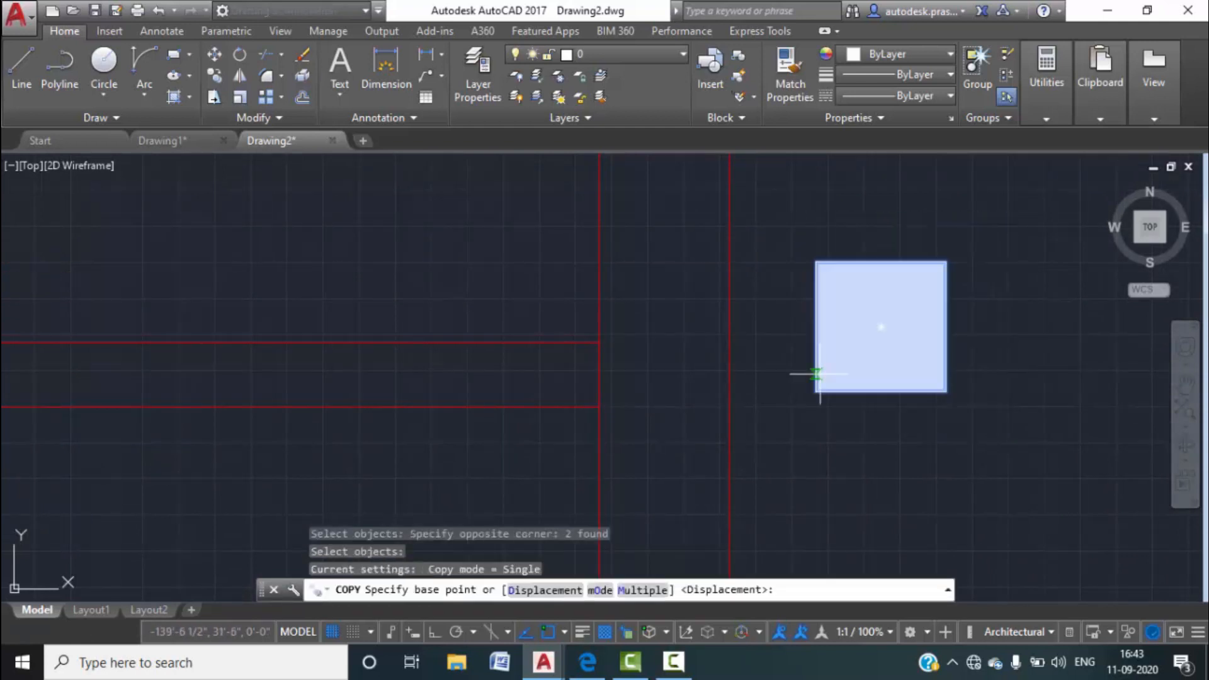
{"action": "left_click", "coordinate": [816, 392]}
{"action": "left_click", "coordinate": [599, 406]}
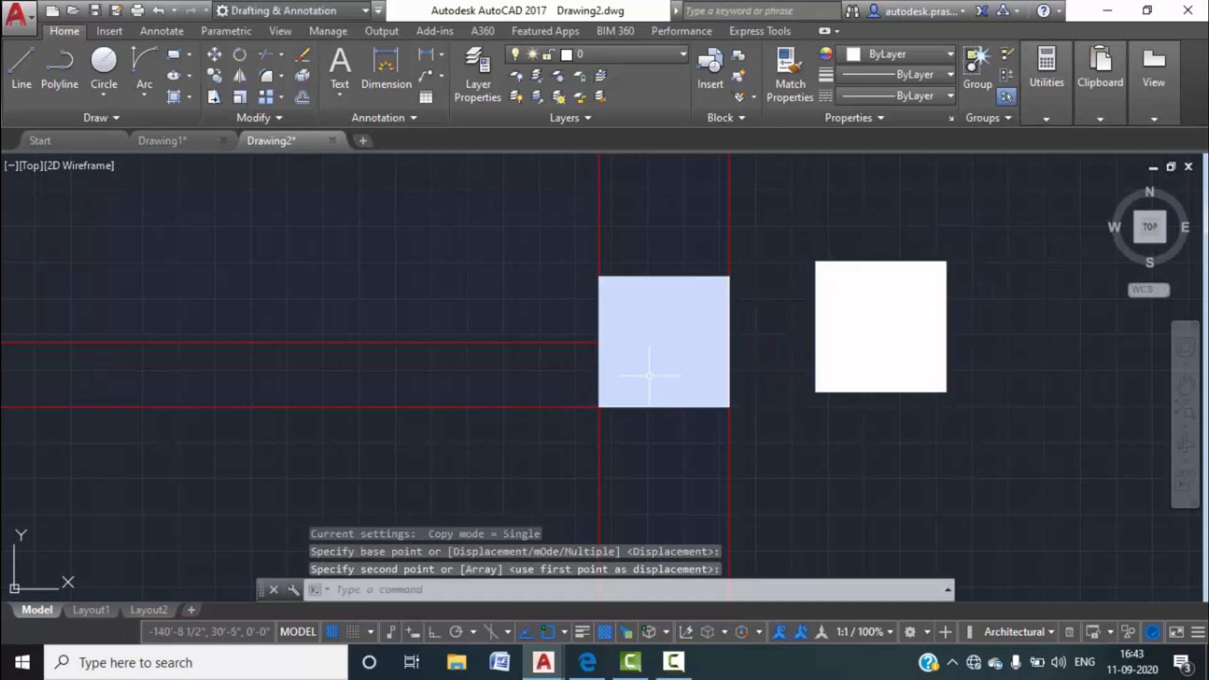
{"action": "key", "text": "Escape"}
{"action": "scroll", "coordinate": [758, 340], "scroll_direction": "down", "scroll_amount": 5}
{"action": "scroll", "coordinate": [758, 340], "scroll_direction": "down", "scroll_amount": 1}
{"action": "middle_click_drag", "start_coordinate": [795, 403], "coordinate": [832, 288]}
{"action": "scroll", "coordinate": [824, 296], "scroll_direction": "down", "scroll_amount": 2}
{"action": "middle_click_drag", "start_coordinate": [756, 436], "coordinate": [758, 342]}
{"action": "left_click", "coordinate": [201, 144]}
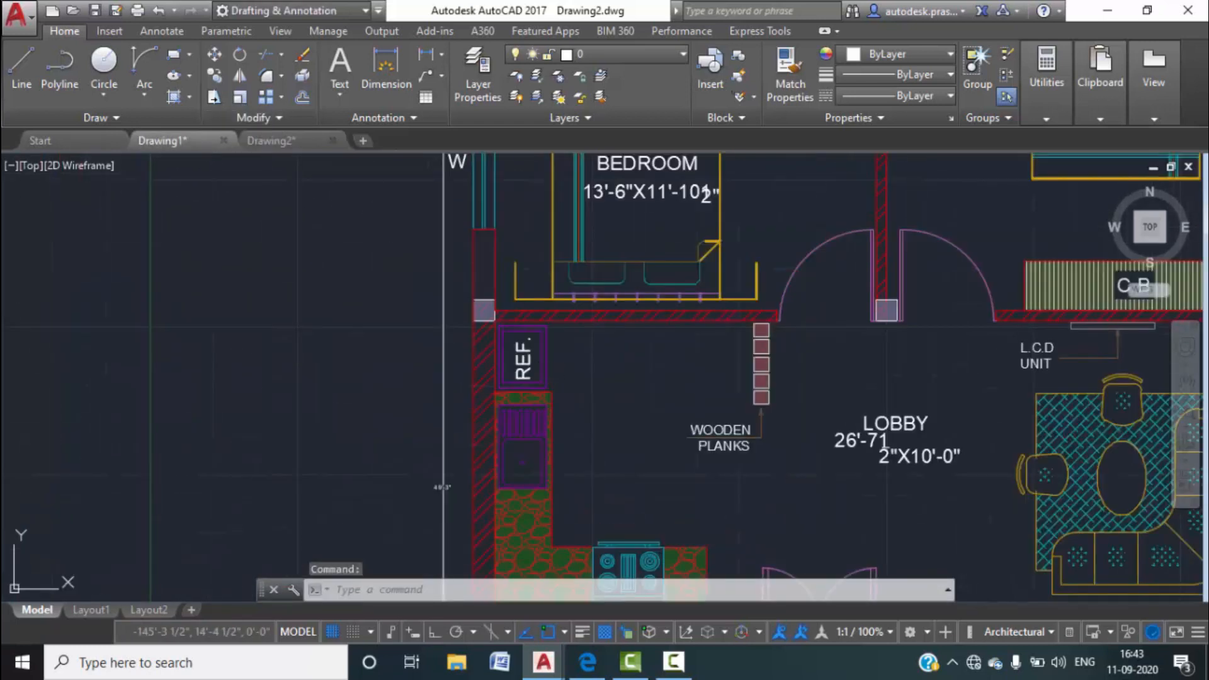
{"action": "scroll", "coordinate": [537, 293], "scroll_direction": "down", "scroll_amount": 5}
{"action": "middle_click_drag", "start_coordinate": [608, 373], "coordinate": [597, 261]}
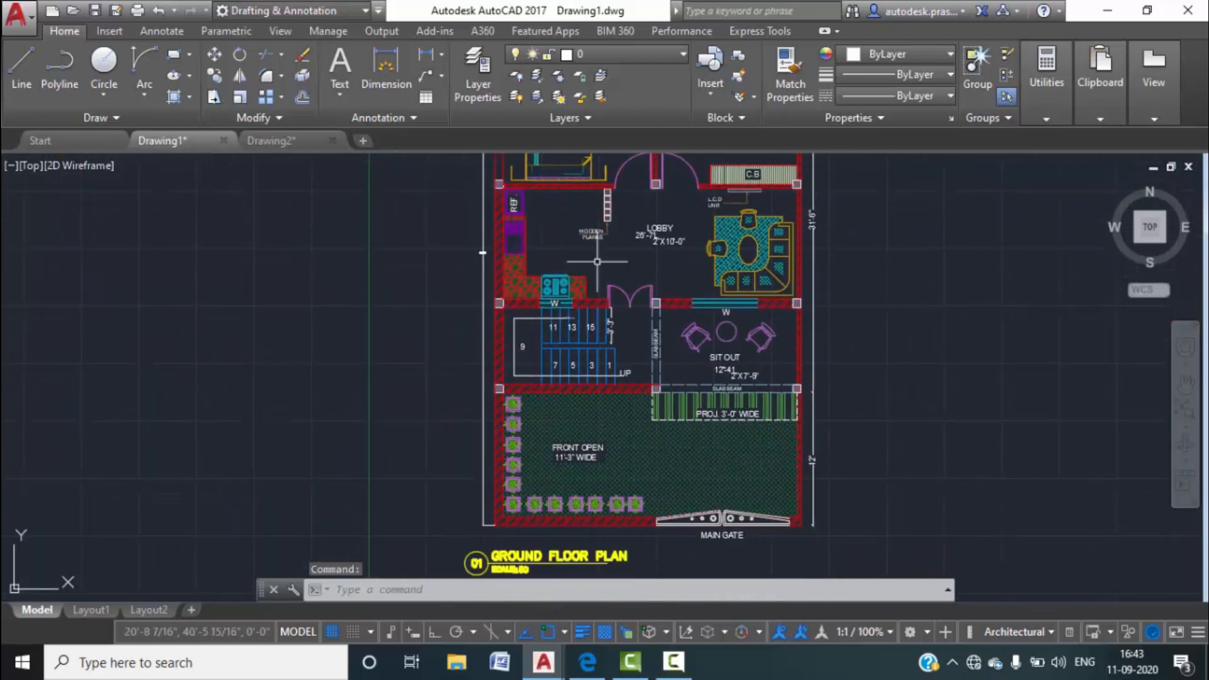
{"action": "scroll", "coordinate": [591, 307], "scroll_direction": "up", "scroll_amount": 5}
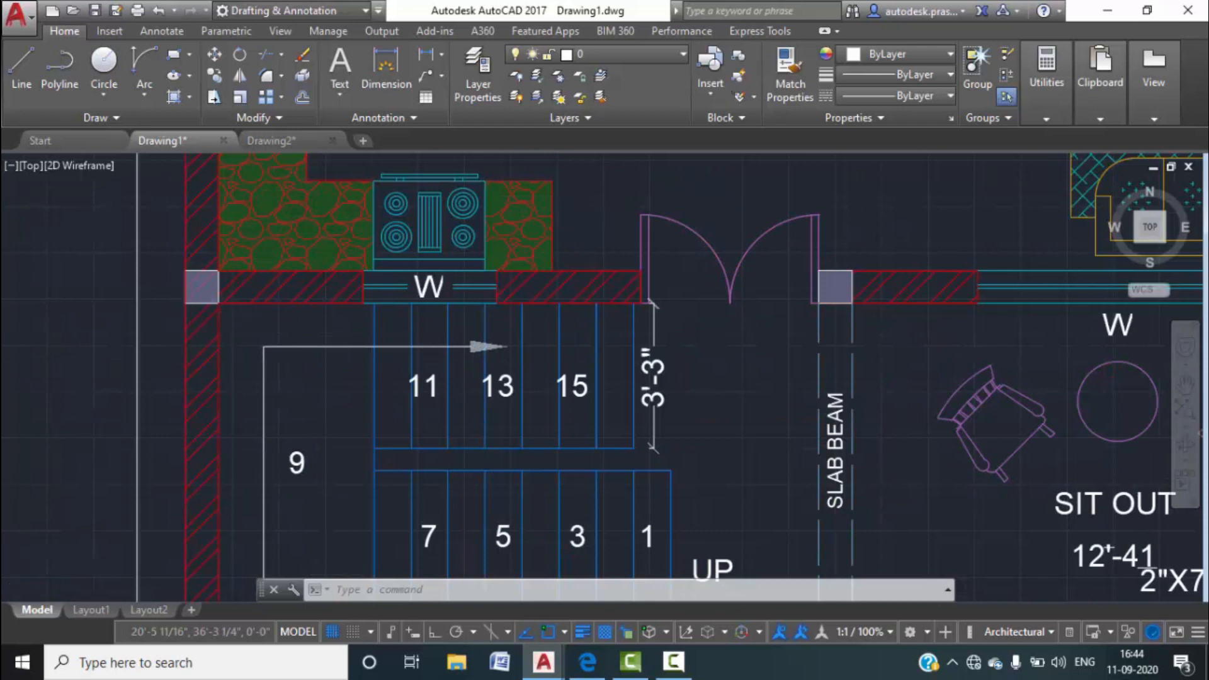
{"action": "scroll", "coordinate": [261, 331], "scroll_direction": "down", "scroll_amount": 5}
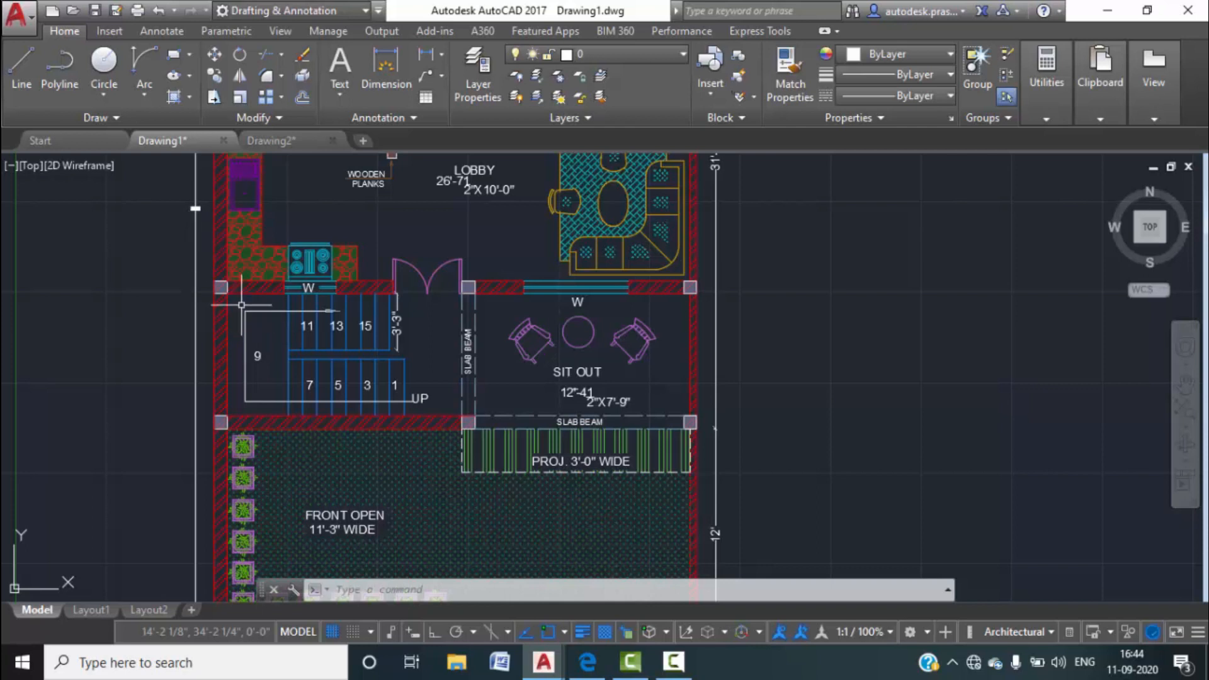
{"action": "scroll", "coordinate": [247, 293], "scroll_direction": "up", "scroll_amount": 2}
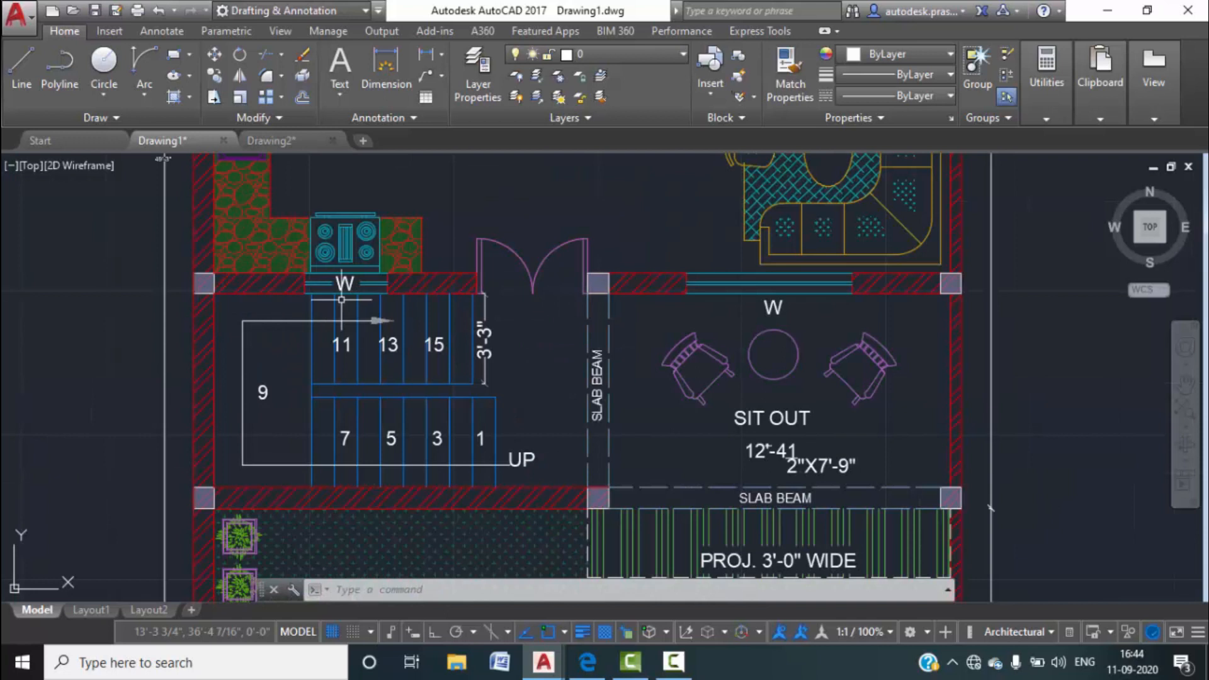
{"action": "left_click", "coordinate": [272, 140]}
{"action": "scroll", "coordinate": [477, 206], "scroll_direction": "up", "scroll_amount": 3}
{"action": "scroll", "coordinate": [502, 359], "scroll_direction": "up", "scroll_amount": 5}
Copy the left column square with CO to the first wall junction.
{"action": "left_click", "coordinate": [568, 413]}
{"action": "left_click", "coordinate": [461, 268]}
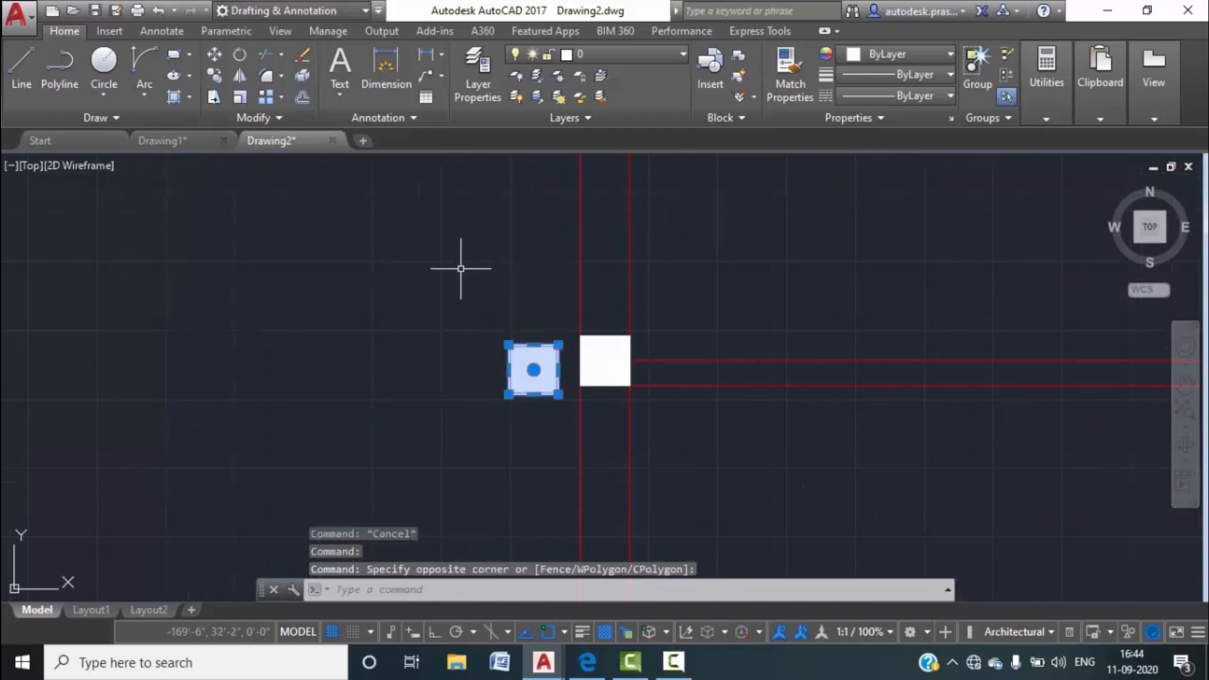
{"action": "type", "text": "co"}
{"action": "key", "text": "Return"}
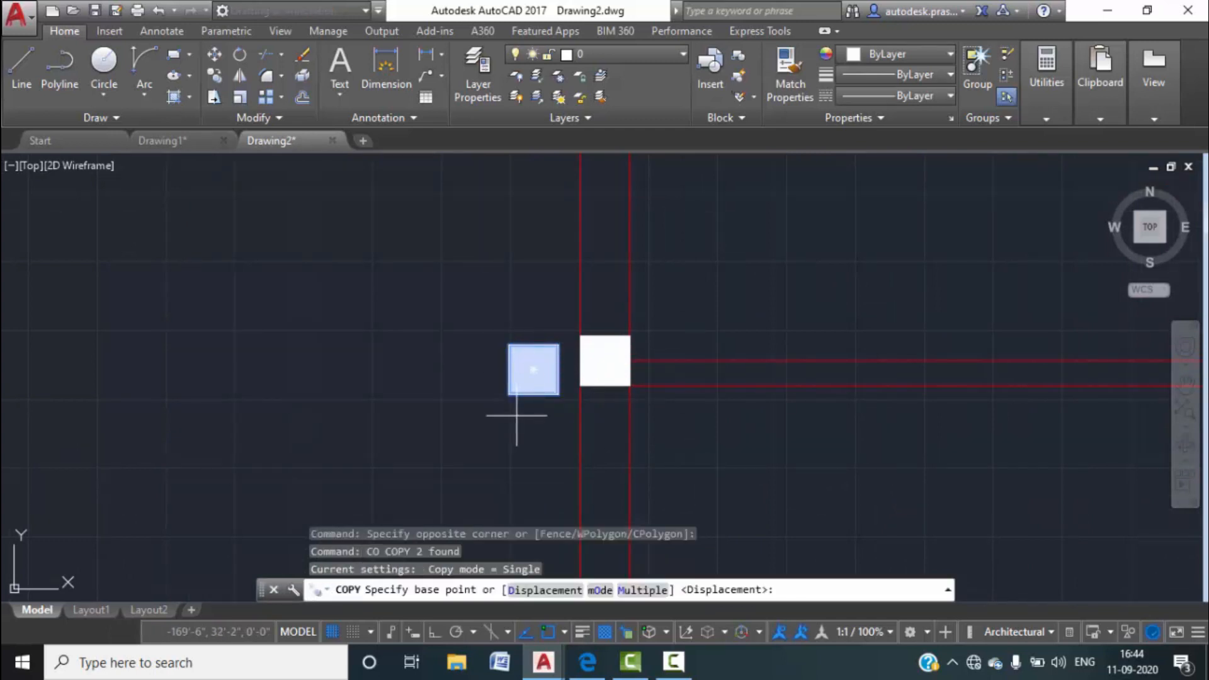
{"action": "left_click", "coordinate": [510, 393]}
{"action": "scroll", "coordinate": [520, 418], "scroll_direction": "down", "scroll_amount": 4}
{"action": "middle_click_drag", "start_coordinate": [520, 419], "coordinate": [548, 273]}
{"action": "scroll", "coordinate": [571, 432], "scroll_direction": "up", "scroll_amount": 1}
{"action": "middle_click_drag", "start_coordinate": [565, 467], "coordinate": [526, 297]}
{"action": "scroll", "coordinate": [515, 335], "scroll_direction": "up", "scroll_amount": 3}
{"action": "left_click", "coordinate": [212, 334]}
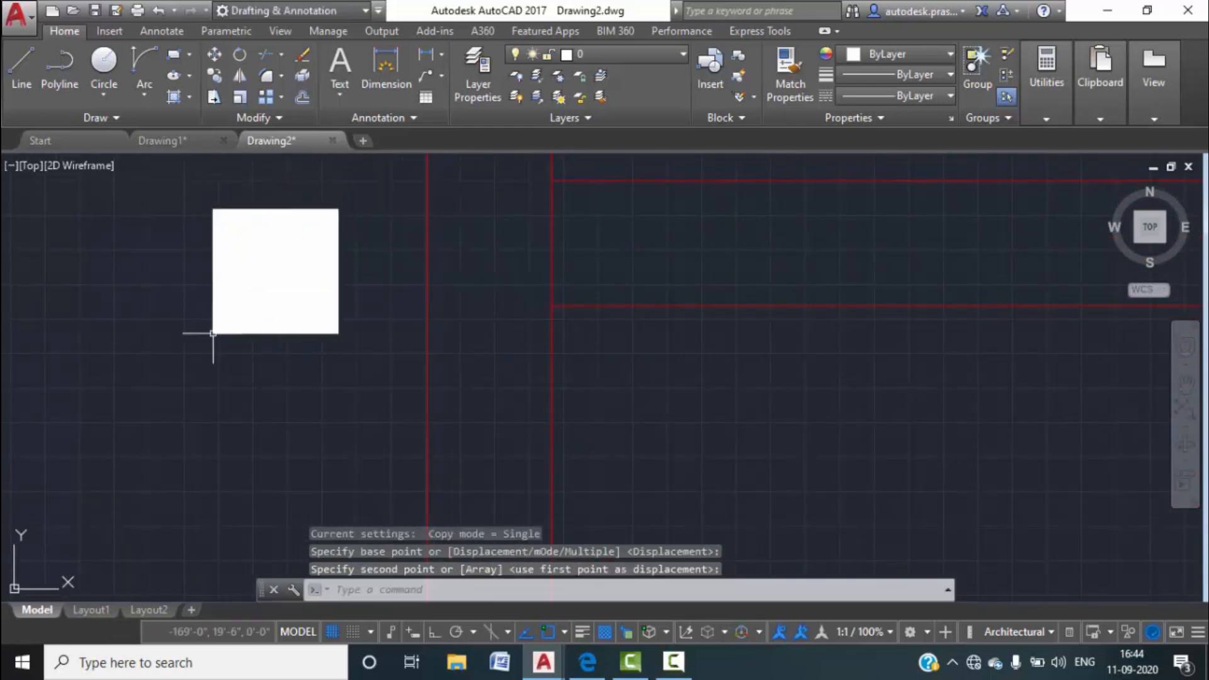
Place another square copy at the next wall corner.
{"action": "key", "text": "Return"}
{"action": "left_click", "coordinate": [397, 372]}
{"action": "left_click", "coordinate": [207, 194]}
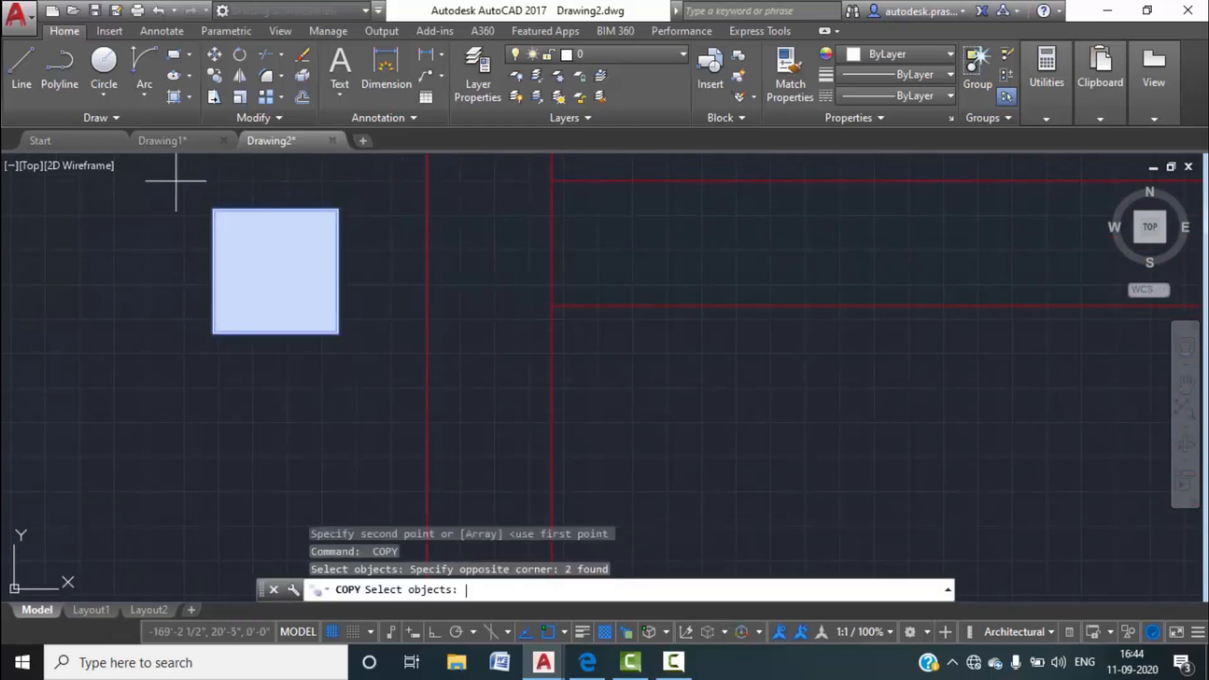
{"action": "key", "text": "Return"}
{"action": "left_click", "coordinate": [338, 332]}
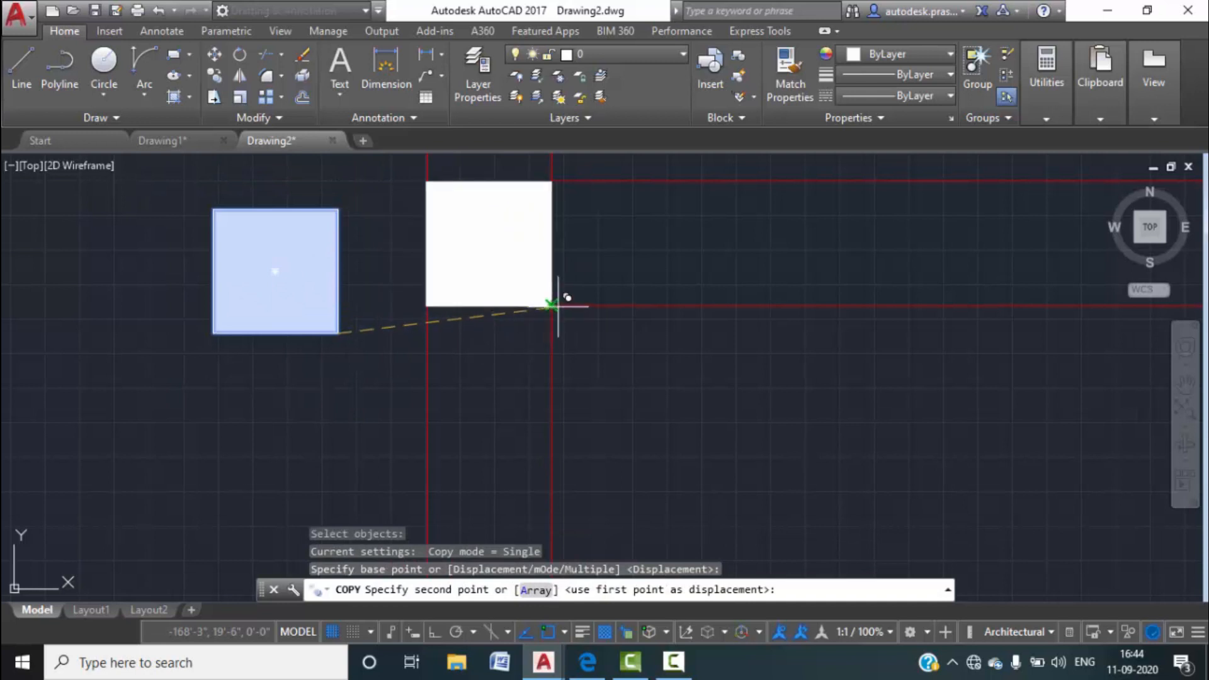
{"action": "left_click", "coordinate": [552, 306]}
{"action": "scroll", "coordinate": [444, 357], "scroll_direction": "down", "scroll_amount": 5}
Copy the square onto the dashed partition wall junction.
{"action": "left_click", "coordinate": [424, 371]}
{"action": "left_click", "coordinate": [323, 259]}
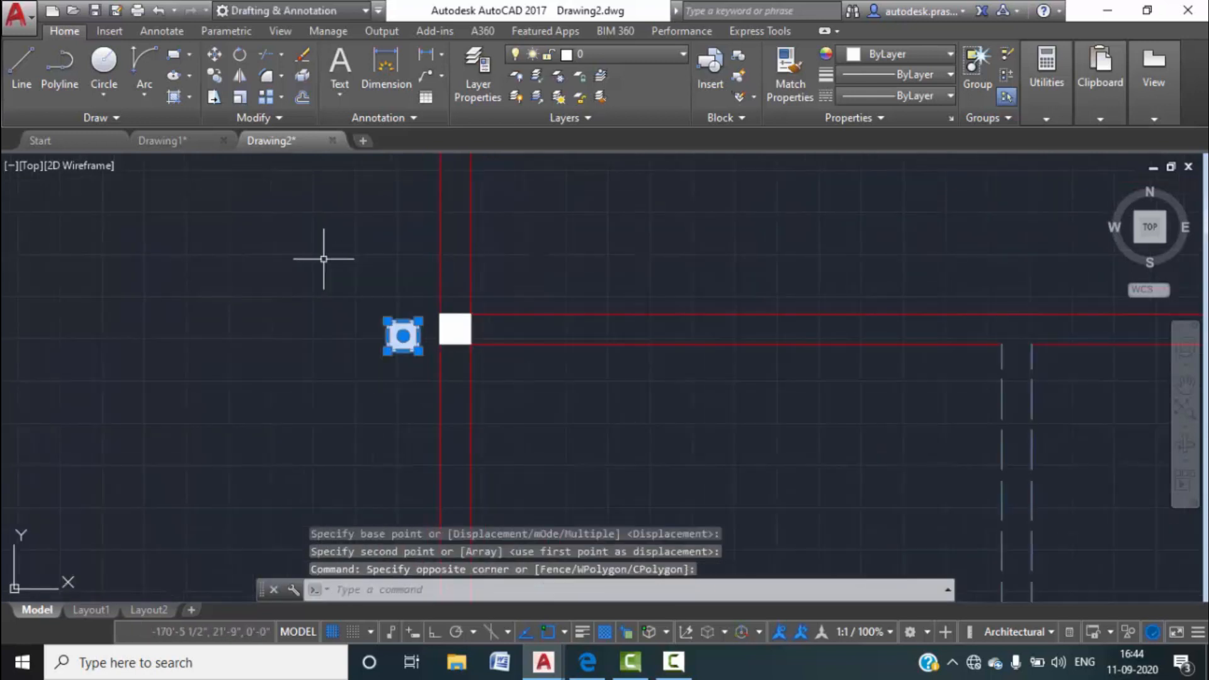
{"action": "key", "text": "Return"}
{"action": "left_click", "coordinate": [418, 351]}
{"action": "middle_click_drag", "start_coordinate": [671, 345], "coordinate": [259, 262]}
{"action": "left_click", "coordinate": [418, 220]}
{"action": "scroll", "coordinate": [300, 257], "scroll_direction": "down", "scroll_amount": 5}
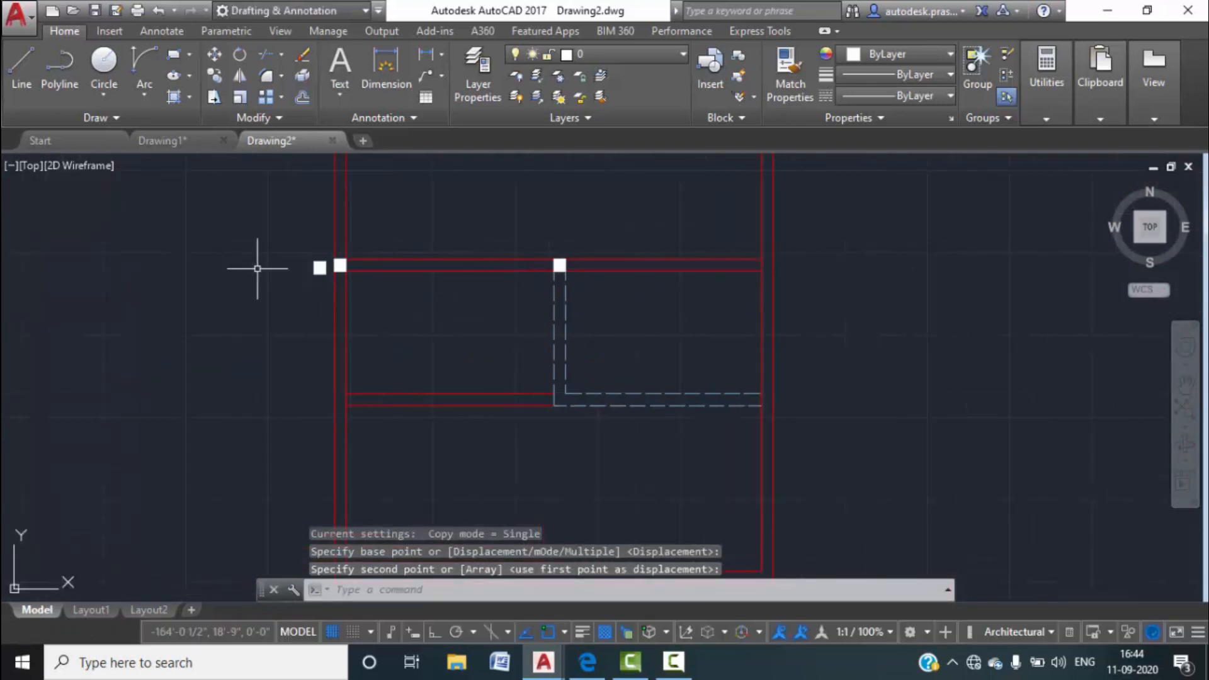
{"action": "scroll", "coordinate": [291, 243], "scroll_direction": "up", "scroll_amount": 6}
Start another square copy from its corner toward the right wall junction.
{"action": "left_click", "coordinate": [259, 248]}
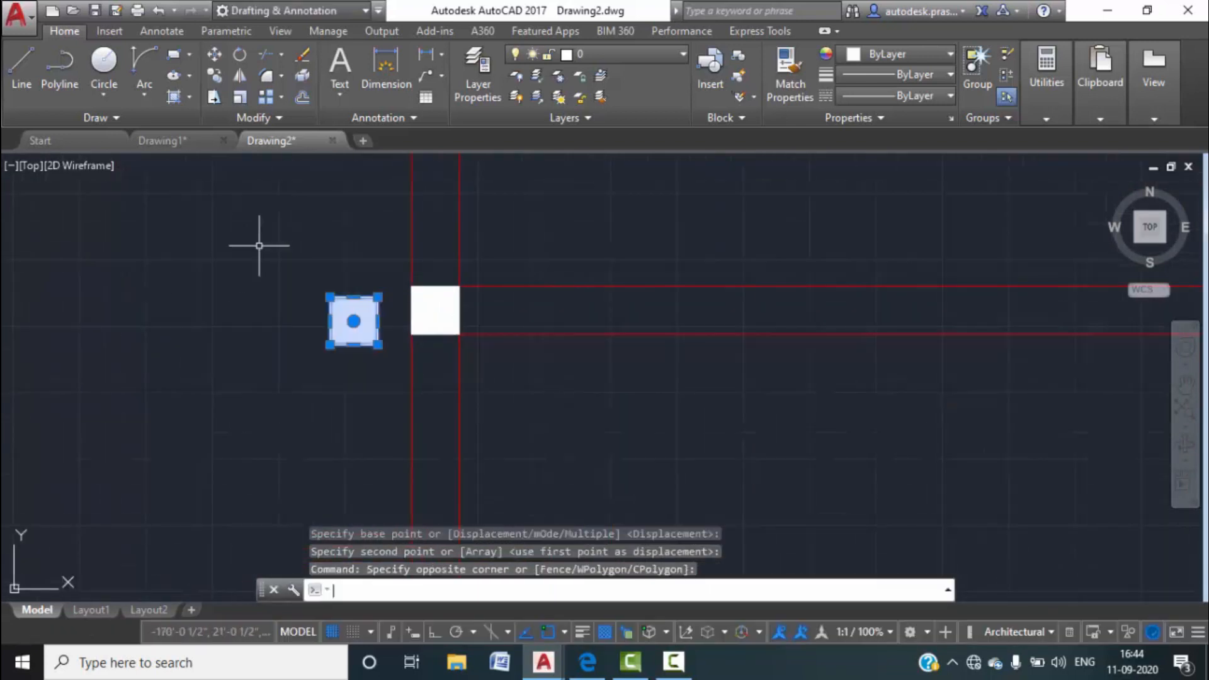
{"action": "left_click", "coordinate": [382, 351]}
{"action": "key", "text": "Return"}
{"action": "left_click", "coordinate": [376, 345]}
{"action": "scroll", "coordinate": [180, 262], "scroll_direction": "down", "scroll_amount": 6}
{"action": "middle_click_drag", "start_coordinate": [376, 323], "coordinate": [198, 329]}
{"action": "scroll", "coordinate": [482, 293], "scroll_direction": "up", "scroll_amount": 4}
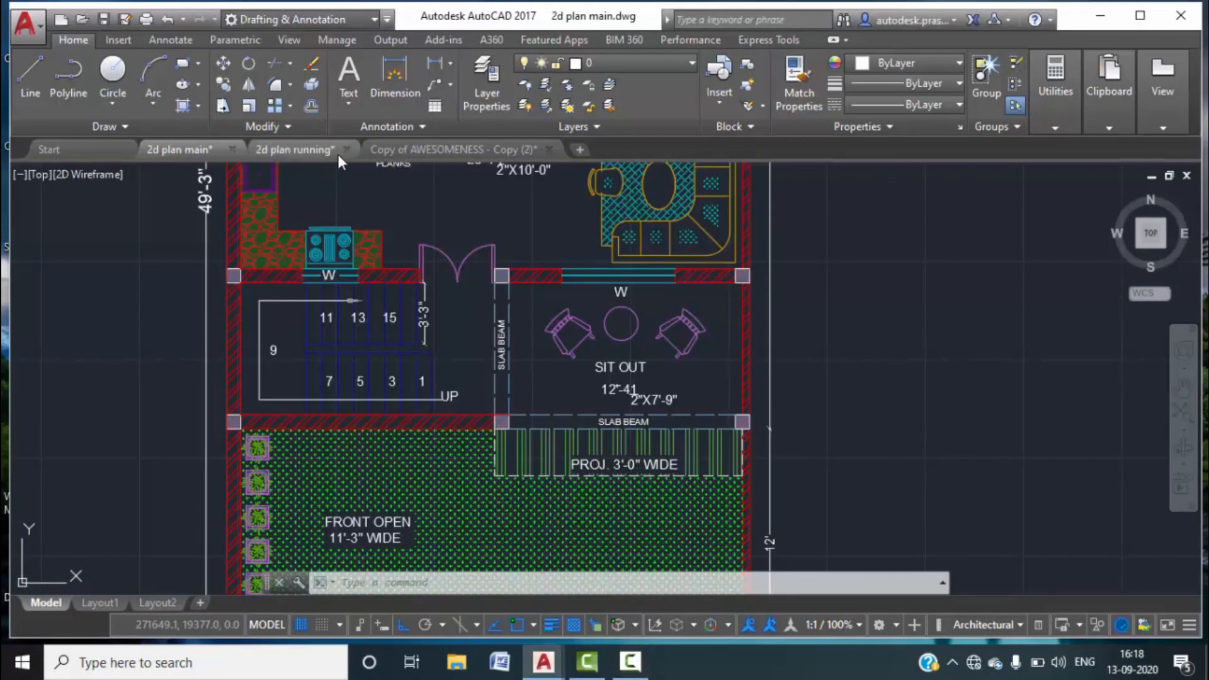
{"action": "left_click", "coordinate": [300, 150]}
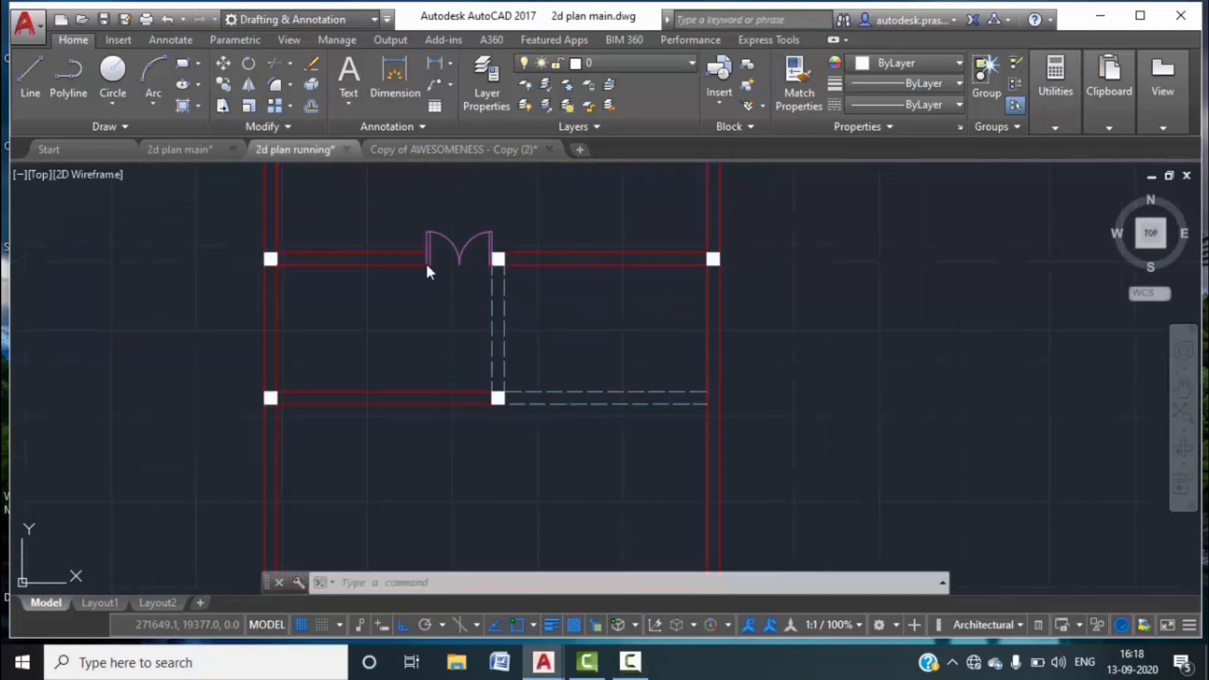
{"action": "middle_click_drag", "start_coordinate": [532, 353], "coordinate": [536, 463]}
{"action": "middle_click_drag", "start_coordinate": [525, 244], "coordinate": [529, 371]}
{"action": "middle_click_drag", "start_coordinate": [564, 413], "coordinate": [572, 343]}
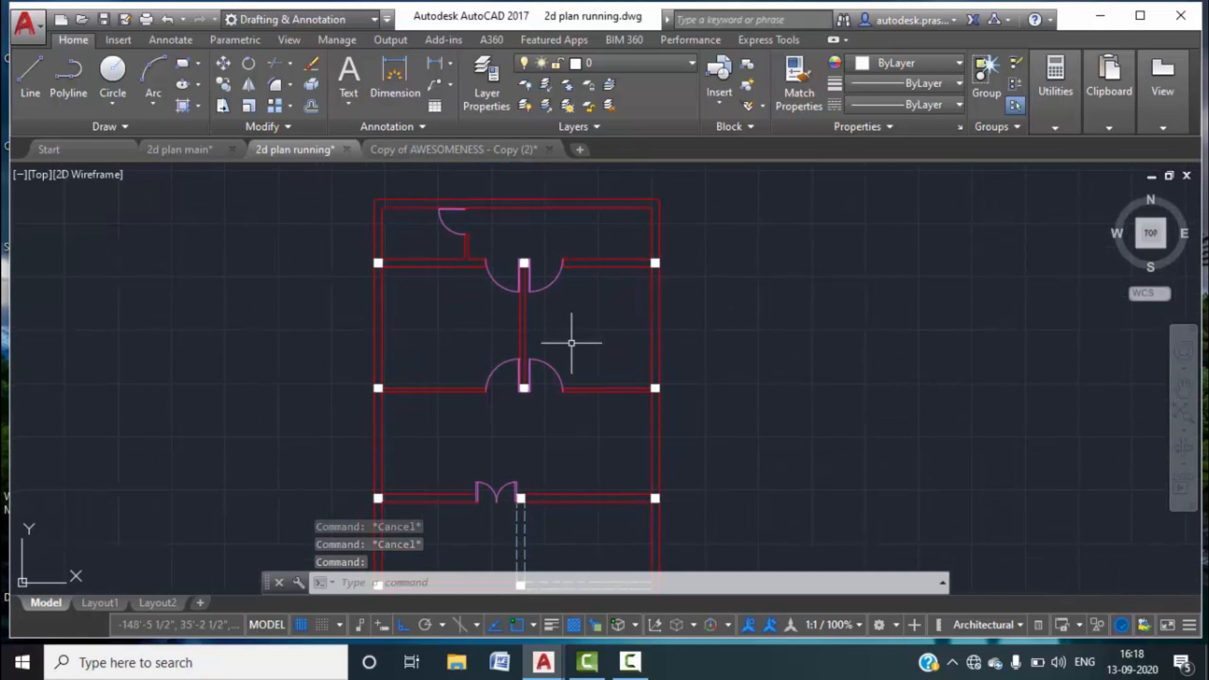
{"action": "left_click", "coordinate": [173, 149]}
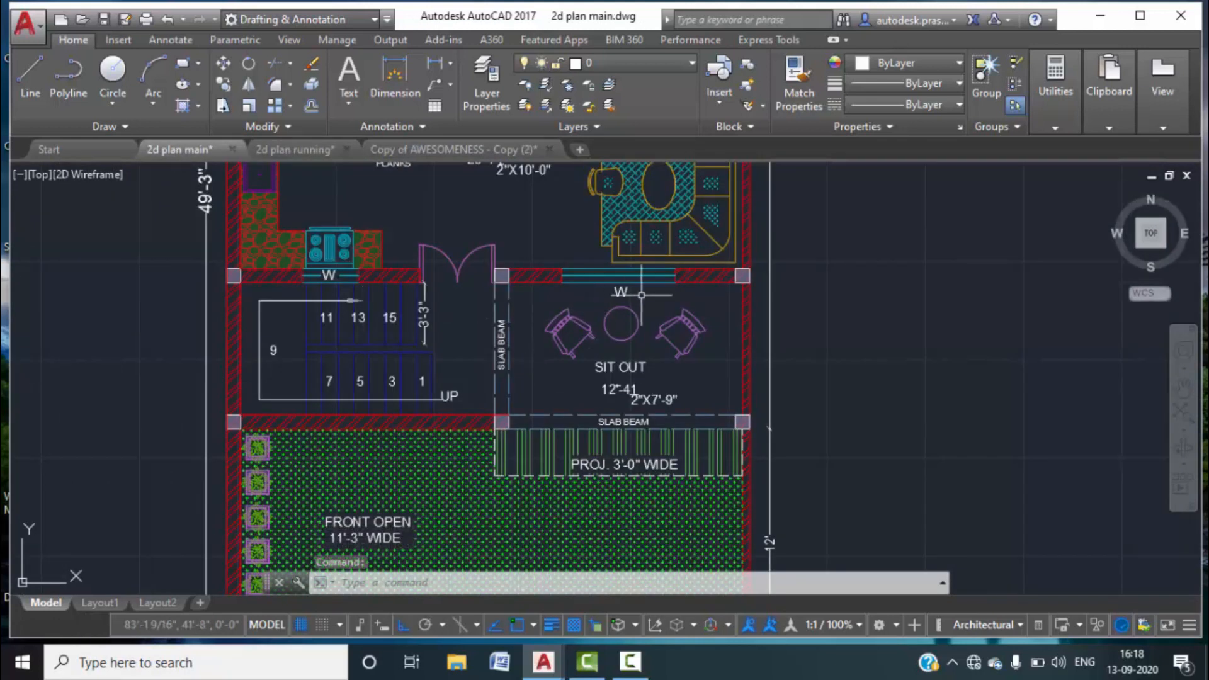
{"action": "scroll", "coordinate": [641, 294], "scroll_direction": "up", "scroll_amount": 6}
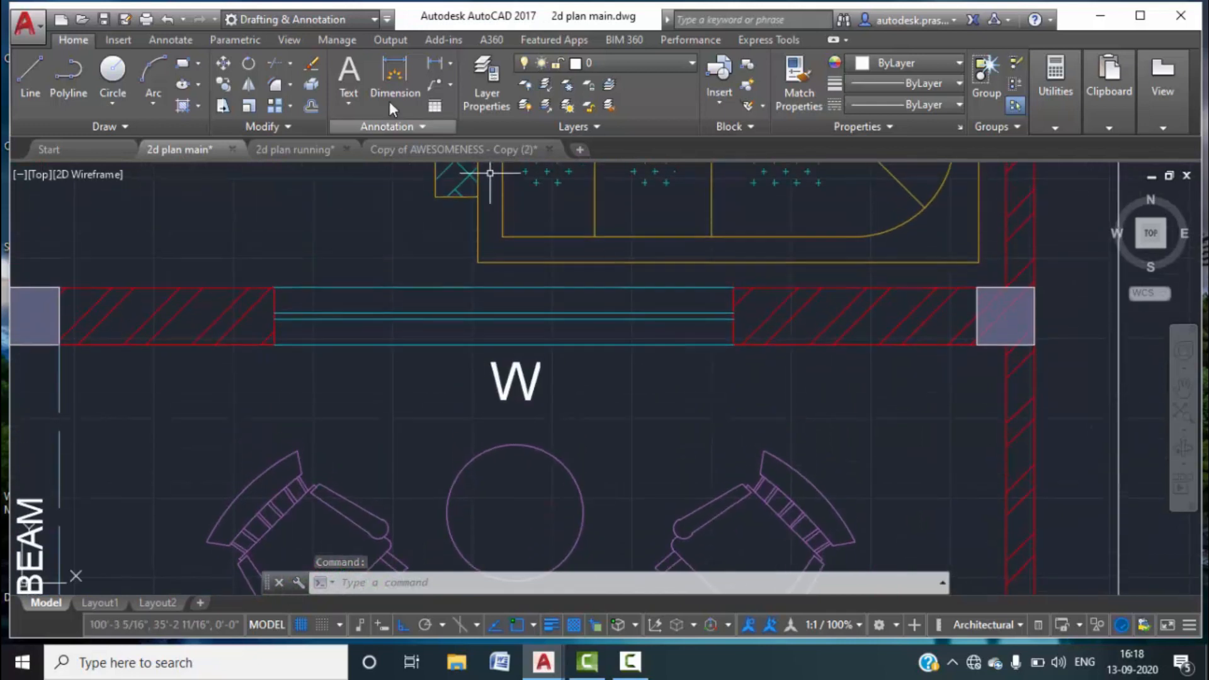
{"action": "left_click", "coordinate": [434, 63]}
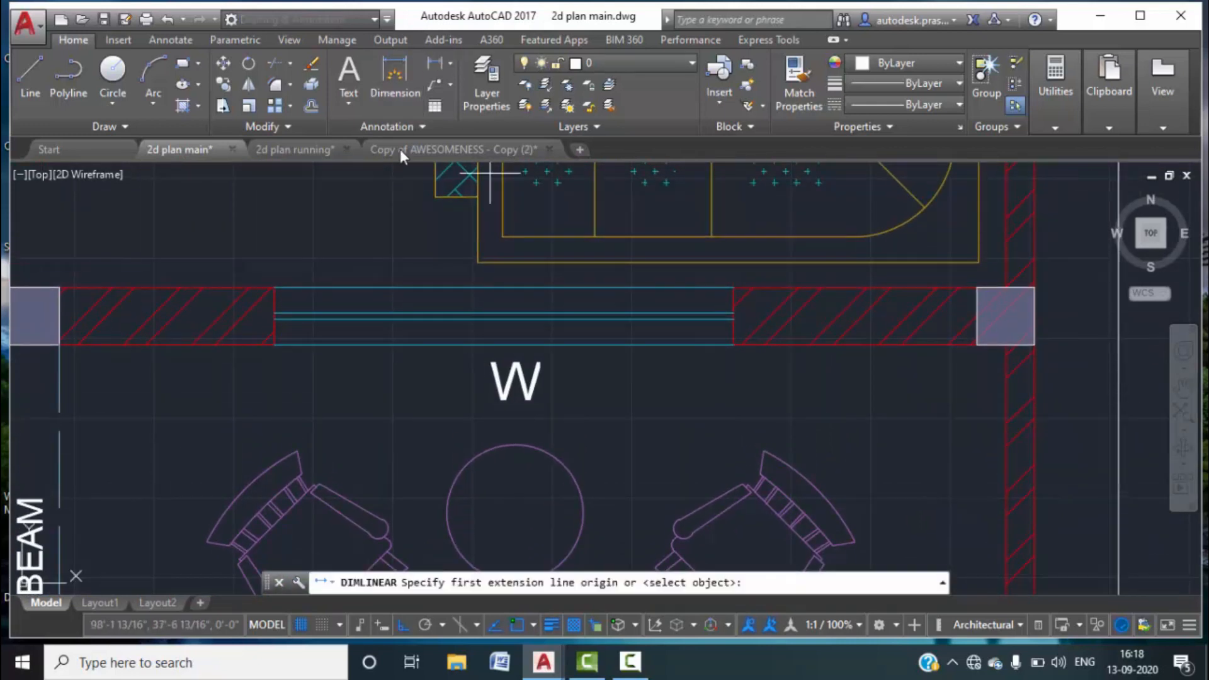
{"action": "left_click", "coordinate": [274, 344]}
{"action": "left_click", "coordinate": [733, 345]}
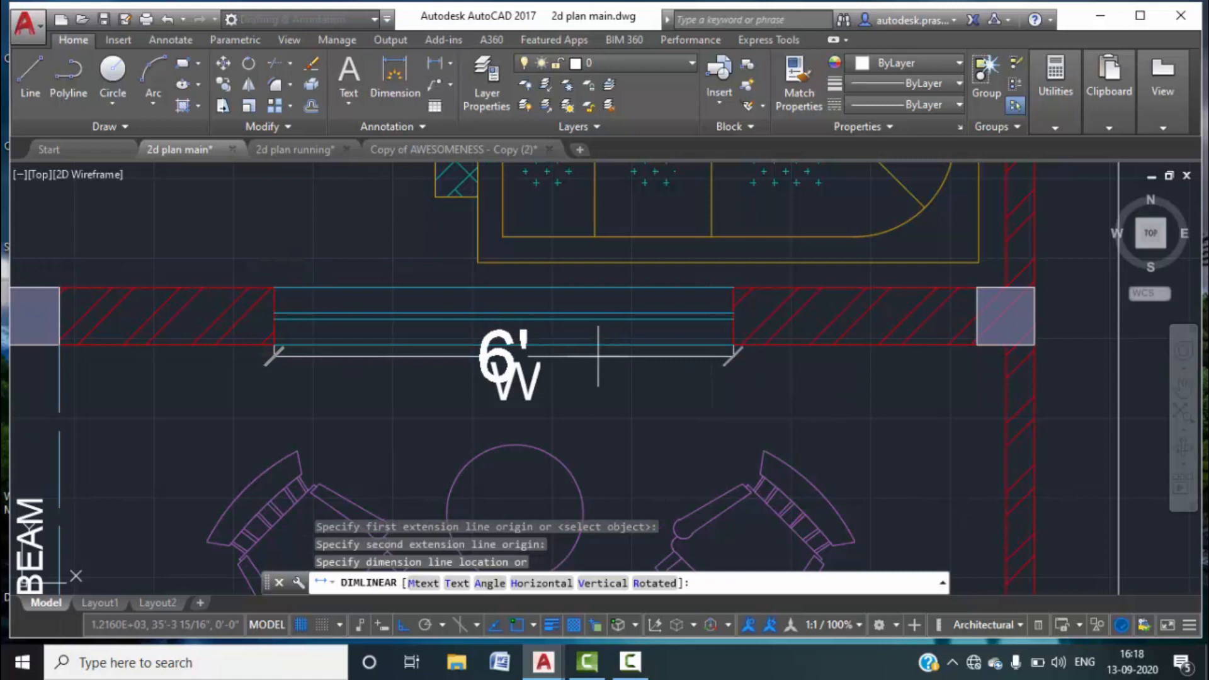
{"action": "key", "text": "Escape"}
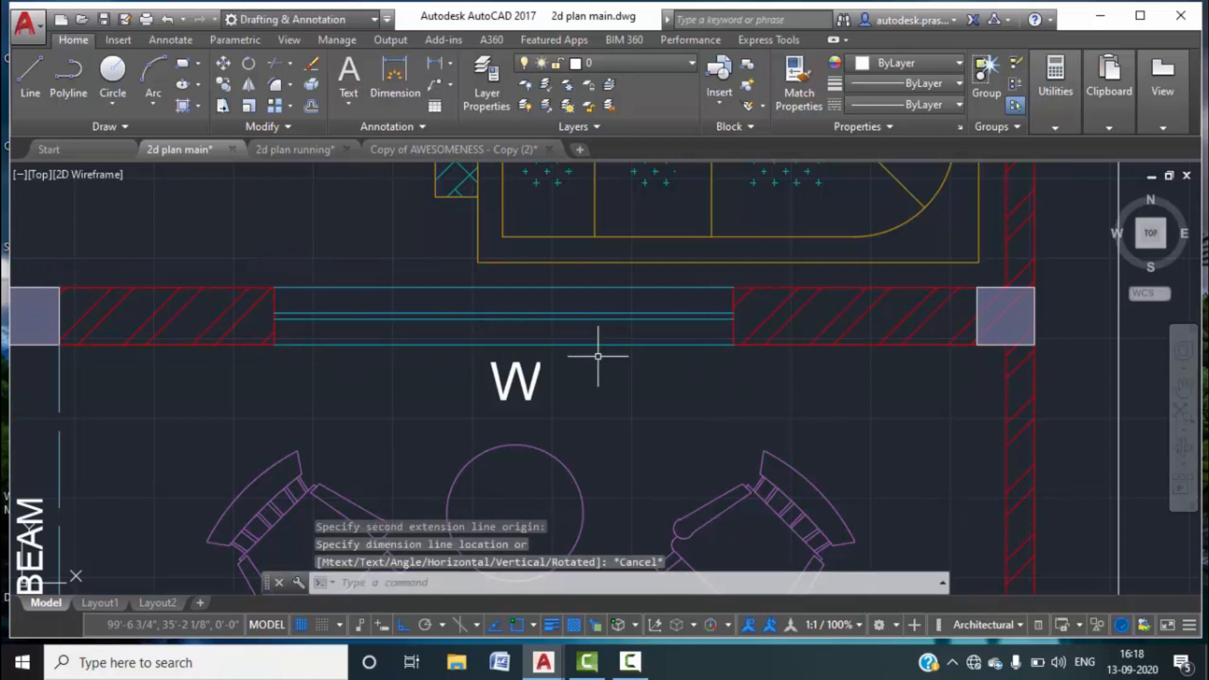
{"action": "scroll", "coordinate": [595, 356], "scroll_direction": "down", "scroll_amount": 2}
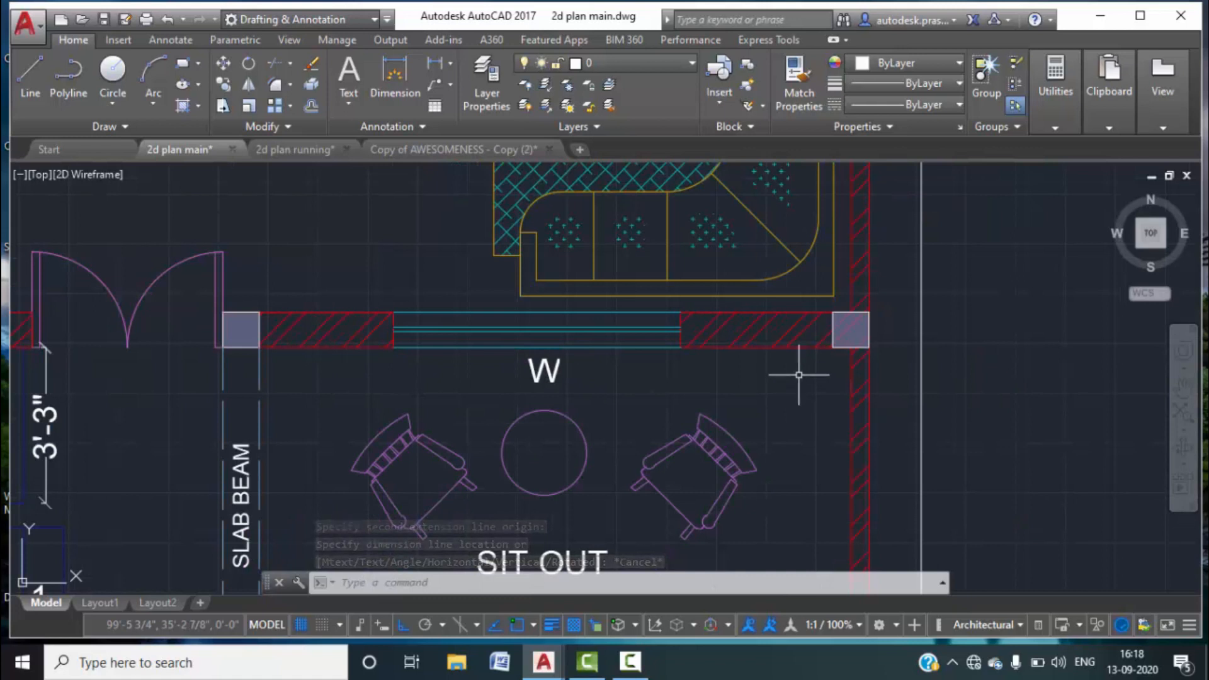
In the 2d plan running drawing, draw a short vertical line across the wall.
{"action": "left_click", "coordinate": [295, 149]}
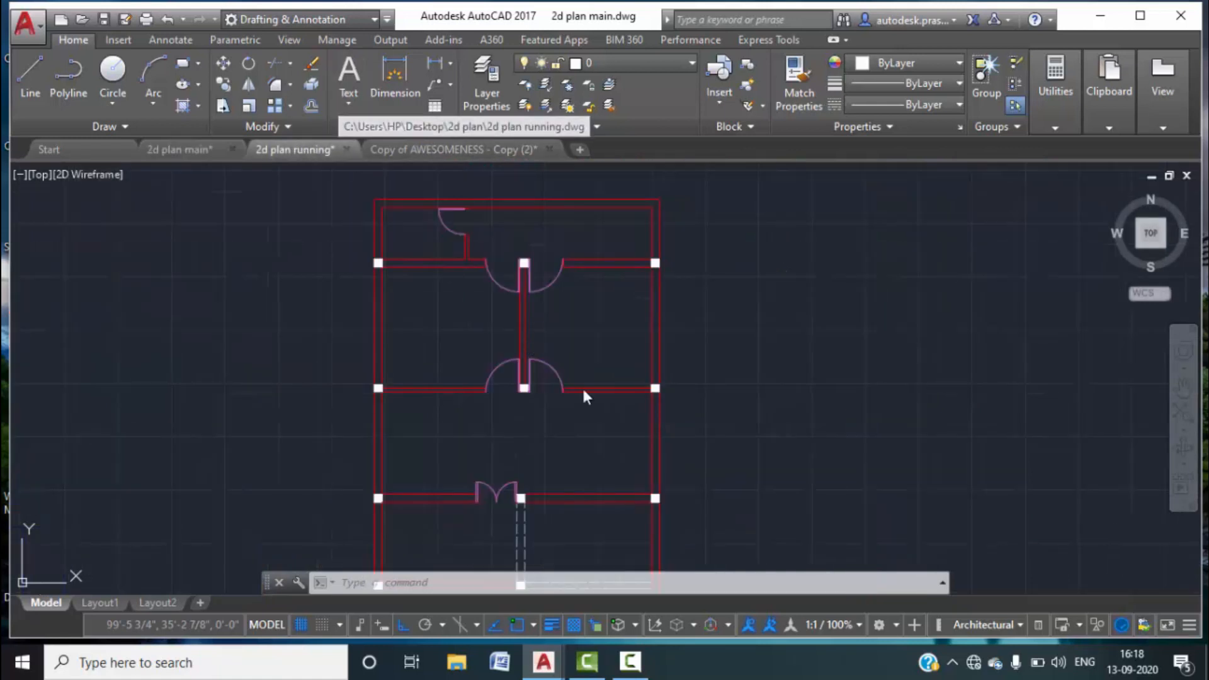
{"action": "scroll", "coordinate": [542, 306], "scroll_direction": "up", "scroll_amount": 6}
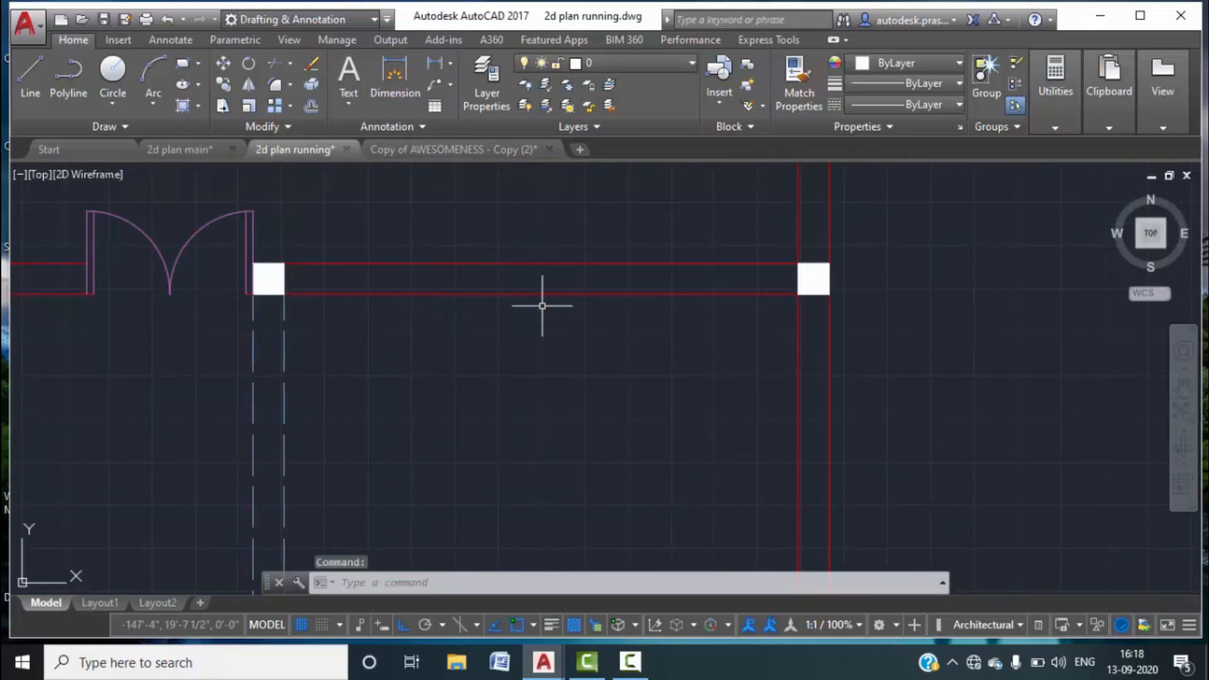
{"action": "left_click", "coordinate": [31, 71]}
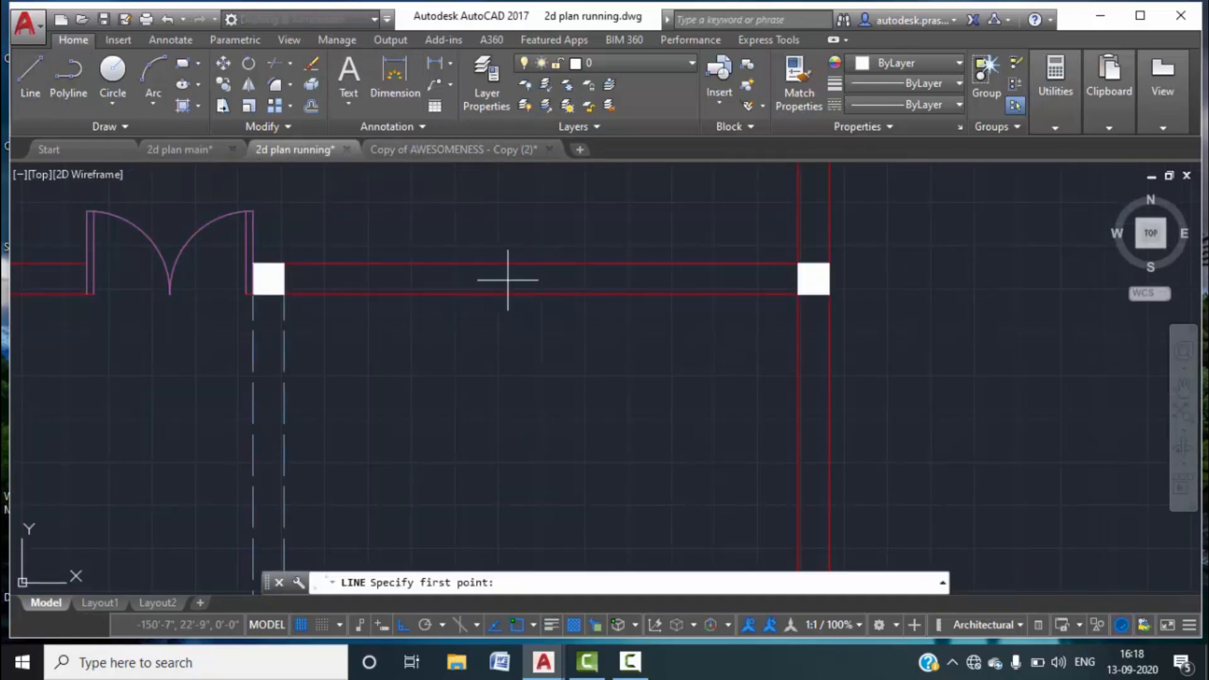
{"action": "left_click", "coordinate": [540, 294]}
{"action": "left_click", "coordinate": [540, 263]}
{"action": "key", "text": "Escape"}
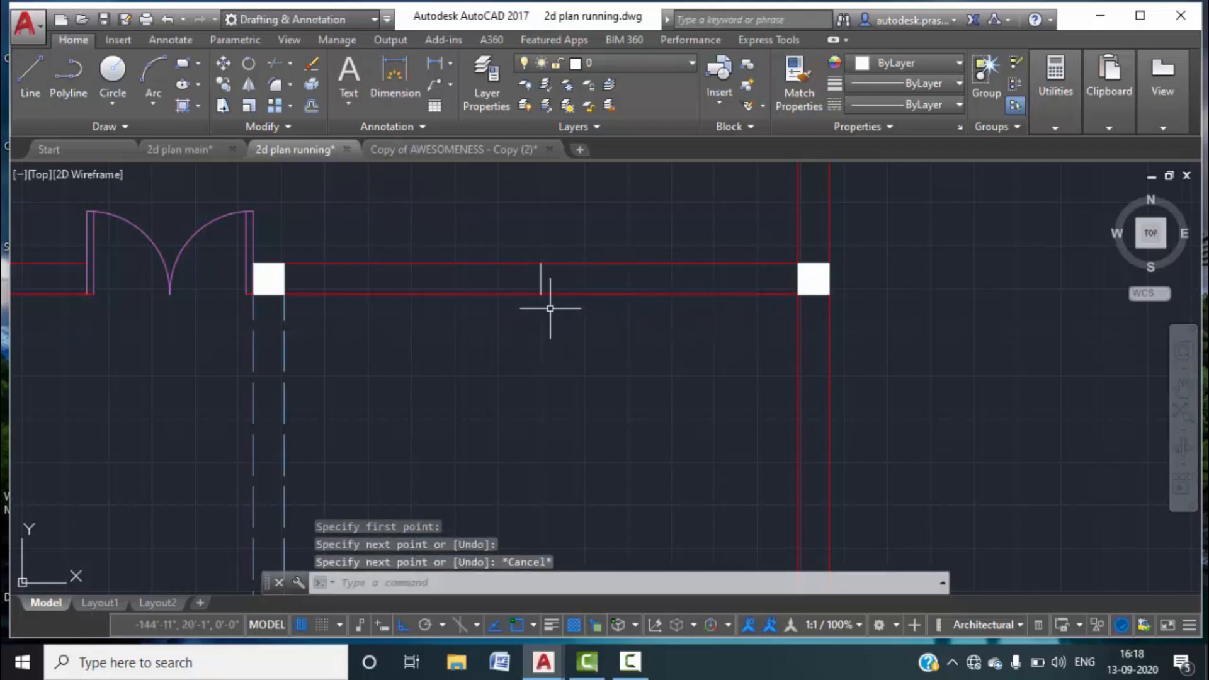
Offset the short line 3 units to each side, then erase the stray middle line.
{"action": "type", "text": "o"}
{"action": "key", "text": "Return"}
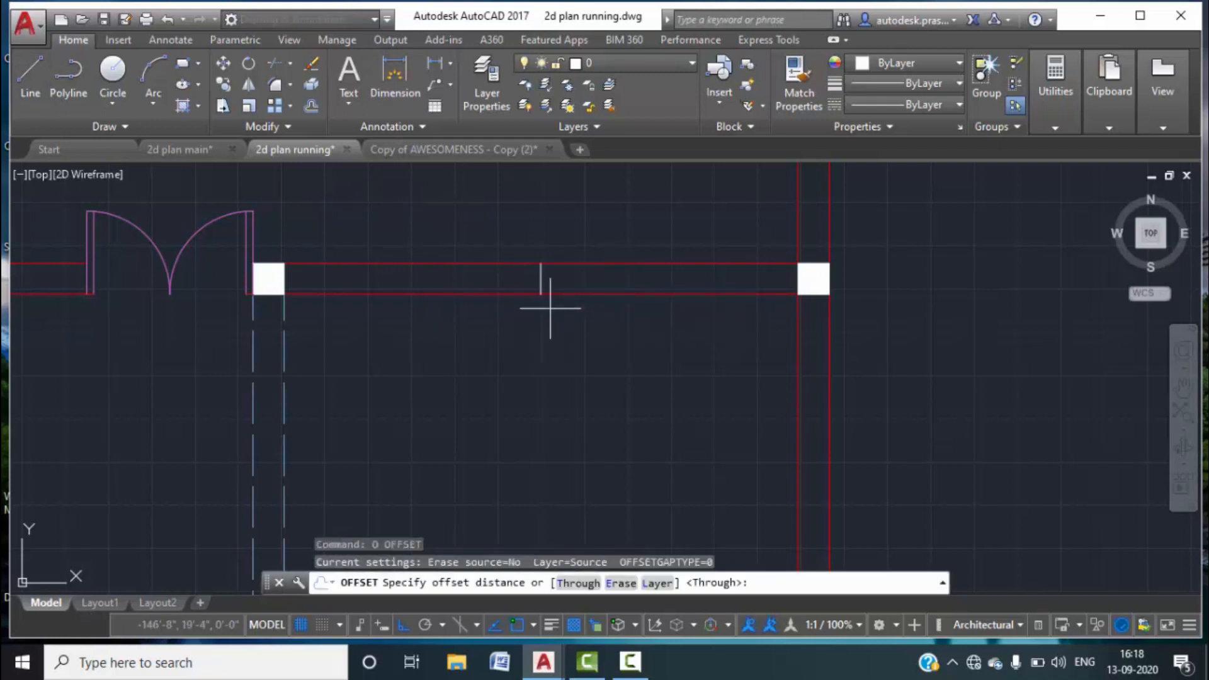
{"action": "type", "text": "3"}
{"action": "key", "text": "Return"}
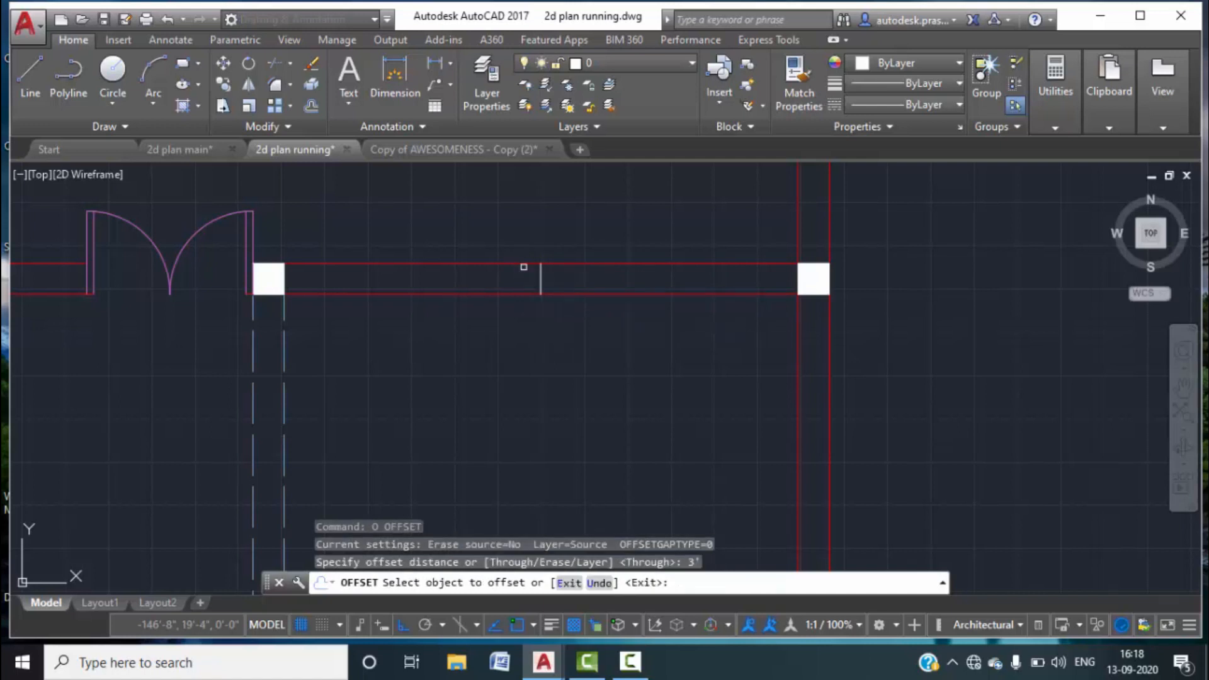
{"action": "left_click", "coordinate": [539, 279]}
{"action": "left_click", "coordinate": [607, 280]}
{"action": "left_click", "coordinate": [541, 280]}
{"action": "left_click", "coordinate": [490, 280]}
{"action": "key", "text": "Escape"}
{"action": "left_click", "coordinate": [548, 272]}
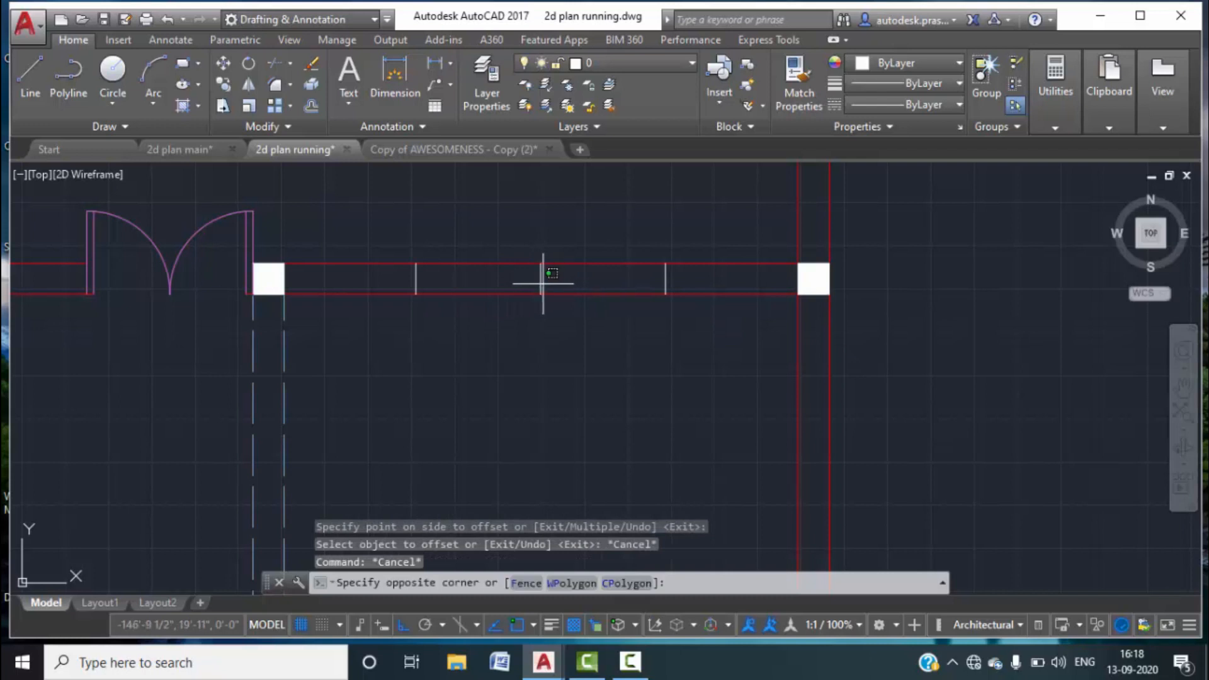
{"action": "left_click", "coordinate": [527, 274]}
{"action": "key", "text": "Delete"}
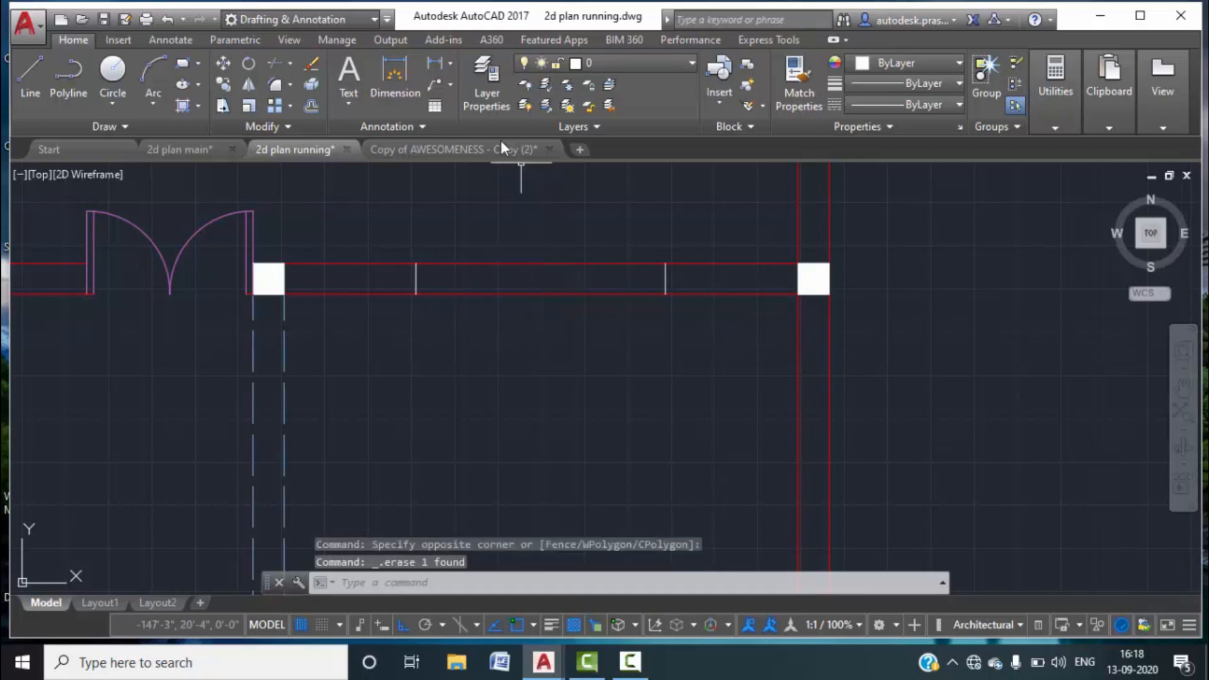
Draw a line mid-wall from the left jamb to the right jamb of the opening.
{"action": "left_click", "coordinate": [435, 63]}
{"action": "left_click", "coordinate": [415, 278]}
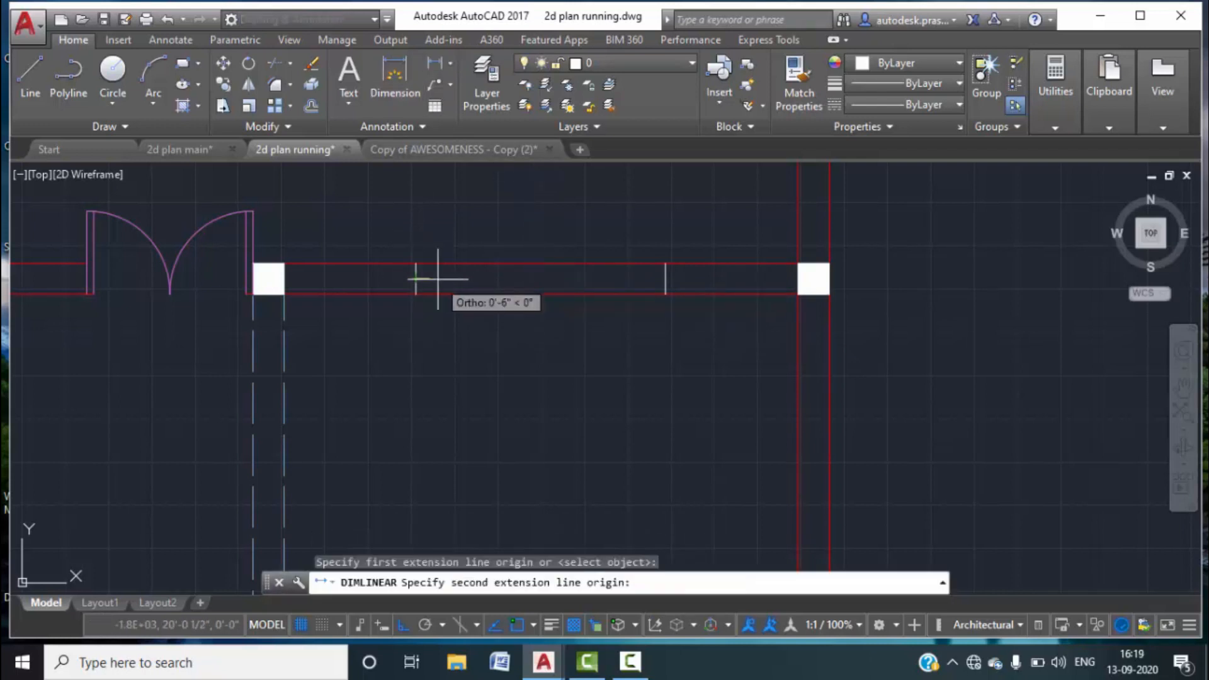
{"action": "left_click", "coordinate": [665, 279]}
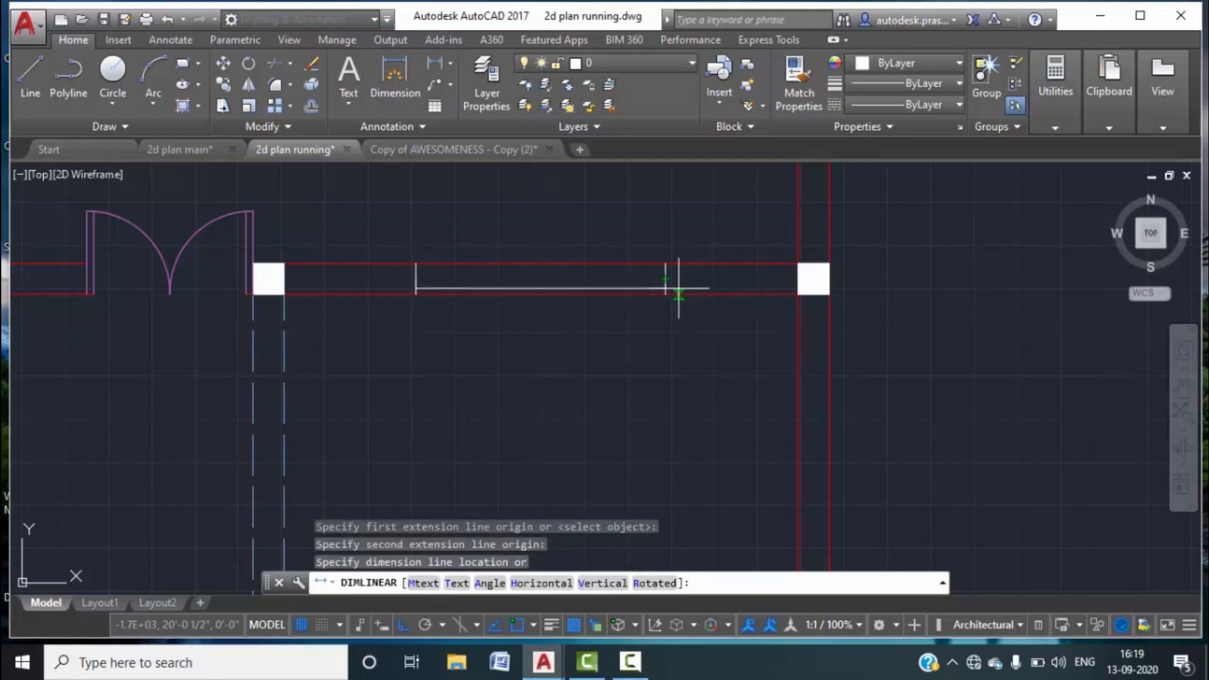
{"action": "key", "text": "Escape"}
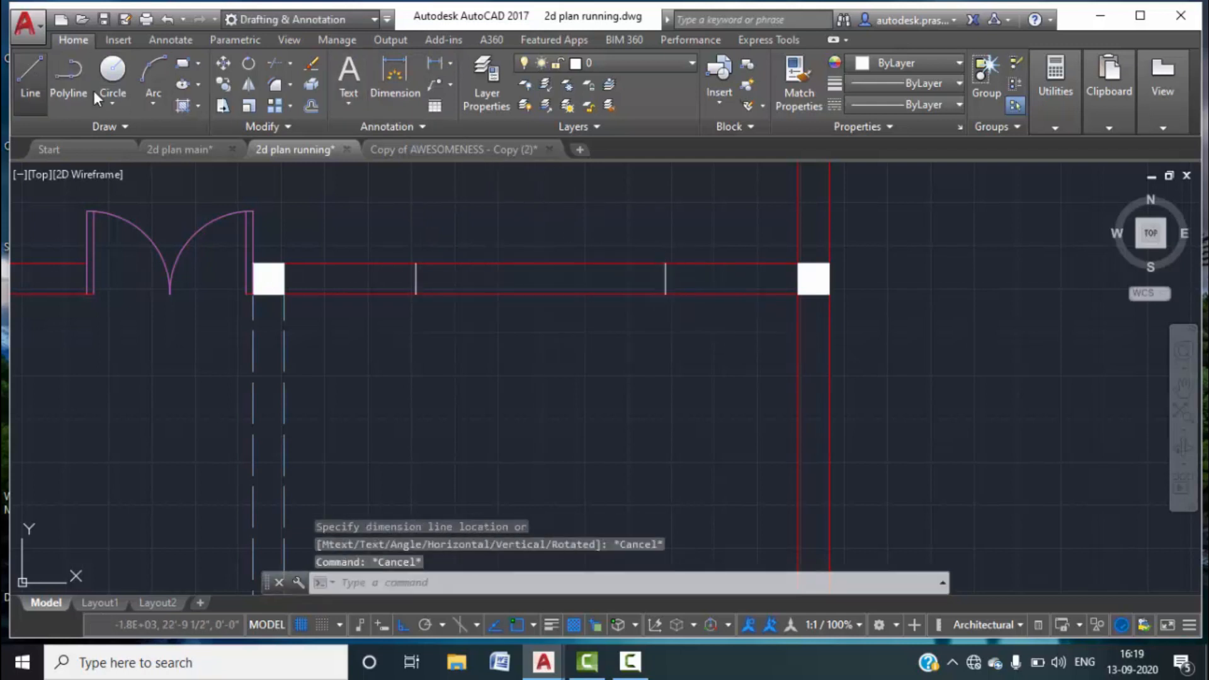
{"action": "left_click", "coordinate": [30, 76]}
{"action": "left_click", "coordinate": [416, 278]}
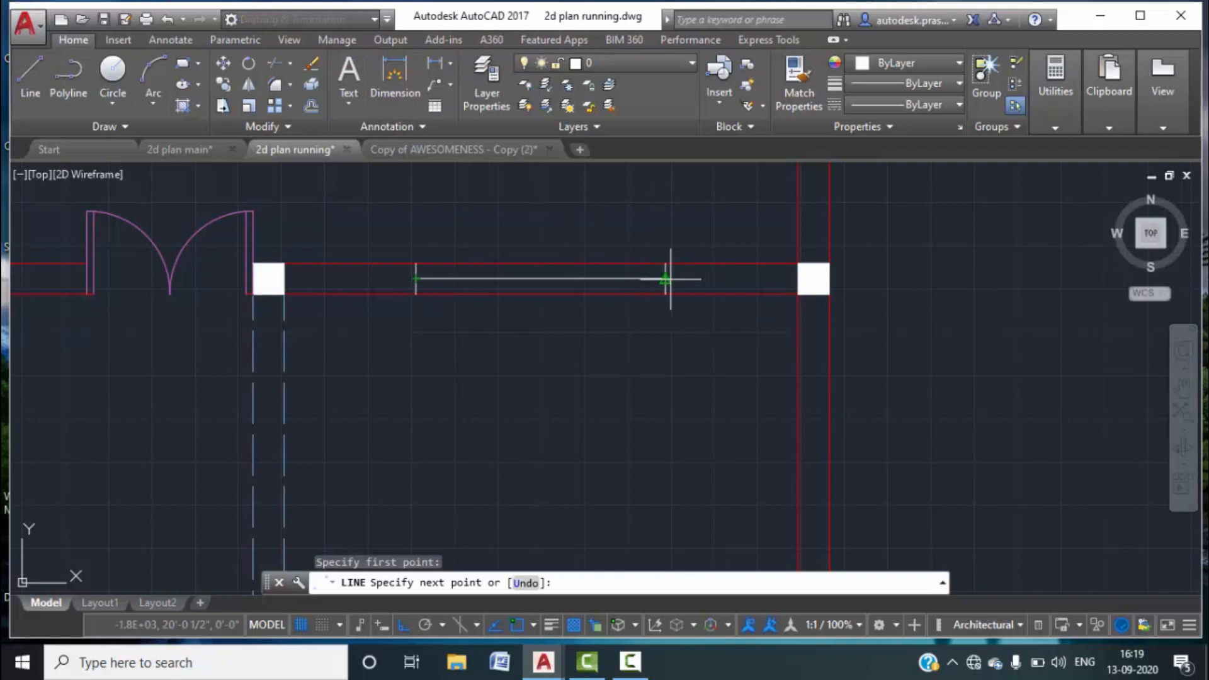
{"action": "left_click", "coordinate": [666, 279]}
{"action": "key", "text": "Escape"}
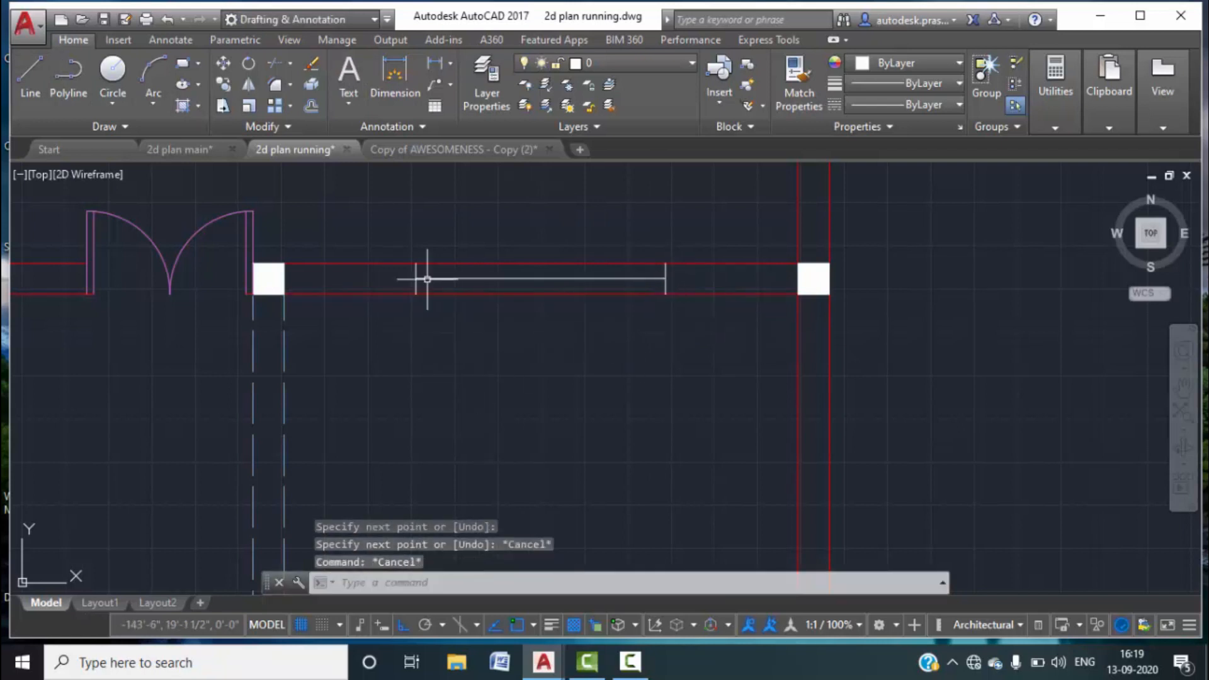
Compare against the 2d plan main drawing and check the new centre line.
{"action": "left_click", "coordinate": [188, 149]}
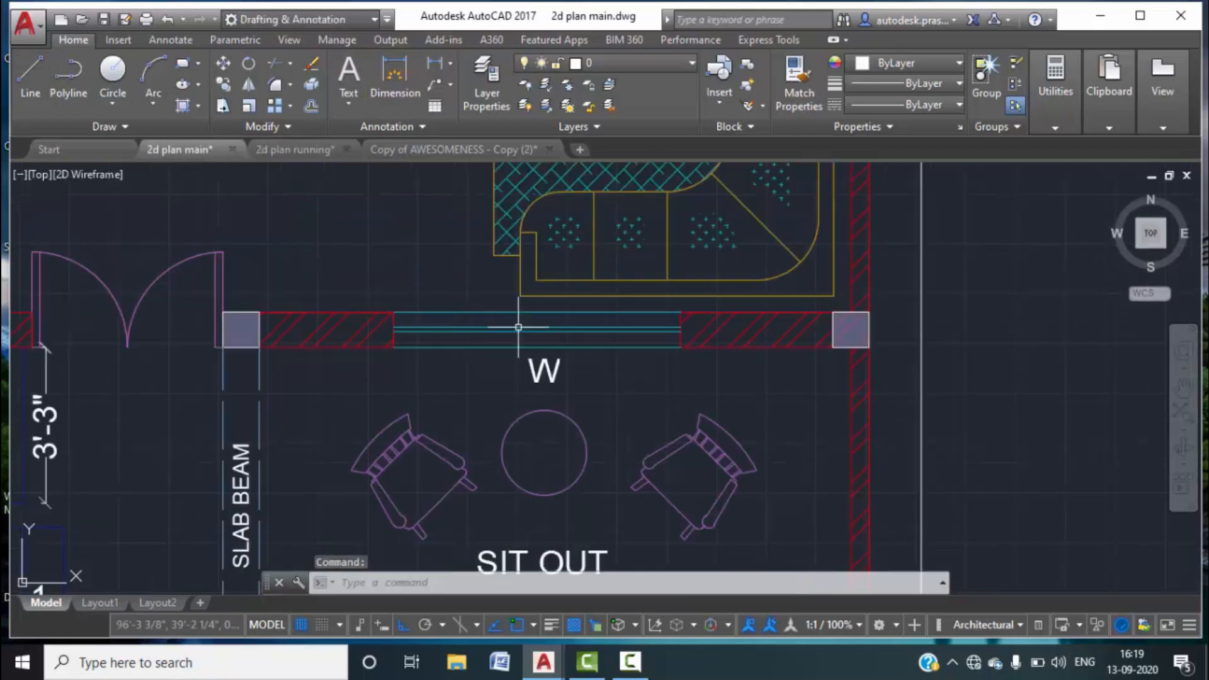
{"action": "left_click", "coordinate": [308, 151]}
{"action": "key", "text": "Escape"}
{"action": "scroll", "coordinate": [506, 276], "scroll_direction": "up", "scroll_amount": 4}
{"action": "left_click", "coordinate": [549, 305]}
{"action": "left_click", "coordinate": [530, 268]}
{"action": "key", "text": "Escape"}
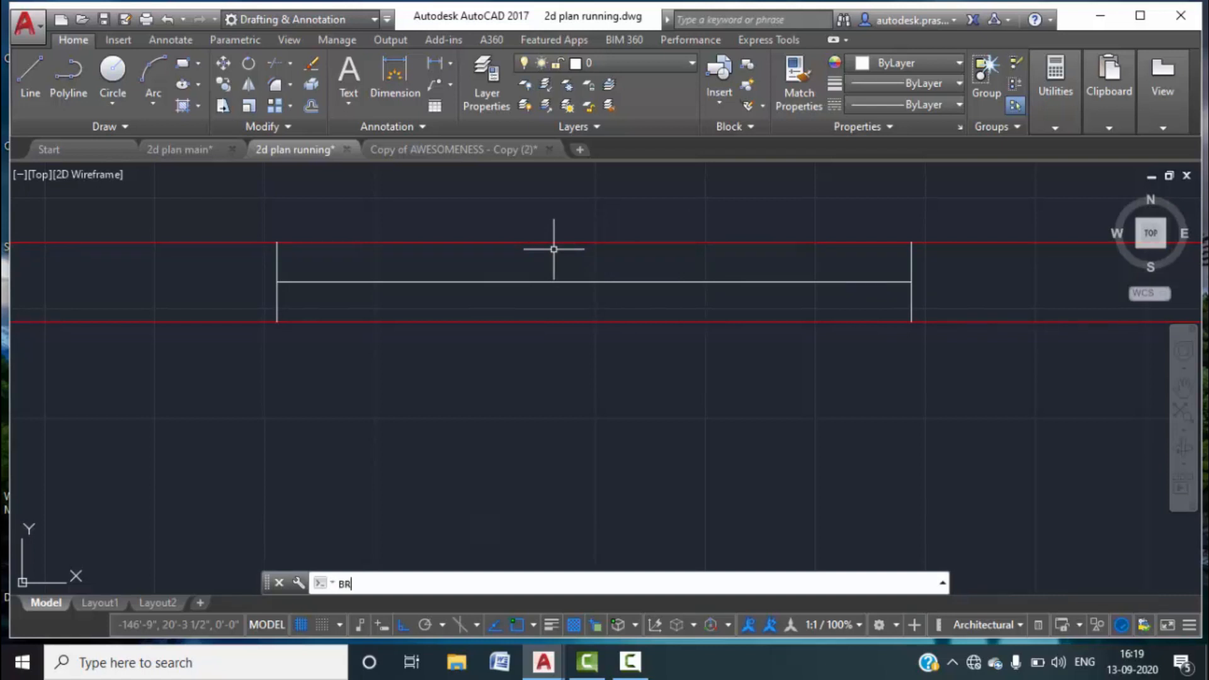
Break the top and bottom wall lines between the left and right window jambs.
{"action": "key", "text": "Return"}
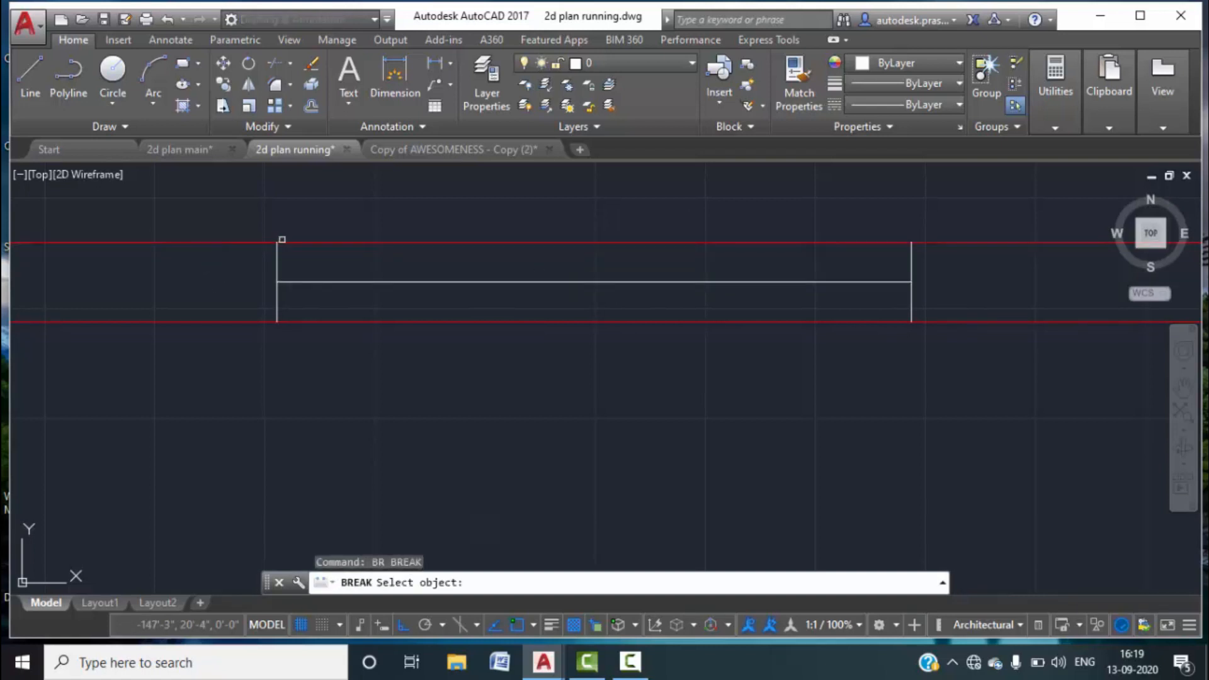
{"action": "left_click", "coordinate": [282, 242]}
{"action": "left_click", "coordinate": [601, 580]}
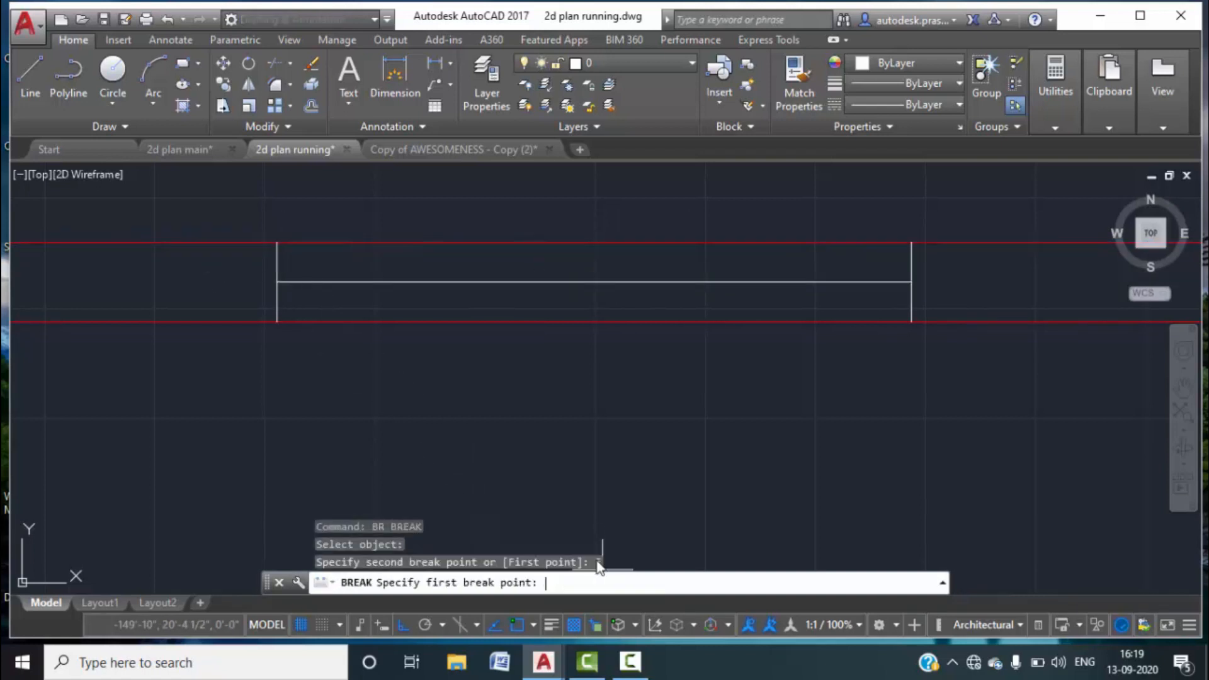
{"action": "left_click", "coordinate": [277, 243]}
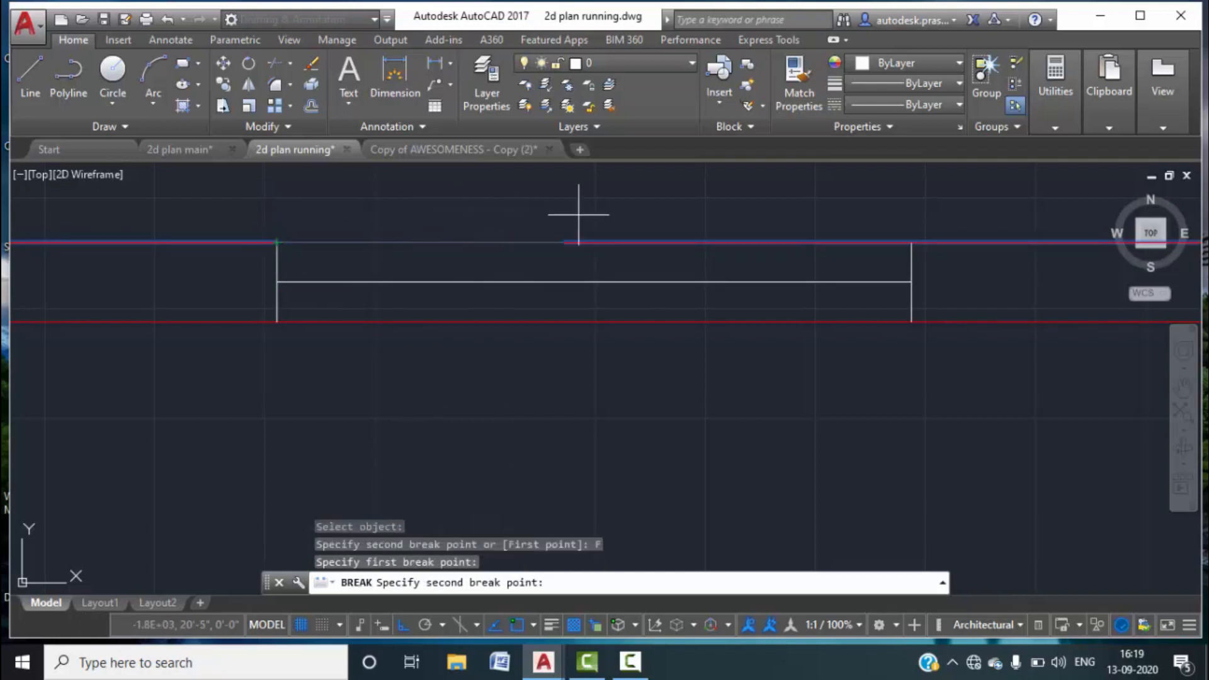
{"action": "left_click", "coordinate": [911, 242]}
{"action": "key", "text": "space"}
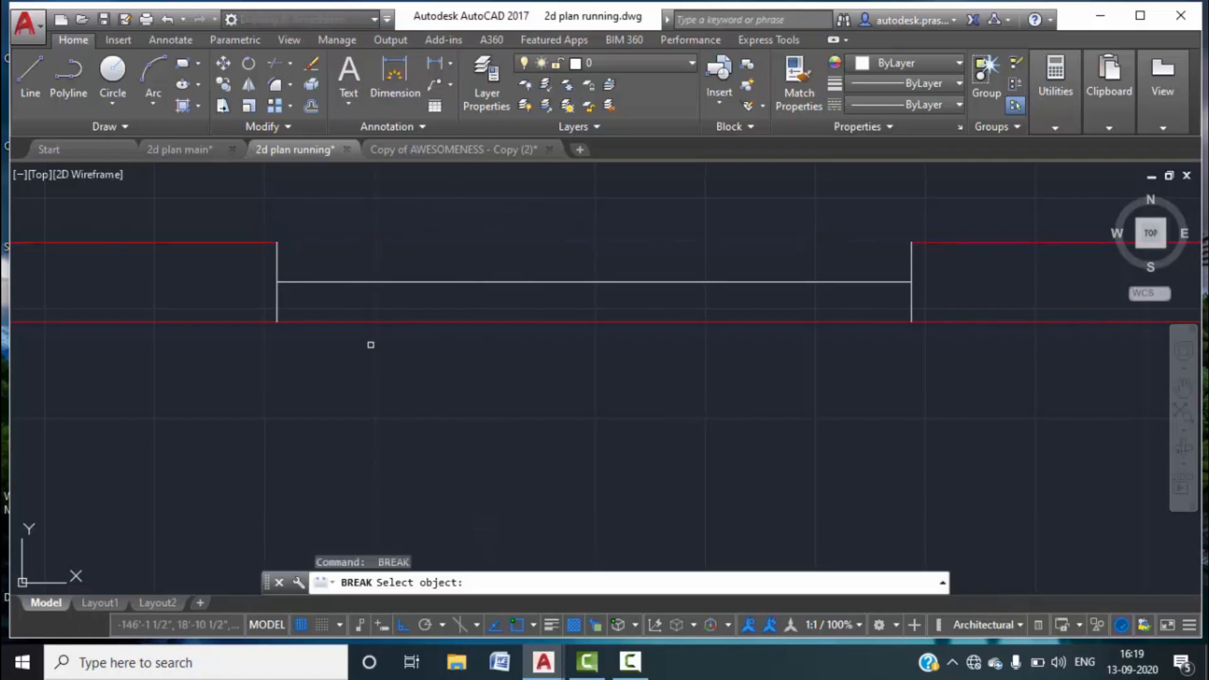
{"action": "left_click", "coordinate": [336, 322]}
{"action": "left_click", "coordinate": [588, 580]}
{"action": "left_click", "coordinate": [277, 322]}
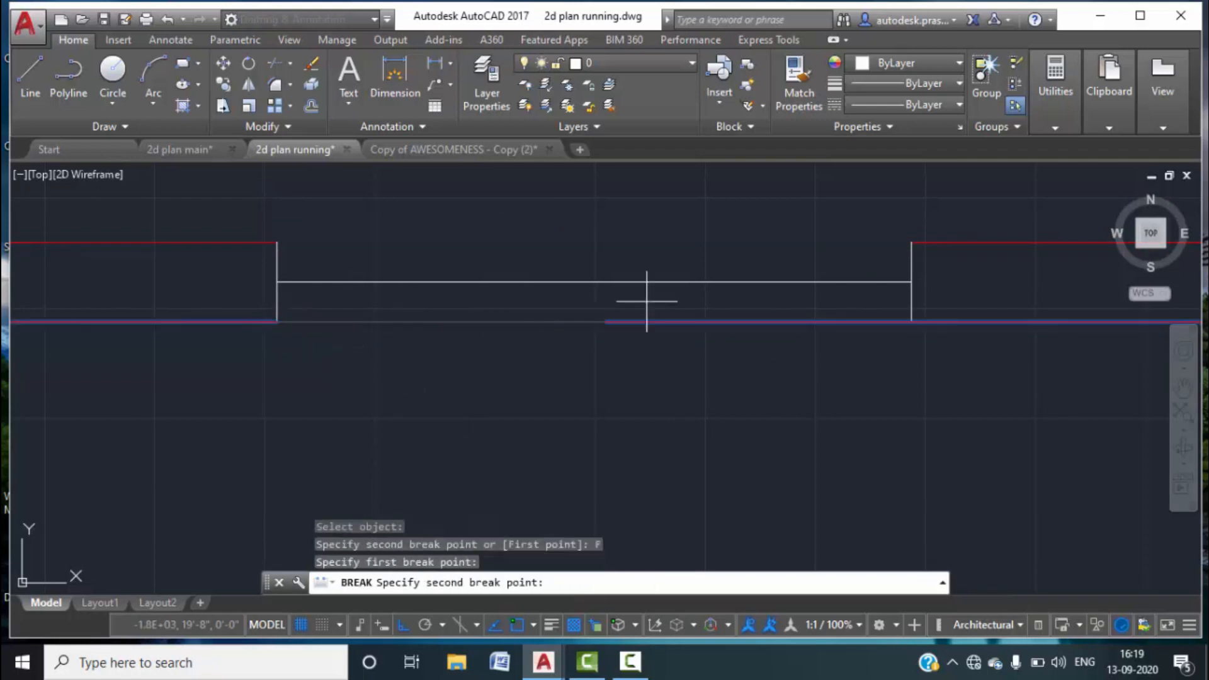
{"action": "left_click", "coordinate": [911, 322]}
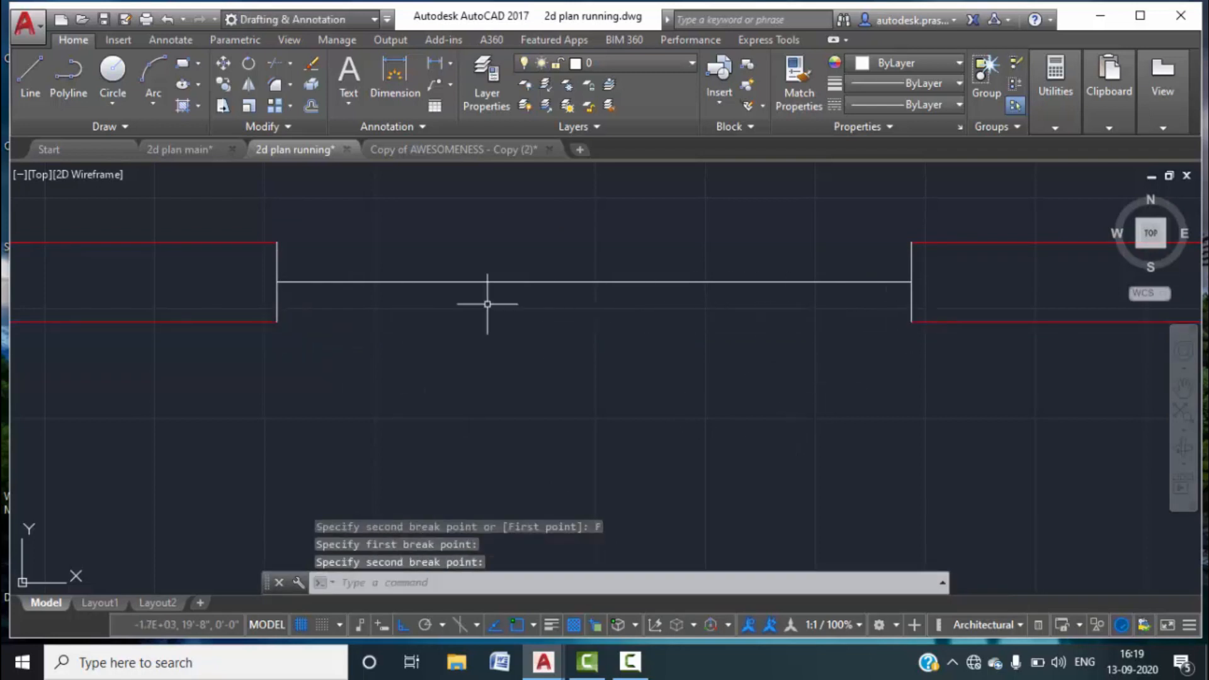
Copy the window centre line onto the top and bottom wall edges with COPY Multiple.
{"action": "left_click", "coordinate": [446, 288]}
{"action": "left_click", "coordinate": [437, 259]}
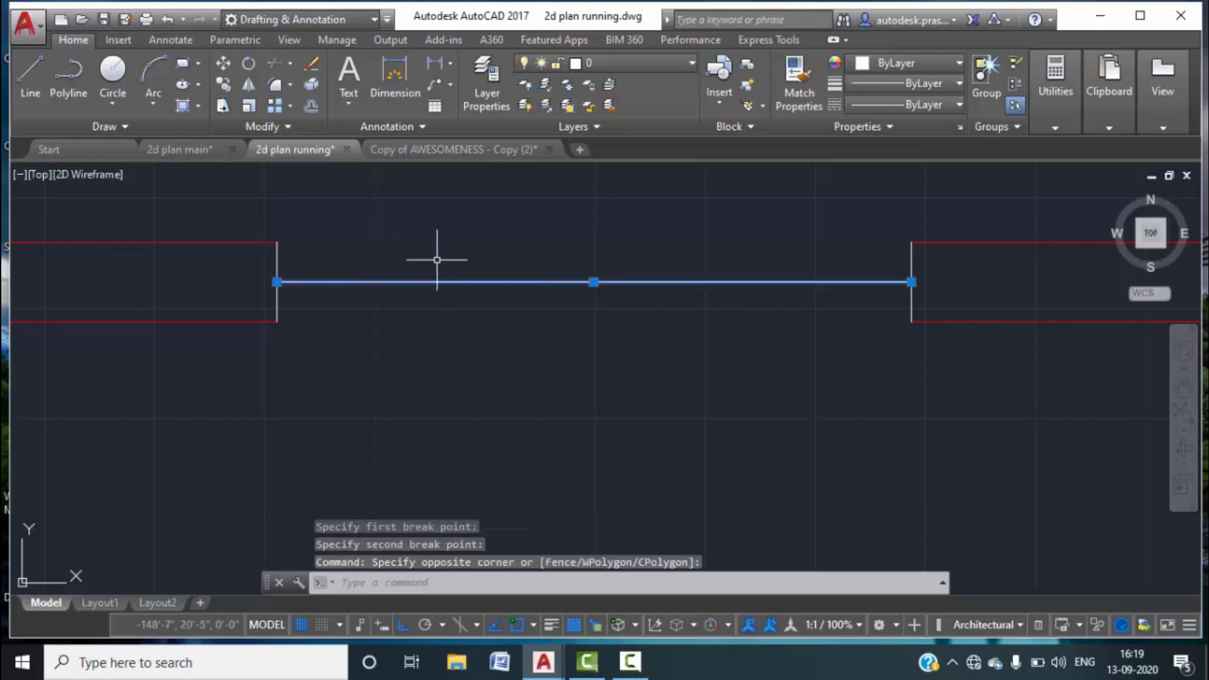
{"action": "key", "text": "Return"}
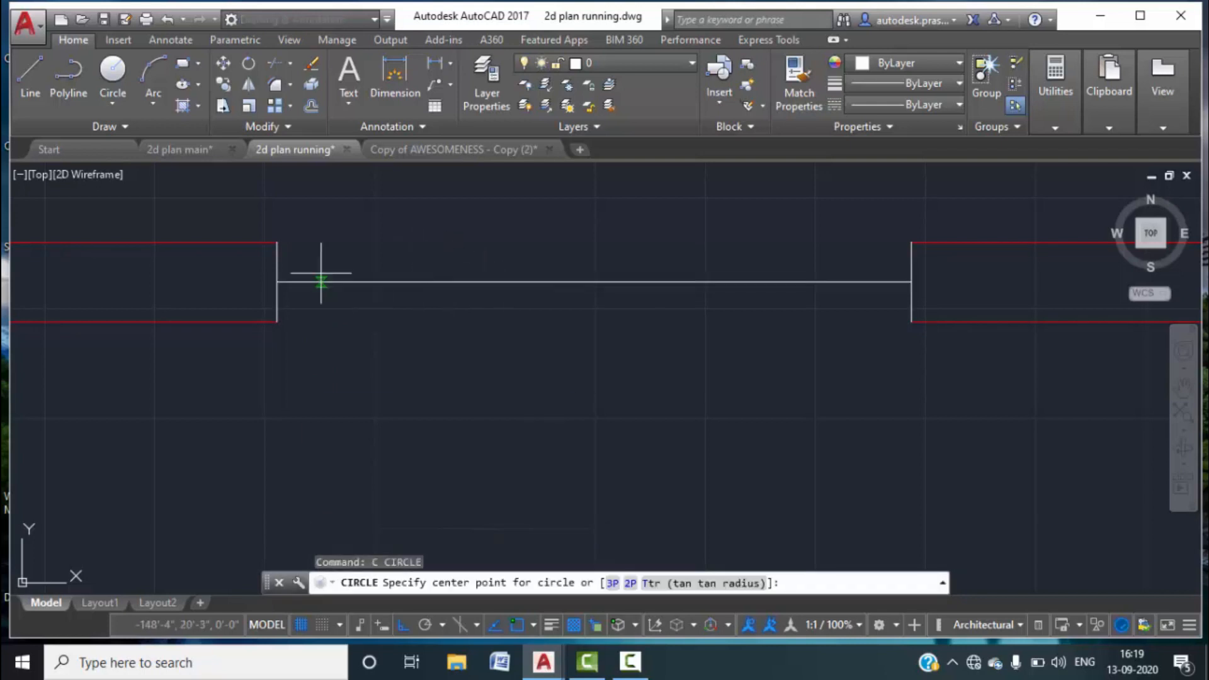
{"action": "key", "text": "Escape"}
{"action": "type", "text": "c"}
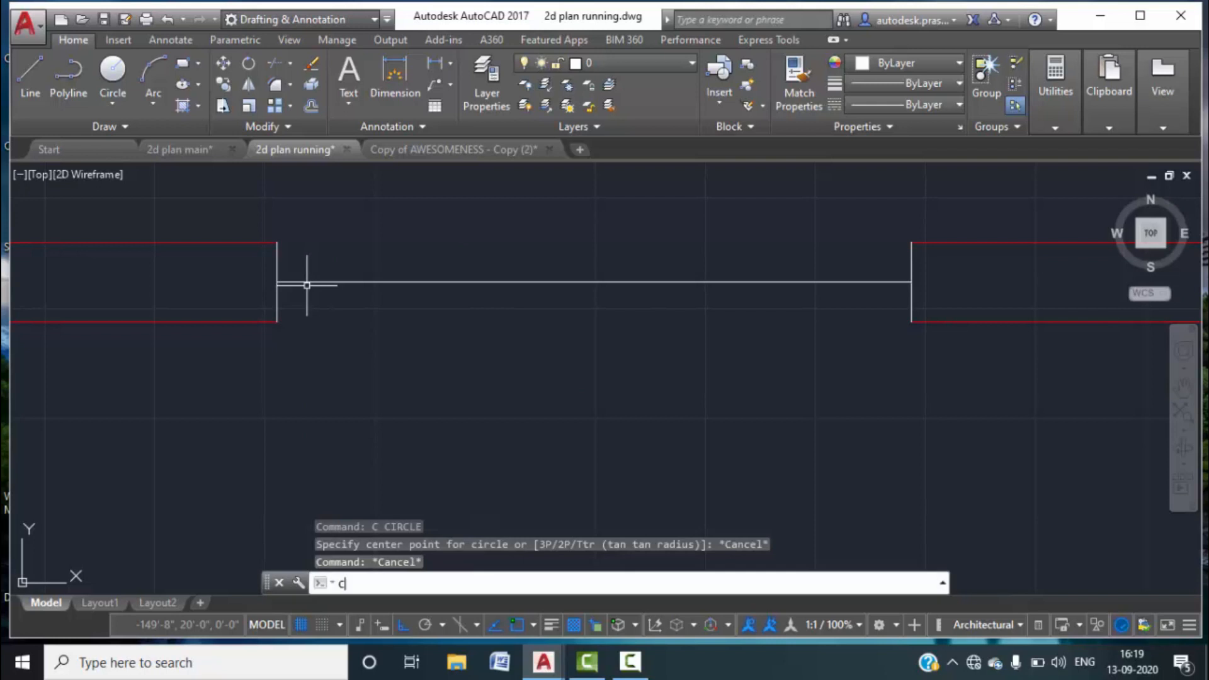
{"action": "type", "text": "o"}
{"action": "key", "text": "Return"}
{"action": "left_click", "coordinate": [557, 323]}
{"action": "left_click", "coordinate": [321, 282]}
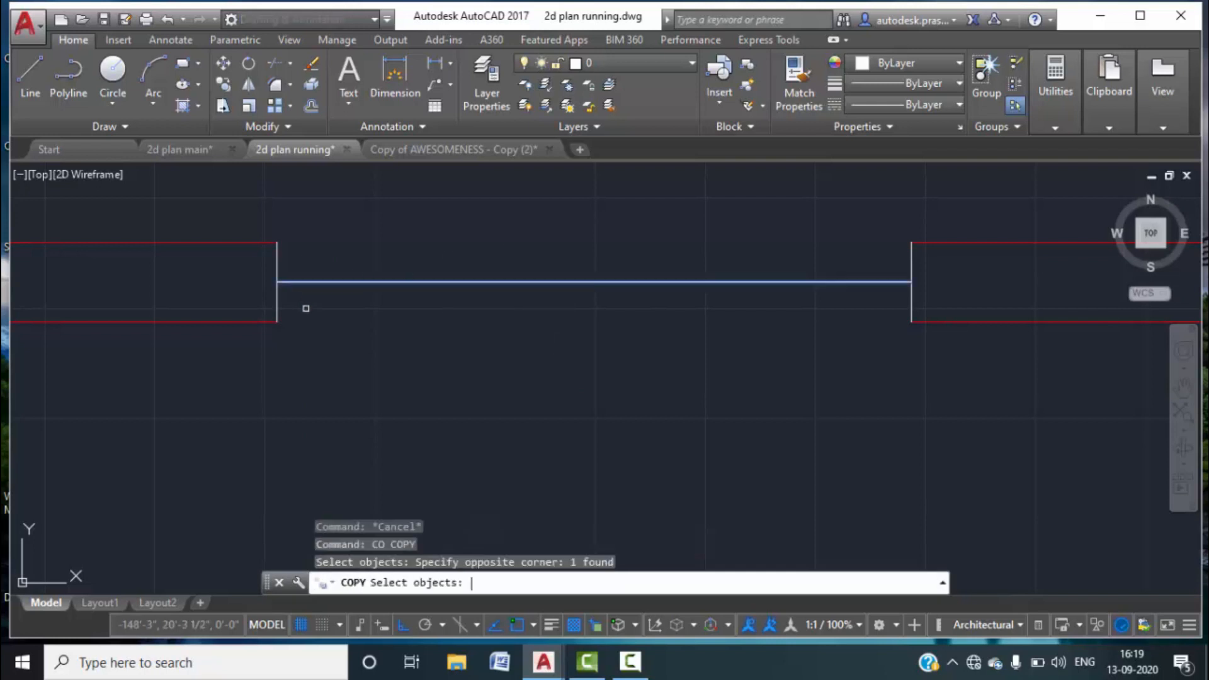
{"action": "key", "text": "Return"}
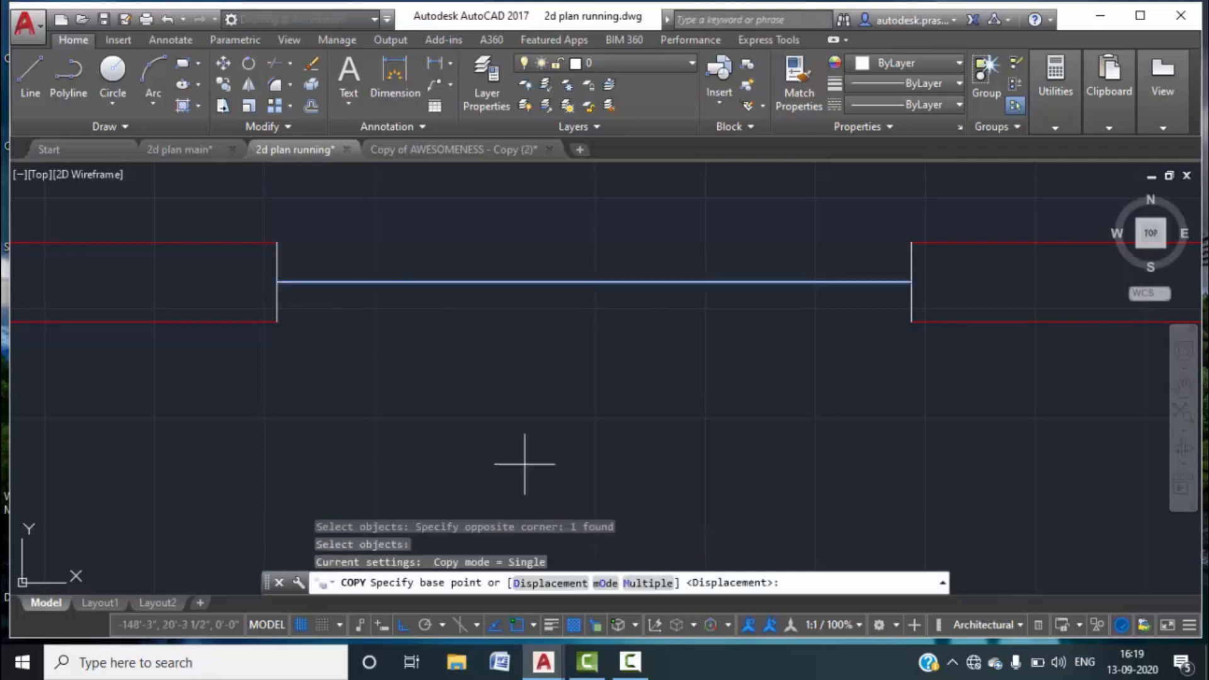
{"action": "left_click", "coordinate": [657, 584]}
{"action": "left_click", "coordinate": [276, 281]}
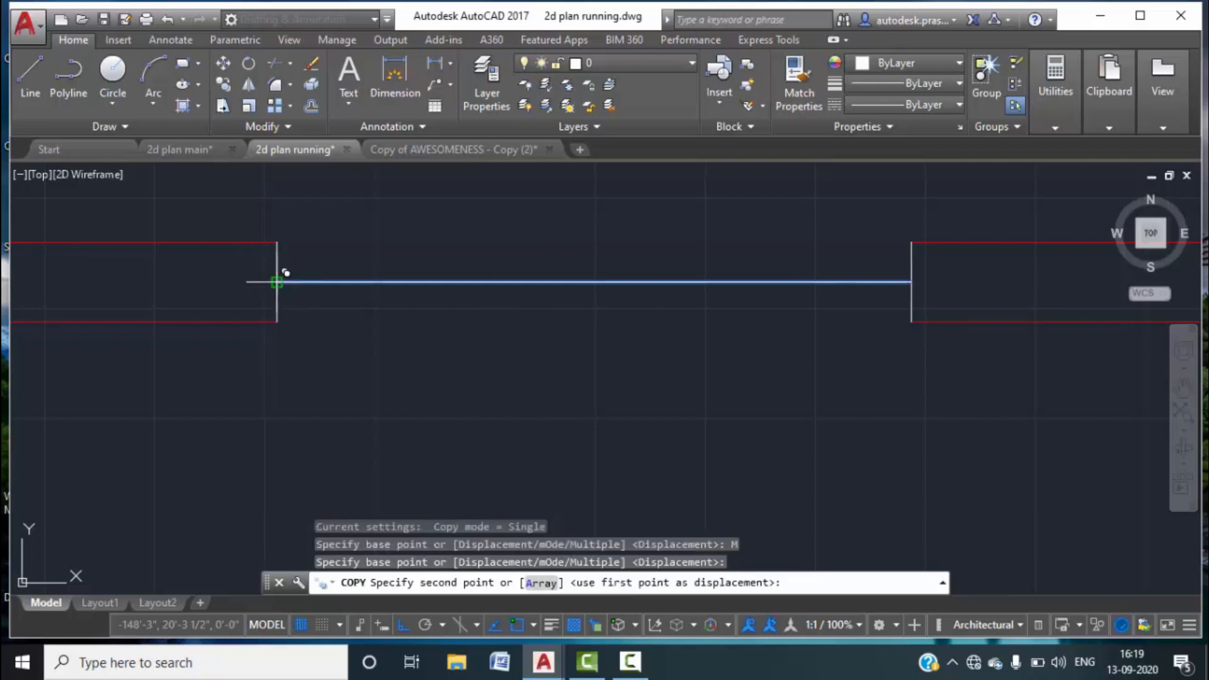
{"action": "left_click", "coordinate": [278, 243]}
{"action": "left_click", "coordinate": [277, 321]}
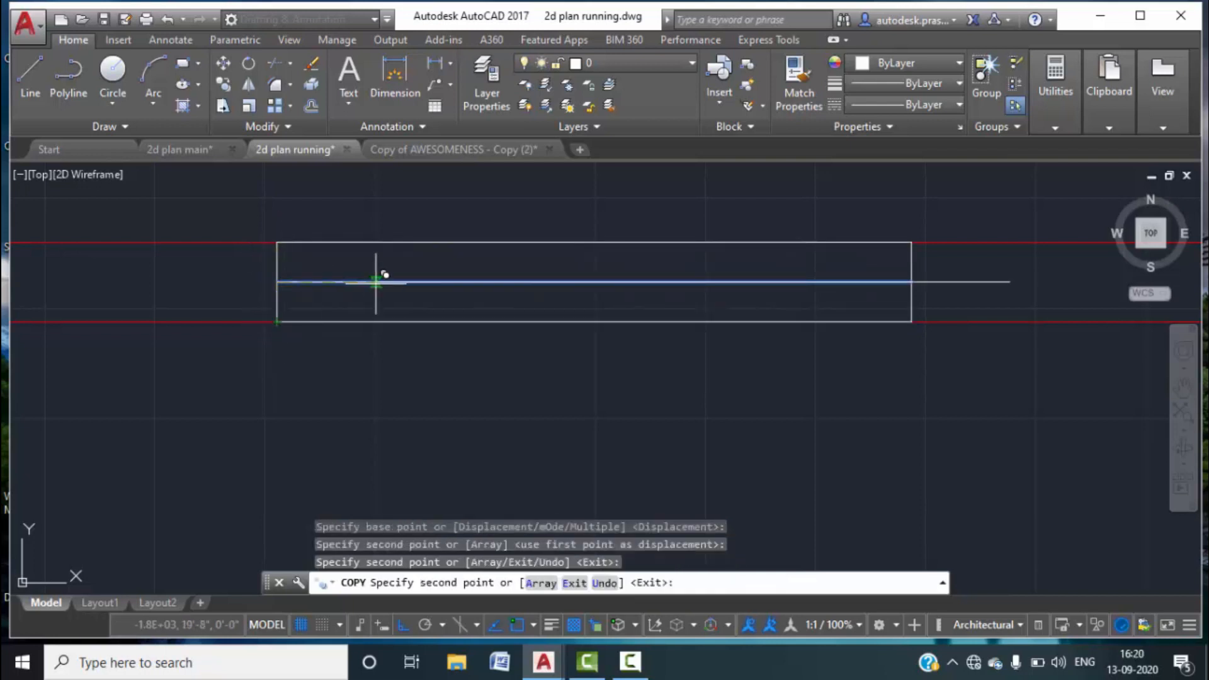
{"action": "key", "text": "Escape"}
{"action": "key", "text": "Escape"}
Put the three window lines on the window layer.
{"action": "scroll", "coordinate": [713, 276], "scroll_direction": "down", "scroll_amount": 3}
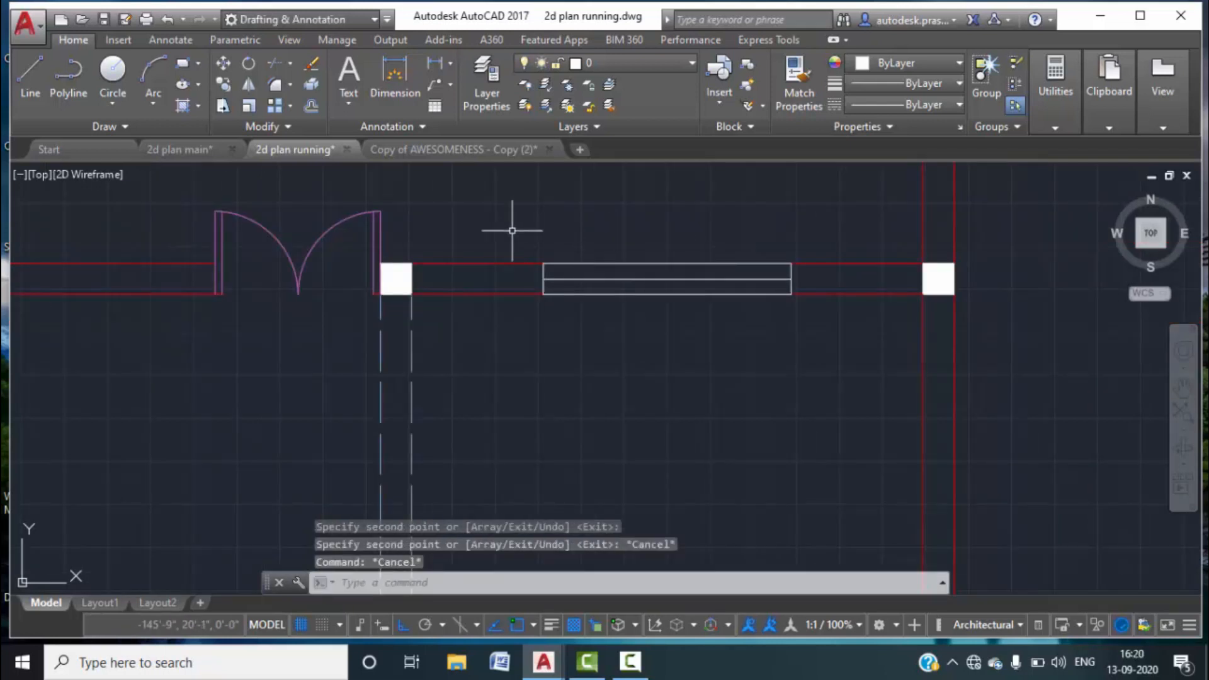
{"action": "left_click", "coordinate": [512, 230]}
{"action": "left_click", "coordinate": [890, 378]}
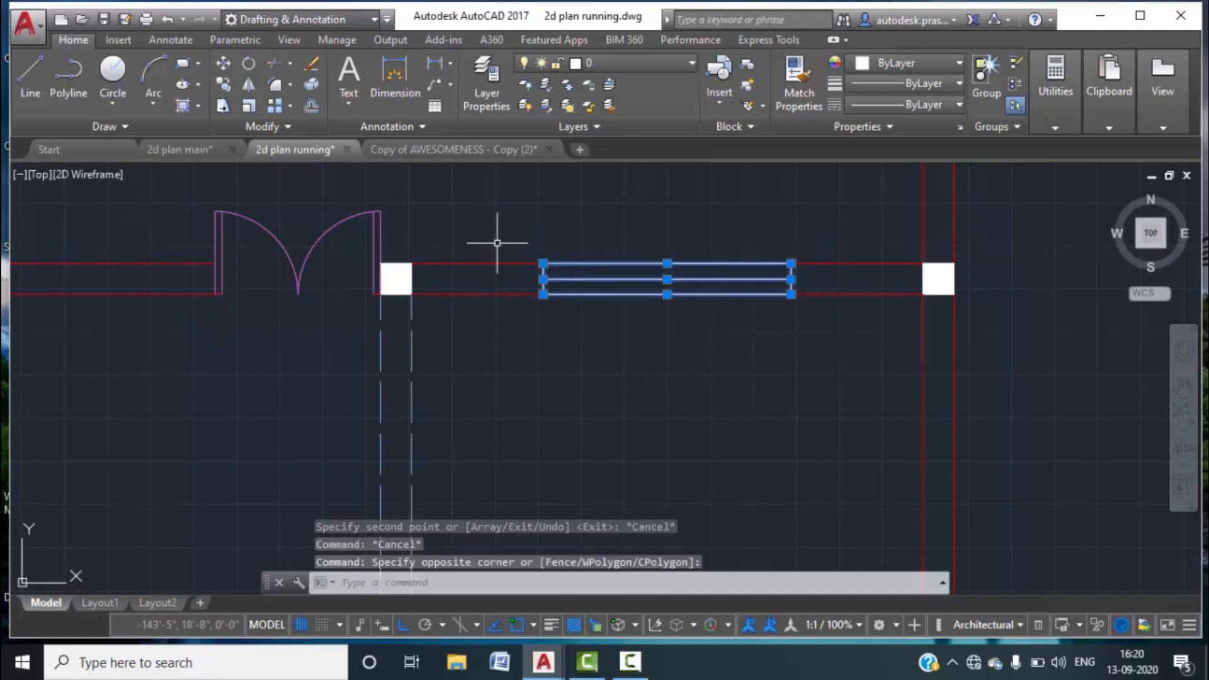
{"action": "left_click", "coordinate": [685, 62]}
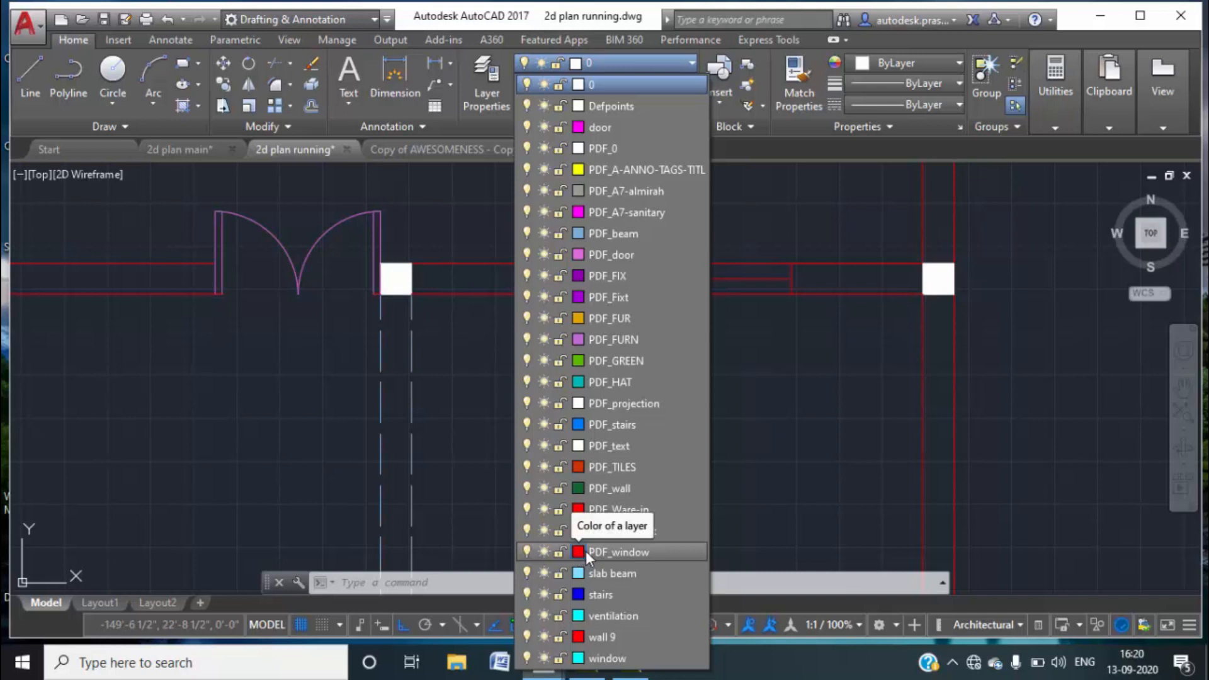
{"action": "left_click", "coordinate": [610, 658]}
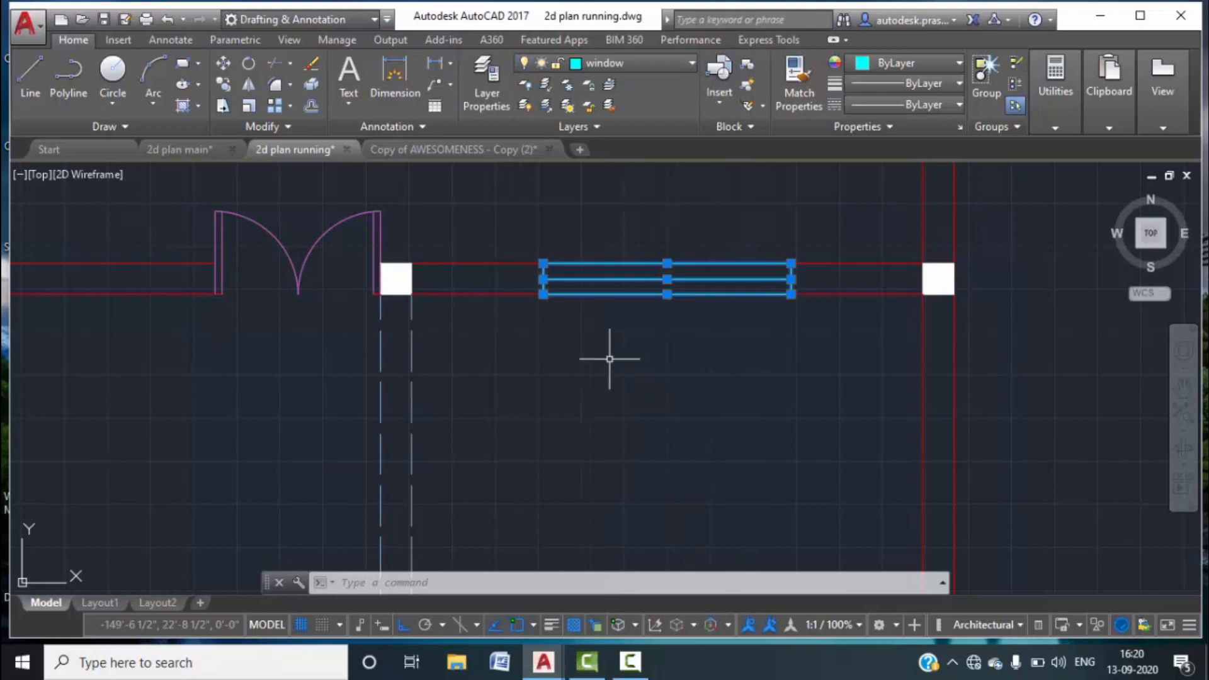
{"action": "key", "text": "Escape"}
{"action": "key", "text": "Escape"}
{"action": "scroll", "coordinate": [663, 329], "scroll_direction": "down", "scroll_amount": 4}
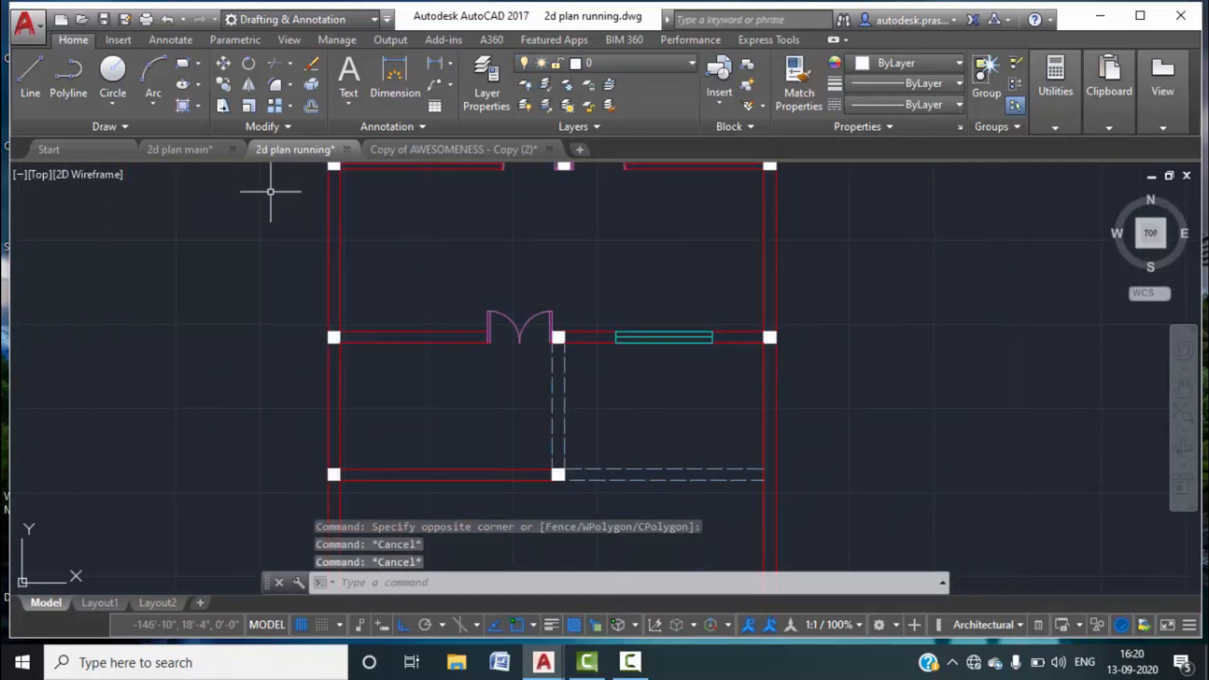
{"action": "left_click", "coordinate": [173, 150]}
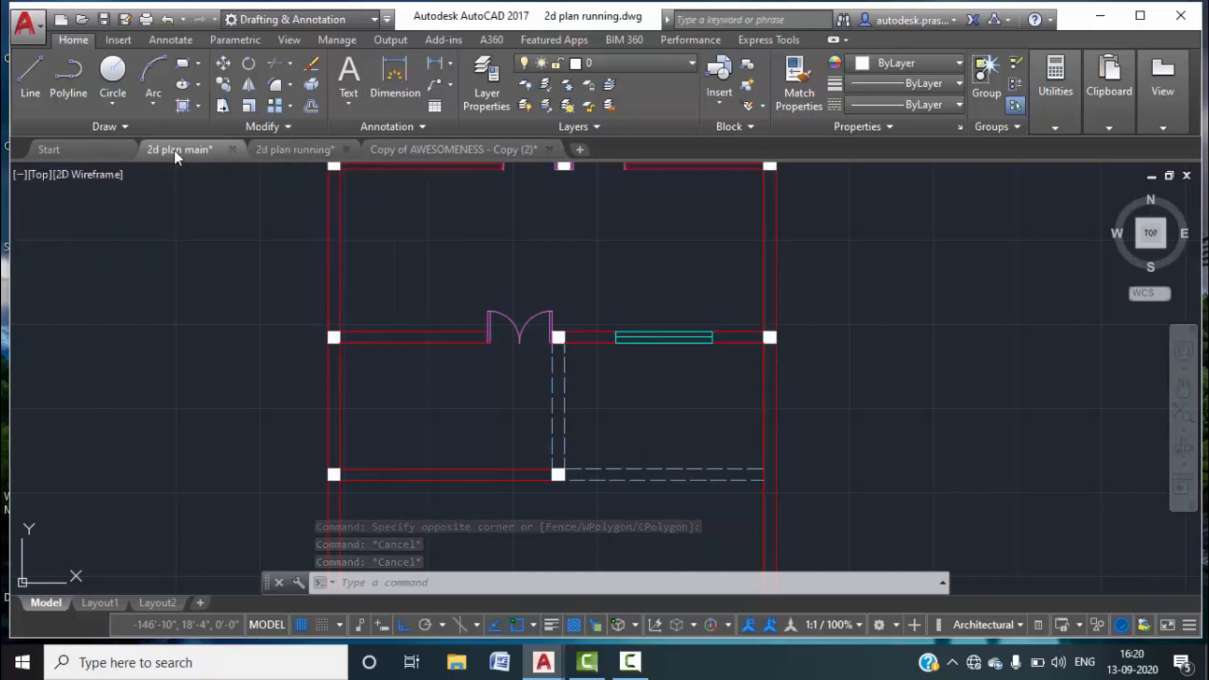
{"action": "scroll", "coordinate": [463, 372], "scroll_direction": "down", "scroll_amount": 2}
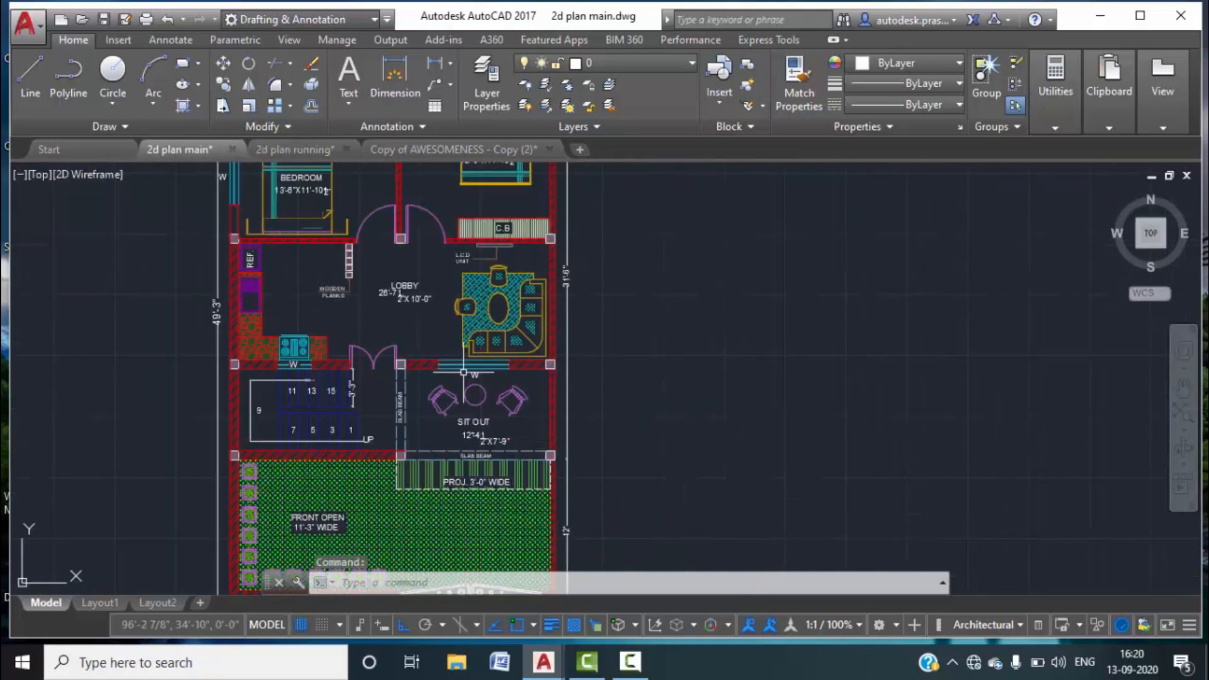
{"action": "middle_click_drag", "start_coordinate": [425, 307], "coordinate": [445, 349]}
{"action": "scroll", "coordinate": [335, 405], "scroll_direction": "up", "scroll_amount": 4}
{"action": "scroll", "coordinate": [336, 404], "scroll_direction": "down", "scroll_amount": 2}
{"action": "scroll", "coordinate": [336, 405], "scroll_direction": "down", "scroll_amount": 1}
{"action": "middle_click_drag", "start_coordinate": [354, 342], "coordinate": [349, 425]}
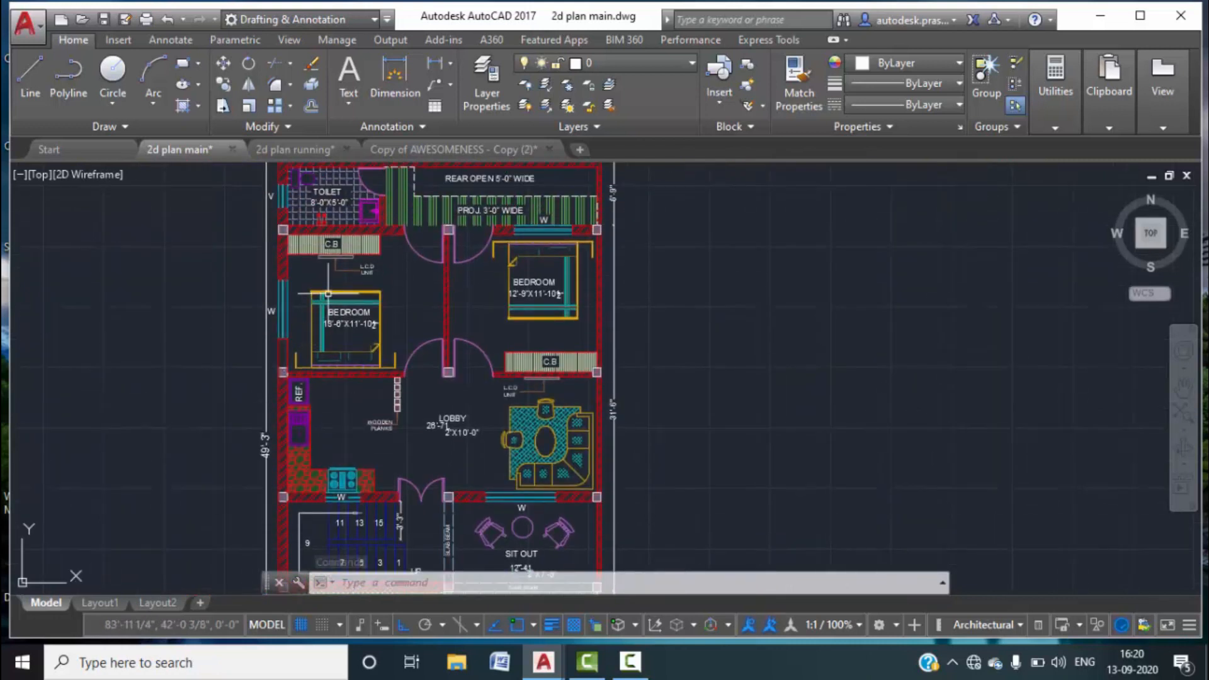
{"action": "middle_click_drag", "start_coordinate": [324, 293], "coordinate": [342, 416]}
{"action": "scroll", "coordinate": [294, 327], "scroll_direction": "up", "scroll_amount": 4}
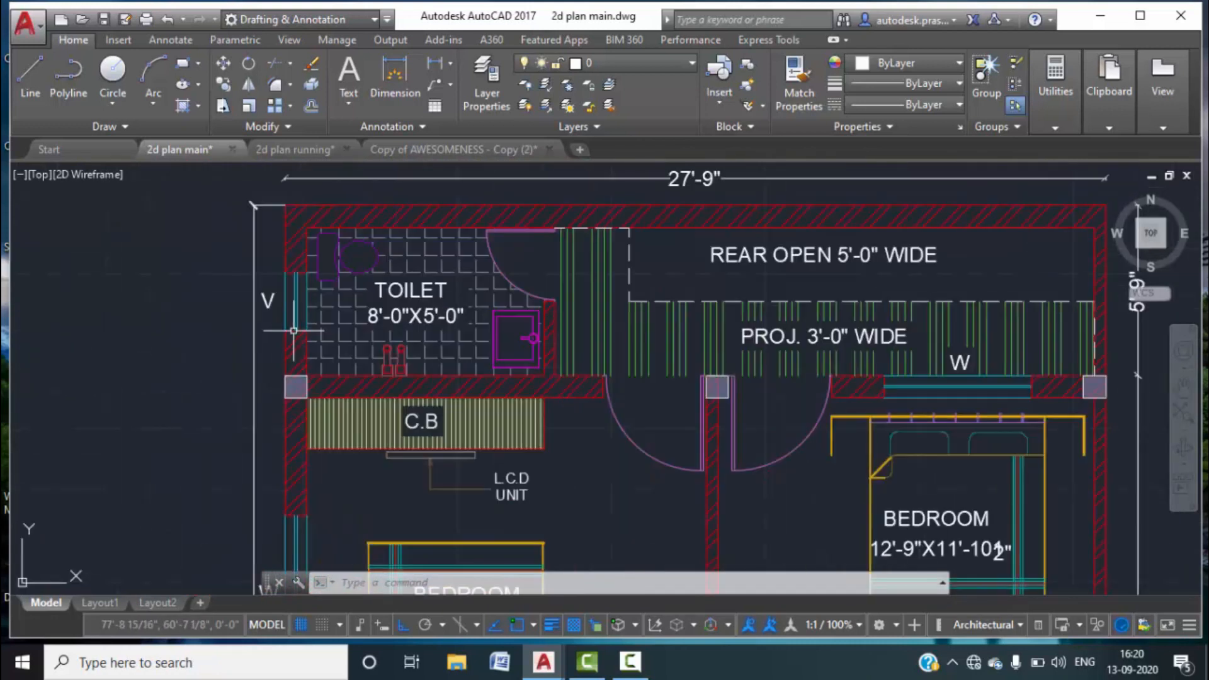
{"action": "scroll", "coordinate": [294, 327], "scroll_direction": "down", "scroll_amount": 4}
{"action": "middle_click_drag", "start_coordinate": [359, 406], "coordinate": [370, 311]}
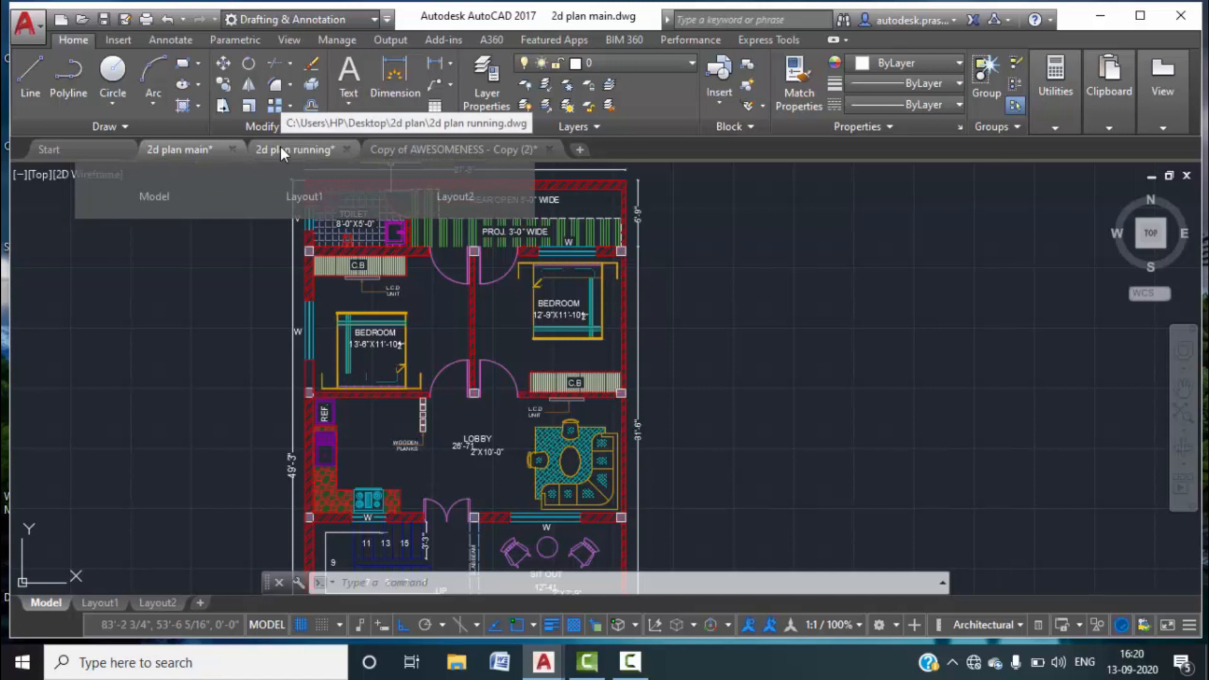
{"action": "left_click", "coordinate": [296, 150]}
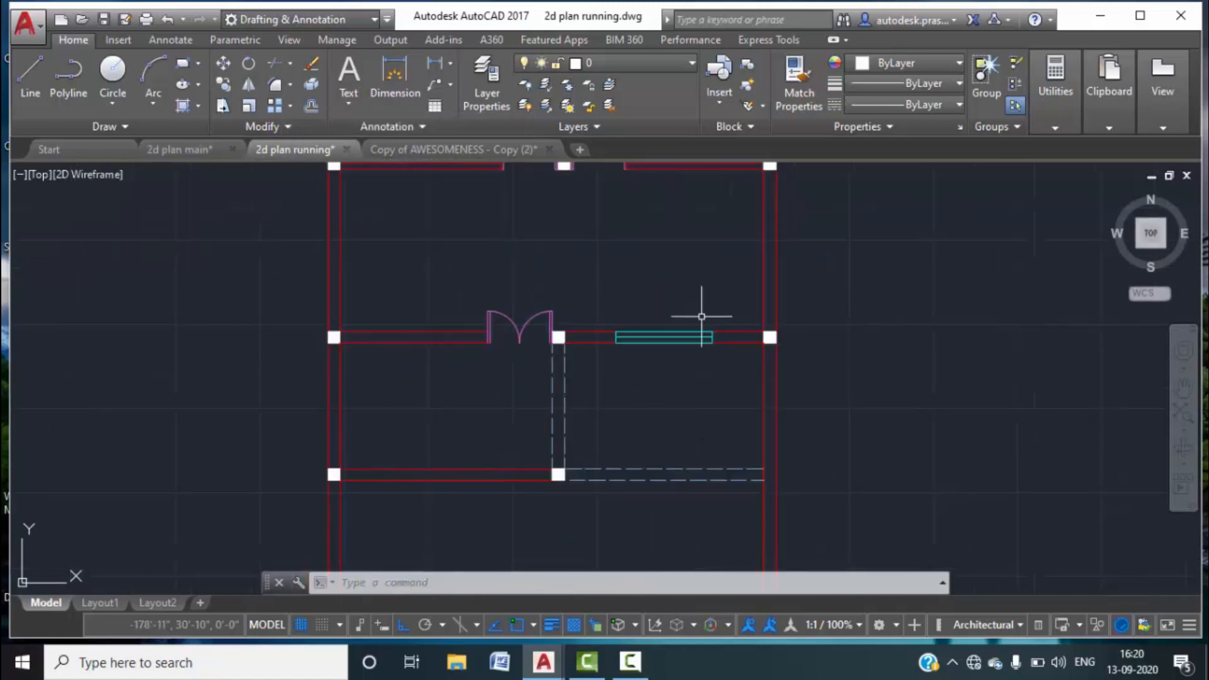
{"action": "key", "text": "Escape"}
{"action": "key", "text": "Escape"}
{"action": "scroll", "coordinate": [658, 354], "scroll_direction": "up", "scroll_amount": 2}
{"action": "left_click_drag", "start_coordinate": [621, 297], "coordinate": [580, 251]}
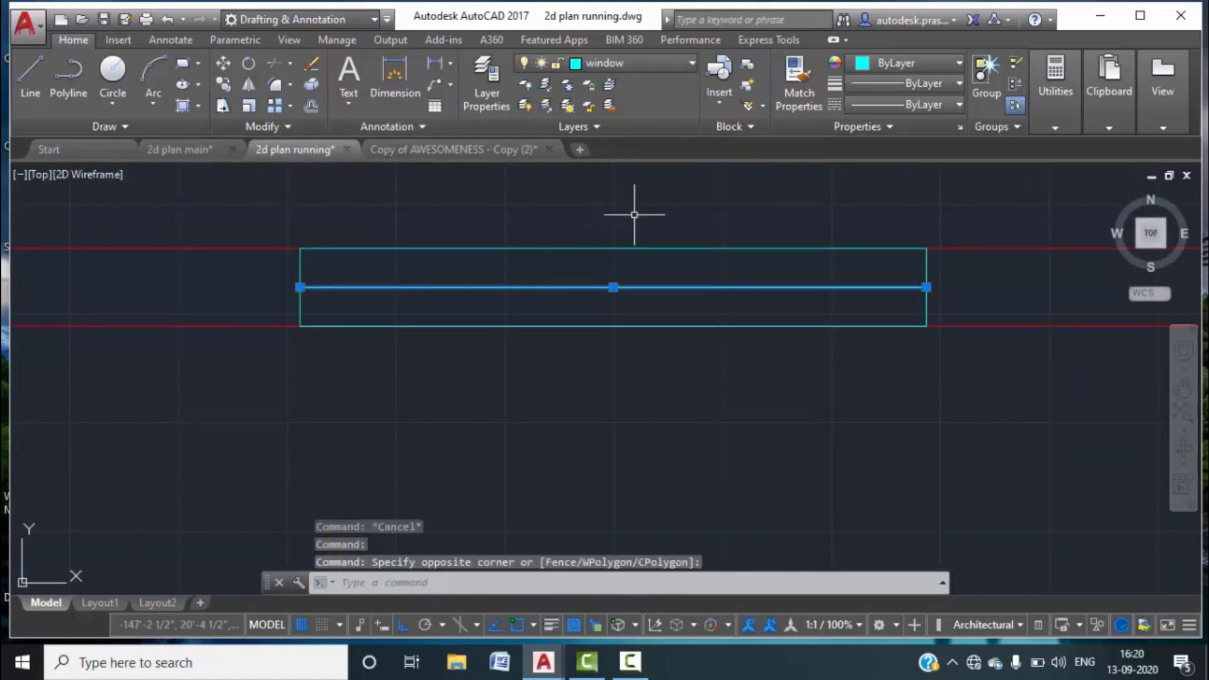
Give the selected middle window line a 0.30 mm lineweight.
{"action": "left_click", "coordinate": [954, 85]}
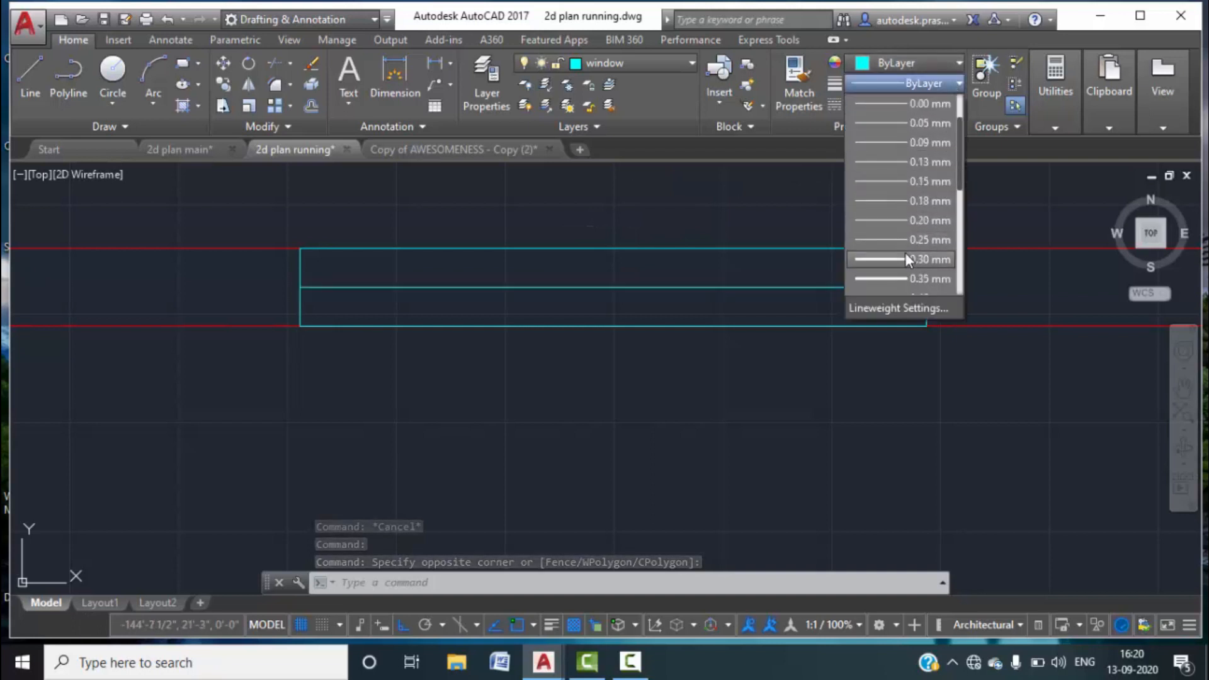
{"action": "left_click", "coordinate": [907, 257]}
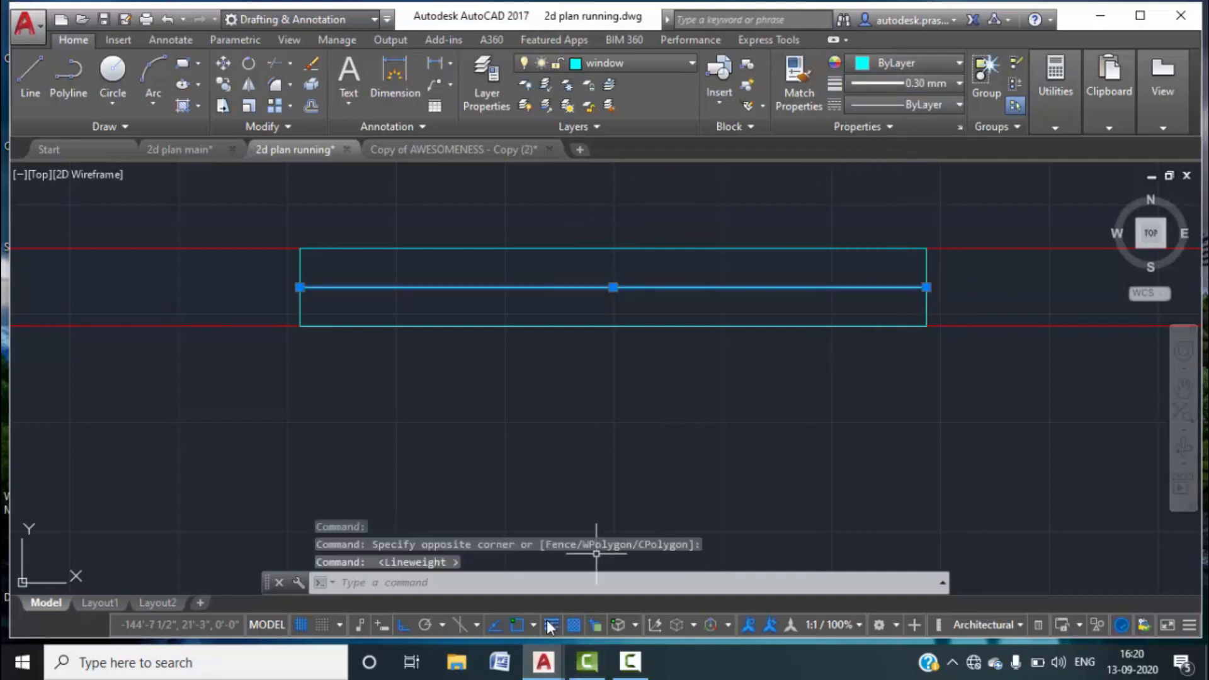
{"action": "key", "text": "Escape"}
Compare the rooms against the 2d plan main drawing, then return to 2d plan running.
{"action": "scroll", "coordinate": [599, 419], "scroll_direction": "down", "scroll_amount": 2}
{"action": "scroll", "coordinate": [599, 418], "scroll_direction": "up", "scroll_amount": 2}
{"action": "scroll", "coordinate": [604, 453], "scroll_direction": "down", "scroll_amount": 4}
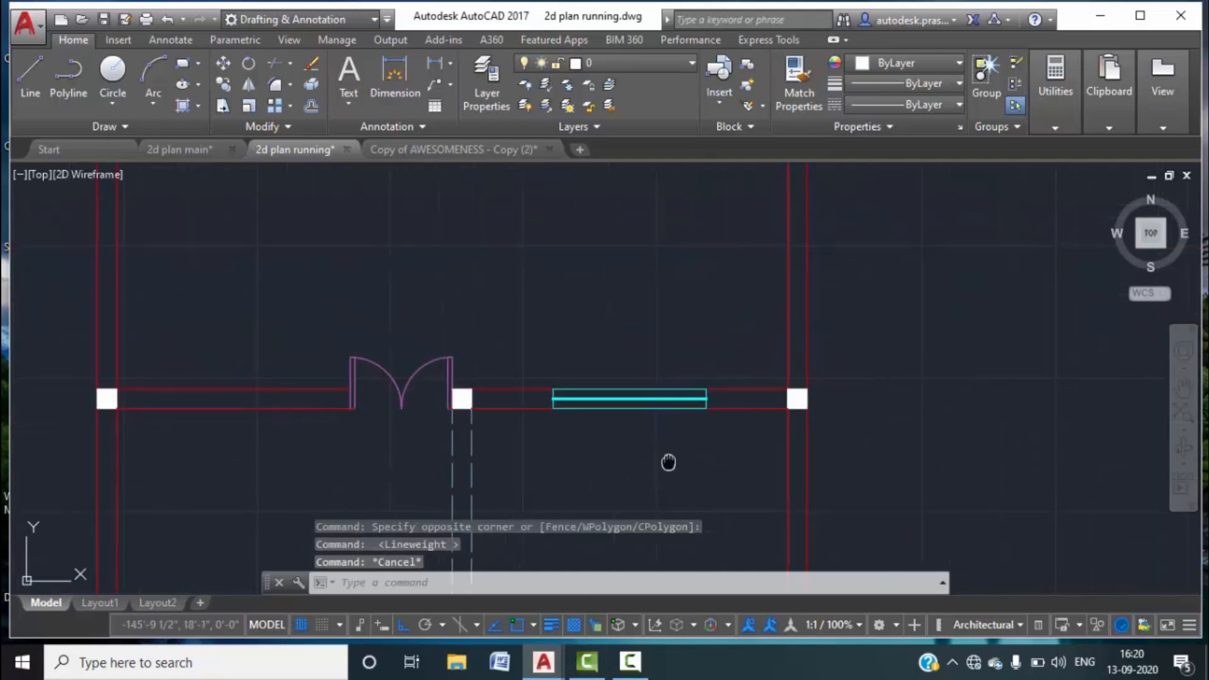
{"action": "middle_click_drag", "start_coordinate": [587, 384], "coordinate": [533, 428]}
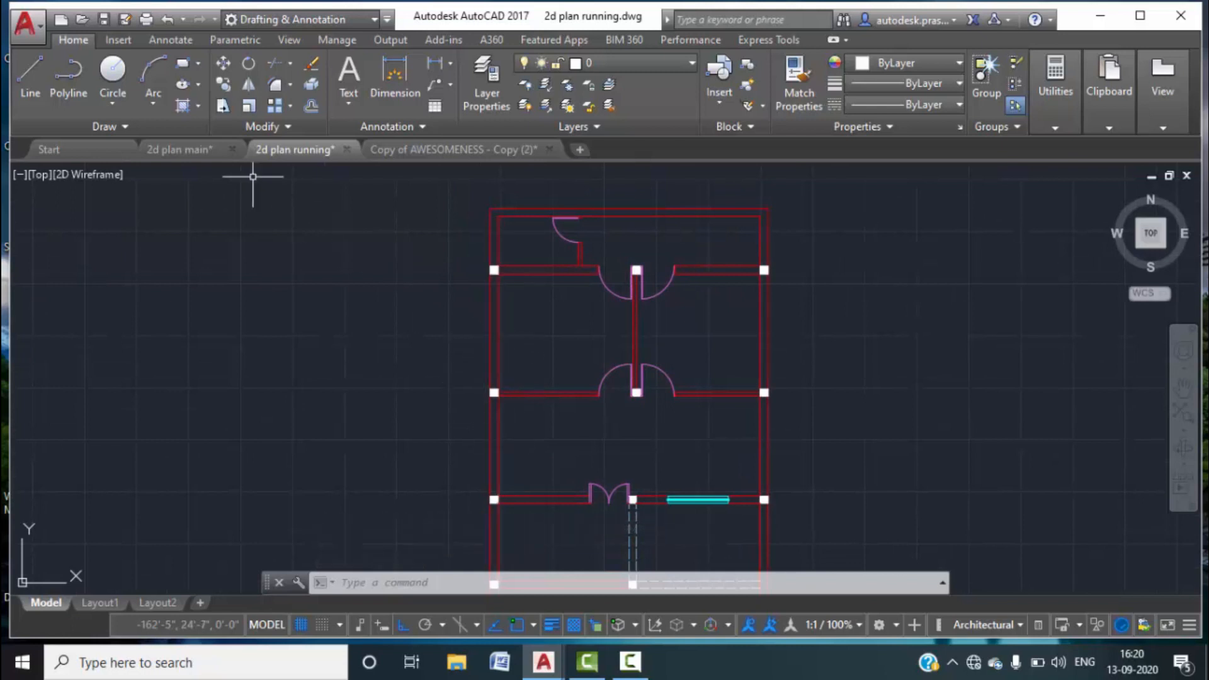
{"action": "left_click", "coordinate": [200, 156]}
{"action": "mouse_move", "coordinate": [324, 408]}
{"action": "middle_mouse_down"}
{"action": "mouse_move", "coordinate": [393, 333]}
{"action": "mouse_move", "coordinate": [393, 383]}
{"action": "middle_mouse_up"}
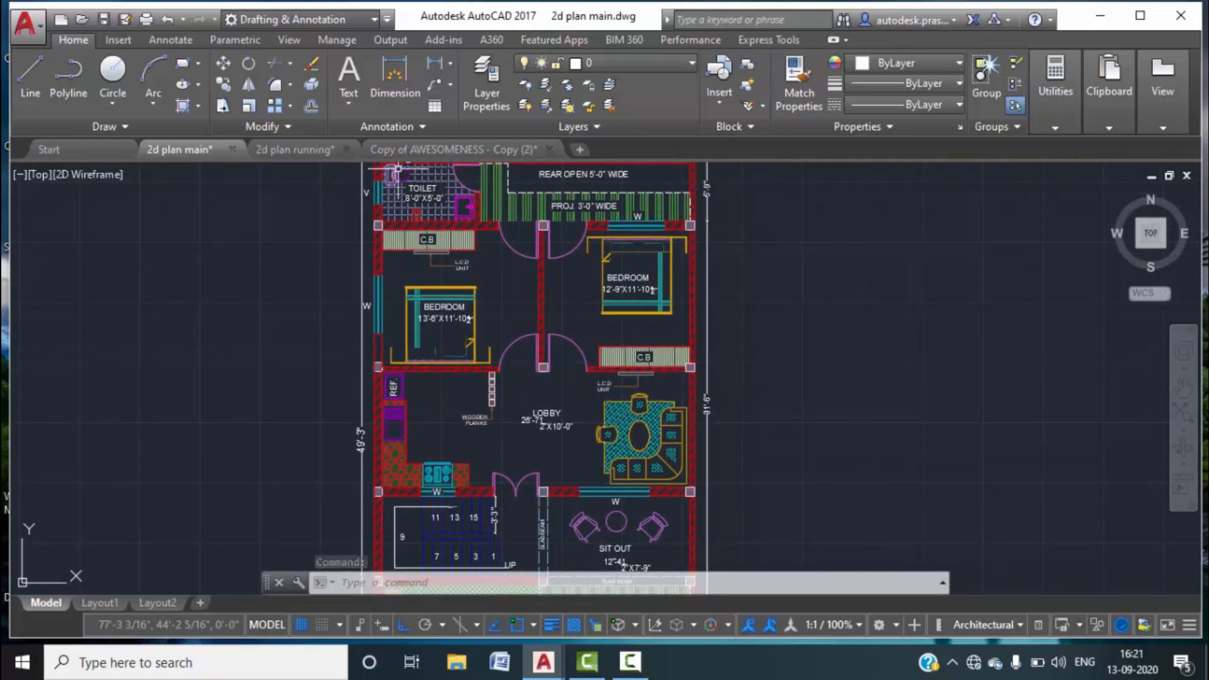
{"action": "left_click", "coordinate": [296, 150]}
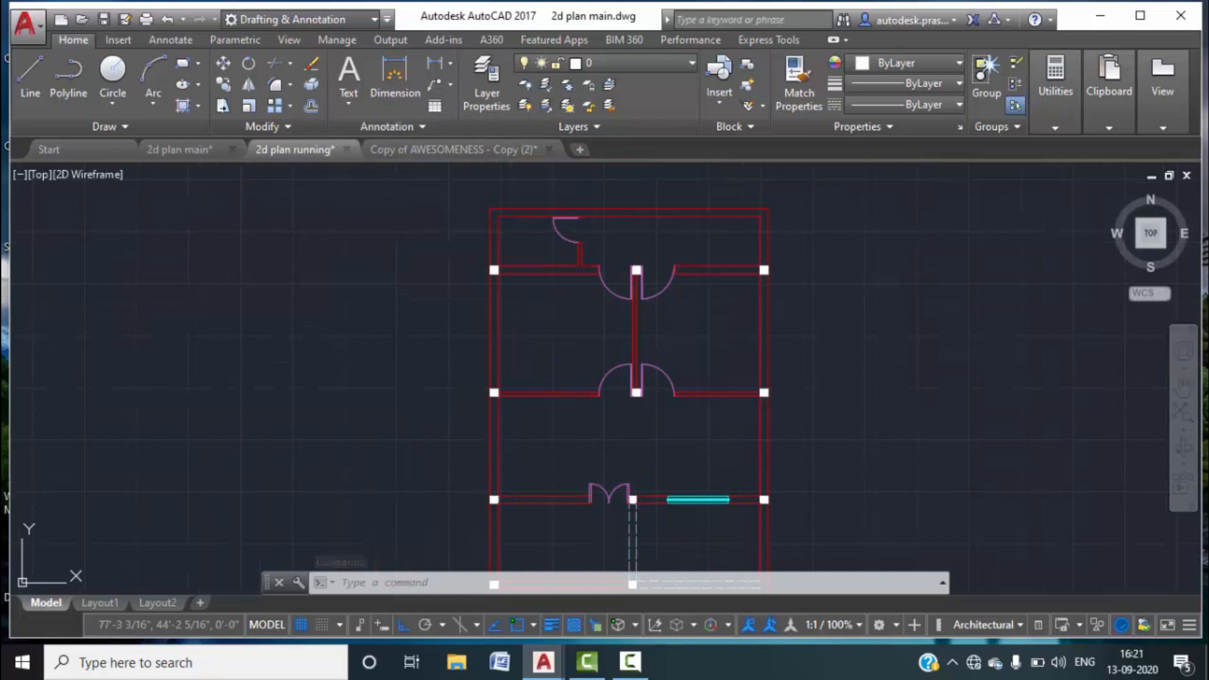
{"action": "scroll", "coordinate": [572, 327], "scroll_direction": "up", "scroll_amount": 8}
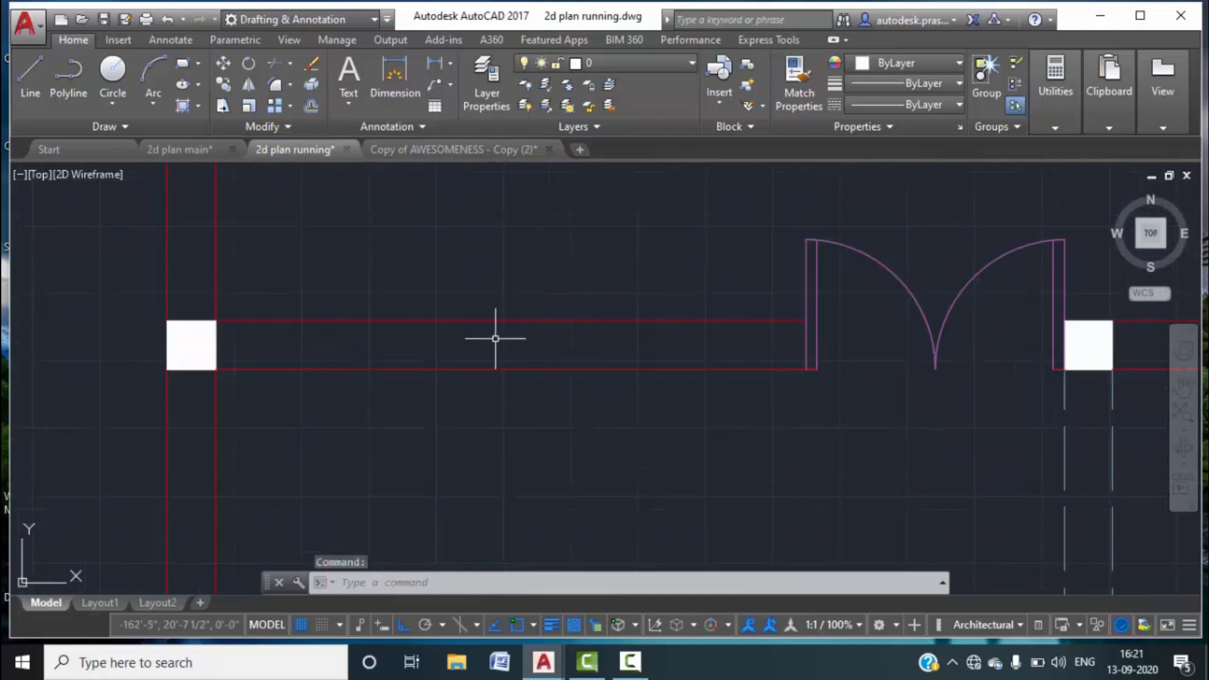
Draw a vertical line across the lower wall's thickness, left of the magenta double door.
{"action": "type", "text": "l"}
{"action": "key", "text": "Return"}
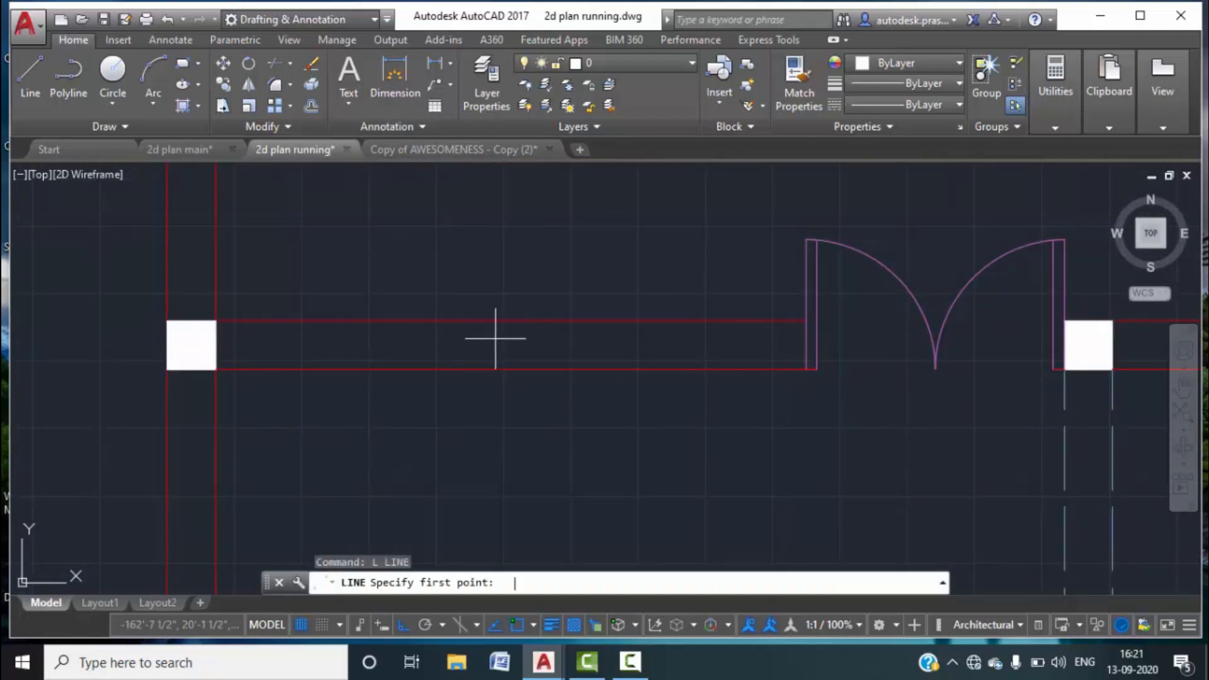
{"action": "left_click", "coordinate": [509, 321]}
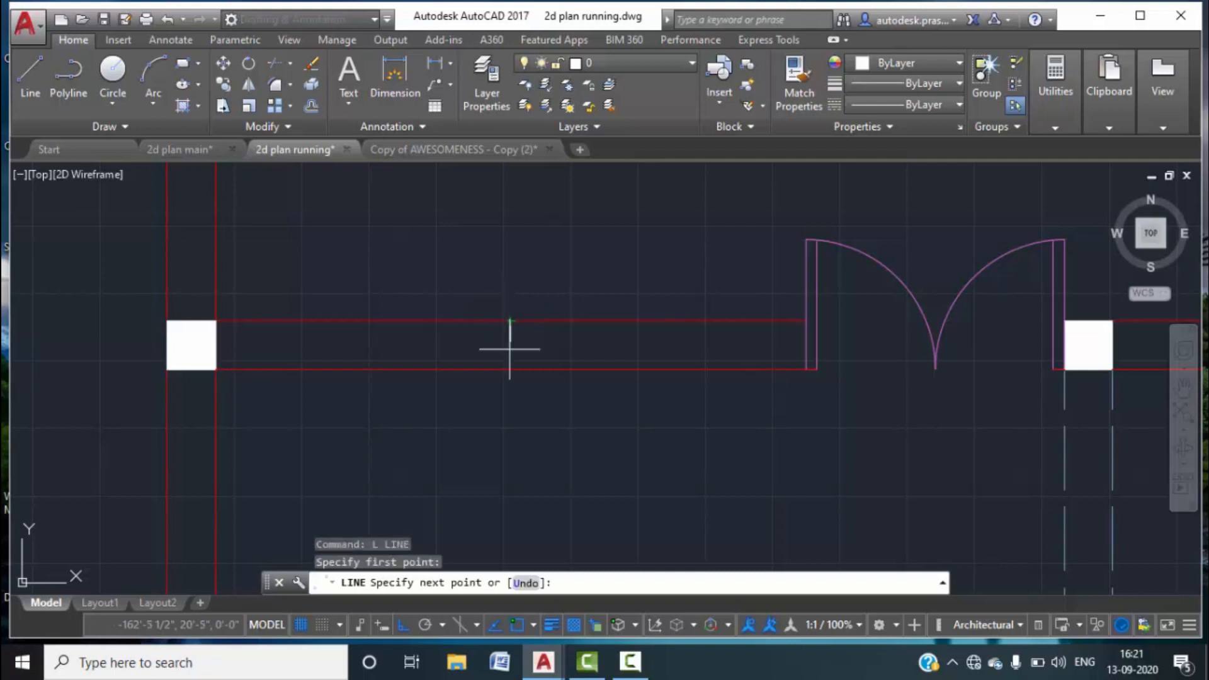
{"action": "left_click", "coordinate": [511, 370]}
{"action": "key", "text": "Escape"}
{"action": "type", "text": "o"}
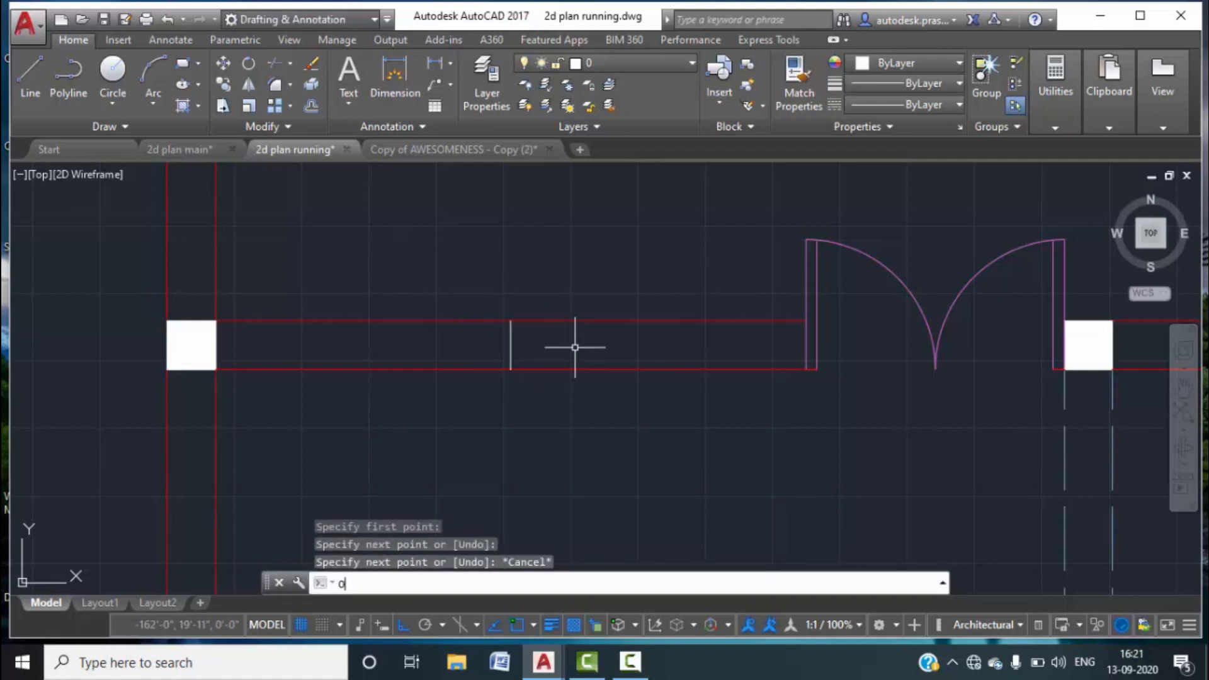
{"action": "key", "text": "Return"}
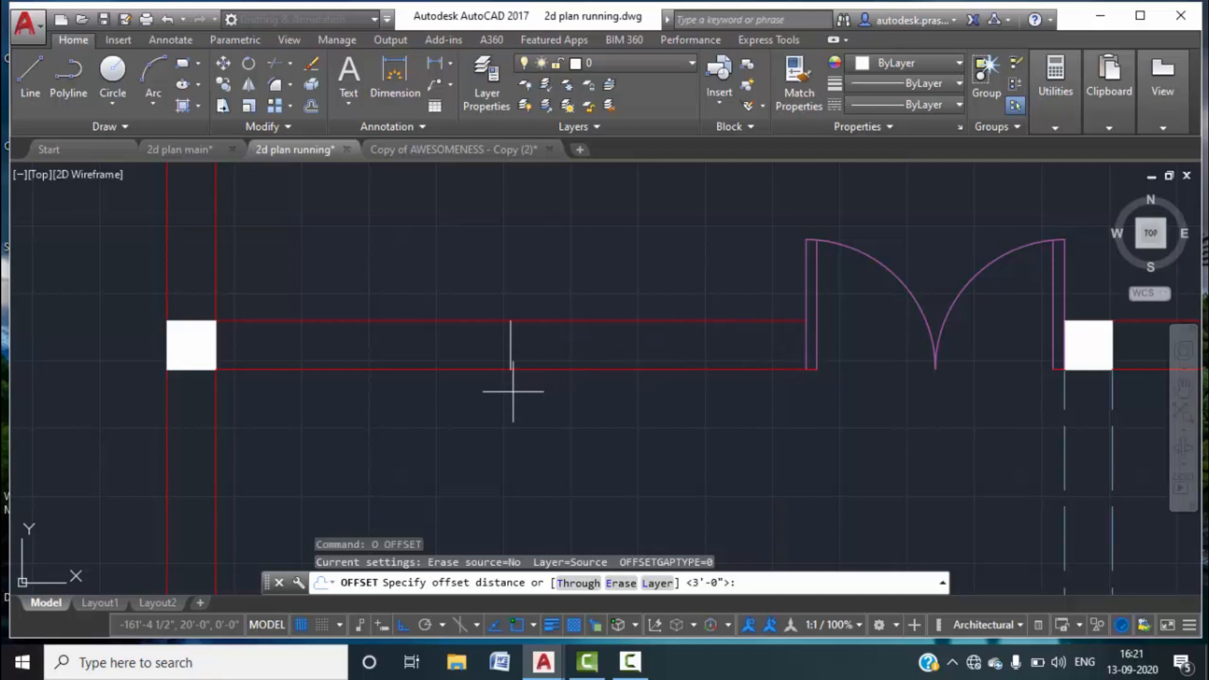
Measure the window opening's width in the 2d plan main drawing.
{"action": "left_click", "coordinate": [179, 150]}
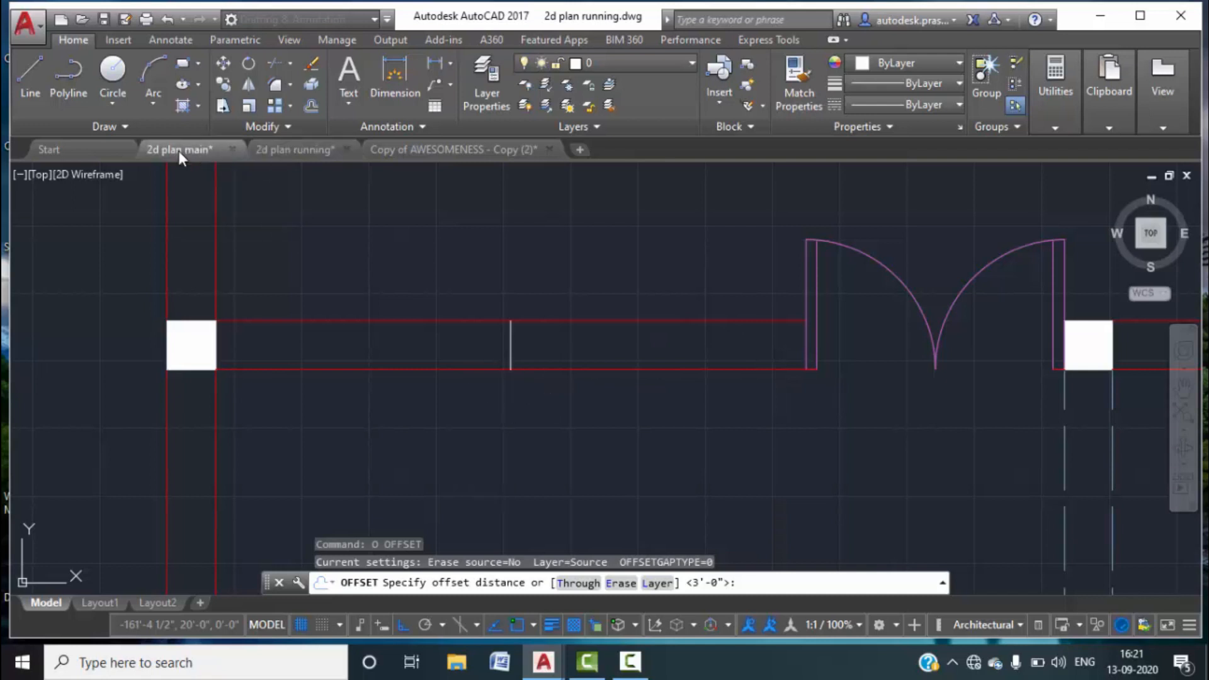
{"action": "scroll", "coordinate": [454, 441], "scroll_direction": "up", "scroll_amount": 4}
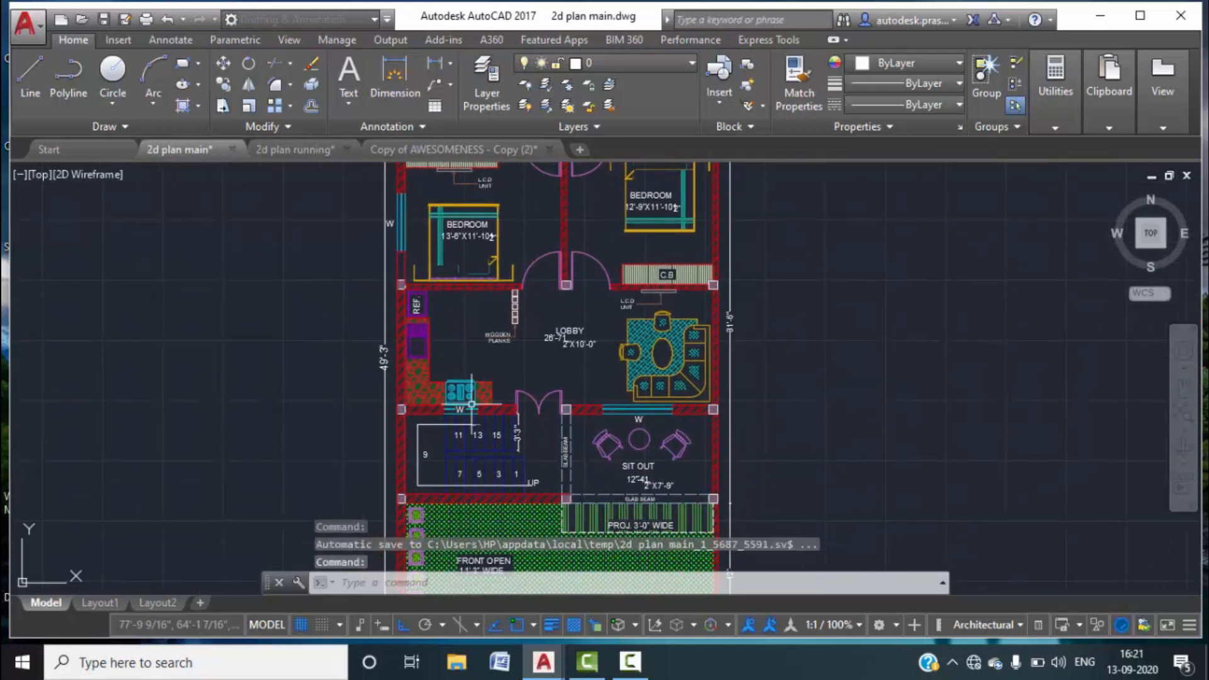
{"action": "scroll", "coordinate": [470, 419], "scroll_direction": "up", "scroll_amount": 6}
{"action": "left_click", "coordinate": [395, 79]}
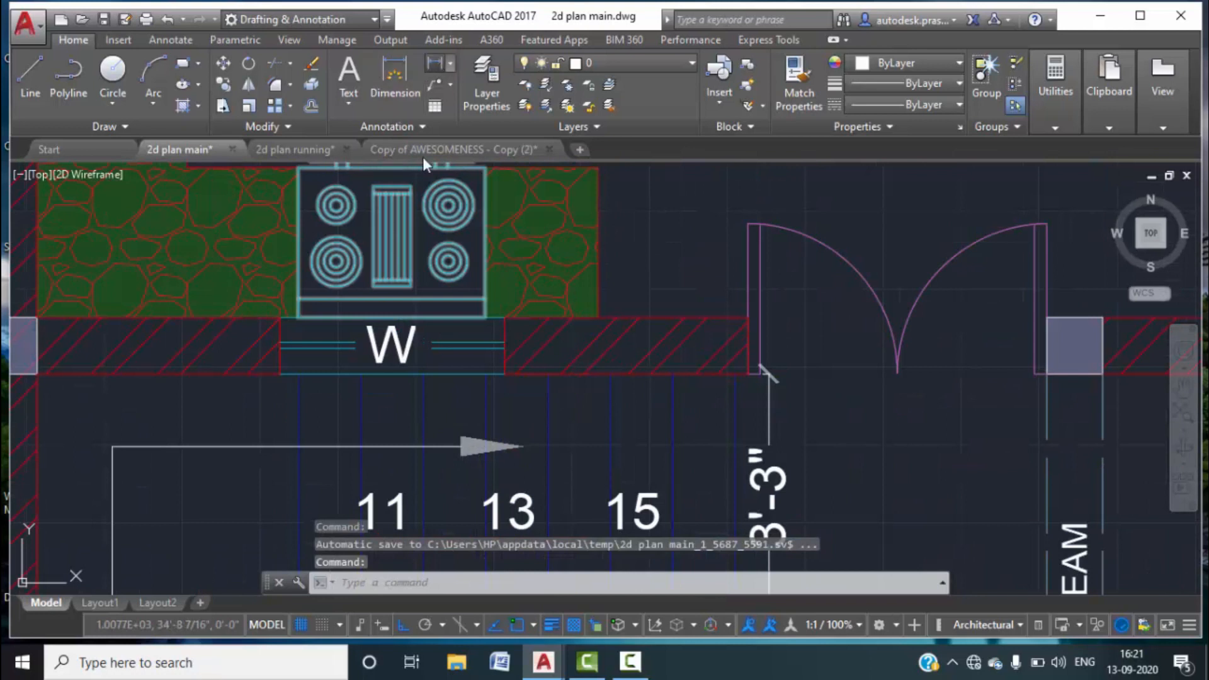
{"action": "left_click", "coordinate": [280, 374]}
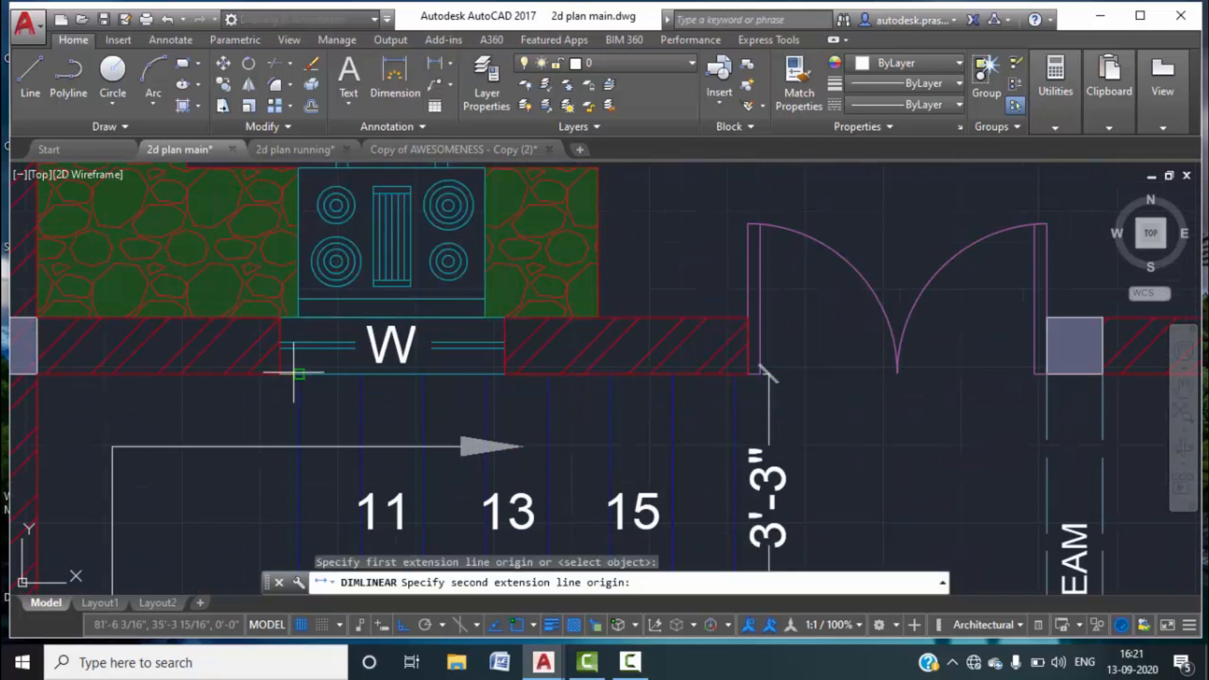
{"action": "left_click", "coordinate": [504, 374]}
{"action": "key", "text": "Escape"}
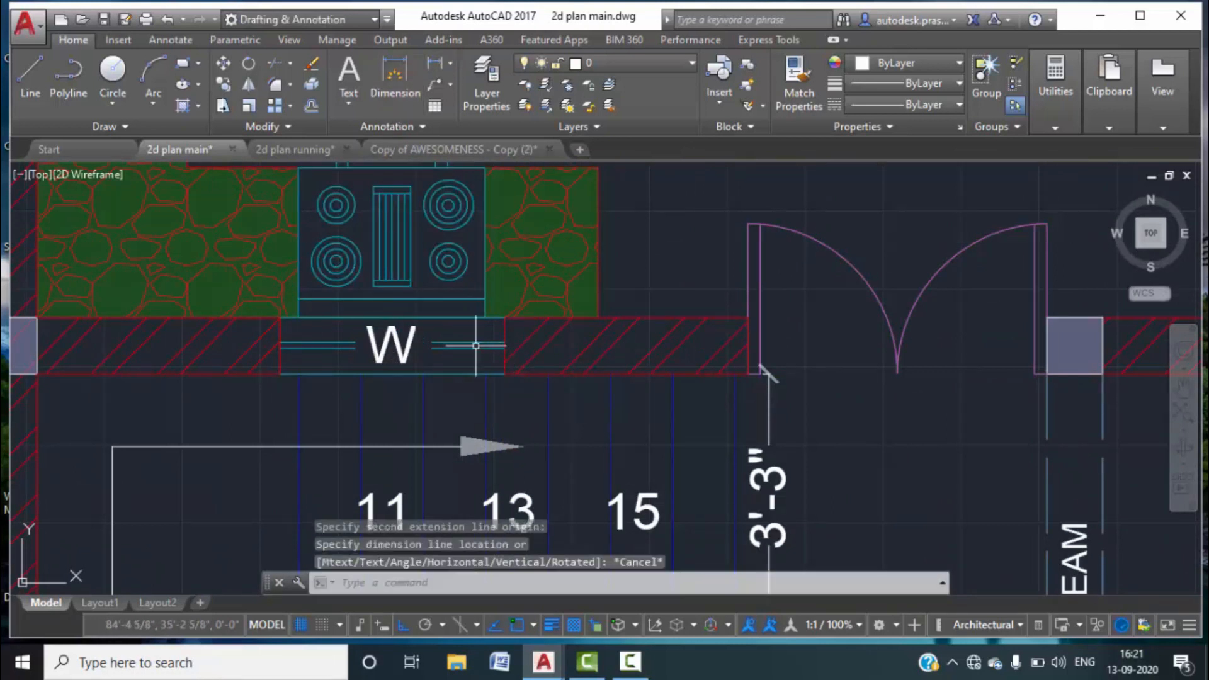
{"action": "left_click", "coordinate": [291, 149]}
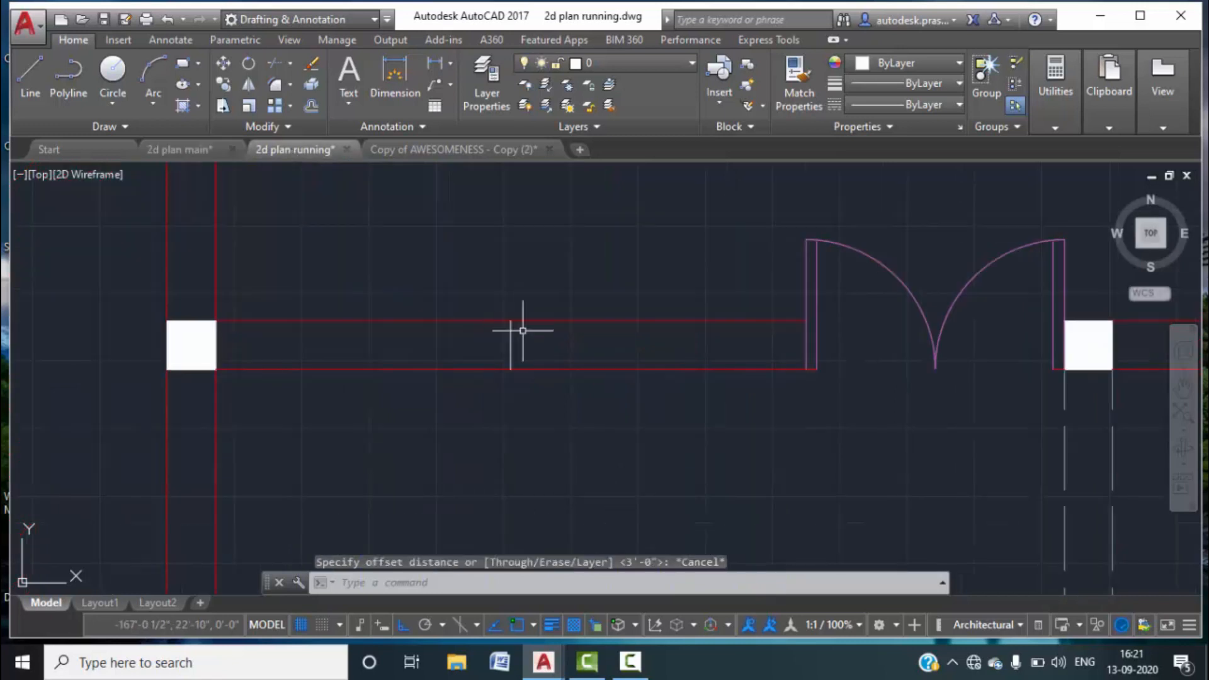
Offset the vertical wall line 1'6" to each side, then delete the original.
{"action": "type", "text": "o"}
{"action": "key", "text": "Return"}
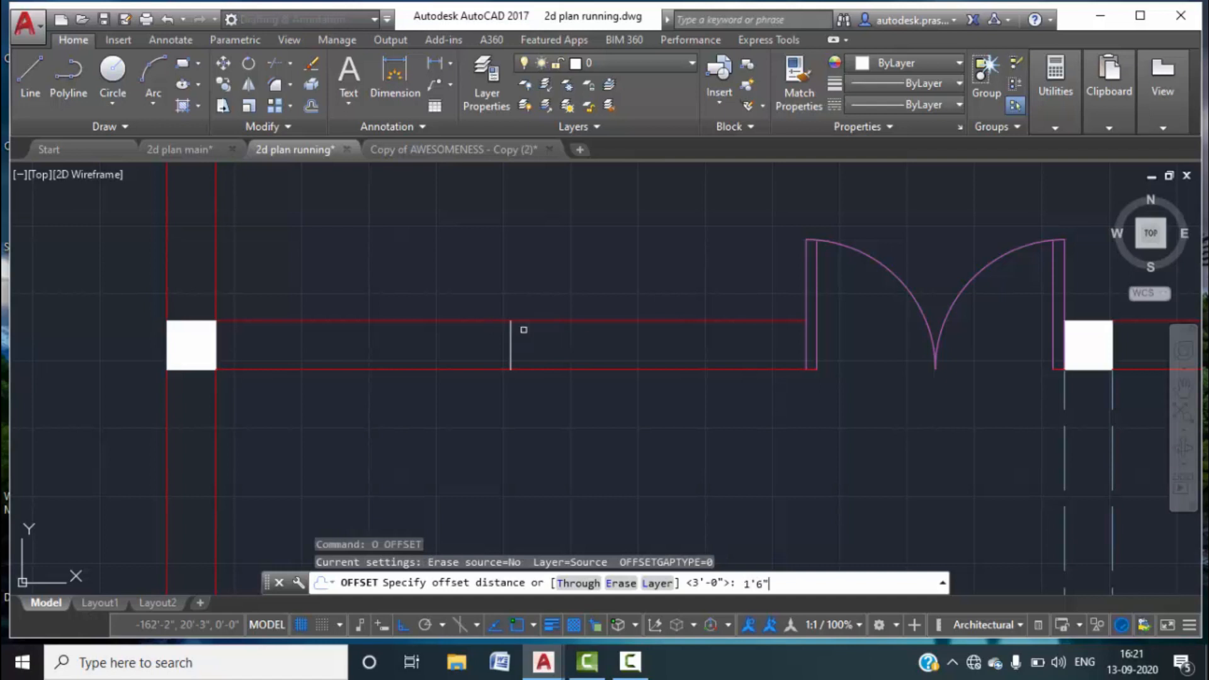
{"action": "key", "text": "Return"}
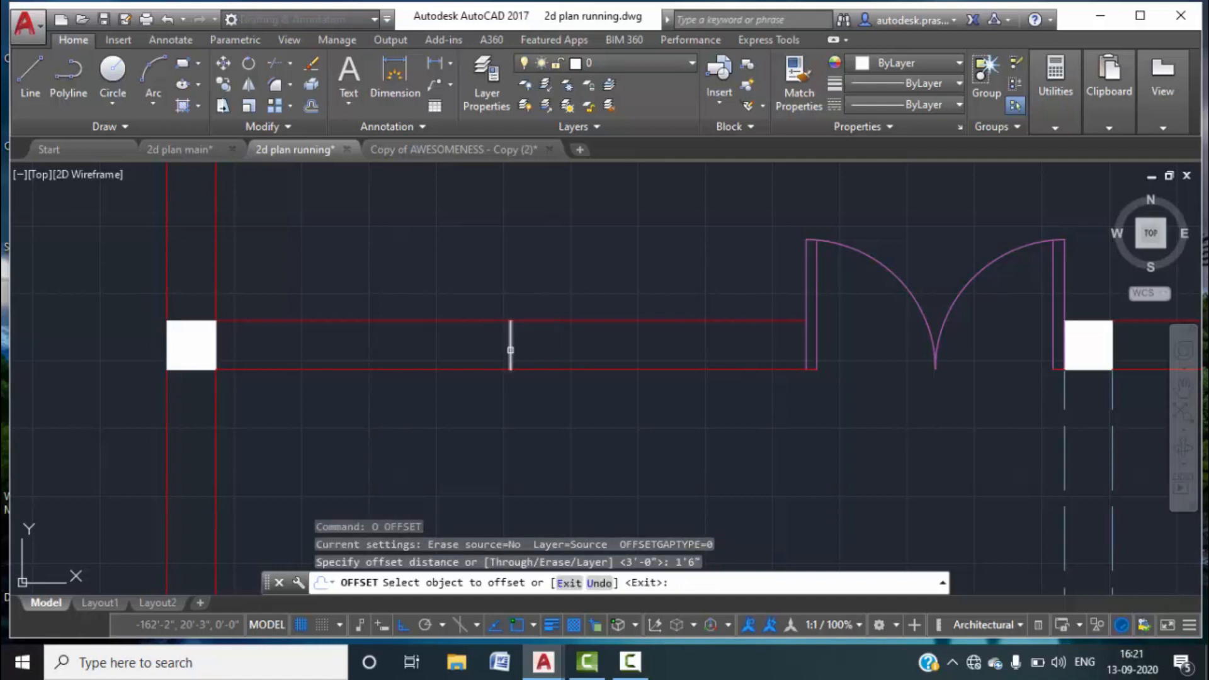
{"action": "left_click", "coordinate": [510, 350]}
{"action": "left_click", "coordinate": [564, 346]}
{"action": "left_click", "coordinate": [510, 349]}
{"action": "left_click", "coordinate": [481, 348]}
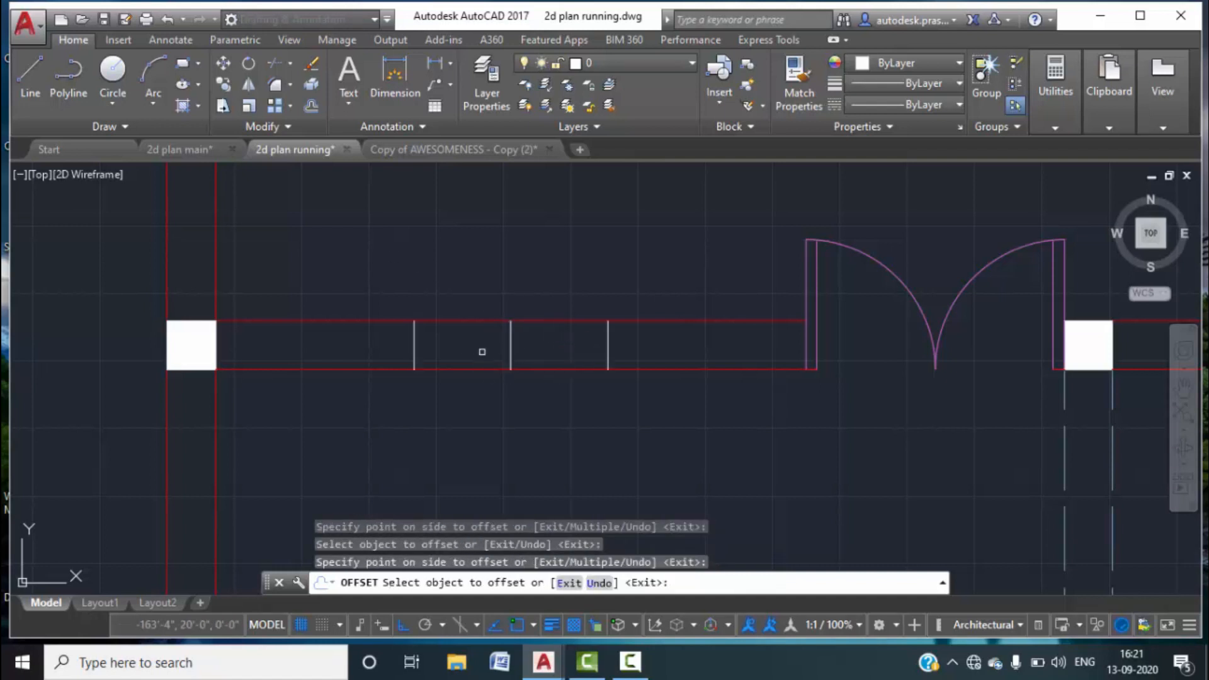
{"action": "key", "text": "Escape"}
{"action": "left_click", "coordinate": [532, 349]}
{"action": "left_click", "coordinate": [499, 346]}
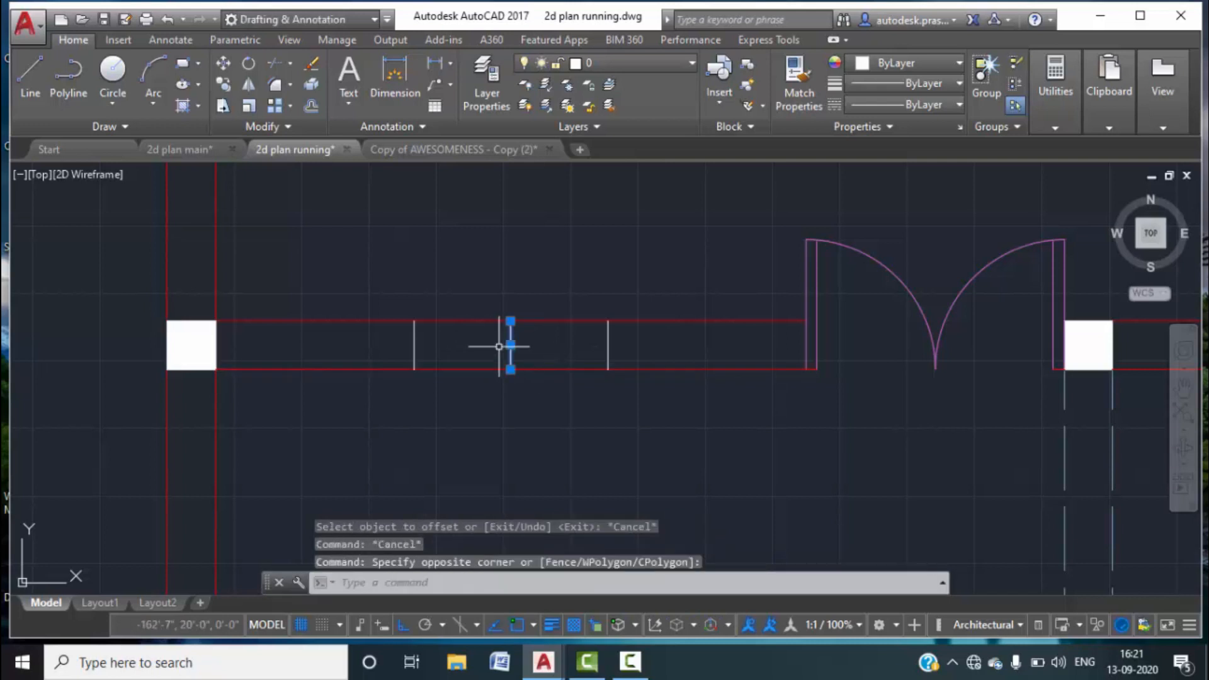
{"action": "key", "text": "Delete"}
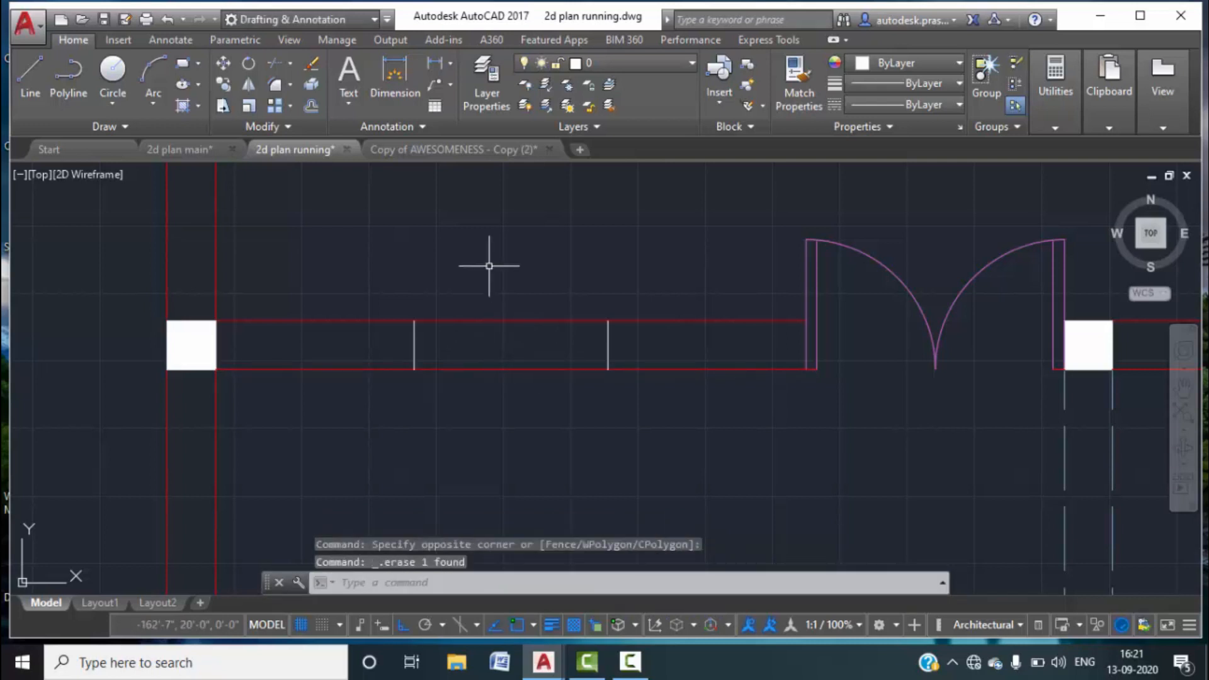
Draw a horizontal line between the two jamb midpoints and select the three window lines.
{"action": "left_click", "coordinate": [30, 79]}
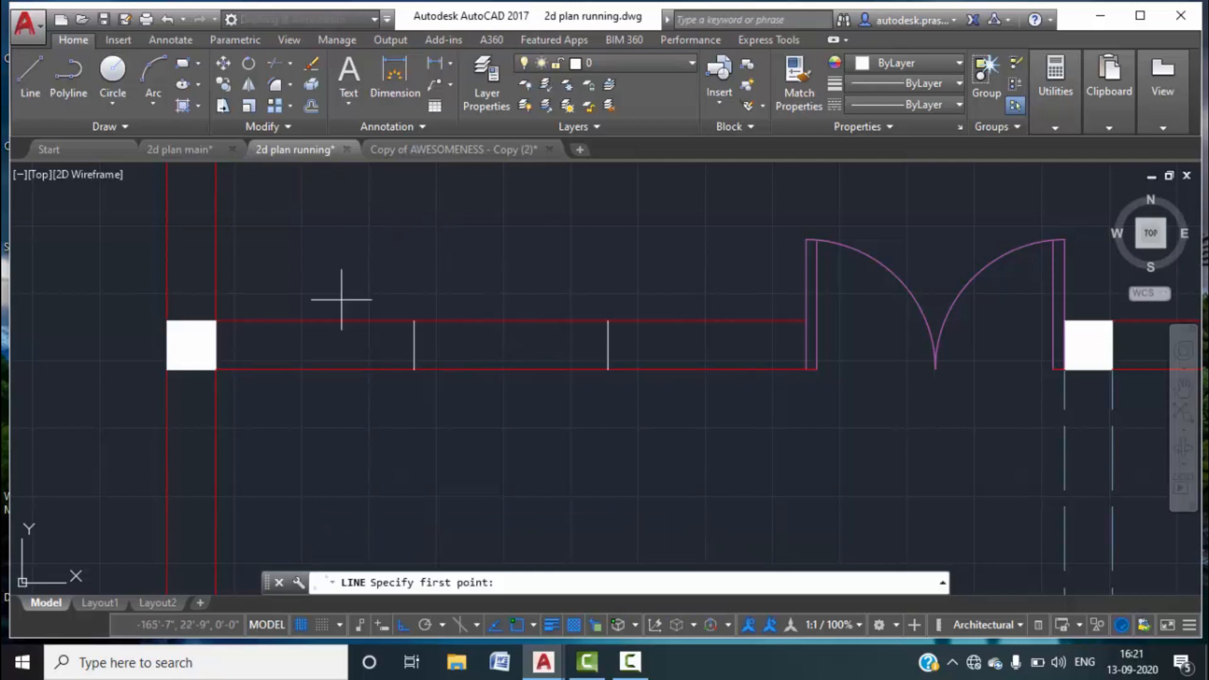
{"action": "left_click", "coordinate": [414, 345]}
{"action": "left_click", "coordinate": [608, 347]}
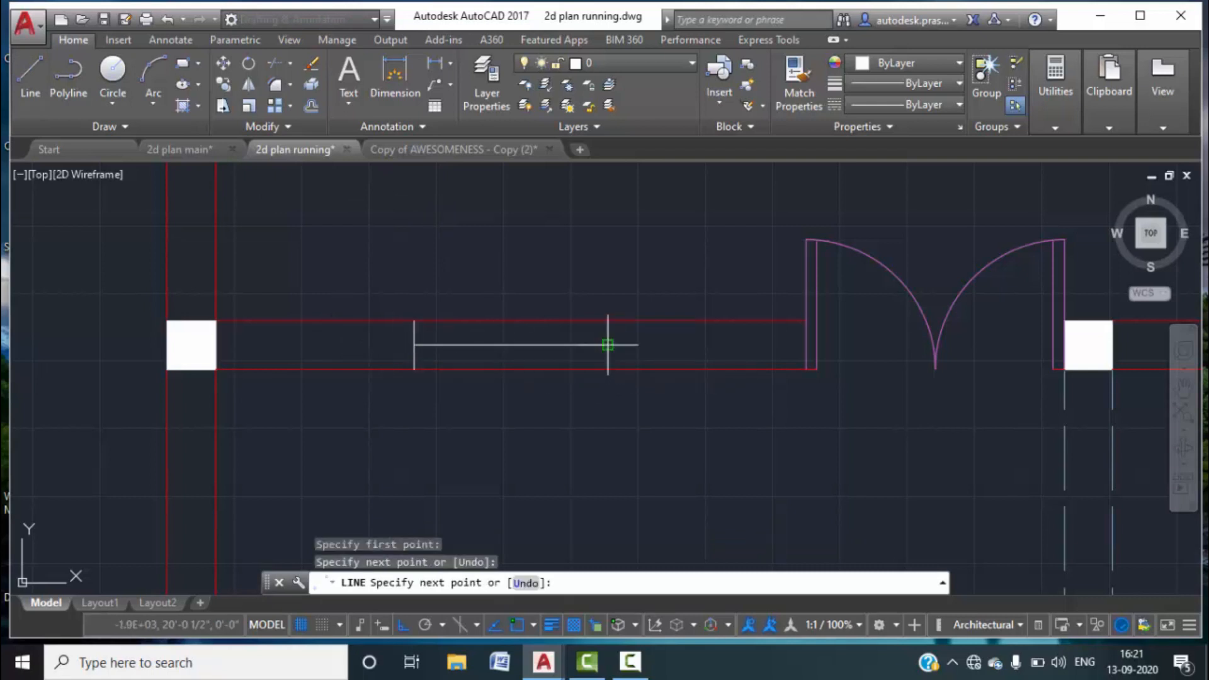
{"action": "key", "text": "Escape"}
{"action": "middle_click_drag", "start_coordinate": [617, 345], "coordinate": [633, 347]}
{"action": "scroll", "coordinate": [633, 345], "scroll_direction": "up", "scroll_amount": 4}
{"action": "left_click", "coordinate": [639, 346]}
{"action": "left_click", "coordinate": [79, 305]}
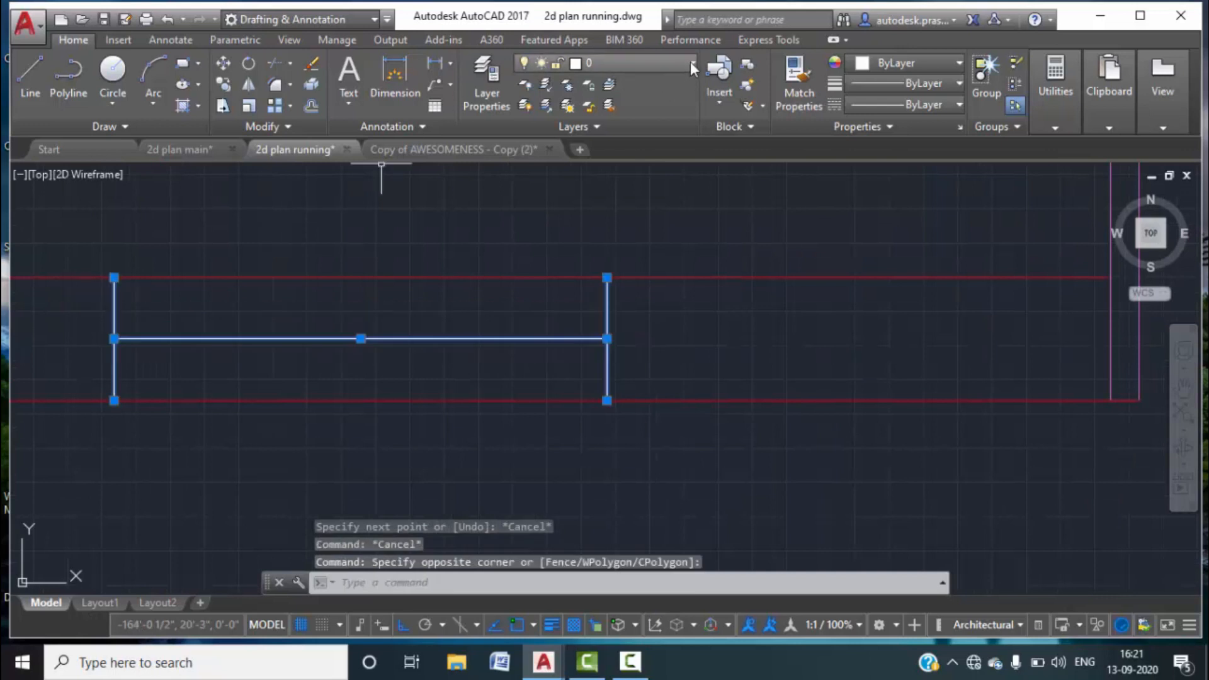
Move the three lines to the window layer and make window the current layer.
{"action": "left_click", "coordinate": [668, 63]}
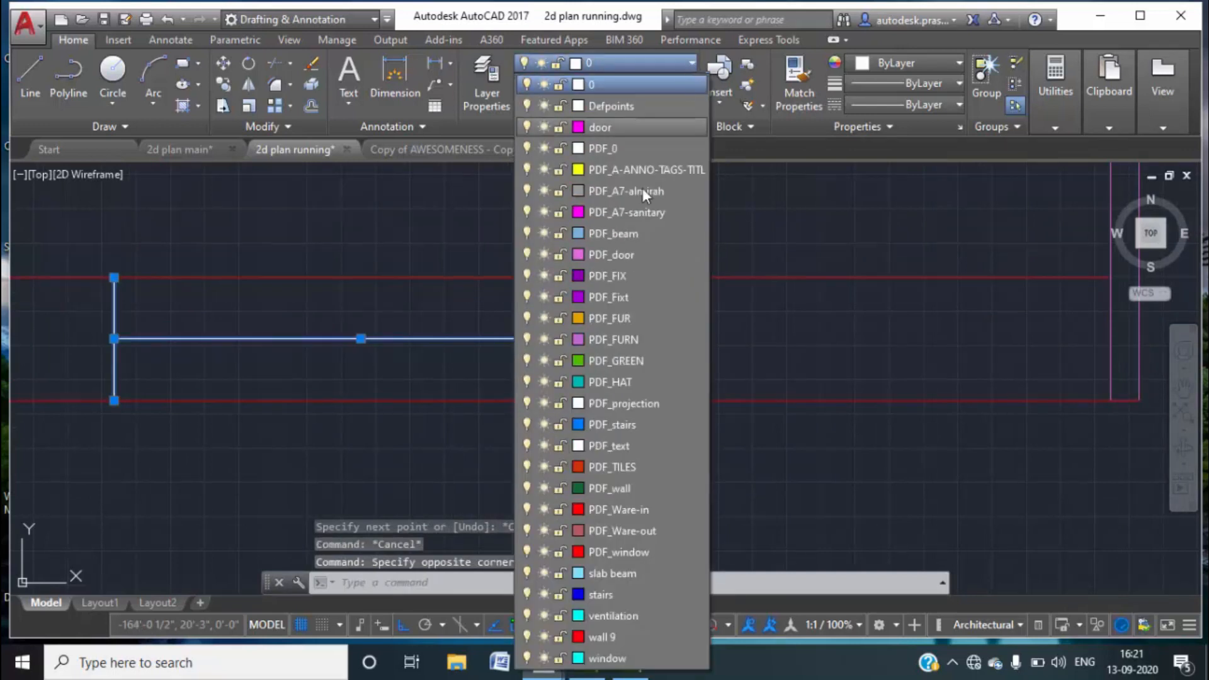
{"action": "left_click", "coordinate": [599, 658]}
{"action": "key", "text": "Escape"}
{"action": "key", "text": "Escape"}
{"action": "key", "text": "Escape"}
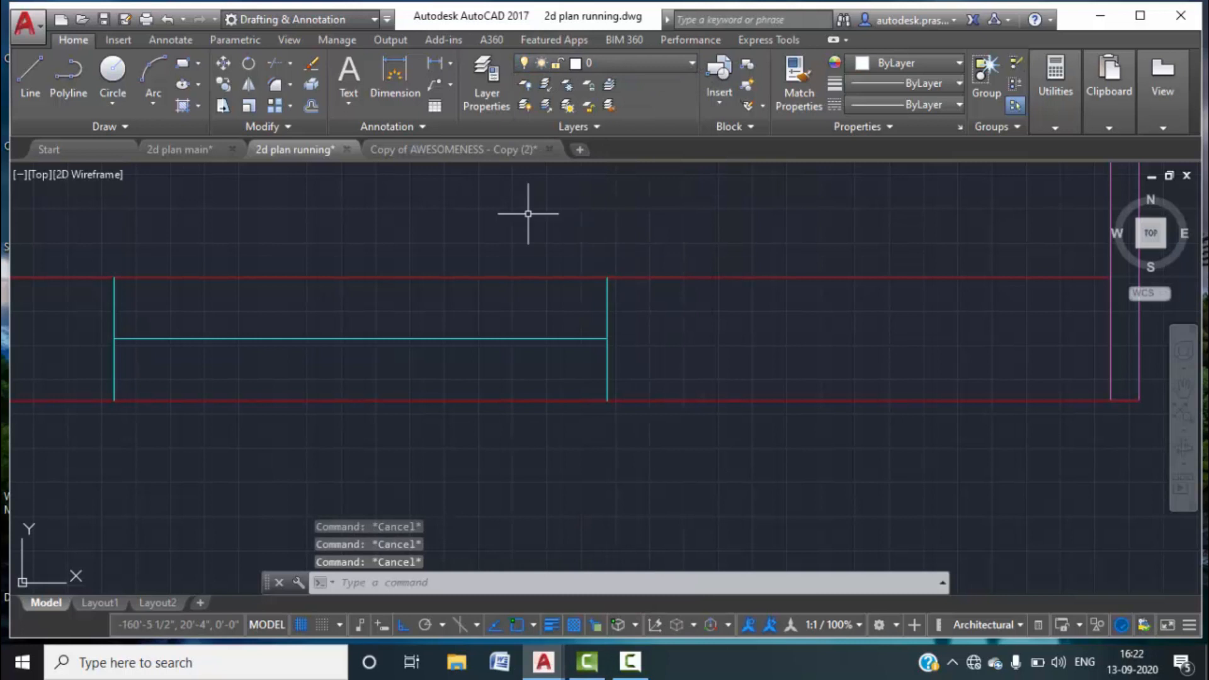
{"action": "left_click", "coordinate": [491, 94]}
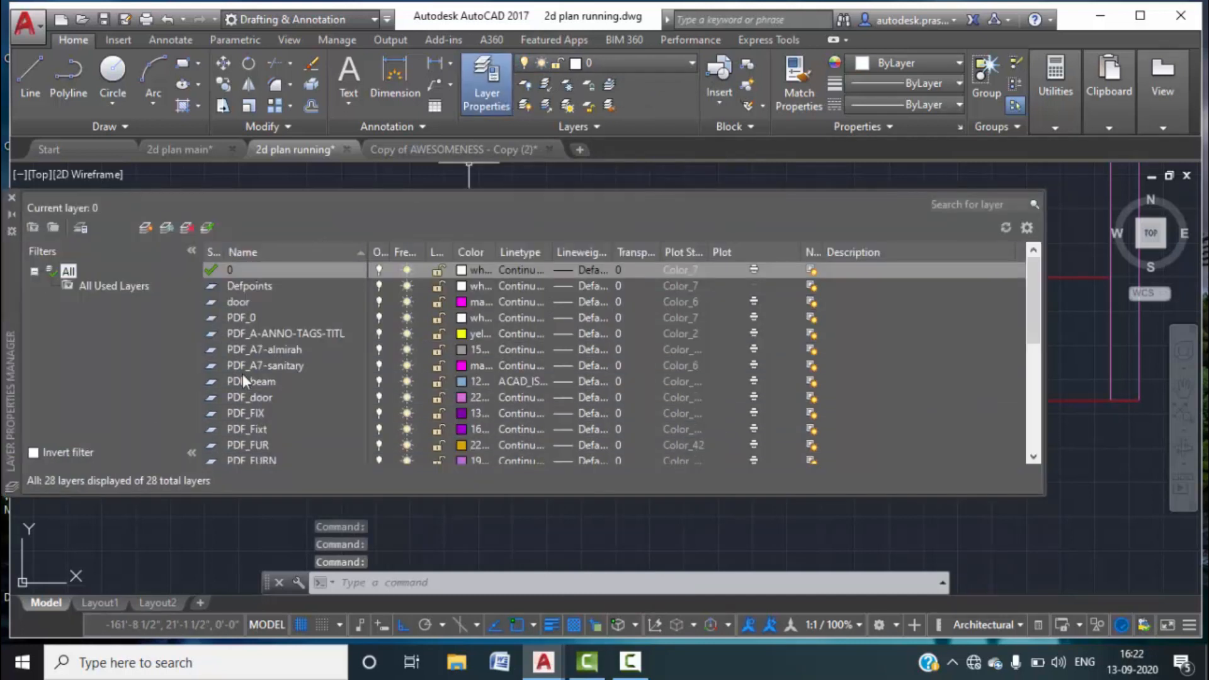
{"action": "scroll", "coordinate": [247, 381], "scroll_direction": "down", "scroll_amount": 5}
{"action": "double_click", "coordinate": [213, 446]}
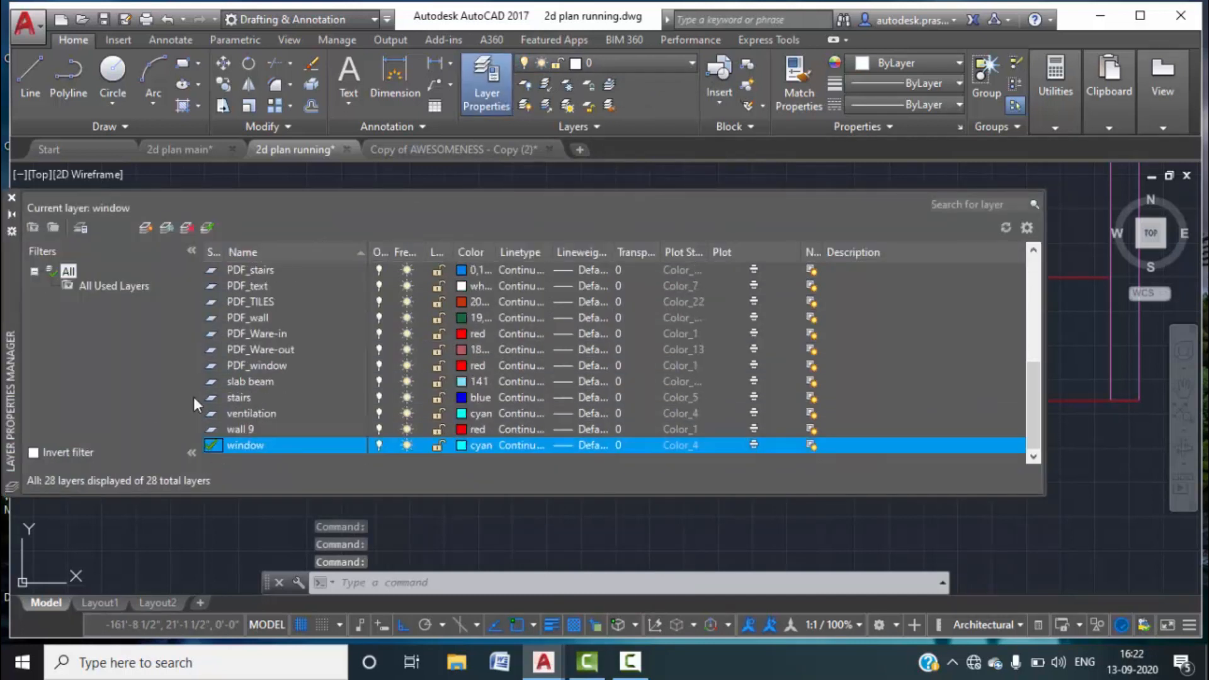
{"action": "left_click", "coordinate": [11, 199]}
{"action": "key", "text": "Escape"}
{"action": "key", "text": "Escape"}
{"action": "middle_click_drag", "start_coordinate": [405, 303], "coordinate": [491, 305]}
Break the top and bottom red wall lines between the two cyan jambs.
{"action": "type", "text": "BR"}
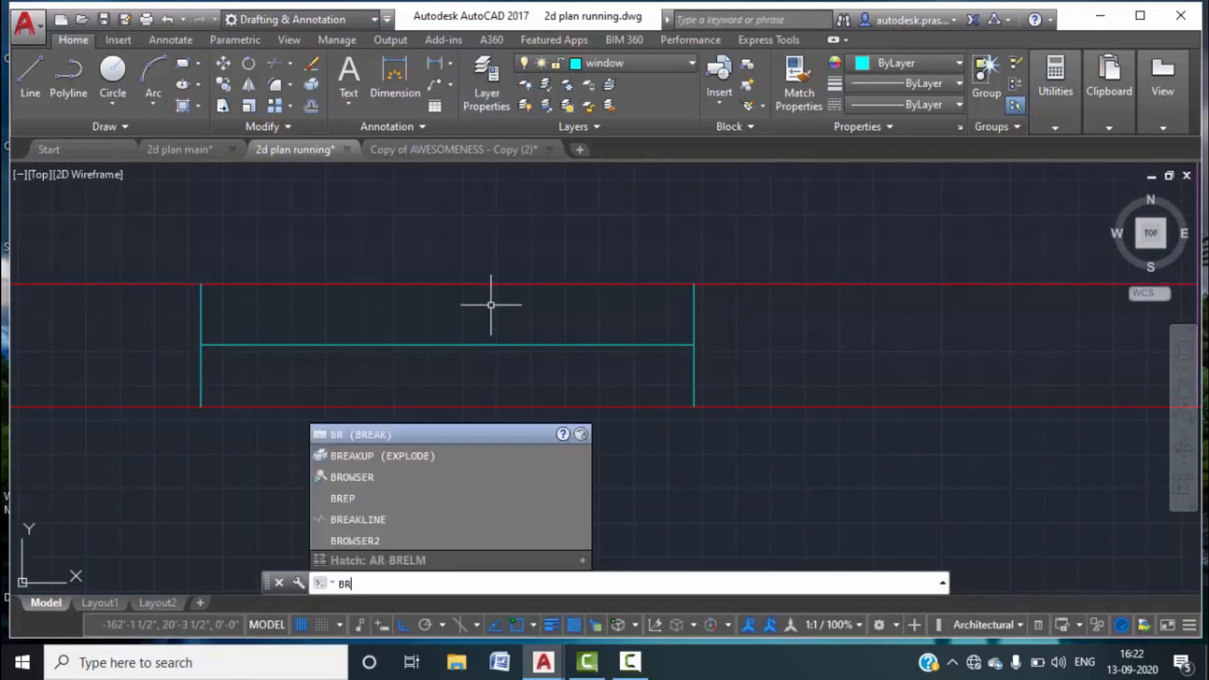
{"action": "key", "text": "Return"}
{"action": "left_click", "coordinate": [228, 283]}
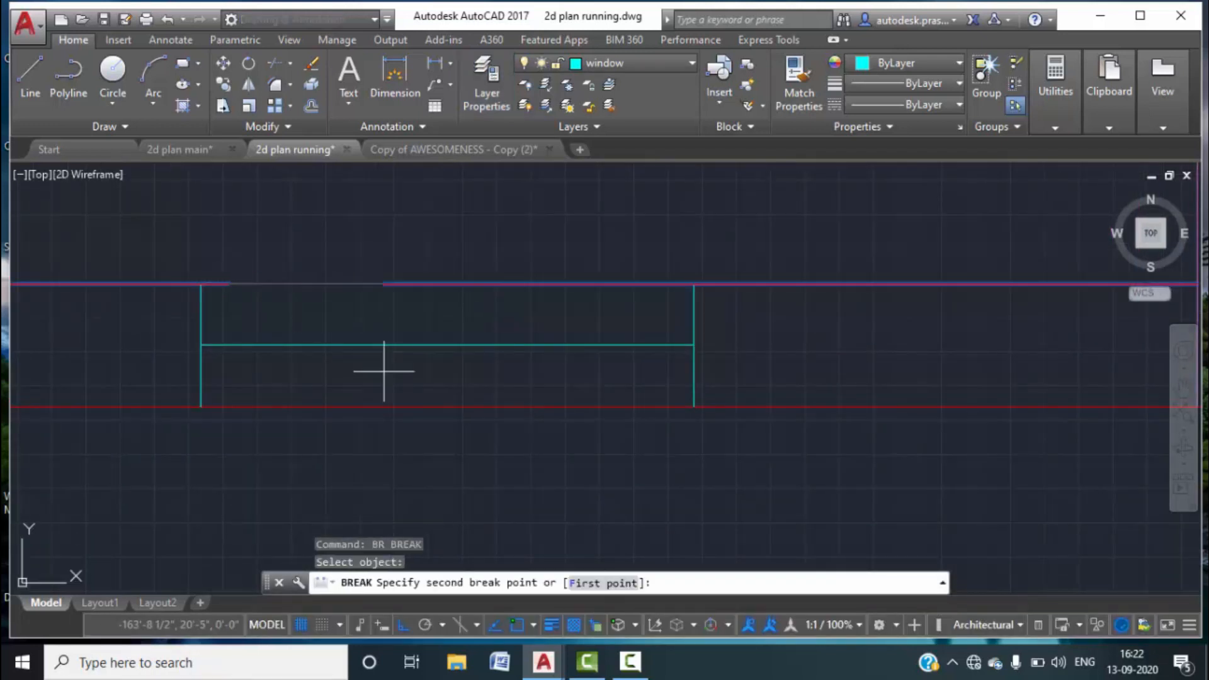
{"action": "type", "text": "F"}
{"action": "key", "text": "Return"}
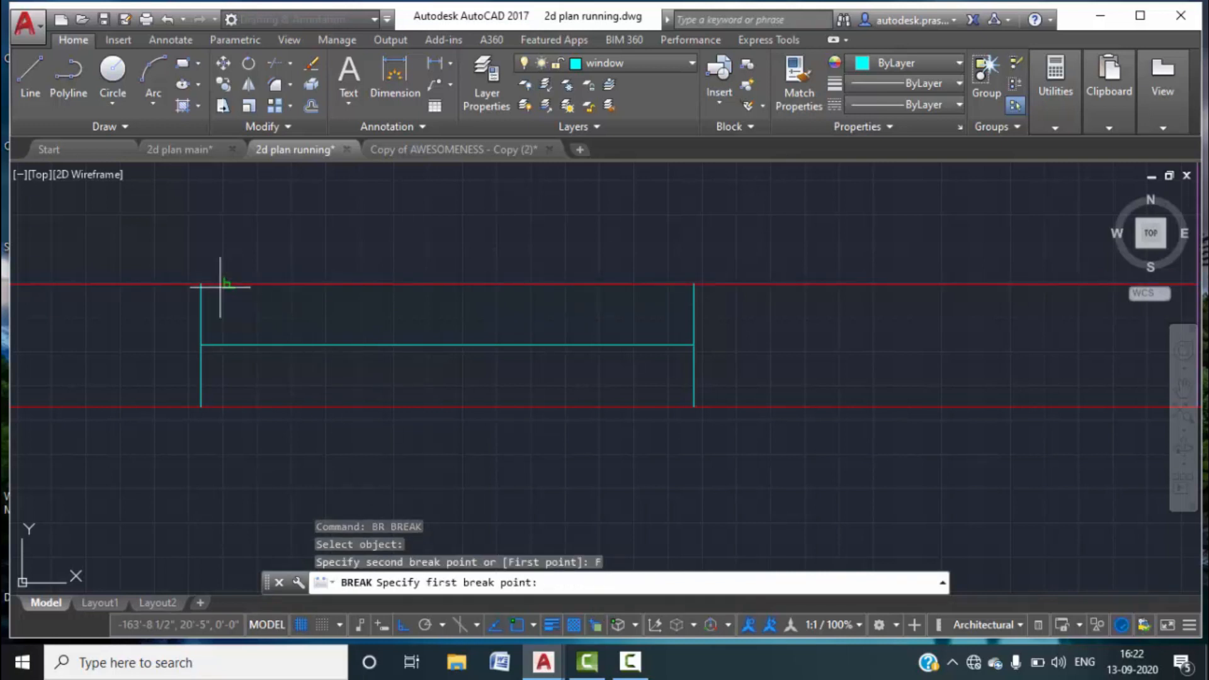
{"action": "left_click", "coordinate": [201, 283]}
{"action": "left_click", "coordinate": [693, 284]}
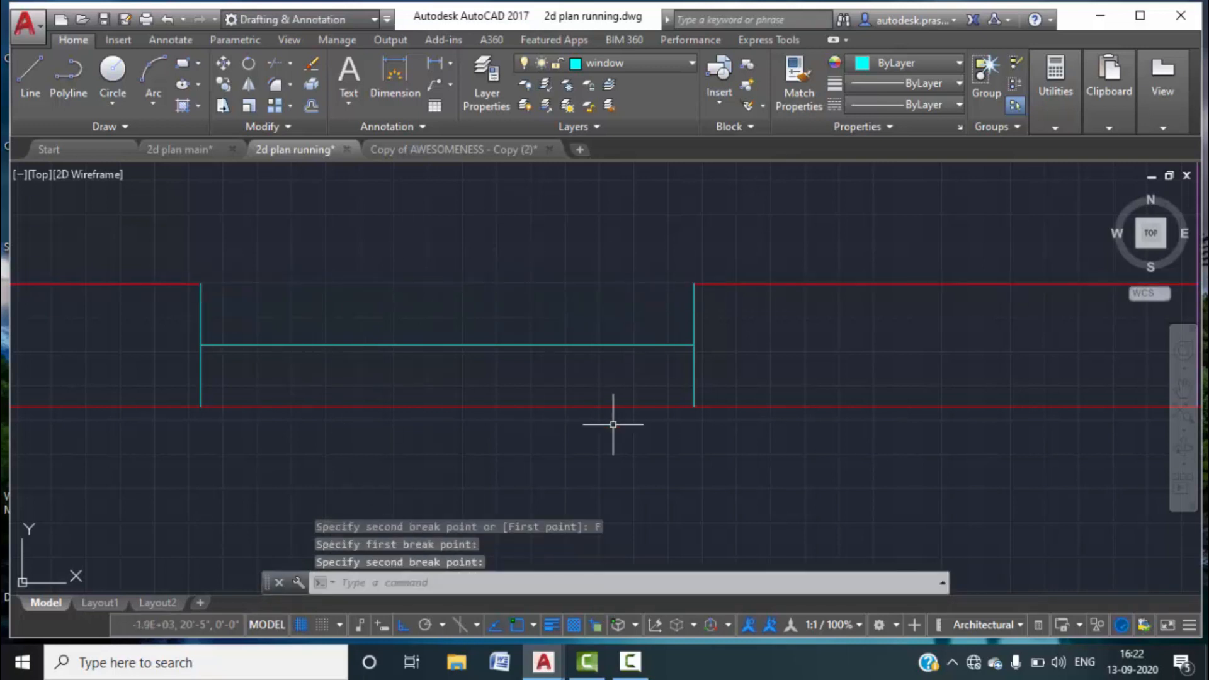
{"action": "key", "text": "Return"}
{"action": "left_click", "coordinate": [271, 407]}
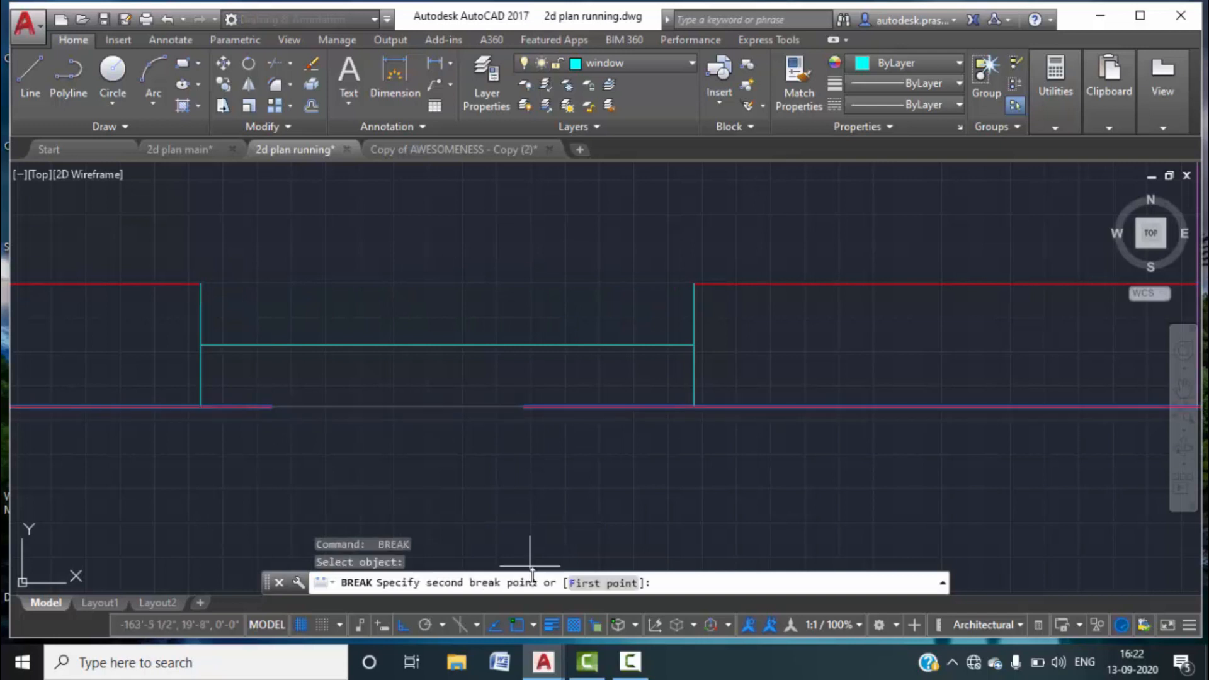
{"action": "left_click", "coordinate": [581, 588]}
{"action": "left_click", "coordinate": [202, 408]}
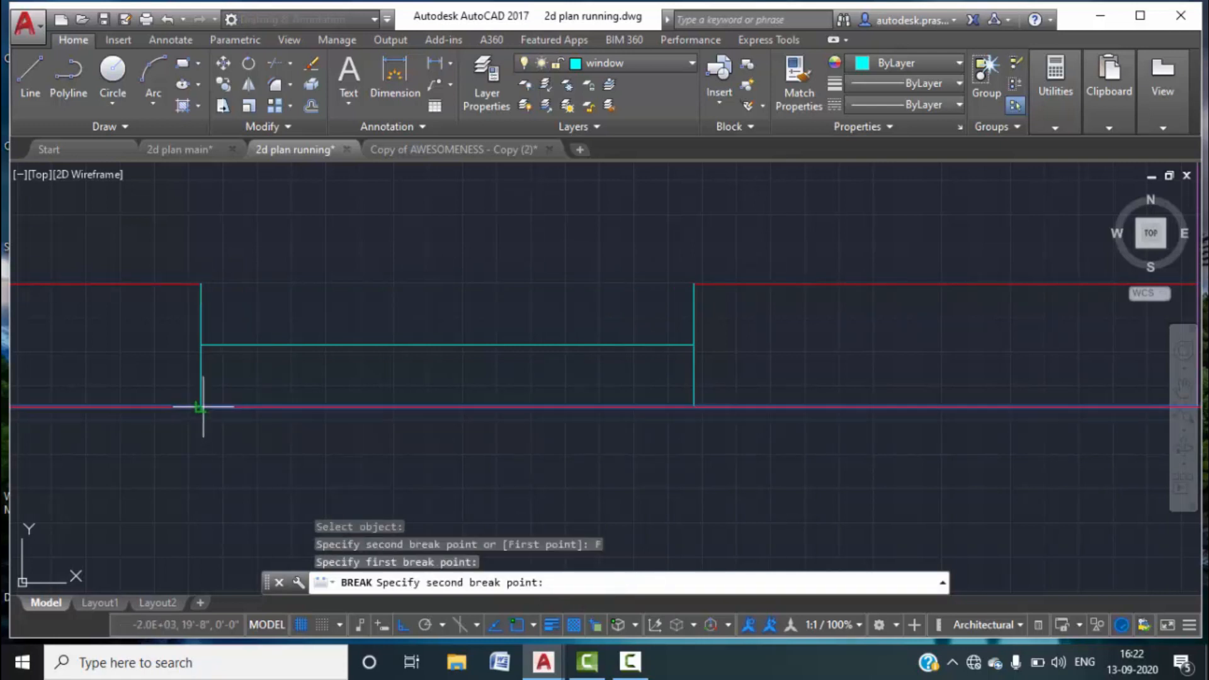
{"action": "left_click", "coordinate": [694, 408]}
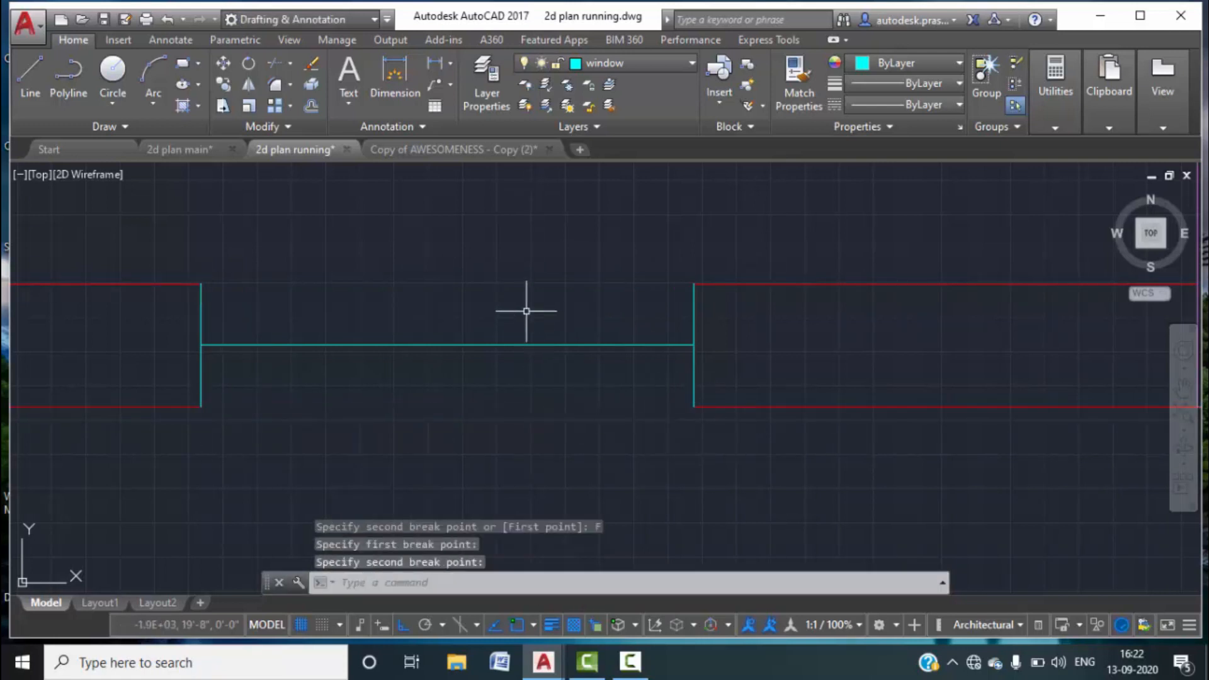
{"action": "key", "text": "Escape"}
Copy the middle window line to the top and bottom wall corners.
{"action": "left_click", "coordinate": [493, 367]}
{"action": "left_click", "coordinate": [439, 310]}
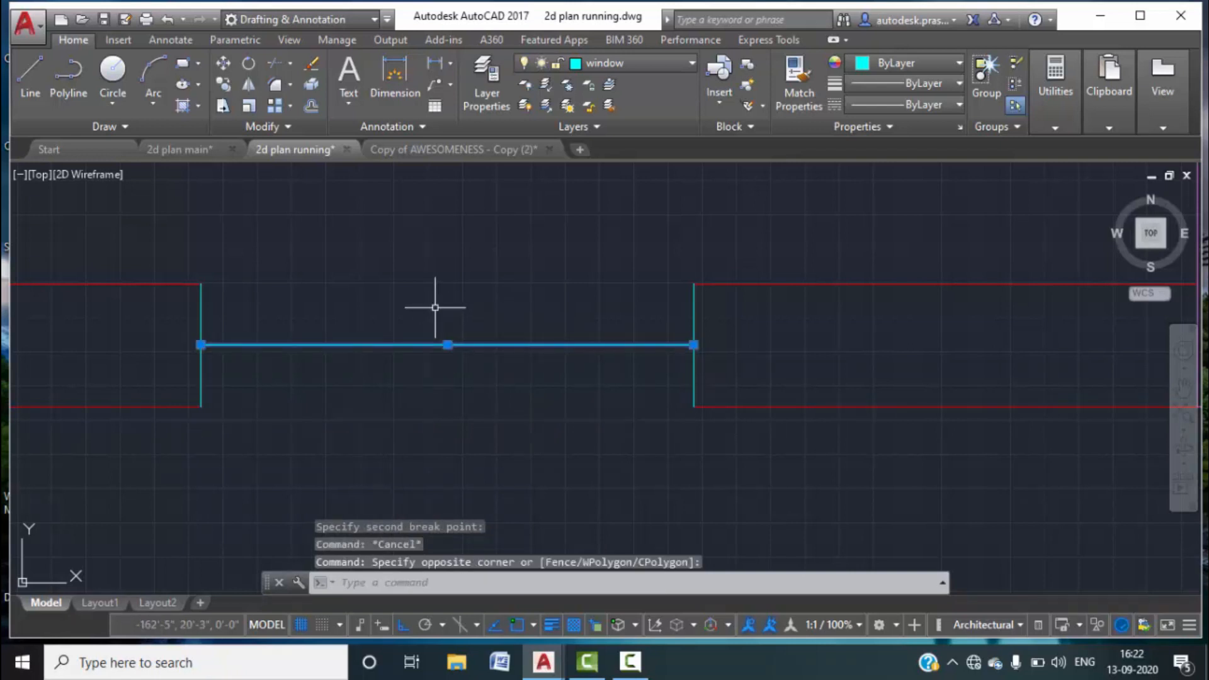
{"action": "key", "text": "Return"}
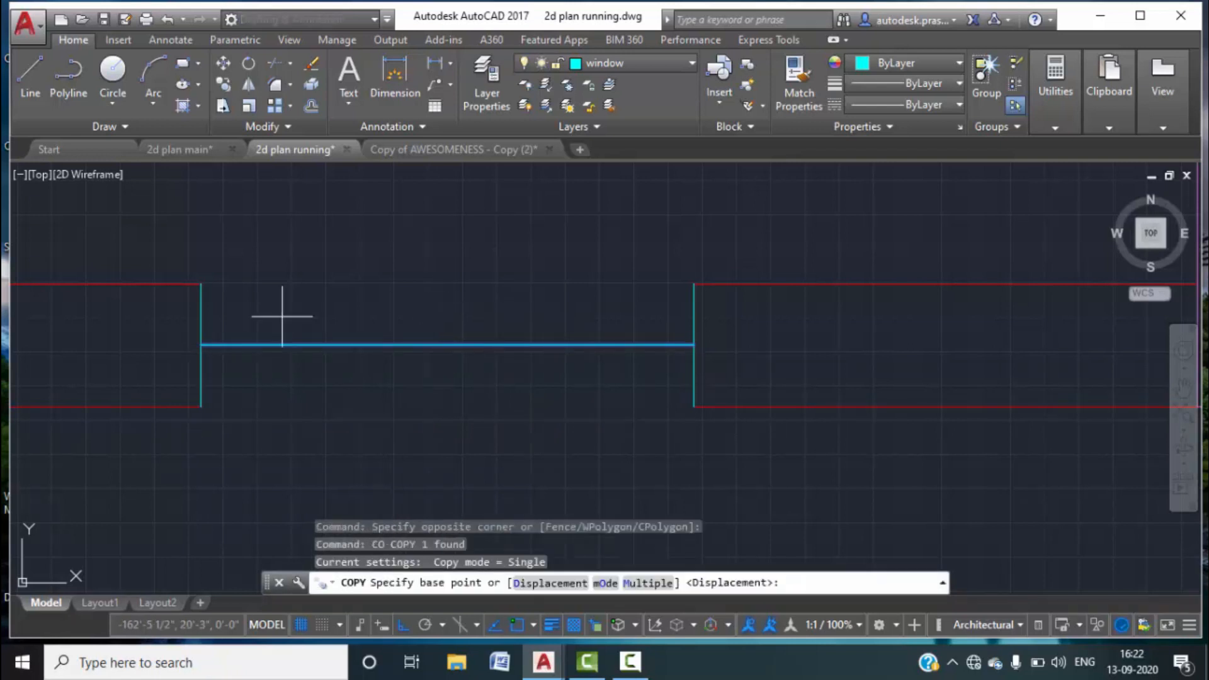
{"action": "left_click", "coordinate": [200, 344]}
{"action": "left_click", "coordinate": [201, 284]}
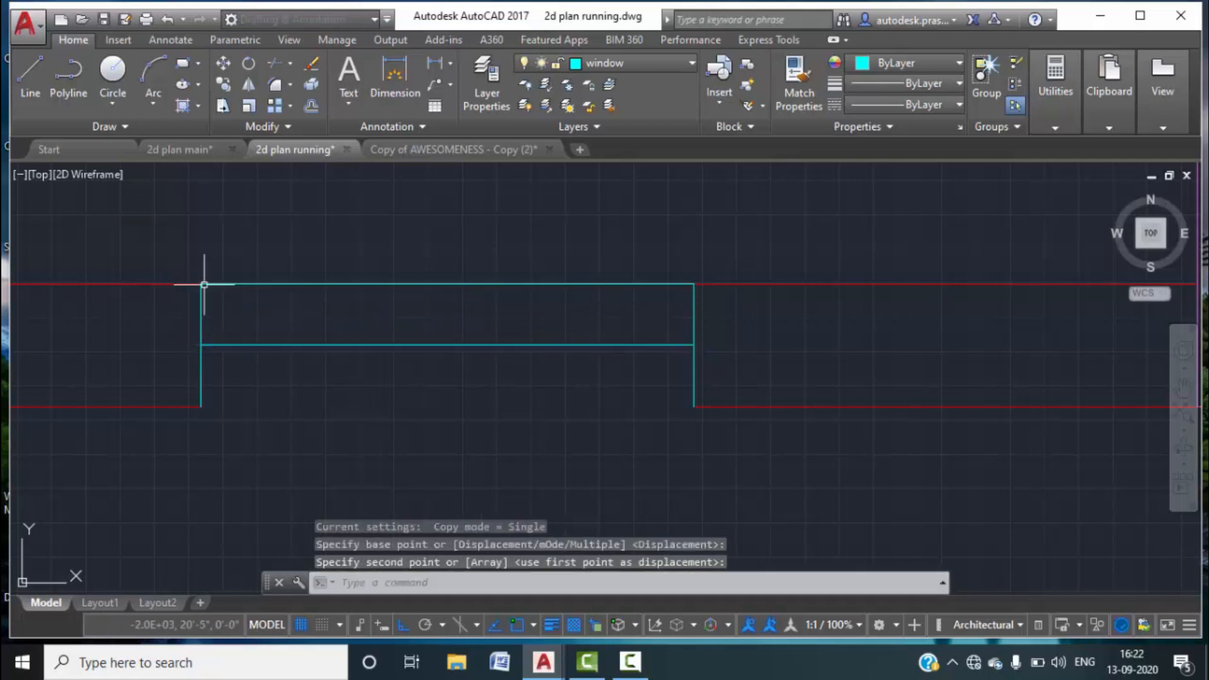
{"action": "key", "text": "Return"}
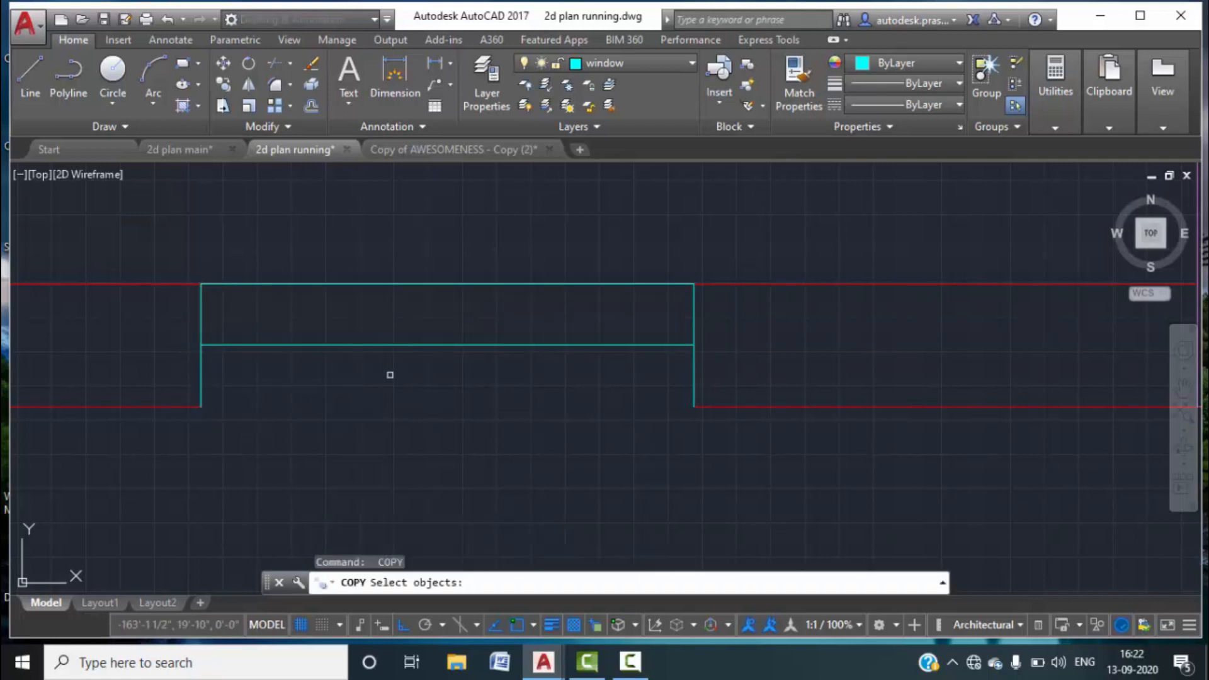
{"action": "left_click_drag", "start_coordinate": [391, 372], "coordinate": [360, 340]}
{"action": "key", "text": "Return"}
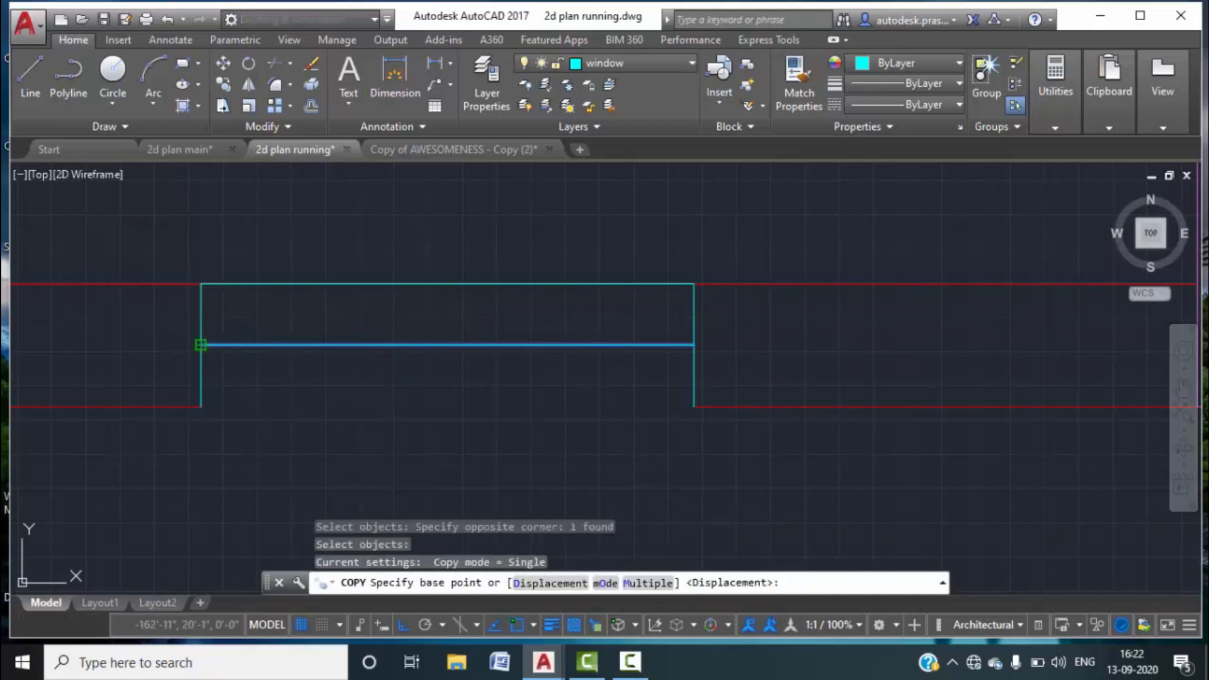
{"action": "left_click", "coordinate": [200, 345]}
{"action": "left_click", "coordinate": [201, 406]}
{"action": "key", "text": "Escape"}
Set the middle window line's lineweight to 0.30 mm.
{"action": "scroll", "coordinate": [549, 359], "scroll_direction": "down", "scroll_amount": 4}
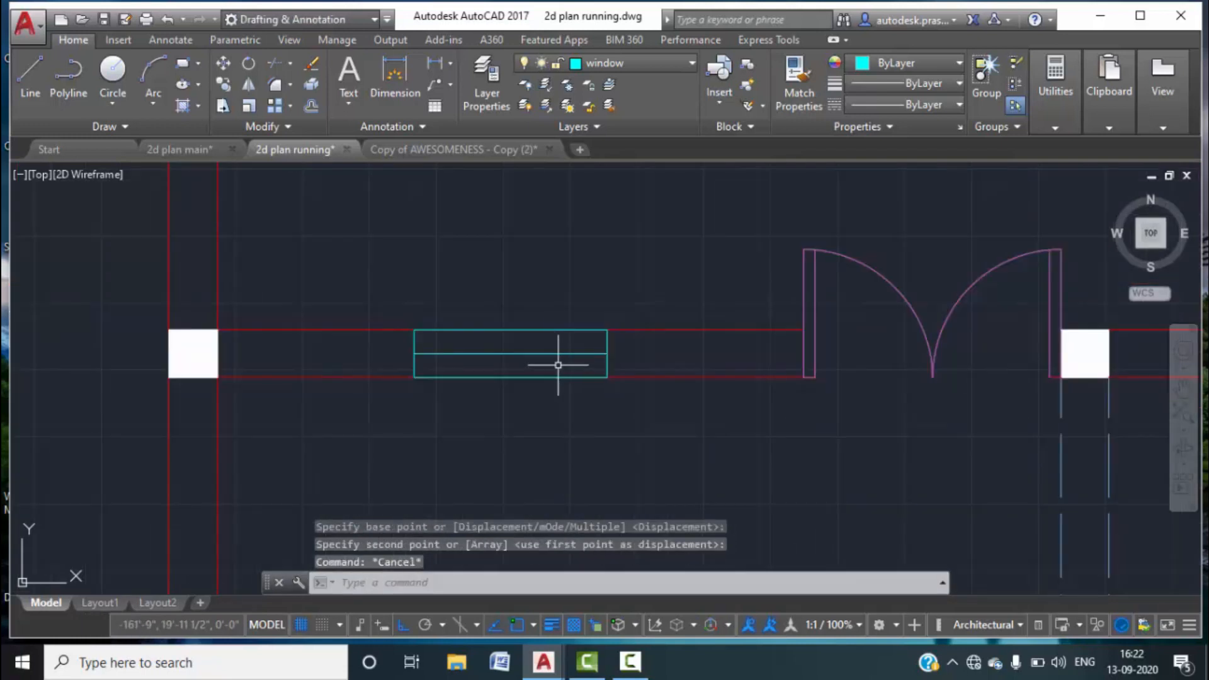
{"action": "scroll", "coordinate": [565, 358], "scroll_direction": "up", "scroll_amount": 4}
{"action": "left_click", "coordinate": [565, 359]}
{"action": "left_click", "coordinate": [539, 334]}
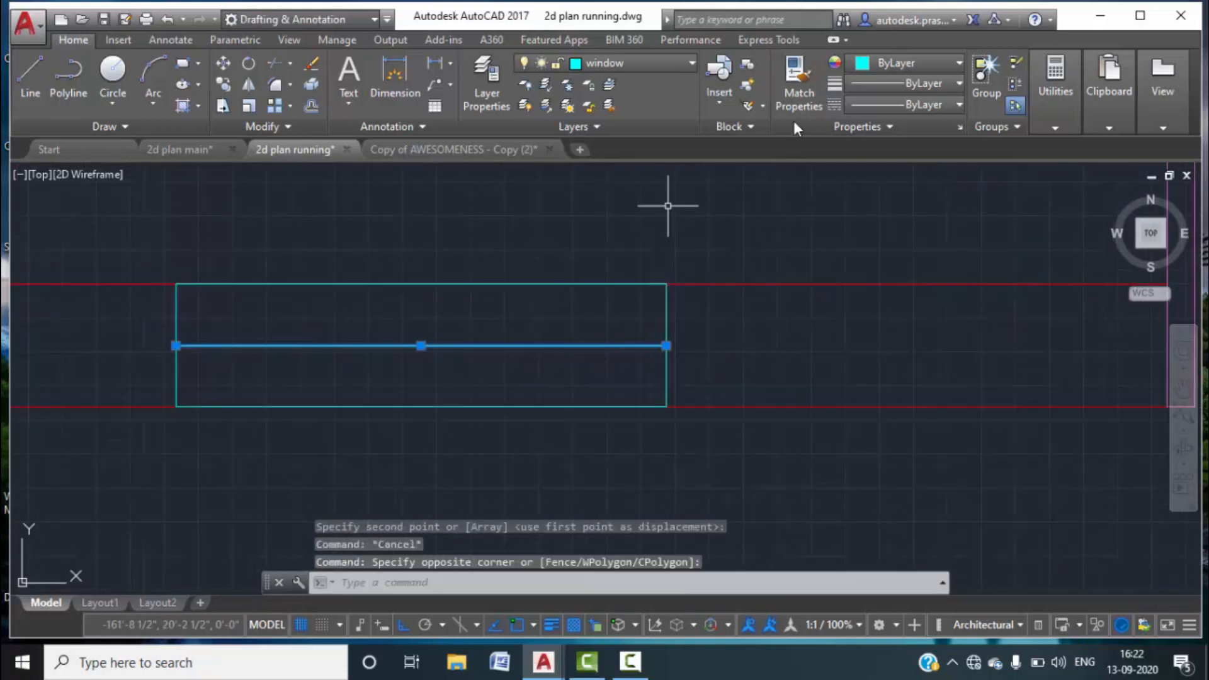
{"action": "left_click", "coordinate": [959, 88]}
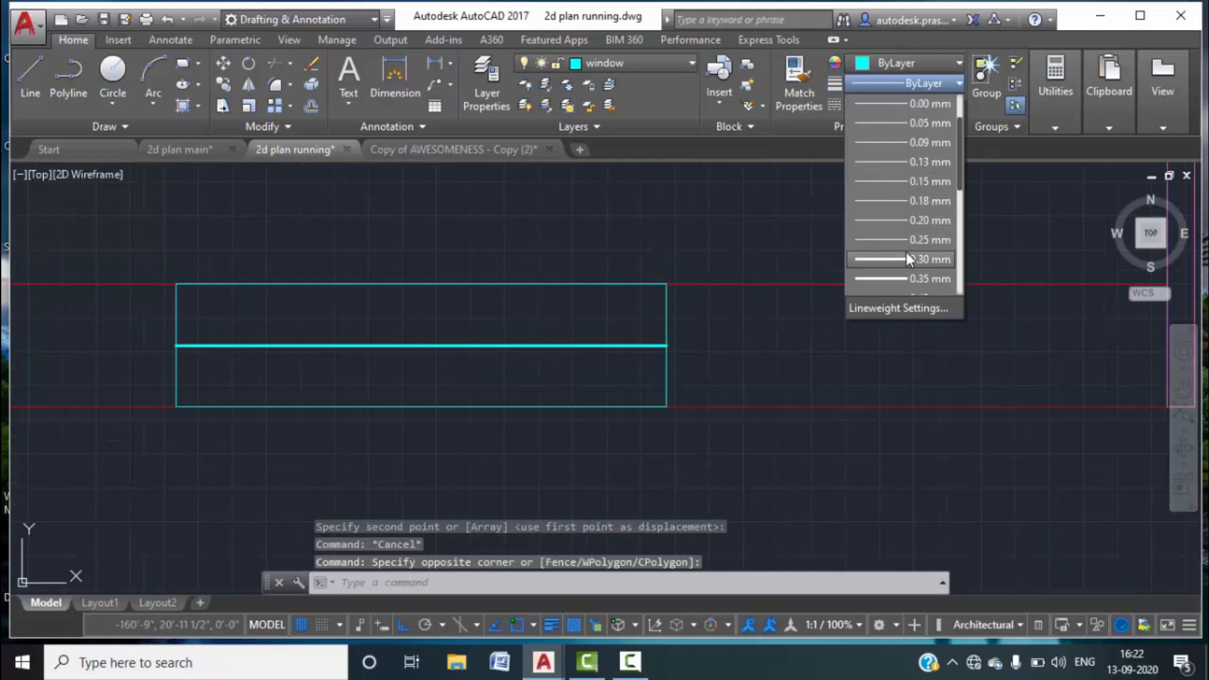
{"action": "left_click", "coordinate": [907, 259]}
{"action": "key", "text": "Escape"}
{"action": "key", "text": "Escape"}
Draw a line along the left wall from the top-left column to the lower left column.
{"action": "scroll", "coordinate": [863, 351], "scroll_direction": "down", "scroll_amount": 5}
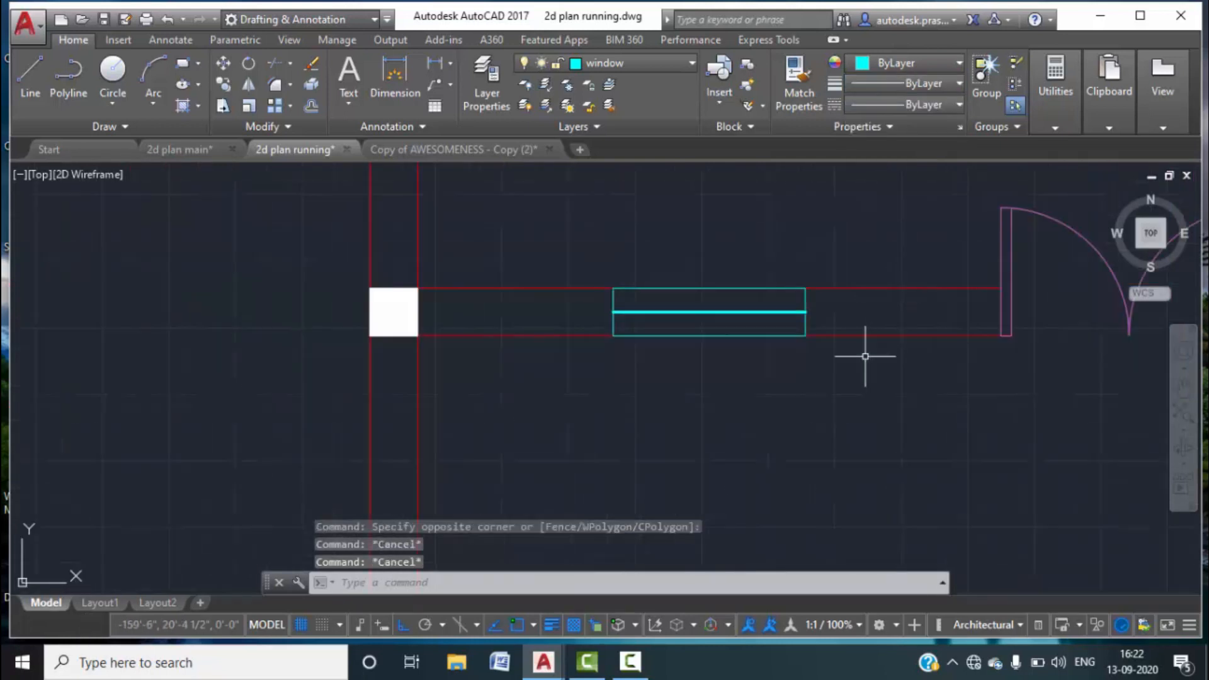
{"action": "middle_click_drag", "start_coordinate": [868, 270], "coordinate": [761, 391]}
{"action": "scroll", "coordinate": [709, 321], "scroll_direction": "down", "scroll_amount": 1}
{"action": "mouse_move", "coordinate": [728, 284]}
{"action": "middle_mouse_down"}
{"action": "mouse_move", "coordinate": [666, 338]}
{"action": "mouse_move", "coordinate": [646, 445]}
{"action": "middle_mouse_up"}
{"action": "mouse_move", "coordinate": [591, 262]}
{"action": "middle_mouse_down"}
{"action": "mouse_move", "coordinate": [591, 321]}
{"action": "mouse_move", "coordinate": [577, 293]}
{"action": "middle_mouse_up"}
{"action": "scroll", "coordinate": [541, 309], "scroll_direction": "up", "scroll_amount": 2}
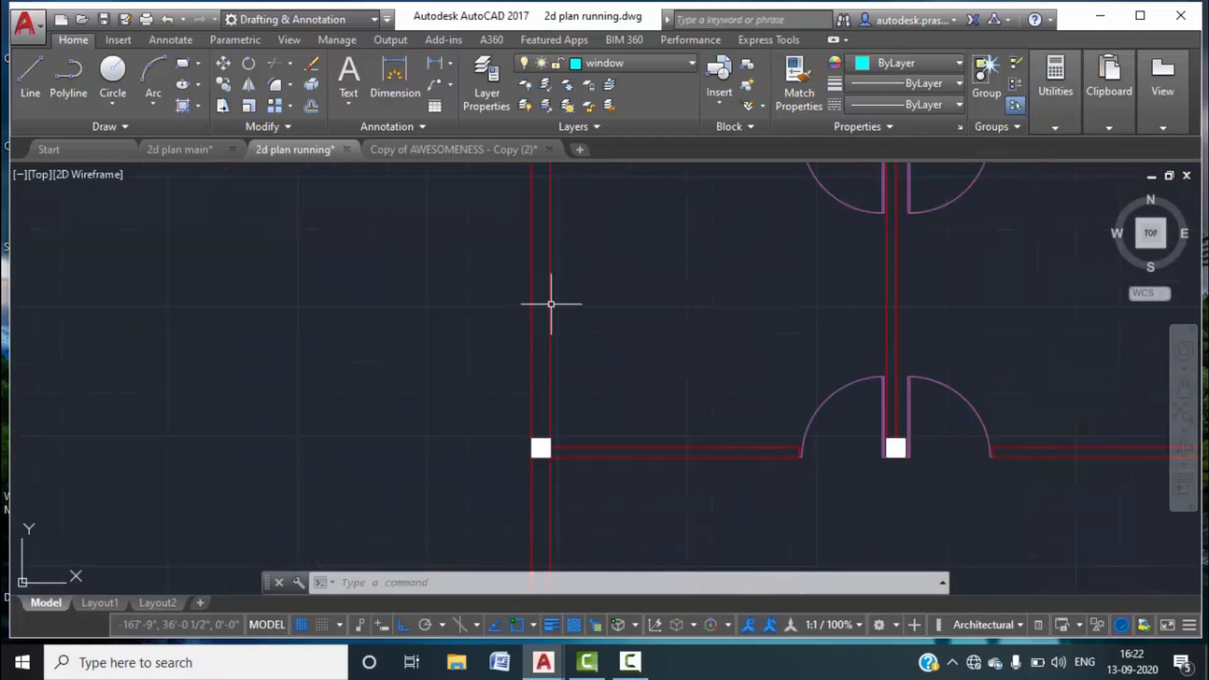
{"action": "middle_click_drag", "start_coordinate": [561, 305], "coordinate": [557, 366]}
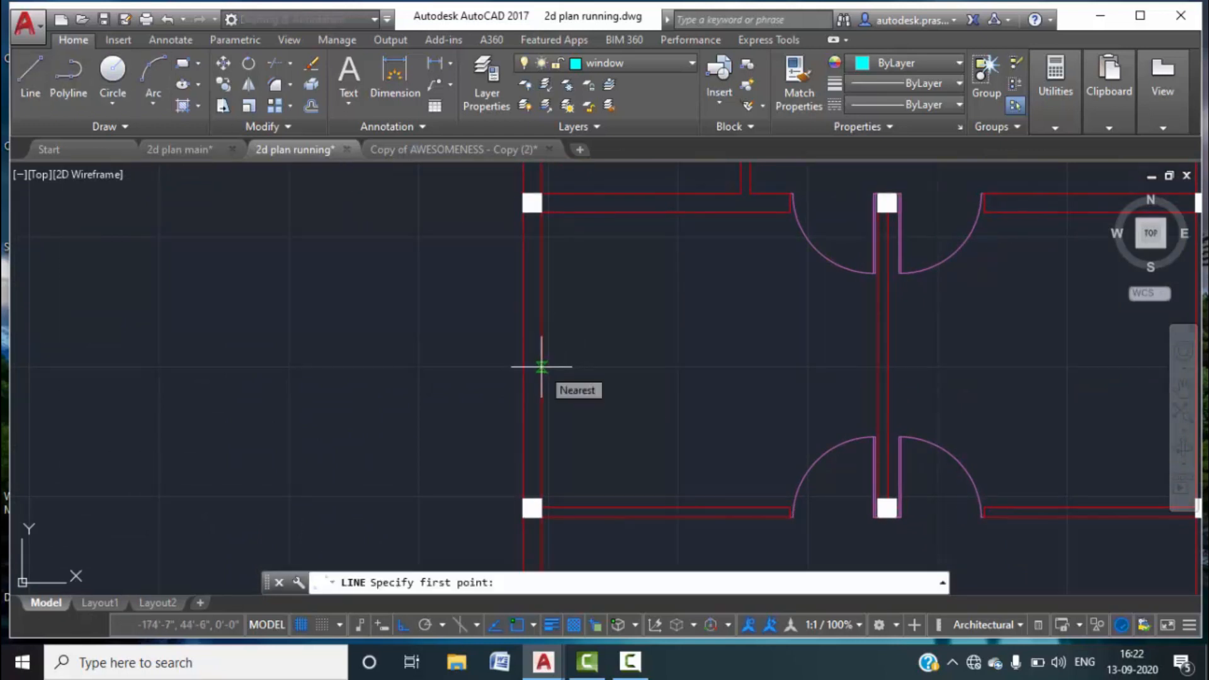
{"action": "key", "text": "Escape"}
{"action": "key", "text": "Escape"}
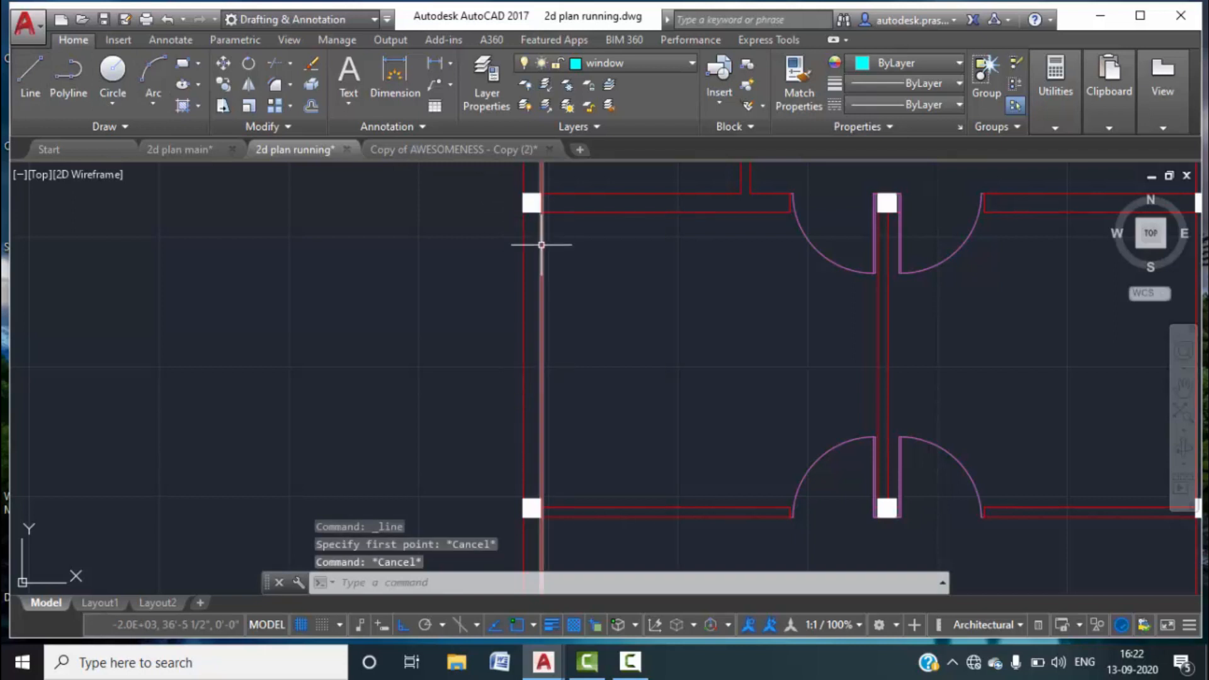
{"action": "type", "text": "l"}
{"action": "key", "text": "Return"}
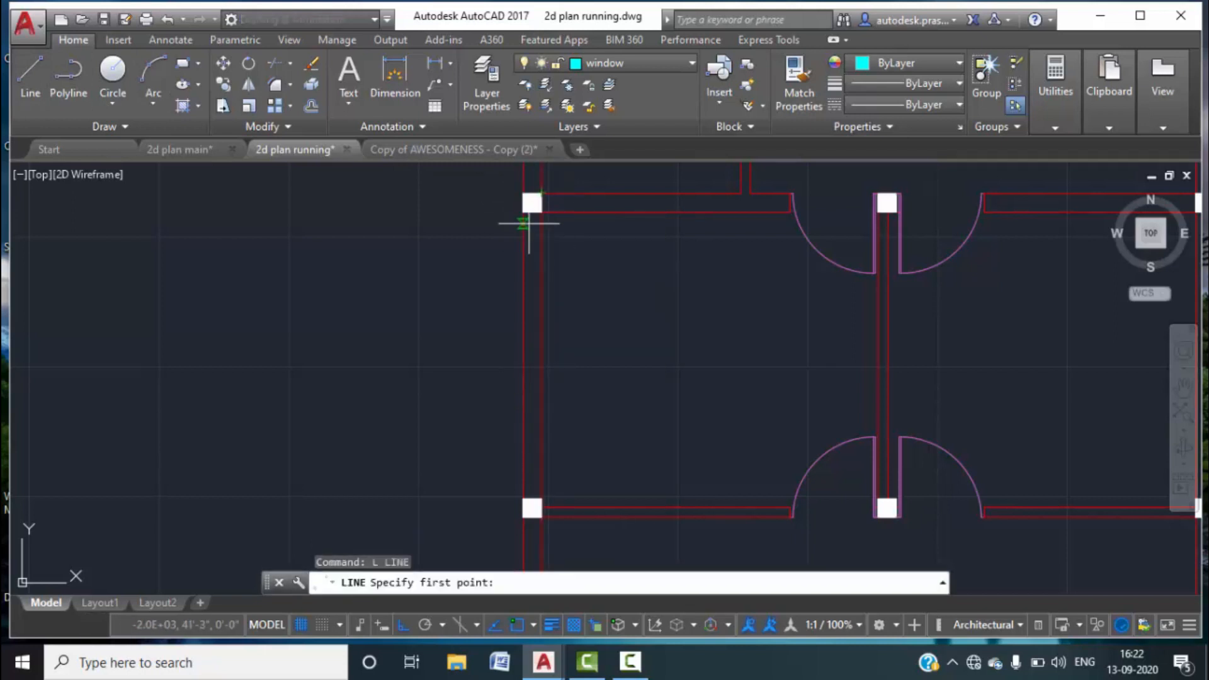
{"action": "left_click", "coordinate": [532, 213]}
{"action": "left_click", "coordinate": [532, 499]}
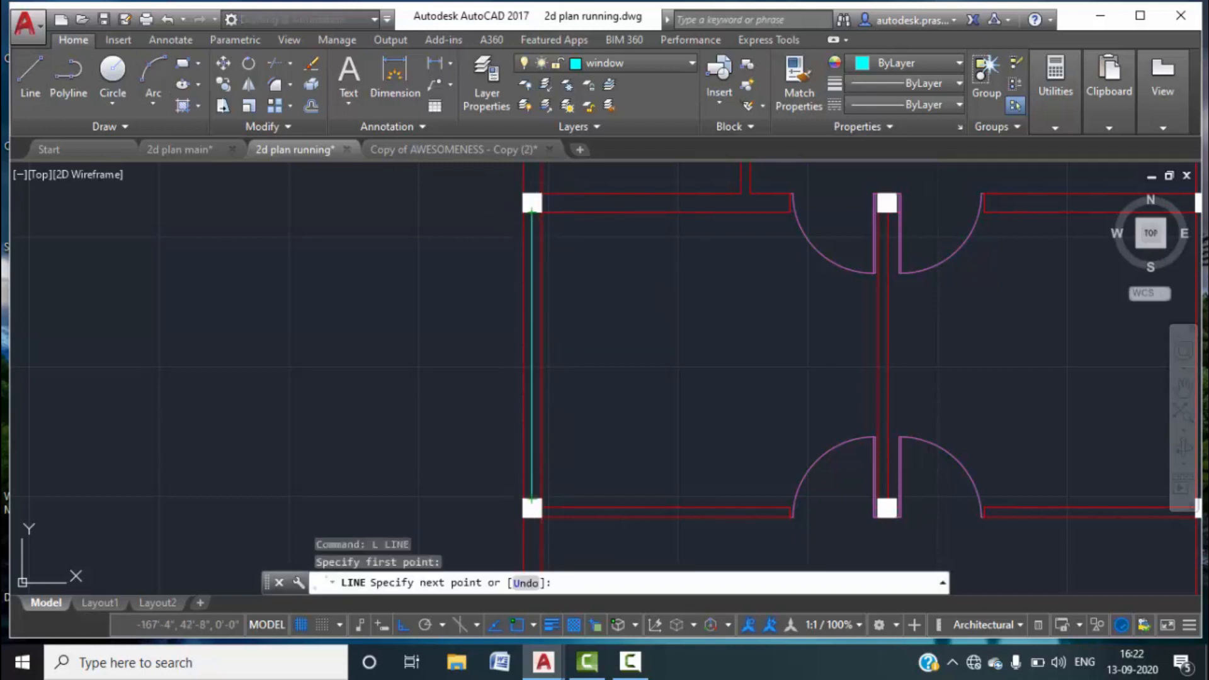
{"action": "key", "text": "Escape"}
{"action": "key", "text": "Escape"}
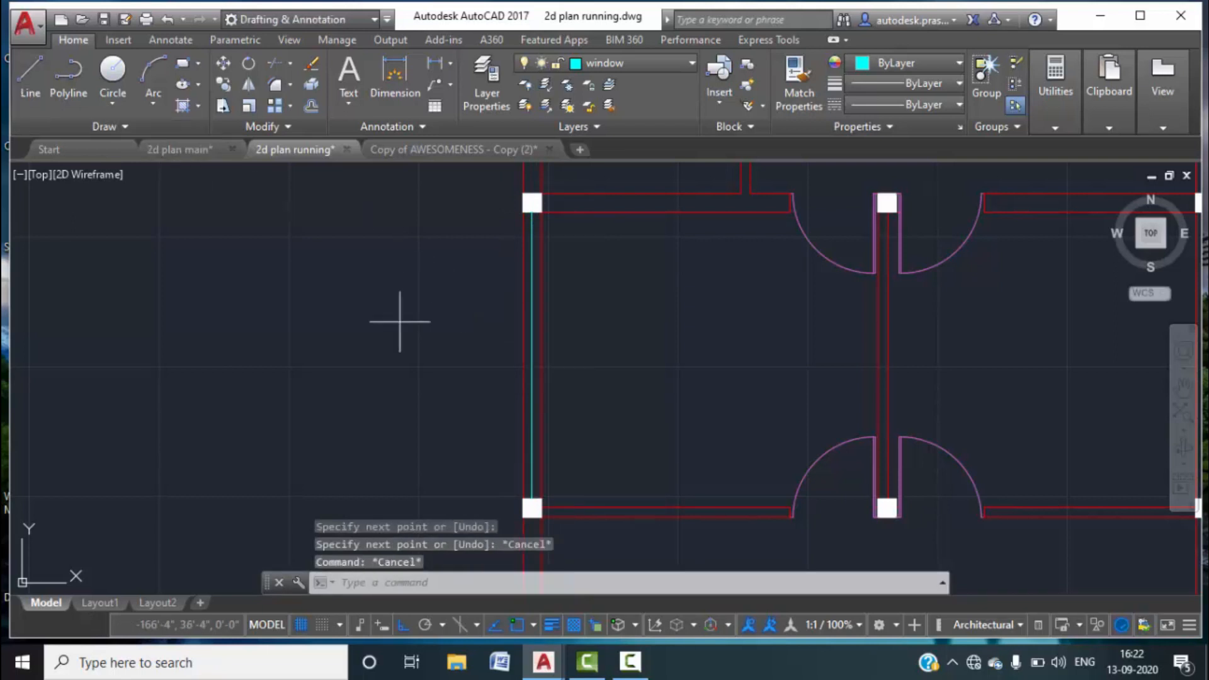
Draw a short line from the cyan wall line across to the red wall line.
{"action": "key", "text": "Return"}
{"action": "left_click", "coordinate": [532, 346]}
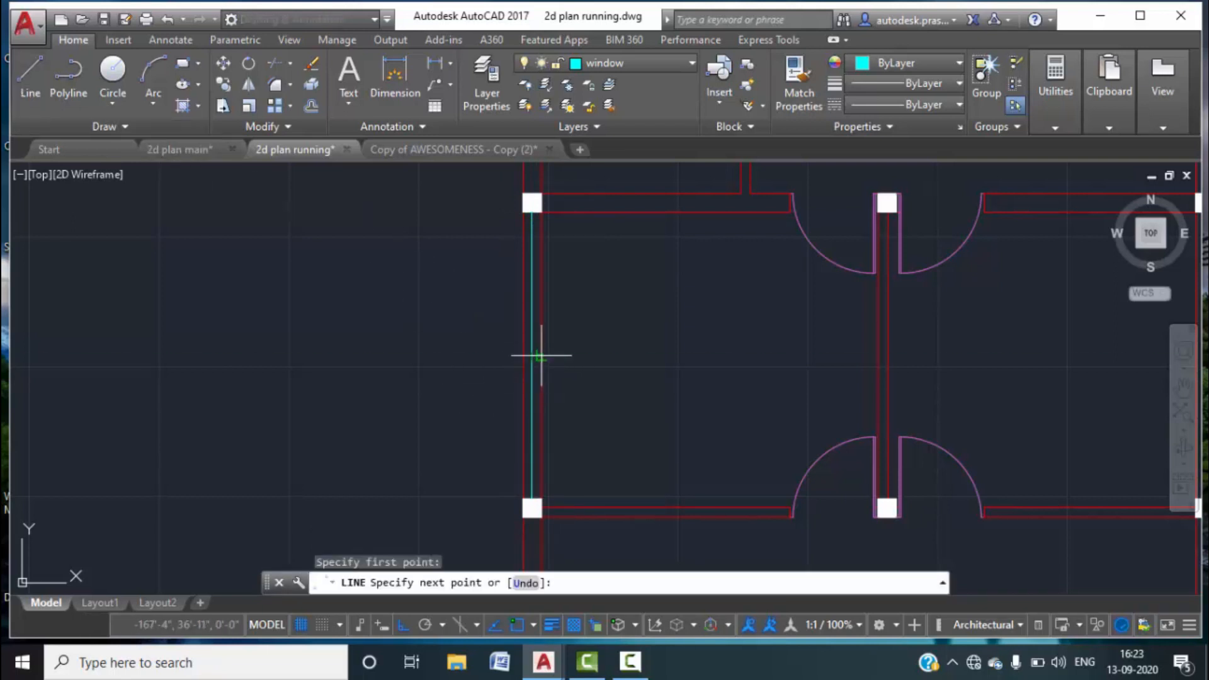
{"action": "left_click", "coordinate": [542, 346]}
{"action": "key", "text": "Escape"}
{"action": "scroll", "coordinate": [535, 348], "scroll_direction": "up", "scroll_amount": 5}
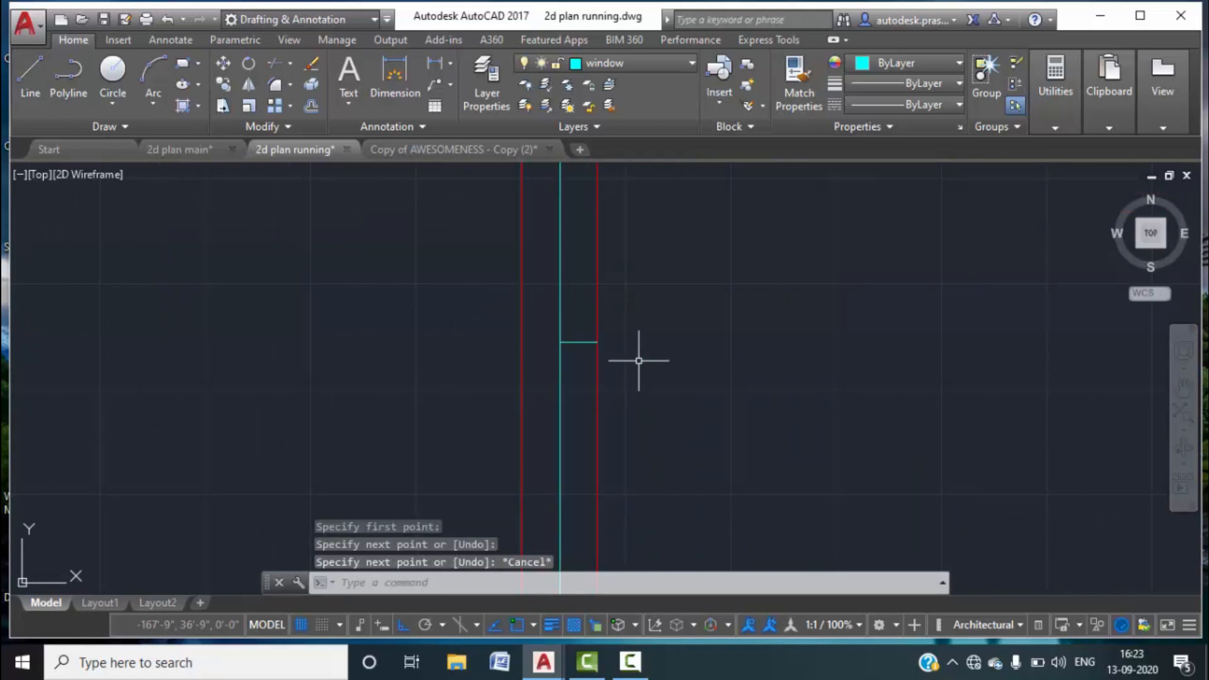
{"action": "type", "text": "o"}
{"action": "key", "text": "Return"}
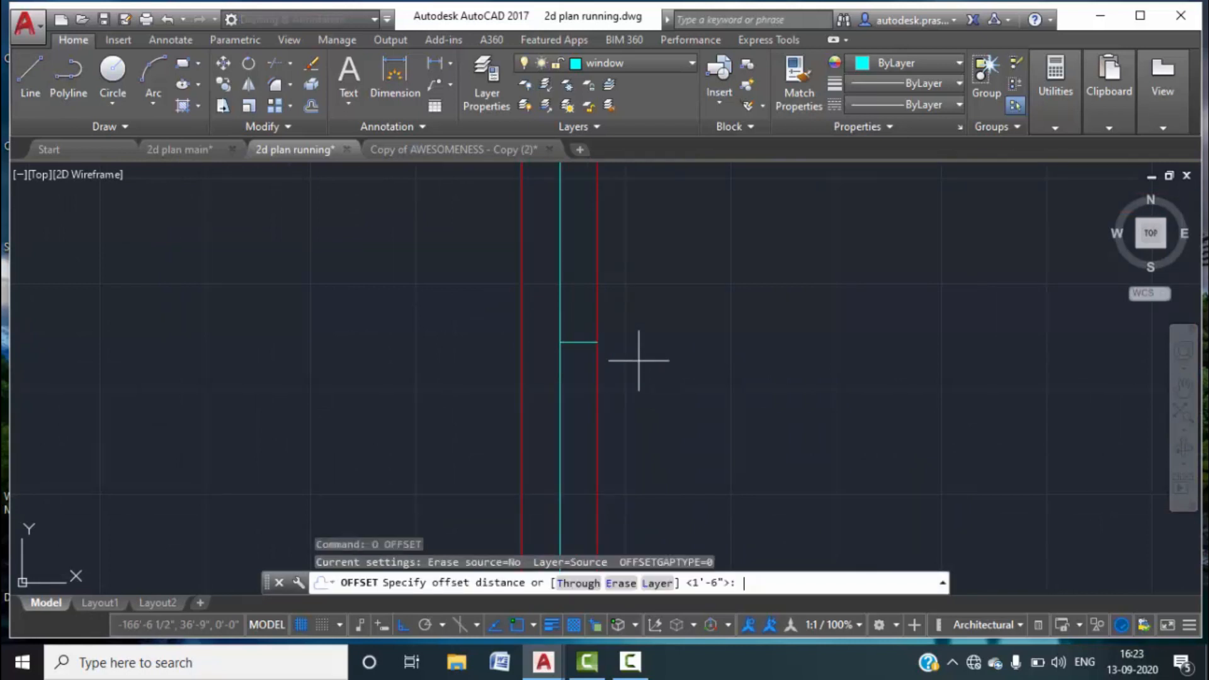
{"action": "left_click", "coordinate": [195, 147]}
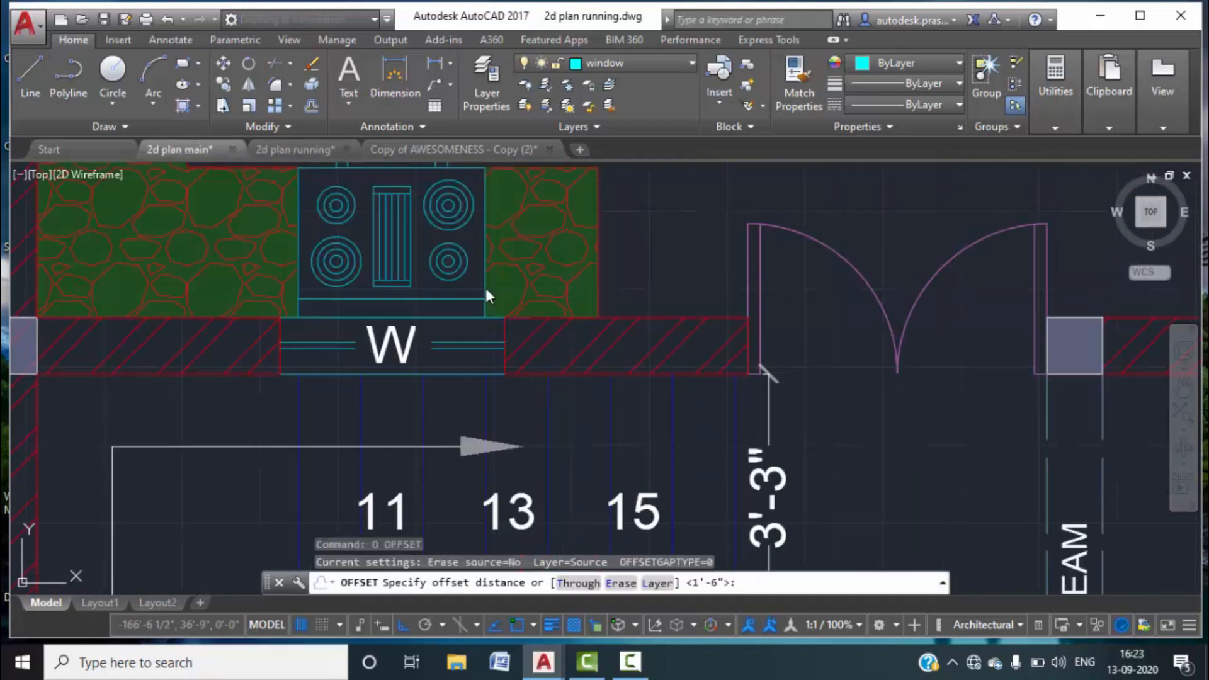
{"action": "scroll", "coordinate": [477, 332], "scroll_direction": "down", "scroll_amount": 8}
{"action": "middle_click_drag", "start_coordinate": [462, 274], "coordinate": [489, 420]}
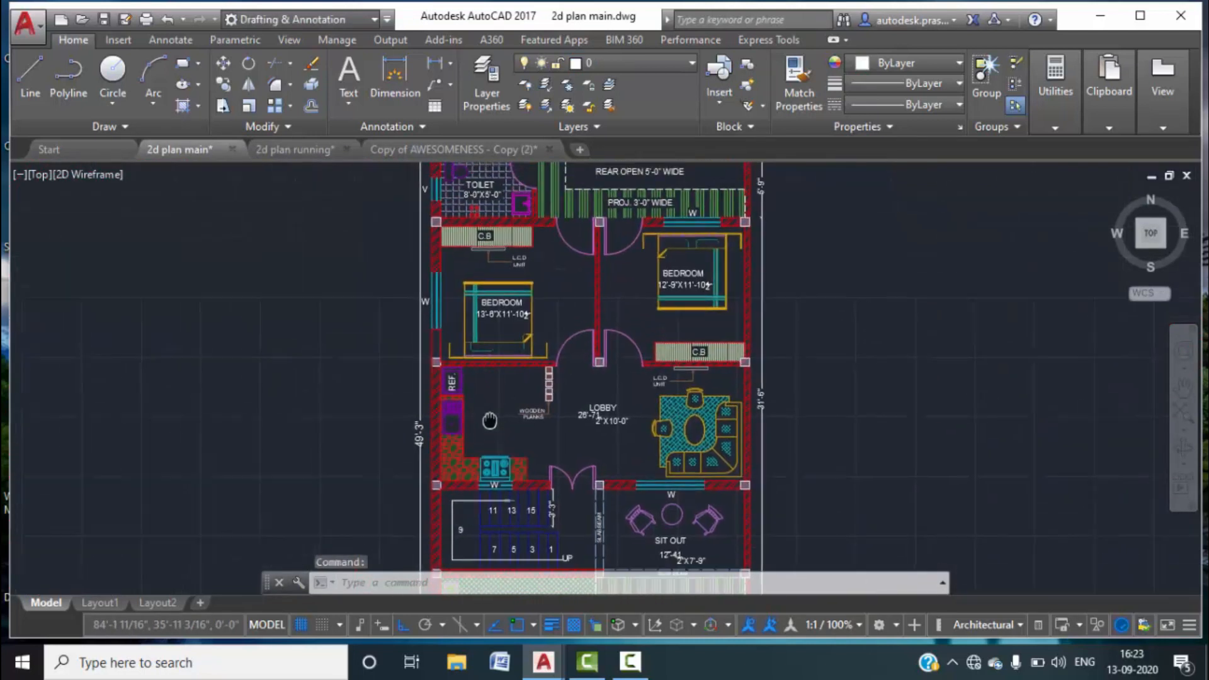
{"action": "scroll", "coordinate": [441, 301], "scroll_direction": "up", "scroll_amount": 6}
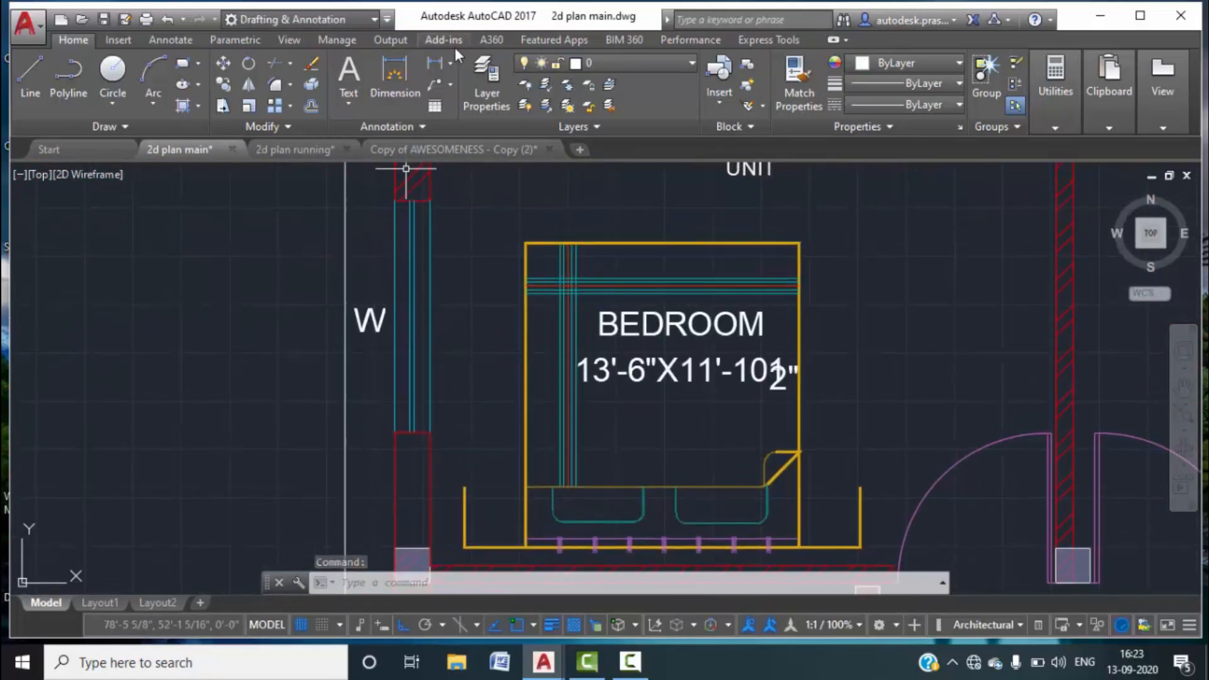
{"action": "left_click", "coordinate": [439, 65]}
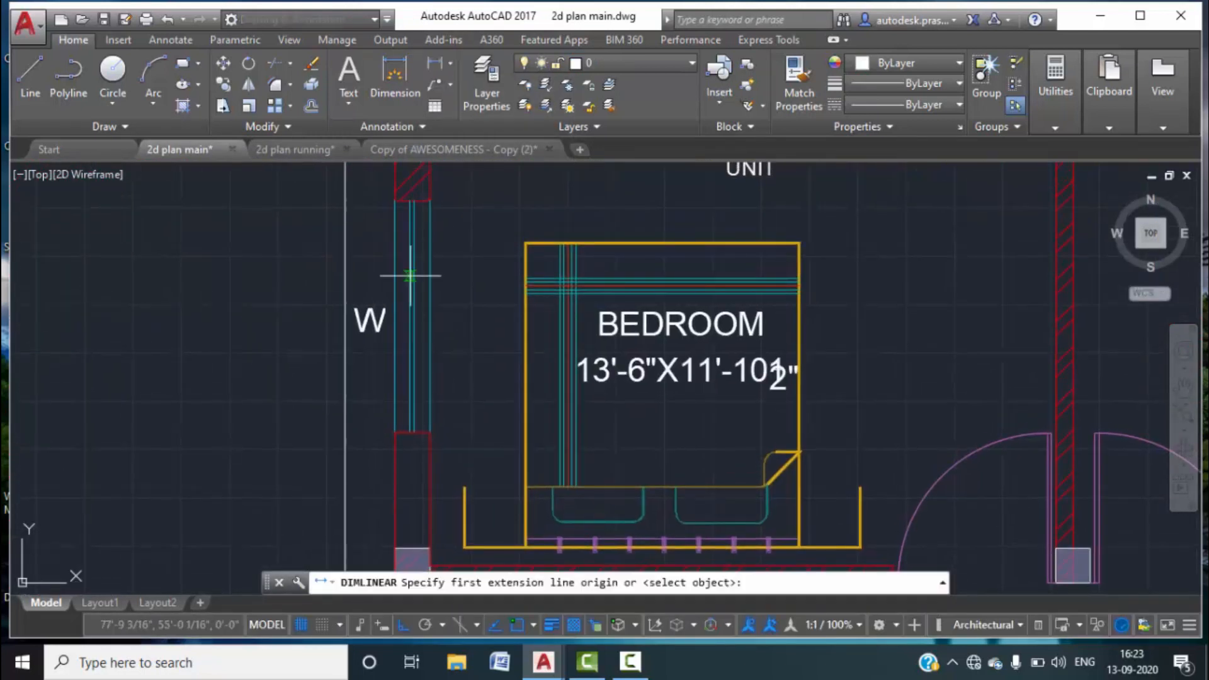
{"action": "left_click", "coordinate": [395, 431]}
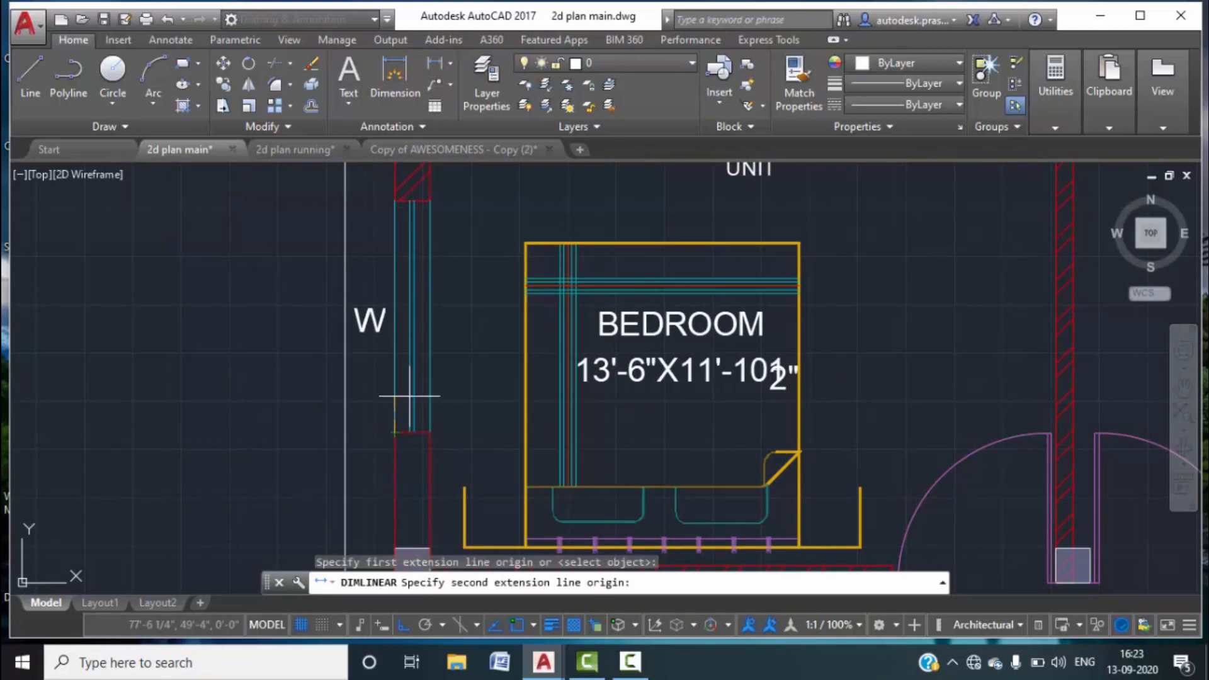
{"action": "left_click", "coordinate": [394, 201]}
{"action": "key", "text": "Escape"}
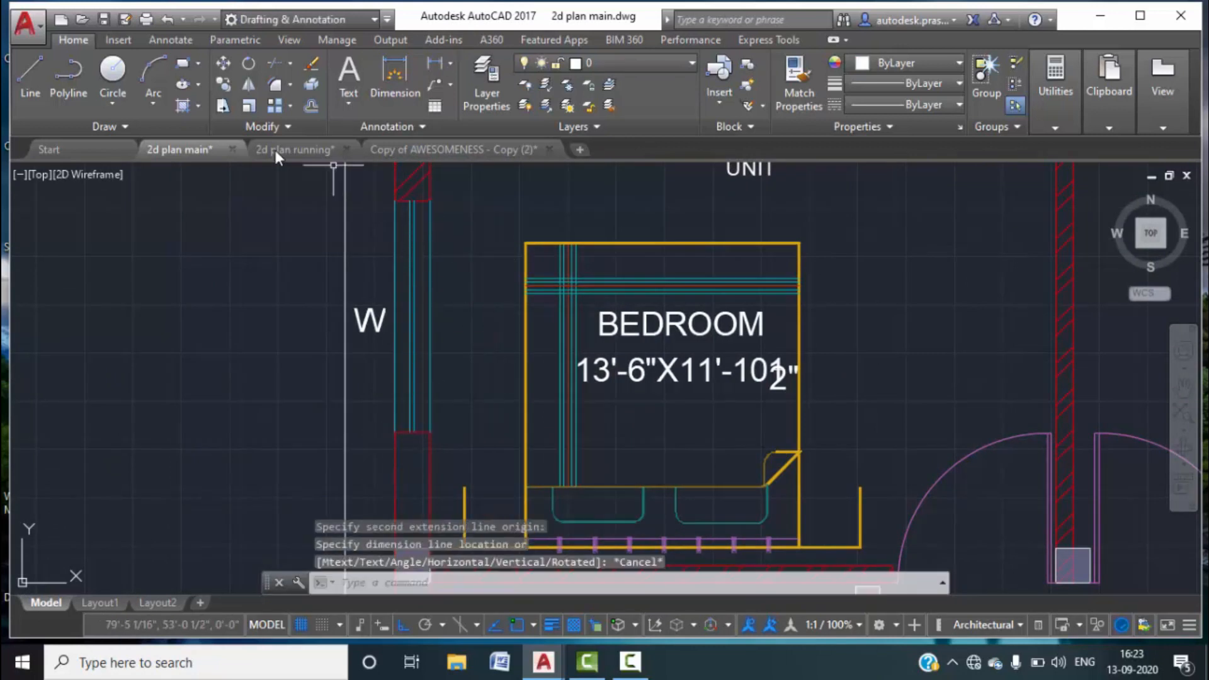
{"action": "left_click", "coordinate": [270, 148]}
{"action": "scroll", "coordinate": [580, 332], "scroll_direction": "down", "scroll_amount": 1}
{"action": "middle_click_drag", "start_coordinate": [624, 292], "coordinate": [608, 382]}
{"action": "mouse_move", "coordinate": [656, 346]}
{"action": "middle_mouse_down"}
{"action": "mouse_move", "coordinate": [650, 360]}
{"action": "mouse_move", "coordinate": [666, 378]}
{"action": "middle_mouse_up"}
{"action": "scroll", "coordinate": [666, 359], "scroll_direction": "down", "scroll_amount": 3}
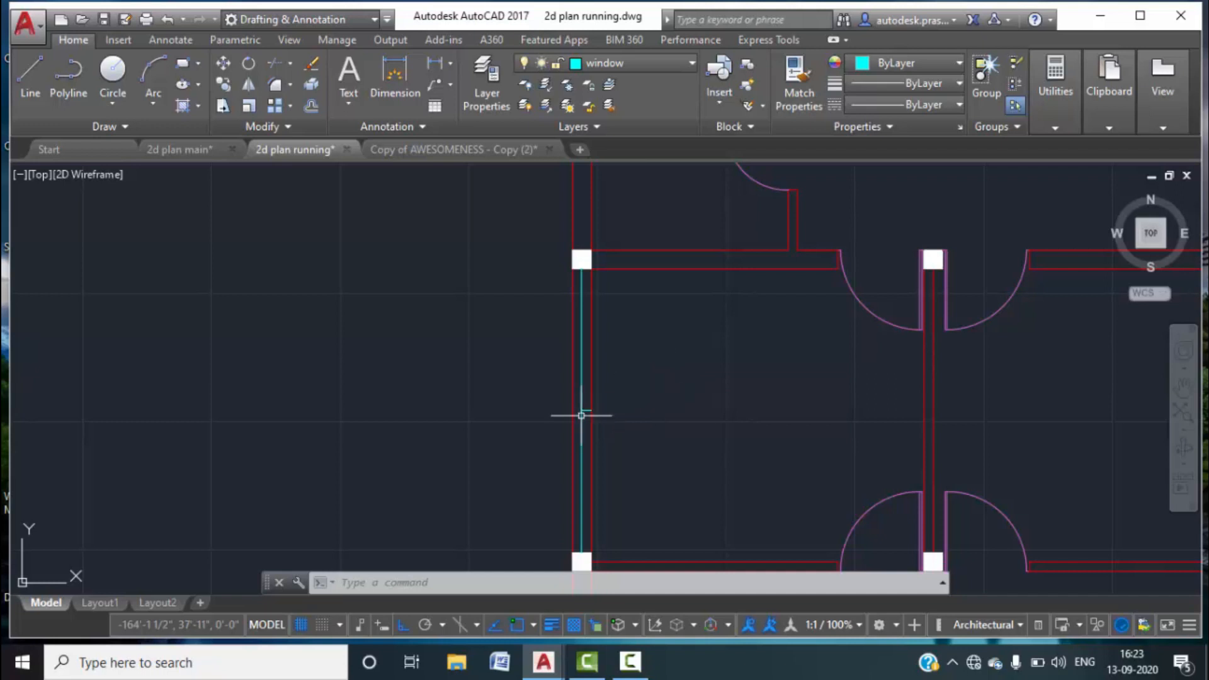
Offset the short cyan line 2.5' above and below to create the window end lines.
{"action": "scroll", "coordinate": [581, 416], "scroll_direction": "up", "scroll_amount": 3}
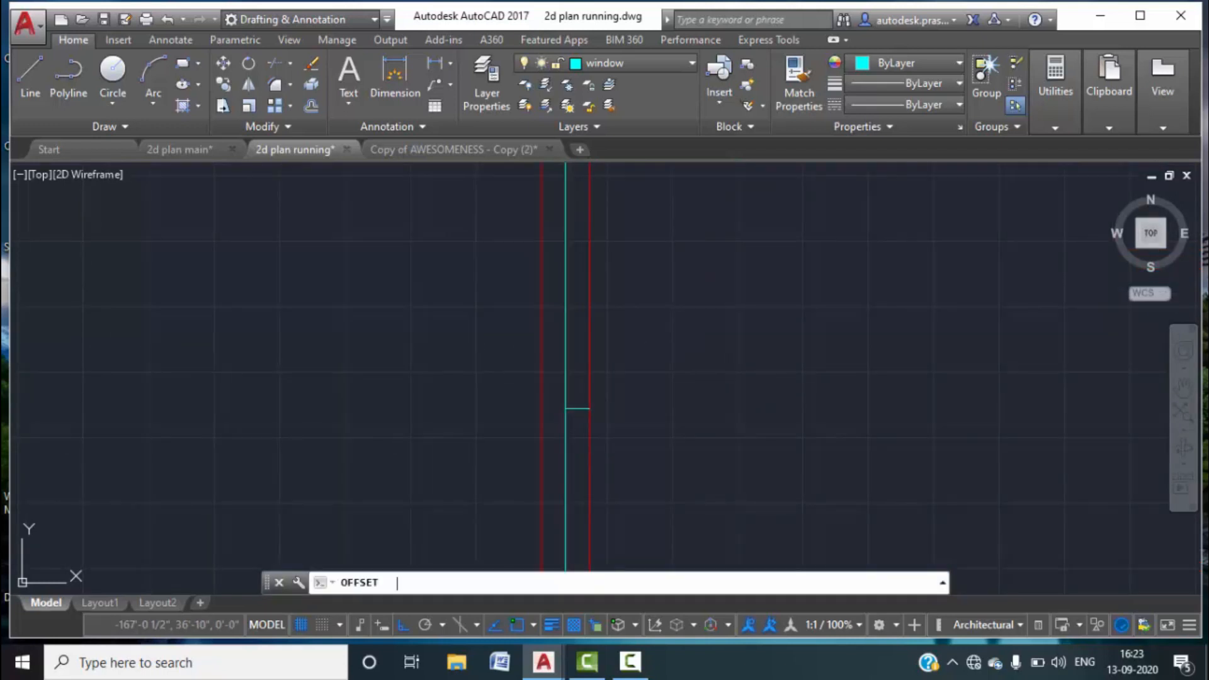
{"action": "key", "text": "Return"}
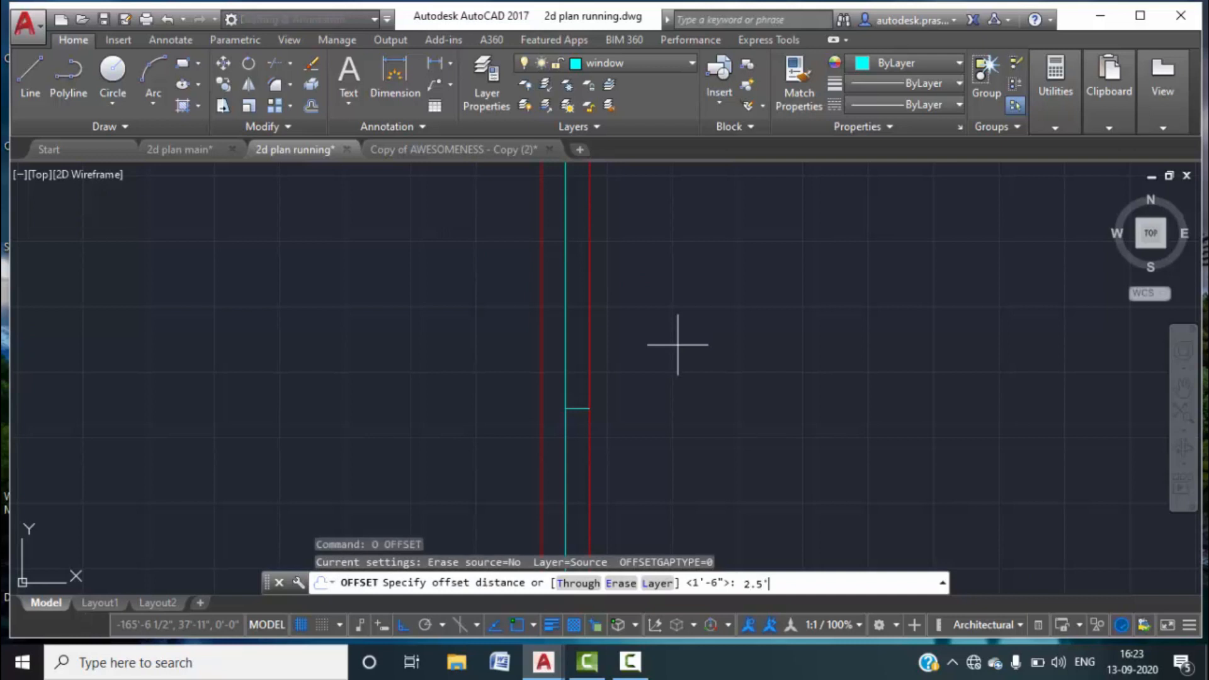
{"action": "type", "text": "2.5'"}
{"action": "key", "text": "Return"}
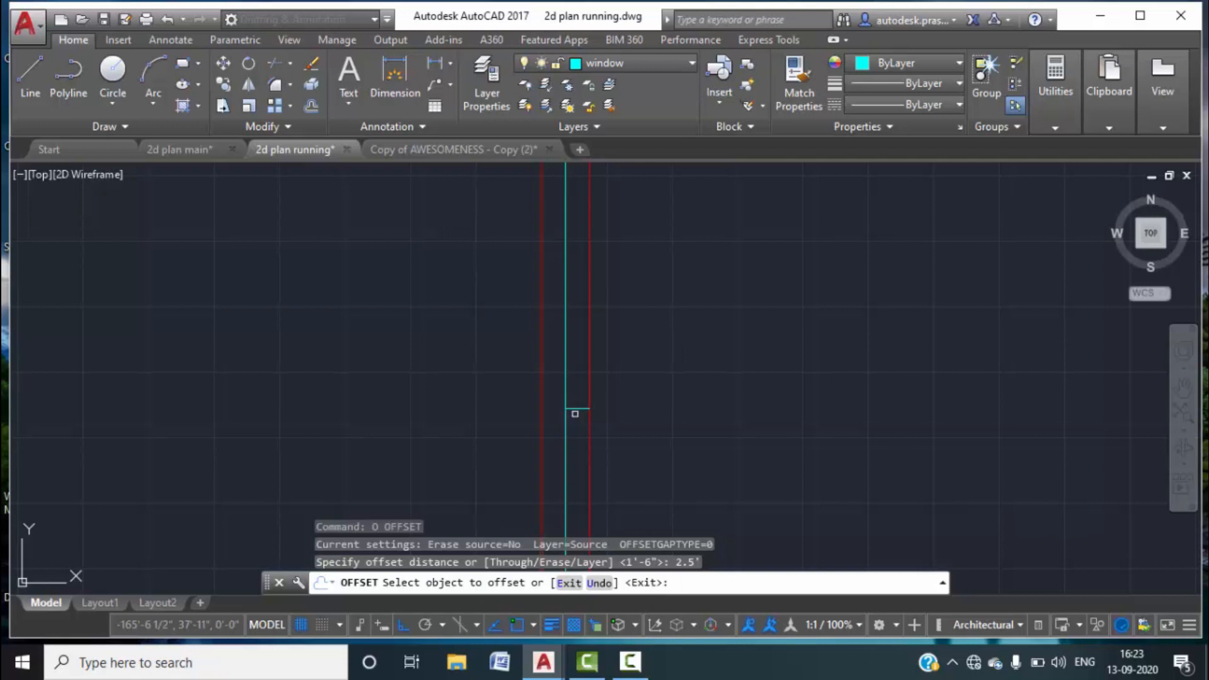
{"action": "left_click", "coordinate": [575, 408]}
{"action": "left_click", "coordinate": [581, 394]}
{"action": "left_click", "coordinate": [582, 408]}
{"action": "left_click", "coordinate": [582, 441]}
{"action": "scroll", "coordinate": [603, 383], "scroll_direction": "down", "scroll_amount": 4}
{"action": "key", "text": "Escape"}
{"action": "key", "text": "Escape"}
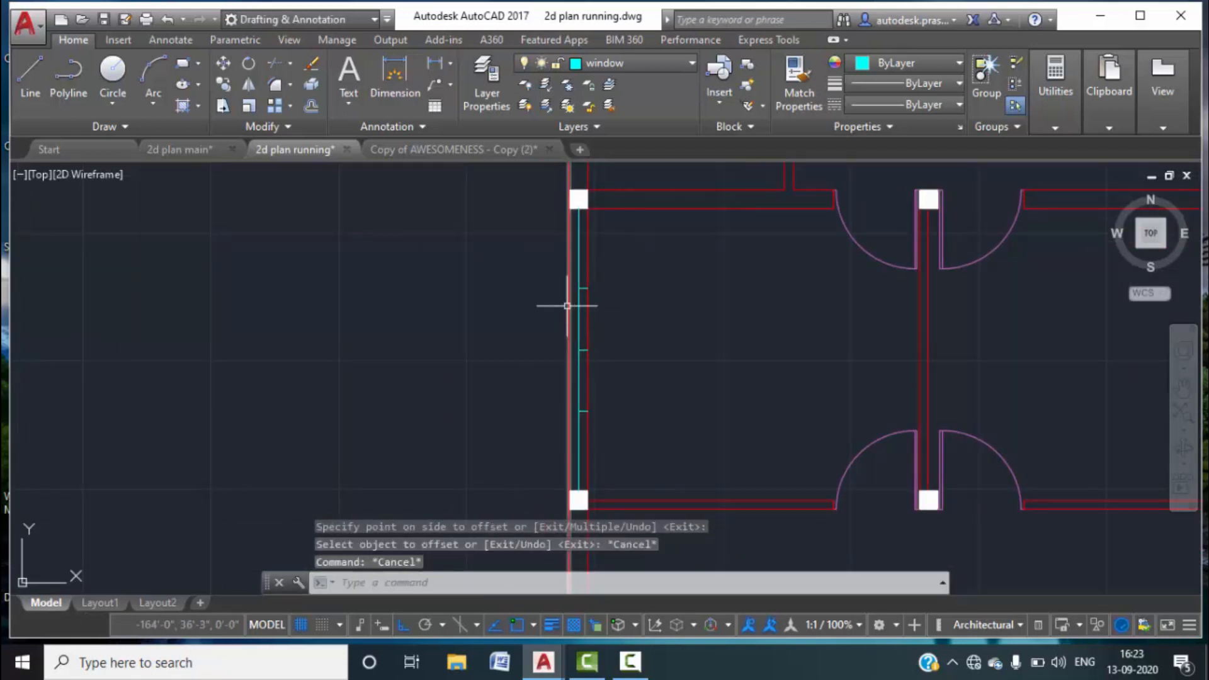
Delete the stray short cyan segment.
{"action": "scroll", "coordinate": [569, 350], "scroll_direction": "up", "scroll_amount": 6}
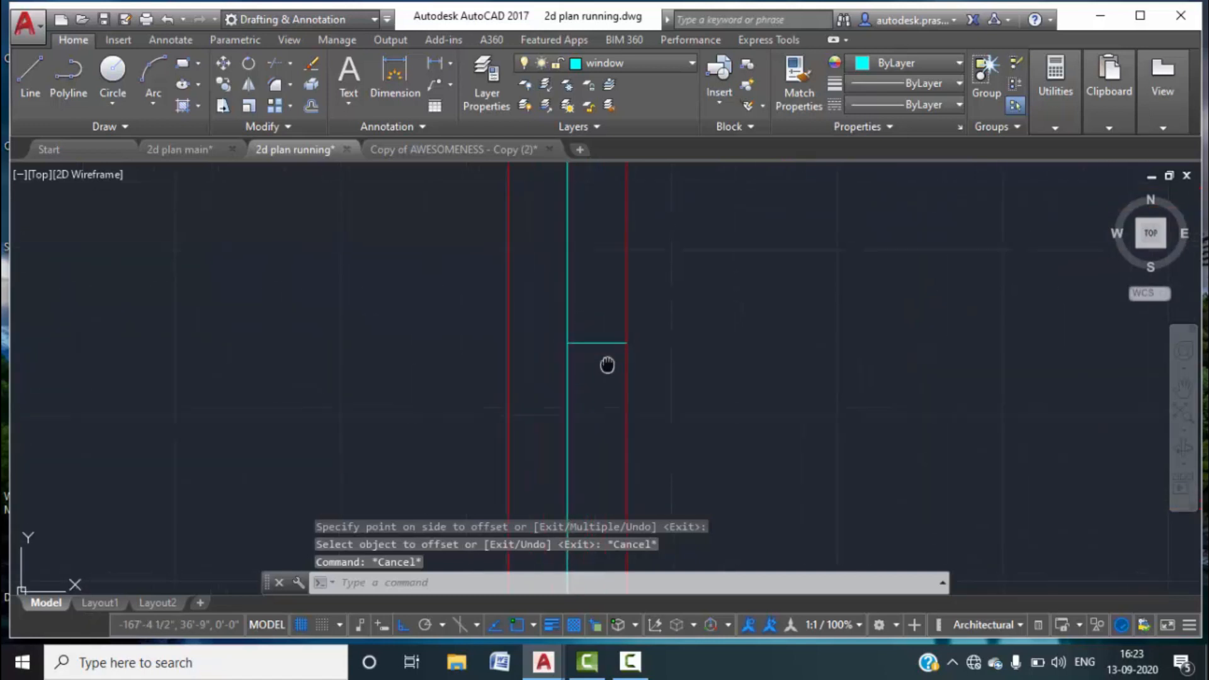
{"action": "scroll", "coordinate": [608, 397], "scroll_direction": "down", "scroll_amount": 4}
{"action": "scroll", "coordinate": [605, 403], "scroll_direction": "up", "scroll_amount": 2}
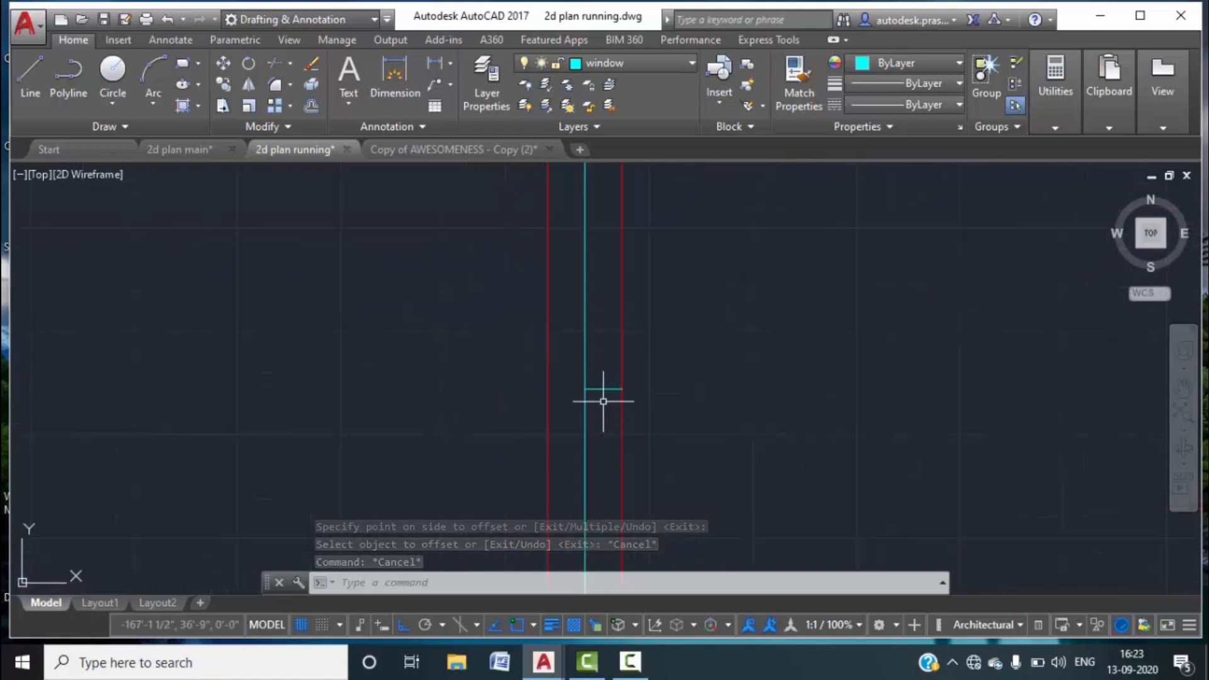
{"action": "left_click", "coordinate": [601, 389]}
{"action": "left_click", "coordinate": [595, 377]}
{"action": "key", "text": "Delete"}
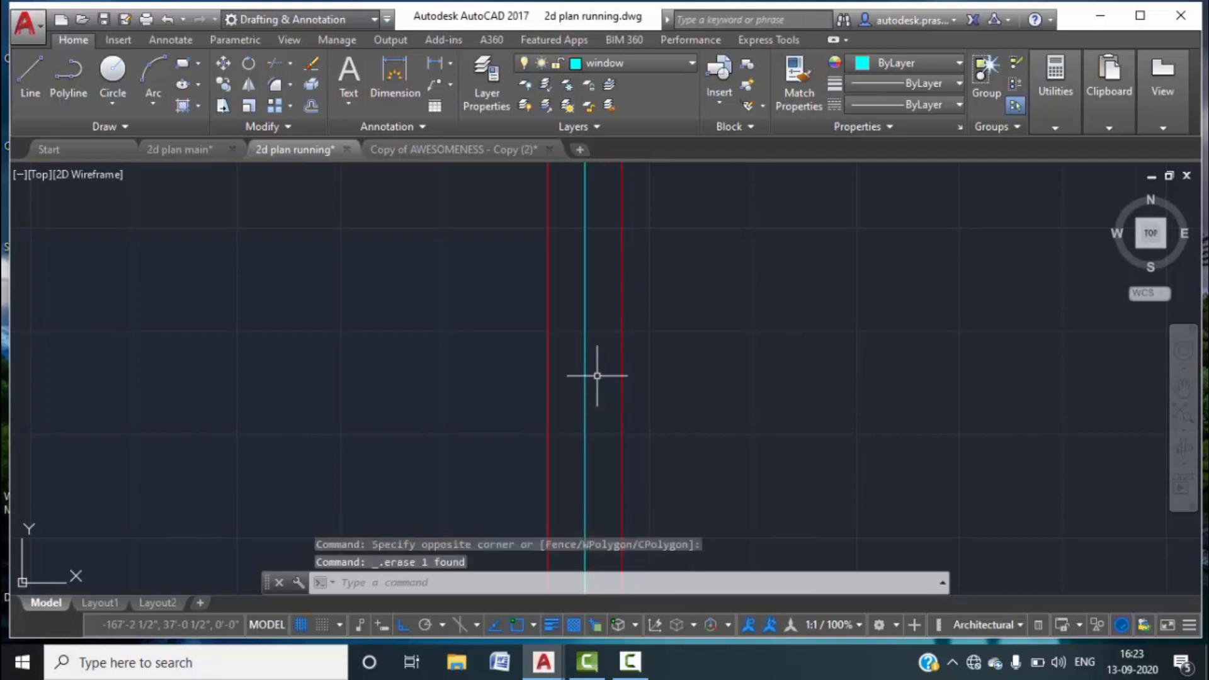
Extend the short cyan line to the left wall with EX.
{"action": "type", "text": "EX"}
{"action": "key", "text": "Return"}
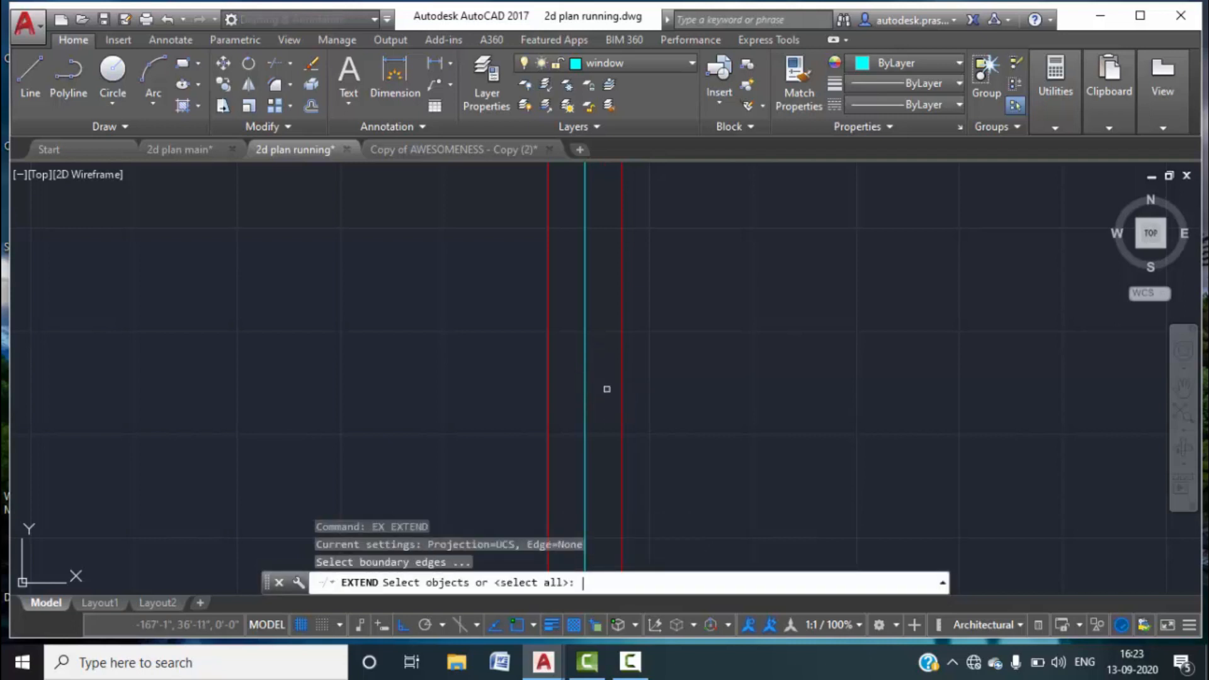
{"action": "key", "text": "Return"}
{"action": "left_click", "coordinate": [610, 313]}
{"action": "left_click", "coordinate": [603, 303]}
{"action": "middle_click_drag", "start_coordinate": [615, 391], "coordinate": [614, 254]}
{"action": "scroll", "coordinate": [619, 264], "scroll_direction": "down", "scroll_amount": 2}
{"action": "middle_click_drag", "start_coordinate": [649, 395], "coordinate": [620, 357]}
{"action": "scroll", "coordinate": [604, 361], "scroll_direction": "up", "scroll_amount": 4}
{"action": "left_click", "coordinate": [621, 338]}
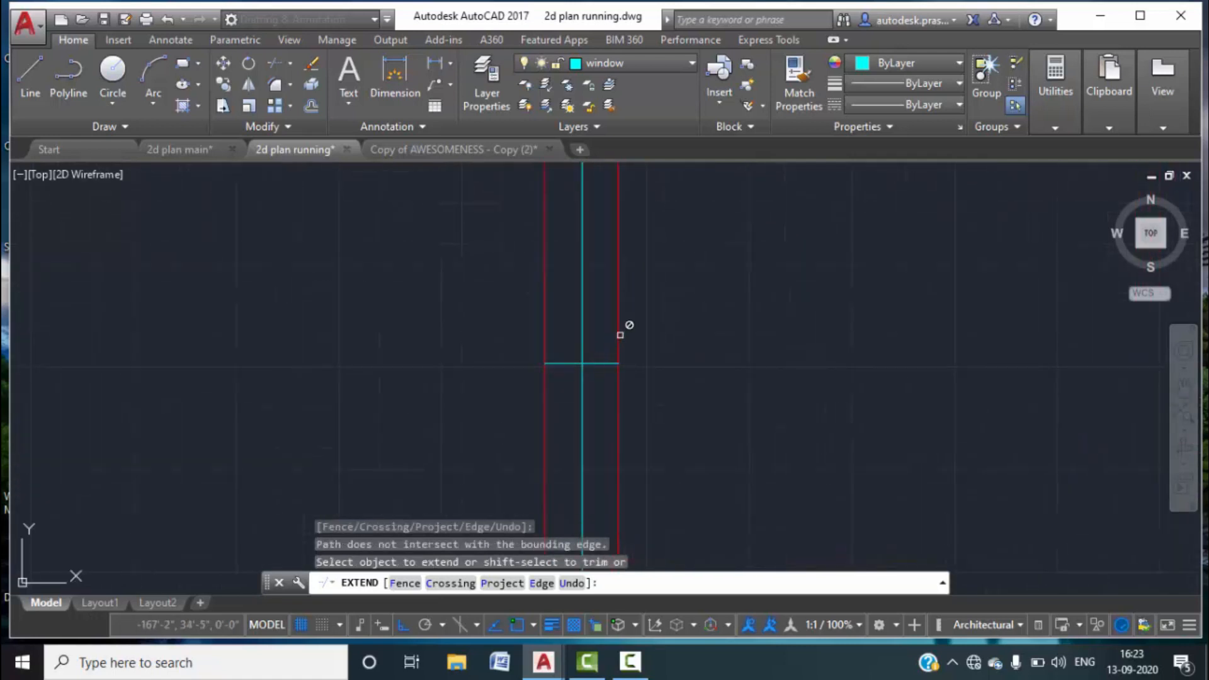
{"action": "key", "text": "Escape"}
{"action": "middle_click_drag", "start_coordinate": [699, 291], "coordinate": [677, 450]}
{"action": "scroll", "coordinate": [677, 450], "scroll_direction": "down", "scroll_amount": 5}
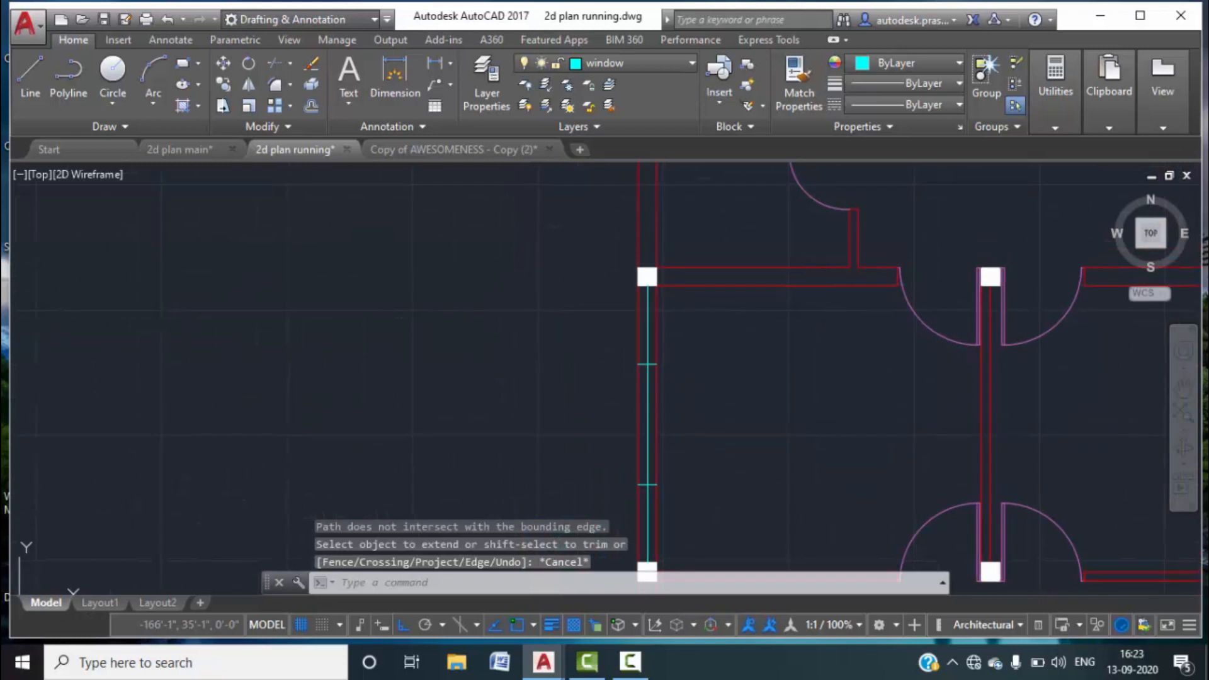
Trim the excess top part of the cyan line so it ends at the jamb lines.
{"action": "type", "text": "Tr"}
{"action": "key", "text": "Return"}
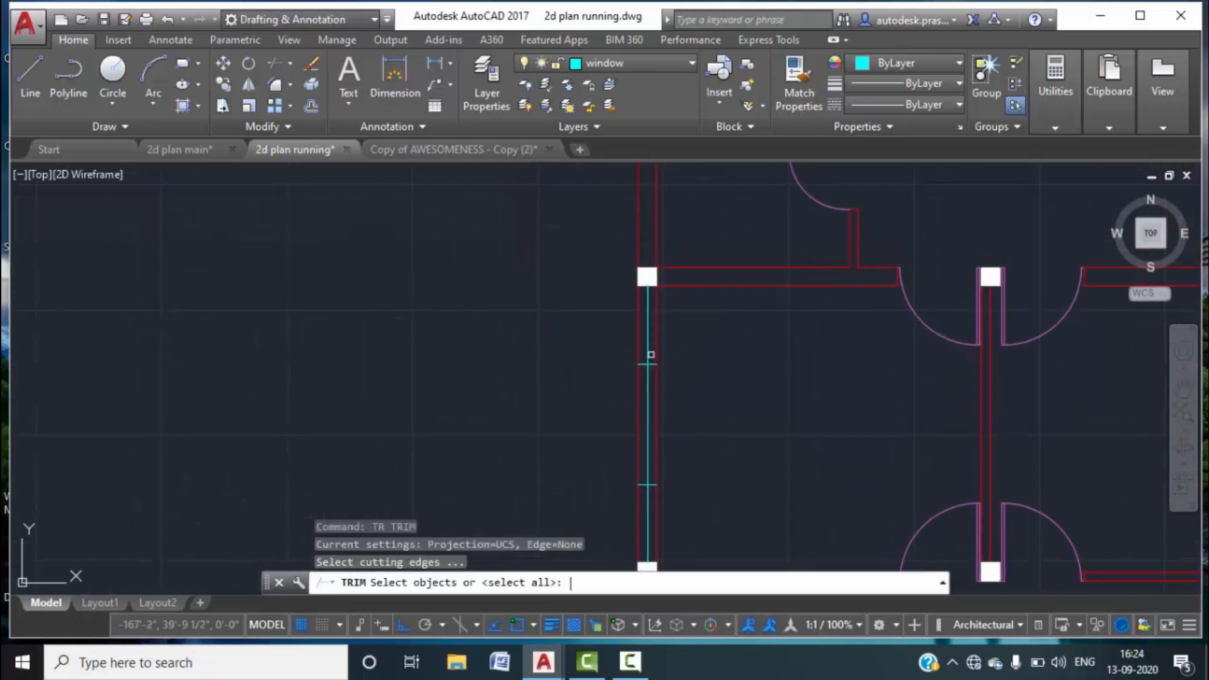
{"action": "key", "text": "Return"}
{"action": "left_click", "coordinate": [646, 330]}
{"action": "middle_click_drag", "start_coordinate": [742, 454], "coordinate": [719, 343]}
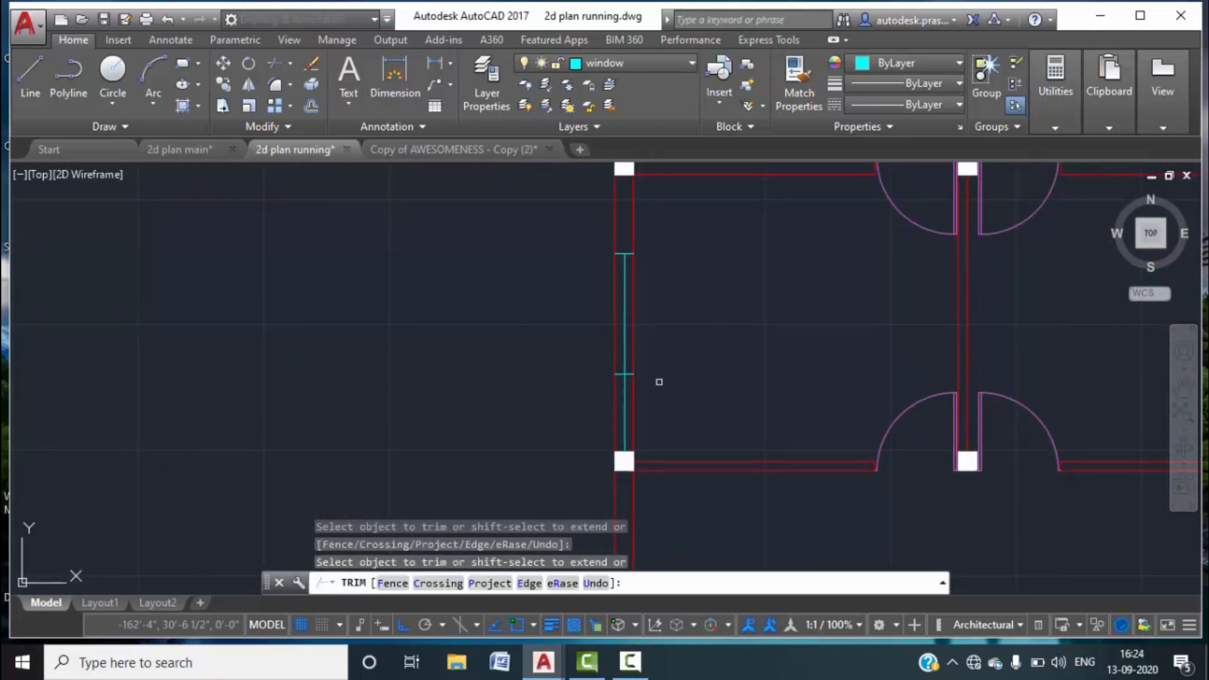
{"action": "key", "text": "Escape"}
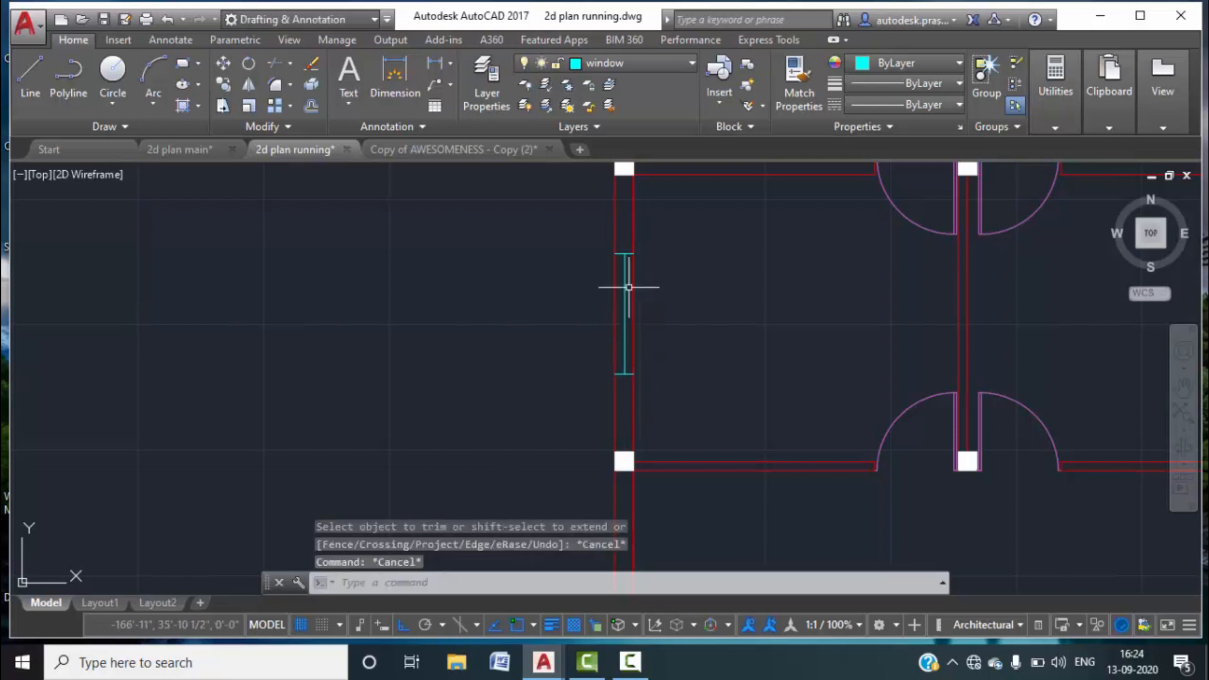
{"action": "scroll", "coordinate": [628, 268], "scroll_direction": "up", "scroll_amount": 4}
Break the left red wall line out across the window opening.
{"action": "type", "text": "B"}
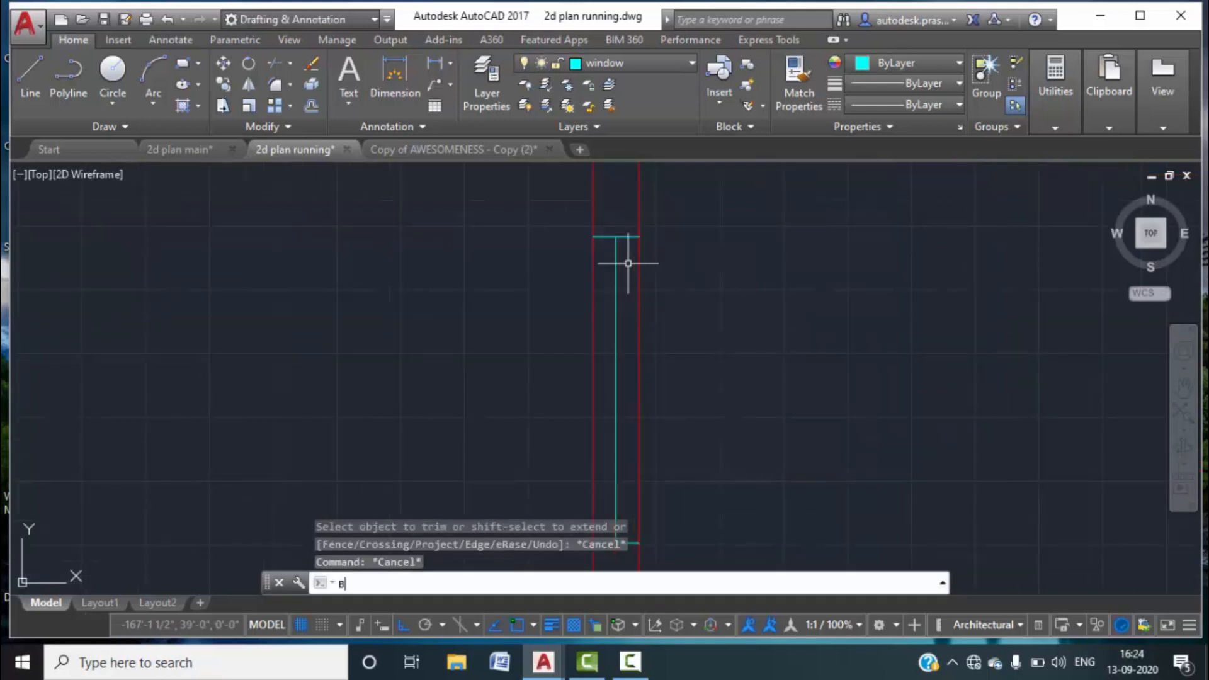
{"action": "type", "text": "R"}
{"action": "key", "text": "Return"}
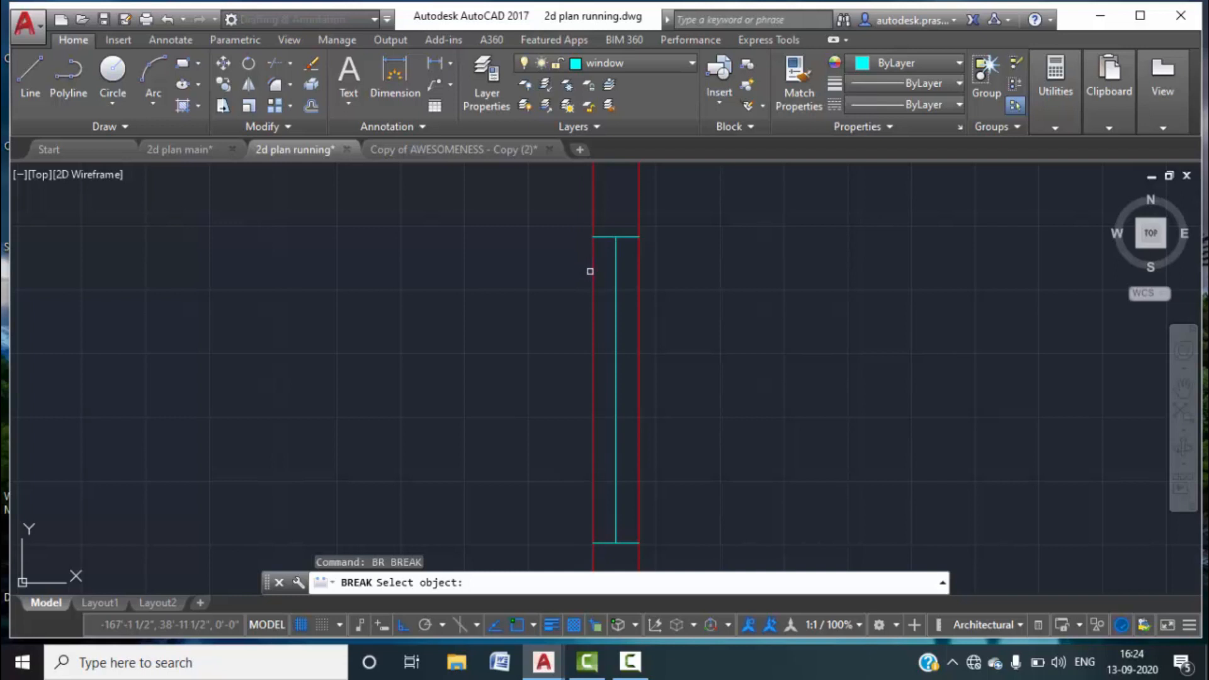
{"action": "left_click", "coordinate": [590, 271]}
{"action": "left_click", "coordinate": [593, 289]}
{"action": "type", "text": "F"}
{"action": "key", "text": "Return"}
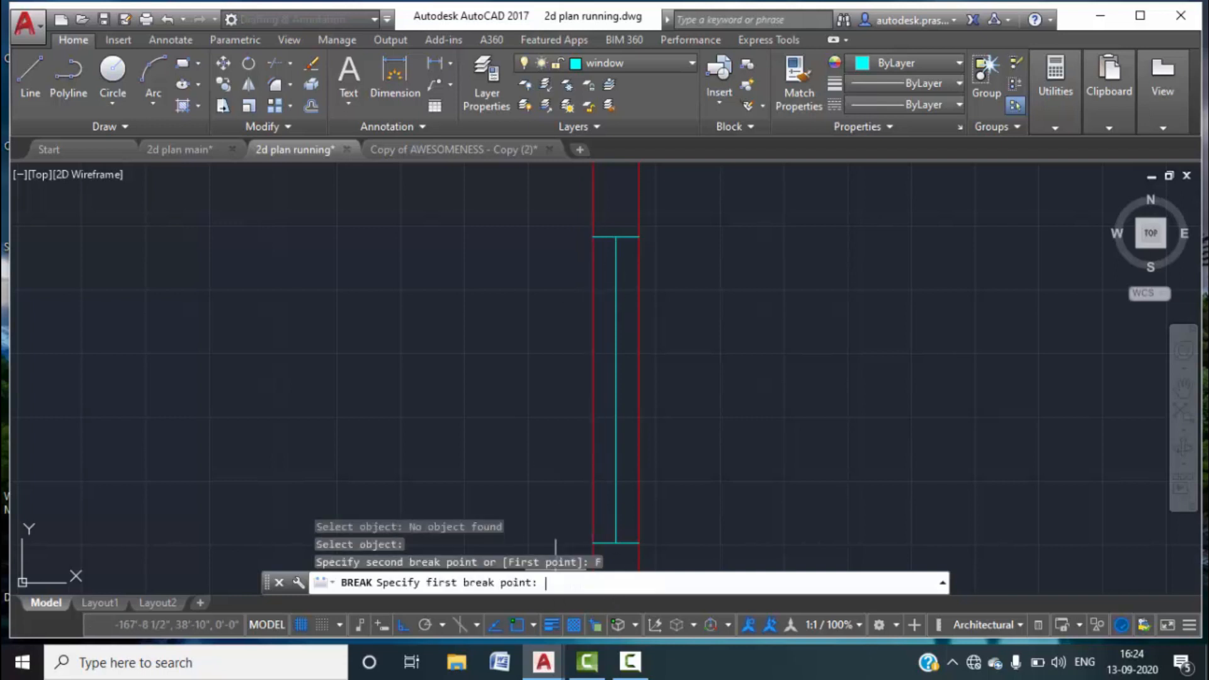
{"action": "left_click", "coordinate": [593, 238]}
{"action": "middle_click_drag", "start_coordinate": [610, 468], "coordinate": [611, 371]}
{"action": "left_click", "coordinate": [593, 445]}
Break the right red wall line out across the window opening.
{"action": "key", "text": "Return"}
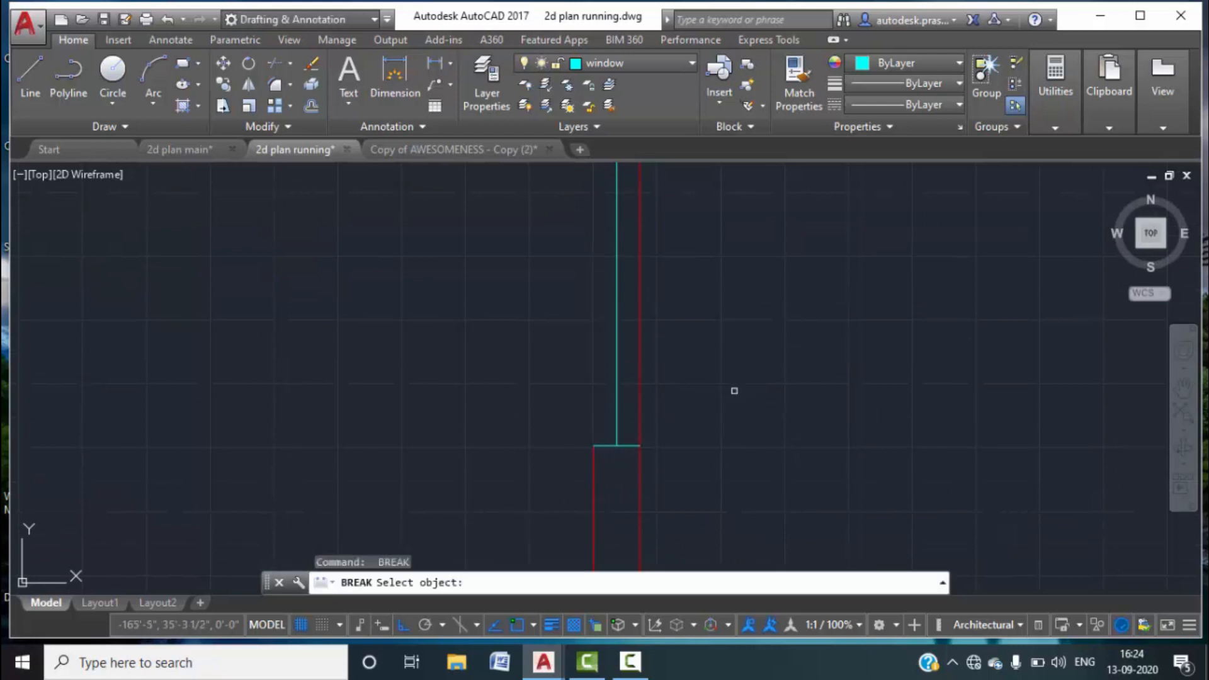
{"action": "left_click", "coordinate": [640, 422]}
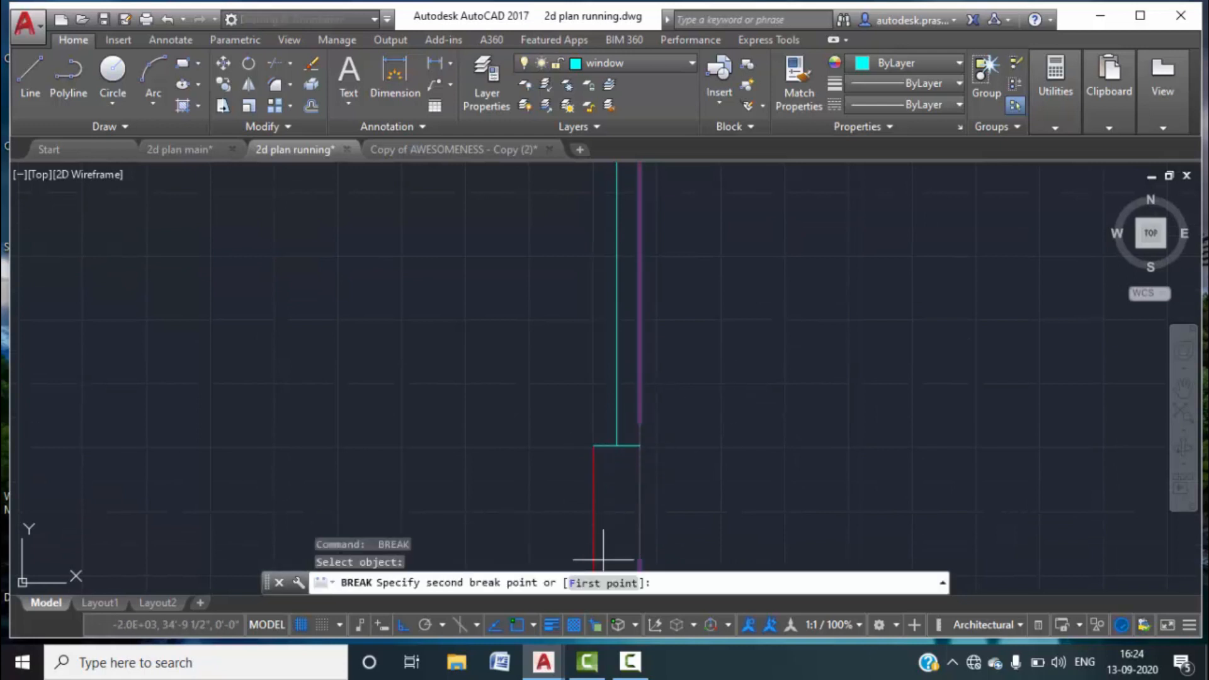
{"action": "left_click", "coordinate": [600, 583]}
{"action": "left_click", "coordinate": [640, 445]}
{"action": "middle_click_drag", "start_coordinate": [670, 320], "coordinate": [671, 522]}
{"action": "left_click", "coordinate": [643, 341]}
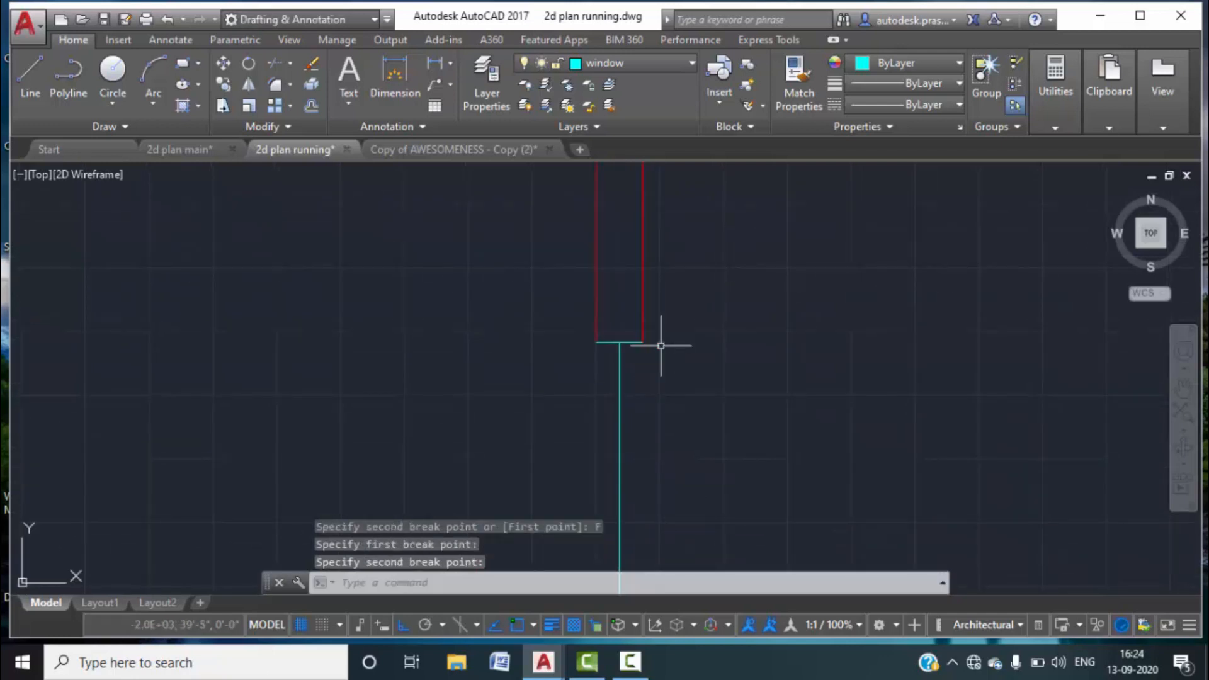
Copy the vertical cyan window line onto the left wall edge.
{"action": "type", "text": "c"}
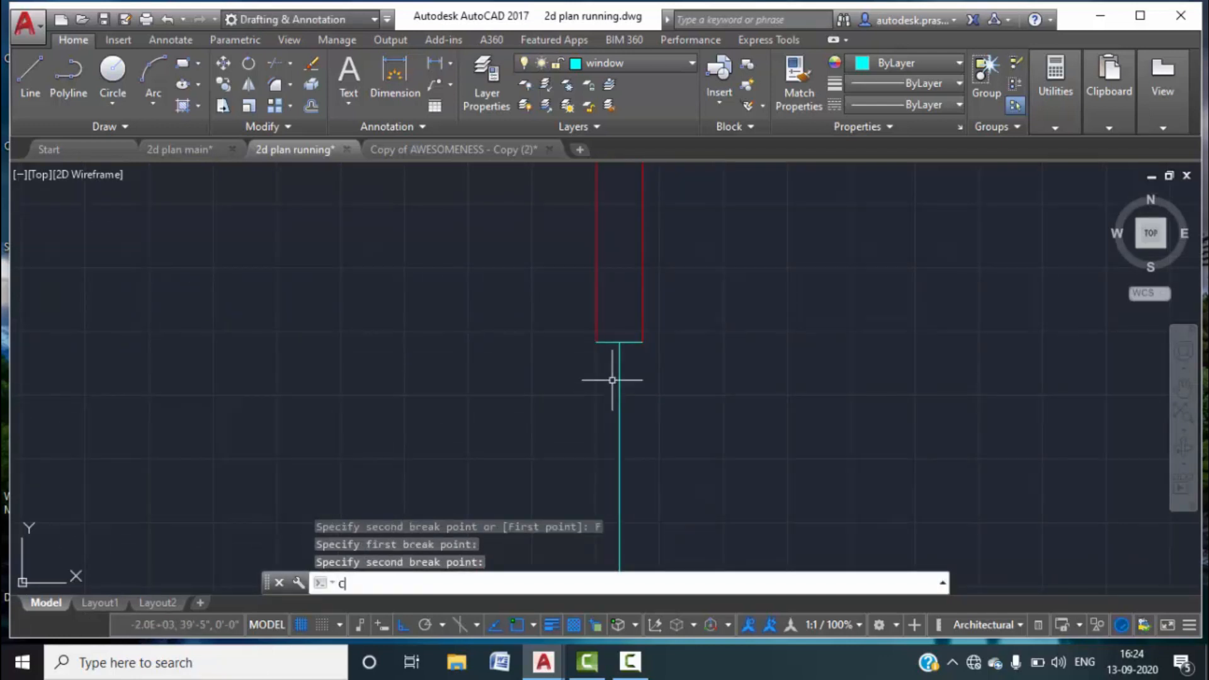
{"action": "type", "text": "o"}
{"action": "key", "text": "Return"}
{"action": "left_click", "coordinate": [620, 450]}
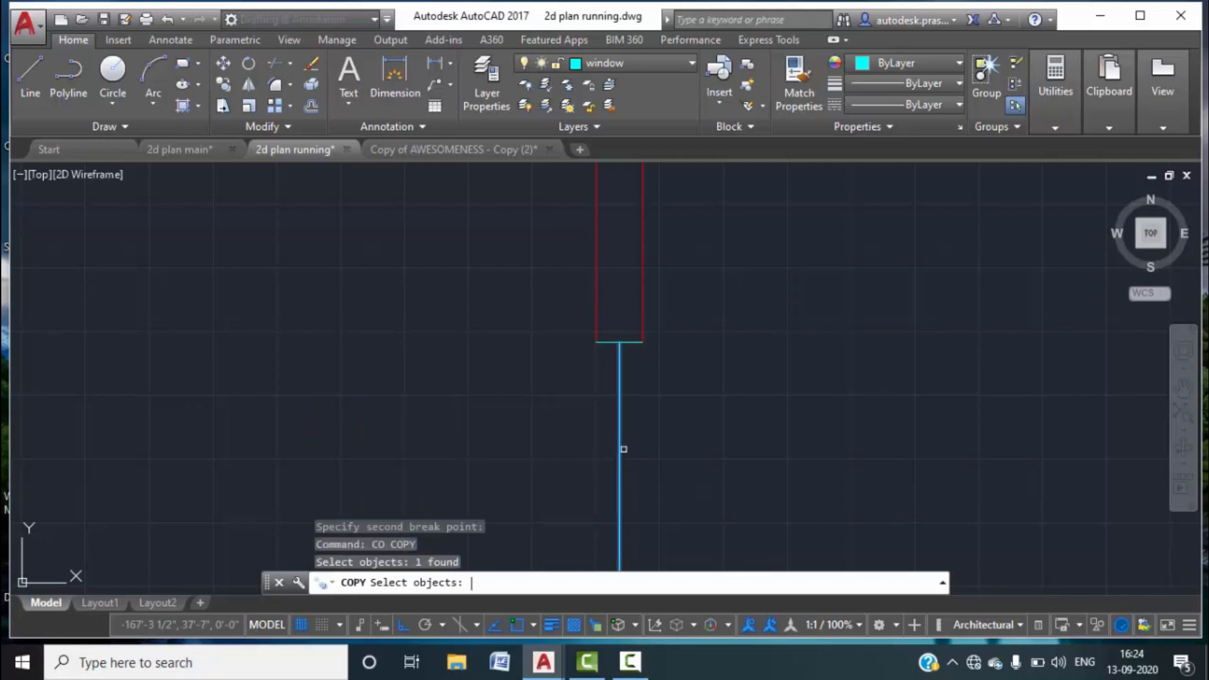
{"action": "key", "text": "Return"}
{"action": "left_click", "coordinate": [647, 584]}
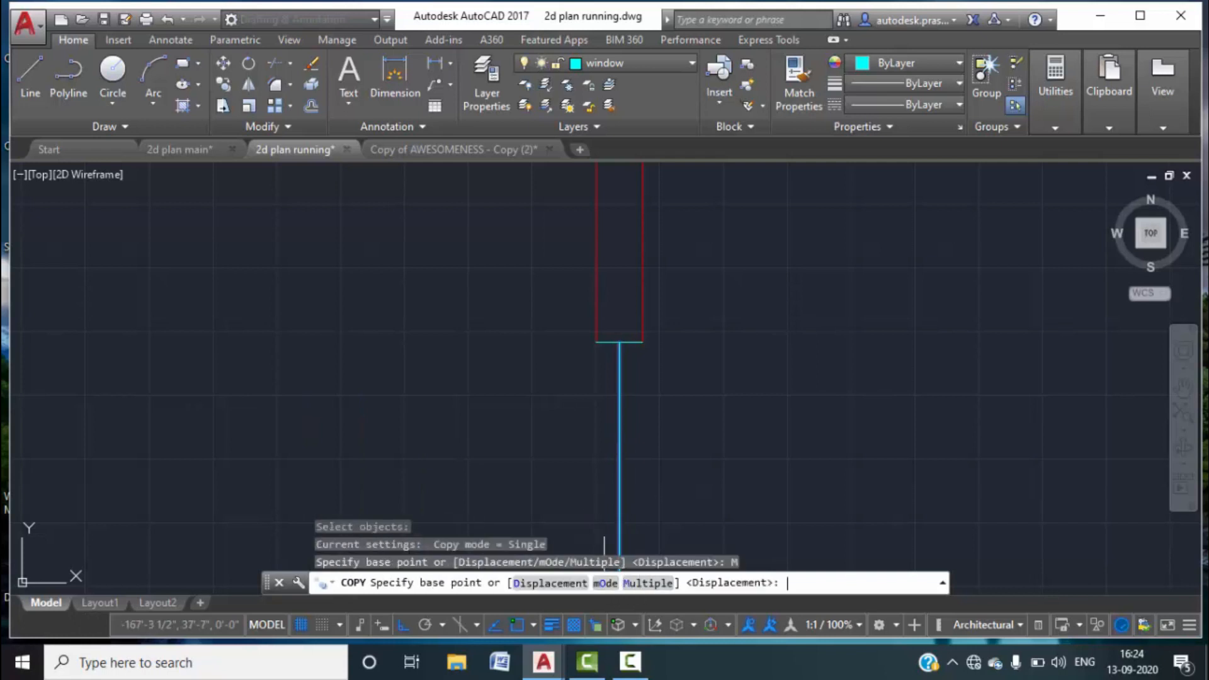
{"action": "left_click", "coordinate": [619, 343]}
{"action": "left_click", "coordinate": [597, 343]}
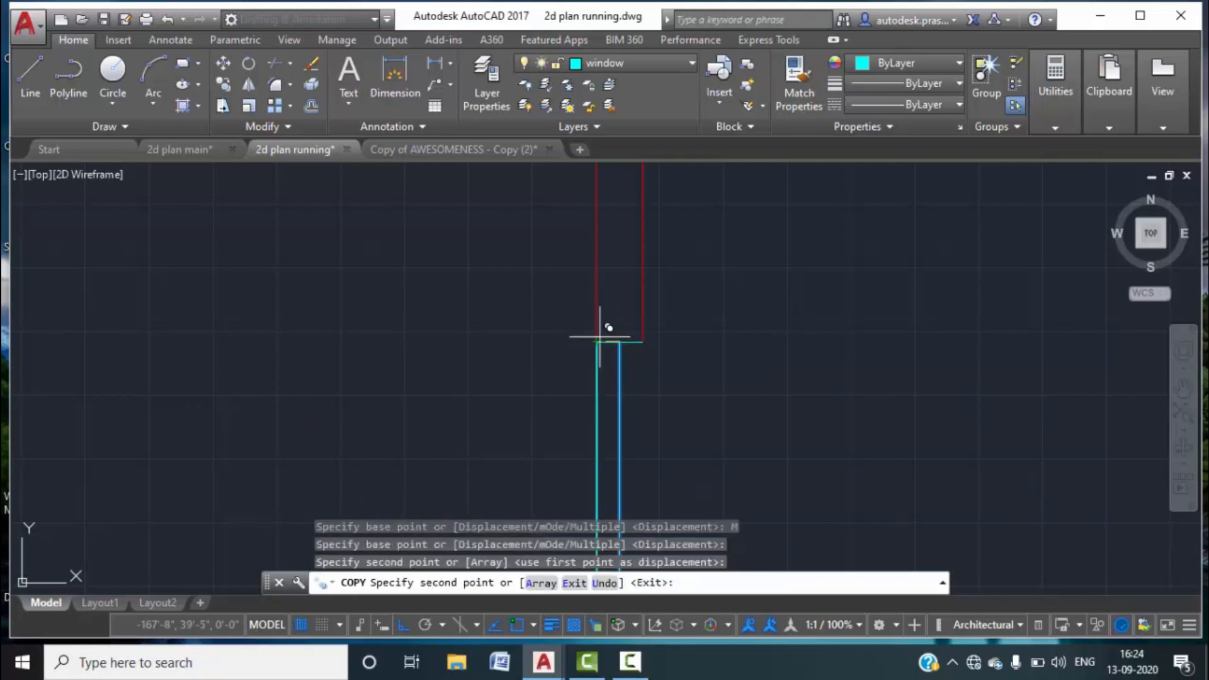
{"action": "key", "text": "Escape"}
Set the middle cyan window line's lineweight to 0.30 mm.
{"action": "scroll", "coordinate": [693, 350], "scroll_direction": "down", "scroll_amount": 2}
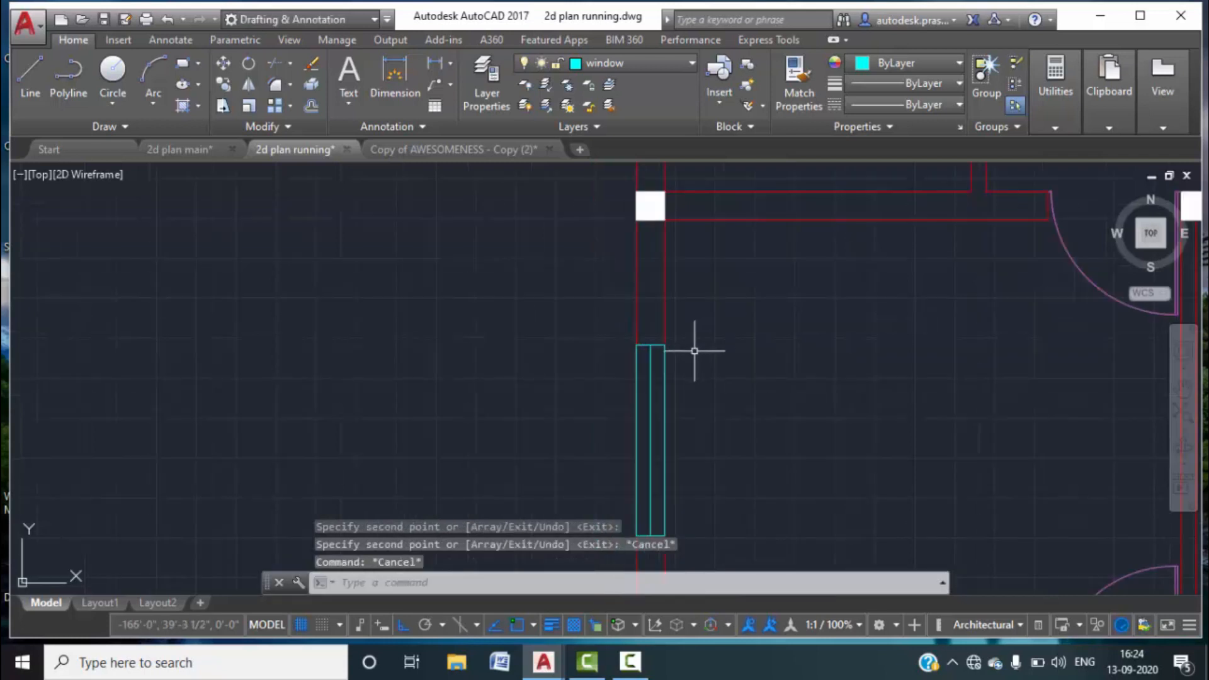
{"action": "left_click", "coordinate": [621, 330]}
{"action": "middle_click_drag", "start_coordinate": [730, 423], "coordinate": [722, 331]}
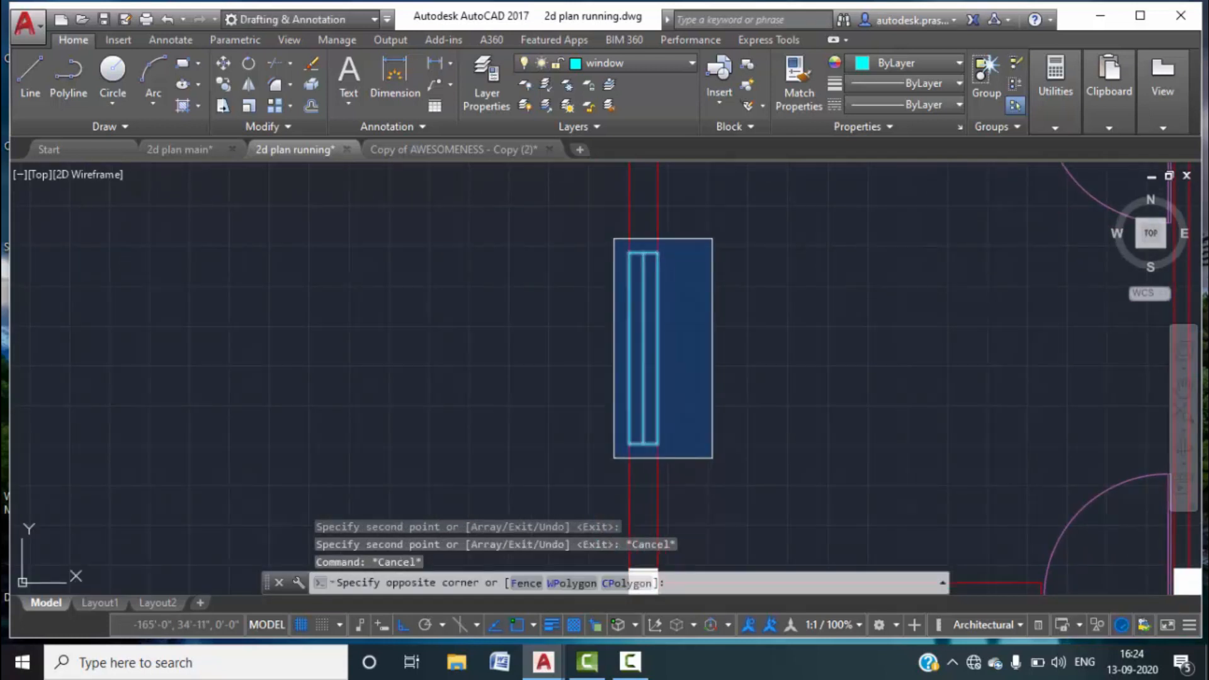
{"action": "left_click", "coordinate": [713, 457]}
{"action": "key", "text": "Escape"}
{"action": "scroll", "coordinate": [648, 343], "scroll_direction": "up", "scroll_amount": 2}
{"action": "left_click", "coordinate": [650, 350]}
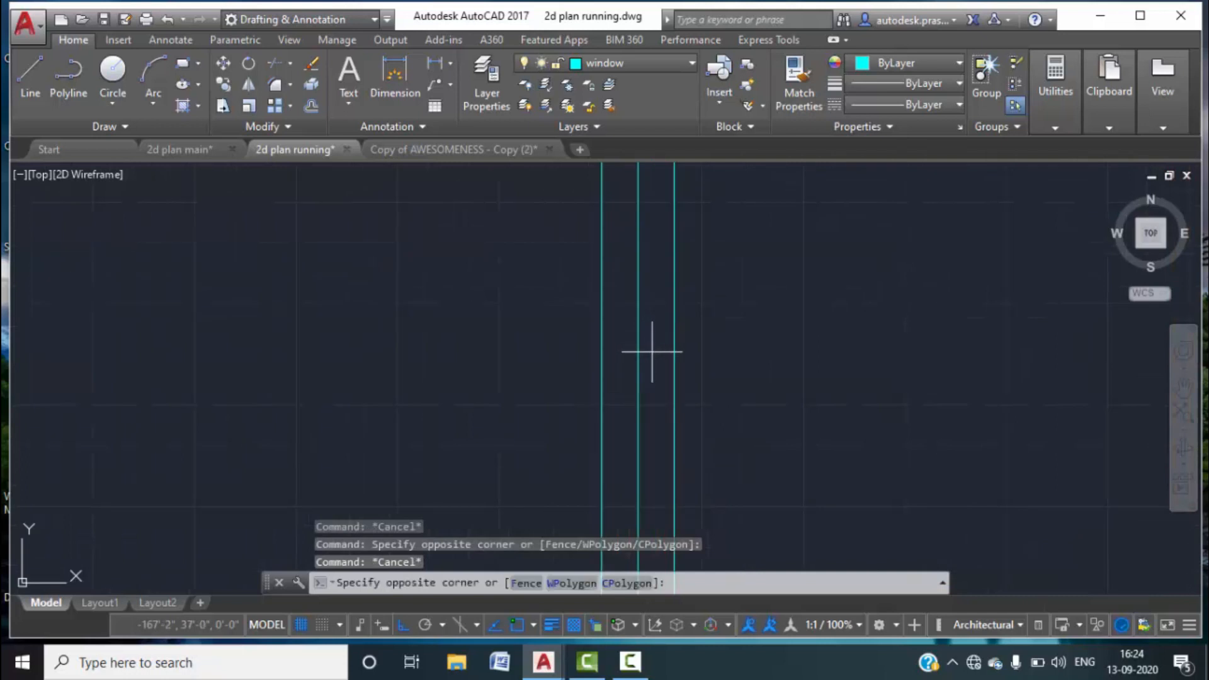
{"action": "left_click", "coordinate": [624, 362]}
{"action": "left_click", "coordinate": [940, 84]}
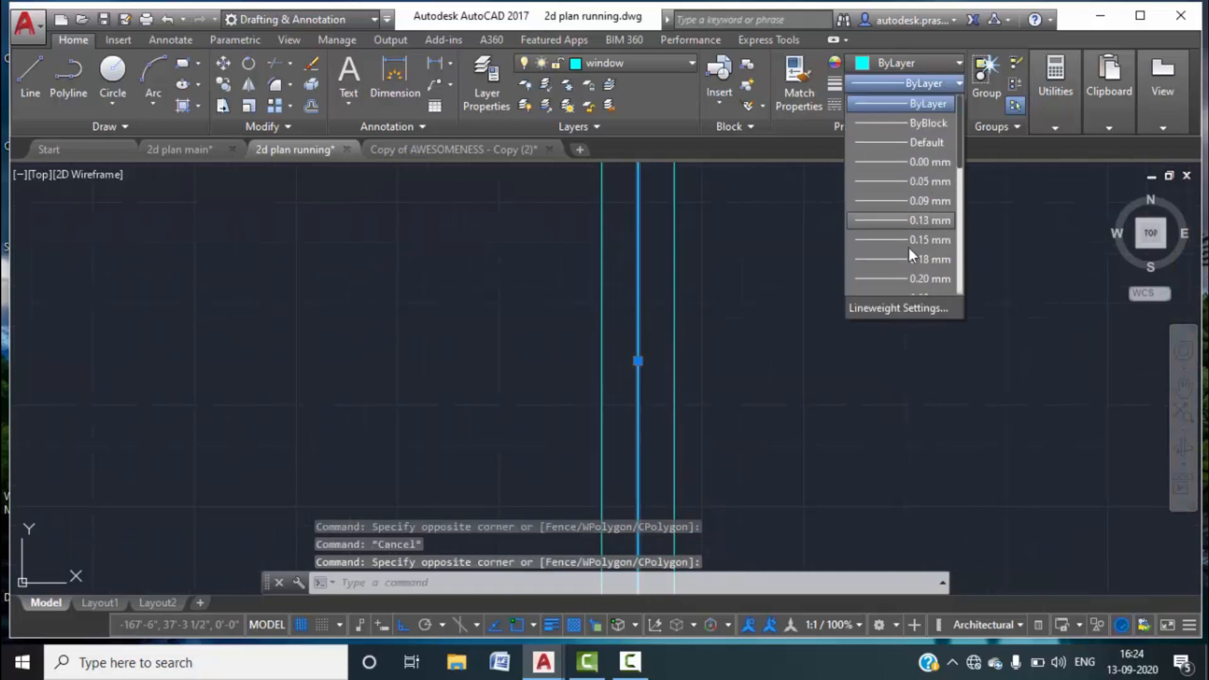
{"action": "scroll", "coordinate": [908, 249], "scroll_direction": "down", "scroll_amount": 2}
{"action": "left_click", "coordinate": [901, 192]}
{"action": "key", "text": "Escape"}
{"action": "scroll", "coordinate": [812, 358], "scroll_direction": "down", "scroll_amount": 3}
{"action": "scroll", "coordinate": [857, 343], "scroll_direction": "down", "scroll_amount": 1}
{"action": "scroll", "coordinate": [741, 322], "scroll_direction": "up", "scroll_amount": 5}
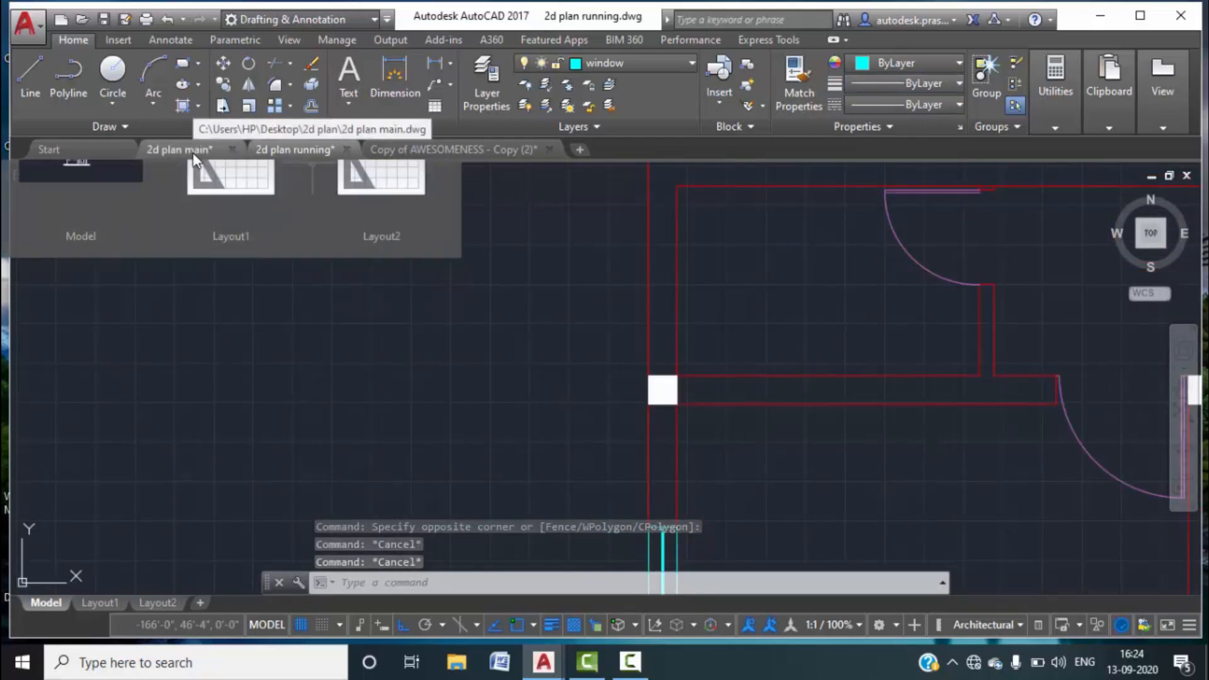
{"action": "left_click", "coordinate": [214, 155]}
{"action": "scroll", "coordinate": [471, 266], "scroll_direction": "down", "scroll_amount": 4}
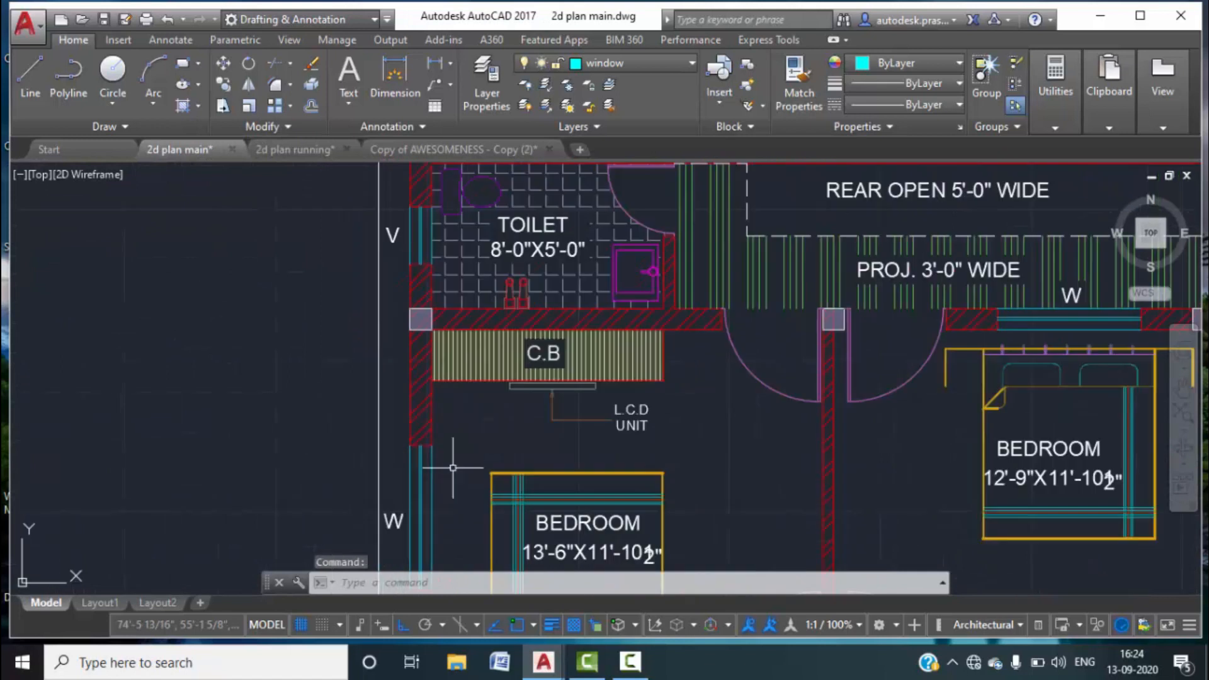
{"action": "scroll", "coordinate": [430, 273], "scroll_direction": "up", "scroll_amount": 5}
{"action": "left_click", "coordinate": [434, 64]}
{"action": "left_click", "coordinate": [425, 251]}
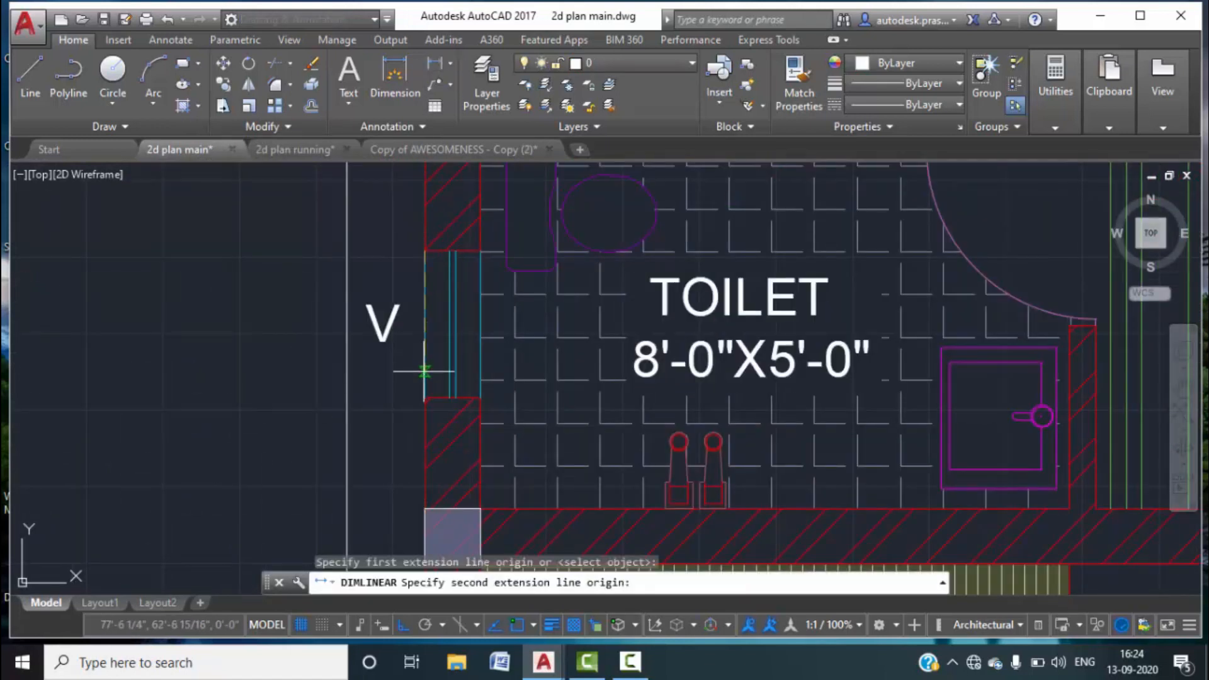
{"action": "left_click", "coordinate": [424, 398]}
{"action": "key", "text": "Escape"}
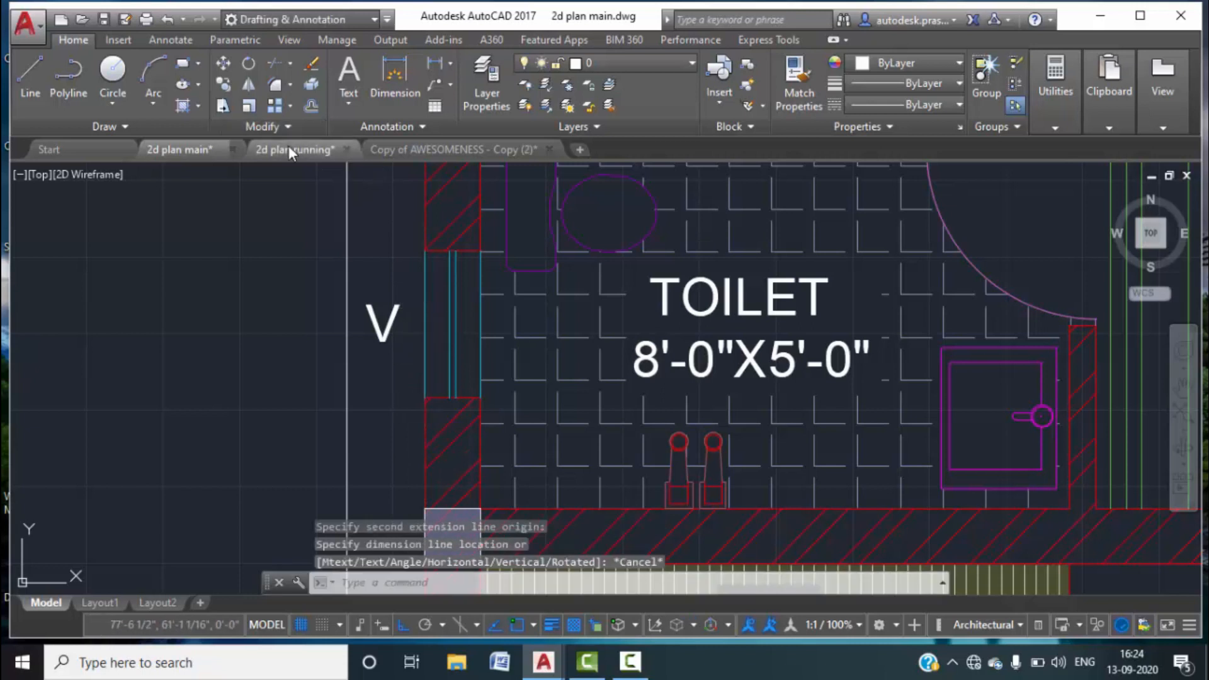
{"action": "left_click", "coordinate": [288, 149]}
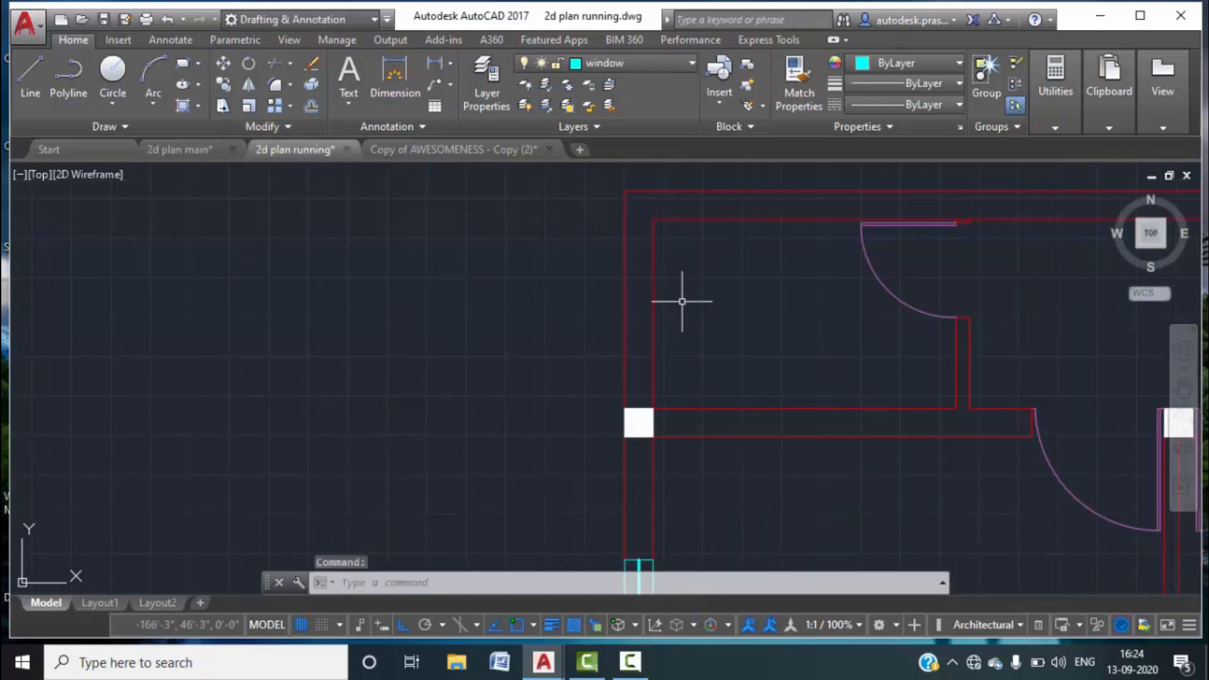
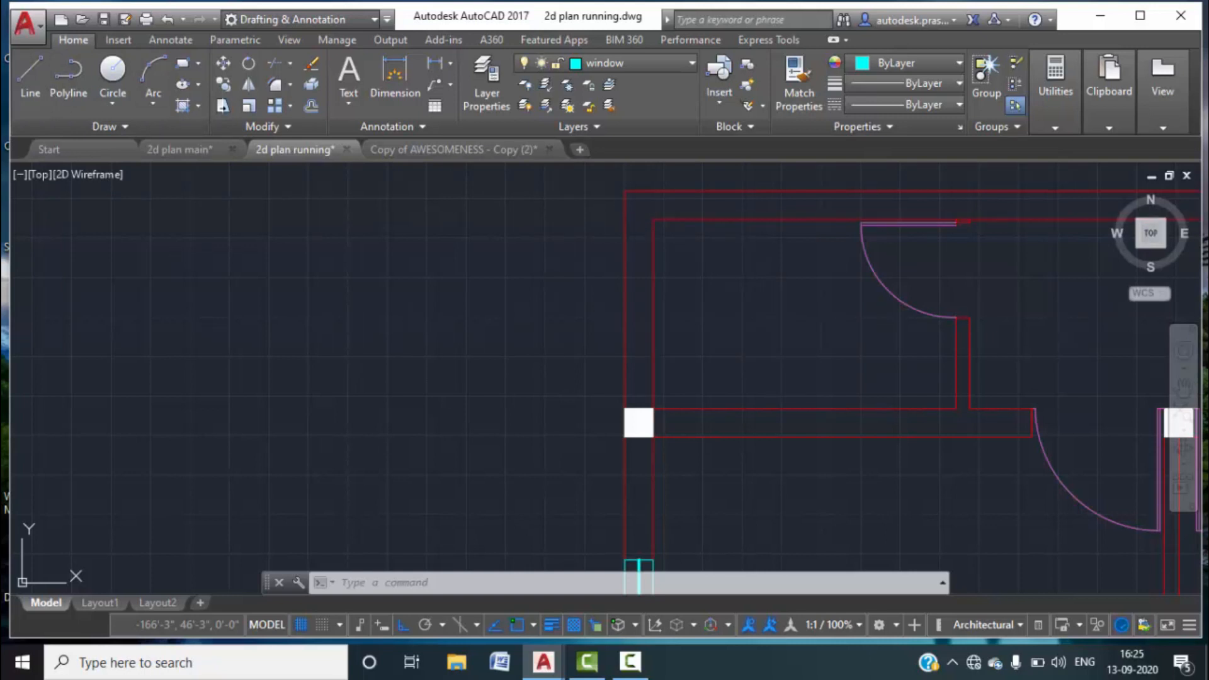
Break the inner vertical wall line at the wall corner.
{"action": "type", "text": "BR"}
{"action": "key", "text": "Return"}
{"action": "key", "text": "Return"}
{"action": "key", "text": "Escape"}
{"action": "key", "text": "Escape"}
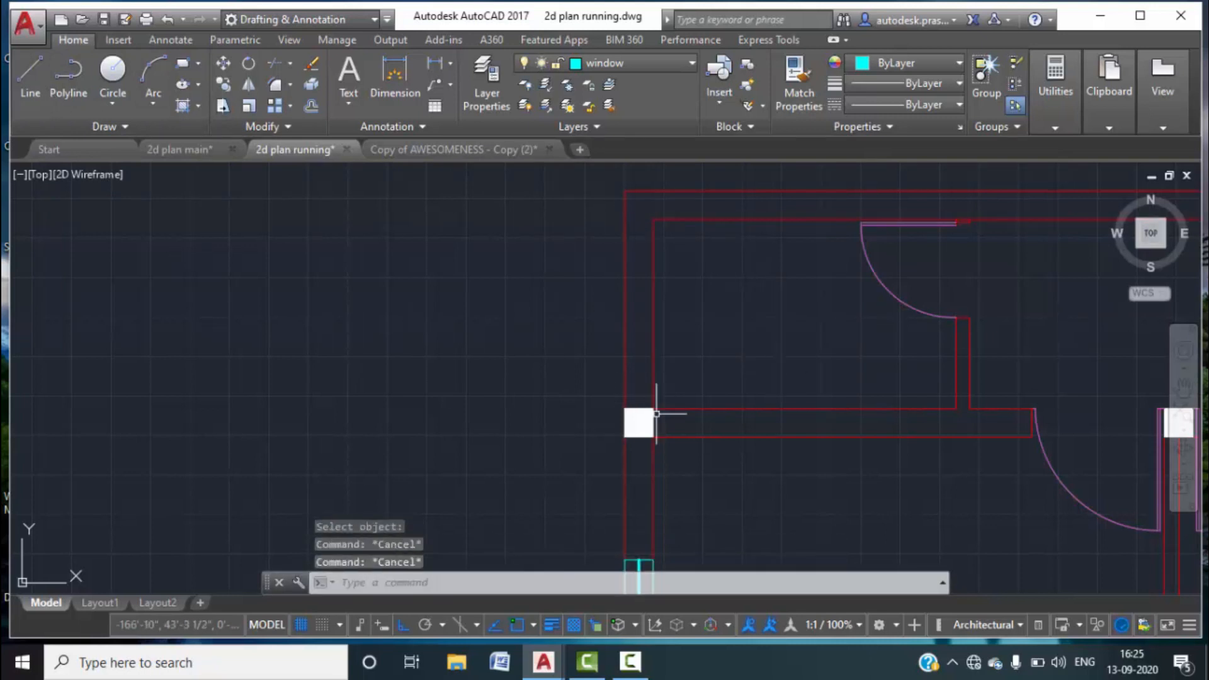
{"action": "left_click", "coordinate": [656, 413]}
{"action": "type", "text": "BR"}
{"action": "key", "text": "Return"}
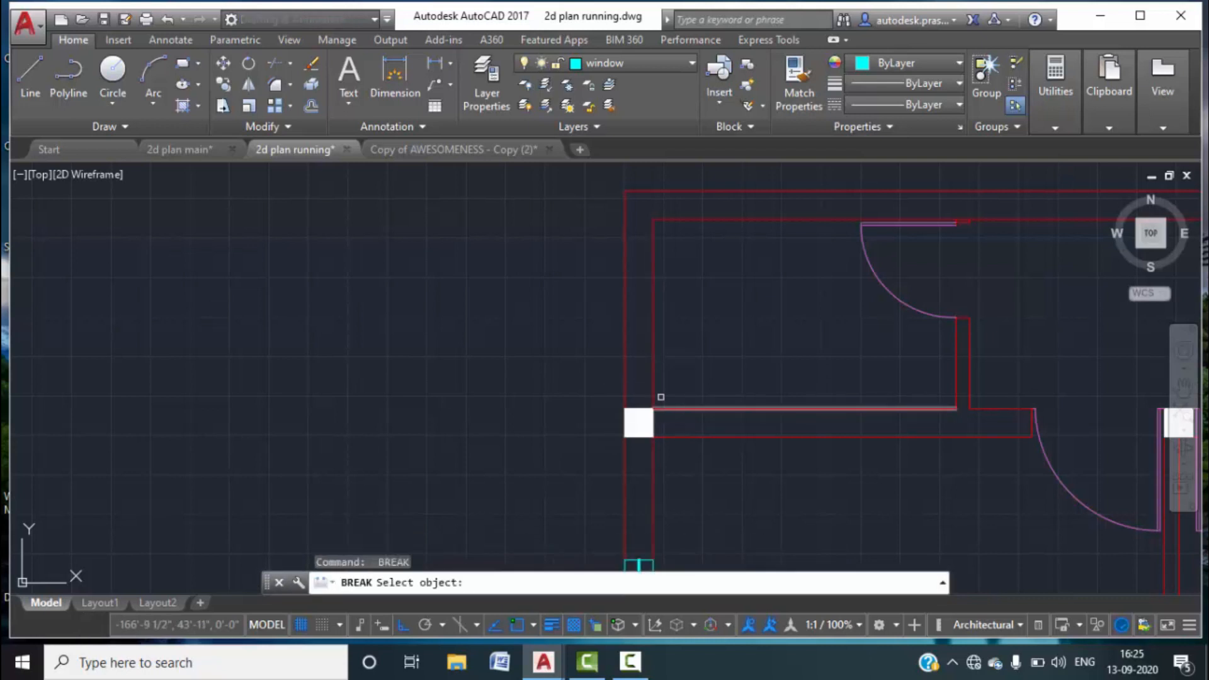
{"action": "left_click", "coordinate": [648, 386]}
{"action": "left_click", "coordinate": [653, 381]}
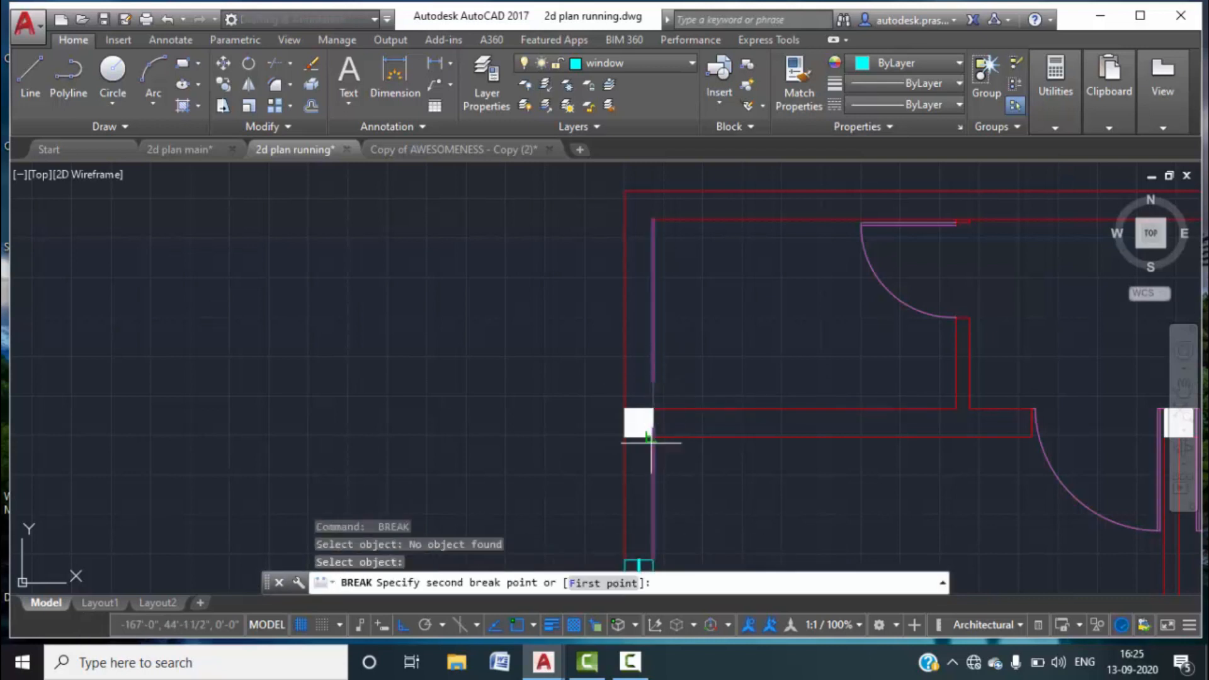
{"action": "left_click", "coordinate": [620, 586]}
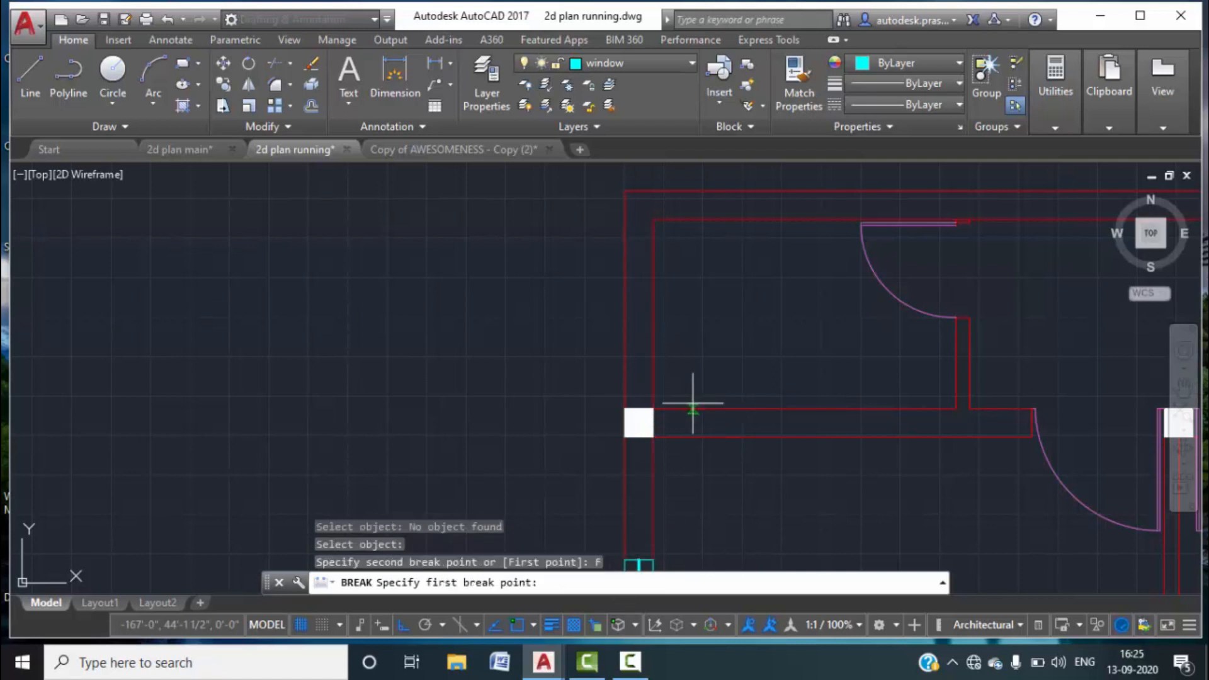
{"action": "left_click", "coordinate": [648, 410]}
{"action": "left_click", "coordinate": [648, 410]}
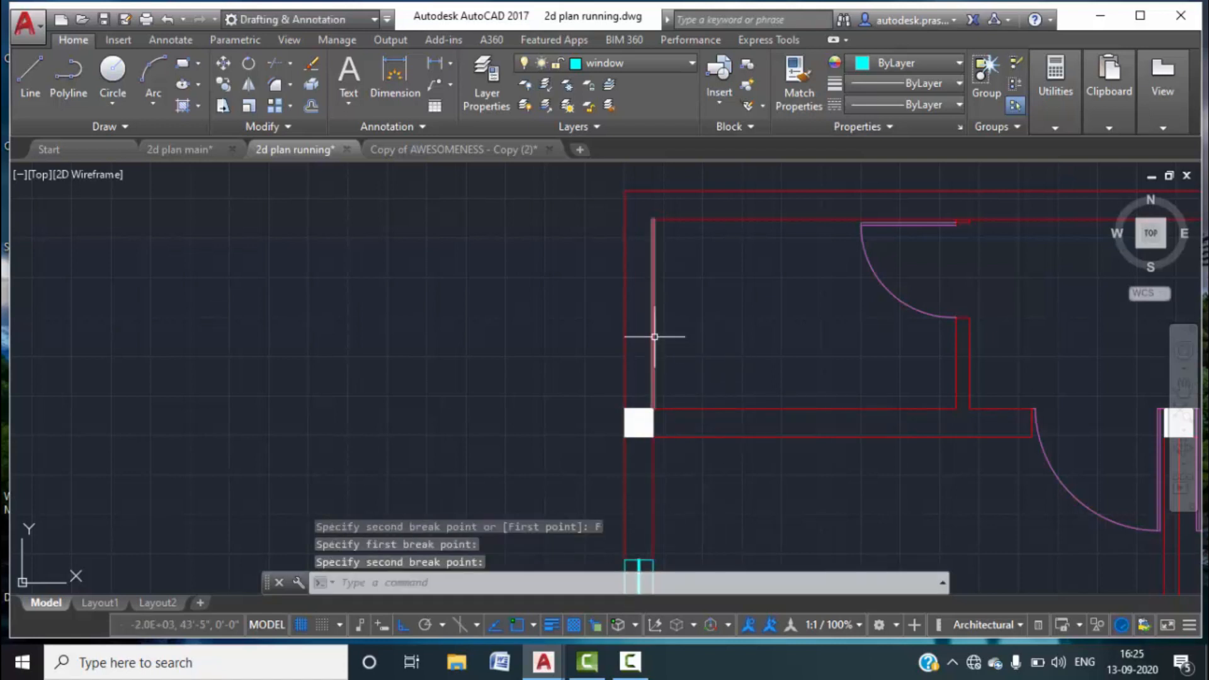
{"action": "key", "text": "Escape"}
Draw a short line across the left wall at the window position.
{"action": "type", "text": "l"}
{"action": "key", "text": "Return"}
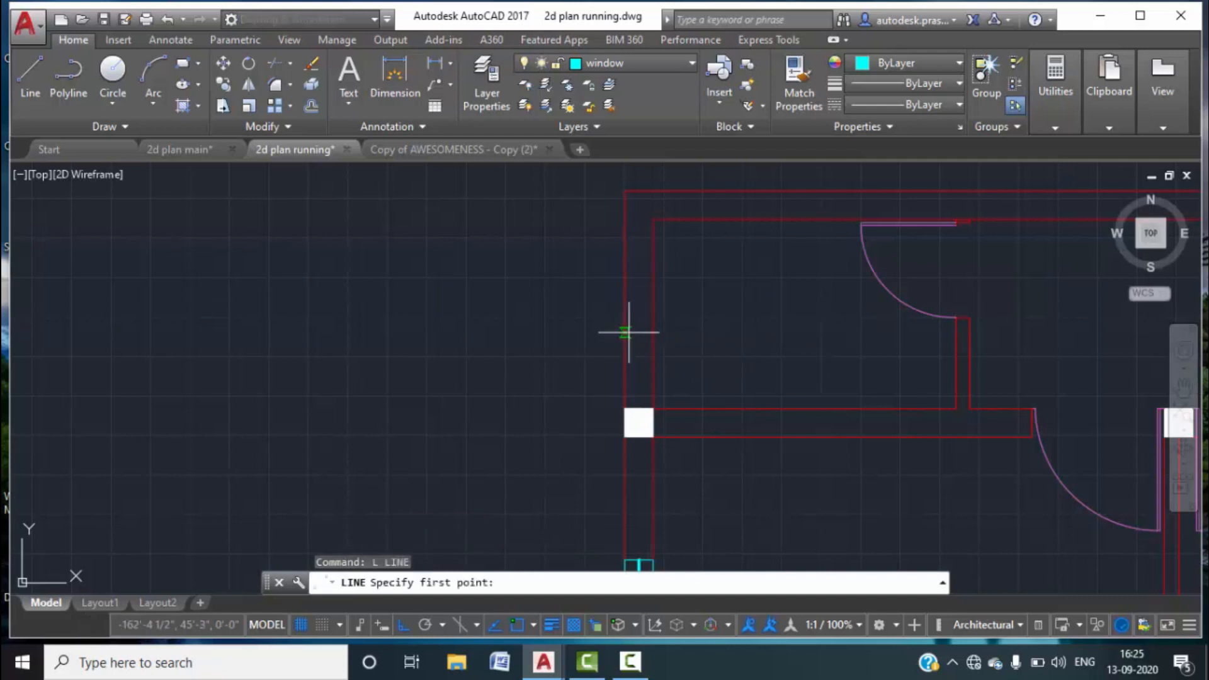
{"action": "left_click", "coordinate": [652, 313]}
{"action": "left_click", "coordinate": [625, 314]}
{"action": "key", "text": "Escape"}
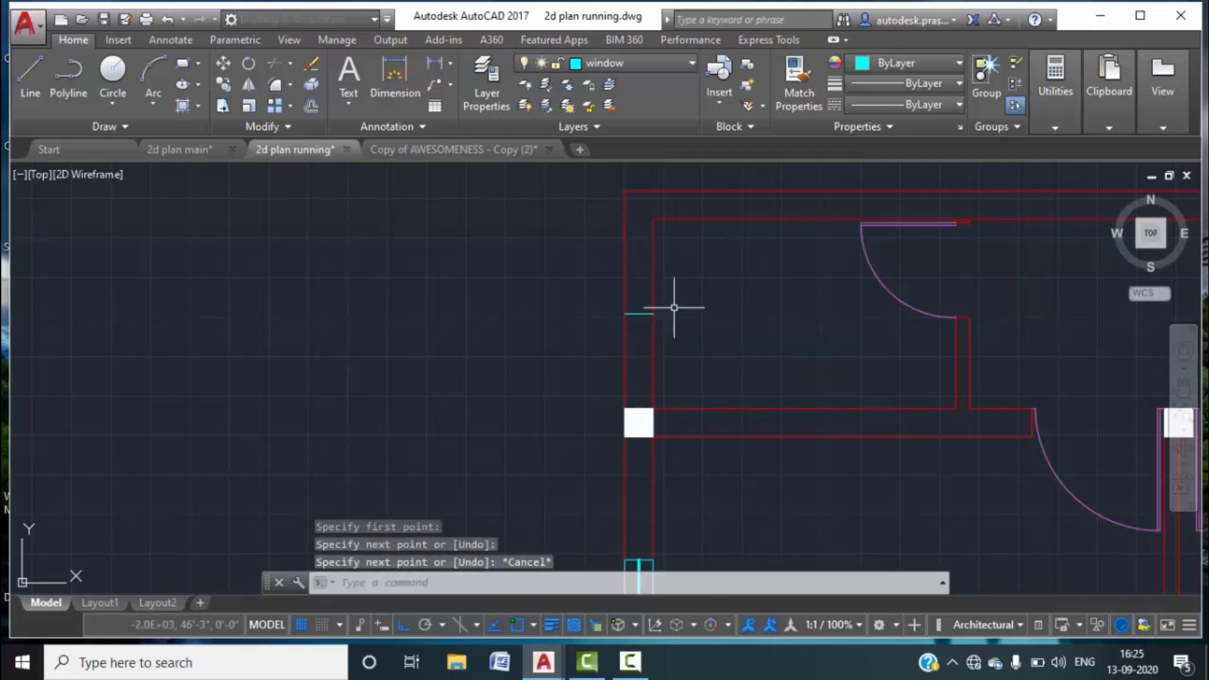
Offset the short line 1' above and 1' below it.
{"action": "type", "text": "o"}
{"action": "key", "text": "Return"}
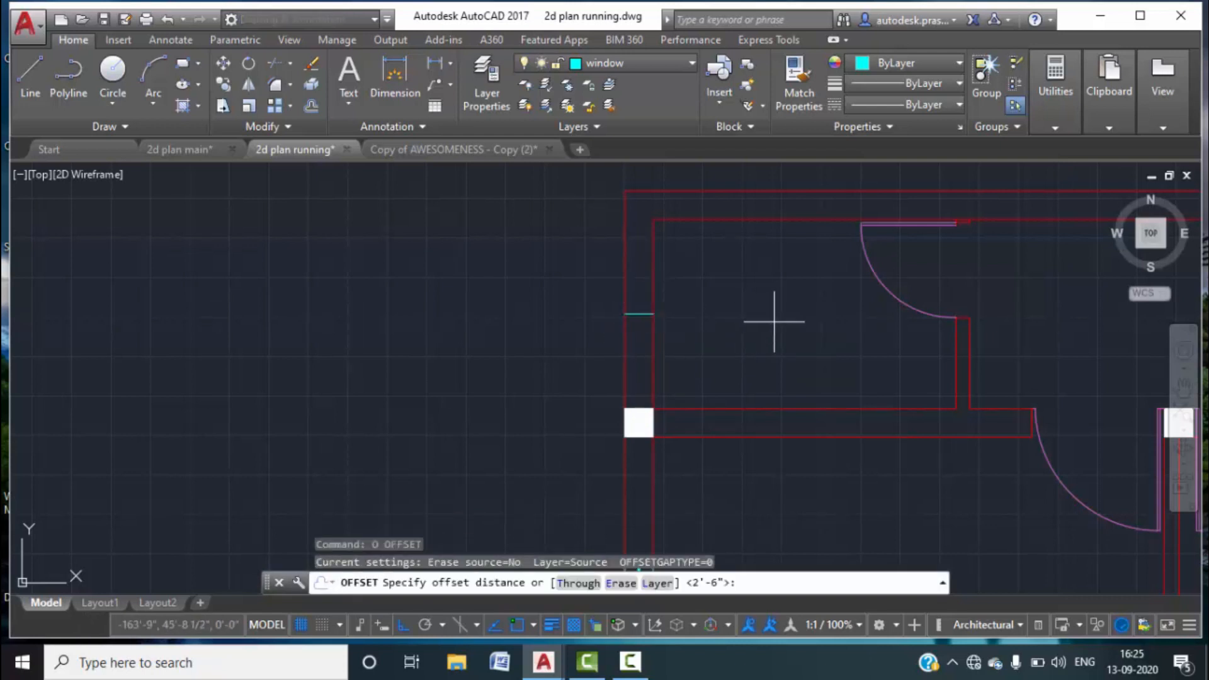
{"action": "type", "text": "1'"}
{"action": "key", "text": "Return"}
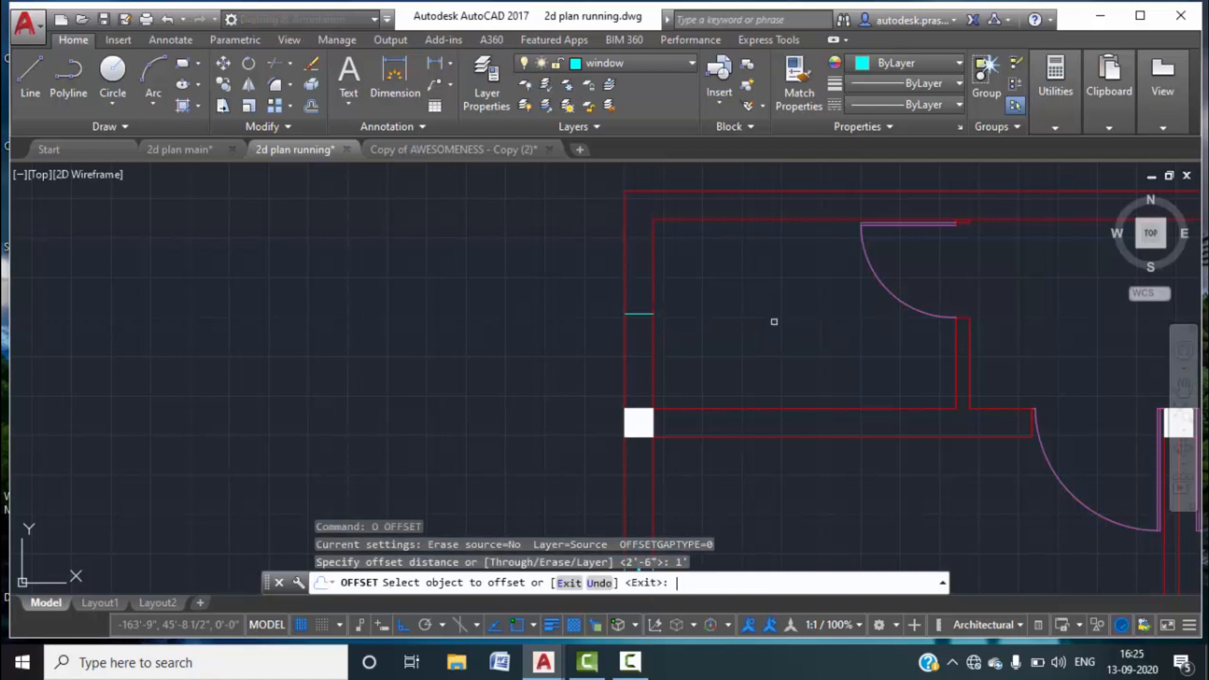
{"action": "left_click", "coordinate": [643, 314]}
{"action": "left_click", "coordinate": [646, 284]}
{"action": "left_click", "coordinate": [640, 314]}
{"action": "left_click", "coordinate": [643, 343]}
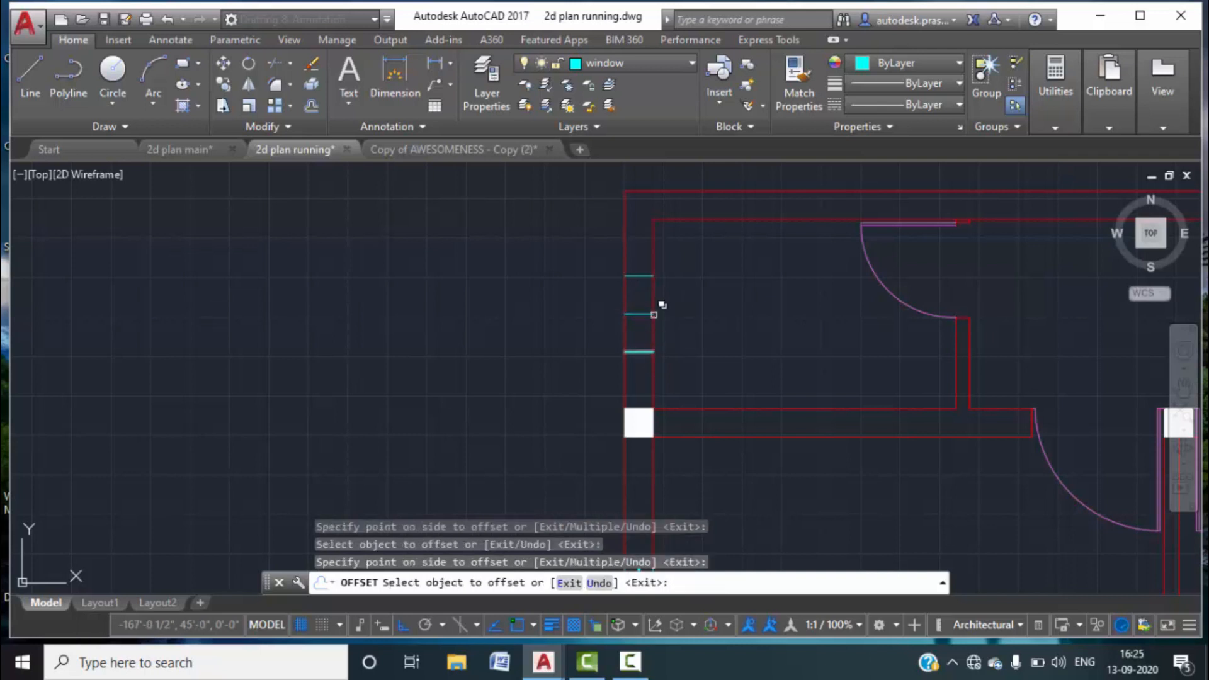
{"action": "key", "text": "Escape"}
Erase the middle cyan line between the two offset copies.
{"action": "type", "text": "l"}
{"action": "key", "text": "Return"}
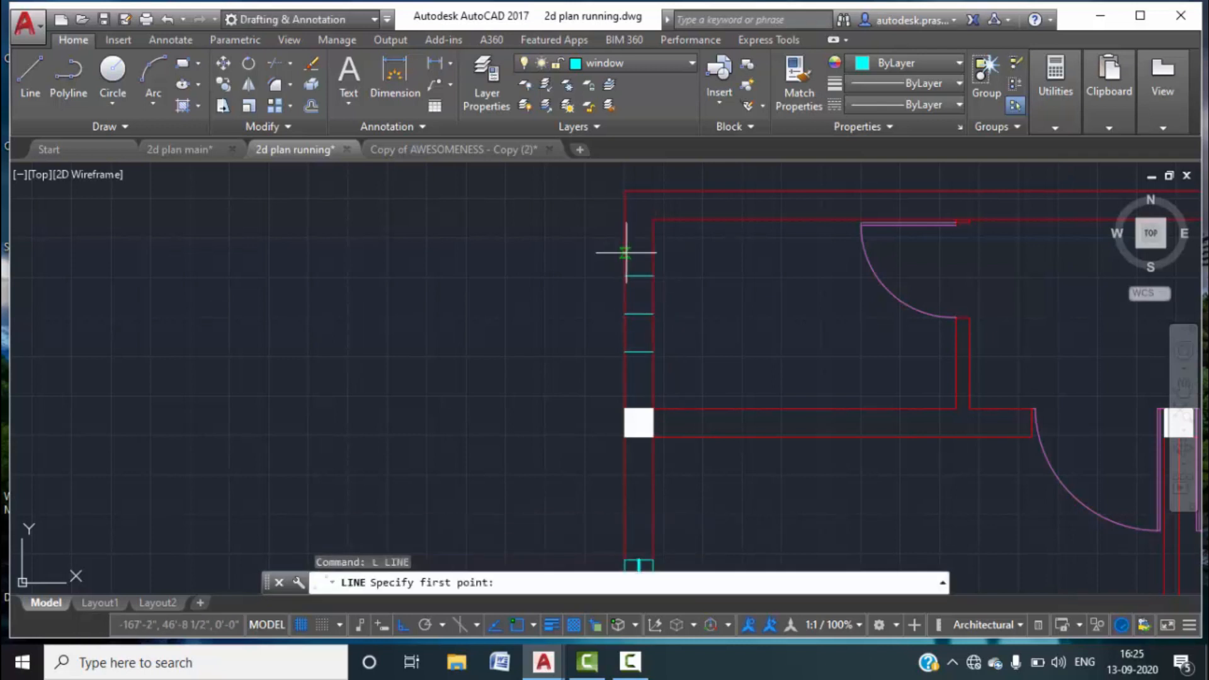
{"action": "left_click", "coordinate": [639, 276]}
{"action": "key", "text": "Escape"}
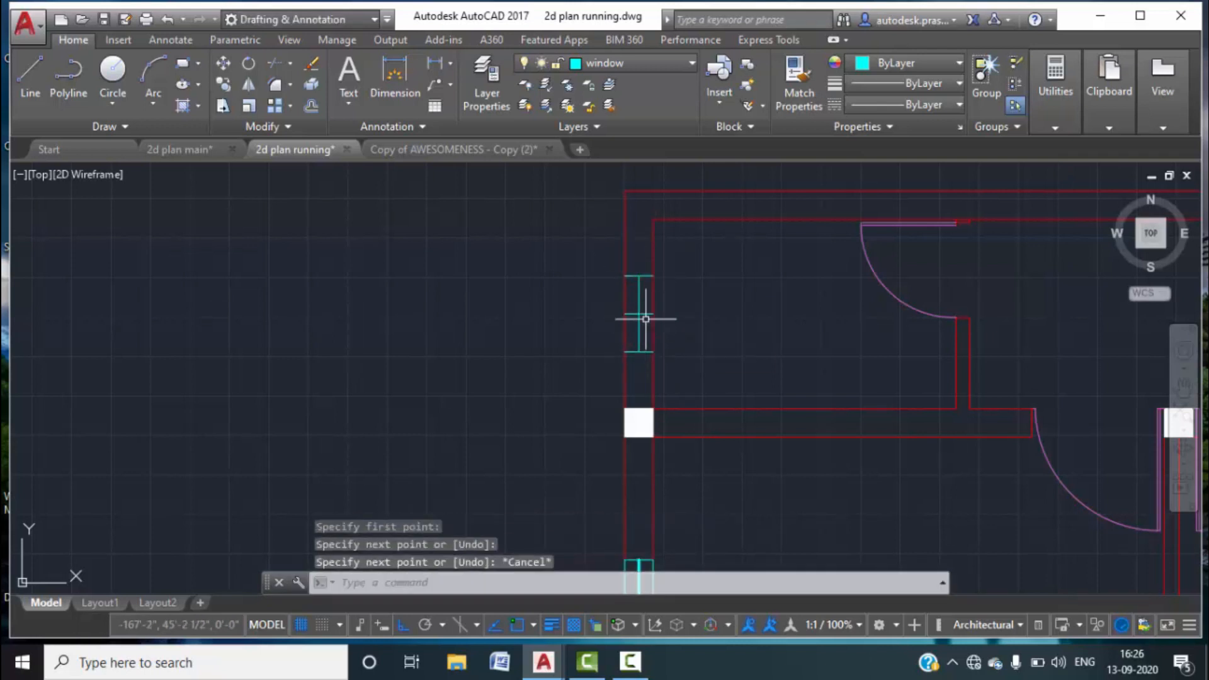
{"action": "key", "text": "Escape"}
{"action": "left_click", "coordinate": [644, 313]}
{"action": "key", "text": "Delete"}
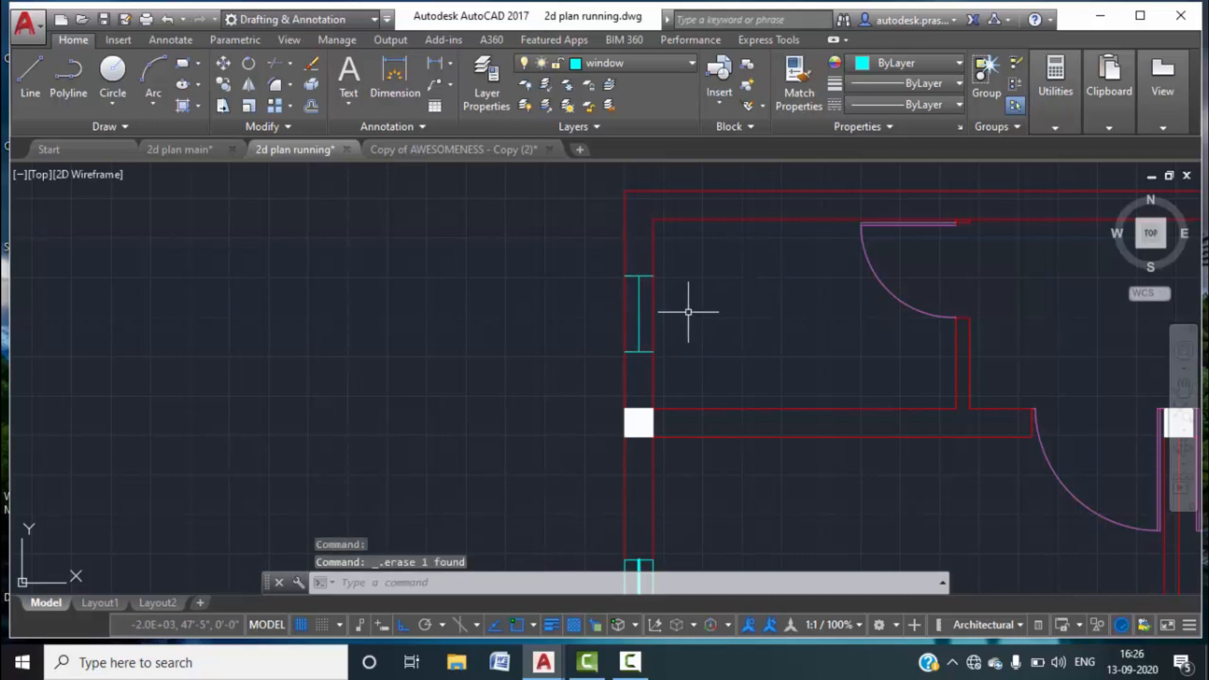
{"action": "scroll", "coordinate": [646, 287], "scroll_direction": "up", "scroll_amount": 5}
Break the right wall line between the upper and lower cyan lines.
{"action": "type", "text": "br"}
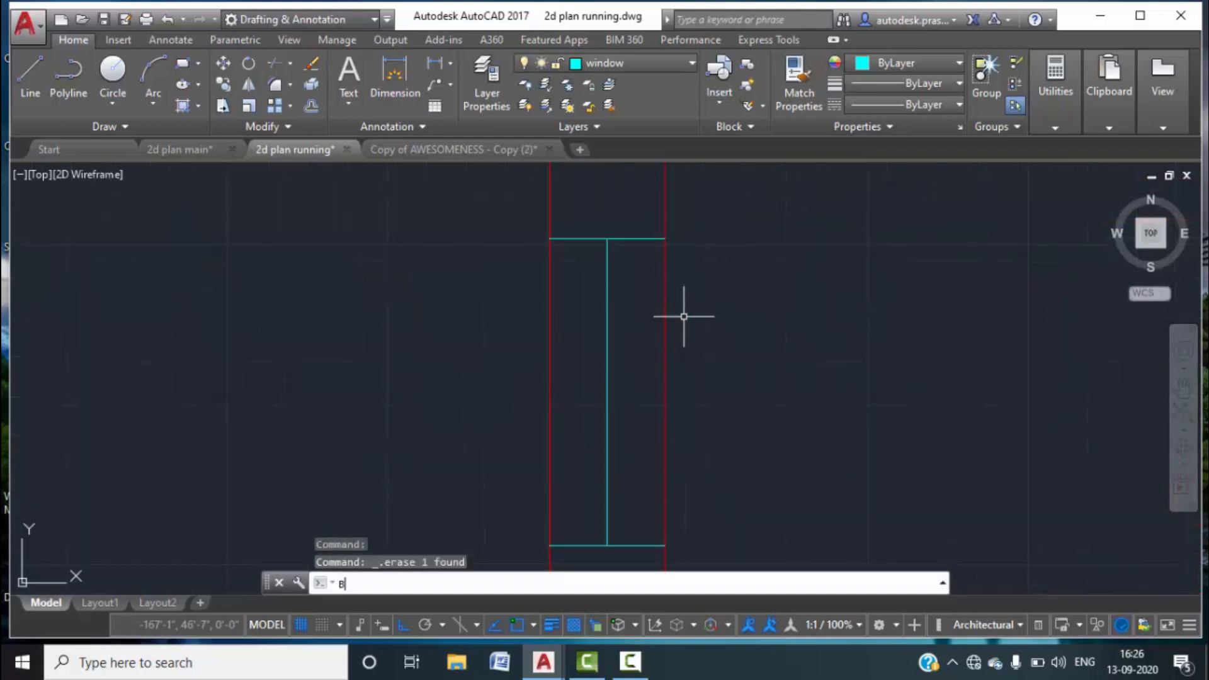
{"action": "key", "text": "Return"}
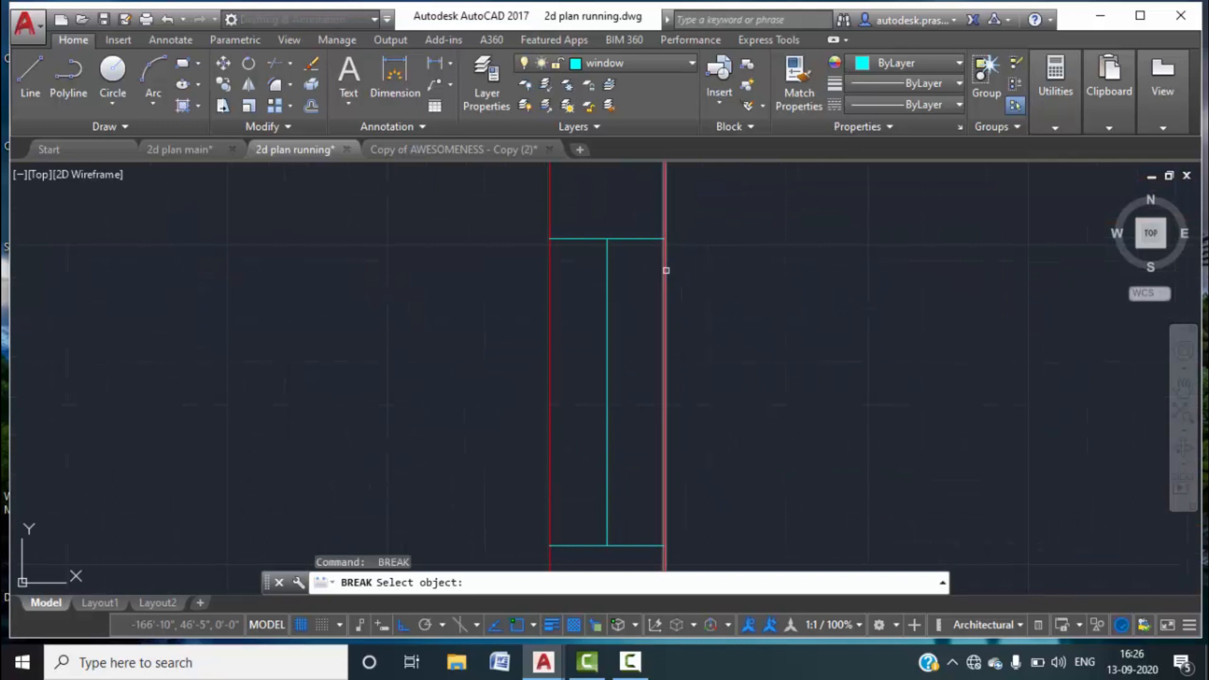
{"action": "left_click", "coordinate": [664, 265]}
{"action": "left_click", "coordinate": [622, 581]}
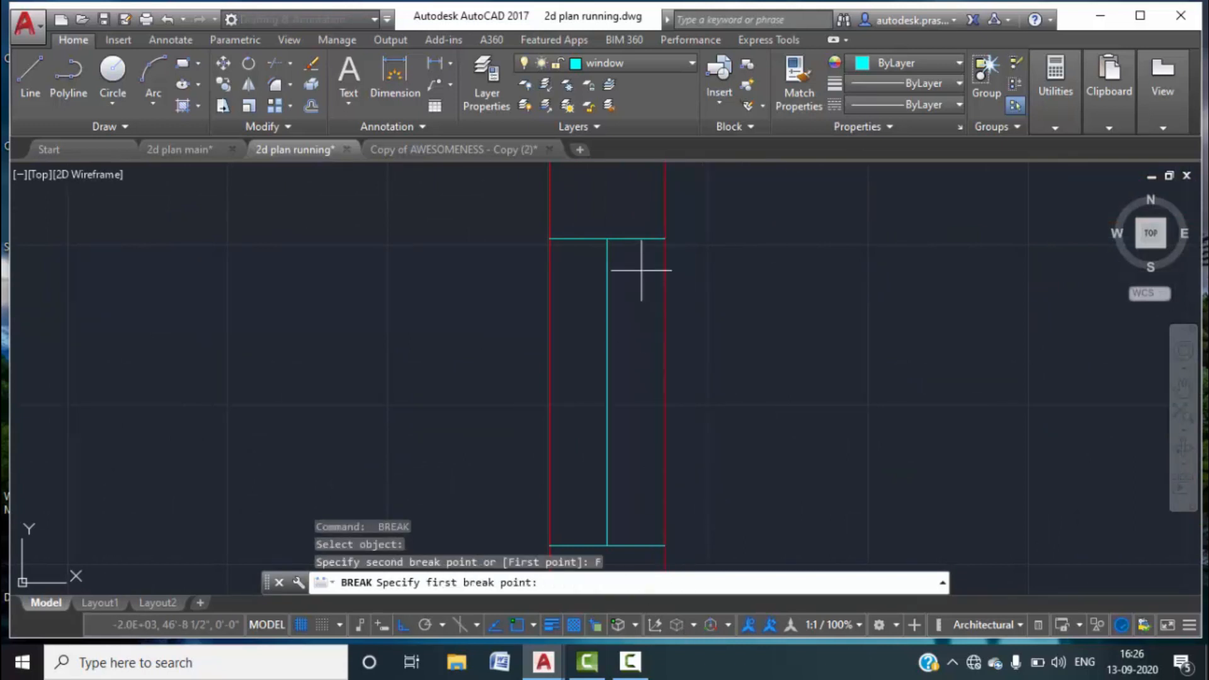
{"action": "left_click", "coordinate": [664, 238]}
{"action": "middle_click_drag", "start_coordinate": [686, 363], "coordinate": [680, 218]}
{"action": "left_click", "coordinate": [659, 400]}
{"action": "middle_click_drag", "start_coordinate": [708, 343], "coordinate": [745, 383]}
Break the left wall line out between the window ends.
{"action": "key", "text": "Return"}
{"action": "middle_click_drag", "start_coordinate": [626, 329], "coordinate": [685, 386]}
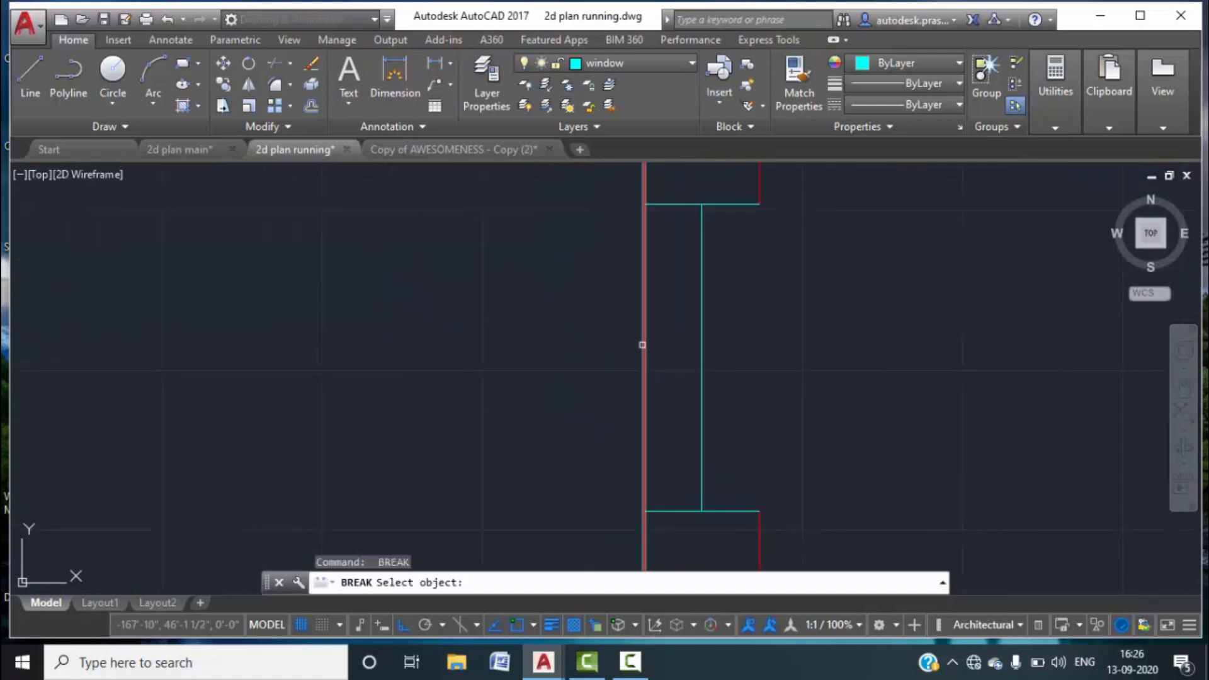
{"action": "left_click", "coordinate": [643, 343]}
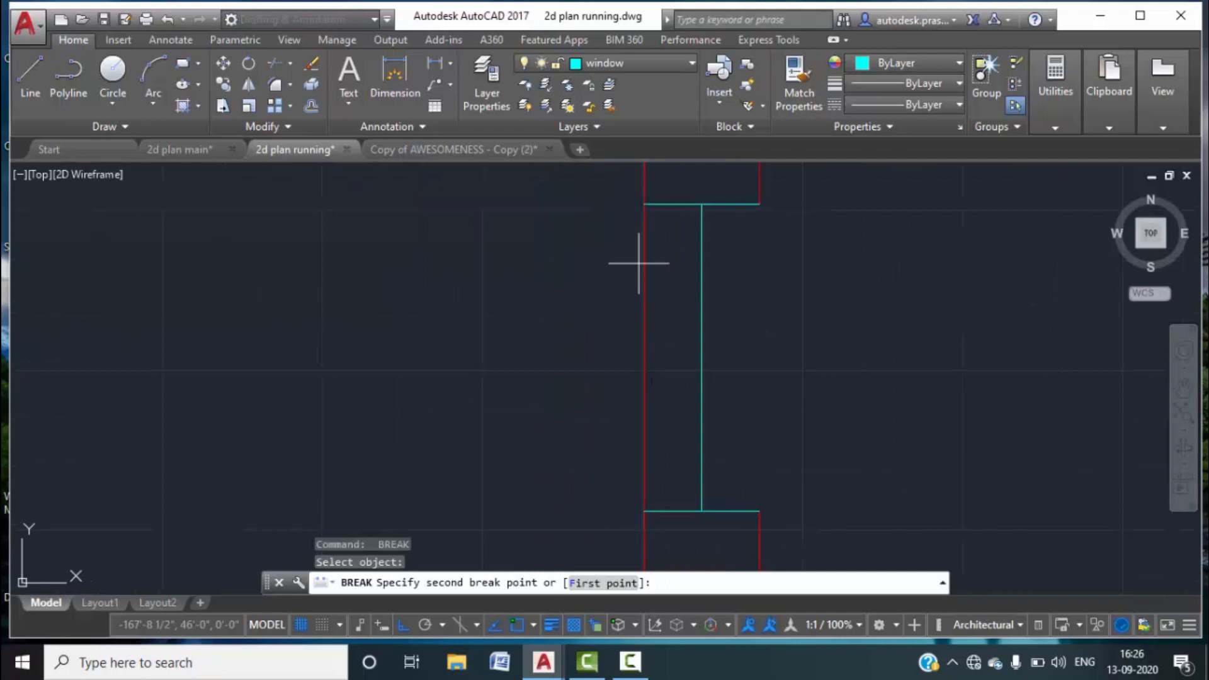
{"action": "type", "text": "F"}
{"action": "key", "text": "Return"}
{"action": "left_click", "coordinate": [649, 321]}
{"action": "left_click", "coordinate": [641, 509]}
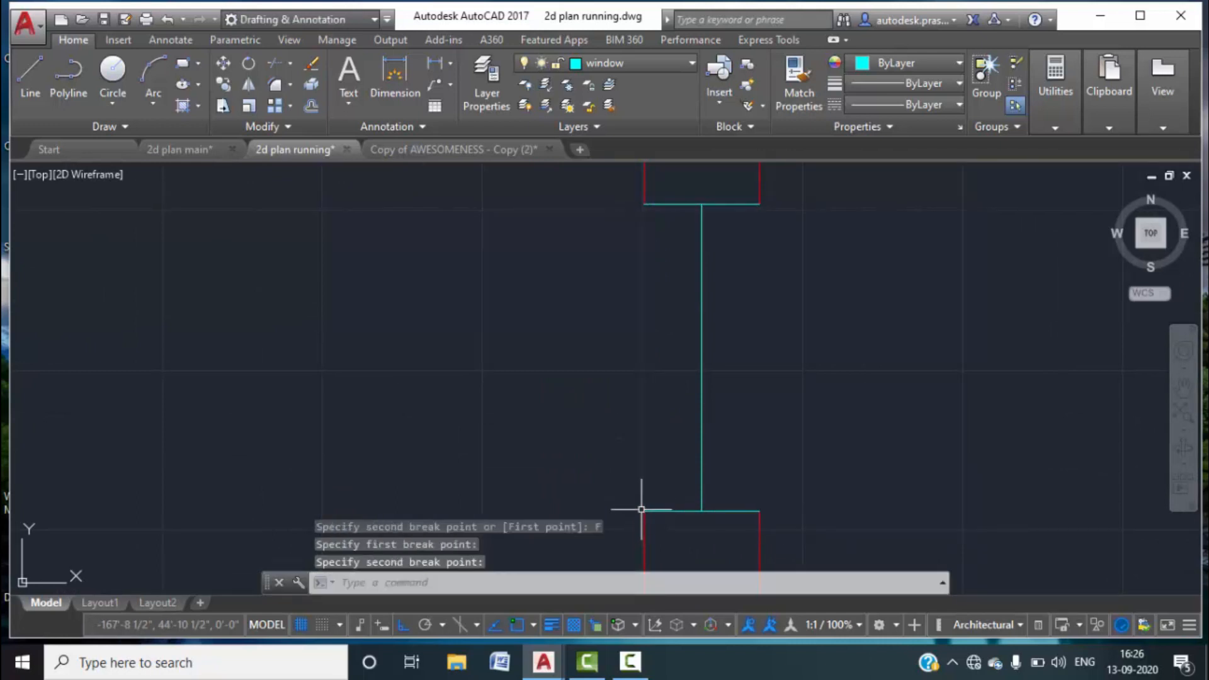
{"action": "scroll", "coordinate": [605, 343], "scroll_direction": "down", "scroll_amount": 3}
Copy the vertical cyan window line across to close the window outline.
{"action": "type", "text": "co"}
{"action": "key", "text": "Return"}
{"action": "left_click", "coordinate": [679, 379]}
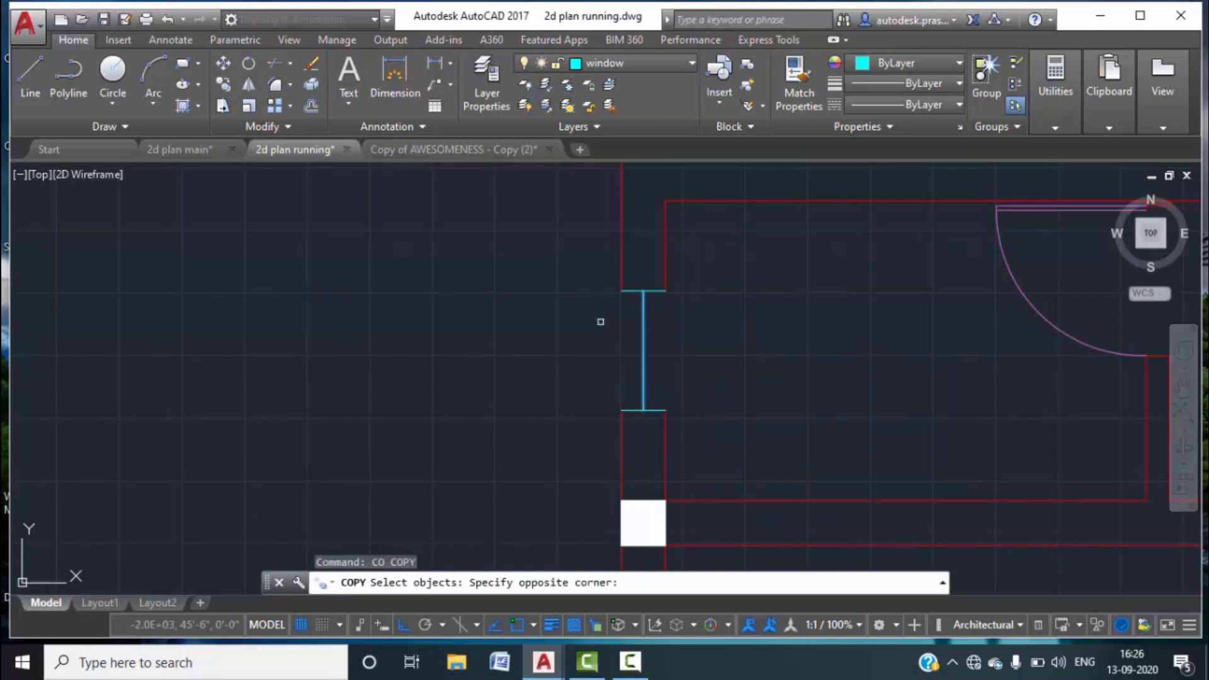
{"action": "left_click", "coordinate": [599, 321]}
{"action": "key", "text": "Return"}
{"action": "left_click", "coordinate": [643, 291]}
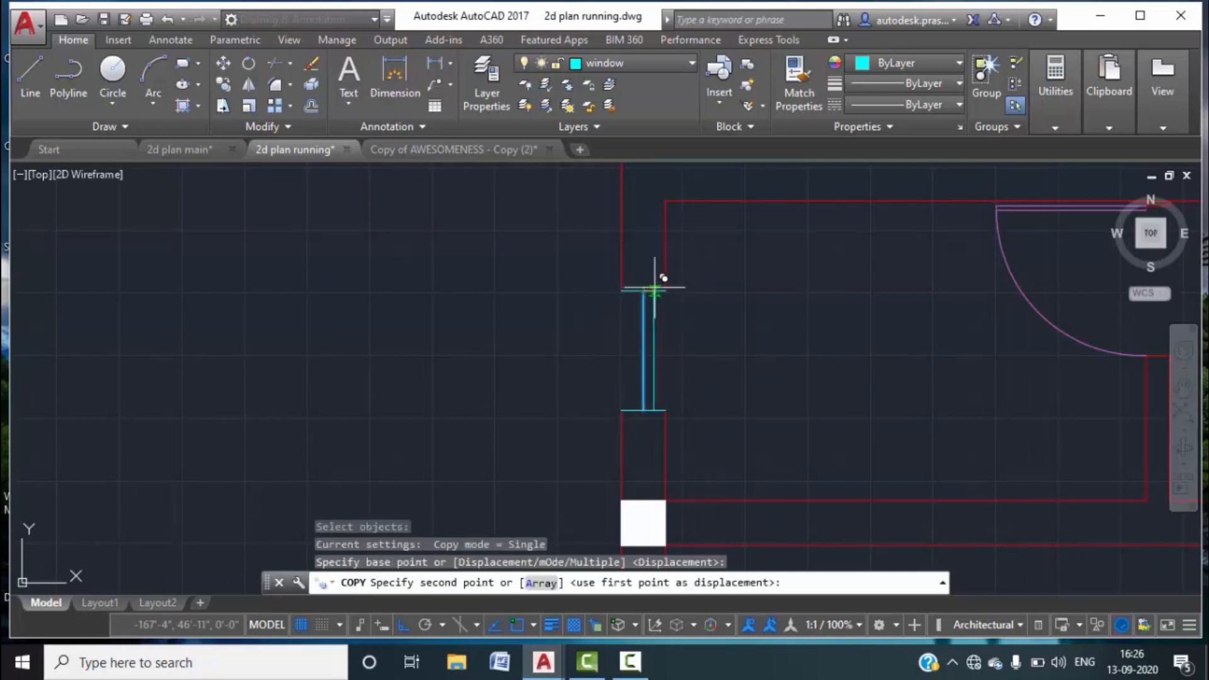
{"action": "left_click", "coordinate": [665, 291]}
{"action": "key", "text": "Return"}
{"action": "left_click", "coordinate": [660, 362]}
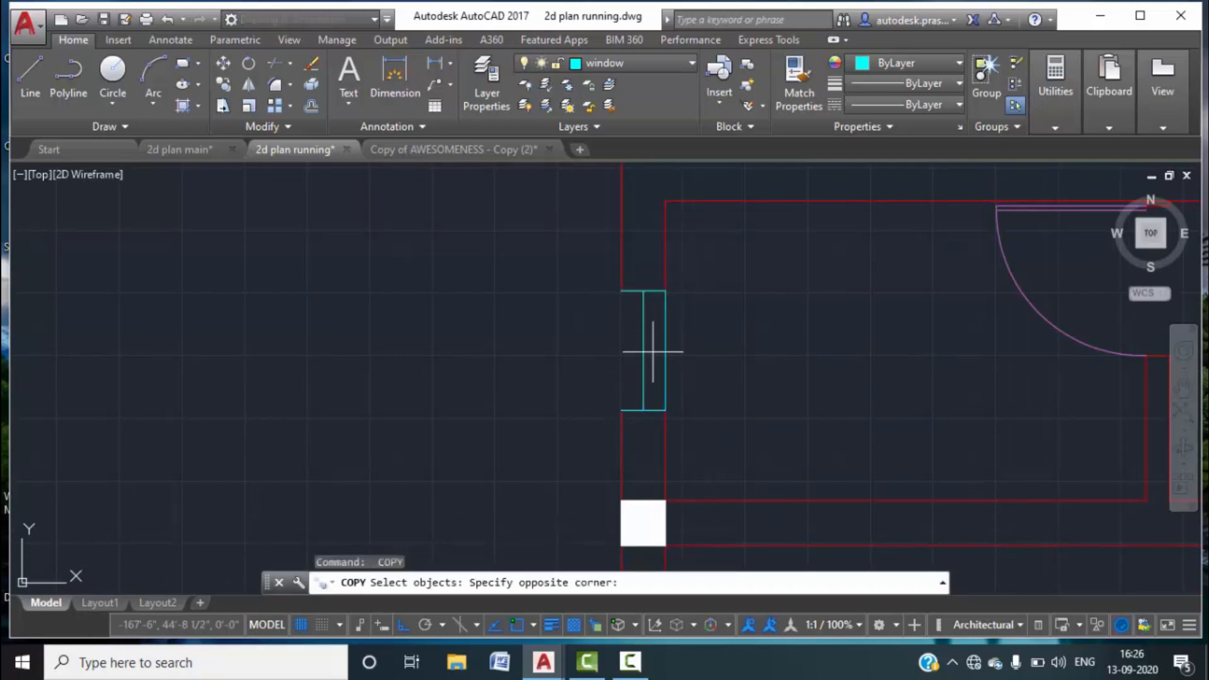
{"action": "left_click", "coordinate": [632, 334]}
{"action": "key", "text": "Return"}
{"action": "left_click", "coordinate": [643, 291]}
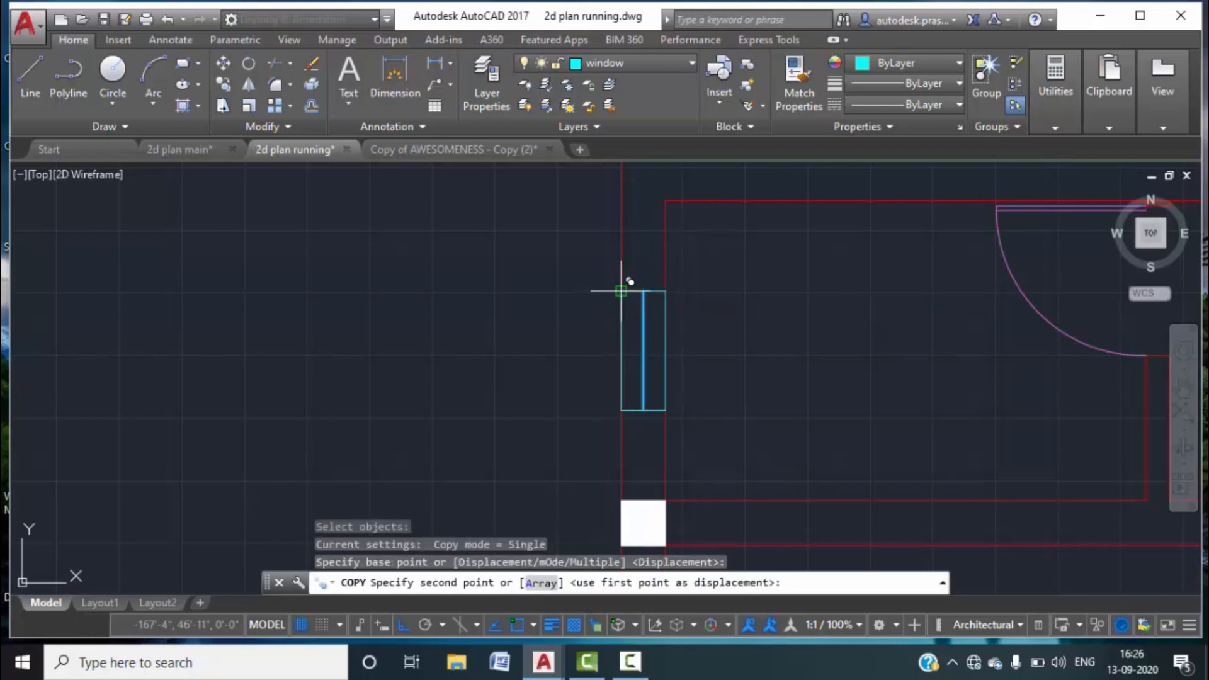
{"action": "key", "text": "Escape"}
Give the window's middle line a 0.30 mm lineweight.
{"action": "scroll", "coordinate": [676, 370], "scroll_direction": "down", "scroll_amount": 4}
{"action": "left_click", "coordinate": [642, 323]}
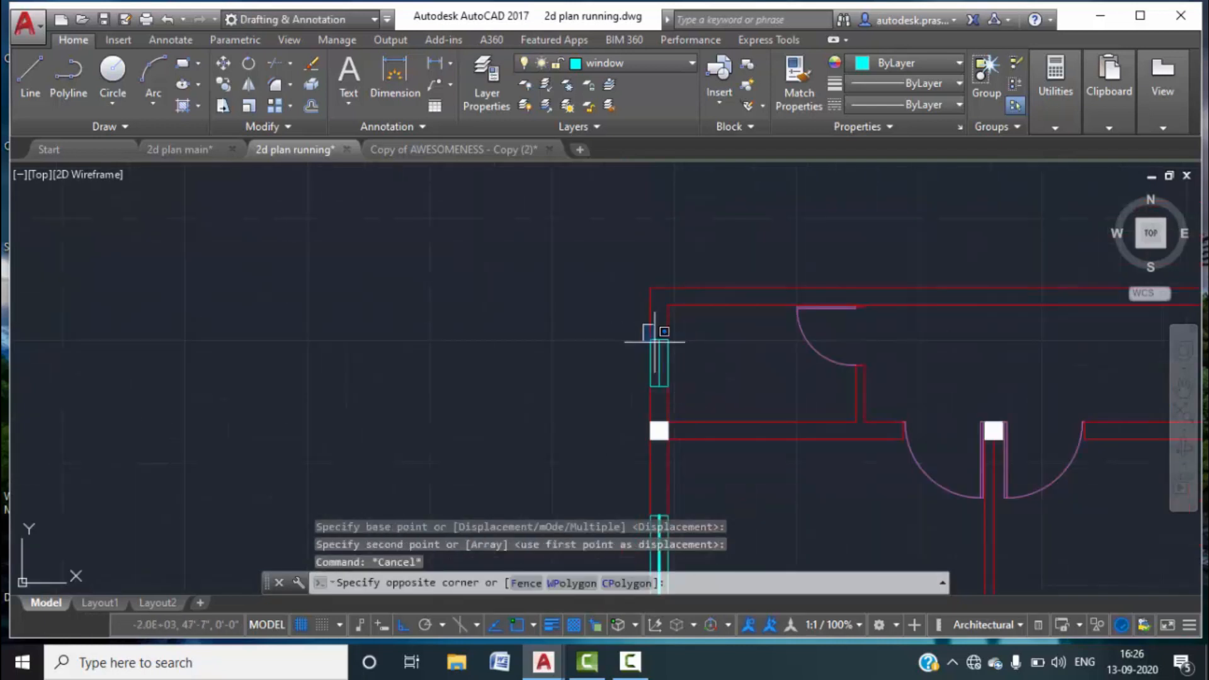
{"action": "left_click", "coordinate": [701, 392]}
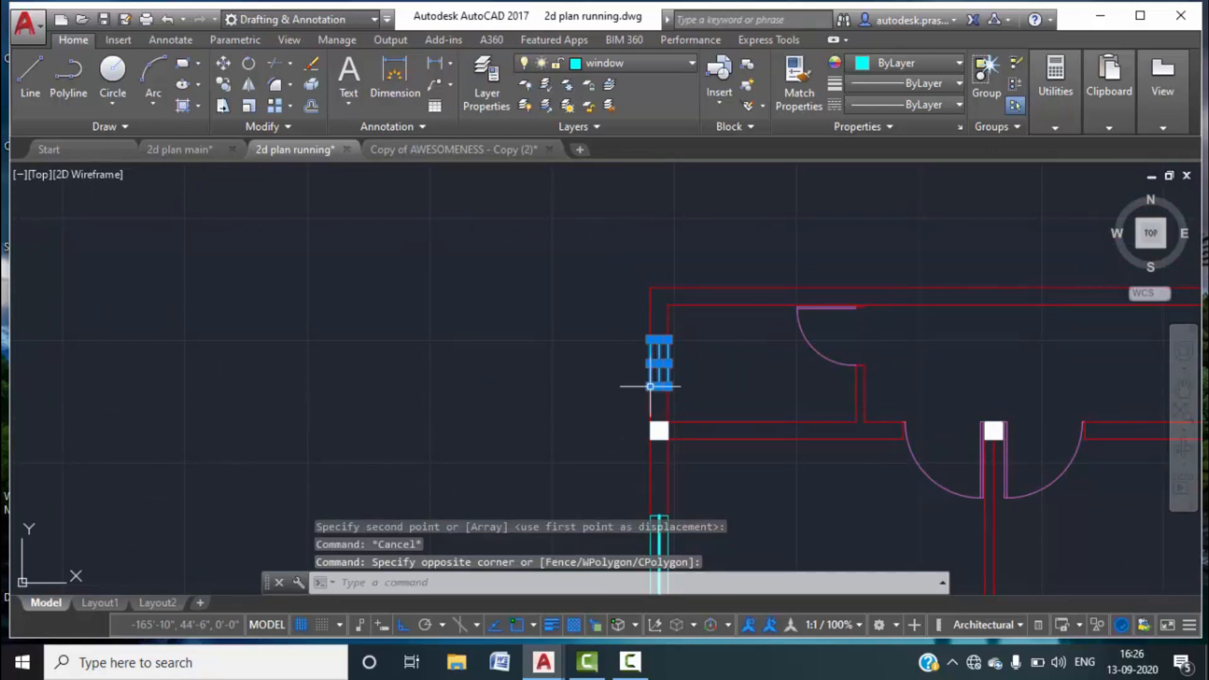
{"action": "key", "text": "Escape"}
{"action": "key", "text": "Escape"}
{"action": "scroll", "coordinate": [651, 386], "scroll_direction": "up", "scroll_amount": 5}
{"action": "left_click", "coordinate": [680, 363]}
{"action": "left_click", "coordinate": [651, 252]}
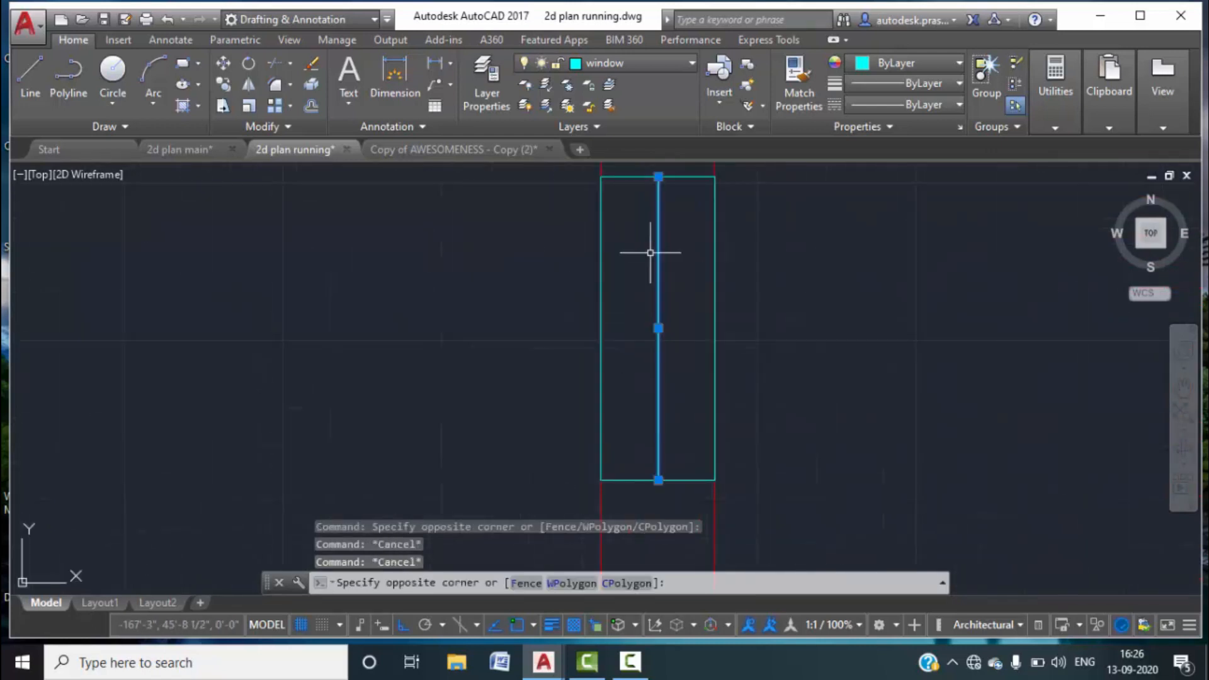
{"action": "left_click", "coordinate": [925, 84]}
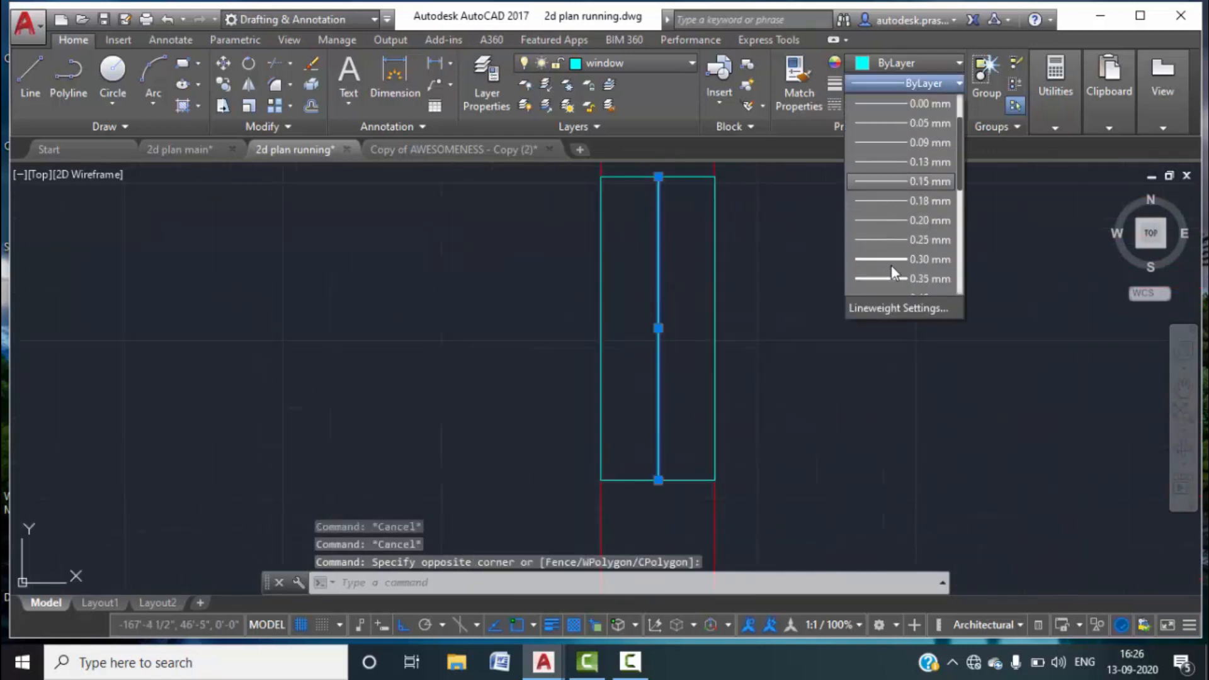
{"action": "left_click", "coordinate": [890, 265]}
{"action": "key", "text": "Escape"}
{"action": "key", "text": "Escape"}
{"action": "scroll", "coordinate": [769, 334], "scroll_direction": "down", "scroll_amount": 6}
{"action": "middle_click_drag", "start_coordinate": [760, 389], "coordinate": [690, 343]}
Compare the 2d plan main drawing's toilet area with the reference plan.
{"action": "left_click", "coordinate": [179, 149]}
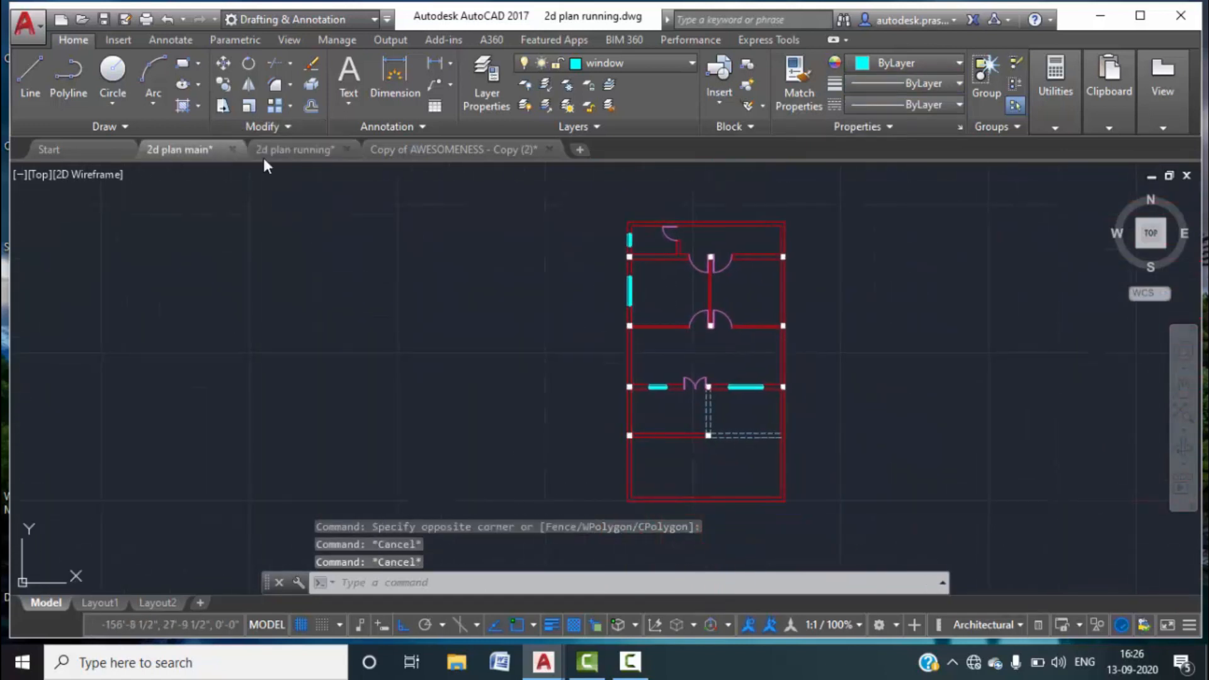
{"action": "scroll", "coordinate": [612, 345], "scroll_direction": "down", "scroll_amount": 6}
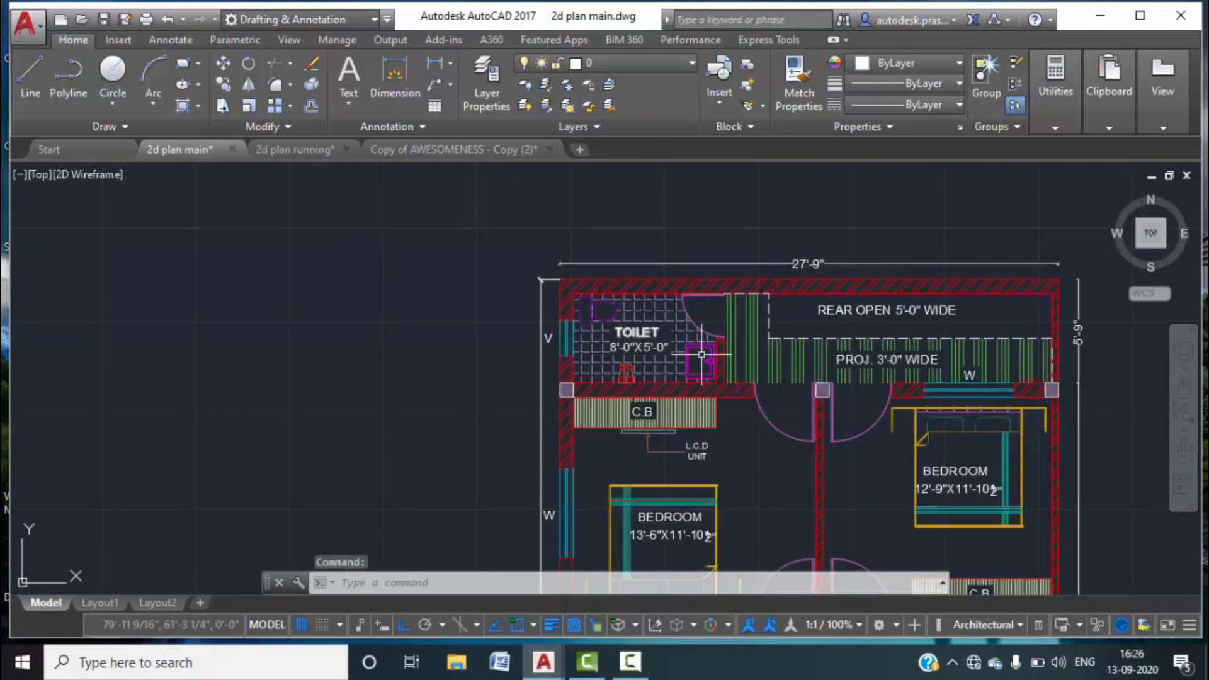
{"action": "middle_click_drag", "start_coordinate": [813, 397], "coordinate": [787, 225]}
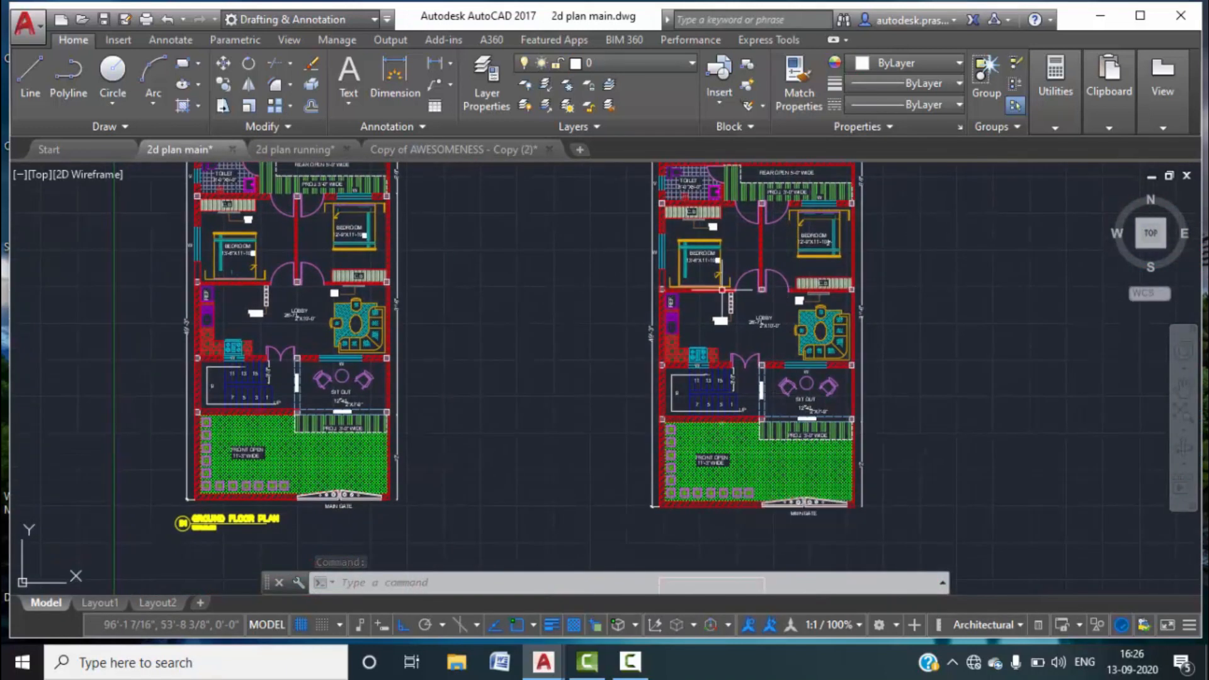
{"action": "middle_click_drag", "start_coordinate": [787, 242], "coordinate": [721, 312]}
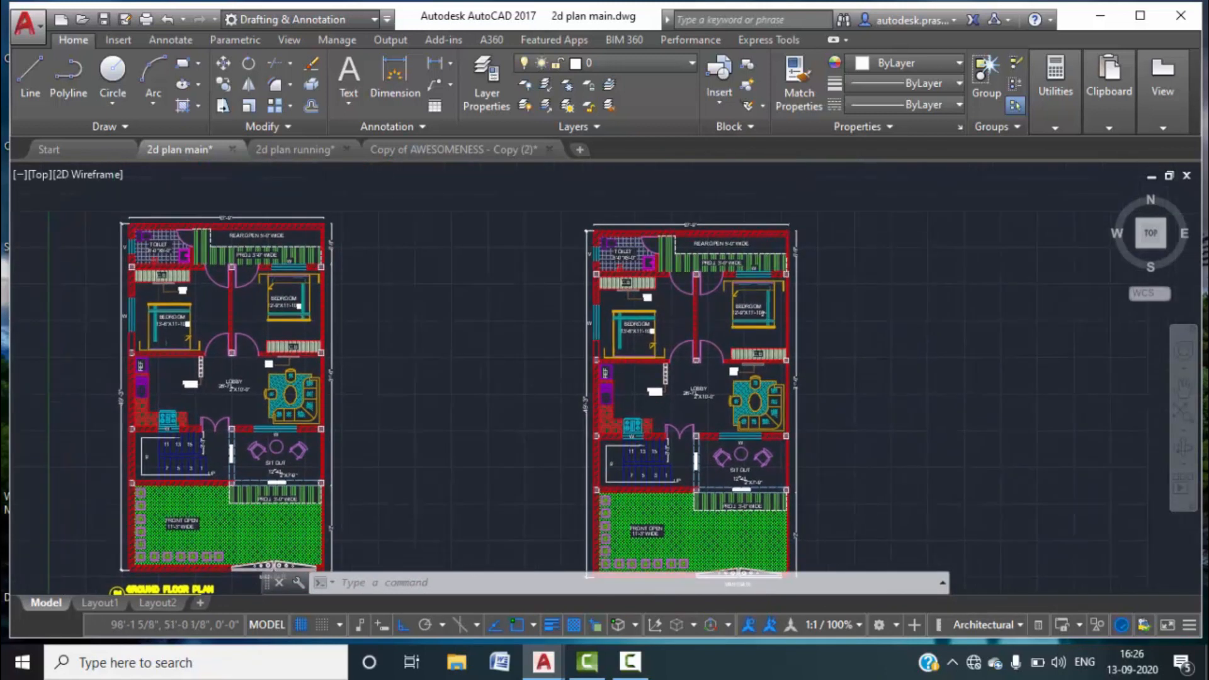
{"action": "scroll", "coordinate": [674, 230], "scroll_direction": "up", "scroll_amount": 3}
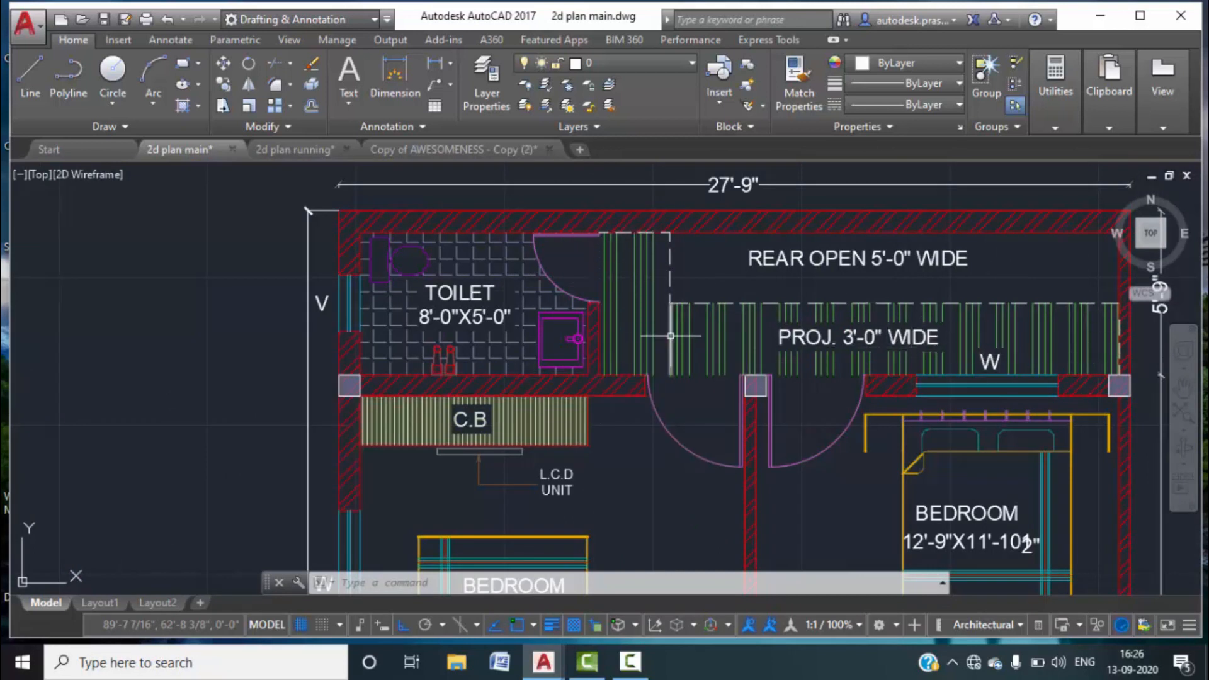
{"action": "scroll", "coordinate": [630, 378], "scroll_direction": "down", "scroll_amount": 6}
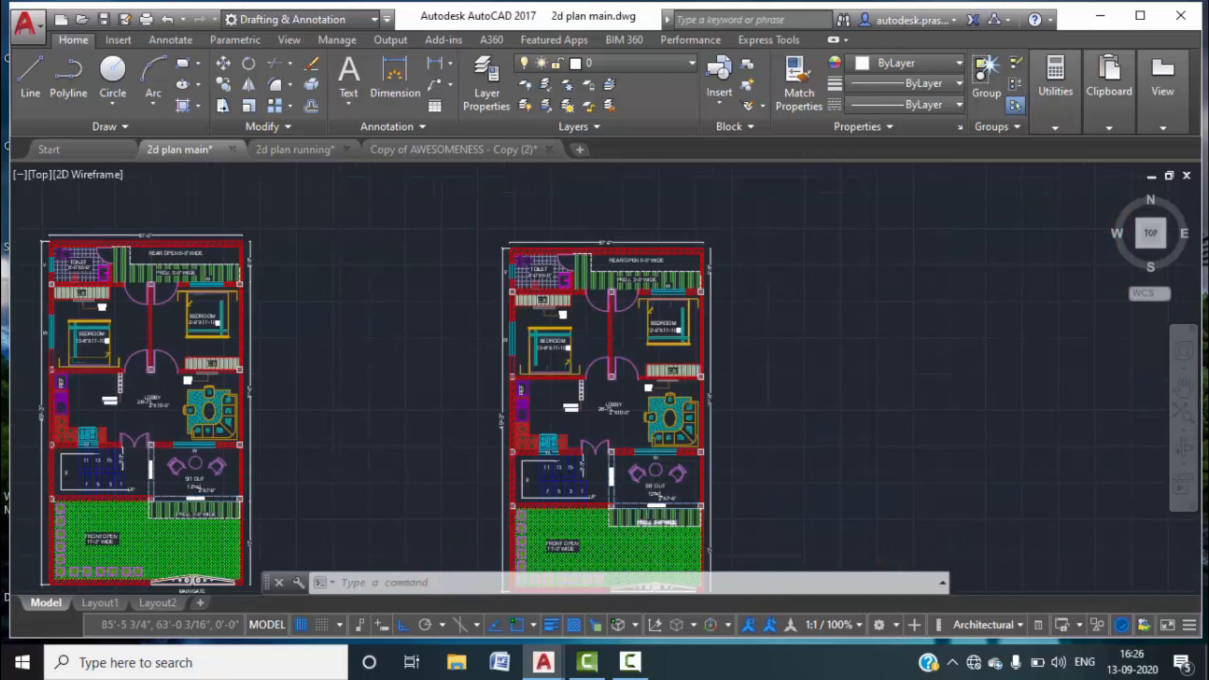
{"action": "scroll", "coordinate": [642, 506], "scroll_direction": "up", "scroll_amount": 8}
{"action": "scroll", "coordinate": [656, 500], "scroll_direction": "down", "scroll_amount": 5}
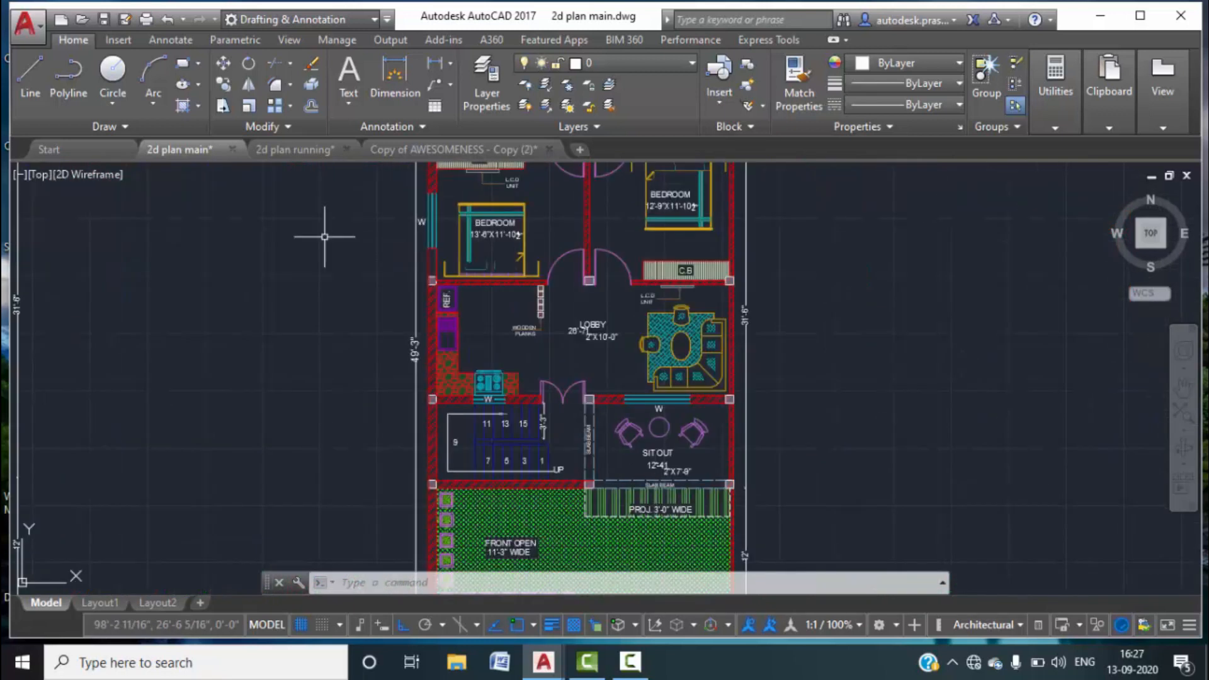
Switch to the 2d plan running drawing.
{"action": "mouse_move", "coordinate": [271, 149]}
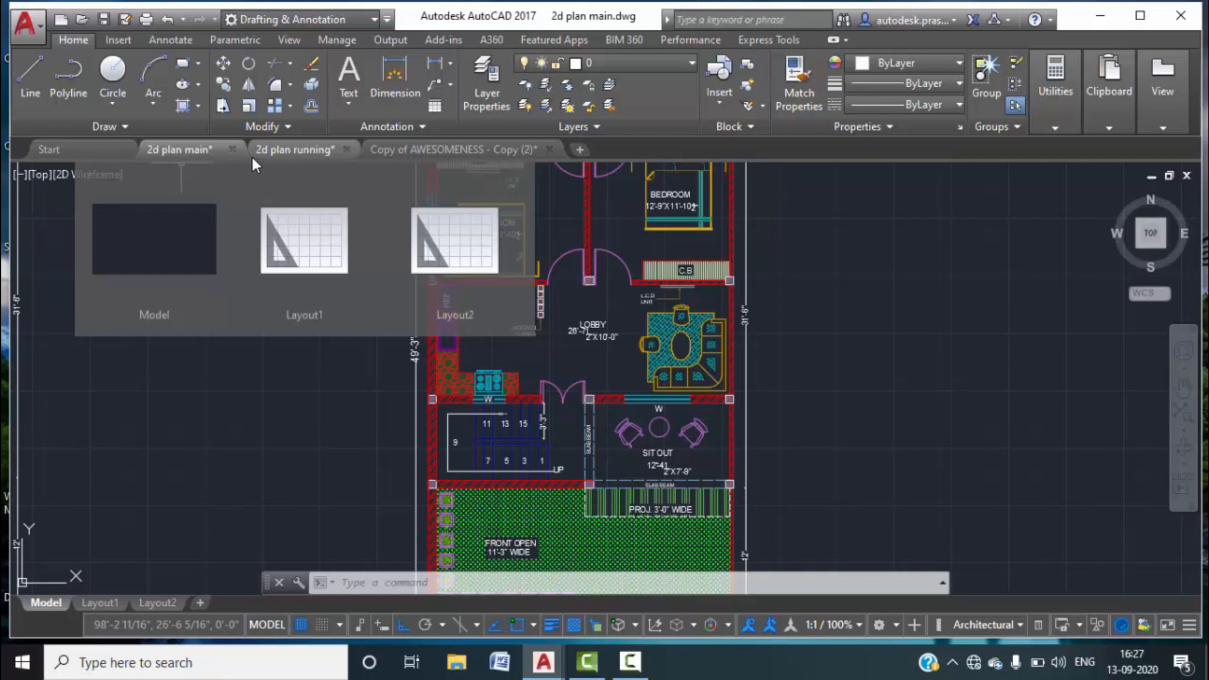
{"action": "left_click", "coordinate": [301, 149]}
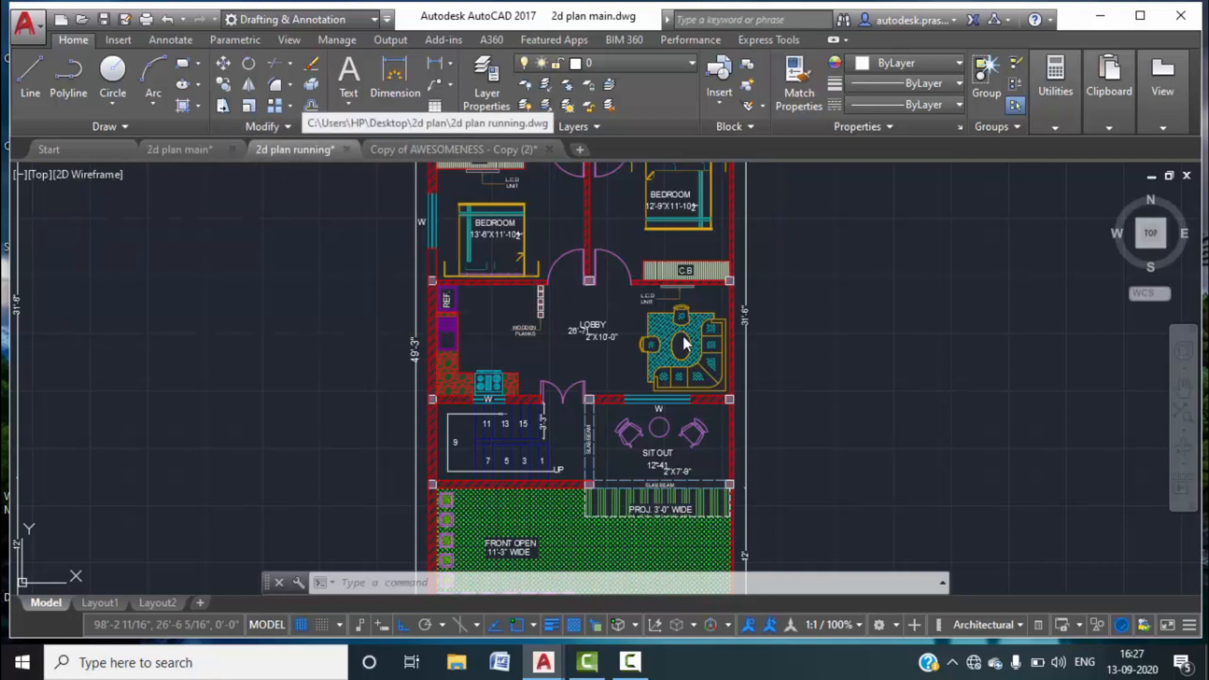
{"action": "key", "text": "Escape"}
{"action": "key", "text": "Escape"}
{"action": "scroll", "coordinate": [734, 314], "scroll_direction": "up", "scroll_amount": 4}
Offset a side wall line and the top wall line 3' inward.
{"action": "middle_click_drag", "start_coordinate": [804, 264], "coordinate": [771, 518]}
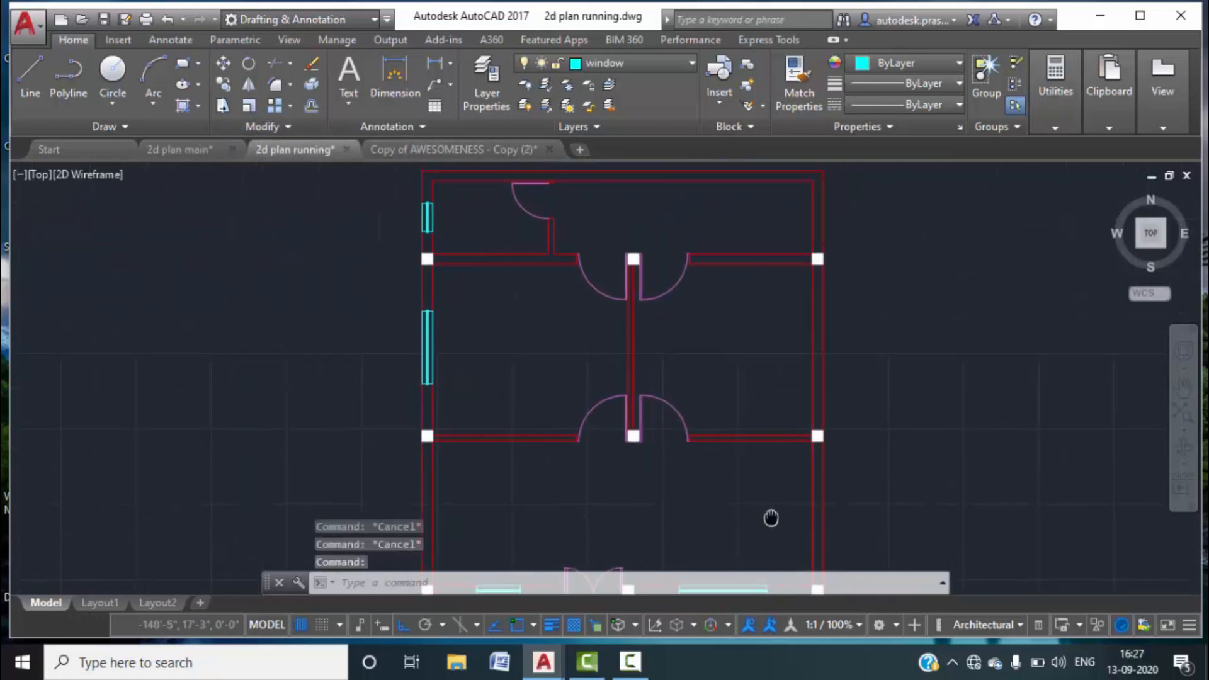
{"action": "type", "text": "o"}
{"action": "key", "text": "Return"}
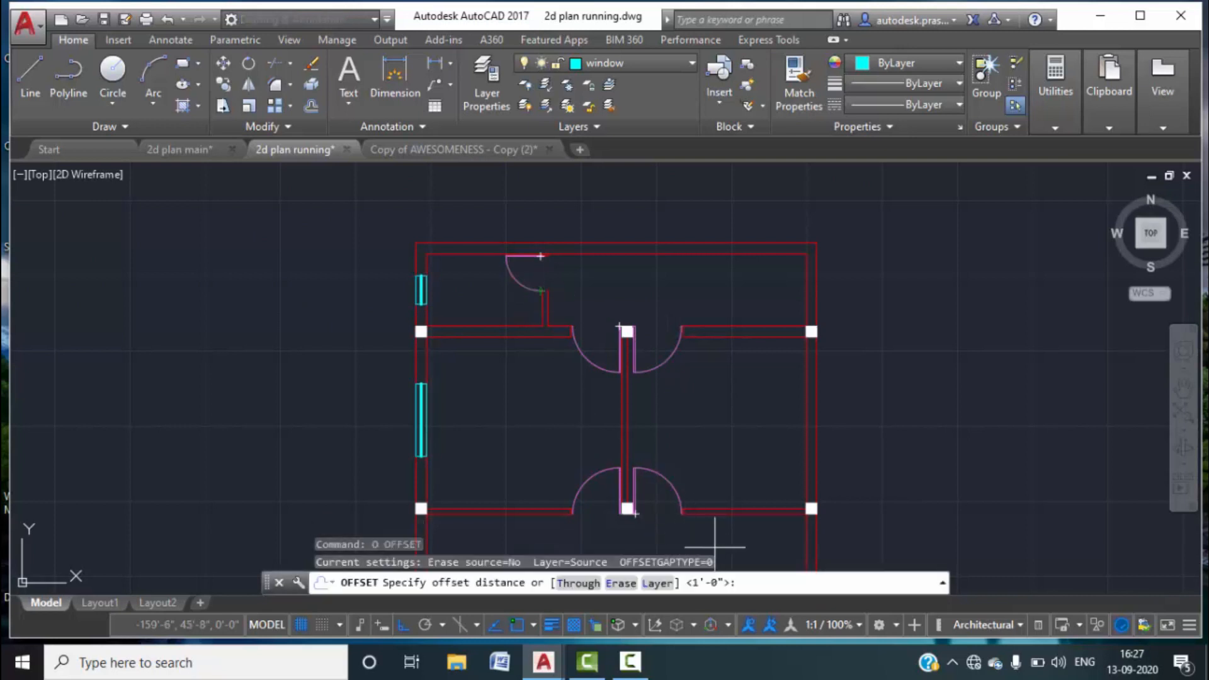
{"action": "type", "text": "3'"}
{"action": "key", "text": "Return"}
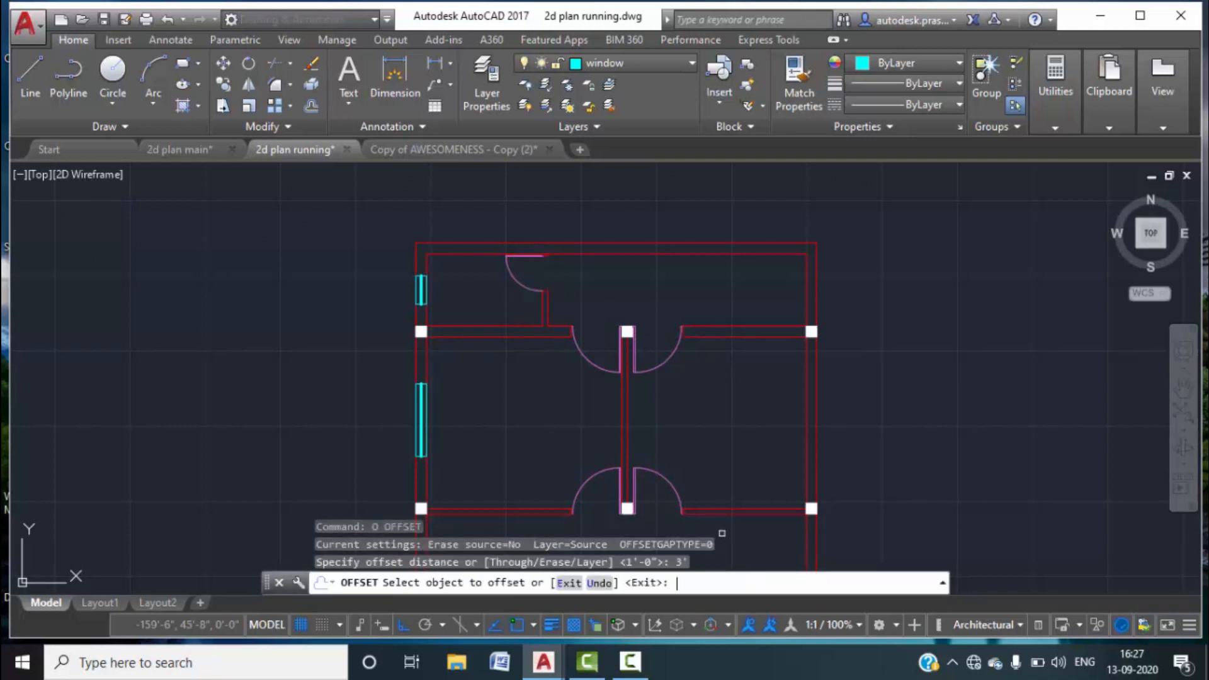
{"action": "left_click", "coordinate": [547, 316]}
{"action": "left_click", "coordinate": [667, 305]}
{"action": "left_click", "coordinate": [695, 323]}
{"action": "left_click", "coordinate": [723, 278]}
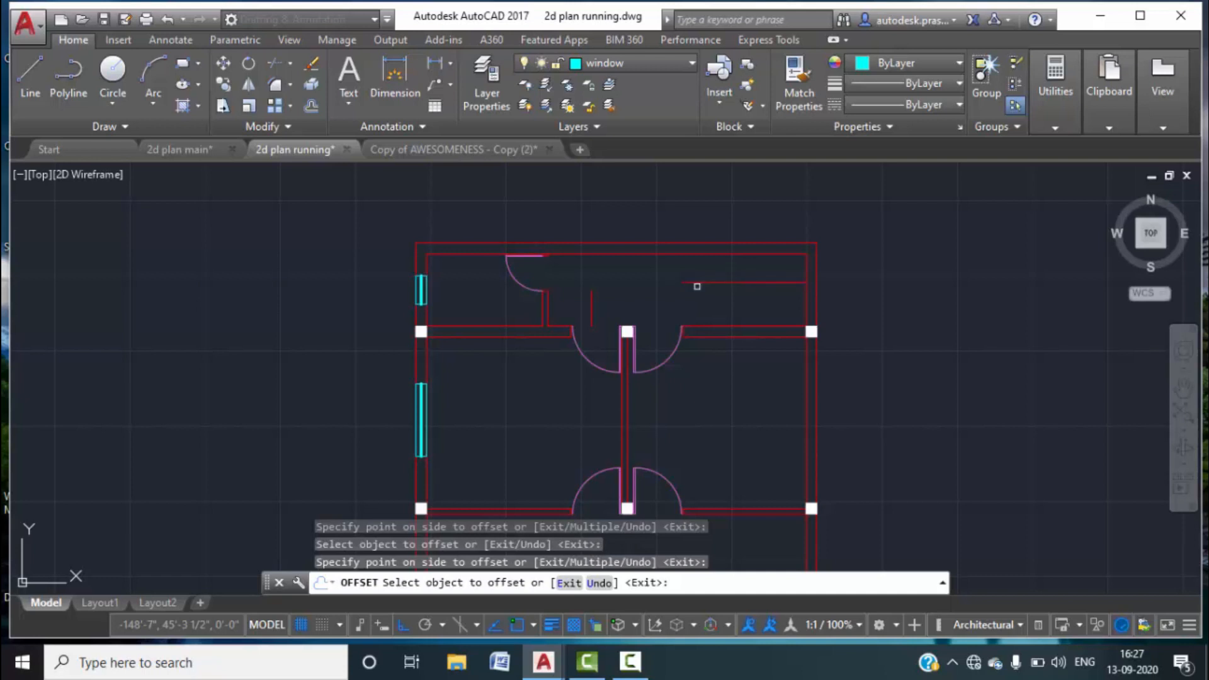
{"action": "key", "text": "Escape"}
Extend the new vertical and horizontal lines so they meet.
{"action": "type", "text": "E"}
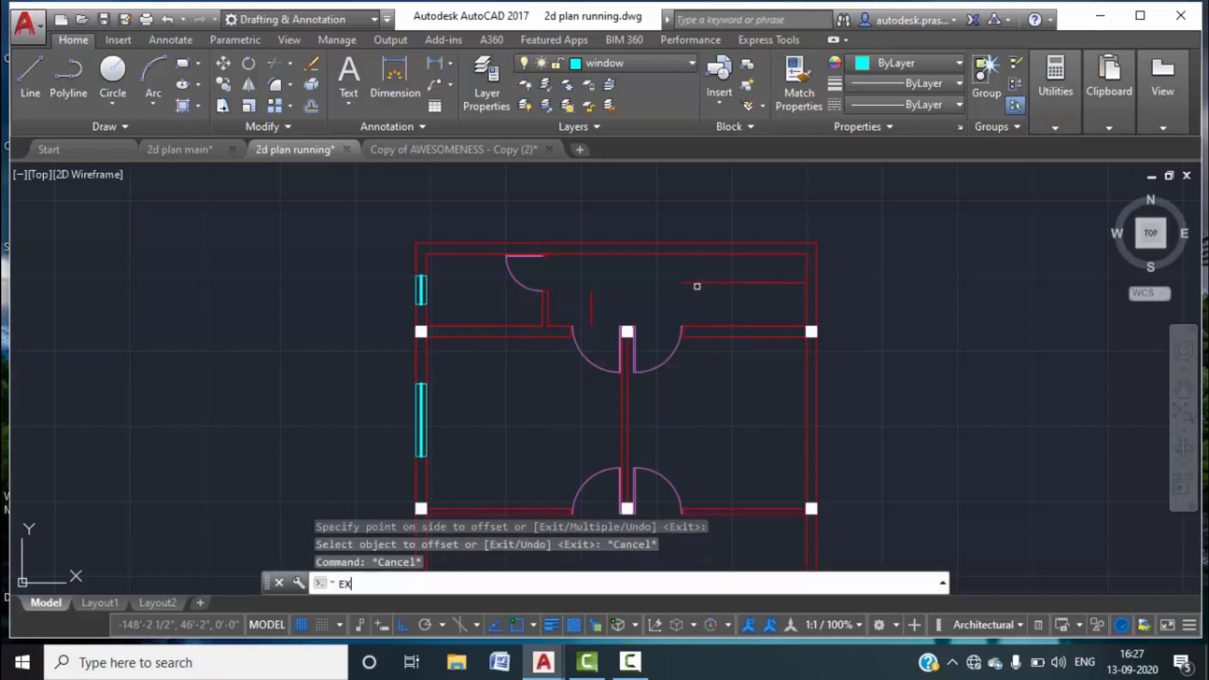
{"action": "type", "text": "X"}
{"action": "key", "text": "Return"}
{"action": "left_click", "coordinate": [592, 292]}
{"action": "left_click", "coordinate": [723, 281]}
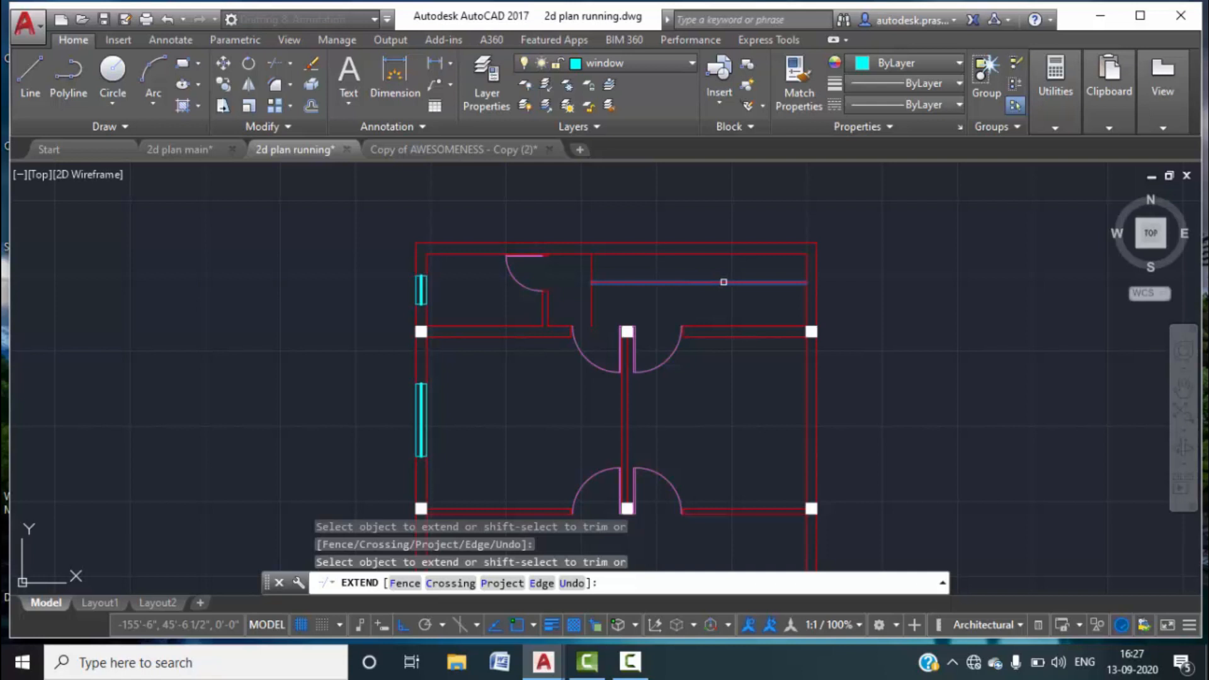
{"action": "key", "text": "Escape"}
{"action": "key", "text": "Escape"}
Regenerate the drawing display with RE.
{"action": "left_click", "coordinate": [618, 296]}
{"action": "type", "text": "RE"}
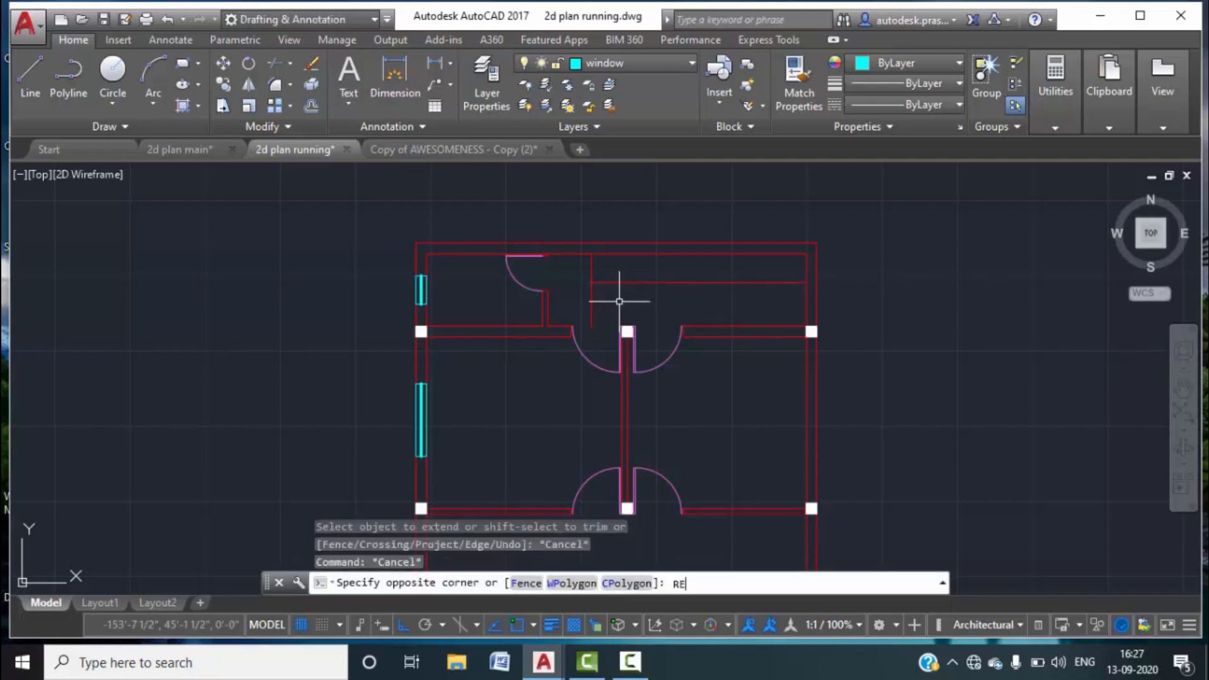
{"action": "key", "text": "Return"}
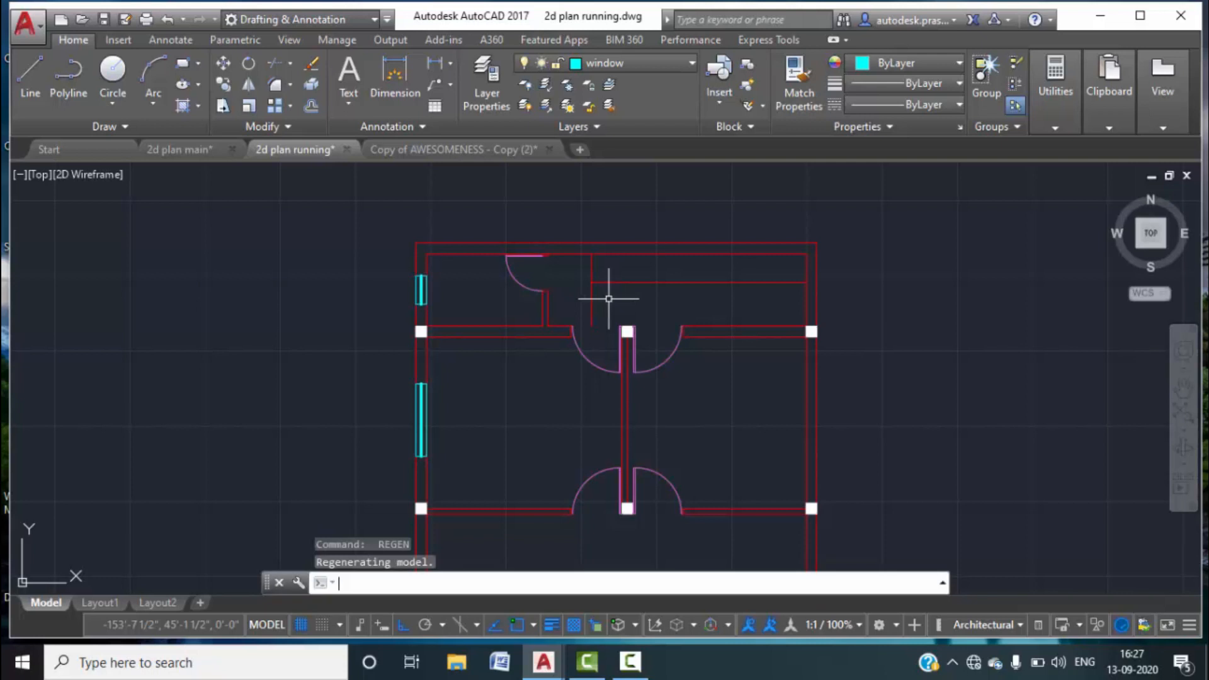
{"action": "key", "text": "F1"}
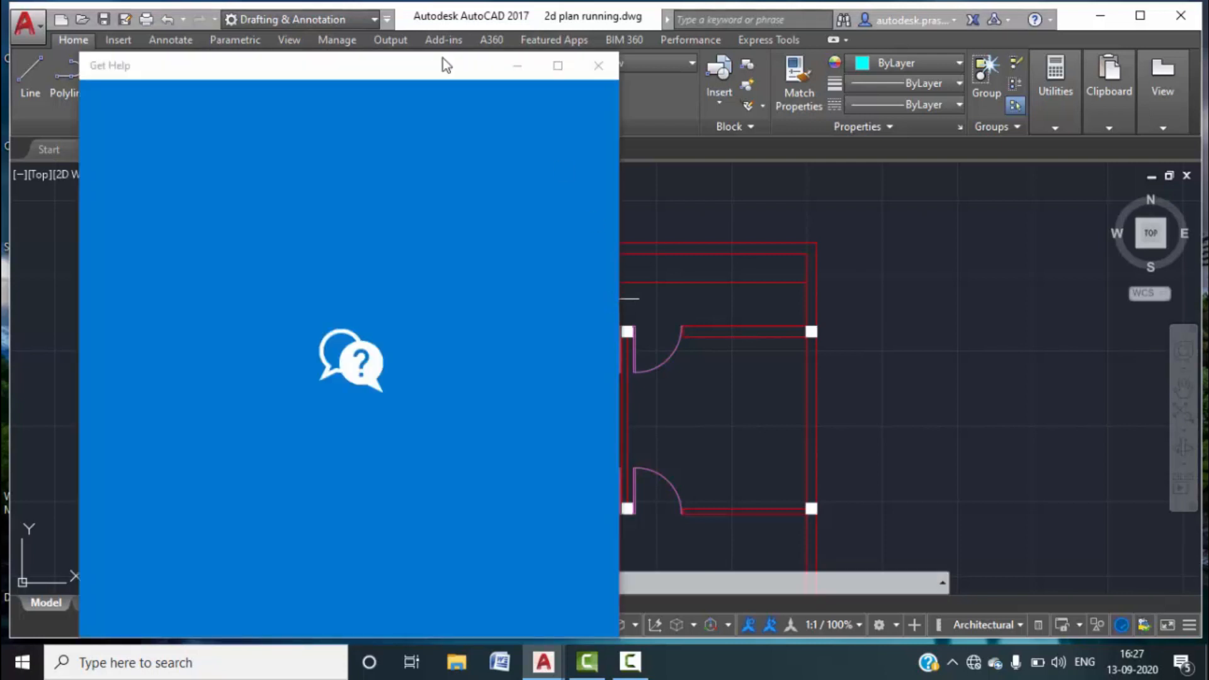
{"action": "left_click", "coordinate": [598, 65]}
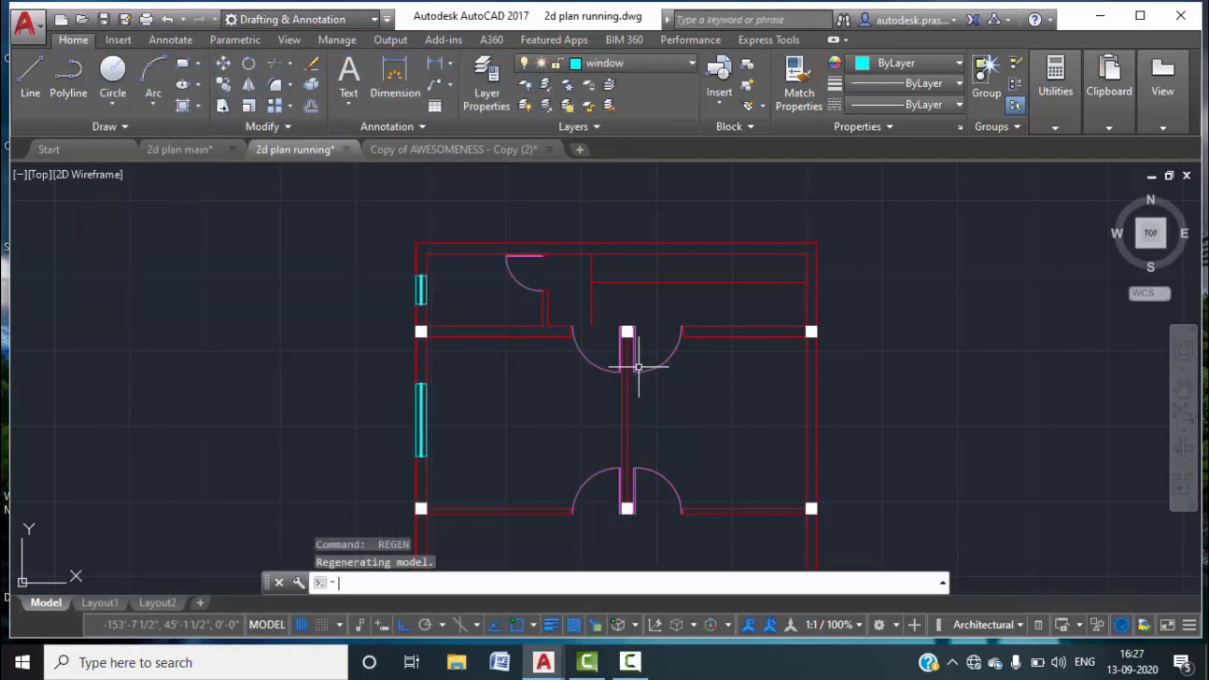
{"action": "key", "text": "Return"}
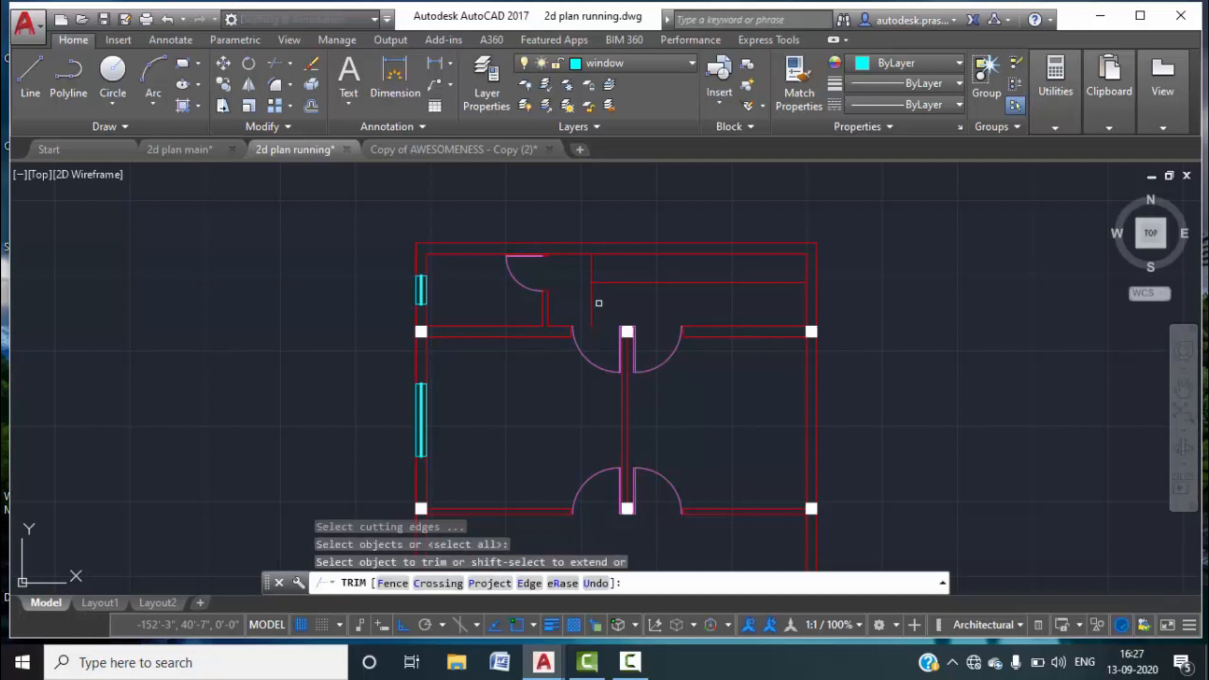
{"action": "key", "text": "Escape"}
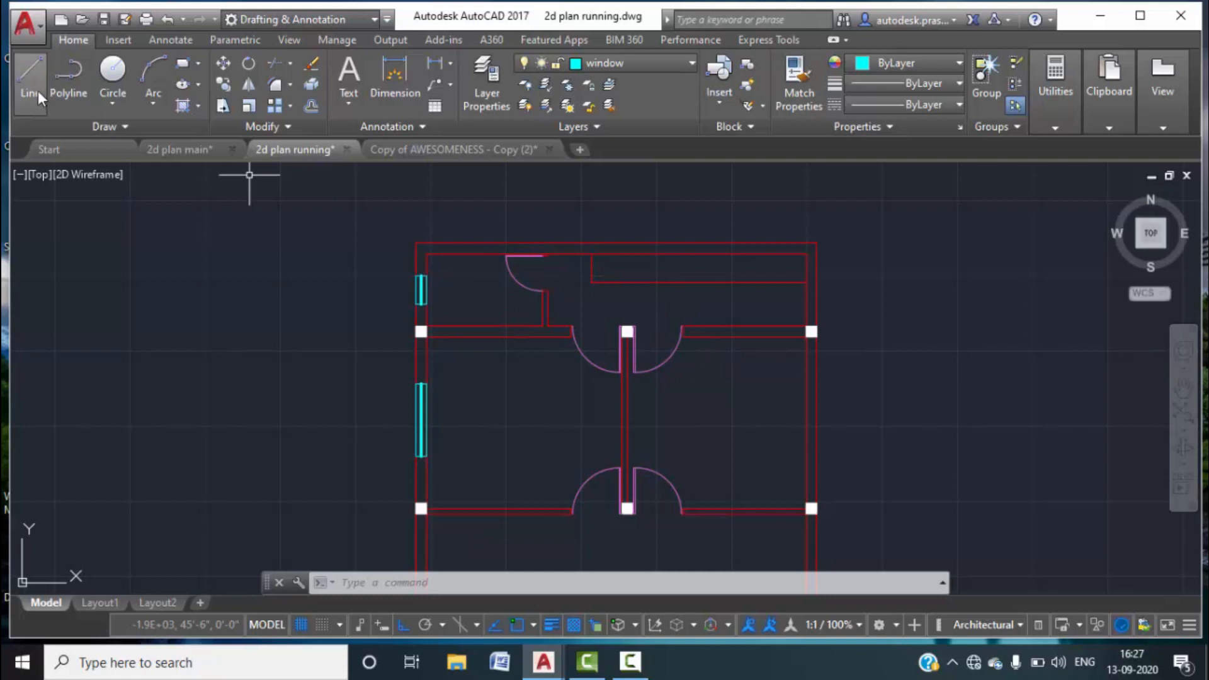
Check the top wall's layer and open the layer list.
{"action": "left_click", "coordinate": [651, 253]}
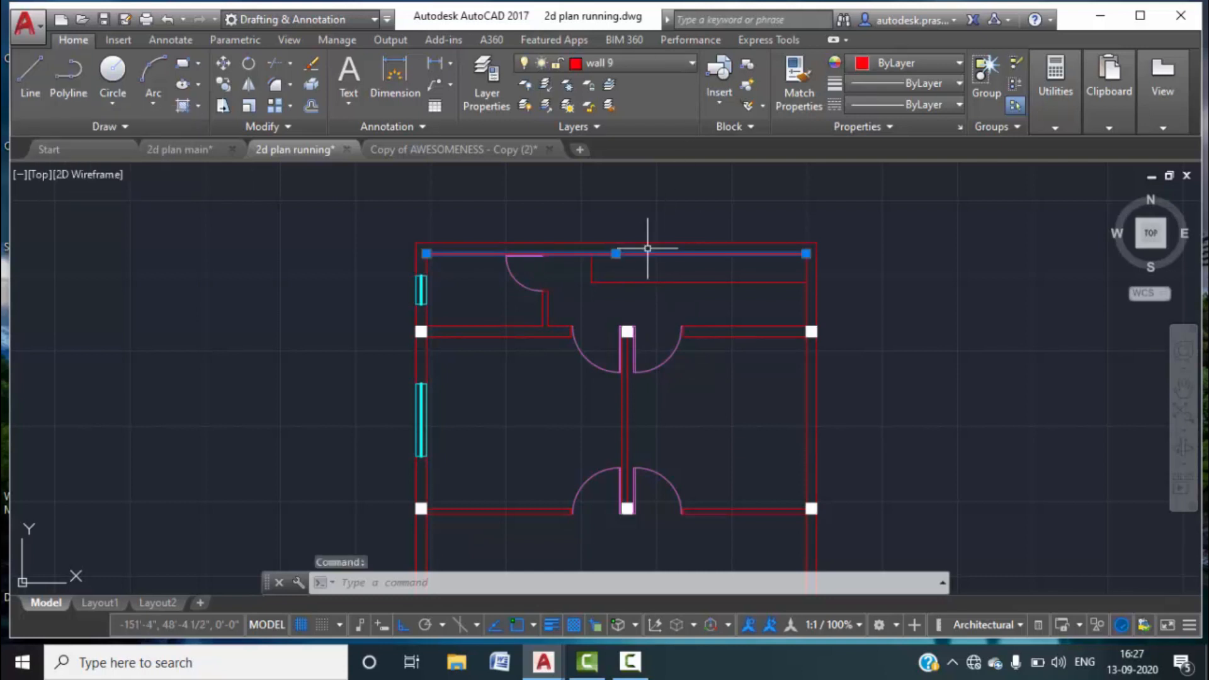
{"action": "key", "text": "Escape"}
{"action": "key", "text": "Escape"}
{"action": "key", "text": "Escape"}
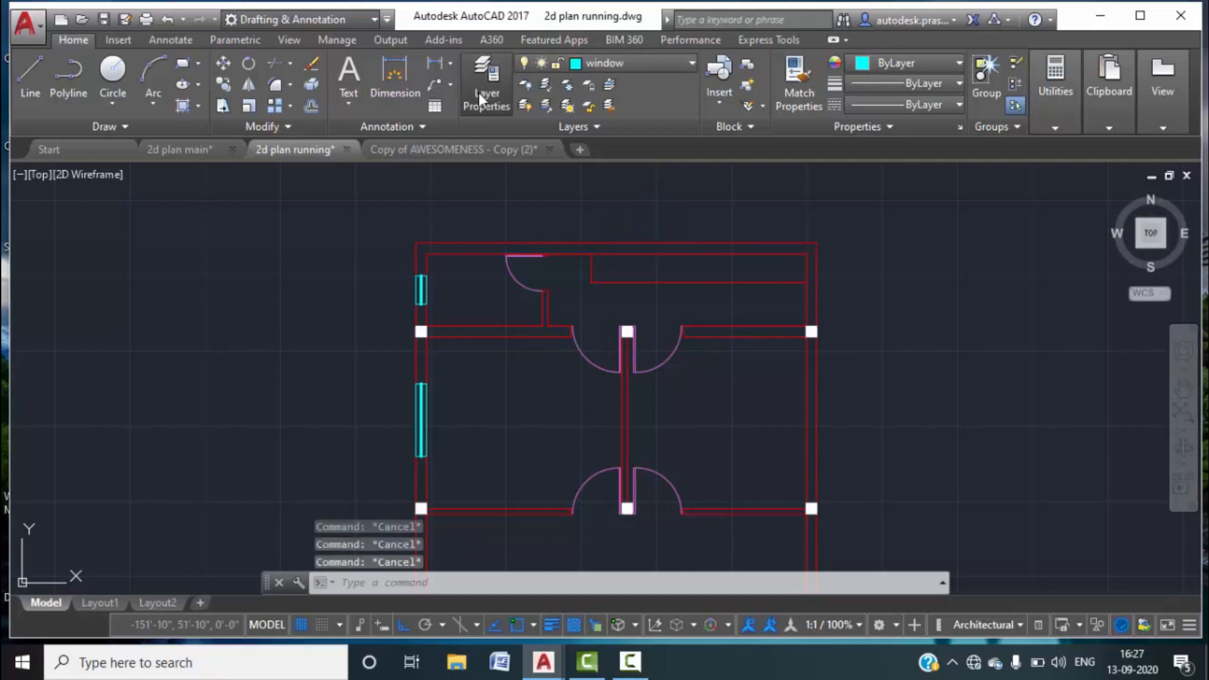
{"action": "left_click", "coordinate": [477, 92]}
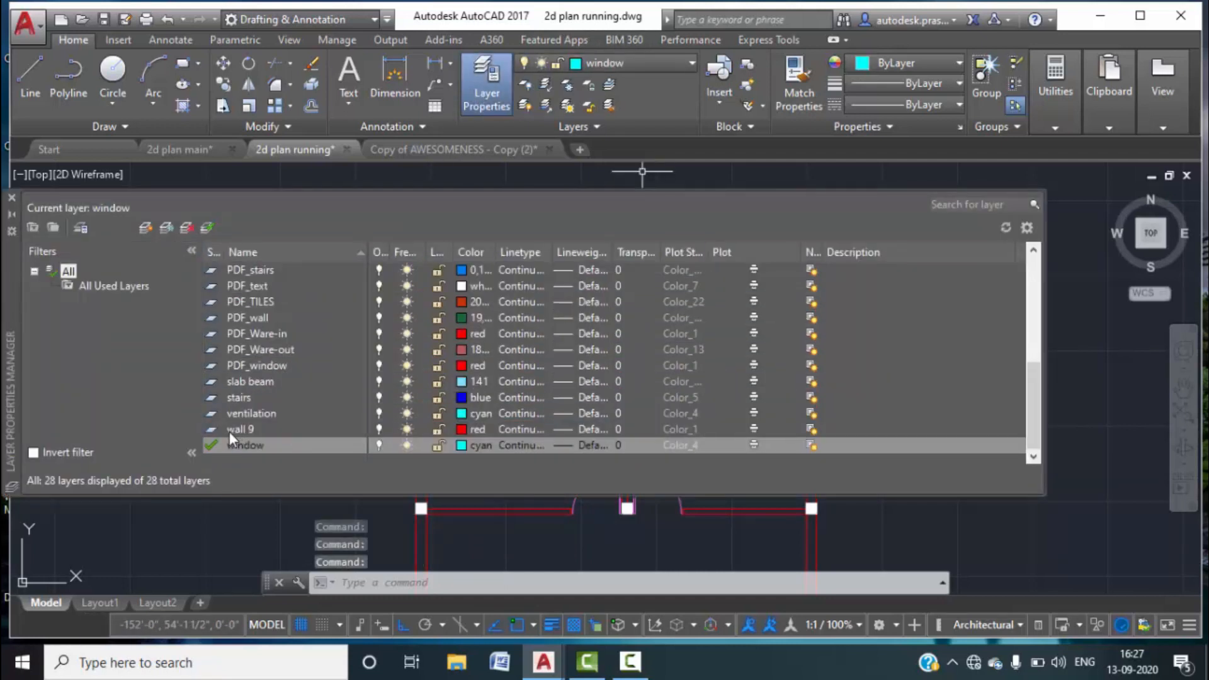
Make wall 9 the current layer and choose polyline drawing.
{"action": "left_click", "coordinate": [229, 430]}
{"action": "left_click", "coordinate": [12, 198]}
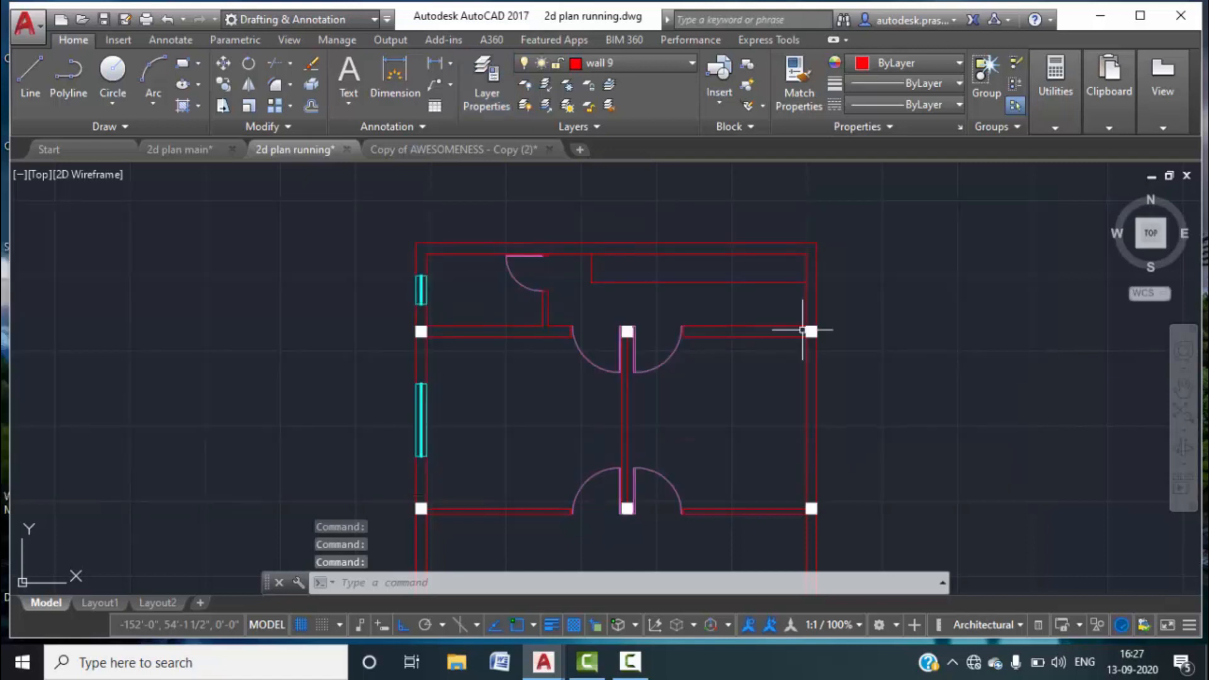
{"action": "left_click", "coordinate": [31, 70]}
{"action": "left_click", "coordinate": [66, 90]}
{"action": "scroll", "coordinate": [553, 262], "scroll_direction": "up", "scroll_amount": 6}
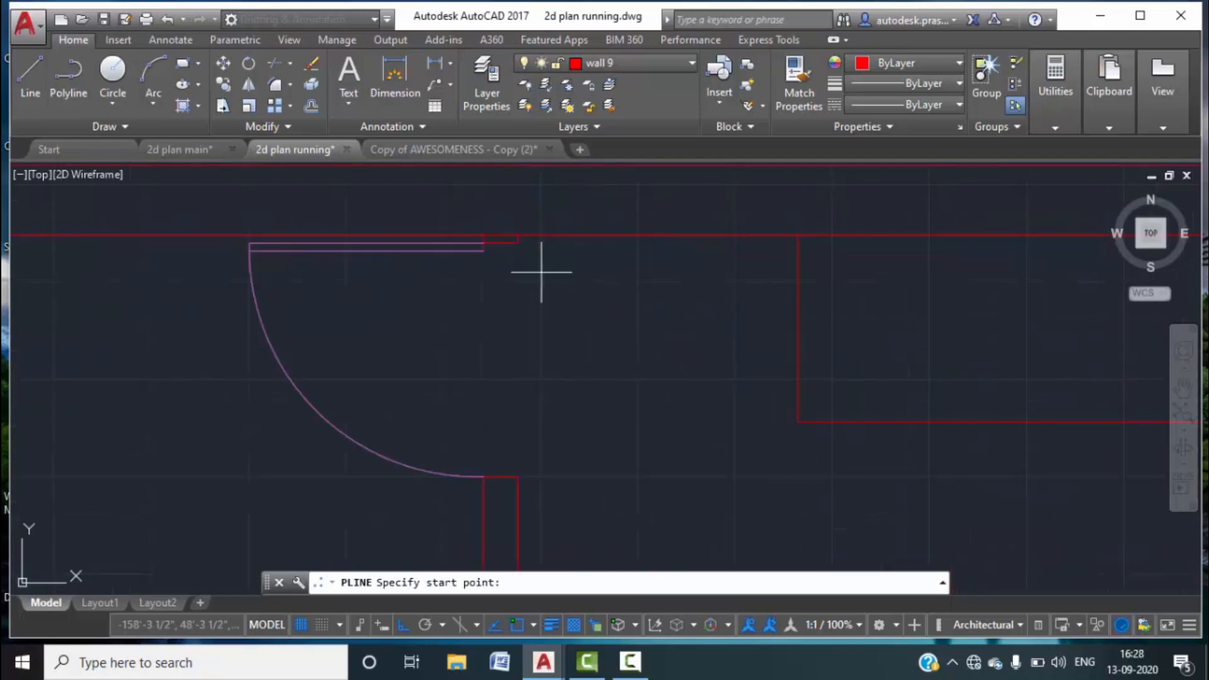
Trace a wall 9 polyline from the top door corner, along the right wall, to the top wall.
{"action": "left_click", "coordinate": [517, 235]}
{"action": "scroll", "coordinate": [508, 390], "scroll_direction": "down", "scroll_amount": 4}
{"action": "scroll", "coordinate": [491, 315], "scroll_direction": "up", "scroll_amount": 3}
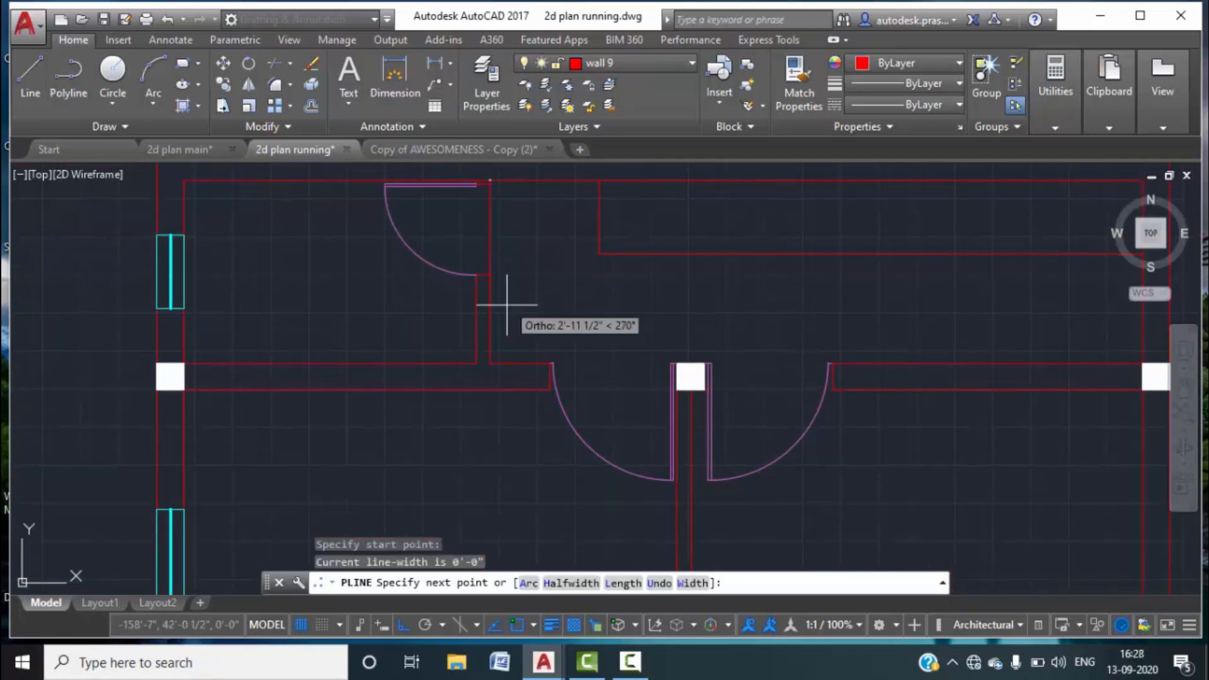
{"action": "left_click", "coordinate": [488, 359]}
{"action": "scroll", "coordinate": [982, 353], "scroll_direction": "down", "scroll_amount": 2}
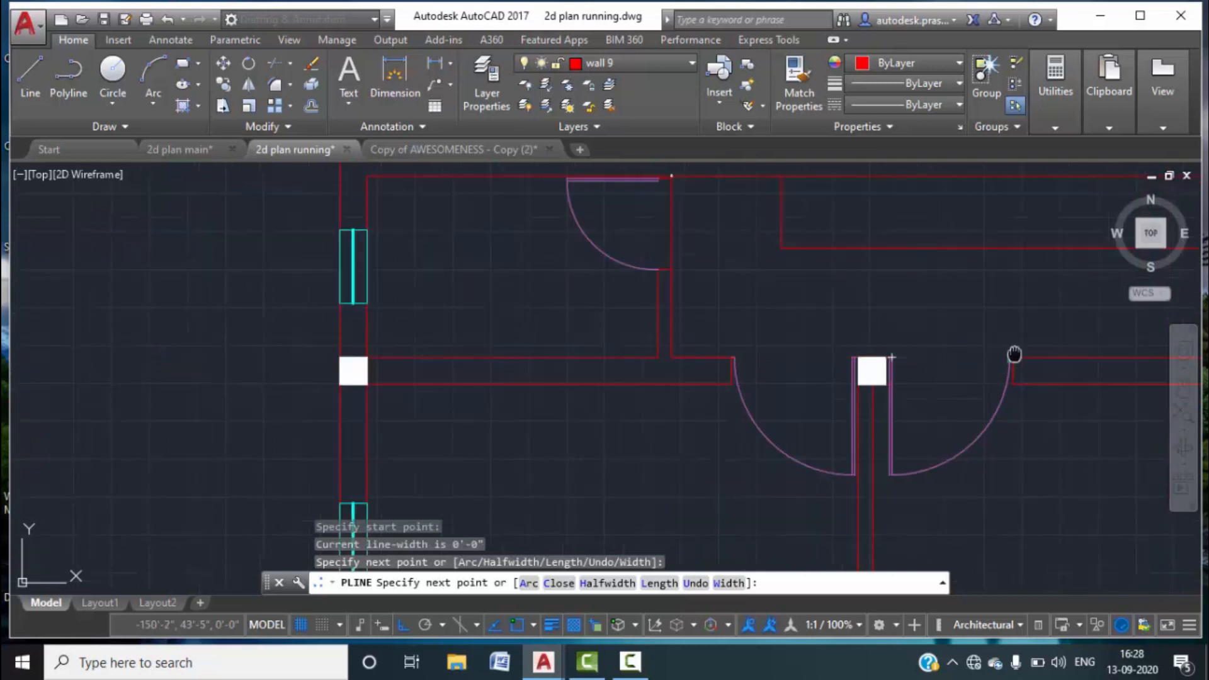
{"action": "middle_click_drag", "start_coordinate": [1015, 353], "coordinate": [881, 365]}
{"action": "left_click", "coordinate": [993, 357]}
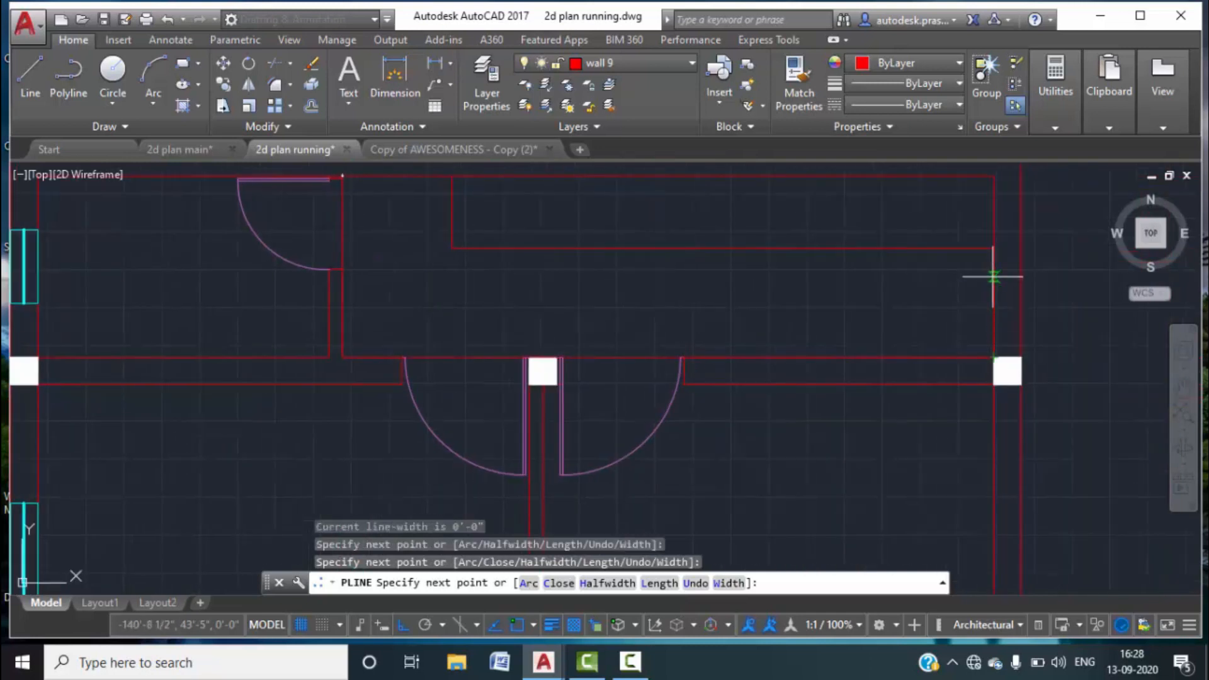
{"action": "left_click", "coordinate": [993, 248]}
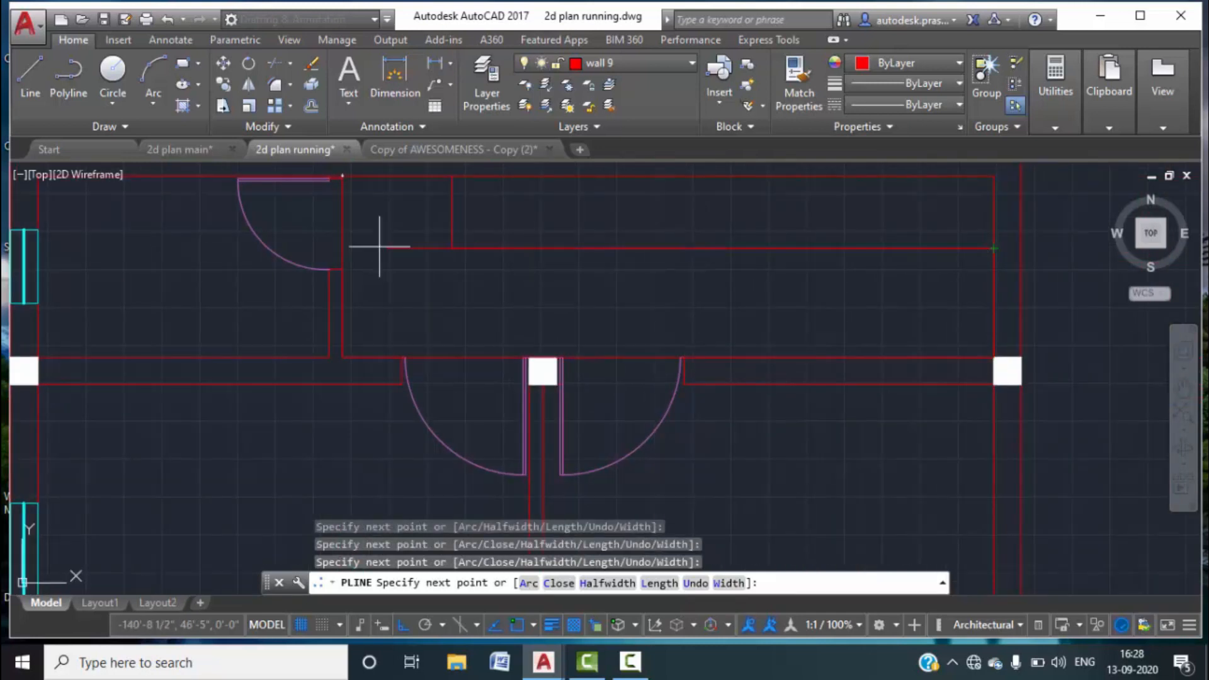
{"action": "left_click", "coordinate": [453, 247]}
{"action": "left_click", "coordinate": [452, 176]}
{"action": "left_click", "coordinate": [342, 178]}
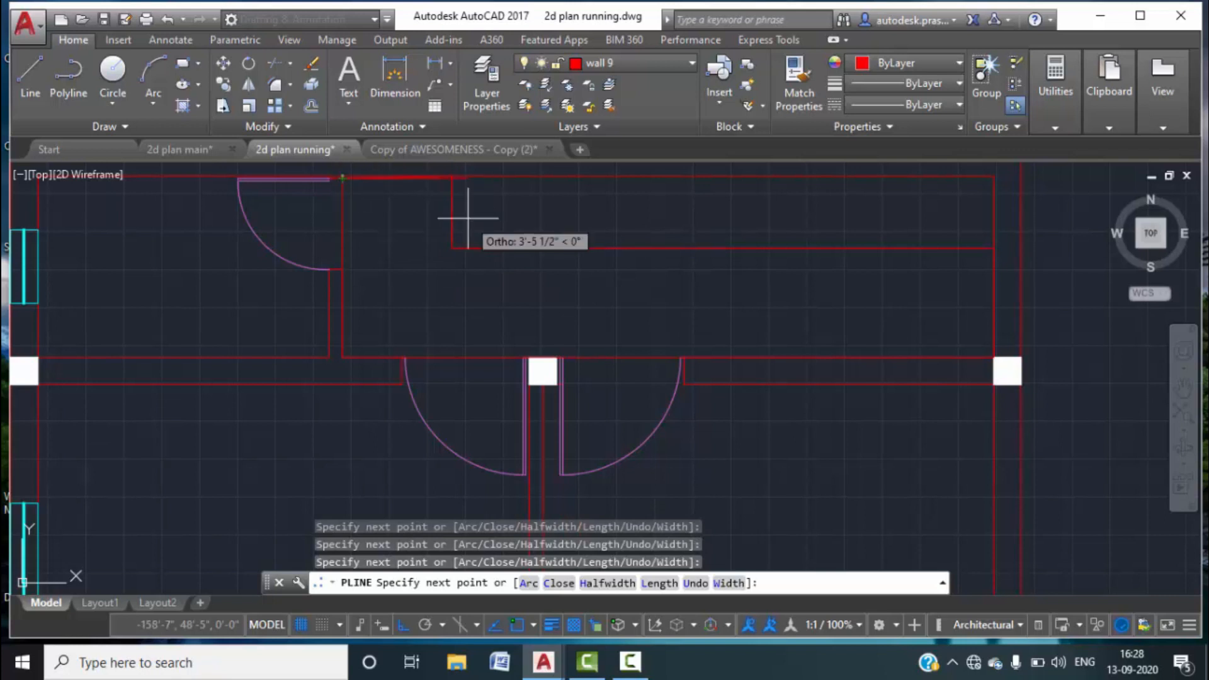
{"action": "scroll", "coordinate": [451, 179], "scroll_direction": "up", "scroll_amount": 4}
{"action": "key", "text": "Escape"}
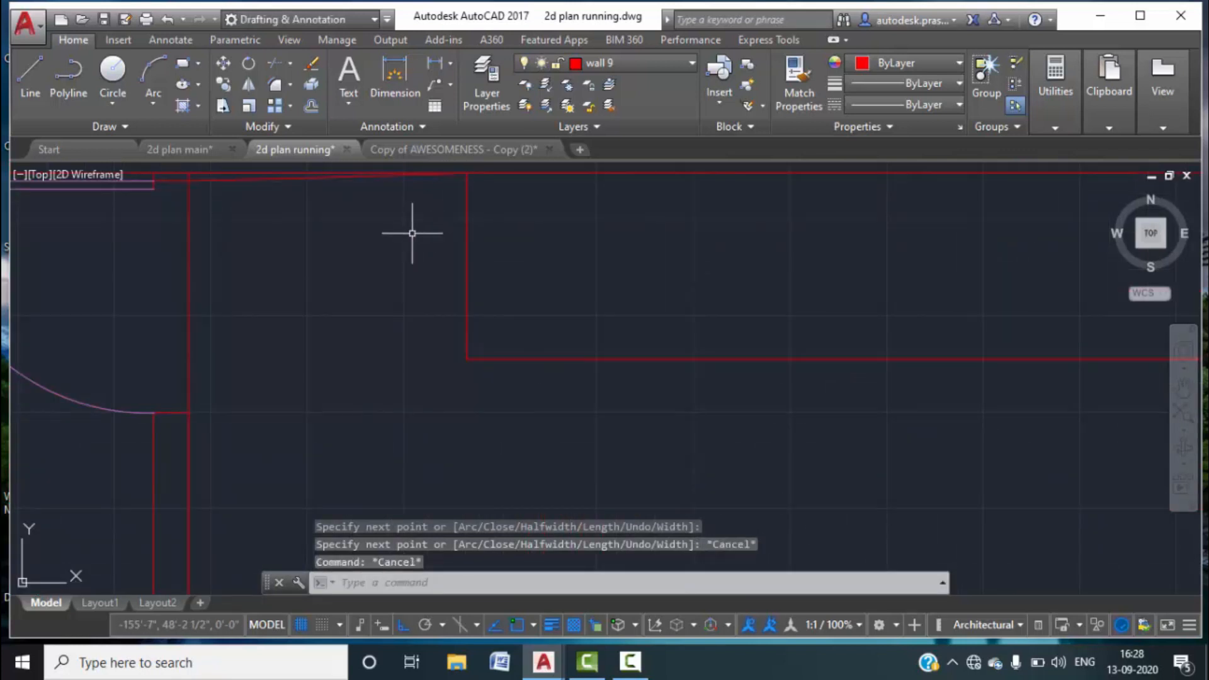
Select the top wall polyline and stretch its corner grip back into line.
{"action": "middle_click_drag", "start_coordinate": [237, 200], "coordinate": [308, 289]}
{"action": "scroll", "coordinate": [264, 262], "scroll_direction": "up", "scroll_amount": 2}
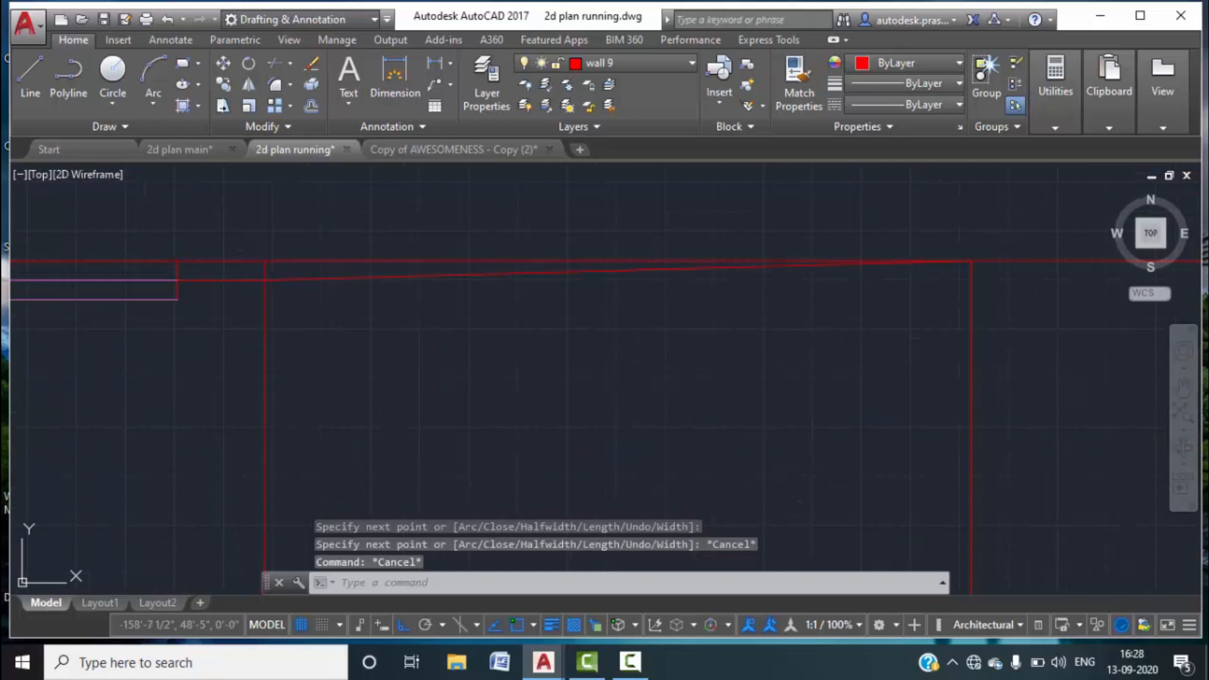
{"action": "left_click", "coordinate": [283, 281]}
{"action": "left_click", "coordinate": [265, 281]}
{"action": "scroll", "coordinate": [267, 263], "scroll_direction": "down", "scroll_amount": 5}
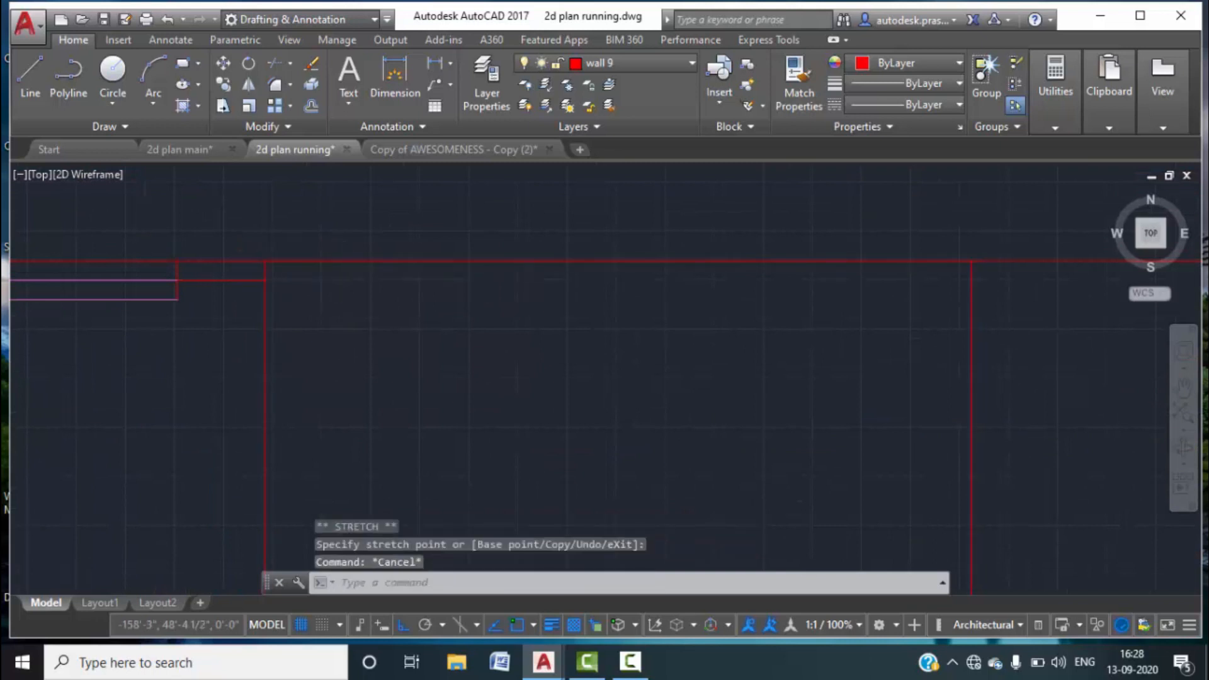
{"action": "scroll", "coordinate": [504, 321], "scroll_direction": "up", "scroll_amount": 4}
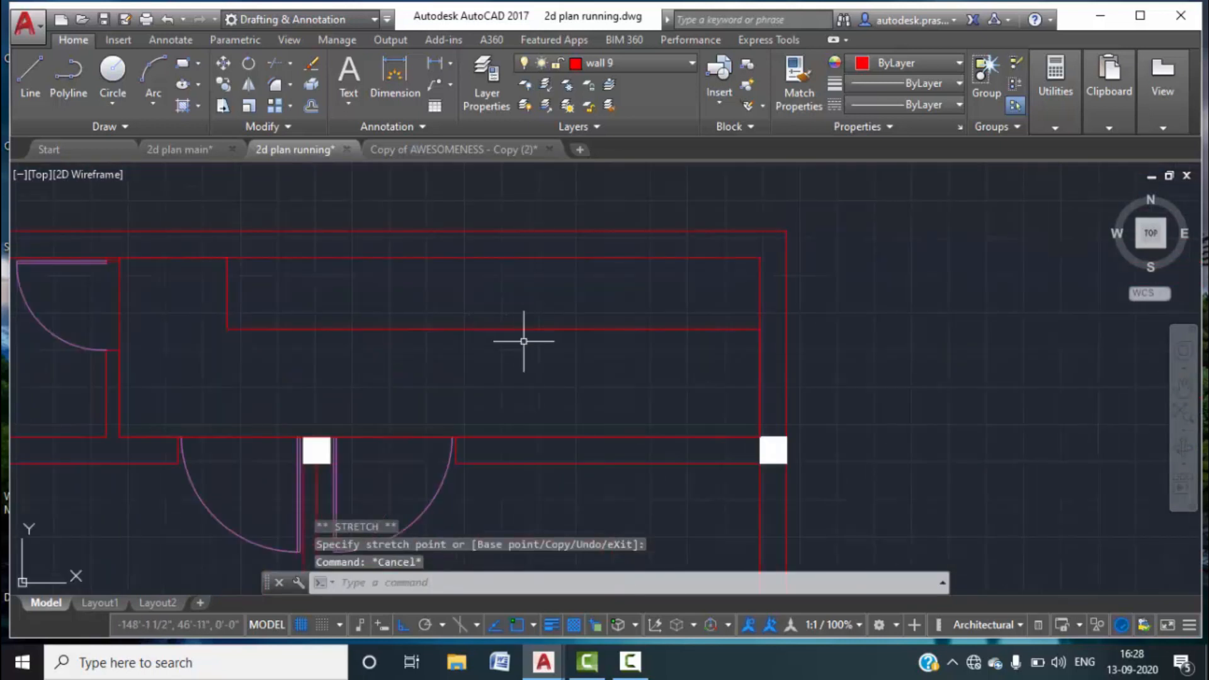
Run OVERKILL on all the plan's walls to delete the 10 overlapping segments.
{"action": "type", "text": "over"}
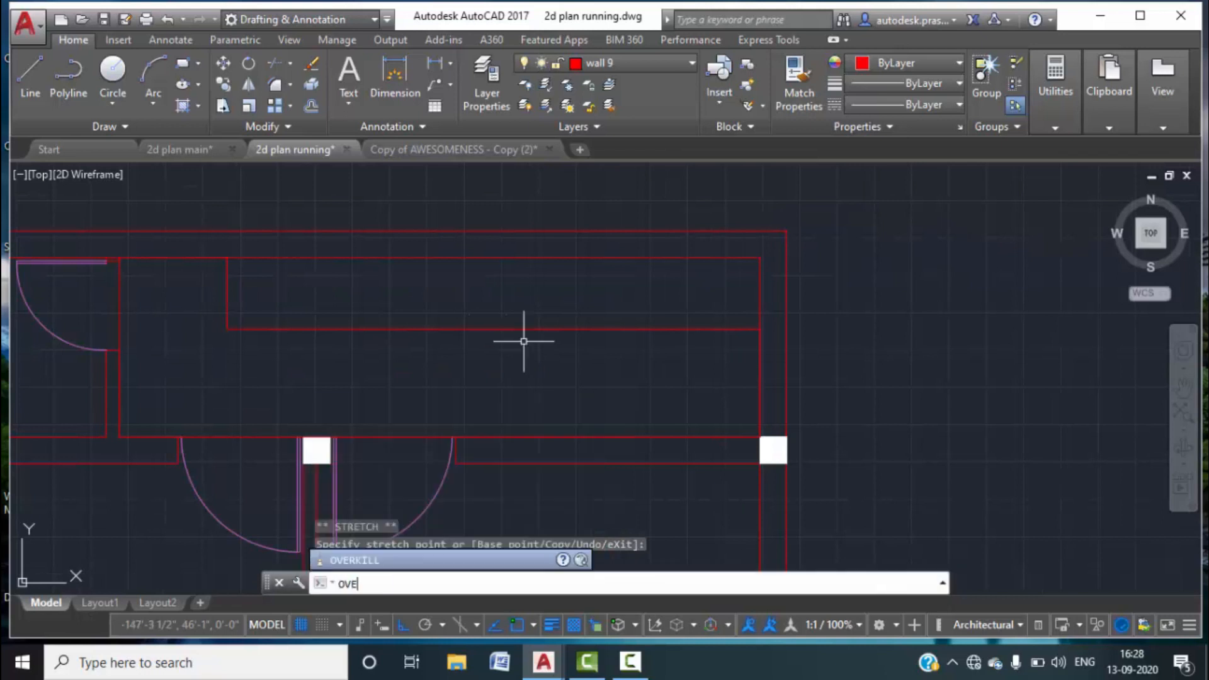
{"action": "key", "text": "Return"}
{"action": "scroll", "coordinate": [529, 346], "scroll_direction": "down", "scroll_amount": 6}
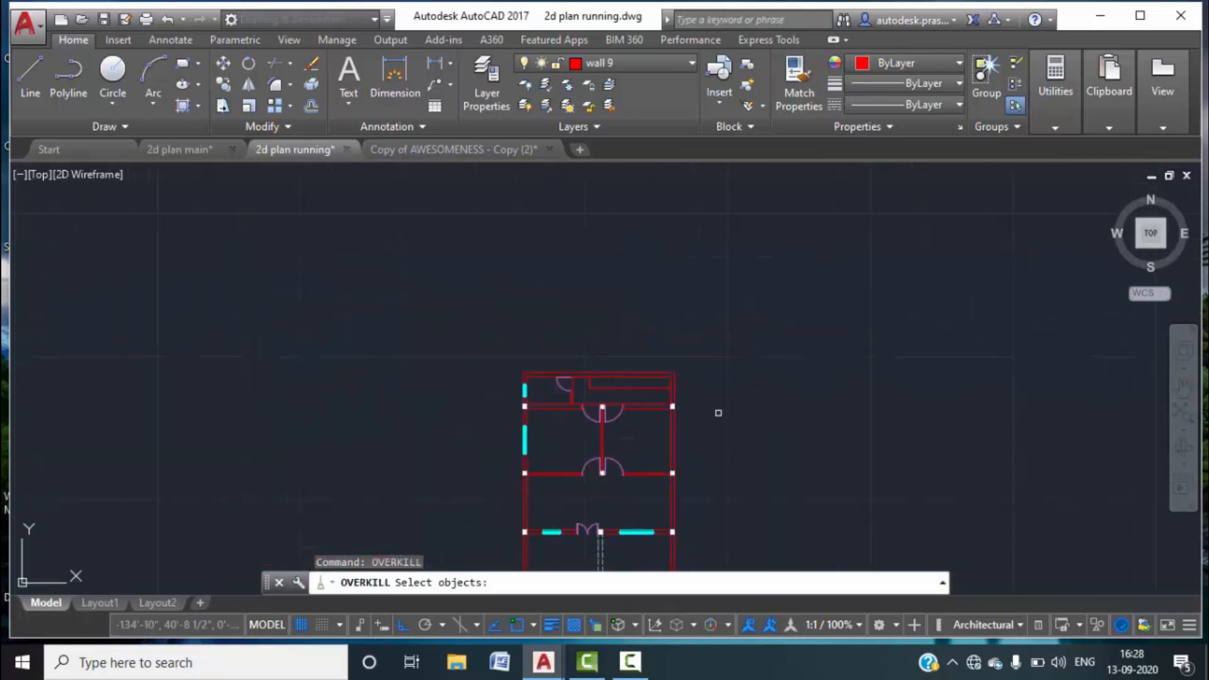
{"action": "left_click", "coordinate": [789, 477]}
{"action": "left_click", "coordinate": [506, 362]}
{"action": "key", "text": "Return"}
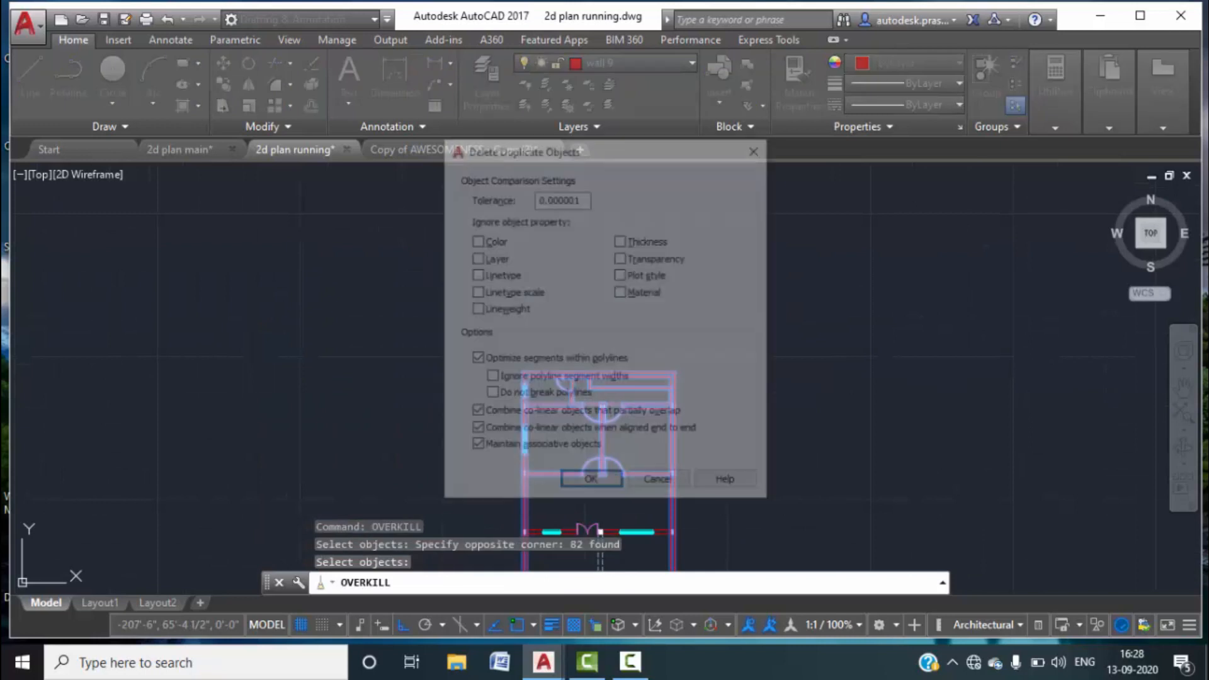
{"action": "left_click", "coordinate": [621, 484]}
{"action": "scroll", "coordinate": [636, 380], "scroll_direction": "up", "scroll_amount": 5}
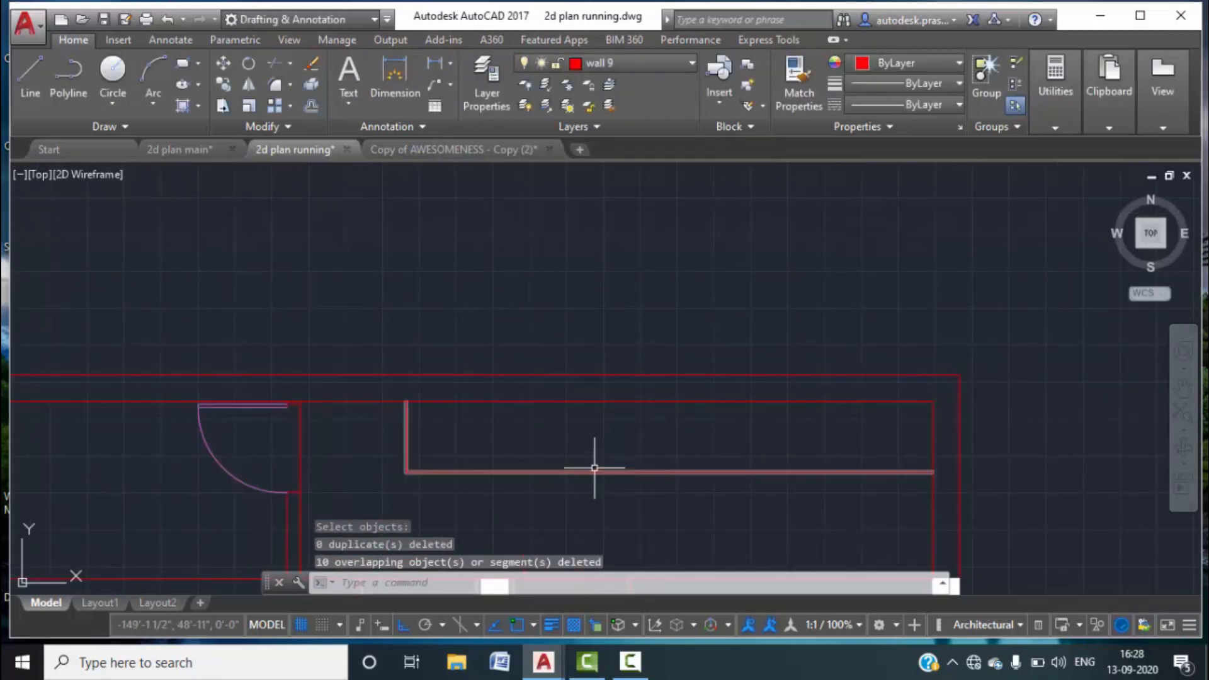
{"action": "scroll", "coordinate": [636, 464], "scroll_direction": "down", "scroll_amount": 4}
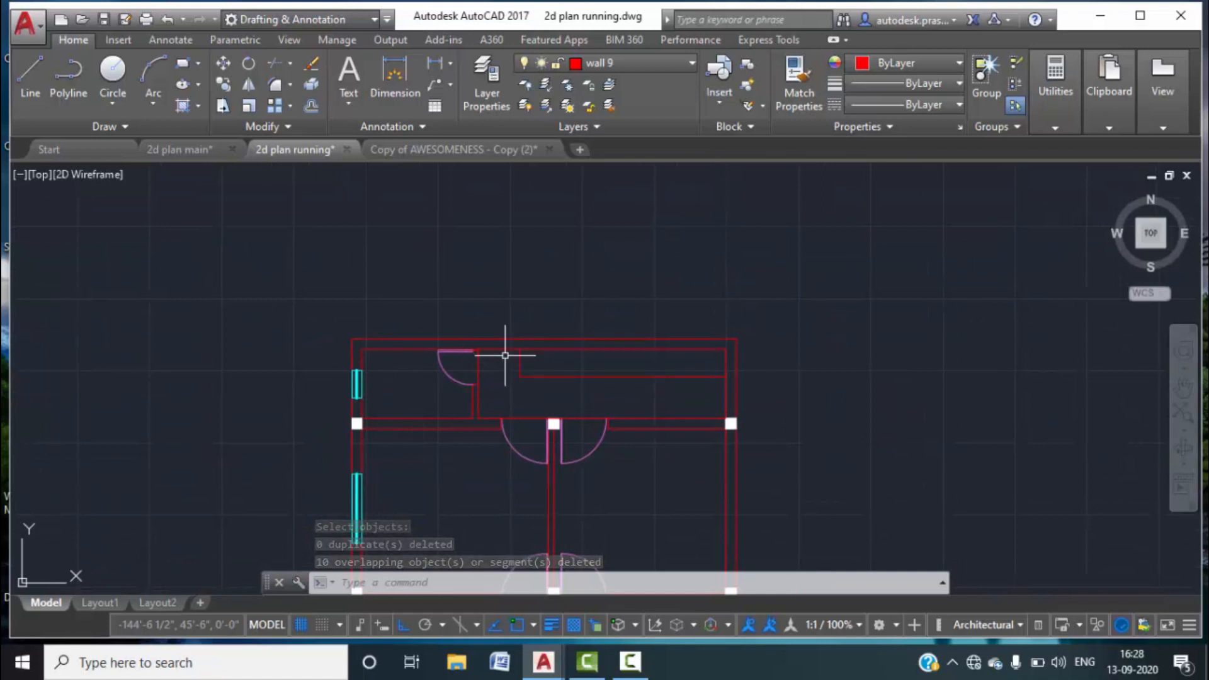
{"action": "scroll", "coordinate": [480, 372], "scroll_direction": "up", "scroll_amount": 4}
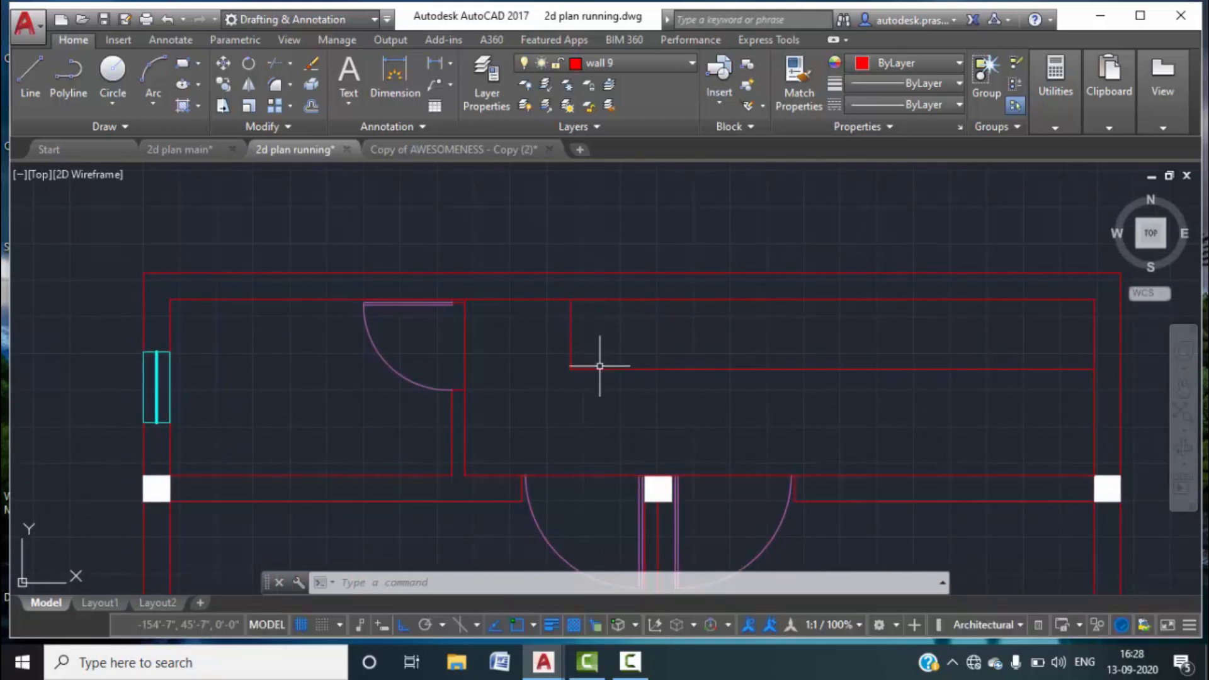
Remove the corner vertex from the inner bathroom wall outlines, dropping their top segment.
{"action": "left_click", "coordinate": [582, 370]}
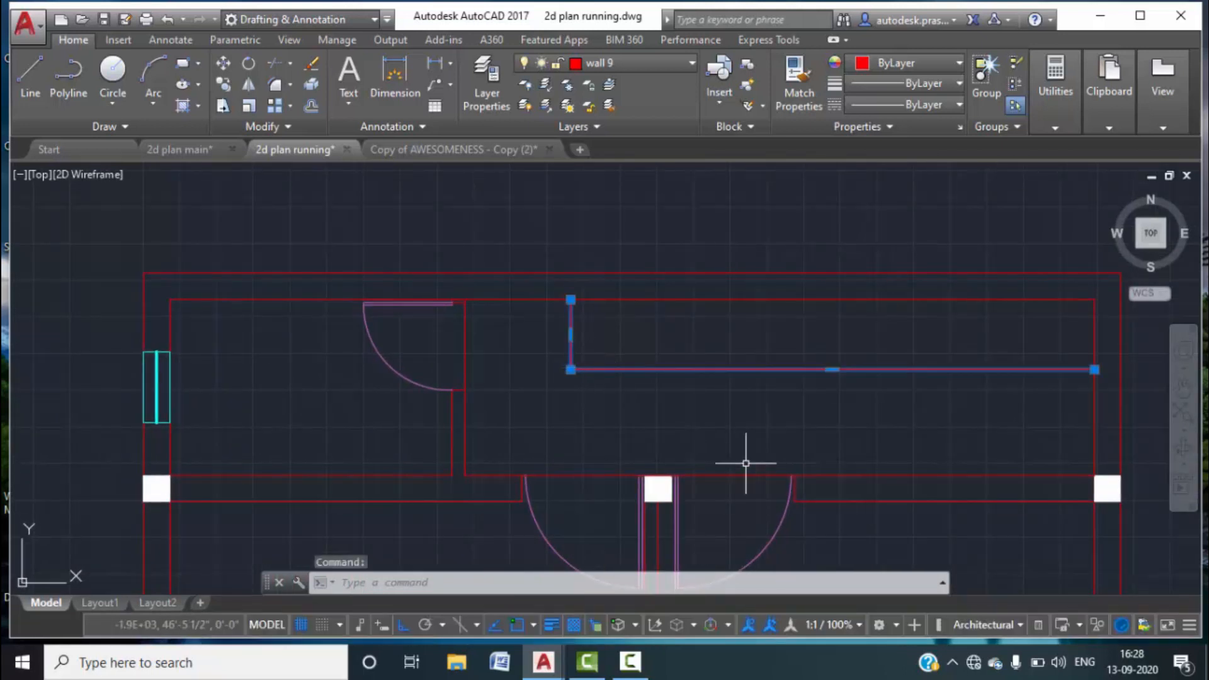
{"action": "left_click", "coordinate": [714, 477]}
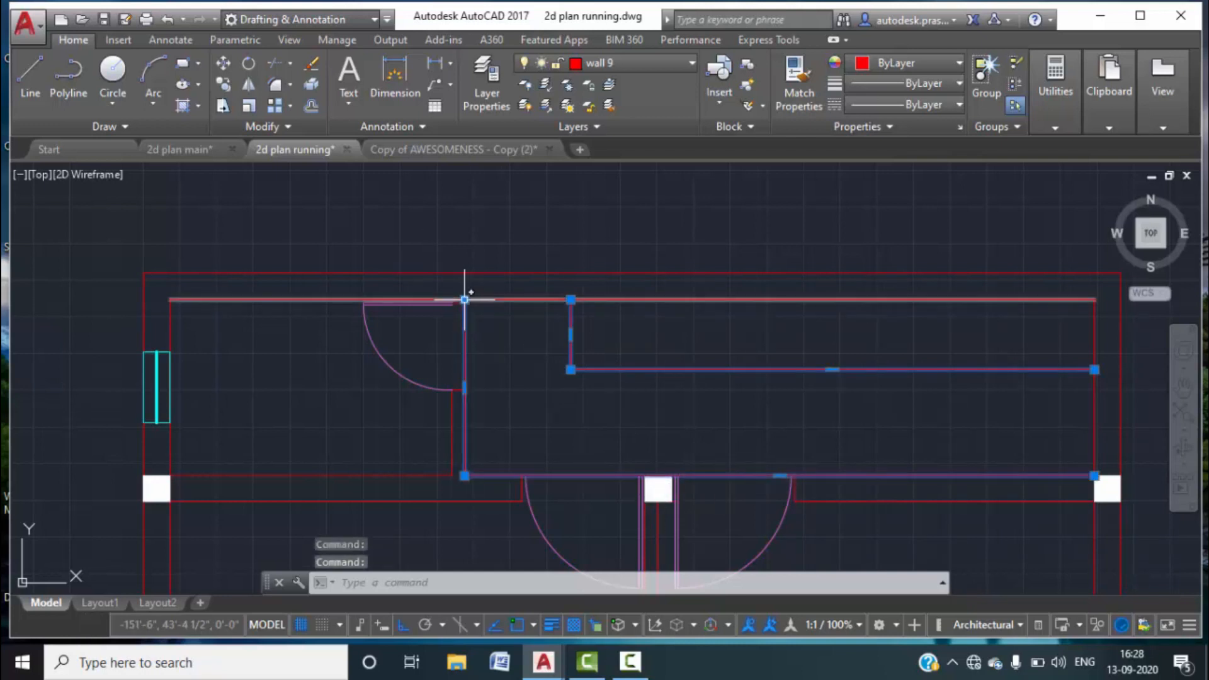
{"action": "mouse_move", "coordinate": [464, 300]}
{"action": "left_click", "coordinate": [547, 369]}
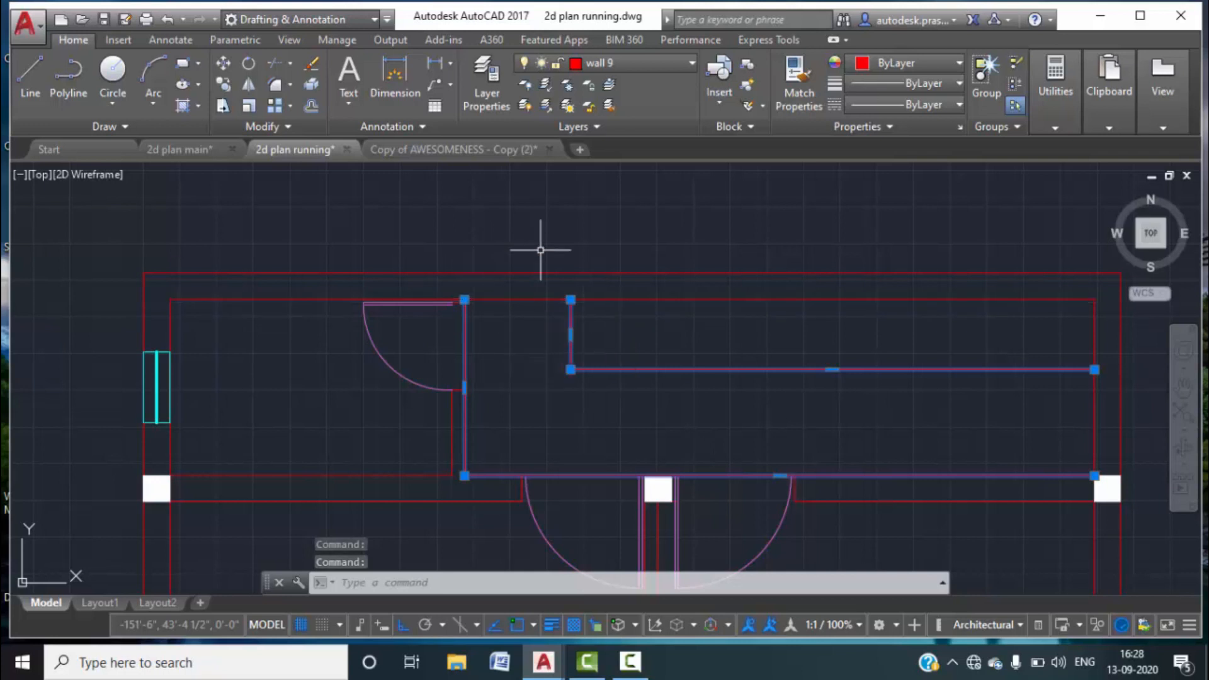
{"action": "scroll", "coordinate": [479, 296], "scroll_direction": "up", "scroll_amount": 4}
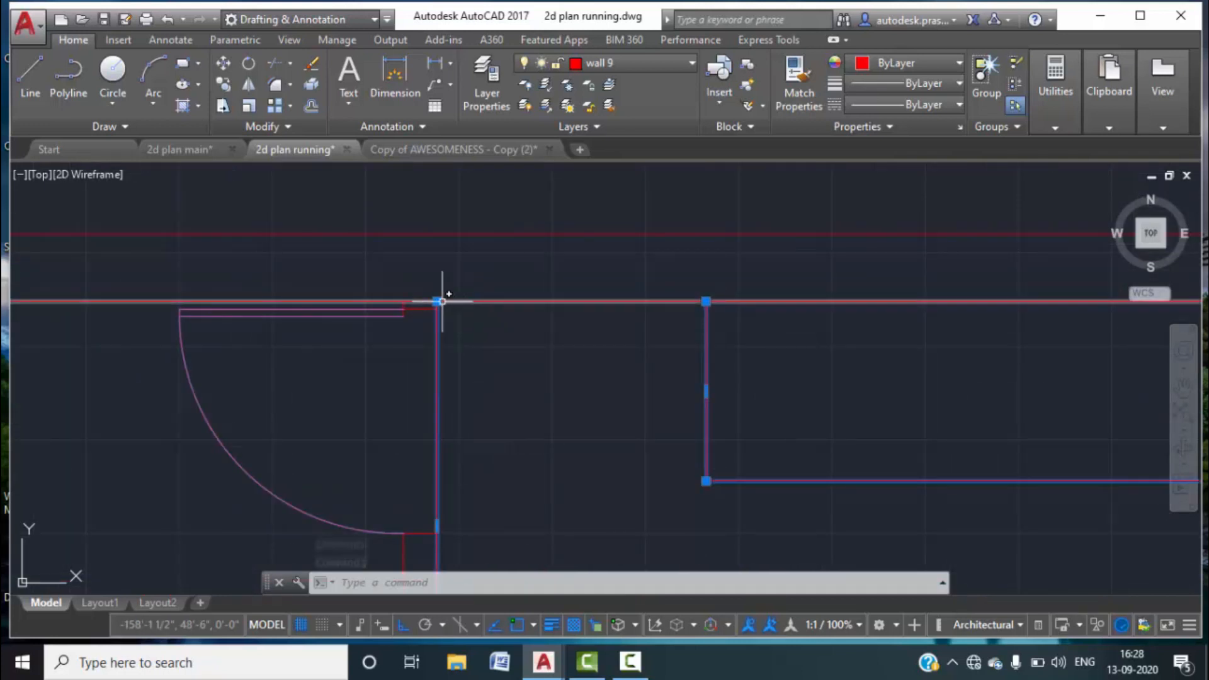
{"action": "key", "text": "Escape"}
Break the top wall line at the left inner-wall corner using BR with separate first point.
{"action": "type", "text": "br"}
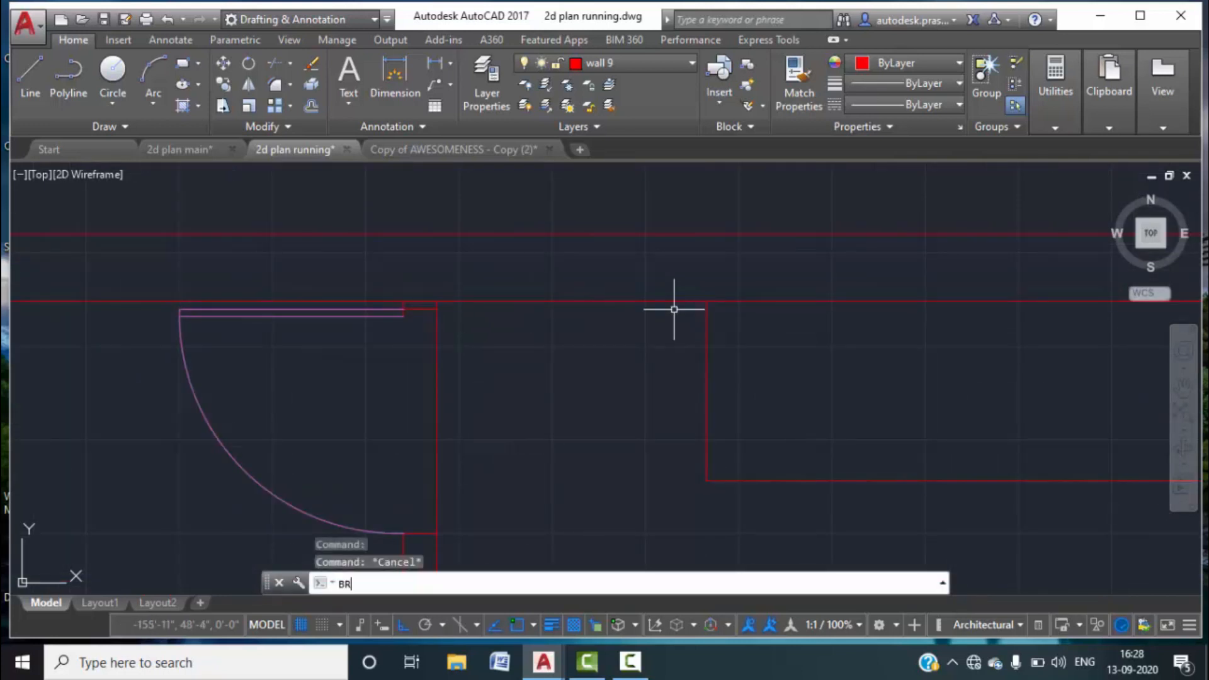
{"action": "key", "text": "Return"}
{"action": "left_click", "coordinate": [451, 301]}
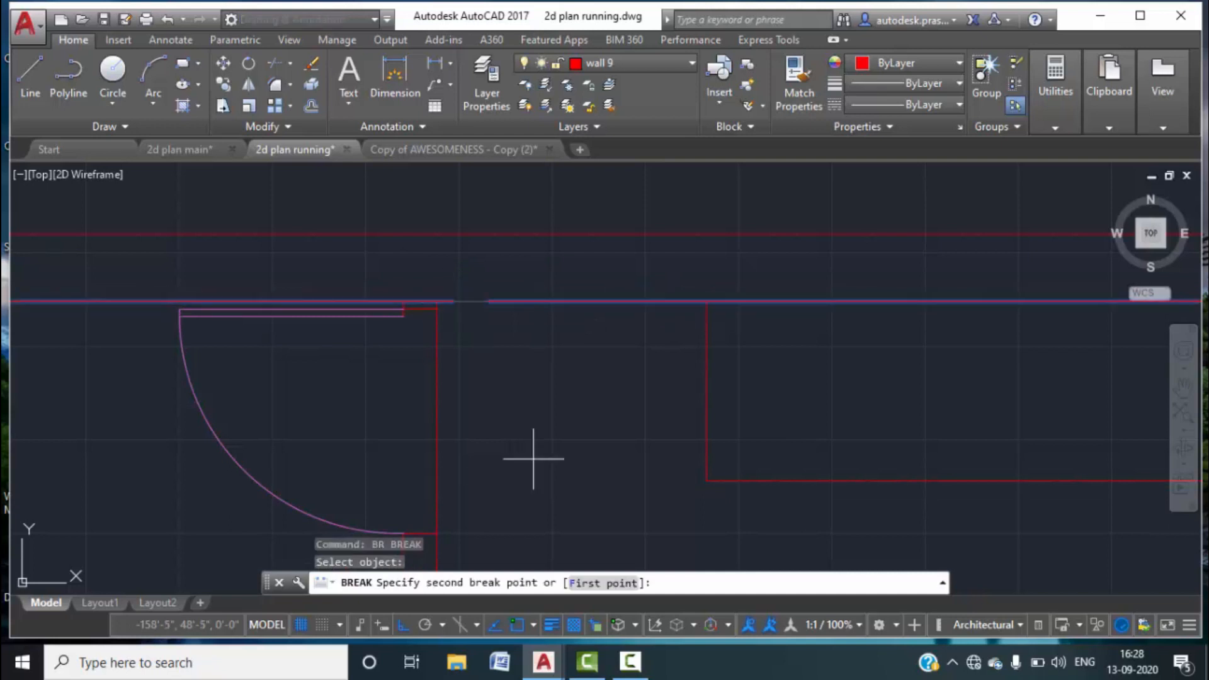
{"action": "type", "text": "f"}
{"action": "key", "text": "Return"}
{"action": "left_click", "coordinate": [436, 301]}
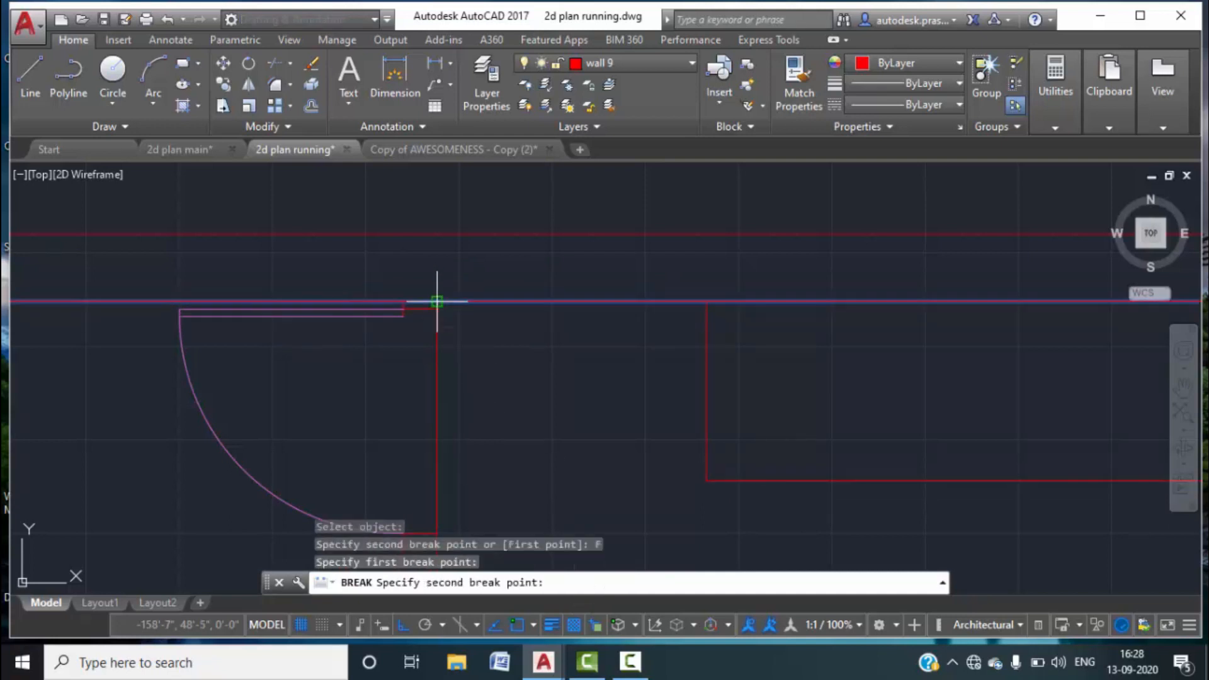
{"action": "left_click", "coordinate": [443, 289]}
Break the top wall line again at the right inner-wall corner.
{"action": "key", "text": "Return"}
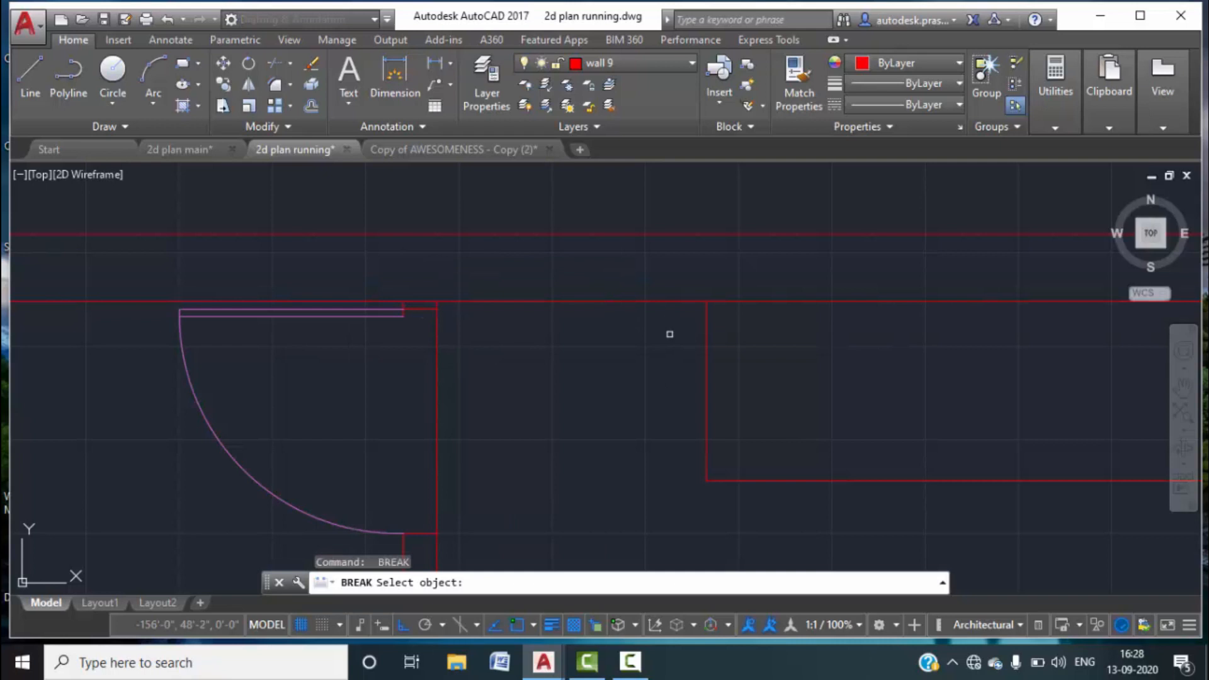
{"action": "left_click", "coordinate": [656, 301]}
{"action": "left_click", "coordinate": [603, 583]}
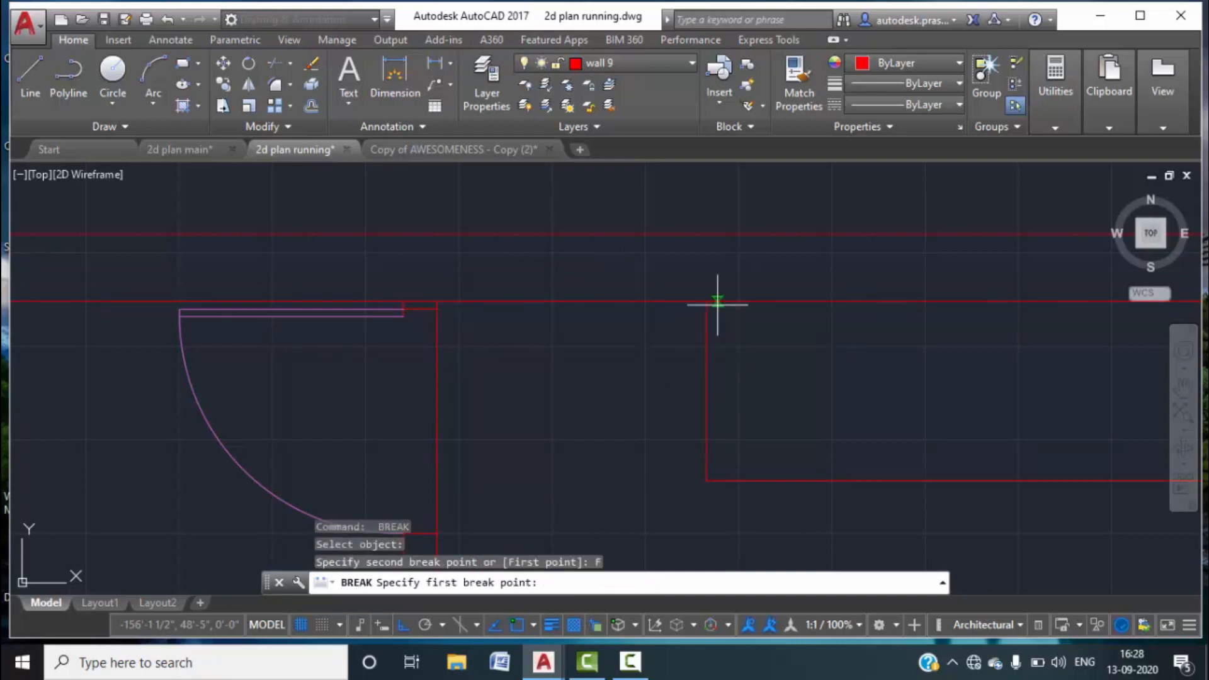
{"action": "left_click", "coordinate": [706, 301]}
{"action": "left_click", "coordinate": [705, 301]}
{"action": "scroll", "coordinate": [630, 353], "scroll_direction": "down", "scroll_amount": 4}
{"action": "scroll", "coordinate": [828, 337], "scroll_direction": "down", "scroll_amount": 2}
{"action": "scroll", "coordinate": [863, 351], "scroll_direction": "up", "scroll_amount": 4}
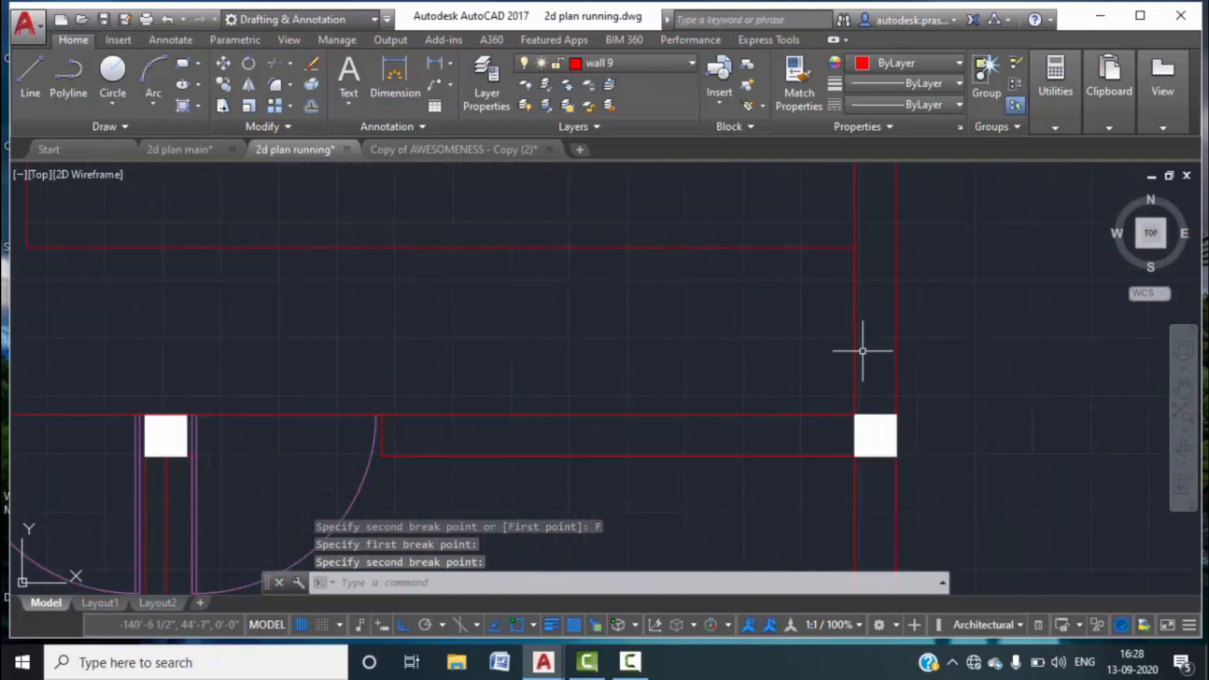
{"action": "scroll", "coordinate": [863, 351], "scroll_direction": "up", "scroll_amount": 2}
{"action": "type", "text": "B"}
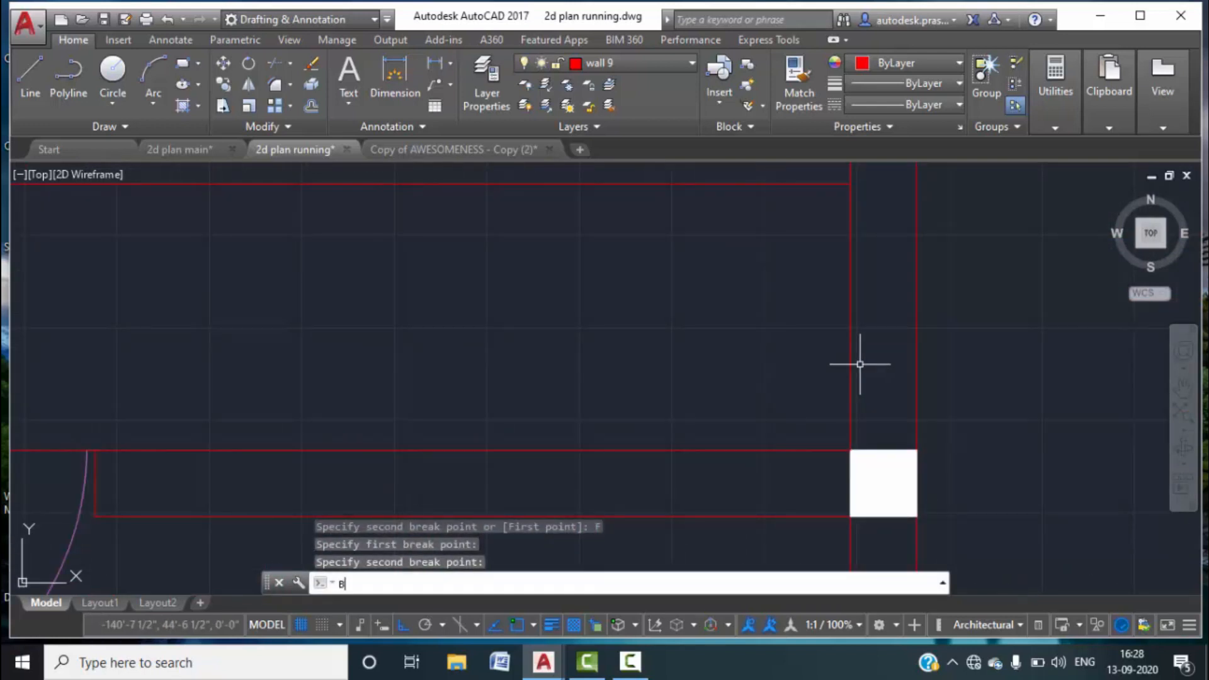
{"action": "type", "text": "R"}
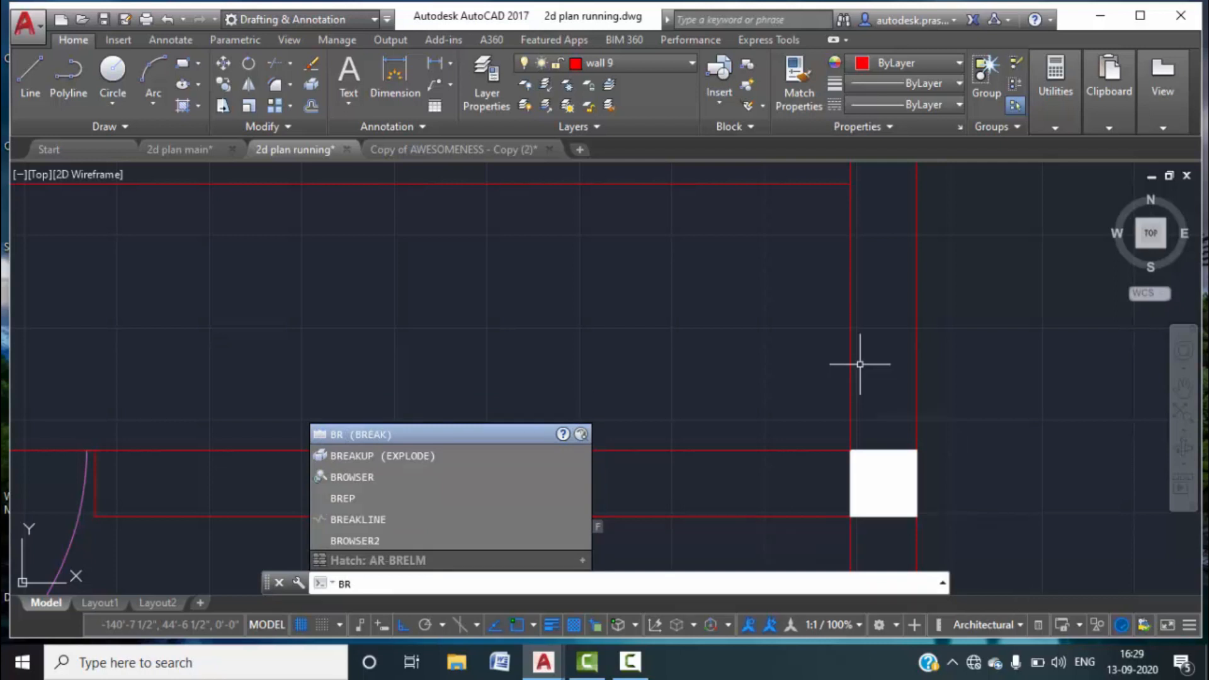
{"action": "key", "text": "Return"}
{"action": "key", "text": "Escape"}
{"action": "key", "text": "Escape"}
{"action": "key", "text": "Escape"}
{"action": "scroll", "coordinate": [859, 364], "scroll_direction": "down", "scroll_amount": 4}
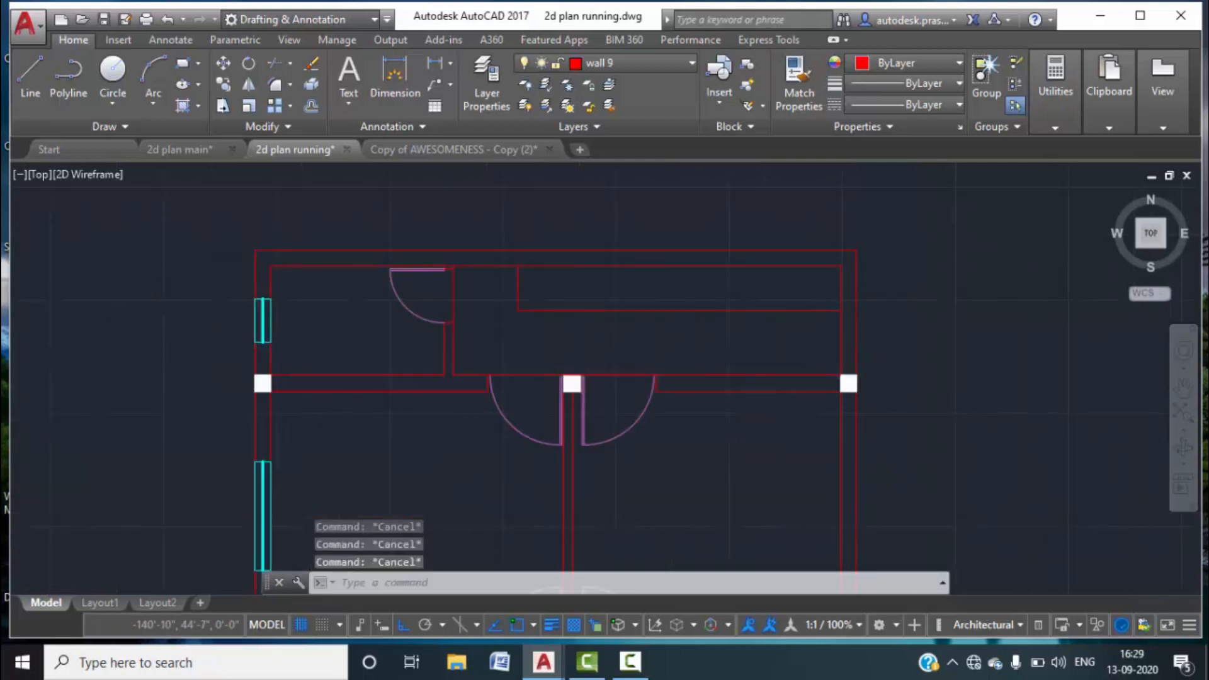
{"action": "scroll", "coordinate": [839, 353], "scroll_direction": "down", "scroll_amount": 2}
Hatch the L-shaped top area with the ANSI33 pattern at scale 8.
{"action": "left_click", "coordinate": [199, 107]}
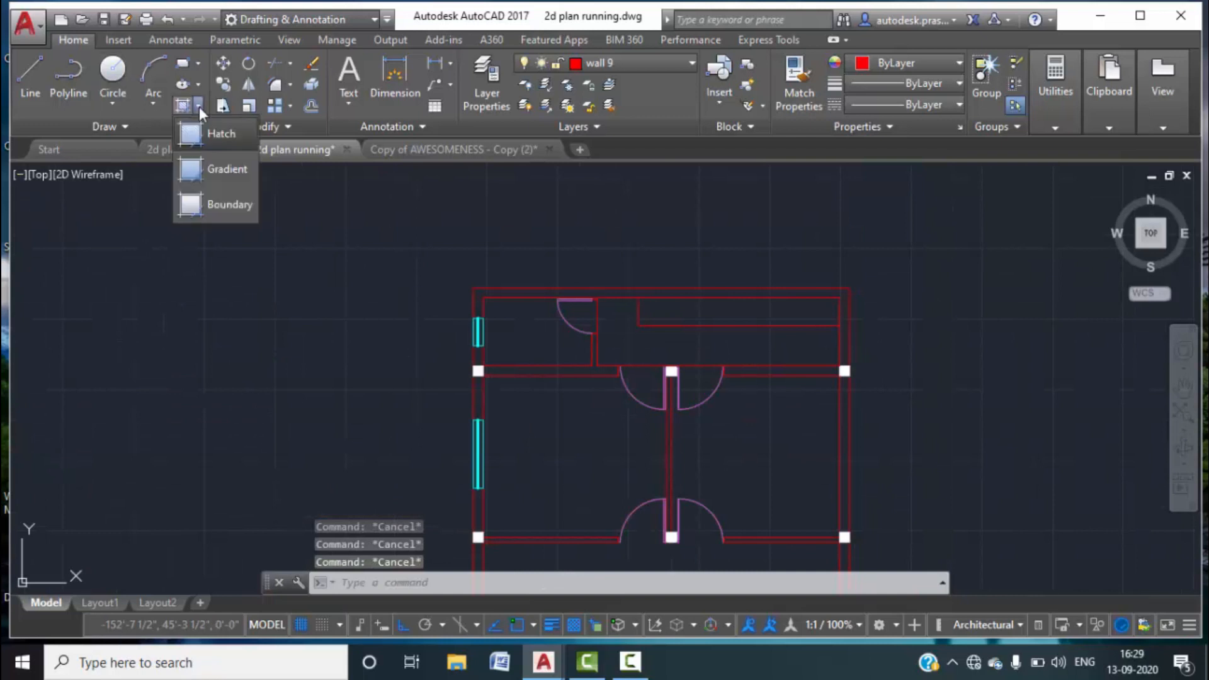
{"action": "left_click", "coordinate": [217, 134]}
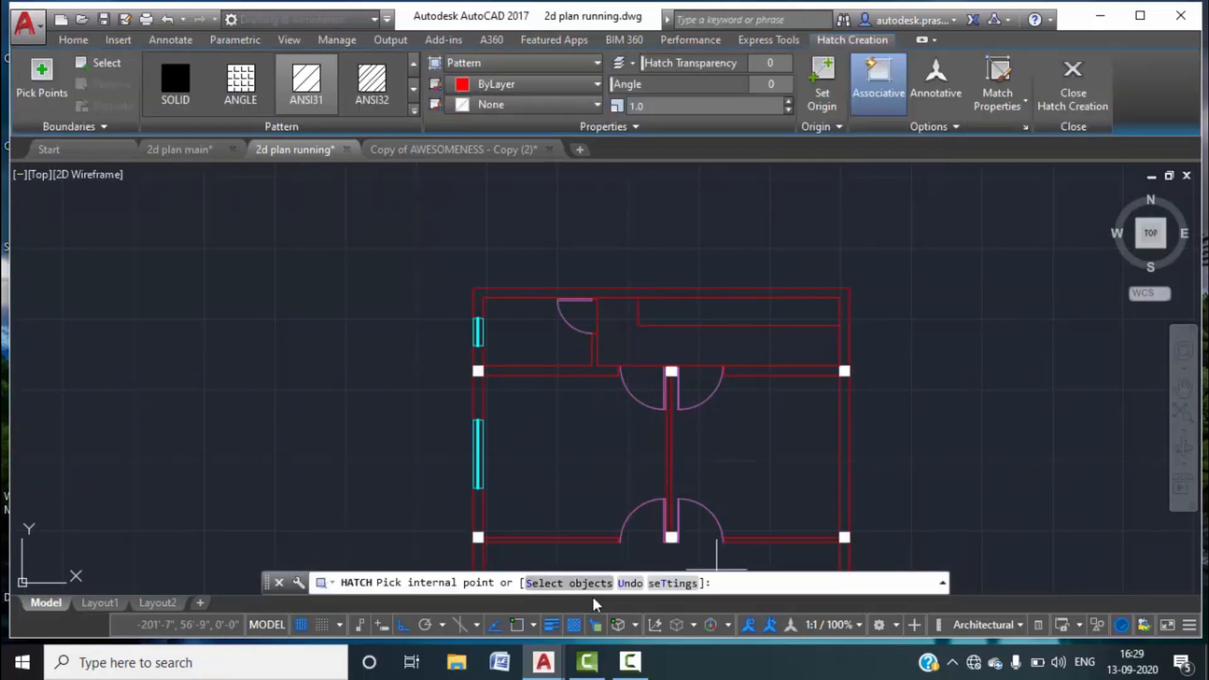
{"action": "left_click", "coordinate": [414, 112]}
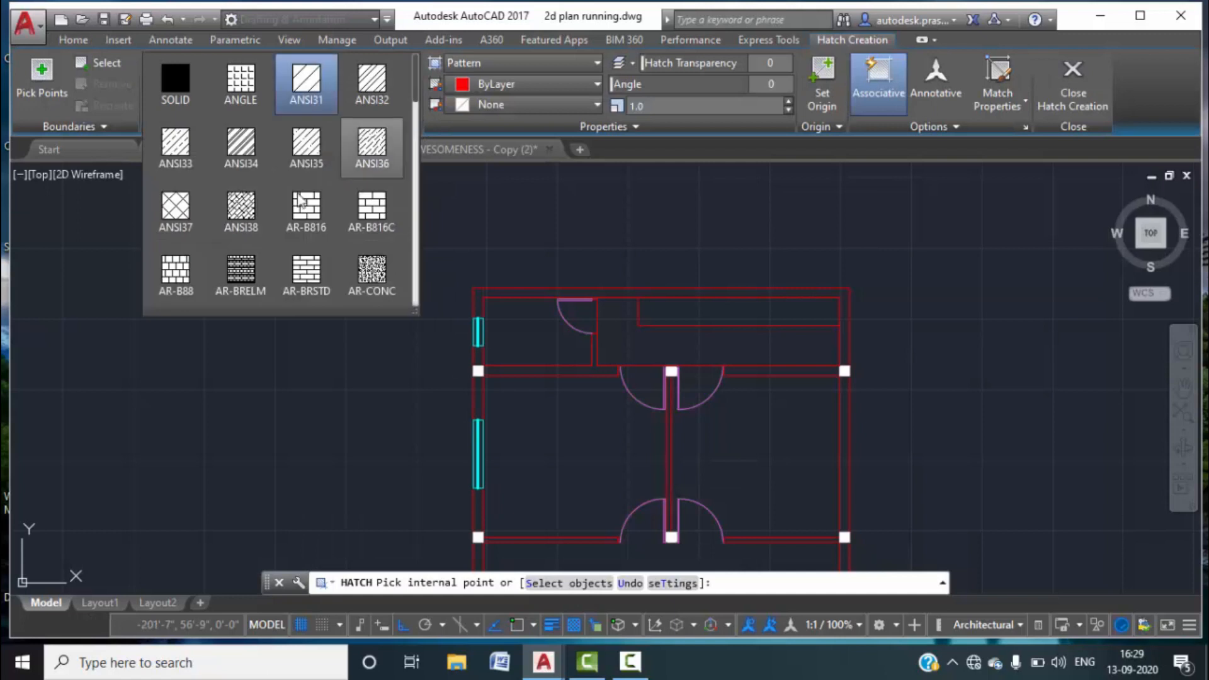
{"action": "left_click", "coordinate": [307, 145]}
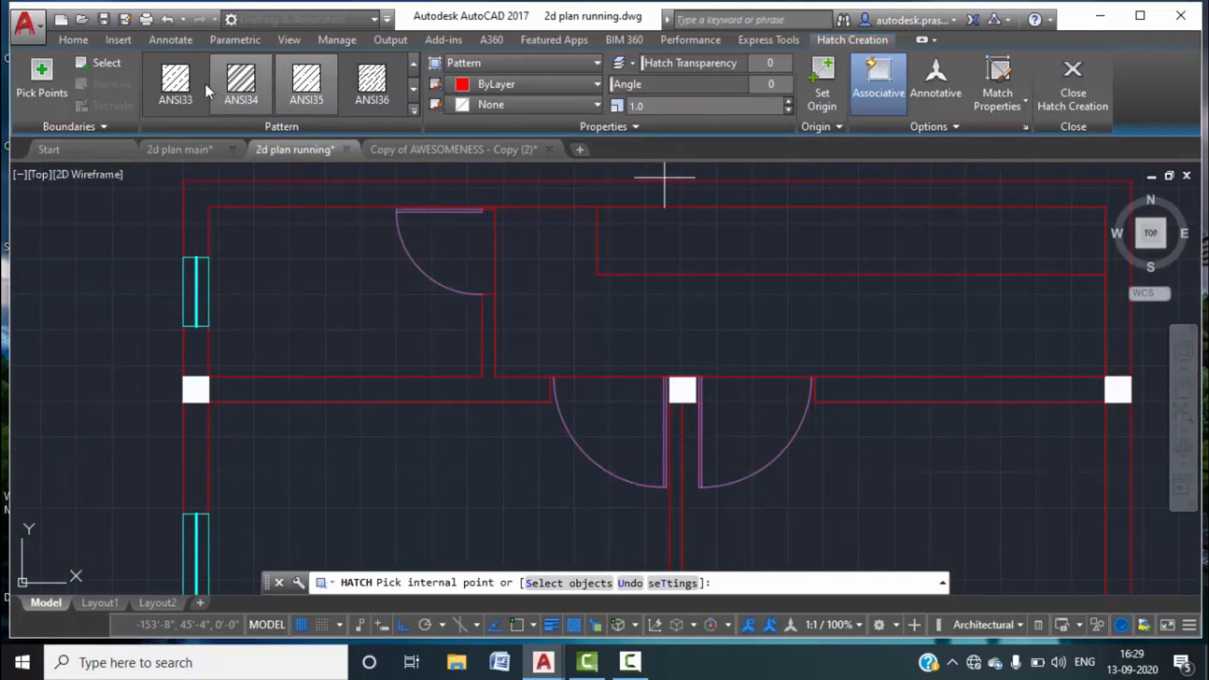
{"action": "left_click", "coordinate": [175, 82]}
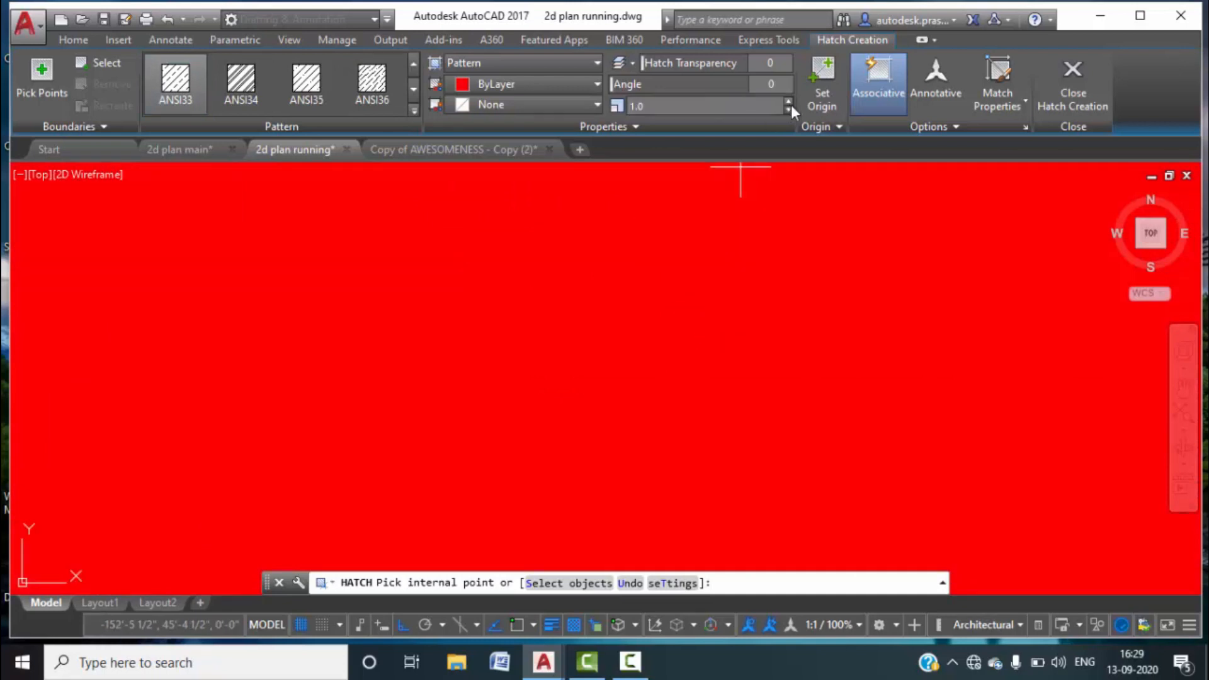
{"action": "type", "text": "8"}
{"action": "key", "text": "Return"}
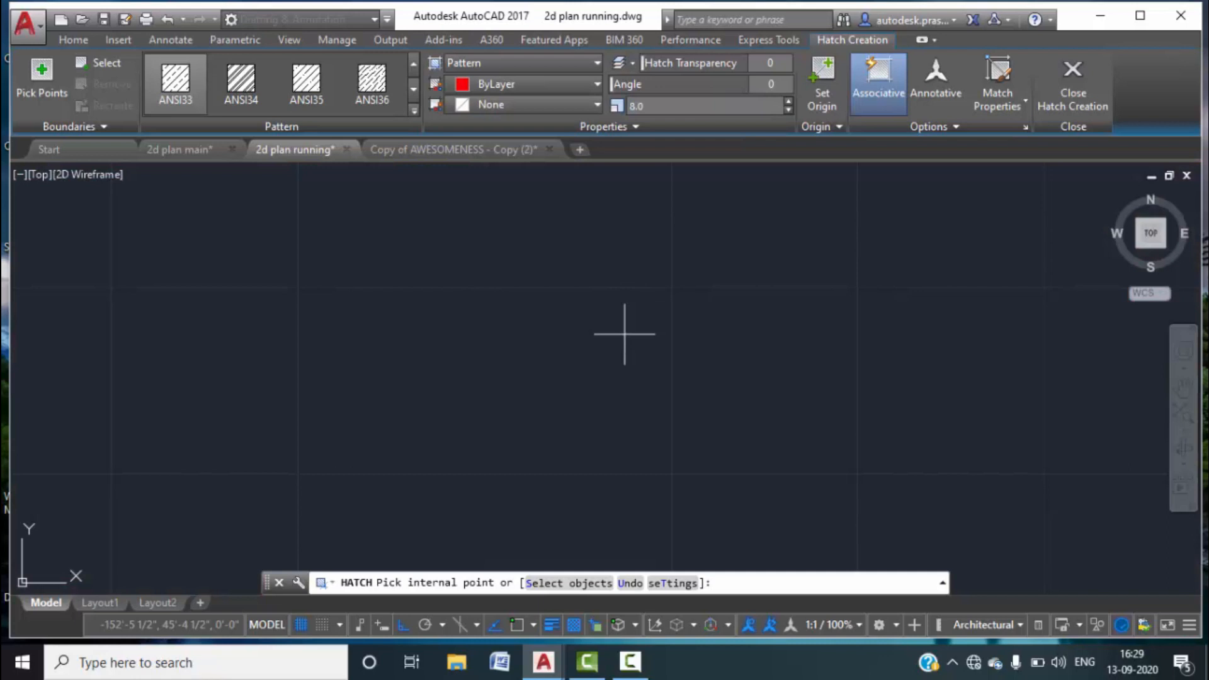
{"action": "left_click", "coordinate": [624, 334]}
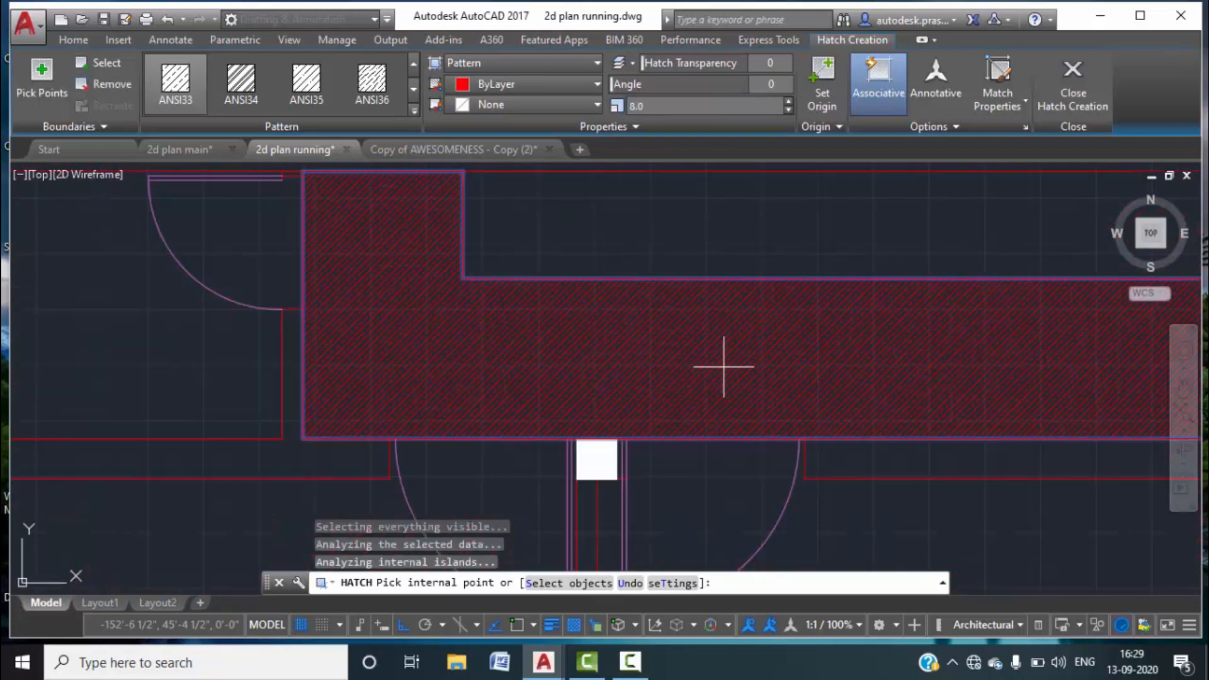
Raise the hatch scale to 31 and make the hatch olive.
{"action": "left_click", "coordinate": [788, 102]}
{"action": "left_click", "coordinate": [787, 102]}
{"action": "left_click", "coordinate": [787, 101]}
{"action": "left_click", "coordinate": [788, 101]}
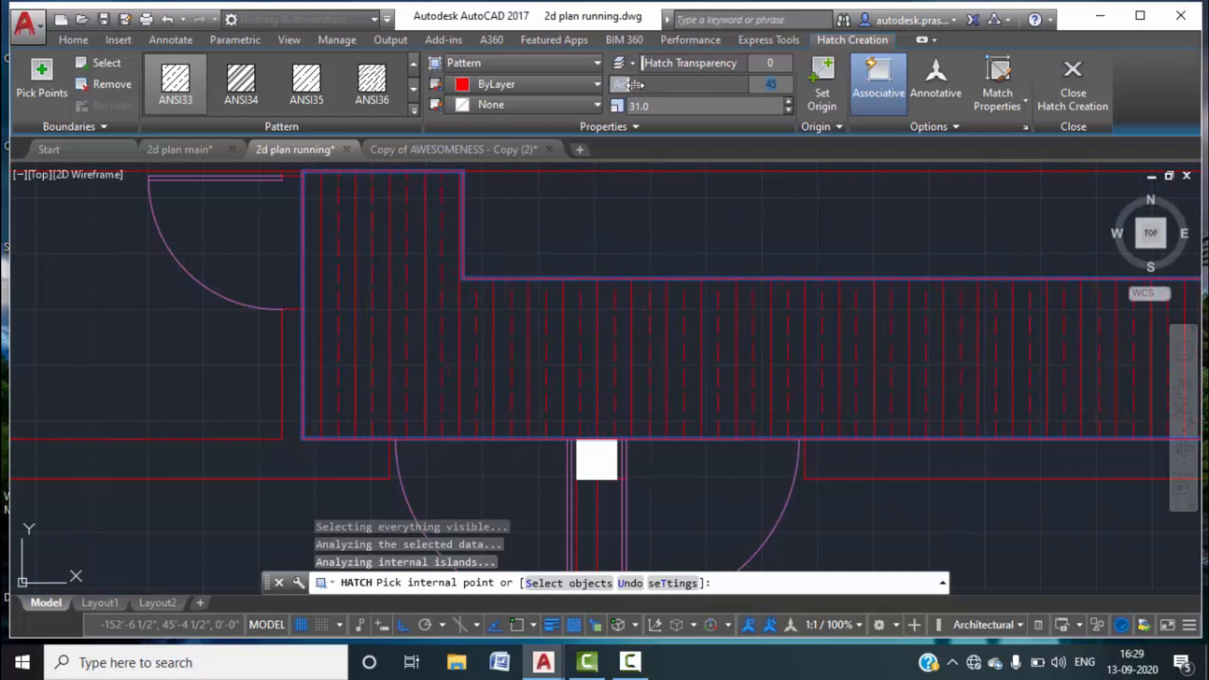
{"action": "scroll", "coordinate": [671, 212], "scroll_direction": "down", "scroll_amount": 4}
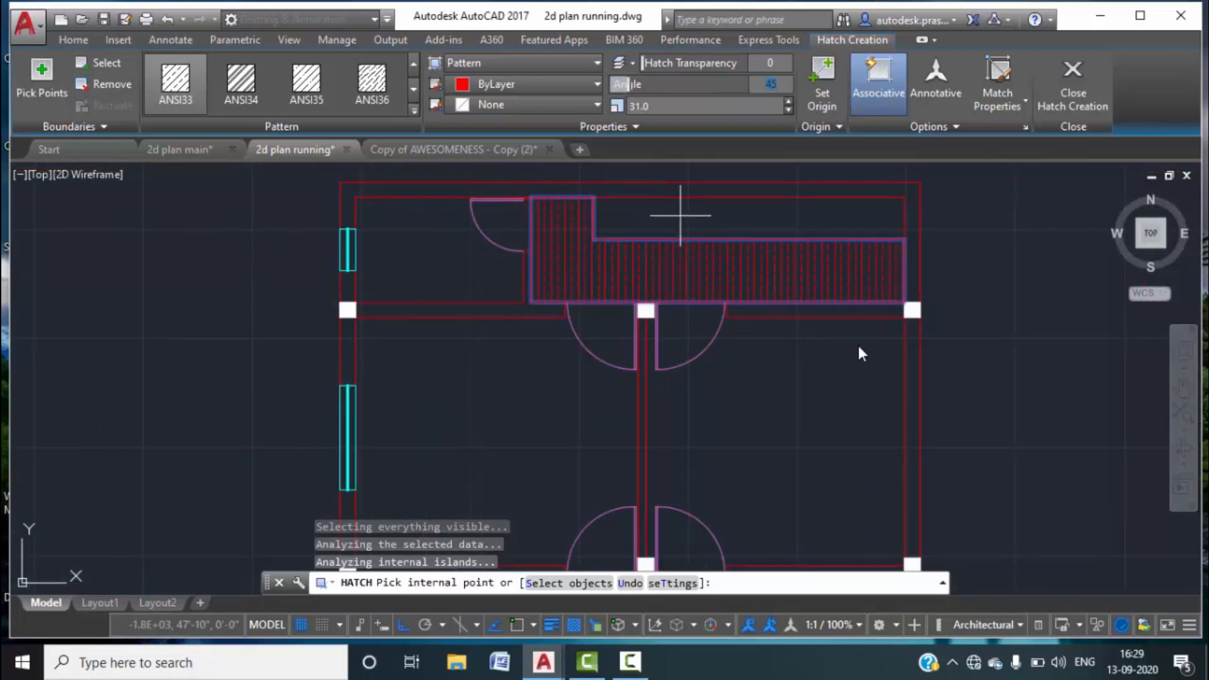
{"action": "scroll", "coordinate": [743, 296], "scroll_direction": "down", "scroll_amount": 2}
{"action": "scroll", "coordinate": [676, 264], "scroll_direction": "up", "scroll_amount": 2}
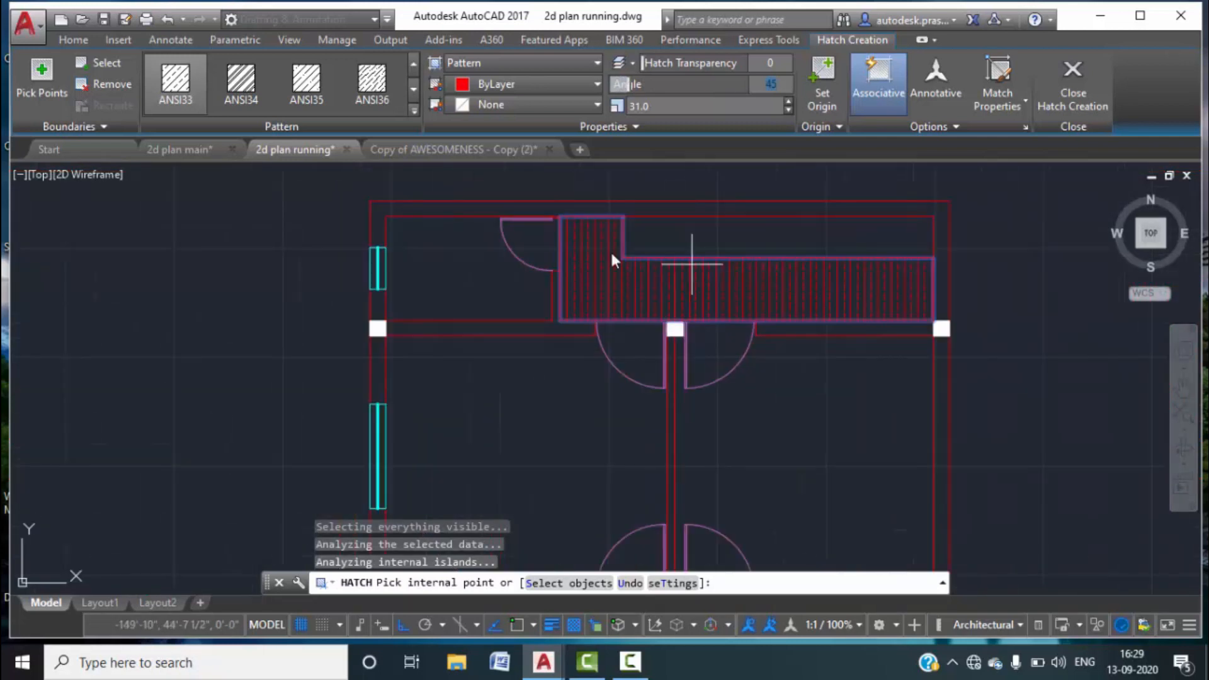
{"action": "left_click", "coordinate": [597, 84]}
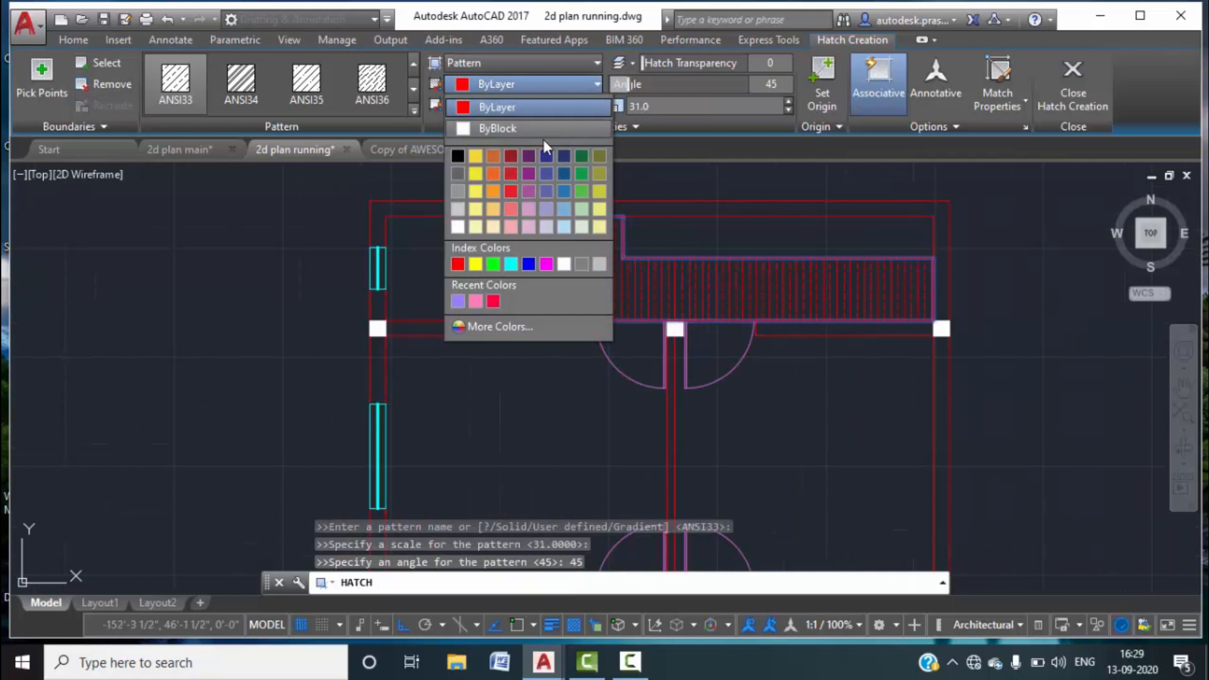
{"action": "left_click", "coordinate": [600, 187]}
{"action": "key", "text": "Escape"}
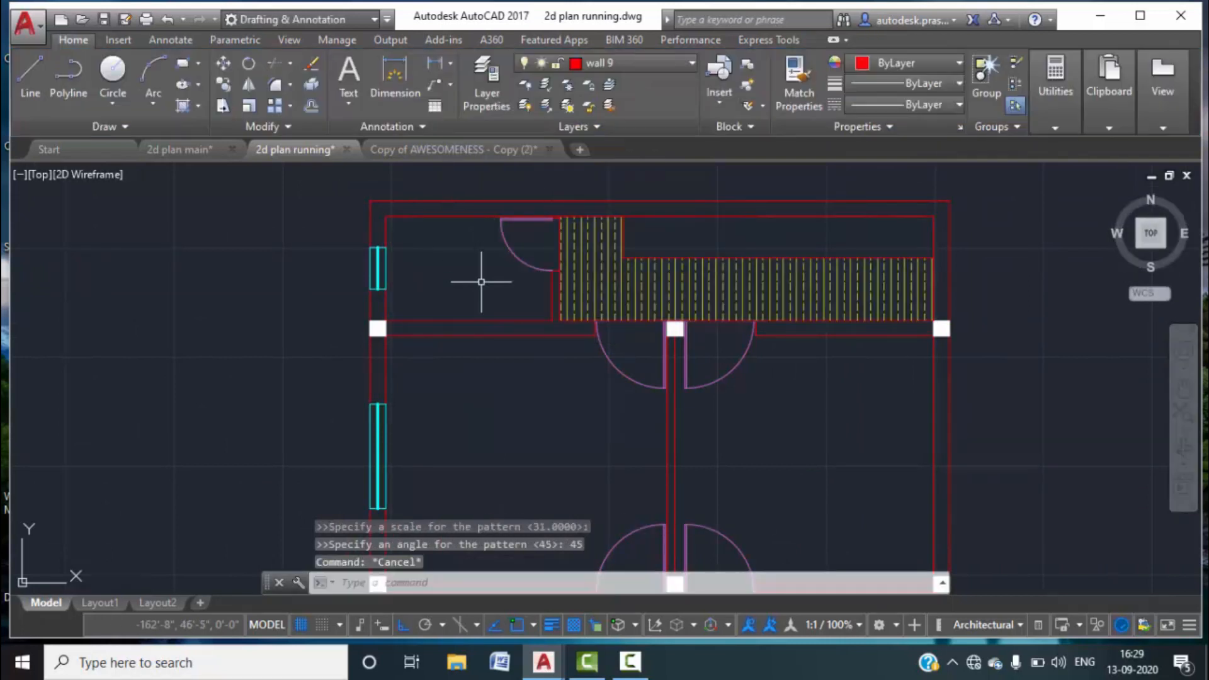
{"action": "scroll", "coordinate": [504, 327], "scroll_direction": "down", "scroll_amount": 4}
{"action": "middle_click_drag", "start_coordinate": [531, 379], "coordinate": [513, 323]}
{"action": "scroll", "coordinate": [763, 315], "scroll_direction": "down", "scroll_amount": 2}
{"action": "middle_click_drag", "start_coordinate": [764, 315], "coordinate": [783, 270]}
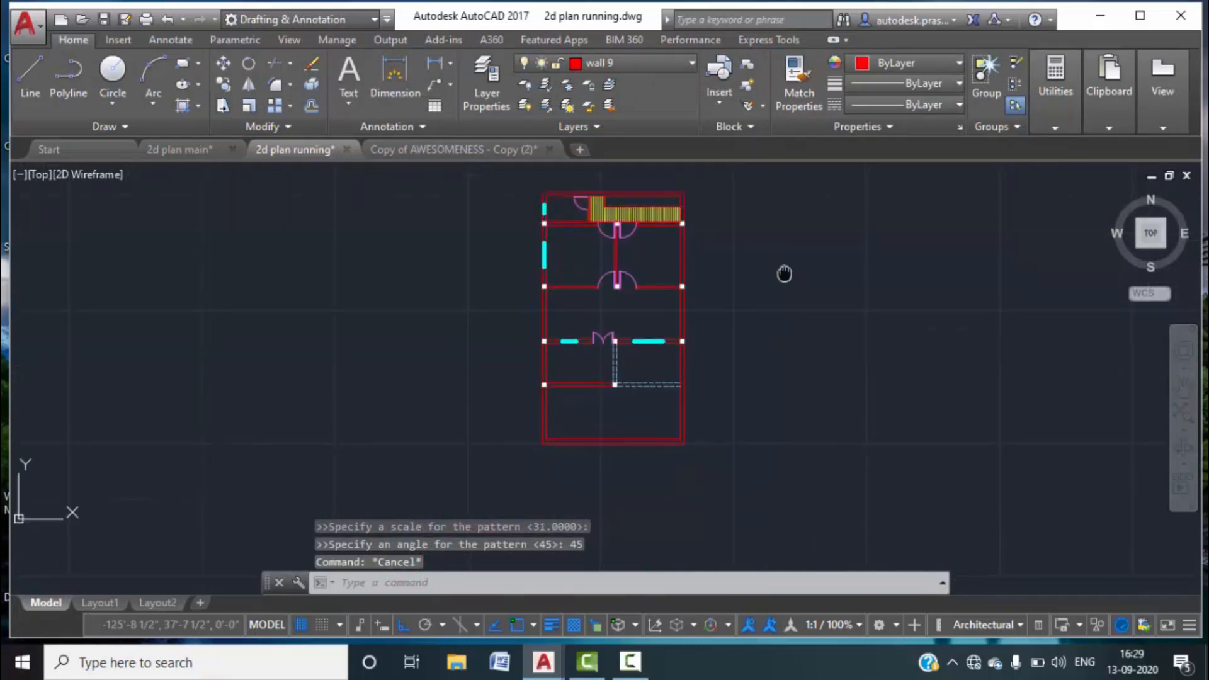
{"action": "scroll", "coordinate": [669, 377], "scroll_direction": "up", "scroll_amount": 3}
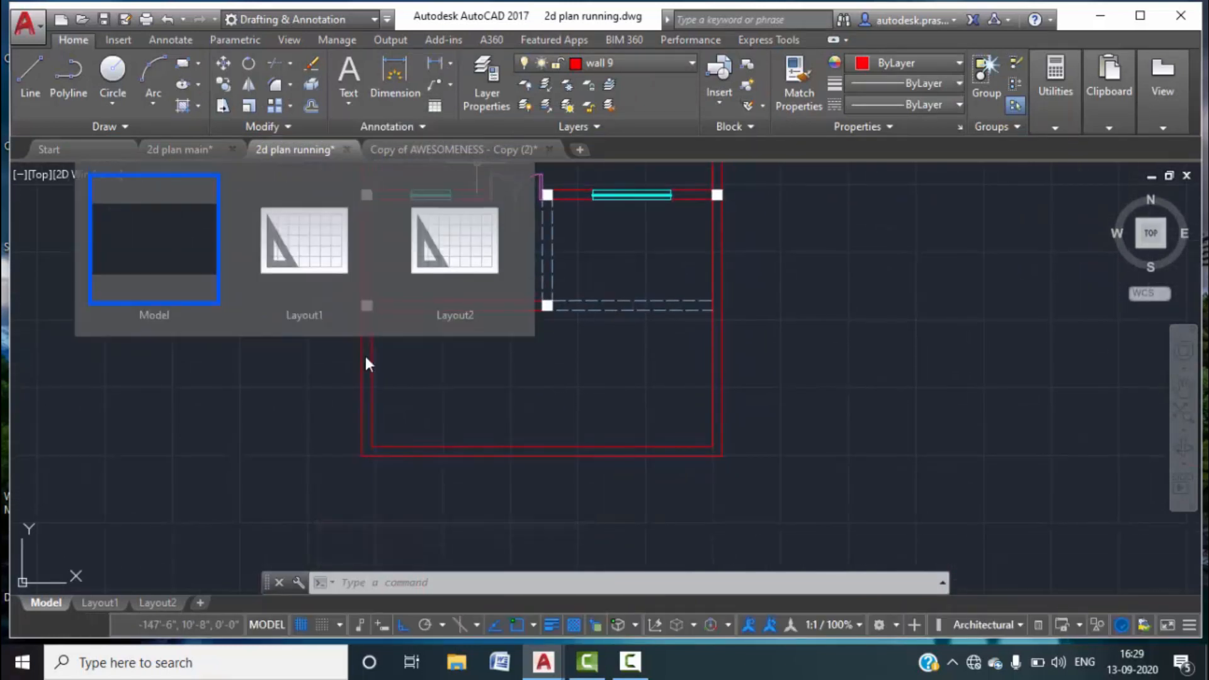
In 2d plan running, draw a line 3' down from the wall corner and across to the right wall.
{"action": "left_click", "coordinate": [177, 148]}
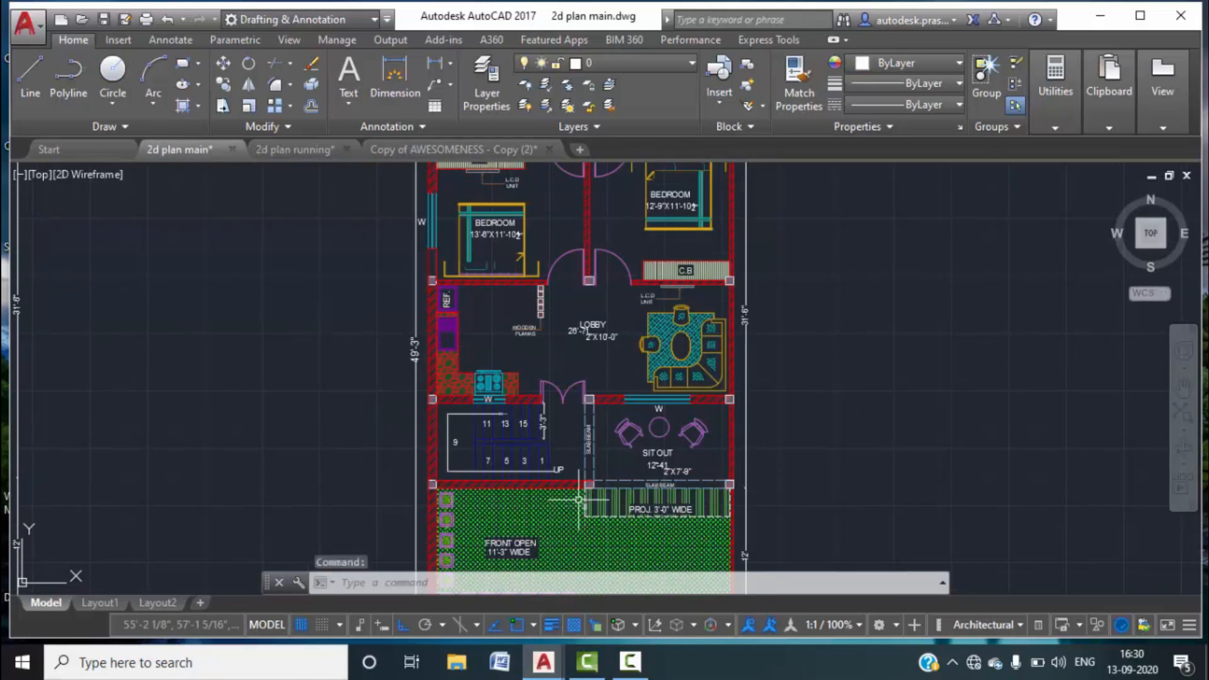
{"action": "left_click", "coordinate": [293, 149]}
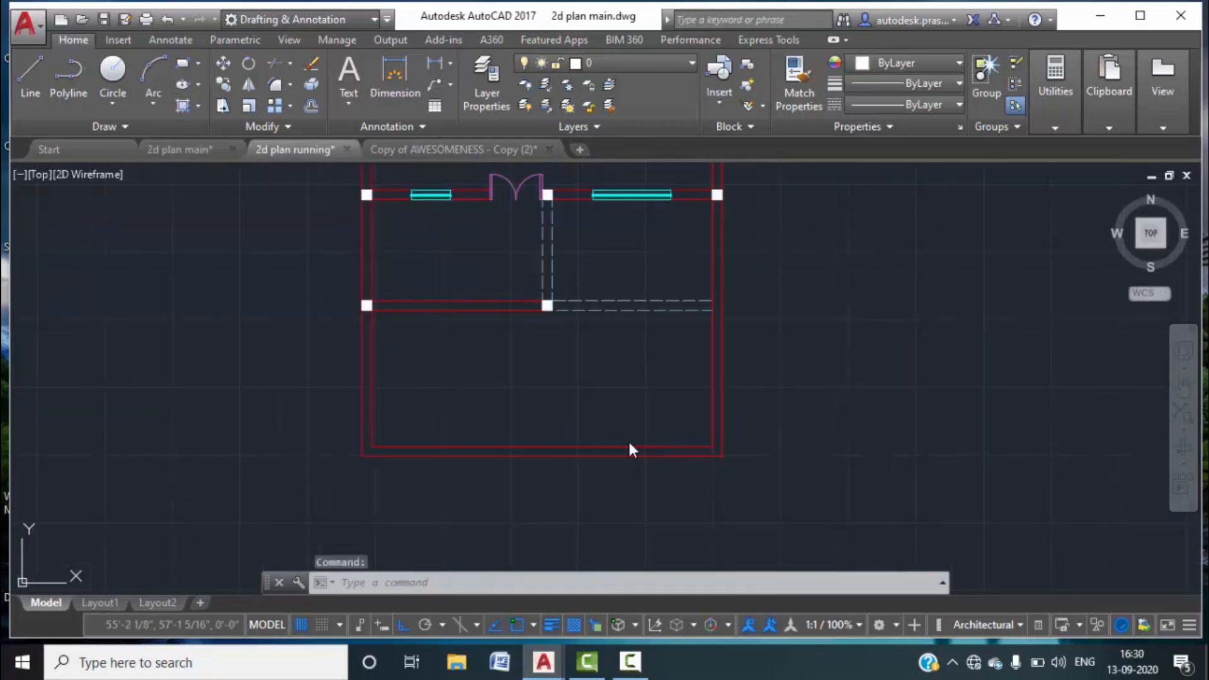
{"action": "type", "text": "L"}
{"action": "key", "text": "Return"}
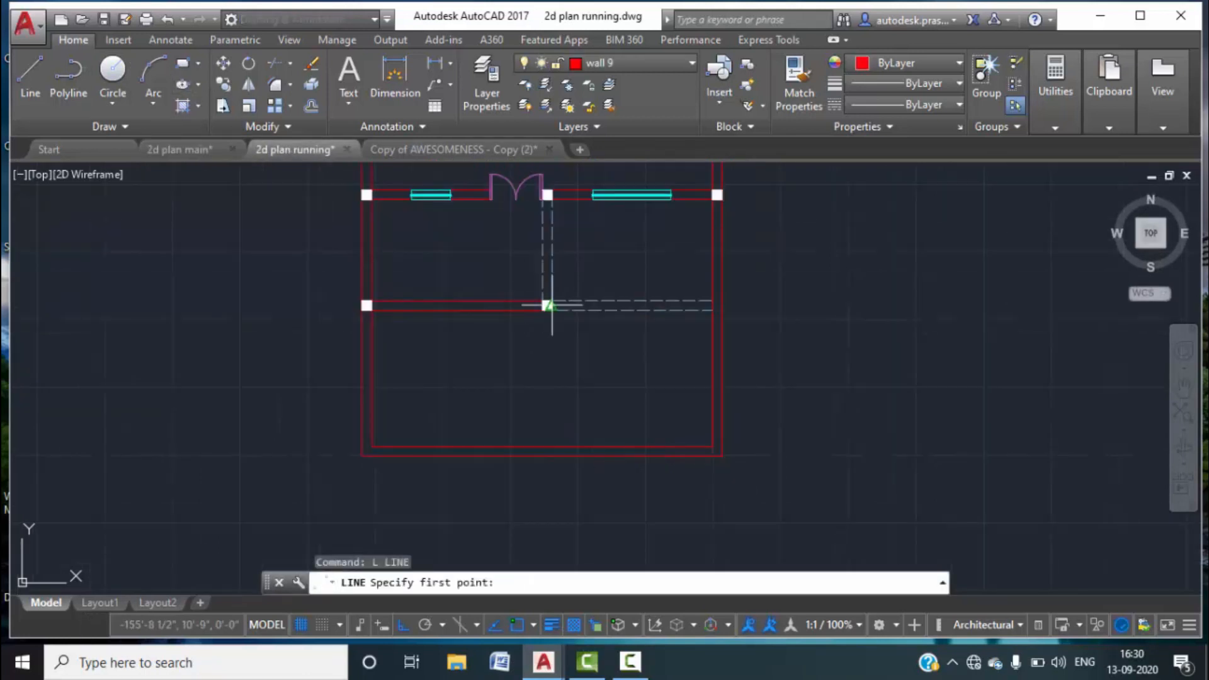
{"action": "scroll", "coordinate": [550, 320], "scroll_direction": "up", "scroll_amount": 2}
{"action": "scroll", "coordinate": [549, 325], "scroll_direction": "up", "scroll_amount": 2}
{"action": "left_click", "coordinate": [516, 282]}
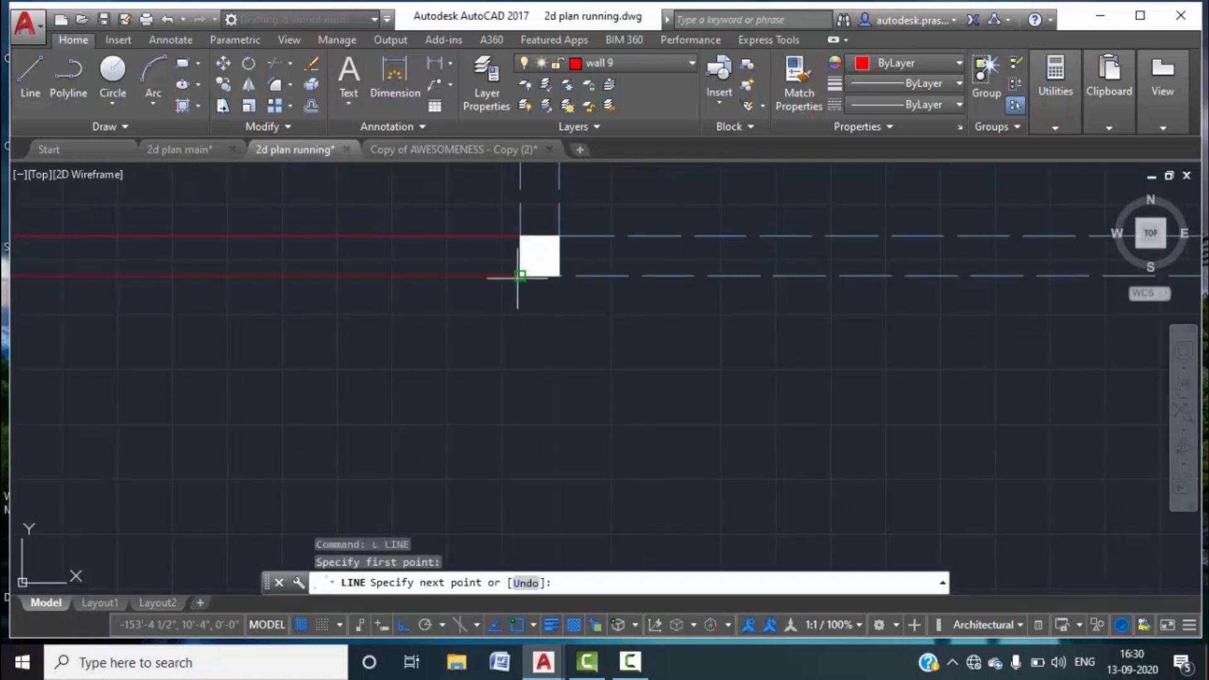
{"action": "type", "text": "3'"}
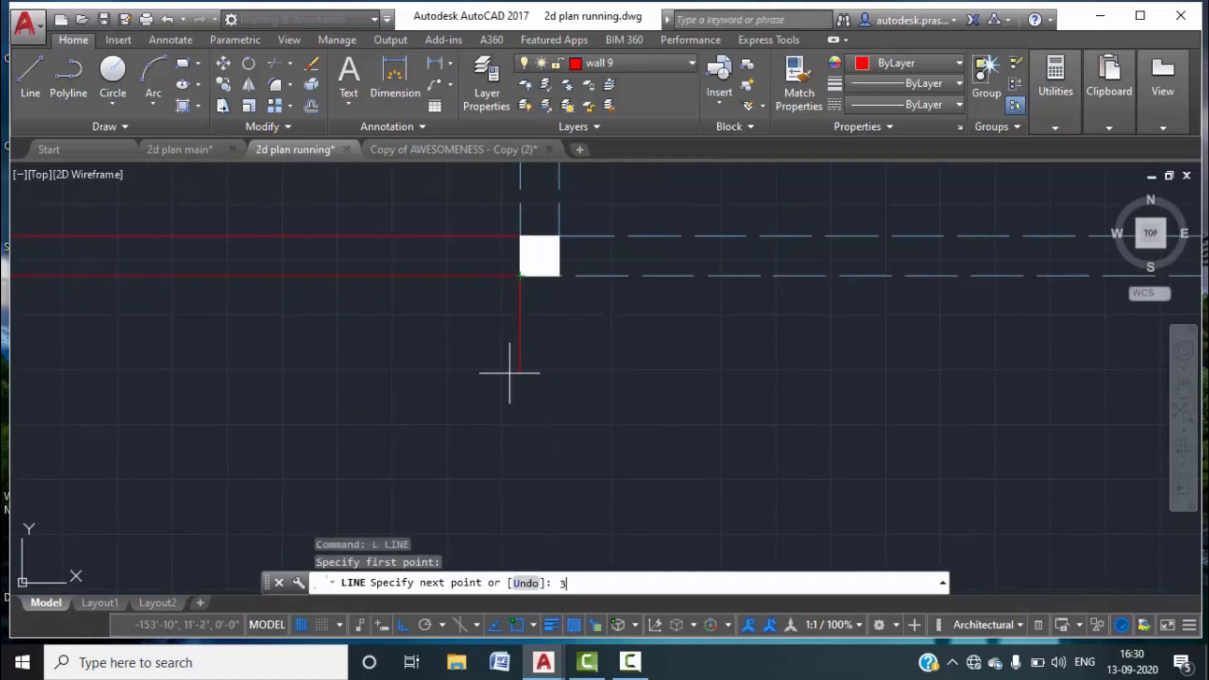
{"action": "key", "text": "Return"}
{"action": "scroll", "coordinate": [778, 398], "scroll_direction": "down", "scroll_amount": 4}
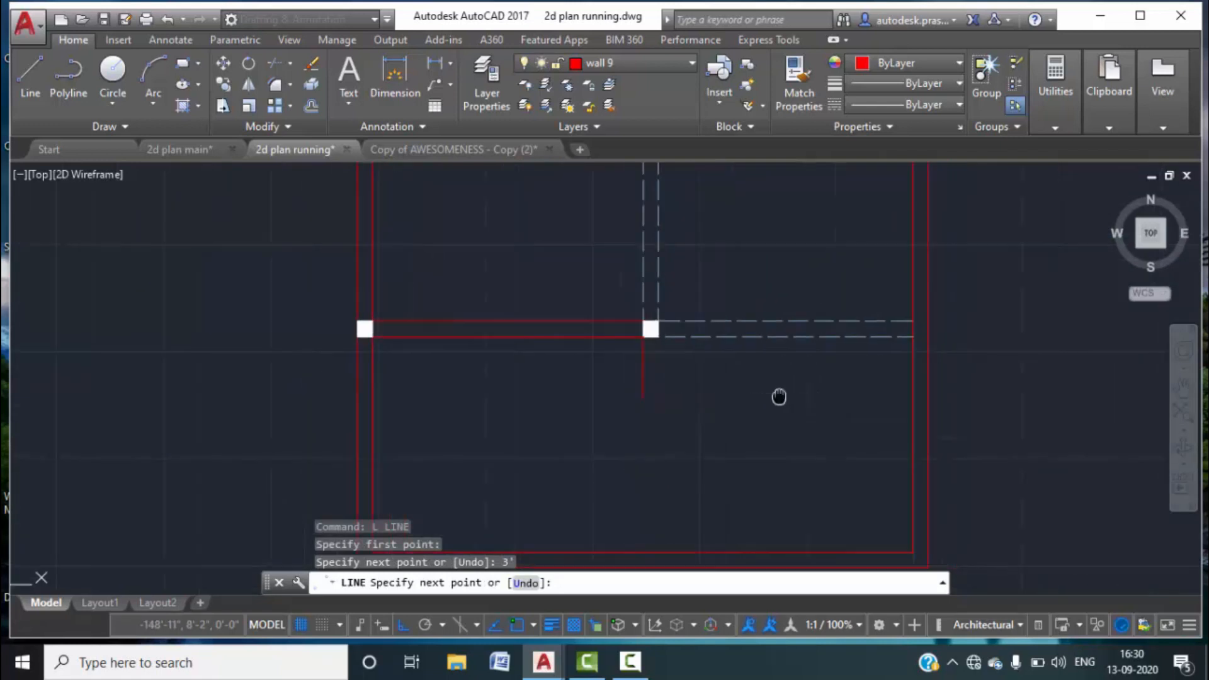
{"action": "left_click", "coordinate": [882, 392]}
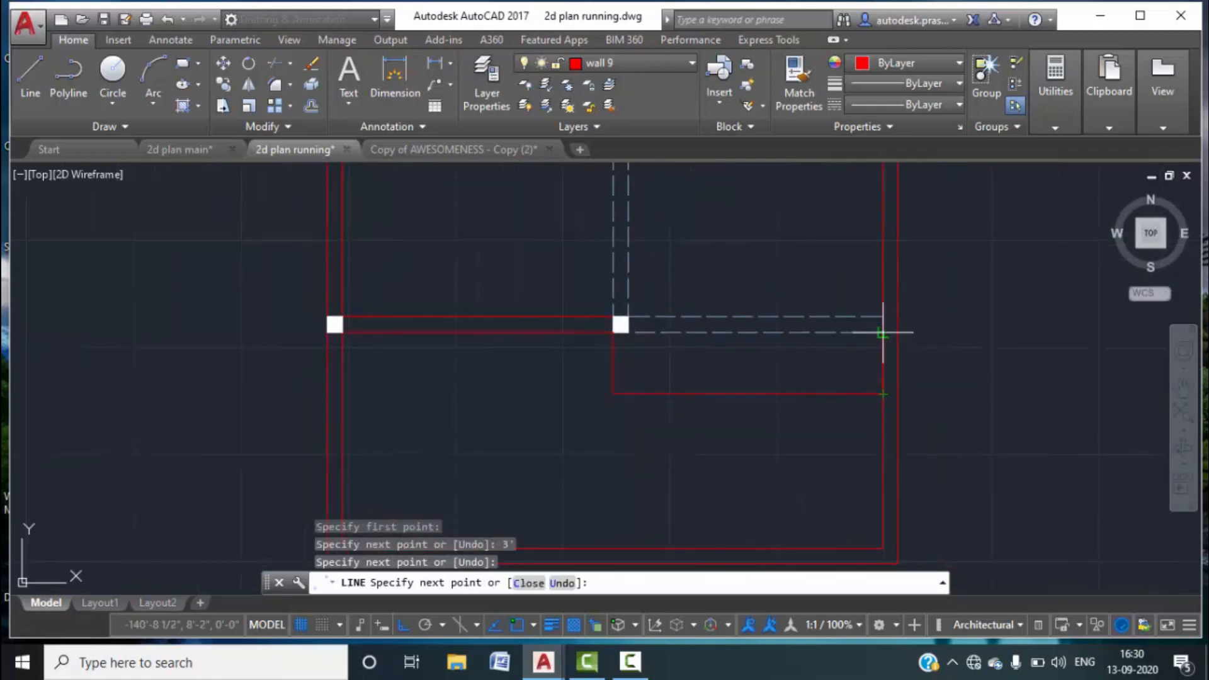
{"action": "key", "text": "Escape"}
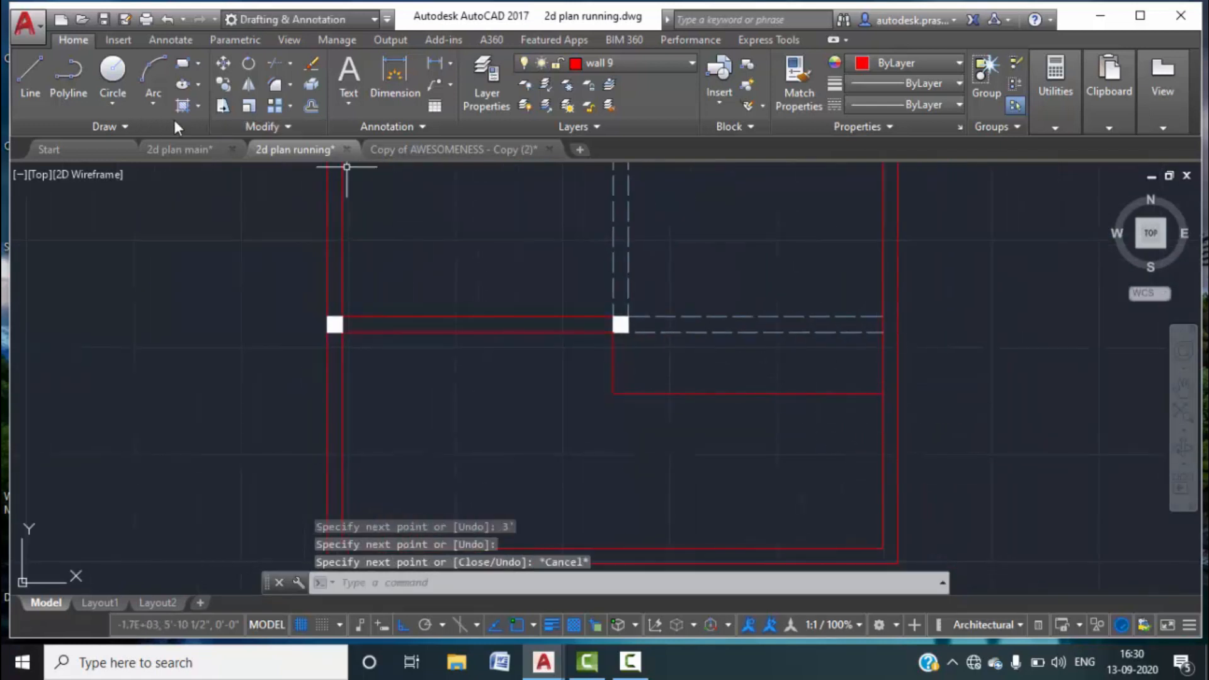
Fill the new lower-right cupboard strip with the olive hatch and close Hatch Creation.
{"action": "left_click", "coordinate": [199, 105]}
{"action": "left_click", "coordinate": [201, 129]}
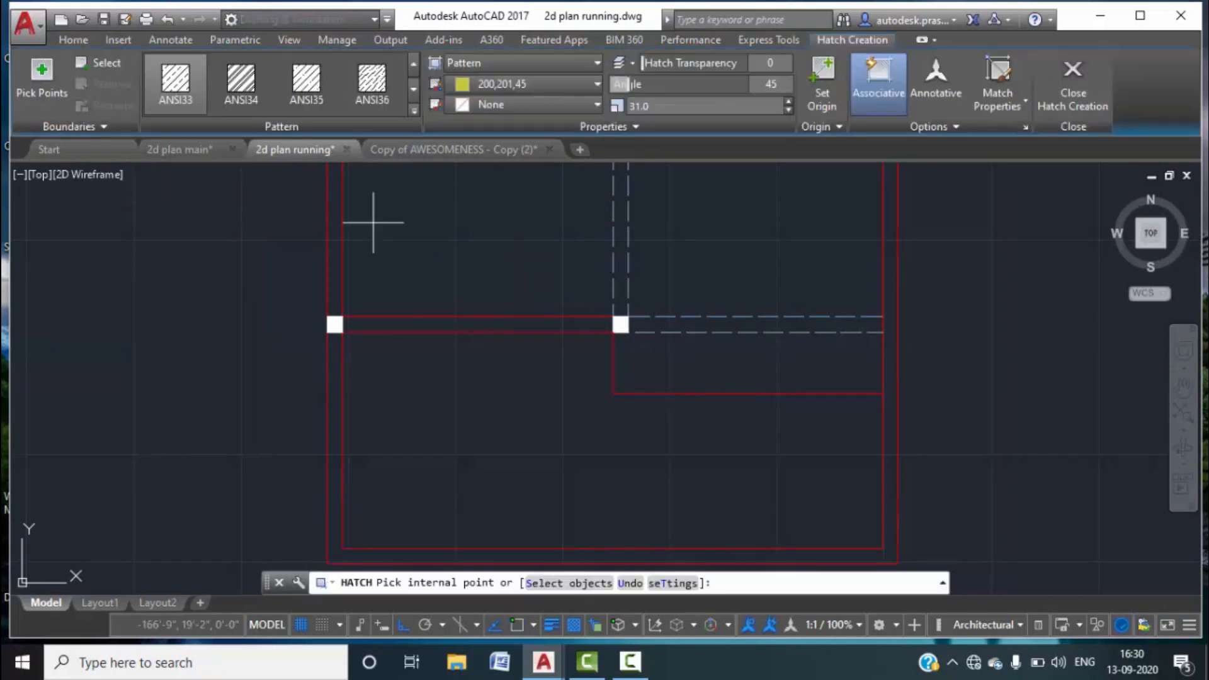
{"action": "left_click", "coordinate": [780, 367]}
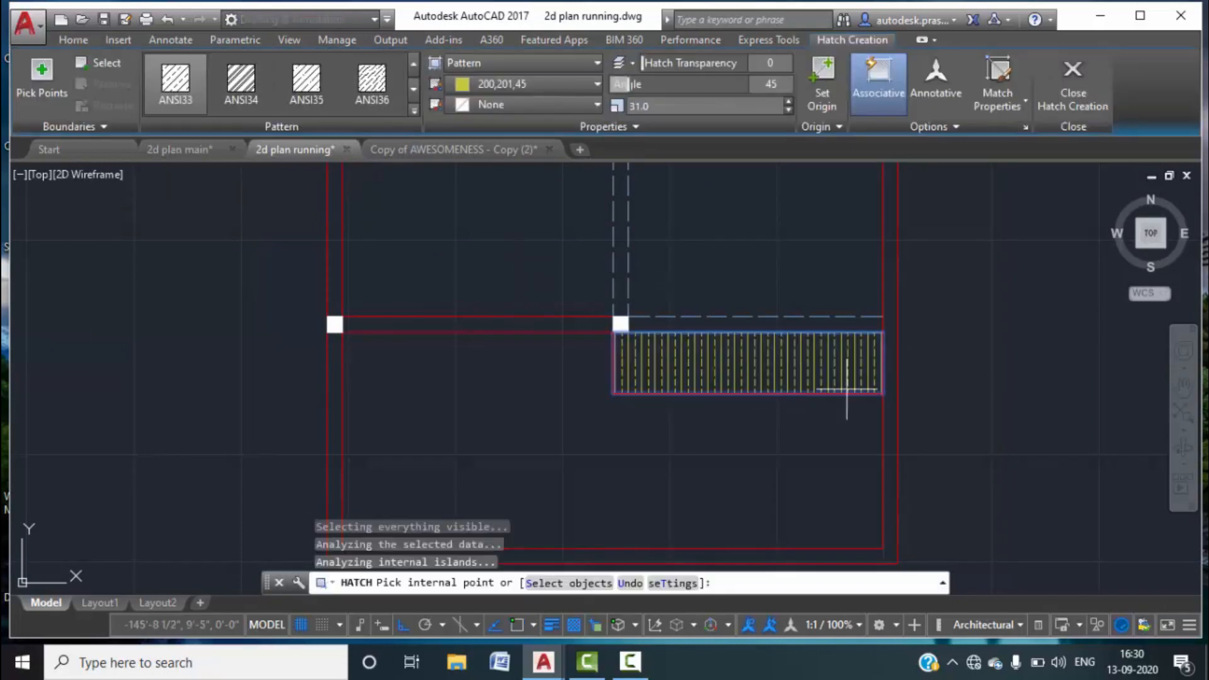
{"action": "left_click", "coordinate": [1076, 92]}
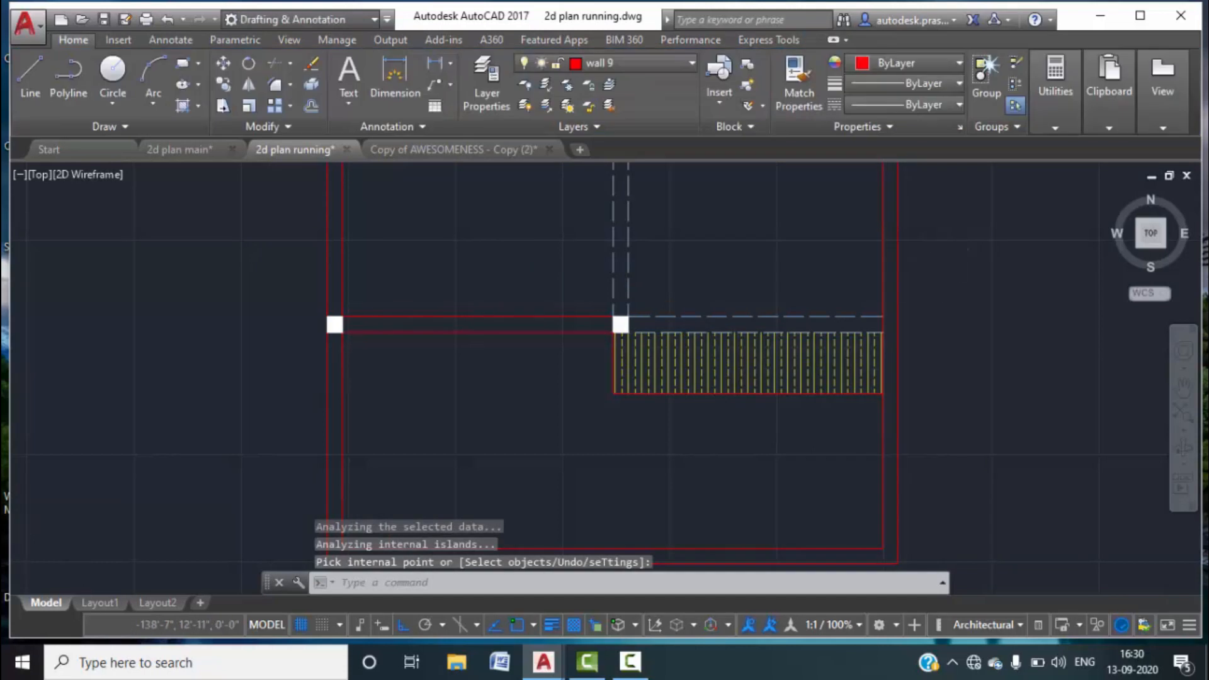
{"action": "scroll", "coordinate": [853, 346], "scroll_direction": "down", "scroll_amount": 4}
{"action": "middle_click_drag", "start_coordinate": [929, 367], "coordinate": [810, 438]}
{"action": "scroll", "coordinate": [810, 438], "scroll_direction": "down", "scroll_amount": 3}
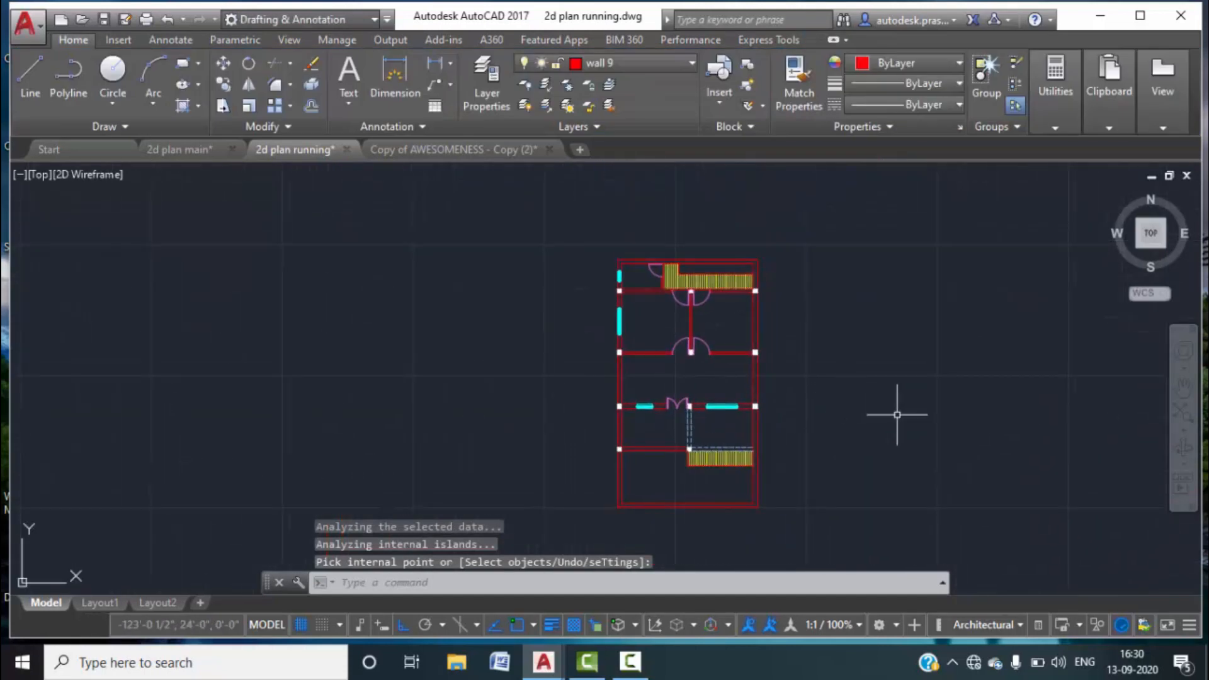
{"action": "scroll", "coordinate": [667, 327], "scroll_direction": "up", "scroll_amount": 2}
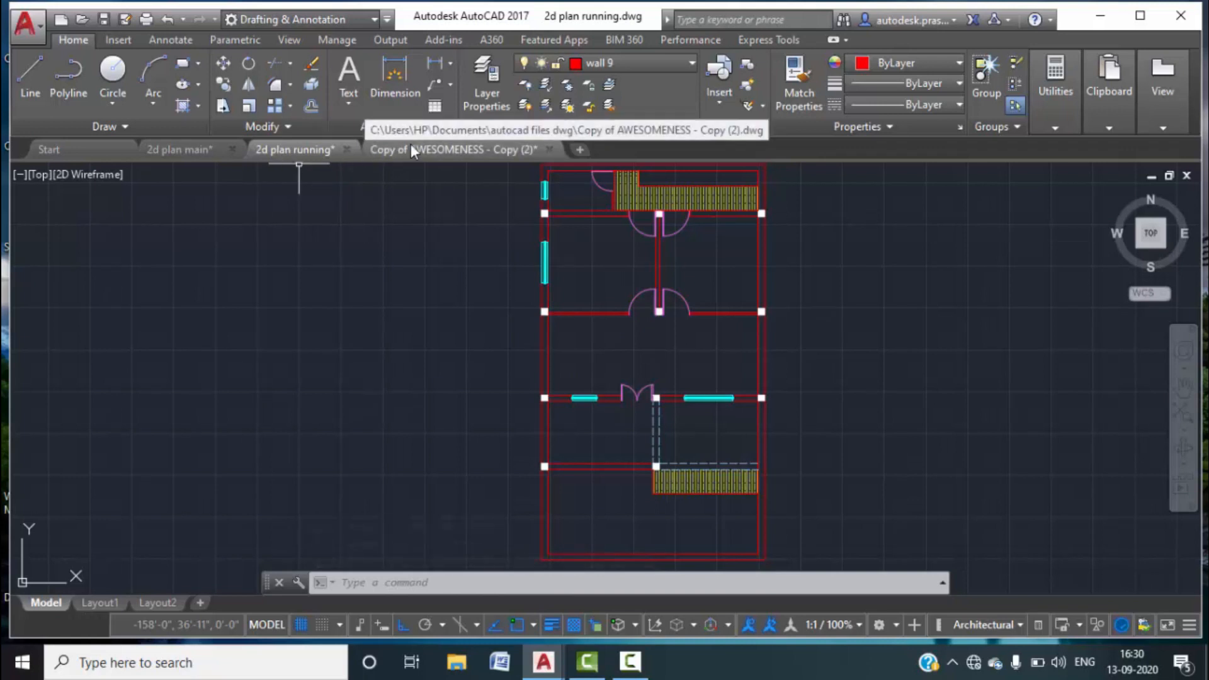
{"action": "left_click", "coordinate": [195, 155]}
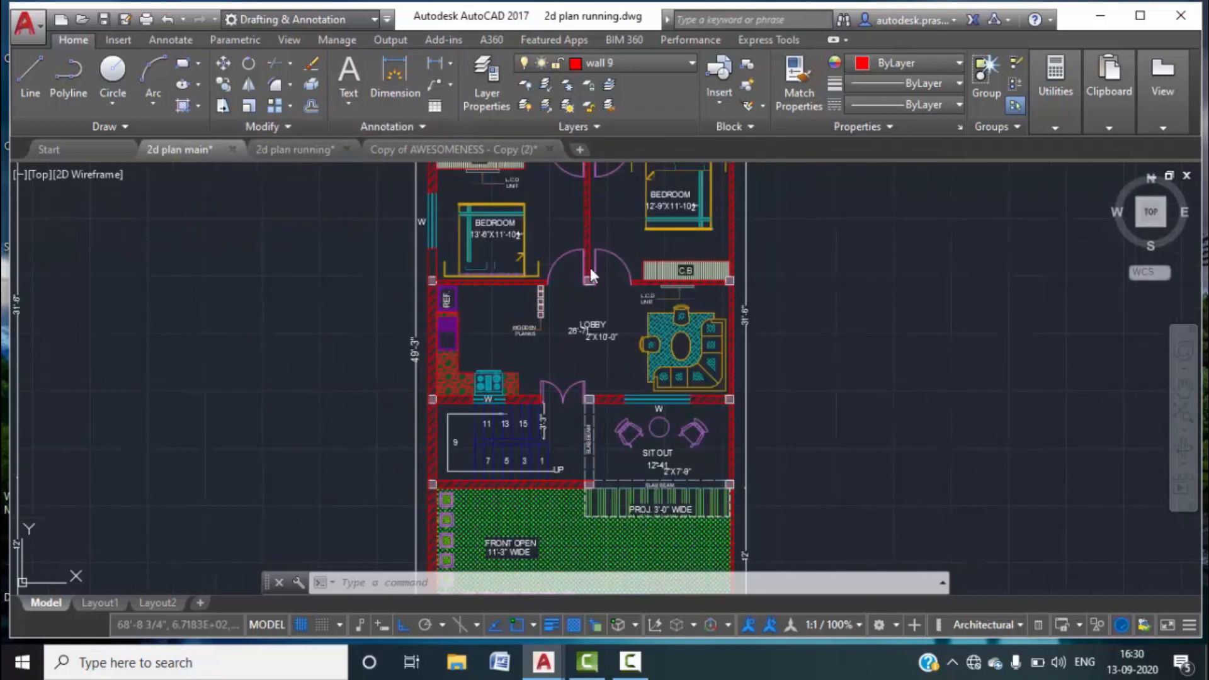
{"action": "middle_click_drag", "start_coordinate": [558, 234], "coordinate": [574, 435]}
{"action": "scroll", "coordinate": [534, 311], "scroll_direction": "up", "scroll_amount": 3}
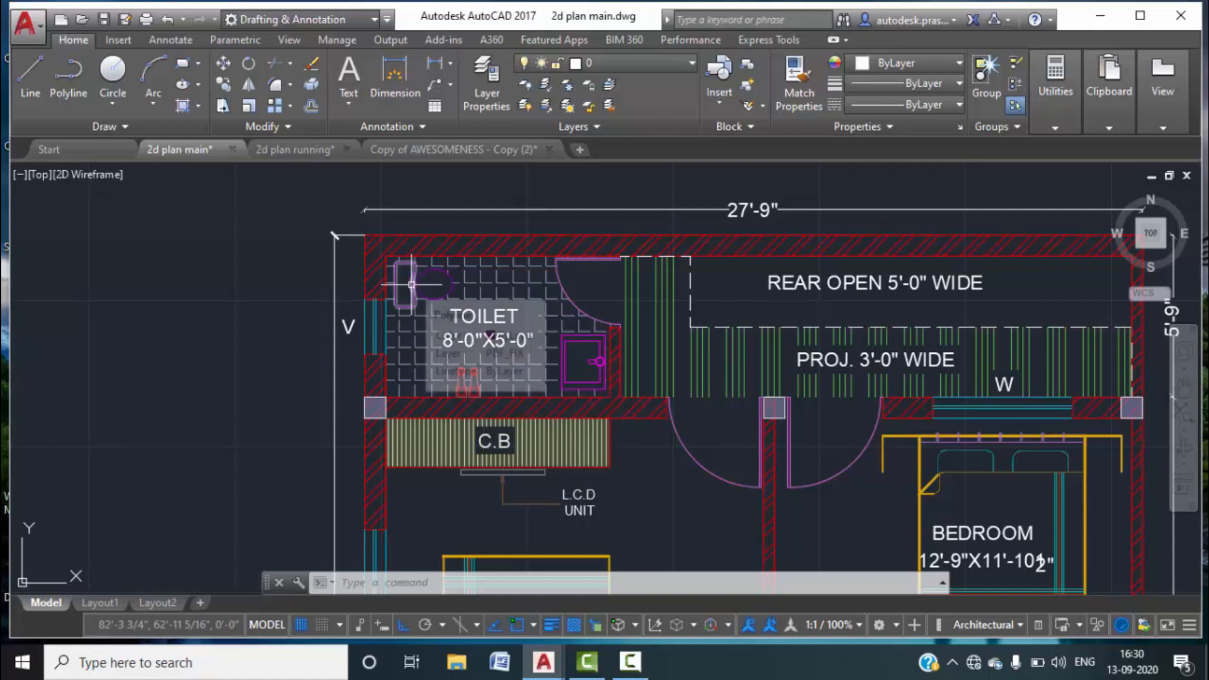
{"action": "scroll", "coordinate": [548, 387], "scroll_direction": "down", "scroll_amount": 2}
{"action": "middle_click_drag", "start_coordinate": [725, 493], "coordinate": [637, 272]}
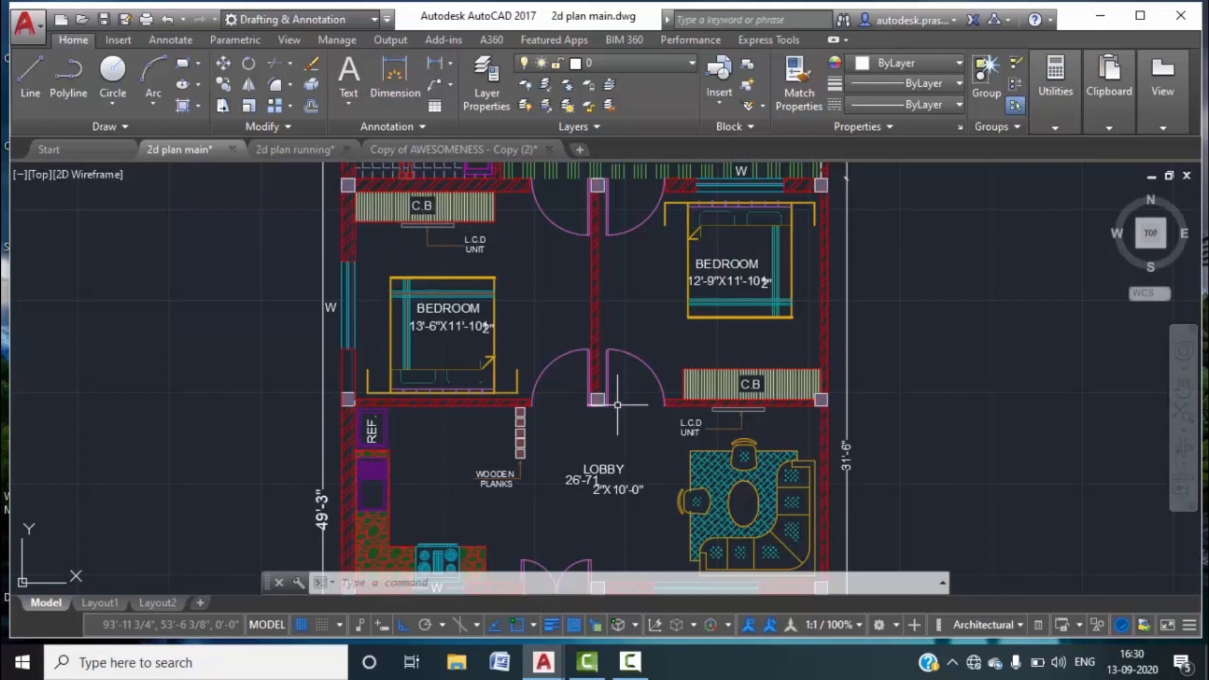
{"action": "scroll", "coordinate": [617, 406], "scroll_direction": "down", "scroll_amount": 1}
{"action": "middle_click_drag", "start_coordinate": [617, 406], "coordinate": [627, 253]}
{"action": "scroll", "coordinate": [667, 309], "scroll_direction": "up", "scroll_amount": 4}
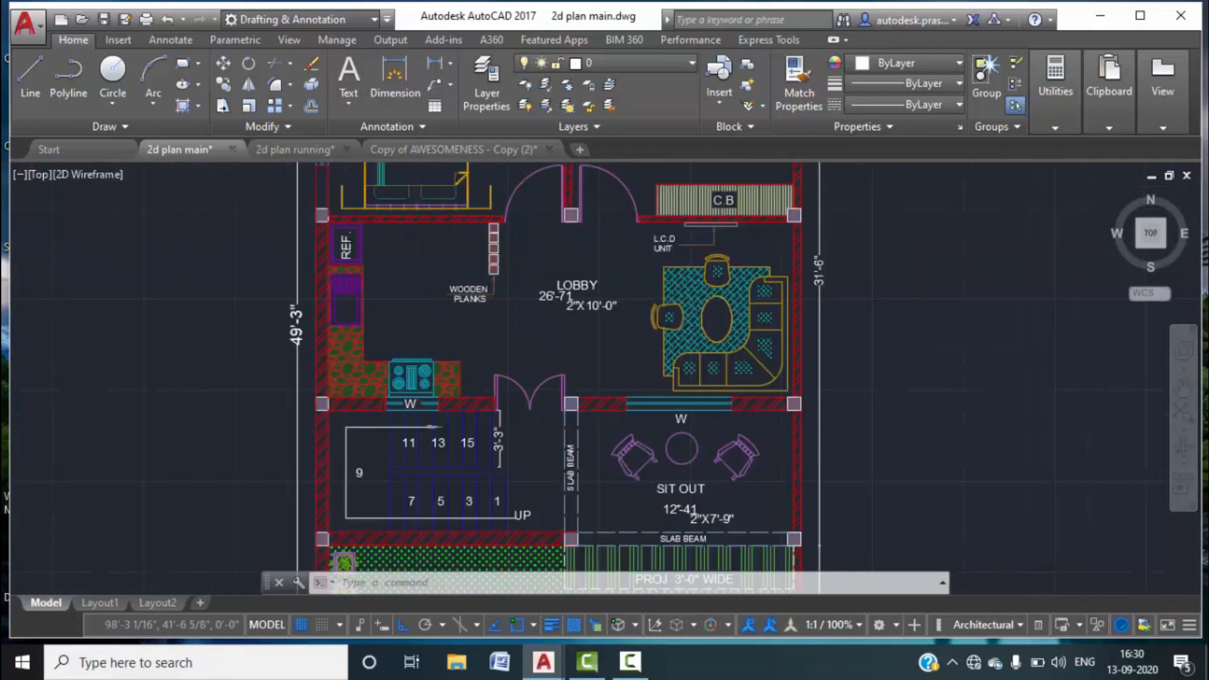
{"action": "mouse_move", "coordinate": [521, 271]}
{"action": "scroll", "coordinate": [523, 272], "scroll_direction": "down", "scroll_amount": 4}
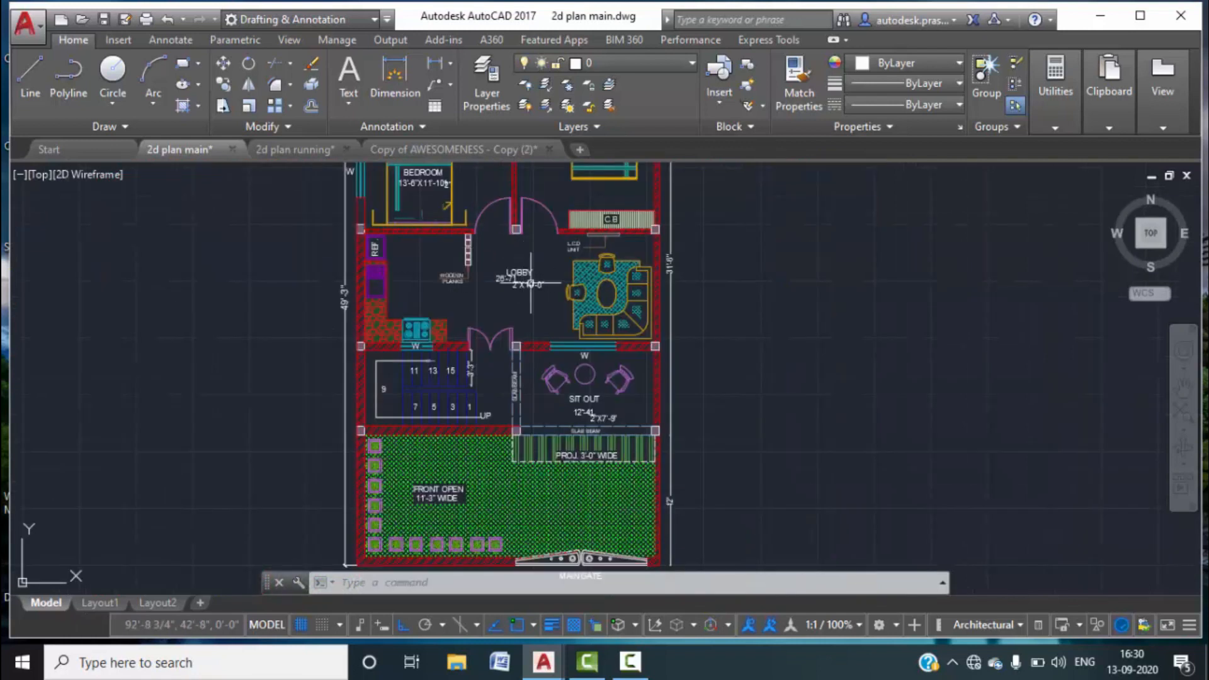
{"action": "middle_click_drag", "start_coordinate": [479, 189], "coordinate": [488, 304]}
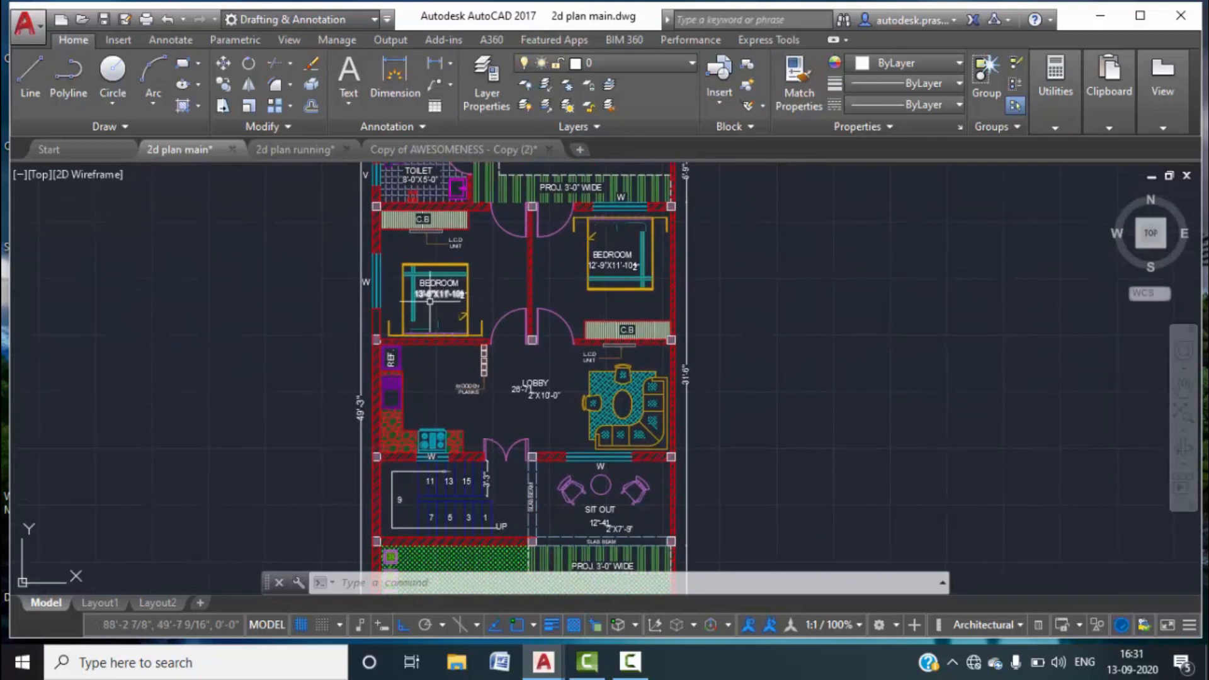
{"action": "scroll", "coordinate": [422, 291], "scroll_direction": "up", "scroll_amount": 2}
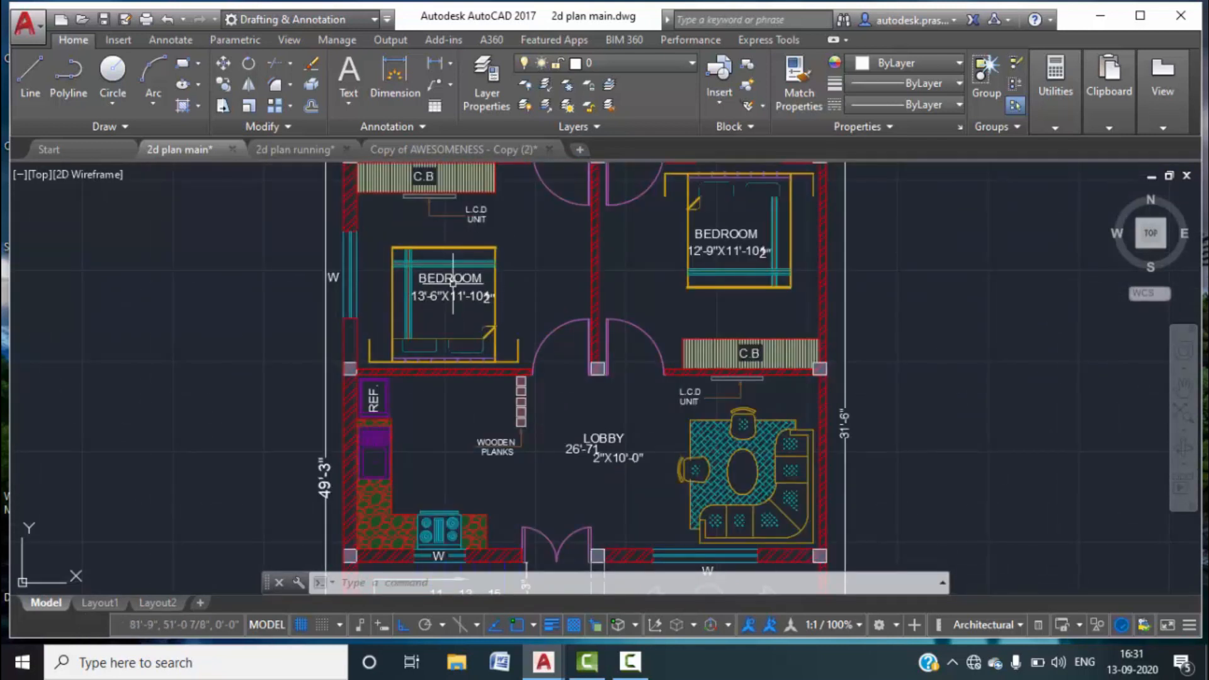
{"action": "left_click", "coordinate": [259, 146]}
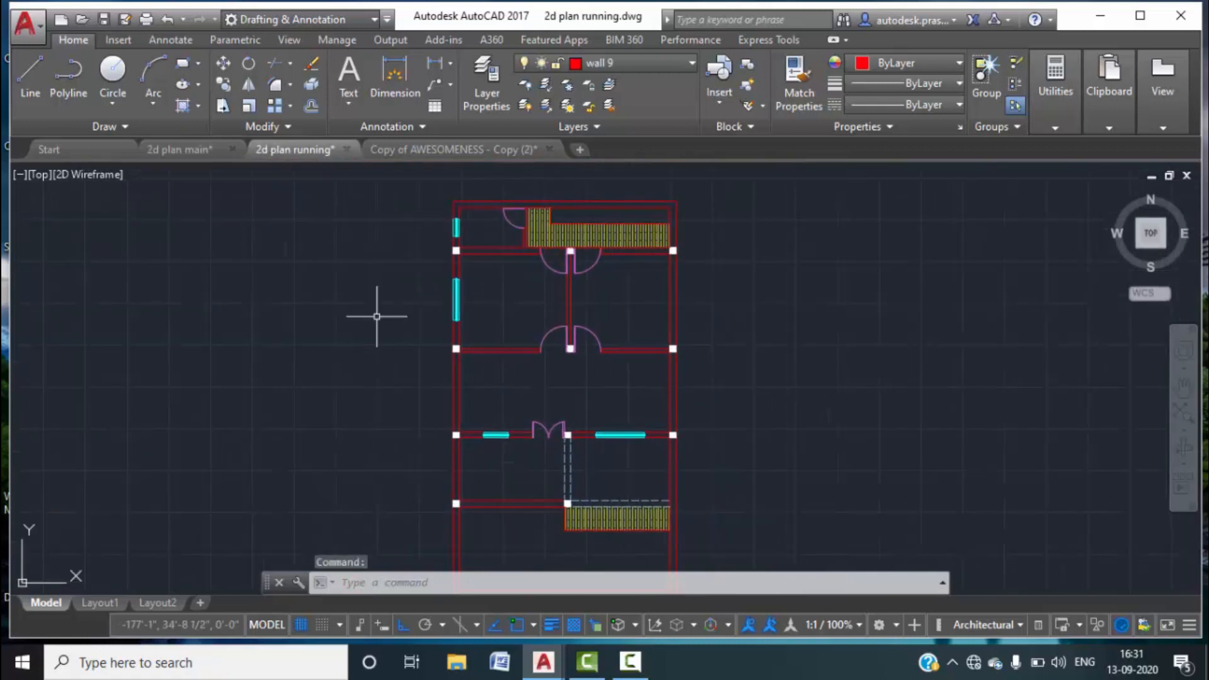
{"action": "left_click", "coordinate": [174, 150]}
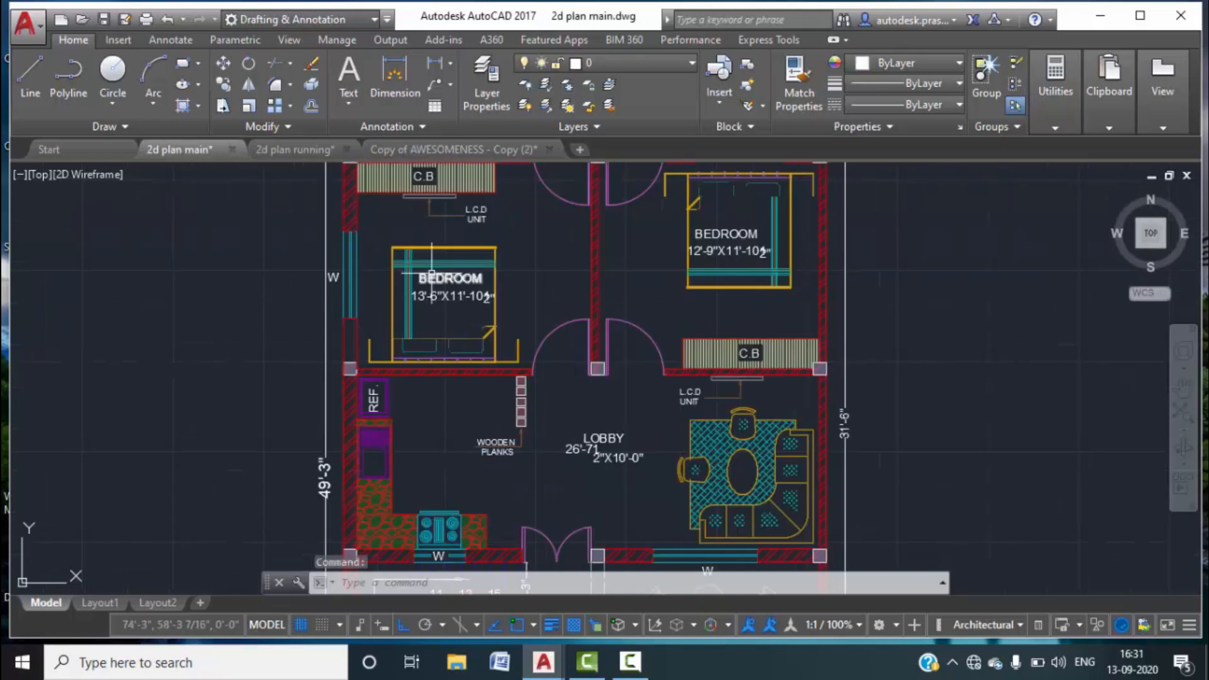
{"action": "left_click", "coordinate": [280, 148]}
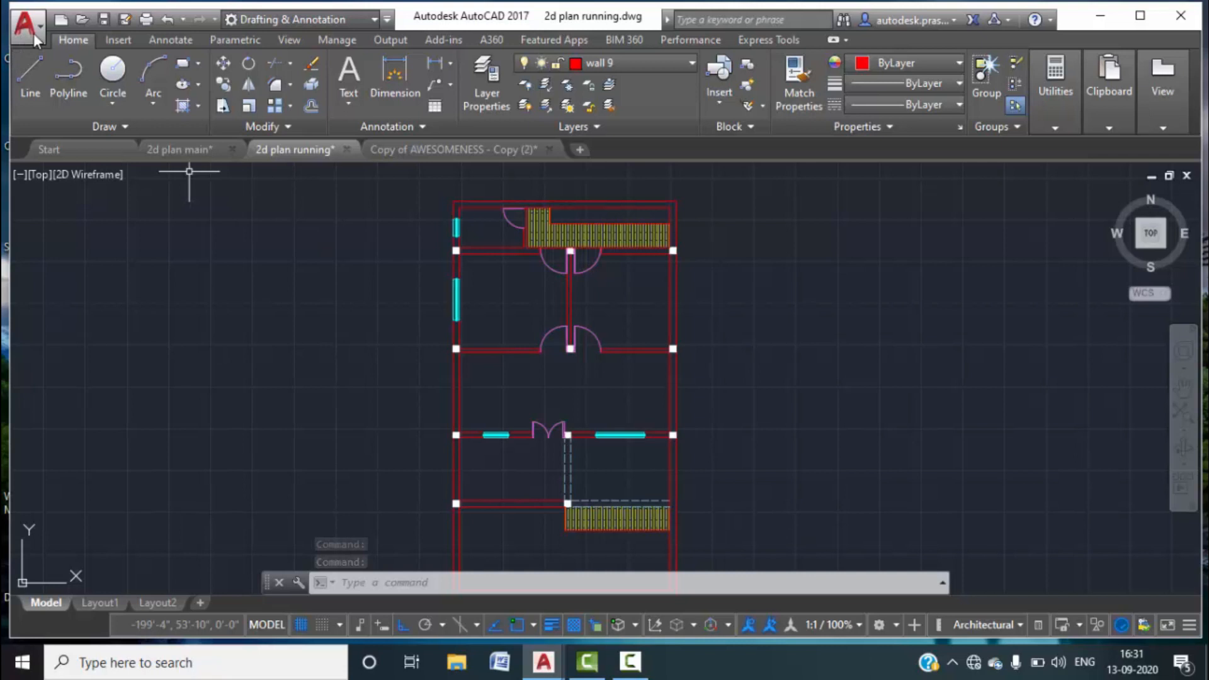
Open the chair drawing from the 2d plan folder in AutoCAD.
{"action": "left_click", "coordinate": [1099, 16]}
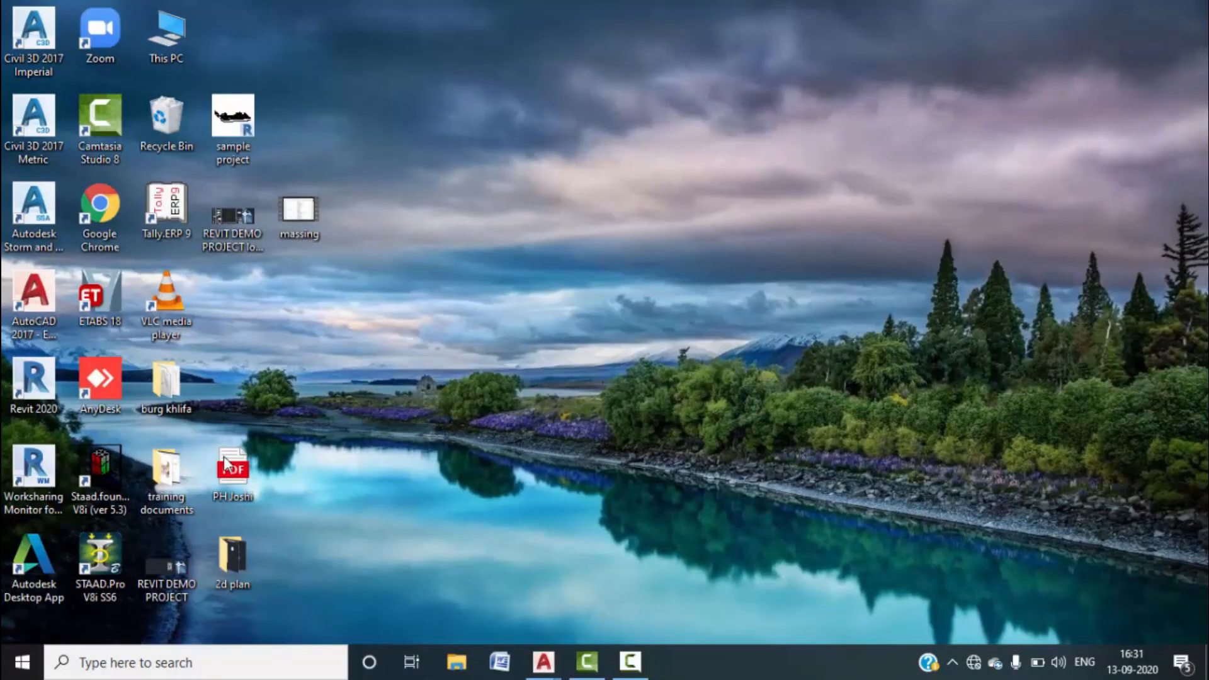
{"action": "double_click", "coordinate": [228, 549]}
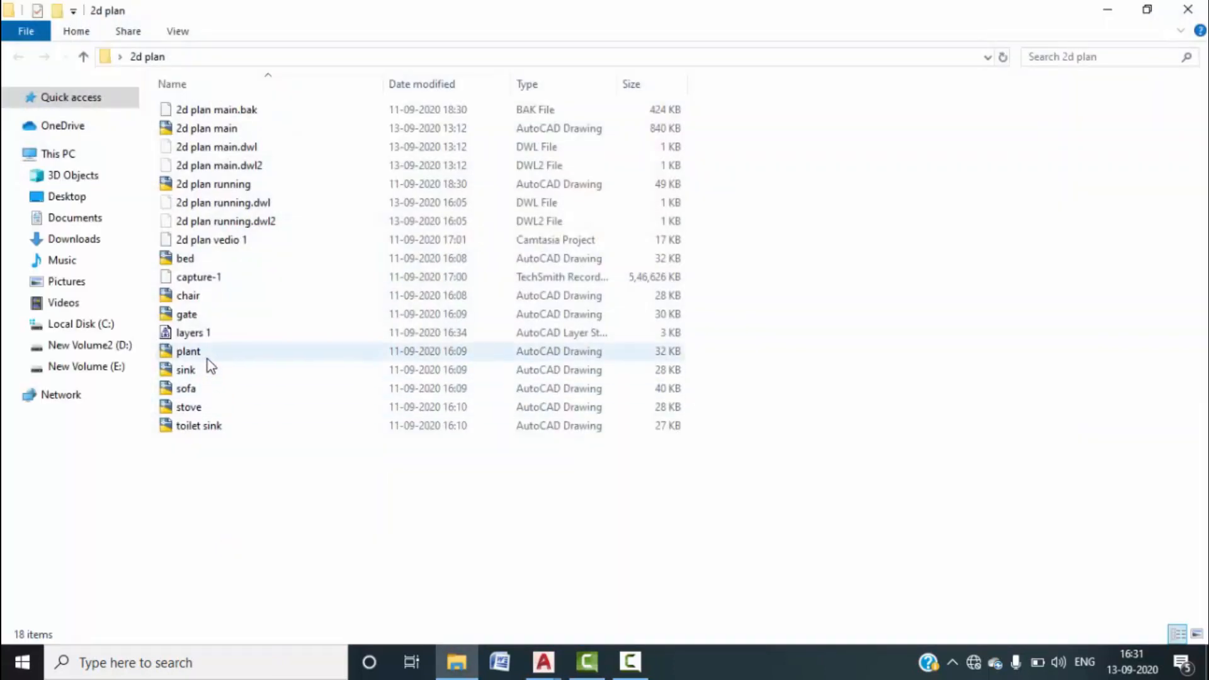
{"action": "left_click", "coordinate": [188, 296]}
{"action": "left_click", "coordinate": [189, 296]}
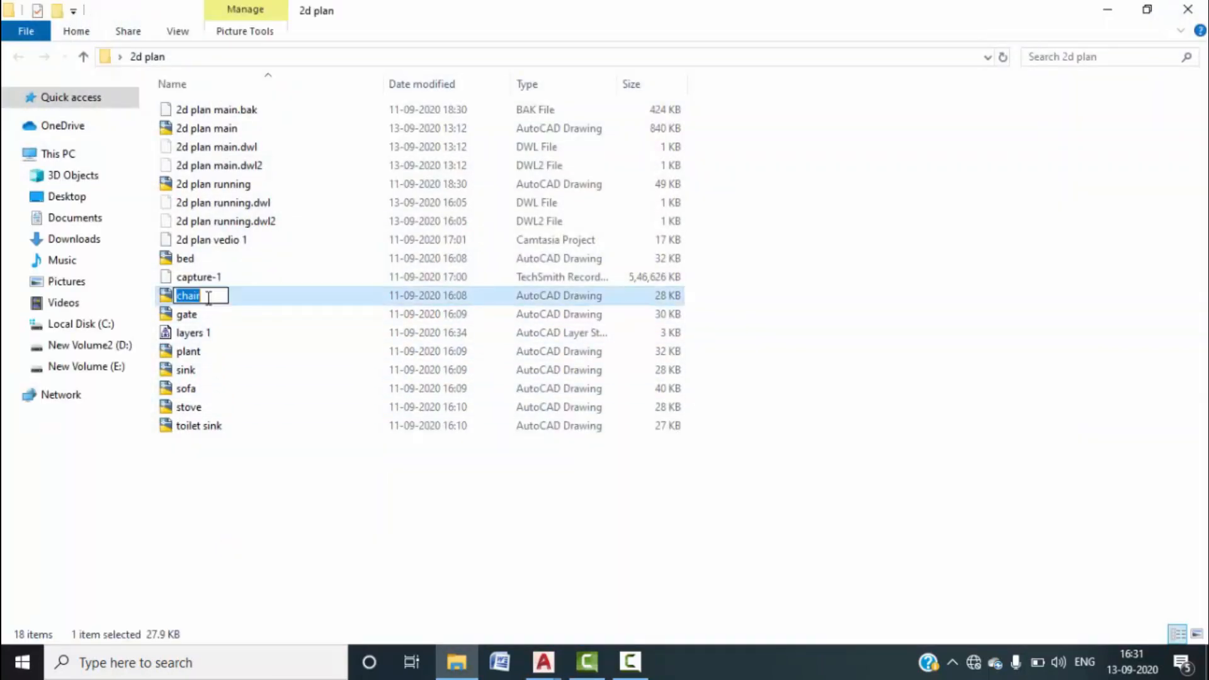
{"action": "right_click", "coordinate": [268, 300]}
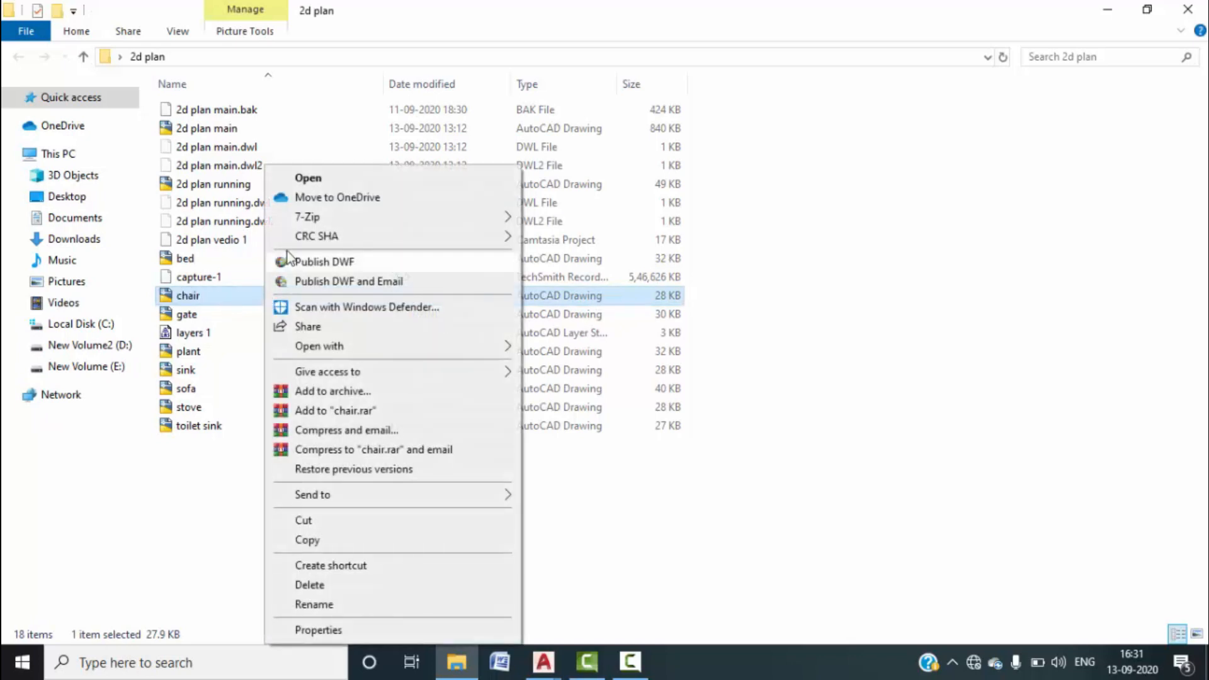
{"action": "double_click", "coordinate": [236, 297]}
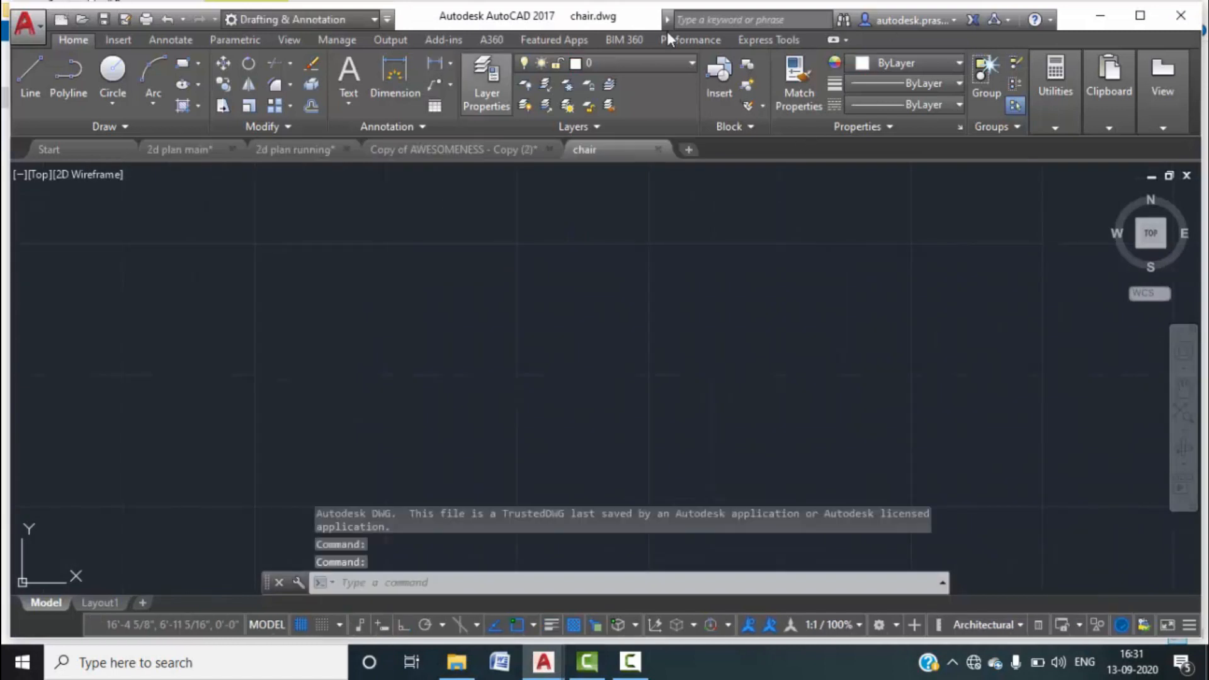
Open the gate, bed and toilet sink drawings from the same folder.
{"action": "left_click", "coordinate": [1110, 28]}
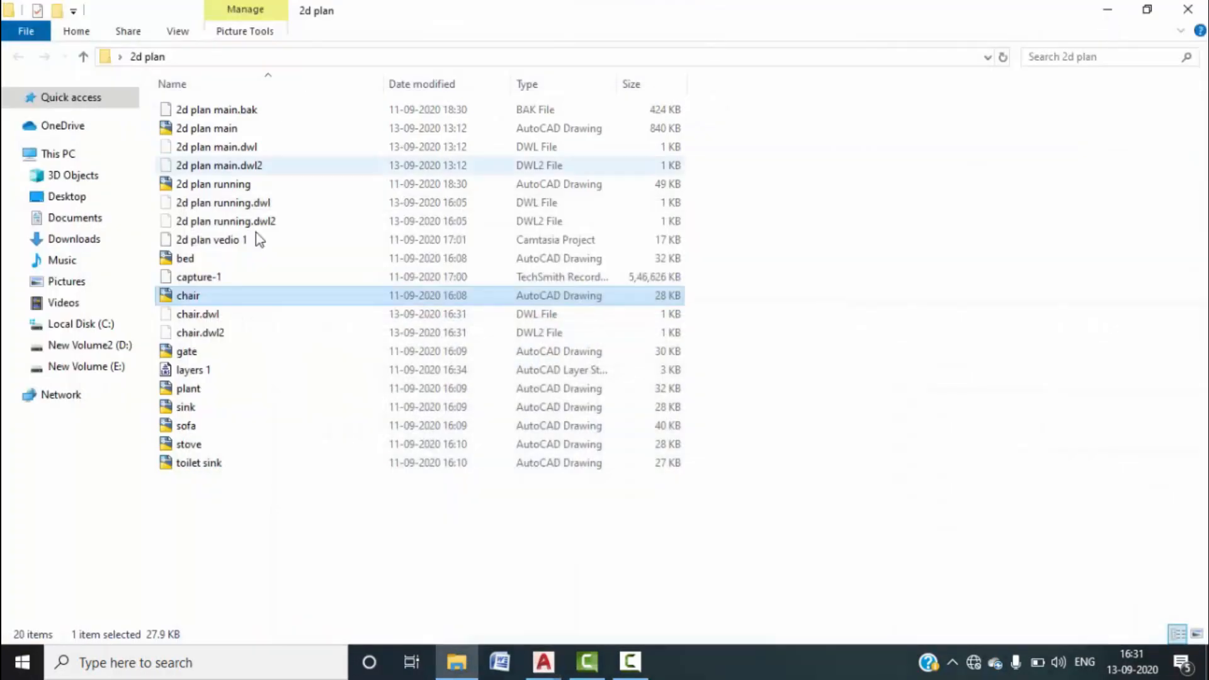
{"action": "double_click", "coordinate": [211, 350]}
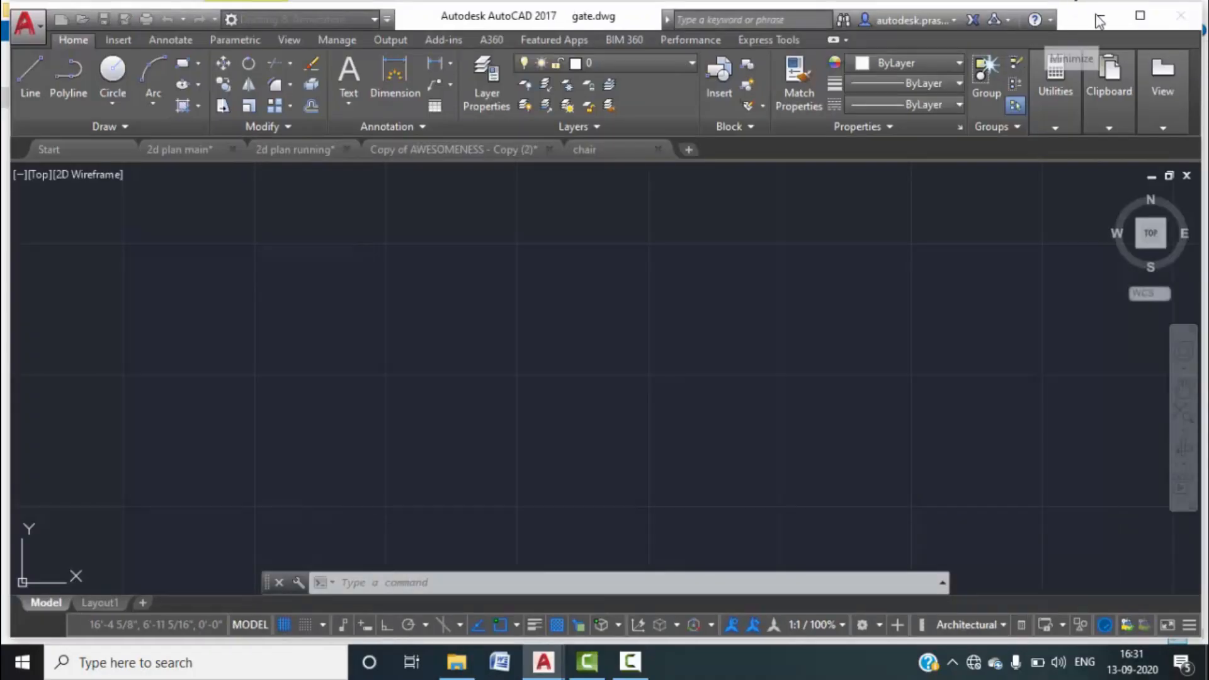
{"action": "left_click", "coordinate": [1106, 20]}
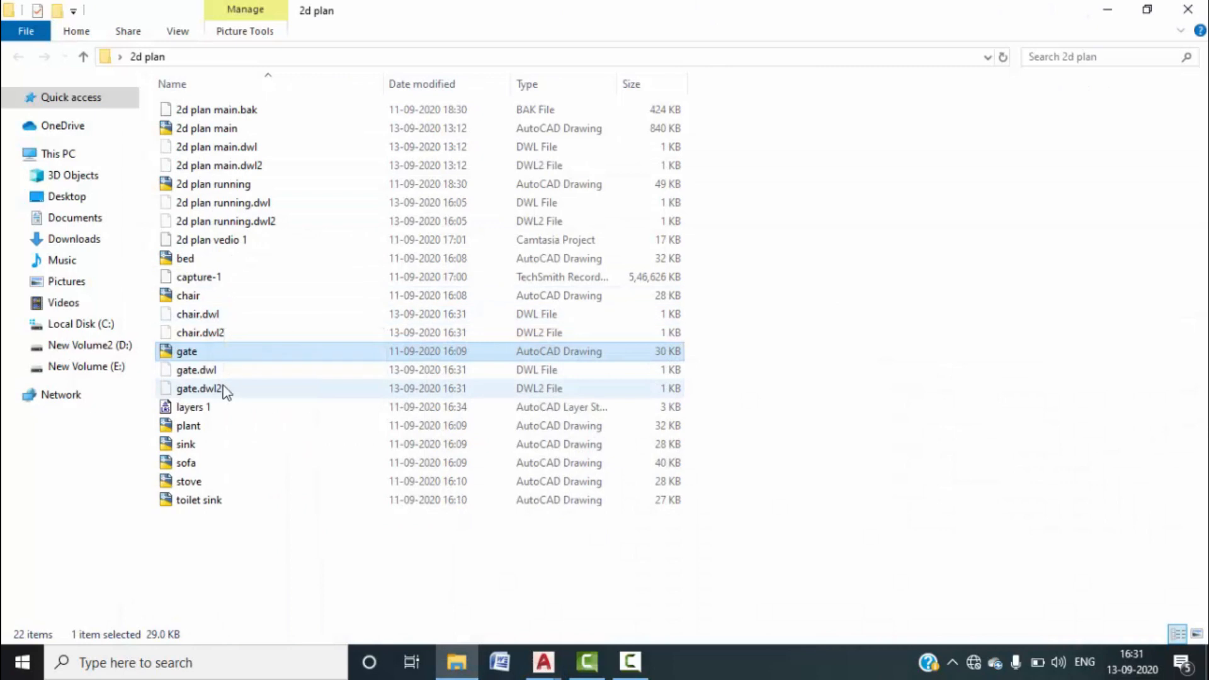
{"action": "double_click", "coordinate": [219, 260]}
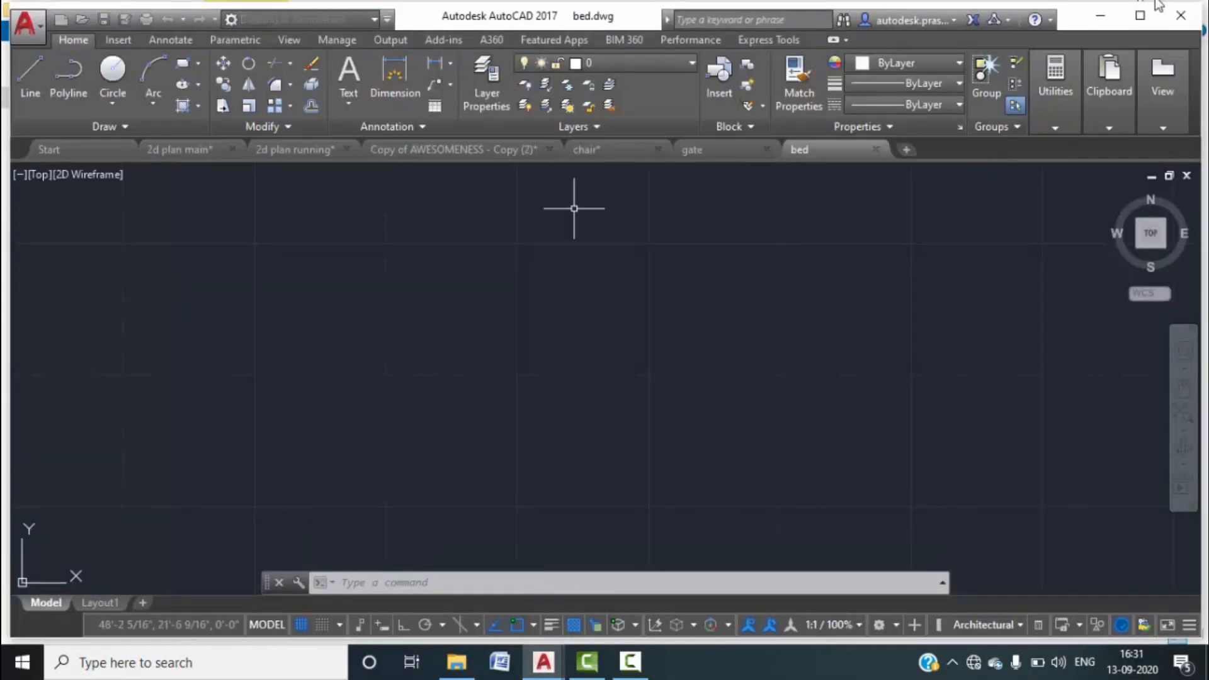
{"action": "left_click", "coordinate": [1100, 16]}
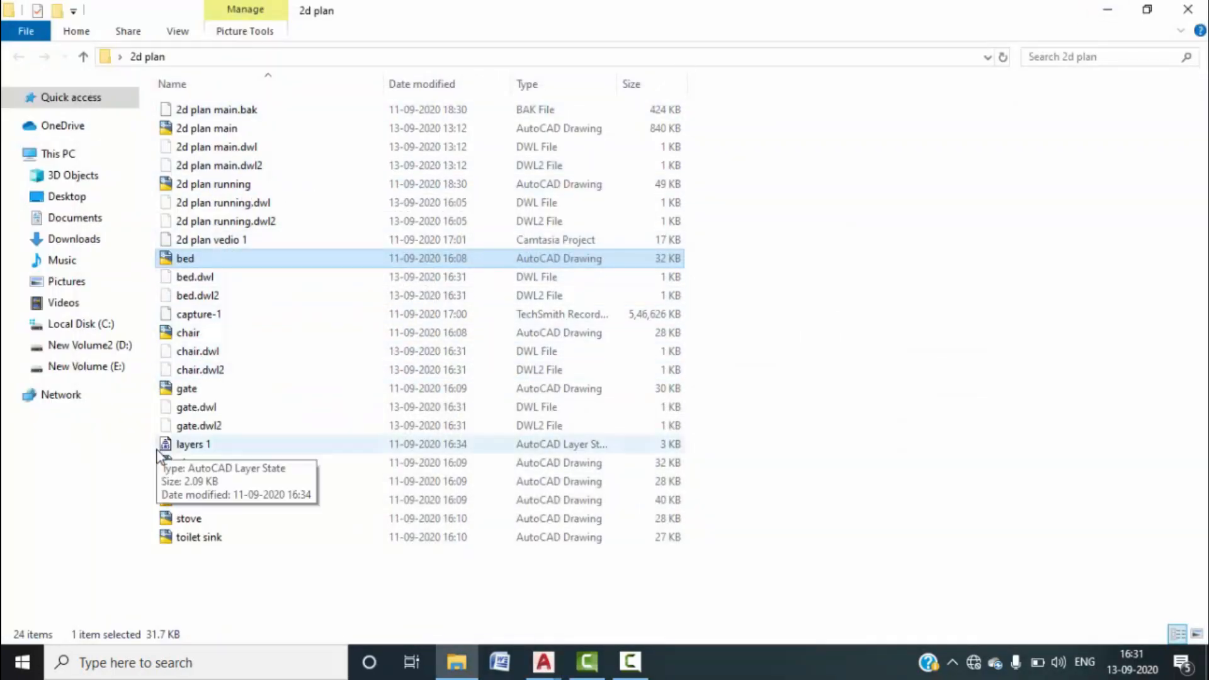
{"action": "double_click", "coordinate": [200, 536]}
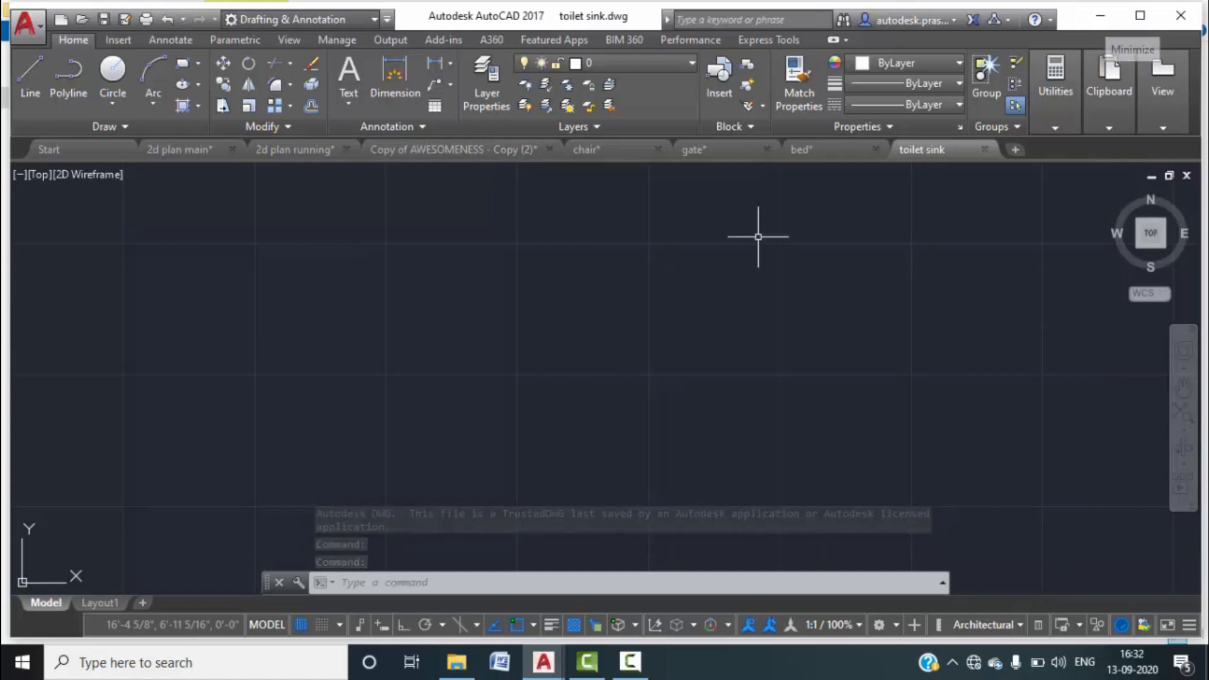
In 2d plan running, use INSERT to pick the toilet sink drawing from the 2d plan folder.
{"action": "mouse_move", "coordinate": [404, 157]}
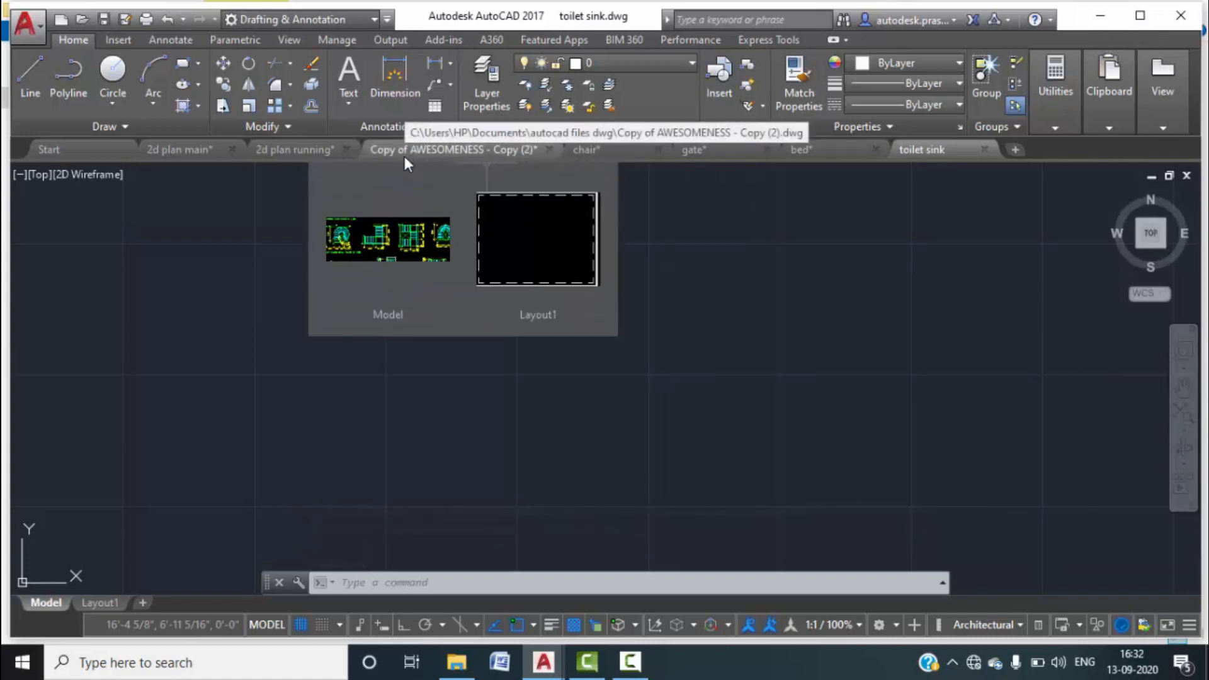
{"action": "mouse_move", "coordinate": [337, 202]}
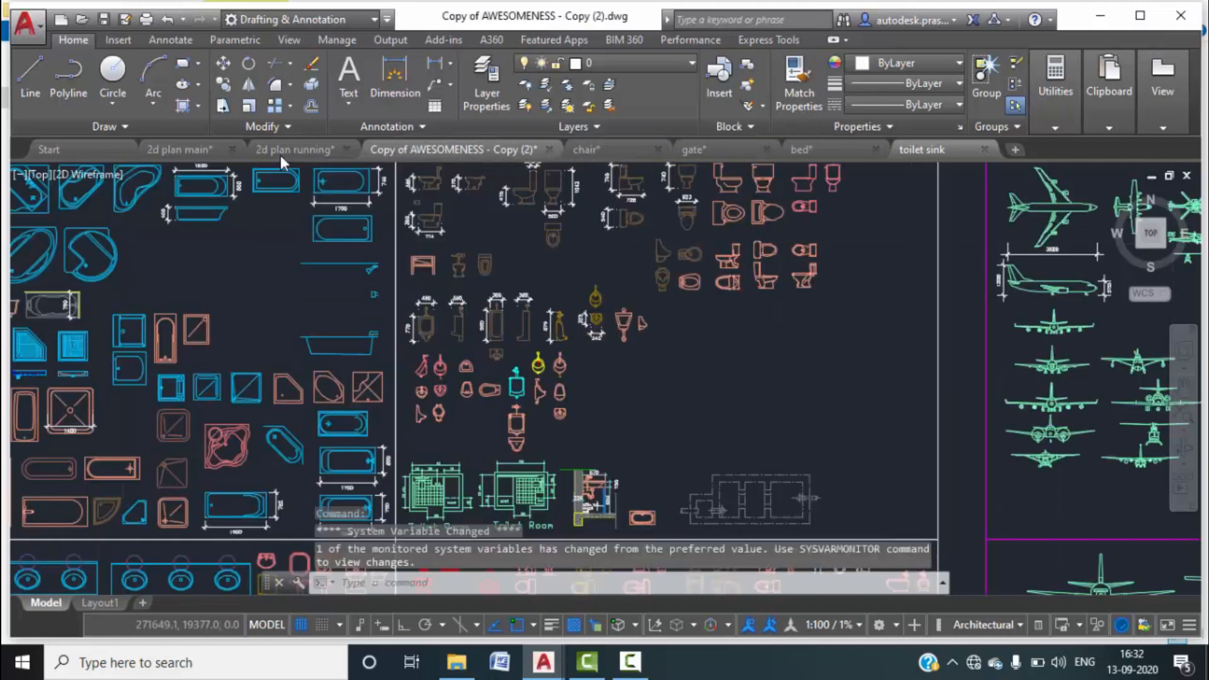
{"action": "left_click", "coordinate": [280, 155]}
{"action": "scroll", "coordinate": [507, 307], "scroll_direction": "down", "scroll_amount": 2}
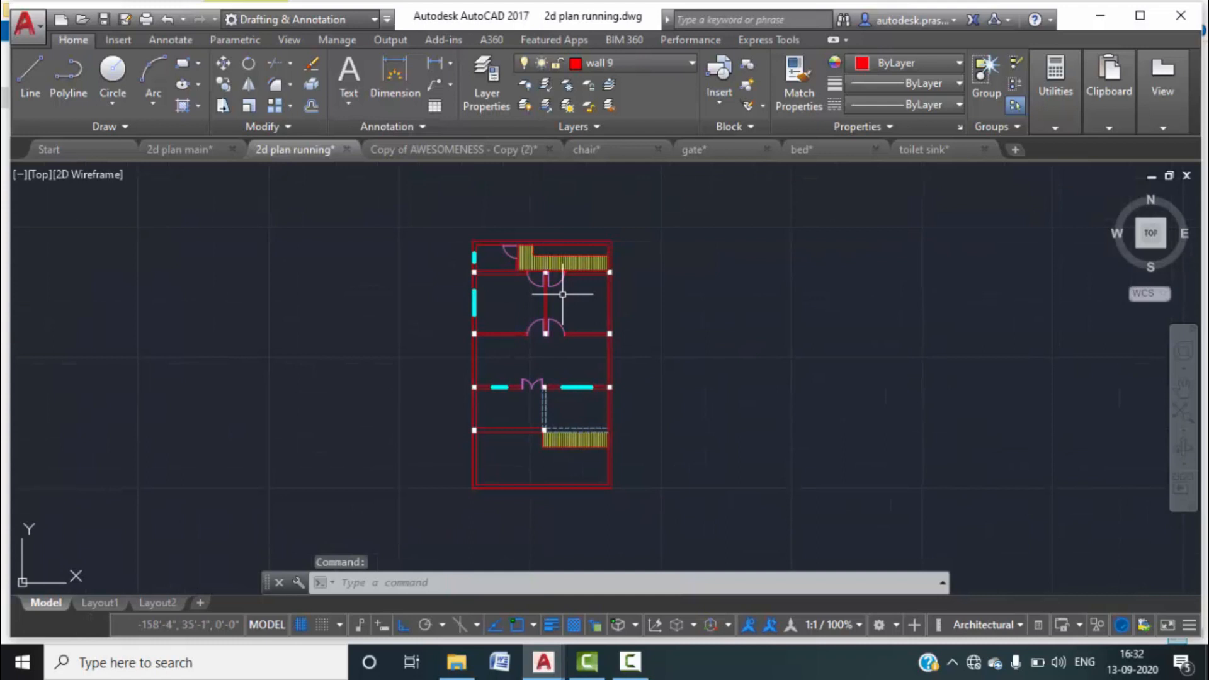
{"action": "type", "text": "i"}
{"action": "key", "text": "Return"}
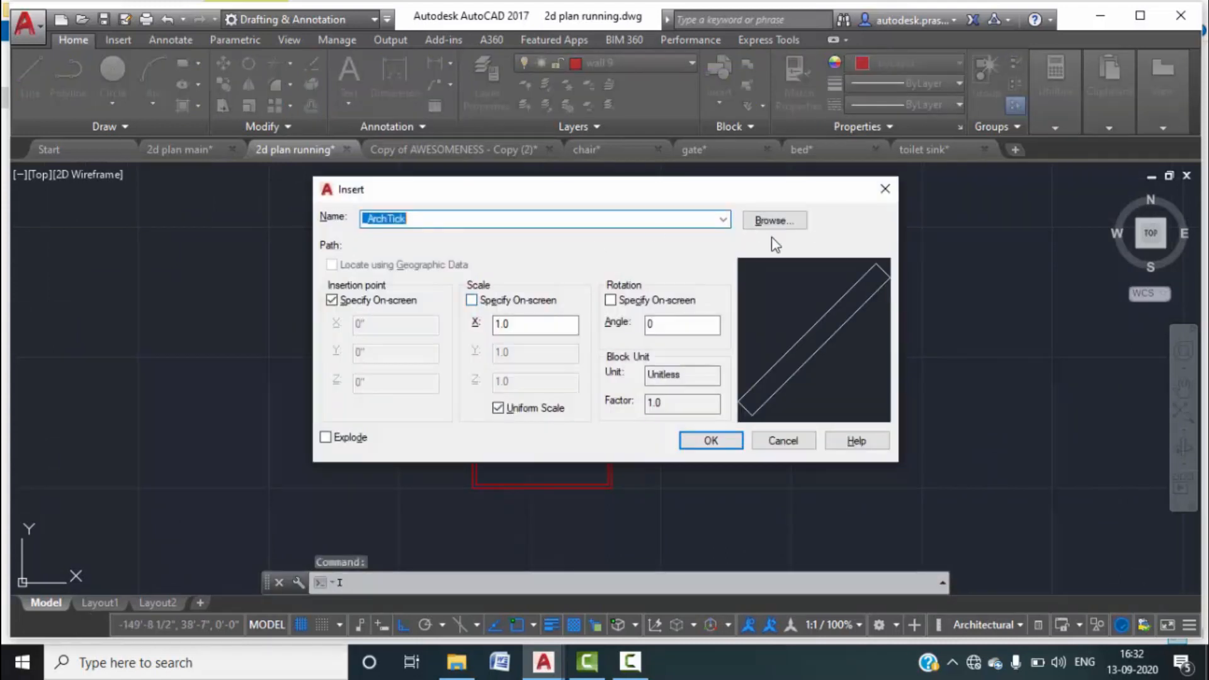
{"action": "left_click", "coordinate": [773, 220]}
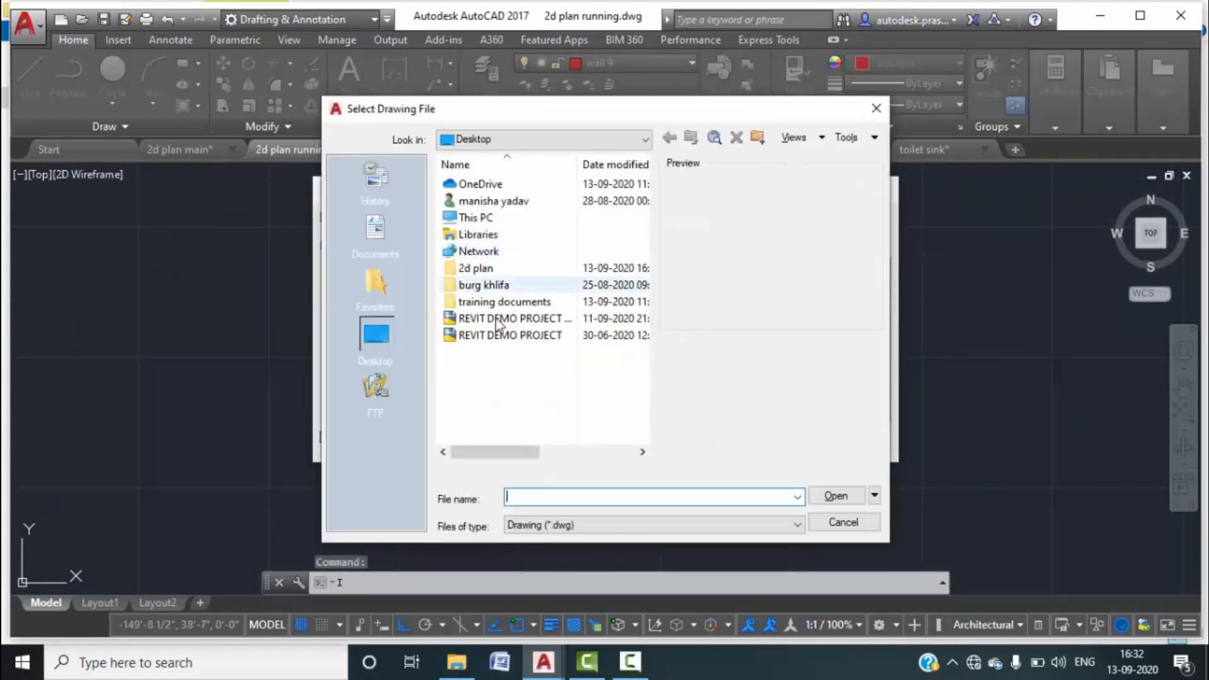
{"action": "double_click", "coordinate": [482, 269]}
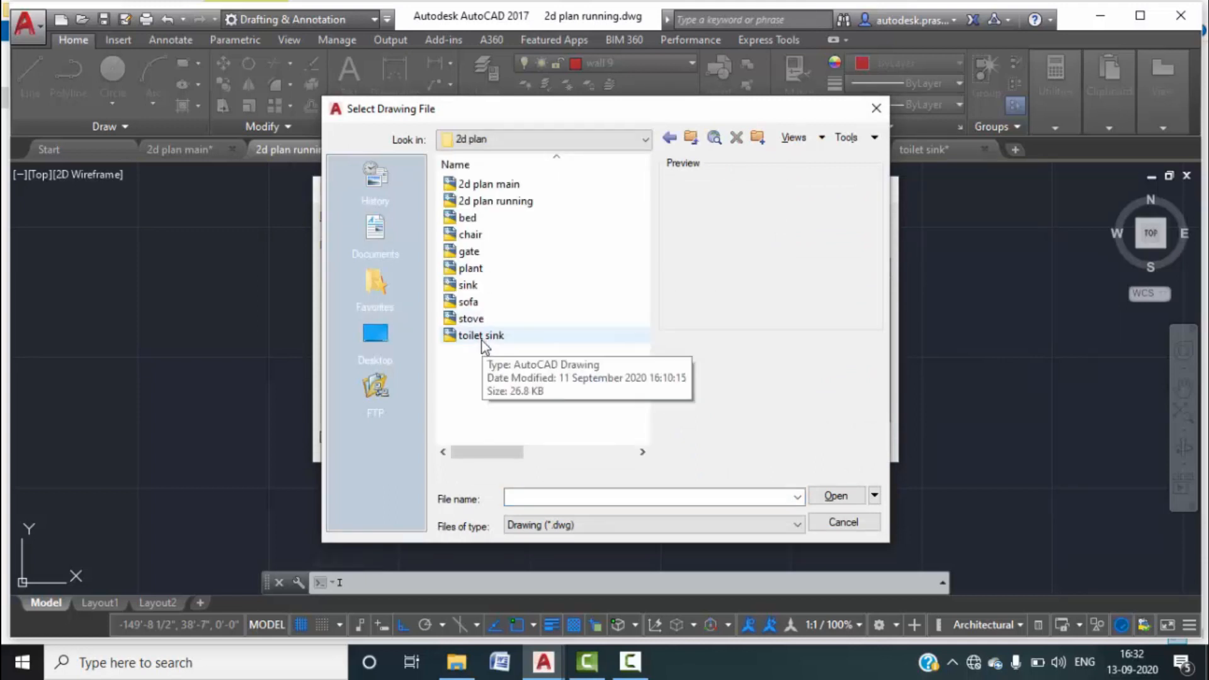
{"action": "left_click", "coordinate": [482, 335]}
{"action": "left_click", "coordinate": [836, 495]}
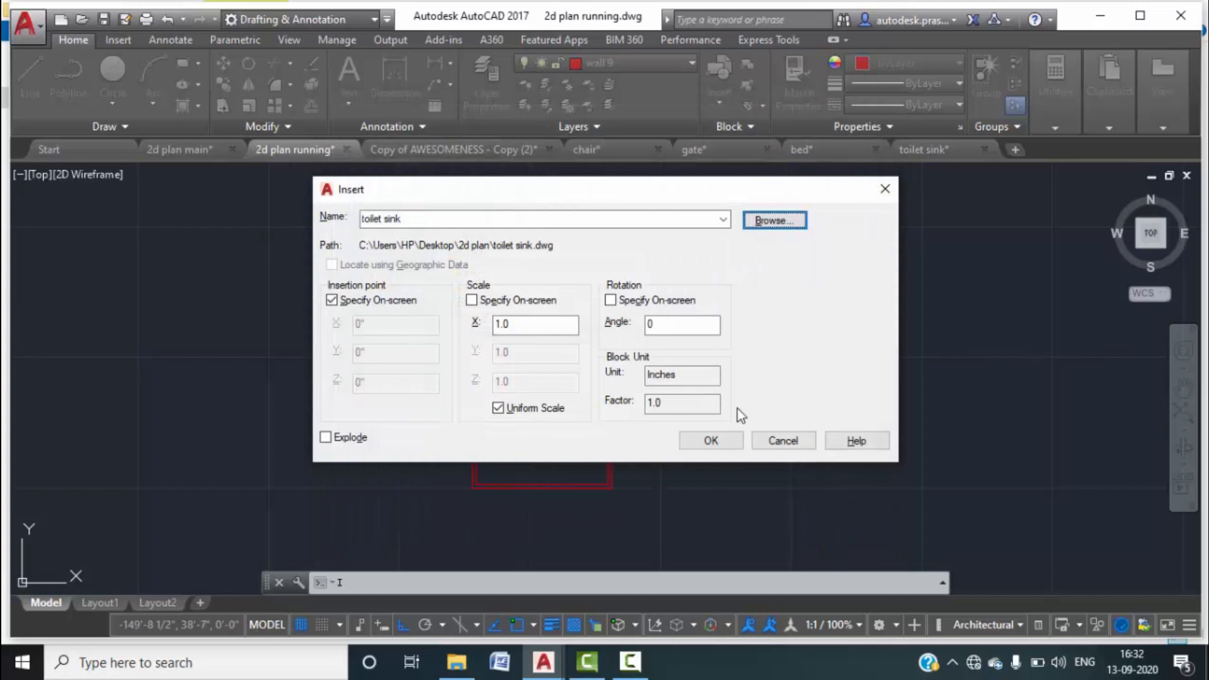
{"action": "left_click", "coordinate": [710, 440]}
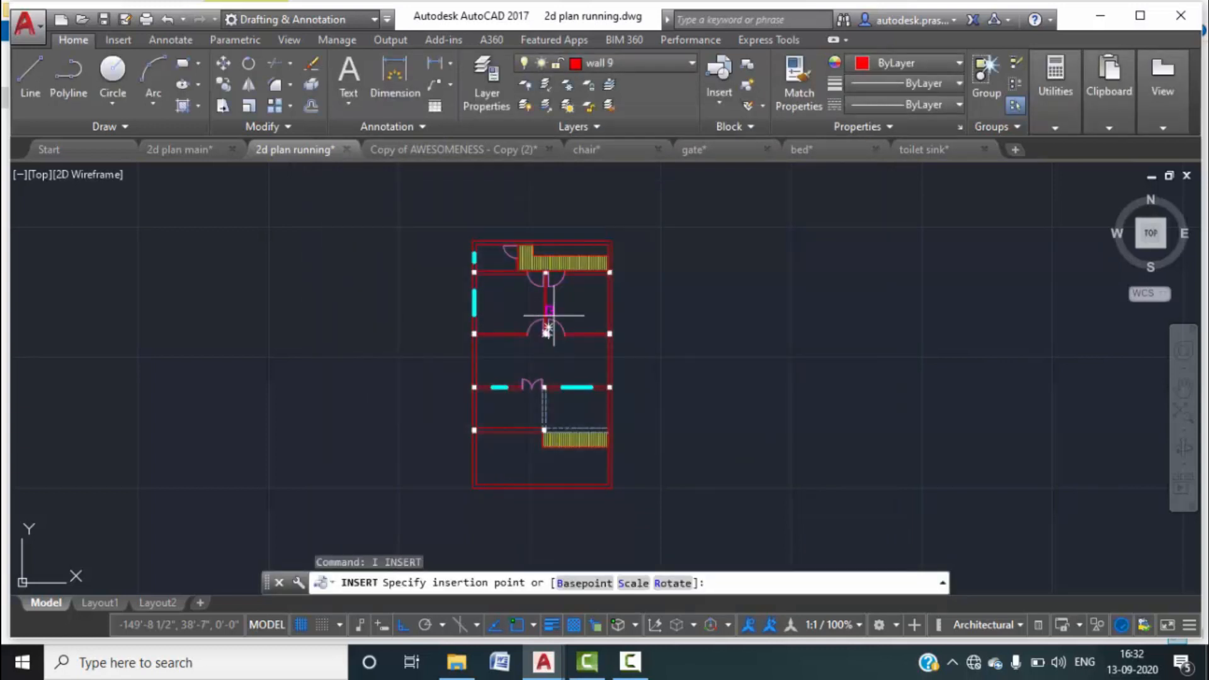
Place the toilet sink block against the bathroom wall corner.
{"action": "scroll", "coordinate": [514, 273], "scroll_direction": "up", "scroll_amount": 5}
{"action": "scroll", "coordinate": [523, 296], "scroll_direction": "up", "scroll_amount": 3}
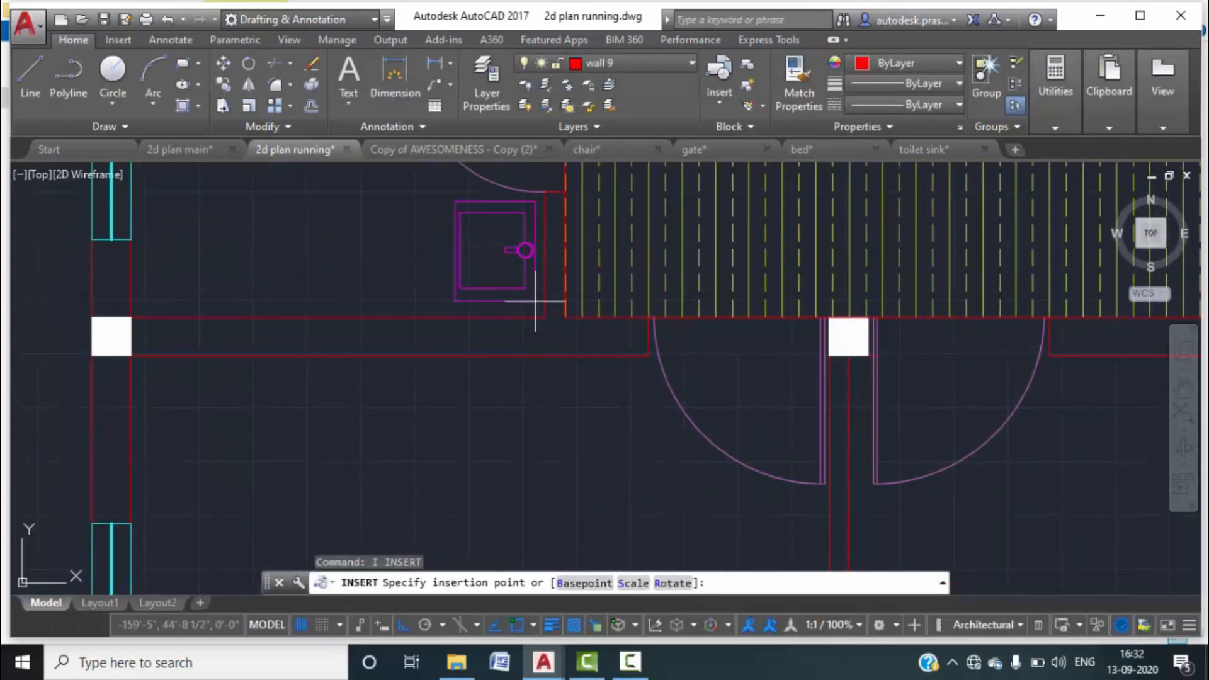
{"action": "scroll", "coordinate": [539, 309], "scroll_direction": "up", "scroll_amount": 2}
{"action": "left_click", "coordinate": [548, 340]}
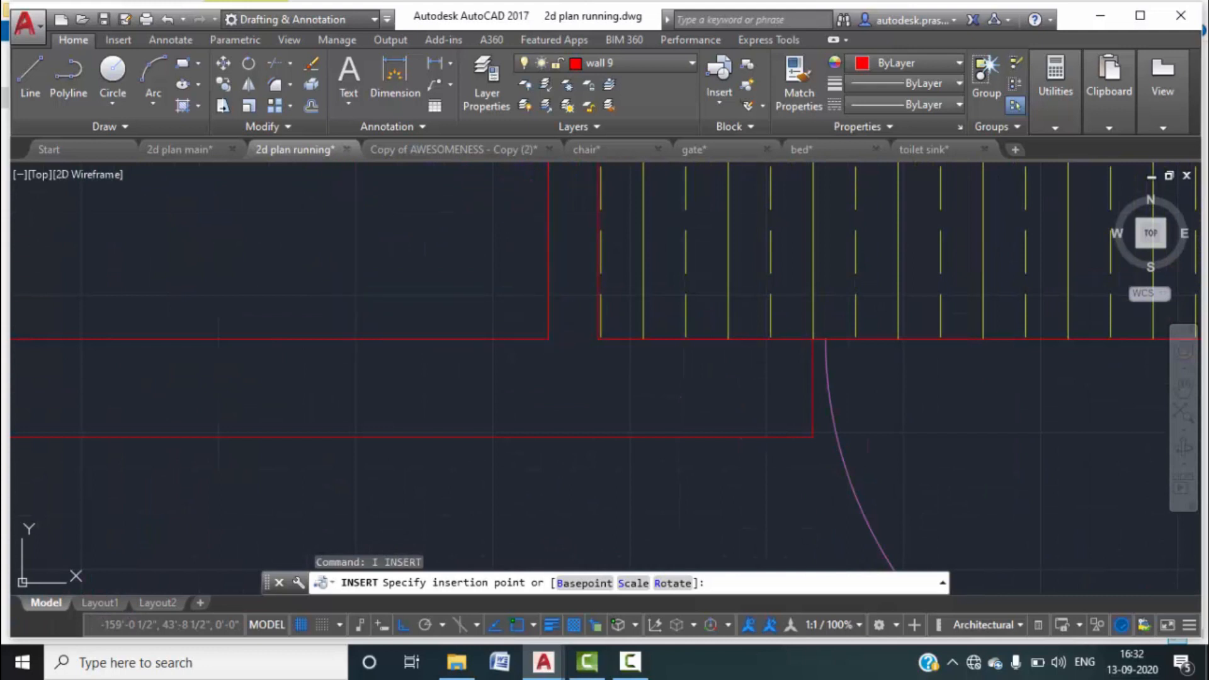
{"action": "scroll", "coordinate": [573, 331], "scroll_direction": "down", "scroll_amount": 6}
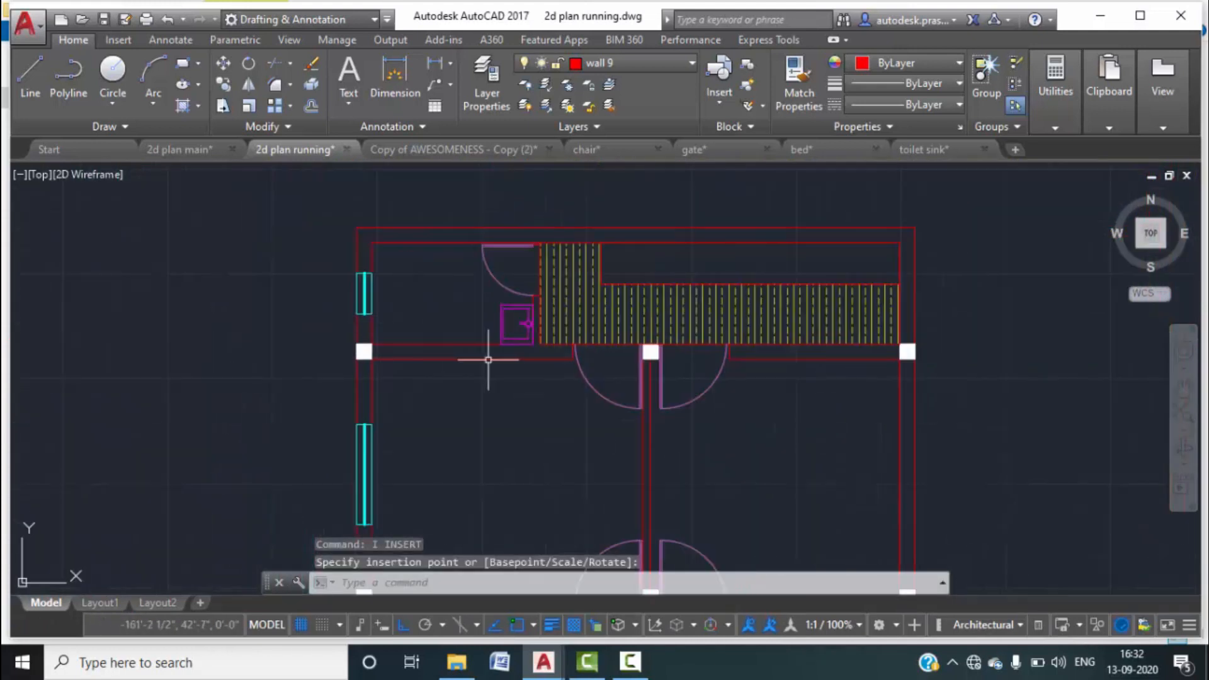
Window-select all 133 bed objects, copy them with Ctrl+C, and return to 2d plan running.
{"action": "mouse_move", "coordinate": [603, 161]}
{"action": "left_click", "coordinate": [795, 149]}
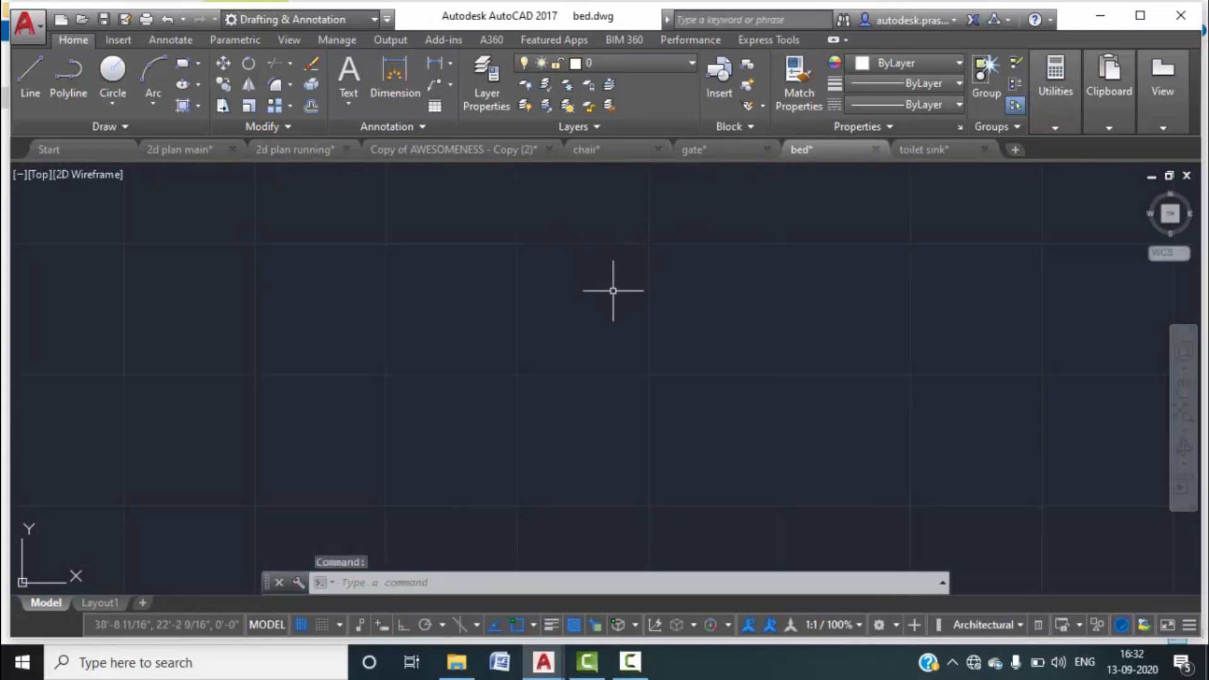
{"action": "scroll", "coordinate": [614, 290], "scroll_direction": "down", "scroll_amount": 5}
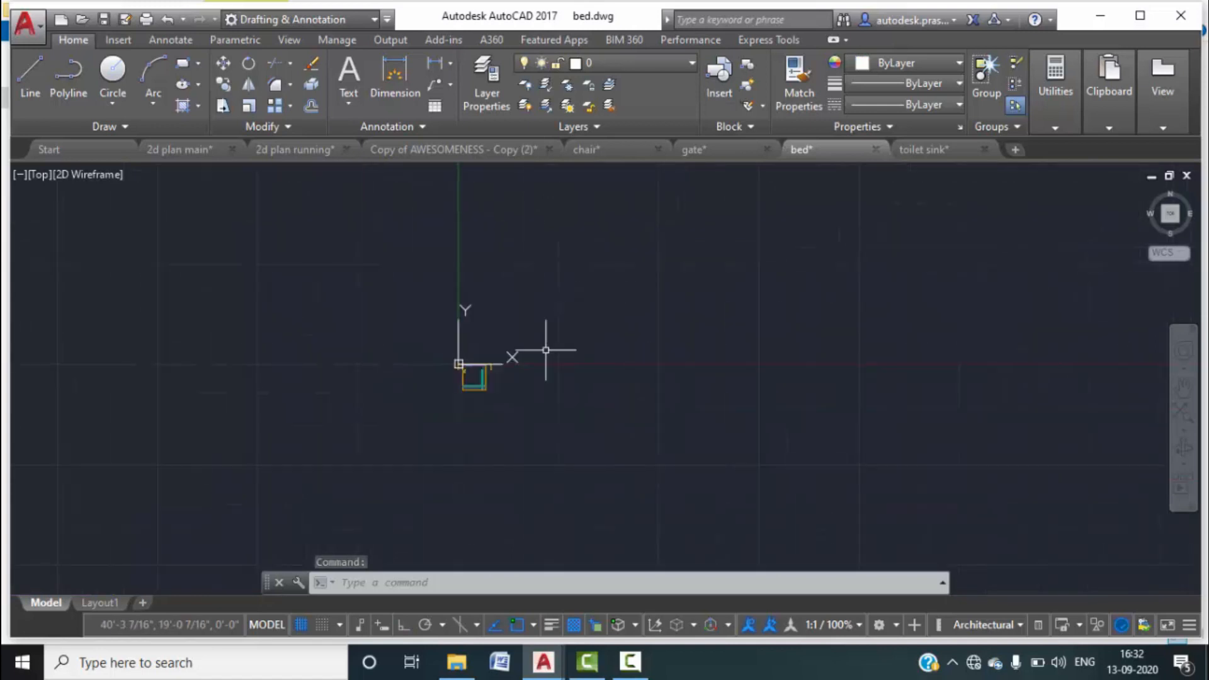
{"action": "scroll", "coordinate": [478, 376], "scroll_direction": "up", "scroll_amount": 5}
{"action": "left_click", "coordinate": [548, 421]}
{"action": "left_click", "coordinate": [382, 299]}
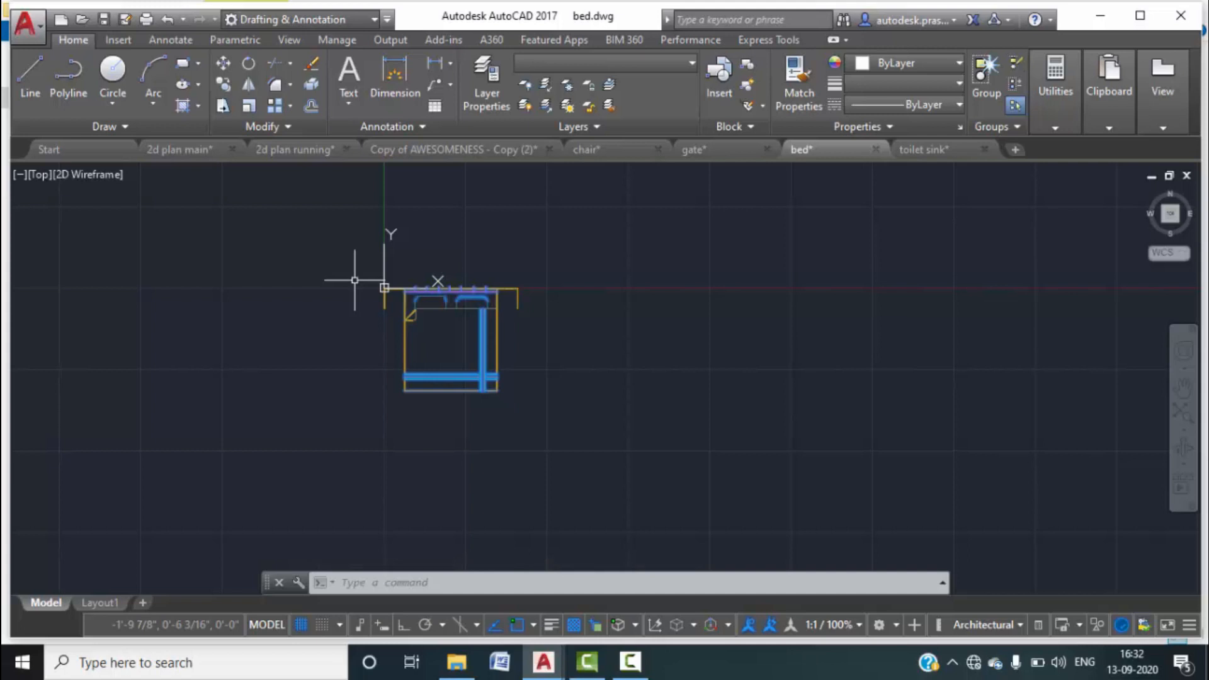
{"action": "scroll", "coordinate": [513, 312], "scroll_direction": "up", "scroll_amount": 4}
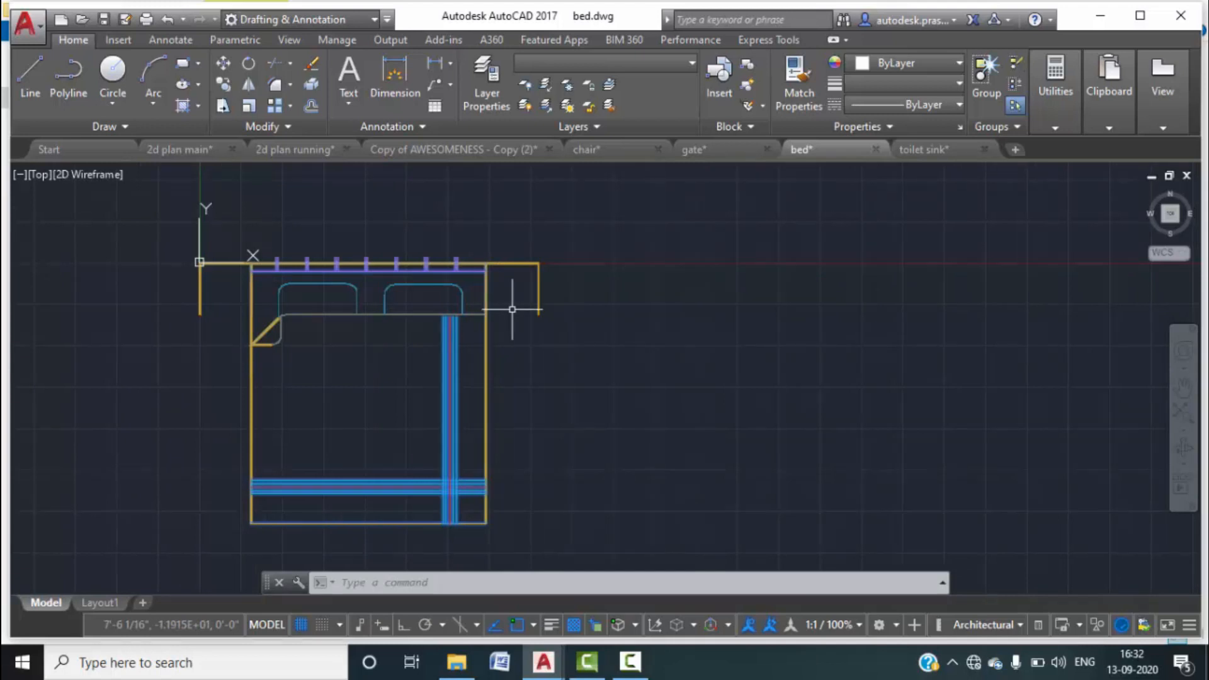
{"action": "key", "text": "ctrl+c"}
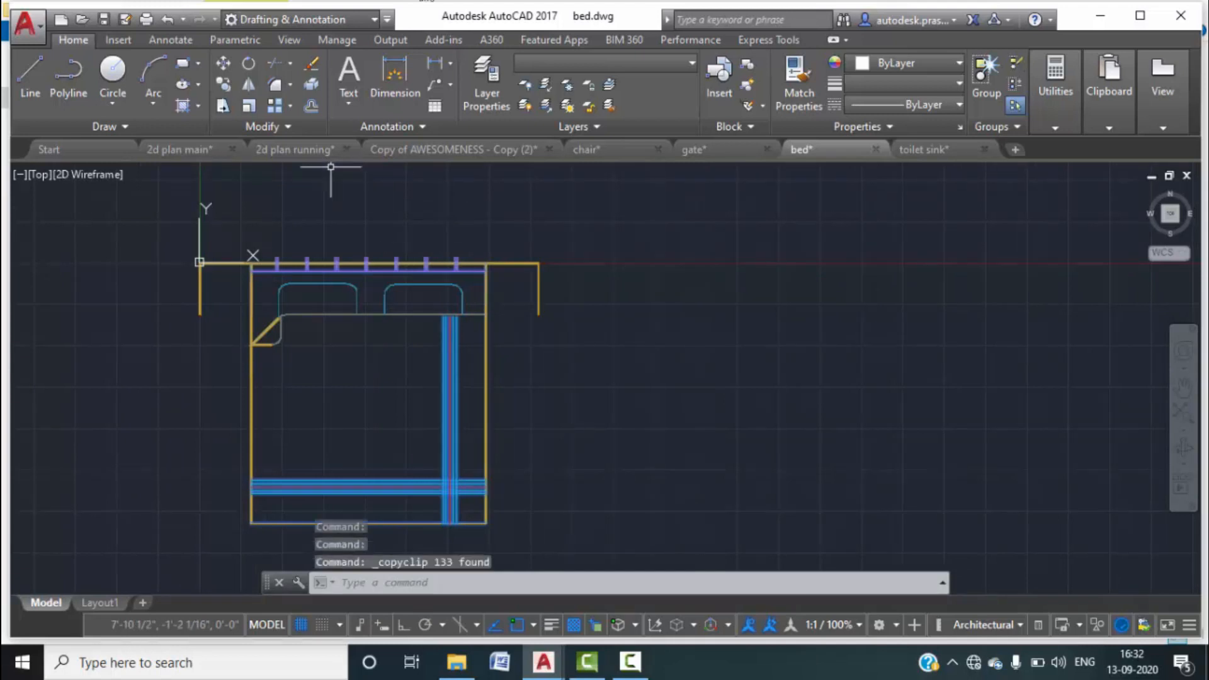
{"action": "left_click", "coordinate": [301, 151]}
Paste the copied bed just left of the floor plan's left wall.
{"action": "key", "text": "ctrl+v"}
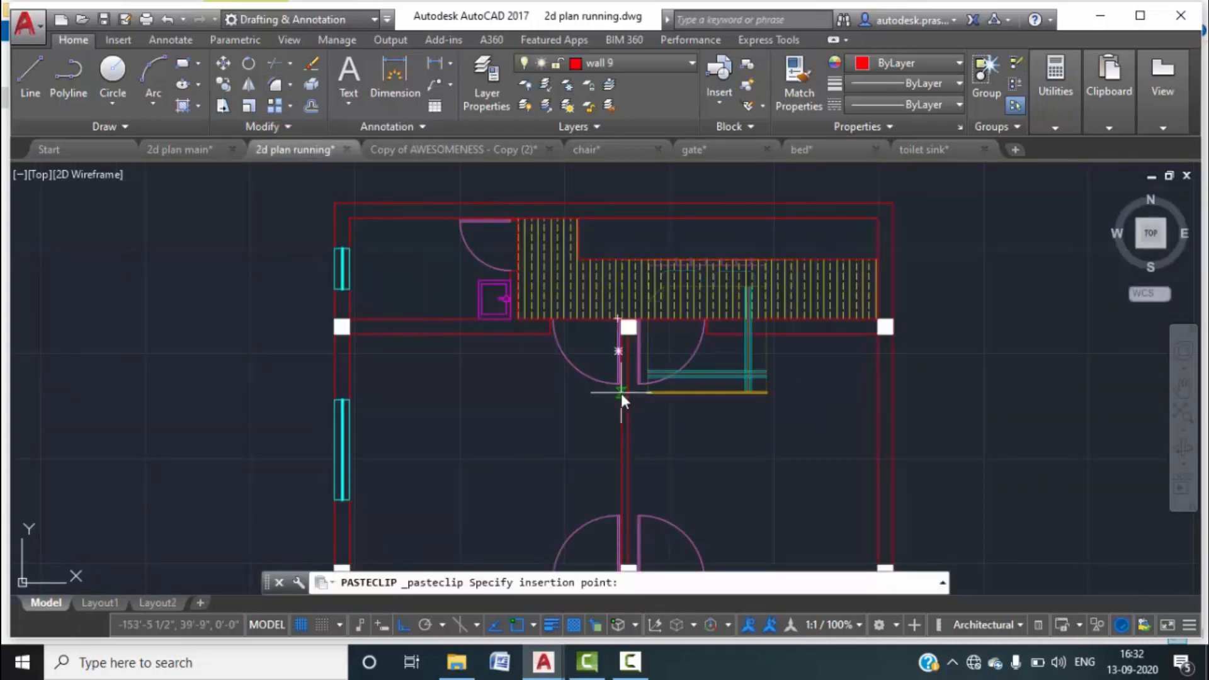
{"action": "scroll", "coordinate": [431, 362], "scroll_direction": "down", "scroll_amount": 2}
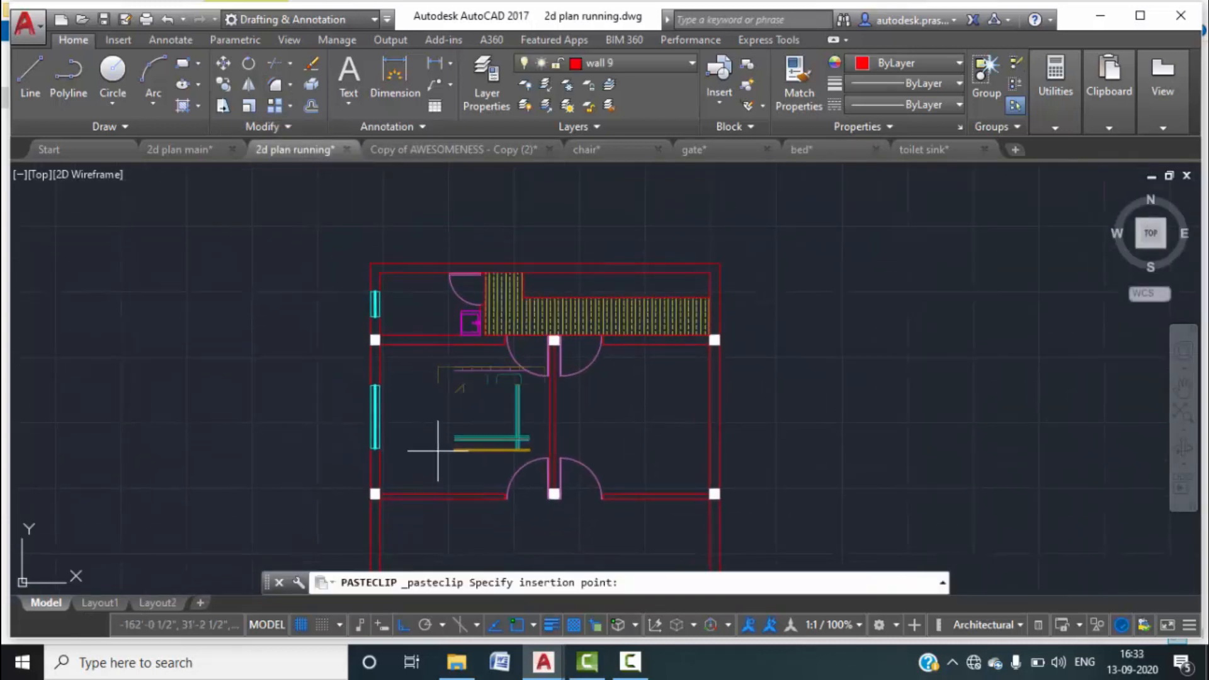
{"action": "key", "text": "Return"}
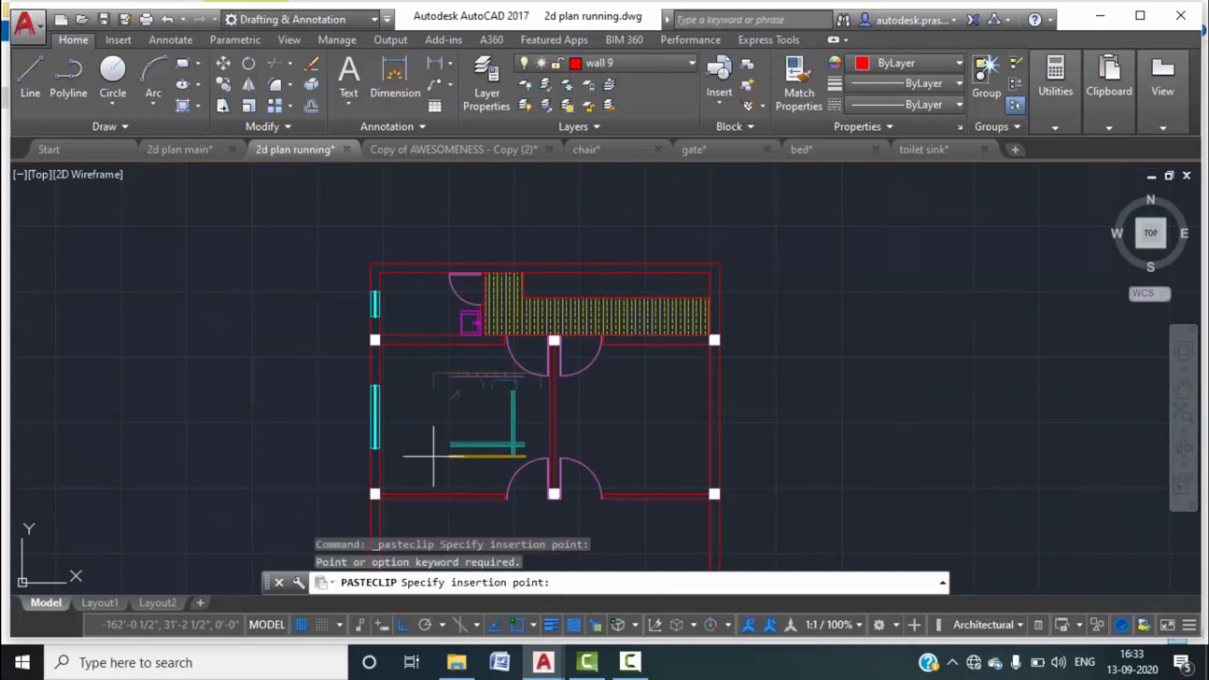
{"action": "left_click", "coordinate": [195, 449]}
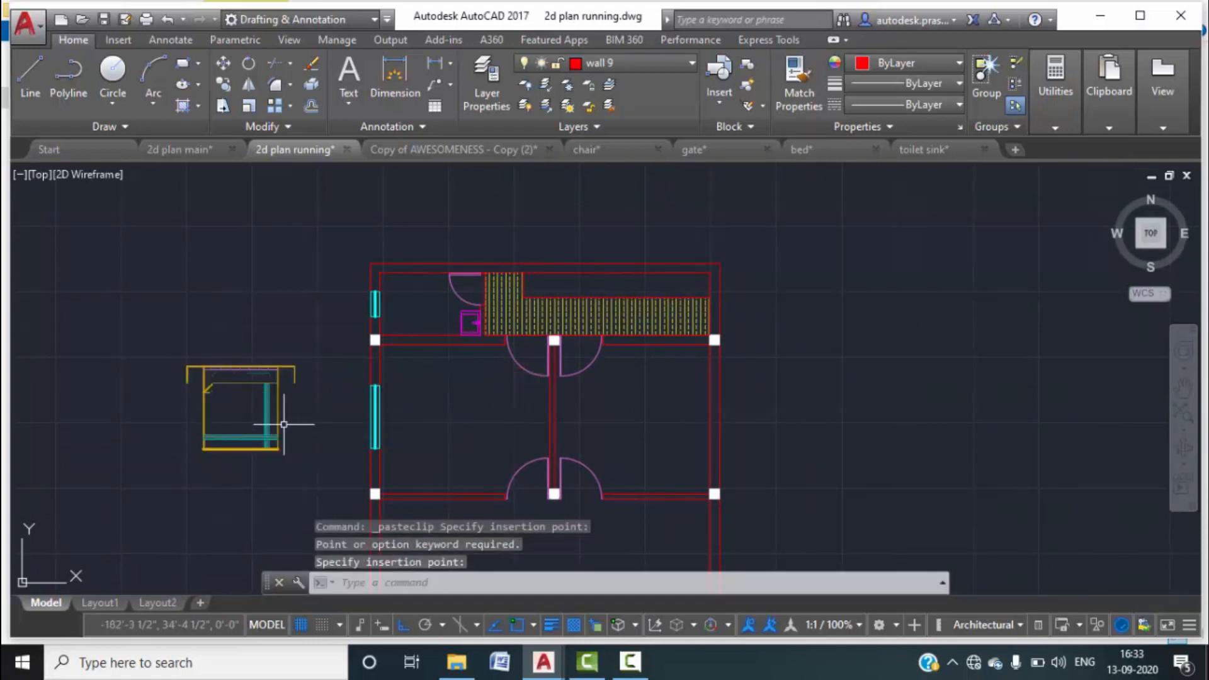
{"action": "key", "text": "Escape"}
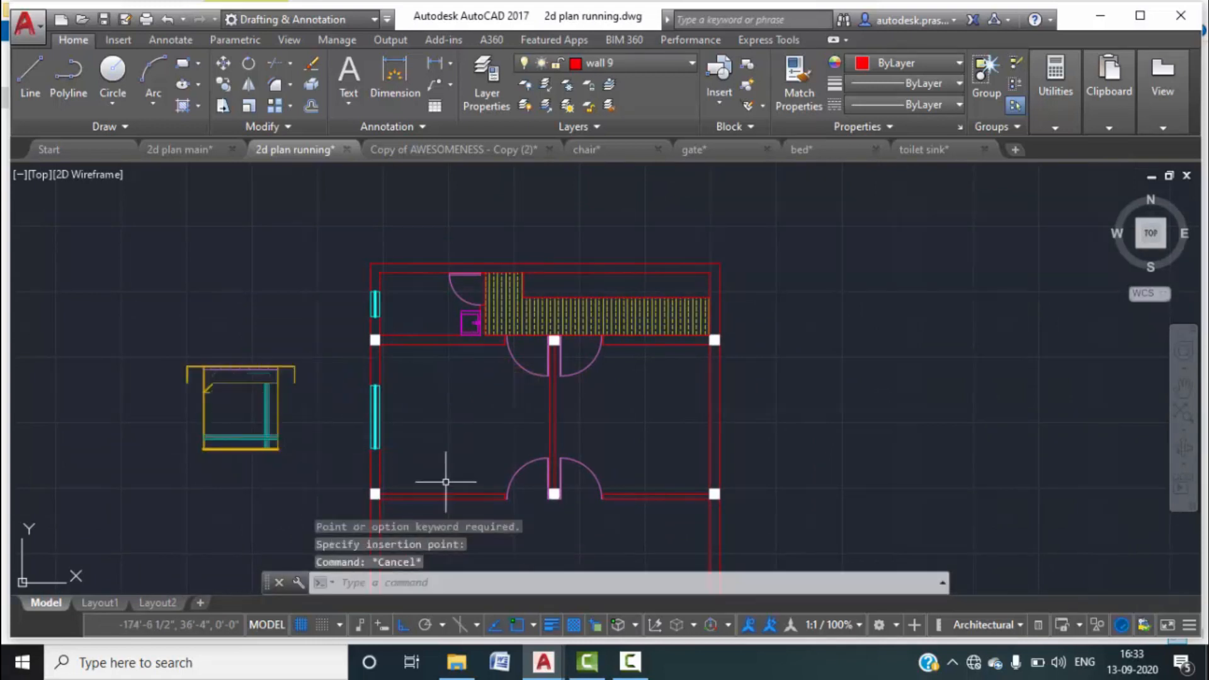
Check the bedroom in 2d plan main, then crossing-select the pasted bed in 2d plan running.
{"action": "left_click", "coordinate": [196, 153]}
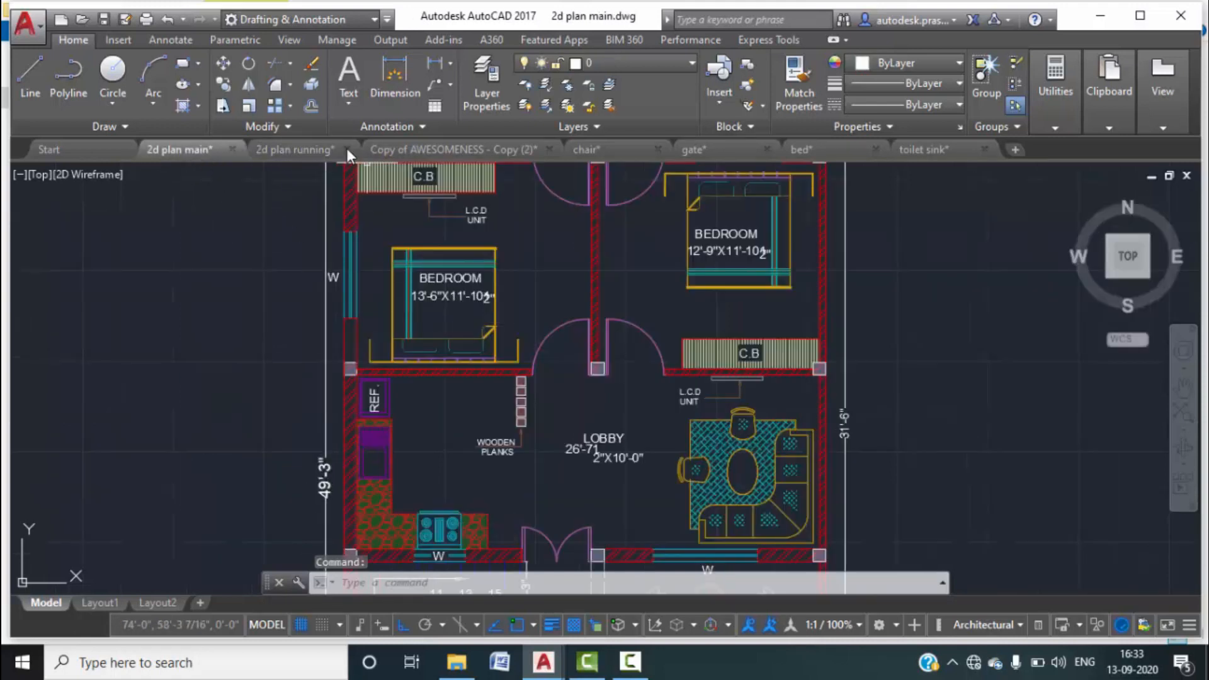
{"action": "left_click", "coordinate": [315, 147]}
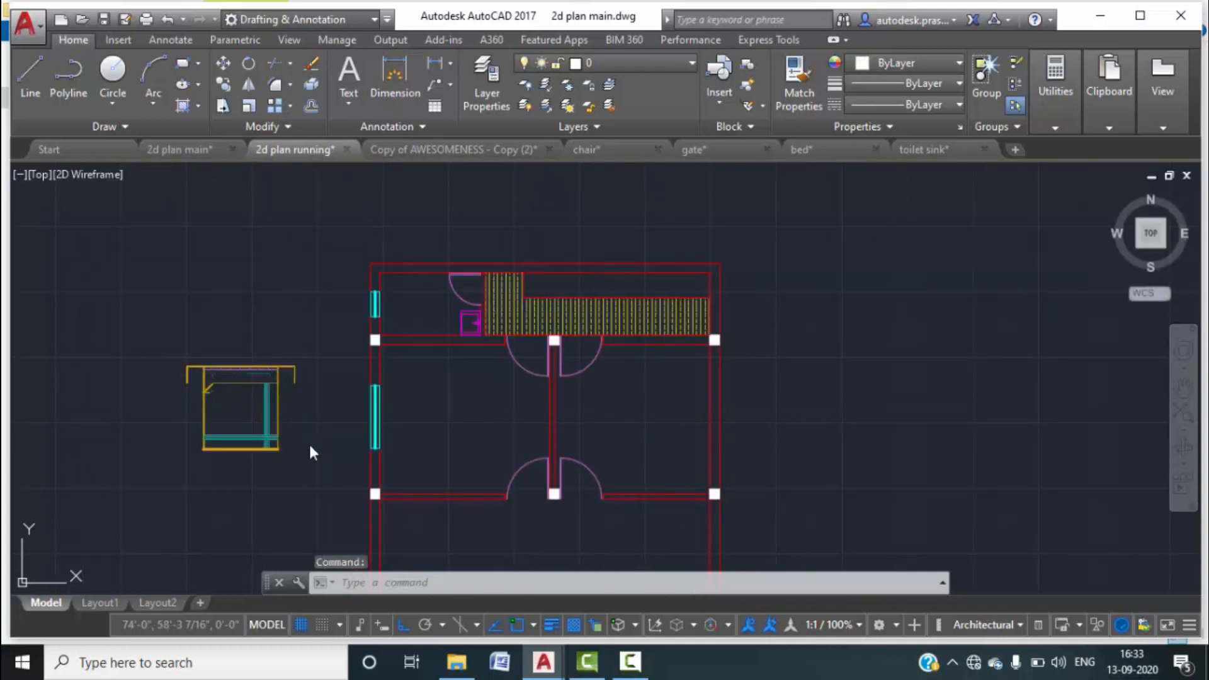
{"action": "left_click", "coordinate": [310, 452]}
{"action": "left_click", "coordinate": [156, 309]}
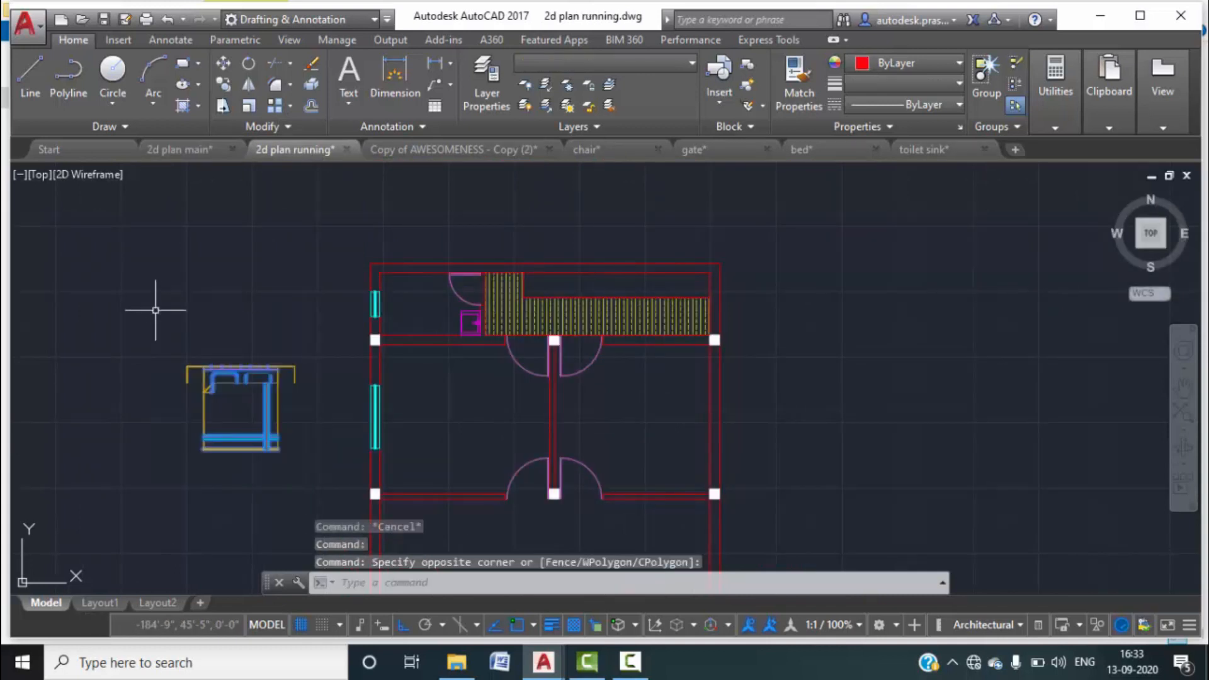
Rotate the bed 180° about a pivot, then undo that rotation.
{"action": "key", "text": "Return"}
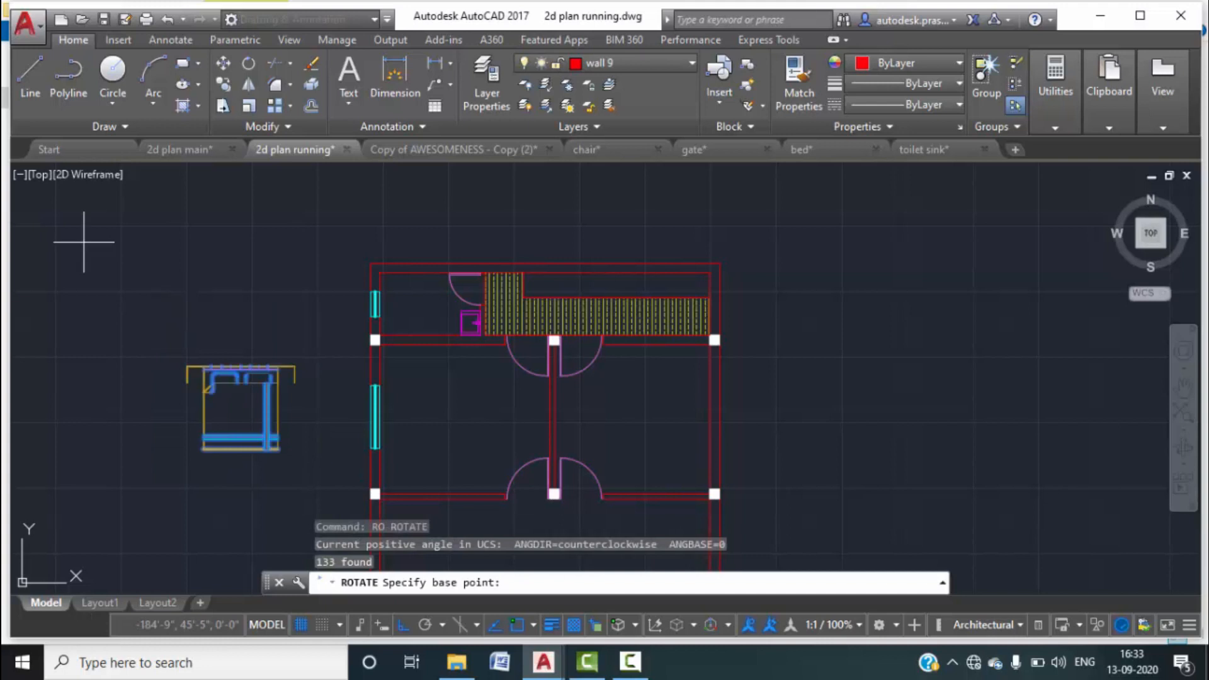
{"action": "left_click", "coordinate": [294, 367]}
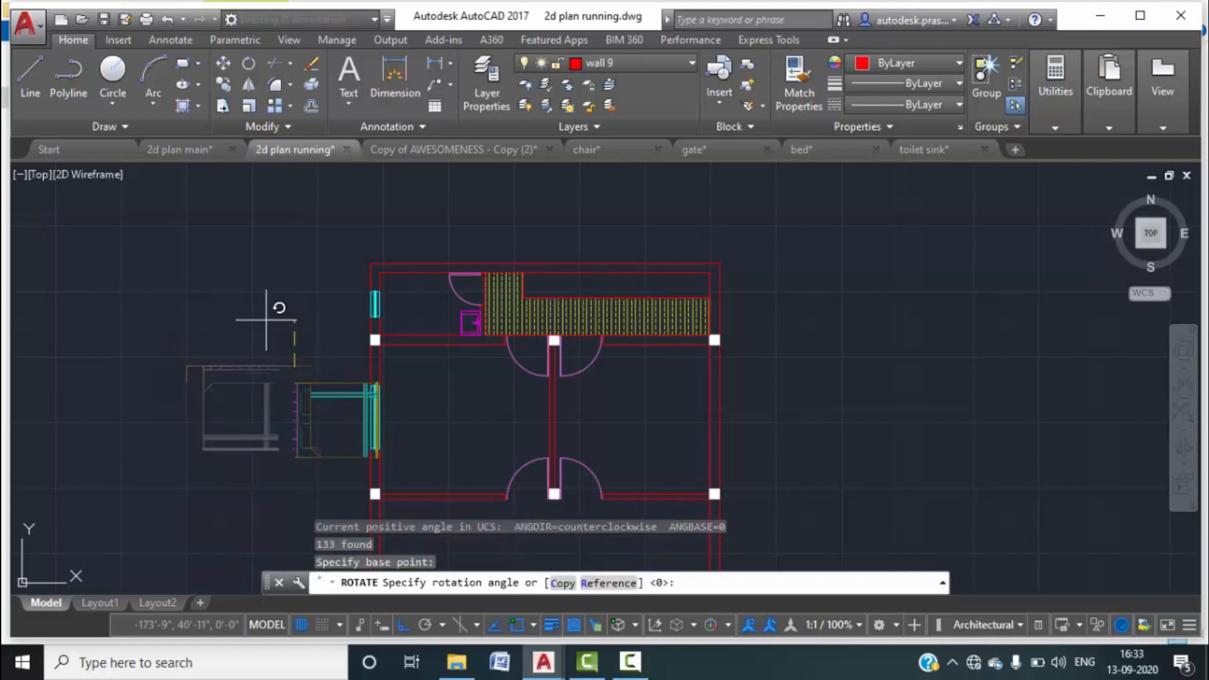
{"action": "left_click", "coordinate": [165, 270]}
{"action": "left_click", "coordinate": [325, 385]}
{"action": "left_click", "coordinate": [287, 330]}
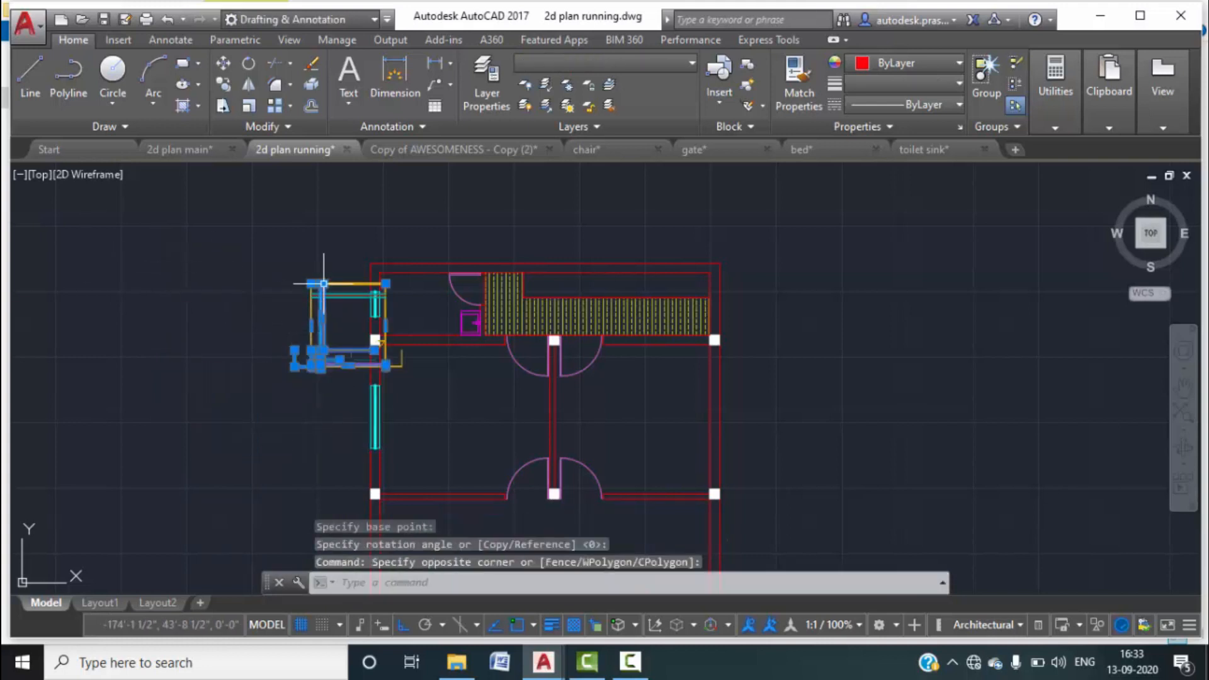
{"action": "mouse_move", "coordinate": [324, 284]}
{"action": "scroll", "coordinate": [397, 364], "scroll_direction": "up", "scroll_amount": 3}
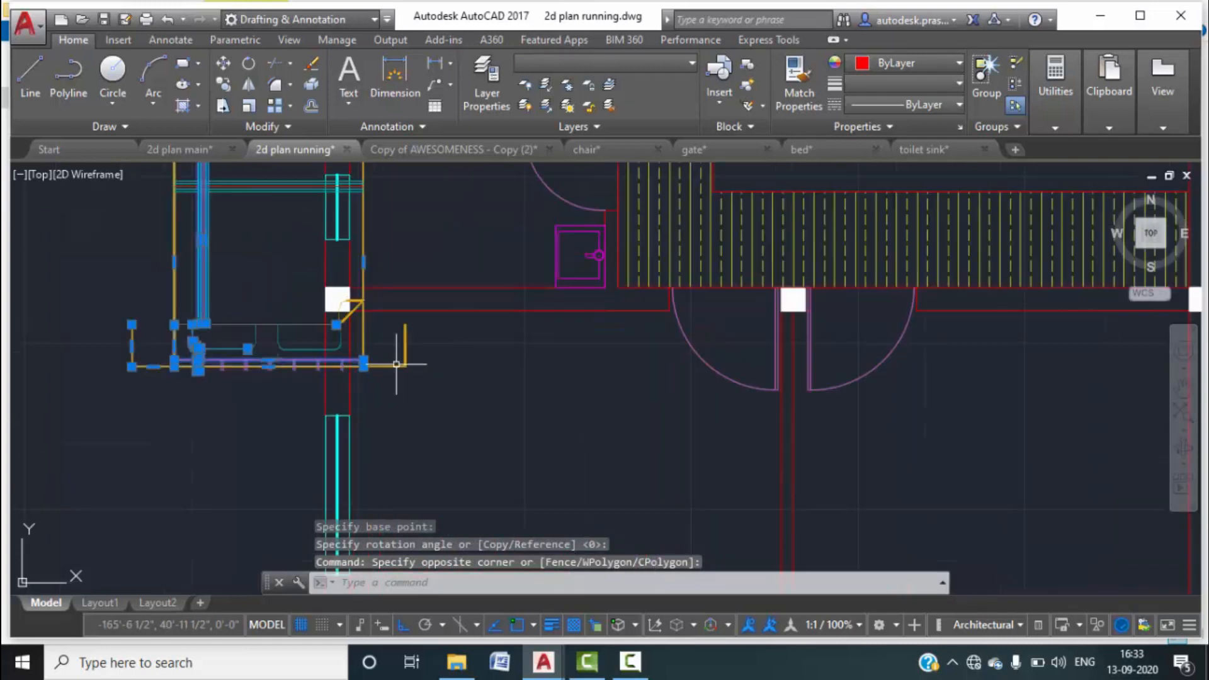
{"action": "key", "text": "Escape"}
{"action": "key", "text": "ctrl+z"}
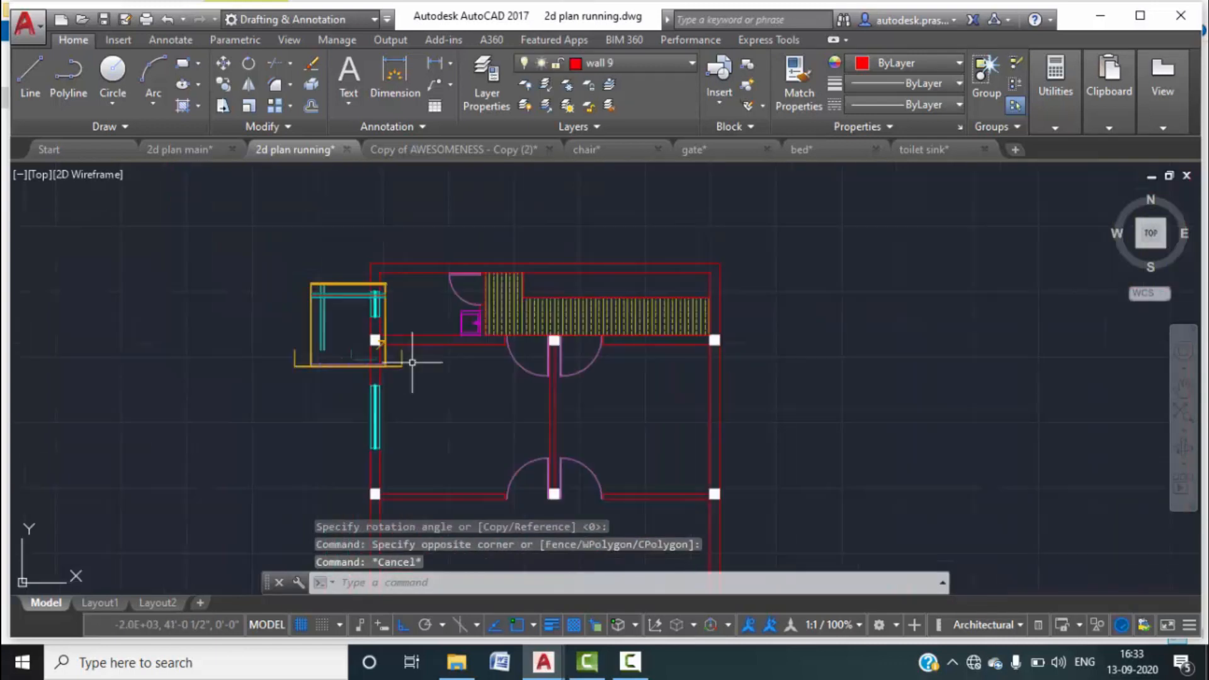
{"action": "key", "text": "ctrl+z"}
Reselect the bed, rotate it 180° with RO, and select it again for moving.
{"action": "left_click", "coordinate": [316, 464]}
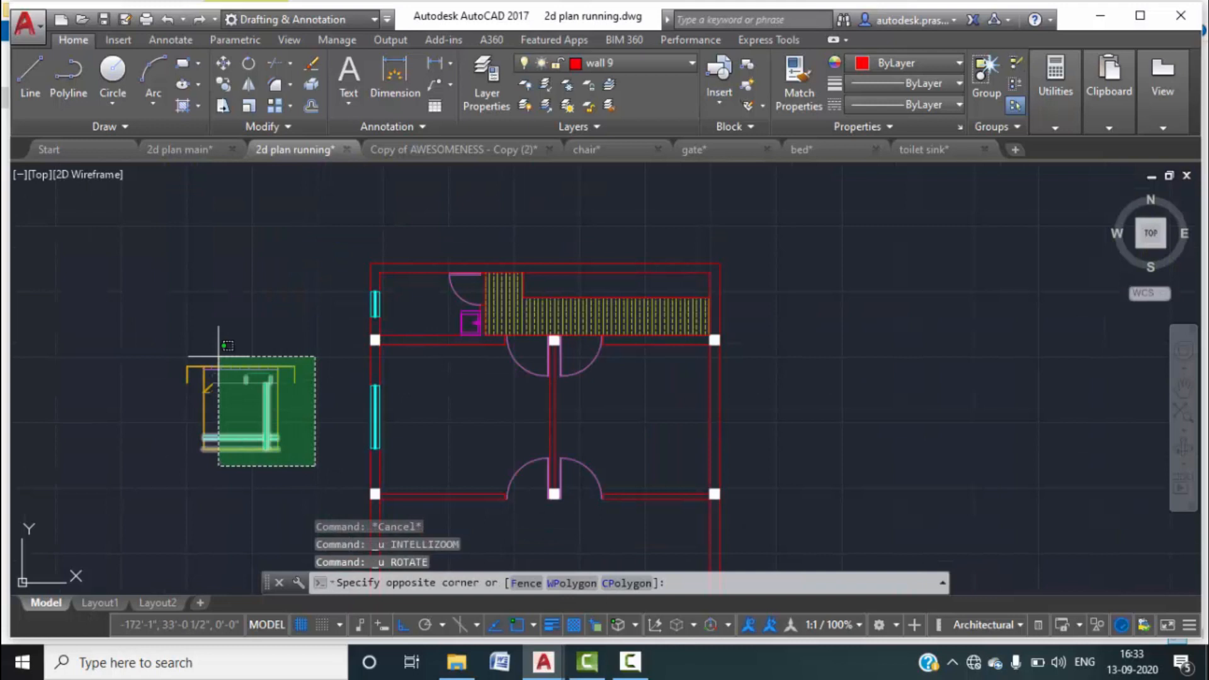
{"action": "left_click", "coordinate": [189, 358]}
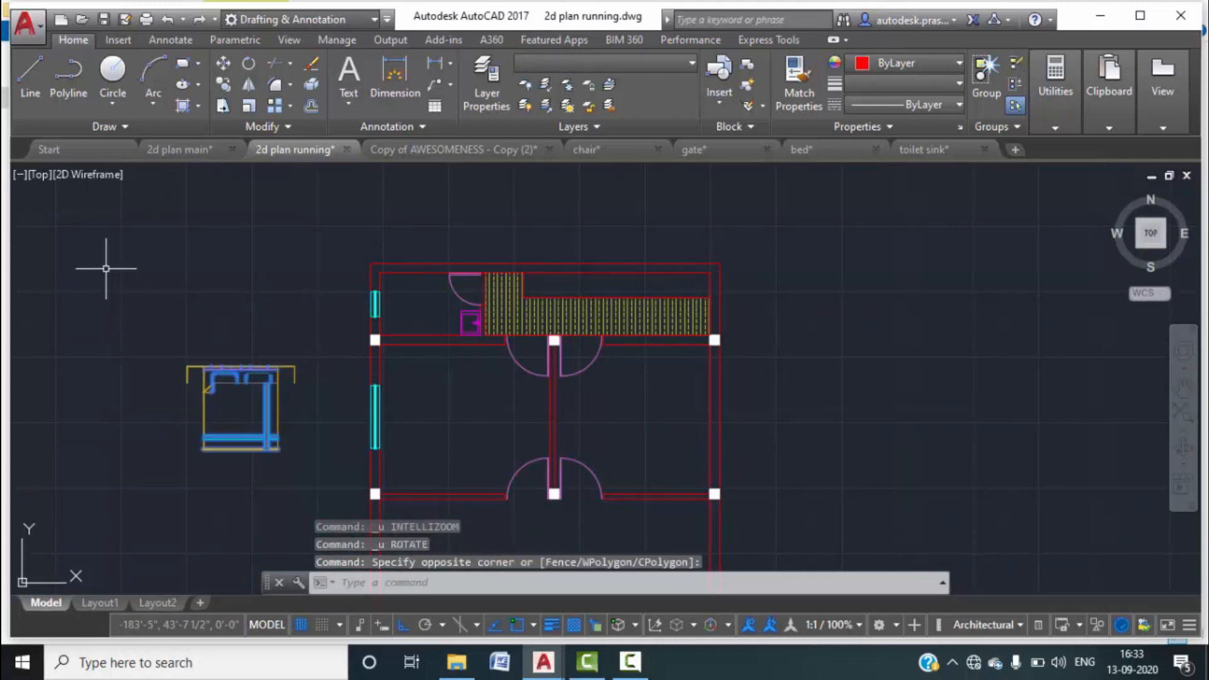
{"action": "type", "text": "RO"}
{"action": "key", "text": "Return"}
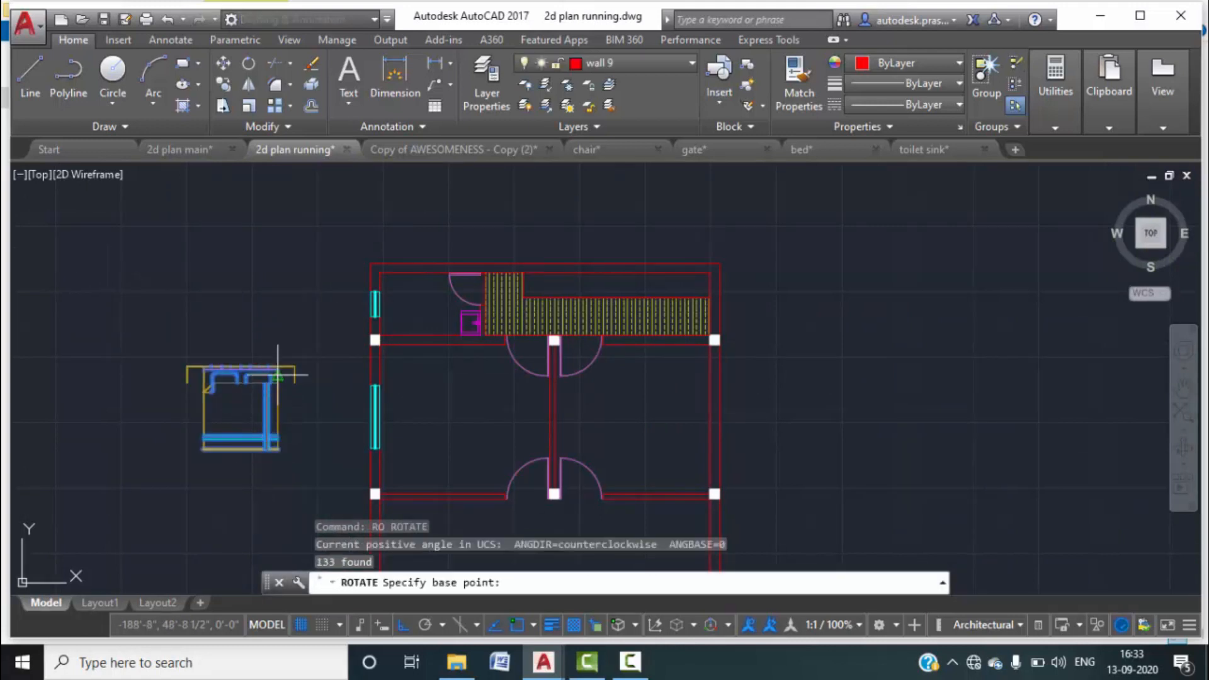
{"action": "left_click", "coordinate": [187, 367]}
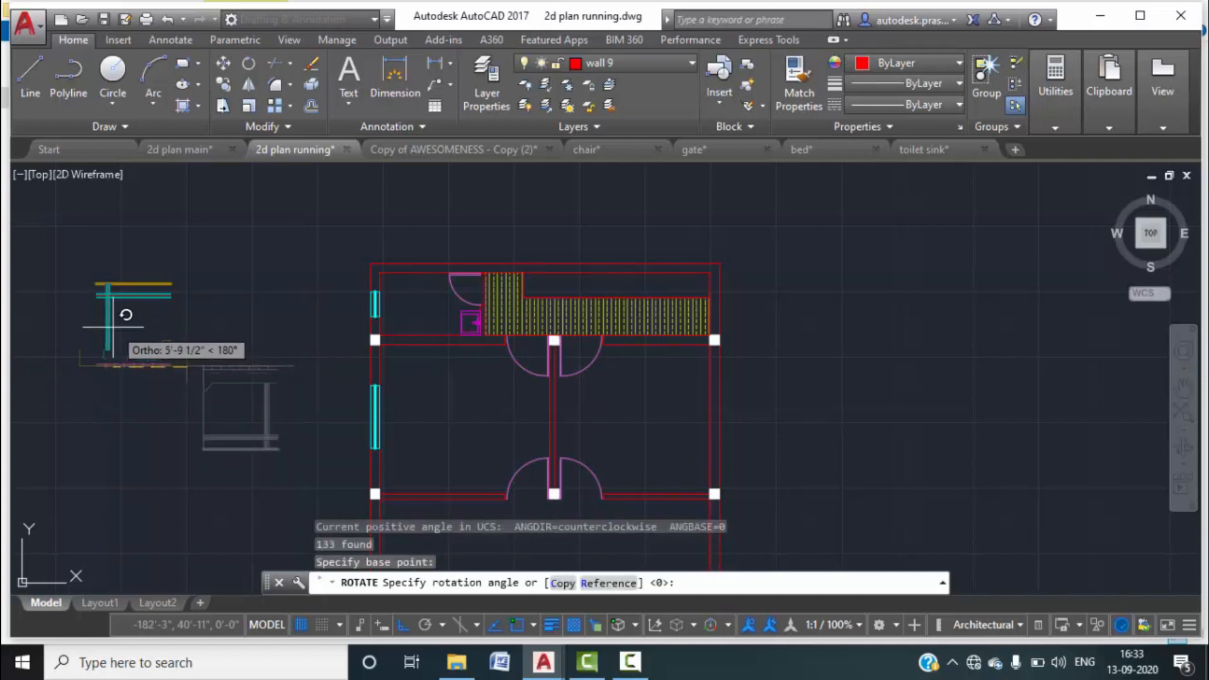
{"action": "left_click", "coordinate": [111, 324]}
{"action": "left_click", "coordinate": [247, 401]}
{"action": "left_click", "coordinate": [34, 244]}
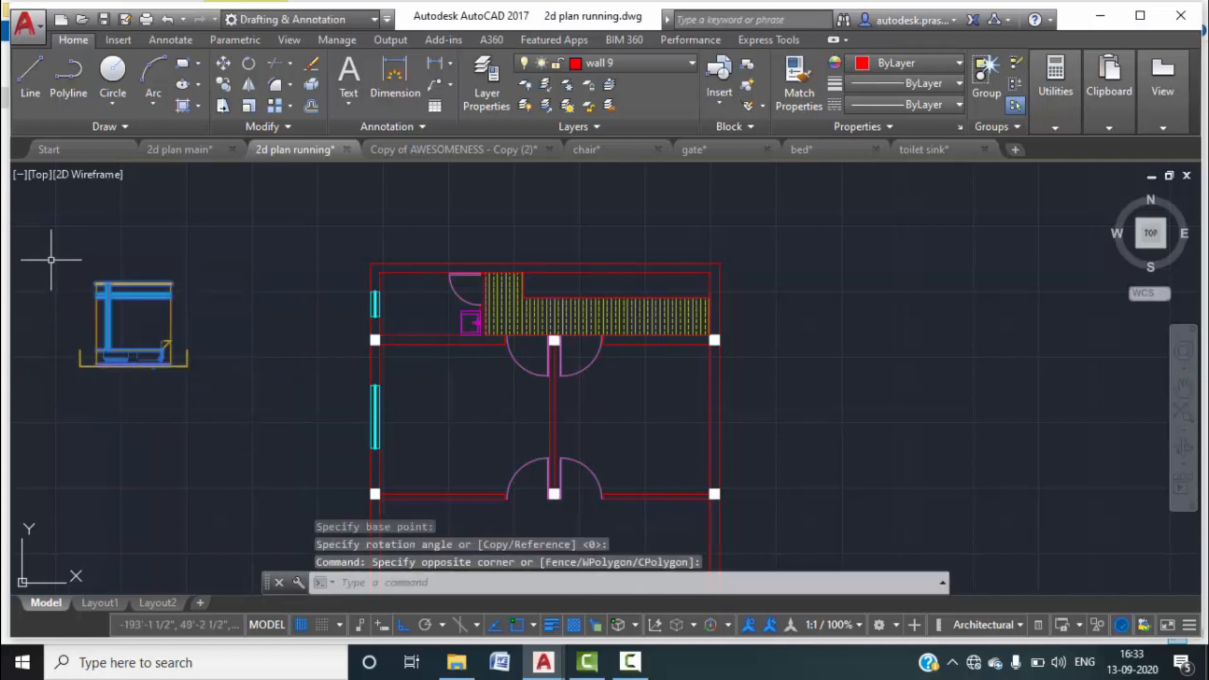
{"action": "type", "text": "m"}
{"action": "key", "text": "Return"}
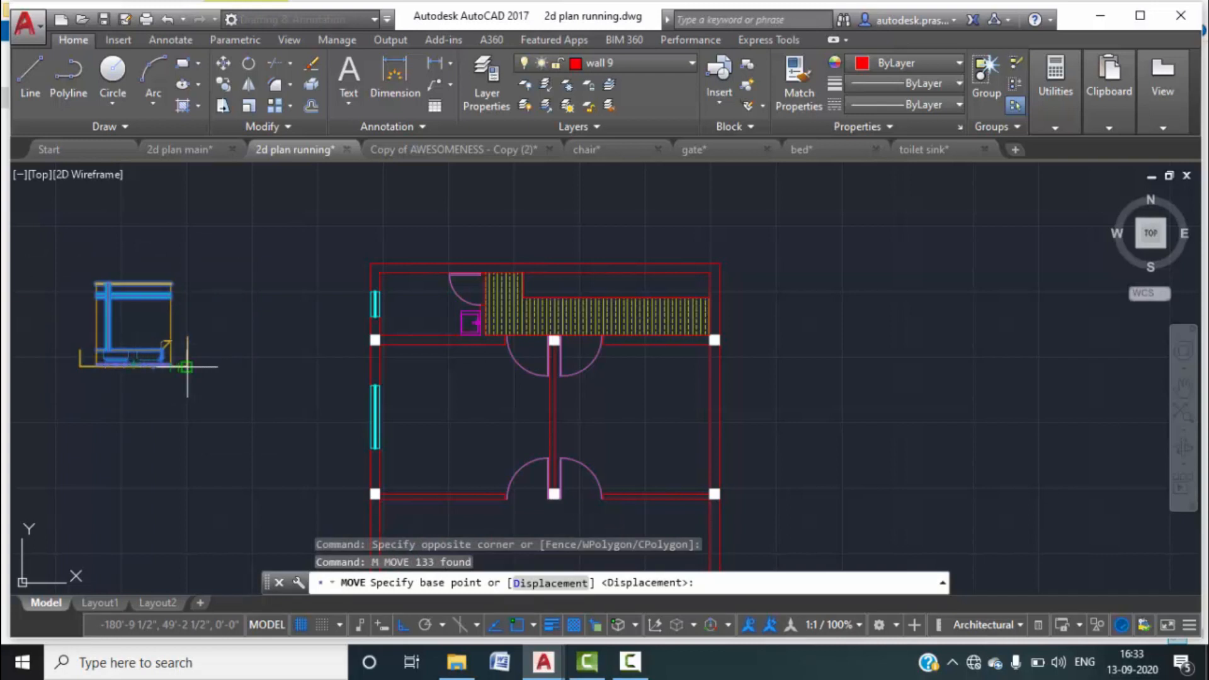
Move the bed by its corner into the left-hand room with Ortho turned off.
{"action": "left_click", "coordinate": [187, 367]}
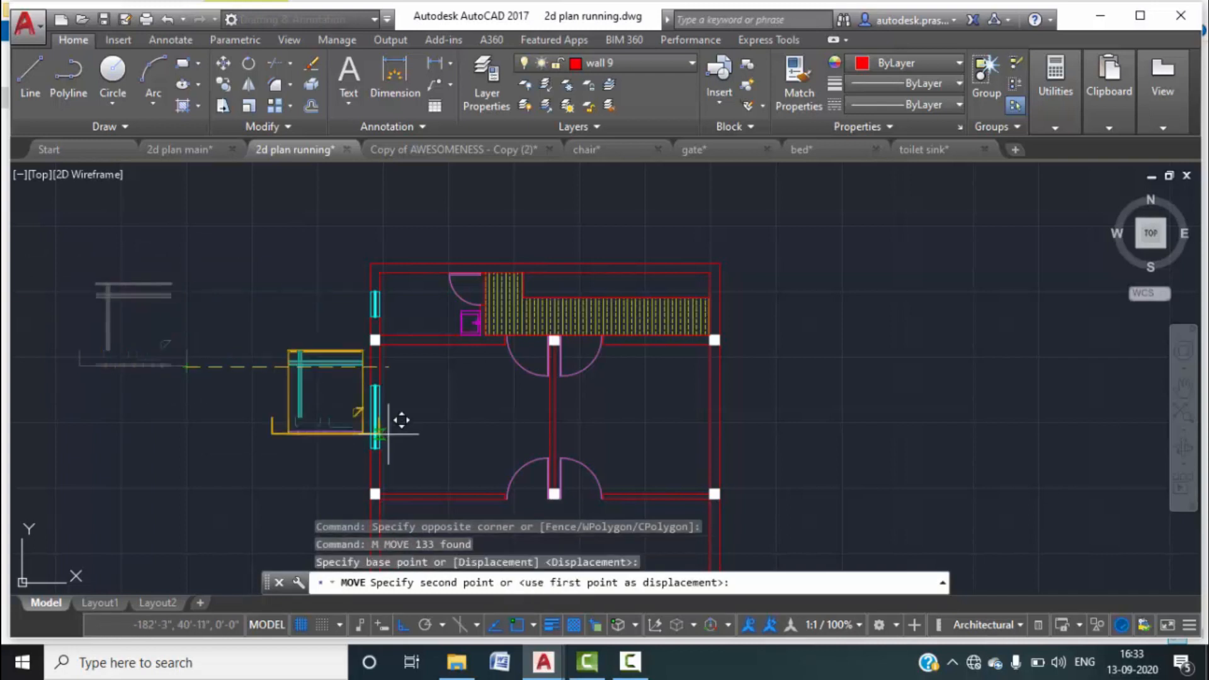
{"action": "left_click", "coordinate": [402, 624]}
{"action": "scroll", "coordinate": [451, 500], "scroll_direction": "up", "scroll_amount": 4}
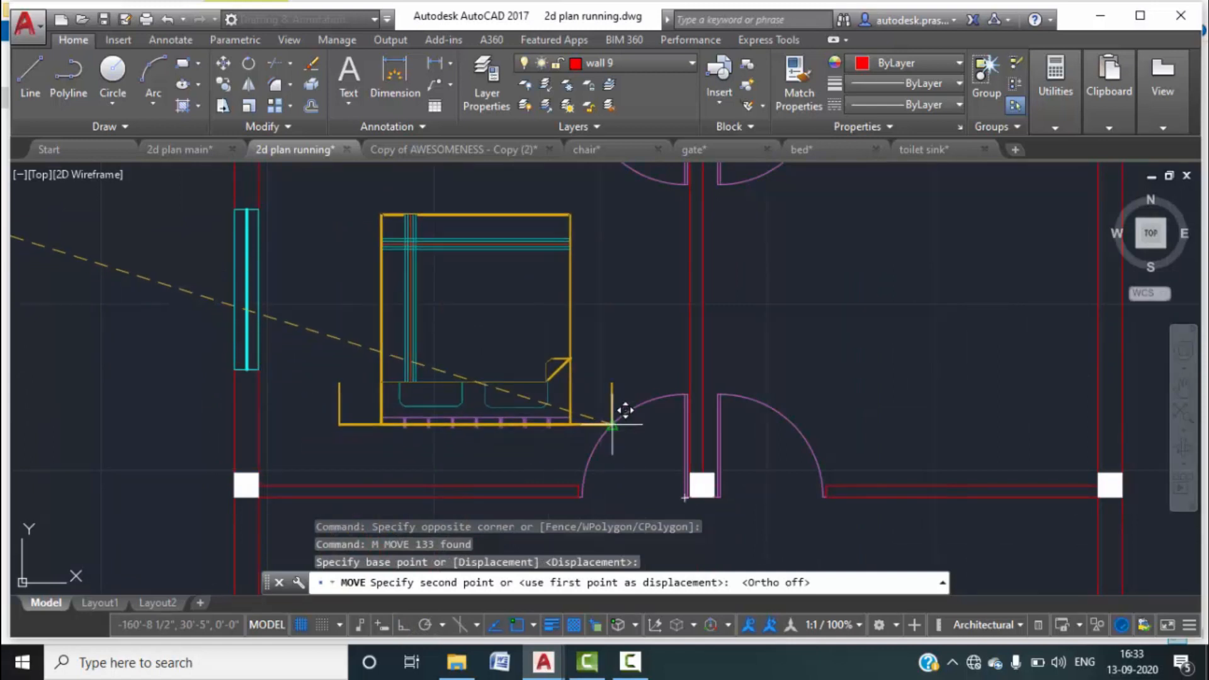
{"action": "left_click", "coordinate": [590, 390]}
{"action": "scroll", "coordinate": [351, 259], "scroll_direction": "down", "scroll_amount": 2}
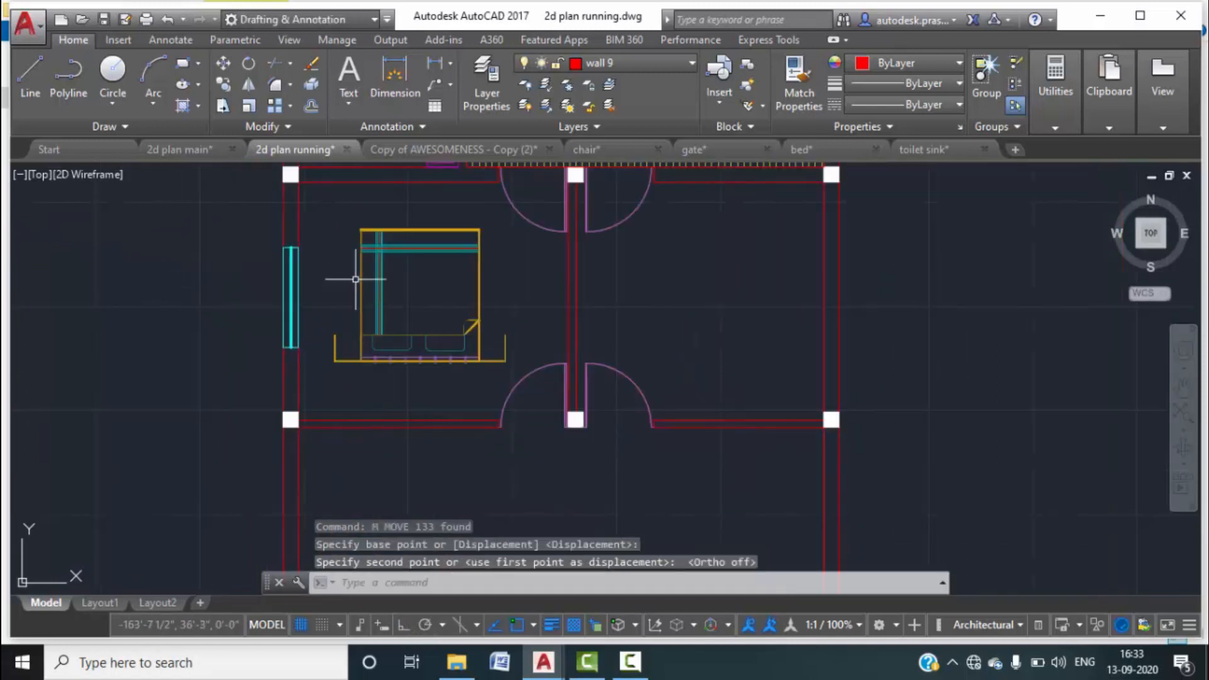
Window-select the bed and start a second move, then cancel it.
{"action": "left_click", "coordinate": [319, 206]}
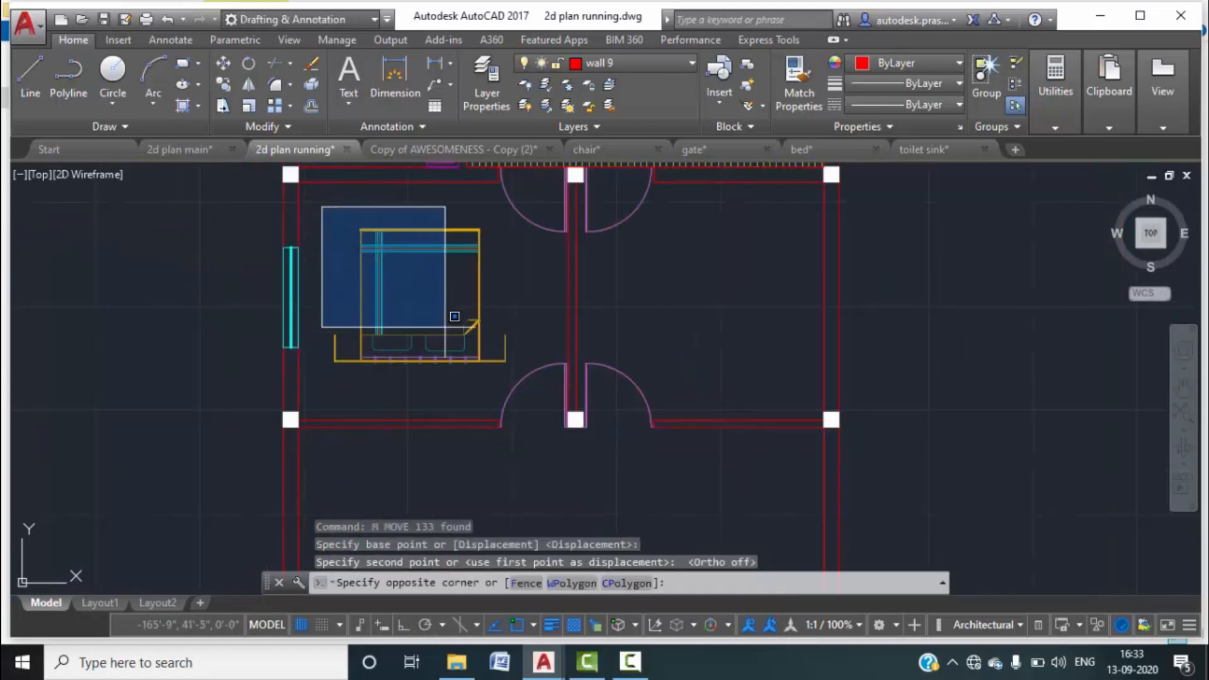
{"action": "left_click", "coordinate": [498, 360]}
{"action": "type", "text": "M"}
{"action": "key", "text": "Return"}
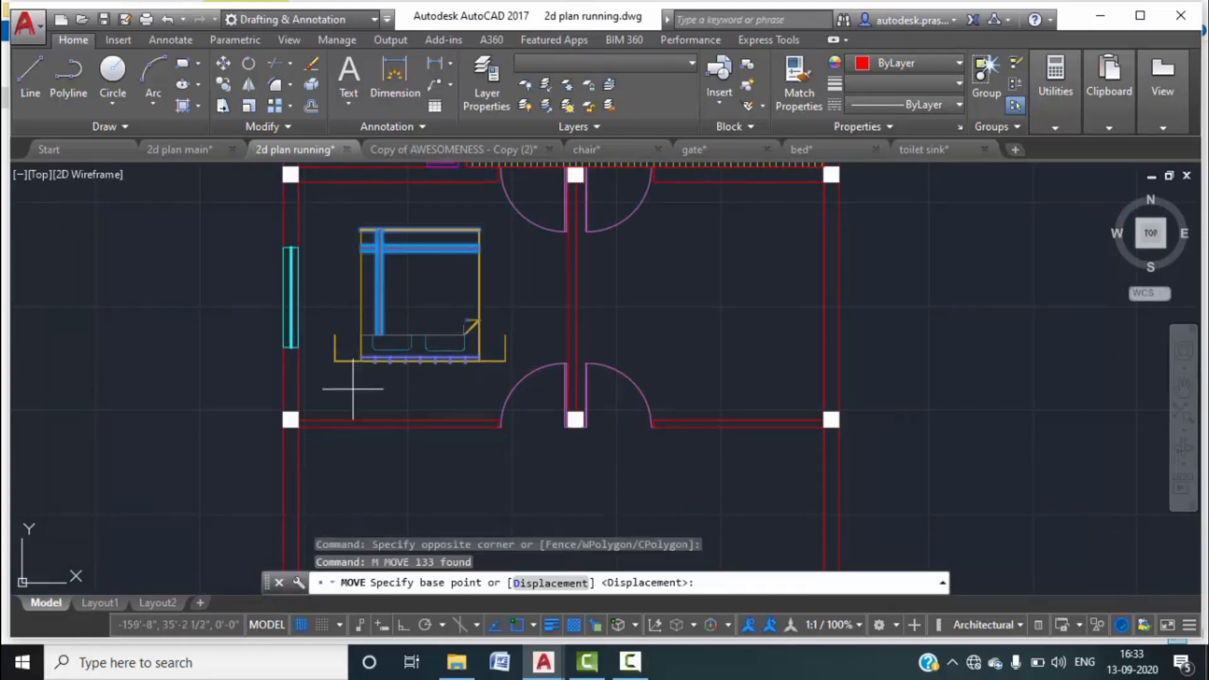
{"action": "left_click", "coordinate": [333, 361]}
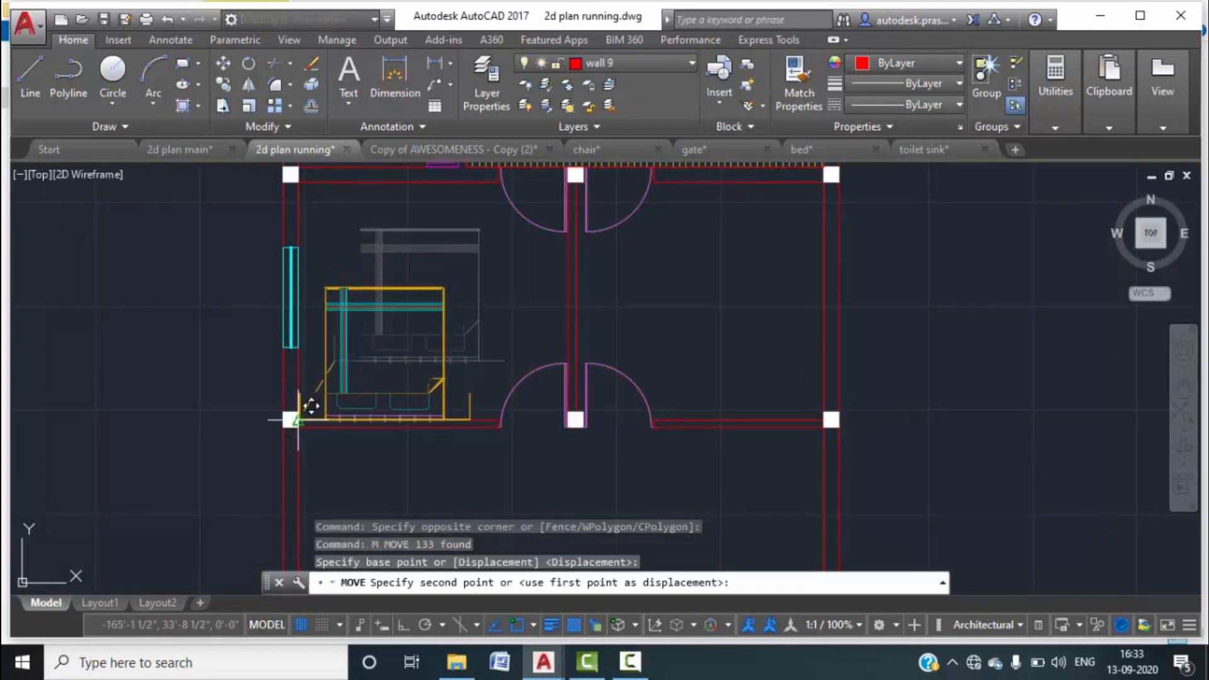
{"action": "scroll", "coordinate": [308, 410], "scroll_direction": "up", "scroll_amount": 3}
{"action": "scroll", "coordinate": [295, 404], "scroll_direction": "down", "scroll_amount": 6}
{"action": "key", "text": "Escape"}
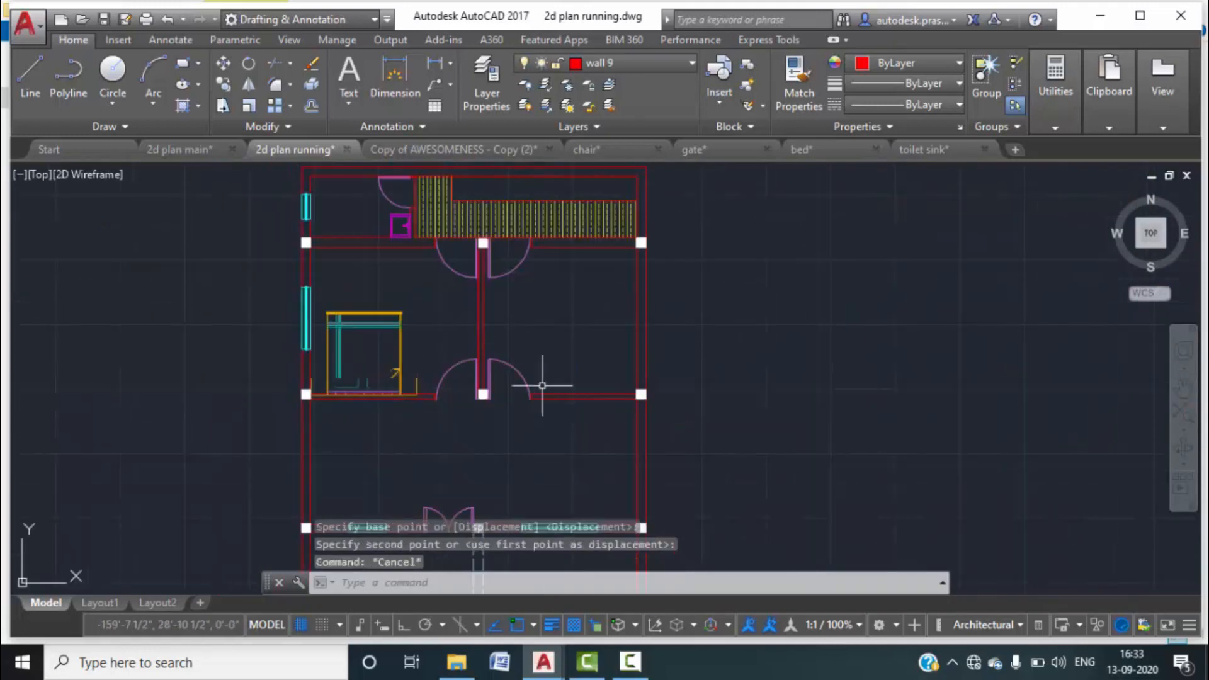
Pan the plan slightly, abandon another move, and open block insertion with I.
{"action": "middle_click_drag", "start_coordinate": [386, 259], "coordinate": [397, 297]}
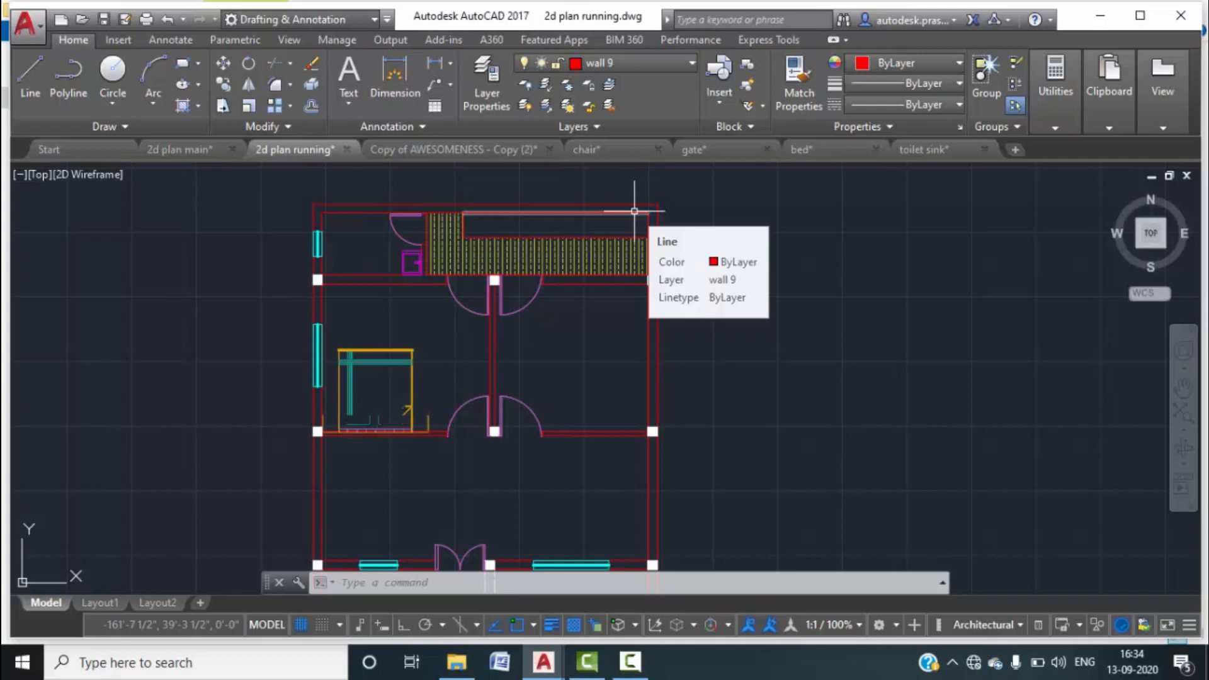
{"action": "type", "text": "m"}
{"action": "key", "text": "Return"}
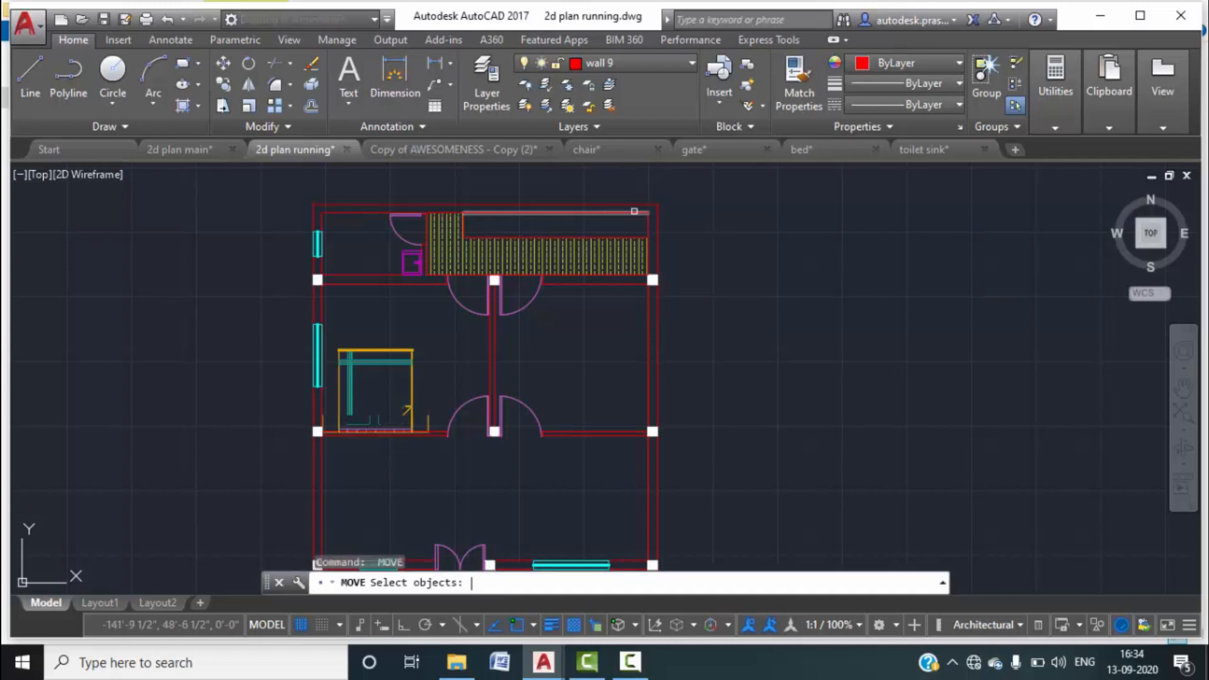
{"action": "key", "text": "Escape"}
{"action": "key", "text": "Escape"}
{"action": "type", "text": "i"}
{"action": "key", "text": "Return"}
Choose chair.dwg for insertion and accept the settings, then cancel placing it.
{"action": "left_click", "coordinate": [763, 224]}
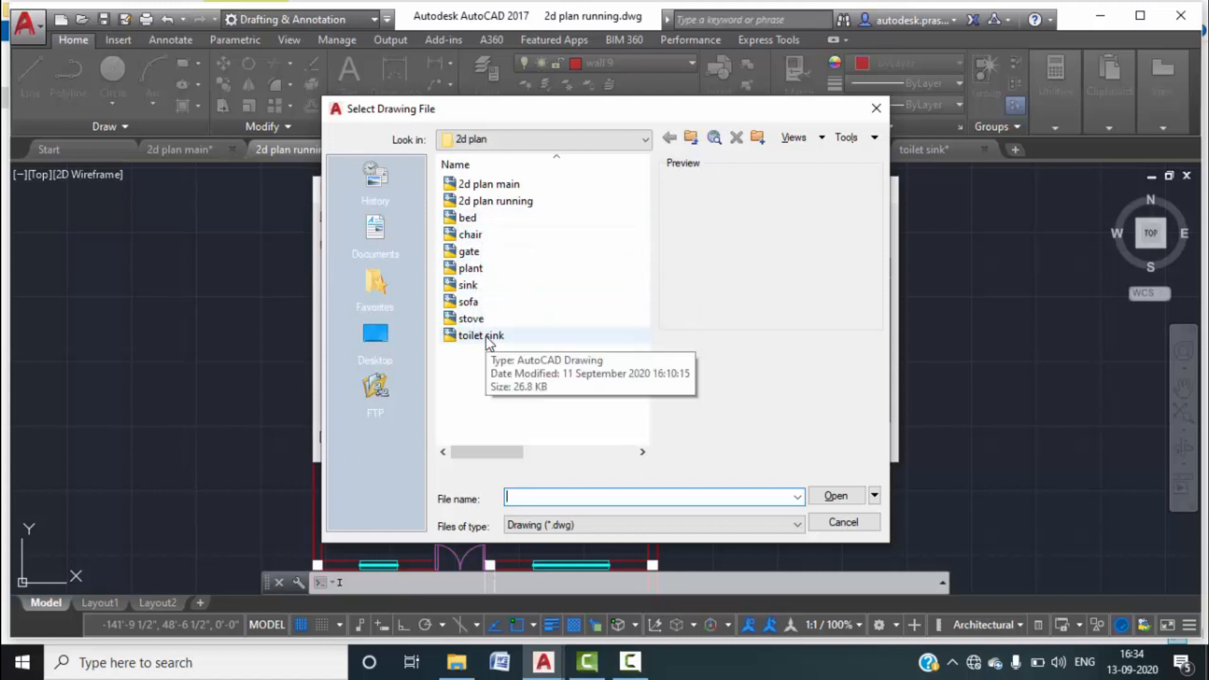
{"action": "left_click", "coordinate": [477, 239]}
{"action": "left_click", "coordinate": [836, 496]}
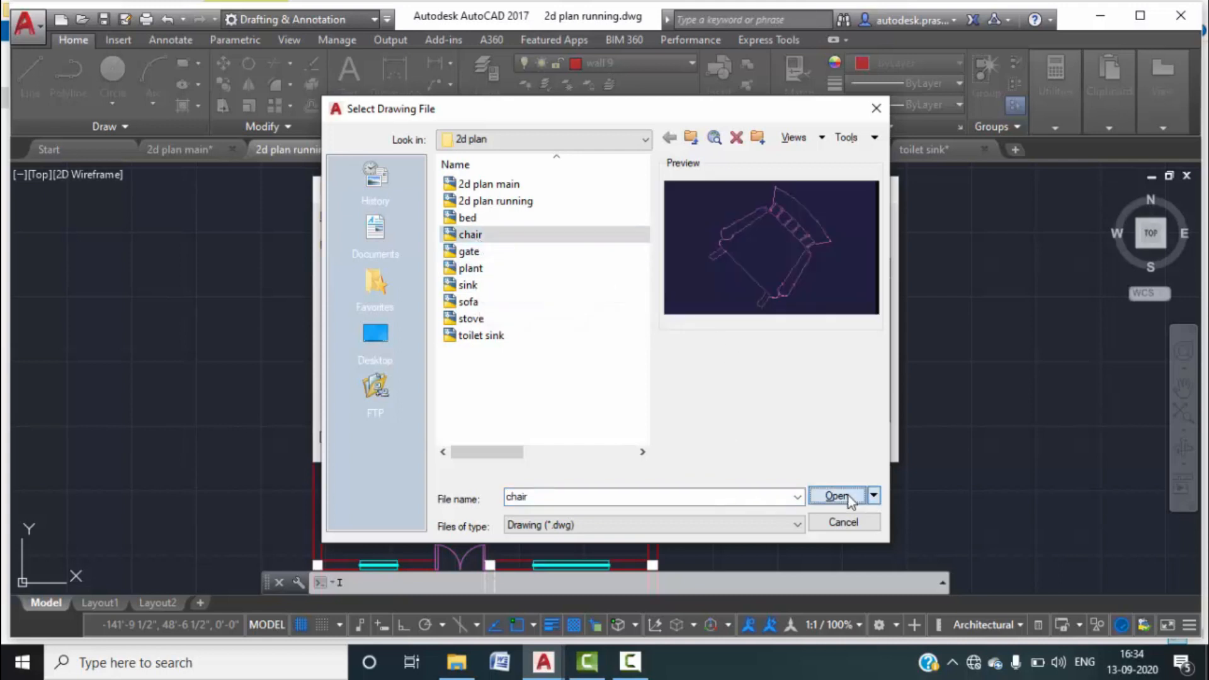
{"action": "left_click", "coordinate": [707, 440]}
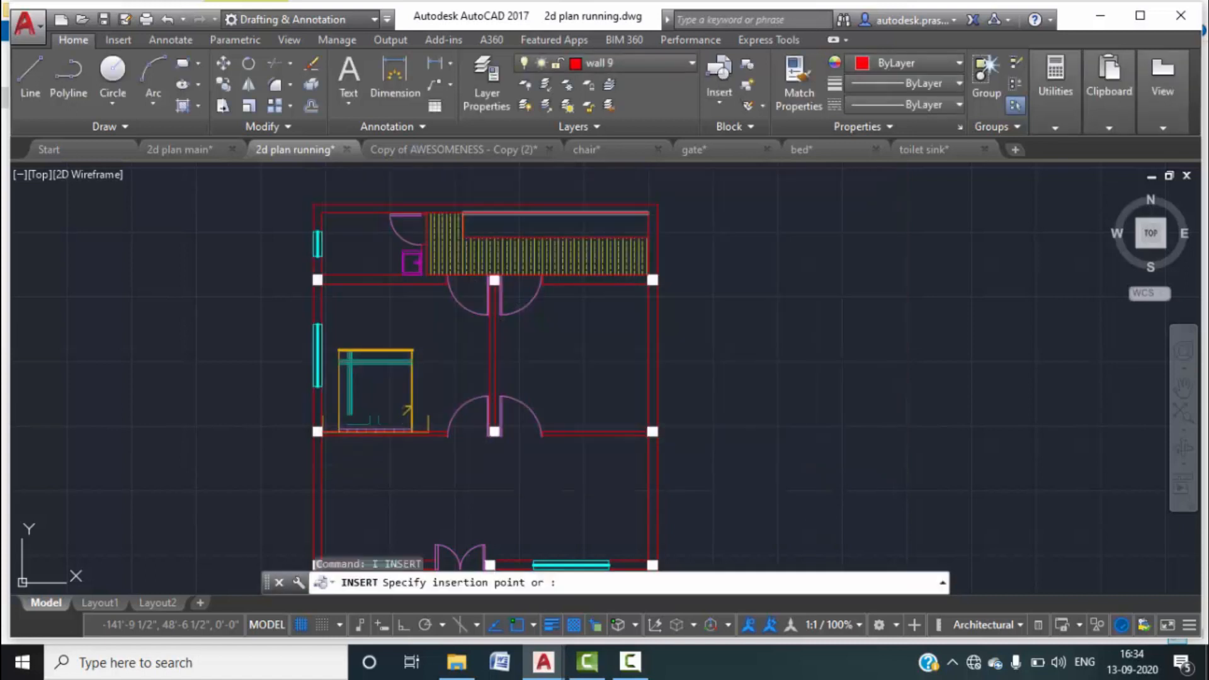
{"action": "scroll", "coordinate": [712, 390], "scroll_direction": "down", "scroll_amount": 6}
{"action": "key", "text": "Escape"}
{"action": "key", "text": "Escape"}
{"action": "scroll", "coordinate": [658, 368], "scroll_direction": "up", "scroll_amount": 4}
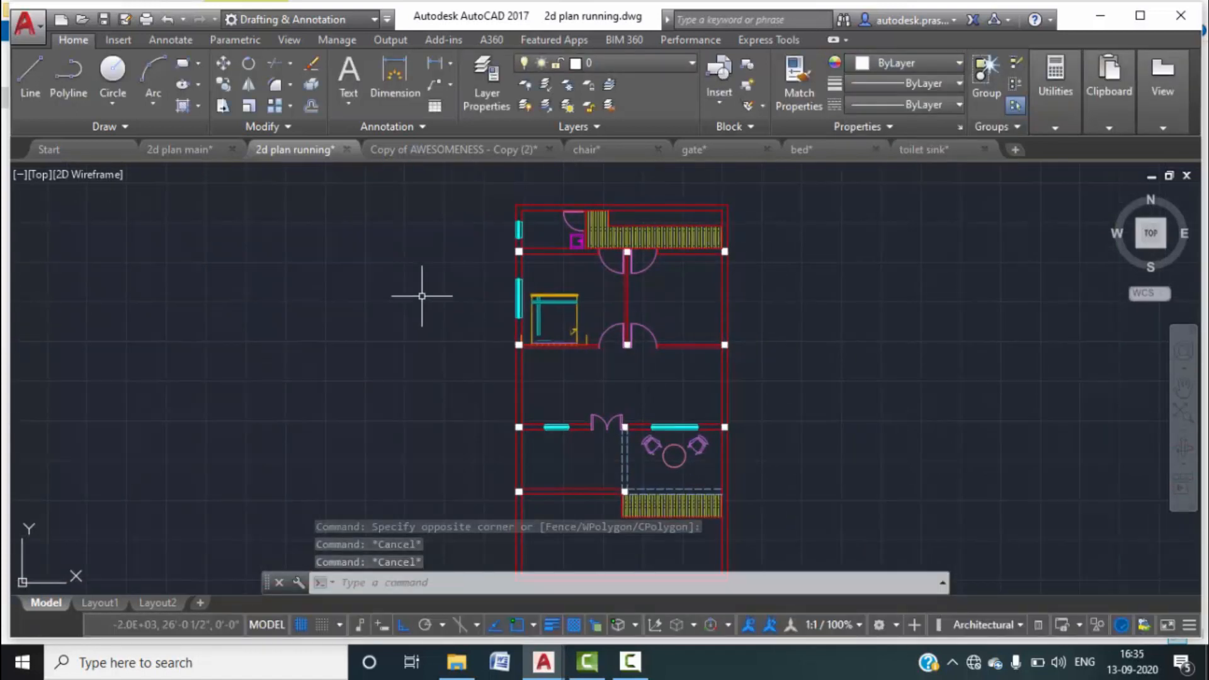
{"action": "scroll", "coordinate": [560, 279], "scroll_direction": "up", "scroll_amount": 2}
Paste the copied toilet and scale it by 0.01 from its top-left corner.
{"action": "key", "text": "ctrl+v"}
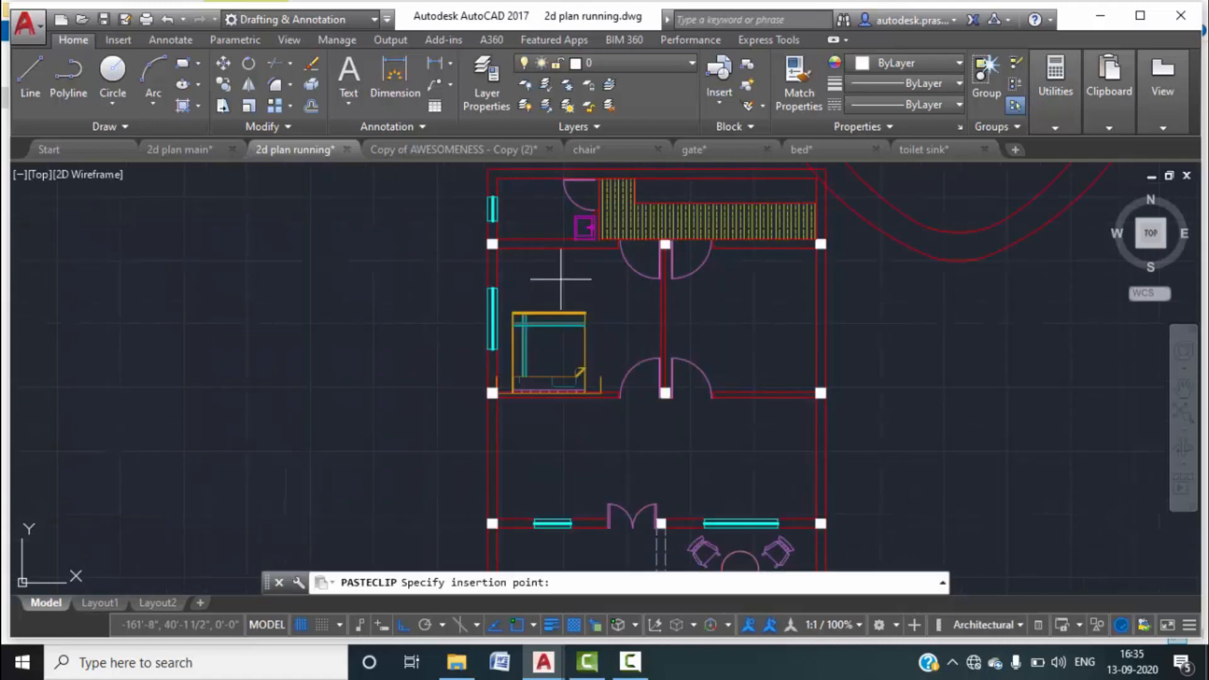
{"action": "scroll", "coordinate": [558, 270], "scroll_direction": "down", "scroll_amount": 5}
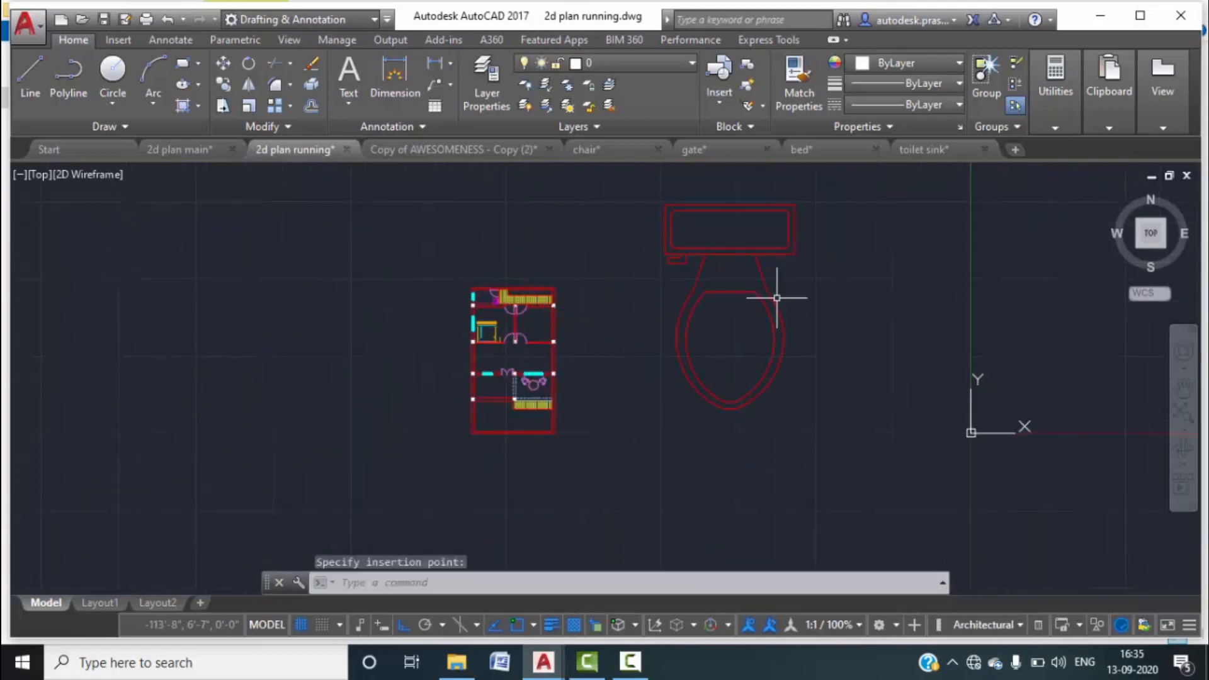
{"action": "type", "text": "sc"}
{"action": "key", "text": "Return"}
{"action": "left_click", "coordinate": [788, 383]}
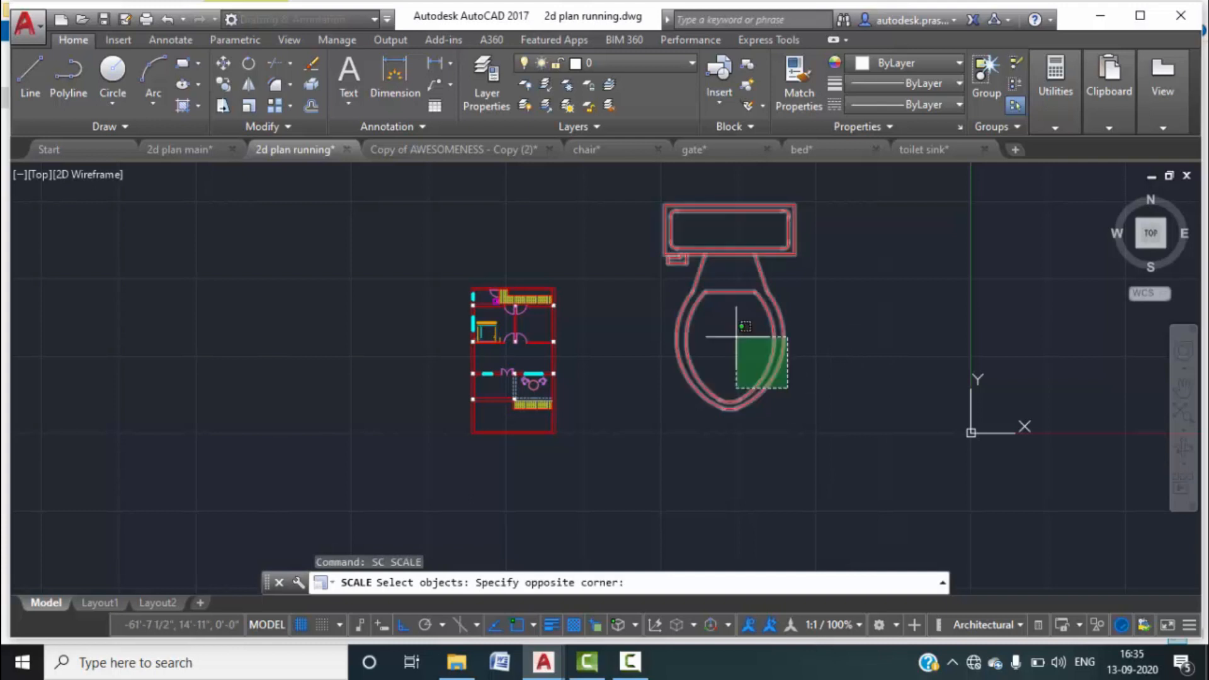
{"action": "left_click", "coordinate": [714, 318]}
{"action": "key", "text": "Return"}
{"action": "left_click", "coordinate": [658, 194]}
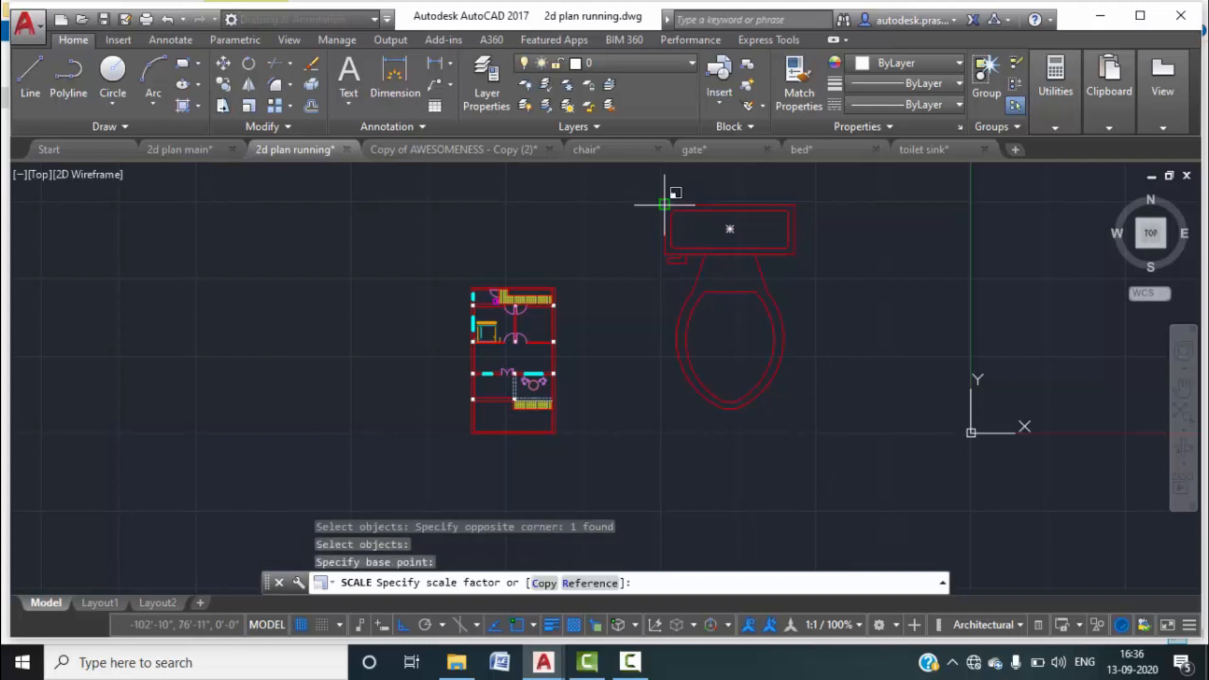
{"action": "type", "text": "0.0"}
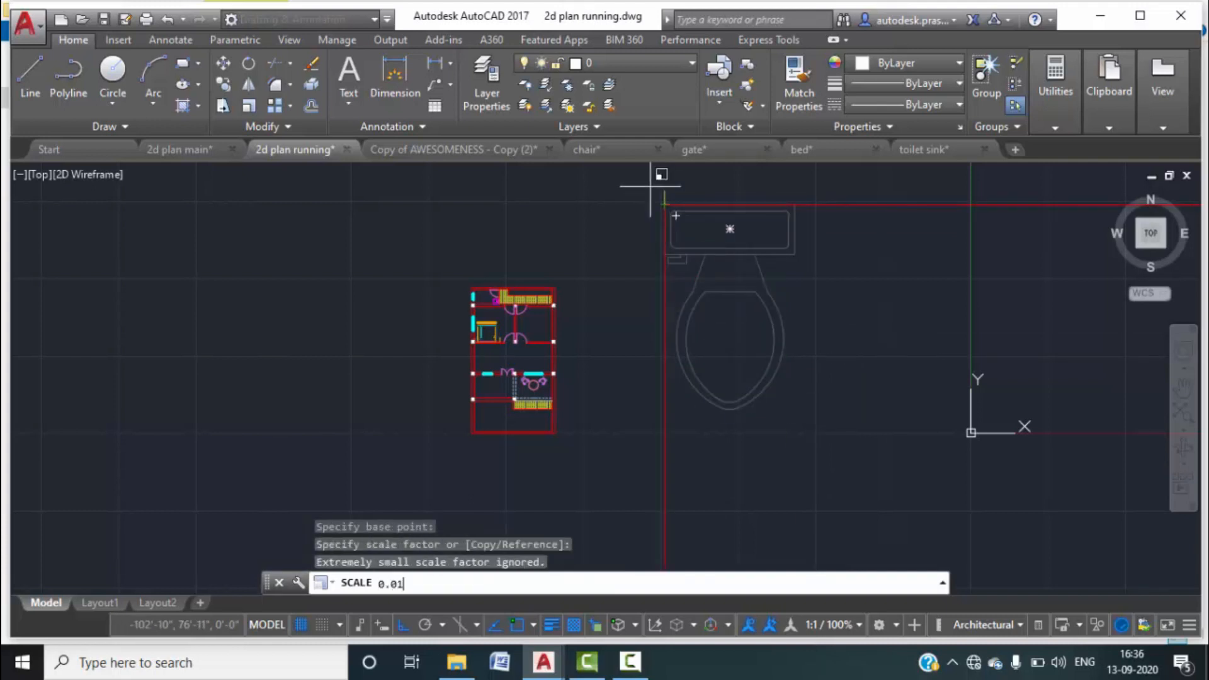
{"action": "type", "text": "1"}
{"action": "key", "text": "Return"}
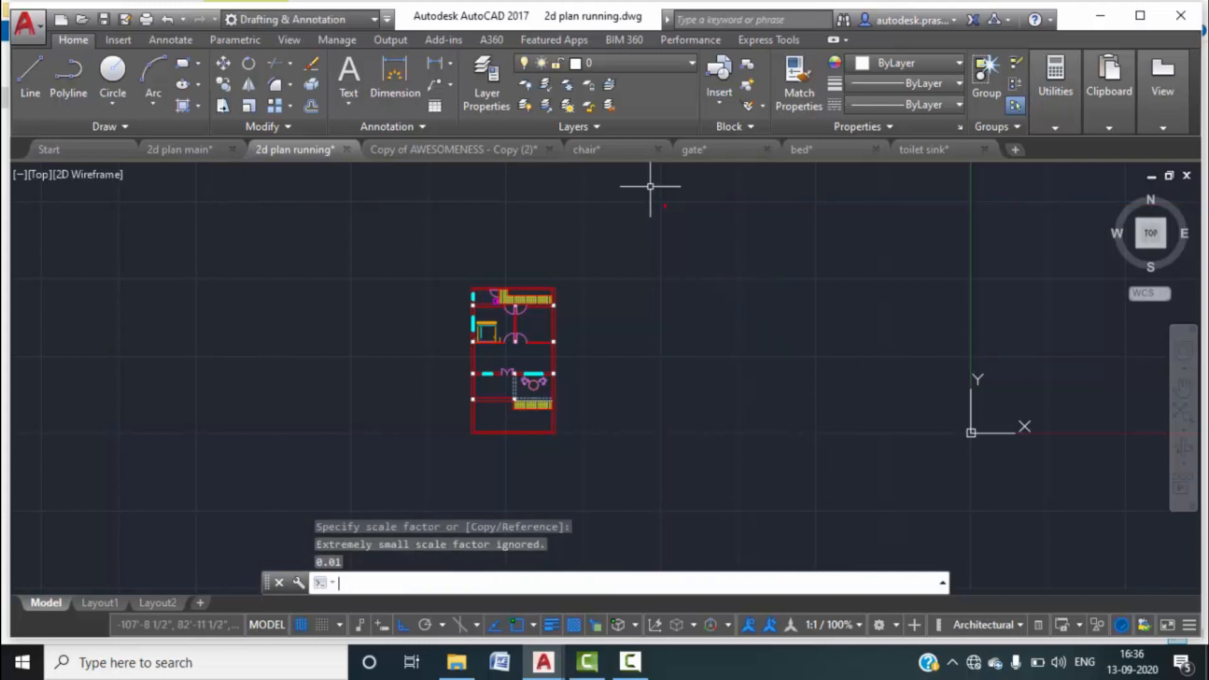
Rescale the shrunken toilet to its final size and reselect it.
{"action": "left_click", "coordinate": [699, 219]}
{"action": "left_click", "coordinate": [623, 180]}
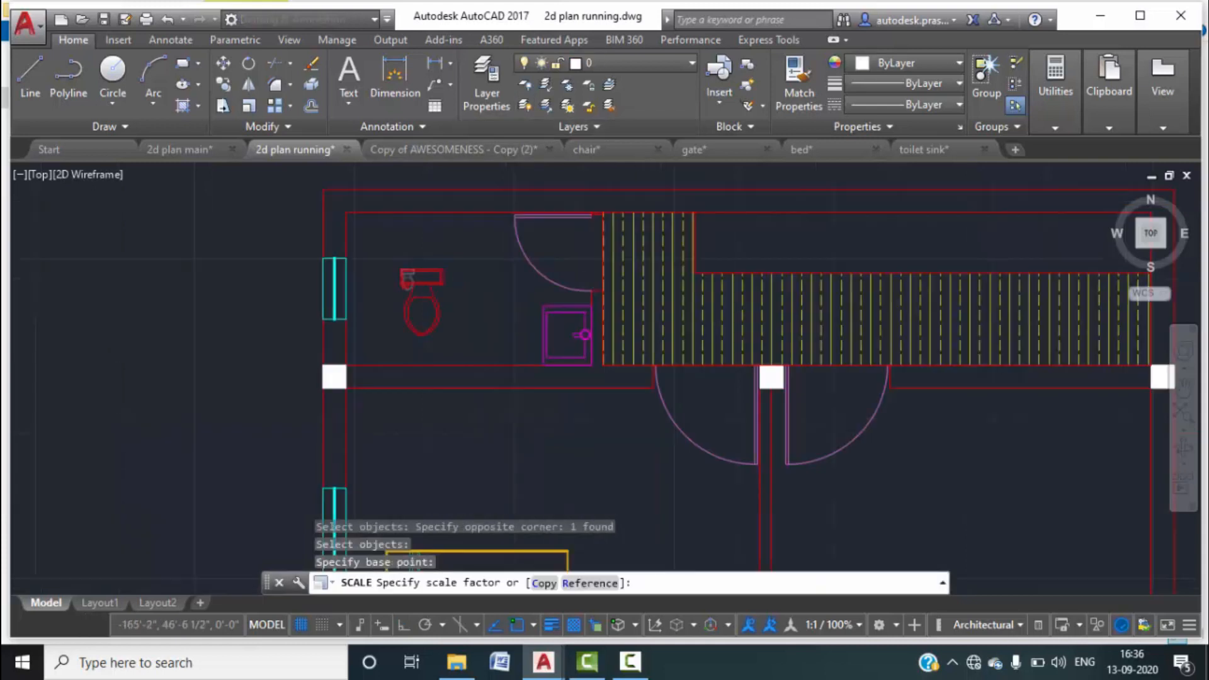
{"action": "scroll", "coordinate": [395, 268], "scroll_direction": "up", "scroll_amount": 5}
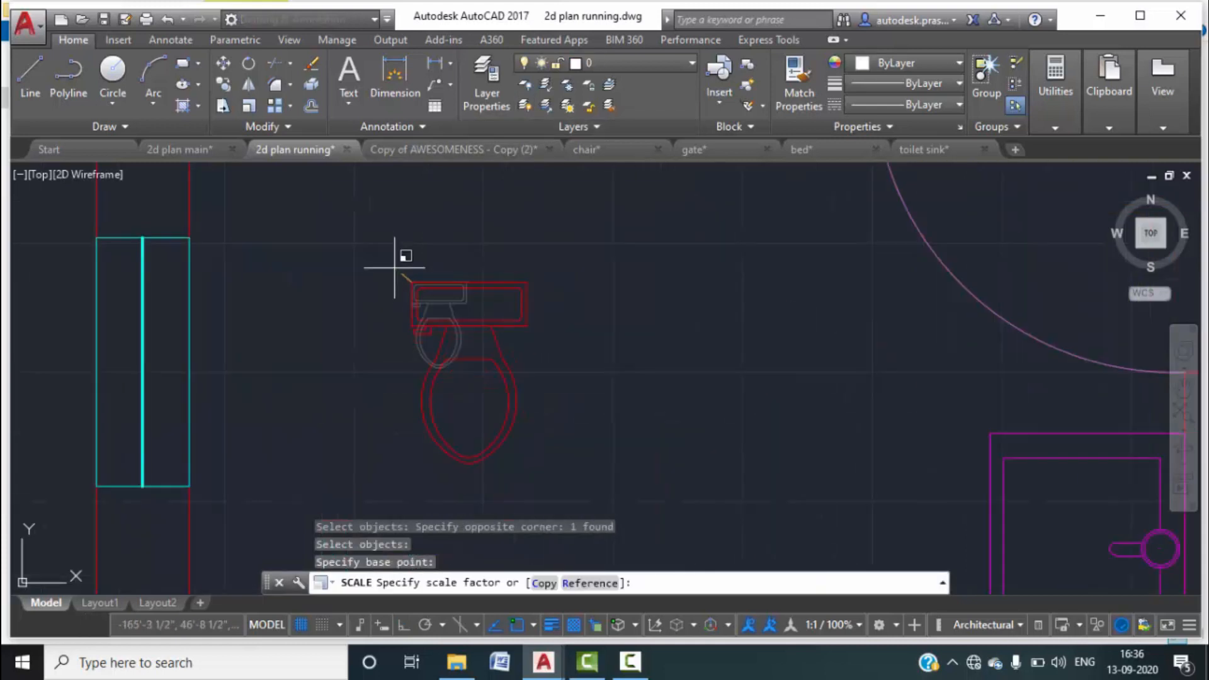
{"action": "left_click", "coordinate": [391, 258]}
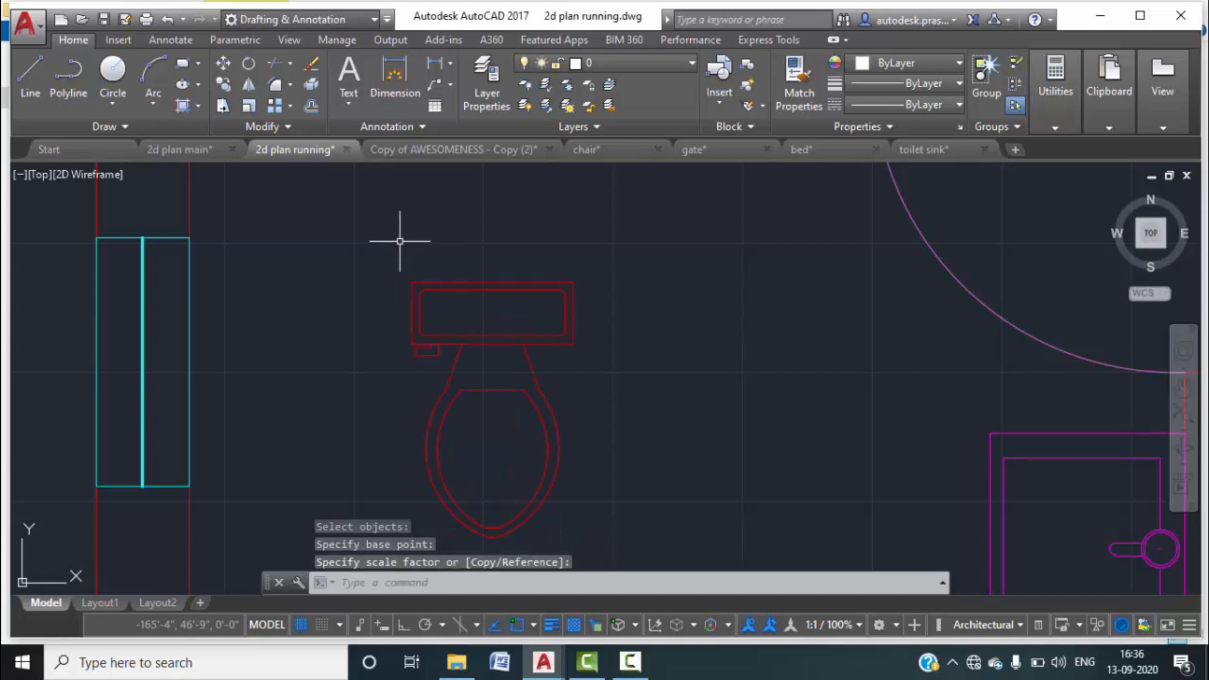
{"action": "scroll", "coordinate": [401, 240], "scroll_direction": "down", "scroll_amount": 5}
{"action": "middle_click_drag", "start_coordinate": [466, 300], "coordinate": [476, 308]}
{"action": "left_click", "coordinate": [493, 370]}
{"action": "left_click", "coordinate": [415, 286]}
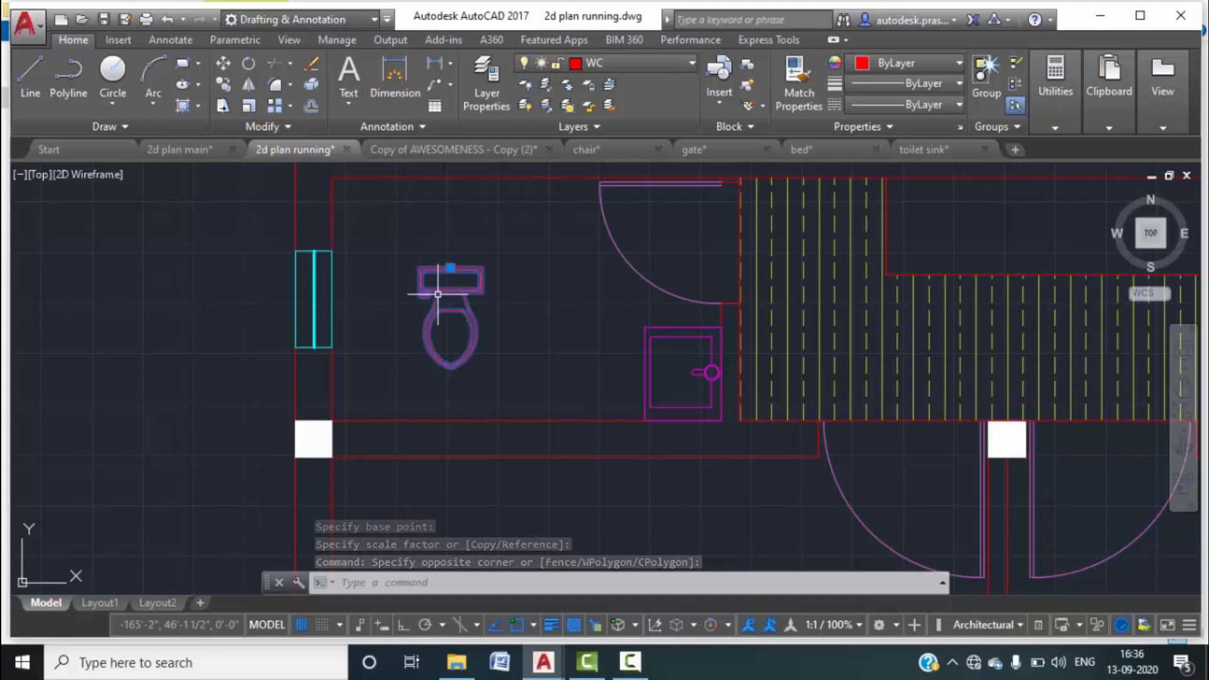
Rotate the toilet 90° about its corner.
{"action": "type", "text": "RO"}
{"action": "key", "text": "Return"}
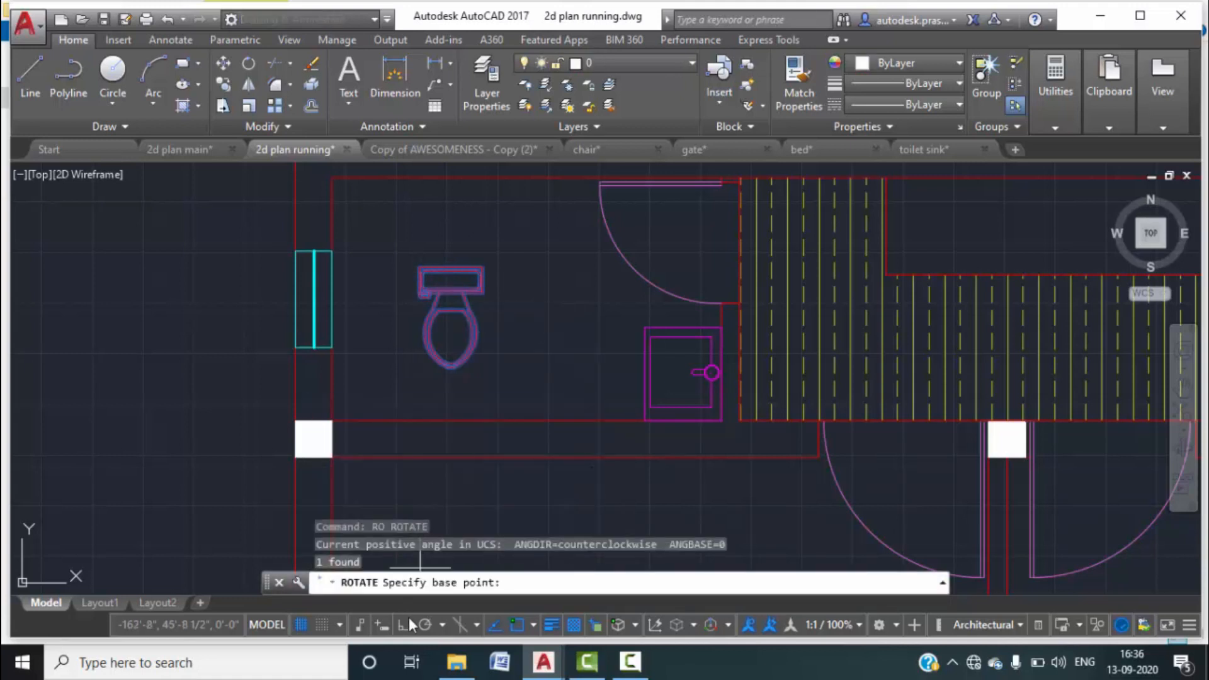
{"action": "left_click", "coordinate": [419, 269]}
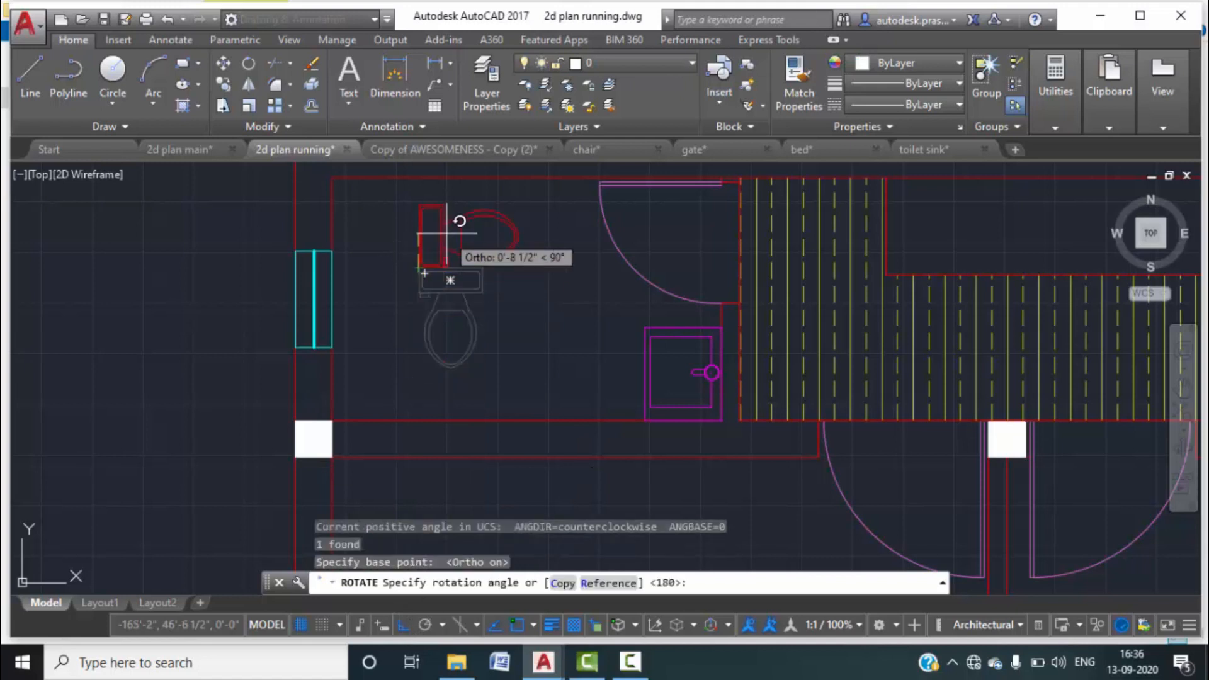
{"action": "left_click", "coordinate": [459, 221]}
Move the toilet by its corner against the bathroom's left wall.
{"action": "type", "text": "m"}
{"action": "key", "text": "Return"}
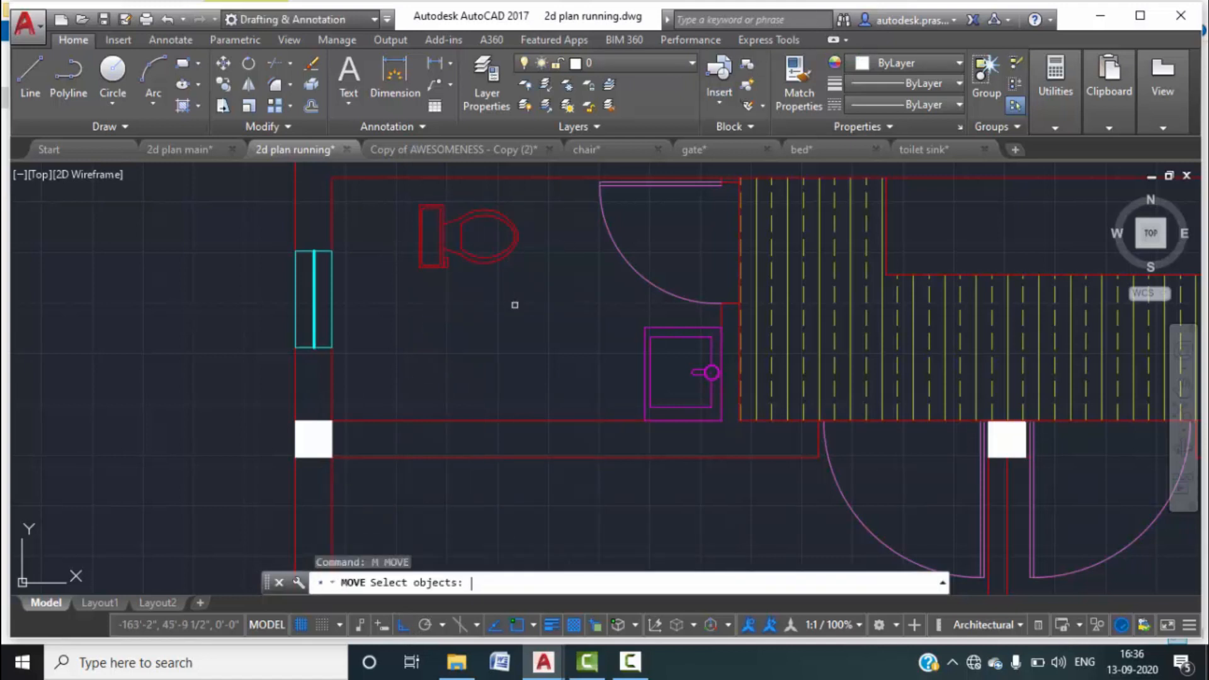
{"action": "left_click", "coordinate": [521, 298]}
{"action": "left_click", "coordinate": [407, 203]}
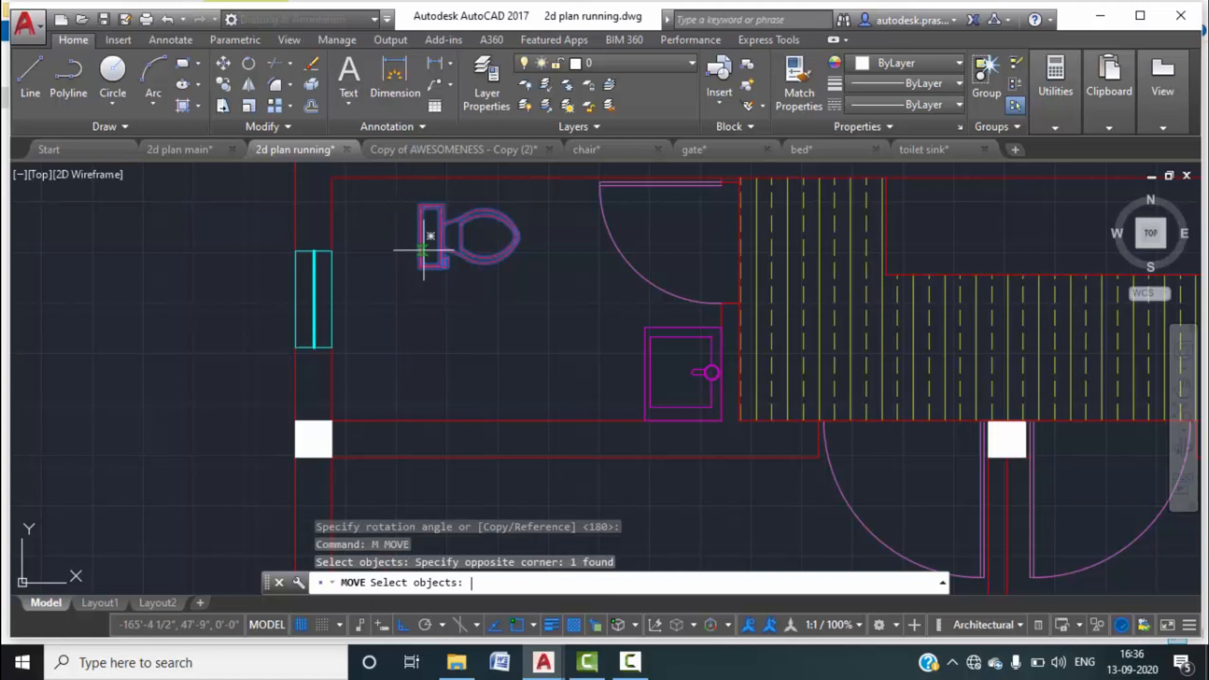
{"action": "key", "text": "Return"}
{"action": "left_click", "coordinate": [419, 235]}
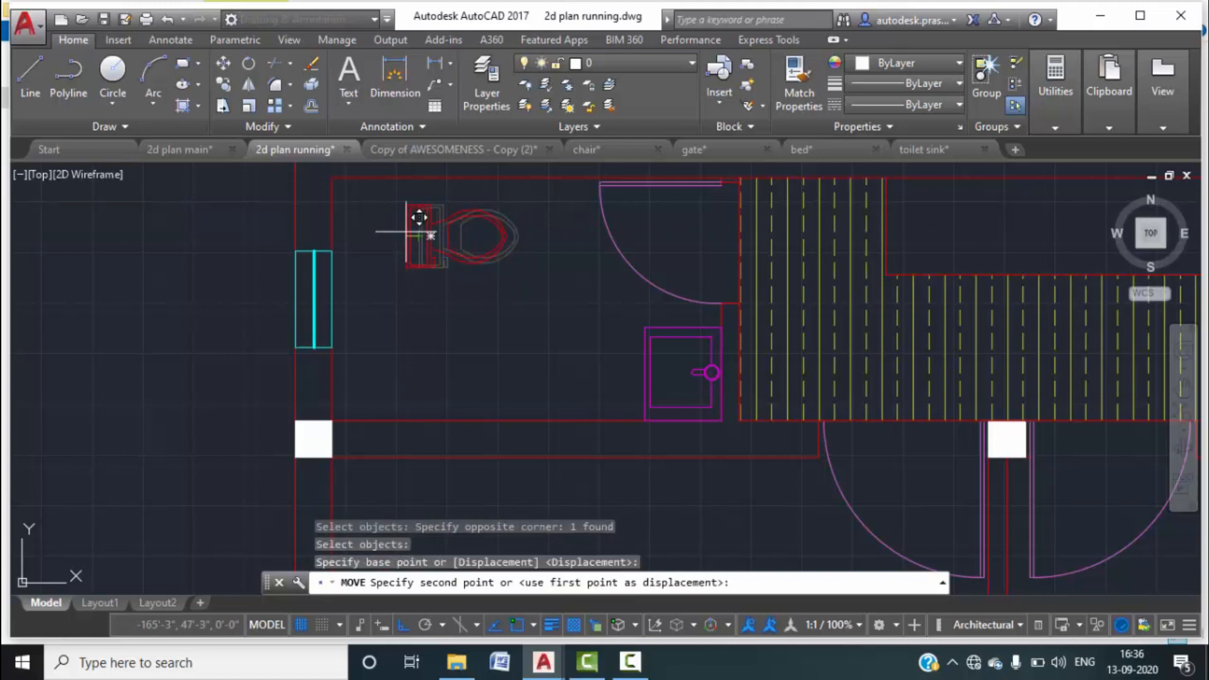
{"action": "left_click", "coordinate": [345, 228]}
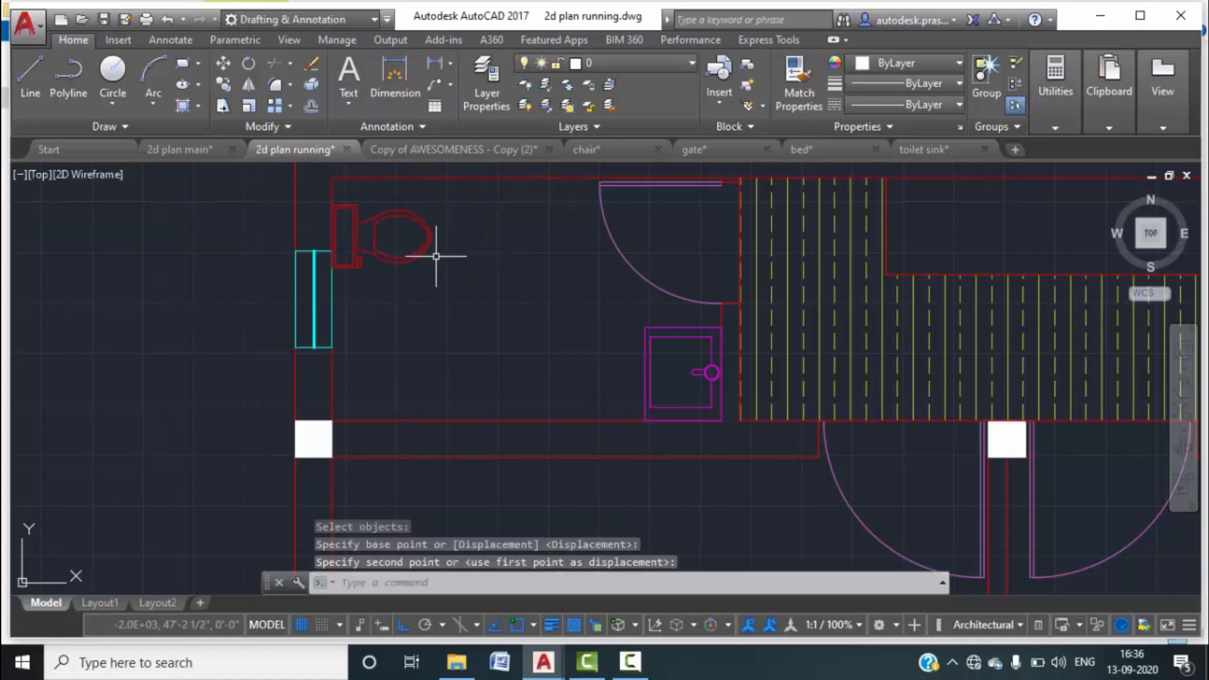
{"action": "key", "text": "Escape"}
{"action": "scroll", "coordinate": [431, 248], "scroll_direction": "down", "scroll_amount": 4}
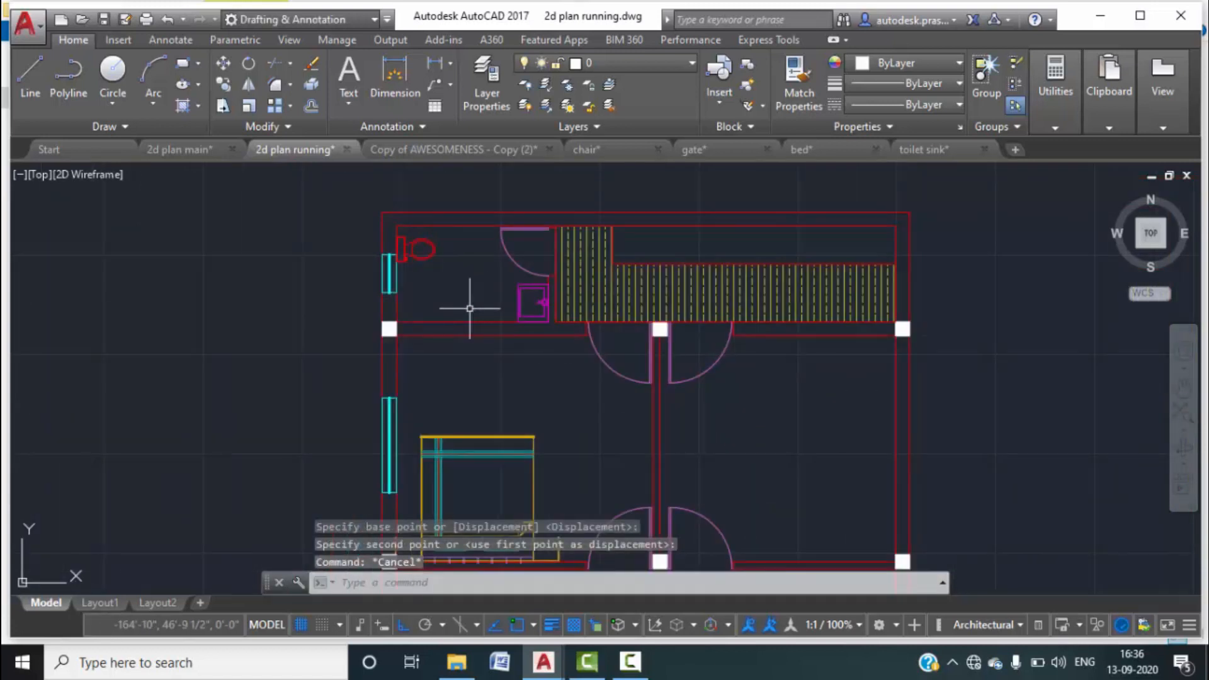
In 2d plan main, select the tap's outline, inner rectangle and circle, and copy them.
{"action": "left_click", "coordinate": [208, 155]}
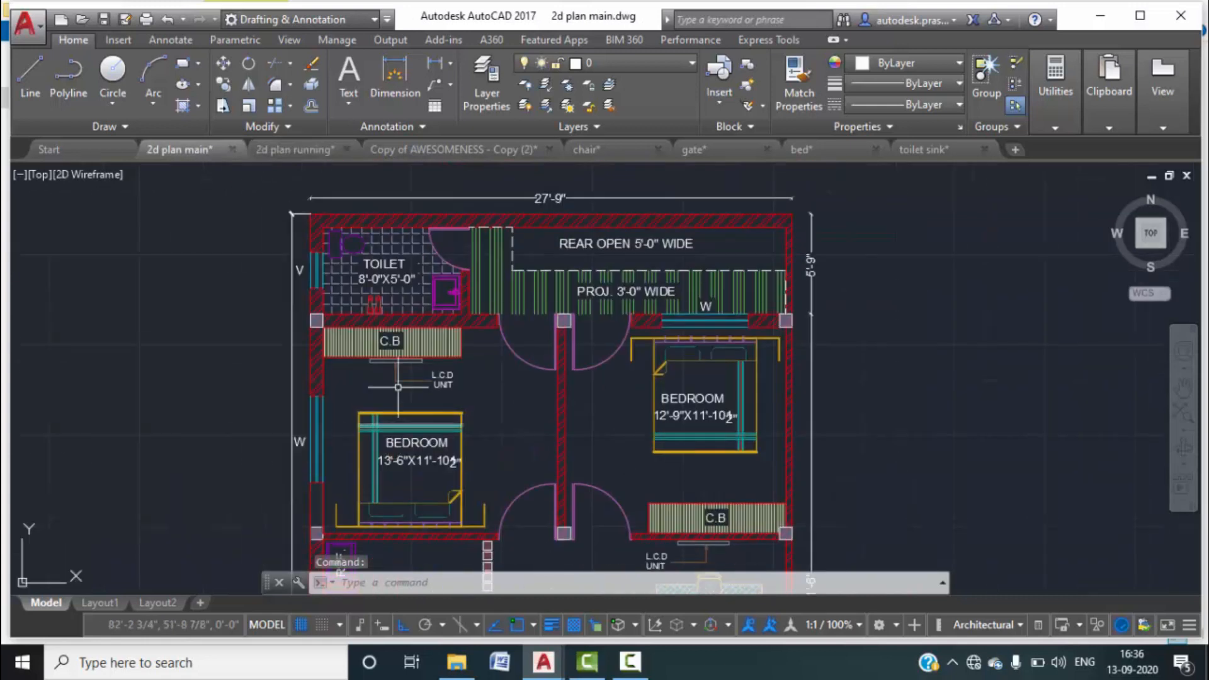
{"action": "scroll", "coordinate": [375, 283], "scroll_direction": "up", "scroll_amount": 8}
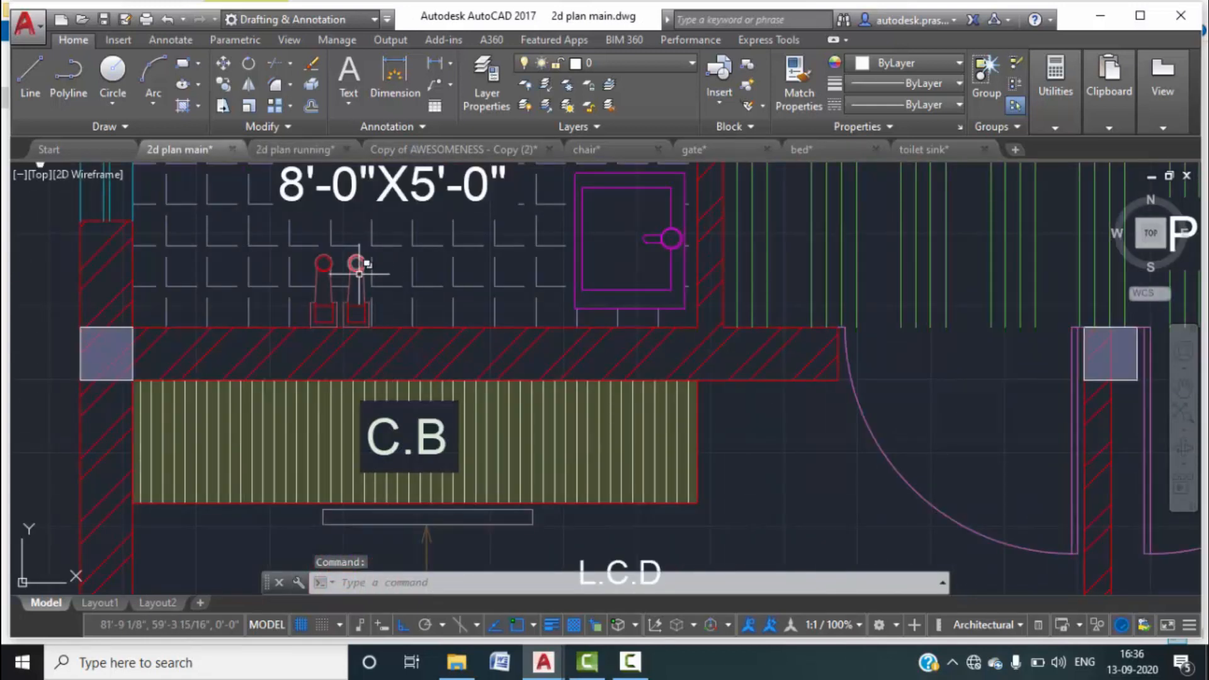
{"action": "scroll", "coordinate": [359, 273], "scroll_direction": "up", "scroll_amount": 2}
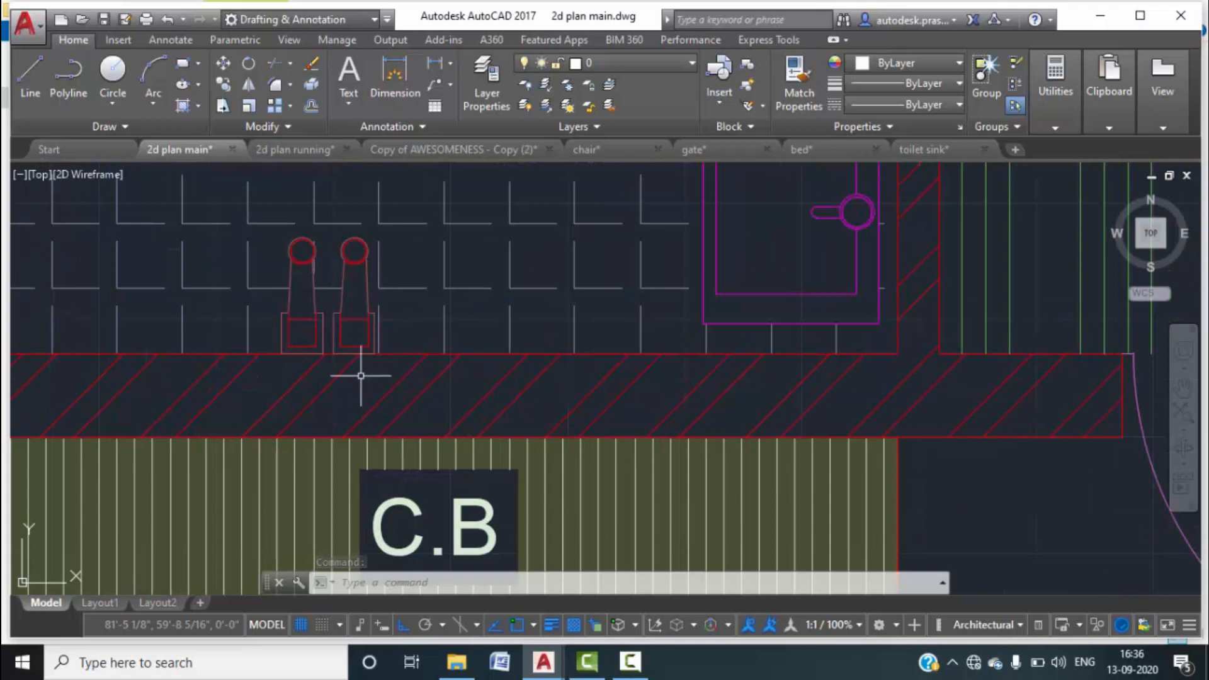
{"action": "scroll", "coordinate": [301, 247], "scroll_direction": "up", "scroll_amount": 3}
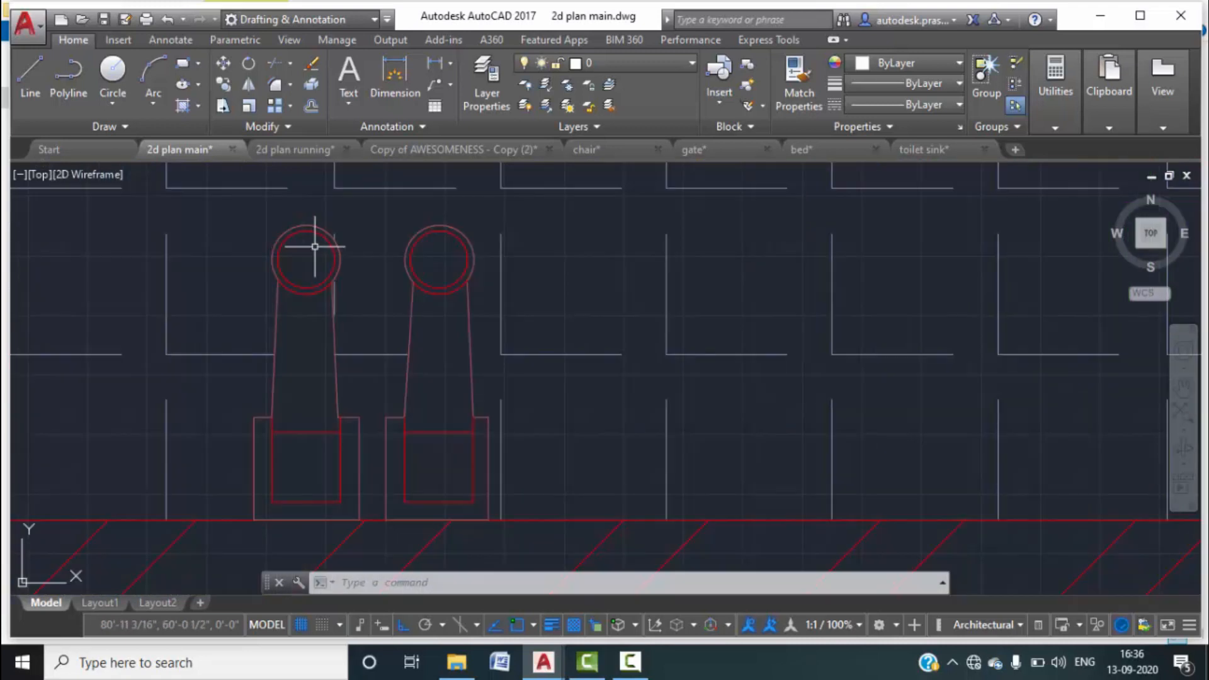
{"action": "left_click", "coordinate": [277, 237]}
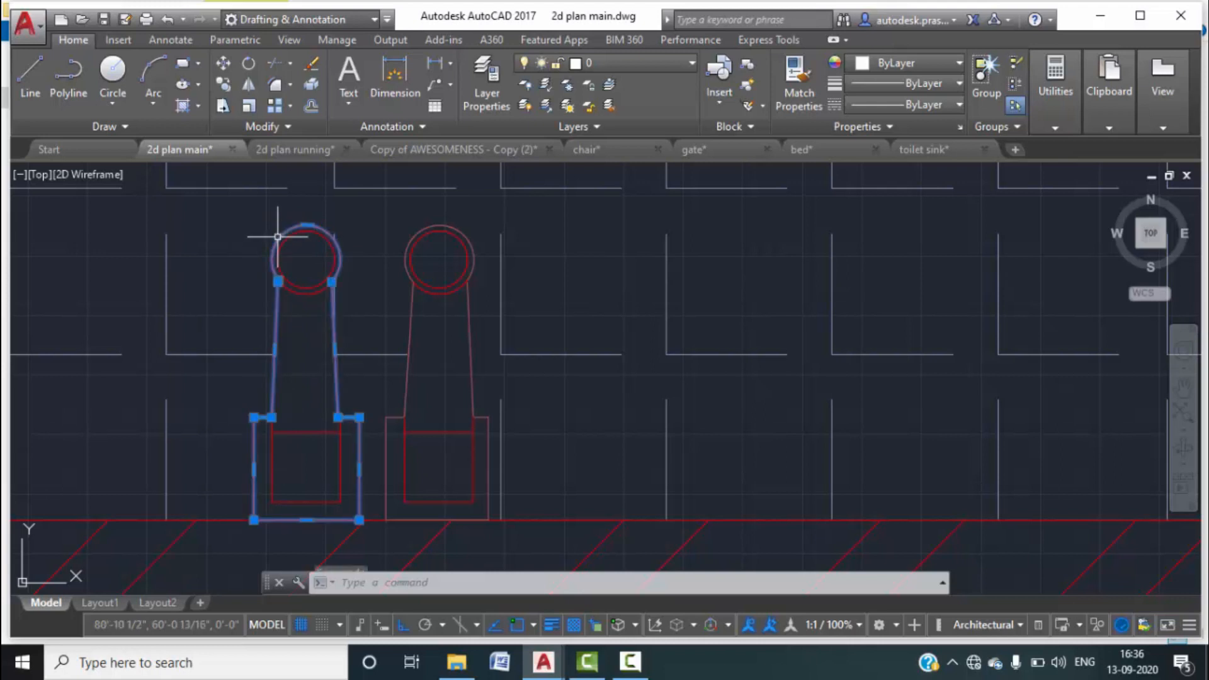
{"action": "left_click", "coordinate": [349, 505]}
{"action": "left_click", "coordinate": [255, 412]}
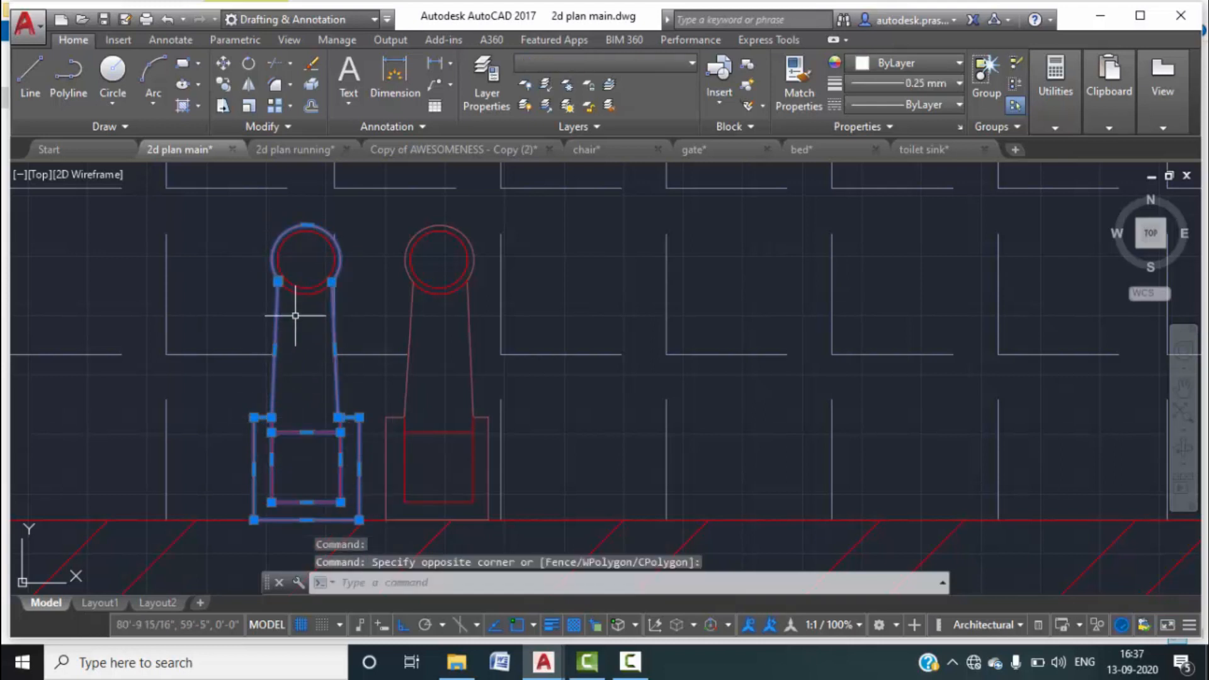
{"action": "left_click", "coordinate": [308, 283]}
{"action": "left_click", "coordinate": [303, 269]}
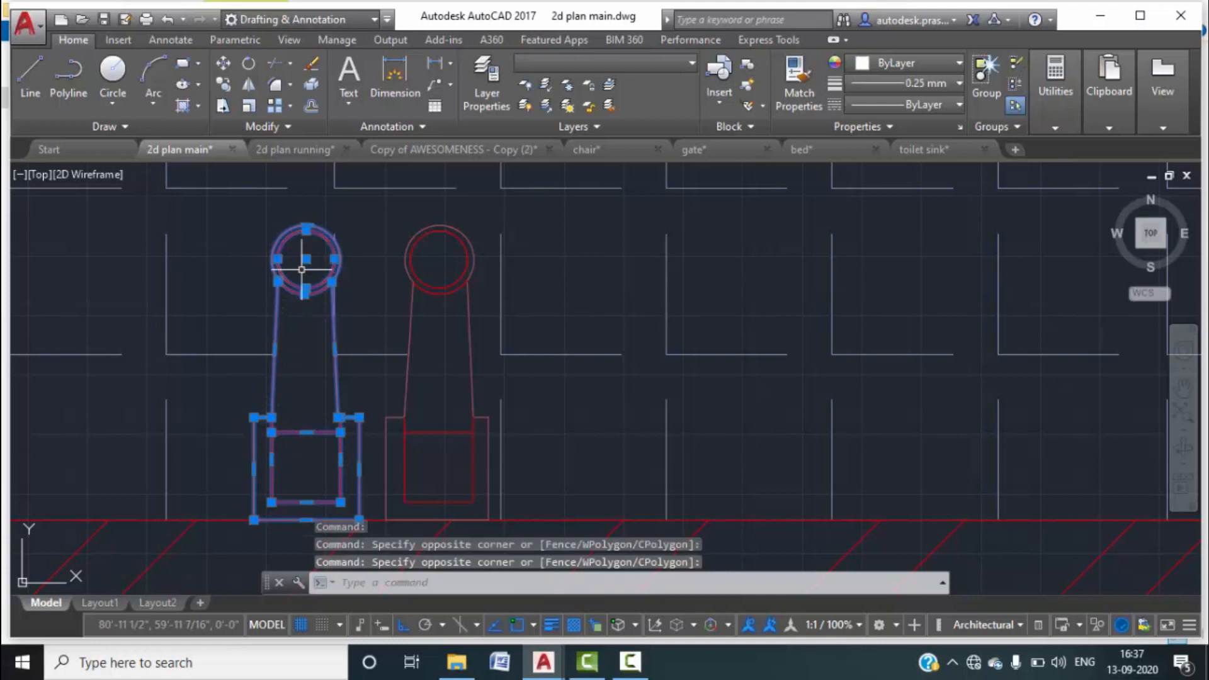
{"action": "key", "text": "ctrl+c"}
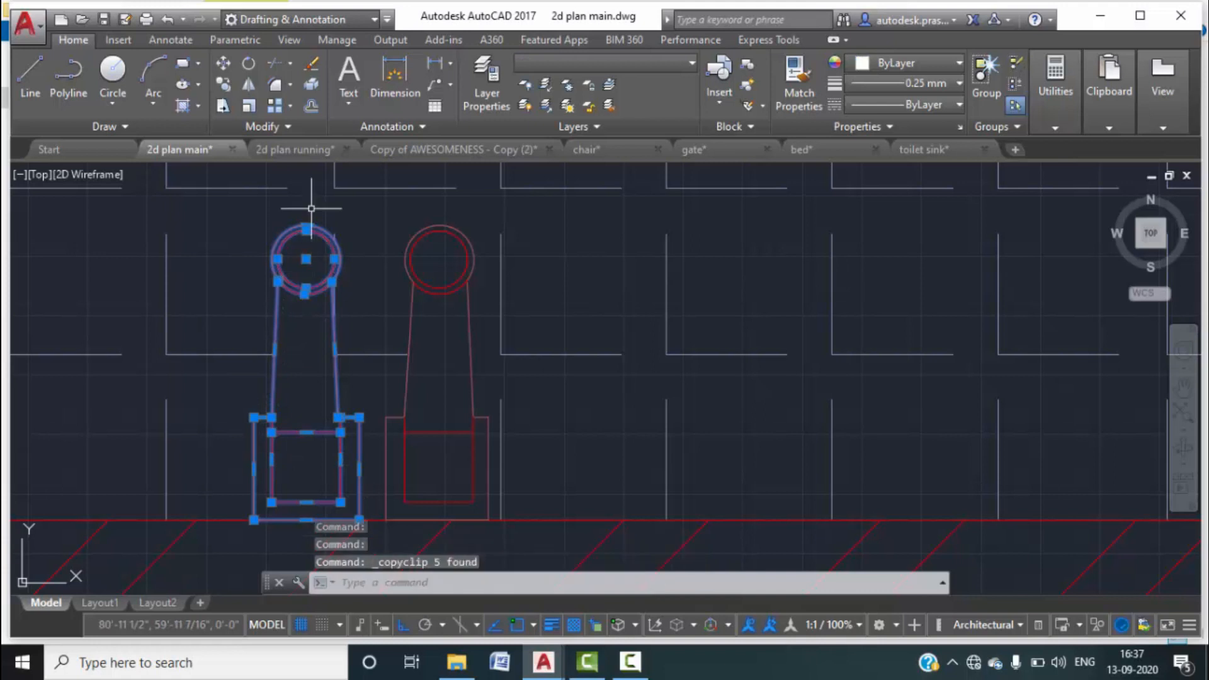
Paste the tap into 2d plan running beside the bathroom's lower wall.
{"action": "left_click", "coordinate": [304, 151]}
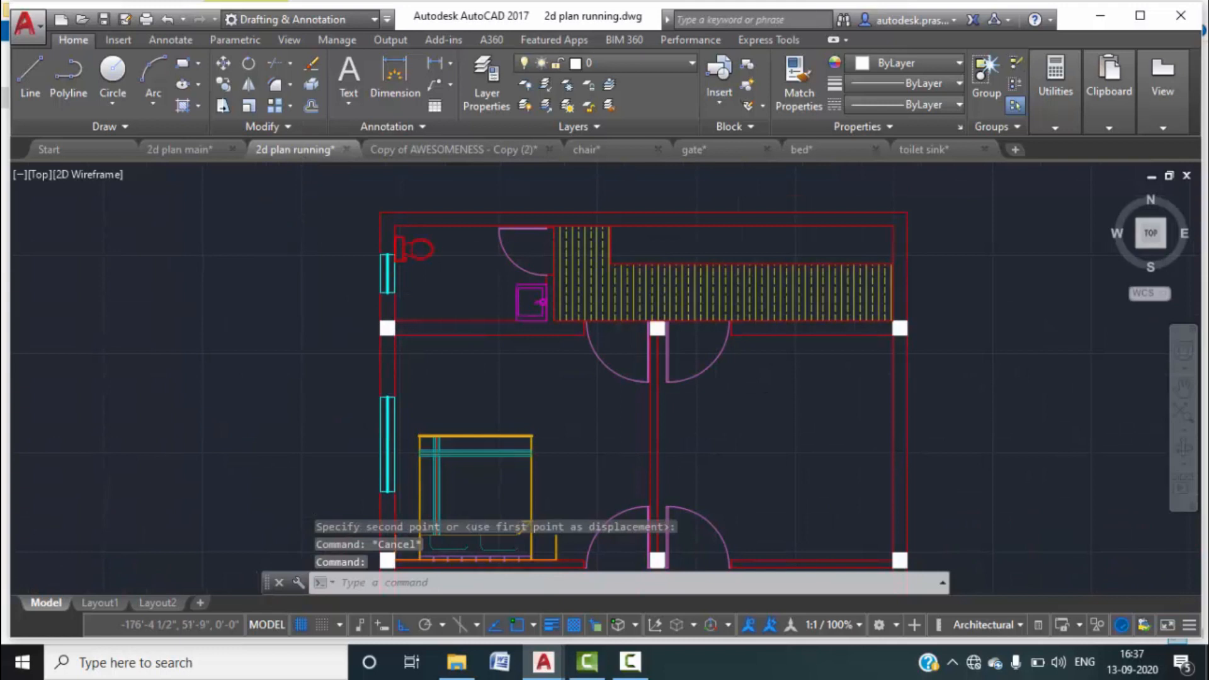
{"action": "scroll", "coordinate": [439, 308], "scroll_direction": "up", "scroll_amount": 2}
{"action": "key", "text": "ctrl+v"}
{"action": "scroll", "coordinate": [434, 320], "scroll_direction": "up", "scroll_amount": 3}
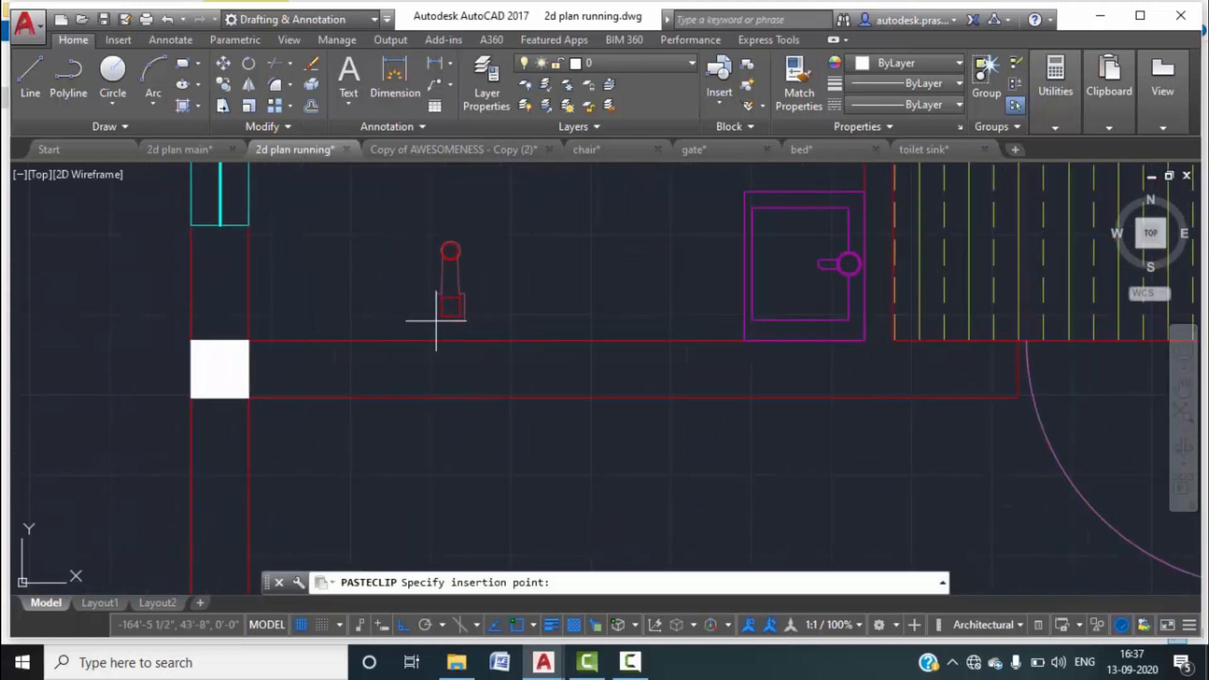
{"action": "left_click", "coordinate": [405, 340]}
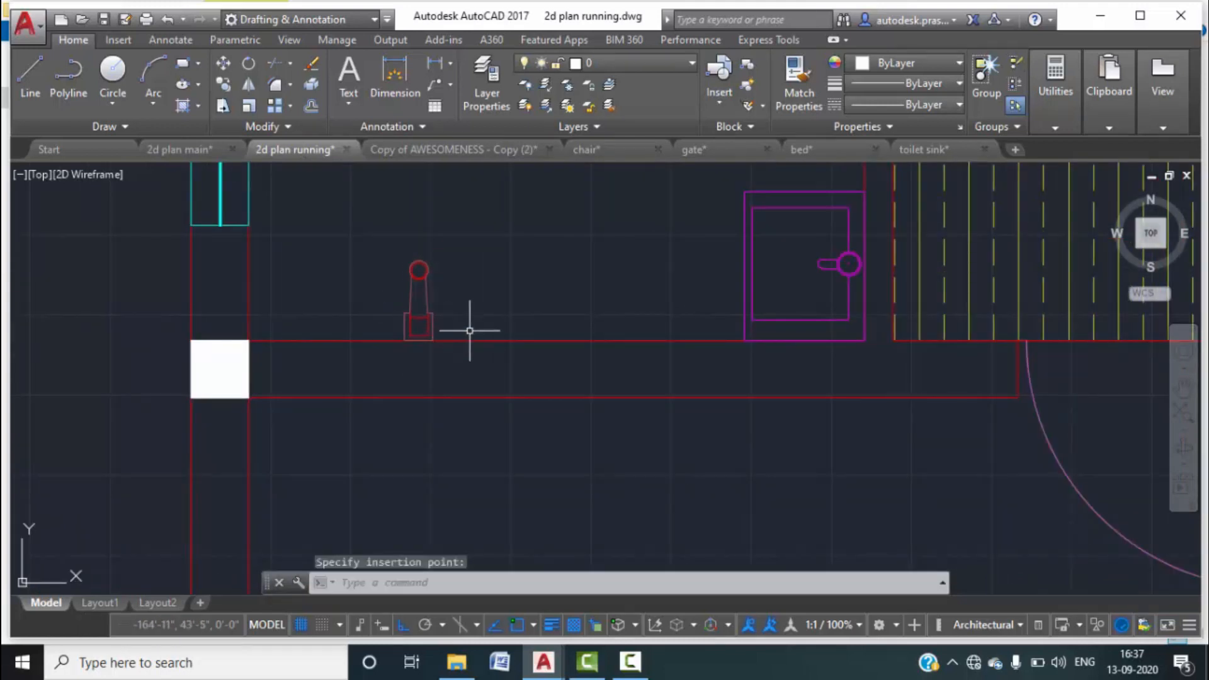
Copy the pasted tap to place a second one just to its right.
{"action": "left_click", "coordinate": [381, 255]}
{"action": "left_click", "coordinate": [443, 343]}
{"action": "left_click", "coordinate": [383, 253]}
{"action": "left_click", "coordinate": [435, 358]}
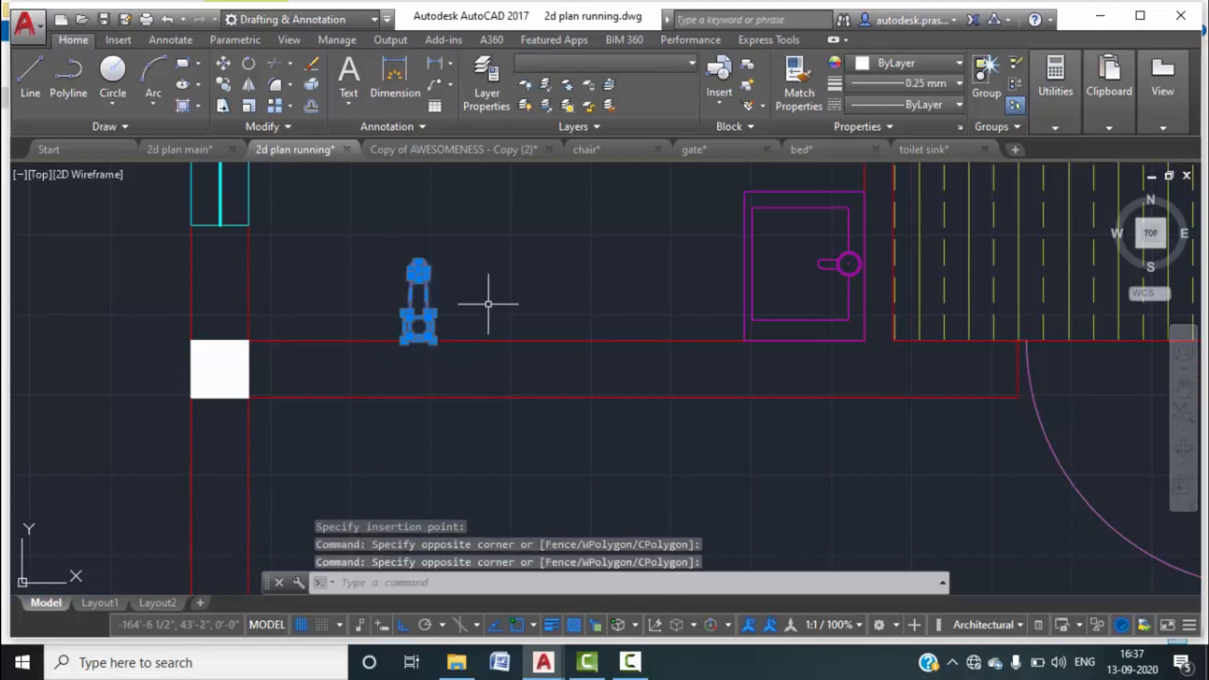
{"action": "left_click", "coordinate": [588, 243]}
{"action": "type", "text": "C"}
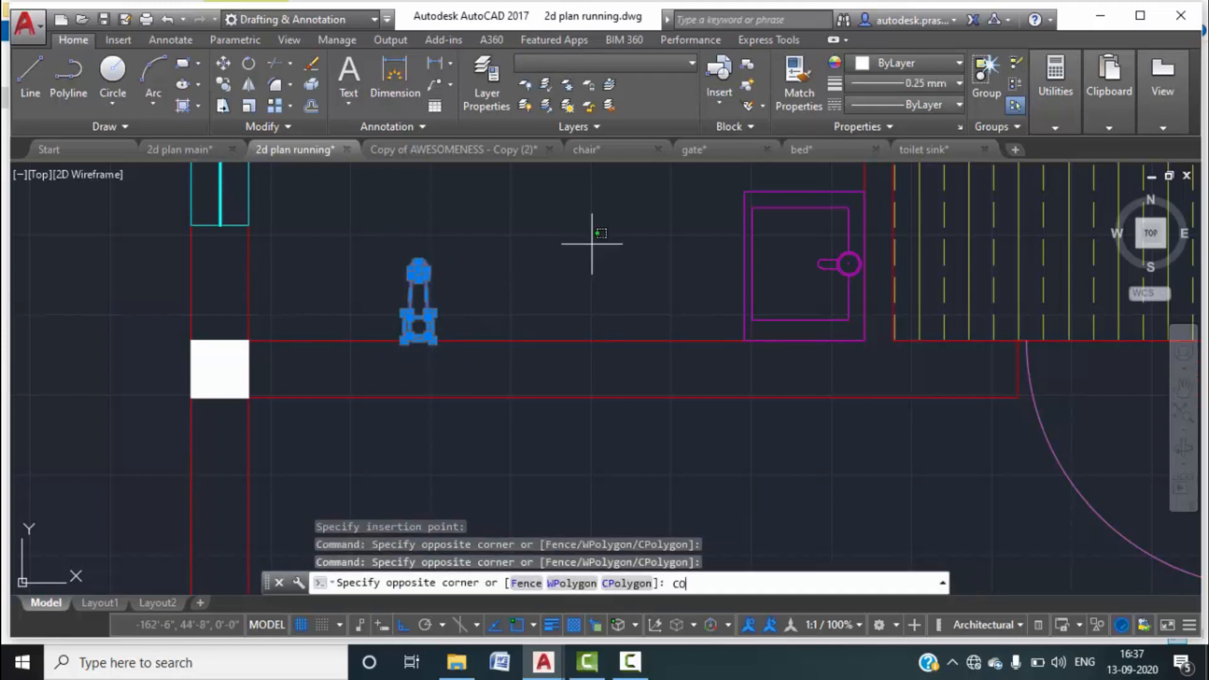
{"action": "type", "text": "O"}
{"action": "key", "text": "Return"}
{"action": "scroll", "coordinate": [404, 340], "scroll_direction": "up", "scroll_amount": 2}
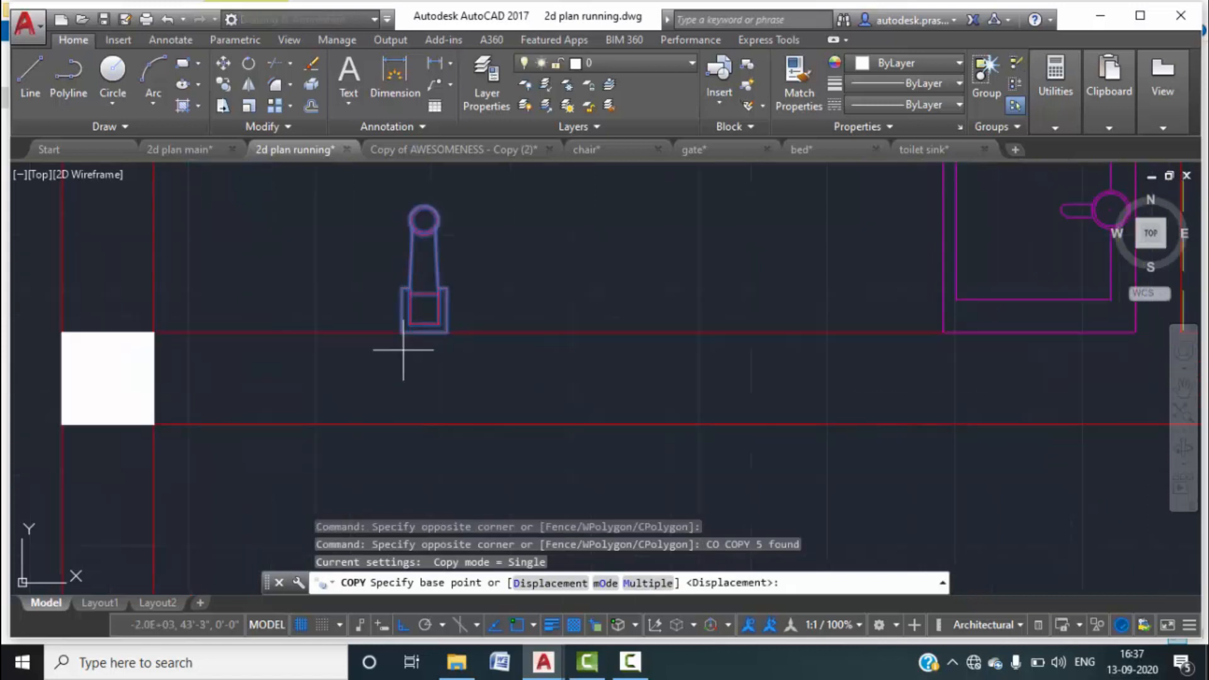
{"action": "left_click", "coordinate": [401, 332]}
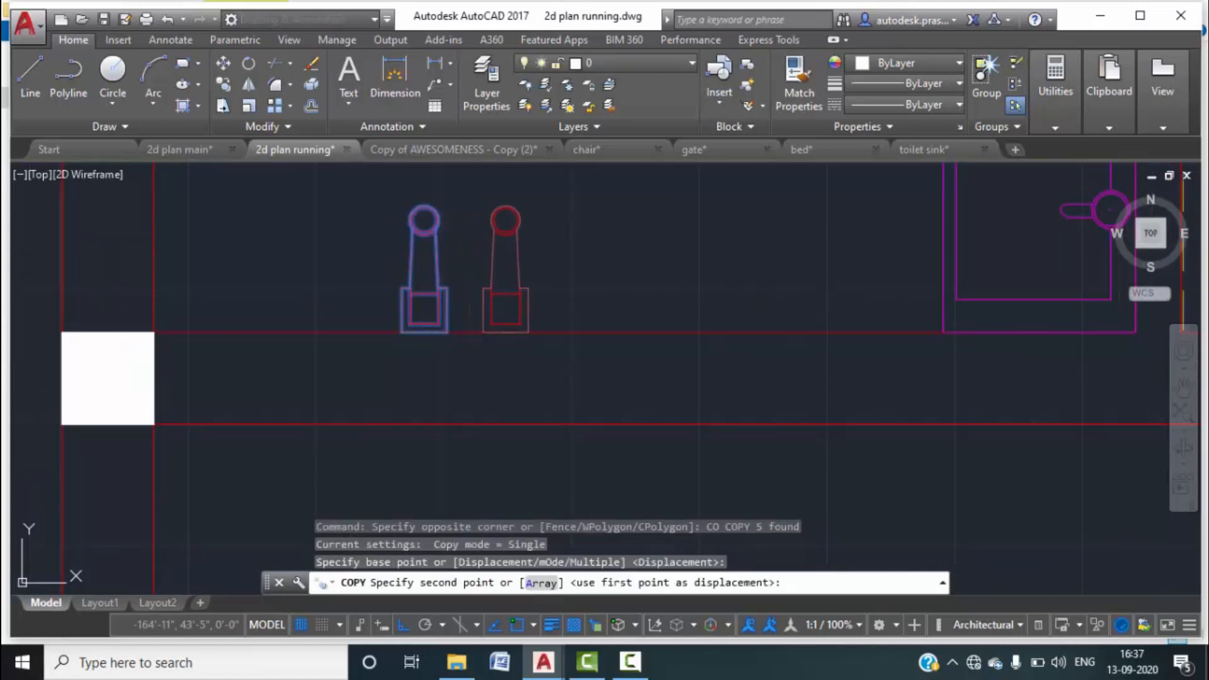
{"action": "left_click", "coordinate": [482, 332]}
{"action": "key", "text": "Escape"}
{"action": "scroll", "coordinate": [554, 378], "scroll_direction": "down", "scroll_amount": 4}
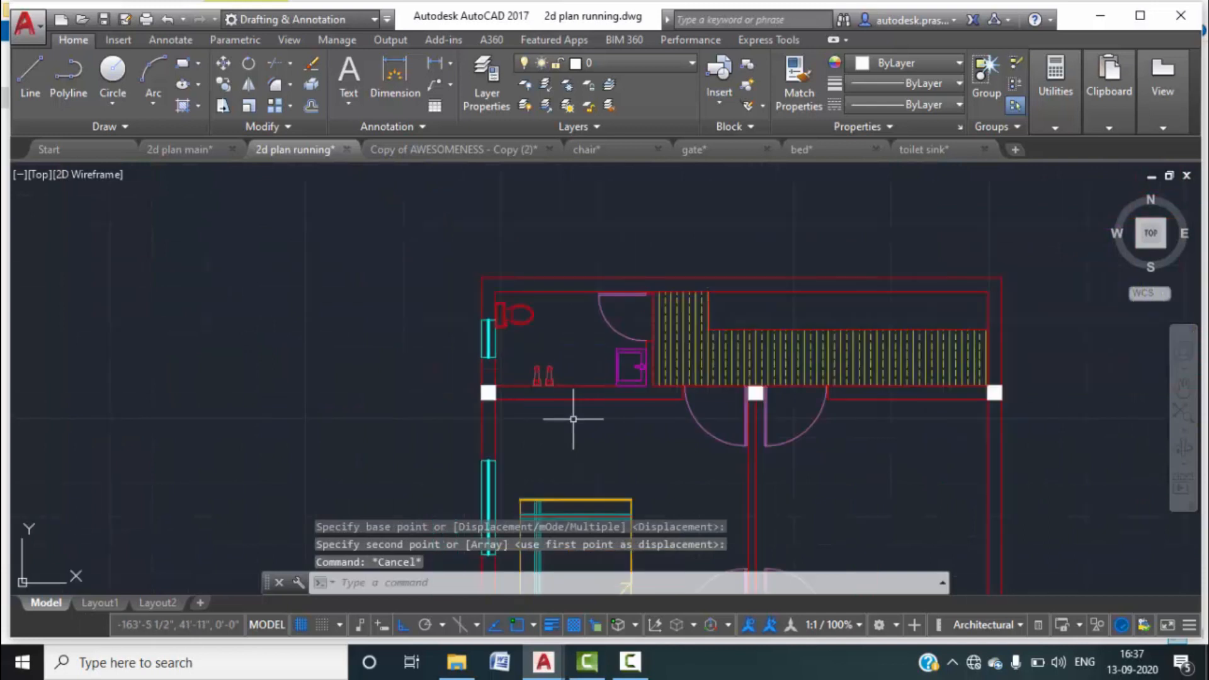
With the toilet selected, set the WC layer colour to 213 from the Layer dropdown.
{"action": "middle_click_drag", "start_coordinate": [635, 438], "coordinate": [610, 429]}
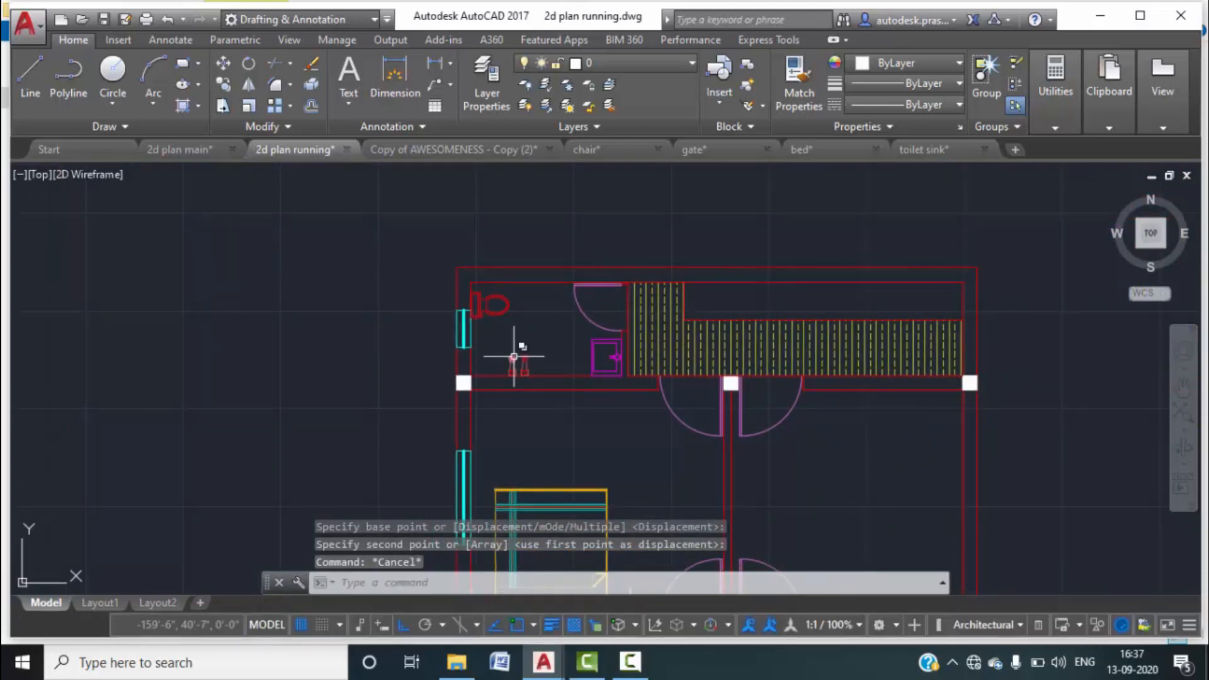
{"action": "left_click", "coordinate": [489, 301]}
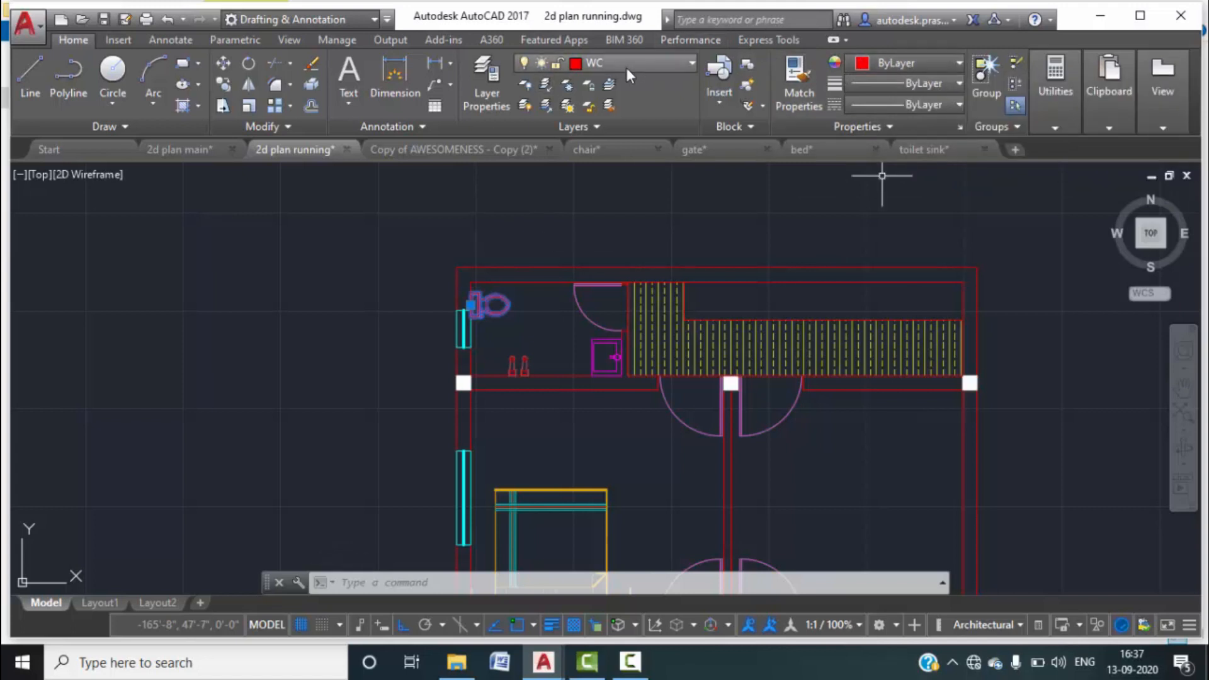
{"action": "left_click", "coordinate": [574, 63]}
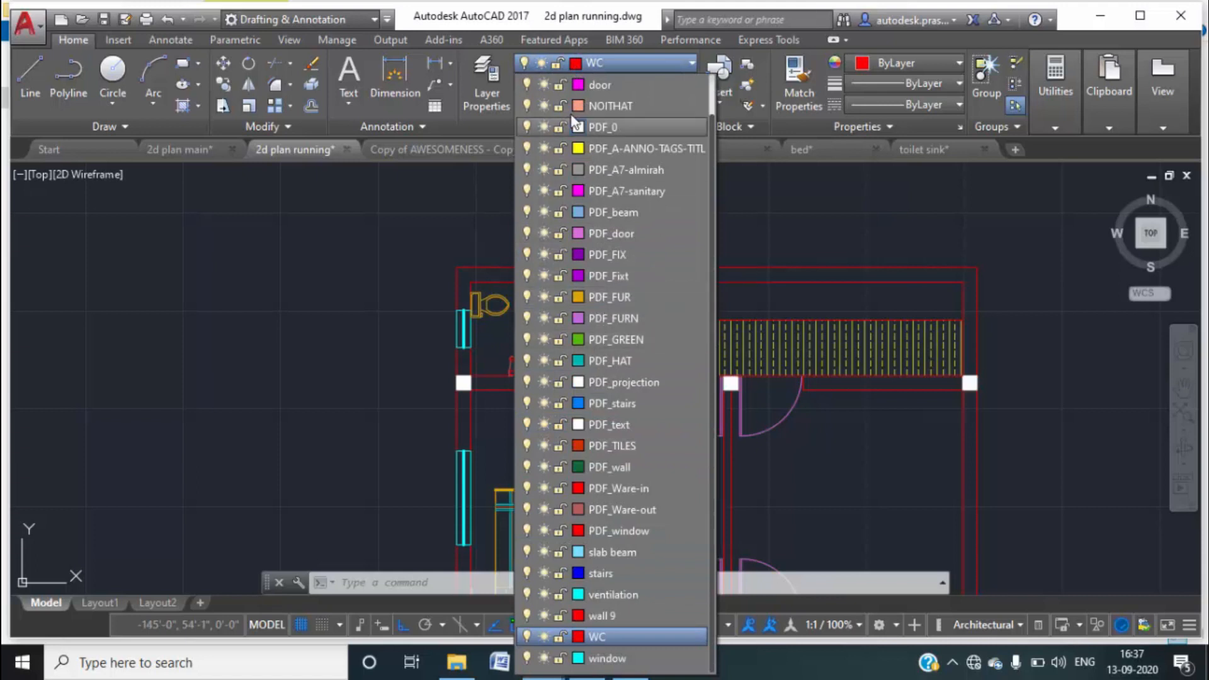
{"action": "left_click", "coordinate": [577, 638]}
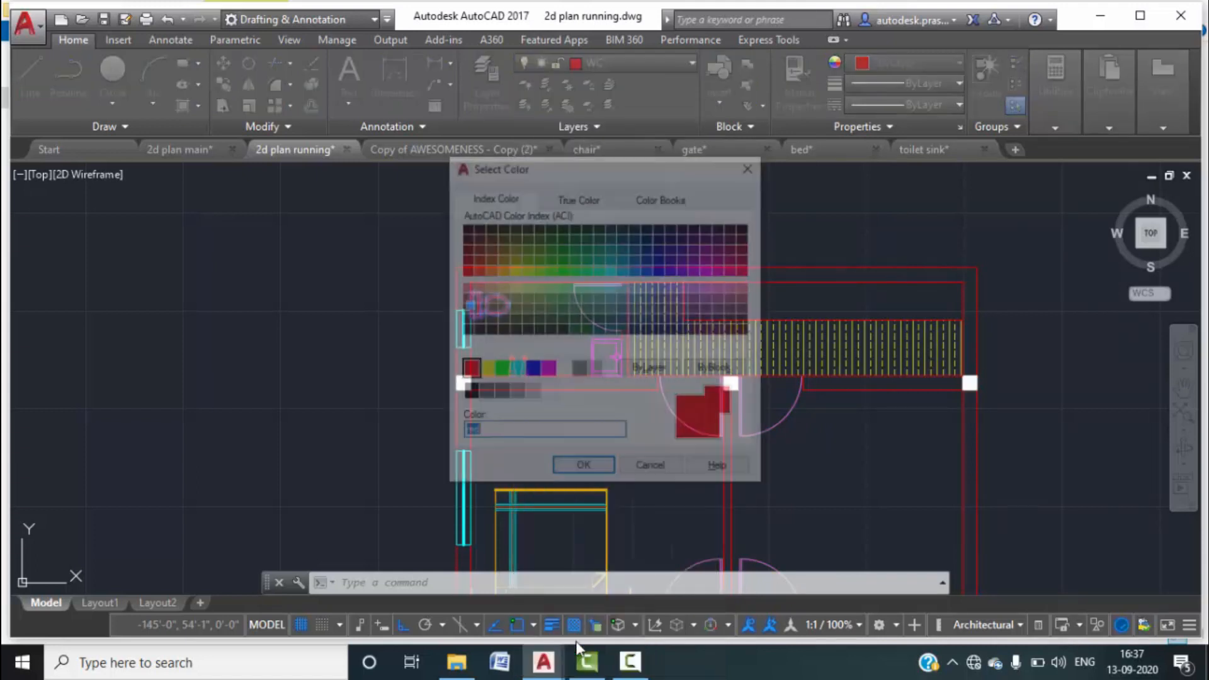
{"action": "left_click", "coordinate": [709, 297]}
{"action": "left_click", "coordinate": [584, 469]}
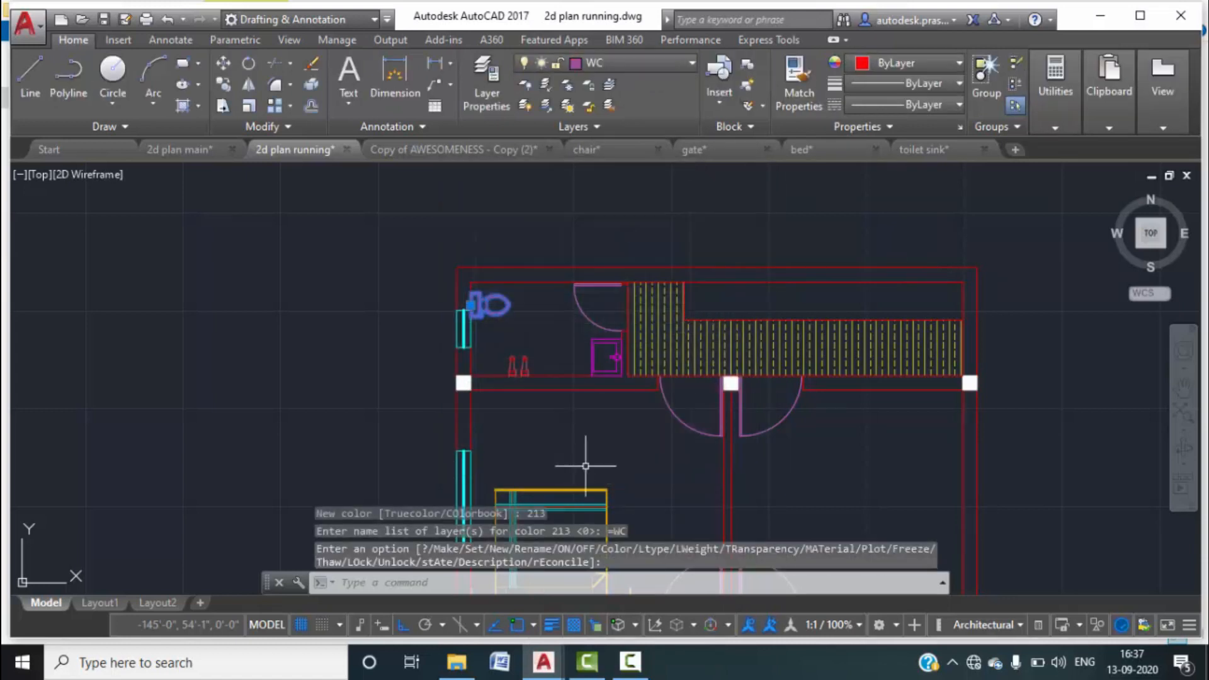
{"action": "key", "text": "Escape"}
{"action": "key", "text": "Escape"}
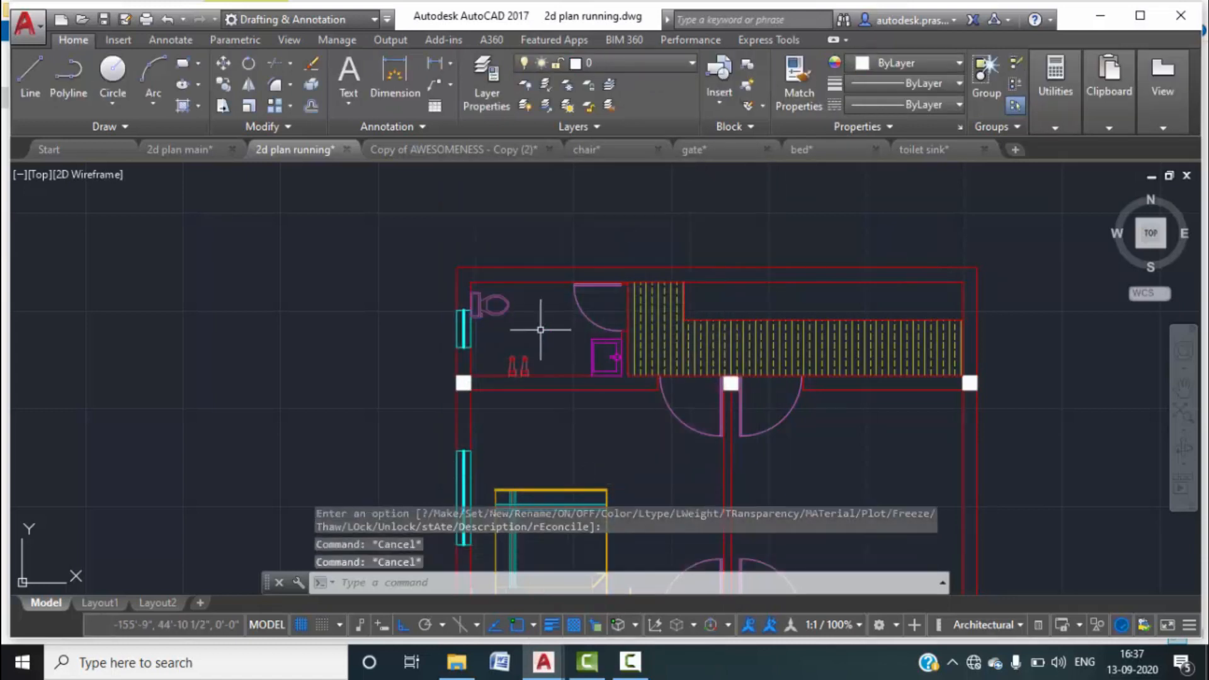
Hatch the bathroom floor with the AR-PARQ1 pattern at scale 1.4.
{"action": "left_click", "coordinate": [198, 107]}
{"action": "left_click", "coordinate": [211, 128]}
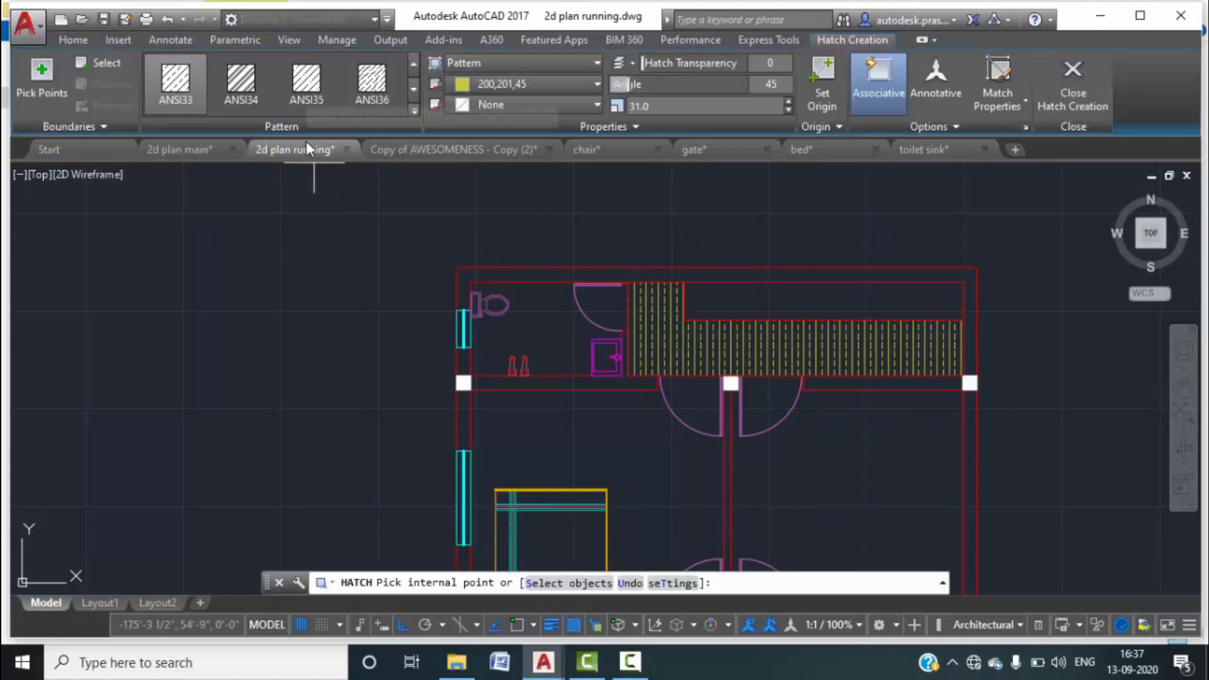
{"action": "left_click", "coordinate": [414, 108]}
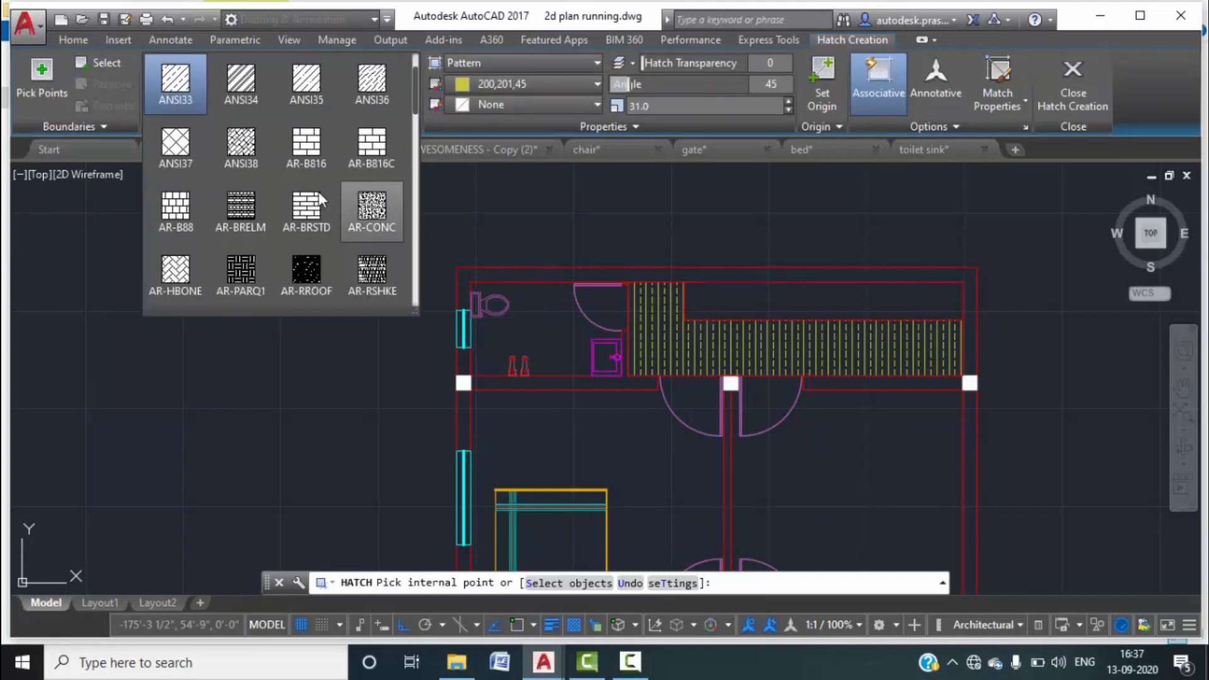
{"action": "scroll", "coordinate": [282, 215], "scroll_direction": "down", "scroll_amount": 1}
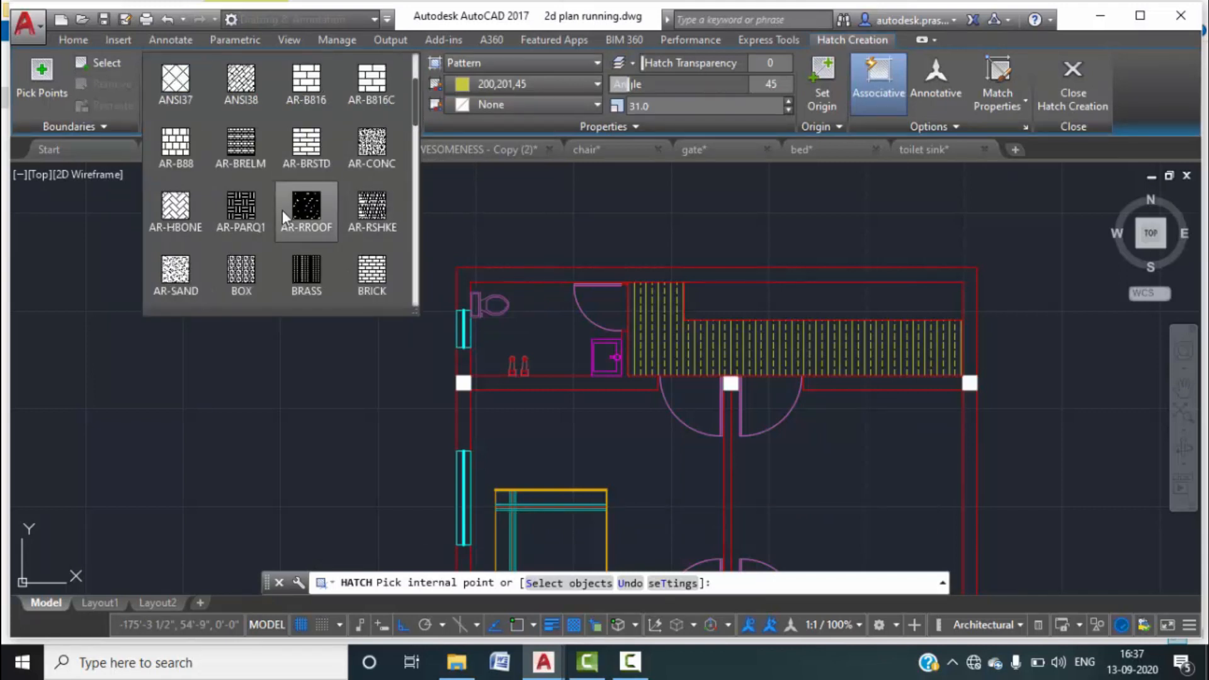
{"action": "scroll", "coordinate": [282, 209], "scroll_direction": "down", "scroll_amount": 1}
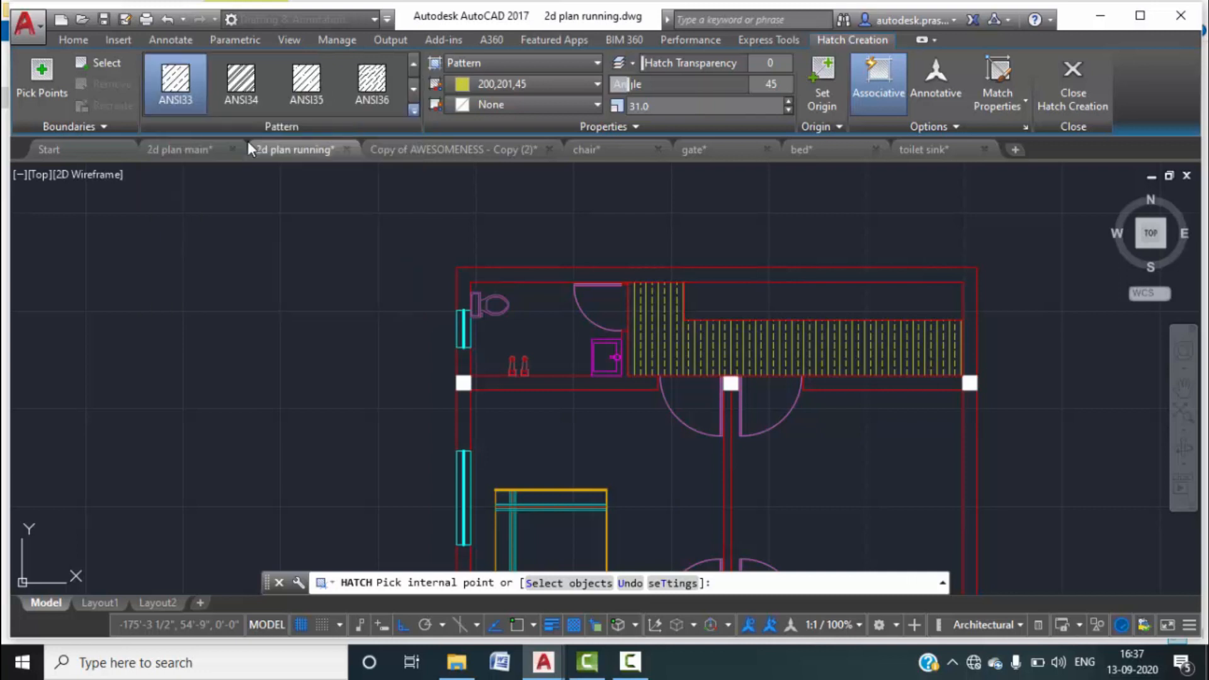
{"action": "left_click", "coordinate": [553, 329]}
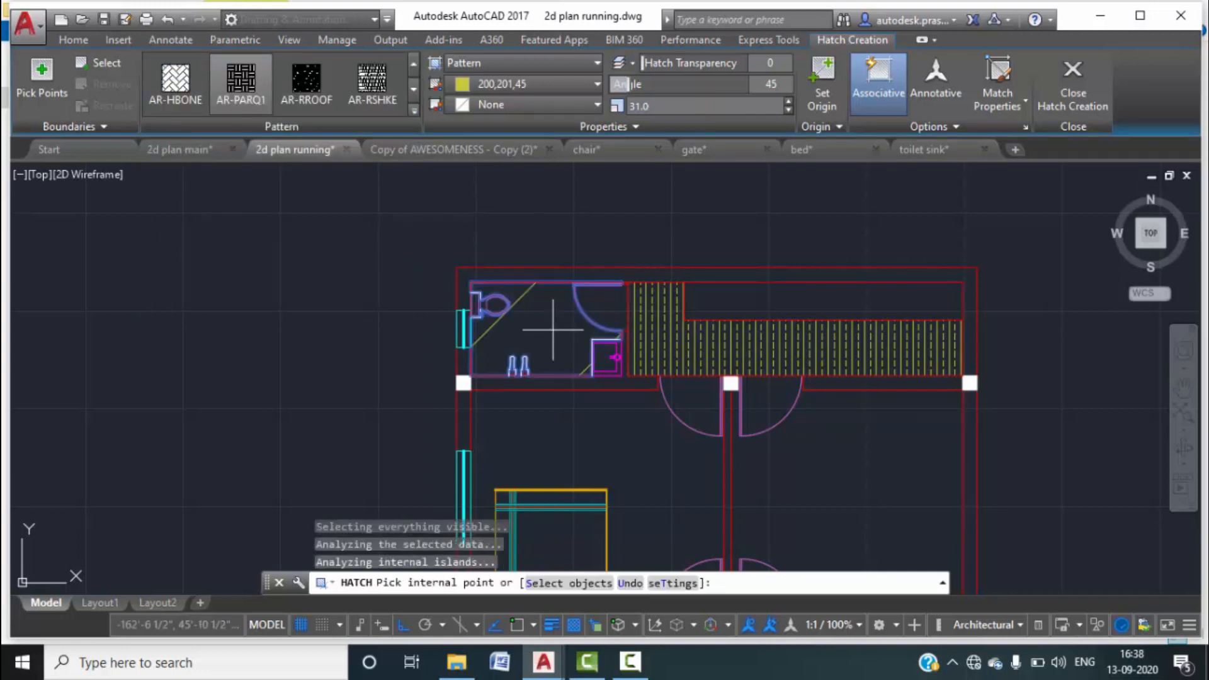
{"action": "left_click", "coordinate": [789, 109]}
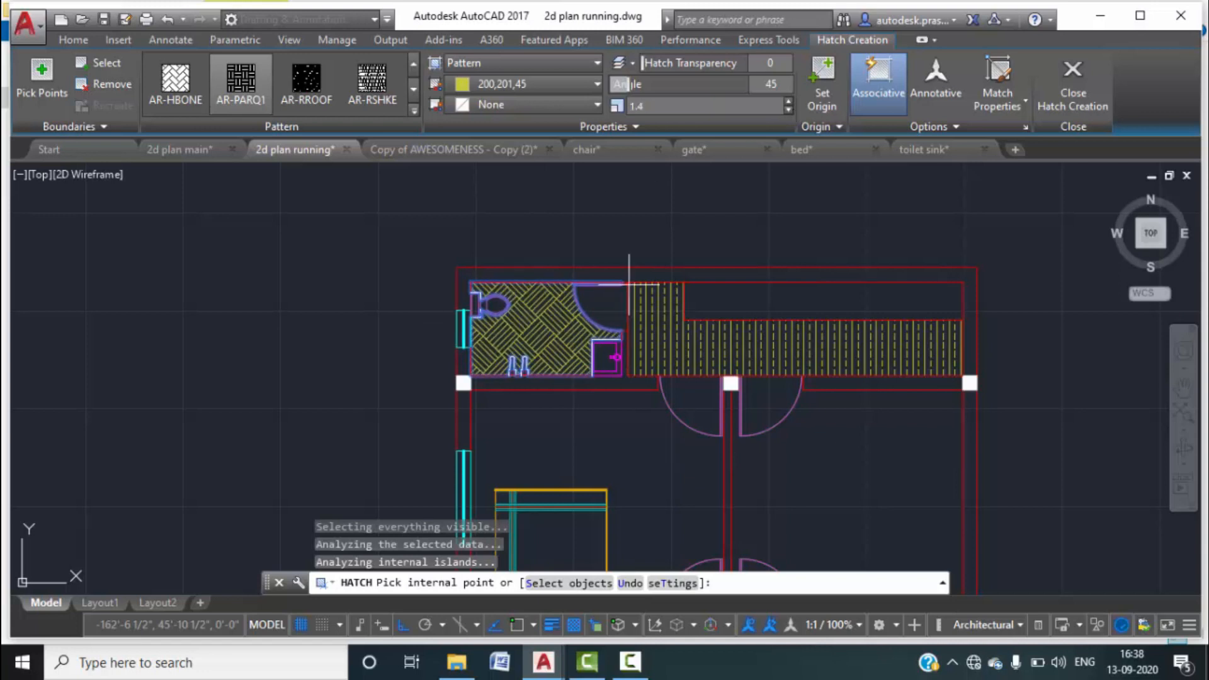
{"action": "left_click", "coordinate": [1066, 92]}
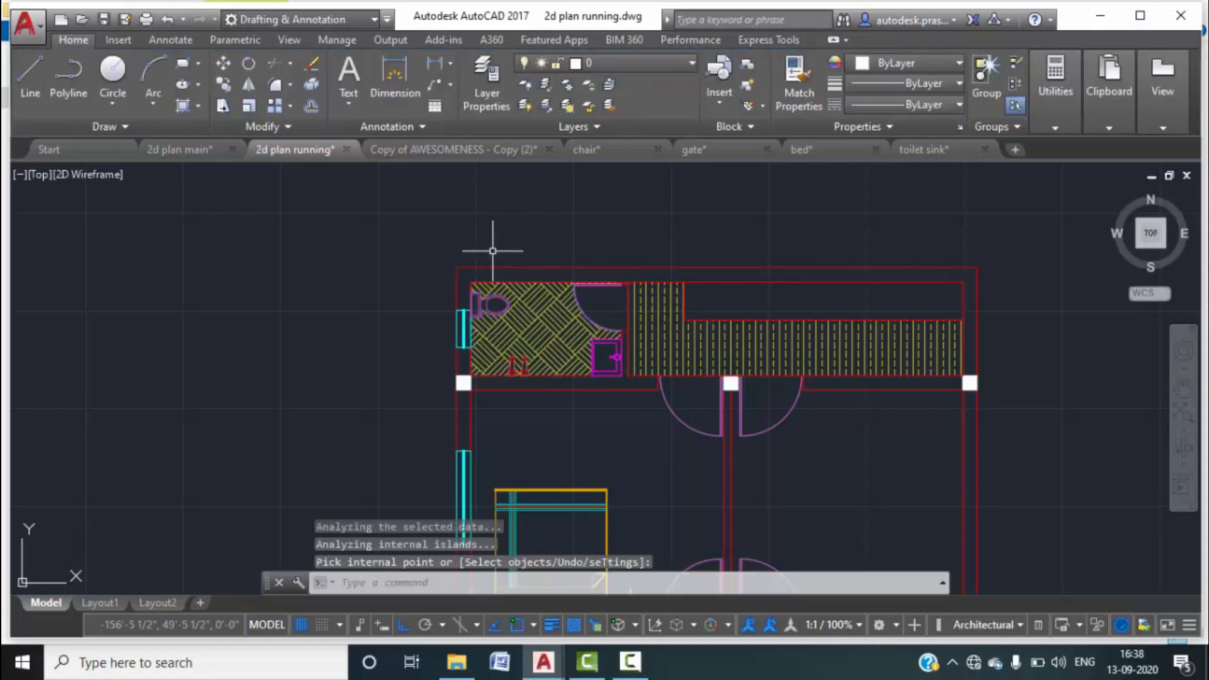
Colour the bathroom hatch purple, 100,33,101.
{"action": "left_click", "coordinate": [557, 345]}
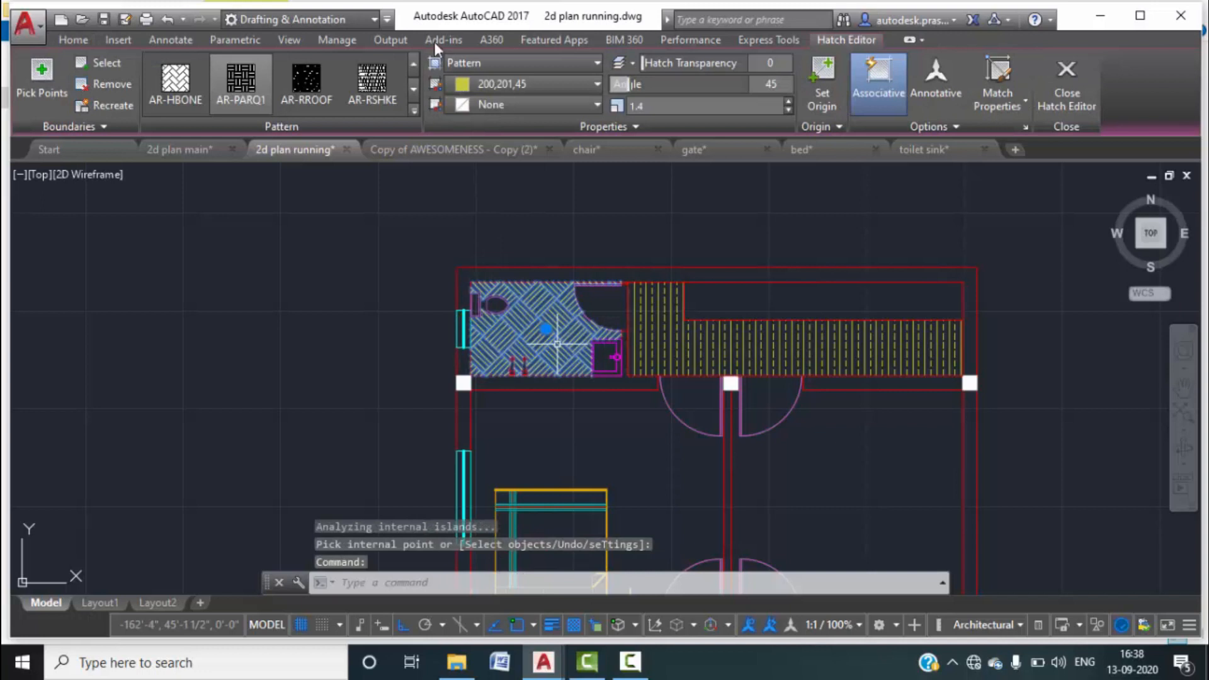
{"action": "left_click", "coordinate": [533, 82]}
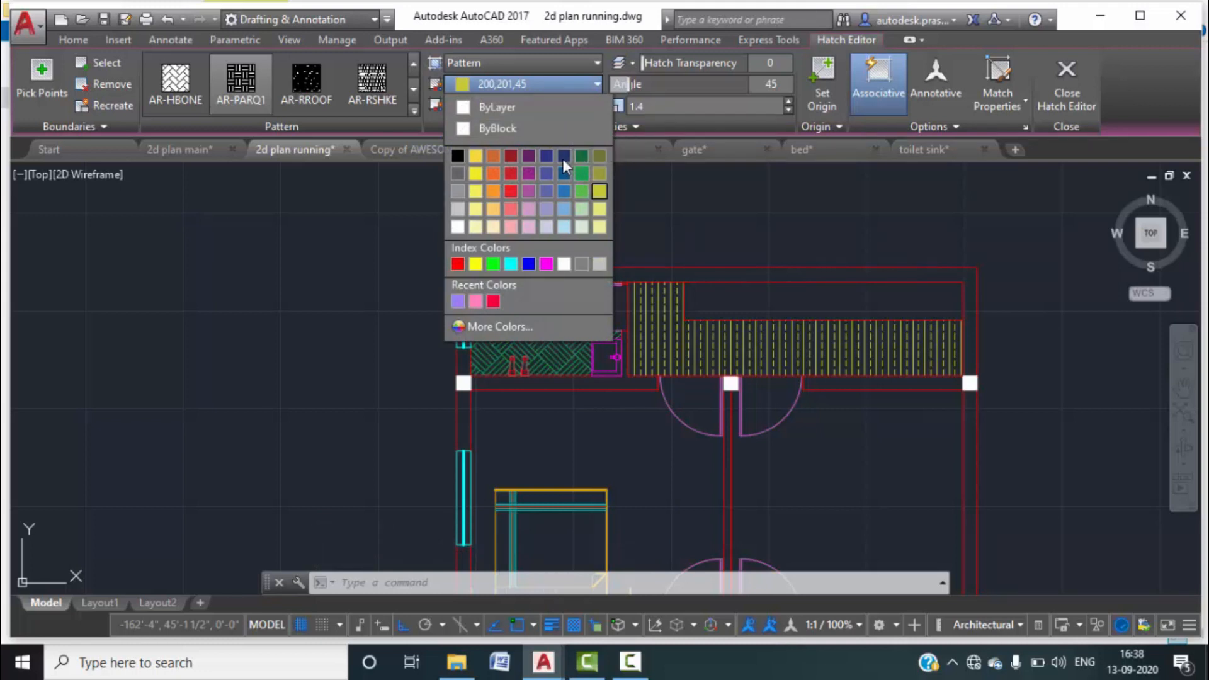
{"action": "left_click", "coordinate": [527, 161]}
Deselect the hatch, view the C.B cupboard in 2d plan main, and return to 2d plan running.
{"action": "key", "text": "Escape"}
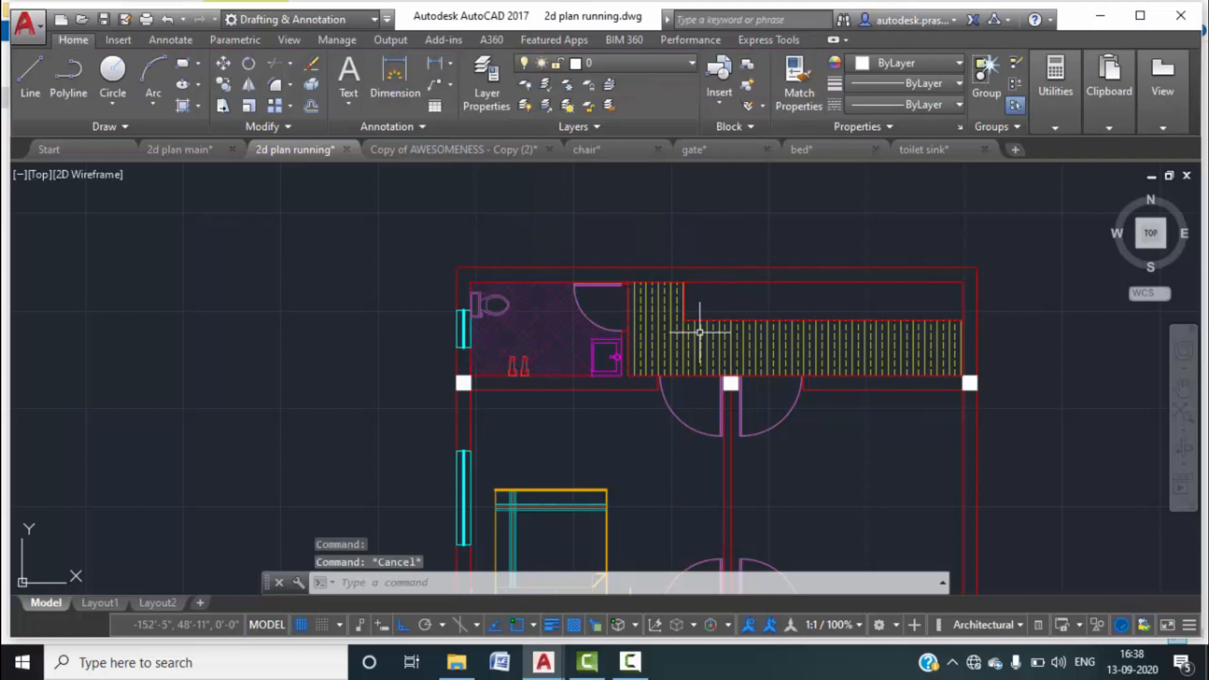
{"action": "scroll", "coordinate": [702, 323], "scroll_direction": "down", "scroll_amount": 3}
{"action": "middle_click_drag", "start_coordinate": [560, 352], "coordinate": [534, 297]}
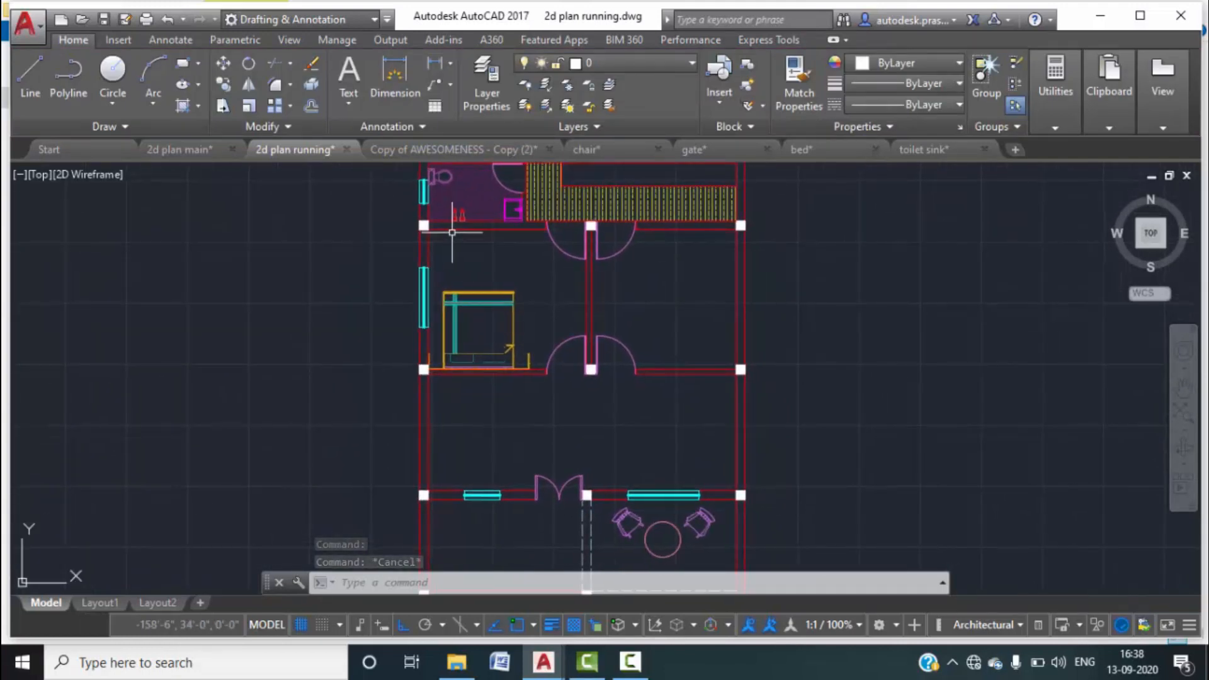
{"action": "left_click", "coordinate": [194, 148]}
{"action": "scroll", "coordinate": [374, 389], "scroll_direction": "down", "scroll_amount": 5}
{"action": "mouse_move", "coordinate": [387, 401]}
{"action": "middle_mouse_down"}
{"action": "mouse_move", "coordinate": [380, 353]}
{"action": "mouse_move", "coordinate": [334, 278]}
{"action": "middle_mouse_up"}
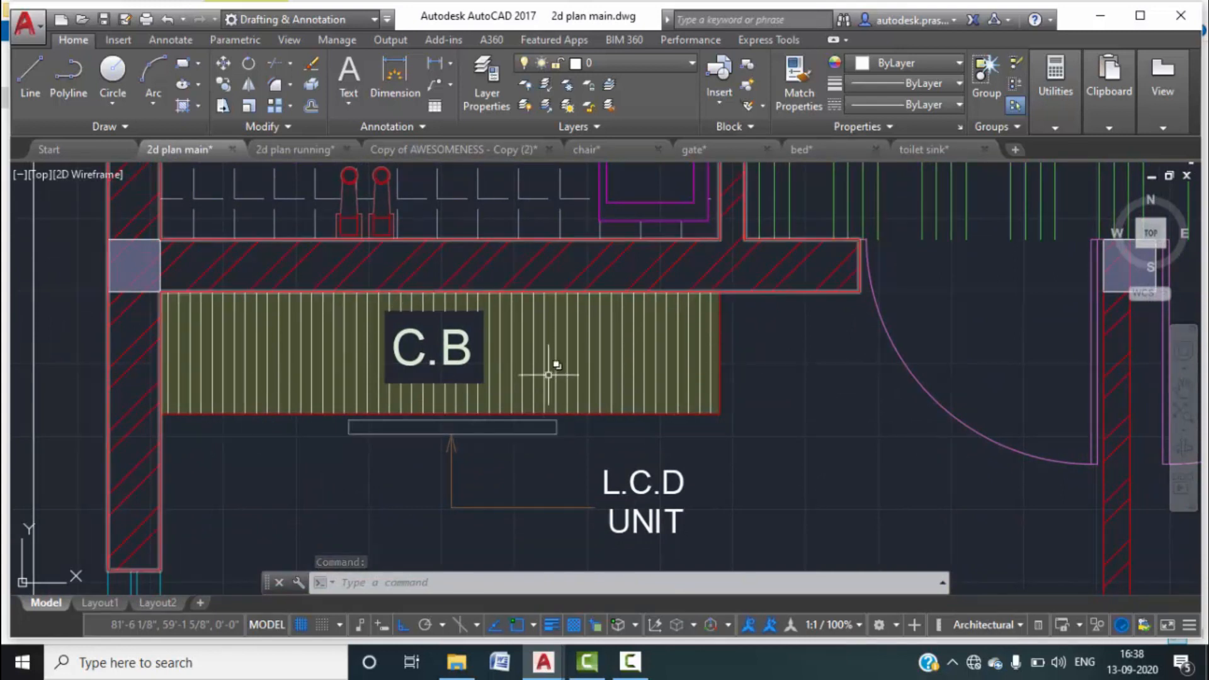
{"action": "left_click", "coordinate": [278, 151]}
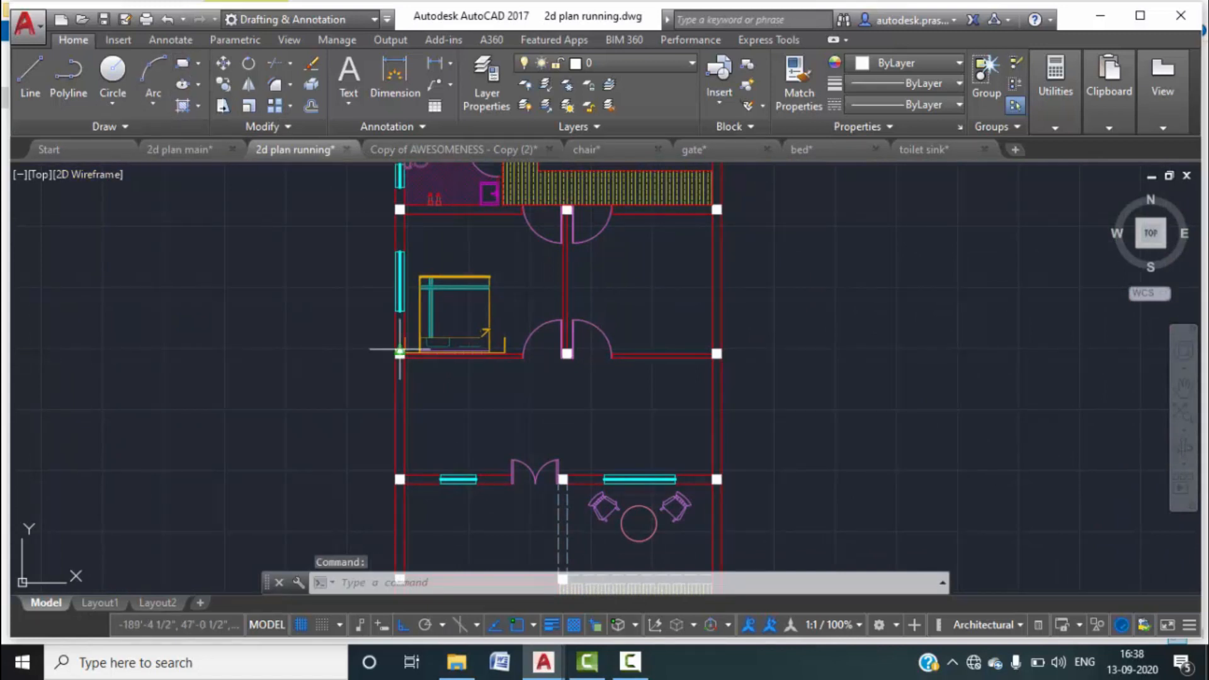
{"action": "scroll", "coordinate": [401, 350], "scroll_direction": "up", "scroll_amount": 6}
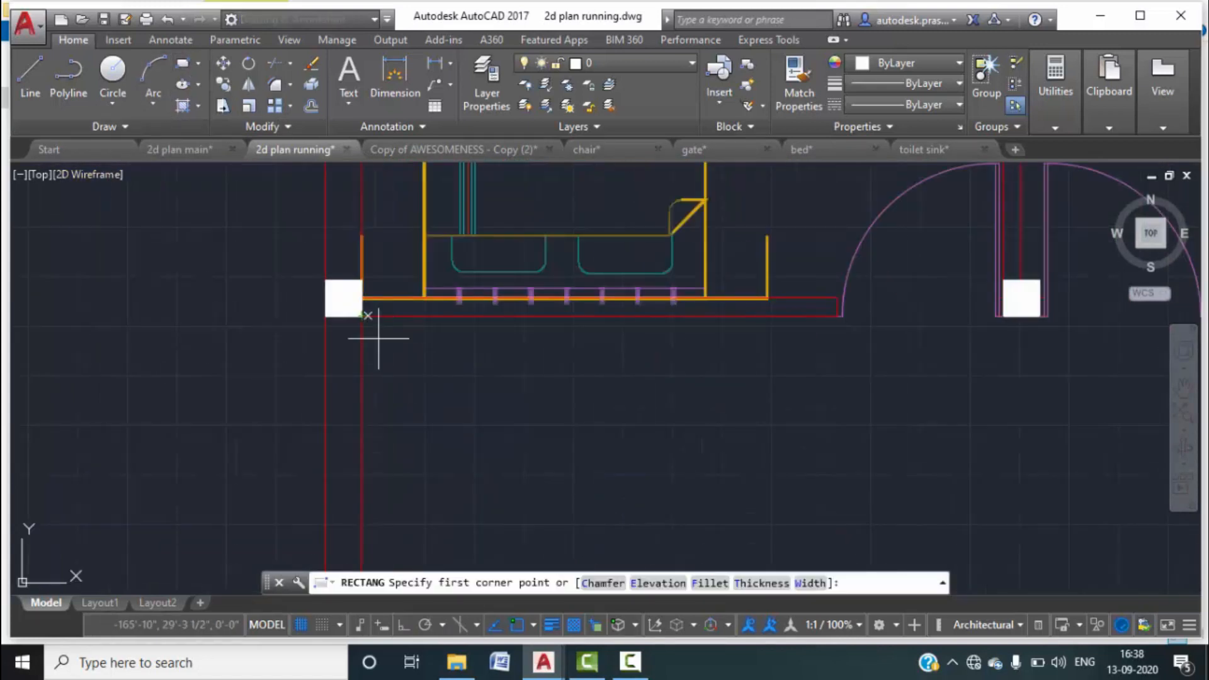
Draw a 6' by 2.5' rectangle from the wall corner below the bathroom.
{"action": "scroll", "coordinate": [379, 338], "scroll_direction": "down", "scroll_amount": 5}
{"action": "scroll", "coordinate": [415, 309], "scroll_direction": "up", "scroll_amount": 7}
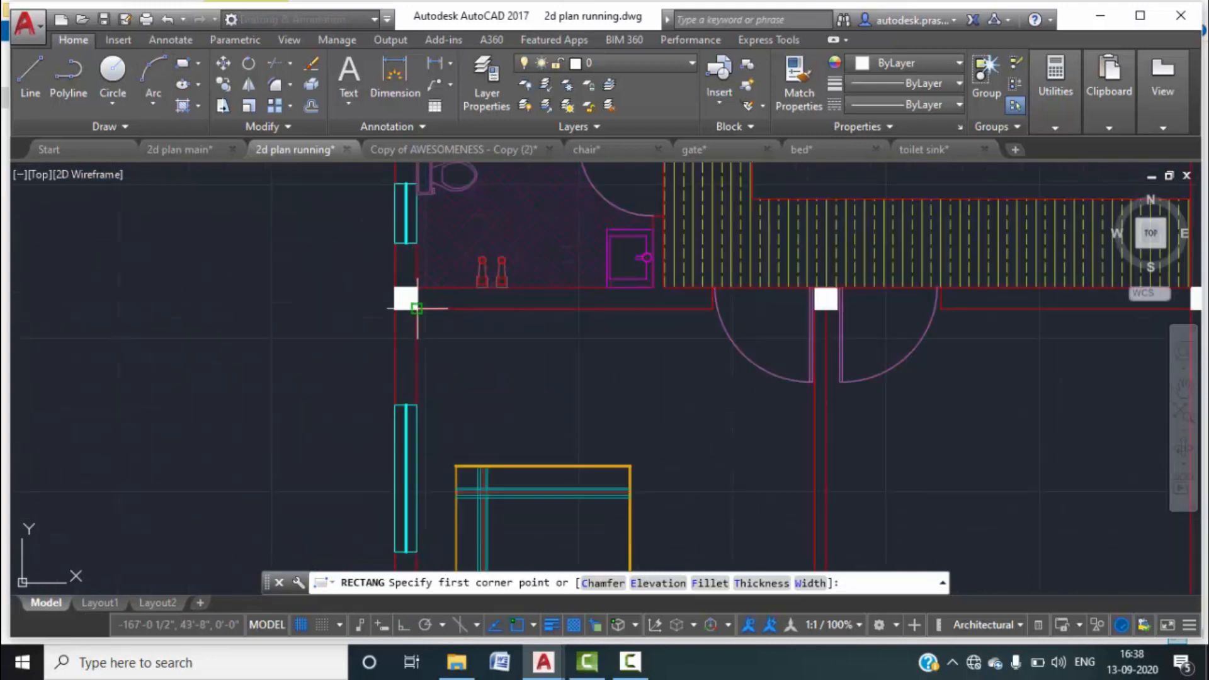
{"action": "left_click", "coordinate": [416, 309]}
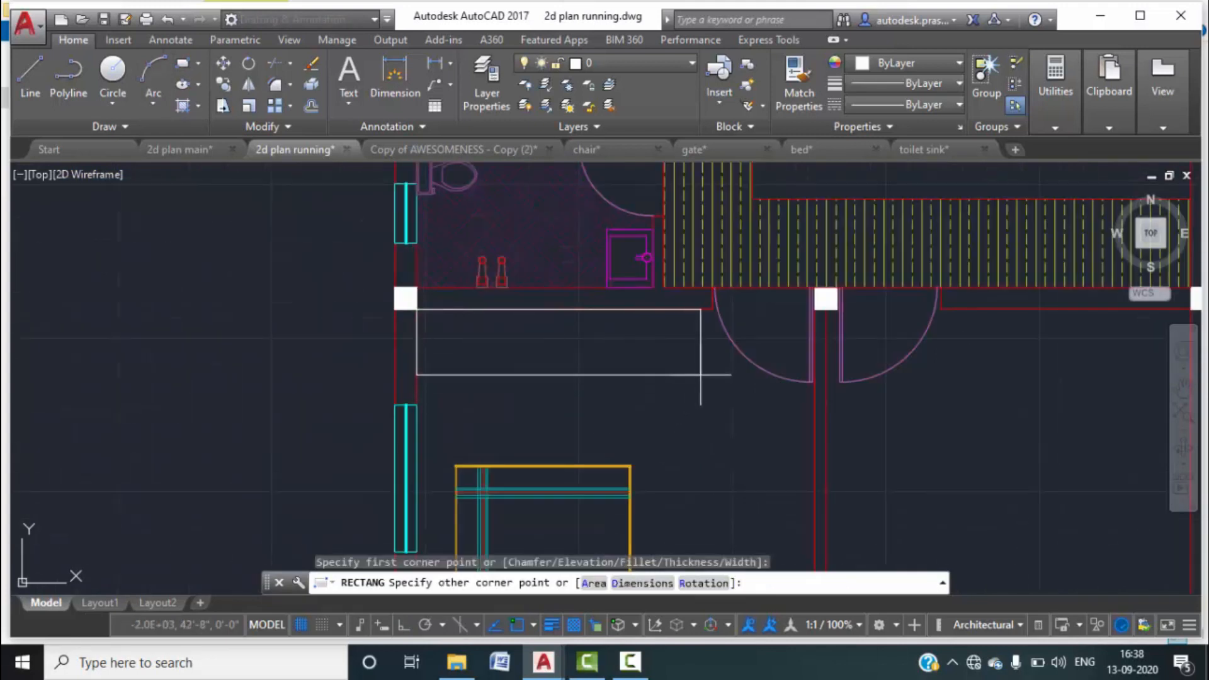
{"action": "left_click", "coordinate": [642, 583]}
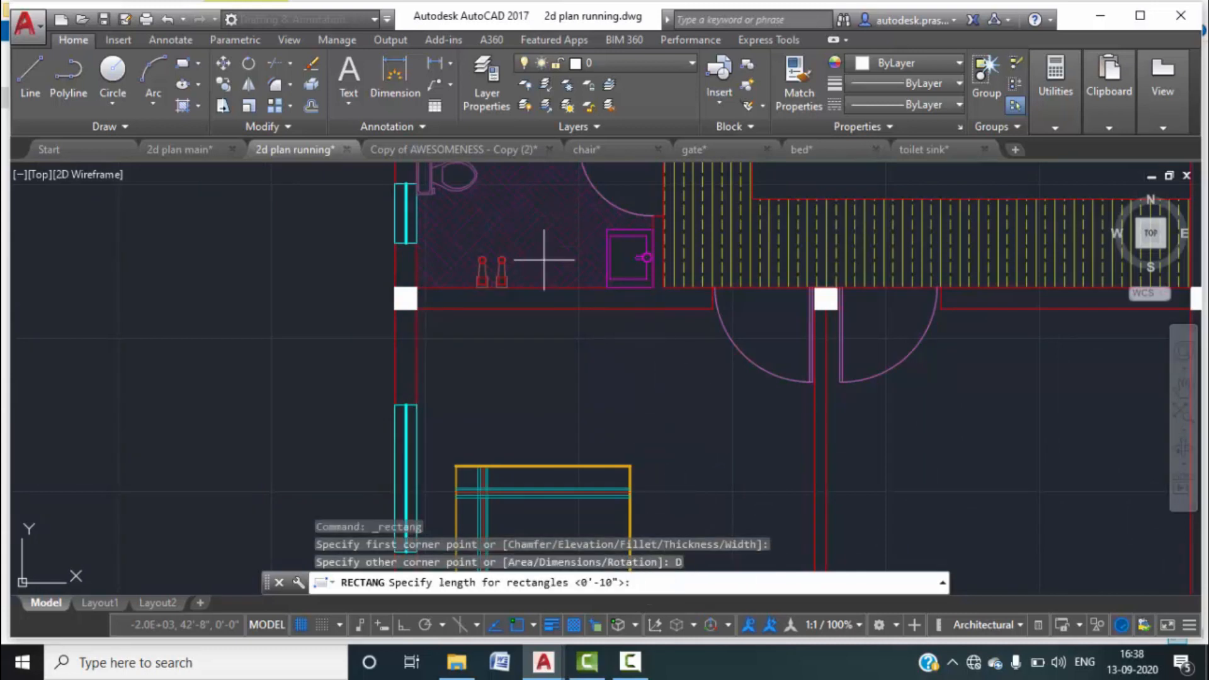
{"action": "type", "text": "6'"}
{"action": "key", "text": "Return"}
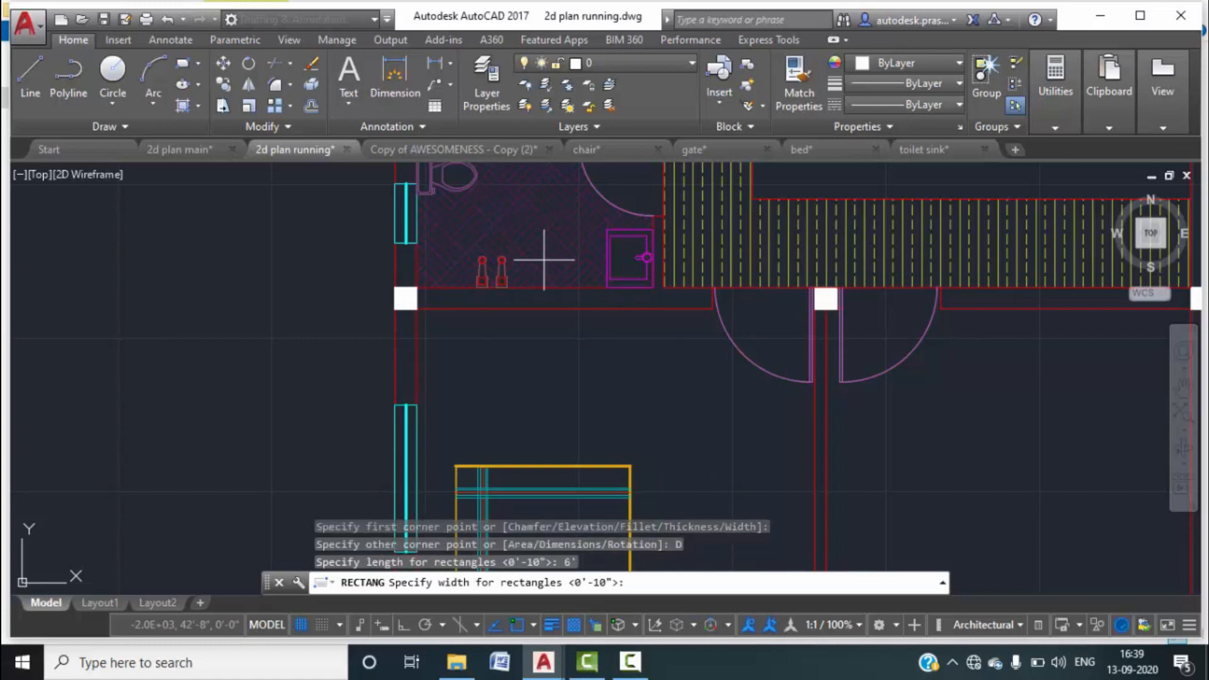
{"action": "type", "text": "2.5'"}
{"action": "key", "text": "Return"}
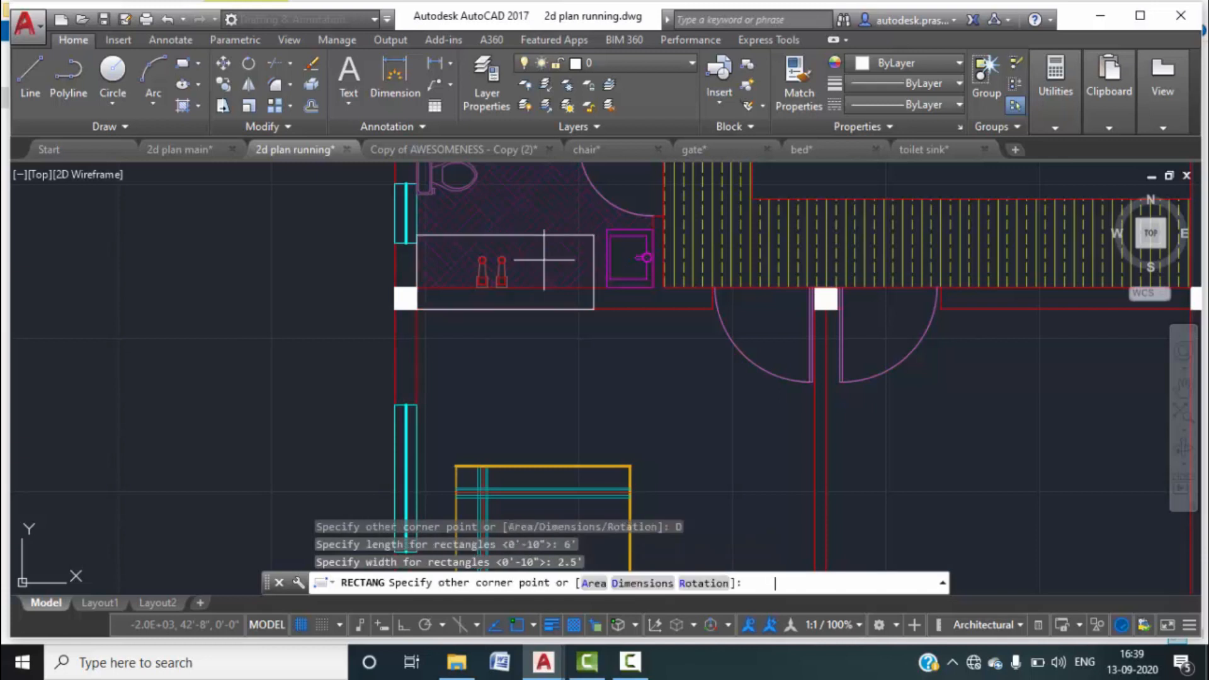
{"action": "left_click", "coordinate": [543, 383]}
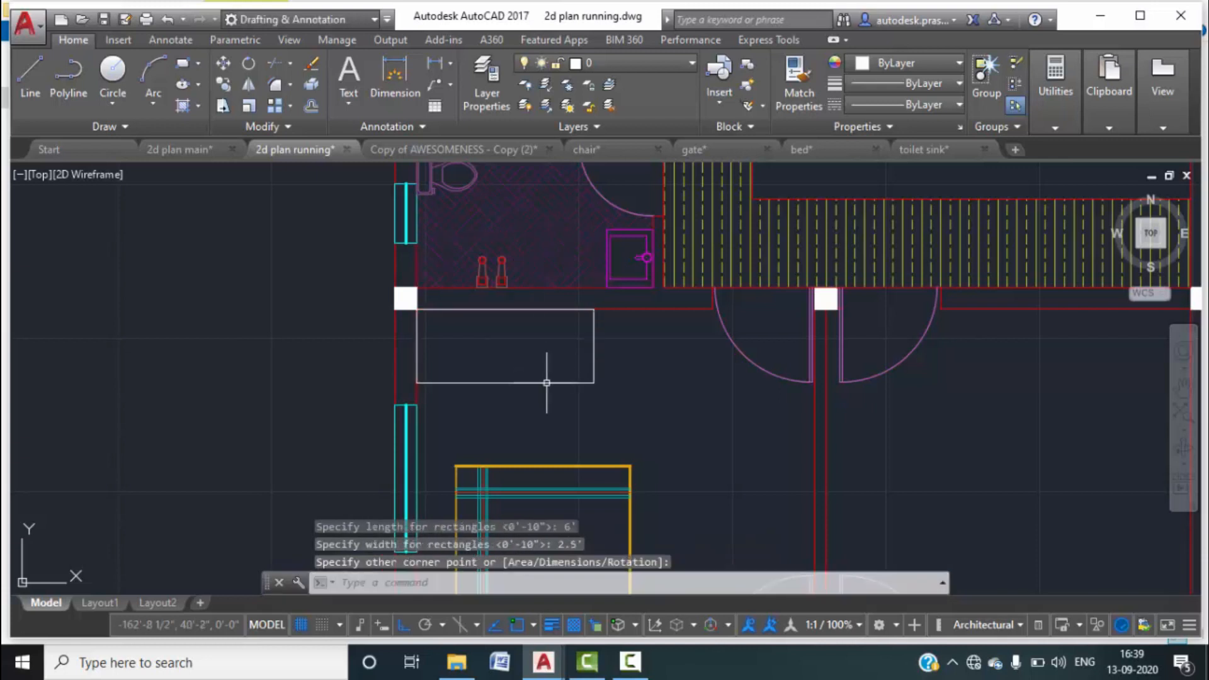
Show the new rectangle's properties from its right-click menu.
{"action": "left_click", "coordinate": [594, 354]}
{"action": "right_click", "coordinate": [592, 355]}
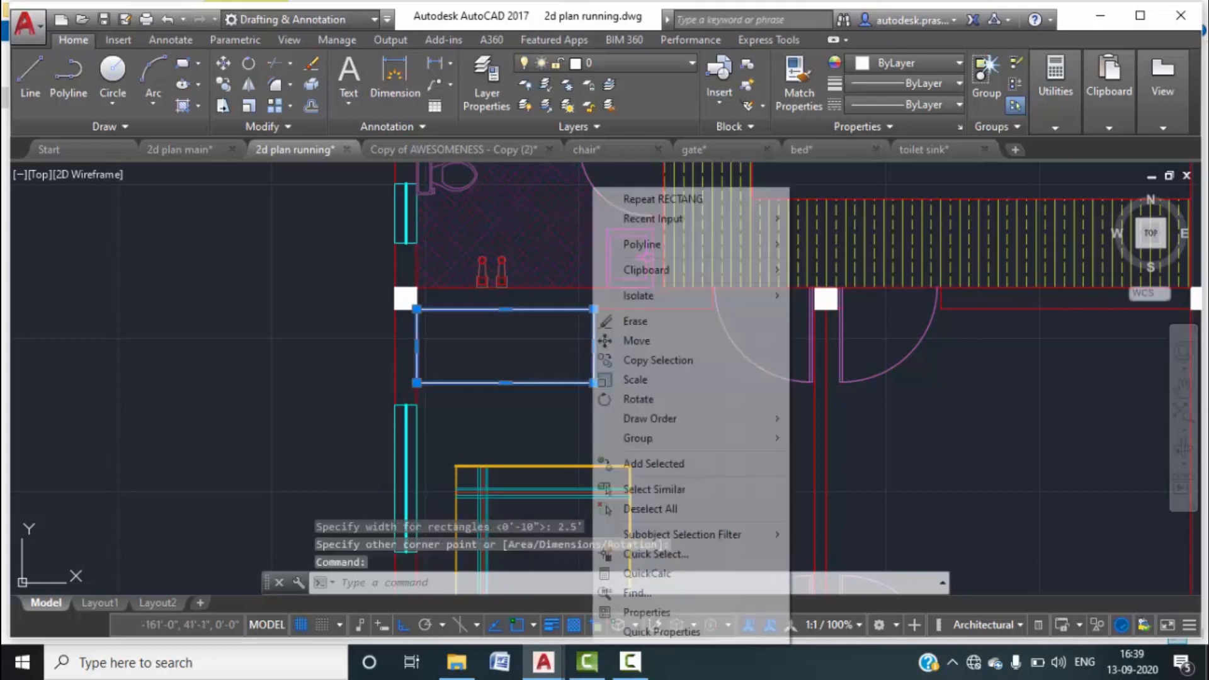
{"action": "left_click", "coordinate": [657, 615]}
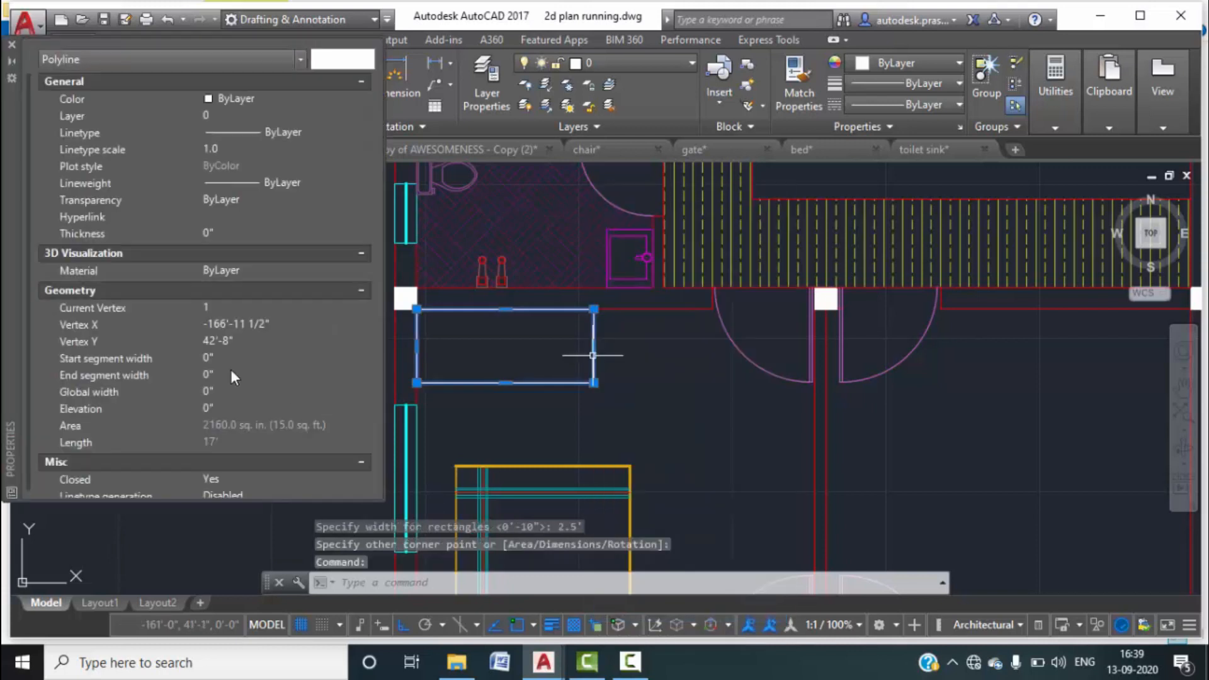
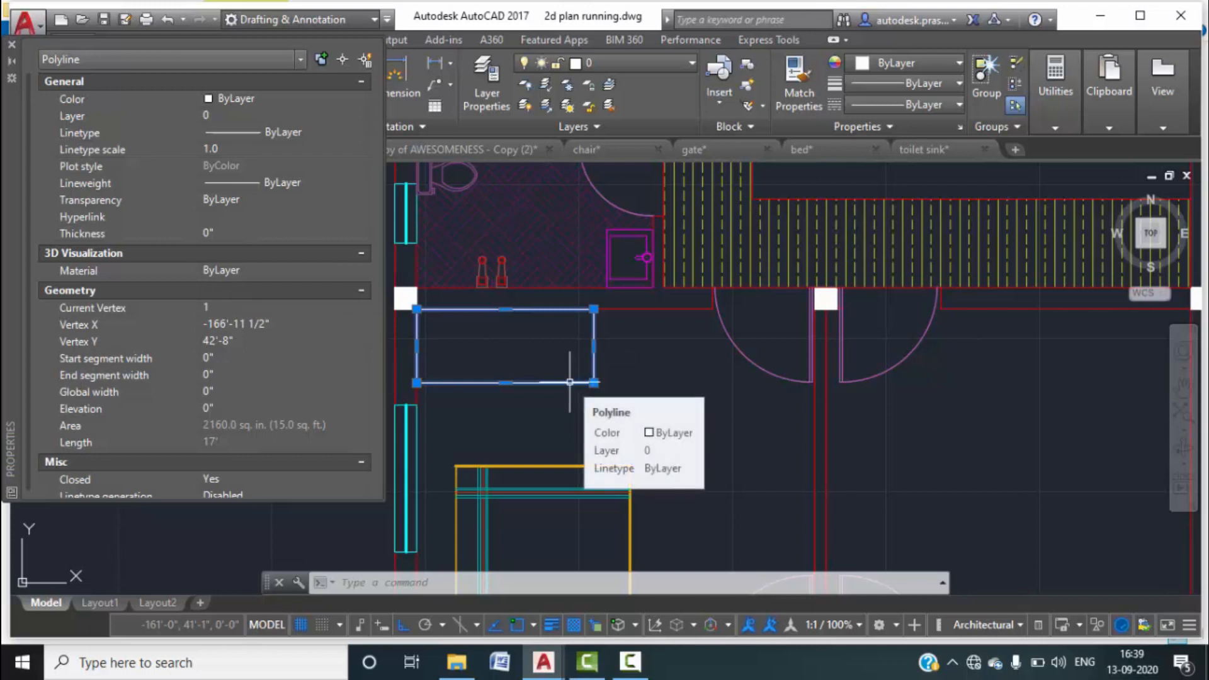
Select the new rectangle to check it, then clear the selection.
{"action": "key", "text": "Escape"}
{"action": "key", "text": "Escape"}
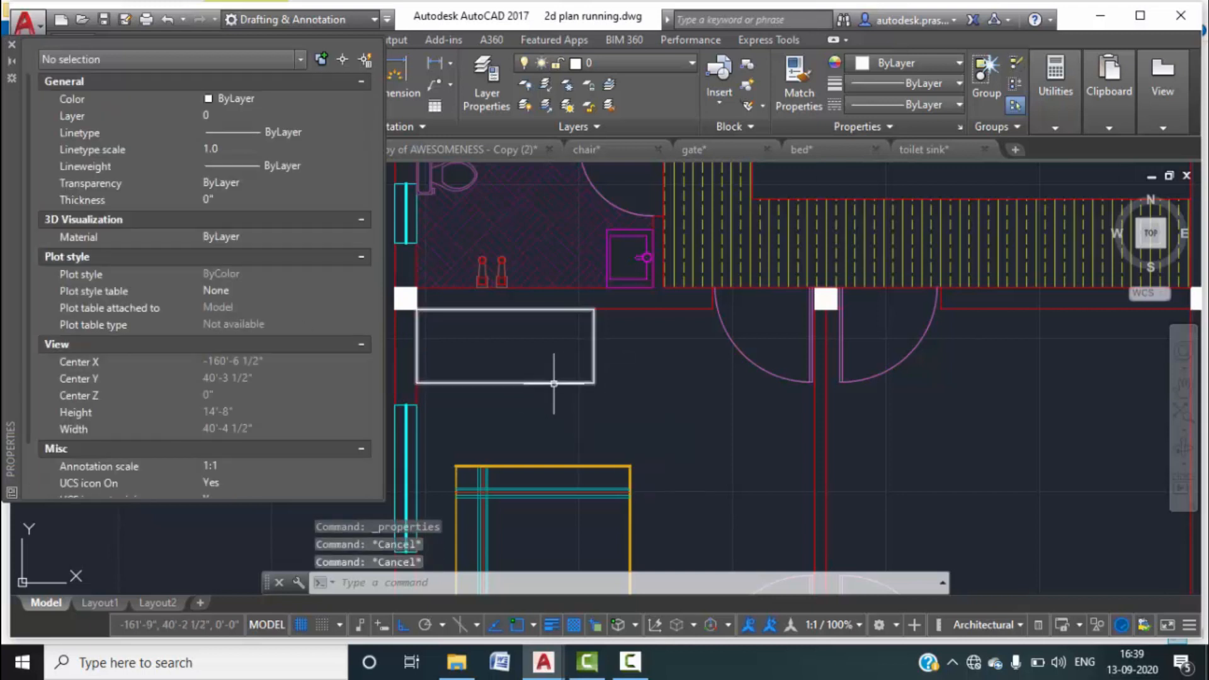
{"action": "left_click", "coordinate": [554, 383]}
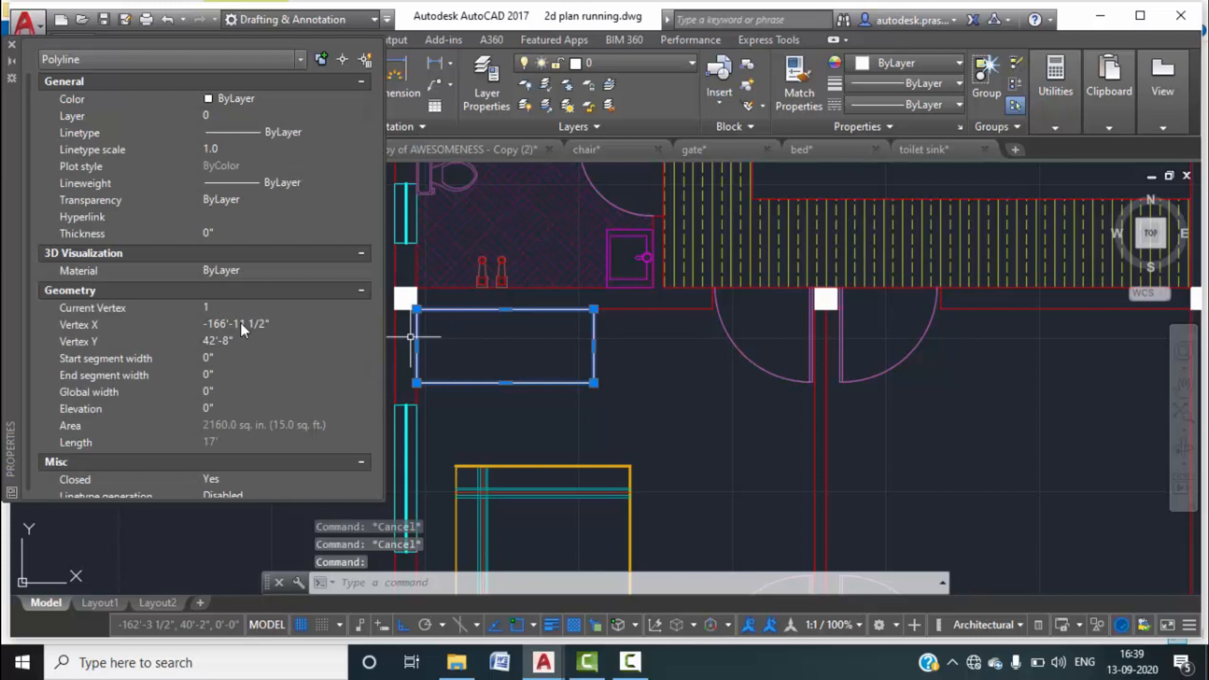
{"action": "scroll", "coordinate": [304, 382], "scroll_direction": "down", "scroll_amount": 1}
{"action": "scroll", "coordinate": [304, 382], "scroll_direction": "up", "scroll_amount": 1}
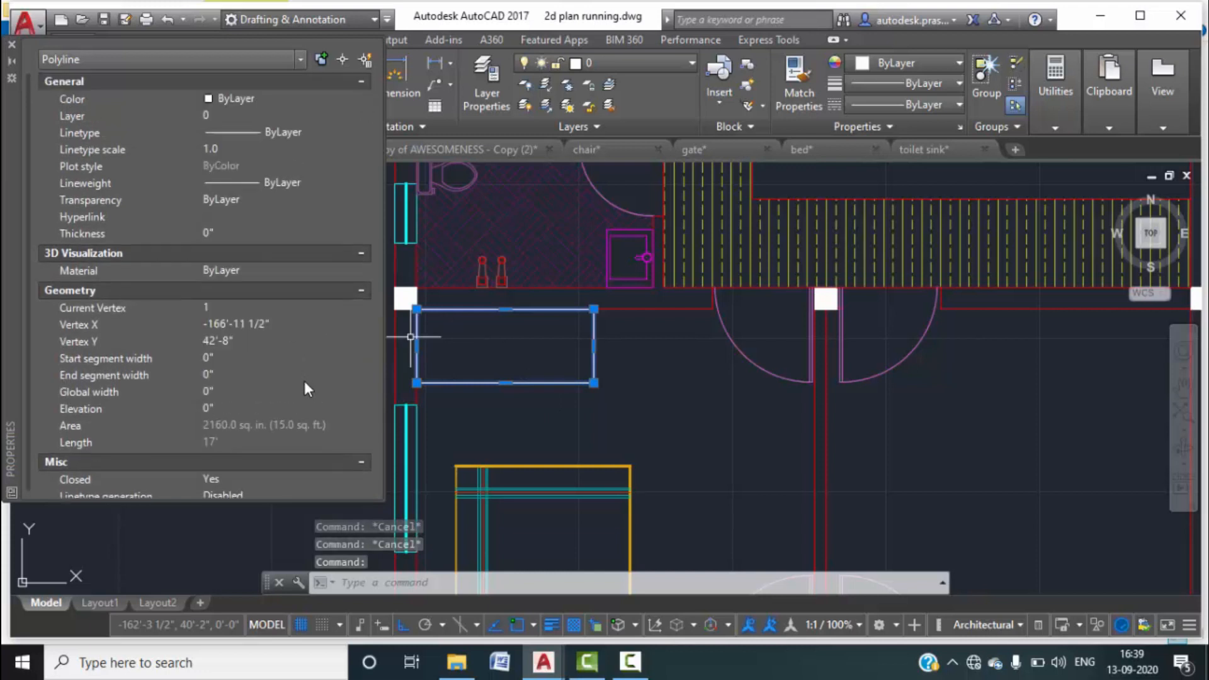
{"action": "key", "text": "Escape"}
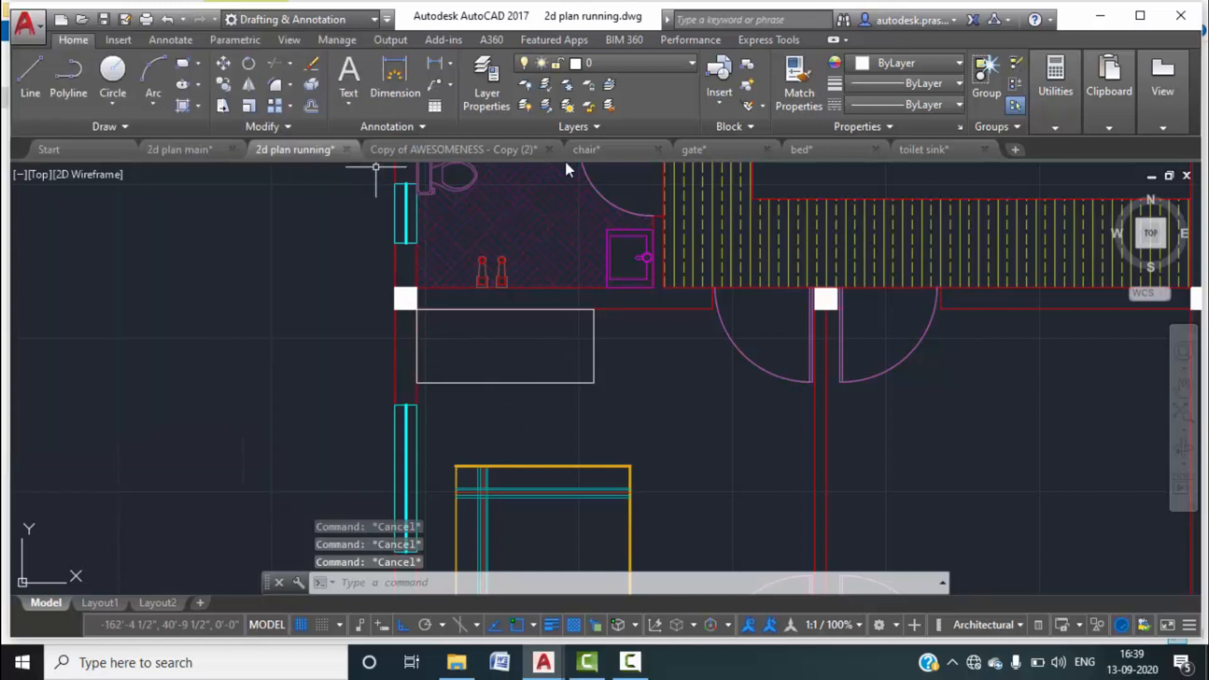
{"action": "left_click", "coordinate": [617, 384]}
{"action": "left_click", "coordinate": [531, 321]}
{"action": "key", "text": "Escape"}
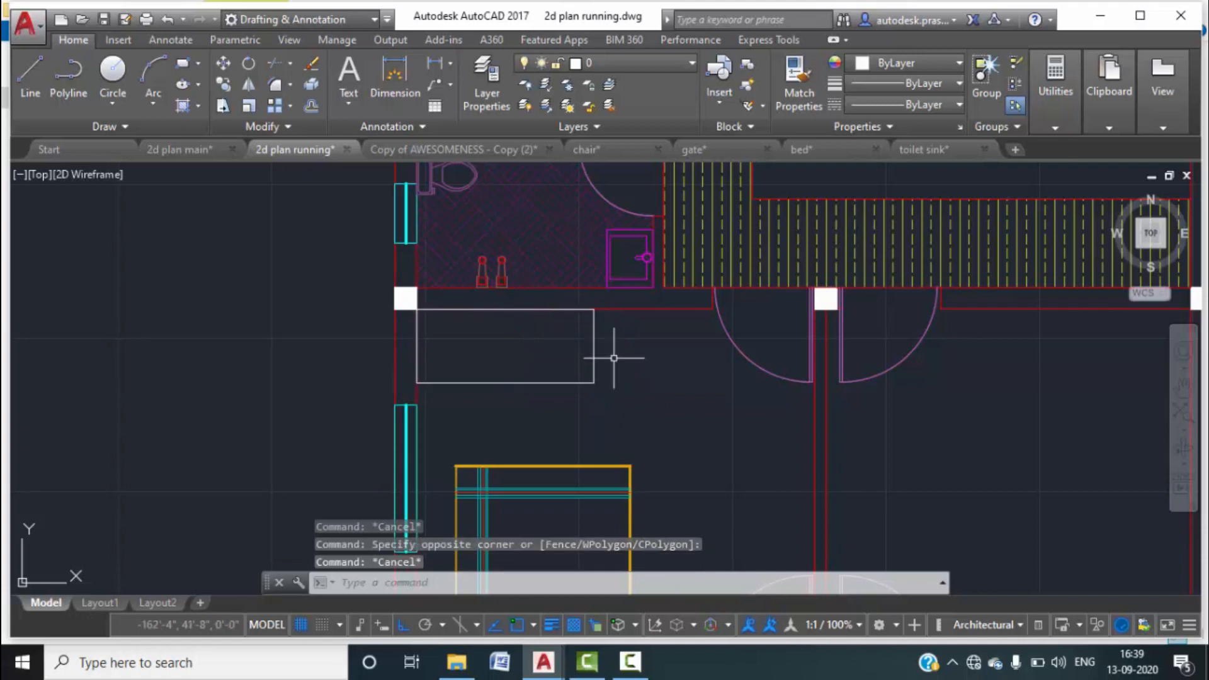
Start a STRETCH on the rectangle's right end, then cancel it.
{"action": "type", "text": "str"}
{"action": "key", "text": "Return"}
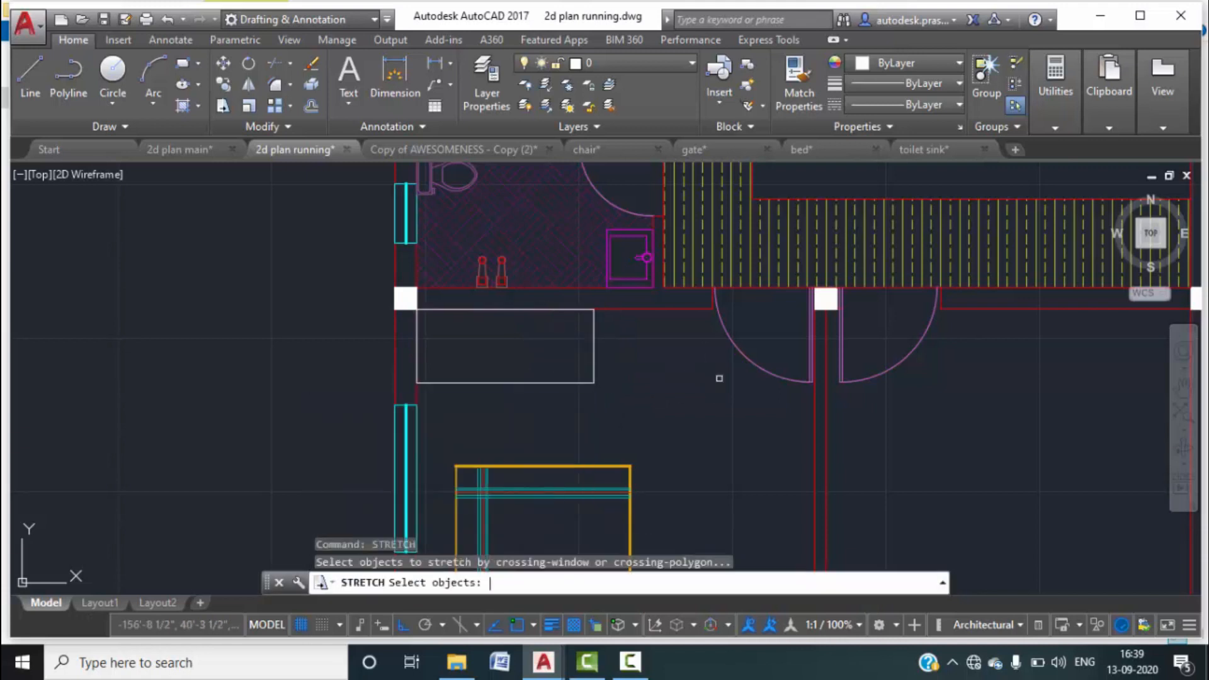
{"action": "left_click", "coordinate": [640, 397]}
{"action": "left_click", "coordinate": [560, 352]}
{"action": "key", "text": "Return"}
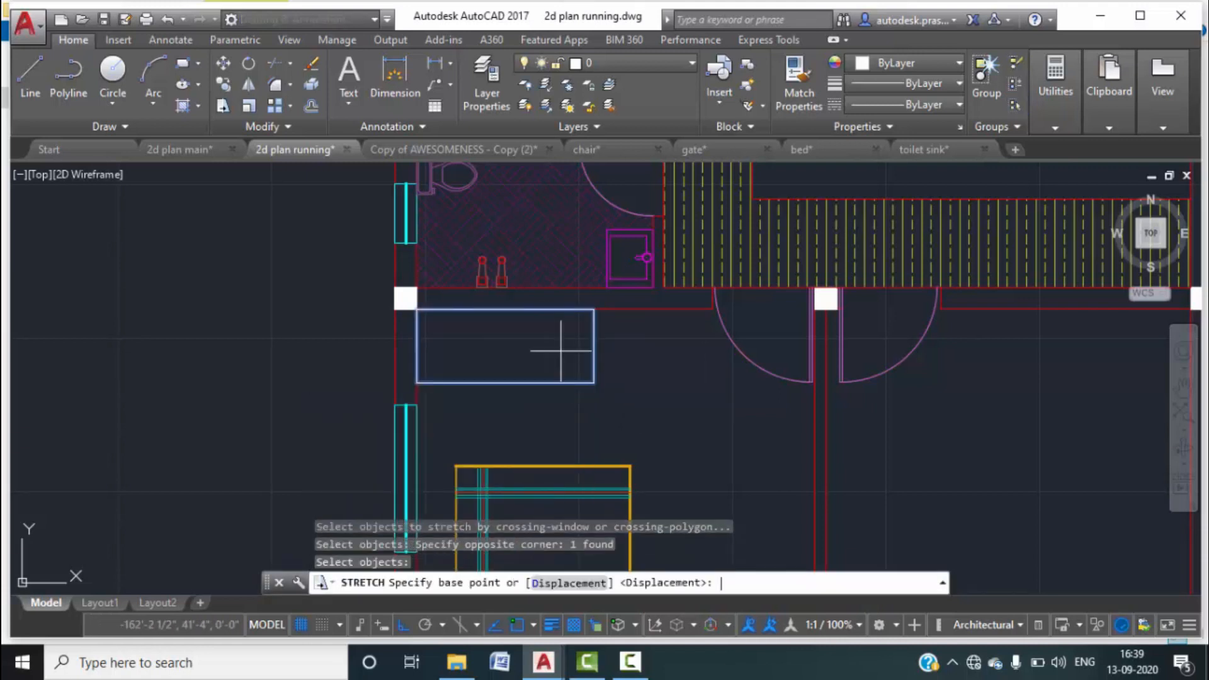
{"action": "left_click", "coordinate": [594, 382]}
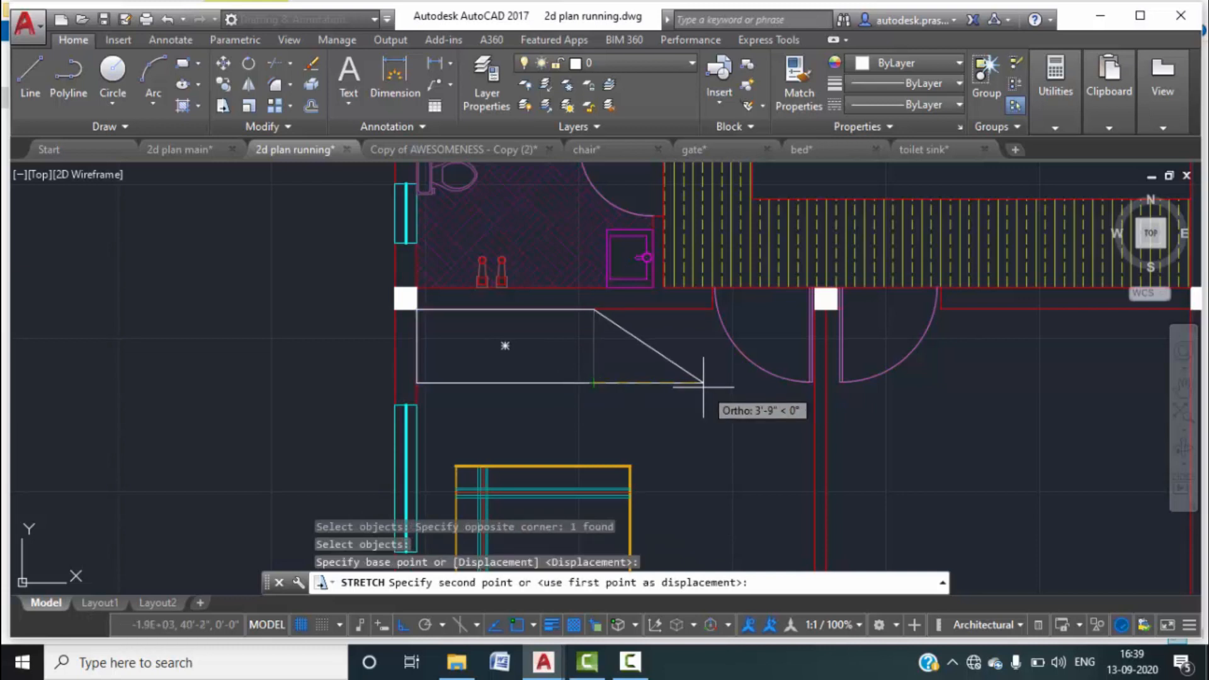
{"action": "key", "text": "Escape"}
Restart STRETCH and crossing-select the rectangle's right end, excluding the wall line.
{"action": "type", "text": "s"}
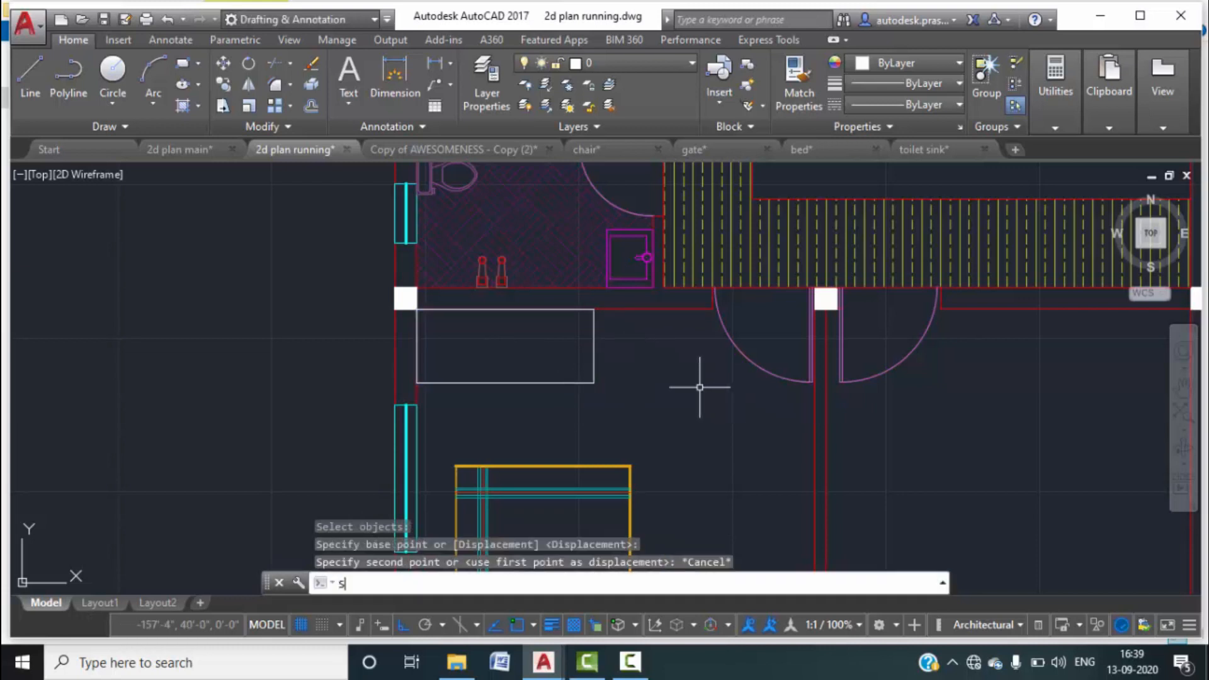
{"action": "type", "text": "TR"}
{"action": "key", "text": "Return"}
{"action": "left_click", "coordinate": [529, 297]}
{"action": "left_click", "coordinate": [654, 405]}
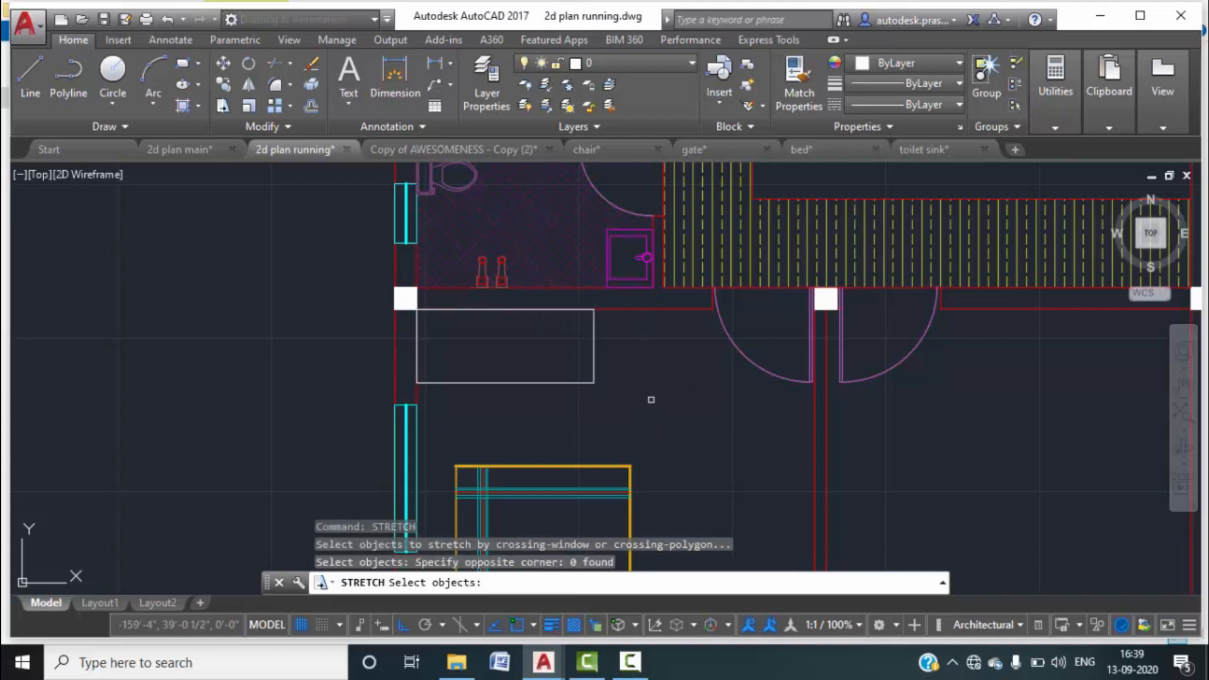
{"action": "left_click", "coordinate": [494, 300]}
{"action": "left_click", "coordinate": [647, 413]}
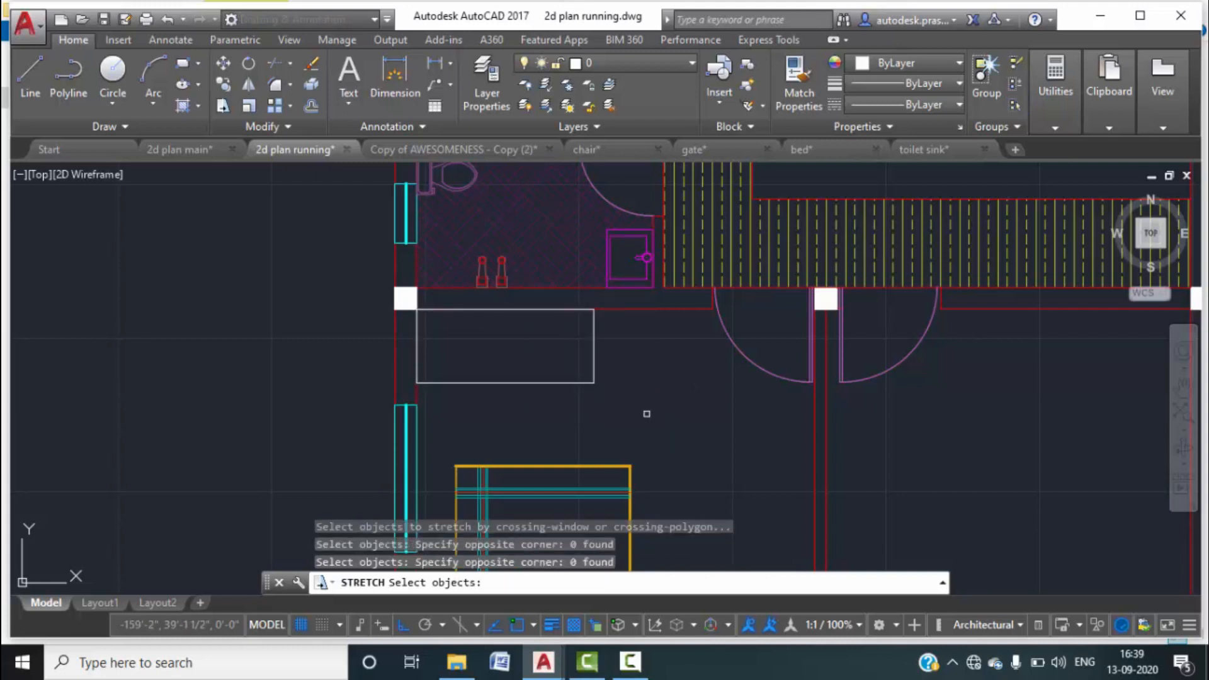
{"action": "left_click", "coordinate": [616, 403]}
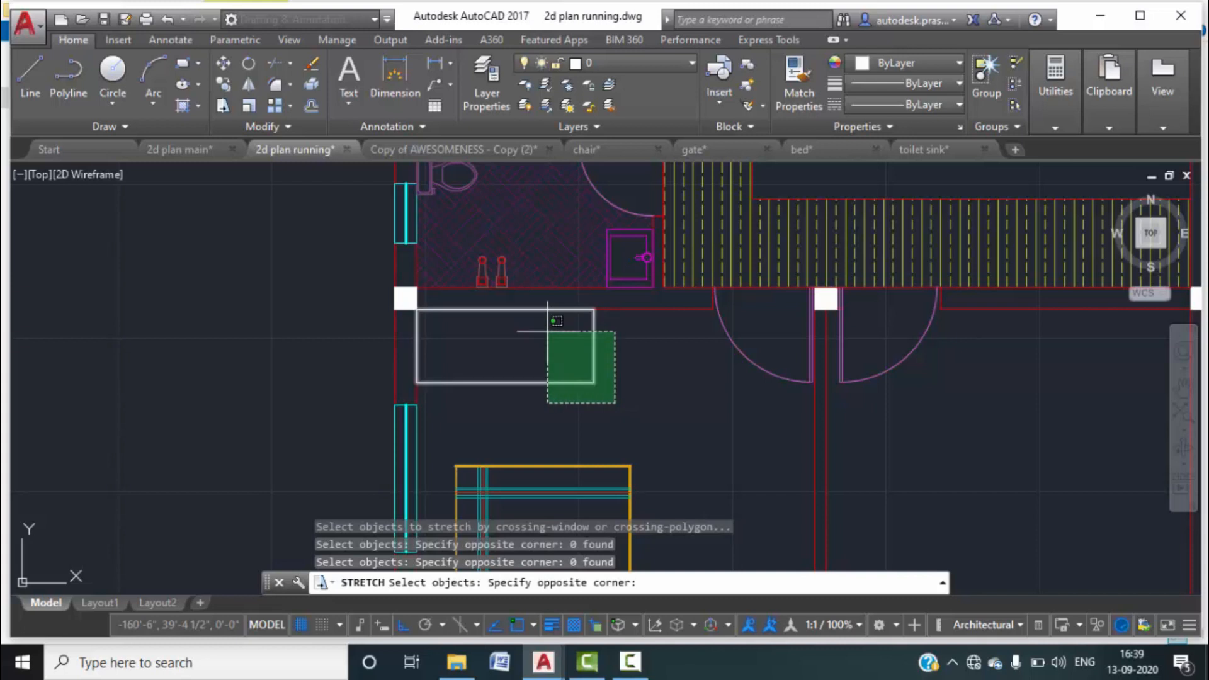
{"action": "left_click", "coordinate": [495, 303]}
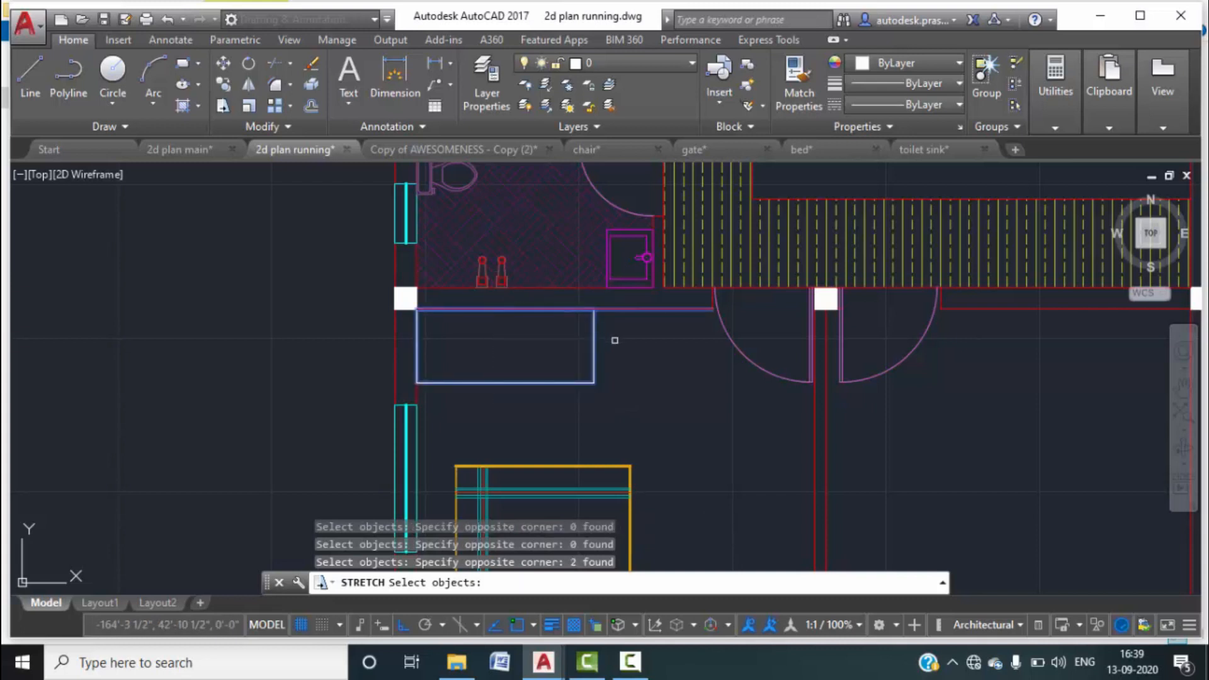
{"action": "left_click", "coordinate": [644, 311], "text": "shift"}
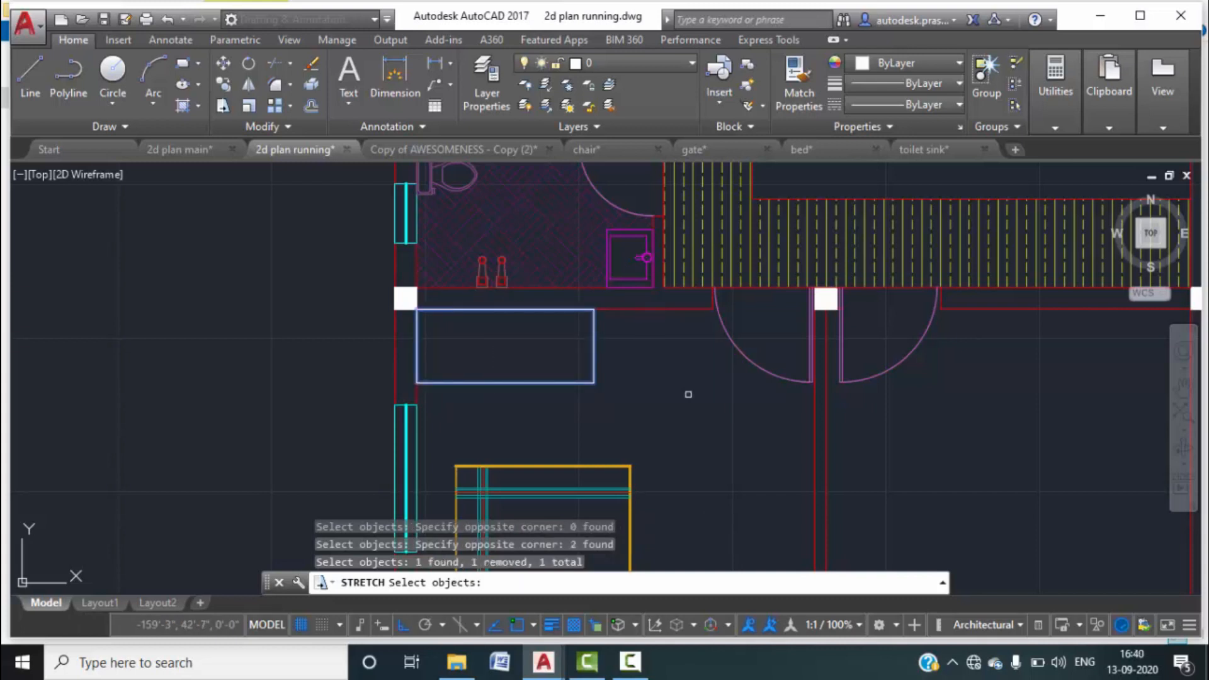
{"action": "key", "text": "Return"}
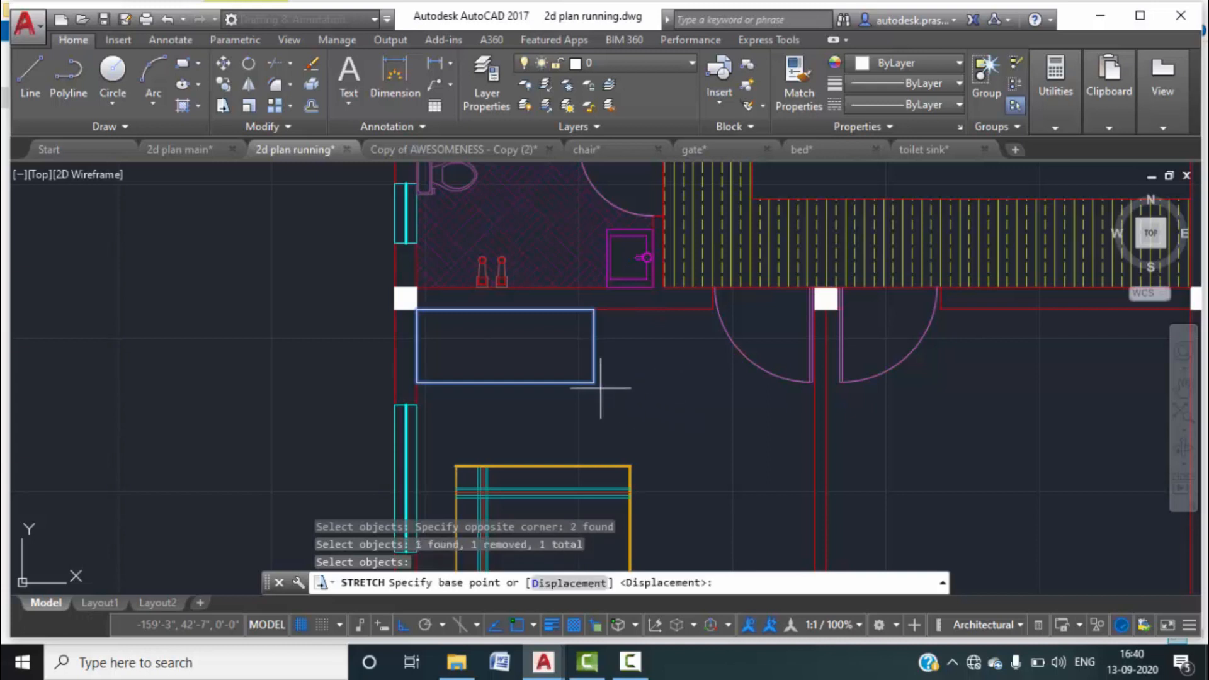
Stretch the rectangle's right end 2' toward the doorway from its corner.
{"action": "left_click", "coordinate": [593, 382]}
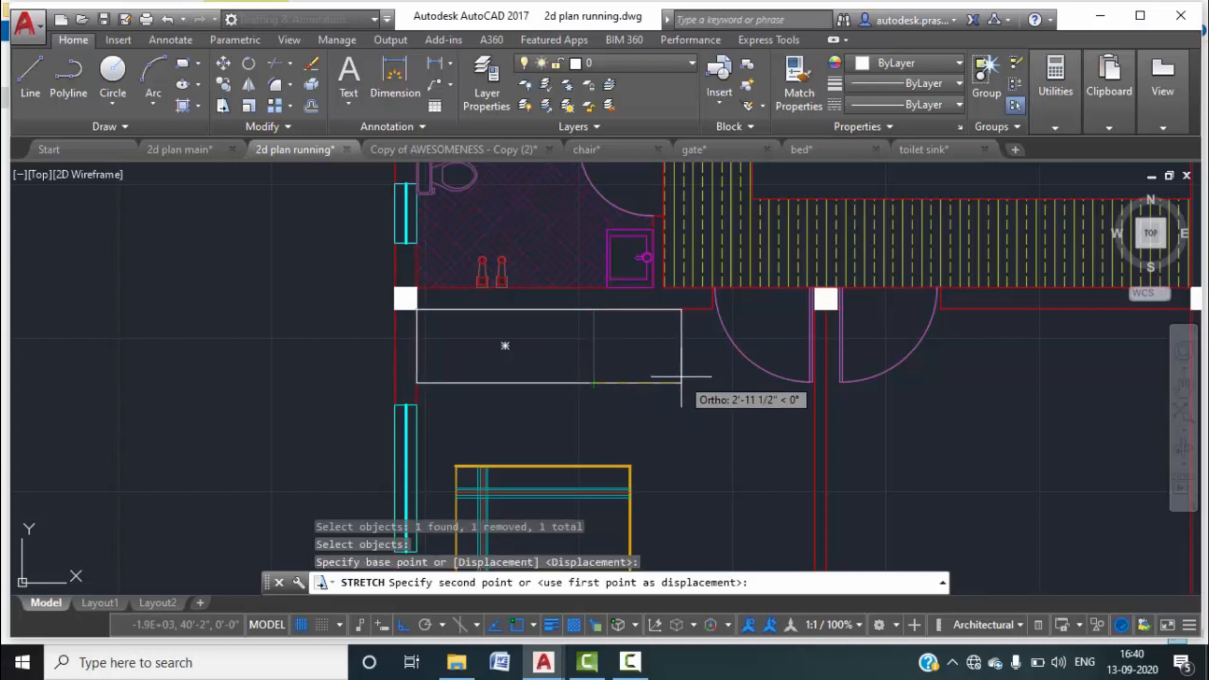
{"action": "type", "text": "2'"}
{"action": "key", "text": "Return"}
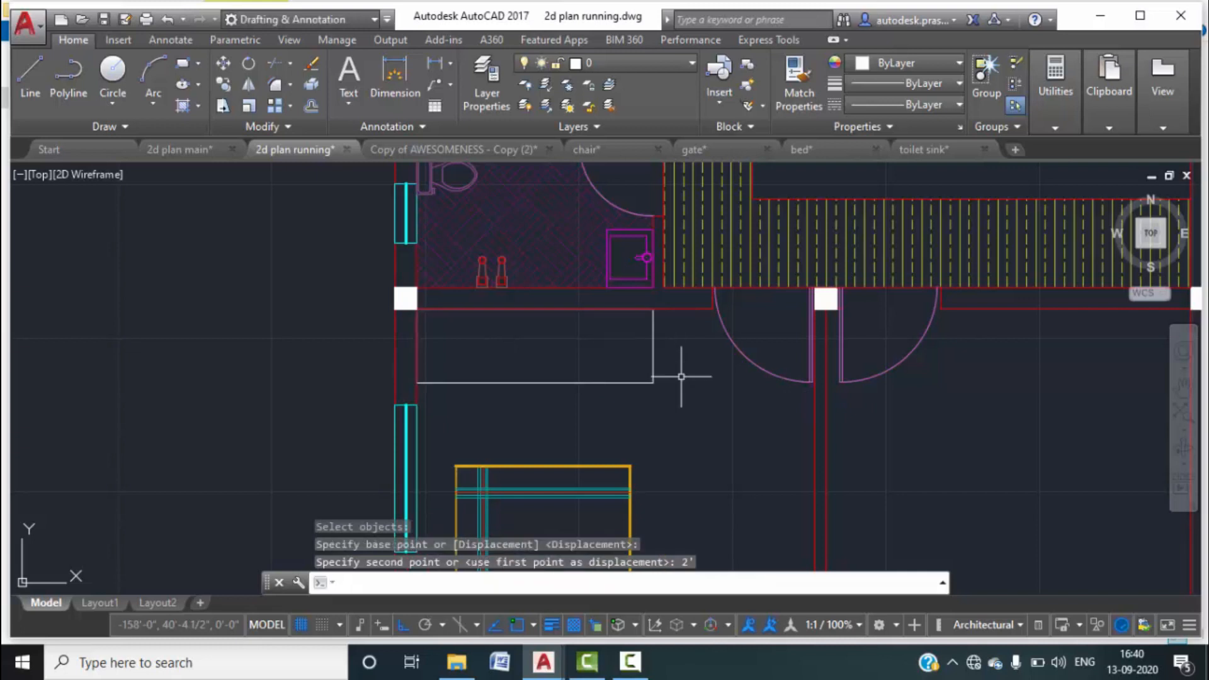
{"action": "key", "text": "Escape"}
{"action": "middle_click_drag", "start_coordinate": [592, 361], "coordinate": [584, 359]}
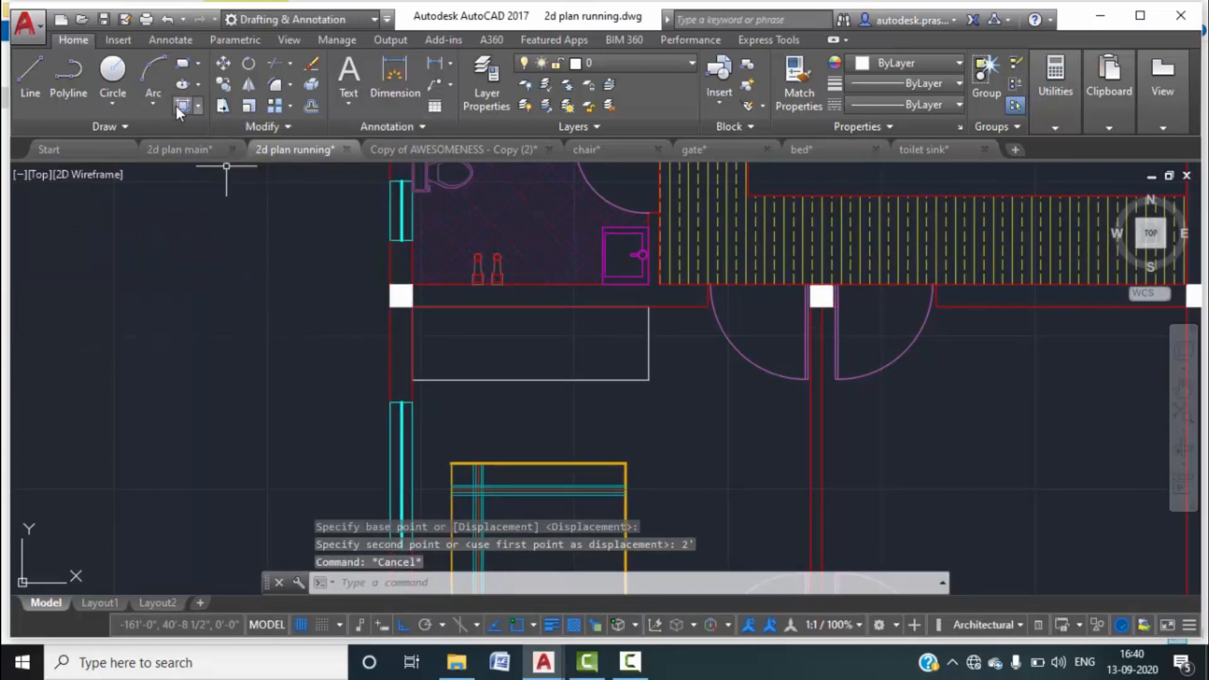
Hatch the stretched rectangle with a parallel-line pattern.
{"action": "left_click", "coordinate": [195, 104]}
{"action": "left_click", "coordinate": [248, 146]}
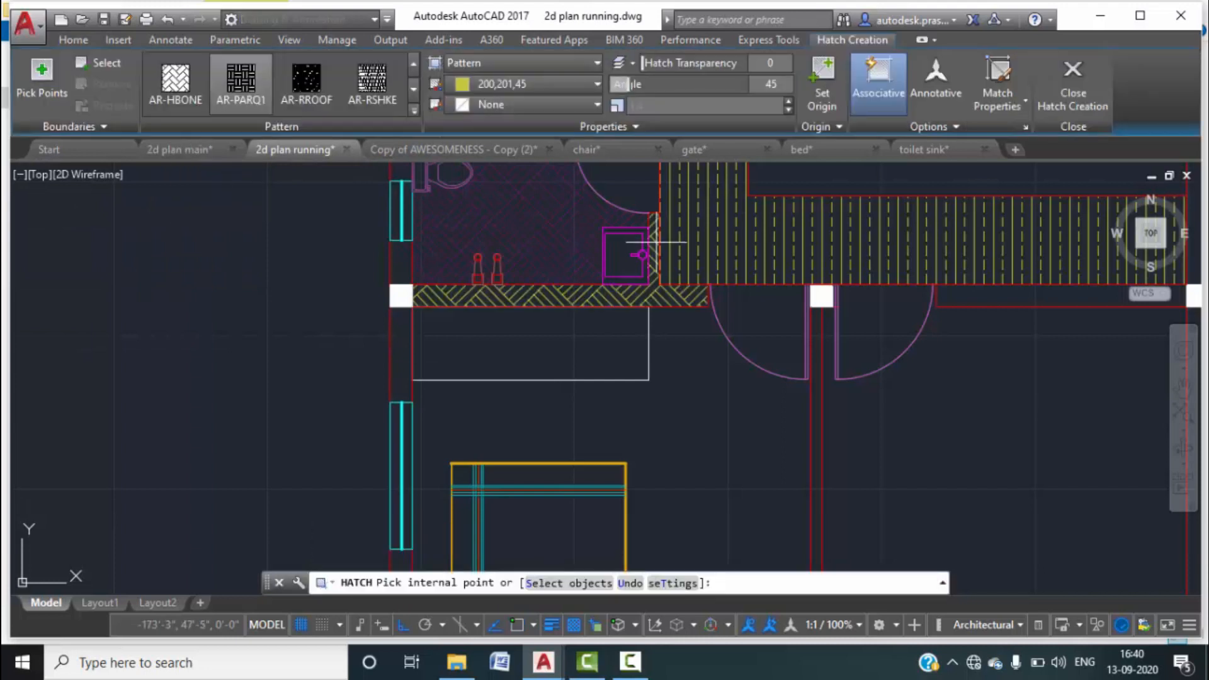
{"action": "left_click", "coordinate": [415, 110]}
{"action": "scroll", "coordinate": [311, 169], "scroll_direction": "up", "scroll_amount": 5}
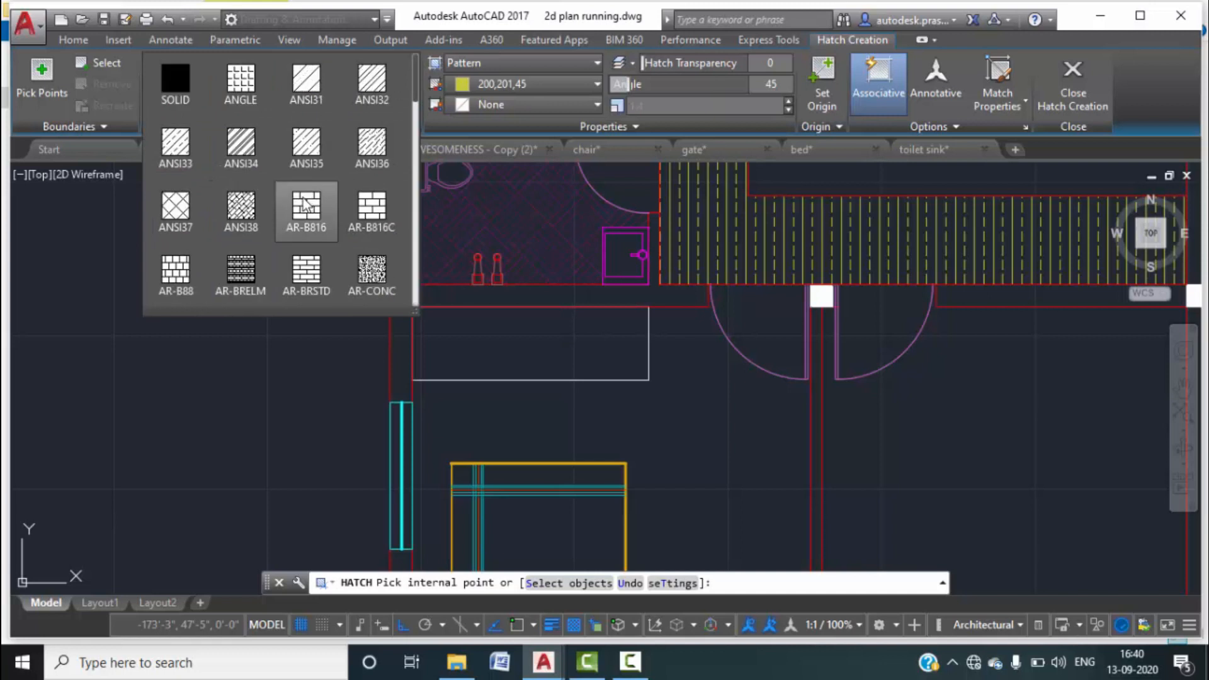
{"action": "scroll", "coordinate": [317, 172], "scroll_direction": "down", "scroll_amount": 5}
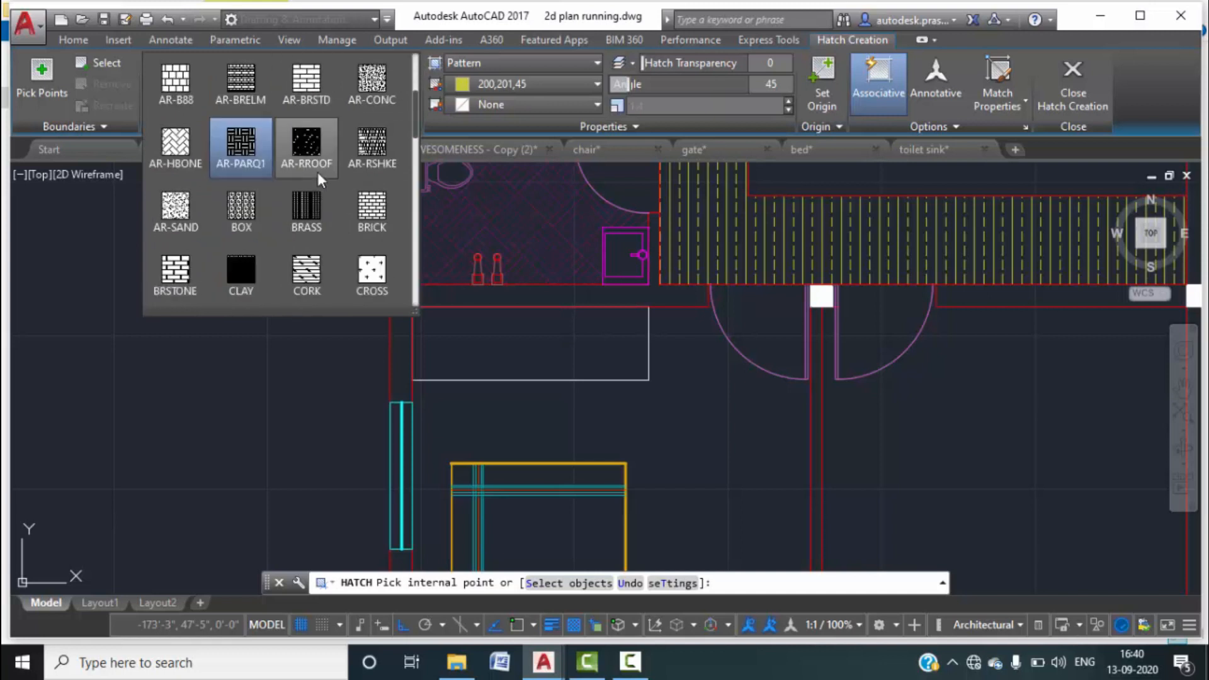
{"action": "scroll", "coordinate": [317, 172], "scroll_direction": "down", "scroll_amount": 8}
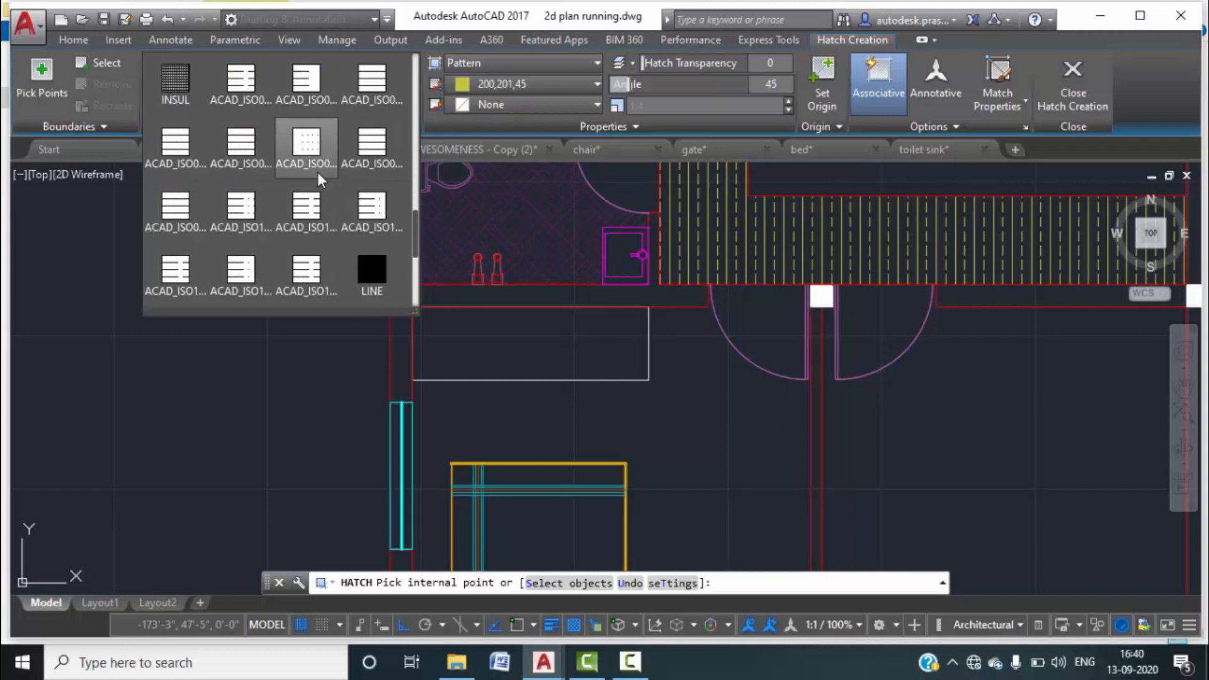
{"action": "left_click", "coordinate": [190, 204]}
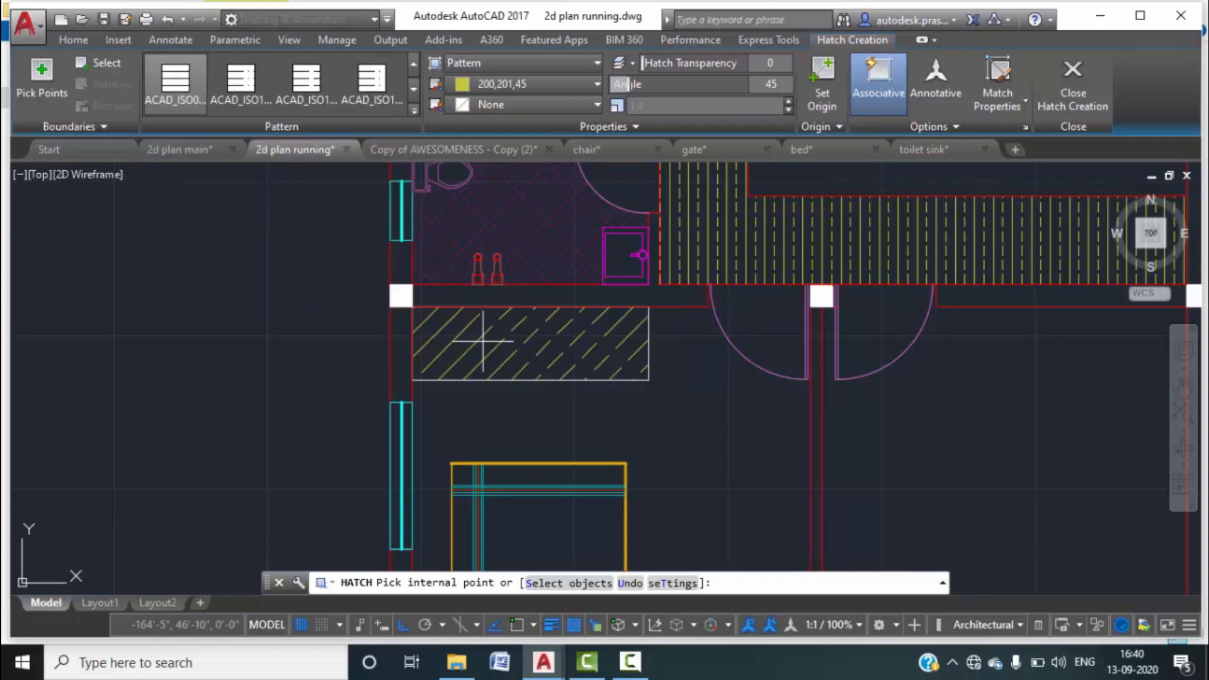
{"action": "left_click", "coordinate": [413, 110]}
{"action": "scroll", "coordinate": [301, 224], "scroll_direction": "down", "scroll_amount": 6}
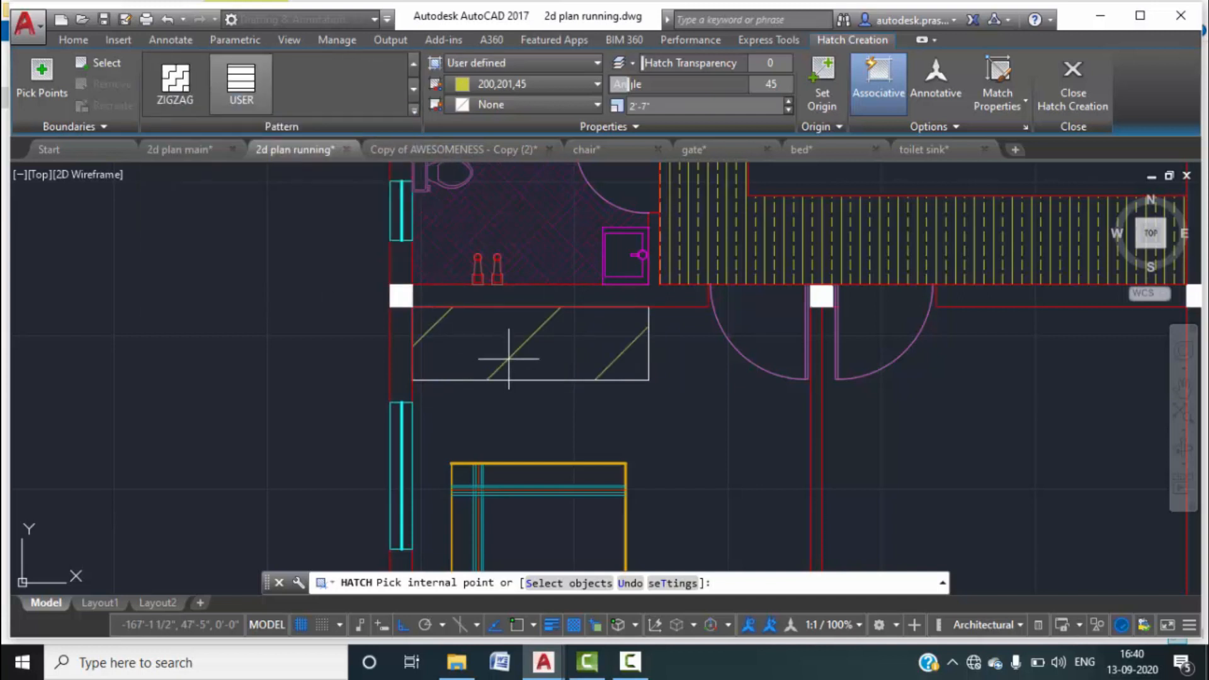
{"action": "left_click", "coordinate": [512, 350]}
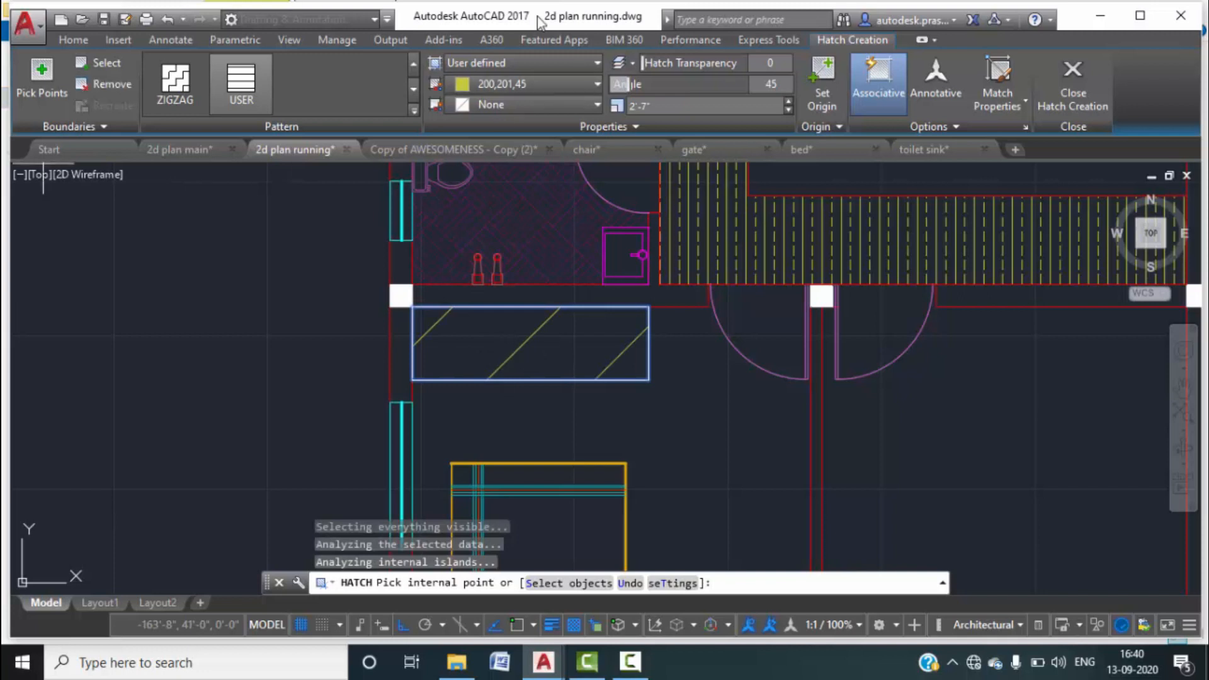
Give the hatch orange lines on a light-yellow background.
{"action": "left_click", "coordinate": [592, 85]}
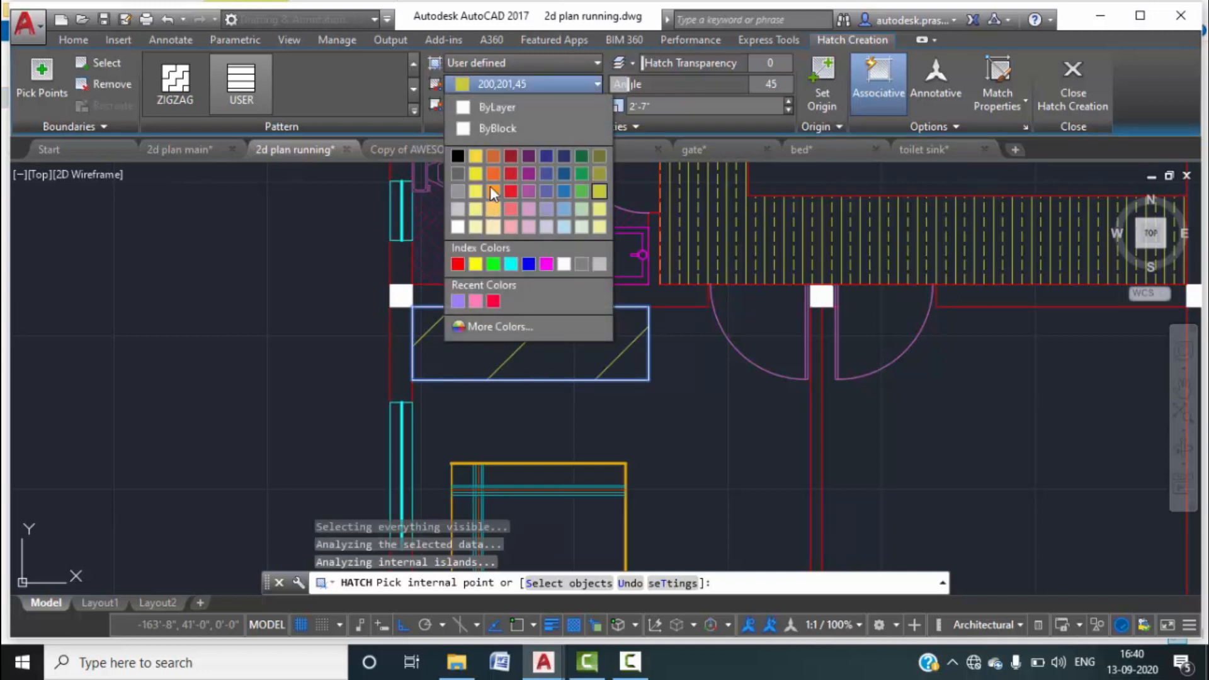
{"action": "left_click", "coordinate": [493, 156]}
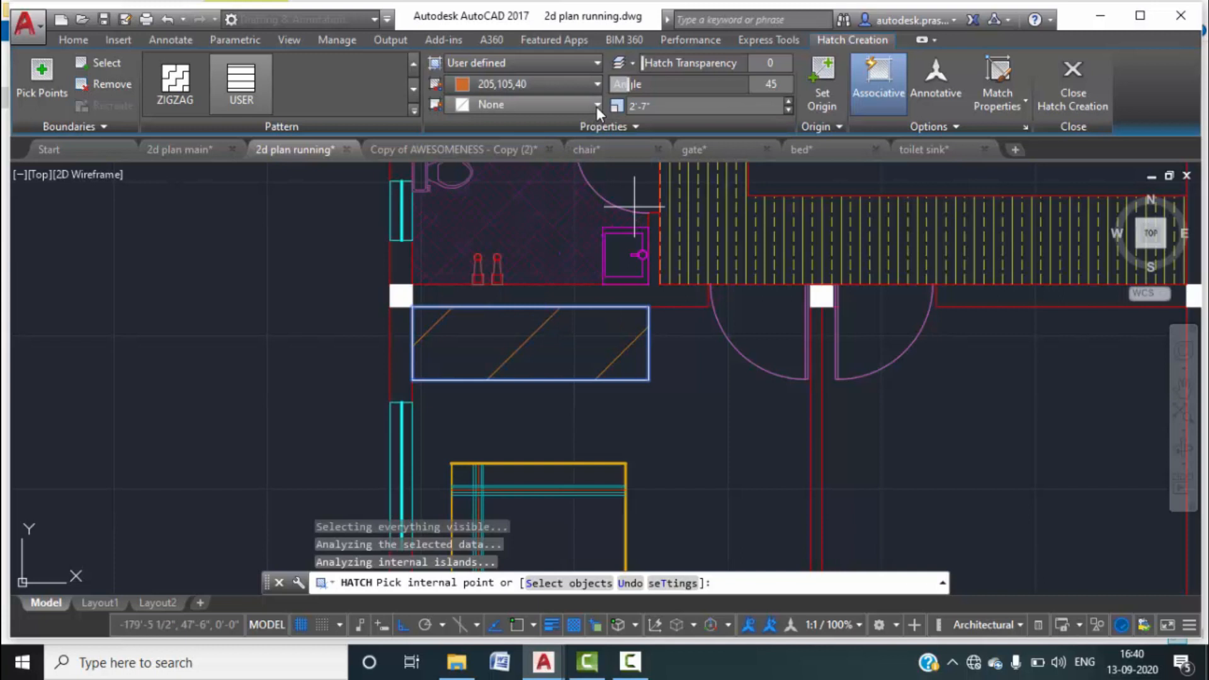
{"action": "left_click", "coordinate": [596, 106]}
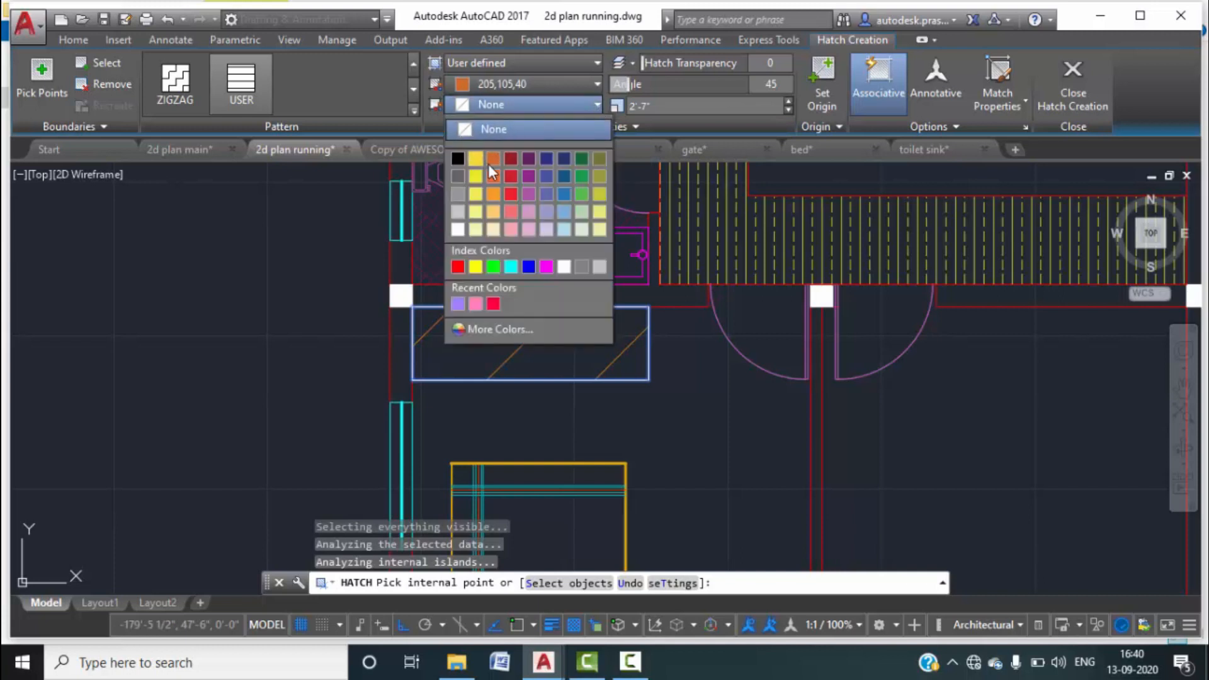
{"action": "left_click", "coordinate": [601, 213]}
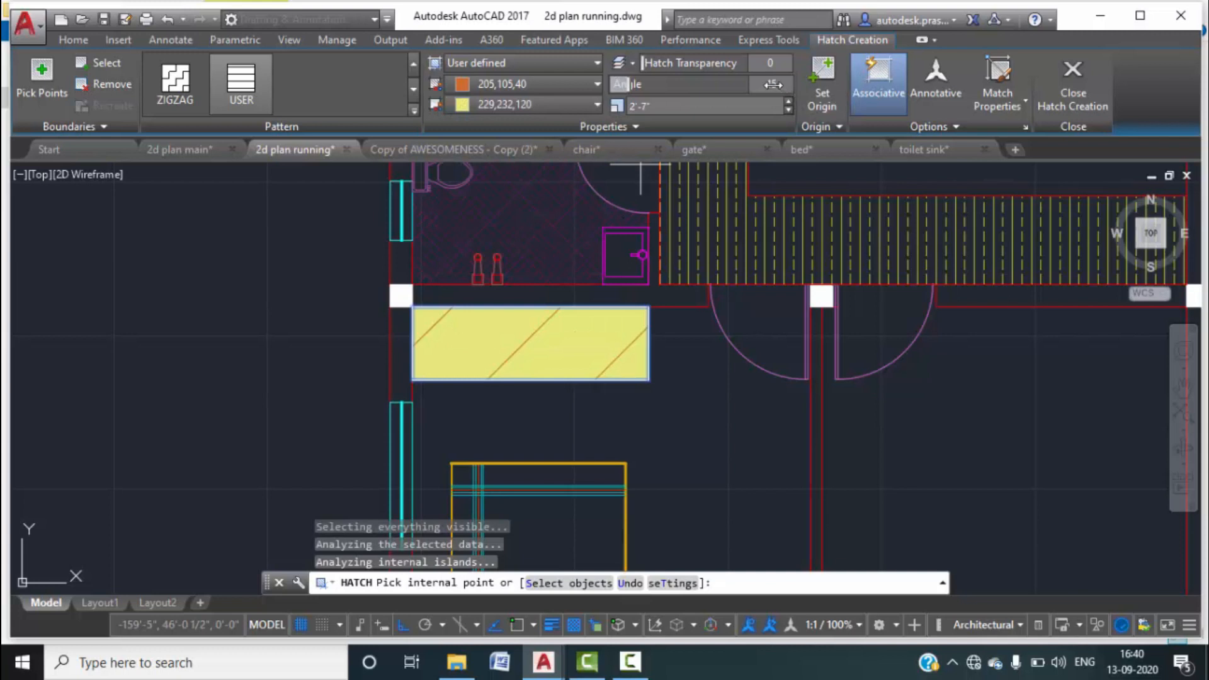
Set the hatch angle to 90 and spacing to 5 1/2", then close Hatch Creation.
{"action": "type", "text": "0"}
{"action": "key", "text": "Return"}
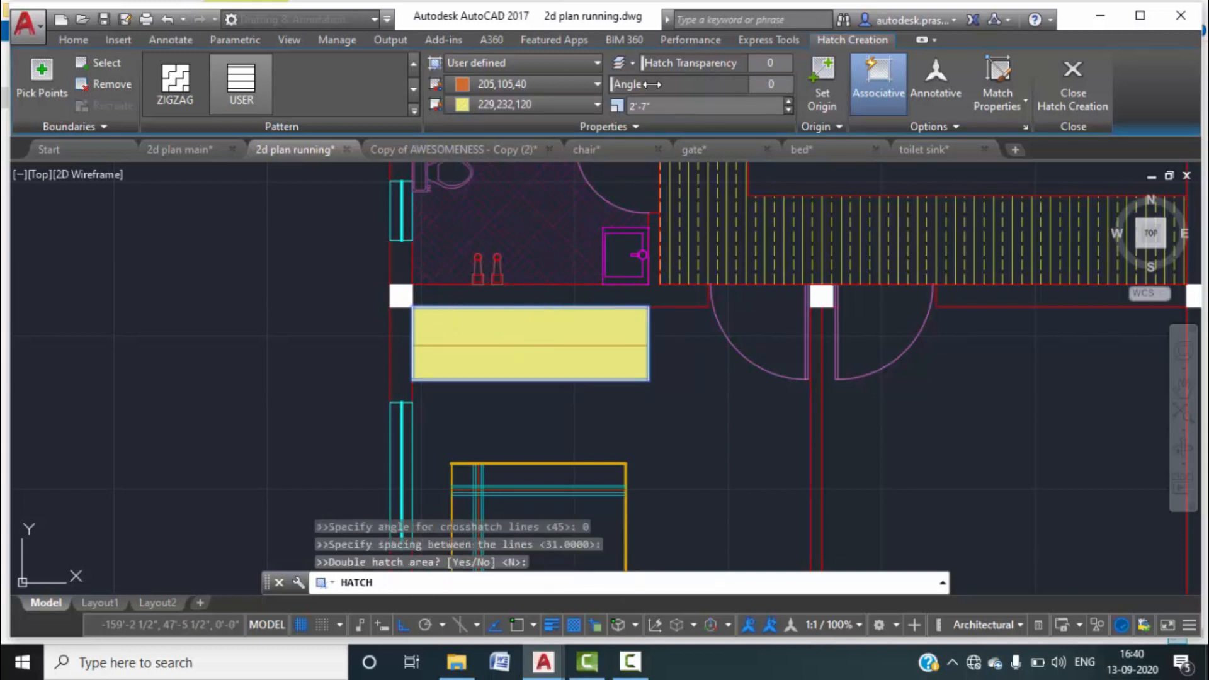
{"action": "type", "text": "90"}
{"action": "key", "text": "Return"}
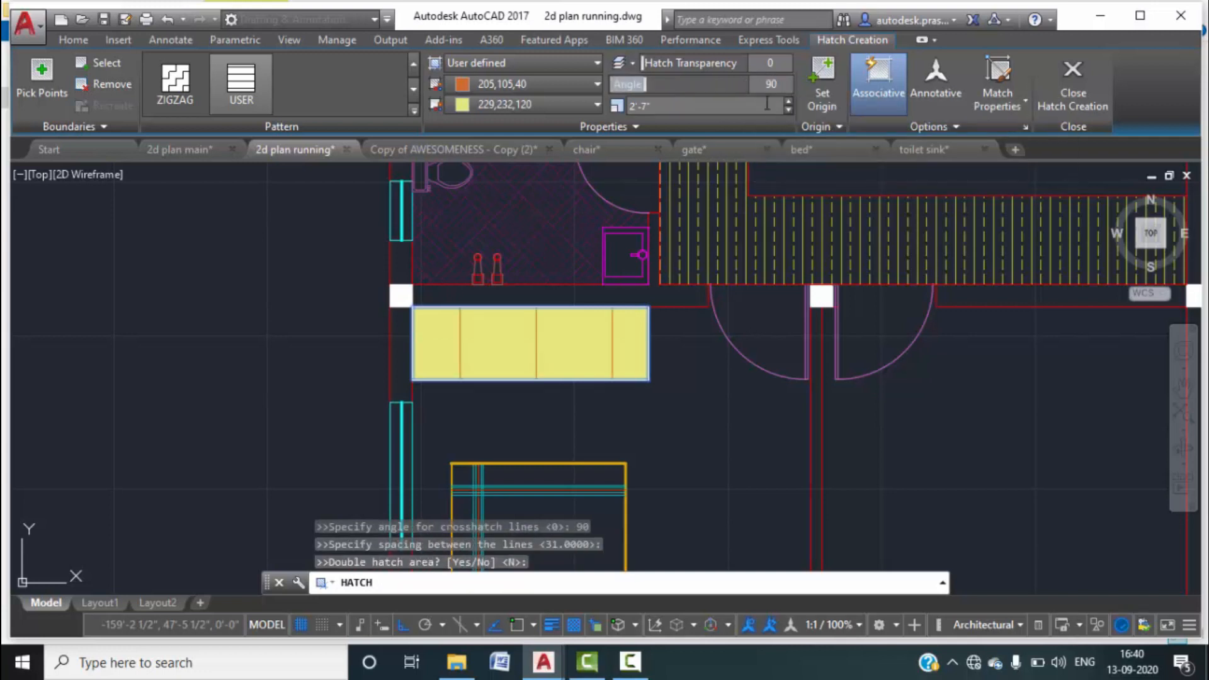
{"action": "left_click", "coordinate": [791, 111]}
{"action": "left_click", "coordinate": [791, 111]}
{"action": "left_click", "coordinate": [792, 110]}
{"action": "left_click", "coordinate": [791, 111]}
{"action": "left_click", "coordinate": [791, 111]}
{"action": "left_click", "coordinate": [792, 111]}
{"action": "left_click", "coordinate": [791, 111]}
{"action": "left_click", "coordinate": [792, 111]}
{"action": "left_click", "coordinate": [792, 111]}
{"action": "left_click", "coordinate": [791, 111]}
{"action": "left_click", "coordinate": [792, 111]}
{"action": "left_click", "coordinate": [792, 111]}
{"action": "left_click", "coordinate": [1072, 88]}
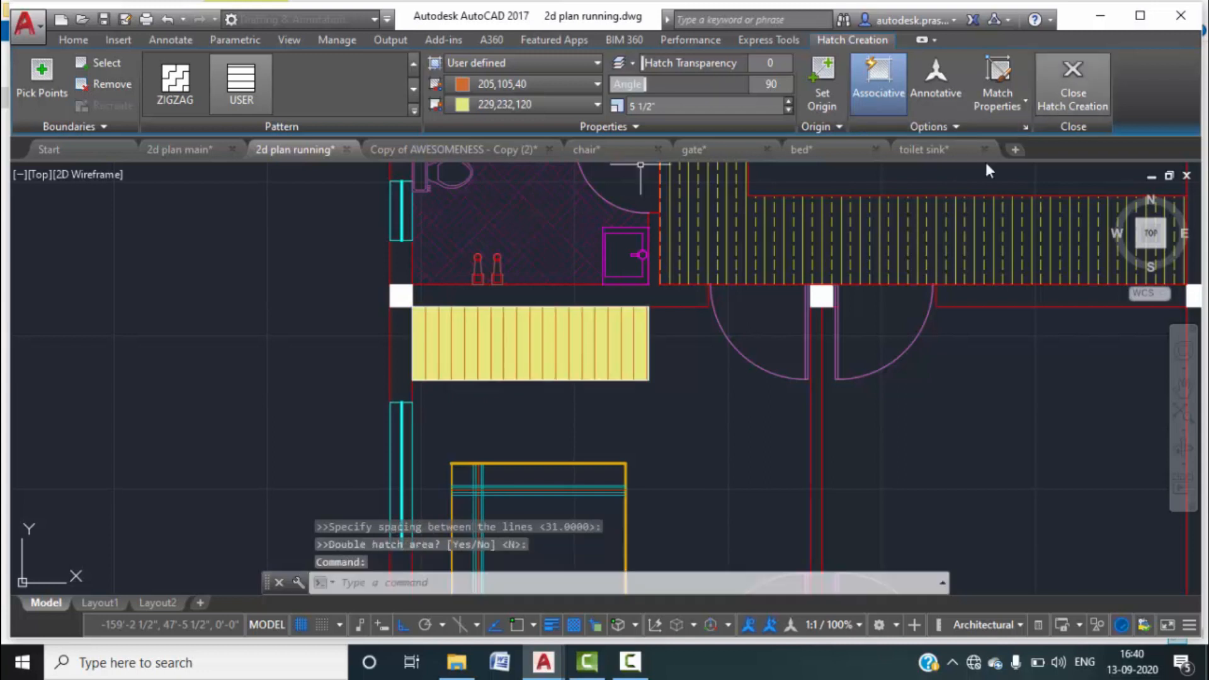
{"action": "scroll", "coordinate": [742, 378], "scroll_direction": "down", "scroll_amount": 5}
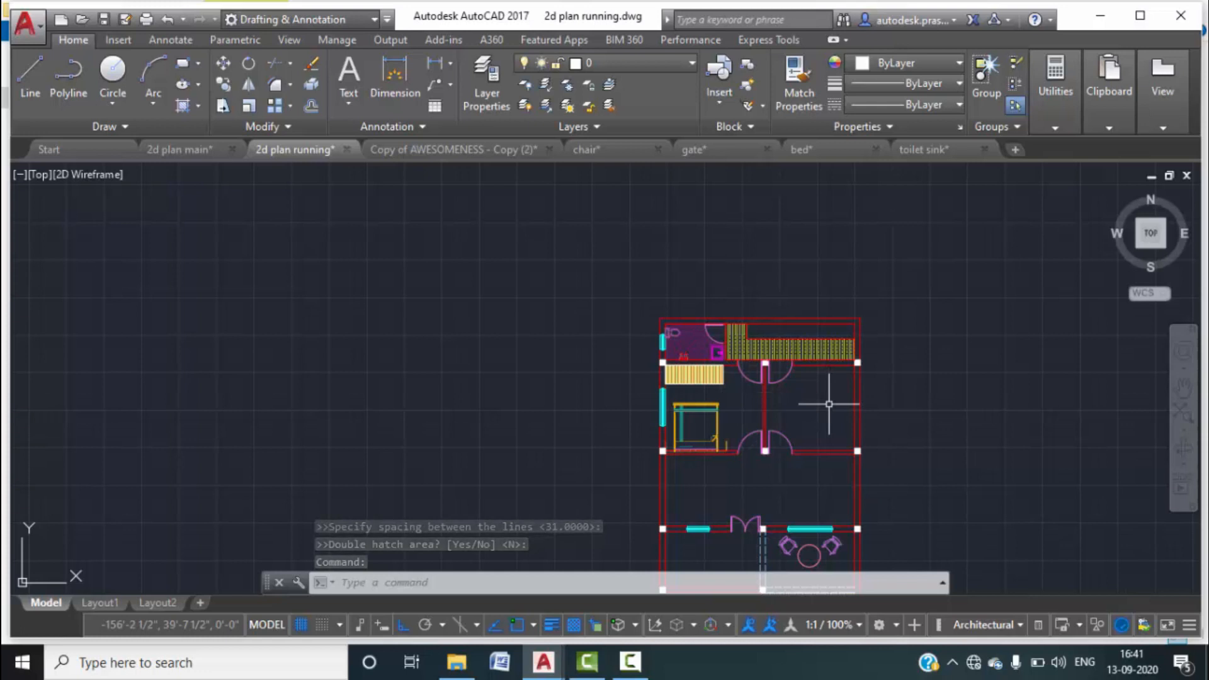
{"action": "scroll", "coordinate": [823, 415], "scroll_direction": "up", "scroll_amount": 4}
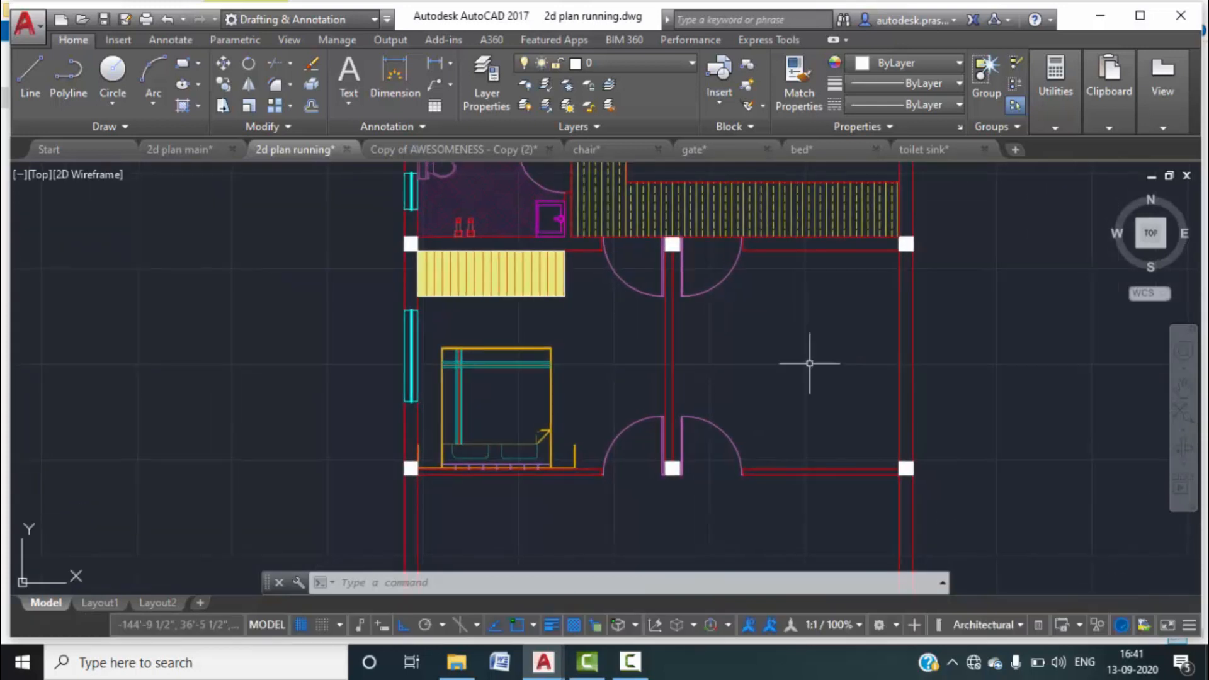
{"action": "left_click", "coordinate": [168, 151]}
{"action": "scroll", "coordinate": [538, 368], "scroll_direction": "down", "scroll_amount": 4}
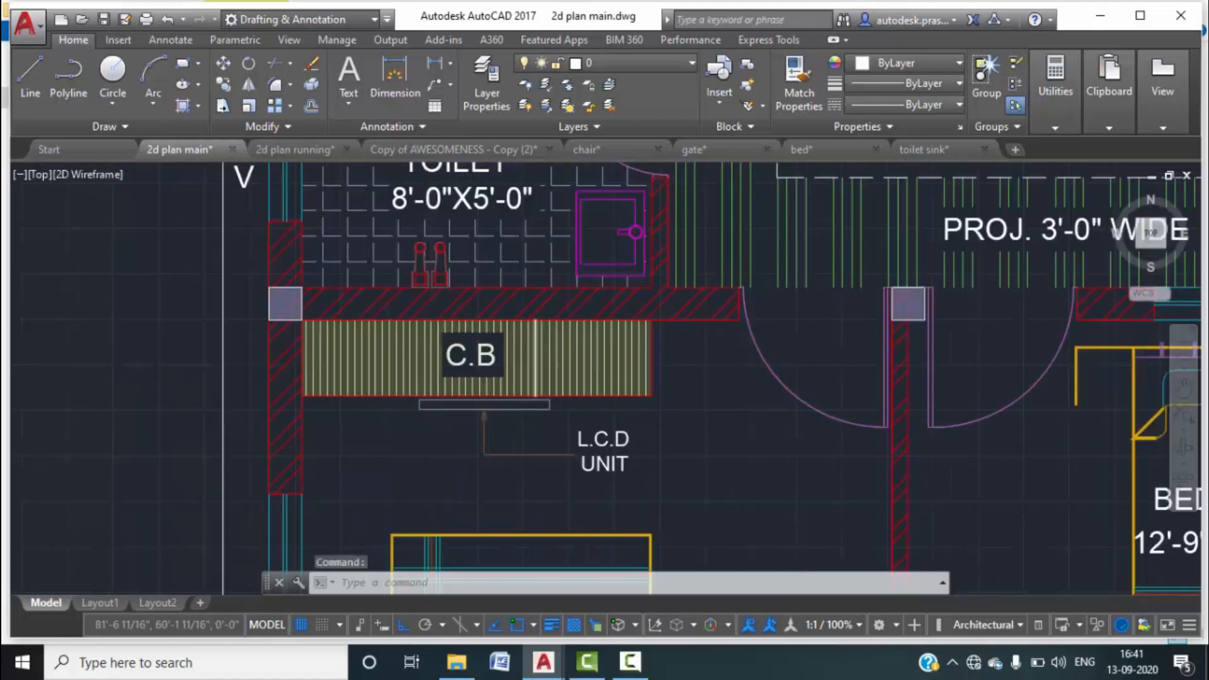
{"action": "middle_click_drag", "start_coordinate": [826, 492], "coordinate": [734, 376]}
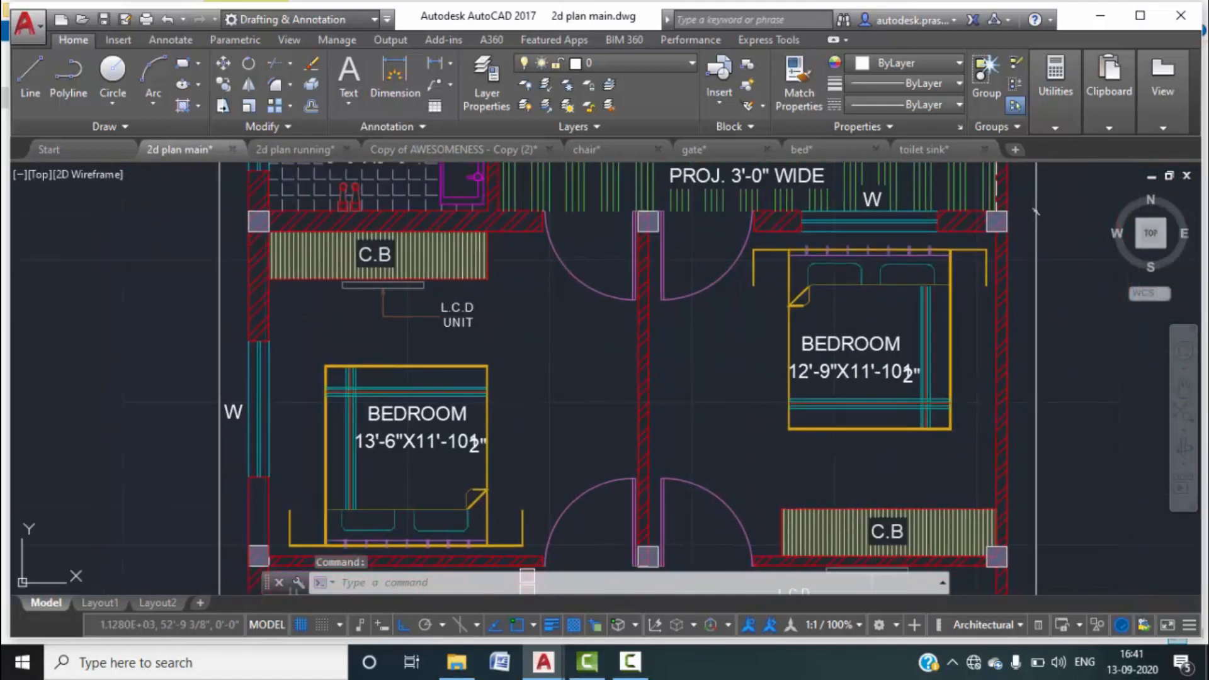
{"action": "scroll", "coordinate": [755, 423], "scroll_direction": "down", "scroll_amount": 2}
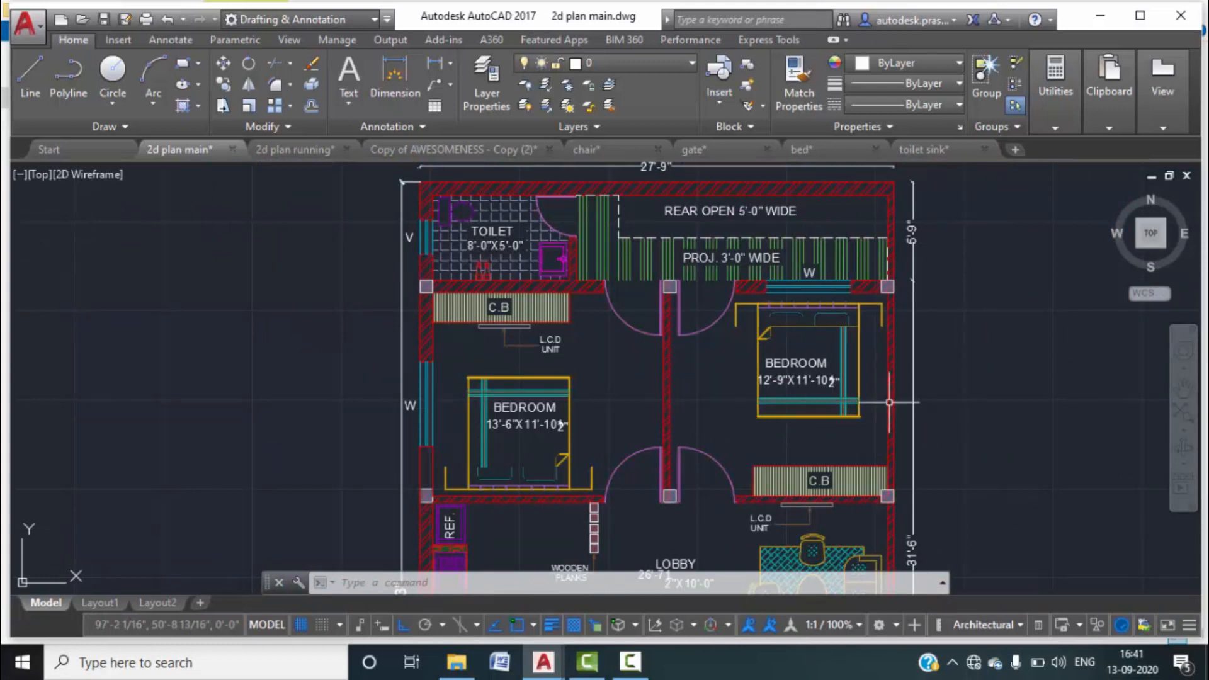
{"action": "left_click", "coordinate": [271, 152]}
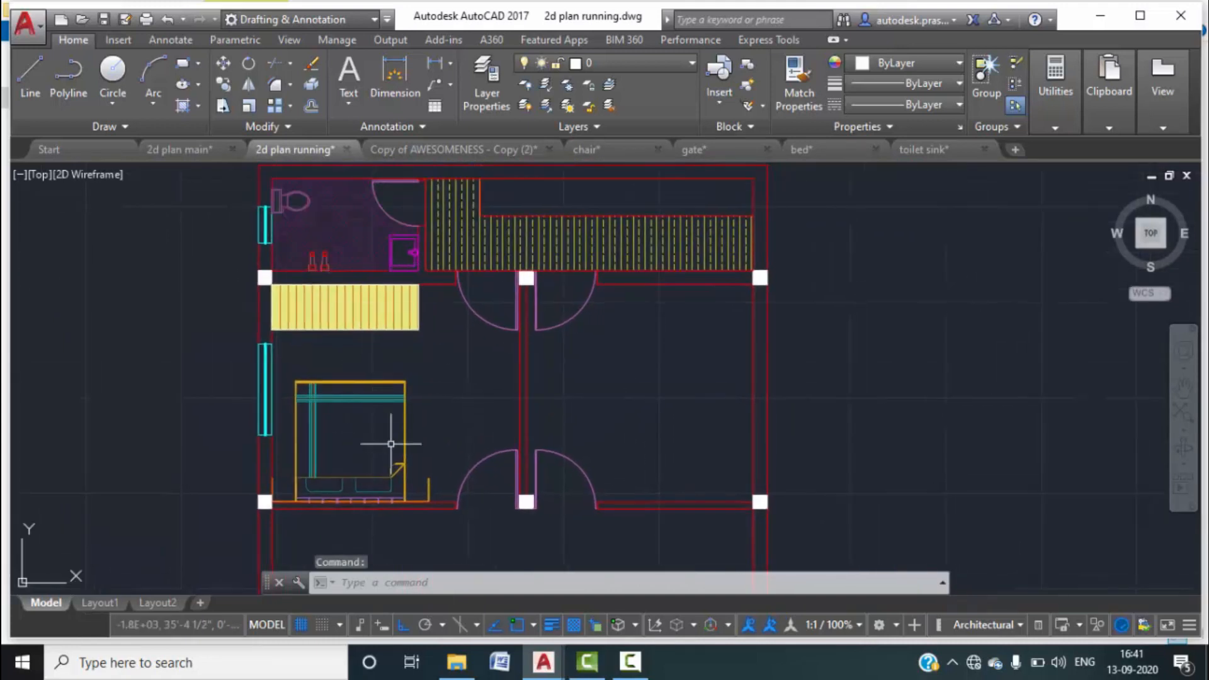
{"action": "left_click", "coordinate": [431, 449]}
Finish the selection around the bed and pan to the upper rooms.
{"action": "left_click", "coordinate": [291, 356]}
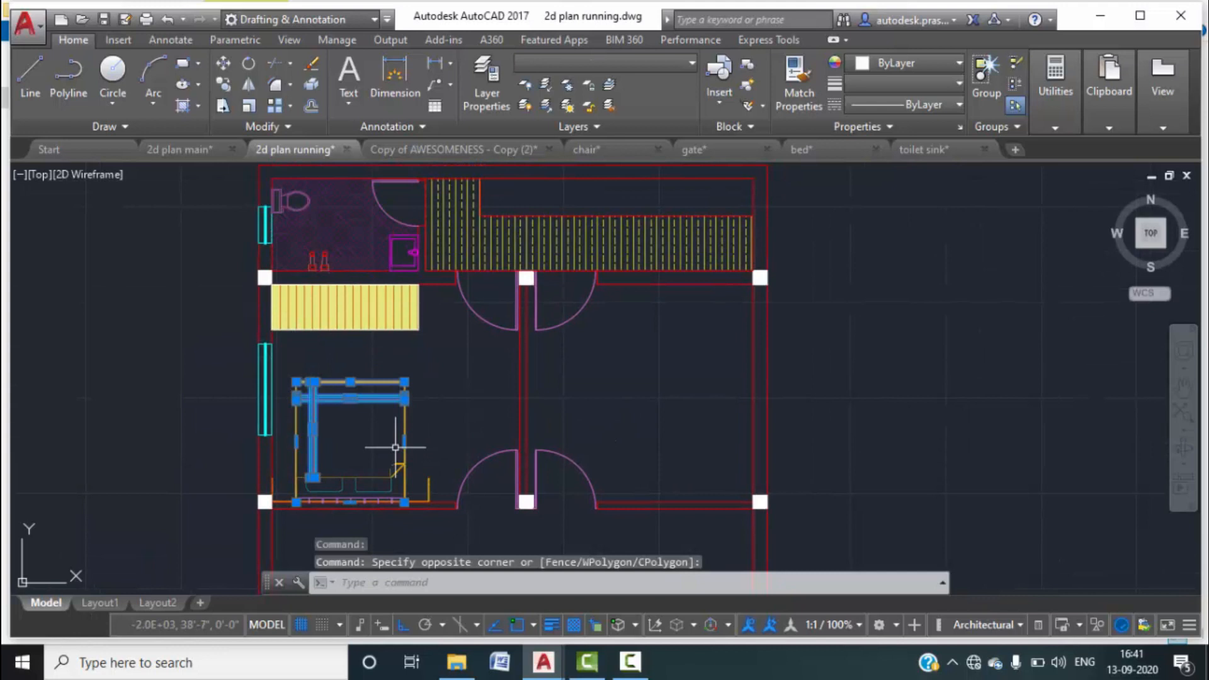
{"action": "middle_click_drag", "start_coordinate": [396, 448], "coordinate": [418, 380]}
{"action": "scroll", "coordinate": [348, 314], "scroll_direction": "up", "scroll_amount": 2}
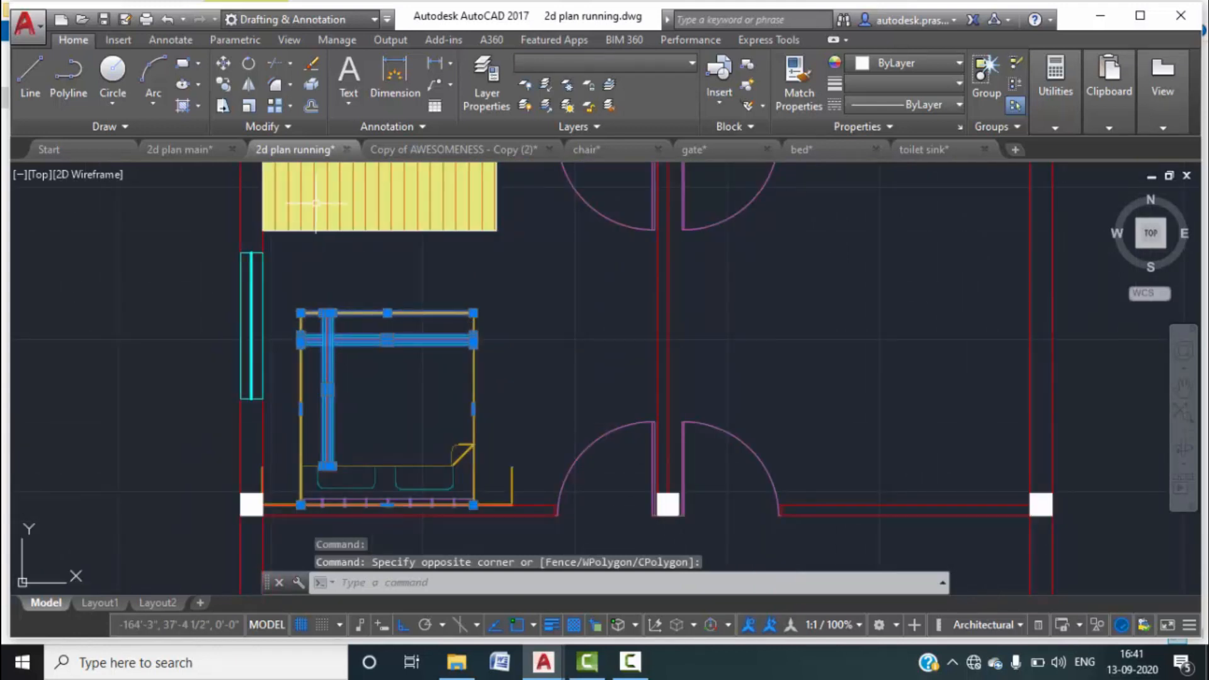
{"action": "middle_click_drag", "start_coordinate": [742, 345], "coordinate": [615, 418]}
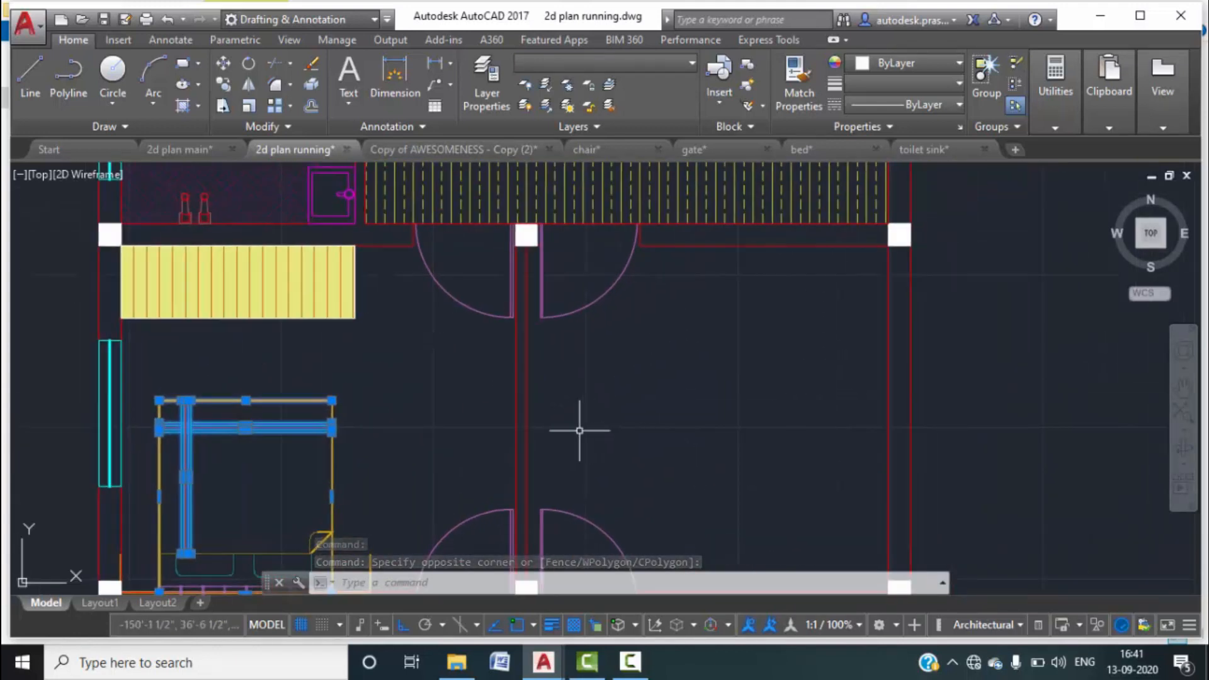
Insert bed.dwg as a block into the upper-right bedroom.
{"action": "type", "text": "i"}
{"action": "key", "text": "Return"}
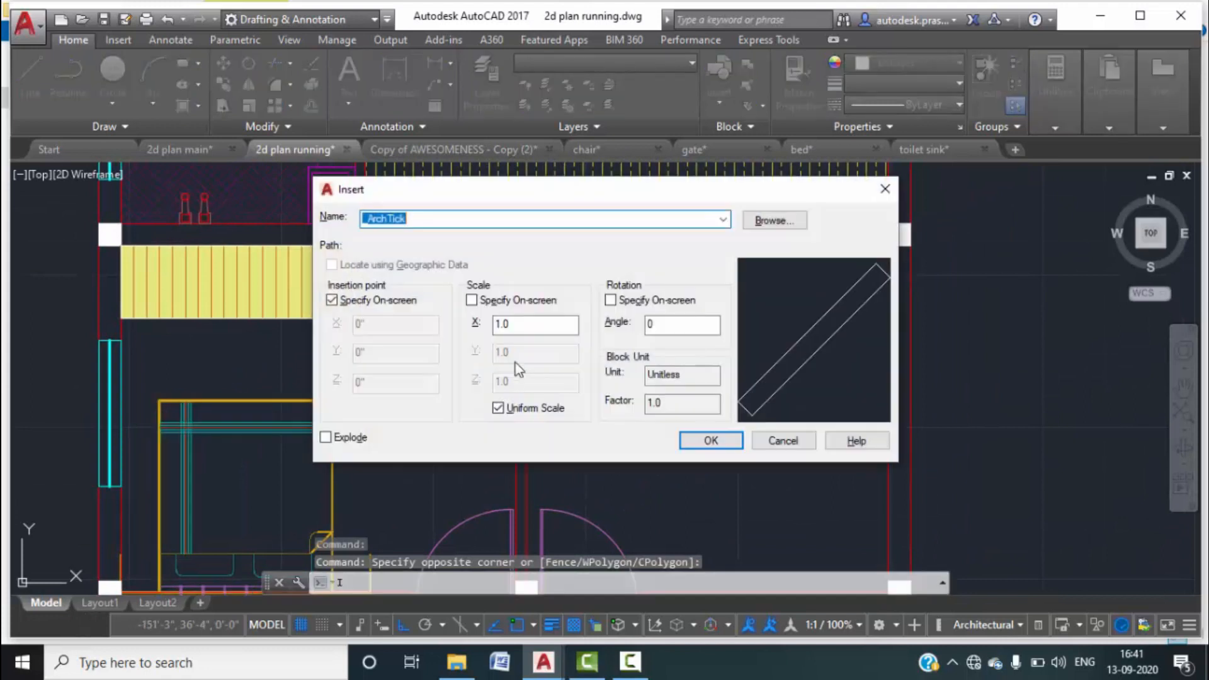
{"action": "left_click", "coordinate": [773, 220]}
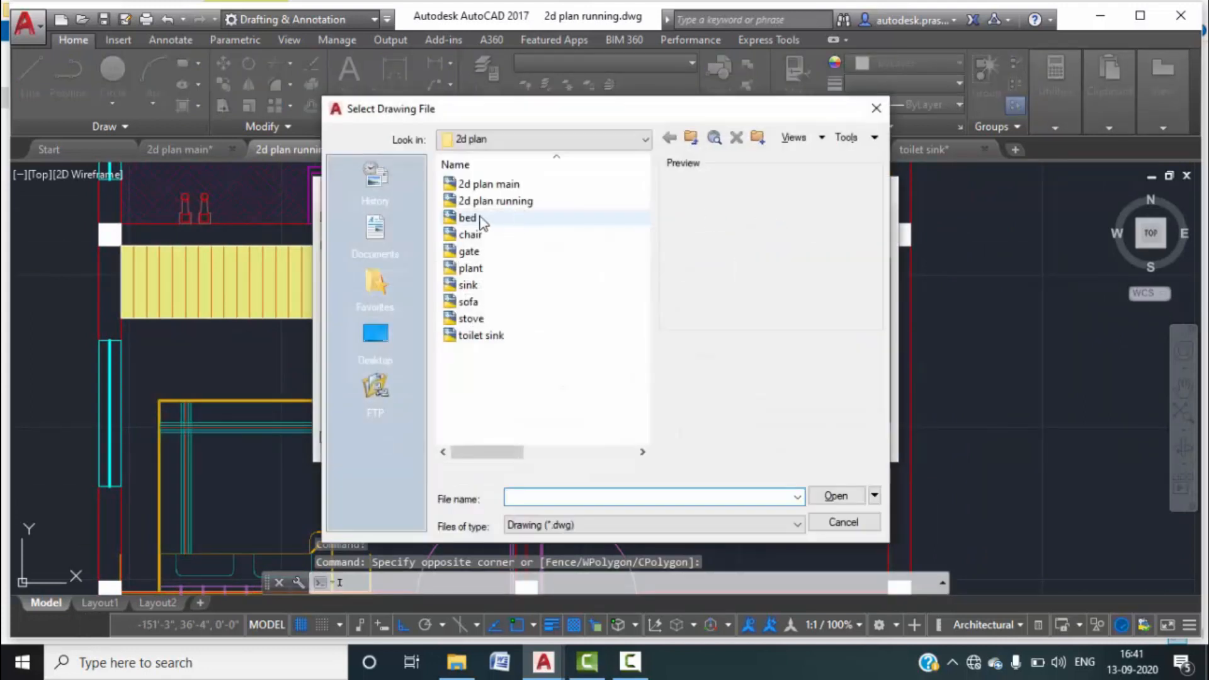
{"action": "left_click", "coordinate": [468, 217]}
{"action": "left_click", "coordinate": [823, 499]}
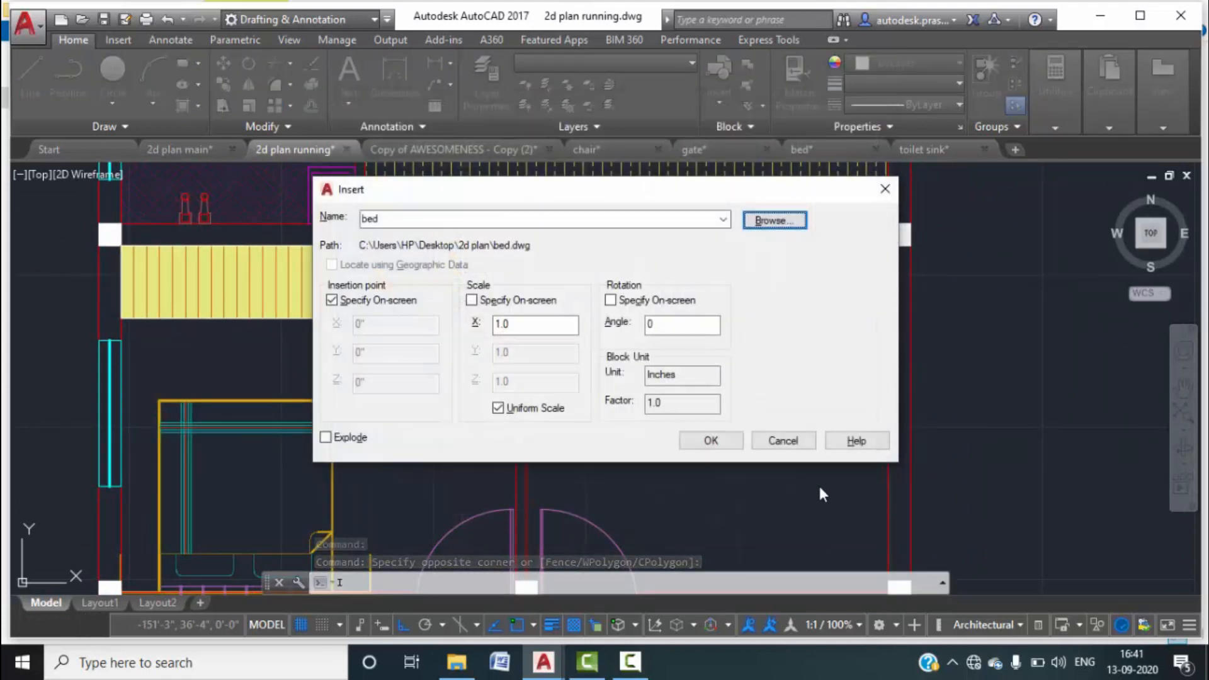
{"action": "left_click", "coordinate": [726, 442]}
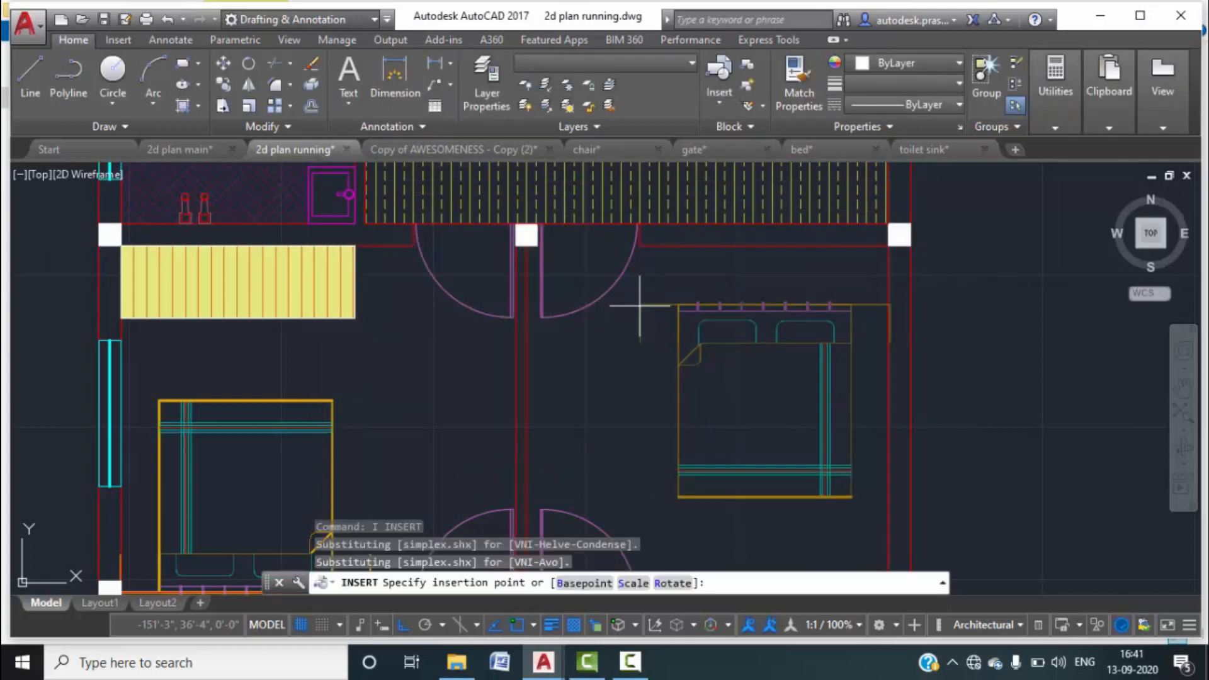
{"action": "left_click", "coordinate": [612, 334]}
Move the bed by its top-right corner against the bedroom's top wall.
{"action": "type", "text": "m"}
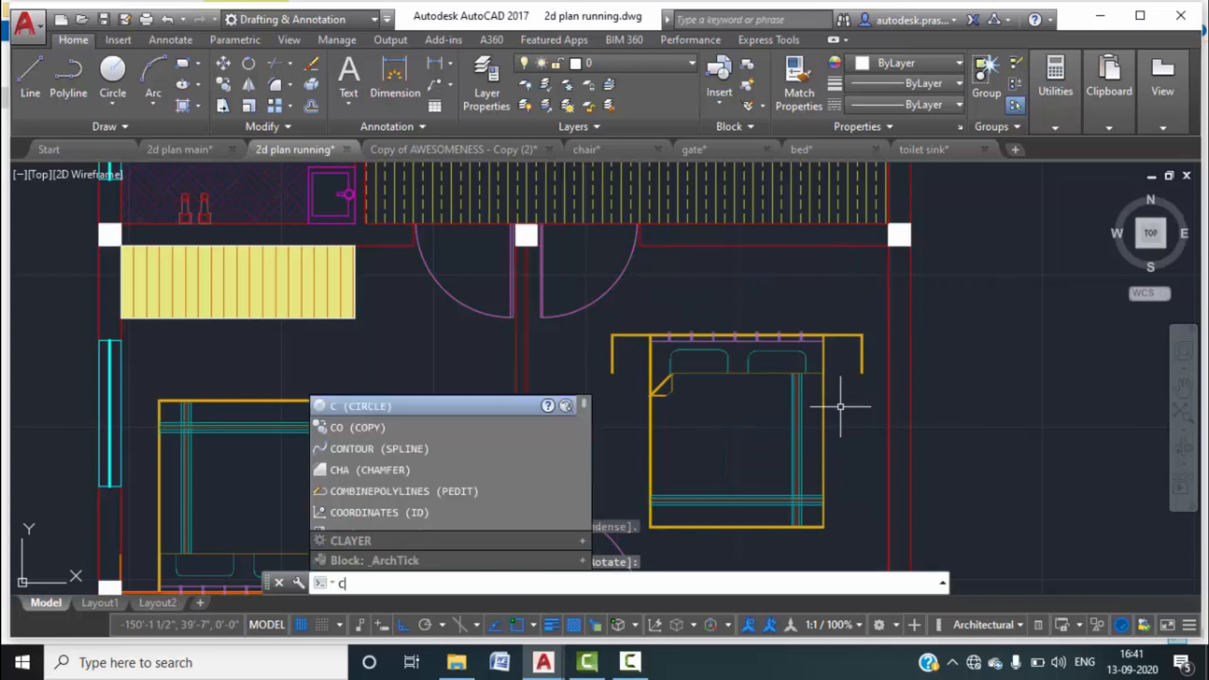
{"action": "key", "text": "Return"}
{"action": "left_click", "coordinate": [809, 339]}
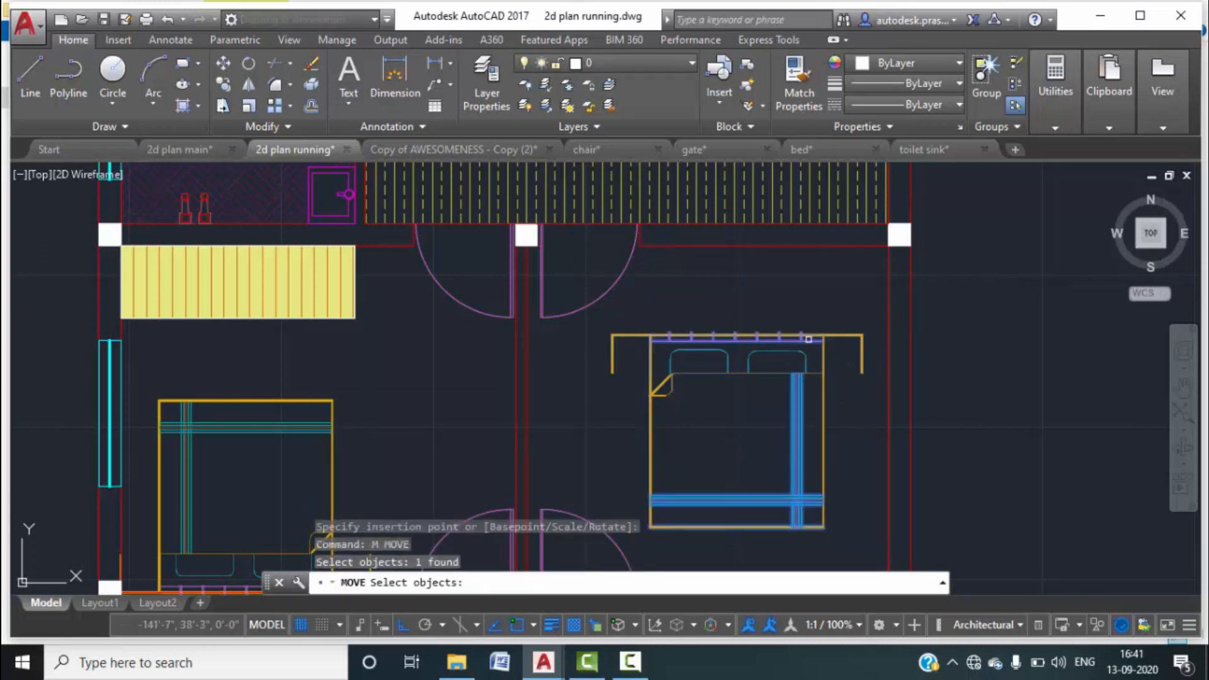
{"action": "key", "text": "Return"}
{"action": "left_click", "coordinate": [862, 335]}
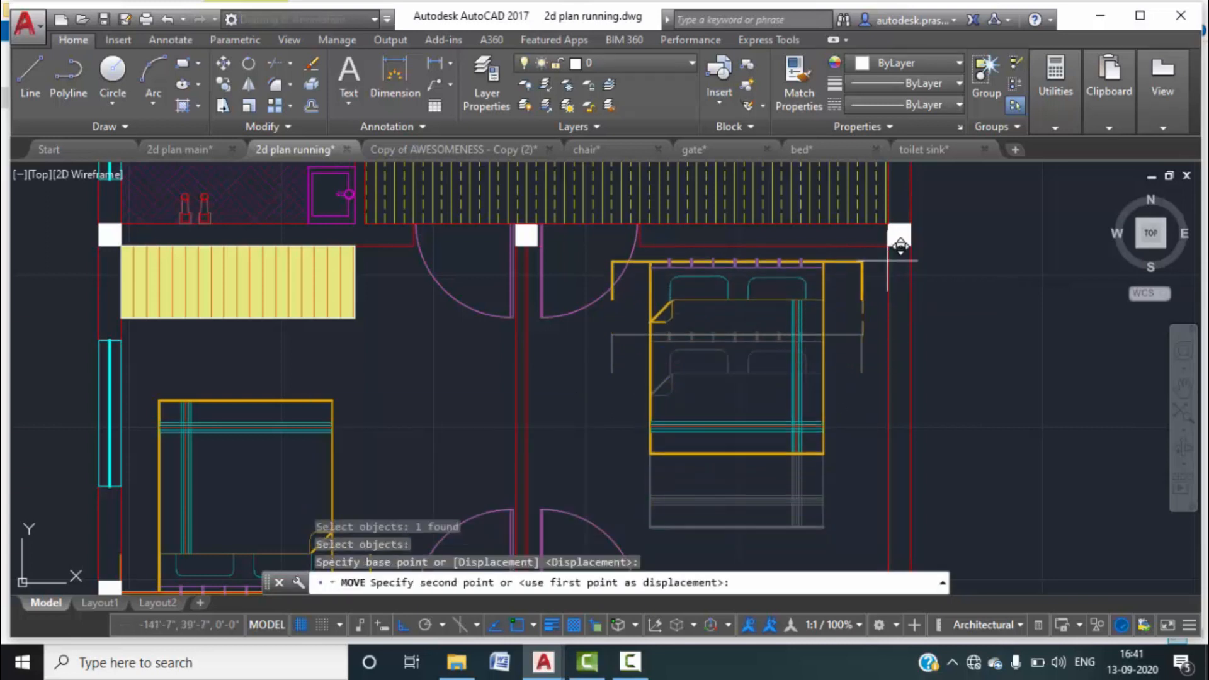
{"action": "left_click", "coordinate": [885, 249]}
{"action": "key", "text": "Escape"}
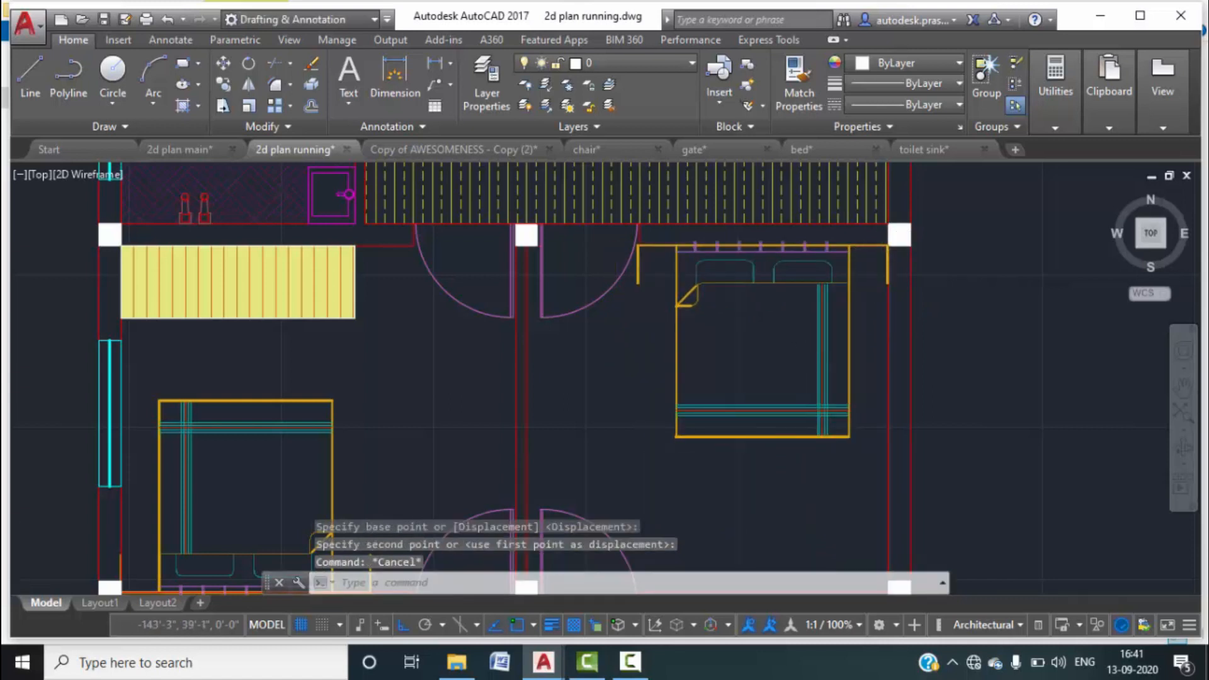
{"action": "scroll", "coordinate": [819, 344], "scroll_direction": "down", "scroll_amount": 5}
{"action": "mouse_move", "coordinate": [774, 450]}
{"action": "middle_mouse_down"}
{"action": "mouse_move", "coordinate": [720, 343]}
{"action": "mouse_move", "coordinate": [688, 392]}
{"action": "middle_mouse_up"}
Copy the yellow striped rectangle by its corner onto the right bedroom's bottom wall.
{"action": "scroll", "coordinate": [623, 252], "scroll_direction": "up", "scroll_amount": 4}
{"action": "left_click", "coordinate": [677, 240]}
{"action": "left_click", "coordinate": [630, 215]}
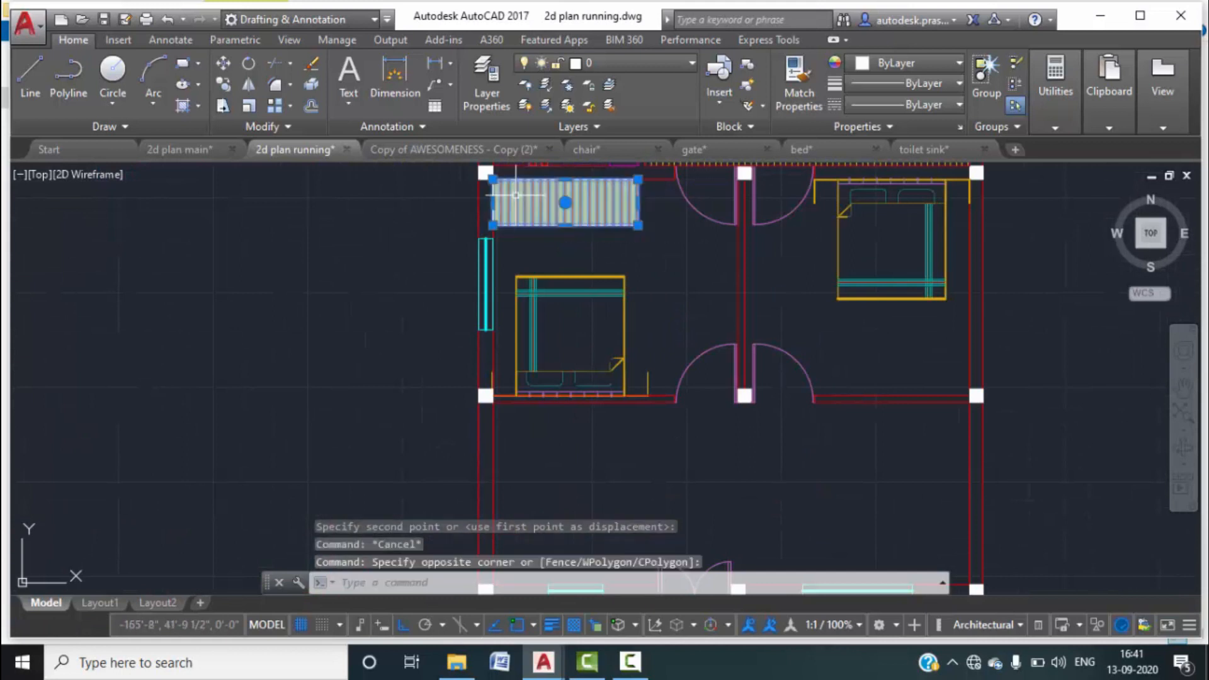
{"action": "type", "text": "co"}
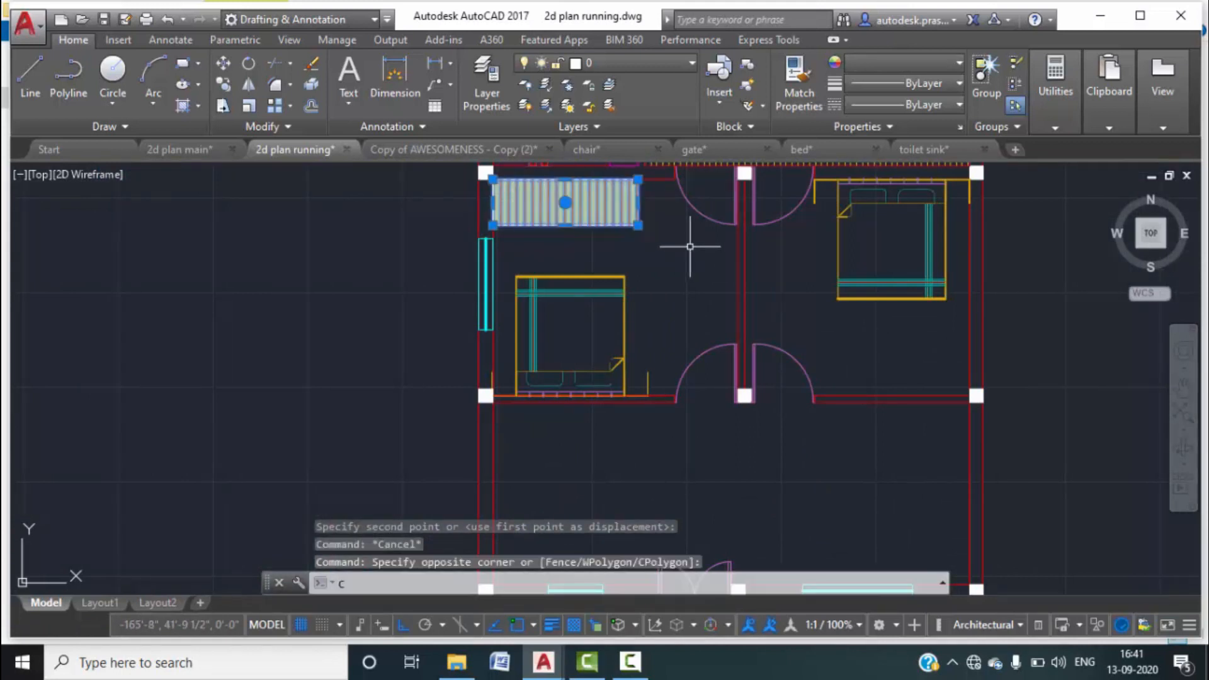
{"action": "key", "text": "Return"}
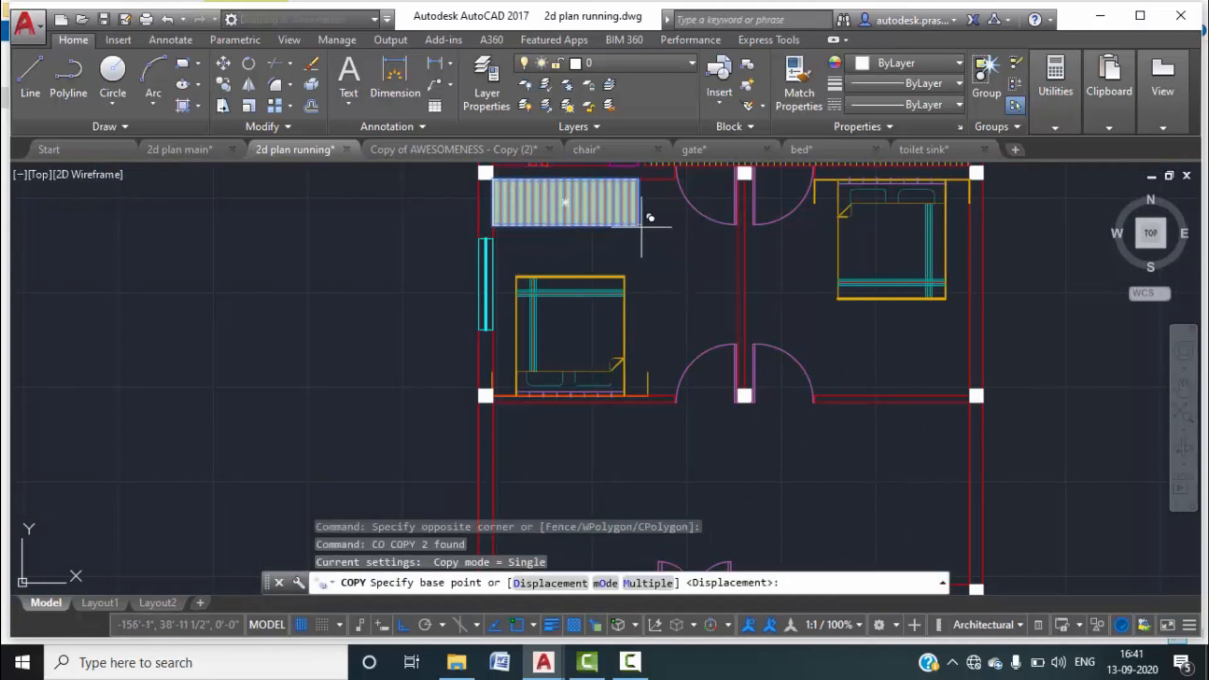
{"action": "left_click", "coordinate": [640, 226]}
{"action": "left_click", "coordinate": [970, 397]}
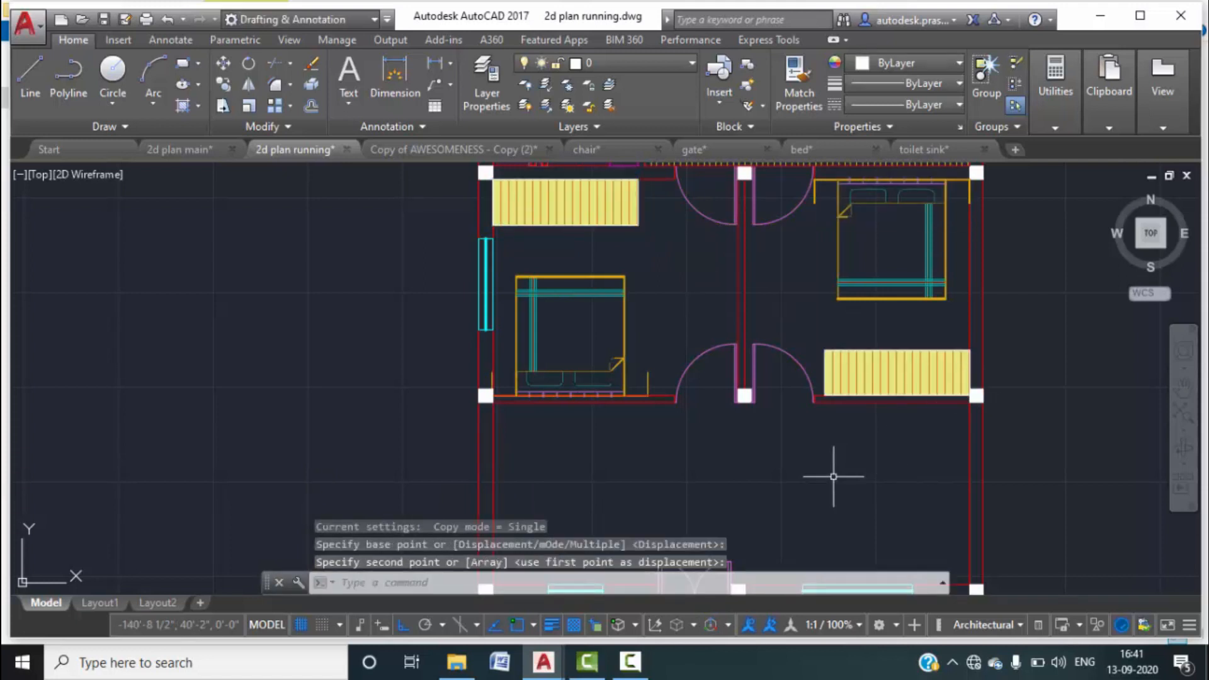
{"action": "key", "text": "Escape"}
{"action": "scroll", "coordinate": [833, 477], "scroll_direction": "down", "scroll_amount": 6}
{"action": "scroll", "coordinate": [703, 400], "scroll_direction": "up", "scroll_amount": 4}
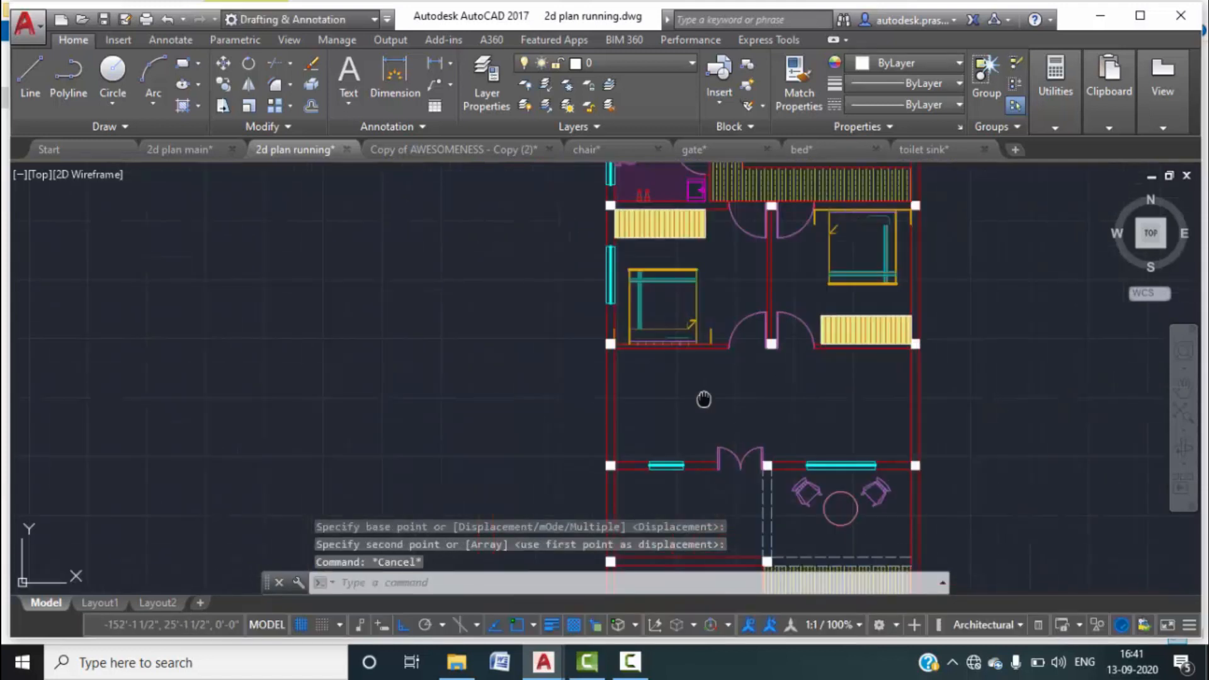
{"action": "middle_click_drag", "start_coordinate": [704, 399], "coordinate": [698, 350]}
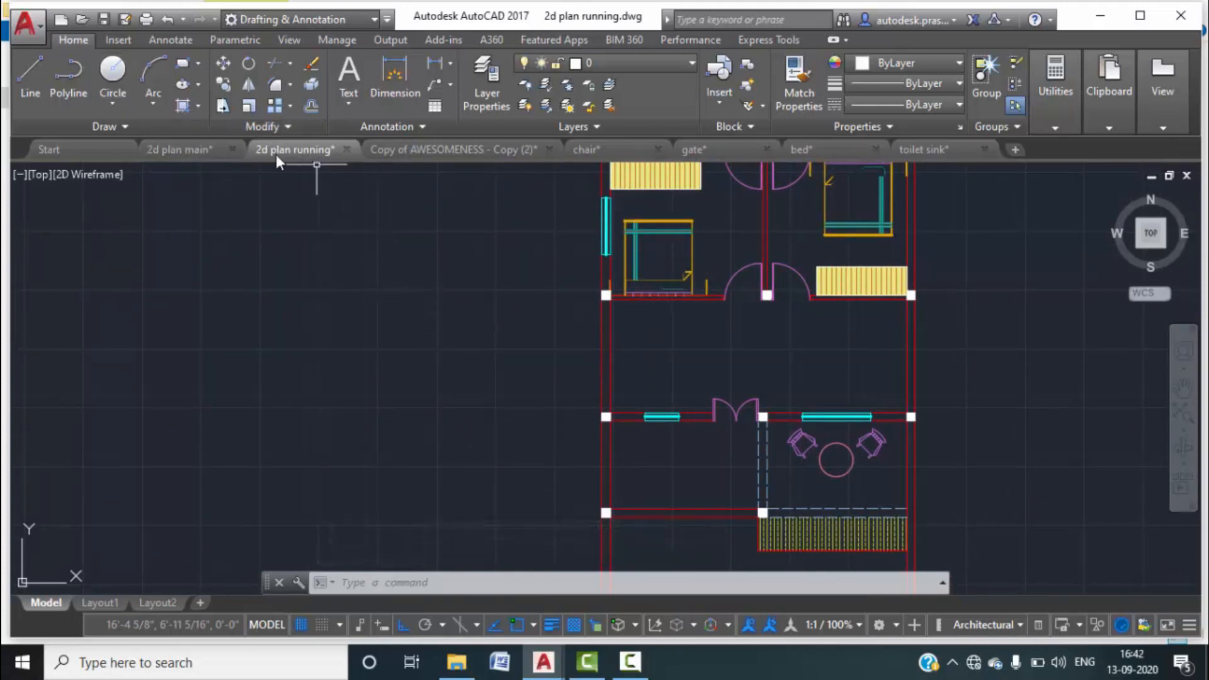
{"action": "left_click", "coordinate": [207, 149]}
{"action": "middle_click_drag", "start_coordinate": [425, 405], "coordinate": [430, 239]}
{"action": "scroll", "coordinate": [456, 470], "scroll_direction": "up", "scroll_amount": 5}
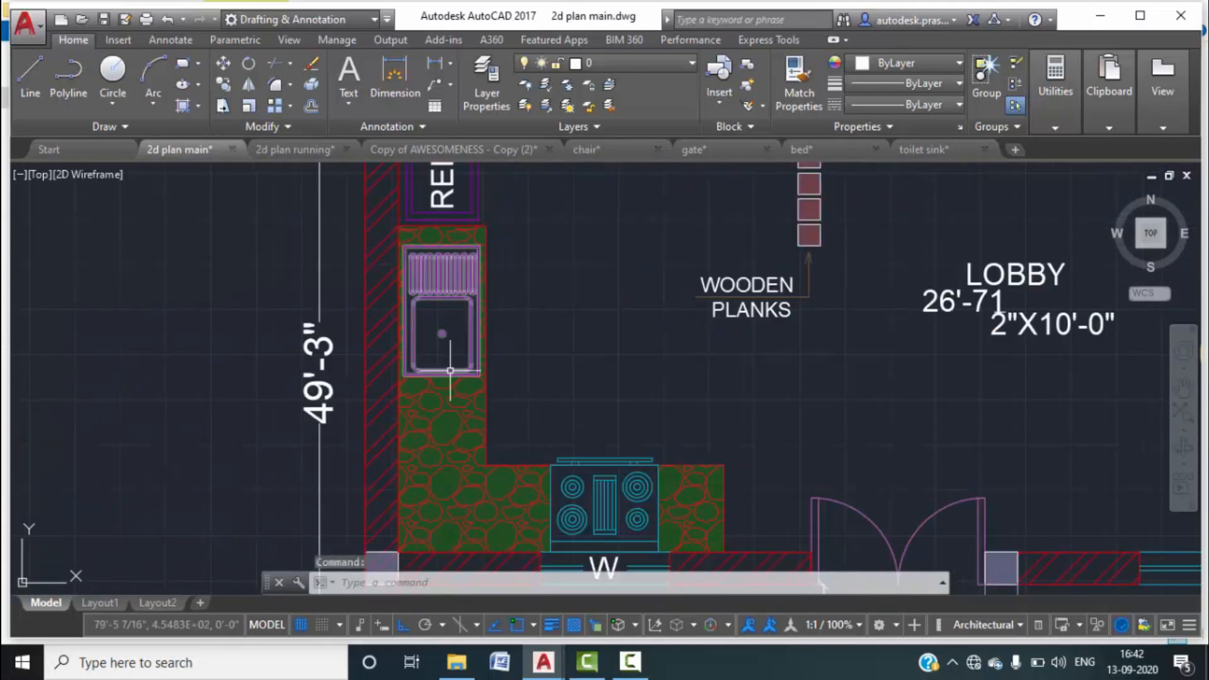
{"action": "scroll", "coordinate": [465, 417], "scroll_direction": "down", "scroll_amount": 2}
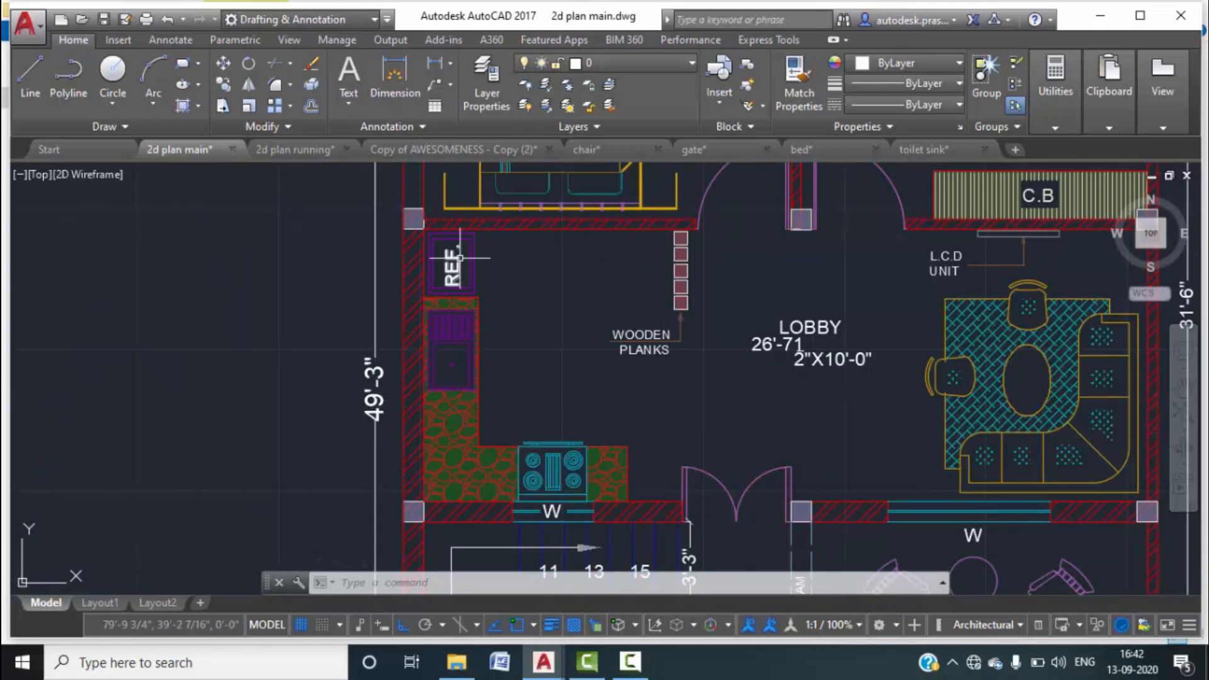
{"action": "left_click", "coordinate": [307, 151]}
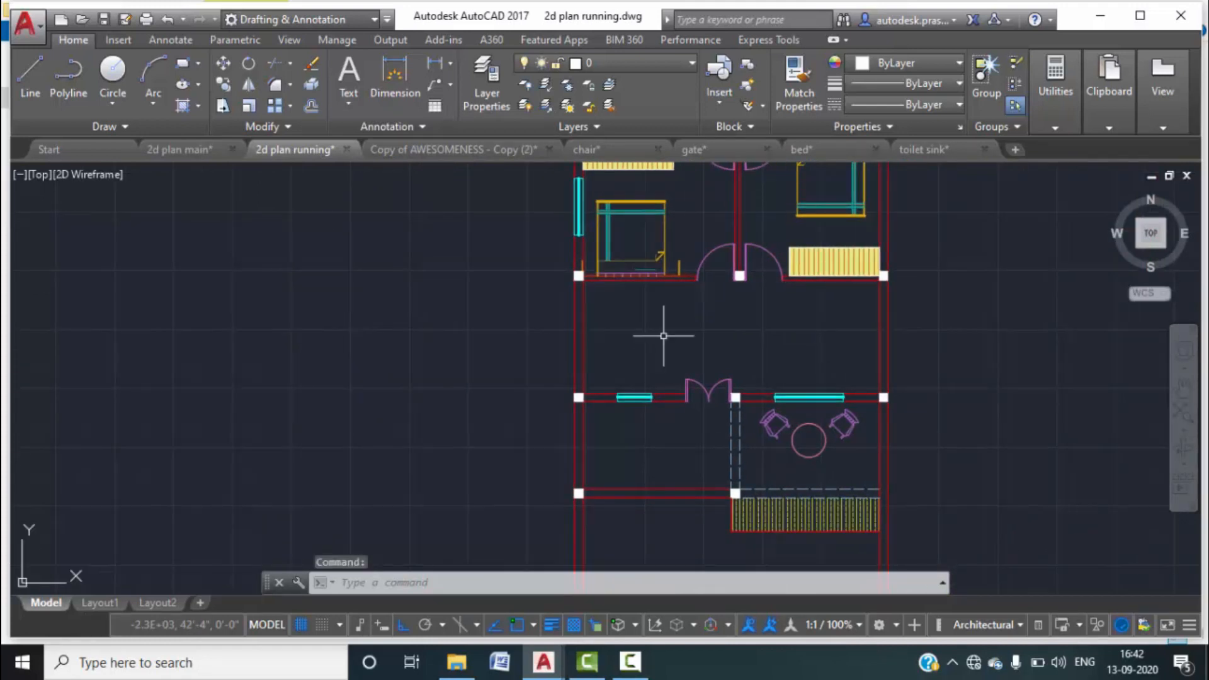
{"action": "type", "text": "i"}
{"action": "key", "text": "Return"}
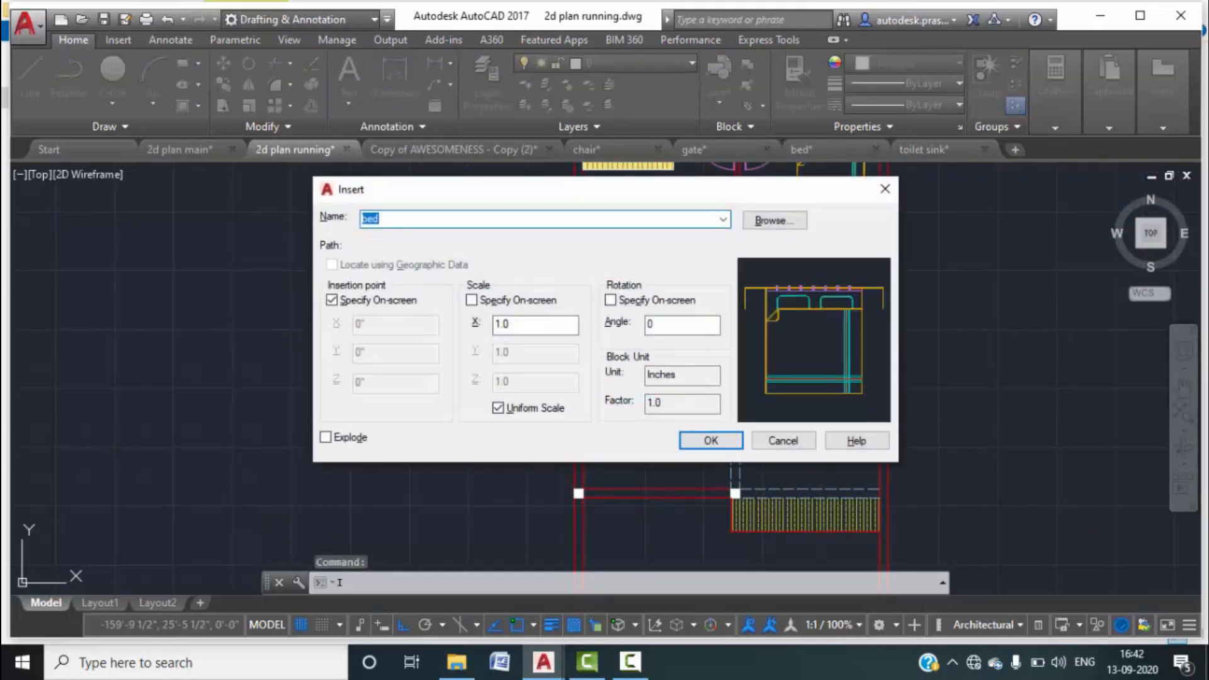
{"action": "left_click", "coordinate": [884, 190]}
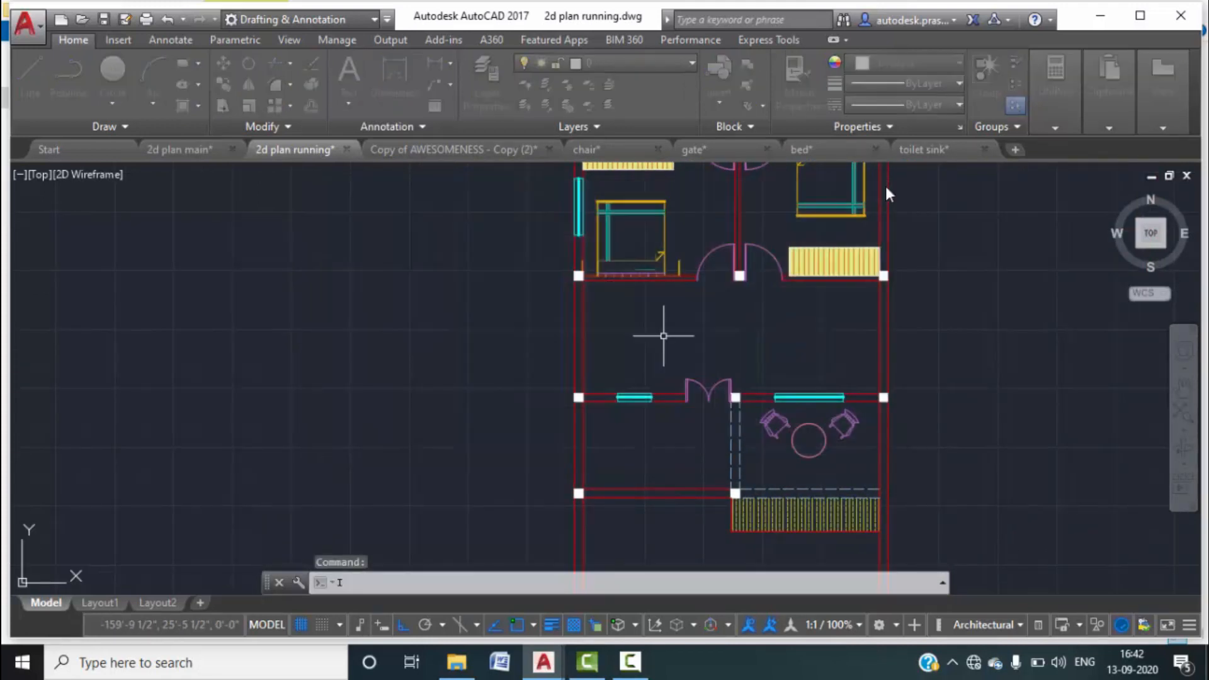
Offset the left wall line and the short lower wall segment inward by 2'6".
{"action": "type", "text": "o"}
{"action": "key", "text": "Return"}
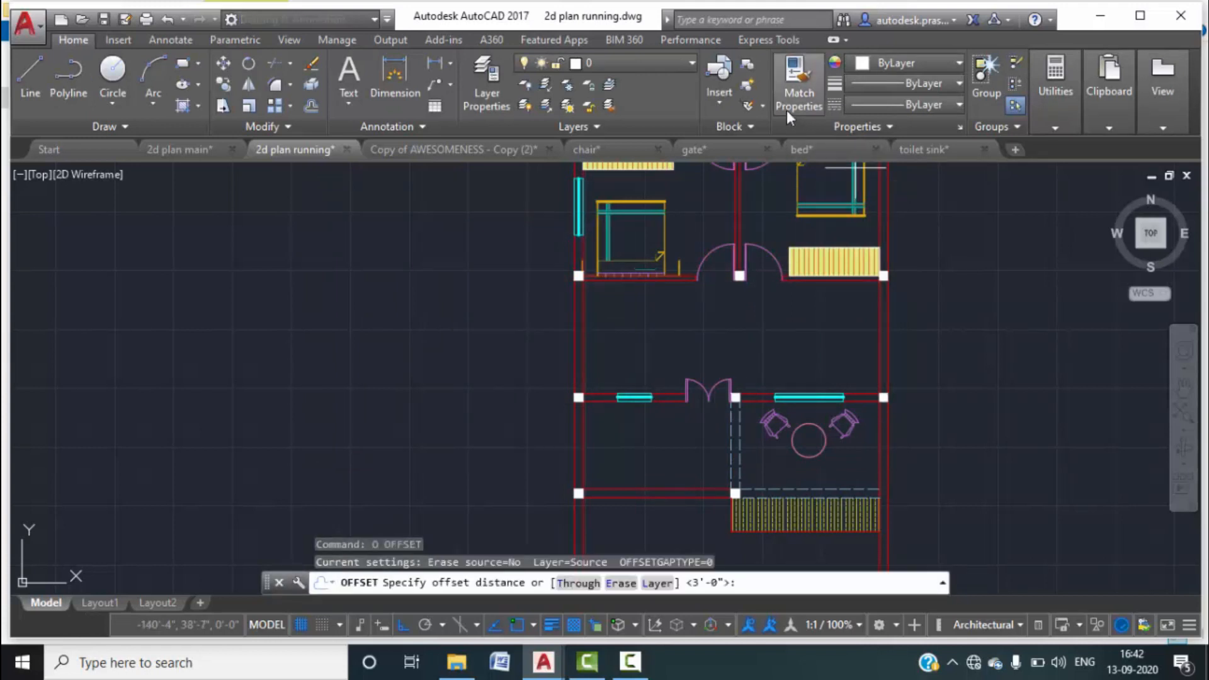
{"action": "type", "text": "2'6"}
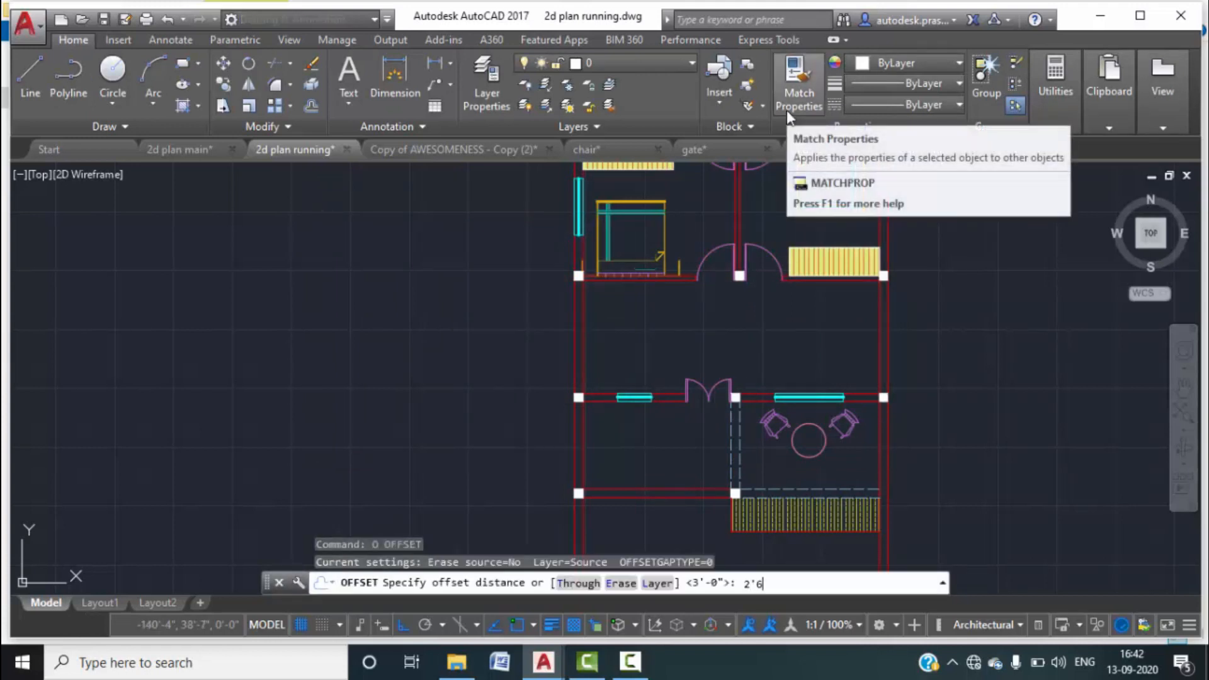
{"action": "type", "text": "\""}
{"action": "key", "text": "Return"}
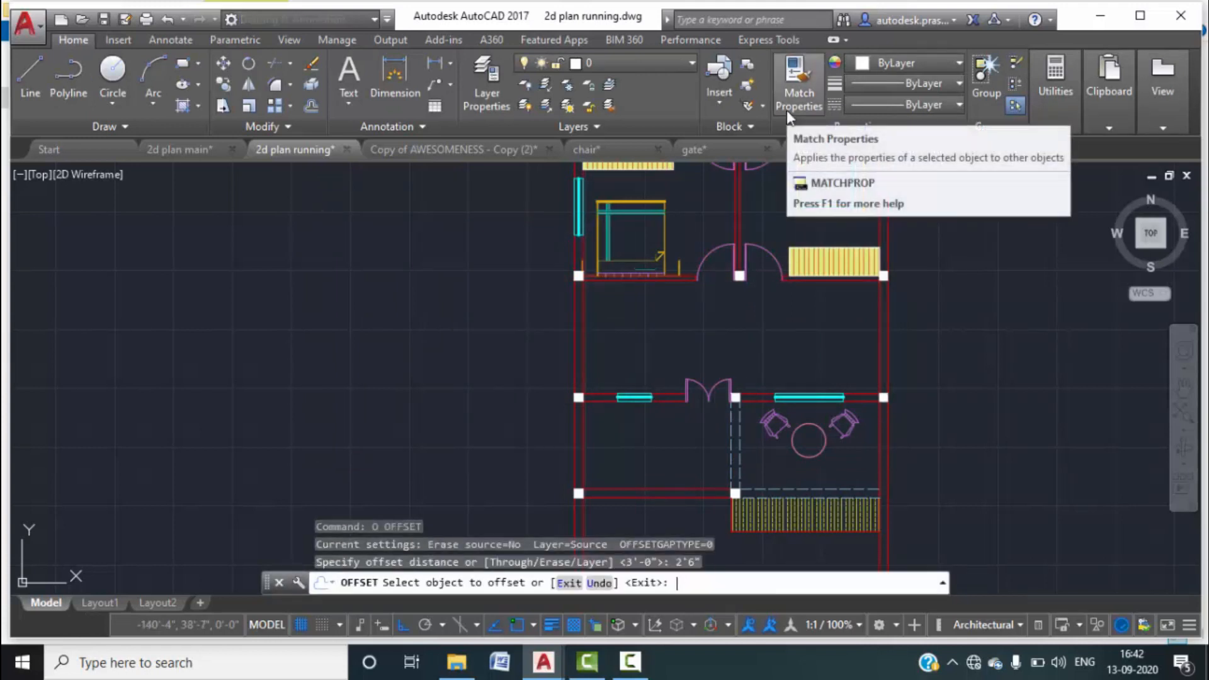
{"action": "left_click", "coordinate": [585, 345]}
{"action": "left_click", "coordinate": [635, 339]}
{"action": "left_click", "coordinate": [664, 395]}
{"action": "left_click", "coordinate": [671, 369]}
{"action": "key", "text": "Escape"}
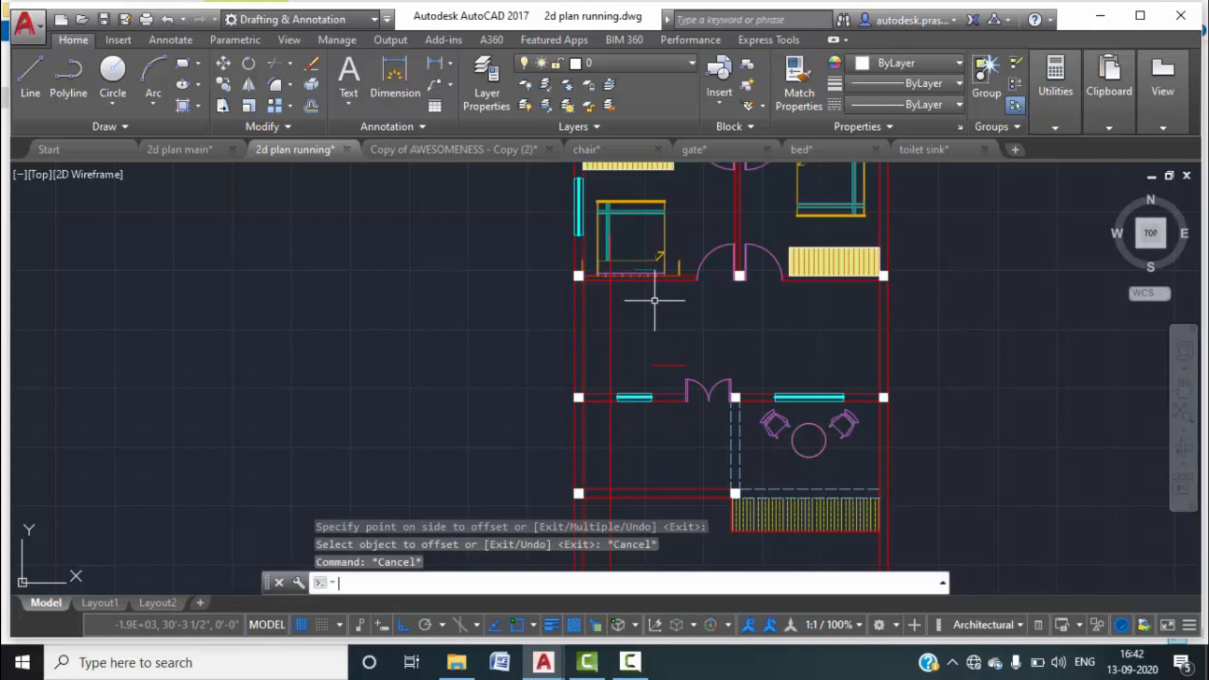
Extend the new horizontal line to meet the wall.
{"action": "type", "text": "EX"}
{"action": "key", "text": "Return"}
{"action": "key", "text": "Return"}
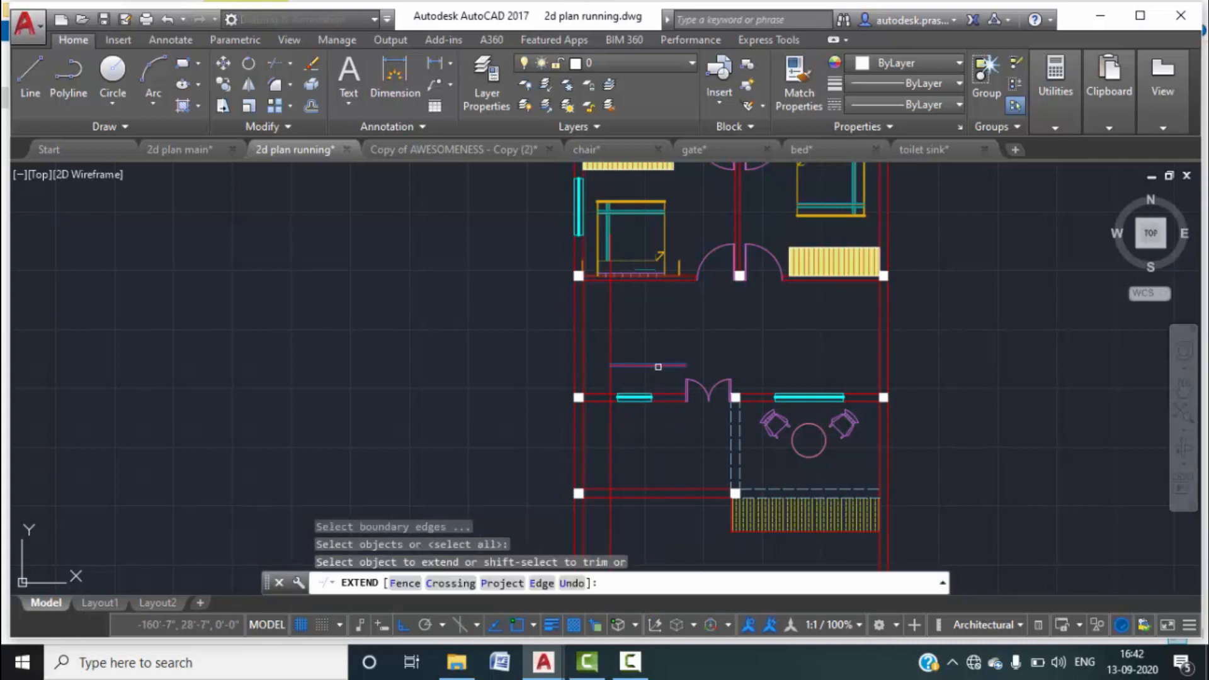
{"action": "left_click", "coordinate": [658, 365]}
{"action": "left_click", "coordinate": [632, 660]}
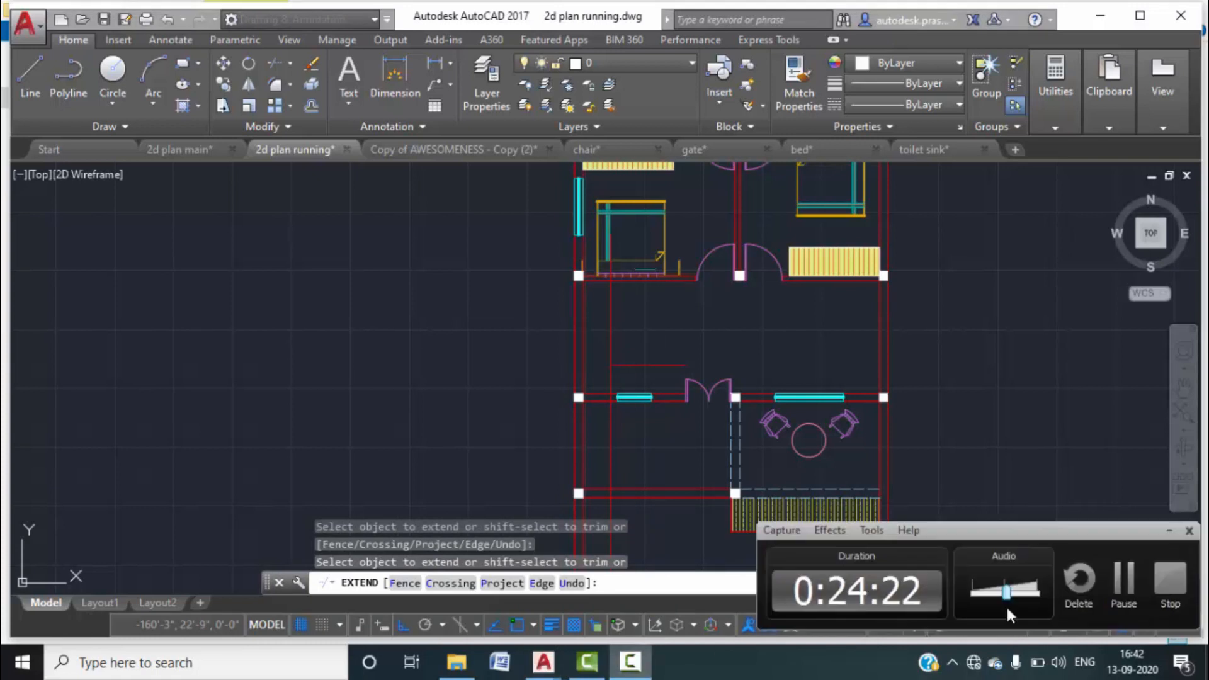
{"action": "left_click", "coordinate": [1127, 580]}
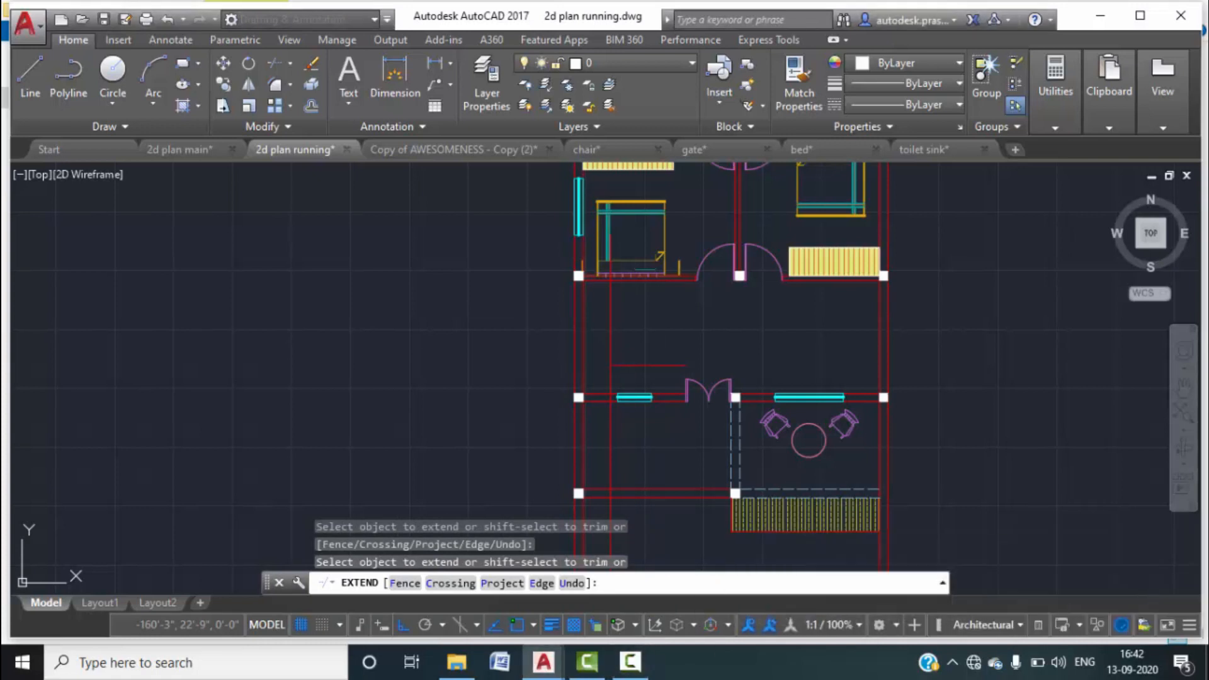
{"action": "left_click", "coordinate": [839, 415]}
{"action": "scroll", "coordinate": [652, 379], "scroll_direction": "up", "scroll_amount": 2}
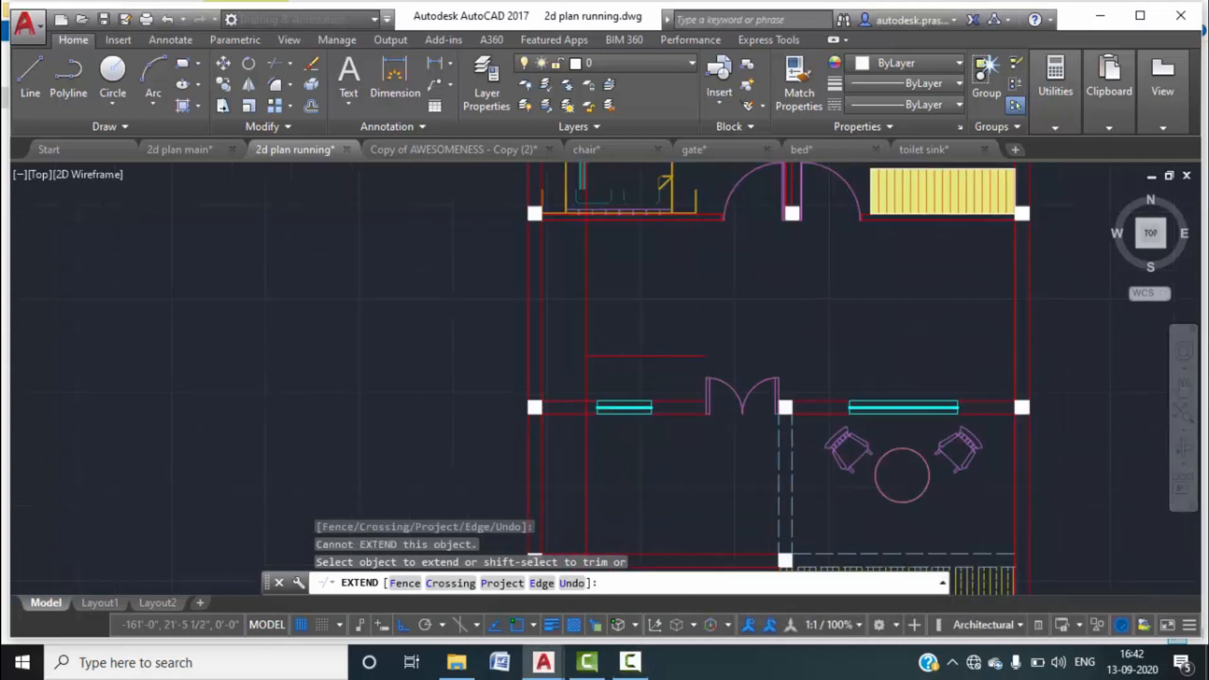
{"action": "key", "text": "Escape"}
Trim the excess line segments, including the parts inside the wall.
{"action": "type", "text": "T"}
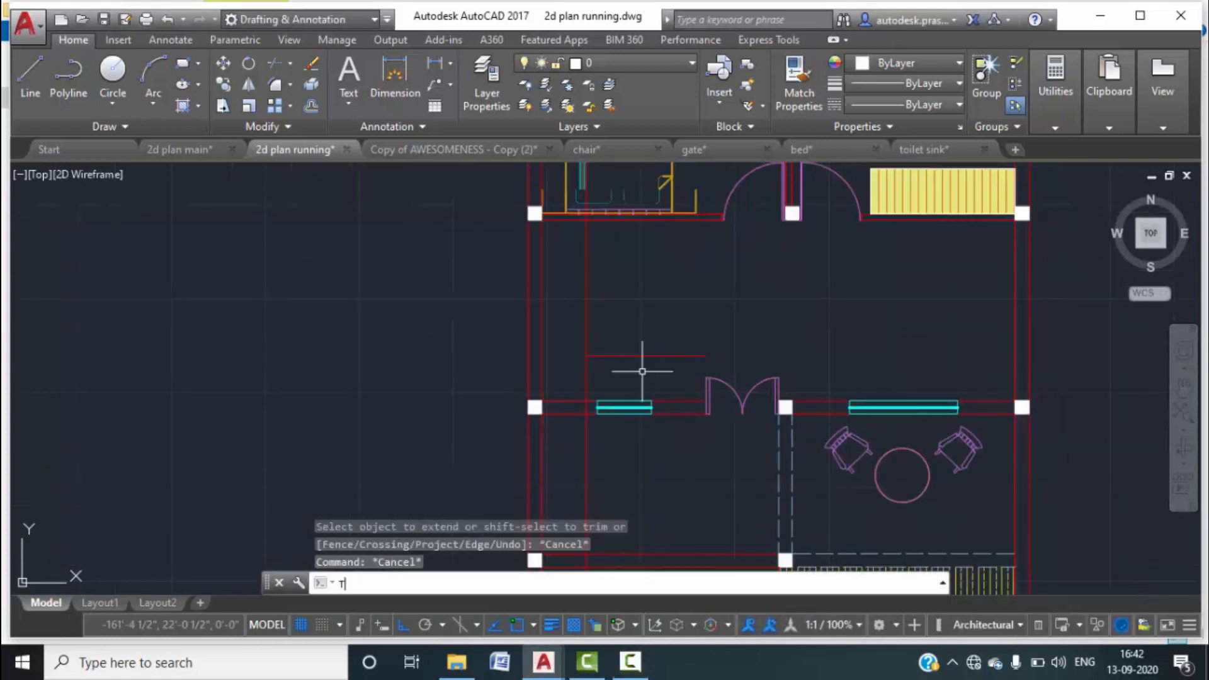
{"action": "key", "text": "space"}
{"action": "key", "text": "space"}
{"action": "left_click", "coordinate": [602, 356]}
{"action": "scroll", "coordinate": [577, 220], "scroll_direction": "up", "scroll_amount": 3}
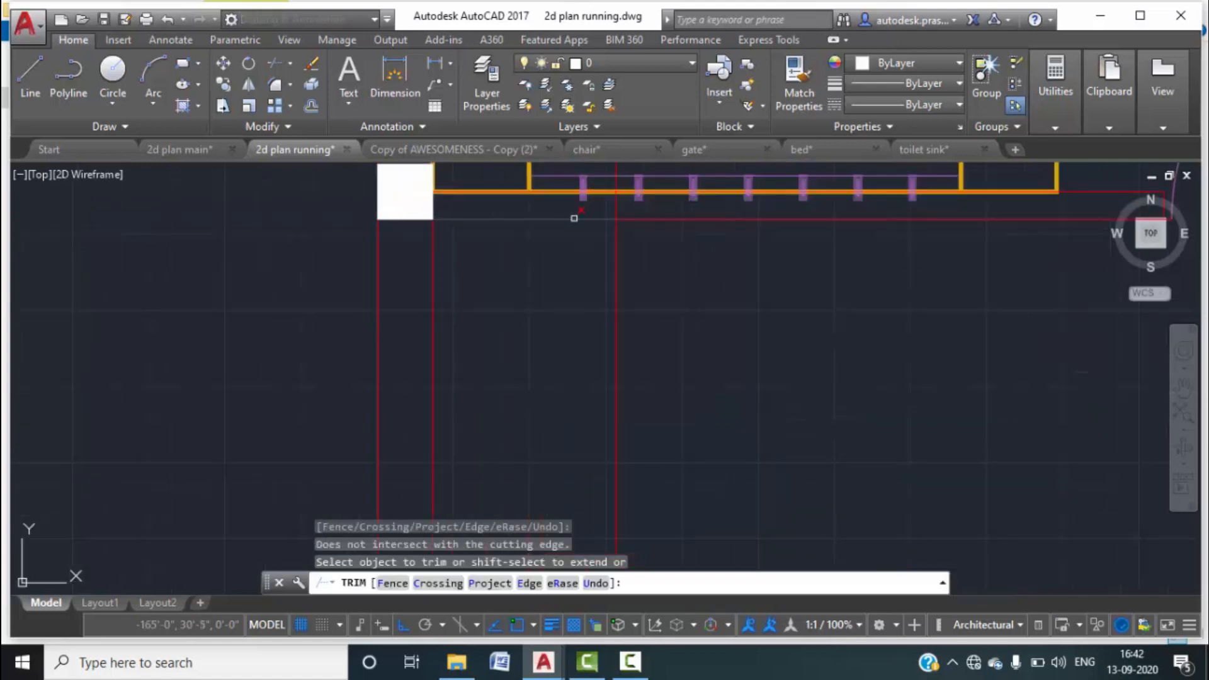
{"action": "left_click", "coordinate": [615, 215]}
{"action": "left_click", "coordinate": [617, 255]}
{"action": "scroll", "coordinate": [617, 255], "scroll_direction": "down", "scroll_amount": 3}
{"action": "middle_click_drag", "start_coordinate": [670, 392], "coordinate": [658, 308]}
{"action": "left_click", "coordinate": [610, 343]}
{"action": "scroll", "coordinate": [610, 344], "scroll_direction": "up", "scroll_amount": 2}
{"action": "left_click", "coordinate": [603, 345]}
{"action": "left_click", "coordinate": [602, 346]}
{"action": "key", "text": "Escape"}
{"action": "key", "text": "Escape"}
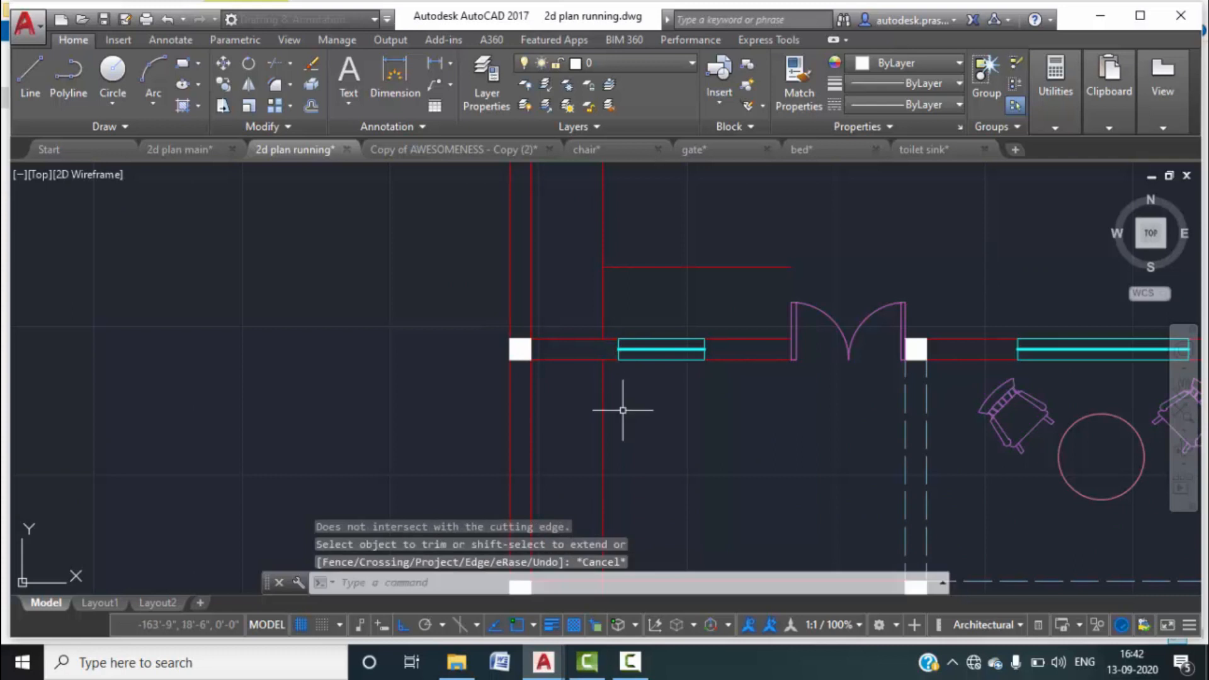
Delete the stray vertical line near the lobby doorway.
{"action": "left_click", "coordinate": [624, 418]}
{"action": "left_click", "coordinate": [588, 399]}
{"action": "key", "text": "Delete"}
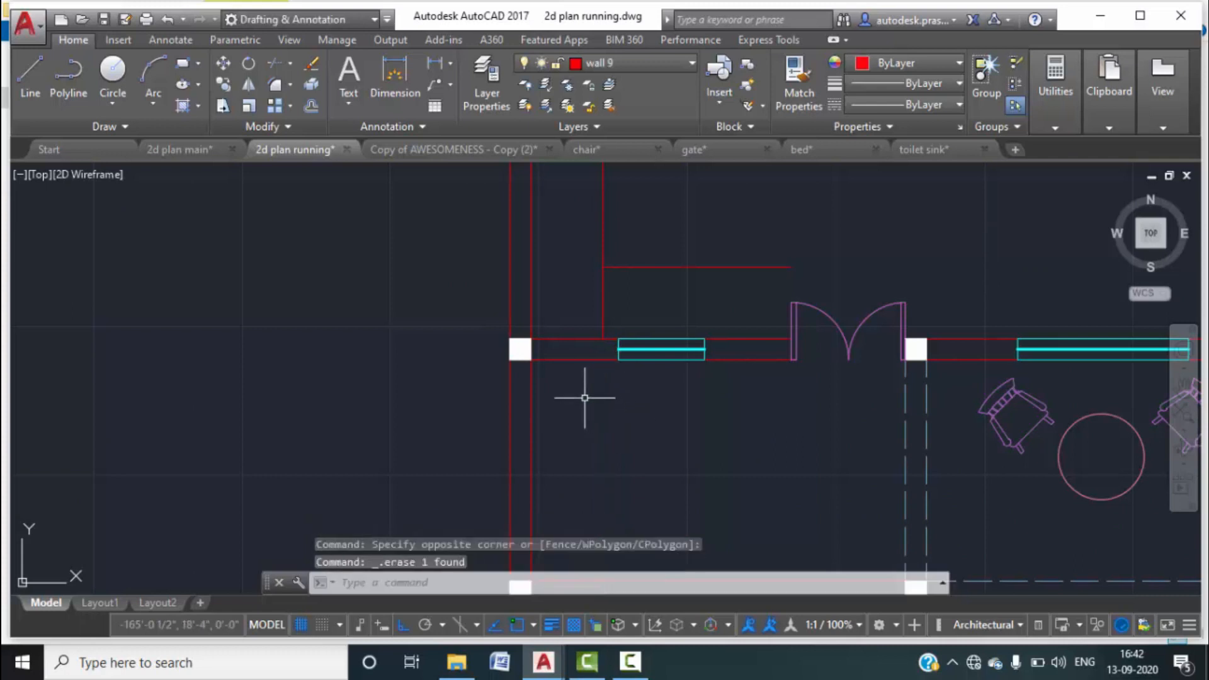
{"action": "scroll", "coordinate": [586, 395], "scroll_direction": "down", "scroll_amount": 5}
{"action": "scroll", "coordinate": [575, 316], "scroll_direction": "up", "scroll_amount": 4}
{"action": "left_click", "coordinate": [623, 275]}
{"action": "key", "text": "Escape"}
{"action": "scroll", "coordinate": [642, 338], "scroll_direction": "down", "scroll_amount": 4}
{"action": "middle_click_drag", "start_coordinate": [669, 410], "coordinate": [648, 359]}
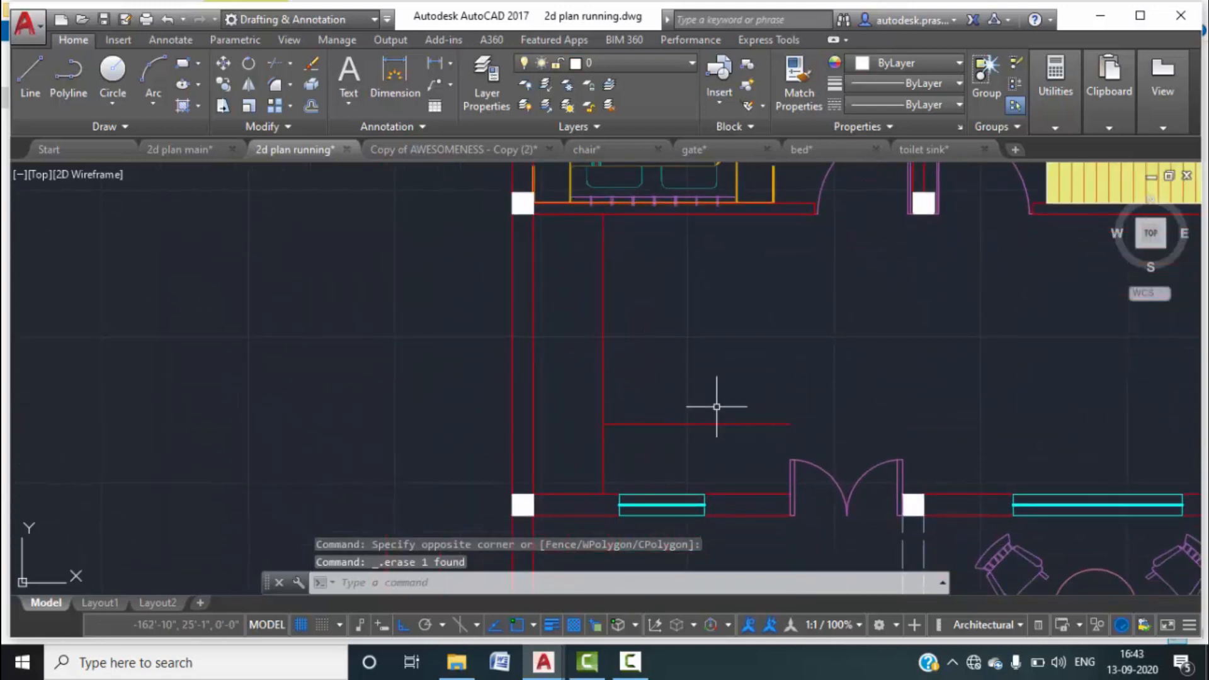
{"action": "type", "text": "l"}
{"action": "key", "text": "Return"}
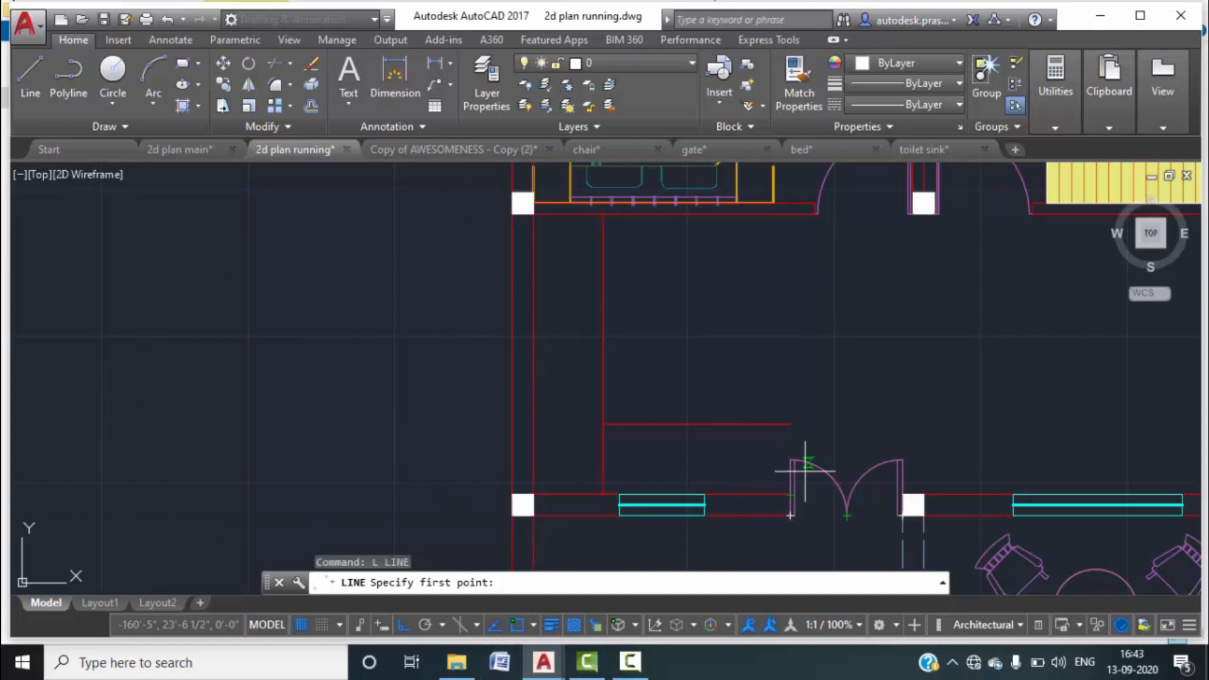
Draw a vertical line from the red line's end straight down to the wall.
{"action": "scroll", "coordinate": [805, 469], "scroll_direction": "up", "scroll_amount": 3}
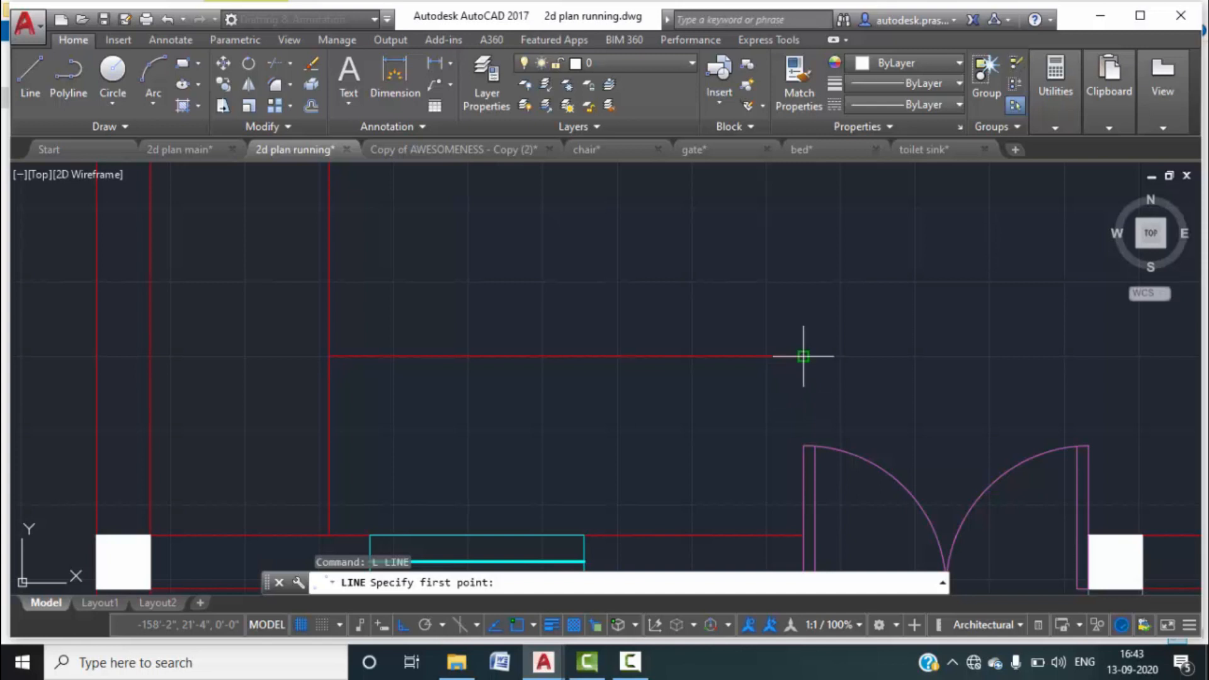
{"action": "left_click", "coordinate": [762, 356]}
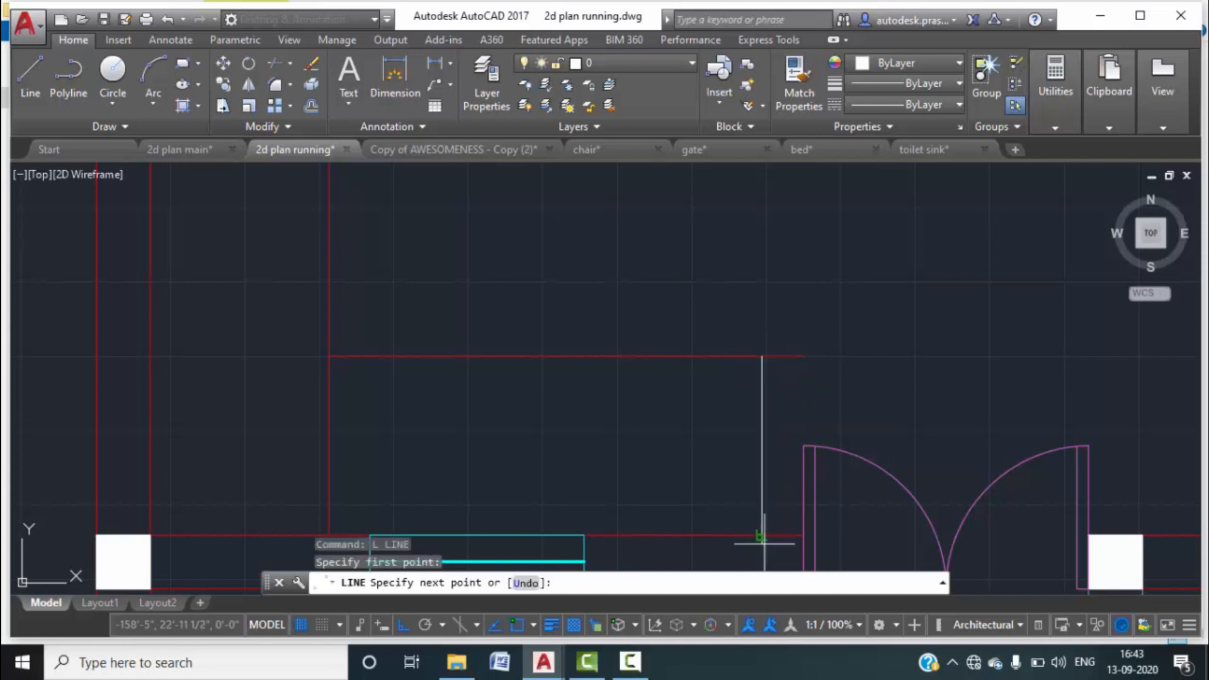
{"action": "key", "text": "Escape"}
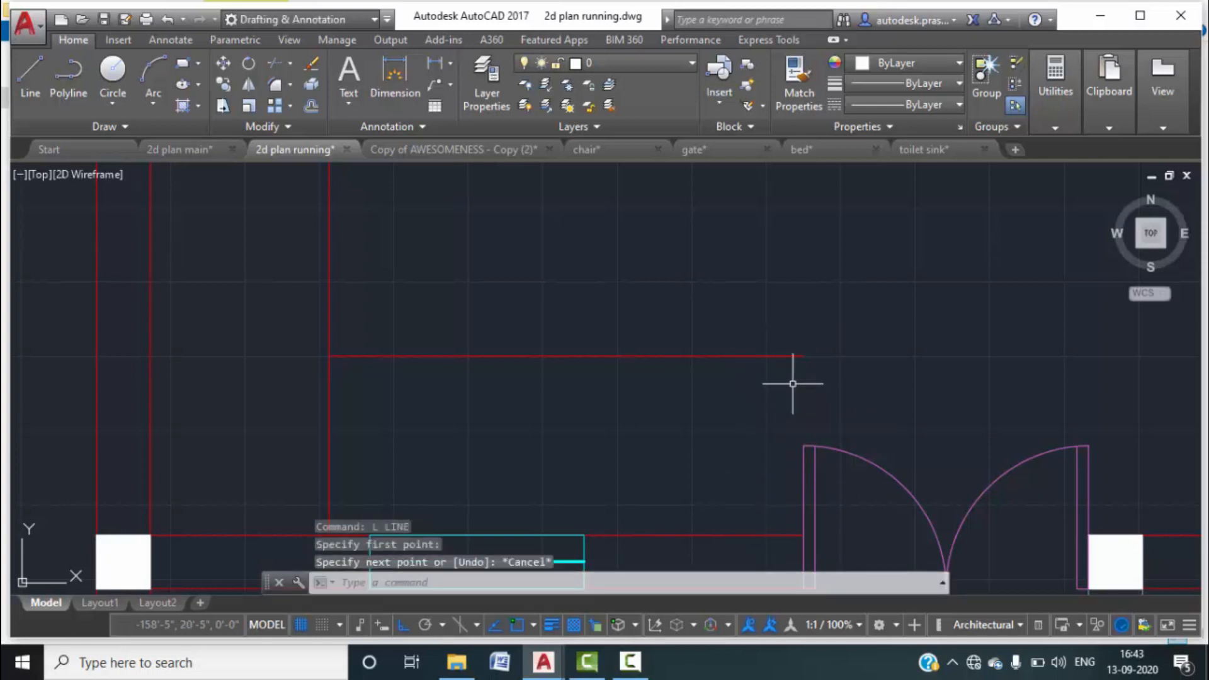
{"action": "type", "text": "l"}
{"action": "key", "text": "Return"}
{"action": "left_click", "coordinate": [800, 354]}
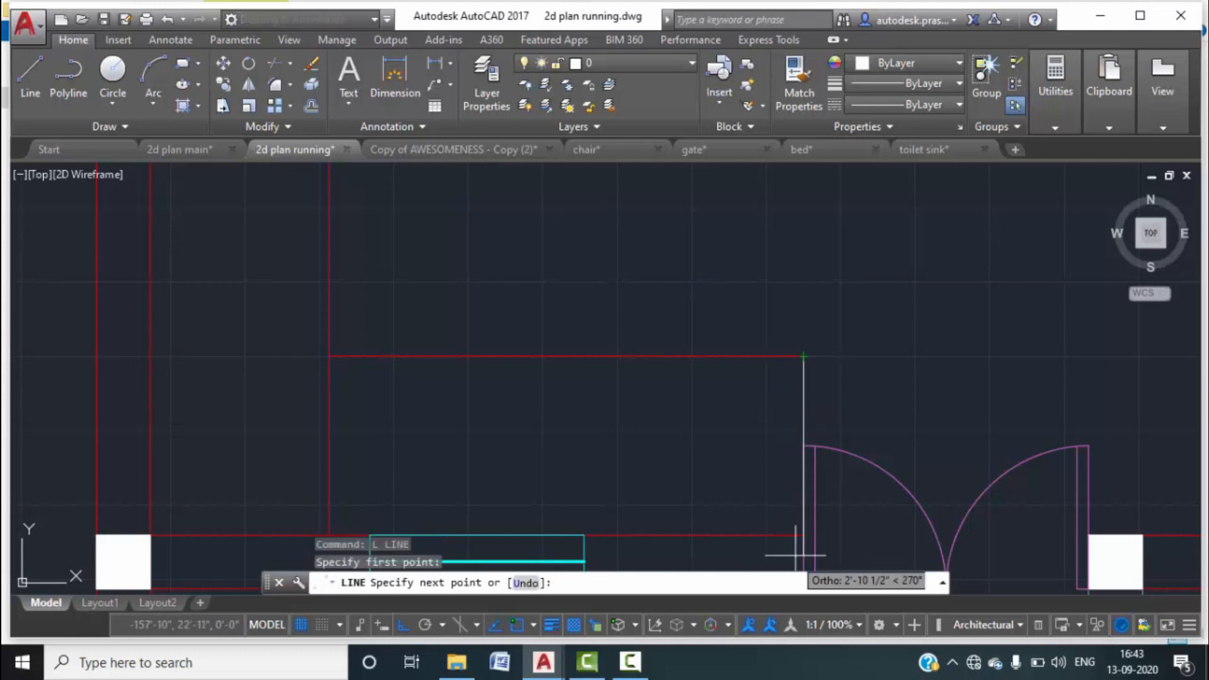
{"action": "left_click", "coordinate": [802, 537]}
{"action": "key", "text": "Escape"}
{"action": "key", "text": "Escape"}
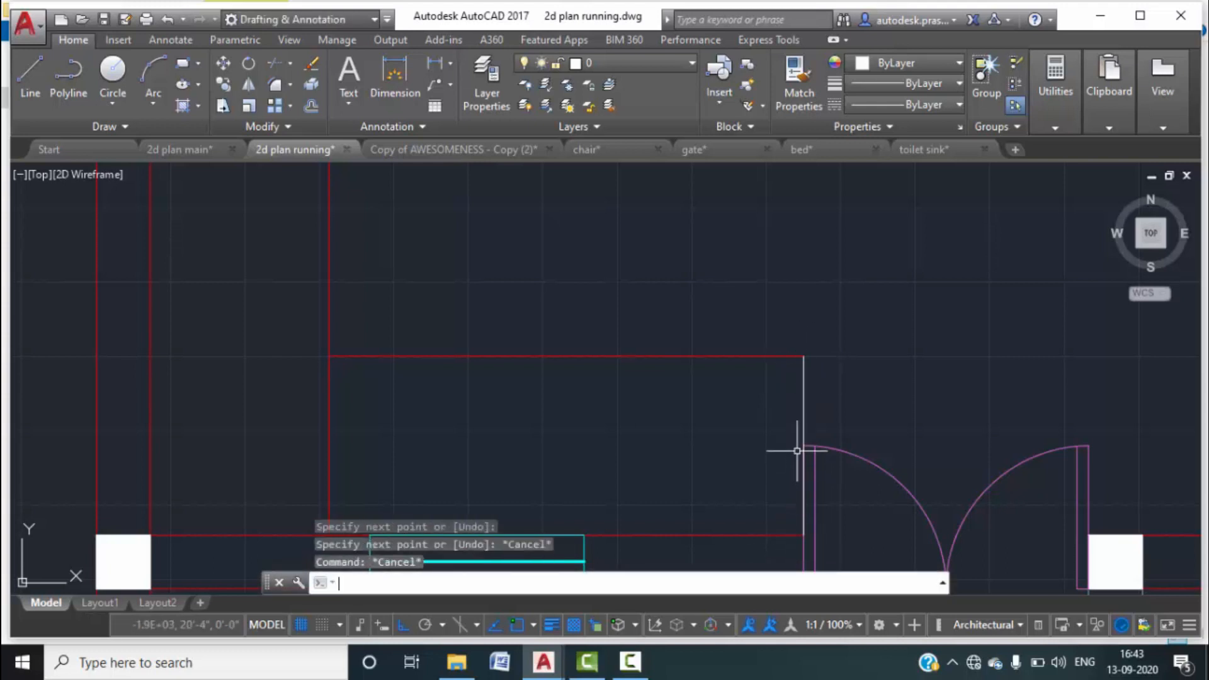
Offset a copy of the new vertical line 6" to the left.
{"action": "type", "text": "o"}
{"action": "key", "text": "Return"}
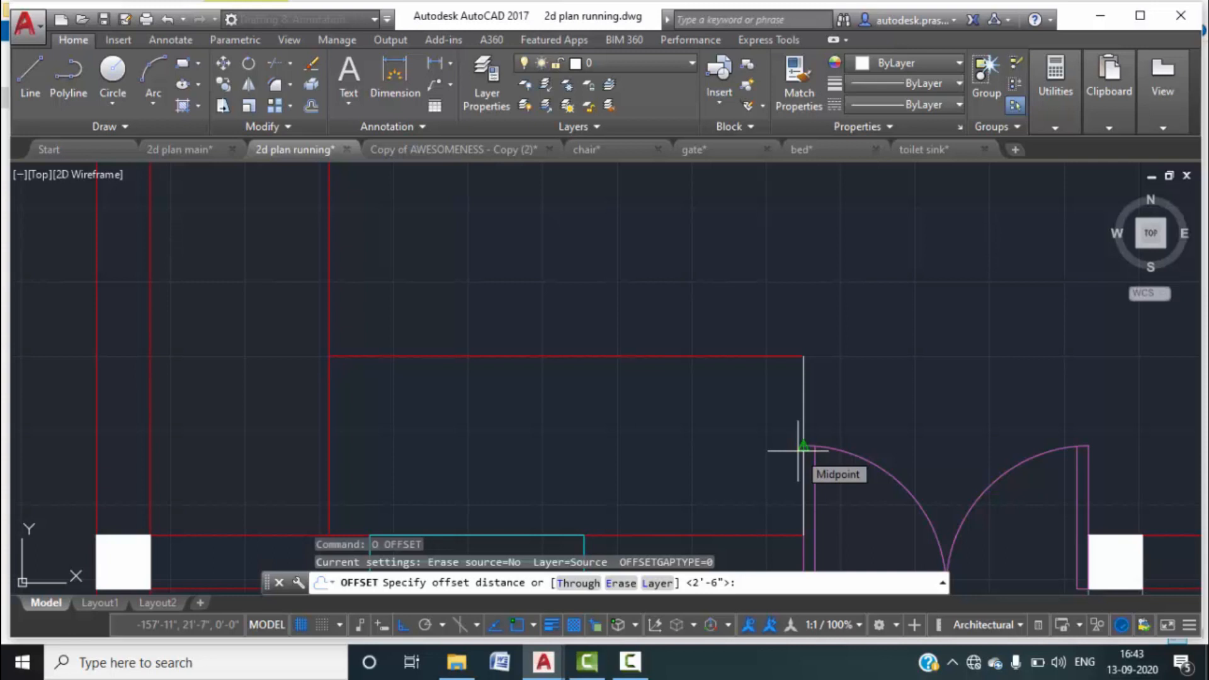
{"action": "type", "text": "6"}
{"action": "key", "text": "Return"}
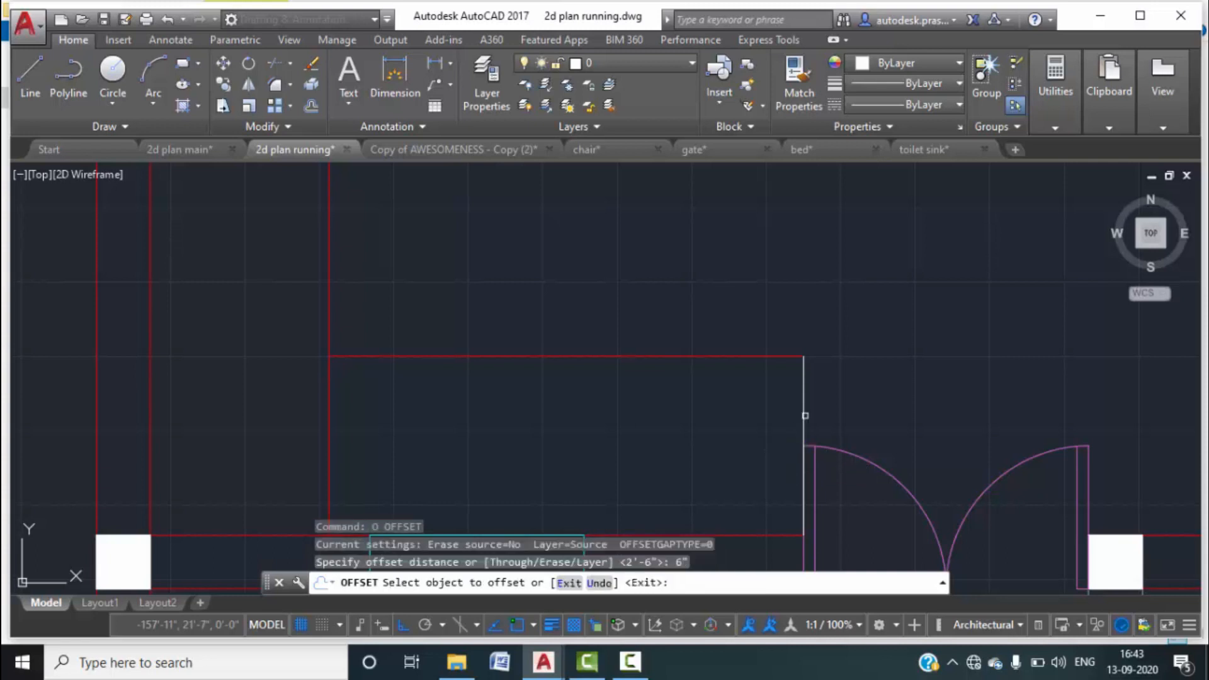
{"action": "left_click", "coordinate": [804, 412]}
{"action": "left_click", "coordinate": [779, 439]}
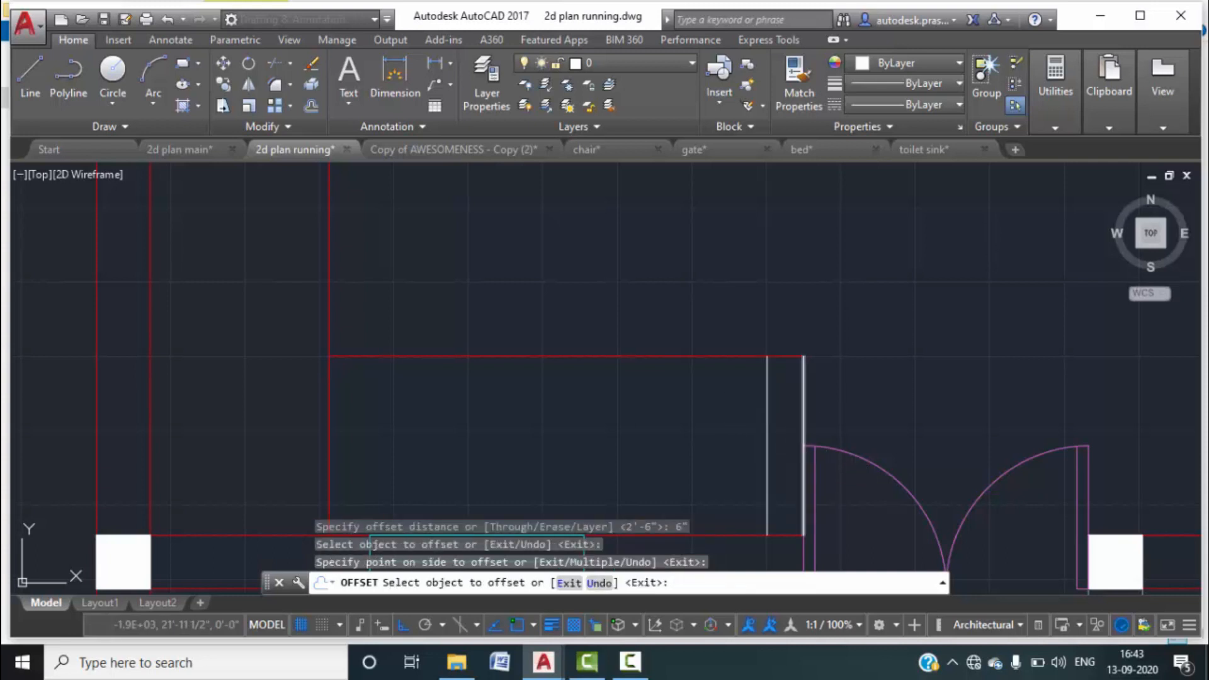
{"action": "key", "text": "Escape"}
{"action": "key", "text": "Escape"}
Try trimming the vertical line, then delete the vertical line beside the door.
{"action": "left_click", "coordinate": [788, 406]}
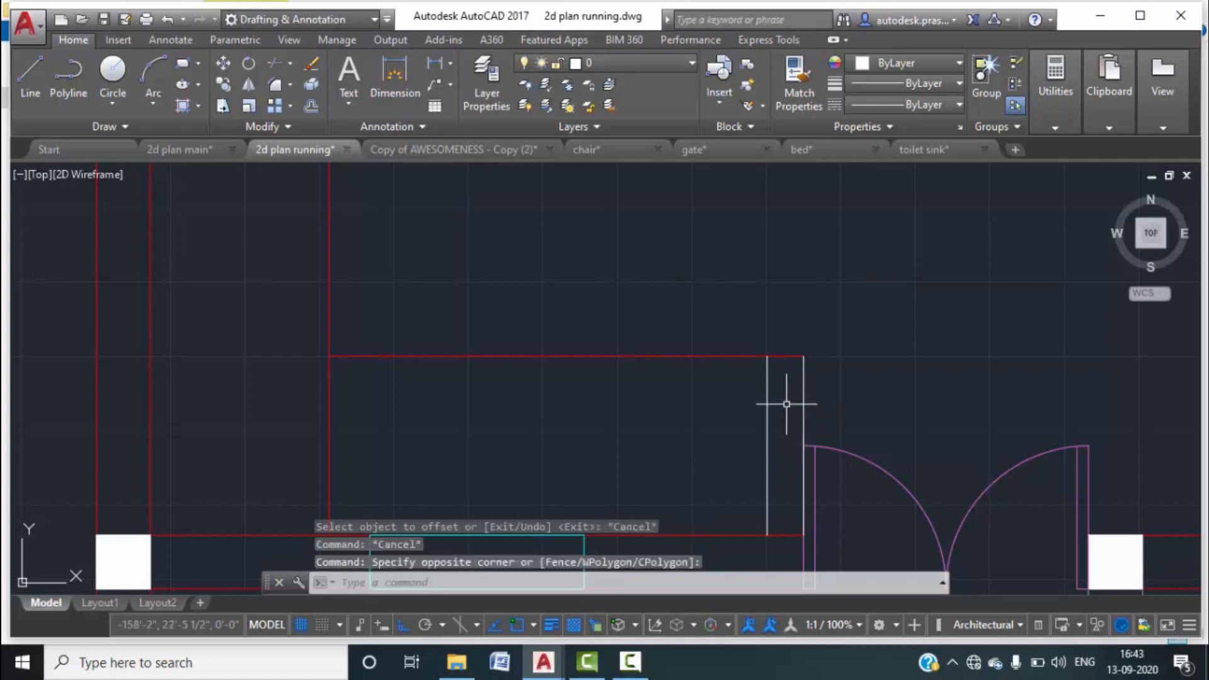
{"action": "type", "text": "tr"}
{"action": "key", "text": "Return"}
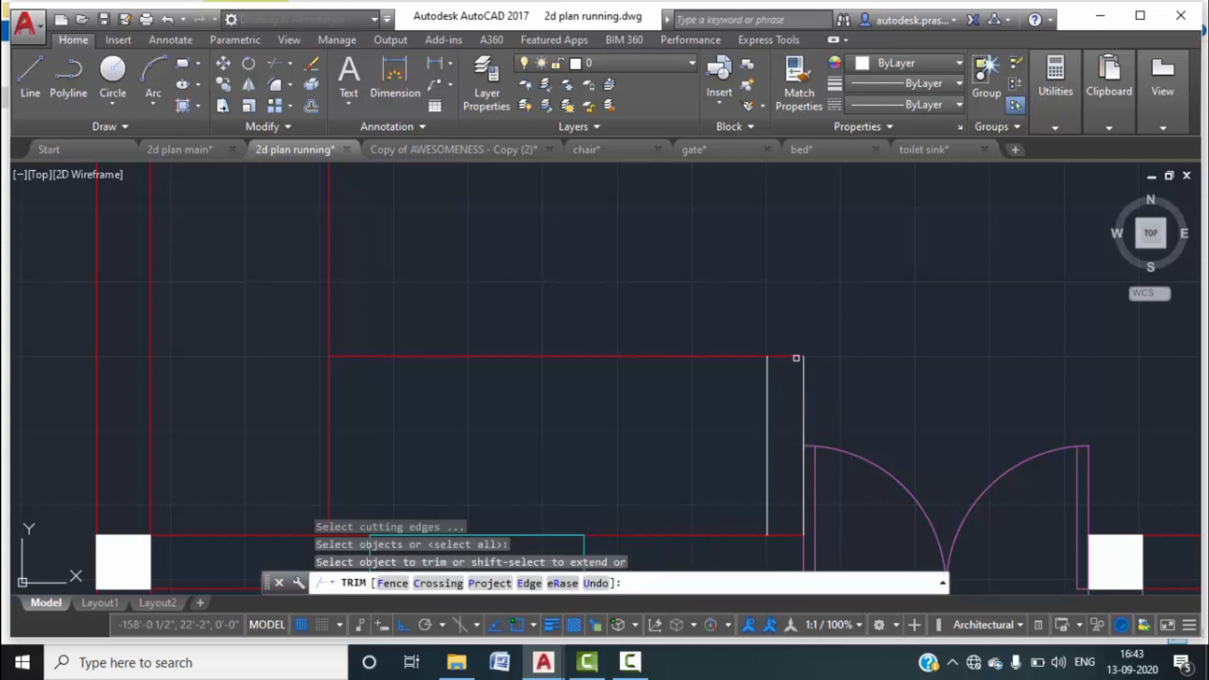
{"action": "left_click", "coordinate": [796, 359]}
{"action": "left_click", "coordinate": [802, 406]}
{"action": "key", "text": "Escape"}
{"action": "left_click", "coordinate": [802, 396]}
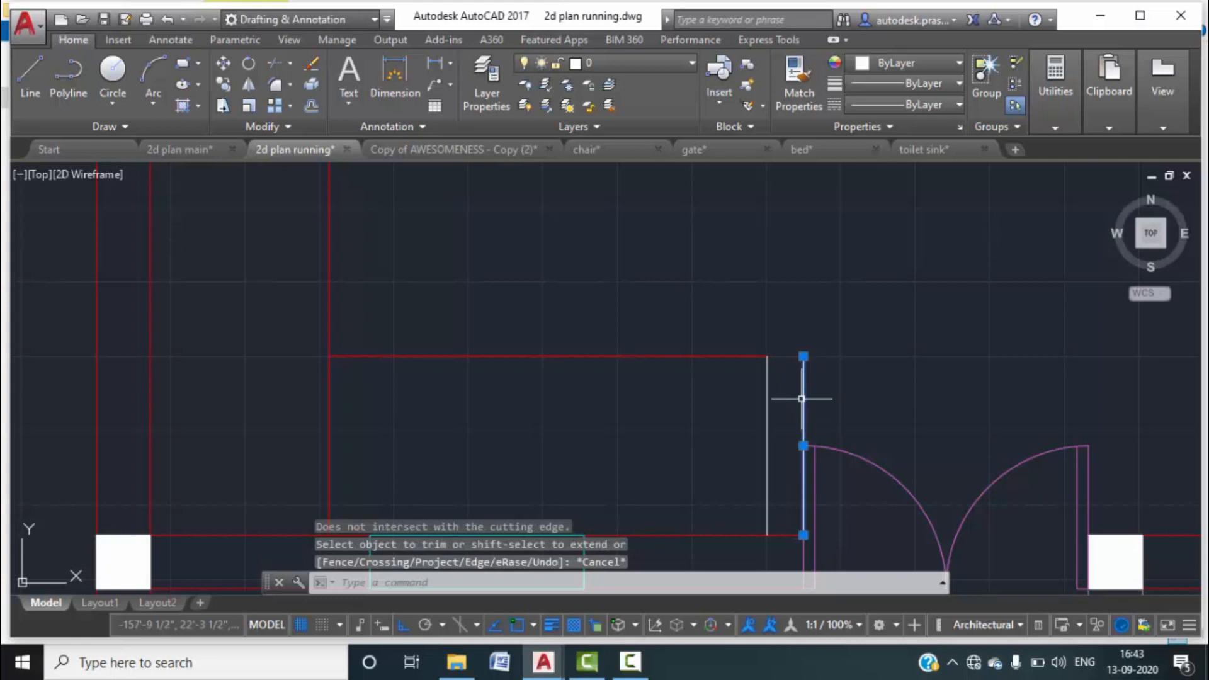
{"action": "key", "text": "Delete"}
{"action": "scroll", "coordinate": [781, 435], "scroll_direction": "down", "scroll_amount": 2}
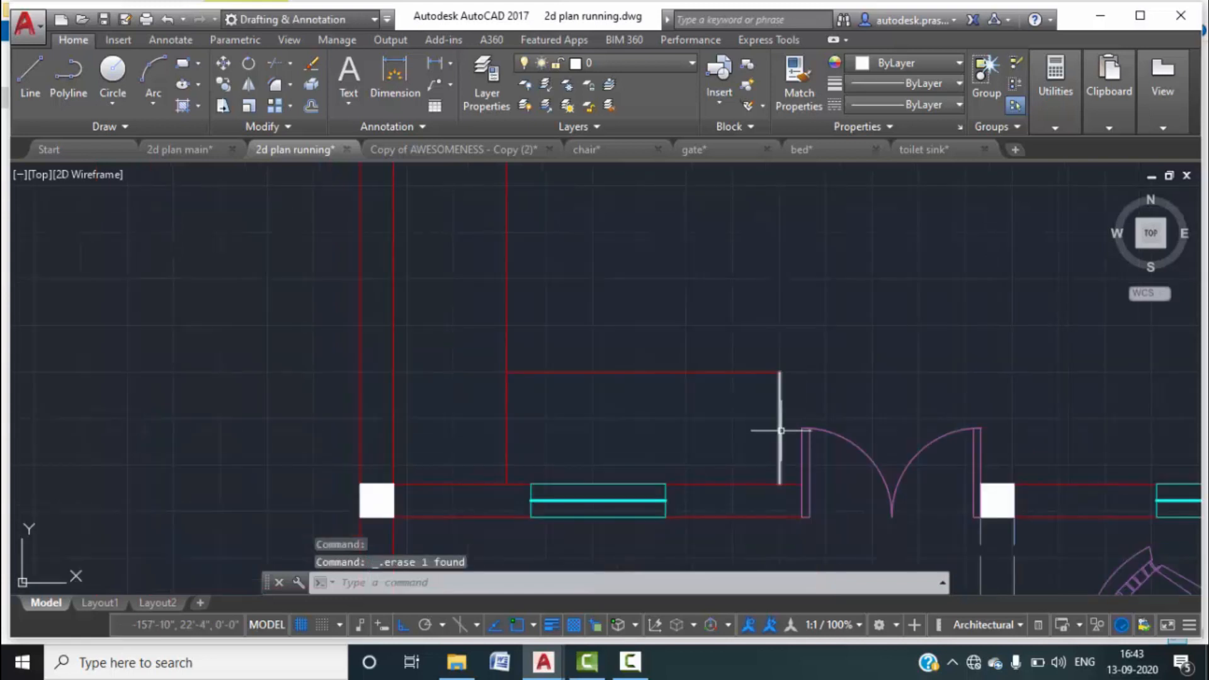
Attempt another trim using all edges as cutting edges.
{"action": "type", "text": "tr"}
{"action": "key", "text": "Return"}
{"action": "key", "text": "Return"}
{"action": "left_click", "coordinate": [540, 442]}
{"action": "key", "text": "Escape"}
{"action": "key", "text": "Escape"}
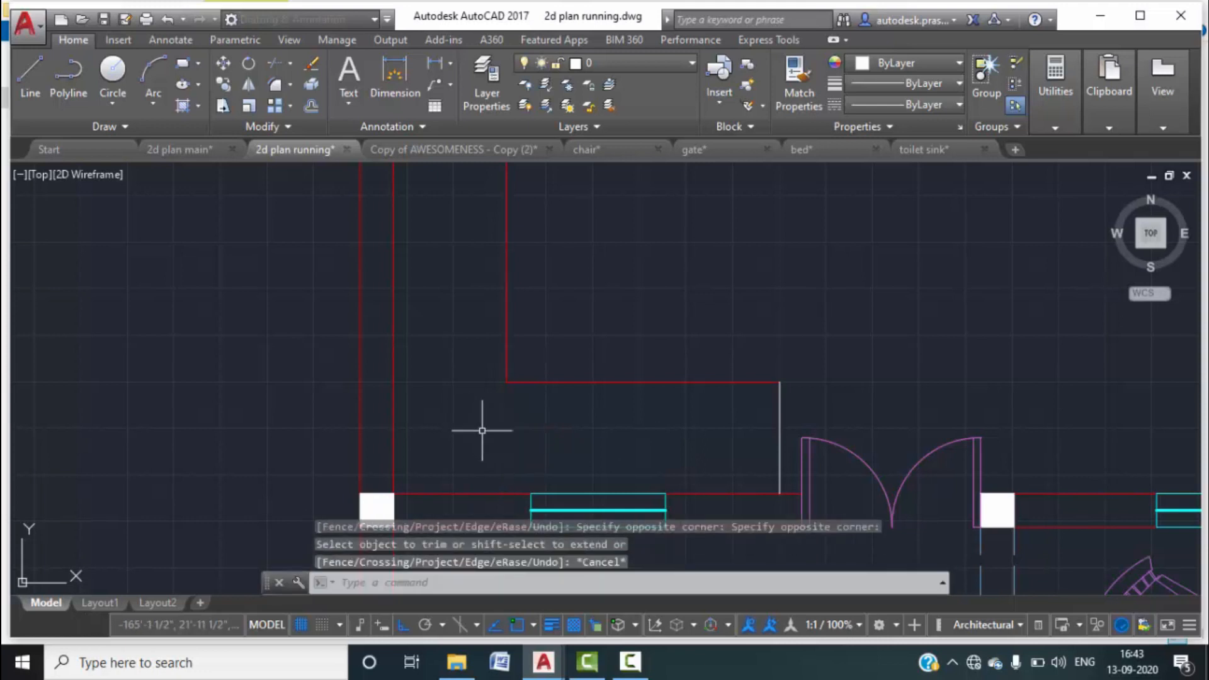
Window-select the partition polyline and colour it 242,113,114.
{"action": "scroll", "coordinate": [580, 426], "scroll_direction": "down", "scroll_amount": 3}
{"action": "key", "text": "Escape"}
{"action": "key", "text": "Escape"}
{"action": "mouse_move", "coordinate": [637, 430]}
{"action": "middle_mouse_down"}
{"action": "mouse_move", "coordinate": [633, 446]}
{"action": "mouse_move", "coordinate": [653, 428]}
{"action": "mouse_move", "coordinate": [671, 452]}
{"action": "middle_mouse_up"}
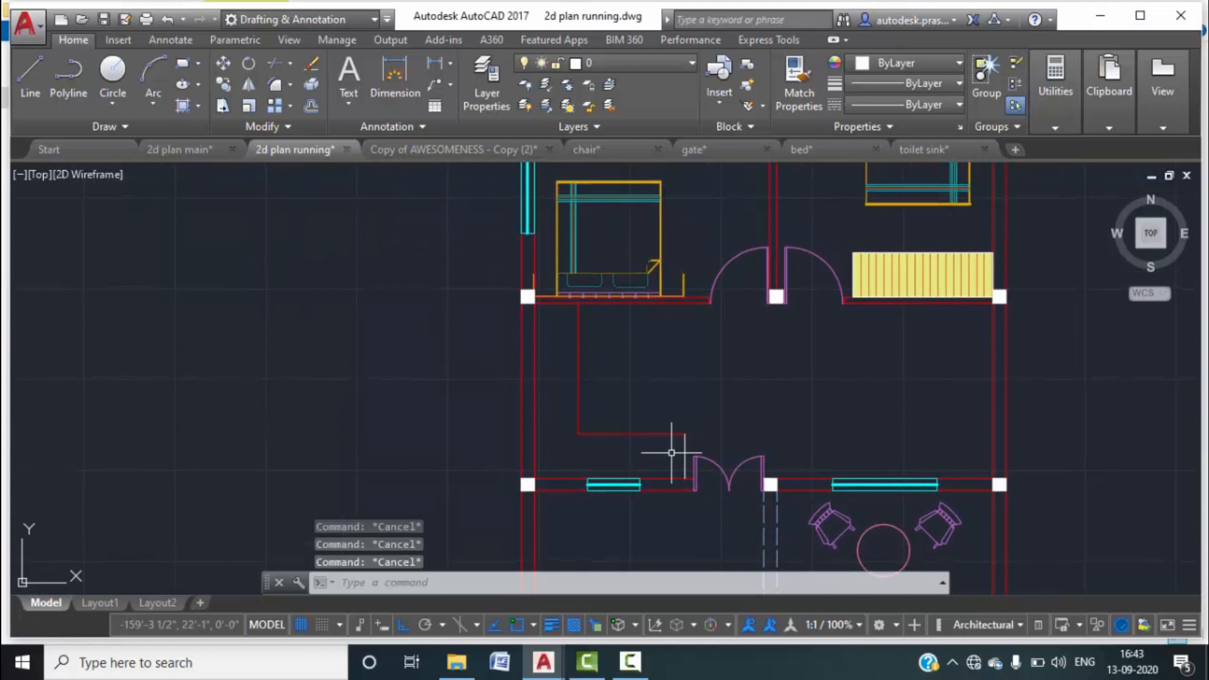
{"action": "scroll", "coordinate": [692, 441], "scroll_direction": "up", "scroll_amount": 4}
{"action": "left_click", "coordinate": [689, 449]}
{"action": "left_click", "coordinate": [432, 378]}
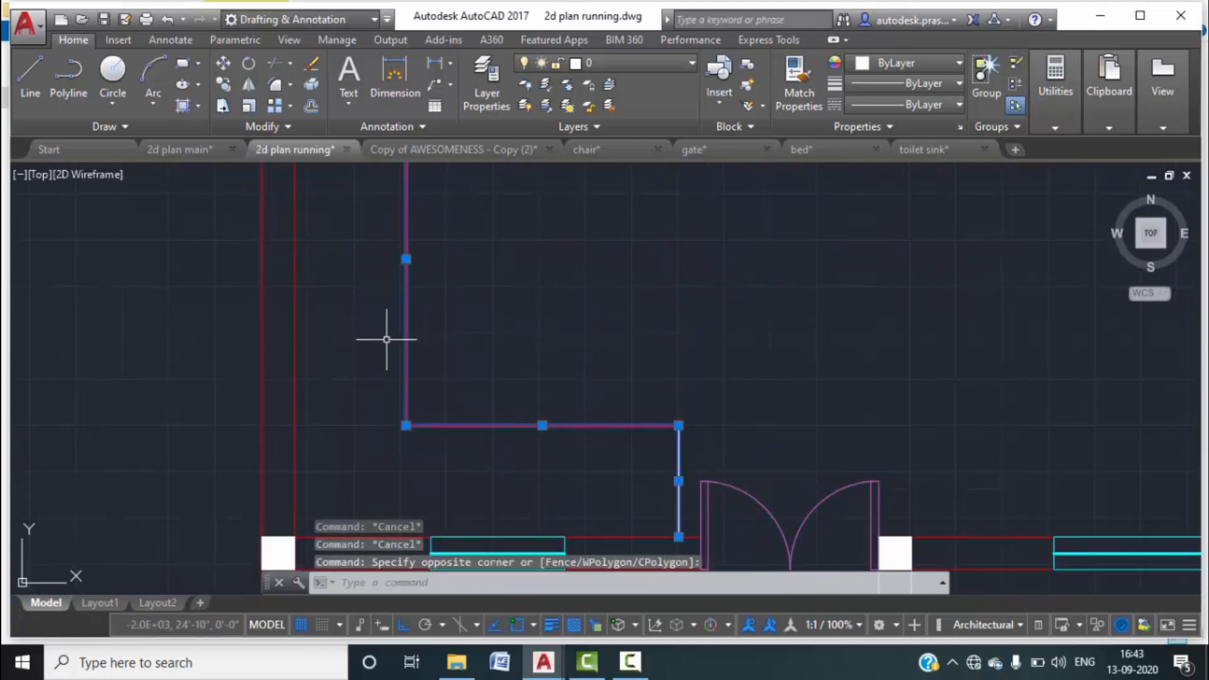
{"action": "scroll", "coordinate": [501, 358], "scroll_direction": "down", "scroll_amount": 2}
{"action": "middle_click_drag", "start_coordinate": [502, 357], "coordinate": [516, 403]}
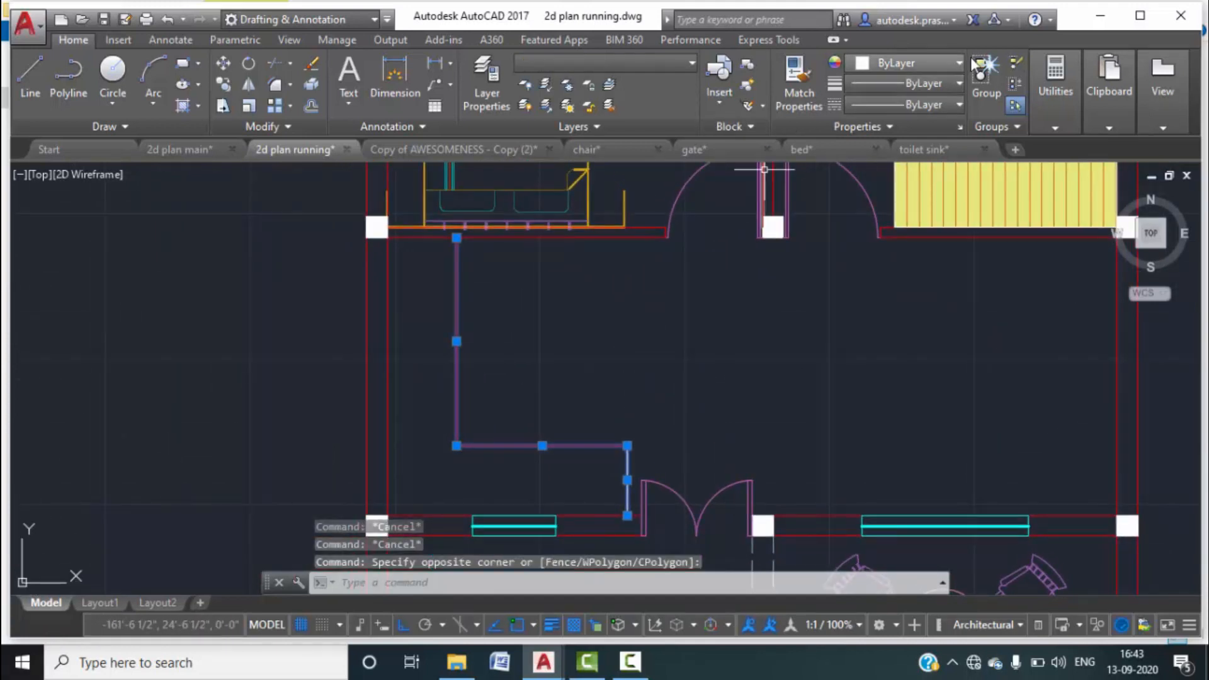
{"action": "left_click", "coordinate": [957, 65]}
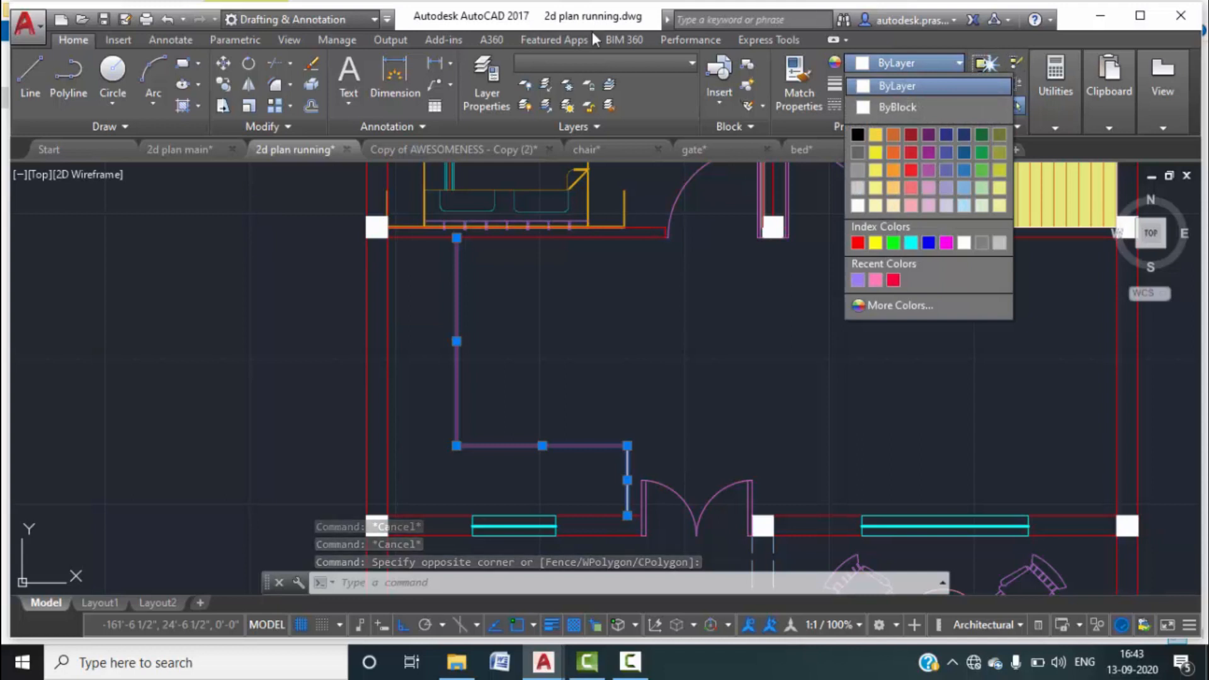
{"action": "left_click", "coordinate": [915, 191]}
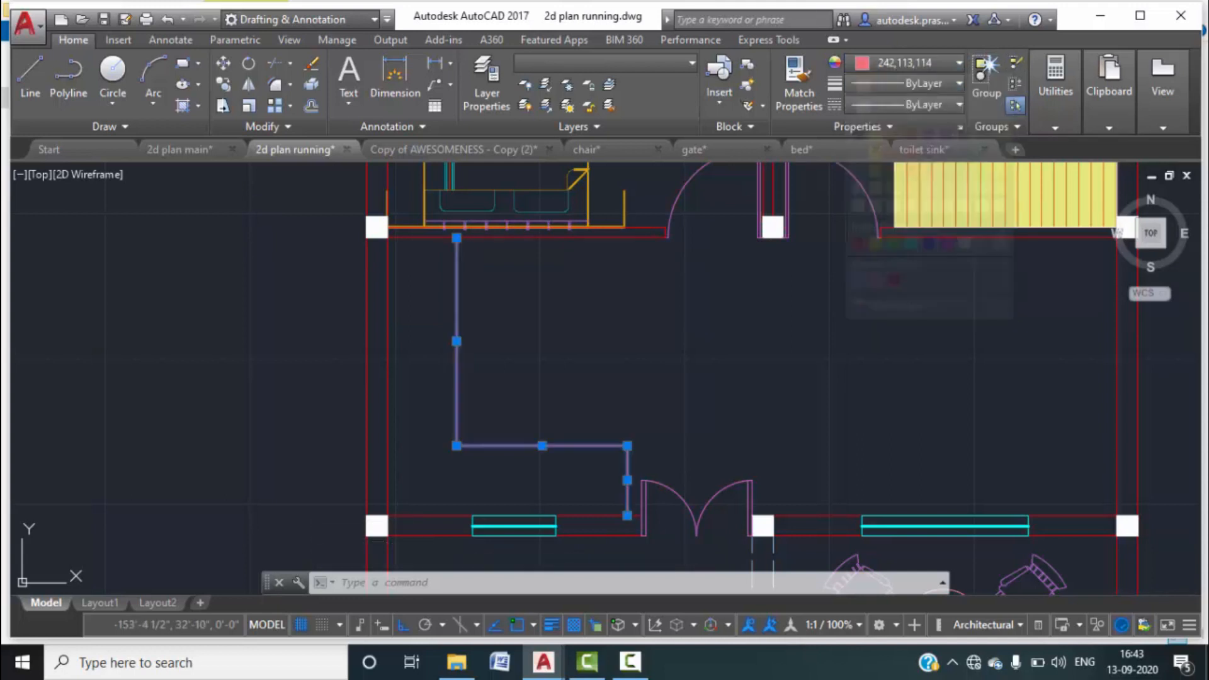
{"action": "key", "text": "Escape"}
{"action": "key", "text": "Escape"}
{"action": "middle_click_drag", "start_coordinate": [624, 342], "coordinate": [677, 313]}
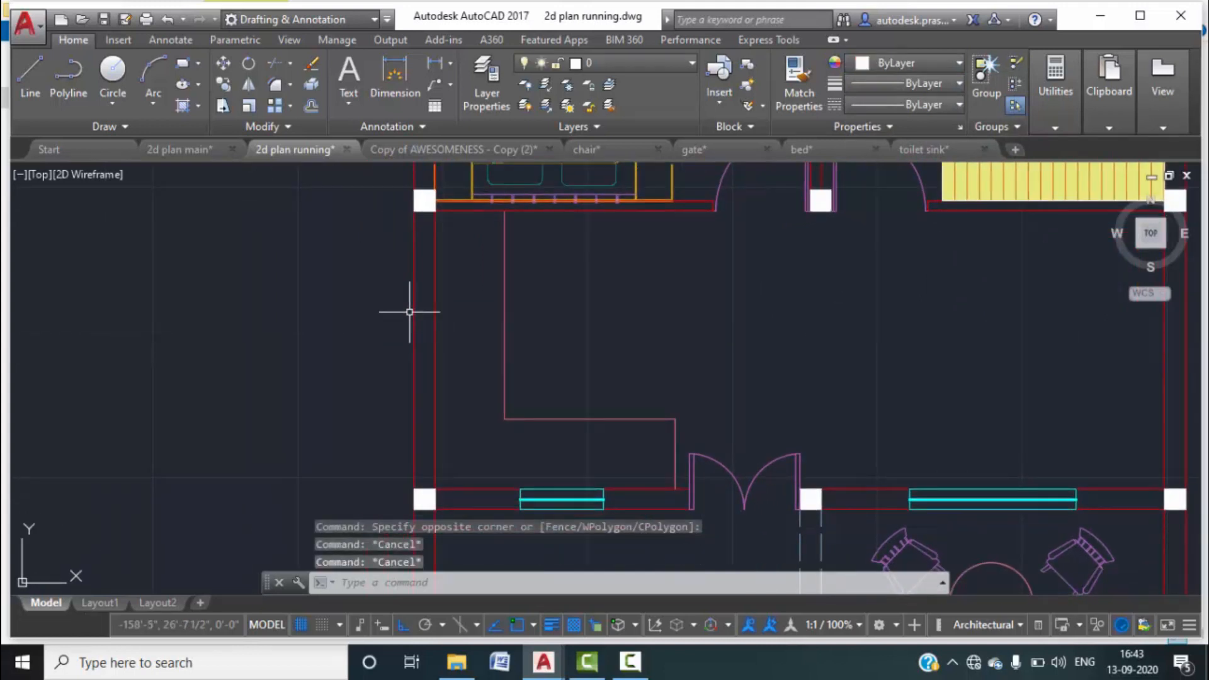
Insert the stove.dwg block against the lower wall.
{"action": "type", "text": "i"}
{"action": "key", "text": "Return"}
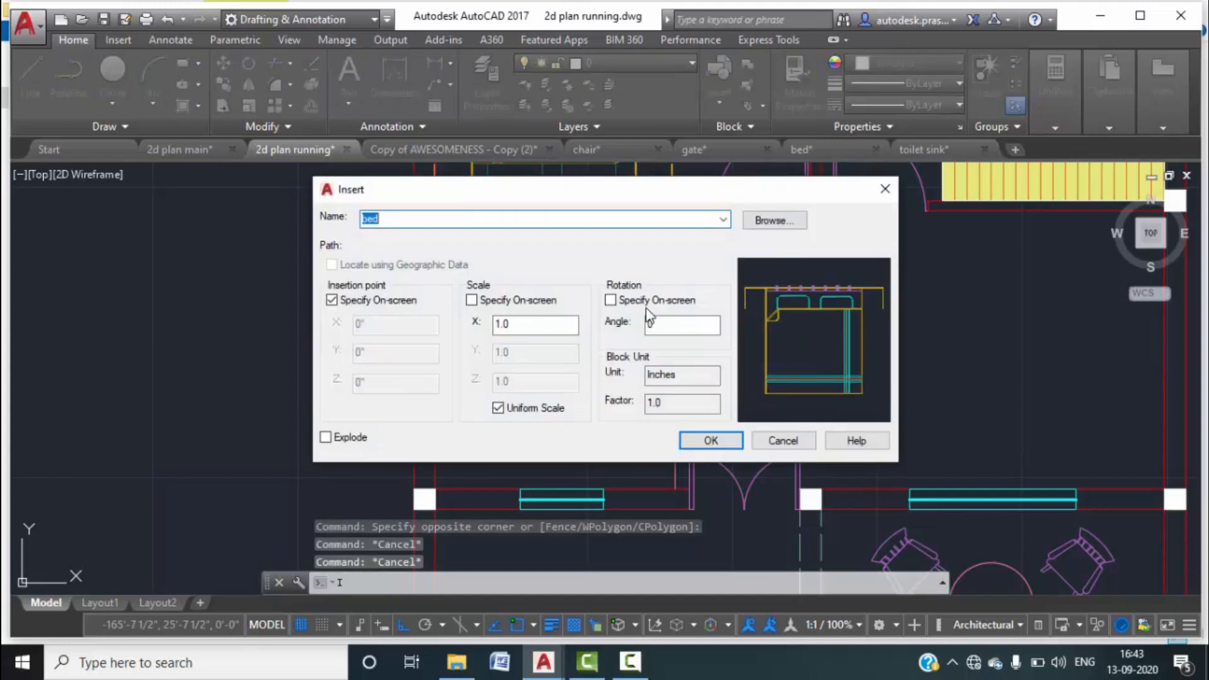
{"action": "left_click", "coordinate": [763, 223]}
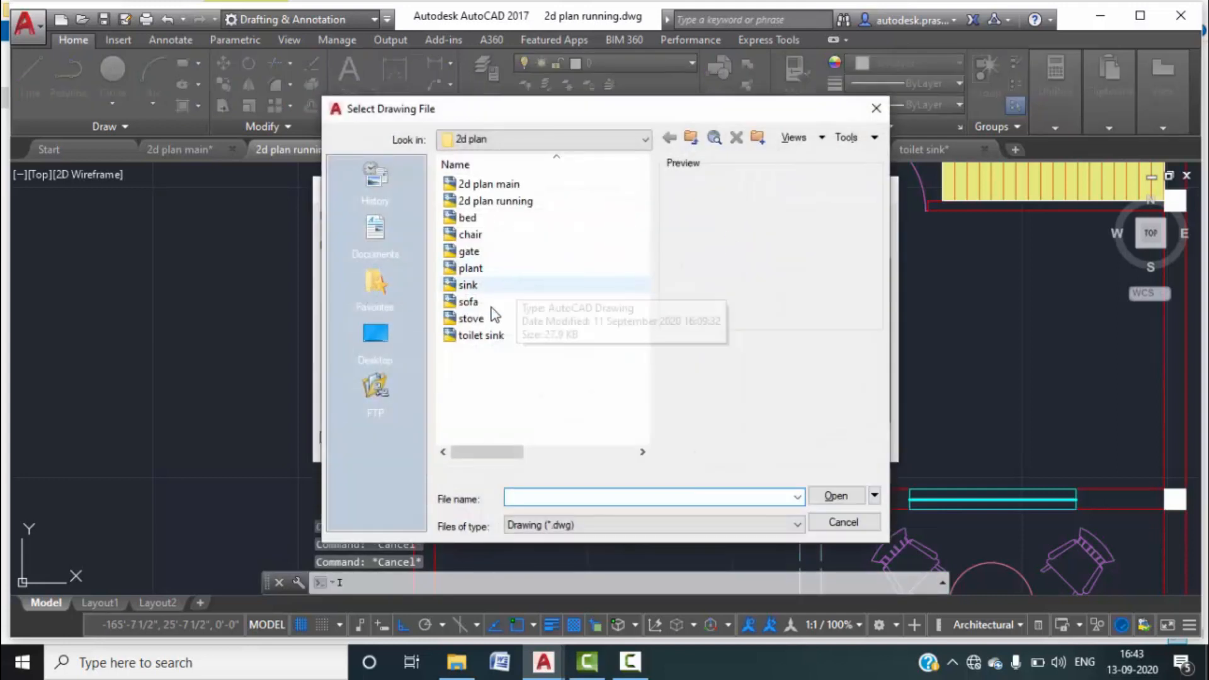
{"action": "left_click", "coordinate": [535, 320]}
{"action": "left_click", "coordinate": [825, 495]}
{"action": "left_click", "coordinate": [722, 445]}
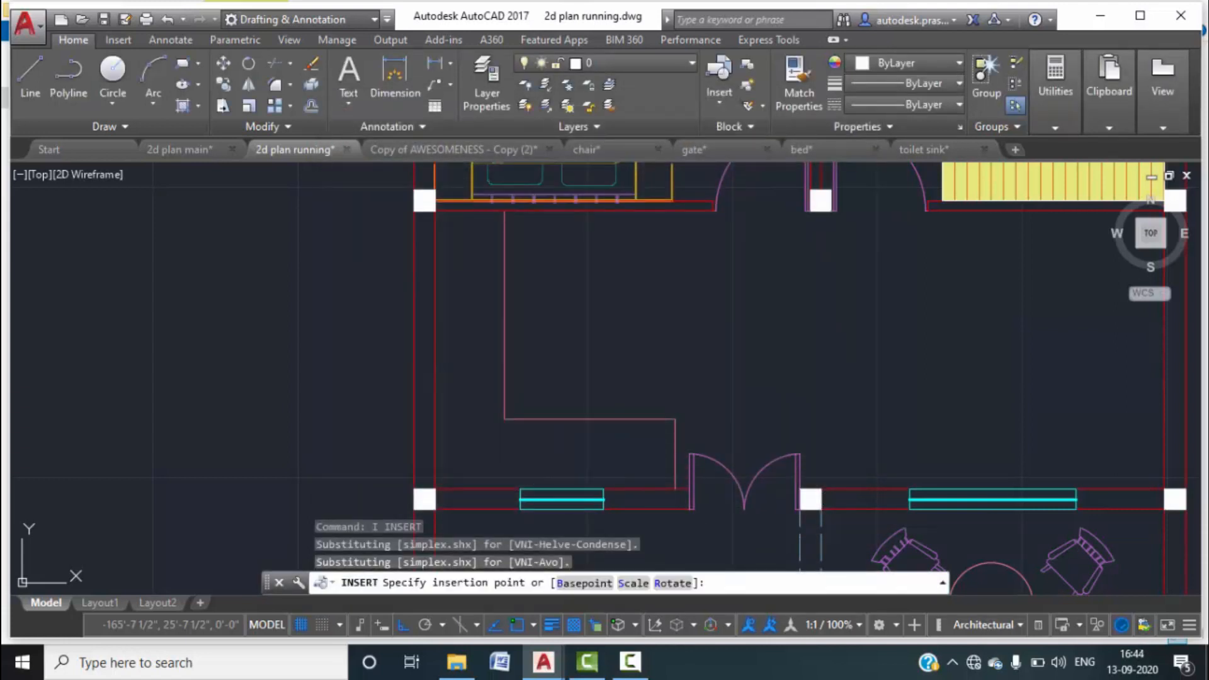
{"action": "left_click", "coordinate": [603, 489]}
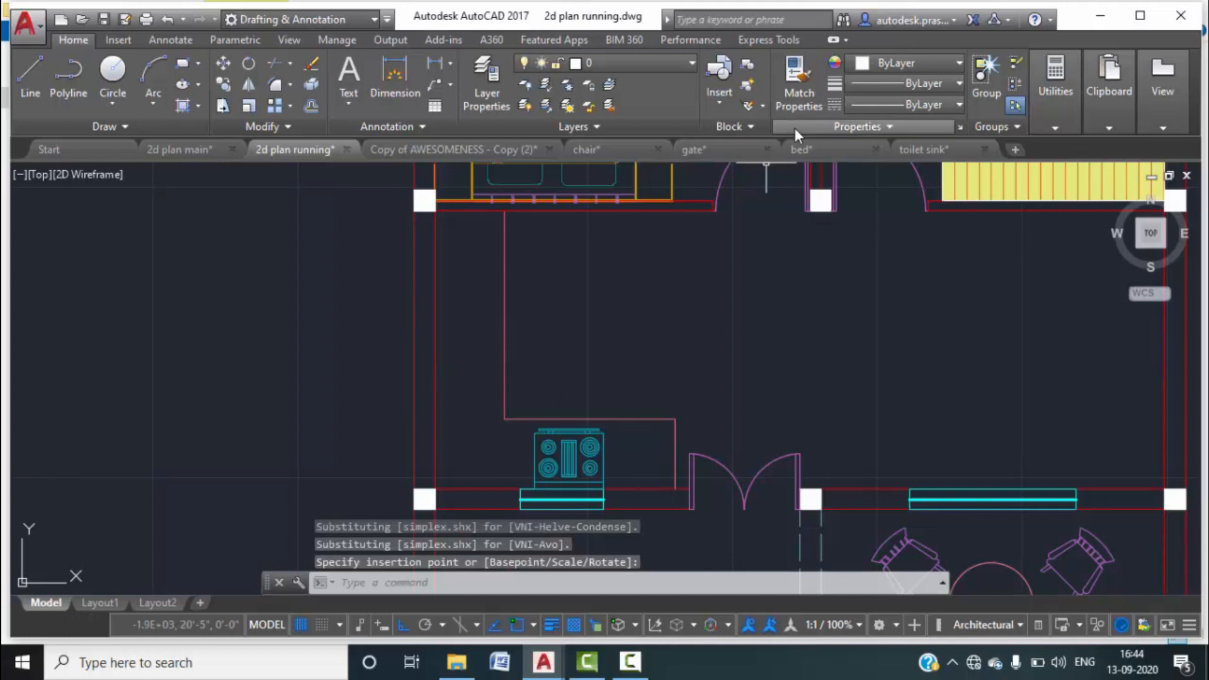
Insert the sink.dwg block along the left wall.
{"action": "type", "text": "i"}
{"action": "key", "text": "Return"}
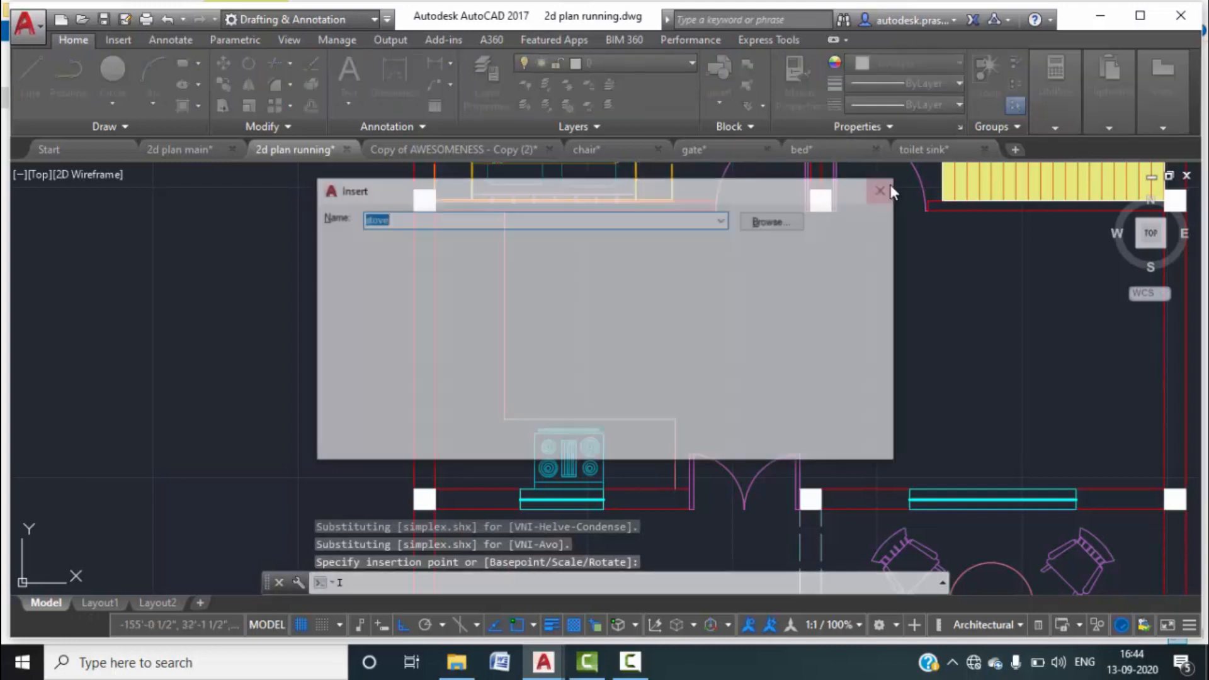
{"action": "left_click", "coordinate": [770, 220]}
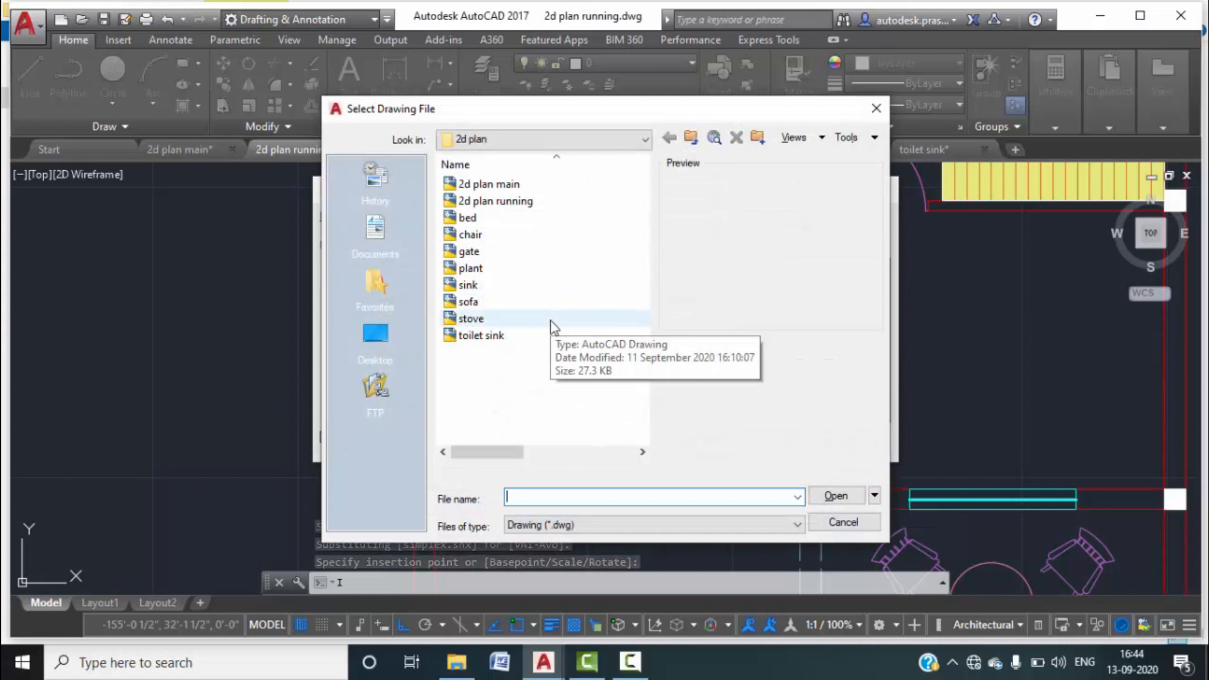
{"action": "left_click", "coordinate": [483, 287]}
{"action": "left_click", "coordinate": [833, 496]}
{"action": "left_click", "coordinate": [712, 441]}
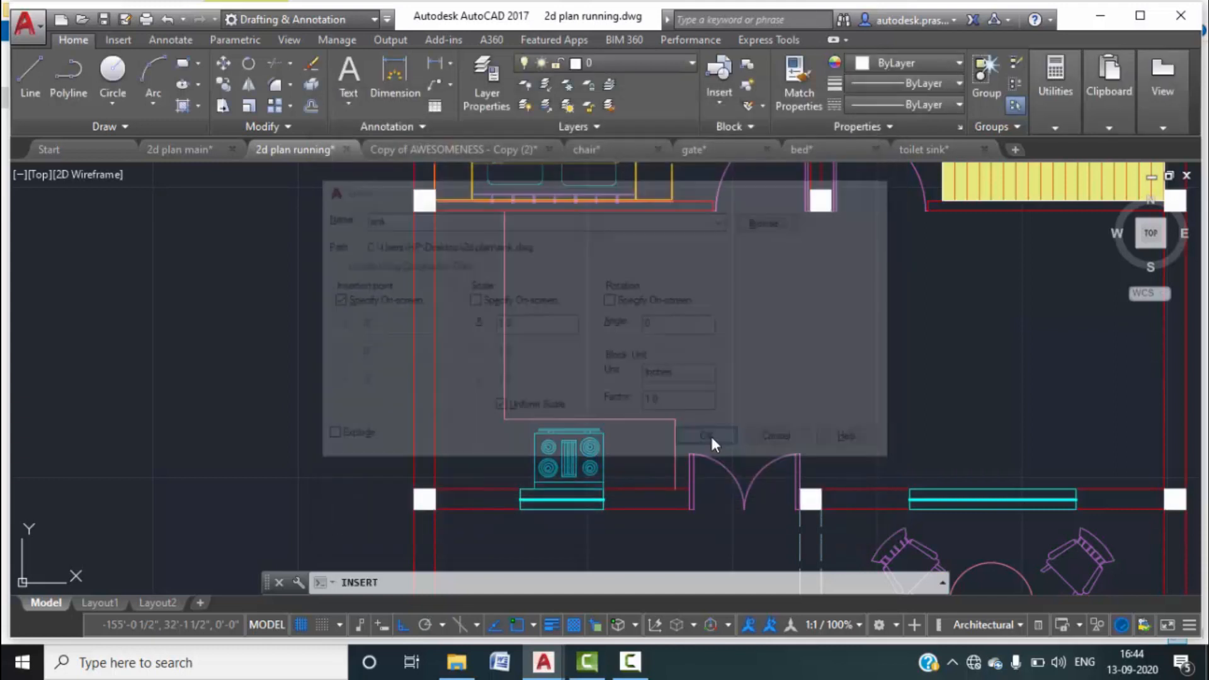
{"action": "scroll", "coordinate": [440, 285], "scroll_direction": "up", "scroll_amount": 2}
{"action": "scroll", "coordinate": [437, 278], "scroll_direction": "up", "scroll_amount": 2}
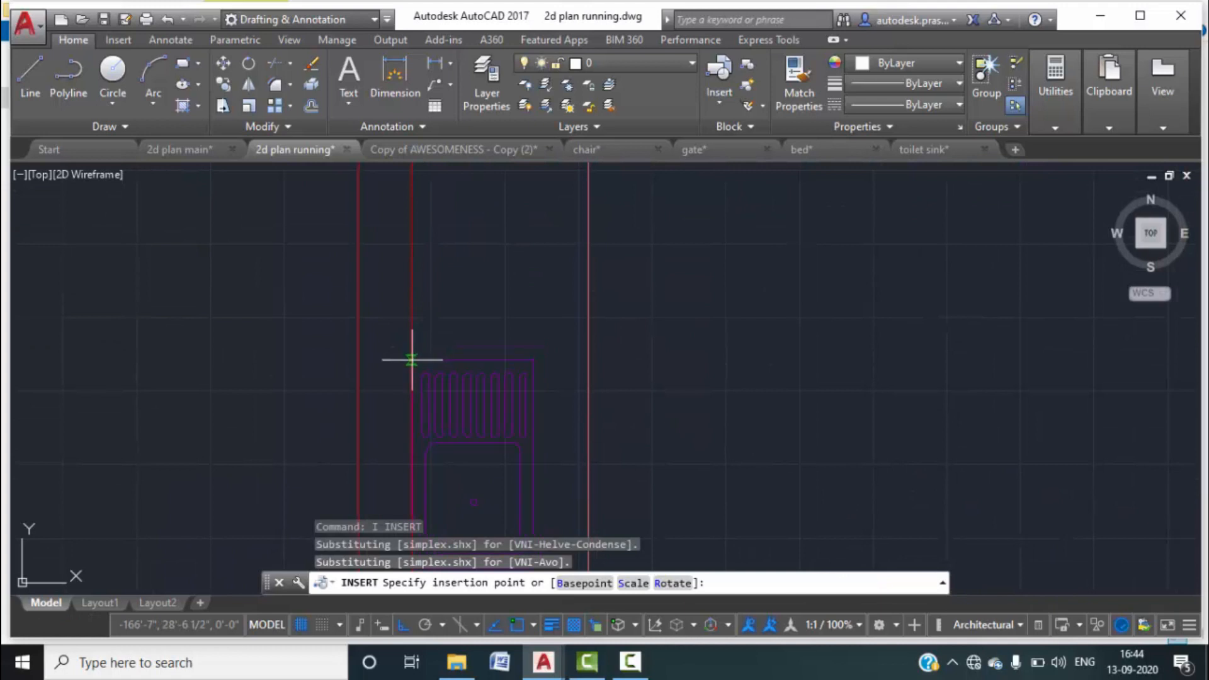
{"action": "scroll", "coordinate": [445, 337], "scroll_direction": "down", "scroll_amount": 4}
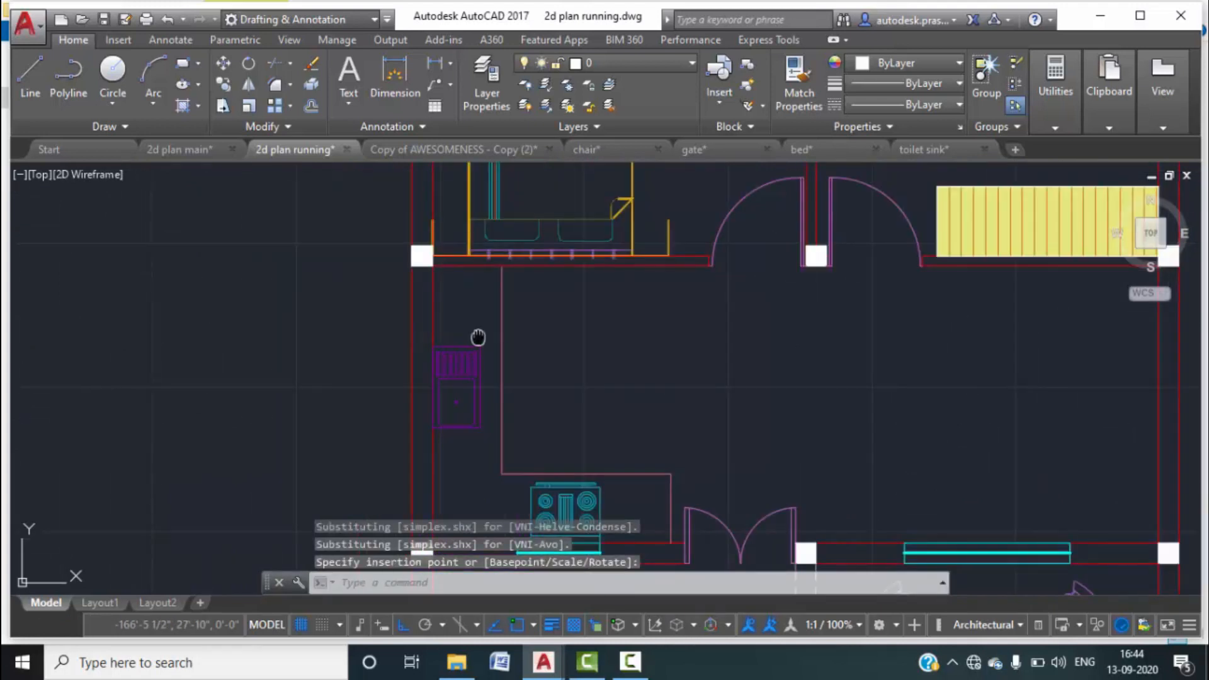
{"action": "scroll", "coordinate": [503, 356], "scroll_direction": "up", "scroll_amount": 2}
Draw a horizontal line from the partition to the left wall above the sink.
{"action": "key", "text": "Escape"}
{"action": "key", "text": "Escape"}
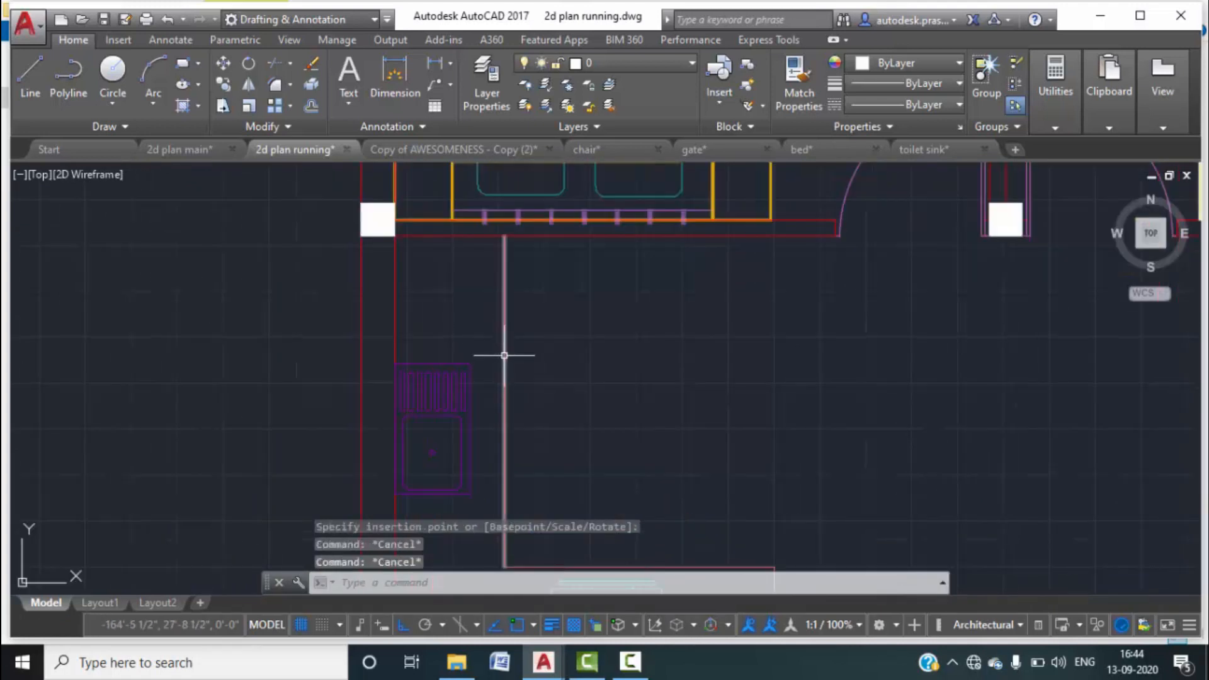
{"action": "type", "text": "l"}
{"action": "key", "text": "Return"}
{"action": "left_click", "coordinate": [504, 339]}
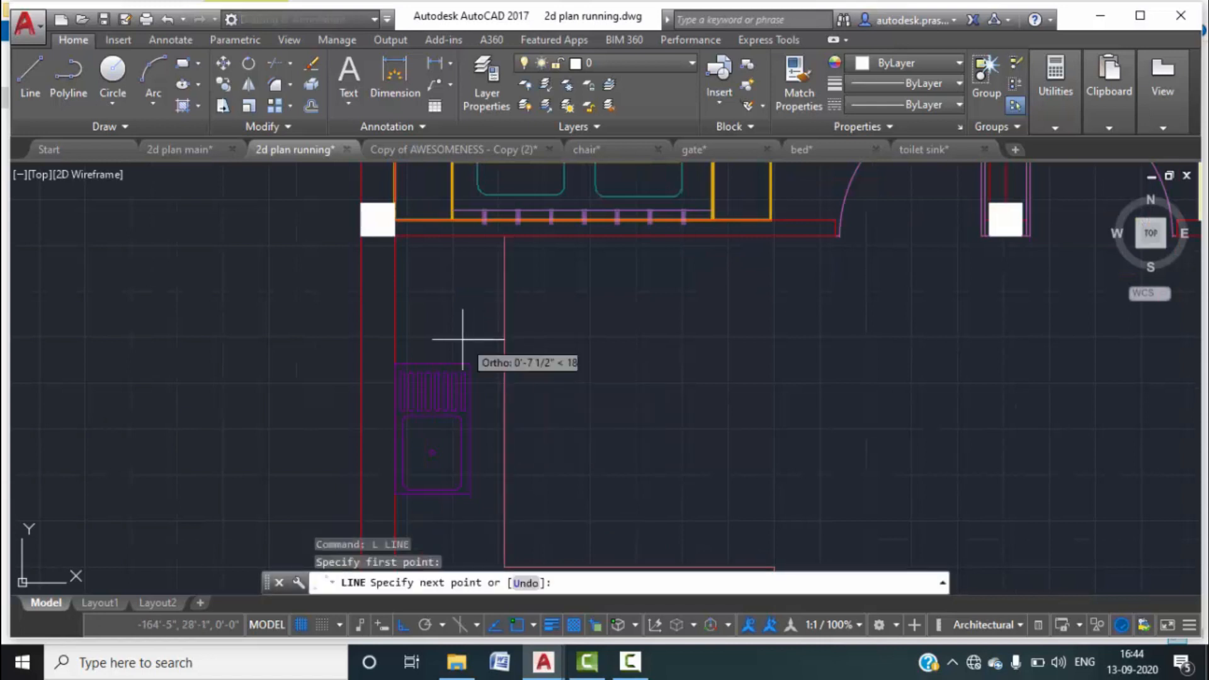
{"action": "left_click", "coordinate": [394, 338]}
{"action": "key", "text": "Escape"}
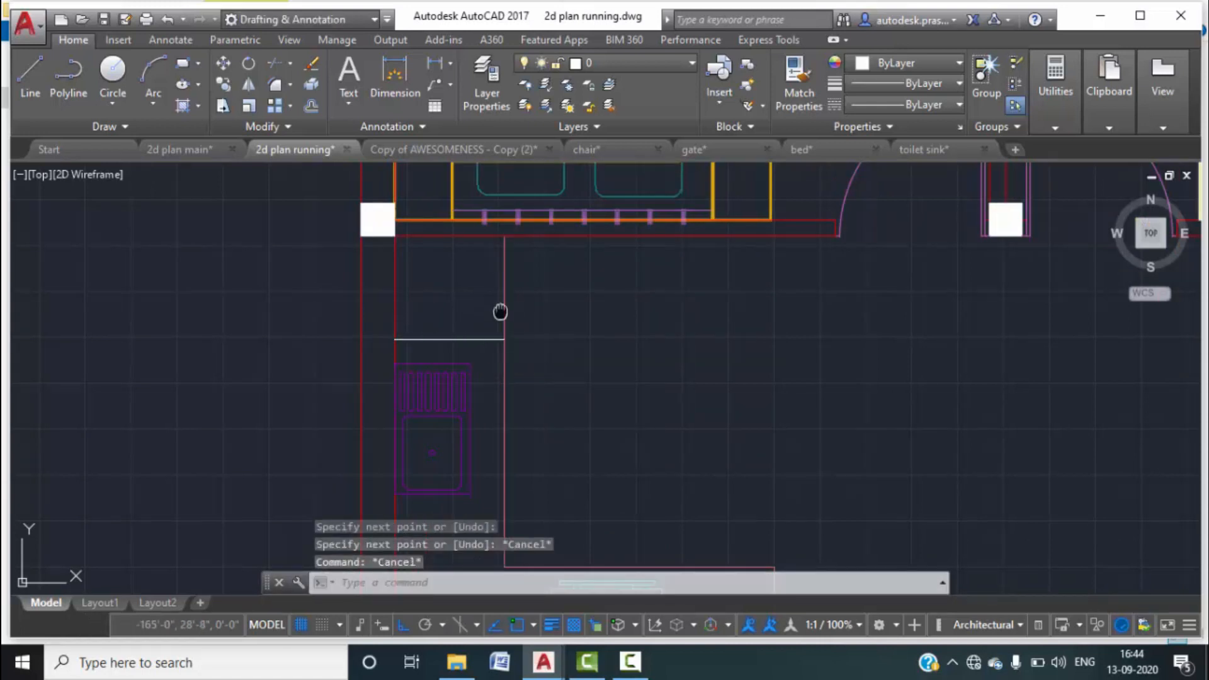
{"action": "middle_click_drag", "start_coordinate": [363, 203], "coordinate": [364, 242]}
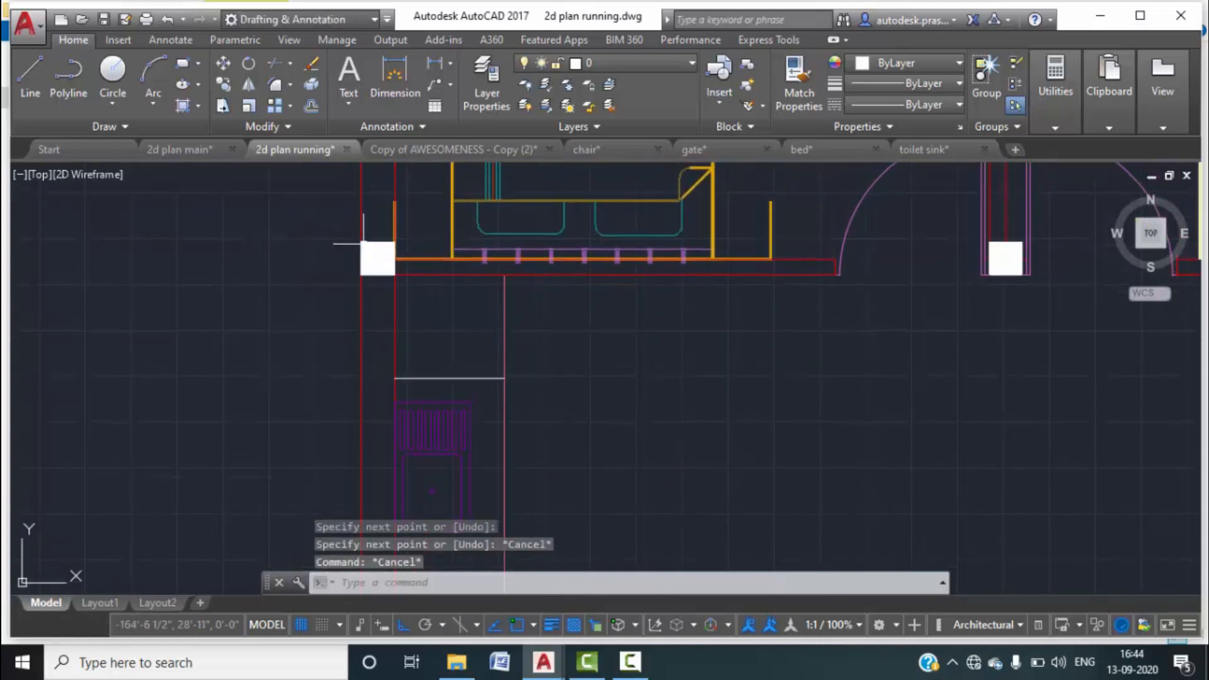
Draw a square rectangle in the narrow space below the upper wall.
{"action": "left_click", "coordinate": [182, 63]}
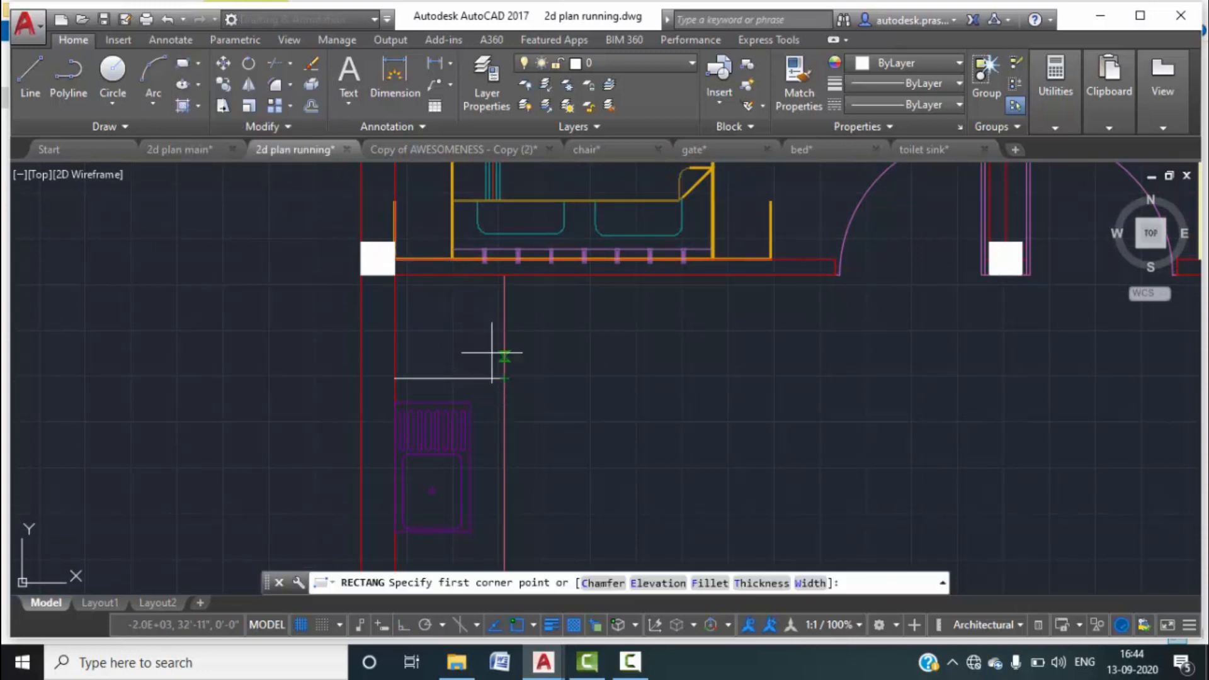
{"action": "scroll", "coordinate": [436, 311], "scroll_direction": "up", "scroll_amount": 4}
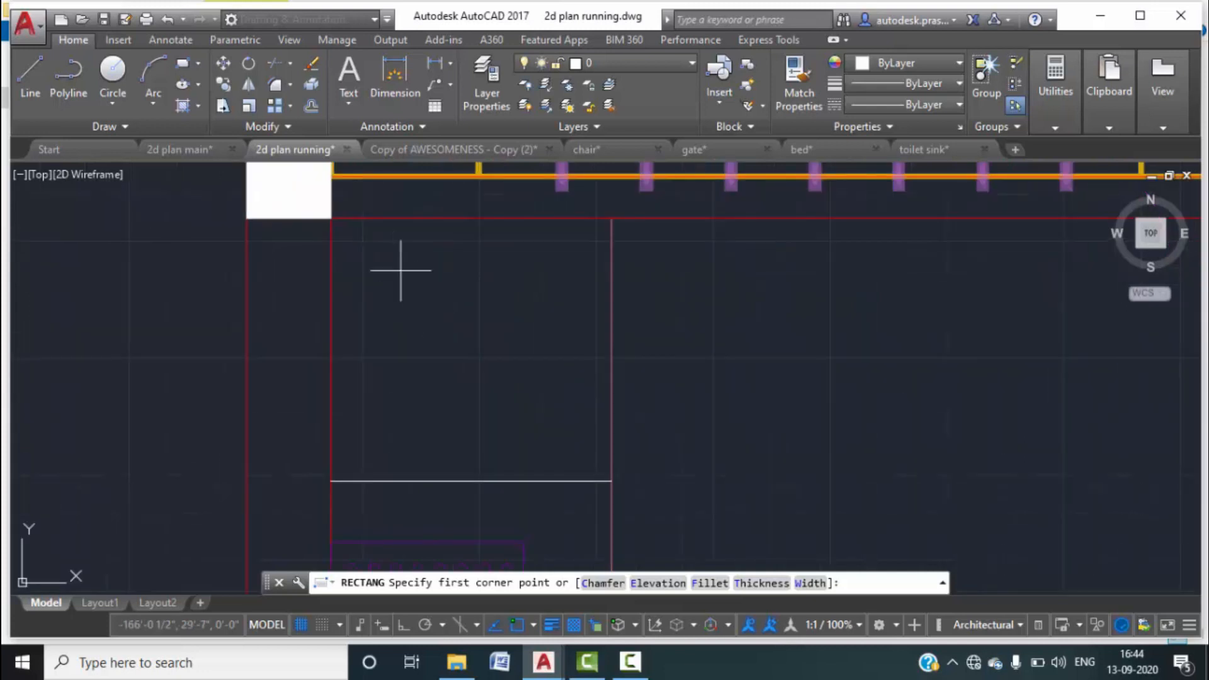
{"action": "left_click", "coordinate": [359, 249]}
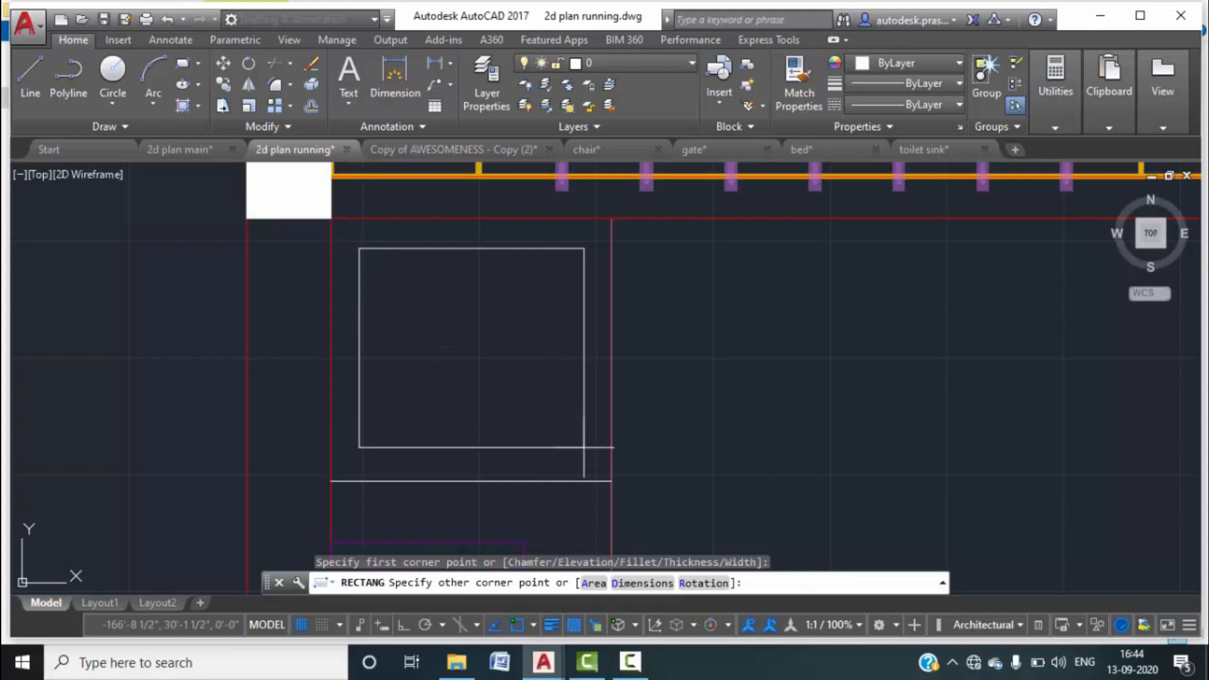
{"action": "left_click", "coordinate": [580, 449]}
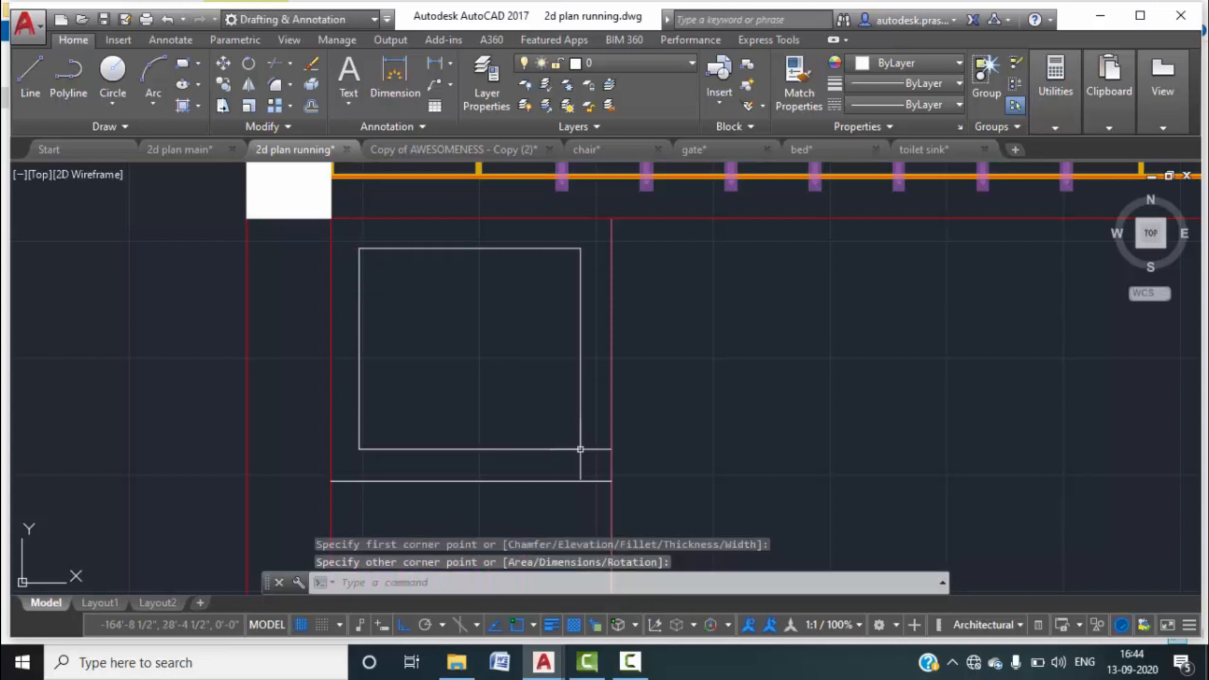
{"action": "key", "text": "Escape"}
{"action": "scroll", "coordinate": [640, 374], "scroll_direction": "down", "scroll_amount": 4}
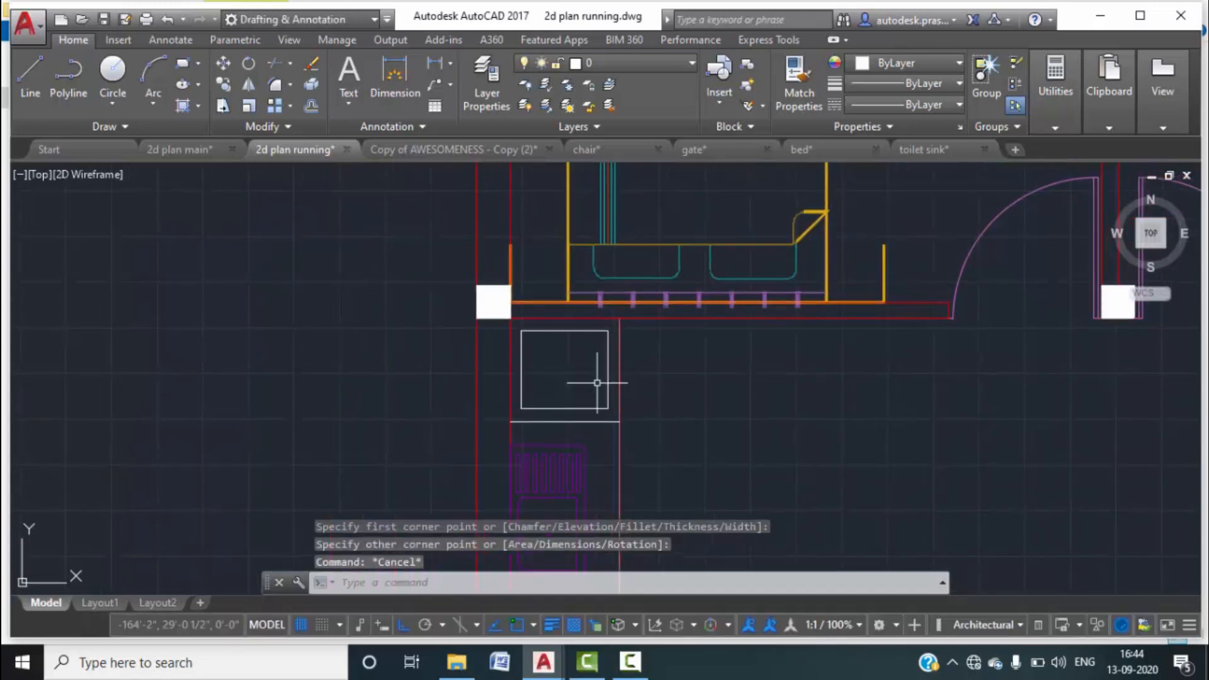
{"action": "scroll", "coordinate": [547, 370], "scroll_direction": "up", "scroll_amount": 2}
{"action": "scroll", "coordinate": [625, 389], "scroll_direction": "down", "scroll_amount": 2}
{"action": "middle_click_drag", "start_coordinate": [660, 417], "coordinate": [623, 404]}
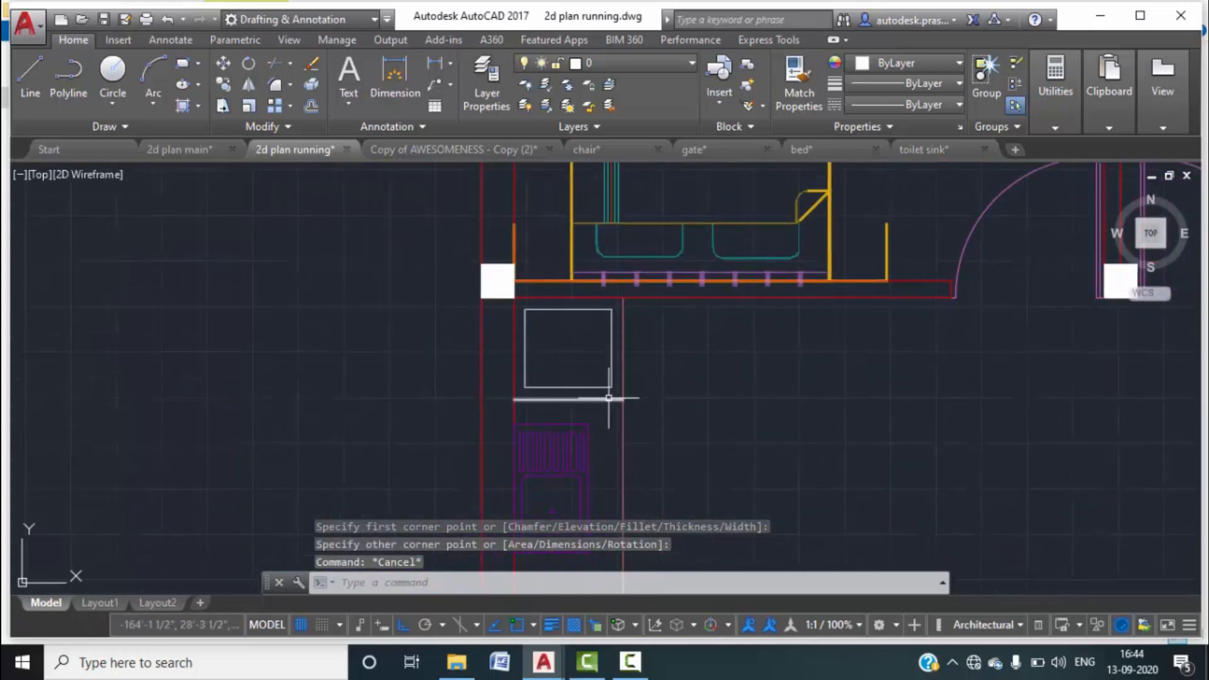
{"action": "scroll", "coordinate": [661, 403], "scroll_direction": "up", "scroll_amount": 2}
{"action": "key", "text": "Escape"}
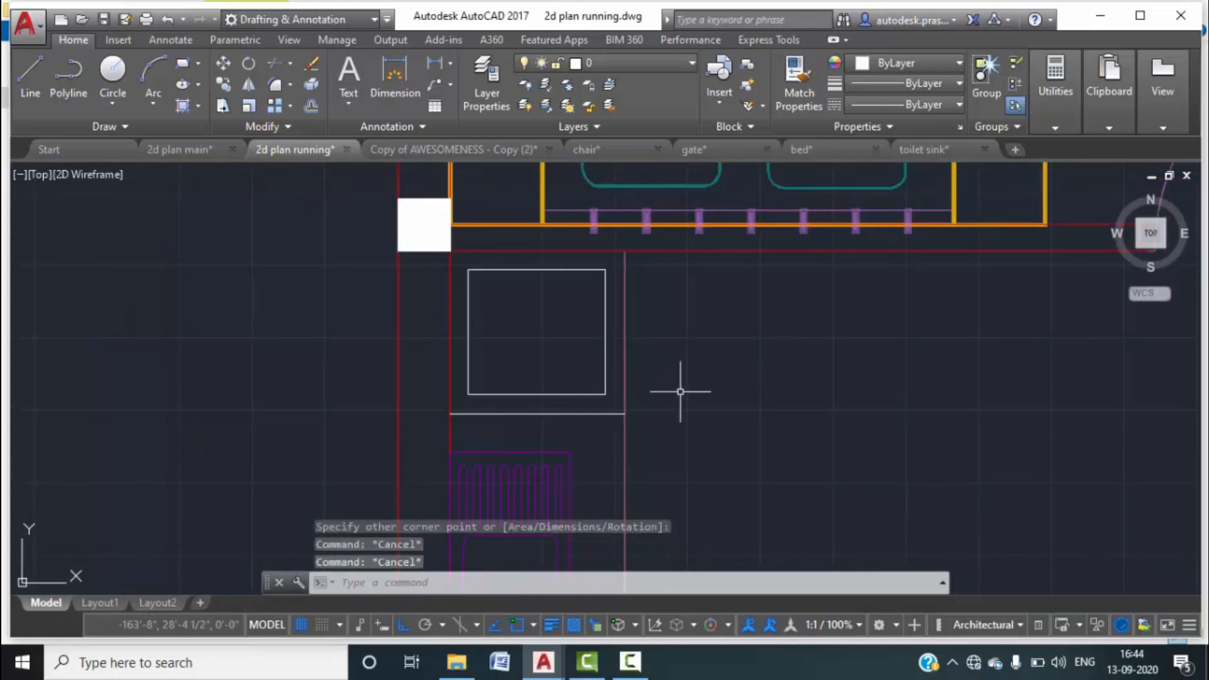
{"action": "key", "text": "Return"}
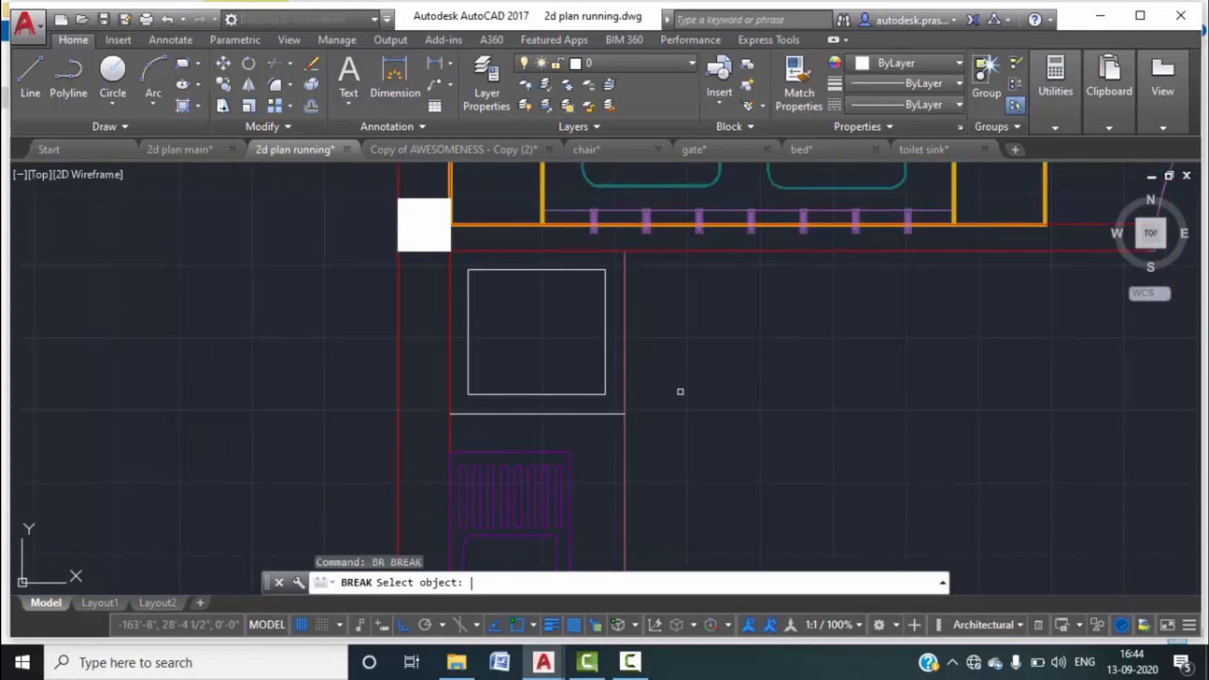
{"action": "left_click", "coordinate": [625, 408]}
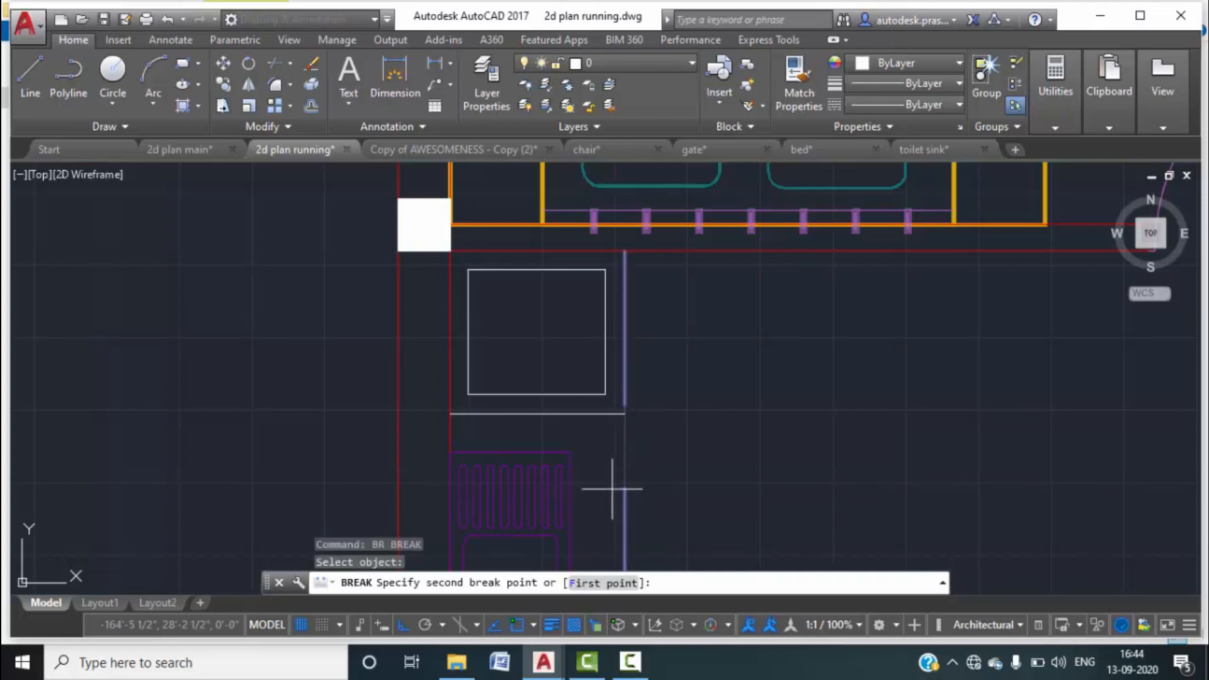
{"action": "left_click", "coordinate": [604, 583]}
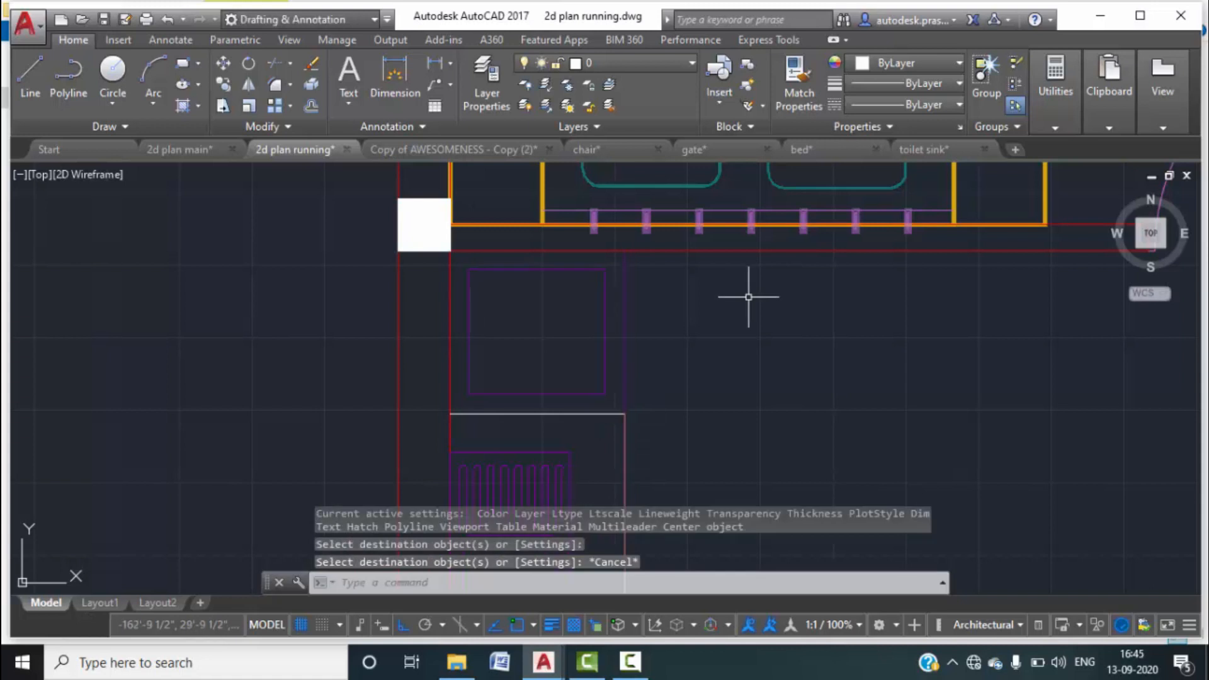
{"action": "scroll", "coordinate": [745, 291], "scroll_direction": "down", "scroll_amount": 5}
{"action": "mouse_move", "coordinate": [809, 305]}
{"action": "middle_mouse_down"}
{"action": "mouse_move", "coordinate": [775, 337]}
{"action": "mouse_move", "coordinate": [702, 316]}
{"action": "mouse_move", "coordinate": [731, 315]}
{"action": "middle_mouse_up"}
{"action": "scroll", "coordinate": [756, 322], "scroll_direction": "down", "scroll_amount": 2}
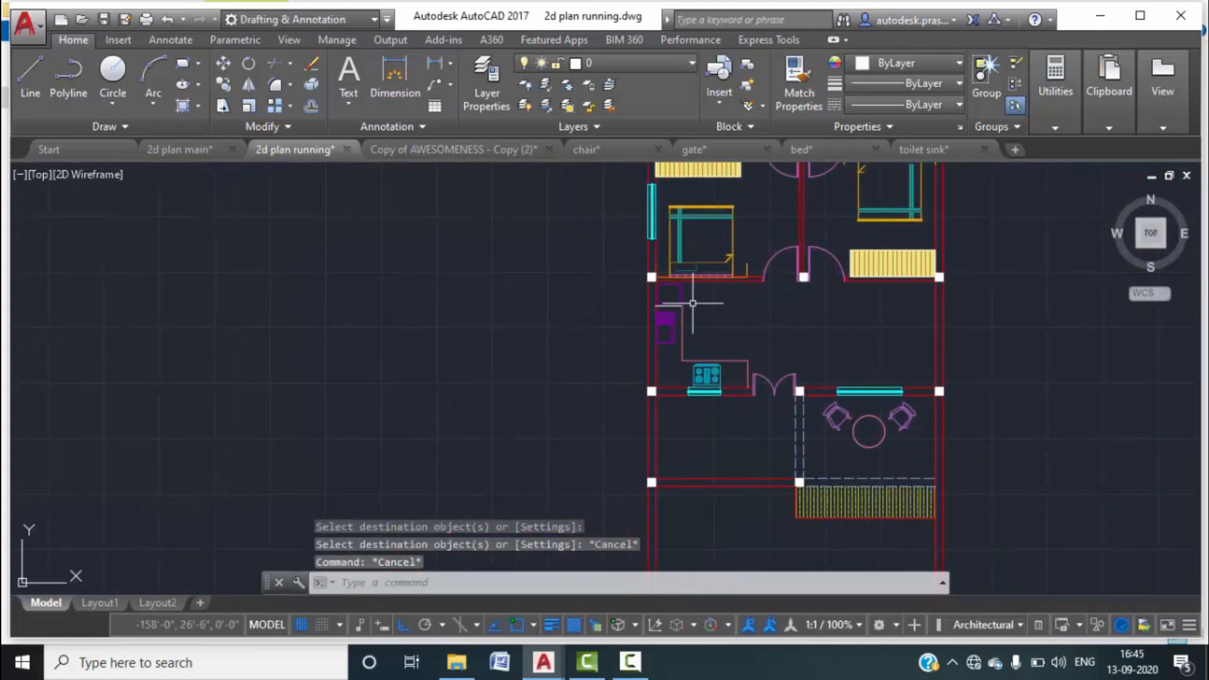
{"action": "scroll", "coordinate": [626, 287], "scroll_direction": "up", "scroll_amount": 4}
{"action": "scroll", "coordinate": [626, 258], "scroll_direction": "up", "scroll_amount": 5}
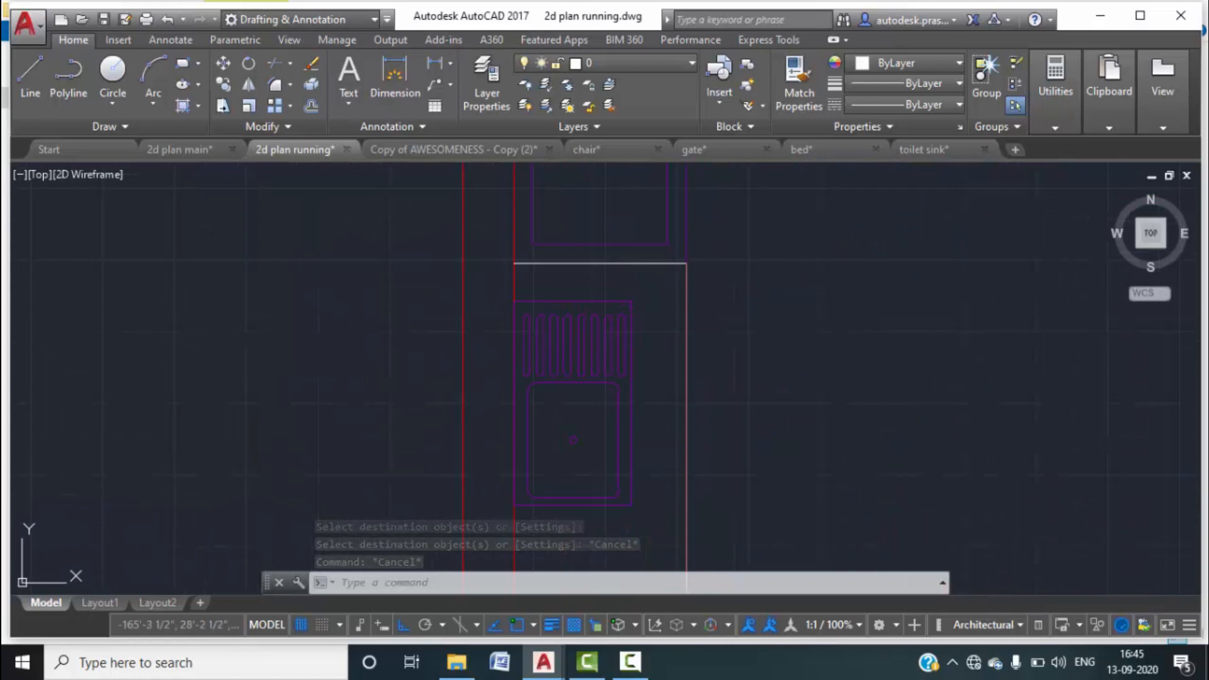
{"action": "left_click", "coordinate": [809, 107]}
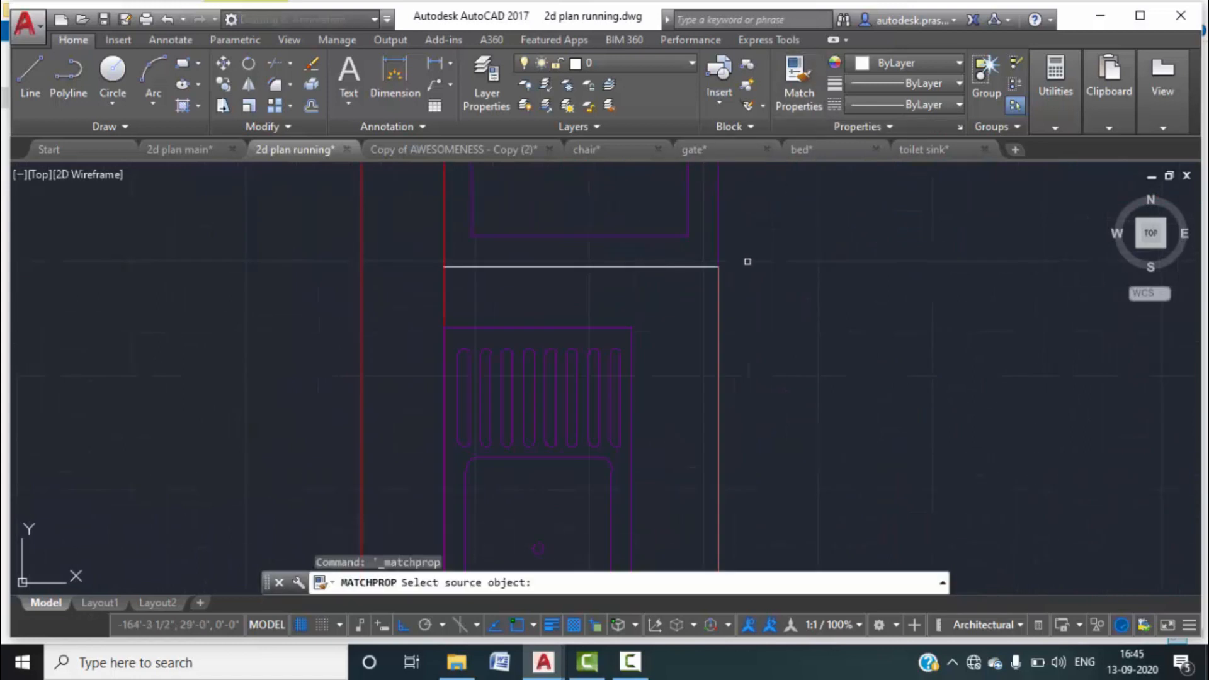
{"action": "left_click", "coordinate": [717, 303]}
{"action": "key", "text": "Escape"}
{"action": "key", "text": "Escape"}
{"action": "scroll", "coordinate": [688, 251], "scroll_direction": "down", "scroll_amount": 4}
{"action": "middle_click_drag", "start_coordinate": [759, 289], "coordinate": [722, 267]}
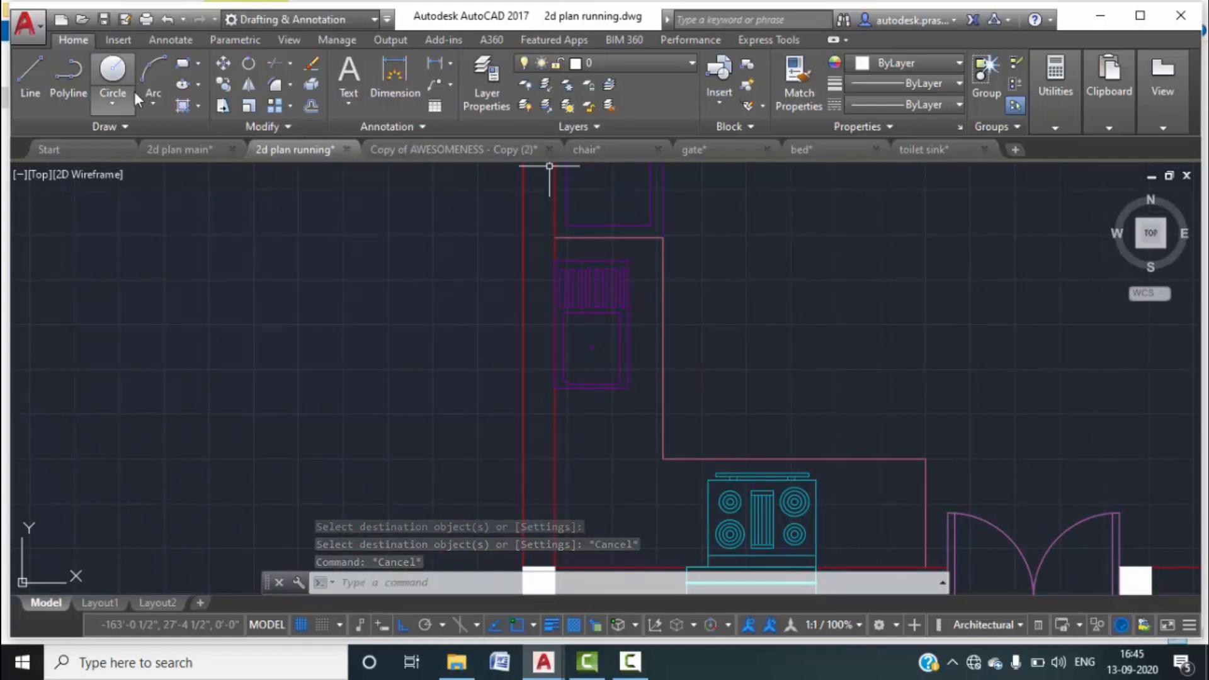
Hatch the L-shaped counter with GRAVEL, lower the scale to 12, and close Hatch Creation.
{"action": "left_click", "coordinate": [208, 133]}
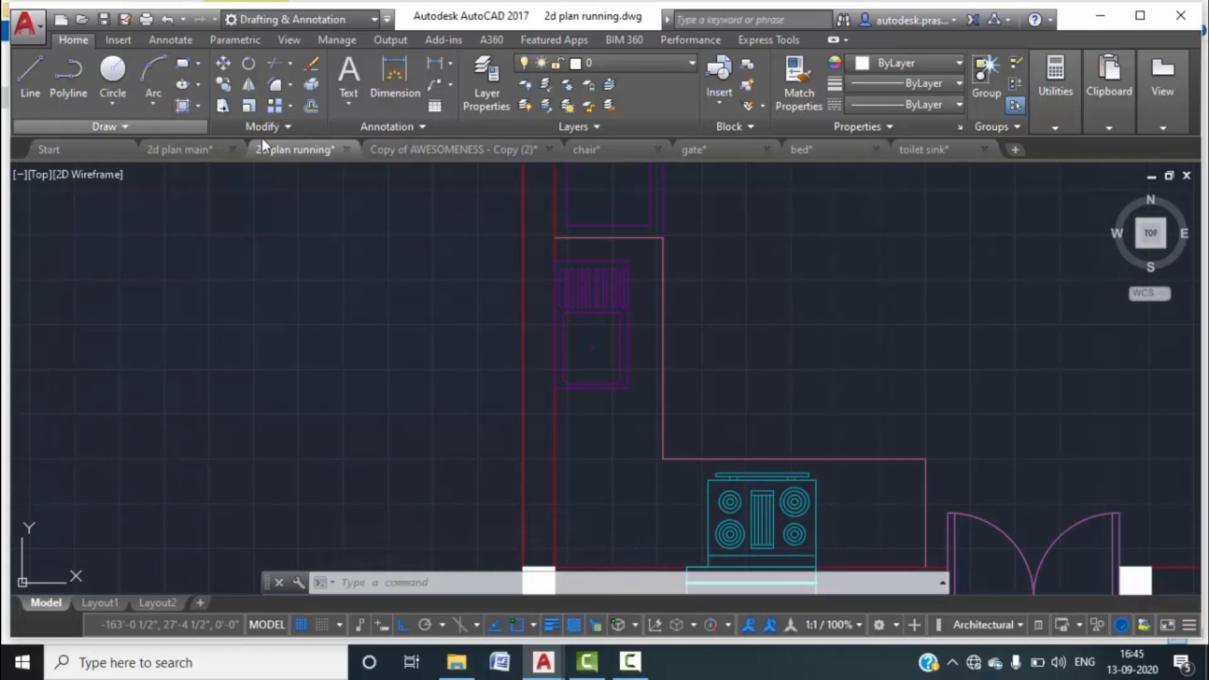
{"action": "left_click", "coordinate": [417, 107]}
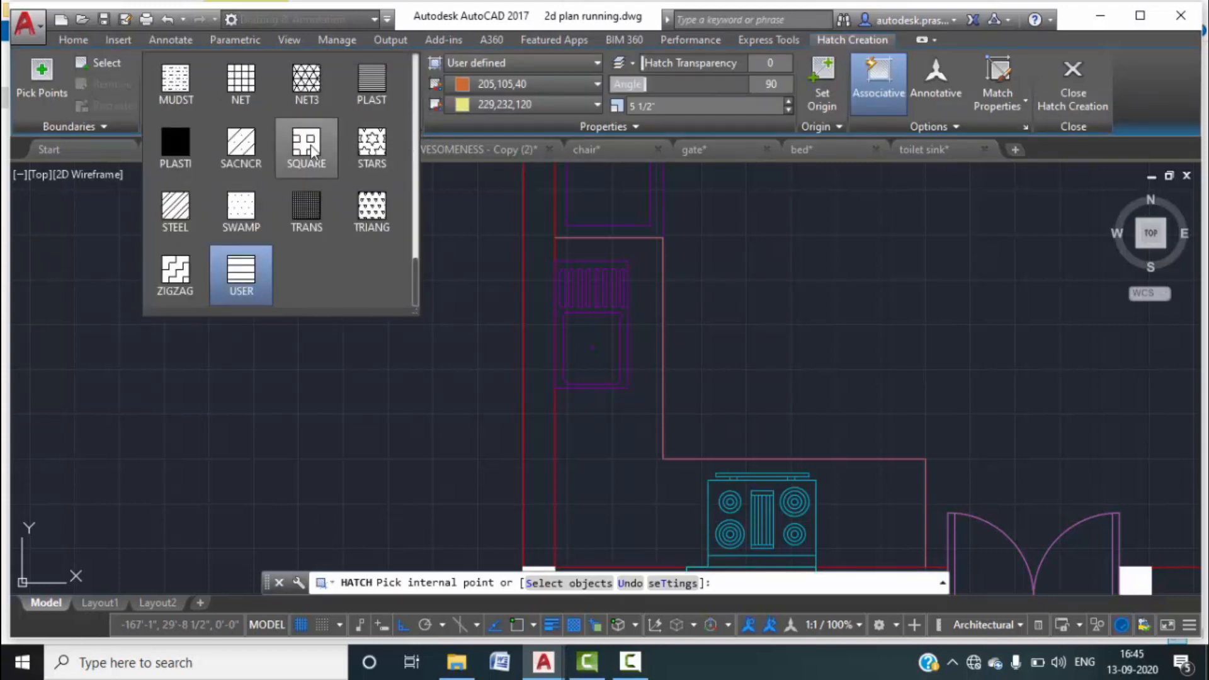
{"action": "scroll", "coordinate": [314, 149], "scroll_direction": "up", "scroll_amount": 1}
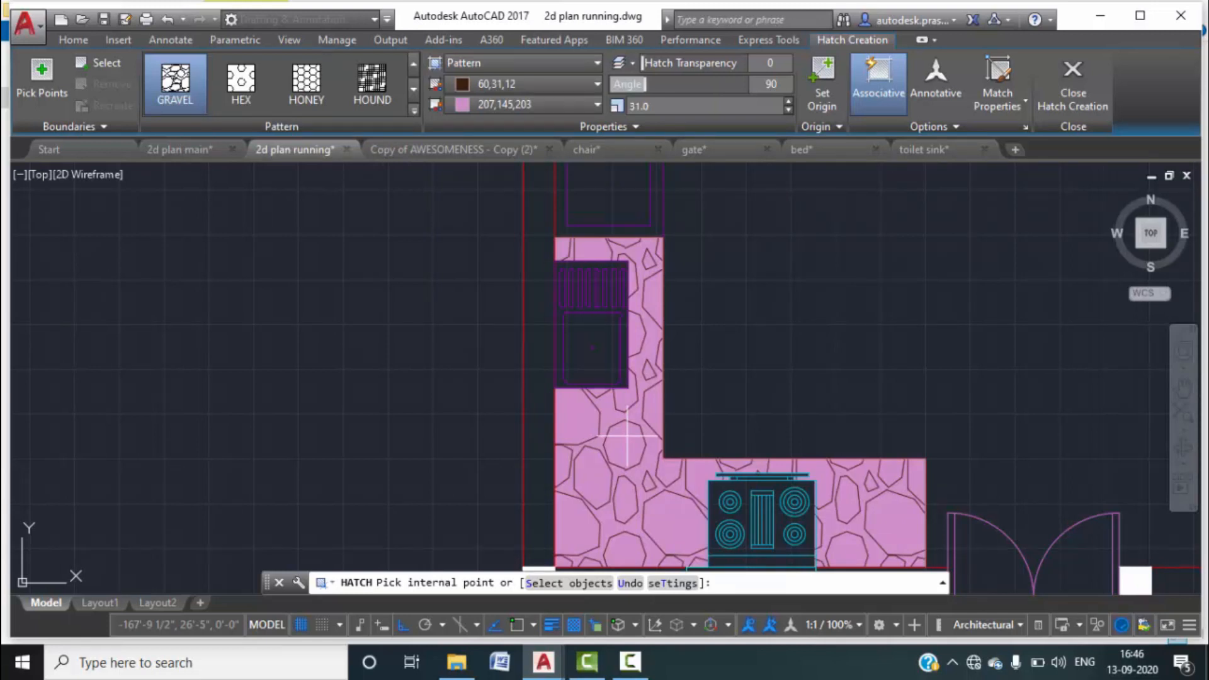
{"action": "left_click", "coordinate": [627, 437]}
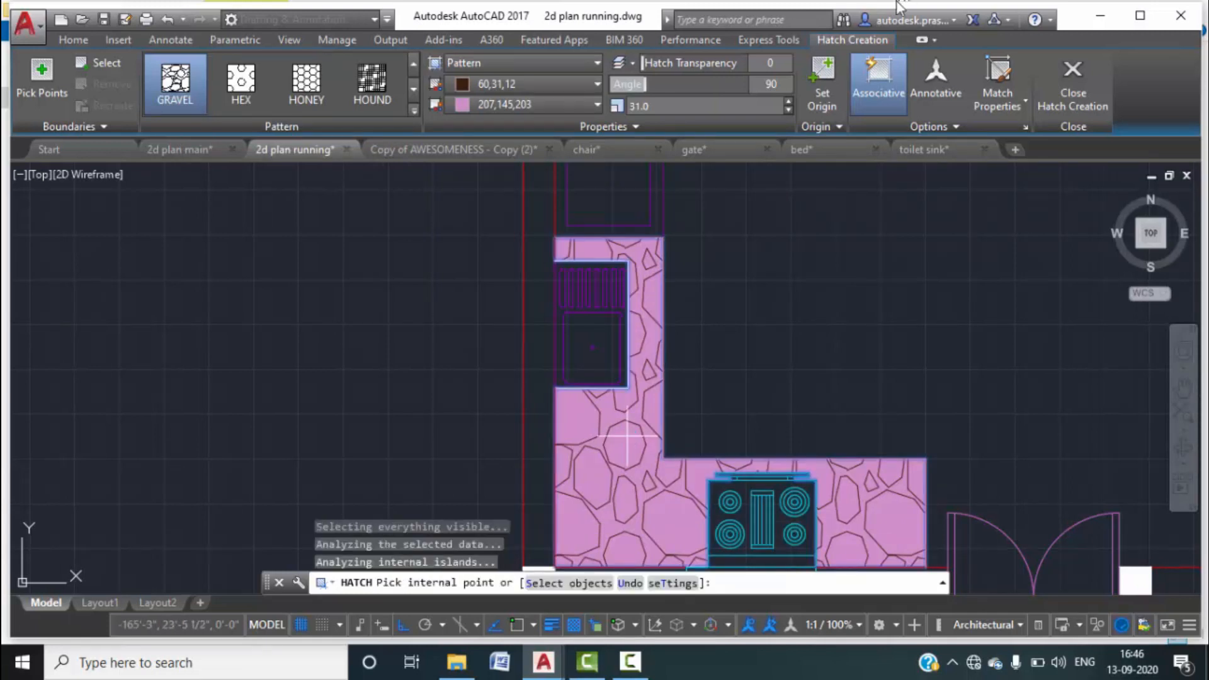
{"action": "left_click", "coordinate": [787, 110]}
{"action": "left_click", "coordinate": [787, 110]}
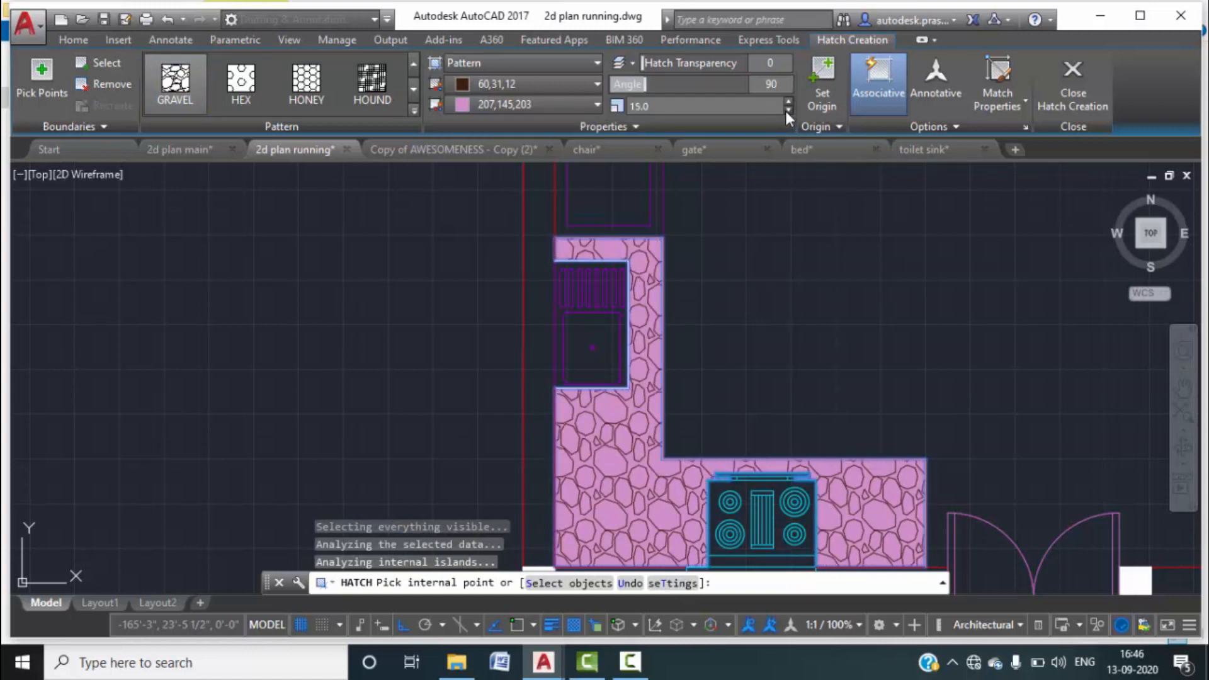
{"action": "left_click", "coordinate": [787, 111]}
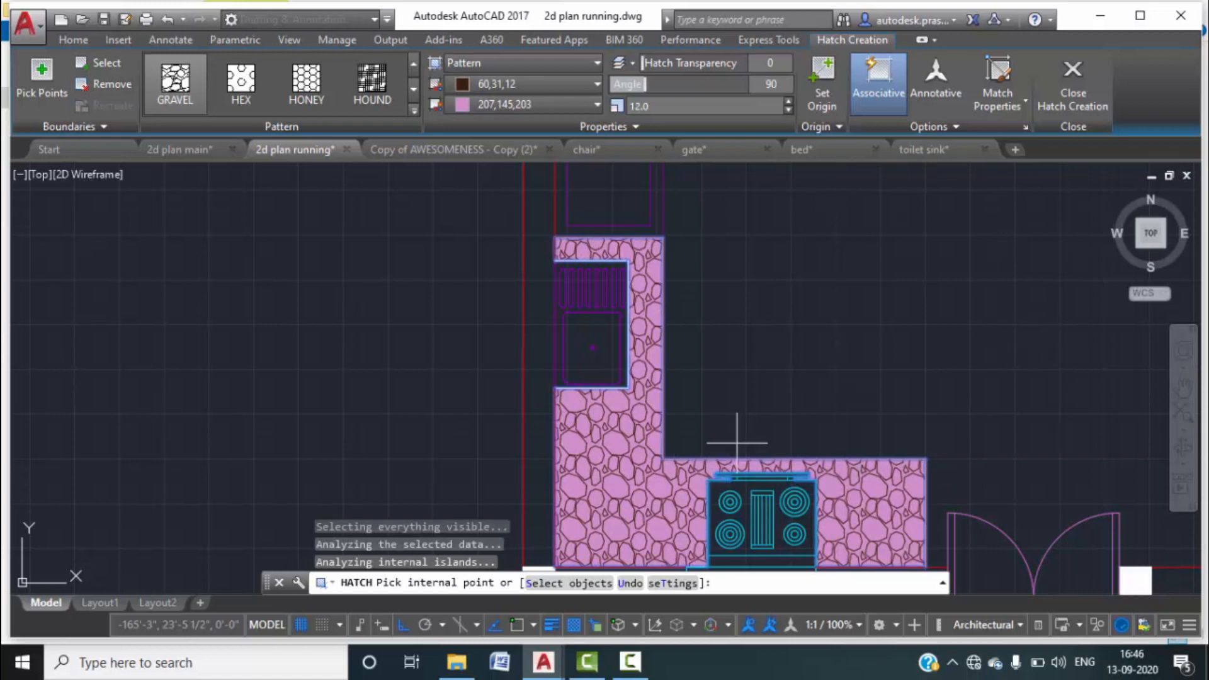
{"action": "scroll", "coordinate": [809, 268], "scroll_direction": "down", "scroll_amount": 2}
{"action": "scroll", "coordinate": [851, 270], "scroll_direction": "down", "scroll_amount": 1}
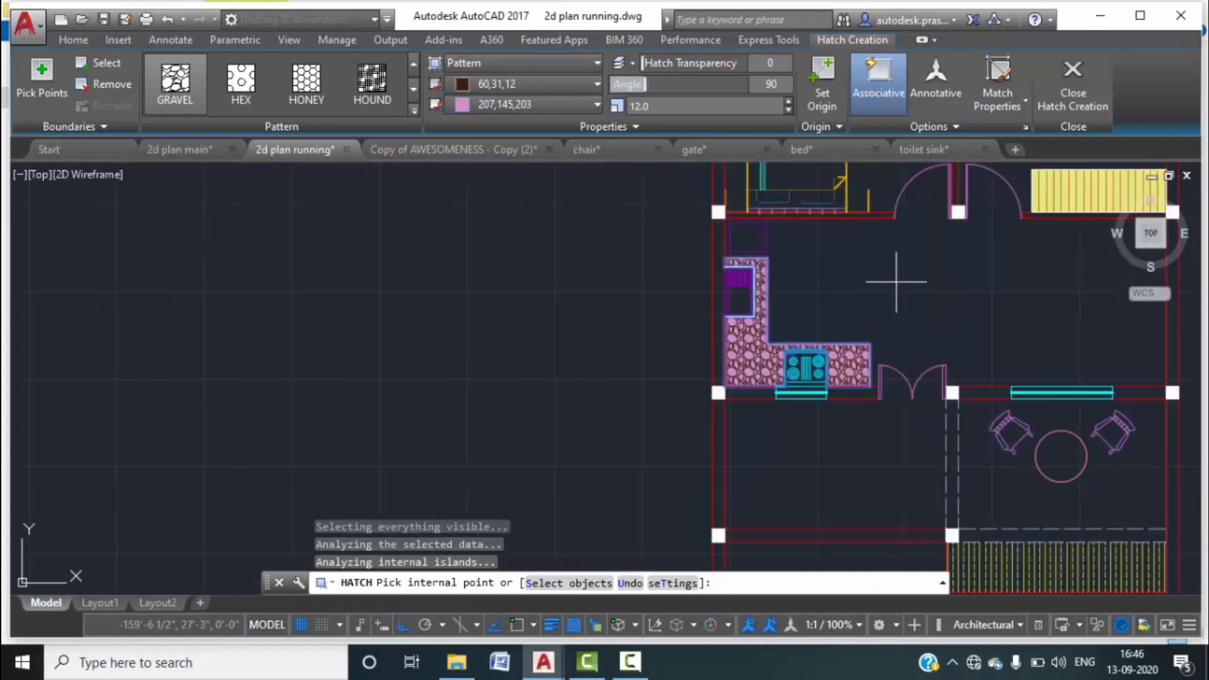
{"action": "middle_click_drag", "start_coordinate": [896, 281], "coordinate": [762, 332]}
{"action": "scroll", "coordinate": [800, 318], "scroll_direction": "down", "scroll_amount": 1}
{"action": "middle_click_drag", "start_coordinate": [833, 321], "coordinate": [819, 325]}
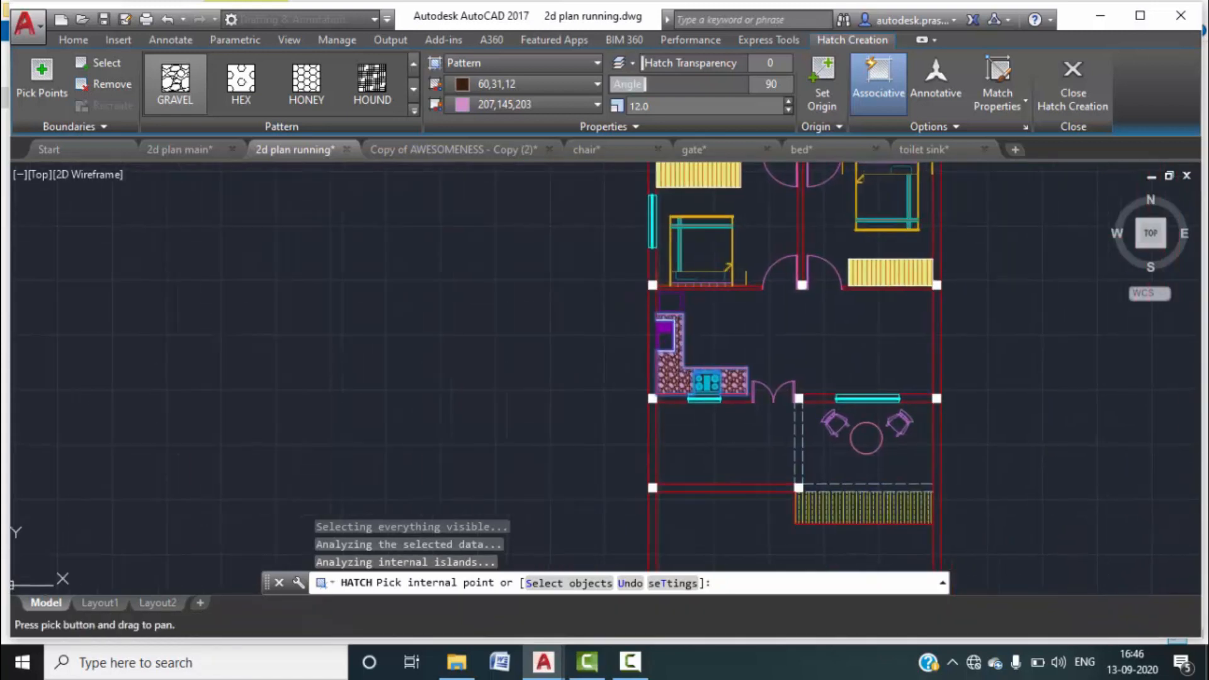
{"action": "left_click", "coordinate": [1059, 99]}
Switch to the 2d plan main drawing and frame its staircase and front area.
{"action": "middle_click_drag", "start_coordinate": [746, 438], "coordinate": [735, 348]}
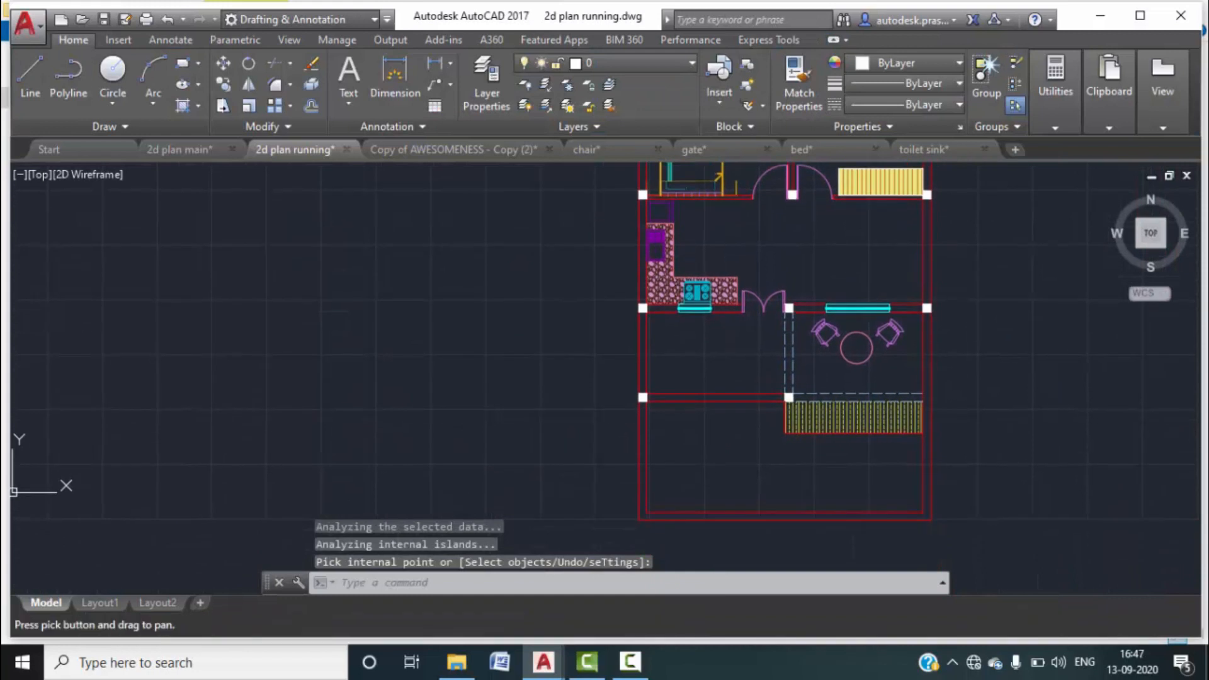
{"action": "scroll", "coordinate": [761, 388], "scroll_direction": "up", "scroll_amount": 1}
{"action": "middle_click_drag", "start_coordinate": [762, 388], "coordinate": [736, 353]}
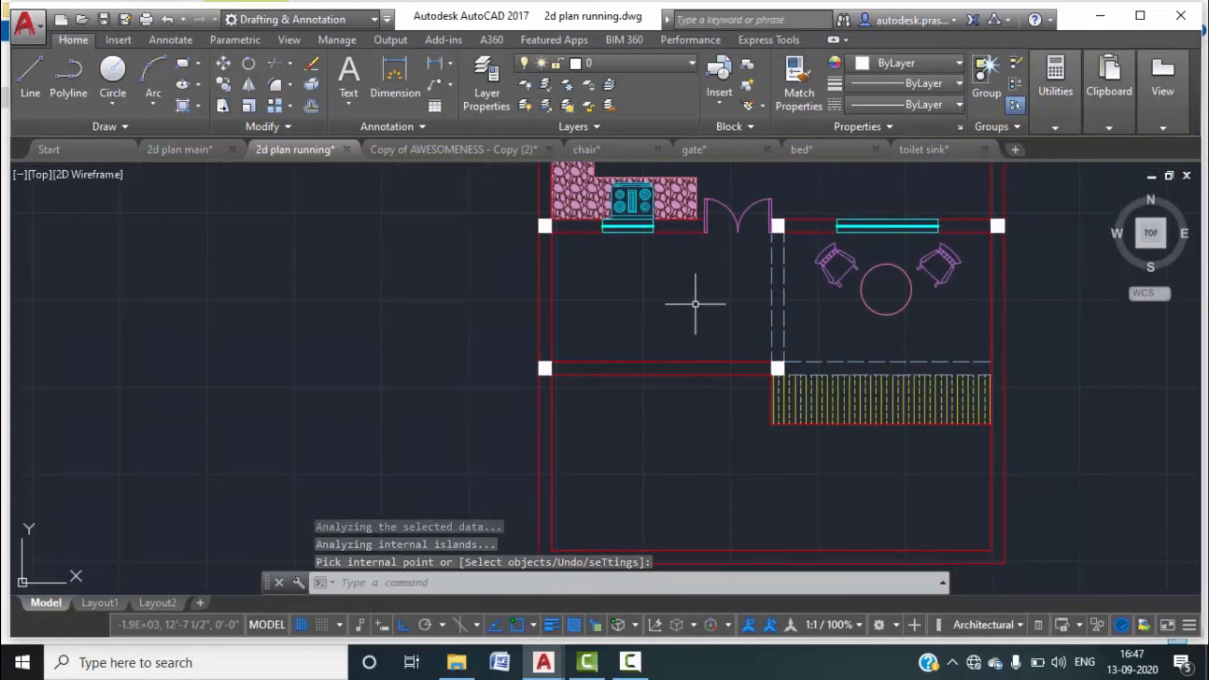
{"action": "middle_click_drag", "start_coordinate": [759, 207], "coordinate": [756, 235]}
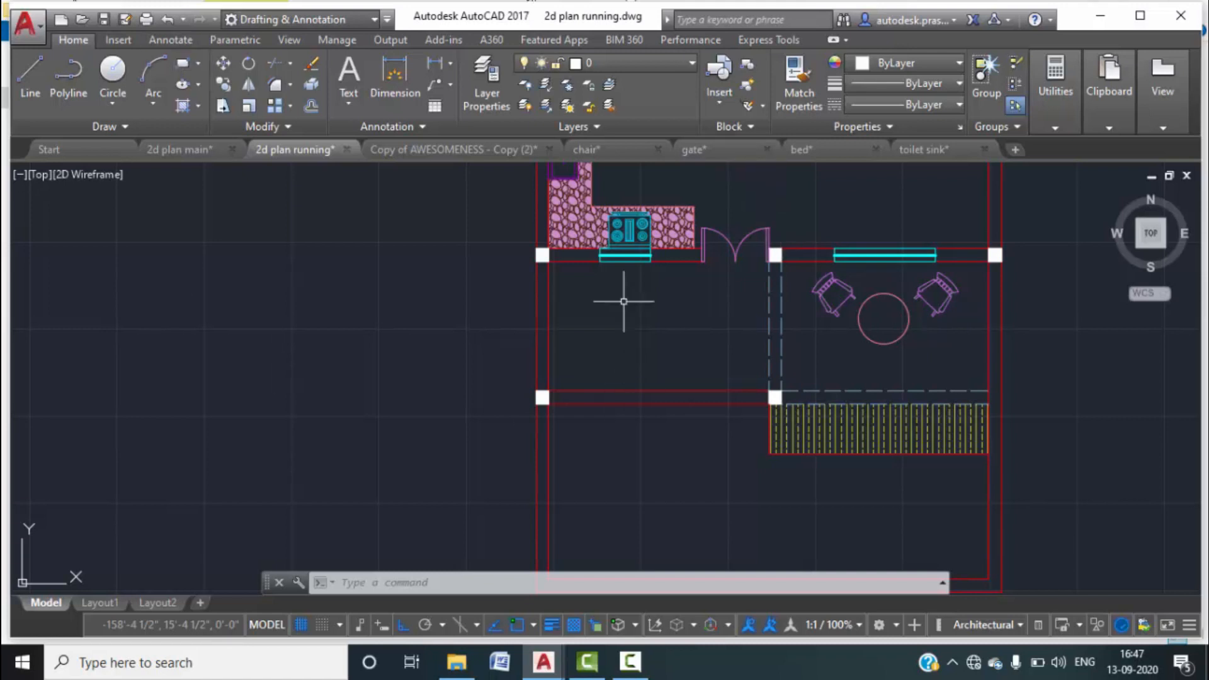
{"action": "left_click", "coordinate": [189, 152]}
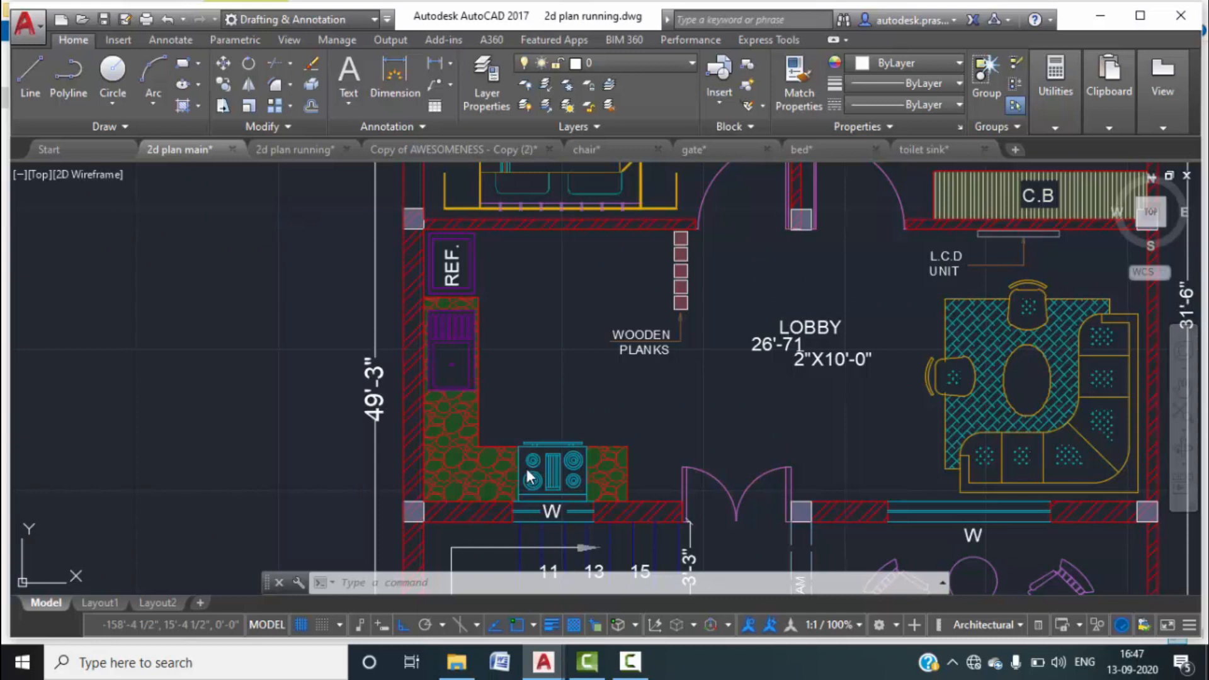
{"action": "scroll", "coordinate": [526, 475], "scroll_direction": "down", "scroll_amount": 2}
{"action": "middle_click_drag", "start_coordinate": [529, 468], "coordinate": [558, 254]}
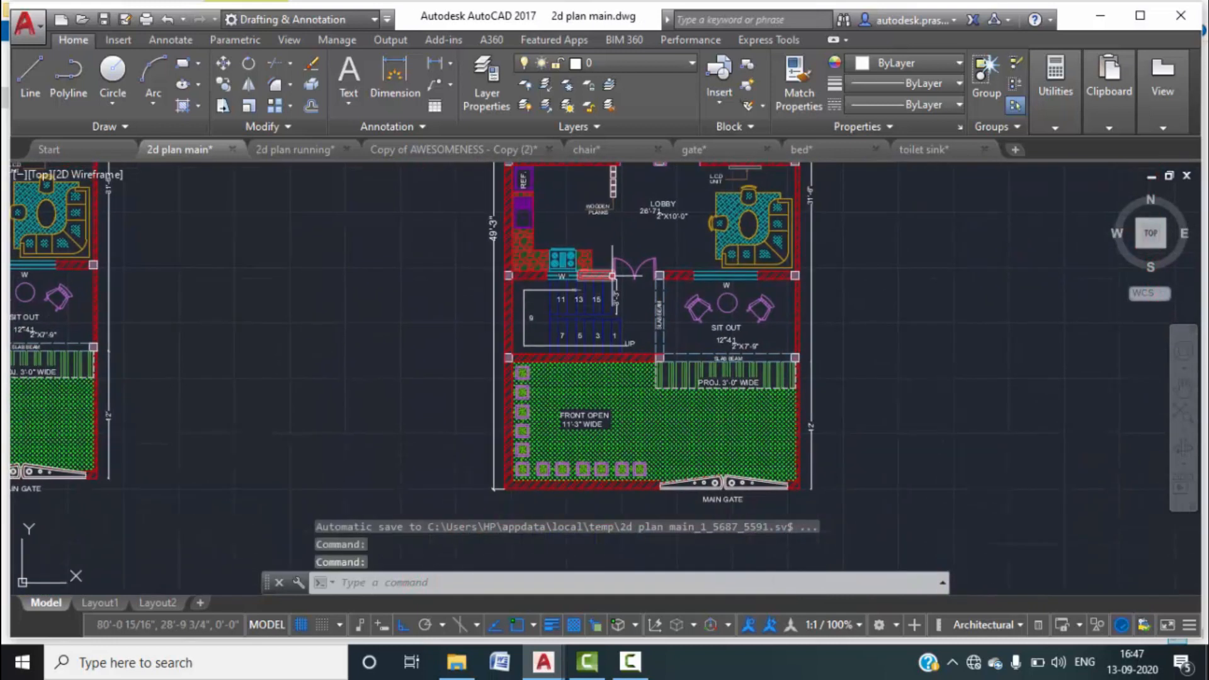
{"action": "scroll", "coordinate": [612, 276], "scroll_direction": "up", "scroll_amount": 4}
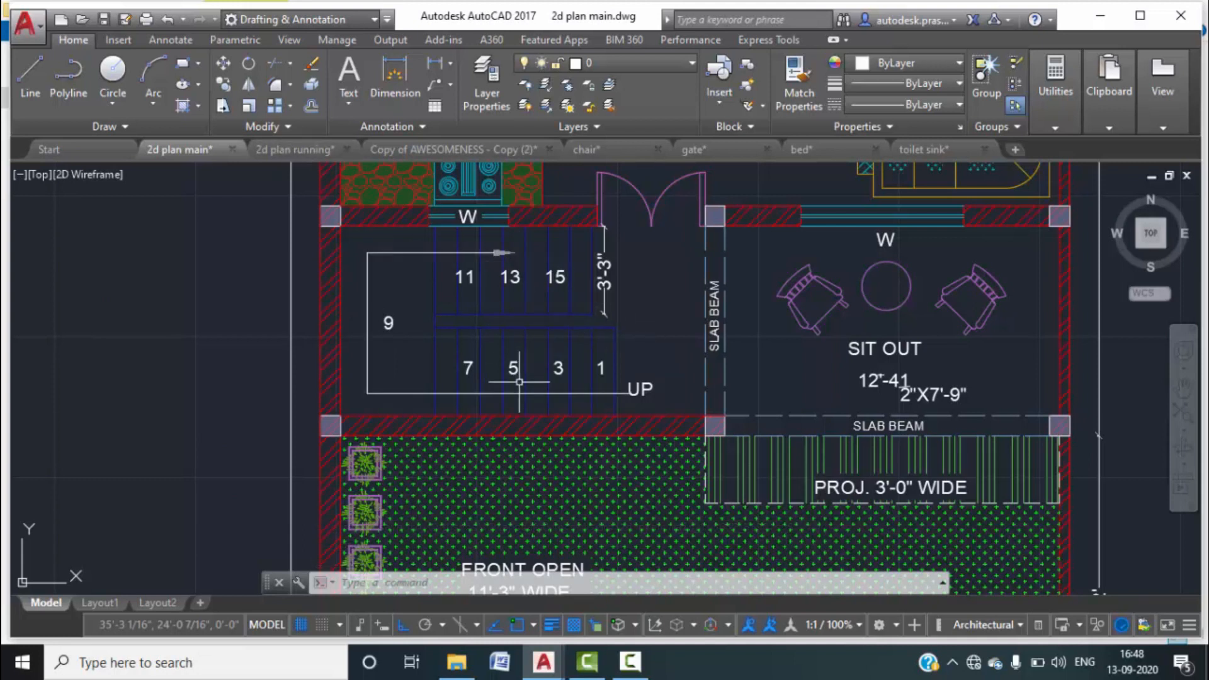
In 2d plan running, offset the bottom wall and inner left wall lines by 3'.
{"action": "left_click", "coordinate": [278, 148]}
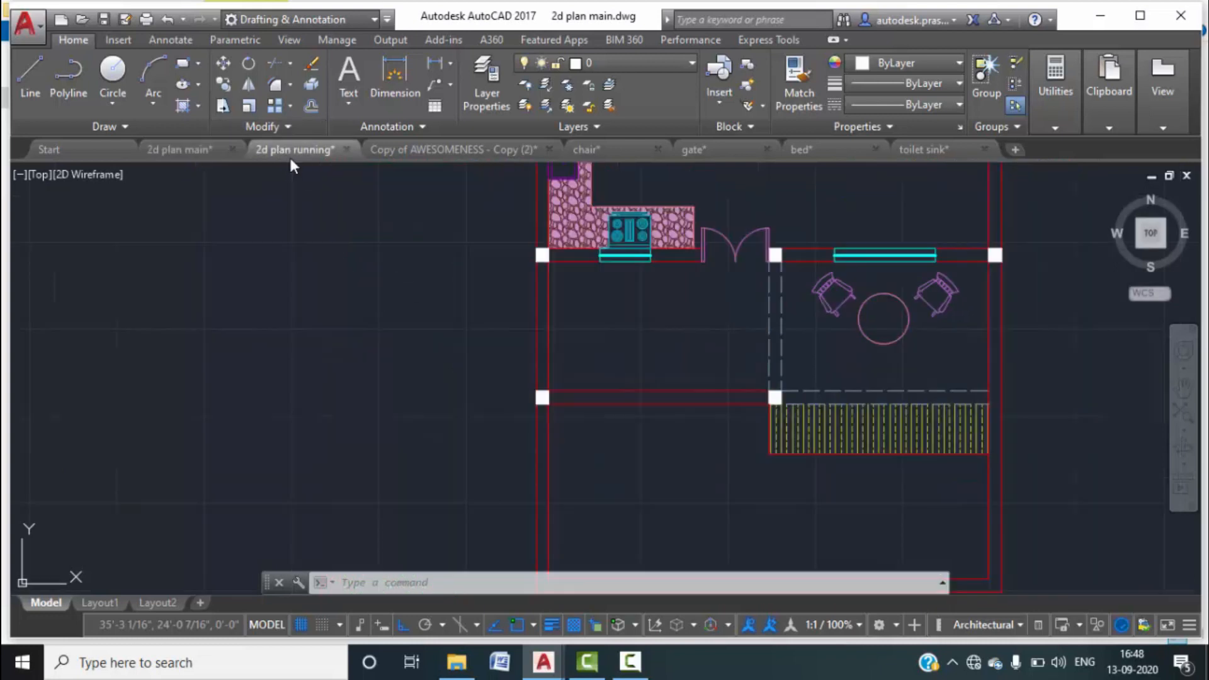
{"action": "middle_click_drag", "start_coordinate": [542, 318], "coordinate": [344, 346]}
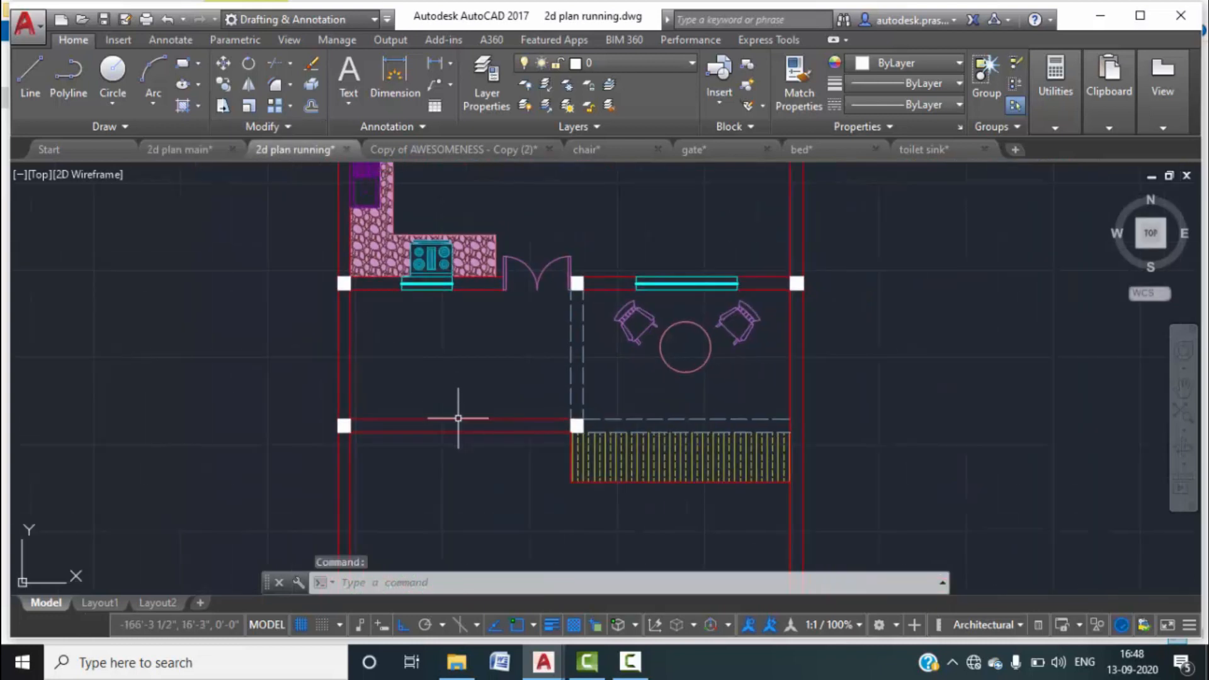
{"action": "type", "text": "o"}
{"action": "key", "text": "Return"}
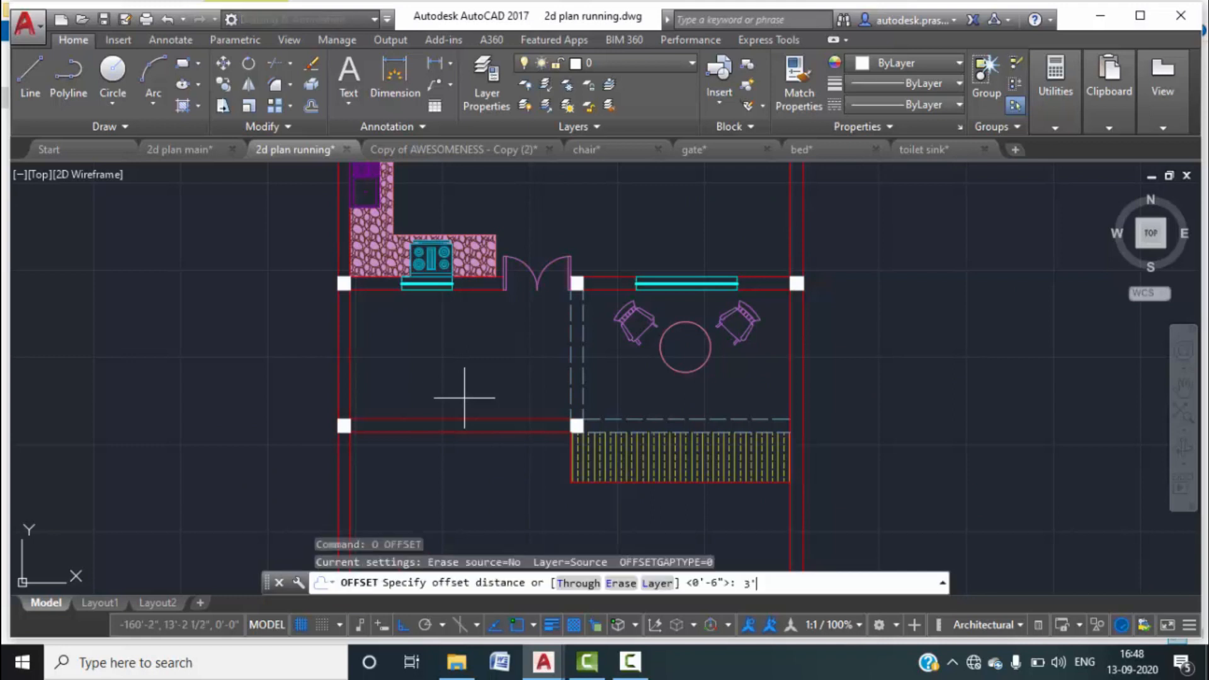
{"action": "key", "text": "Return"}
{"action": "left_click", "coordinate": [452, 422]}
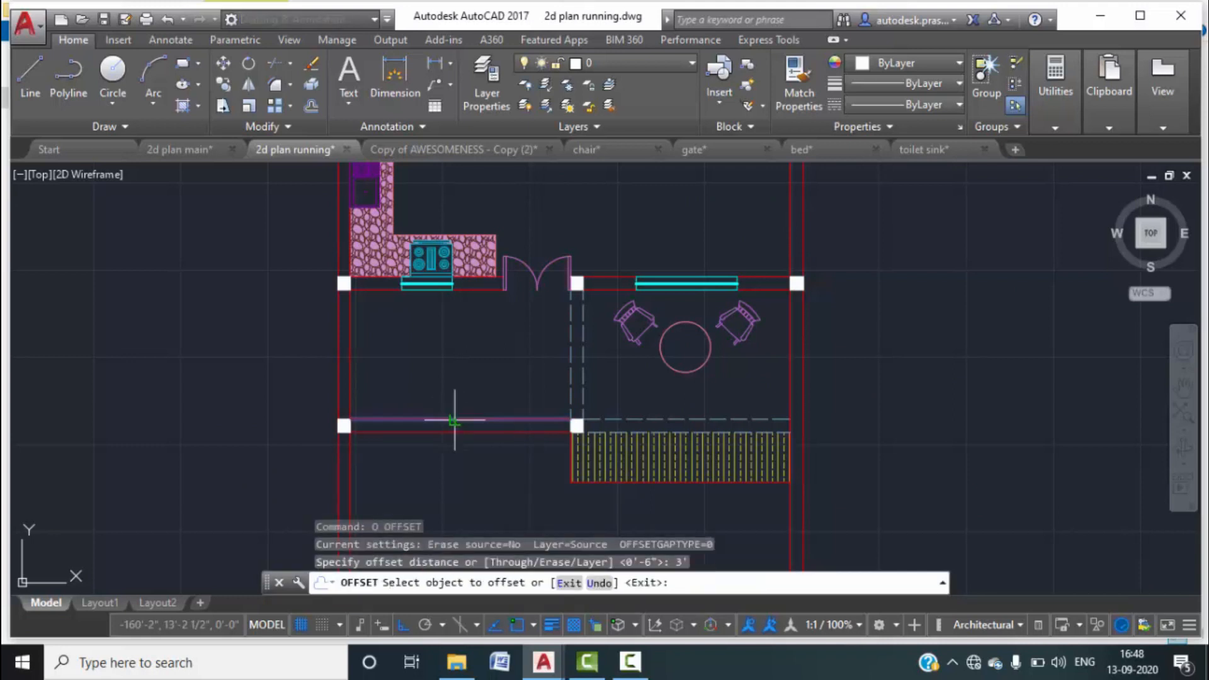
{"action": "left_click", "coordinate": [472, 373]}
{"action": "left_click", "coordinate": [377, 270]}
{"action": "left_click", "coordinate": [351, 311]}
{"action": "left_click", "coordinate": [477, 337]}
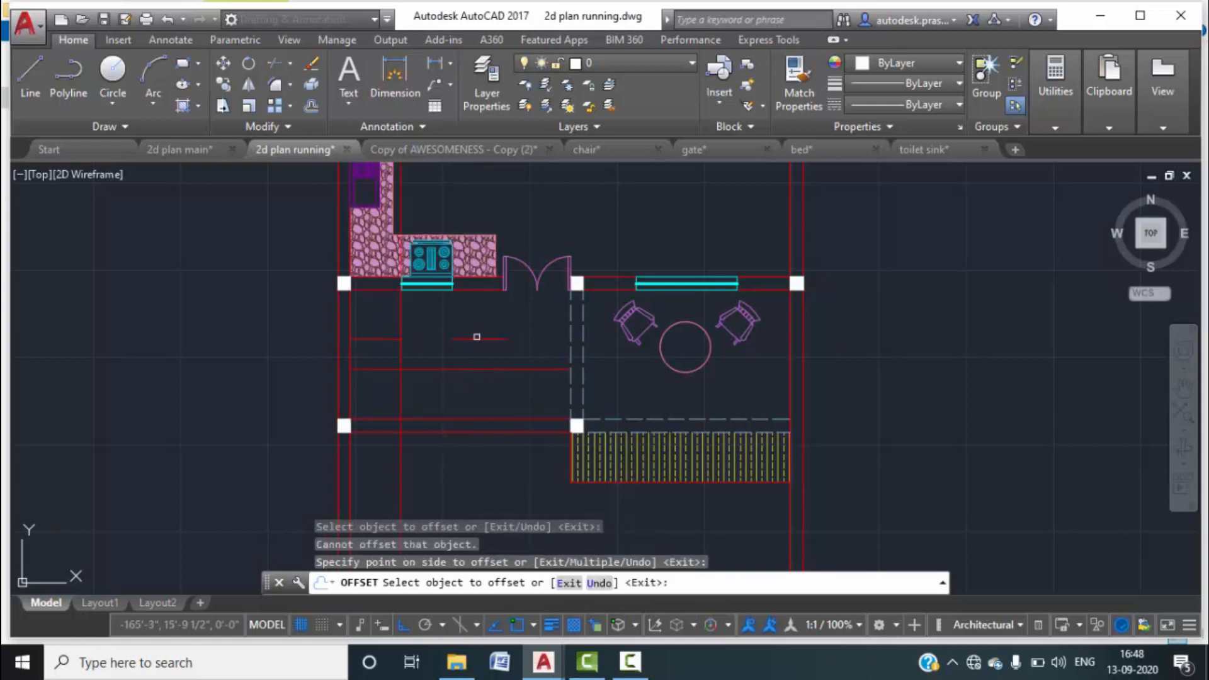
{"action": "key", "text": "Escape"}
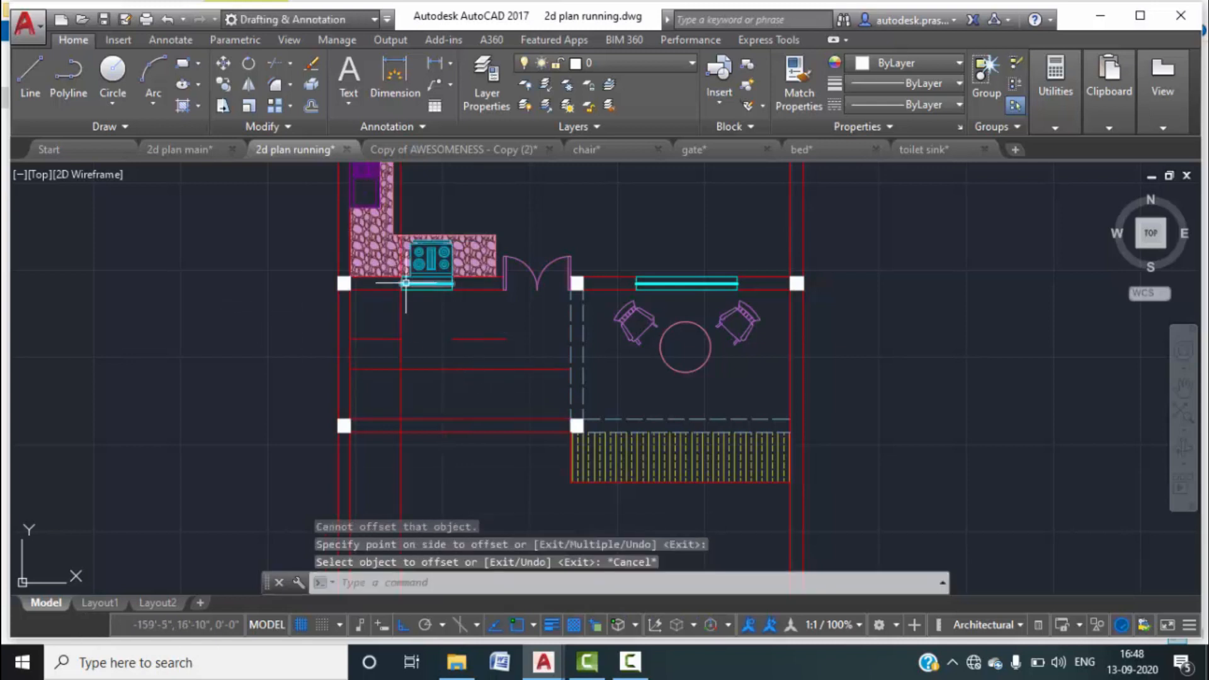
Trim the extra line segment and delete the stray line above the counter.
{"action": "scroll", "coordinate": [409, 283], "scroll_direction": "up", "scroll_amount": 10}
{"action": "type", "text": "tr"}
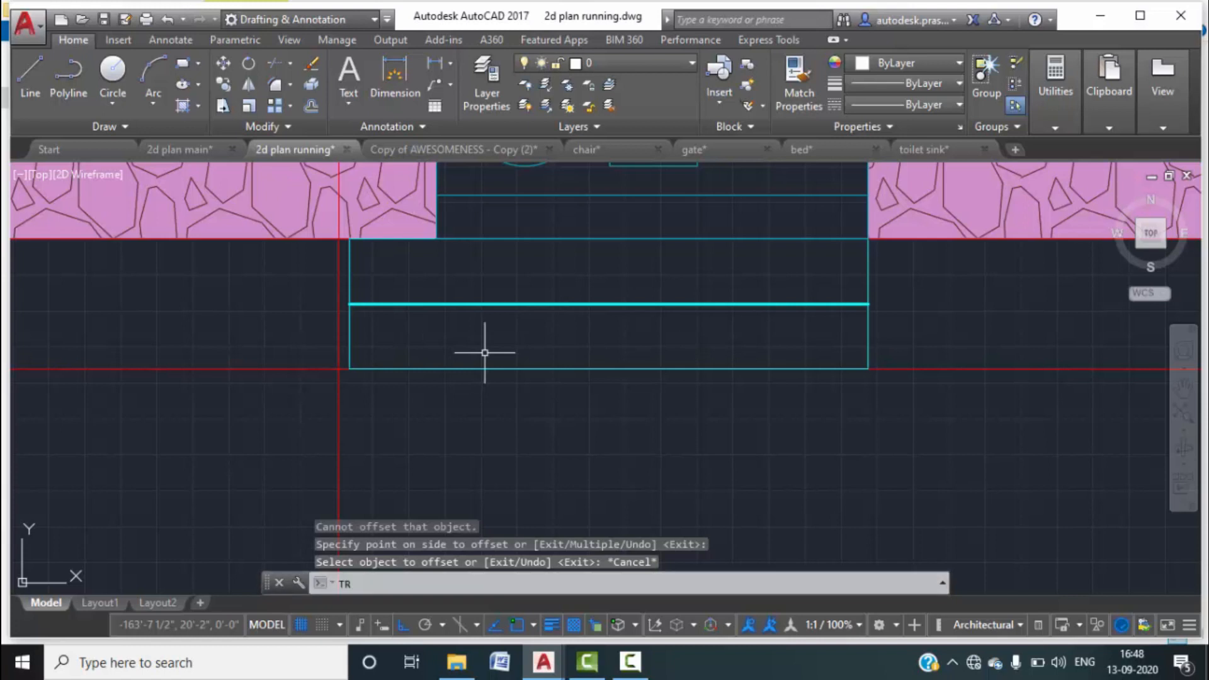
{"action": "key", "text": "Return"}
Extend the horizontal stair line to the wall.
{"action": "key", "text": "Return"}
{"action": "left_click", "coordinate": [338, 329]}
{"action": "left_click", "coordinate": [339, 408]}
{"action": "scroll", "coordinate": [370, 436], "scroll_direction": "down", "scroll_amount": 5}
{"action": "middle_click_drag", "start_coordinate": [420, 452], "coordinate": [481, 194]}
{"action": "middle_click_drag", "start_coordinate": [444, 474], "coordinate": [481, 348]}
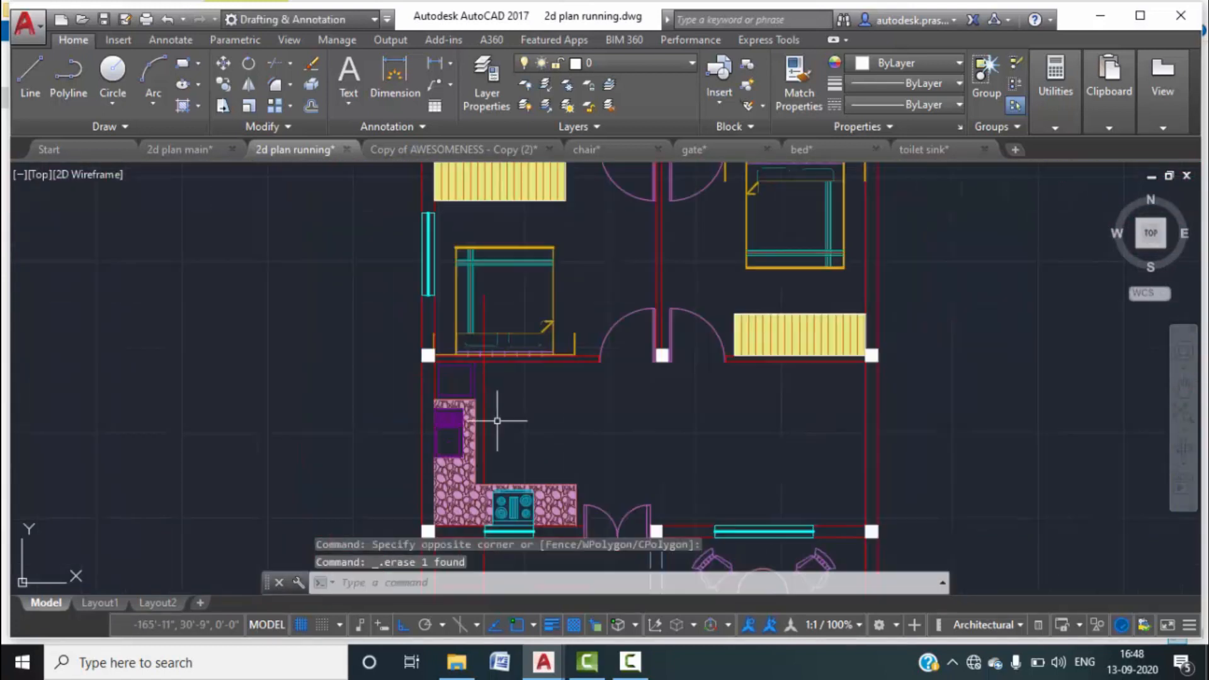
{"action": "left_click", "coordinate": [497, 421]}
{"action": "left_click", "coordinate": [482, 389]}
{"action": "key", "text": "Delete"}
{"action": "middle_click_drag", "start_coordinate": [519, 467], "coordinate": [565, 325]}
{"action": "scroll", "coordinate": [538, 450], "scroll_direction": "up", "scroll_amount": 2}
{"action": "middle_click_drag", "start_coordinate": [540, 446], "coordinate": [561, 348]}
{"action": "type", "text": "ex"}
{"action": "key", "text": "Return"}
{"action": "key", "text": "Return"}
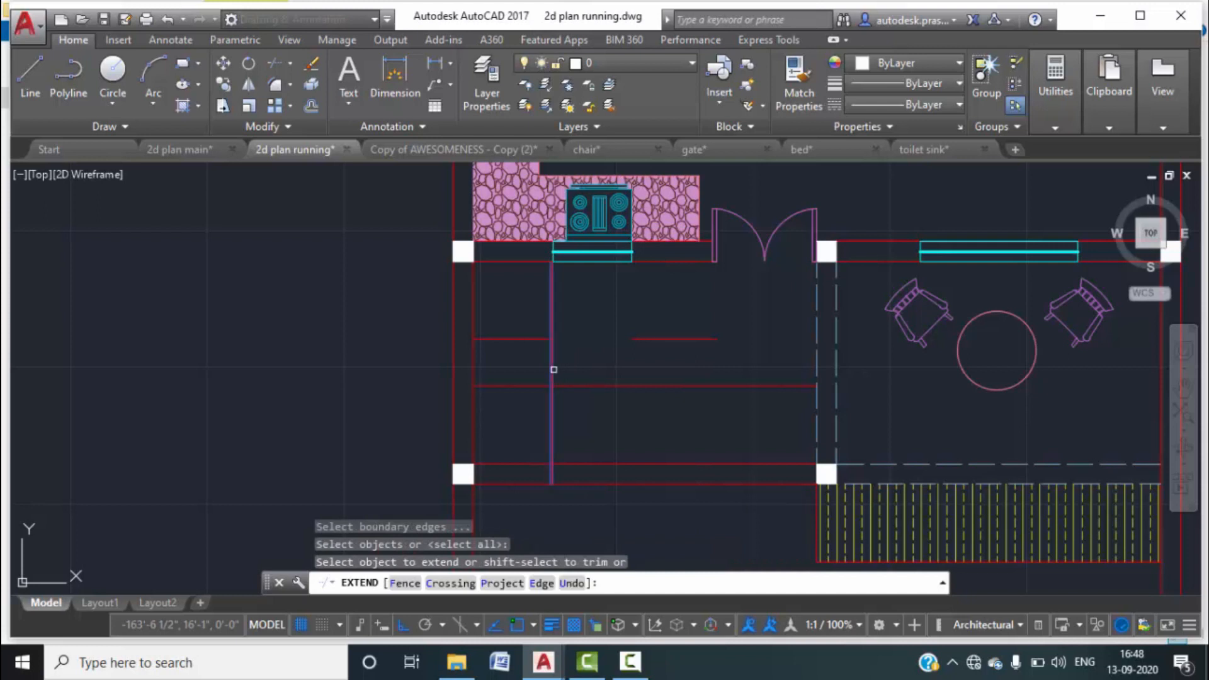
{"action": "left_click", "coordinate": [639, 338]}
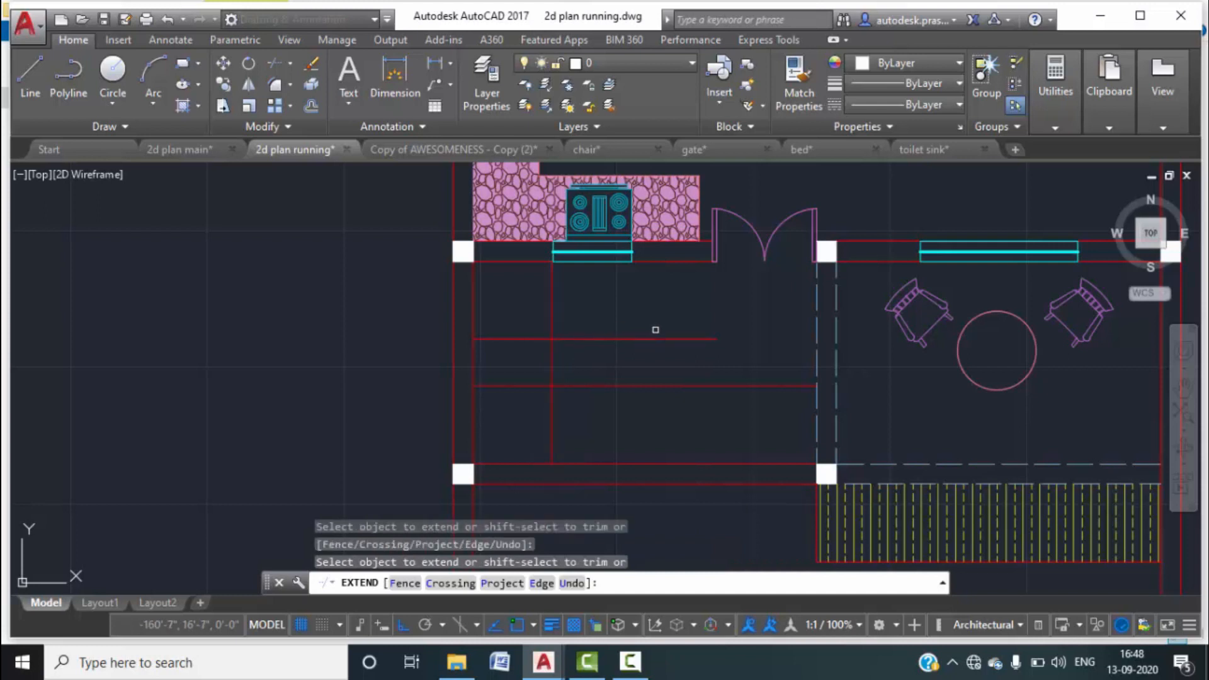
{"action": "key", "text": "Escape"}
Trim the upper, lower and vertical stair lines back to the vertical line.
{"action": "type", "text": "tr"}
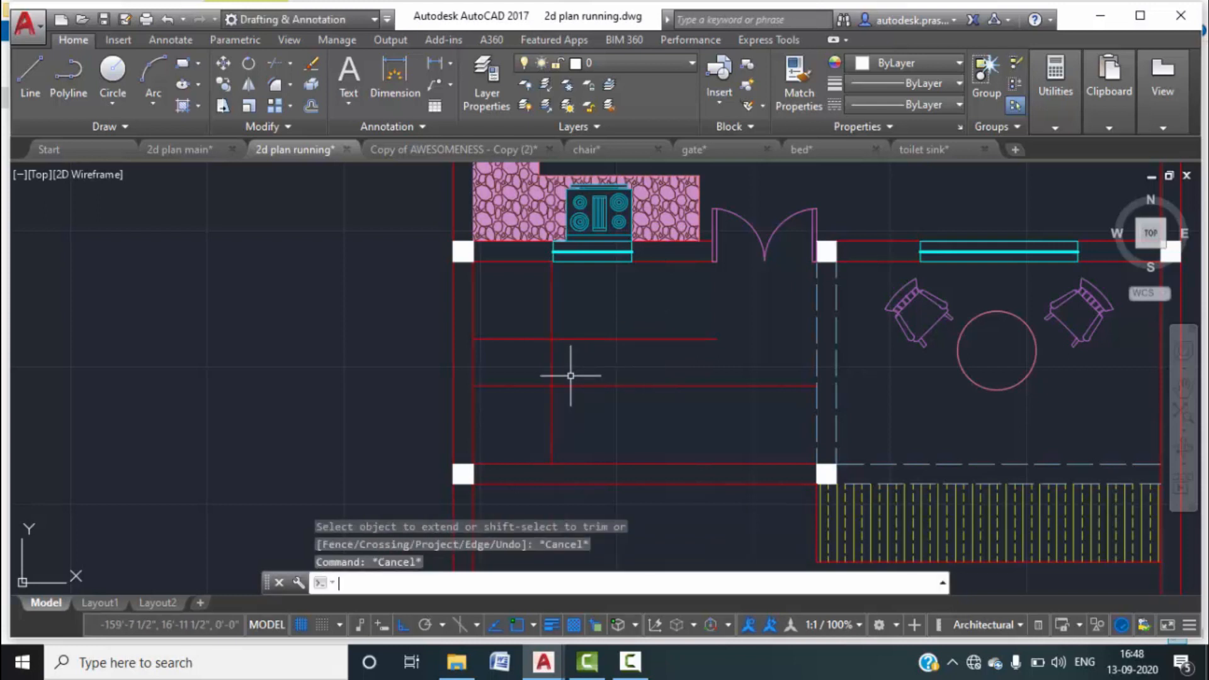
{"action": "key", "text": "Return"}
{"action": "key", "text": "Return"}
{"action": "left_click", "coordinate": [534, 325]}
{"action": "left_click", "coordinate": [524, 357]}
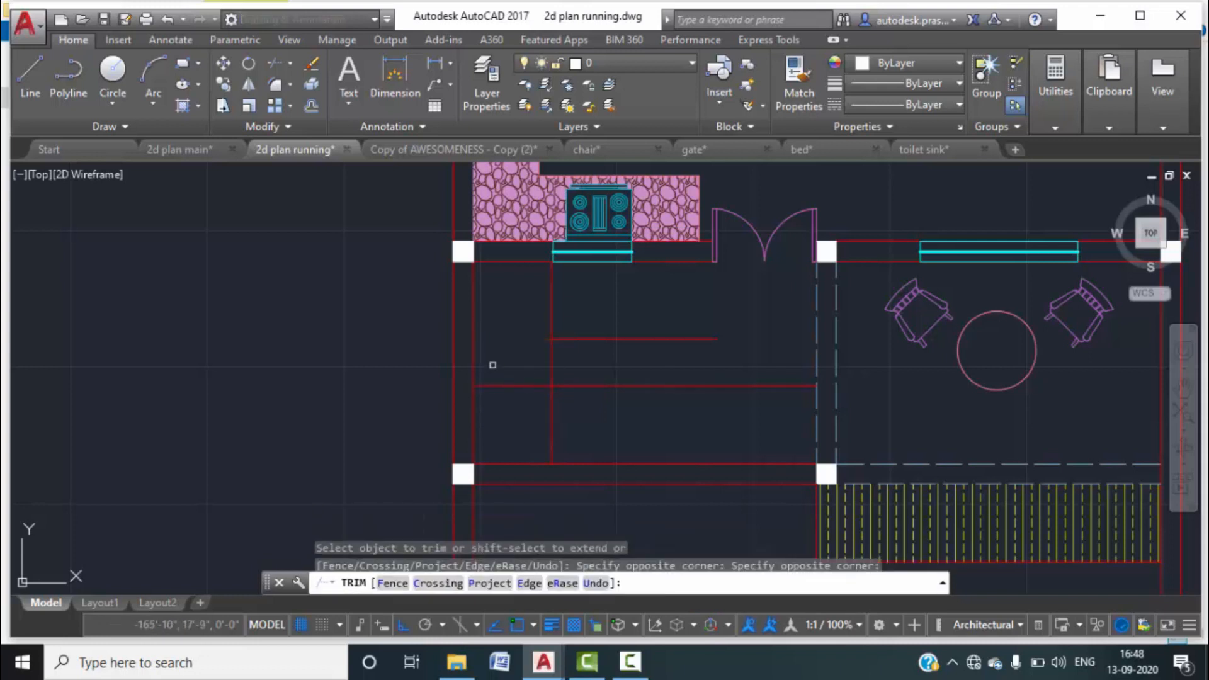
{"action": "left_click", "coordinate": [508, 405]}
{"action": "left_click", "coordinate": [501, 413]}
{"action": "left_click", "coordinate": [593, 429]}
{"action": "left_click", "coordinate": [533, 420]}
{"action": "left_click", "coordinate": [553, 385]}
{"action": "left_click", "coordinate": [570, 319]}
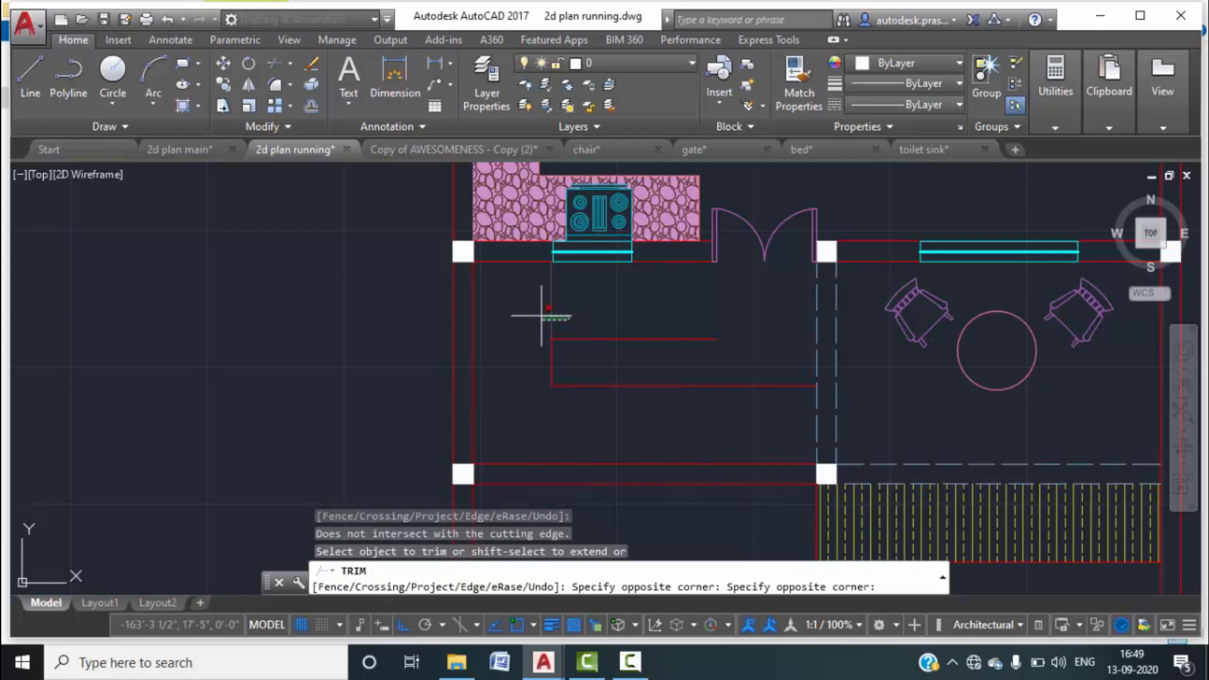
{"action": "left_click", "coordinate": [599, 315]}
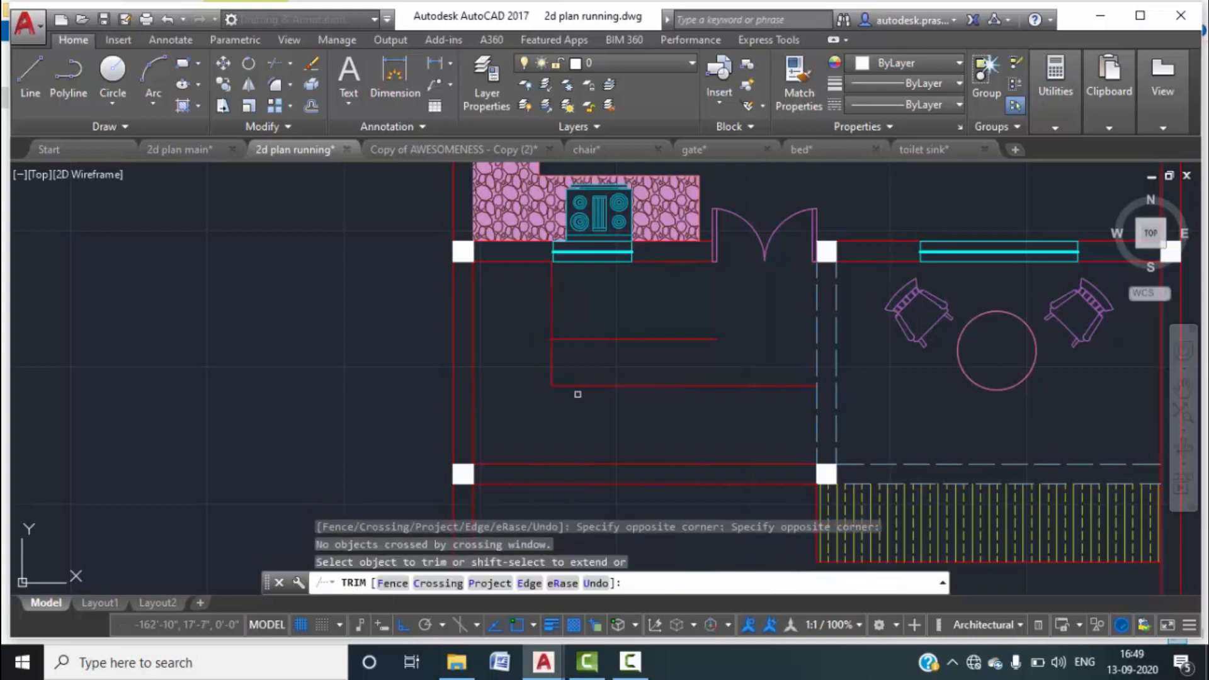
Abandon the failed trim of the short red line and switch to 2d plan main.
{"action": "left_click", "coordinate": [715, 337]}
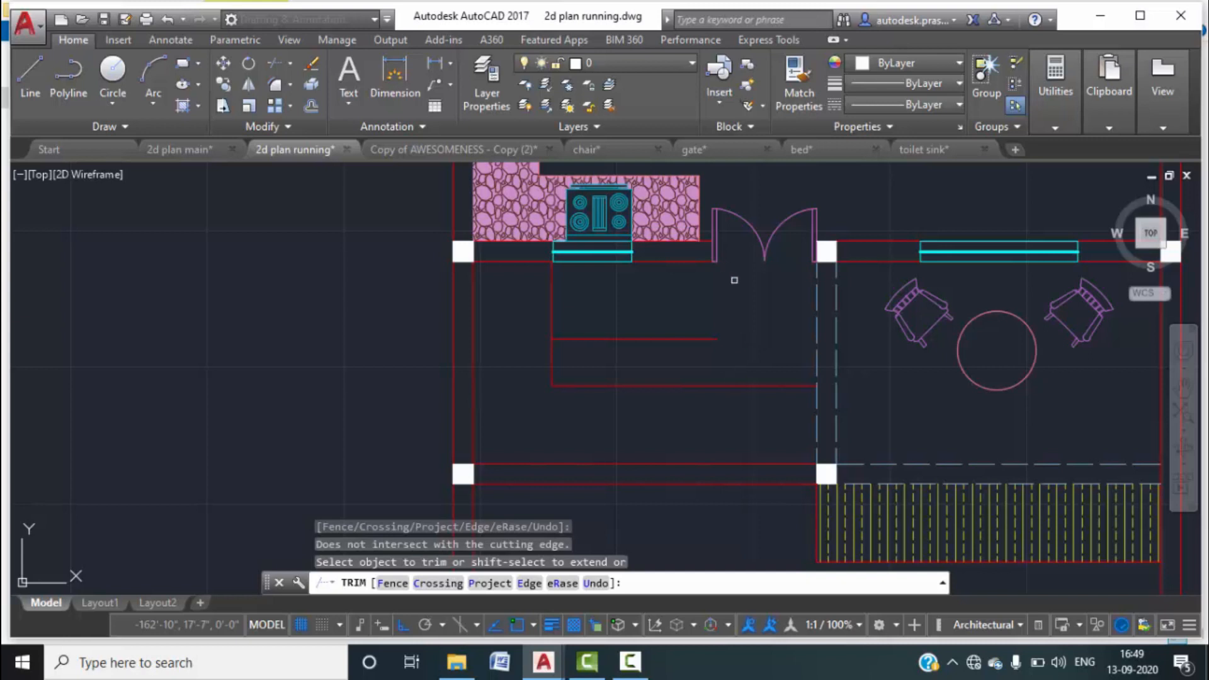
{"action": "key", "text": "Escape"}
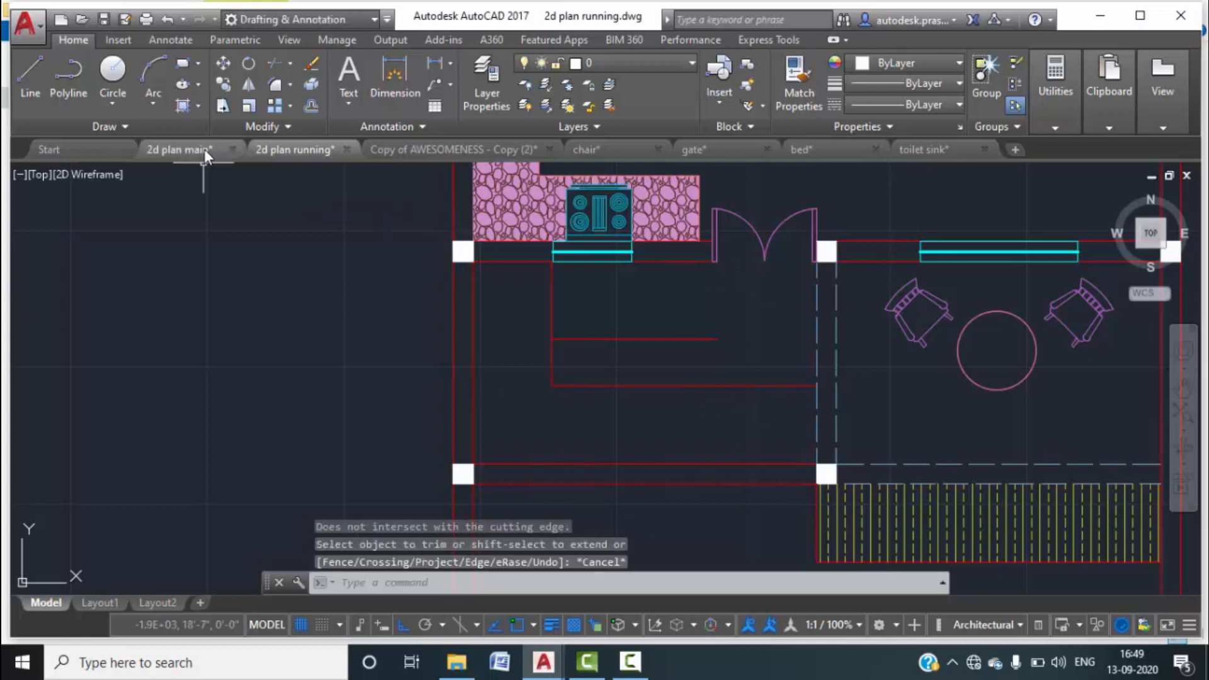
{"action": "left_click", "coordinate": [204, 148]}
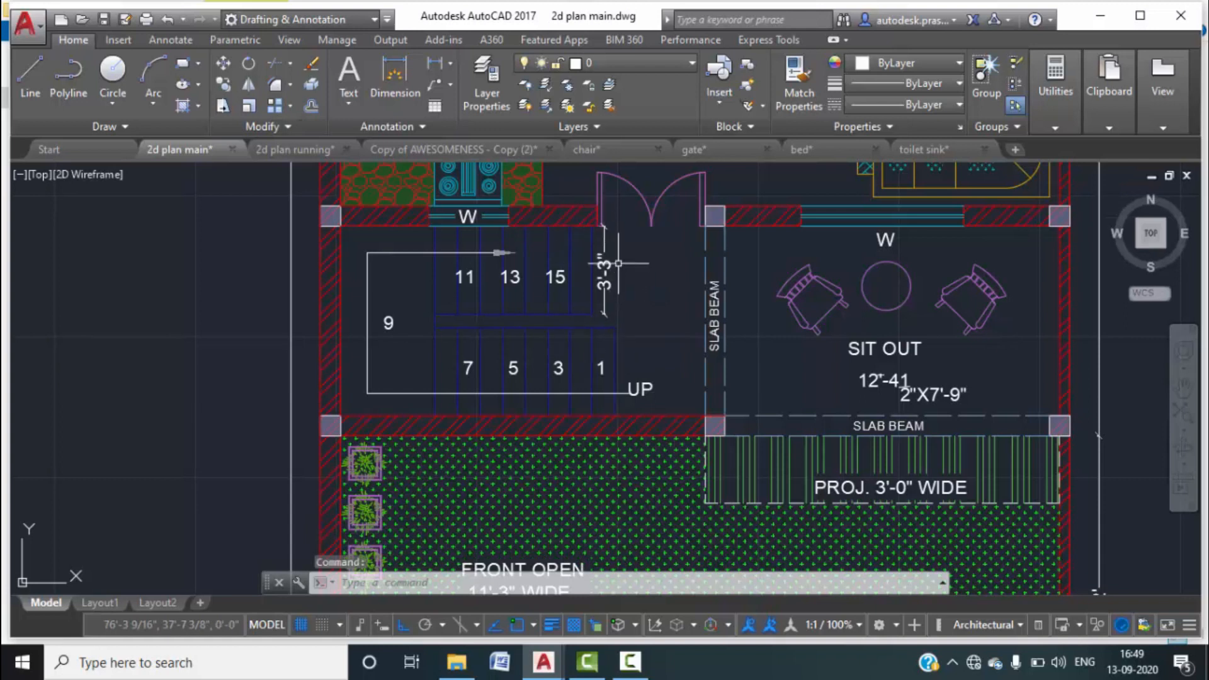
Back in 2d plan running, draw a vertical line from the door's end down to the red wall line.
{"action": "key", "text": "Escape"}
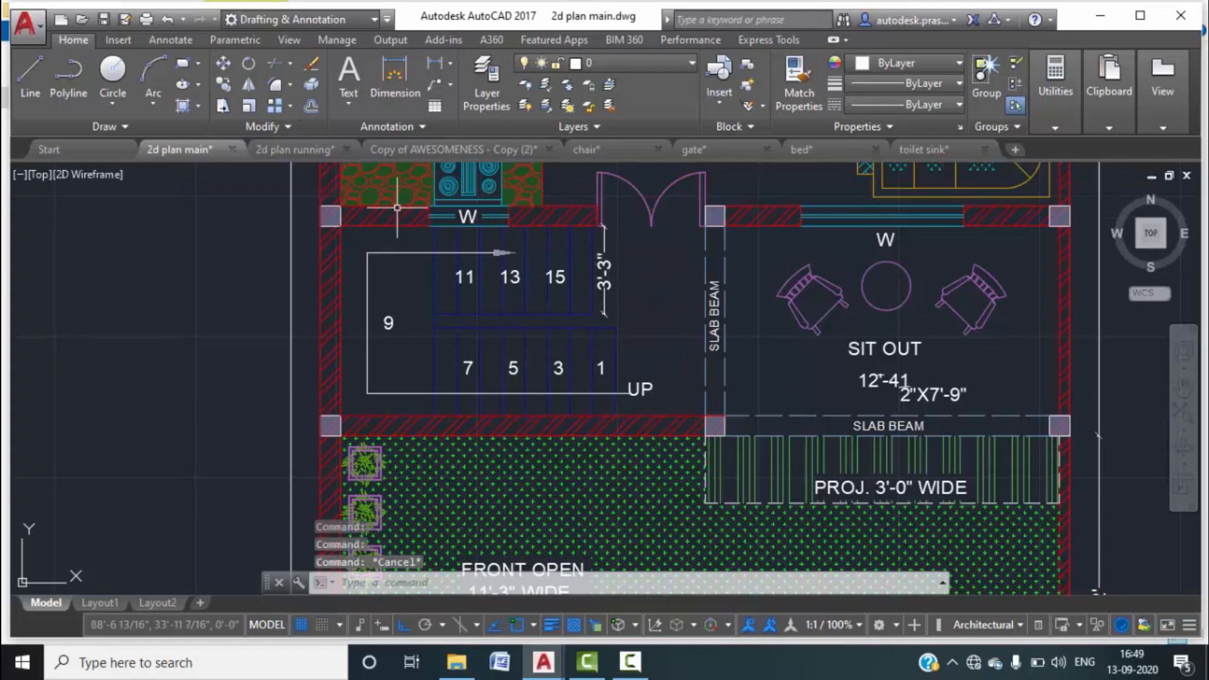
{"action": "left_click", "coordinate": [288, 149]}
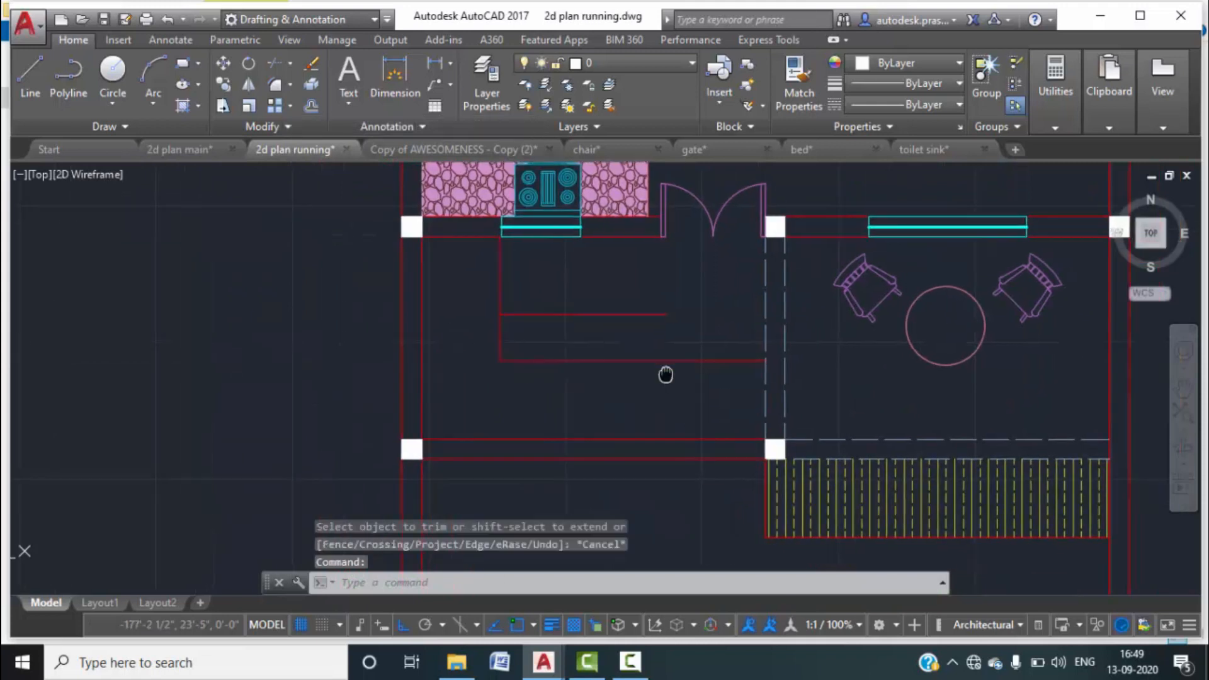
{"action": "type", "text": "L"}
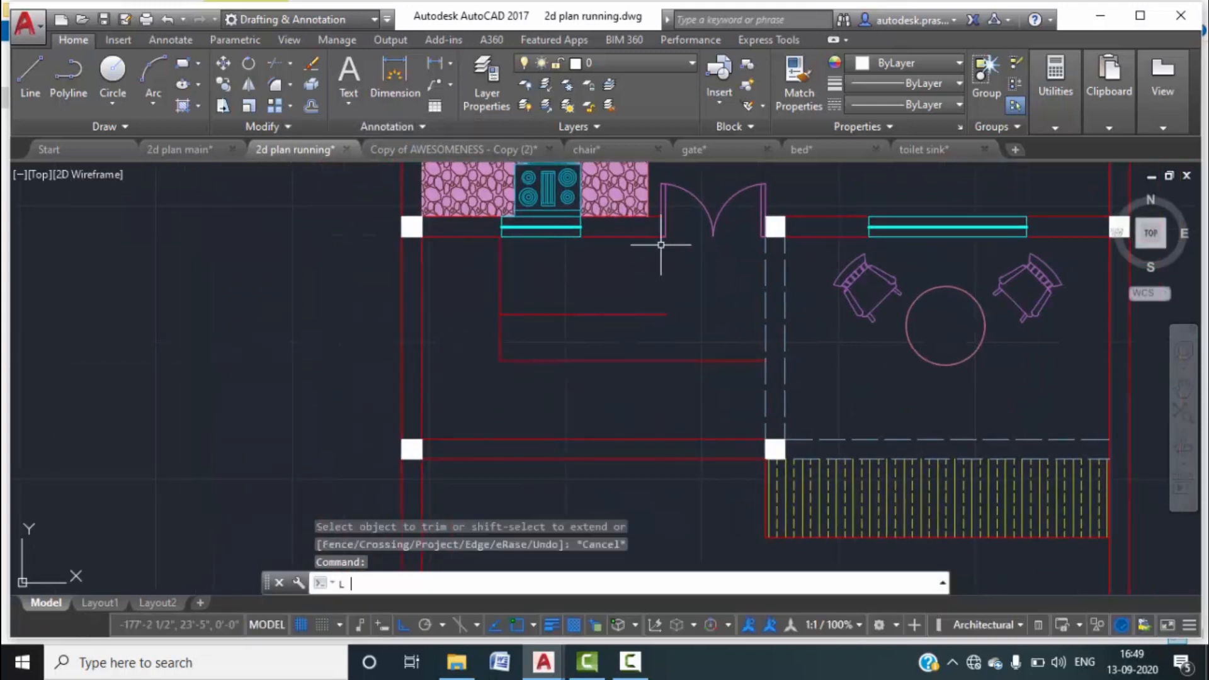
{"action": "key", "text": "Return"}
{"action": "left_click", "coordinate": [660, 236]}
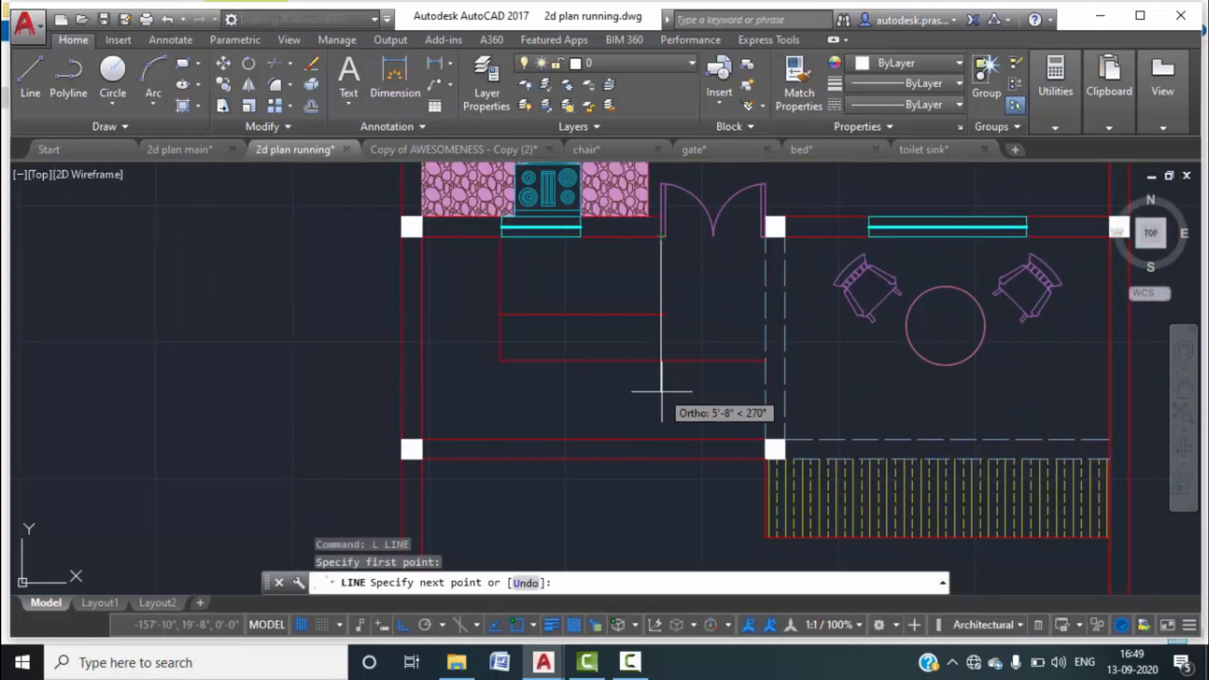
{"action": "left_click", "coordinate": [661, 440]}
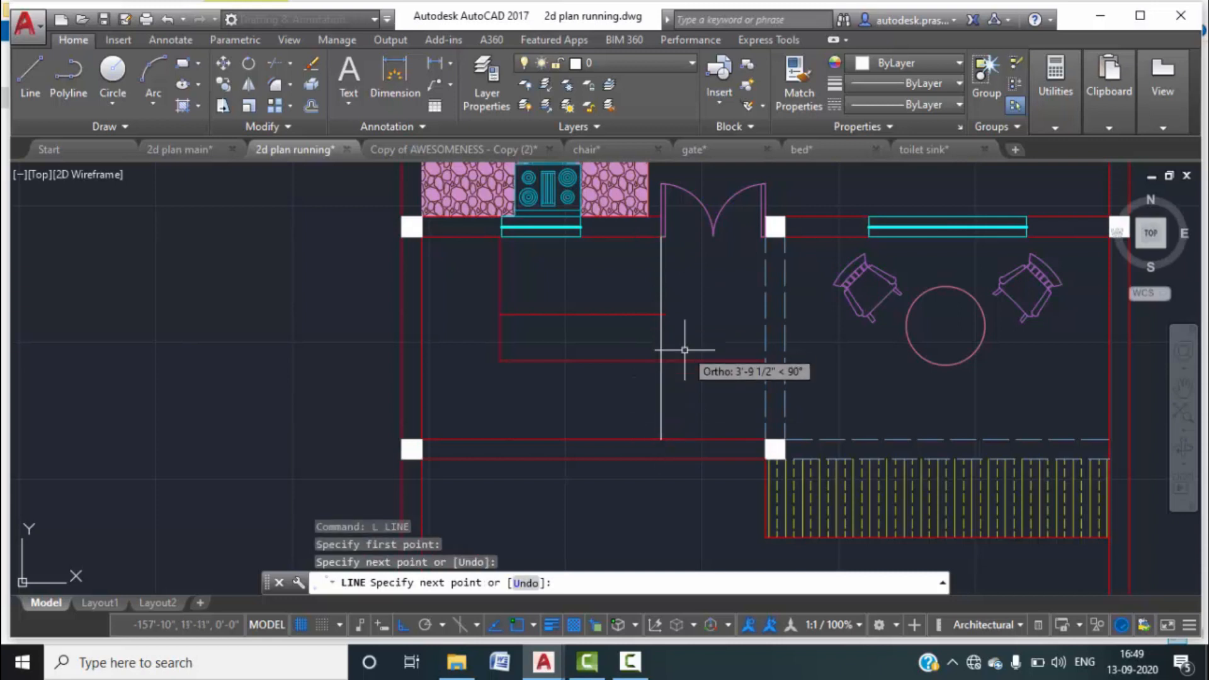
{"action": "key", "text": "Escape"}
{"action": "scroll", "coordinate": [659, 427], "scroll_direction": "up", "scroll_amount": 2}
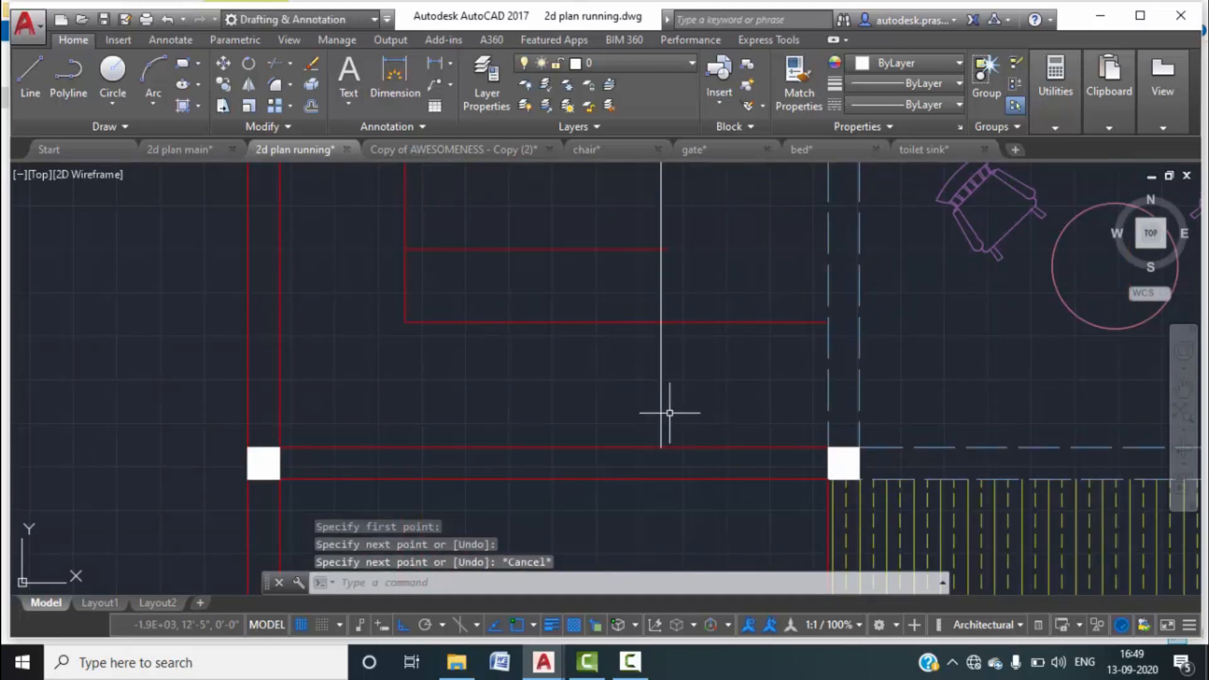
Offset the new vertical line 10" to the right.
{"action": "type", "text": "o"}
{"action": "key", "text": "Return"}
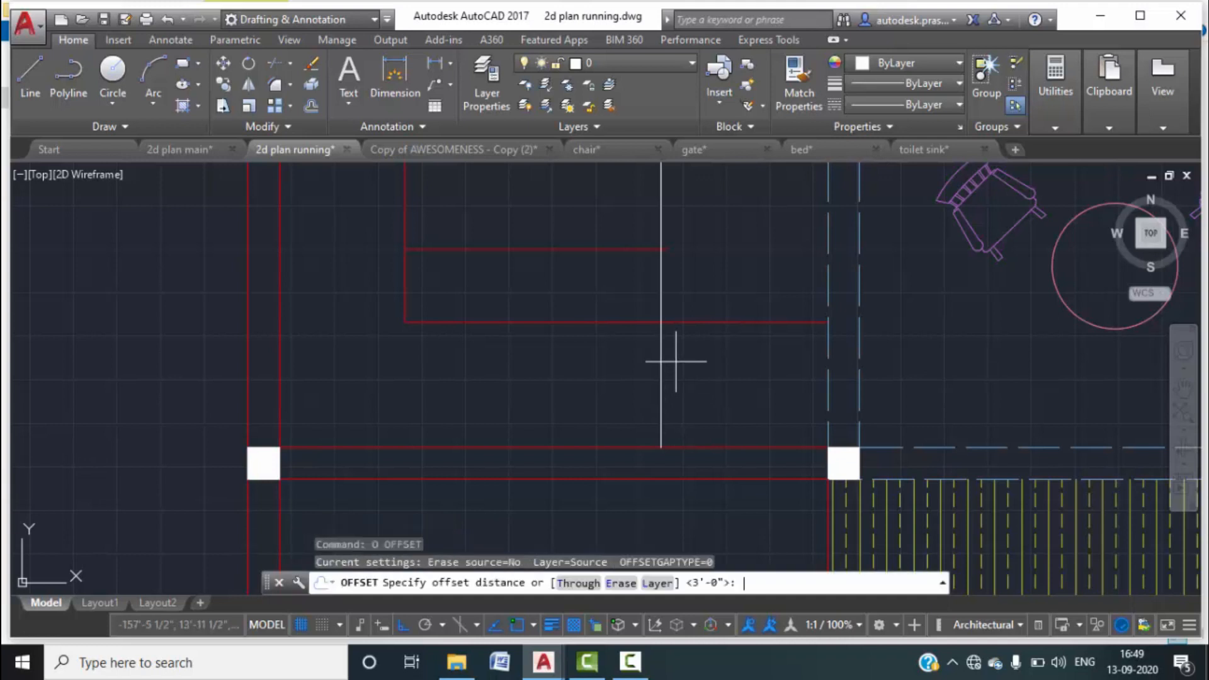
{"action": "type", "text": "10"}
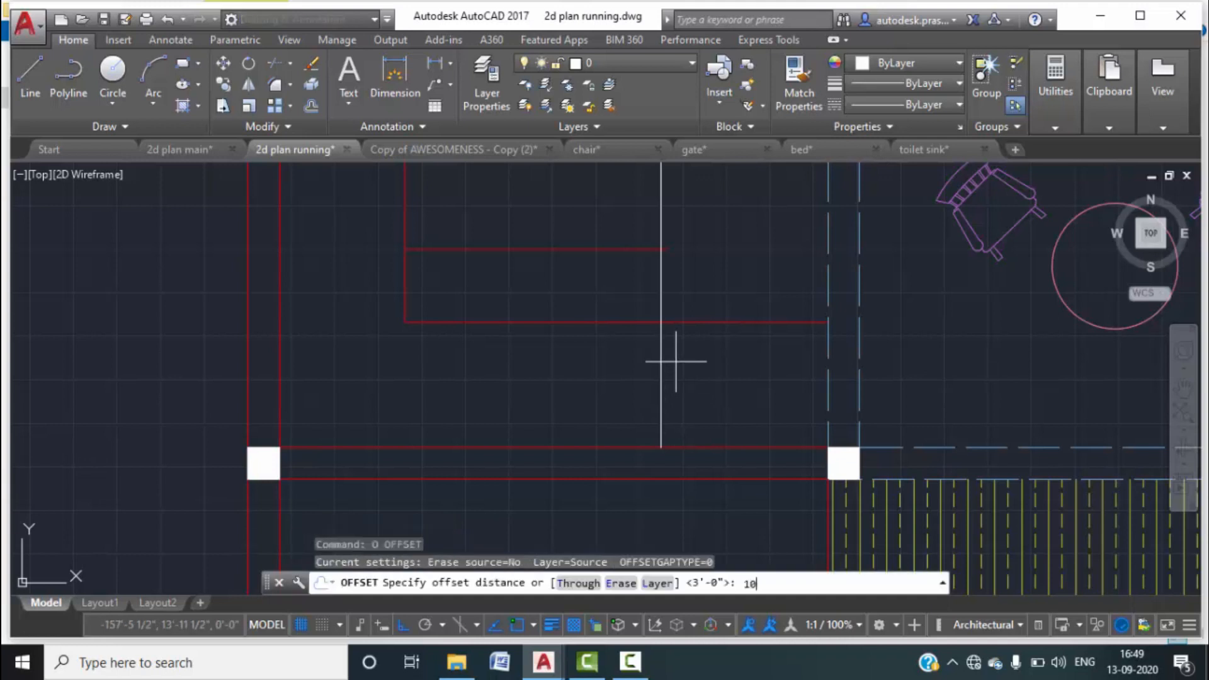
{"action": "type", "text": "\""}
{"action": "key", "text": "Return"}
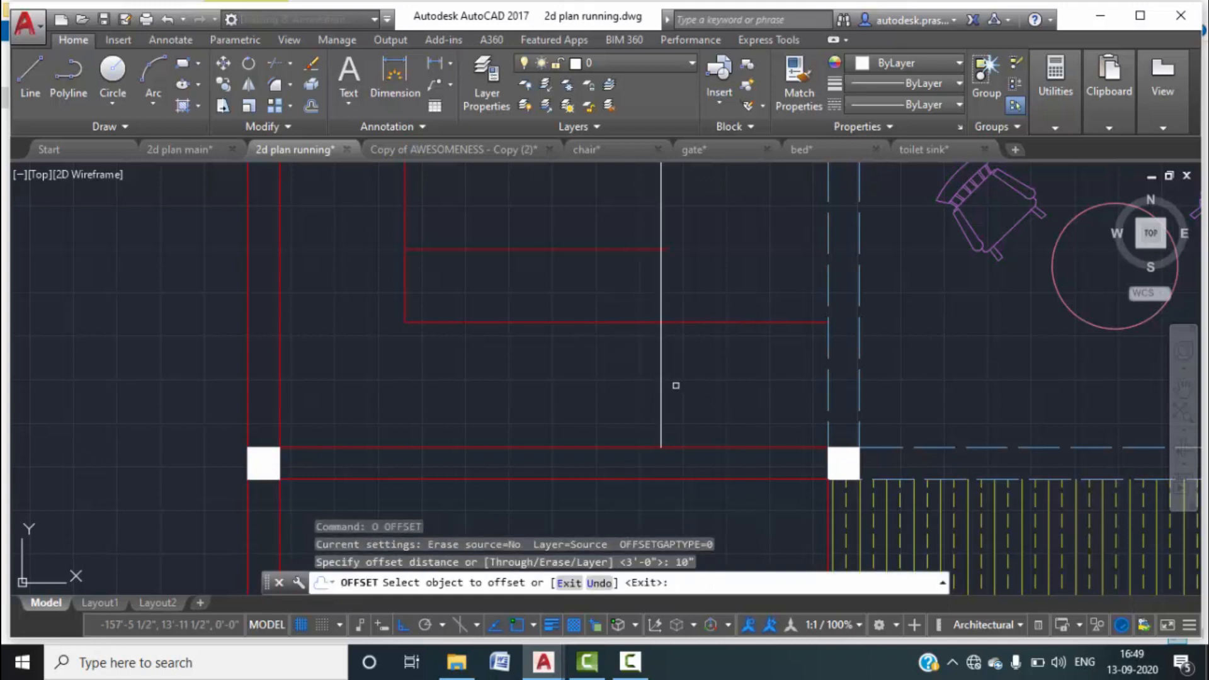
{"action": "left_click", "coordinate": [660, 372]}
{"action": "left_click", "coordinate": [724, 365]}
{"action": "key", "text": "Escape"}
Trim both vertical lines between the red edges and cut off the red line's extra right end.
{"action": "middle_click_drag", "start_coordinate": [726, 358], "coordinate": [724, 394]}
{"action": "type", "text": "tr"}
{"action": "key", "text": "Return"}
{"action": "key", "text": "Return"}
{"action": "left_click", "coordinate": [711, 333]}
{"action": "left_click", "coordinate": [610, 318]}
{"action": "key", "text": "Escape"}
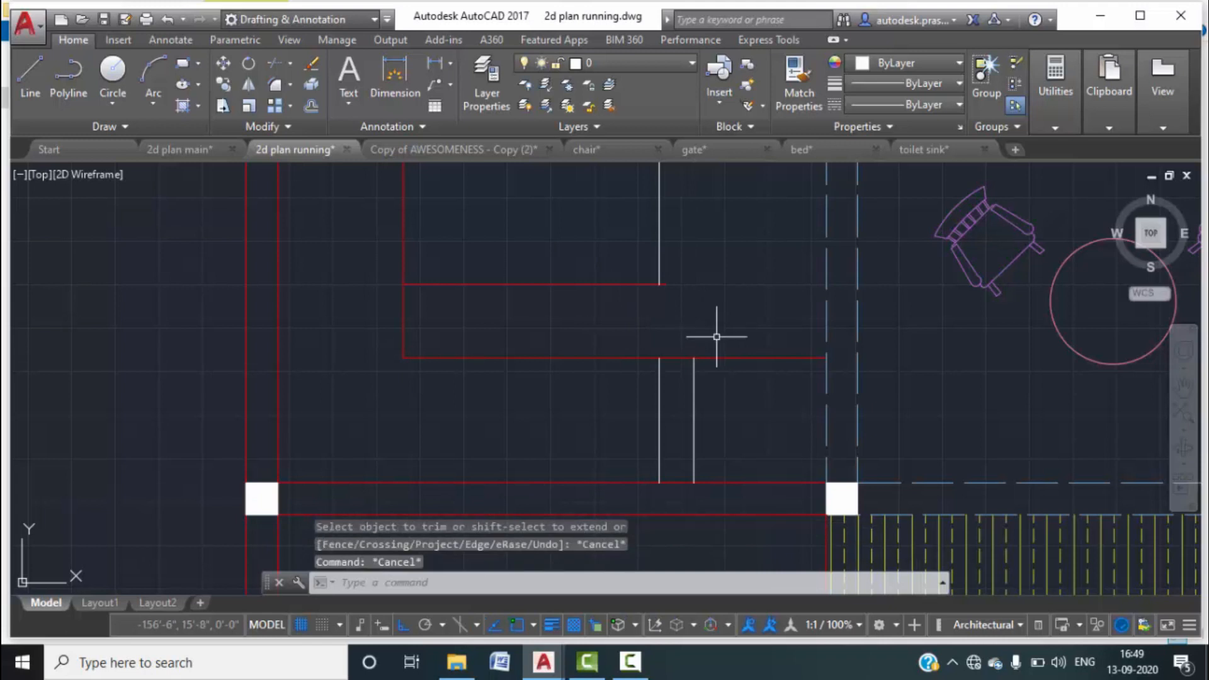
{"action": "type", "text": "tr"}
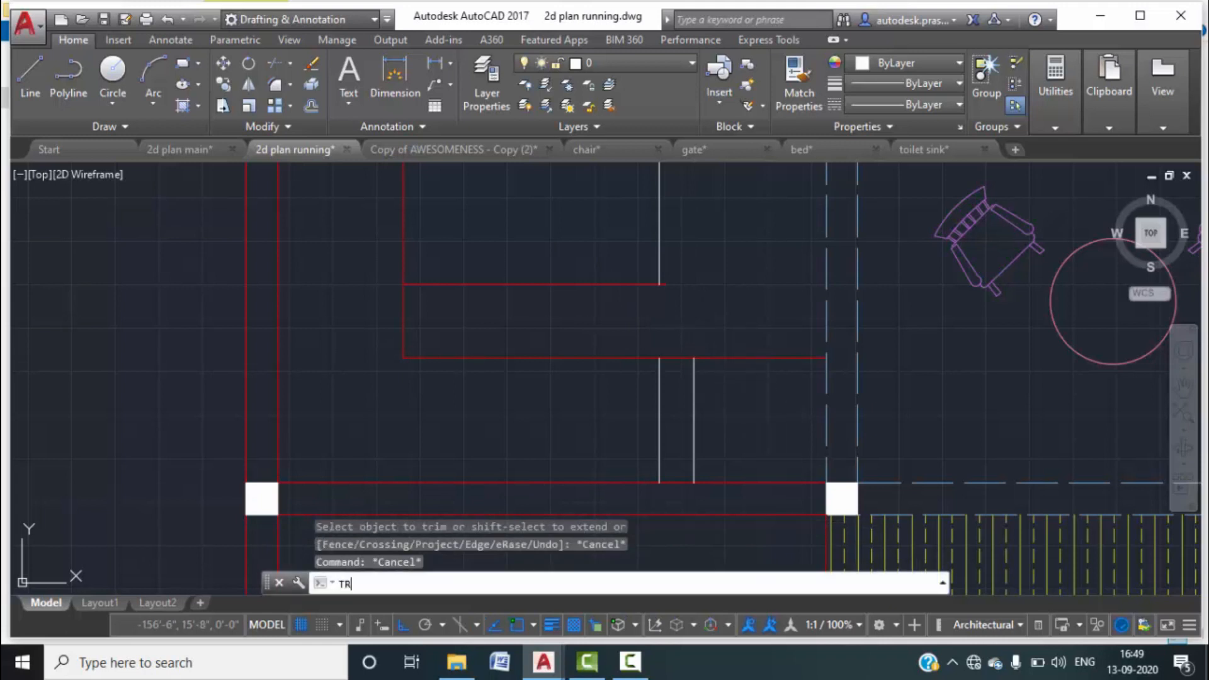
{"action": "key", "text": "Return"}
{"action": "key", "text": "Return"}
{"action": "left_click", "coordinate": [750, 399]}
{"action": "left_click", "coordinate": [723, 316]}
{"action": "key", "text": "Escape"}
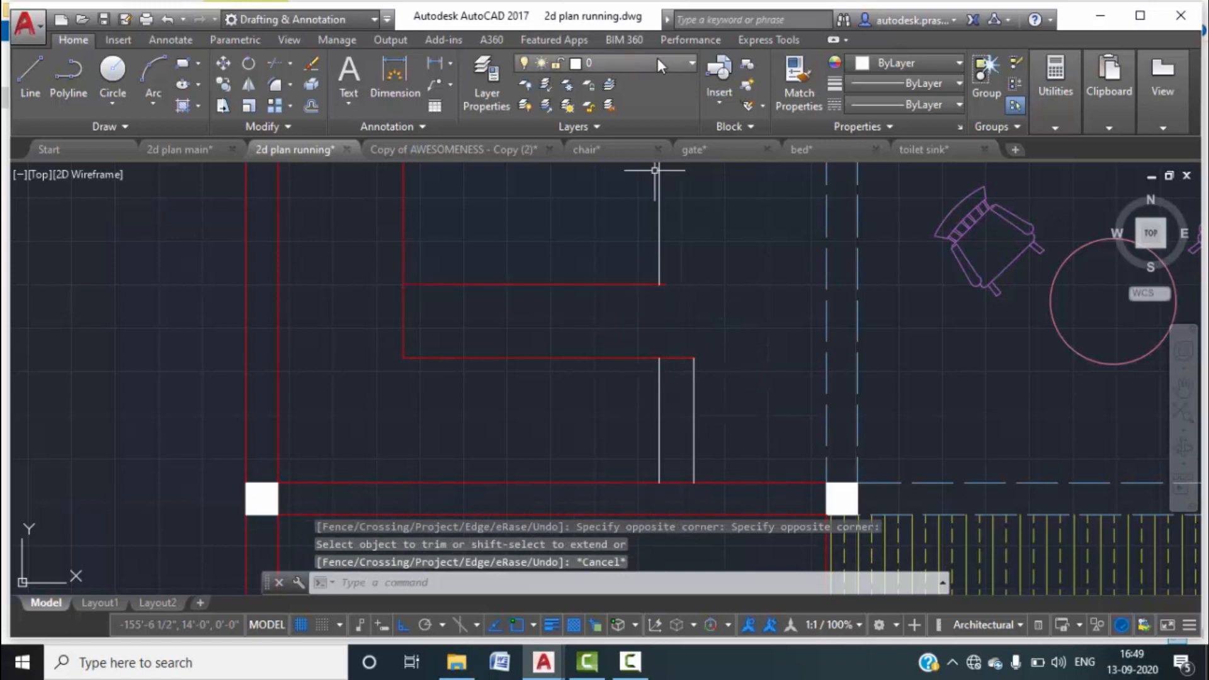
Make stairs the current layer and move the two short vertical lines onto it.
{"action": "left_click", "coordinate": [486, 82]}
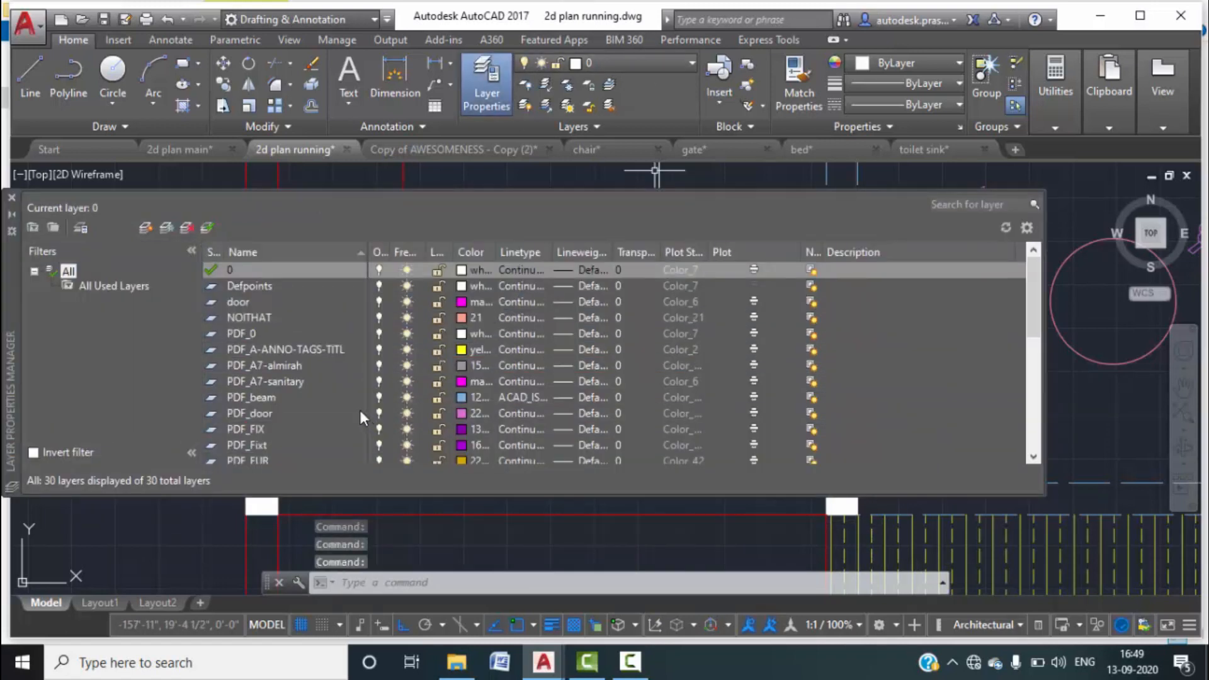
{"action": "scroll", "coordinate": [361, 410], "scroll_direction": "down", "scroll_amount": 6}
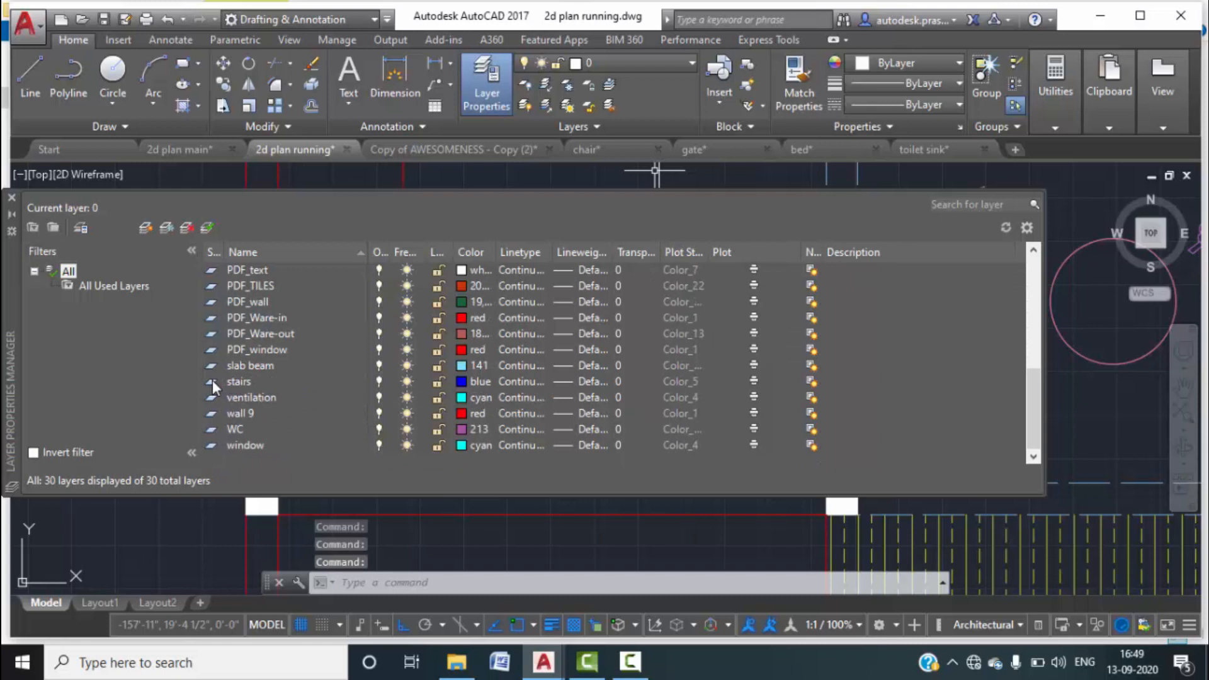
{"action": "double_click", "coordinate": [213, 380]}
{"action": "left_click", "coordinate": [11, 197]}
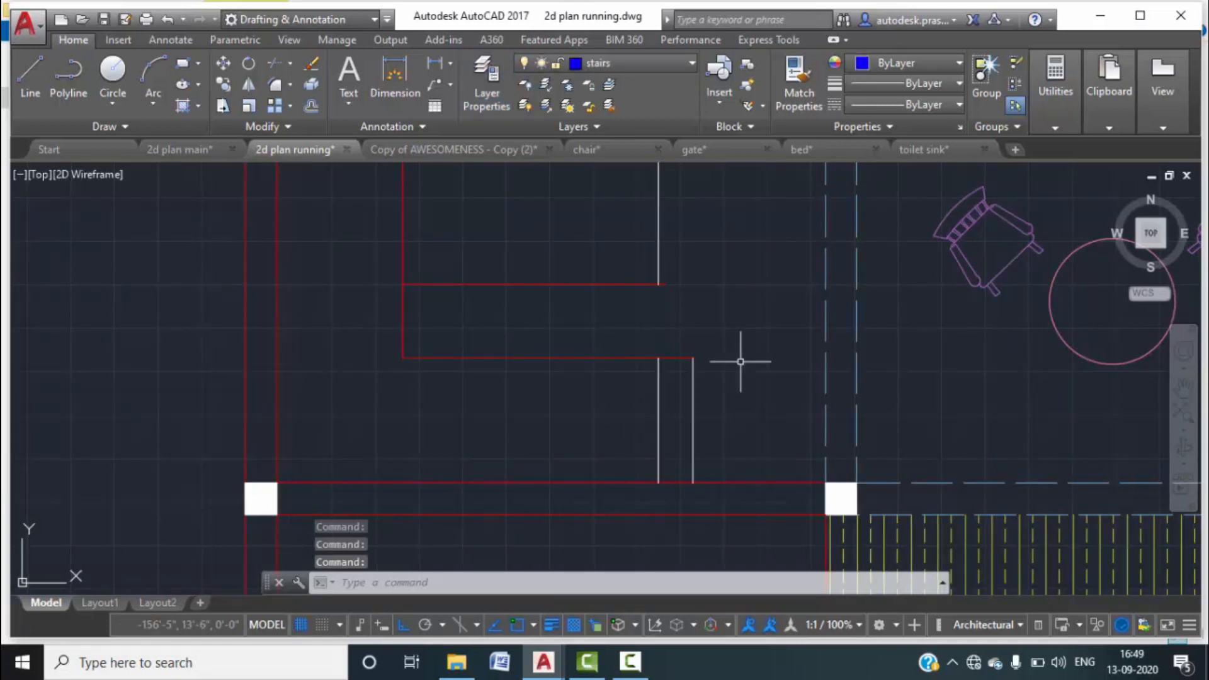
{"action": "left_click", "coordinate": [728, 438]}
{"action": "left_click", "coordinate": [639, 390]}
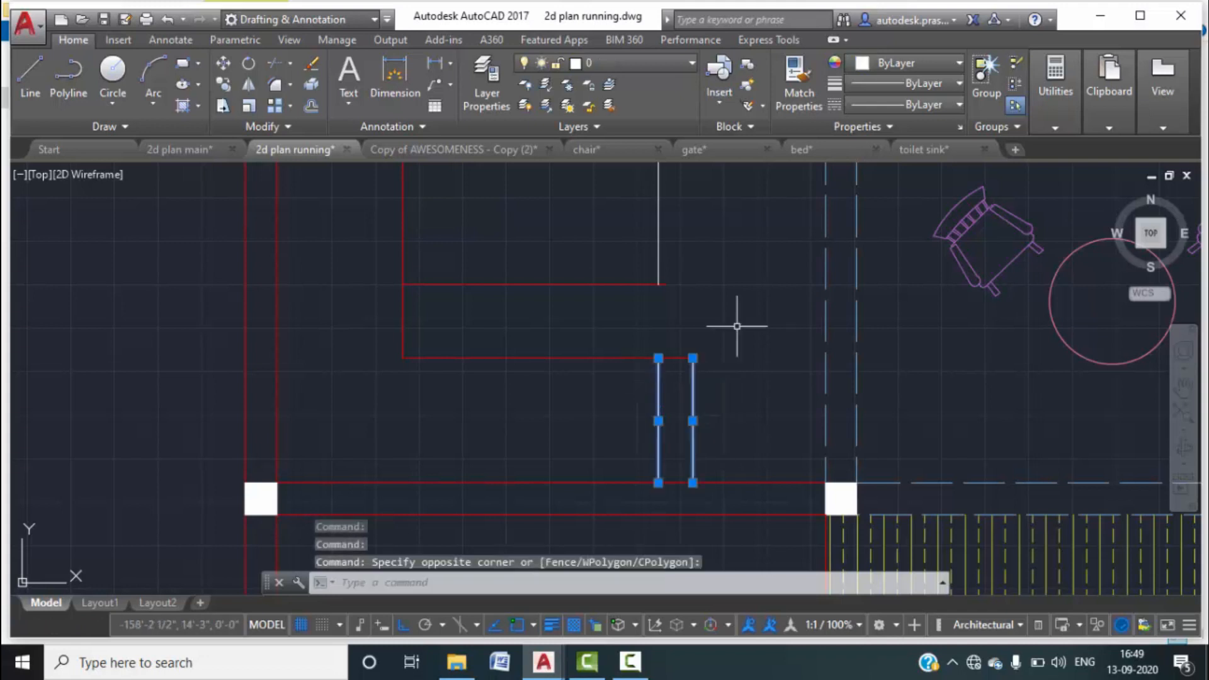
{"action": "left_click", "coordinate": [943, 58]}
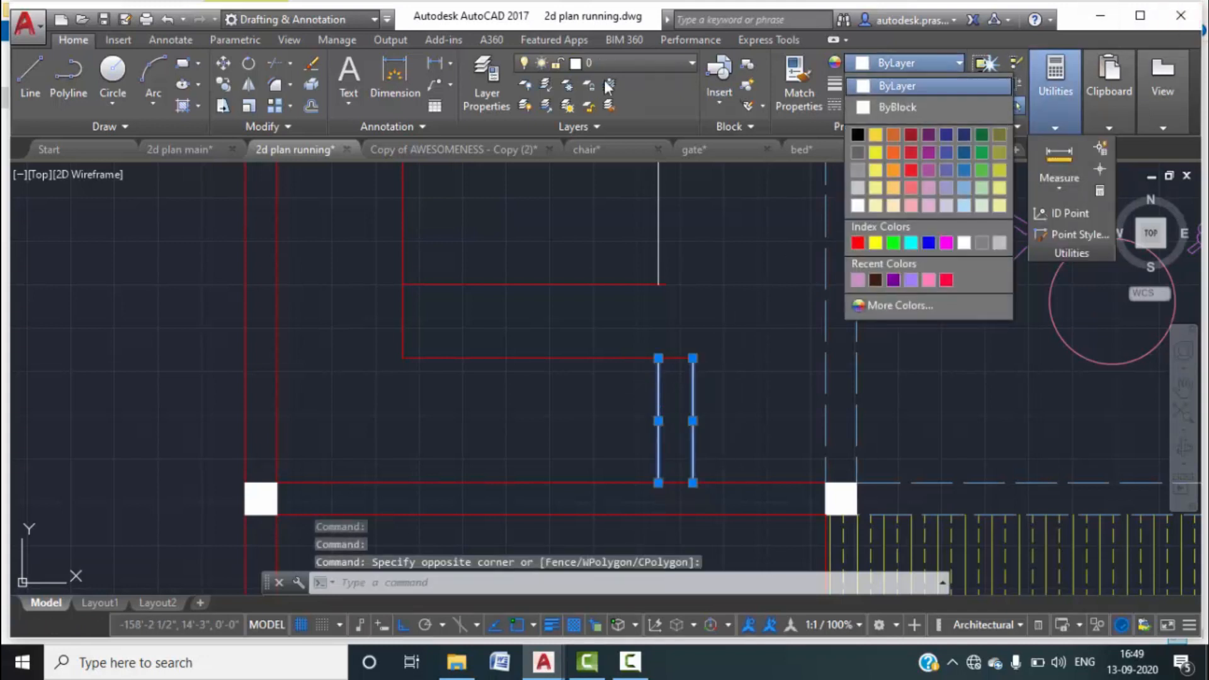
{"action": "left_click", "coordinate": [649, 68]}
{"action": "left_click", "coordinate": [672, 66]}
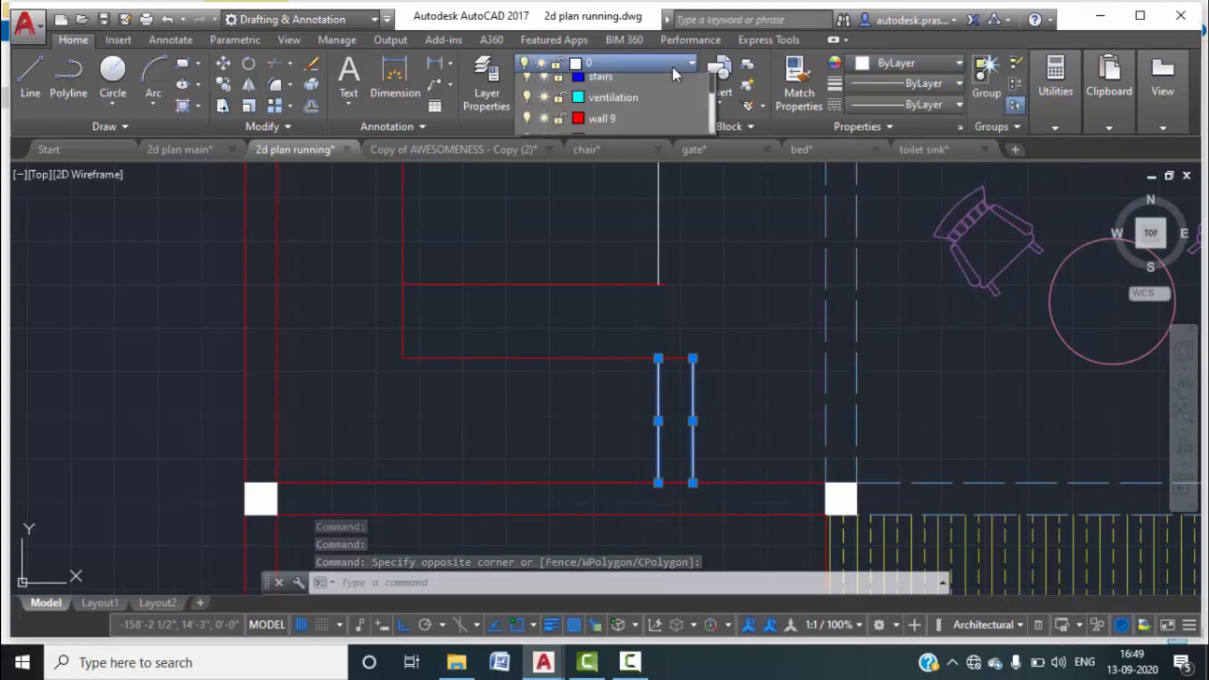
{"action": "left_click", "coordinate": [595, 584]}
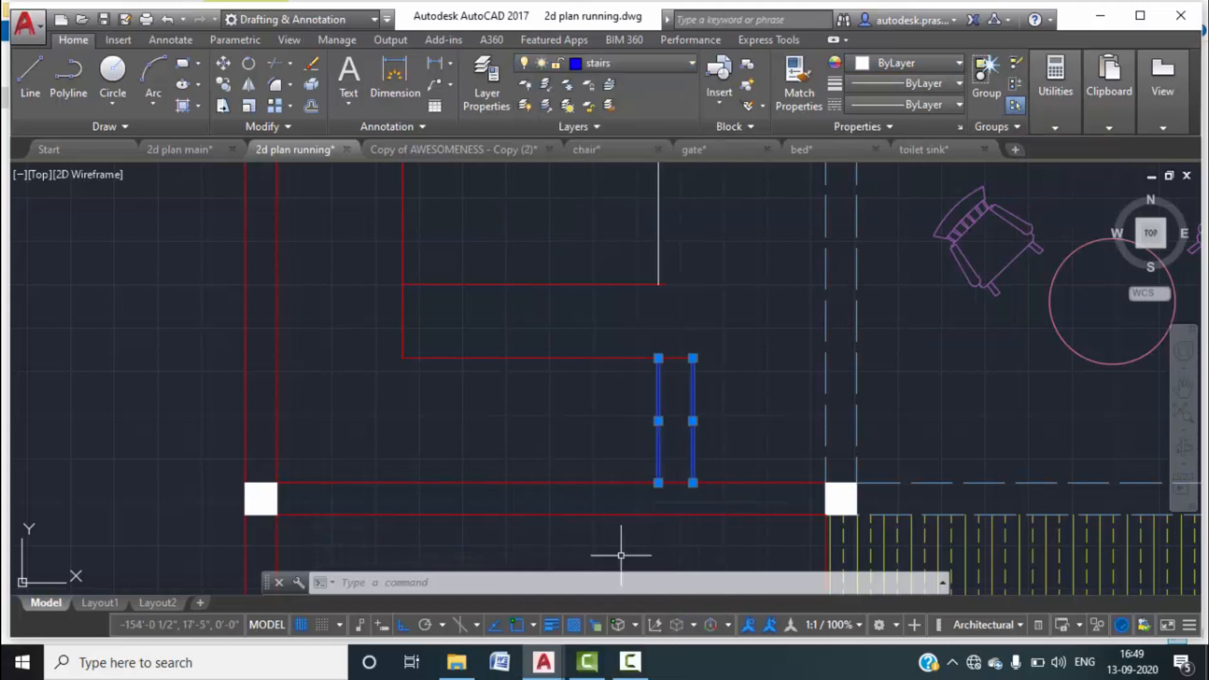
{"action": "key", "text": "Escape"}
{"action": "key", "text": "Escape"}
{"action": "key", "text": "Escape"}
Move the two horizontal staircase walls and the left vertical wall onto the stairs layer.
{"action": "left_click", "coordinate": [581, 389]}
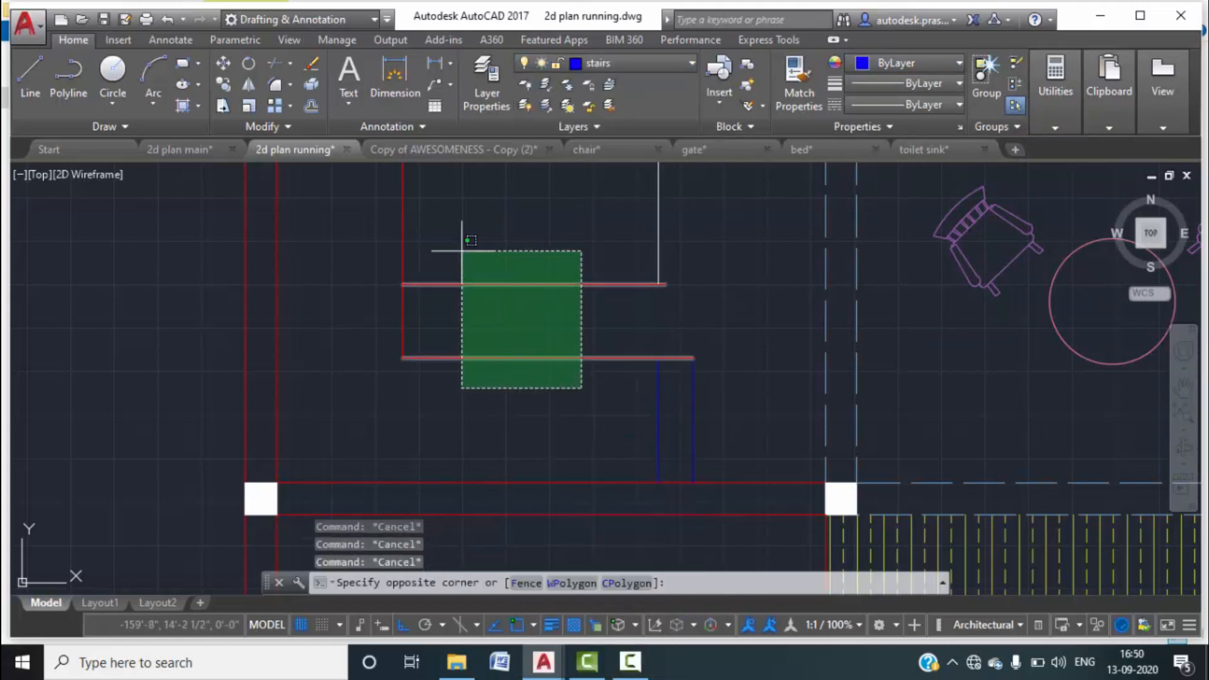
{"action": "left_click", "coordinate": [463, 250]}
{"action": "left_click", "coordinate": [459, 251]}
{"action": "left_click", "coordinate": [343, 165]}
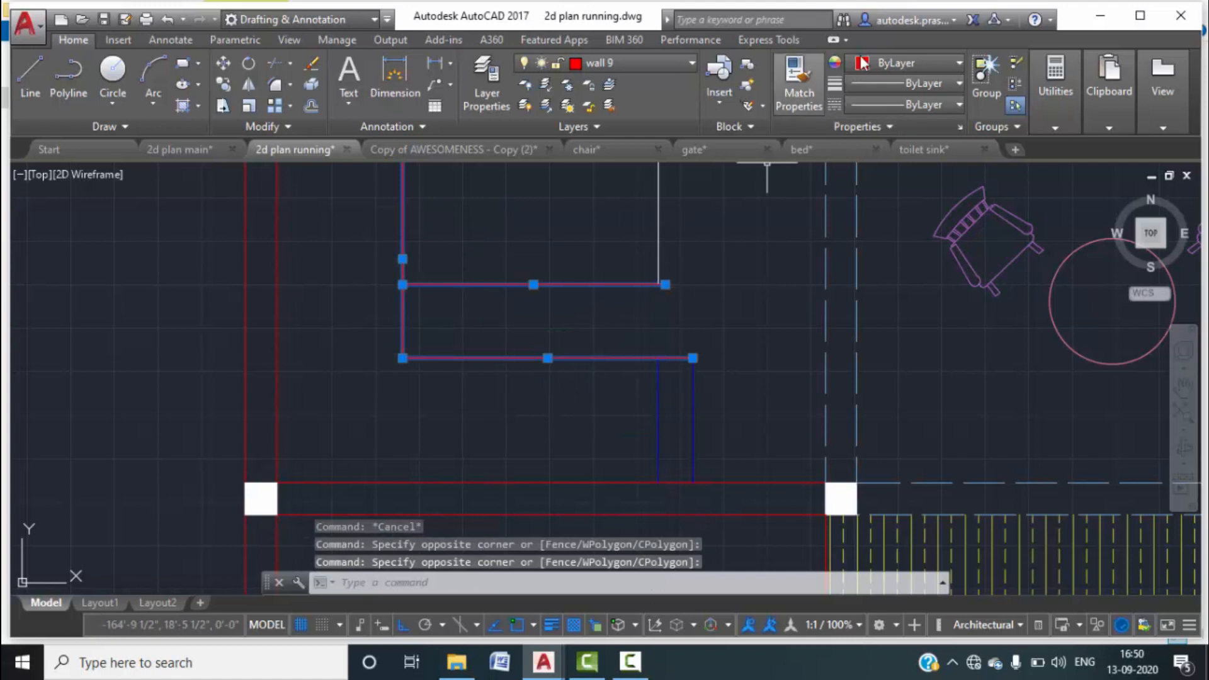
{"action": "left_click", "coordinate": [690, 66]}
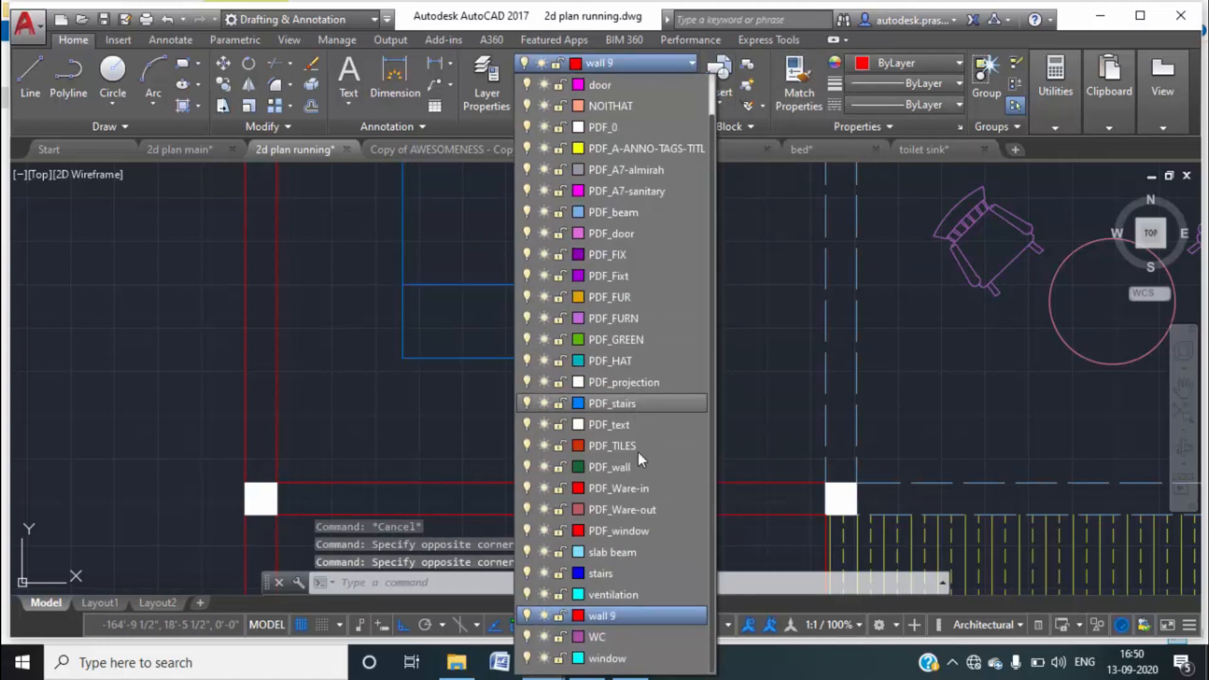
{"action": "left_click", "coordinate": [637, 572]}
{"action": "key", "text": "Escape"}
{"action": "key", "text": "Escape"}
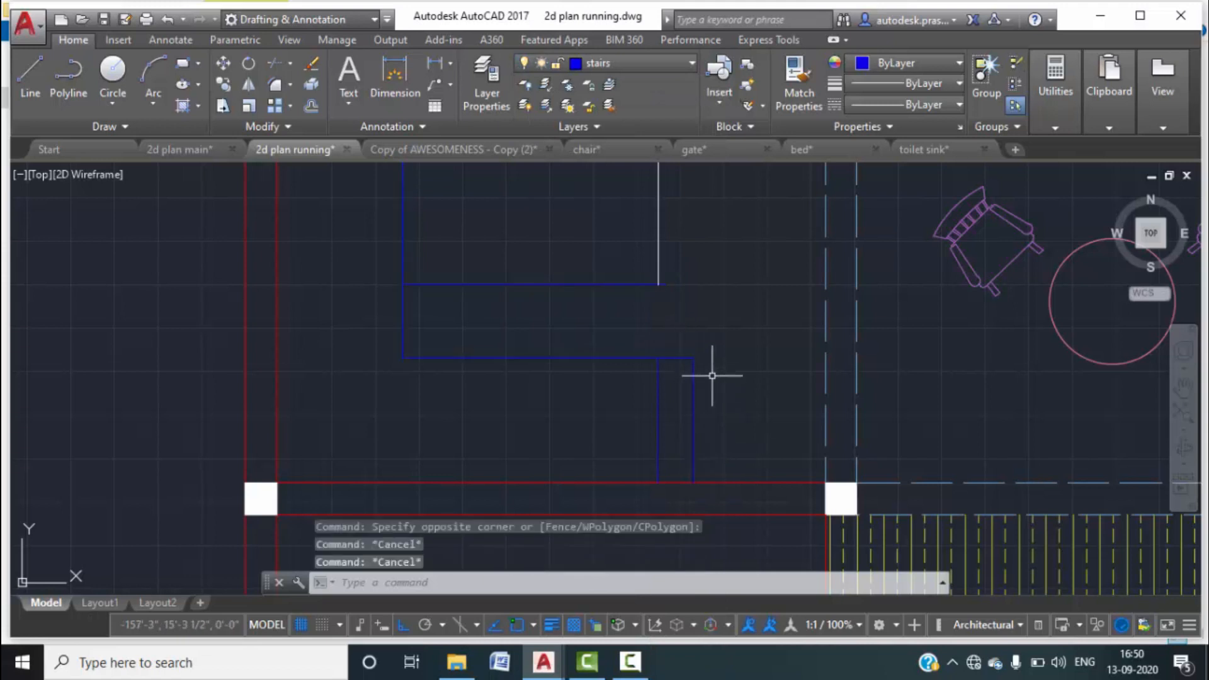
Offset the stair line repeatedly at 10" to fill the lower flight with tread lines.
{"action": "type", "text": "o"}
{"action": "key", "text": "Return"}
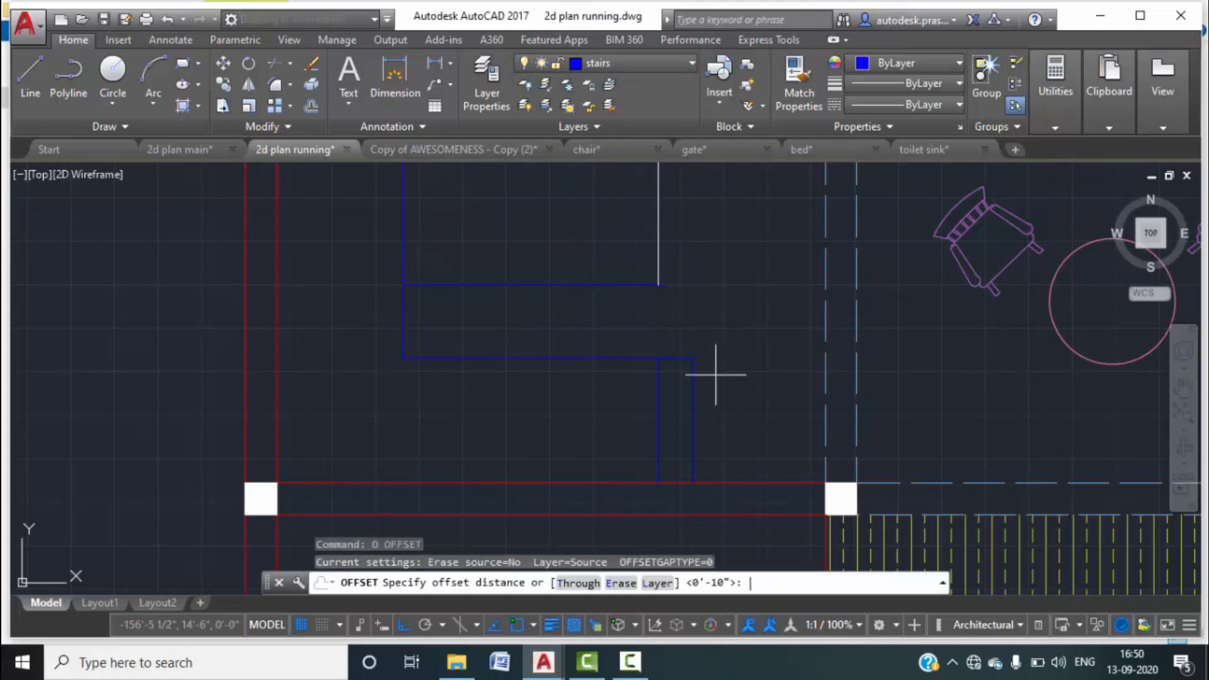
{"action": "key", "text": "Return"}
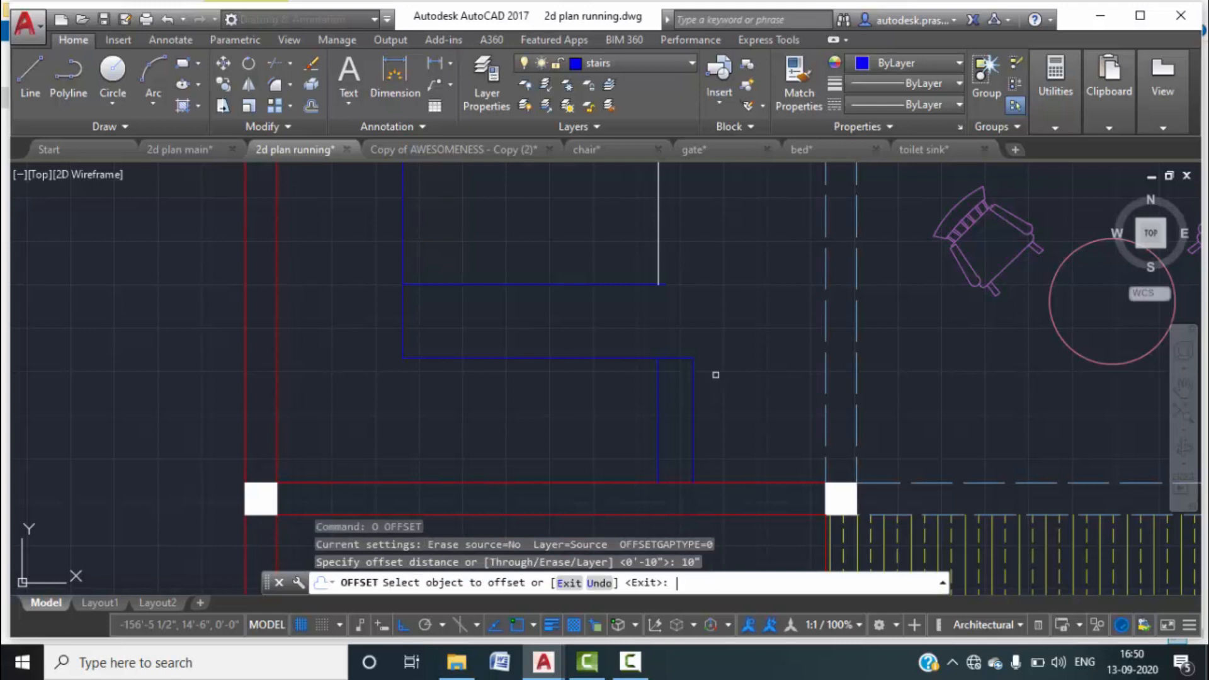
{"action": "left_click", "coordinate": [661, 413]}
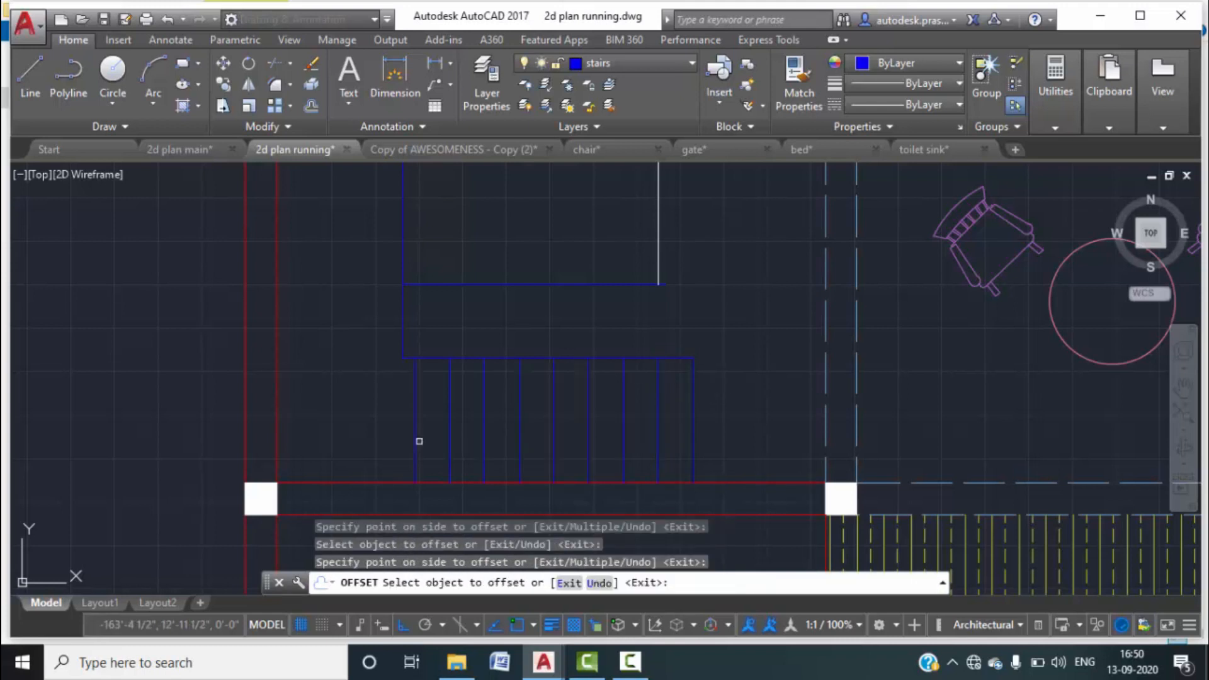
{"action": "left_click", "coordinate": [415, 441]}
{"action": "left_click", "coordinate": [415, 441]}
{"action": "left_click", "coordinate": [398, 431]}
{"action": "key", "text": "Escape"}
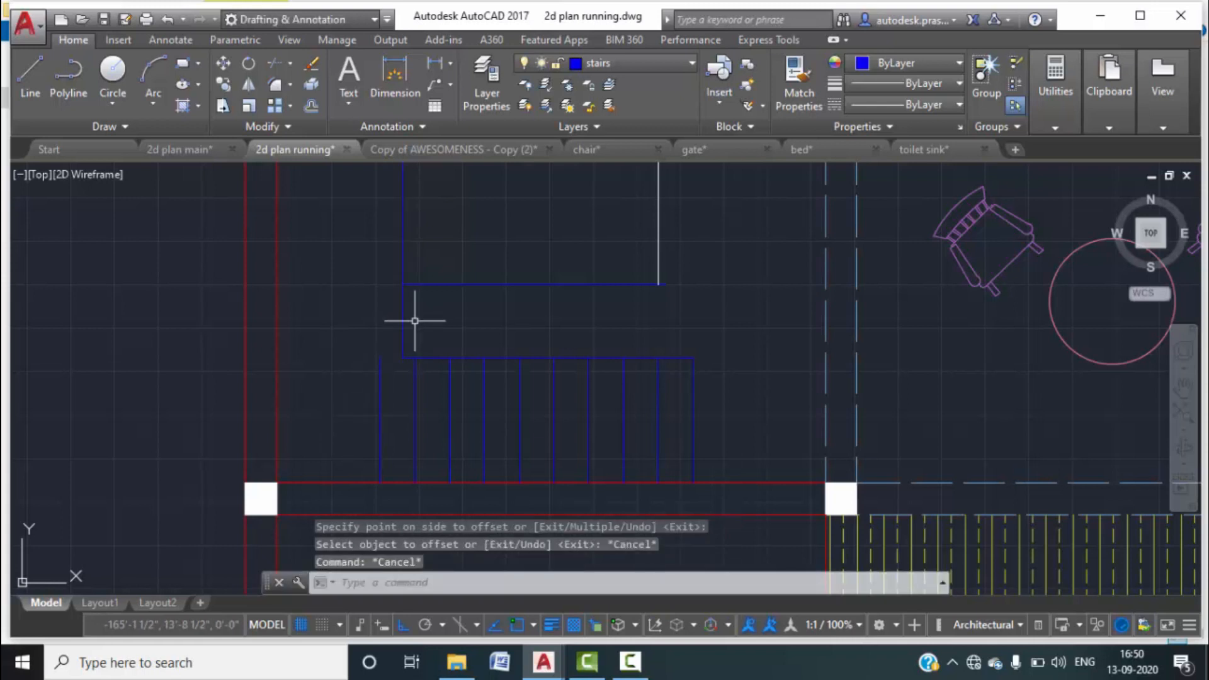
Extend the top stair line left to the wall, after abandoning a move of the left edge line.
{"action": "left_click", "coordinate": [401, 329]}
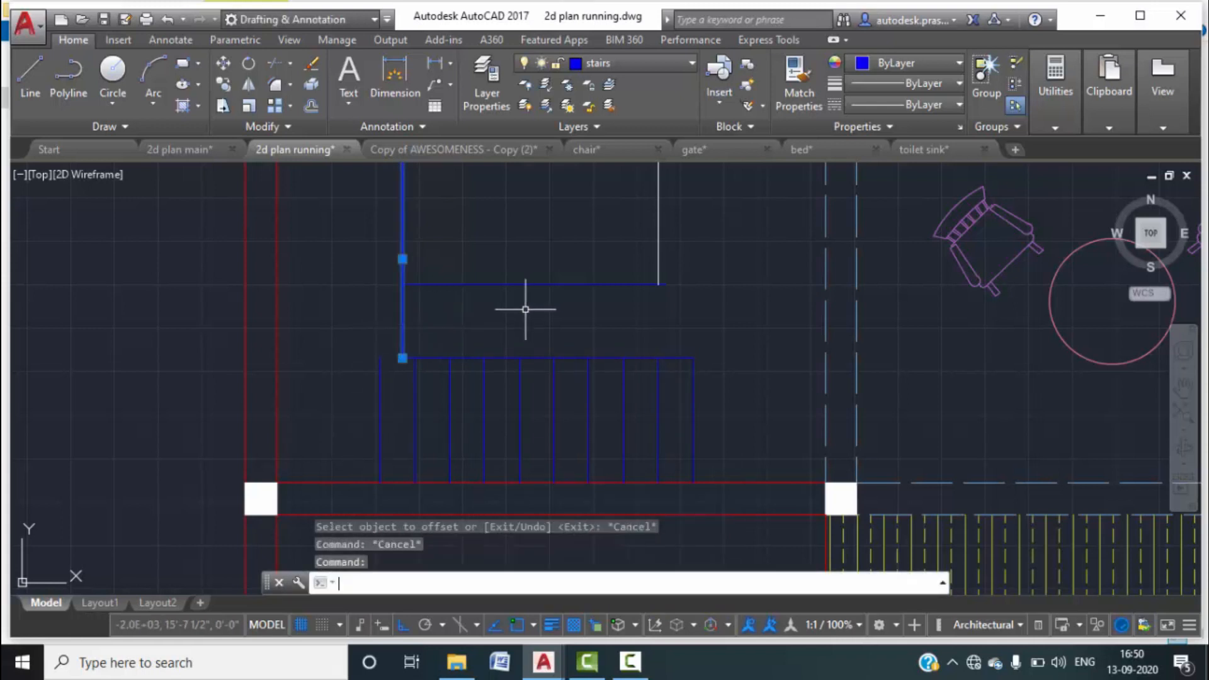
{"action": "type", "text": "m"}
{"action": "key", "text": "Return"}
{"action": "left_click", "coordinate": [401, 358]}
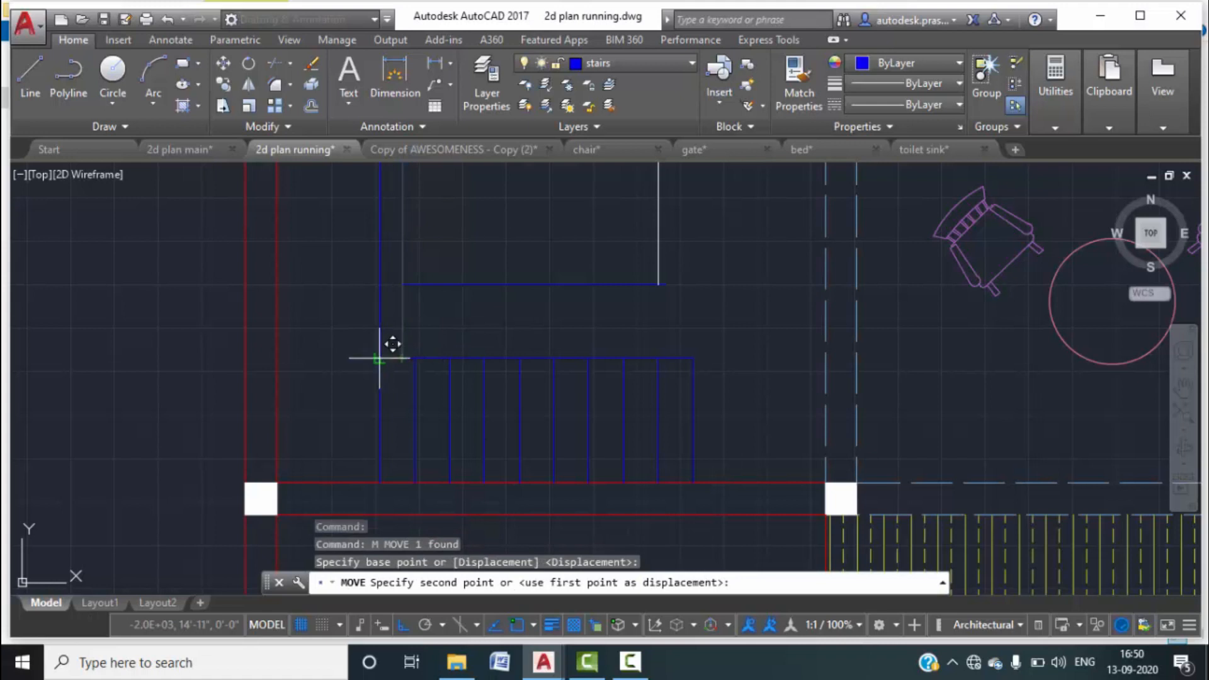
{"action": "key", "text": "Escape"}
{"action": "key", "text": "Escape"}
{"action": "middle_click_drag", "start_coordinate": [448, 335], "coordinate": [458, 359]}
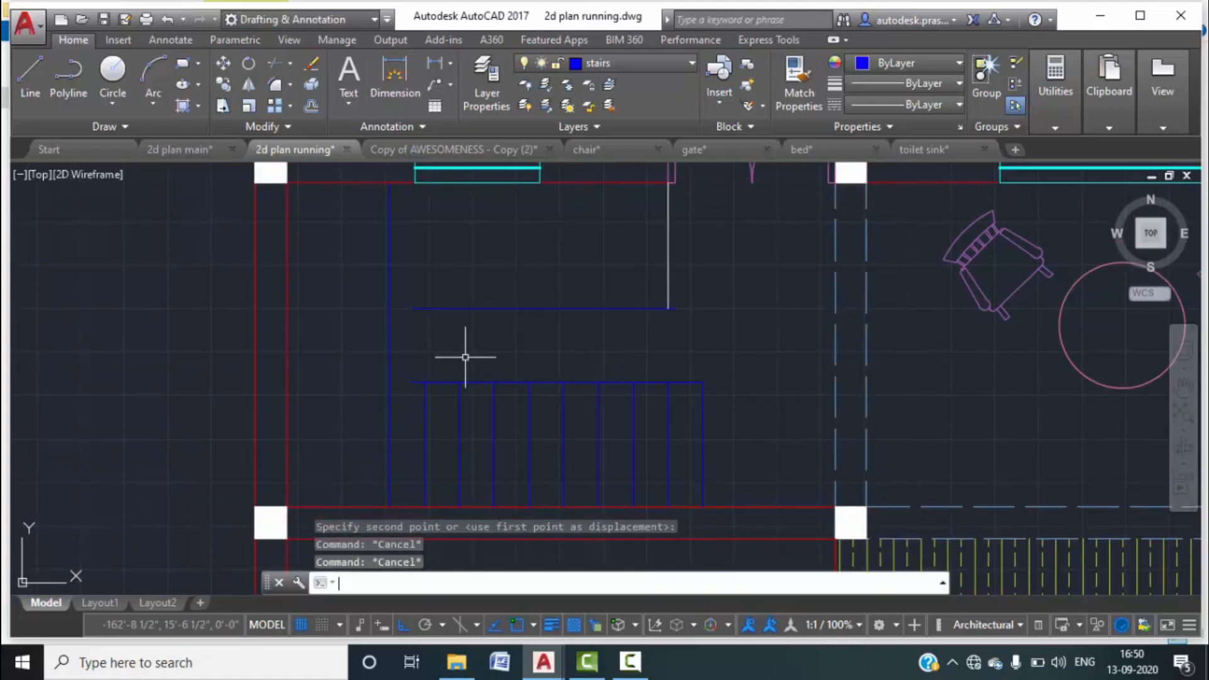
{"action": "type", "text": "EX"}
{"action": "key", "text": "Return"}
{"action": "key", "text": "Return"}
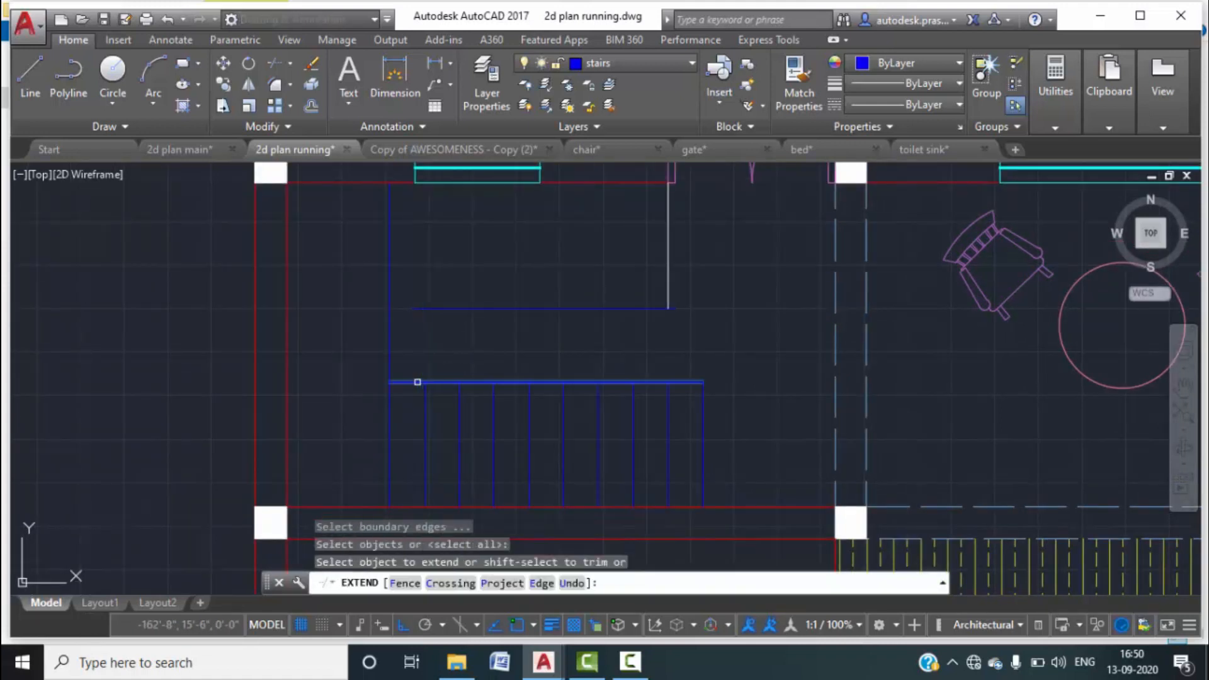
{"action": "left_click", "coordinate": [419, 381]}
{"action": "key", "text": "Escape"}
Offset tread lines for the upper flight at the default 10" spacing.
{"action": "scroll", "coordinate": [496, 351], "scroll_direction": "down", "scroll_amount": 4}
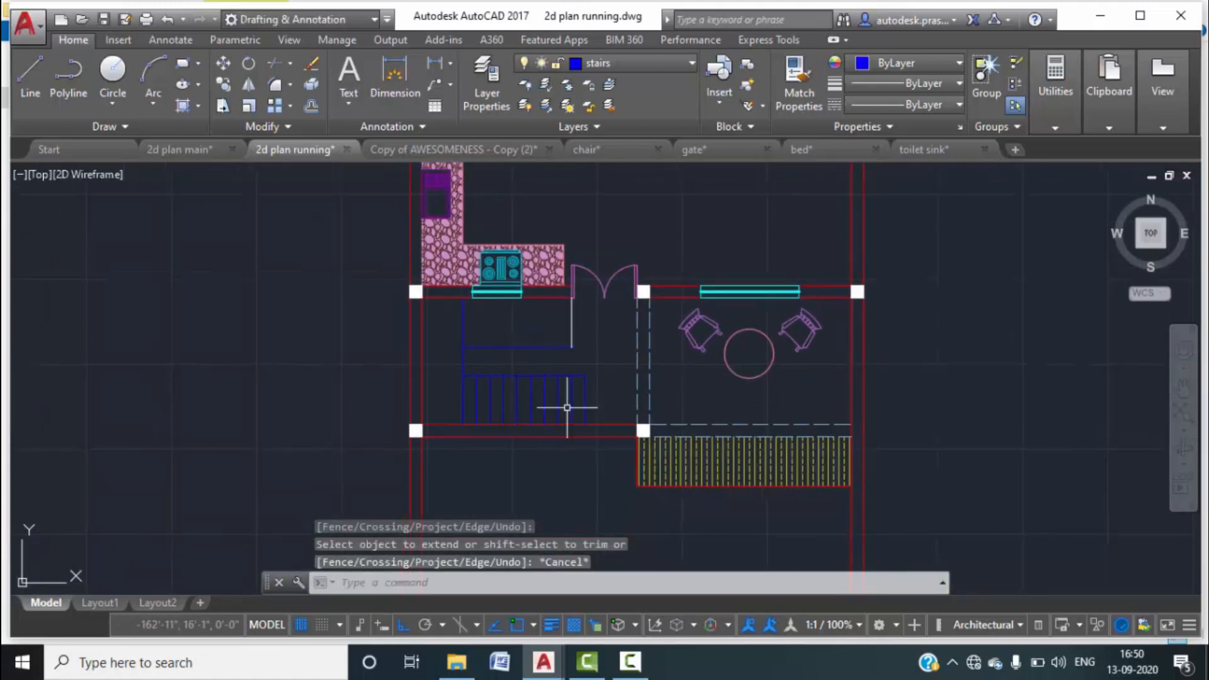
{"action": "scroll", "coordinate": [569, 399], "scroll_direction": "up", "scroll_amount": 2}
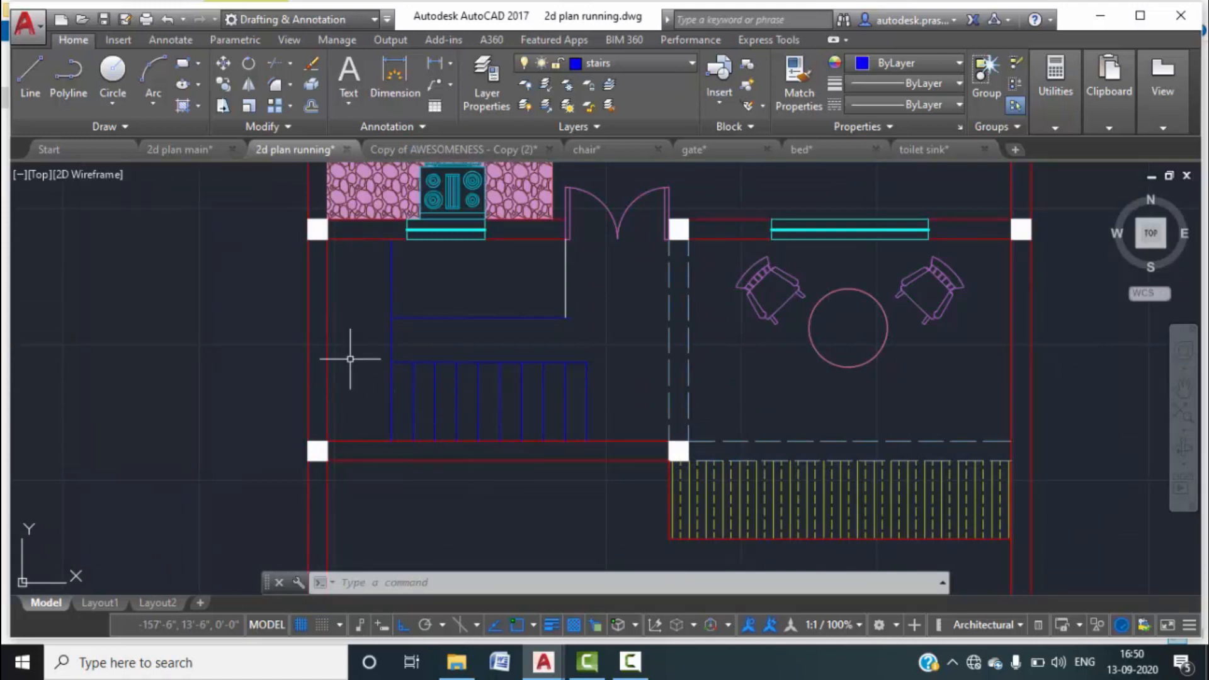
{"action": "scroll", "coordinate": [395, 299], "scroll_direction": "up", "scroll_amount": 2}
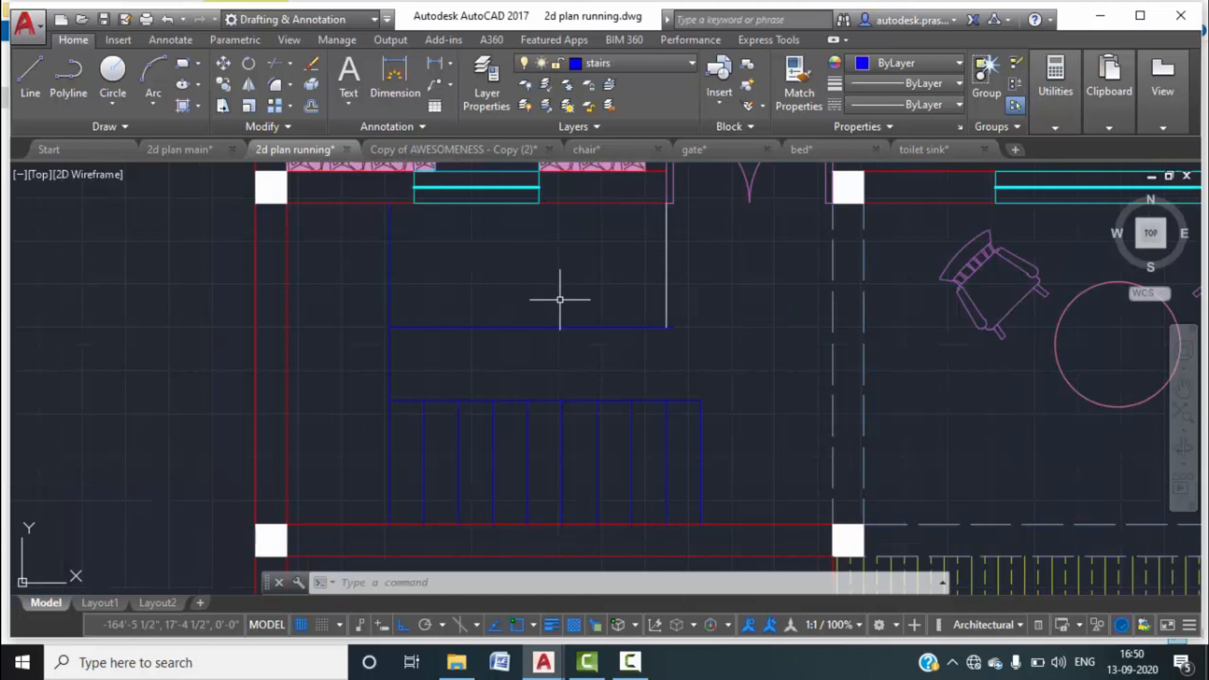
{"action": "type", "text": "o"}
{"action": "key", "text": "Return"}
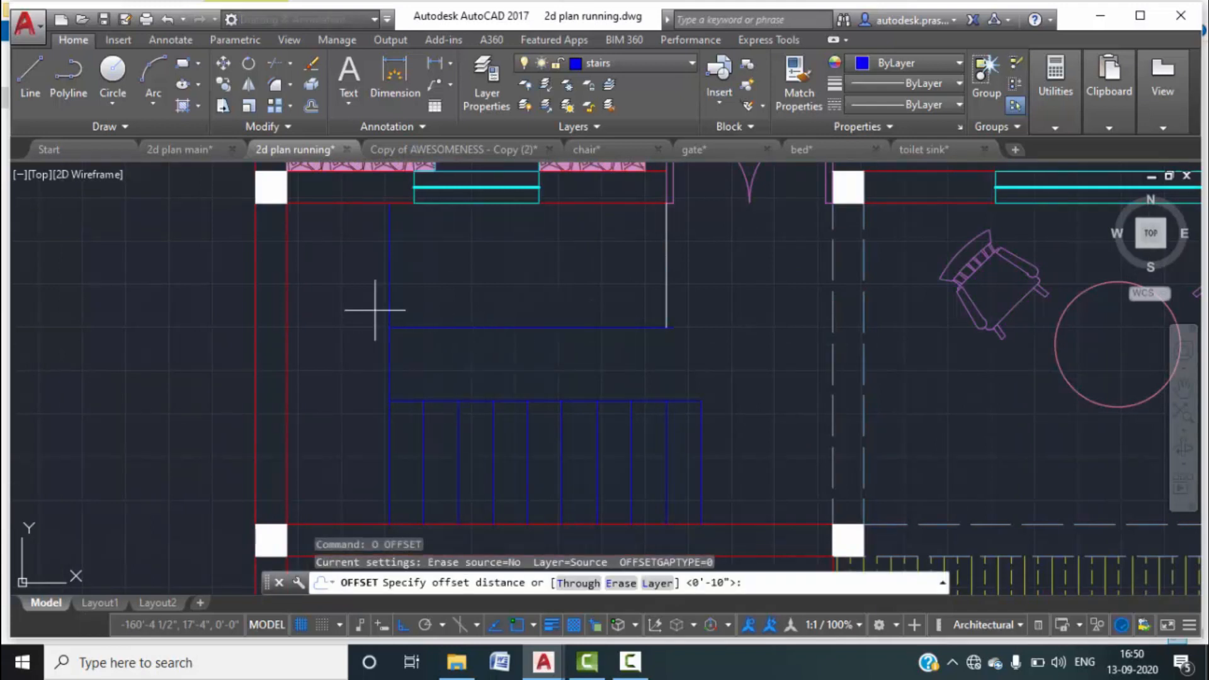
{"action": "key", "text": "Escape"}
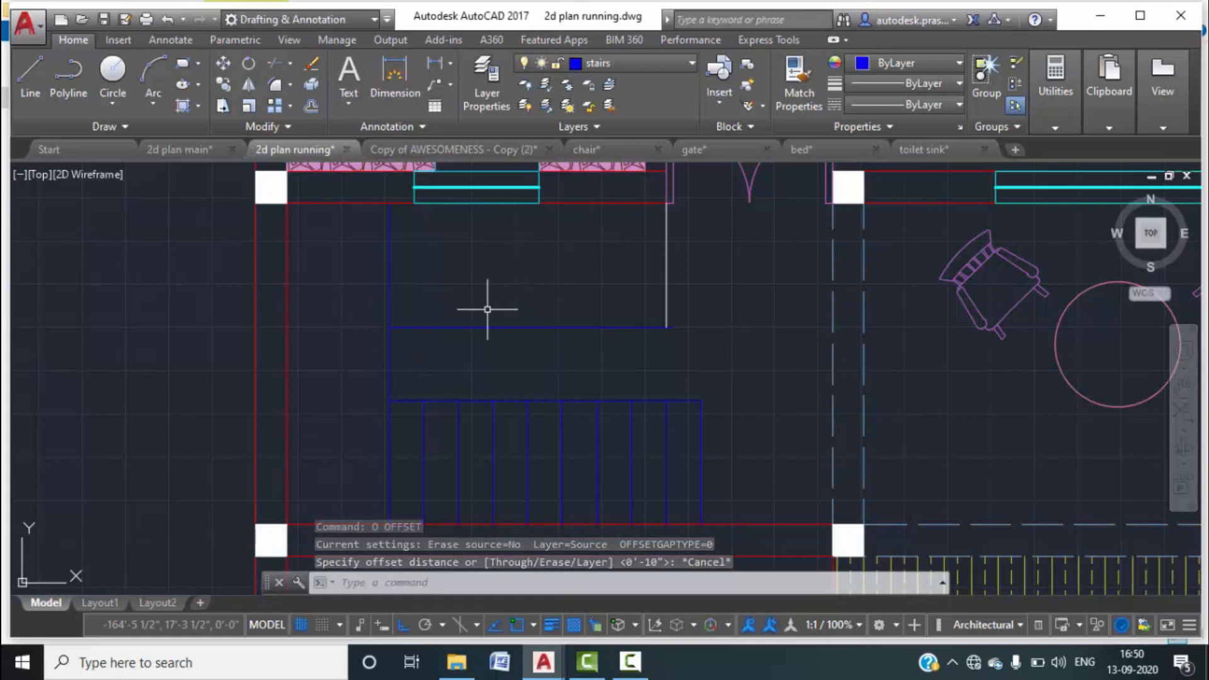
{"action": "type", "text": "tr"}
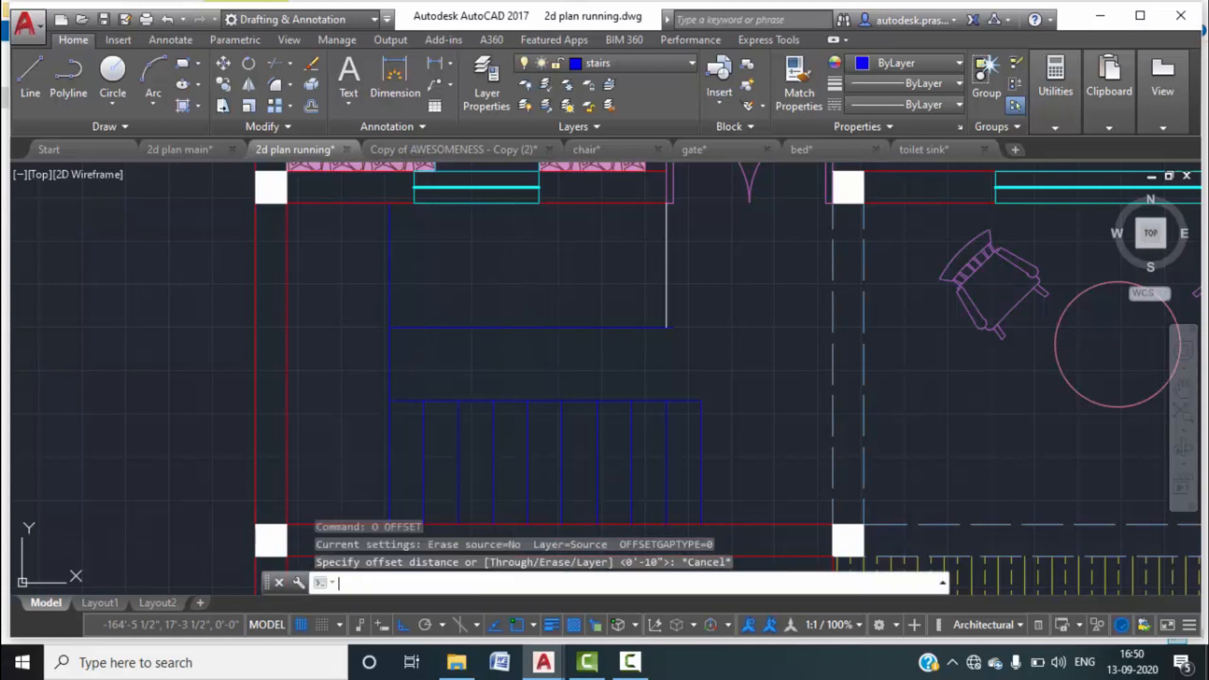
{"action": "key", "text": "Escape"}
{"action": "key", "text": "Return"}
{"action": "key", "text": "Return"}
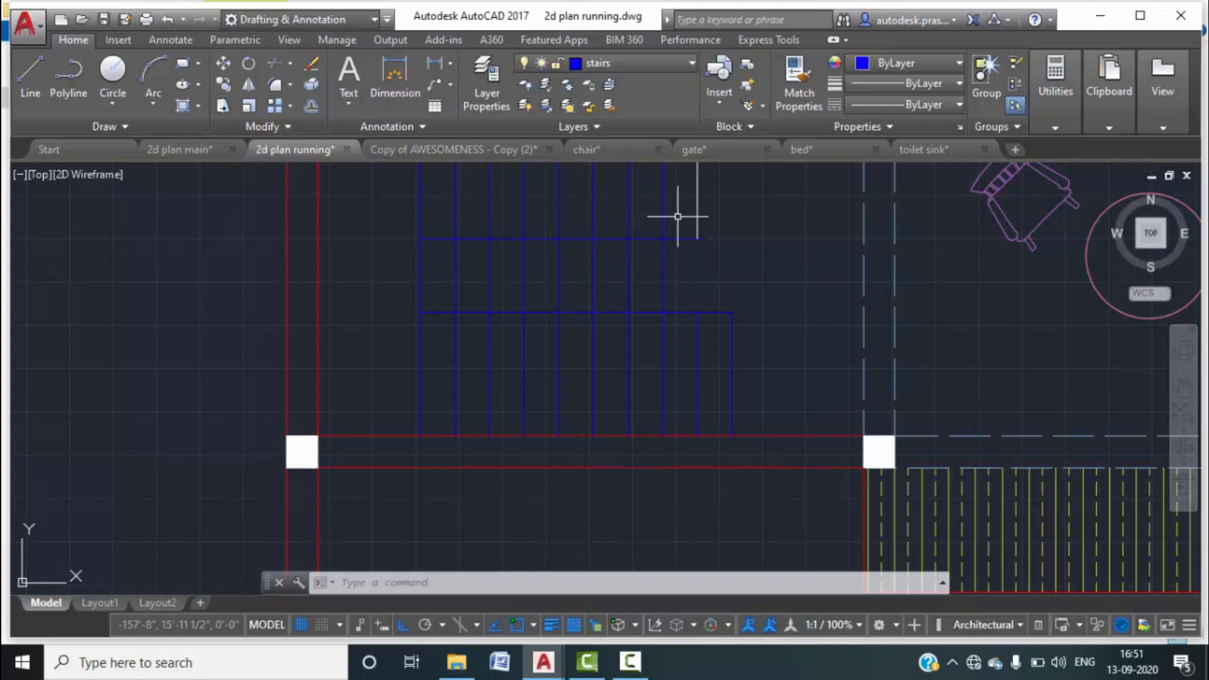
Put the vertical line beside the upper flight onto the stairs layer.
{"action": "scroll", "coordinate": [698, 280], "scroll_direction": "down", "scroll_amount": 2}
{"action": "key", "text": "Escape"}
{"action": "key", "text": "Escape"}
{"action": "key", "text": "Escape"}
{"action": "left_click", "coordinate": [709, 216]}
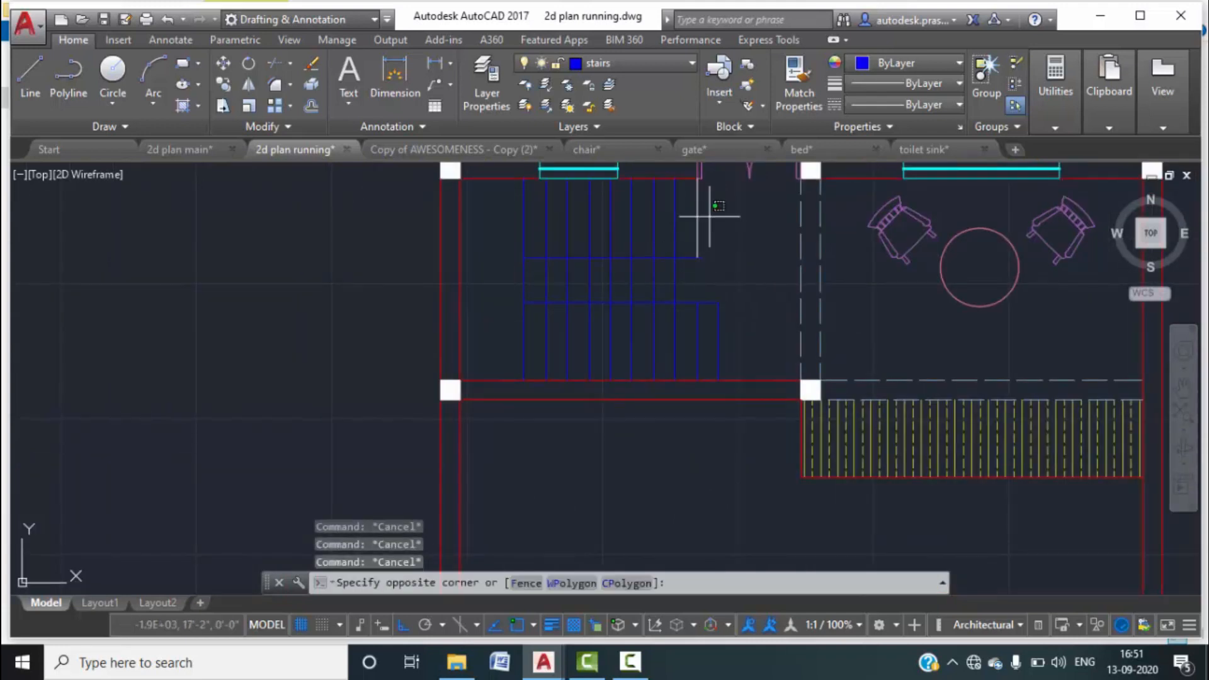
{"action": "left_click", "coordinate": [693, 186]}
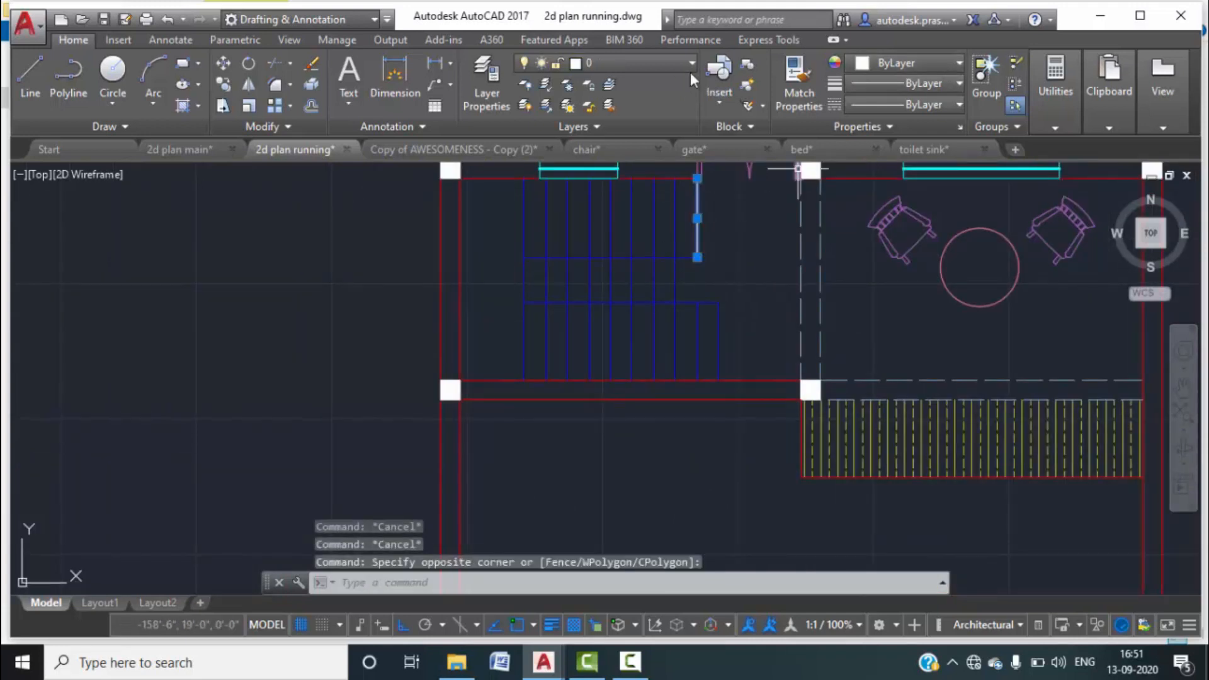
{"action": "left_click", "coordinate": [667, 63]}
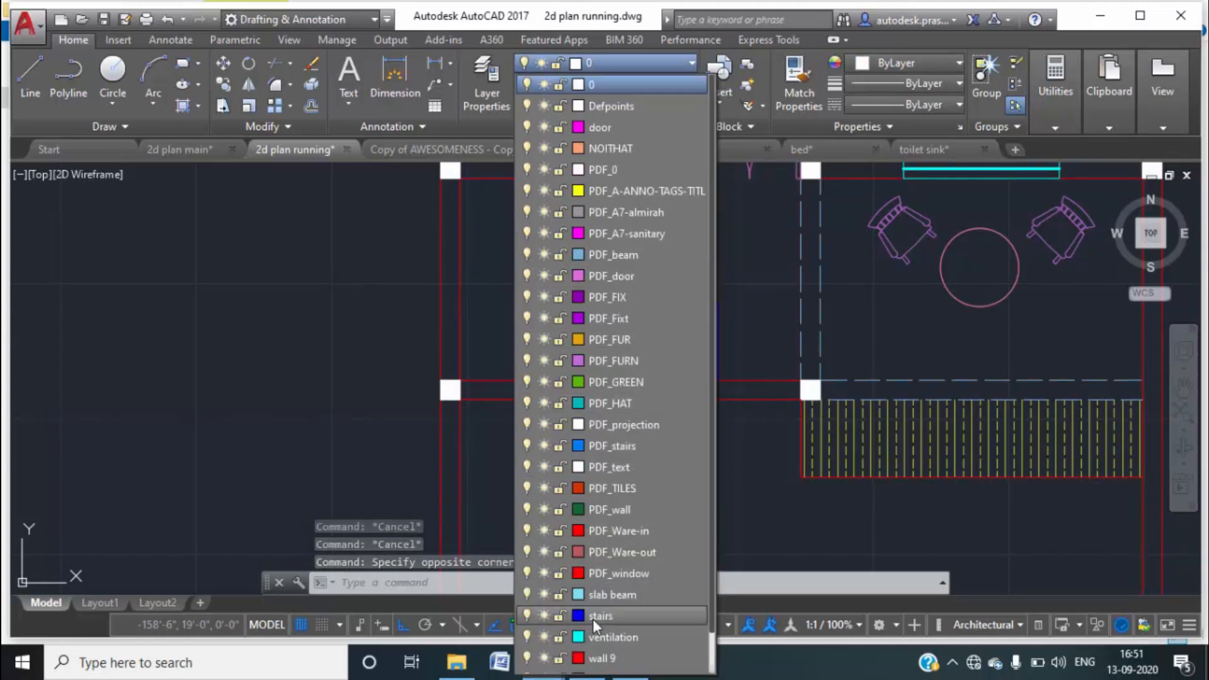
{"action": "left_click", "coordinate": [592, 617]}
Start TRIM and begin a crossing window over the overlapping tread lines.
{"action": "type", "text": "tr"}
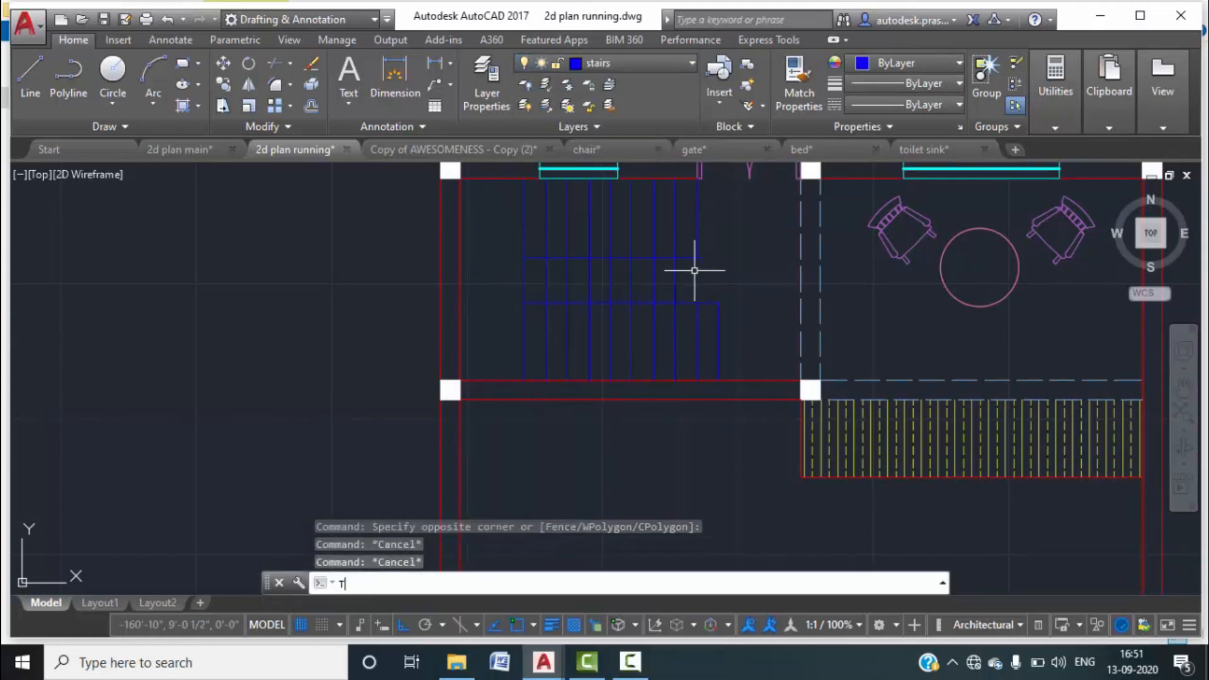
{"action": "key", "text": "Return"}
{"action": "key", "text": "Return"}
{"action": "left_click", "coordinate": [694, 290]}
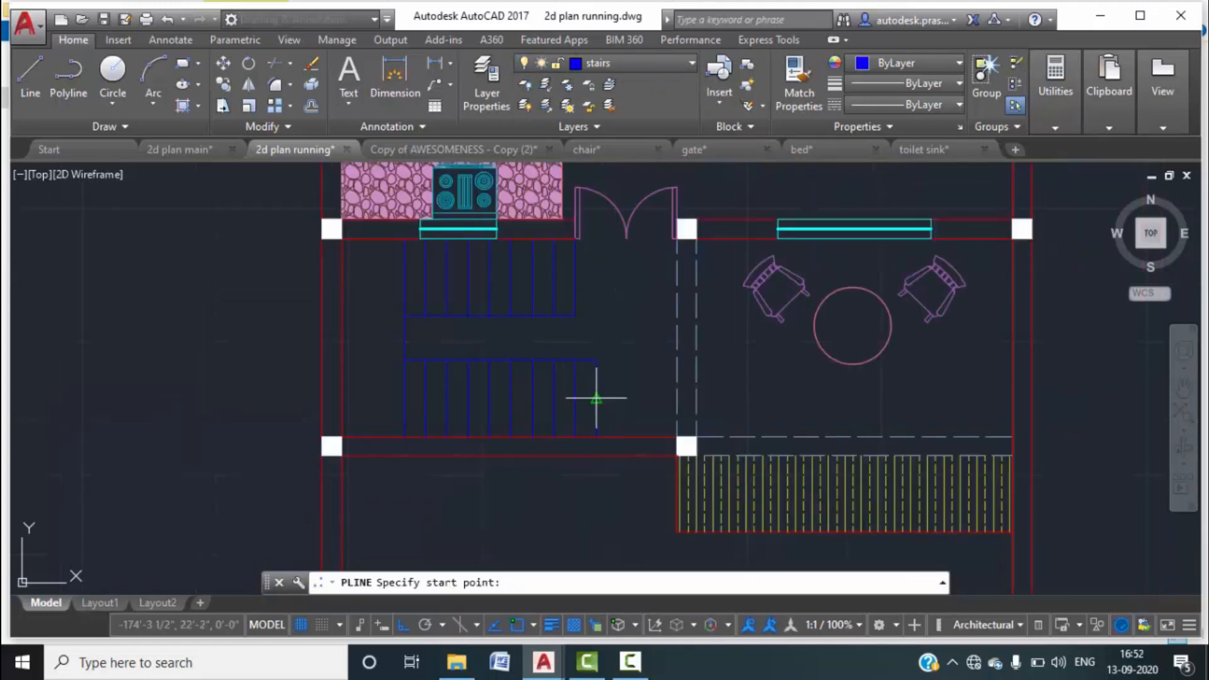
Draw the walking-line polyline left along the lower flight, up, and right across the upper flight.
{"action": "left_click", "coordinate": [596, 397]}
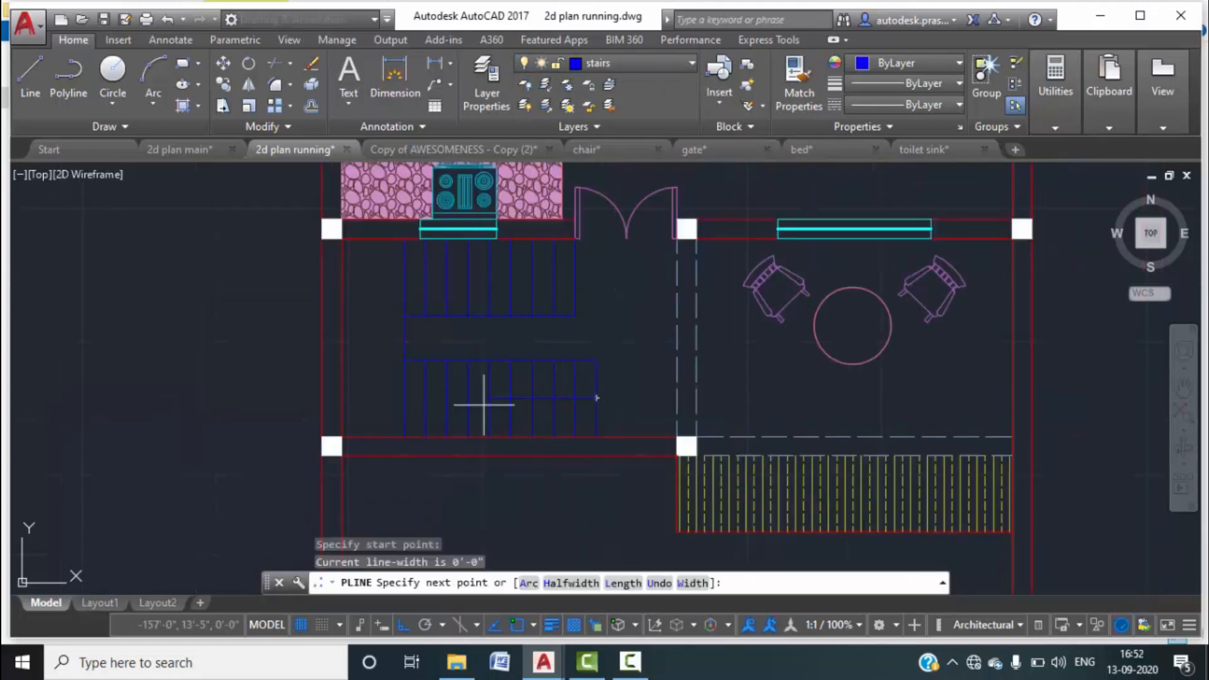
{"action": "left_click", "coordinate": [372, 397]}
{"action": "left_click", "coordinate": [372, 275]}
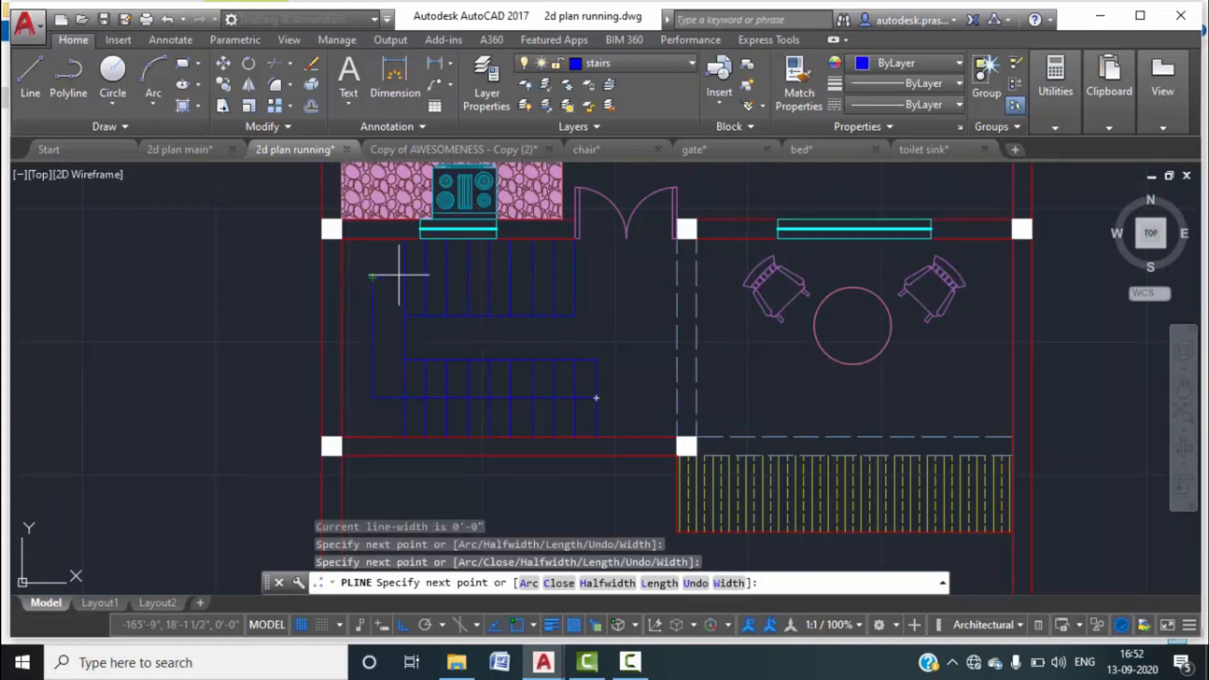
{"action": "left_click", "coordinate": [552, 277]}
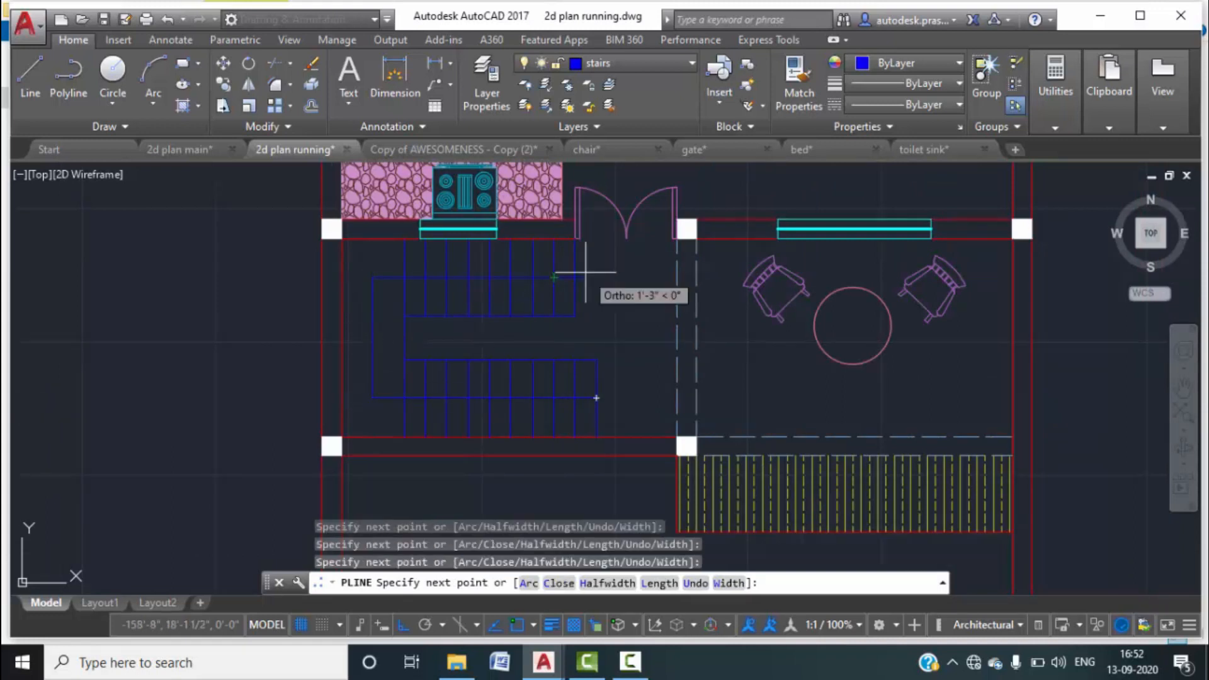
{"action": "key", "text": "Escape"}
{"action": "scroll", "coordinate": [545, 282], "scroll_direction": "up", "scroll_amount": 4}
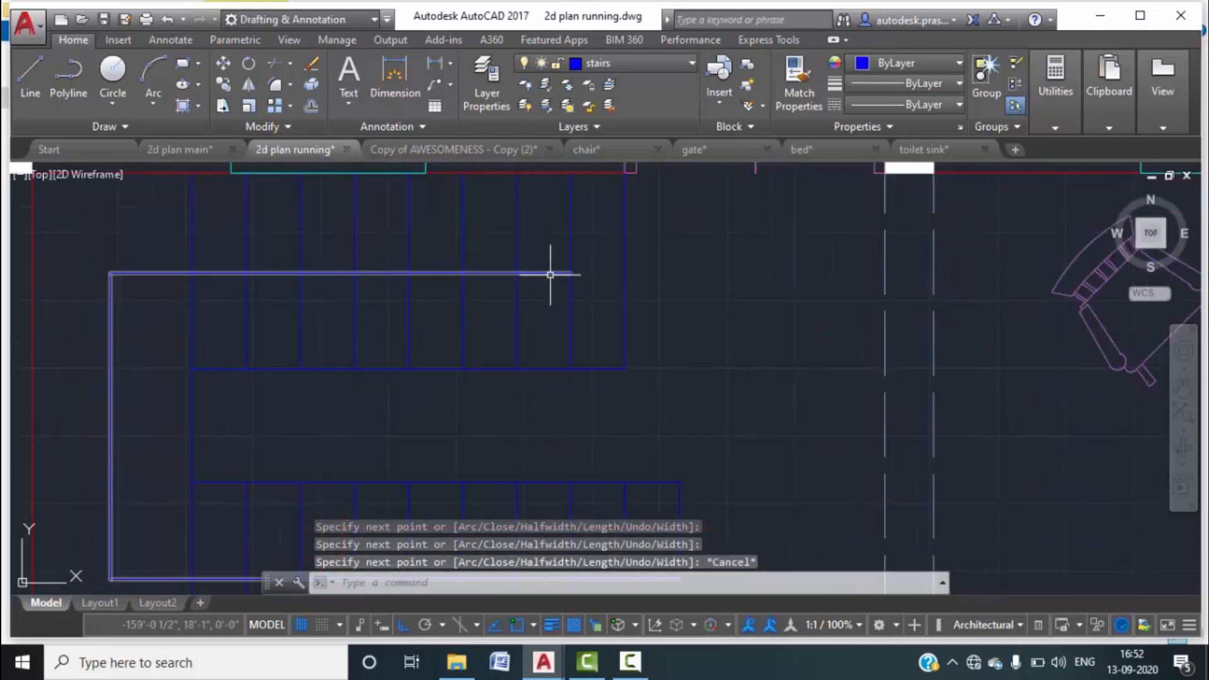
{"action": "left_click", "coordinate": [563, 272]}
Add an arrowhead polyline at the walking line's end, tapering from width 0.5 to 0.
{"action": "type", "text": "pl"}
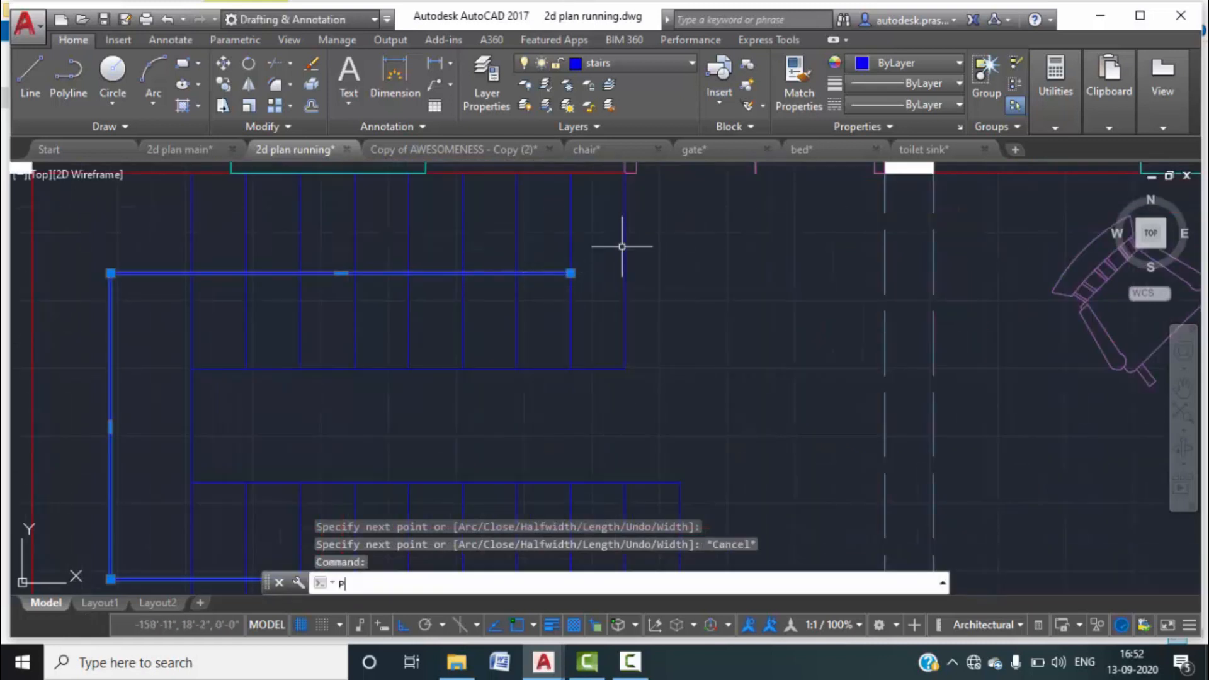
{"action": "key", "text": "Return"}
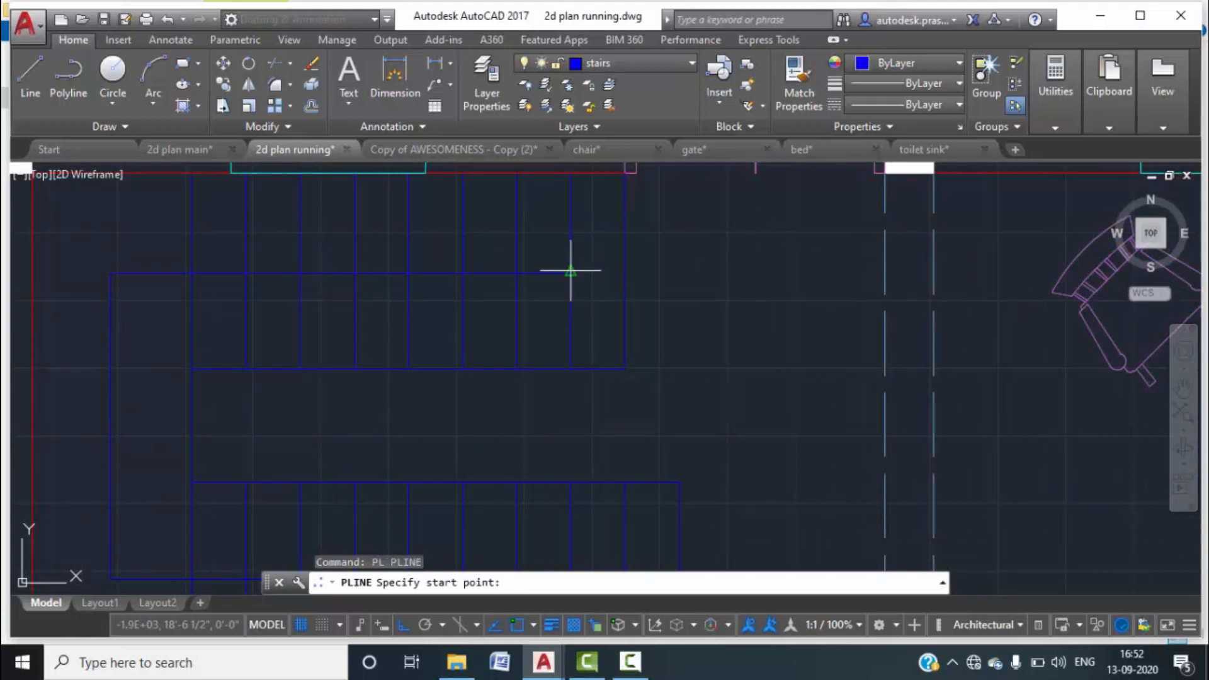
{"action": "left_click", "coordinate": [570, 273]}
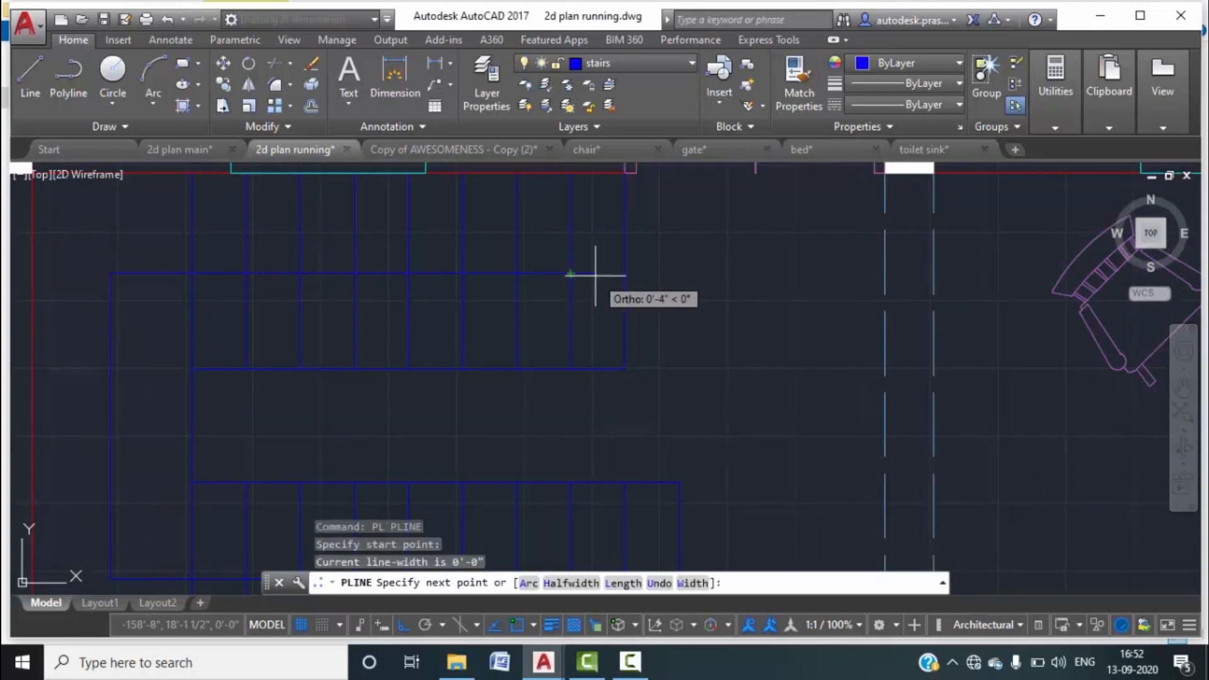
{"action": "left_click", "coordinate": [692, 583]}
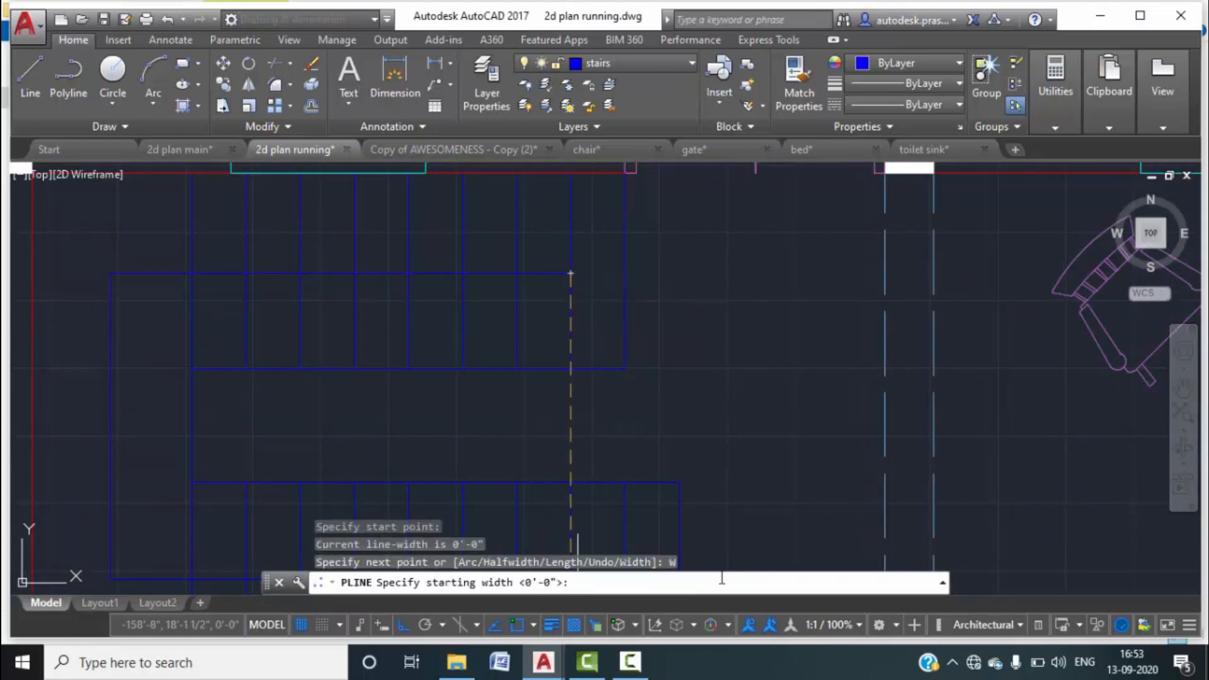
{"action": "type", "text": "0.5"}
{"action": "key", "text": "Return"}
{"action": "type", "text": "0"}
{"action": "key", "text": "Return"}
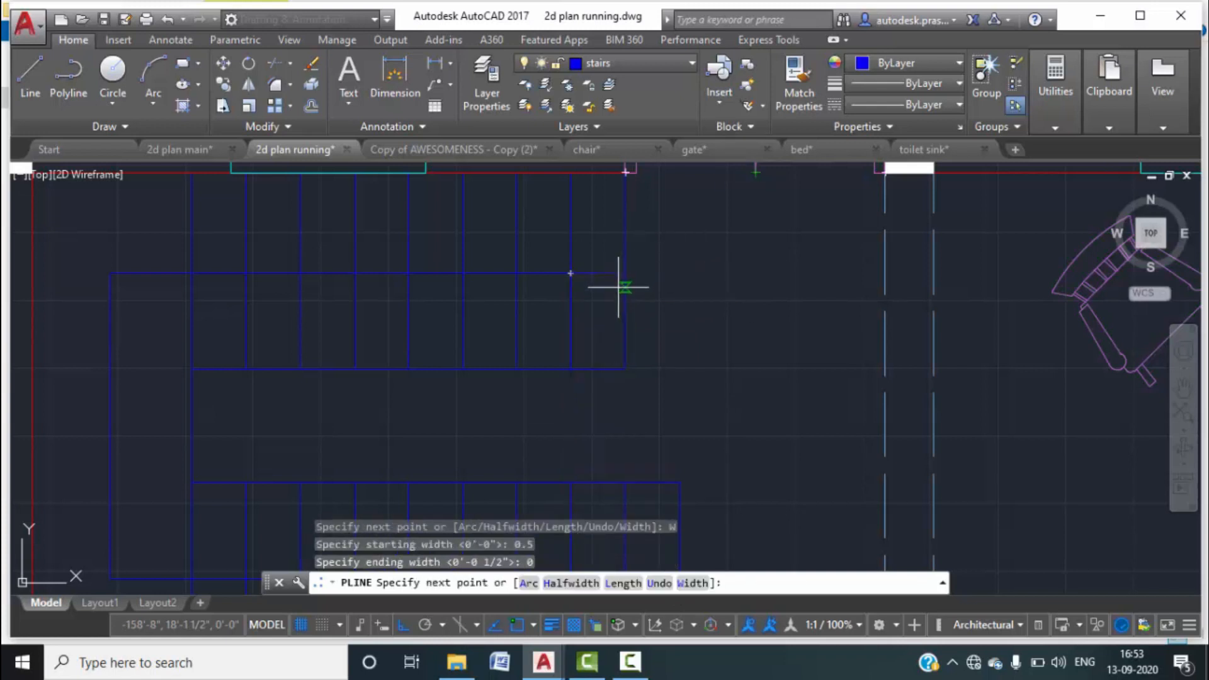
{"action": "scroll", "coordinate": [586, 271], "scroll_direction": "up", "scroll_amount": 4}
{"action": "scroll", "coordinate": [563, 279], "scroll_direction": "up", "scroll_amount": 5}
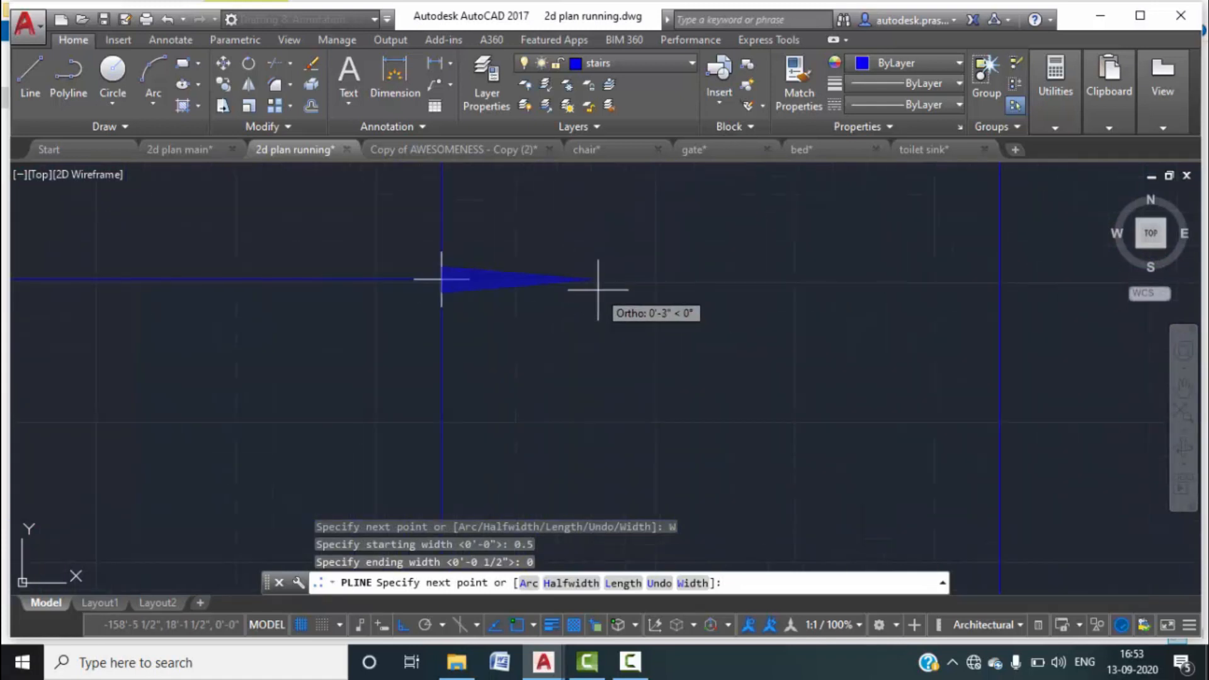
{"action": "left_click", "coordinate": [693, 583]}
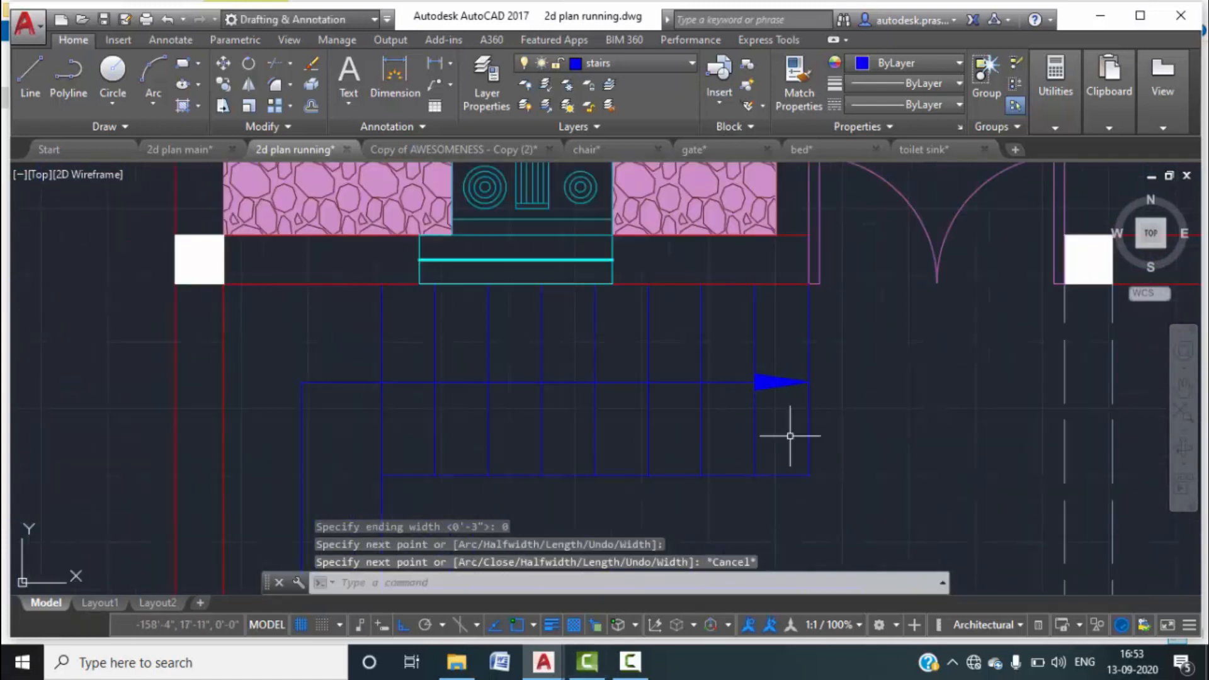
{"action": "scroll", "coordinate": [788, 432], "scroll_direction": "up", "scroll_amount": 2}
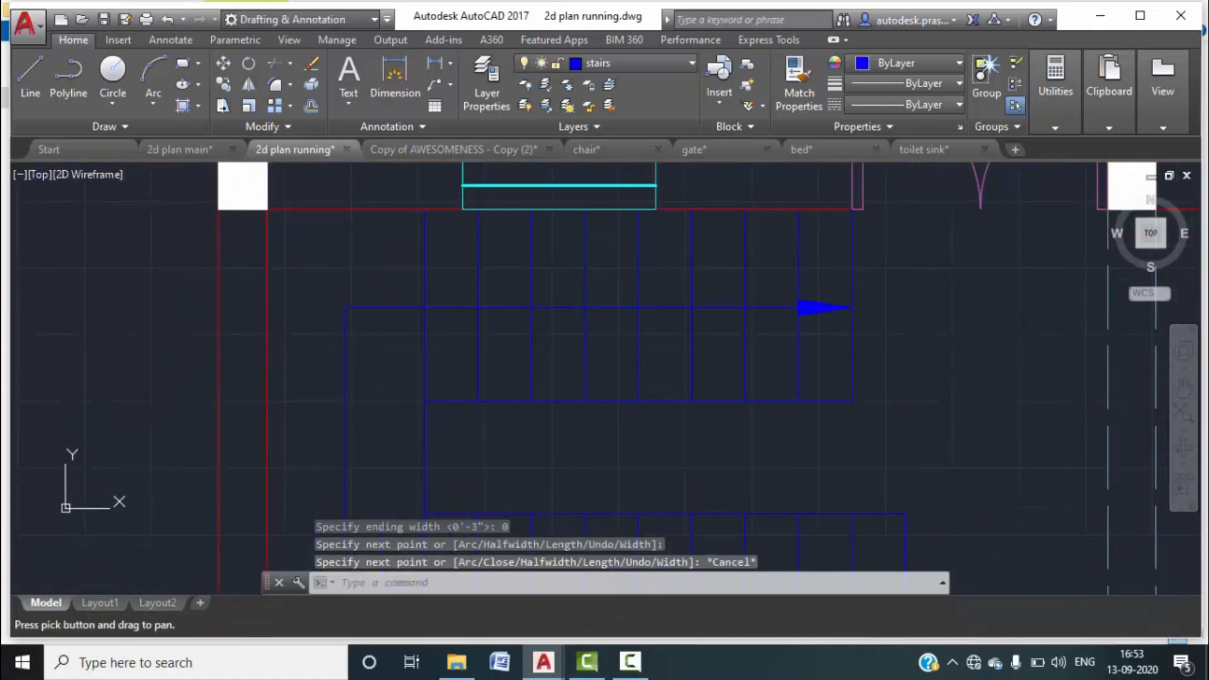
{"action": "scroll", "coordinate": [804, 316], "scroll_direction": "down", "scroll_amount": 2}
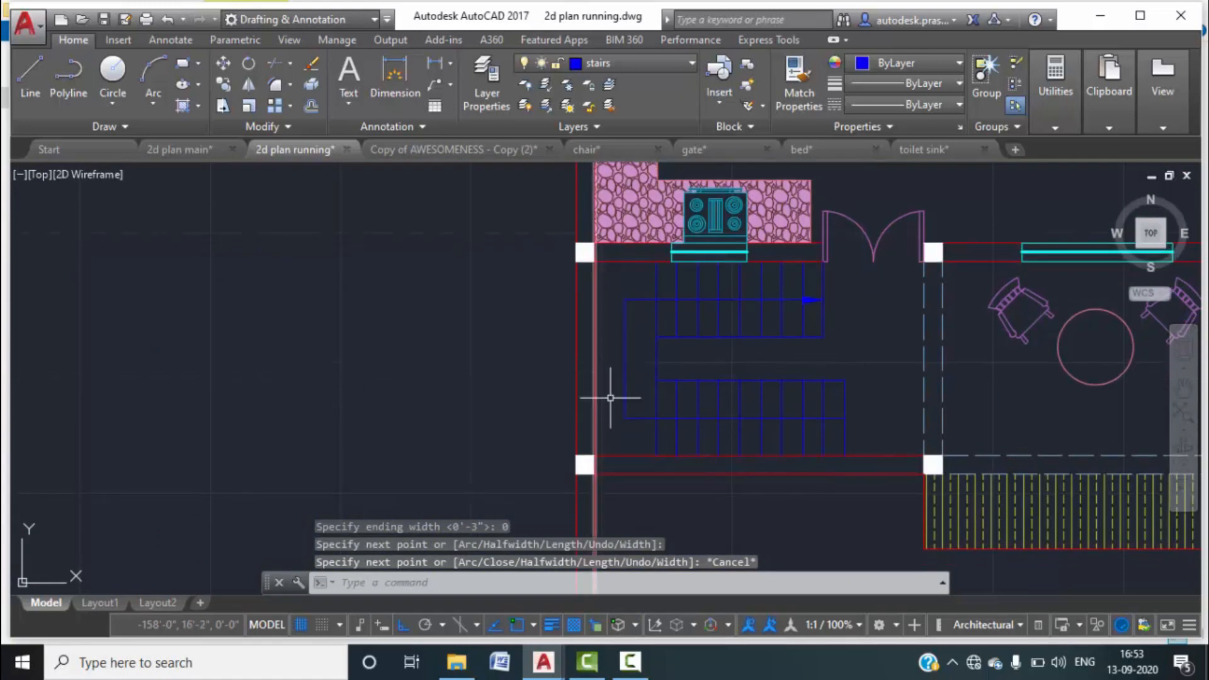
Select the walking-line polyline and arrowhead and put them on layer 0.
{"action": "left_click", "coordinate": [639, 399]}
{"action": "left_click", "coordinate": [610, 379]}
{"action": "scroll", "coordinate": [809, 305], "scroll_direction": "up", "scroll_amount": 5}
{"action": "left_click", "coordinate": [809, 305]}
{"action": "left_click", "coordinate": [804, 179]}
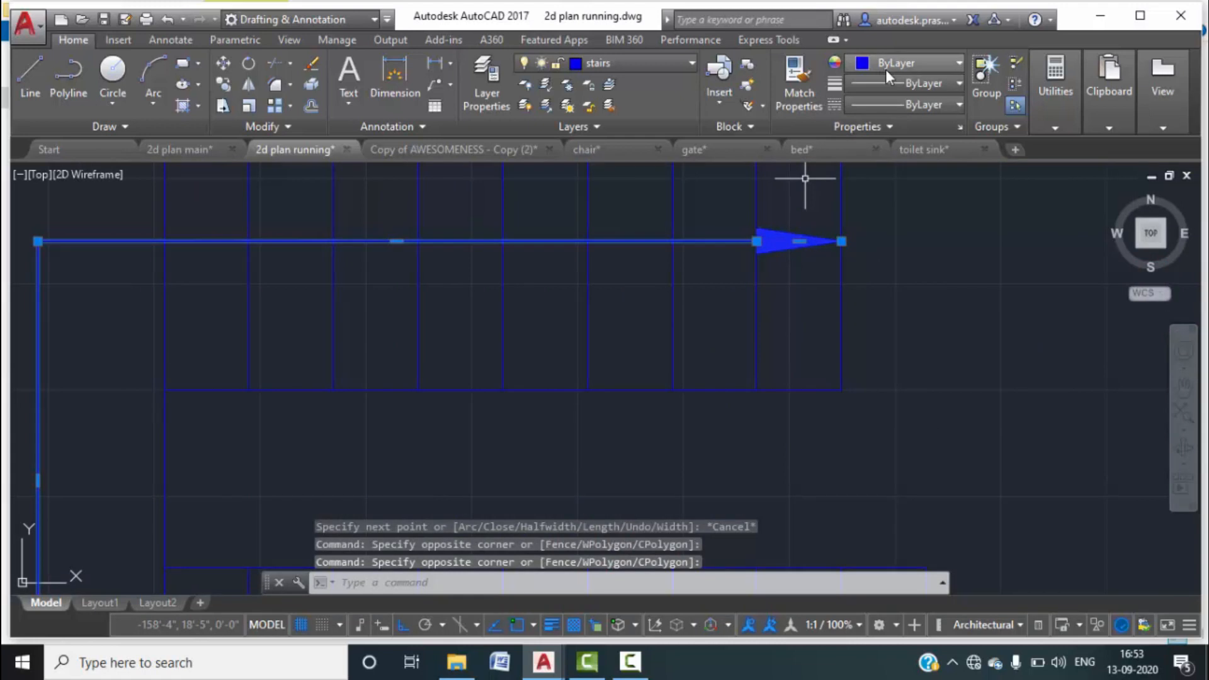
{"action": "left_click", "coordinate": [662, 64]}
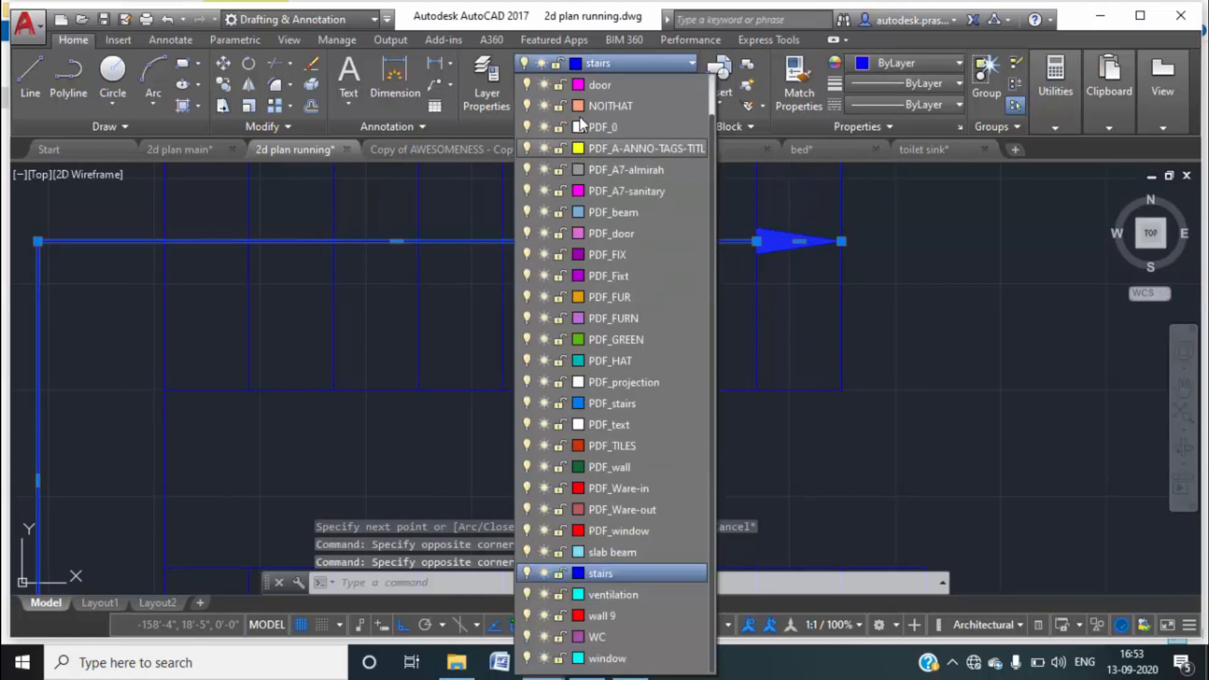
{"action": "left_click", "coordinate": [603, 85]}
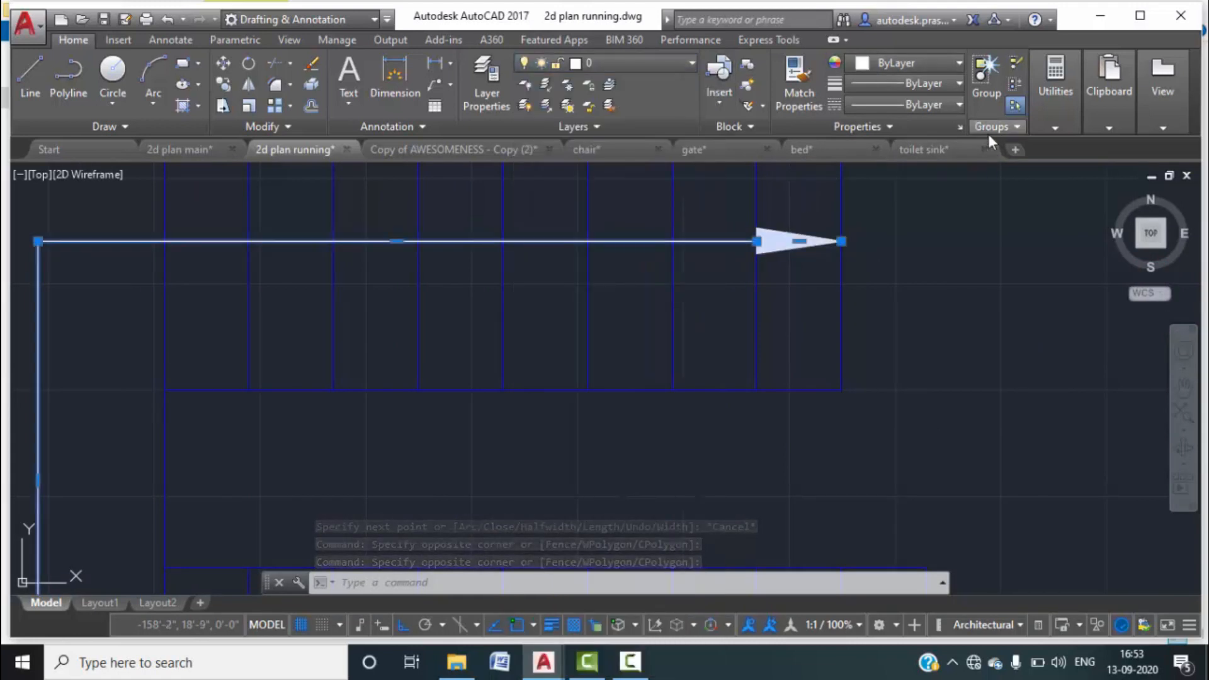
{"action": "key", "text": "Escape"}
{"action": "key", "text": "Escape"}
{"action": "key", "text": "Escape"}
{"action": "scroll", "coordinate": [795, 242], "scroll_direction": "down", "scroll_amount": 8}
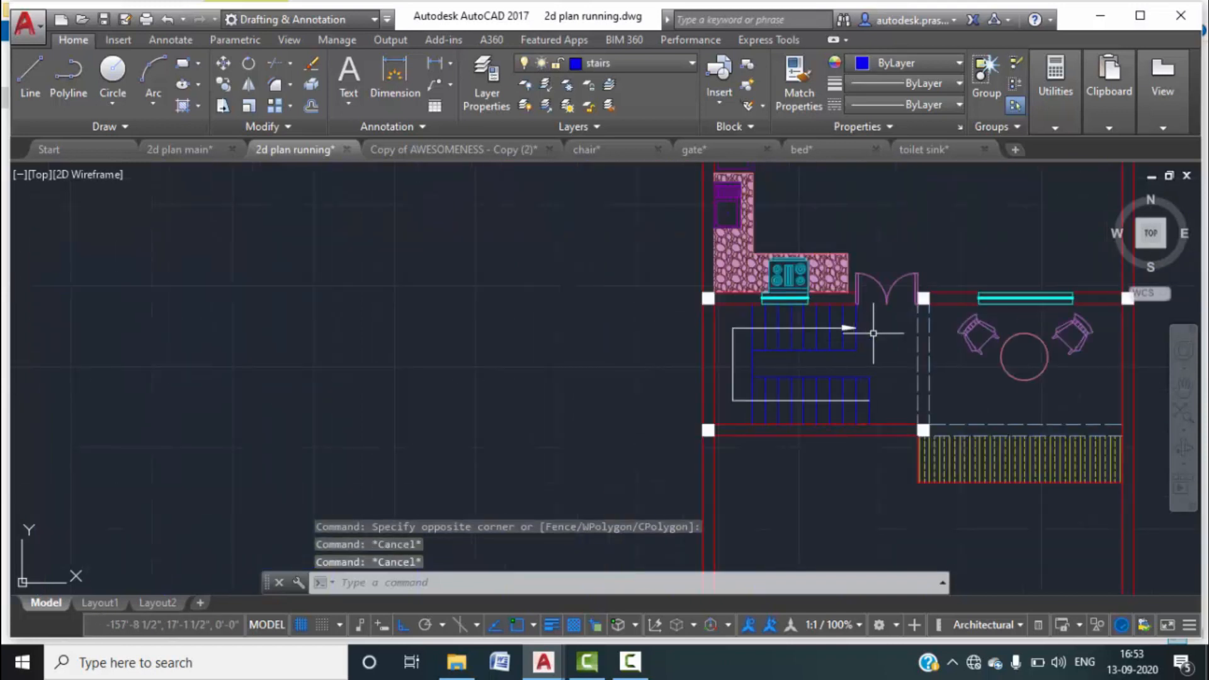
{"action": "scroll", "coordinate": [810, 380], "scroll_direction": "up", "scroll_amount": 2}
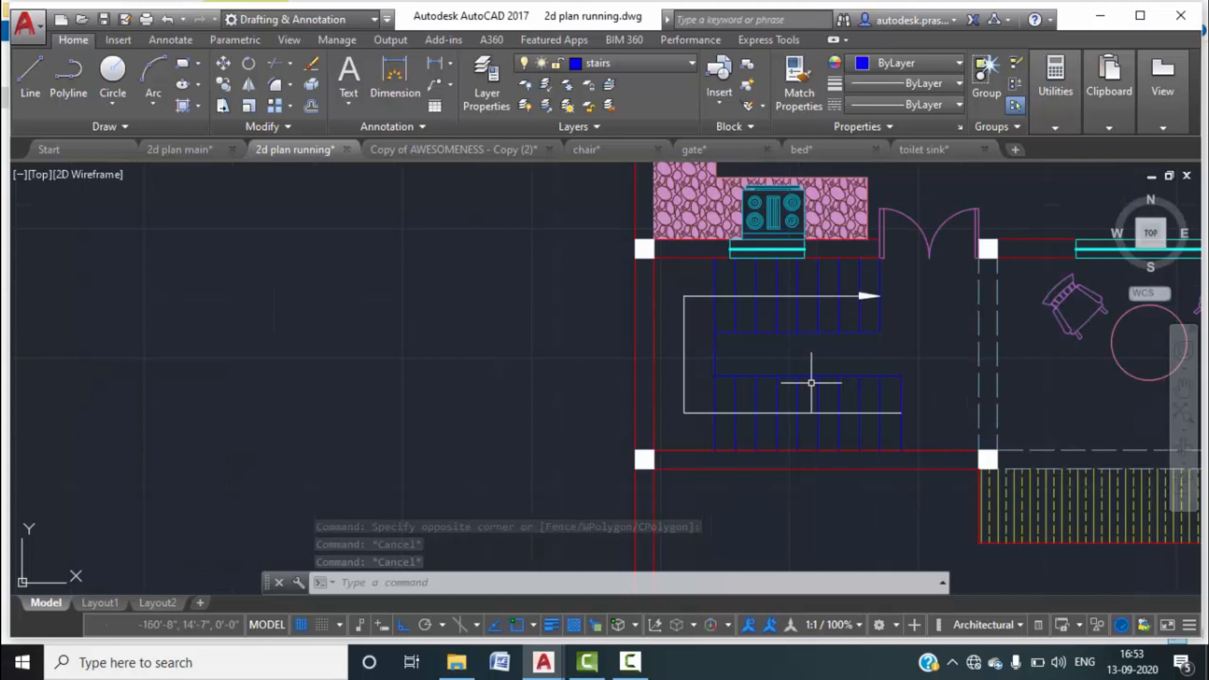
{"action": "middle_click_drag", "start_coordinate": [853, 404], "coordinate": [848, 384]}
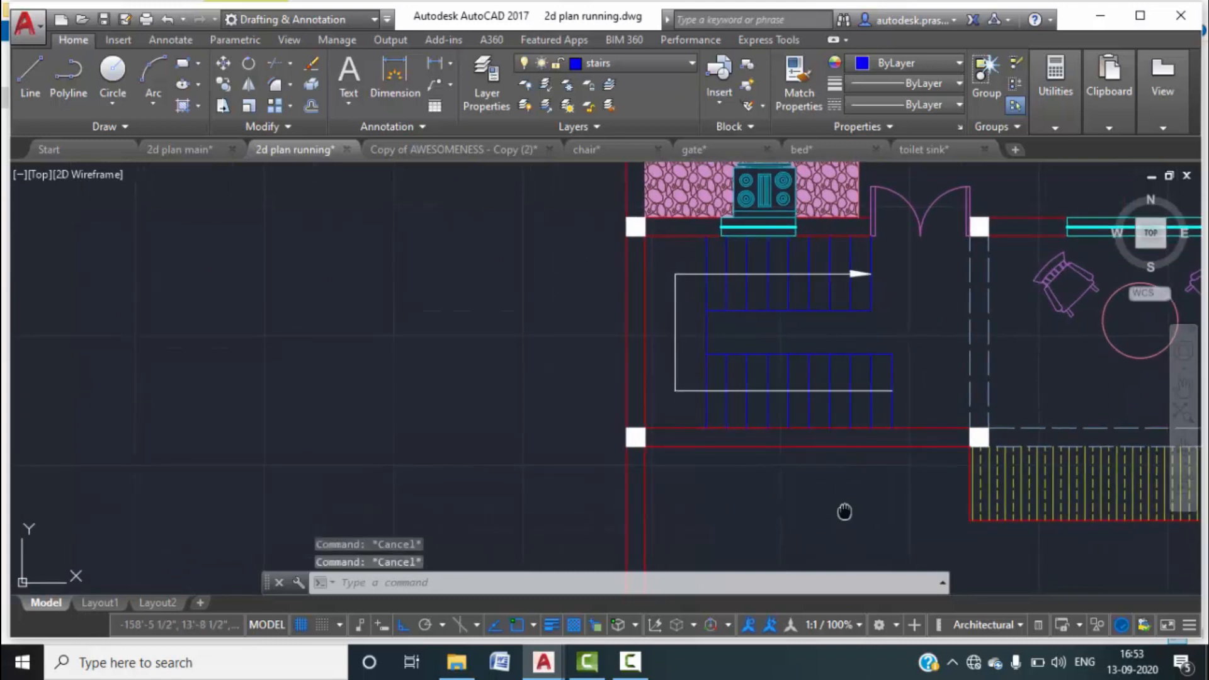
{"action": "middle_click_drag", "start_coordinate": [841, 507], "coordinate": [775, 350]}
{"action": "scroll", "coordinate": [552, 449], "scroll_direction": "down", "scroll_amount": 4}
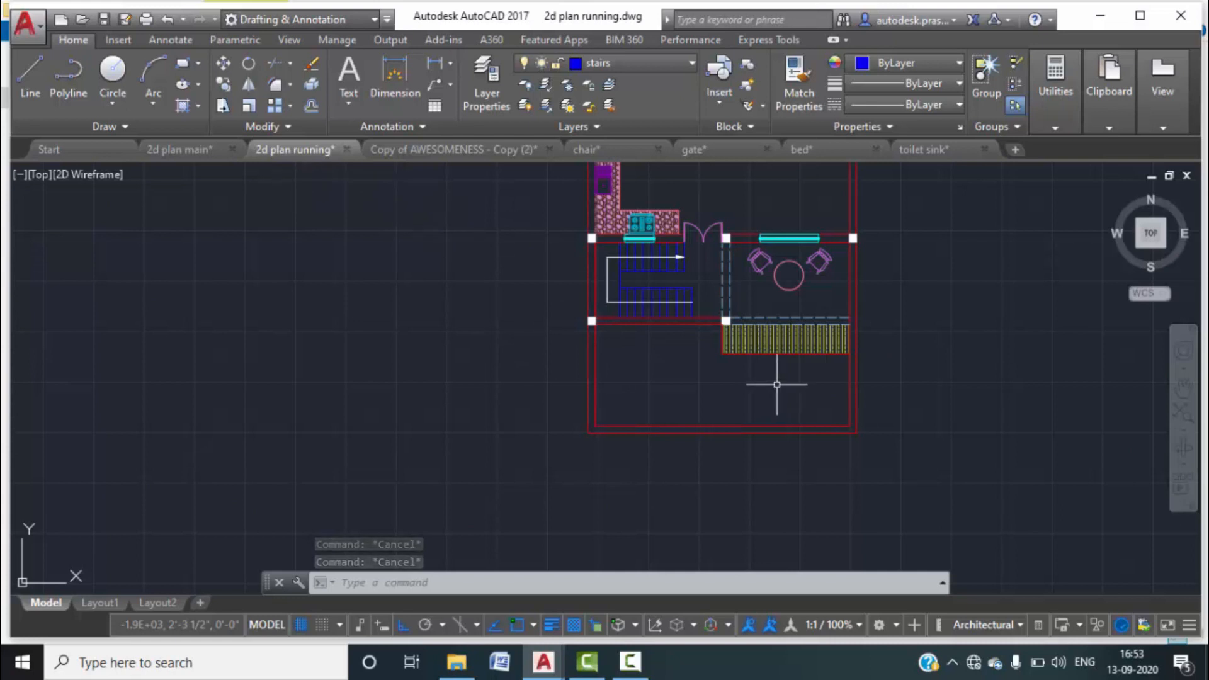
{"action": "scroll", "coordinate": [779, 391], "scroll_direction": "down", "scroll_amount": 6}
{"action": "scroll", "coordinate": [768, 365], "scroll_direction": "up", "scroll_amount": 6}
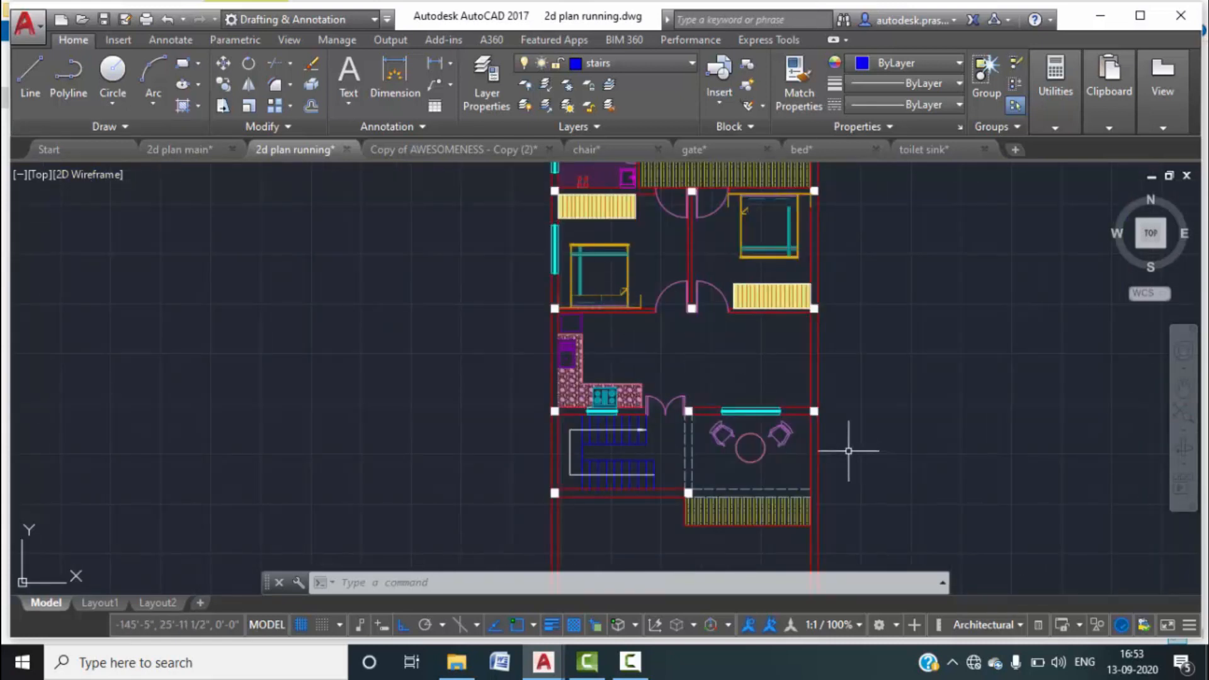
Insert the sofa.dwg block and place the sofa set against the lobby's right wall.
{"action": "type", "text": "i"}
{"action": "key", "text": "Return"}
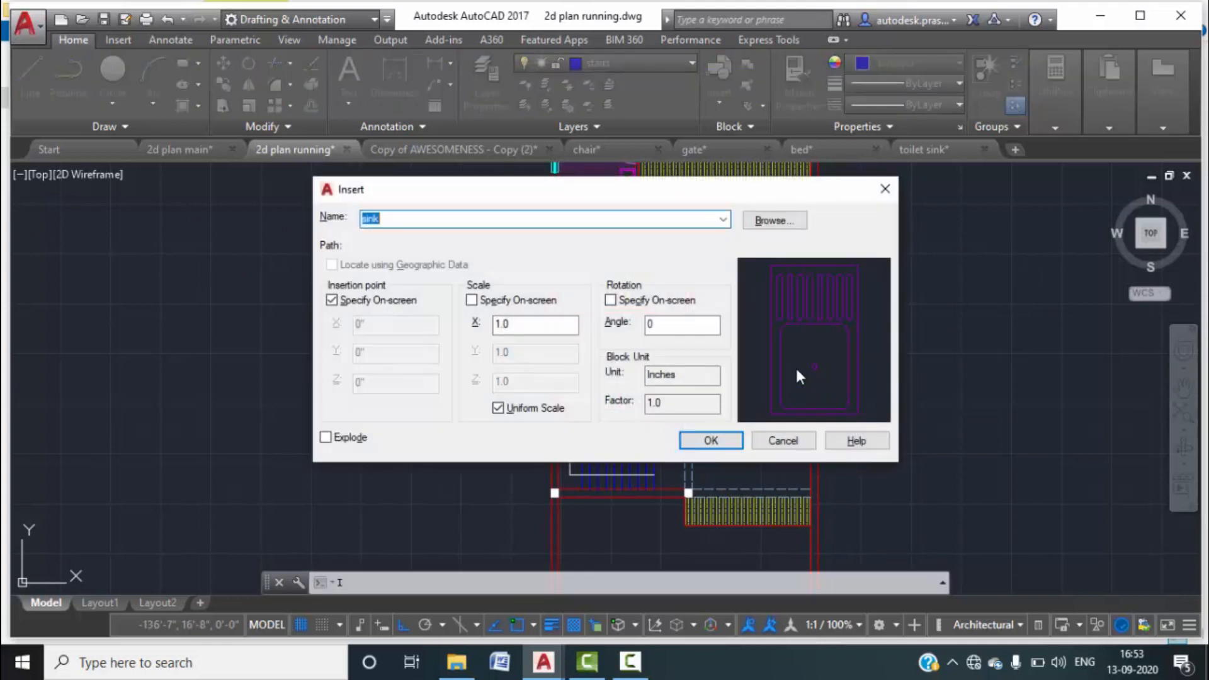
{"action": "left_click", "coordinate": [781, 222]}
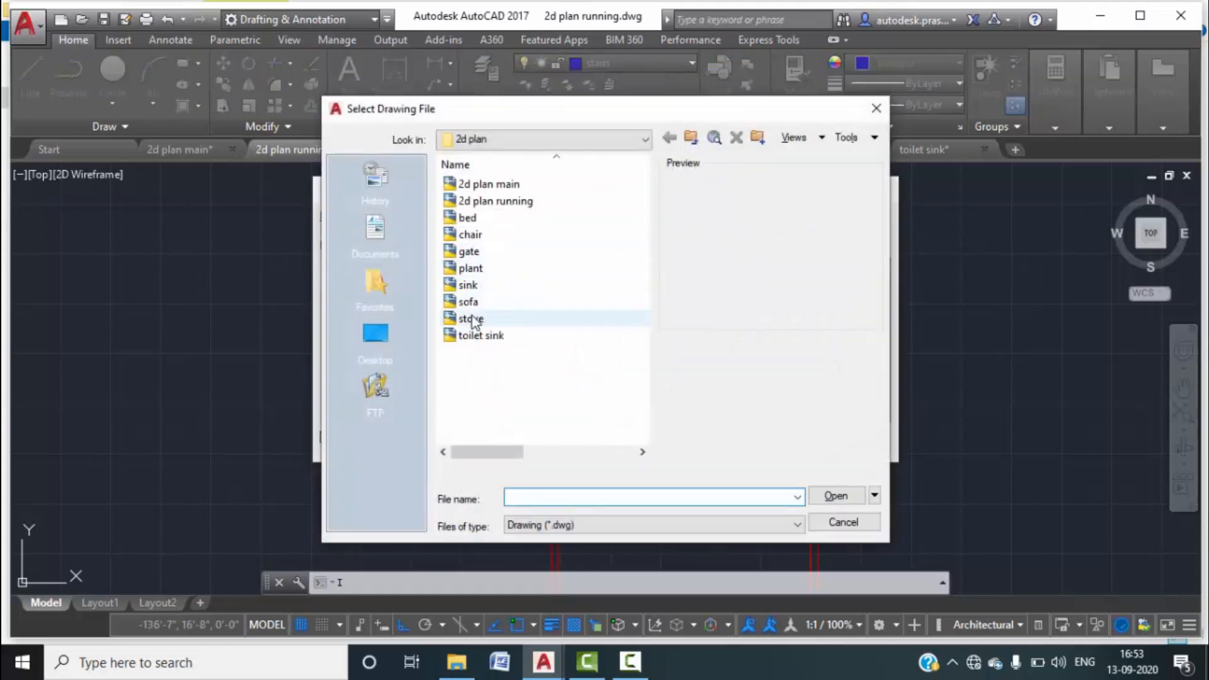
{"action": "left_click", "coordinate": [478, 302]}
{"action": "left_click", "coordinate": [836, 496]}
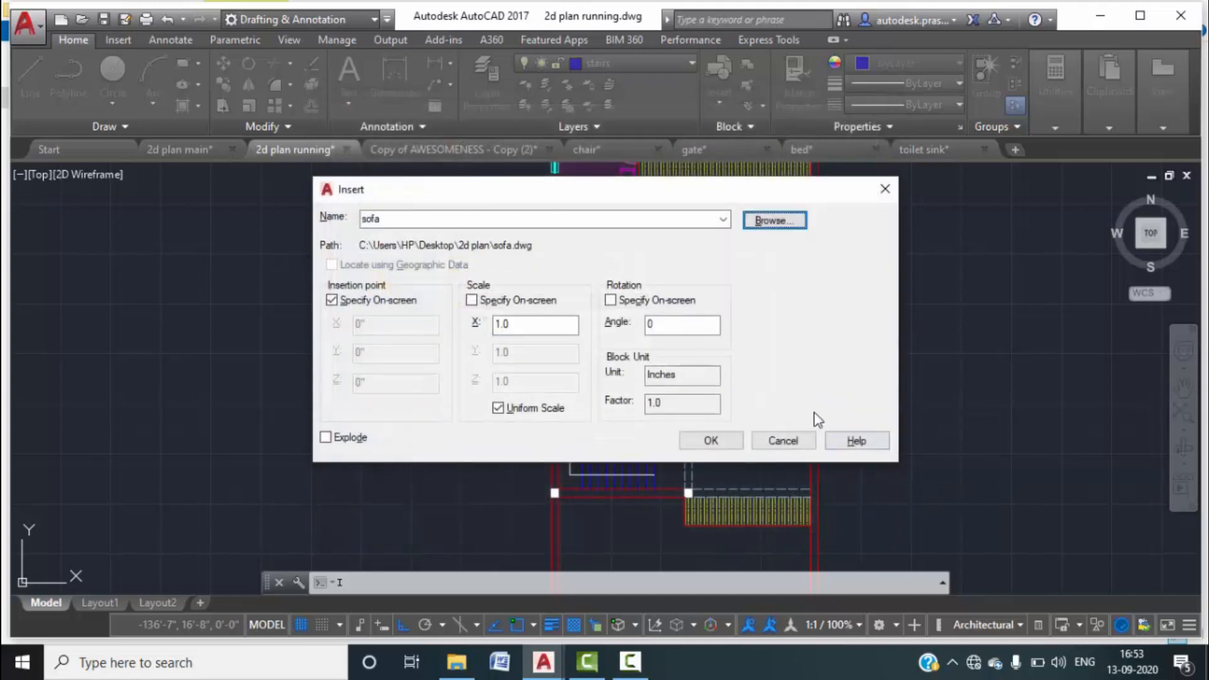
{"action": "left_click", "coordinate": [711, 440]}
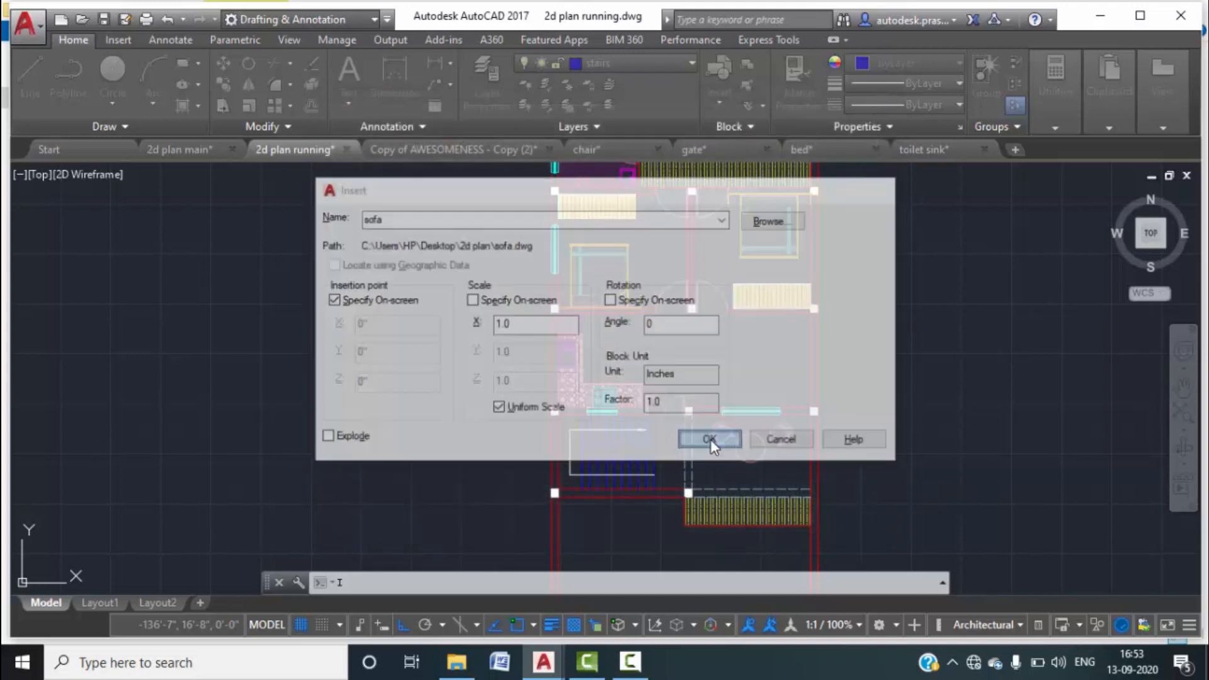
{"action": "scroll", "coordinate": [733, 325], "scroll_direction": "up", "scroll_amount": 5}
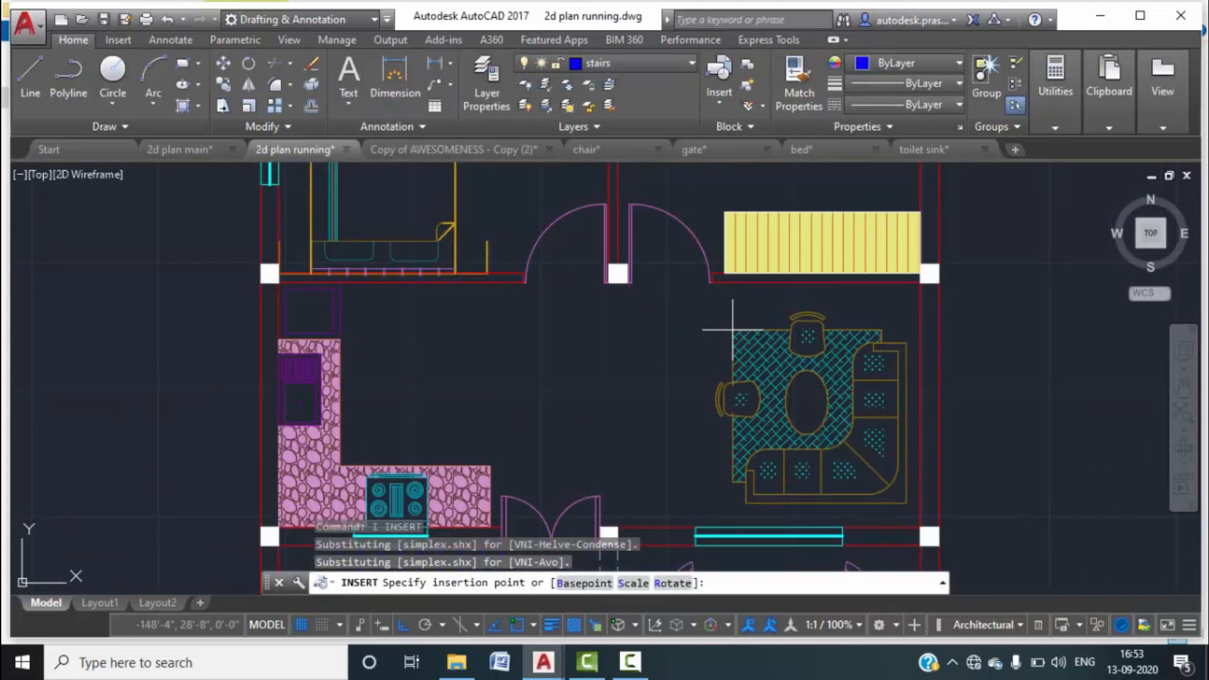
{"action": "left_click", "coordinate": [738, 341]}
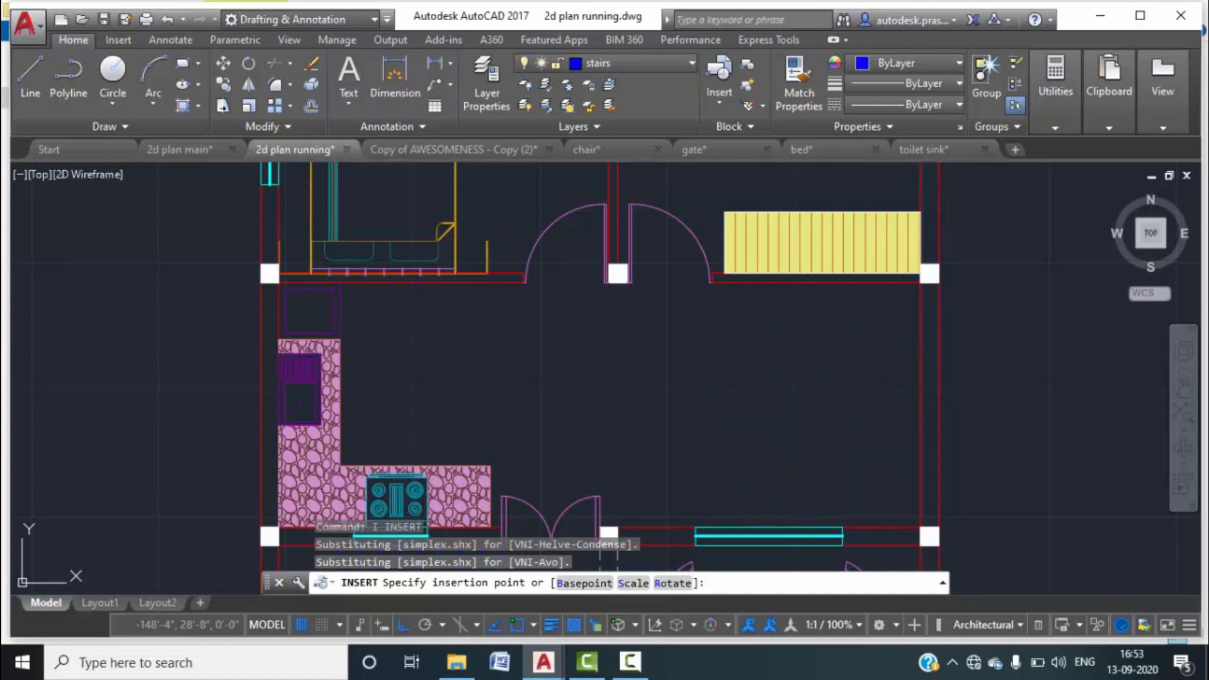
{"action": "key", "text": "Escape"}
{"action": "key", "text": "Escape"}
{"action": "scroll", "coordinate": [1064, 397], "scroll_direction": "down", "scroll_amount": 2}
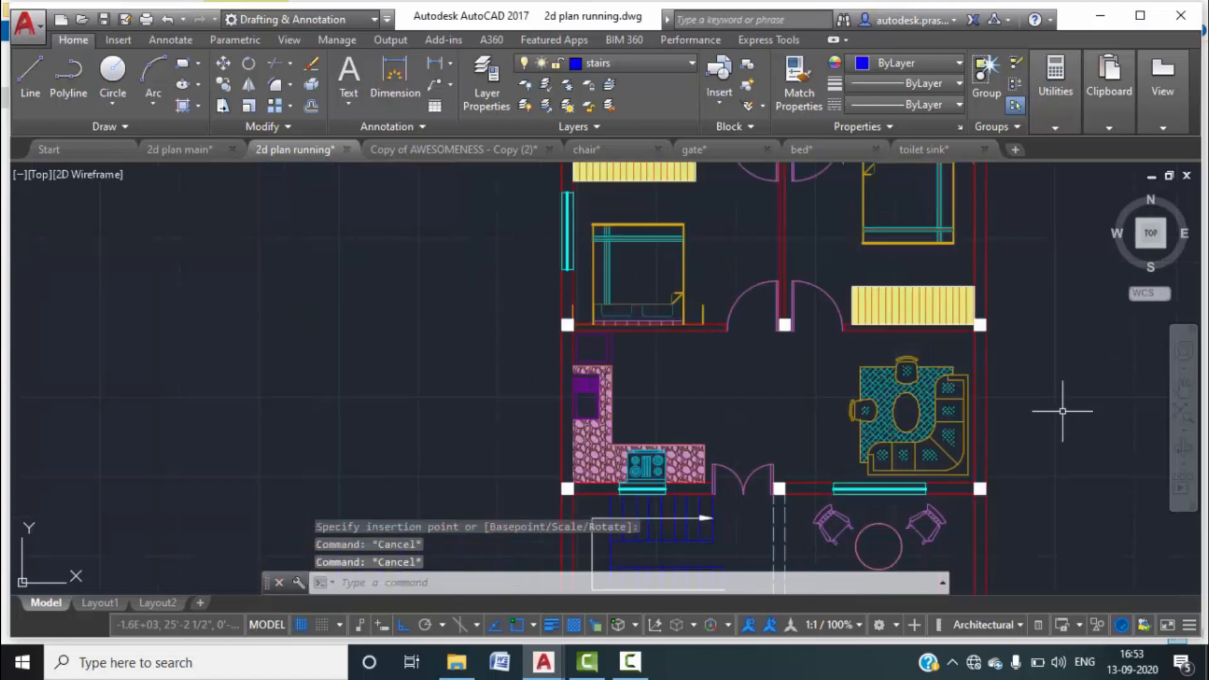
{"action": "scroll", "coordinate": [712, 444], "scroll_direction": "down", "scroll_amount": 5}
{"action": "scroll", "coordinate": [706, 386], "scroll_direction": "up", "scroll_amount": 9}
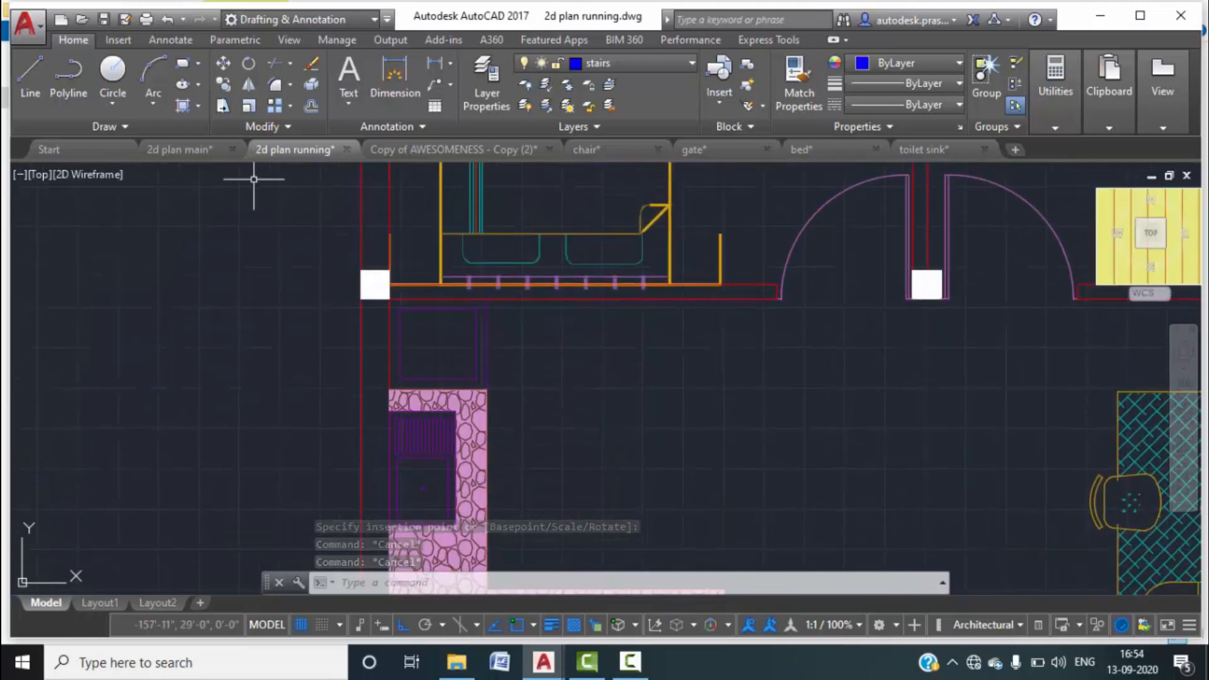
View the lobby's wooden-plank squares in the 2d plan main drawing.
{"action": "left_click", "coordinate": [189, 150]}
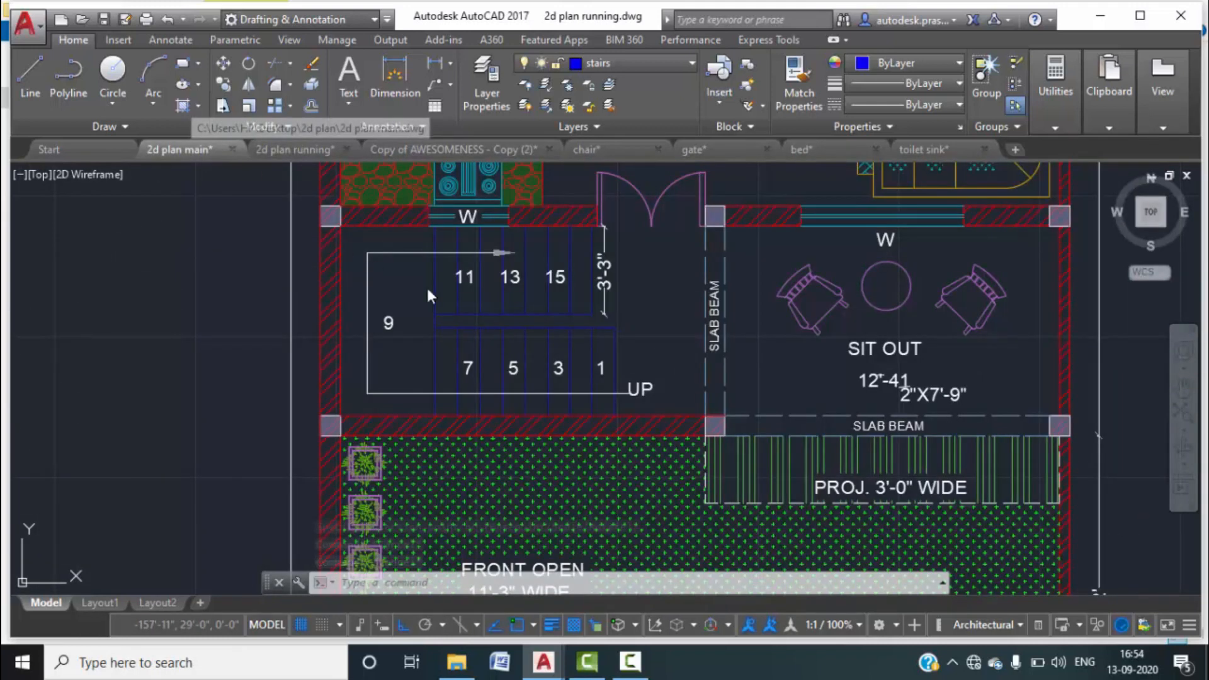
{"action": "scroll", "coordinate": [618, 316], "scroll_direction": "down", "scroll_amount": 1}
{"action": "middle_click_drag", "start_coordinate": [634, 339], "coordinate": [650, 513]}
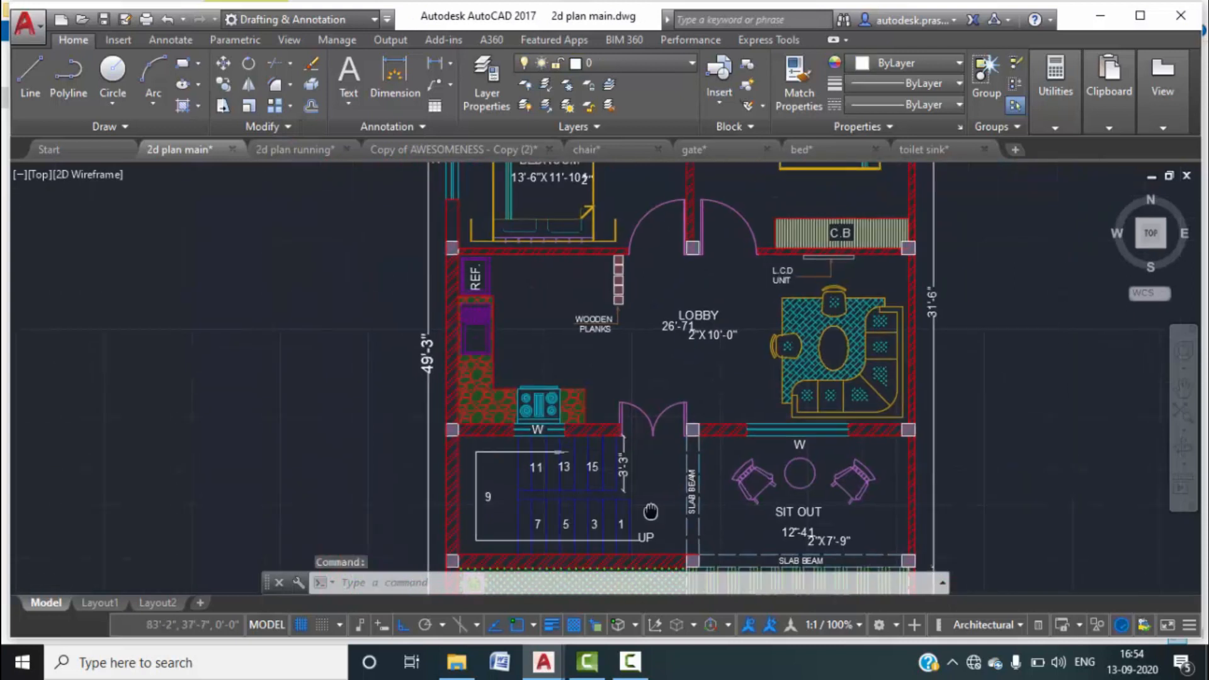
{"action": "scroll", "coordinate": [615, 277], "scroll_direction": "up", "scroll_amount": 2}
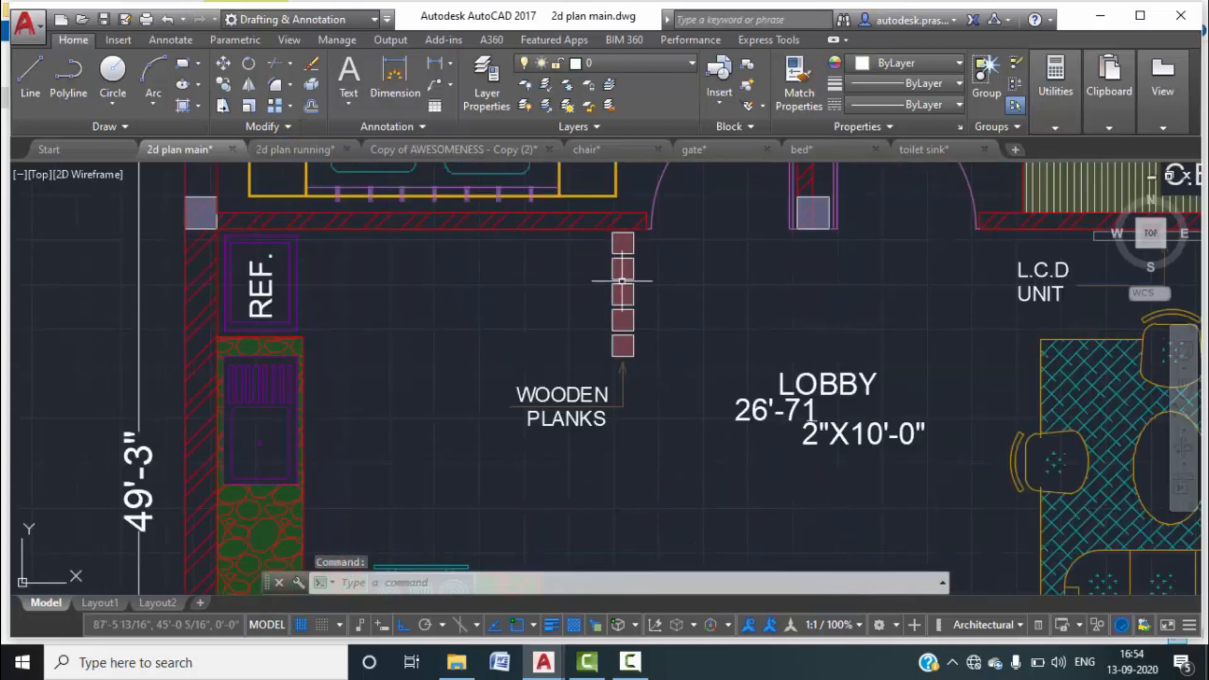
Back in 2d plan running, regenerate the display and start a rectangle with REC.
{"action": "left_click", "coordinate": [291, 150]}
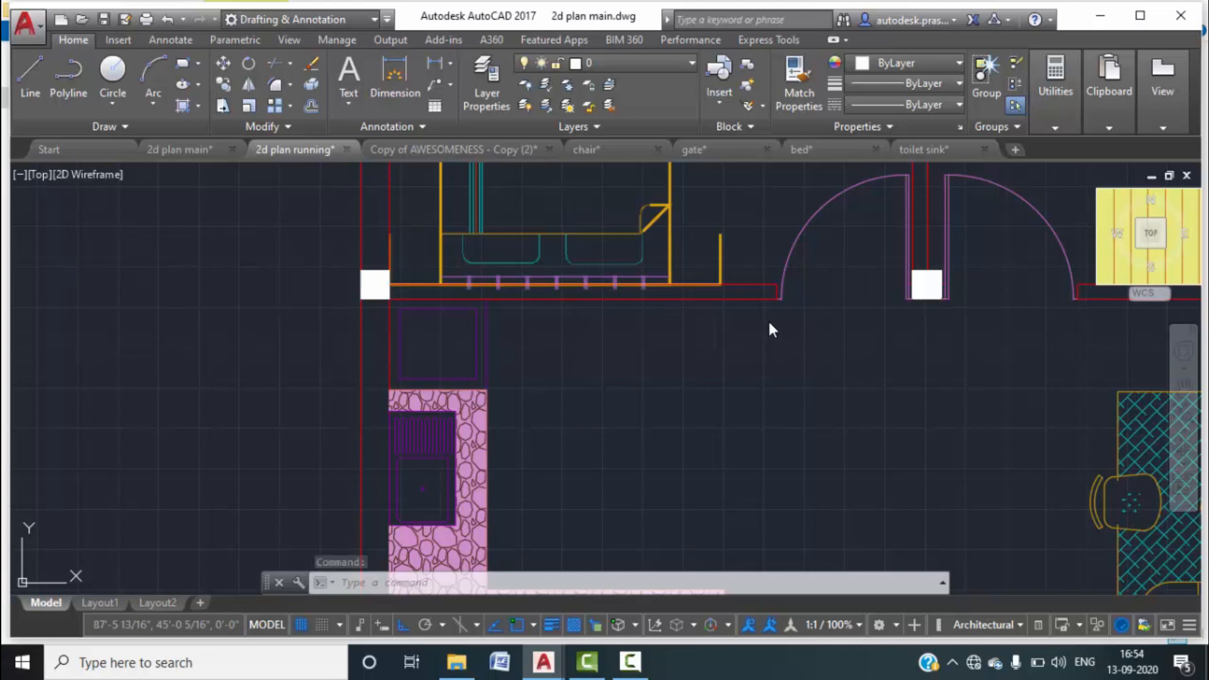
{"action": "key", "text": "Escape"}
{"action": "key", "text": "Escape"}
{"action": "type", "text": "o"}
{"action": "key", "text": "BackSpace"}
{"action": "type", "text": "re"}
{"action": "key", "text": "Return"}
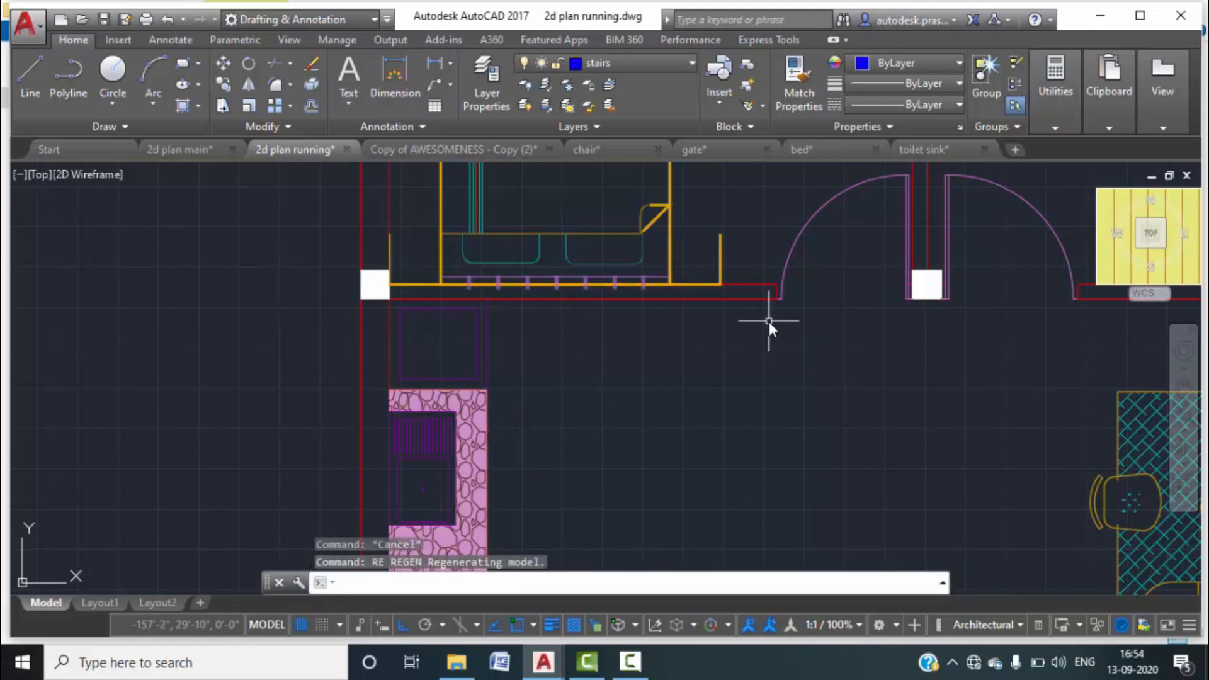
{"action": "type", "text": "REC"}
{"action": "key", "text": "Return"}
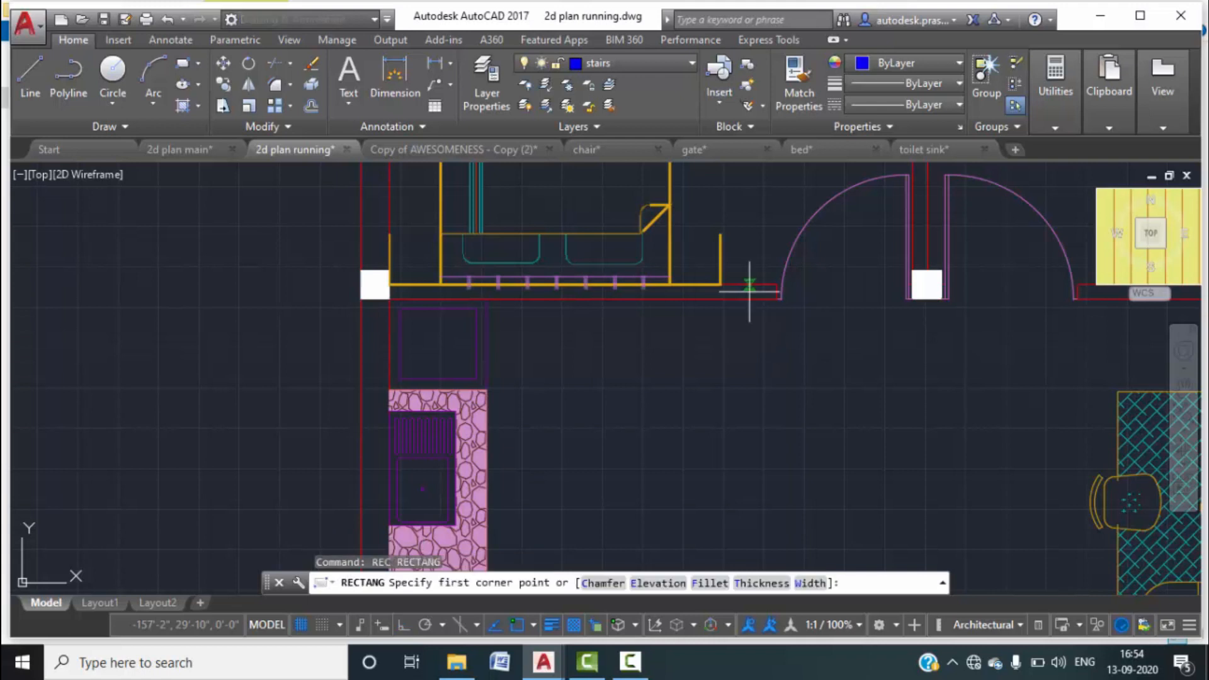
Draw a 5" by 5" square rectangle from a corner on the wall line.
{"action": "scroll", "coordinate": [742, 310], "scroll_direction": "up", "scroll_amount": 4}
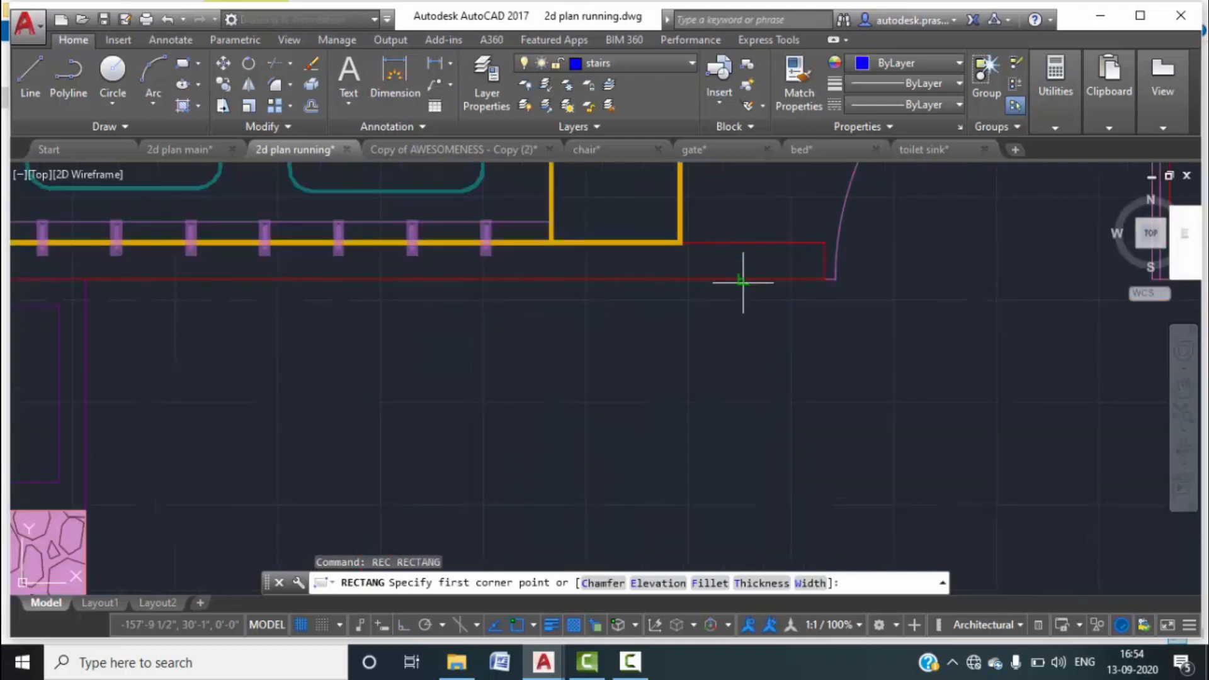
{"action": "left_click", "coordinate": [742, 279]}
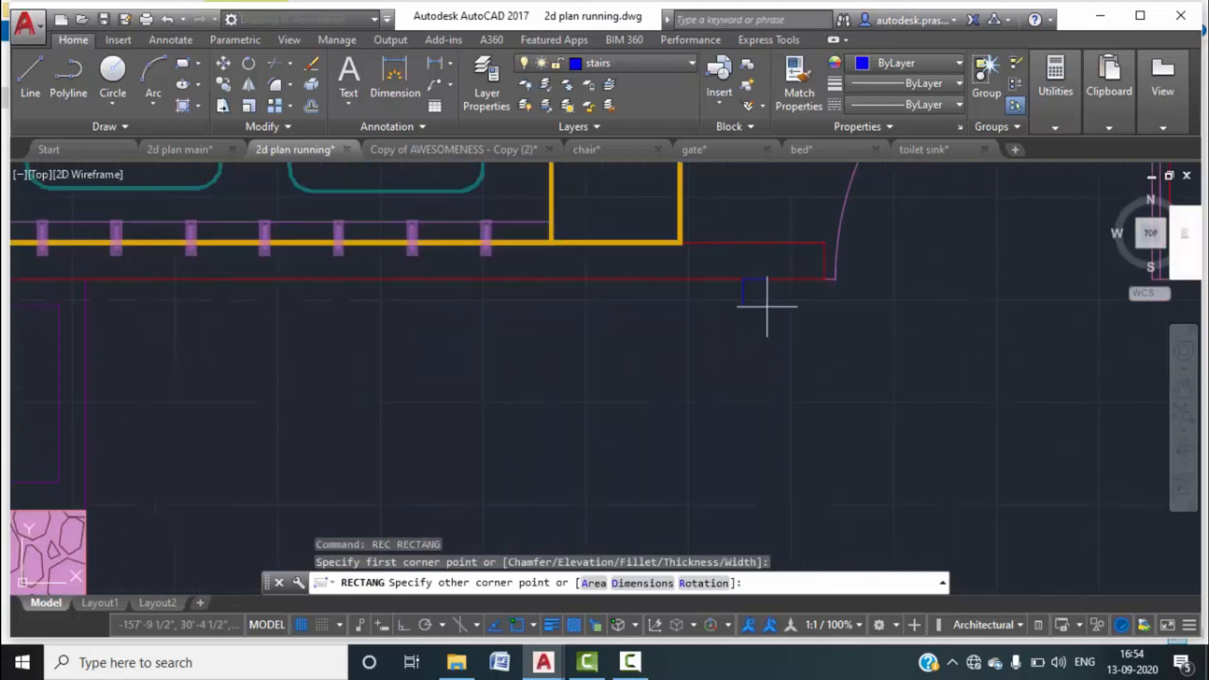
{"action": "left_click", "coordinate": [657, 583]}
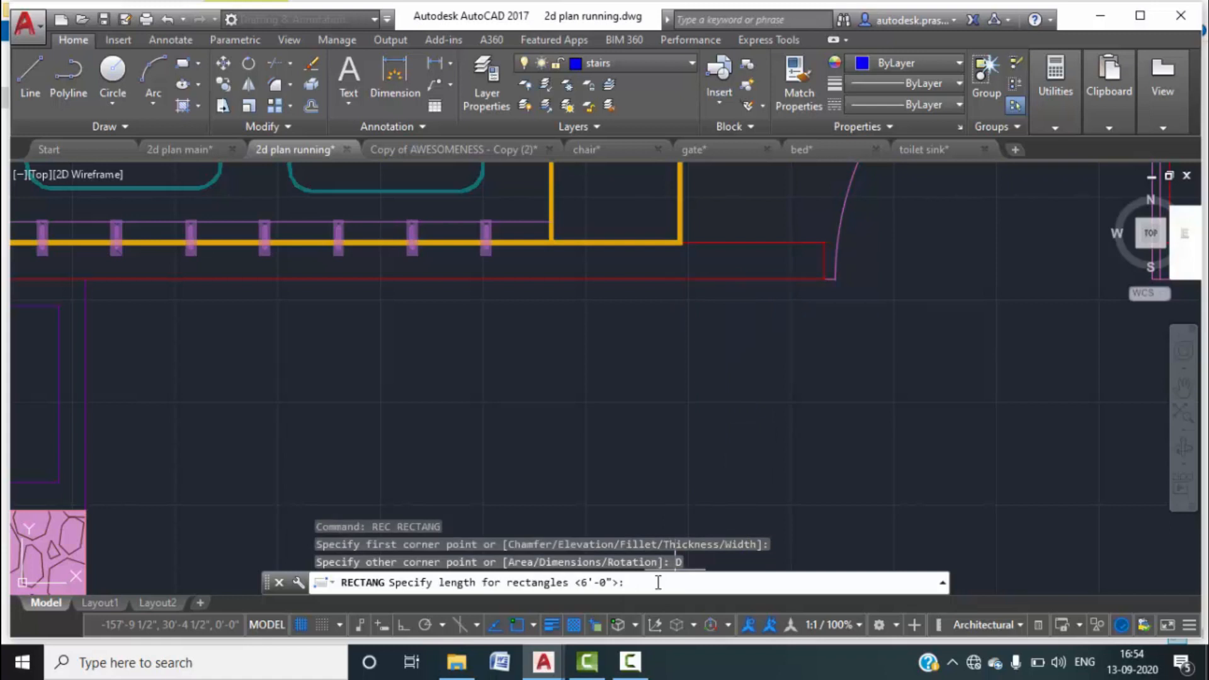
{"action": "type", "text": "5\""}
{"action": "key", "text": "Return"}
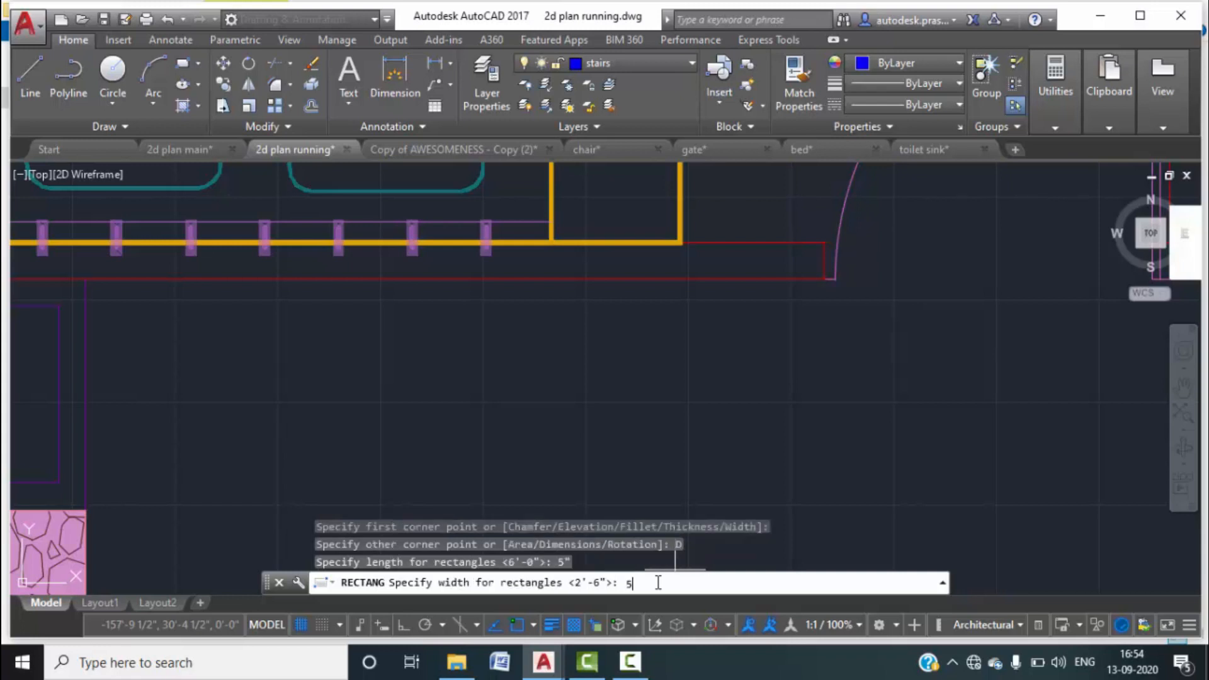
{"action": "key", "text": "Return"}
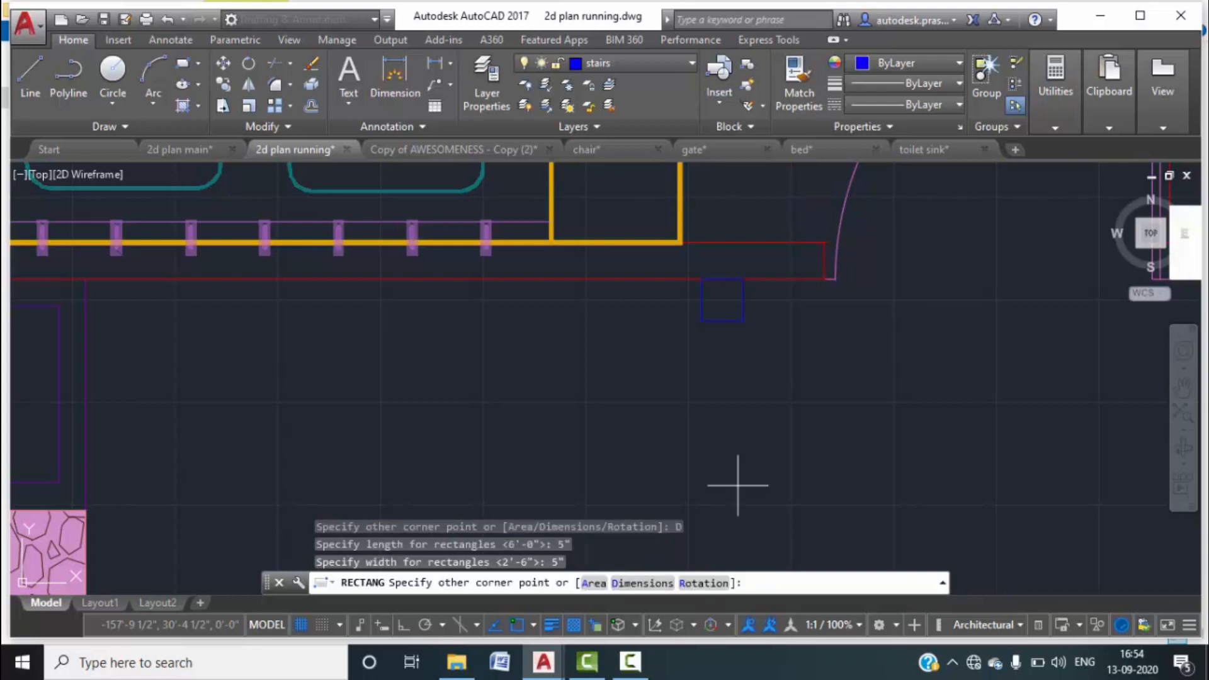
{"action": "left_click", "coordinate": [732, 381]}
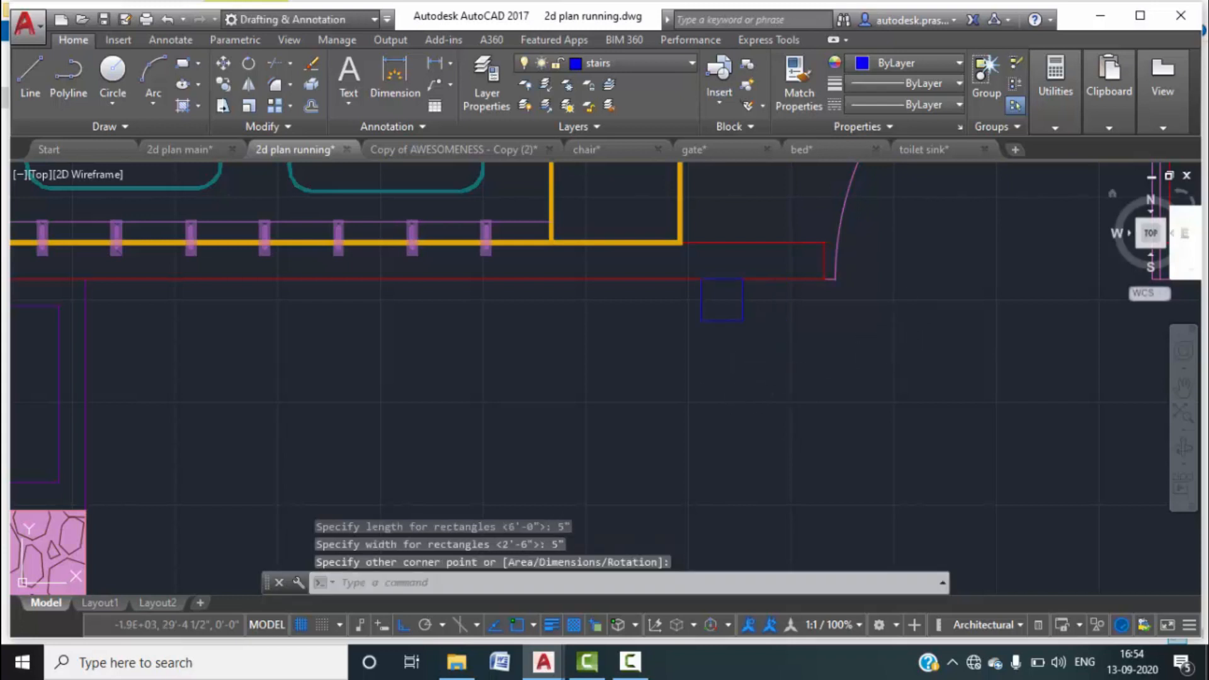
{"action": "key", "text": "Escape"}
Bring the new square into view and select it, cancelling two stray Circle commands.
{"action": "scroll", "coordinate": [685, 358], "scroll_direction": "down", "scroll_amount": 4}
{"action": "middle_click_drag", "start_coordinate": [667, 418], "coordinate": [694, 370]}
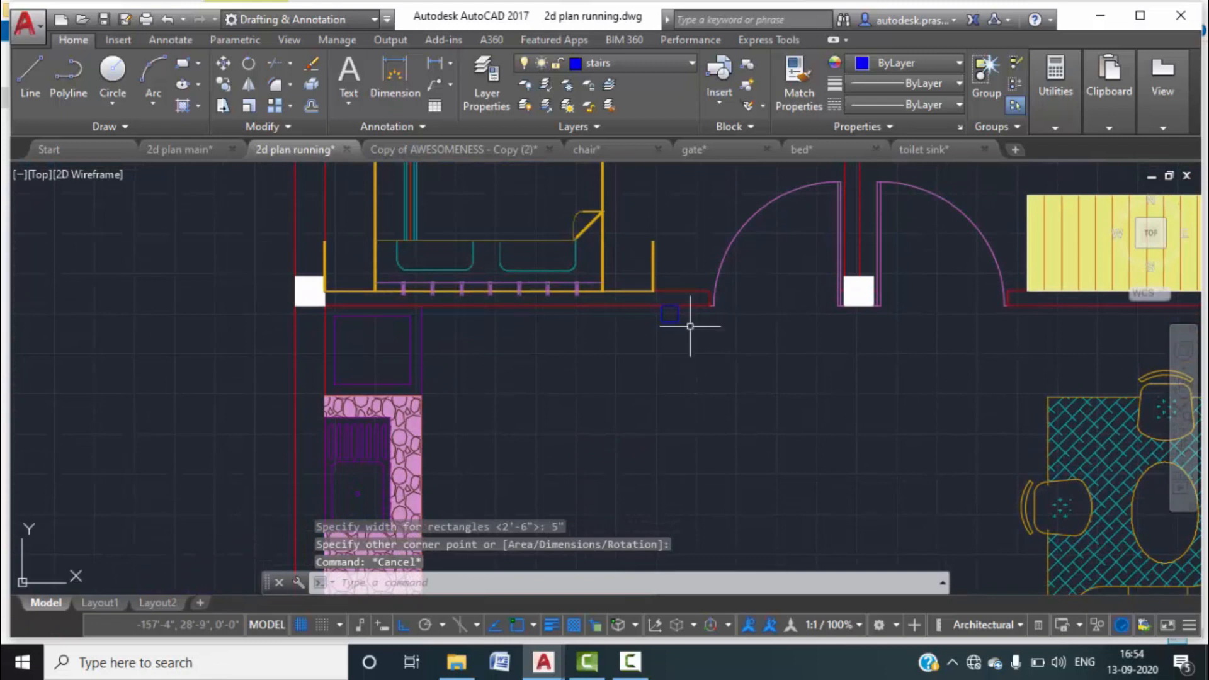
{"action": "scroll", "coordinate": [666, 315], "scroll_direction": "up", "scroll_amount": 3}
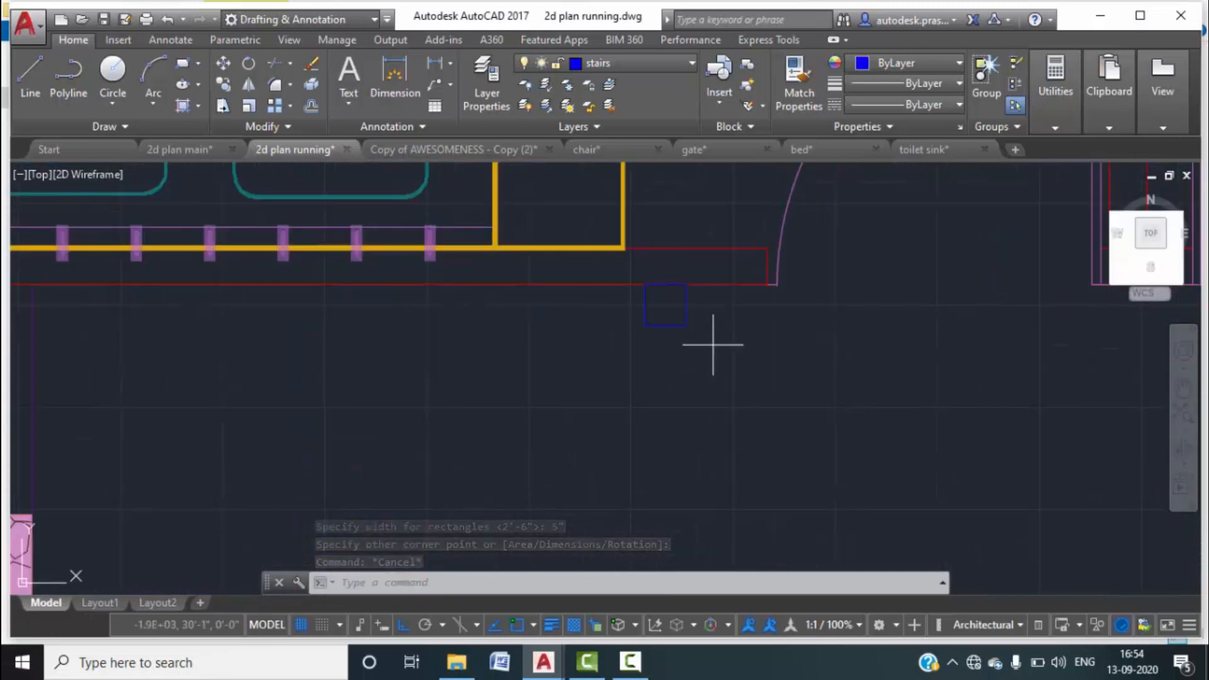
{"action": "left_click", "coordinate": [686, 326]}
{"action": "left_click", "coordinate": [596, 309]}
{"action": "type", "text": "c"}
{"action": "key", "text": "Return"}
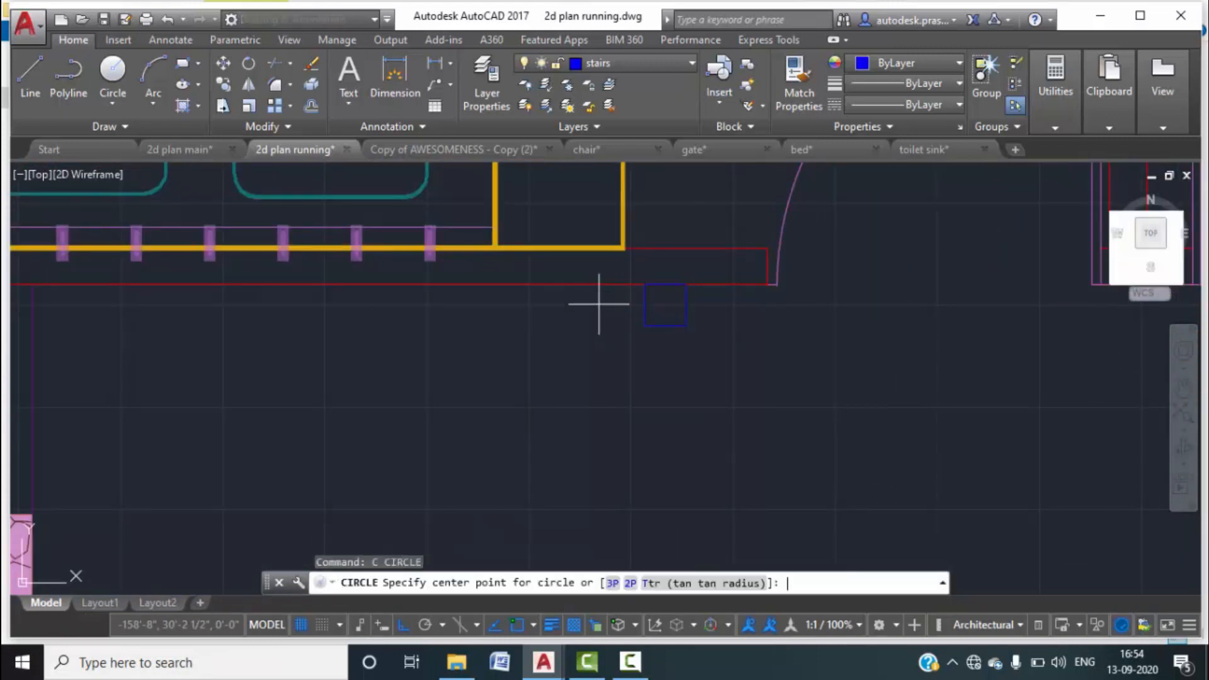
{"action": "key", "text": "Escape"}
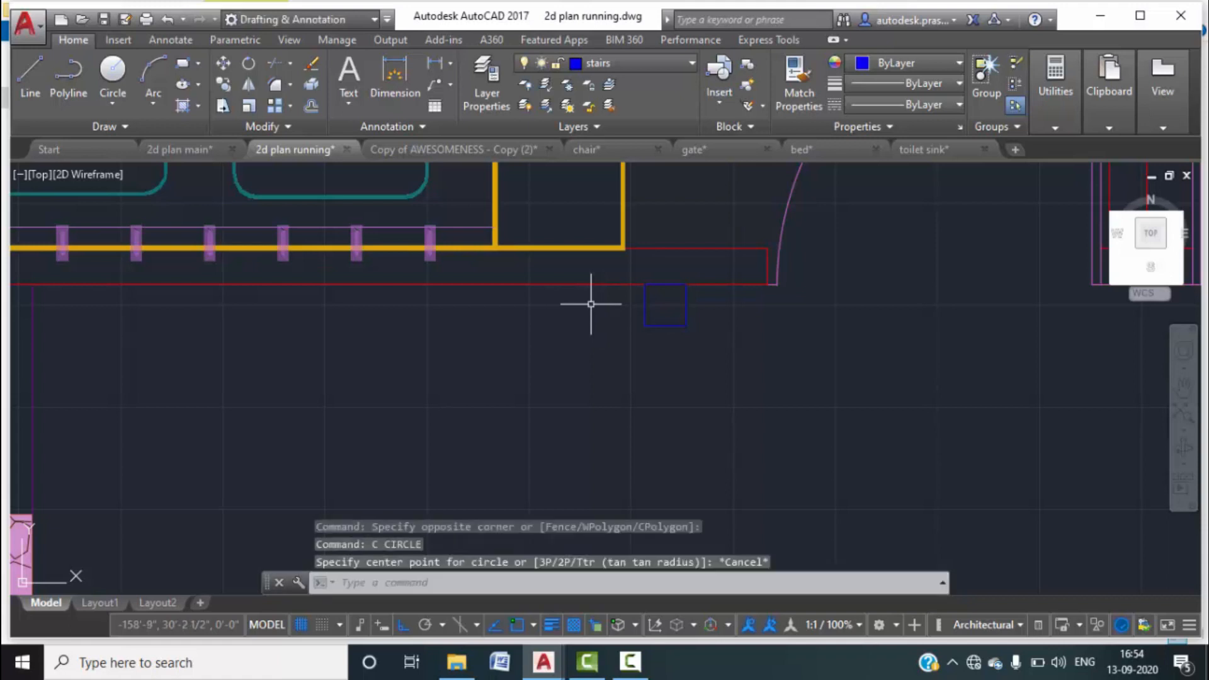
{"action": "type", "text": "c"}
{"action": "key", "text": "Return"}
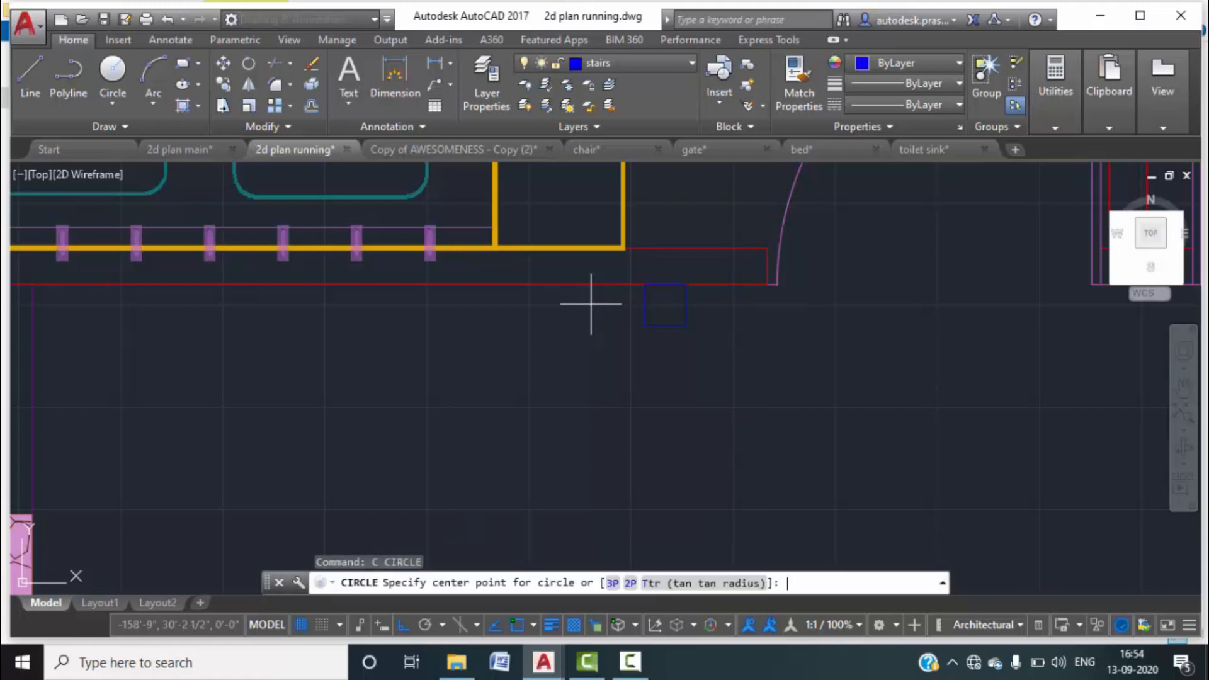
{"action": "key", "text": "Escape"}
Copy the square 9" straight down from its top-left corner.
{"action": "type", "text": "co"}
{"action": "key", "text": "Return"}
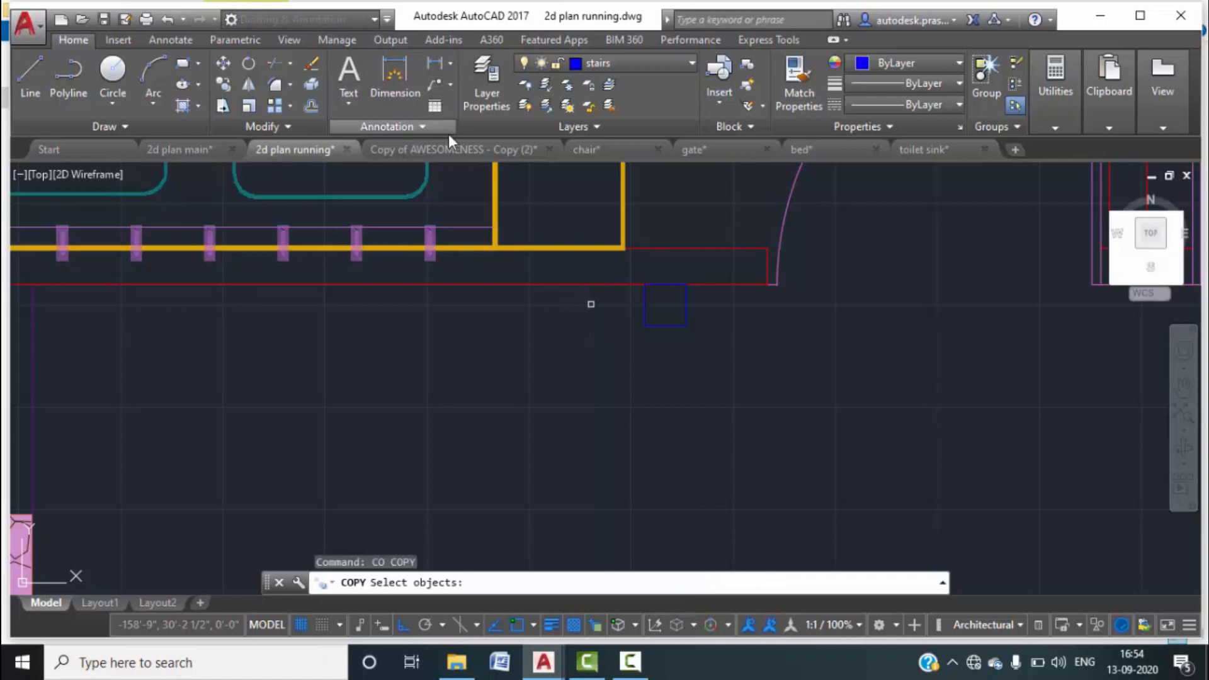
{"action": "left_click", "coordinate": [705, 339]}
{"action": "left_click", "coordinate": [636, 308]}
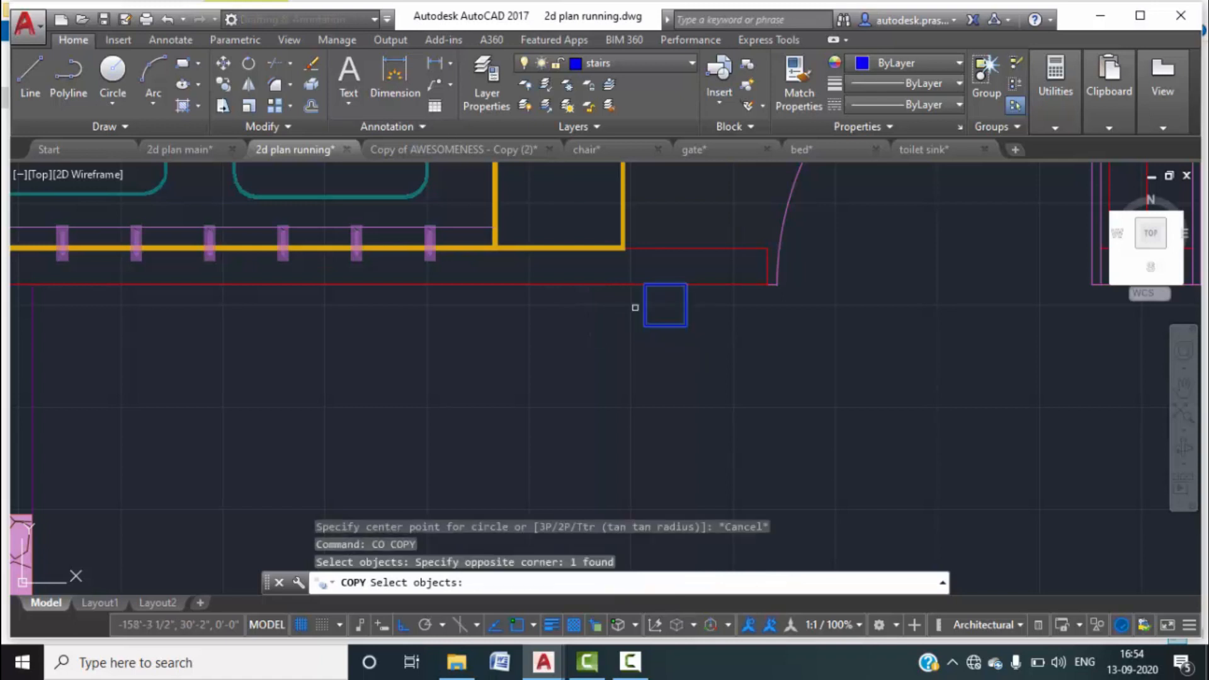
{"action": "key", "text": "Return"}
{"action": "left_click", "coordinate": [645, 285]}
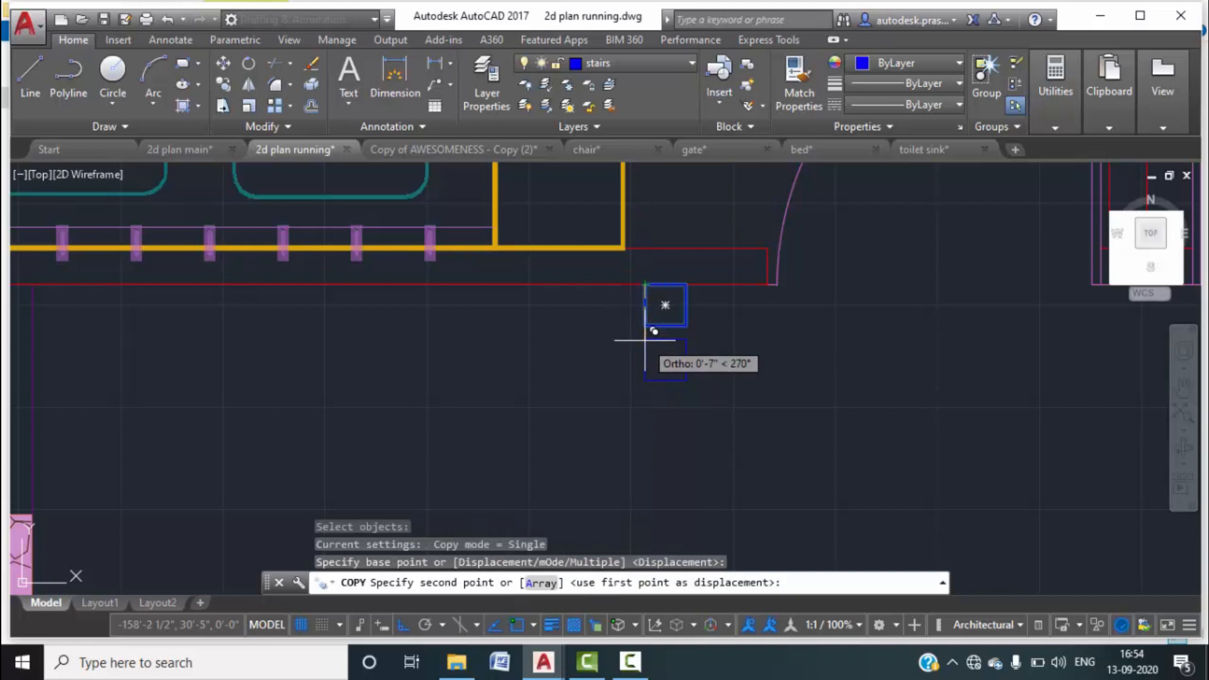
{"action": "type", "text": "9\""}
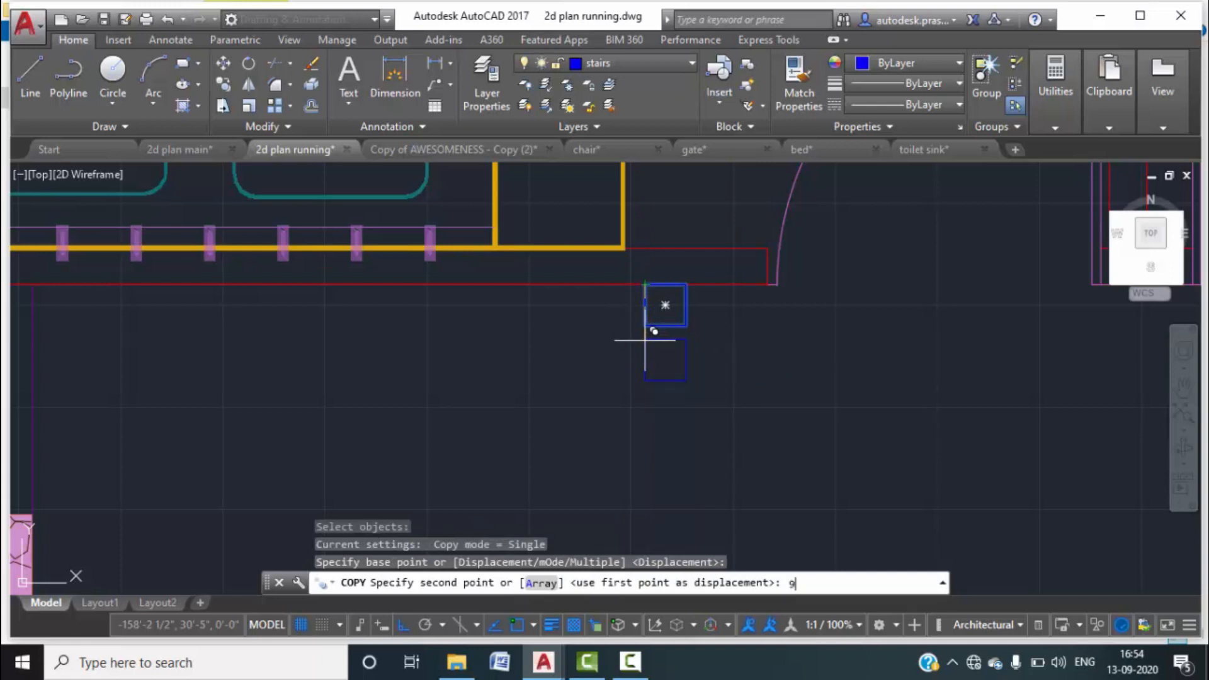
{"action": "key", "text": "Return"}
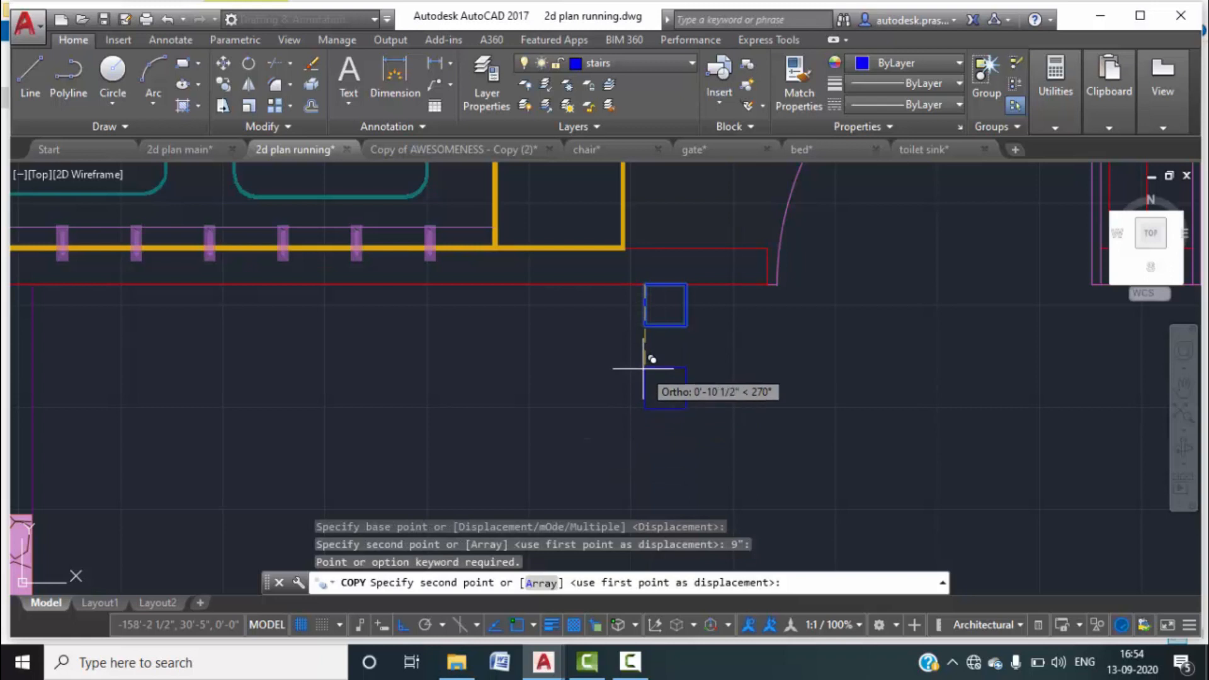
{"action": "scroll", "coordinate": [643, 366], "scroll_direction": "down", "scroll_amount": 2}
{"action": "middle_click_drag", "start_coordinate": [675, 409], "coordinate": [674, 343]}
{"action": "scroll", "coordinate": [623, 297], "scroll_direction": "up", "scroll_amount": 3}
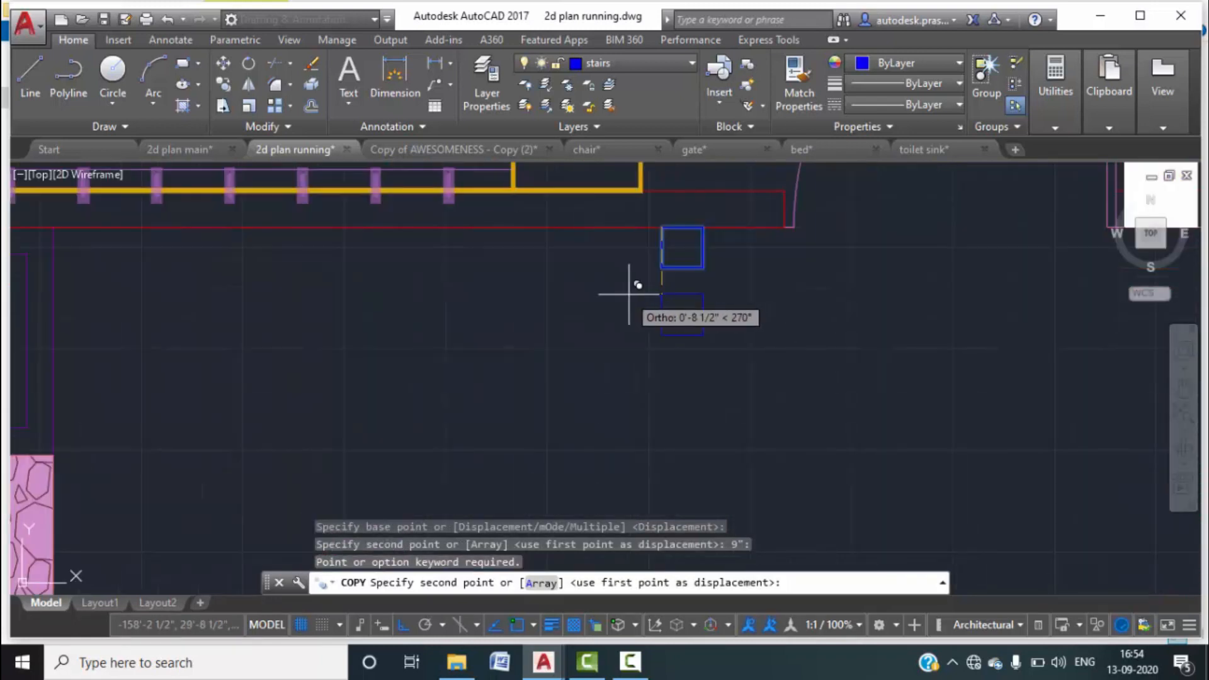
{"action": "left_click", "coordinate": [662, 297]}
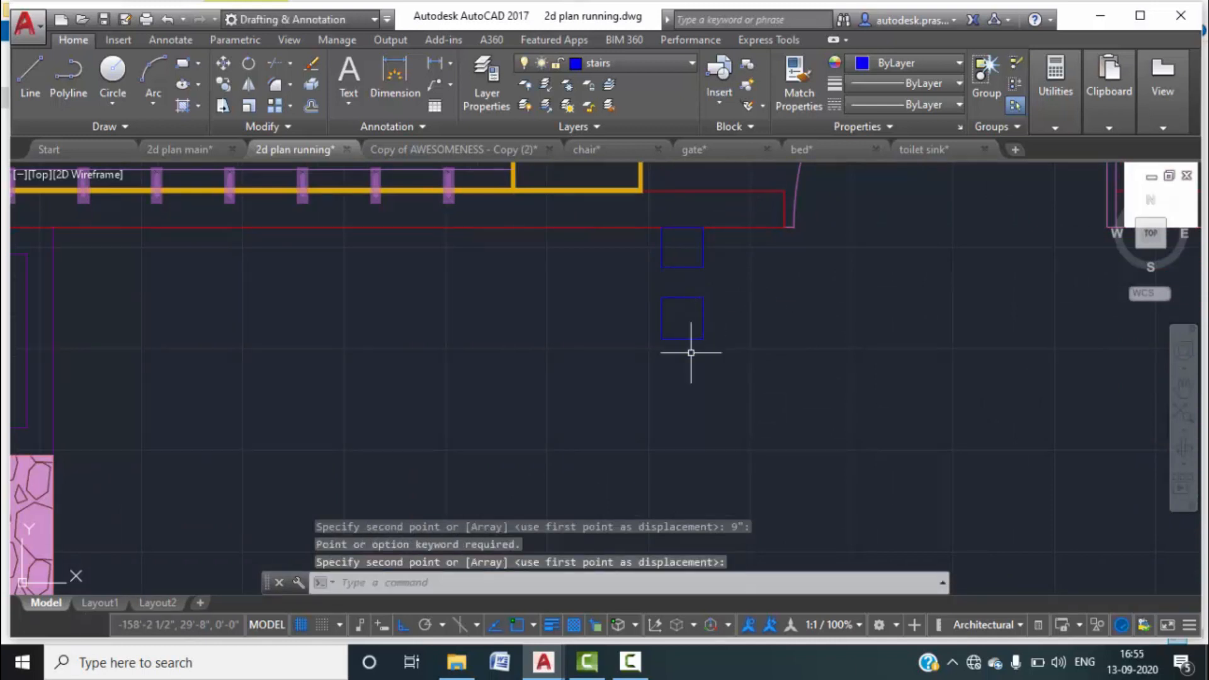
Copy the lower squares downward again until four squares form the column.
{"action": "type", "text": "c"}
{"action": "key", "text": "Return"}
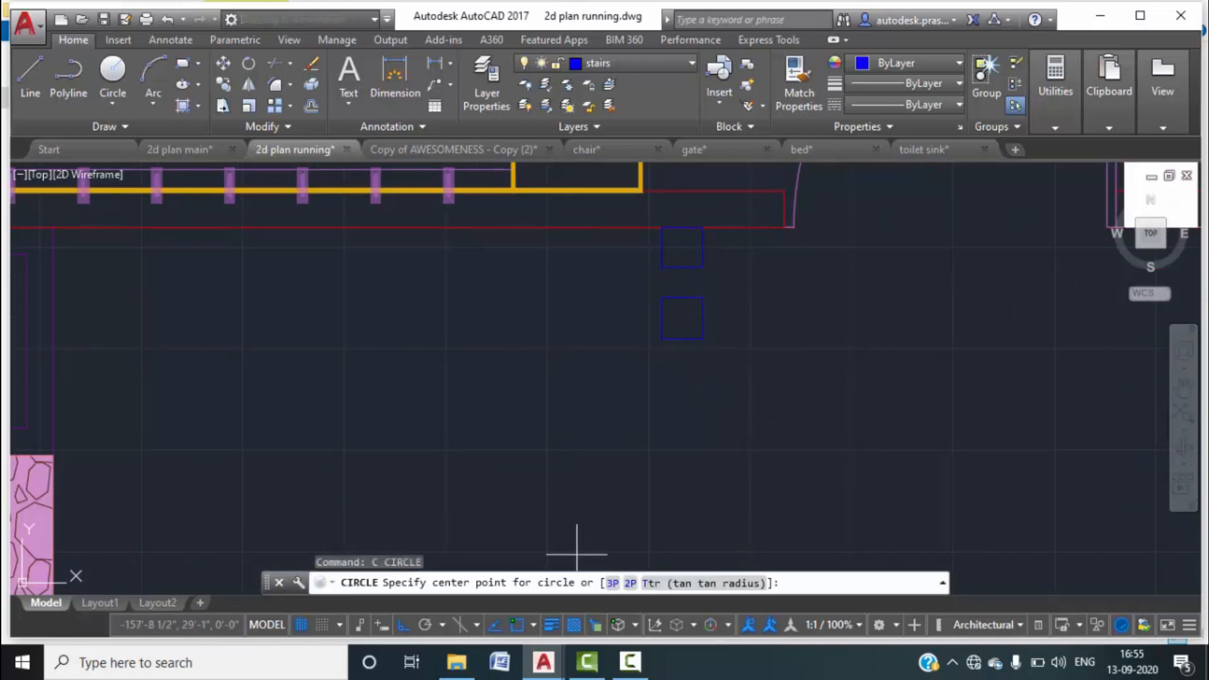
{"action": "key", "text": "Escape"}
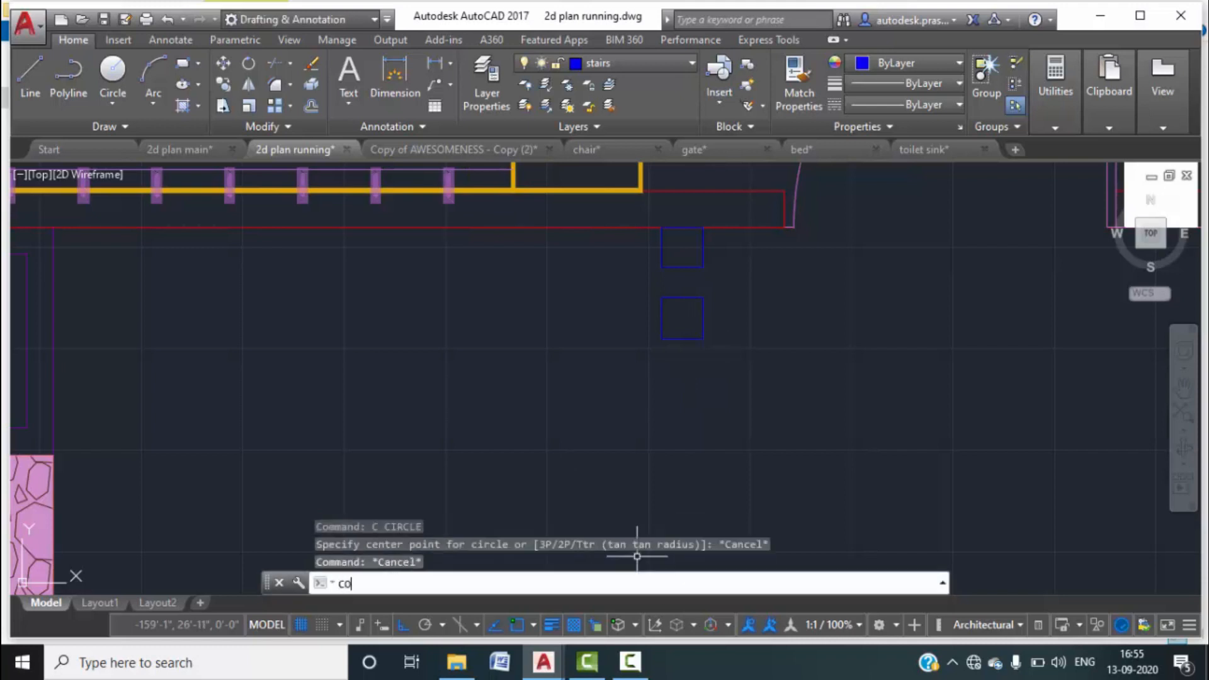
{"action": "key", "text": "Return"}
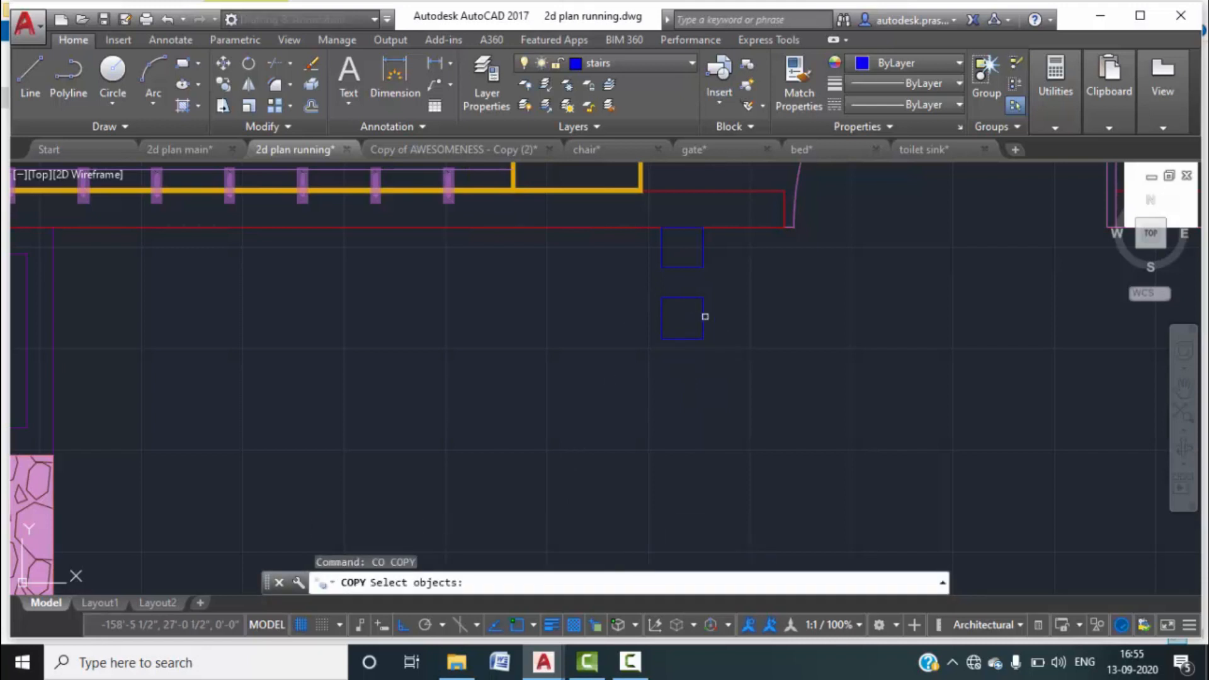
{"action": "left_click", "coordinate": [730, 358]}
{"action": "left_click", "coordinate": [647, 304]}
{"action": "key", "text": "Return"}
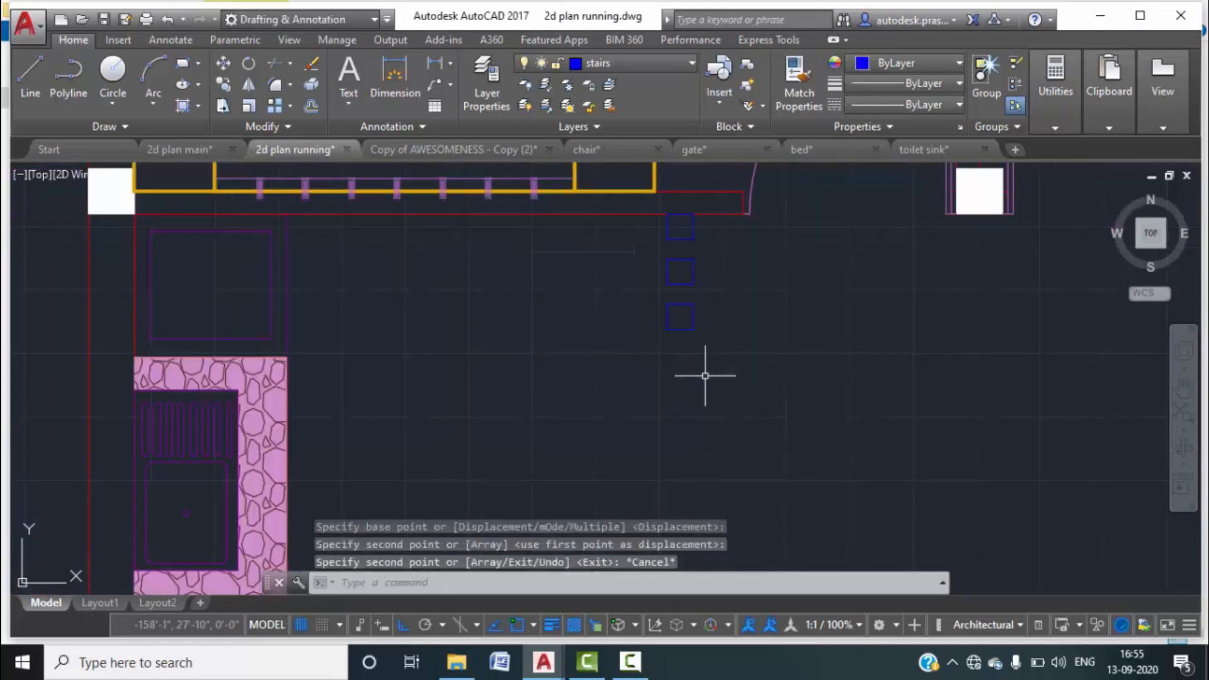
{"action": "key", "text": "Return"}
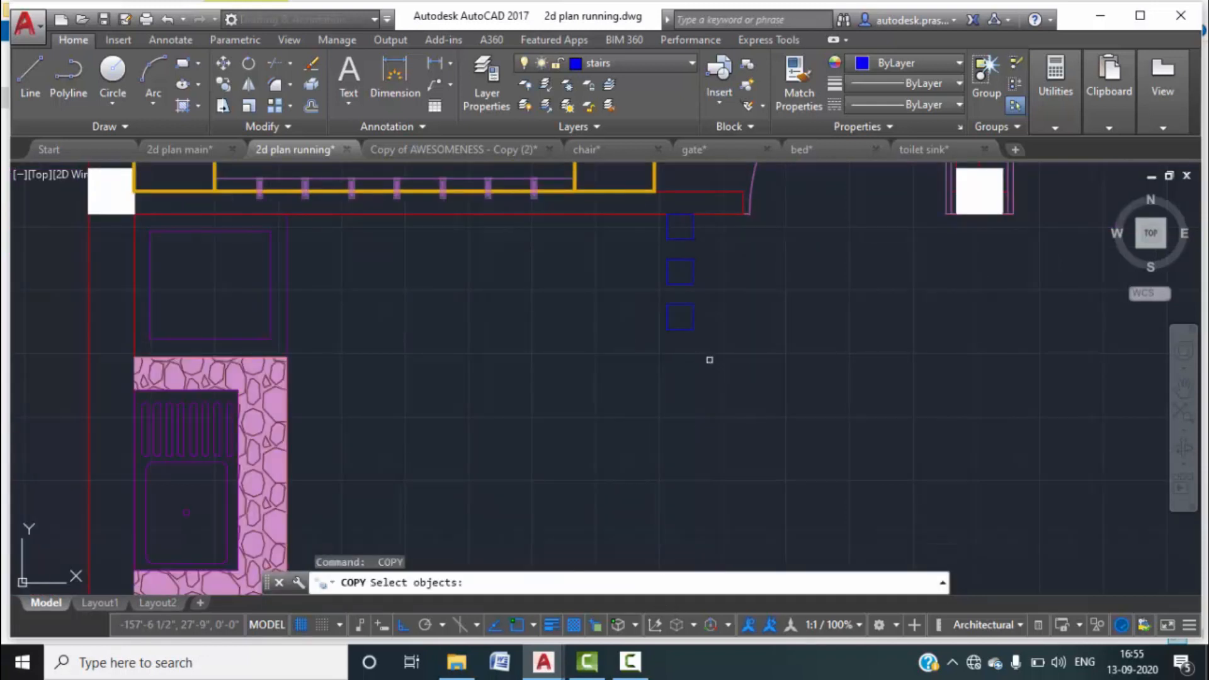
{"action": "left_click", "coordinate": [709, 359]}
{"action": "left_click", "coordinate": [639, 284]}
{"action": "key", "text": "Escape"}
{"action": "scroll", "coordinate": [687, 359], "scroll_direction": "down", "scroll_amount": 2}
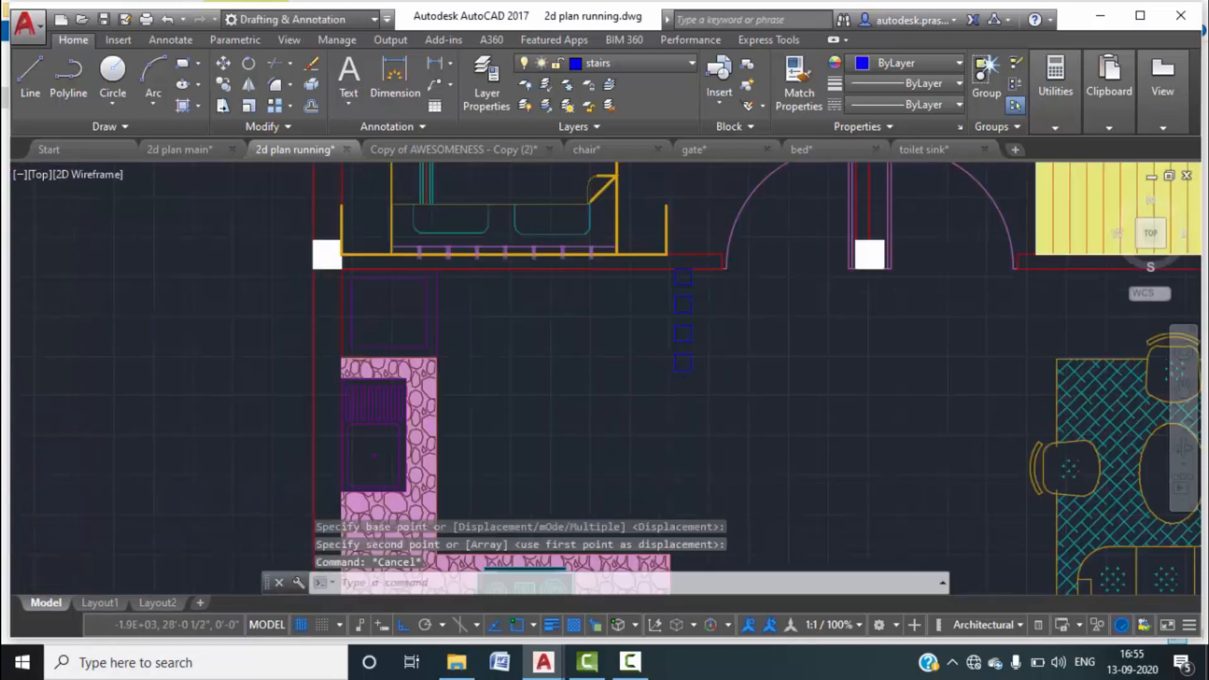
{"action": "scroll", "coordinate": [707, 376], "scroll_direction": "up", "scroll_amount": 1}
{"action": "left_click", "coordinate": [729, 404]}
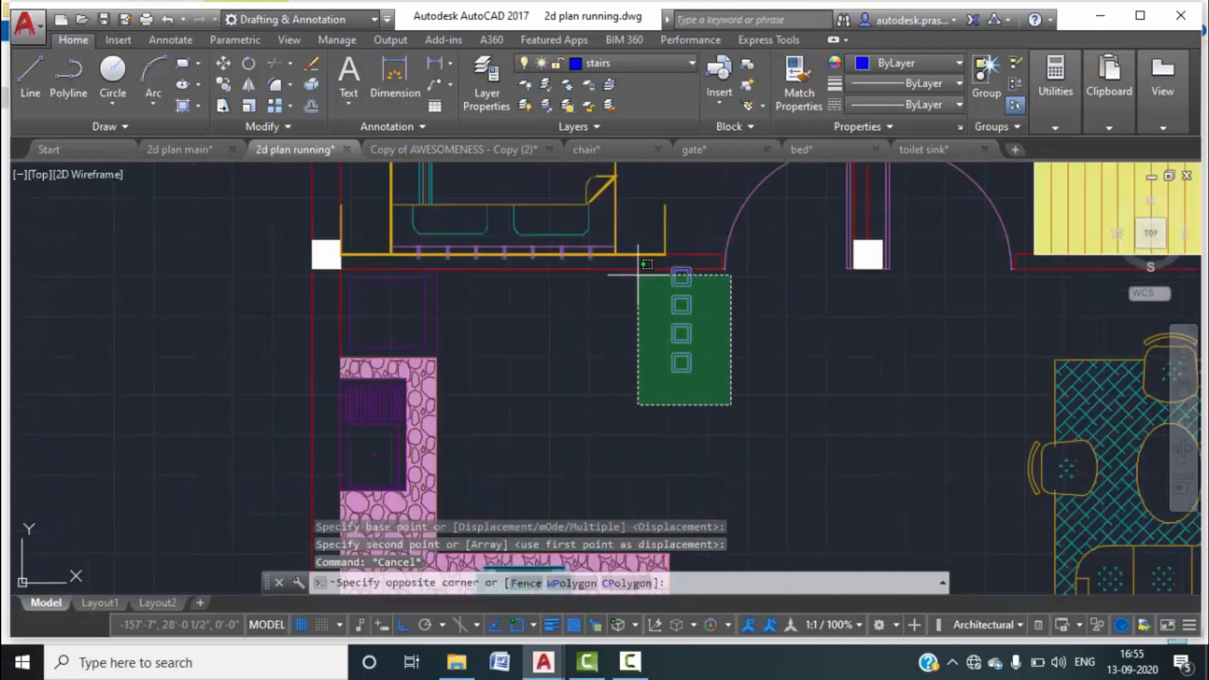
{"action": "left_click", "coordinate": [637, 275]}
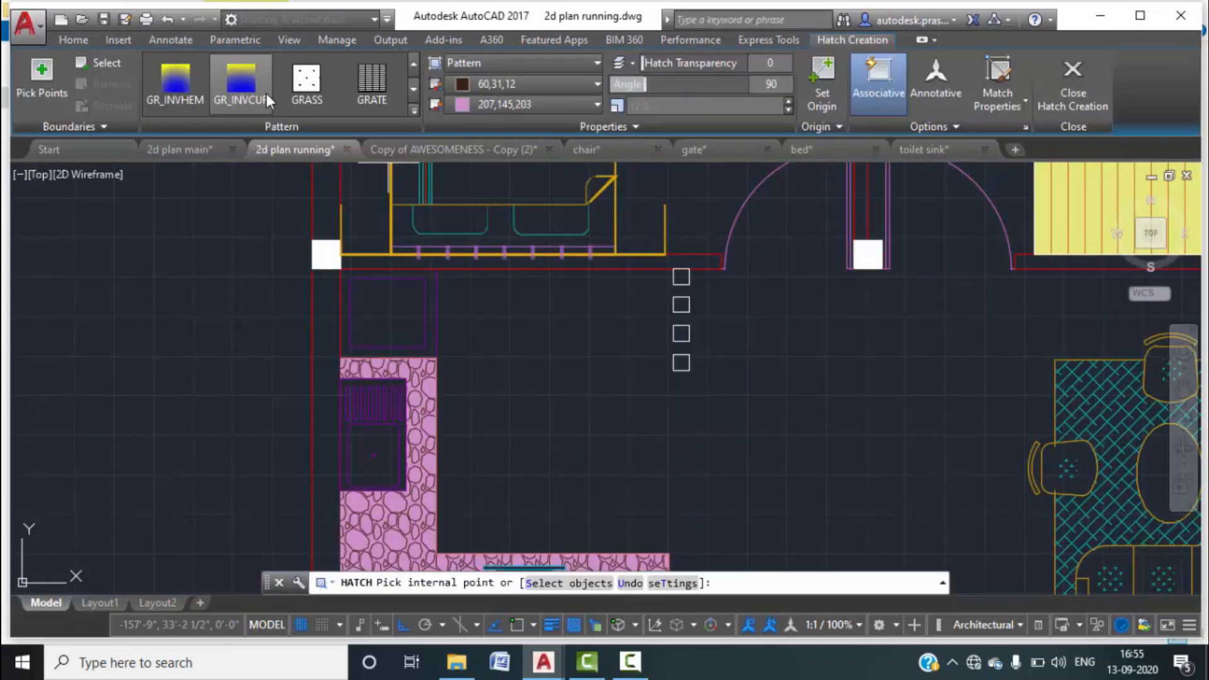
{"action": "scroll", "coordinate": [266, 94], "scroll_direction": "up", "scroll_amount": 5}
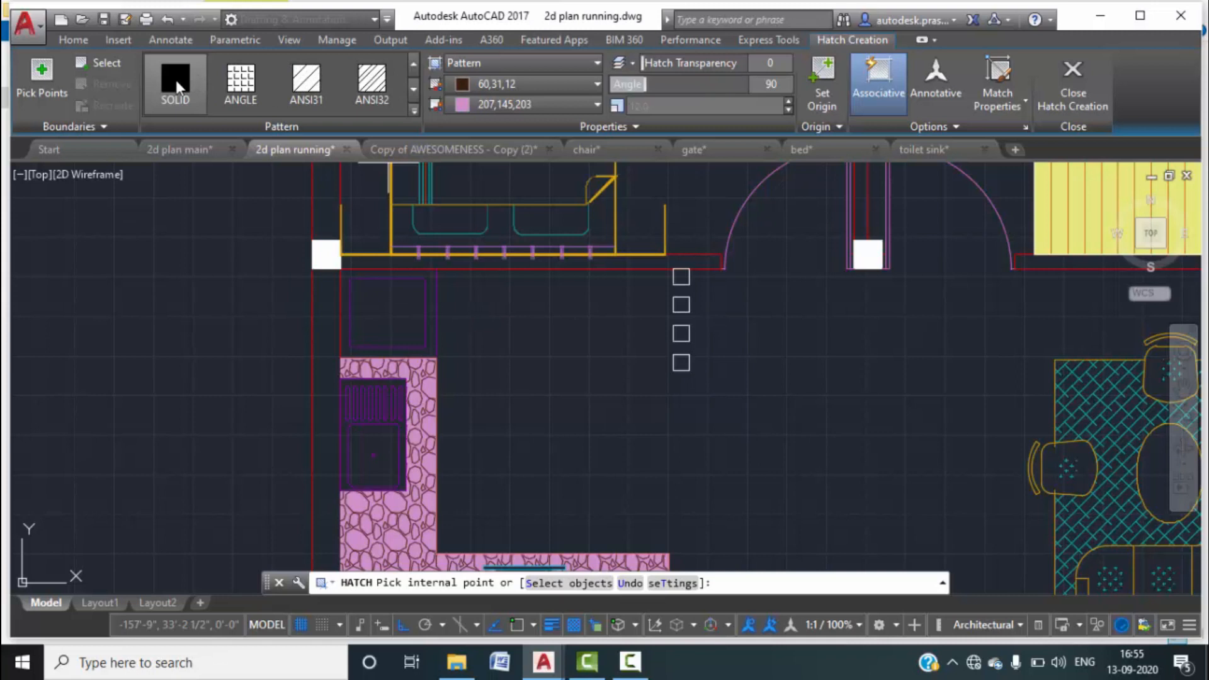
{"action": "left_click", "coordinate": [196, 77]}
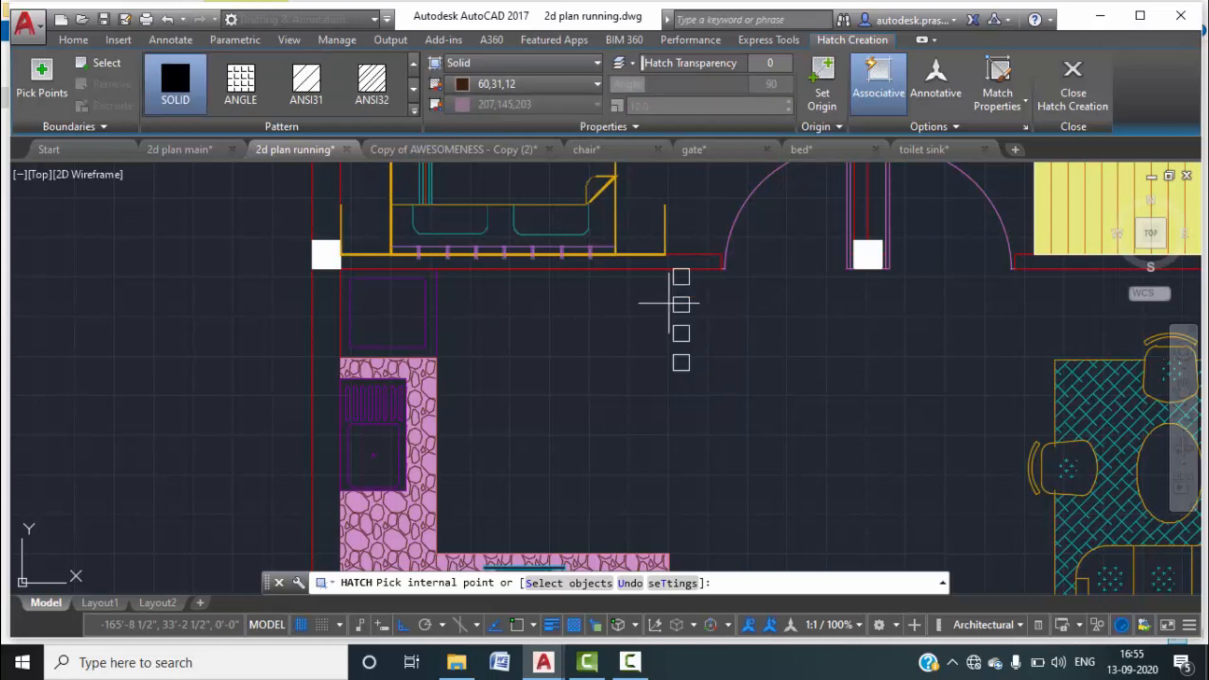
{"action": "scroll", "coordinate": [677, 277], "scroll_direction": "up", "scroll_amount": 2}
{"action": "left_click", "coordinate": [694, 273]}
{"action": "left_click", "coordinate": [687, 322]}
{"action": "key", "text": "Escape"}
{"action": "scroll", "coordinate": [780, 262], "scroll_direction": "down", "scroll_amount": 5}
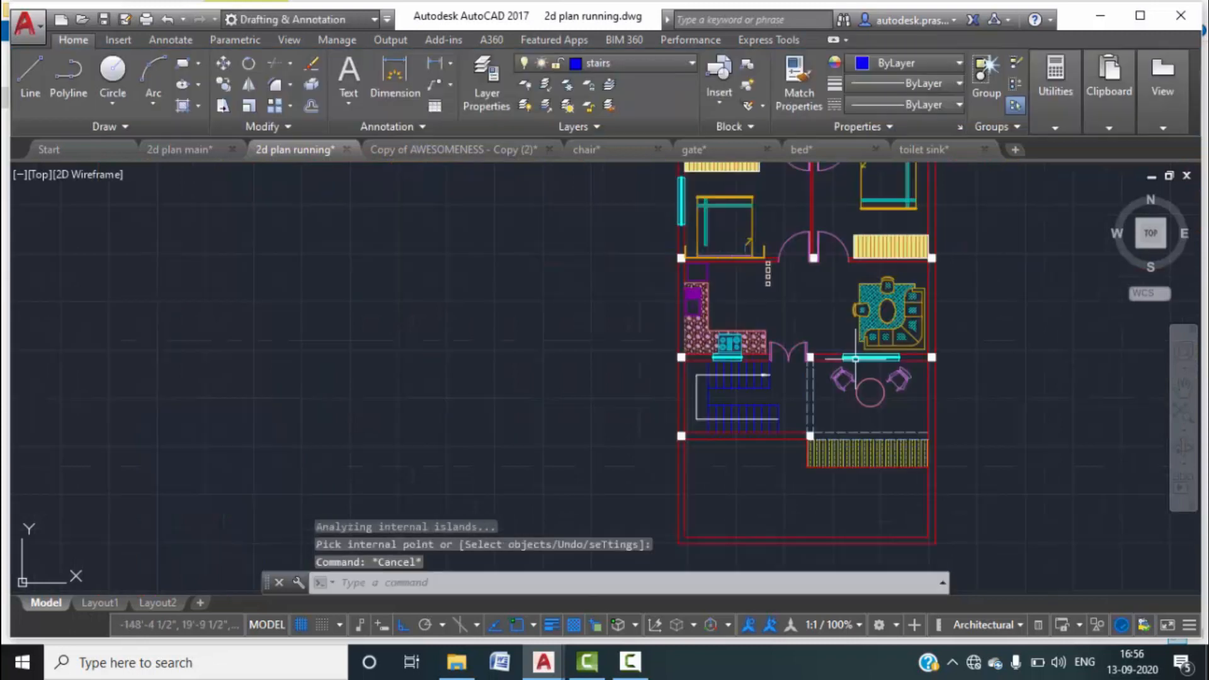
{"action": "middle_click_drag", "start_coordinate": [763, 491], "coordinate": [756, 413]}
{"action": "scroll", "coordinate": [777, 364], "scroll_direction": "up", "scroll_amount": 2}
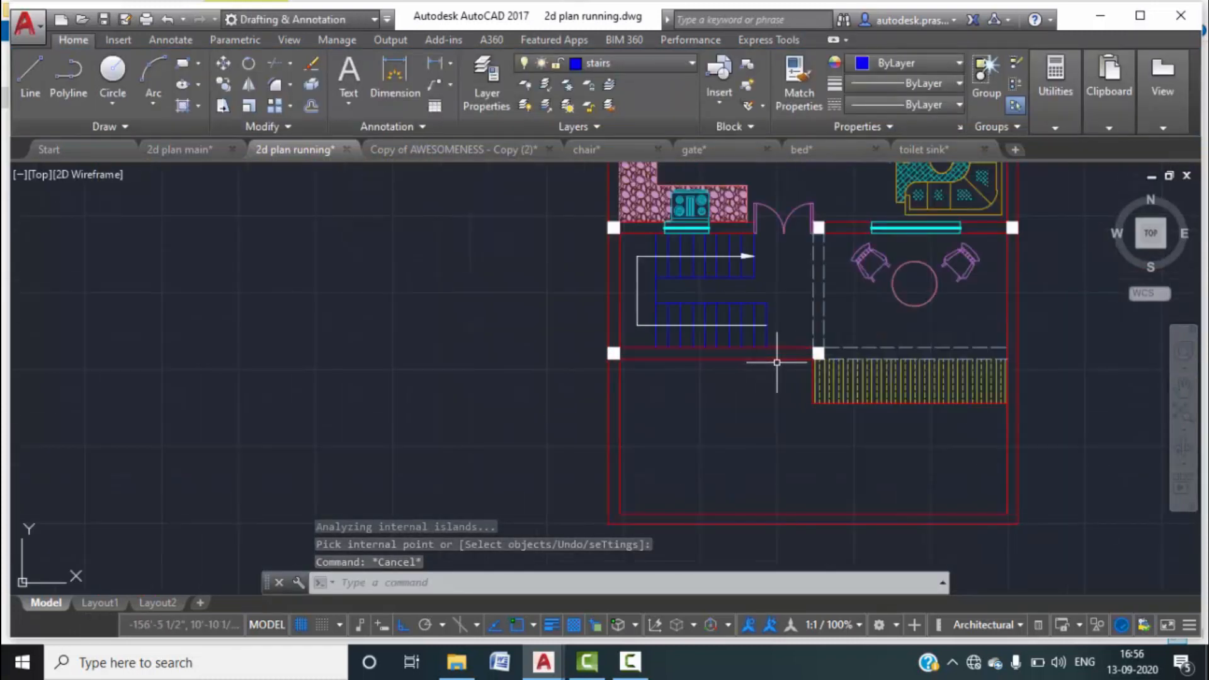
{"action": "scroll", "coordinate": [913, 359], "scroll_direction": "up", "scroll_amount": 4}
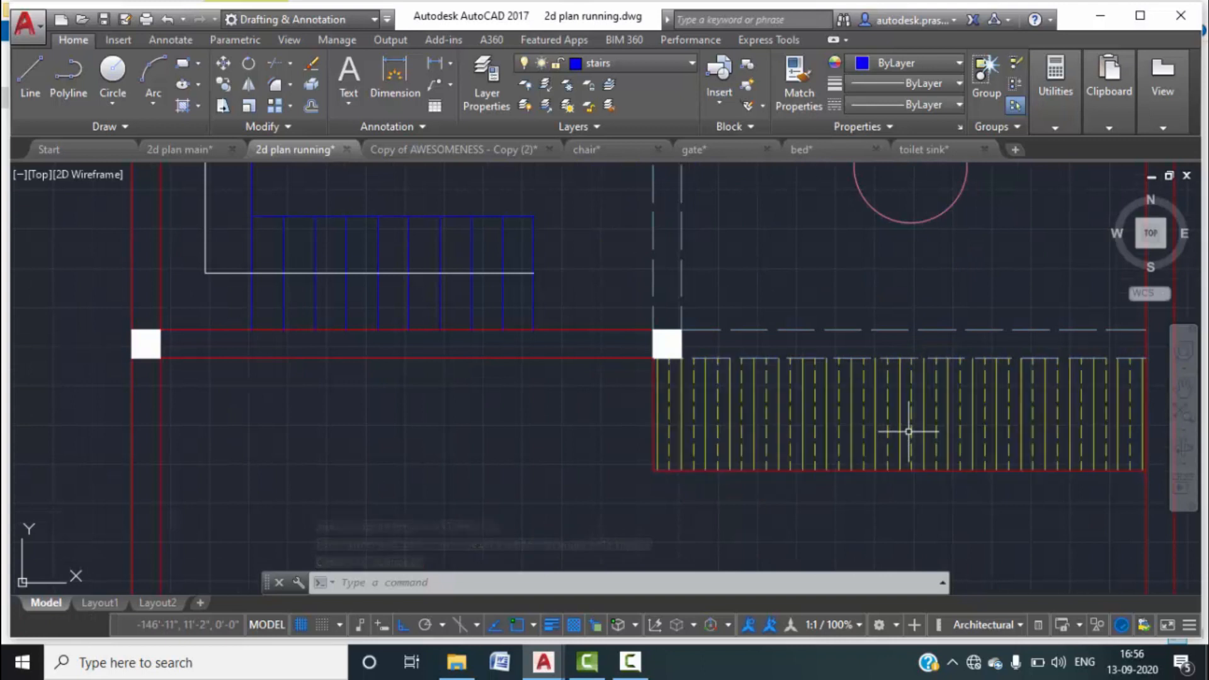
{"action": "scroll", "coordinate": [900, 422], "scroll_direction": "down", "scroll_amount": 2}
{"action": "middle_click_drag", "start_coordinate": [699, 263], "coordinate": [708, 300]}
{"action": "middle_click_drag", "start_coordinate": [815, 403], "coordinate": [804, 359]}
{"action": "scroll", "coordinate": [803, 360], "scroll_direction": "down", "scroll_amount": 2}
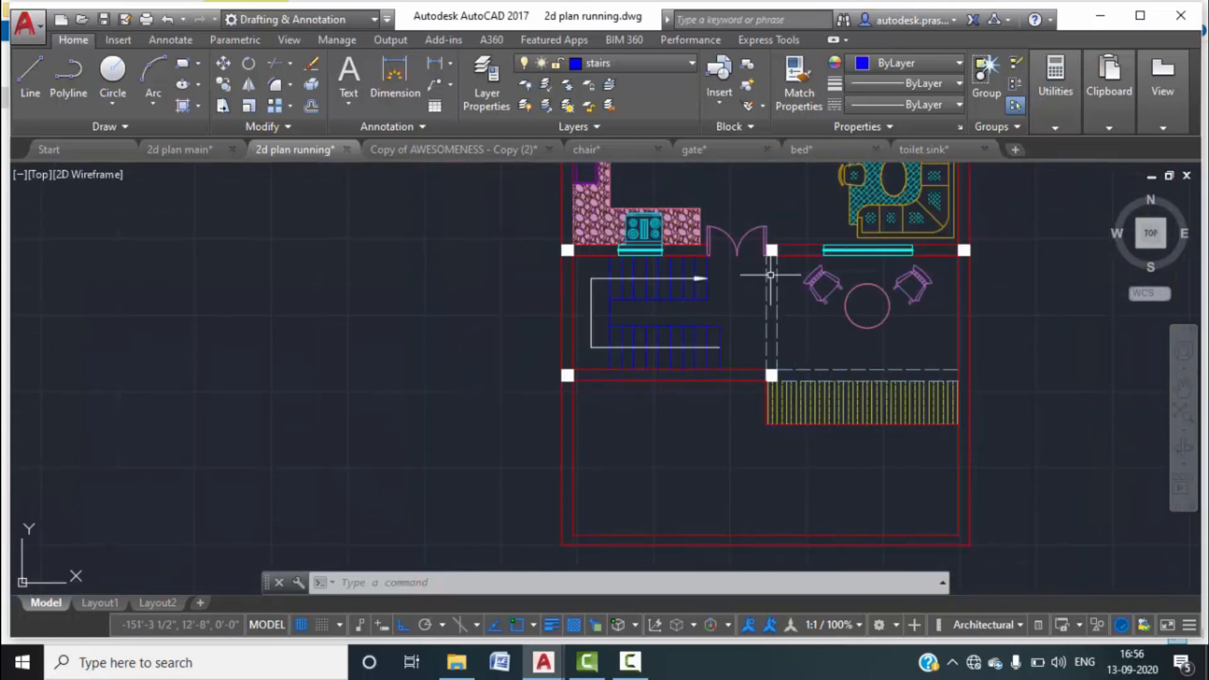
{"action": "scroll", "coordinate": [808, 461], "scroll_direction": "up", "scroll_amount": 2}
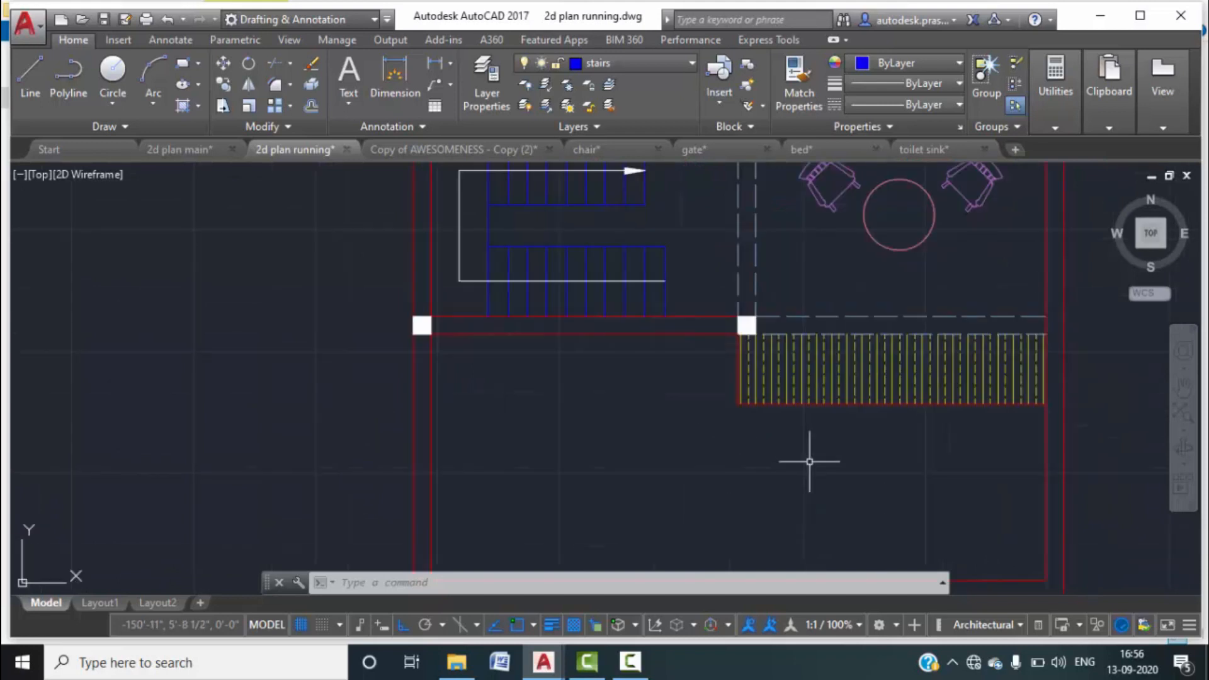
{"action": "middle_click_drag", "start_coordinate": [856, 491], "coordinate": [854, 445]}
{"action": "scroll", "coordinate": [822, 429], "scroll_direction": "down", "scroll_amount": 2}
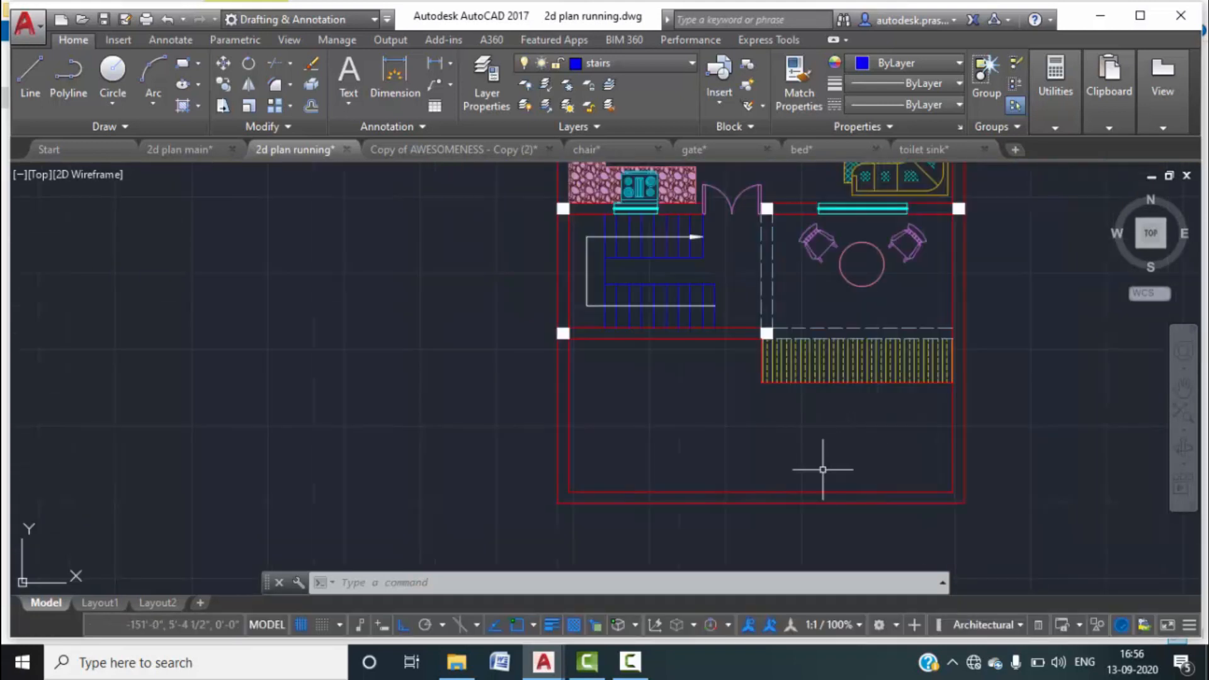
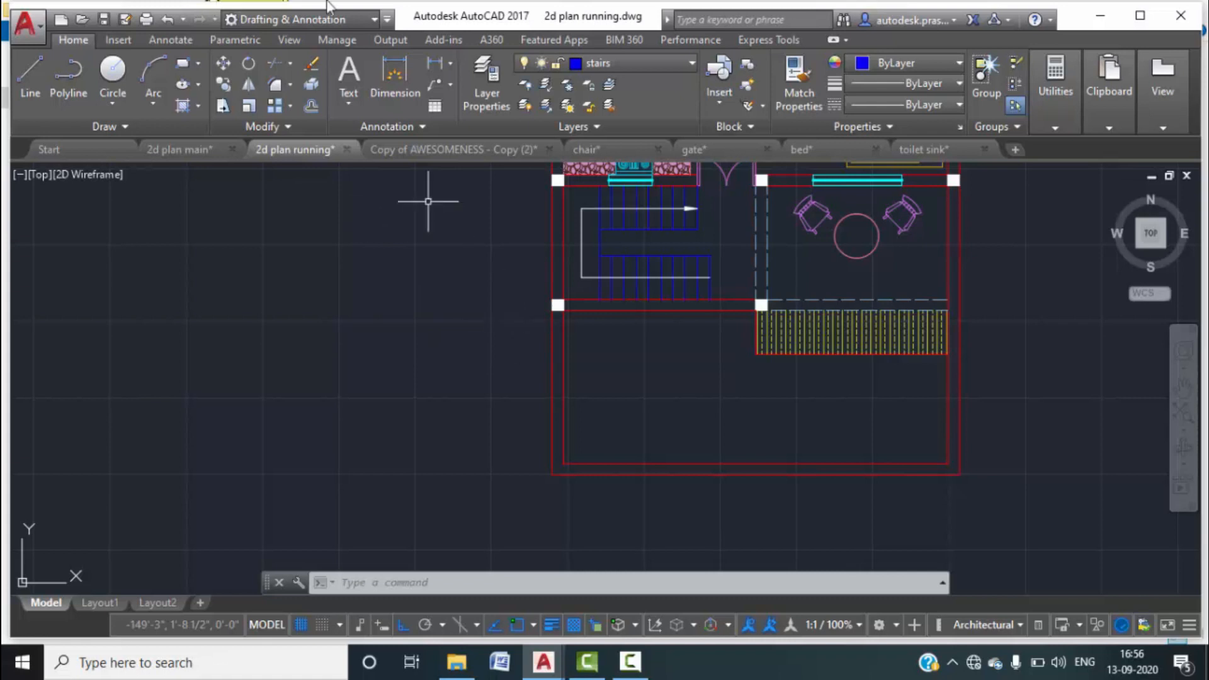
Fill the lower garden room with a green GRASS hatch, no background, at scale 9.0.
{"action": "left_click", "coordinate": [199, 108]}
{"action": "left_click", "coordinate": [205, 123]}
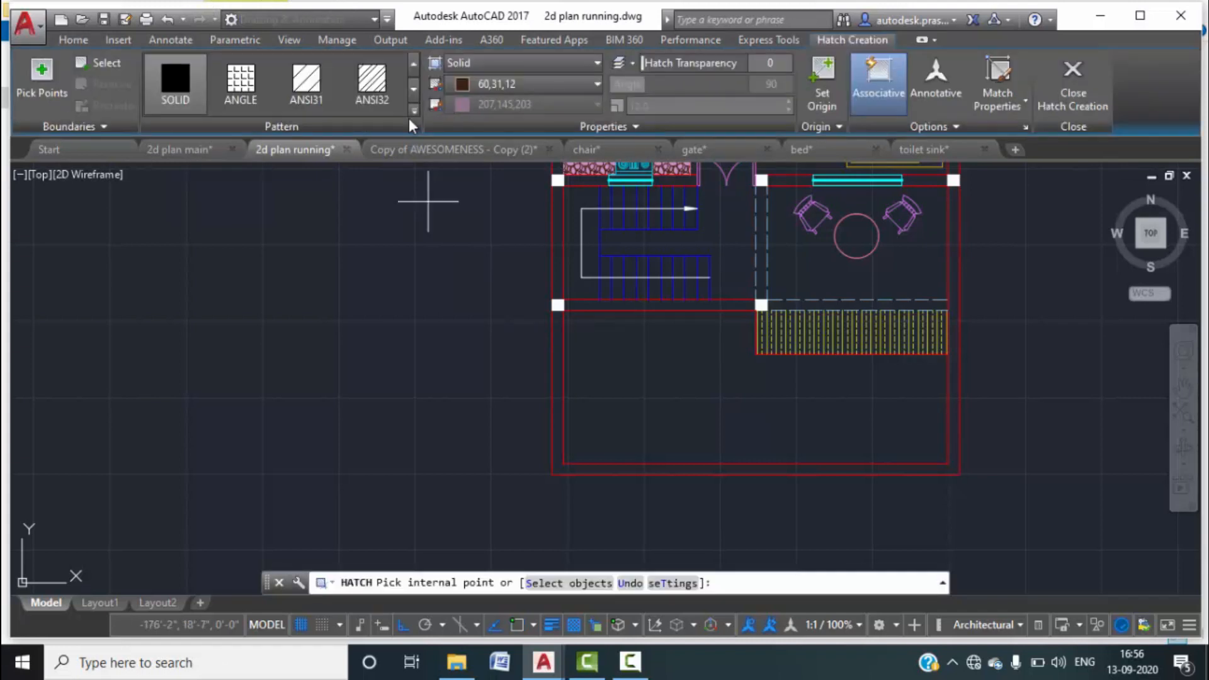
{"action": "left_click", "coordinate": [412, 111]}
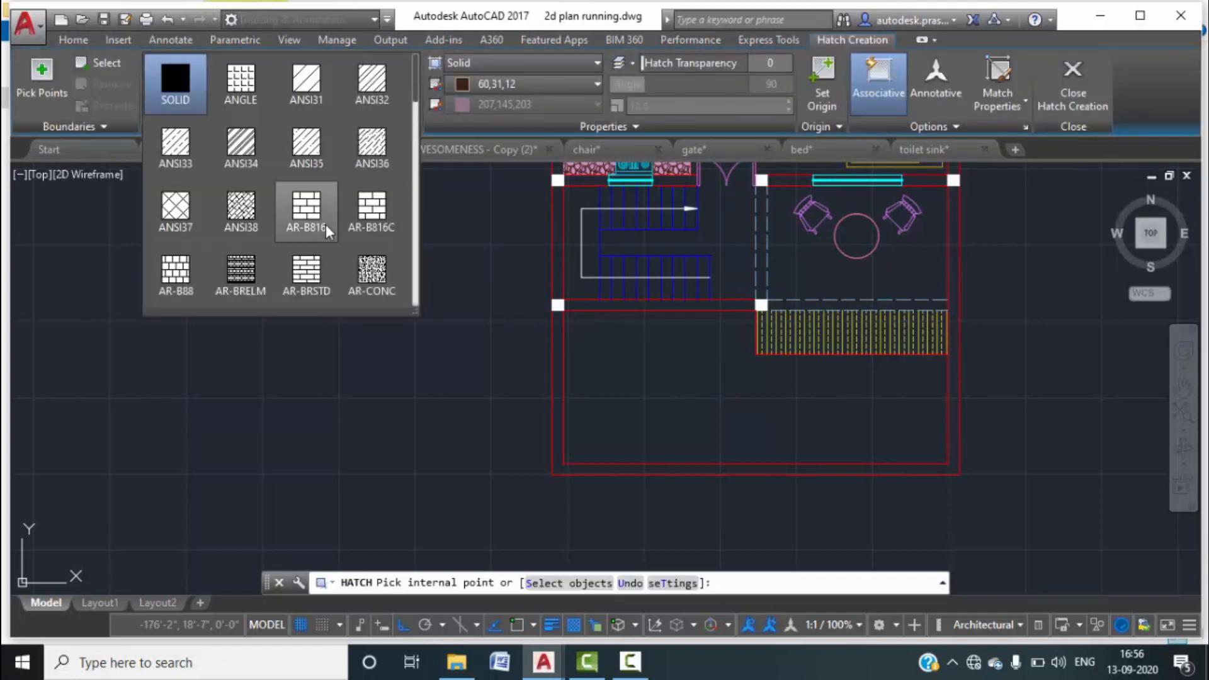
{"action": "scroll", "coordinate": [292, 225], "scroll_direction": "down", "scroll_amount": 2}
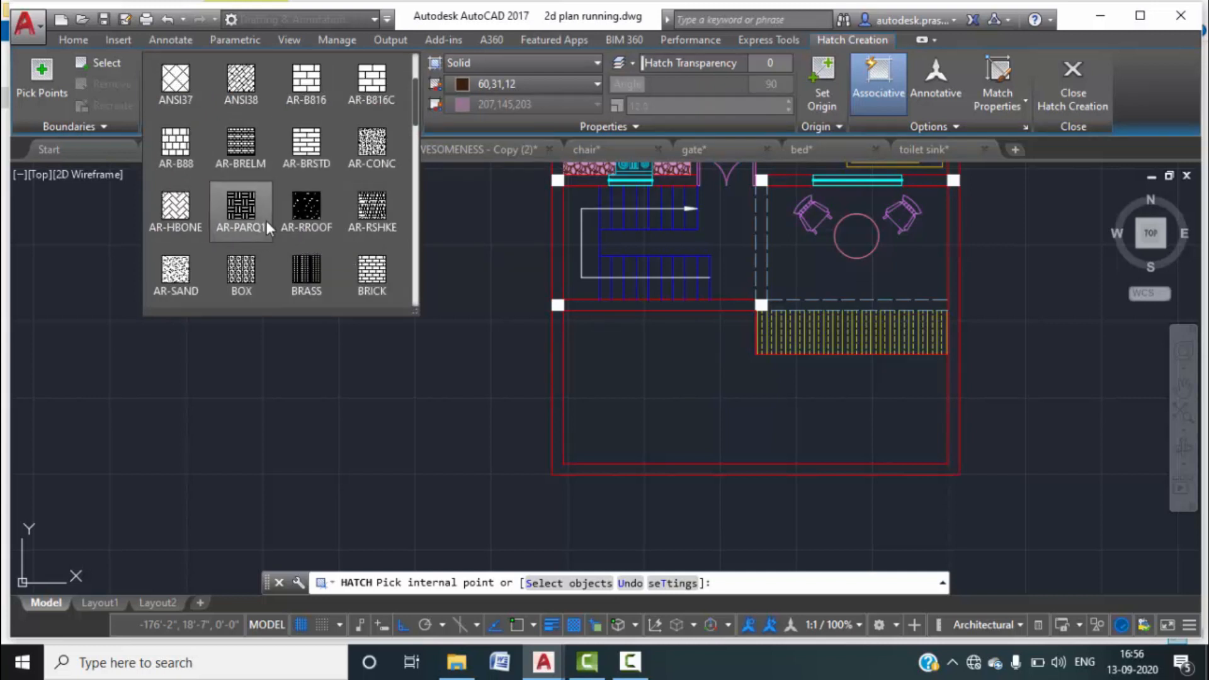
{"action": "left_click", "coordinate": [532, 105]}
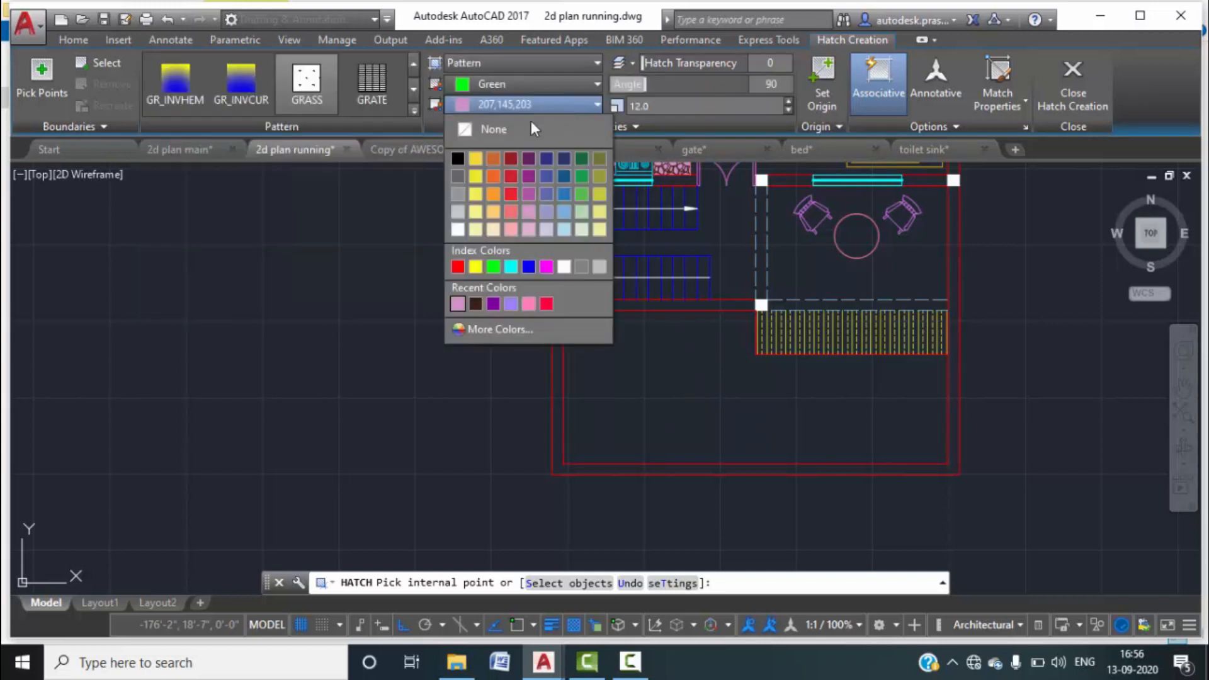
{"action": "left_click", "coordinate": [534, 122]}
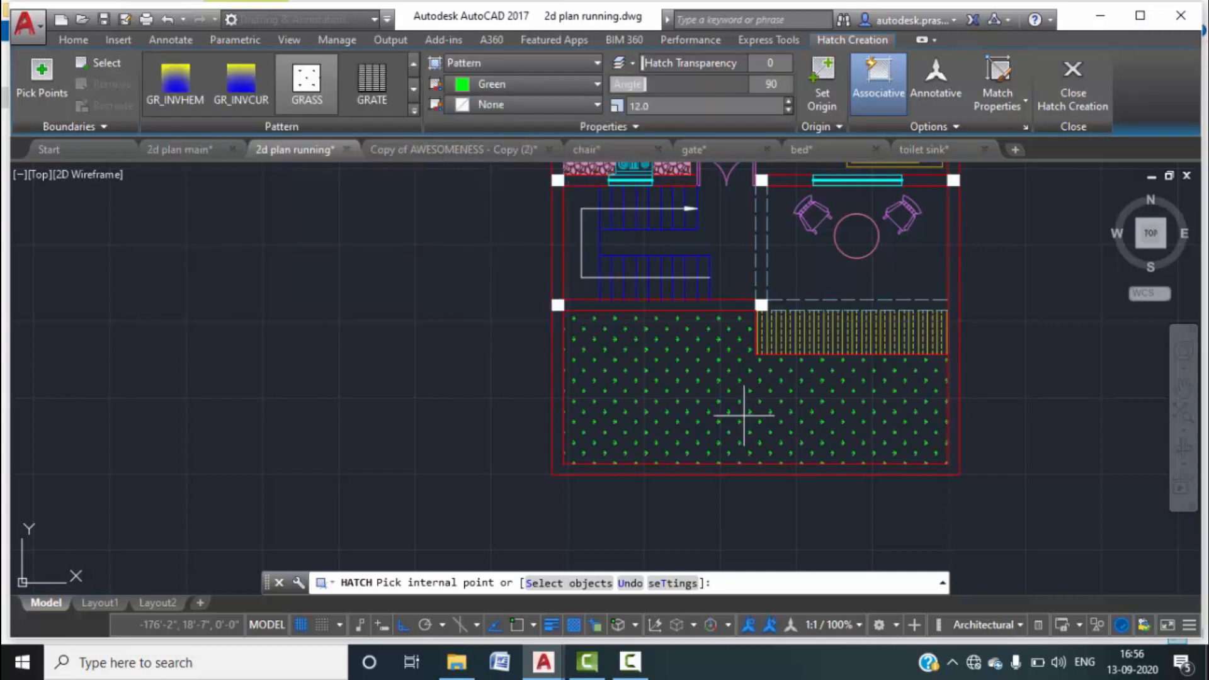
{"action": "left_click", "coordinate": [743, 415]}
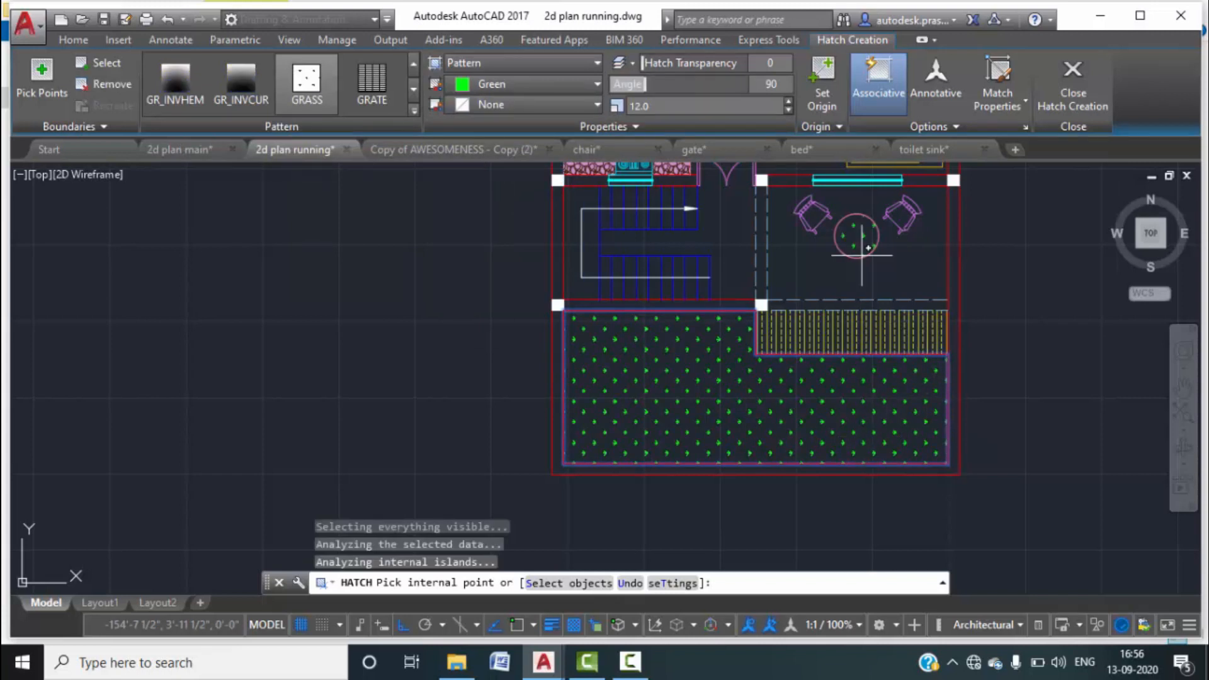
{"action": "left_click", "coordinate": [788, 110]}
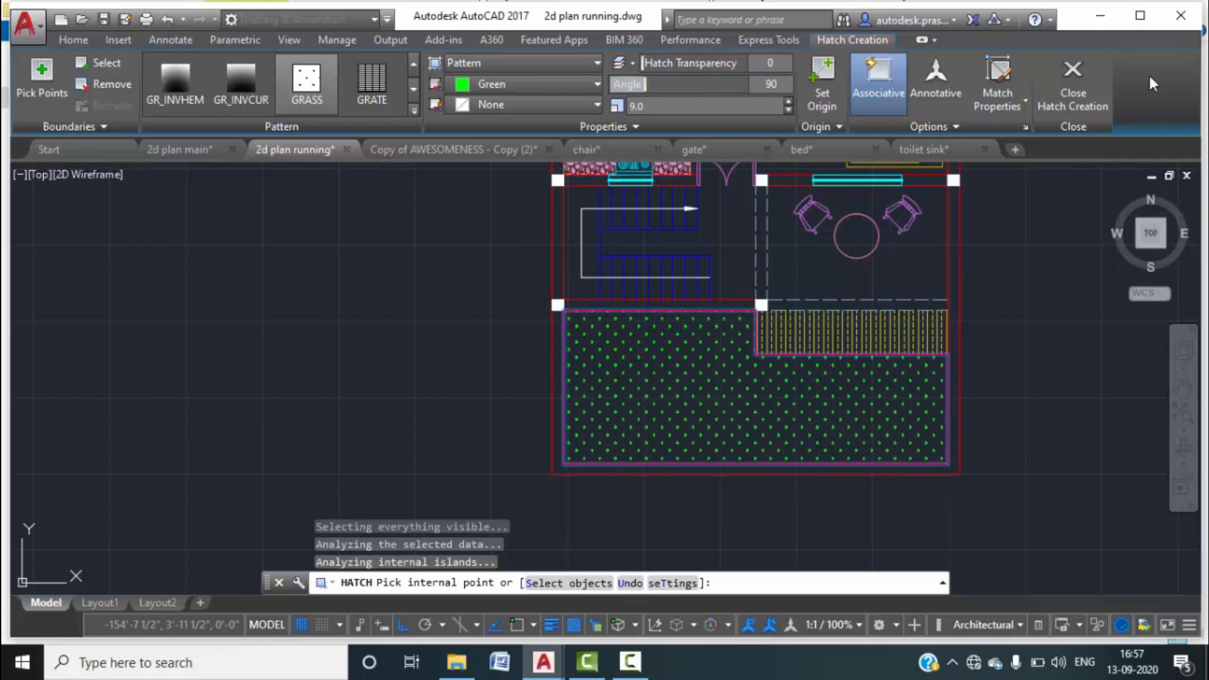
{"action": "left_click", "coordinate": [1073, 81]}
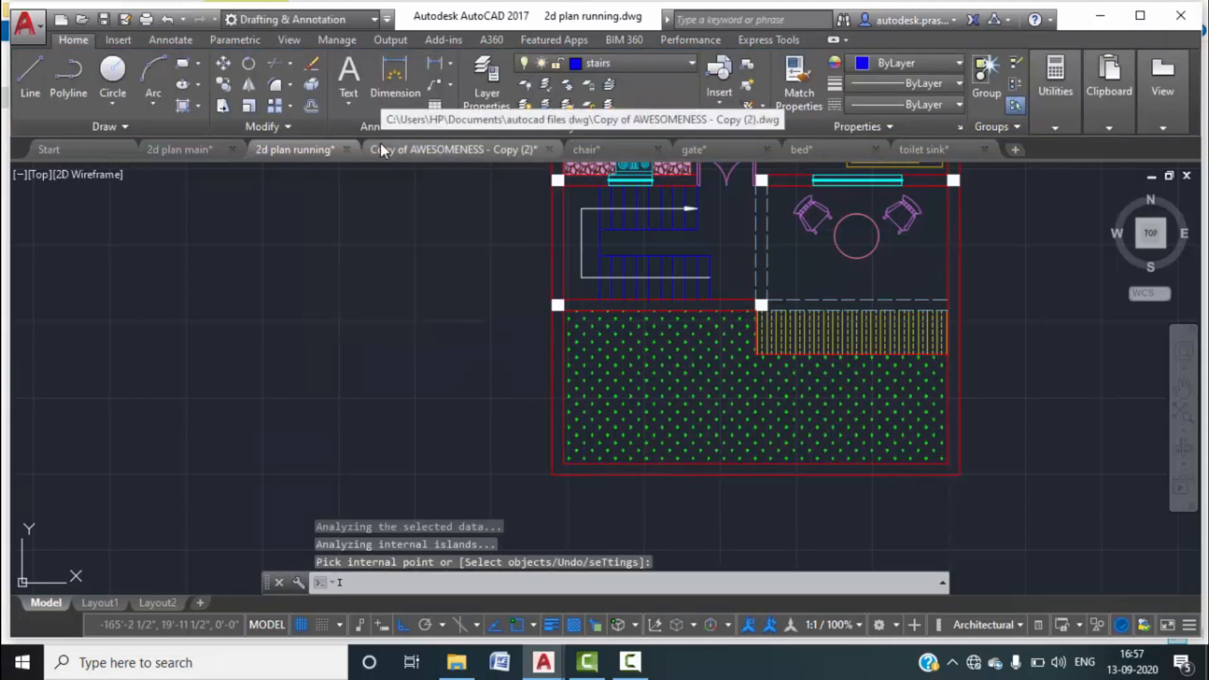
Insert plant.dwg as a block and place the first plant at the garden's upper-left corner.
{"action": "type", "text": "i"}
{"action": "key", "text": "Return"}
{"action": "left_click", "coordinate": [782, 222]}
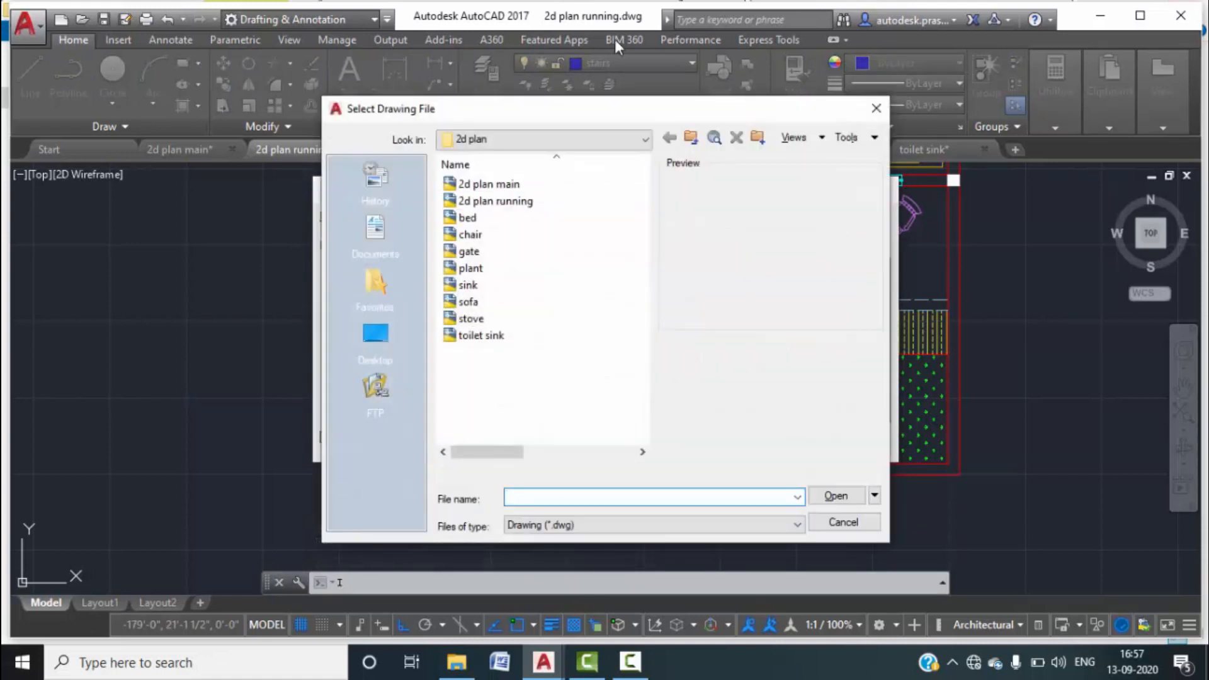
{"action": "left_click", "coordinate": [470, 268]}
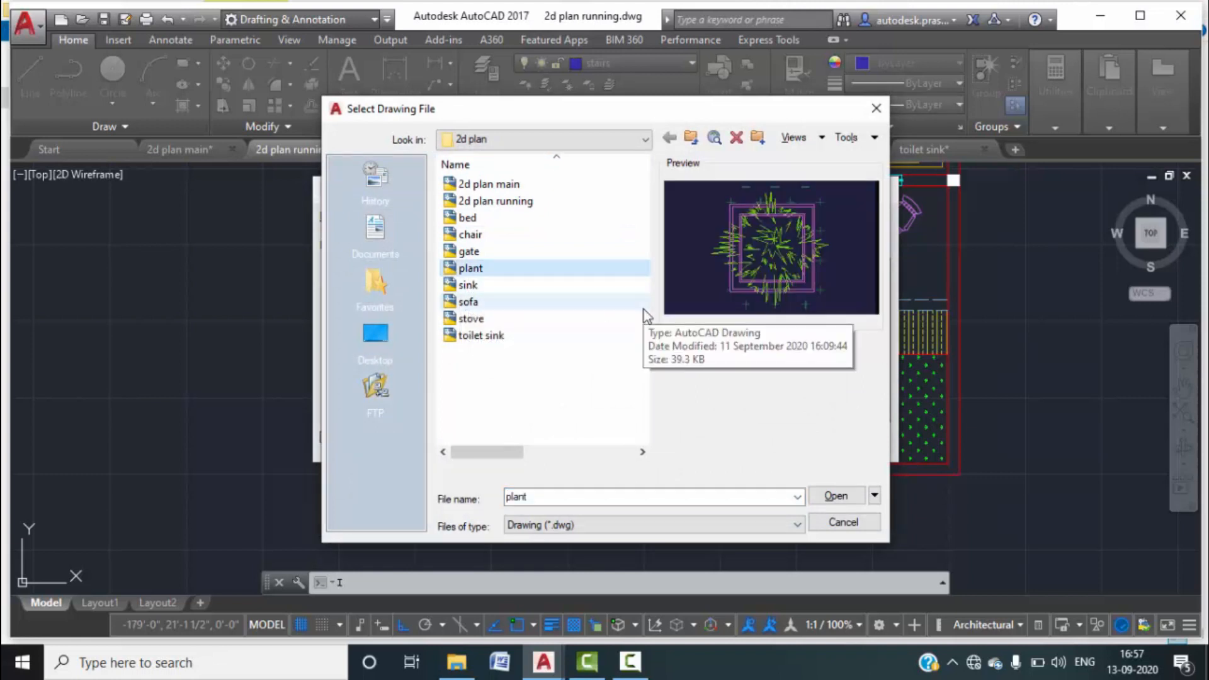
{"action": "left_click", "coordinate": [836, 497]}
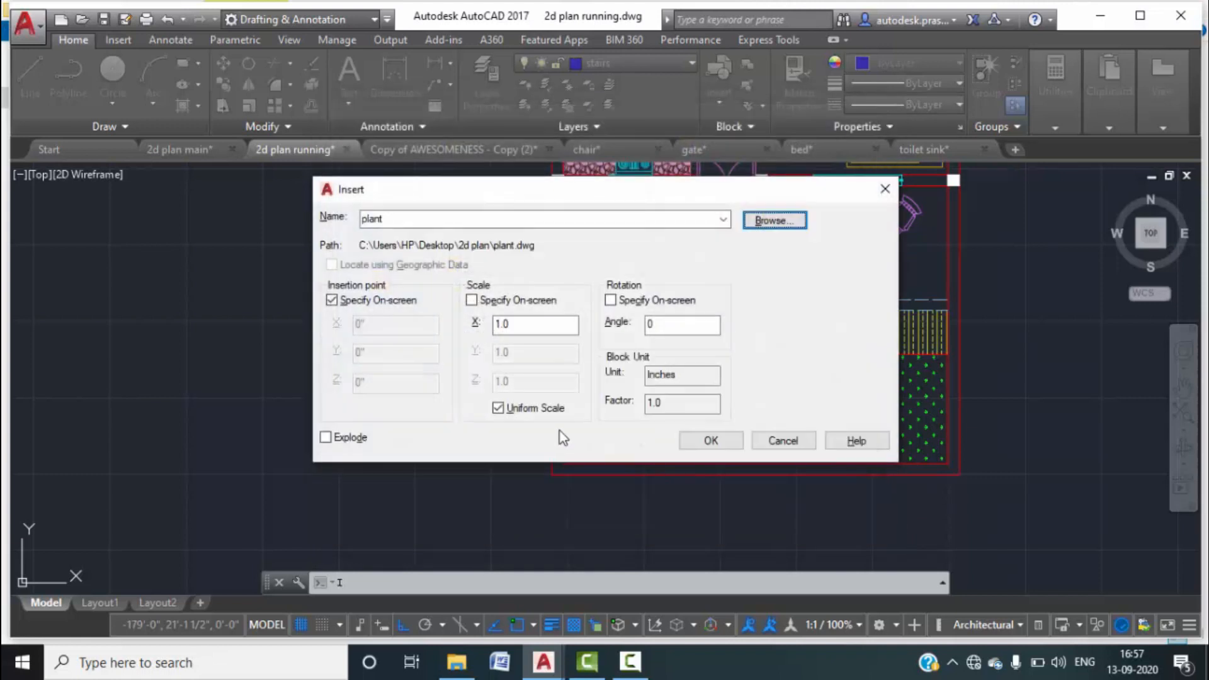
{"action": "left_click", "coordinate": [694, 444]}
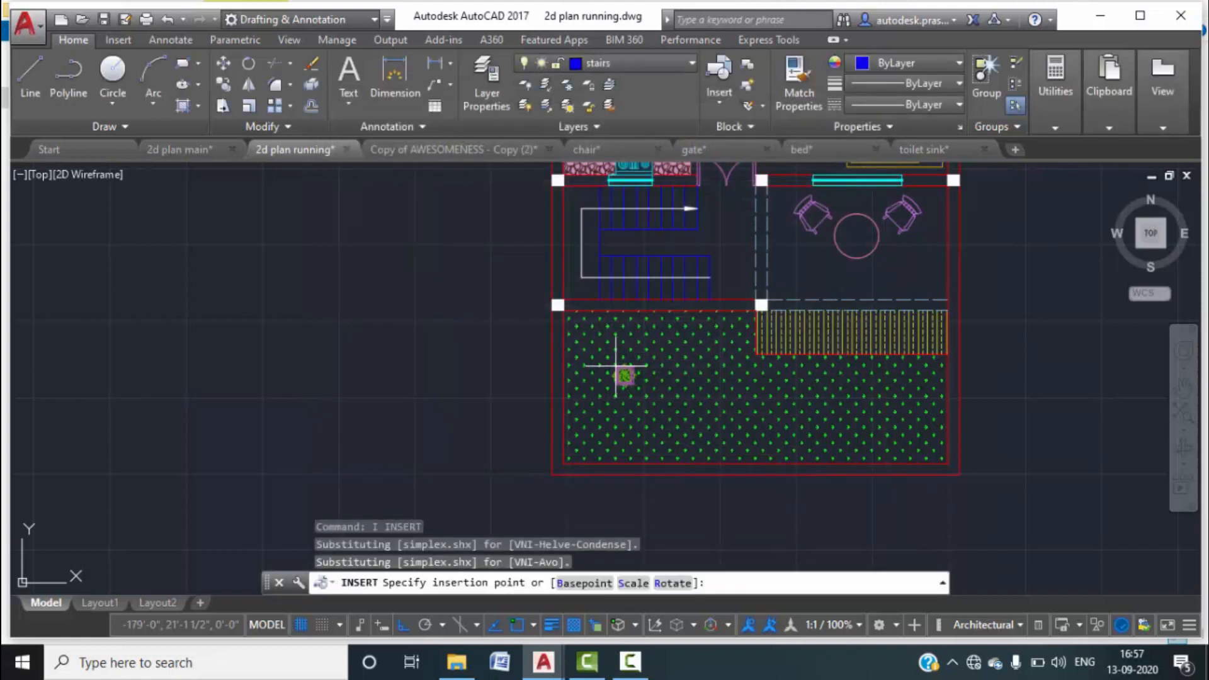
{"action": "scroll", "coordinate": [625, 365], "scroll_direction": "up", "scroll_amount": 5}
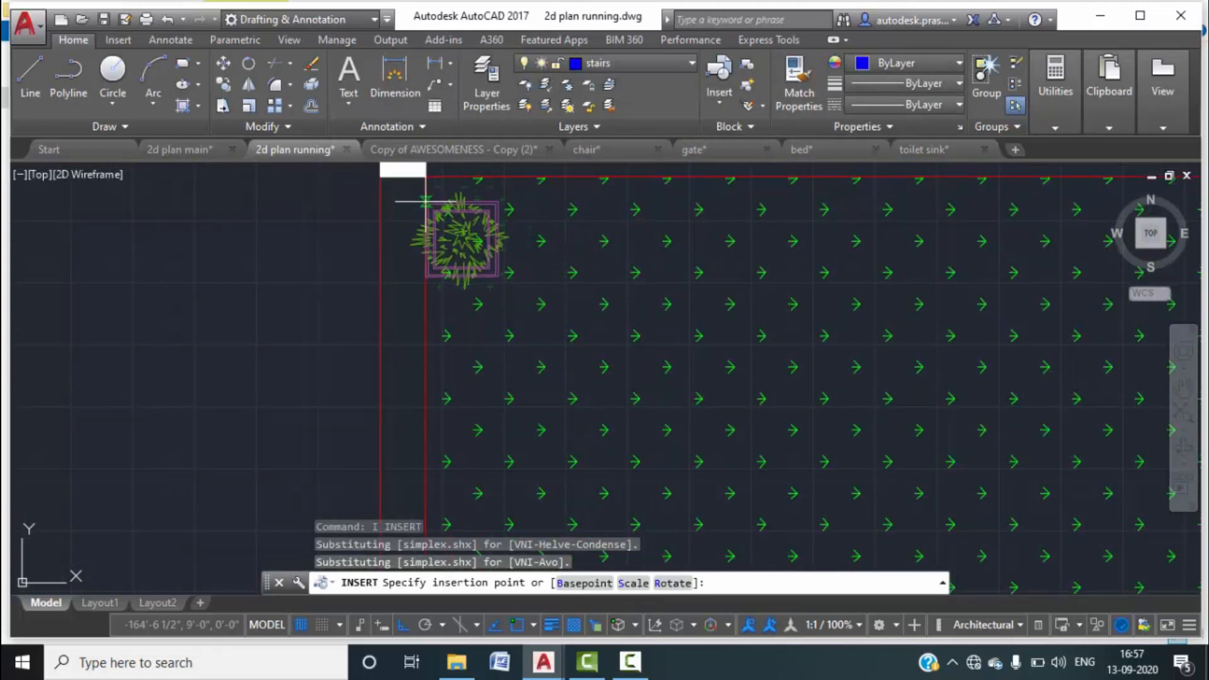
{"action": "left_click", "coordinate": [427, 200]}
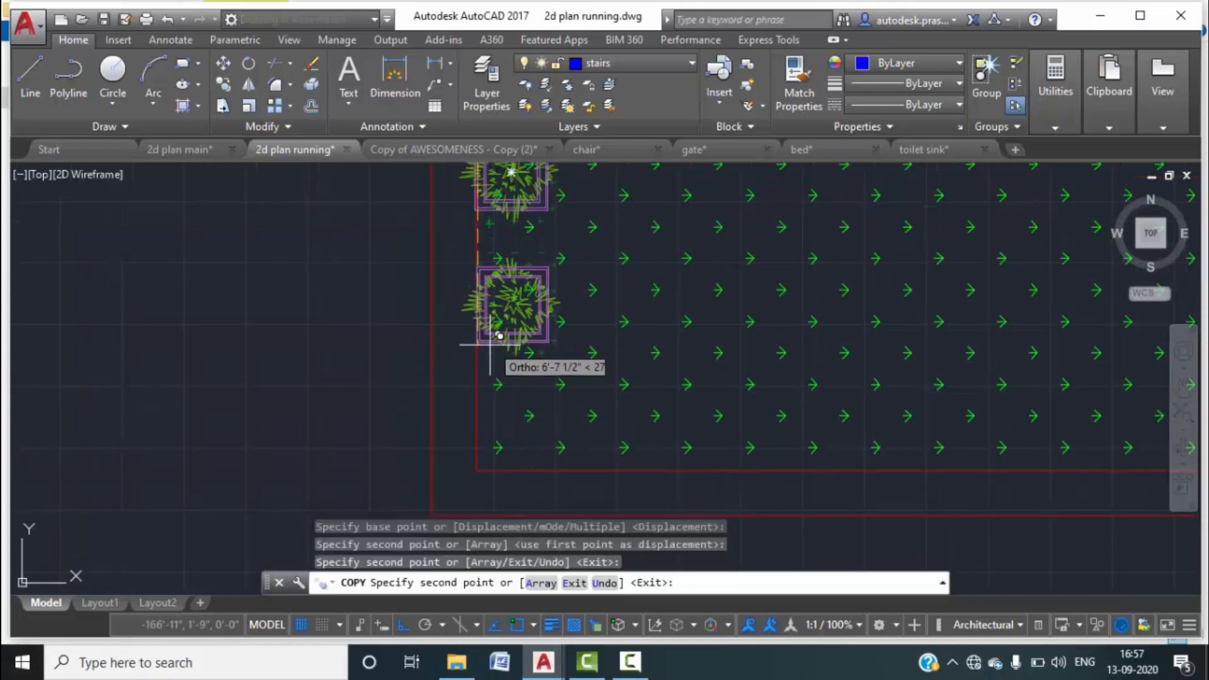
Copy the plant down the left edge to the bottom-left corner of the garden.
{"action": "left_click", "coordinate": [490, 343]}
{"action": "left_click", "coordinate": [478, 470]}
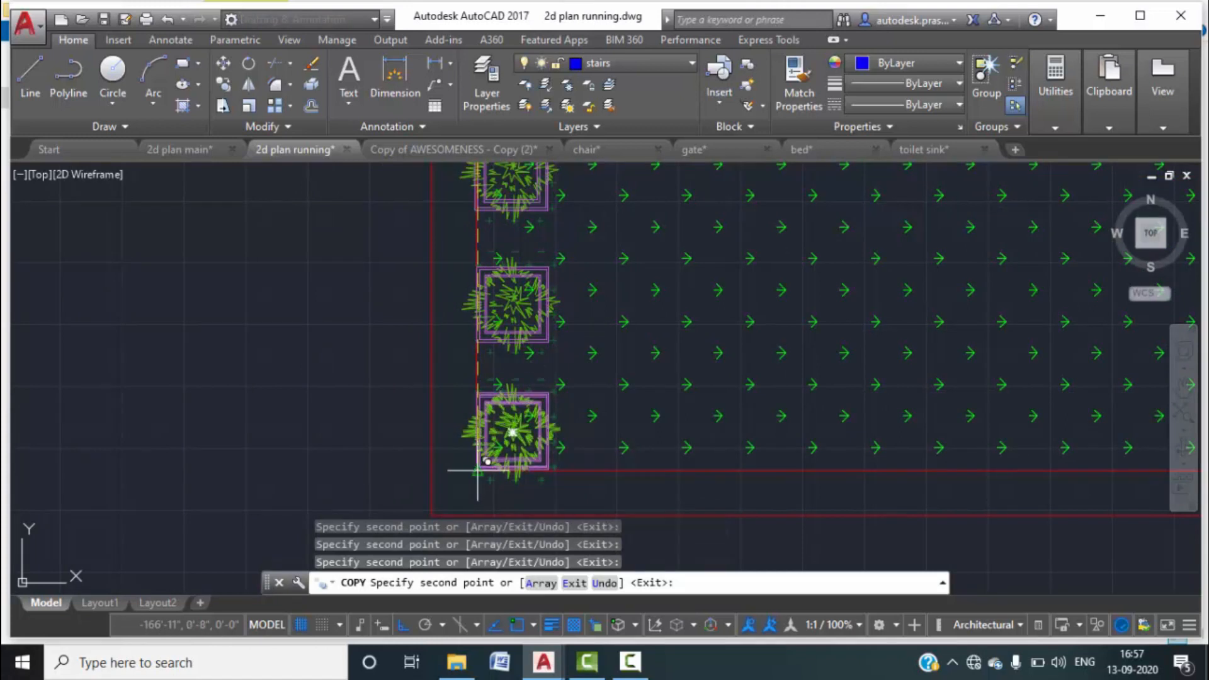
{"action": "scroll", "coordinate": [286, 416], "scroll_direction": "down", "scroll_amount": 4}
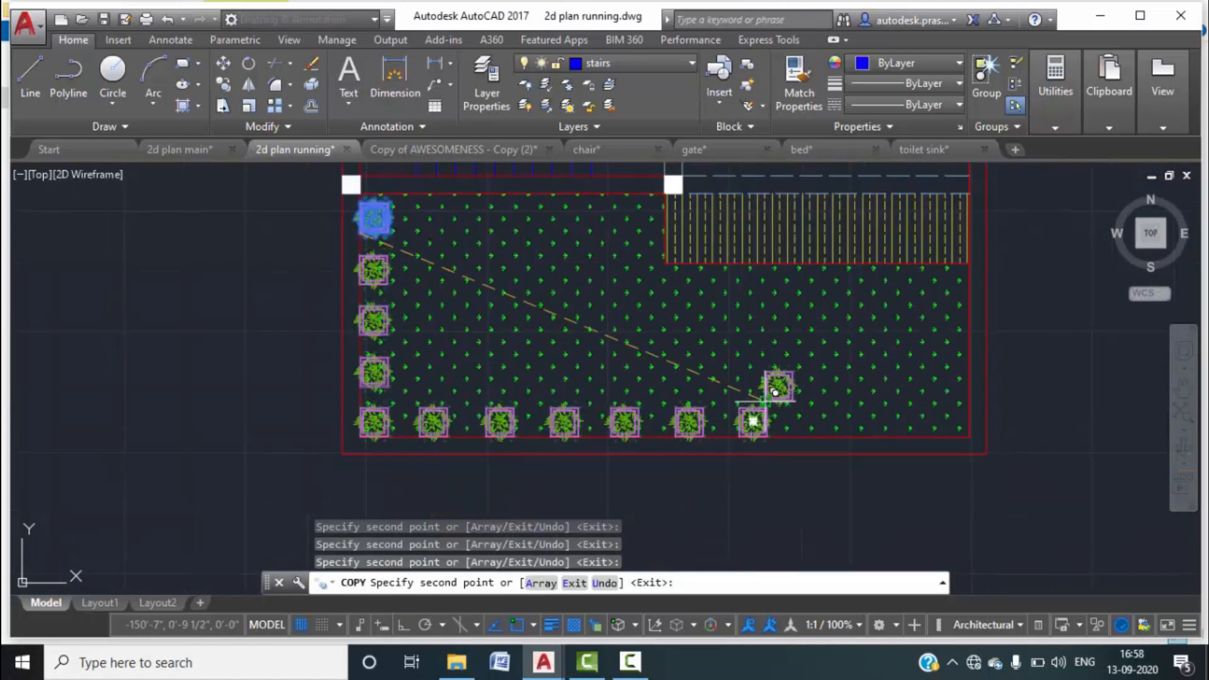
{"action": "key", "text": "Escape"}
{"action": "key", "text": "Escape"}
{"action": "scroll", "coordinate": [767, 402], "scroll_direction": "down", "scroll_amount": 2}
{"action": "middle_click_drag", "start_coordinate": [751, 451], "coordinate": [716, 446]}
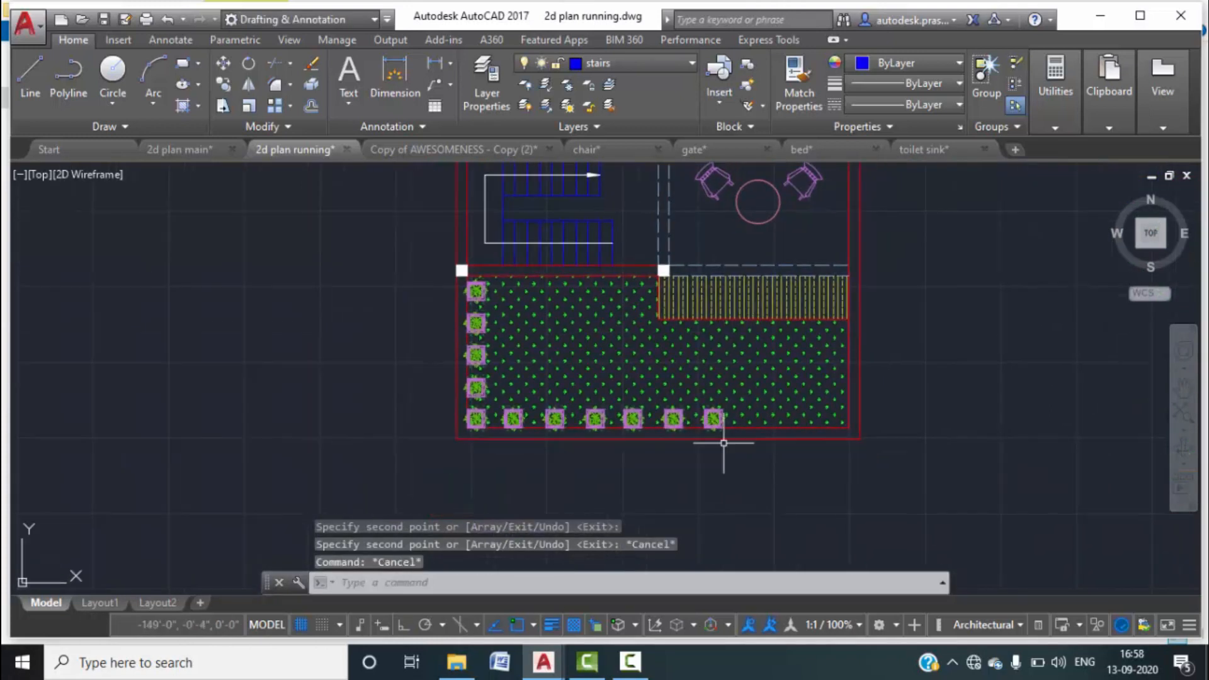
{"action": "scroll", "coordinate": [737, 429], "scroll_direction": "up", "scroll_amount": 4}
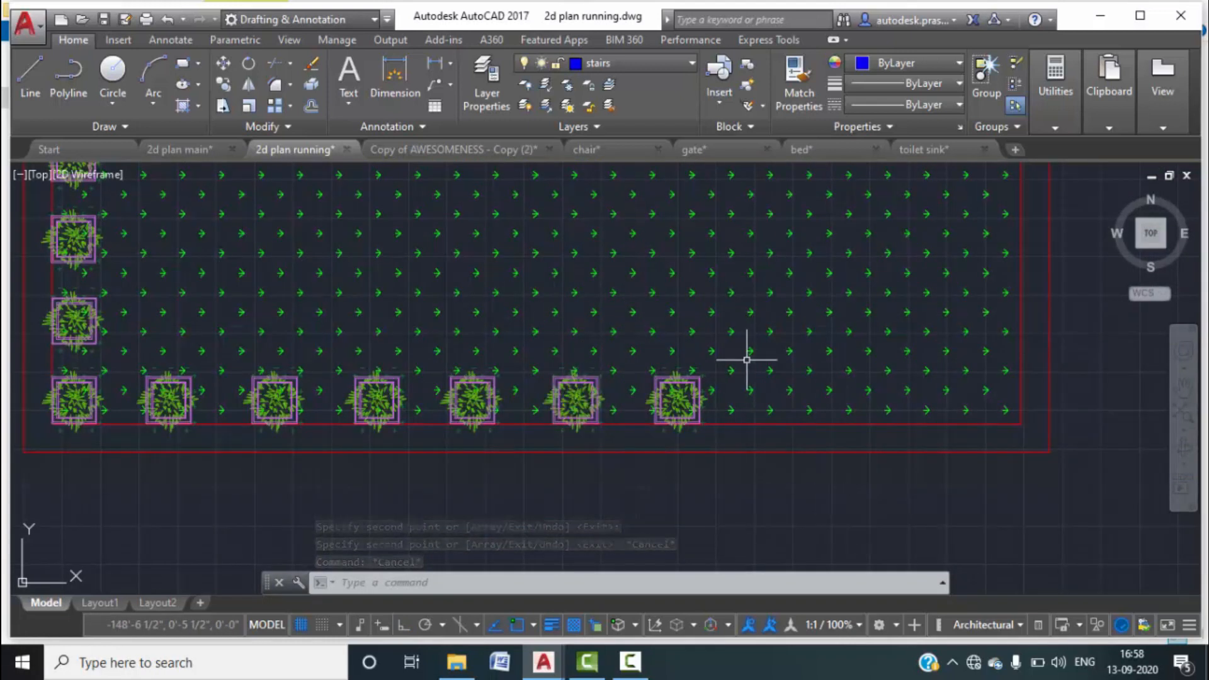
Insert gate.dwg as a block and place it on the plan's lower boundary.
{"action": "type", "text": "I"}
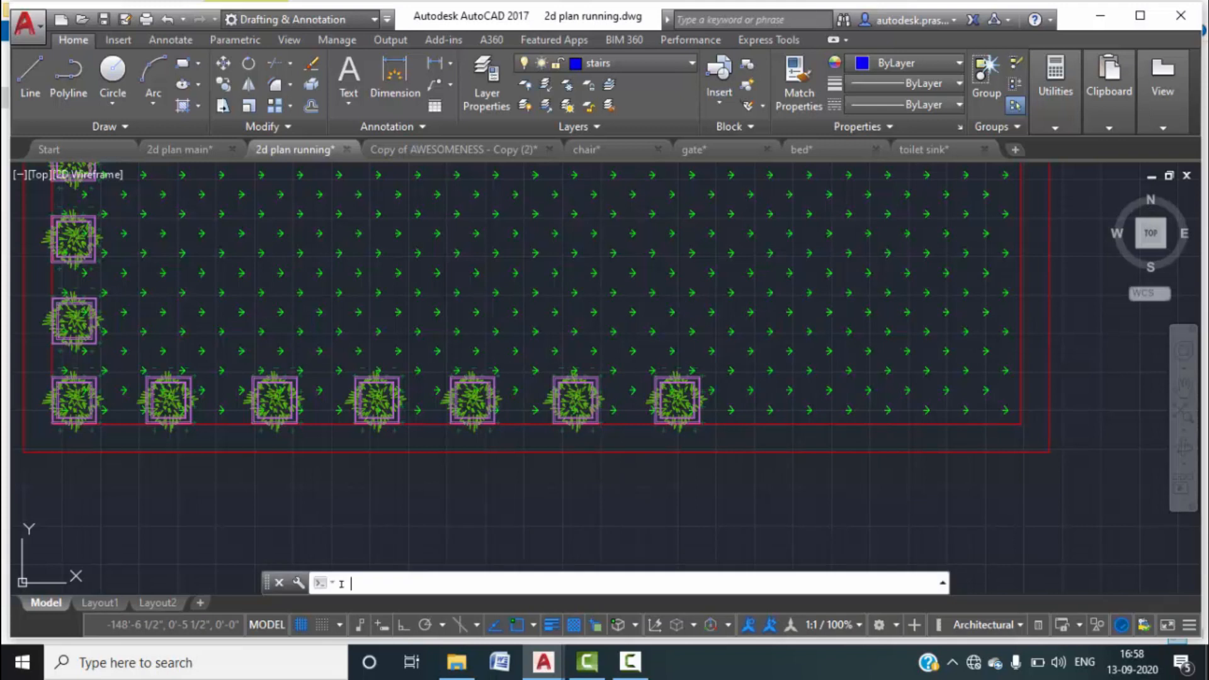
{"action": "key", "text": "Return"}
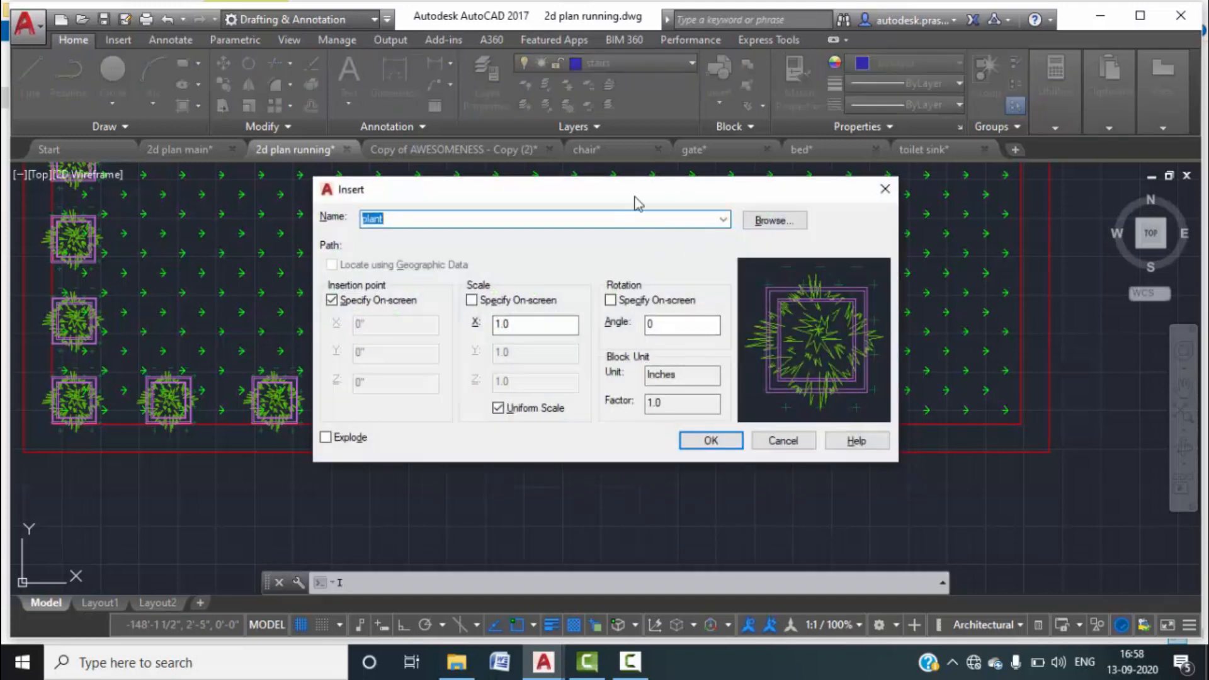
{"action": "left_click", "coordinate": [776, 221]}
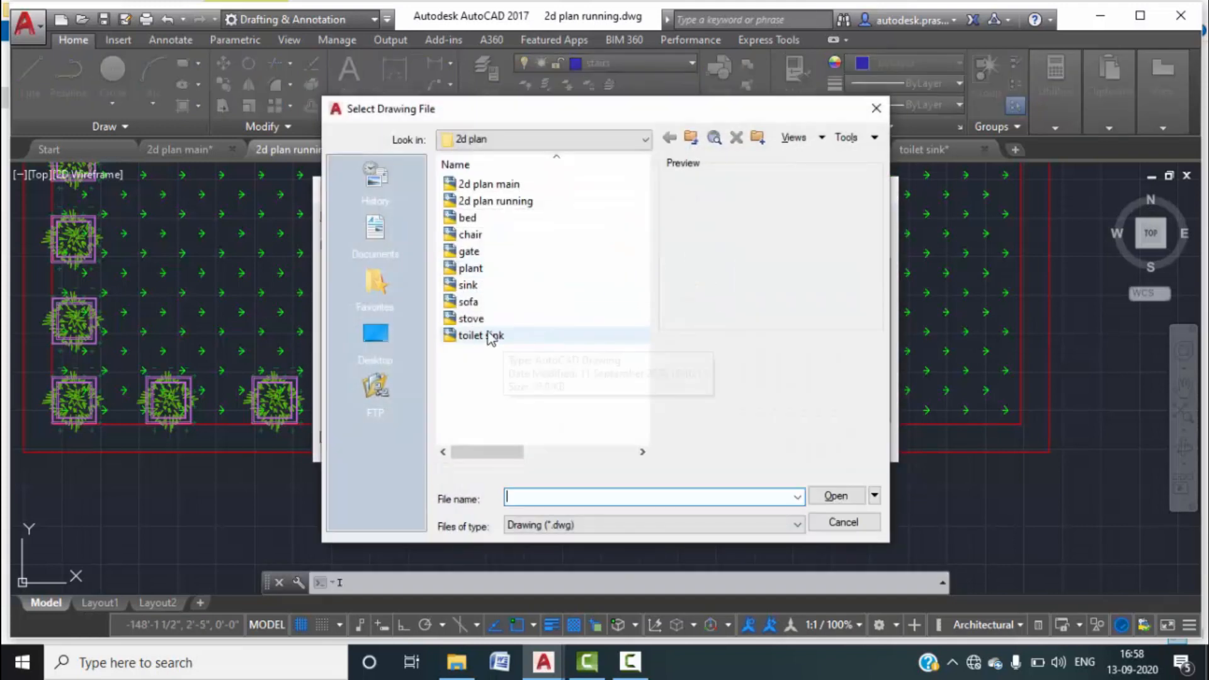
{"action": "left_click", "coordinate": [476, 254]}
{"action": "left_click", "coordinate": [834, 497]}
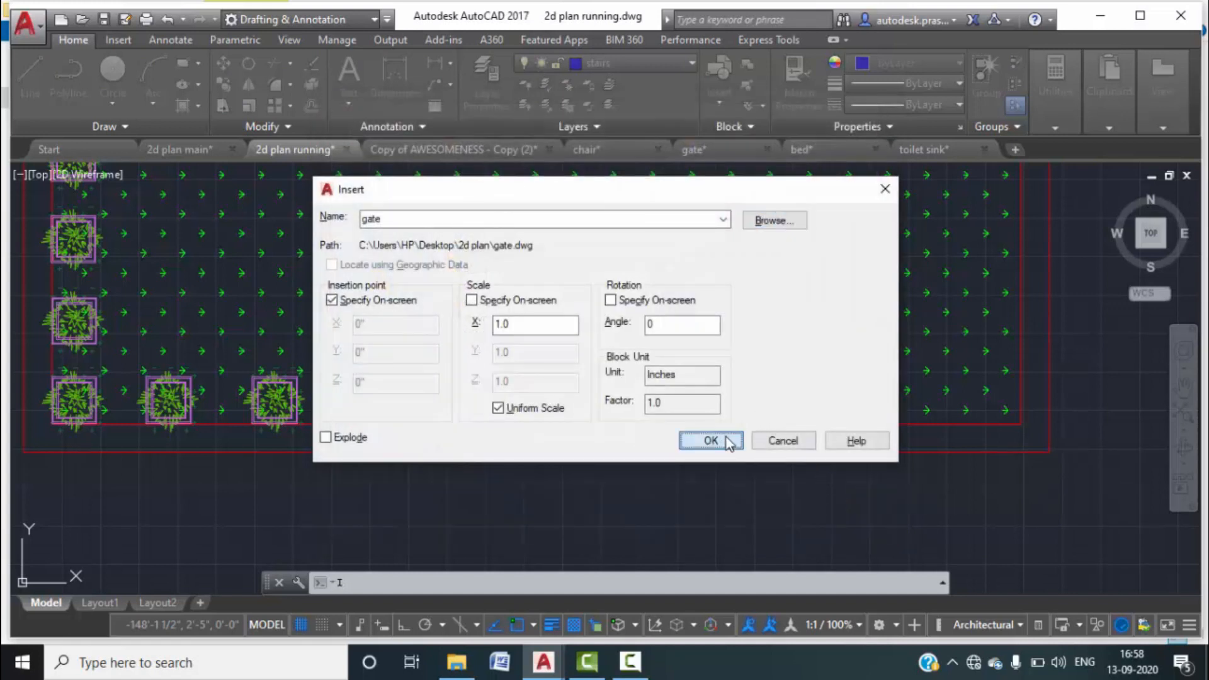
{"action": "left_click", "coordinate": [729, 443]}
{"action": "scroll", "coordinate": [1031, 455], "scroll_direction": "up", "scroll_amount": 4}
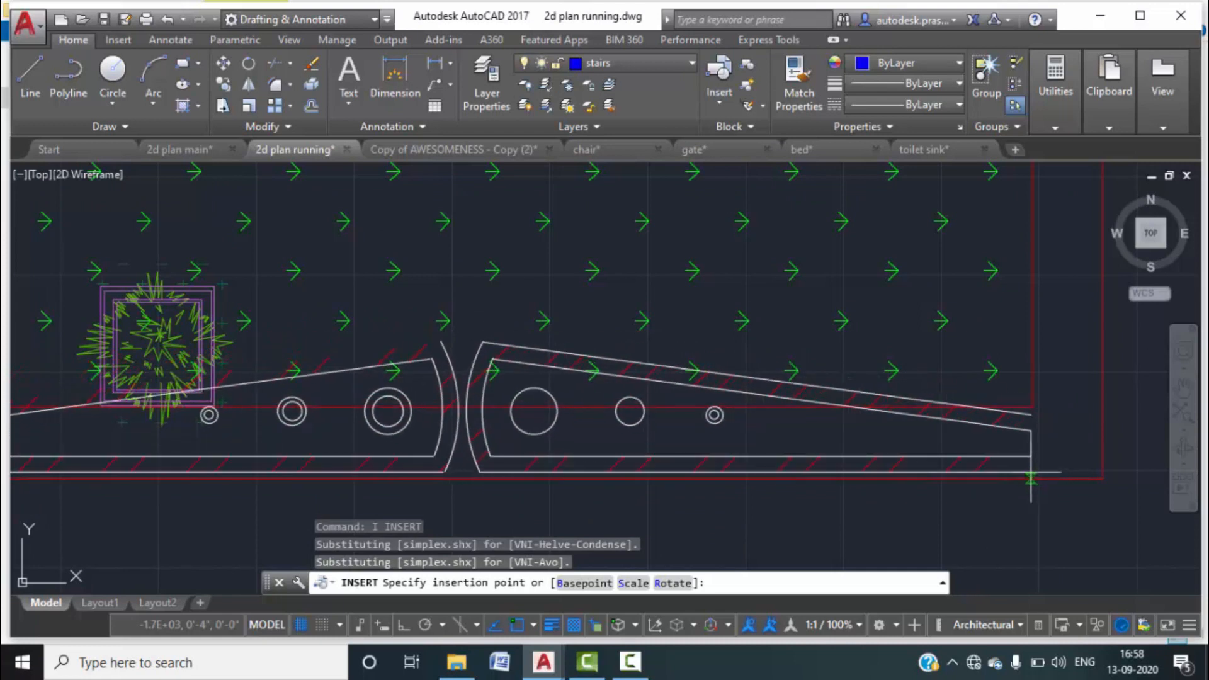
{"action": "scroll", "coordinate": [1022, 486], "scroll_direction": "down", "scroll_amount": 1}
{"action": "middle_click_drag", "start_coordinate": [1022, 487], "coordinate": [1019, 394]}
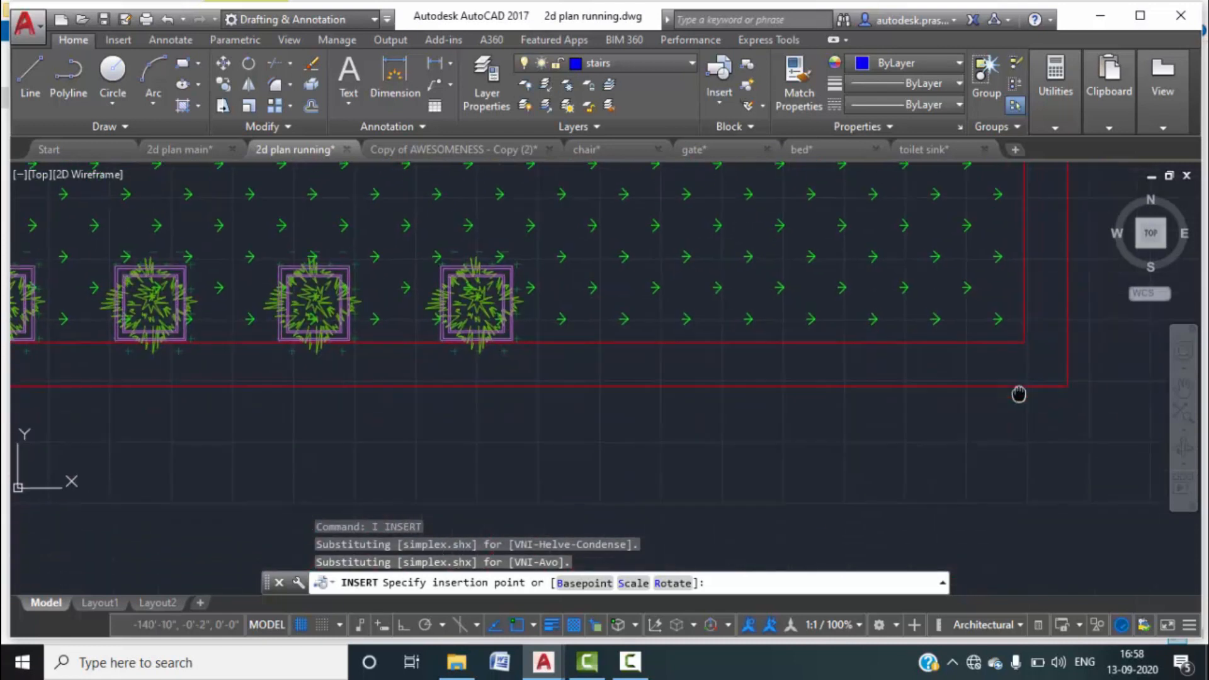
{"action": "left_click", "coordinate": [1019, 487]}
{"action": "key", "text": "Escape"}
Select the gate with its boundary line and stretch them off to the right of the plan.
{"action": "scroll", "coordinate": [932, 464], "scroll_direction": "down", "scroll_amount": 4}
{"action": "mouse_move", "coordinate": [647, 467]}
{"action": "middle_mouse_down"}
{"action": "mouse_move", "coordinate": [652, 531]}
{"action": "mouse_move", "coordinate": [661, 415]}
{"action": "middle_mouse_up"}
{"action": "left_click", "coordinate": [624, 433]}
{"action": "left_click", "coordinate": [587, 421]}
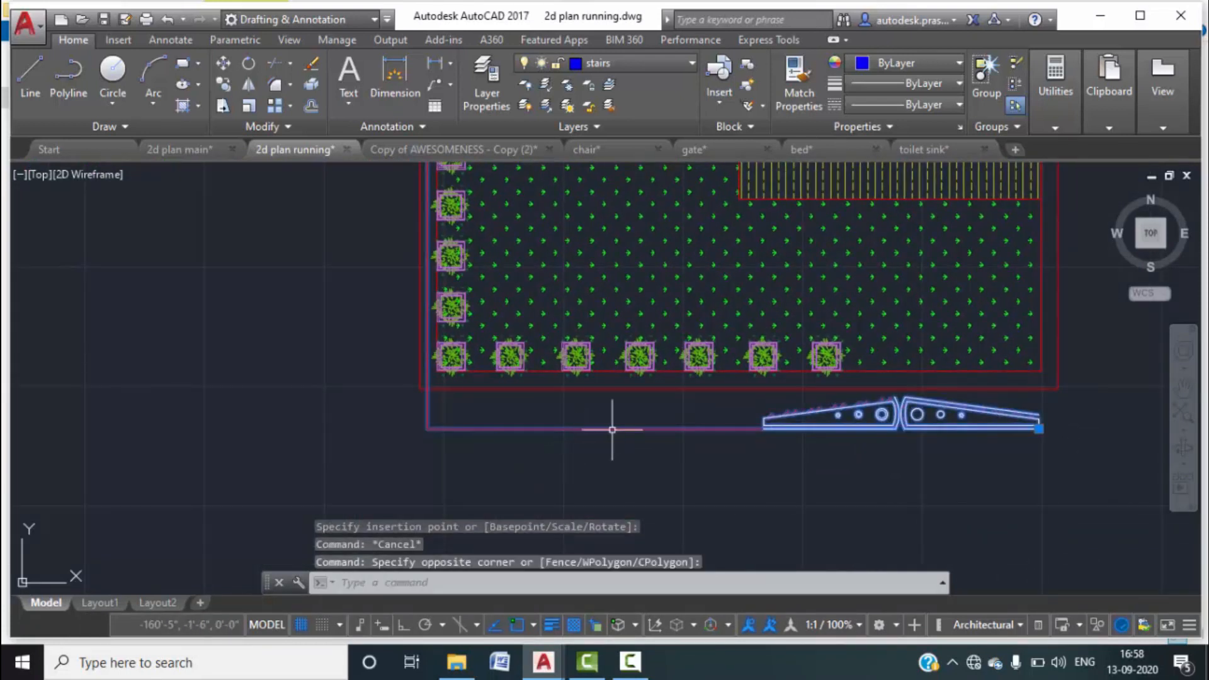
{"action": "scroll", "coordinate": [617, 430], "scroll_direction": "down", "scroll_amount": 3}
{"action": "left_click", "coordinate": [786, 430]}
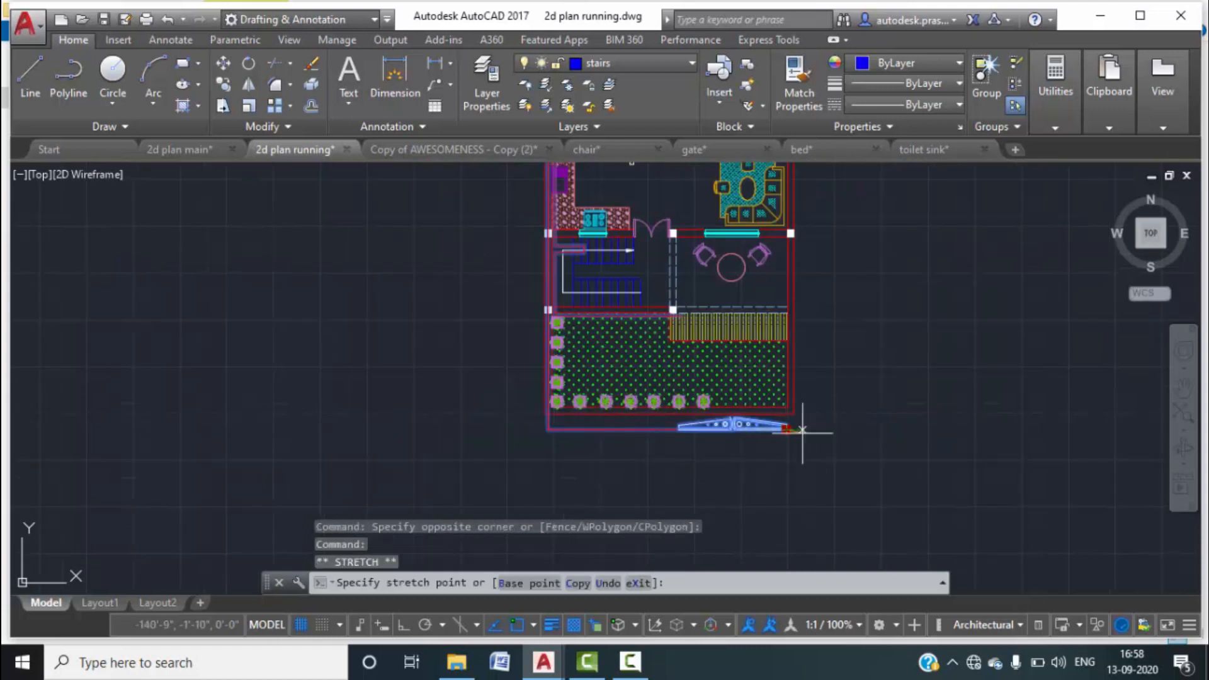
{"action": "left_click", "coordinate": [1080, 439]}
{"action": "key", "text": "Escape"}
{"action": "middle_click_drag", "start_coordinate": [973, 451], "coordinate": [925, 494]}
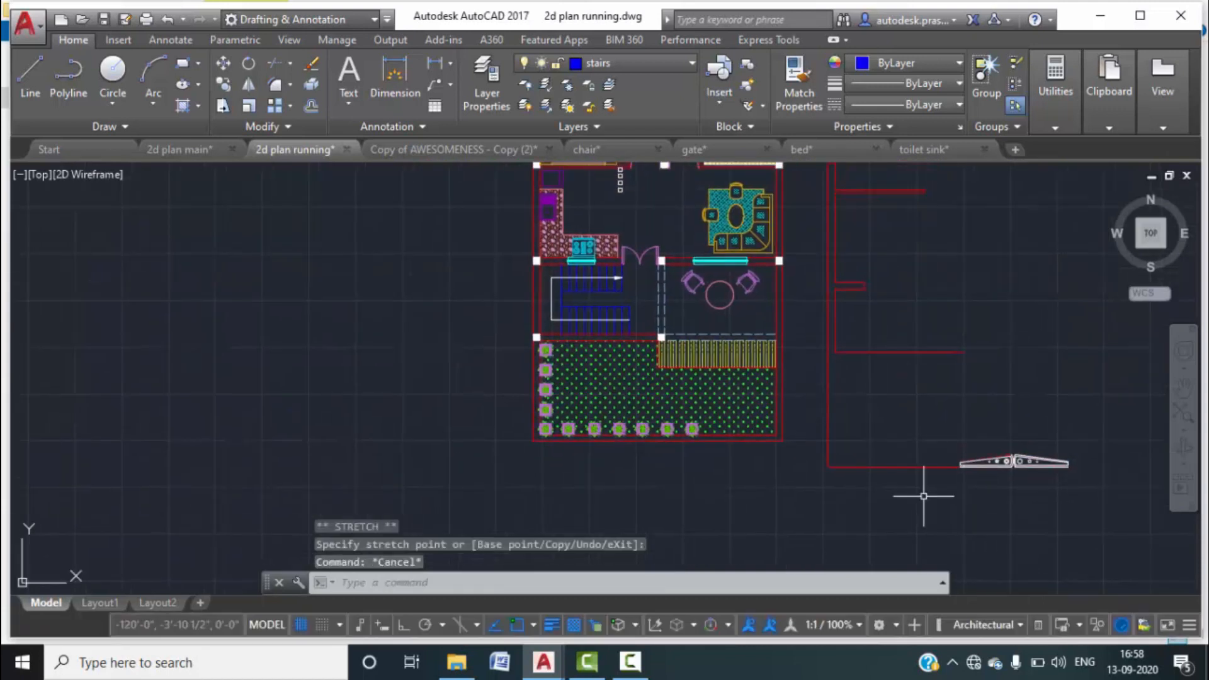
{"action": "scroll", "coordinate": [924, 453], "scroll_direction": "down", "scroll_amount": 2}
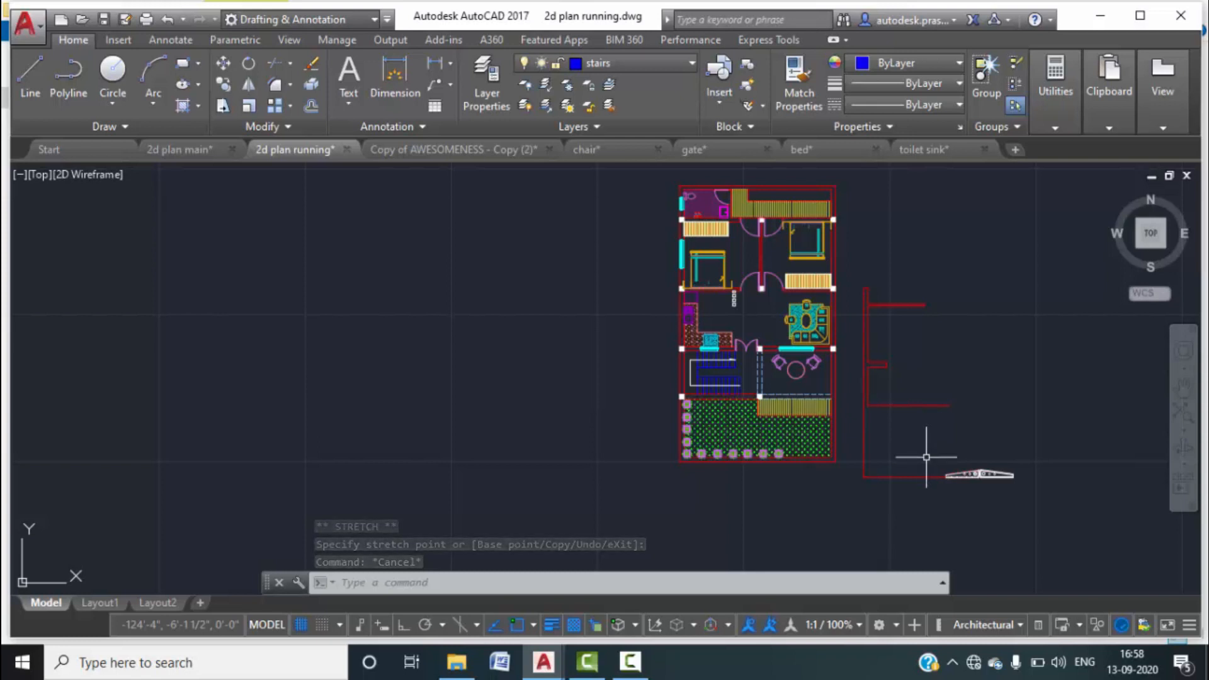
Explode the gate block with X and delete its red boundary polyline.
{"action": "type", "text": "x"}
{"action": "key", "text": "Return"}
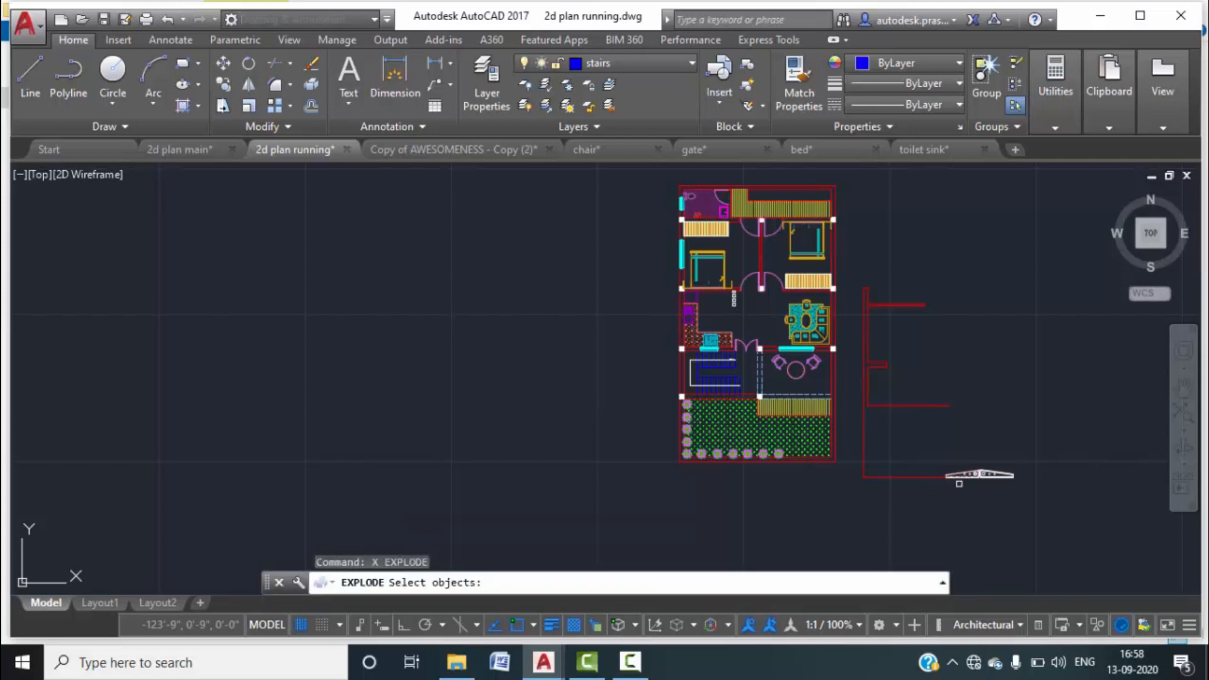
{"action": "left_click", "coordinate": [959, 483]}
{"action": "left_click", "coordinate": [921, 500]}
{"action": "left_click", "coordinate": [875, 298]}
{"action": "key", "text": "Delete"}
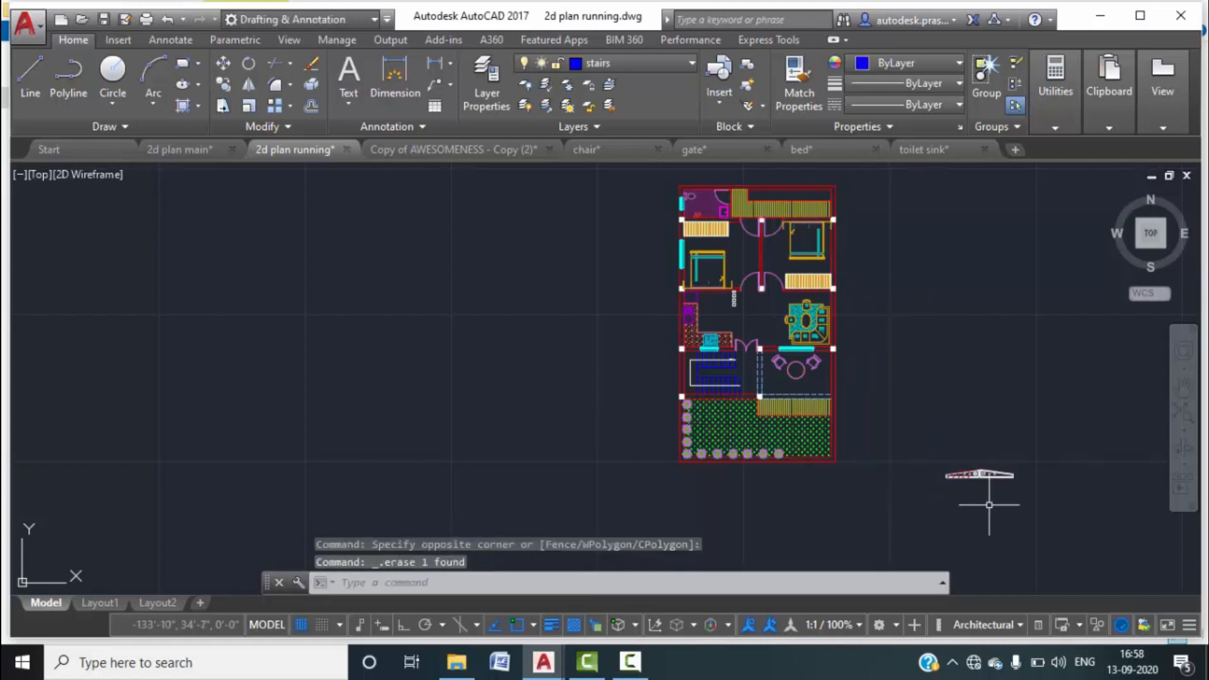
Start a line at the gate's left end and a mirror, cancelling both.
{"action": "scroll", "coordinate": [989, 505], "scroll_direction": "up", "scroll_amount": 8}
{"action": "scroll", "coordinate": [847, 386], "scroll_direction": "up", "scroll_amount": 3}
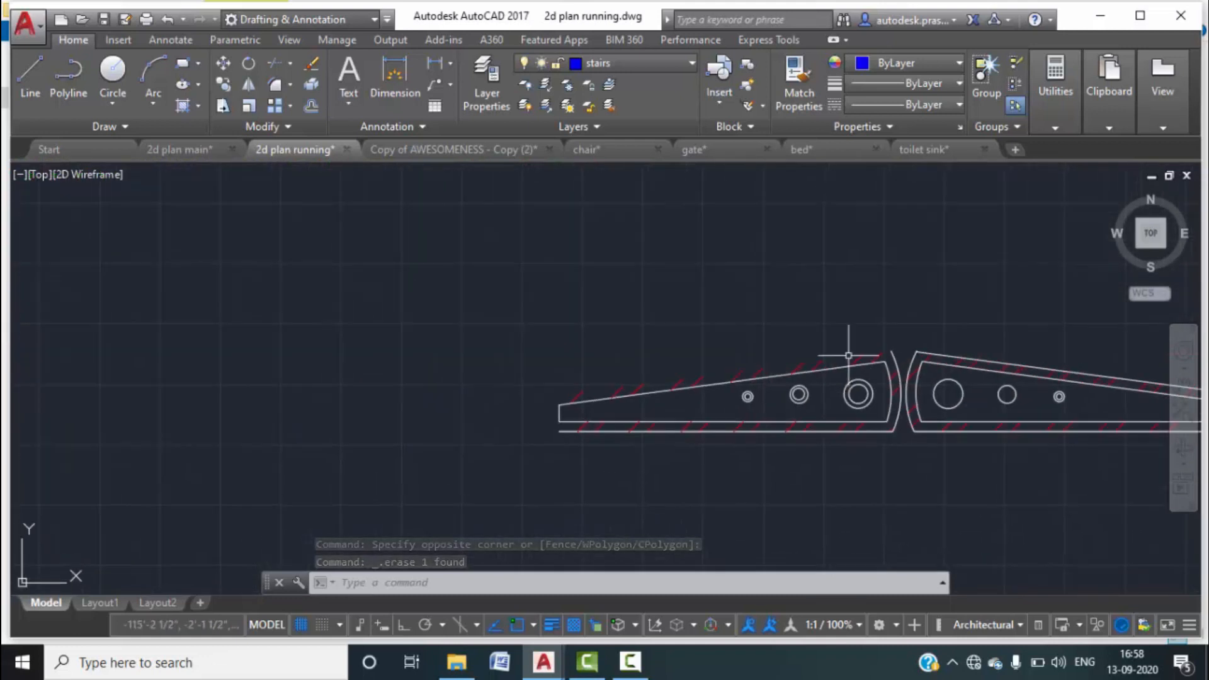
{"action": "type", "text": "l"}
{"action": "key", "text": "Return"}
{"action": "left_click", "coordinate": [891, 351]}
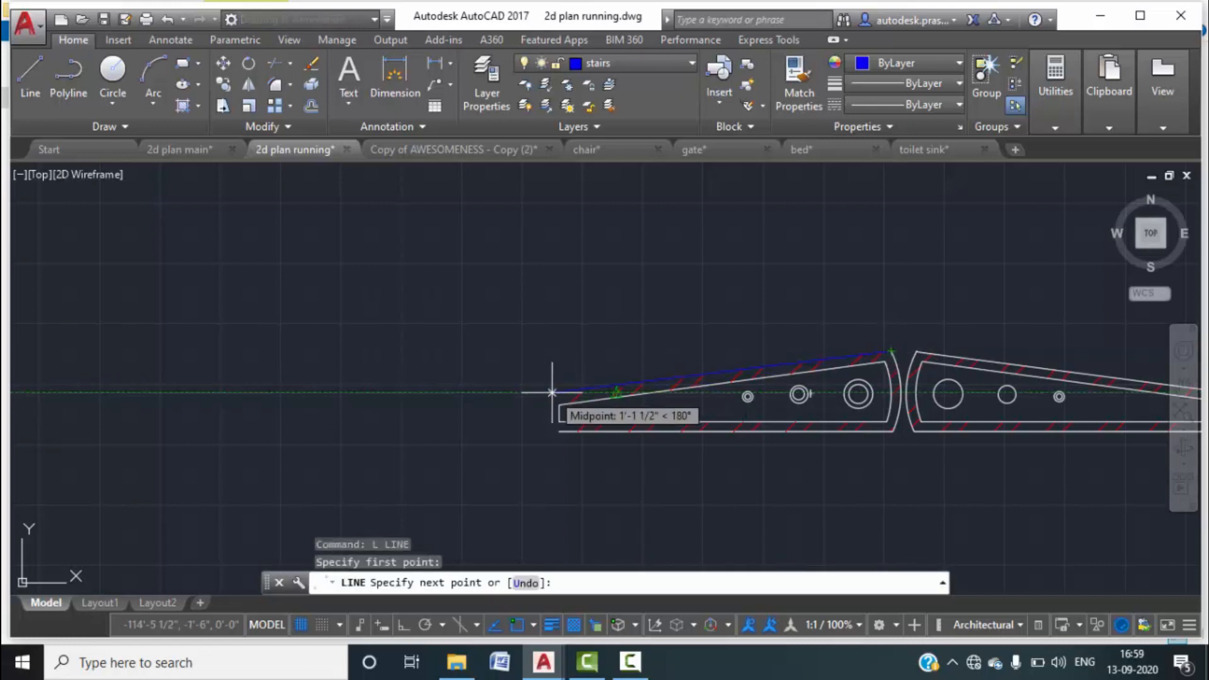
{"action": "key", "text": "Escape"}
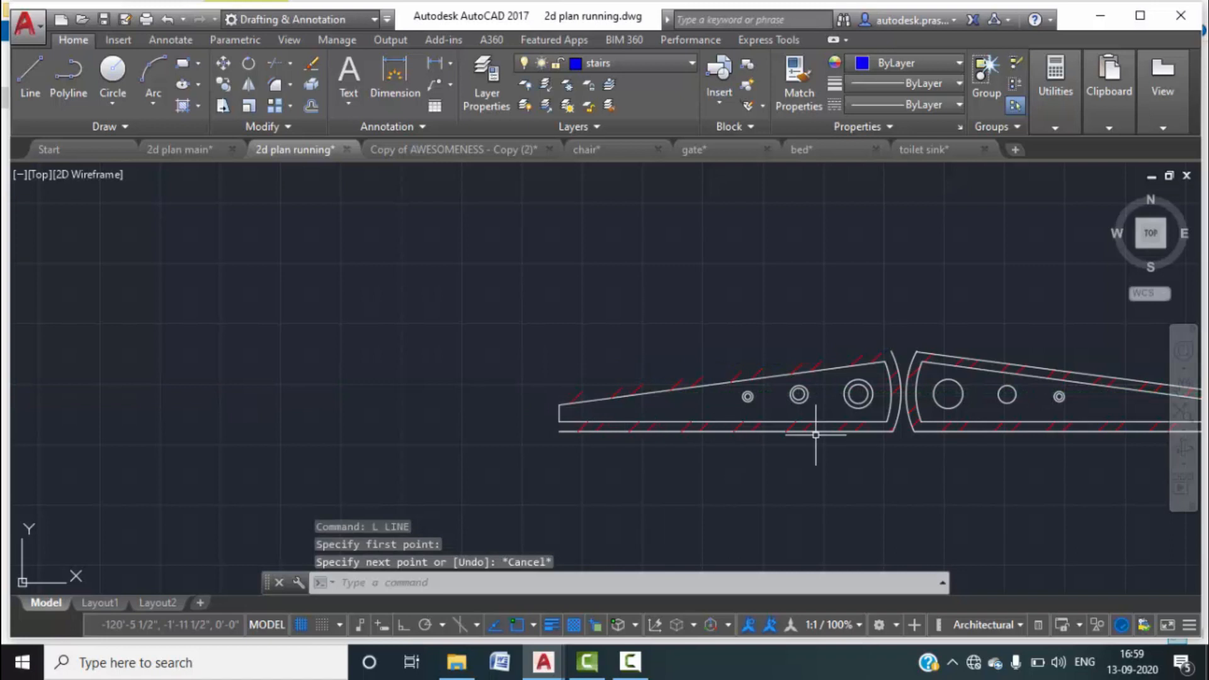
{"action": "type", "text": "MI"}
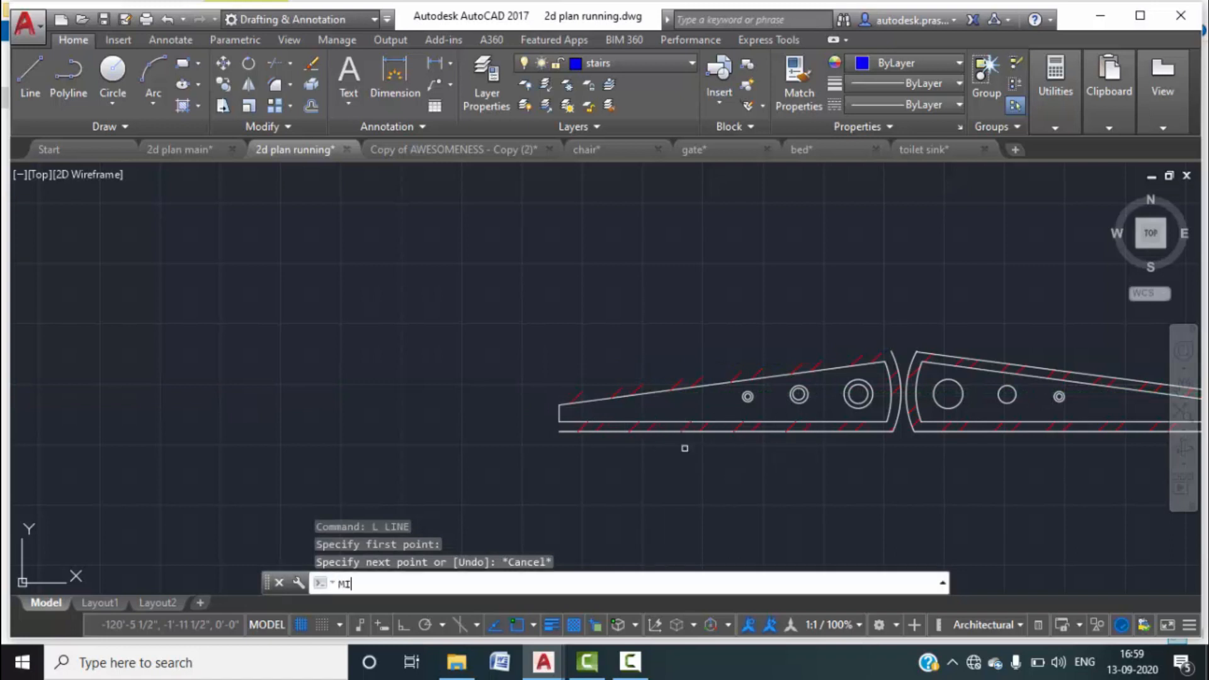
{"action": "key", "text": "Return"}
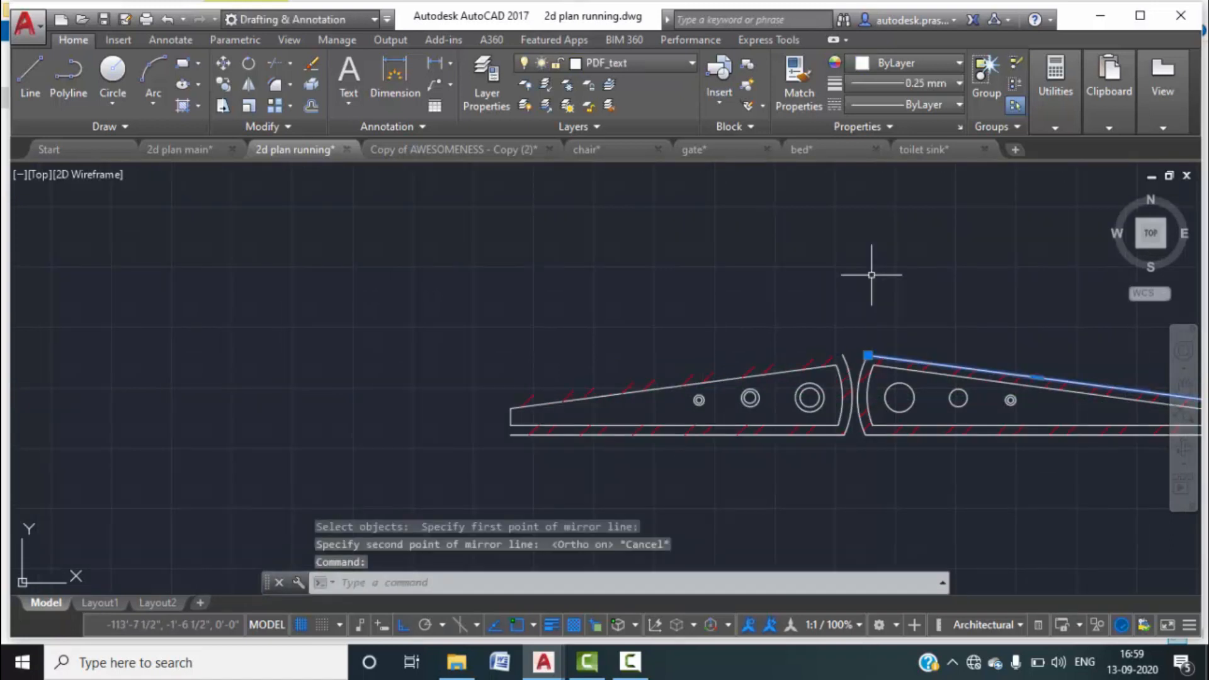
{"action": "type", "text": "MI"}
{"action": "key", "text": "Return"}
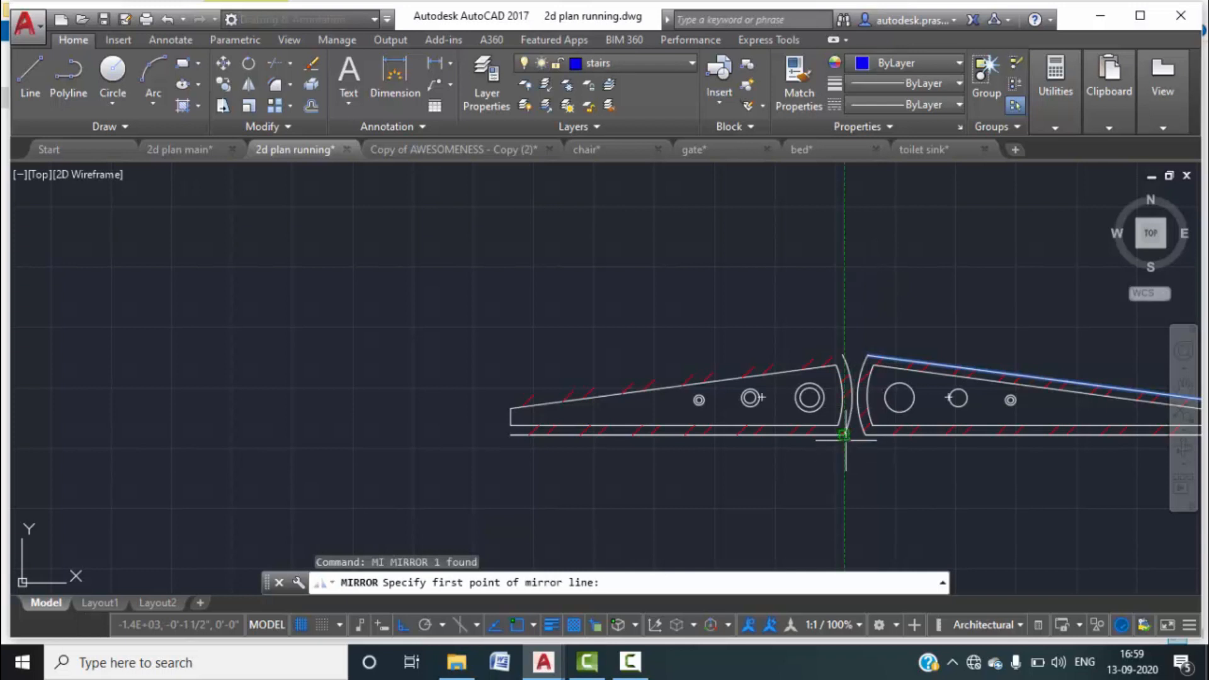
{"action": "scroll", "coordinate": [866, 434], "scroll_direction": "up", "scroll_amount": 4}
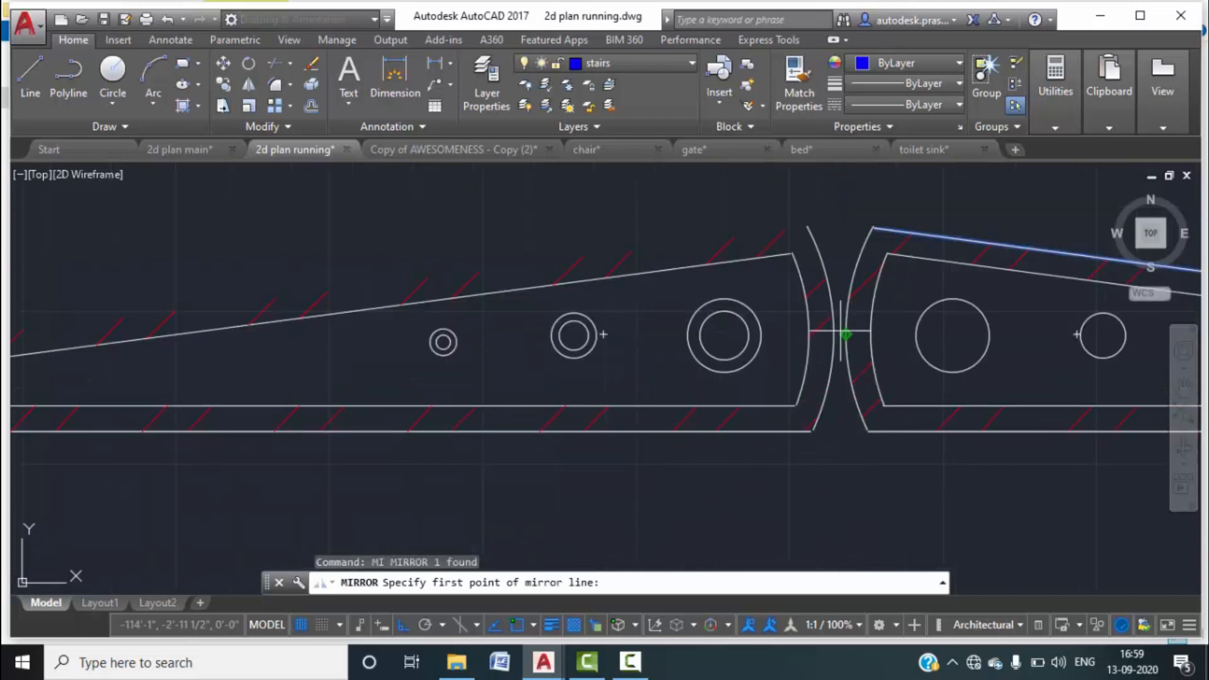
{"action": "scroll", "coordinate": [843, 409], "scroll_direction": "up", "scroll_amount": 2}
{"action": "scroll", "coordinate": [862, 474], "scroll_direction": "down", "scroll_amount": 2}
{"action": "key", "text": "Escape"}
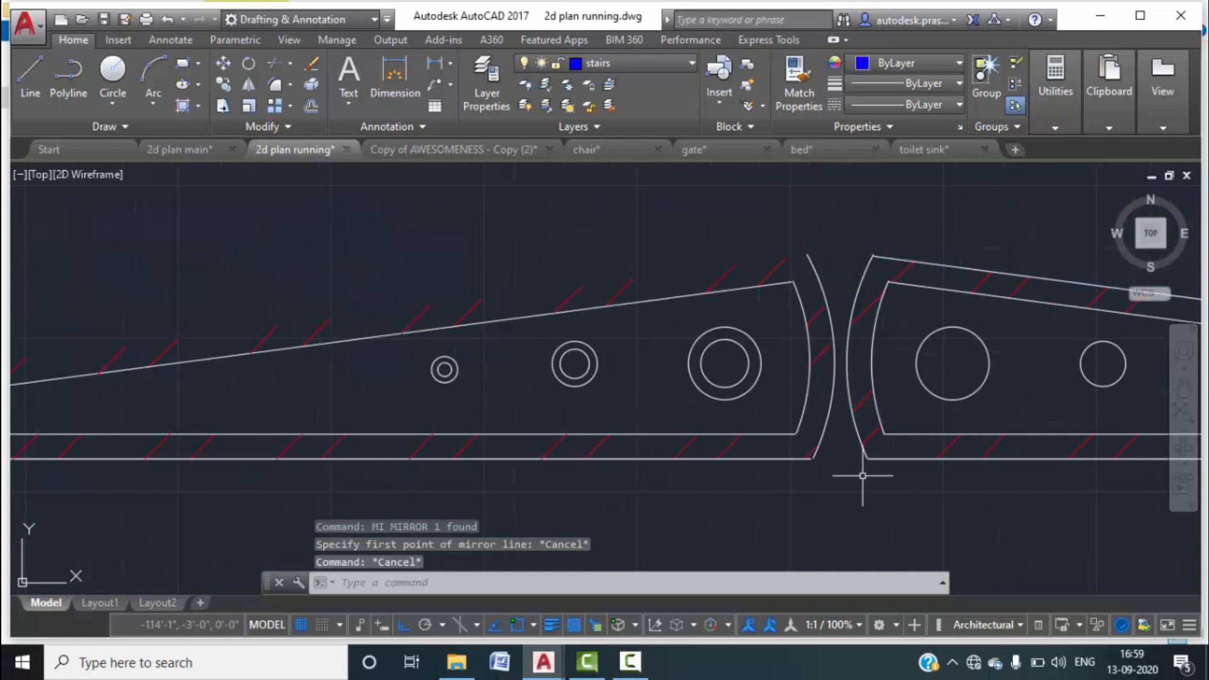
Draw a short line near the gap between the gate leaves.
{"action": "type", "text": "l"}
{"action": "key", "text": "Return"}
{"action": "left_click", "coordinate": [813, 456]}
{"action": "key", "text": "Escape"}
{"action": "key", "text": "Return"}
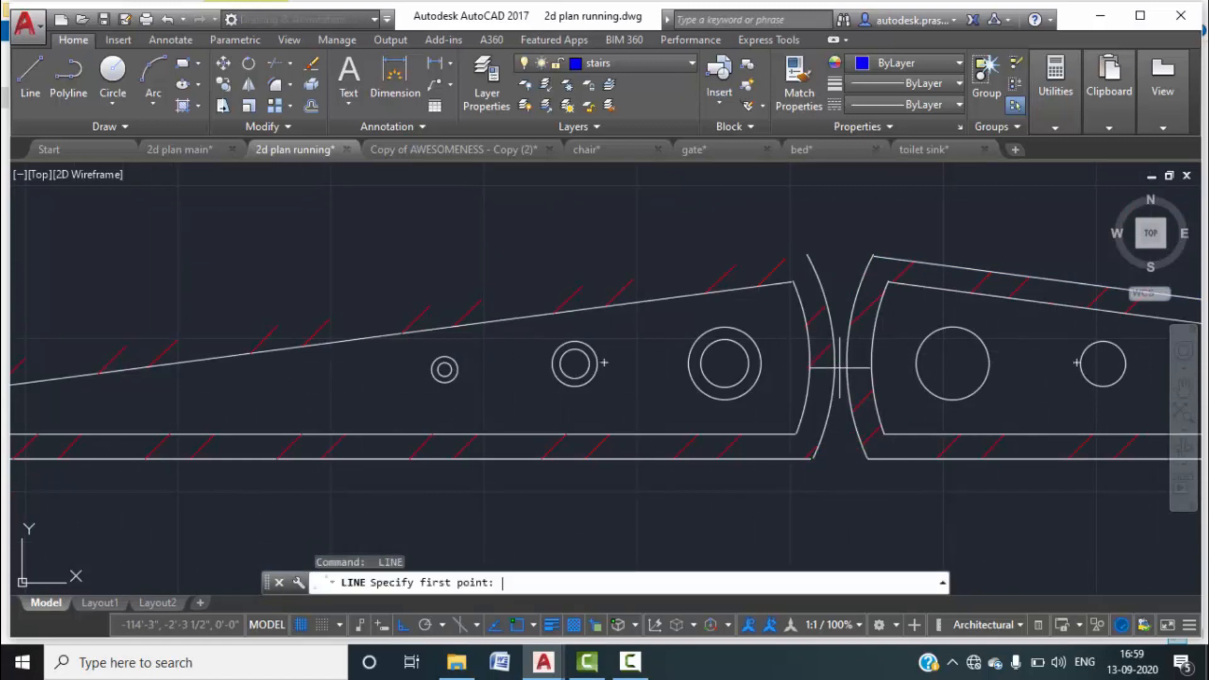
{"action": "left_click", "coordinate": [833, 364]}
{"action": "left_click", "coordinate": [847, 362]}
{"action": "key", "text": "Escape"}
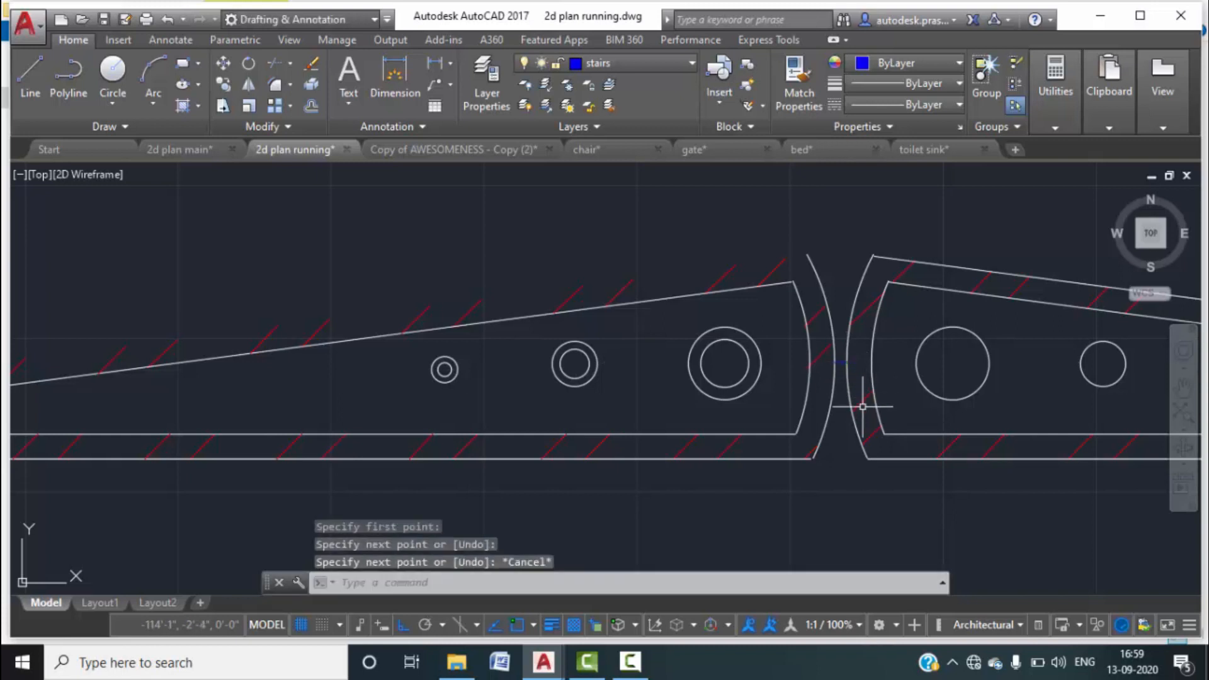
{"action": "middle_click_drag", "start_coordinate": [839, 364], "coordinate": [769, 432]}
{"action": "scroll", "coordinate": [781, 432], "scroll_direction": "down", "scroll_amount": 2}
Mirror the right leaf's outer sloped line across the gap, keeping the original.
{"action": "left_click", "coordinate": [861, 372]}
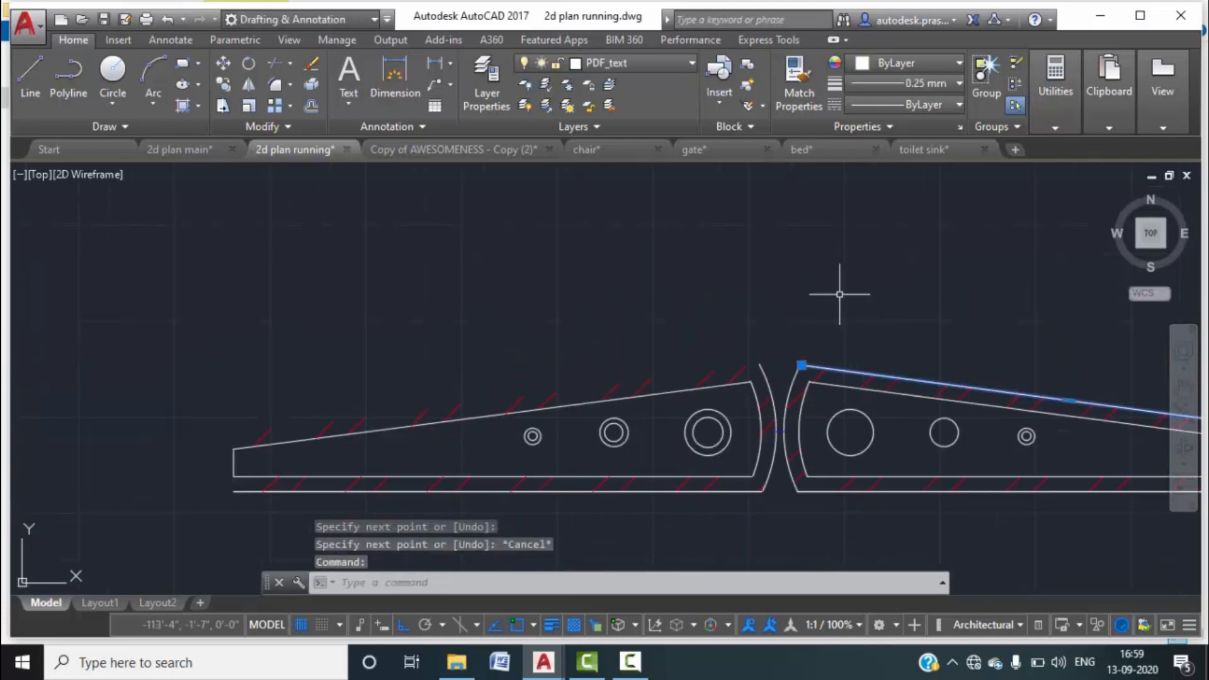
{"action": "type", "text": "mi"}
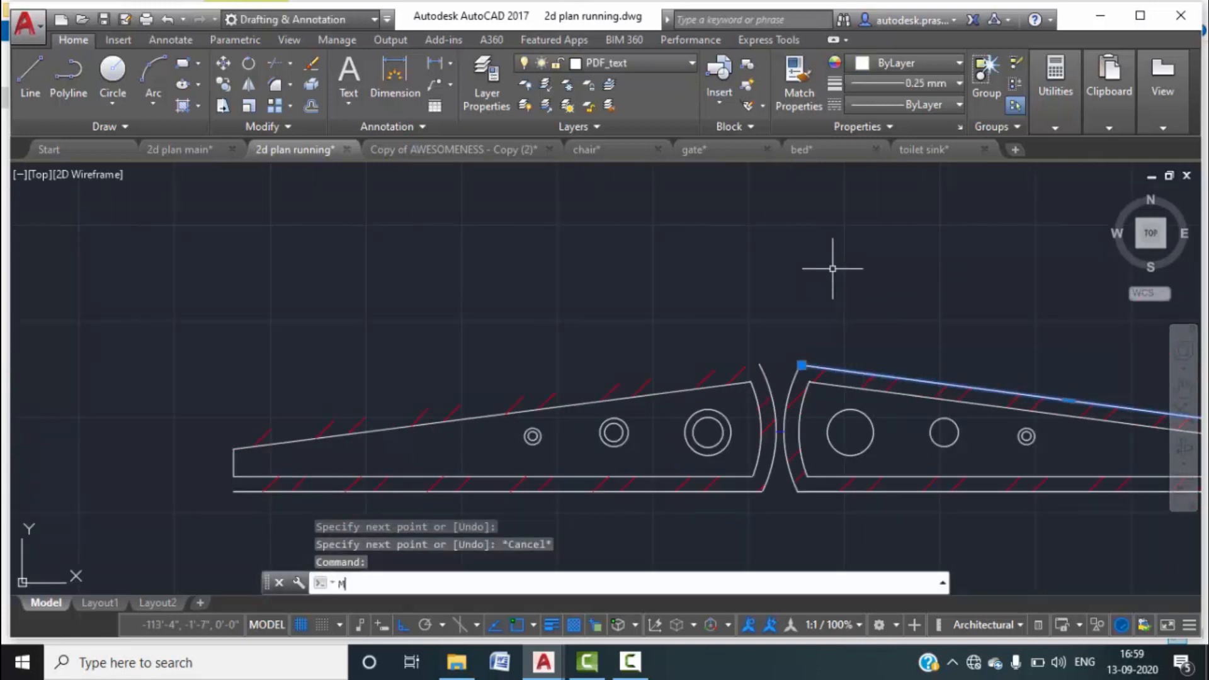
{"action": "key", "text": "Return"}
{"action": "scroll", "coordinate": [781, 440], "scroll_direction": "up", "scroll_amount": 3}
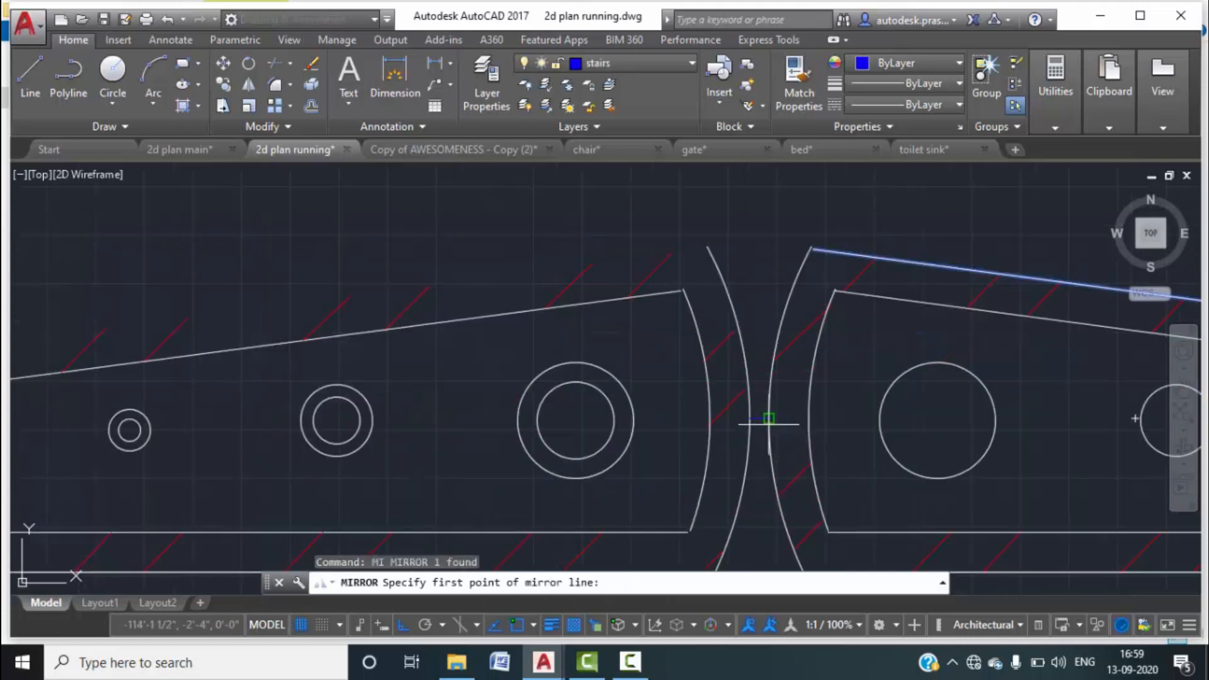
{"action": "left_click", "coordinate": [760, 417]}
{"action": "left_click", "coordinate": [779, 243]}
{"action": "scroll", "coordinate": [781, 315], "scroll_direction": "down", "scroll_amount": 3}
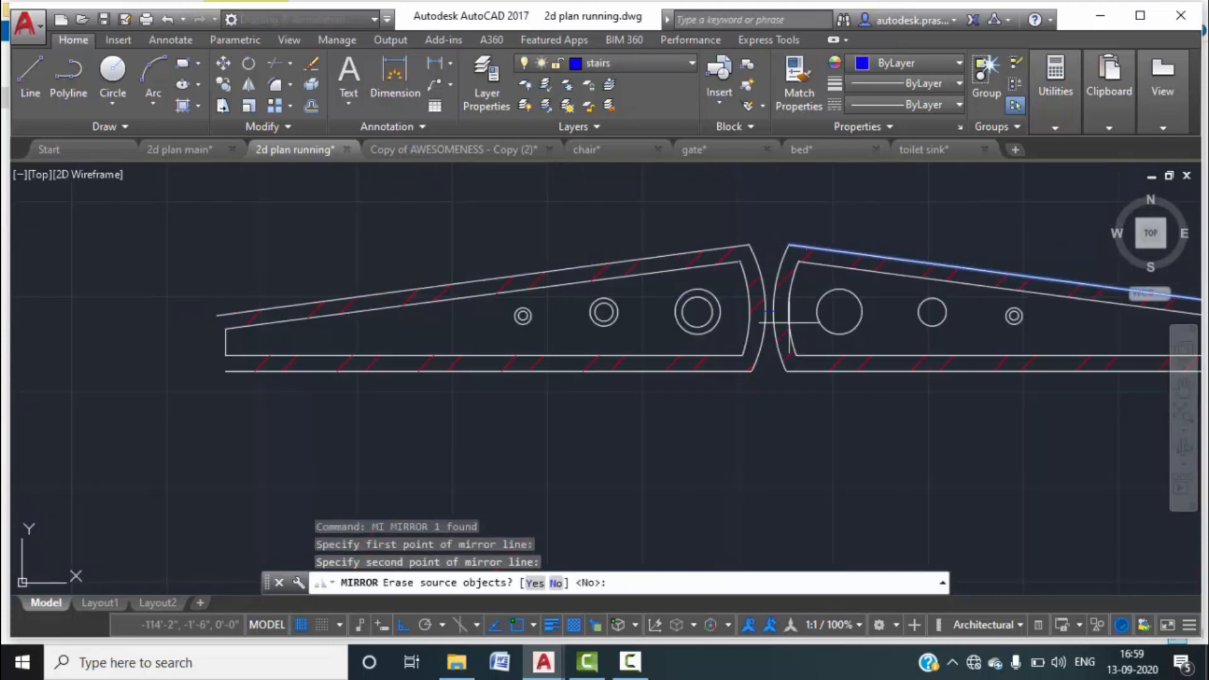
{"action": "left_click", "coordinate": [558, 584]}
Draw a vertical line from the mirrored line's left end down to the bottom edge.
{"action": "type", "text": "l"}
{"action": "key", "text": "Return"}
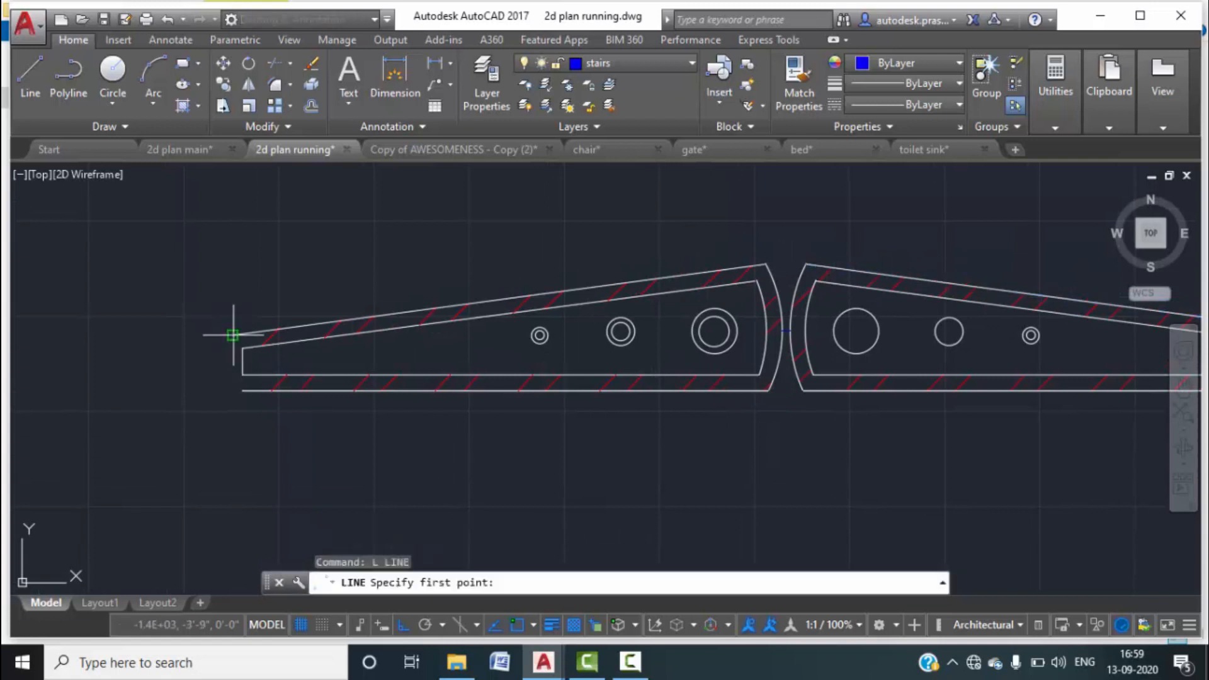
{"action": "left_click", "coordinate": [232, 335]}
{"action": "scroll", "coordinate": [231, 386], "scroll_direction": "up", "scroll_amount": 4}
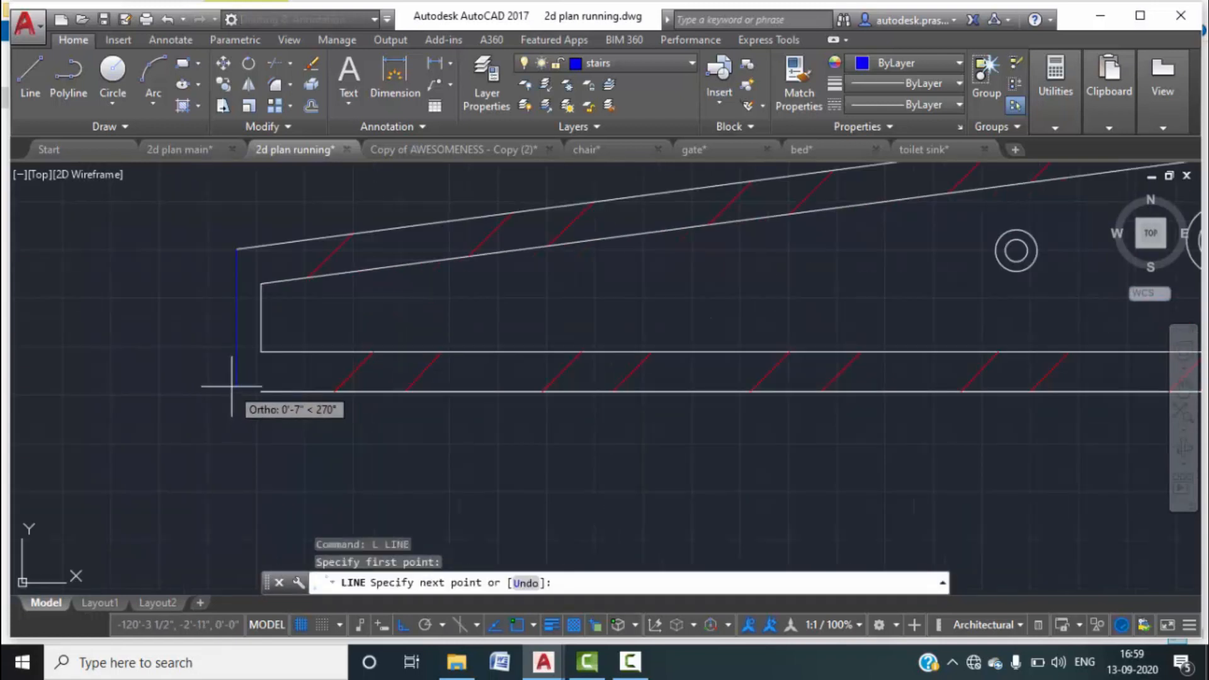
{"action": "left_click", "coordinate": [237, 394]}
{"action": "key", "text": "Escape"}
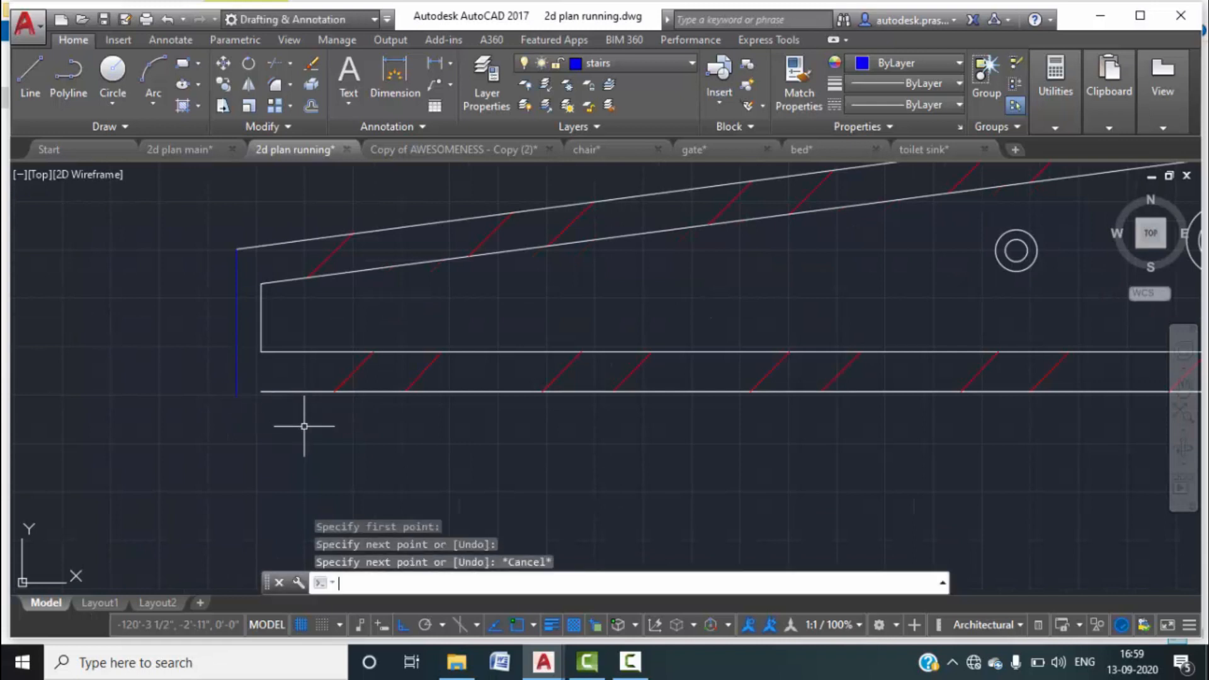
Try to extend the bottom edge line using all objects as boundaries.
{"action": "type", "text": "EX"}
{"action": "key", "text": "Return"}
{"action": "key", "text": "Return"}
{"action": "left_click", "coordinate": [285, 391]}
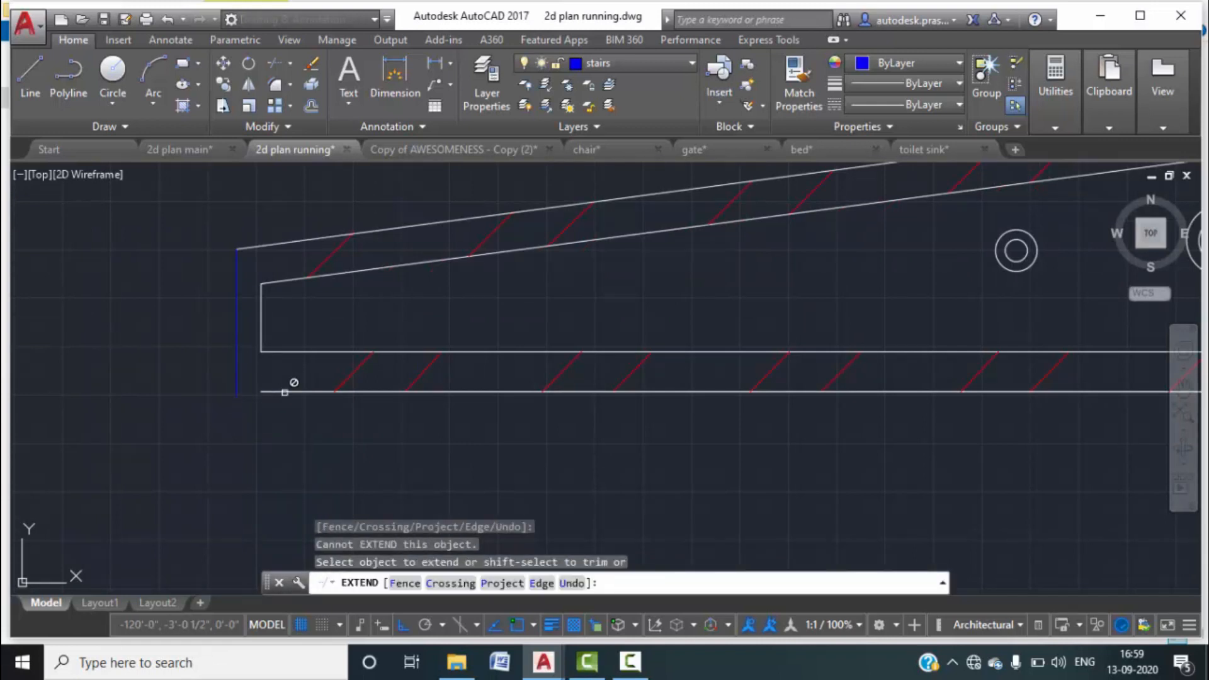
{"action": "key", "text": "Escape"}
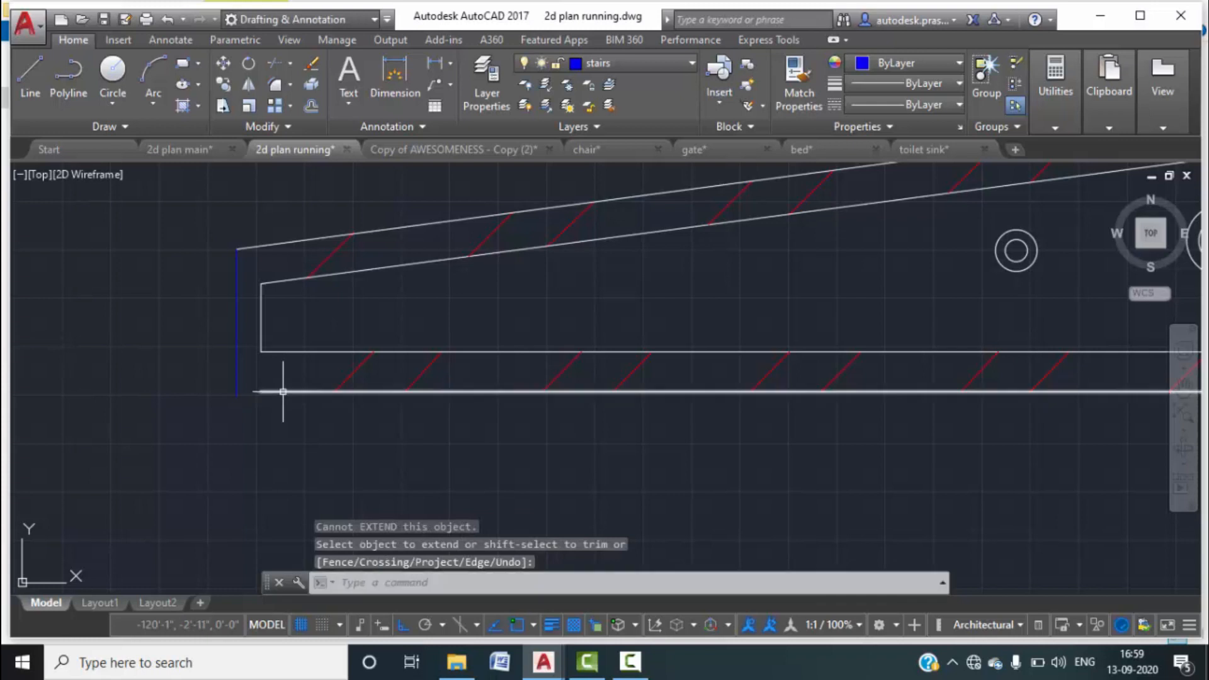
{"action": "key", "text": "Return"}
{"action": "scroll", "coordinate": [262, 394], "scroll_direction": "up", "scroll_amount": 4}
{"action": "key", "text": "Return"}
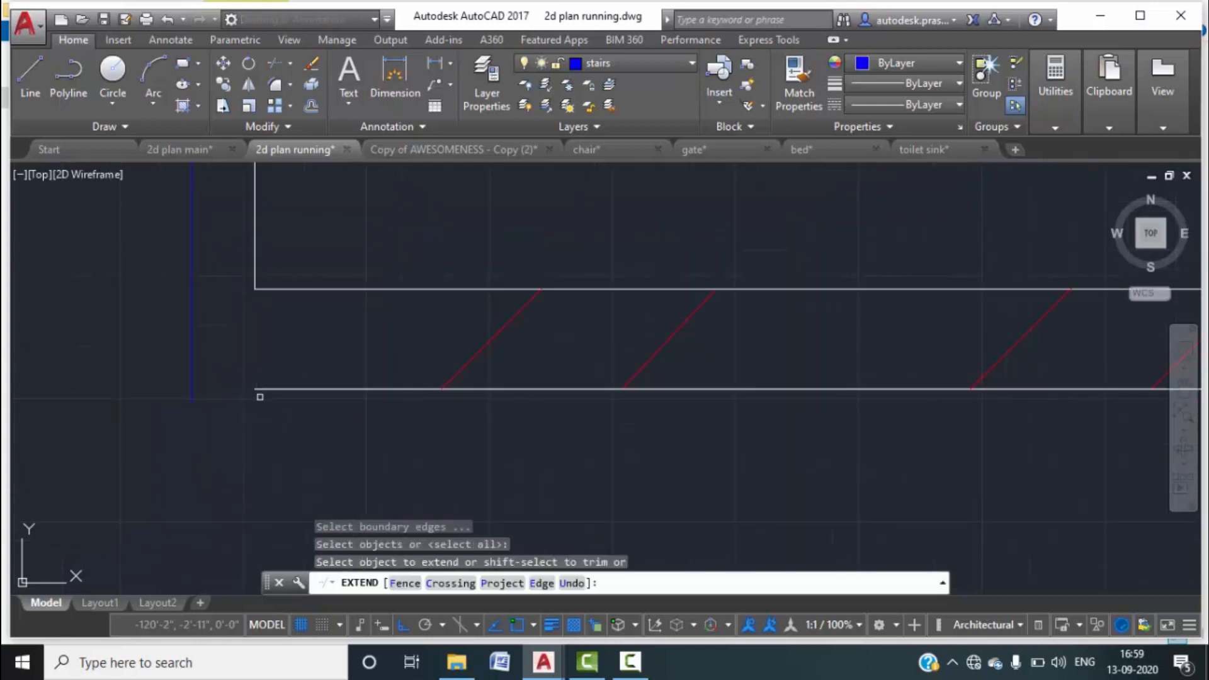
{"action": "left_click", "coordinate": [262, 388]}
{"action": "scroll", "coordinate": [264, 393], "scroll_direction": "up", "scroll_amount": 3}
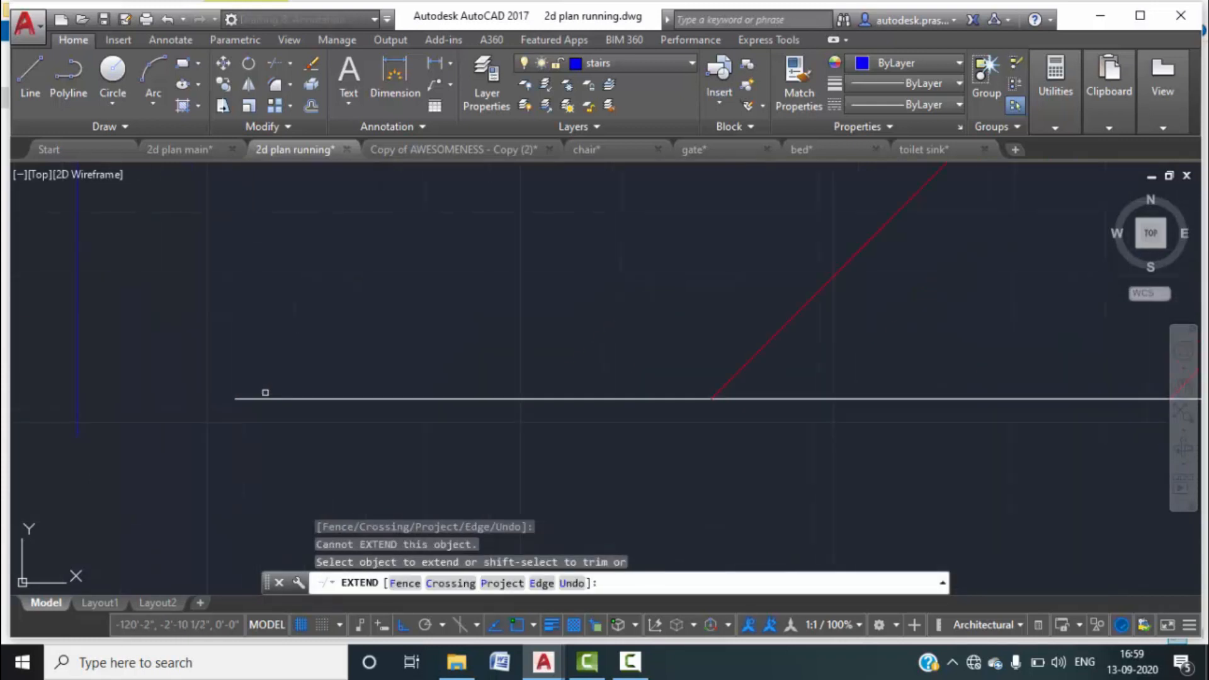
{"action": "key", "text": "Escape"}
Select the bottom horizontal line and inspect both tapered gate leaves.
{"action": "left_click", "coordinate": [265, 398]}
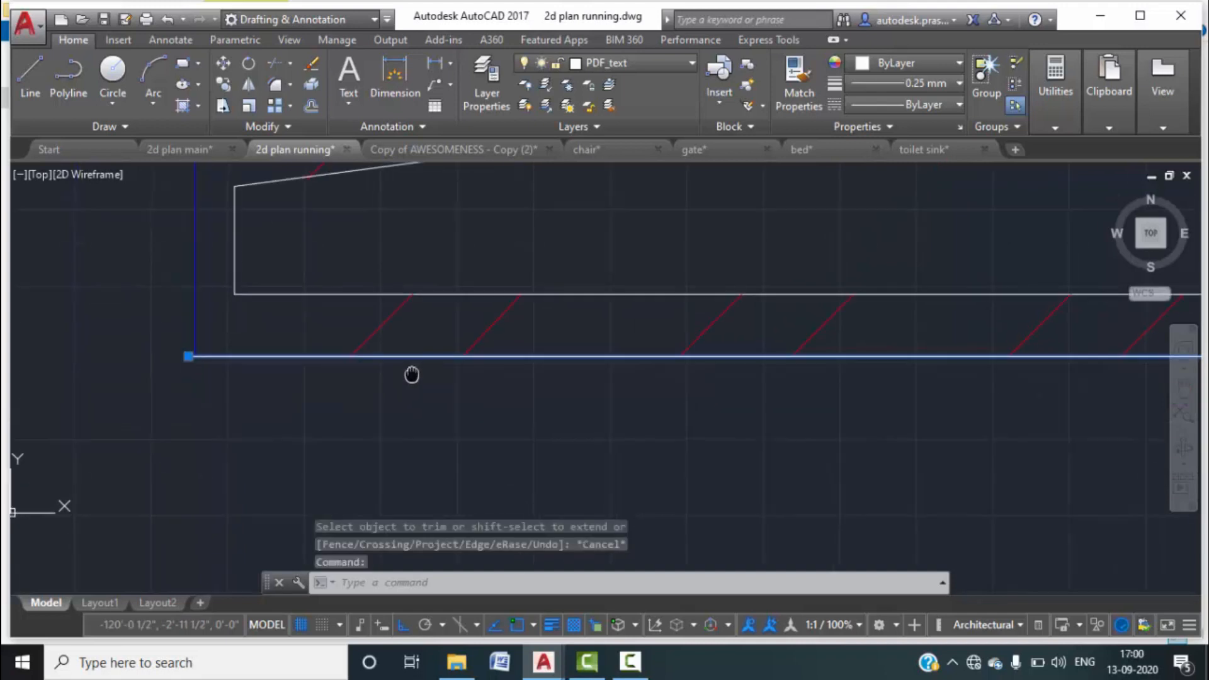
{"action": "scroll", "coordinate": [413, 373], "scroll_direction": "down", "scroll_amount": 2}
{"action": "middle_click_drag", "start_coordinate": [494, 394], "coordinate": [459, 430]}
{"action": "scroll", "coordinate": [569, 426], "scroll_direction": "down", "scroll_amount": 3}
{"action": "middle_click_drag", "start_coordinate": [570, 426], "coordinate": [540, 418]}
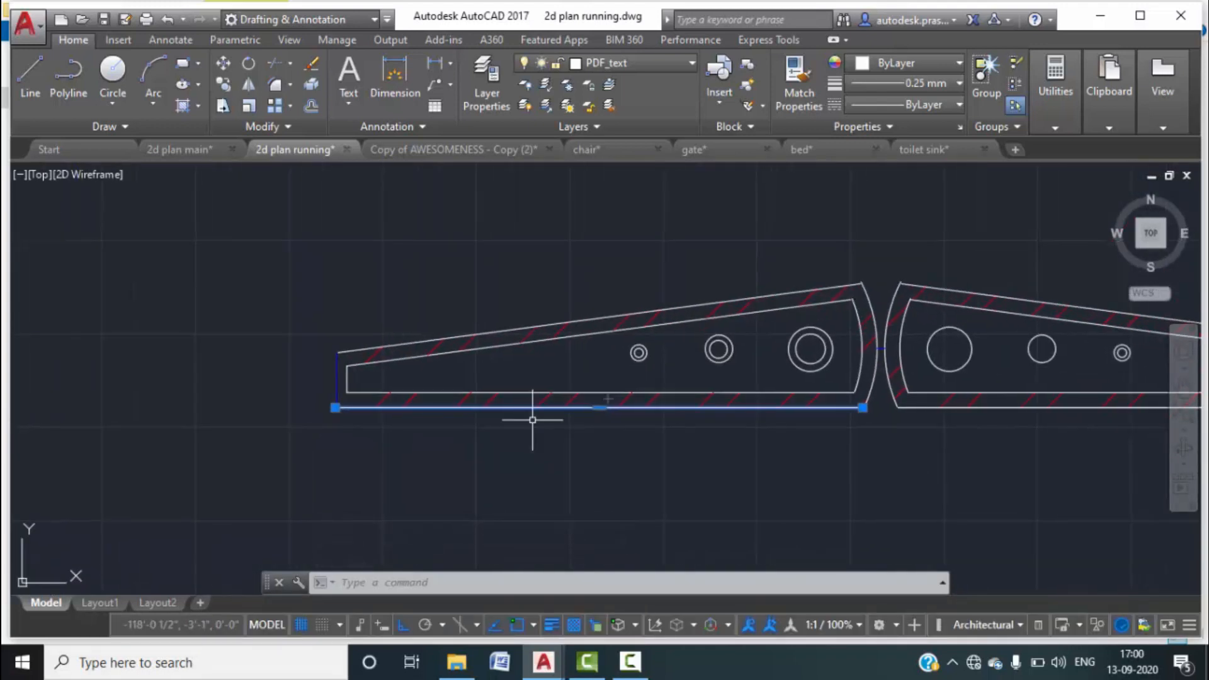
{"action": "key", "text": "Escape"}
{"action": "middle_click_drag", "start_coordinate": [671, 417], "coordinate": [642, 394]}
{"action": "scroll", "coordinate": [324, 394], "scroll_direction": "up", "scroll_amount": 2}
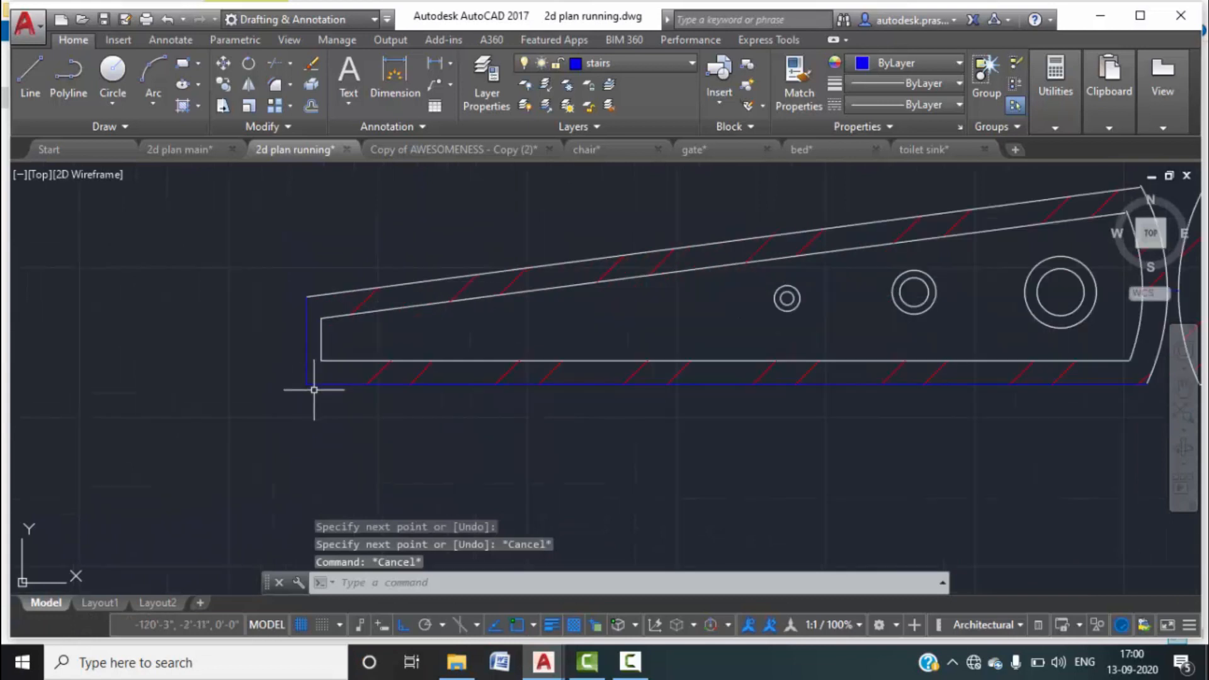
Put the left leaf's outer outline on layer 0.
{"action": "left_click", "coordinate": [314, 403]}
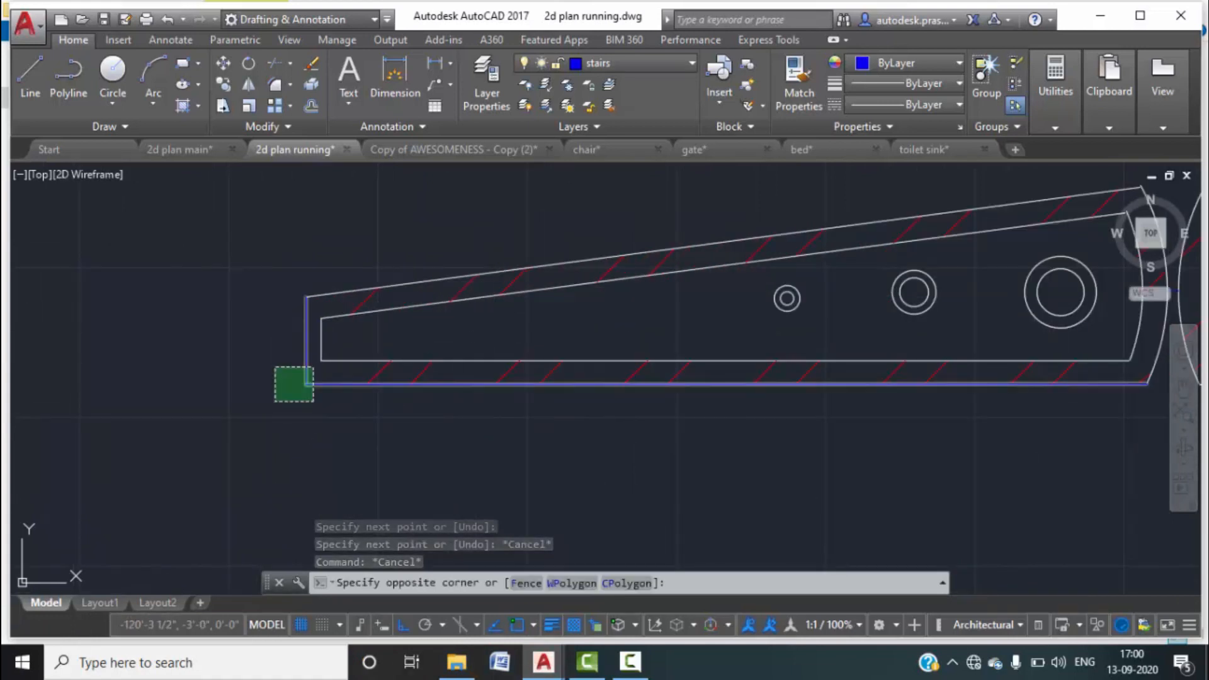
{"action": "left_click", "coordinate": [273, 369]}
{"action": "left_click", "coordinate": [673, 62]}
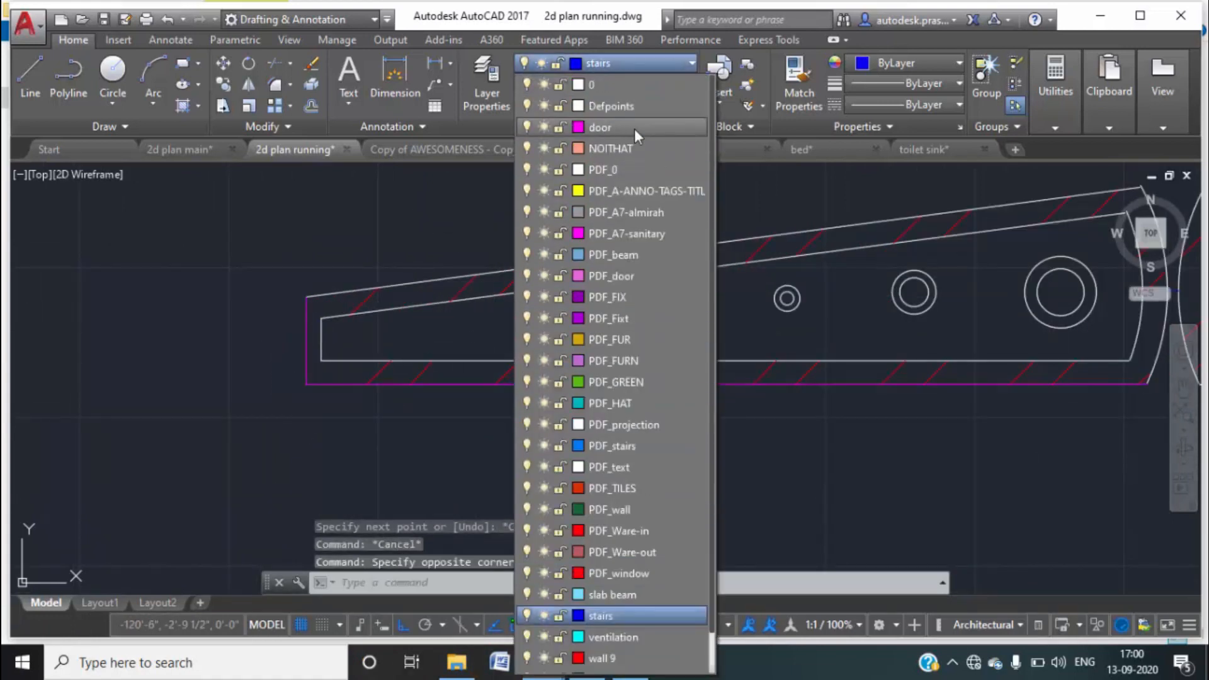
{"action": "left_click", "coordinate": [614, 76]}
{"action": "scroll", "coordinate": [609, 283], "scroll_direction": "down", "scroll_amount": 3}
{"action": "key", "text": "Escape"}
{"action": "key", "text": "Escape"}
{"action": "scroll", "coordinate": [696, 324], "scroll_direction": "up", "scroll_amount": 2}
{"action": "scroll", "coordinate": [630, 365], "scroll_direction": "up", "scroll_amount": 4}
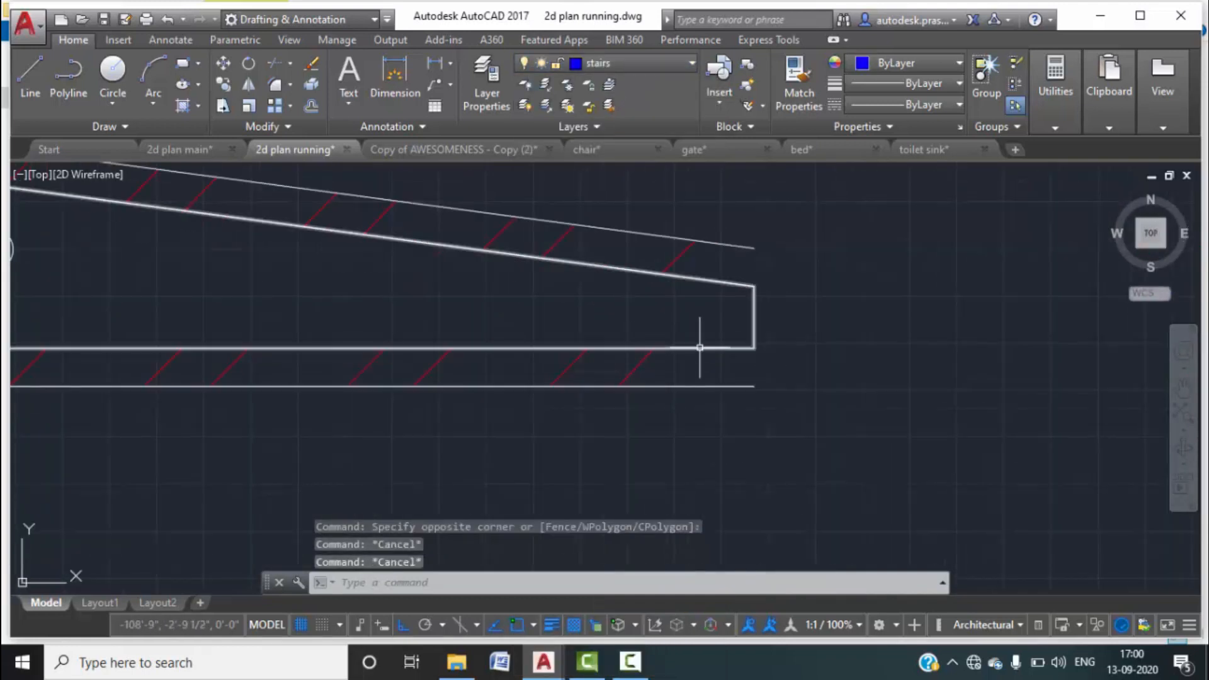
{"action": "scroll", "coordinate": [743, 357], "scroll_direction": "down", "scroll_amount": 6}
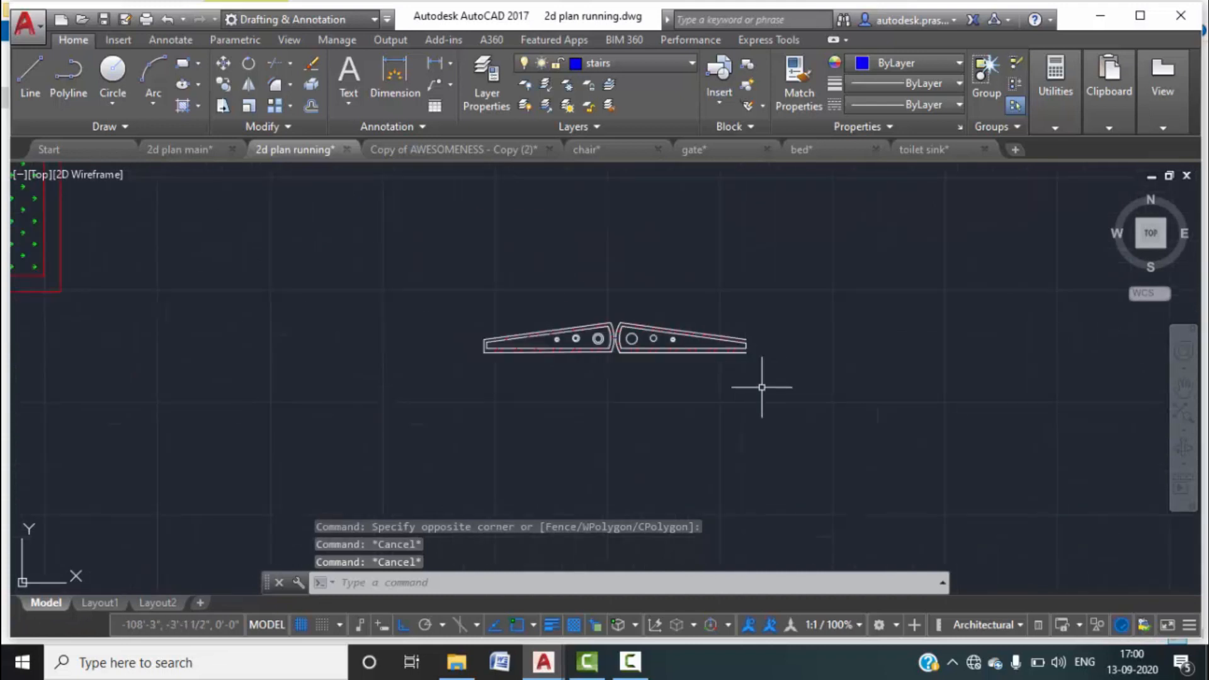
Move the whole gate from its right end to the boundary wall's corner.
{"action": "left_click", "coordinate": [765, 399]}
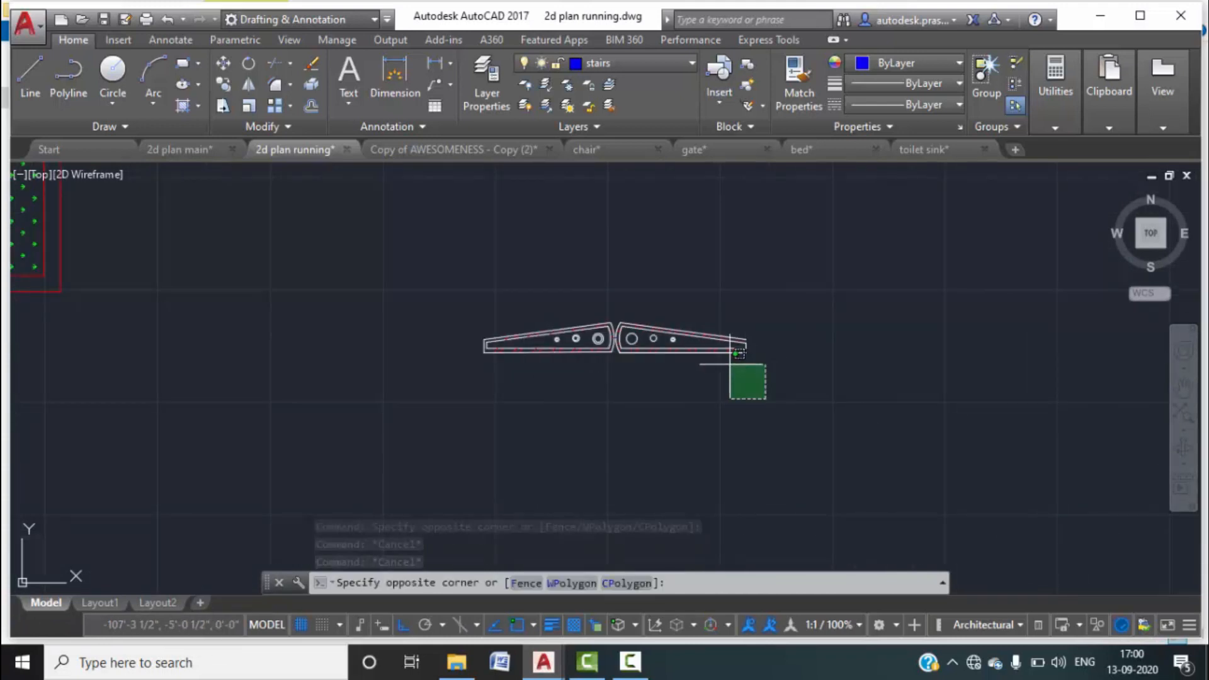
{"action": "left_click", "coordinate": [761, 410]}
{"action": "left_click", "coordinate": [831, 449]}
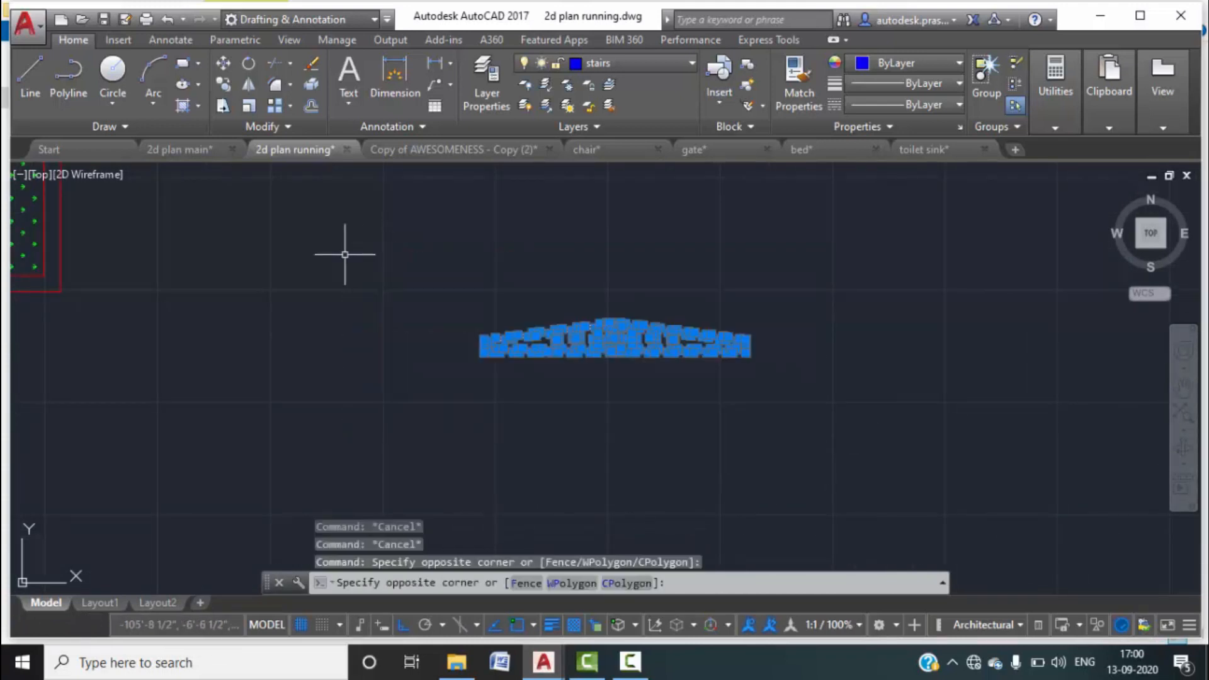
{"action": "left_click", "coordinate": [343, 254]}
{"action": "type", "text": "m"}
{"action": "key", "text": "Return"}
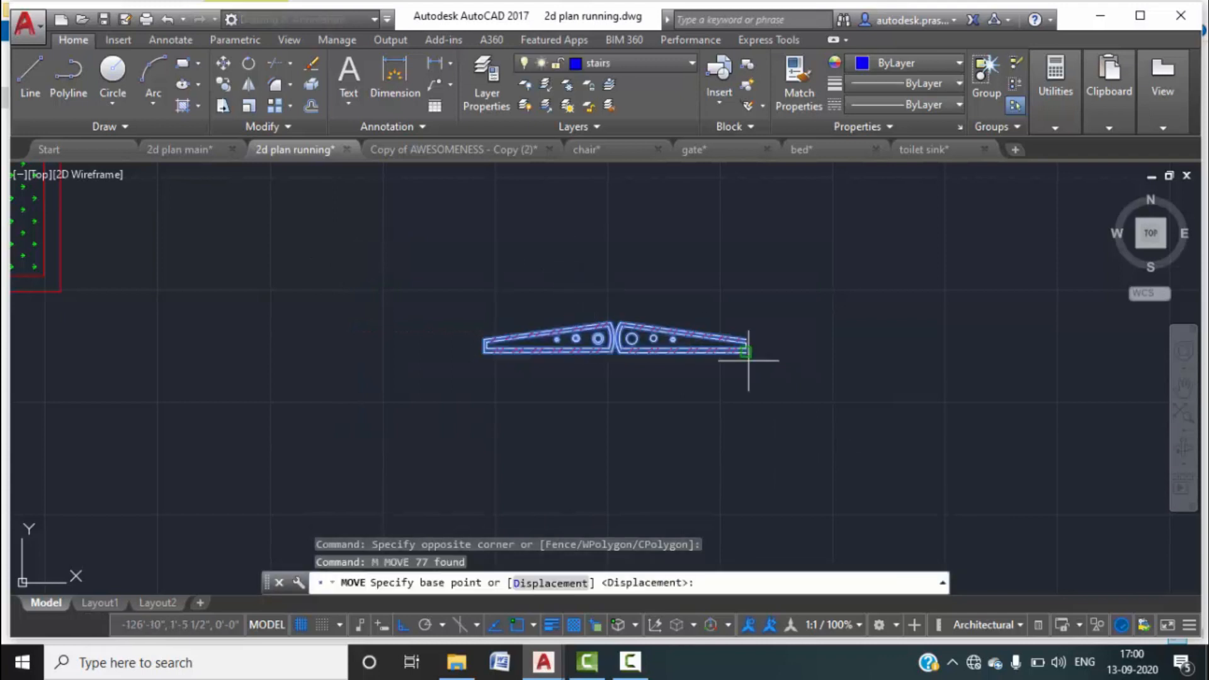
{"action": "scroll", "coordinate": [746, 340], "scroll_direction": "up", "scroll_amount": 6}
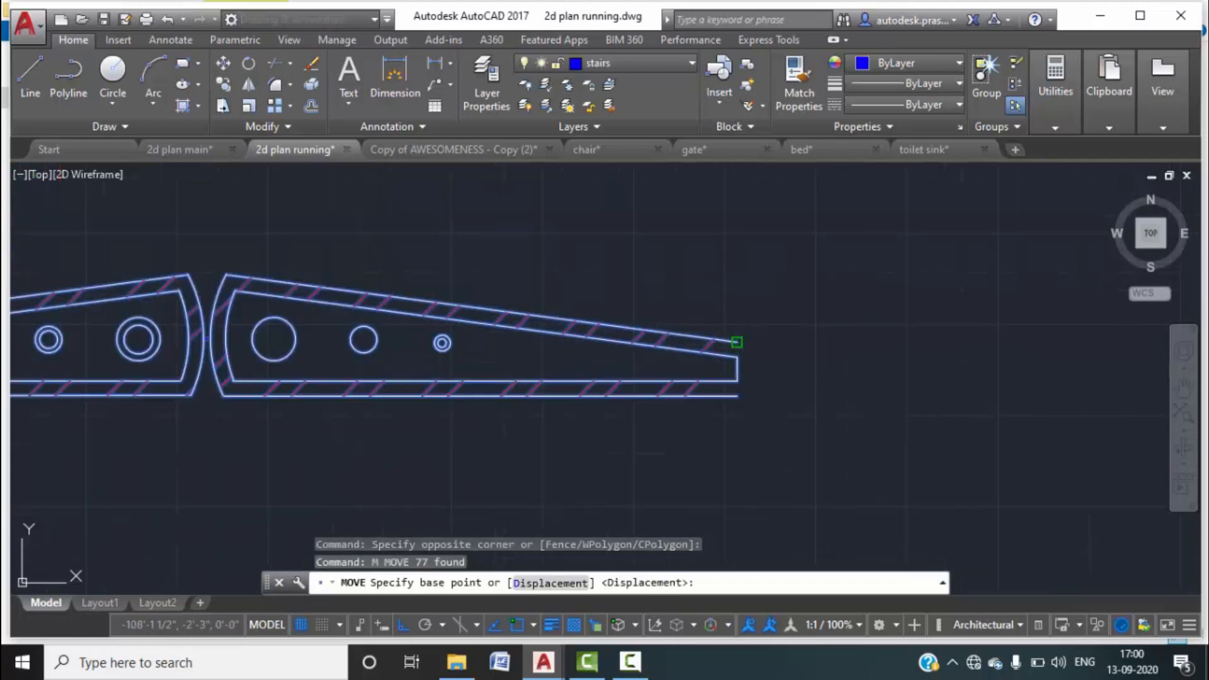
{"action": "left_click", "coordinate": [737, 342]}
{"action": "scroll", "coordinate": [630, 343], "scroll_direction": "down", "scroll_amount": 6}
{"action": "scroll", "coordinate": [447, 313], "scroll_direction": "up", "scroll_amount": 3}
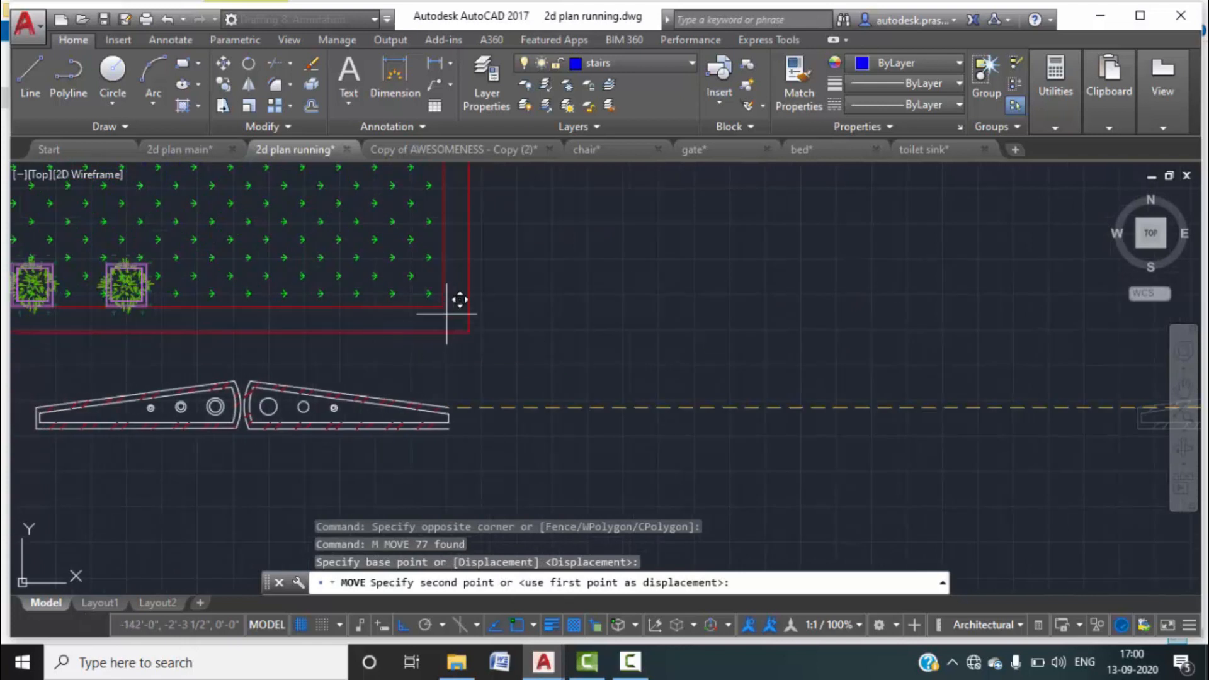
{"action": "left_click", "coordinate": [444, 309]}
Review the relocated gate, then undo the move with Ctrl+Z.
{"action": "scroll", "coordinate": [501, 387], "scroll_direction": "down", "scroll_amount": 2}
{"action": "middle_click_drag", "start_coordinate": [553, 377], "coordinate": [779, 341]}
{"action": "scroll", "coordinate": [604, 321], "scroll_direction": "up", "scroll_amount": 2}
{"action": "middle_click_drag", "start_coordinate": [531, 334], "coordinate": [560, 401]}
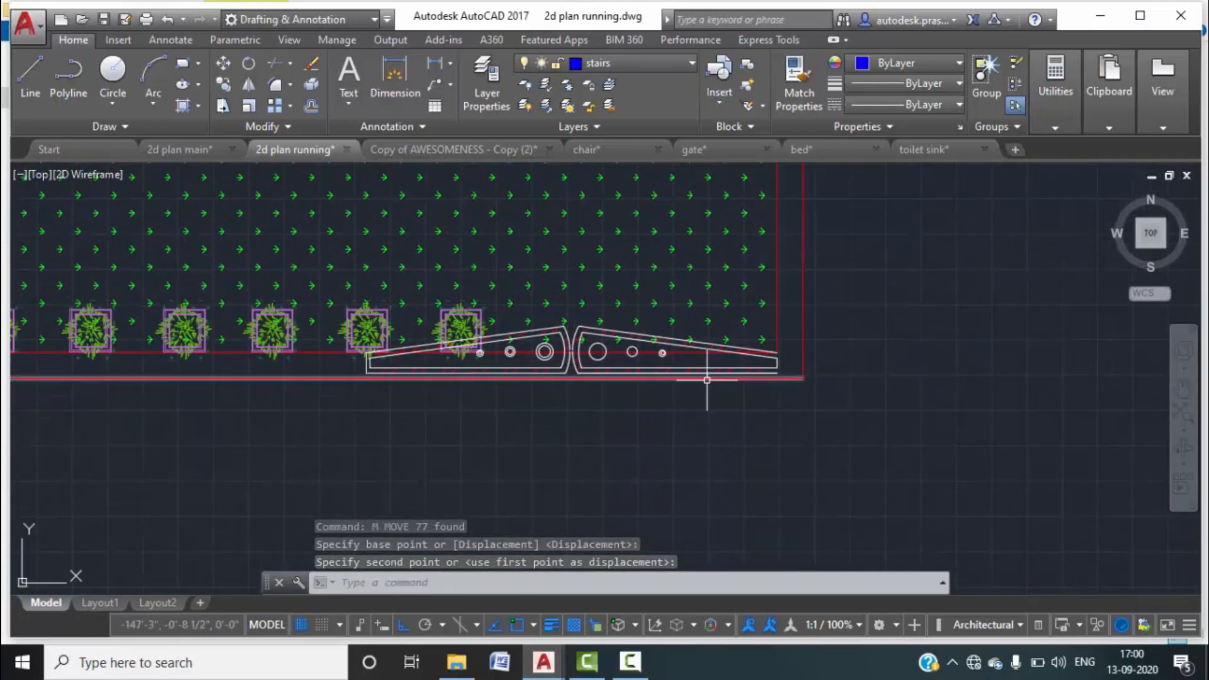
{"action": "scroll", "coordinate": [768, 365], "scroll_direction": "up", "scroll_amount": 2}
{"action": "middle_click_drag", "start_coordinate": [716, 413], "coordinate": [748, 359]}
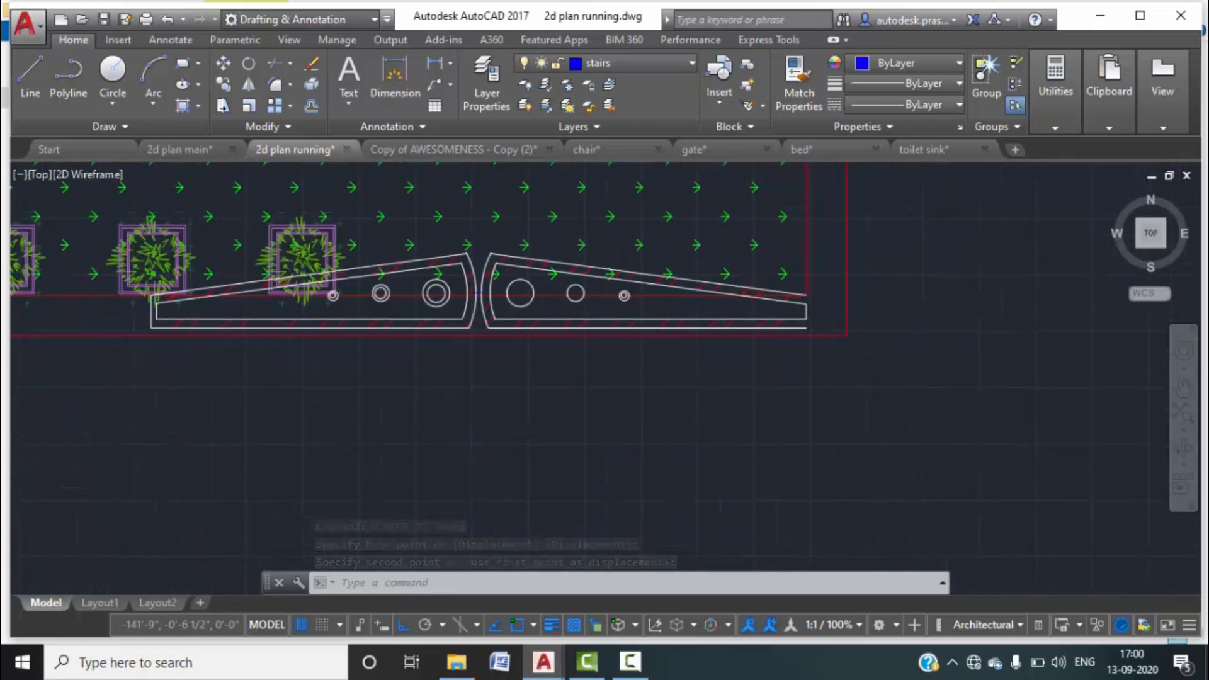
{"action": "scroll", "coordinate": [624, 365], "scroll_direction": "down", "scroll_amount": 2}
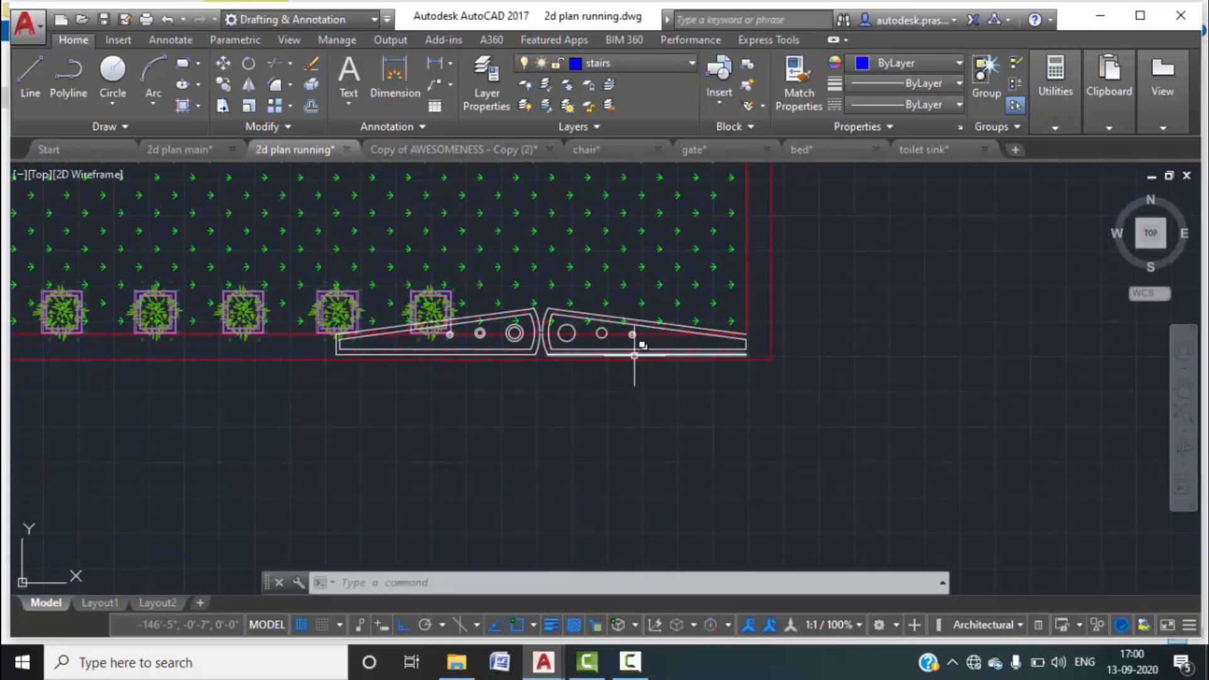
{"action": "key", "text": "ctrl+z"}
{"action": "key", "text": "ctrl+z"}
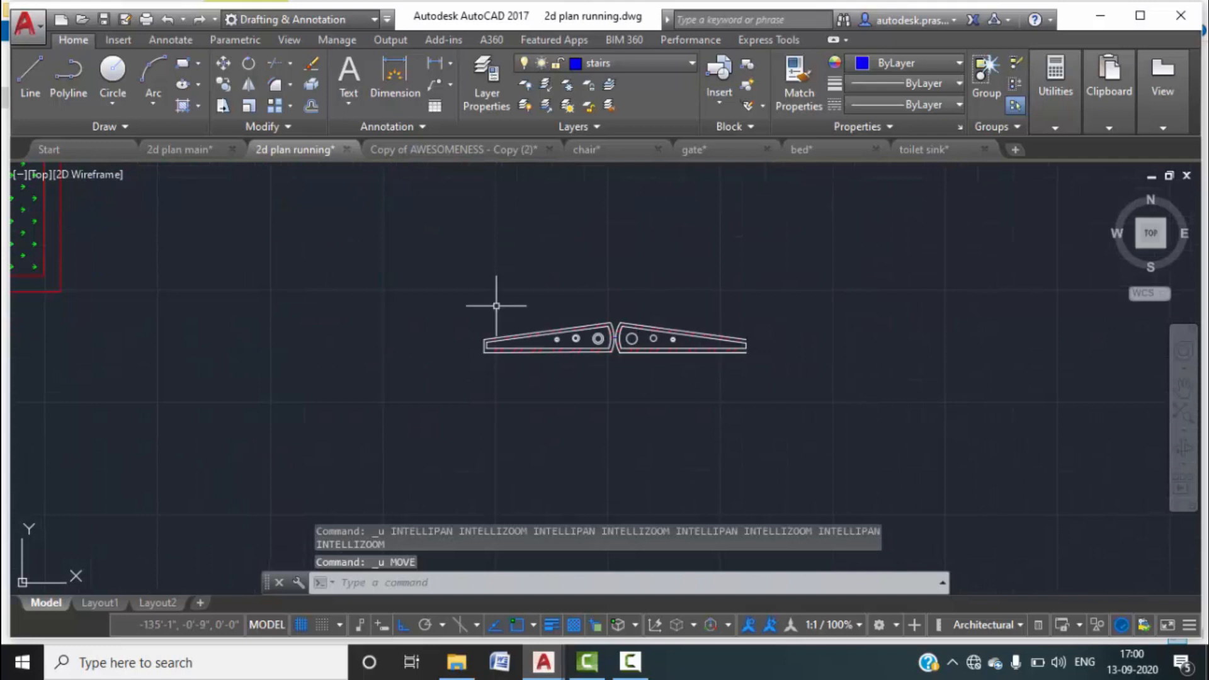
{"action": "middle_click_drag", "start_coordinate": [232, 289], "coordinate": [538, 270]}
Draw a short vertical line closing the red plot boundary corner.
{"action": "type", "text": "M"}
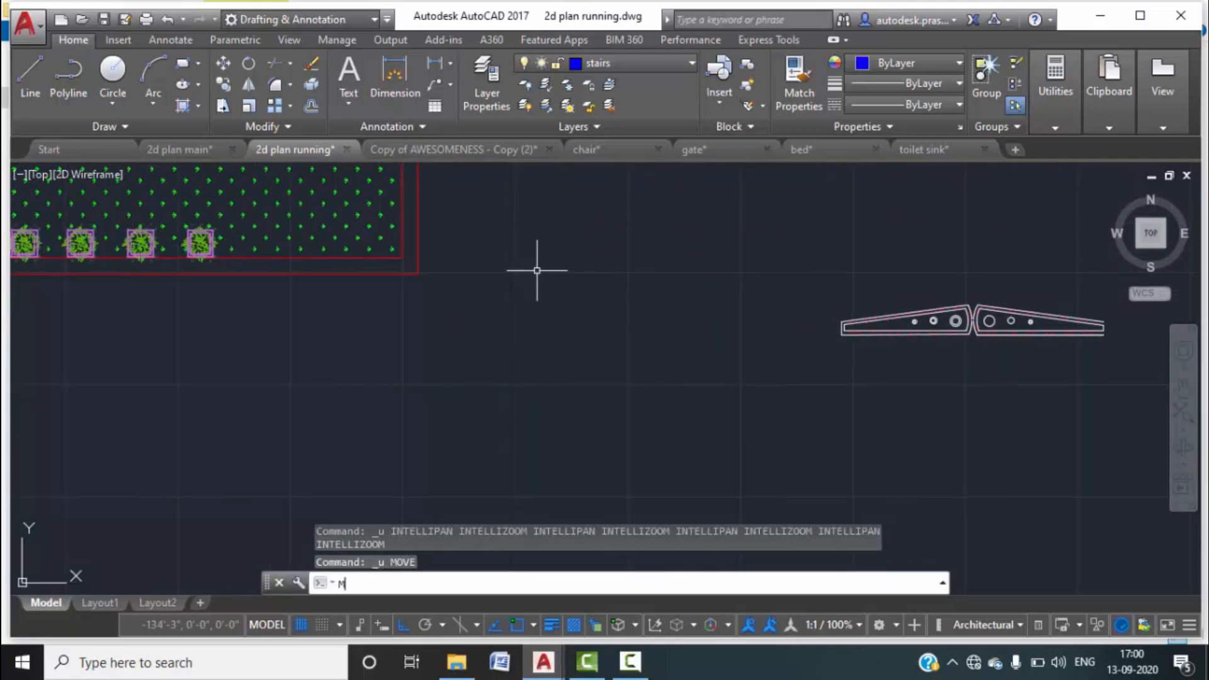
{"action": "key", "text": "Escape"}
{"action": "type", "text": "L"}
{"action": "key", "text": "Return"}
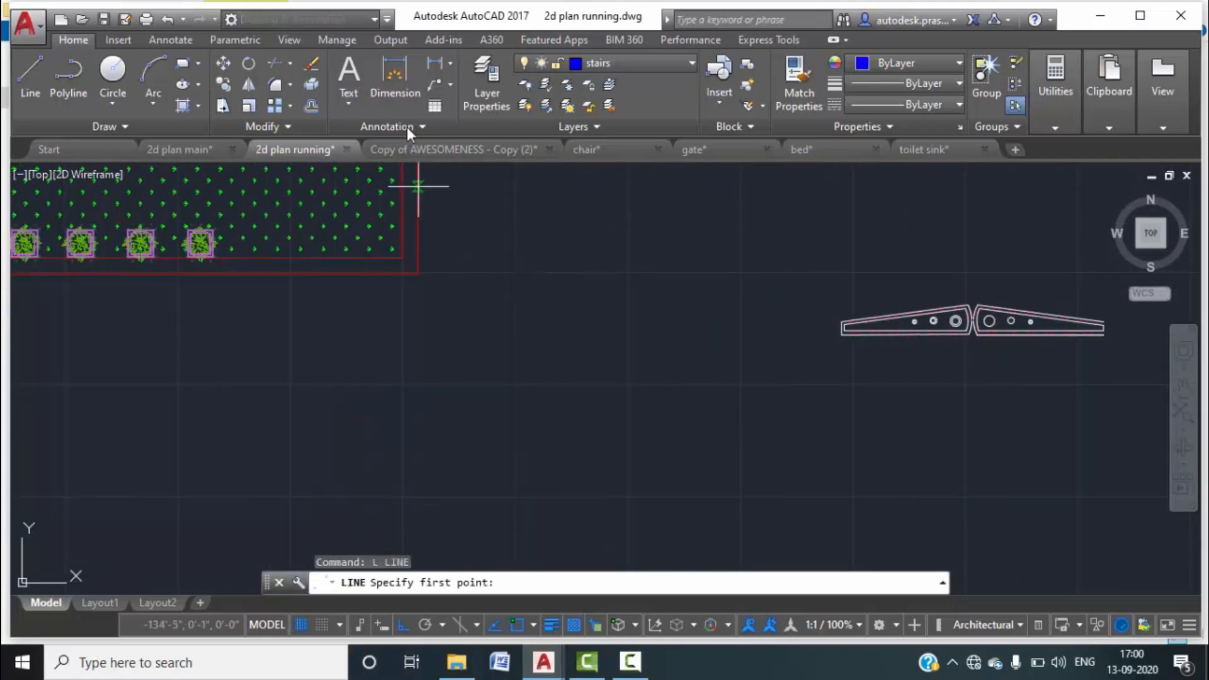
{"action": "scroll", "coordinate": [539, 272], "scroll_direction": "up", "scroll_amount": 5}
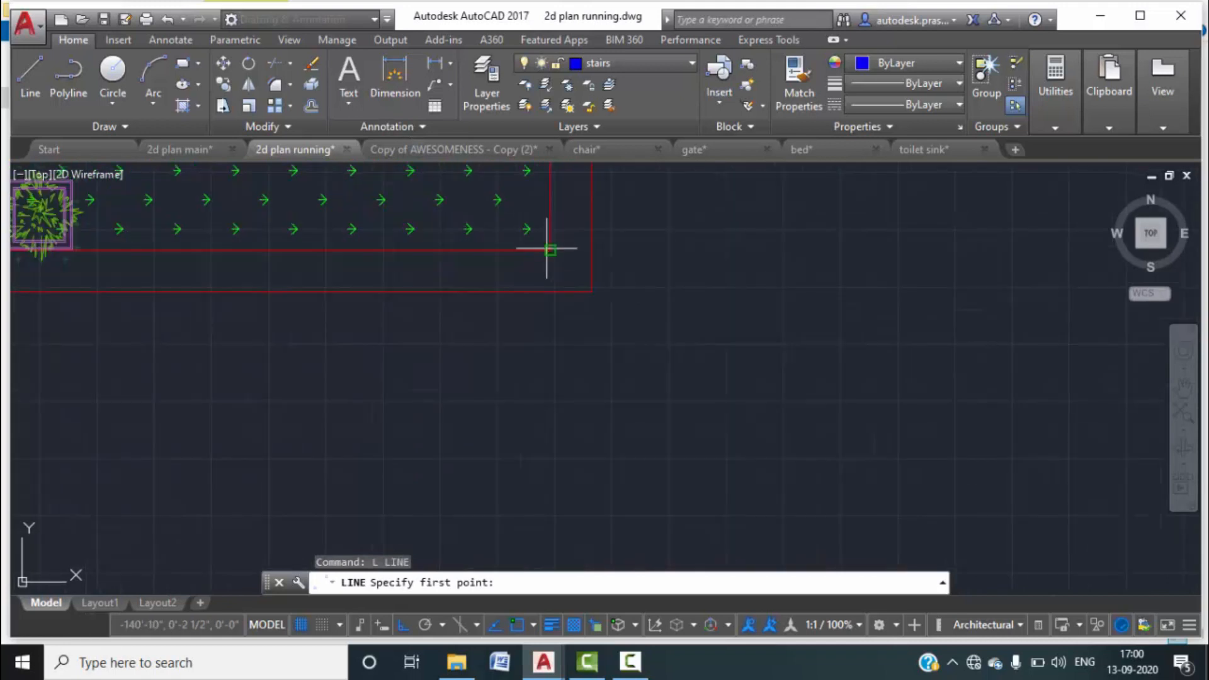
{"action": "left_click", "coordinate": [549, 249]}
{"action": "left_click", "coordinate": [549, 290]}
{"action": "key", "text": "Escape"}
{"action": "key", "text": "Escape"}
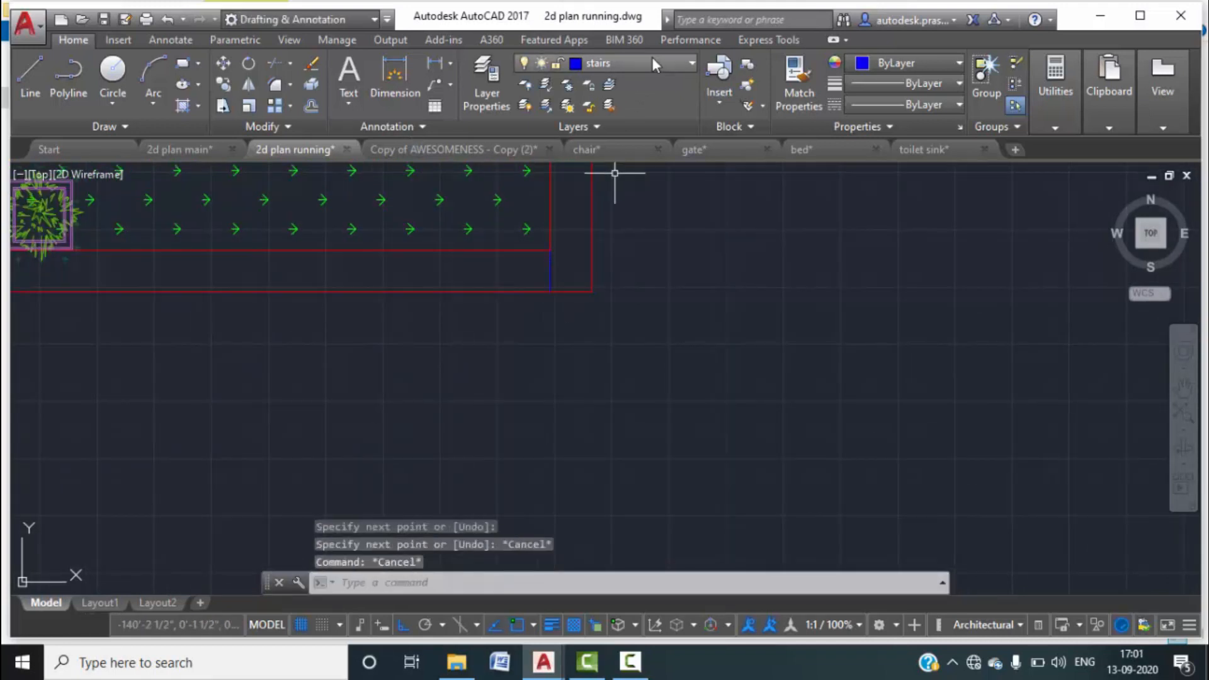
Make layer 0 the current layer in the layer list.
{"action": "left_click", "coordinate": [487, 81]}
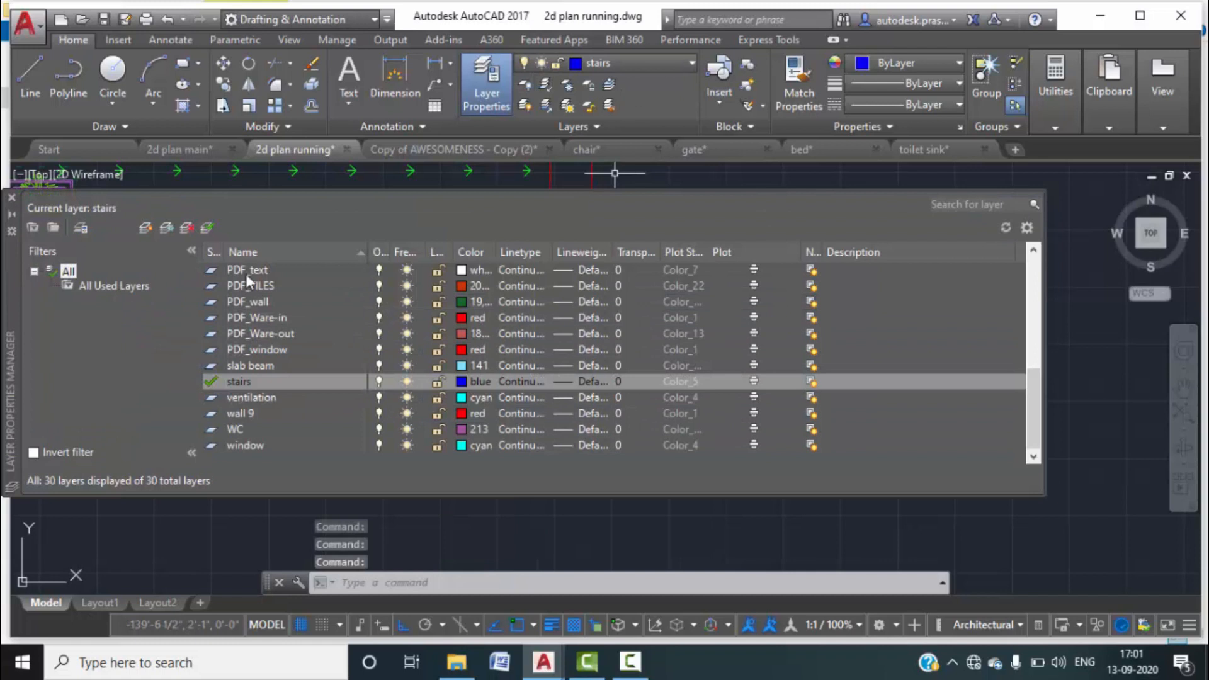
{"action": "scroll", "coordinate": [260, 299], "scroll_direction": "up", "scroll_amount": 6}
{"action": "double_click", "coordinate": [236, 270]}
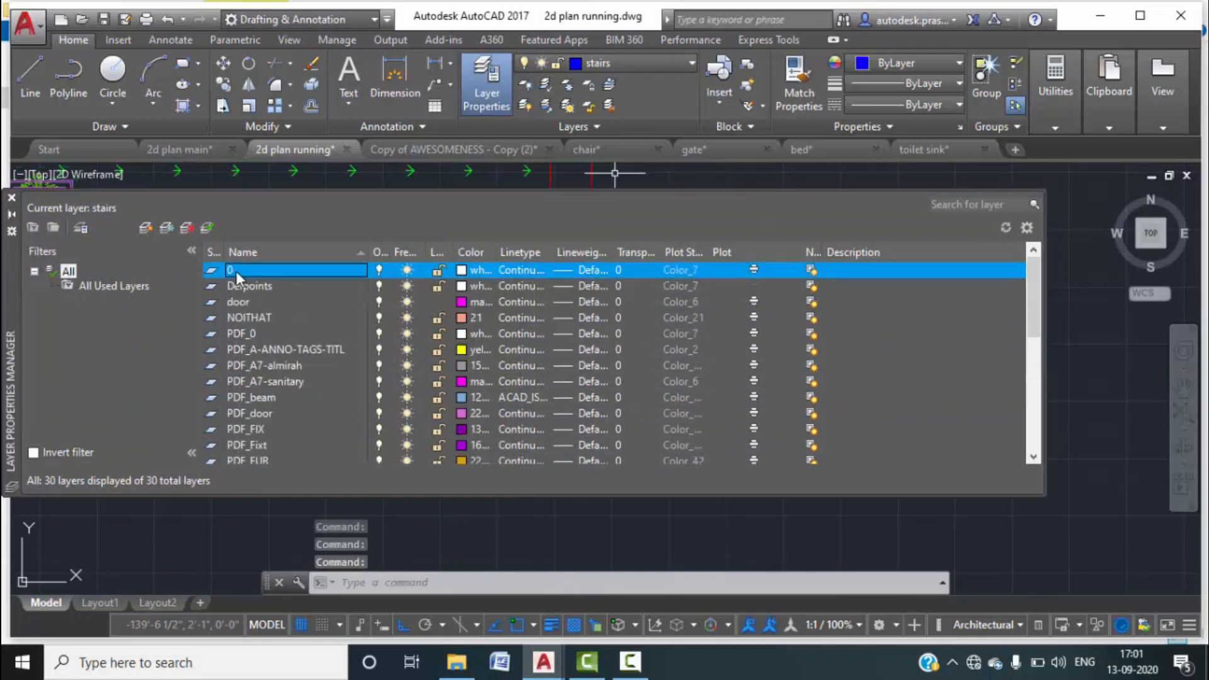
{"action": "left_click", "coordinate": [12, 198]}
{"action": "key", "text": "Escape"}
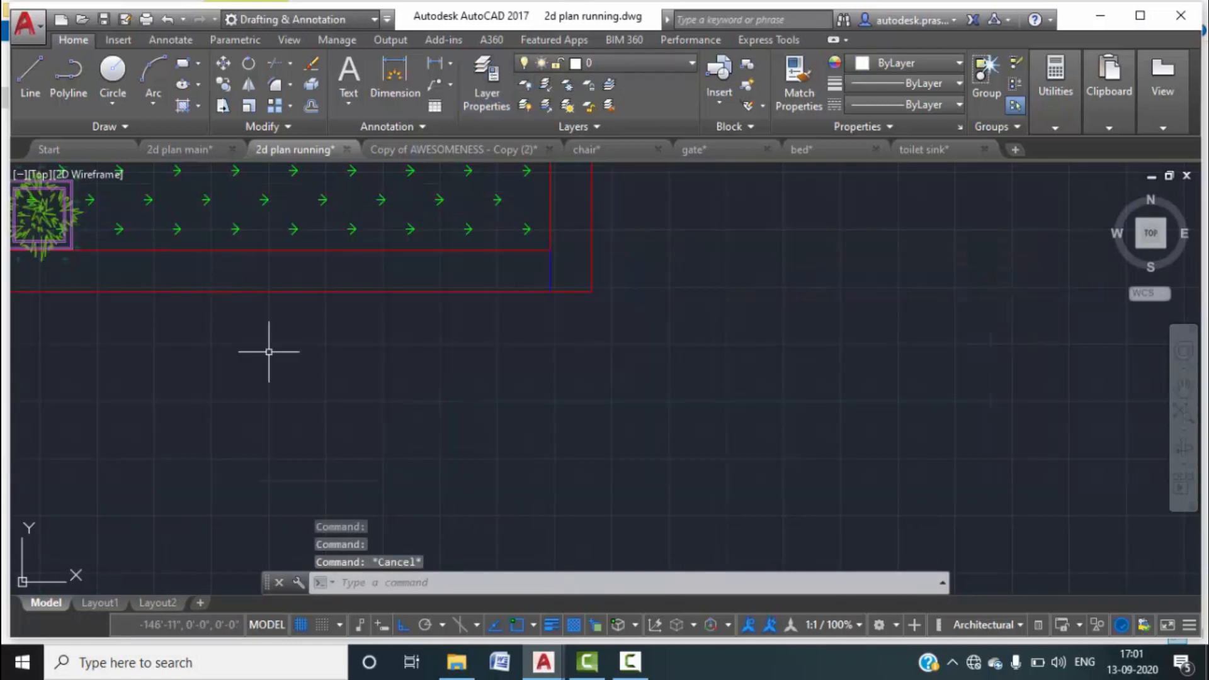
{"action": "key", "text": "Escape"}
Move the short blue line onto layer 0.
{"action": "scroll", "coordinate": [446, 346], "scroll_direction": "up", "scroll_amount": 3}
{"action": "scroll", "coordinate": [522, 292], "scroll_direction": "up", "scroll_amount": 4}
{"action": "left_click", "coordinate": [555, 321]}
{"action": "left_click", "coordinate": [496, 292]}
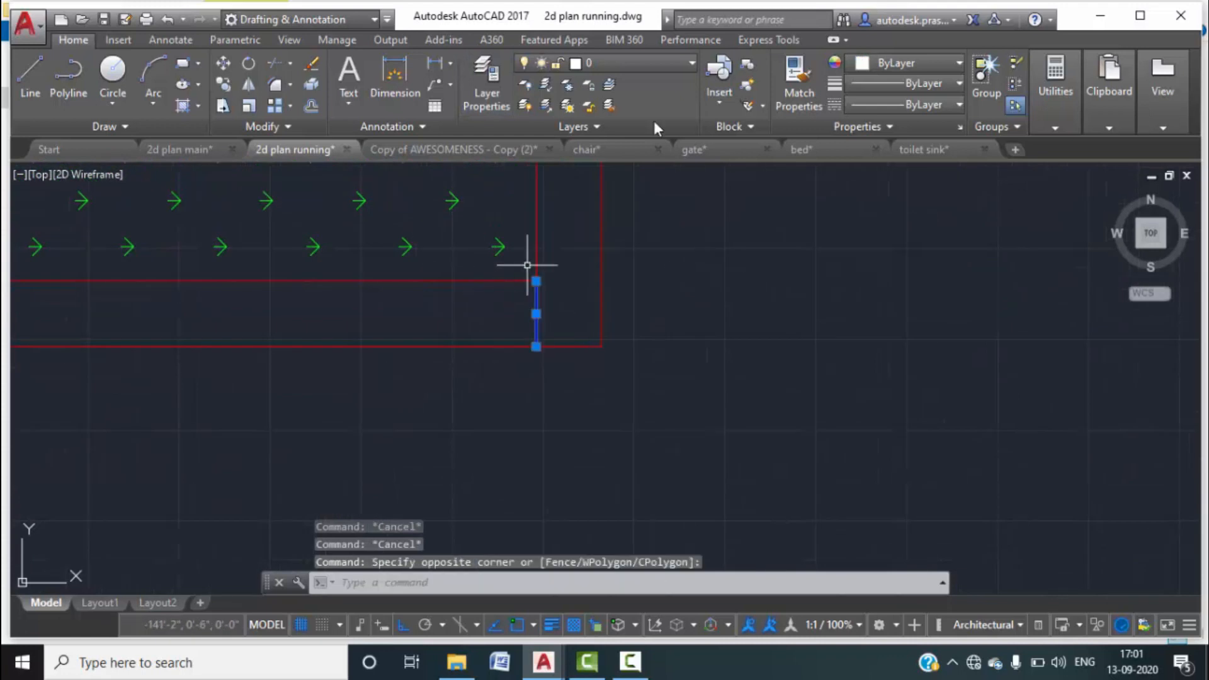
{"action": "left_click", "coordinate": [673, 63]}
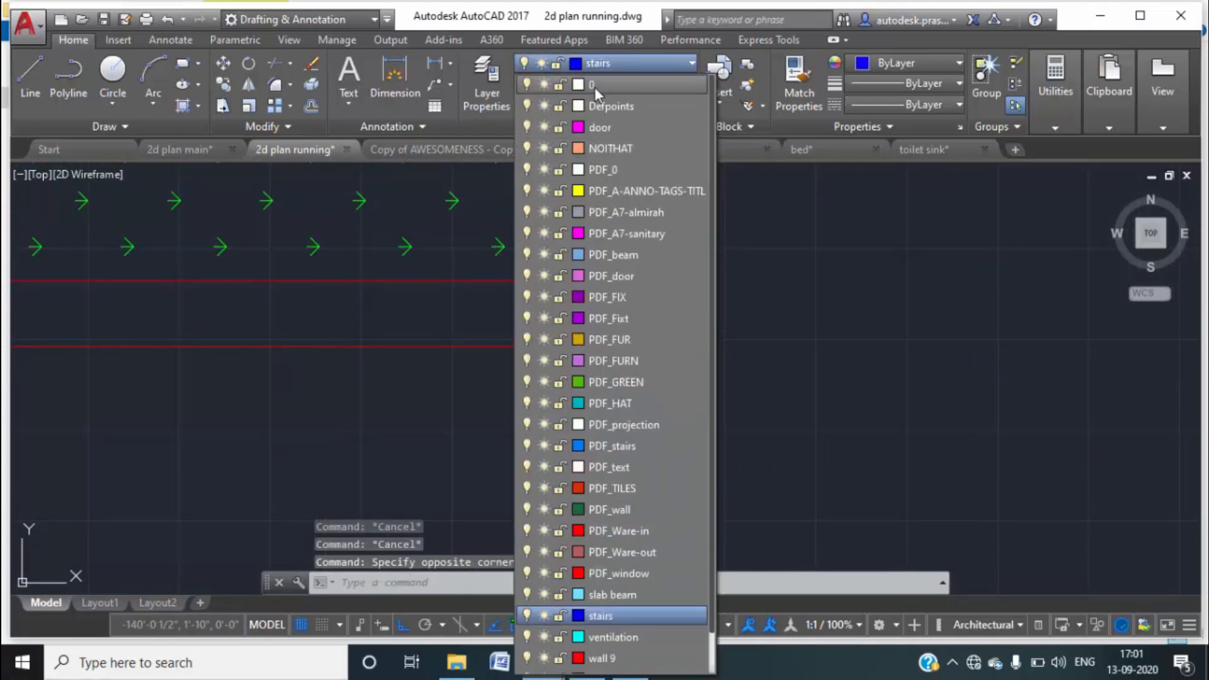
{"action": "left_click", "coordinate": [594, 87]}
{"action": "key", "text": "Escape"}
Delete the last two plants from the lower row of the garden.
{"action": "scroll", "coordinate": [655, 296], "scroll_direction": "down", "scroll_amount": 6}
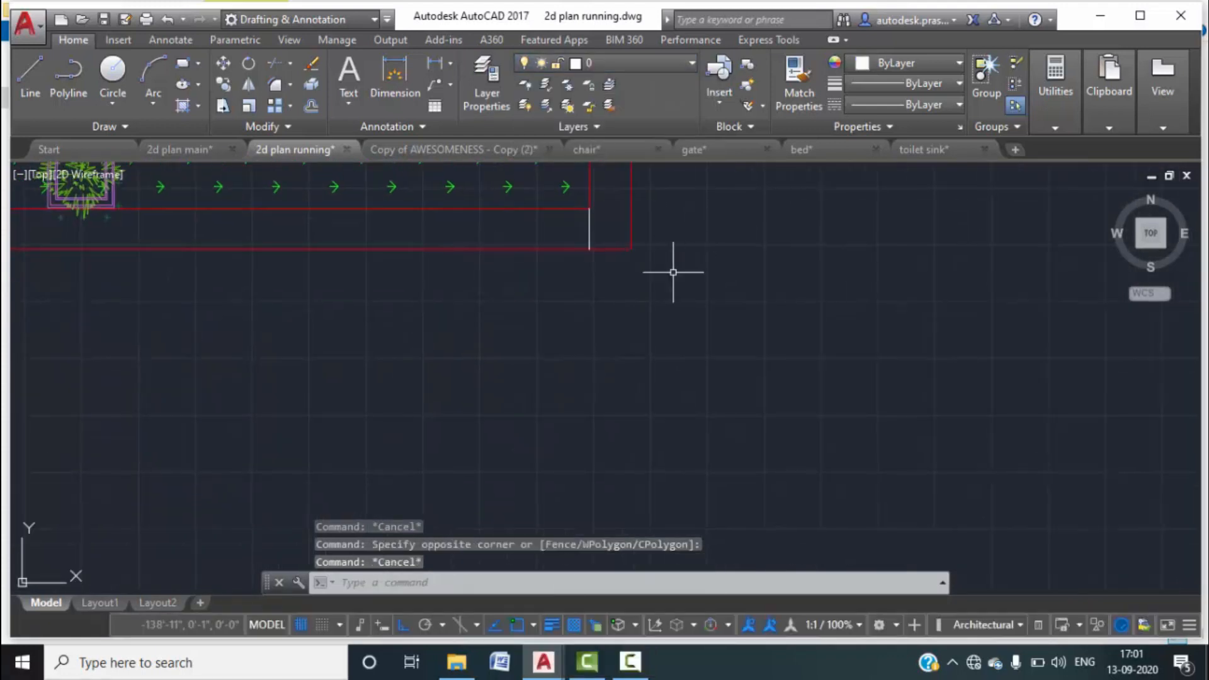
{"action": "scroll", "coordinate": [645, 275], "scroll_direction": "up", "scroll_amount": 5}
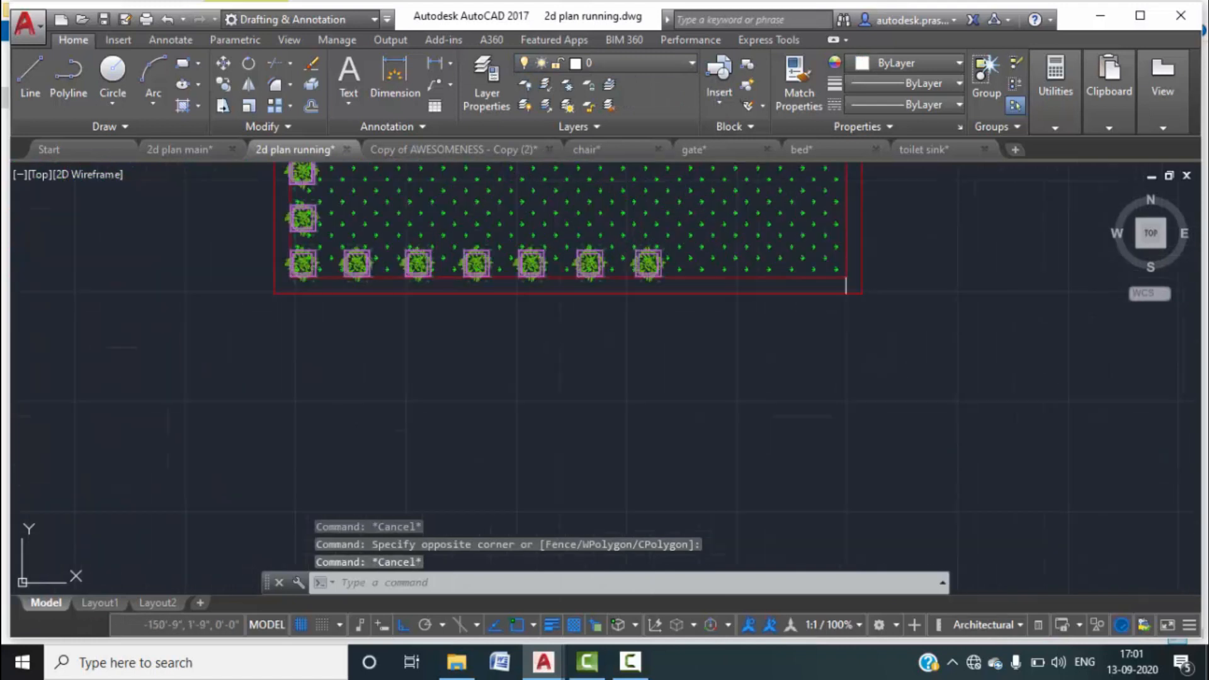
{"action": "left_click", "coordinate": [644, 256]}
{"action": "key", "text": "Delete"}
{"action": "left_click", "coordinate": [561, 269]}
{"action": "key", "text": "Delete"}
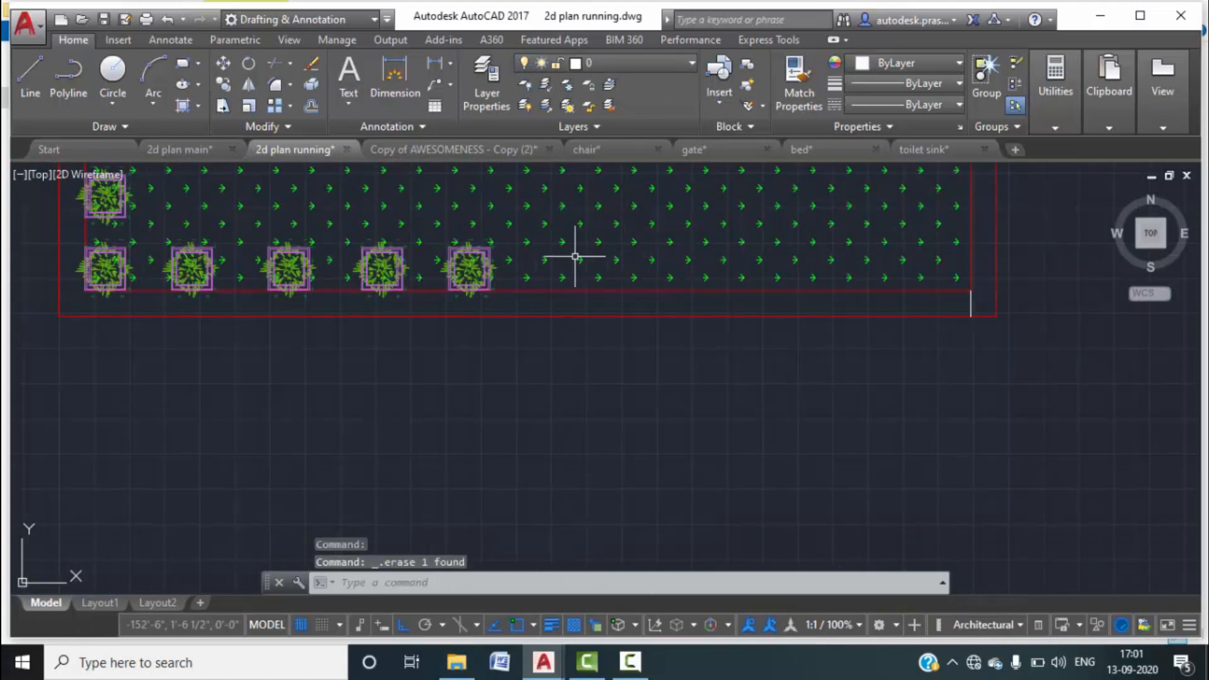
{"action": "scroll", "coordinate": [598, 271], "scroll_direction": "down", "scroll_amount": 5}
{"action": "middle_click_drag", "start_coordinate": [690, 311], "coordinate": [596, 238]}
{"action": "left_click", "coordinate": [899, 255]}
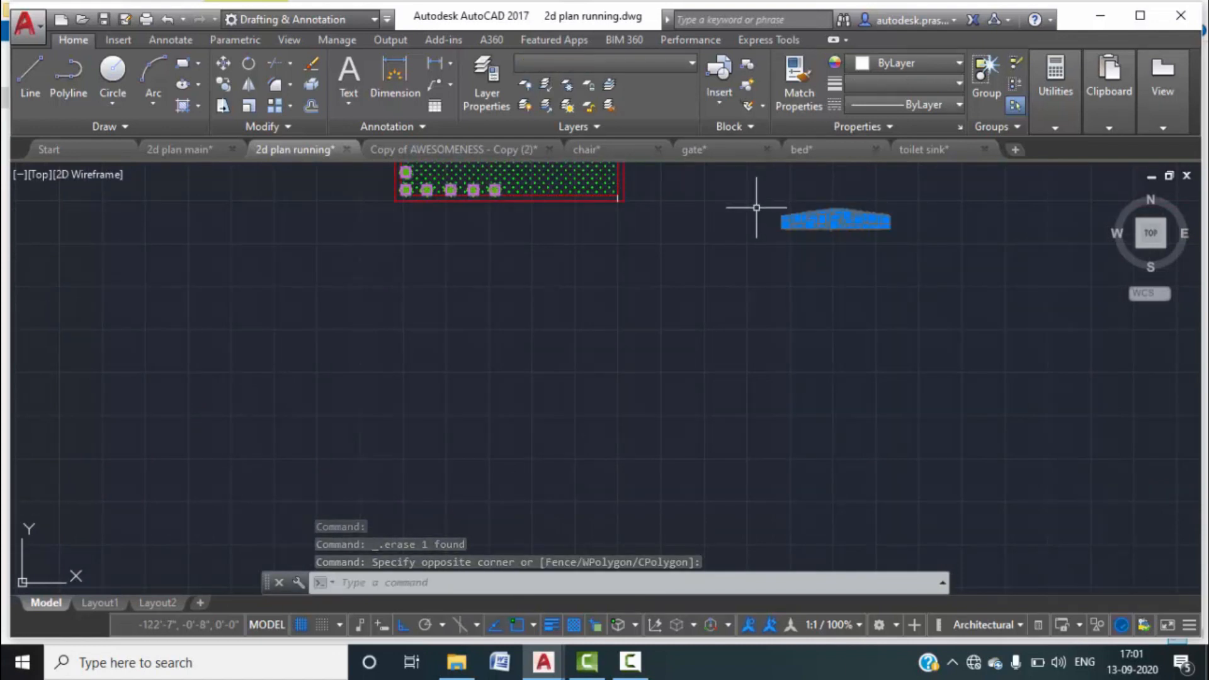
Move the 77-object gate from its base point onto the plot corner on the lower boundary.
{"action": "left_click", "coordinate": [759, 203]}
{"action": "type", "text": "m"}
{"action": "key", "text": "Return"}
{"action": "scroll", "coordinate": [883, 226], "scroll_direction": "up", "scroll_amount": 3}
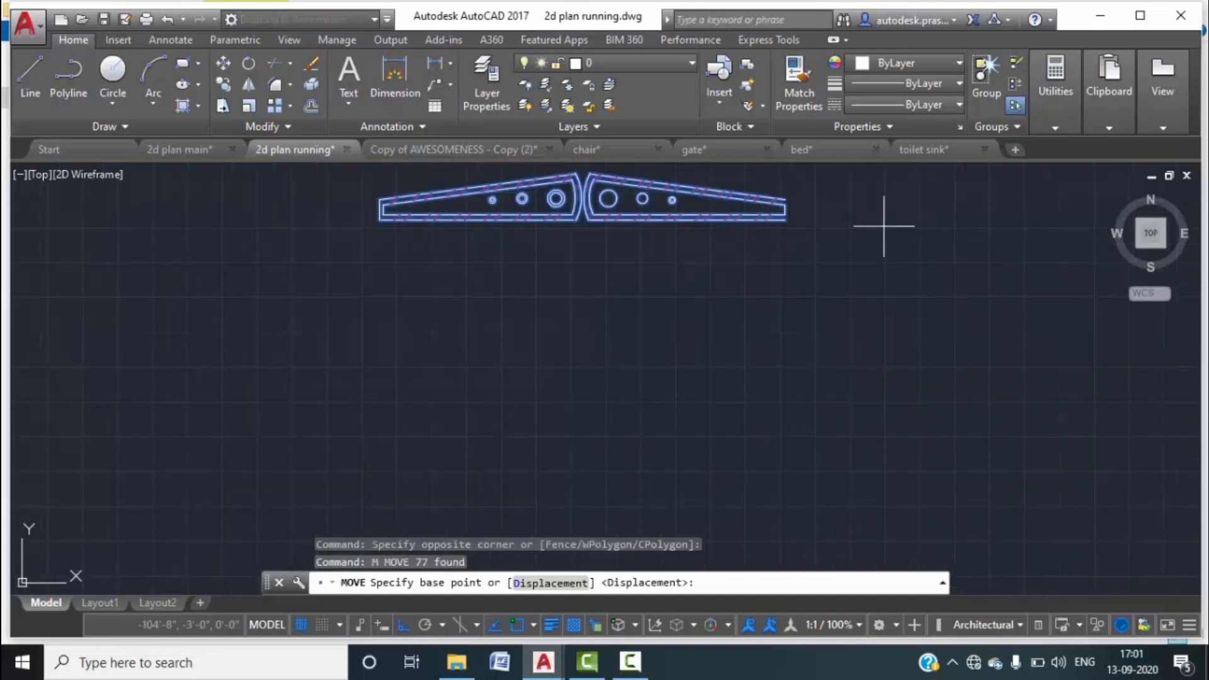
{"action": "left_click", "coordinate": [785, 220]}
{"action": "middle_click_drag", "start_coordinate": [763, 305], "coordinate": [1101, 328]}
{"action": "scroll", "coordinate": [922, 298], "scroll_direction": "down", "scroll_amount": 2}
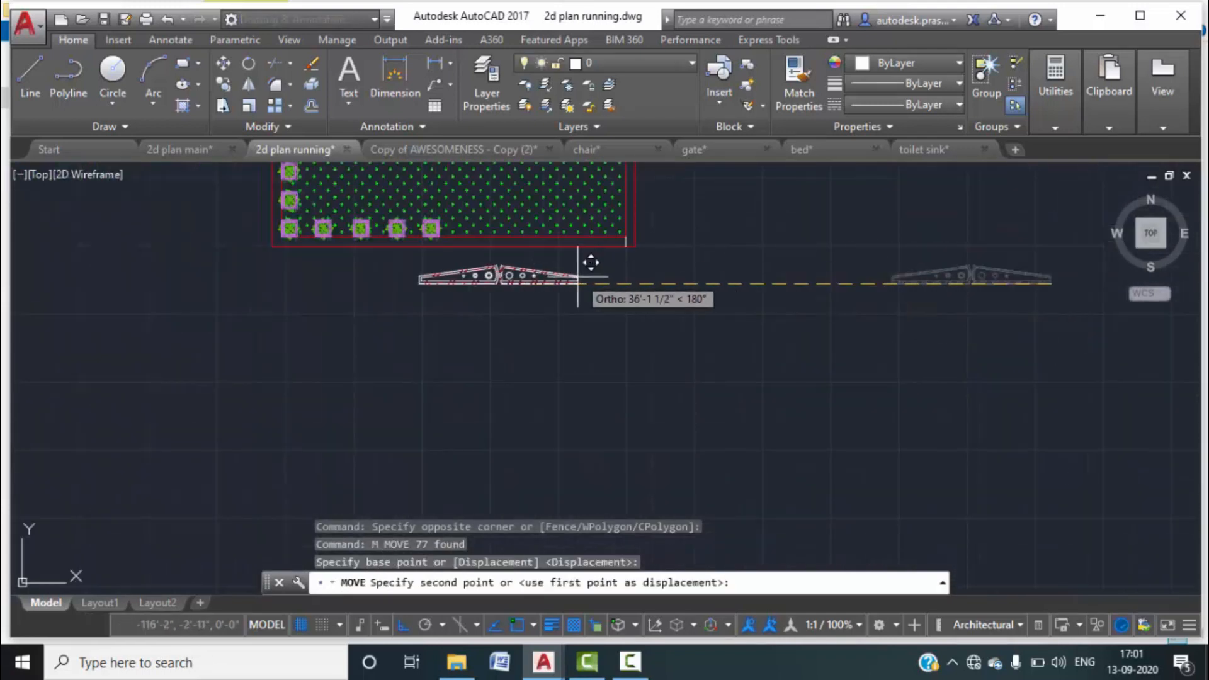
{"action": "scroll", "coordinate": [592, 224], "scroll_direction": "up", "scroll_amount": 2}
{"action": "left_click", "coordinate": [665, 264]}
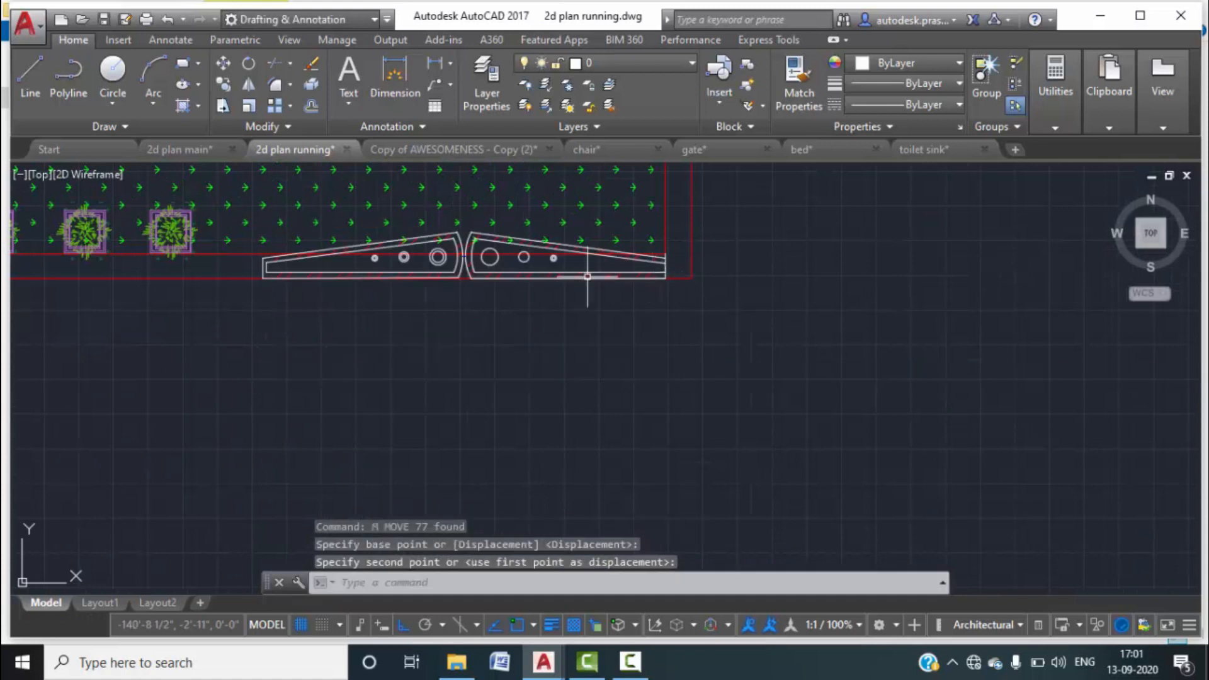
{"action": "middle_click_drag", "start_coordinate": [418, 278], "coordinate": [518, 267]}
{"action": "key", "text": "Escape"}
{"action": "key", "text": "Escape"}
{"action": "scroll", "coordinate": [362, 246], "scroll_direction": "up", "scroll_amount": 6}
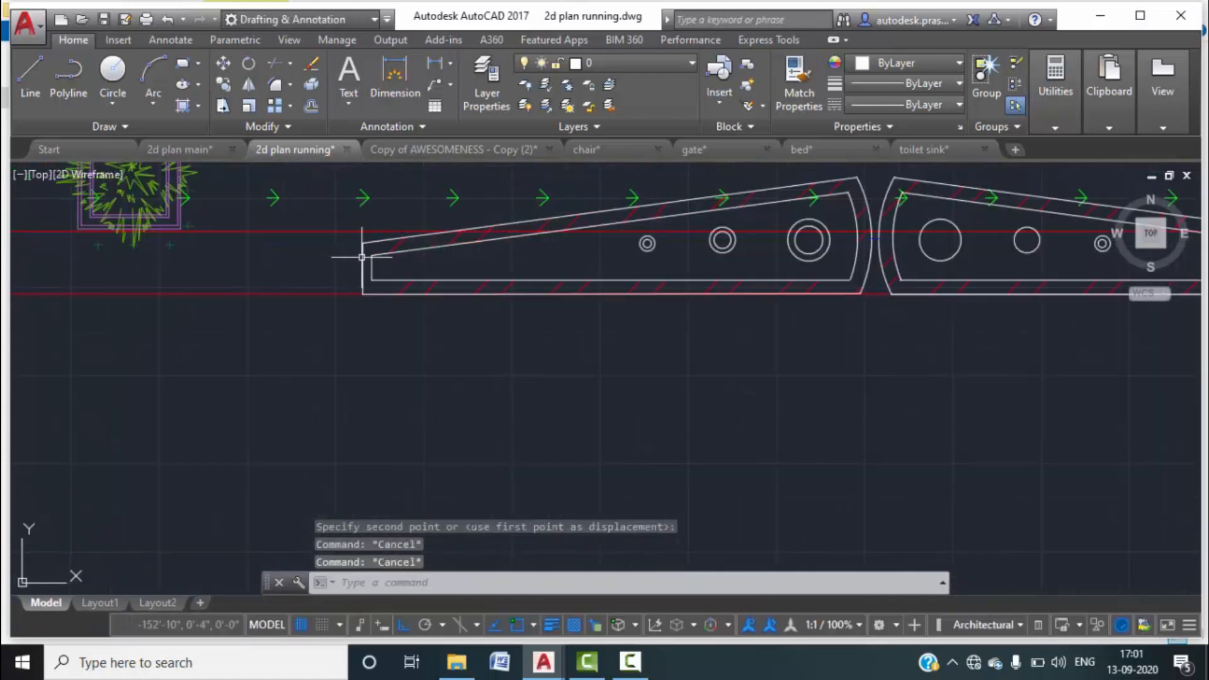
Begin drawing a new line with the L command.
{"action": "type", "text": "l"}
{"action": "key", "text": "Return"}
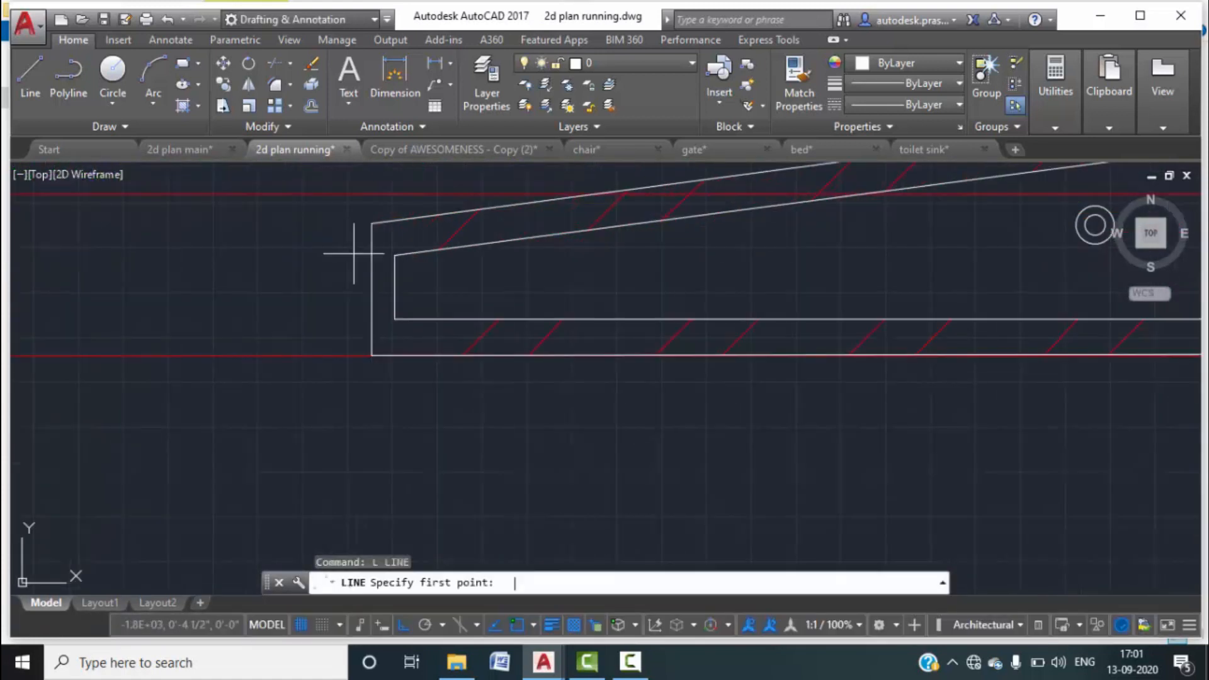
{"action": "left_click", "coordinate": [626, 662]}
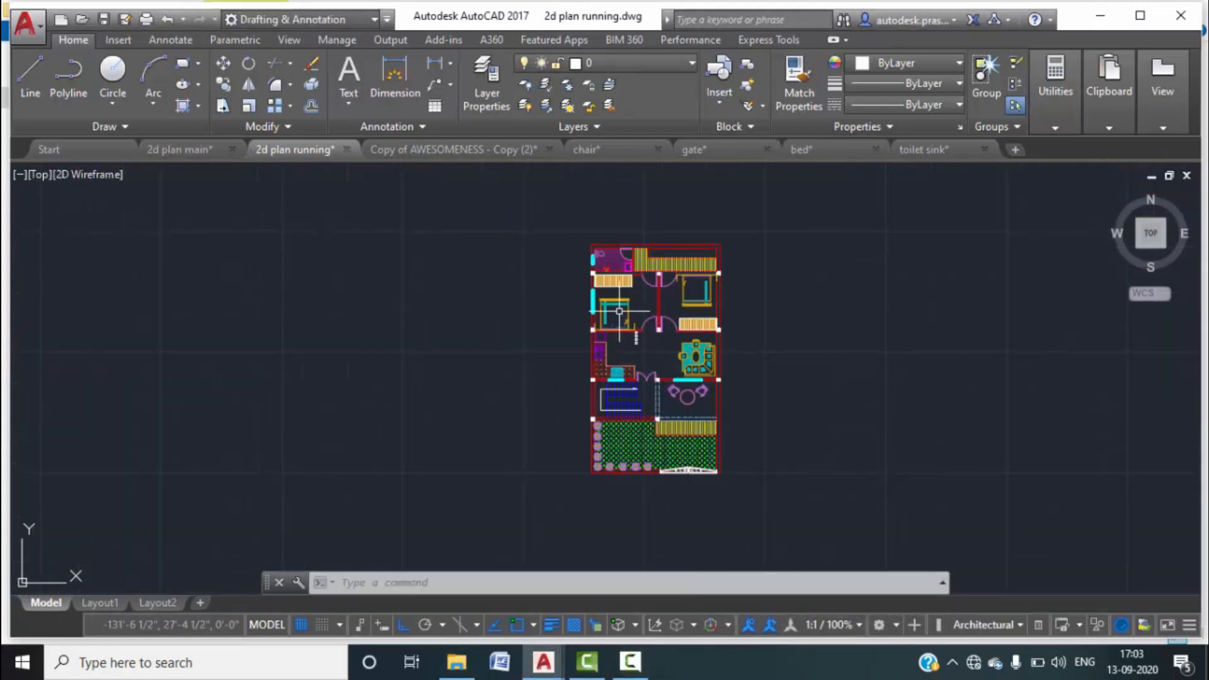
{"action": "scroll", "coordinate": [619, 311], "scroll_direction": "up", "scroll_amount": 6}
{"action": "scroll", "coordinate": [633, 295], "scroll_direction": "down", "scroll_amount": 4}
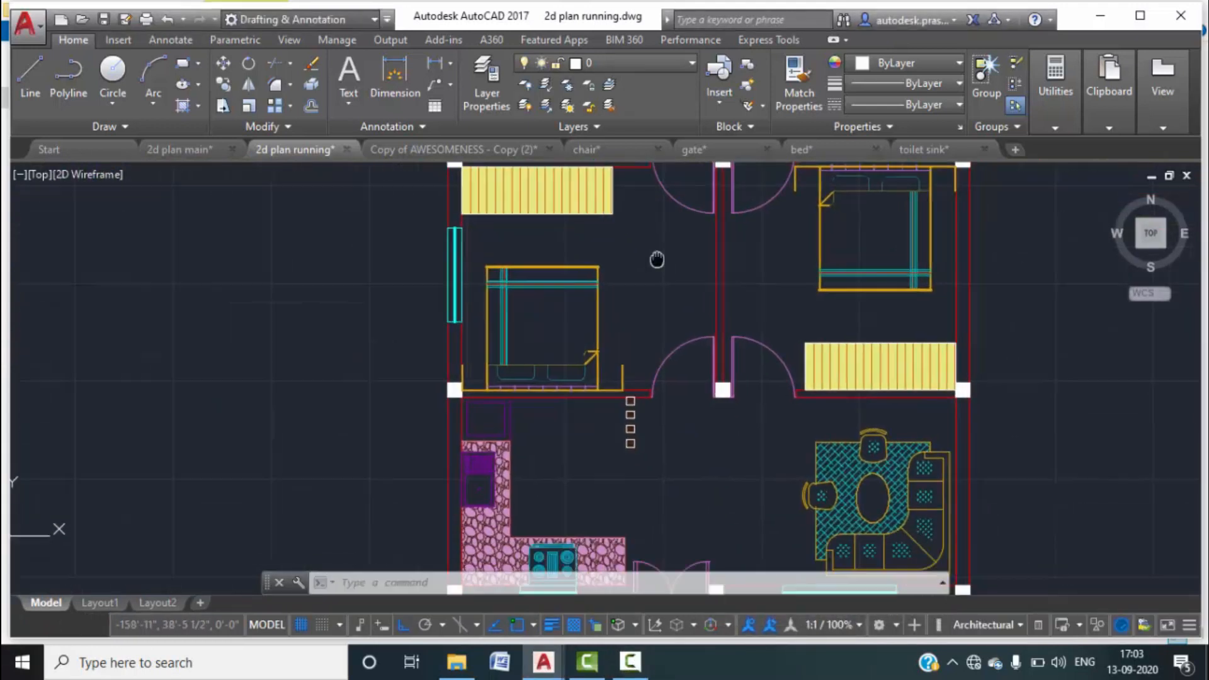
{"action": "middle_click_drag", "start_coordinate": [671, 382], "coordinate": [655, 291]}
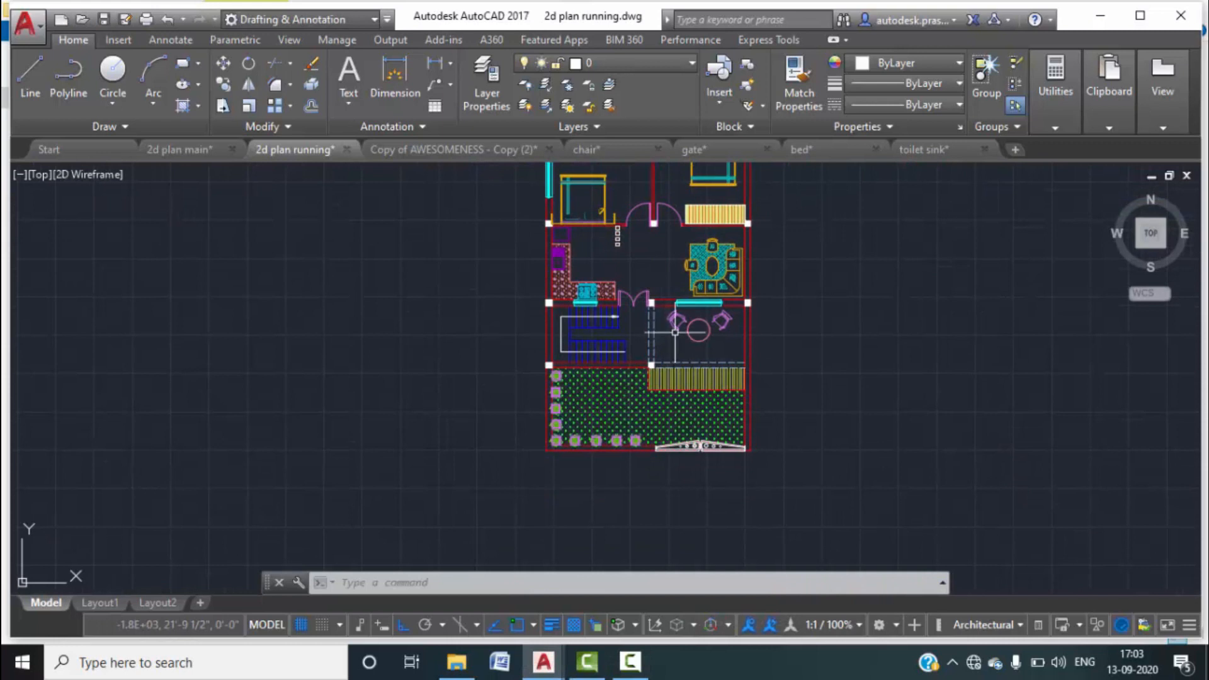
{"action": "scroll", "coordinate": [625, 351], "scroll_direction": "up", "scroll_amount": 4}
{"action": "mouse_move", "coordinate": [697, 302]}
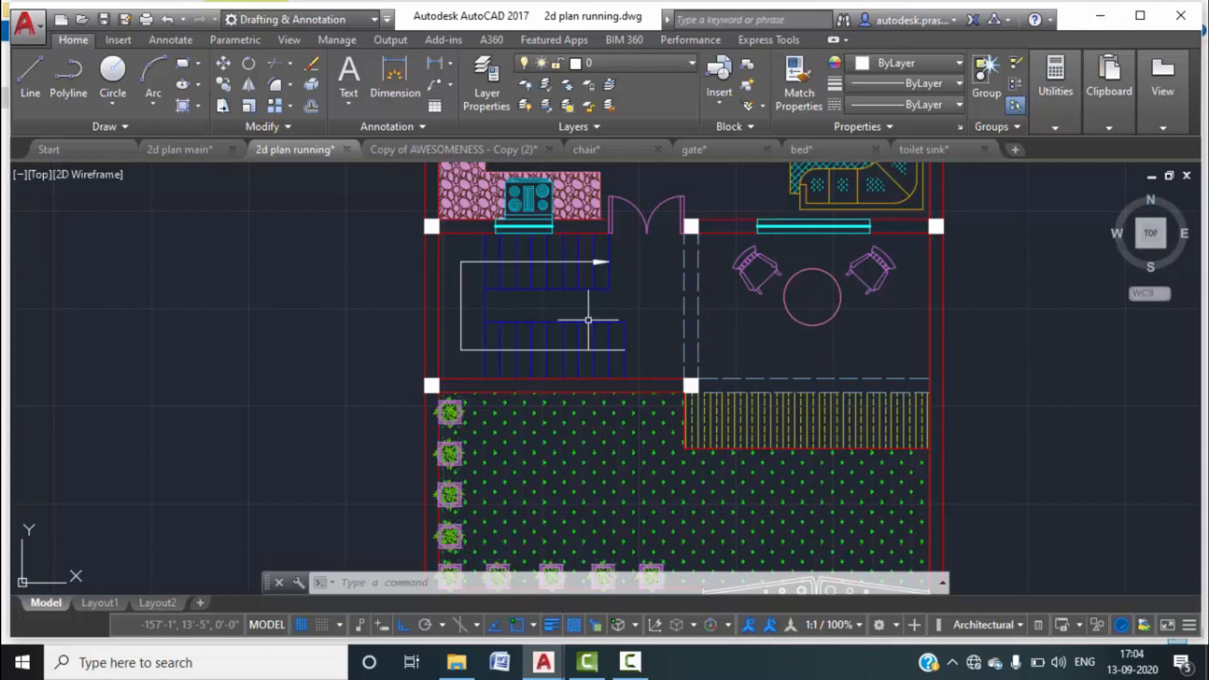
{"action": "scroll", "coordinate": [637, 302], "scroll_direction": "down", "scroll_amount": 4}
{"action": "middle_click_drag", "start_coordinate": [638, 303], "coordinate": [570, 480]}
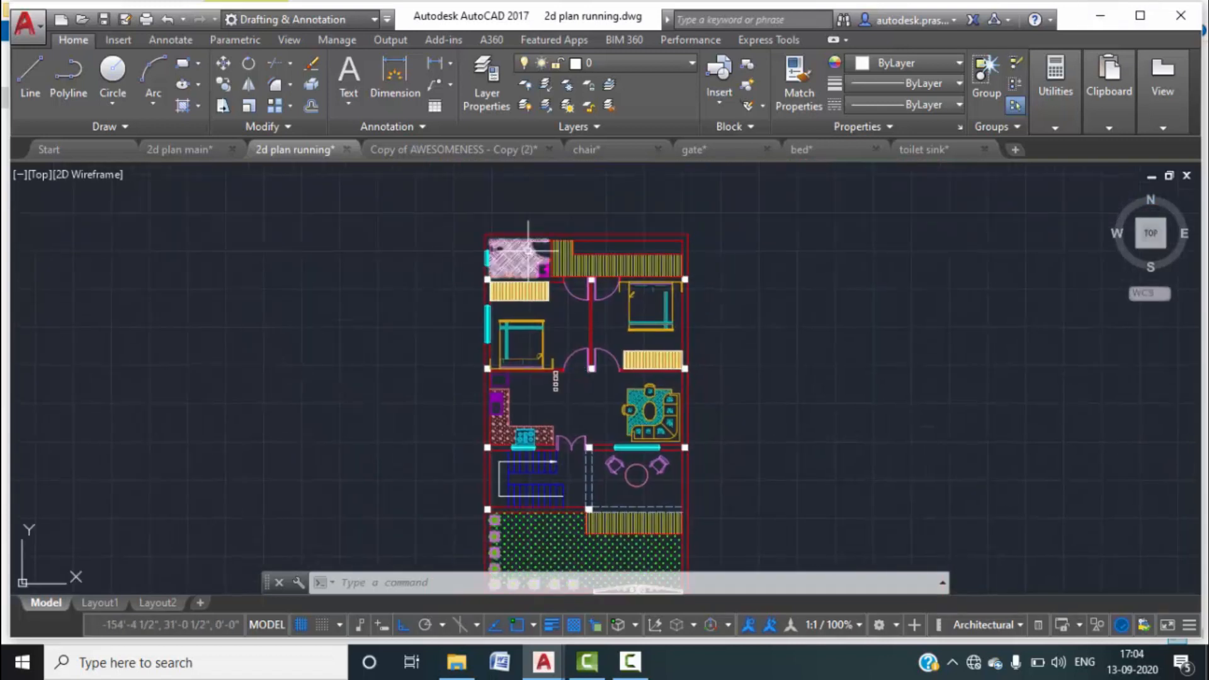
{"action": "scroll", "coordinate": [601, 268], "scroll_direction": "up", "scroll_amount": 5}
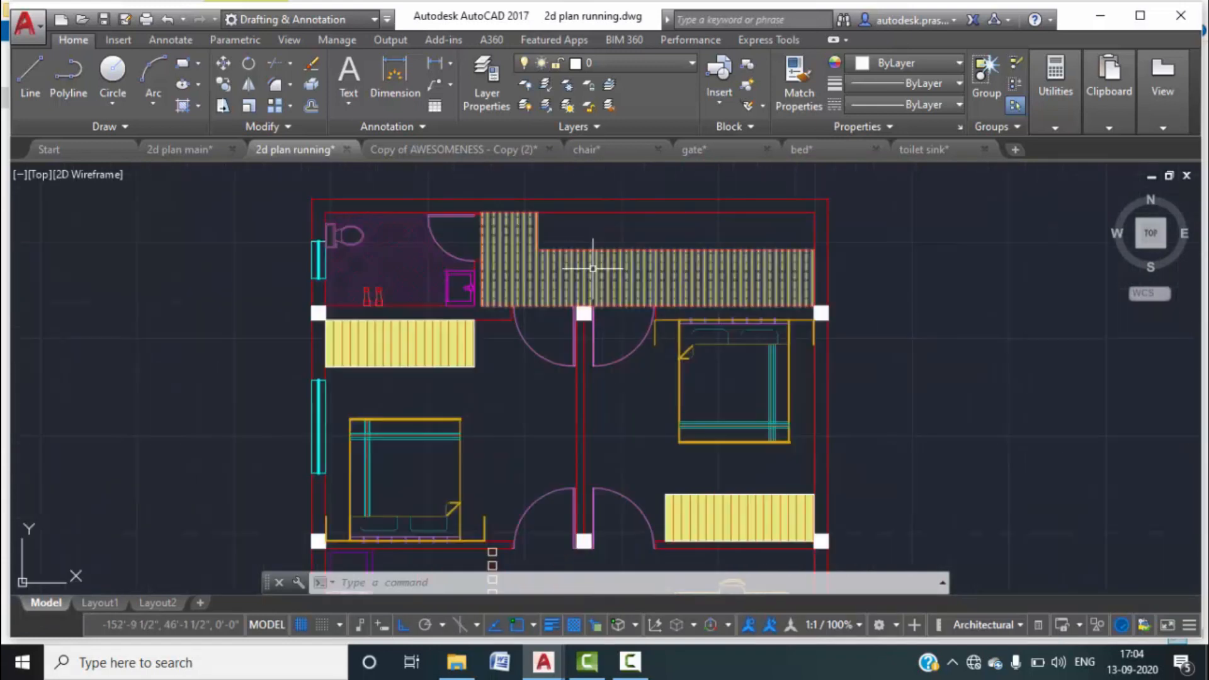
{"action": "scroll", "coordinate": [560, 304], "scroll_direction": "down", "scroll_amount": 2}
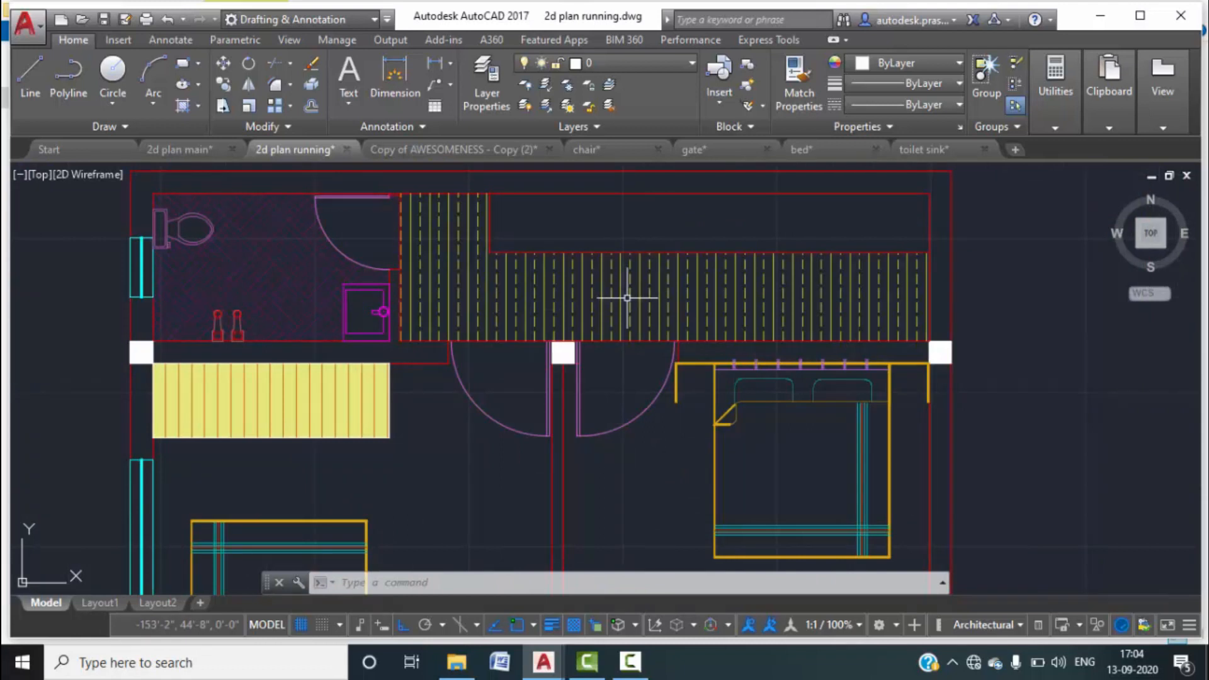
{"action": "type", "text": "MTEXT"}
Place a multiline text box across the hatched strip reading PROJECTION 3' WIDE.
{"action": "key", "text": "Return"}
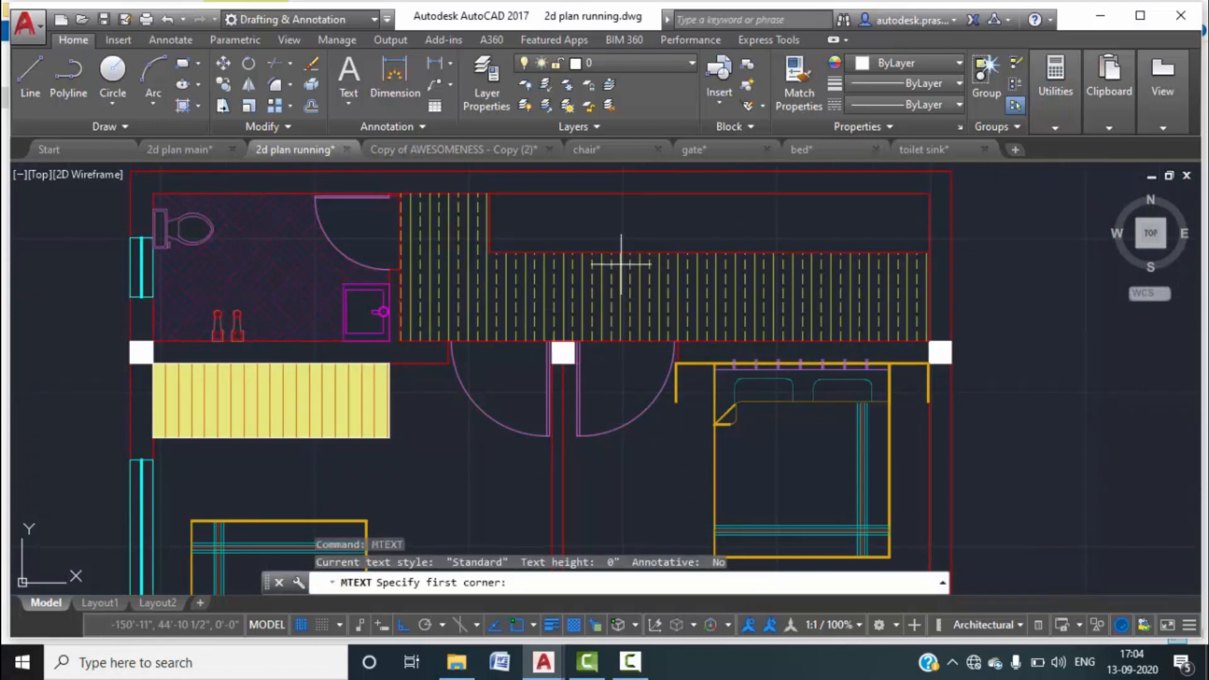
{"action": "scroll", "coordinate": [589, 232], "scroll_direction": "up", "scroll_amount": 2}
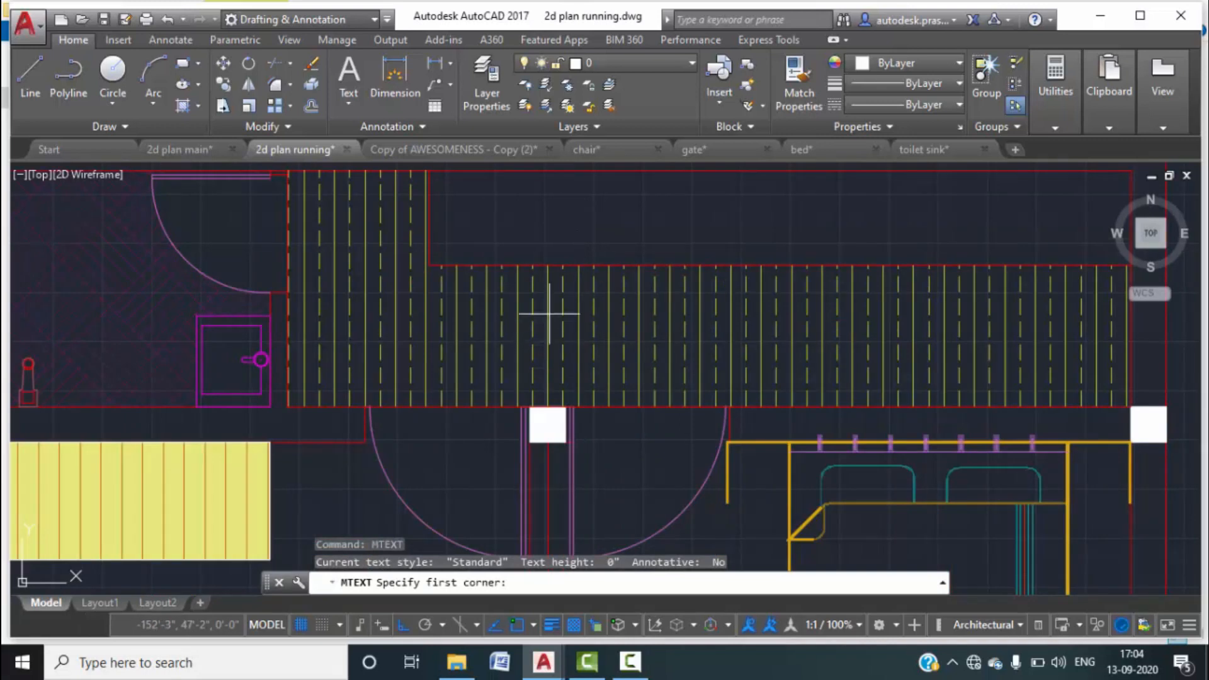
{"action": "left_click", "coordinate": [524, 303]}
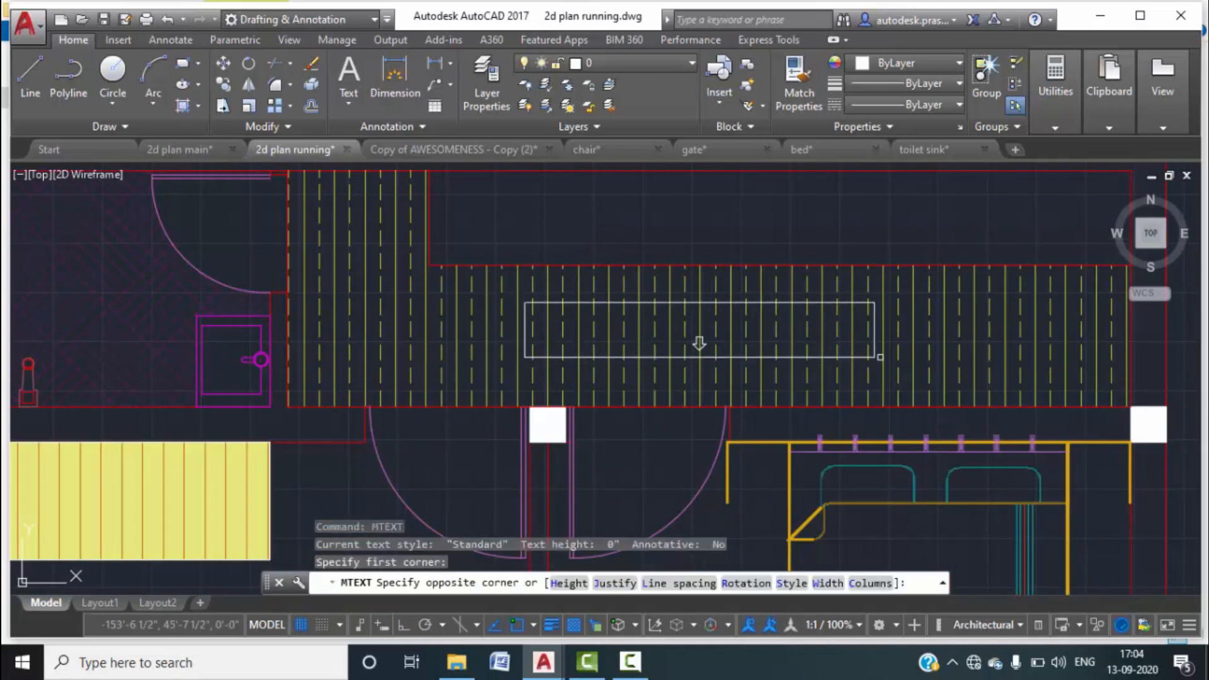
{"action": "left_click", "coordinate": [927, 360]}
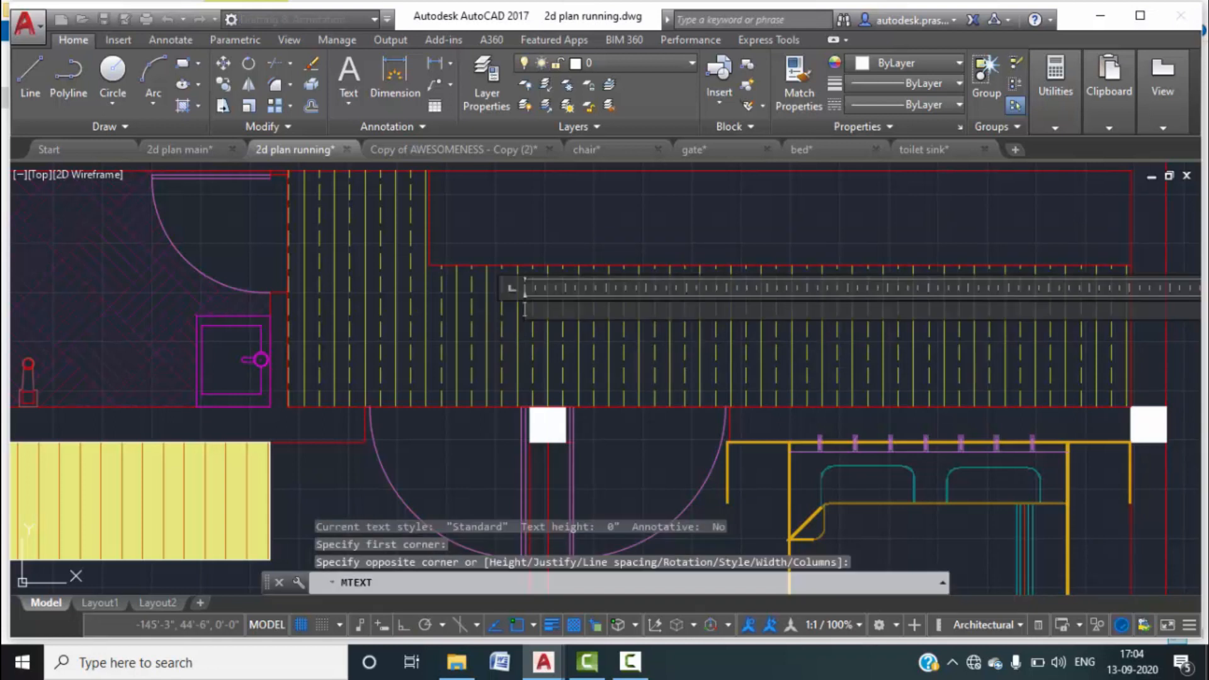
{"action": "type", "text": "PR"}
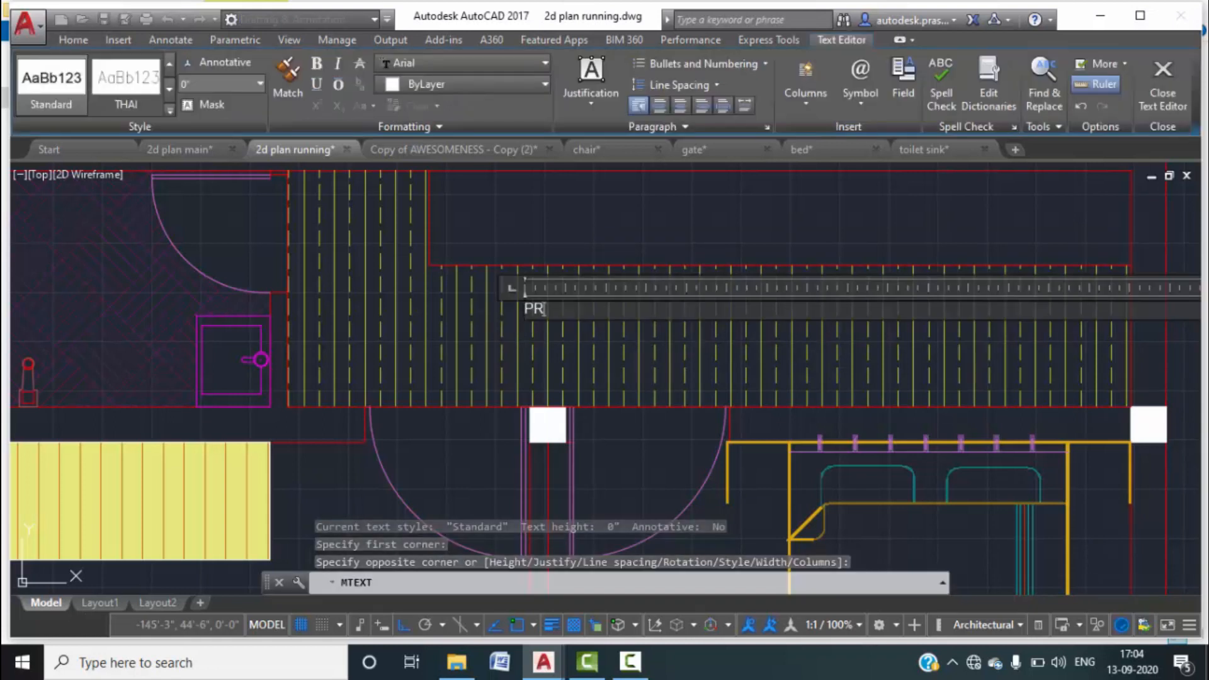
{"action": "type", "text": "OJECTION 3' WIDE"}
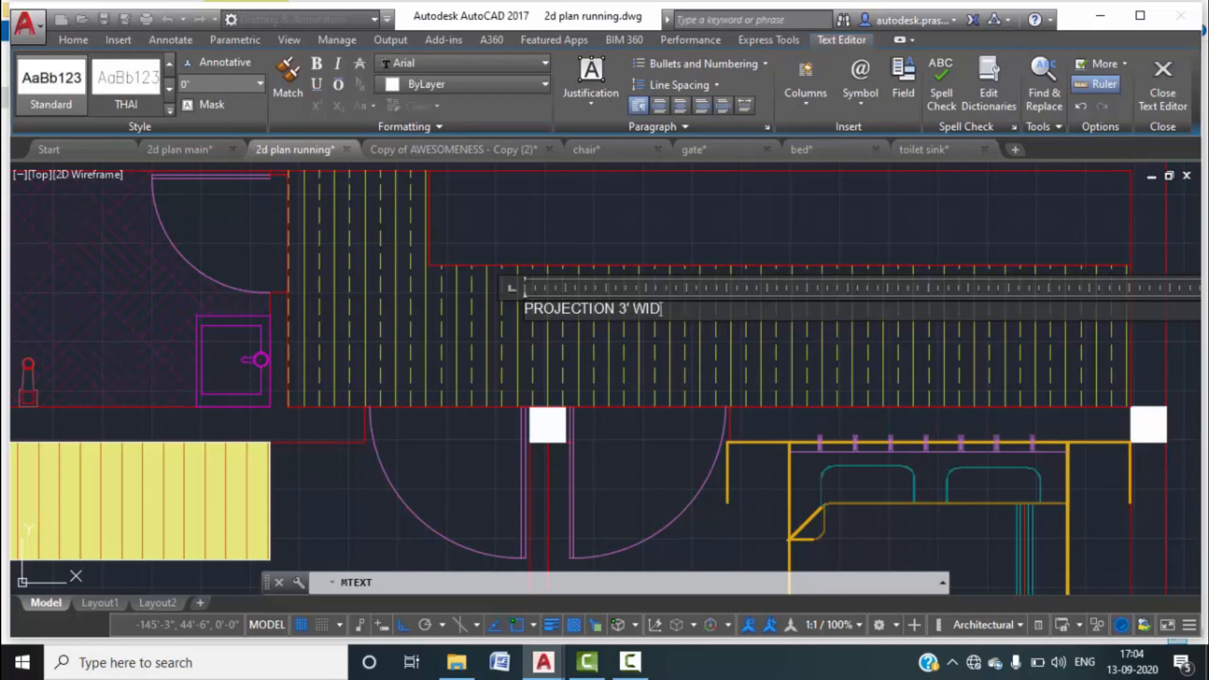
{"action": "left_click", "coordinate": [734, 226]}
{"action": "scroll", "coordinate": [520, 312], "scroll_direction": "up", "scroll_amount": 8}
{"action": "left_click", "coordinate": [520, 313]}
Set the PROJECTION 3' WIDE label's text height to 6" in Properties.
{"action": "left_click", "coordinate": [492, 274]}
{"action": "right_click", "coordinate": [491, 274]}
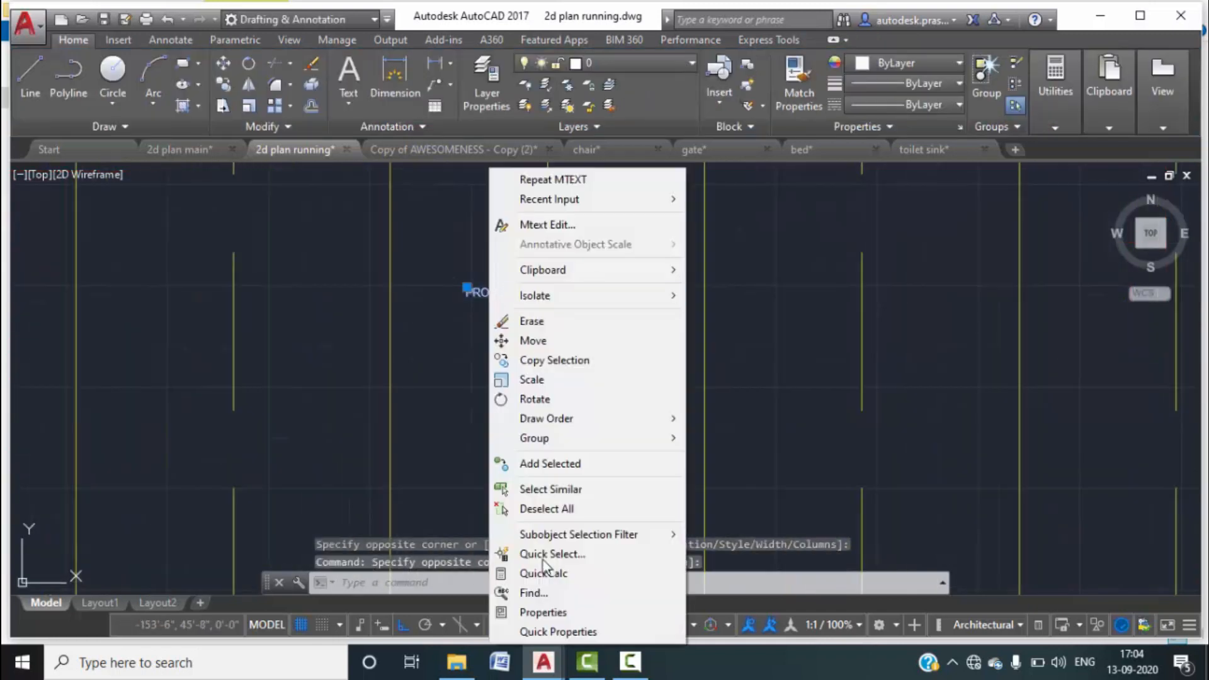
{"action": "left_click", "coordinate": [542, 612]}
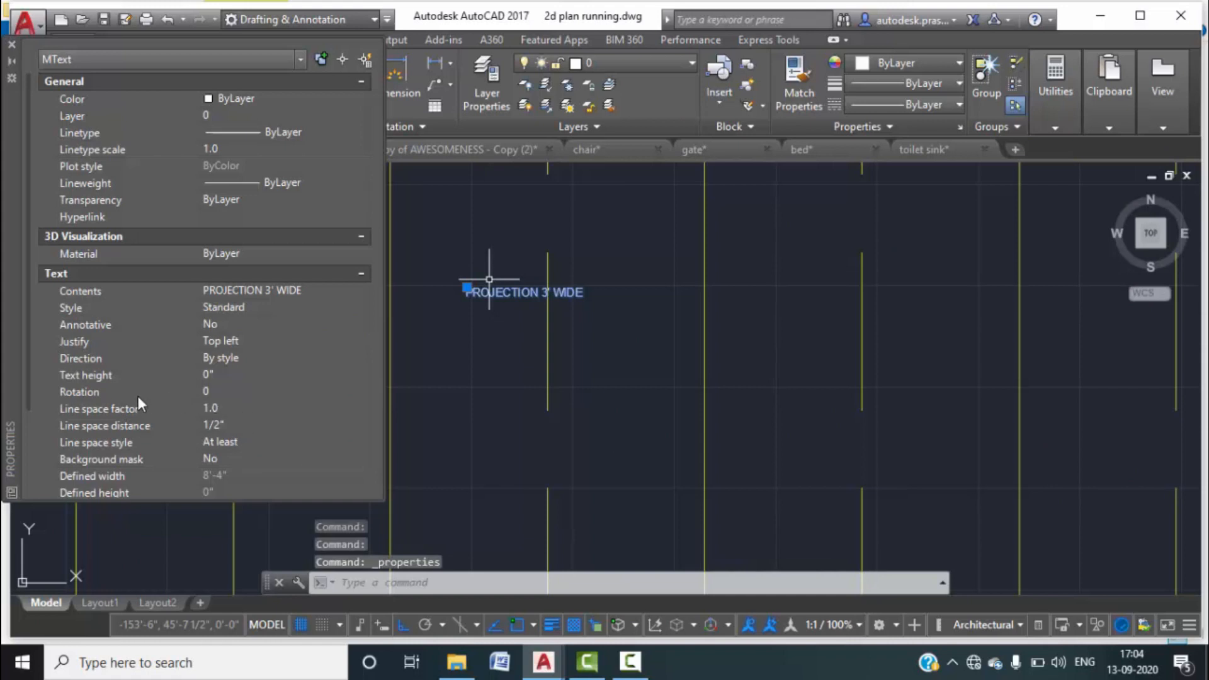
{"action": "left_click", "coordinate": [230, 374]}
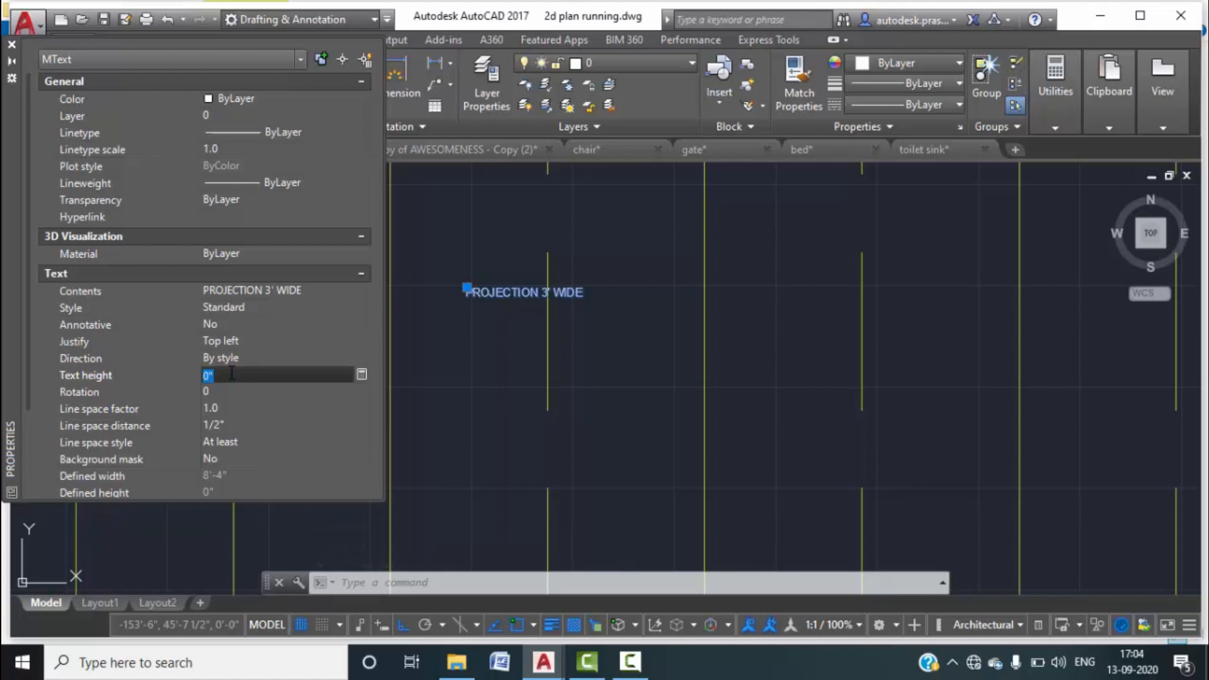
{"action": "key", "text": "Tab"}
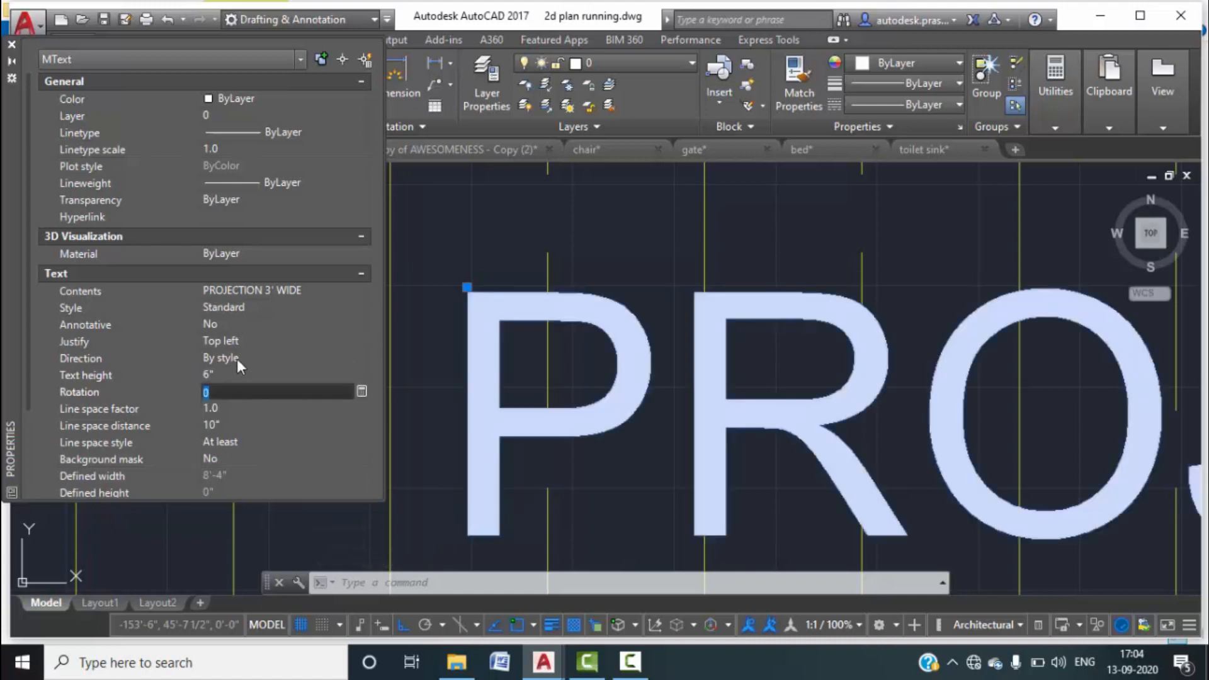
{"action": "scroll", "coordinate": [503, 324], "scroll_direction": "down", "scroll_amount": 10}
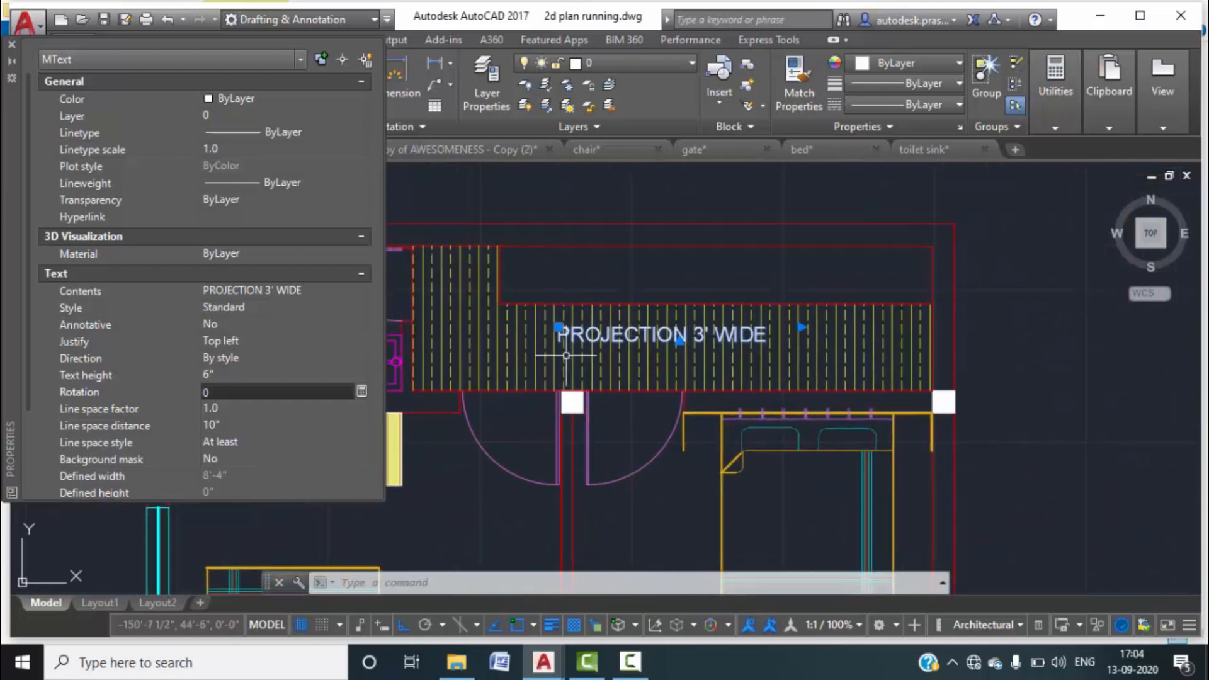
{"action": "scroll", "coordinate": [633, 255], "scroll_direction": "down", "scroll_amount": 3}
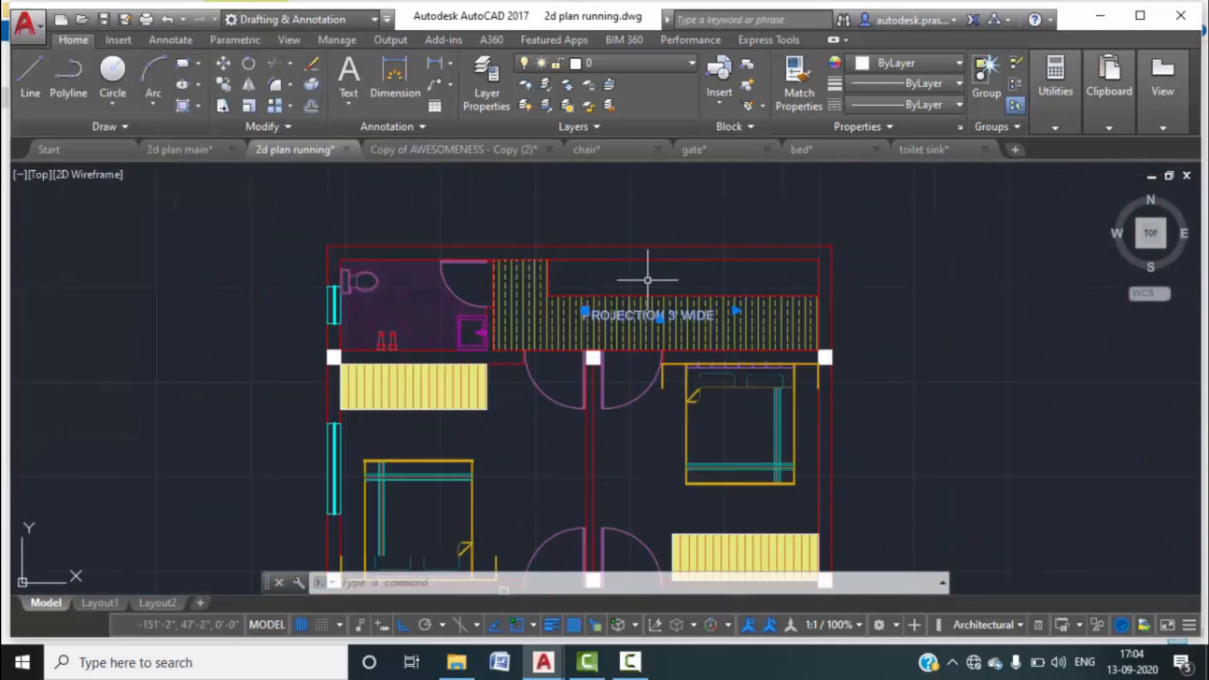
{"action": "key", "text": "Escape"}
{"action": "key", "text": "Escape"}
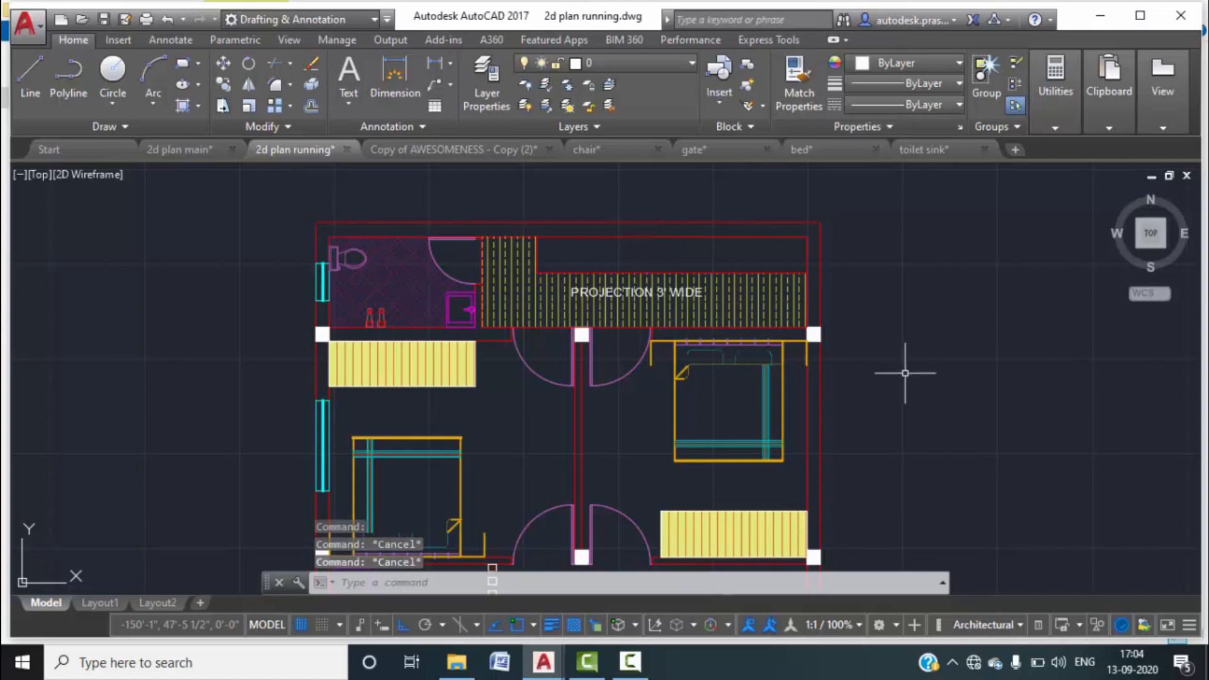
{"action": "middle_click_drag", "start_coordinate": [905, 373], "coordinate": [899, 297]}
{"action": "scroll", "coordinate": [744, 376], "scroll_direction": "down", "scroll_amount": 4}
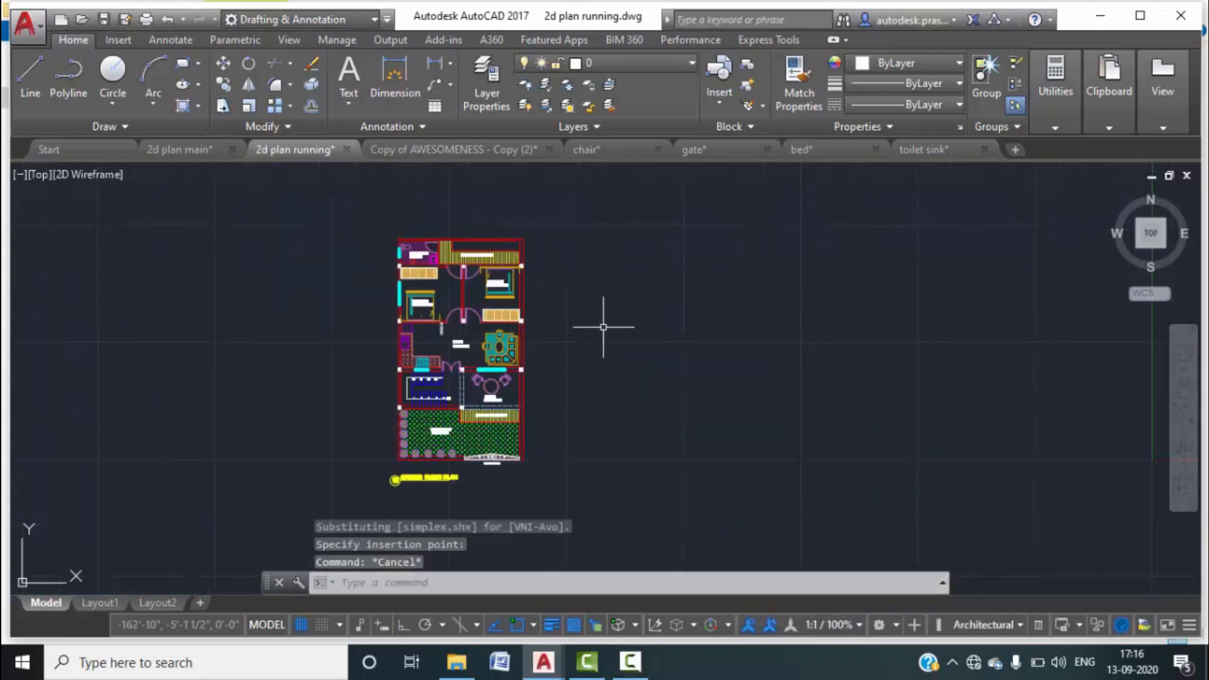
{"action": "scroll", "coordinate": [464, 315], "scroll_direction": "up", "scroll_amount": 4}
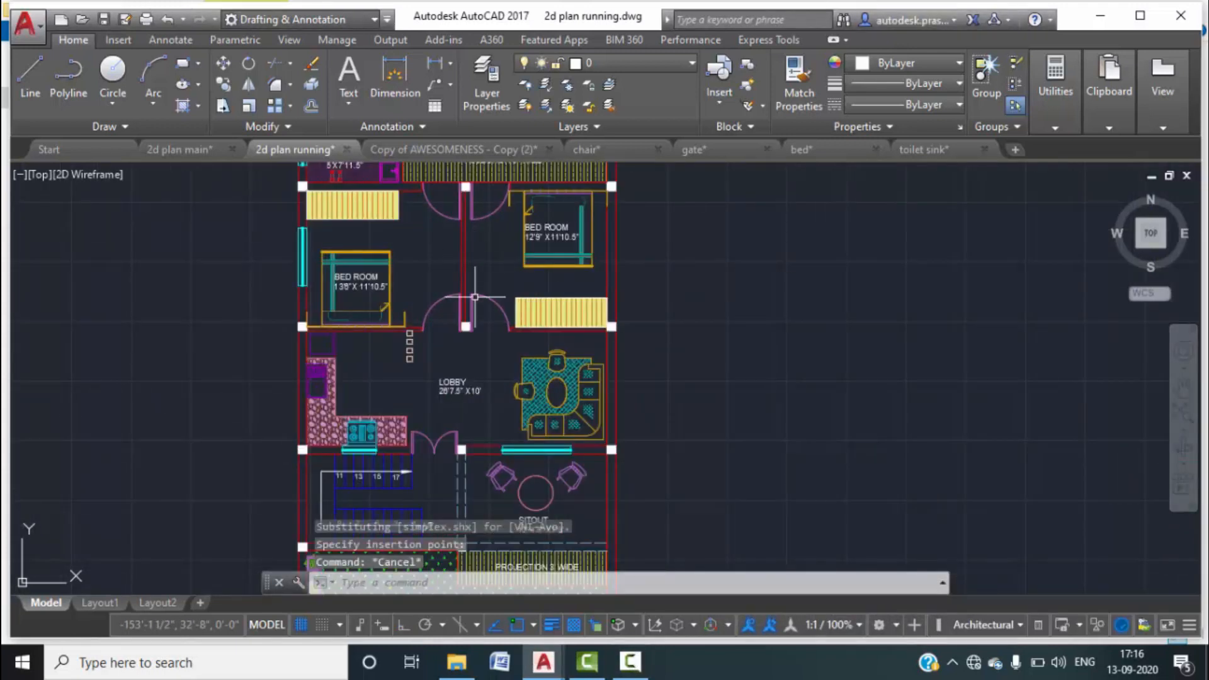
{"action": "scroll", "coordinate": [482, 306], "scroll_direction": "down", "scroll_amount": 5}
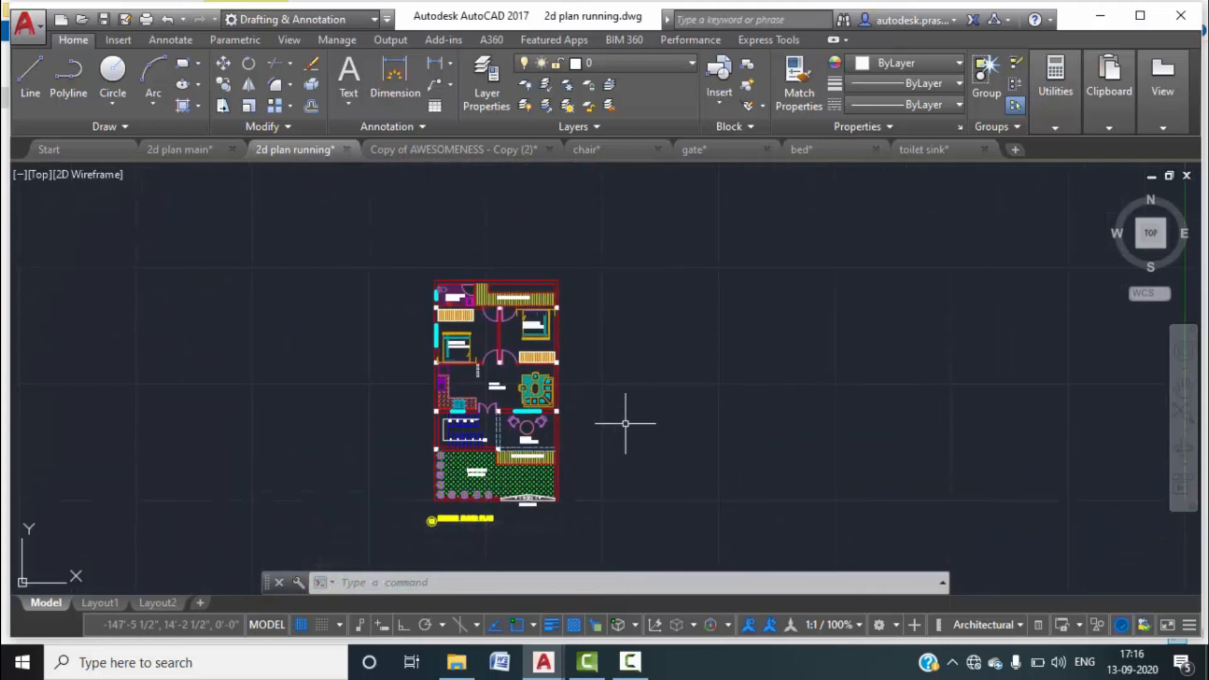
{"action": "middle_click_drag", "start_coordinate": [625, 423], "coordinate": [681, 335]}
{"action": "middle_click", "coordinate": [666, 344]}
{"action": "middle_click", "coordinate": [665, 344]}
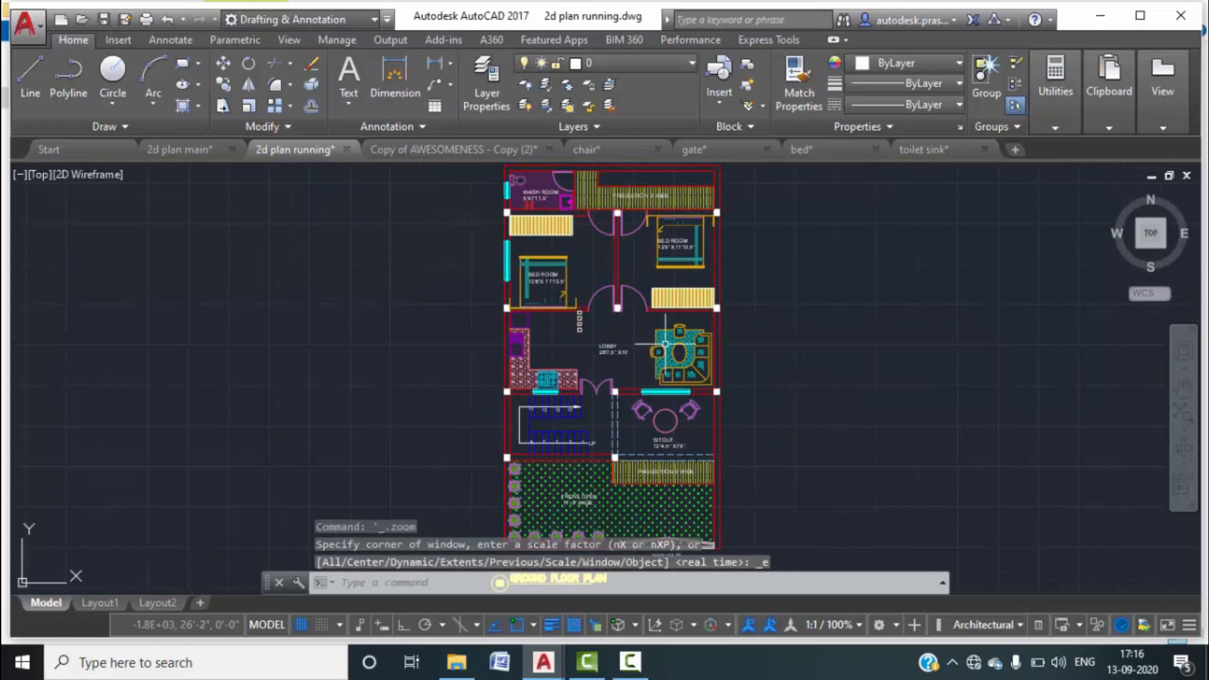
{"action": "scroll", "coordinate": [665, 344], "scroll_direction": "down", "scroll_amount": 1}
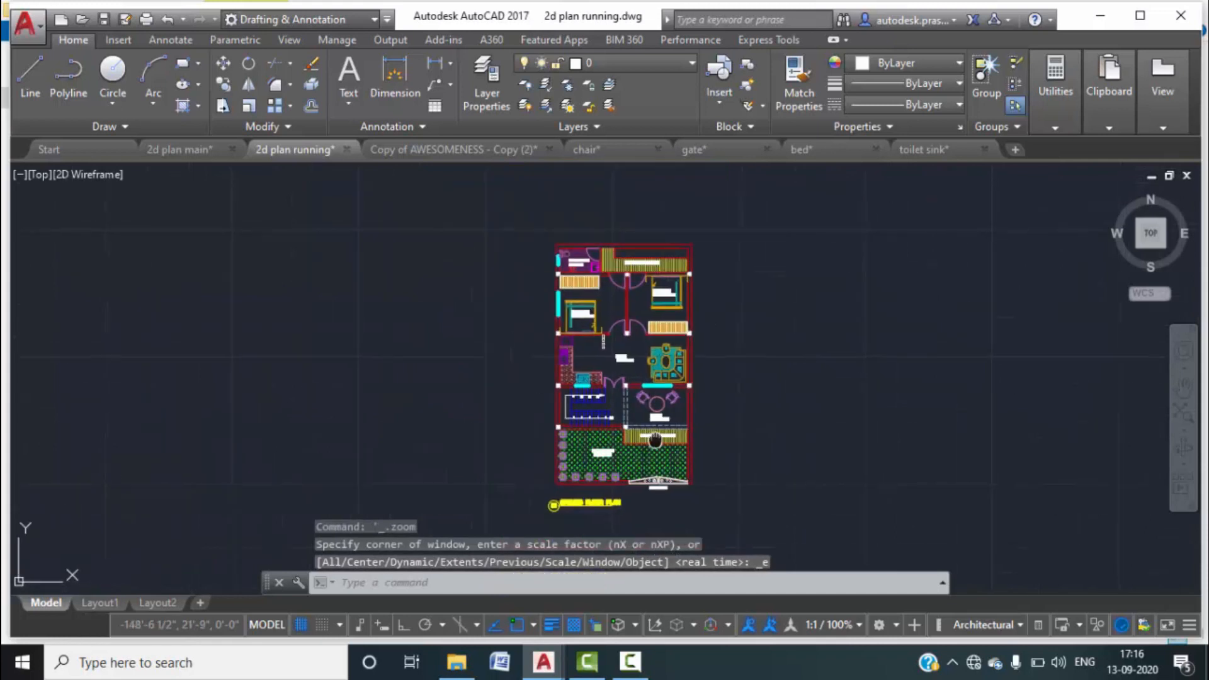
{"action": "middle_click_drag", "start_coordinate": [654, 439], "coordinate": [652, 391]}
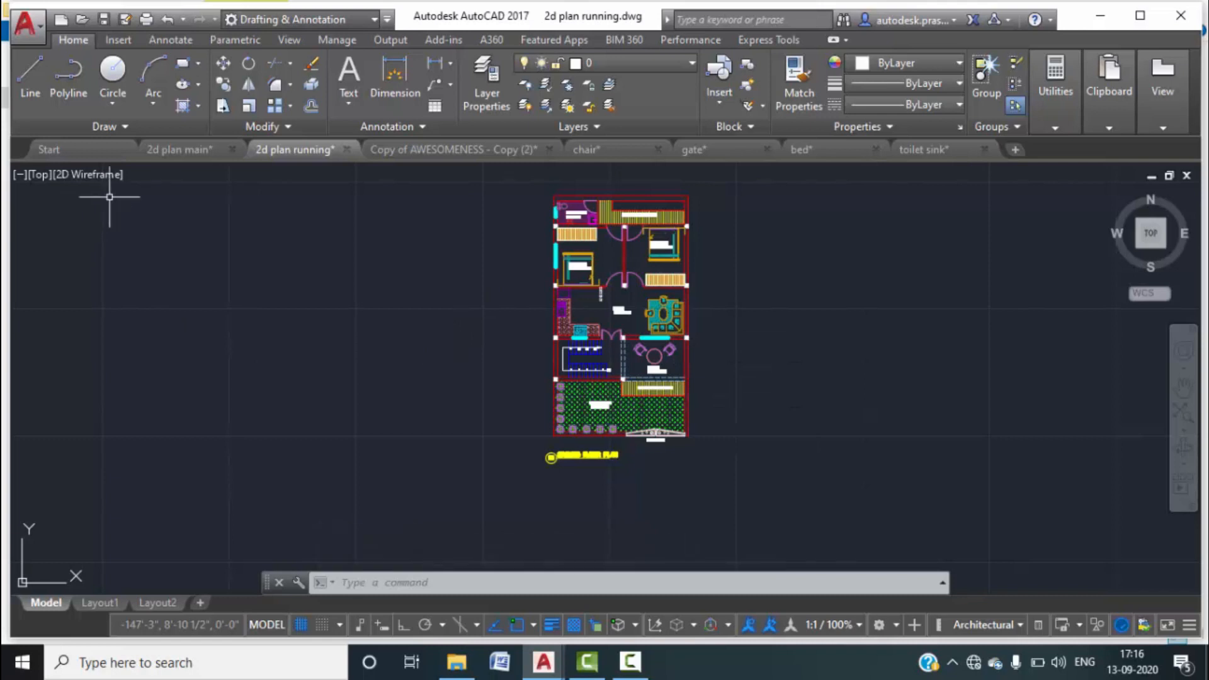
Switch to the 2d plan main drawing and zoom around its floor plans and two ELEVATION VIEW drawings.
{"action": "left_click", "coordinate": [184, 149]}
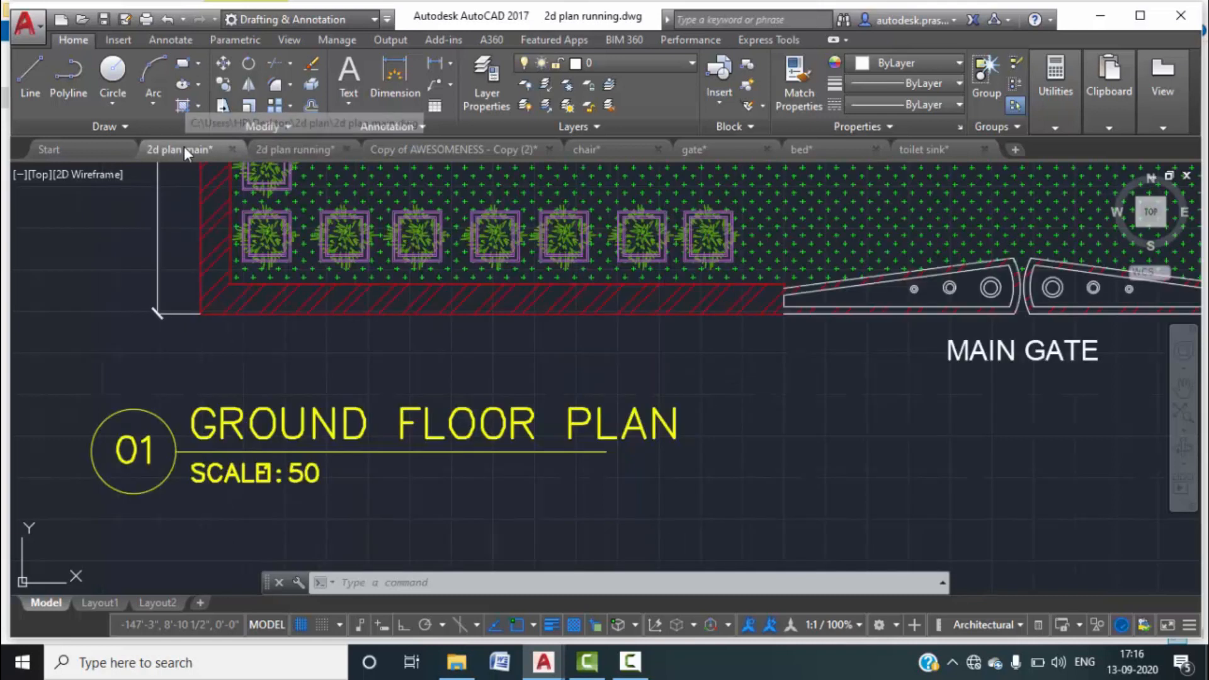
{"action": "scroll", "coordinate": [480, 324], "scroll_direction": "down", "scroll_amount": 8}
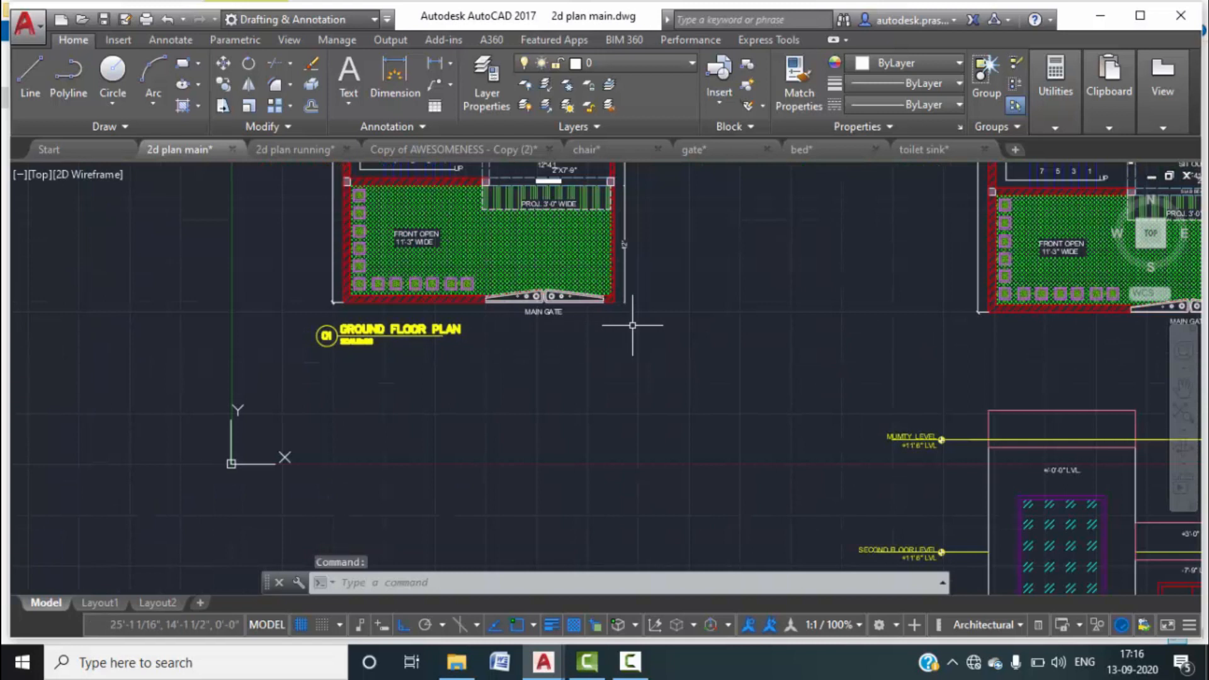
{"action": "middle_click_drag", "start_coordinate": [531, 383], "coordinate": [517, 280]}
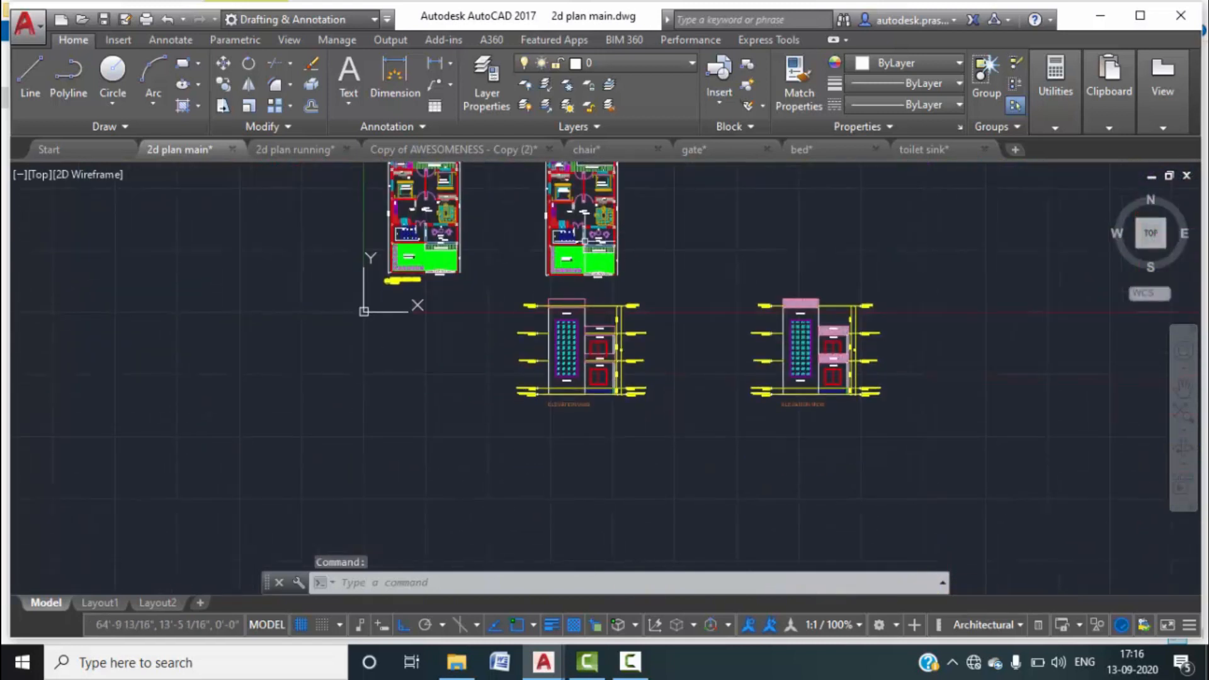
{"action": "scroll", "coordinate": [561, 406], "scroll_direction": "up", "scroll_amount": 6}
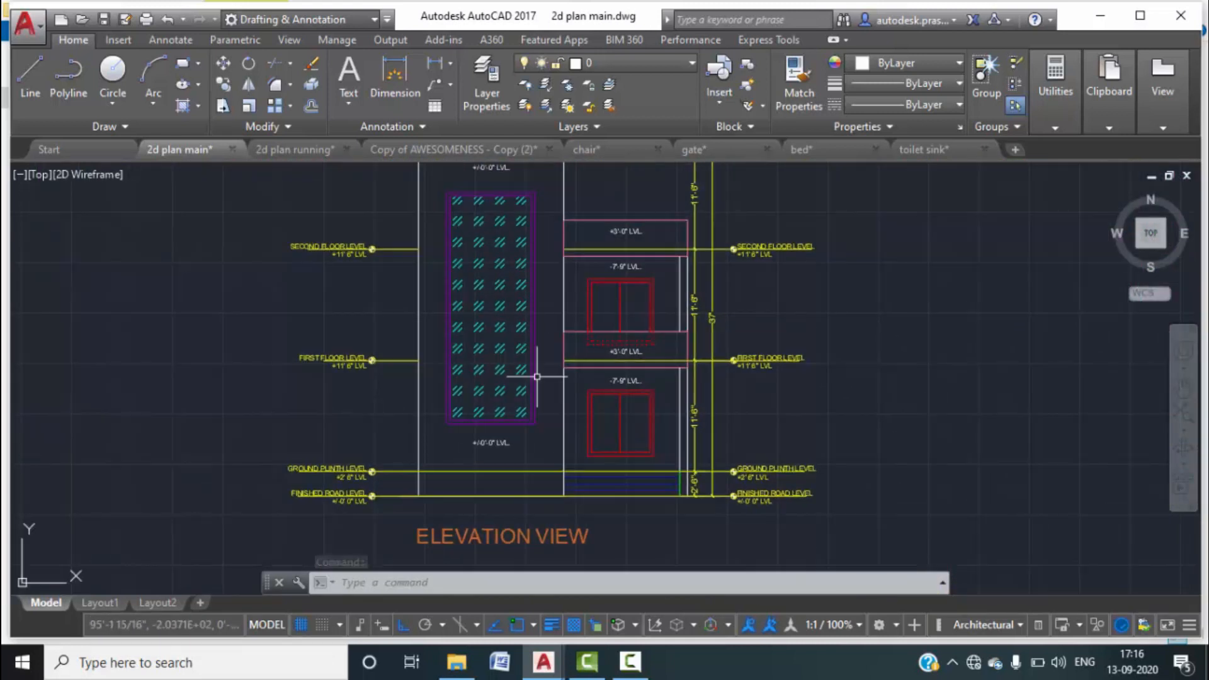
{"action": "scroll", "coordinate": [553, 338], "scroll_direction": "down", "scroll_amount": 3}
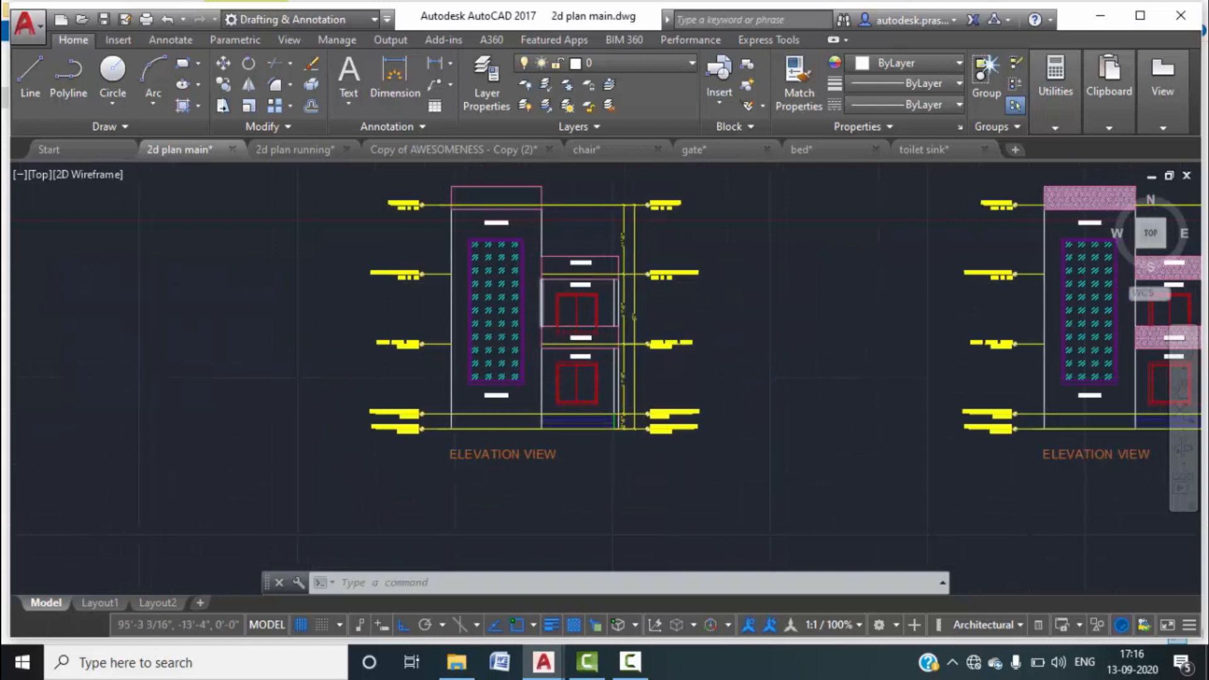
{"action": "scroll", "coordinate": [540, 343], "scroll_direction": "down", "scroll_amount": 5}
{"action": "scroll", "coordinate": [540, 283], "scroll_direction": "up", "scroll_amount": 8}
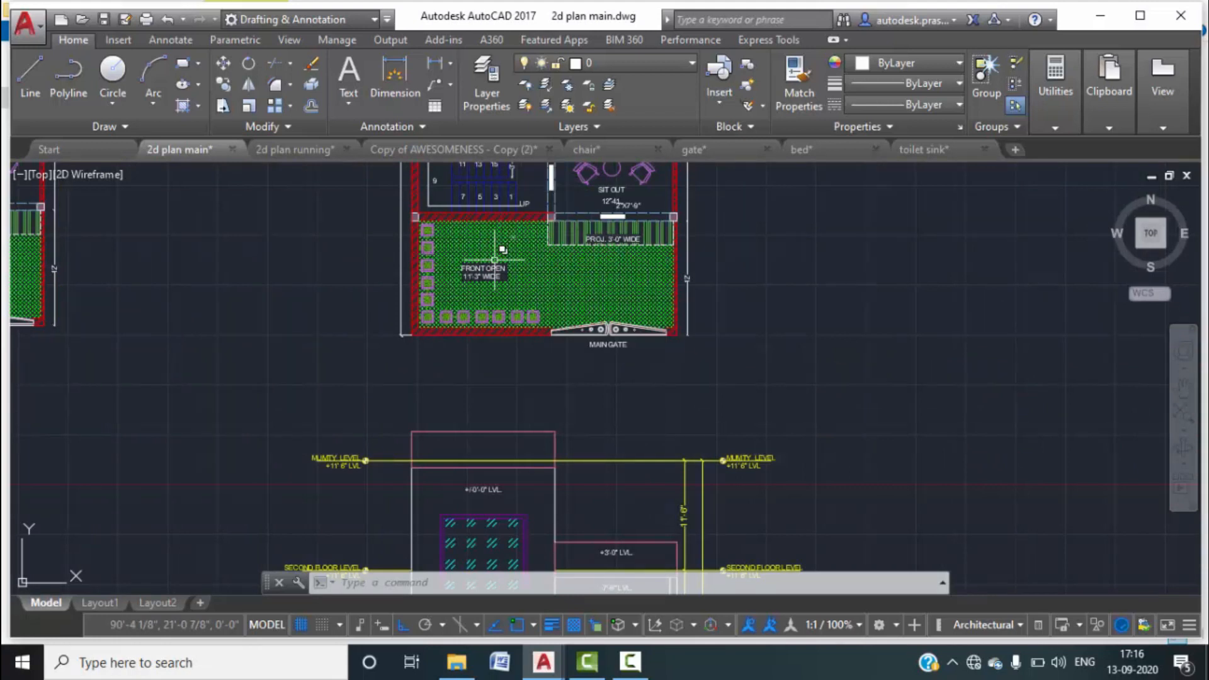
{"action": "scroll", "coordinate": [517, 282], "scroll_direction": "down", "scroll_amount": 2}
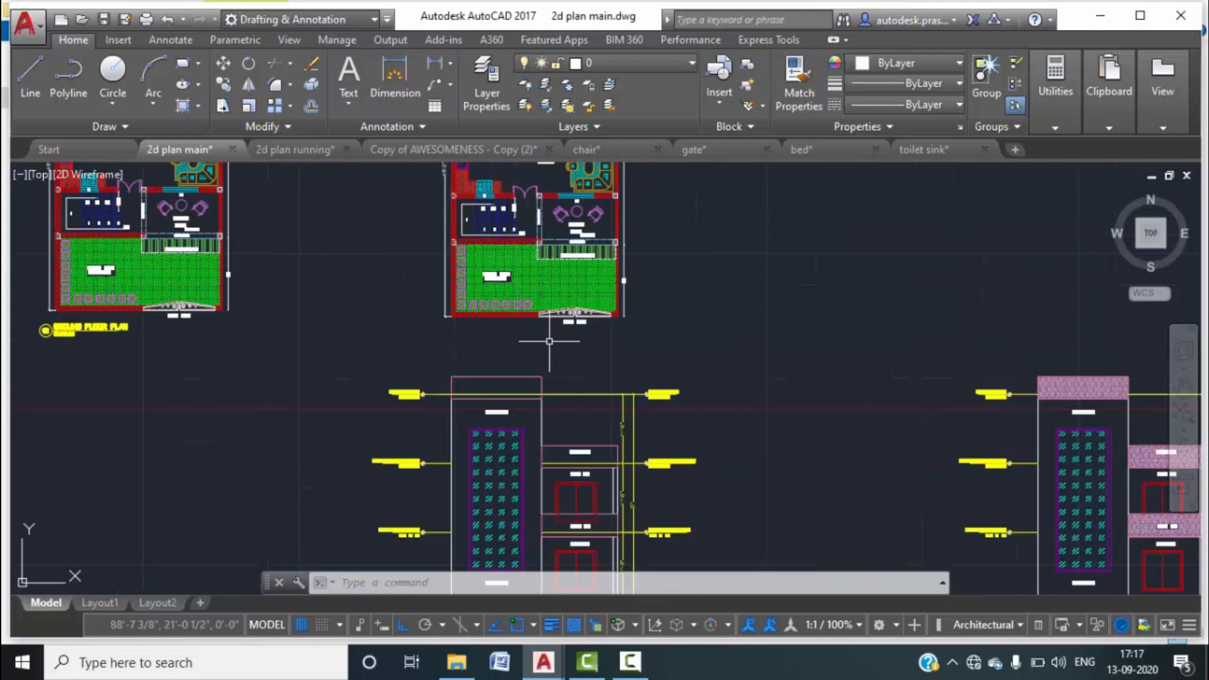
{"action": "scroll", "coordinate": [597, 318], "scroll_direction": "down", "scroll_amount": 2}
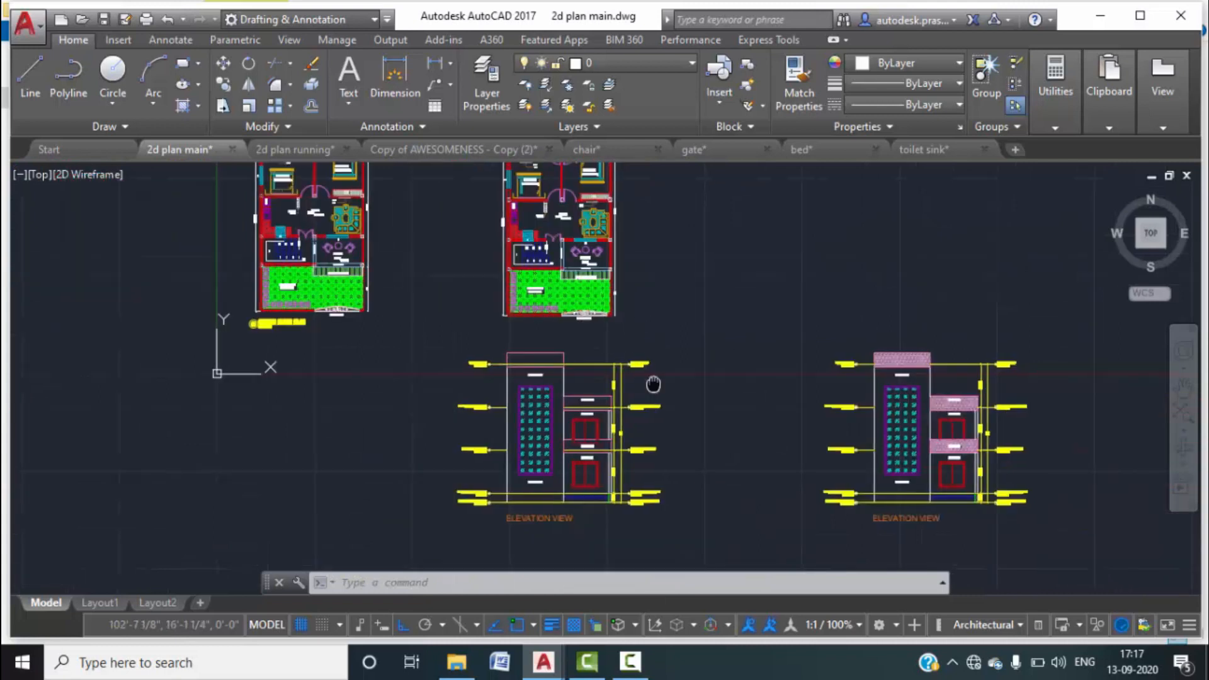
{"action": "scroll", "coordinate": [614, 359], "scroll_direction": "up", "scroll_amount": 4}
{"action": "scroll", "coordinate": [621, 356], "scroll_direction": "up", "scroll_amount": 2}
{"action": "middle_click_drag", "start_coordinate": [636, 329], "coordinate": [629, 384]}
{"action": "scroll", "coordinate": [611, 338], "scroll_direction": "down", "scroll_amount": 2}
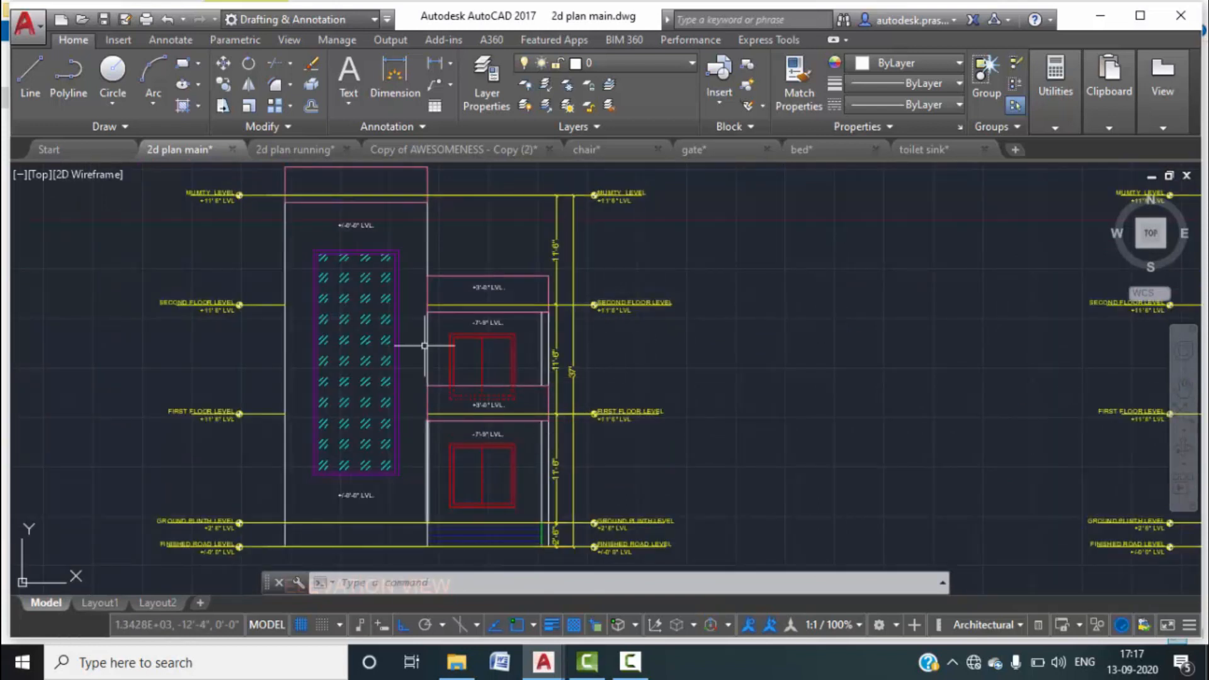
{"action": "scroll", "coordinate": [432, 293], "scroll_direction": "down", "scroll_amount": 3}
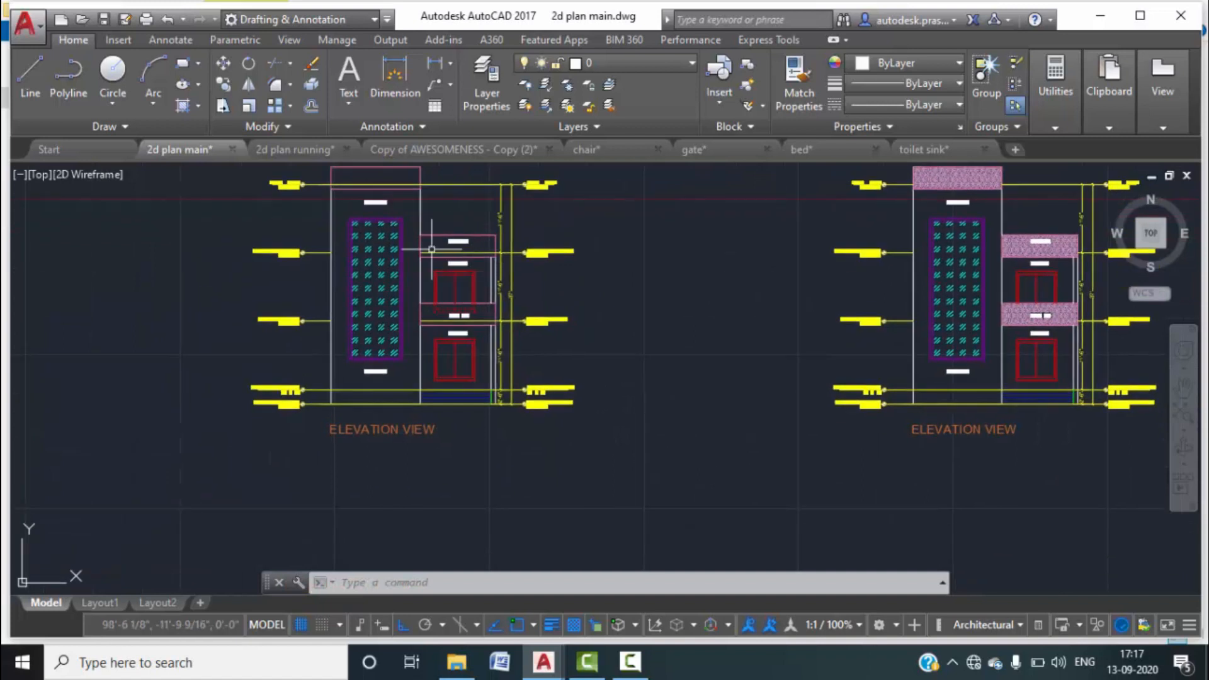
{"action": "scroll", "coordinate": [420, 273], "scroll_direction": "down", "scroll_amount": 1}
{"action": "scroll", "coordinate": [420, 274], "scroll_direction": "up", "scroll_amount": 4}
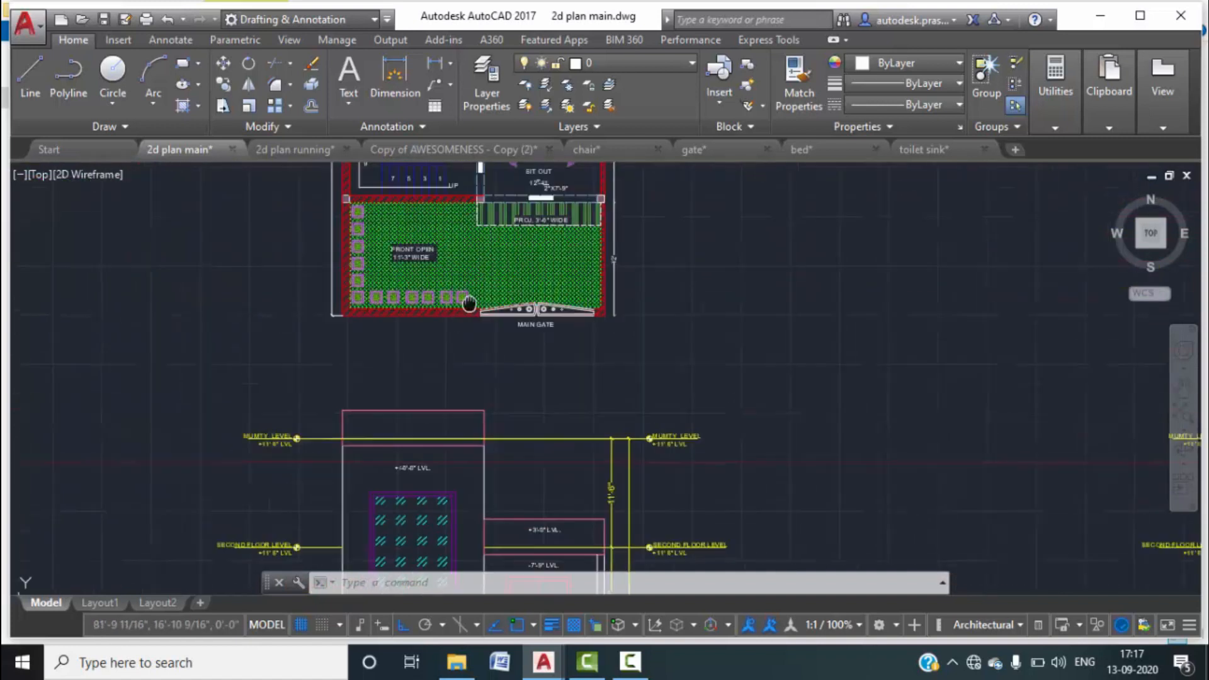
{"action": "scroll", "coordinate": [423, 295], "scroll_direction": "down", "scroll_amount": 2}
{"action": "scroll", "coordinate": [422, 353], "scroll_direction": "up", "scroll_amount": 3}
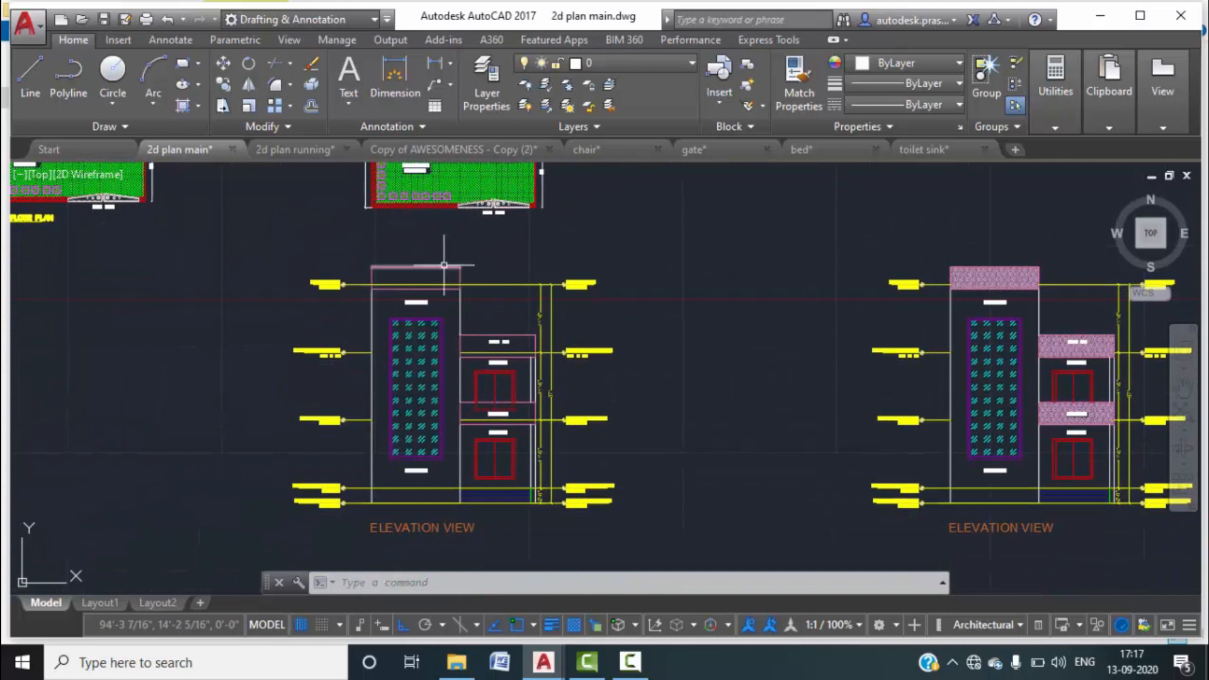
Return to the 2d plan running drawing and window-select the entire floor plan.
{"action": "left_click", "coordinate": [315, 150]}
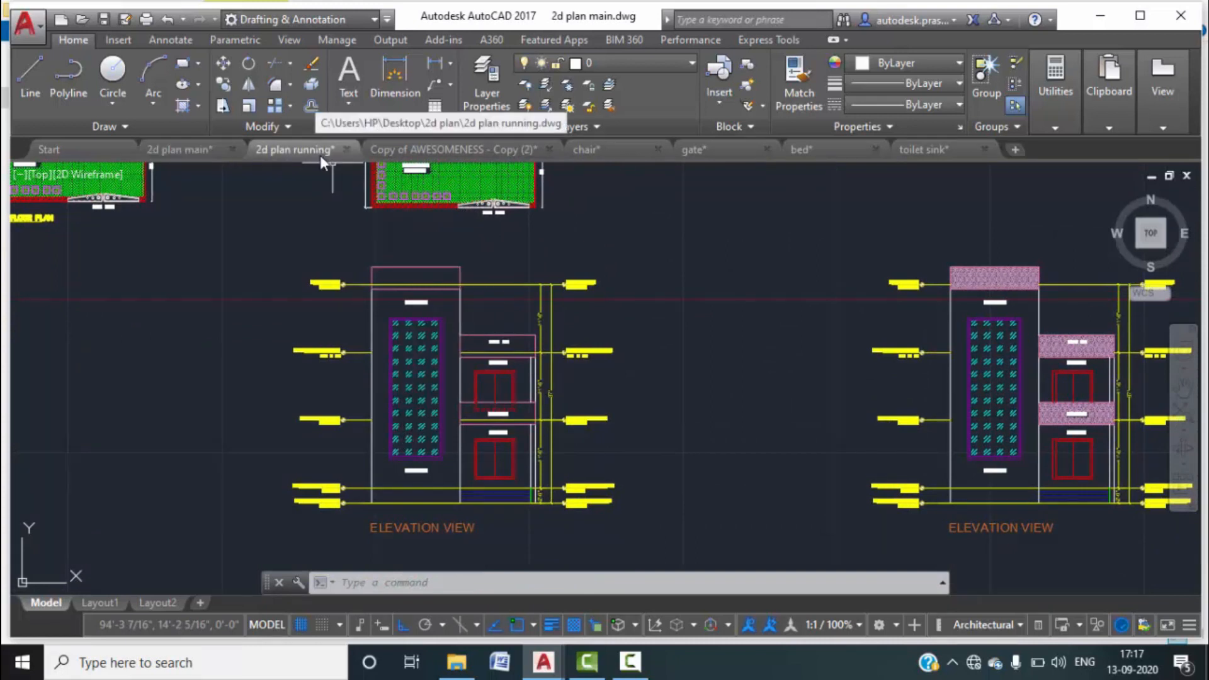
{"action": "scroll", "coordinate": [602, 389], "scroll_direction": "up", "scroll_amount": 5}
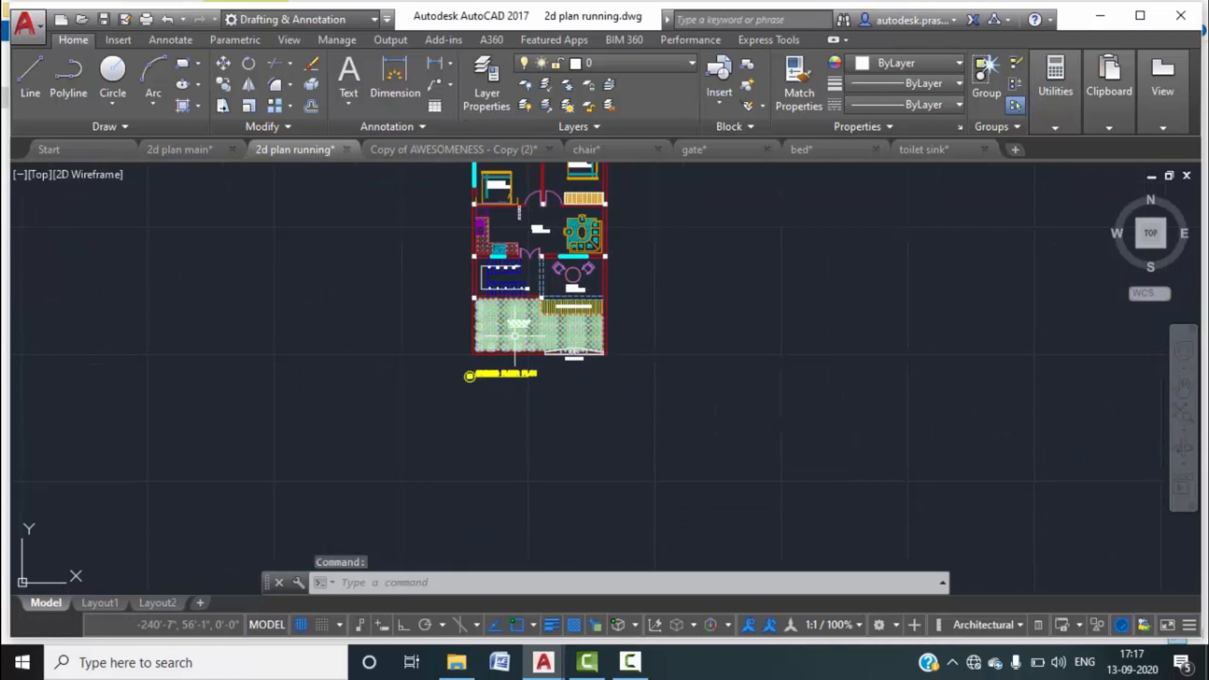
{"action": "middle_click_drag", "start_coordinate": [692, 307], "coordinate": [652, 382]}
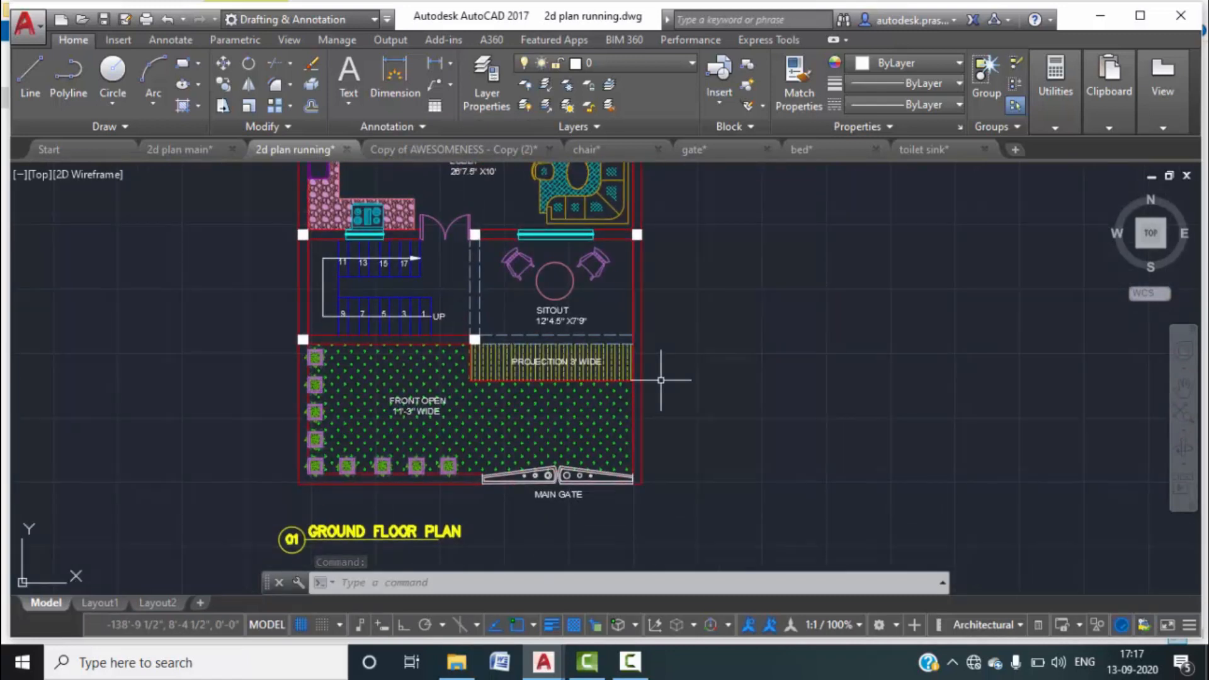
{"action": "scroll", "coordinate": [635, 366], "scroll_direction": "down", "scroll_amount": 2}
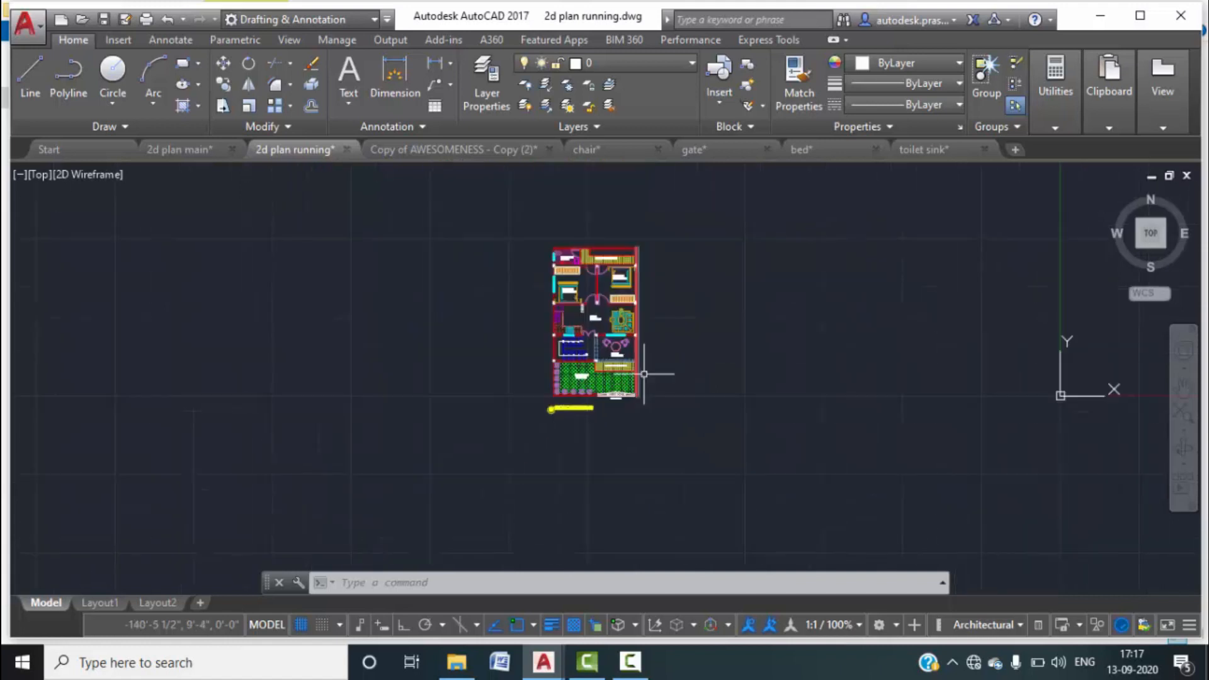
{"action": "left_click", "coordinate": [700, 458]}
{"action": "left_click", "coordinate": [489, 223]}
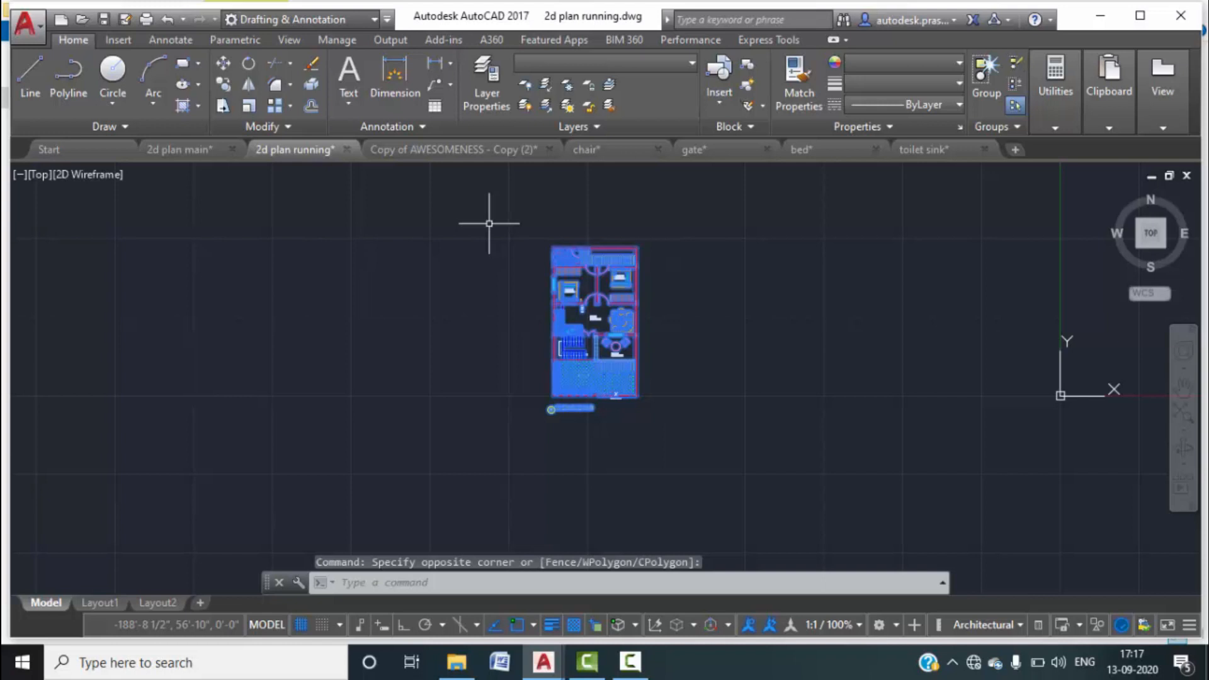
Copy the plan from its lower-left corner straight to the right with Ortho on.
{"action": "type", "text": "co"}
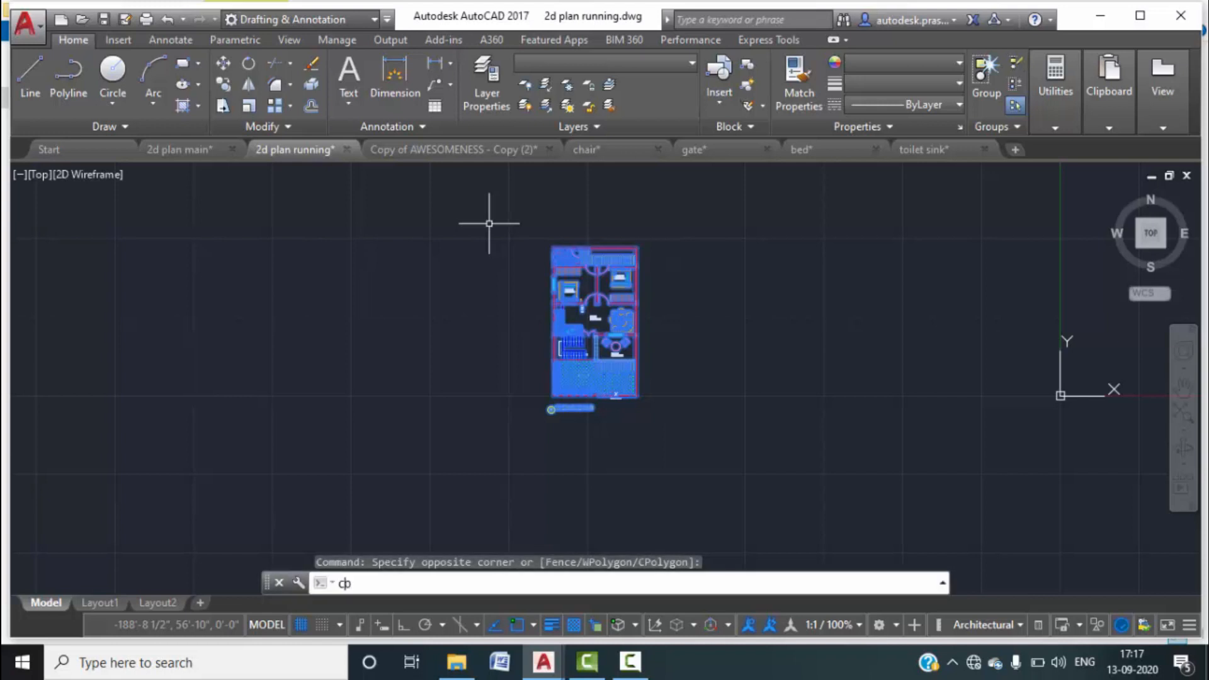
{"action": "key", "text": "Return"}
{"action": "scroll", "coordinate": [575, 422], "scroll_direction": "up", "scroll_amount": 3}
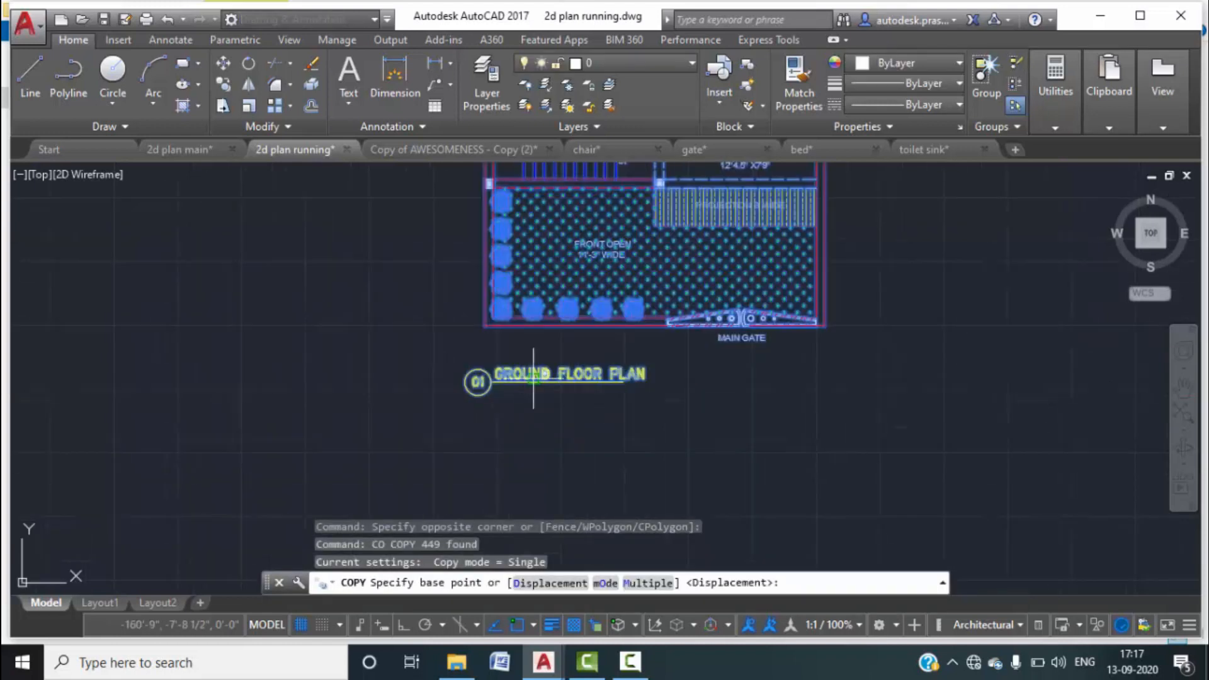
{"action": "left_click", "coordinate": [484, 327]}
{"action": "scroll", "coordinate": [908, 316], "scroll_direction": "down", "scroll_amount": 1}
{"action": "scroll", "coordinate": [885, 318], "scroll_direction": "down", "scroll_amount": 1}
{"action": "middle_click_drag", "start_coordinate": [894, 316], "coordinate": [283, 315]}
{"action": "left_click", "coordinate": [406, 623]}
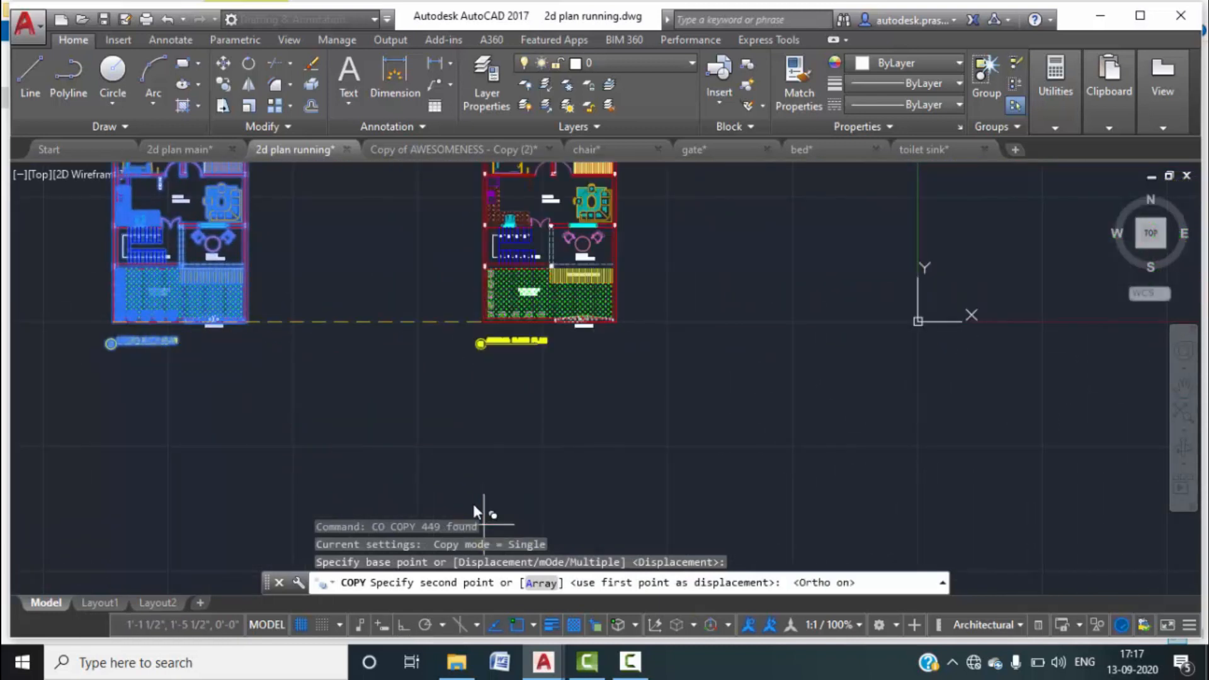
{"action": "left_click", "coordinate": [518, 366]}
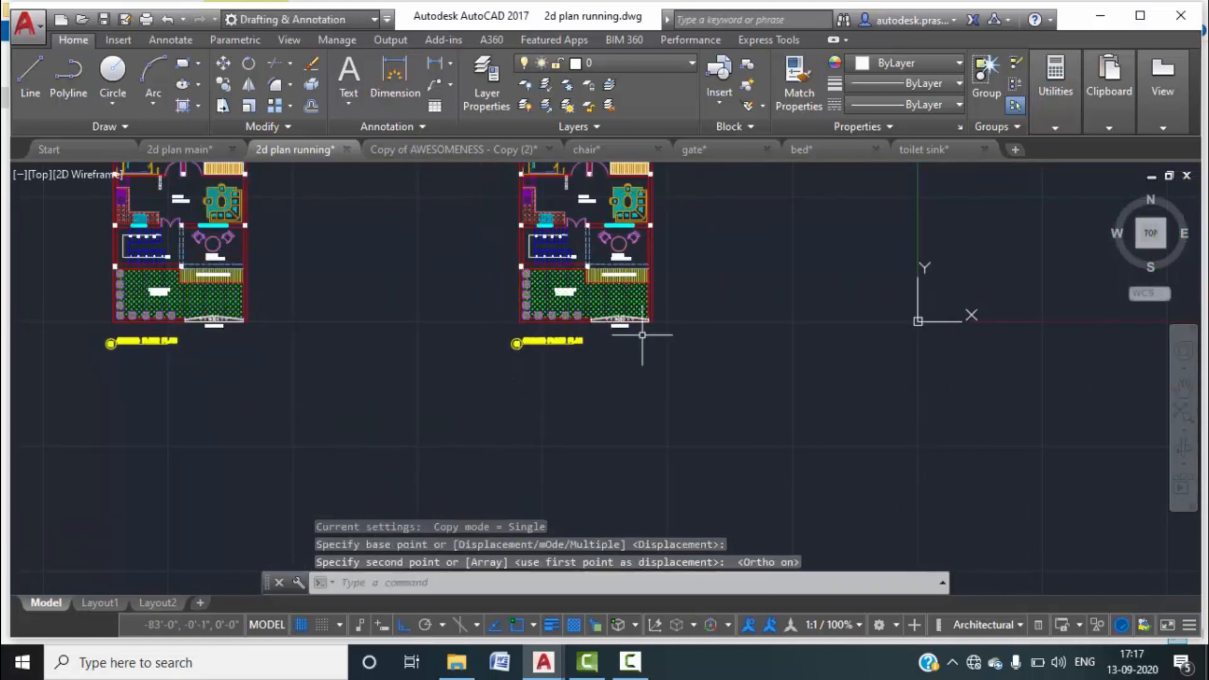
{"action": "key", "text": "Escape"}
{"action": "key", "text": "Escape"}
Delete the copy's GROUND FLOOR PLAN title with its circle symbol and the N label.
{"action": "scroll", "coordinate": [545, 351], "scroll_direction": "up", "scroll_amount": 6}
{"action": "left_click", "coordinate": [683, 337]}
{"action": "left_click", "coordinate": [350, 266]}
{"action": "key", "text": "Delete"}
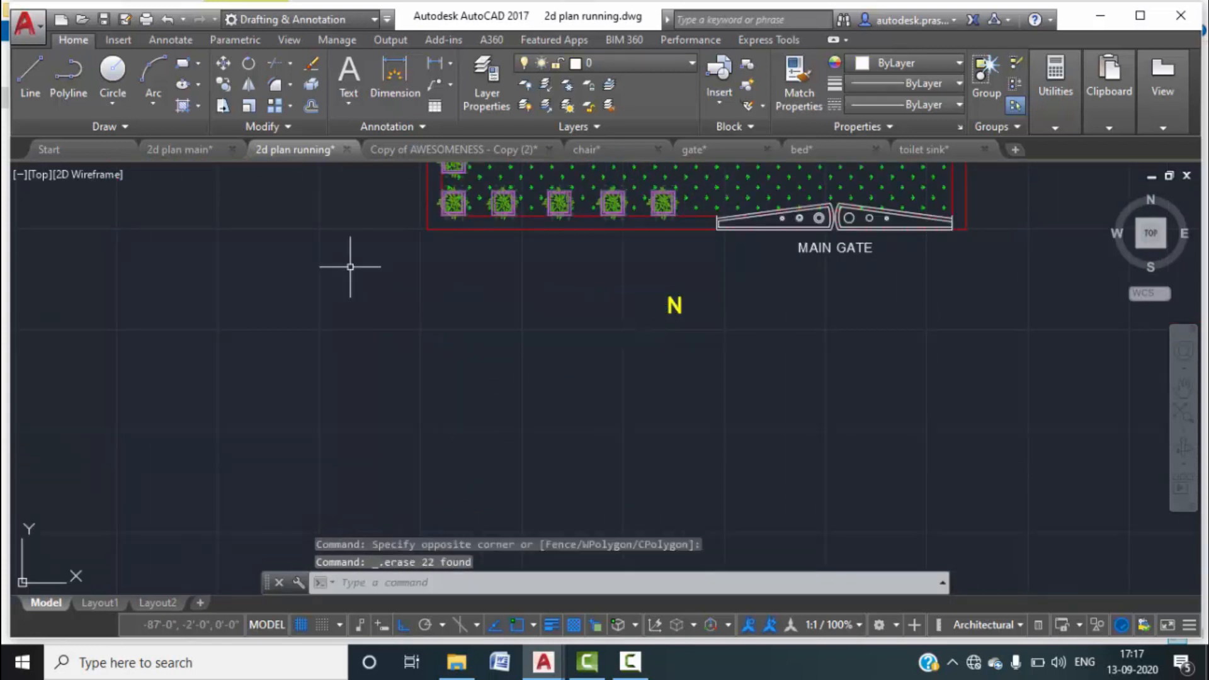
{"action": "left_click", "coordinate": [715, 324]}
{"action": "left_click", "coordinate": [629, 267]}
{"action": "key", "text": "Delete"}
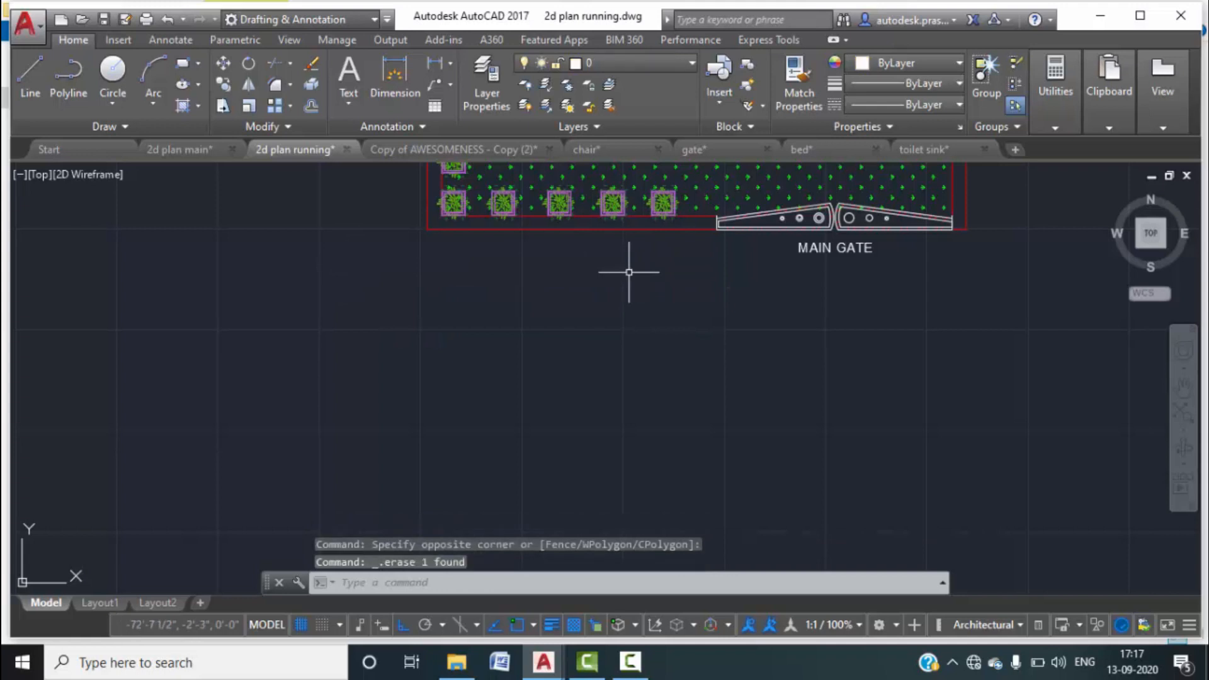
{"action": "scroll", "coordinate": [532, 290], "scroll_direction": "down", "scroll_amount": 10}
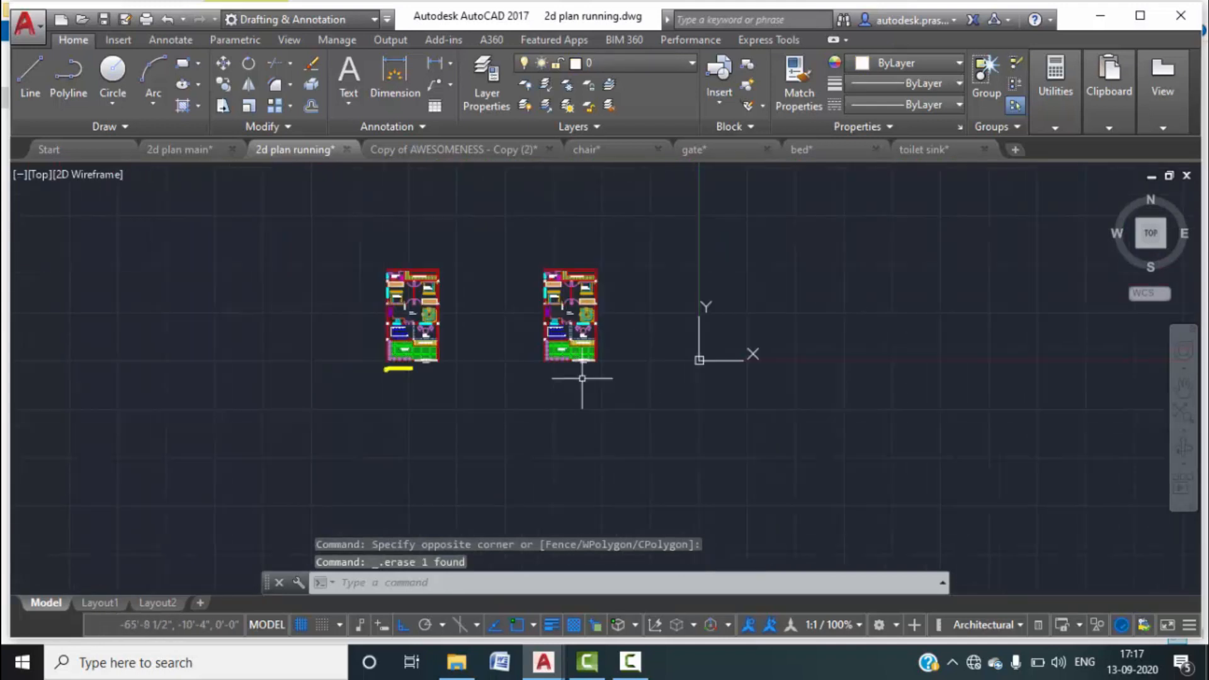
Start a vertical XLINE and place the first one at the copied plan's left edge.
{"action": "scroll", "coordinate": [553, 359], "scroll_direction": "up", "scroll_amount": 6}
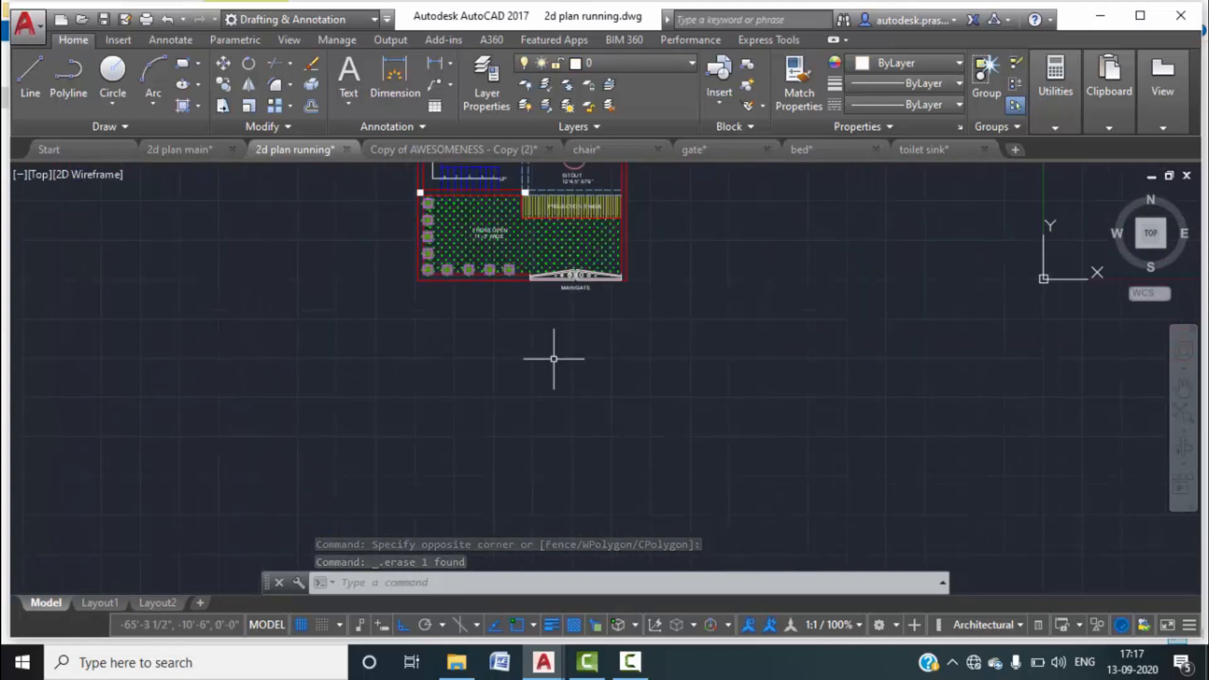
{"action": "type", "text": "XLIN"}
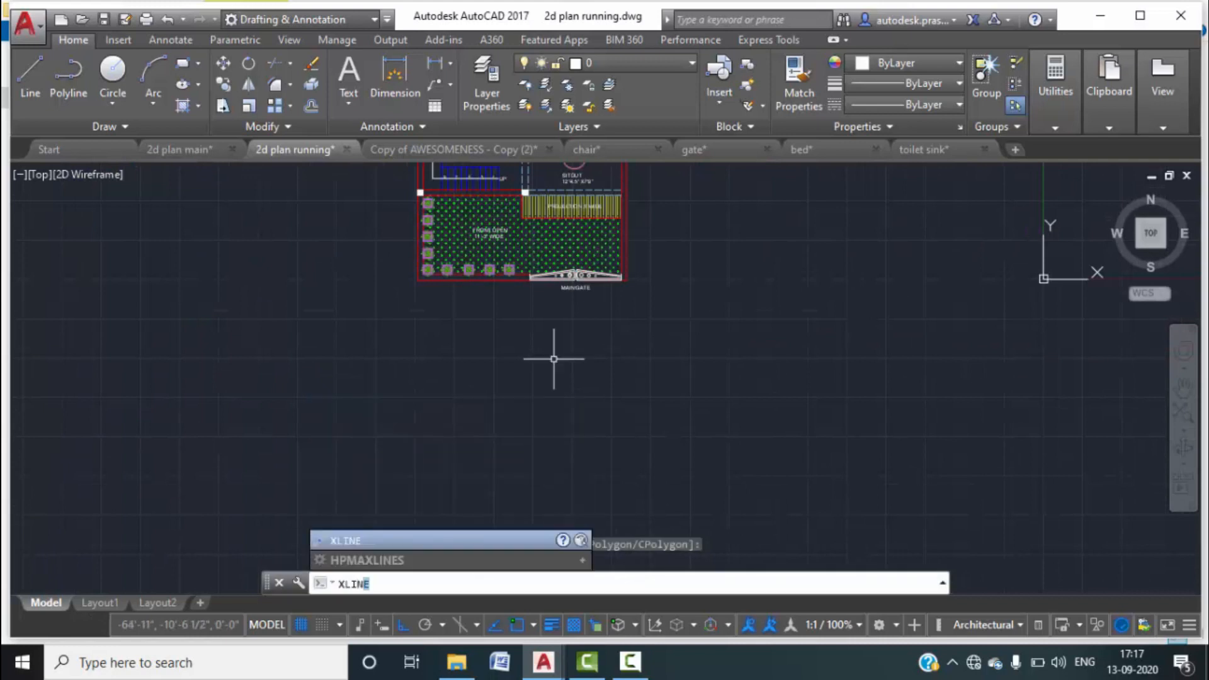
{"action": "type", "text": "E"}
{"action": "key", "text": "Return"}
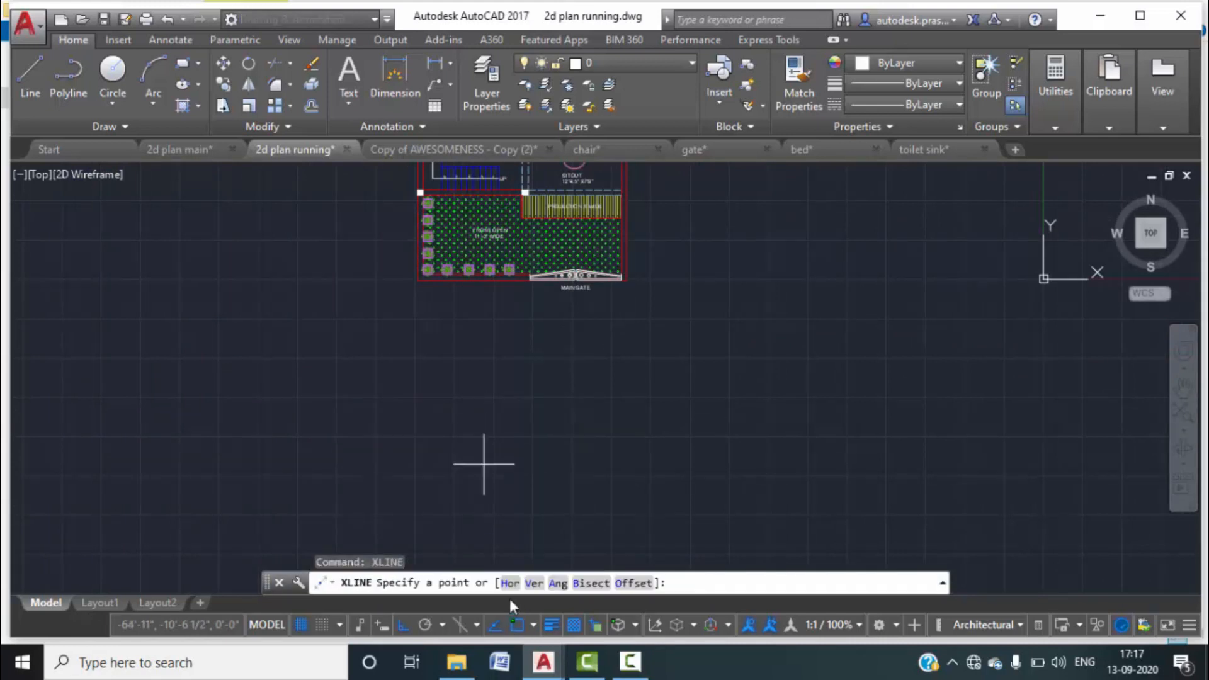
{"action": "left_click", "coordinate": [534, 584]}
{"action": "scroll", "coordinate": [411, 278], "scroll_direction": "up", "scroll_amount": 4}
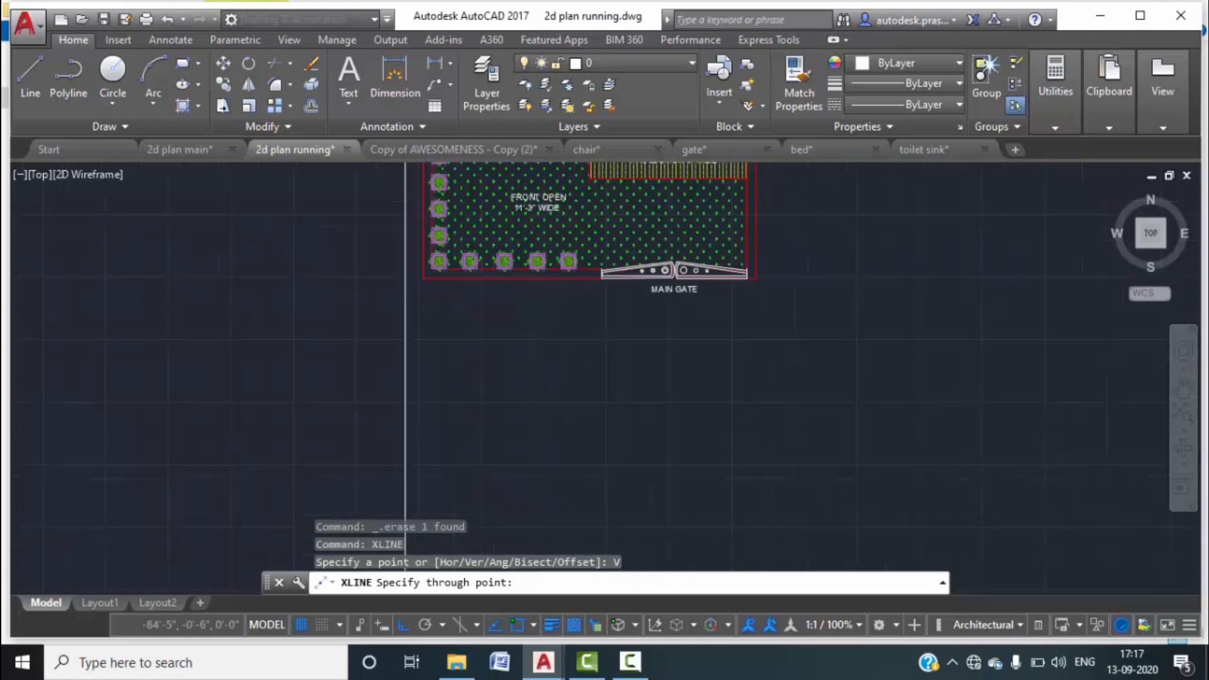
{"action": "left_click", "coordinate": [431, 275]}
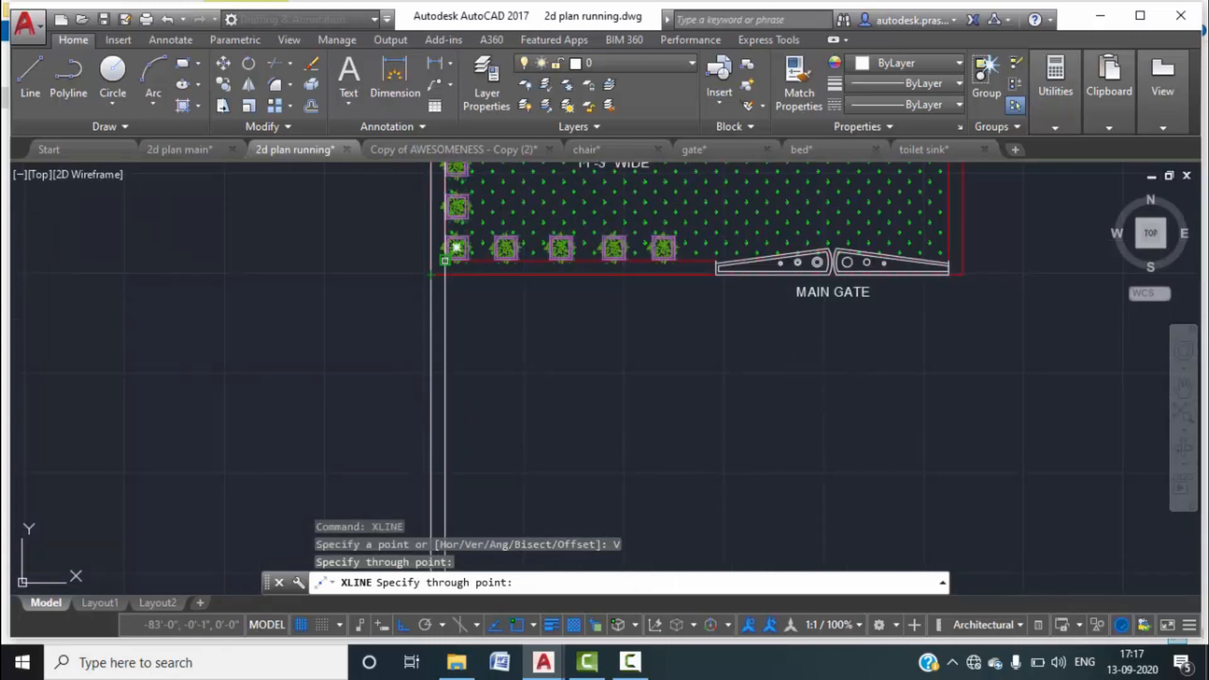
Add vertical construction lines at the projection corner and the plan's right endpoint.
{"action": "middle_click_drag", "start_coordinate": [691, 326], "coordinate": [689, 328]}
{"action": "scroll", "coordinate": [540, 277], "scroll_direction": "down", "scroll_amount": 3}
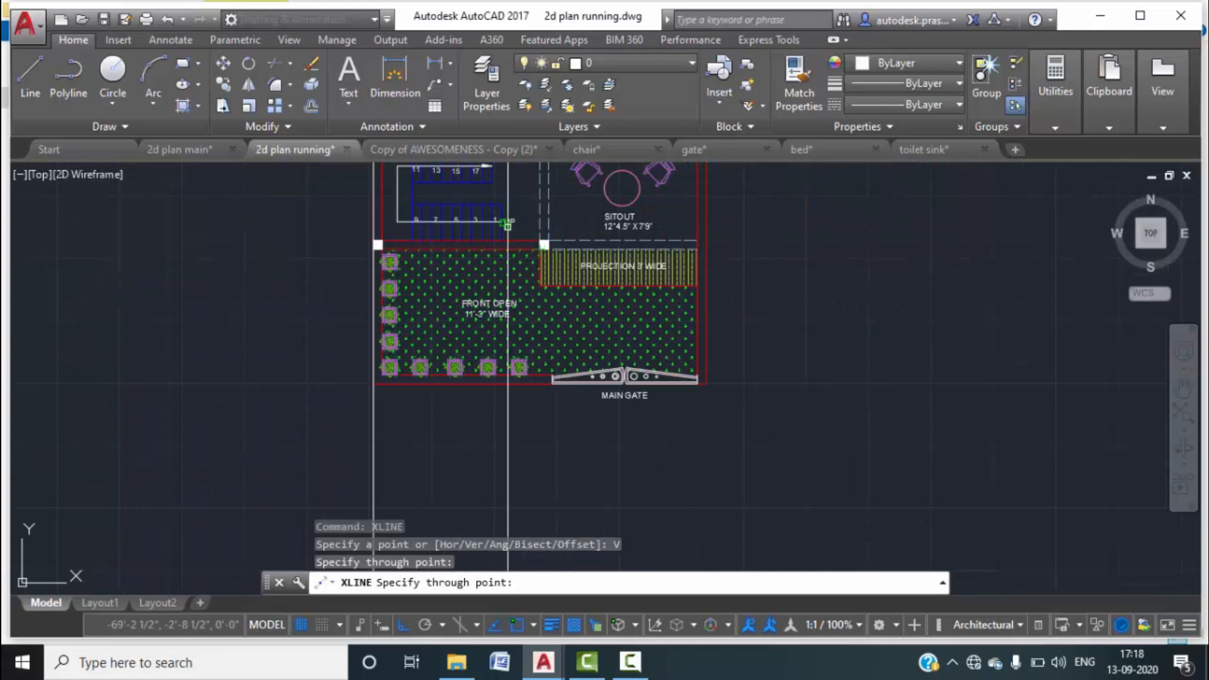
{"action": "scroll", "coordinate": [508, 224], "scroll_direction": "up", "scroll_amount": 2}
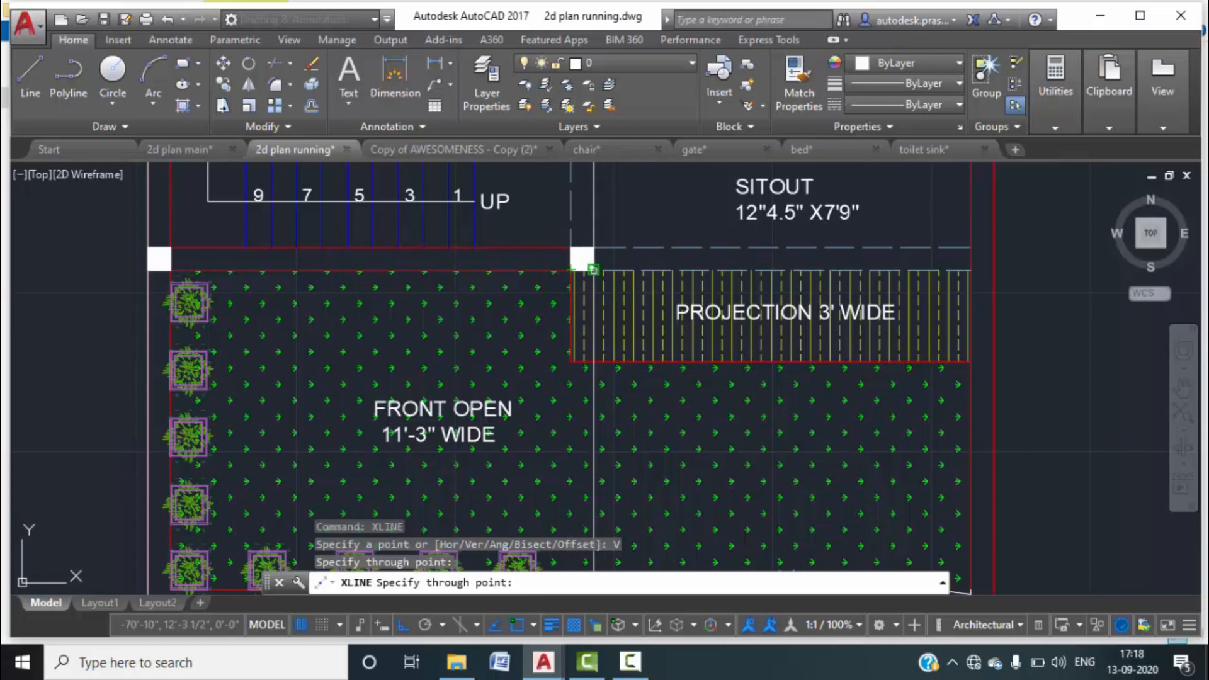
{"action": "left_click", "coordinate": [593, 271]}
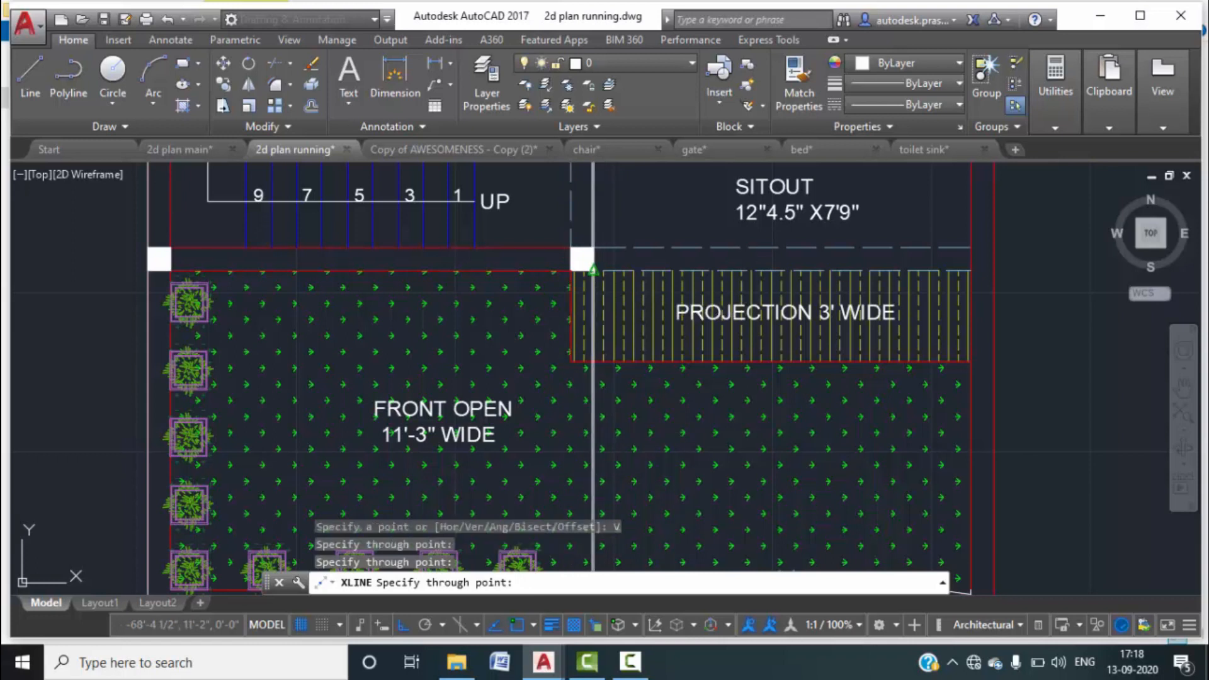
{"action": "scroll", "coordinate": [615, 345], "scroll_direction": "down", "scroll_amount": 4}
{"action": "scroll", "coordinate": [636, 351], "scroll_direction": "up", "scroll_amount": 2}
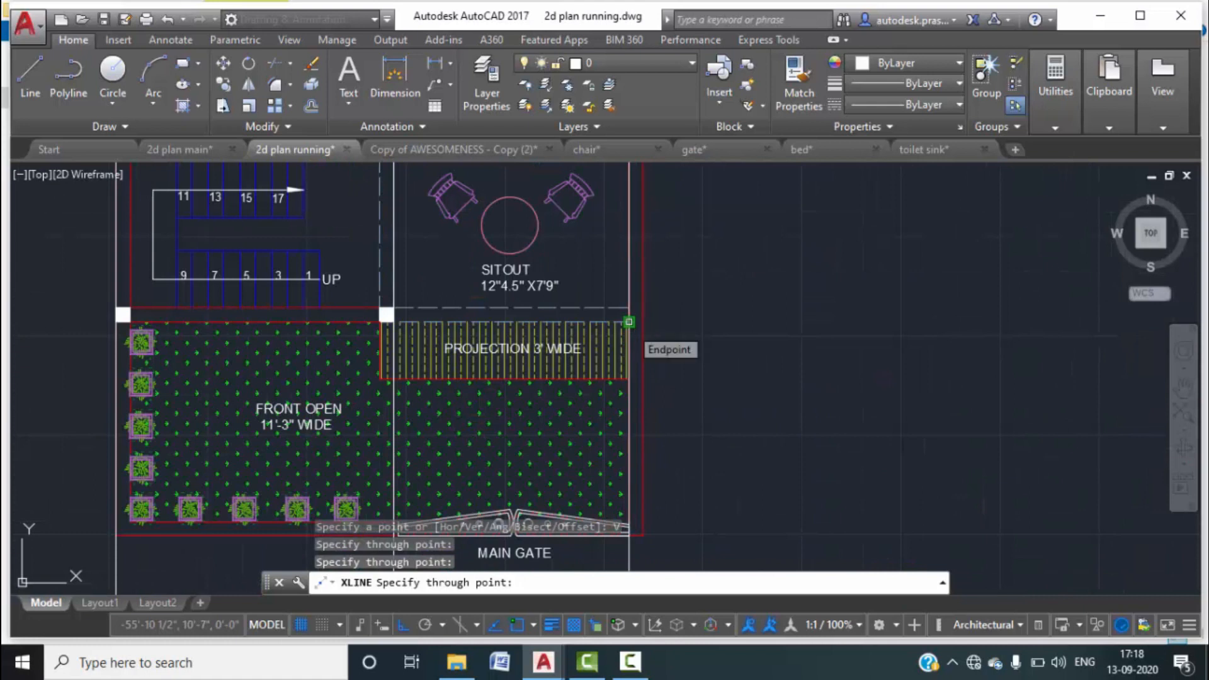
{"action": "left_click", "coordinate": [629, 322]}
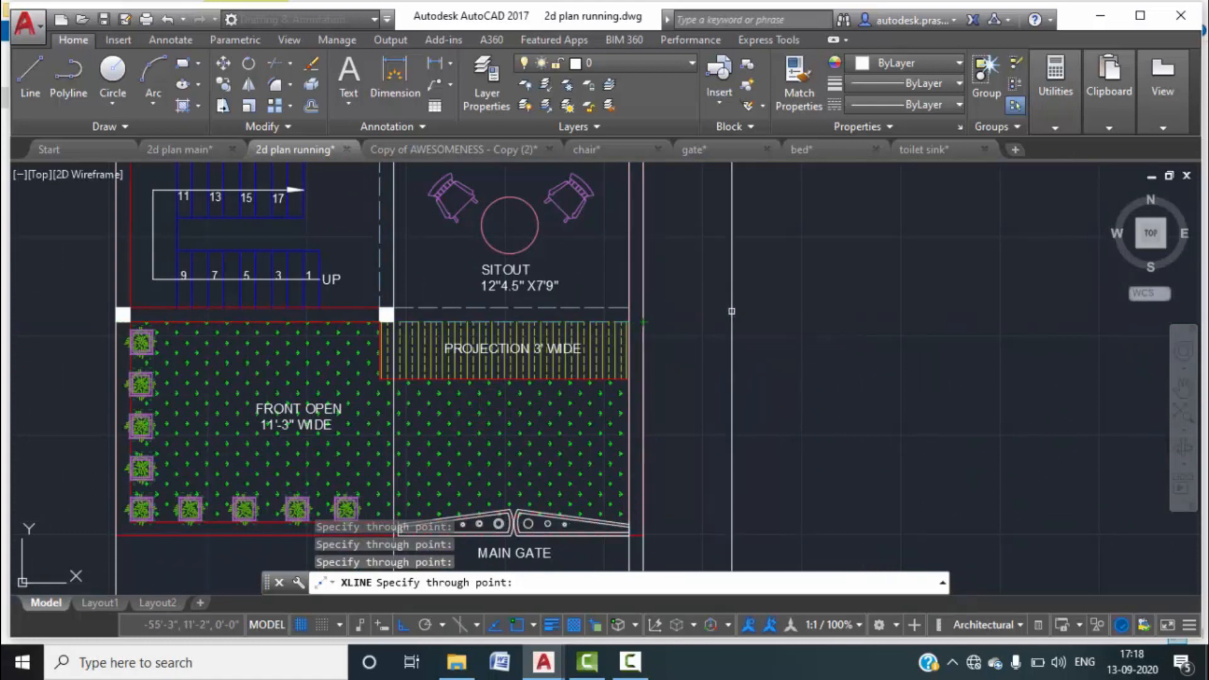
{"action": "scroll", "coordinate": [731, 309], "scroll_direction": "down", "scroll_amount": 2}
{"action": "scroll", "coordinate": [731, 309], "scroll_direction": "down", "scroll_amount": 2}
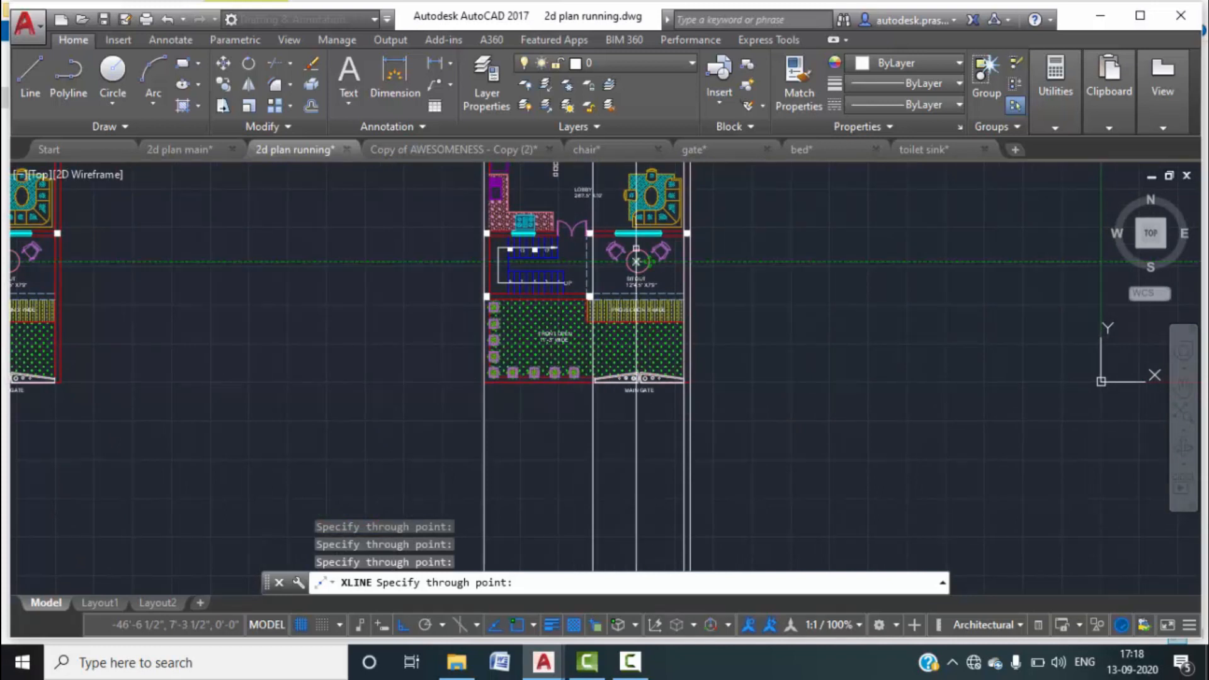
{"action": "scroll", "coordinate": [629, 243], "scroll_direction": "up", "scroll_amount": 2}
{"action": "scroll", "coordinate": [628, 243], "scroll_direction": "up", "scroll_amount": 2}
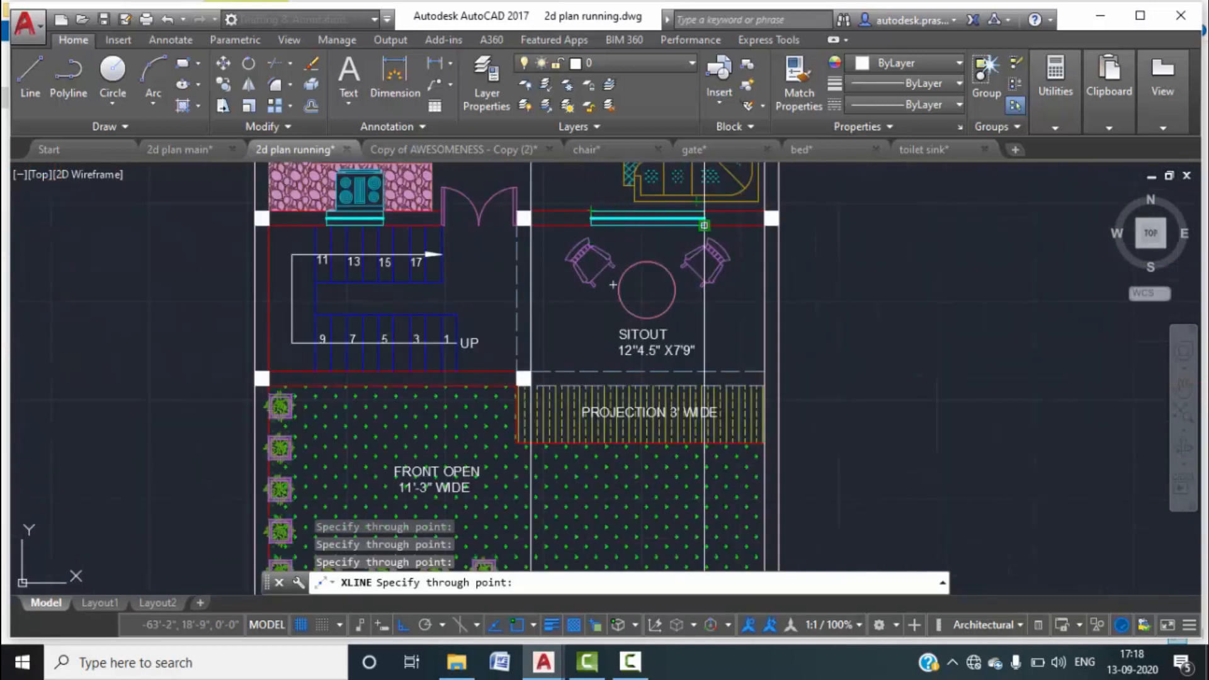
{"action": "scroll", "coordinate": [549, 275], "scroll_direction": "down", "scroll_amount": 2}
{"action": "scroll", "coordinate": [549, 275], "scroll_direction": "down", "scroll_amount": 2}
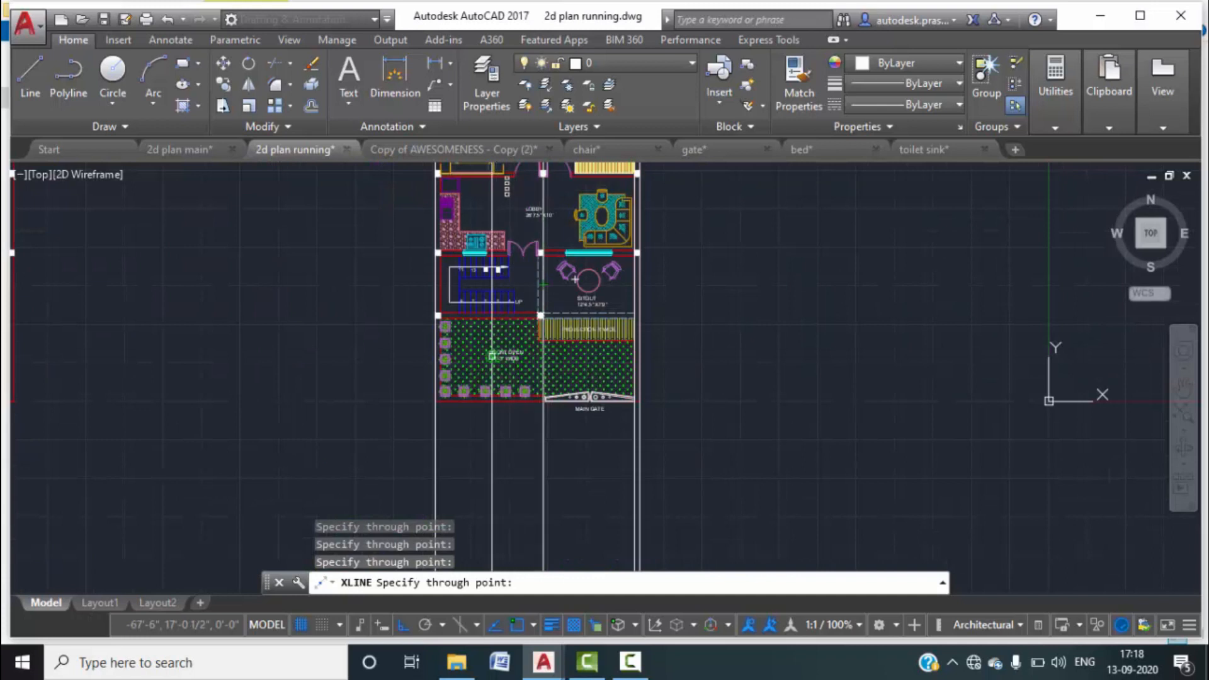
{"action": "scroll", "coordinate": [517, 340], "scroll_direction": "down", "scroll_amount": 2}
{"action": "middle_click_drag", "start_coordinate": [519, 340], "coordinate": [518, 321]}
Draw two horizontal lines across the construction lines below the copied plan.
{"action": "key", "text": "Escape"}
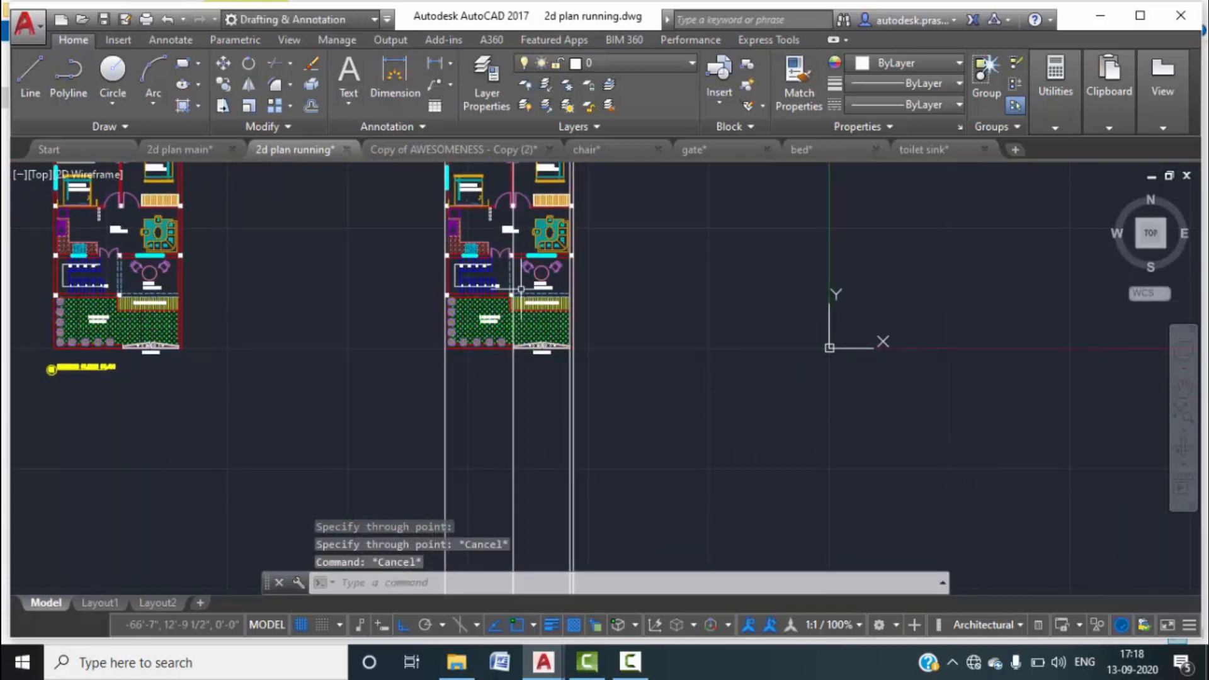
{"action": "type", "text": "l"}
{"action": "key", "text": "Return"}
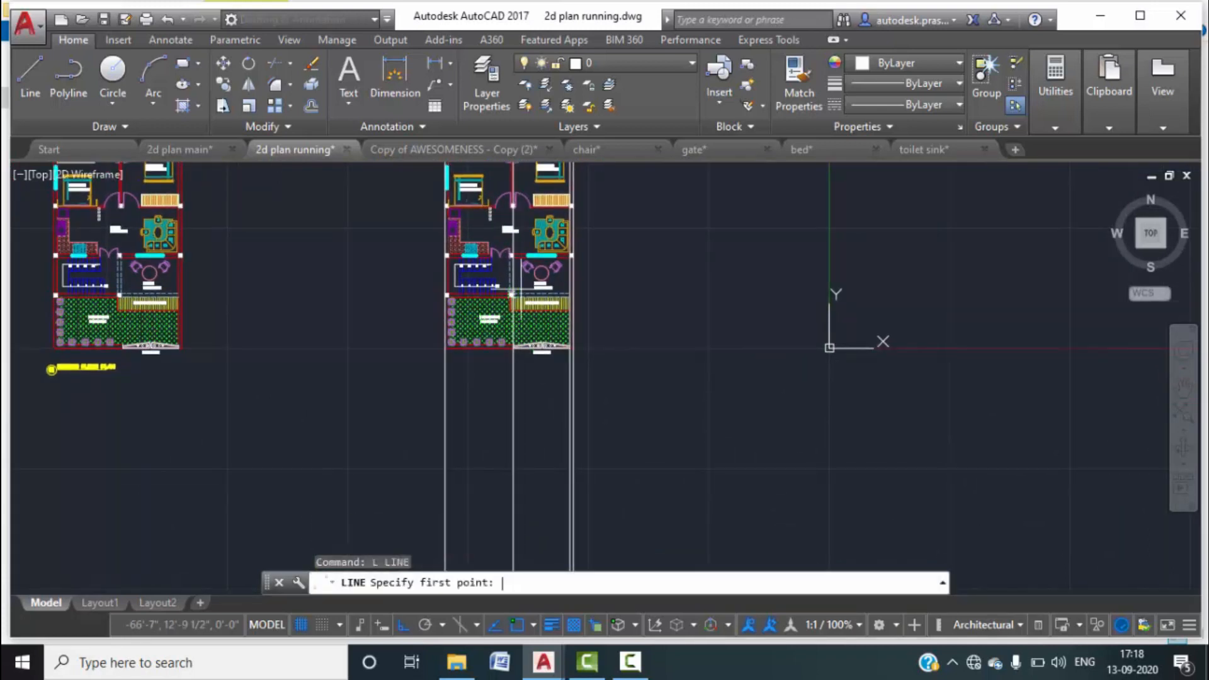
{"action": "left_click", "coordinate": [407, 410]}
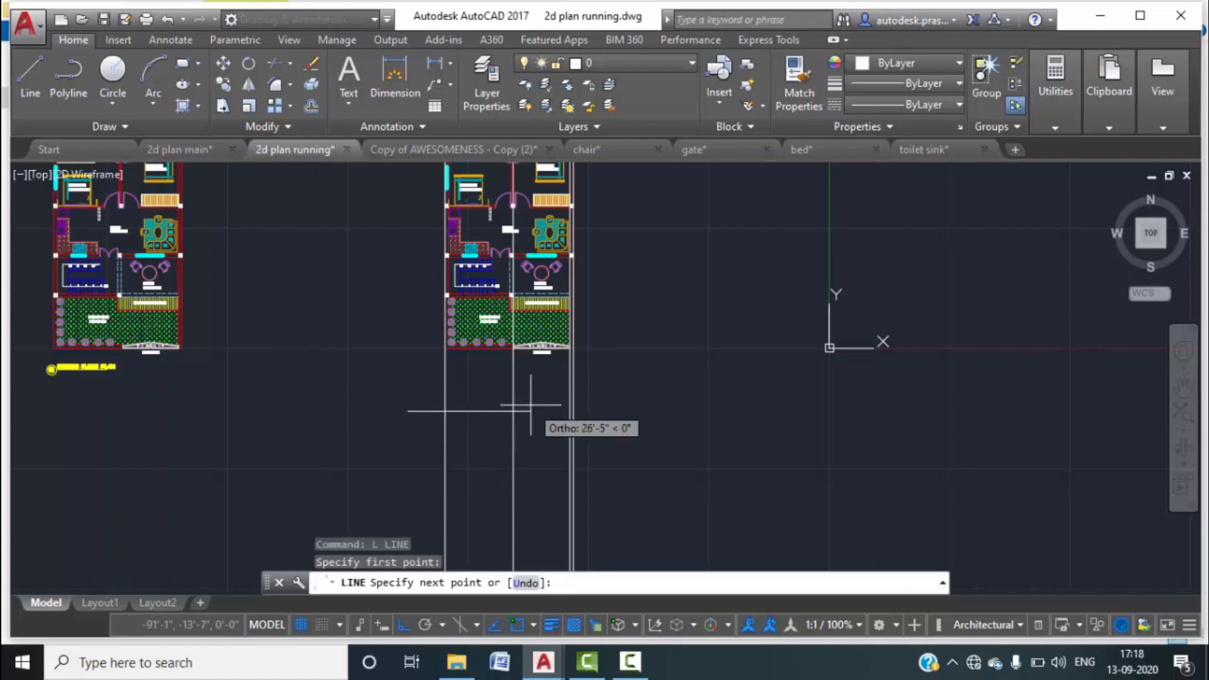
{"action": "left_click", "coordinate": [606, 412]}
{"action": "key", "text": "Escape"}
{"action": "key", "text": "Escape"}
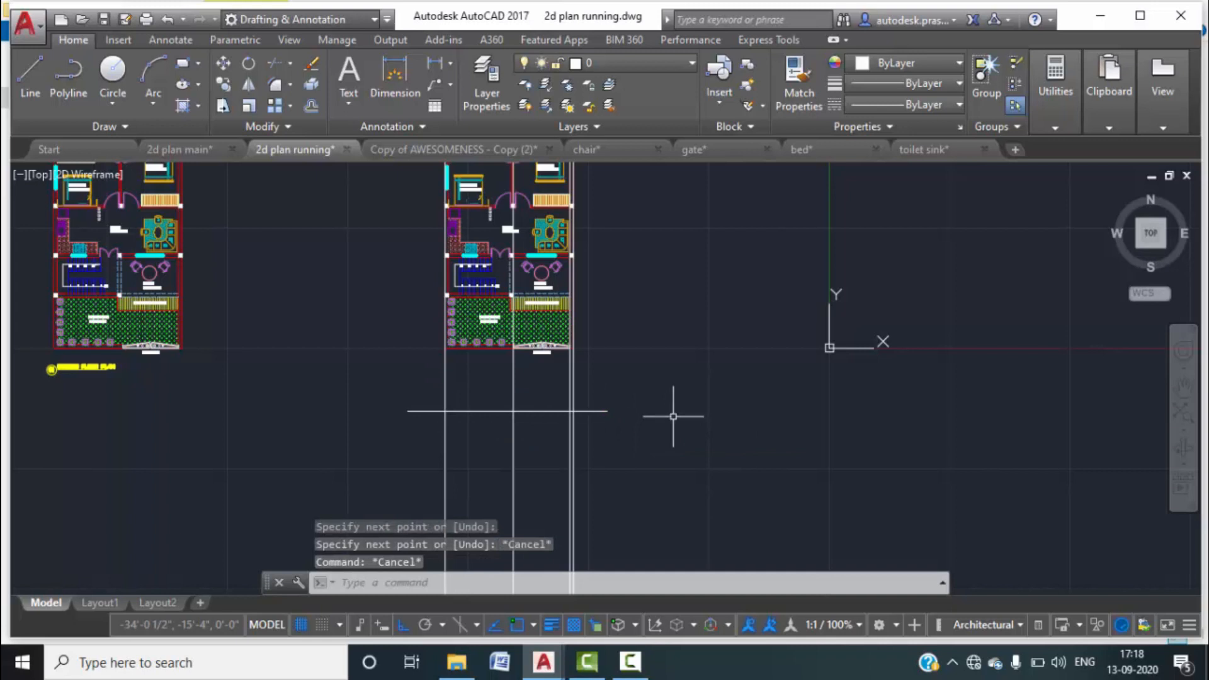
{"action": "type", "text": "l"}
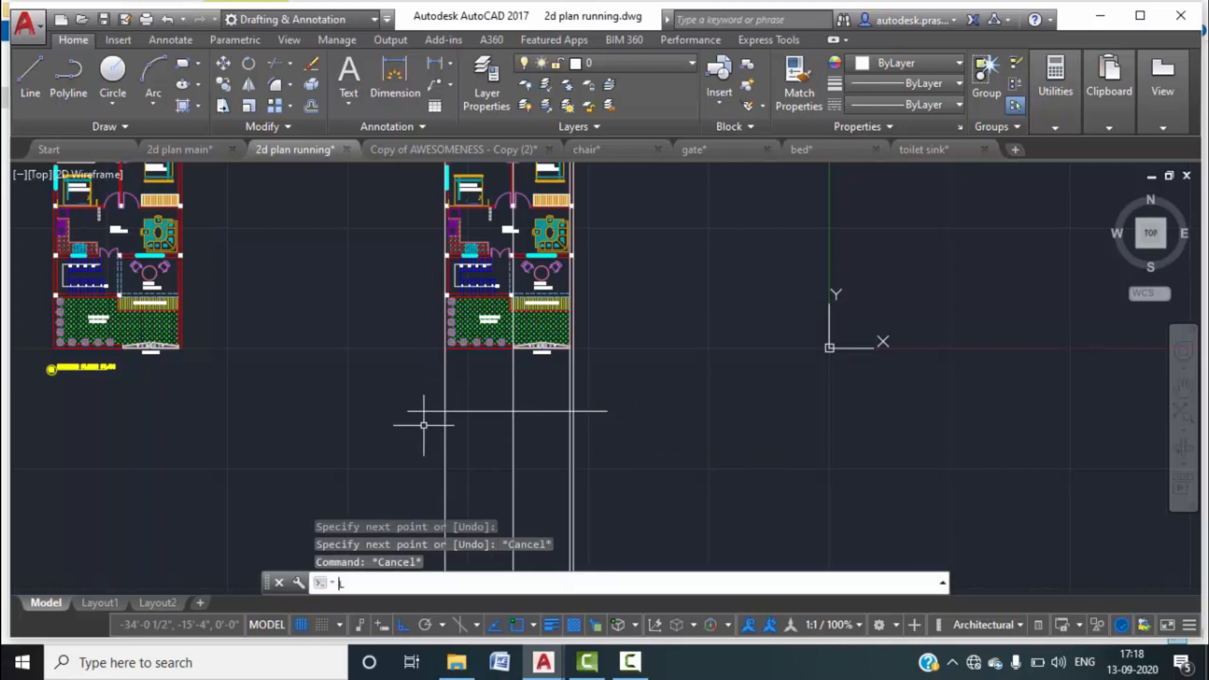
{"action": "key", "text": "Return"}
{"action": "left_click", "coordinate": [403, 386]}
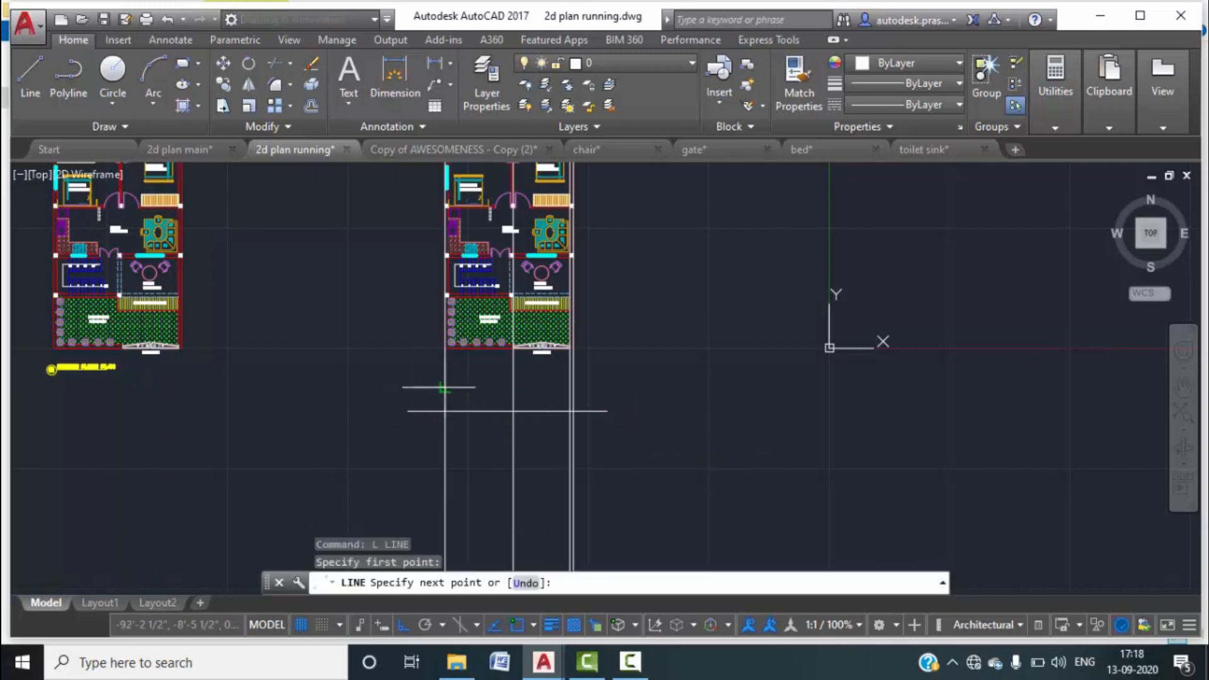
{"action": "left_click", "coordinate": [634, 387]}
{"action": "key", "text": "Escape"}
Trim the vertical construction lines back with a crossing selection of their upper parts.
{"action": "type", "text": "tr"}
{"action": "key", "text": "Return"}
{"action": "key", "text": "Return"}
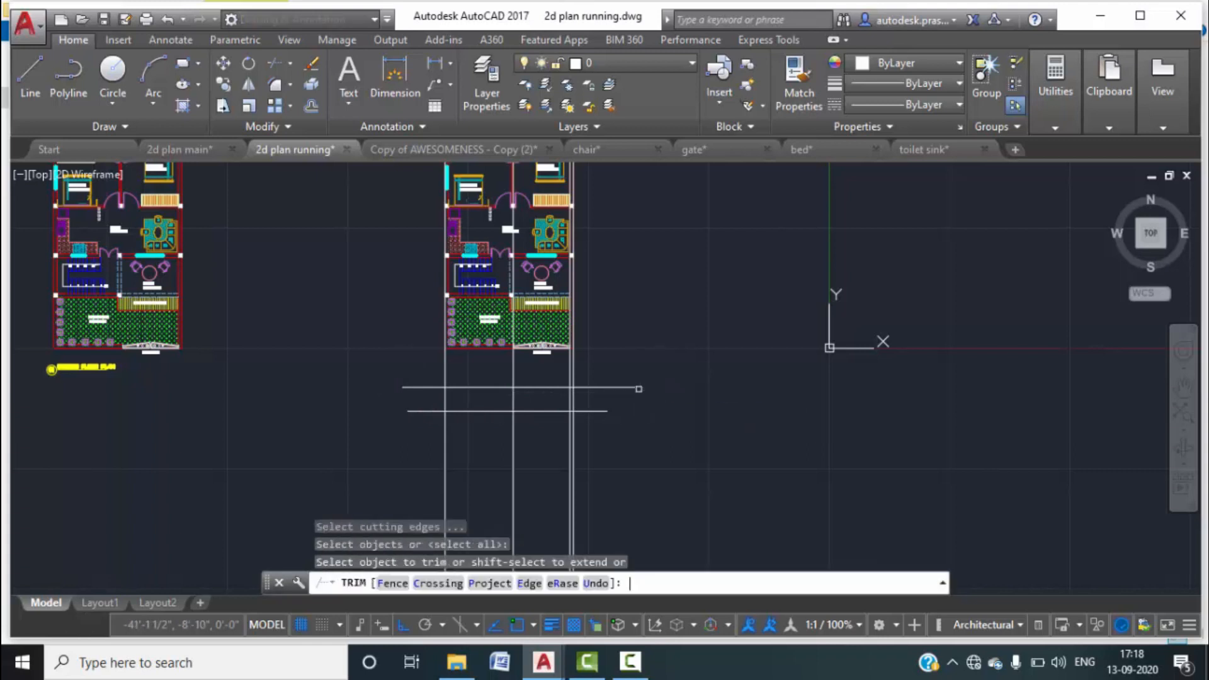
{"action": "left_click", "coordinate": [593, 378]}
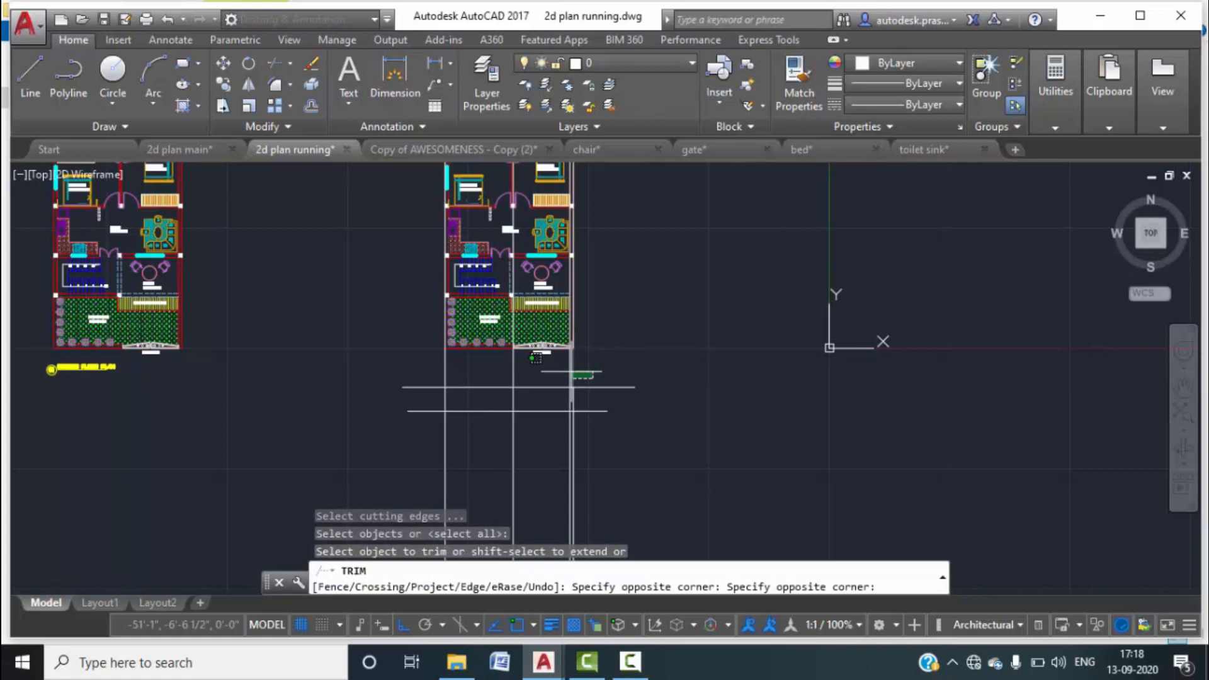
{"action": "left_click", "coordinate": [606, 663]}
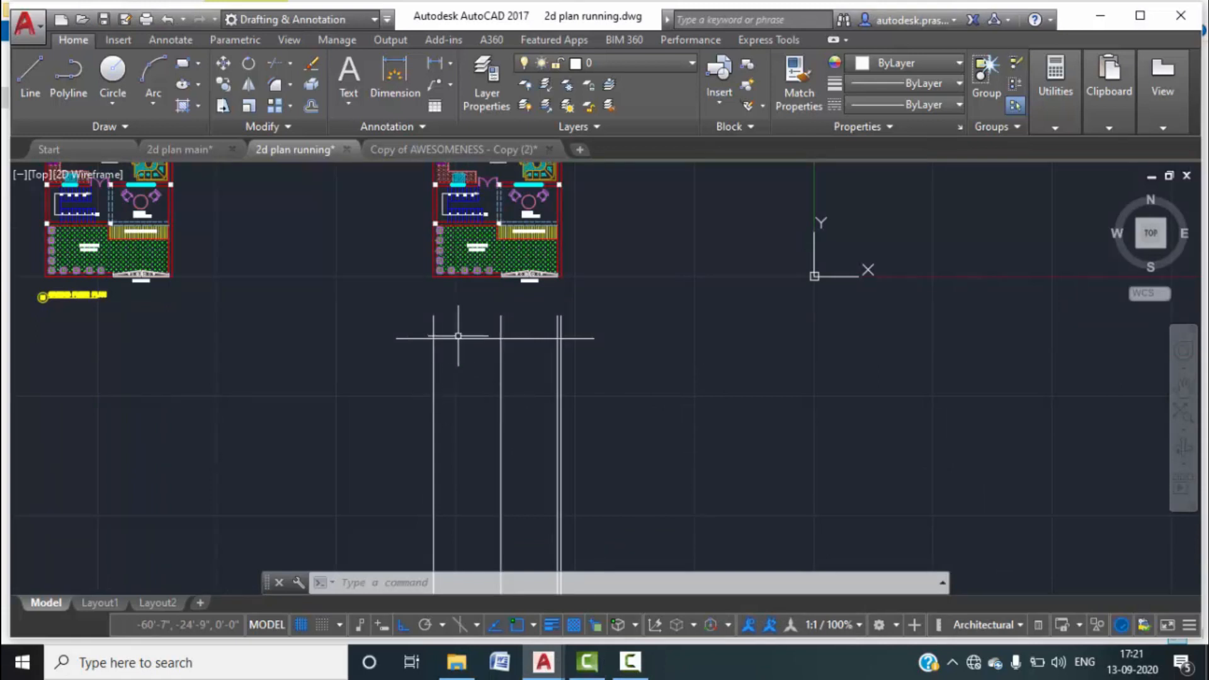
Check the left elevation's 11'-6" floor heights in 2d plan main, then return to 2d plan running.
{"action": "mouse_move", "coordinate": [174, 159]}
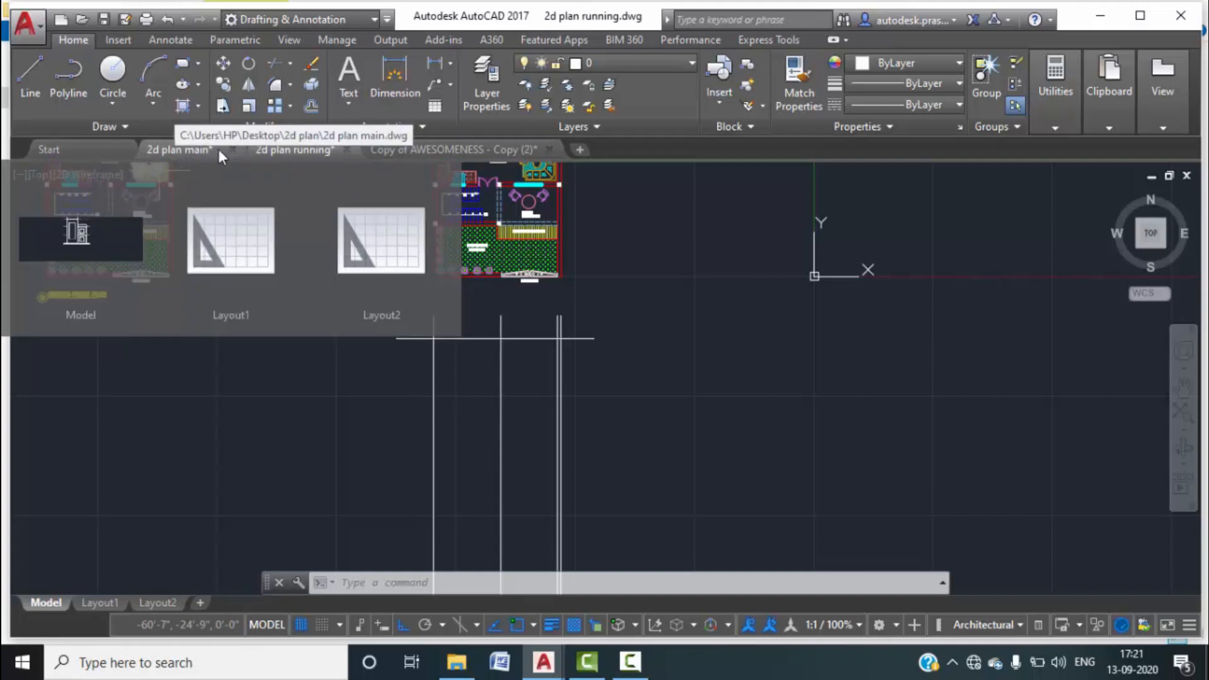
{"action": "mouse_move", "coordinate": [263, 153]}
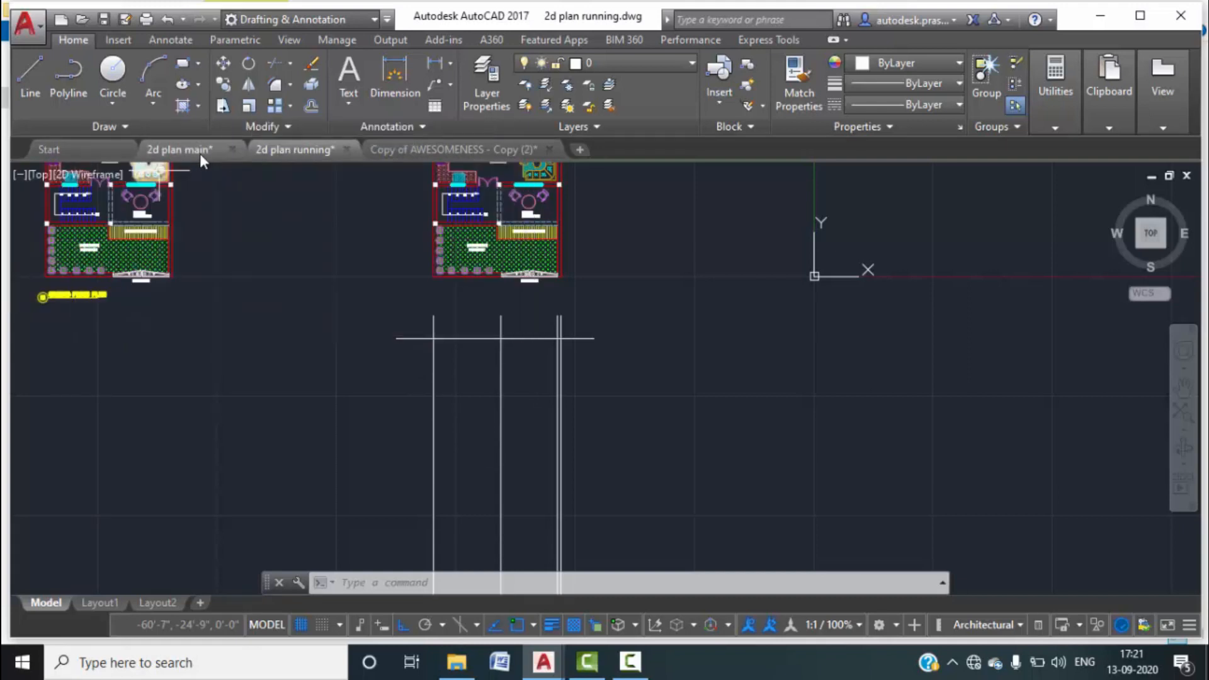
{"action": "left_click", "coordinate": [192, 152]}
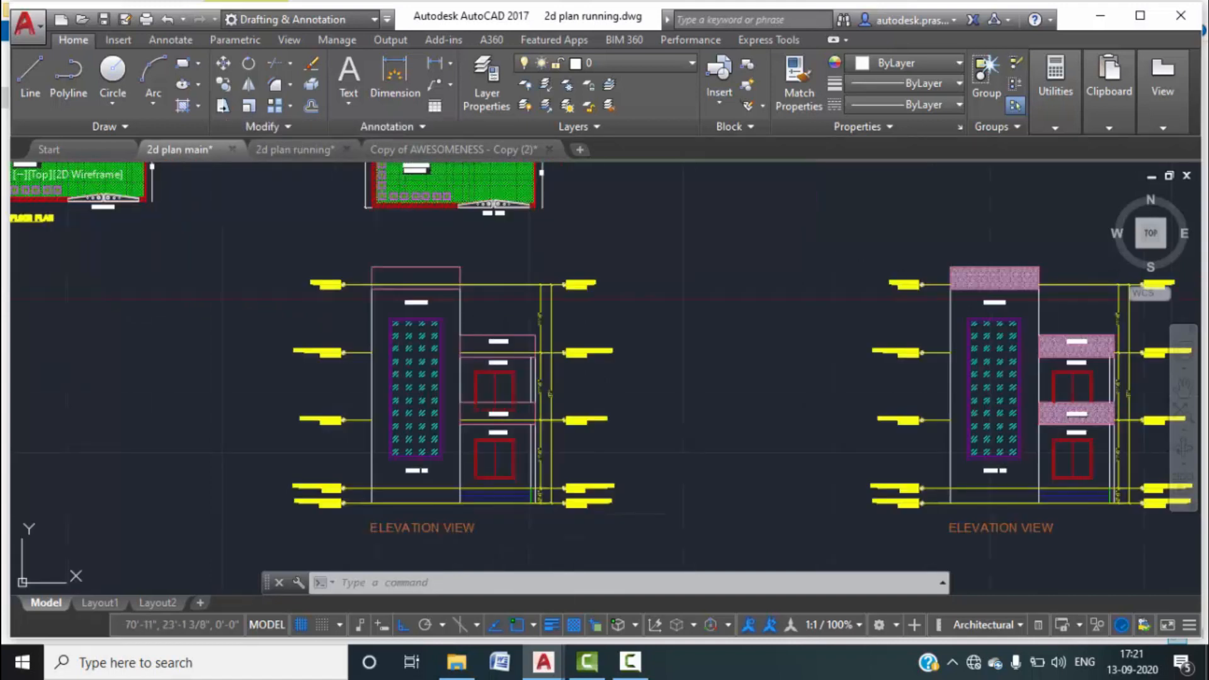
{"action": "scroll", "coordinate": [587, 377], "scroll_direction": "up", "scroll_amount": 2}
{"action": "scroll", "coordinate": [587, 376], "scroll_direction": "up", "scroll_amount": 5}
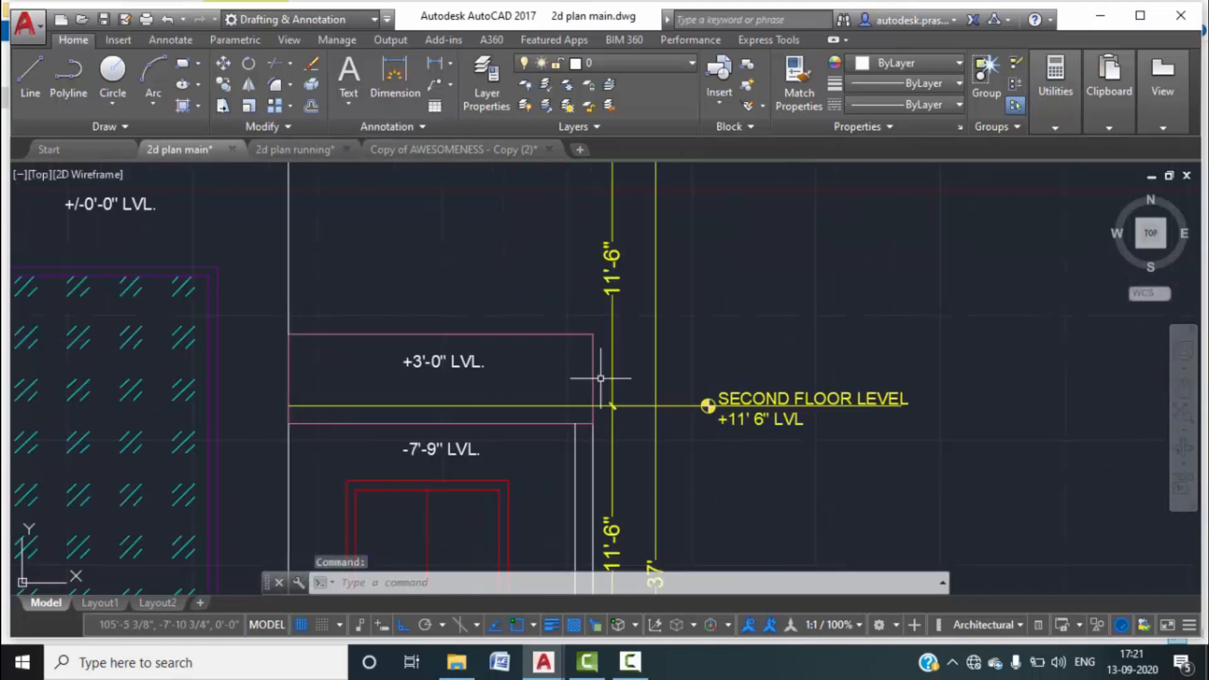
{"action": "middle_click_drag", "start_coordinate": [633, 321], "coordinate": [627, 419]}
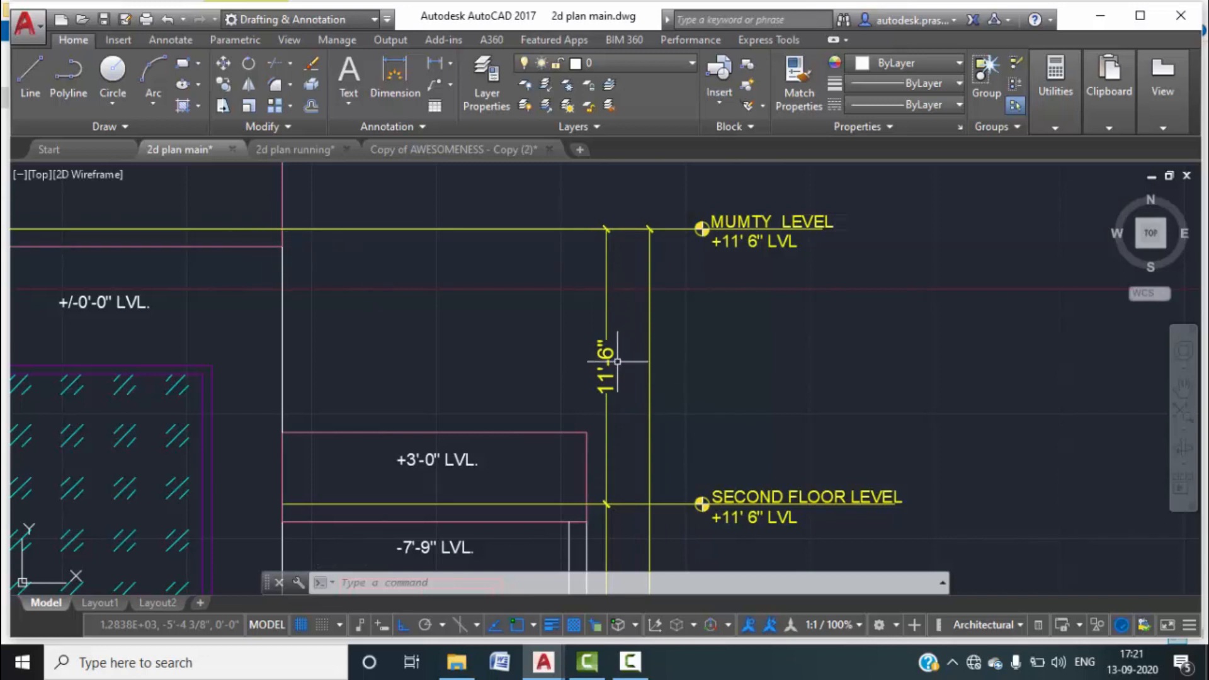
{"action": "scroll", "coordinate": [617, 362], "scroll_direction": "down", "scroll_amount": 5}
{"action": "middle_click_drag", "start_coordinate": [667, 419], "coordinate": [641, 325]}
{"action": "middle_click", "coordinate": [641, 325]}
{"action": "middle_click", "coordinate": [641, 325]}
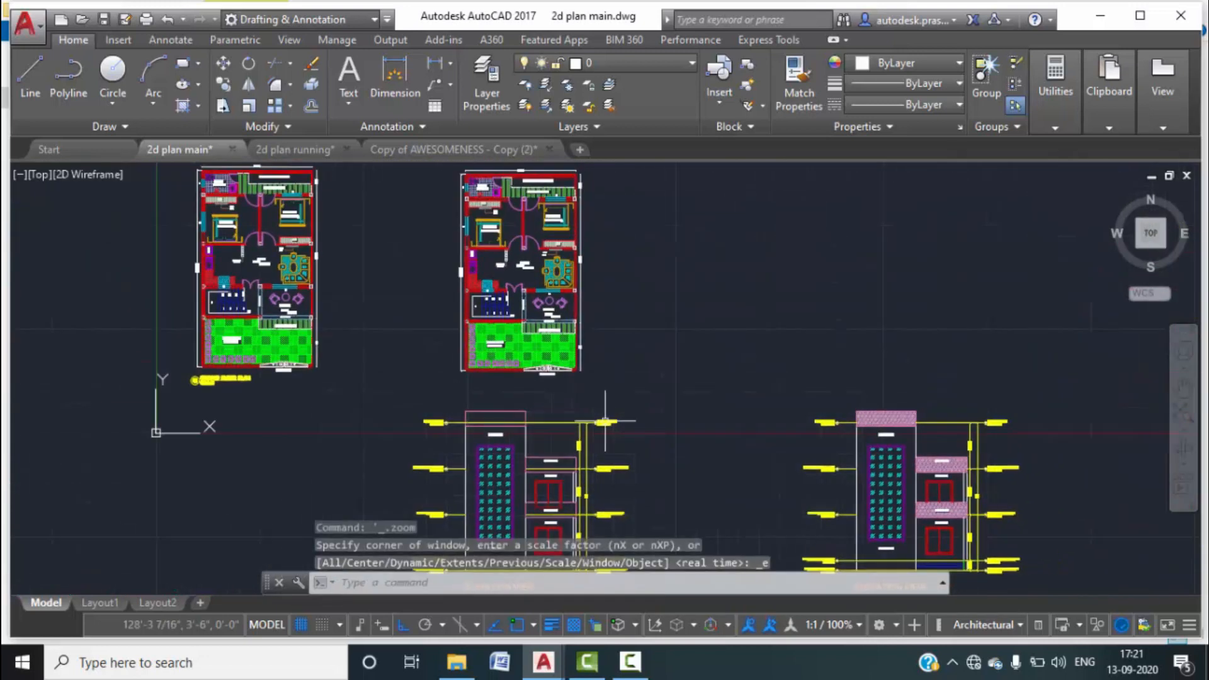
{"action": "scroll", "coordinate": [585, 498], "scroll_direction": "up", "scroll_amount": 2}
{"action": "middle_click_drag", "start_coordinate": [583, 491], "coordinate": [579, 349]}
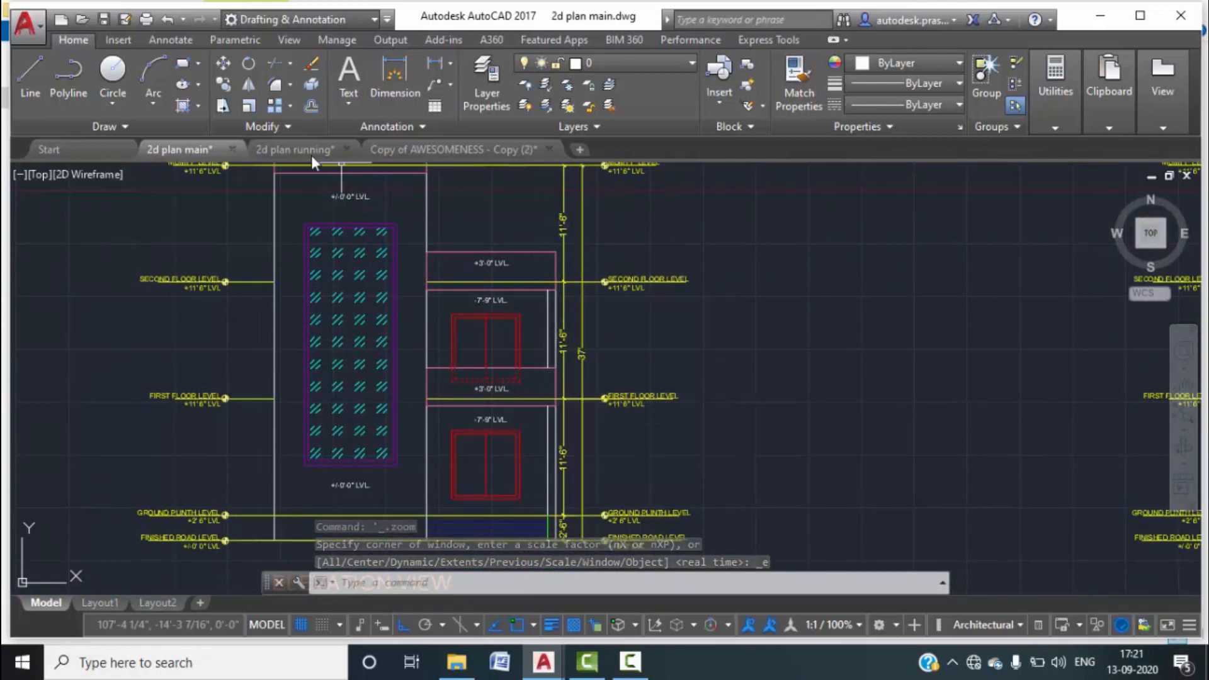
{"action": "left_click", "coordinate": [287, 149]}
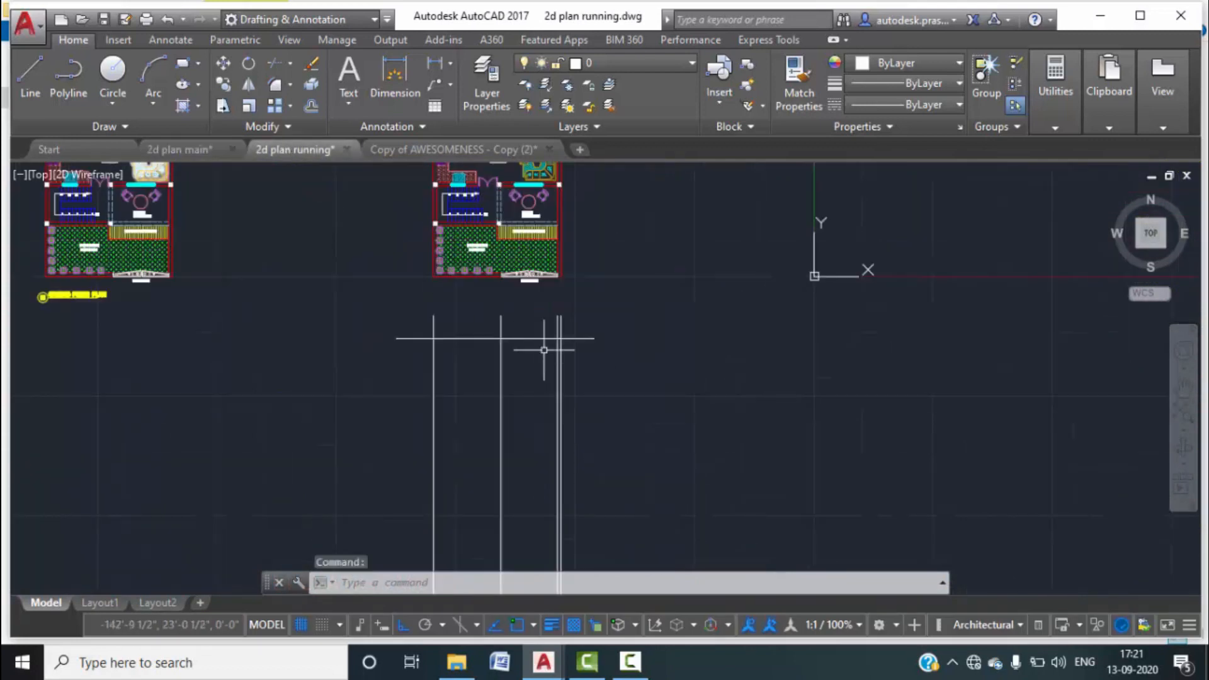
Offset the top horizontal line downward three times at 11'6", each copy from the previous one.
{"action": "scroll", "coordinate": [534, 361], "scroll_direction": "up", "scroll_amount": 2}
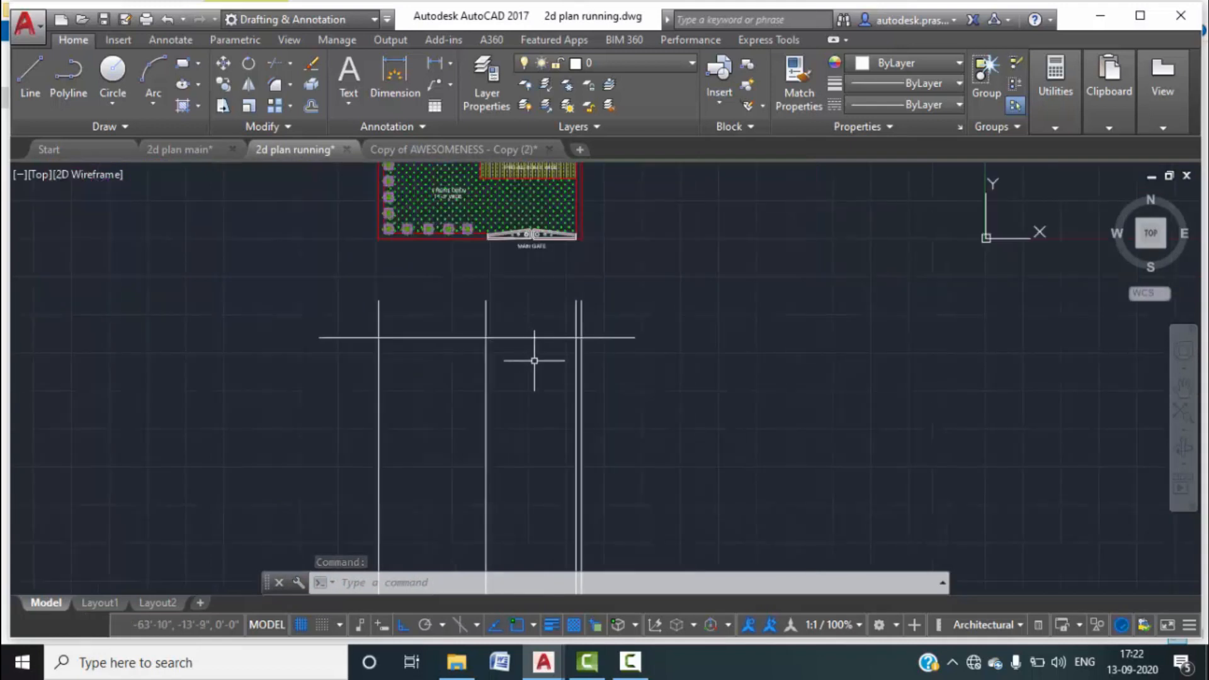
{"action": "type", "text": "o"}
{"action": "key", "text": "Return"}
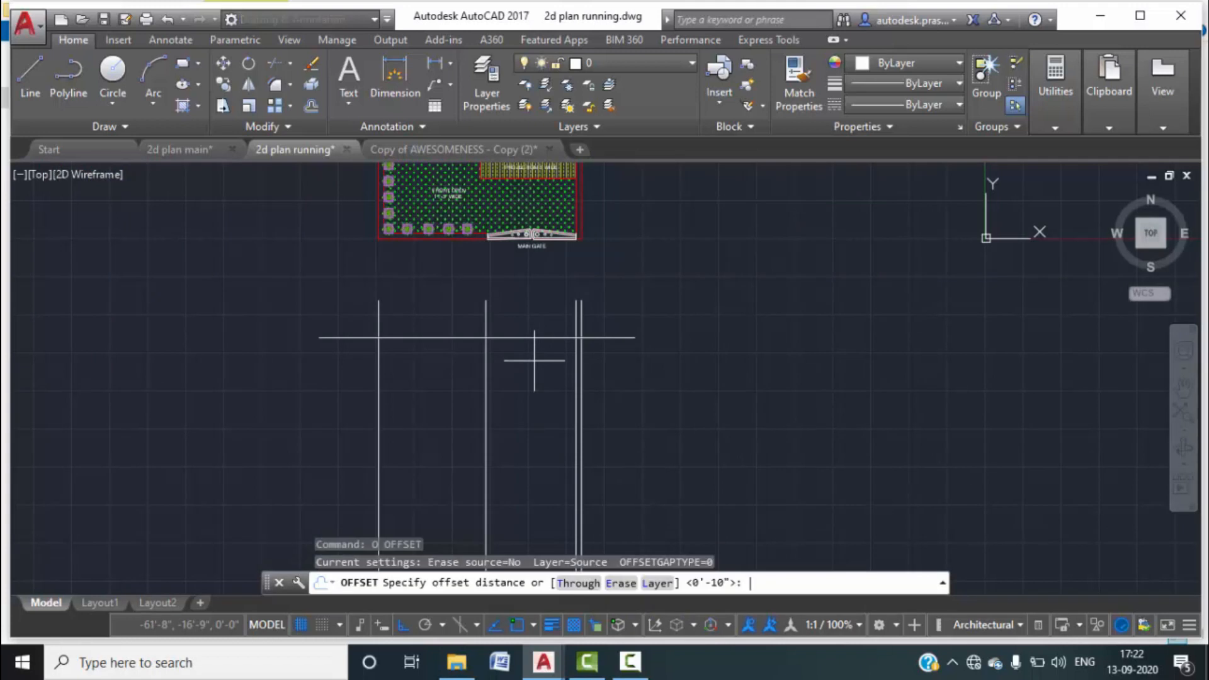
{"action": "type", "text": "11'6\""}
{"action": "key", "text": "Return"}
{"action": "left_click", "coordinate": [543, 337]}
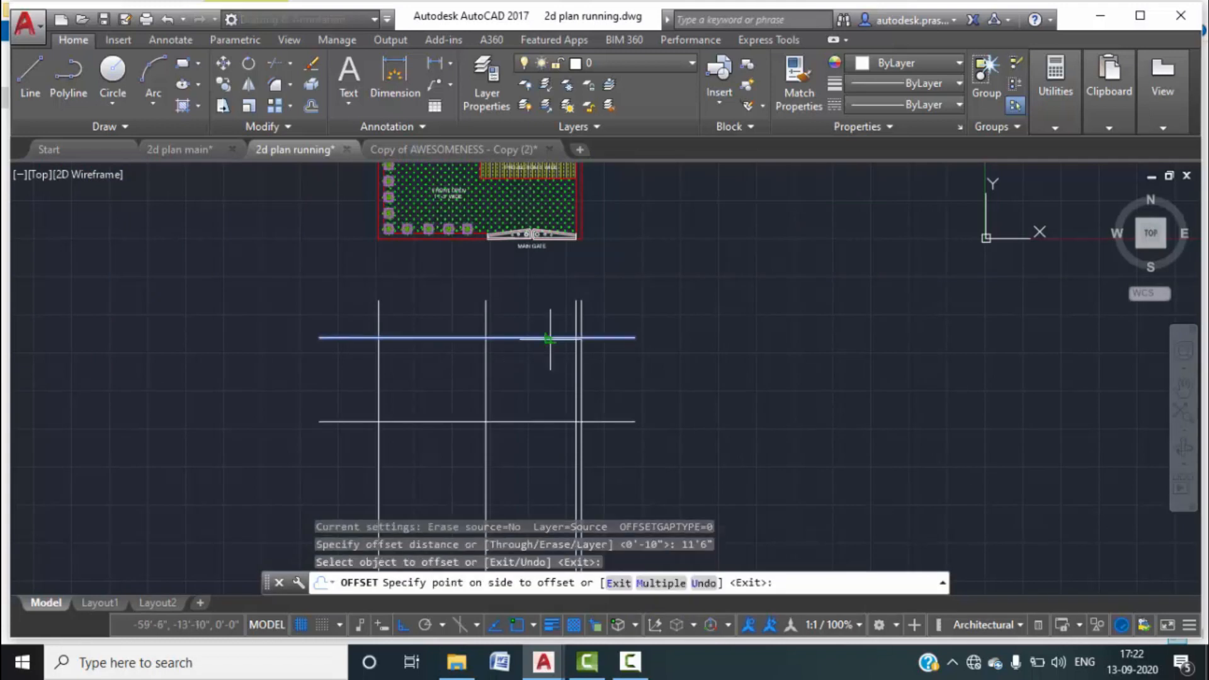
{"action": "left_click", "coordinate": [543, 403]}
{"action": "left_click", "coordinate": [544, 421]}
{"action": "left_click", "coordinate": [534, 448]}
{"action": "middle_click_drag", "start_coordinate": [535, 442], "coordinate": [544, 389]}
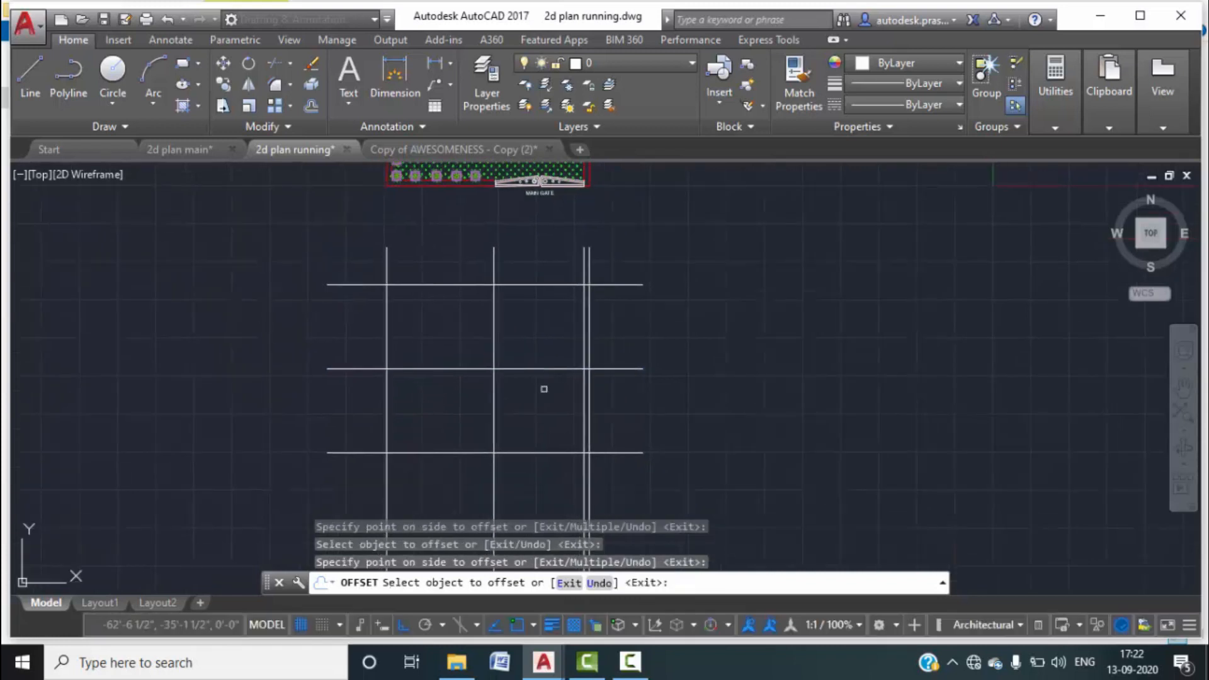
{"action": "left_click", "coordinate": [545, 452]}
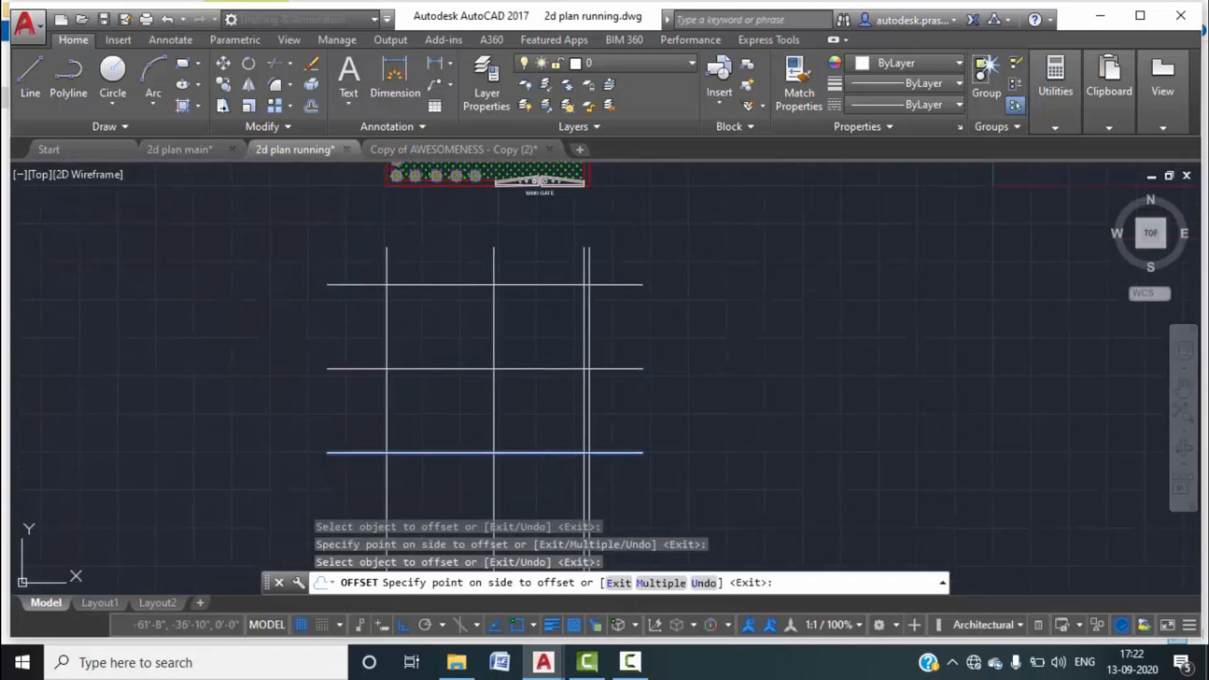
{"action": "left_click", "coordinate": [545, 474]}
{"action": "scroll", "coordinate": [548, 437], "scroll_direction": "down", "scroll_amount": 1}
{"action": "middle_click_drag", "start_coordinate": [556, 414], "coordinate": [575, 375]}
{"action": "key", "text": "Escape"}
{"action": "key", "text": "Escape"}
{"action": "middle_click_drag", "start_coordinate": [561, 464], "coordinate": [575, 423]}
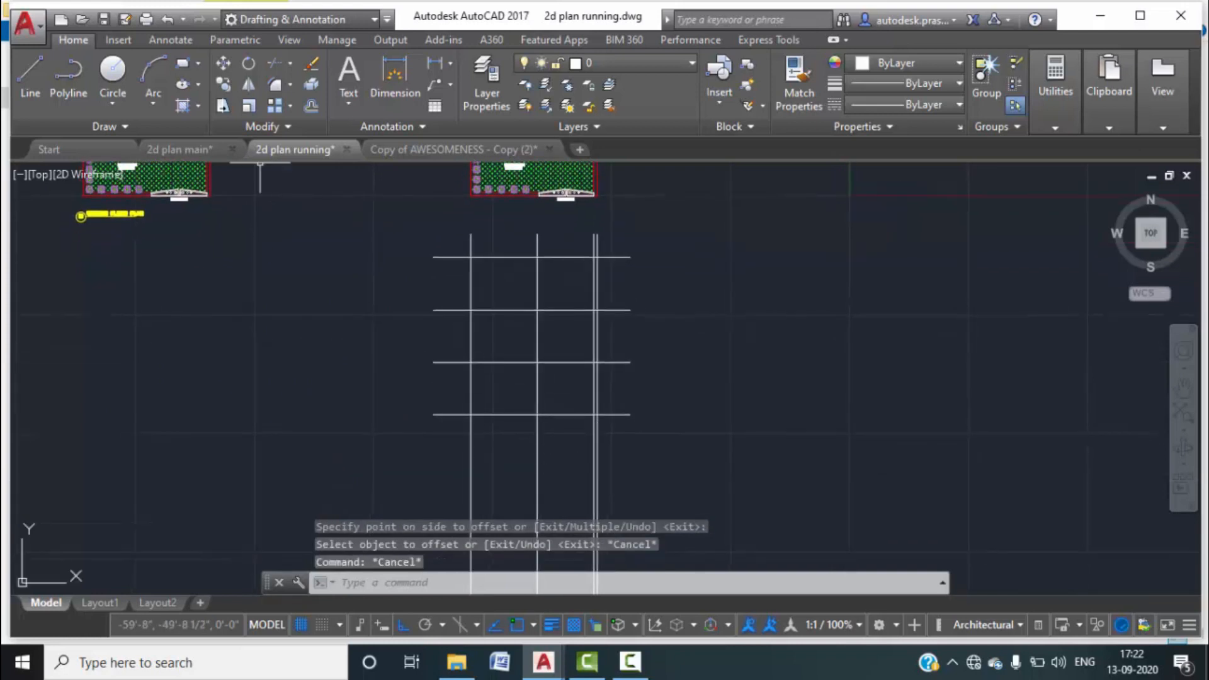
{"action": "left_click", "coordinate": [184, 149]}
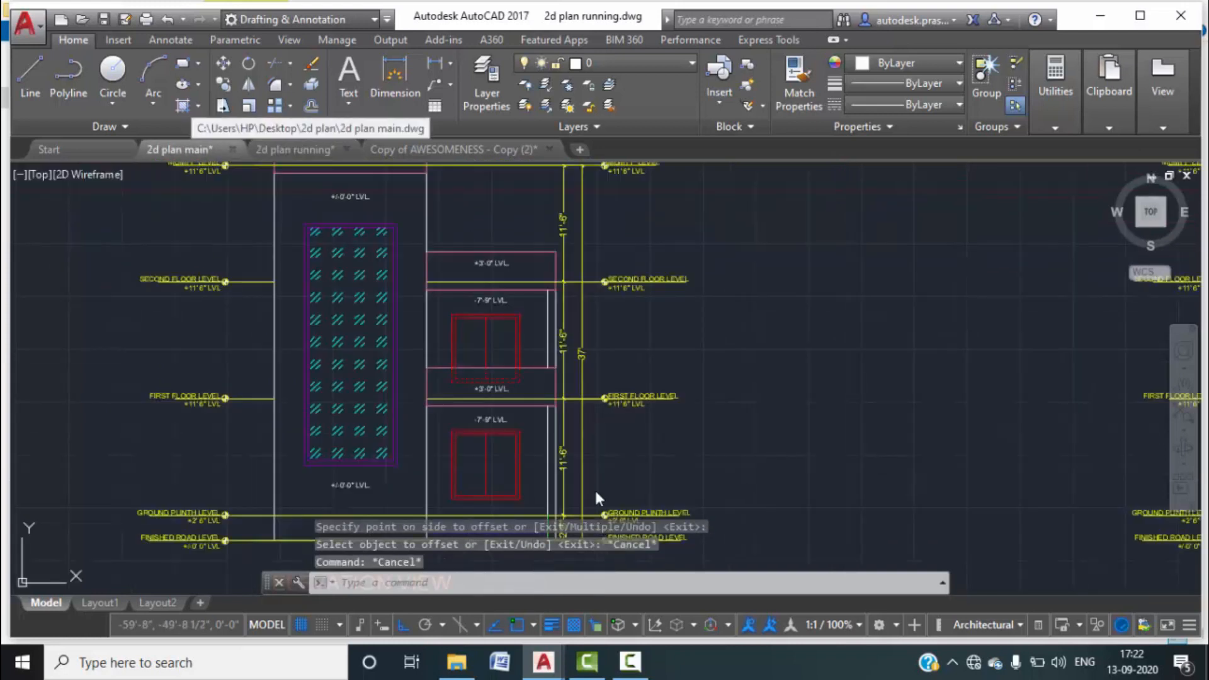
{"action": "middle_click_drag", "start_coordinate": [636, 351], "coordinate": [669, 259]}
{"action": "scroll", "coordinate": [598, 372], "scroll_direction": "up", "scroll_amount": 5}
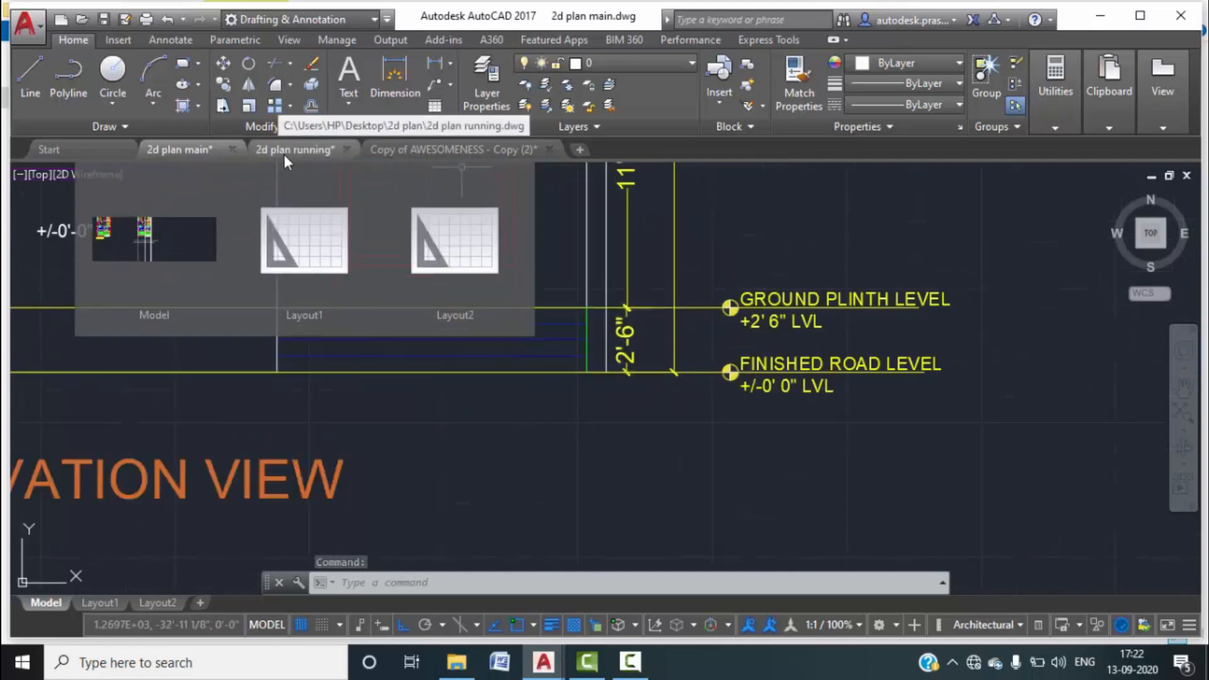
{"action": "left_click", "coordinate": [285, 151]}
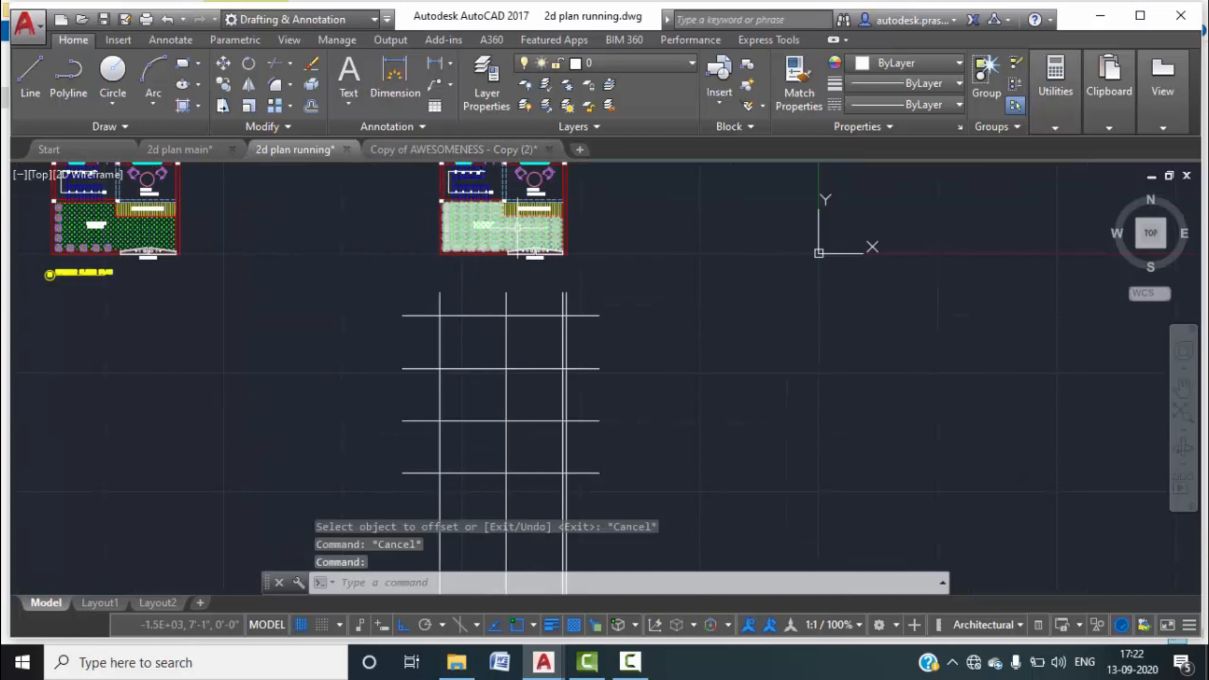
{"action": "scroll", "coordinate": [517, 239], "scroll_direction": "up", "scroll_amount": 4}
{"action": "middle_click_drag", "start_coordinate": [531, 297], "coordinate": [512, 347]}
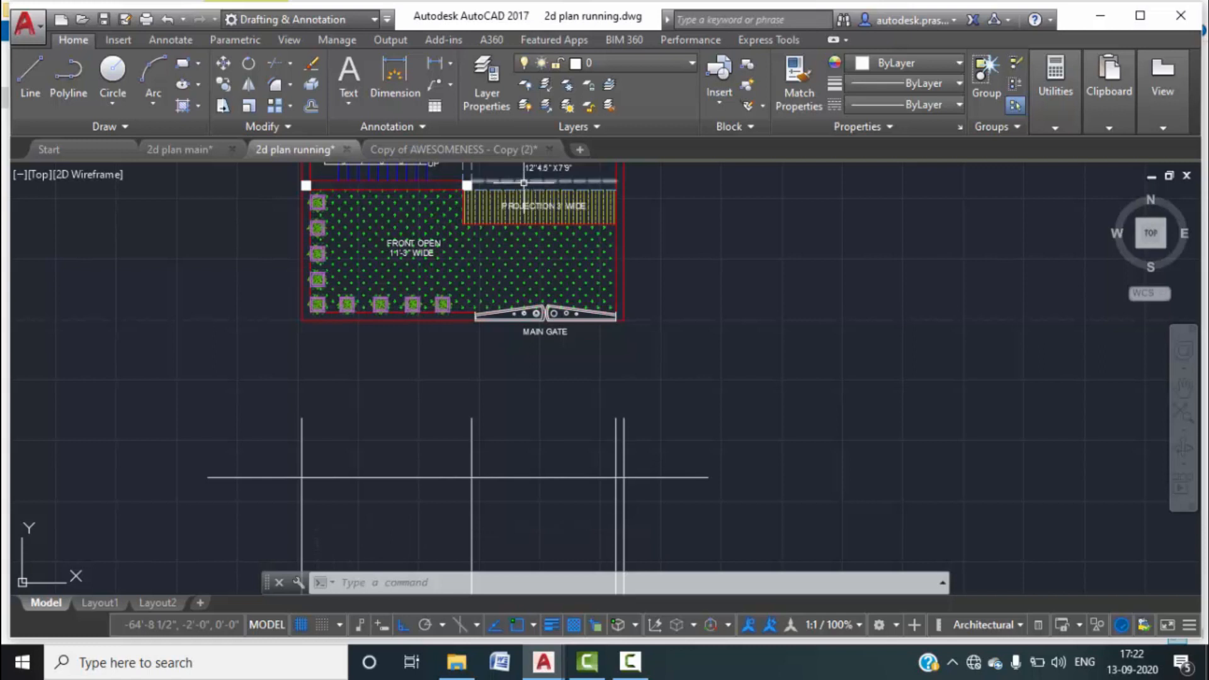
{"action": "middle_click_drag", "start_coordinate": [523, 188], "coordinate": [522, 211]}
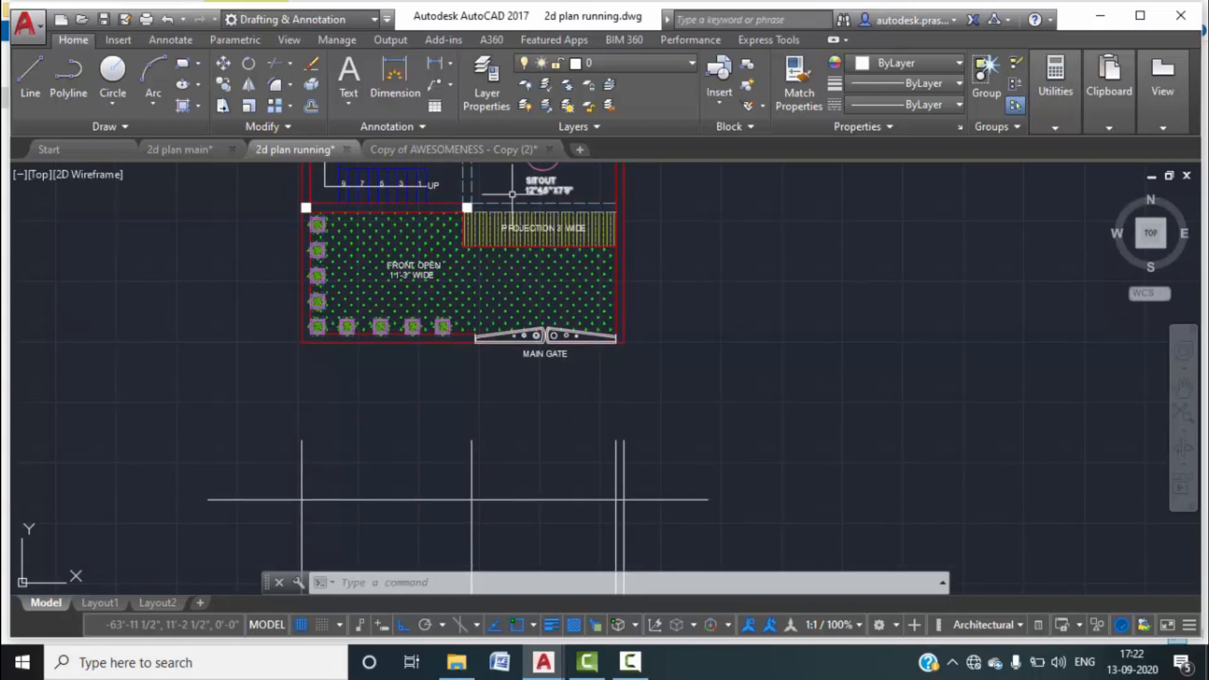
{"action": "scroll", "coordinate": [383, 380], "scroll_direction": "down", "scroll_amount": 4}
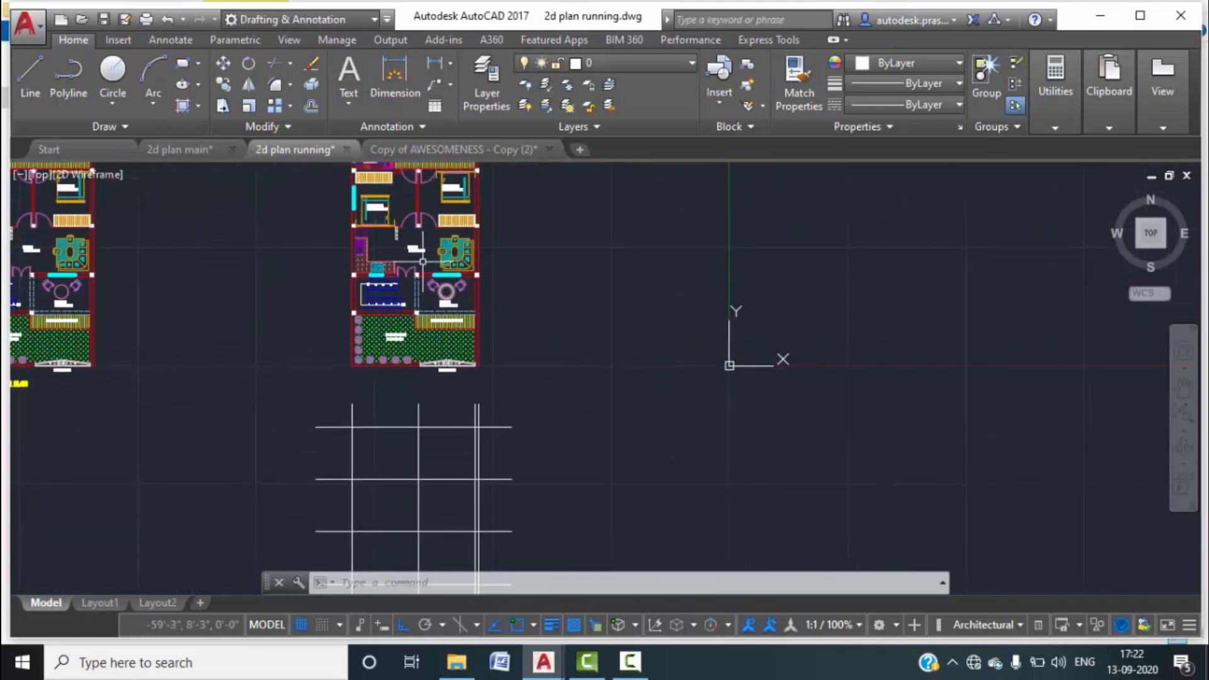
{"action": "scroll", "coordinate": [417, 295], "scroll_direction": "up", "scroll_amount": 4}
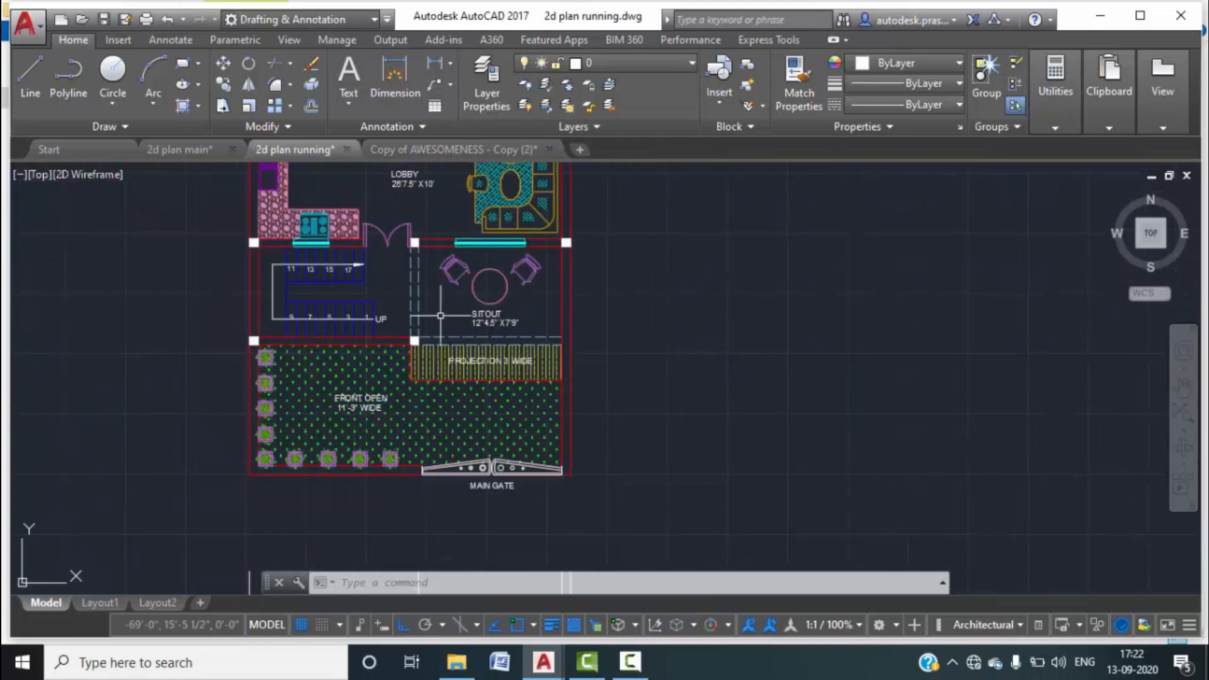
{"action": "scroll", "coordinate": [440, 314], "scroll_direction": "down", "scroll_amount": 2}
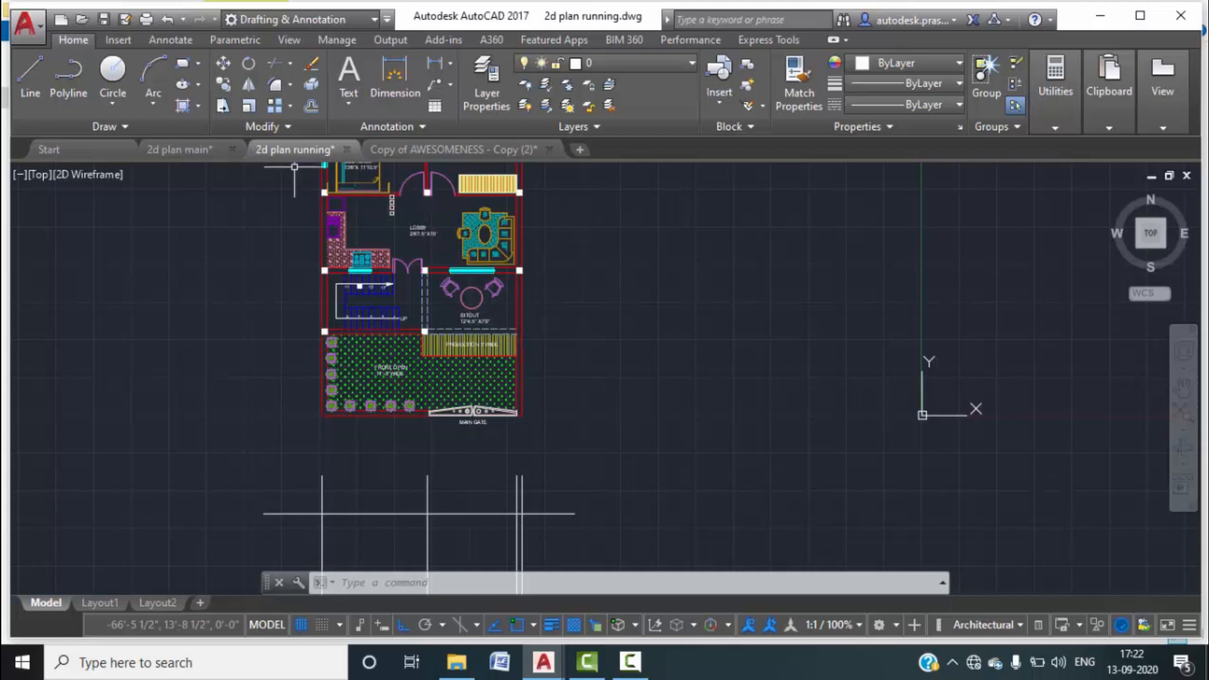
{"action": "left_click", "coordinate": [201, 151]}
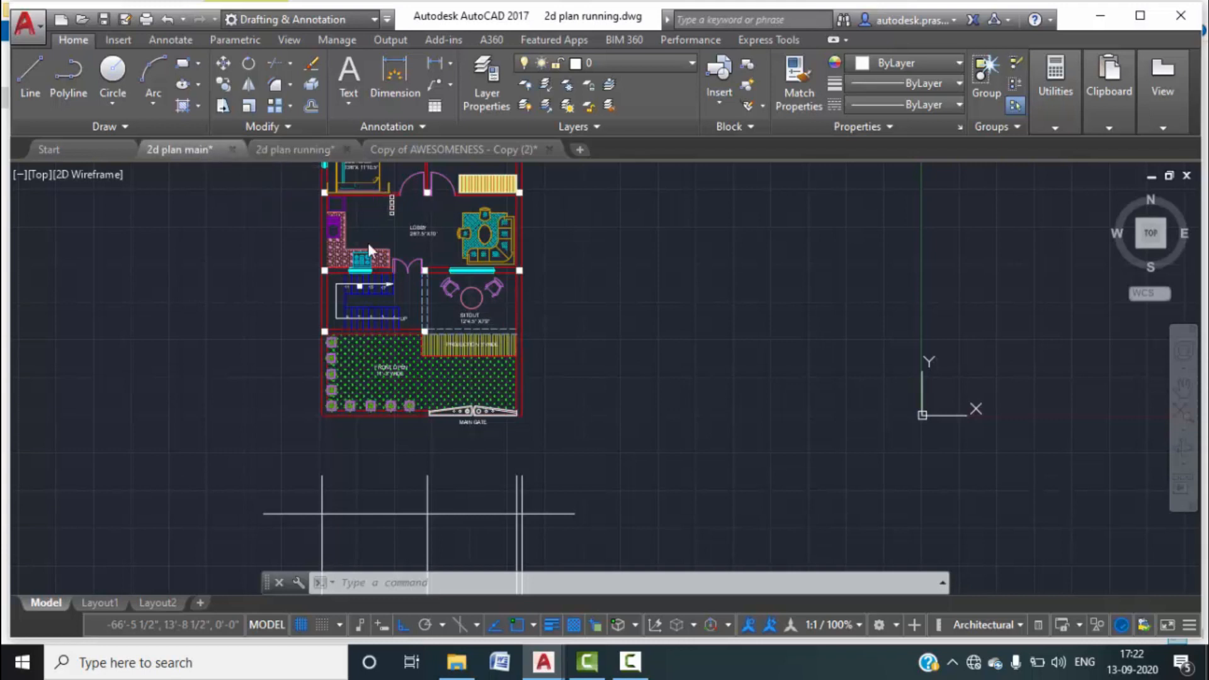
{"action": "left_click", "coordinate": [301, 151]}
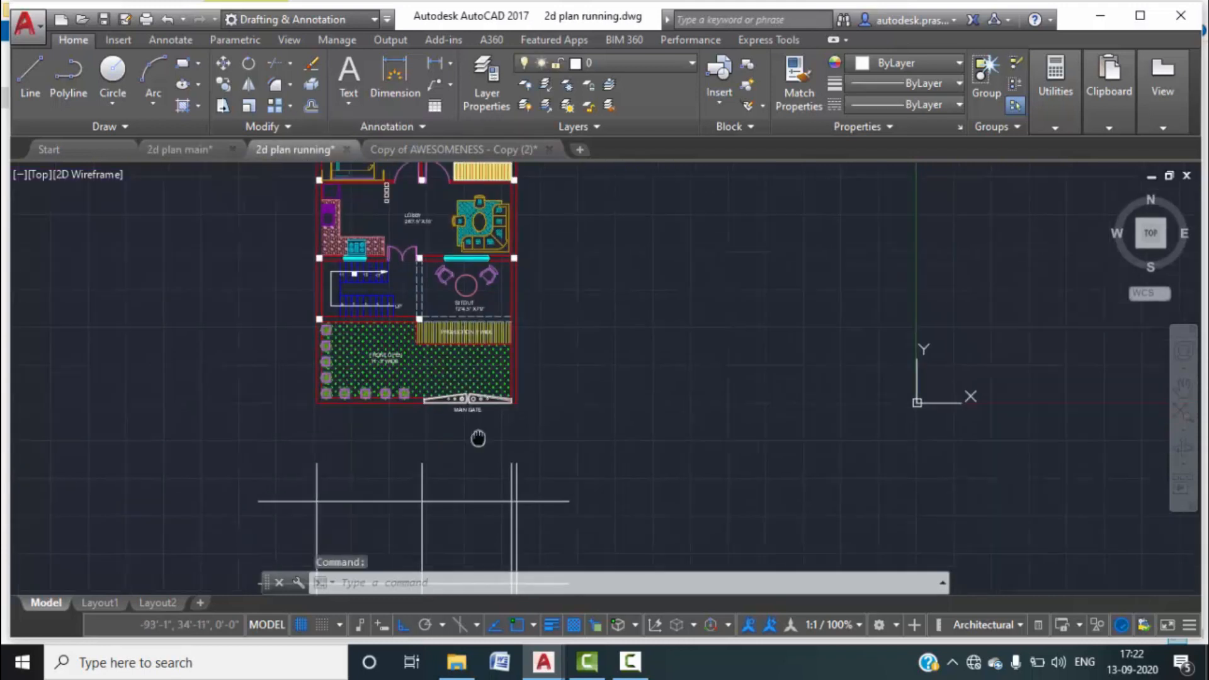
{"action": "middle_click_drag", "start_coordinate": [479, 434], "coordinate": [493, 253]}
Offset the bottom level line 2'6" downward.
{"action": "type", "text": "O"}
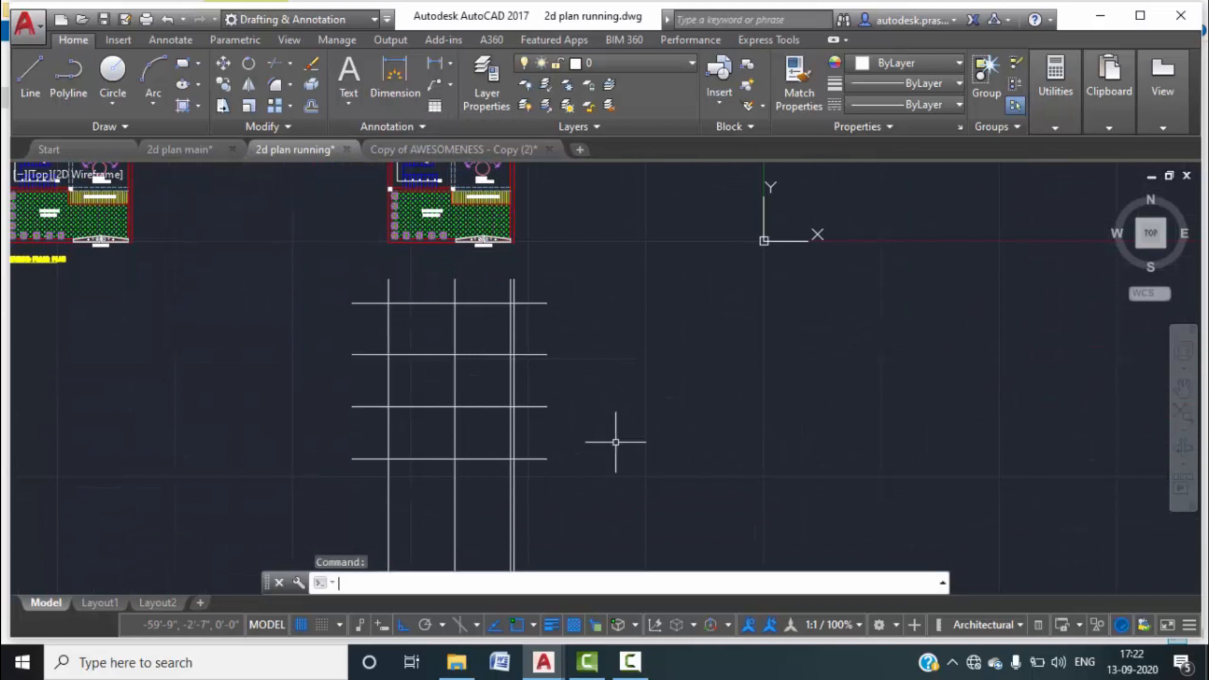
{"action": "key", "text": "Return"}
{"action": "type", "text": "2'6"}
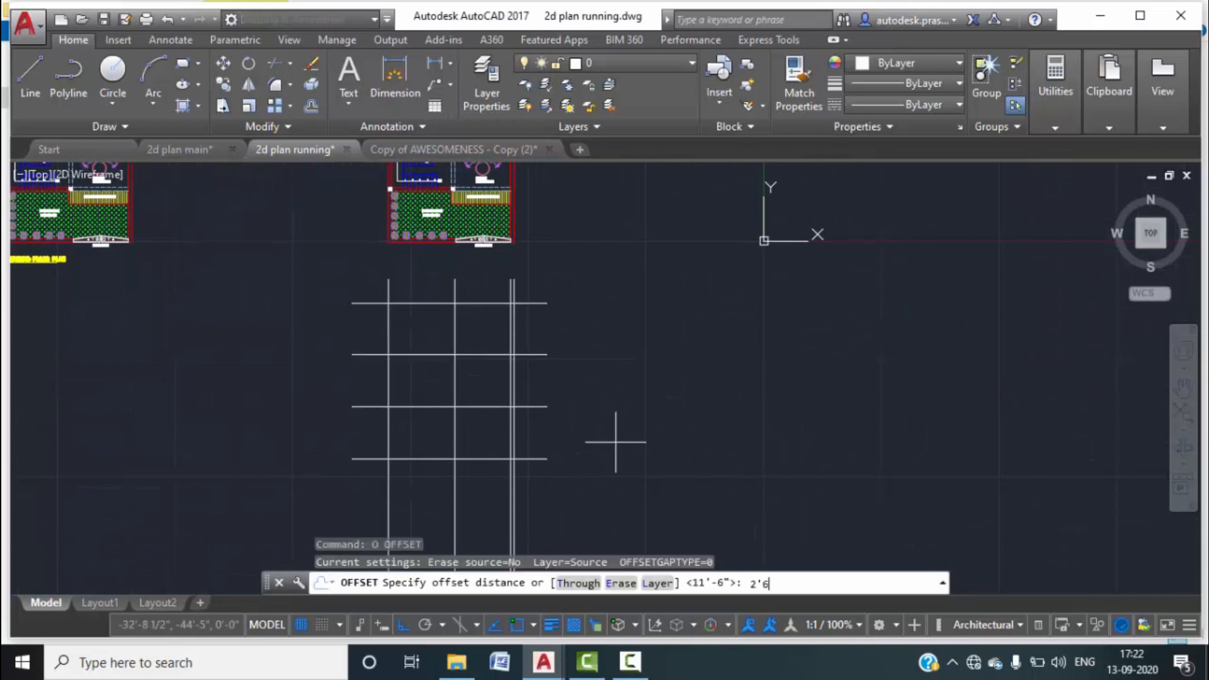
{"action": "type", "text": "\""}
{"action": "key", "text": "Return"}
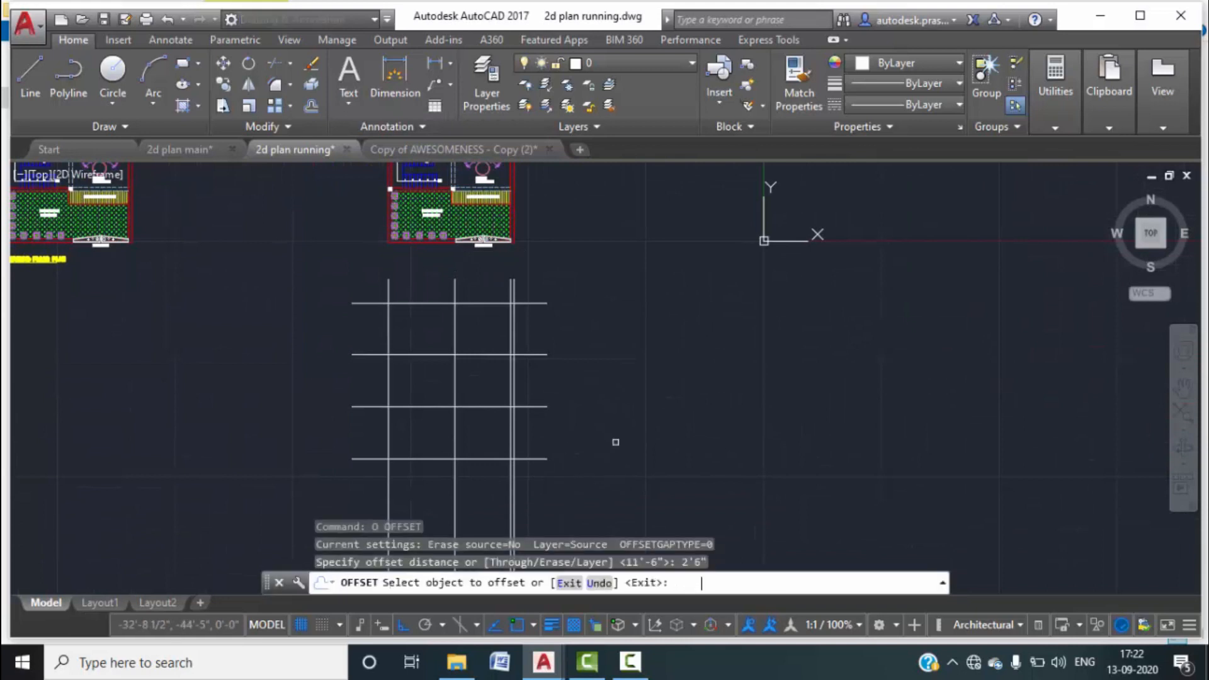
{"action": "left_click", "coordinate": [483, 459]}
{"action": "left_click", "coordinate": [493, 488]}
{"action": "key", "text": "Escape"}
{"action": "key", "text": "Escape"}
{"action": "key", "text": "Escape"}
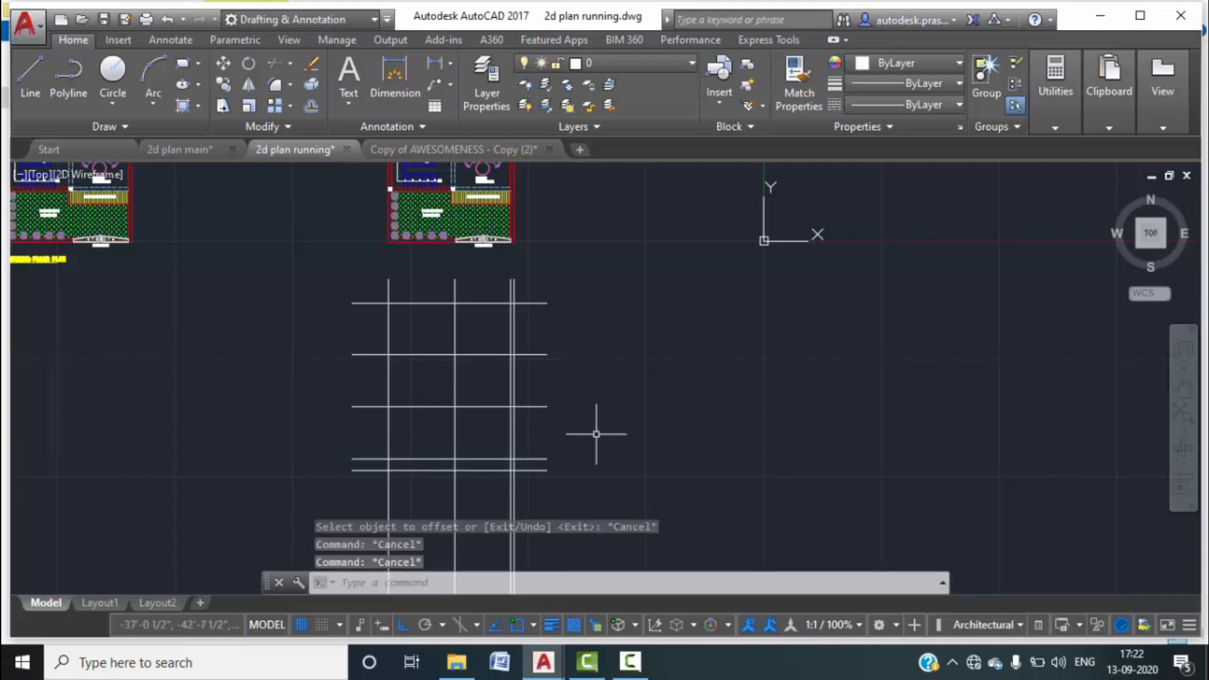
{"action": "scroll", "coordinate": [491, 458], "scroll_direction": "up", "scroll_amount": 2}
{"action": "middle_click_drag", "start_coordinate": [486, 367], "coordinate": [473, 432]}
{"action": "scroll", "coordinate": [473, 430], "scroll_direction": "down", "scroll_amount": 1}
{"action": "middle_click_drag", "start_coordinate": [461, 334], "coordinate": [461, 316]}
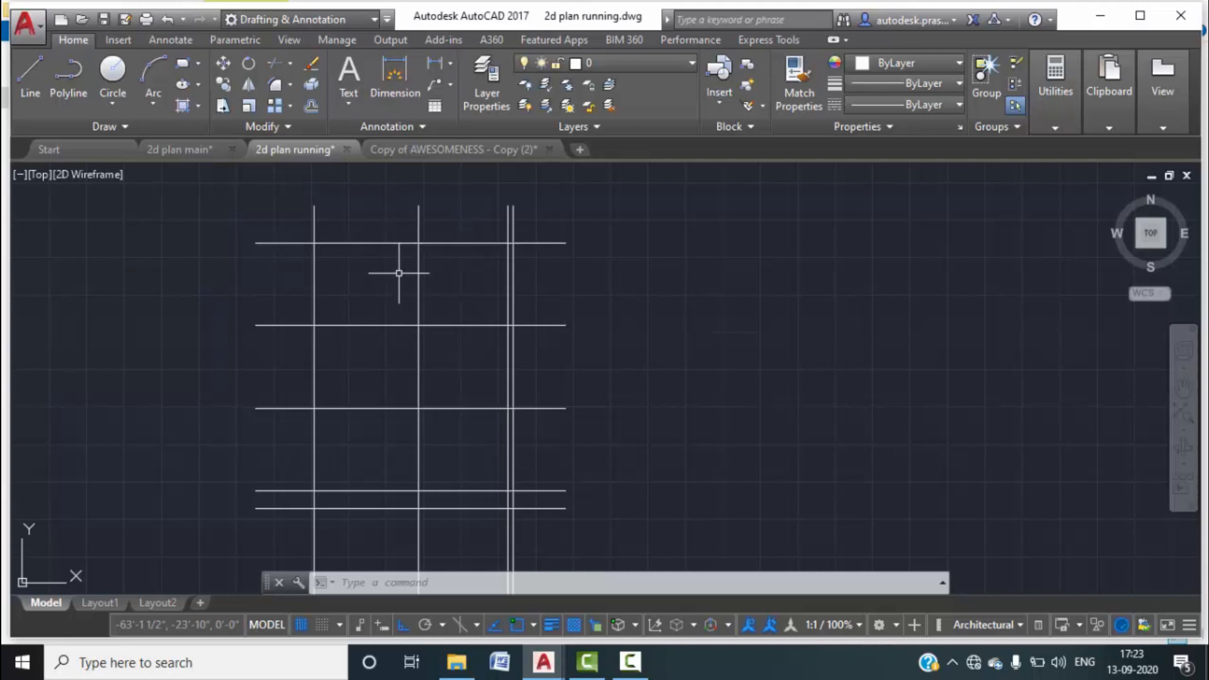
Add a 6" slab line below each of the top three horizontal lines.
{"action": "type", "text": "o"}
{"action": "key", "text": "Return"}
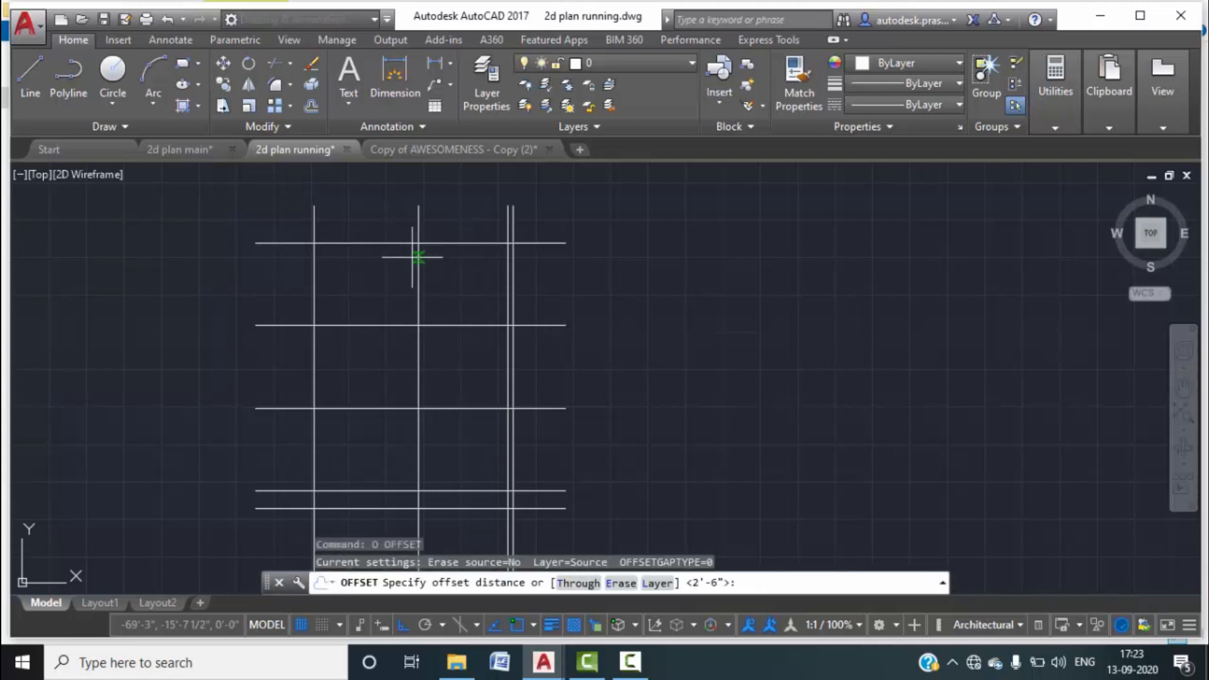
{"action": "key", "text": "Return"}
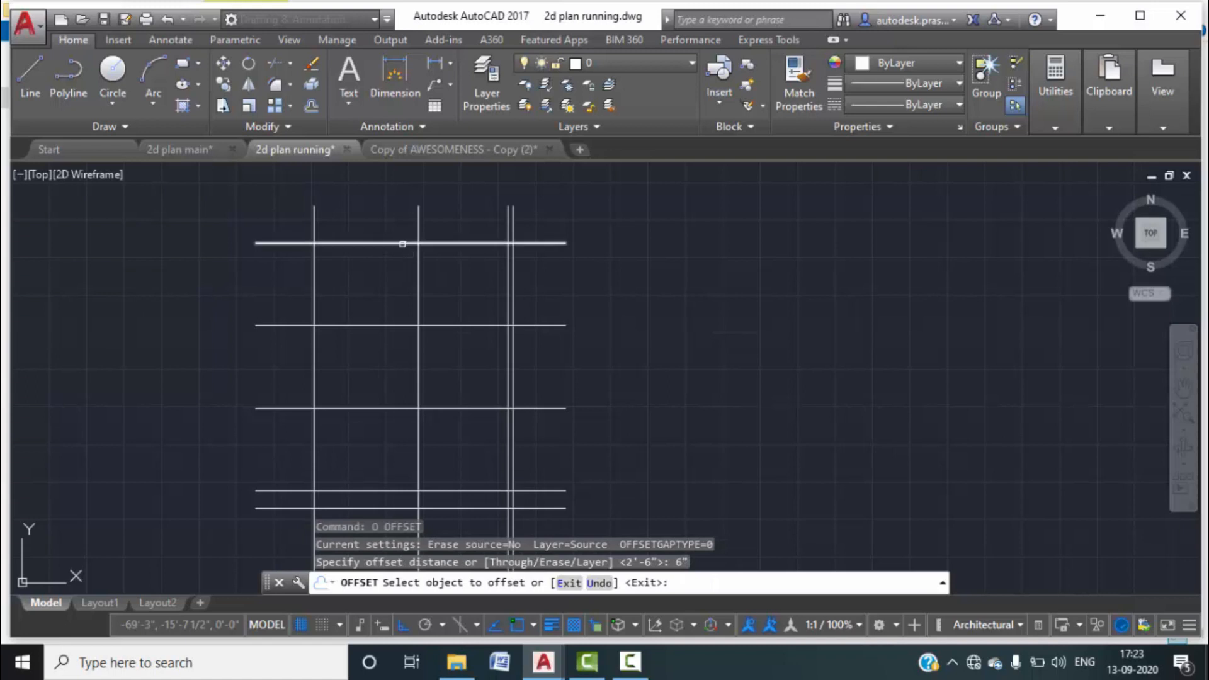
{"action": "left_click", "coordinate": [401, 244]}
{"action": "left_click", "coordinate": [401, 269]}
{"action": "left_click", "coordinate": [387, 325]}
{"action": "left_click", "coordinate": [370, 365]}
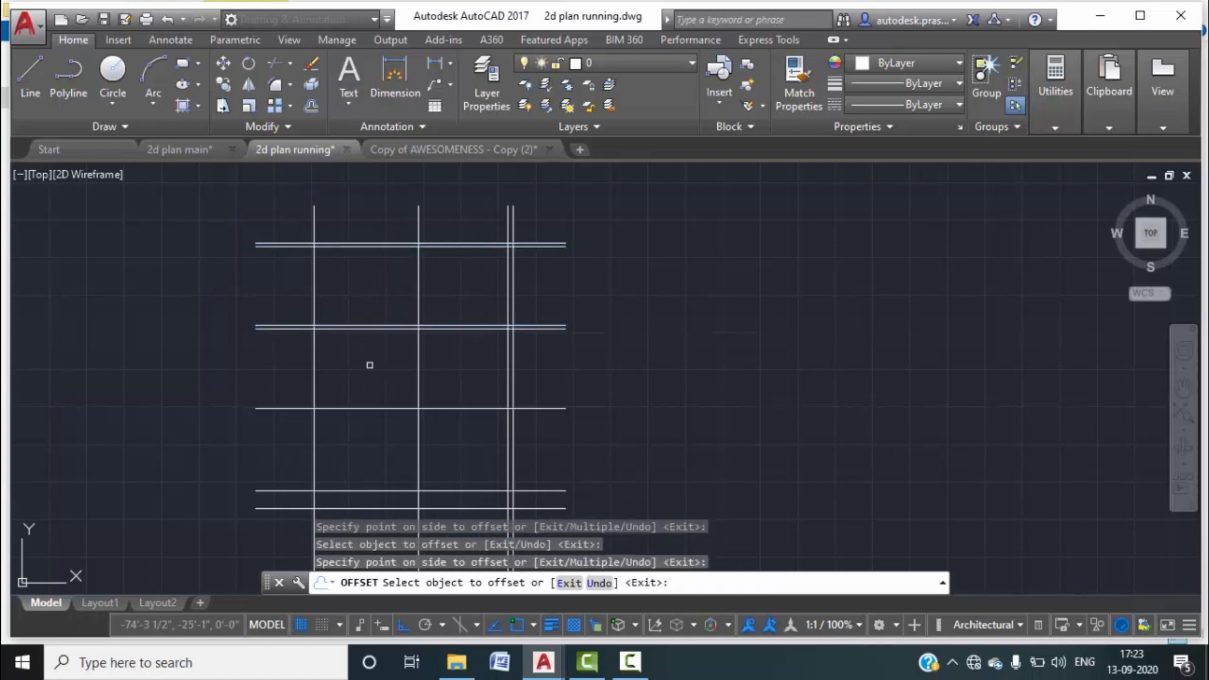
{"action": "left_click", "coordinate": [400, 408]}
{"action": "left_click", "coordinate": [405, 458]}
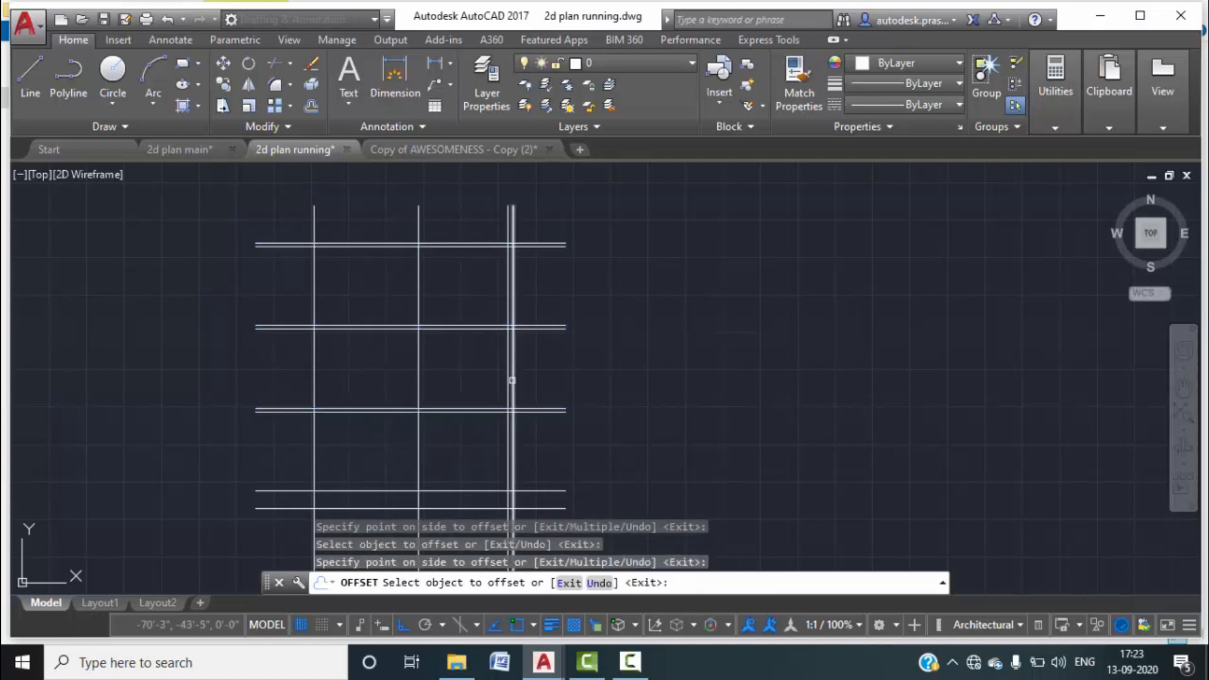
{"action": "key", "text": "Escape"}
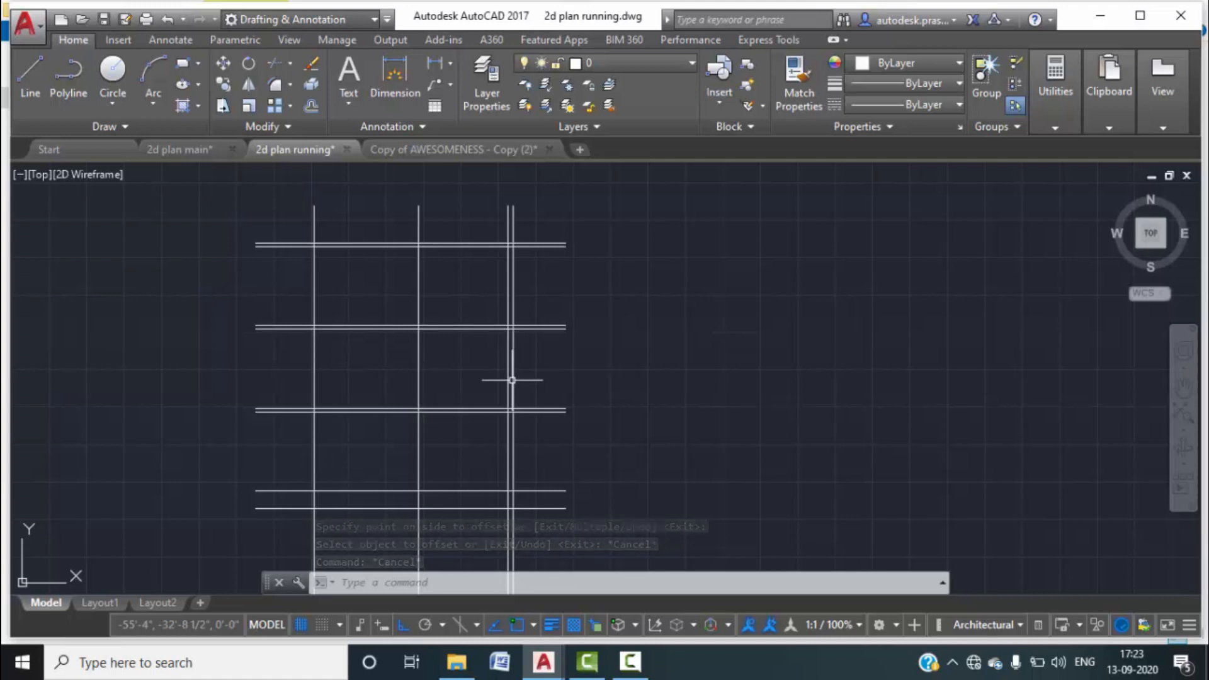
{"action": "scroll", "coordinate": [502, 241], "scroll_direction": "up", "scroll_amount": 2}
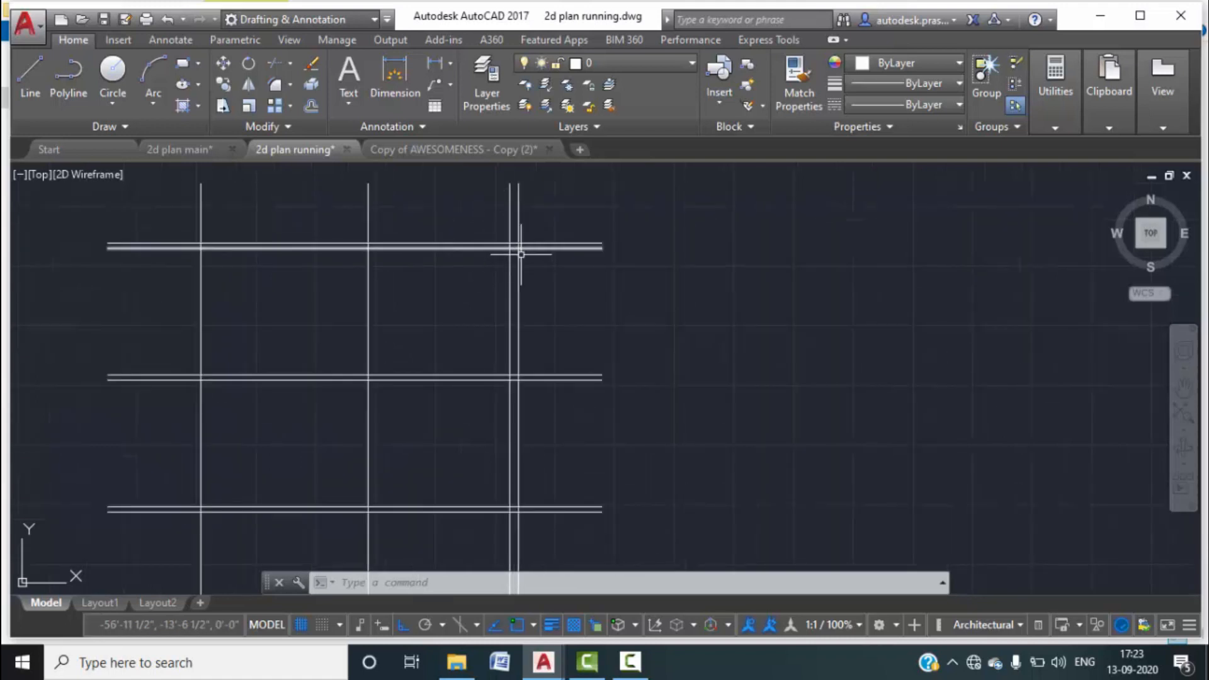
{"action": "scroll", "coordinate": [554, 243], "scroll_direction": "up", "scroll_amount": 4}
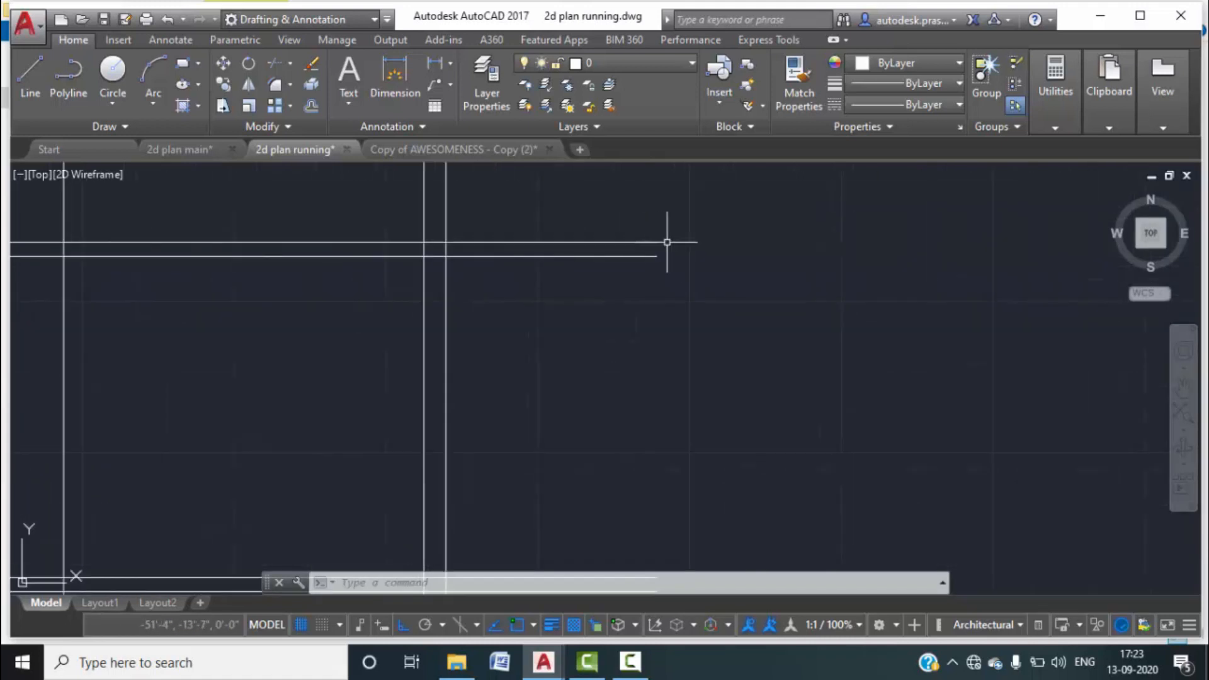
{"action": "scroll", "coordinate": [646, 269], "scroll_direction": "down", "scroll_amount": 2}
Trim the crossing line ends at the window opening, picking Line among overlapping objects.
{"action": "type", "text": "tr"}
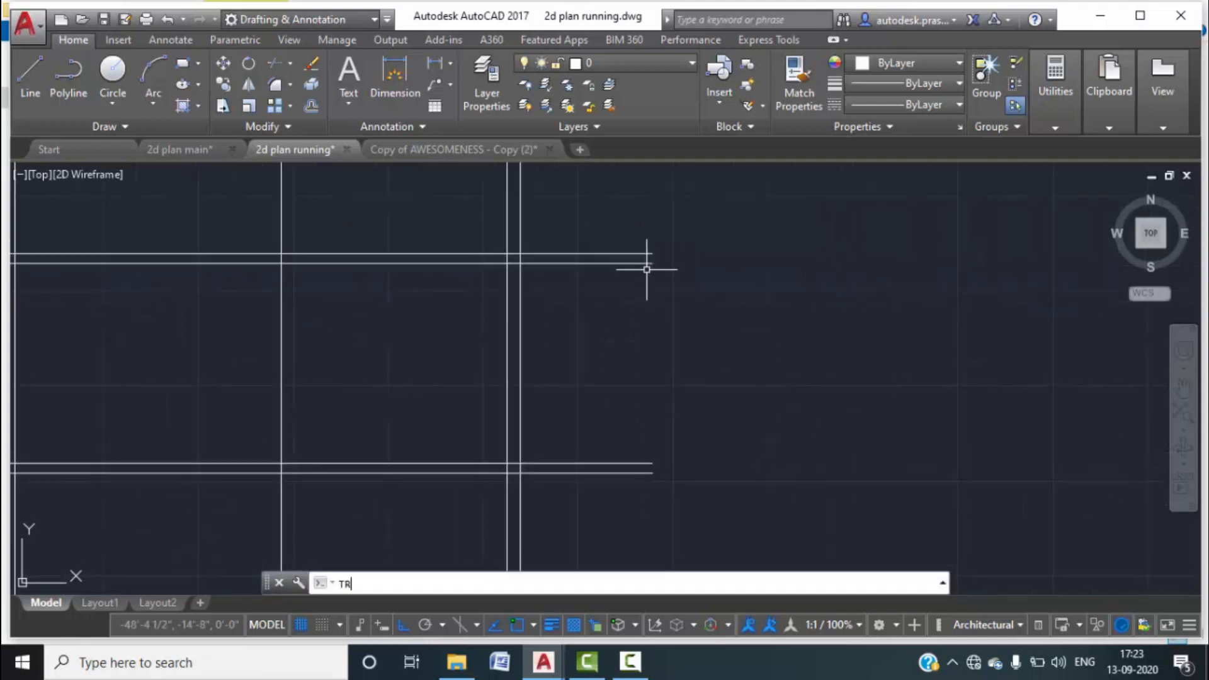
{"action": "key", "text": "Return"}
{"action": "key", "text": "Return"}
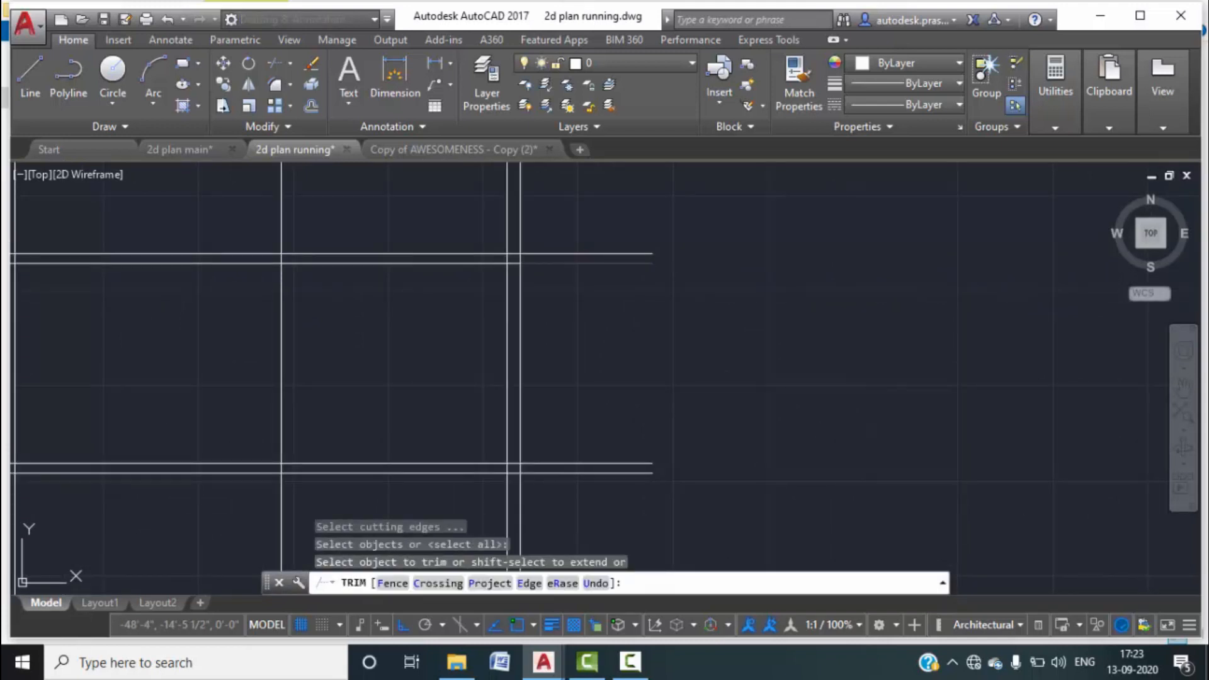
{"action": "left_click", "coordinate": [515, 252]}
{"action": "scroll", "coordinate": [550, 323], "scroll_direction": "down", "scroll_amount": 3}
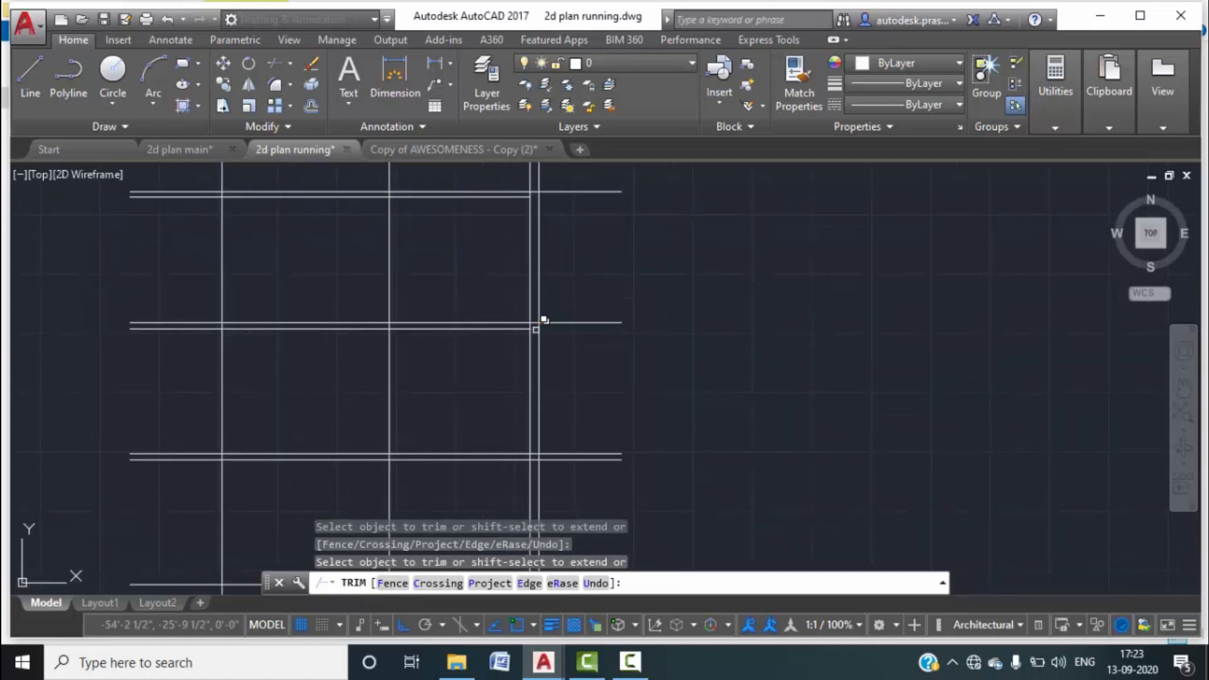
{"action": "left_click", "coordinate": [539, 321]}
{"action": "left_click", "coordinate": [598, 396]}
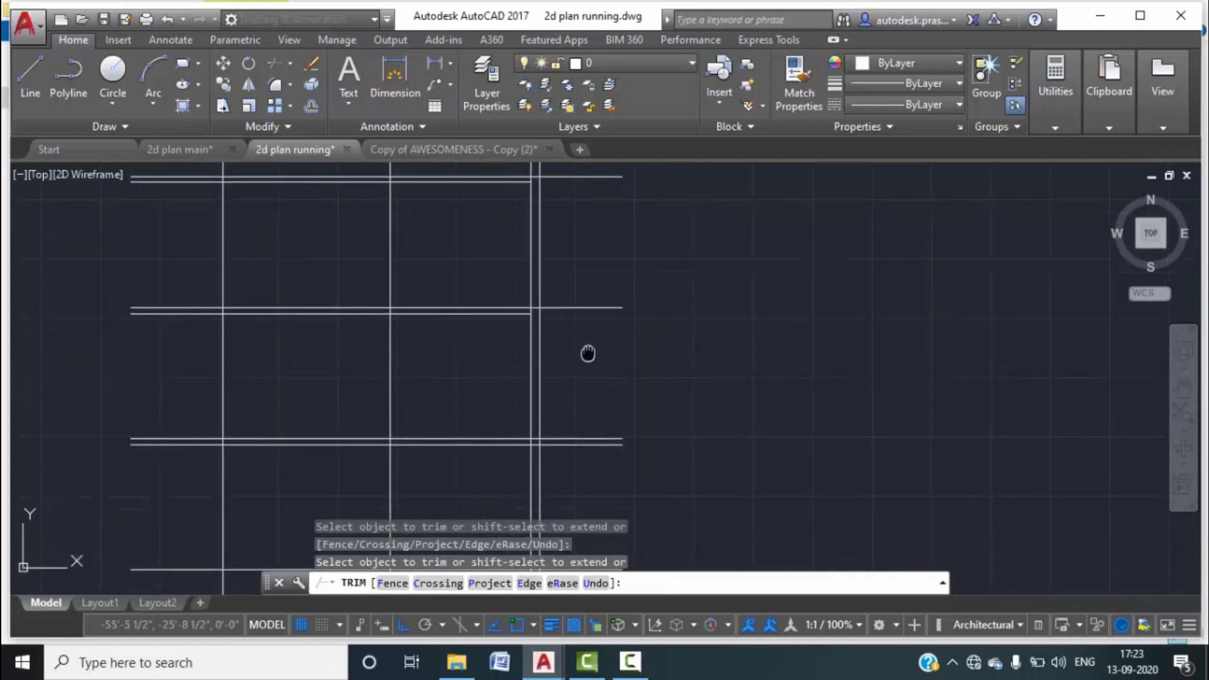
{"action": "scroll", "coordinate": [532, 353], "scroll_direction": "up", "scroll_amount": 4}
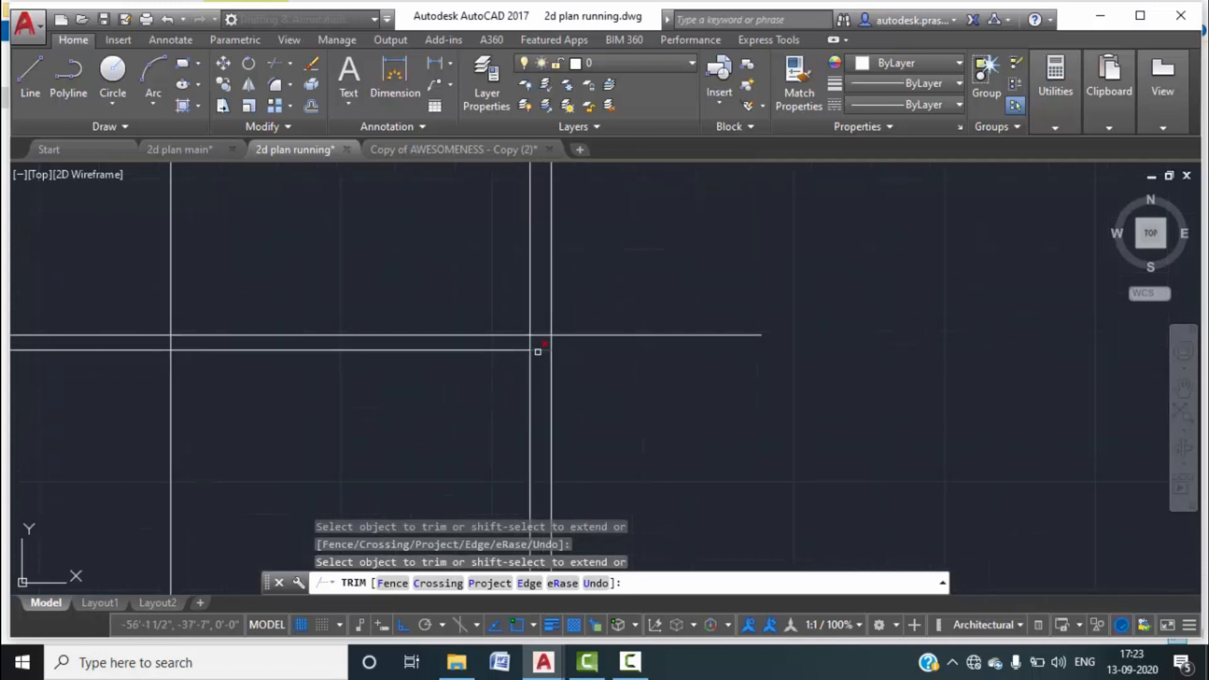
{"action": "scroll", "coordinate": [570, 349], "scroll_direction": "down", "scroll_amount": 5}
{"action": "scroll", "coordinate": [626, 372], "scroll_direction": "down", "scroll_amount": 4}
{"action": "scroll", "coordinate": [616, 354], "scroll_direction": "up", "scroll_amount": 4}
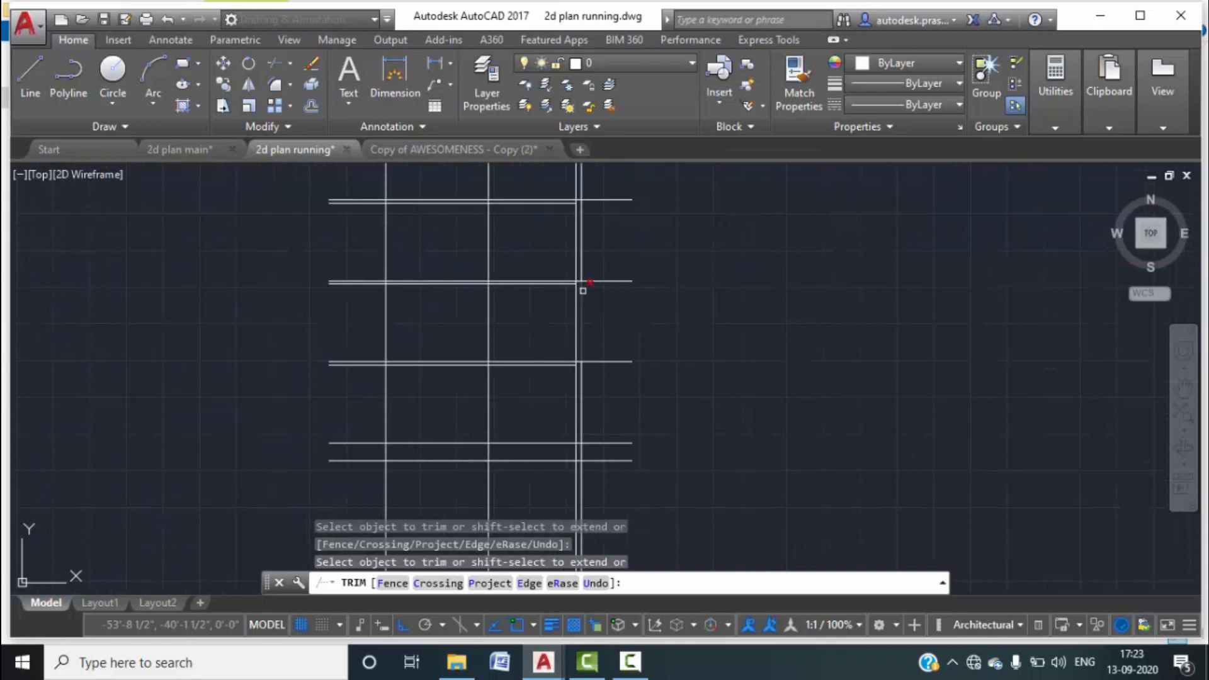
{"action": "scroll", "coordinate": [353, 212], "scroll_direction": "up", "scroll_amount": 4}
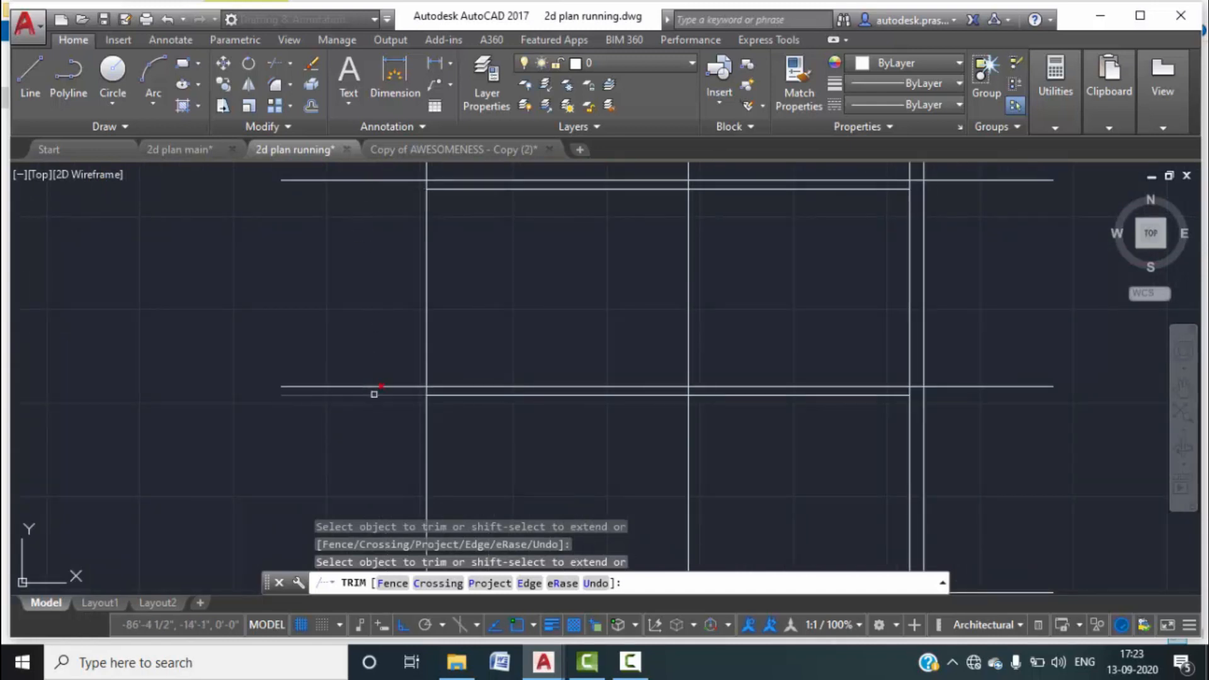
{"action": "scroll", "coordinate": [399, 351], "scroll_direction": "down", "scroll_amount": 3}
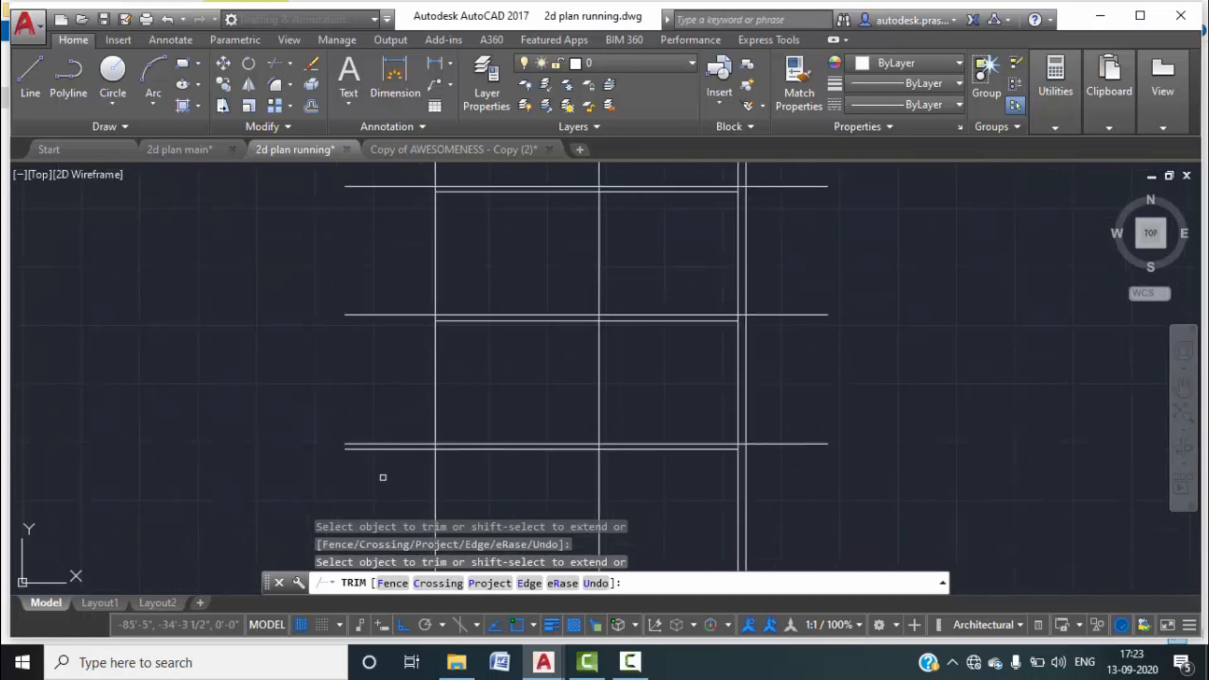
{"action": "key", "text": "Escape"}
Cancel the started offset and trim commands and switch to the 2d plan main drawing.
{"action": "scroll", "coordinate": [418, 432], "scroll_direction": "down", "scroll_amount": 5}
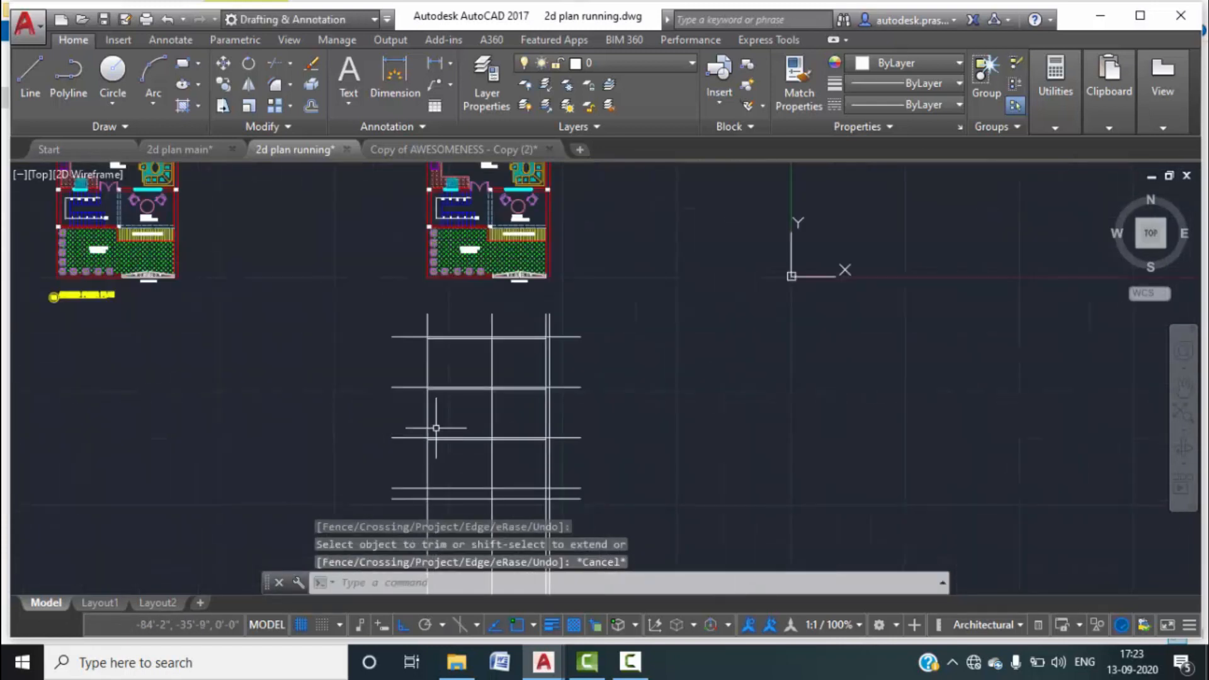
{"action": "scroll", "coordinate": [441, 398], "scroll_direction": "up", "scroll_amount": 2}
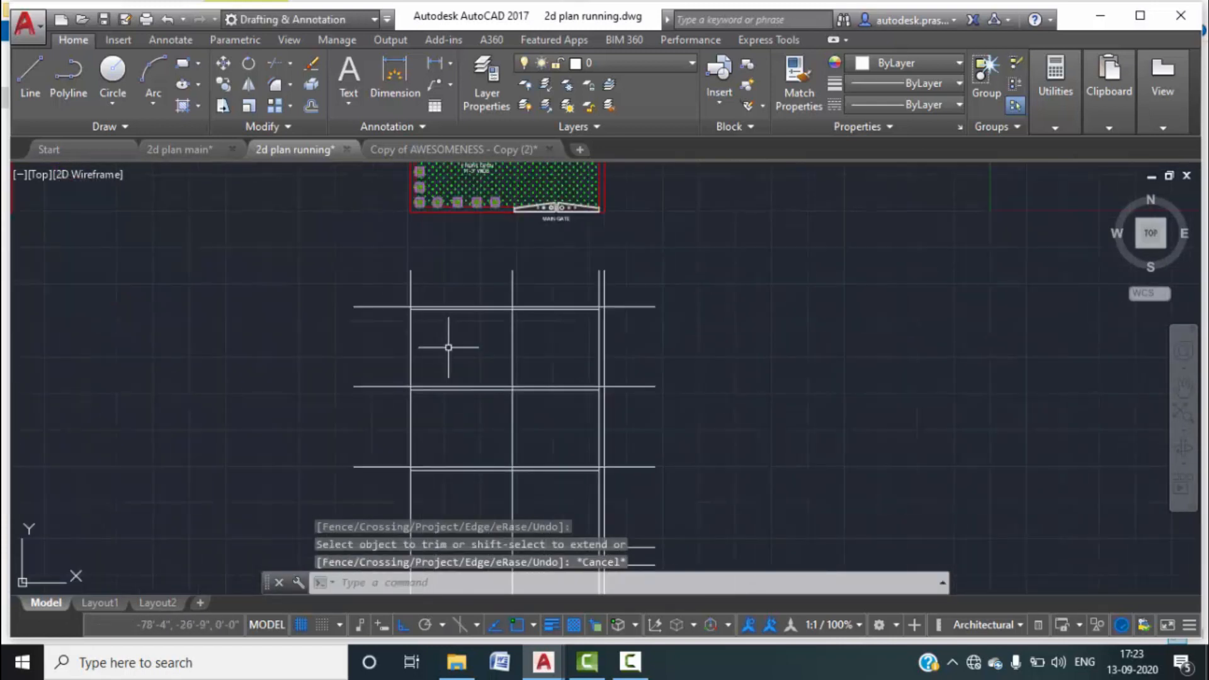
{"action": "type", "text": "o"}
{"action": "key", "text": "Return"}
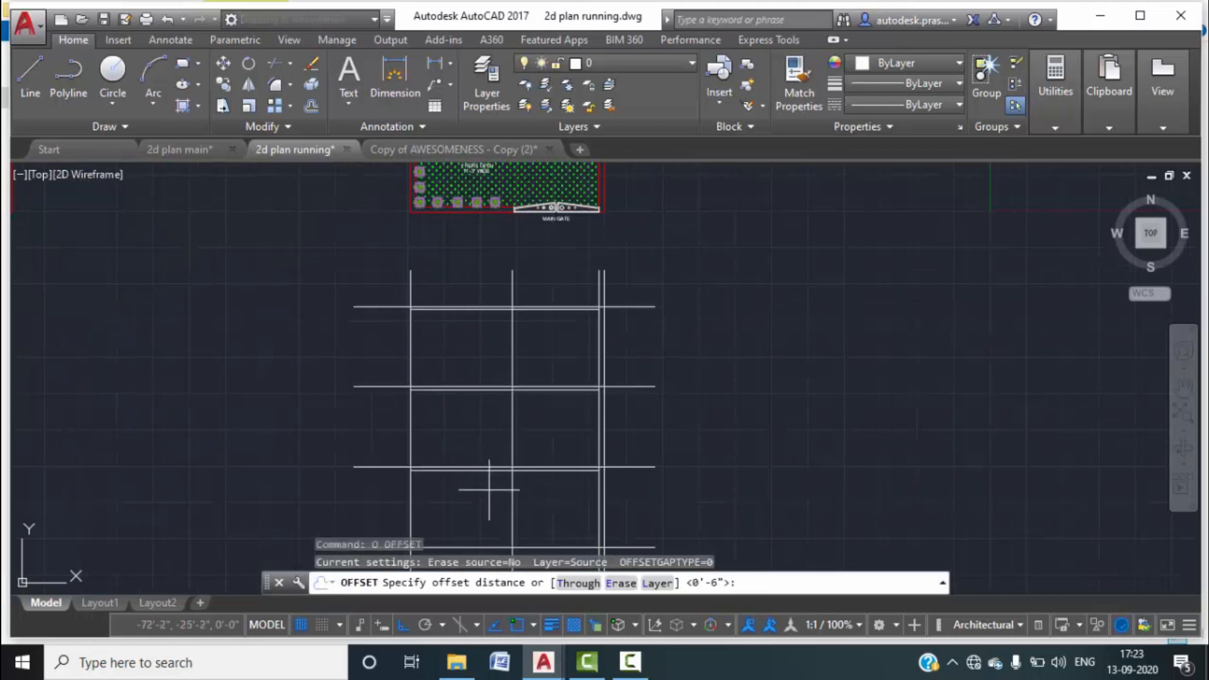
{"action": "key", "text": "Escape"}
{"action": "type", "text": "tr"}
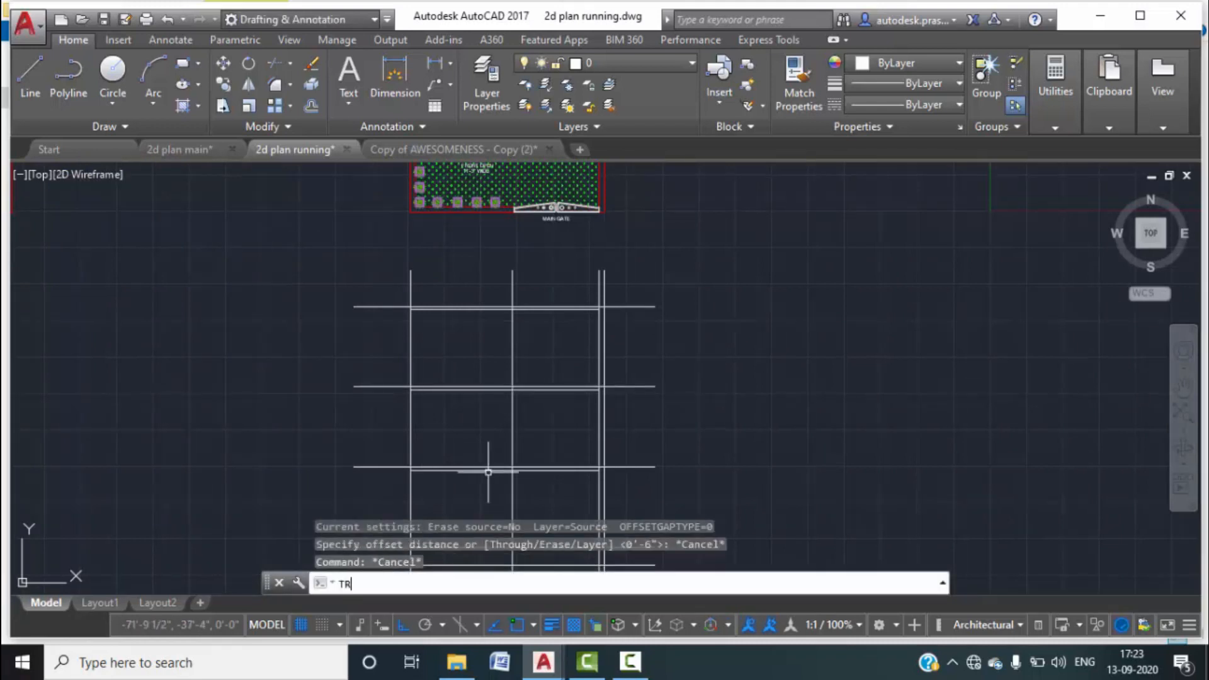
{"action": "key", "text": "Escape"}
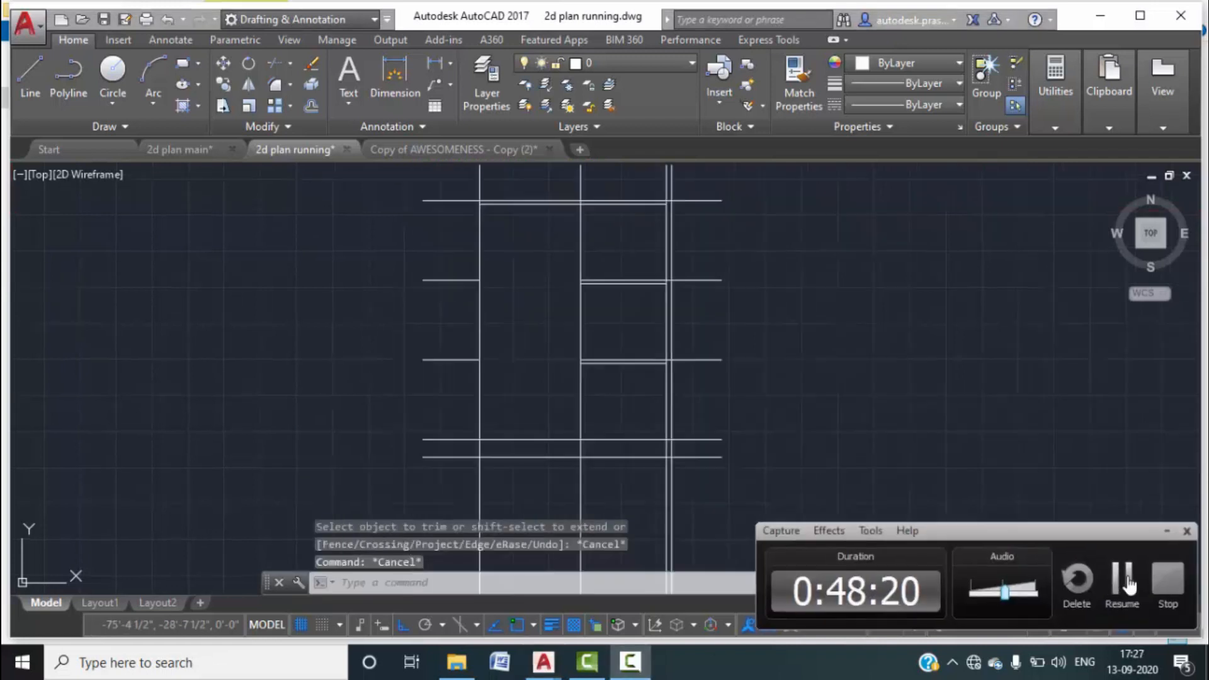
{"action": "left_click", "coordinate": [1123, 579]}
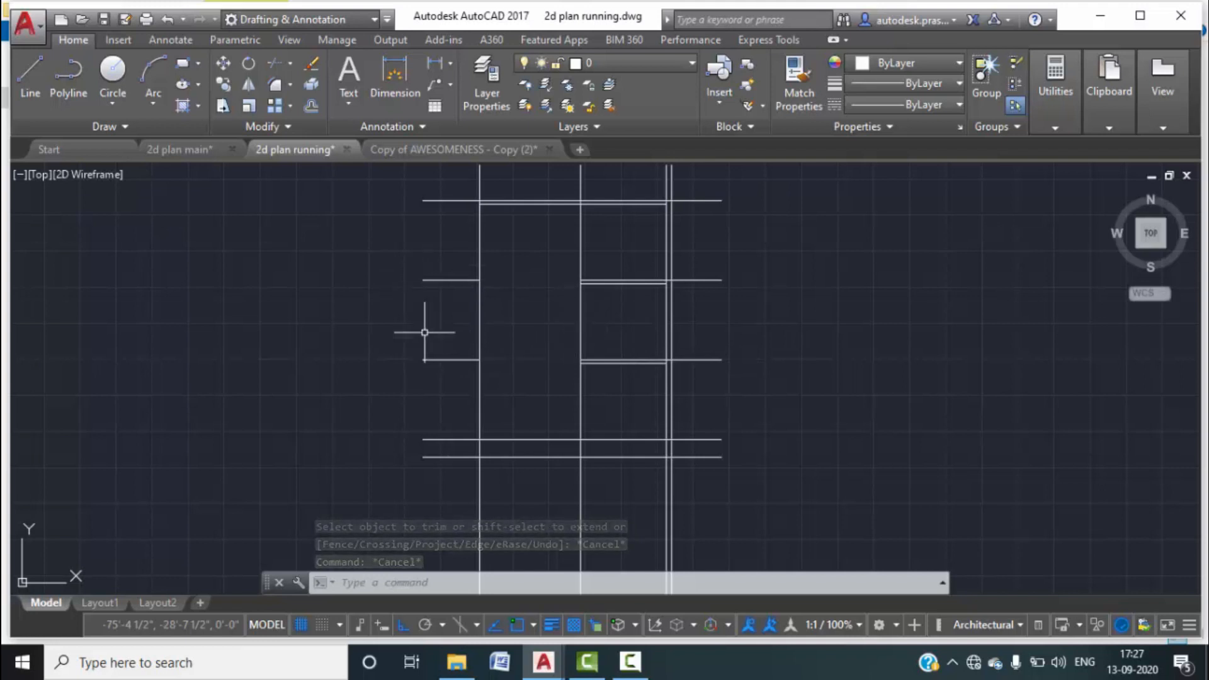
{"action": "left_click", "coordinate": [189, 149]}
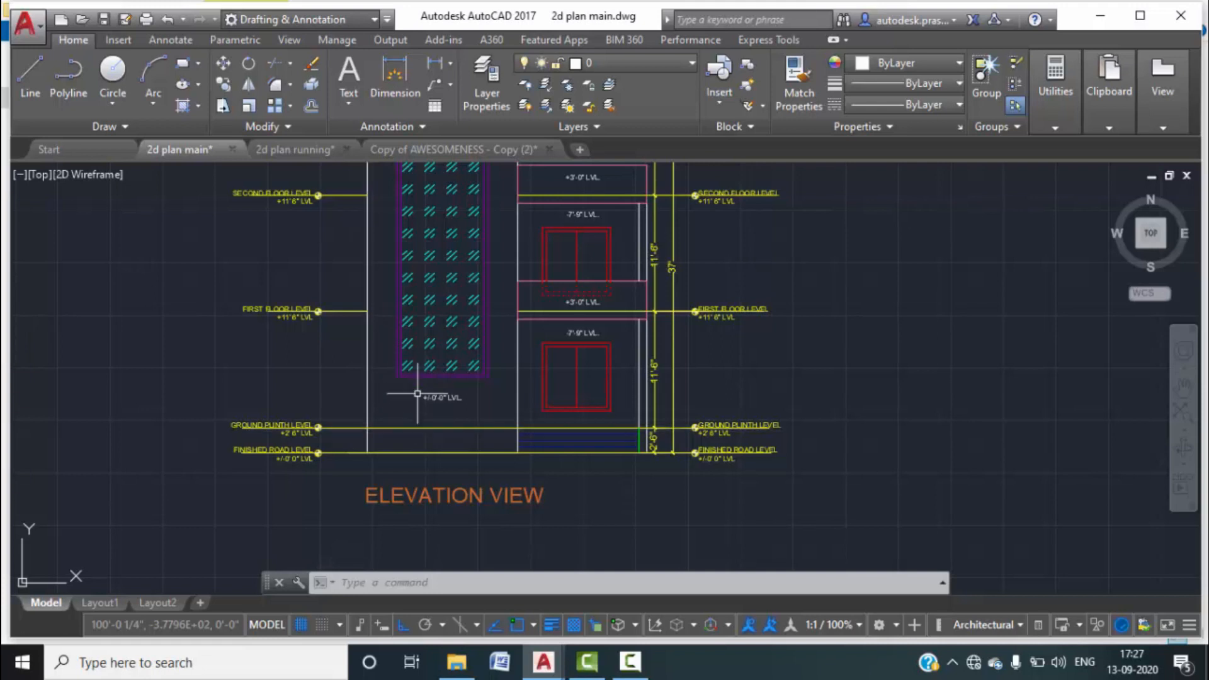
{"action": "middle_click_drag", "start_coordinate": [462, 378], "coordinate": [460, 504]}
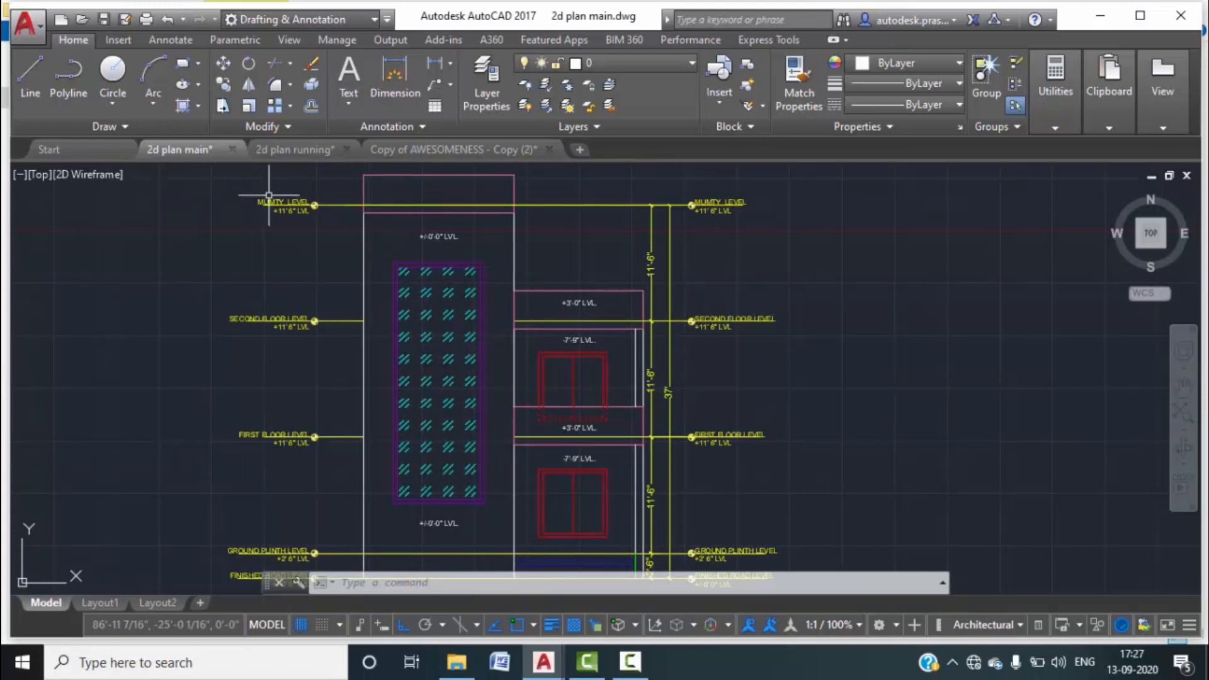
{"action": "left_click", "coordinate": [271, 149]}
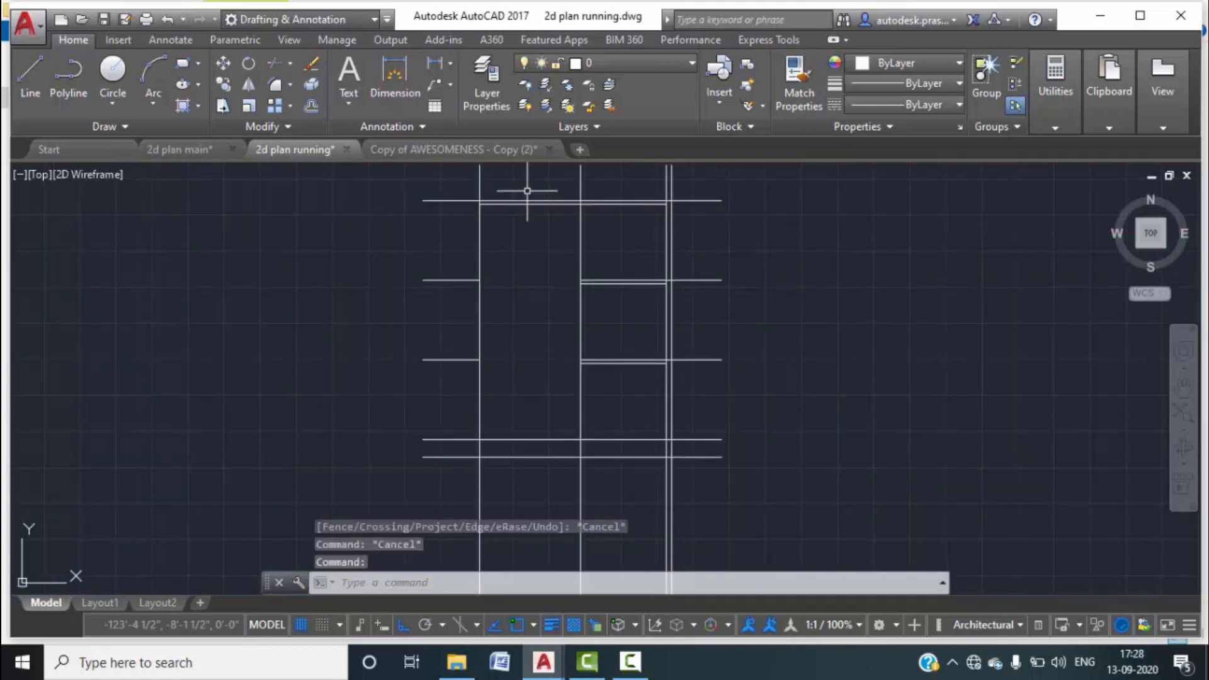
Offset the lower horizontal line 5' up and the top line down for the door head.
{"action": "type", "text": "o"}
{"action": "key", "text": "Return"}
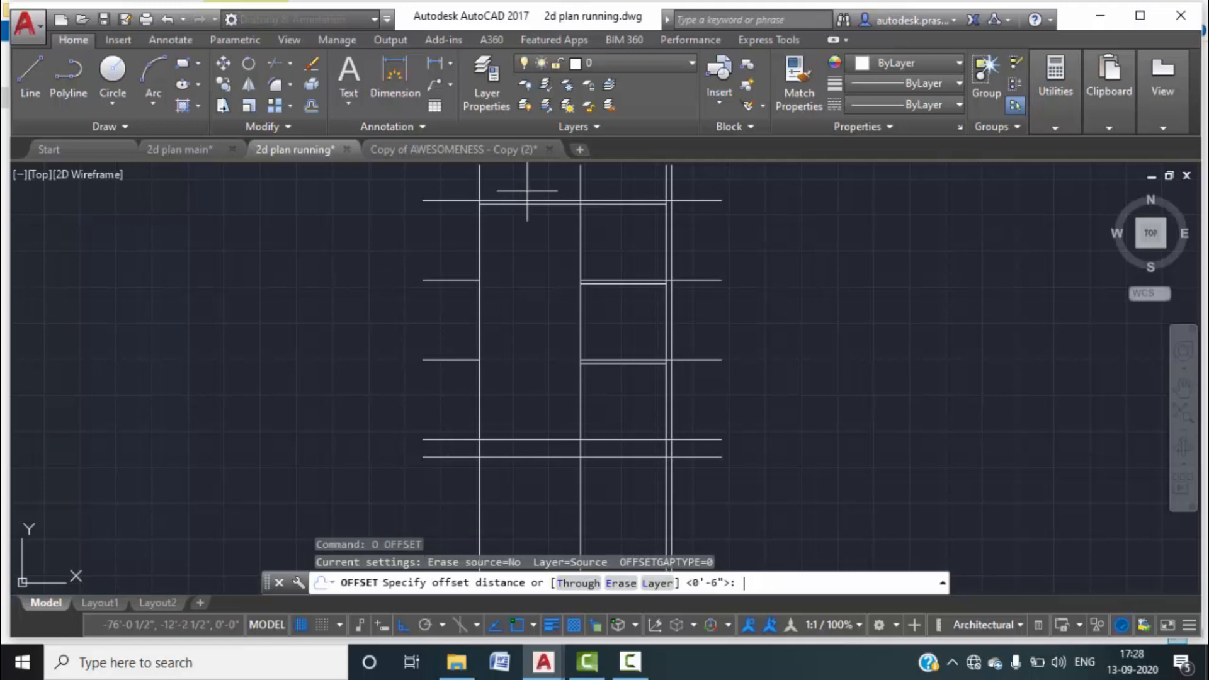
{"action": "type", "text": "5'"}
{"action": "key", "text": "Return"}
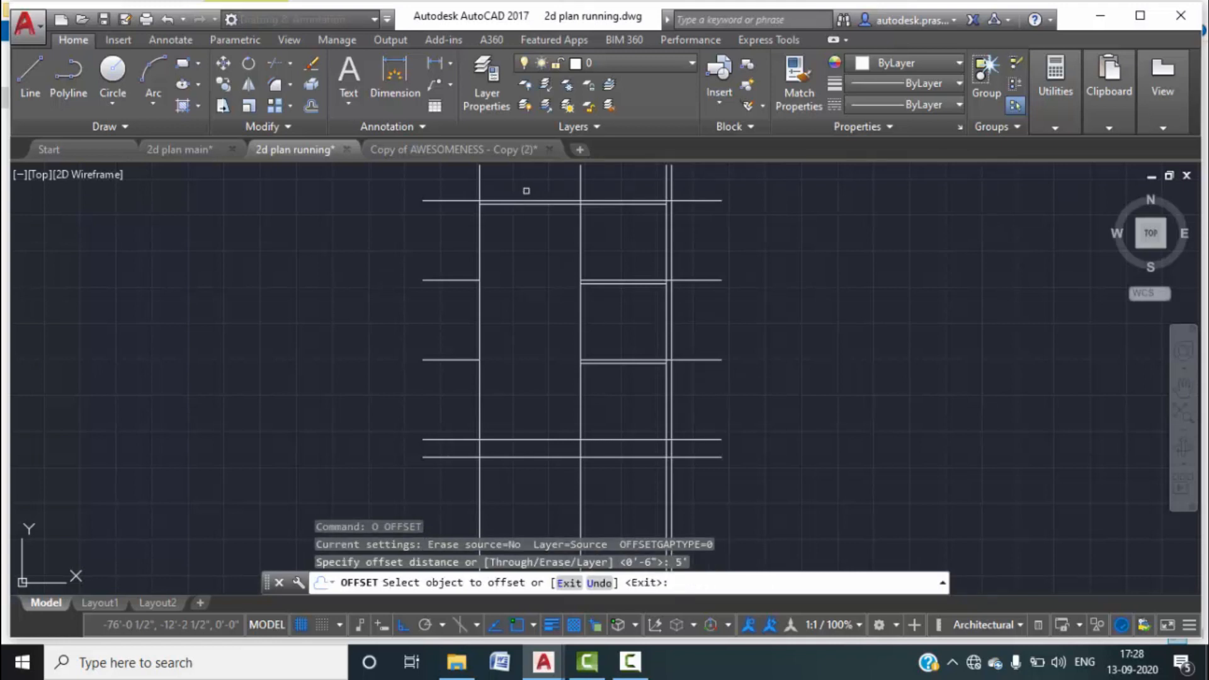
{"action": "left_click", "coordinate": [529, 438]}
{"action": "left_click", "coordinate": [532, 315]}
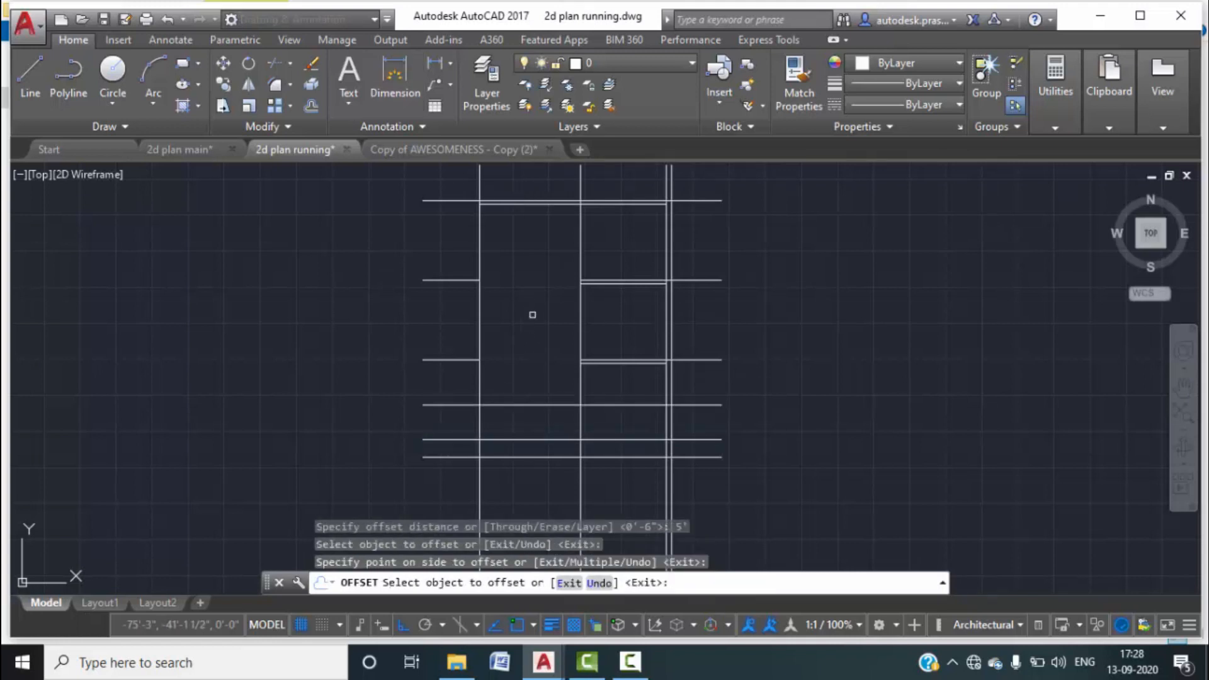
{"action": "left_click", "coordinate": [527, 201]}
{"action": "left_click", "coordinate": [555, 217]}
{"action": "key", "text": "Escape"}
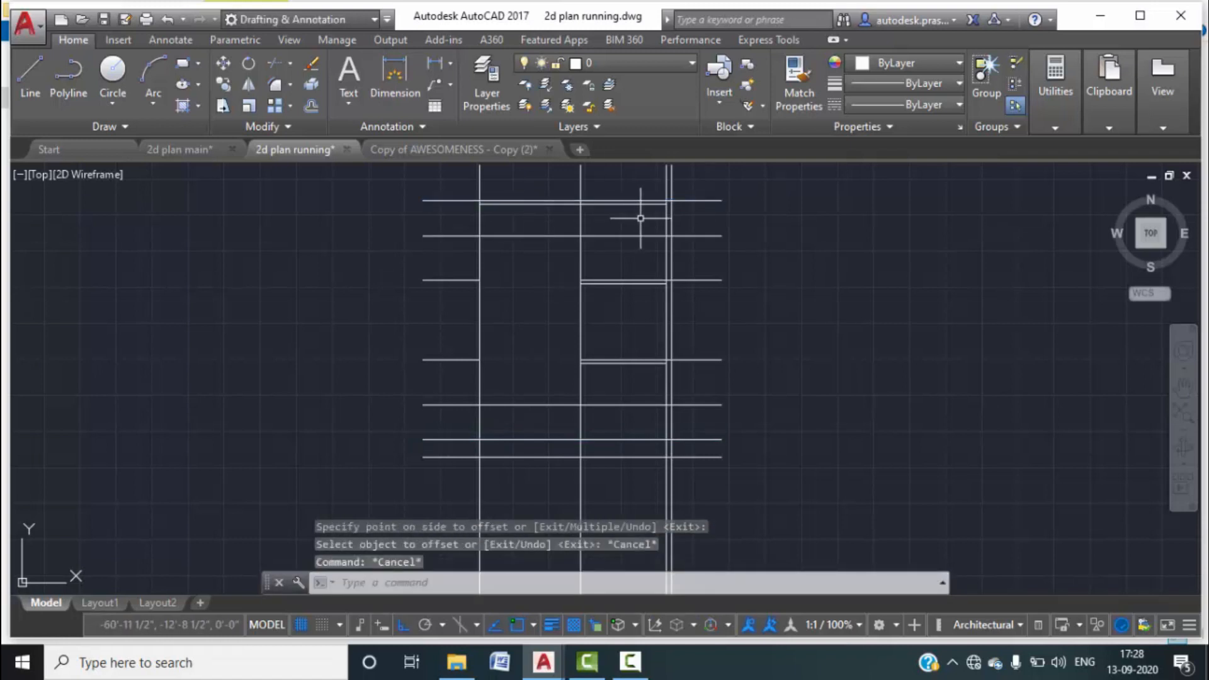
Offset the opening's left and right vertical lines 2' inward as door jambs.
{"action": "type", "text": "o"}
{"action": "key", "text": "Return"}
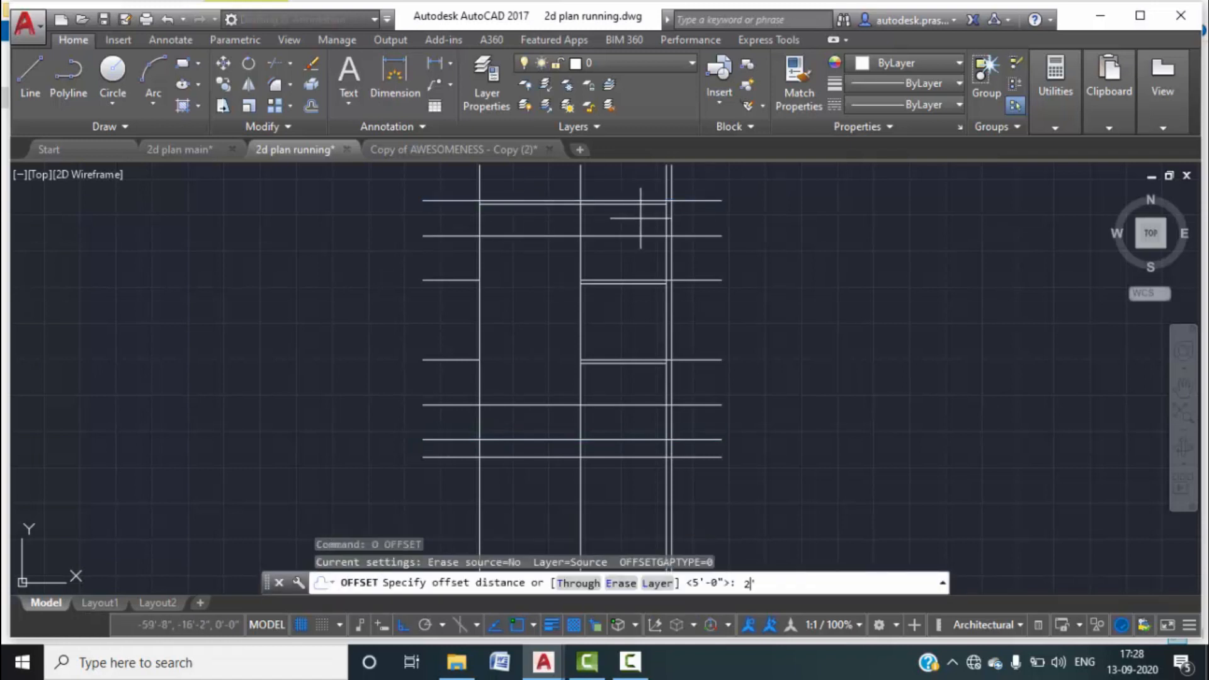
{"action": "key", "text": "Return"}
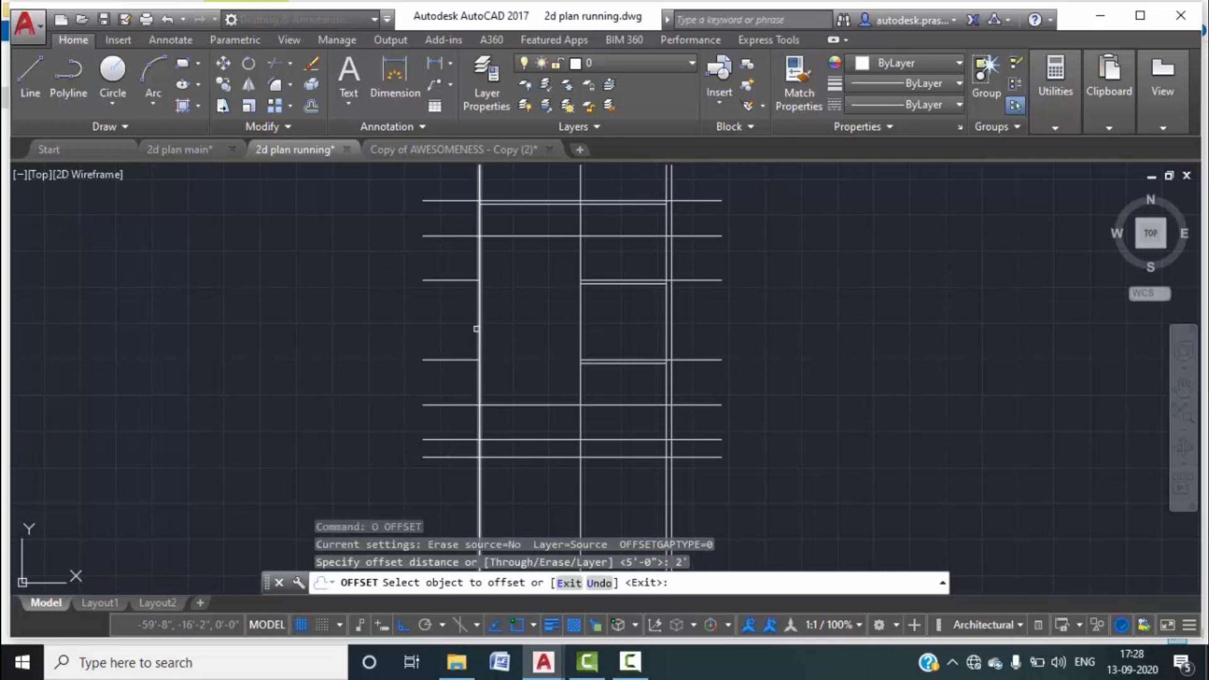
{"action": "left_click", "coordinate": [478, 328]}
{"action": "left_click", "coordinate": [534, 330]}
{"action": "left_click", "coordinate": [579, 334]}
{"action": "left_click", "coordinate": [551, 307]}
{"action": "key", "text": "Escape"}
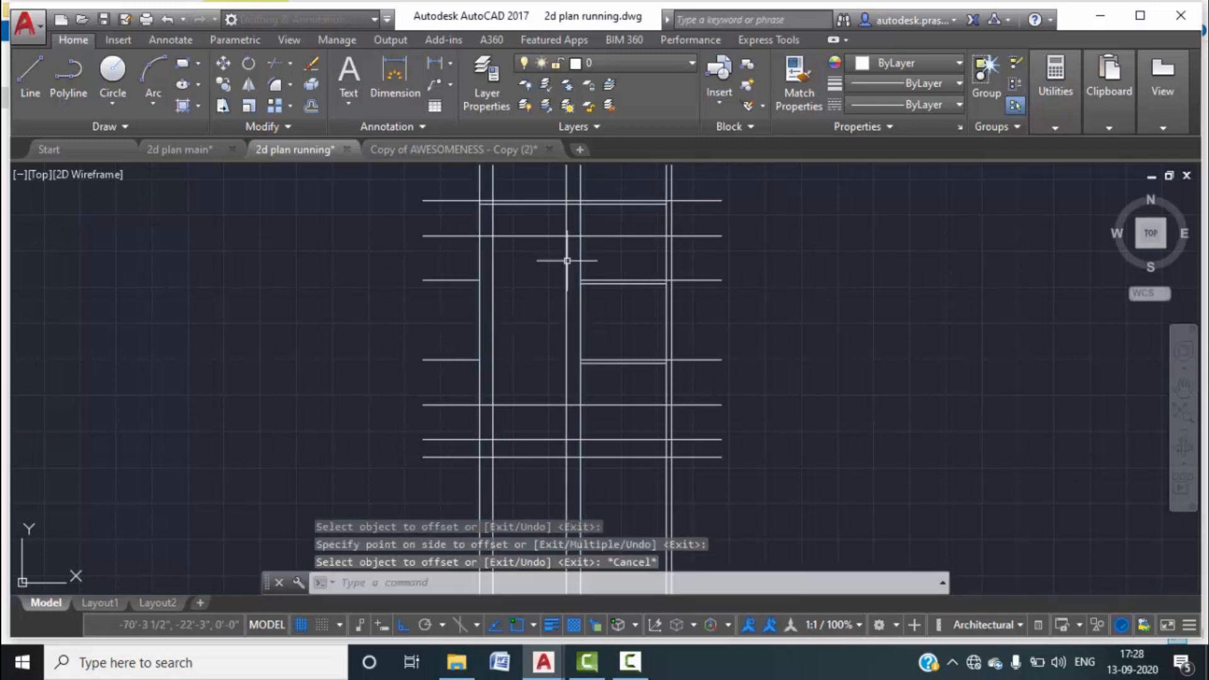
Trim the excess jamb and head segments into a door outline, then select the stray vertical line.
{"action": "type", "text": "tr"}
{"action": "key", "text": "Return"}
{"action": "key", "text": "Return"}
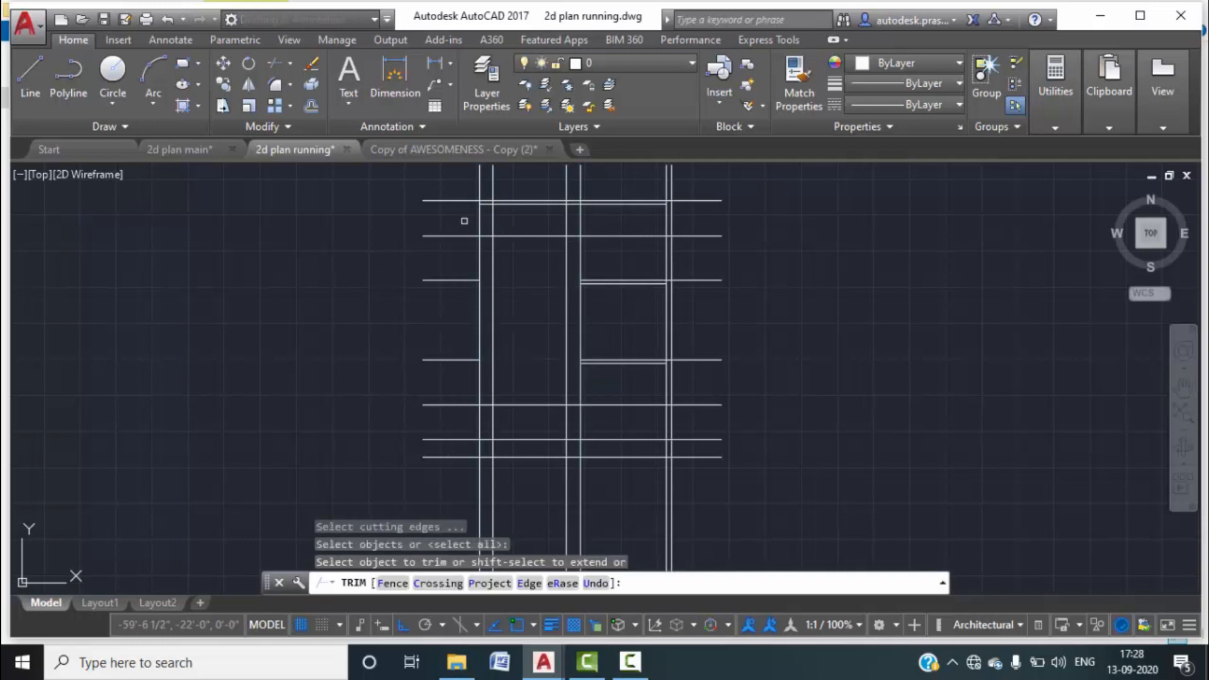
{"action": "left_click", "coordinate": [490, 222]}
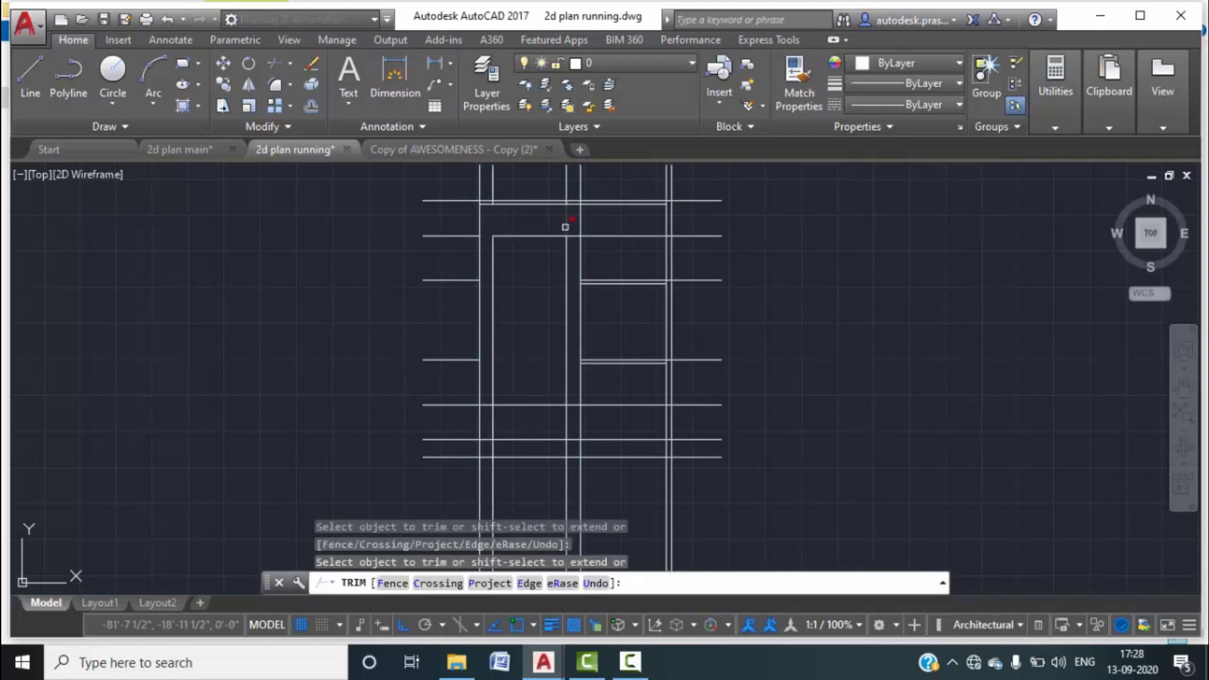
{"action": "middle_click_drag", "start_coordinate": [505, 324], "coordinate": [531, 227]}
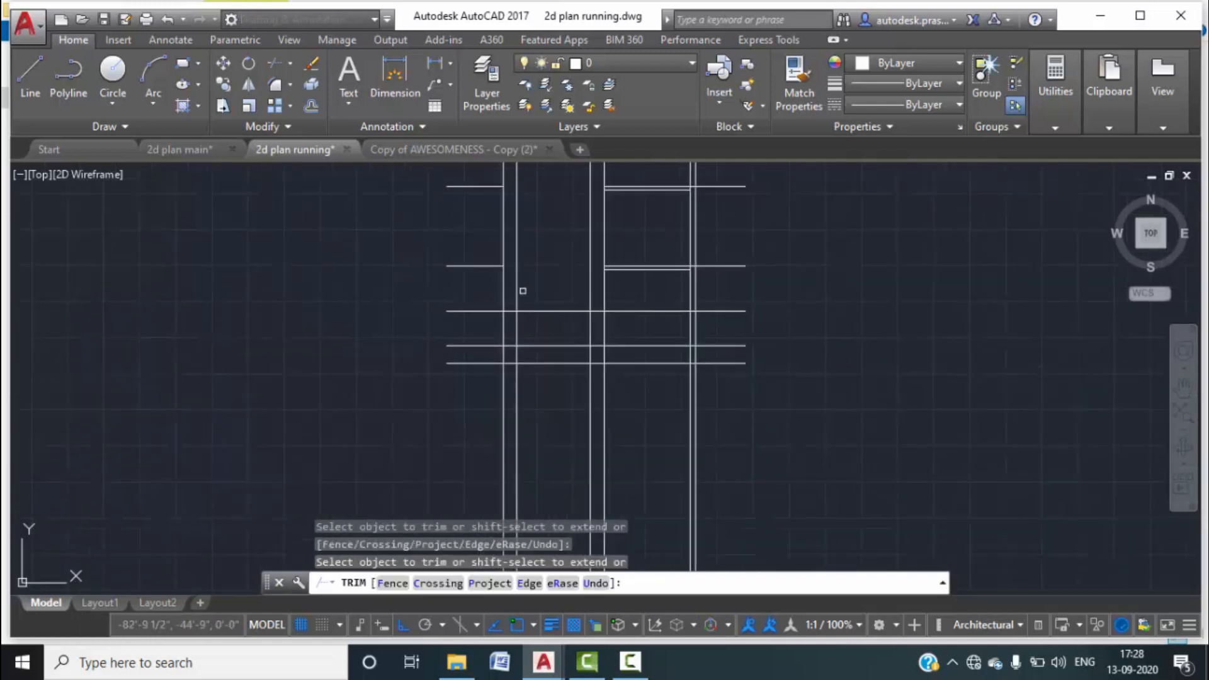
{"action": "scroll", "coordinate": [521, 291], "scroll_direction": "up", "scroll_amount": 1}
{"action": "left_click", "coordinate": [518, 334]}
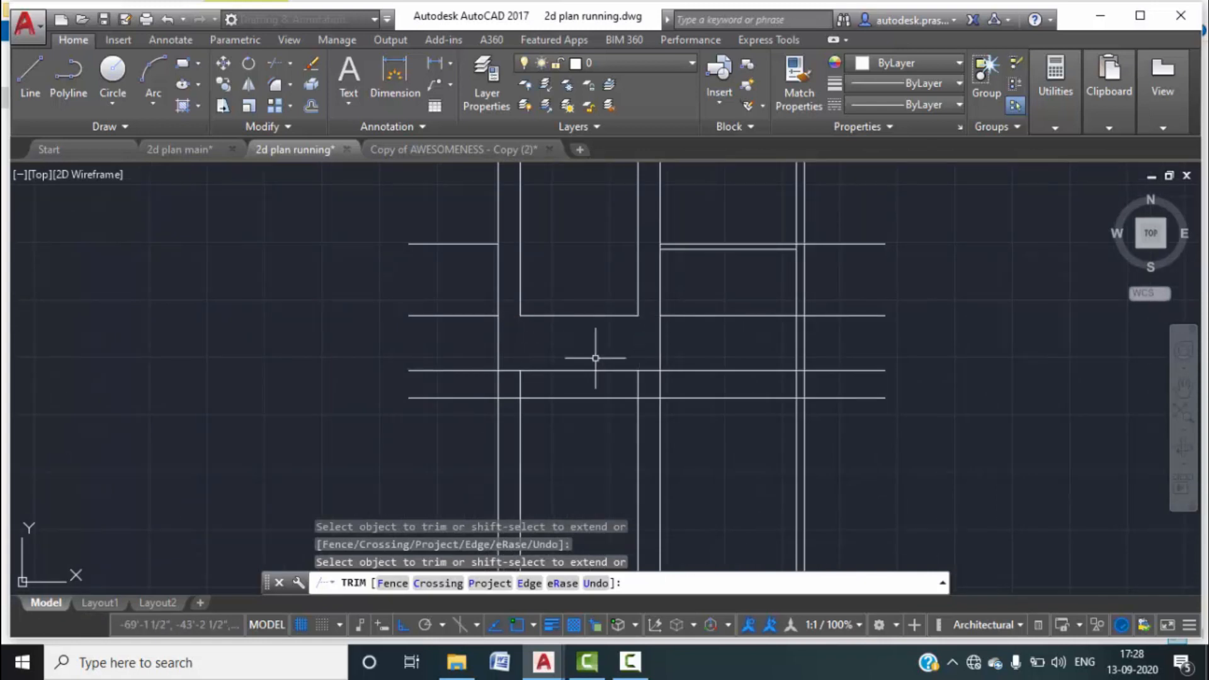
{"action": "key", "text": "Escape"}
{"action": "key", "text": "Escape"}
{"action": "left_click", "coordinate": [537, 383]}
{"action": "left_click", "coordinate": [518, 380]}
Erase the selected stray vertical line and the other leftover vertical lines.
{"action": "key", "text": "Delete"}
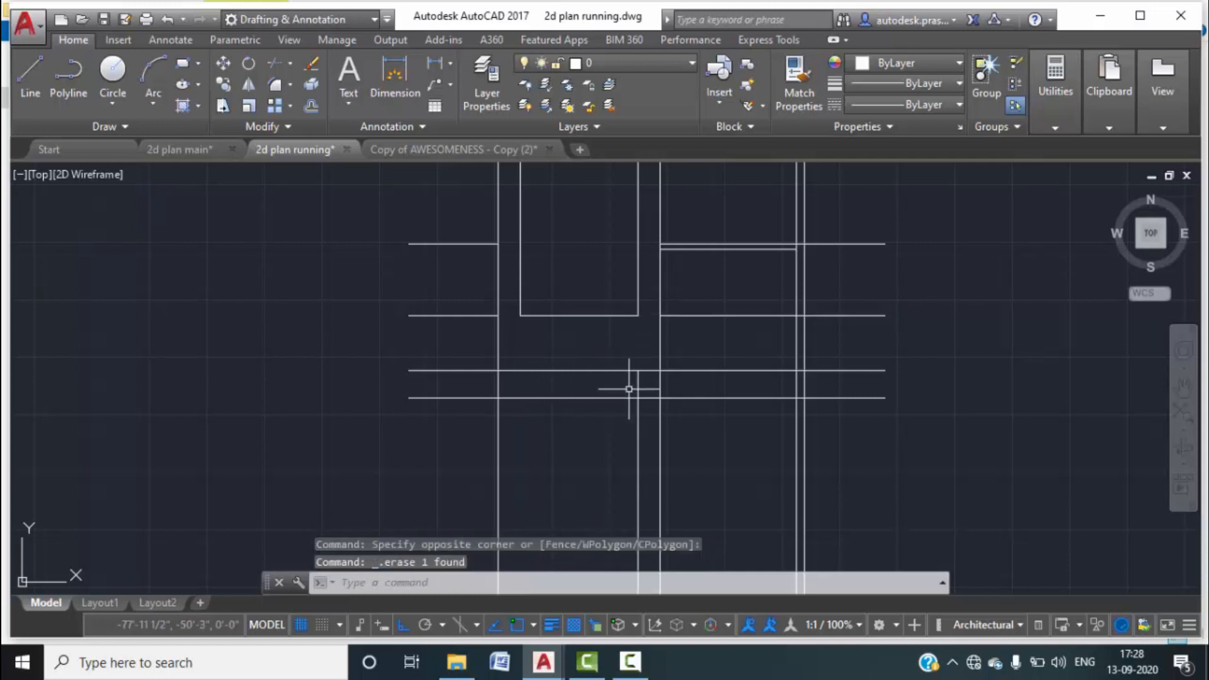
{"action": "left_click", "coordinate": [642, 384]}
{"action": "left_click", "coordinate": [628, 384]}
{"action": "key", "text": "Delete"}
{"action": "scroll", "coordinate": [611, 390], "scroll_direction": "down", "scroll_amount": 2}
{"action": "scroll", "coordinate": [620, 320], "scroll_direction": "up", "scroll_amount": 3}
{"action": "left_click", "coordinate": [669, 293]}
{"action": "left_click", "coordinate": [595, 269]}
{"action": "key", "text": "Delete"}
{"action": "scroll", "coordinate": [550, 269], "scroll_direction": "down", "scroll_amount": 2}
{"action": "middle_click_drag", "start_coordinate": [575, 332], "coordinate": [602, 313]}
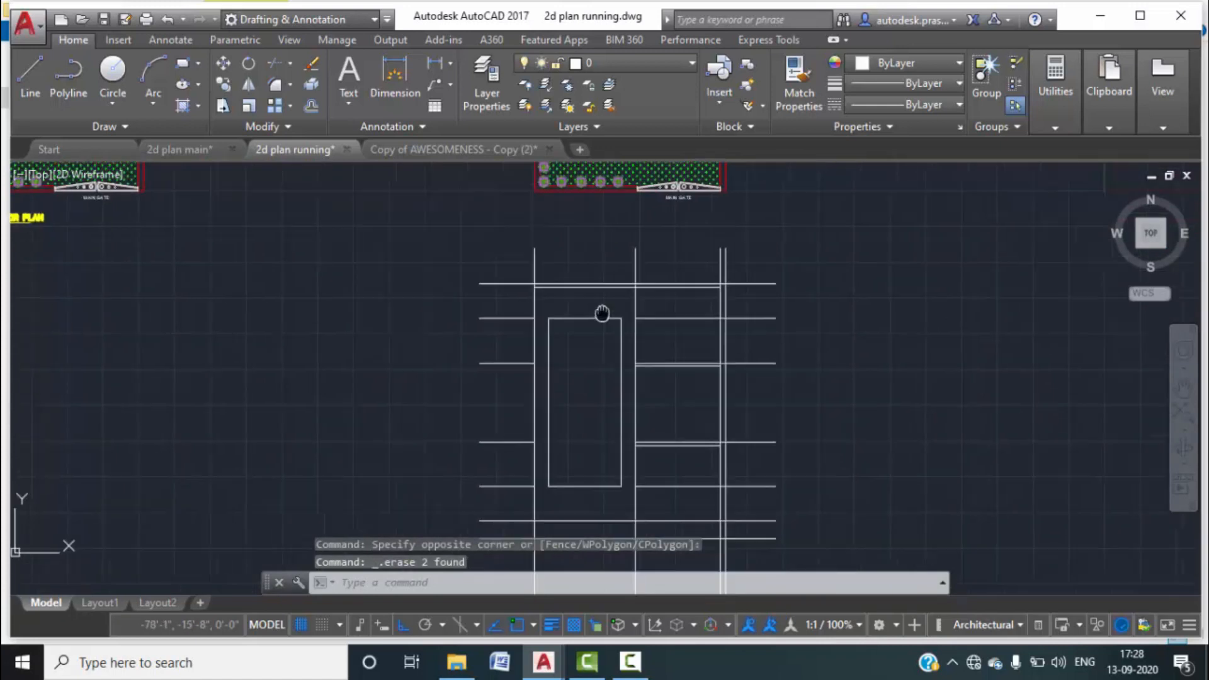
{"action": "scroll", "coordinate": [526, 337], "scroll_direction": "up", "scroll_amount": 3}
Erase the leftover horizontal lines, including the lower and upper strays in the right bay.
{"action": "left_click", "coordinate": [526, 337]}
{"action": "left_click", "coordinate": [485, 270]}
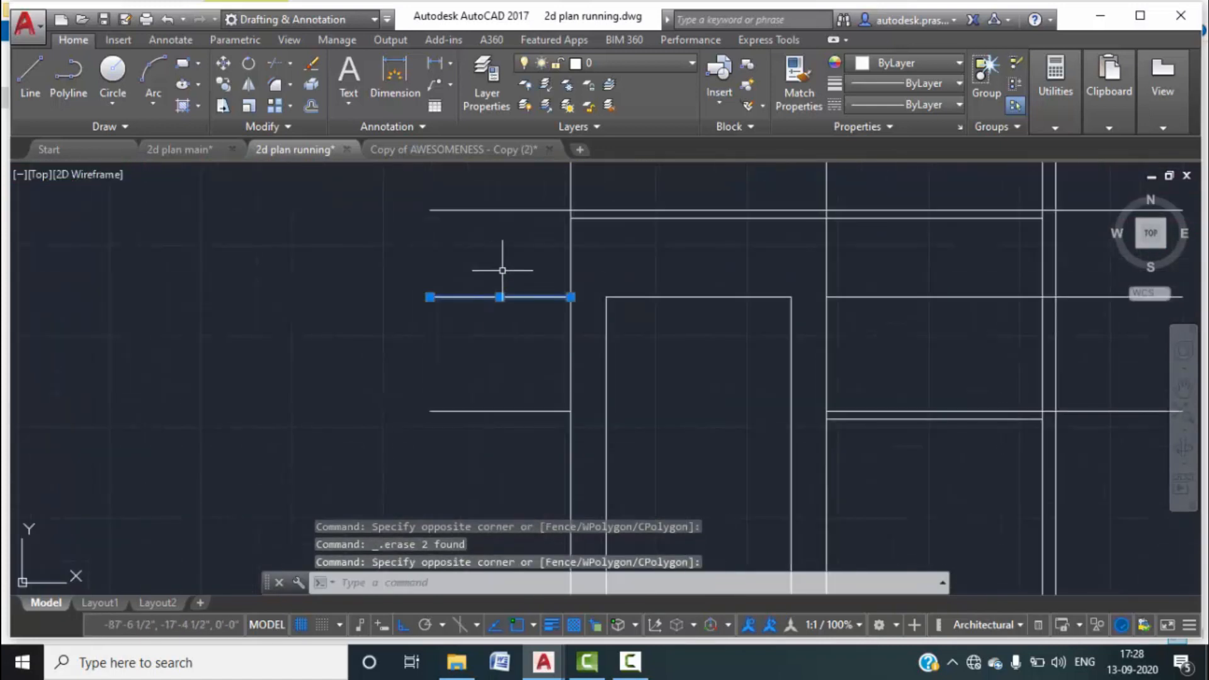
{"action": "key", "text": "Delete"}
{"action": "scroll", "coordinate": [502, 270], "scroll_direction": "down", "scroll_amount": 3}
{"action": "left_click", "coordinate": [511, 409]}
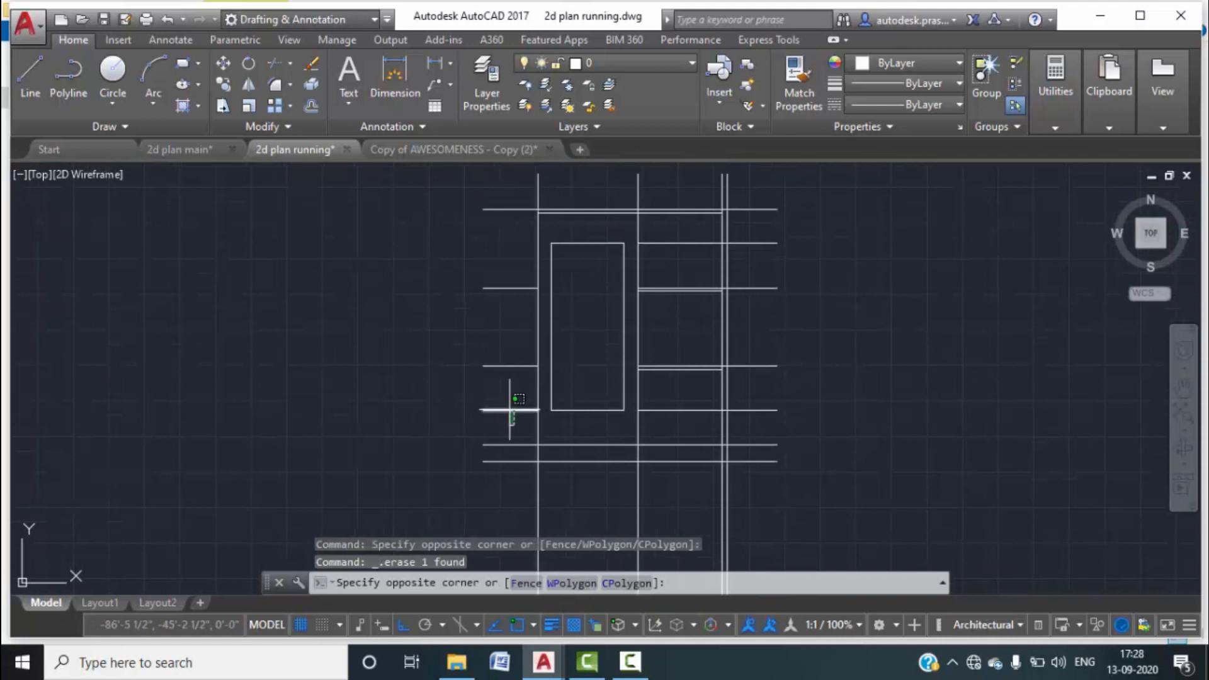
{"action": "left_click", "coordinate": [640, 409]}
{"action": "left_click", "coordinate": [675, 396]}
{"action": "left_click", "coordinate": [640, 410]}
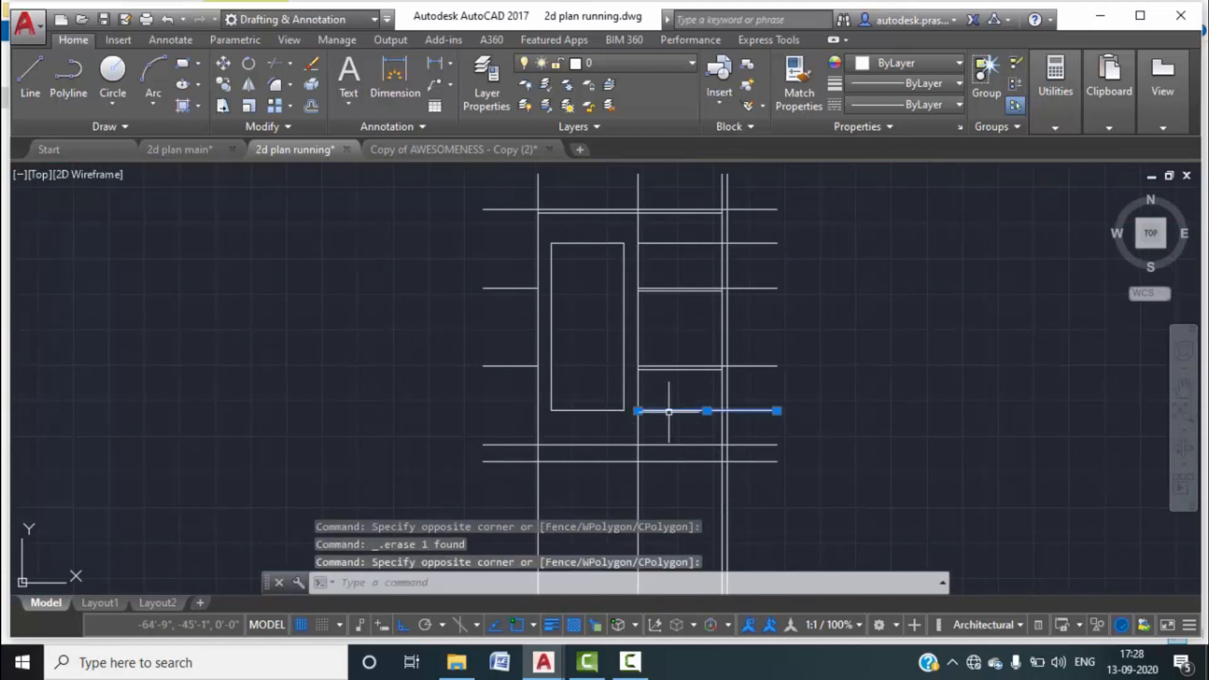
{"action": "key", "text": "Delete"}
{"action": "left_click", "coordinate": [680, 263]}
{"action": "left_click", "coordinate": [667, 234]}
{"action": "key", "text": "Delete"}
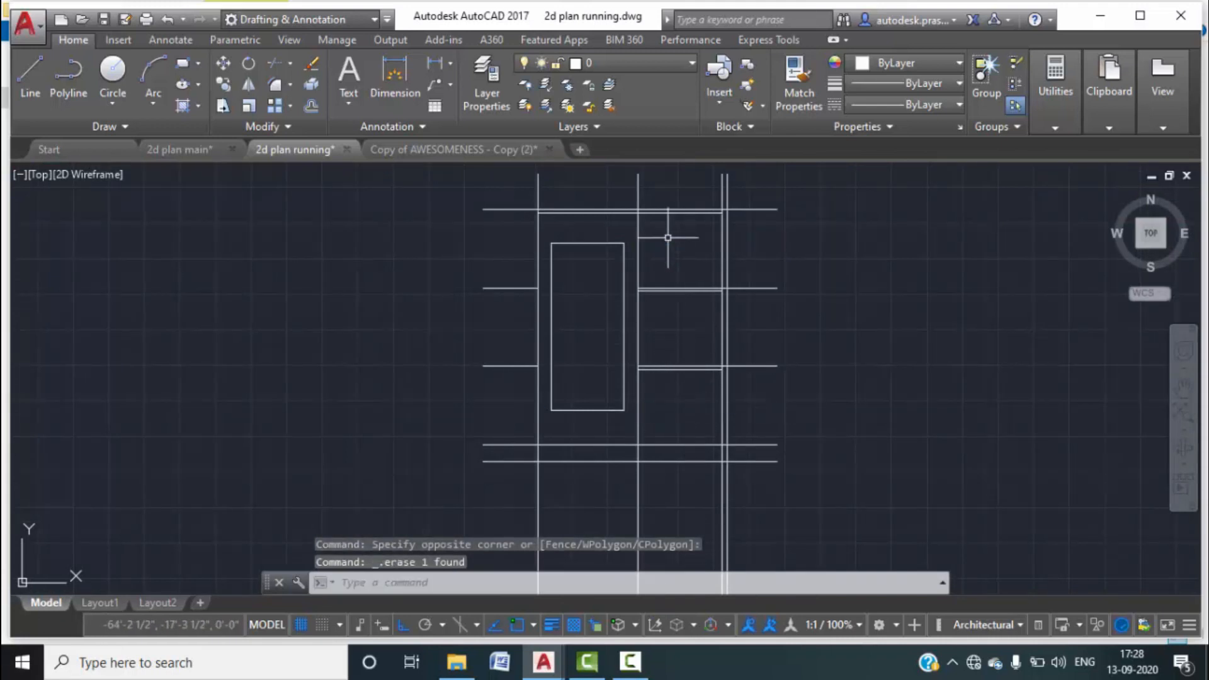
{"action": "scroll", "coordinate": [591, 276], "scroll_direction": "up", "scroll_amount": 6}
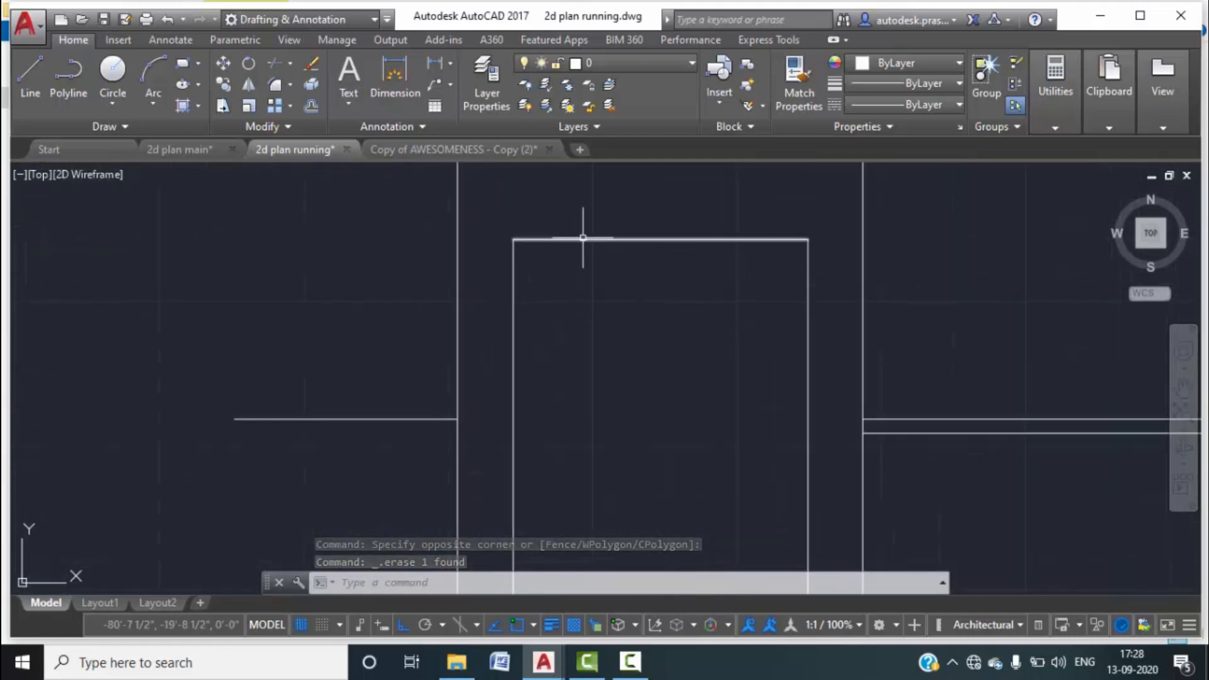
Offset the door rectangle's top, left, right and bottom edges 4" toward the inside.
{"action": "type", "text": "o"}
{"action": "key", "text": "Return"}
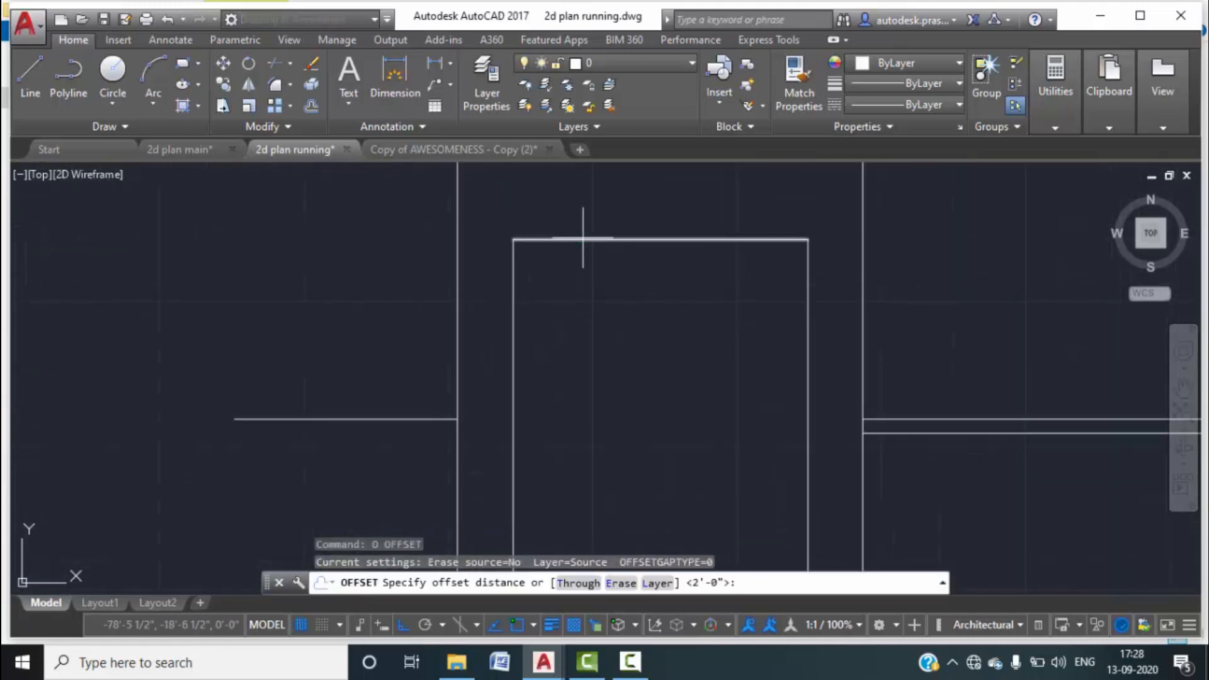
{"action": "type", "text": "4\""}
{"action": "key", "text": "Return"}
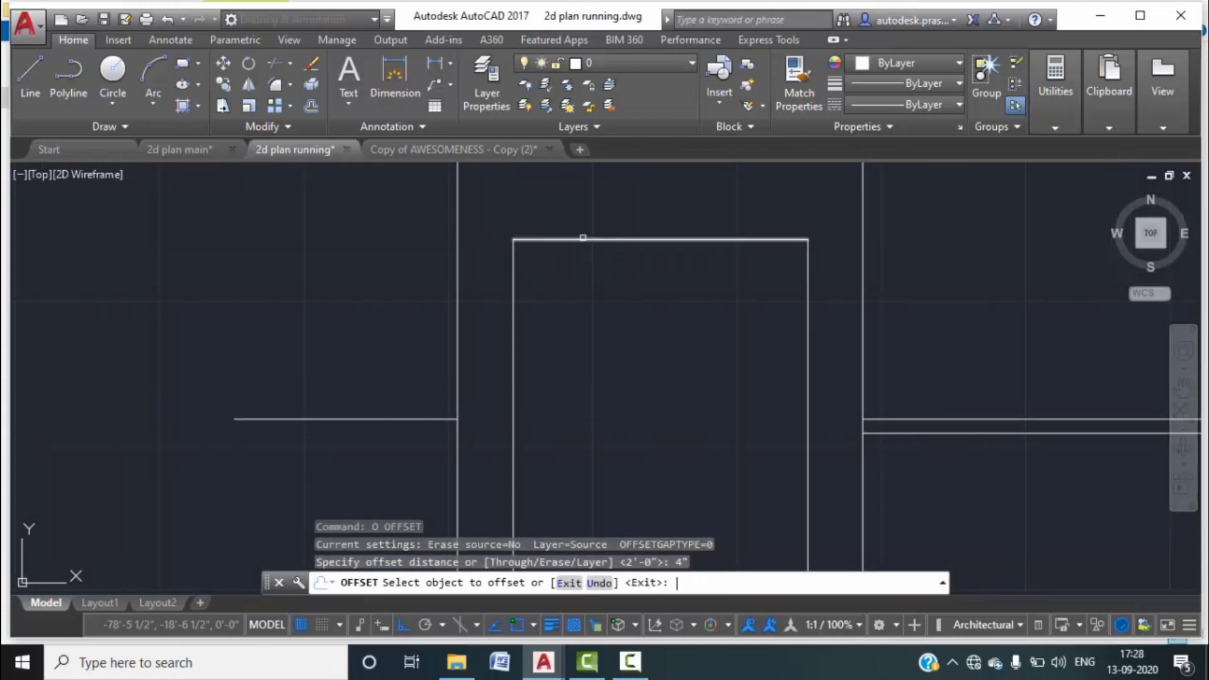
{"action": "left_click", "coordinate": [573, 239]}
{"action": "left_click", "coordinate": [566, 271]}
{"action": "left_click", "coordinate": [516, 318]}
{"action": "left_click", "coordinate": [570, 325]}
{"action": "left_click", "coordinate": [806, 399]}
{"action": "left_click", "coordinate": [693, 439]}
{"action": "scroll", "coordinate": [680, 440], "scroll_direction": "down", "scroll_amount": 4}
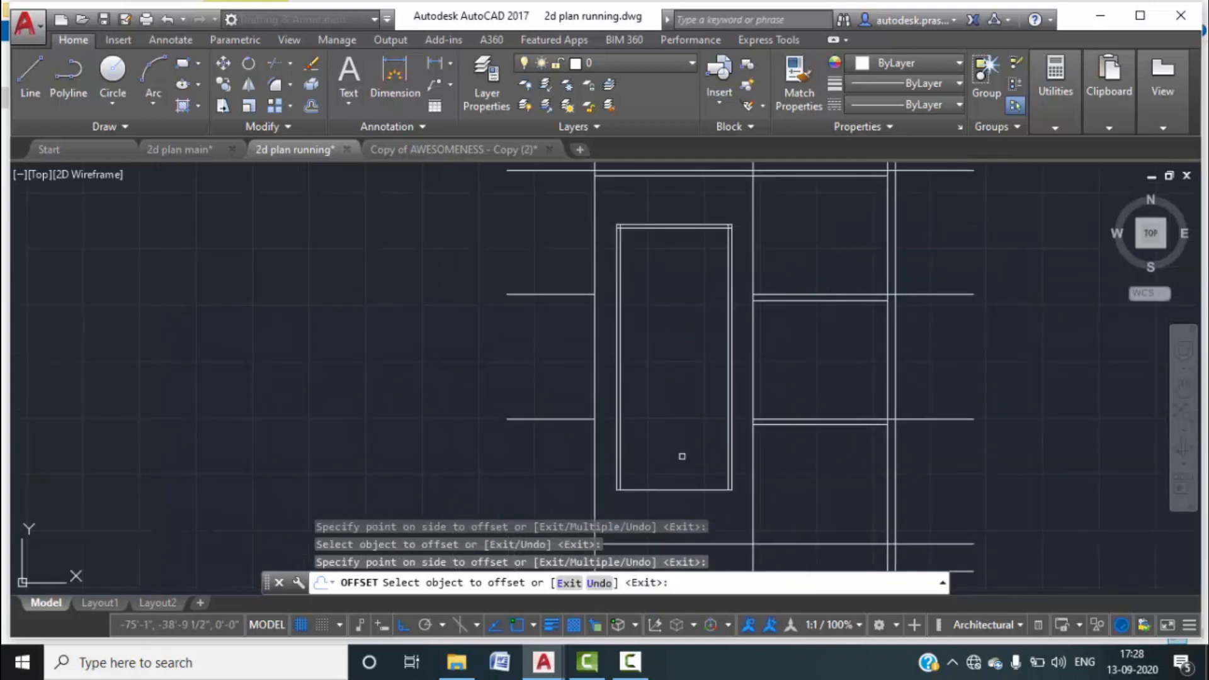
{"action": "left_click", "coordinate": [668, 490]}
{"action": "left_click", "coordinate": [680, 429]}
{"action": "key", "text": "Escape"}
{"action": "key", "text": "Escape"}
Trim the overhanging line stubs at the lower-left and lower-right corners.
{"action": "type", "text": "TR"}
{"action": "key", "text": "Return"}
{"action": "key", "text": "Return"}
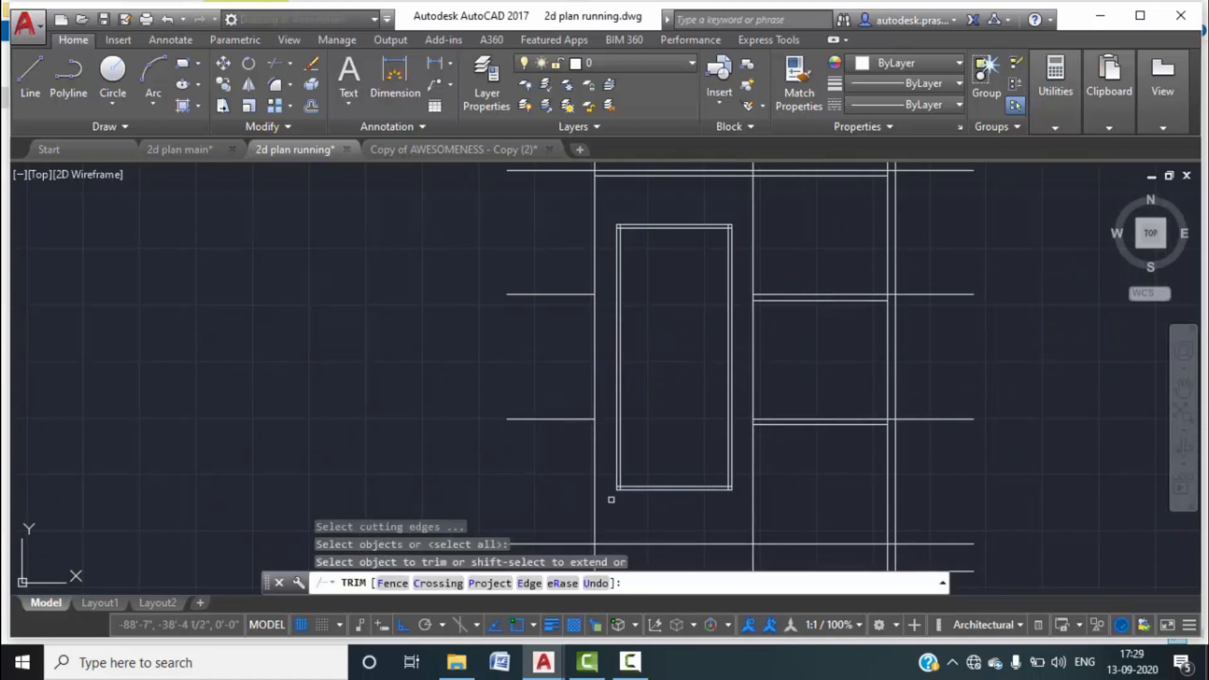
{"action": "scroll", "coordinate": [611, 499], "scroll_direction": "up", "scroll_amount": 8}
{"action": "left_click", "coordinate": [539, 483]}
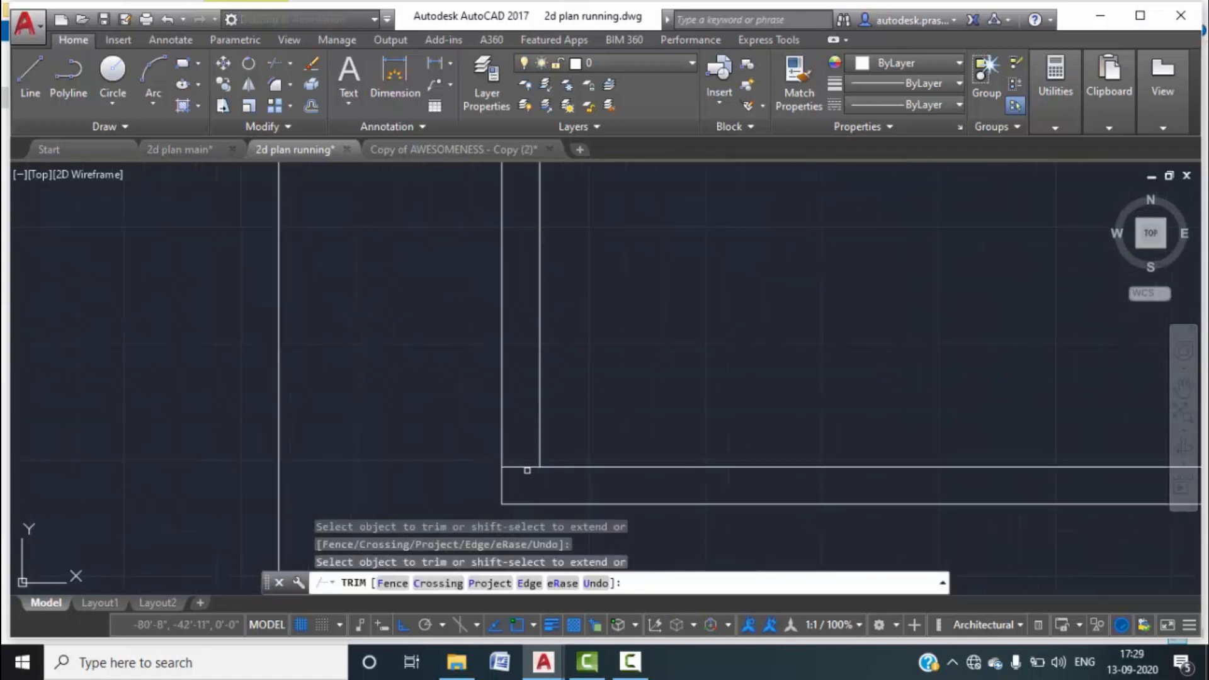
{"action": "scroll", "coordinate": [724, 498], "scroll_direction": "down", "scroll_amount": 3}
{"action": "scroll", "coordinate": [1039, 482], "scroll_direction": "up", "scroll_amount": 3}
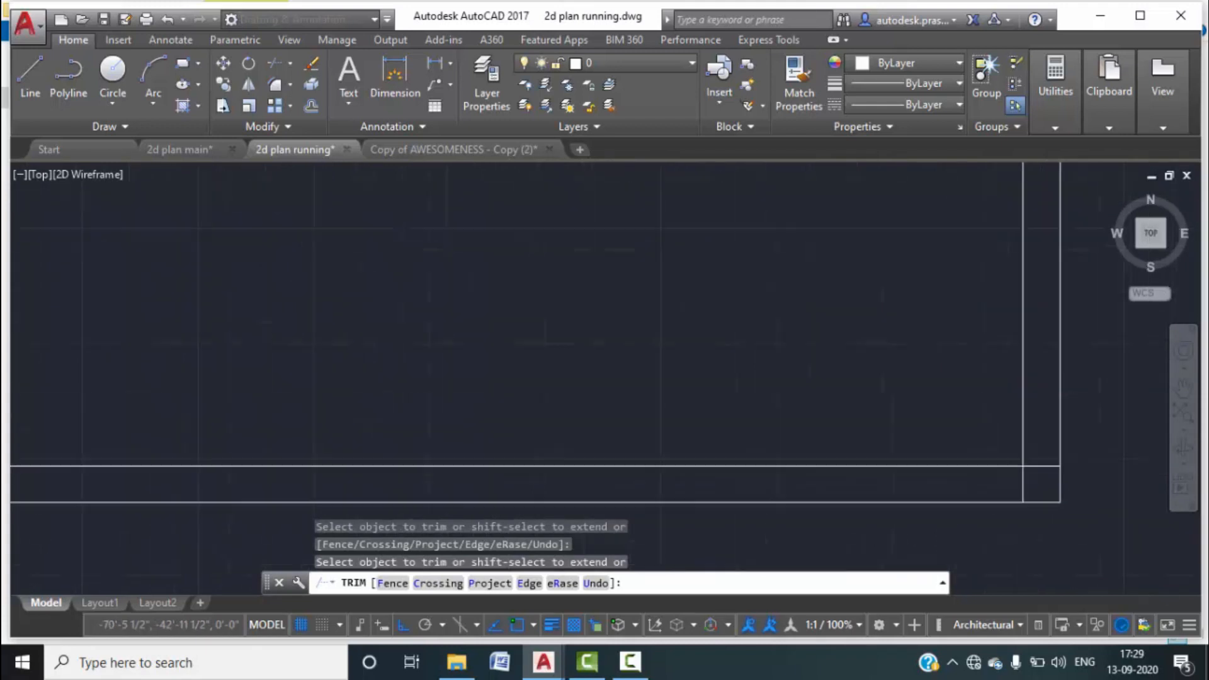
{"action": "left_click", "coordinate": [1043, 476]}
{"action": "left_click", "coordinate": [1035, 452]}
{"action": "left_click", "coordinate": [1025, 488]}
{"action": "scroll", "coordinate": [897, 487], "scroll_direction": "down", "scroll_amount": 7}
{"action": "left_click", "coordinate": [885, 483]}
Trim the horizontal and vertical stubs at the top-left and top-right corners.
{"action": "middle_click_drag", "start_coordinate": [774, 356], "coordinate": [761, 556]}
{"action": "middle_click_drag", "start_coordinate": [707, 333], "coordinate": [713, 505]}
{"action": "middle_click_drag", "start_coordinate": [689, 299], "coordinate": [692, 376]}
{"action": "scroll", "coordinate": [652, 277], "scroll_direction": "up", "scroll_amount": 5}
{"action": "left_click", "coordinate": [663, 324]}
{"action": "left_click", "coordinate": [653, 295]}
{"action": "left_click", "coordinate": [707, 287]}
{"action": "left_click", "coordinate": [656, 270]}
{"action": "scroll", "coordinate": [631, 326], "scroll_direction": "down", "scroll_amount": 3}
{"action": "left_click", "coordinate": [631, 326]}
{"action": "middle_click_drag", "start_coordinate": [850, 345], "coordinate": [562, 324]}
{"action": "scroll", "coordinate": [783, 300], "scroll_direction": "up", "scroll_amount": 2}
{"action": "scroll", "coordinate": [794, 295], "scroll_direction": "up", "scroll_amount": 2}
{"action": "left_click", "coordinate": [815, 349]}
{"action": "left_click", "coordinate": [801, 295]}
{"action": "left_click", "coordinate": [801, 286]}
{"action": "left_click", "coordinate": [749, 272]}
{"action": "scroll", "coordinate": [604, 302], "scroll_direction": "down", "scroll_amount": 3}
{"action": "left_click", "coordinate": [606, 302]}
{"action": "scroll", "coordinate": [606, 305], "scroll_direction": "down", "scroll_amount": 4}
{"action": "scroll", "coordinate": [545, 359], "scroll_direction": "down", "scroll_amount": 4}
{"action": "middle_click_drag", "start_coordinate": [558, 356], "coordinate": [609, 293]}
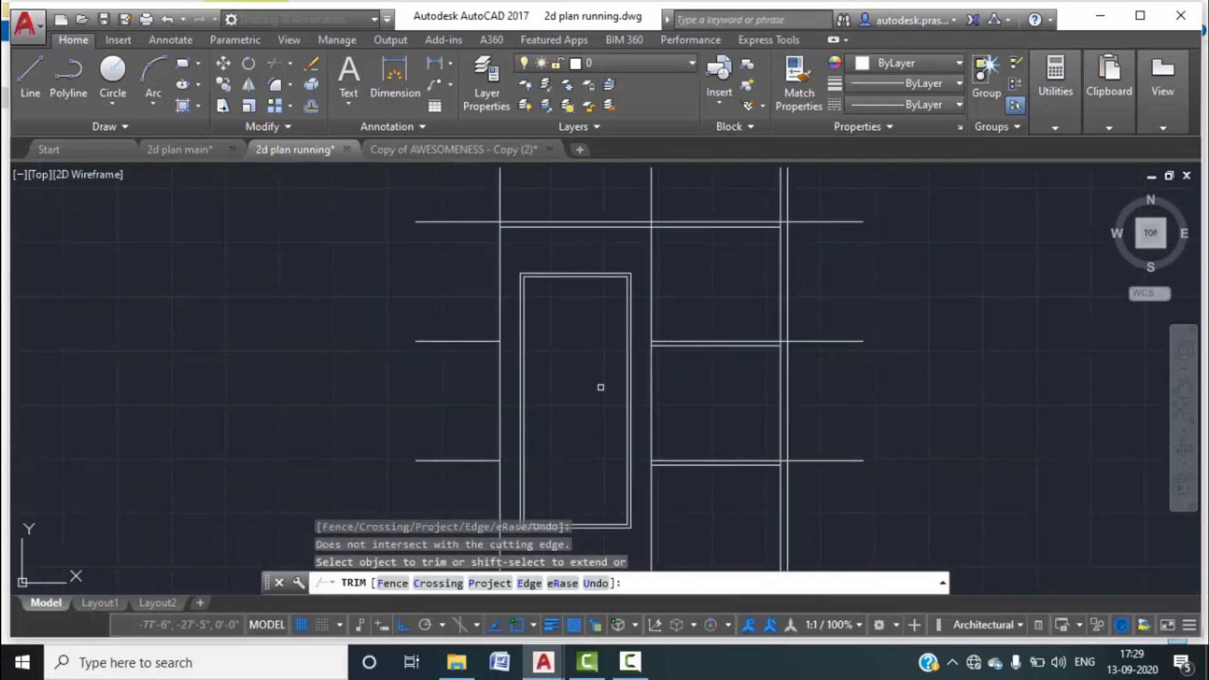
{"action": "key", "text": "Escape"}
{"action": "key", "text": "Escape"}
{"action": "scroll", "coordinate": [605, 382], "scroll_direction": "down", "scroll_amount": 4}
{"action": "middle_click_drag", "start_coordinate": [629, 383], "coordinate": [623, 352]}
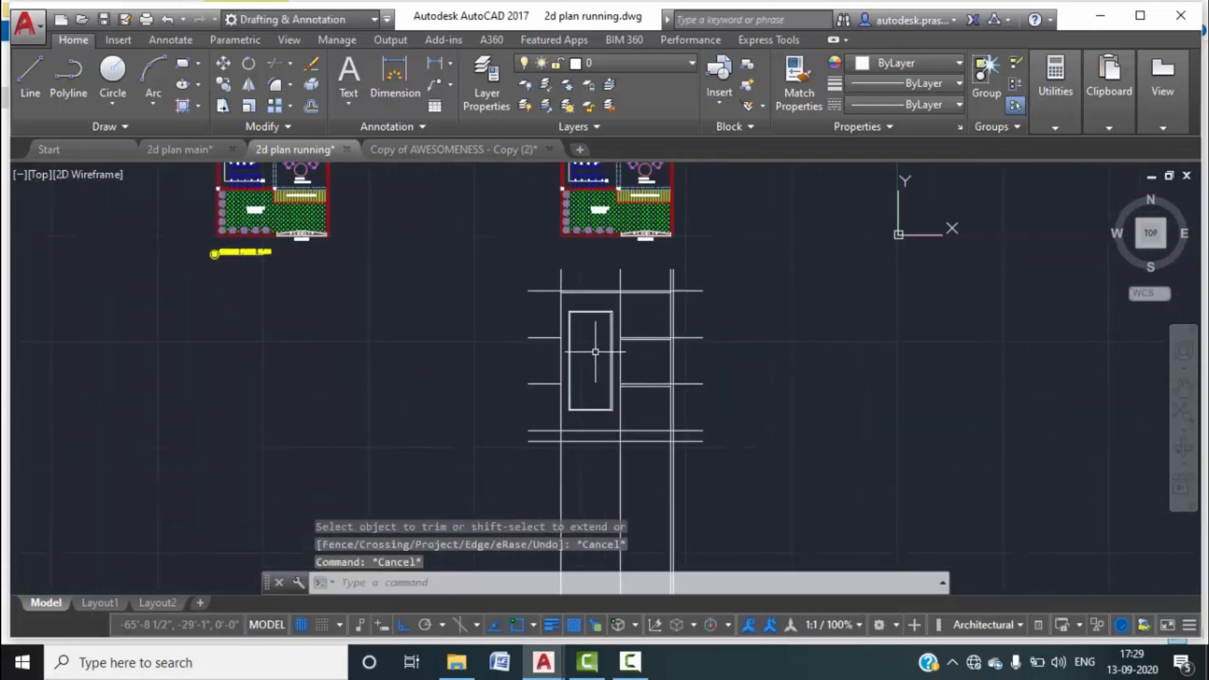
Trim the overhanging line ends and the vertical tails above the top line with crossing windows.
{"action": "scroll", "coordinate": [595, 351], "scroll_direction": "up", "scroll_amount": 4}
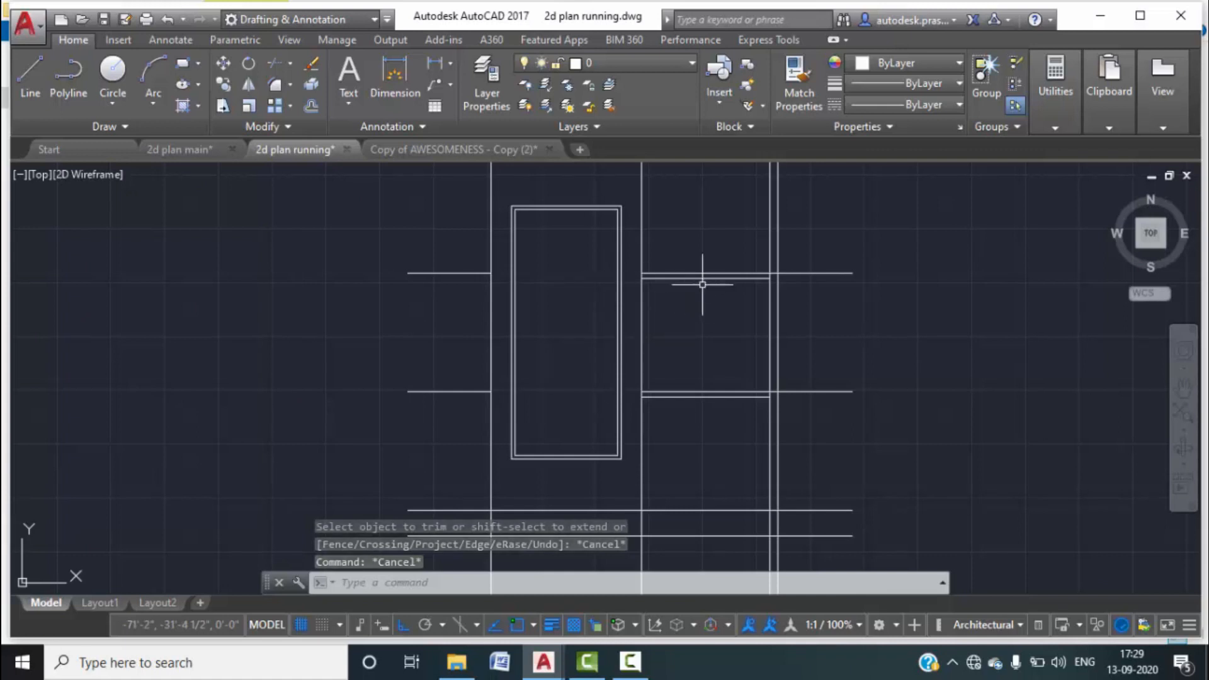
{"action": "scroll", "coordinate": [685, 327], "scroll_direction": "down", "scroll_amount": 3}
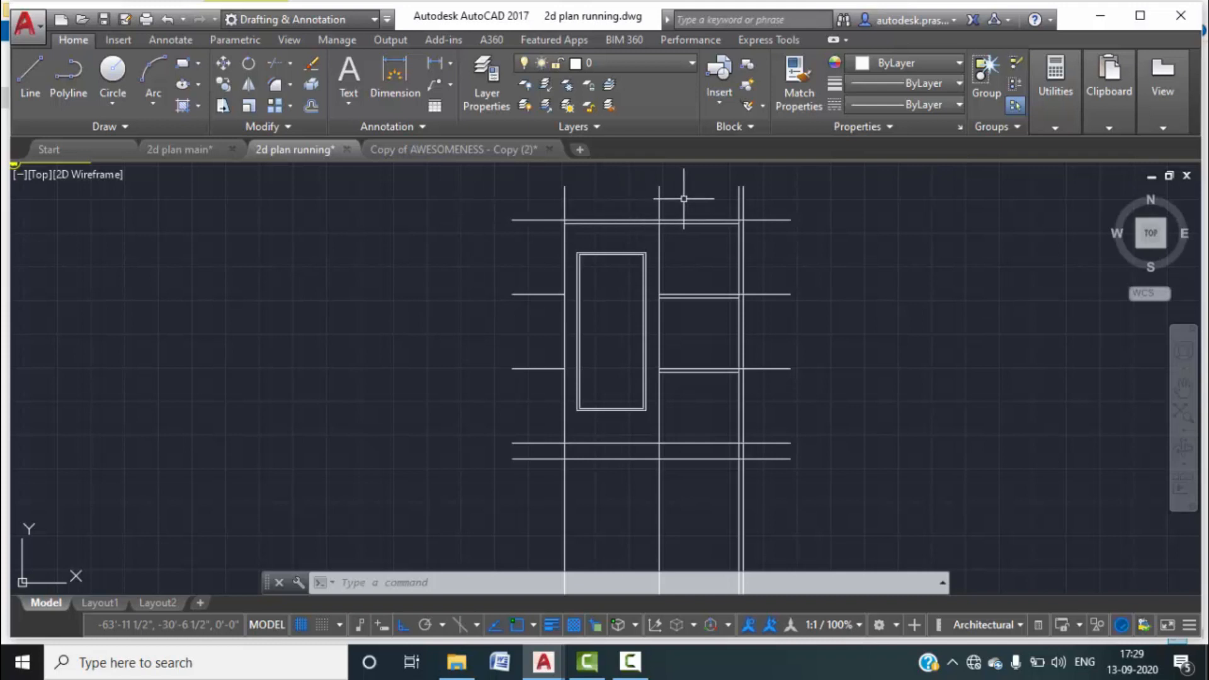
{"action": "middle_click_drag", "start_coordinate": [704, 201], "coordinate": [701, 168]}
{"action": "scroll", "coordinate": [702, 271], "scroll_direction": "down", "scroll_amount": 4}
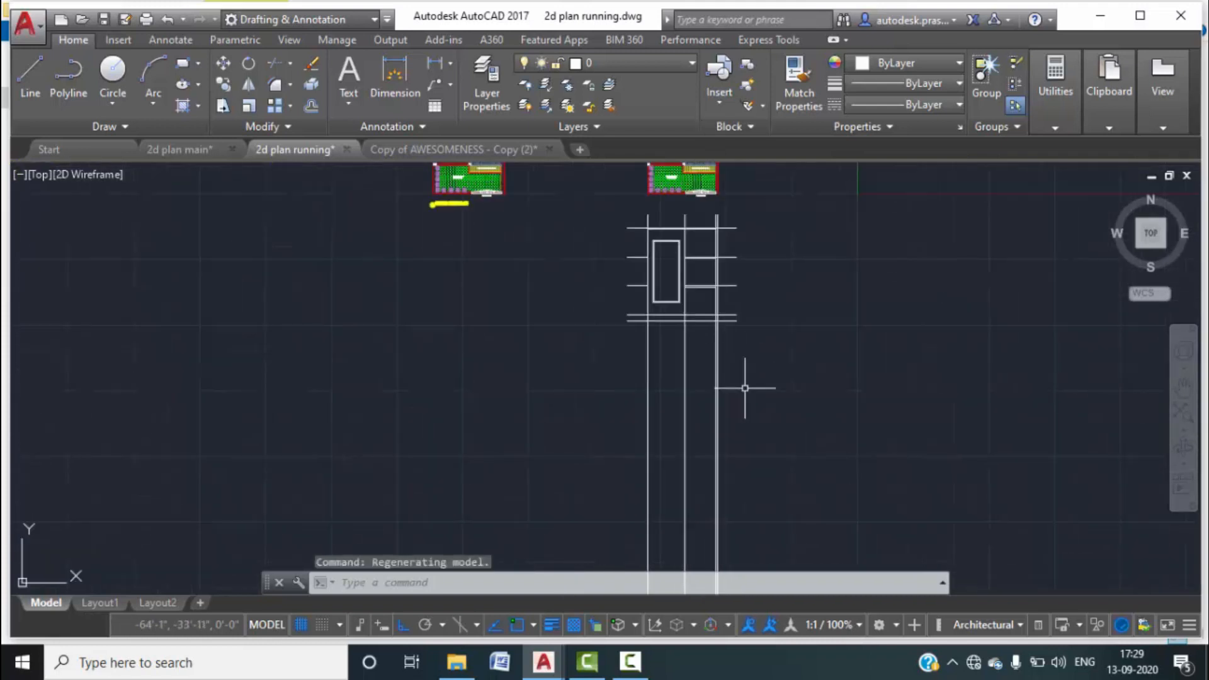
{"action": "left_click", "coordinate": [756, 423]}
{"action": "key", "text": "Escape"}
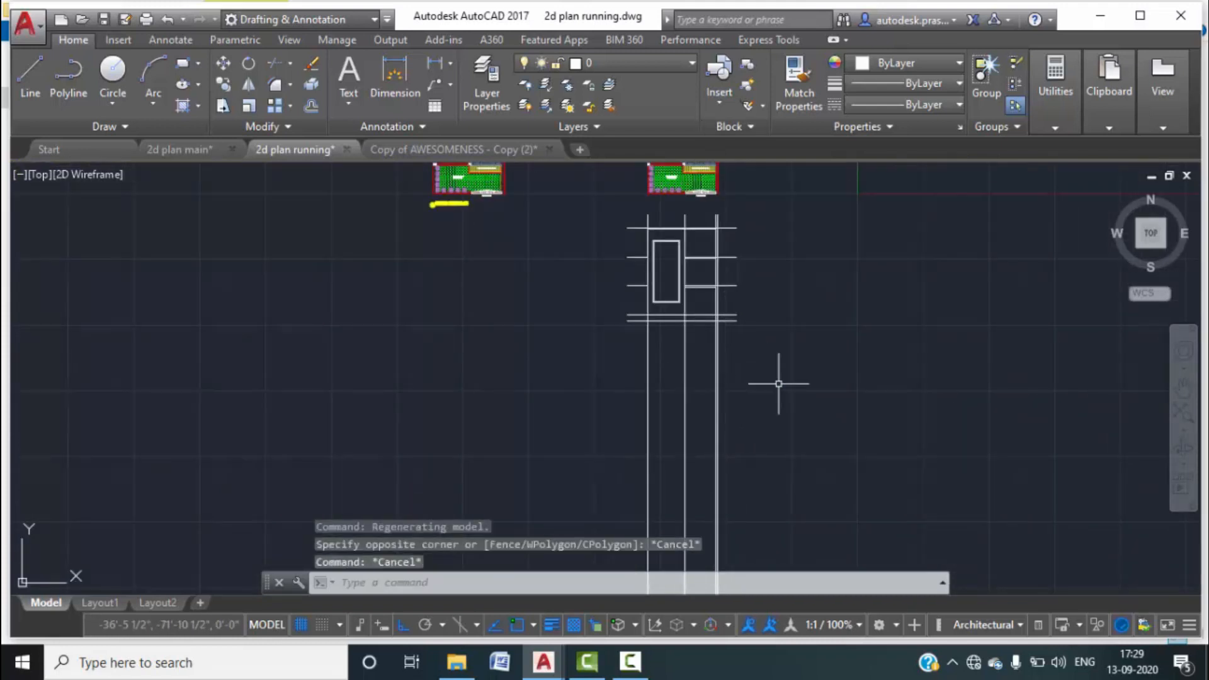
{"action": "type", "text": "tr"}
{"action": "key", "text": "Return"}
{"action": "key", "text": "Return"}
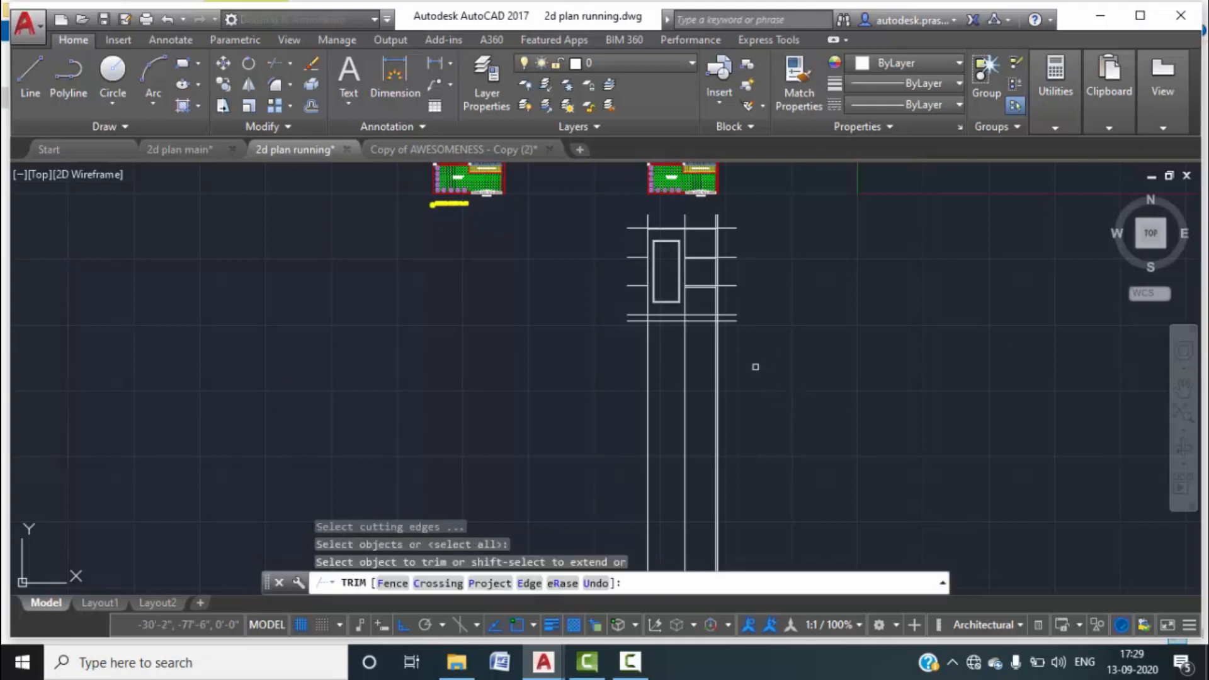
{"action": "left_click", "coordinate": [753, 358]}
{"action": "left_click", "coordinate": [602, 333]}
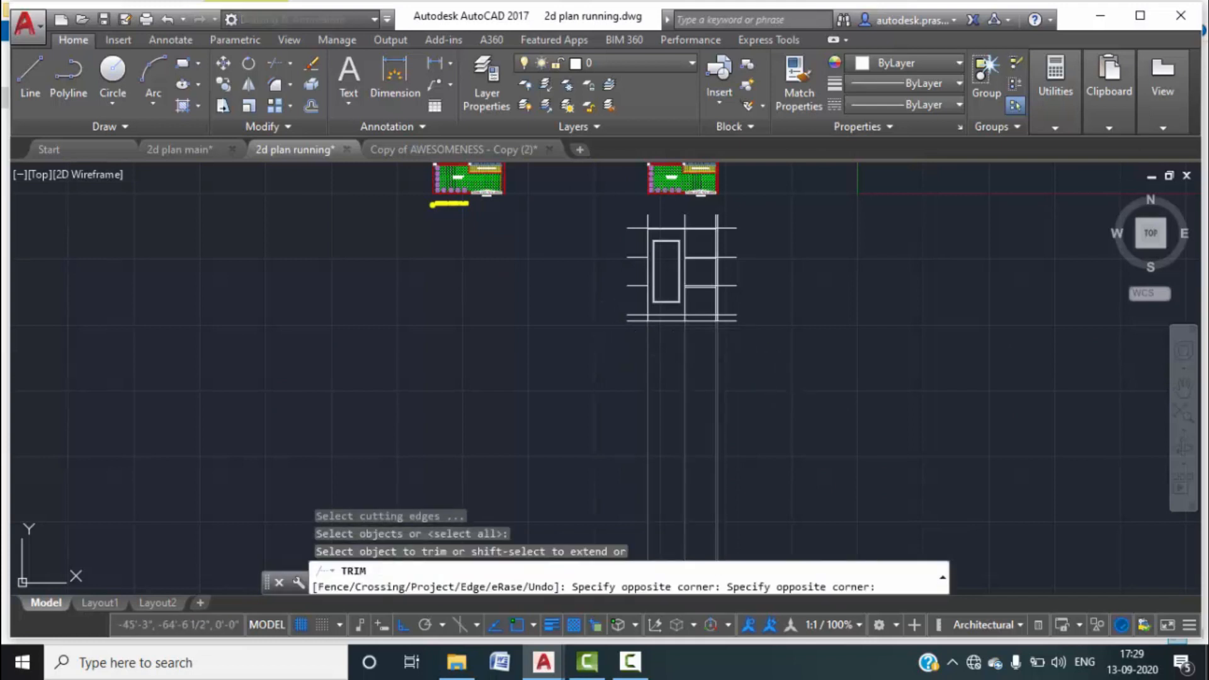
{"action": "scroll", "coordinate": [705, 214], "scroll_direction": "up", "scroll_amount": 3}
{"action": "left_click", "coordinate": [768, 245]}
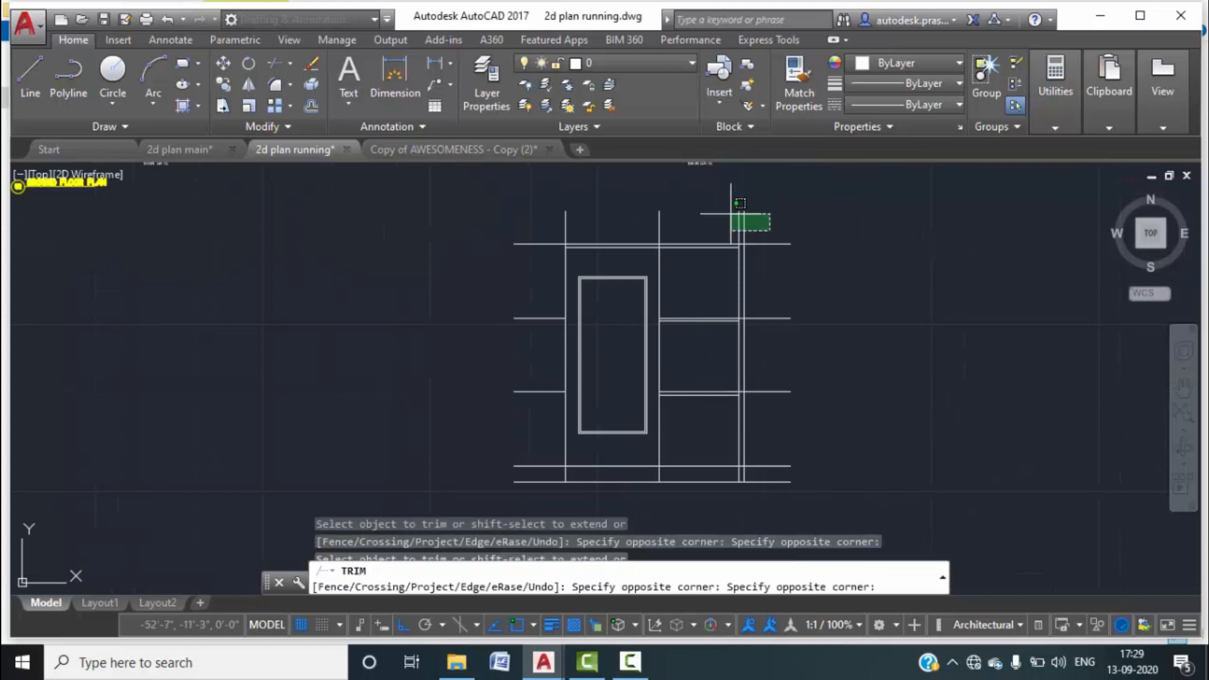
{"action": "left_click", "coordinate": [504, 186]}
{"action": "key", "text": "Escape"}
After checking the 2d plan main drawing, trim the lines around the right wall line.
{"action": "middle_click_drag", "start_coordinate": [677, 254], "coordinate": [654, 266]}
{"action": "scroll", "coordinate": [664, 284], "scroll_direction": "up", "scroll_amount": 1}
{"action": "scroll", "coordinate": [680, 305], "scroll_direction": "up", "scroll_amount": 2}
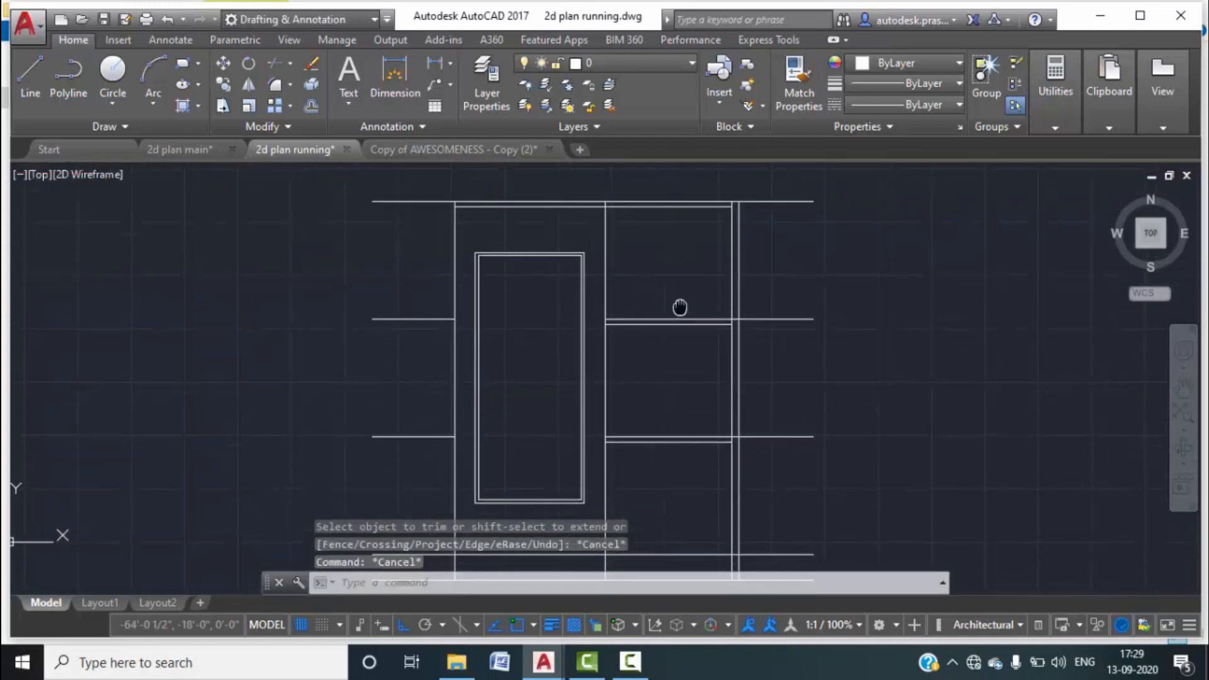
{"action": "left_click", "coordinate": [210, 149]}
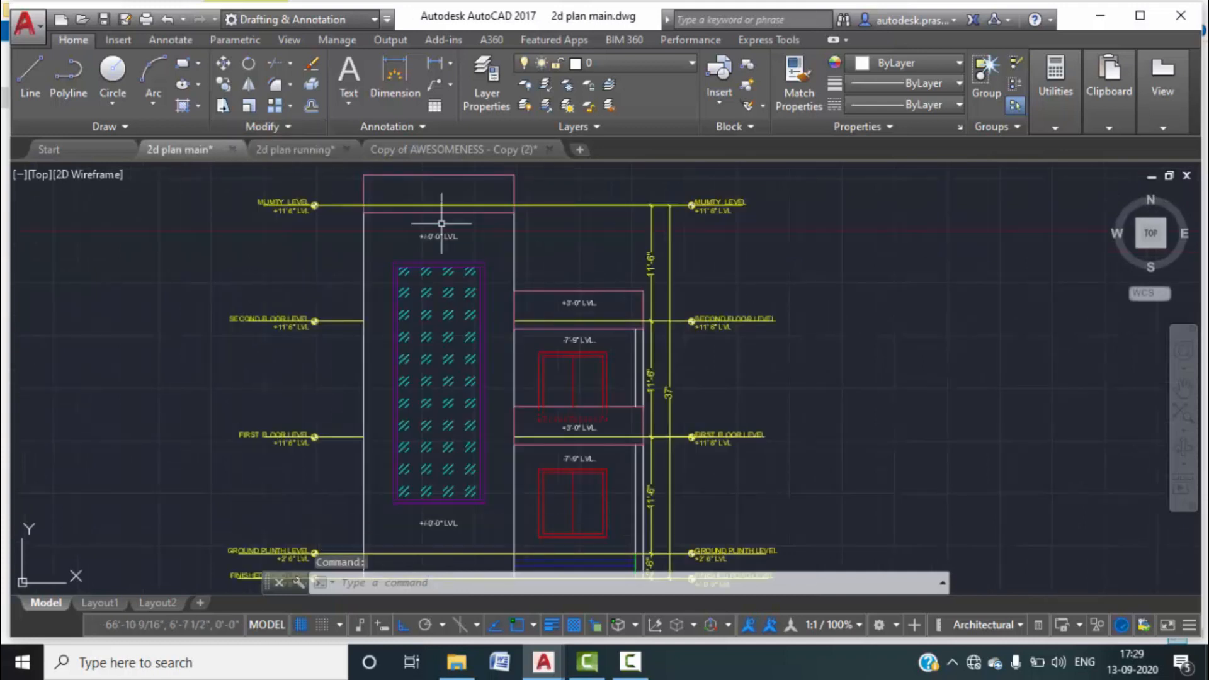
{"action": "left_click", "coordinate": [309, 152]}
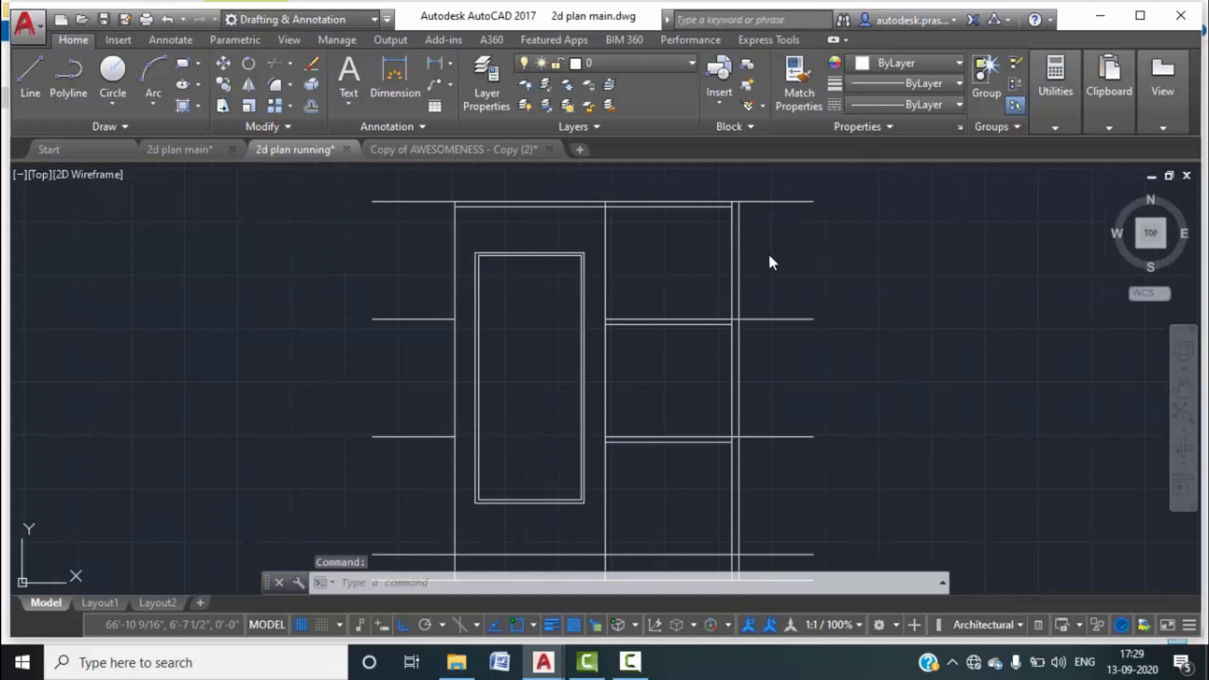
{"action": "type", "text": "tr"}
{"action": "key", "text": "Return"}
{"action": "key", "text": "Return"}
{"action": "left_click", "coordinate": [749, 277]}
{"action": "left_click", "coordinate": [724, 259]}
{"action": "scroll", "coordinate": [658, 215], "scroll_direction": "up", "scroll_amount": 4}
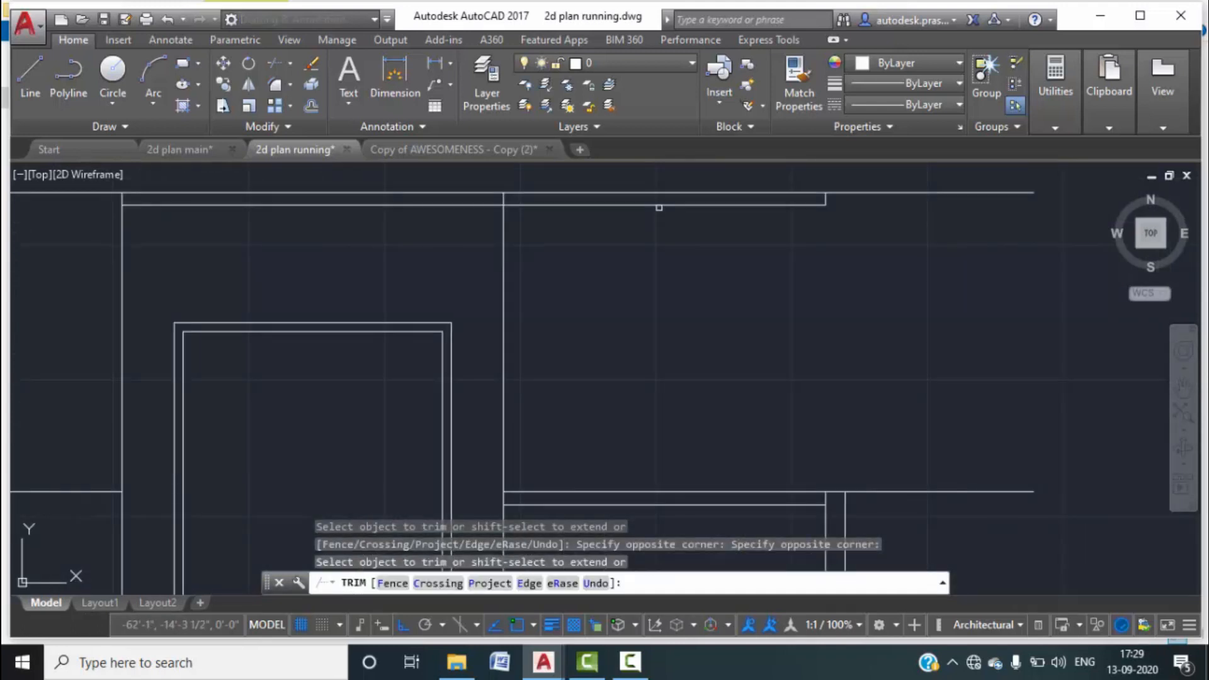
{"action": "key", "text": "Escape"}
{"action": "key", "text": "Escape"}
Erase the extra line above the right bay.
{"action": "scroll", "coordinate": [837, 202], "scroll_direction": "up", "scroll_amount": 2}
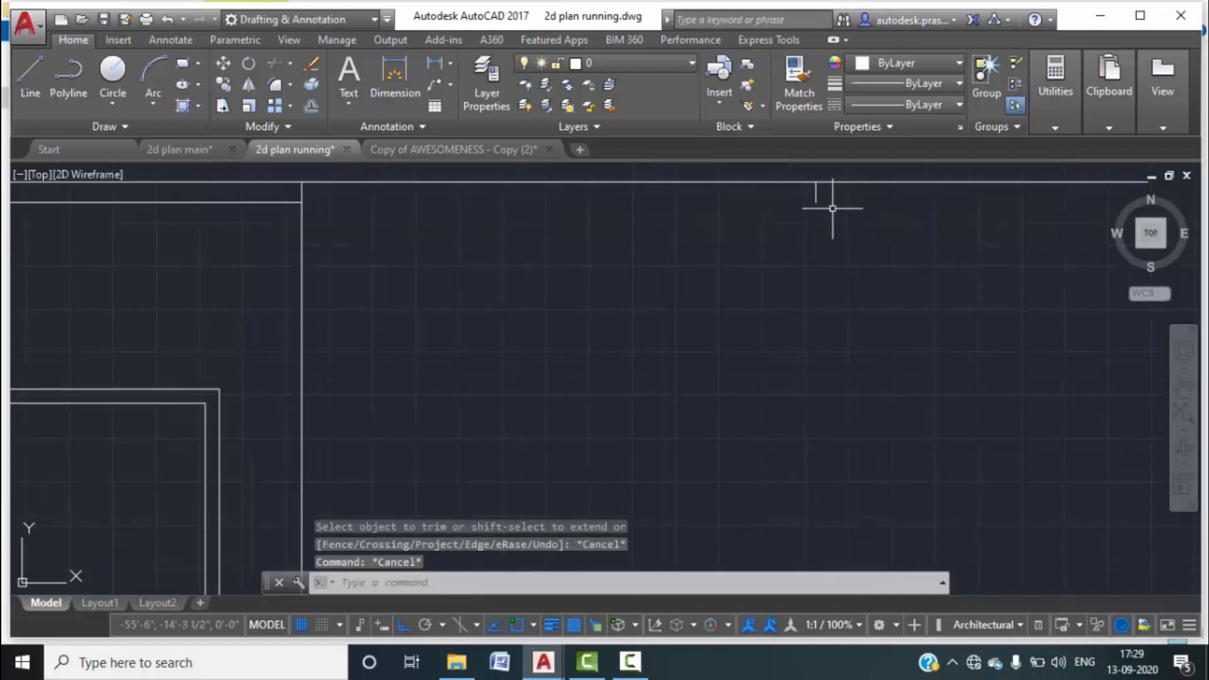
{"action": "left_click", "coordinate": [819, 182]}
{"action": "left_click", "coordinate": [806, 198]}
{"action": "key", "text": "Delete"}
{"action": "scroll", "coordinate": [807, 286], "scroll_direction": "down", "scroll_amount": 4}
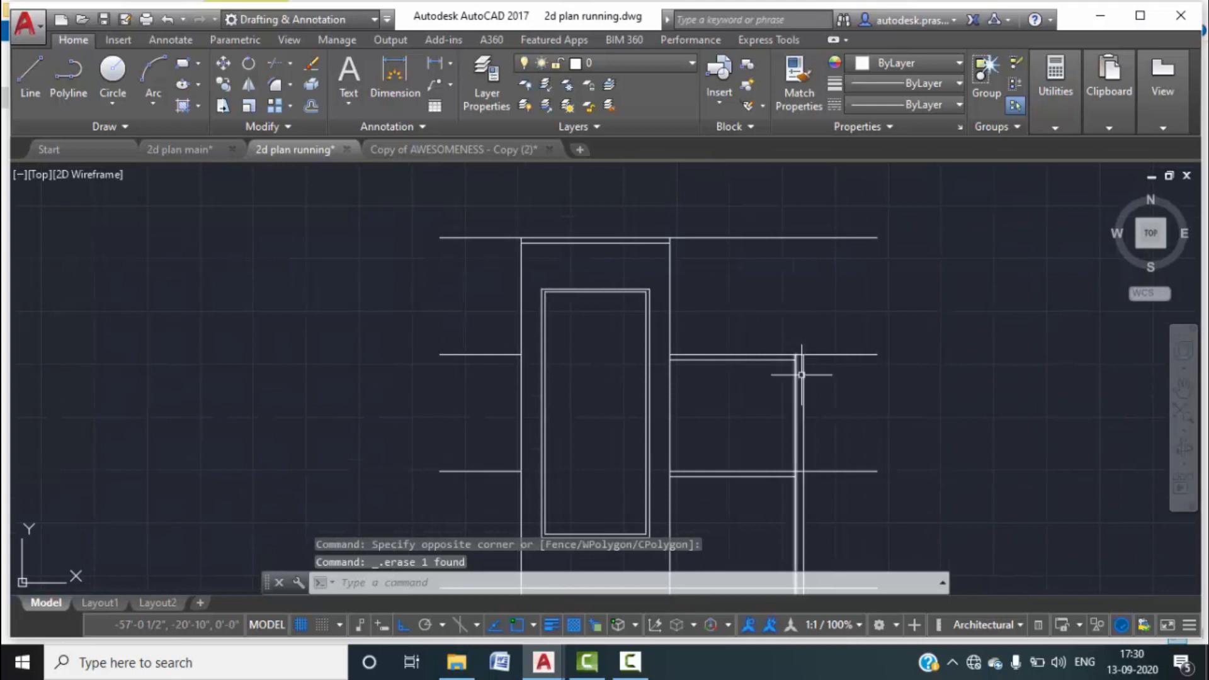
{"action": "scroll", "coordinate": [798, 364], "scroll_direction": "down", "scroll_amount": 2}
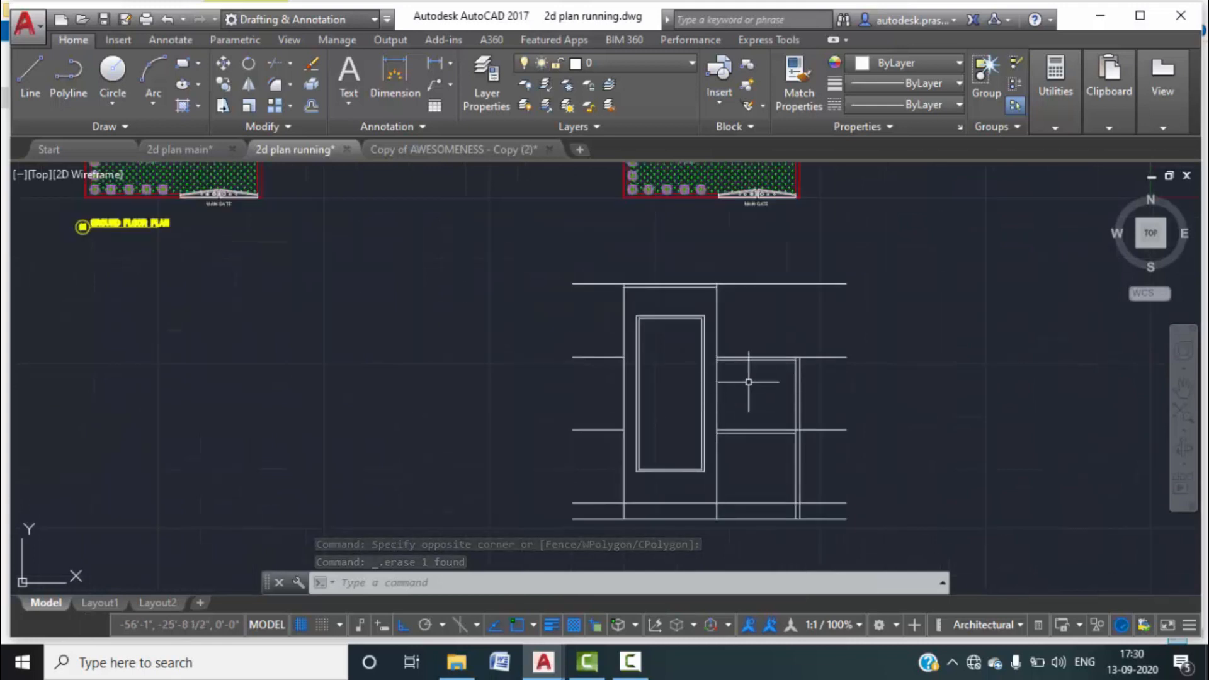
{"action": "scroll", "coordinate": [724, 365], "scroll_direction": "down", "scroll_amount": 3}
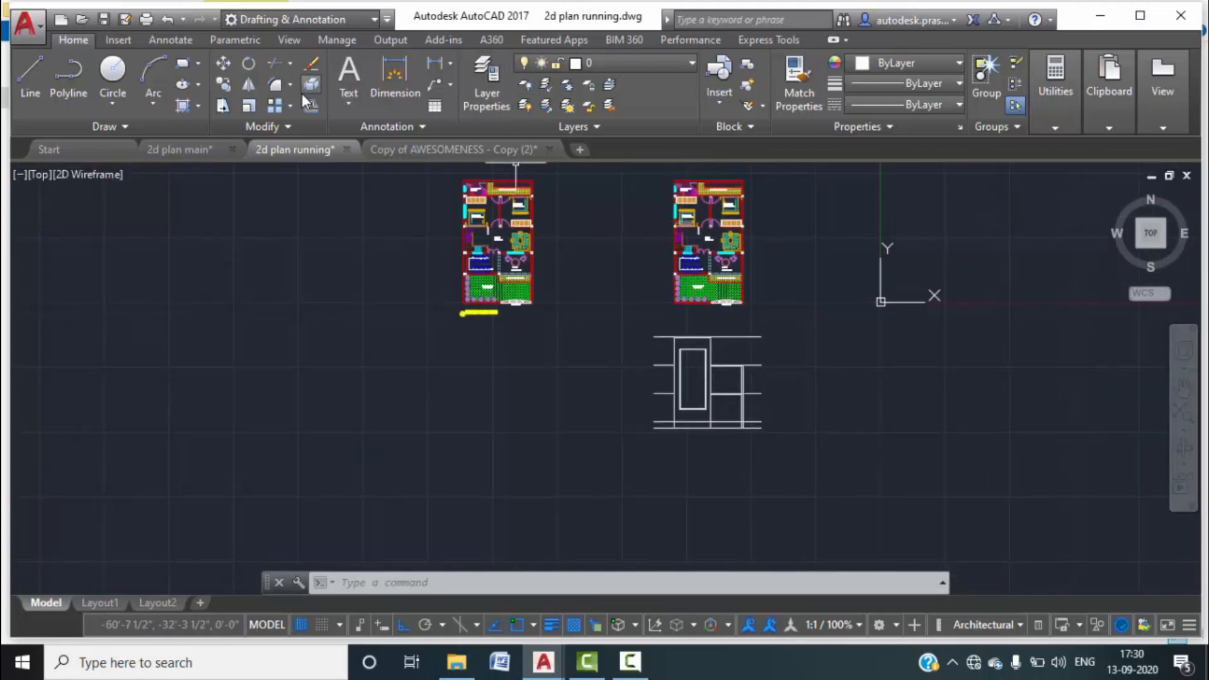
Draw vertical construction lines through the cyan window's left and right ends.
{"action": "type", "text": "xline"}
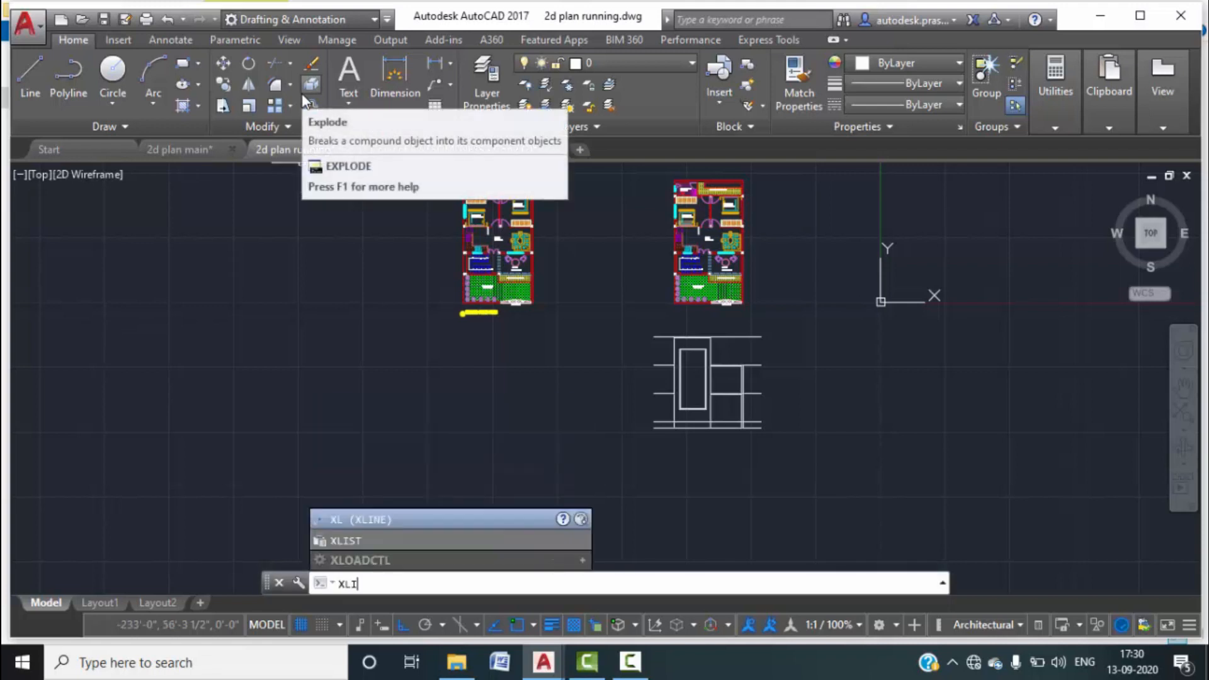
{"action": "key", "text": "Return"}
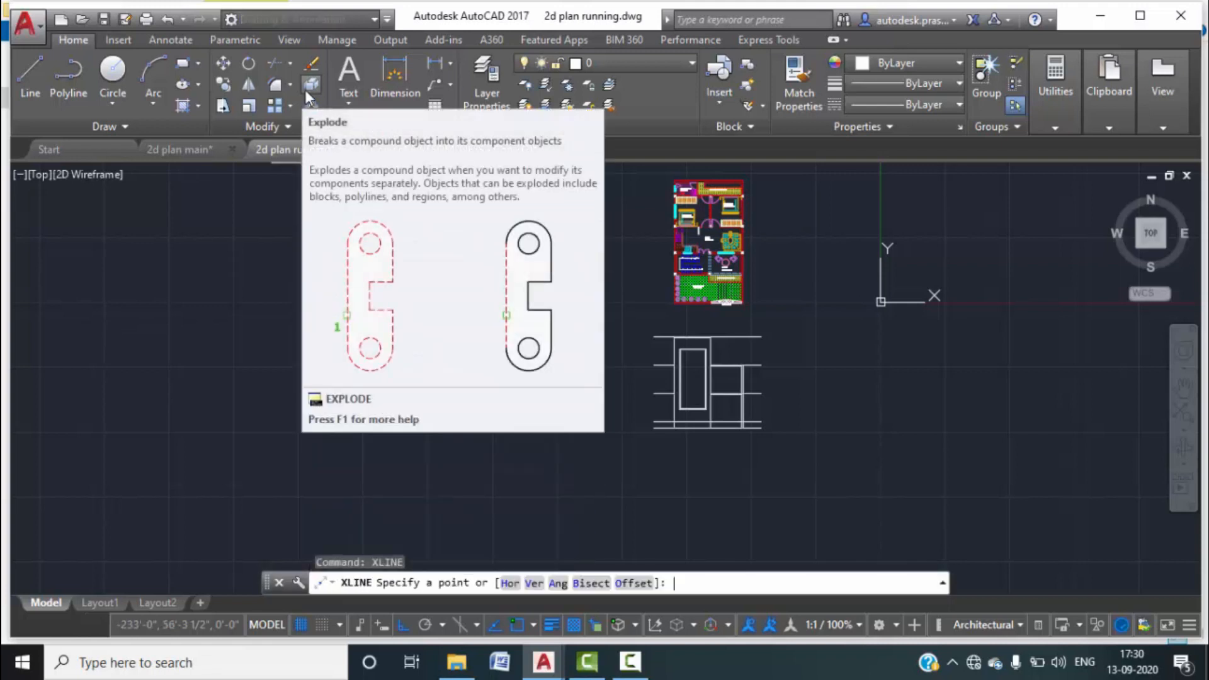
{"action": "left_click", "coordinate": [535, 582]}
{"action": "scroll", "coordinate": [699, 208], "scroll_direction": "up", "scroll_amount": 10}
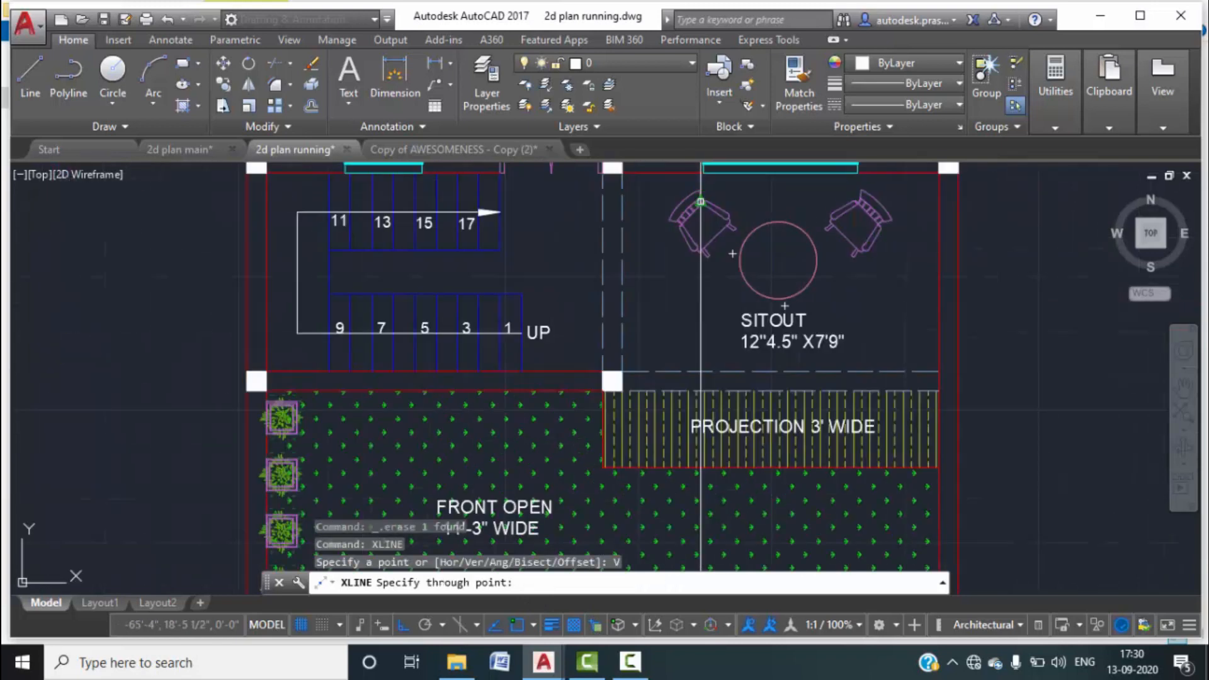
{"action": "left_click", "coordinate": [703, 166]}
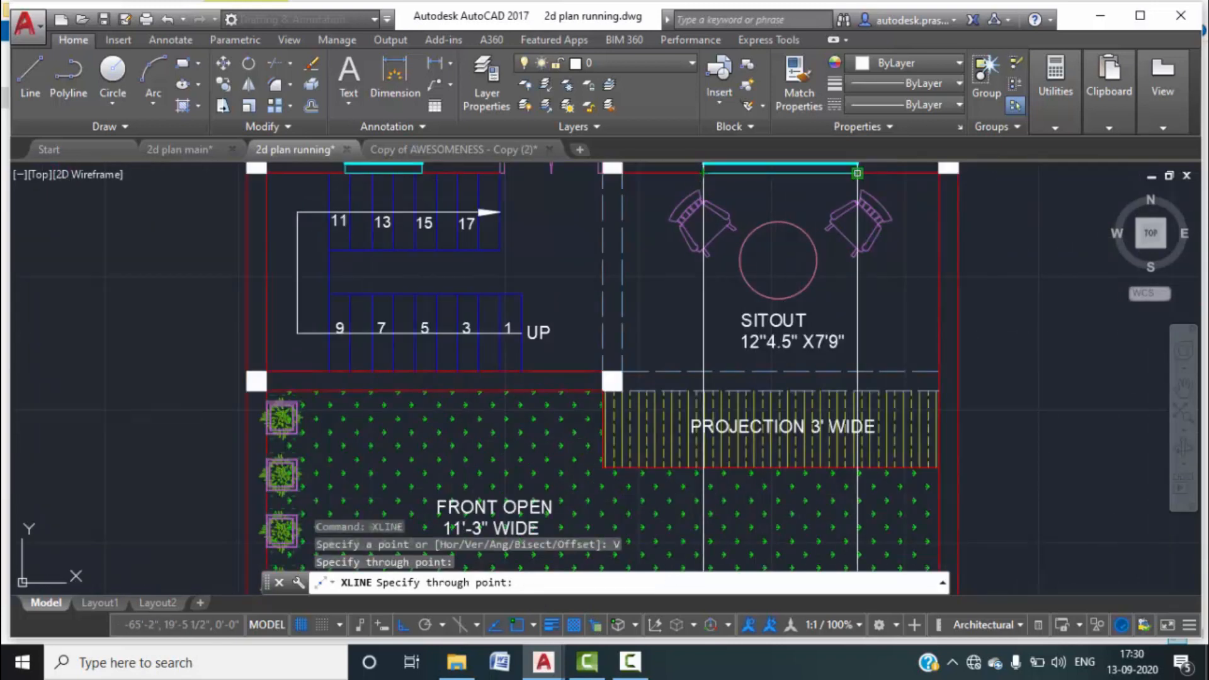
{"action": "left_click", "coordinate": [857, 173]}
{"action": "scroll", "coordinate": [885, 258], "scroll_direction": "down", "scroll_amount": 4}
{"action": "key", "text": "Escape"}
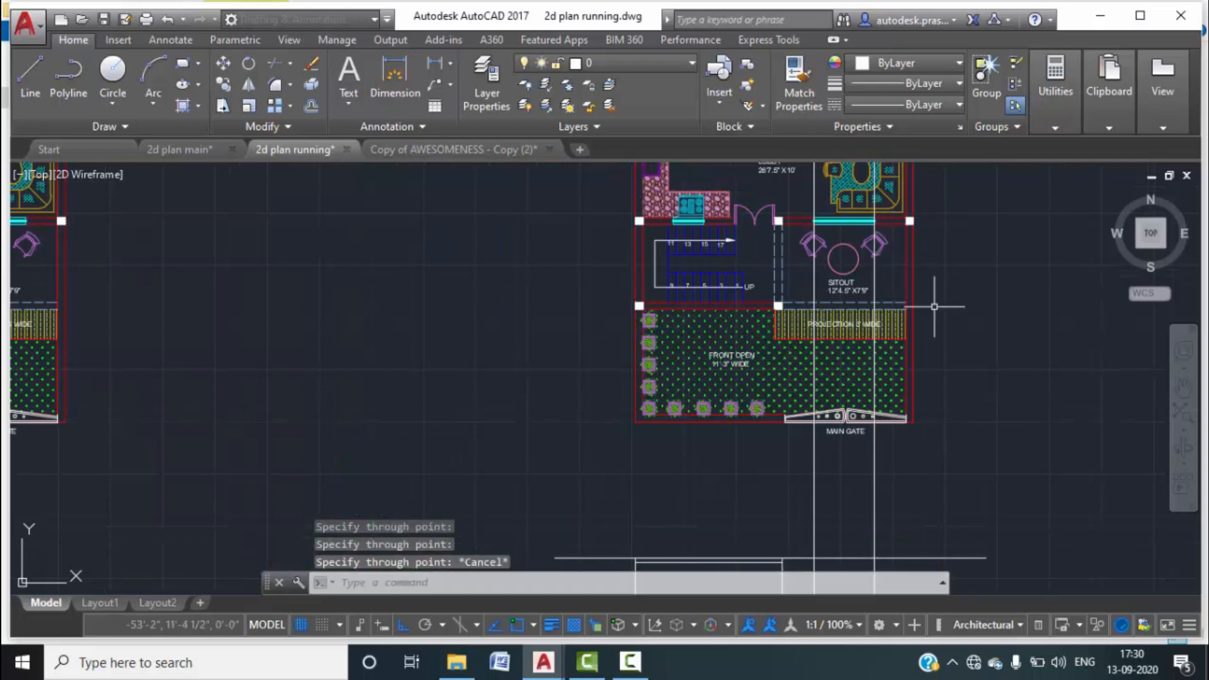
{"action": "key", "text": "Escape"}
Trim the two guides just below the gate and erase the long vertical guides.
{"action": "type", "text": "TR"}
{"action": "key", "text": "Return"}
{"action": "key", "text": "Return"}
{"action": "left_click_drag", "start_coordinate": [900, 450], "coordinate": [741, 515]}
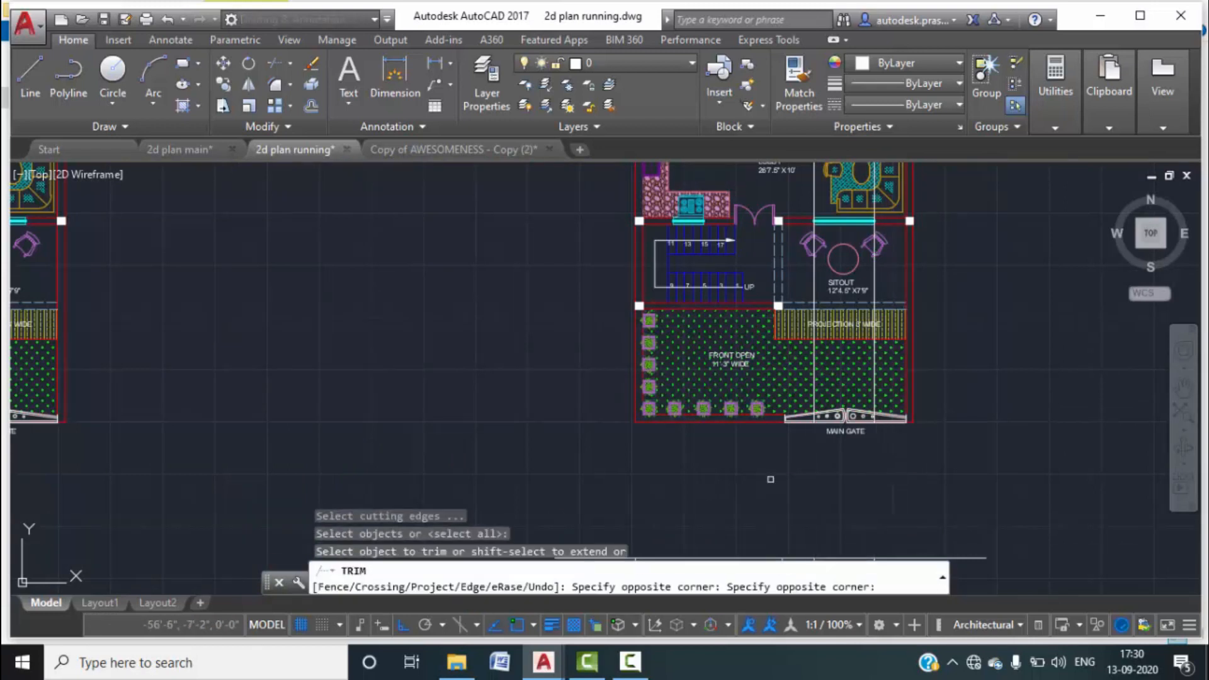
{"action": "key", "text": "Escape"}
{"action": "key", "text": "Escape"}
{"action": "mouse_move", "coordinate": [963, 353]}
{"action": "middle_mouse_down"}
{"action": "mouse_move", "coordinate": [947, 419]}
{"action": "mouse_move", "coordinate": [872, 256]}
{"action": "middle_mouse_up"}
{"action": "left_click", "coordinate": [912, 329]}
{"action": "left_click", "coordinate": [768, 278]}
{"action": "key", "text": "Delete"}
{"action": "scroll", "coordinate": [810, 320], "scroll_direction": "down", "scroll_amount": 1}
{"action": "scroll", "coordinate": [872, 255], "scroll_direction": "down", "scroll_amount": 1}
{"action": "scroll", "coordinate": [814, 318], "scroll_direction": "up", "scroll_amount": 5}
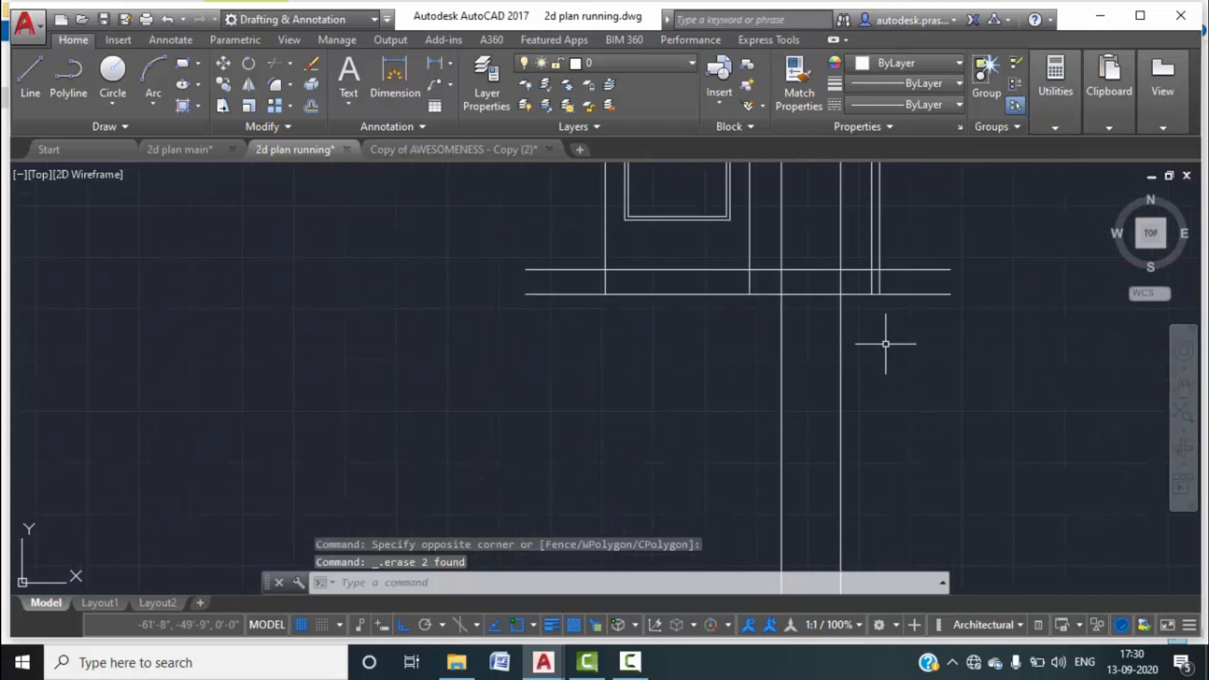
Trim away the vertical line tail hanging below the bottom wall line.
{"action": "type", "text": "text"}
{"action": "key", "text": "Return"}
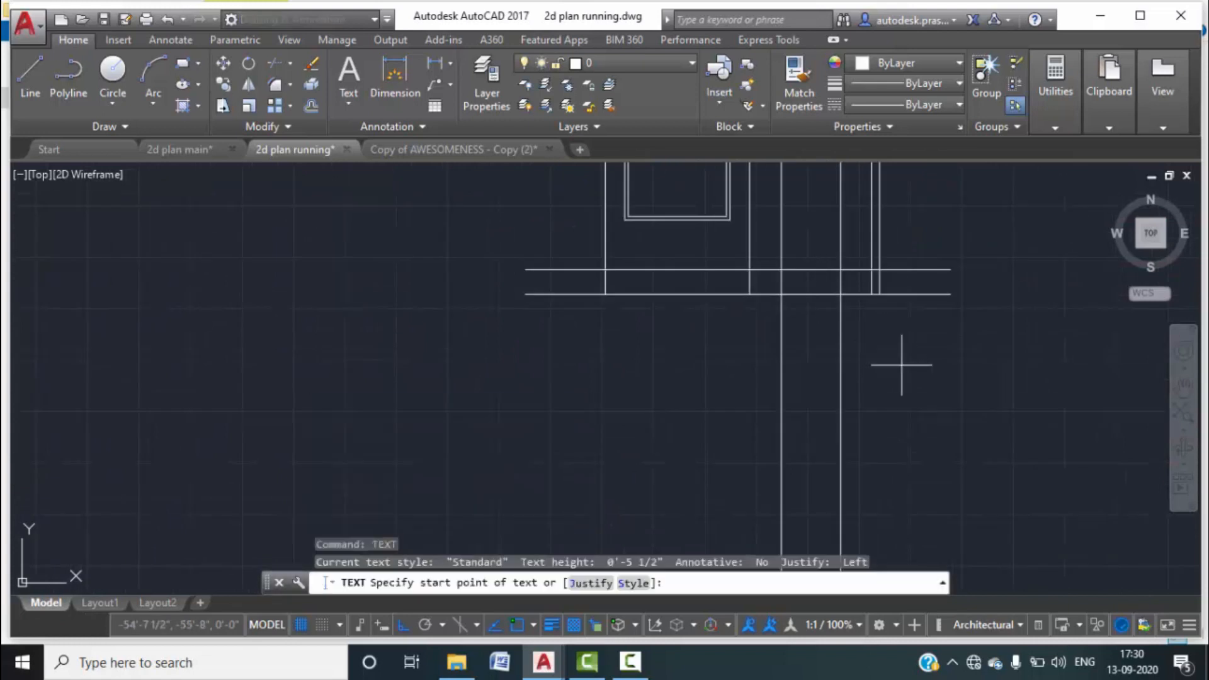
{"action": "key", "text": "Escape"}
{"action": "key", "text": "Escape"}
{"action": "key", "text": "Escape"}
{"action": "type", "text": "tr"}
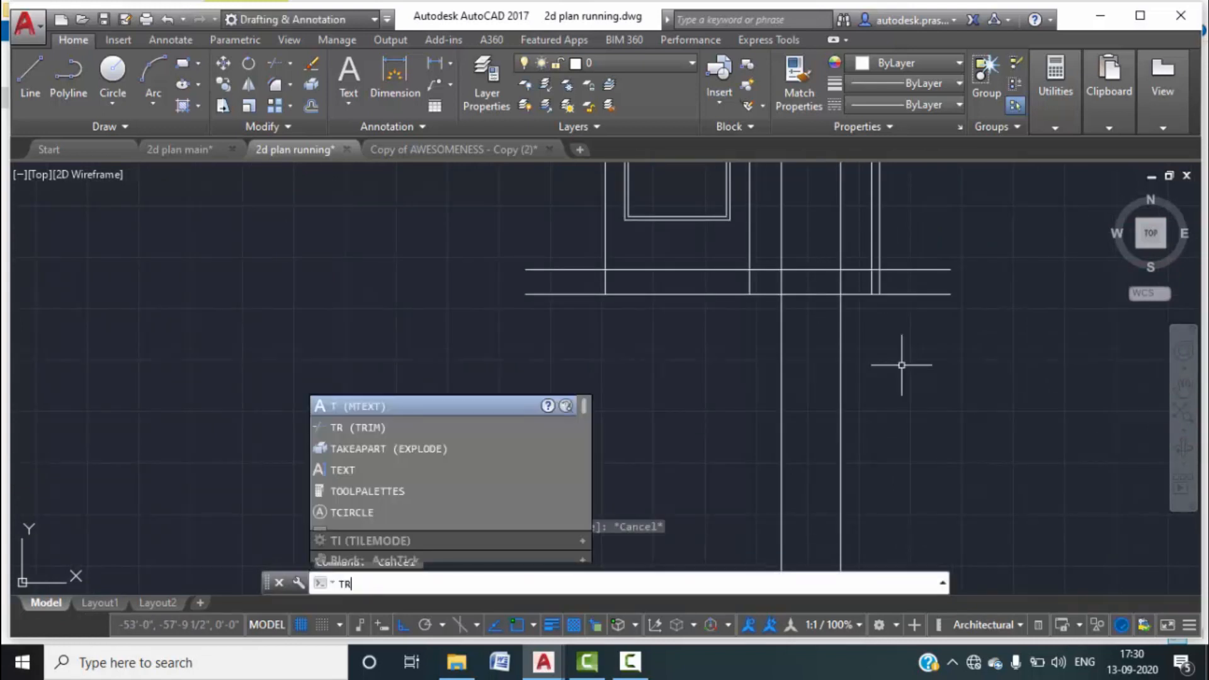
{"action": "key", "text": "Return"}
{"action": "key", "text": "Return"}
{"action": "left_click", "coordinate": [841, 313]}
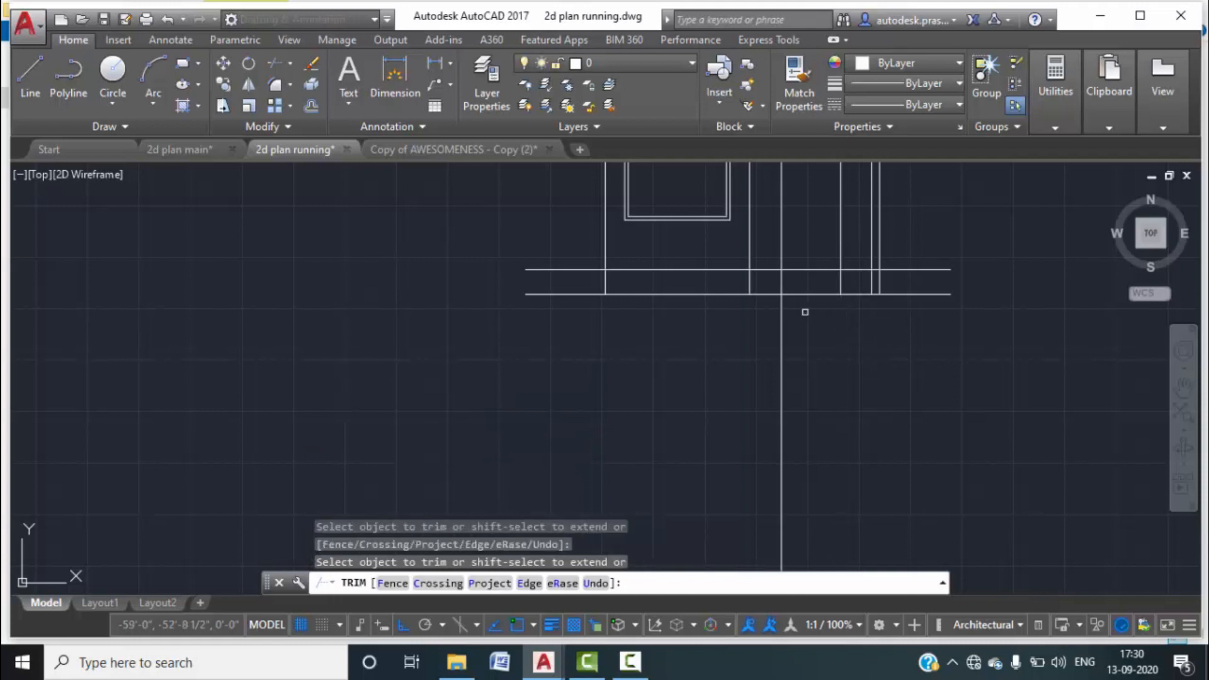
{"action": "key", "text": "Escape"}
{"action": "scroll", "coordinate": [823, 370], "scroll_direction": "up", "scroll_amount": 4}
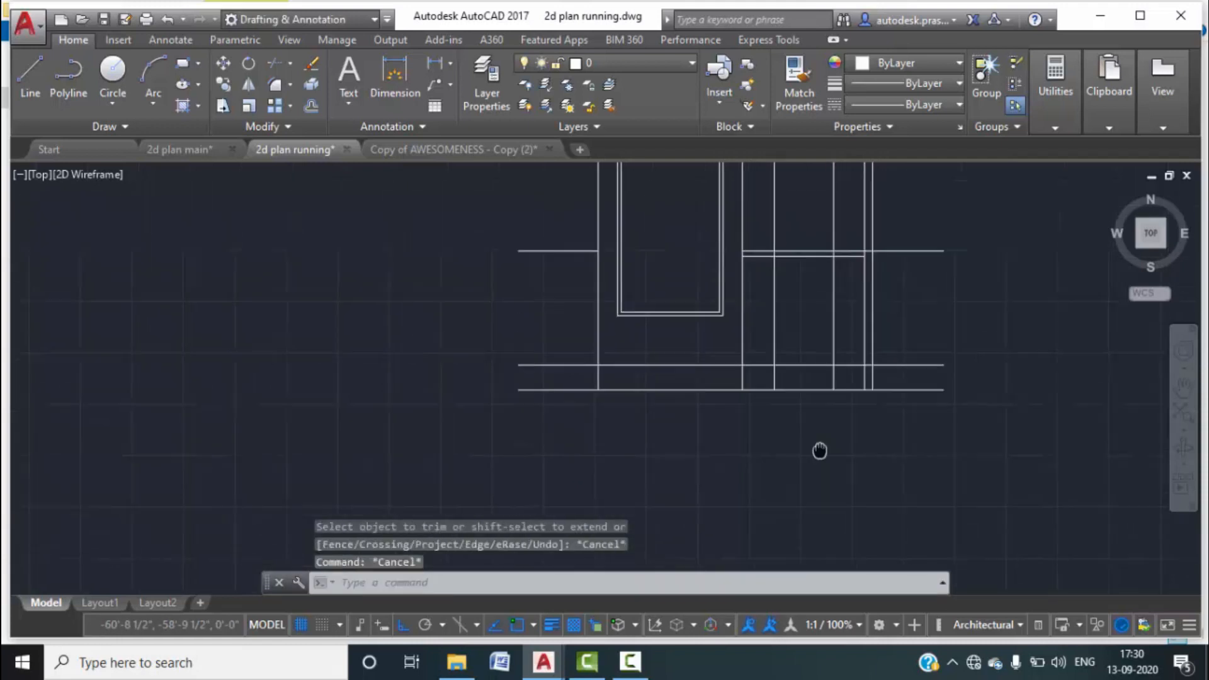
{"action": "middle_click_drag", "start_coordinate": [856, 319], "coordinate": [850, 398]}
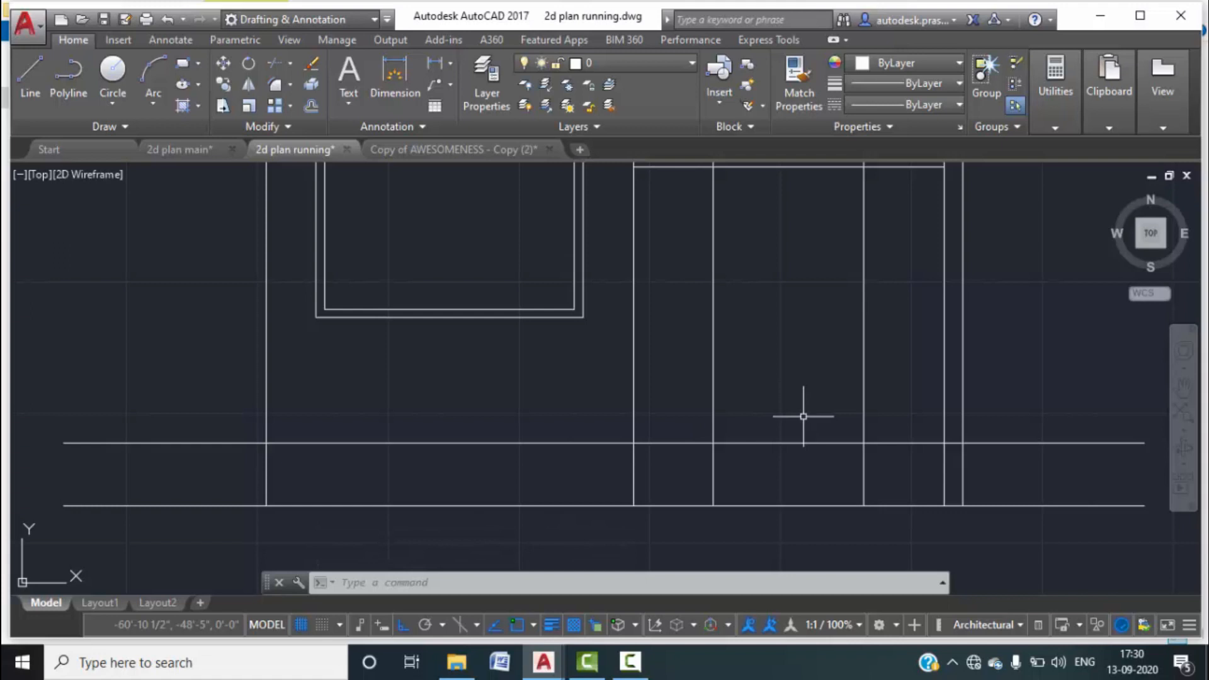
Offset the lower-middle base line 2' upward to form the window sill line.
{"action": "type", "text": "o"}
{"action": "key", "text": "Return"}
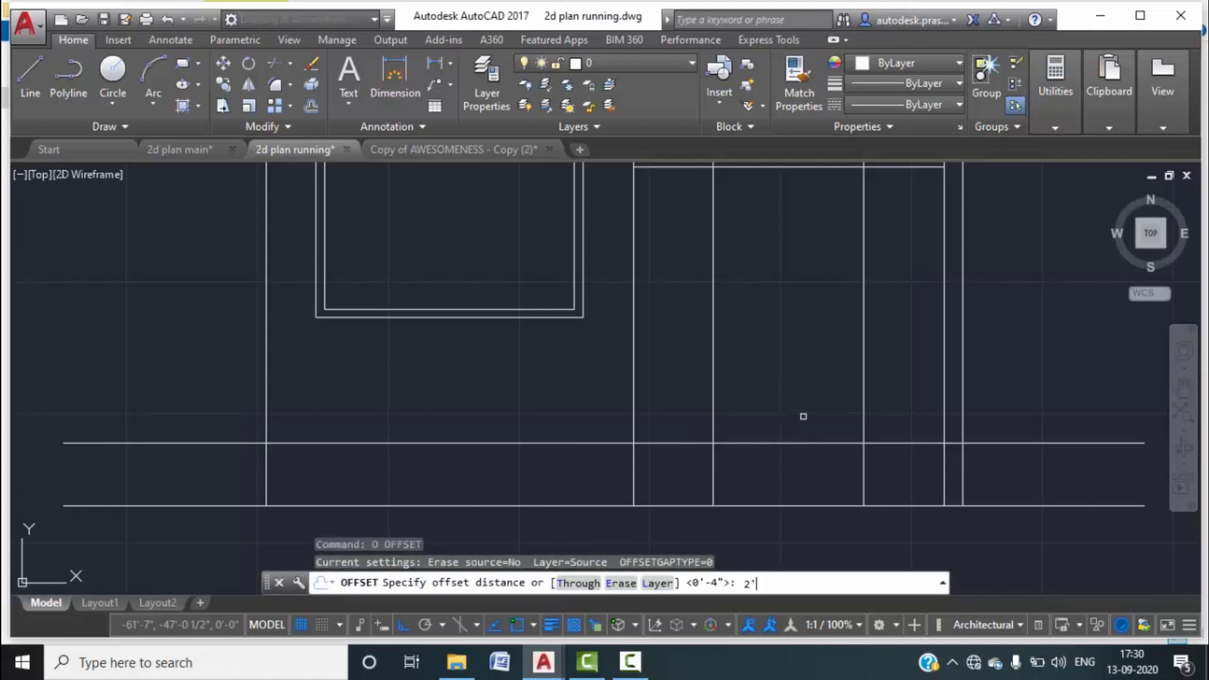
{"action": "key", "text": "Return"}
{"action": "left_click", "coordinate": [799, 442]}
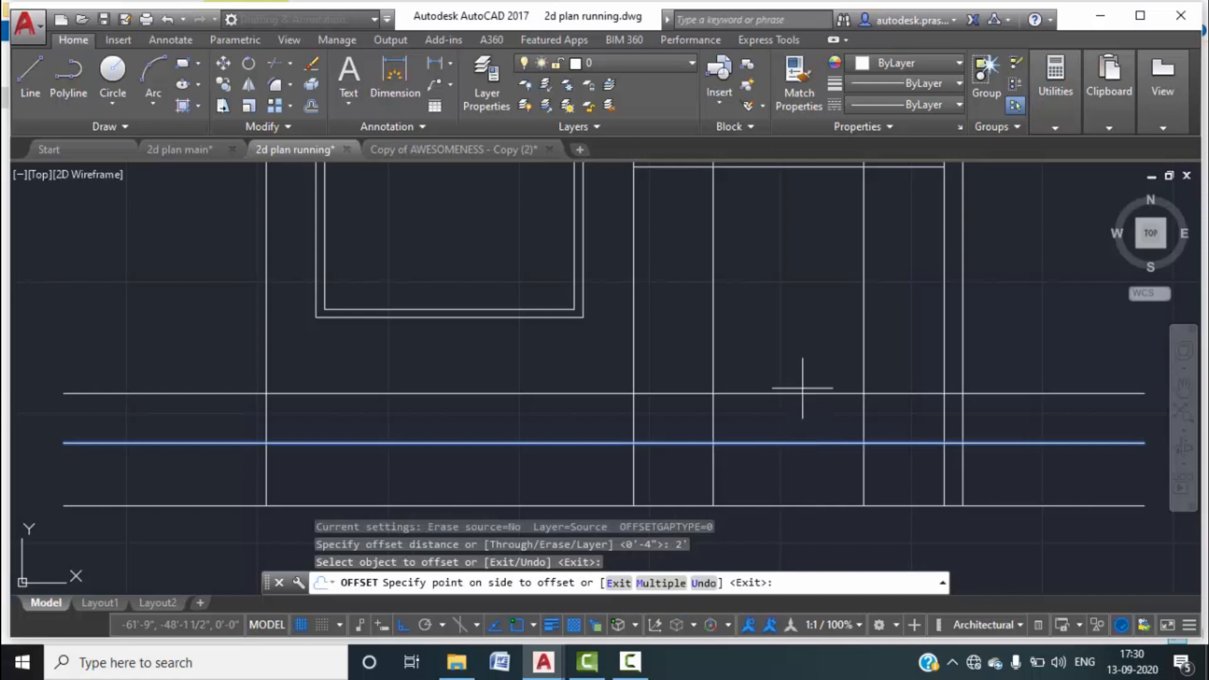
{"action": "left_click", "coordinate": [815, 372]}
{"action": "key", "text": "Escape"}
{"action": "key", "text": "Escape"}
Offset the new sill line 6' upward to form the window head line.
{"action": "type", "text": "o"}
{"action": "key", "text": "Return"}
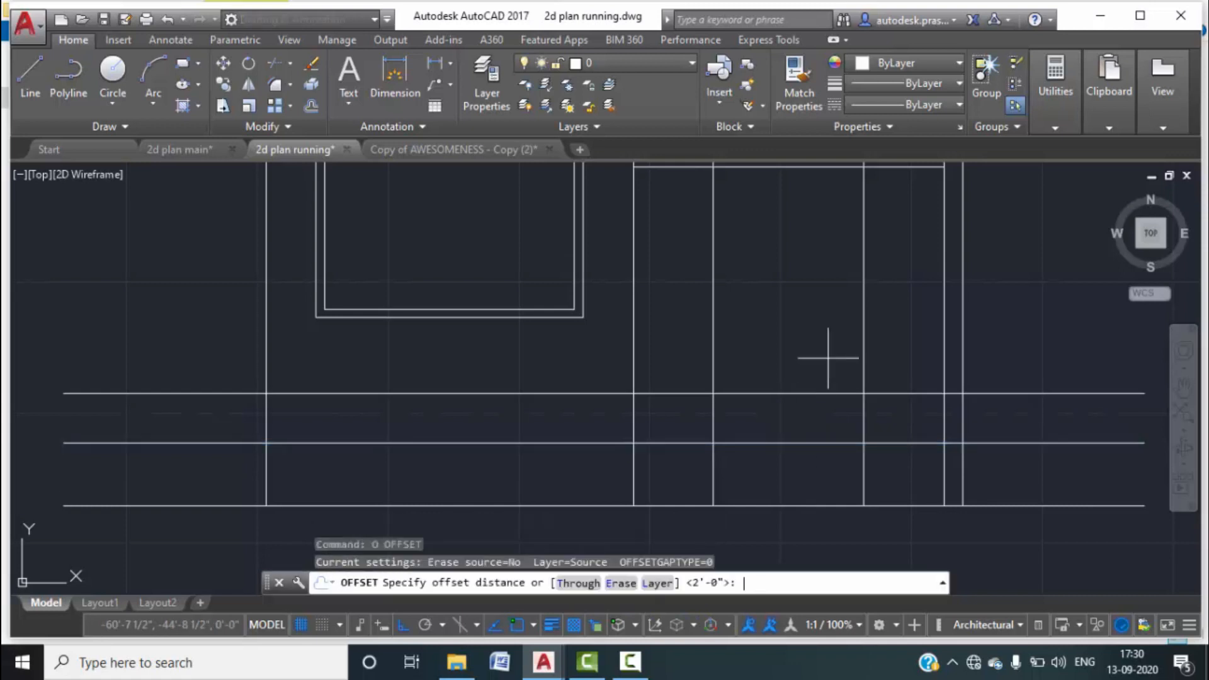
{"action": "key", "text": "Return"}
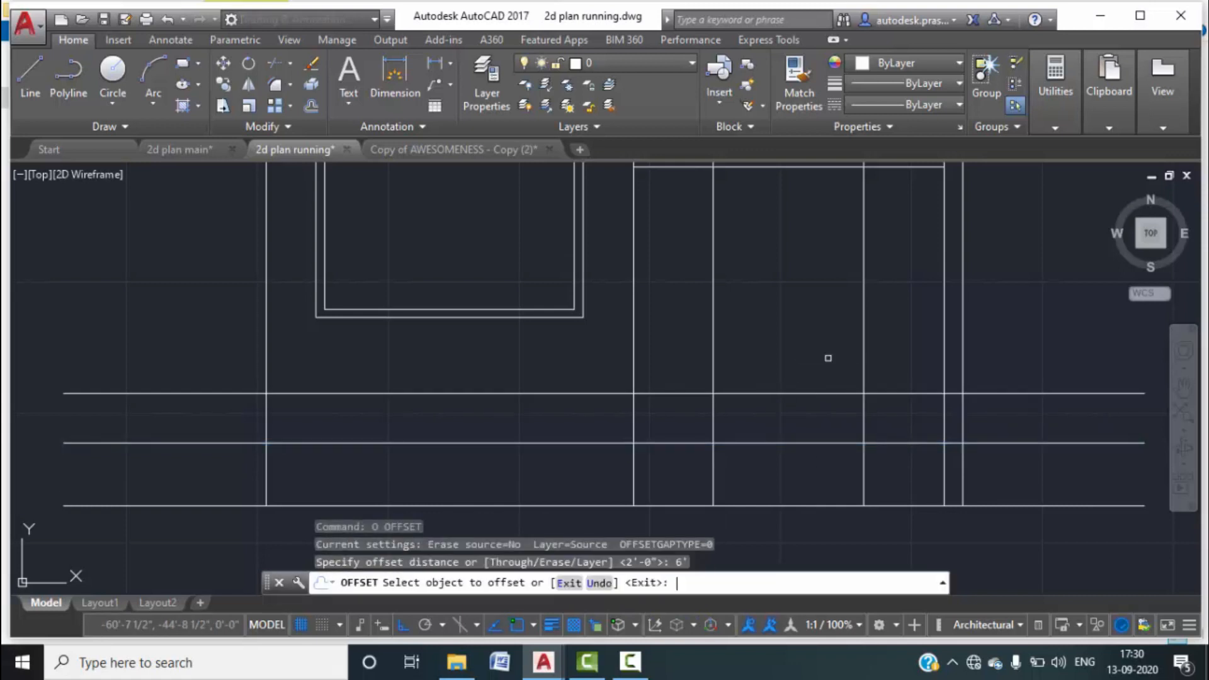
{"action": "left_click", "coordinate": [829, 395]}
{"action": "left_click", "coordinate": [826, 355]}
{"action": "left_click", "coordinate": [814, 393]}
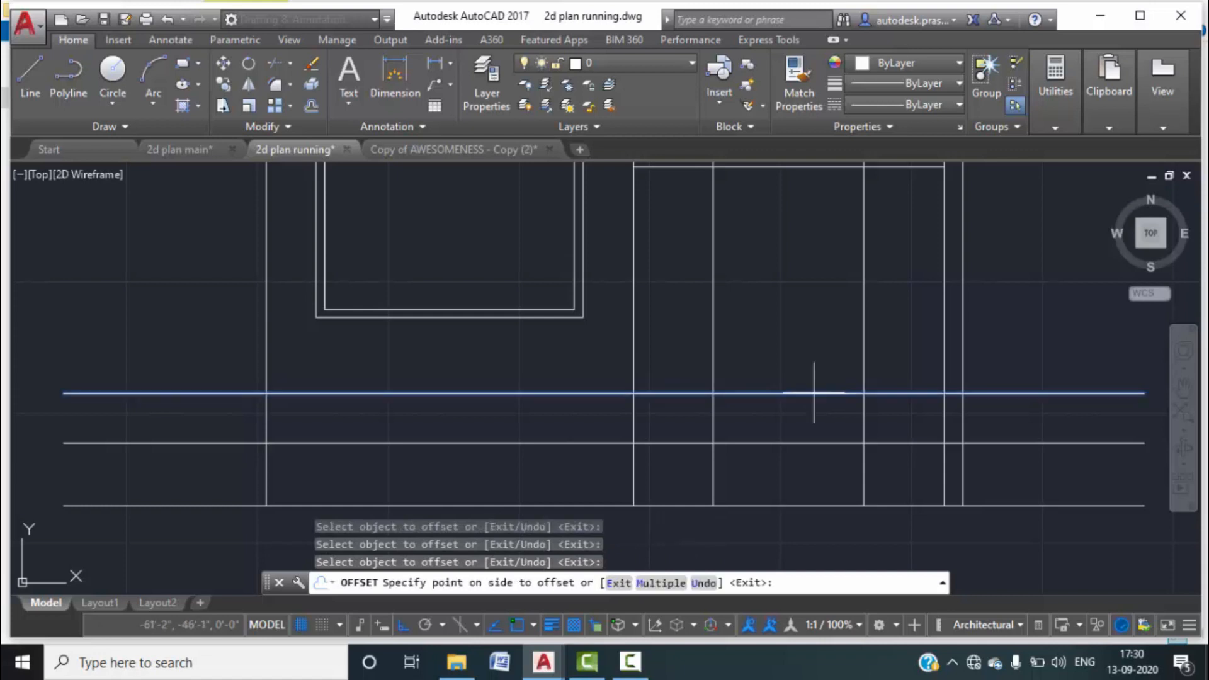
{"action": "left_click", "coordinate": [823, 317]}
{"action": "key", "text": "Escape"}
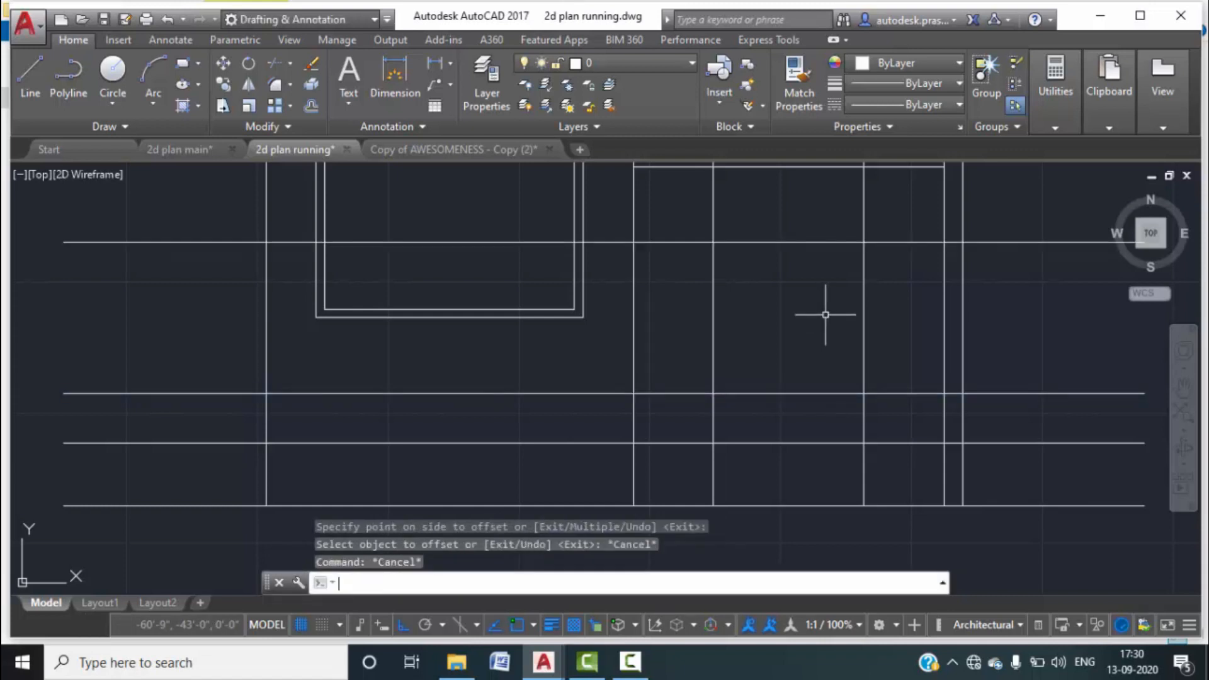
Trim the verticals below the sill and the horizontal lines left of the window.
{"action": "key", "text": "Escape"}
{"action": "type", "text": "tr"}
{"action": "key", "text": "Return"}
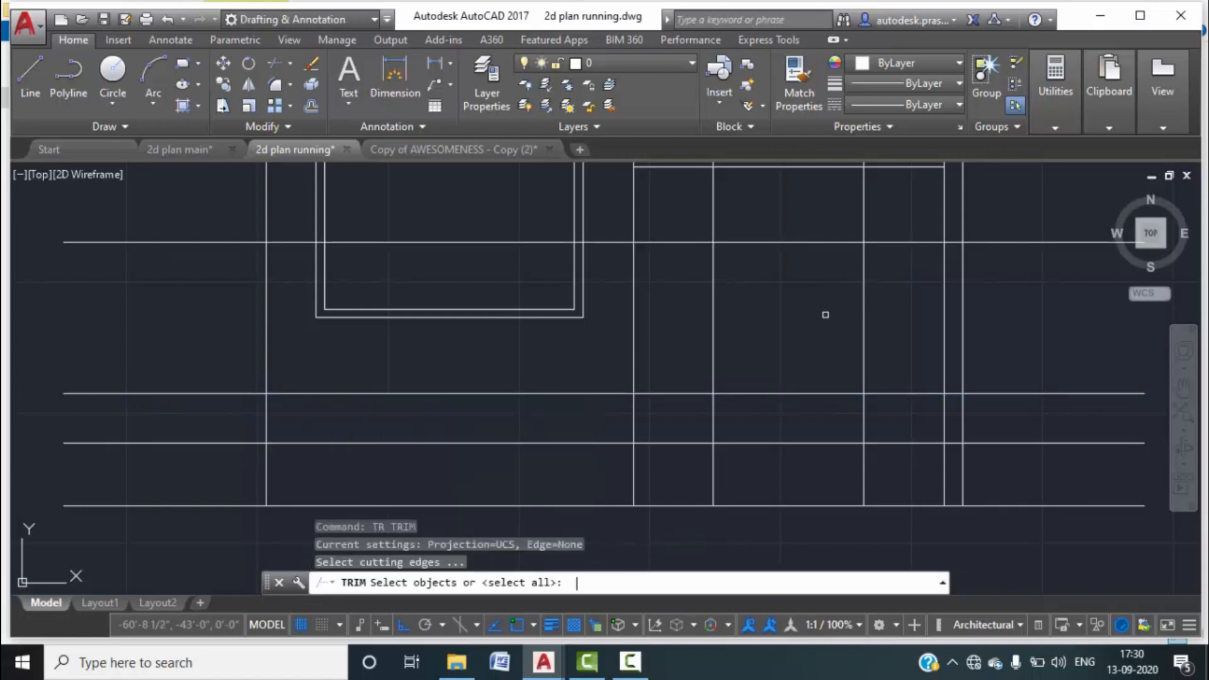
{"action": "key", "text": "Return"}
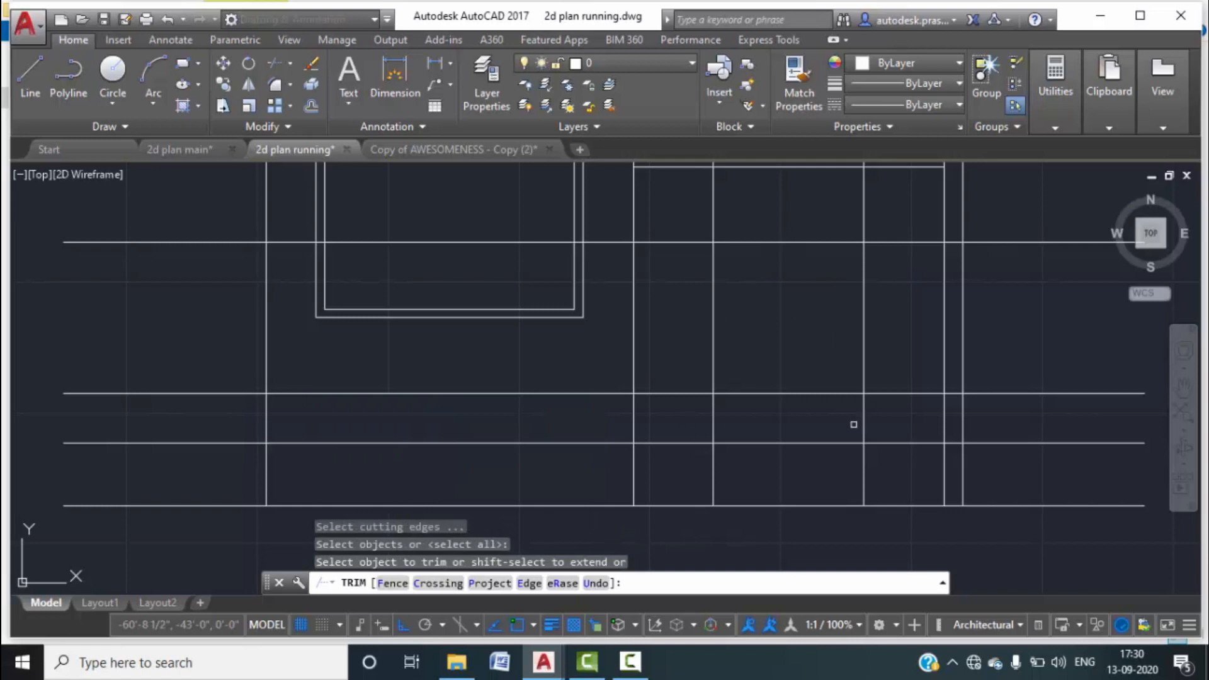
{"action": "left_click", "coordinate": [861, 464]}
{"action": "left_click", "coordinate": [710, 467]}
{"action": "left_click", "coordinate": [716, 464]}
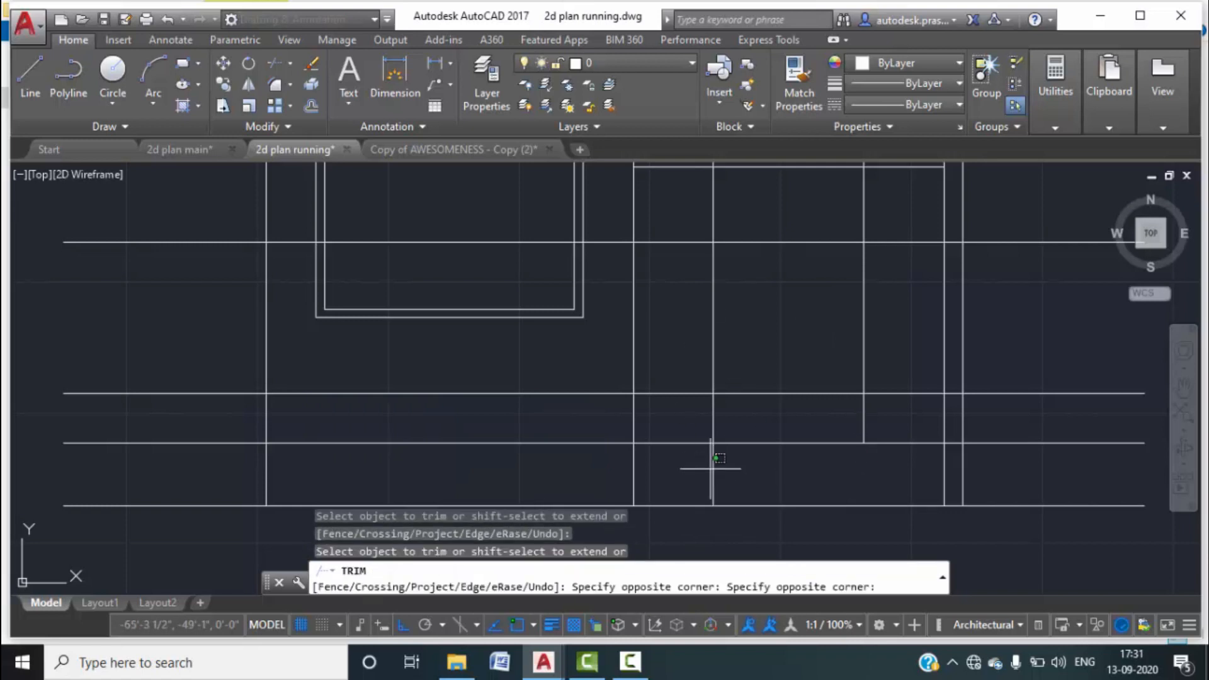
{"action": "left_click", "coordinate": [888, 423]}
{"action": "left_click", "coordinate": [688, 413]}
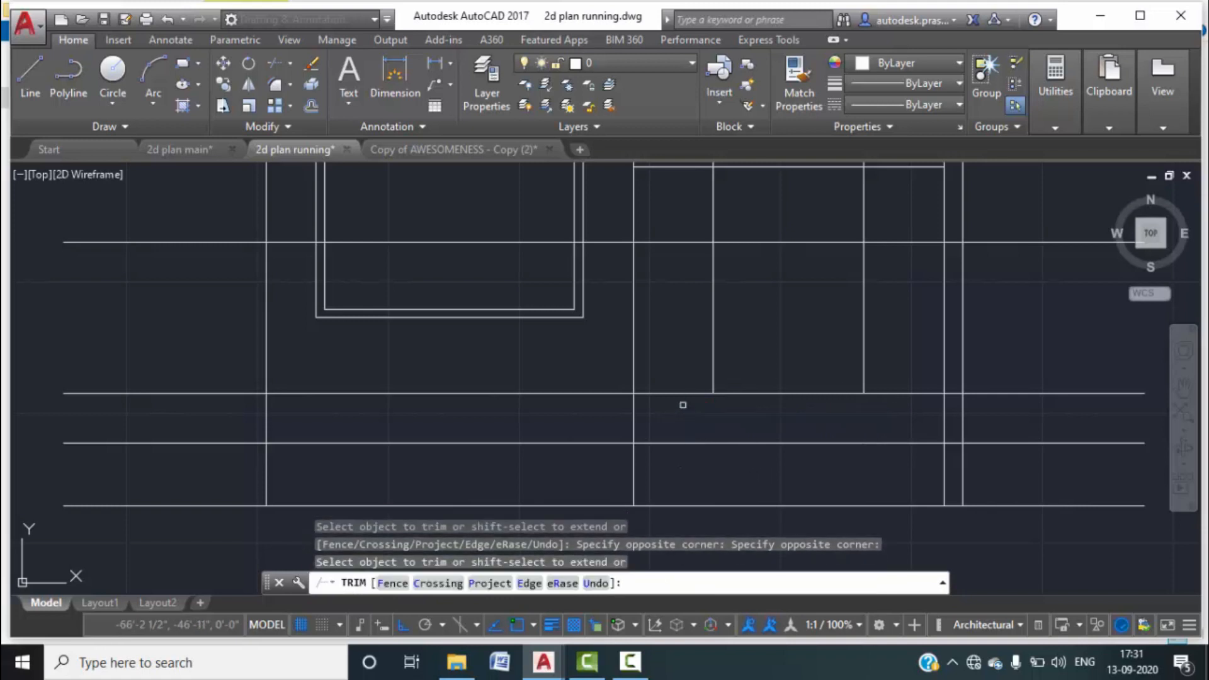
{"action": "left_click", "coordinate": [682, 405]}
{"action": "left_click", "coordinate": [664, 385]}
{"action": "left_click", "coordinate": [677, 285]}
{"action": "left_click", "coordinate": [667, 226]}
Trim the verticals above the window head and the horizontal lines to its right.
{"action": "left_click", "coordinate": [890, 206]}
{"action": "left_click", "coordinate": [693, 210]}
{"action": "left_click", "coordinate": [905, 418]}
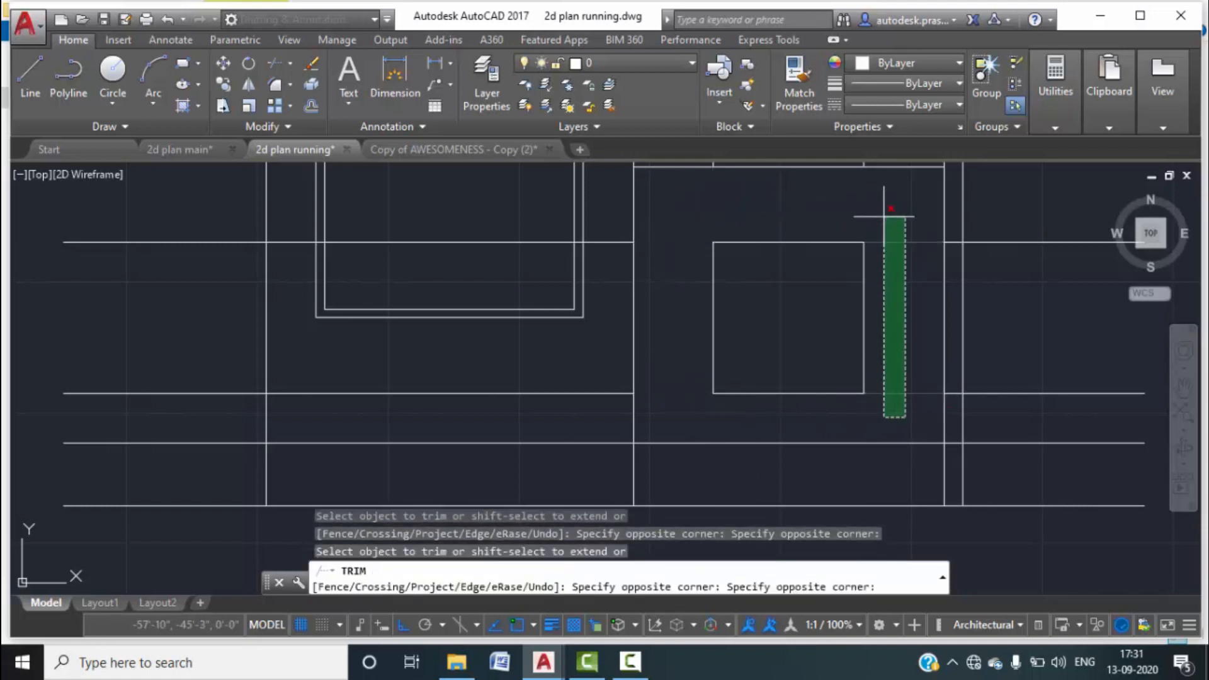
{"action": "left_click", "coordinate": [882, 216]}
{"action": "key", "text": "Escape"}
Erase the two leftover horizontal lines on each side of the window.
{"action": "left_click", "coordinate": [1064, 414]}
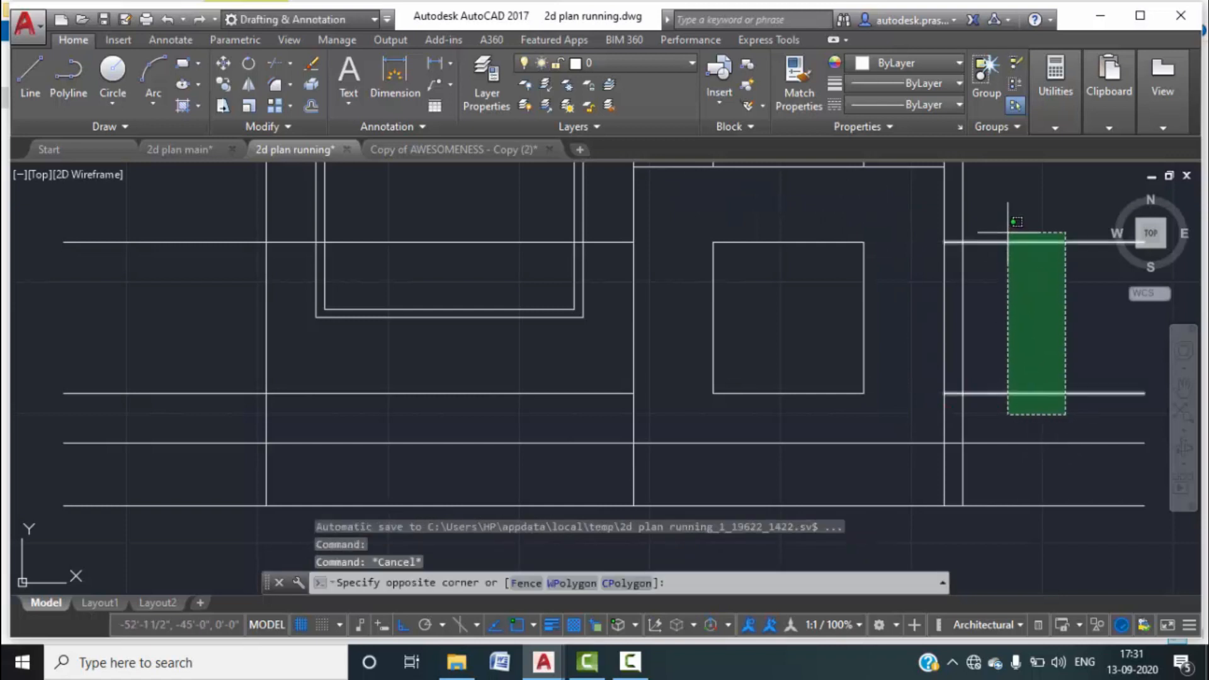
{"action": "left_click", "coordinate": [1005, 228]}
{"action": "key", "text": "Delete"}
{"action": "left_click", "coordinate": [175, 420]}
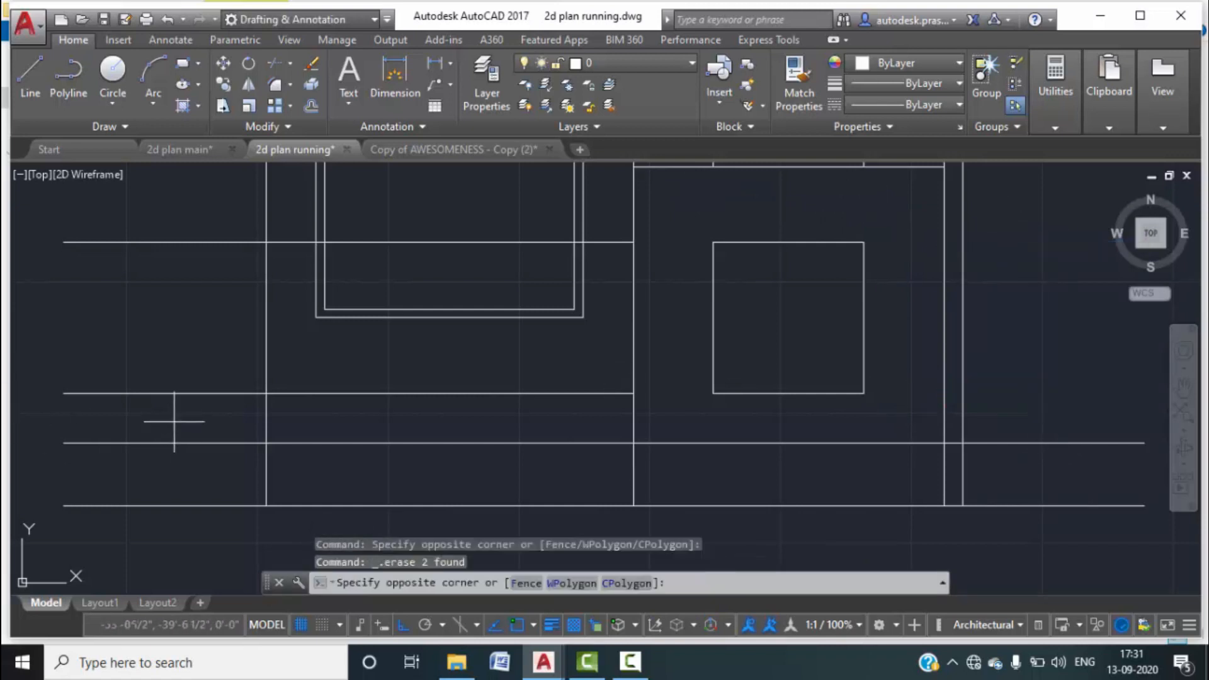
{"action": "left_click", "coordinate": [165, 197]}
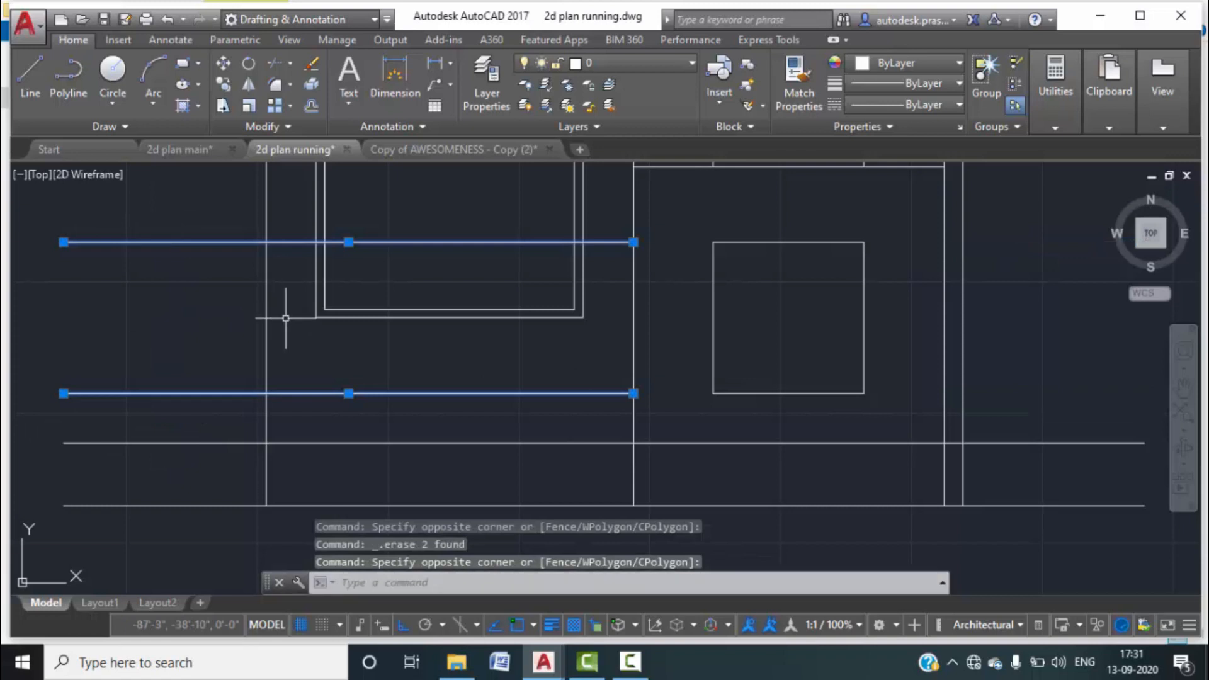
{"action": "key", "text": "Delete"}
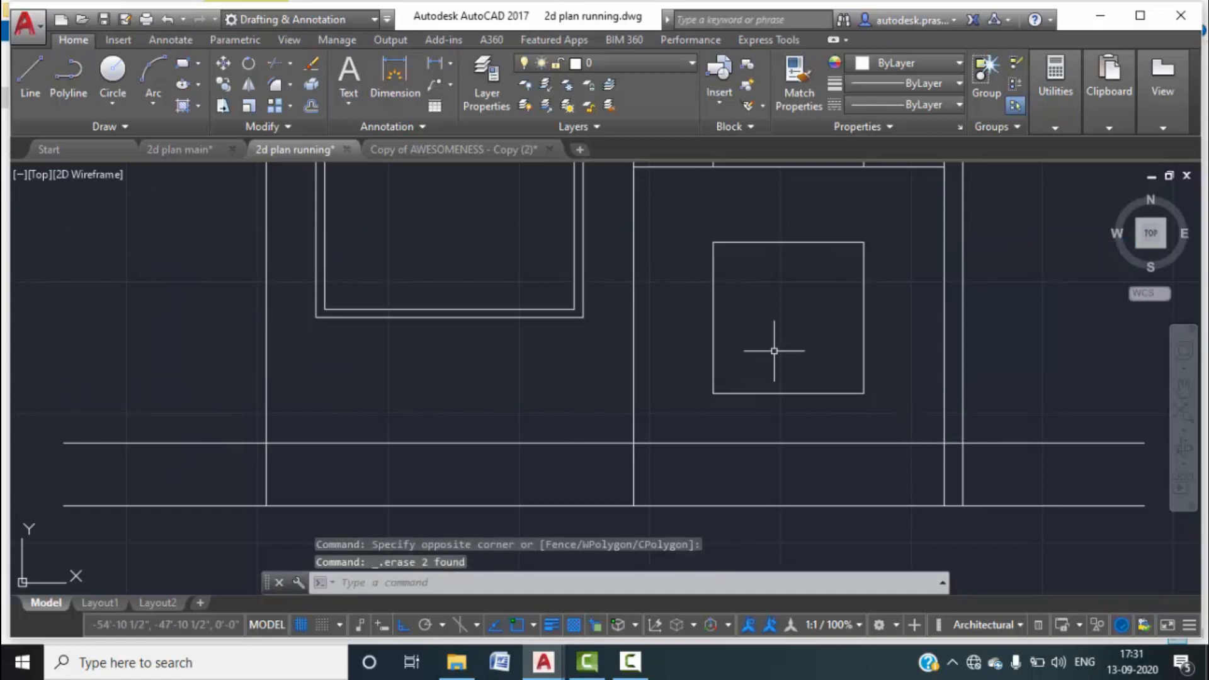
{"action": "scroll", "coordinate": [777, 343], "scroll_direction": "down", "scroll_amount": 3}
Offset the square's top, left, bottom and right edges 4" inward.
{"action": "type", "text": "o"}
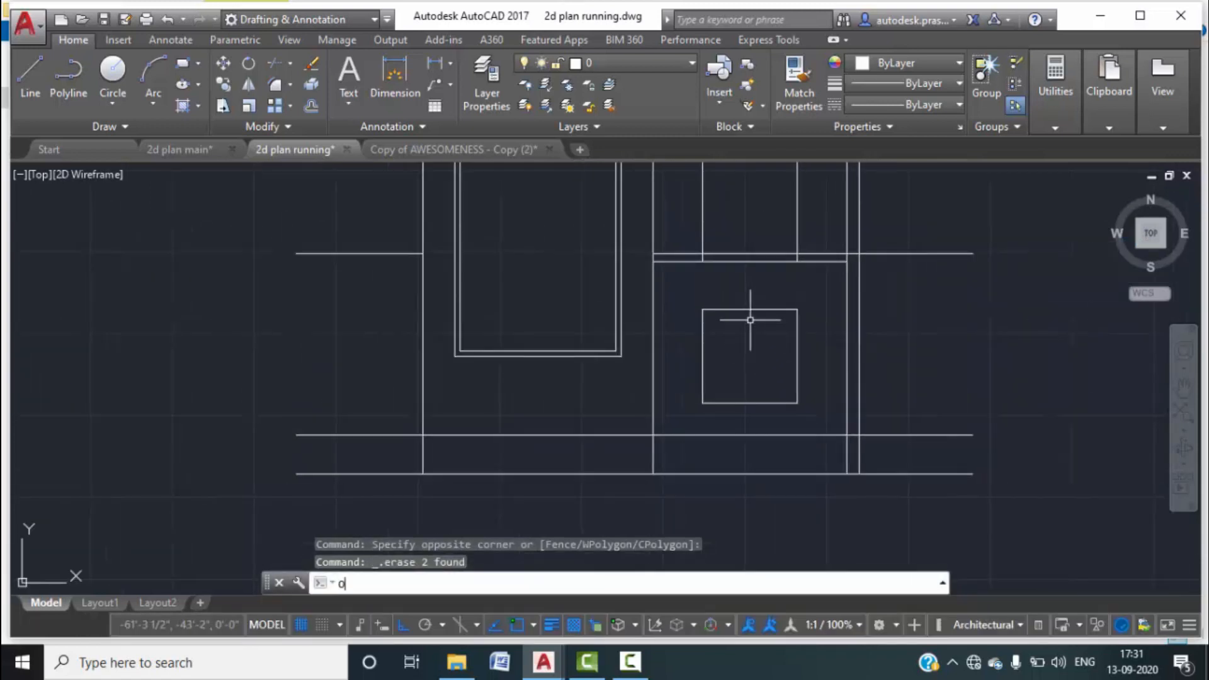
{"action": "key", "text": "Return"}
{"action": "type", "text": "4\""}
{"action": "key", "text": "Return"}
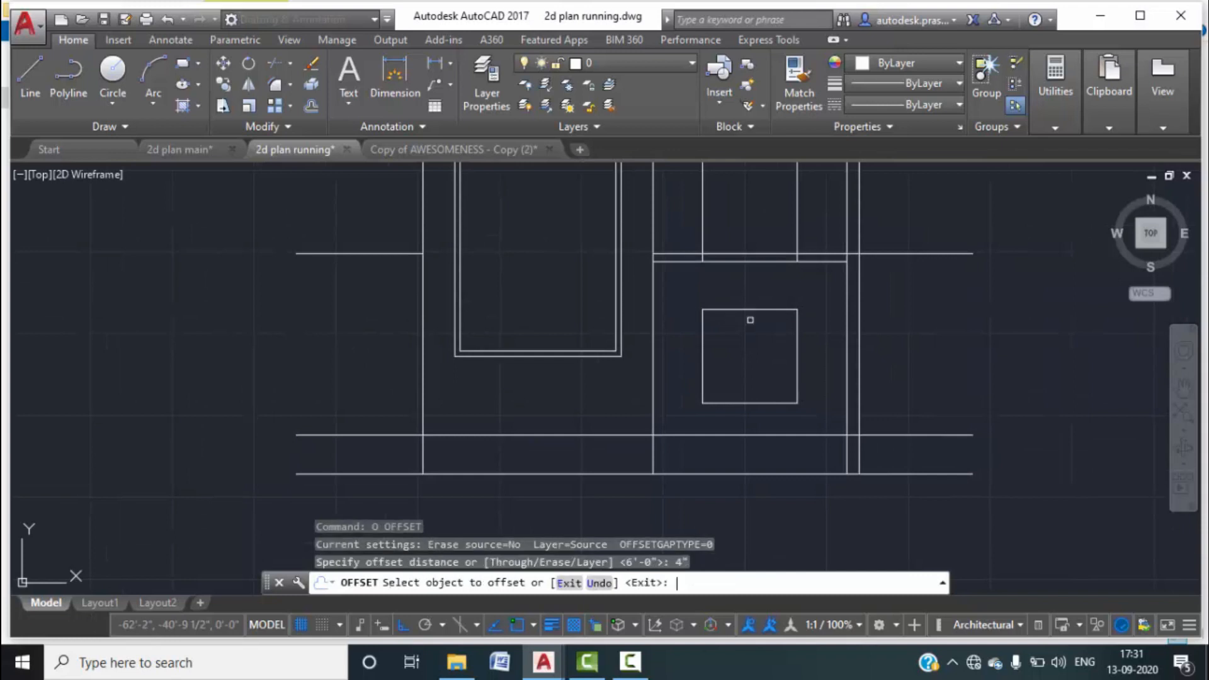
{"action": "left_click", "coordinate": [758, 313]}
{"action": "left_click", "coordinate": [758, 309]}
{"action": "left_click", "coordinate": [752, 335]}
{"action": "left_click", "coordinate": [702, 351]}
{"action": "left_click", "coordinate": [726, 362]}
{"action": "left_click", "coordinate": [742, 403]}
{"action": "left_click", "coordinate": [769, 352]}
{"action": "left_click", "coordinate": [797, 374]}
{"action": "left_click", "coordinate": [745, 340]}
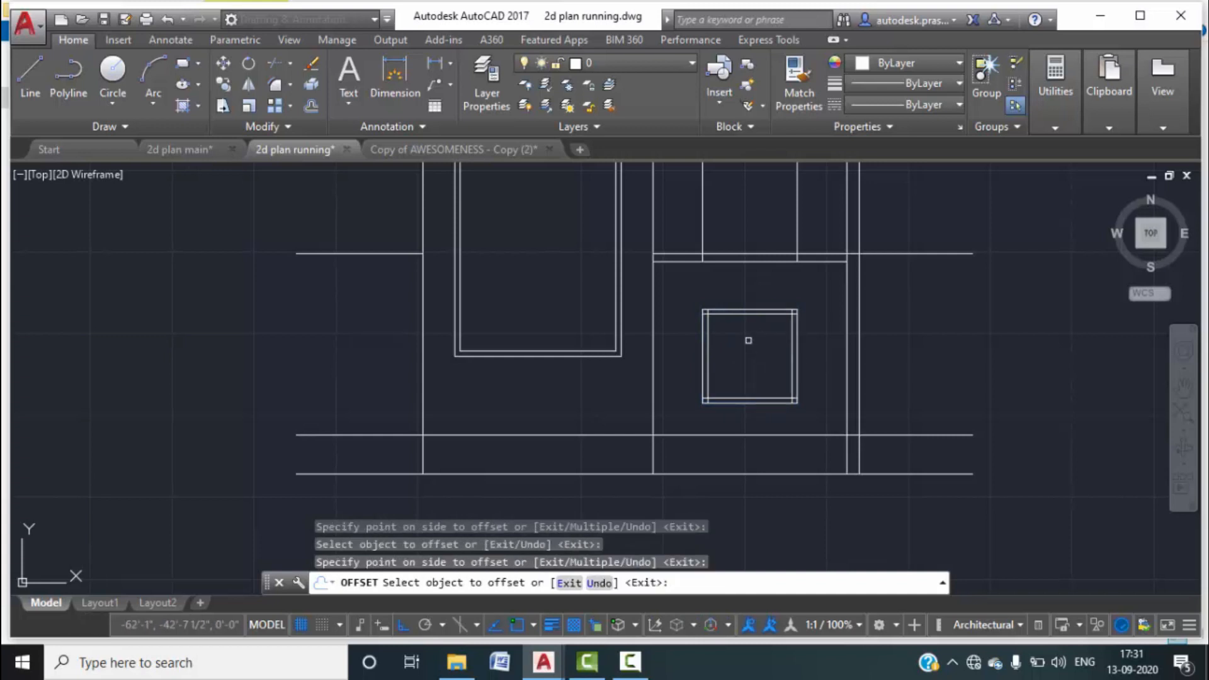
{"action": "key", "text": "Escape"}
Trim the overlapping inner-line stubs at the frame's upper corners.
{"action": "scroll", "coordinate": [719, 320], "scroll_direction": "up", "scroll_amount": 5}
{"action": "type", "text": "tr"}
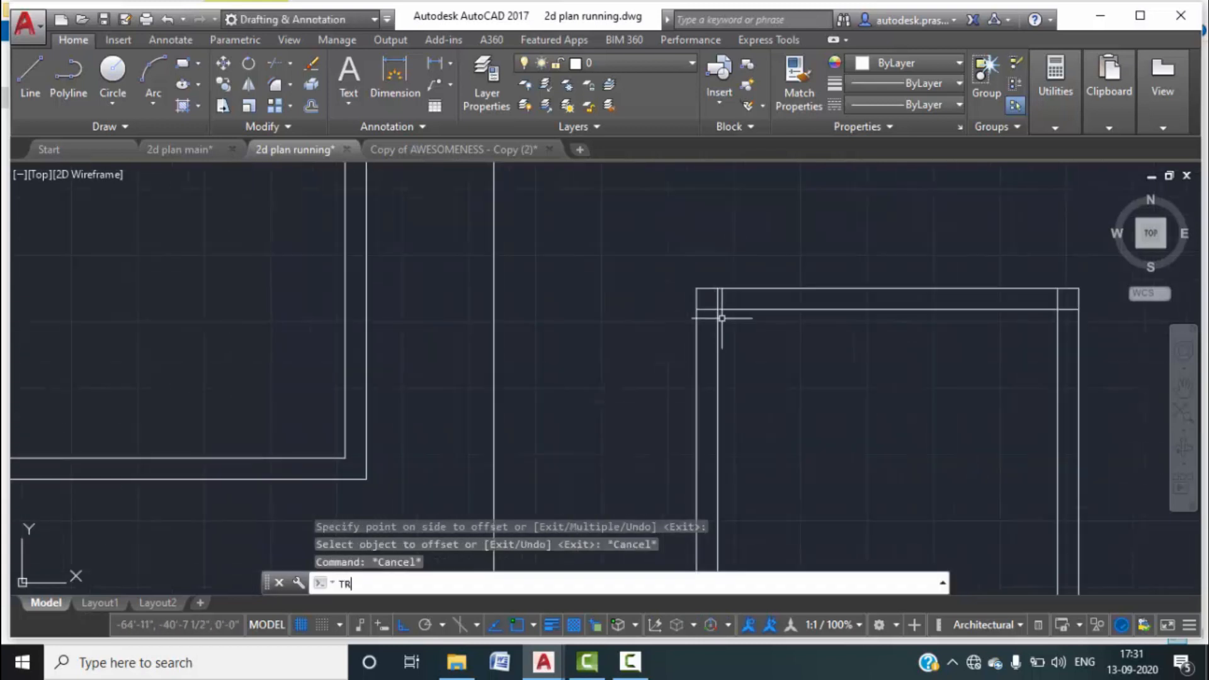
{"action": "key", "text": "Return"}
{"action": "scroll", "coordinate": [723, 309], "scroll_direction": "up", "scroll_amount": 5}
{"action": "left_click", "coordinate": [724, 303]}
{"action": "left_click", "coordinate": [718, 296]}
{"action": "left_click", "coordinate": [697, 319]}
{"action": "left_click", "coordinate": [680, 294]}
{"action": "left_click", "coordinate": [721, 292]}
{"action": "left_click", "coordinate": [694, 289]}
{"action": "scroll", "coordinate": [693, 288], "scroll_direction": "down", "scroll_amount": 6}
{"action": "scroll", "coordinate": [811, 284], "scroll_direction": "up", "scroll_amount": 4}
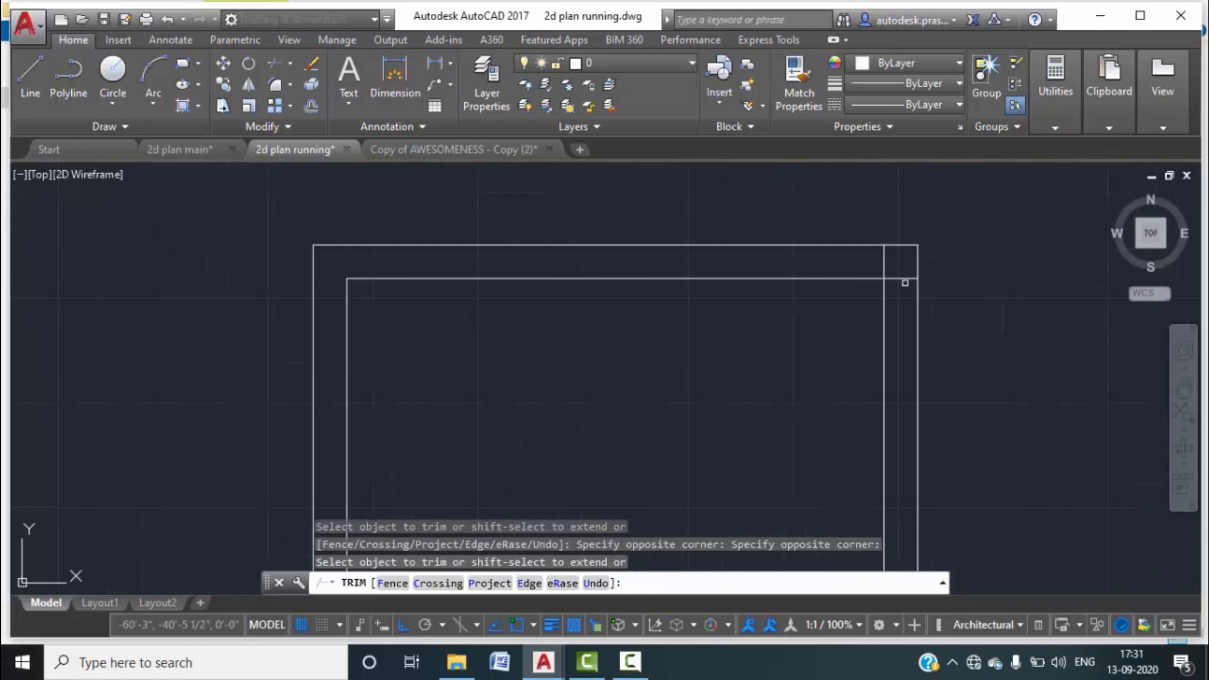
{"action": "left_click", "coordinate": [886, 267]}
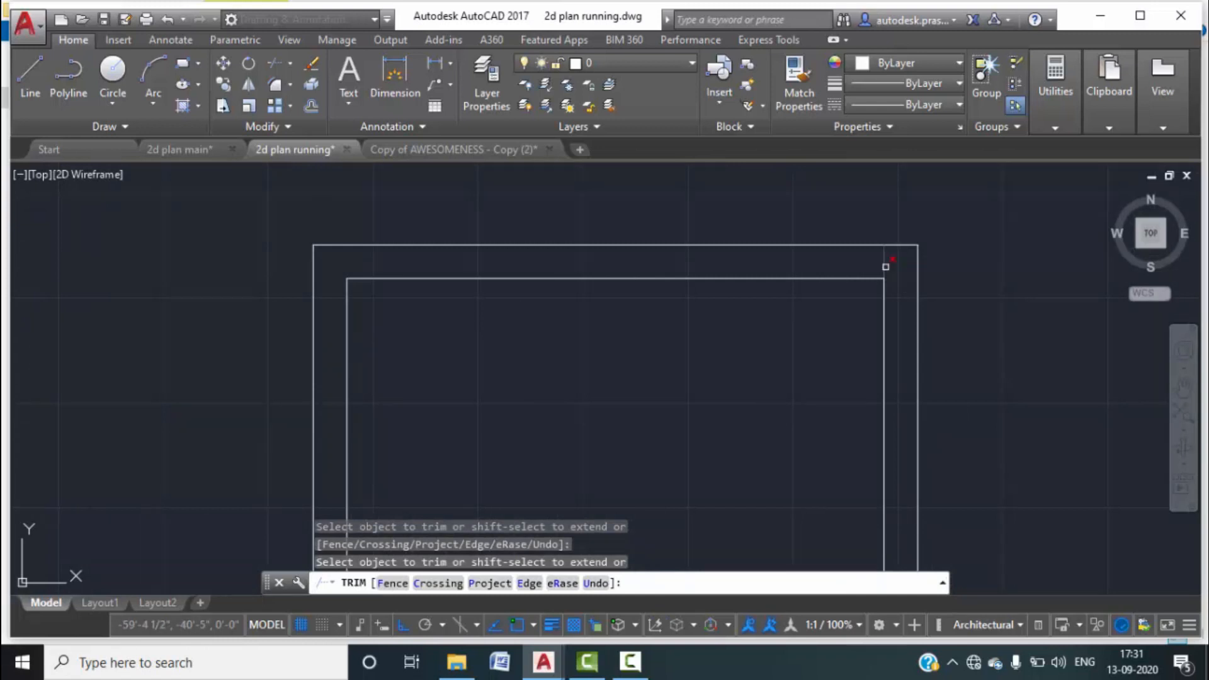
Trim the remaining stubs at the lower inner corners, then pan up to the plan.
{"action": "scroll", "coordinate": [801, 364], "scroll_direction": "down", "scroll_amount": 4}
{"action": "scroll", "coordinate": [652, 414], "scroll_direction": "up", "scroll_amount": 5}
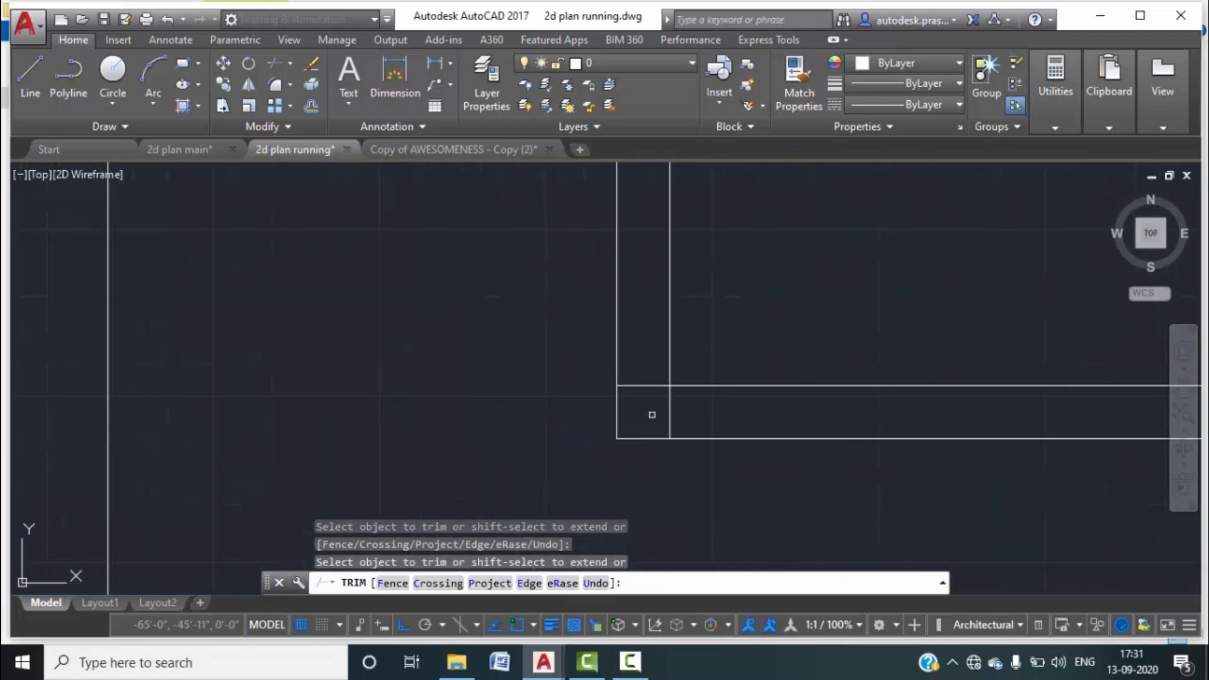
{"action": "left_click", "coordinate": [648, 384]}
{"action": "scroll", "coordinate": [648, 383], "scroll_direction": "down", "scroll_amount": 4}
{"action": "scroll", "coordinate": [741, 353], "scroll_direction": "up", "scroll_amount": 4}
{"action": "scroll", "coordinate": [741, 354], "scroll_direction": "up", "scroll_amount": 4}
{"action": "left_click", "coordinate": [734, 363]}
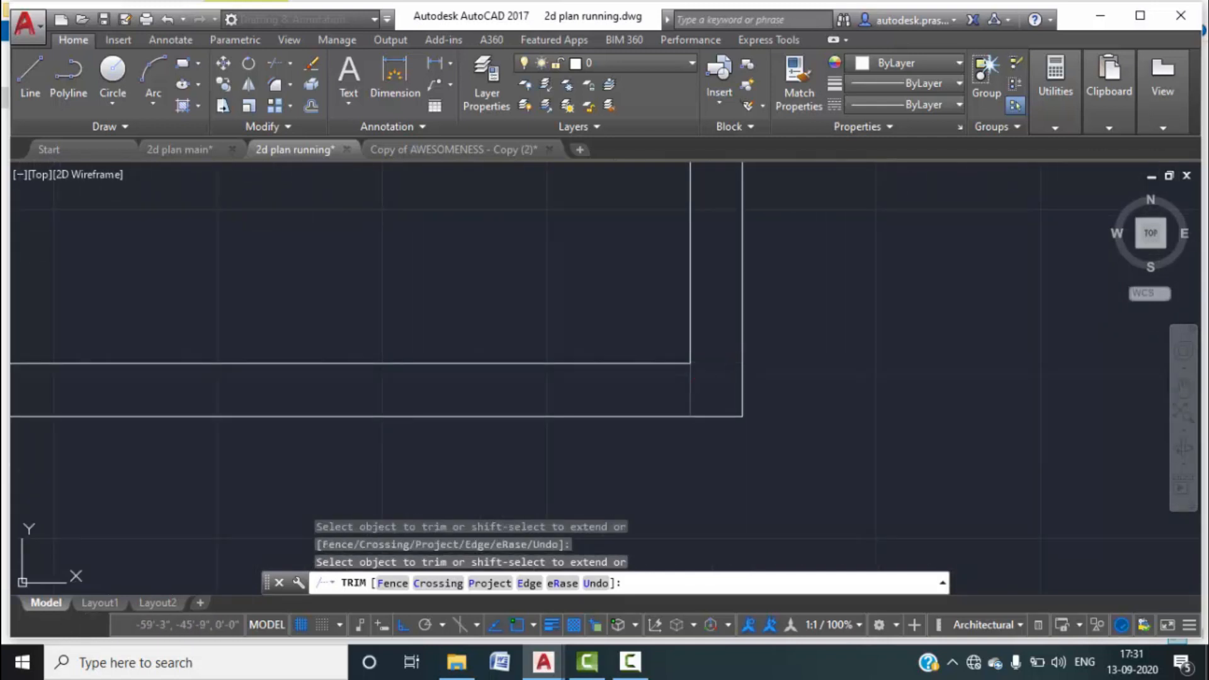
{"action": "key", "text": "Escape"}
{"action": "scroll", "coordinate": [693, 395], "scroll_direction": "down", "scroll_amount": 8}
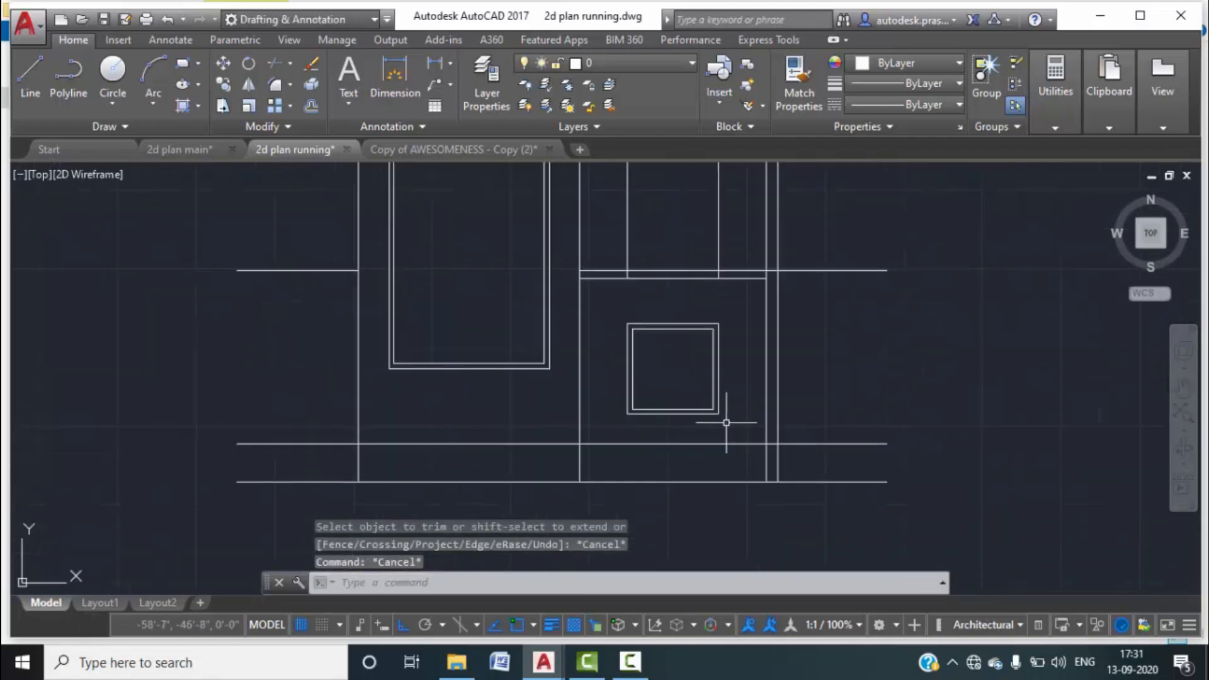
{"action": "middle_click_drag", "start_coordinate": [720, 343], "coordinate": [715, 381]}
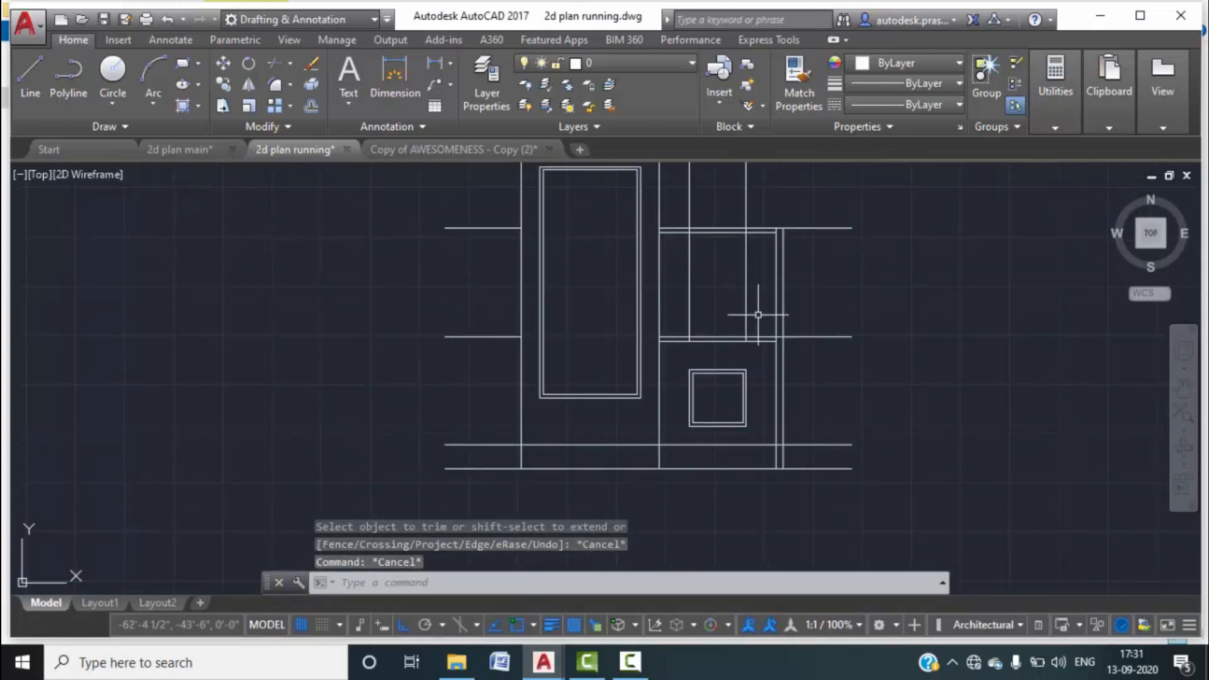
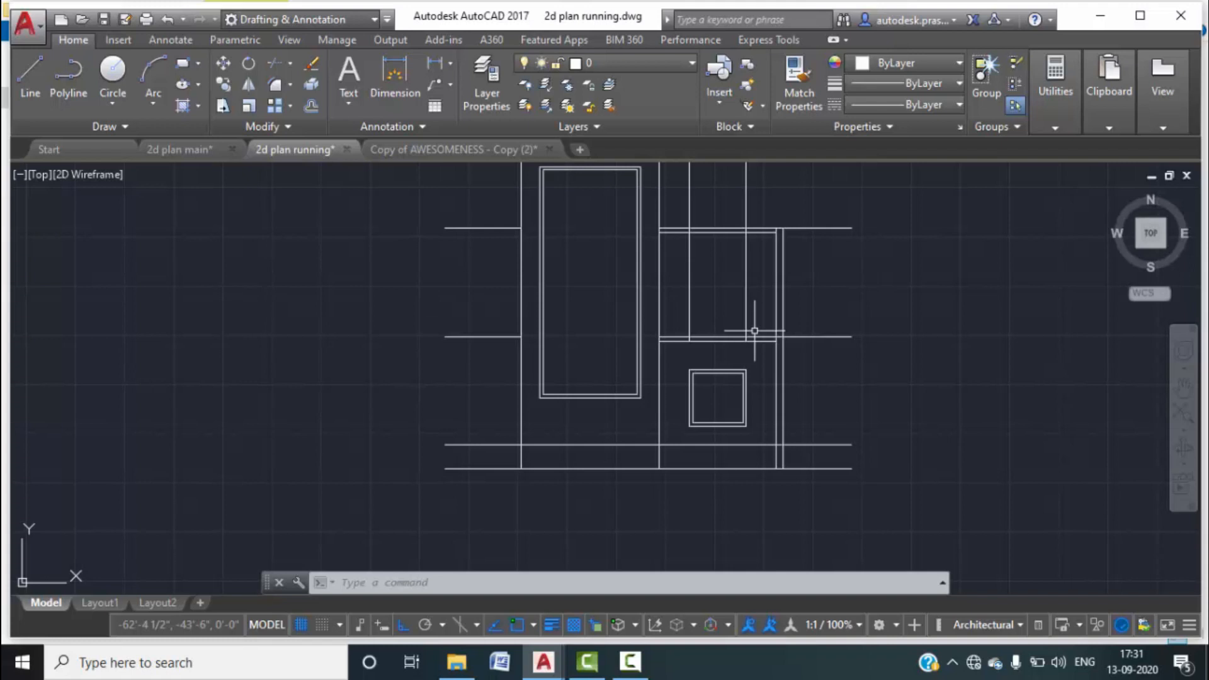
Offset the lower horizontal line 2' upward.
{"action": "type", "text": "o"}
{"action": "key", "text": "Return"}
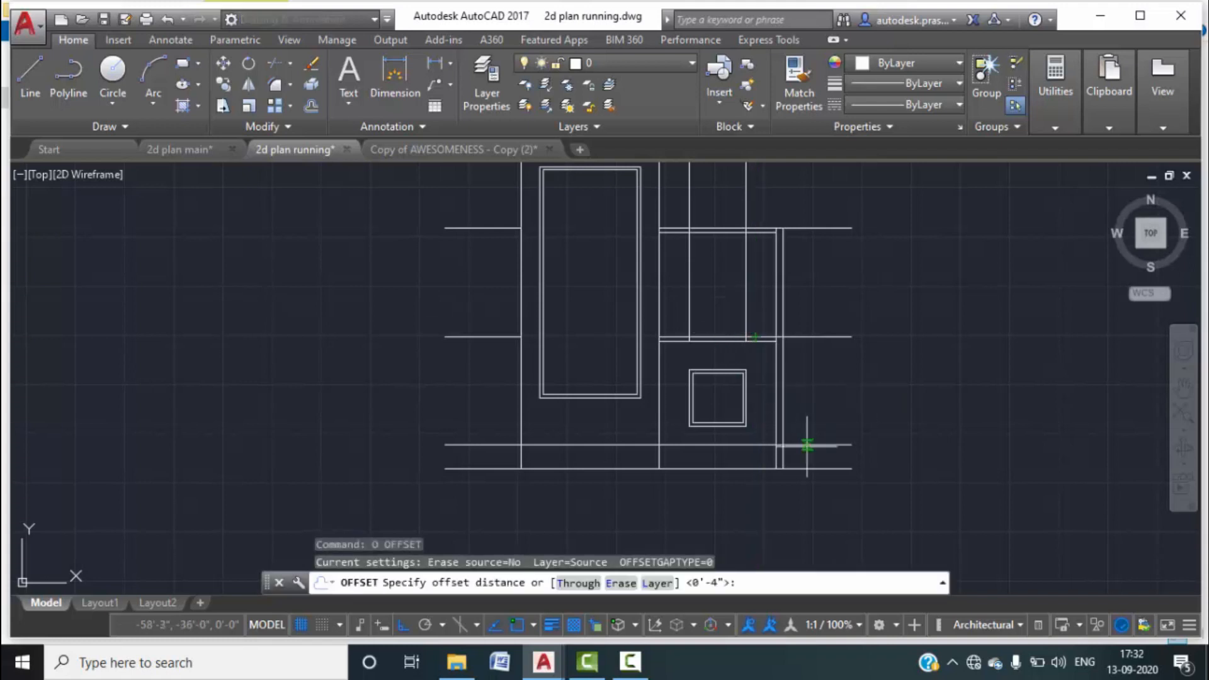
{"action": "type", "text": "2'"}
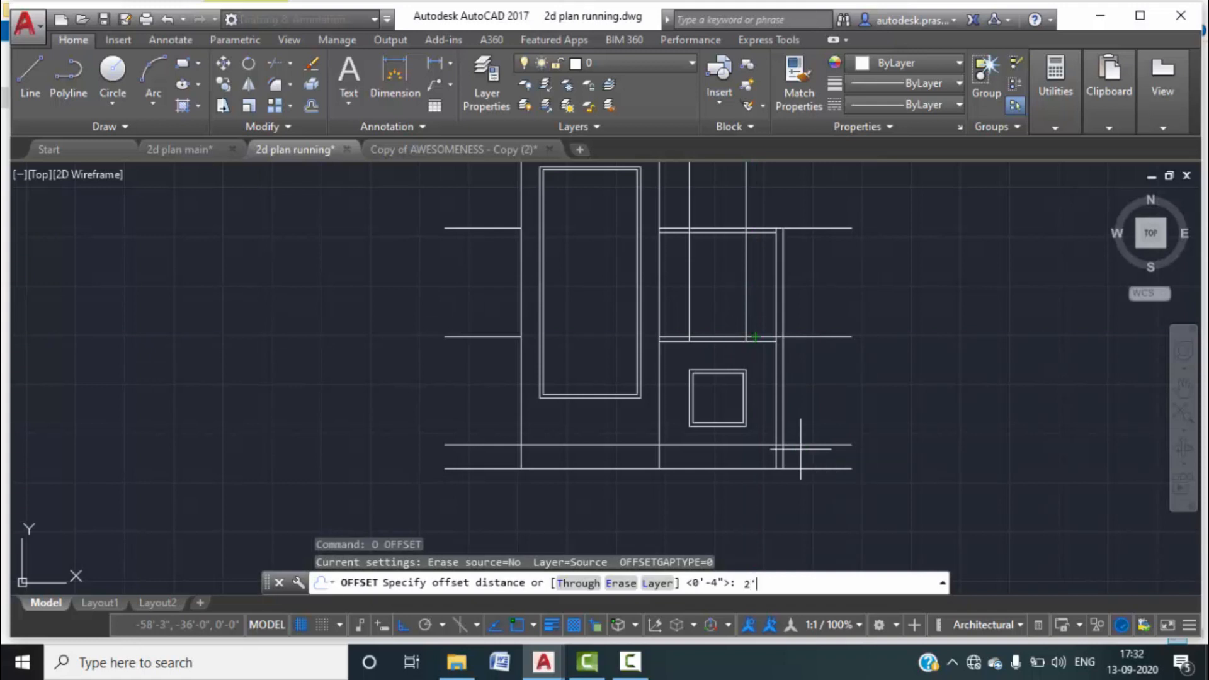
{"action": "key", "text": "Return"}
{"action": "left_click", "coordinate": [769, 337]}
{"action": "left_click", "coordinate": [772, 300]}
{"action": "key", "text": "Escape"}
{"action": "key", "text": "Escape"}
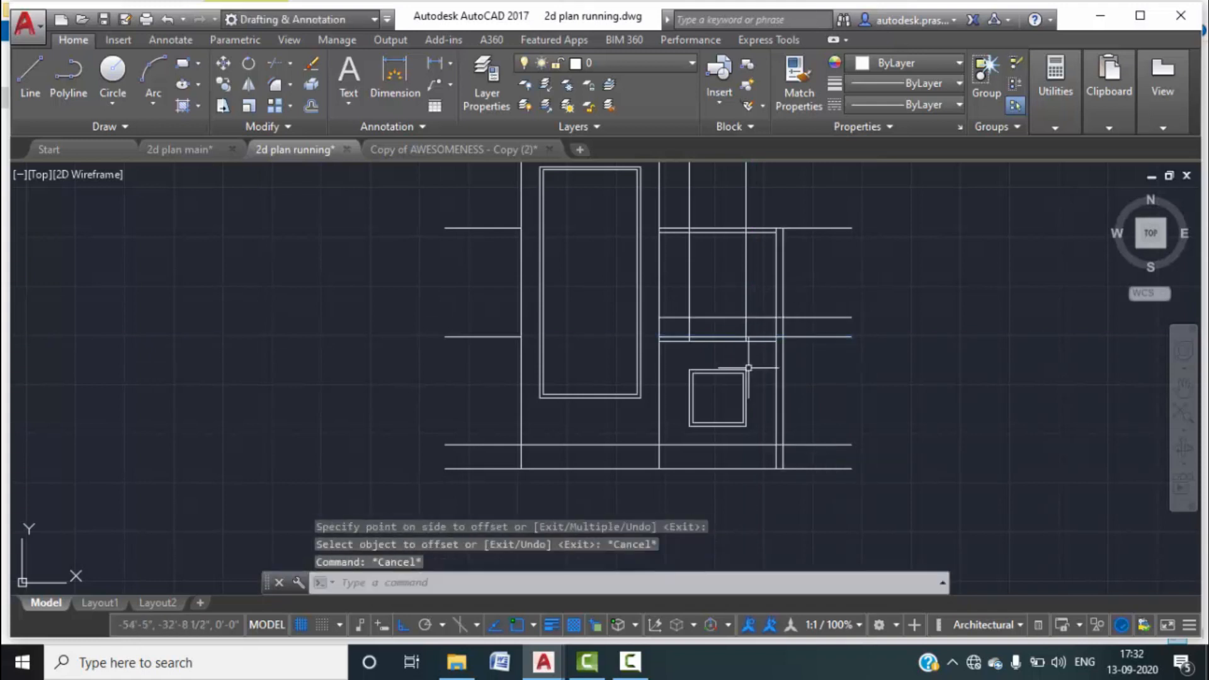
Copy the small window square higher up the elevation.
{"action": "left_click", "coordinate": [759, 433]}
{"action": "left_click", "coordinate": [680, 353]}
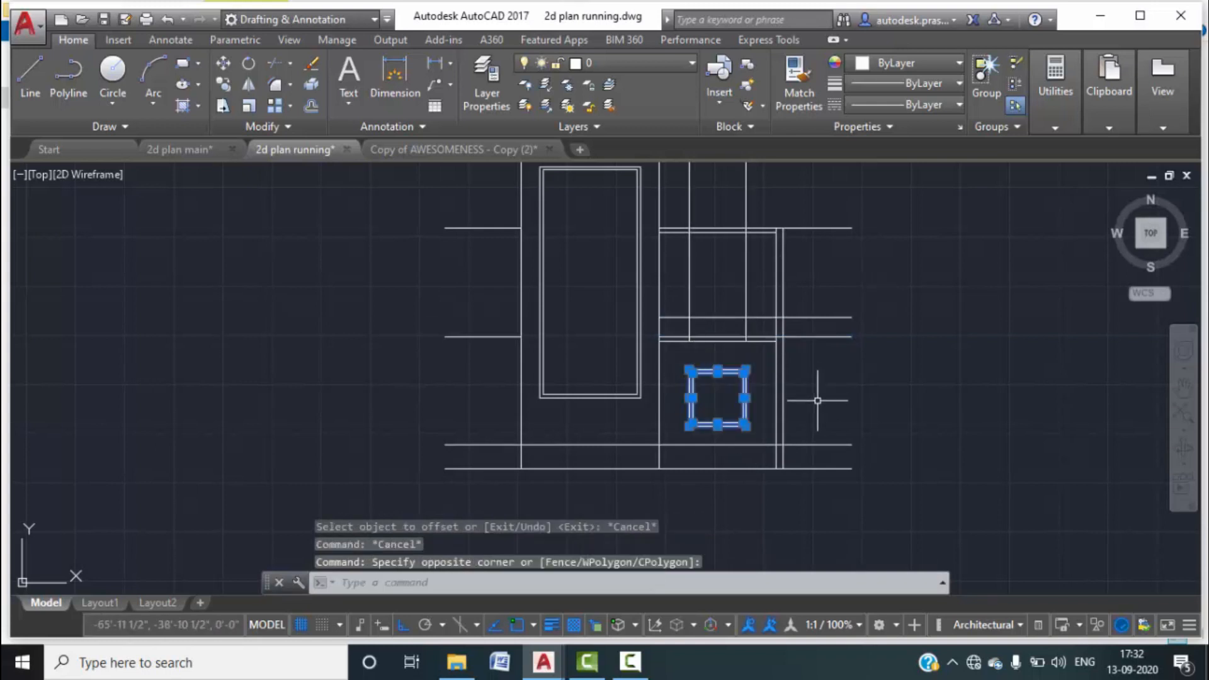
{"action": "type", "text": "co"}
{"action": "key", "text": "Return"}
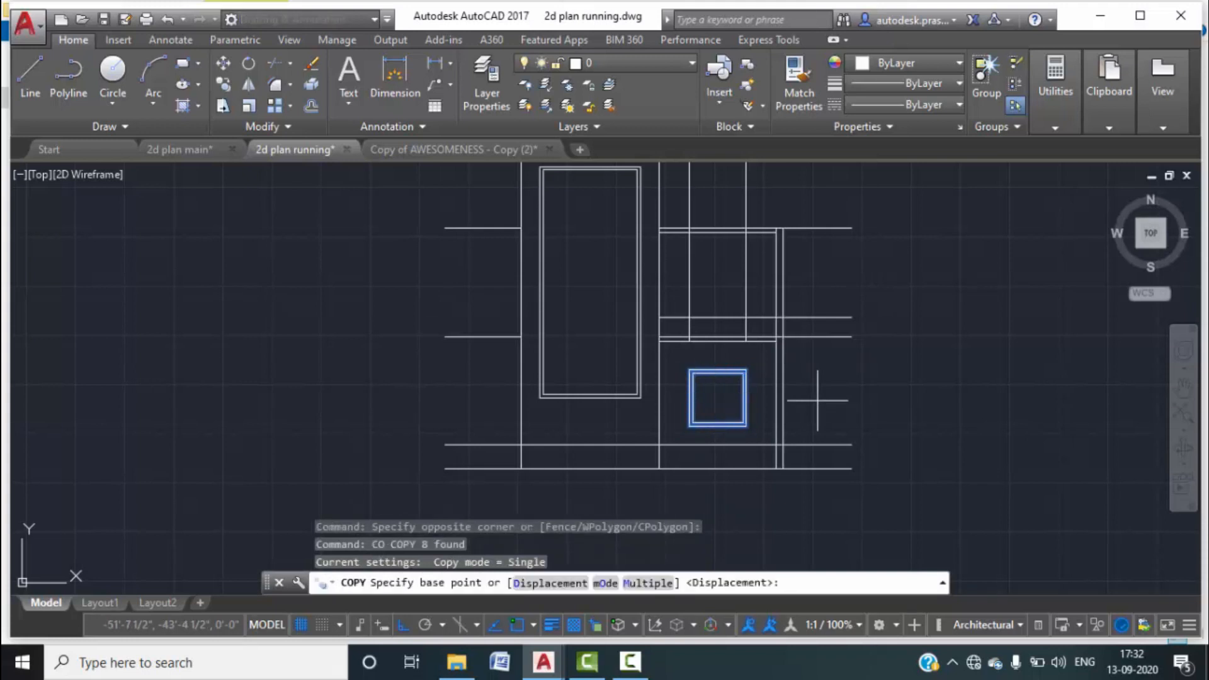
{"action": "left_click", "coordinate": [745, 427]}
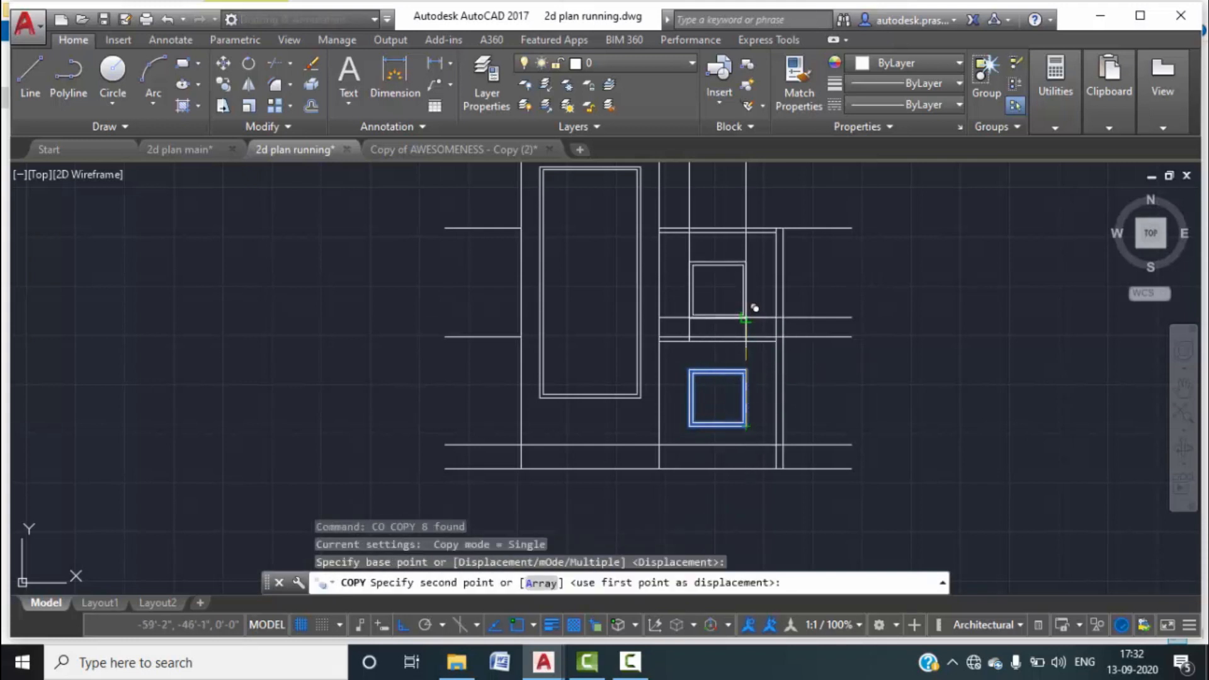
{"action": "left_click", "coordinate": [746, 318]}
{"action": "key", "text": "Escape"}
{"action": "key", "text": "Escape"}
Erase the stray horizontal line and the right and left vertical segments.
{"action": "scroll", "coordinate": [746, 320], "scroll_direction": "up", "scroll_amount": 3}
{"action": "left_click", "coordinate": [799, 337]}
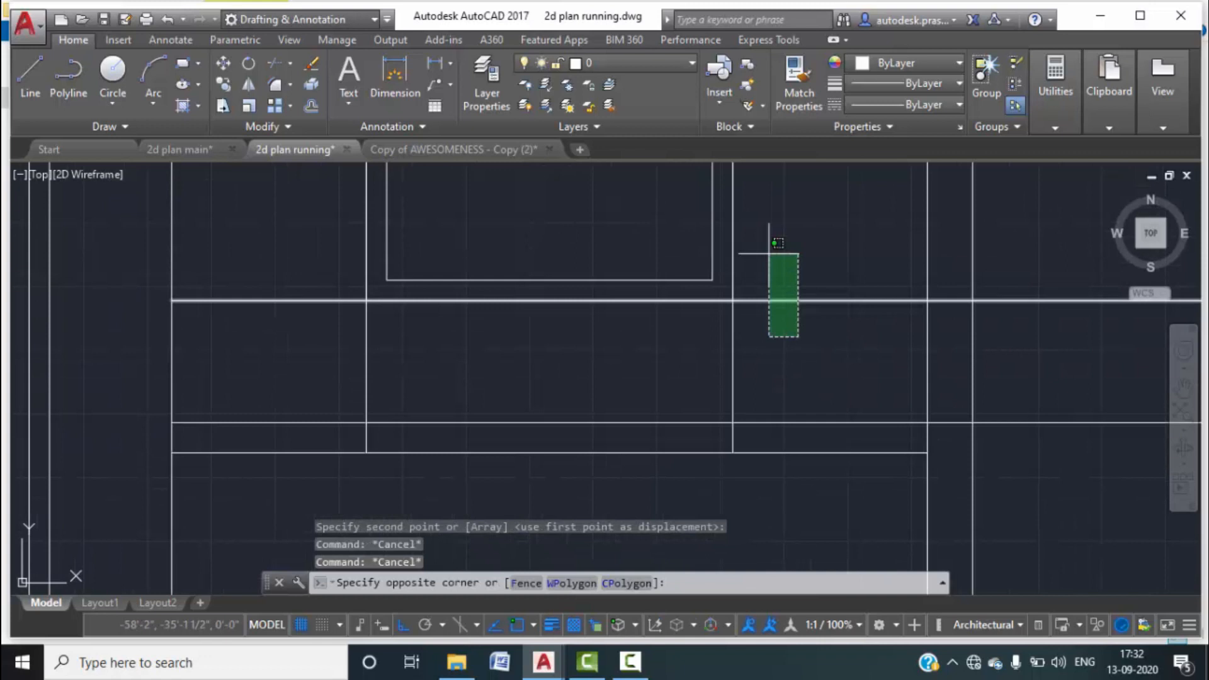
{"action": "left_click", "coordinate": [772, 251]}
{"action": "key", "text": "Delete"}
{"action": "left_click", "coordinate": [756, 361]}
{"action": "left_click", "coordinate": [670, 357]}
{"action": "key", "text": "Delete"}
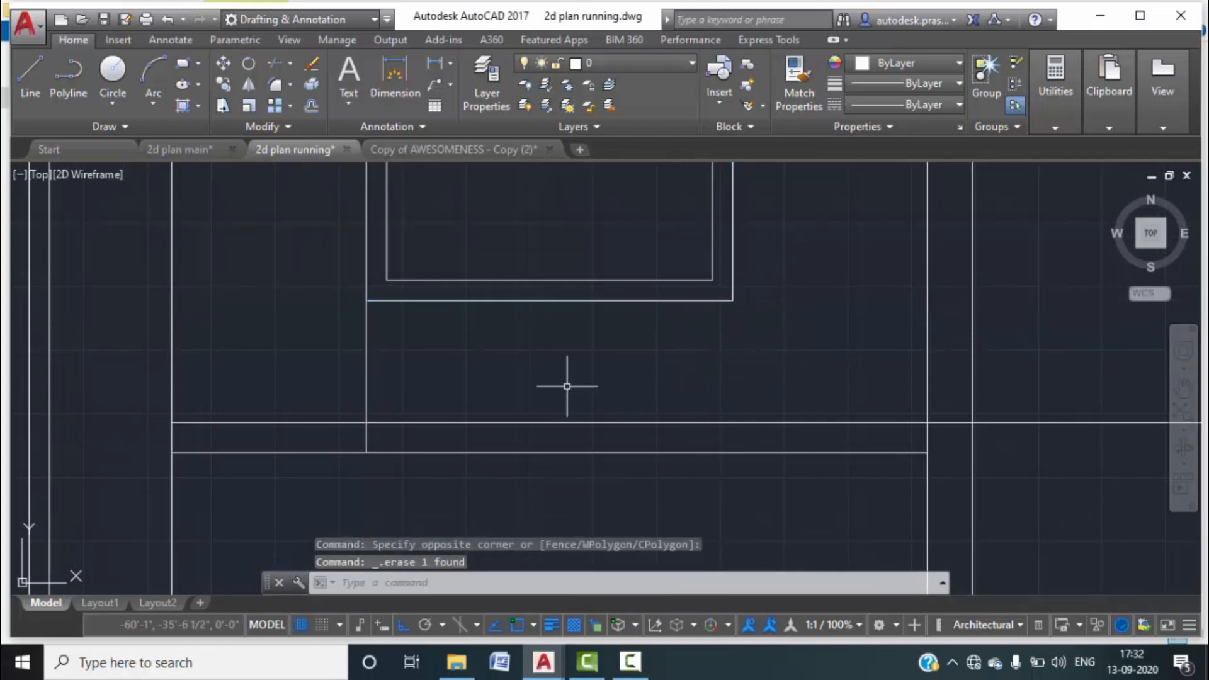
{"action": "left_click", "coordinate": [428, 389]}
{"action": "left_click", "coordinate": [303, 349]}
{"action": "key", "text": "Delete"}
Draw vertical divider lines through the midpoints of the upper and lower squares.
{"action": "scroll", "coordinate": [586, 397], "scroll_direction": "down", "scroll_amount": 3}
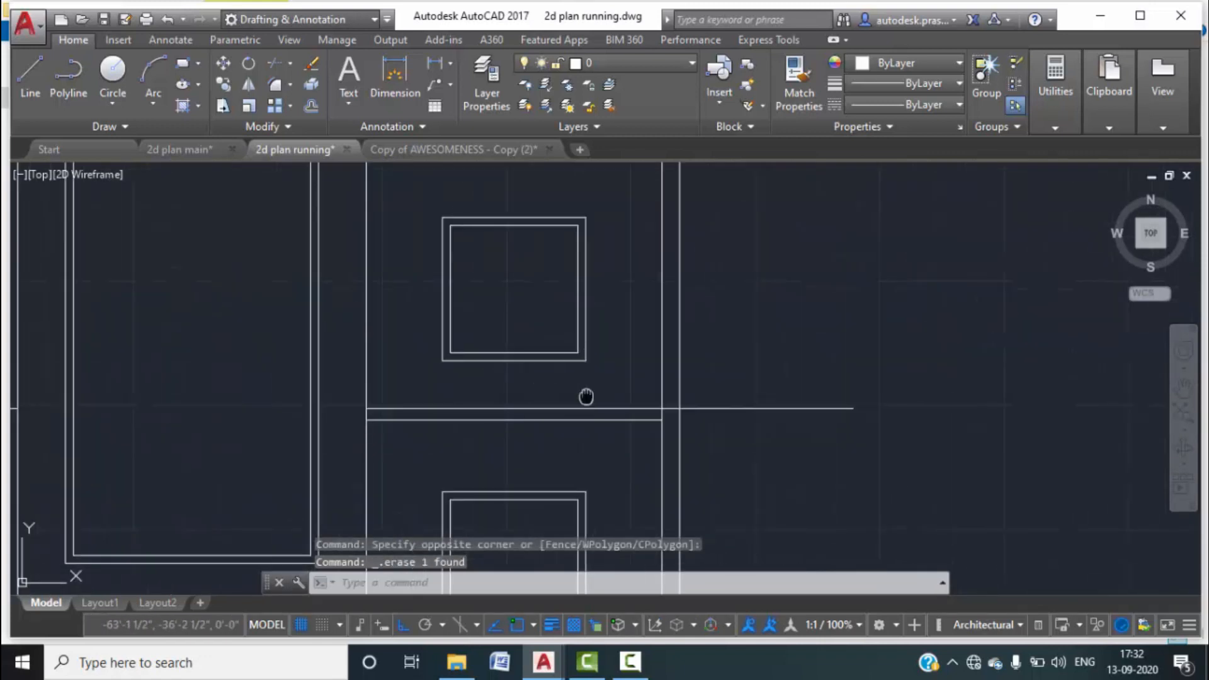
{"action": "scroll", "coordinate": [750, 352], "scroll_direction": "down", "scroll_amount": 2}
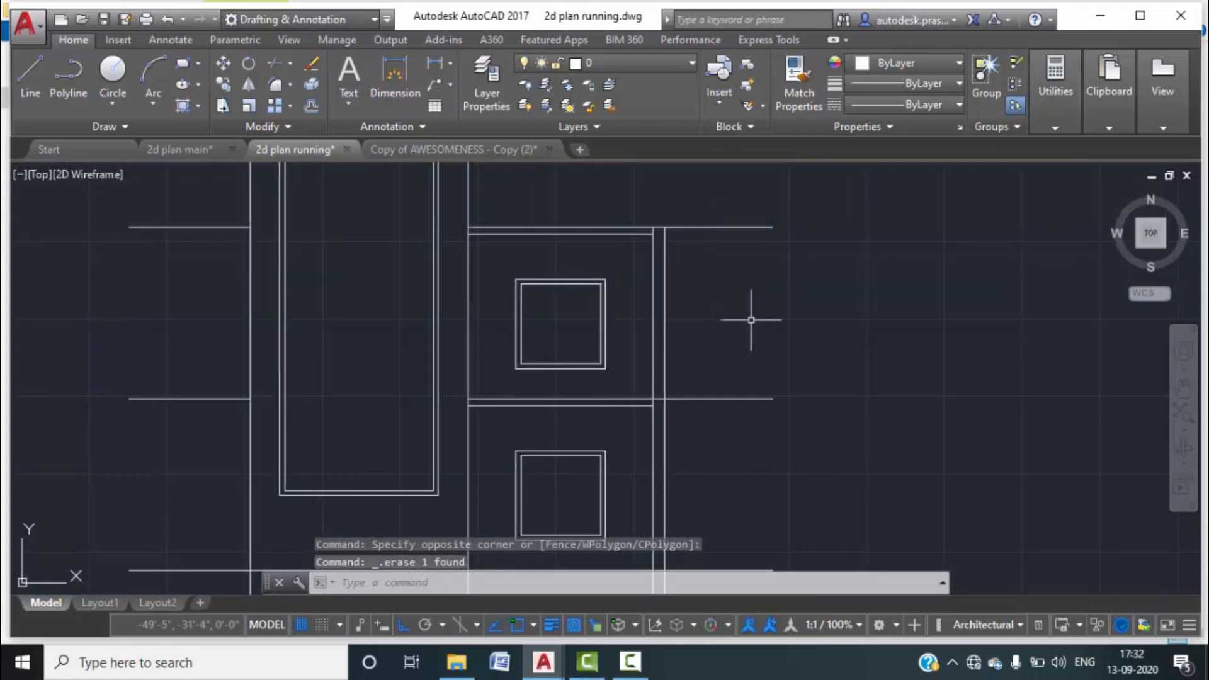
{"action": "scroll", "coordinate": [750, 319], "scroll_direction": "down", "scroll_amount": 3}
{"action": "middle_click_drag", "start_coordinate": [747, 305], "coordinate": [726, 296]}
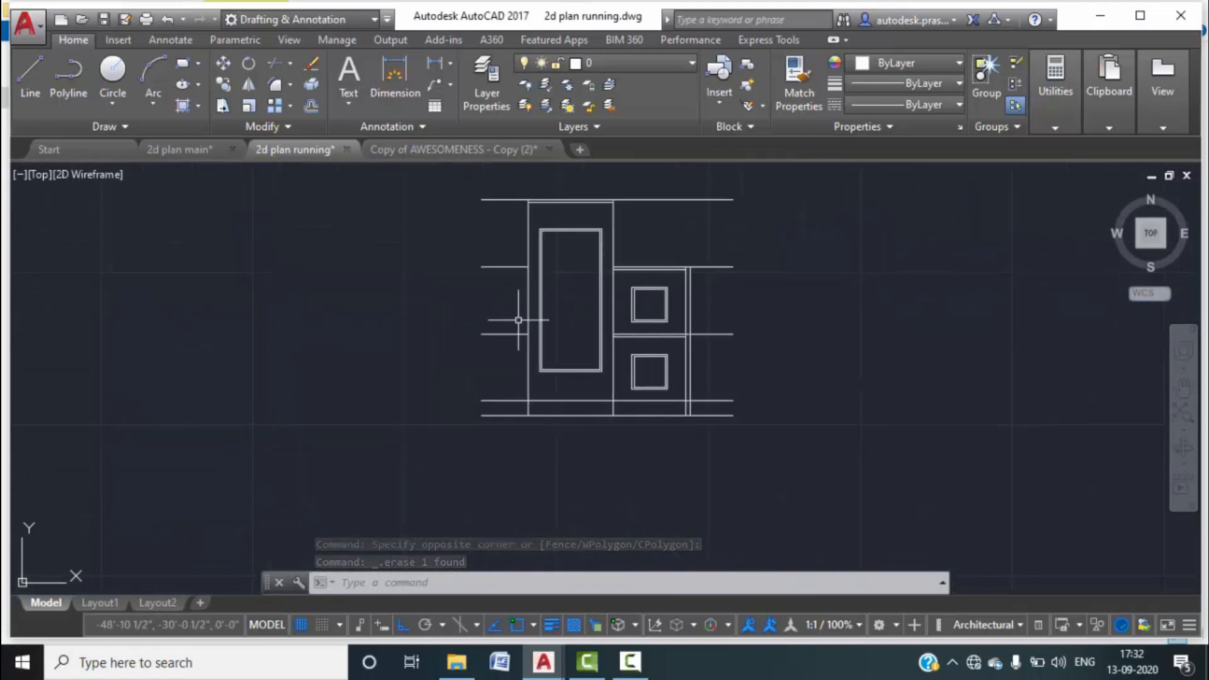
{"action": "scroll", "coordinate": [657, 320], "scroll_direction": "up", "scroll_amount": 2}
{"action": "scroll", "coordinate": [645, 281], "scroll_direction": "up", "scroll_amount": 2}
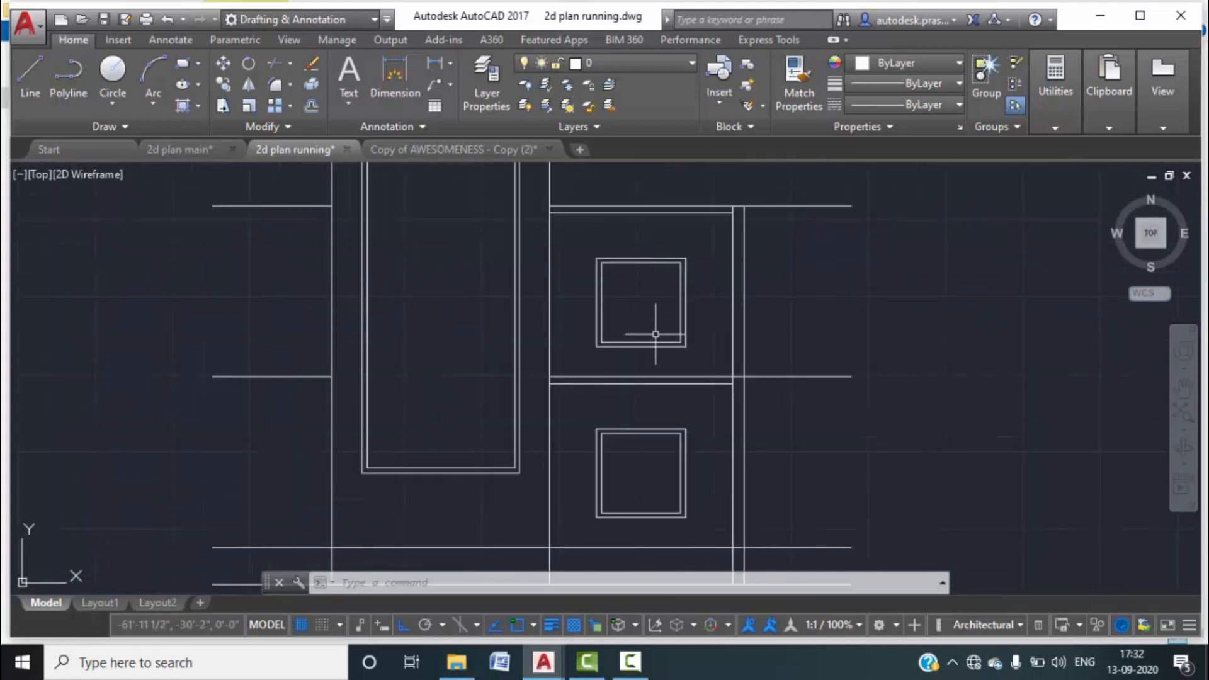
{"action": "middle_click_drag", "start_coordinate": [655, 334], "coordinate": [654, 321]}
{"action": "type", "text": "l"}
{"action": "key", "text": "Return"}
{"action": "left_click", "coordinate": [640, 251]}
{"action": "left_click", "coordinate": [639, 329]}
{"action": "key", "text": "Return"}
{"action": "key", "text": "Return"}
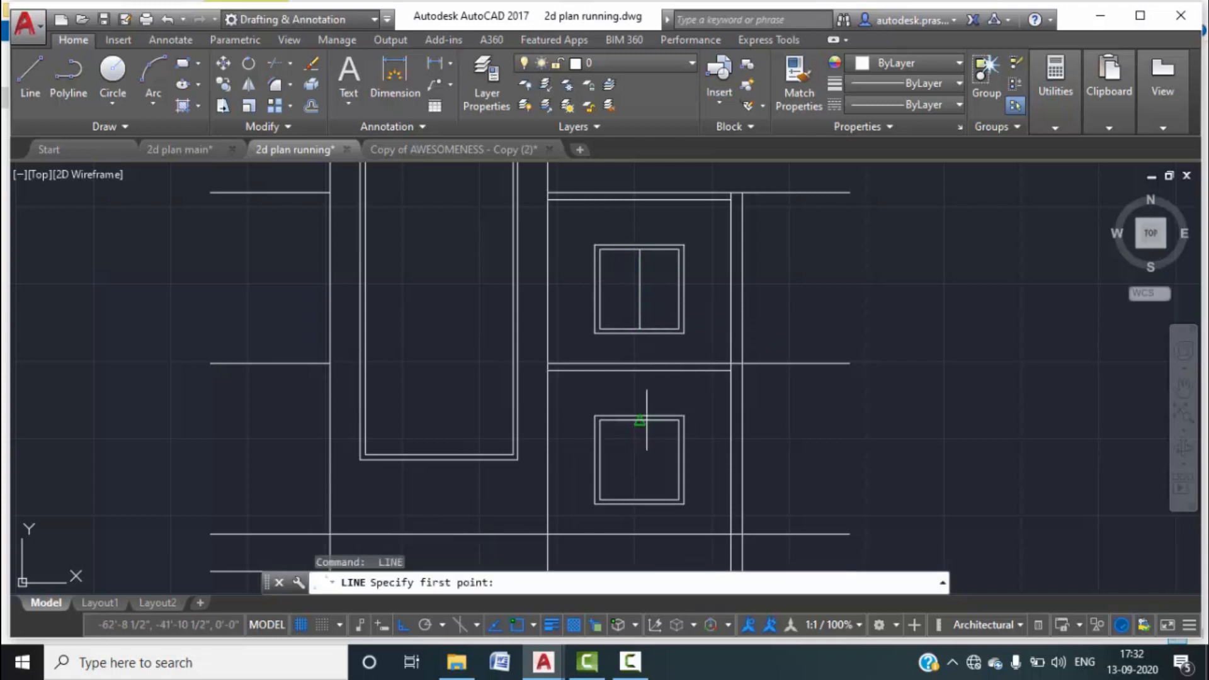
{"action": "left_click", "coordinate": [640, 420]}
{"action": "left_click", "coordinate": [640, 500]}
{"action": "key", "text": "Escape"}
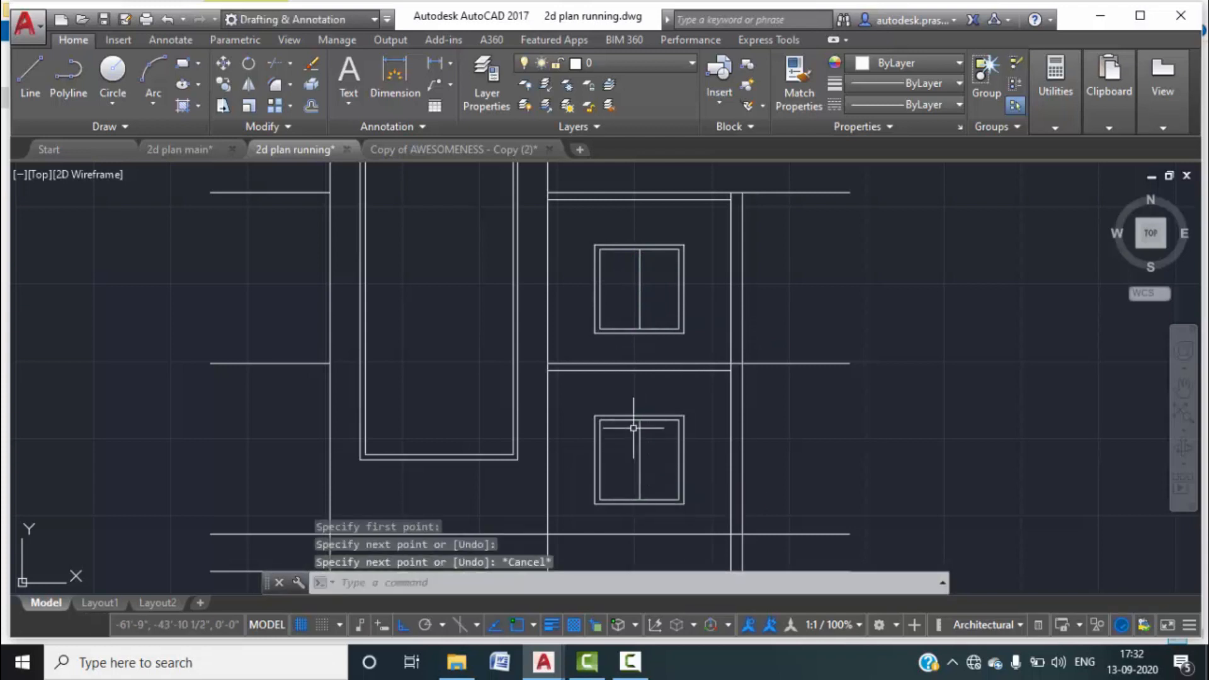
{"action": "scroll", "coordinate": [634, 424], "scroll_direction": "down", "scroll_amount": 3}
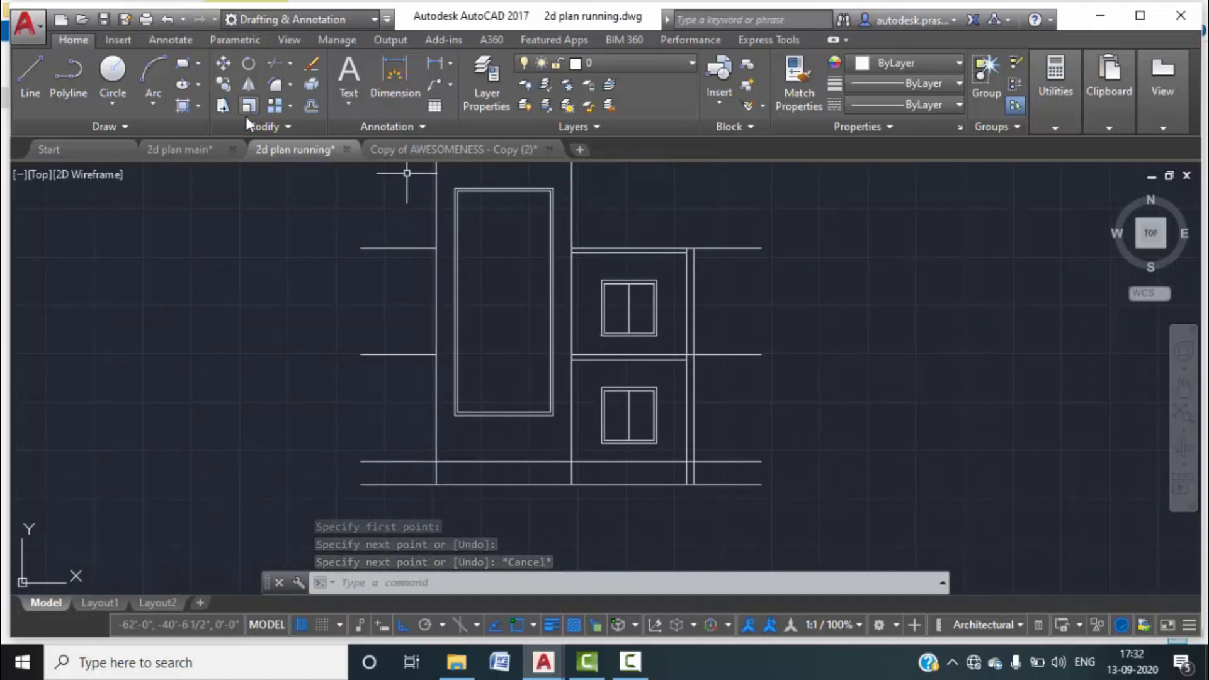
{"action": "left_click", "coordinate": [181, 146]}
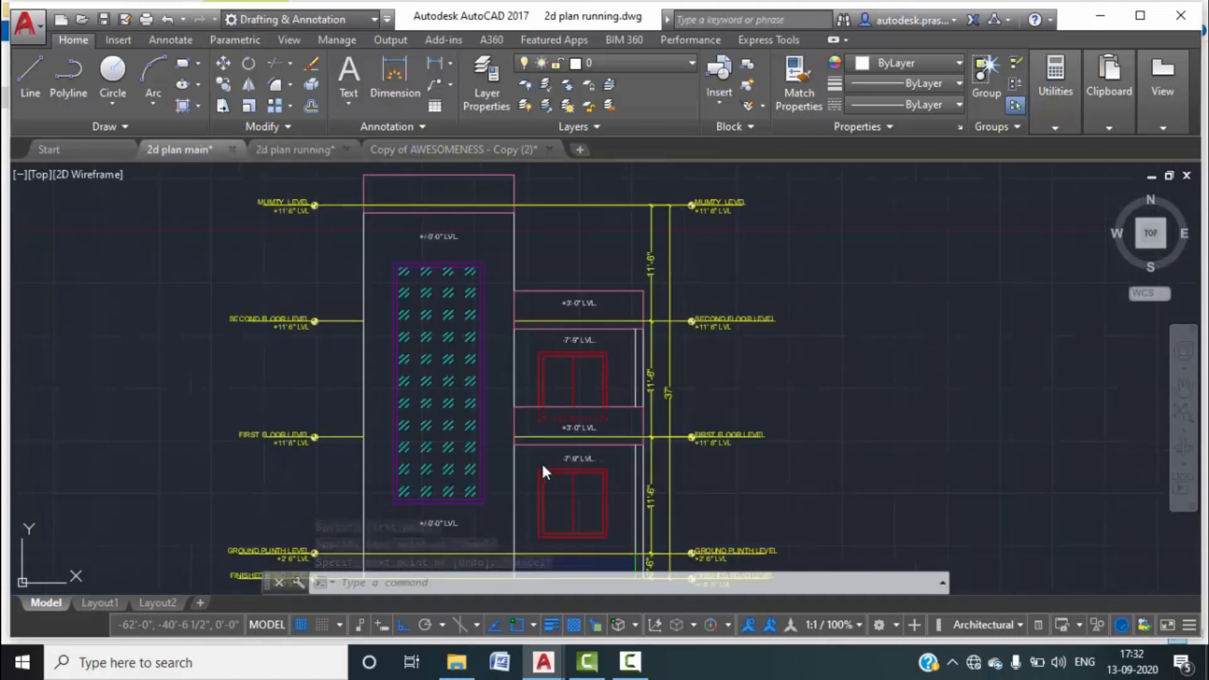
{"action": "scroll", "coordinate": [548, 425], "scroll_direction": "up", "scroll_amount": 2}
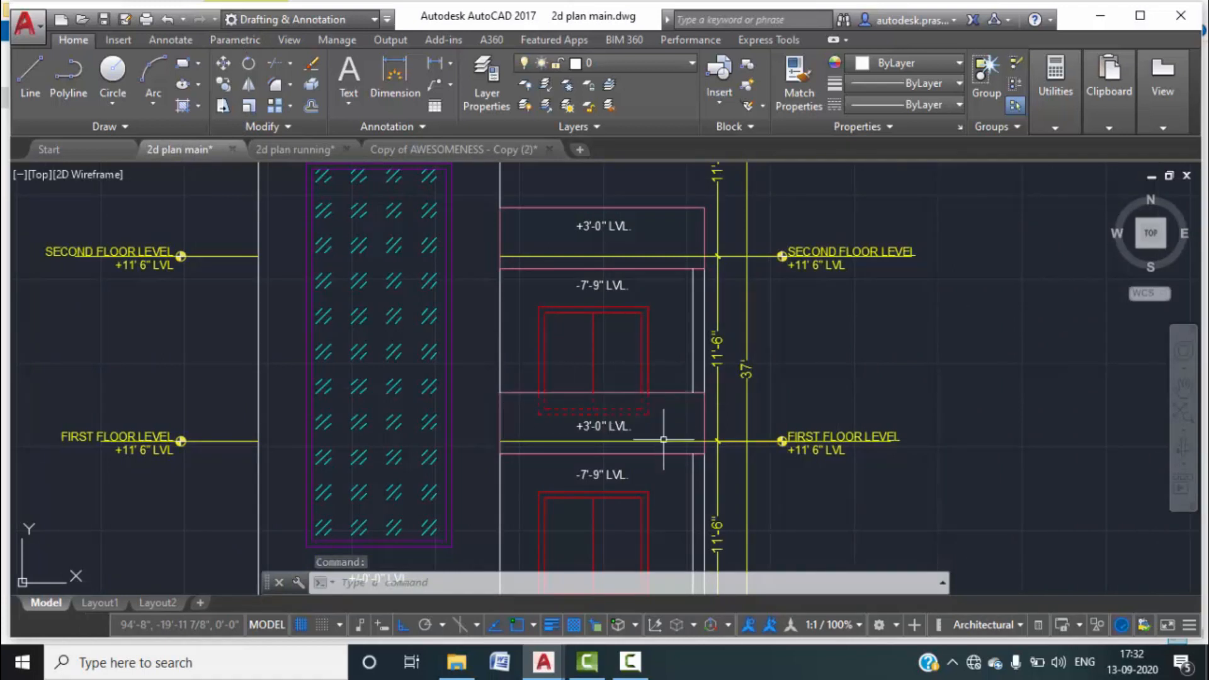
{"action": "scroll", "coordinate": [569, 448], "scroll_direction": "down", "scroll_amount": 3}
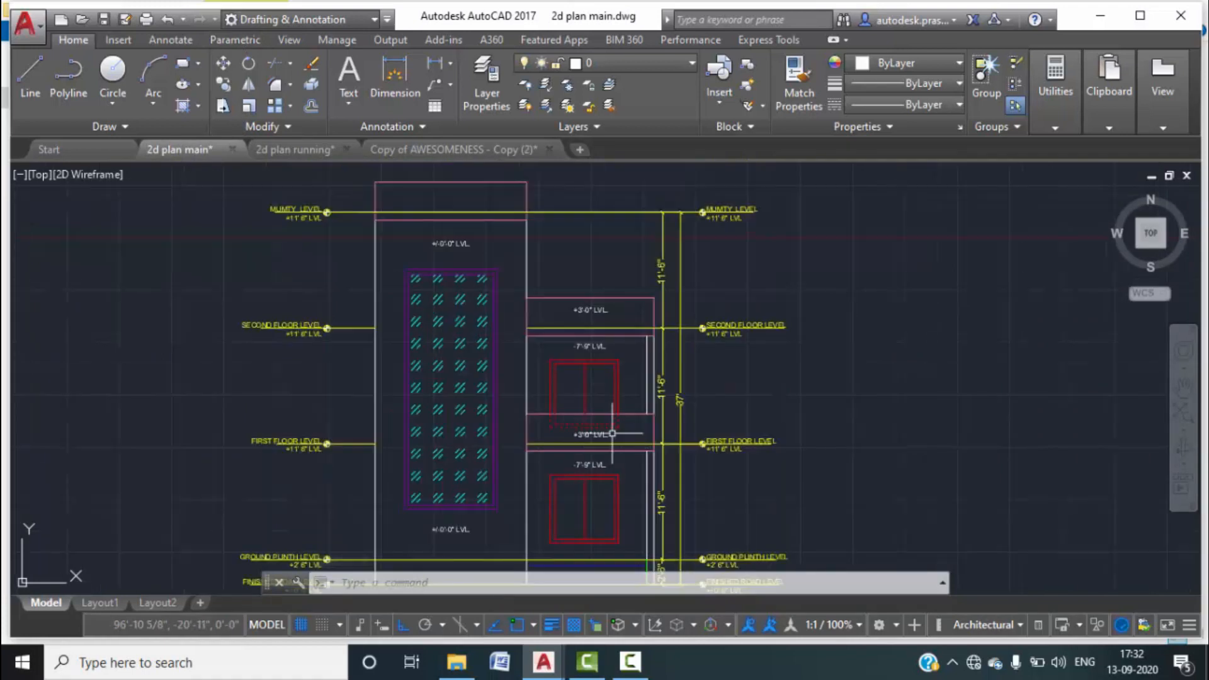
{"action": "scroll", "coordinate": [615, 539], "scroll_direction": "up", "scroll_amount": 2}
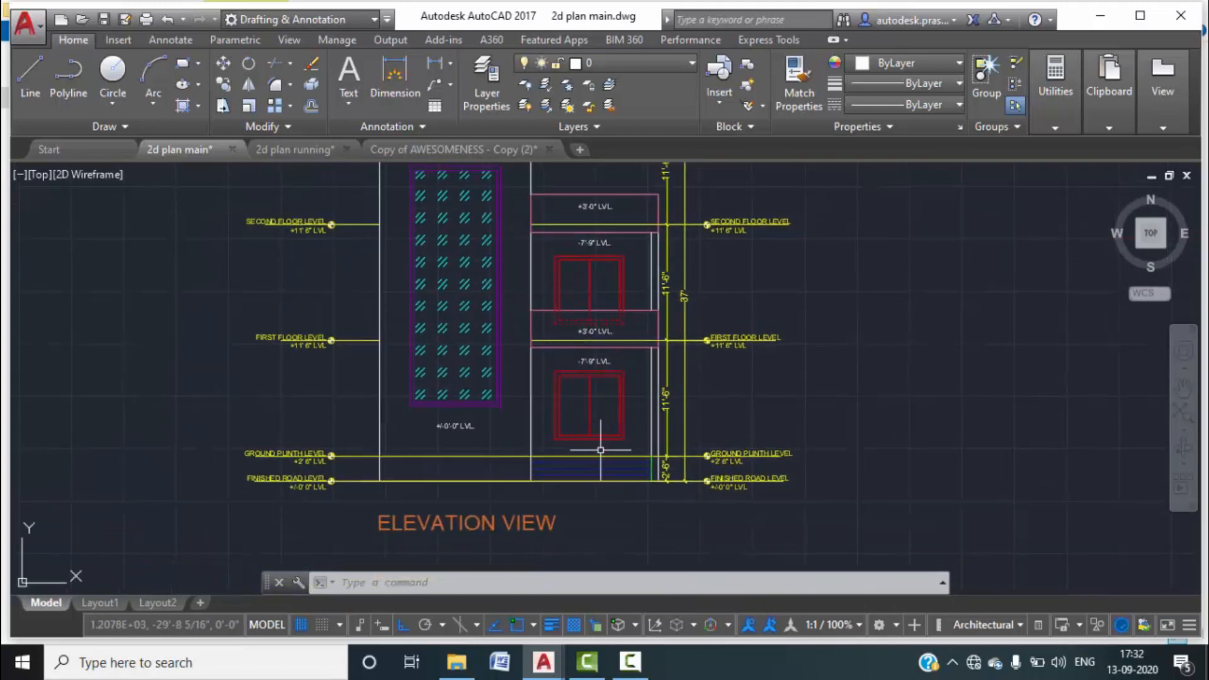
{"action": "scroll", "coordinate": [568, 448], "scroll_direction": "up", "scroll_amount": 4}
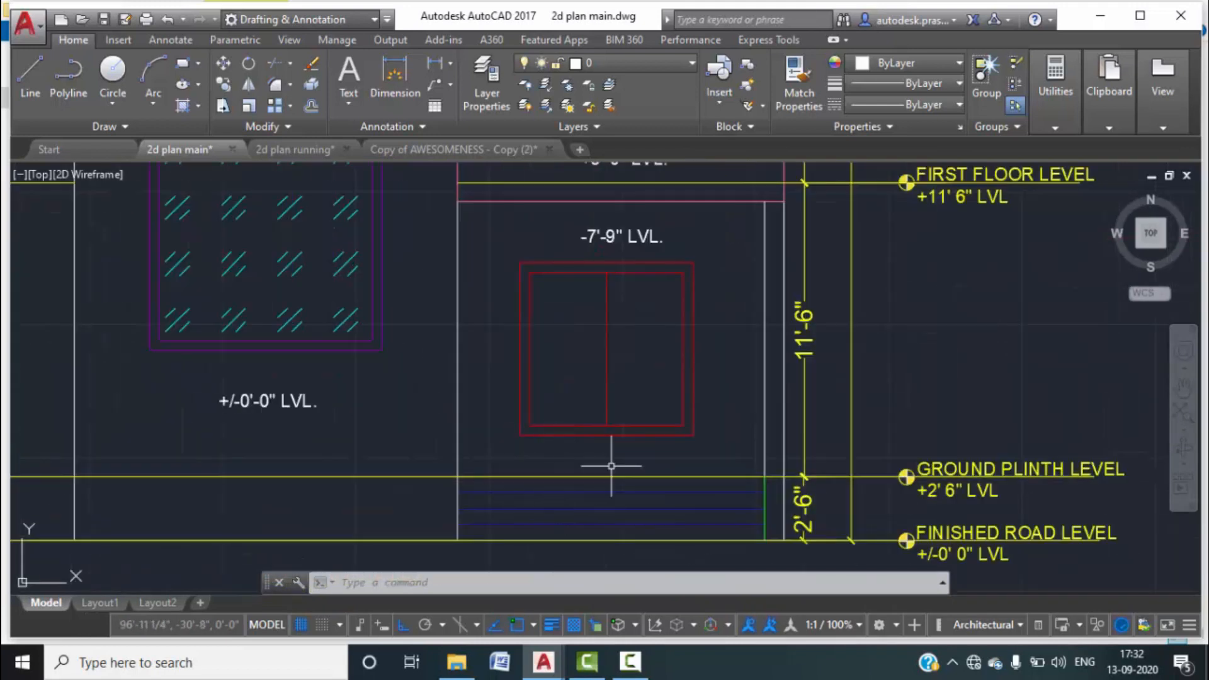
{"action": "scroll", "coordinate": [578, 447], "scroll_direction": "down", "scroll_amount": 4}
{"action": "middle_click_drag", "start_coordinate": [586, 213], "coordinate": [607, 298]}
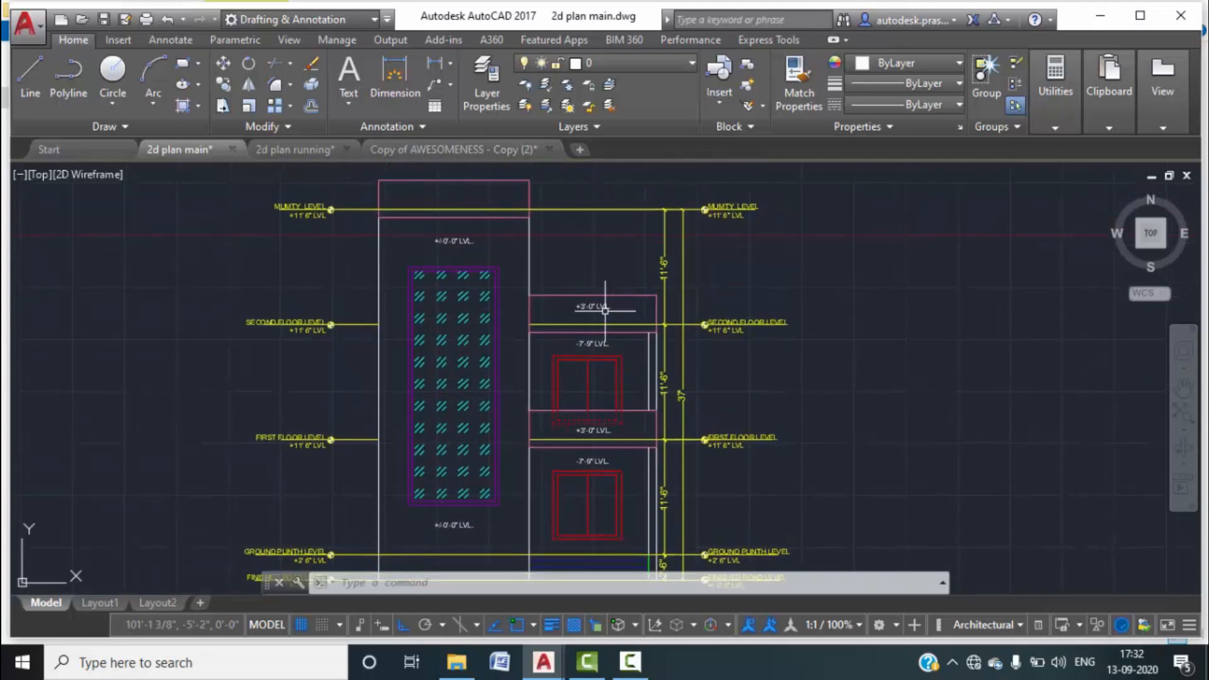
{"action": "scroll", "coordinate": [630, 315], "scroll_direction": "up", "scroll_amount": 1}
{"action": "middle_click", "coordinate": [639, 318]}
{"action": "middle_click", "coordinate": [639, 318]}
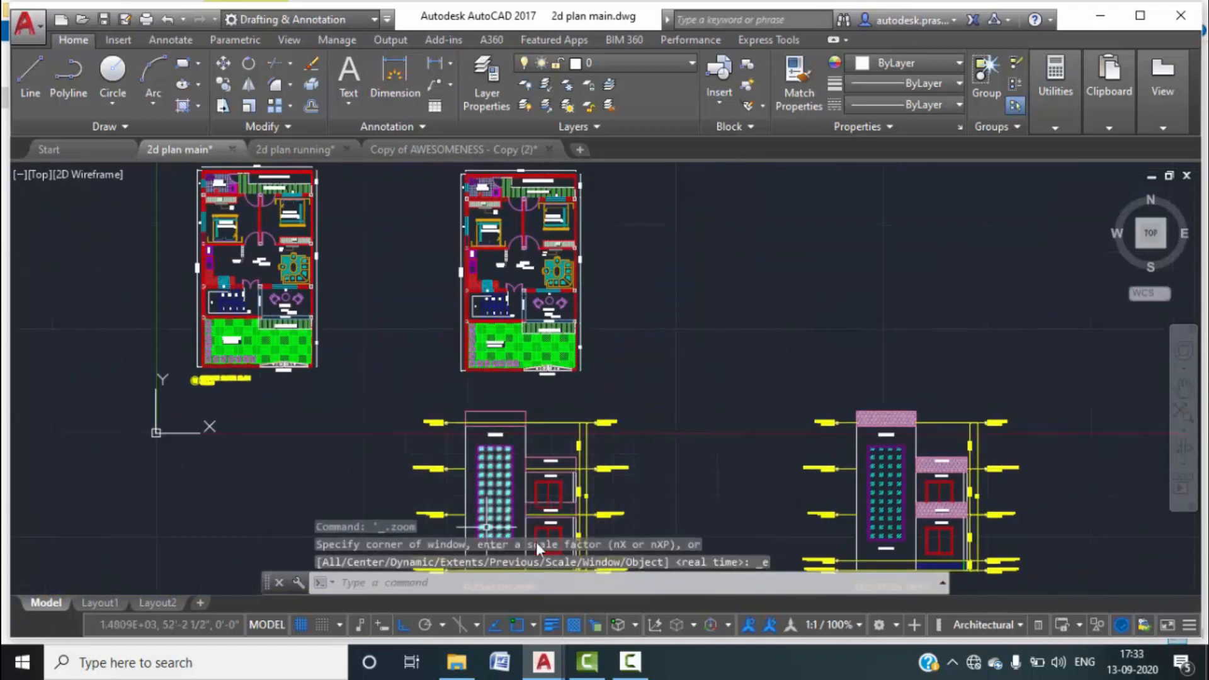
{"action": "scroll", "coordinate": [575, 459], "scroll_direction": "up", "scroll_amount": 6}
{"action": "scroll", "coordinate": [575, 375], "scroll_direction": "down", "scroll_amount": 1}
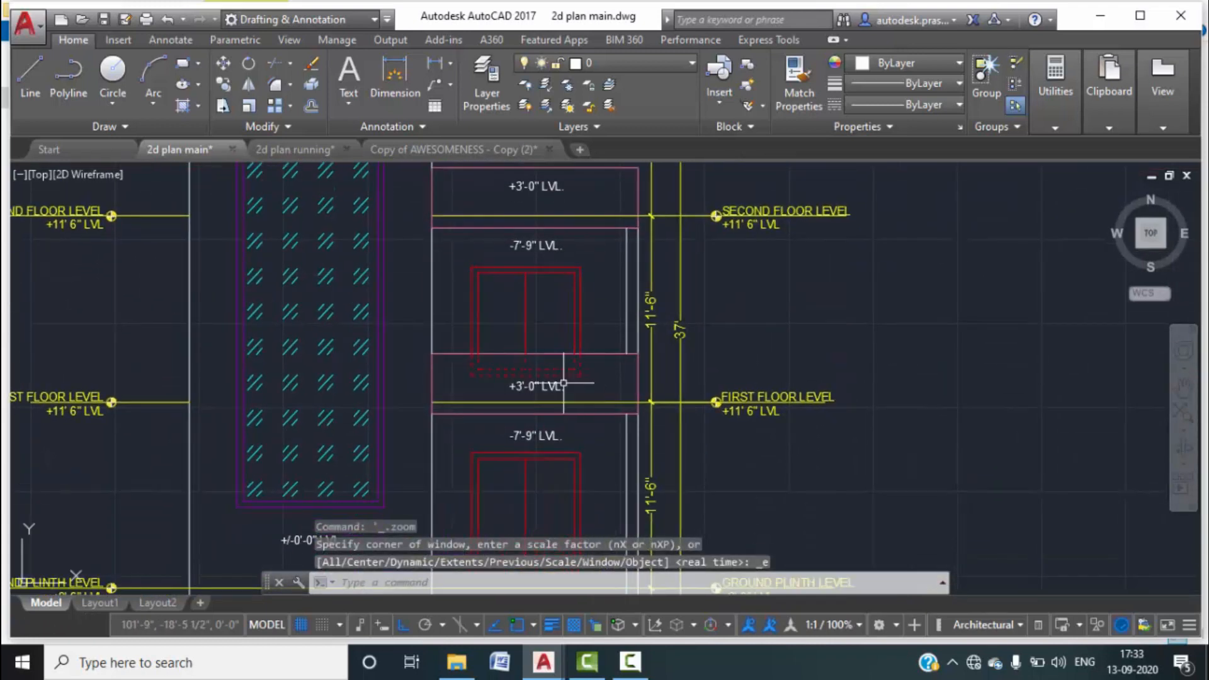
{"action": "left_click", "coordinate": [435, 63]}
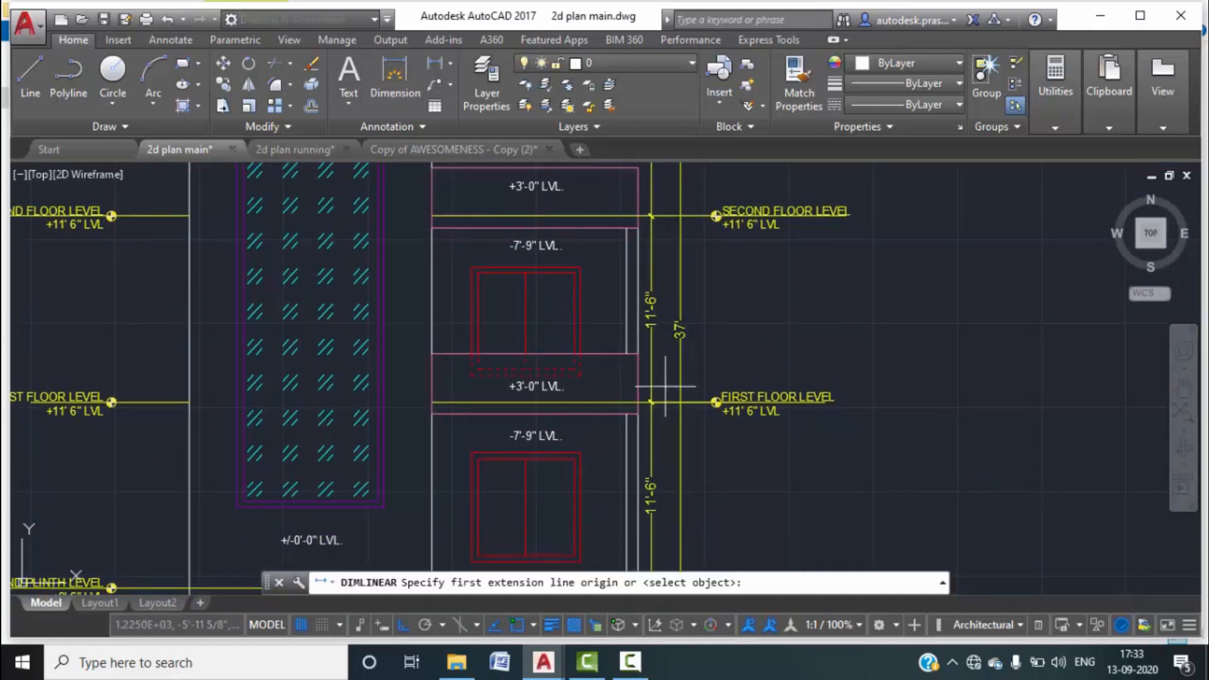
{"action": "left_click", "coordinate": [637, 364]}
{"action": "left_click", "coordinate": [638, 402]}
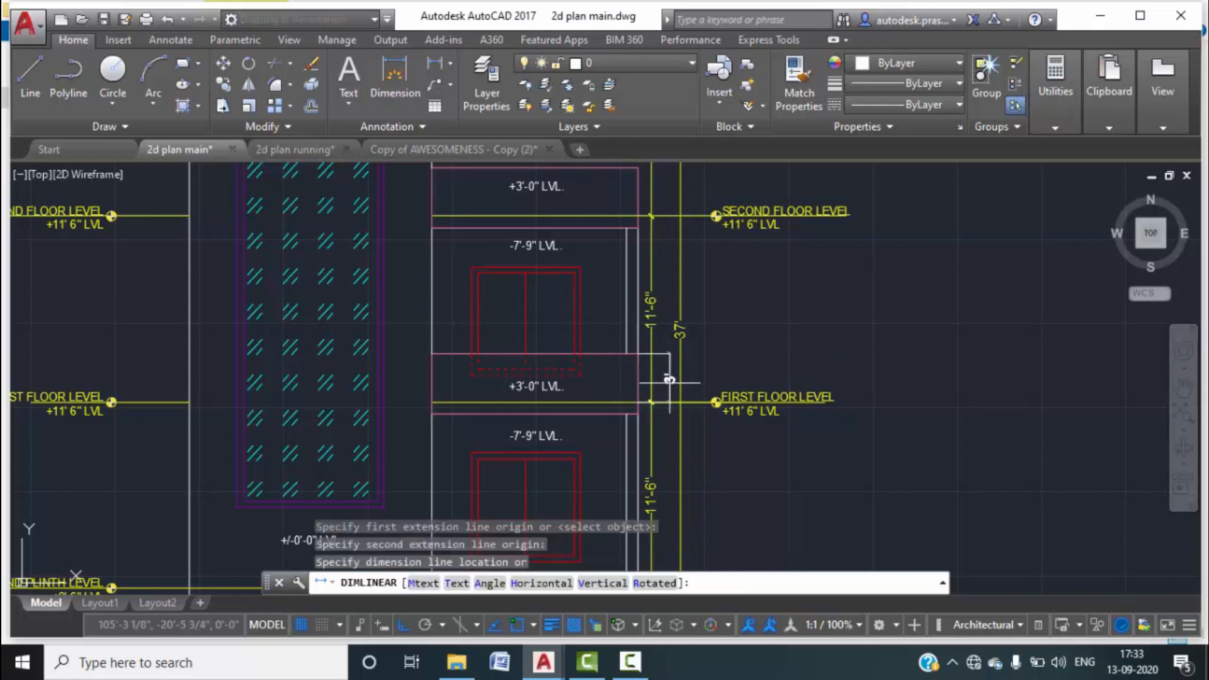
{"action": "scroll", "coordinate": [664, 378], "scroll_direction": "up", "scroll_amount": 2}
{"action": "key", "text": "Escape"}
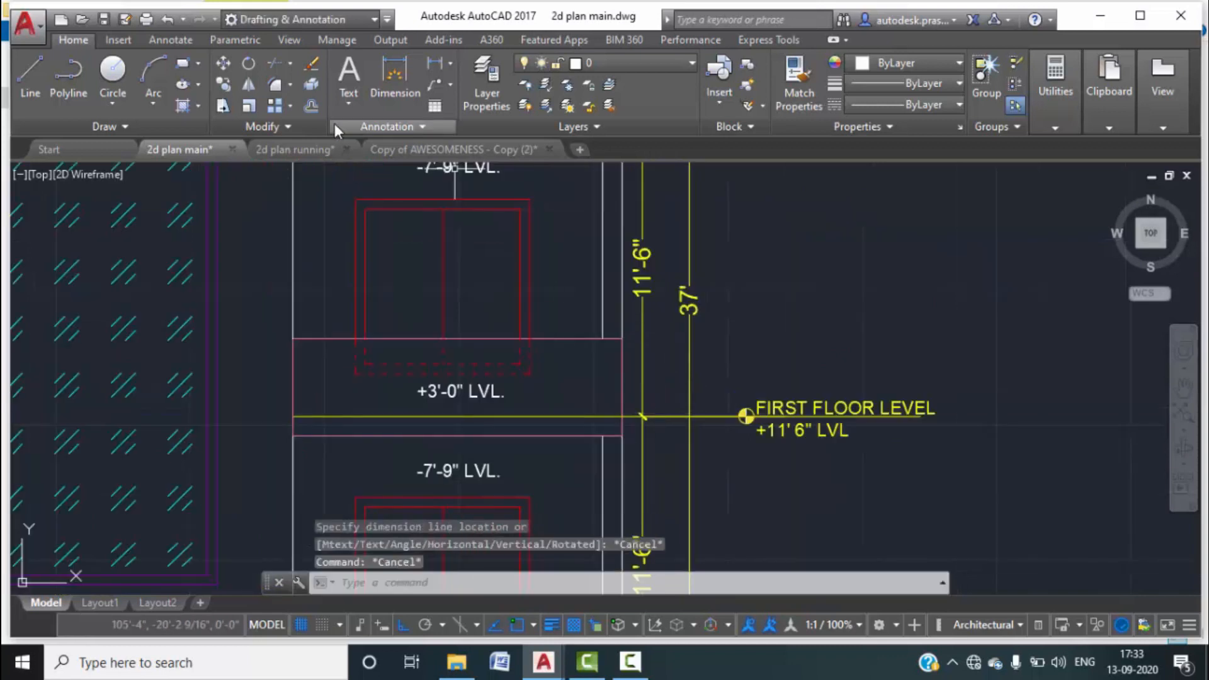
{"action": "left_click", "coordinate": [295, 149]}
Offset the horizontal lines and the top line 3' upward.
{"action": "scroll", "coordinate": [662, 358], "scroll_direction": "up", "scroll_amount": 3}
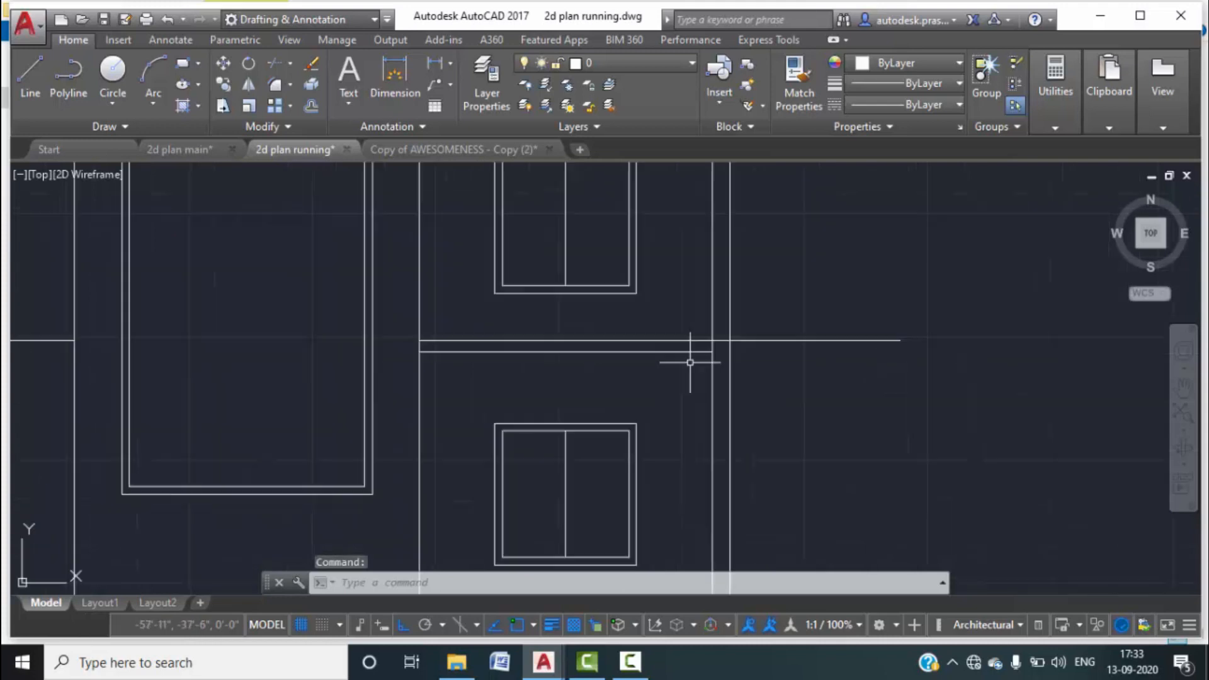
{"action": "type", "text": "o"}
{"action": "key", "text": "Return"}
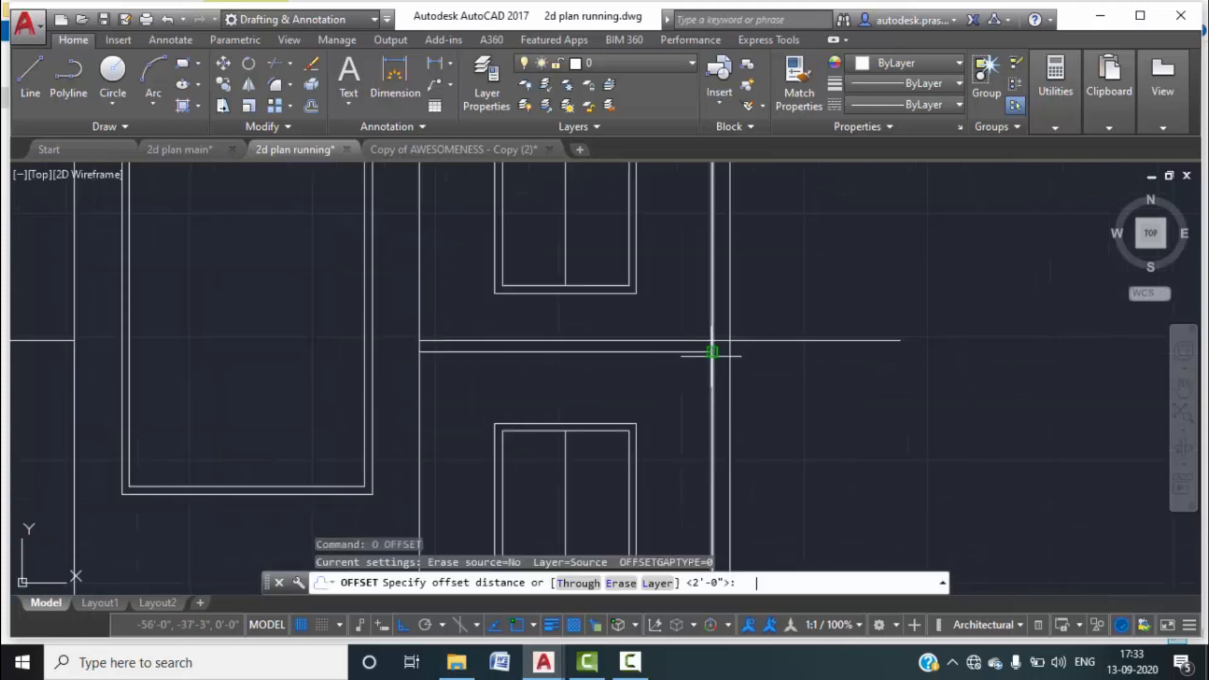
{"action": "key", "text": "Return"}
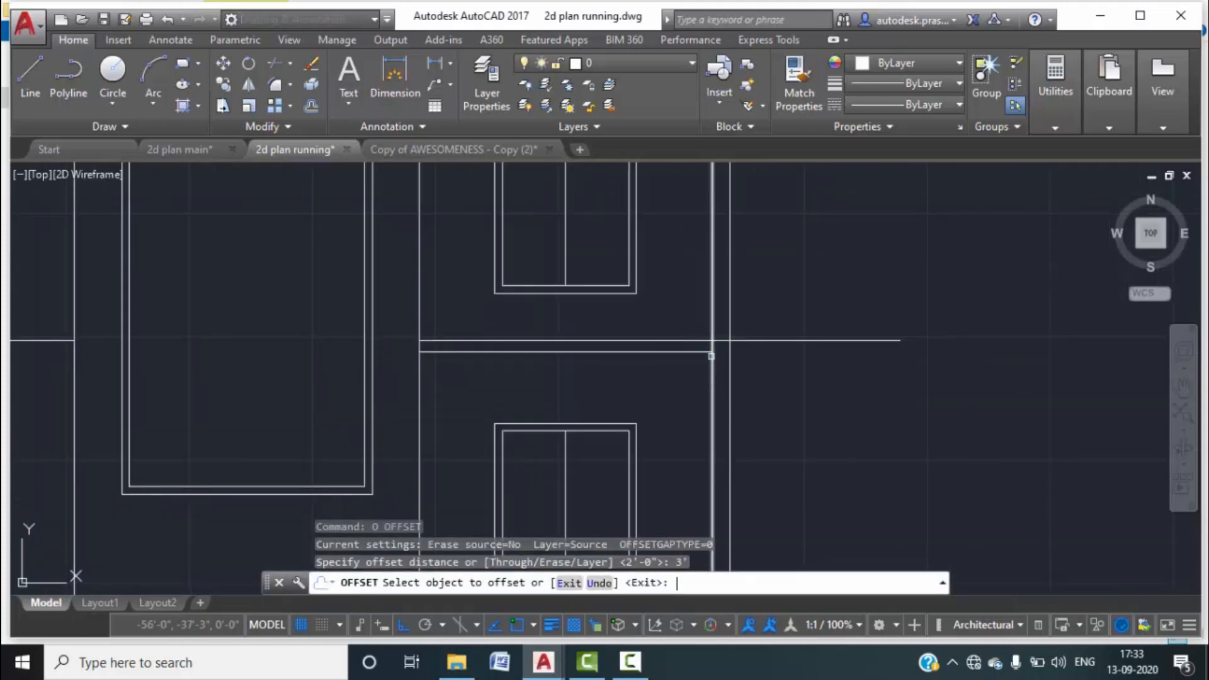
{"action": "left_click", "coordinate": [752, 340]}
{"action": "left_click", "coordinate": [783, 281]}
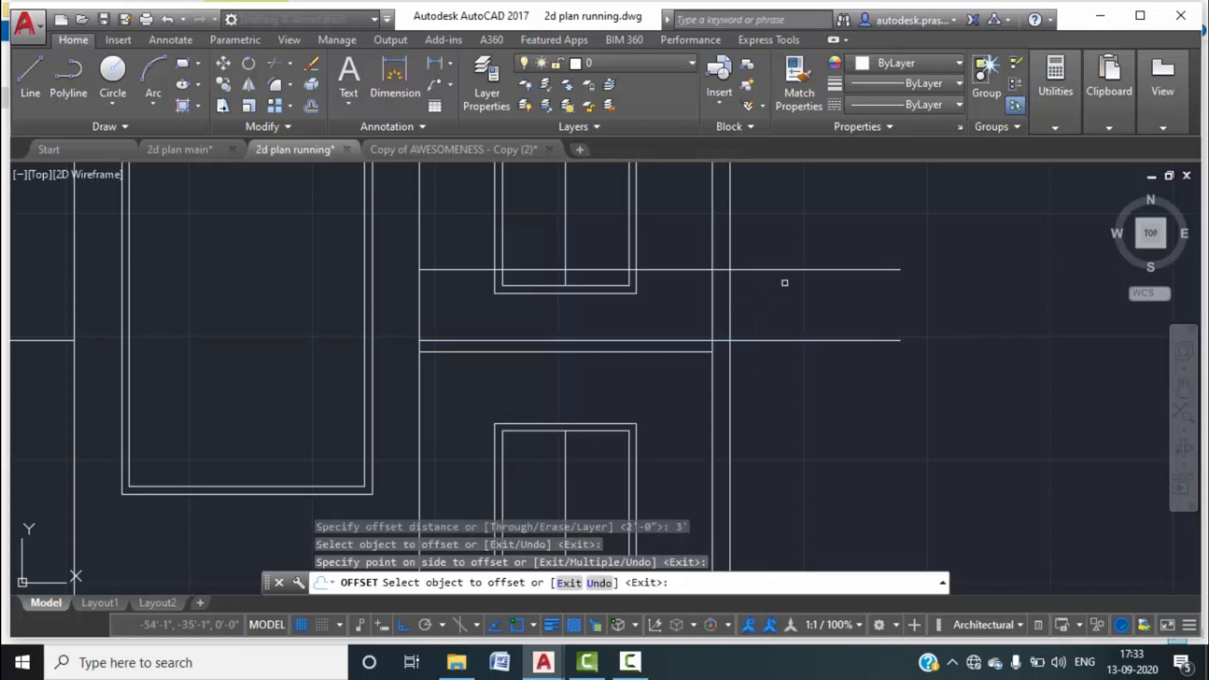
{"action": "scroll", "coordinate": [789, 281], "scroll_direction": "down", "scroll_amount": 3}
{"action": "middle_click_drag", "start_coordinate": [790, 281], "coordinate": [741, 417]}
{"action": "left_click", "coordinate": [736, 332]}
{"action": "left_click", "coordinate": [667, 248]}
{"action": "left_click", "coordinate": [643, 230]}
{"action": "left_click", "coordinate": [642, 211]}
{"action": "key", "text": "Escape"}
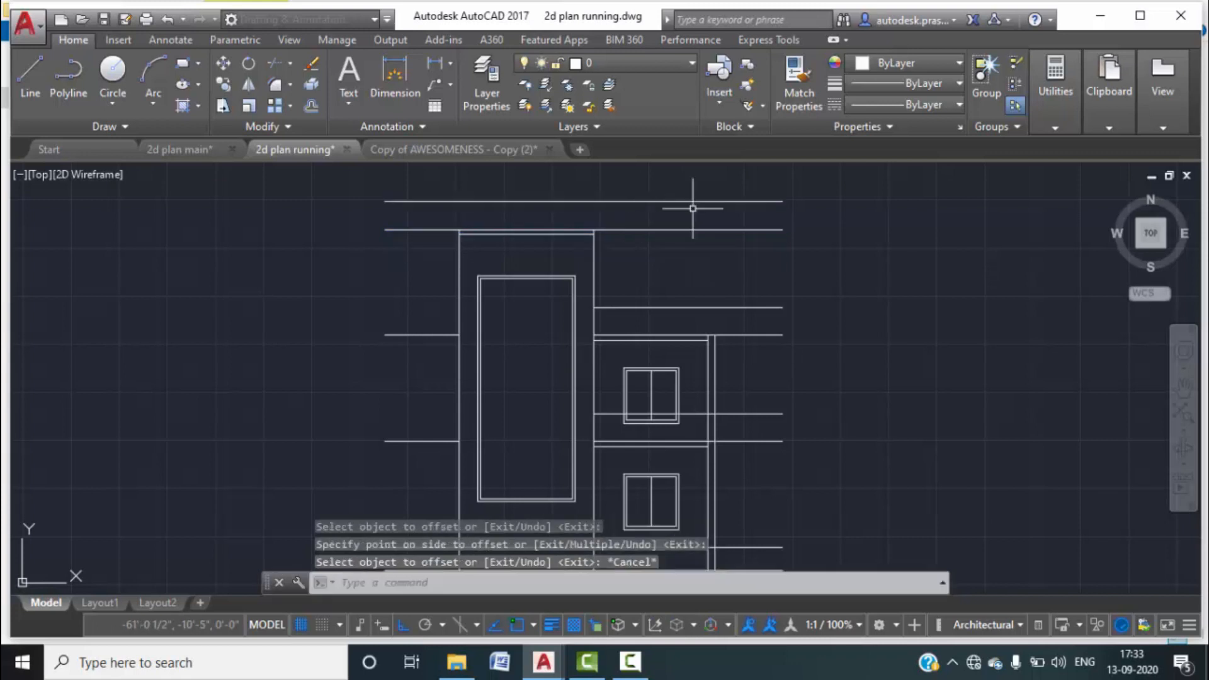
{"action": "key", "text": "Escape"}
Break the first two left vertical lines where they meet the horizontal line.
{"action": "scroll", "coordinate": [770, 292], "scroll_direction": "up", "scroll_amount": 3}
{"action": "middle_click_drag", "start_coordinate": [770, 292], "coordinate": [766, 356]}
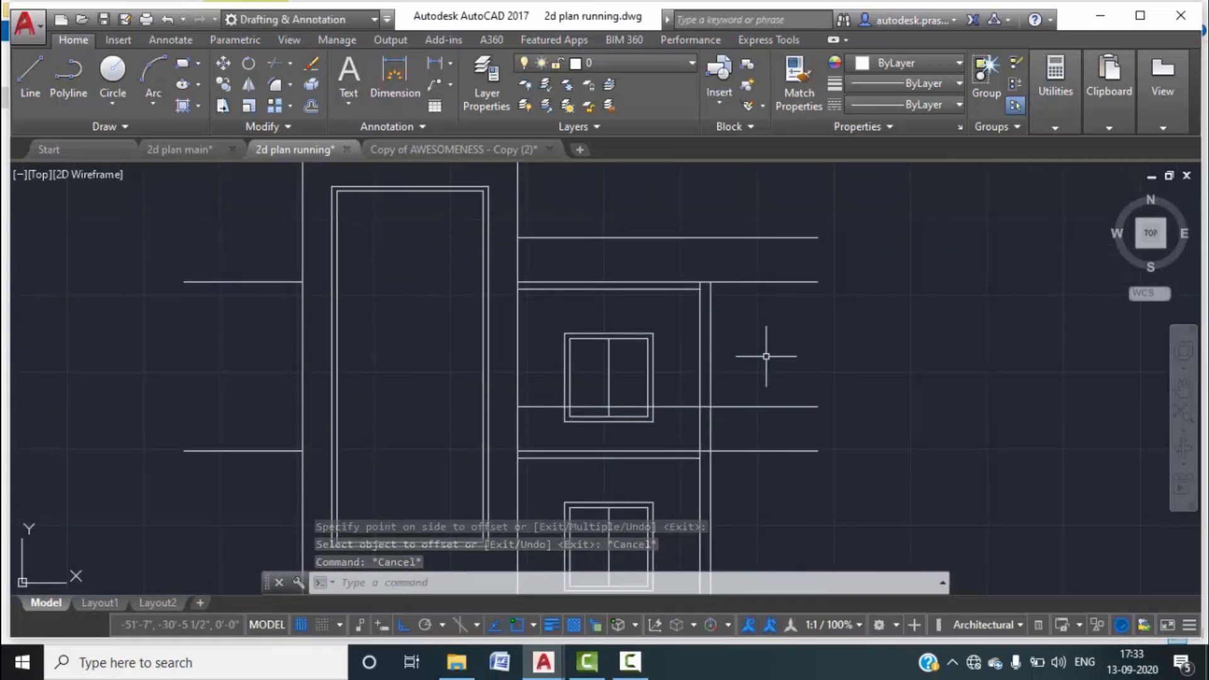
{"action": "type", "text": "BR"}
{"action": "key", "text": "Return"}
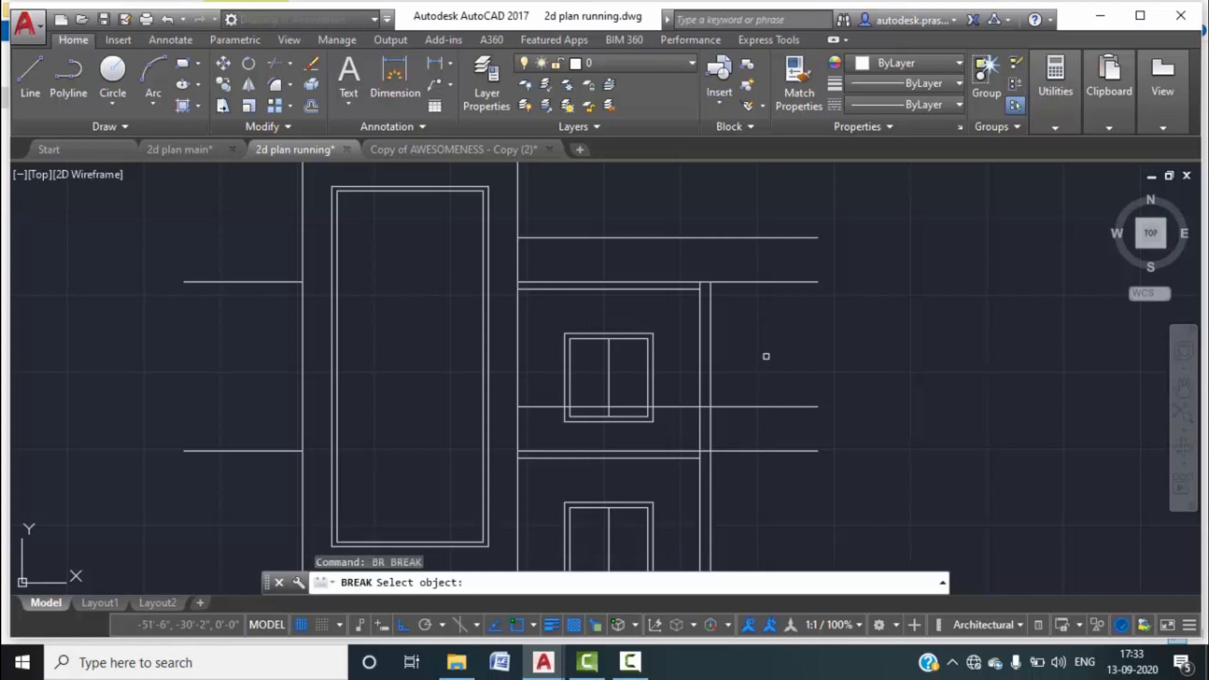
{"action": "scroll", "coordinate": [572, 394], "scroll_direction": "up", "scroll_amount": 6}
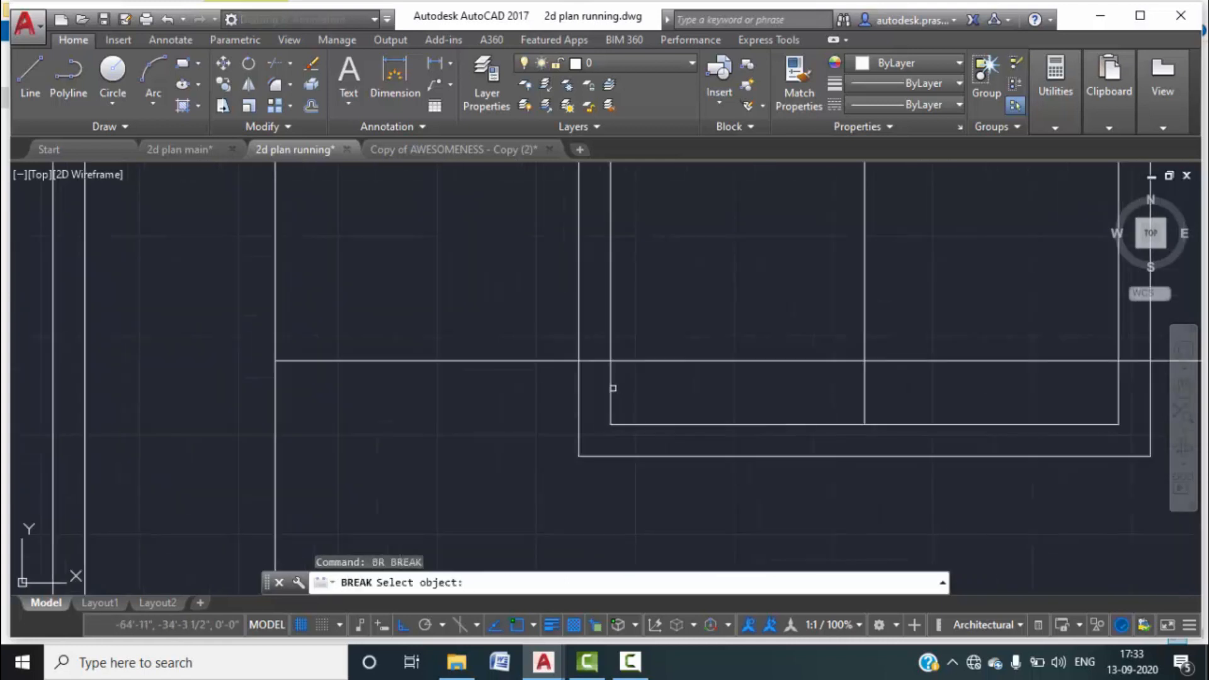
{"action": "left_click", "coordinate": [610, 385]}
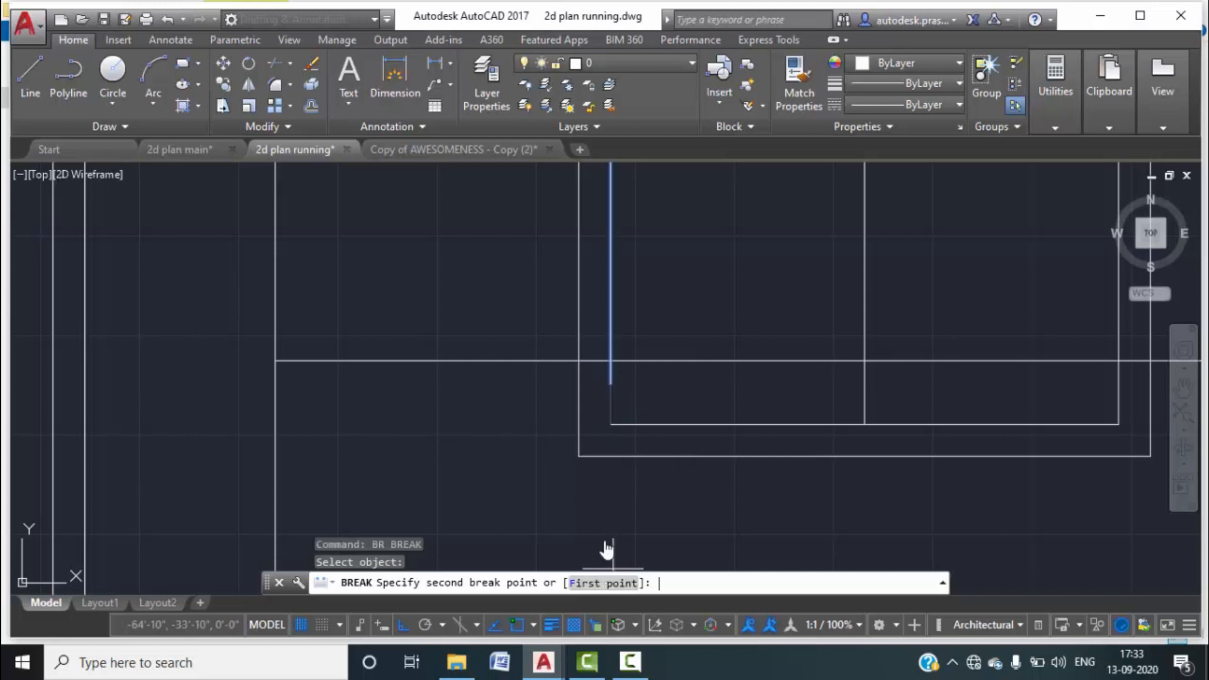
{"action": "type", "text": "f"}
{"action": "key", "text": "Return"}
{"action": "left_click", "coordinate": [610, 360]}
{"action": "left_click", "coordinate": [610, 360]}
{"action": "type", "text": "br"}
{"action": "key", "text": "Return"}
{"action": "left_click", "coordinate": [577, 391]}
{"action": "key", "text": "Return"}
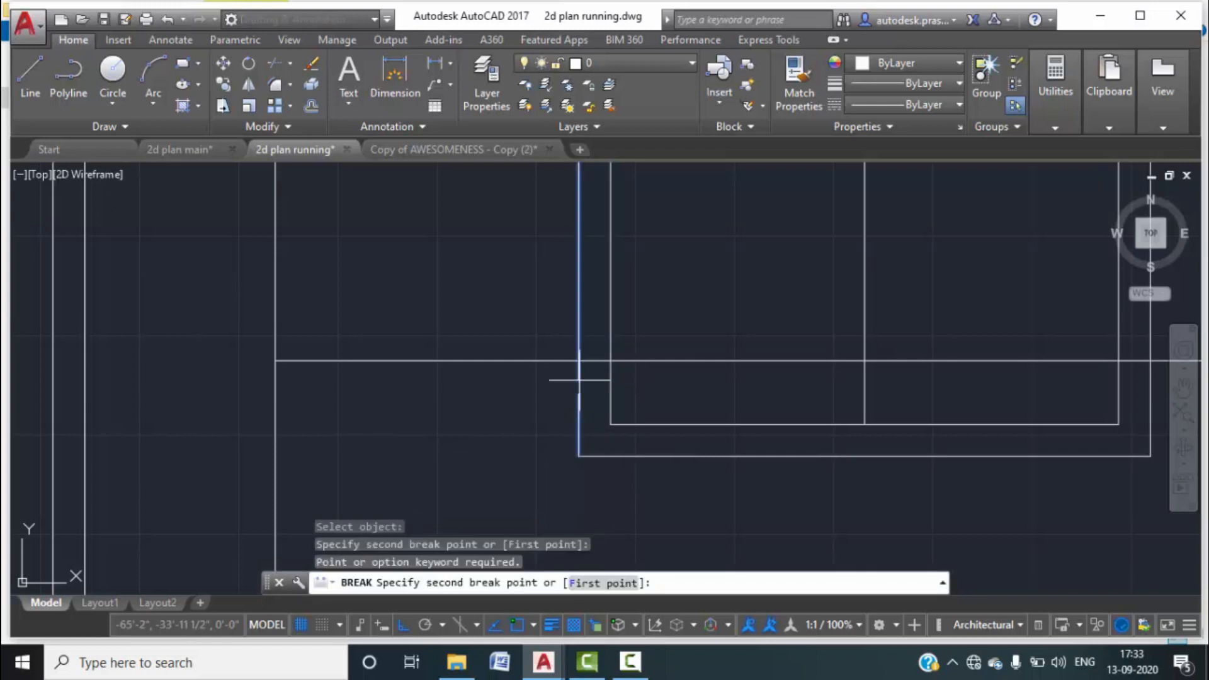
{"action": "left_click", "coordinate": [618, 583]}
{"action": "left_click", "coordinate": [578, 362]}
{"action": "left_click", "coordinate": [577, 354]}
Break the middle vertical line at its intersection, undoing an accidental gap first.
{"action": "scroll", "coordinate": [693, 424], "scroll_direction": "down", "scroll_amount": 2}
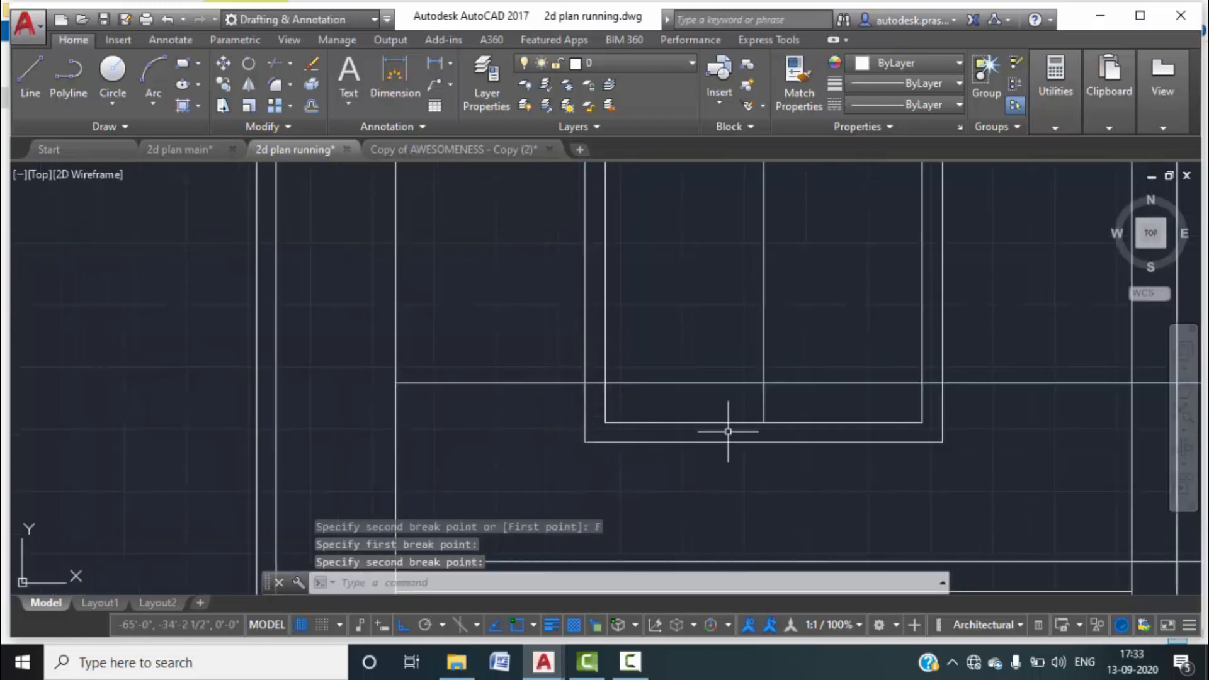
{"action": "scroll", "coordinate": [586, 392], "scroll_direction": "up", "scroll_amount": 4}
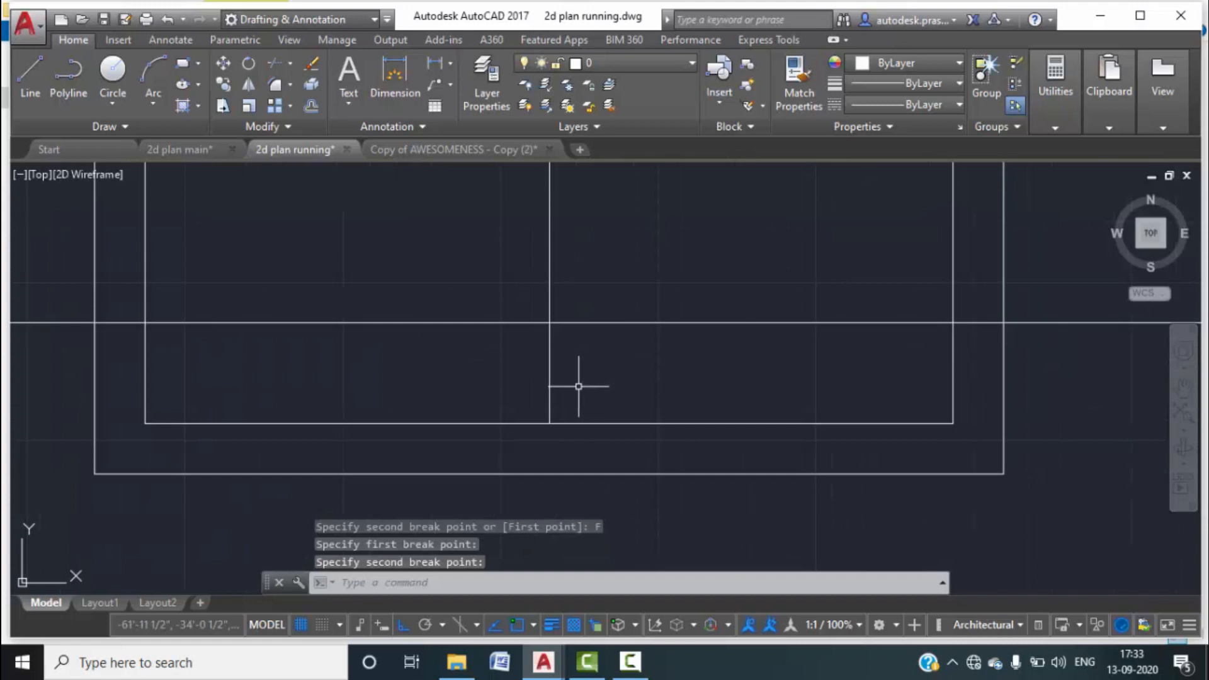
{"action": "key", "text": "Return"}
{"action": "left_click", "coordinate": [577, 386]}
{"action": "left_click", "coordinate": [547, 366]}
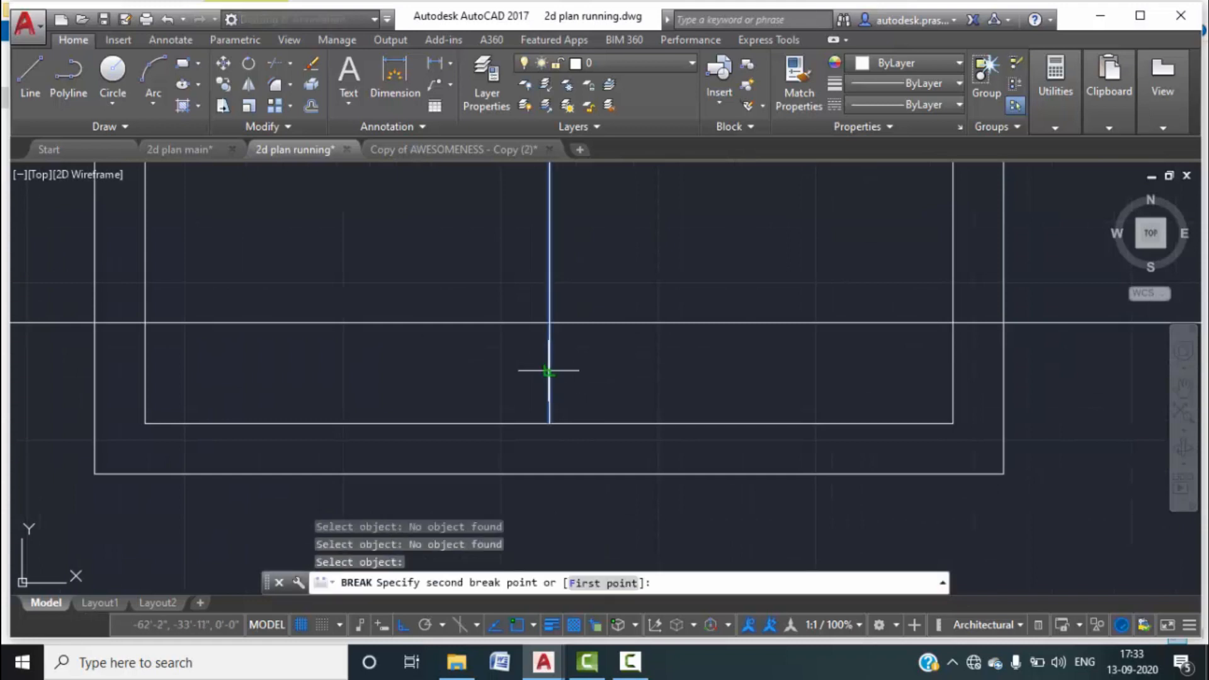
{"action": "left_click", "coordinate": [548, 322]}
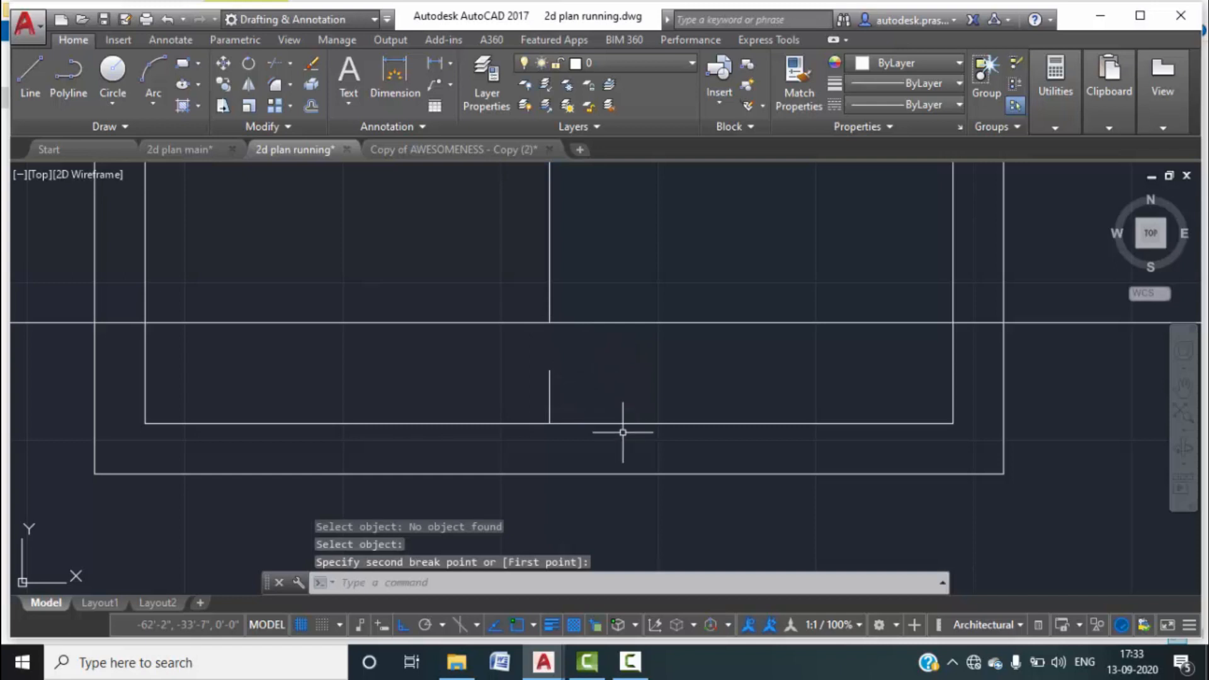
{"action": "key", "text": "ctrl+z"}
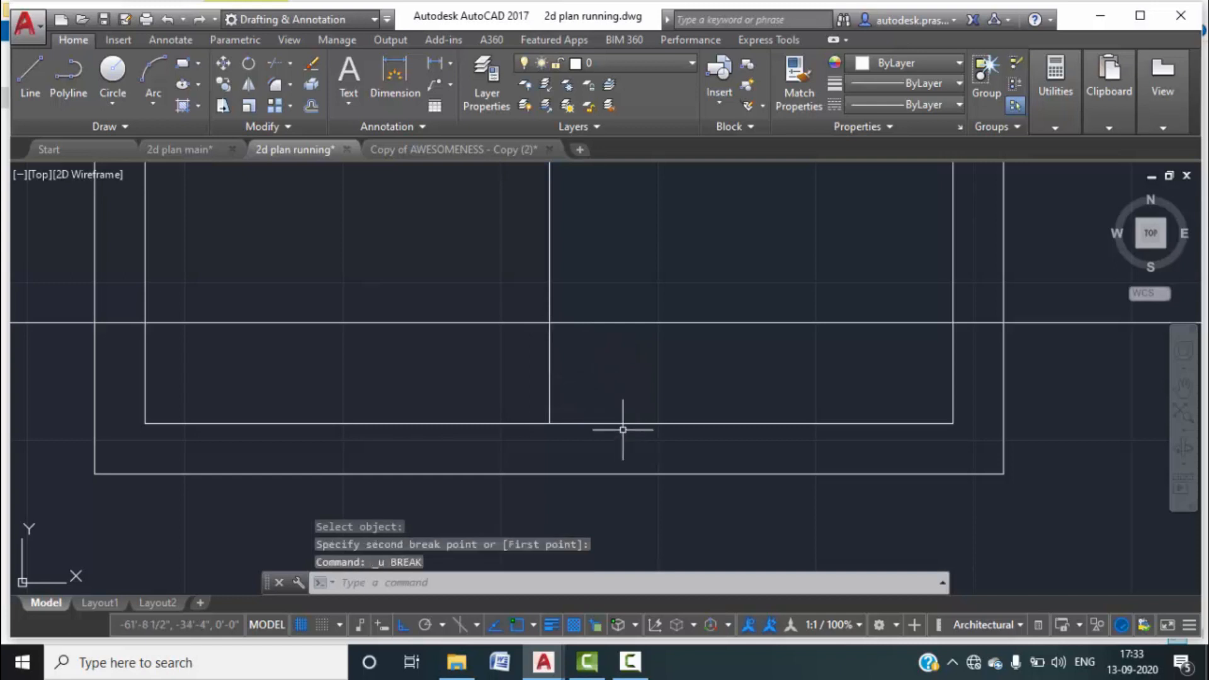
{"action": "key", "text": "Return"}
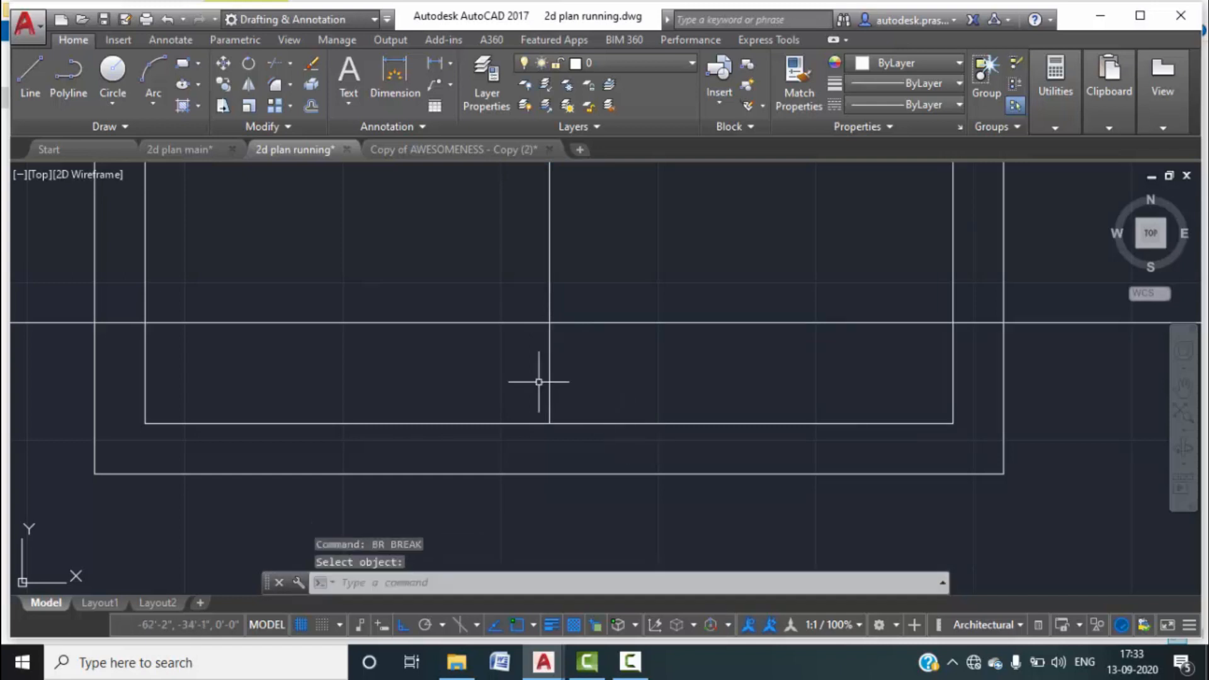
{"action": "left_click", "coordinate": [549, 391]}
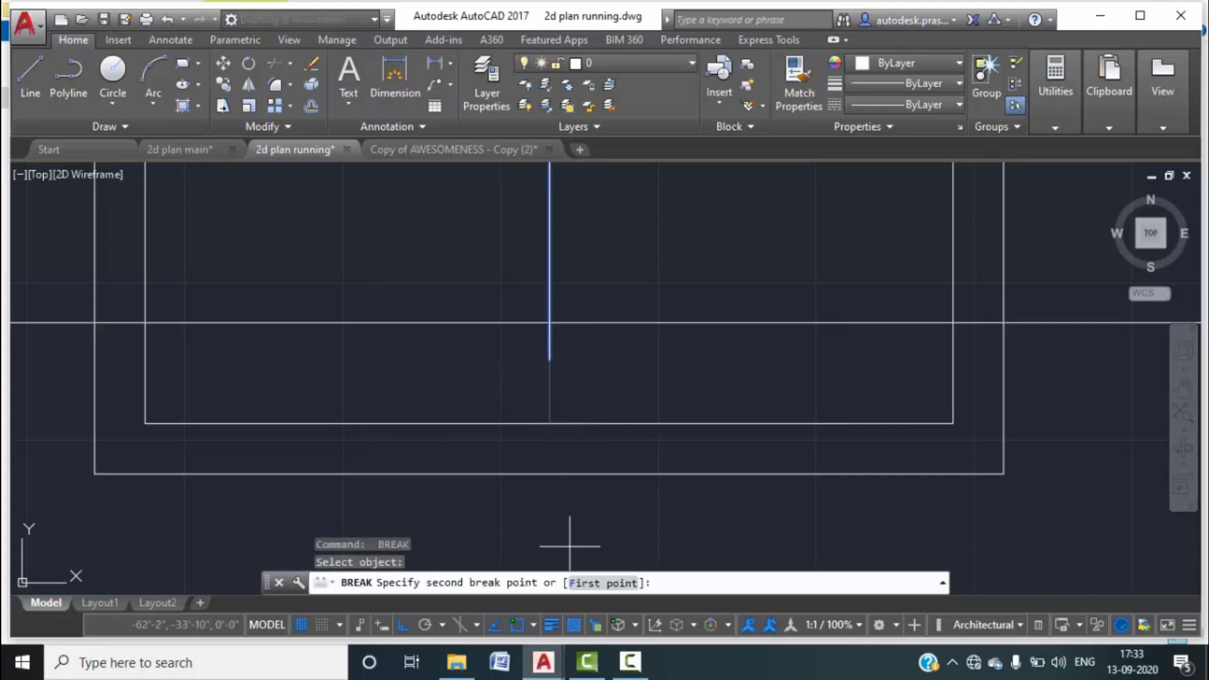
{"action": "left_click", "coordinate": [586, 584]}
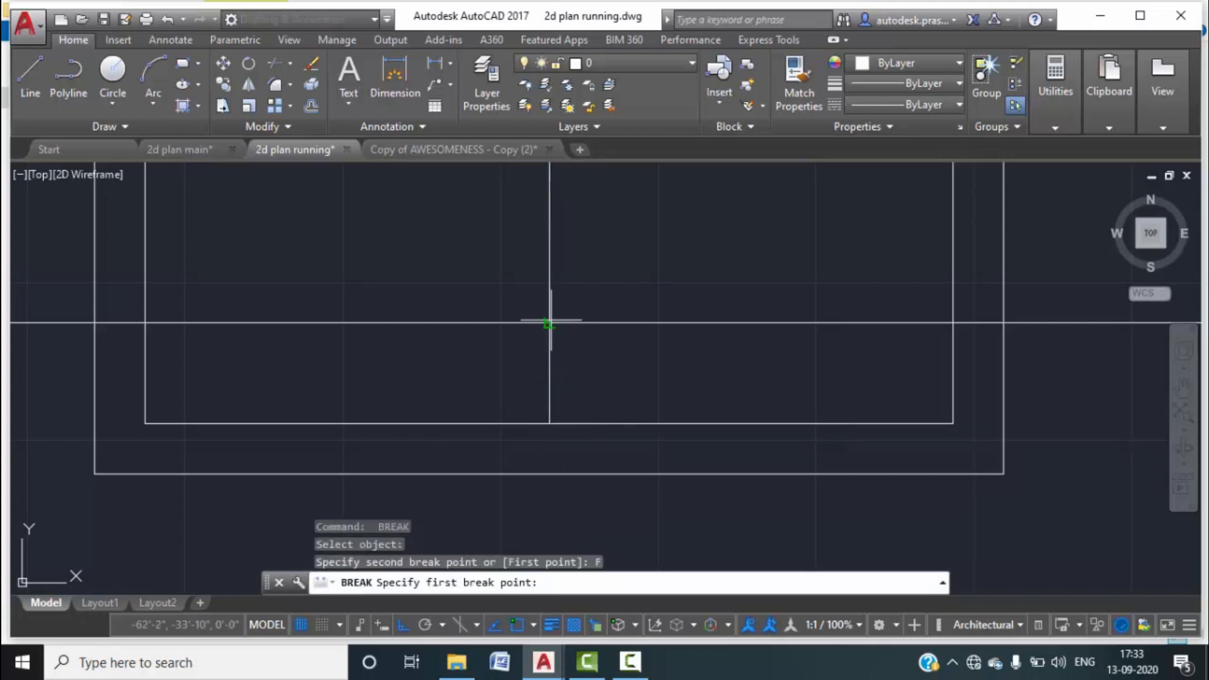
{"action": "left_click", "coordinate": [550, 323]}
{"action": "left_click", "coordinate": [549, 323]}
Break the right inner and outer vertical lines at the horizontal line.
{"action": "key", "text": "Return"}
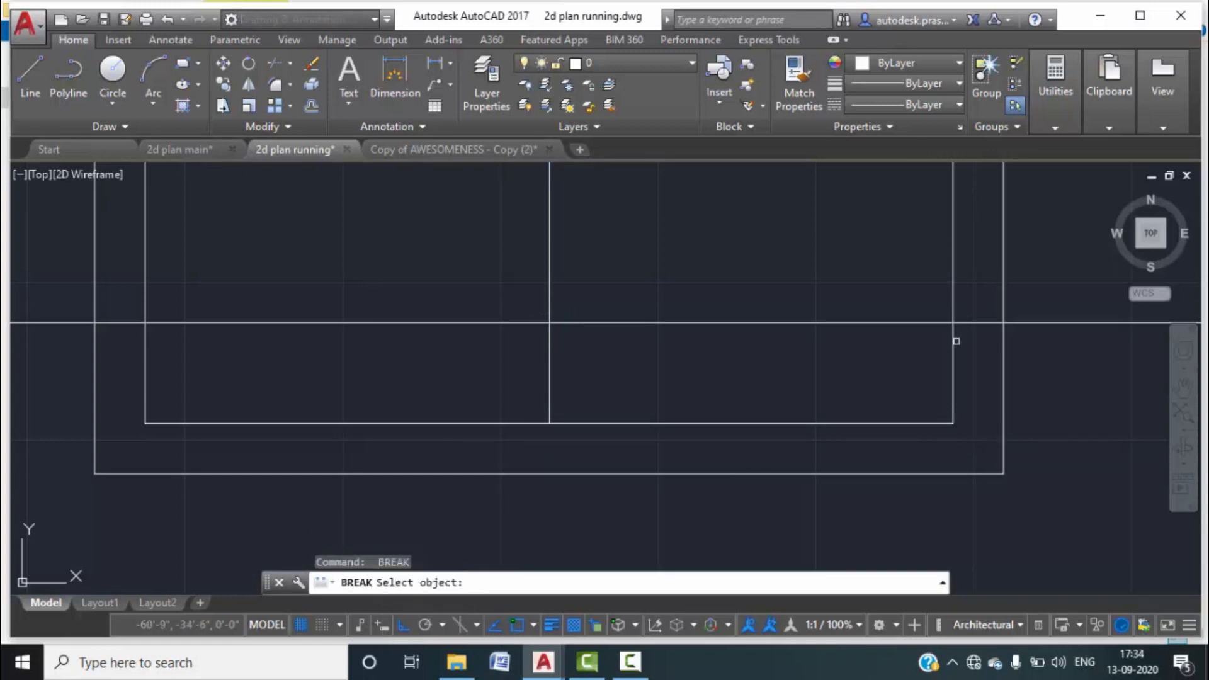
{"action": "left_click", "coordinate": [953, 343]}
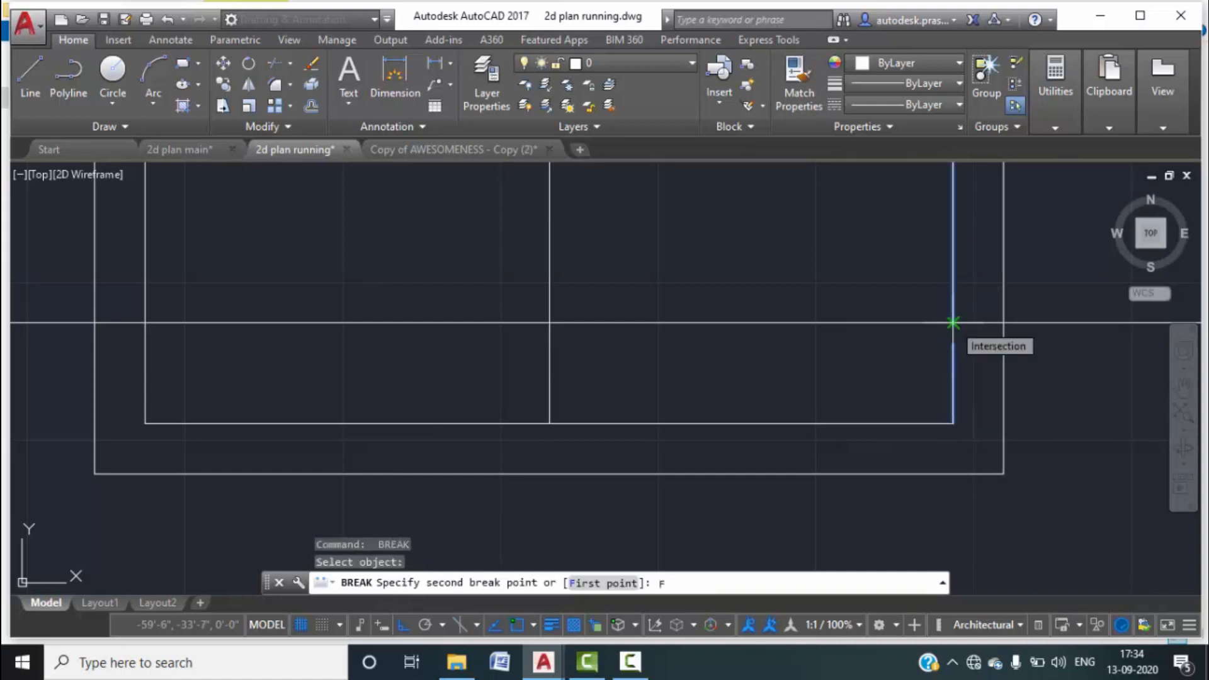
{"action": "key", "text": "Escape"}
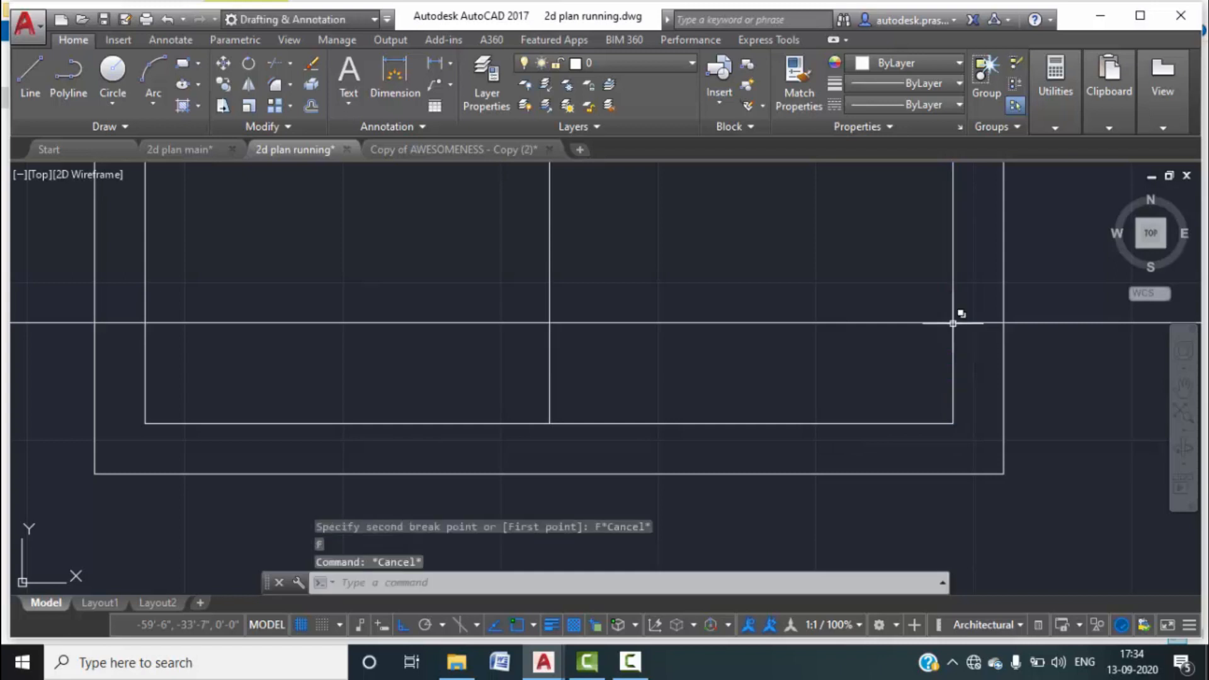
{"action": "key", "text": "Return"}
{"action": "left_click", "coordinate": [953, 341]}
{"action": "type", "text": "F"}
{"action": "key", "text": "Return"}
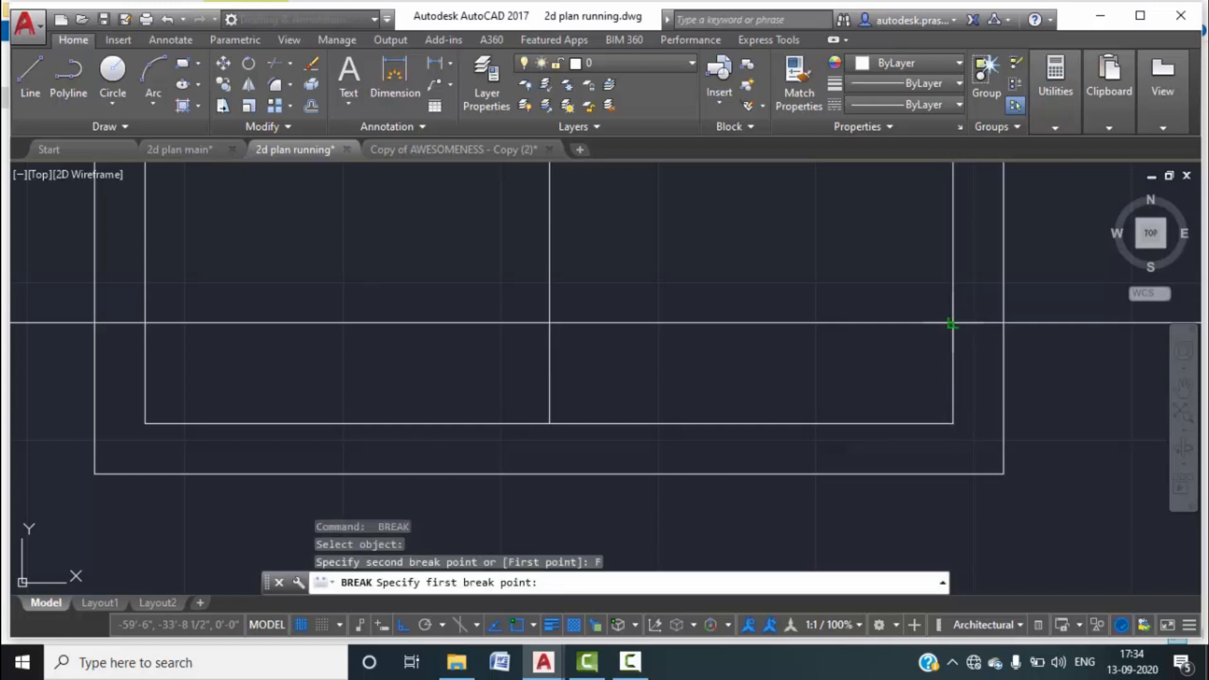
{"action": "left_click", "coordinate": [952, 323]}
{"action": "left_click", "coordinate": [990, 380]}
{"action": "key", "text": "Return"}
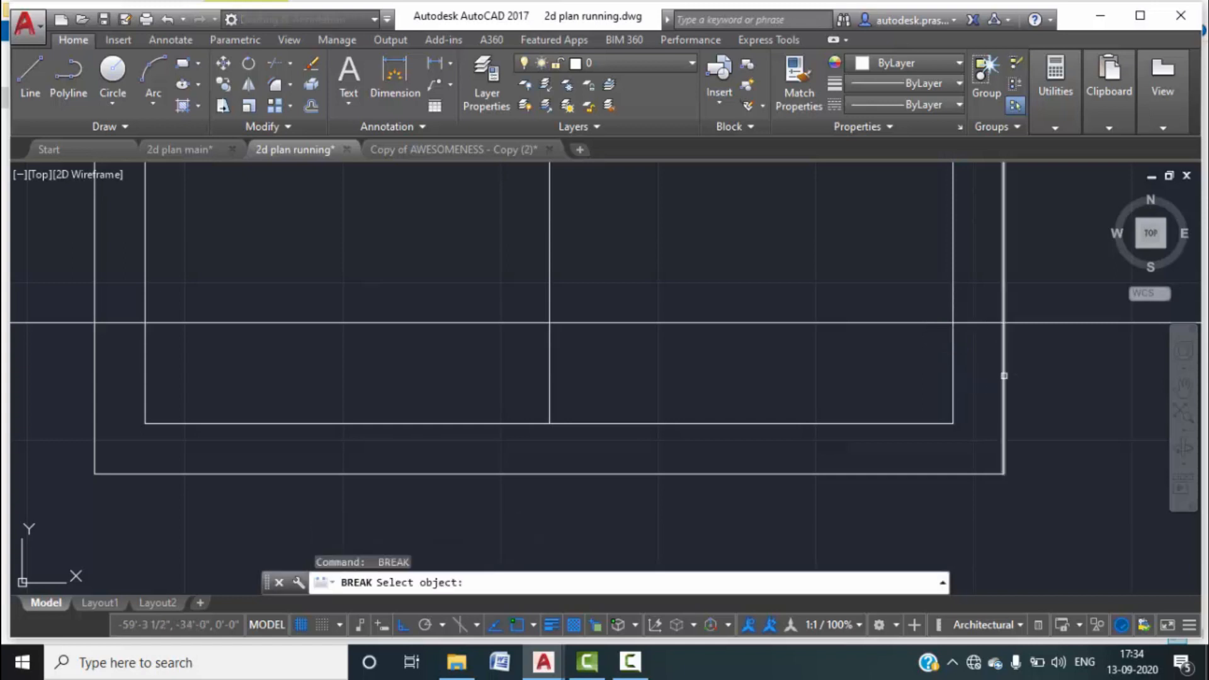
{"action": "left_click", "coordinate": [1004, 376]}
{"action": "type", "text": "F"}
{"action": "key", "text": "Return"}
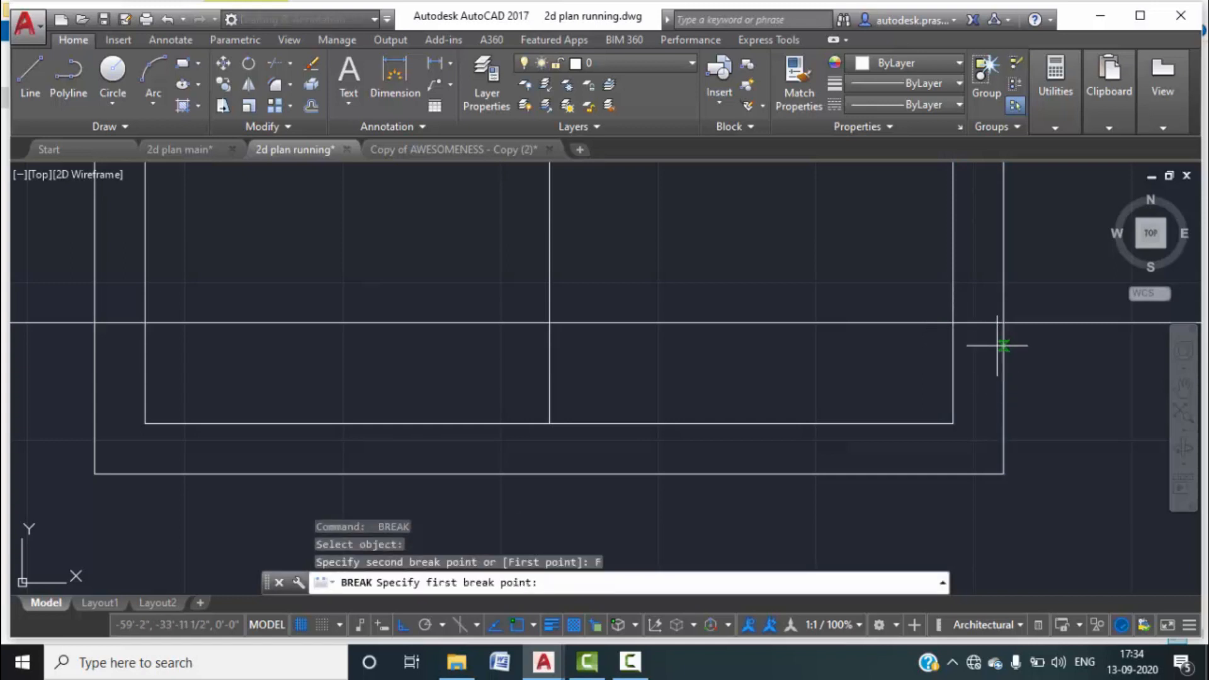
{"action": "left_click", "coordinate": [1003, 323]}
{"action": "left_click", "coordinate": [1003, 324]}
{"action": "key", "text": "Escape"}
Select the lower outline's split lines with a selection window.
{"action": "scroll", "coordinate": [1004, 404], "scroll_direction": "down", "scroll_amount": 3}
{"action": "scroll", "coordinate": [1005, 400], "scroll_direction": "down", "scroll_amount": 2}
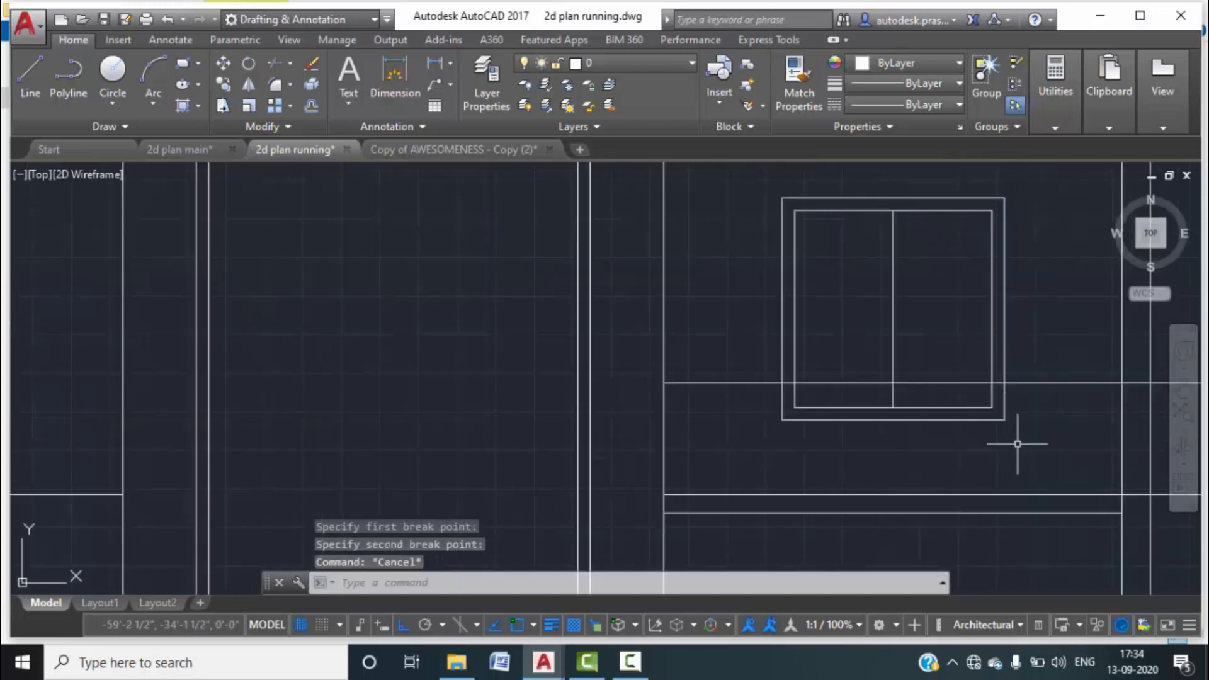
{"action": "scroll", "coordinate": [1004, 417], "scroll_direction": "up", "scroll_amount": 4}
{"action": "left_click", "coordinate": [1023, 443]}
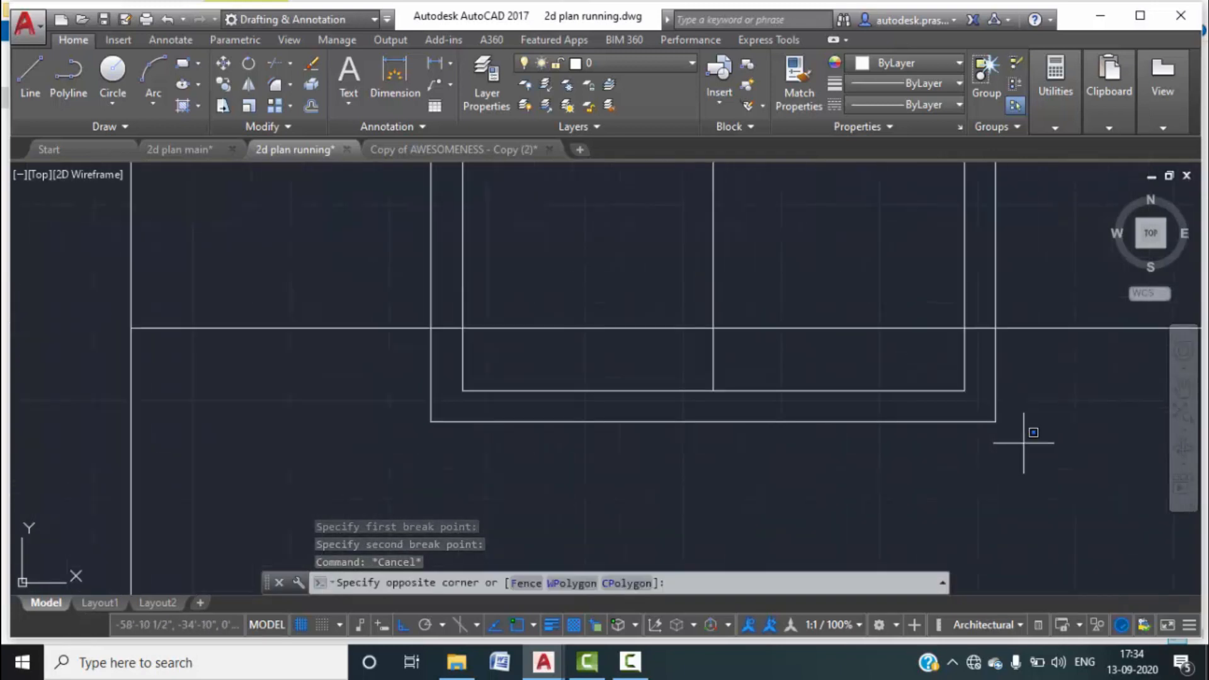
{"action": "left_click", "coordinate": [396, 346]}
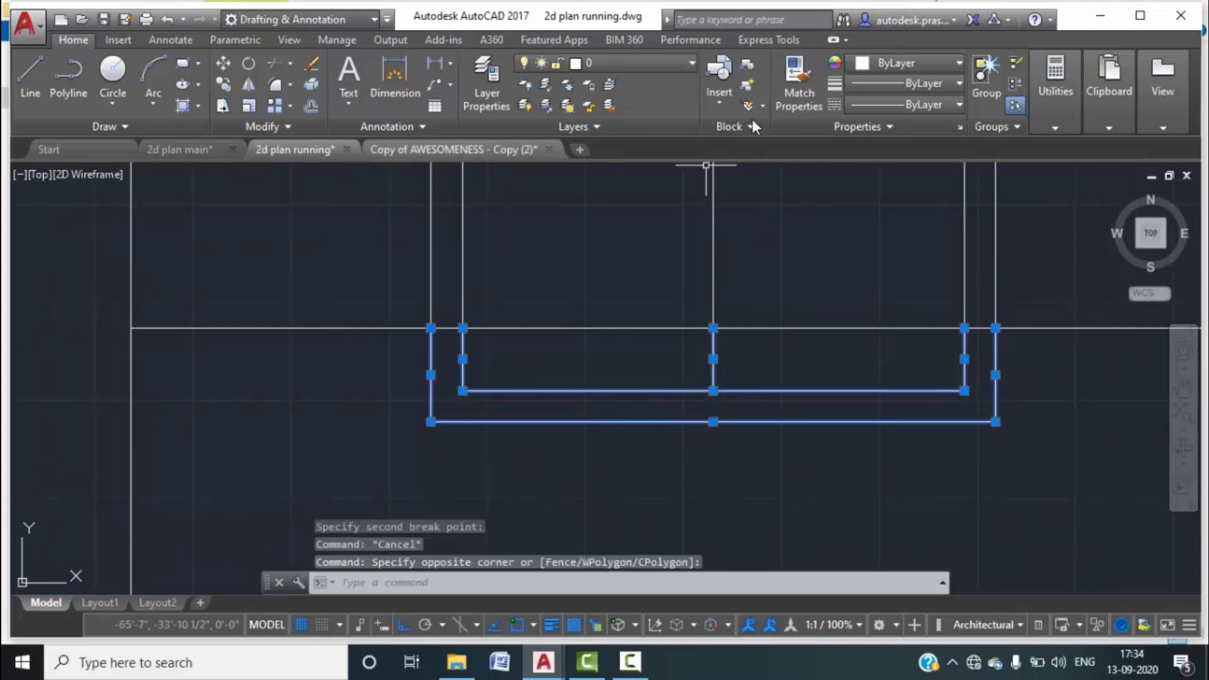
Give the selected lines the ACAD_ISO02W100 dashed linetype and set LTS to 0.5.
{"action": "left_click", "coordinate": [955, 109]}
{"action": "left_click", "coordinate": [905, 174]}
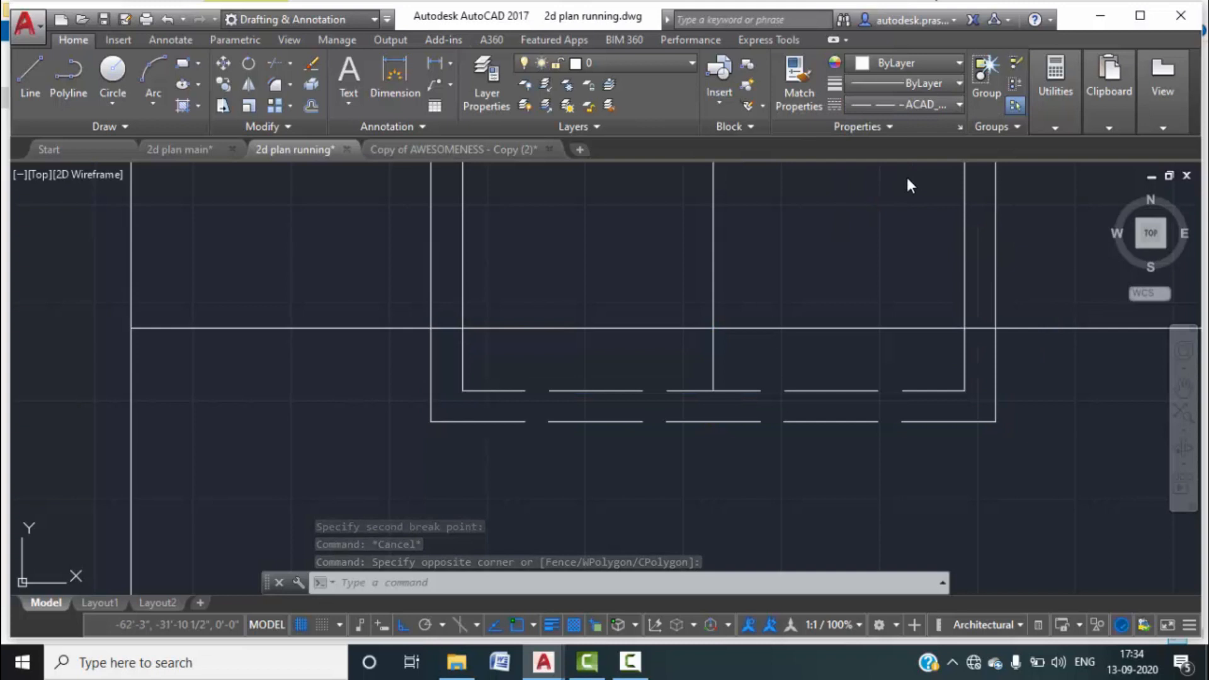
{"action": "type", "text": "l"}
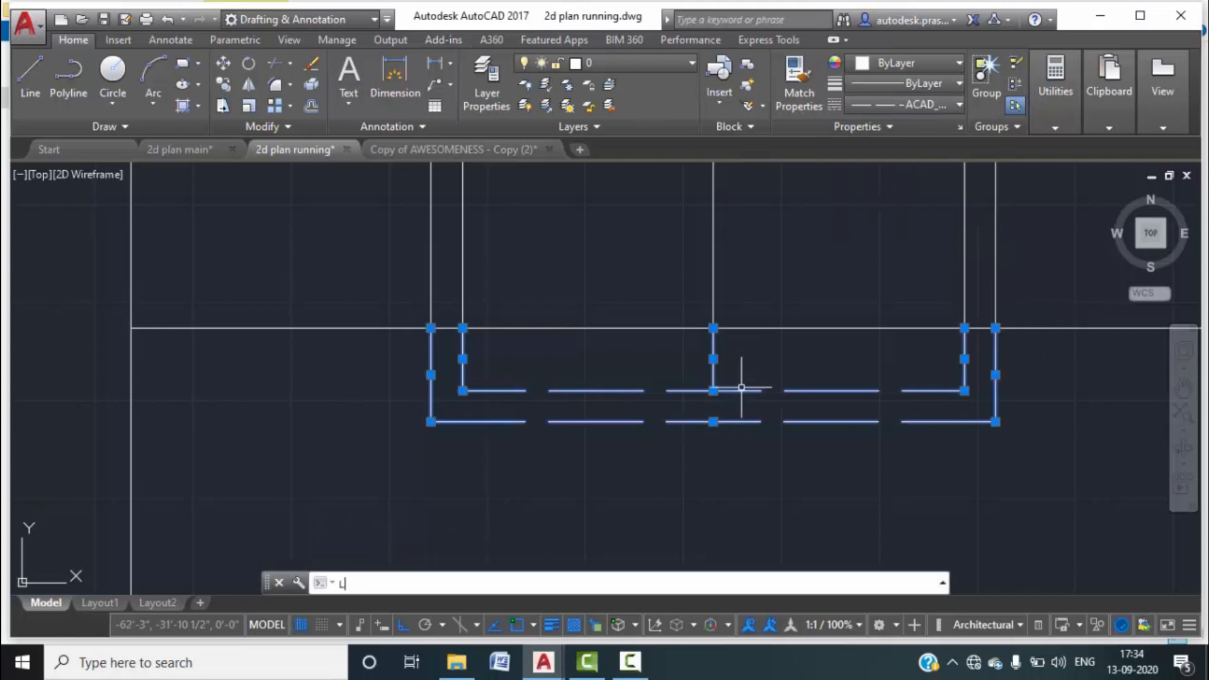
{"action": "type", "text": "ts"}
{"action": "key", "text": "Return"}
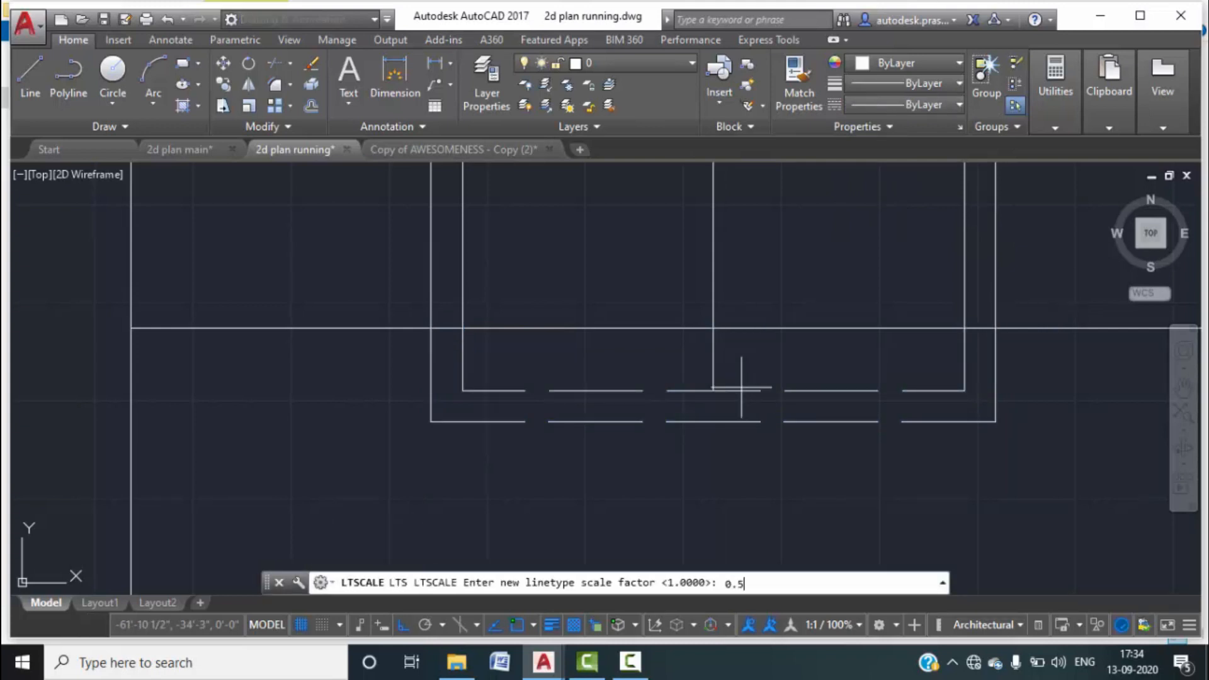
{"action": "key", "text": "Return"}
{"action": "scroll", "coordinate": [741, 387], "scroll_direction": "down", "scroll_amount": 3}
{"action": "key", "text": "Escape"}
Pan and zoom to centre the whole window elevation in view.
{"action": "scroll", "coordinate": [823, 440], "scroll_direction": "down", "scroll_amount": 2}
{"action": "middle_click_drag", "start_coordinate": [844, 434], "coordinate": [872, 289]}
{"action": "scroll", "coordinate": [881, 302], "scroll_direction": "down", "scroll_amount": 4}
{"action": "scroll", "coordinate": [926, 343], "scroll_direction": "up", "scroll_amount": 2}
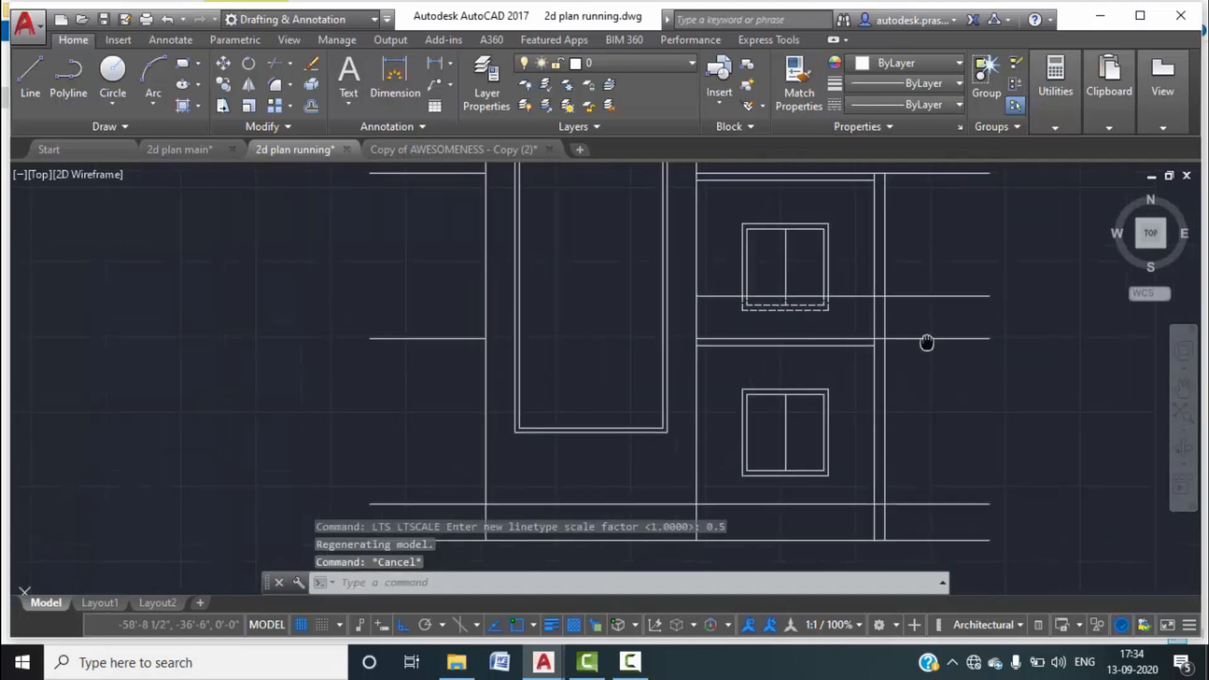
{"action": "middle_click_drag", "start_coordinate": [928, 342], "coordinate": [904, 359]}
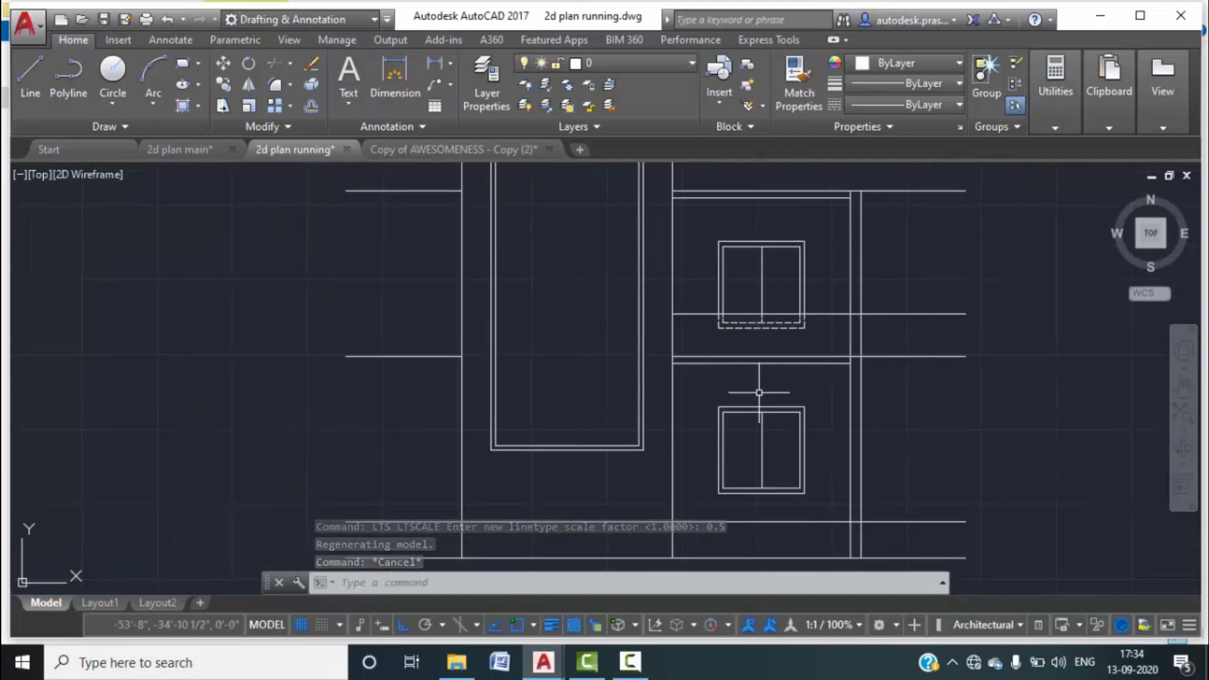
{"action": "scroll", "coordinate": [768, 392], "scroll_direction": "down", "scroll_amount": 3}
{"action": "scroll", "coordinate": [784, 406], "scroll_direction": "up", "scroll_amount": 3}
{"action": "scroll", "coordinate": [787, 441], "scroll_direction": "down", "scroll_amount": 2}
{"action": "scroll", "coordinate": [810, 340], "scroll_direction": "up", "scroll_amount": 2}
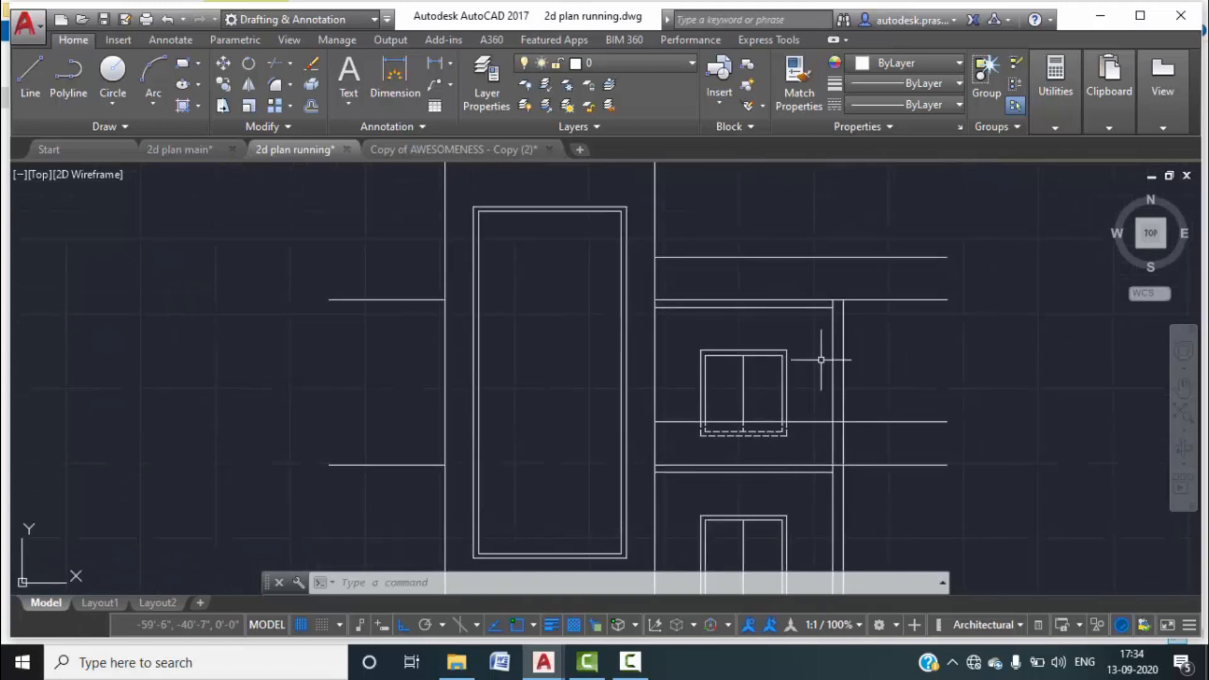
Extend the left and right vertical wall lines up to the top line with EXTEND.
{"action": "type", "text": "l"}
{"action": "key", "text": "Return"}
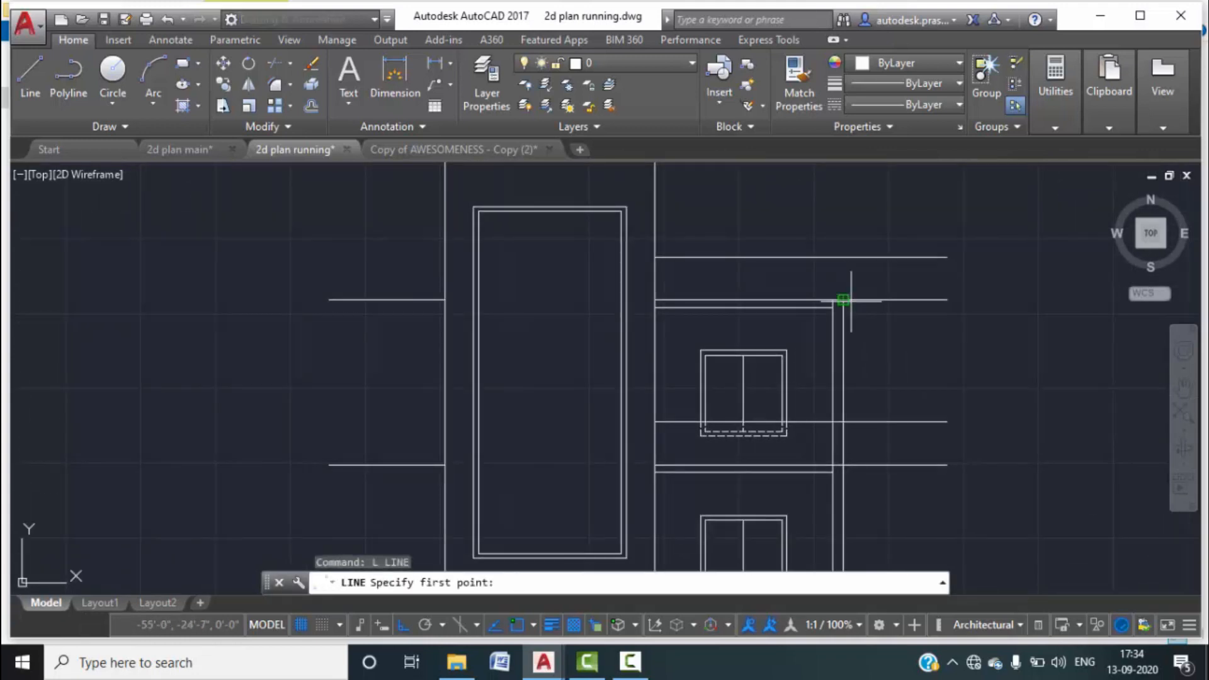
{"action": "key", "text": "Escape"}
{"action": "key", "text": "Escape"}
{"action": "type", "text": "ex"}
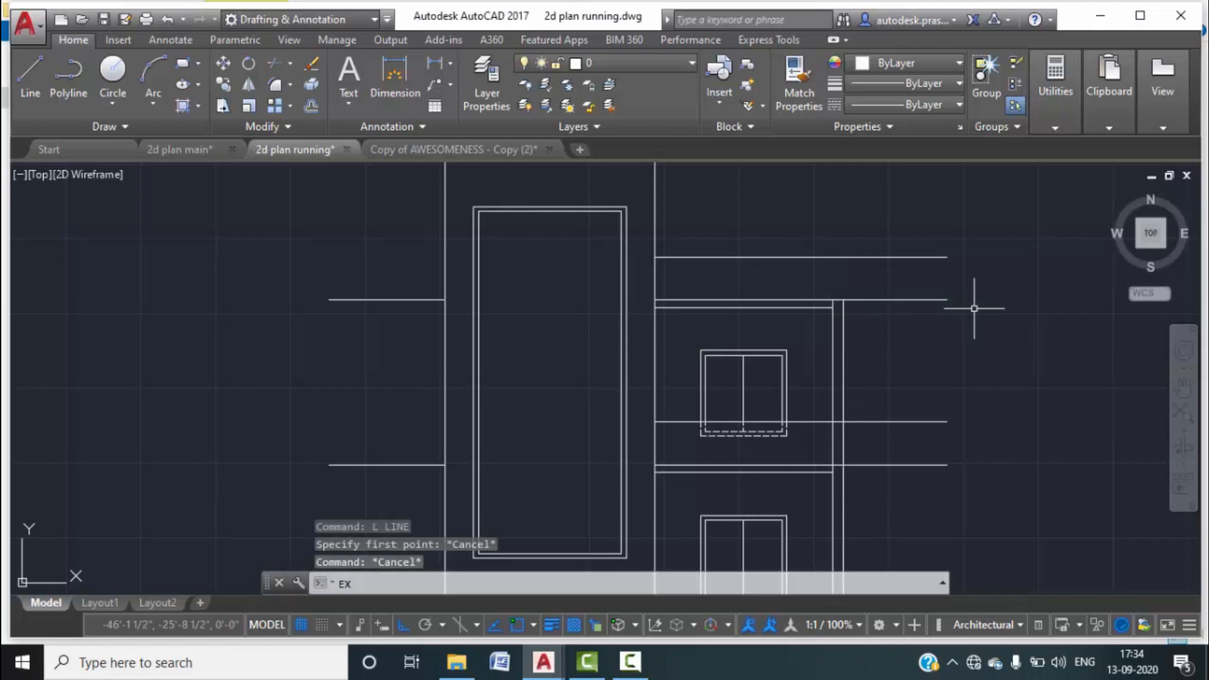
{"action": "key", "text": "Return"}
{"action": "key", "text": "Return"}
{"action": "left_click", "coordinate": [847, 318]}
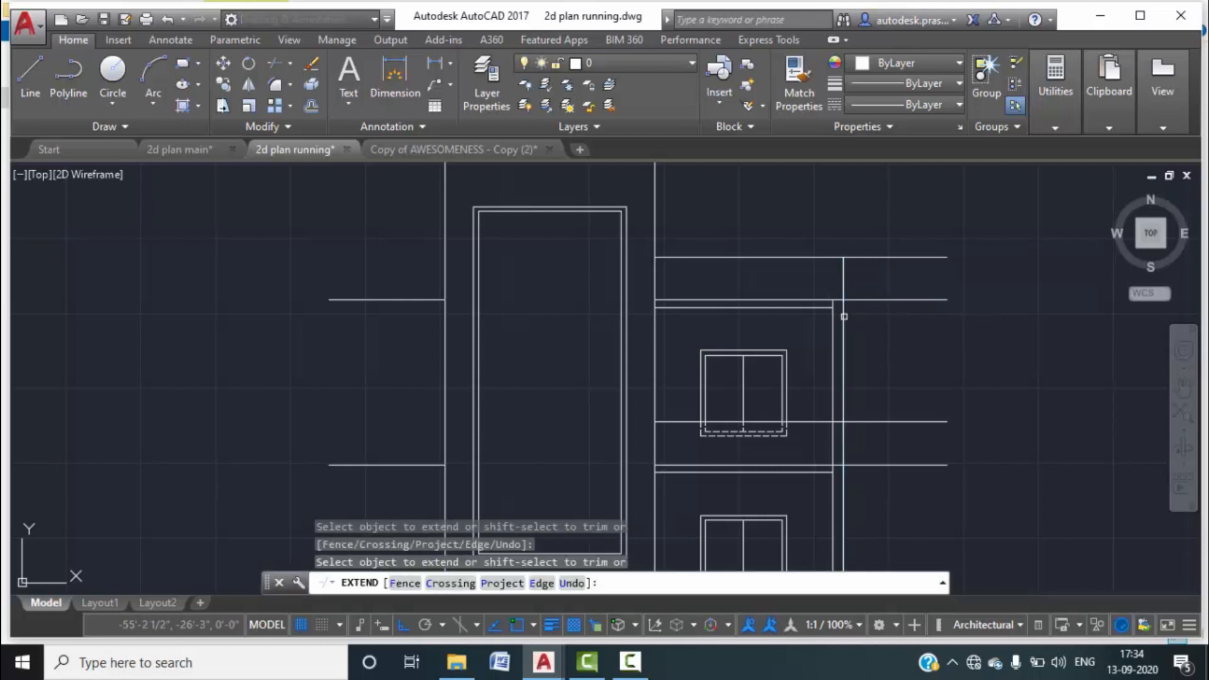
{"action": "scroll", "coordinate": [815, 398], "scroll_direction": "down", "scroll_amount": 1}
{"action": "left_click", "coordinate": [717, 238]}
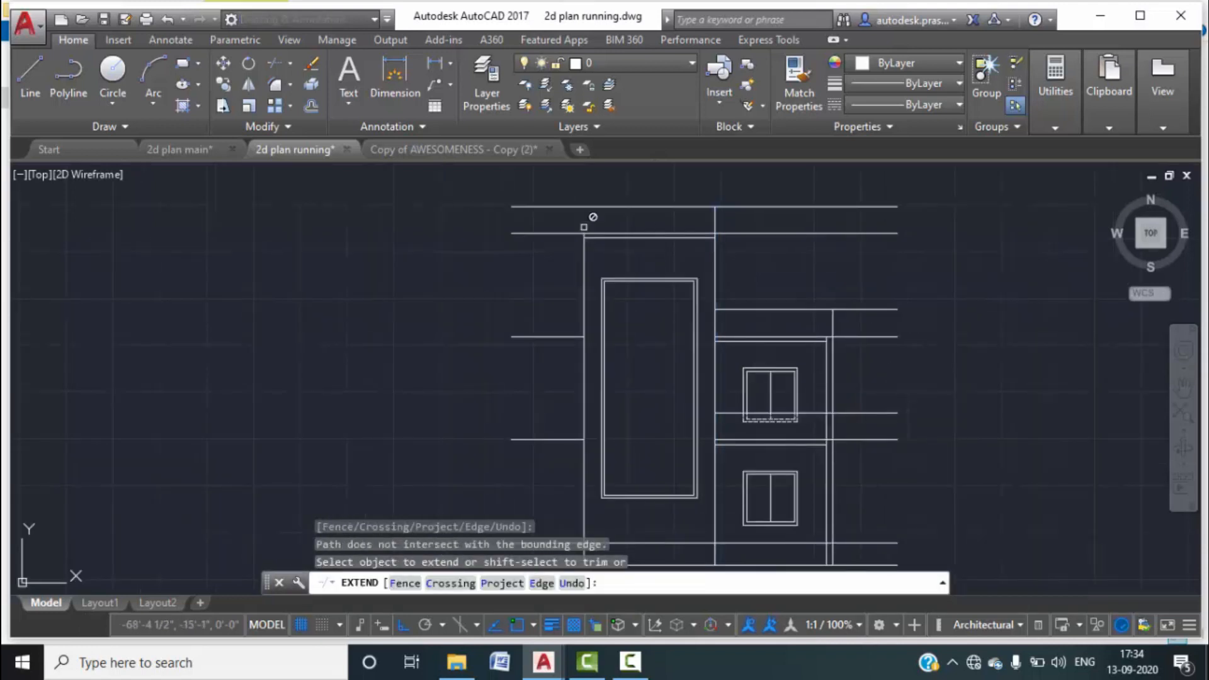
{"action": "left_click", "coordinate": [582, 264]}
{"action": "key", "text": "Escape"}
Trim the top line's overhang to the left of the block.
{"action": "type", "text": "tr"}
{"action": "key", "text": "Return"}
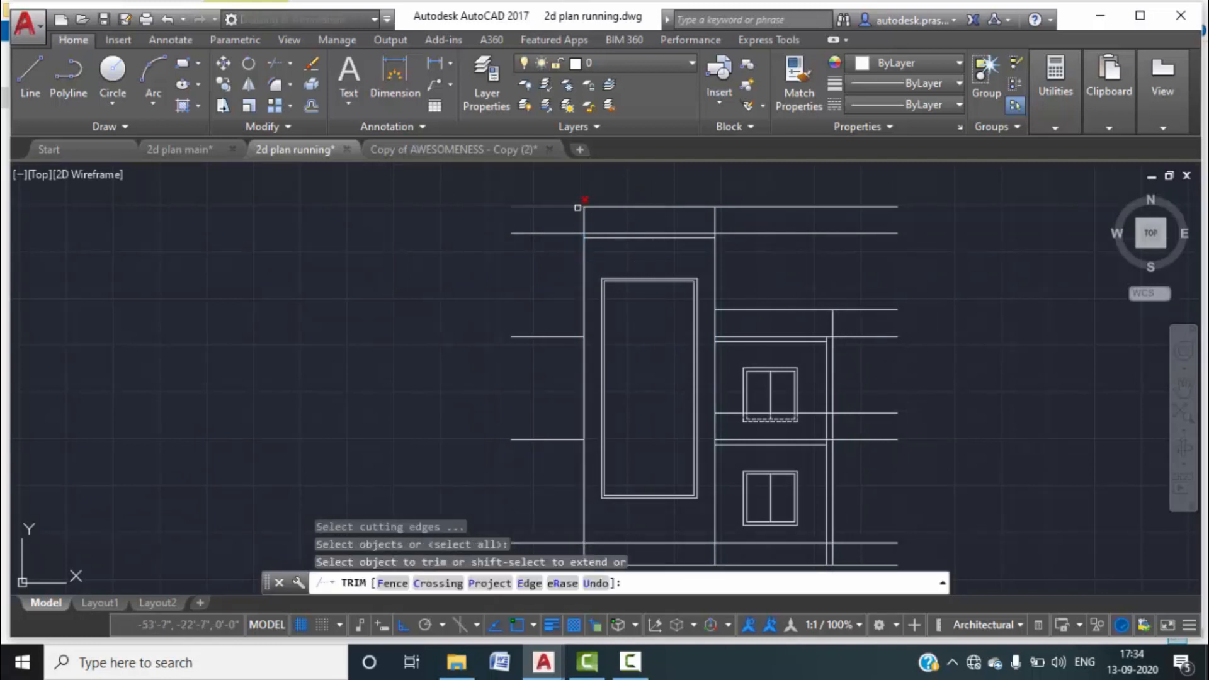
{"action": "left_click", "coordinate": [577, 207]}
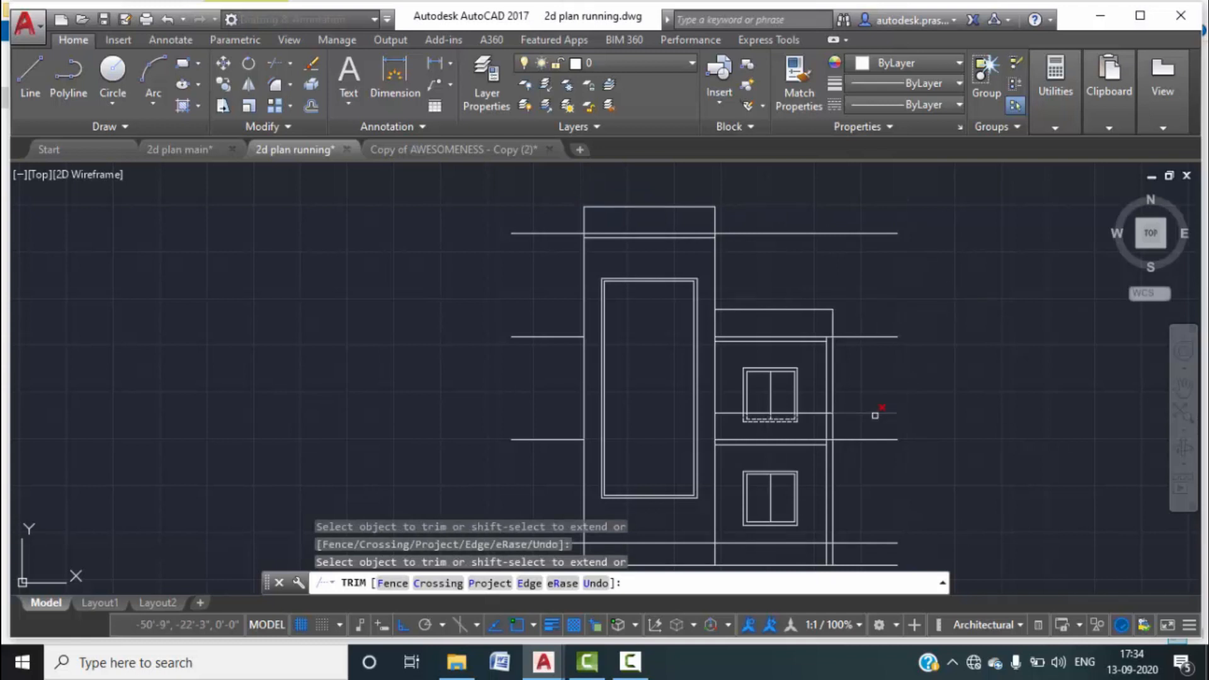
{"action": "scroll", "coordinate": [907, 384], "scroll_direction": "down", "scroll_amount": 3}
{"action": "scroll", "coordinate": [907, 346], "scroll_direction": "up", "scroll_amount": 7}
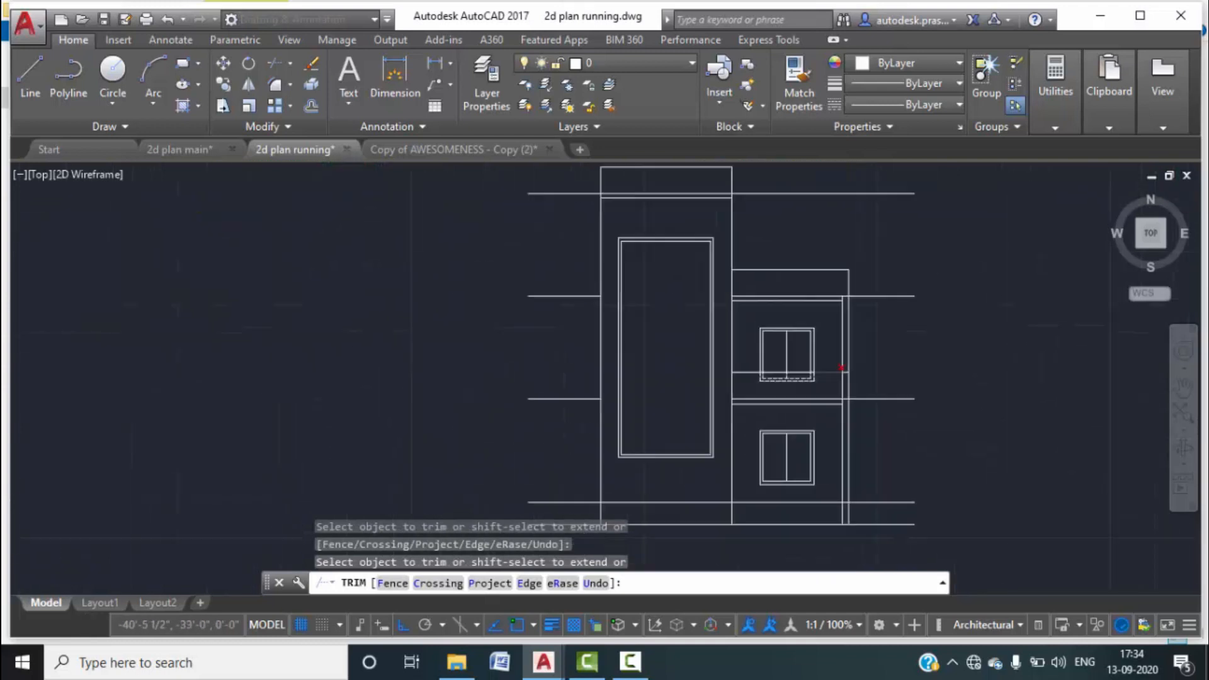
{"action": "scroll", "coordinate": [944, 364], "scroll_direction": "down", "scroll_amount": 2}
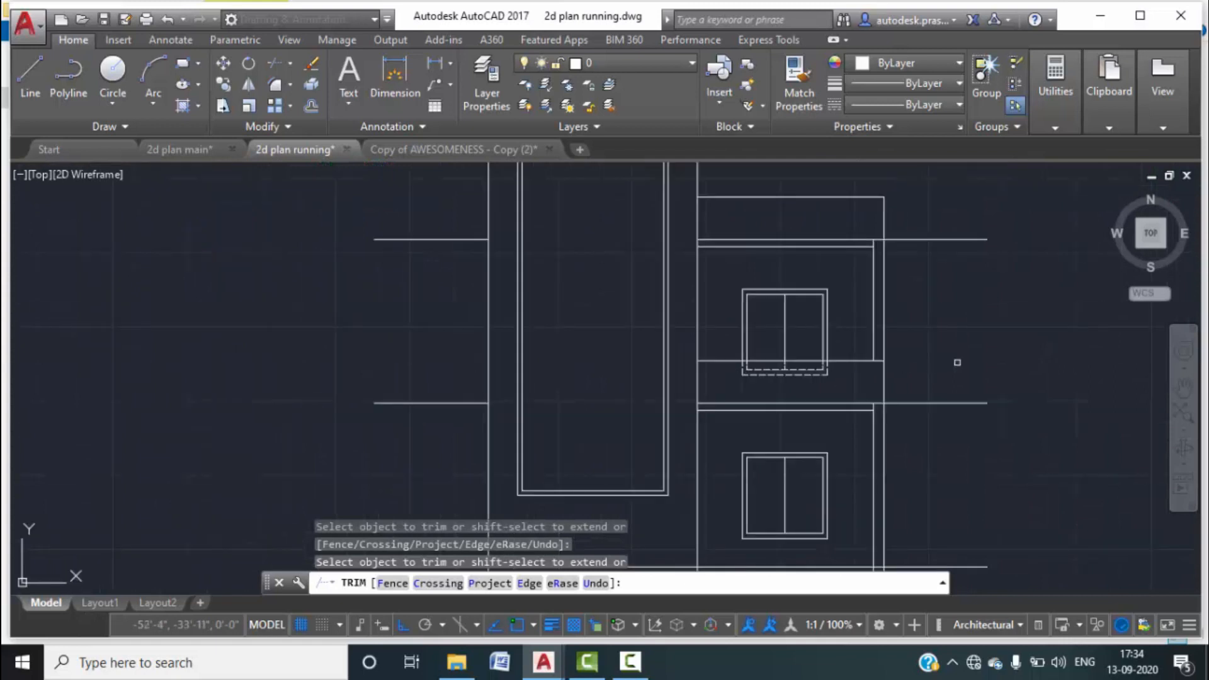
{"action": "scroll", "coordinate": [969, 350], "scroll_direction": "down", "scroll_amount": 4}
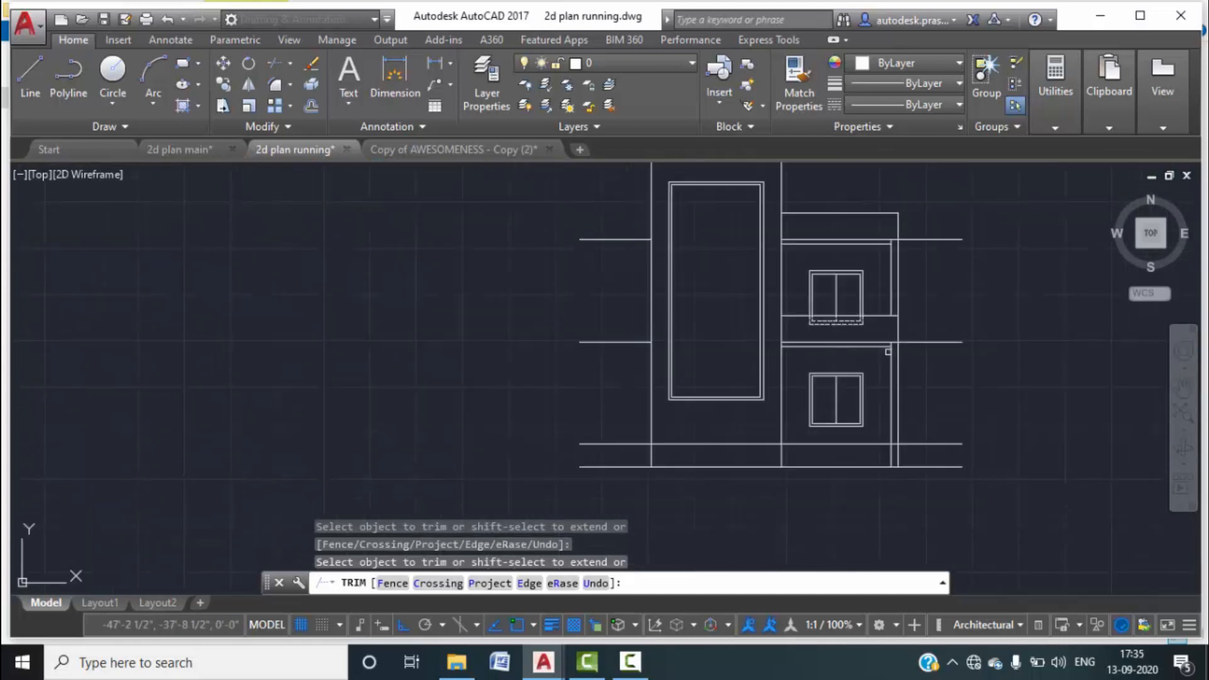
{"action": "scroll", "coordinate": [888, 347], "scroll_direction": "up", "scroll_amount": 10}
{"action": "key", "text": "Escape"}
{"action": "key", "text": "Escape"}
Extend another wall line to its nearest boundary, using all objects as boundaries.
{"action": "type", "text": "EX"}
{"action": "key", "text": "Return"}
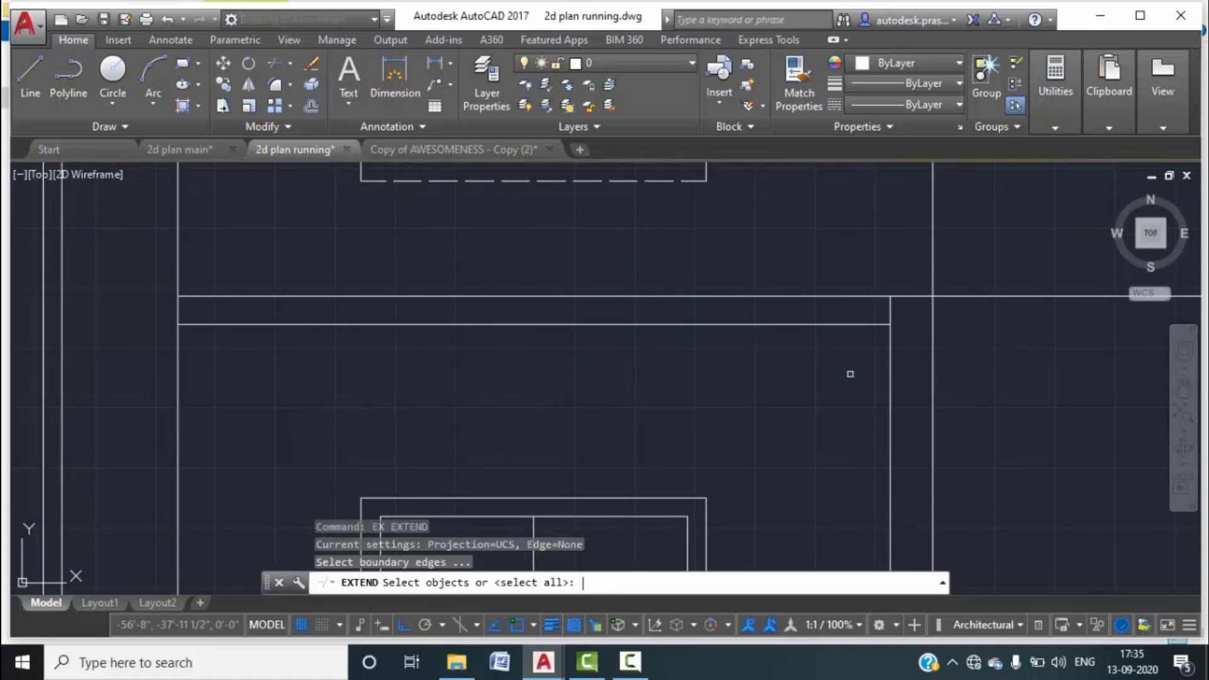
{"action": "key", "text": "Return"}
{"action": "left_click", "coordinate": [846, 327]}
{"action": "scroll", "coordinate": [823, 381], "scroll_direction": "down", "scroll_amount": 3}
{"action": "middle_click_drag", "start_coordinate": [909, 272], "coordinate": [873, 475]}
{"action": "left_click", "coordinate": [790, 286]}
{"action": "key", "text": "Escape"}
{"action": "key", "text": "Escape"}
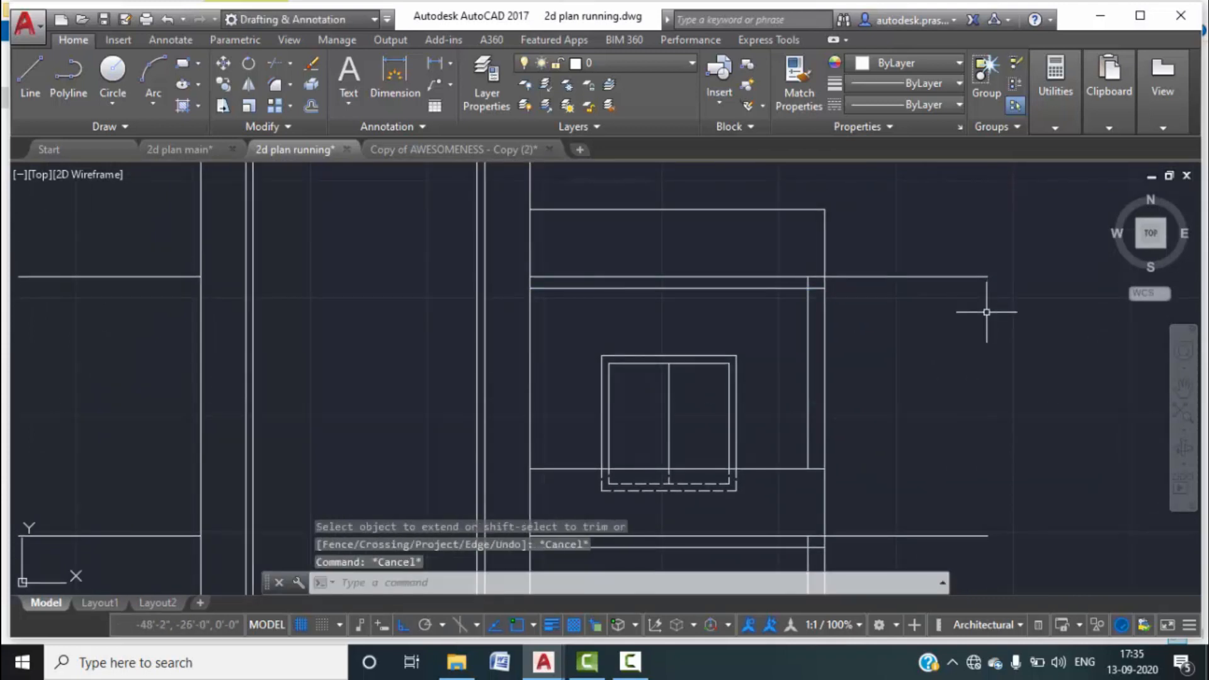
Trim away a stray line segment so the parapet outline closes.
{"action": "type", "text": "tr"}
{"action": "key", "text": "Return"}
{"action": "key", "text": "Return"}
{"action": "scroll", "coordinate": [815, 281], "scroll_direction": "up", "scroll_amount": 2}
{"action": "scroll", "coordinate": [812, 281], "scroll_direction": "up", "scroll_amount": 2}
{"action": "left_click", "coordinate": [796, 283]}
{"action": "scroll", "coordinate": [814, 291], "scroll_direction": "down", "scroll_amount": 4}
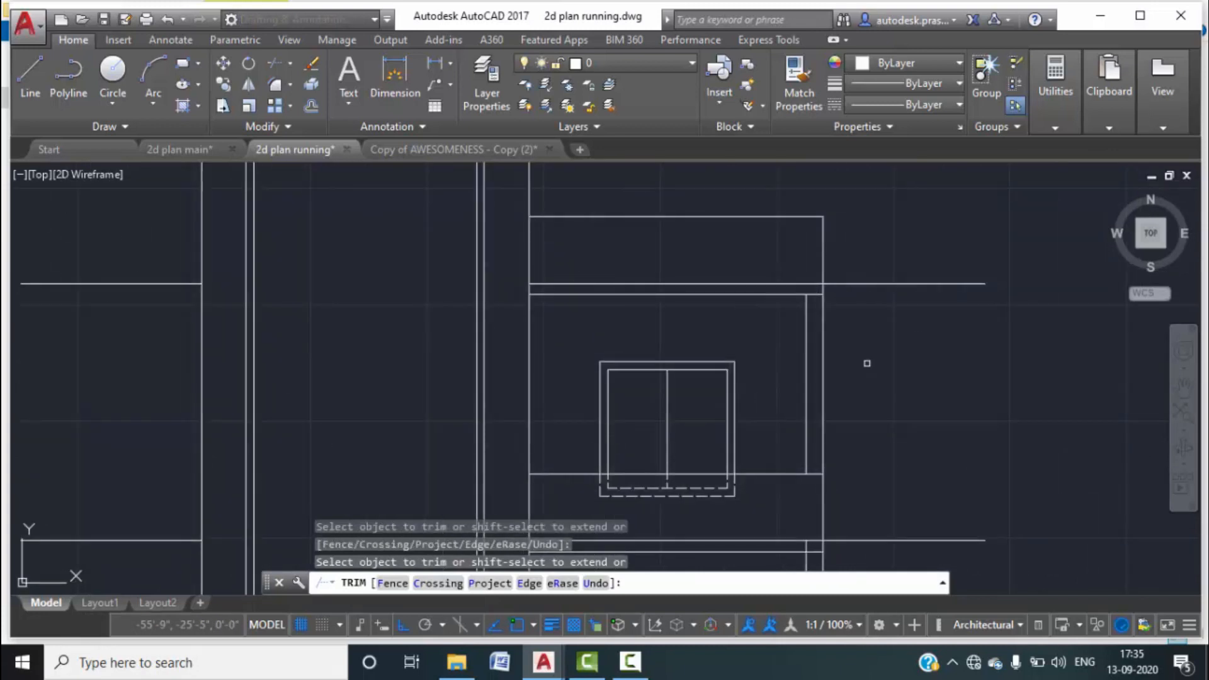
{"action": "middle_click_drag", "start_coordinate": [867, 363], "coordinate": [869, 269]}
{"action": "scroll", "coordinate": [804, 377], "scroll_direction": "up", "scroll_amount": 4}
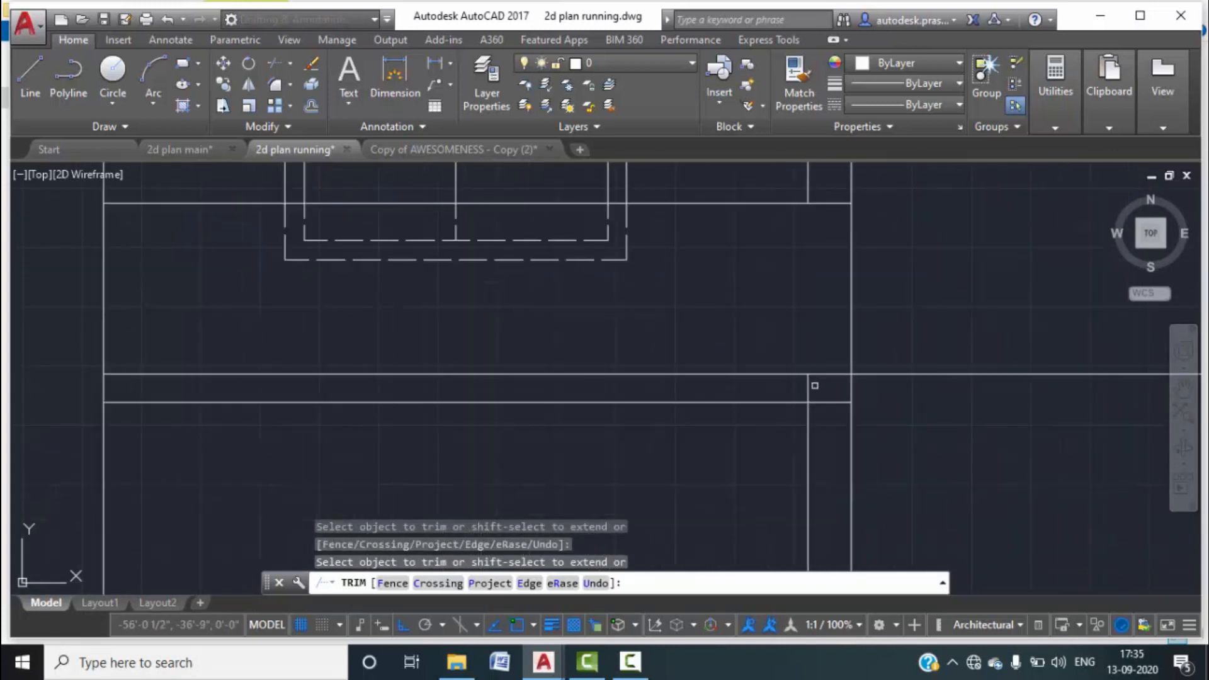
{"action": "scroll", "coordinate": [808, 389], "scroll_direction": "down", "scroll_amount": 8}
{"action": "middle_click_drag", "start_coordinate": [874, 418], "coordinate": [863, 404]}
{"action": "middle_click_drag", "start_coordinate": [959, 405], "coordinate": [951, 411]}
{"action": "scroll", "coordinate": [882, 402], "scroll_direction": "down", "scroll_amount": 6}
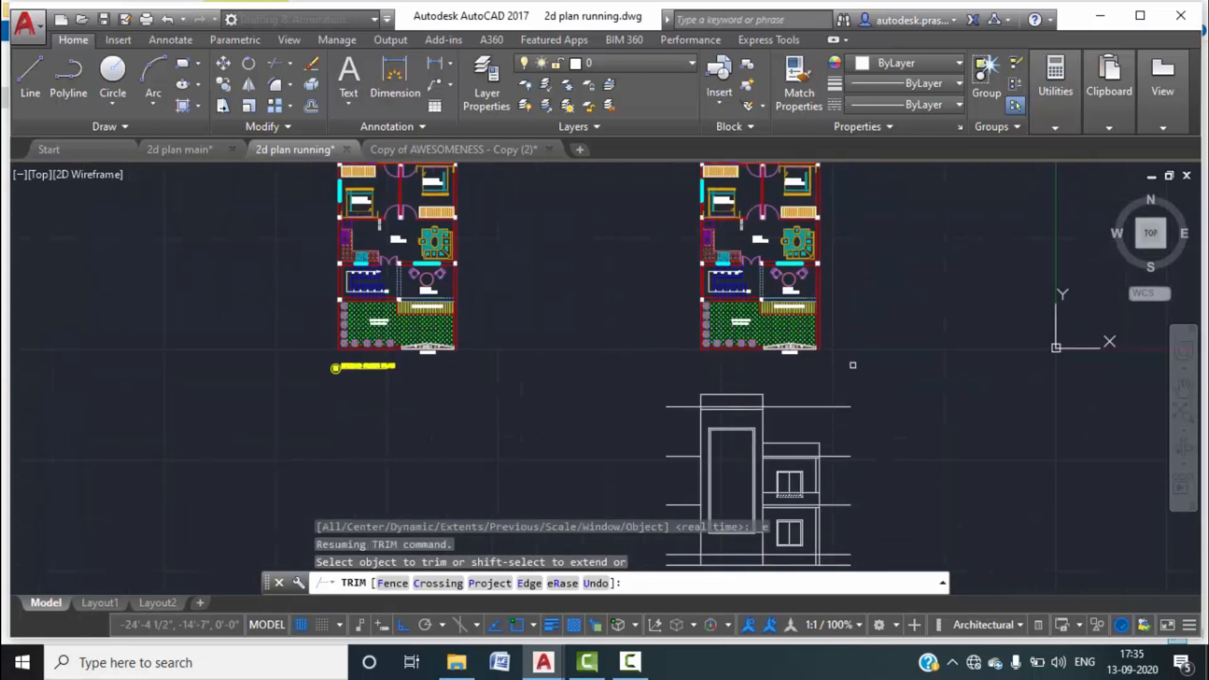
{"action": "key", "text": "Escape"}
{"action": "scroll", "coordinate": [853, 449], "scroll_direction": "up", "scroll_amount": 4}
{"action": "middle_click_drag", "start_coordinate": [854, 448], "coordinate": [861, 297]}
{"action": "scroll", "coordinate": [846, 380], "scroll_direction": "up", "scroll_amount": 1}
{"action": "middle_click_drag", "start_coordinate": [852, 415], "coordinate": [832, 448]}
{"action": "scroll", "coordinate": [697, 459], "scroll_direction": "up", "scroll_amount": 2}
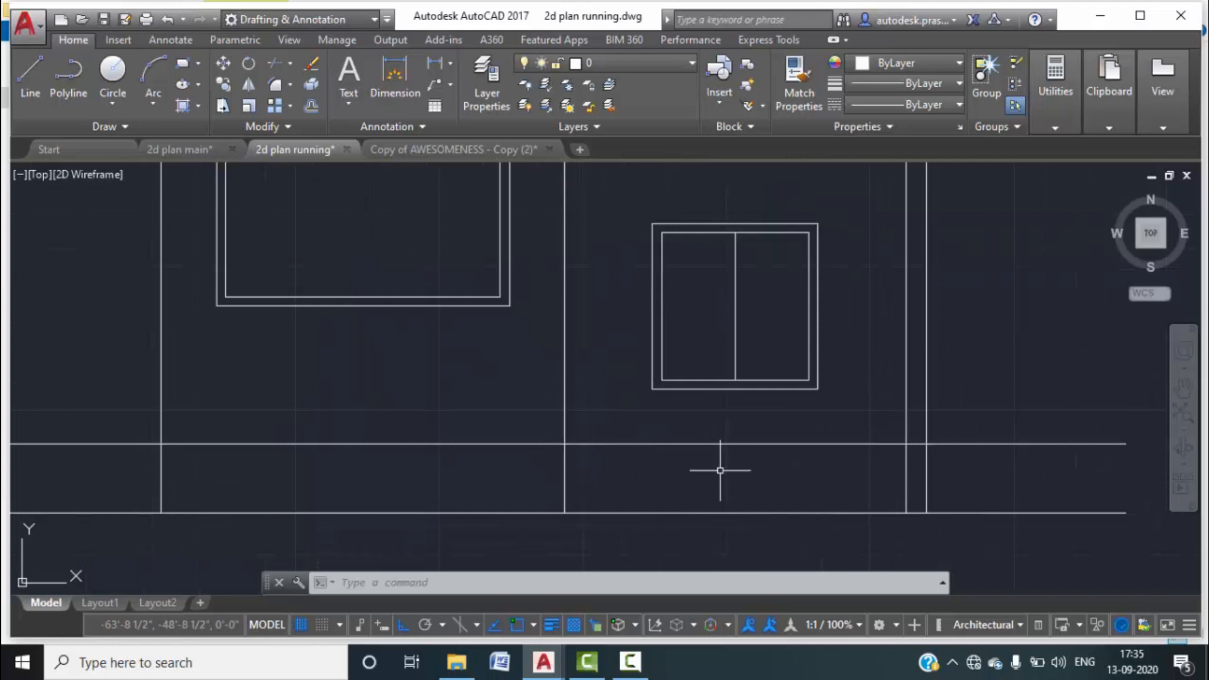
{"action": "scroll", "coordinate": [717, 470], "scroll_direction": "down", "scroll_amount": 2}
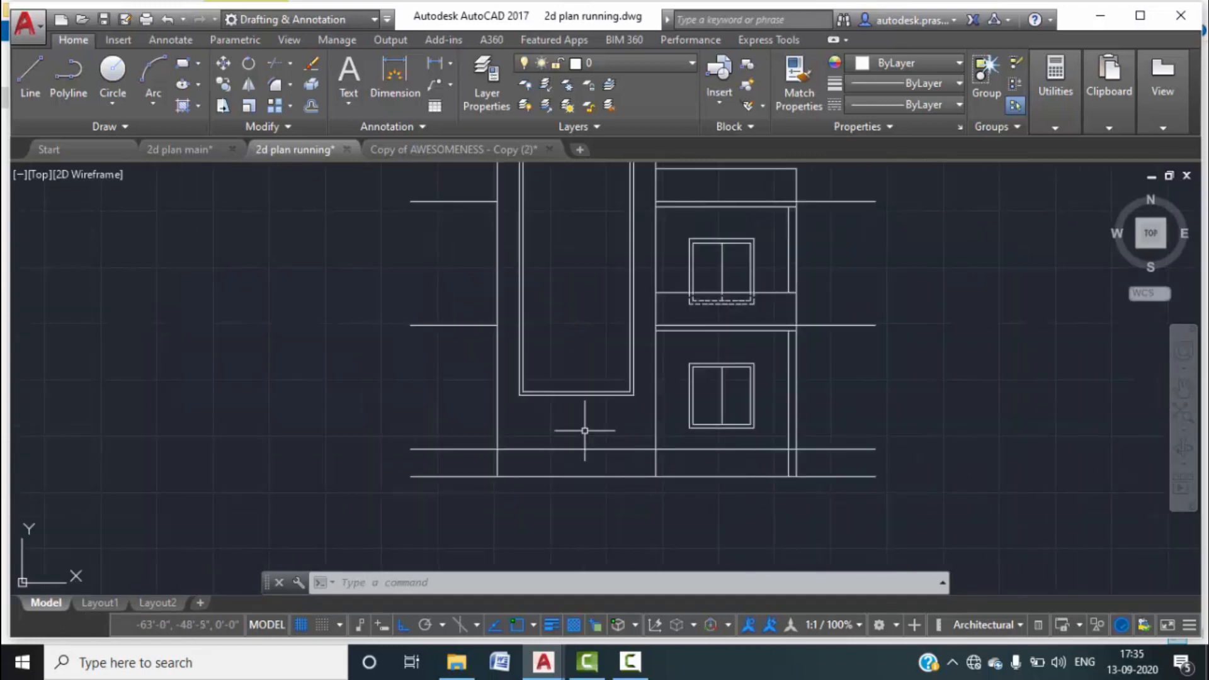
{"action": "scroll", "coordinate": [585, 431], "scroll_direction": "down", "scroll_amount": 4}
{"action": "scroll", "coordinate": [646, 429], "scroll_direction": "up", "scroll_amount": 3}
{"action": "scroll", "coordinate": [645, 429], "scroll_direction": "down", "scroll_amount": 4}
{"action": "scroll", "coordinate": [704, 434], "scroll_direction": "up", "scroll_amount": 6}
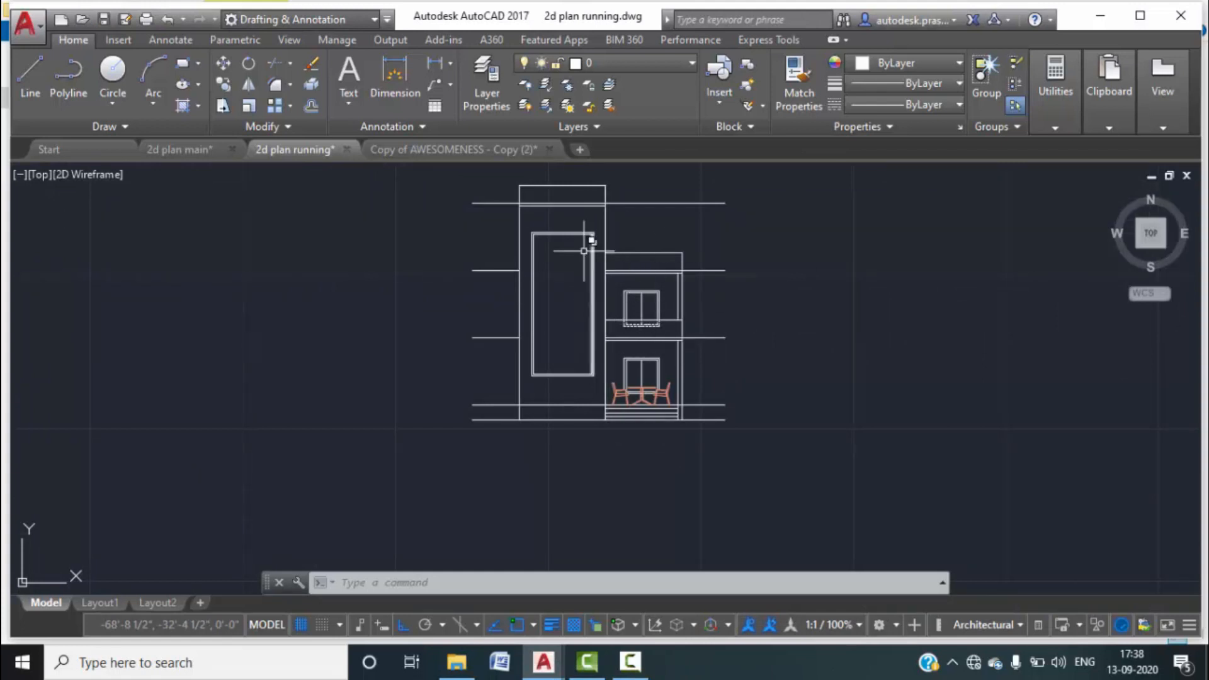
{"action": "middle_click_drag", "start_coordinate": [579, 277], "coordinate": [579, 290]}
{"action": "left_click", "coordinate": [199, 150]}
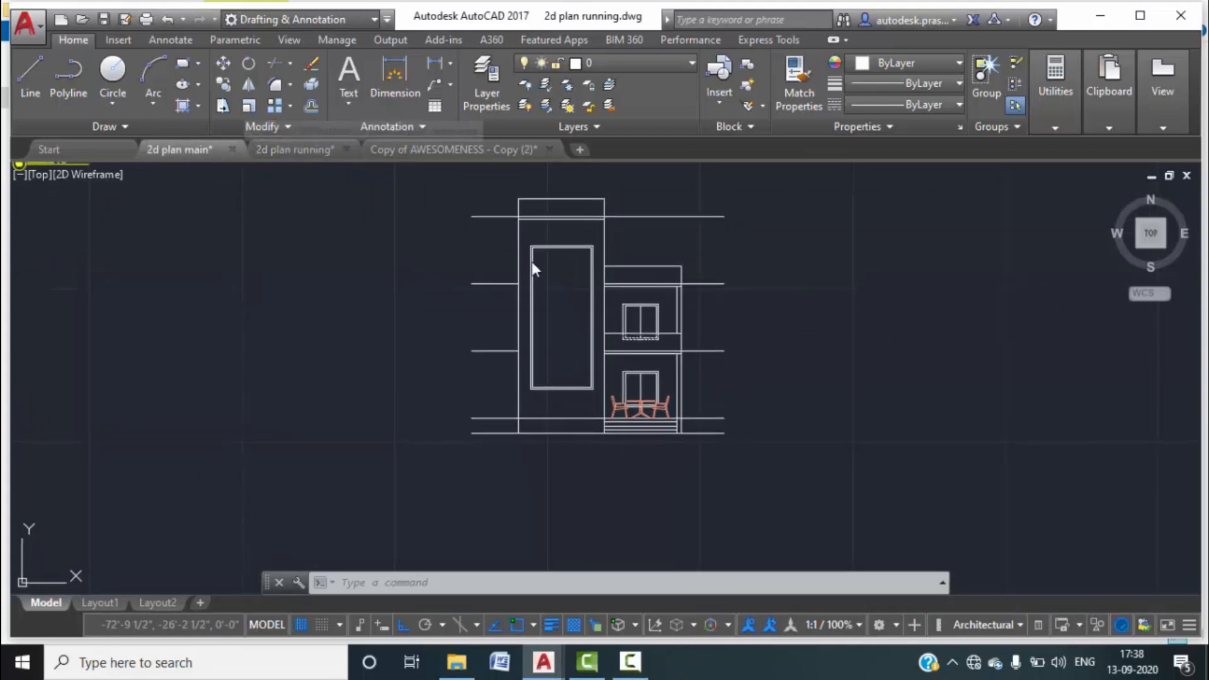
{"action": "scroll", "coordinate": [508, 378], "scroll_direction": "down", "scroll_amount": 4}
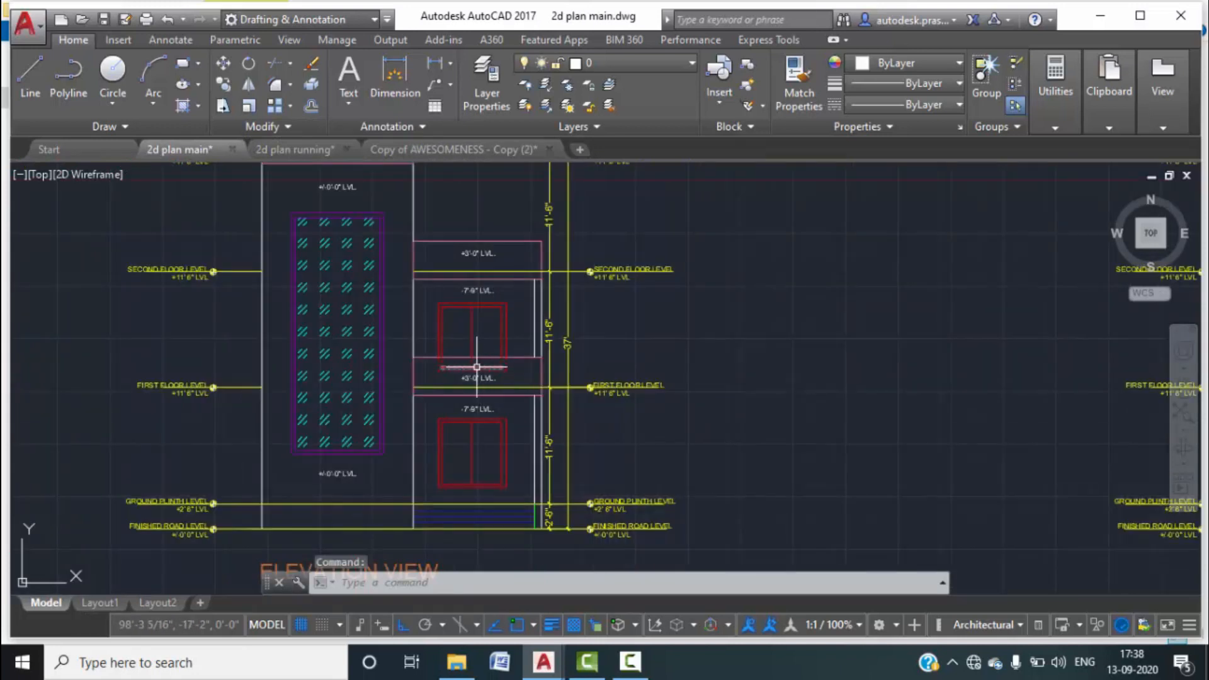
{"action": "middle_click_drag", "start_coordinate": [477, 367], "coordinate": [498, 351]}
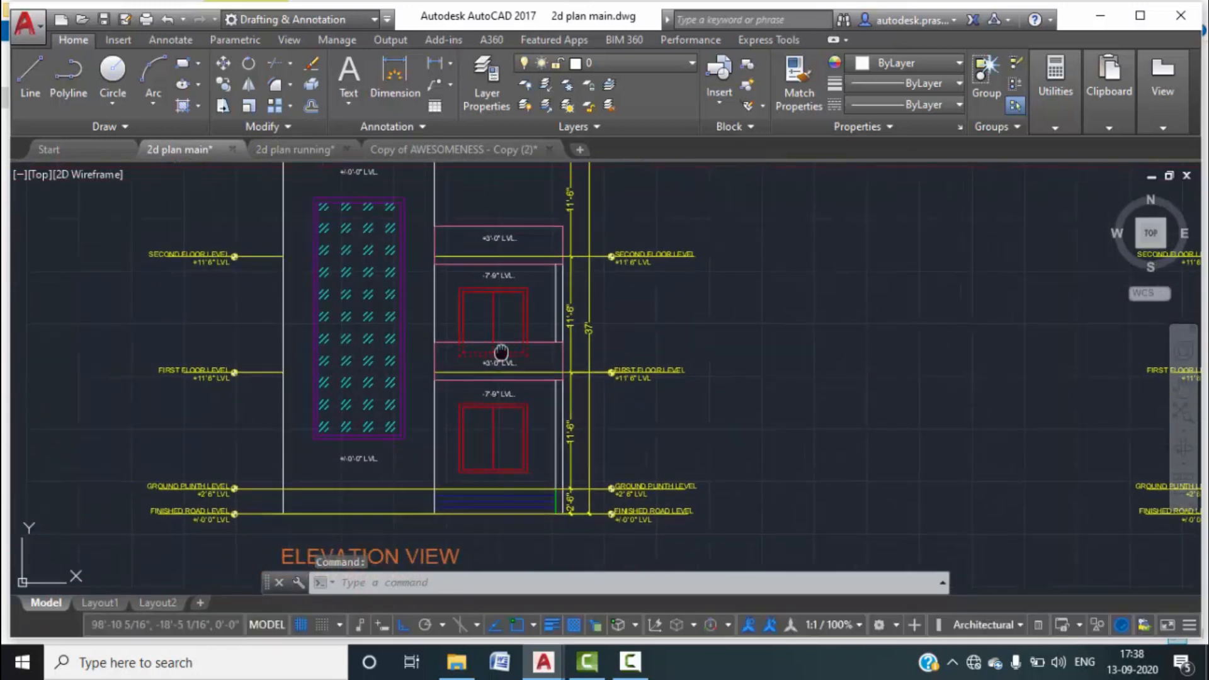
{"action": "left_click", "coordinate": [277, 142]}
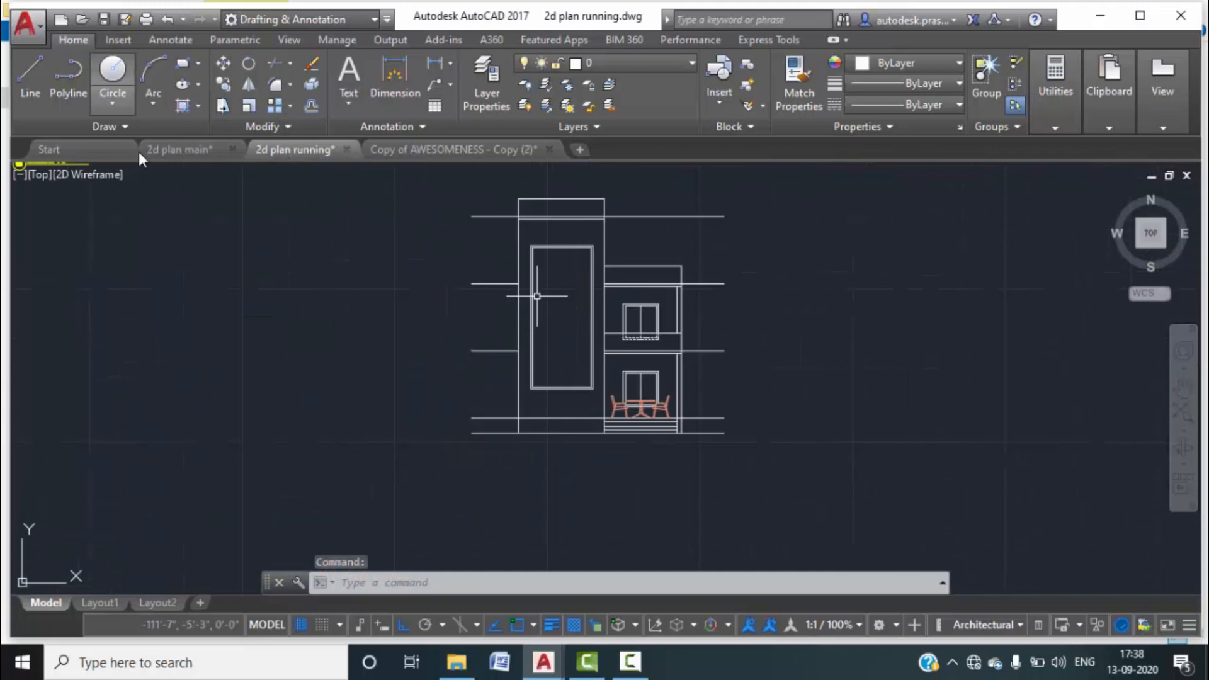
Start a new hatch and choose the GOST_GLASS pattern.
{"action": "left_click", "coordinate": [201, 110]}
{"action": "left_click", "coordinate": [204, 131]}
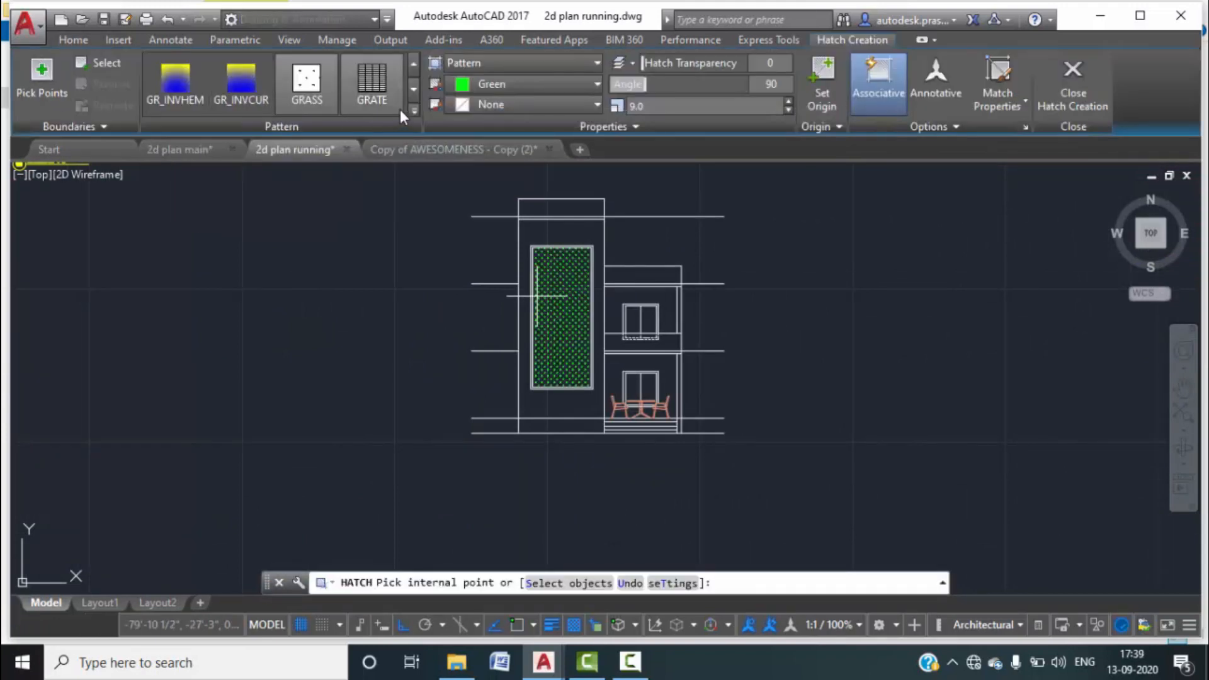
{"action": "left_click", "coordinate": [413, 113]}
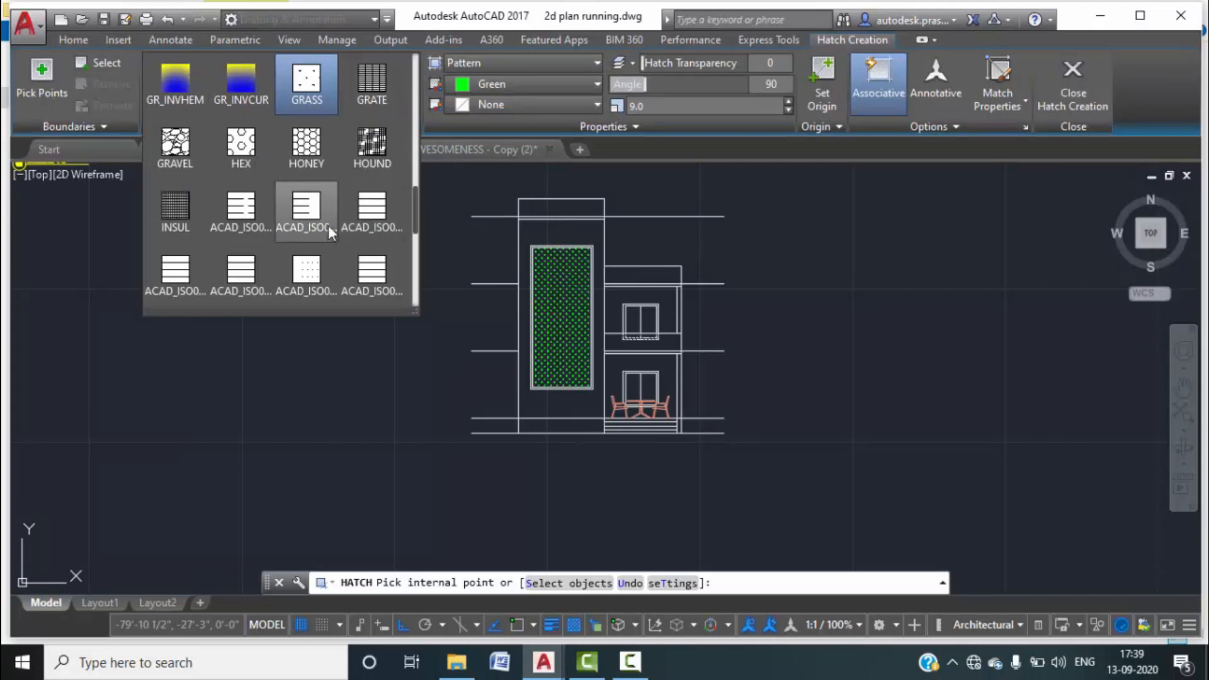
{"action": "scroll", "coordinate": [328, 225], "scroll_direction": "down", "scroll_amount": 2}
{"action": "scroll", "coordinate": [327, 225], "scroll_direction": "down", "scroll_amount": 3}
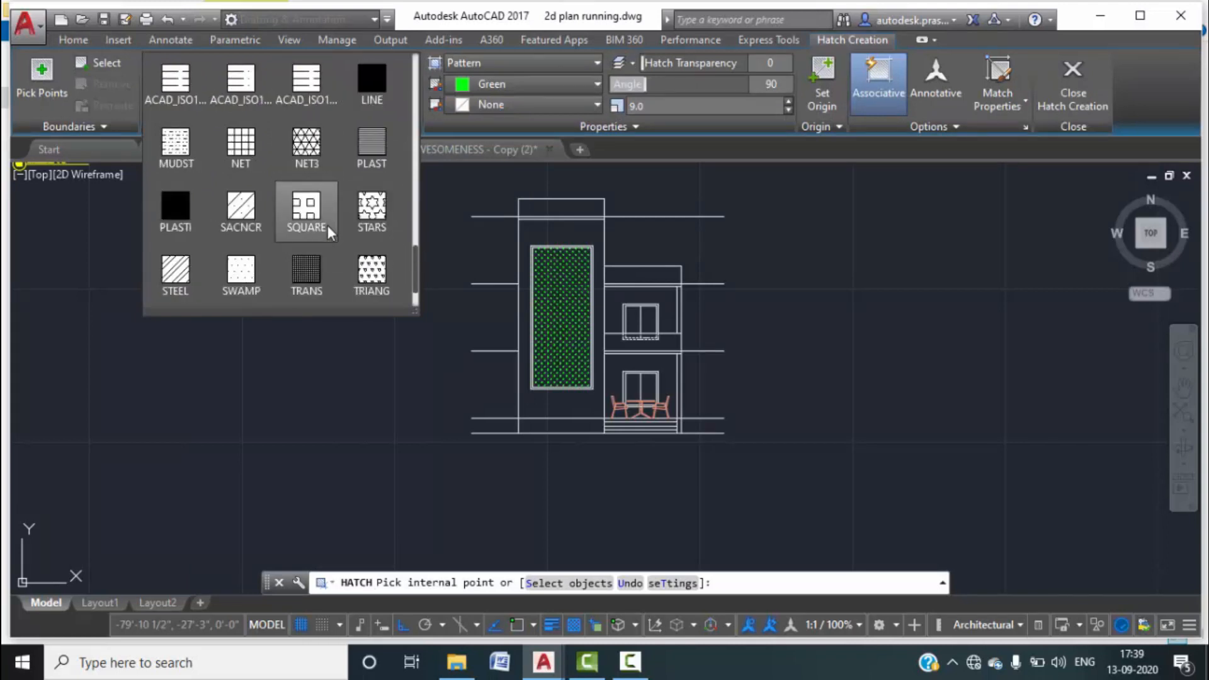
{"action": "scroll", "coordinate": [327, 225], "scroll_direction": "down", "scroll_amount": 1}
{"action": "scroll", "coordinate": [328, 226], "scroll_direction": "up", "scroll_amount": 3}
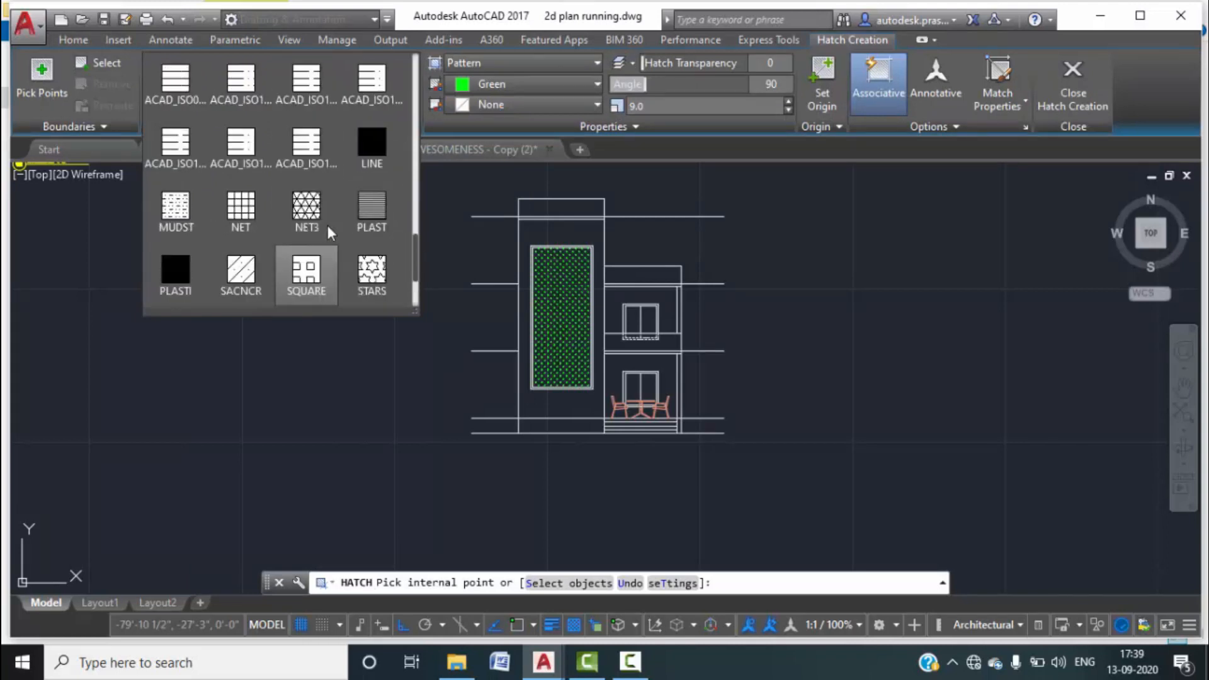
{"action": "scroll", "coordinate": [328, 225], "scroll_direction": "up", "scroll_amount": 2}
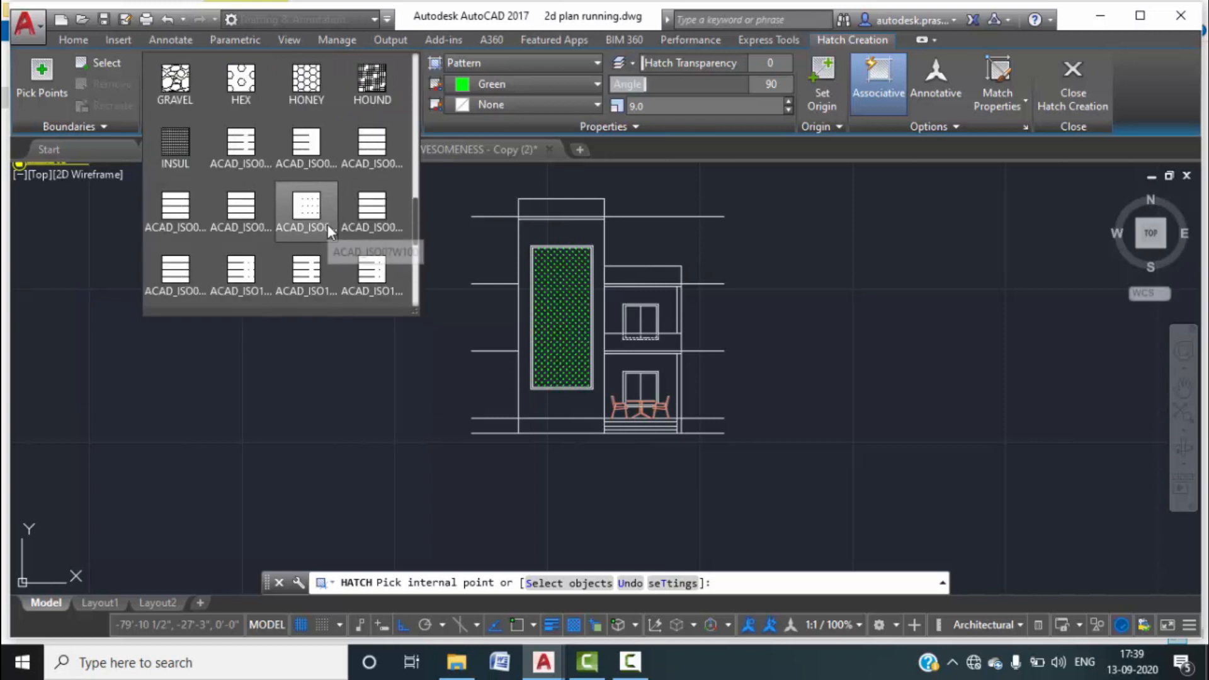
{"action": "scroll", "coordinate": [330, 227], "scroll_direction": "up", "scroll_amount": 1}
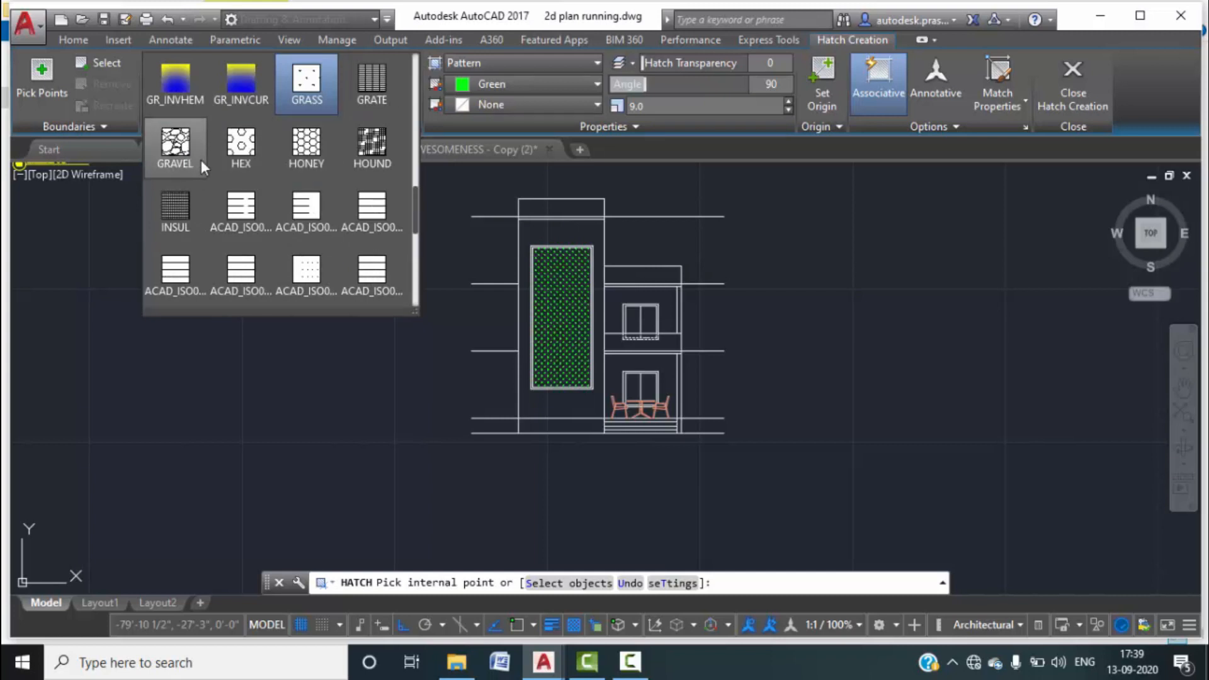
{"action": "scroll", "coordinate": [331, 165], "scroll_direction": "up", "scroll_amount": 1}
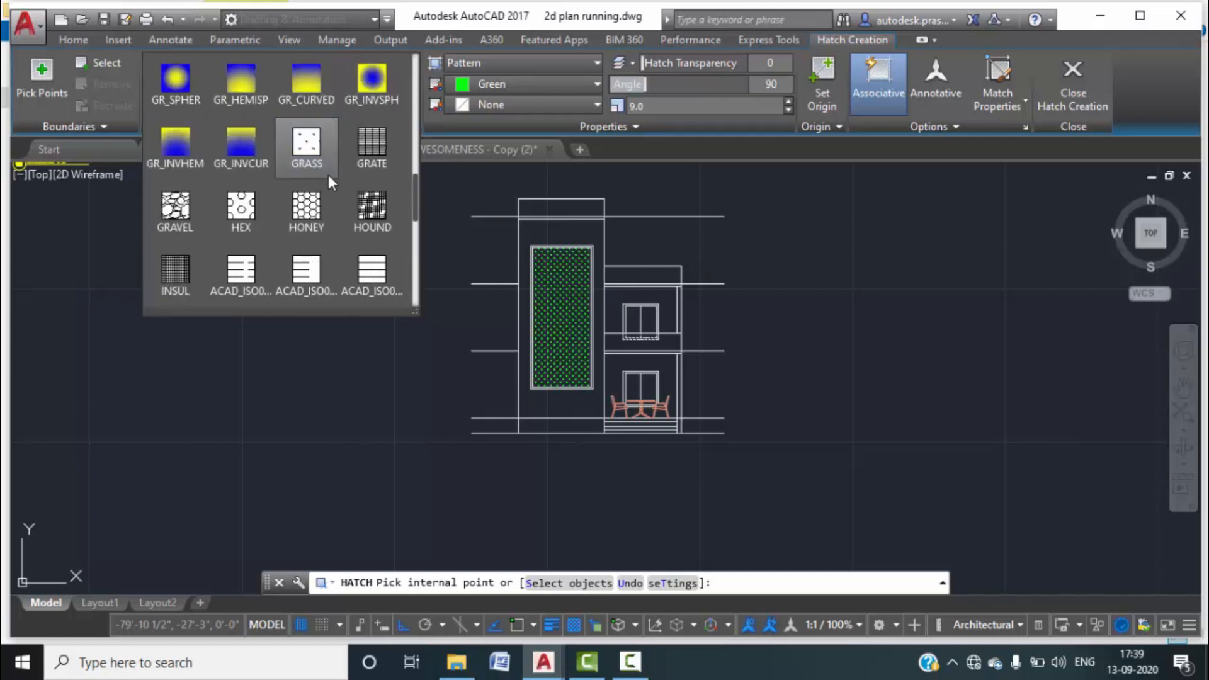
{"action": "scroll", "coordinate": [297, 173], "scroll_direction": "up", "scroll_amount": 1}
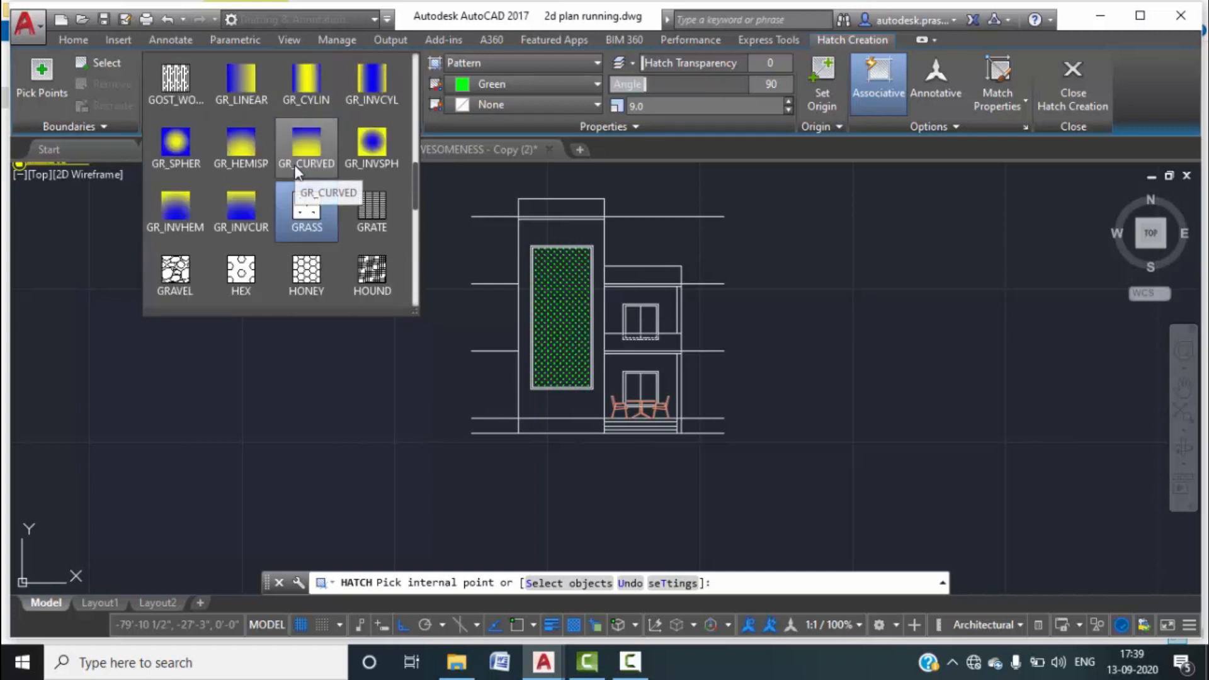
{"action": "scroll", "coordinate": [298, 172], "scroll_direction": "up", "scroll_amount": 1}
{"action": "left_click", "coordinate": [306, 92]}
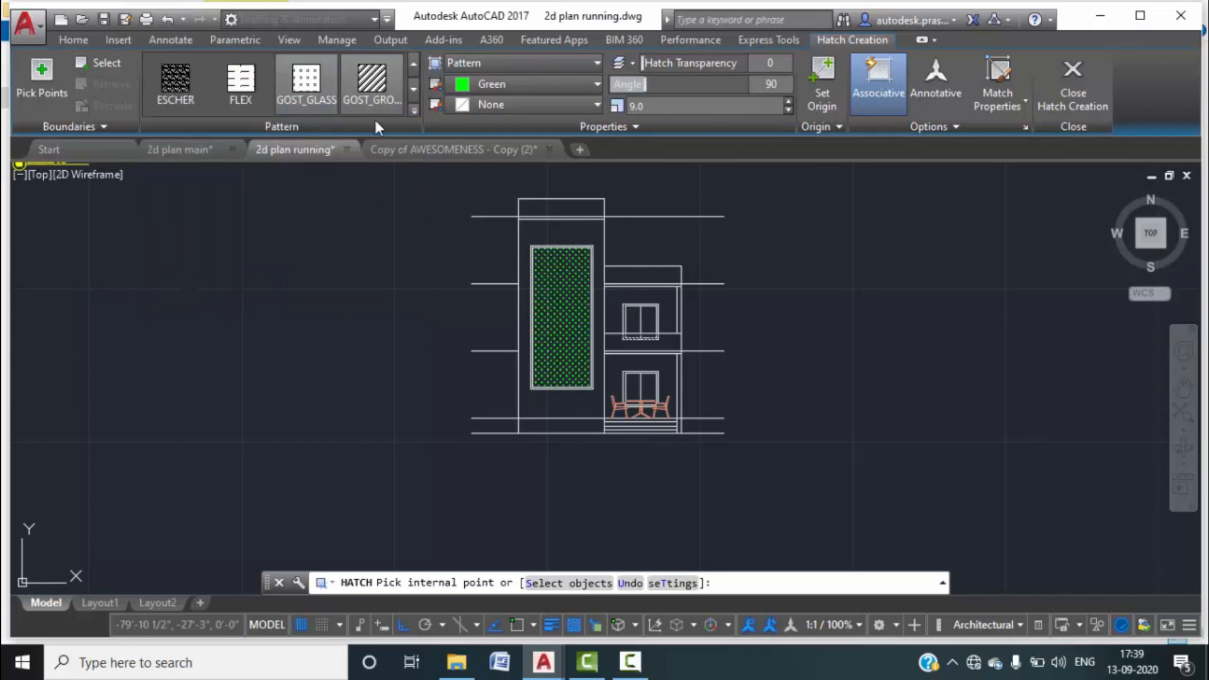
Make the hatch cyan and place it inside the tall window.
{"action": "left_click", "coordinate": [579, 84]}
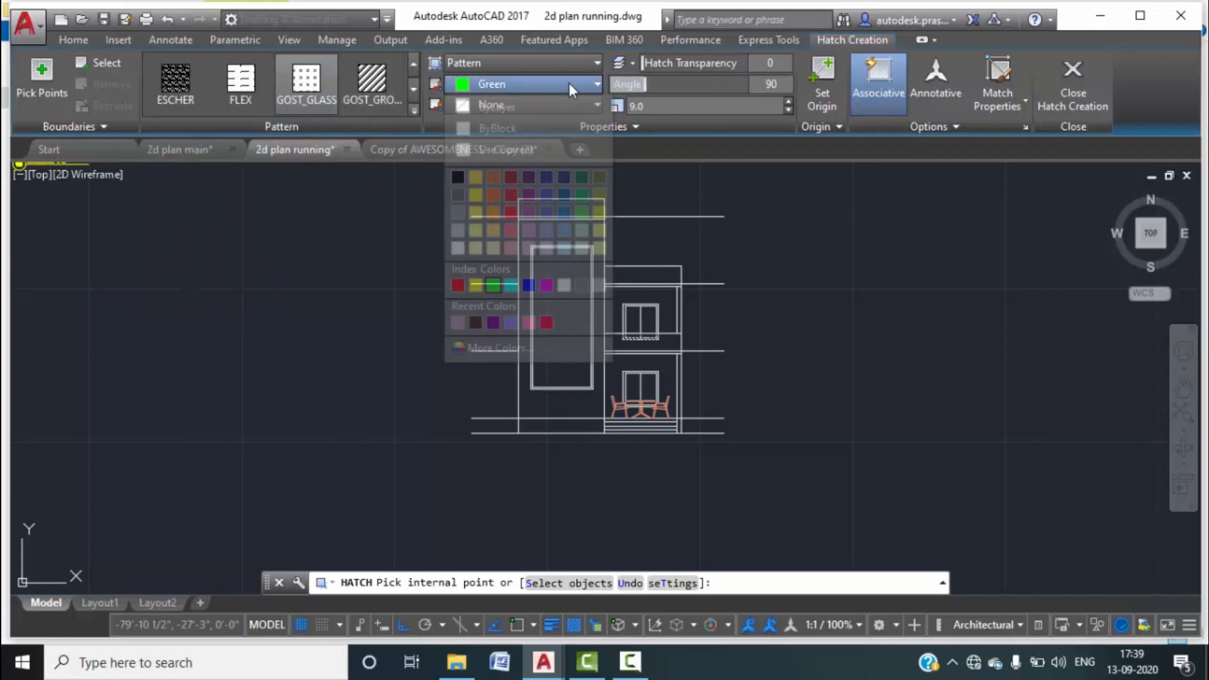
{"action": "left_click", "coordinate": [511, 286]}
{"action": "left_click", "coordinate": [567, 294]}
Lower the glass hatch scale to 4.0 and close hatch creation.
{"action": "left_click", "coordinate": [789, 110]}
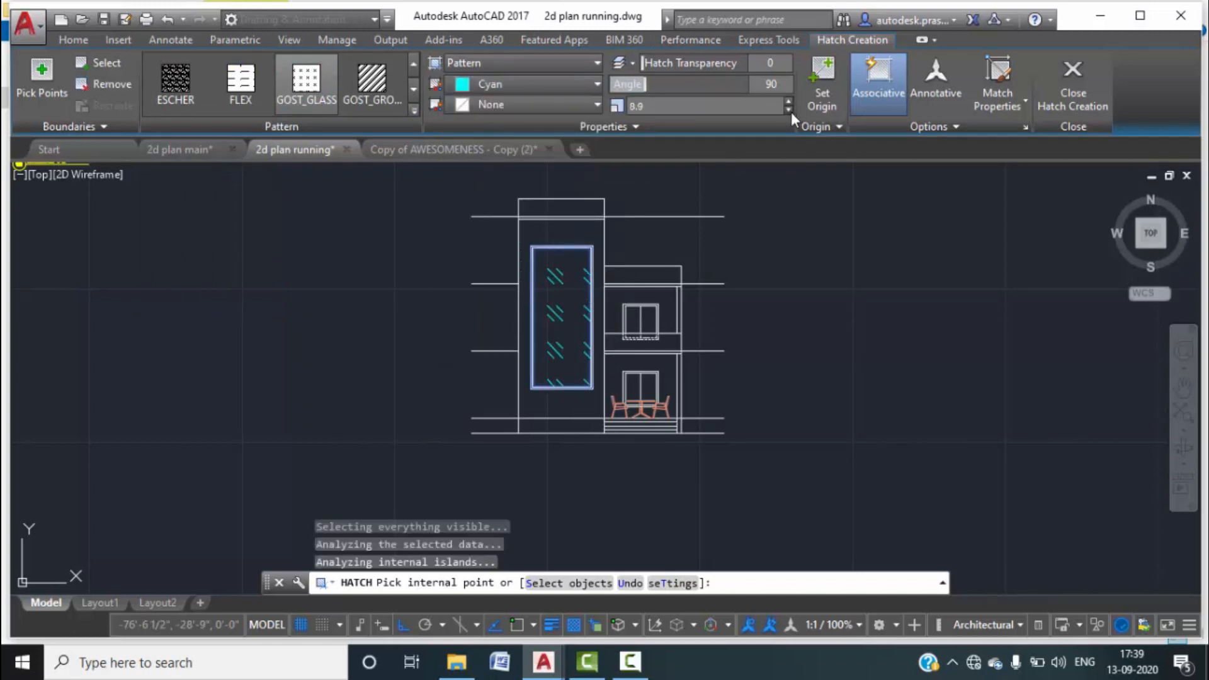
{"action": "left_click", "coordinate": [789, 110]}
{"action": "left_click", "coordinate": [789, 110]}
{"action": "left_click", "coordinate": [789, 110]}
{"action": "left_click", "coordinate": [789, 110]}
{"action": "left_click", "coordinate": [789, 110]}
{"action": "left_click", "coordinate": [788, 111]}
{"action": "left_click", "coordinate": [789, 110]}
{"action": "left_click", "coordinate": [789, 110]}
{"action": "left_click", "coordinate": [789, 111]}
{"action": "left_click", "coordinate": [789, 110]}
{"action": "left_click", "coordinate": [789, 111]}
{"action": "left_click", "coordinate": [789, 110]}
{"action": "left_click", "coordinate": [788, 110]}
{"action": "left_click", "coordinate": [789, 110]}
{"action": "left_click", "coordinate": [789, 110]}
{"action": "left_click", "coordinate": [789, 110]}
{"action": "left_click", "coordinate": [789, 110]}
{"action": "left_click", "coordinate": [788, 110]}
{"action": "left_click", "coordinate": [789, 111]}
{"action": "left_click", "coordinate": [789, 110]}
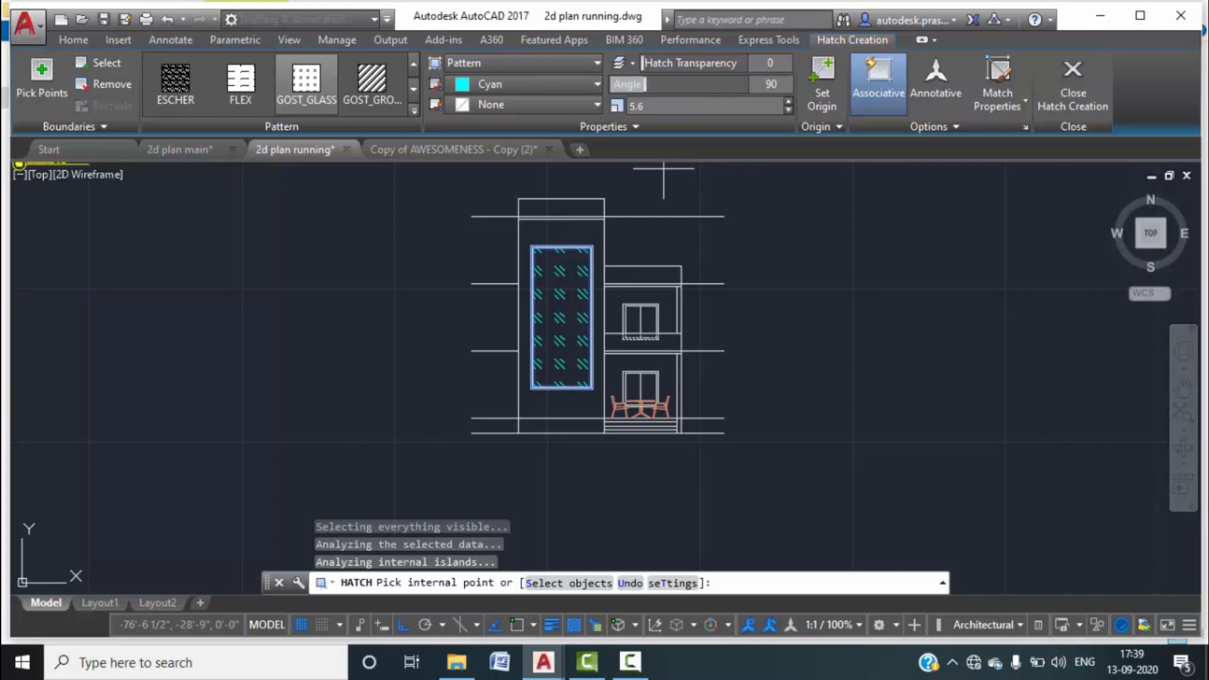
{"action": "scroll", "coordinate": [560, 256], "scroll_direction": "up", "scroll_amount": 4}
{"action": "middle_click_drag", "start_coordinate": [575, 292], "coordinate": [580, 180]}
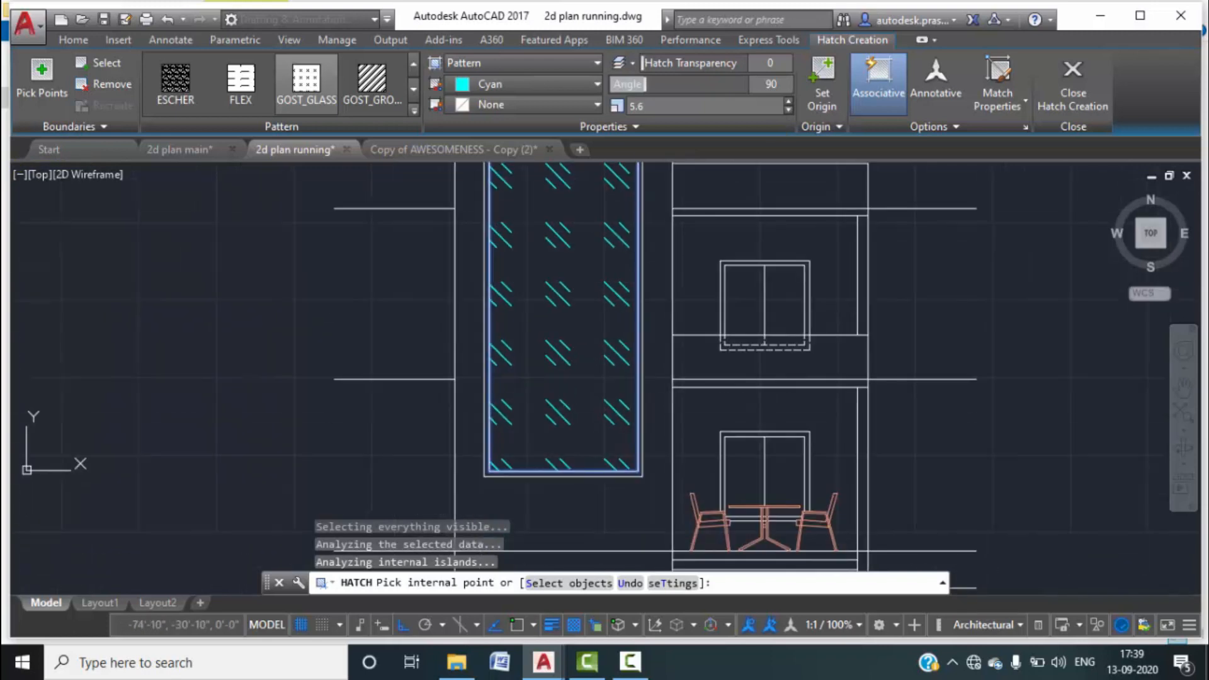
{"action": "left_click", "coordinate": [789, 110]}
{"action": "left_click", "coordinate": [788, 110]}
{"action": "left_click", "coordinate": [789, 110]}
{"action": "left_click", "coordinate": [789, 111]}
{"action": "left_click", "coordinate": [788, 111]}
{"action": "left_click", "coordinate": [789, 110]}
{"action": "left_click", "coordinate": [788, 110]}
{"action": "left_click", "coordinate": [788, 110]}
{"action": "left_click", "coordinate": [788, 110]}
{"action": "left_click", "coordinate": [789, 110]}
{"action": "left_click", "coordinate": [788, 110]}
{"action": "left_click", "coordinate": [789, 111]}
{"action": "left_click", "coordinate": [788, 110]}
{"action": "left_click", "coordinate": [788, 111]}
{"action": "left_click", "coordinate": [788, 110]}
{"action": "scroll", "coordinate": [674, 228], "scroll_direction": "down", "scroll_amount": 4}
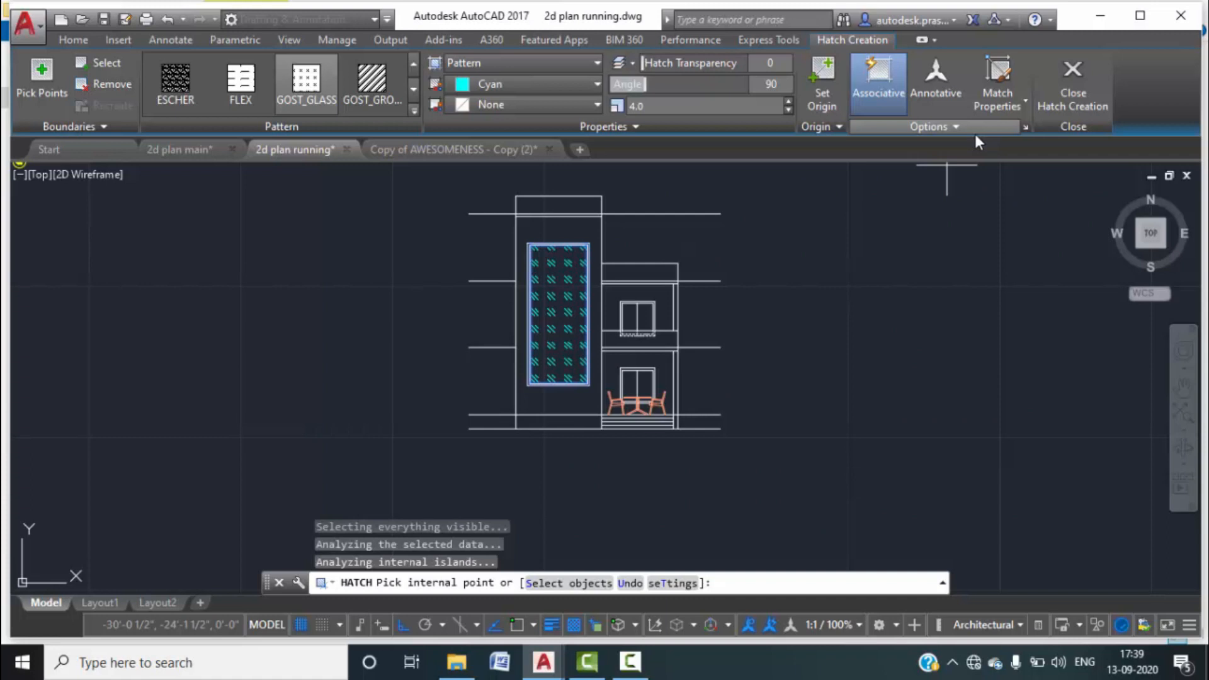
{"action": "scroll", "coordinate": [587, 251], "scroll_direction": "up", "scroll_amount": 2}
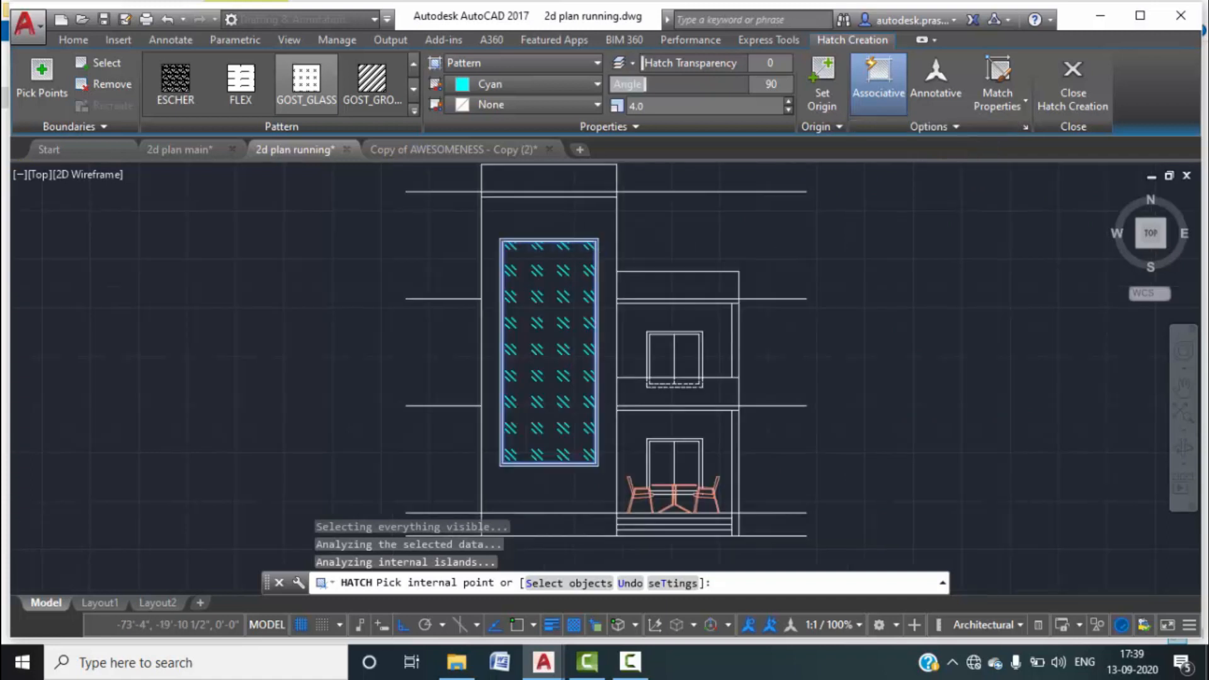
{"action": "scroll", "coordinate": [710, 299], "scroll_direction": "down", "scroll_amount": 2}
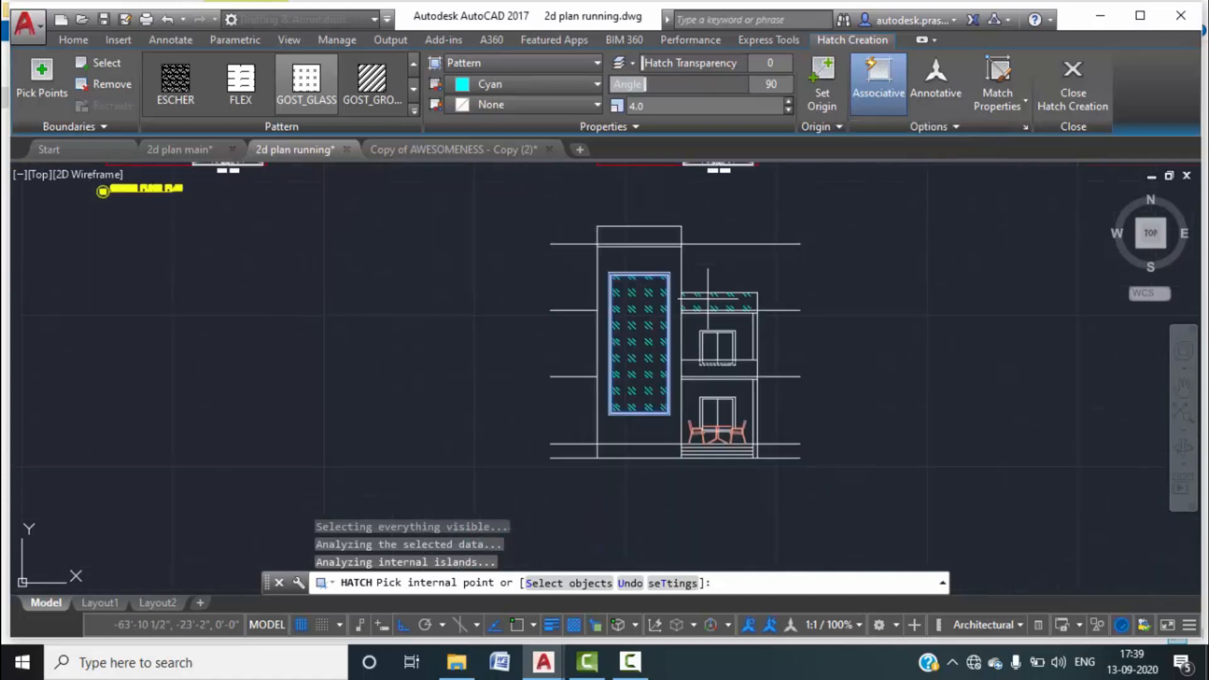
{"action": "left_click", "coordinate": [1071, 97]}
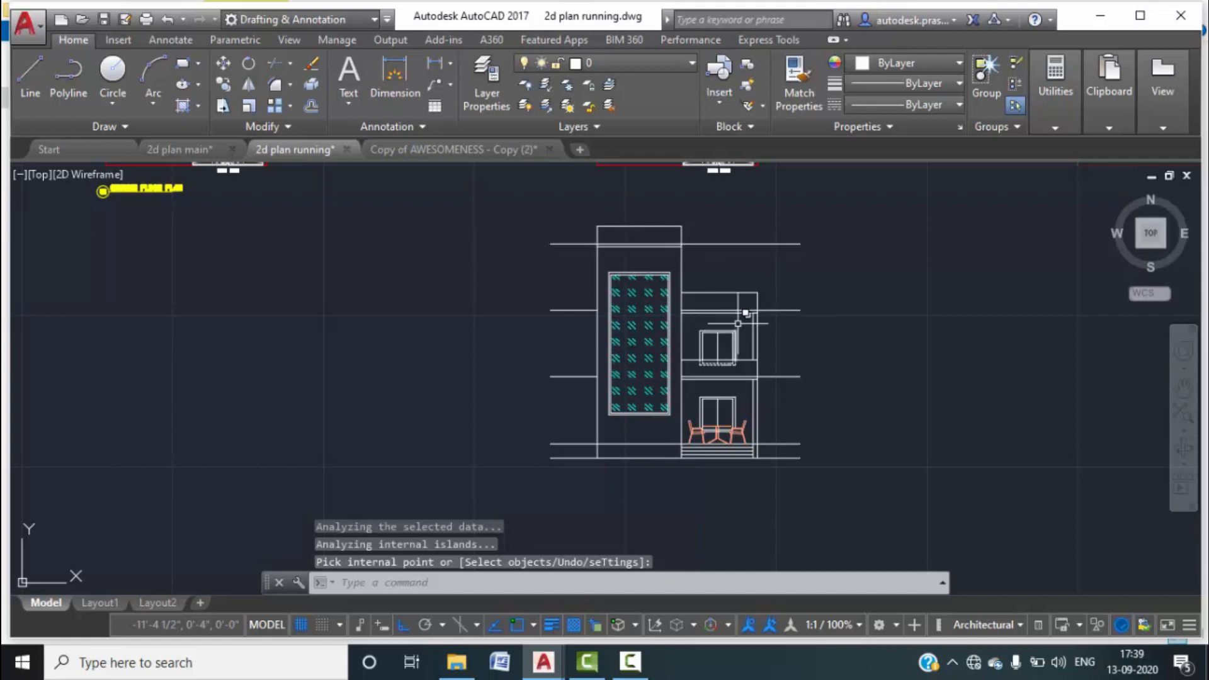
Break the parapet's right side line at its corner with the slab line.
{"action": "scroll", "coordinate": [623, 234], "scroll_direction": "up", "scroll_amount": 2}
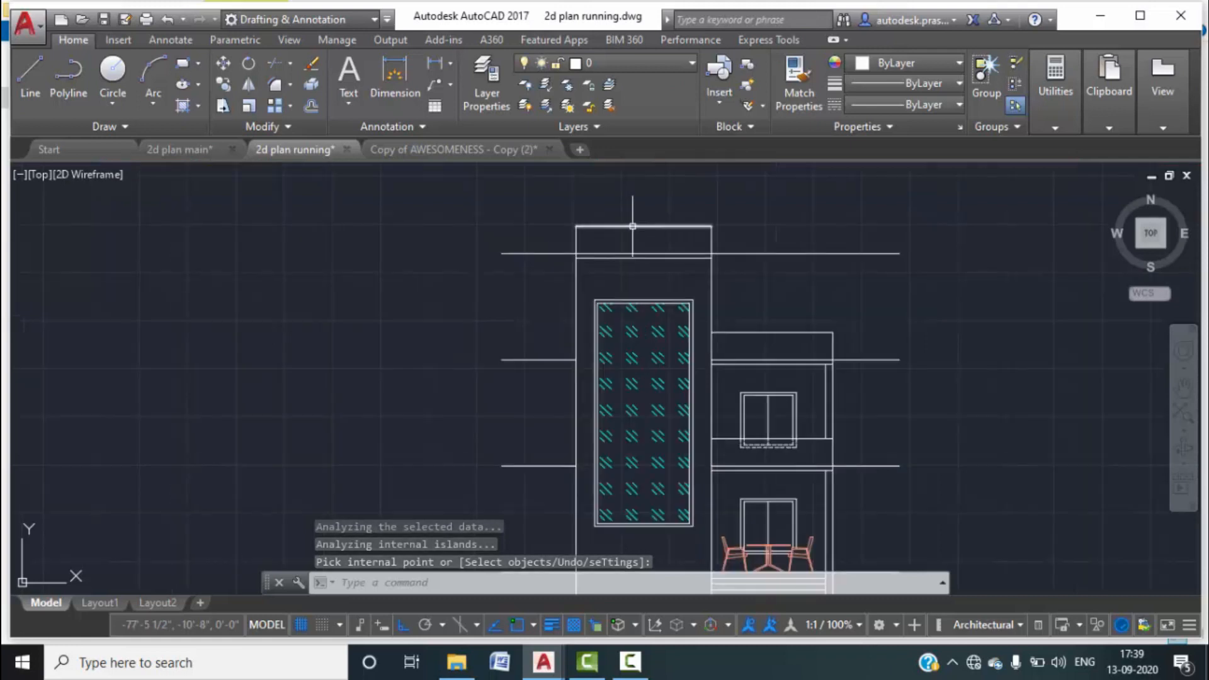
{"action": "scroll", "coordinate": [642, 230], "scroll_direction": "up", "scroll_amount": 2}
{"action": "scroll", "coordinate": [638, 227], "scroll_direction": "up", "scroll_amount": 2}
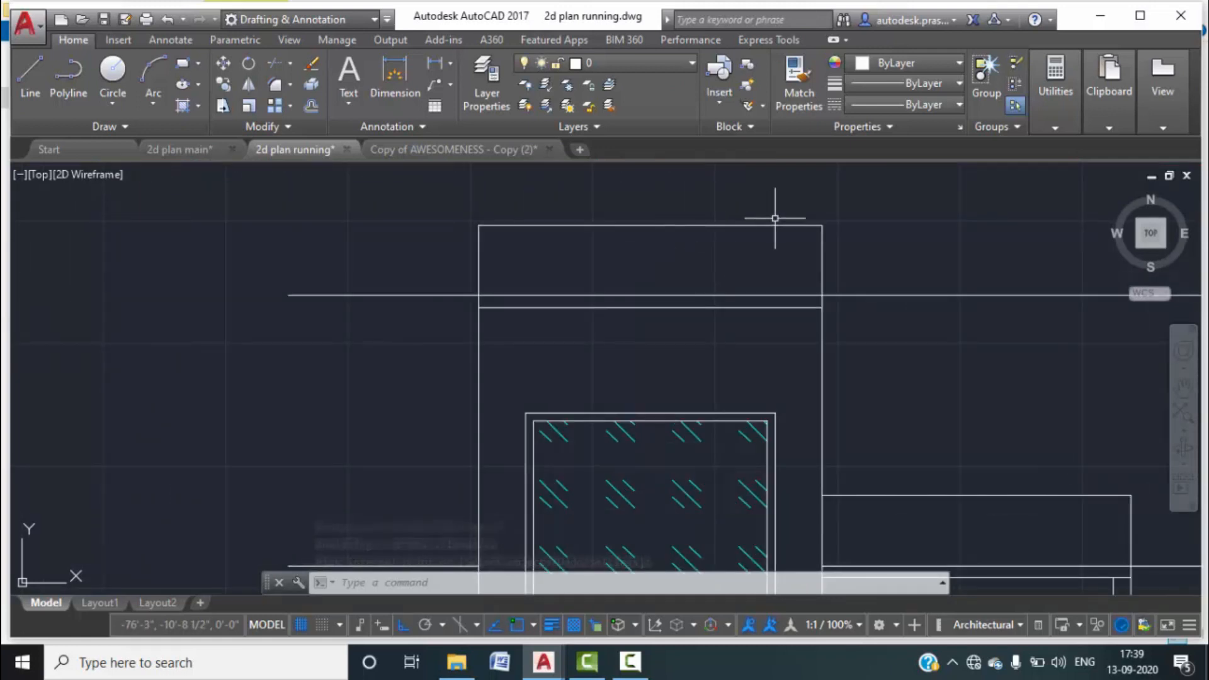
{"action": "left_click", "coordinate": [841, 251]}
{"action": "key", "text": "Escape"}
{"action": "key", "text": "Escape"}
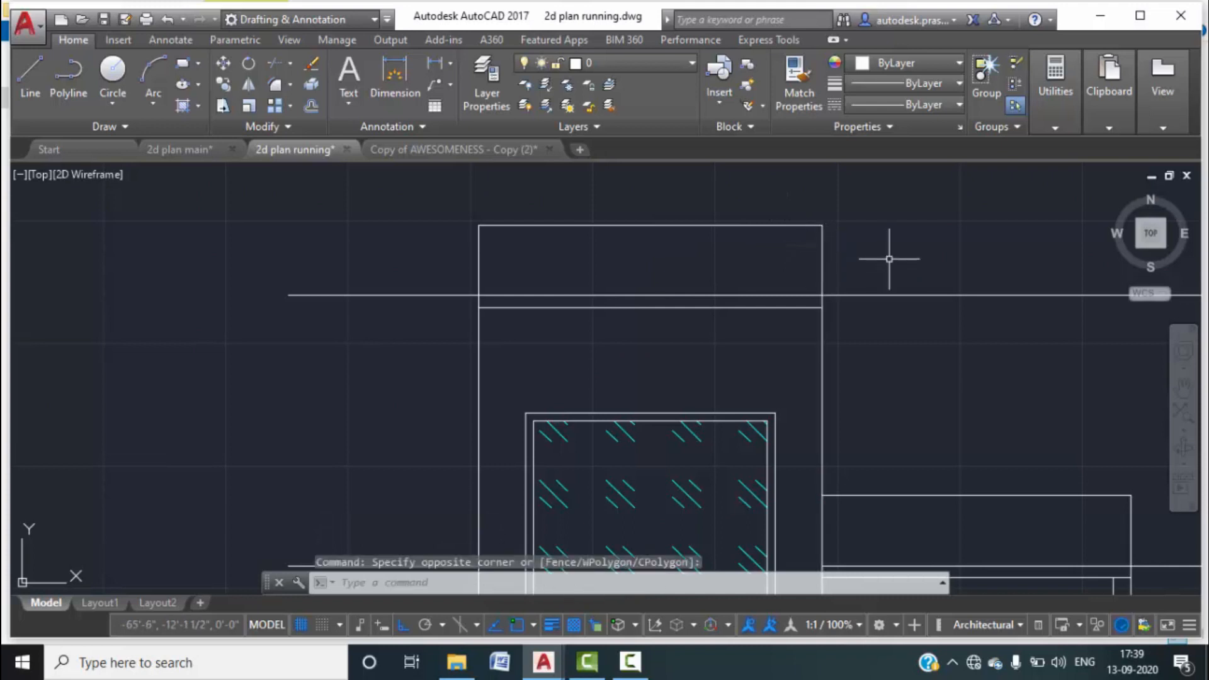
{"action": "scroll", "coordinate": [825, 303], "scroll_direction": "up", "scroll_amount": 2}
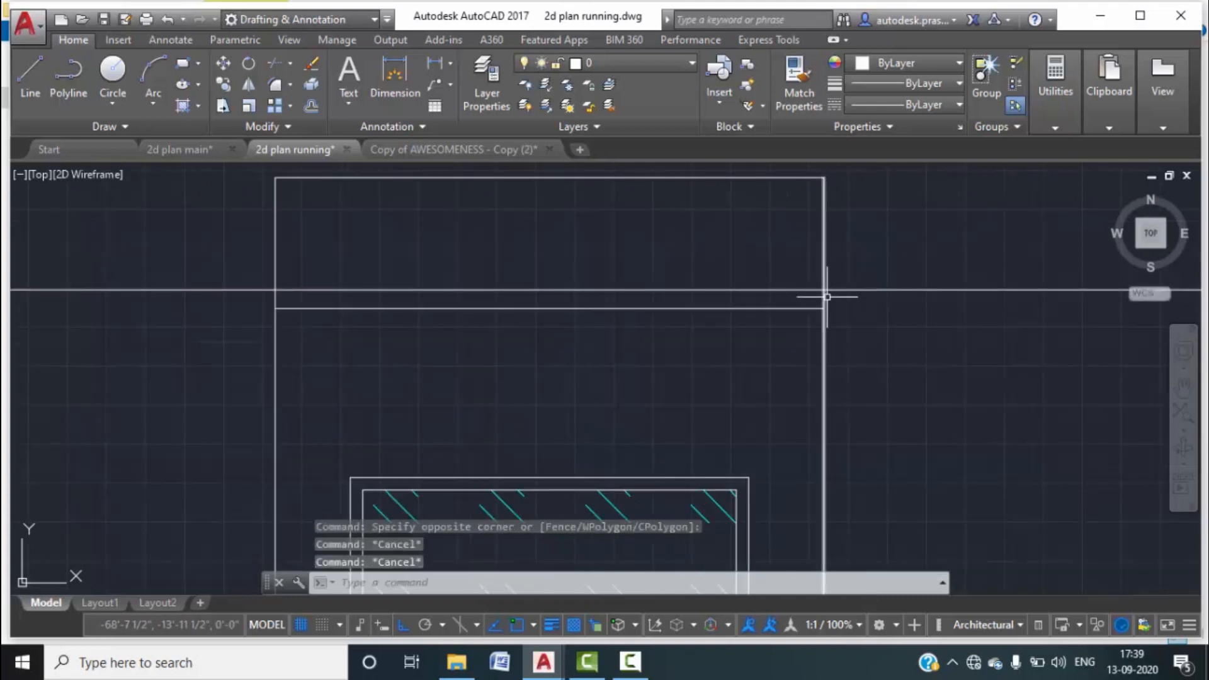
{"action": "type", "text": "br"}
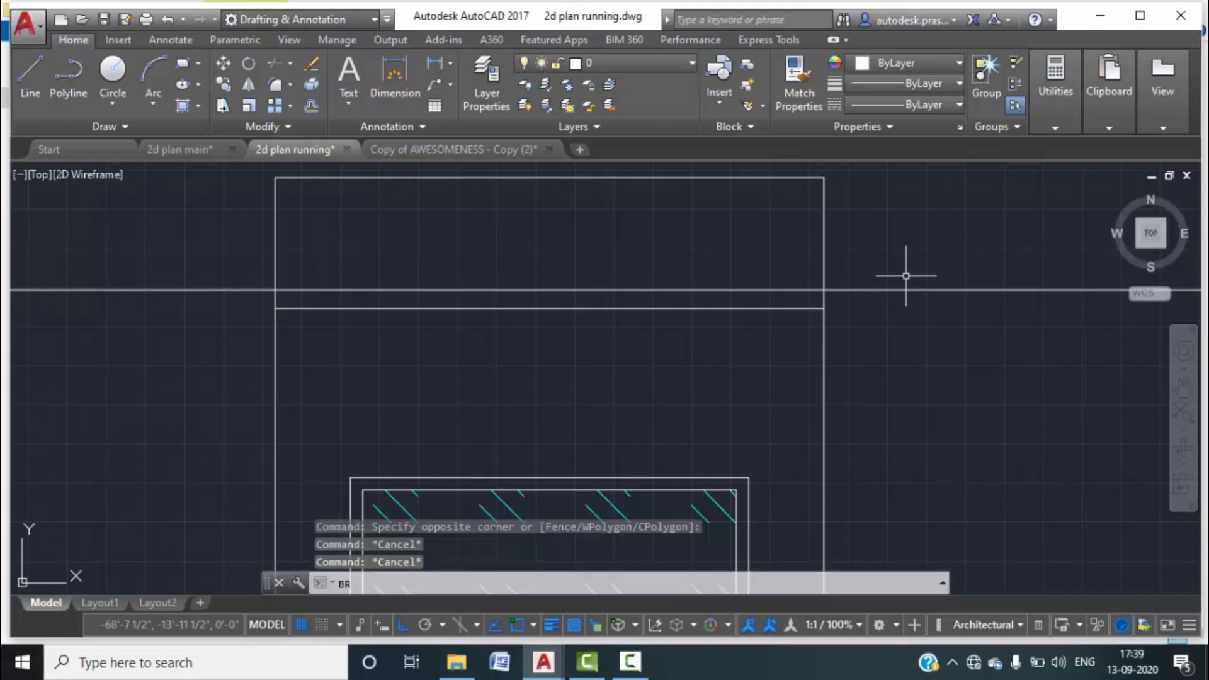
{"action": "key", "text": "Return"}
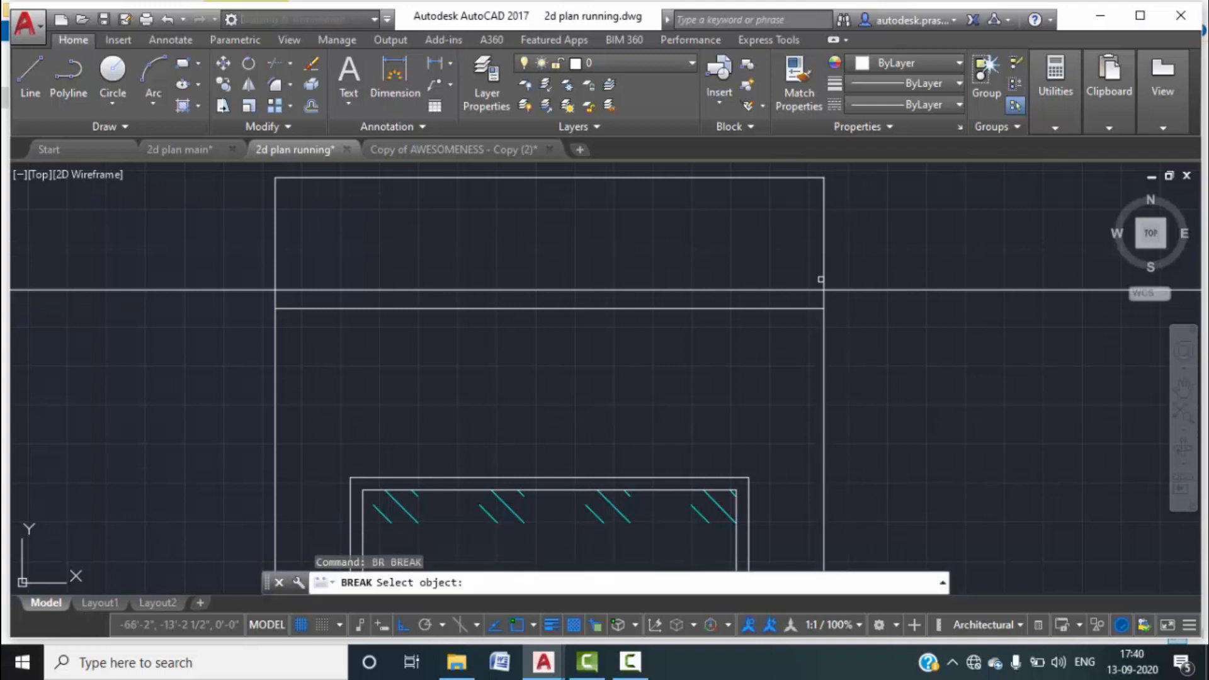
{"action": "left_click", "coordinate": [821, 273]}
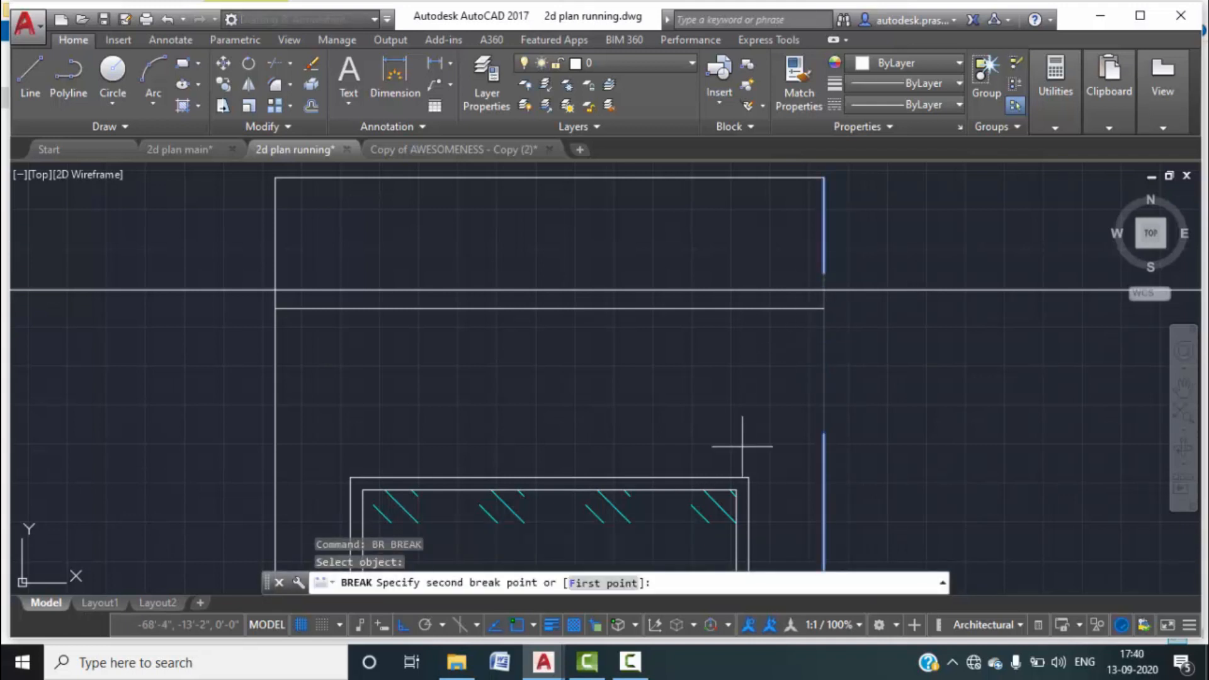
{"action": "left_click", "coordinate": [603, 583]}
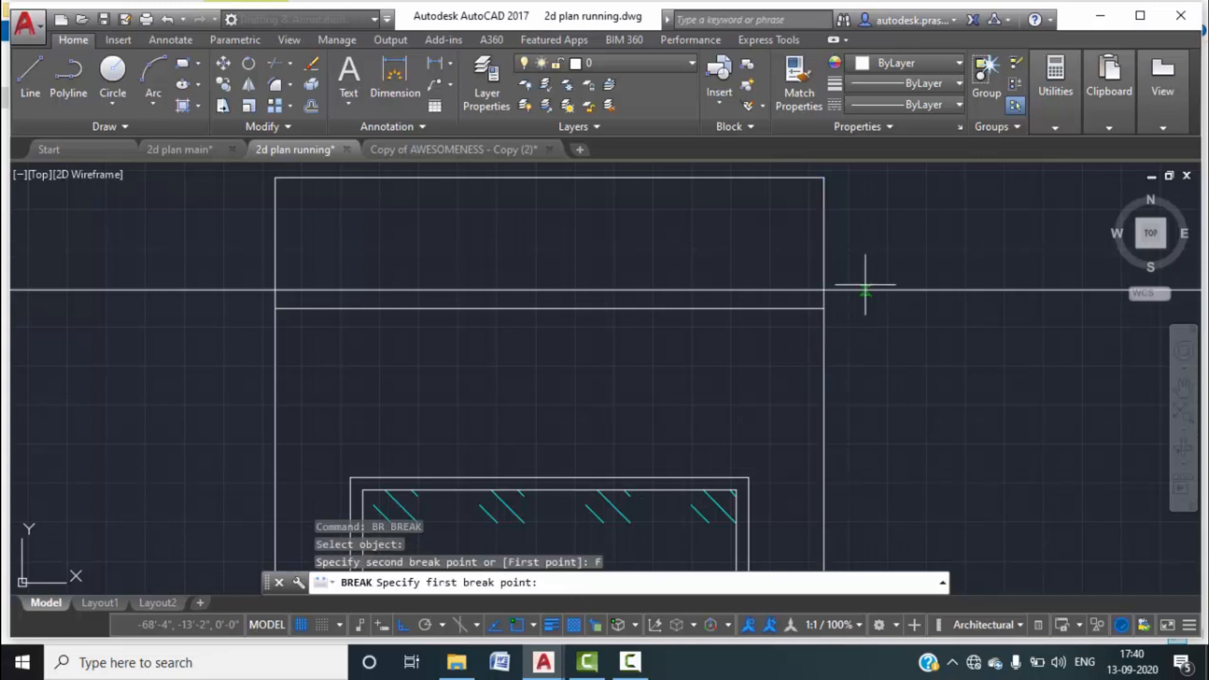
{"action": "left_click", "coordinate": [823, 308]}
{"action": "left_click", "coordinate": [822, 308]}
Break the parapet's left side line at its corner the same way.
{"action": "key", "text": "Return"}
{"action": "left_click", "coordinate": [318, 234]}
{"action": "left_click", "coordinate": [275, 241]}
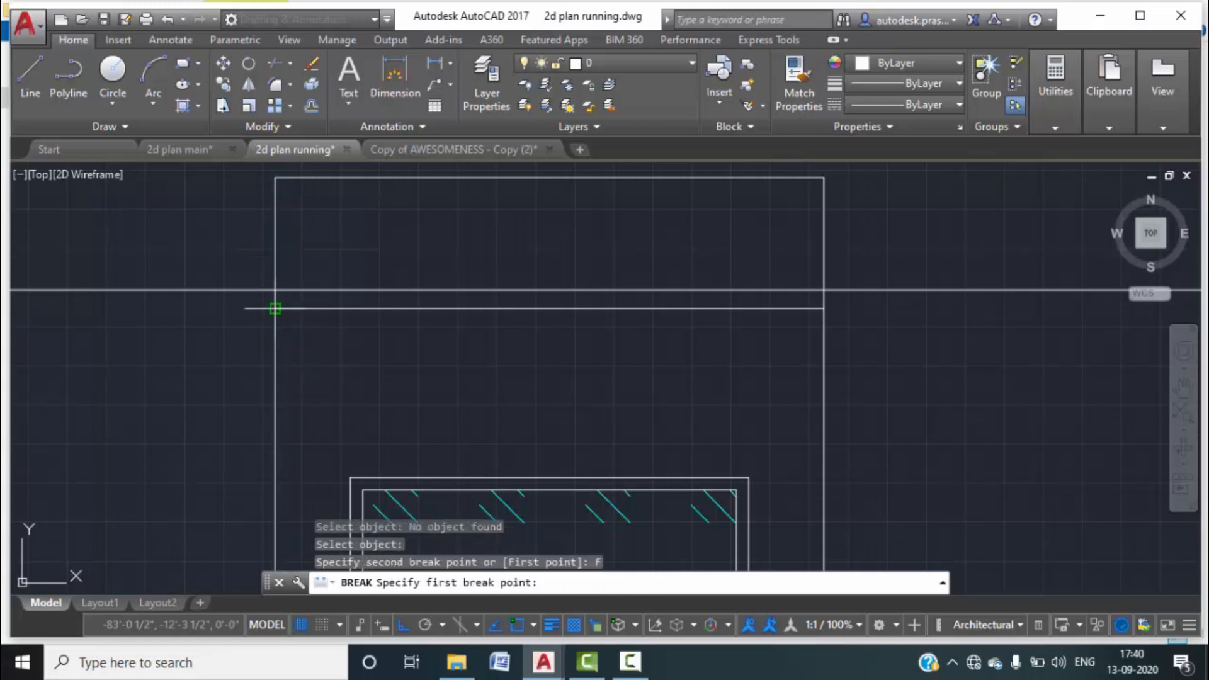
{"action": "left_click", "coordinate": [275, 309]}
{"action": "left_click", "coordinate": [339, 307]}
{"action": "scroll", "coordinate": [394, 239], "scroll_direction": "down", "scroll_amount": 2}
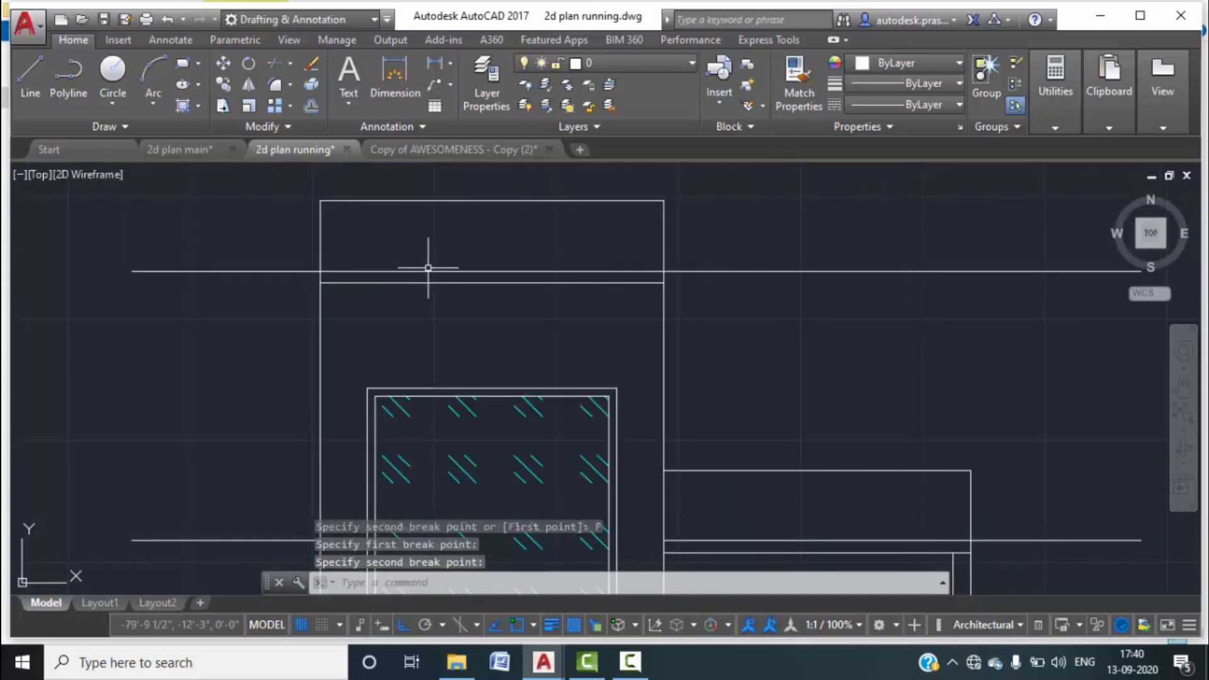
{"action": "key", "text": "Escape"}
Select the parapet box lines and set their colour to pink 231.
{"action": "left_click", "coordinate": [425, 283]}
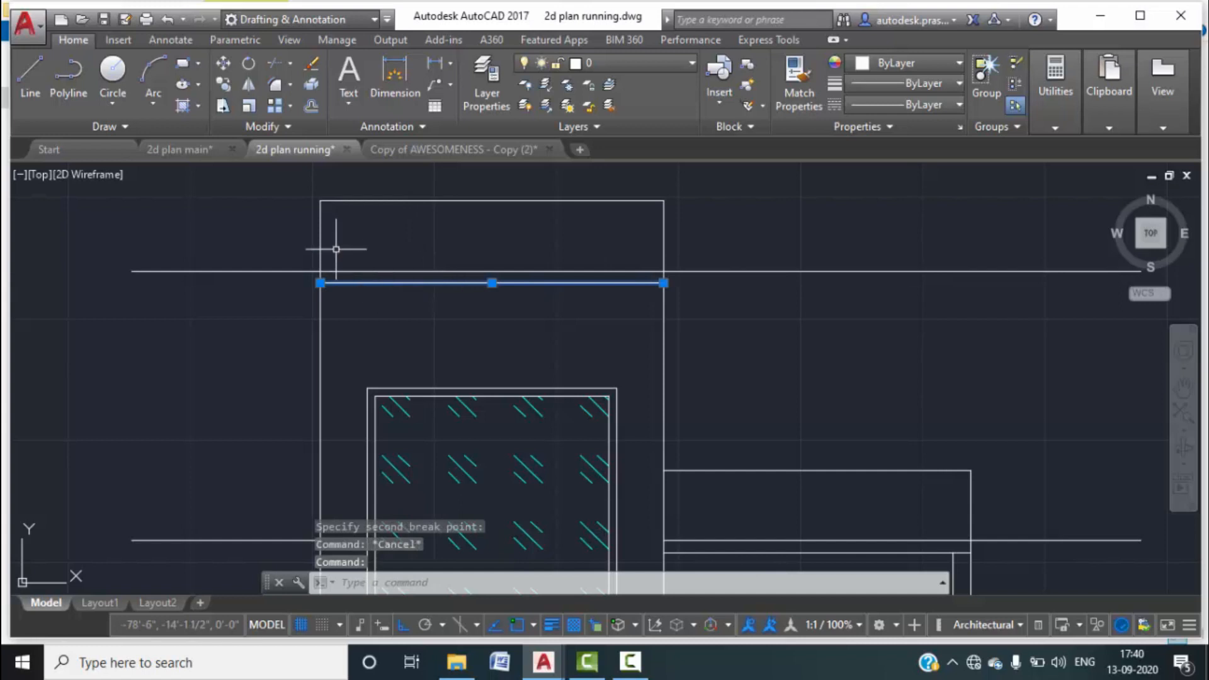
{"action": "left_click", "coordinate": [685, 239]}
{"action": "left_click", "coordinate": [311, 171]}
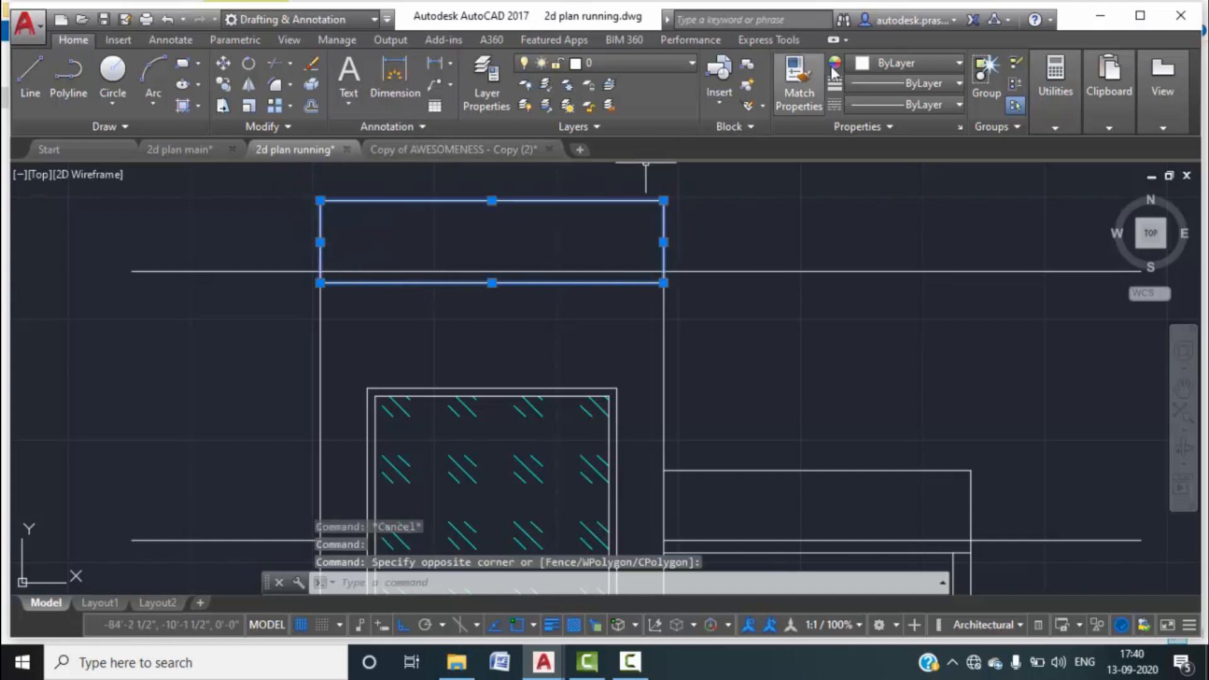
{"action": "left_click", "coordinate": [910, 63]}
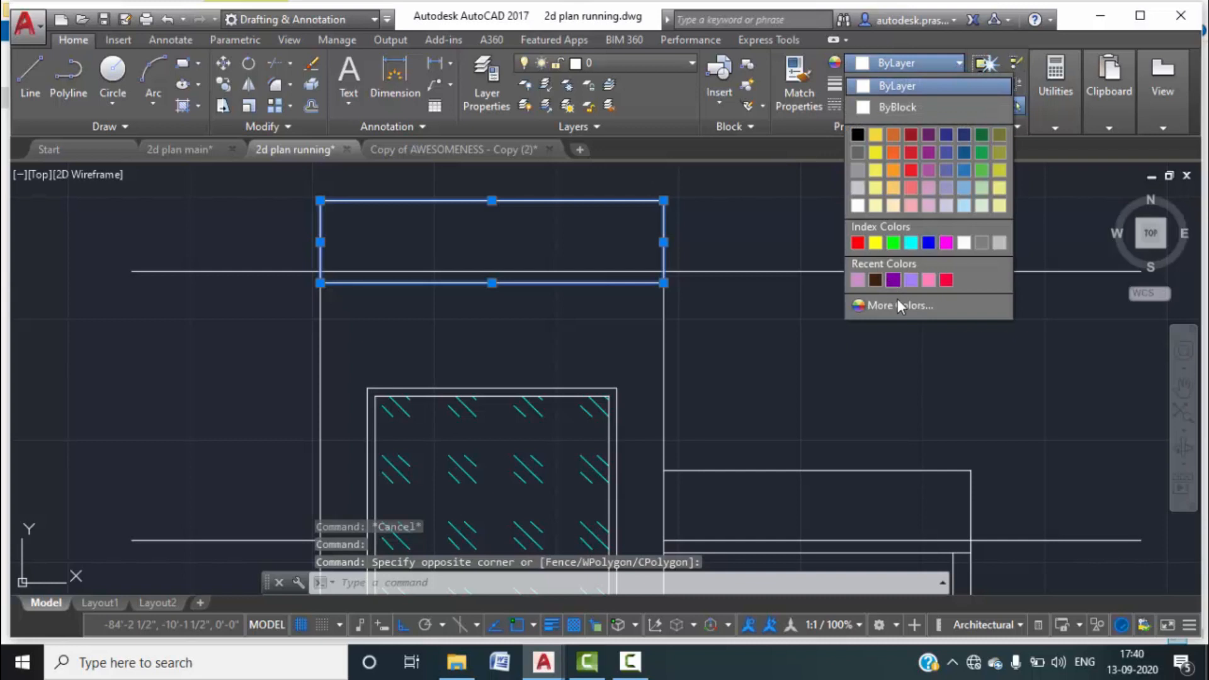
{"action": "left_click", "coordinate": [928, 279]}
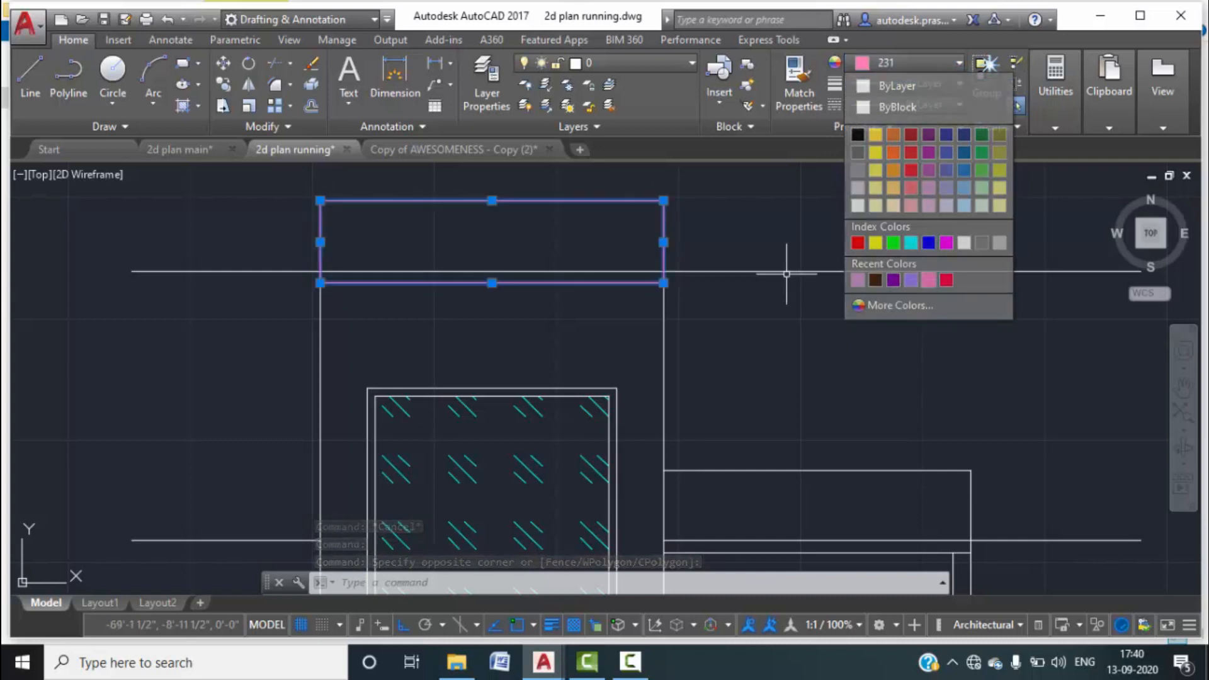
{"action": "key", "text": "Escape"}
Inspect the box outline over the upper floor, then clear the selection.
{"action": "scroll", "coordinate": [704, 307], "scroll_direction": "down", "scroll_amount": 1}
{"action": "middle_click_drag", "start_coordinate": [917, 365], "coordinate": [778, 234]}
{"action": "middle_click_drag", "start_coordinate": [702, 283], "coordinate": [706, 315]}
{"action": "left_click", "coordinate": [765, 324]}
{"action": "left_click", "coordinate": [660, 277]}
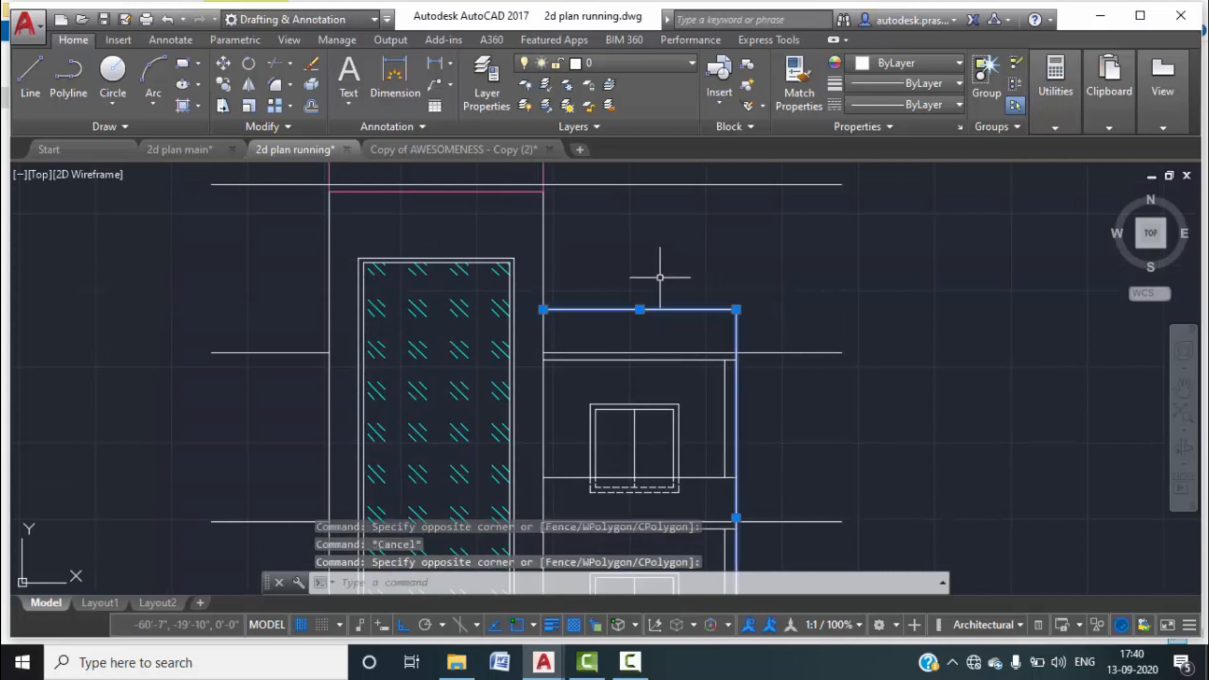
{"action": "key", "text": "Escape"}
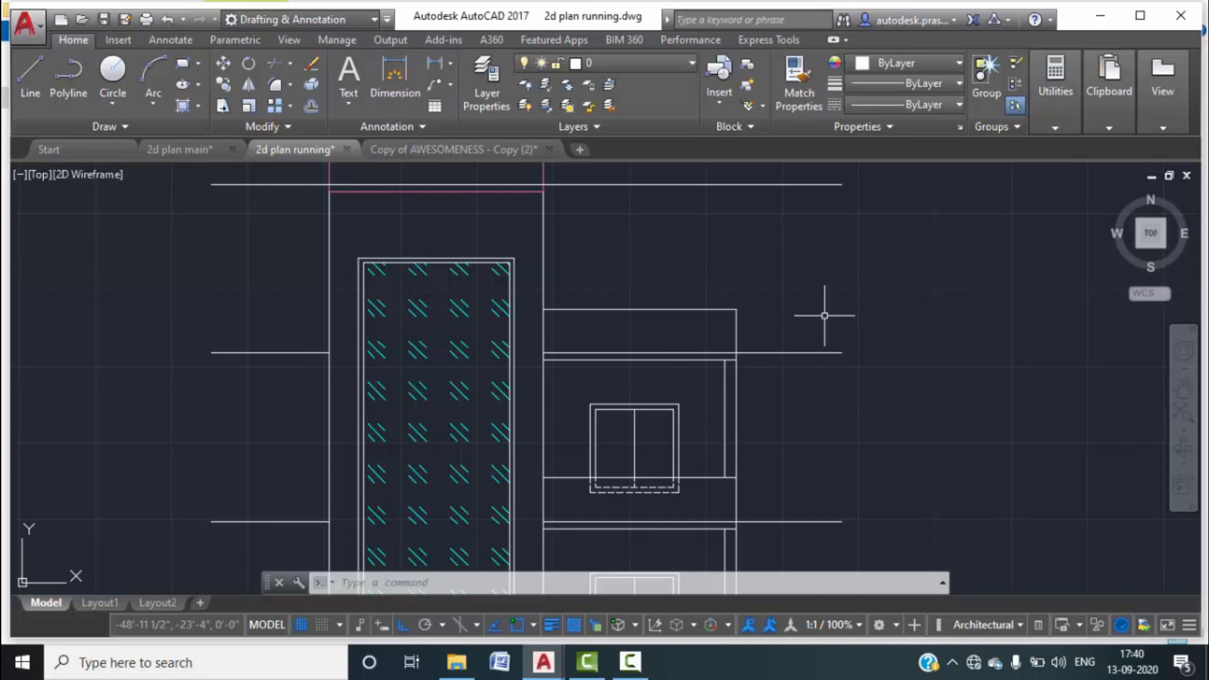
{"action": "type", "text": "B"}
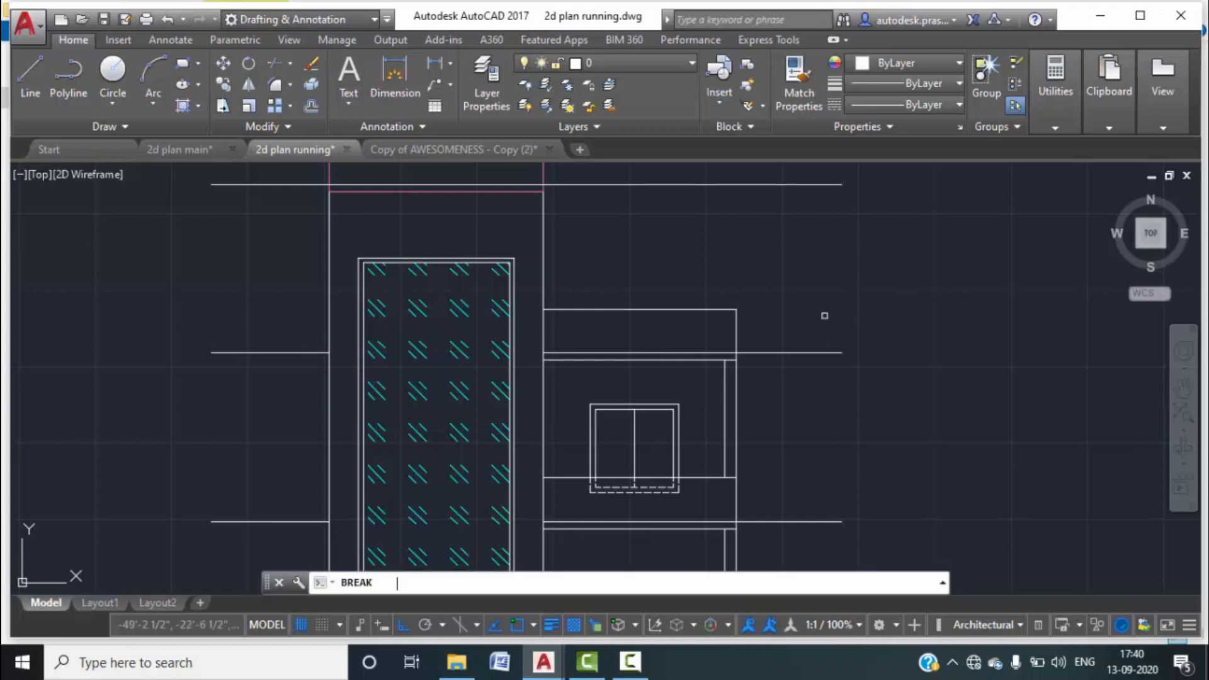
{"action": "type", "text": "REAK"}
{"action": "key", "text": "Return"}
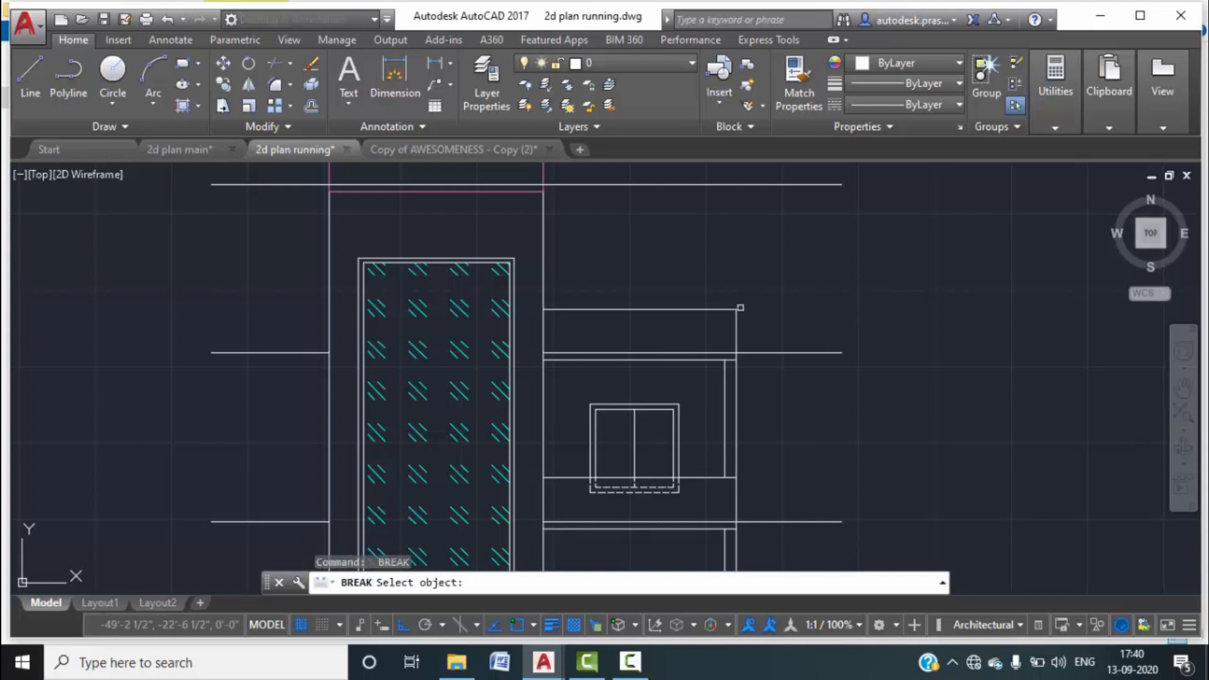
{"action": "left_click", "coordinate": [736, 331]}
{"action": "key", "text": "Return"}
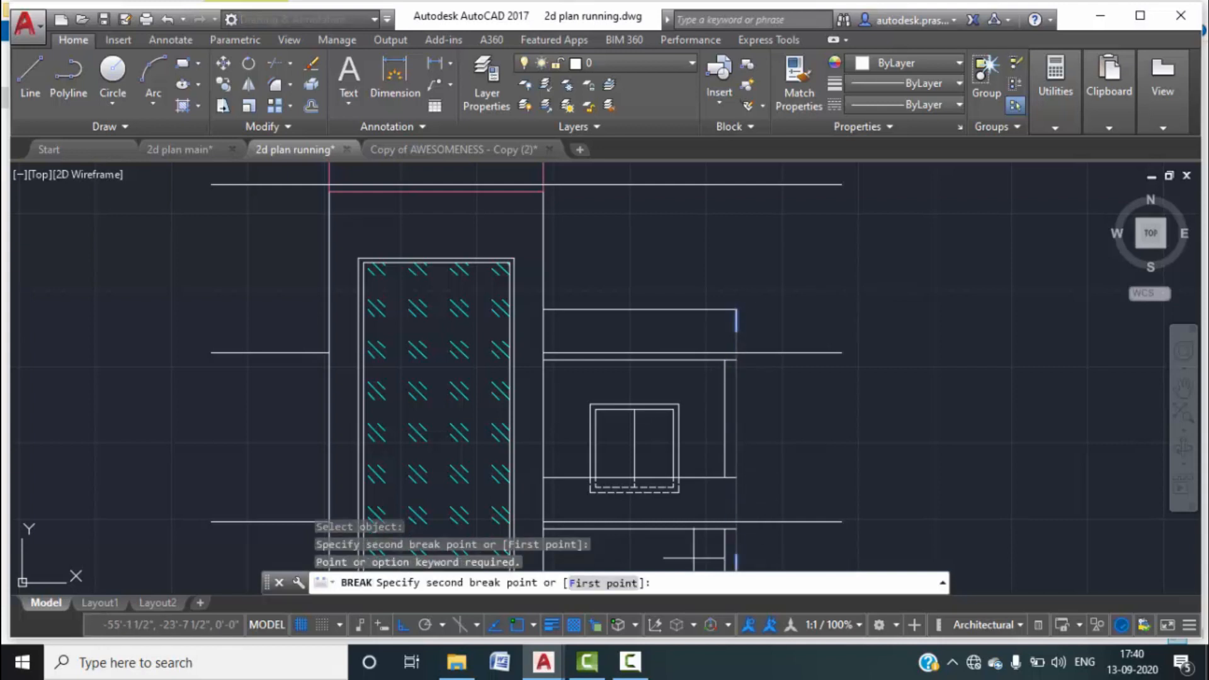
{"action": "left_click", "coordinate": [622, 583]}
{"action": "left_click", "coordinate": [735, 360]}
{"action": "left_click", "coordinate": [735, 361]}
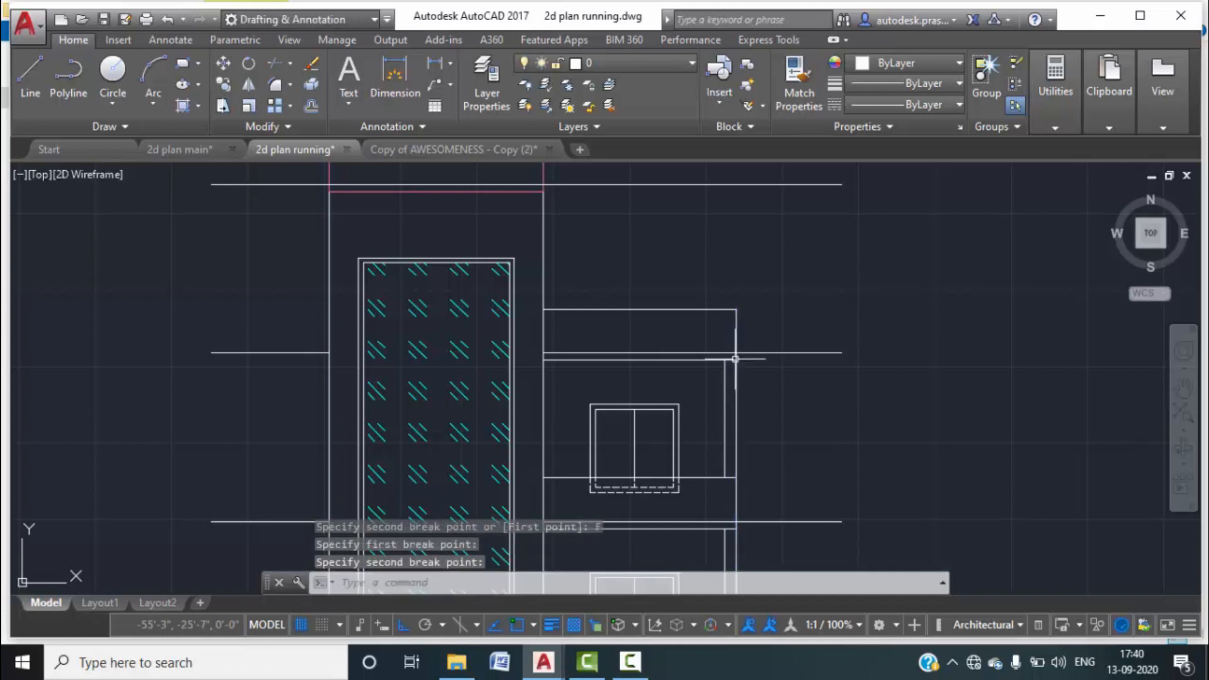
{"action": "key", "text": "Escape"}
{"action": "left_click", "coordinate": [752, 329]}
{"action": "left_click", "coordinate": [701, 302]}
{"action": "scroll", "coordinate": [634, 358], "scroll_direction": "up", "scroll_amount": 2}
{"action": "left_click", "coordinate": [636, 360]}
{"action": "left_click", "coordinate": [621, 346]}
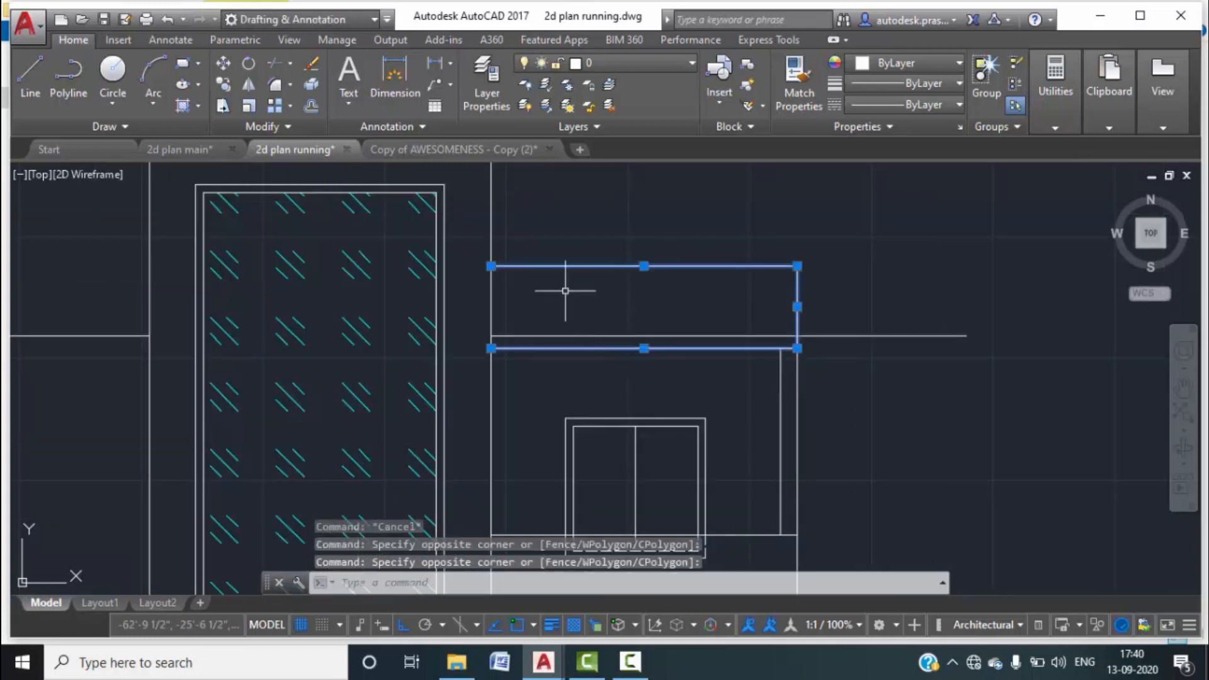
{"action": "left_click", "coordinate": [927, 65]}
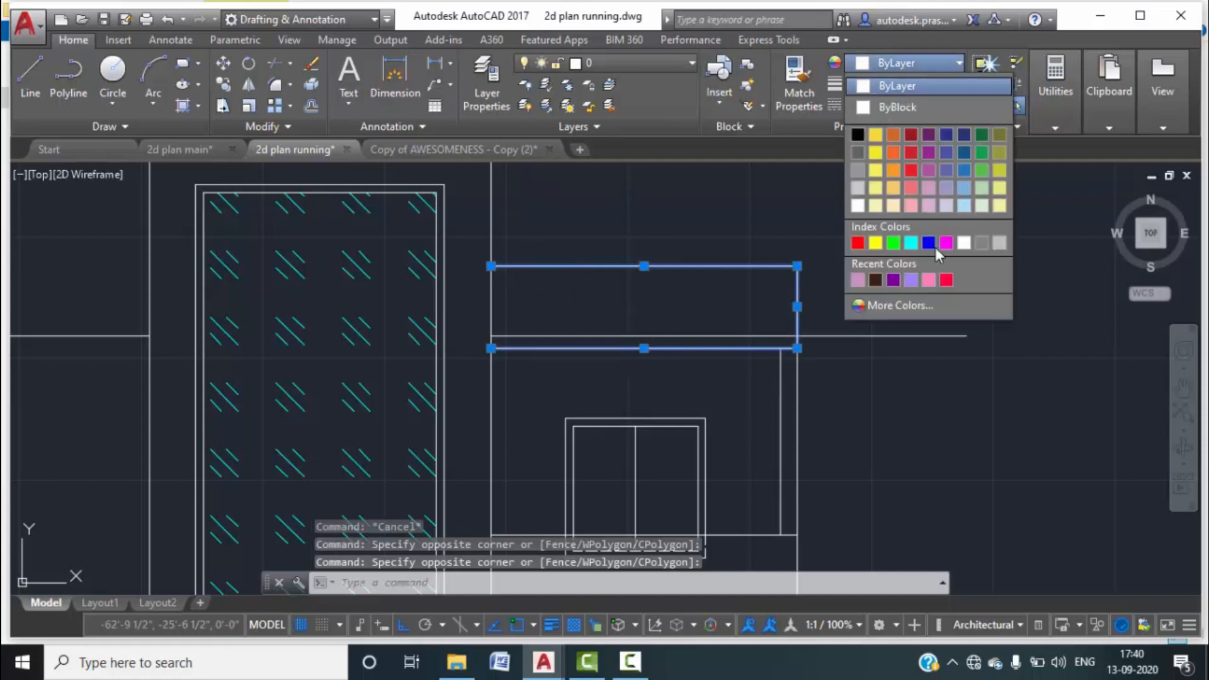
{"action": "left_click", "coordinate": [929, 280]}
{"action": "key", "text": "Escape"}
{"action": "scroll", "coordinate": [904, 343], "scroll_direction": "down", "scroll_amount": 5}
{"action": "scroll", "coordinate": [826, 333], "scroll_direction": "up", "scroll_amount": 2}
{"action": "scroll", "coordinate": [827, 334], "scroll_direction": "up", "scroll_amount": 2}
{"action": "scroll", "coordinate": [764, 280], "scroll_direction": "up", "scroll_amount": 2}
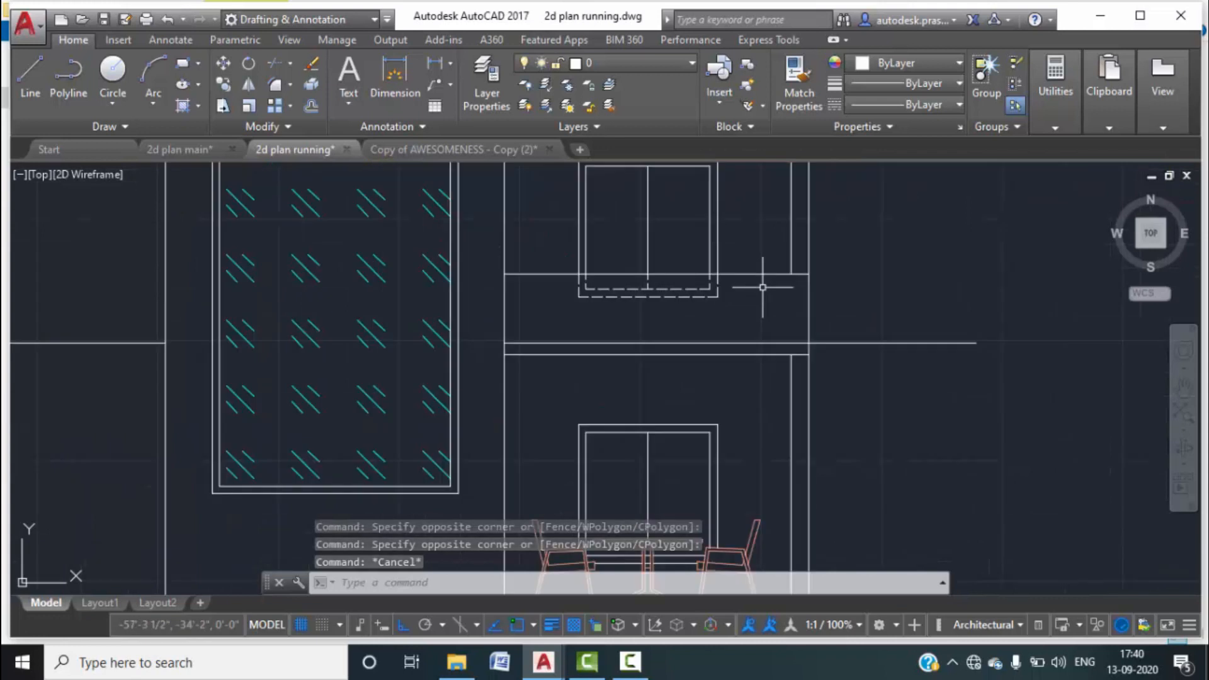
{"action": "left_click", "coordinate": [751, 272]}
Break the vertical wall line near the floor line, removing the stub.
{"action": "key", "text": "Escape"}
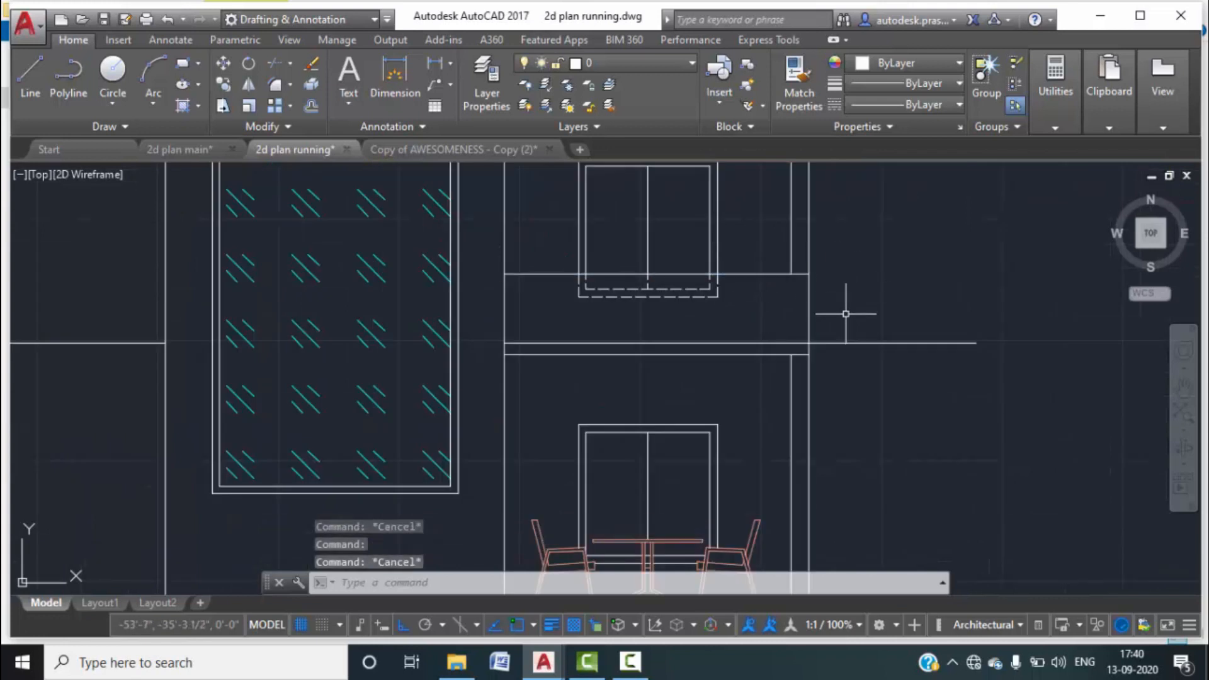
{"action": "type", "text": "B"}
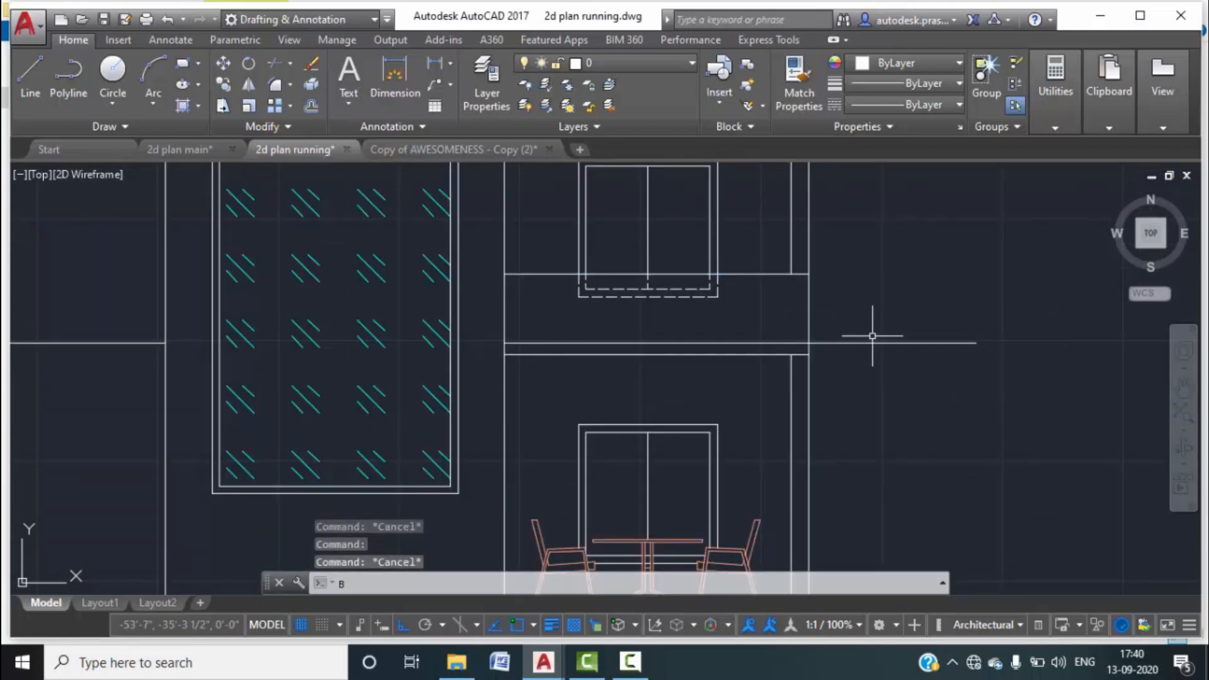
{"action": "key", "text": "Return"}
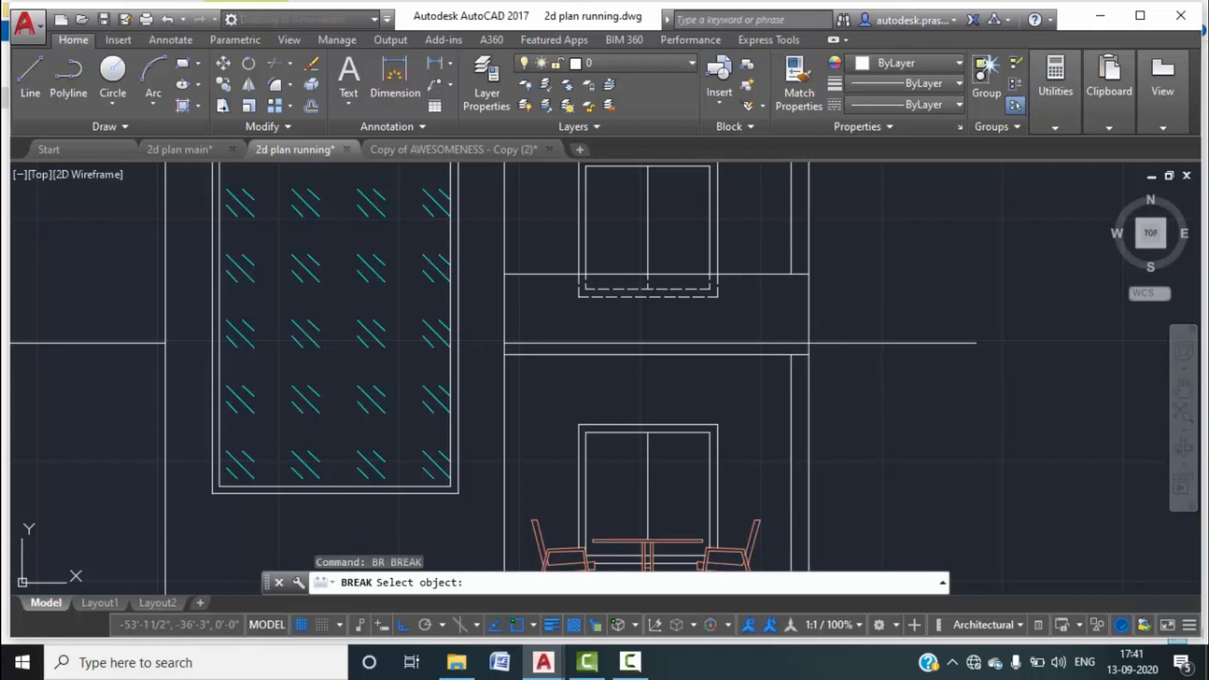
{"action": "left_click", "coordinate": [813, 328]}
{"action": "left_click", "coordinate": [809, 332]}
{"action": "left_click", "coordinate": [599, 583]}
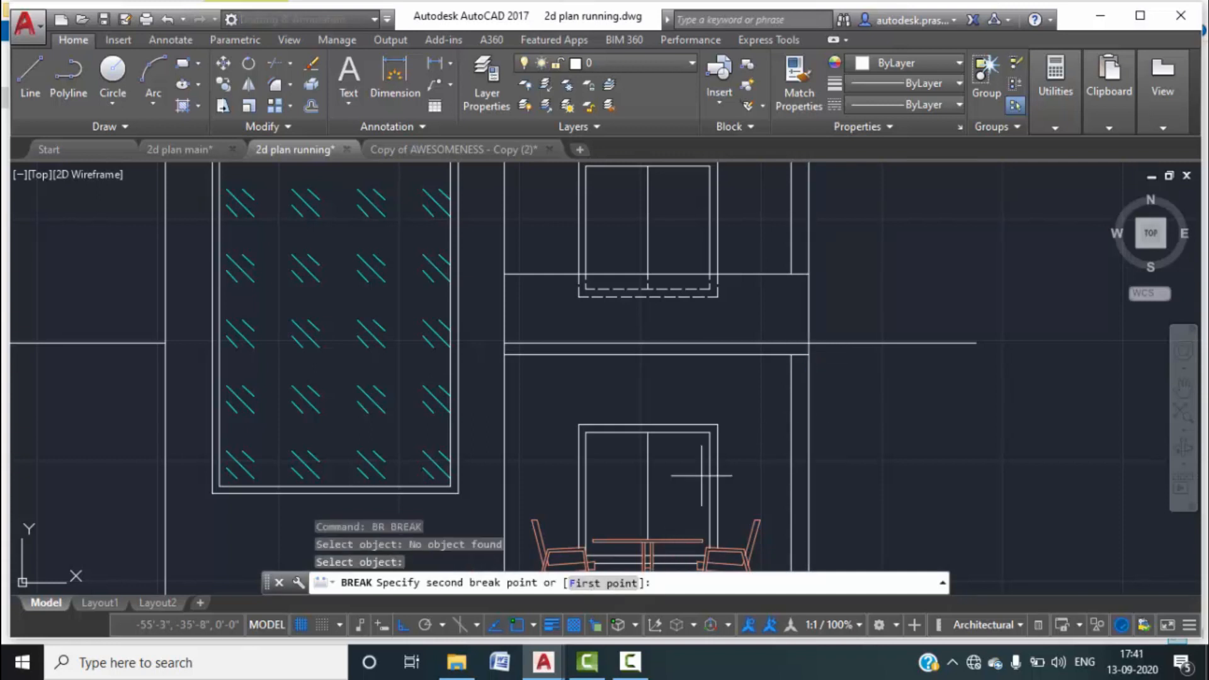
{"action": "left_click", "coordinate": [808, 355]}
{"action": "left_click", "coordinate": [882, 347]}
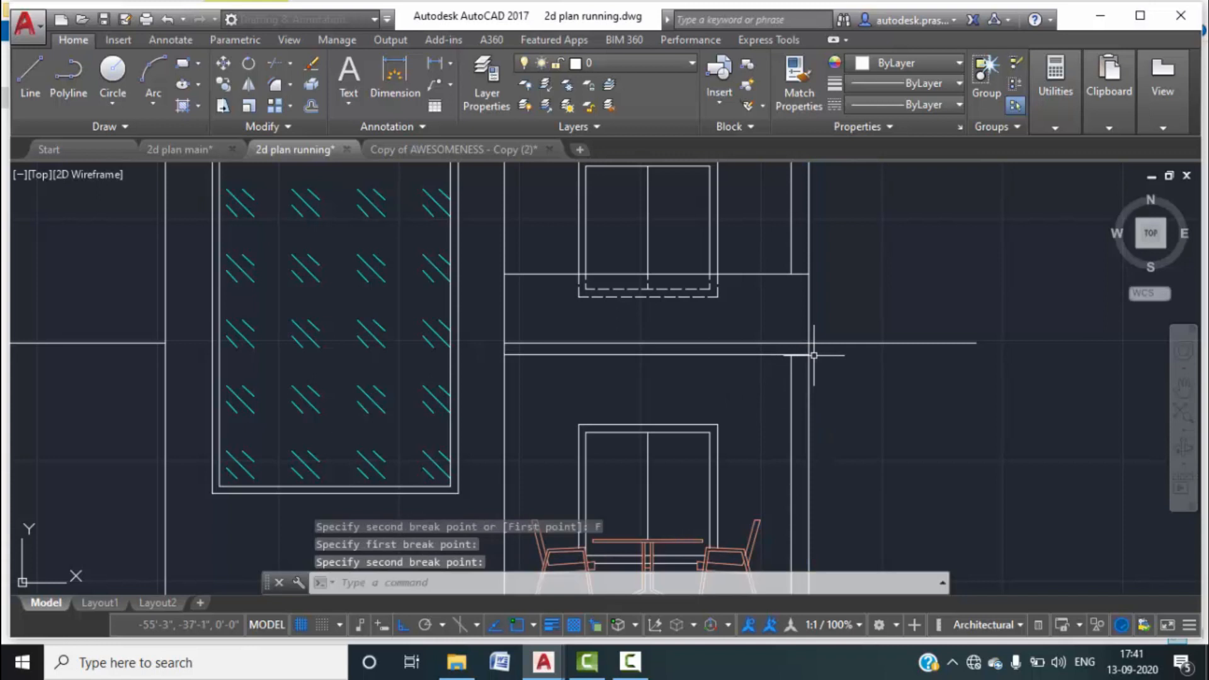
Break the same wall line again at the upper corner.
{"action": "key", "text": "Return"}
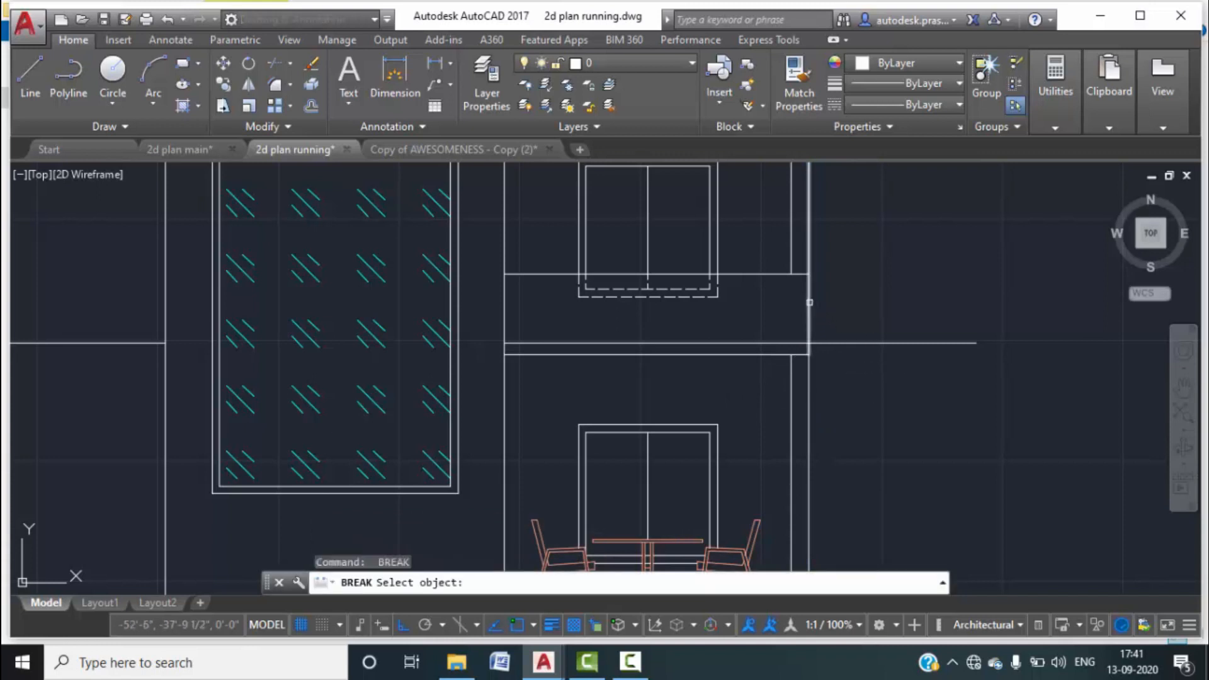
{"action": "left_click", "coordinate": [810, 303]}
{"action": "left_click", "coordinate": [604, 583]}
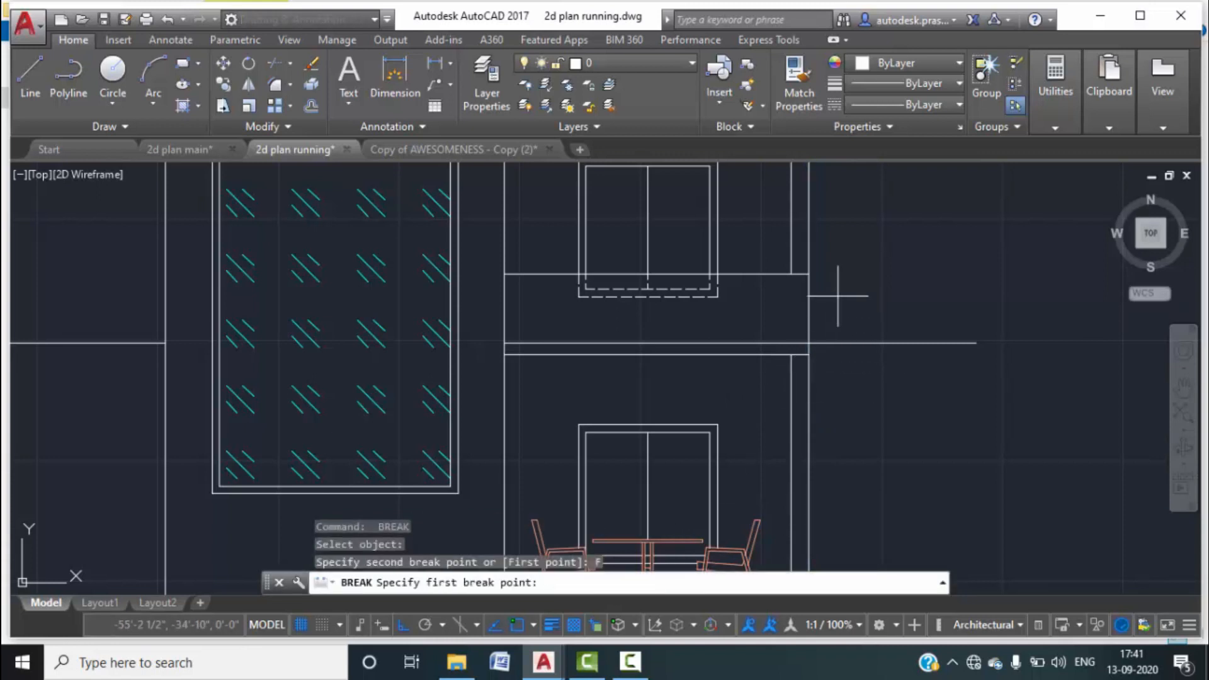
{"action": "left_click", "coordinate": [808, 275]}
{"action": "left_click", "coordinate": [811, 268]}
{"action": "key", "text": "Escape"}
Select the short corner segment together with the lower and upper slab lines.
{"action": "left_click", "coordinate": [816, 309]}
{"action": "left_click", "coordinate": [795, 313]}
{"action": "scroll", "coordinate": [739, 360], "scroll_direction": "up", "scroll_amount": 2}
{"action": "left_click", "coordinate": [736, 357]}
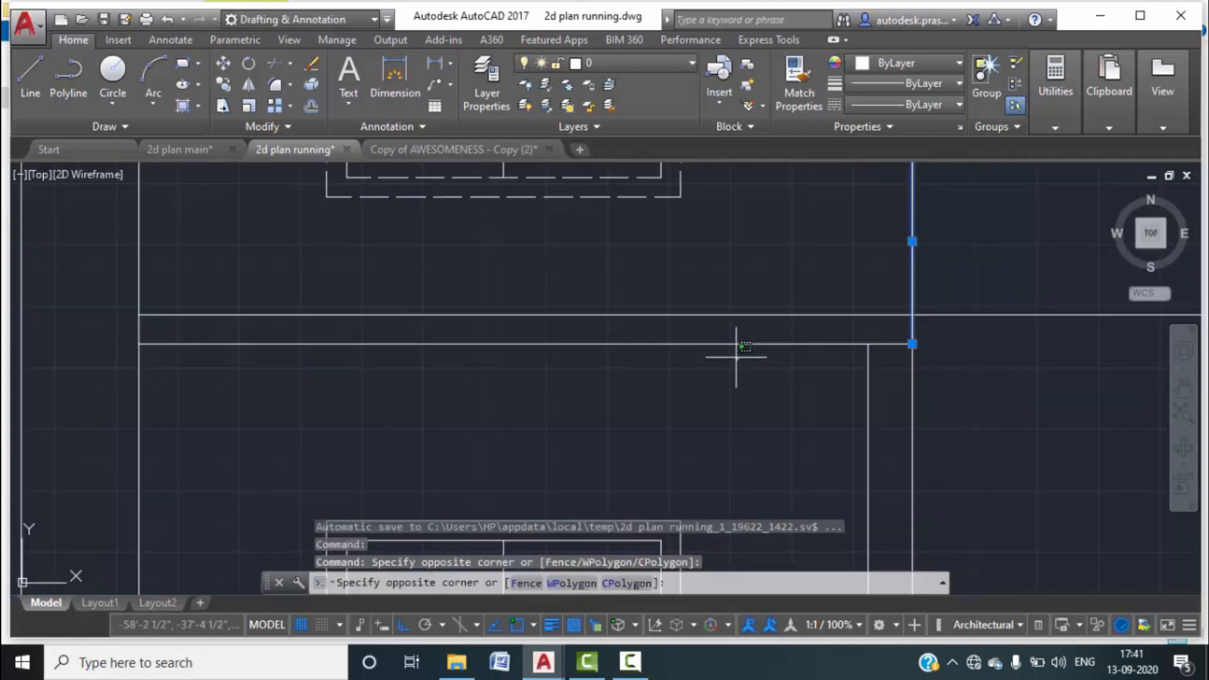
{"action": "left_click", "coordinate": [727, 341]}
{"action": "scroll", "coordinate": [741, 287], "scroll_direction": "down", "scroll_amount": 1}
{"action": "middle_click_drag", "start_coordinate": [758, 276], "coordinate": [758, 364]}
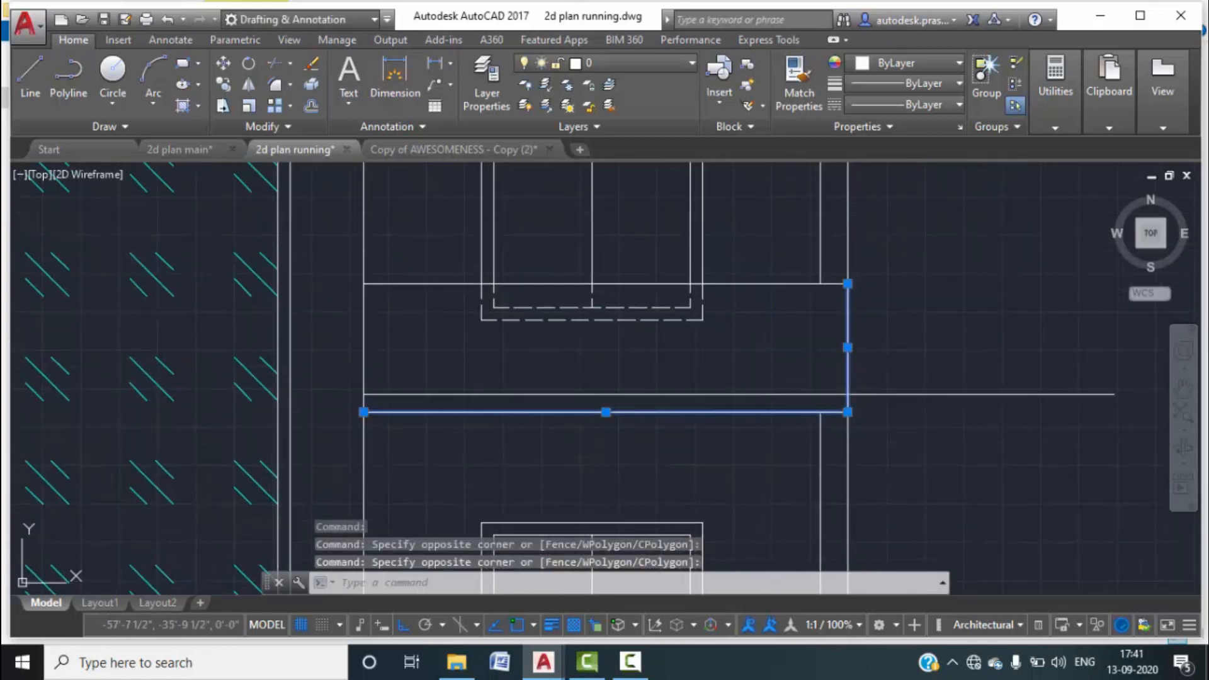
Make the upper-floor slab outline lines beside the window pink, colour 231.
{"action": "left_click", "coordinate": [763, 297]}
{"action": "left_click", "coordinate": [751, 263]}
{"action": "left_click", "coordinate": [948, 62]}
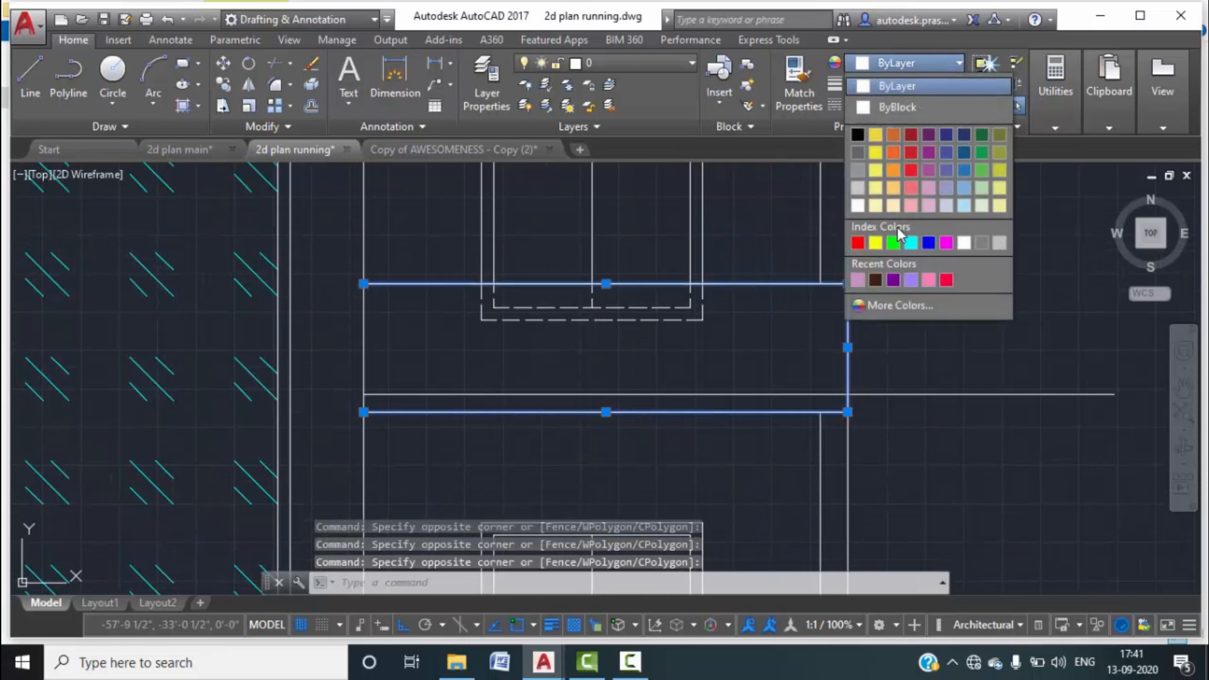
{"action": "left_click", "coordinate": [924, 278]}
{"action": "scroll", "coordinate": [889, 312], "scroll_direction": "down", "scroll_amount": 4}
{"action": "key", "text": "Escape"}
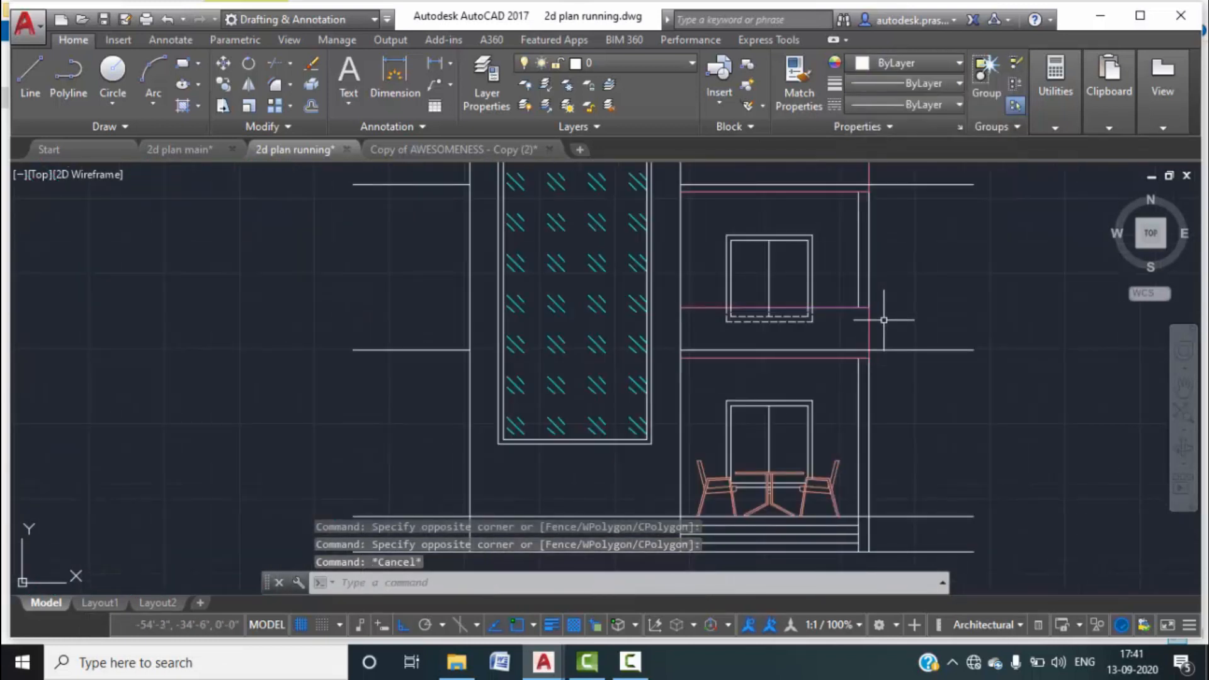
{"action": "scroll", "coordinate": [882, 318], "scroll_direction": "down", "scroll_amount": 2}
Select the upper and lower horizontal level lines across the elevation.
{"action": "mouse_move", "coordinate": [936, 329]}
{"action": "middle_mouse_down"}
{"action": "mouse_move", "coordinate": [712, 354]}
{"action": "mouse_move", "coordinate": [696, 437]}
{"action": "middle_mouse_up"}
{"action": "middle_click_drag", "start_coordinate": [667, 314], "coordinate": [684, 319]}
{"action": "middle_click_drag", "start_coordinate": [734, 386], "coordinate": [737, 345]}
{"action": "middle_click_drag", "start_coordinate": [748, 295], "coordinate": [753, 341]}
{"action": "left_click", "coordinate": [781, 337]}
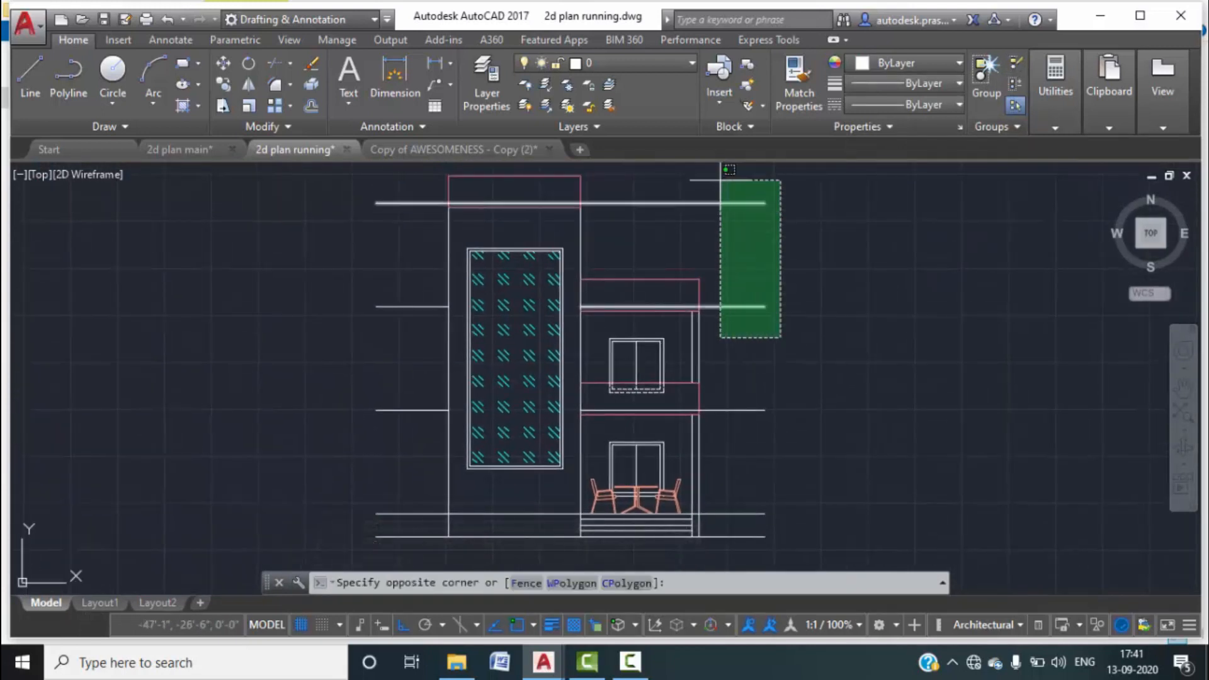
{"action": "left_click", "coordinate": [716, 181]}
{"action": "middle_click_drag", "start_coordinate": [810, 454], "coordinate": [816, 359]}
{"action": "left_click", "coordinate": [794, 471]}
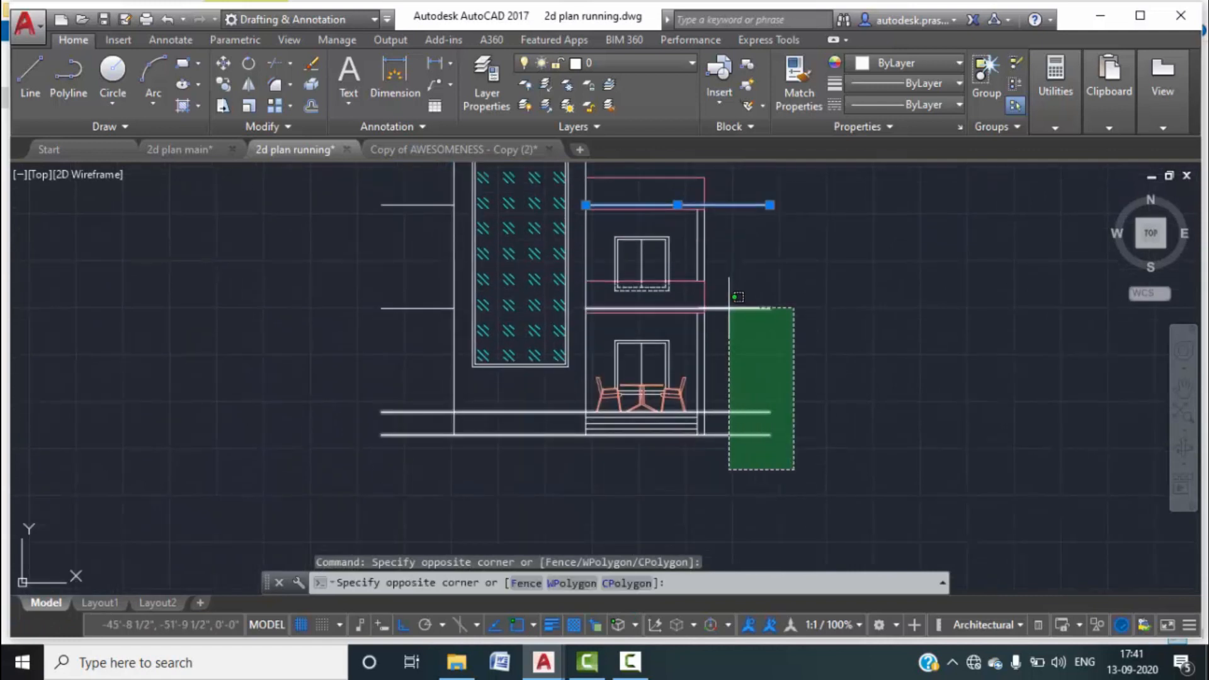
{"action": "left_click", "coordinate": [697, 277]}
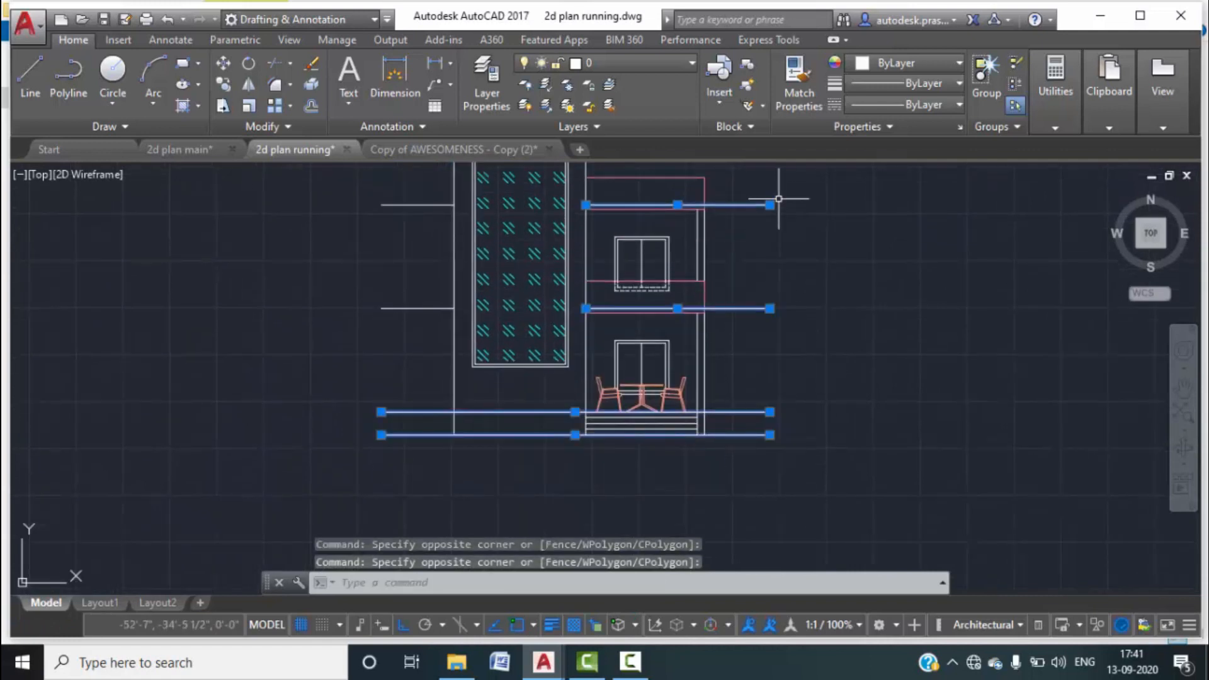
Move the selected level lines onto the yellow PDF_A-ANNO-TAGS-TITL layer.
{"action": "left_click", "coordinate": [675, 63]}
{"action": "left_click", "coordinate": [619, 192]}
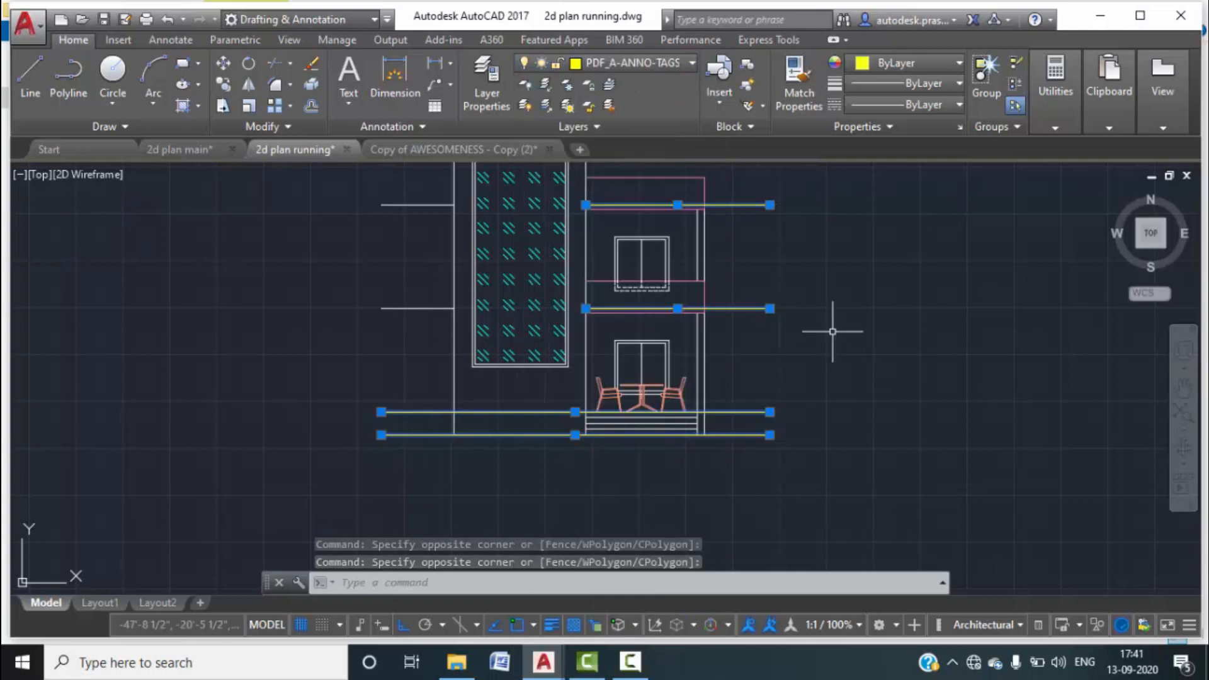
{"action": "key", "text": "Escape"}
Put the two level lines left of the building on the same annotation layer.
{"action": "middle_click_drag", "start_coordinate": [536, 444], "coordinate": [658, 436]}
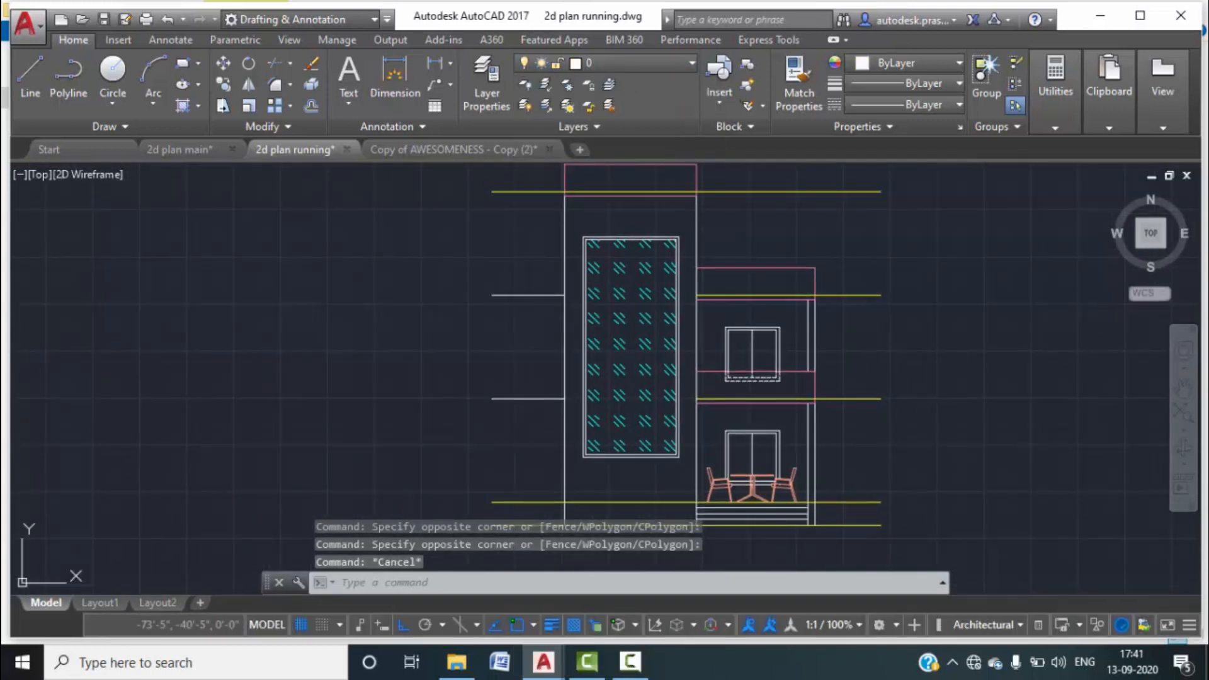
{"action": "left_click", "coordinate": [552, 440]}
{"action": "left_click", "coordinate": [497, 265]}
{"action": "left_click", "coordinate": [674, 63]}
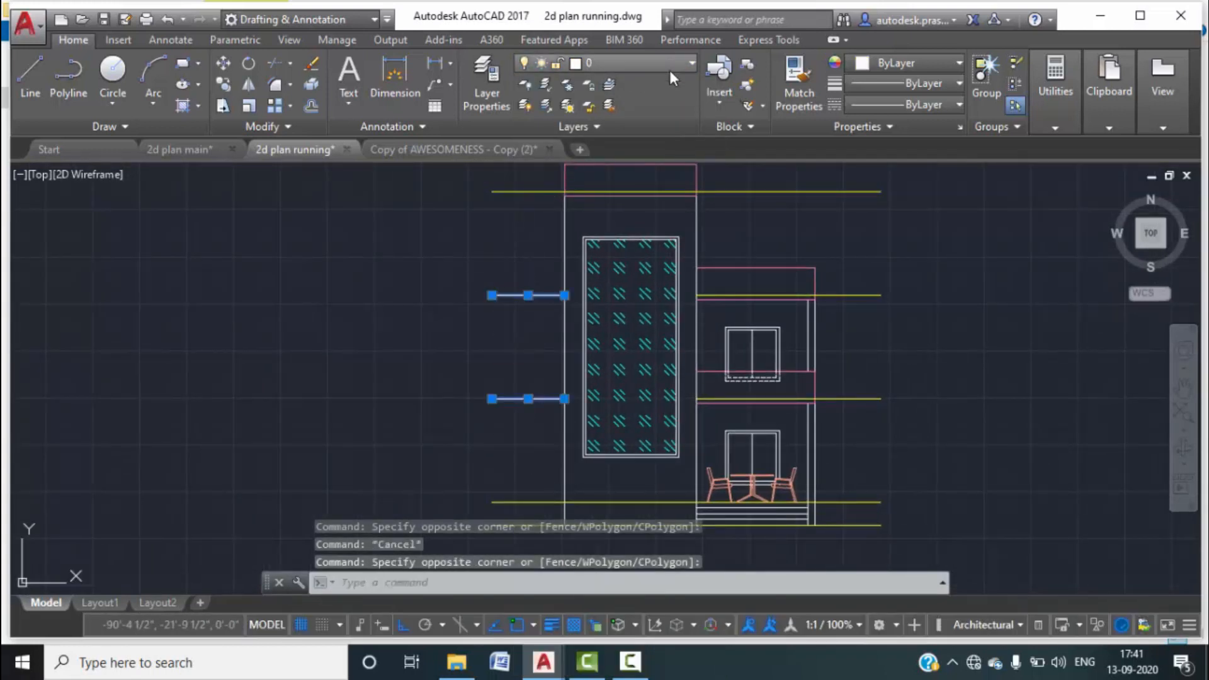
{"action": "left_click", "coordinate": [630, 190]}
{"action": "key", "text": "Escape"}
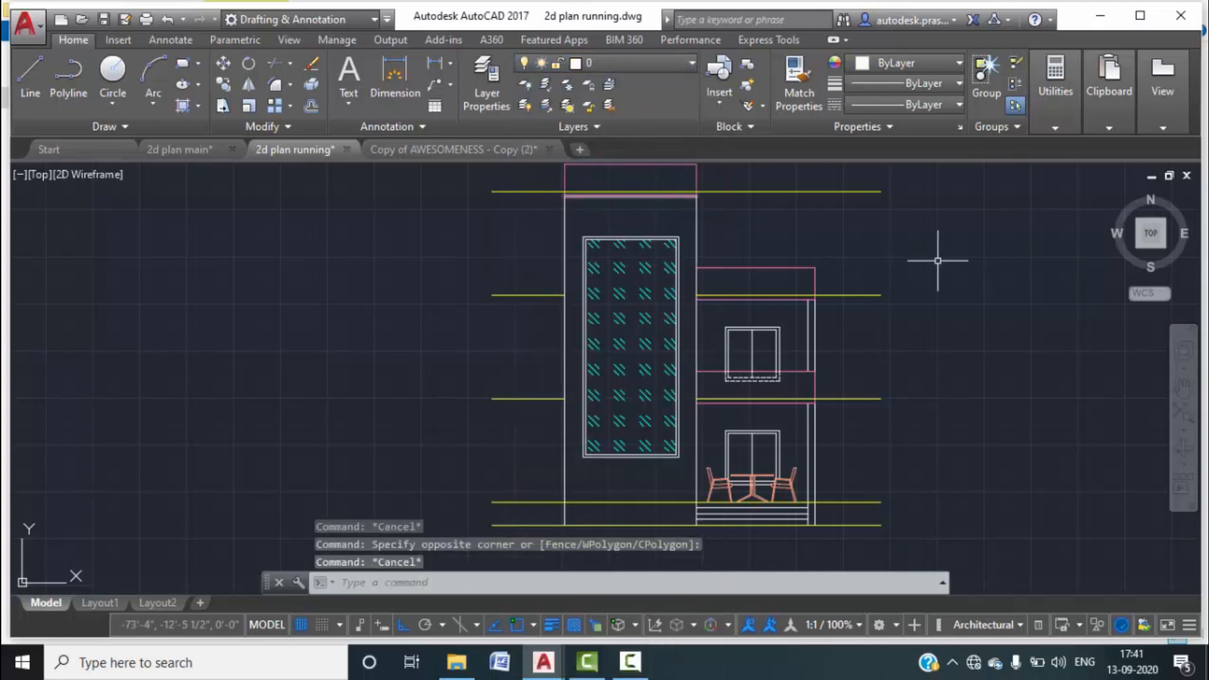
{"action": "scroll", "coordinate": [839, 267], "scroll_direction": "down", "scroll_amount": 2}
{"action": "middle_click_drag", "start_coordinate": [840, 267], "coordinate": [678, 246]}
{"action": "scroll", "coordinate": [615, 287], "scroll_direction": "up", "scroll_amount": 2}
{"action": "scroll", "coordinate": [616, 287], "scroll_direction": "up", "scroll_amount": 4}
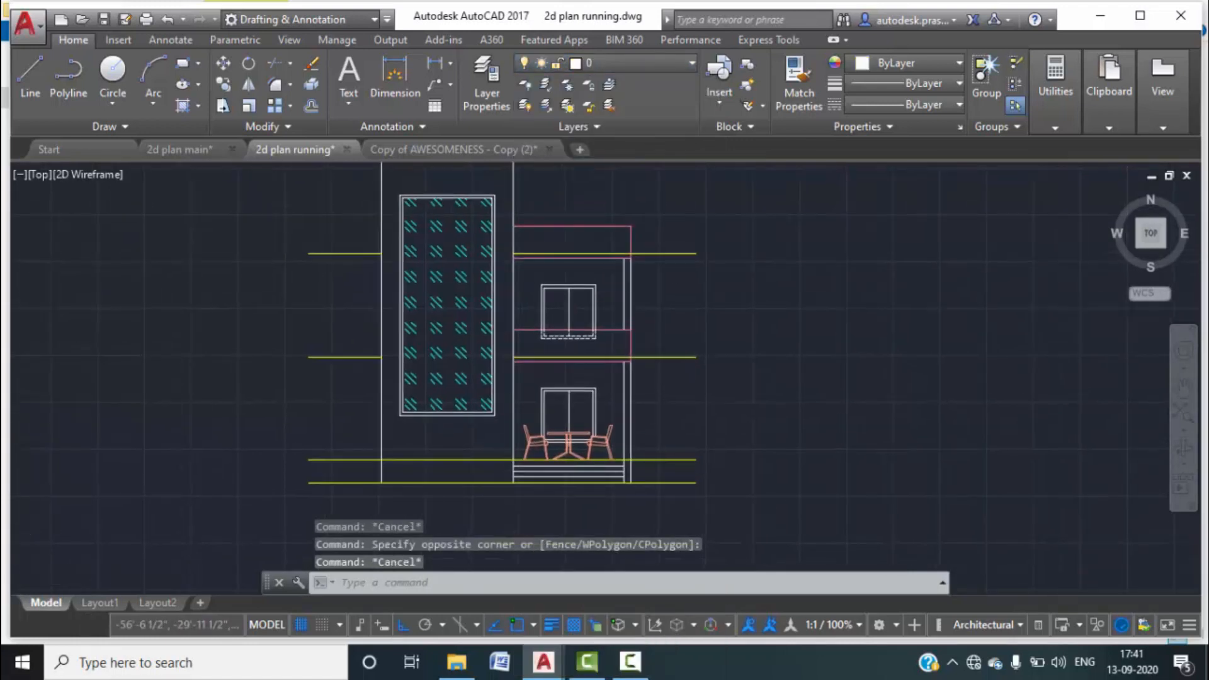
{"action": "left_click", "coordinate": [635, 274]}
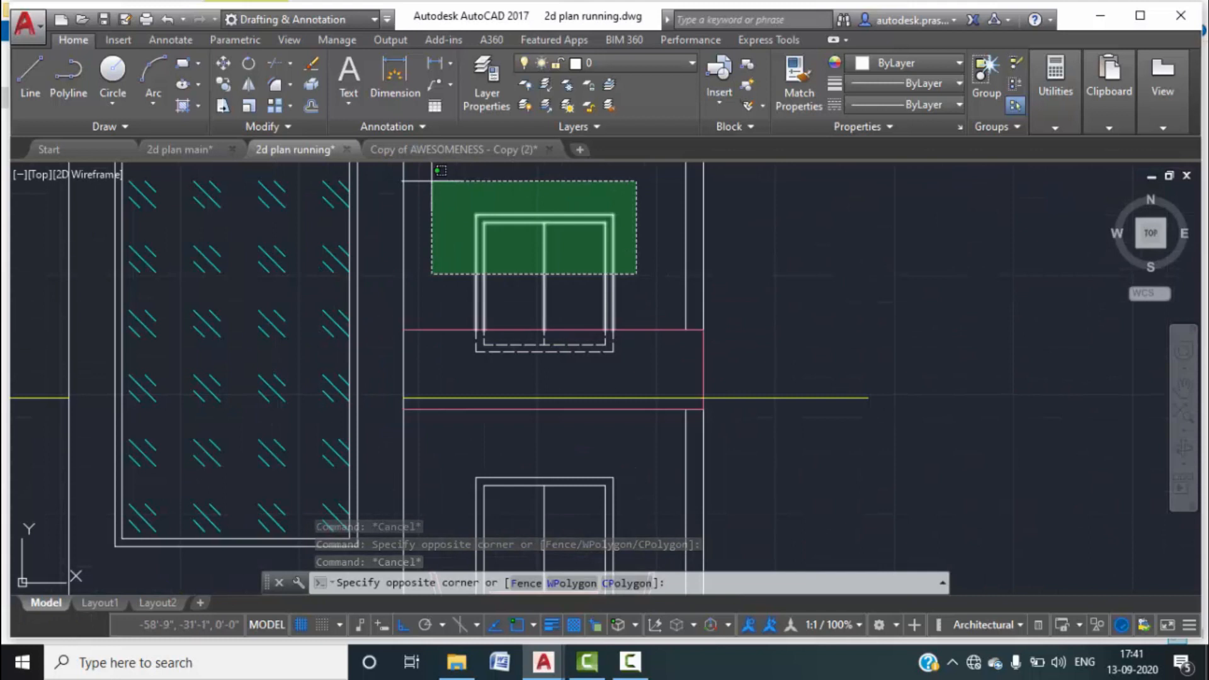
Recolour the upper window and its sill lines red, colour 240.
{"action": "left_click", "coordinate": [483, 202]}
{"action": "left_click", "coordinate": [958, 63]}
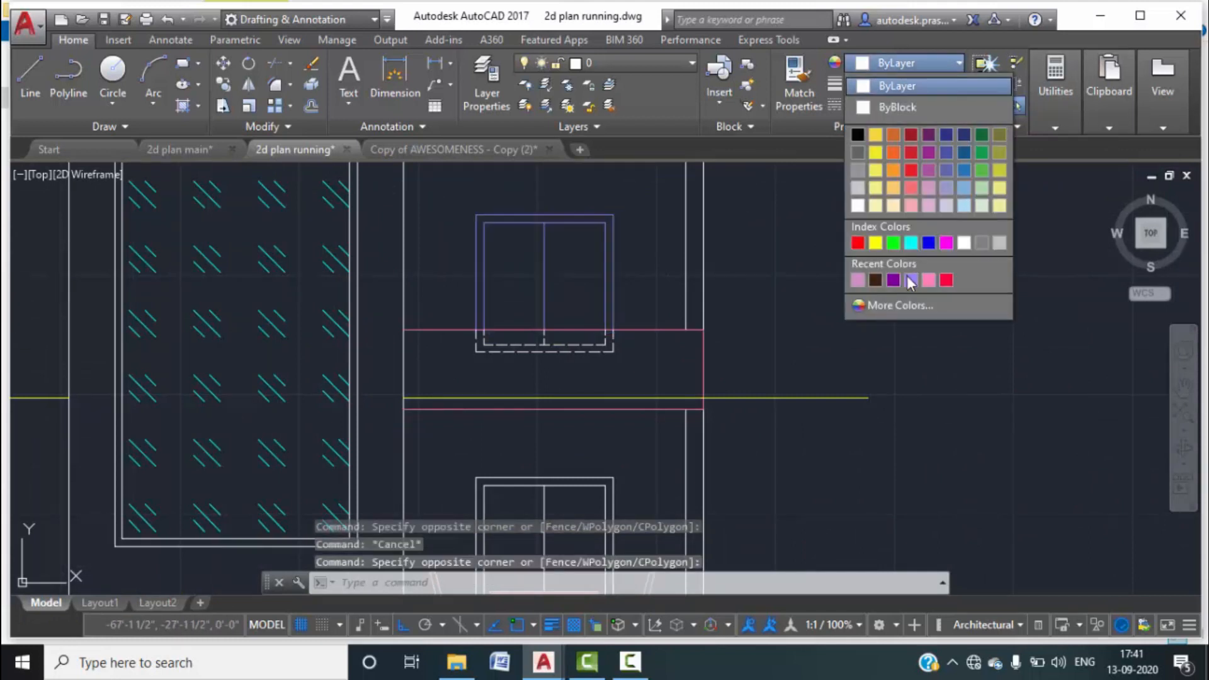
{"action": "left_click", "coordinate": [946, 279]}
{"action": "key", "text": "Escape"}
{"action": "middle_click_drag", "start_coordinate": [695, 295], "coordinate": [796, 246]}
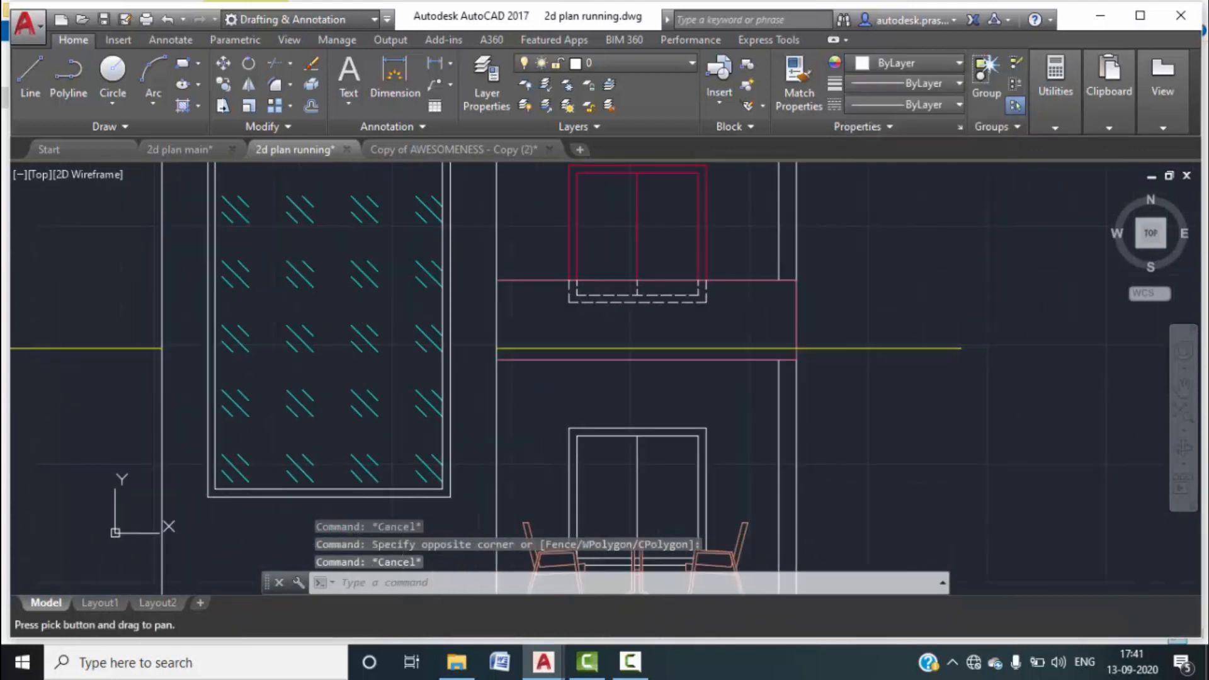
{"action": "scroll", "coordinate": [783, 315], "scroll_direction": "up", "scroll_amount": 2}
{"action": "left_click", "coordinate": [722, 317]}
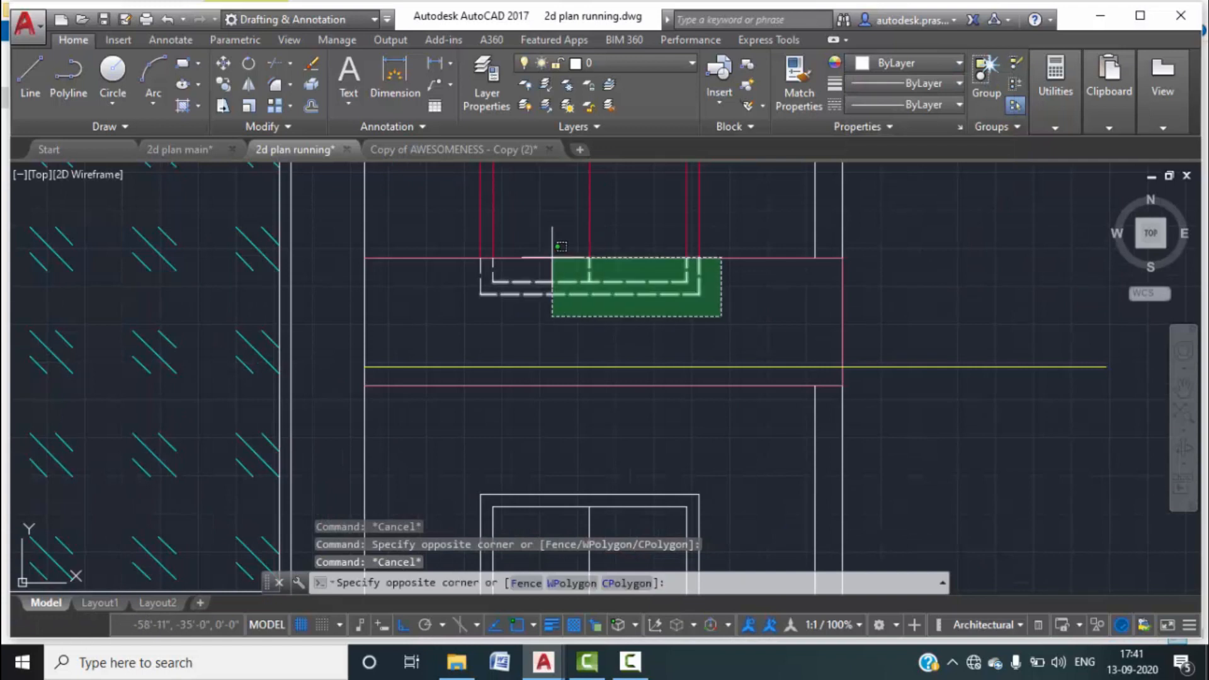
{"action": "left_click", "coordinate": [474, 256]}
{"action": "left_click", "coordinate": [924, 65]}
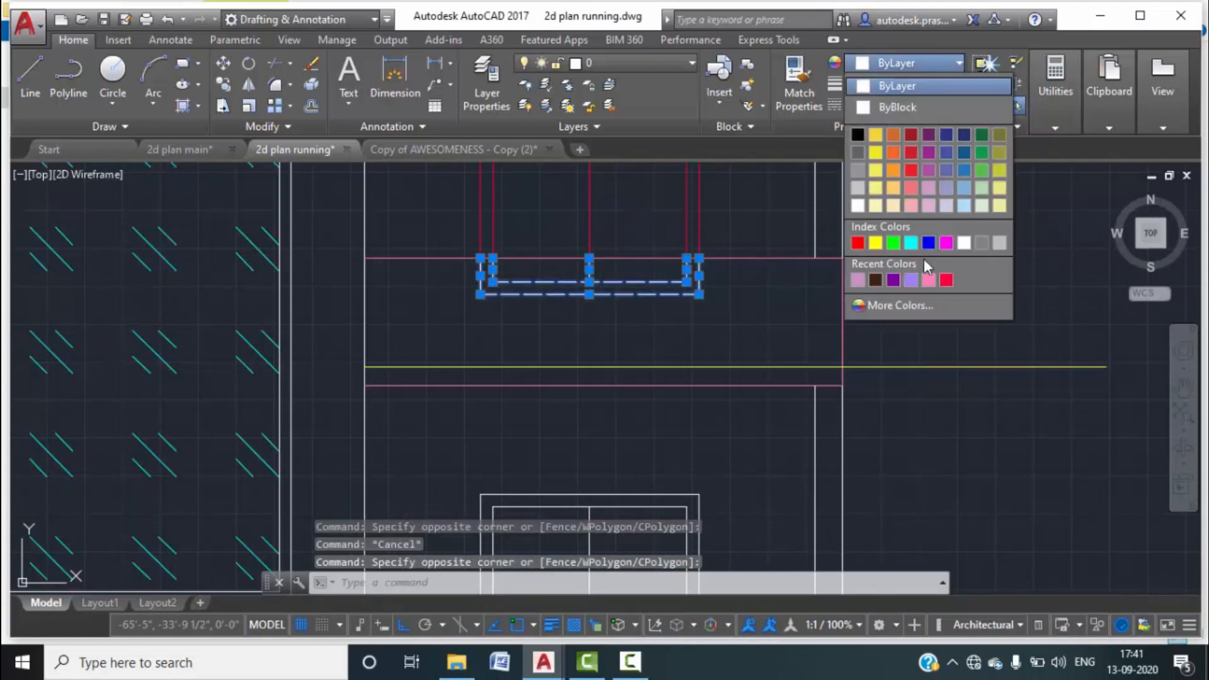
{"action": "left_click", "coordinate": [949, 283]}
{"action": "key", "text": "Escape"}
Make the lower window's lines red, colour 240.
{"action": "scroll", "coordinate": [774, 311], "scroll_direction": "down", "scroll_amount": 4}
{"action": "mouse_move", "coordinate": [775, 310]}
{"action": "middle_mouse_down"}
{"action": "mouse_move", "coordinate": [716, 314]}
{"action": "mouse_move", "coordinate": [705, 230]}
{"action": "middle_mouse_up"}
{"action": "left_click", "coordinate": [732, 322]}
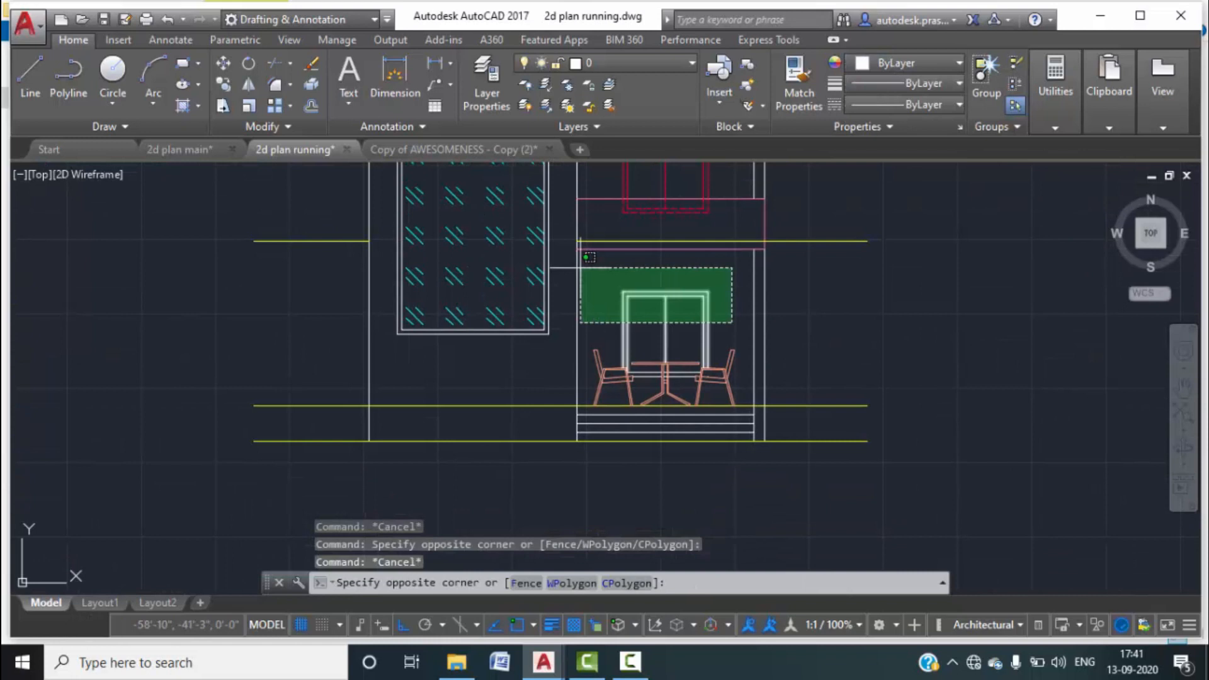
{"action": "left_click", "coordinate": [582, 267]}
{"action": "left_click", "coordinate": [942, 67]}
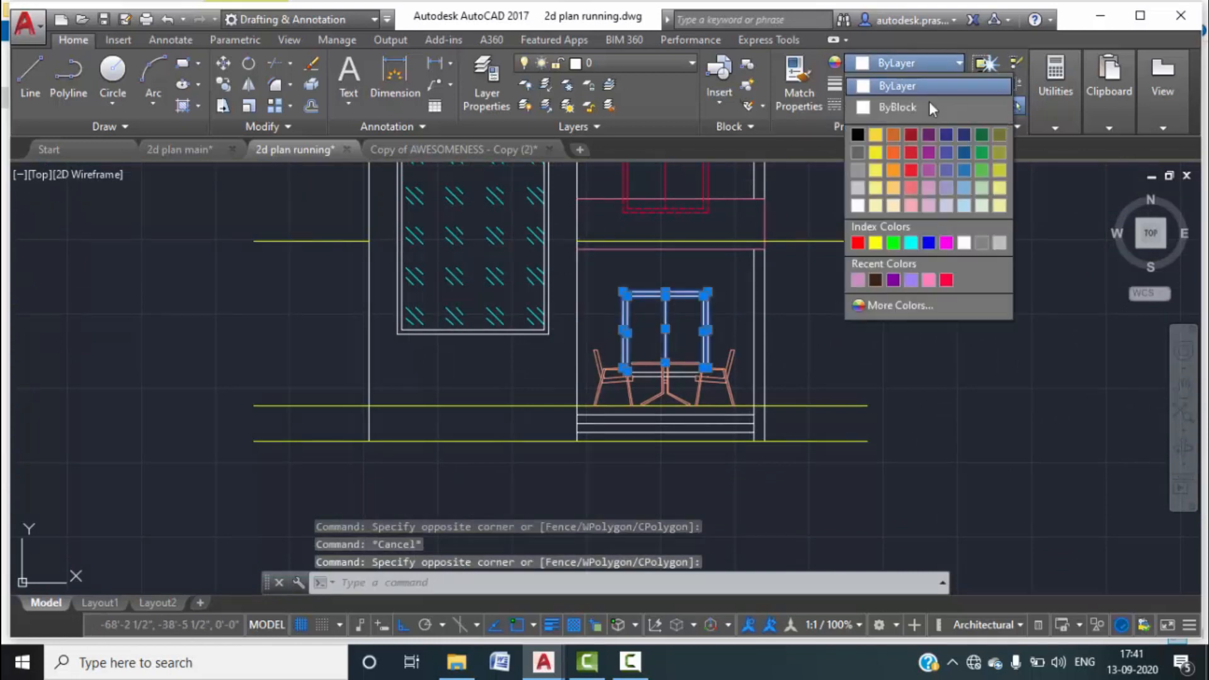
{"action": "left_click", "coordinate": [946, 280]}
{"action": "key", "text": "Escape"}
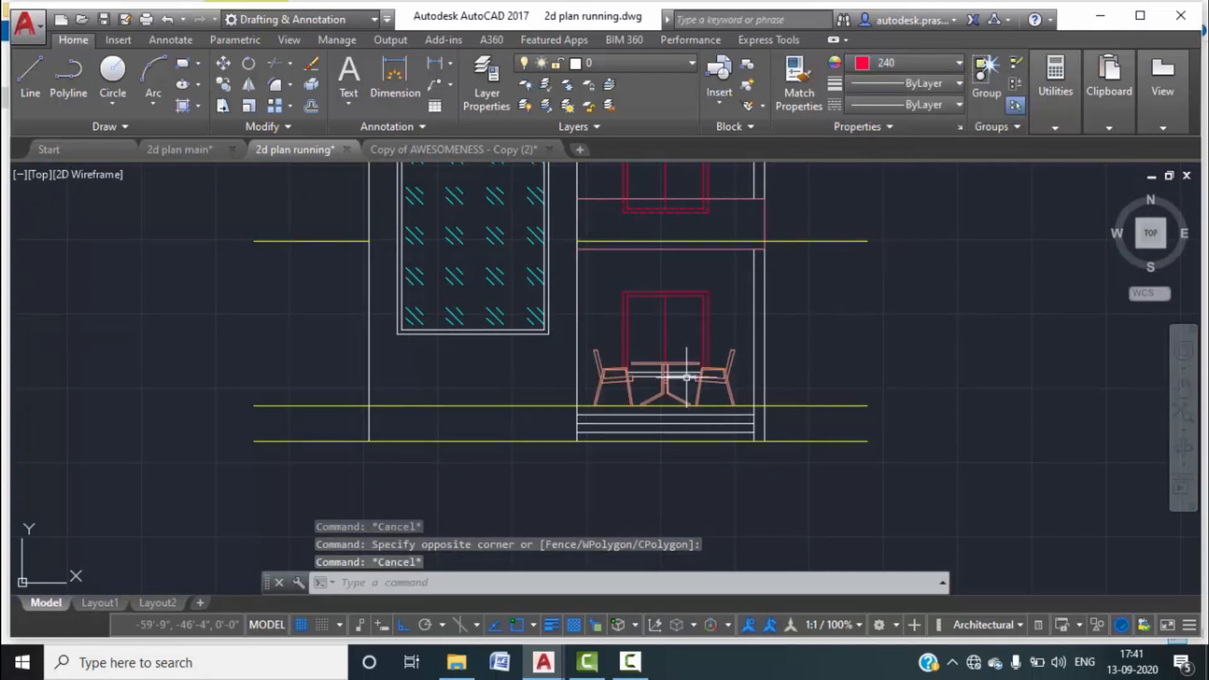
Give the table's horizontal rails and right-side lines colour 240.
{"action": "scroll", "coordinate": [687, 376], "scroll_direction": "up", "scroll_amount": 2}
{"action": "middle_click_drag", "start_coordinate": [569, 343], "coordinate": [679, 293]}
{"action": "scroll", "coordinate": [682, 302], "scroll_direction": "up", "scroll_amount": 3}
{"action": "left_click_drag", "start_coordinate": [696, 346], "coordinate": [675, 297]}
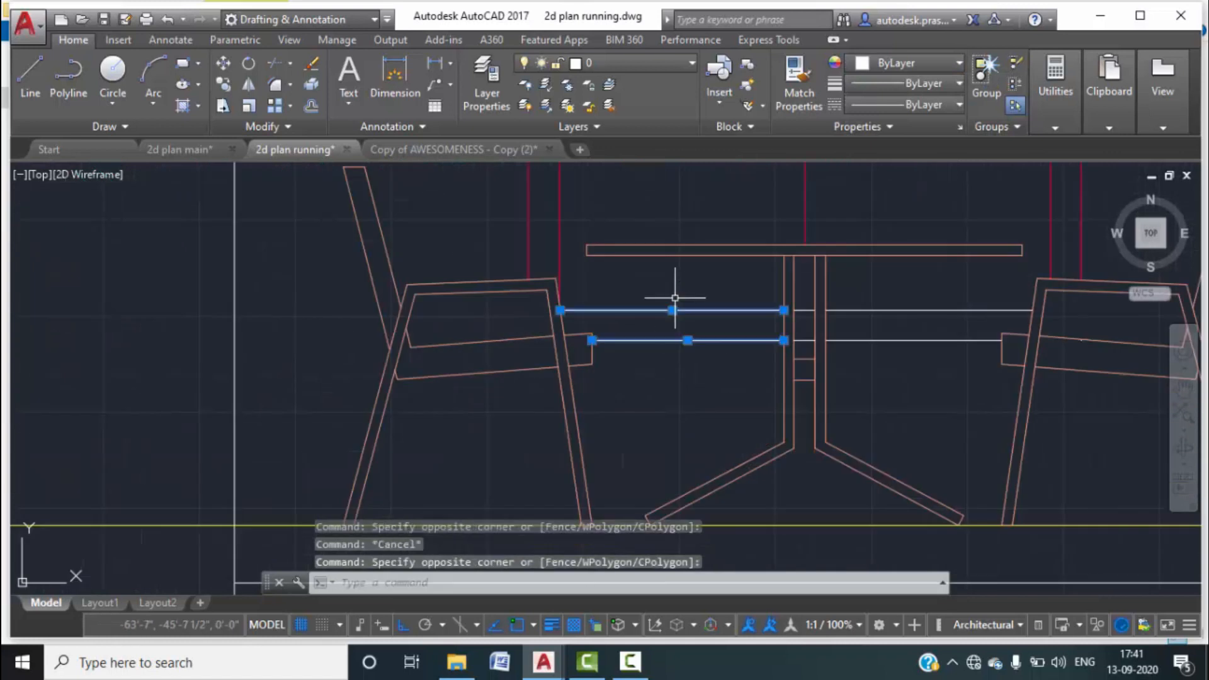
{"action": "left_click_drag", "start_coordinate": [900, 384], "coordinate": [852, 182]}
{"action": "scroll", "coordinate": [788, 346], "scroll_direction": "up", "scroll_amount": 5}
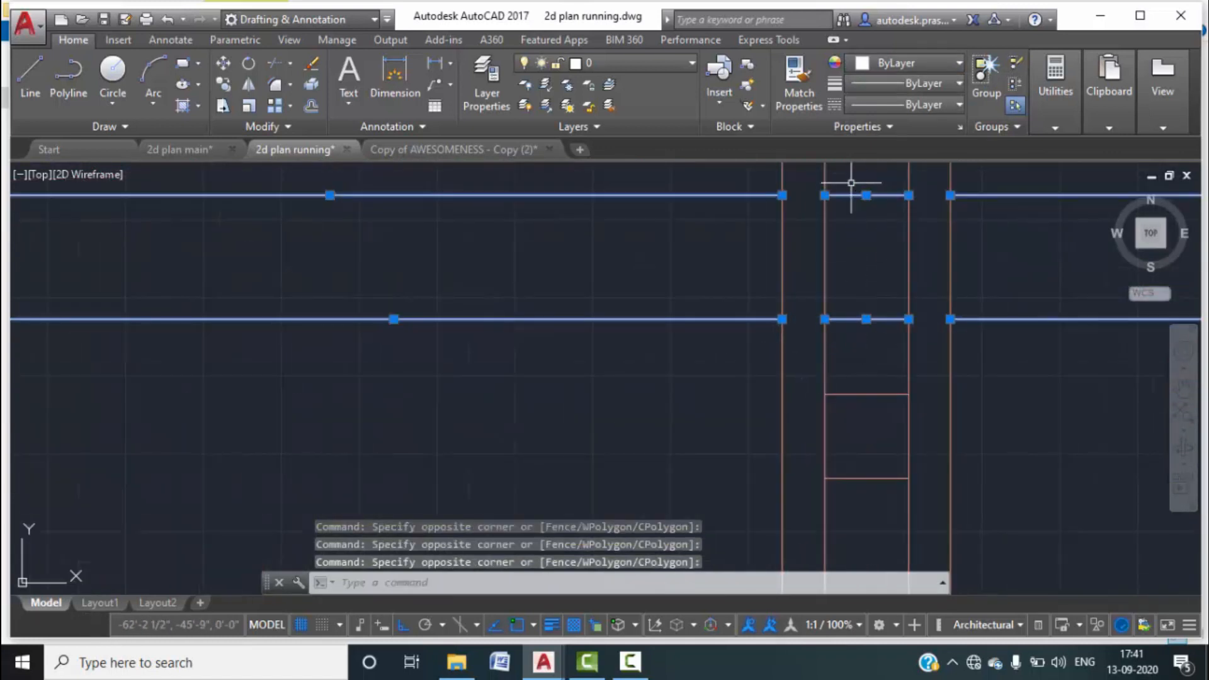
{"action": "left_click", "coordinate": [942, 63]}
{"action": "left_click", "coordinate": [947, 277]}
{"action": "scroll", "coordinate": [806, 329], "scroll_direction": "down", "scroll_amount": 6}
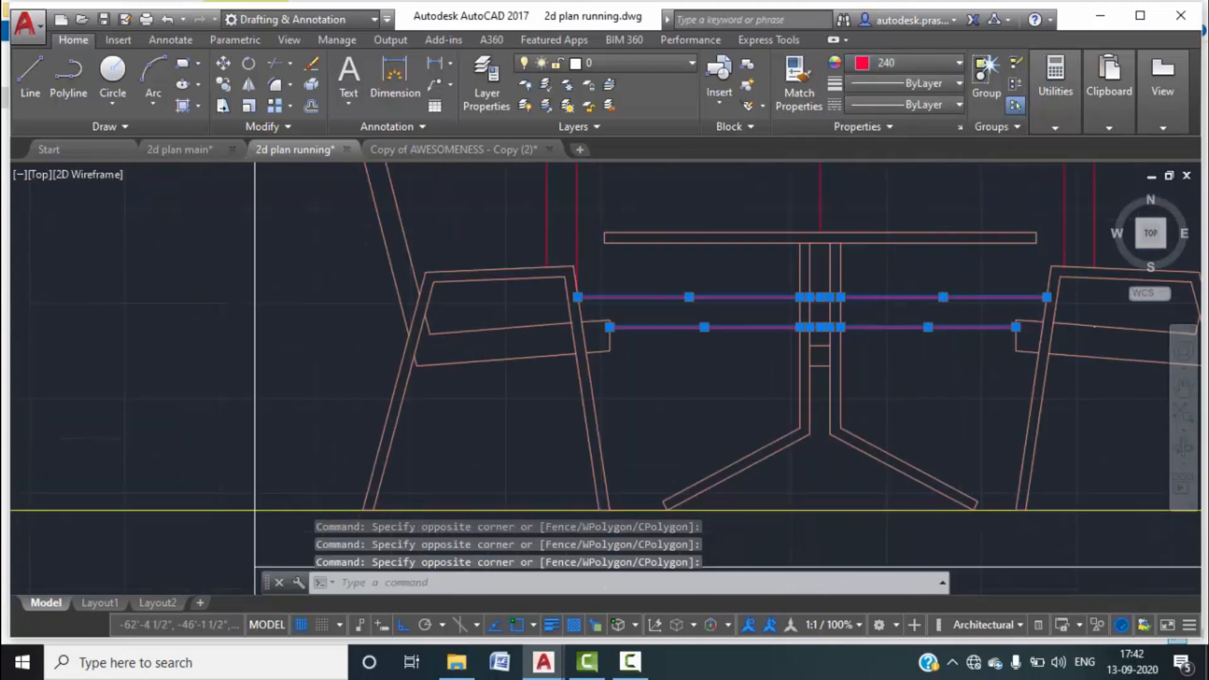
{"action": "key", "text": "Escape"}
{"action": "scroll", "coordinate": [796, 383], "scroll_direction": "down", "scroll_amount": 5}
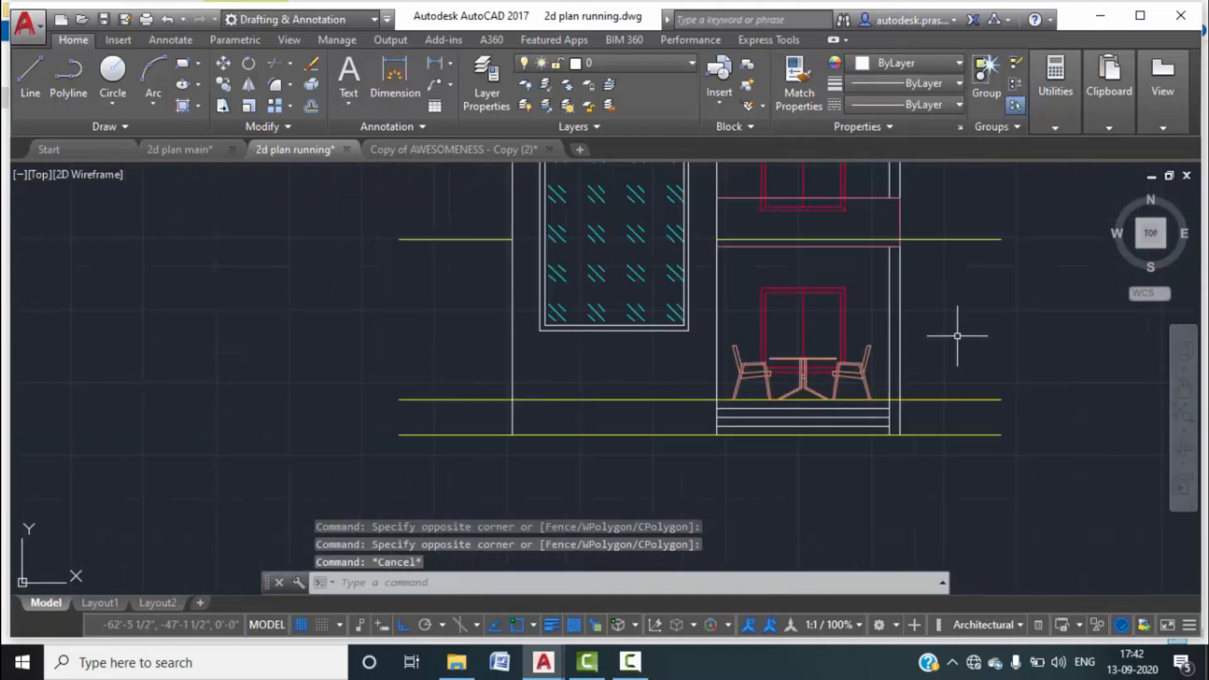
{"action": "middle_click_drag", "start_coordinate": [954, 332], "coordinate": [777, 321]}
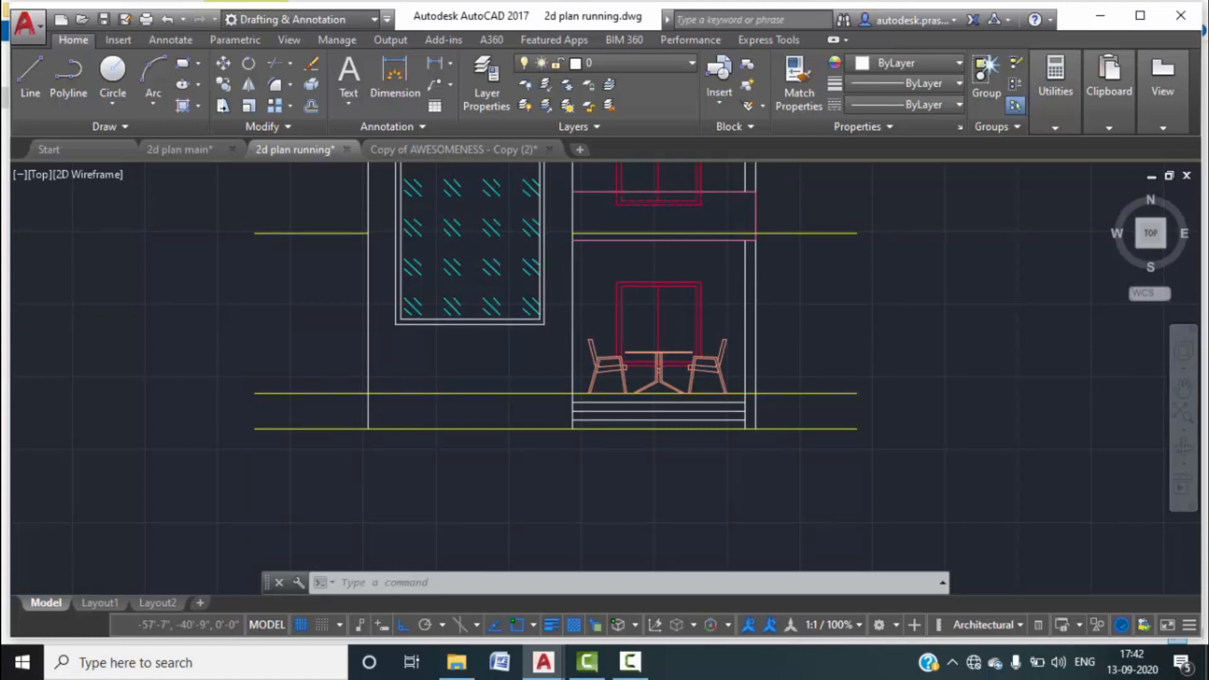
Select the glass panel's outer and inner frame lines.
{"action": "scroll", "coordinate": [554, 318], "scroll_direction": "up", "scroll_amount": 4}
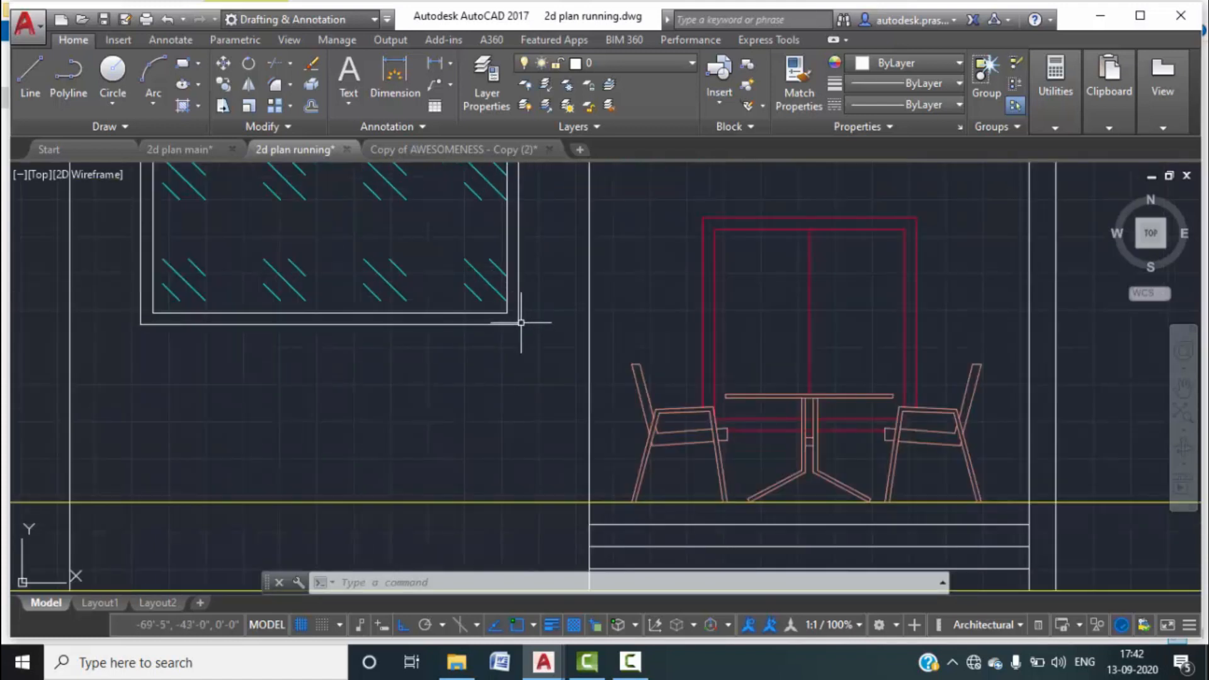
{"action": "scroll", "coordinate": [514, 319], "scroll_direction": "up", "scroll_amount": 2}
{"action": "left_click", "coordinate": [537, 344]}
{"action": "left_click", "coordinate": [505, 313]}
{"action": "scroll", "coordinate": [505, 312], "scroll_direction": "up", "scroll_amount": 2}
{"action": "left_click", "coordinate": [500, 308]}
{"action": "left_click", "coordinate": [477, 289]}
{"action": "scroll", "coordinate": [536, 358], "scroll_direction": "down", "scroll_amount": 4}
{"action": "scroll", "coordinate": [536, 358], "scroll_direction": "down", "scroll_amount": 4}
{"action": "scroll", "coordinate": [480, 202], "scroll_direction": "up", "scroll_amount": 6}
Add the remaining frame lines and colour the whole glass panel frame 240.
{"action": "left_click", "coordinate": [328, 245]}
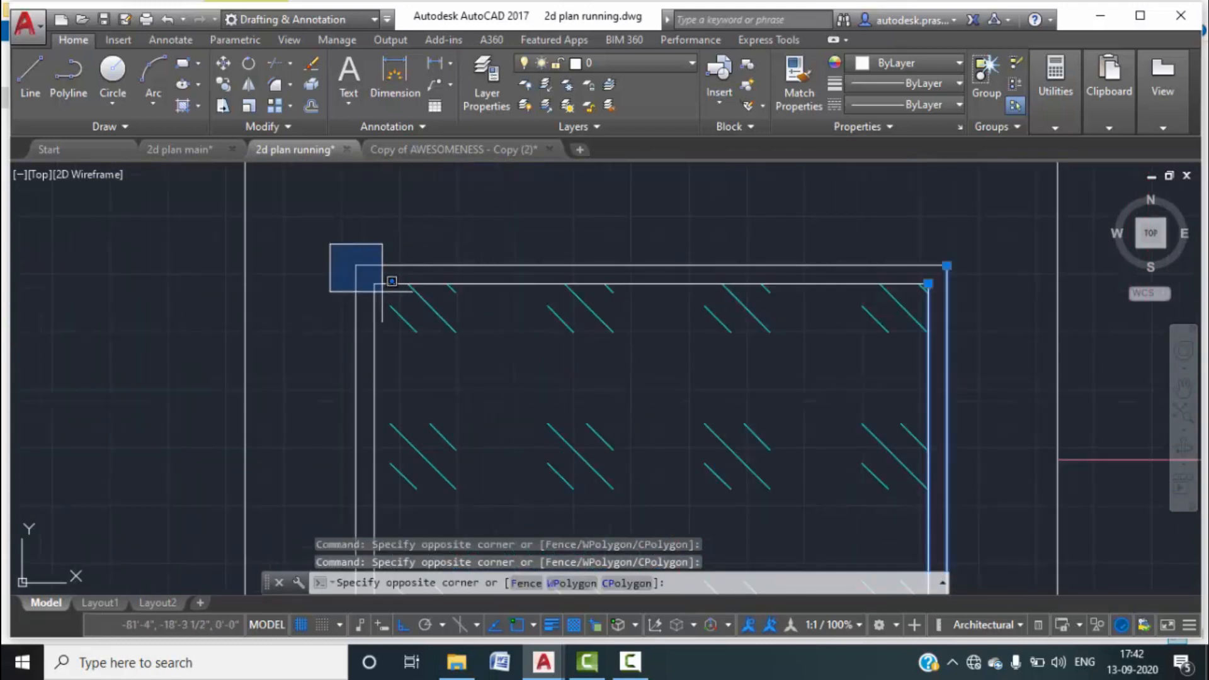
{"action": "left_click", "coordinate": [377, 287]}
{"action": "left_click", "coordinate": [378, 281]}
{"action": "left_click", "coordinate": [363, 234]}
{"action": "scroll", "coordinate": [371, 234], "scroll_direction": "down", "scroll_amount": 6}
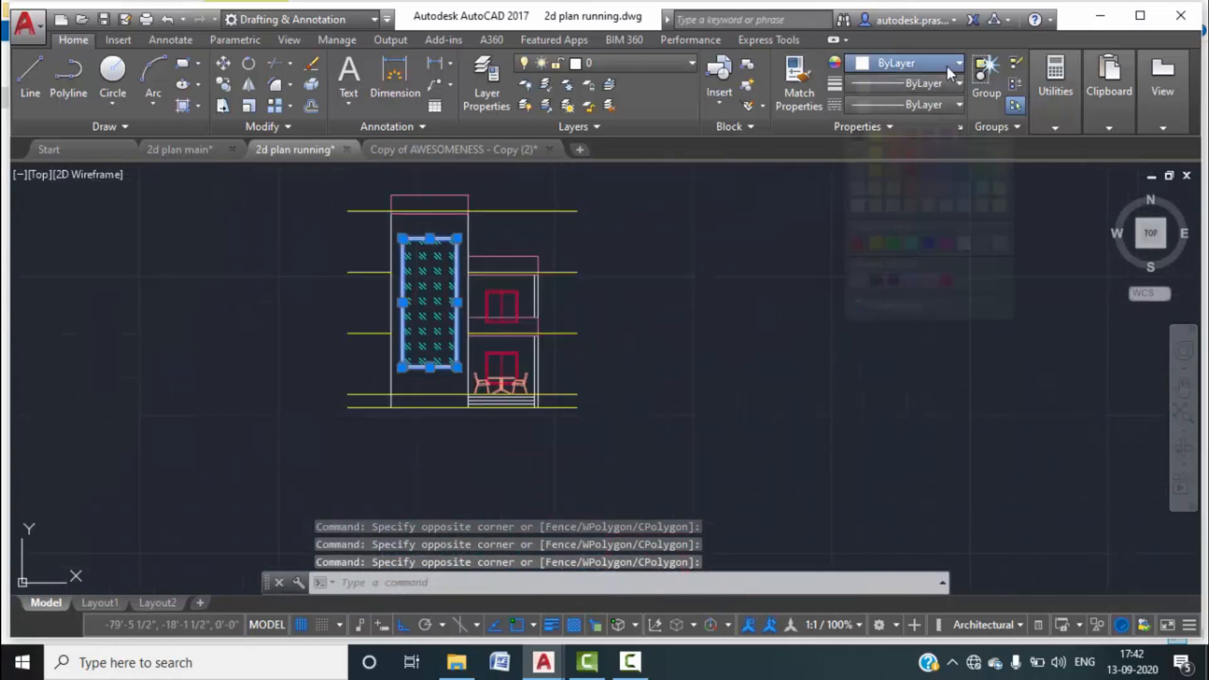
{"action": "left_click", "coordinate": [947, 65]}
{"action": "left_click", "coordinate": [946, 277]}
{"action": "key", "text": "Escape"}
{"action": "middle_click_drag", "start_coordinate": [643, 350], "coordinate": [671, 386]}
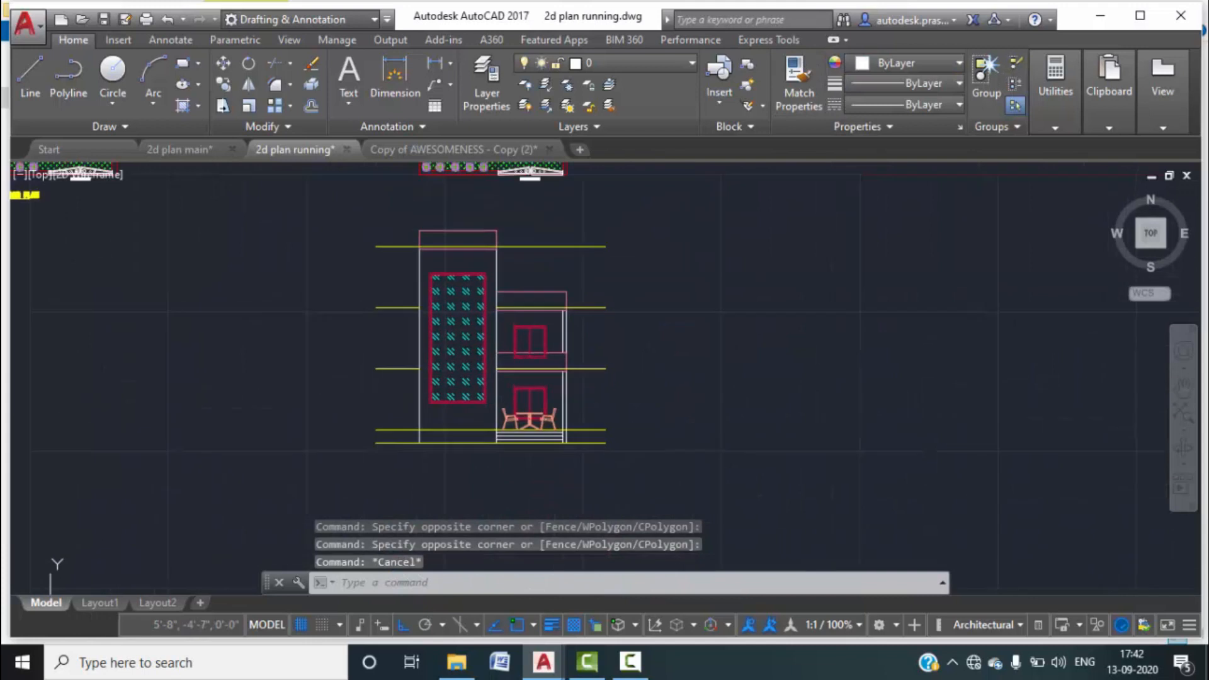
{"action": "scroll", "coordinate": [458, 315], "scroll_direction": "up", "scroll_amount": 4}
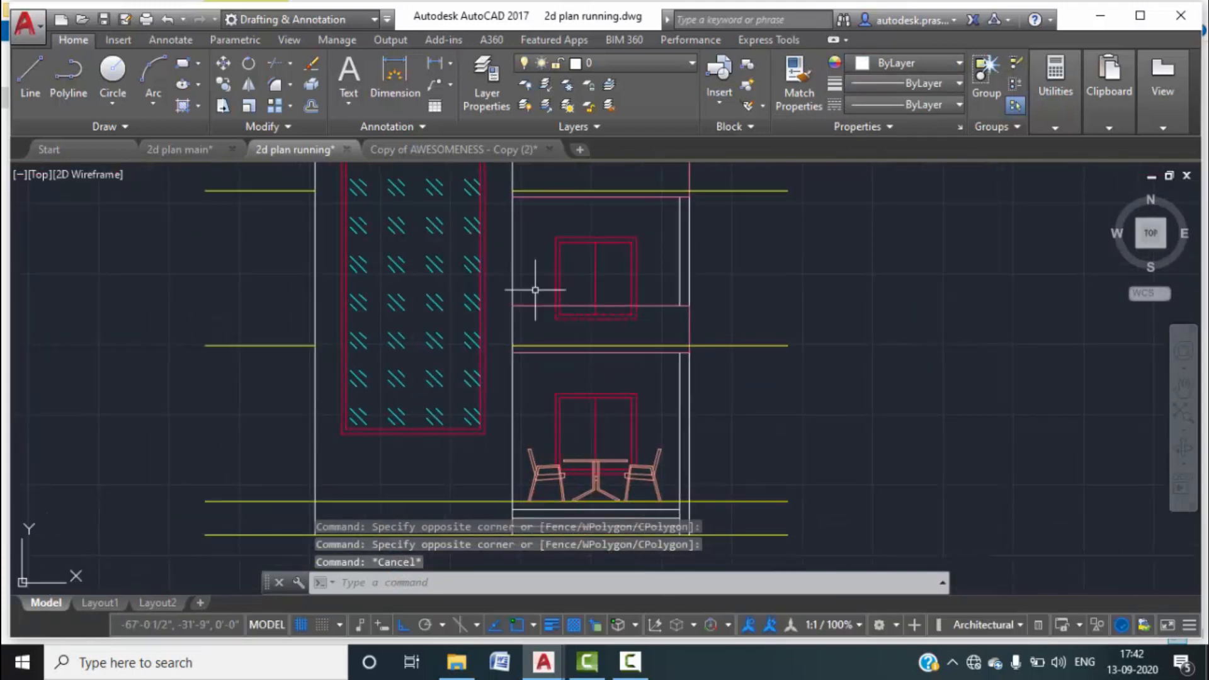
Move the three step lines below the table onto the blue 'stairs' layer.
{"action": "middle_click_drag", "start_coordinate": [651, 424], "coordinate": [669, 328]}
{"action": "scroll", "coordinate": [630, 426], "scroll_direction": "up", "scroll_amount": 4}
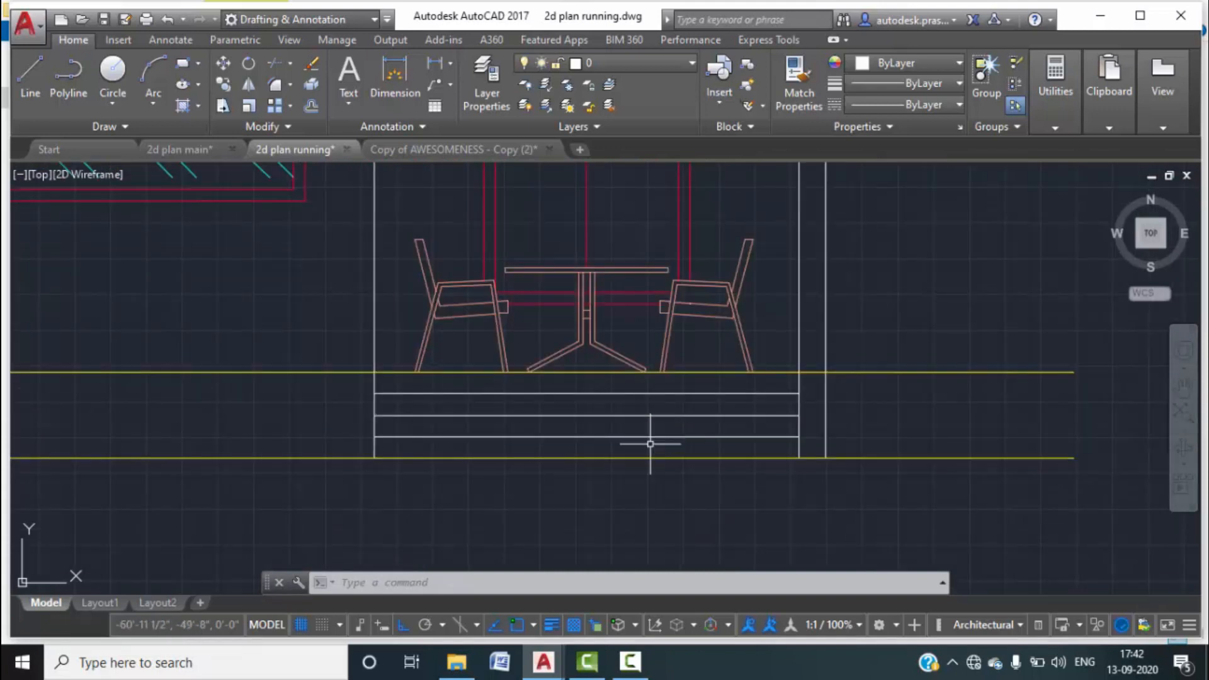
{"action": "left_click", "coordinate": [650, 444]}
{"action": "left_click", "coordinate": [579, 386]}
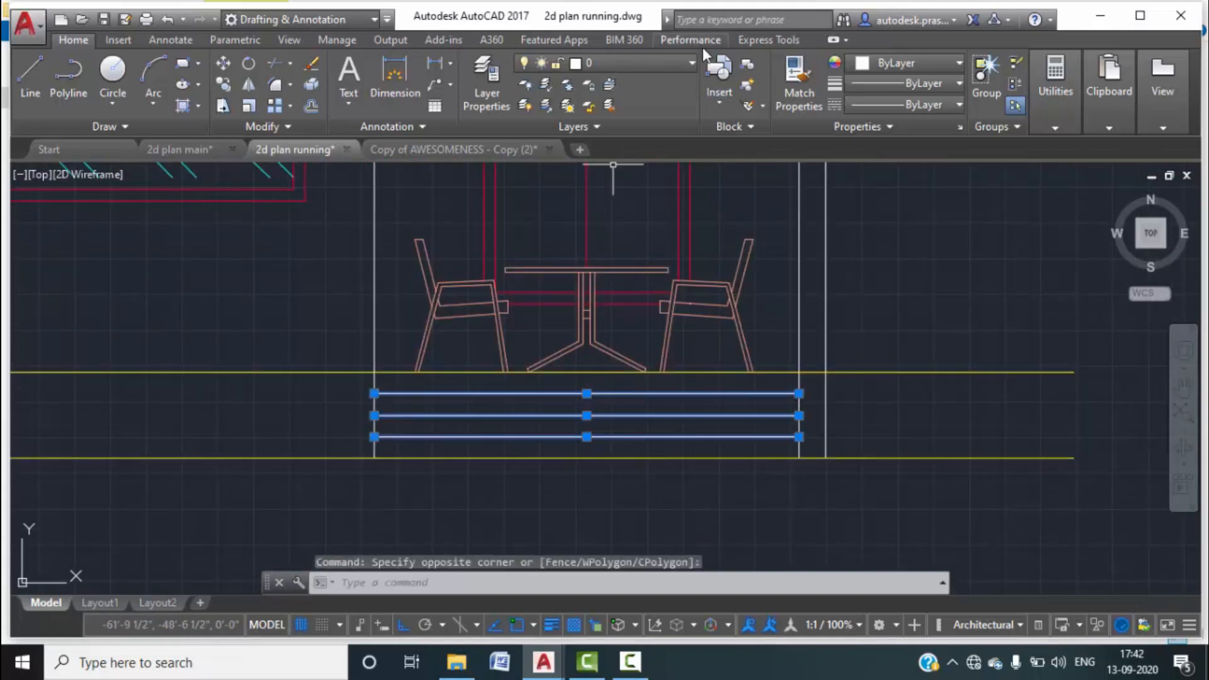
{"action": "left_click", "coordinate": [677, 63]}
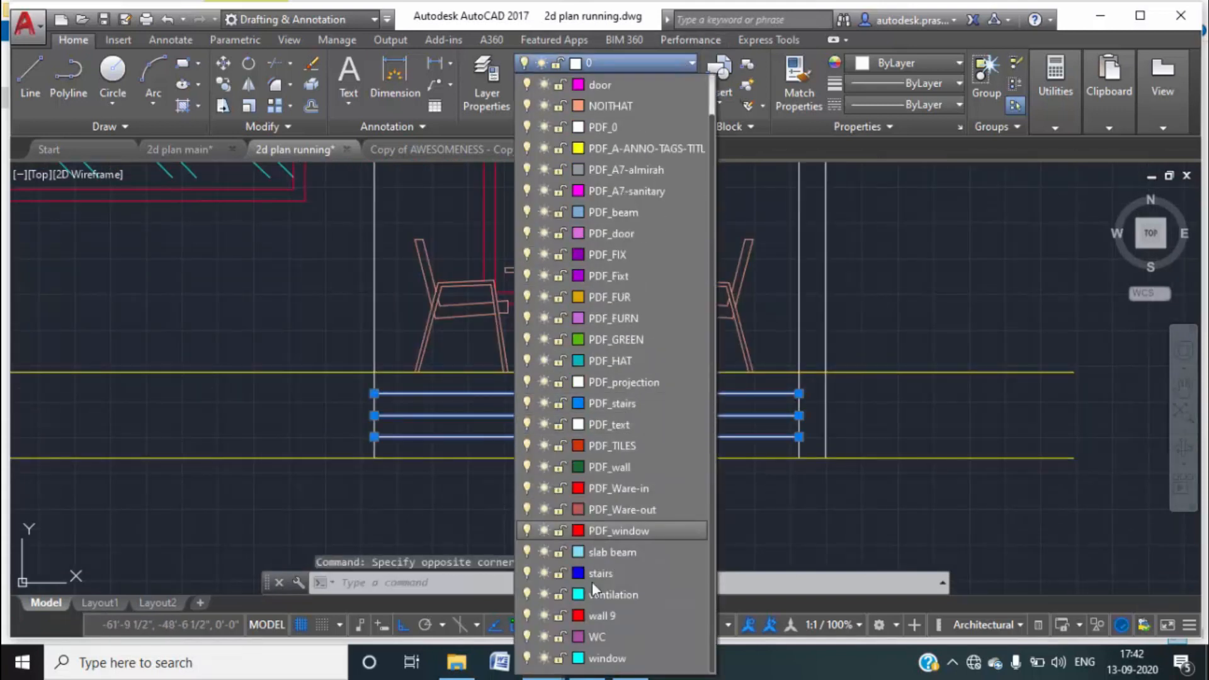
{"action": "left_click", "coordinate": [592, 578]}
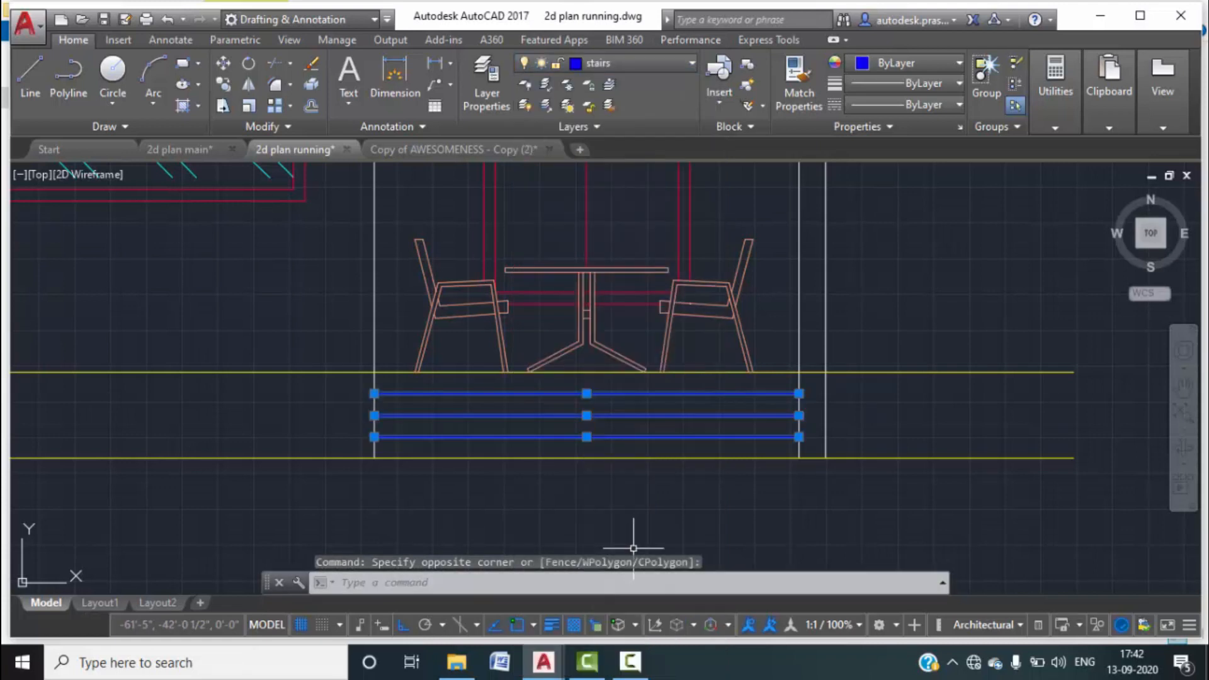
{"action": "key", "text": "Escape"}
{"action": "key", "text": "Escape"}
{"action": "scroll", "coordinate": [663, 480], "scroll_direction": "down", "scroll_amount": 3}
{"action": "scroll", "coordinate": [693, 476], "scroll_direction": "down", "scroll_amount": 1}
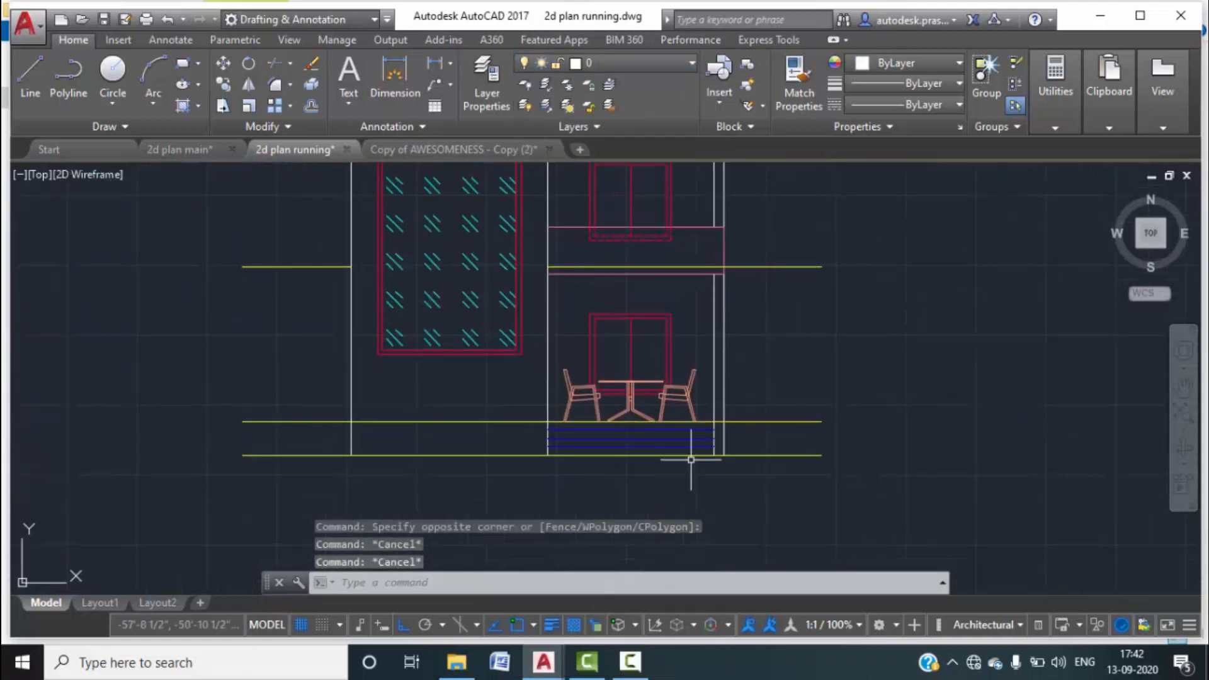
{"action": "scroll", "coordinate": [688, 341], "scroll_direction": "down", "scroll_amount": 2}
{"action": "middle_click_drag", "start_coordinate": [785, 373], "coordinate": [777, 403]}
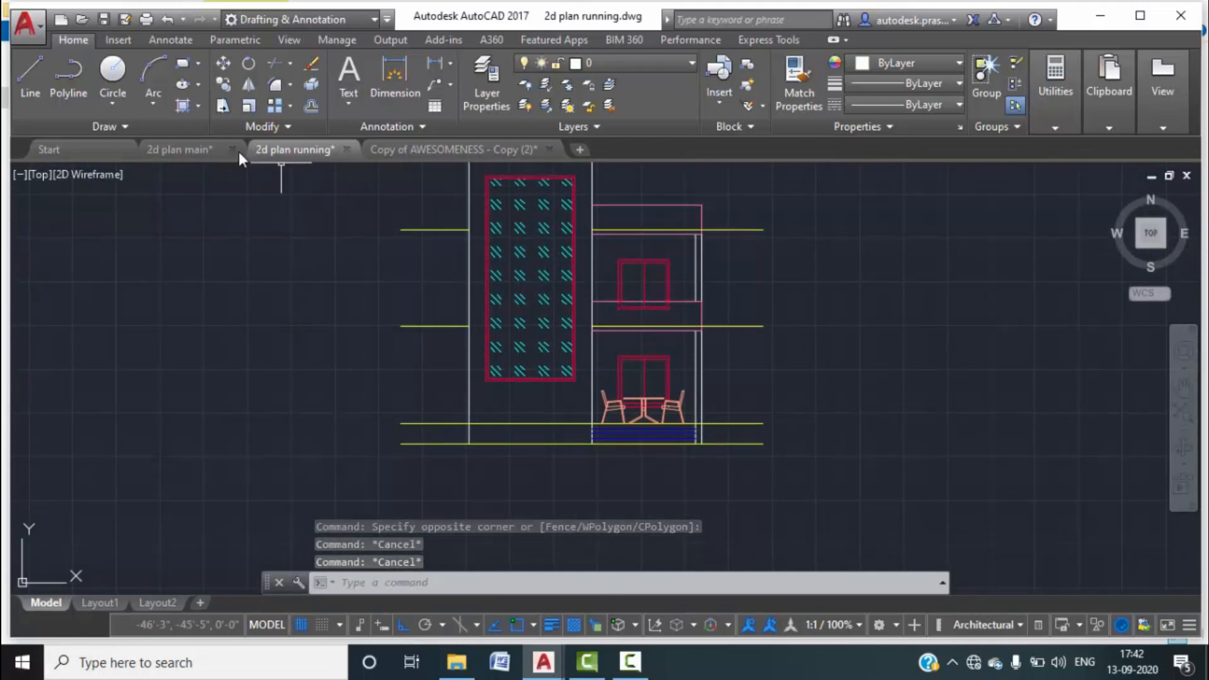
Switch to the 2d plan main drawing and zoom in on its level markers.
{"action": "mouse_move", "coordinate": [199, 150]}
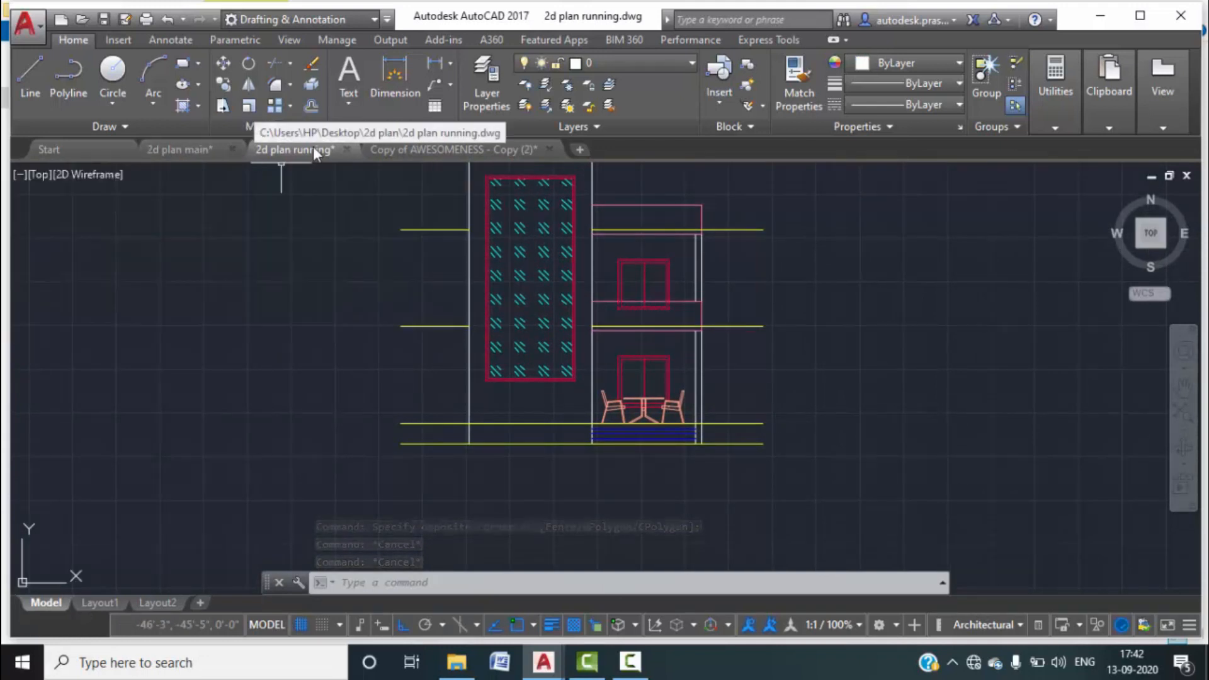
{"action": "left_click", "coordinate": [188, 153]}
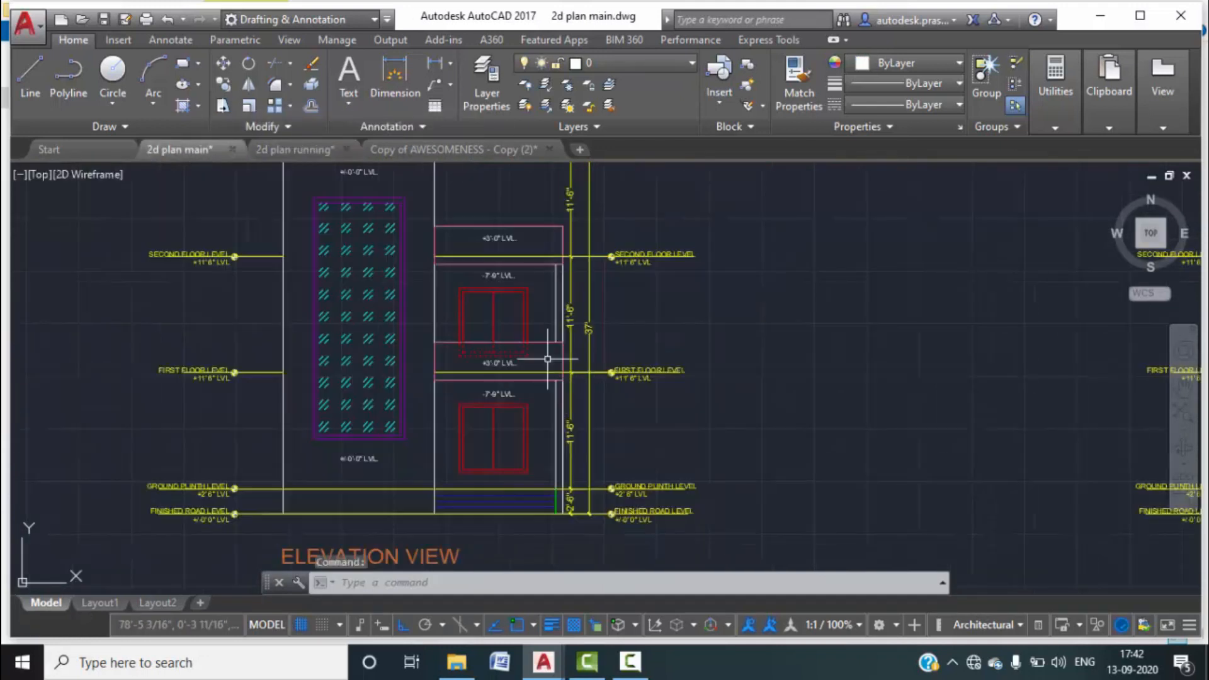
{"action": "scroll", "coordinate": [549, 360], "scroll_direction": "down", "scroll_amount": 2}
{"action": "scroll", "coordinate": [346, 378], "scroll_direction": "up", "scroll_amount": 3}
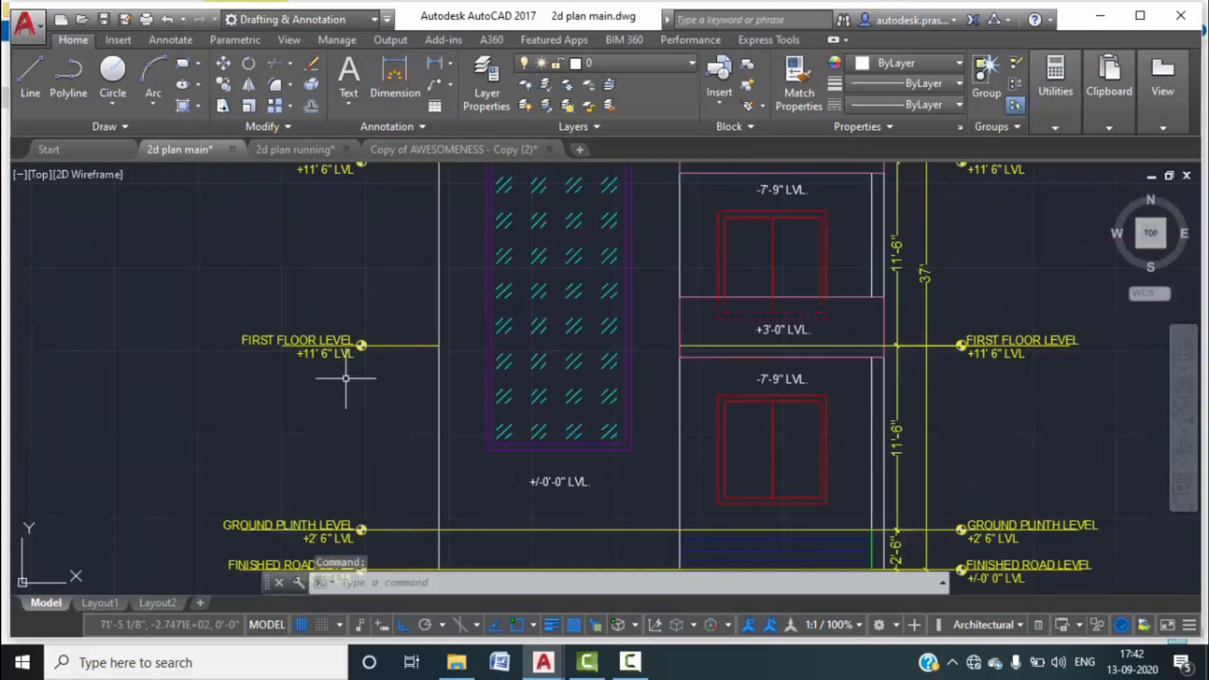
{"action": "scroll", "coordinate": [323, 359], "scroll_direction": "down", "scroll_amount": 2}
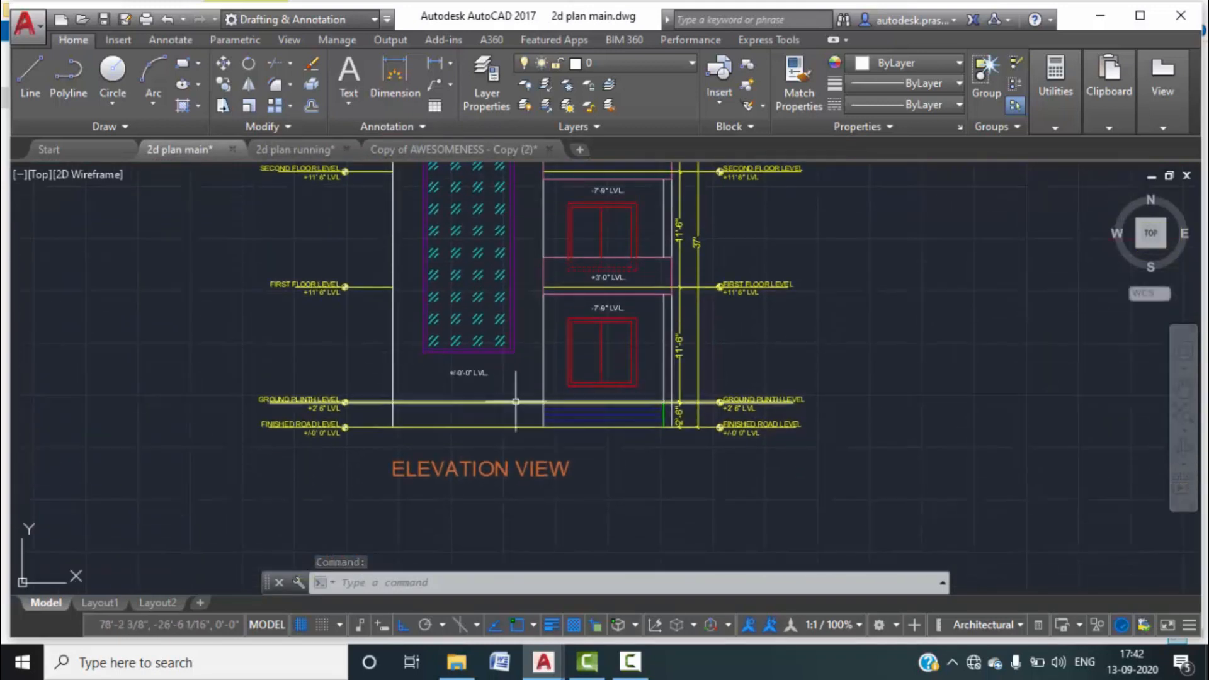
{"action": "scroll", "coordinate": [392, 410], "scroll_direction": "up", "scroll_amount": 2}
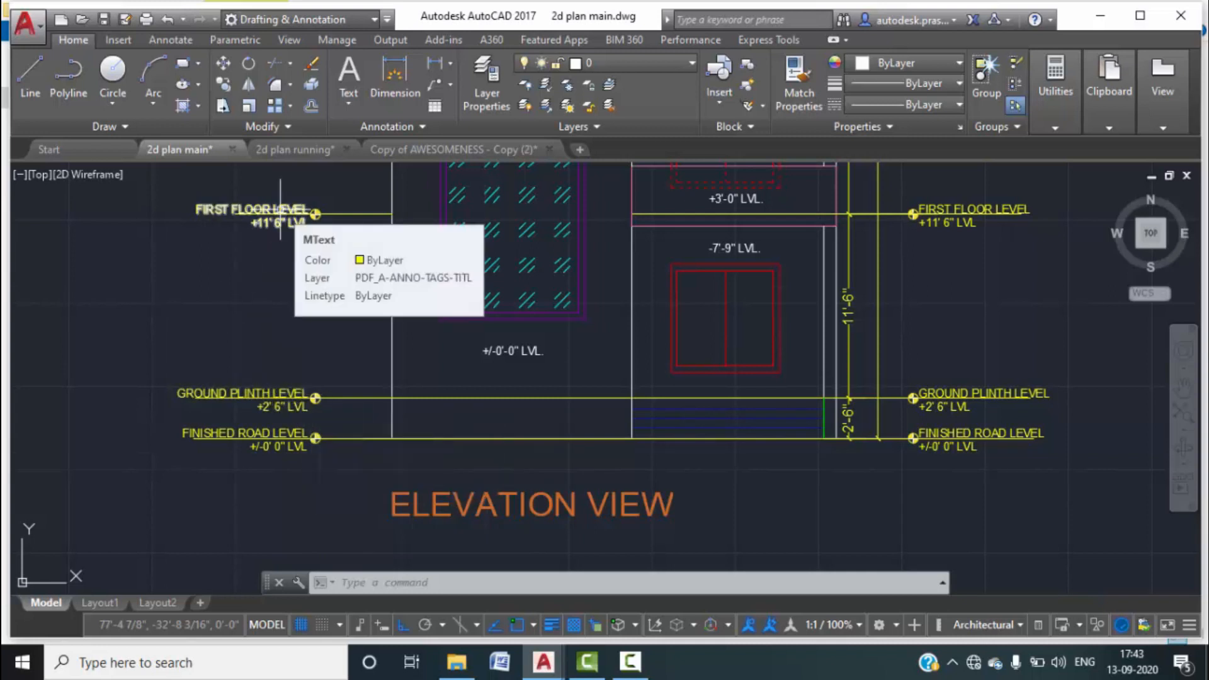
{"action": "scroll", "coordinate": [280, 209], "scroll_direction": "down", "scroll_amount": 3}
{"action": "scroll", "coordinate": [289, 337], "scroll_direction": "up", "scroll_amount": 1}
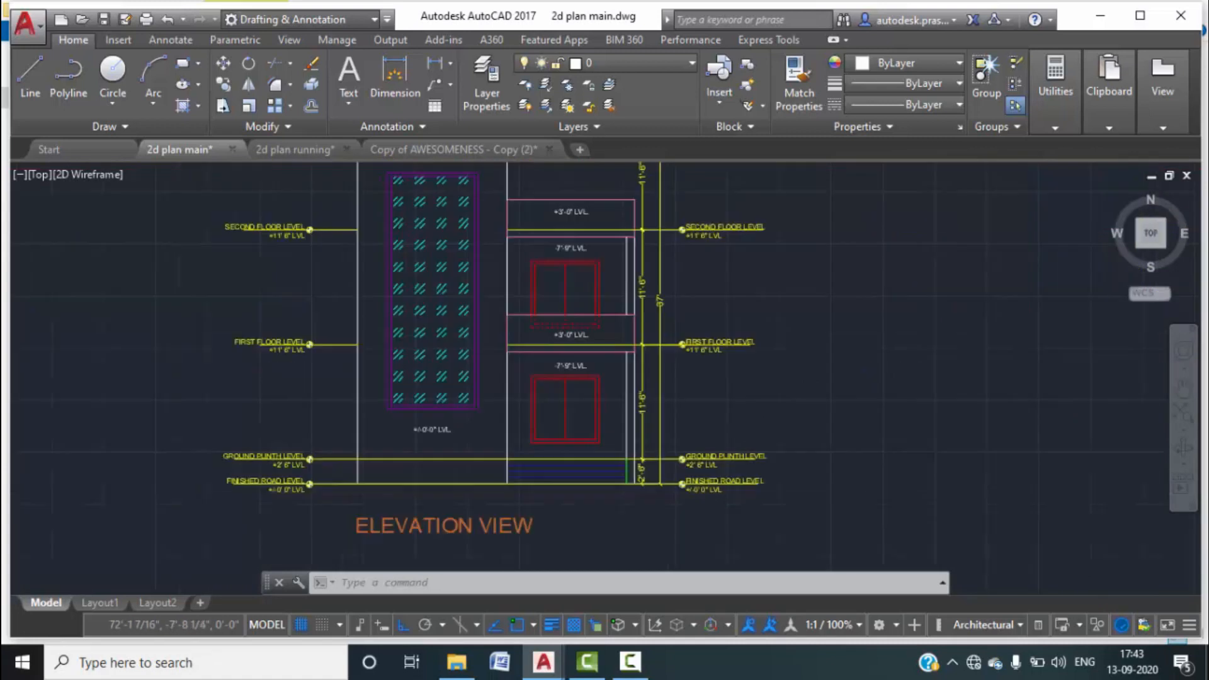
{"action": "scroll", "coordinate": [315, 227], "scroll_direction": "up", "scroll_amount": 4}
{"action": "scroll", "coordinate": [295, 270], "scroll_direction": "down", "scroll_amount": 5}
{"action": "scroll", "coordinate": [267, 282], "scroll_direction": "up", "scroll_amount": 1}
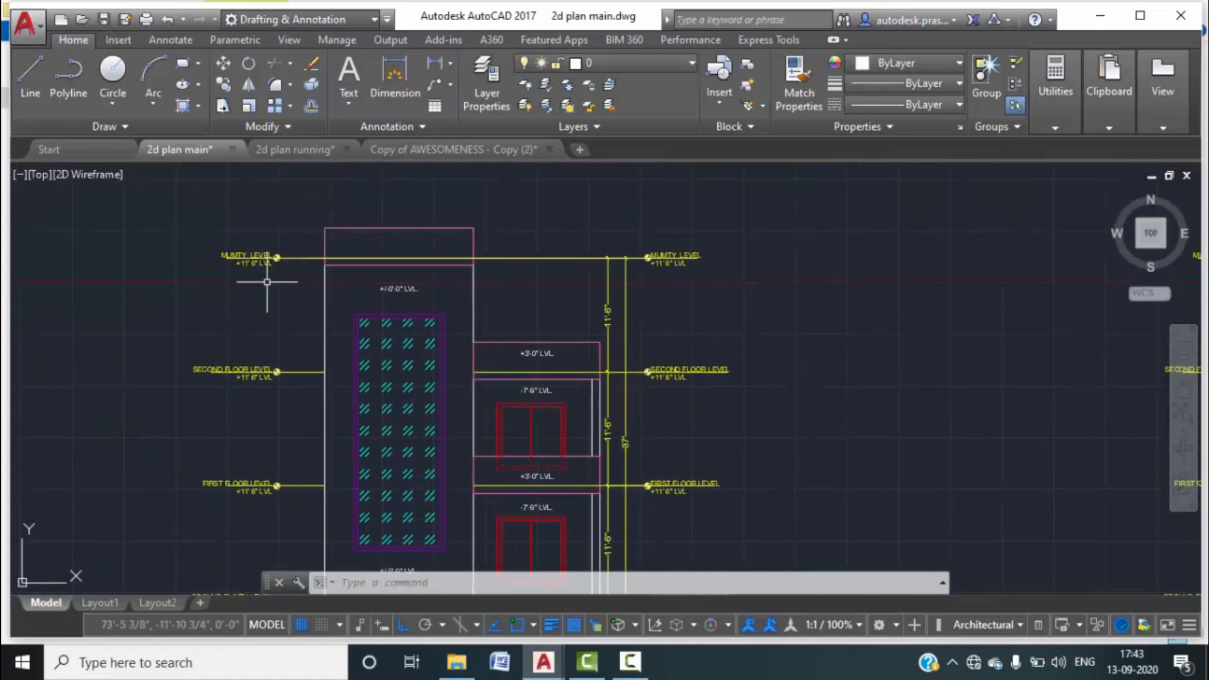
{"action": "scroll", "coordinate": [259, 272], "scroll_direction": "up", "scroll_amount": 2}
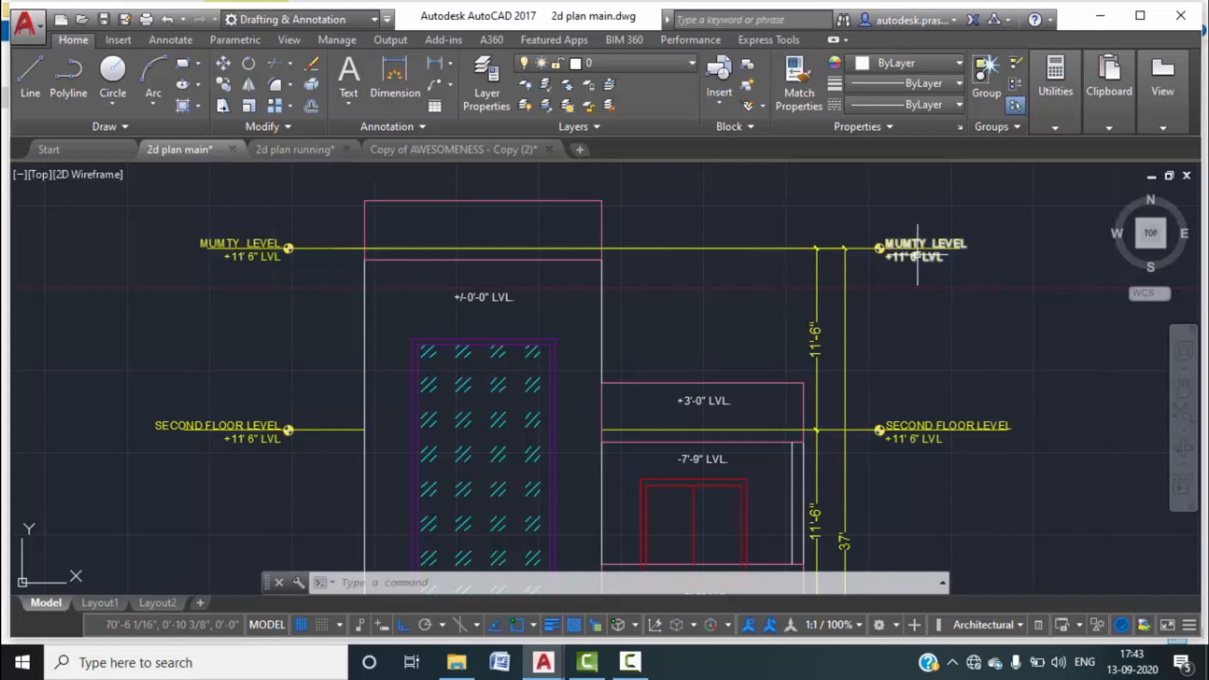
{"action": "scroll", "coordinate": [923, 255], "scroll_direction": "down", "scroll_amount": 2}
Review both elevations and the SIT OUT plan area, then bring up '2d plan running'.
{"action": "mouse_move", "coordinate": [946, 328]}
{"action": "middle_mouse_down"}
{"action": "mouse_move", "coordinate": [679, 229]}
{"action": "mouse_move", "coordinate": [604, 325]}
{"action": "middle_mouse_up"}
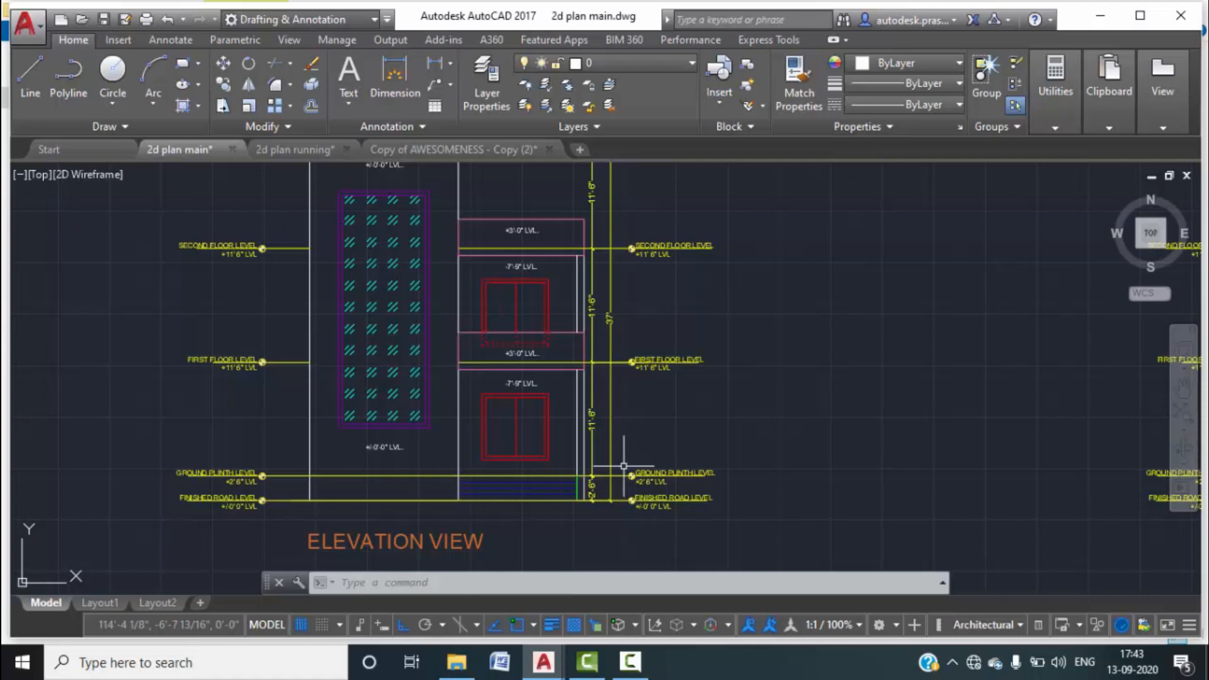
{"action": "scroll", "coordinate": [511, 264], "scroll_direction": "up", "scroll_amount": 4}
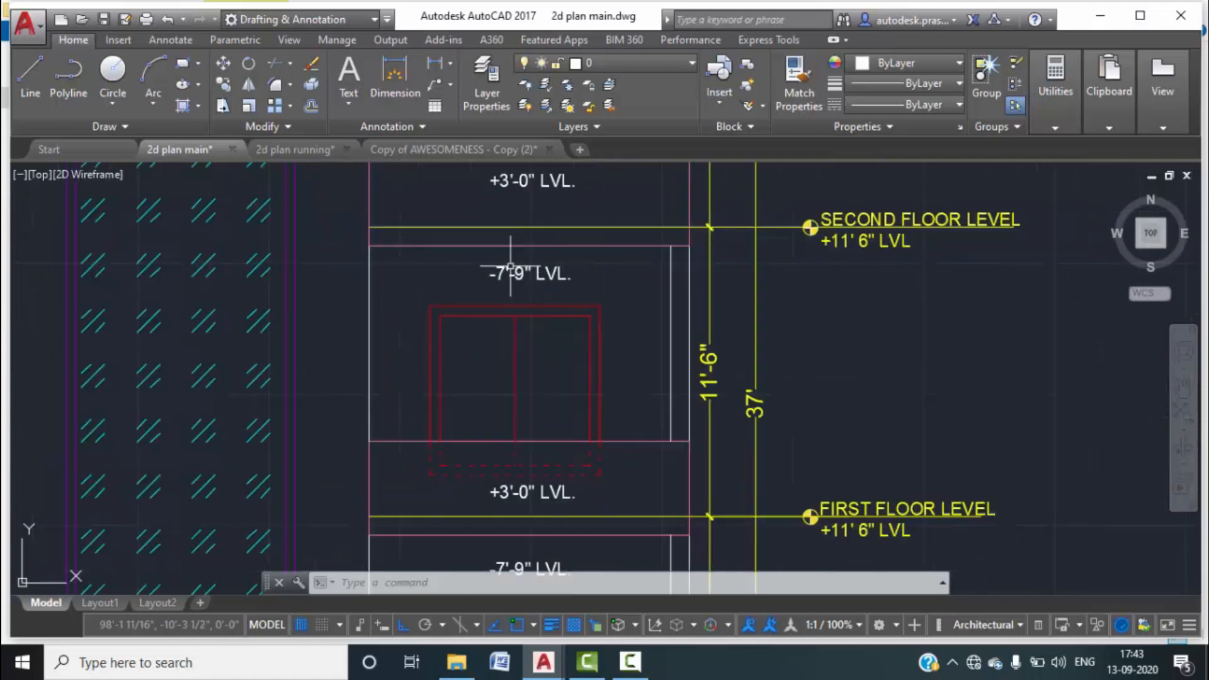
{"action": "scroll", "coordinate": [502, 287], "scroll_direction": "down", "scroll_amount": 3}
{"action": "middle_click", "coordinate": [492, 347]}
{"action": "middle_click", "coordinate": [492, 347]}
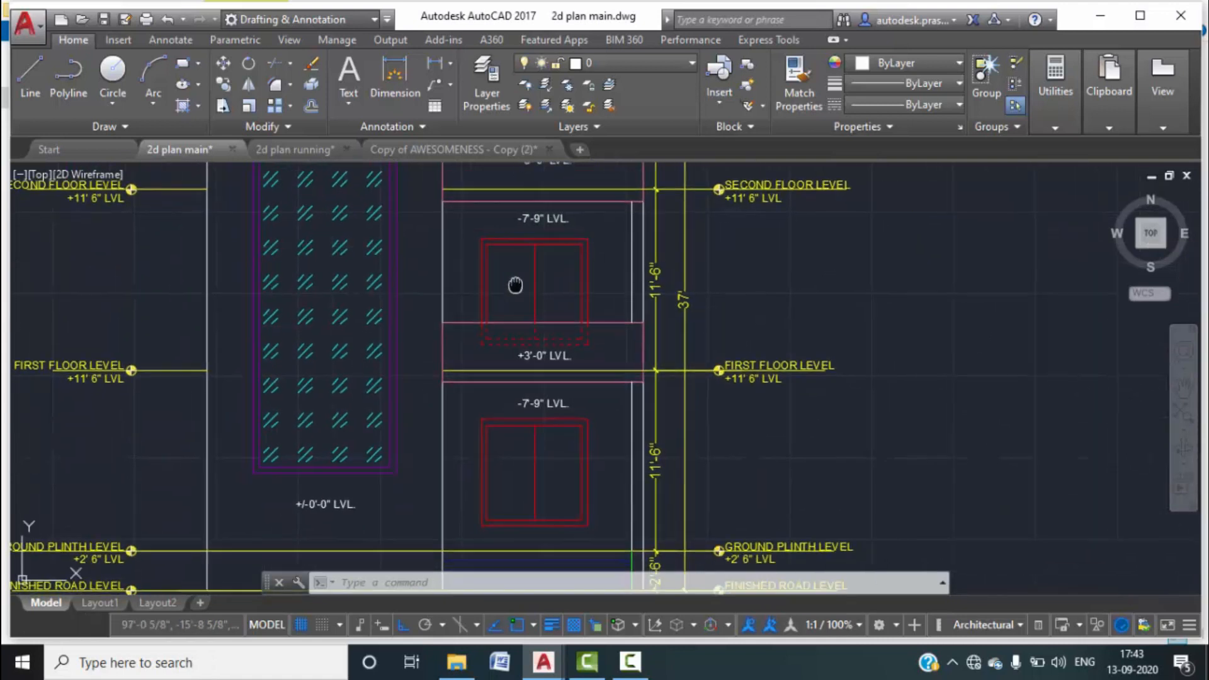
{"action": "scroll", "coordinate": [515, 479], "scroll_direction": "up", "scroll_amount": 5}
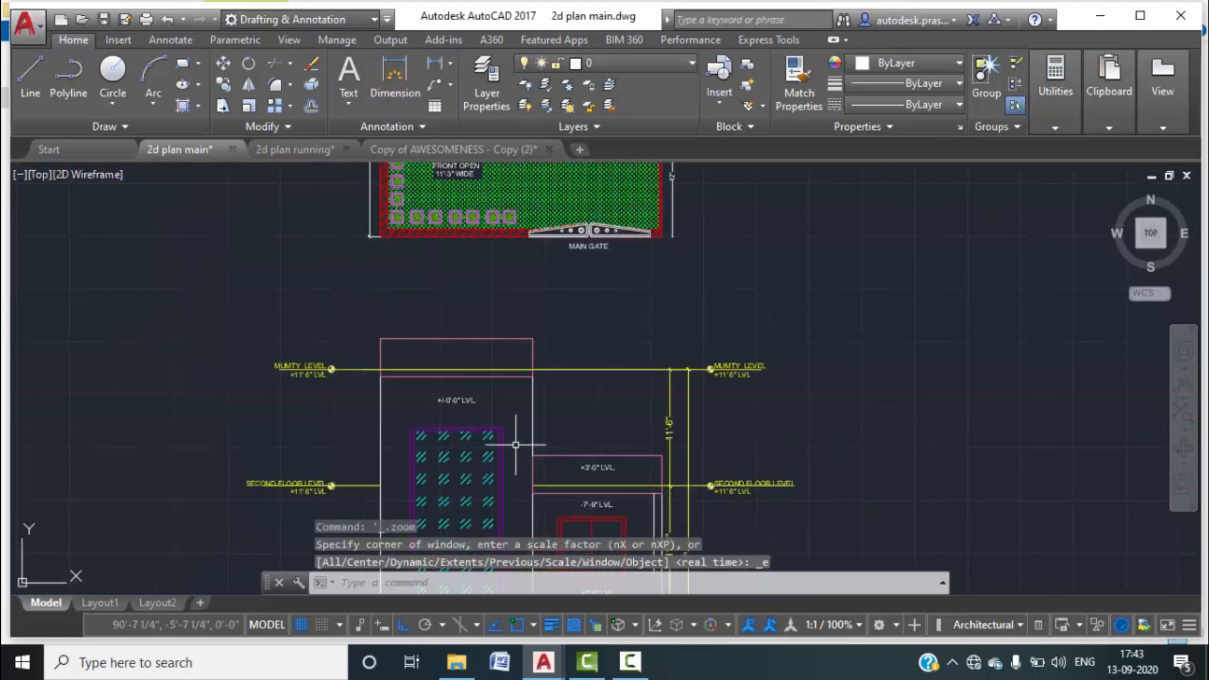
{"action": "middle_click_drag", "start_coordinate": [523, 347], "coordinate": [529, 167]}
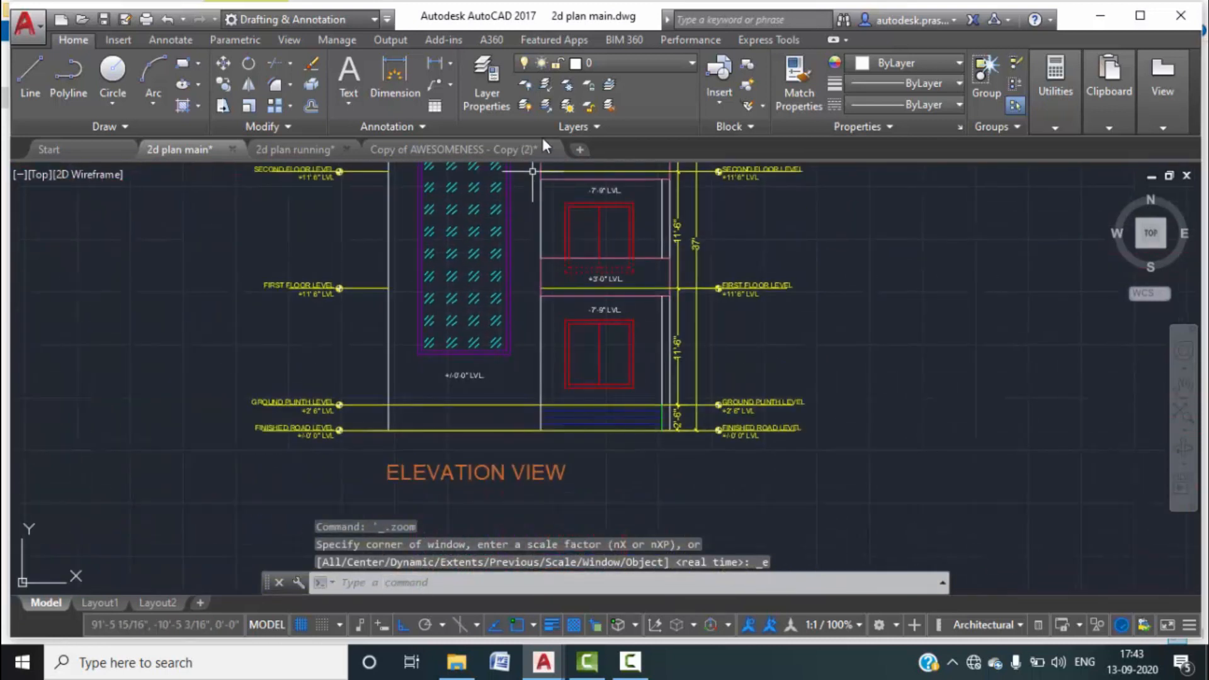
{"action": "scroll", "coordinate": [440, 317], "scroll_direction": "up", "scroll_amount": 2}
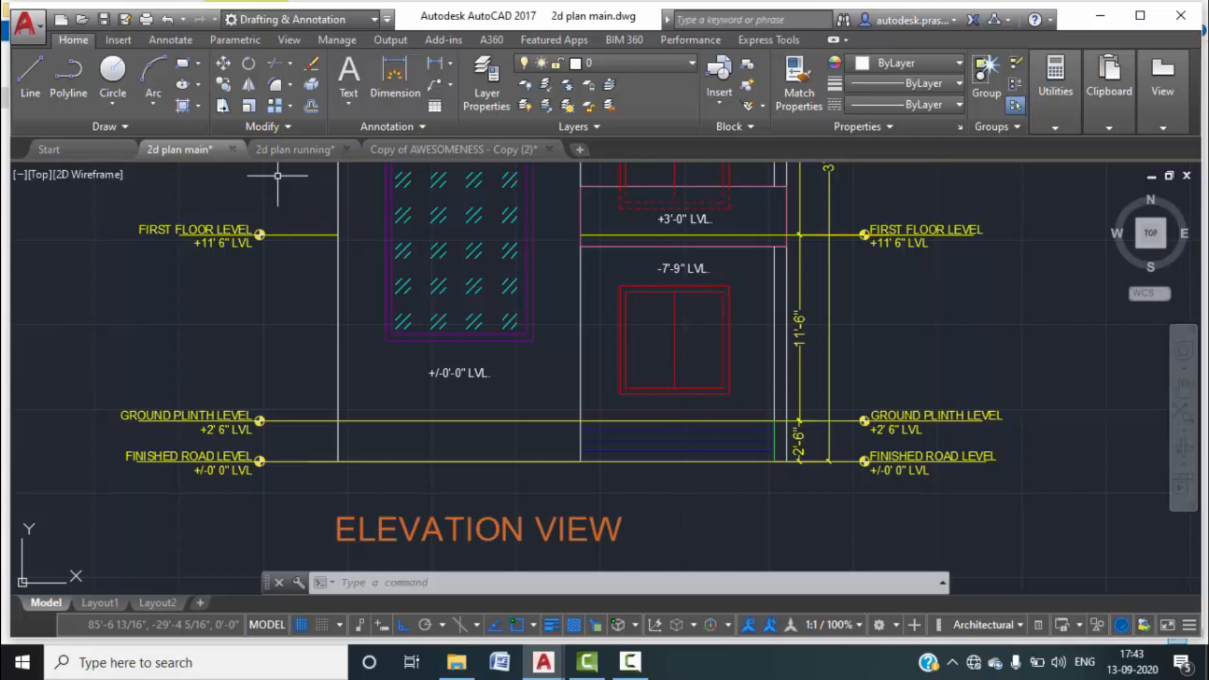
{"action": "scroll", "coordinate": [473, 371], "scroll_direction": "down", "scroll_amount": 6}
{"action": "middle_click_drag", "start_coordinate": [511, 253], "coordinate": [504, 420]}
{"action": "scroll", "coordinate": [580, 418], "scroll_direction": "up", "scroll_amount": 7}
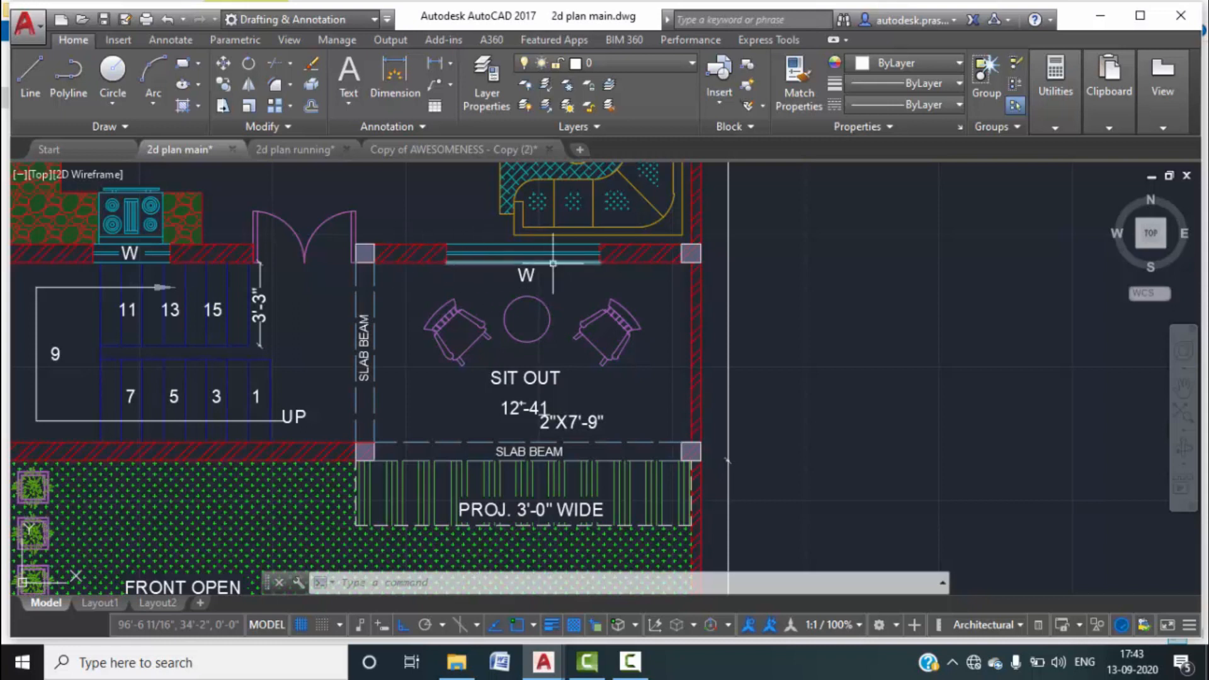
{"action": "scroll", "coordinate": [403, 372], "scroll_direction": "down", "scroll_amount": 10}
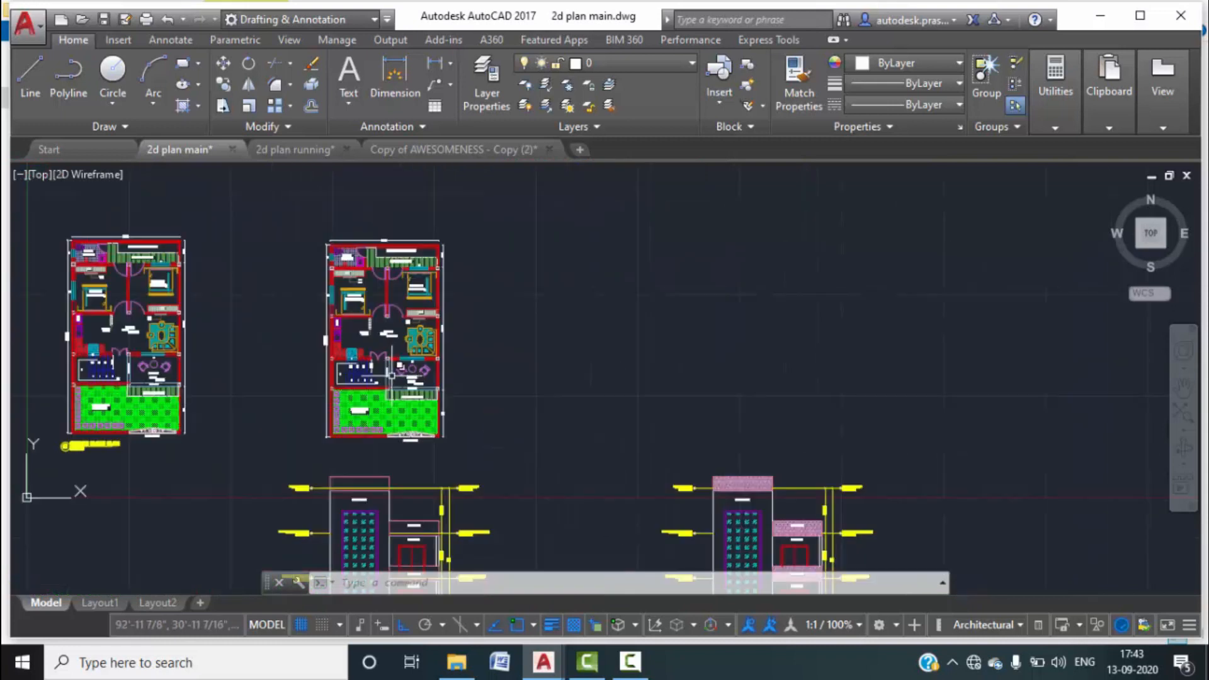
{"action": "scroll", "coordinate": [377, 497], "scroll_direction": "up", "scroll_amount": 10}
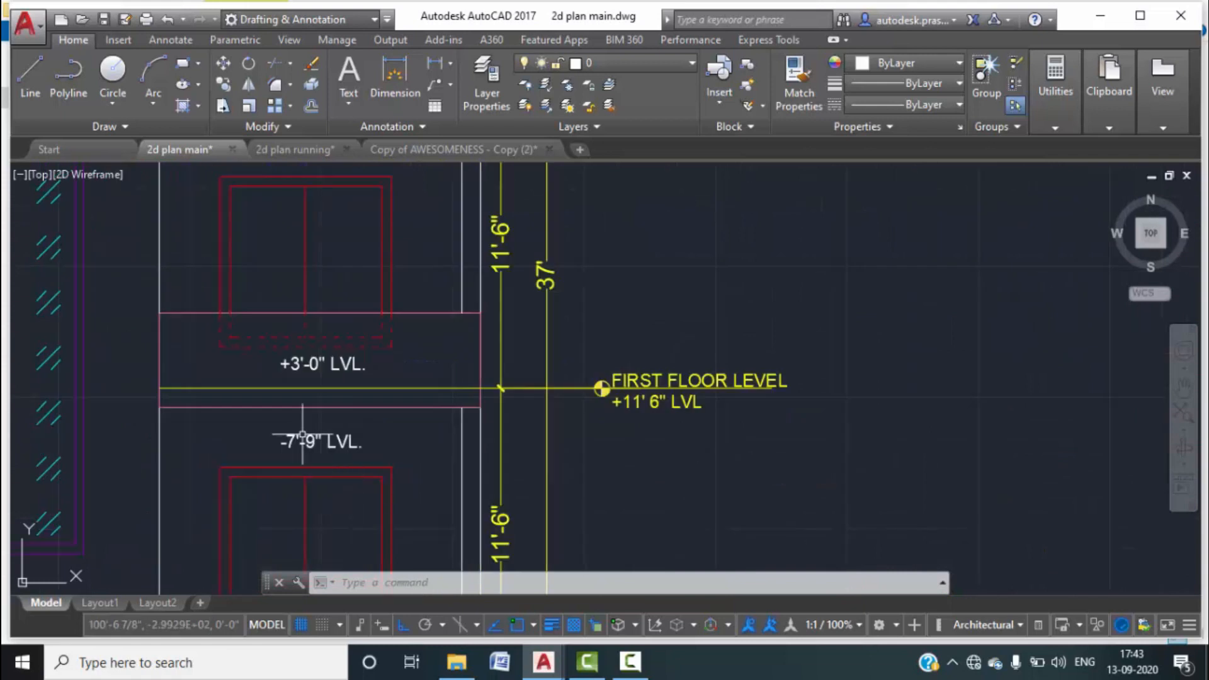
{"action": "scroll", "coordinate": [308, 442], "scroll_direction": "down", "scroll_amount": 2}
{"action": "middle_click_drag", "start_coordinate": [389, 464], "coordinate": [463, 449]}
{"action": "scroll", "coordinate": [437, 451], "scroll_direction": "down", "scroll_amount": 2}
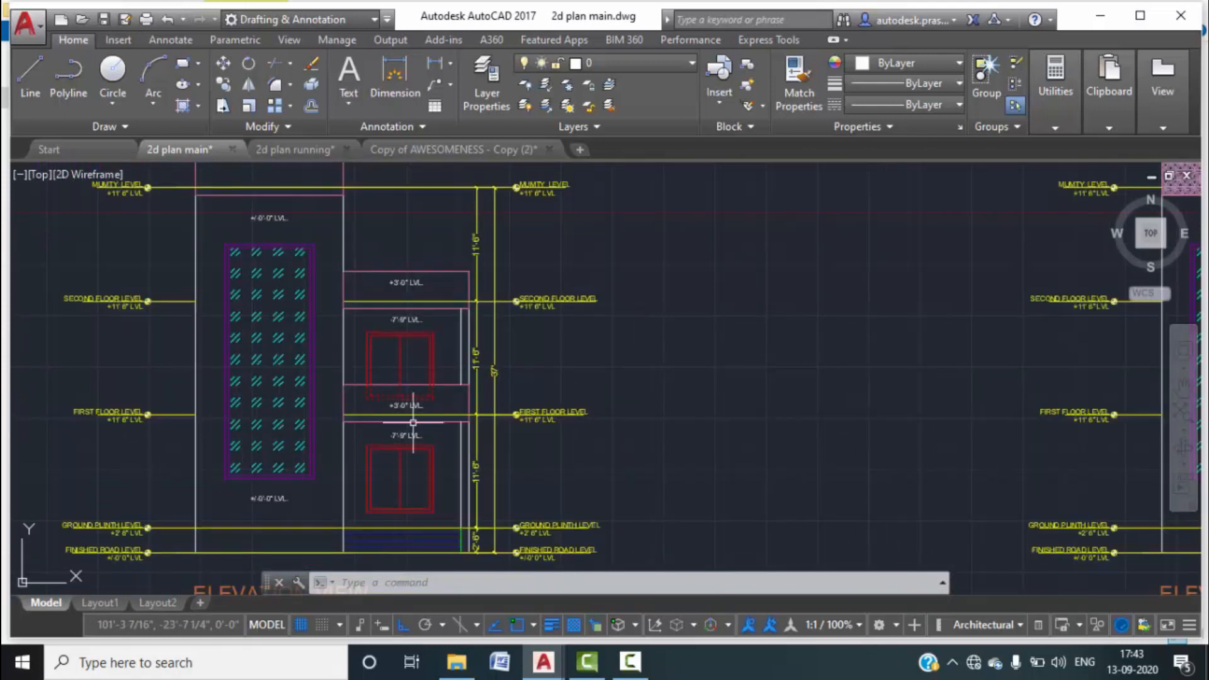
{"action": "scroll", "coordinate": [408, 410], "scroll_direction": "up", "scroll_amount": 2}
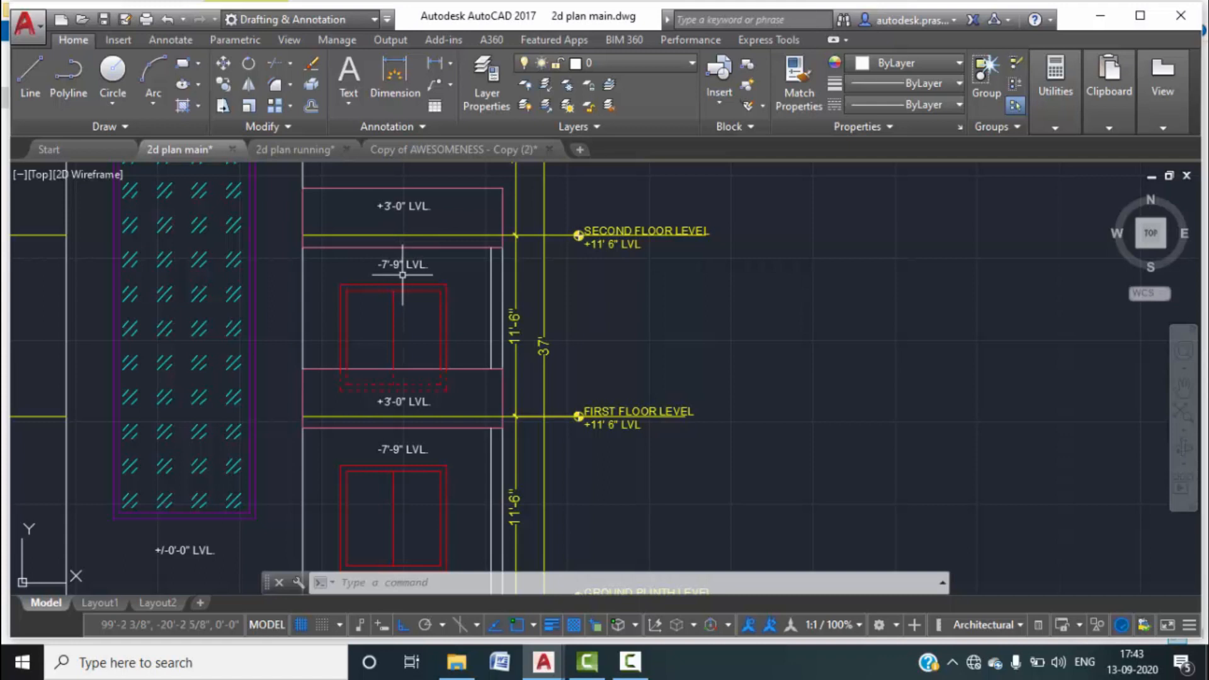
{"action": "scroll", "coordinate": [406, 246], "scroll_direction": "down", "scroll_amount": 5}
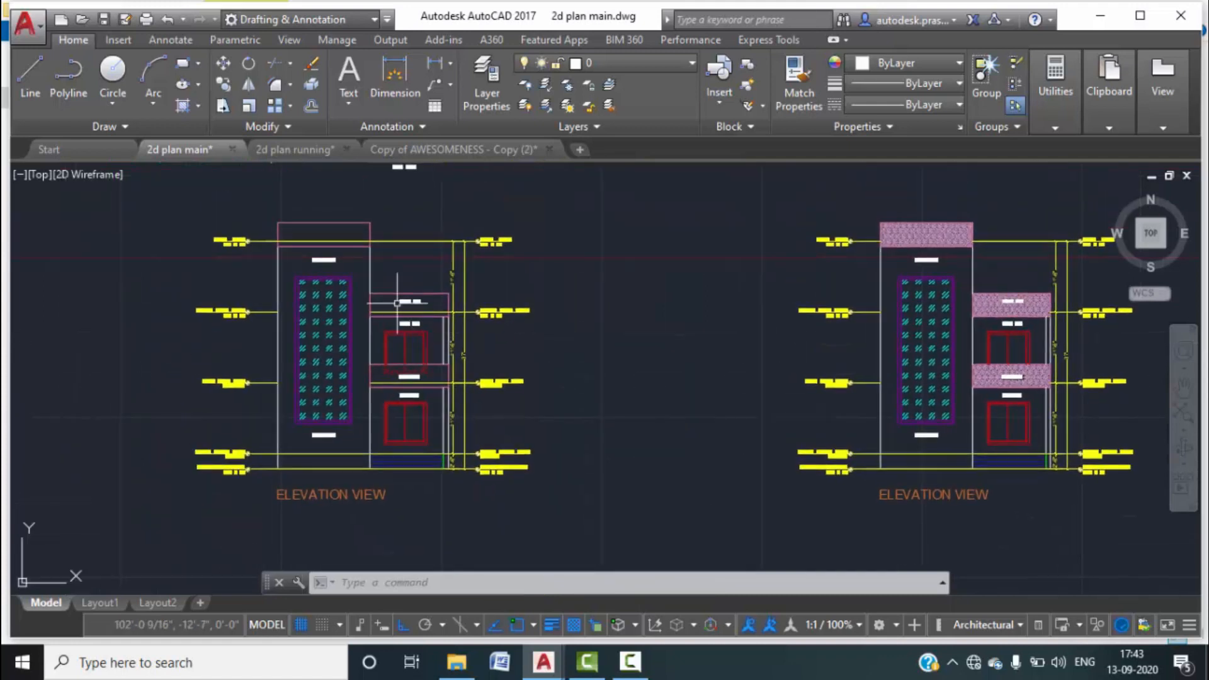
{"action": "scroll", "coordinate": [347, 269], "scroll_direction": "up", "scroll_amount": 5}
{"action": "scroll", "coordinate": [347, 269], "scroll_direction": "down", "scroll_amount": 5}
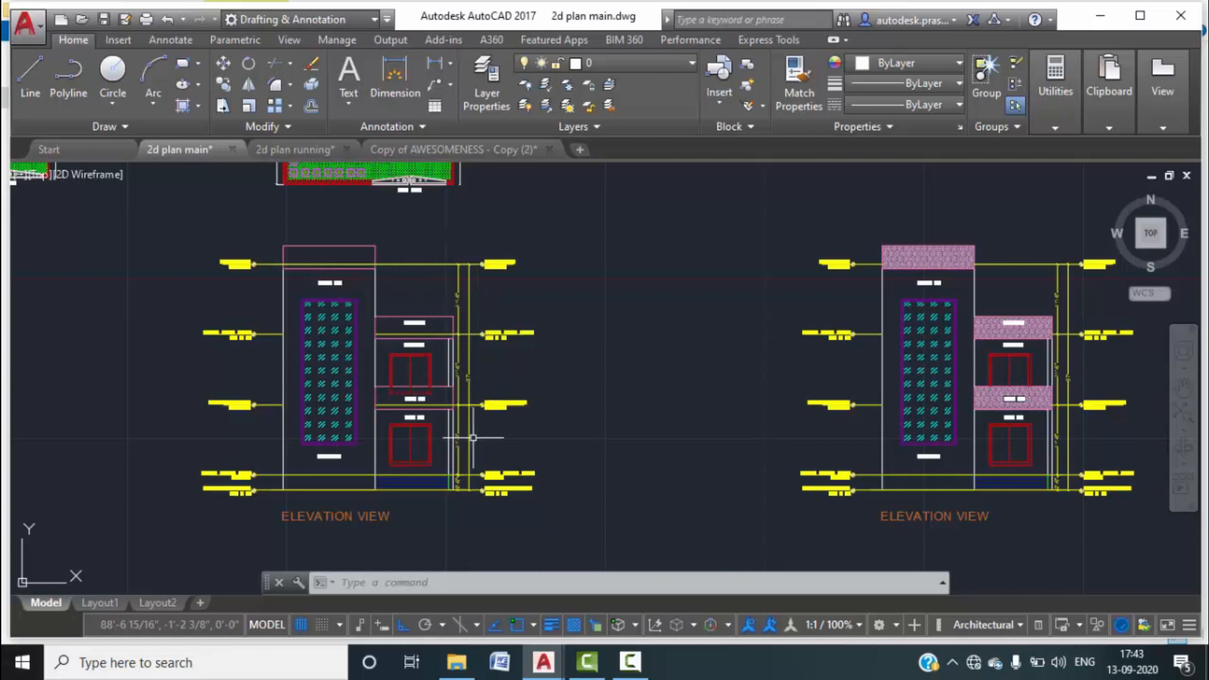
{"action": "left_click", "coordinate": [292, 150]}
Draw a circle centred on the right end of the lowest yellow level line.
{"action": "scroll", "coordinate": [768, 456], "scroll_direction": "up", "scroll_amount": 6}
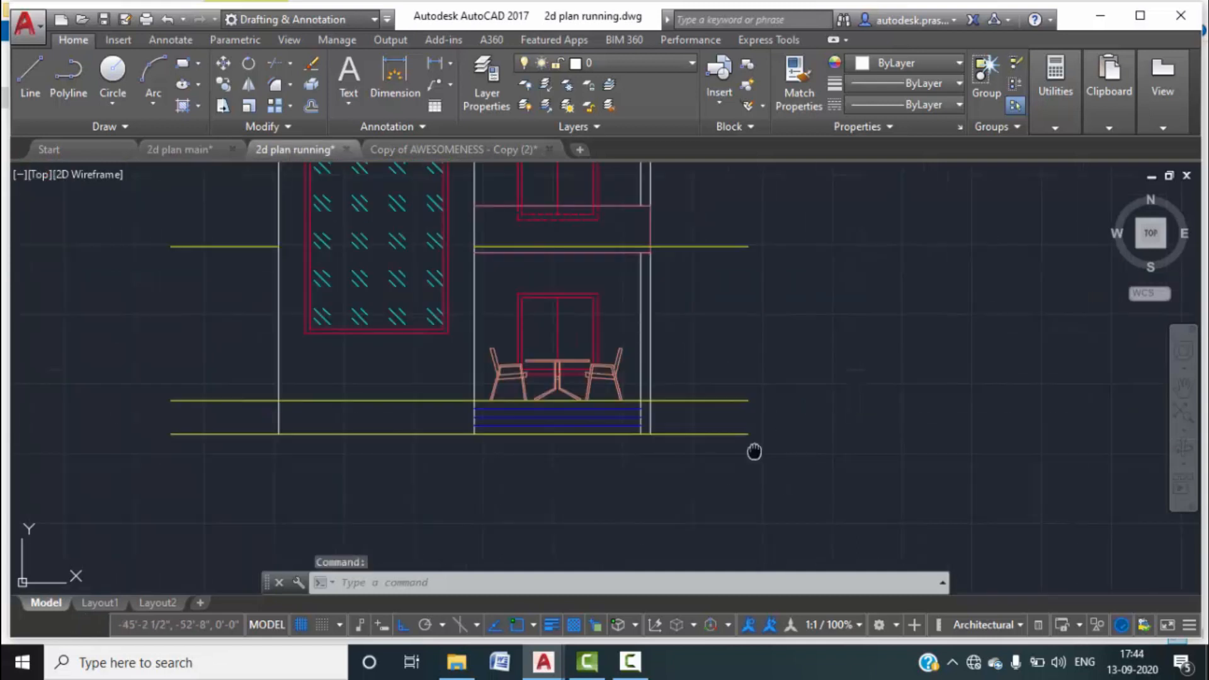
{"action": "scroll", "coordinate": [494, 390], "scroll_direction": "up", "scroll_amount": 2}
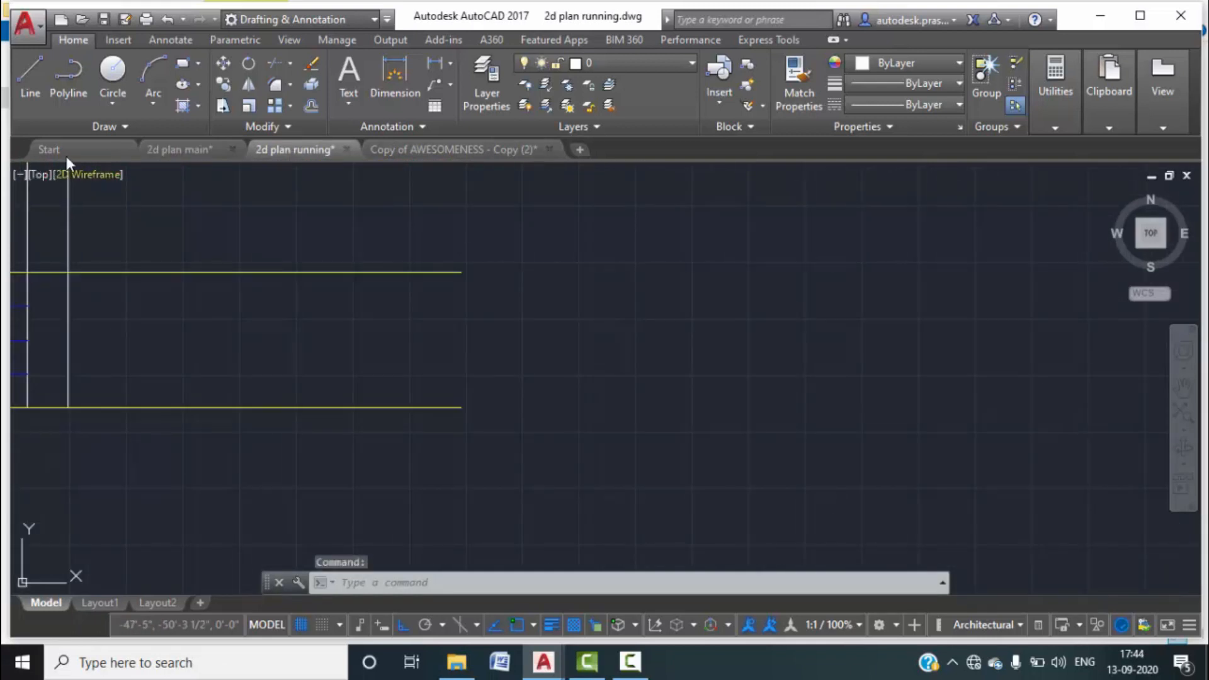
{"action": "left_click", "coordinate": [122, 77]}
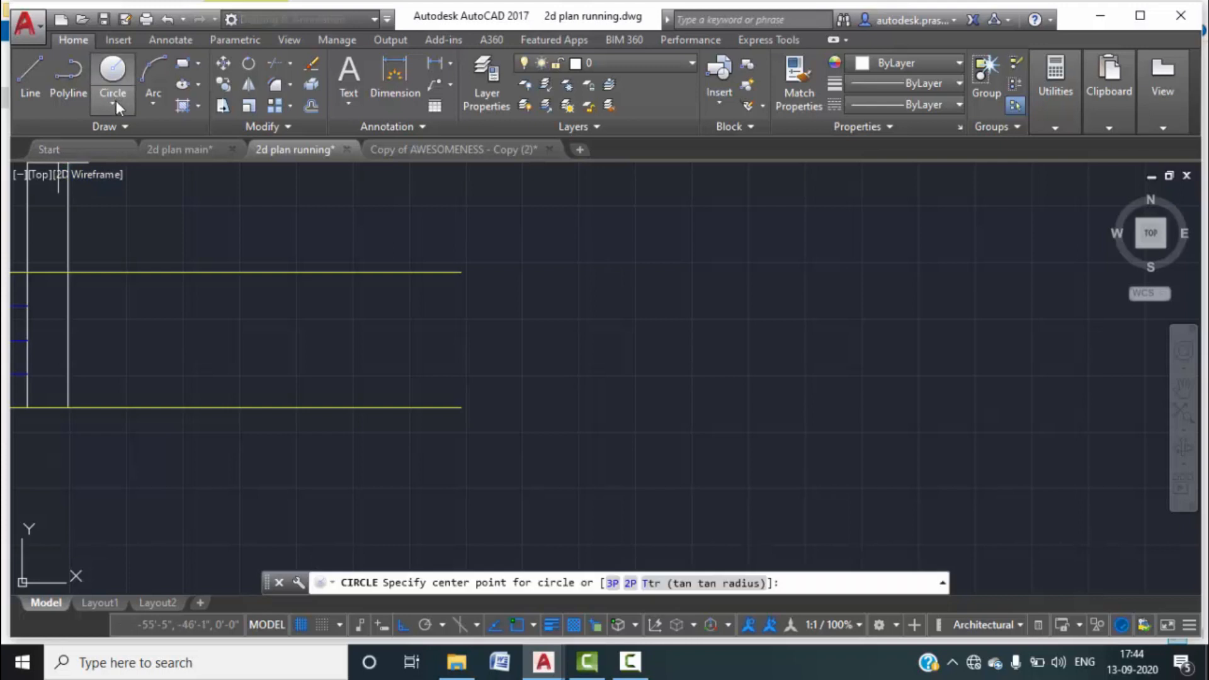
{"action": "left_click", "coordinate": [115, 101]}
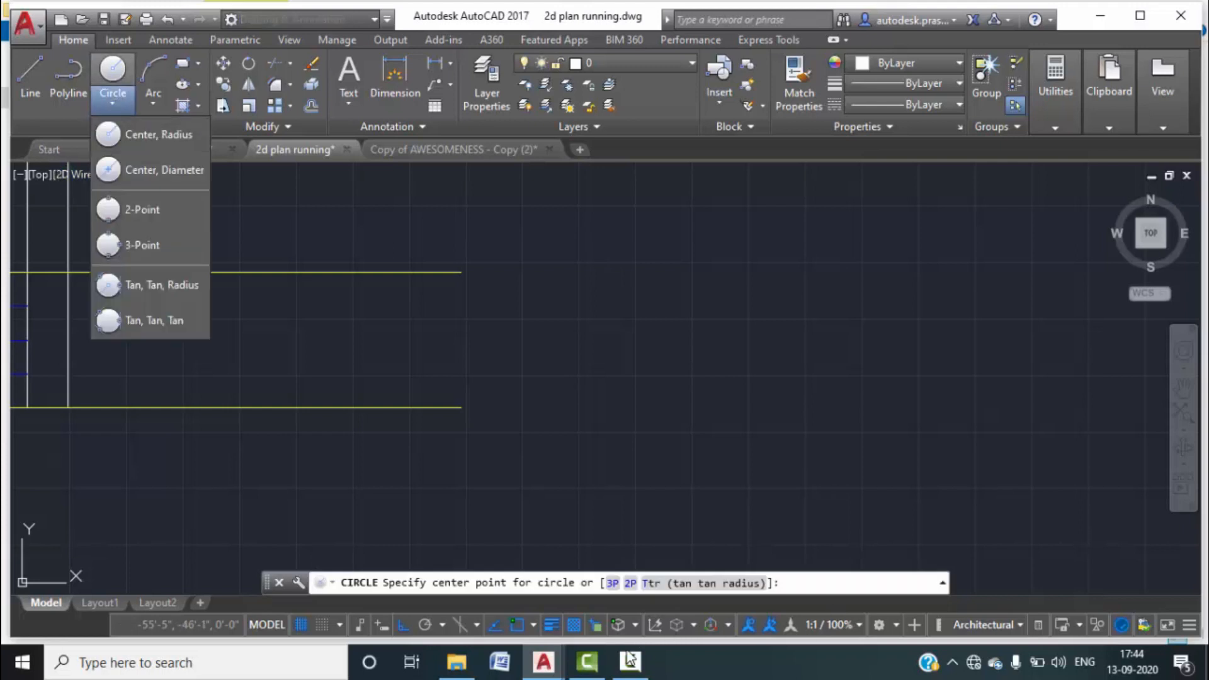
{"action": "left_click", "coordinate": [630, 660]}
{"action": "left_click", "coordinate": [1125, 577]}
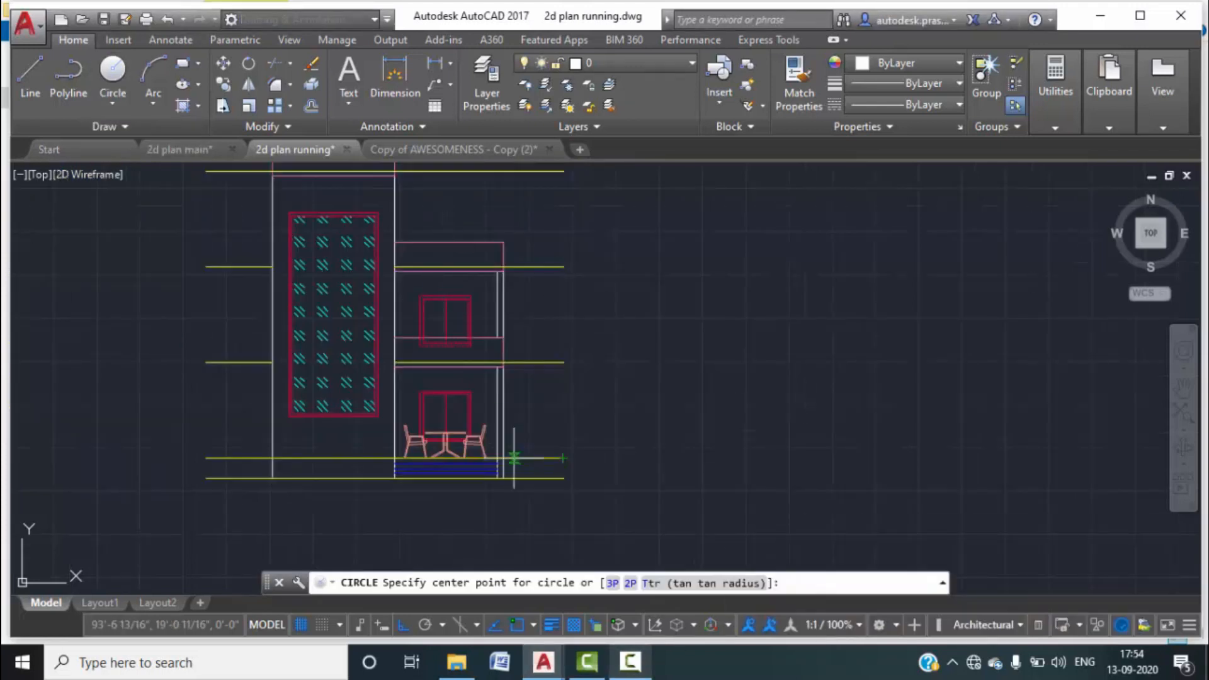
{"action": "scroll", "coordinate": [554, 453], "scroll_direction": "up", "scroll_amount": 4}
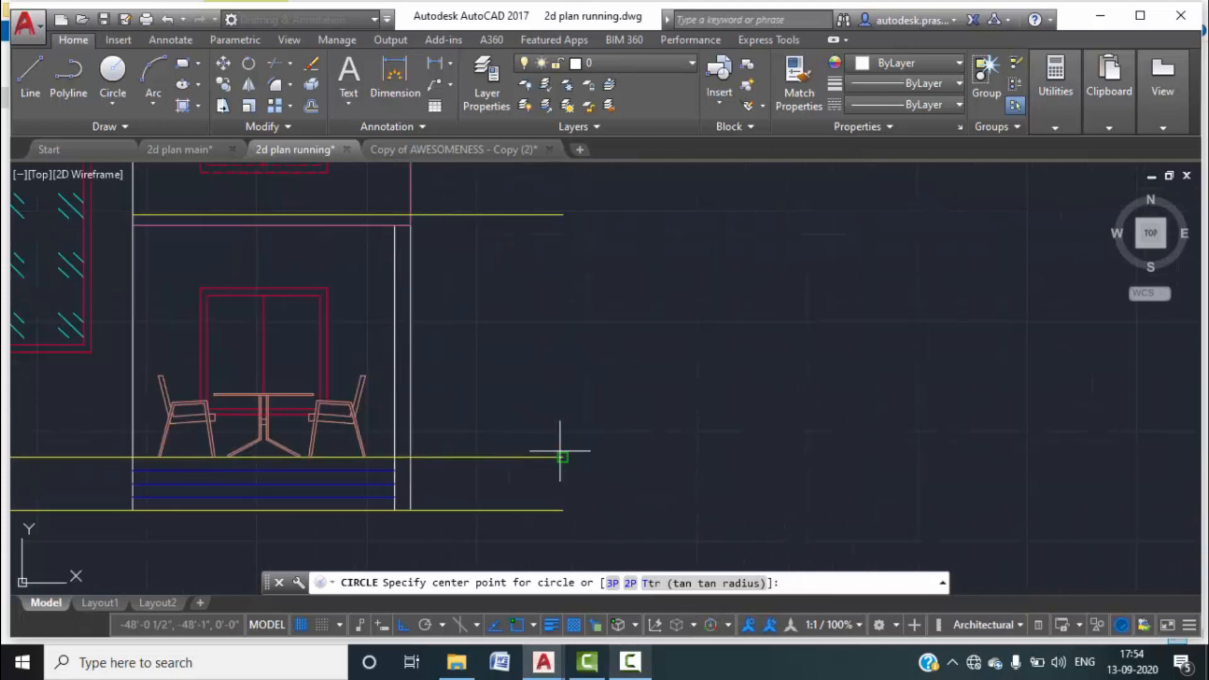
{"action": "left_click", "coordinate": [577, 509]}
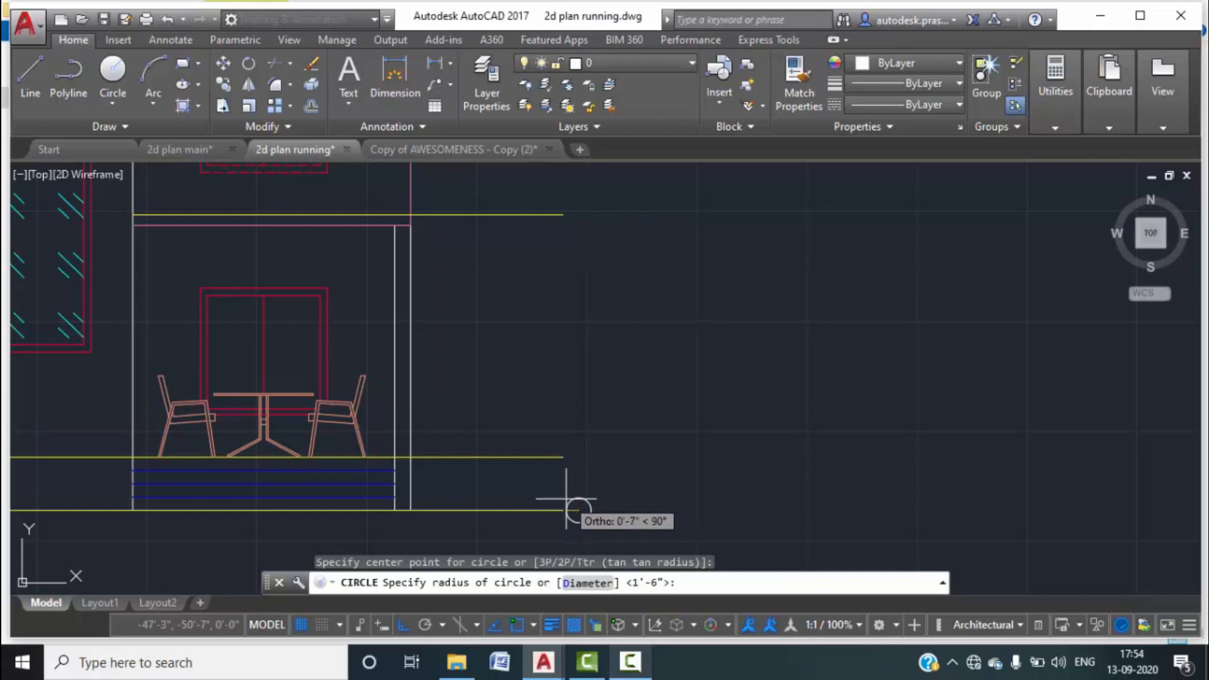
{"action": "scroll", "coordinate": [564, 501], "scroll_direction": "up", "scroll_amount": 4}
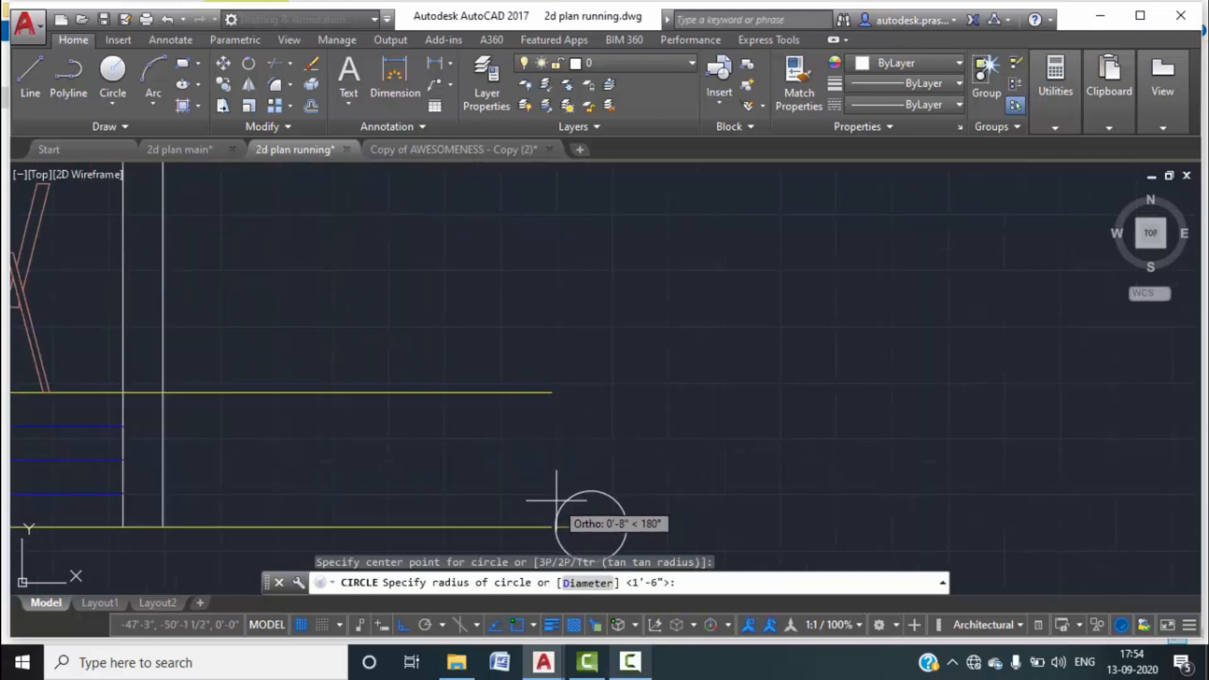
{"action": "left_click", "coordinate": [564, 507]}
{"action": "middle_click_drag", "start_coordinate": [624, 483], "coordinate": [608, 392]}
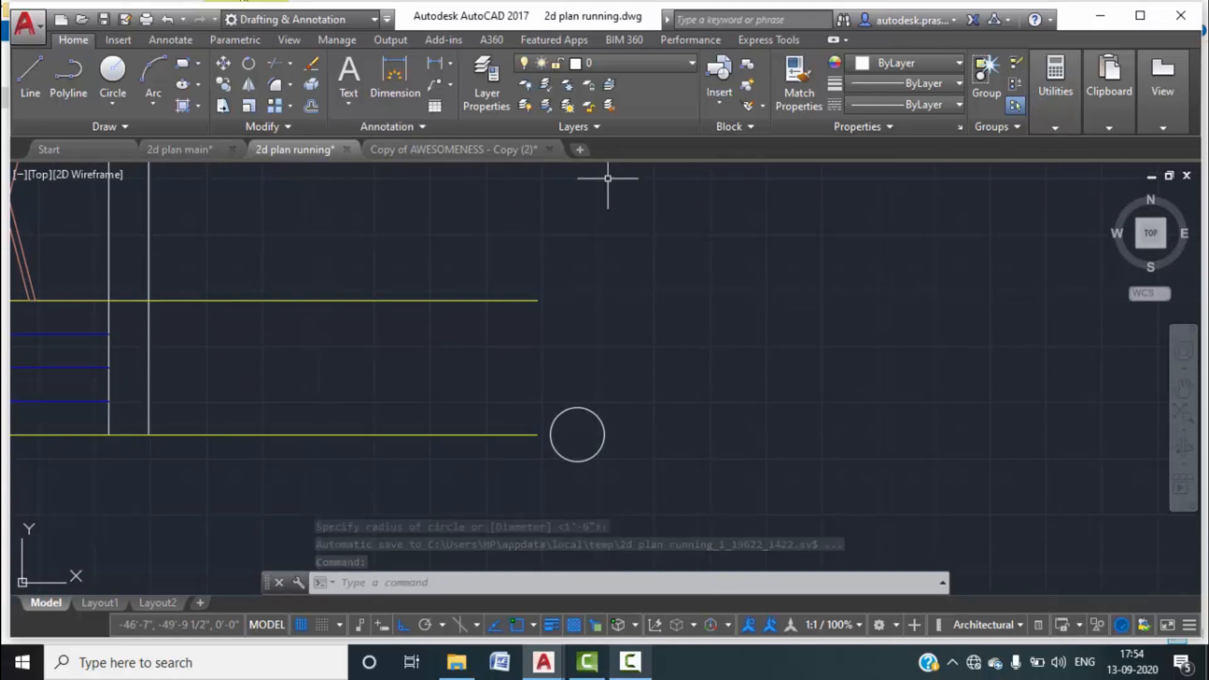
Draw a horizontal line across the circle to its right edge.
{"action": "left_click", "coordinate": [21, 80]}
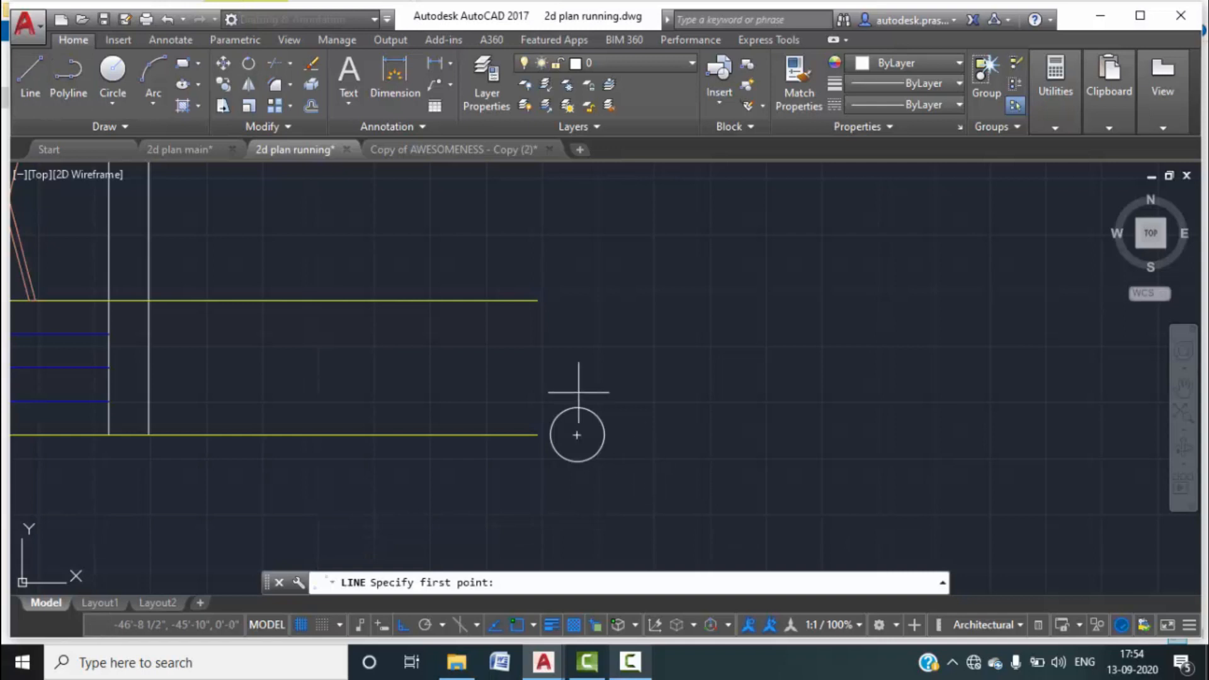
{"action": "left_click", "coordinate": [577, 442]}
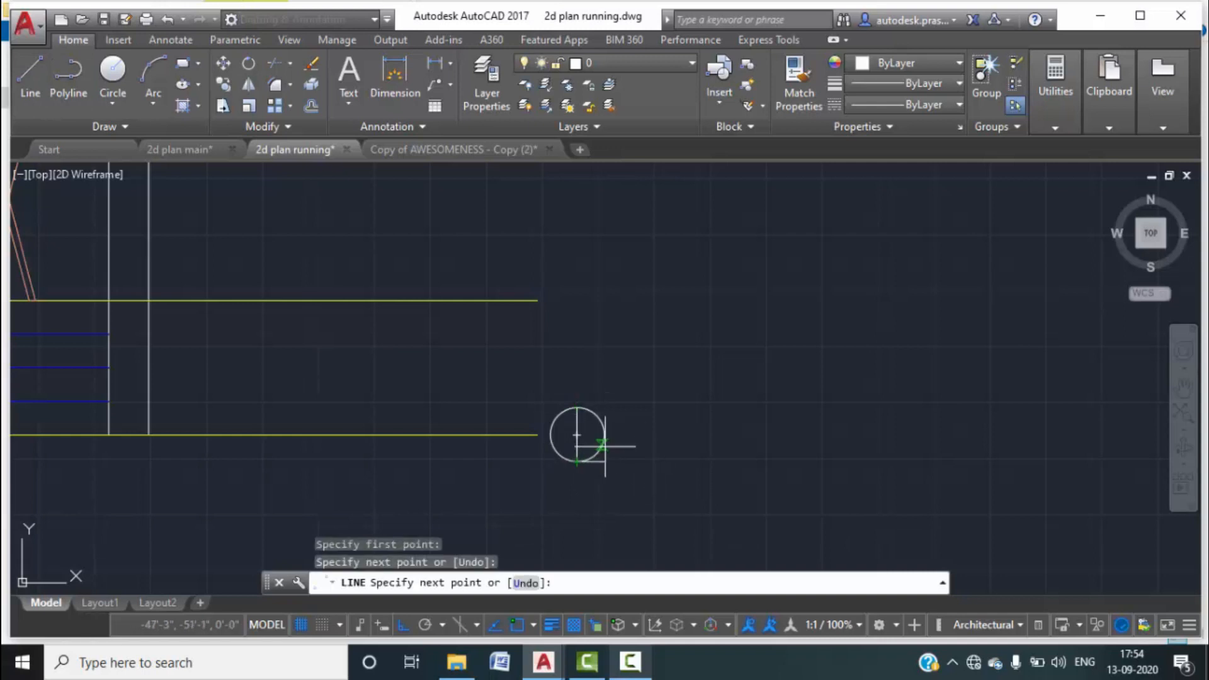
{"action": "key", "text": "Escape"}
{"action": "key", "text": "Return"}
{"action": "left_click", "coordinate": [580, 428]}
{"action": "left_click", "coordinate": [603, 434]}
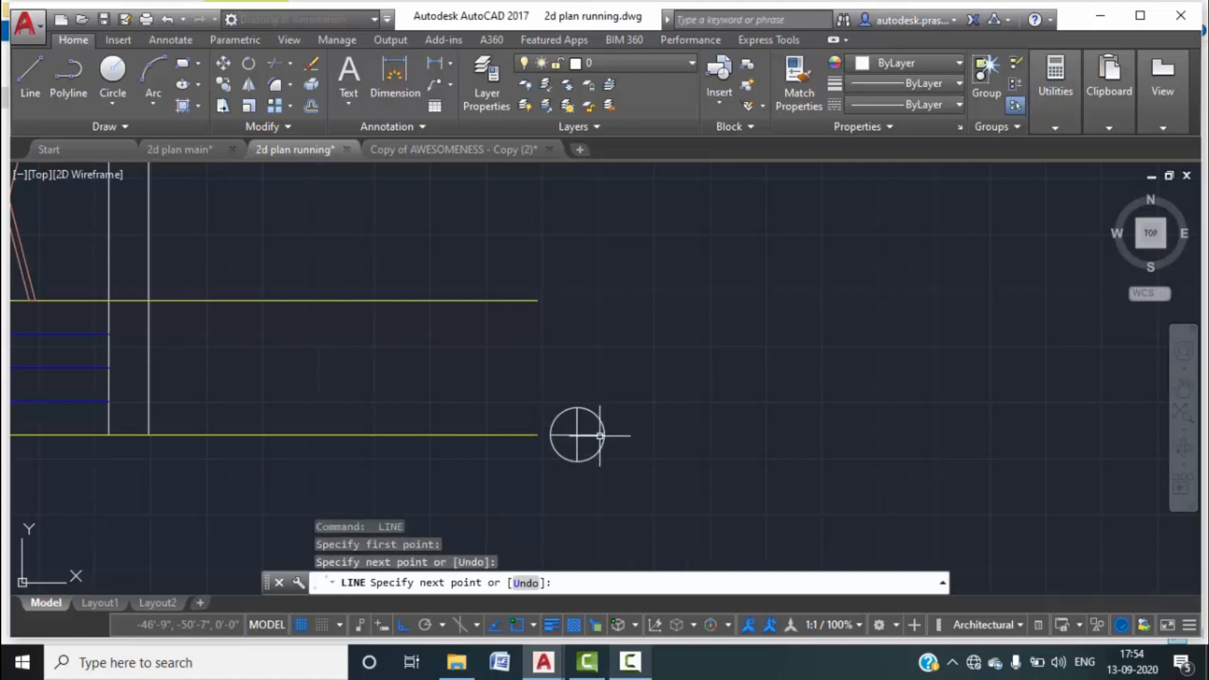
{"action": "key", "text": "Escape"}
{"action": "scroll", "coordinate": [578, 435], "scroll_direction": "up", "scroll_amount": 2}
{"action": "scroll", "coordinate": [580, 409], "scroll_direction": "up", "scroll_amount": 2}
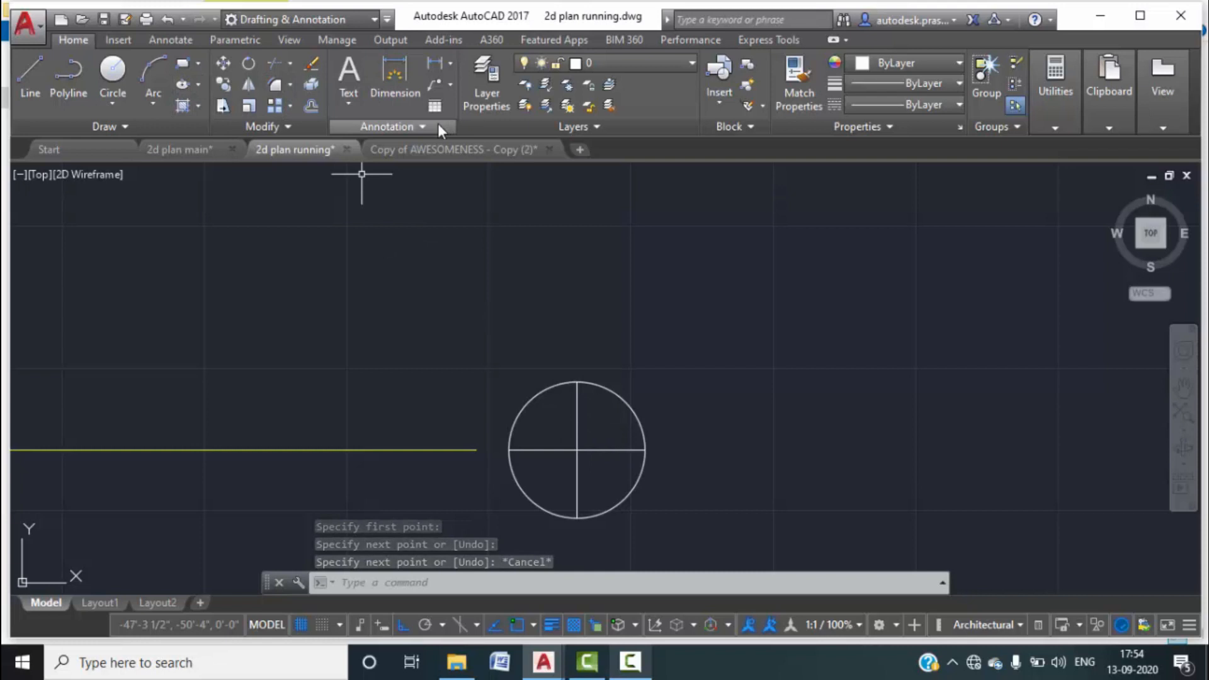
Hatch the upper-left and lower-right quarters with SOLID fill in yellow (248,215,49).
{"action": "left_click", "coordinate": [197, 107]}
{"action": "left_click", "coordinate": [211, 129]}
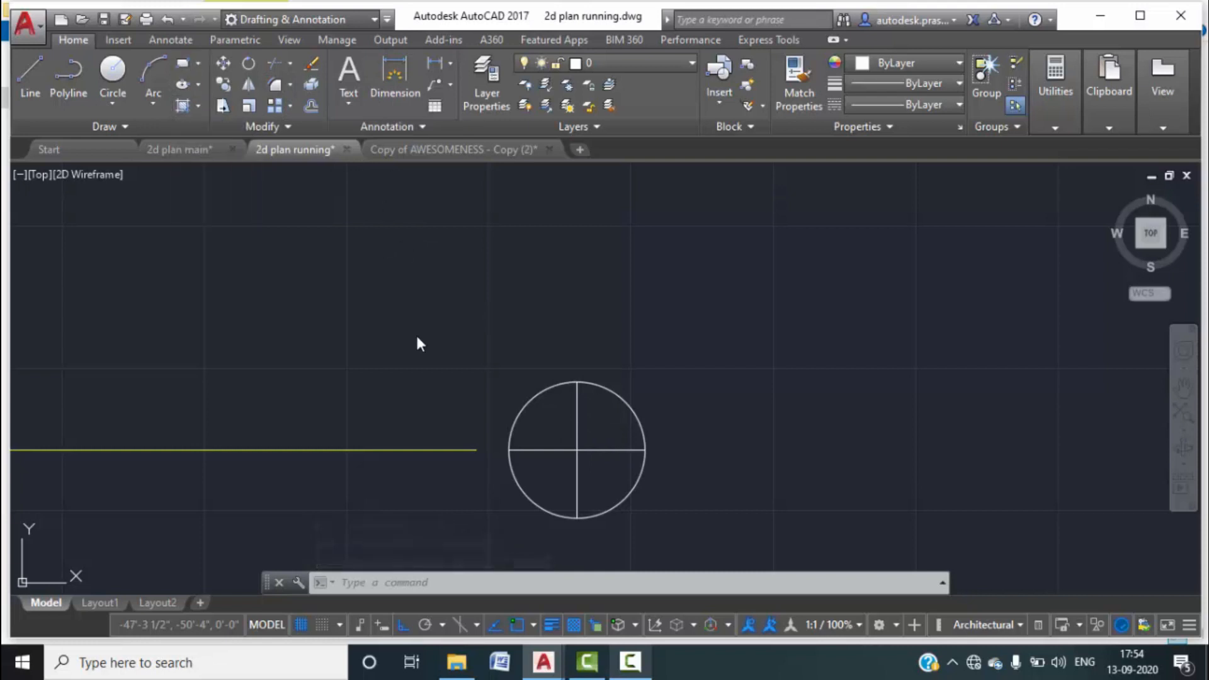
{"action": "left_click", "coordinate": [413, 64]}
{"action": "left_click", "coordinate": [413, 64]}
{"action": "left_click", "coordinate": [413, 65]}
{"action": "left_click", "coordinate": [175, 82]}
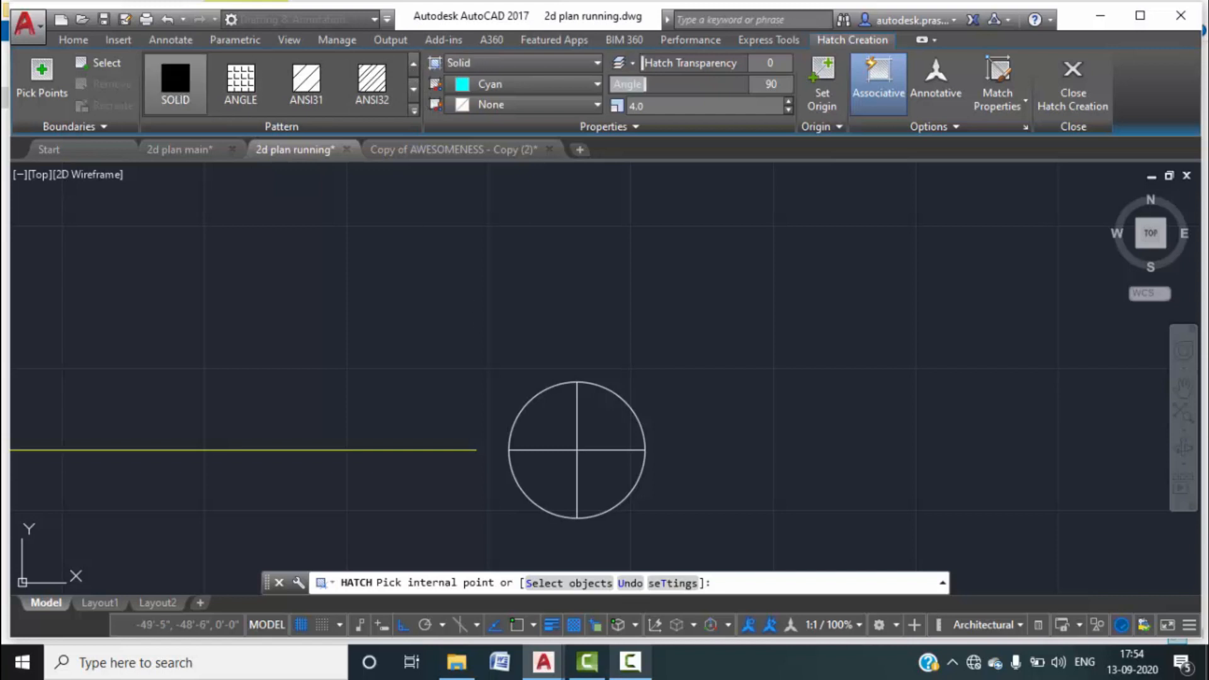
{"action": "left_click", "coordinate": [538, 399]}
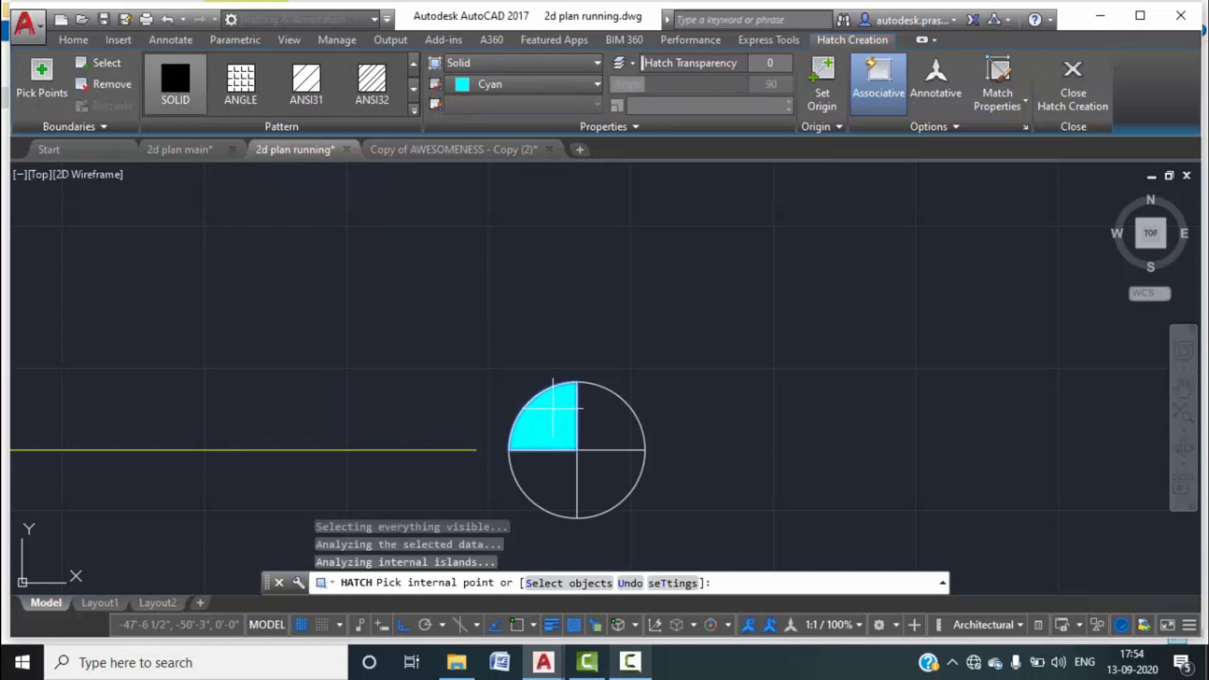
{"action": "left_click", "coordinate": [601, 485]}
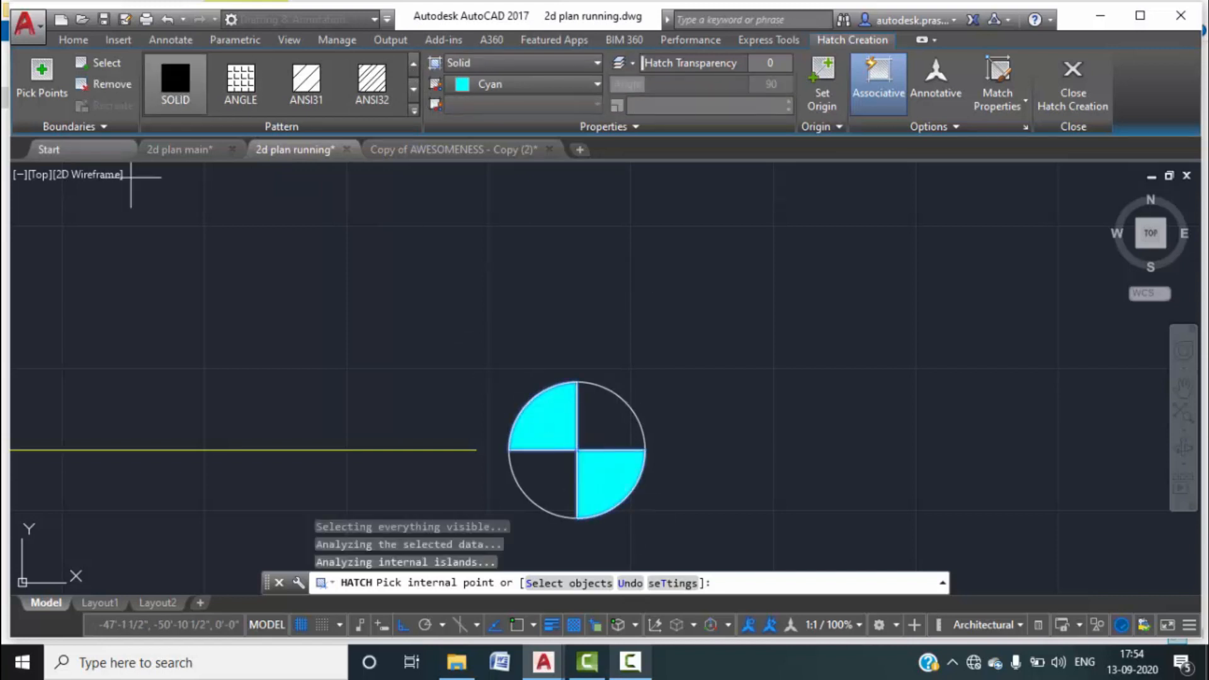
{"action": "left_click", "coordinate": [583, 85]}
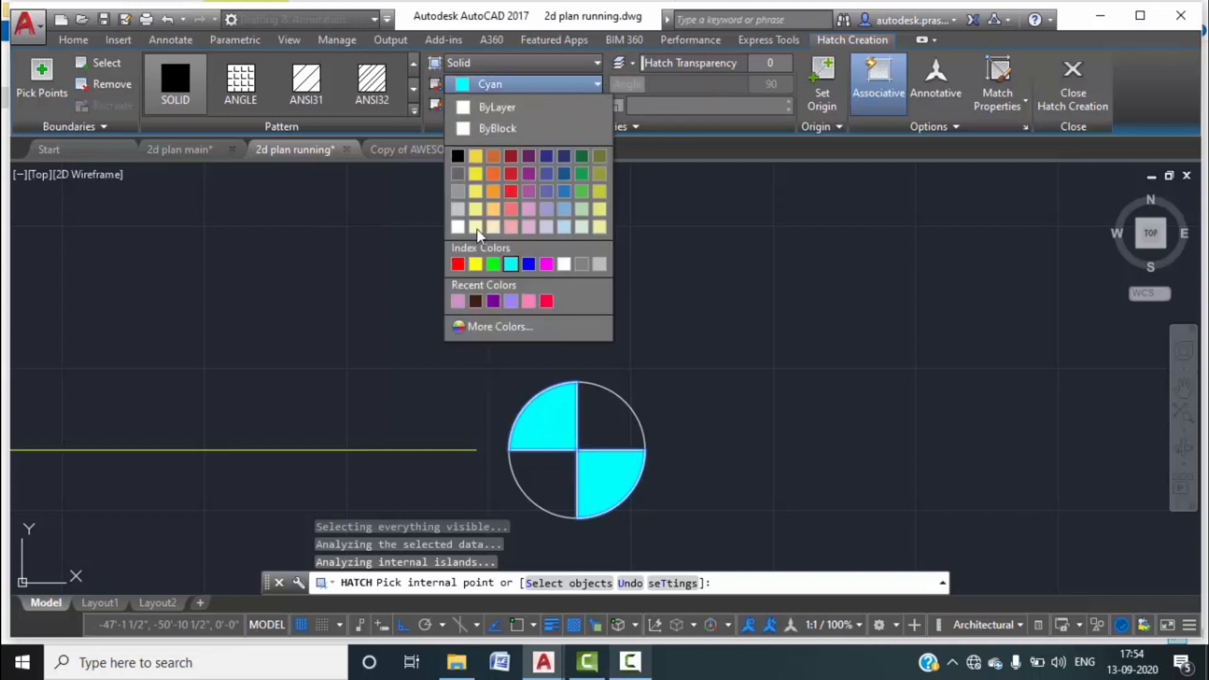
{"action": "left_click", "coordinate": [475, 155]}
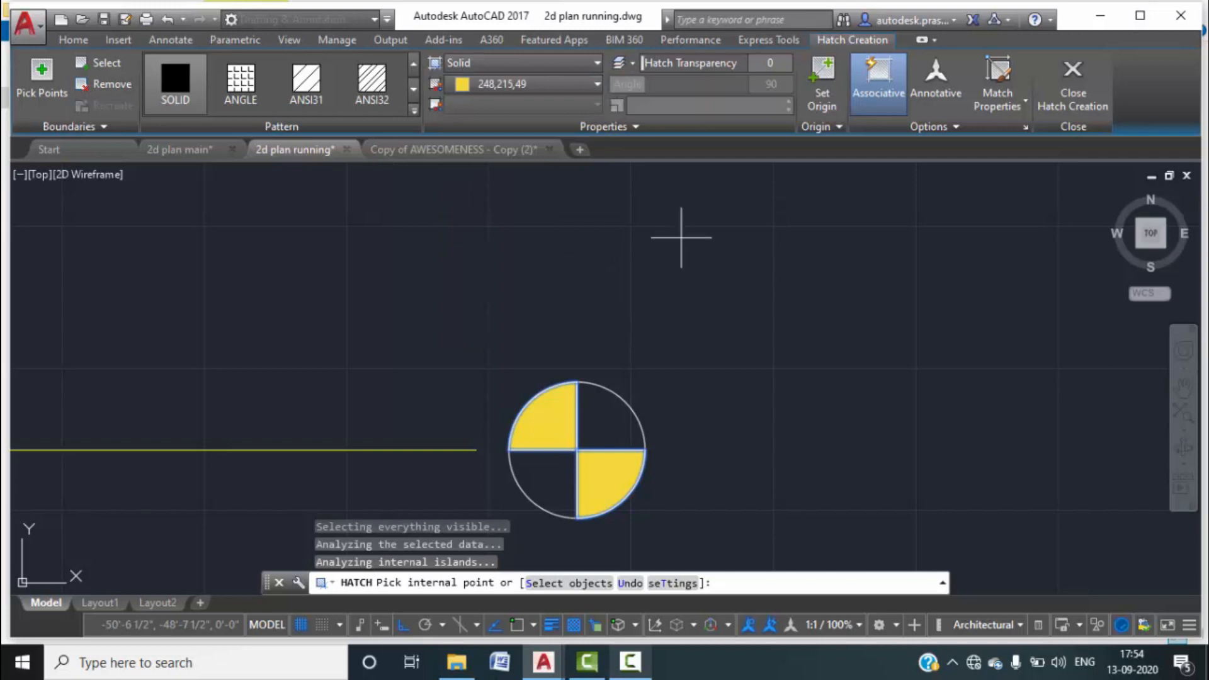
{"action": "key", "text": "Escape"}
Start a multiline text note with the MTEXT command beside the symbol.
{"action": "scroll", "coordinate": [712, 333], "scroll_direction": "down", "scroll_amount": 6}
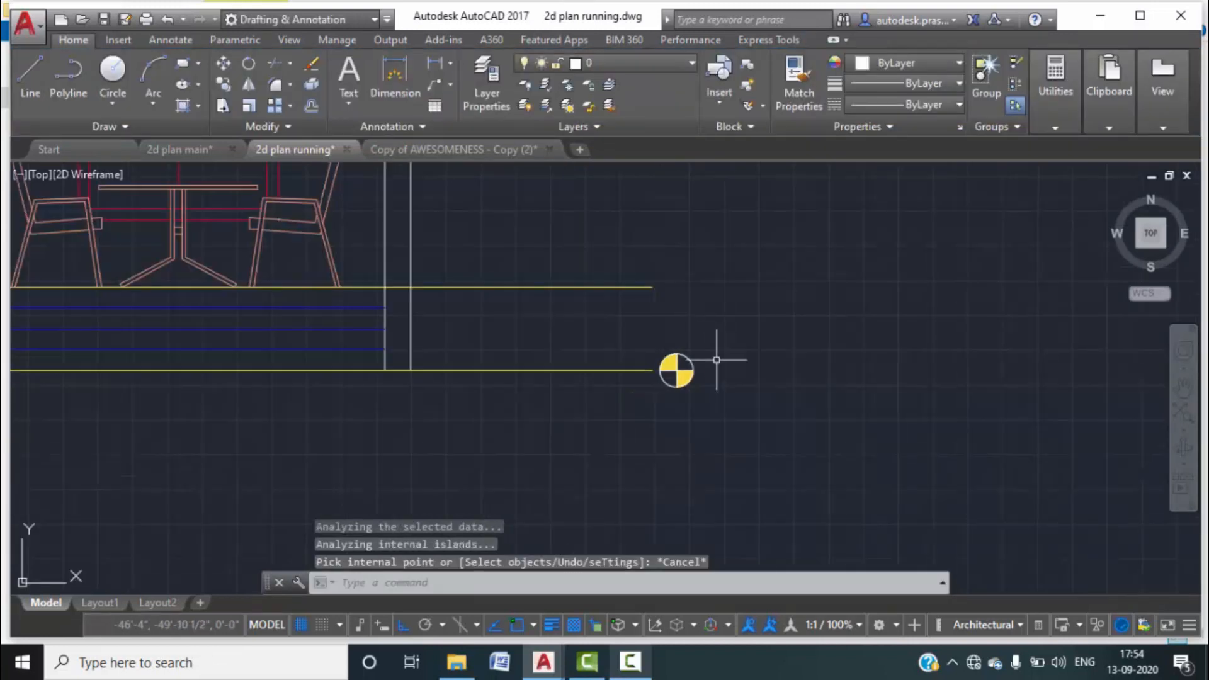
{"action": "middle_click_drag", "start_coordinate": [717, 359], "coordinate": [697, 351]}
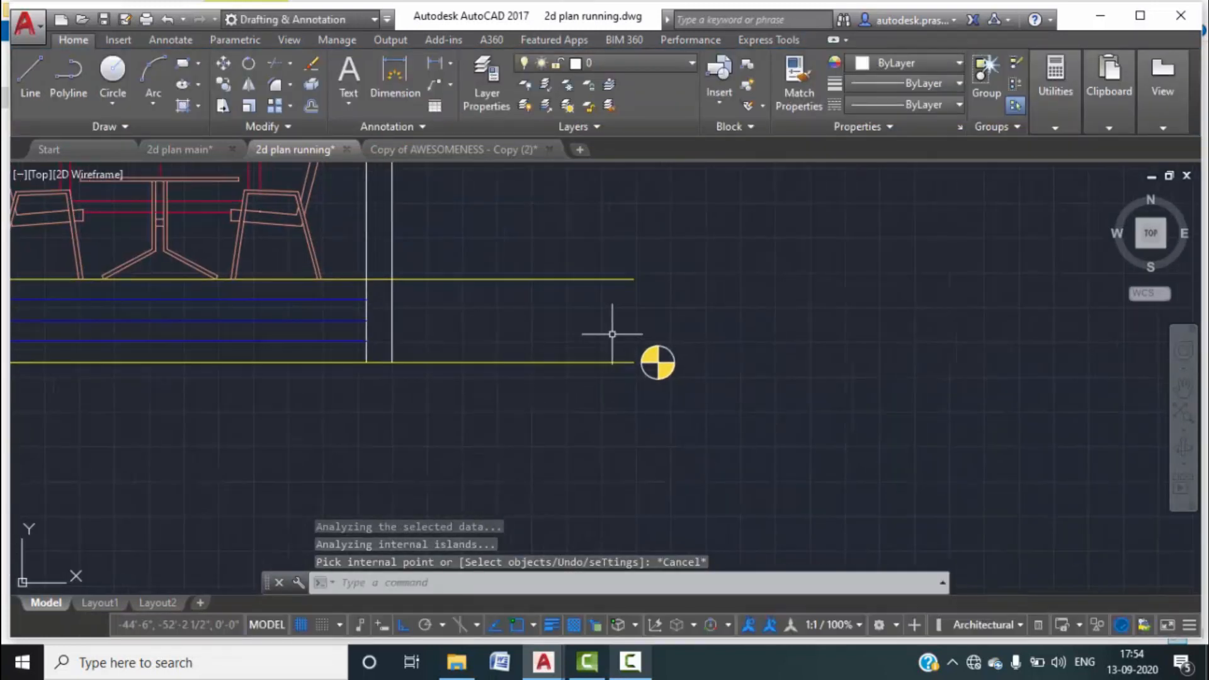
{"action": "type", "text": "MTEXT"}
{"action": "key", "text": "Return"}
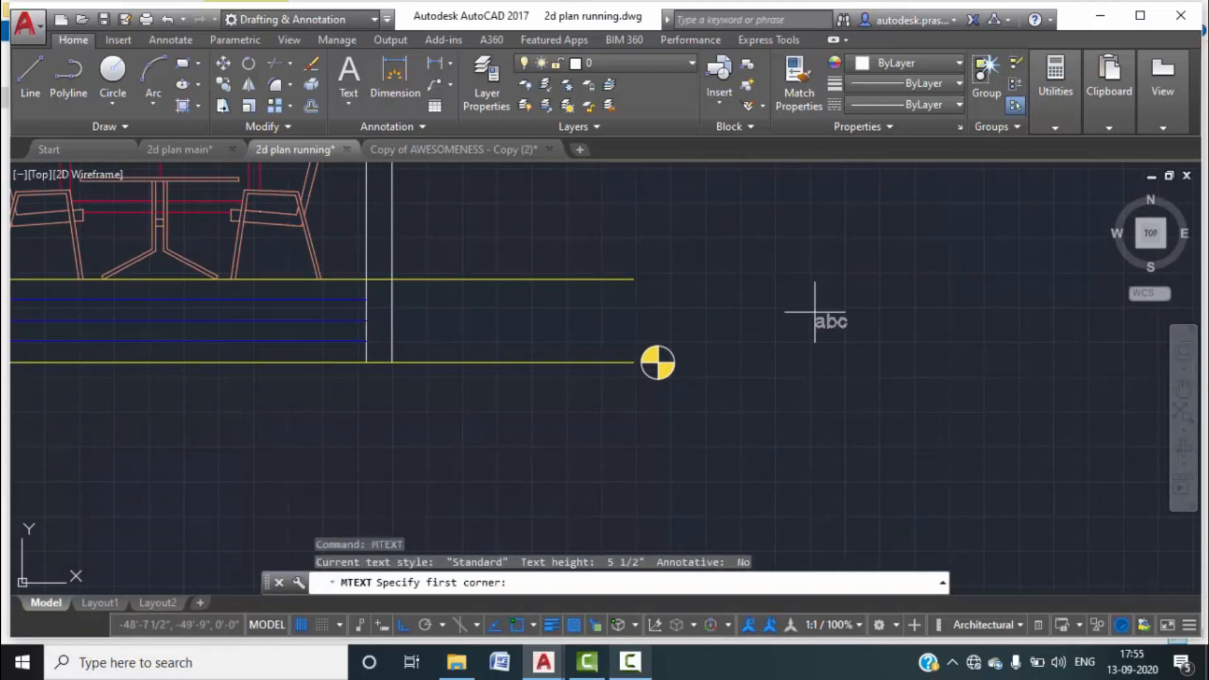
Write the 6" high label 'ROAD LEVEL +/- 0'0"' beside the datum symbol.
{"action": "left_click", "coordinate": [685, 352]}
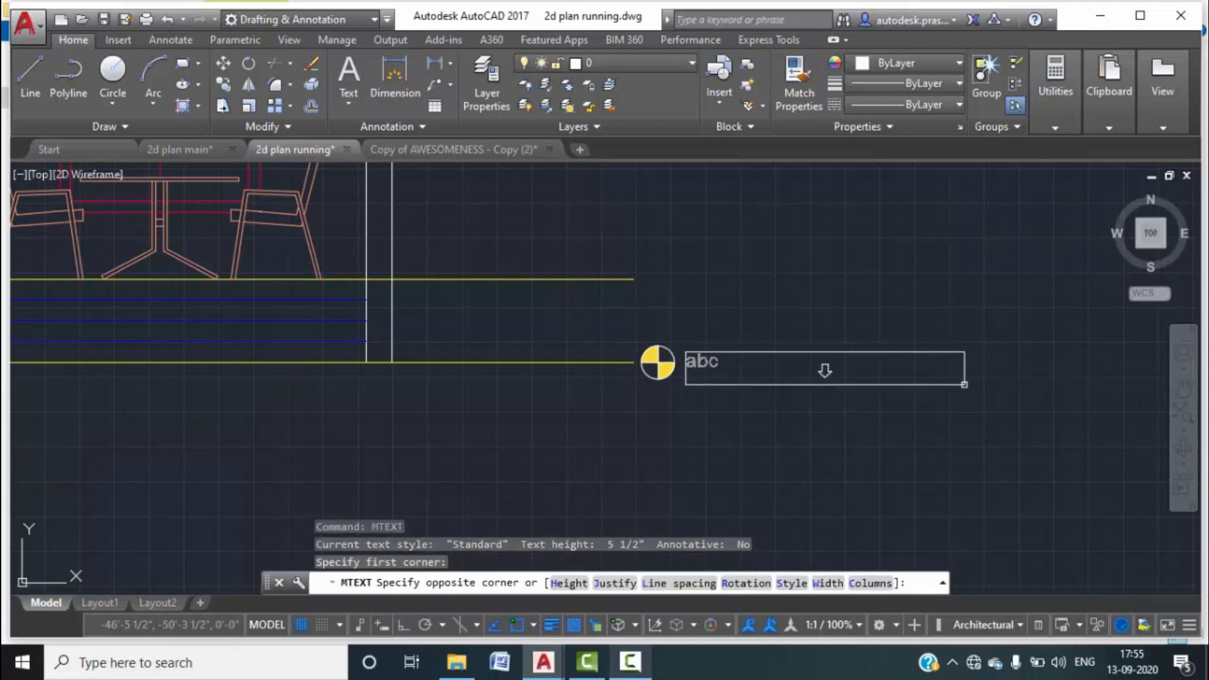
{"action": "left_click", "coordinate": [966, 377]}
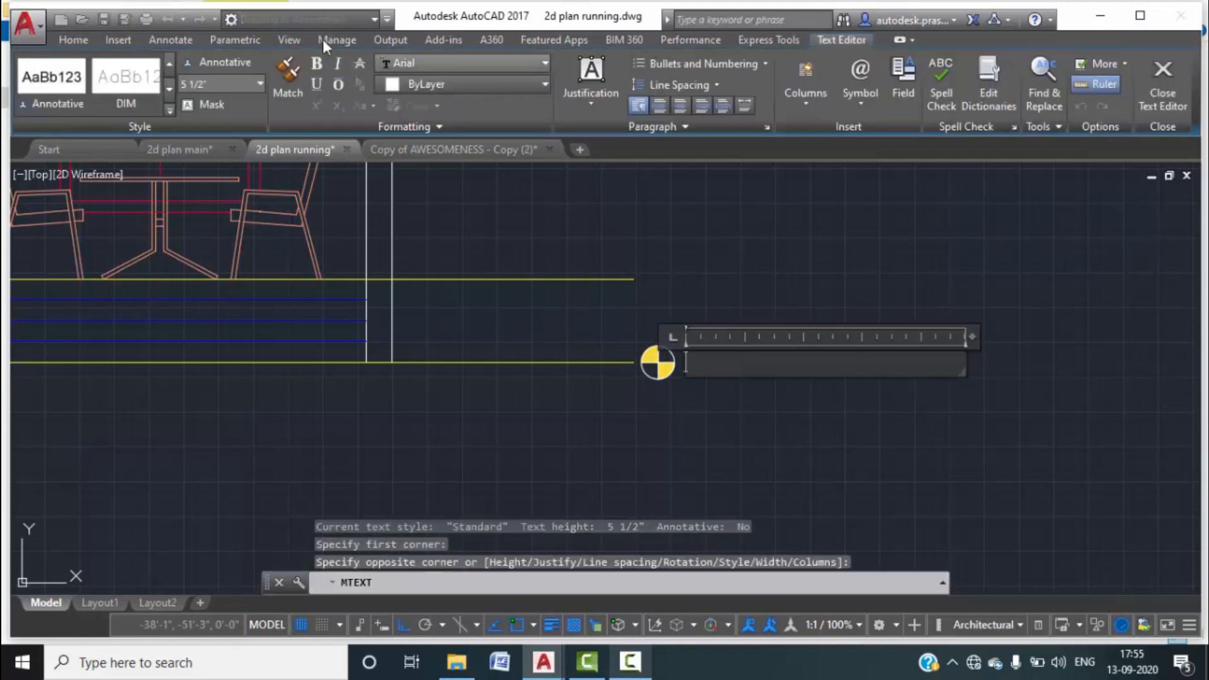
{"action": "left_click", "coordinate": [260, 83]}
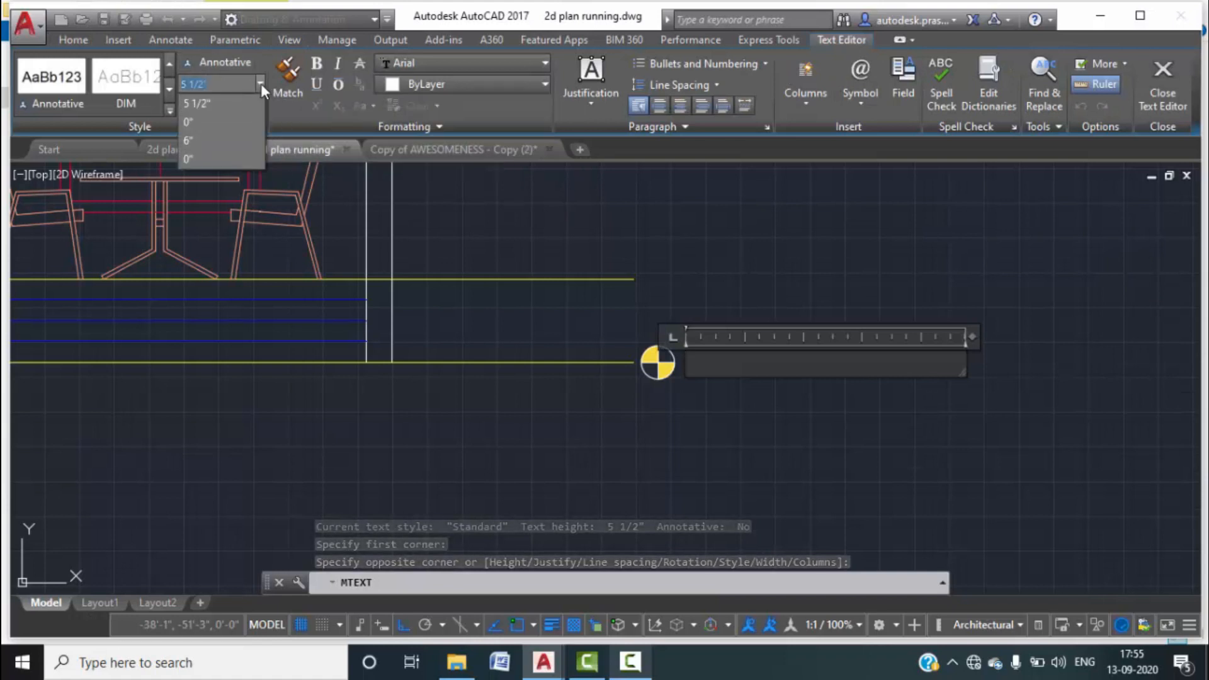
{"action": "left_click", "coordinate": [202, 142]}
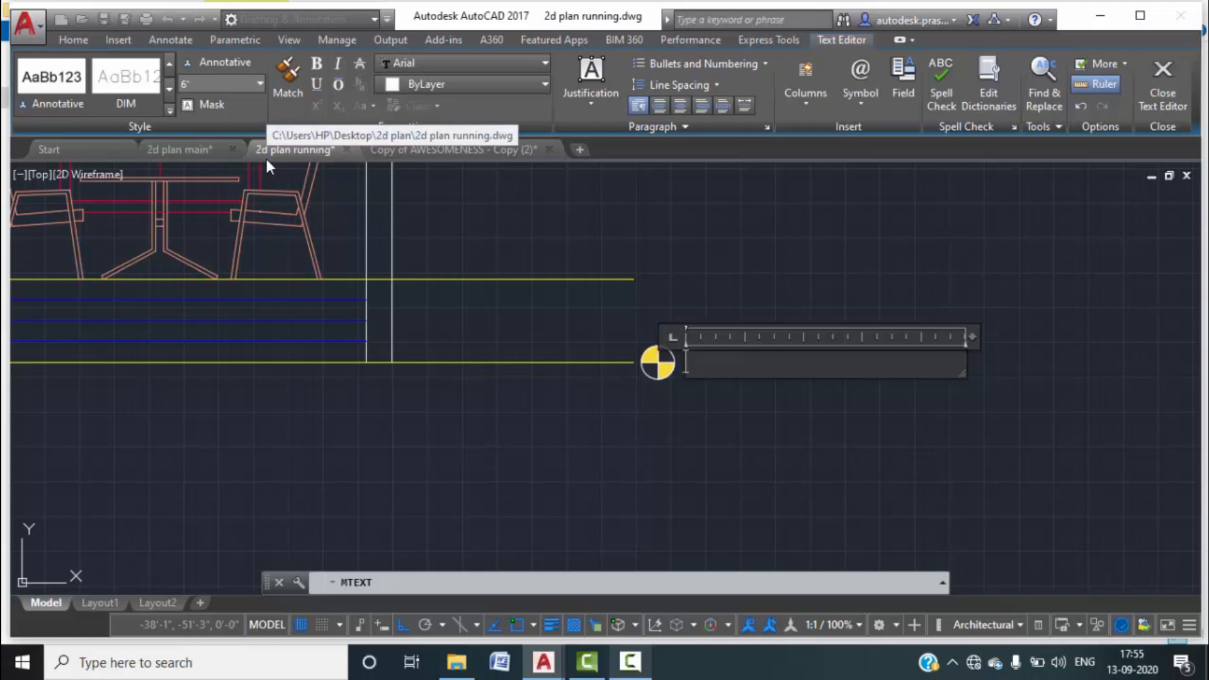
{"action": "type", "text": "ROAD LEVEL"}
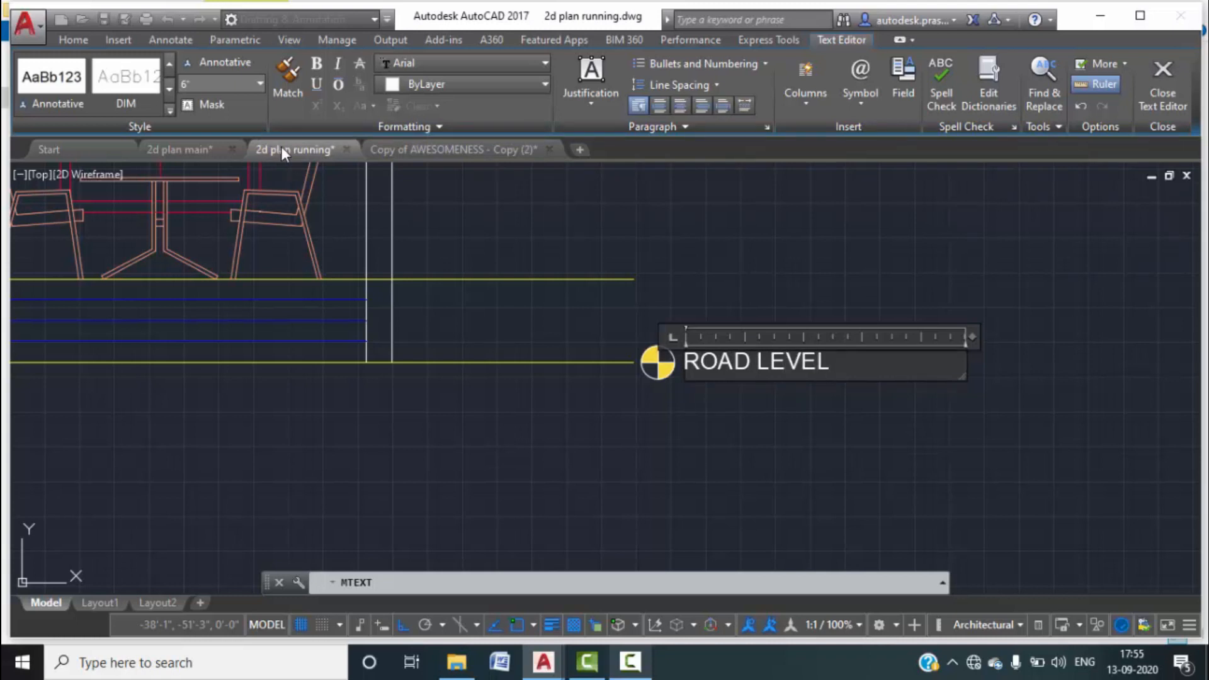
{"action": "key", "text": "Return"}
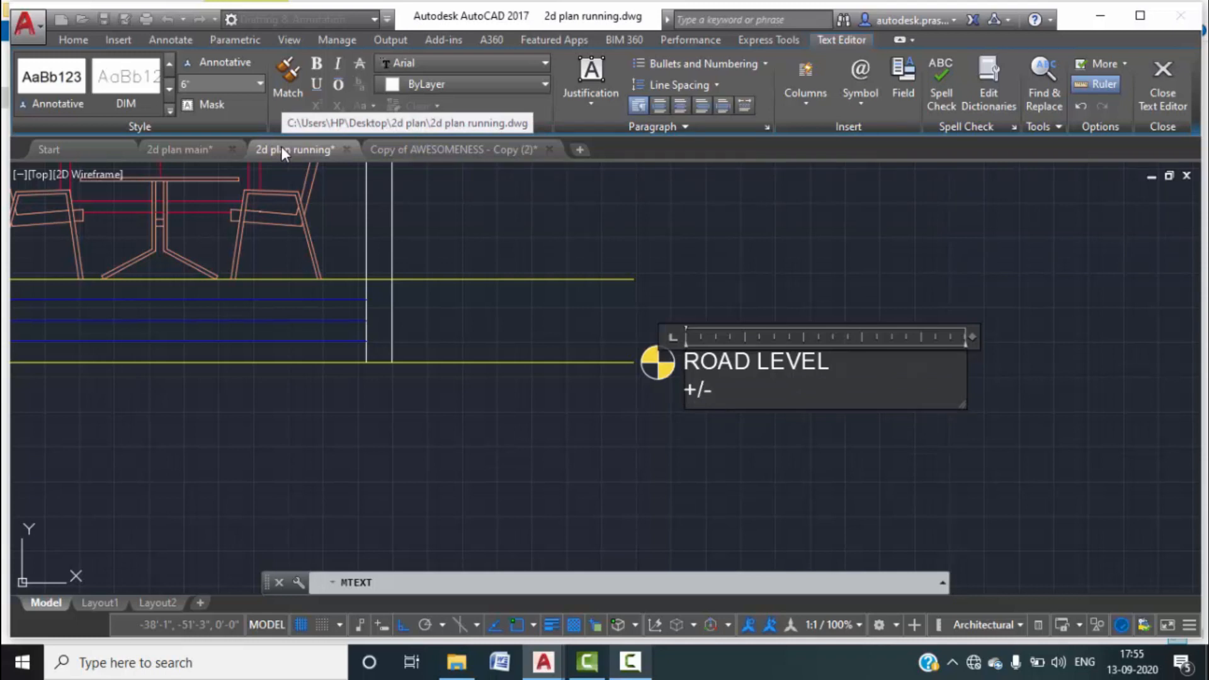
{"action": "key", "text": "Tab"}
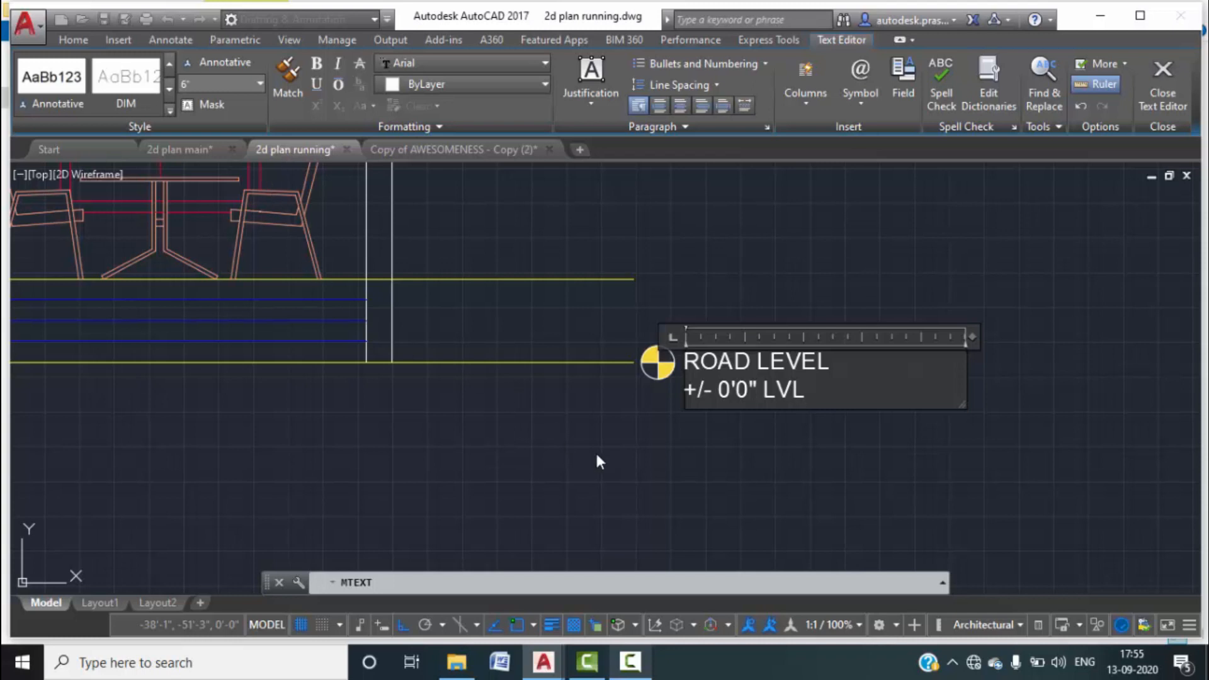
{"action": "key", "text": "BackSpace"}
{"action": "key", "text": "BackSpace"}
{"action": "key", "text": "BackSpace"}
{"action": "key", "text": "BackSpace"}
{"action": "left_click", "coordinate": [622, 434]}
Change the ROAD LEVEL label's colour to yellow.
{"action": "scroll", "coordinate": [614, 378], "scroll_direction": "down", "scroll_amount": 2}
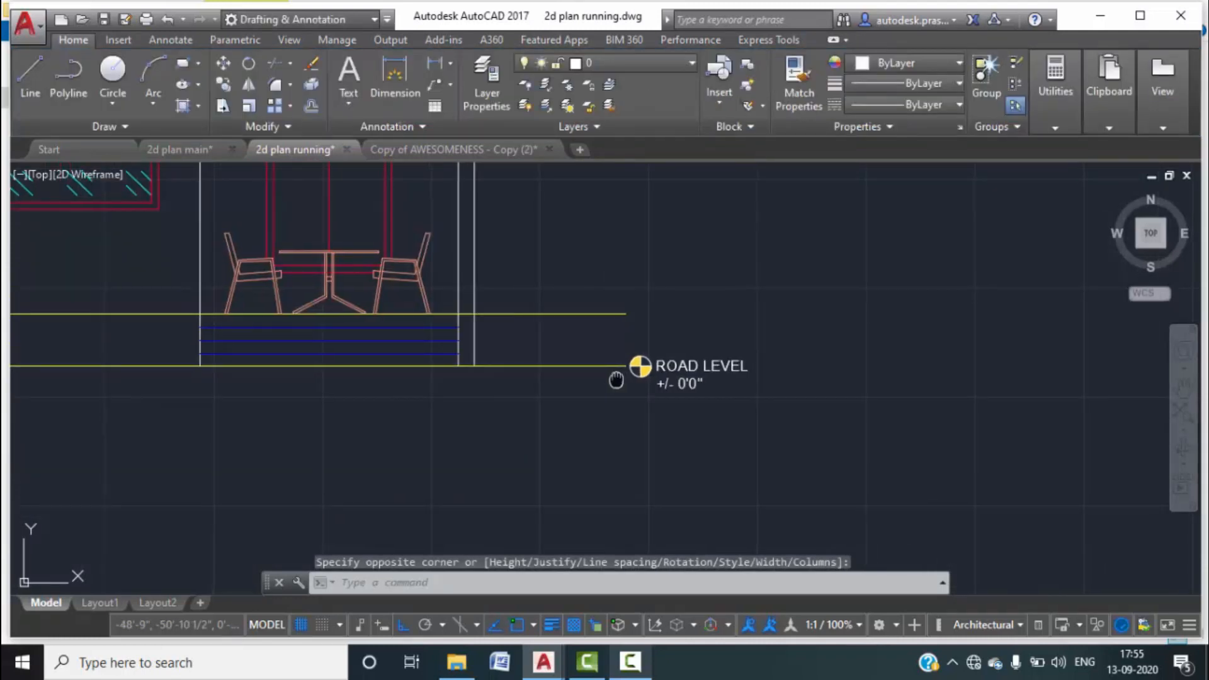
{"action": "left_click", "coordinate": [721, 416]}
{"action": "left_click", "coordinate": [689, 315]}
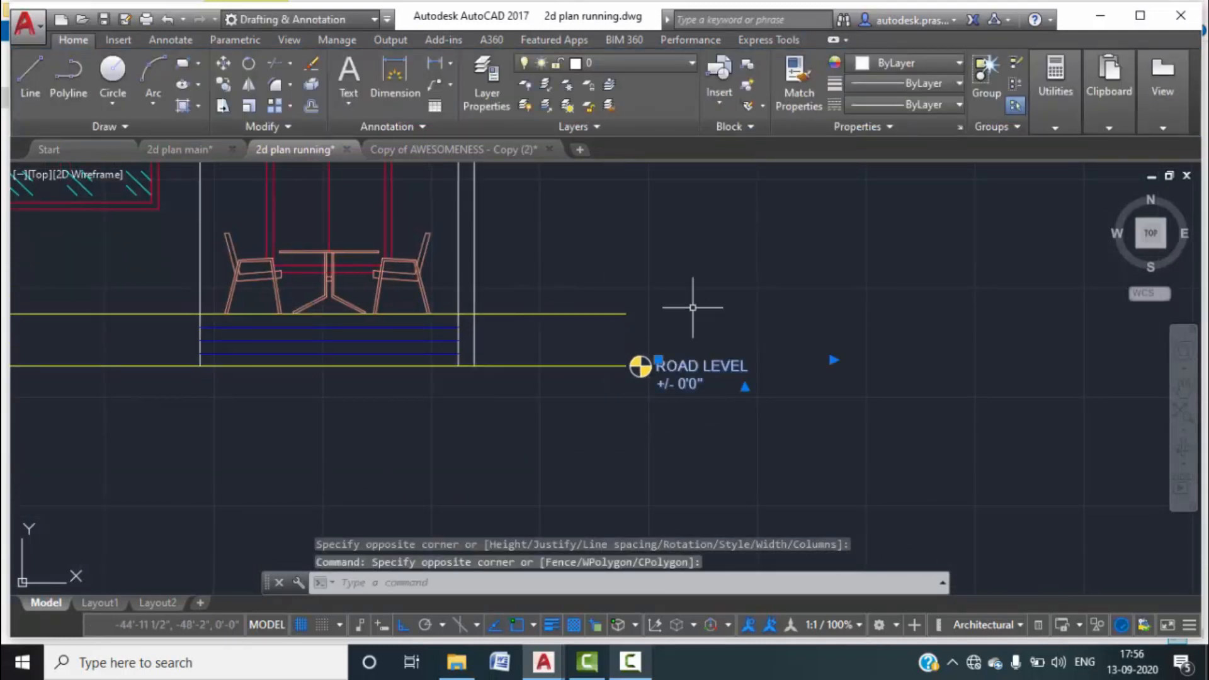
{"action": "left_click", "coordinate": [938, 65]}
{"action": "left_click", "coordinate": [875, 243]}
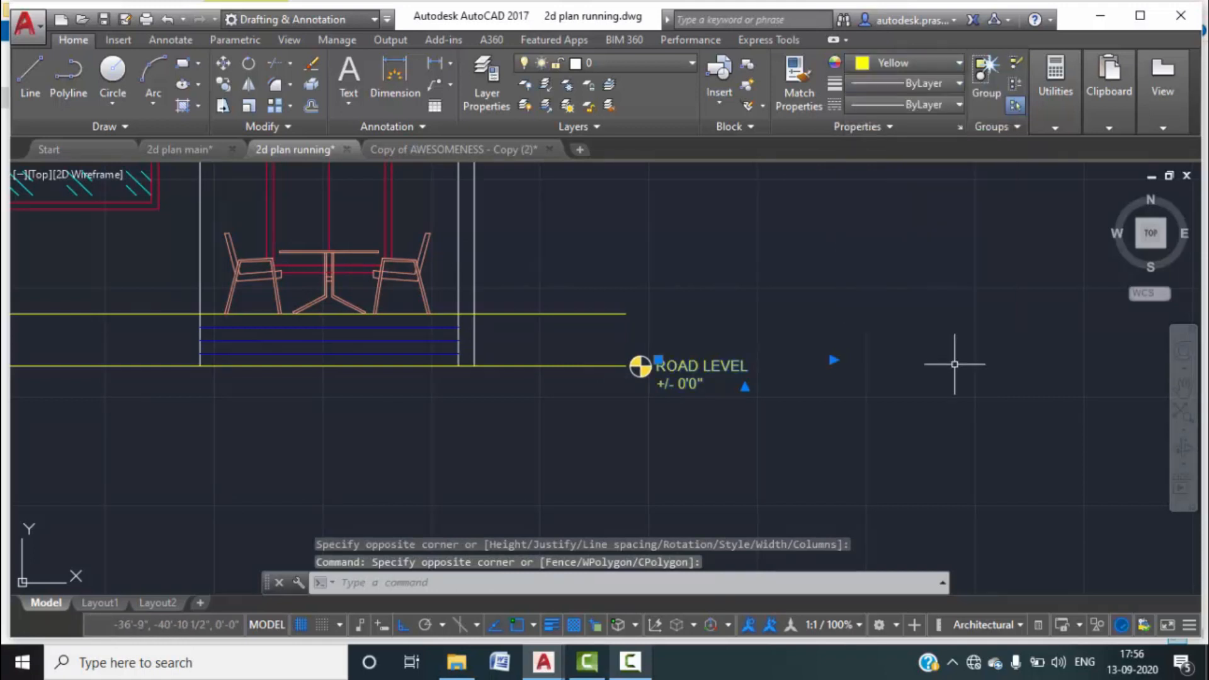
{"action": "key", "text": "Escape"}
{"action": "scroll", "coordinate": [799, 425], "scroll_direction": "down", "scroll_amount": 4}
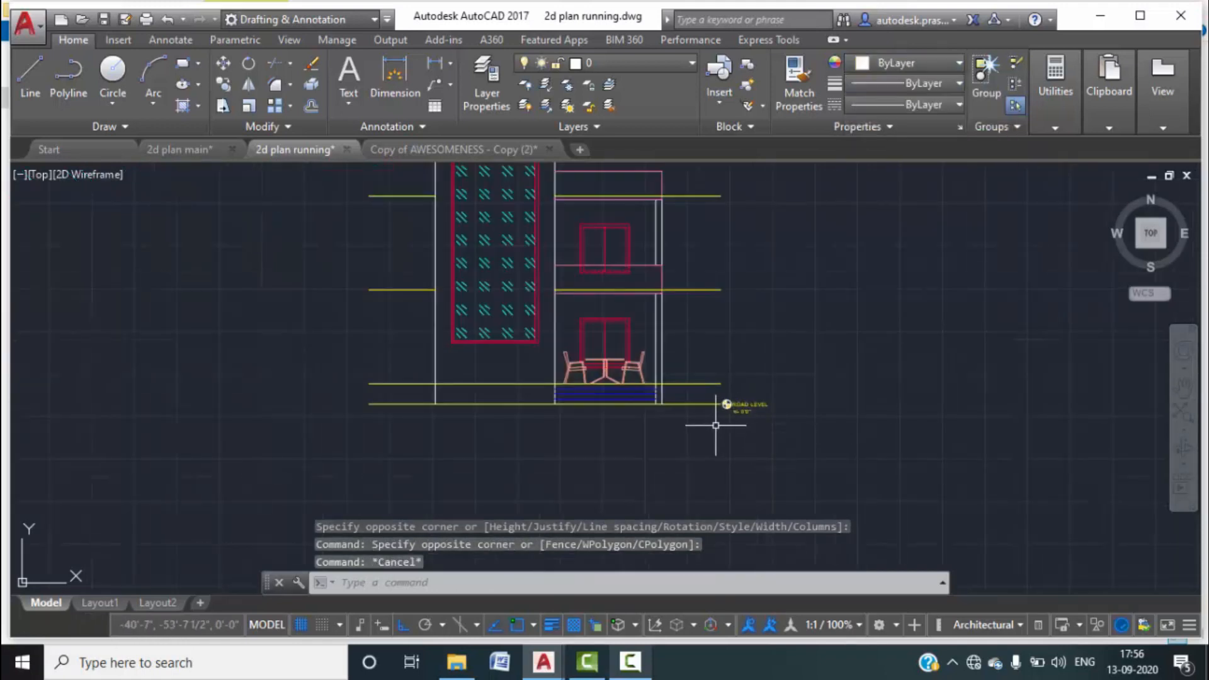
{"action": "scroll", "coordinate": [723, 405], "scroll_direction": "up", "scroll_amount": 6}
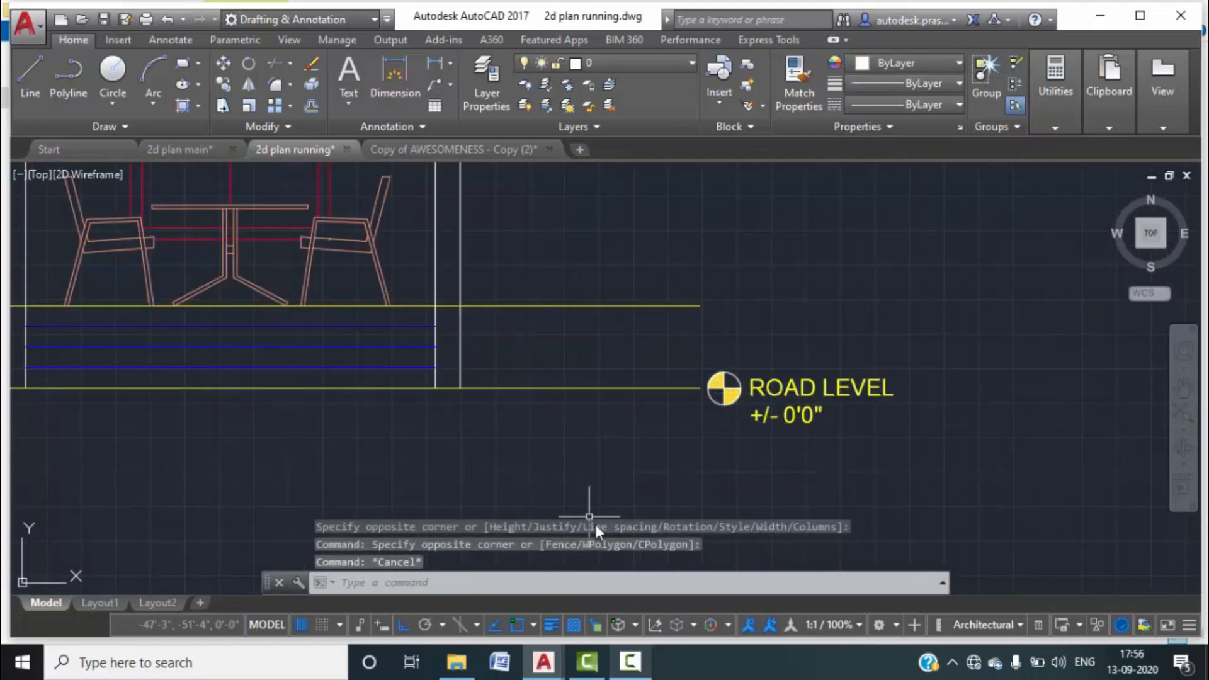
{"action": "left_click", "coordinate": [631, 662]}
{"action": "left_click", "coordinate": [1118, 576]}
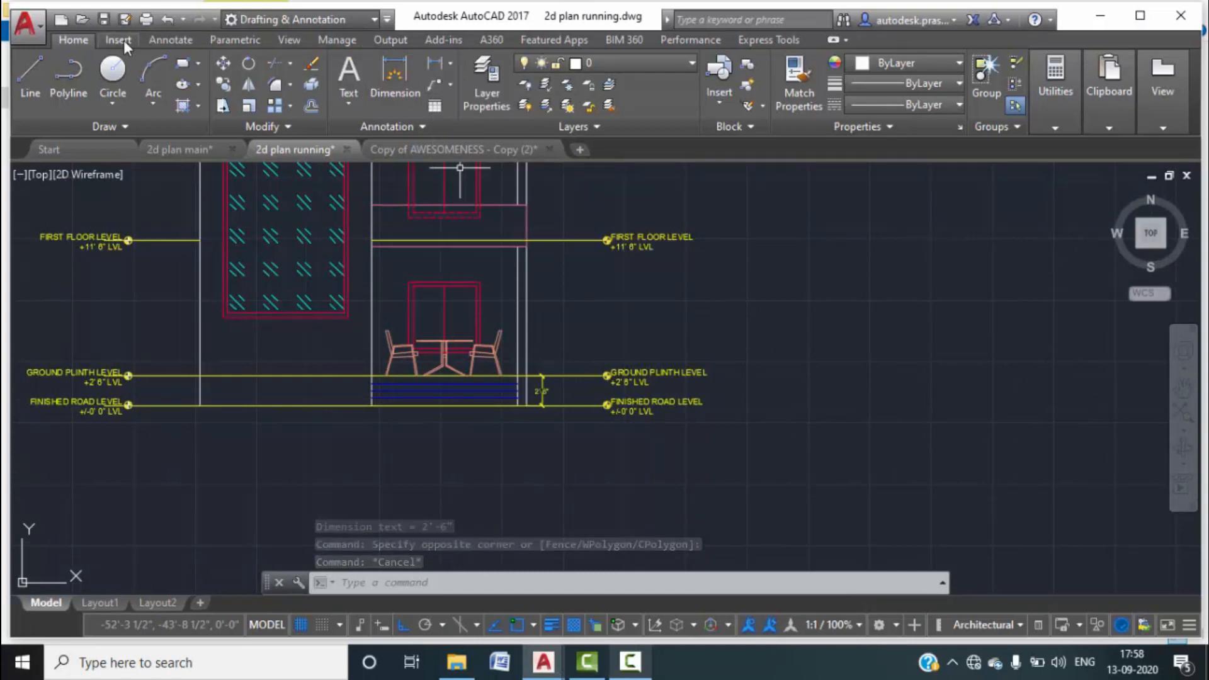
{"action": "left_click", "coordinate": [172, 39]}
{"action": "left_click", "coordinate": [416, 106]}
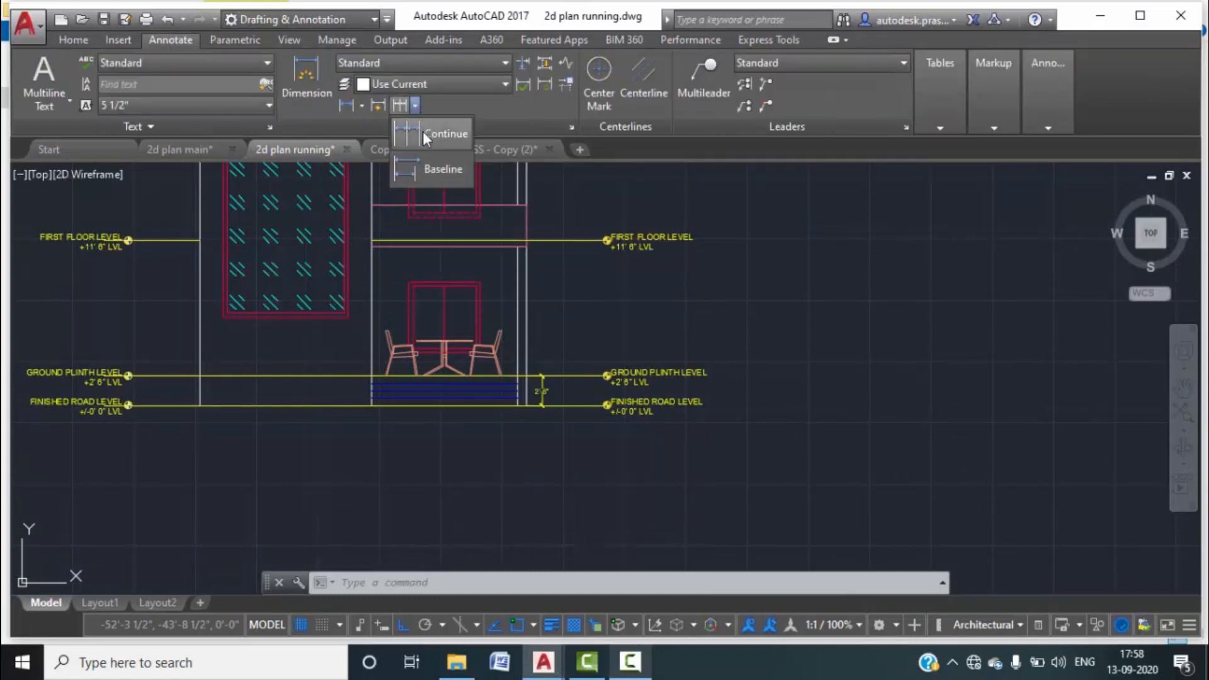
{"action": "left_click", "coordinate": [422, 131]}
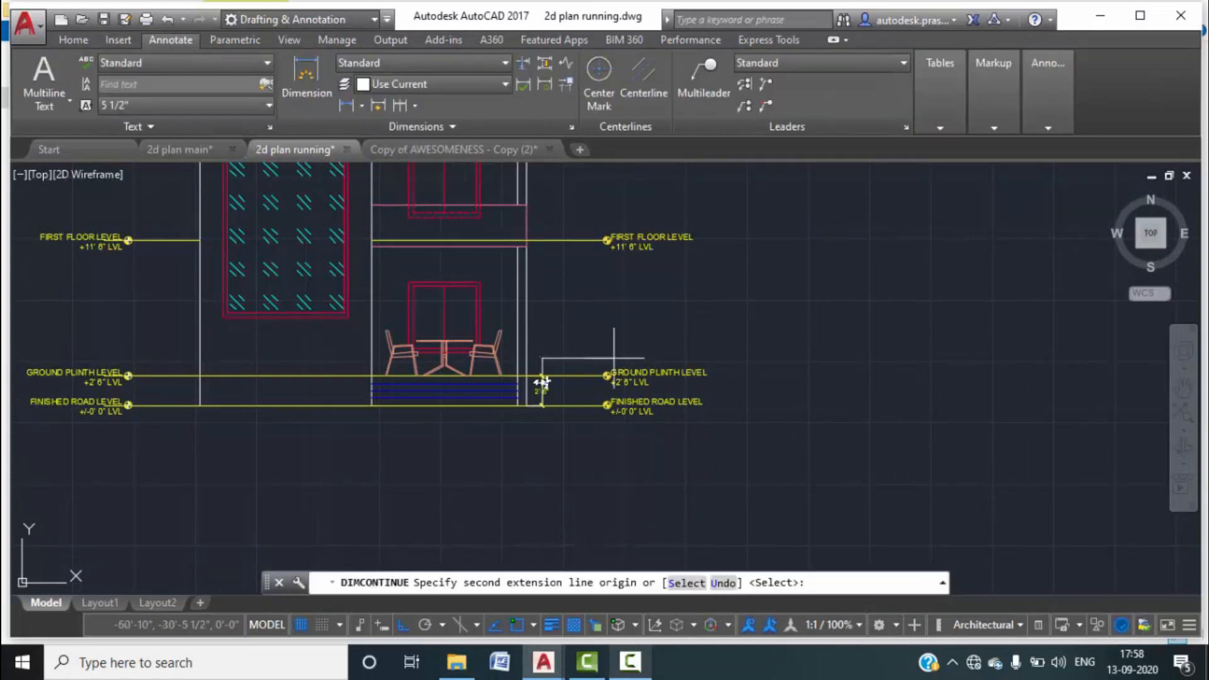
{"action": "left_click", "coordinate": [542, 240]}
{"action": "middle_click_drag", "start_coordinate": [543, 195], "coordinate": [529, 370]}
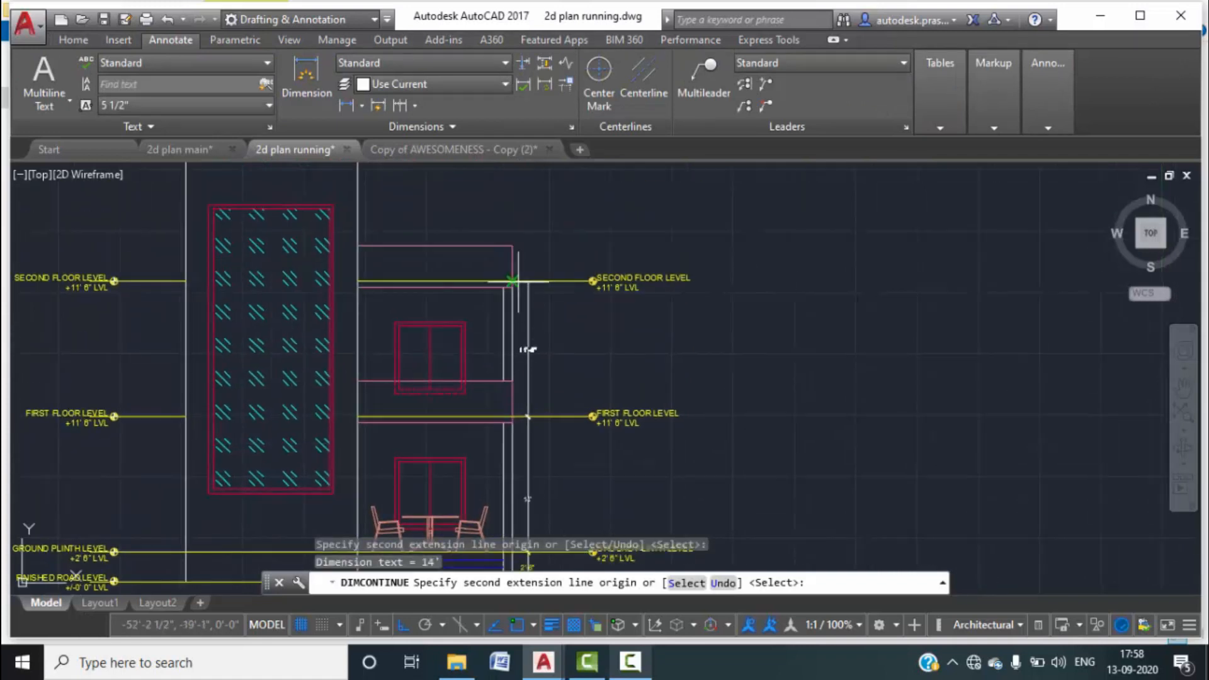
{"action": "scroll", "coordinate": [538, 466], "scroll_direction": "up", "scroll_amount": 5}
{"action": "scroll", "coordinate": [503, 418], "scroll_direction": "down", "scroll_amount": 5}
{"action": "scroll", "coordinate": [501, 420], "scroll_direction": "down", "scroll_amount": 3}
{"action": "key", "text": "Escape"}
{"action": "key", "text": "Escape"}
{"action": "key", "text": "Escape"}
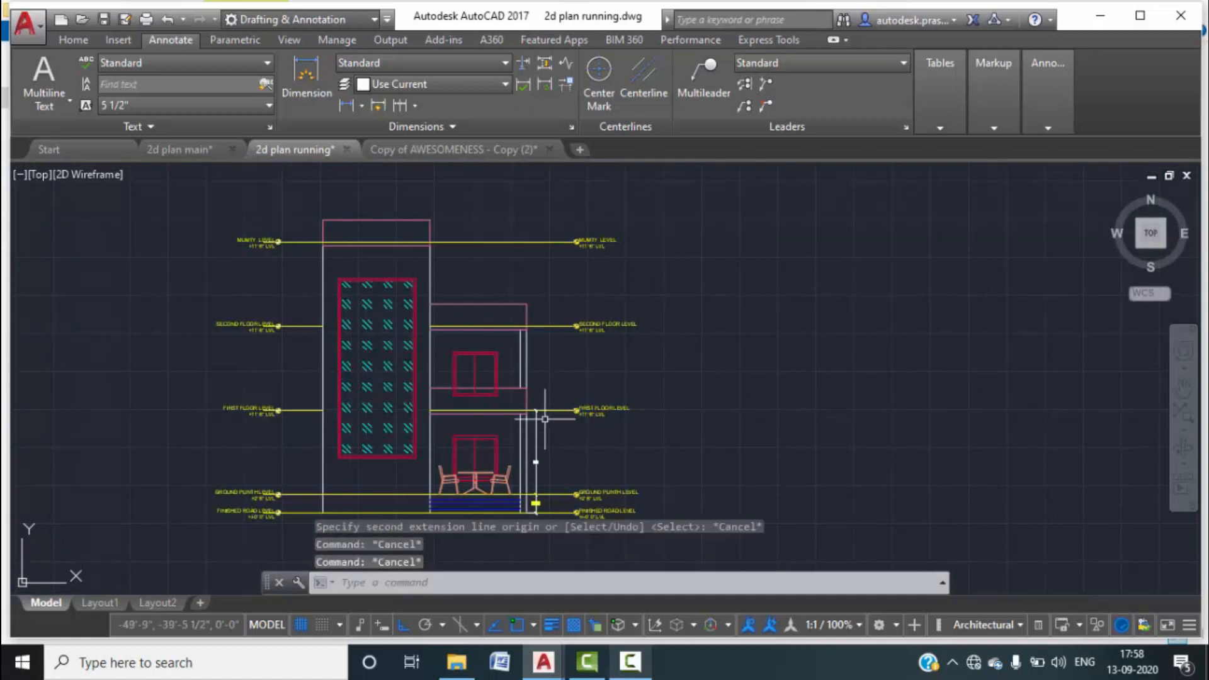
{"action": "middle_click_drag", "start_coordinate": [607, 406], "coordinate": [553, 294]}
{"action": "scroll", "coordinate": [551, 352], "scroll_direction": "down", "scroll_amount": 2}
{"action": "left_click", "coordinate": [553, 355]}
{"action": "key", "text": "Delete"}
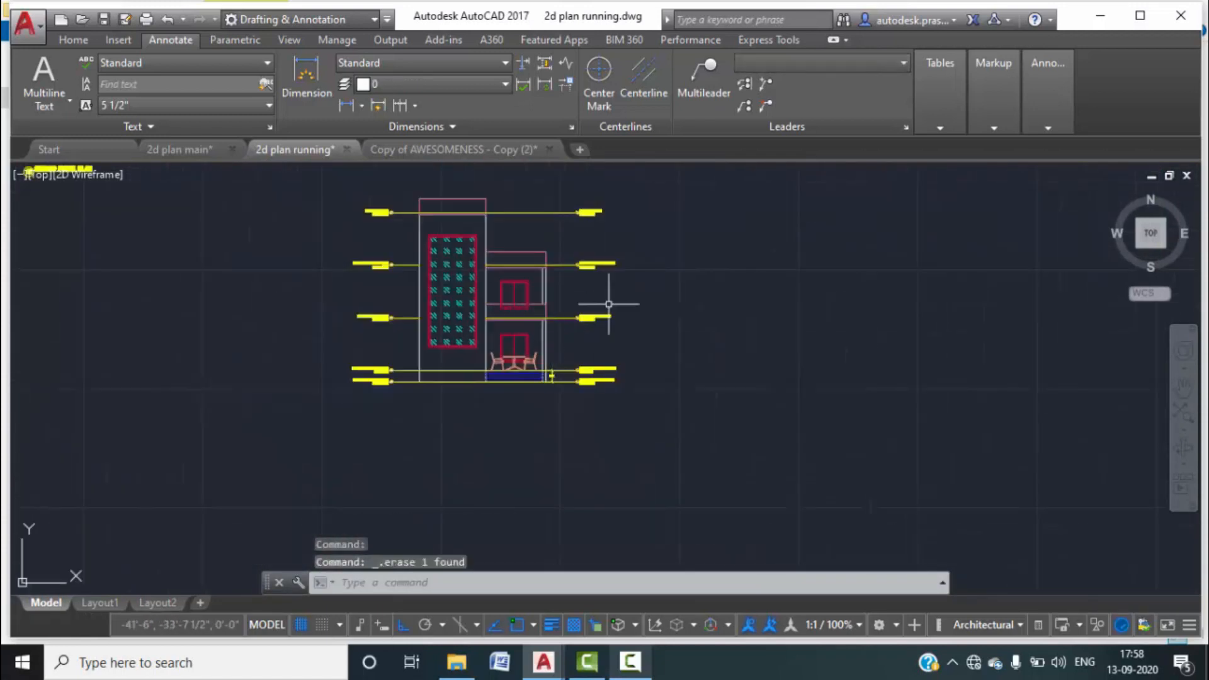
{"action": "scroll", "coordinate": [480, 338], "scroll_direction": "up", "scroll_amount": 3}
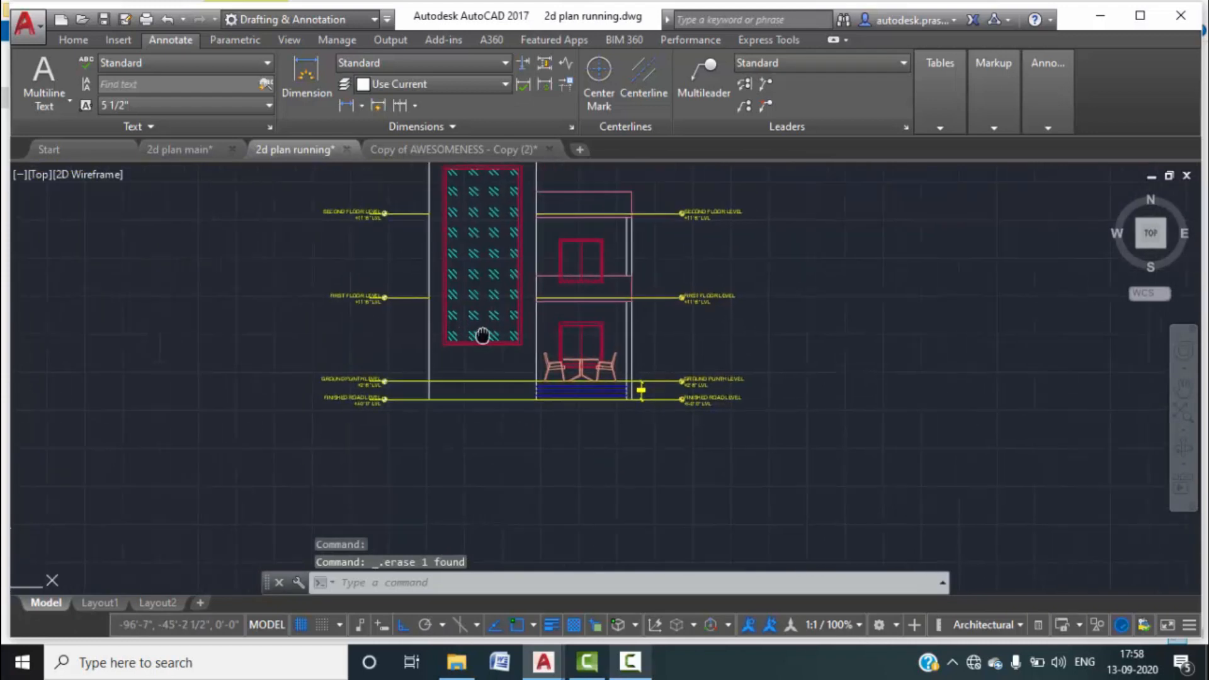
{"action": "scroll", "coordinate": [630, 312], "scroll_direction": "up", "scroll_amount": 4}
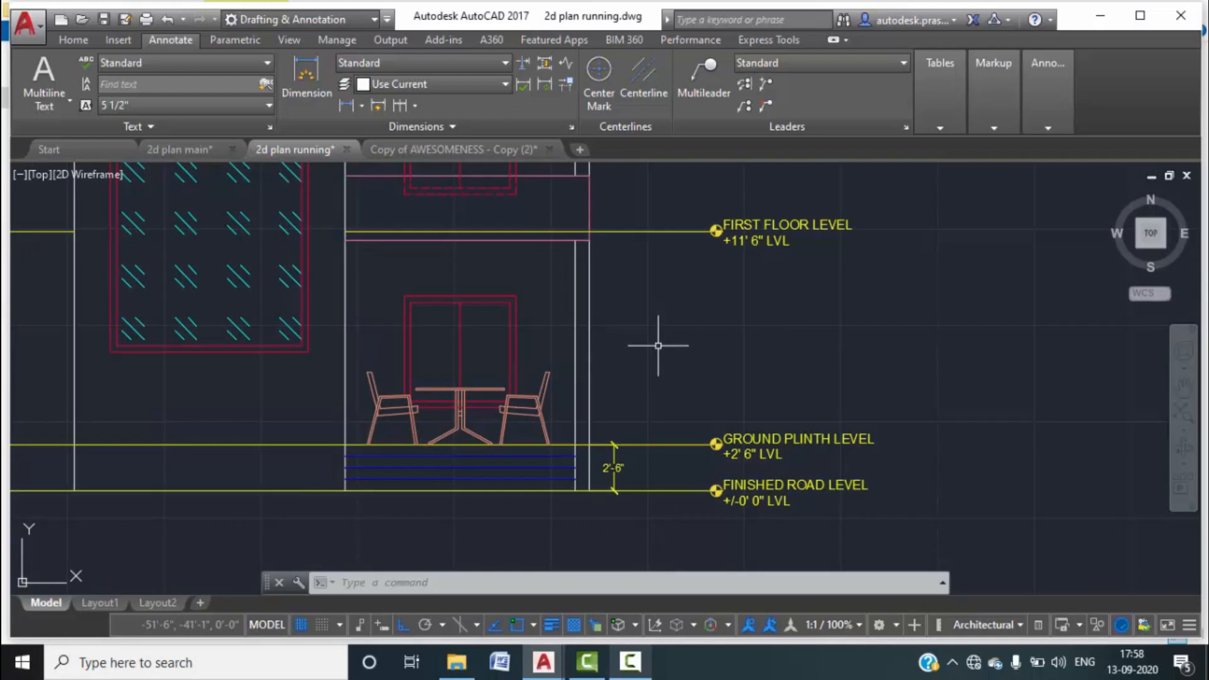
Compare the elevation against the 2d plan main drawing, zooming through the views.
{"action": "left_click", "coordinate": [189, 146]}
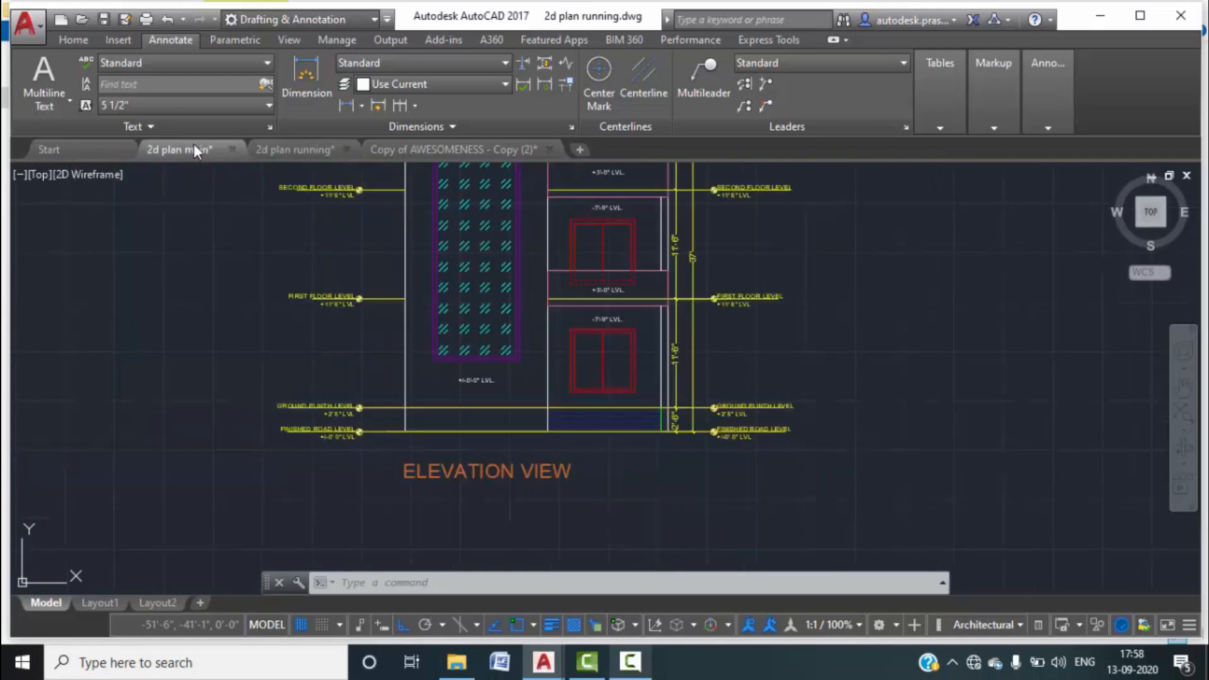
{"action": "left_click", "coordinate": [631, 663]}
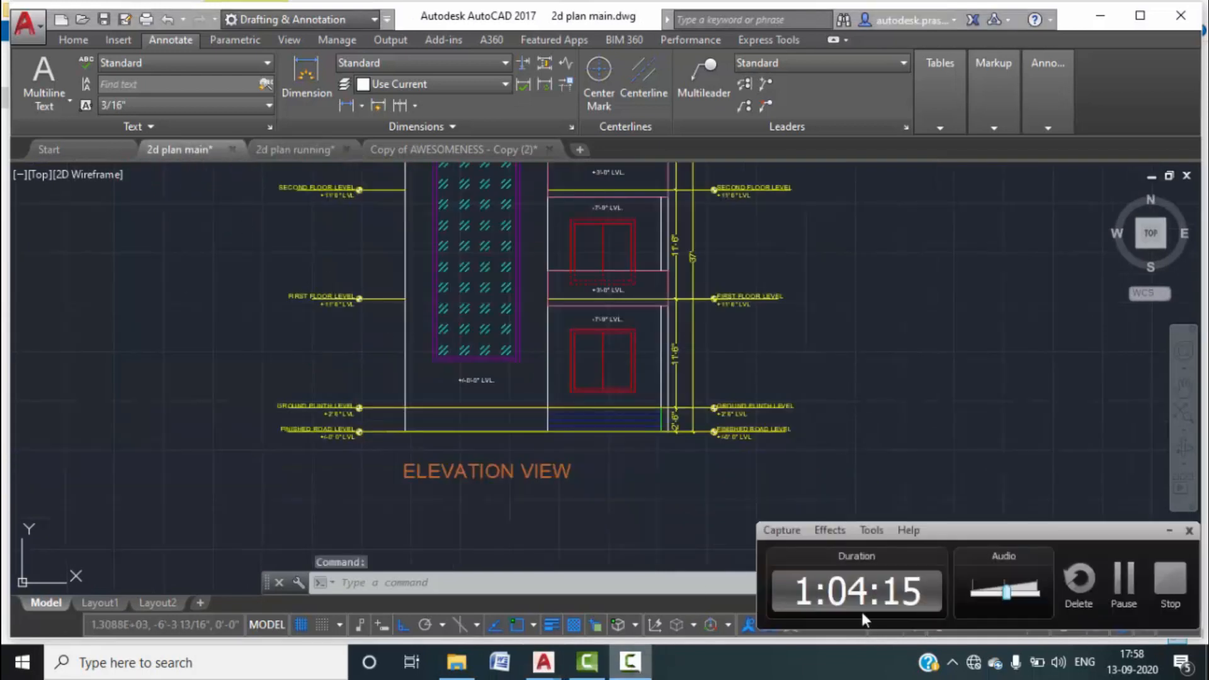
{"action": "left_click", "coordinate": [1124, 579]}
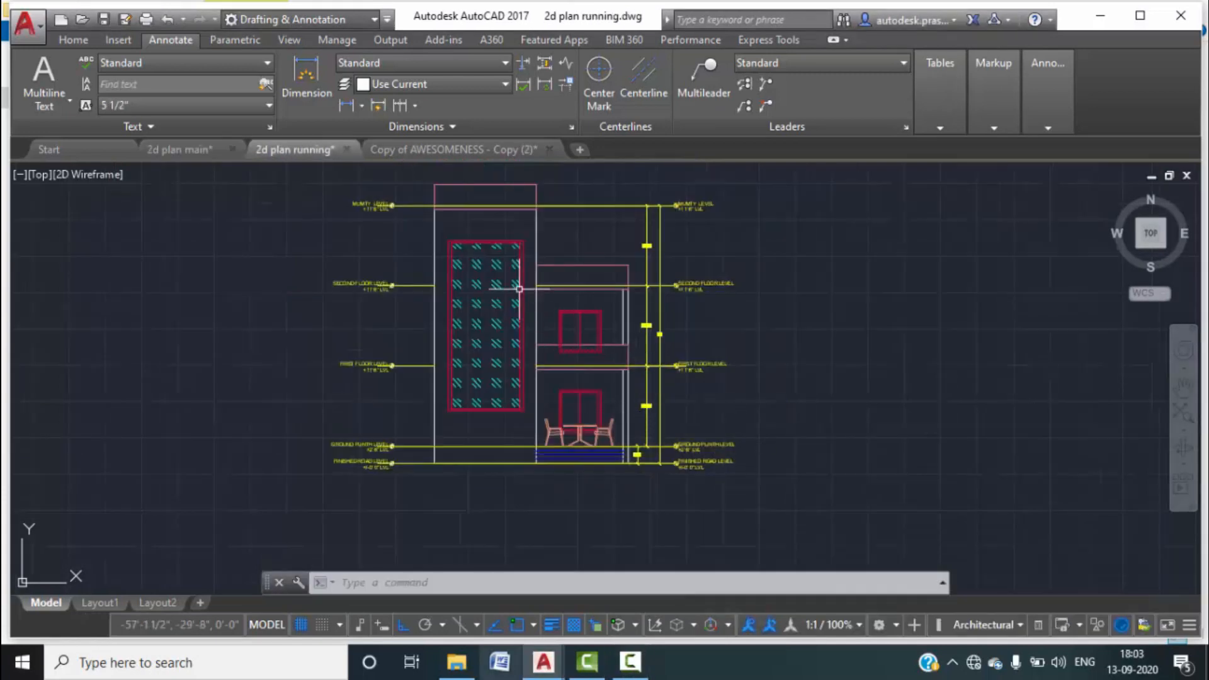
{"action": "scroll", "coordinate": [577, 419], "scroll_direction": "down", "scroll_amount": 3}
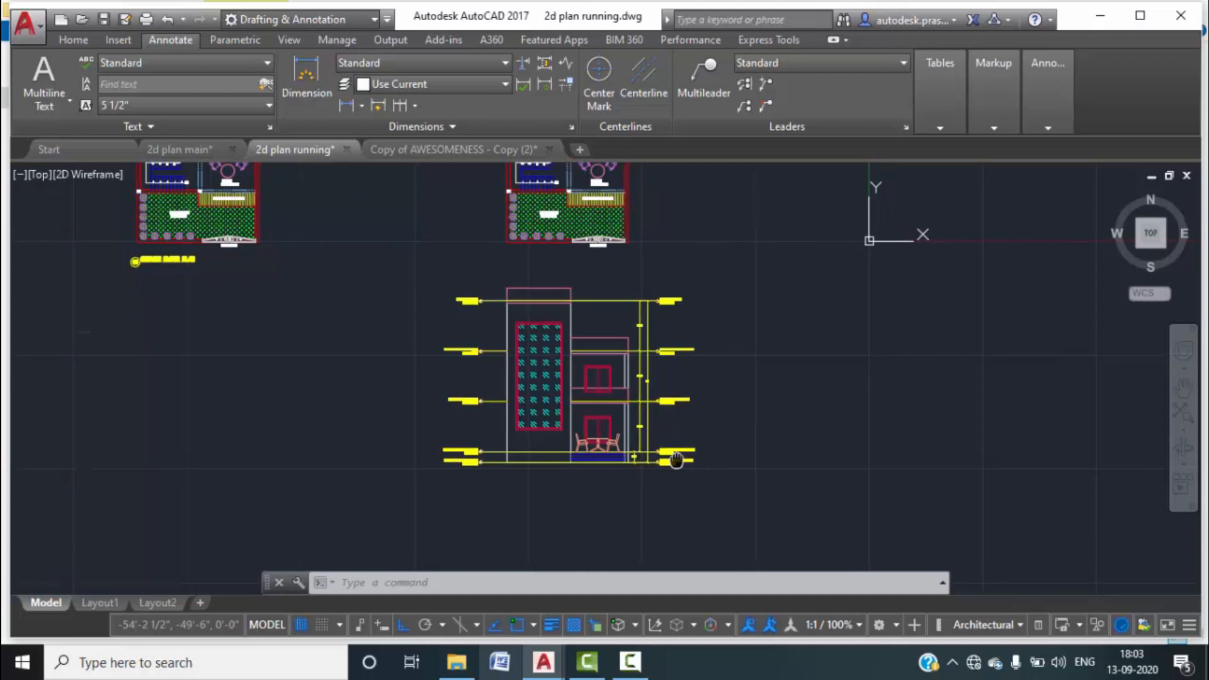
{"action": "scroll", "coordinate": [552, 438], "scroll_direction": "up", "scroll_amount": 1}
{"action": "scroll", "coordinate": [777, 389], "scroll_direction": "up", "scroll_amount": 1}
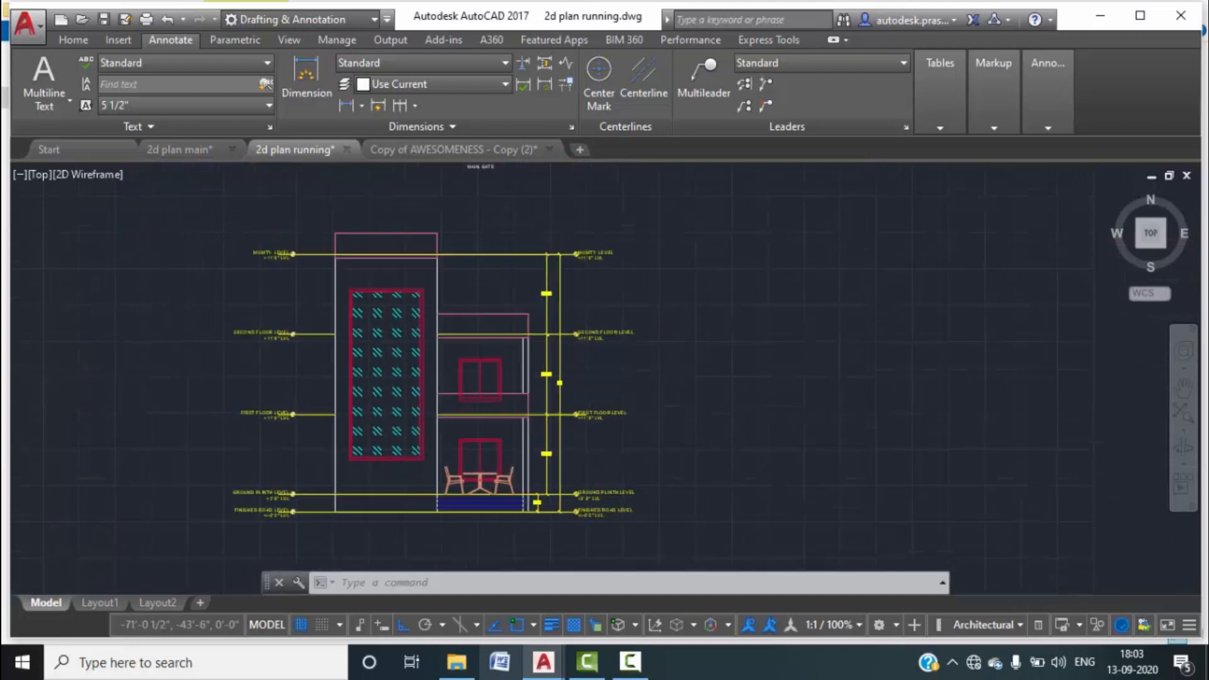
{"action": "scroll", "coordinate": [485, 340], "scroll_direction": "down", "scroll_amount": 2}
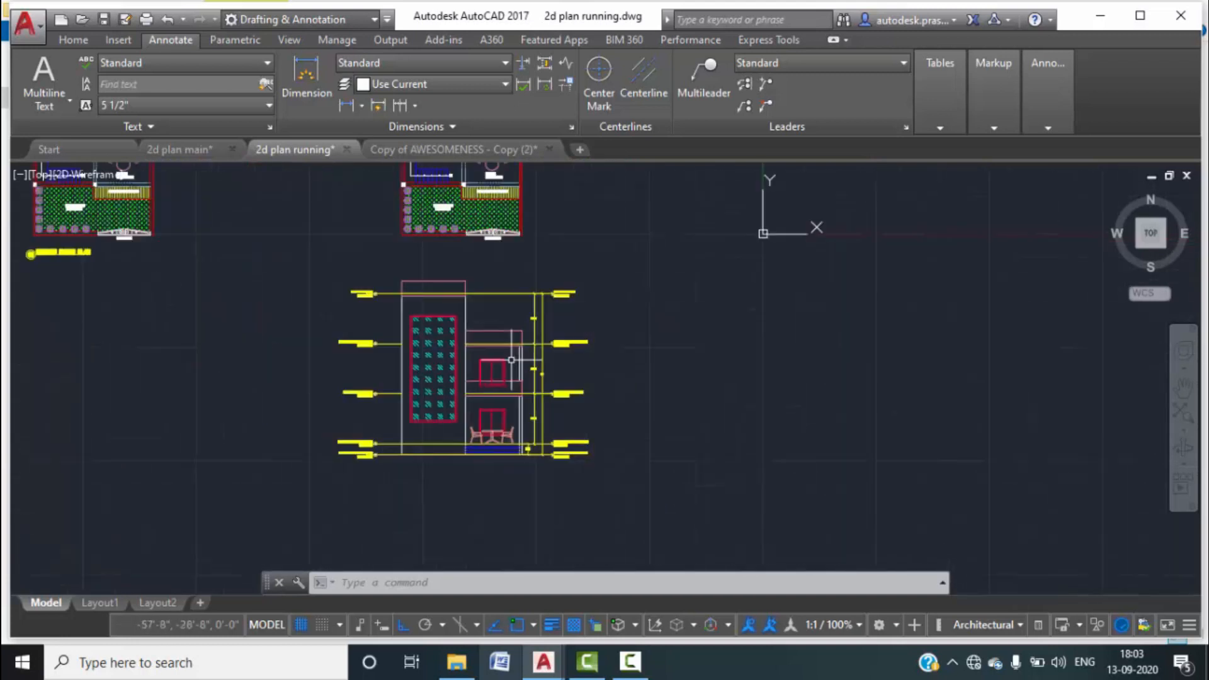
{"action": "scroll", "coordinate": [482, 343], "scroll_direction": "up", "scroll_amount": 2}
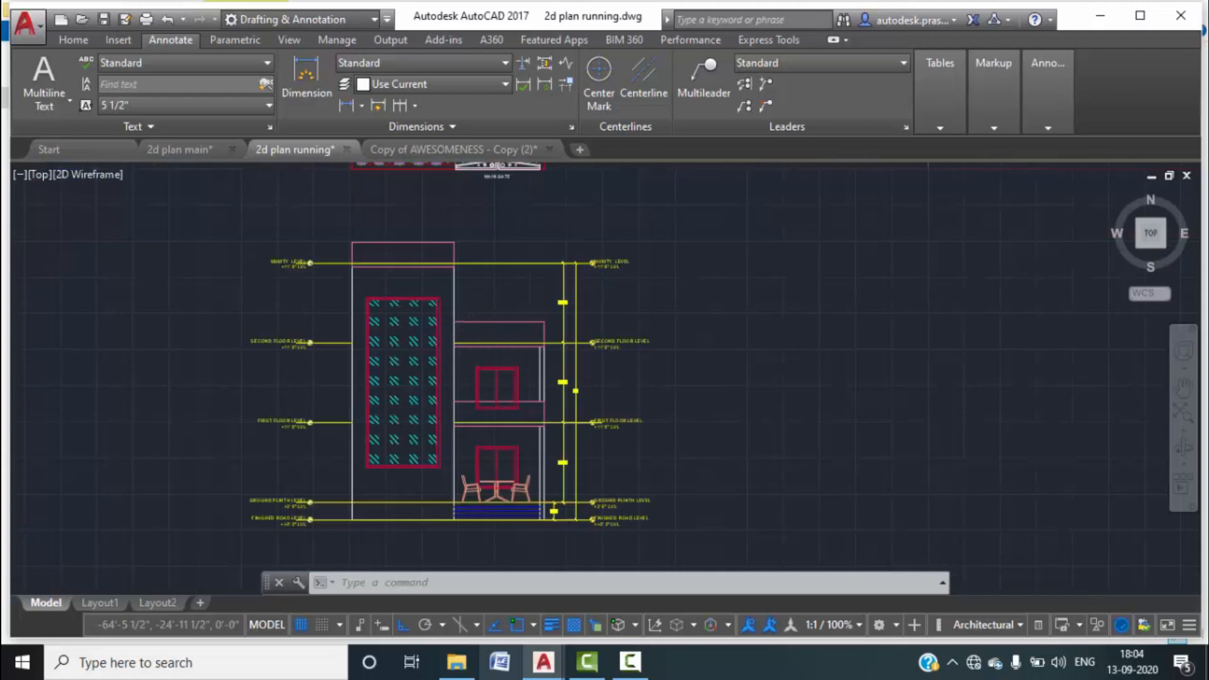
{"action": "scroll", "coordinate": [481, 343], "scroll_direction": "up", "scroll_amount": 2}
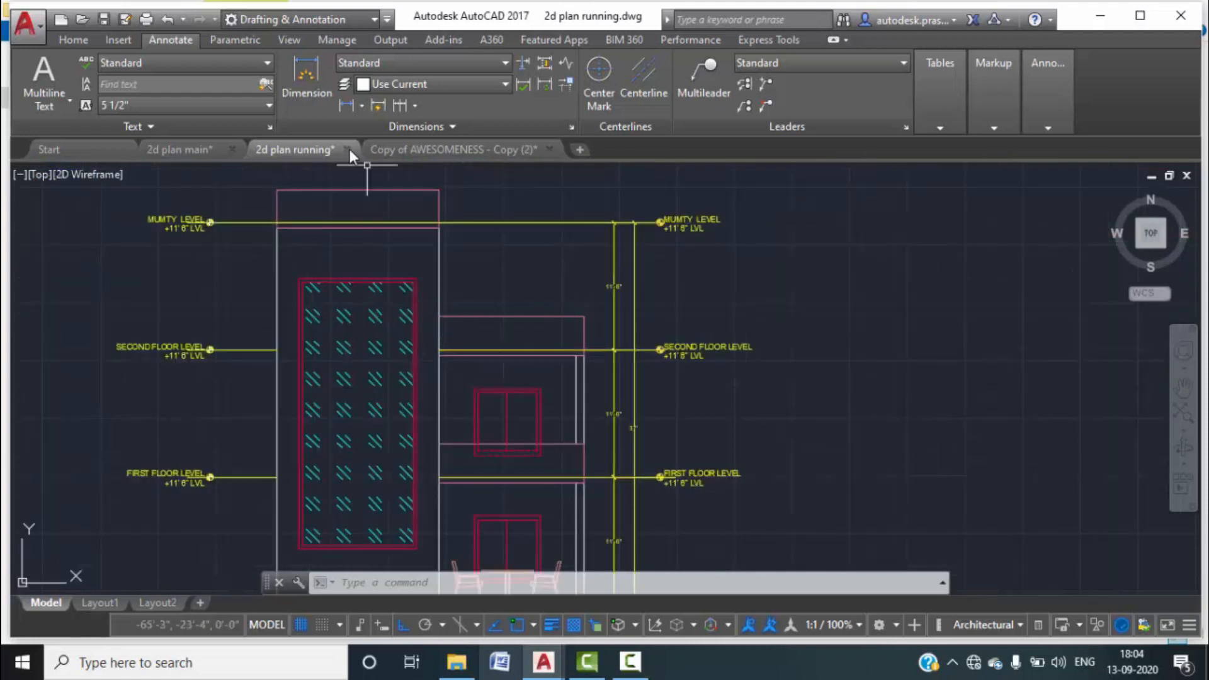
{"action": "scroll", "coordinate": [384, 270], "scroll_direction": "down", "scroll_amount": 3}
Copy the whole dimensioned elevation to the right with CO.
{"action": "left_click", "coordinate": [578, 443]}
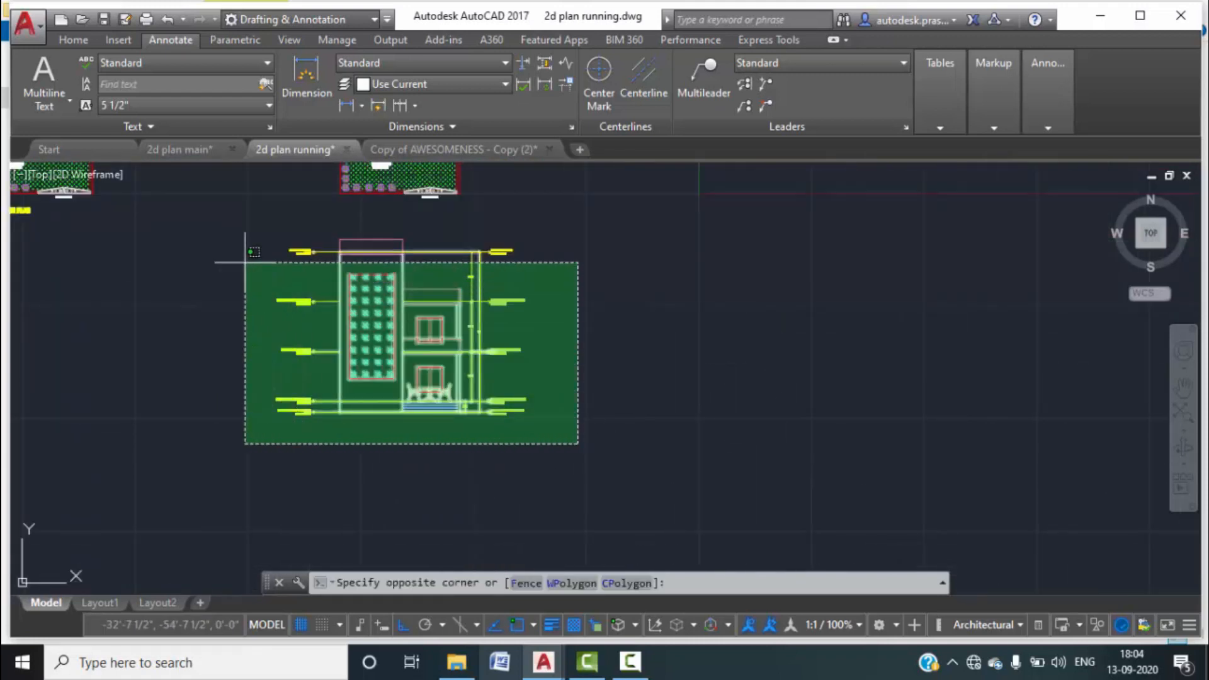
{"action": "left_click", "coordinate": [225, 218]}
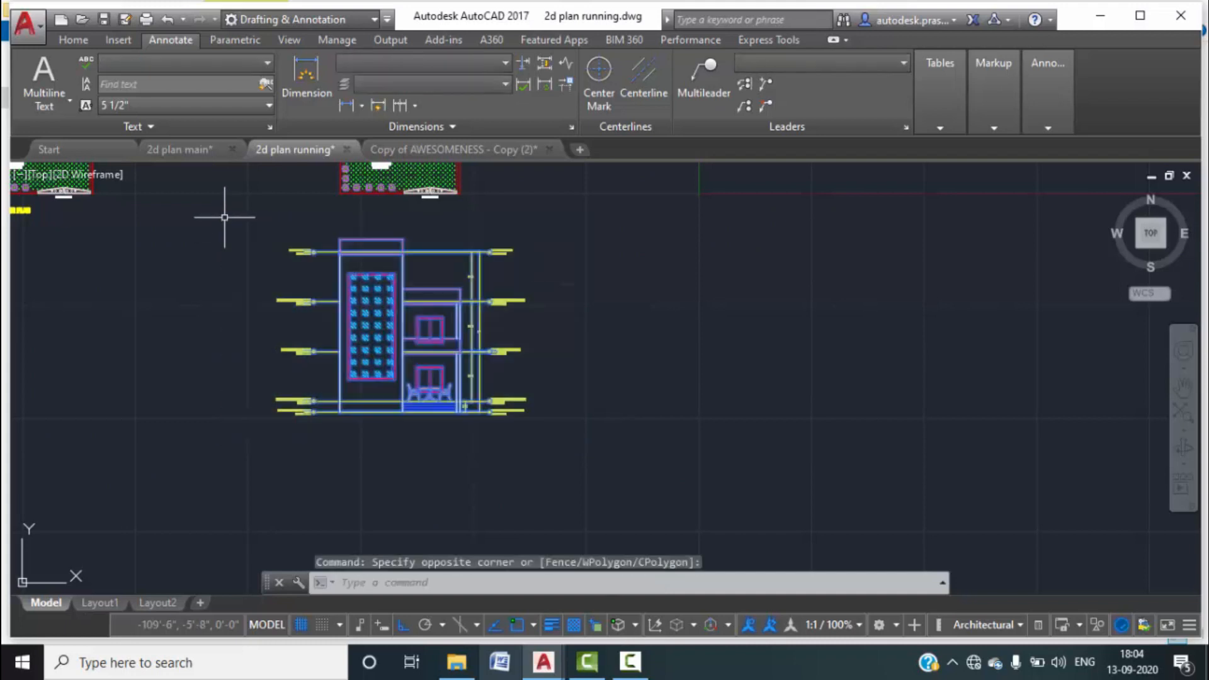
{"action": "type", "text": "co"}
{"action": "key", "text": "Return"}
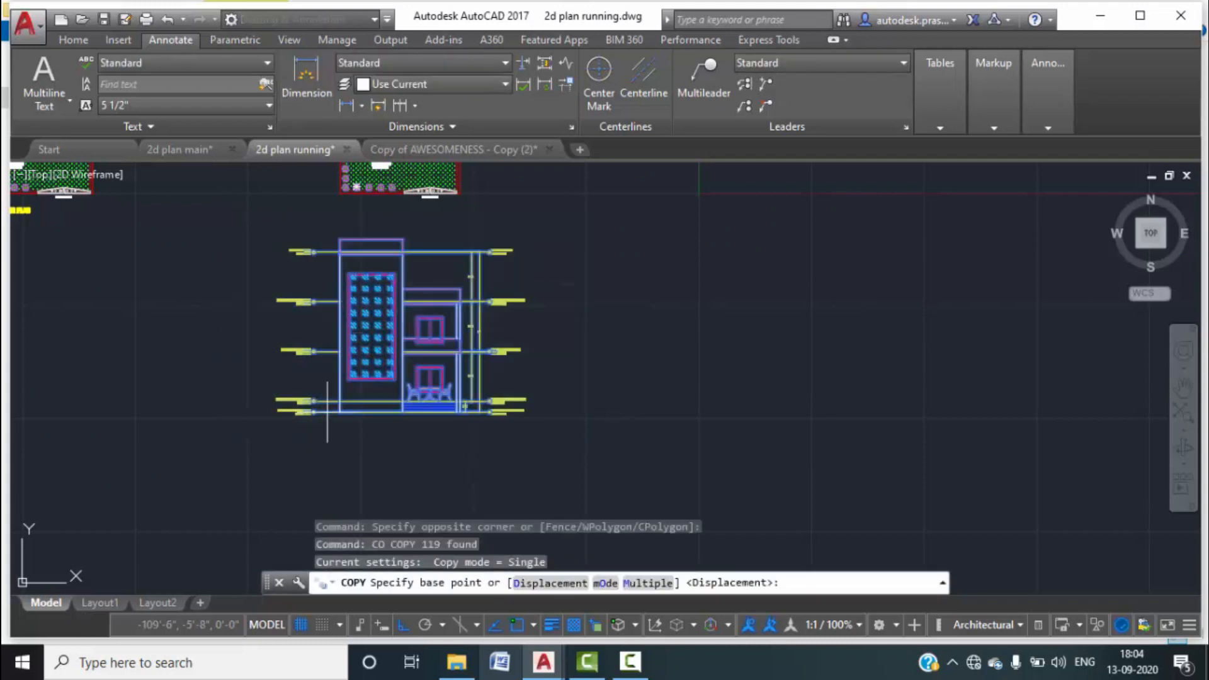
{"action": "left_click", "coordinate": [339, 410]}
{"action": "left_click", "coordinate": [649, 410]}
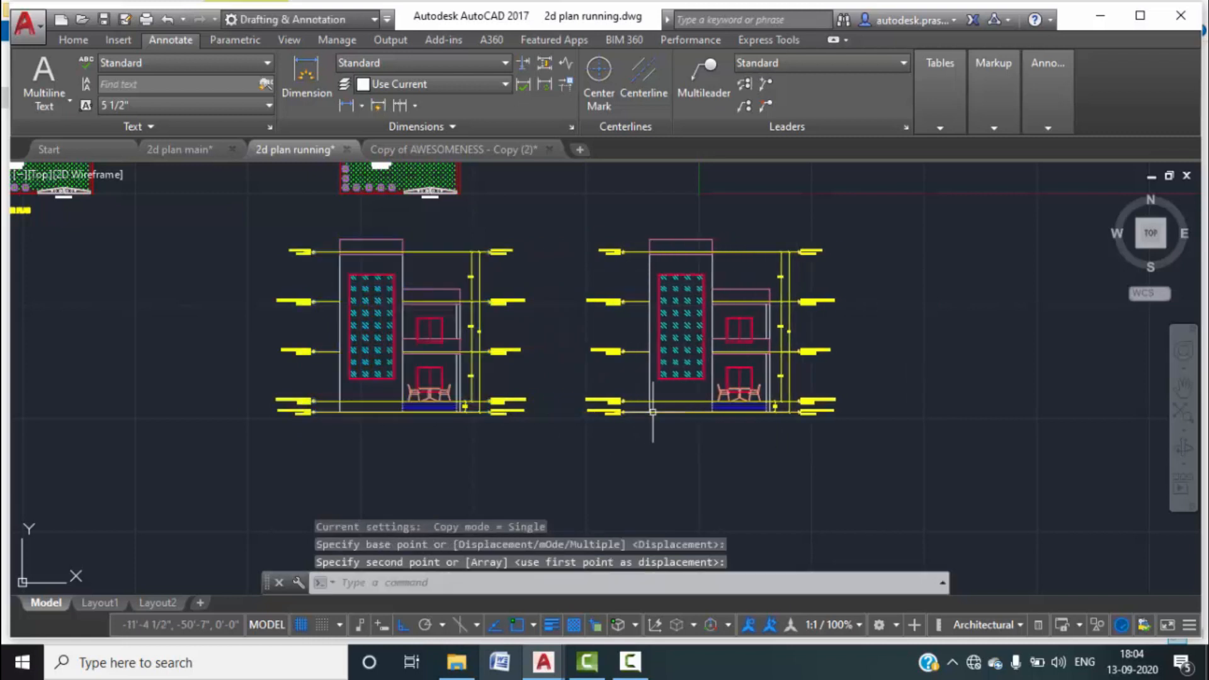
{"action": "key", "text": "Escape"}
{"action": "key", "text": "Escape"}
Trim the mumty level line where it runs inside the tower.
{"action": "scroll", "coordinate": [704, 261], "scroll_direction": "up", "scroll_amount": 6}
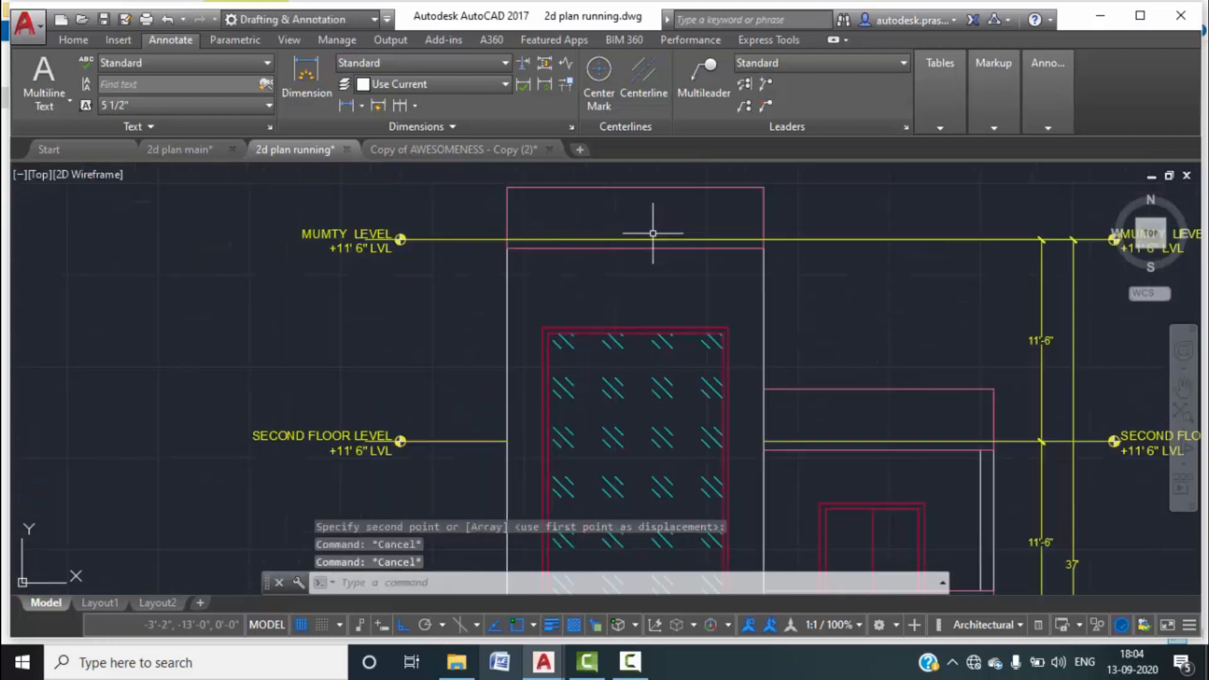
{"action": "type", "text": "tr"}
{"action": "key", "text": "Return"}
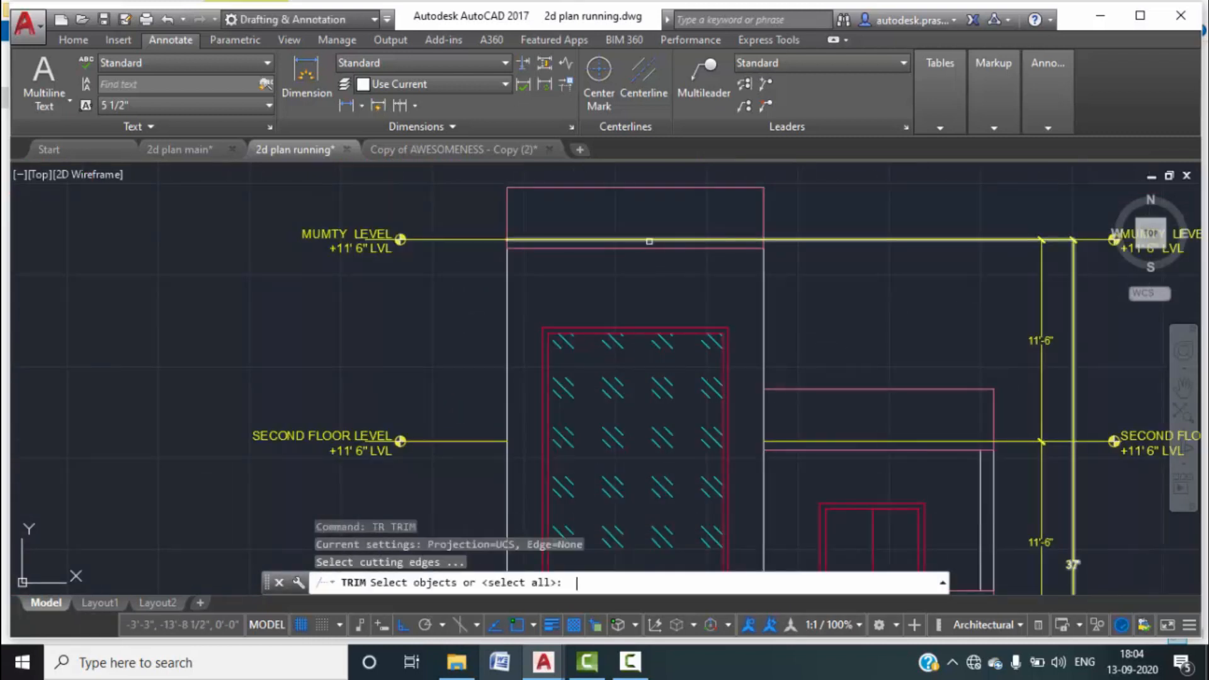
{"action": "key", "text": "Return"}
{"action": "left_click", "coordinate": [647, 241]}
{"action": "key", "text": "Escape"}
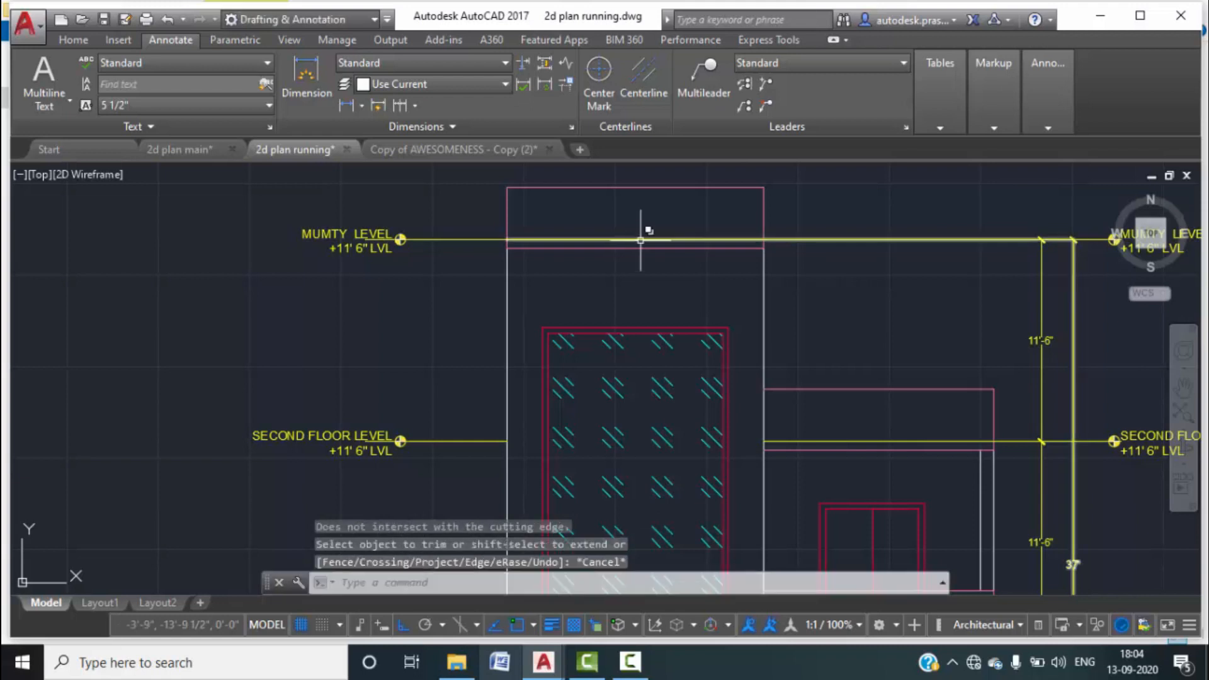
{"action": "left_click", "coordinate": [636, 239]}
{"action": "left_click", "coordinate": [716, 308]}
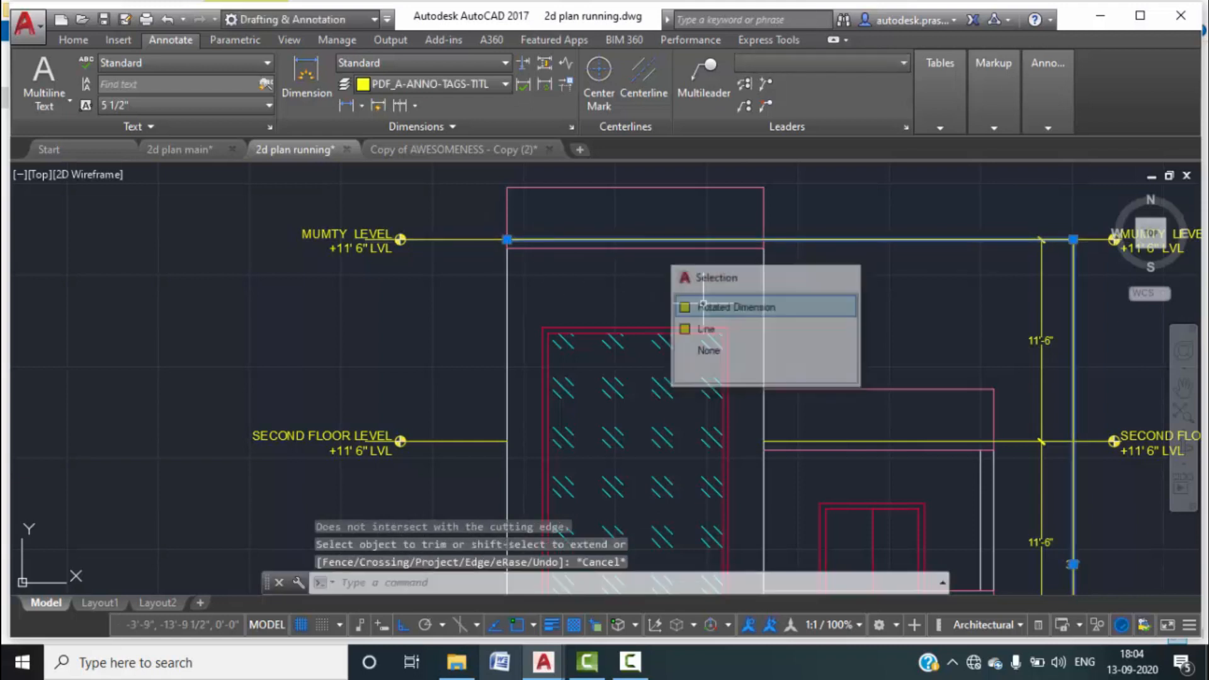
{"action": "left_click", "coordinate": [507, 239]}
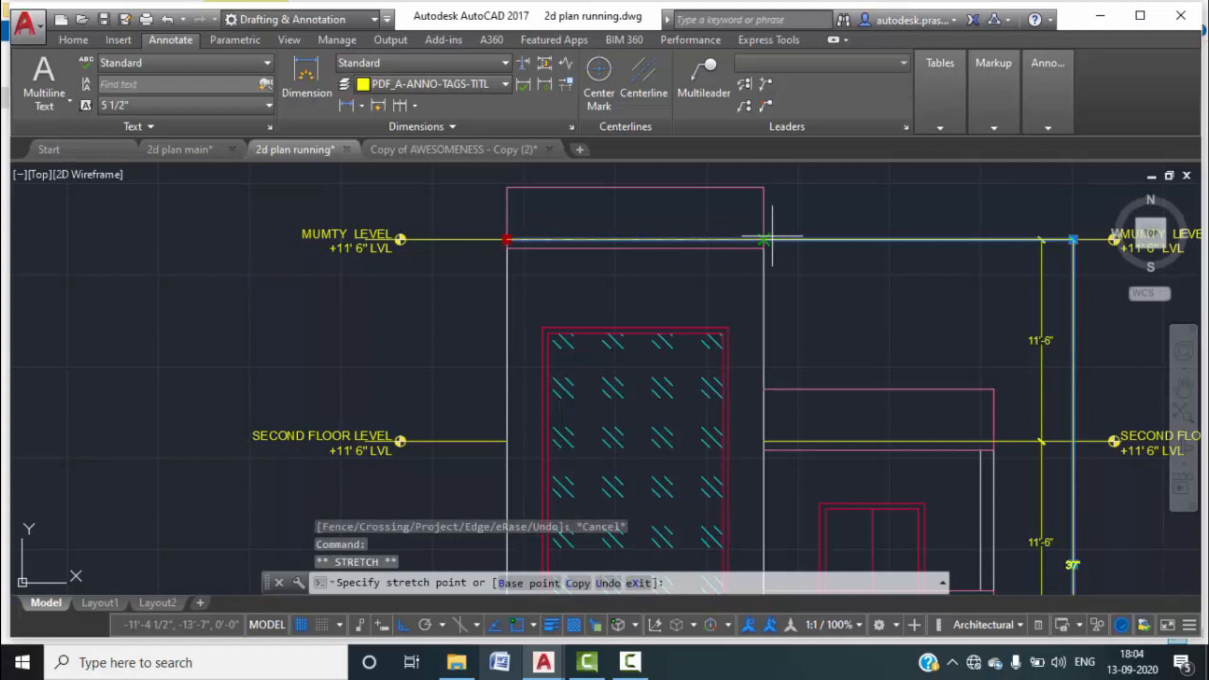
{"action": "key", "text": "Escape"}
{"action": "key", "text": "Escape"}
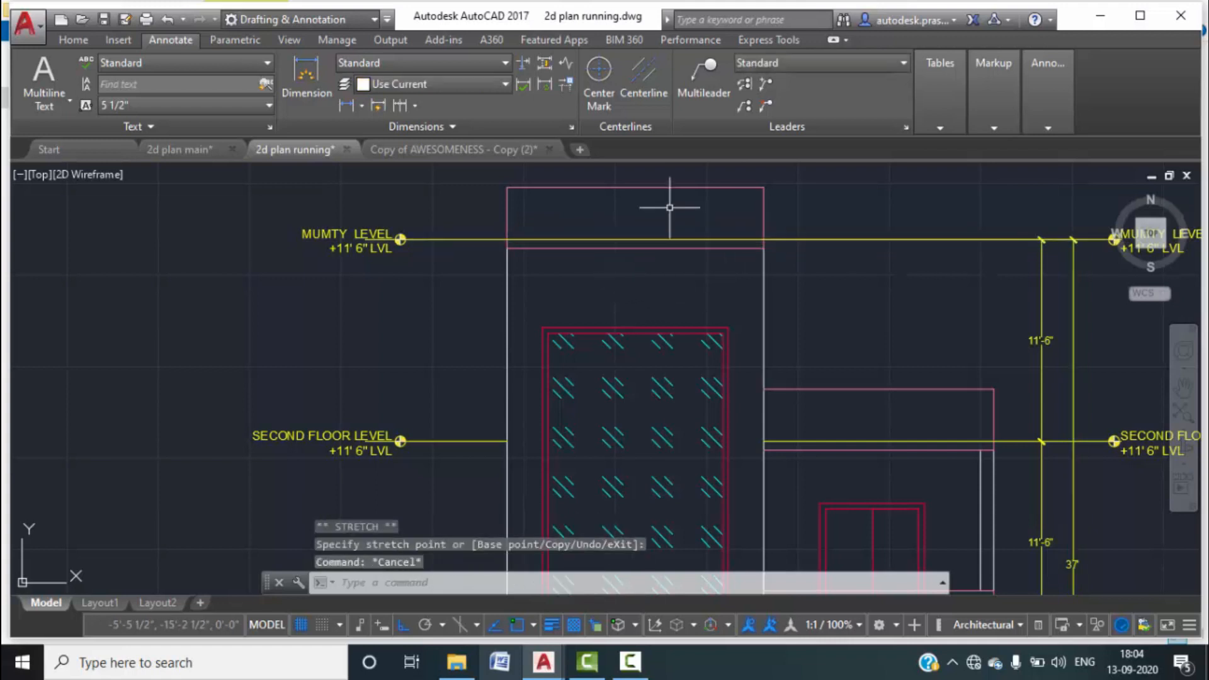
{"action": "type", "text": "tr"}
{"action": "key", "text": "Return"}
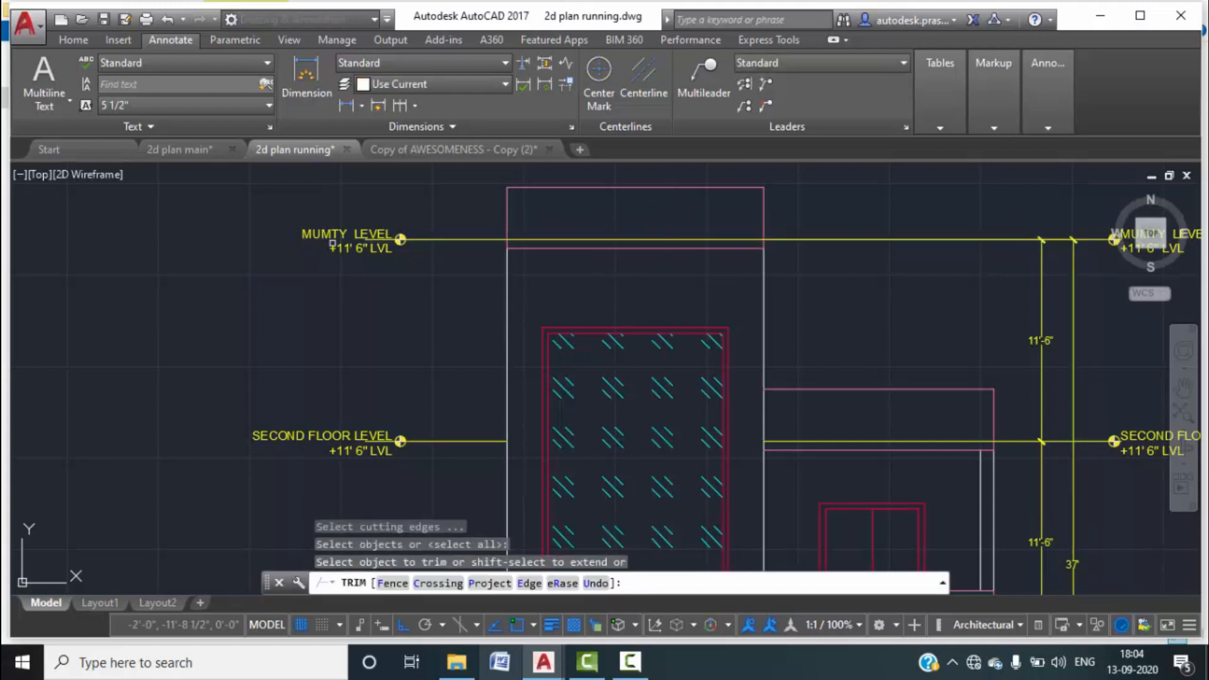
{"action": "left_click", "coordinate": [543, 239]}
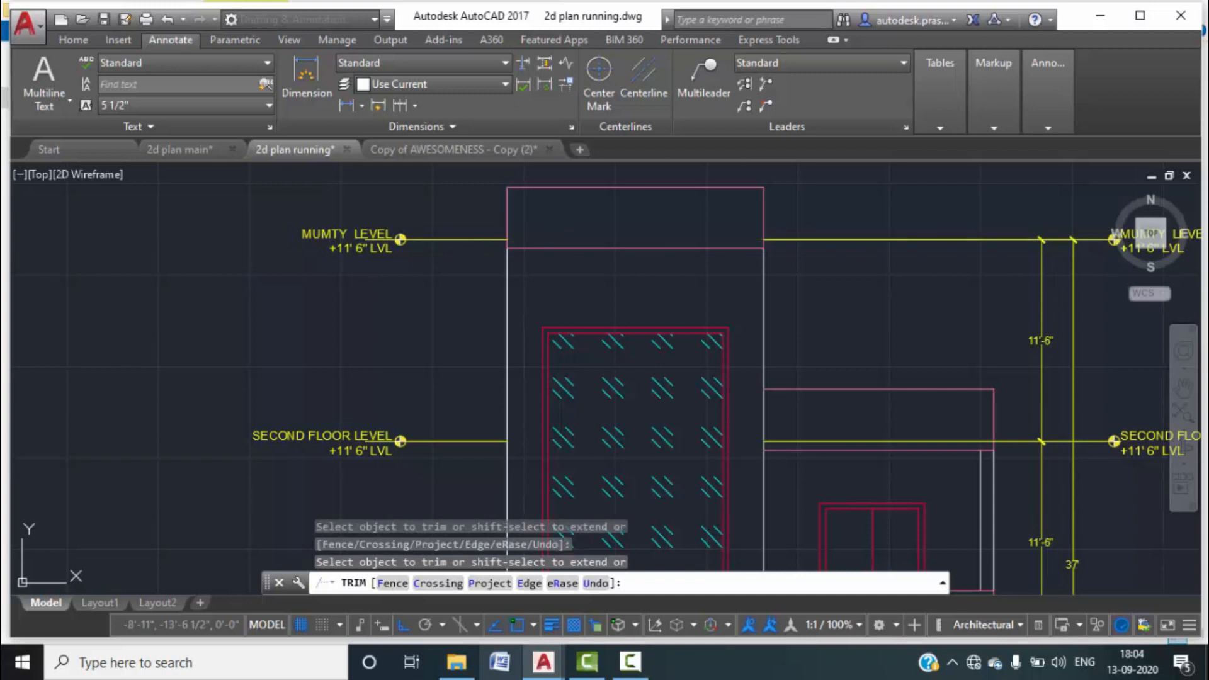
{"action": "key", "text": "Escape"}
{"action": "scroll", "coordinate": [10, 161], "scroll_direction": "down", "scroll_amount": 3}
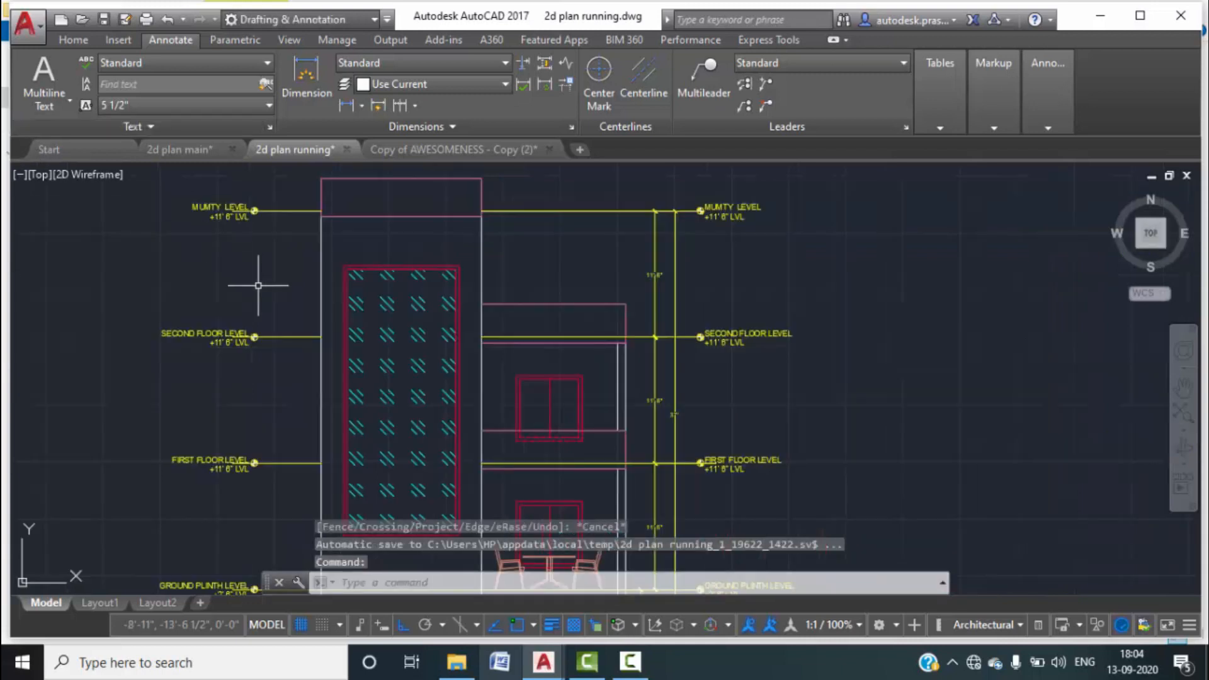
{"action": "scroll", "coordinate": [574, 340], "scroll_direction": "up", "scroll_amount": 3}
Trim the second and first floor level lines inside the building.
{"action": "left_click", "coordinate": [542, 328]}
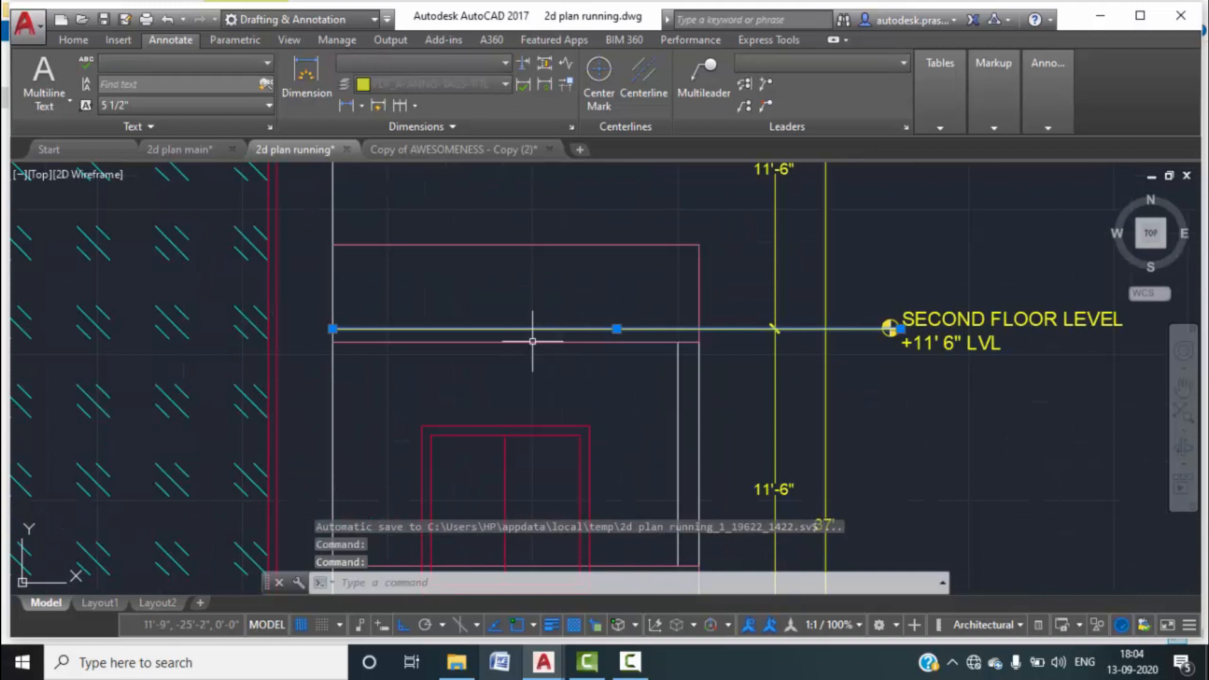
{"action": "type", "text": "TR"}
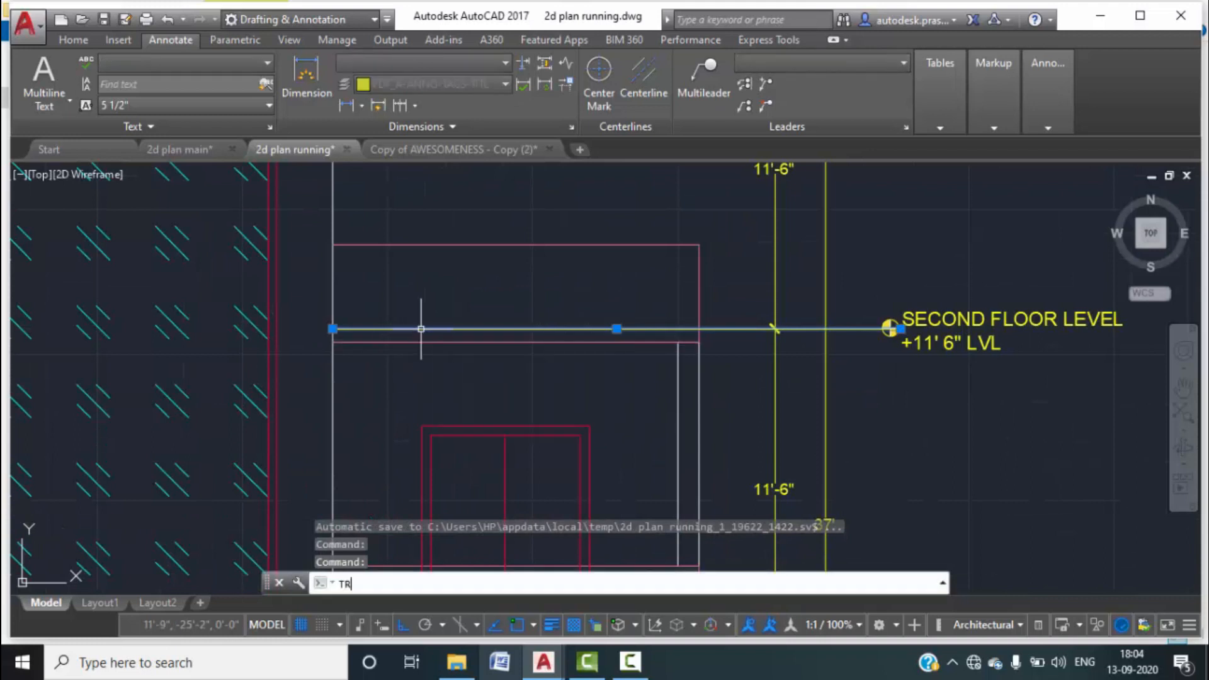
{"action": "key", "text": "Return"}
{"action": "left_click", "coordinate": [421, 329]}
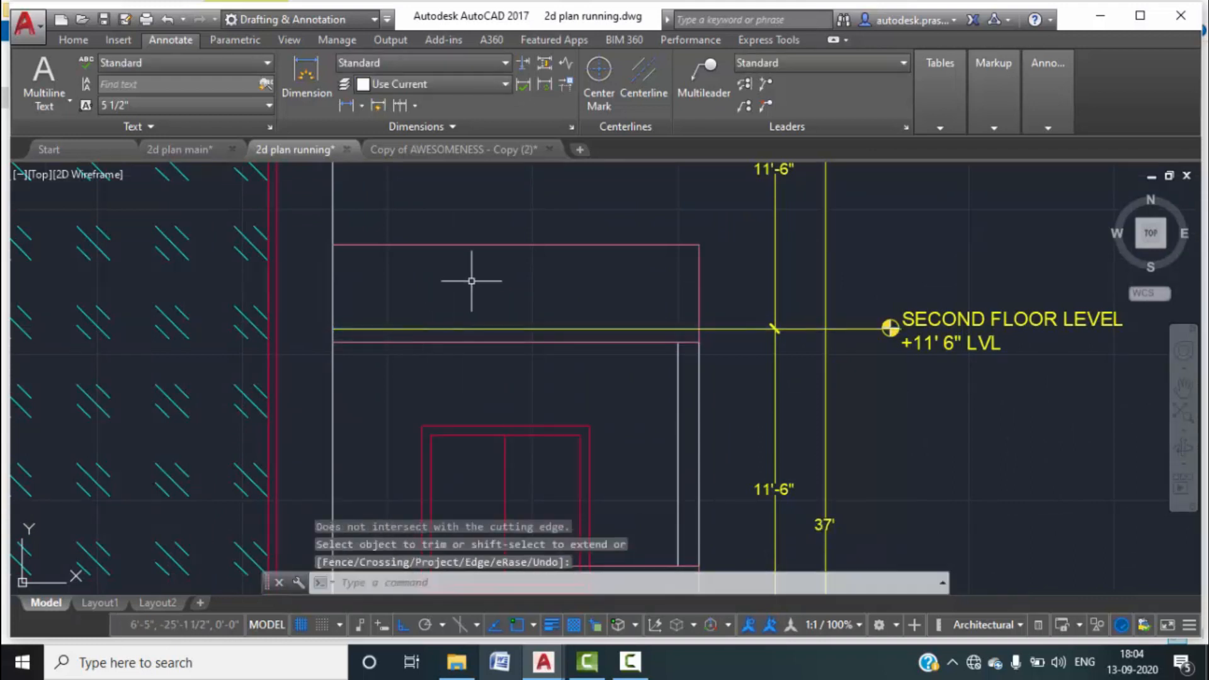
{"action": "key", "text": "Return"}
{"action": "key", "text": "Return"}
{"action": "key", "text": "Return"}
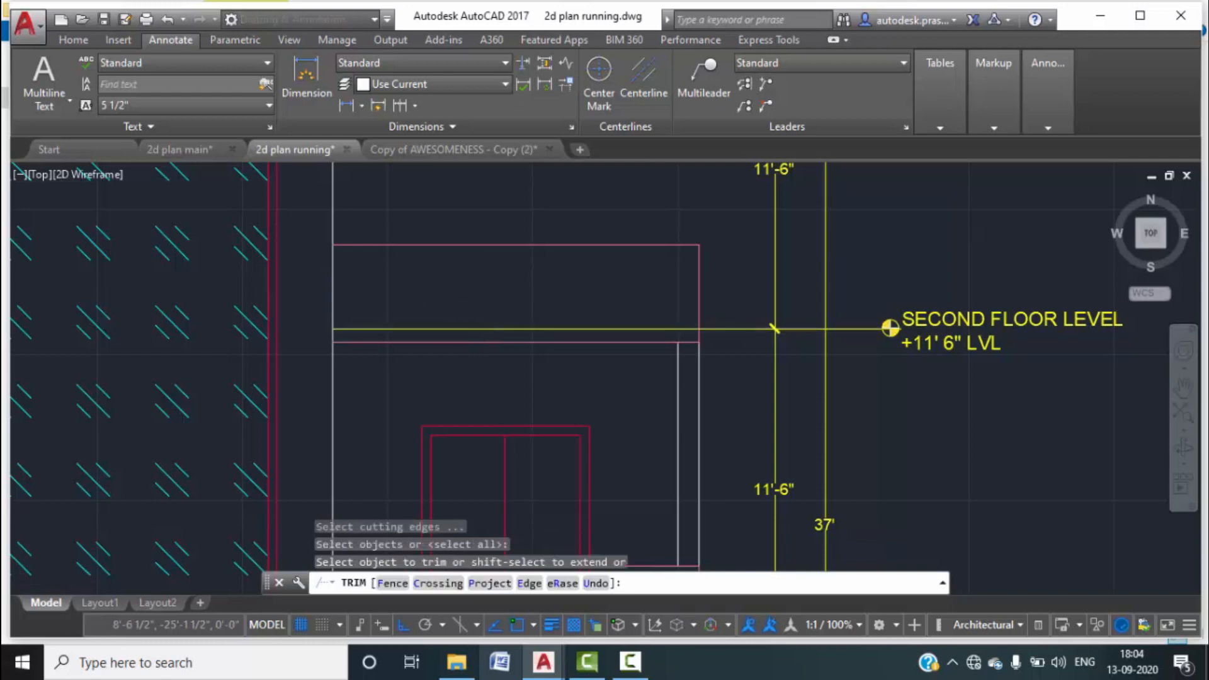
{"action": "scroll", "coordinate": [498, 315], "scroll_direction": "down", "scroll_amount": 5}
{"action": "left_click", "coordinate": [497, 314]}
{"action": "middle_click_drag", "start_coordinate": [635, 380], "coordinate": [660, 302]}
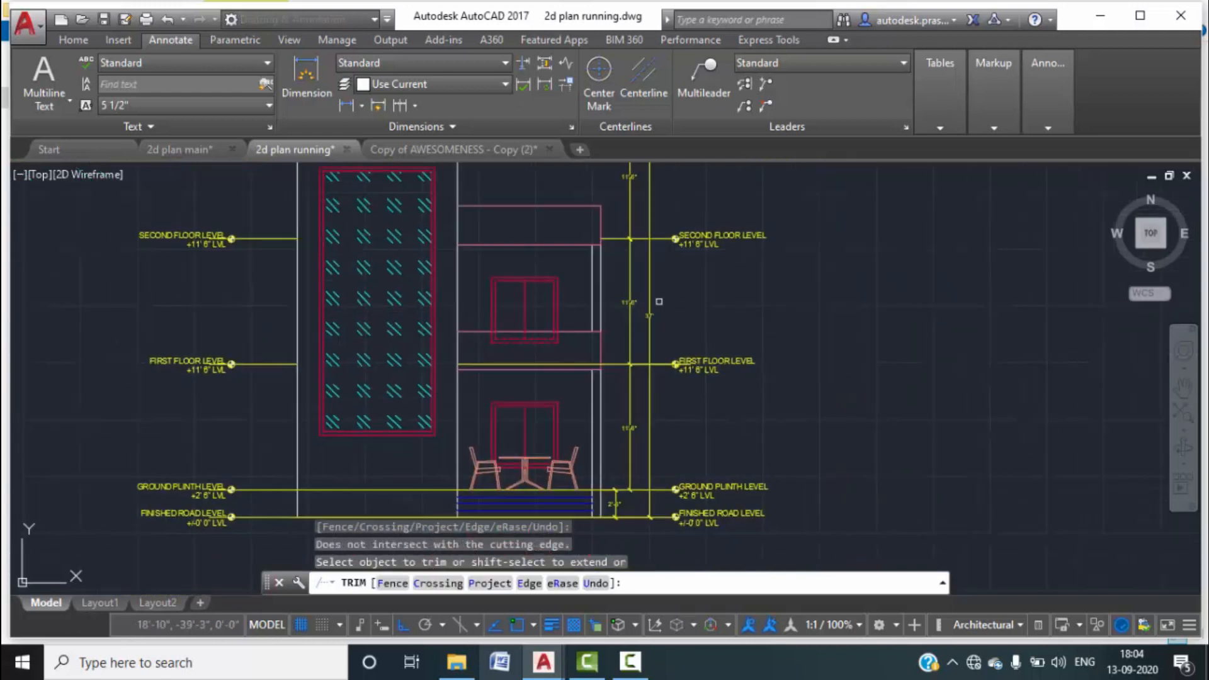
{"action": "scroll", "coordinate": [577, 362], "scroll_direction": "up", "scroll_amount": 2}
{"action": "left_click", "coordinate": [577, 363]}
{"action": "scroll", "coordinate": [577, 363], "scroll_direction": "down", "scroll_amount": 2}
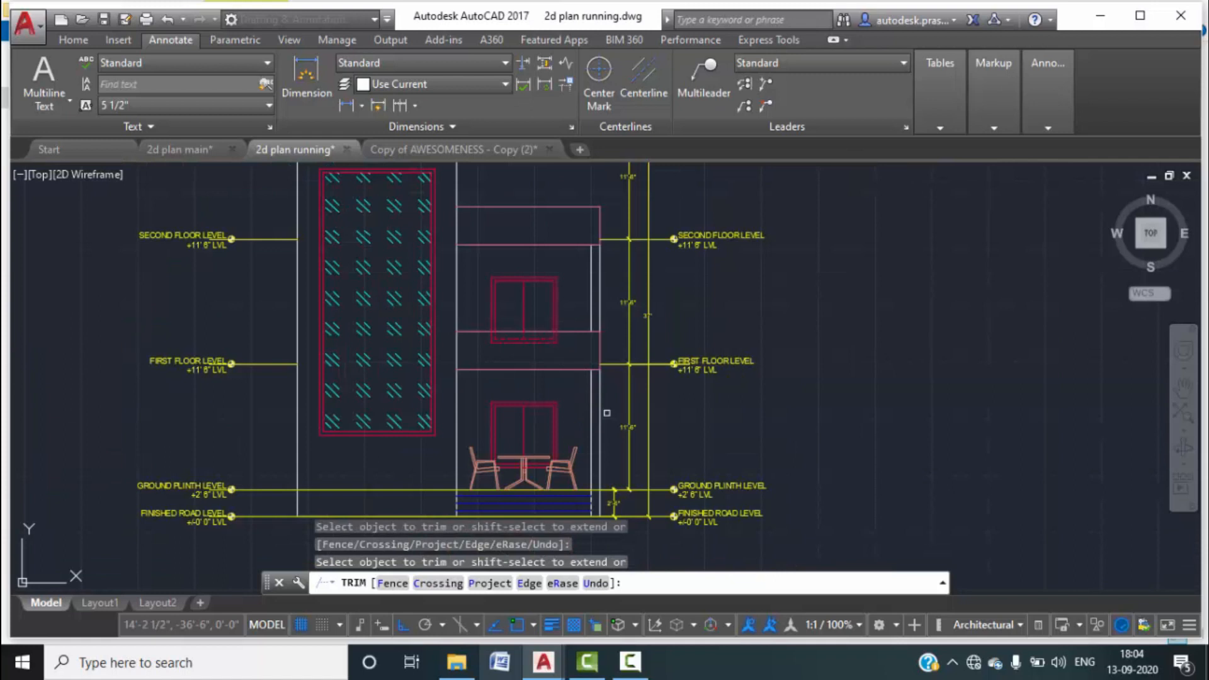
{"action": "middle_click_drag", "start_coordinate": [612, 434], "coordinate": [625, 378]}
{"action": "key", "text": "Escape"}
{"action": "key", "text": "Escape"}
{"action": "scroll", "coordinate": [823, 315], "scroll_direction": "down", "scroll_amount": 2}
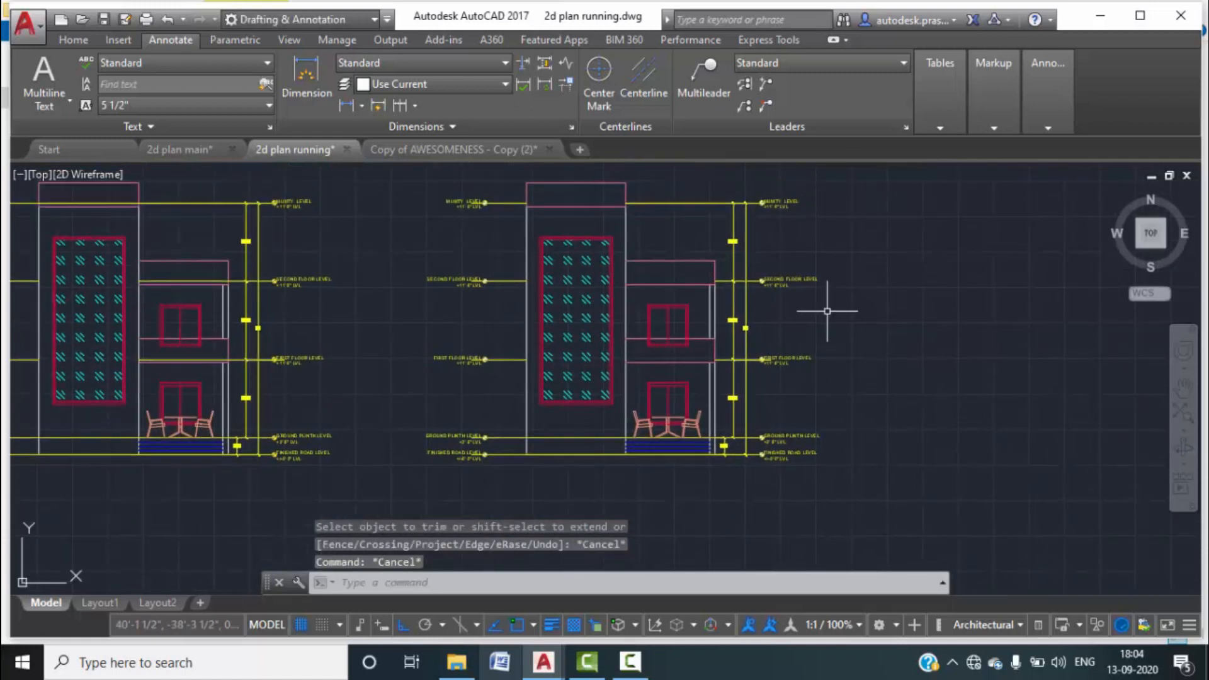
{"action": "key", "text": "Escape"}
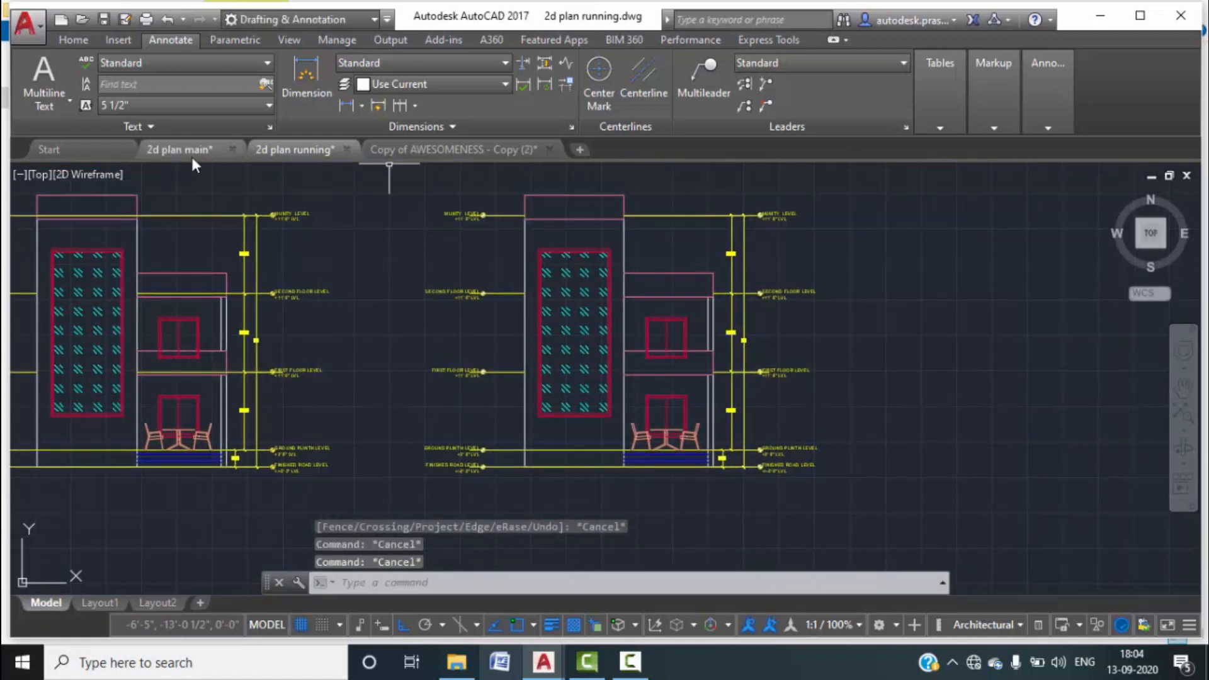
{"action": "left_click", "coordinate": [189, 151]}
{"action": "scroll", "coordinate": [801, 345], "scroll_direction": "up", "scroll_amount": 5}
{"action": "scroll", "coordinate": [874, 296], "scroll_direction": "up", "scroll_amount": 2}
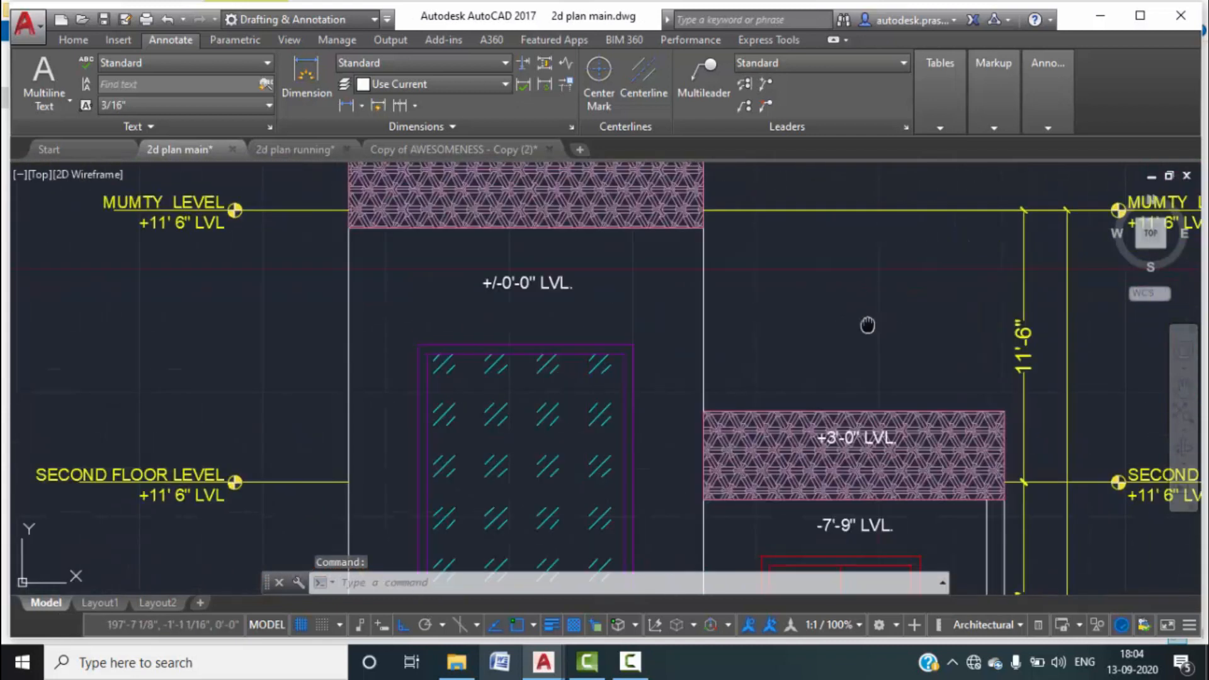
{"action": "middle_click_drag", "start_coordinate": [867, 325], "coordinate": [858, 337]}
{"action": "scroll", "coordinate": [858, 338], "scroll_direction": "down", "scroll_amount": 4}
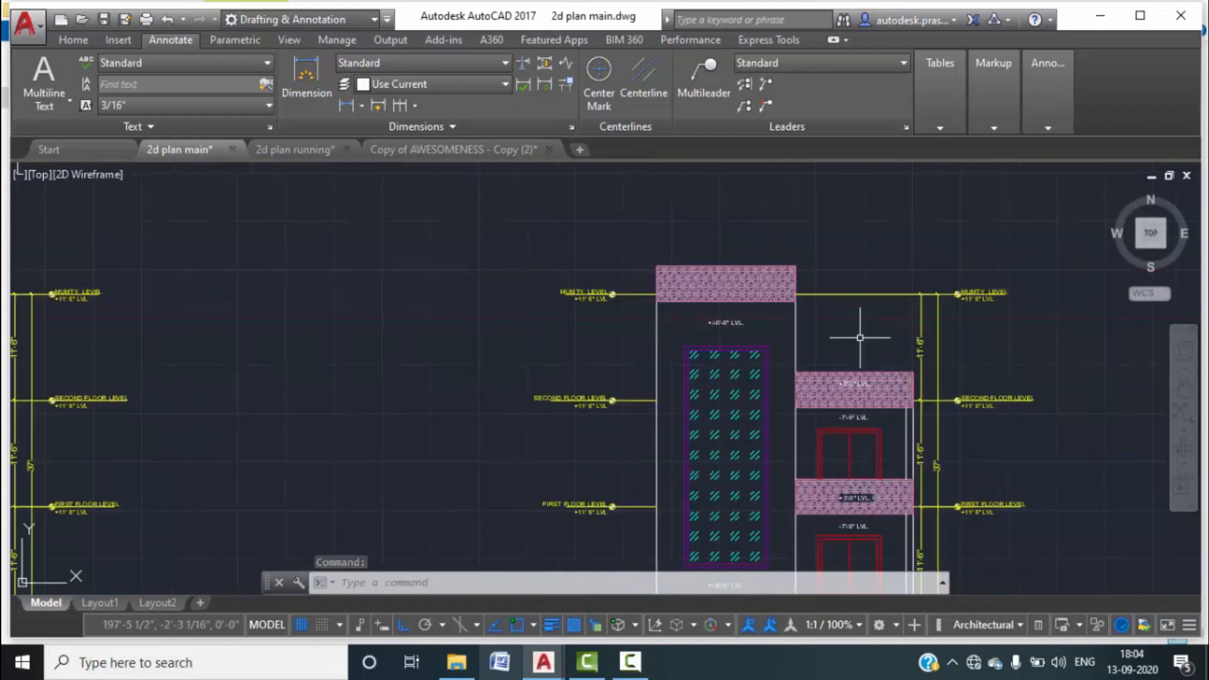
{"action": "left_click", "coordinate": [284, 156]}
{"action": "key", "text": "Escape"}
{"action": "key", "text": "Escape"}
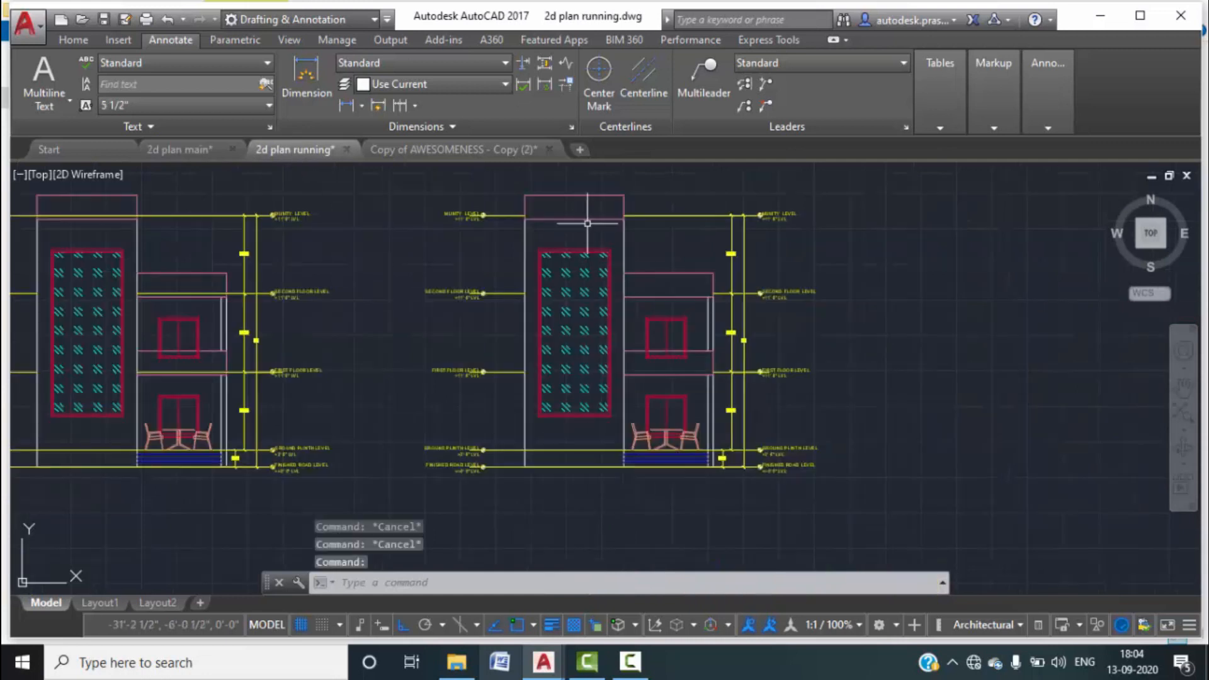
Start a new hatch from the Home tab's Draw panel.
{"action": "middle_click_drag", "start_coordinate": [587, 223], "coordinate": [573, 230]}
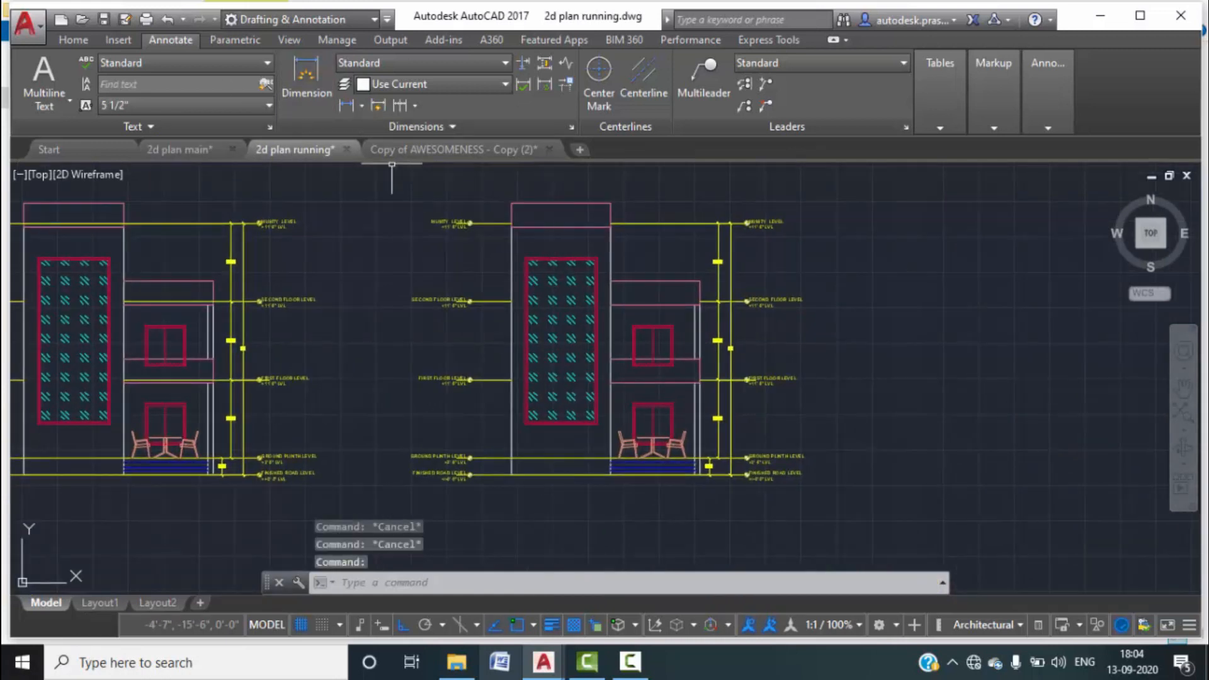
{"action": "left_click", "coordinate": [74, 38]}
{"action": "left_click", "coordinate": [197, 105]}
{"action": "left_click", "coordinate": [208, 137]}
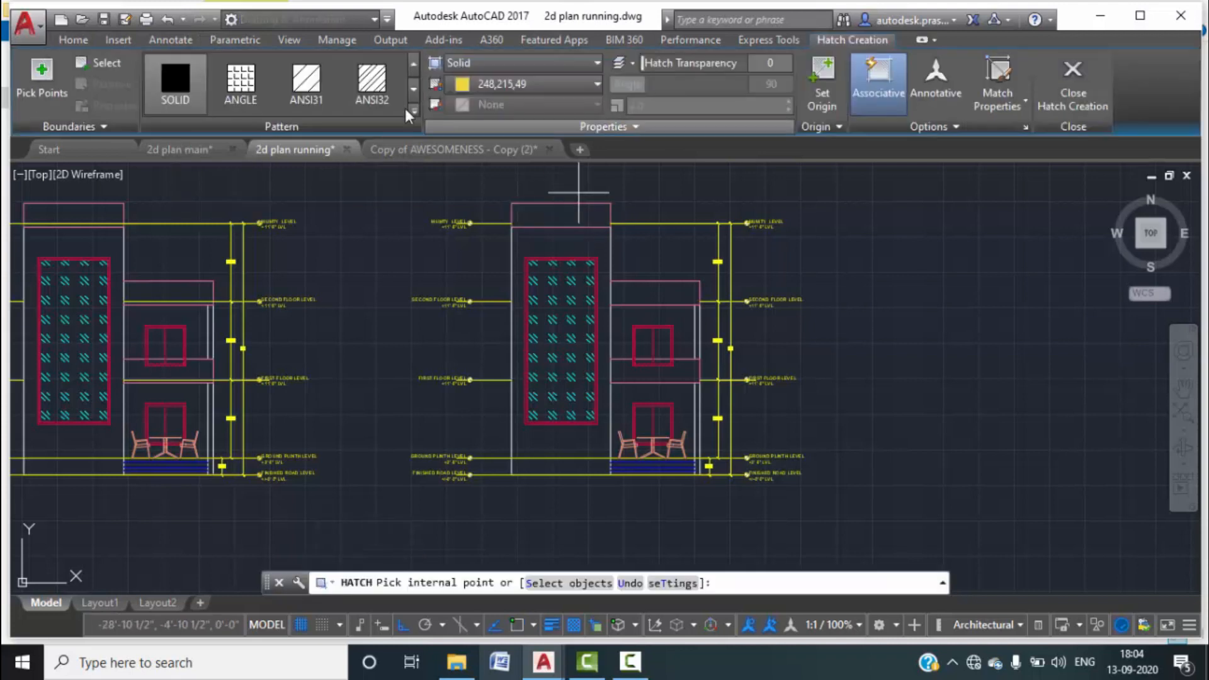
Choose the ESCHER pattern from the expanded hatch pattern gallery.
{"action": "left_click", "coordinate": [413, 113]}
{"action": "scroll", "coordinate": [315, 237], "scroll_direction": "down", "scroll_amount": 3}
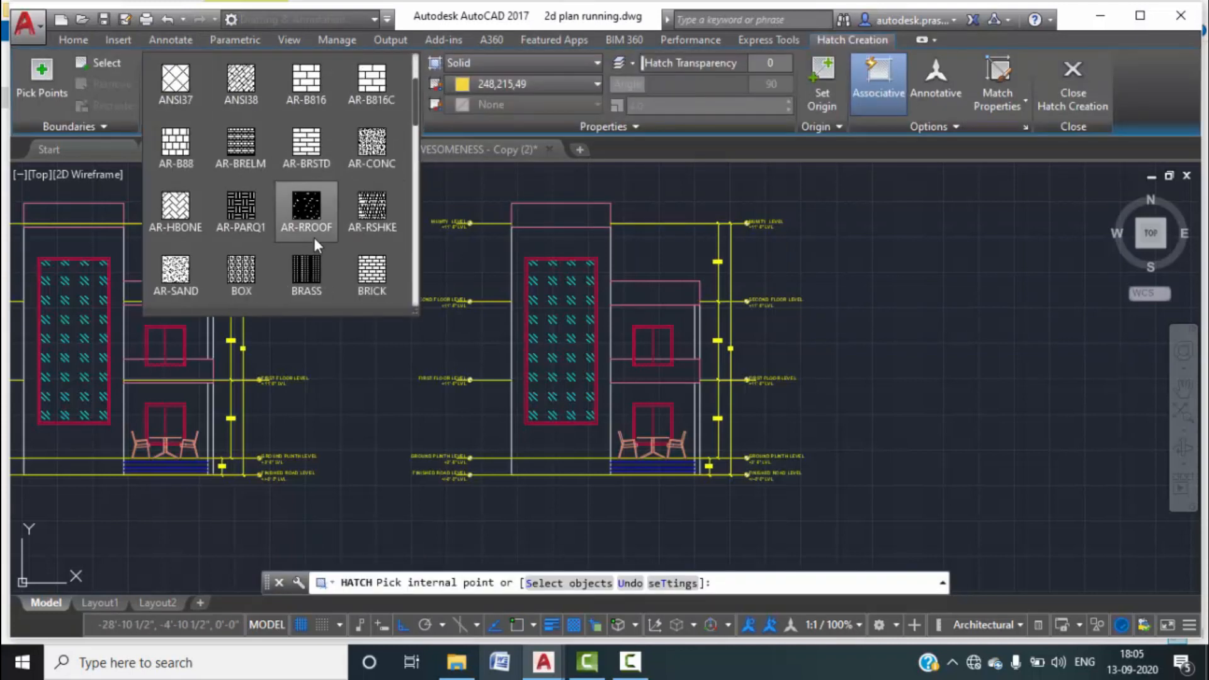
{"action": "scroll", "coordinate": [315, 237], "scroll_direction": "down", "scroll_amount": 1}
{"action": "scroll", "coordinate": [315, 237], "scroll_direction": "down", "scroll_amount": 2}
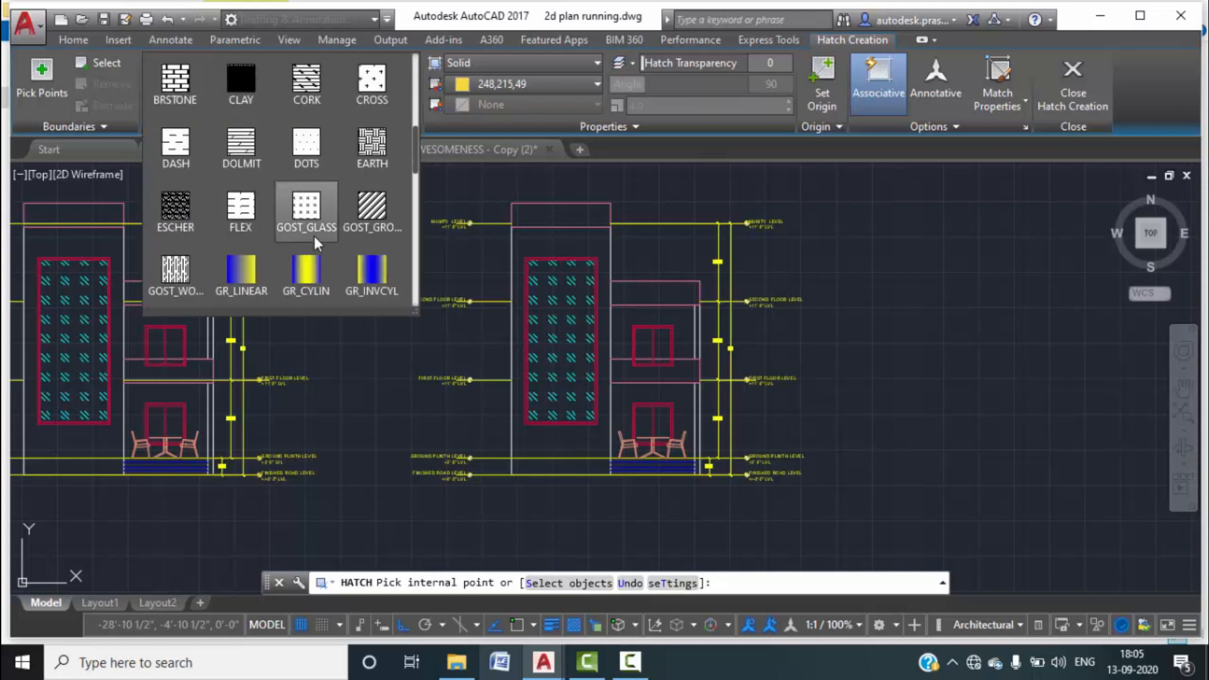
{"action": "scroll", "coordinate": [314, 236], "scroll_direction": "down", "scroll_amount": 5}
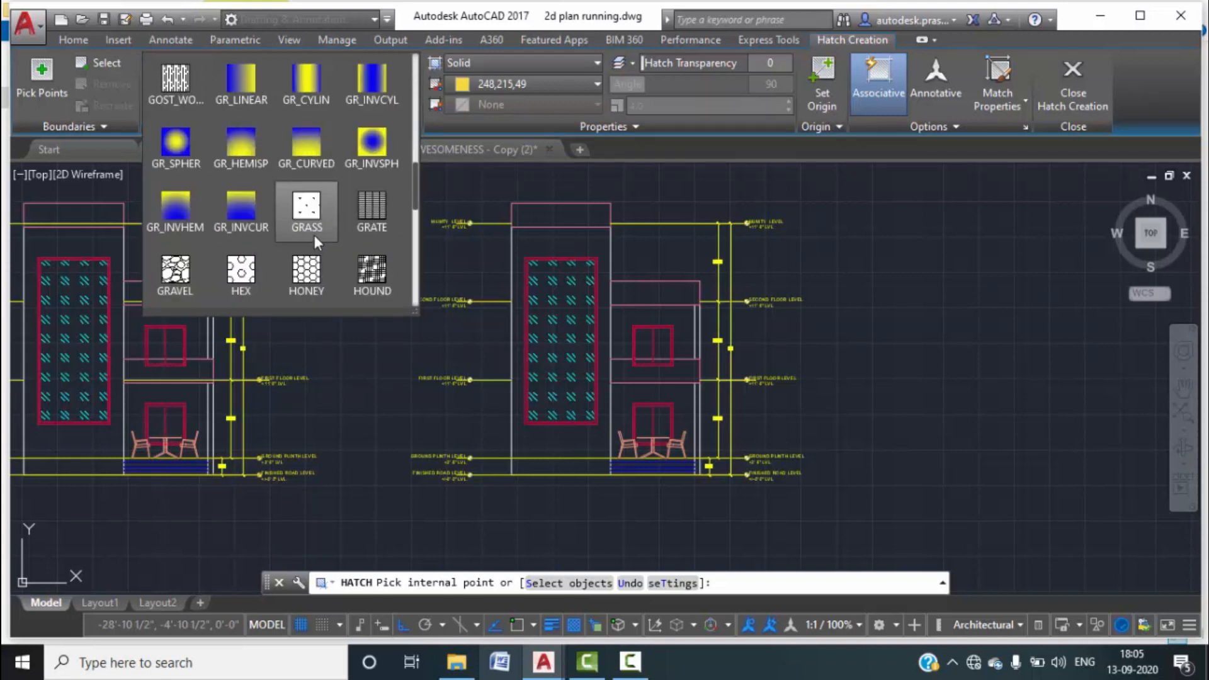
{"action": "scroll", "coordinate": [315, 235], "scroll_direction": "down", "scroll_amount": 4}
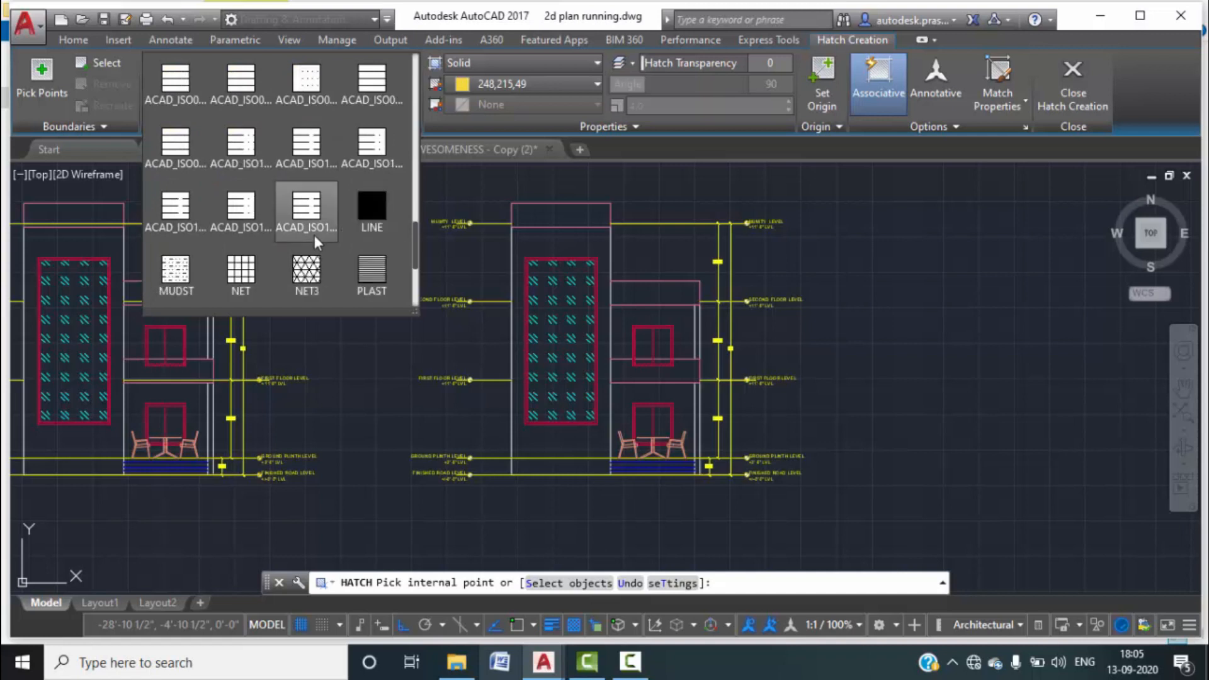
{"action": "scroll", "coordinate": [315, 235], "scroll_direction": "down", "scroll_amount": 2}
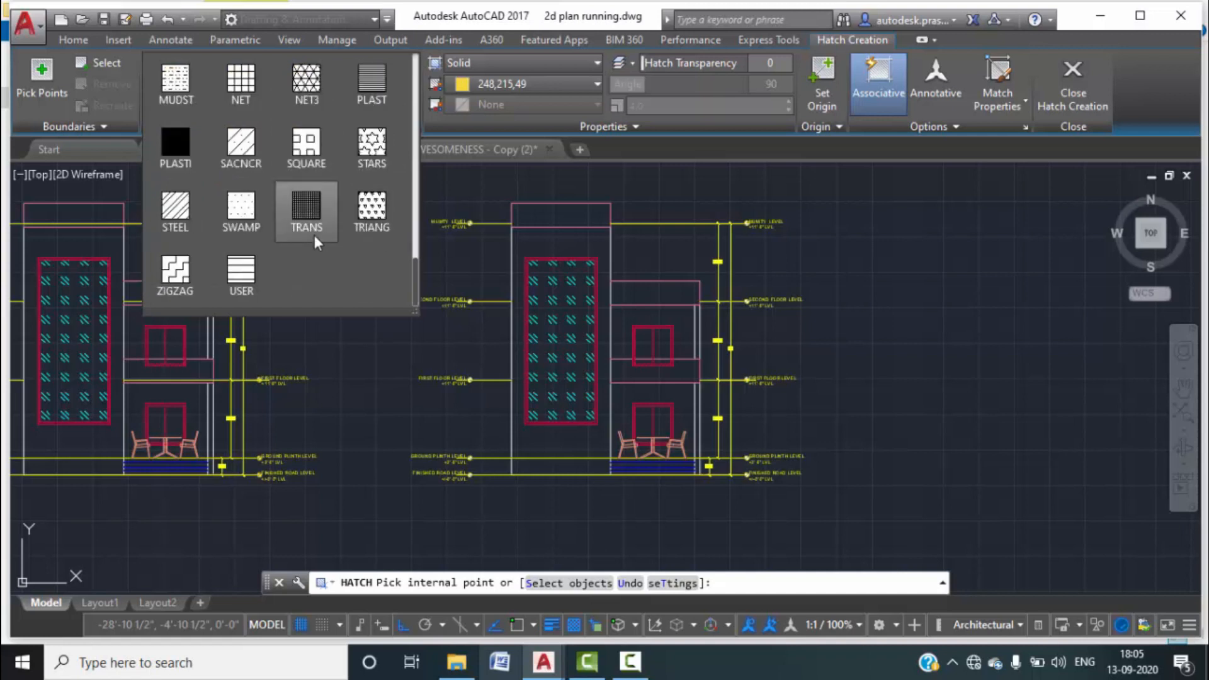
{"action": "scroll", "coordinate": [287, 100], "scroll_direction": "up", "scroll_amount": 1}
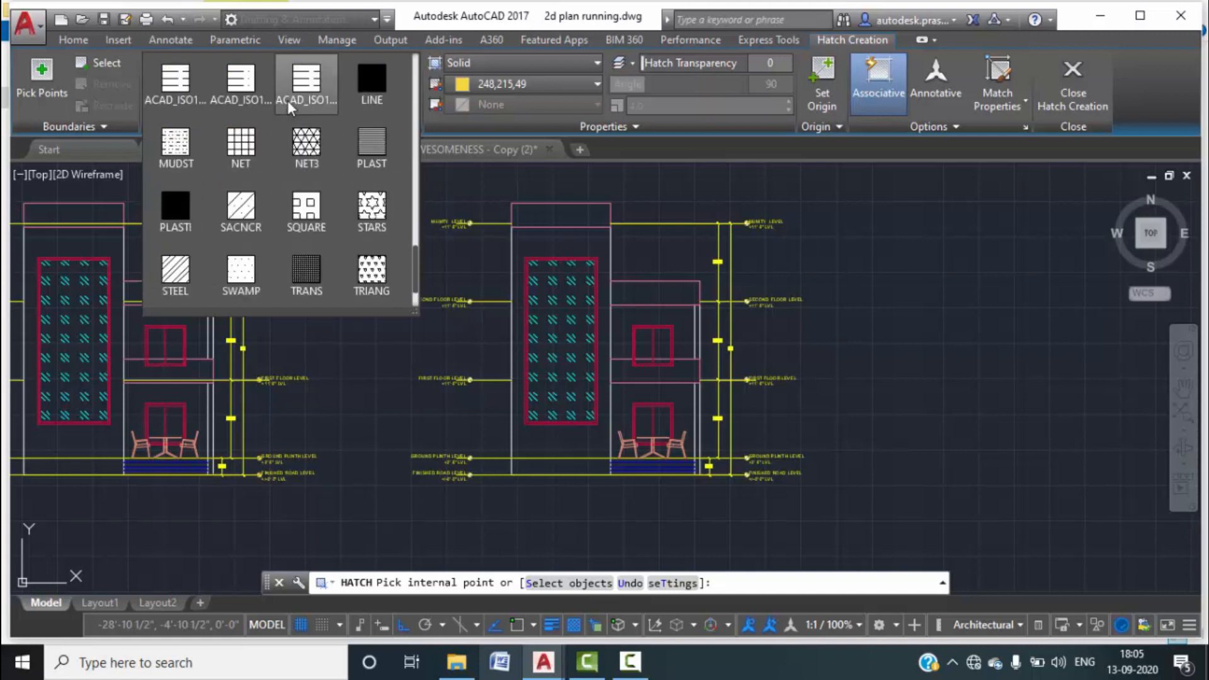
{"action": "scroll", "coordinate": [277, 145], "scroll_direction": "up", "scroll_amount": 2}
{"action": "scroll", "coordinate": [277, 145], "scroll_direction": "up", "scroll_amount": 2}
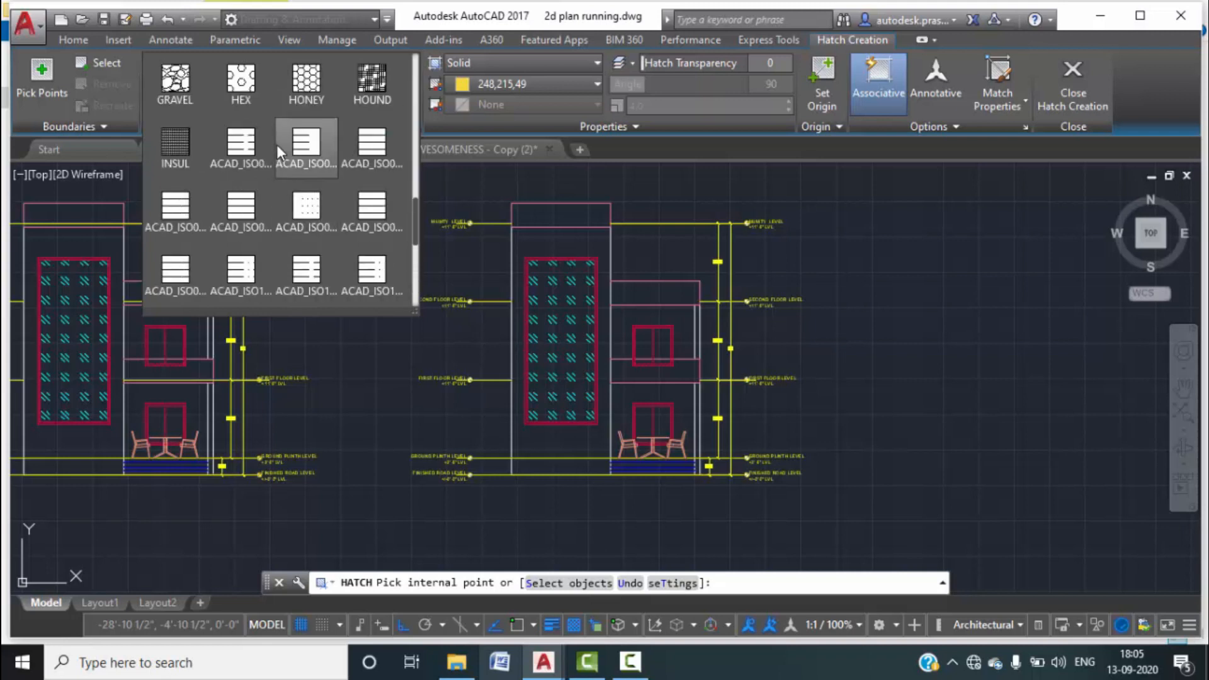
{"action": "scroll", "coordinate": [316, 133], "scroll_direction": "up", "scroll_amount": 4}
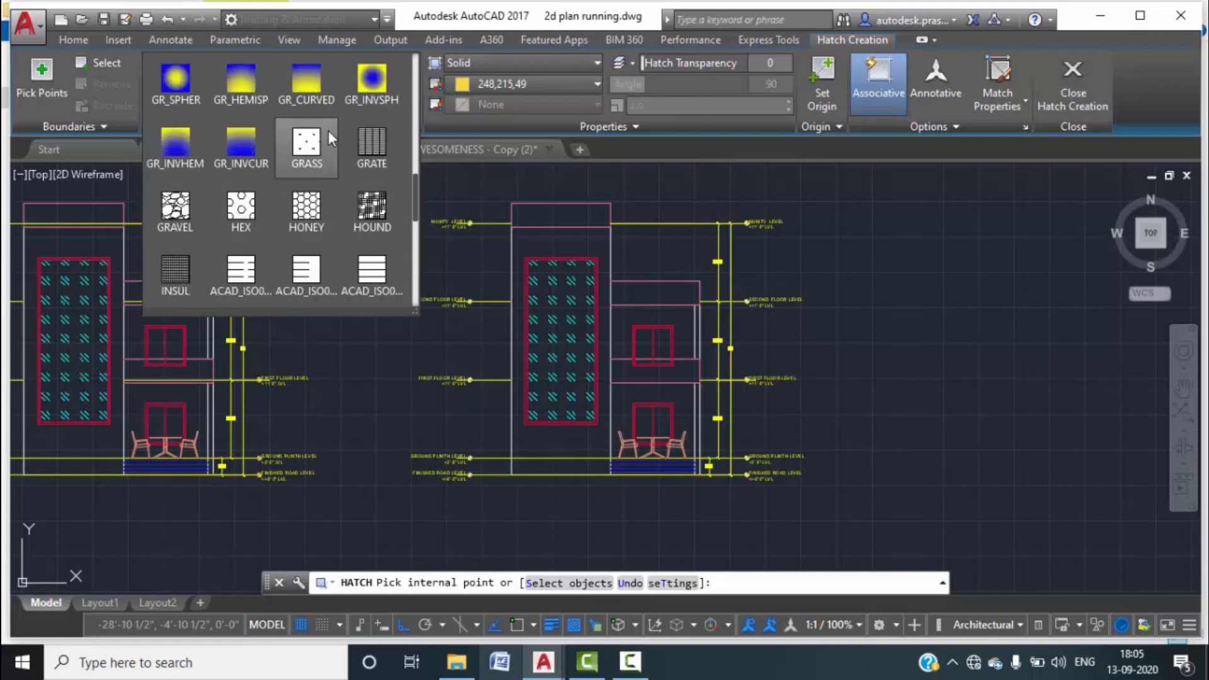
{"action": "left_click", "coordinate": [175, 78]}
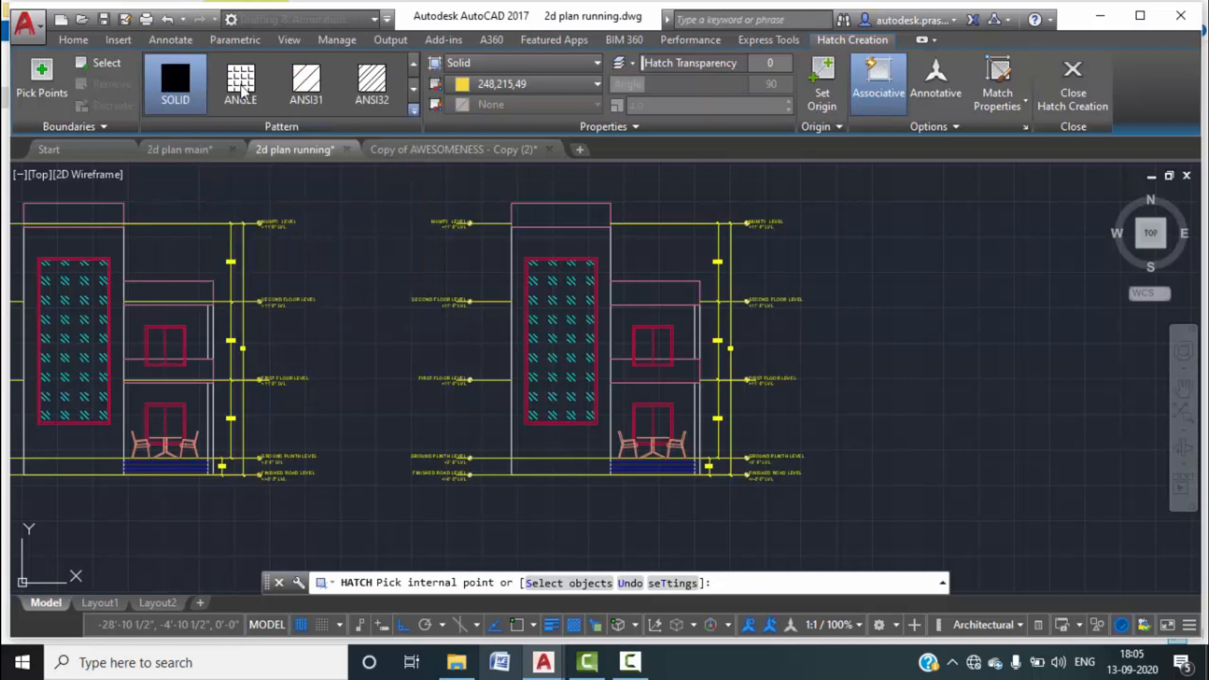
Pick the top parapet box for the ESCHER hatch and set its scale to 7.3.
{"action": "scroll", "coordinate": [559, 216], "scroll_direction": "up", "scroll_amount": 3}
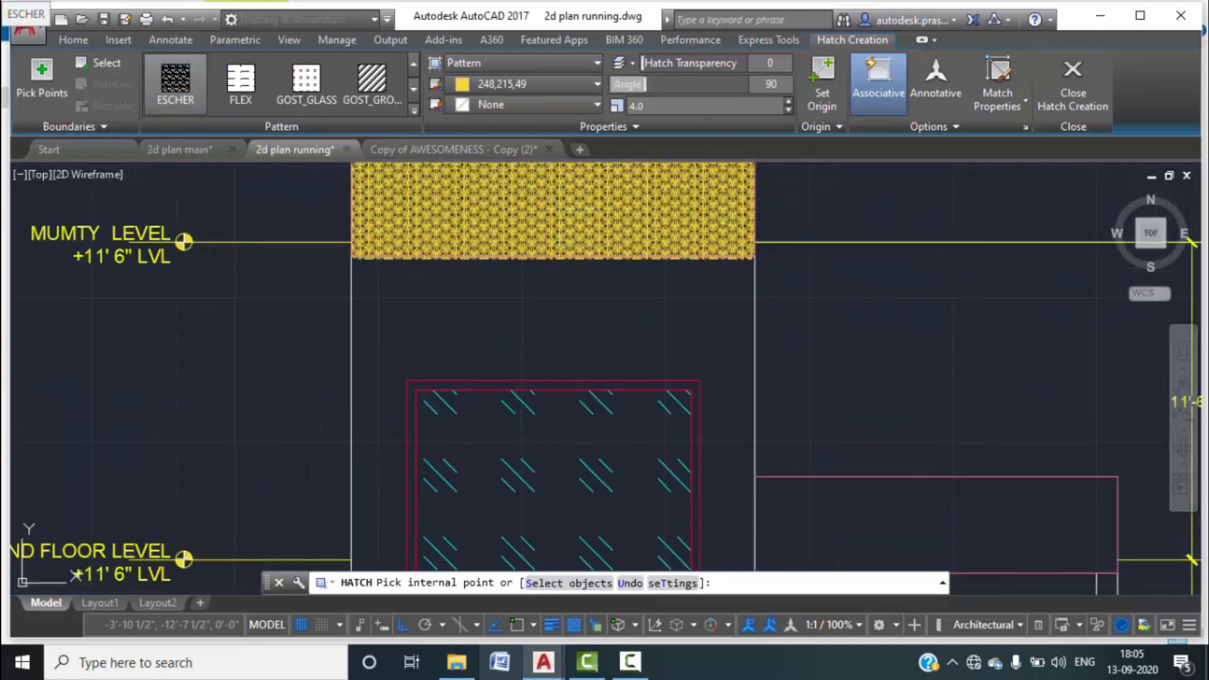
{"action": "left_click", "coordinate": [584, 210]}
{"action": "left_click", "coordinate": [788, 111]}
{"action": "left_click", "coordinate": [788, 111]}
{"action": "left_click", "coordinate": [789, 110]}
{"action": "left_click", "coordinate": [788, 111]}
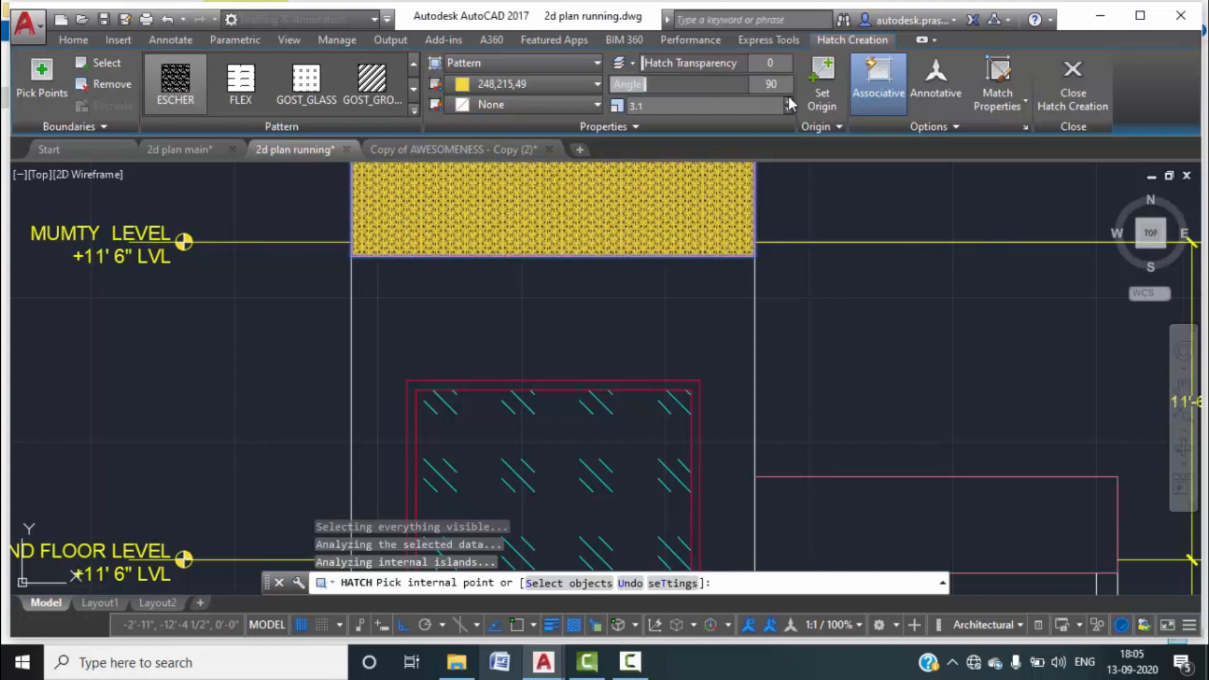
{"action": "left_click", "coordinate": [789, 101]}
{"action": "left_click", "coordinate": [789, 100]}
{"action": "left_click", "coordinate": [789, 101]}
{"action": "left_click", "coordinate": [789, 101]}
{"action": "left_click", "coordinate": [791, 99]}
{"action": "left_click", "coordinate": [790, 100]}
{"action": "left_click", "coordinate": [790, 99]}
{"action": "left_click", "coordinate": [791, 100]}
{"action": "left_click", "coordinate": [791, 100]}
{"action": "left_click", "coordinate": [790, 99]}
{"action": "left_click", "coordinate": [791, 99]}
{"action": "left_click", "coordinate": [791, 99]}
{"action": "left_click", "coordinate": [791, 100]}
{"action": "left_click", "coordinate": [791, 100]}
Change the hatch colour to pink 231 and add the second-floor slab band.
{"action": "left_click", "coordinate": [598, 83]}
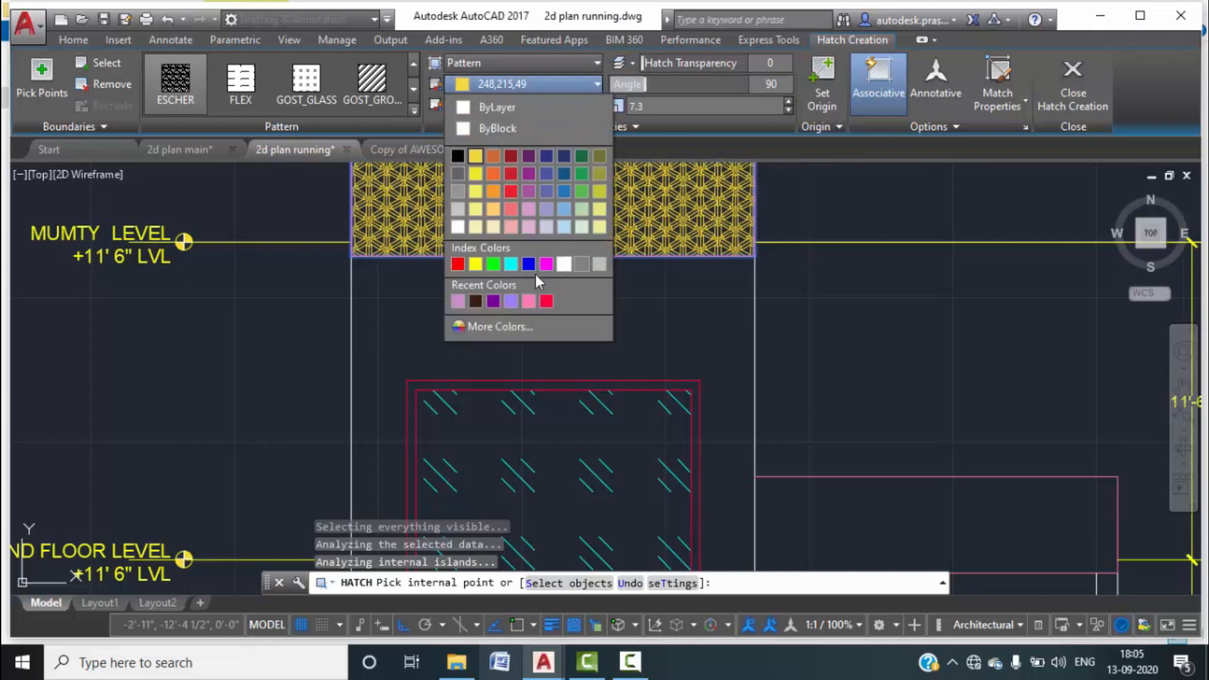
{"action": "left_click", "coordinate": [528, 301]}
{"action": "scroll", "coordinate": [656, 293], "scroll_direction": "down", "scroll_amount": 2}
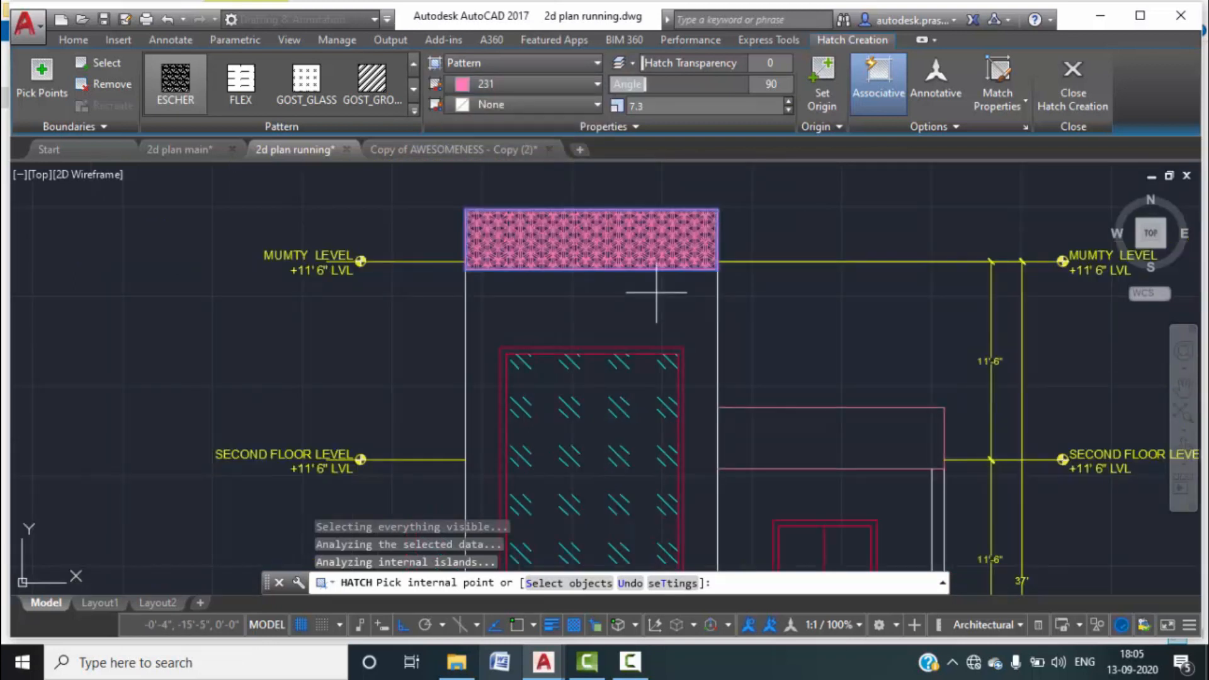
{"action": "left_click", "coordinate": [830, 434]}
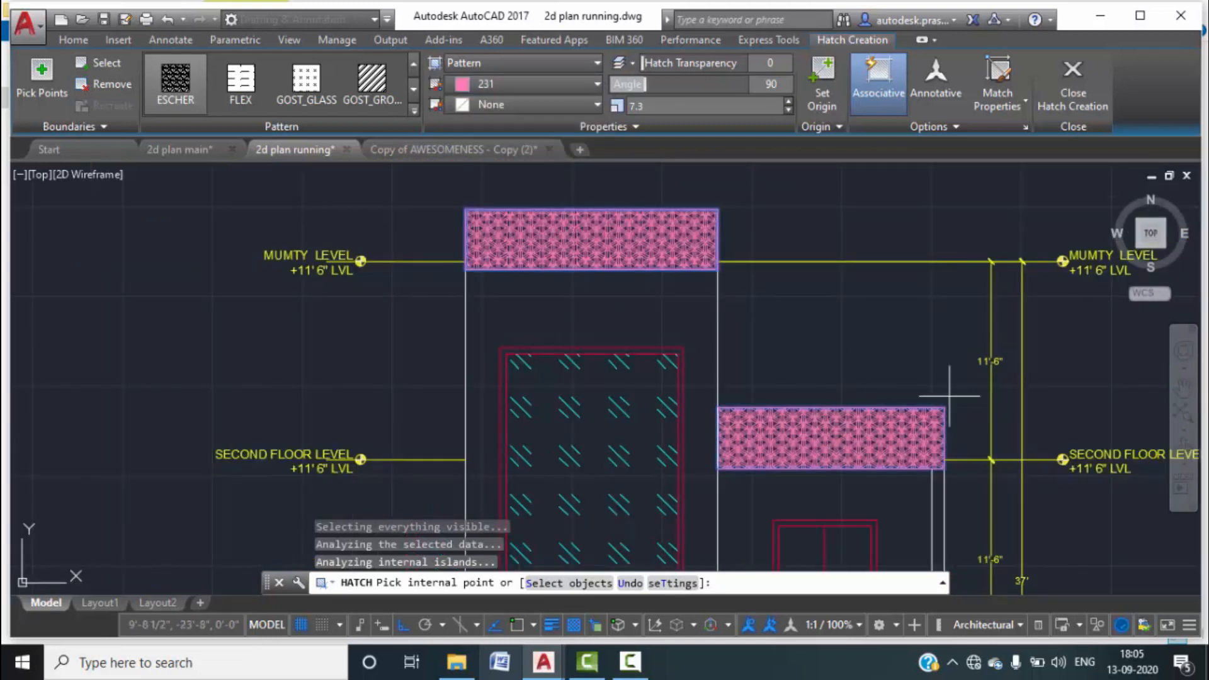
{"action": "scroll", "coordinate": [1033, 413], "scroll_direction": "down", "scroll_amount": 2}
{"action": "middle_click_drag", "start_coordinate": [1033, 414], "coordinate": [887, 206]}
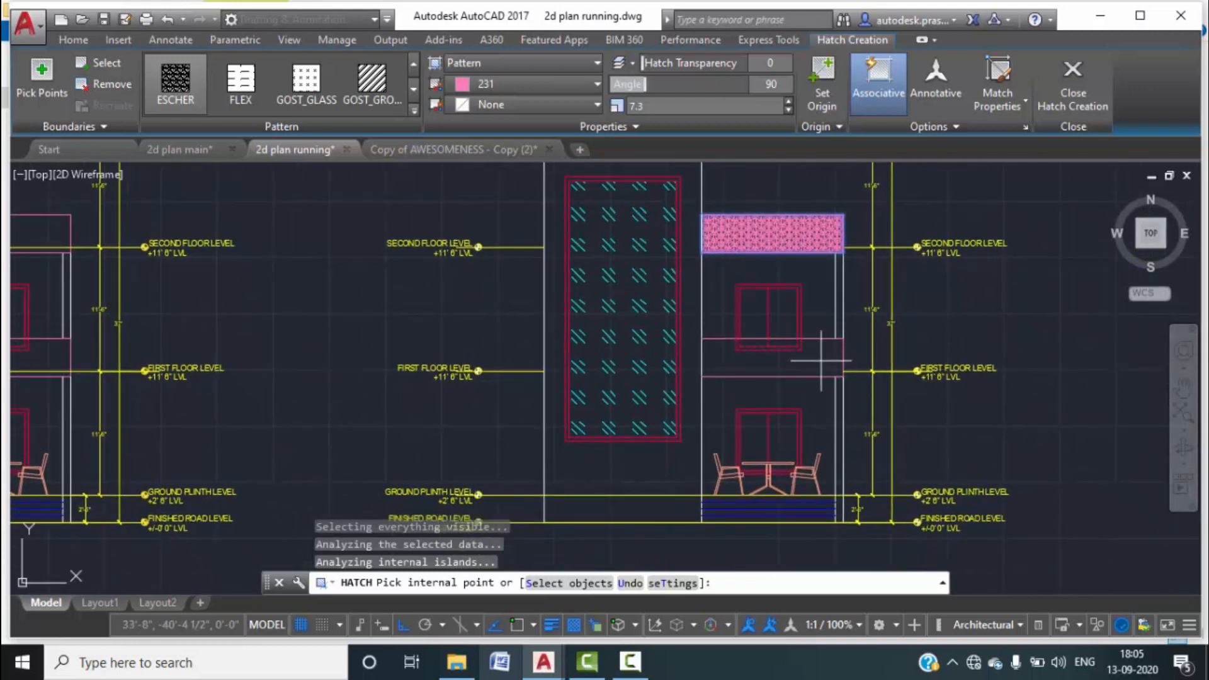
{"action": "scroll", "coordinate": [794, 360], "scroll_direction": "up", "scroll_amount": 5}
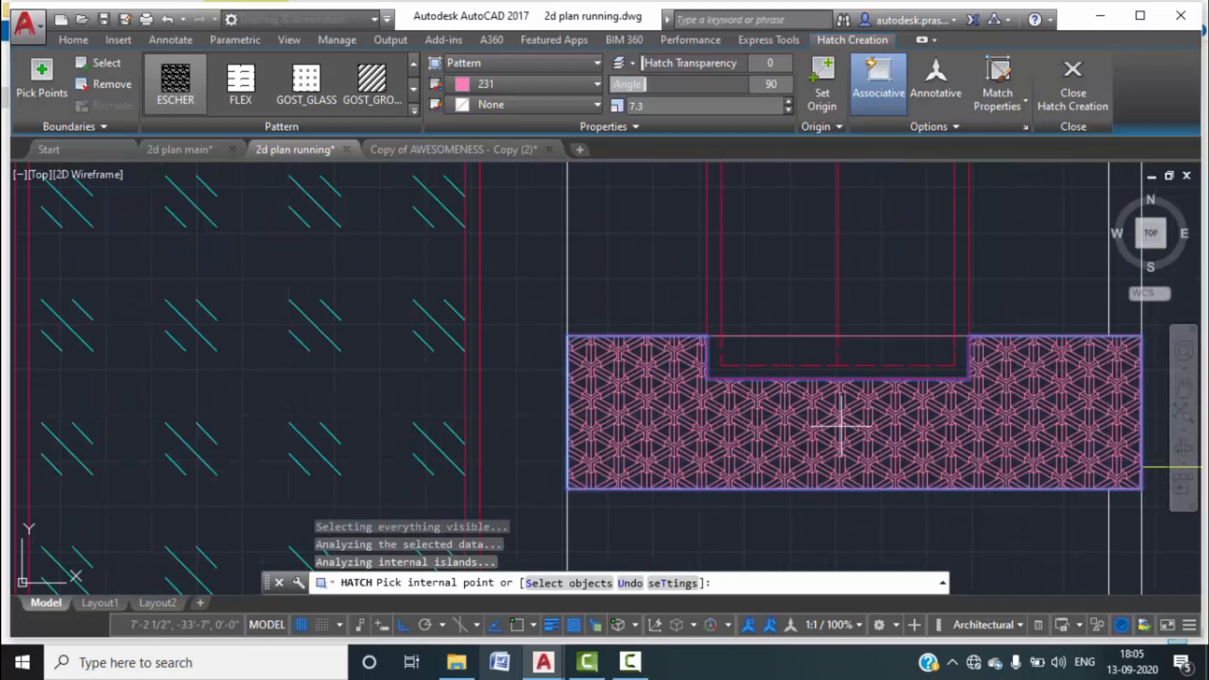
End the hatch and delete the dashed line and vertical line at the notch.
{"action": "key", "text": "Escape"}
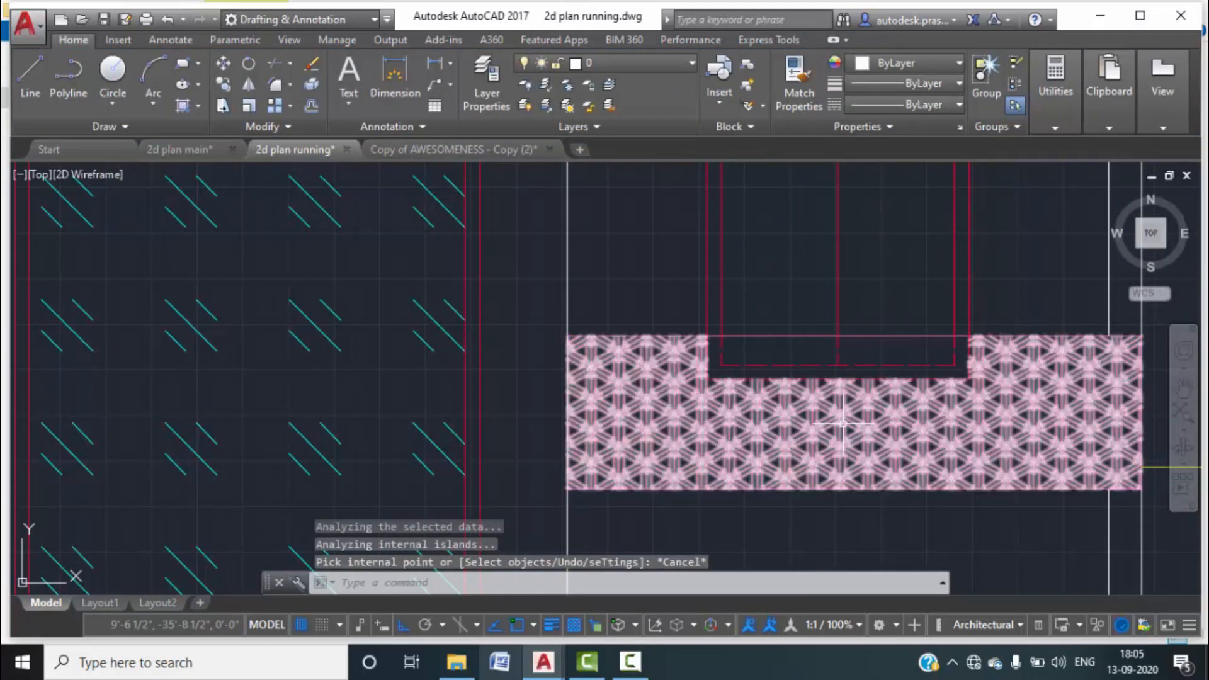
{"action": "scroll", "coordinate": [838, 405], "scroll_direction": "down", "scroll_amount": 3}
{"action": "scroll", "coordinate": [850, 401], "scroll_direction": "up", "scroll_amount": 5}
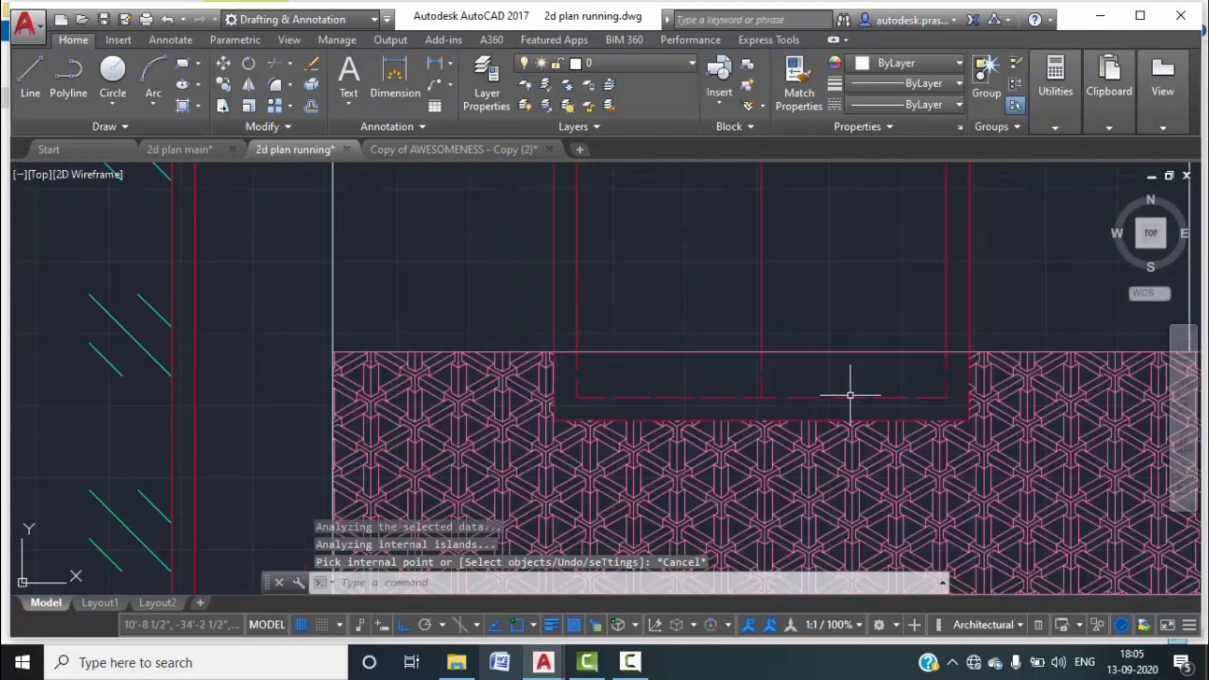
{"action": "left_click", "coordinate": [900, 389]}
{"action": "left_click", "coordinate": [719, 372]}
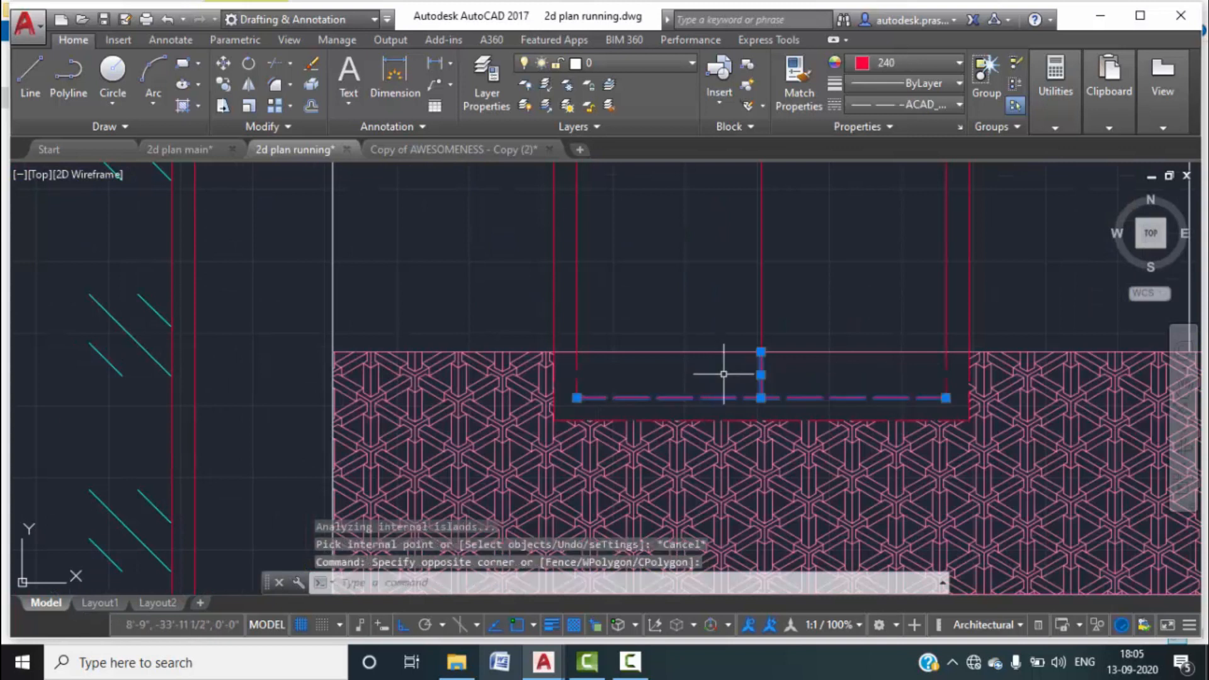
{"action": "key", "text": "Delete"}
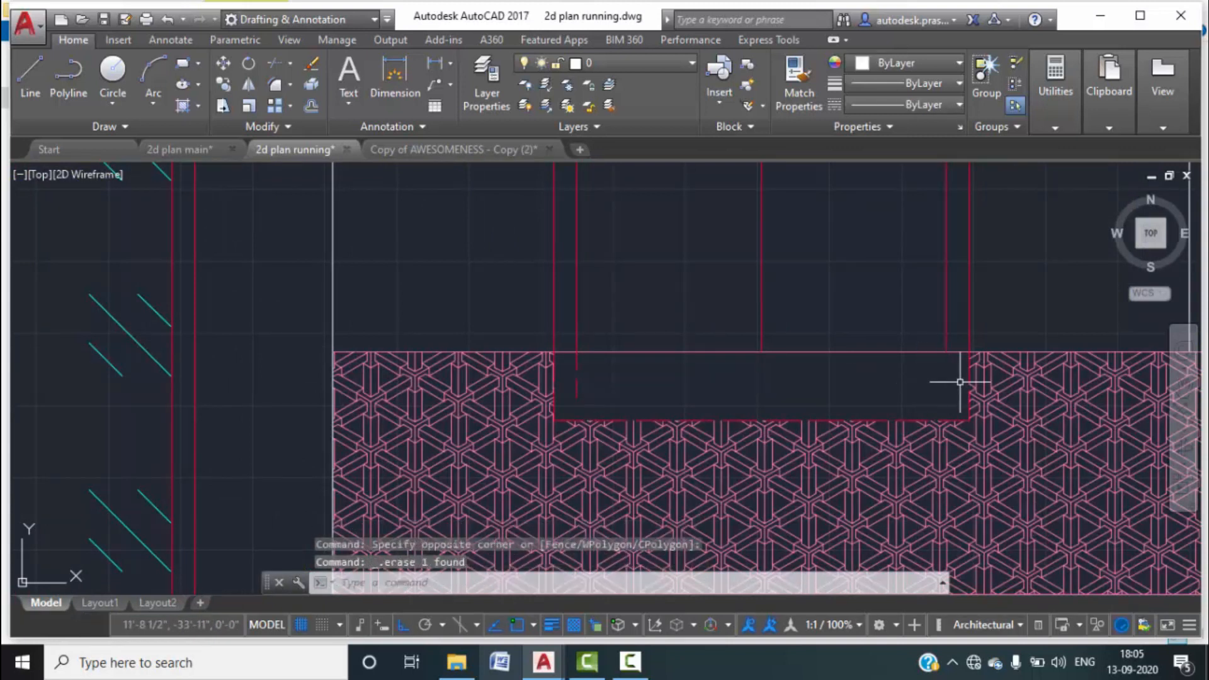
{"action": "scroll", "coordinate": [959, 381], "scroll_direction": "up", "scroll_amount": 4}
{"action": "left_click", "coordinate": [949, 377]}
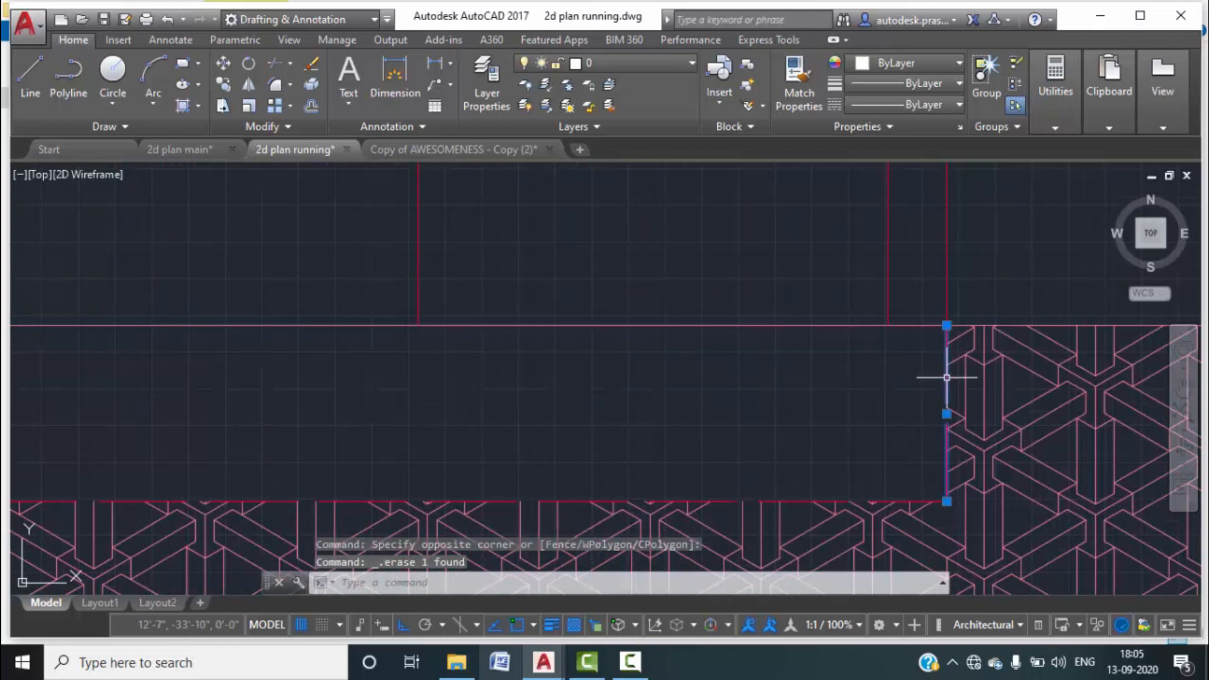
{"action": "key", "text": "Delete"}
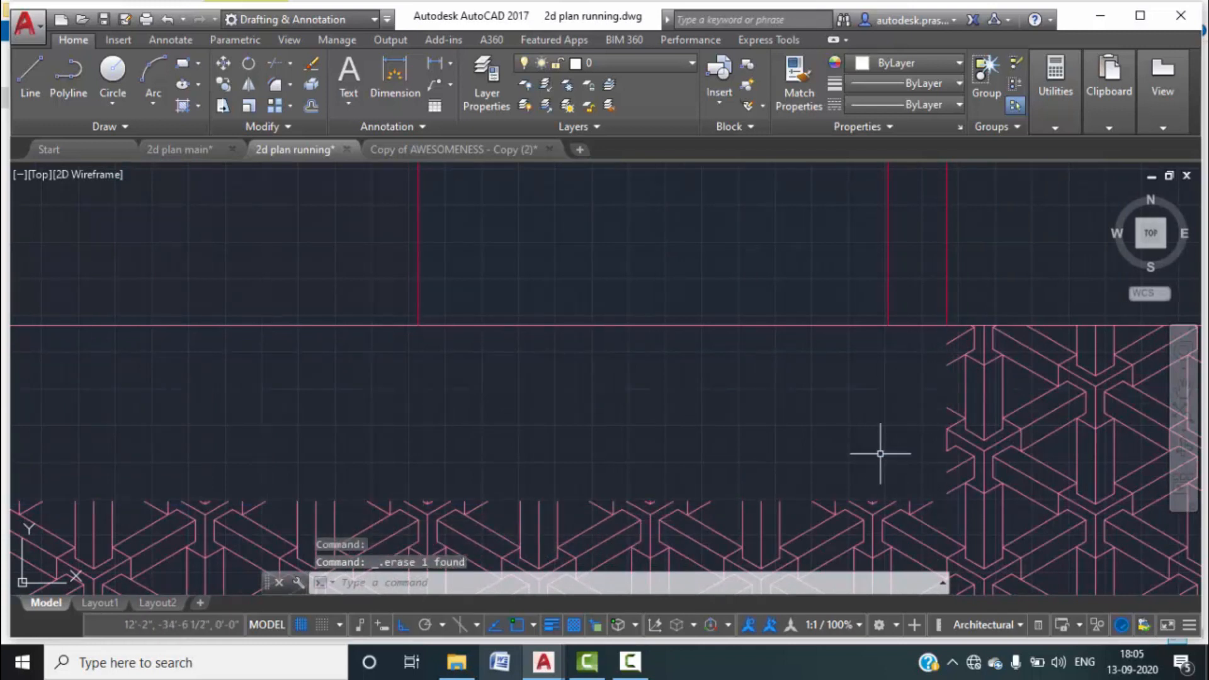
Delete the short red segment and the vertical red line overlapping the hatch.
{"action": "scroll", "coordinate": [749, 454], "scroll_direction": "down", "scroll_amount": 3}
{"action": "scroll", "coordinate": [761, 437], "scroll_direction": "up", "scroll_amount": 3}
{"action": "left_click", "coordinate": [732, 425]}
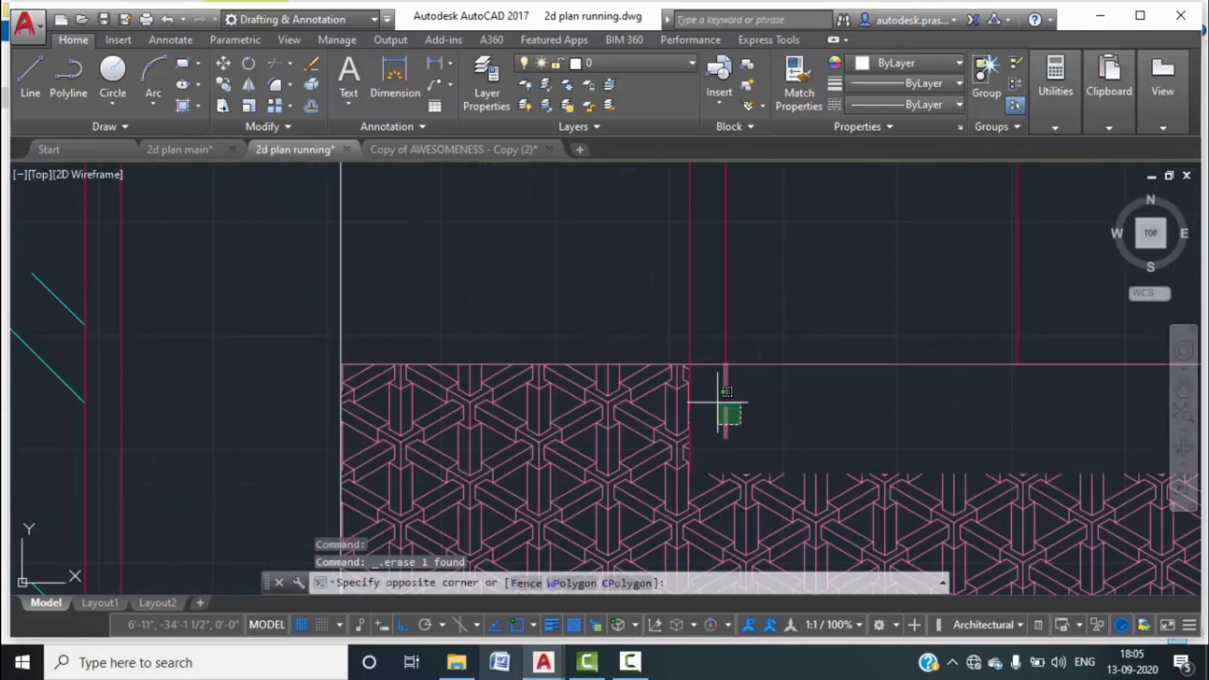
{"action": "left_click", "coordinate": [716, 384]}
{"action": "key", "text": "Delete"}
{"action": "scroll", "coordinate": [688, 410], "scroll_direction": "up", "scroll_amount": 4}
{"action": "left_click", "coordinate": [688, 408]}
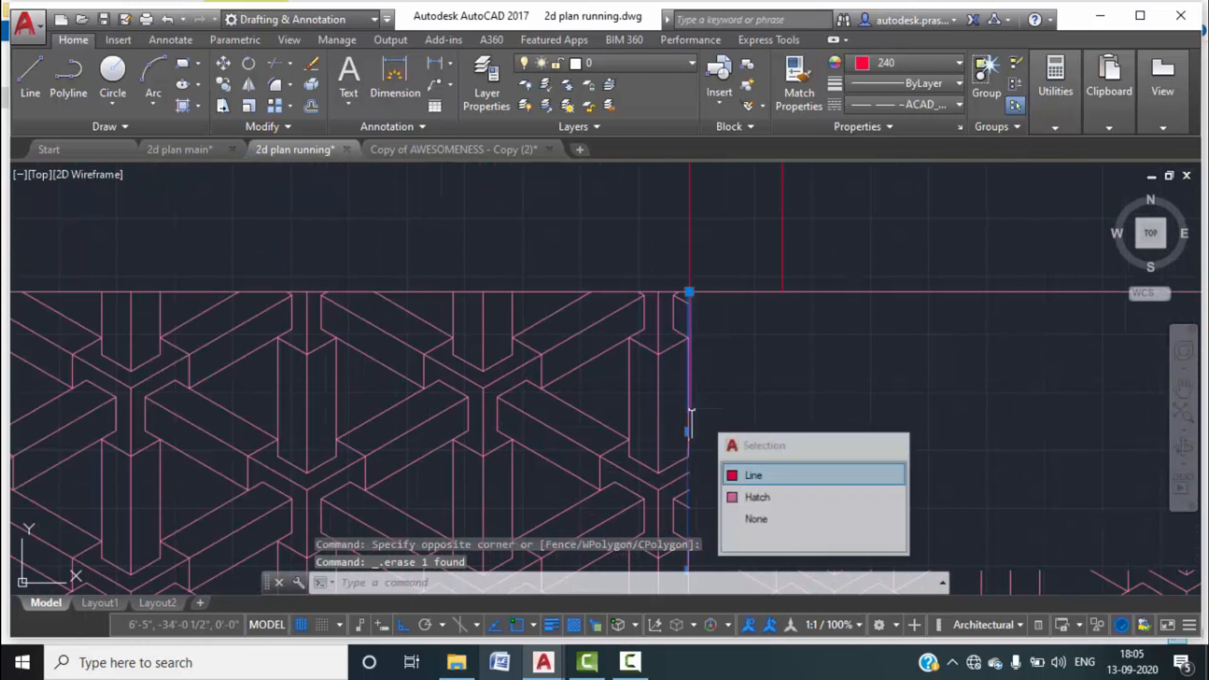
{"action": "left_click", "coordinate": [749, 472]}
{"action": "key", "text": "Delete"}
Delete the notched pink hatch.
{"action": "left_click", "coordinate": [686, 400]}
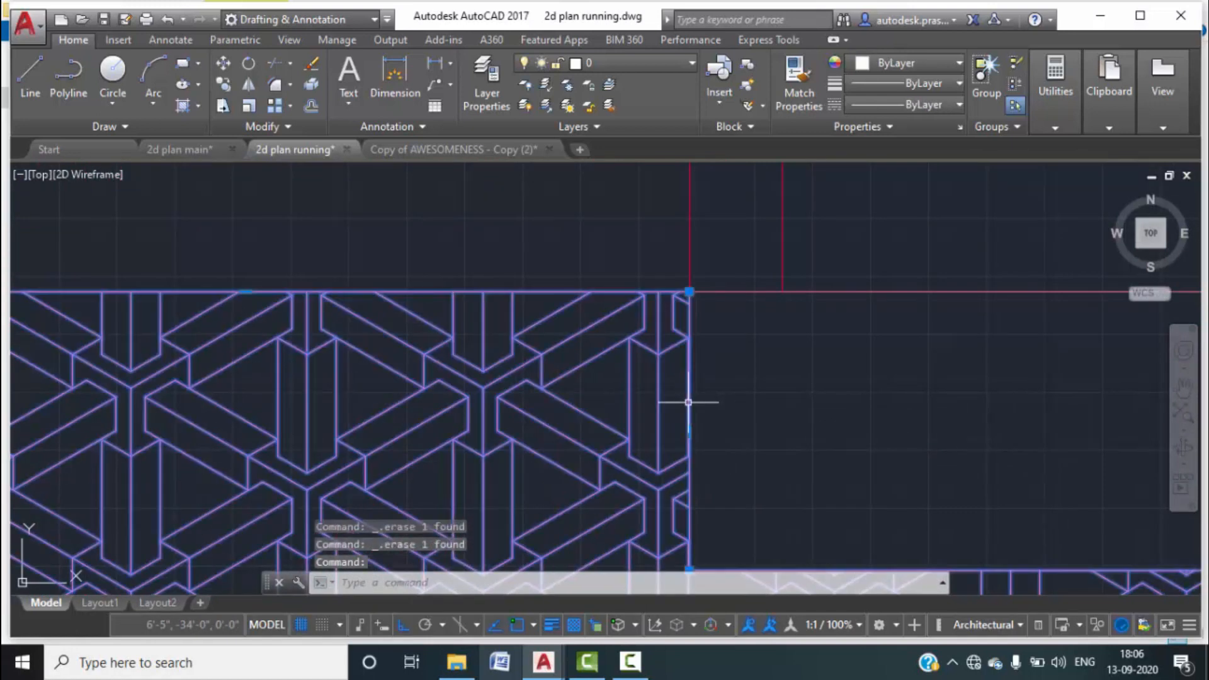
{"action": "scroll", "coordinate": [660, 360], "scroll_direction": "down", "scroll_amount": 2}
{"action": "scroll", "coordinate": [660, 360], "scroll_direction": "down", "scroll_amount": 5}
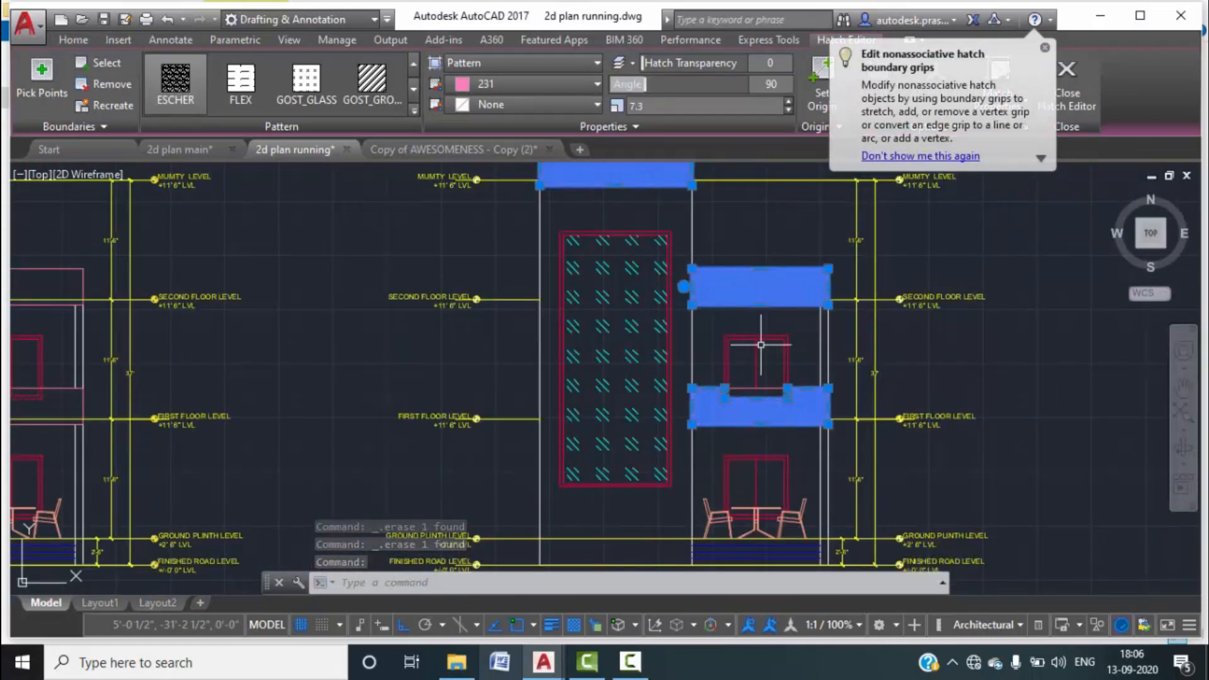
{"action": "scroll", "coordinate": [790, 410], "scroll_direction": "up", "scroll_amount": 5}
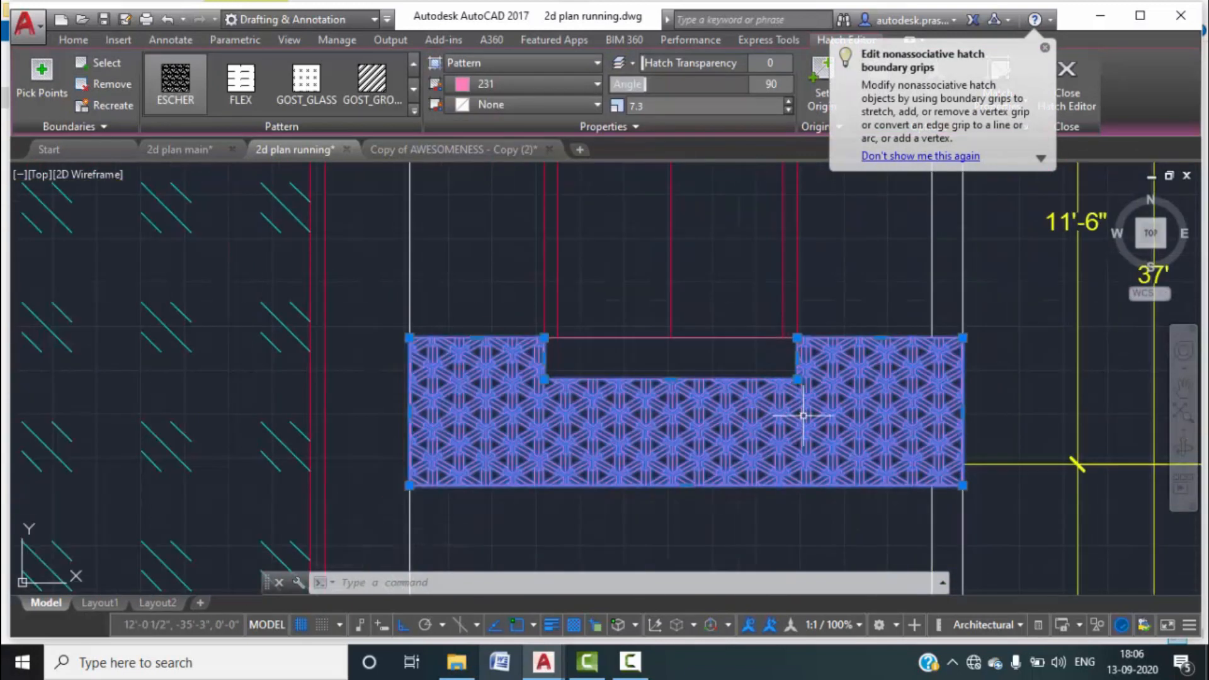
{"action": "key", "text": "Escape"}
{"action": "left_click", "coordinate": [787, 395]}
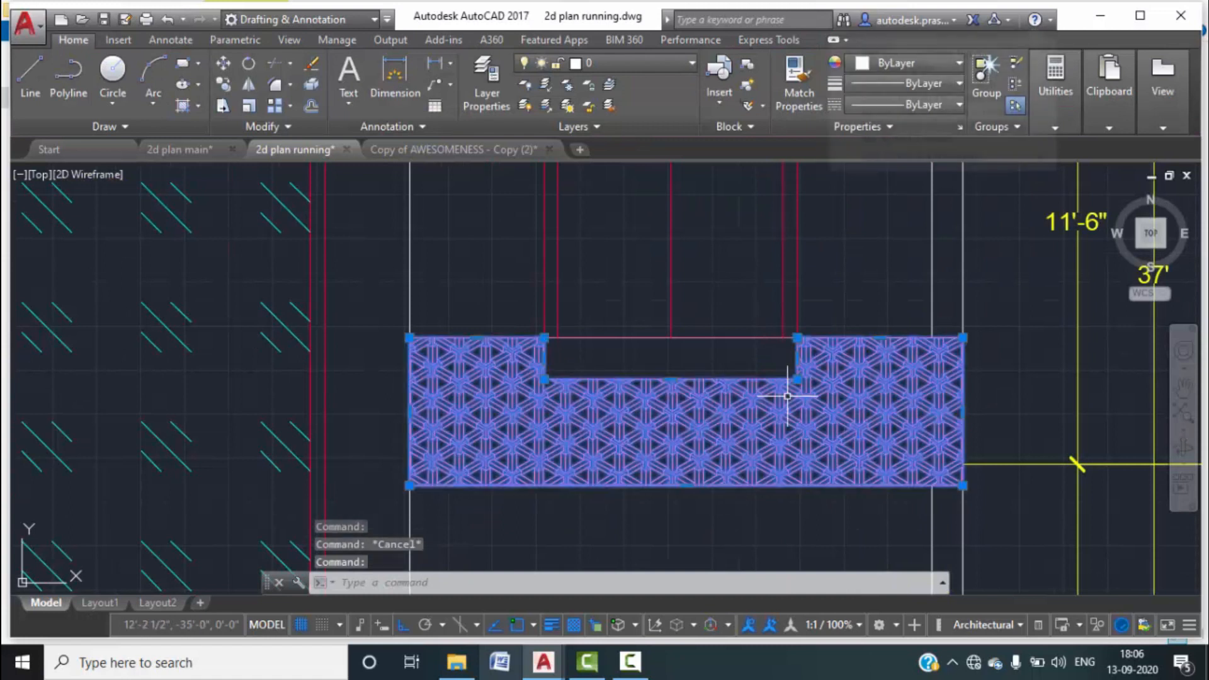
{"action": "key", "text": "Delete"}
{"action": "scroll", "coordinate": [787, 397], "scroll_direction": "down", "scroll_amount": 4}
{"action": "mouse_move", "coordinate": [787, 396]}
{"action": "middle_mouse_down"}
{"action": "mouse_move", "coordinate": [766, 426]}
{"action": "mouse_move", "coordinate": [652, 423]}
{"action": "middle_mouse_up"}
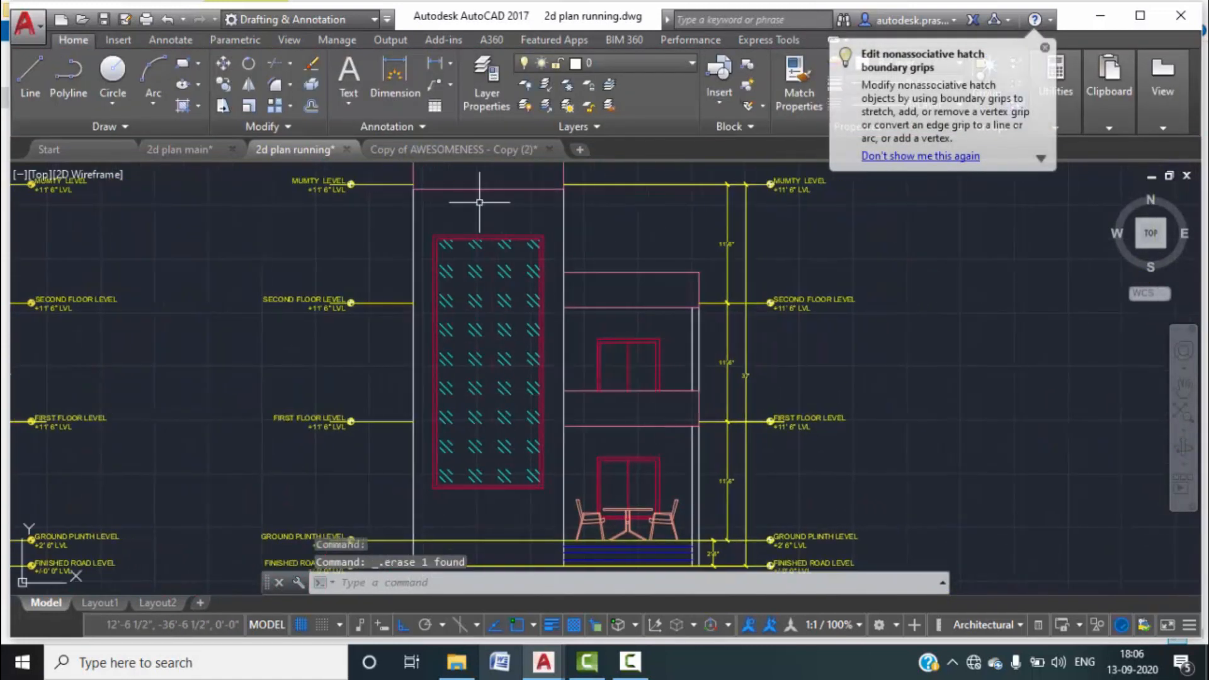
Re-hatch the box above MUMTY LEVEL and the two slab boxes below it.
{"action": "left_click", "coordinate": [198, 105]}
{"action": "left_click", "coordinate": [207, 132]}
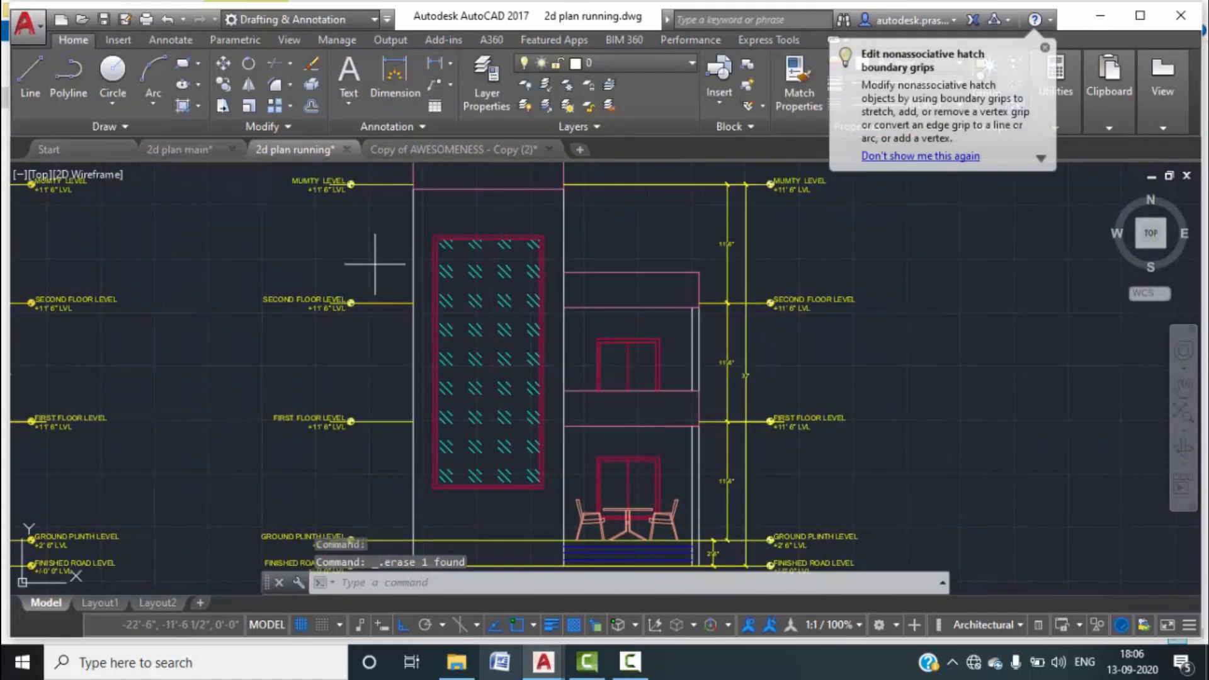
{"action": "middle_click_drag", "start_coordinate": [467, 205], "coordinate": [469, 270]}
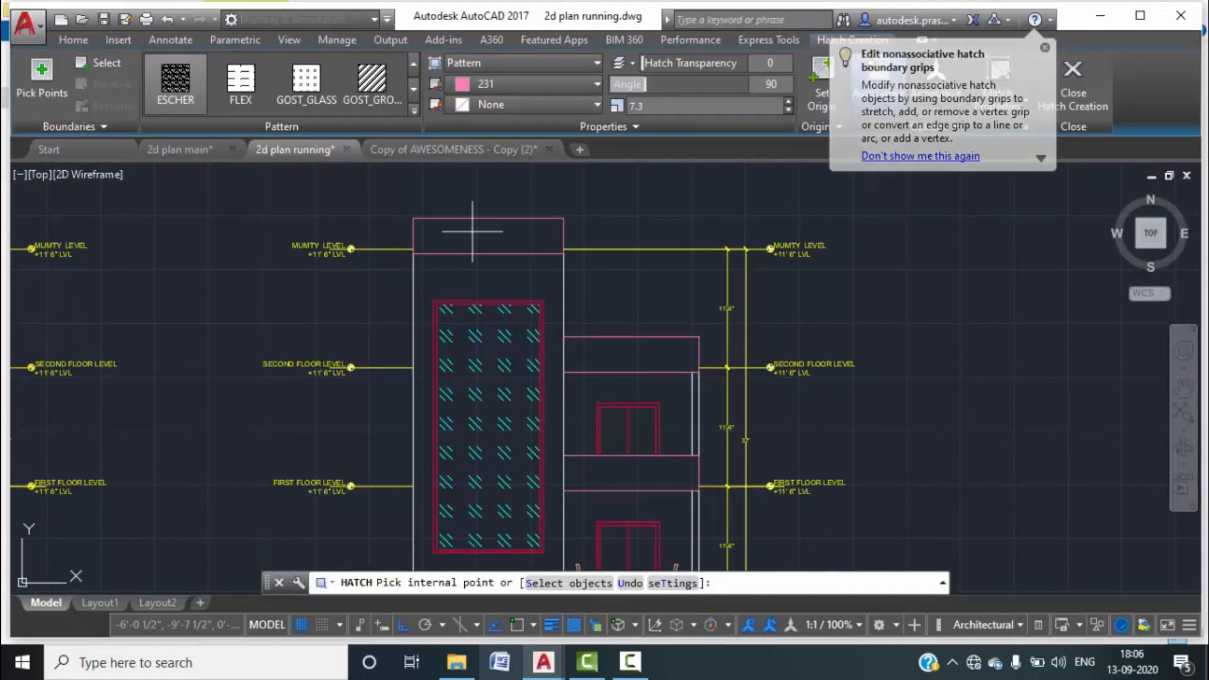
{"action": "left_click", "coordinate": [473, 231]}
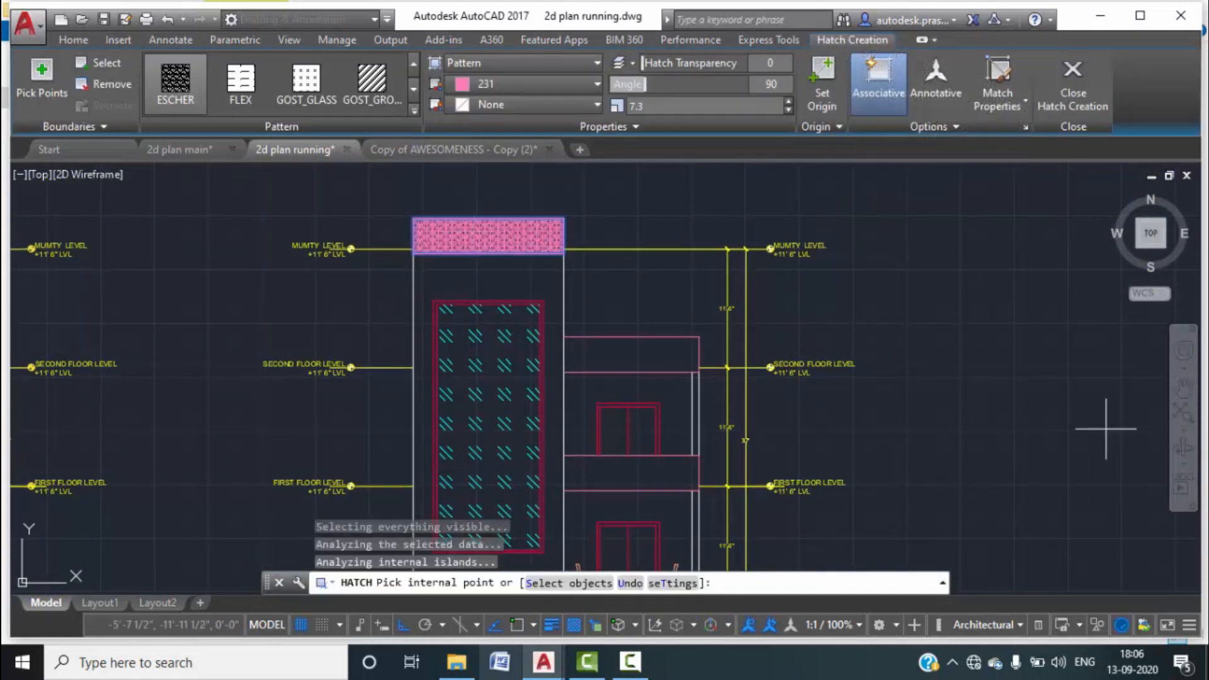
{"action": "left_click", "coordinate": [599, 345]}
{"action": "left_click", "coordinate": [652, 466]}
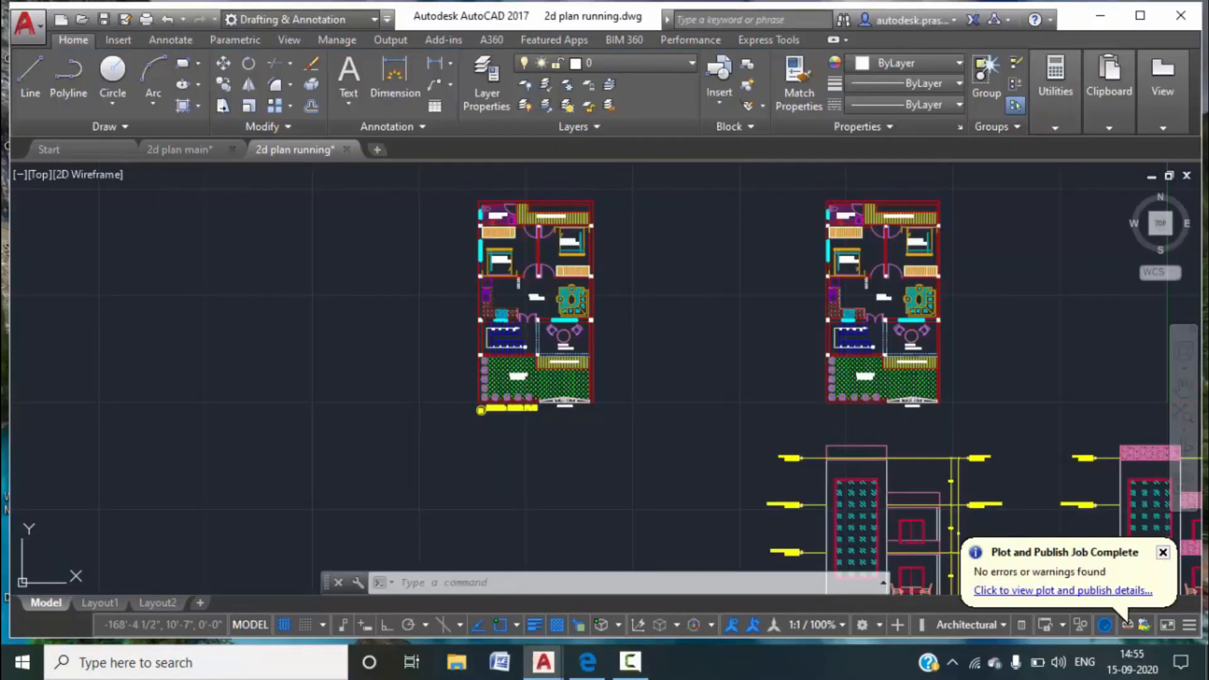
Zoom out and pan to show all three floor plans and both elevations.
{"action": "scroll", "coordinate": [511, 343], "scroll_direction": "down", "scroll_amount": 2}
{"action": "scroll", "coordinate": [740, 466], "scroll_direction": "up", "scroll_amount": 5}
{"action": "mouse_move", "coordinate": [749, 356]}
{"action": "middle_mouse_down"}
{"action": "mouse_move", "coordinate": [729, 365]}
{"action": "mouse_move", "coordinate": [729, 337]}
{"action": "middle_mouse_up"}
{"action": "scroll", "coordinate": [629, 329], "scroll_direction": "down", "scroll_amount": 7}
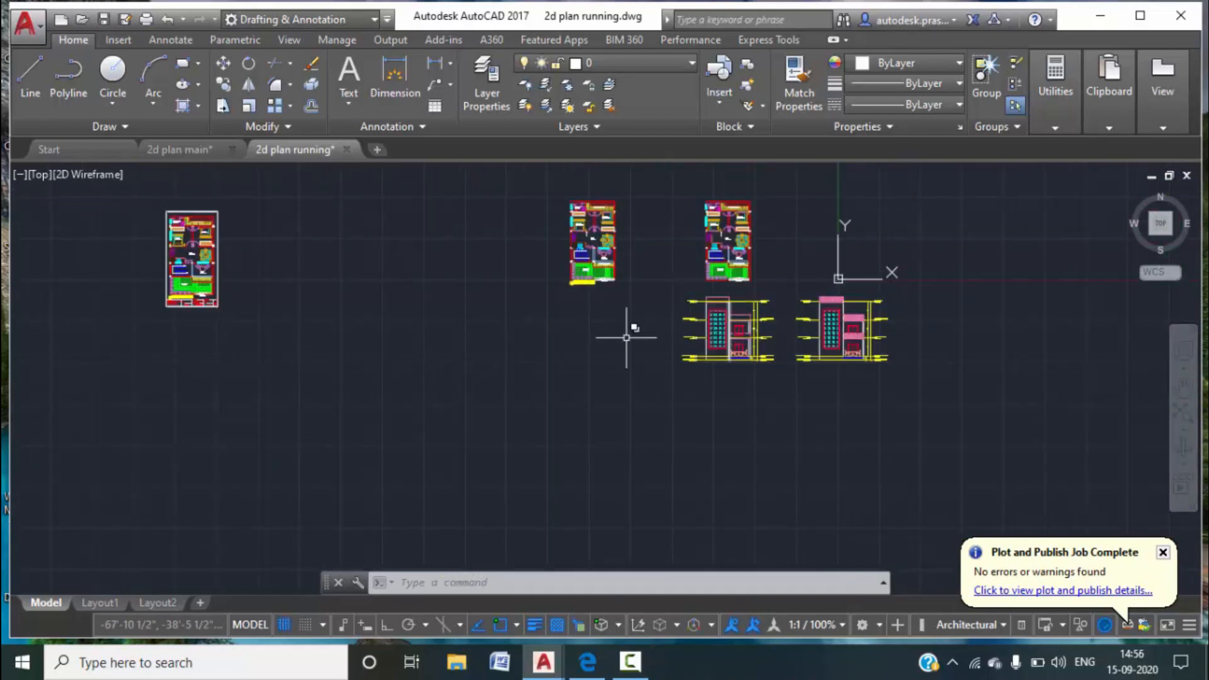
{"action": "middle_click_drag", "start_coordinate": [603, 377], "coordinate": [605, 381]}
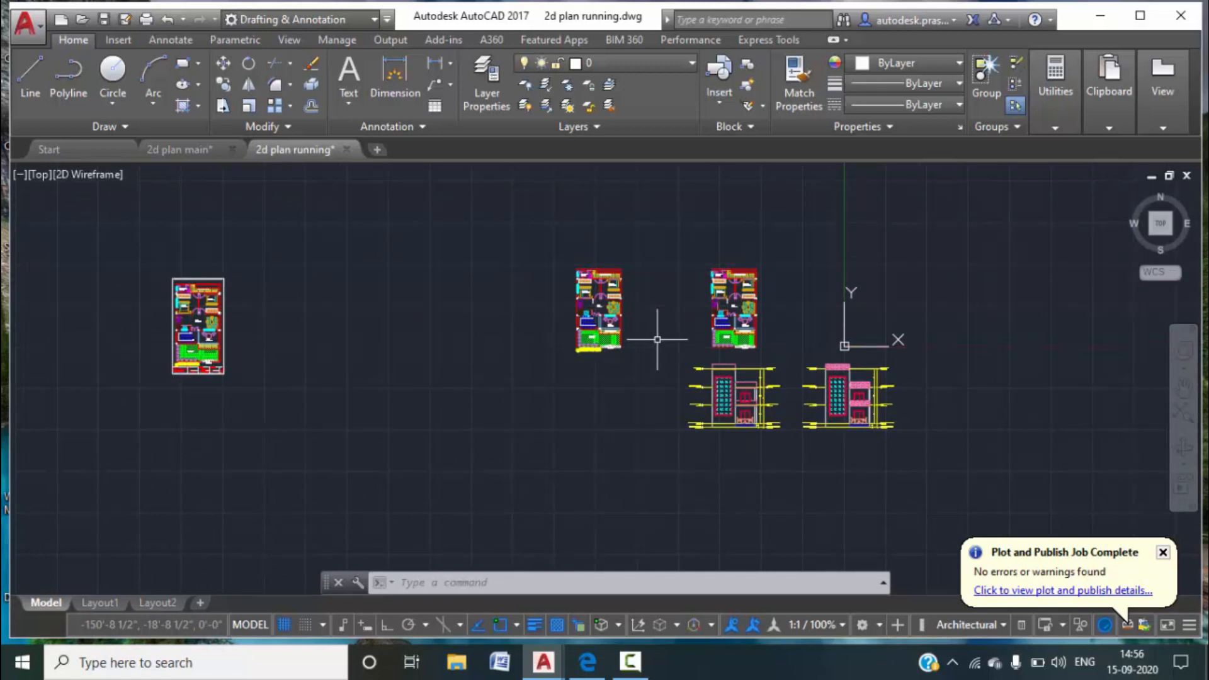
Switch to the 2d plan main drawing and zoom in on the left floor plan.
{"action": "left_click", "coordinate": [180, 151]}
{"action": "mouse_move", "coordinate": [334, 245]}
{"action": "middle_mouse_down"}
{"action": "mouse_move", "coordinate": [577, 361]}
{"action": "mouse_move", "coordinate": [606, 358]}
{"action": "middle_mouse_up"}
Zoom and pan to the ground floor plan's title block in 2d plan main.
{"action": "scroll", "coordinate": [456, 328], "scroll_direction": "up", "scroll_amount": 2}
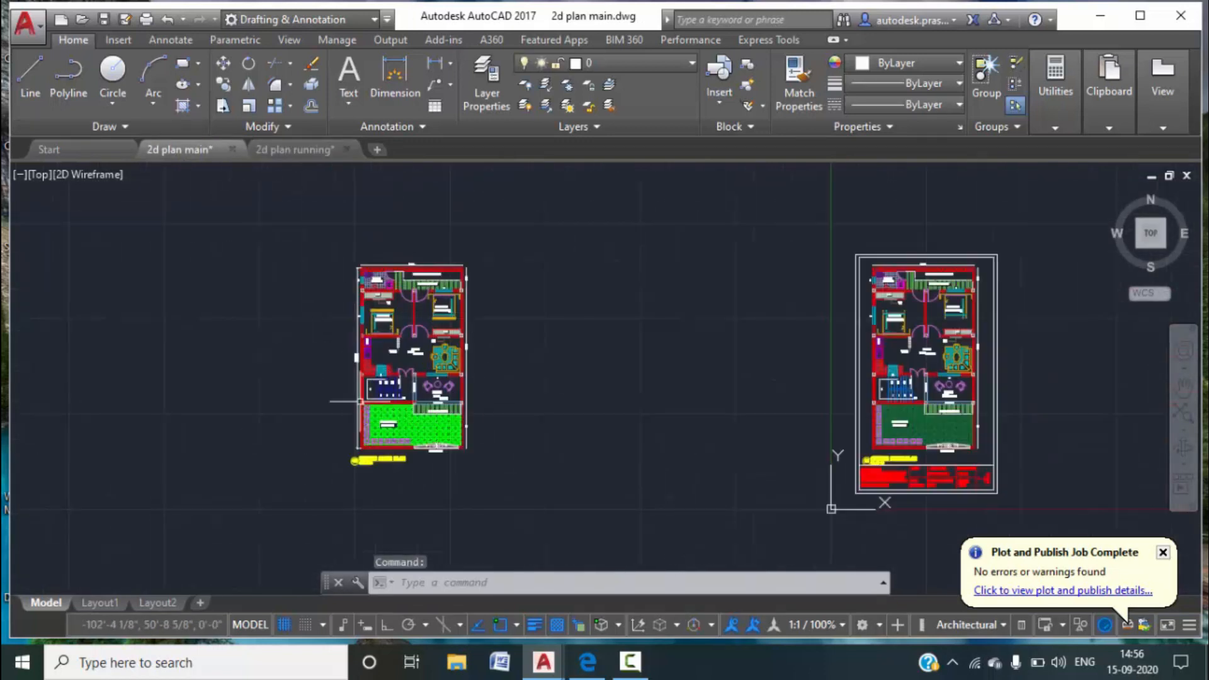
{"action": "scroll", "coordinate": [441, 351], "scroll_direction": "up", "scroll_amount": 1}
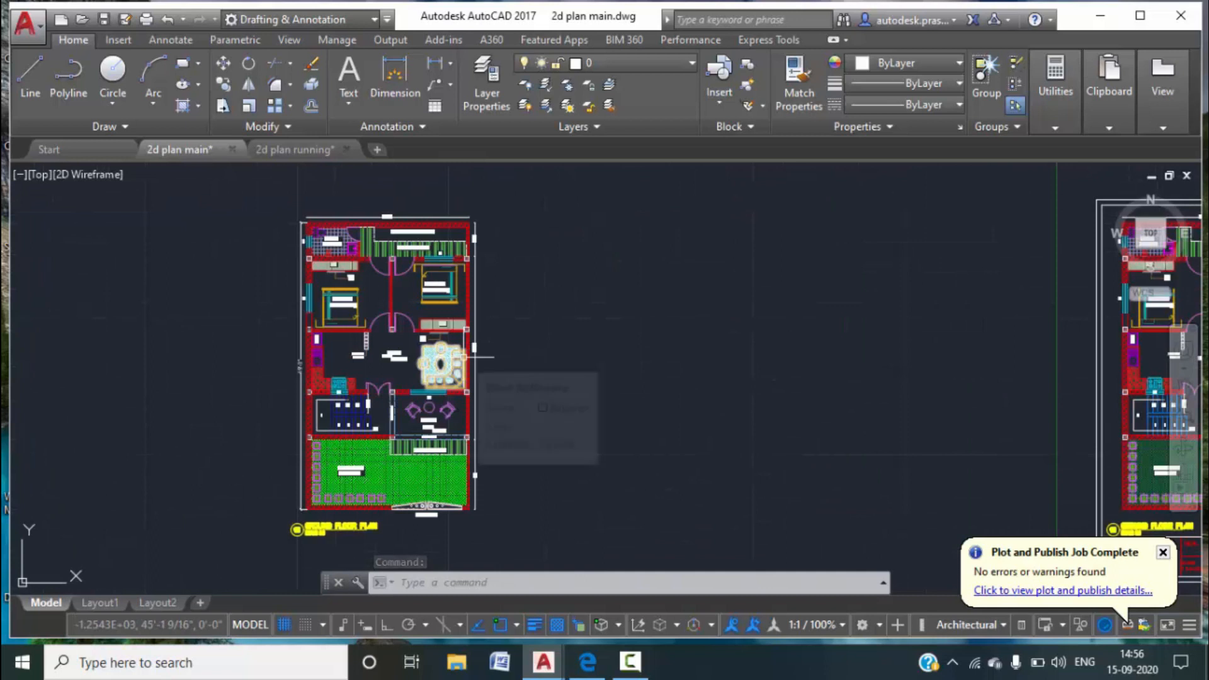
{"action": "scroll", "coordinate": [475, 356], "scroll_direction": "down", "scroll_amount": 2}
{"action": "middle_click_drag", "start_coordinate": [651, 392], "coordinate": [394, 315]}
{"action": "scroll", "coordinate": [485, 347], "scroll_direction": "up", "scroll_amount": 3}
{"action": "middle_click_drag", "start_coordinate": [486, 360], "coordinate": [493, 342]}
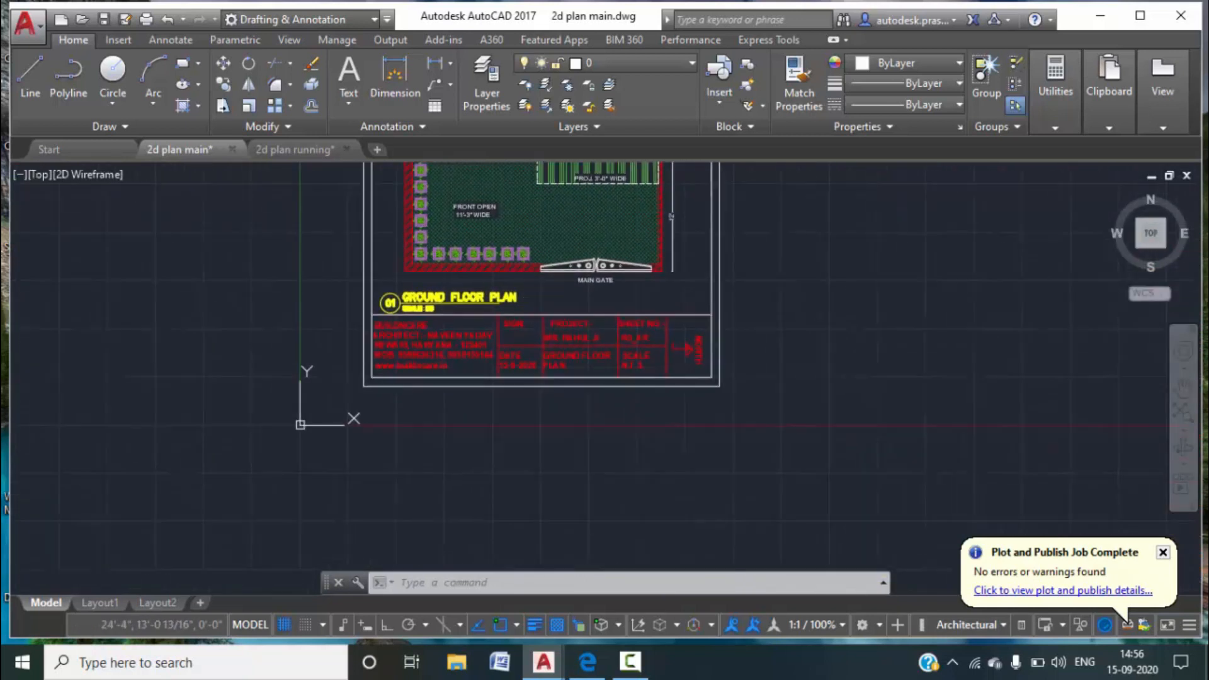
{"action": "scroll", "coordinate": [437, 317], "scroll_direction": "up", "scroll_amount": 1}
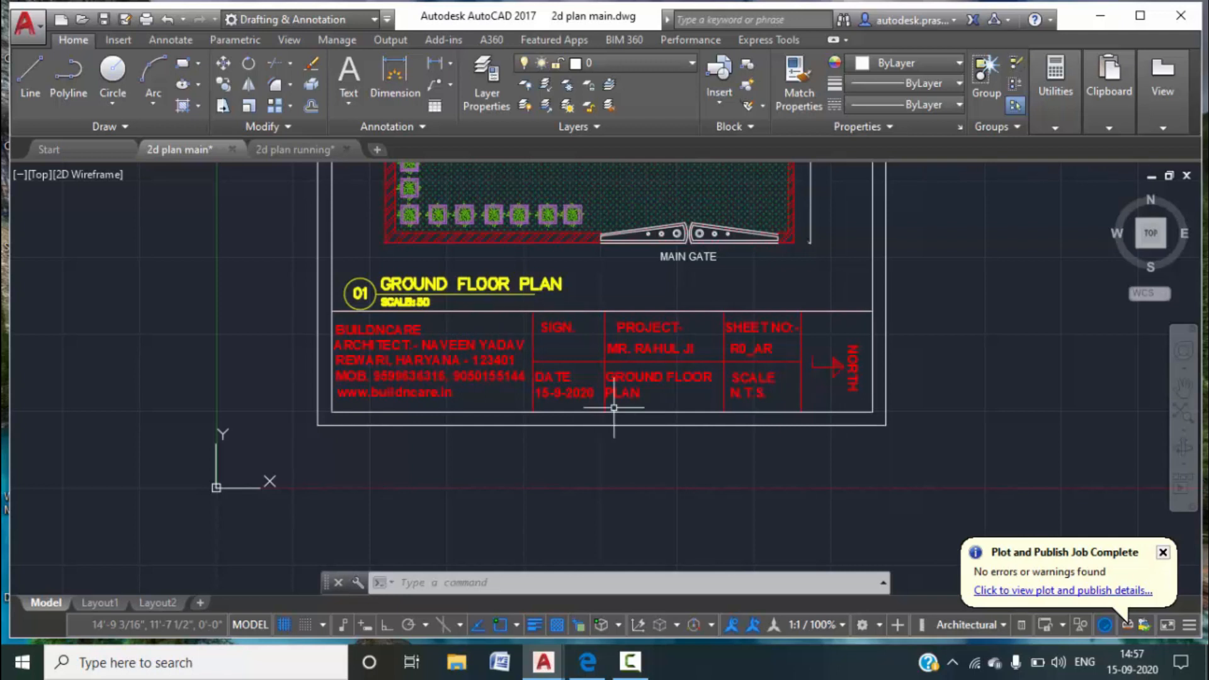
Inspect the title block, then return to the 2d plan running drawing.
{"action": "scroll", "coordinate": [764, 326], "scroll_direction": "down", "scroll_amount": 2}
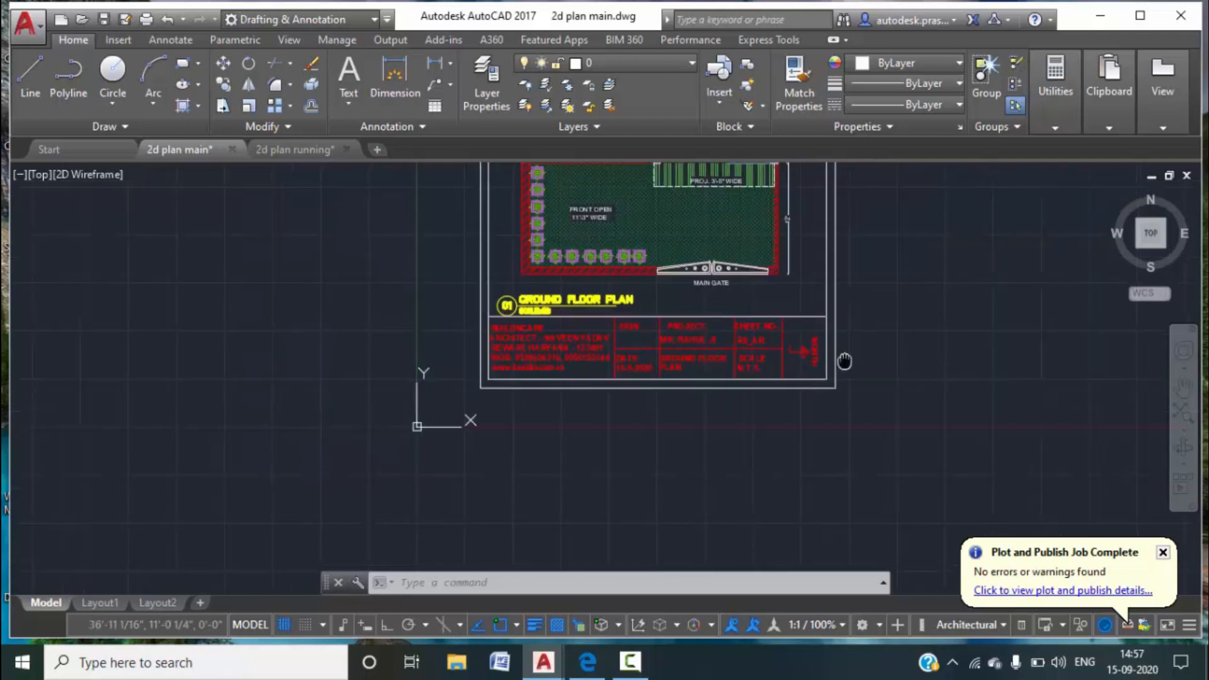
{"action": "scroll", "coordinate": [432, 306], "scroll_direction": "up", "scroll_amount": 5}
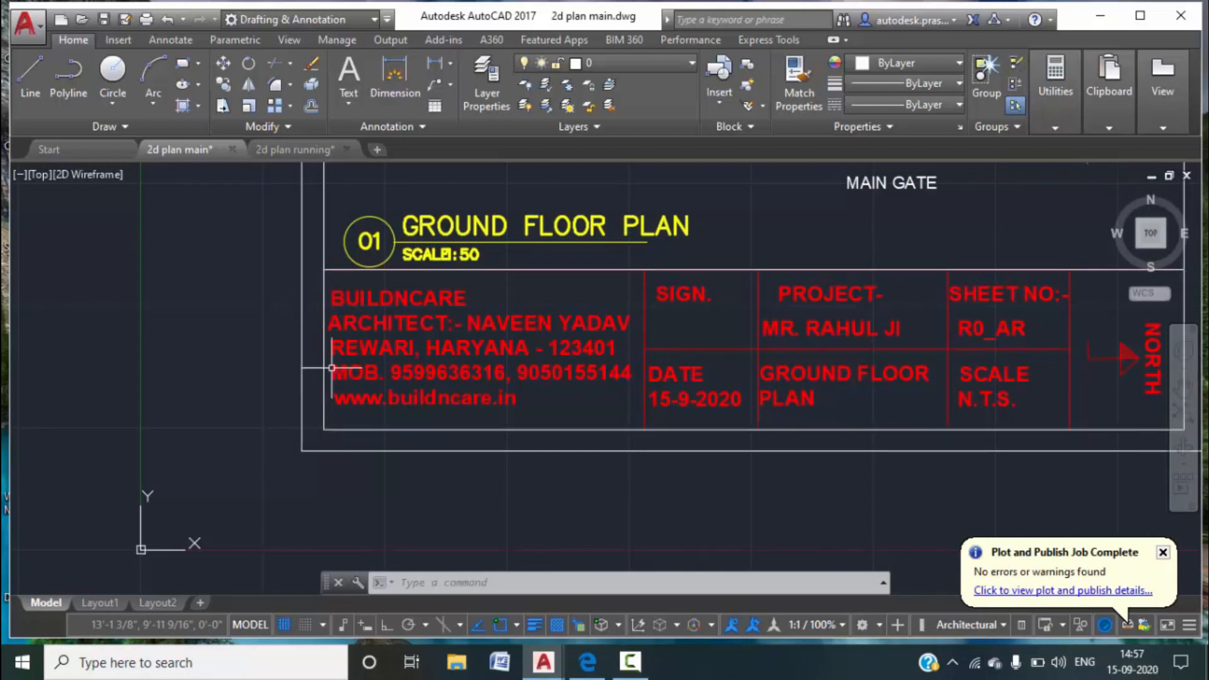
{"action": "scroll", "coordinate": [507, 358], "scroll_direction": "down", "scroll_amount": 2}
{"action": "scroll", "coordinate": [508, 358], "scroll_direction": "down", "scroll_amount": 5}
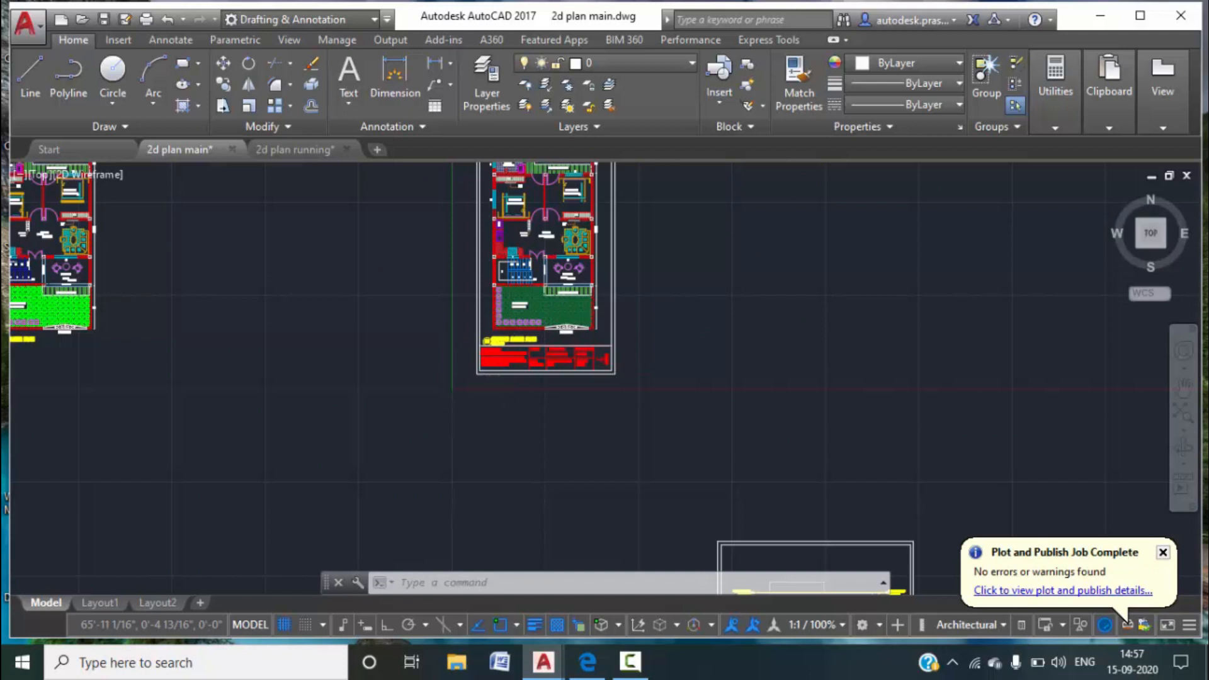
{"action": "scroll", "coordinate": [530, 344], "scroll_direction": "up", "scroll_amount": 5}
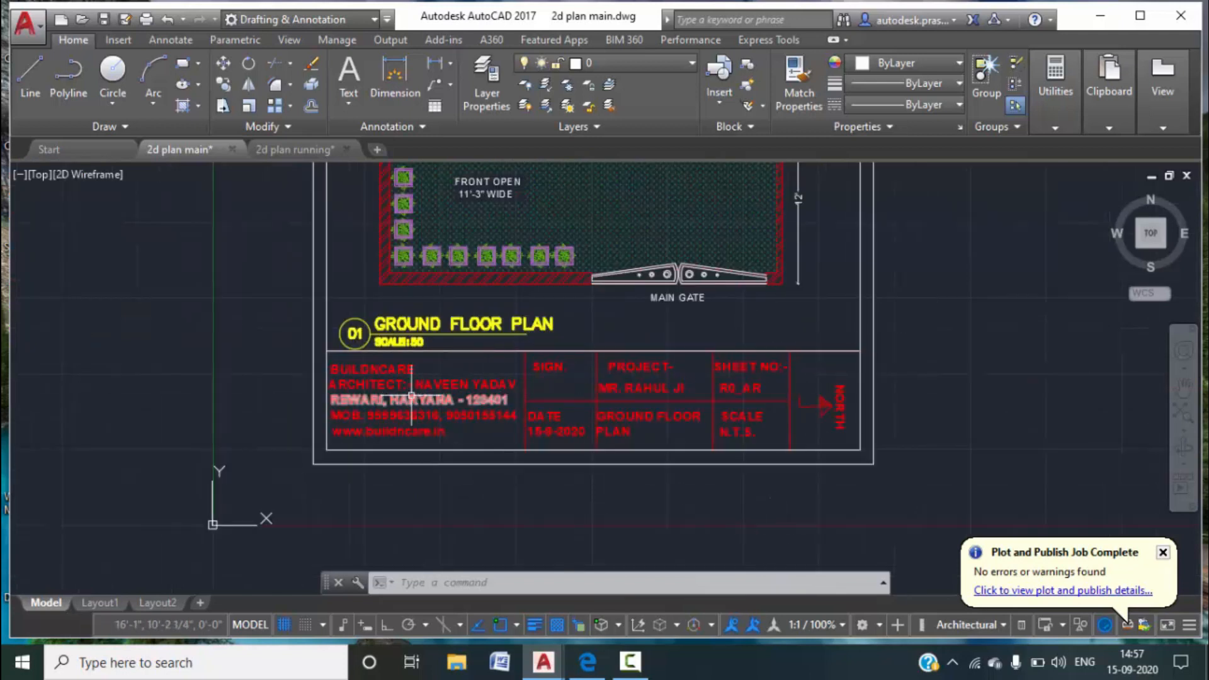
{"action": "scroll", "coordinate": [332, 203], "scroll_direction": "down", "scroll_amount": 3}
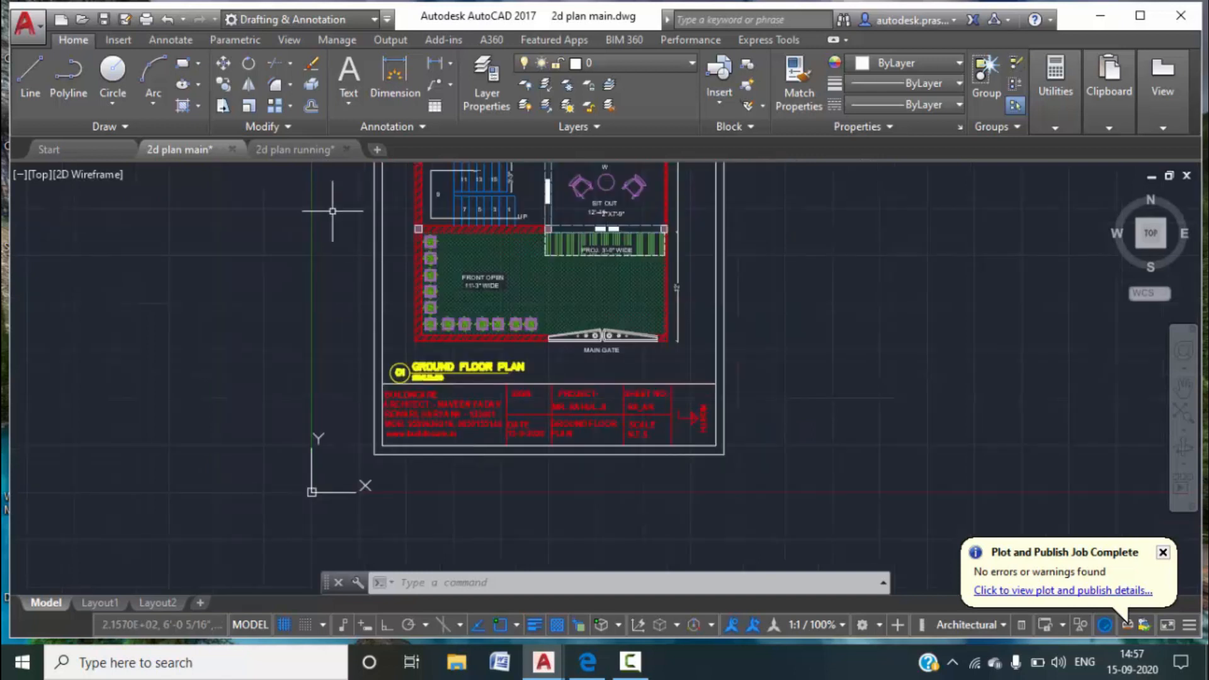
{"action": "left_click", "coordinate": [300, 148]}
{"action": "scroll", "coordinate": [467, 365], "scroll_direction": "up", "scroll_amount": 5}
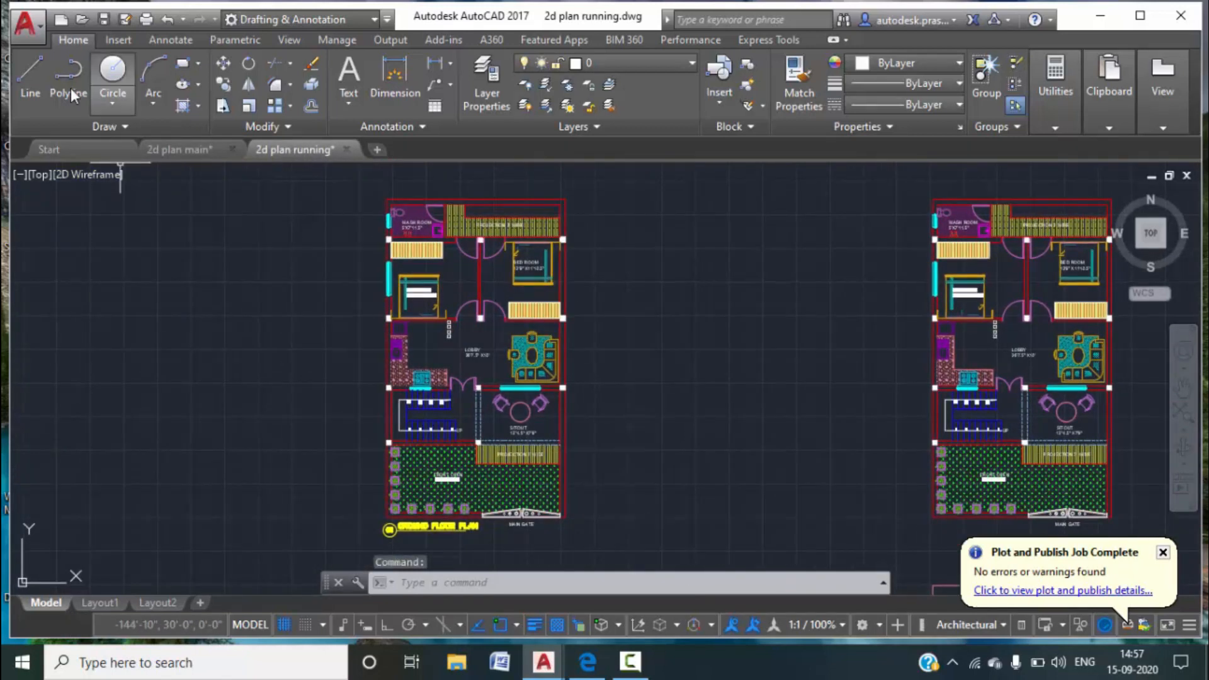
Draw a rectangular sheet border around the left ground floor plan.
{"action": "left_click", "coordinate": [183, 63]}
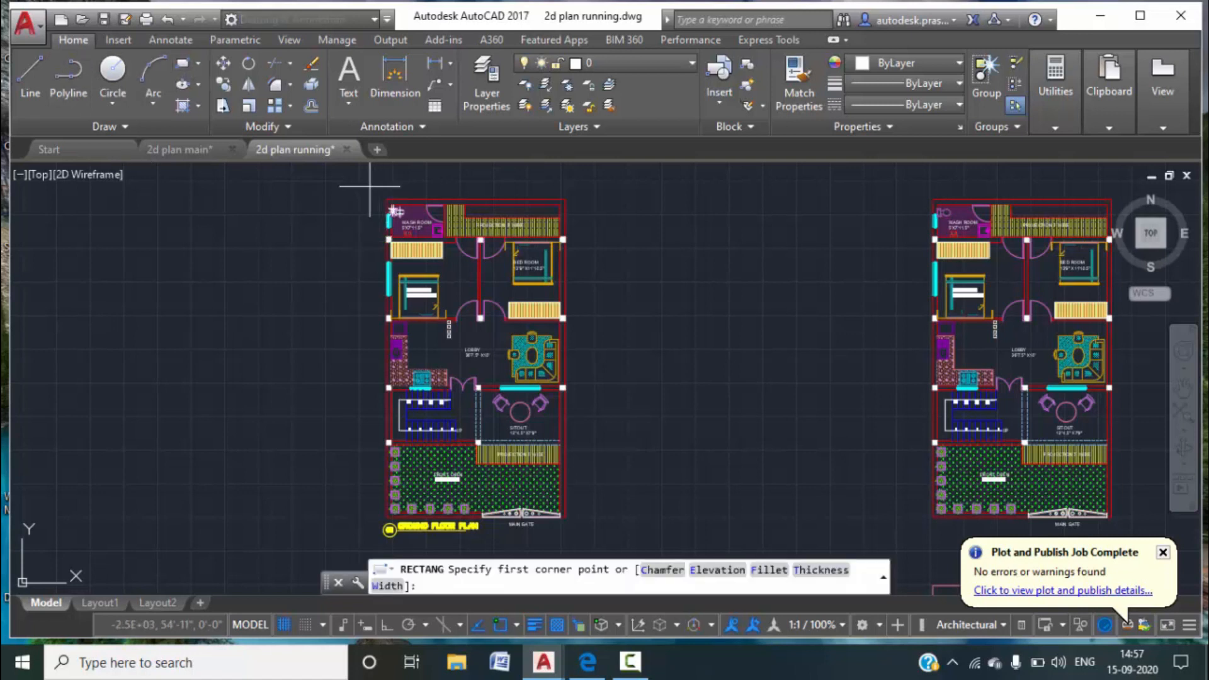
{"action": "left_click", "coordinate": [374, 188]}
{"action": "middle_click_drag", "start_coordinate": [598, 500], "coordinate": [639, 342]}
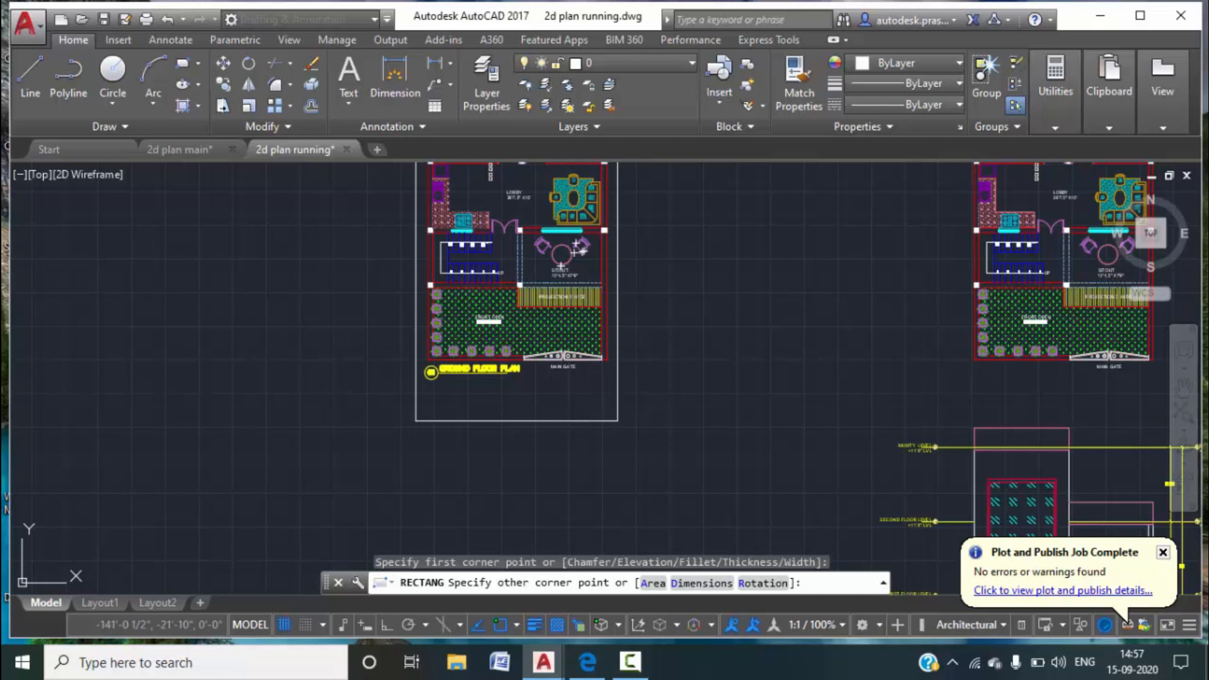
{"action": "left_click", "coordinate": [617, 421]}
Offset the border rectangle 3" inward to form an inner border.
{"action": "key", "text": "ctrl+p"}
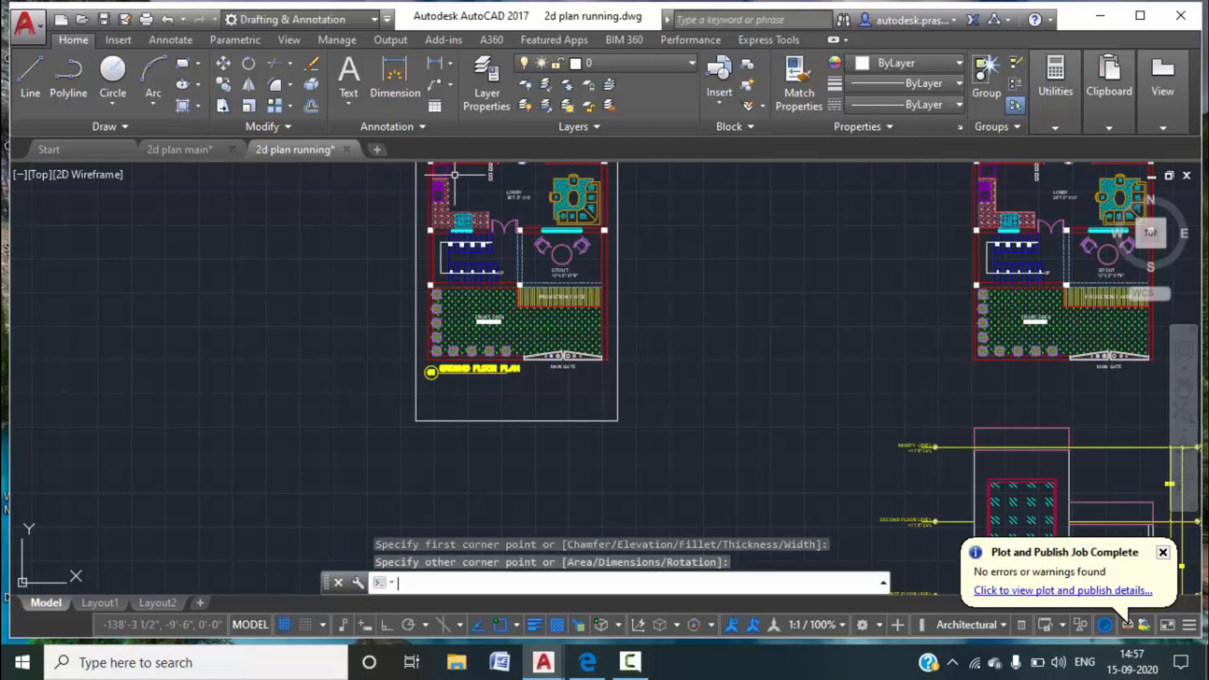
{"action": "type", "text": "0"}
{"action": "key", "text": "Return"}
{"action": "key", "text": "Escape"}
{"action": "key", "text": "Escape"}
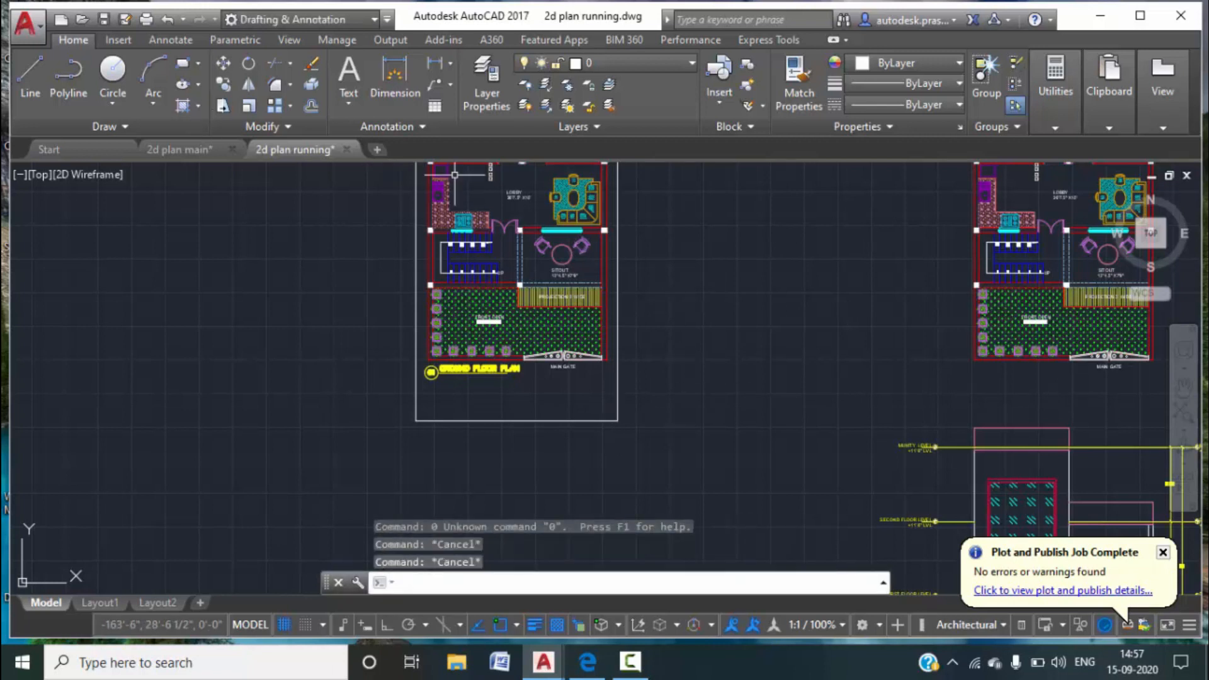
{"action": "key", "text": "Return"}
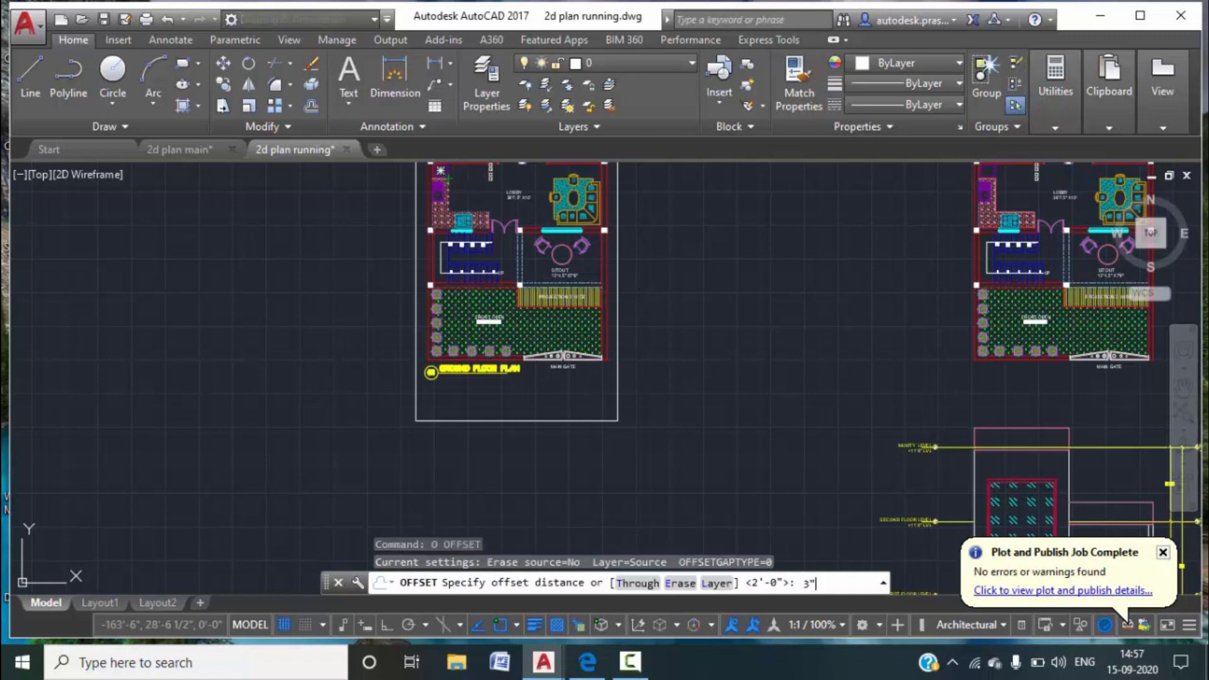
{"action": "key", "text": "Return"}
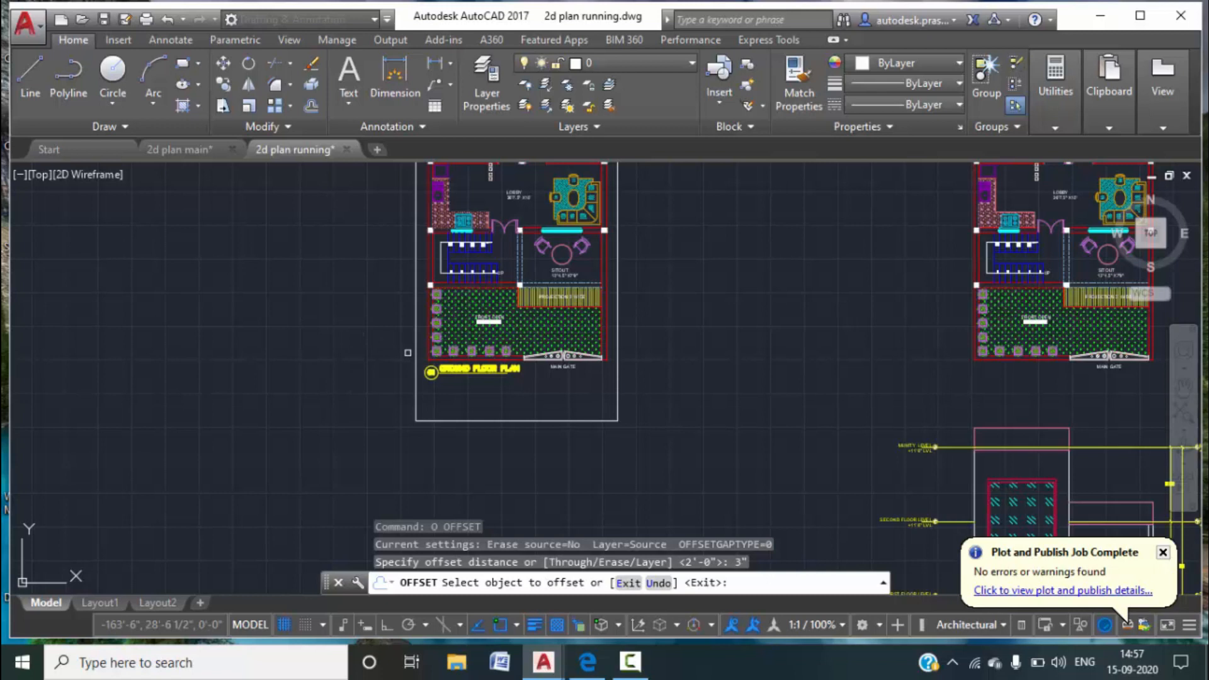
{"action": "left_click", "coordinate": [415, 353]}
{"action": "left_click", "coordinate": [433, 378]}
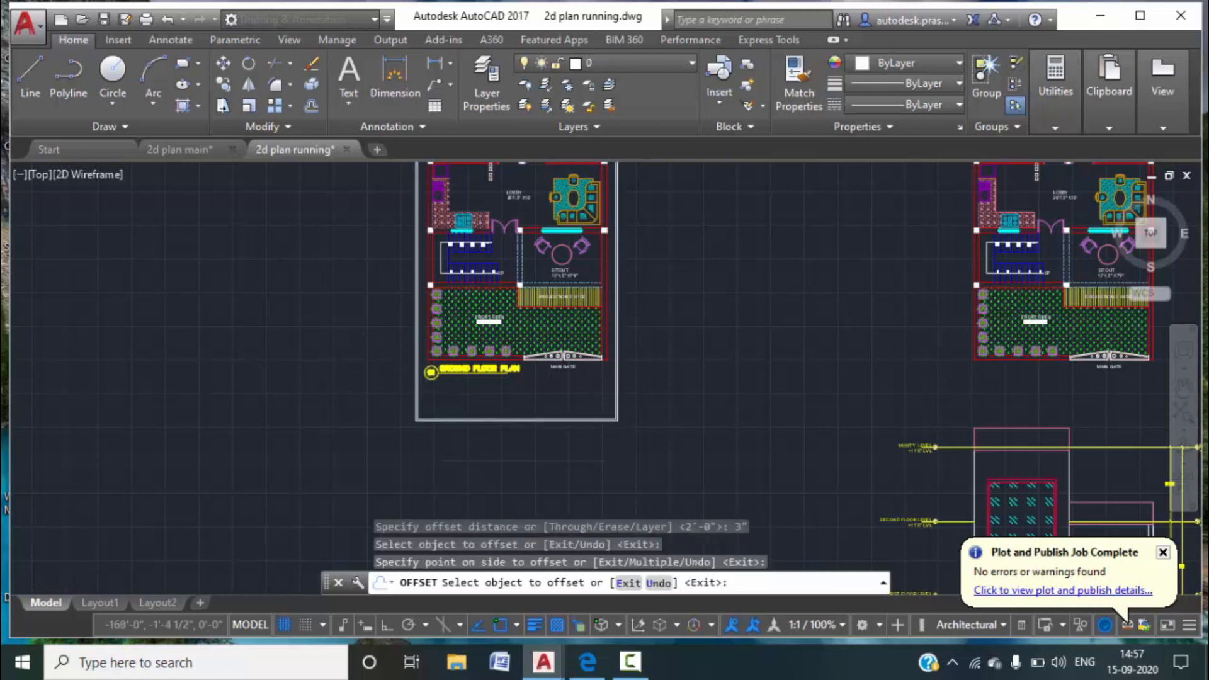
{"action": "scroll", "coordinate": [488, 413], "scroll_direction": "up", "scroll_amount": 5}
{"action": "key", "text": "Escape"}
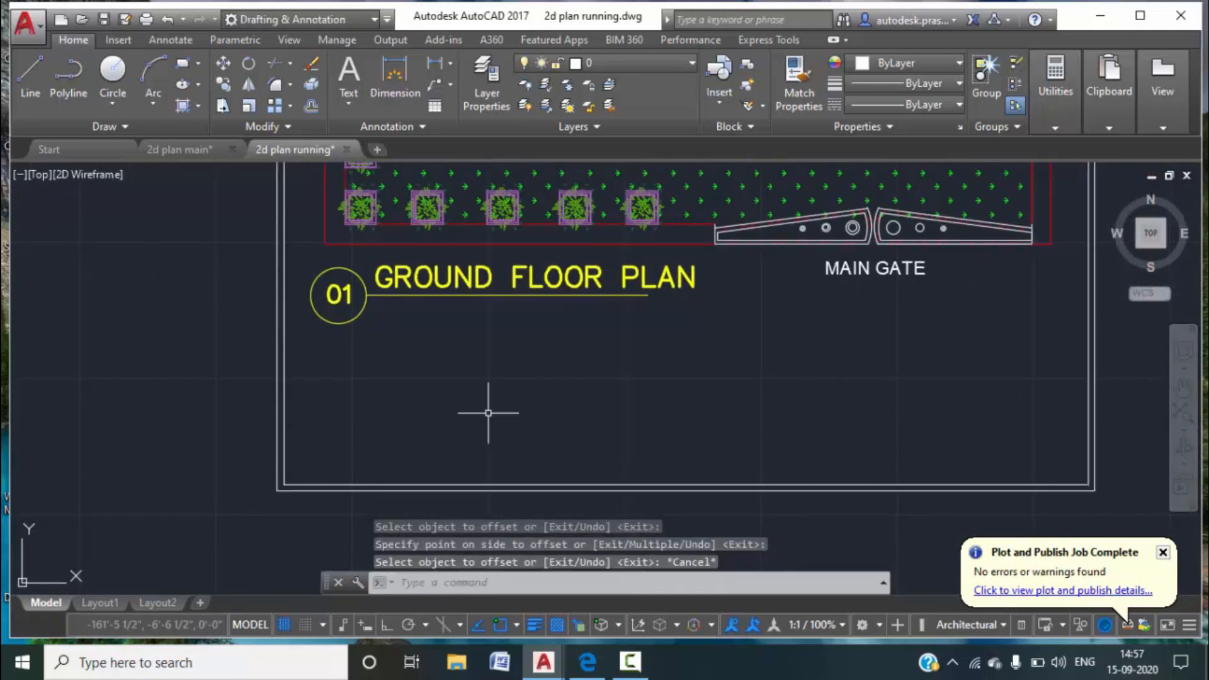
Draw a horizontal line across the inner border as the title block's top edge.
{"action": "type", "text": "l"}
{"action": "key", "text": "Return"}
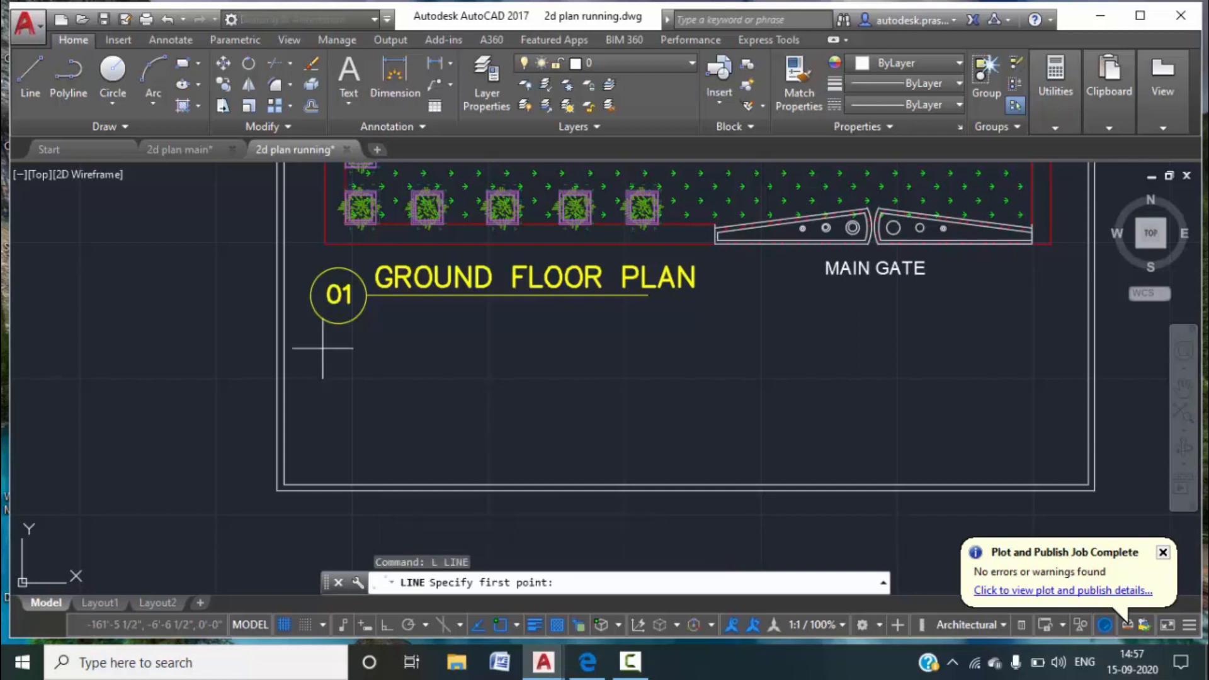
{"action": "left_click", "coordinate": [283, 334]}
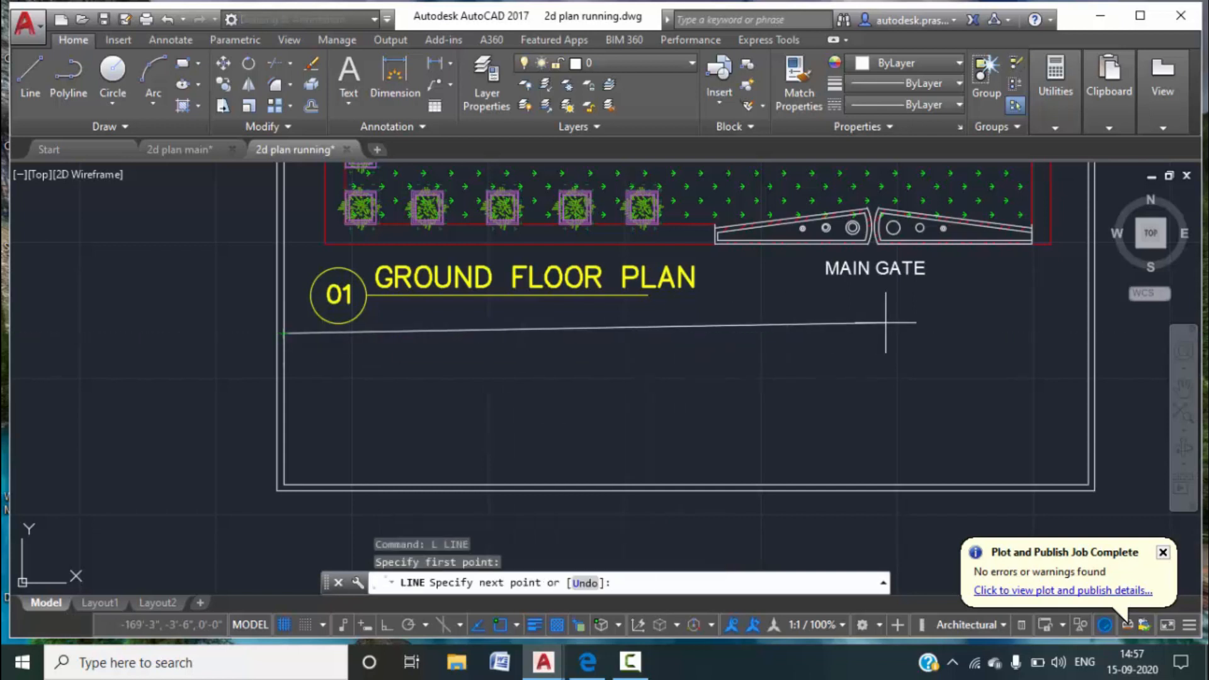
{"action": "middle_click_drag", "start_coordinate": [902, 341], "coordinate": [709, 340]}
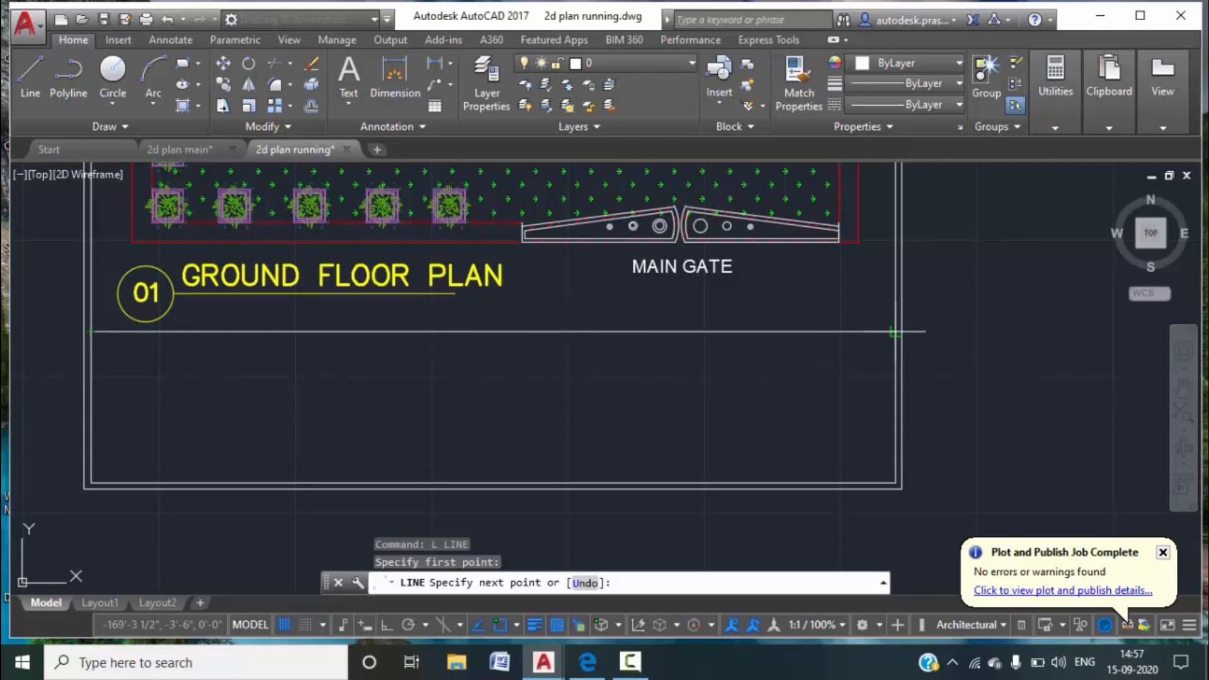
{"action": "left_click", "coordinate": [894, 332]}
{"action": "key", "text": "Escape"}
{"action": "key", "text": "Escape"}
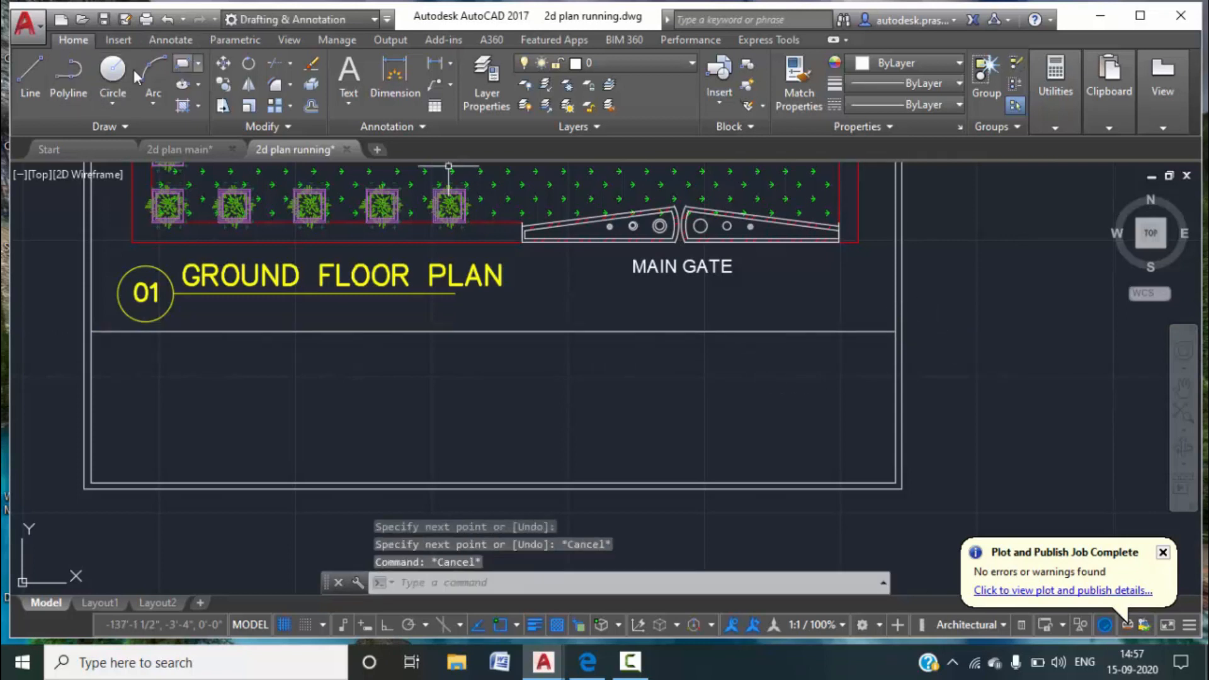
Draw vertical dividers from the top line down to the bottom border, splitting the title block into cells.
{"action": "left_click", "coordinate": [48, 92]}
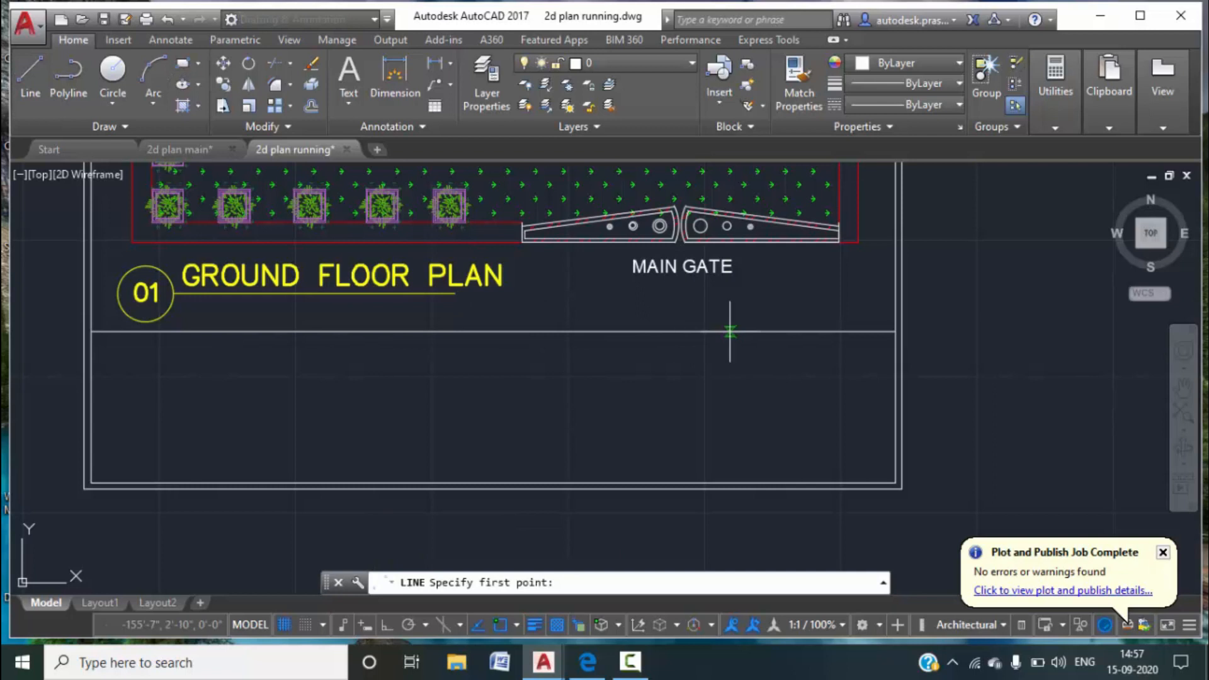
{"action": "left_click", "coordinate": [780, 332]}
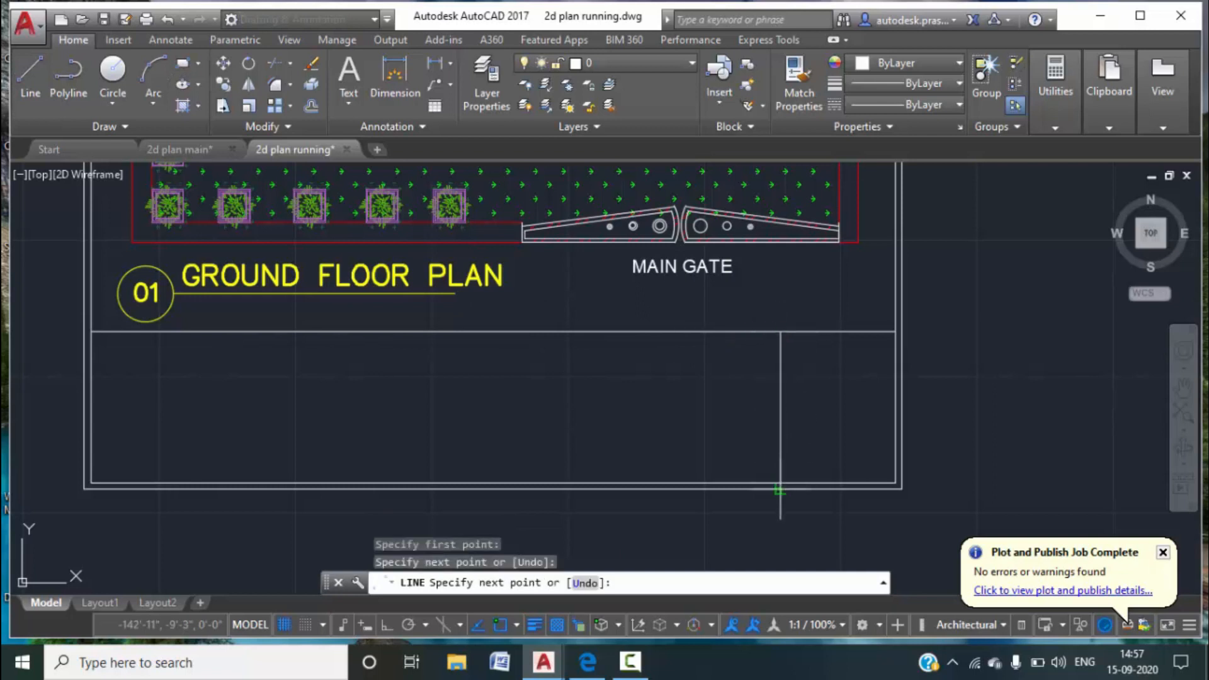
{"action": "key", "text": "Escape"}
{"action": "key", "text": "Escape"}
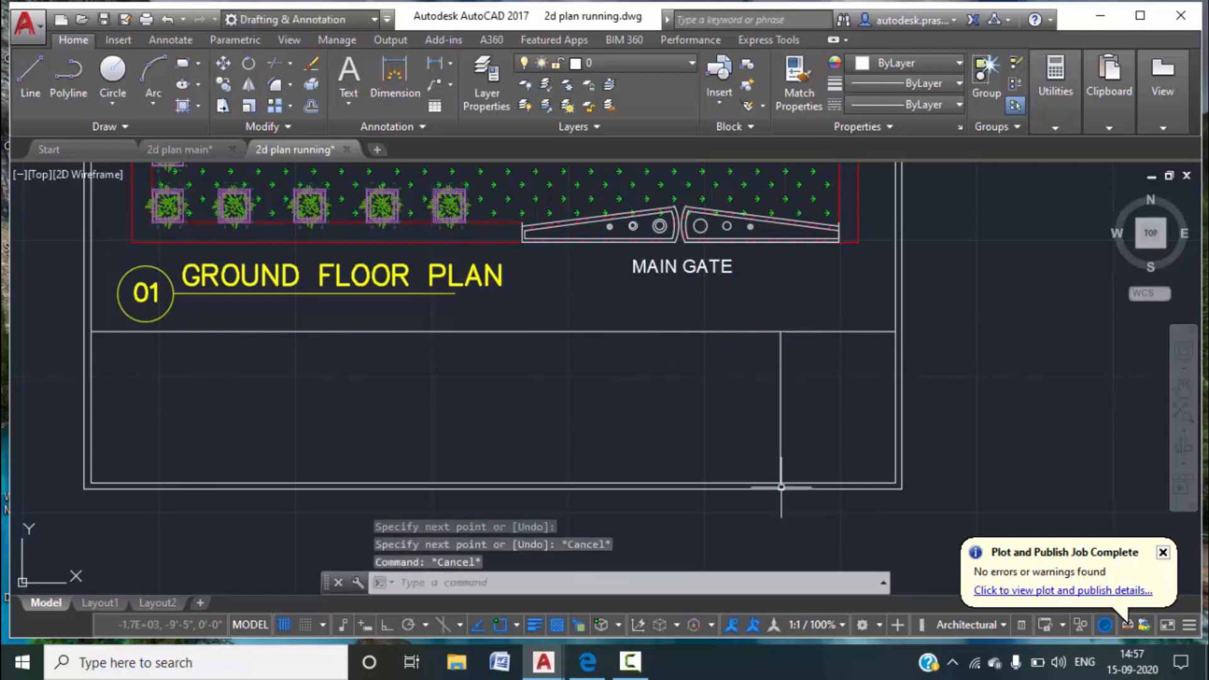
{"action": "left_click", "coordinate": [39, 81]}
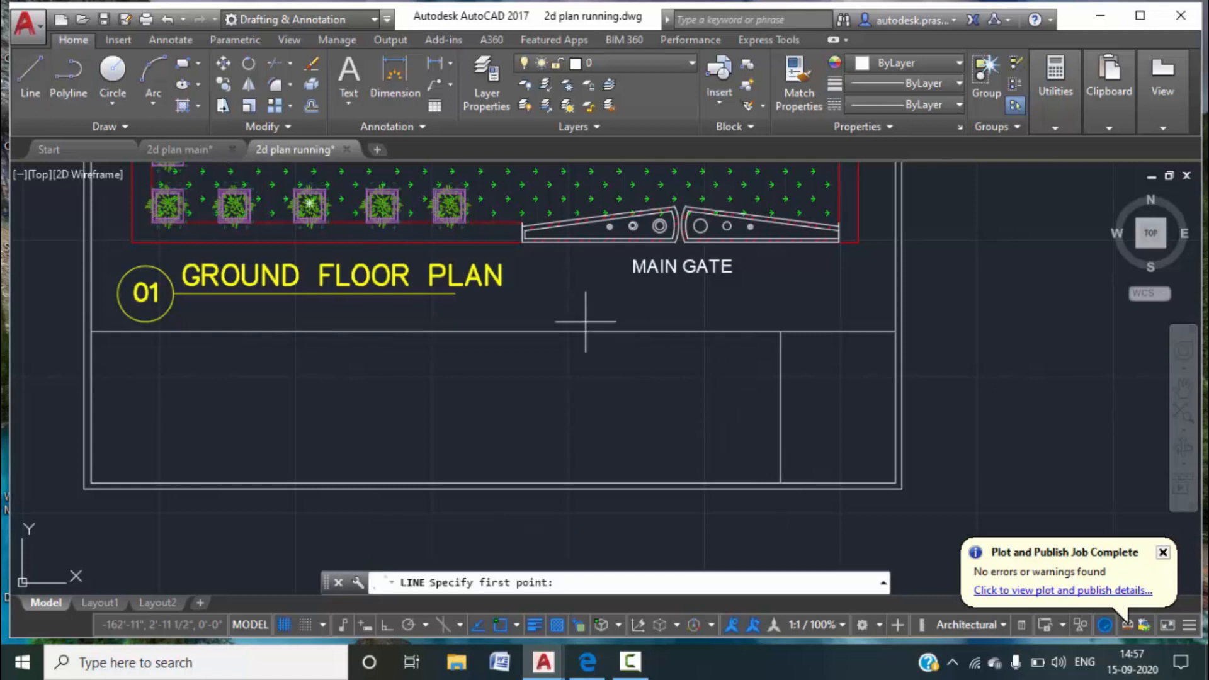
{"action": "left_click", "coordinate": [640, 332]}
{"action": "left_click", "coordinate": [640, 483]}
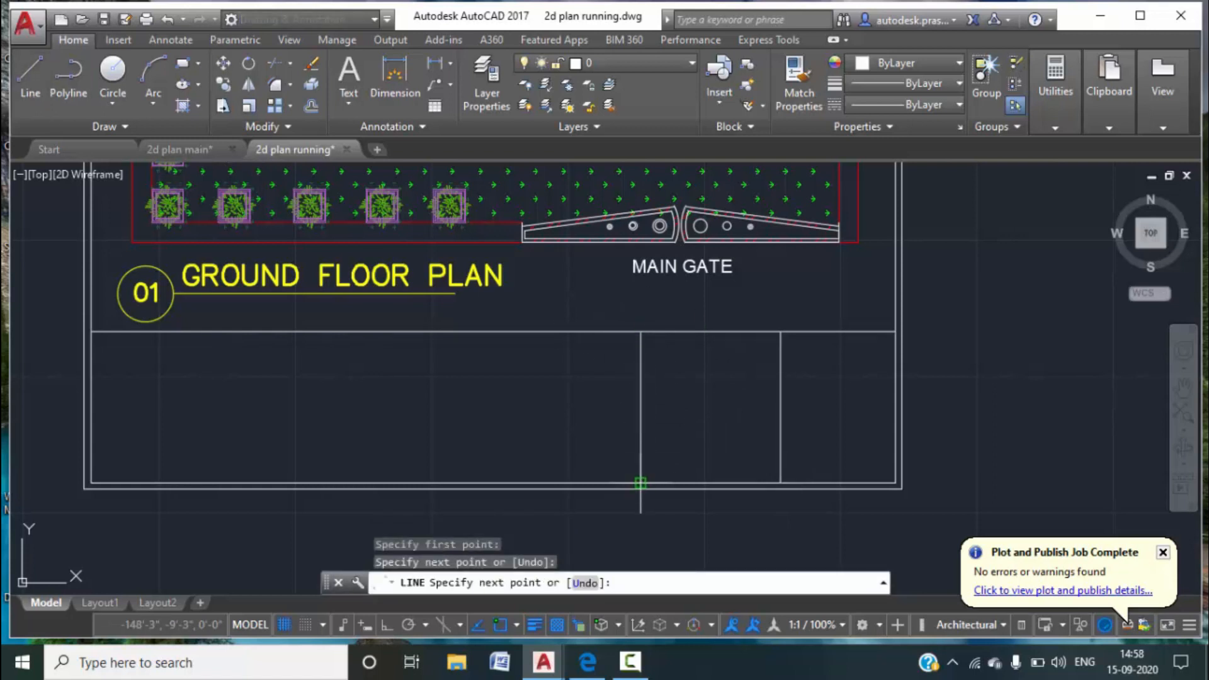
{"action": "key", "text": "Escape"}
{"action": "key", "text": "space"}
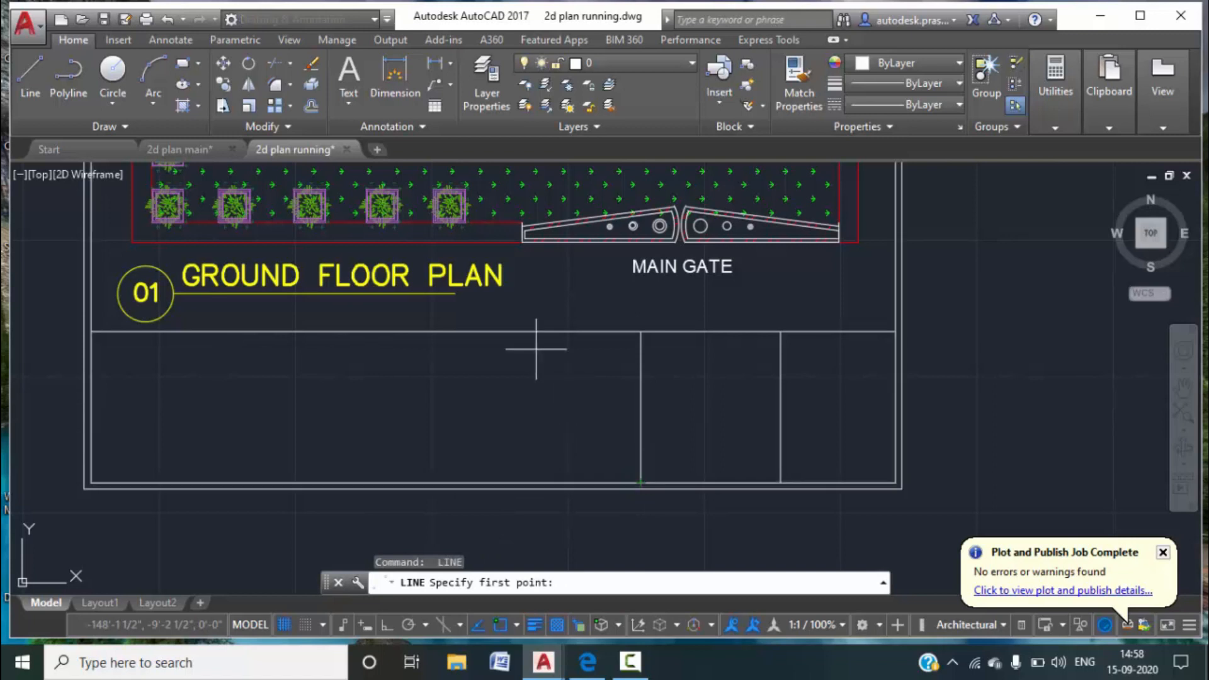
{"action": "left_click", "coordinate": [492, 332]}
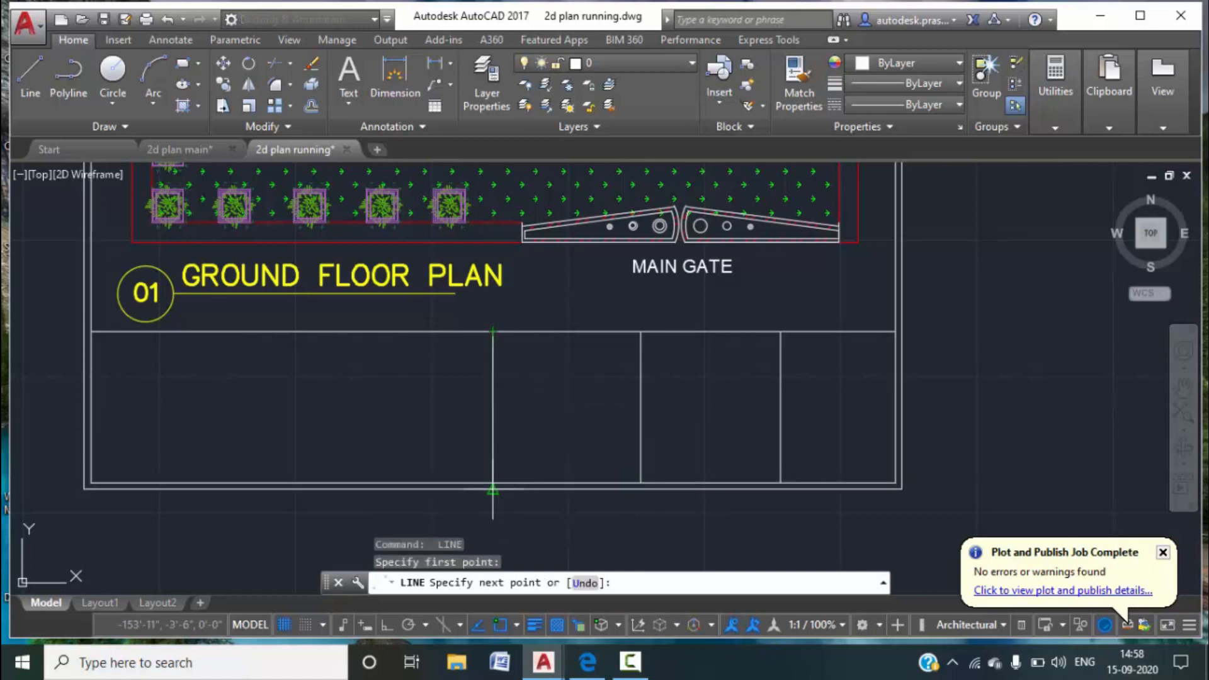
{"action": "left_click", "coordinate": [493, 483]}
{"action": "key", "text": "Escape"}
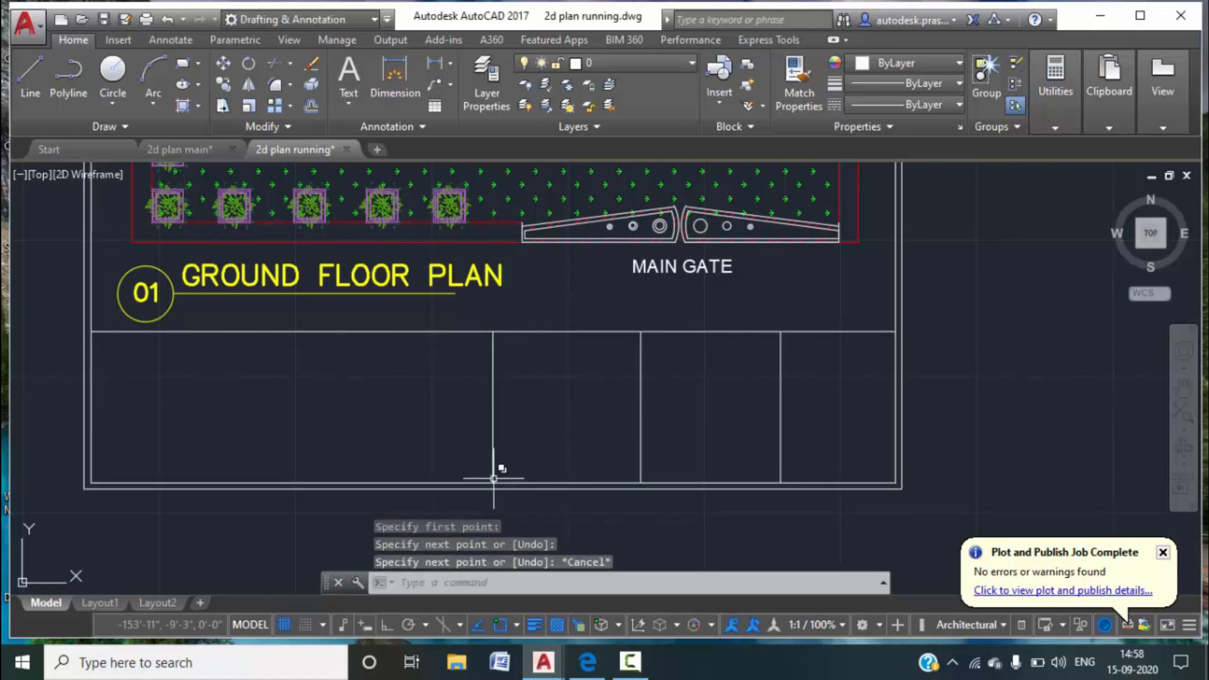
{"action": "left_click", "coordinate": [31, 72]}
{"action": "left_click", "coordinate": [340, 332]}
{"action": "left_click", "coordinate": [339, 483]}
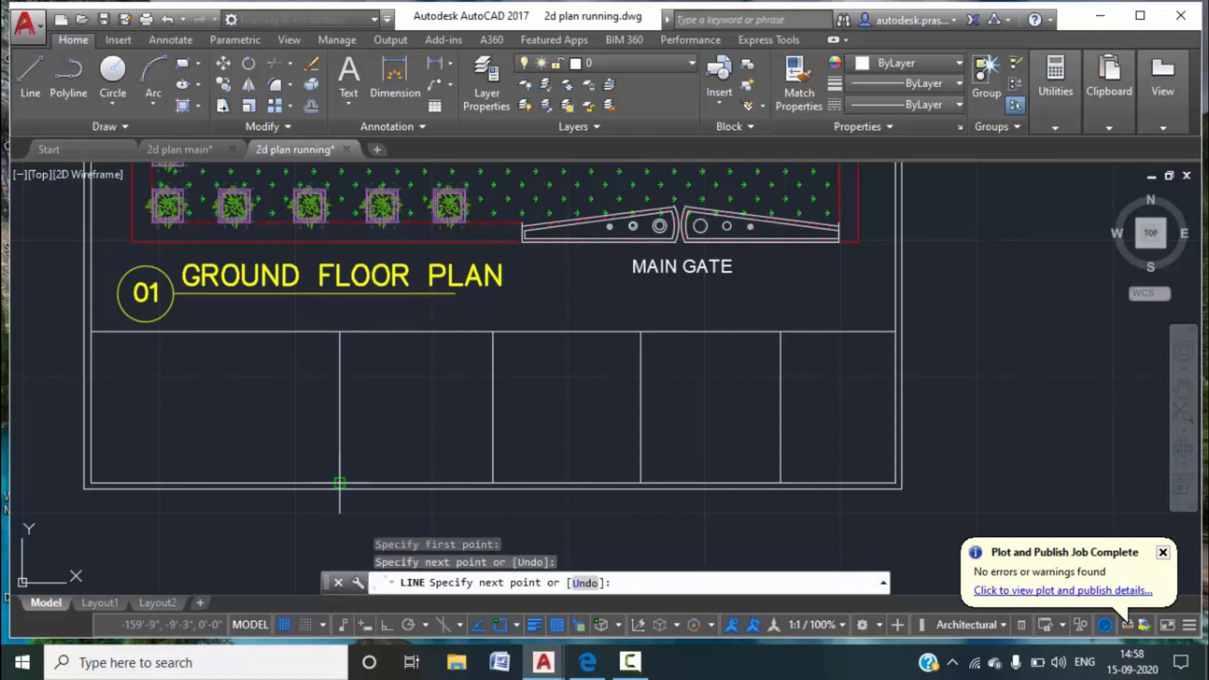
{"action": "key", "text": "Escape"}
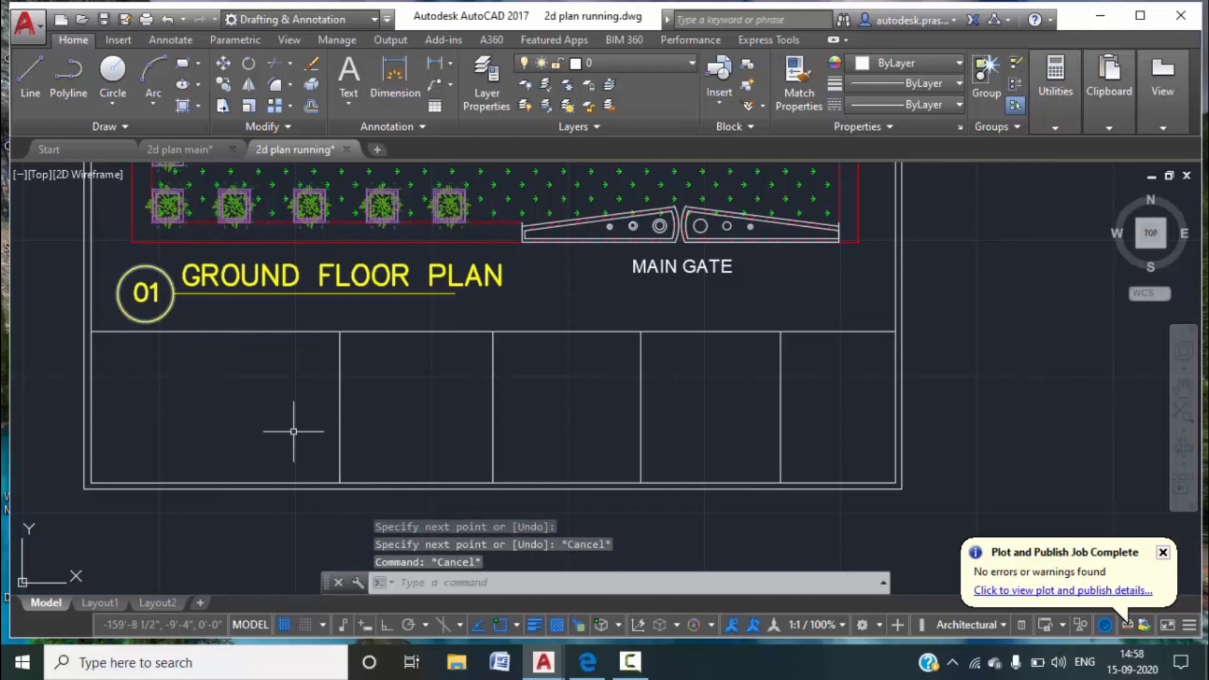
Draw a horizontal divider across the middle title block cells.
{"action": "middle_click_drag", "start_coordinate": [300, 421], "coordinate": [331, 422]}
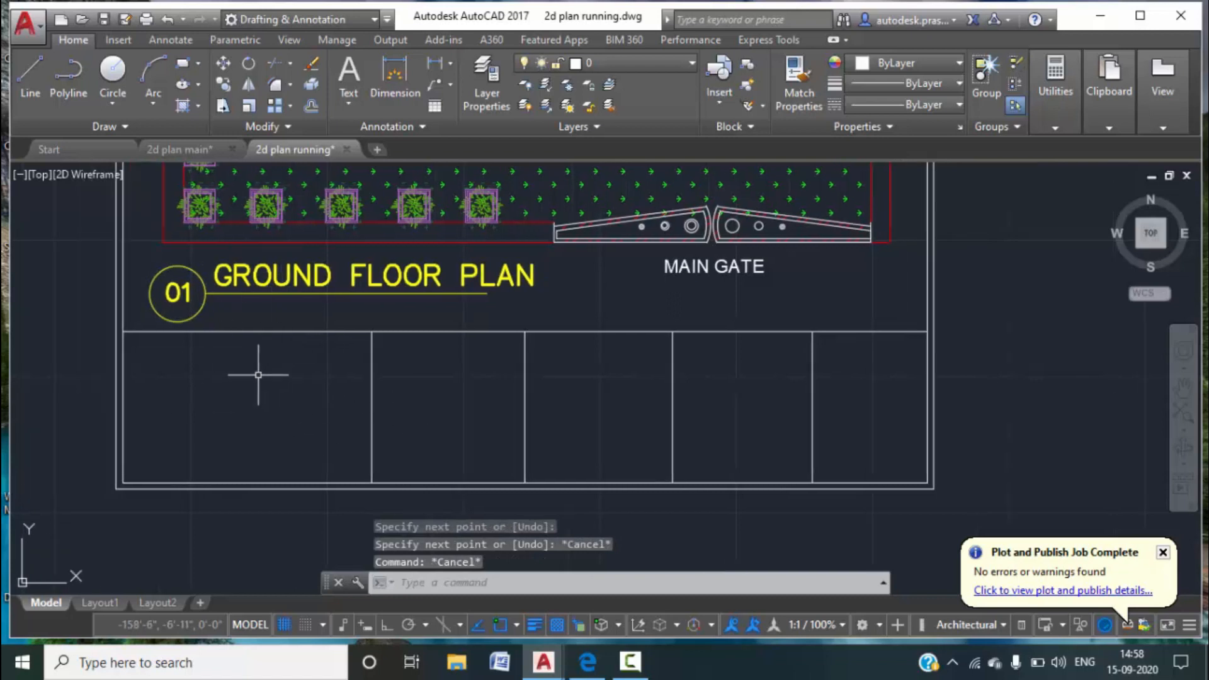
{"action": "middle_click_drag", "start_coordinate": [344, 381], "coordinate": [364, 384]}
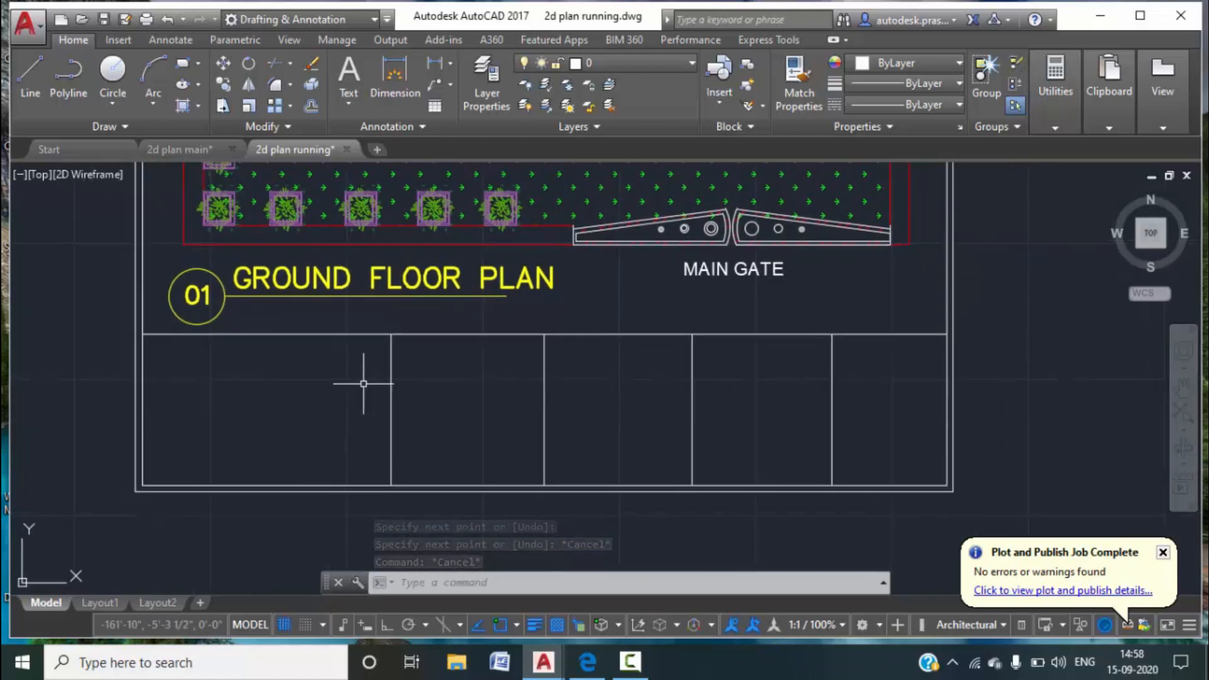
{"action": "type", "text": "l"}
{"action": "key", "text": "Return"}
{"action": "left_click", "coordinate": [390, 411]}
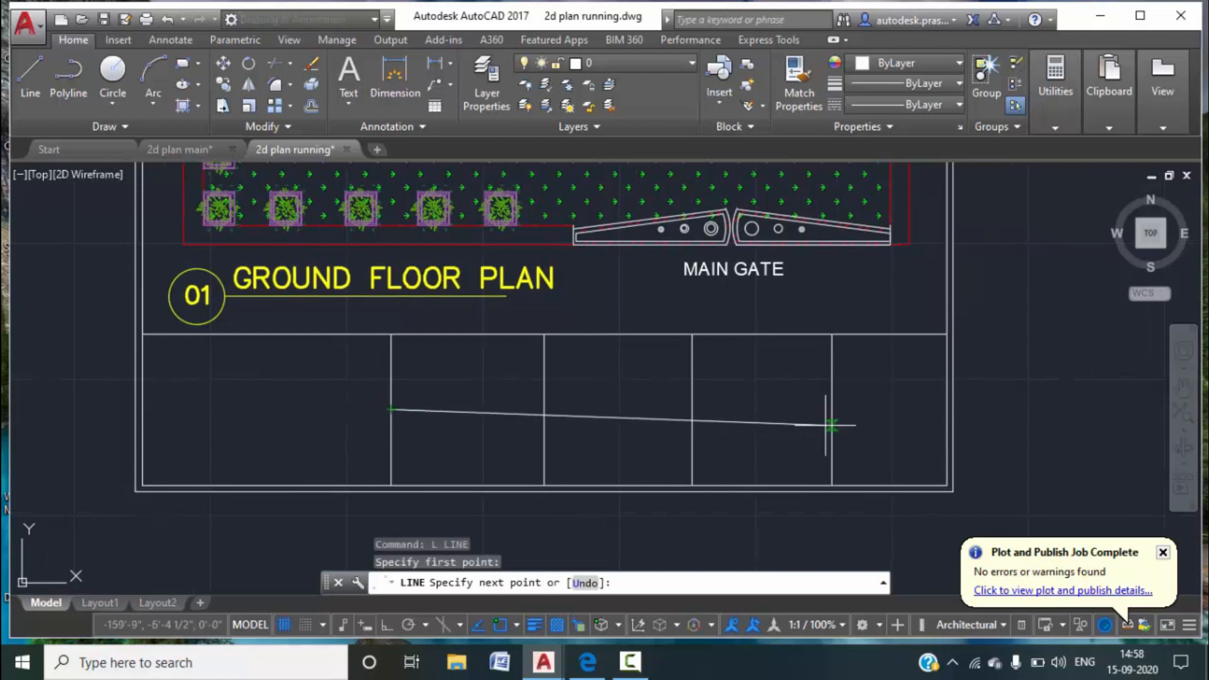
{"action": "left_click", "coordinate": [831, 409]}
{"action": "key", "text": "Escape"}
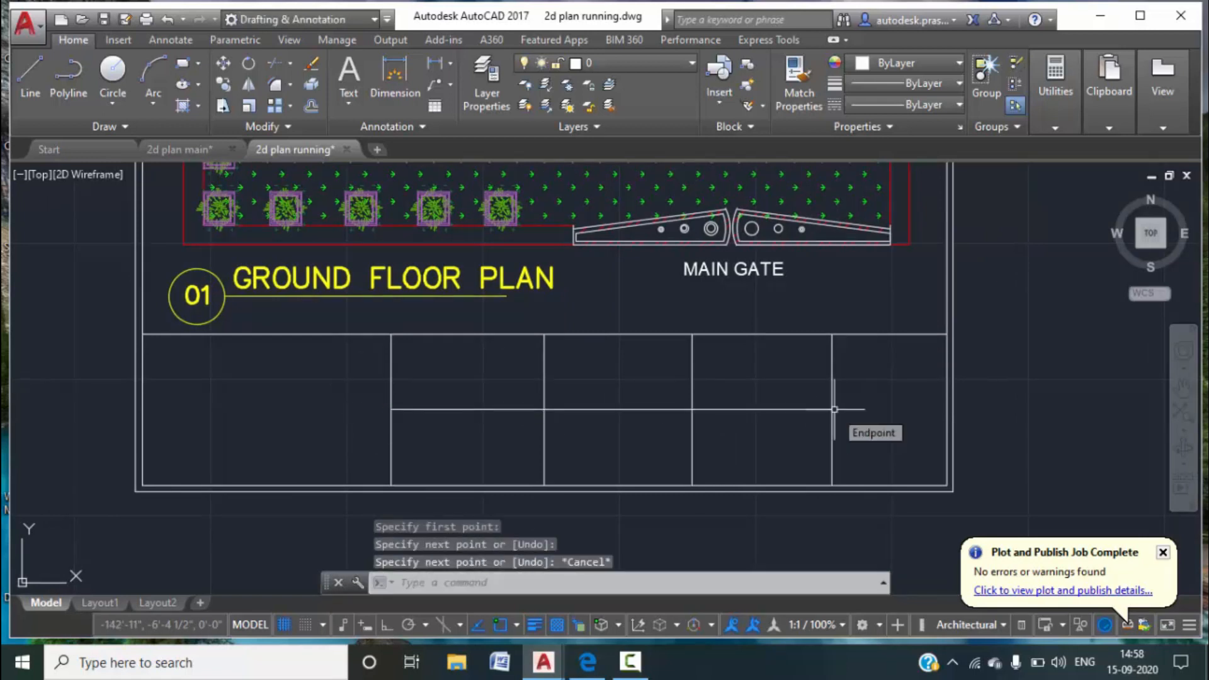
{"action": "key", "text": "Escape"}
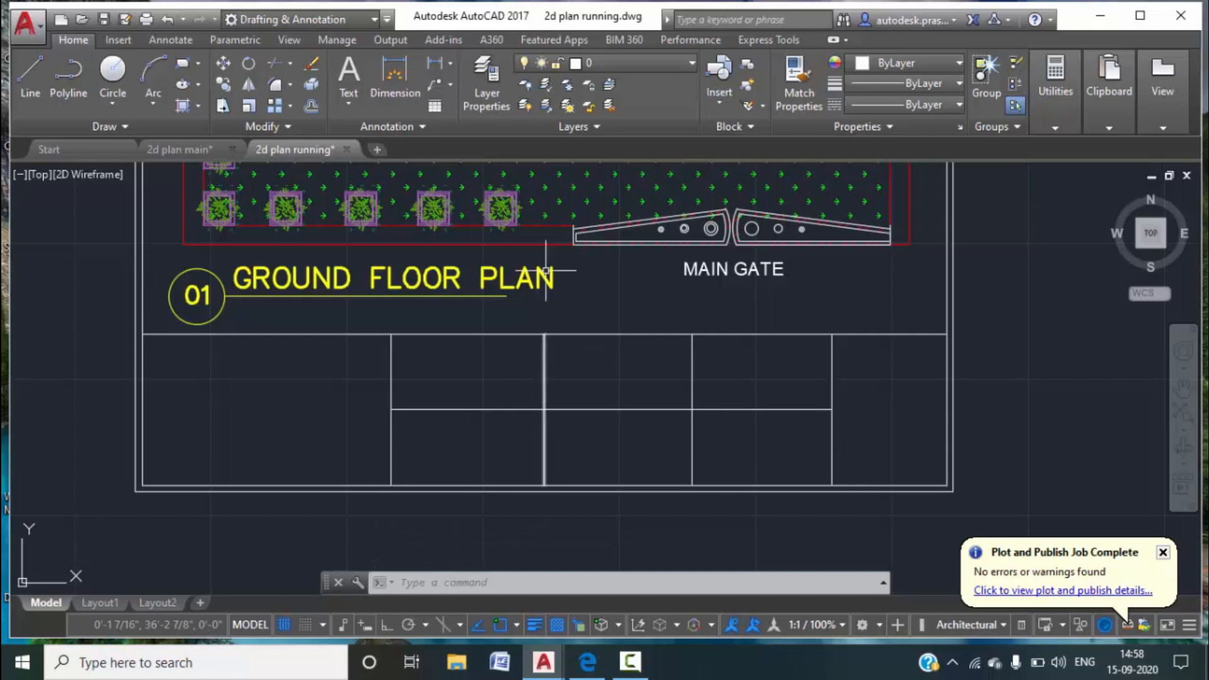
Add BUILDNCARE as multiline text in the first title block cell.
{"action": "scroll", "coordinate": [541, 404], "scroll_direction": "down", "scroll_amount": 2}
{"action": "scroll", "coordinate": [538, 516], "scroll_direction": "down", "scroll_amount": 1}
{"action": "middle_click_drag", "start_coordinate": [539, 517], "coordinate": [520, 441]}
{"action": "scroll", "coordinate": [489, 358], "scroll_direction": "up", "scroll_amount": 2}
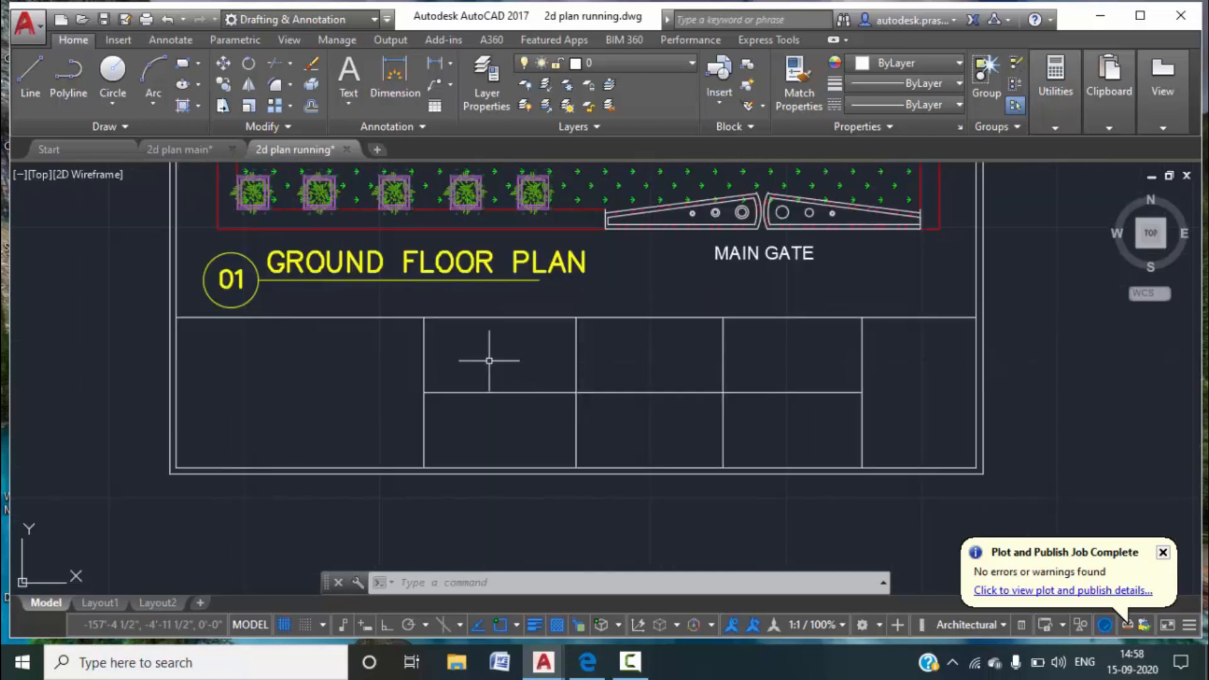
{"action": "middle_click_drag", "start_coordinate": [511, 376], "coordinate": [536, 397]}
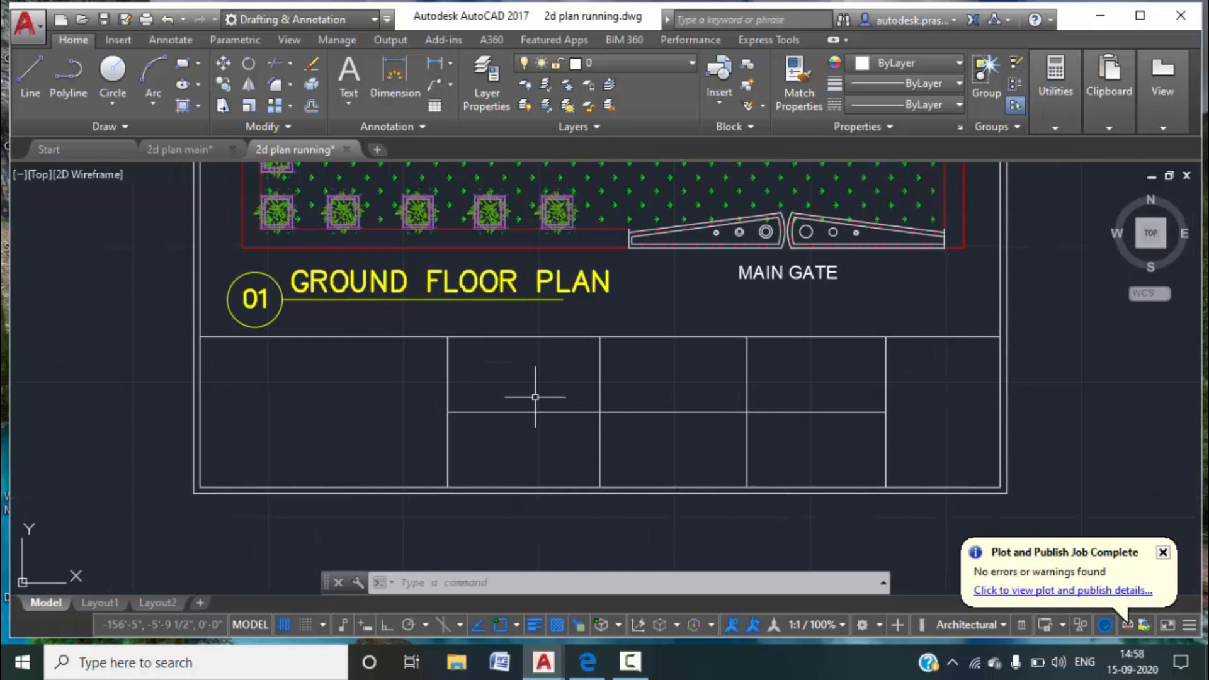
{"action": "key", "text": "Return"}
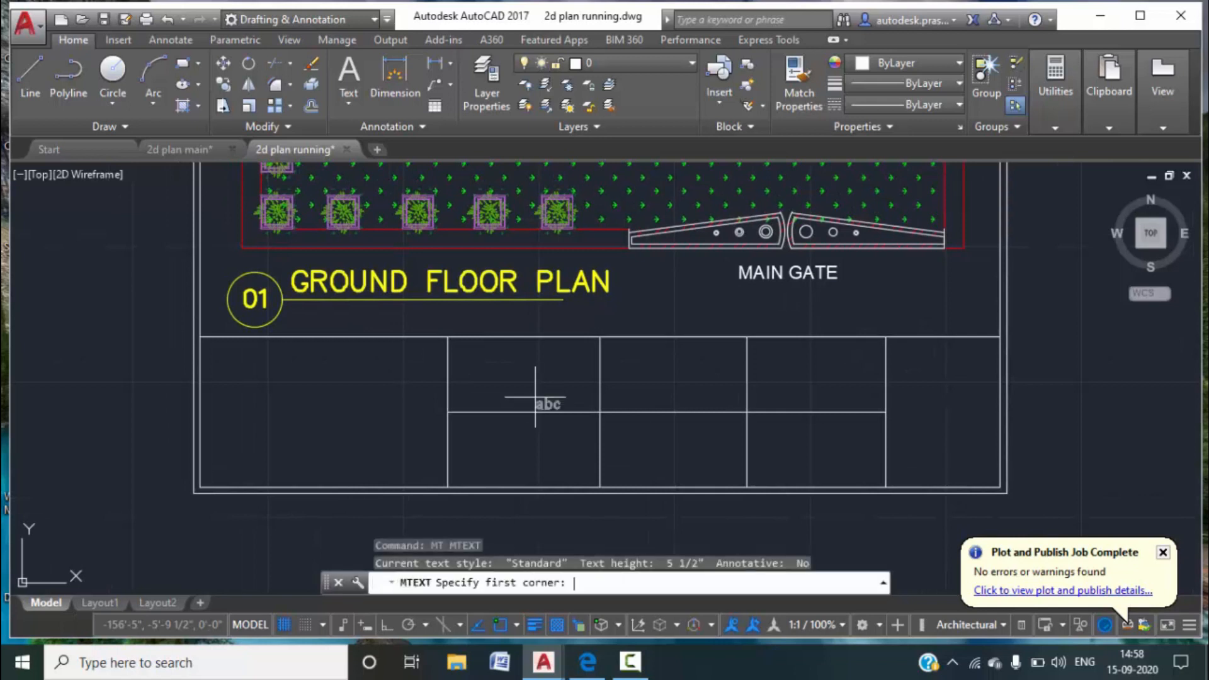
{"action": "scroll", "coordinate": [215, 353], "scroll_direction": "up", "scroll_amount": 3}
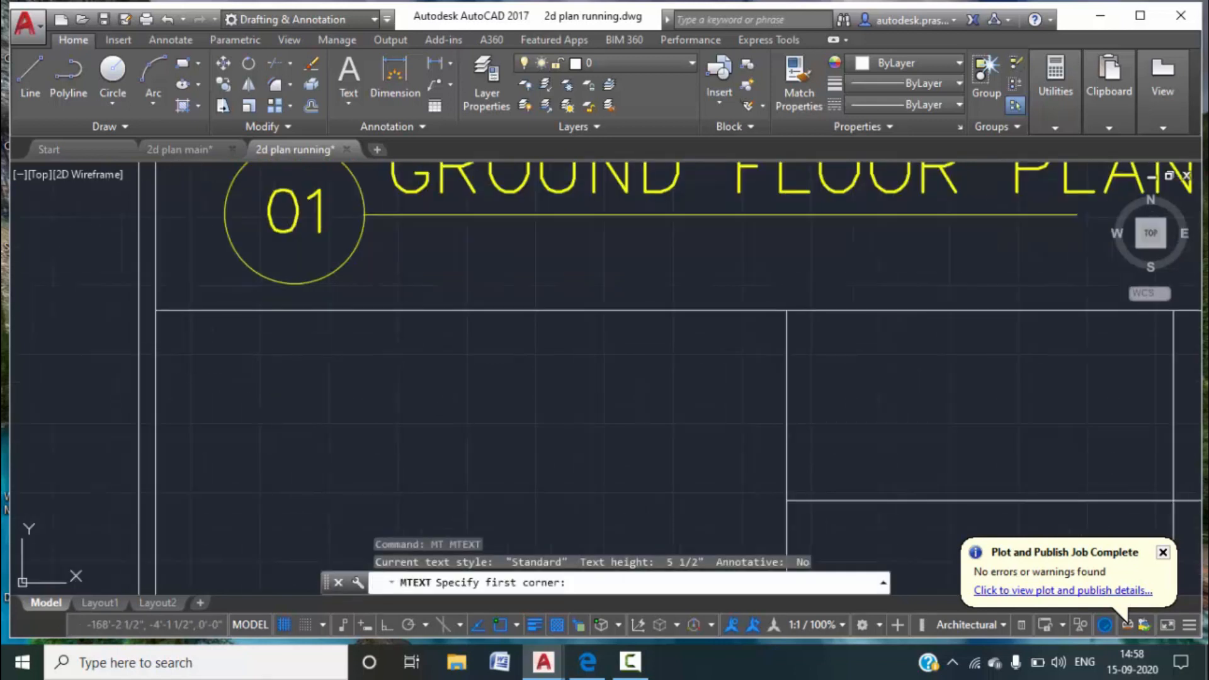
{"action": "left_click", "coordinate": [176, 340]}
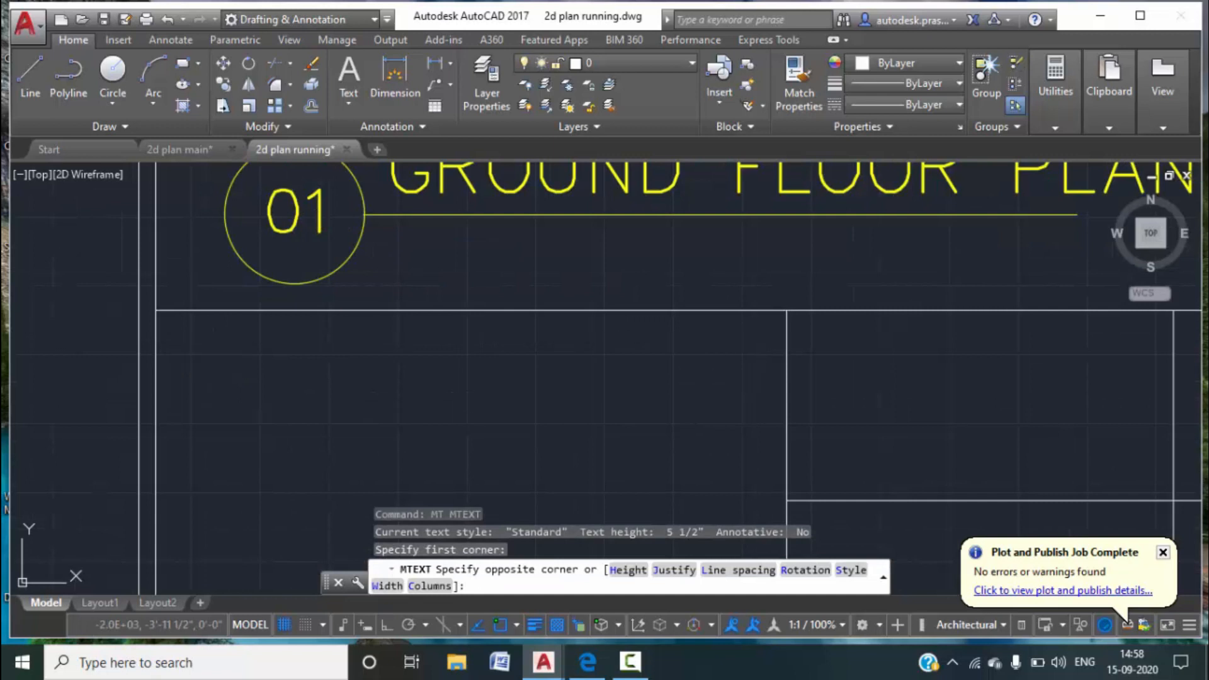
{"action": "left_click", "coordinate": [761, 388]}
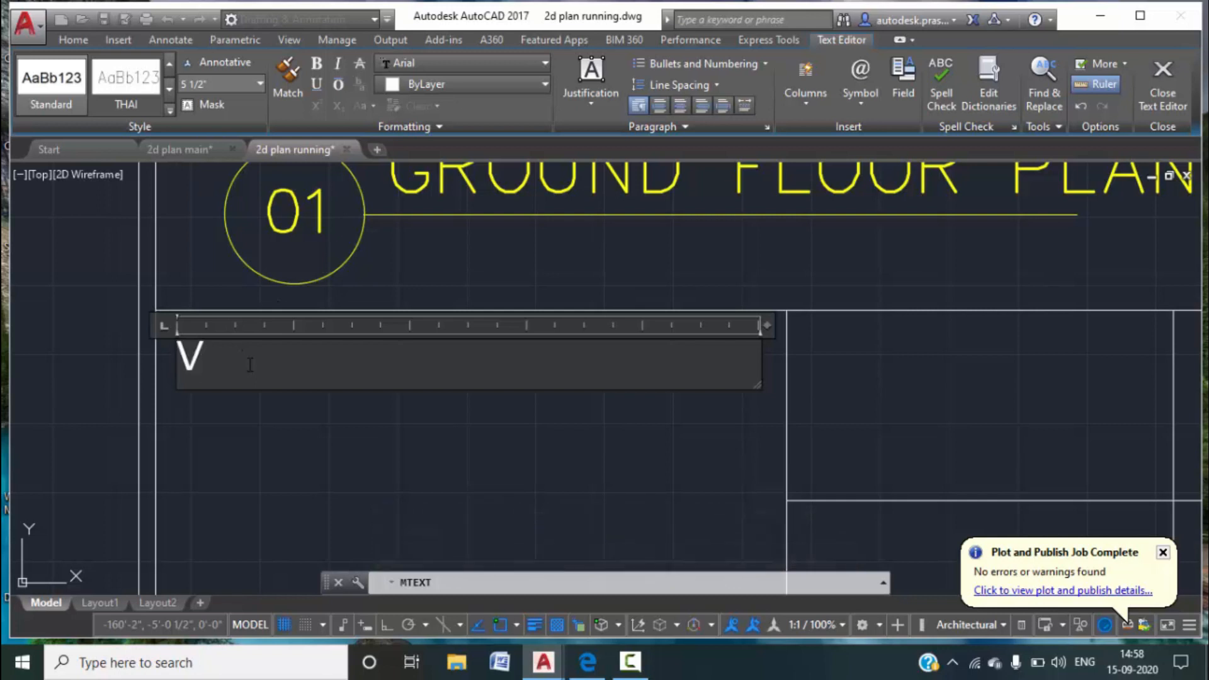
{"action": "type", "text": "BUI"}
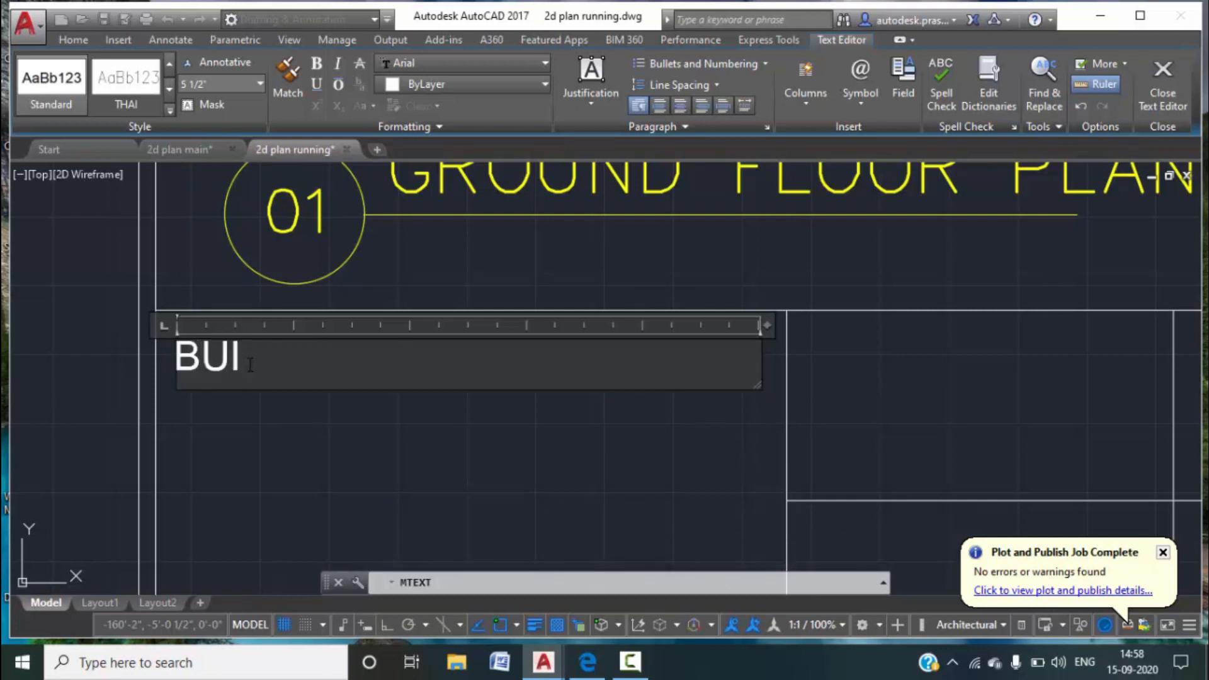
{"action": "type", "text": "LDNCARE"}
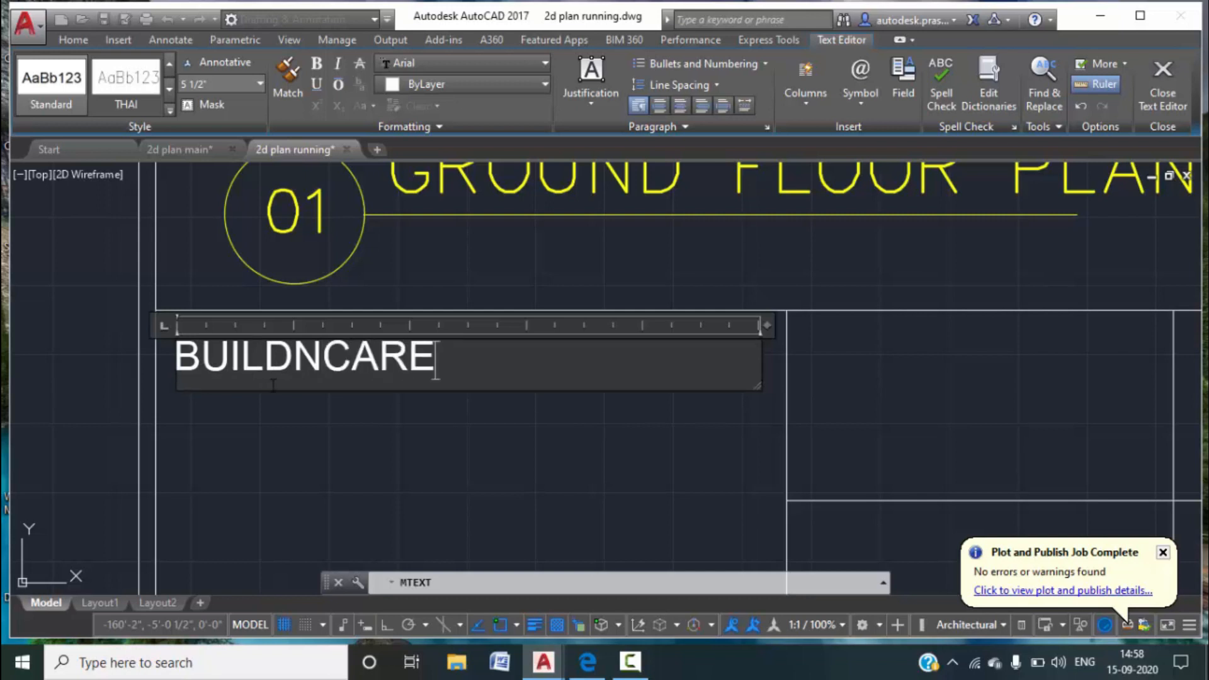
{"action": "left_click", "coordinate": [373, 413]}
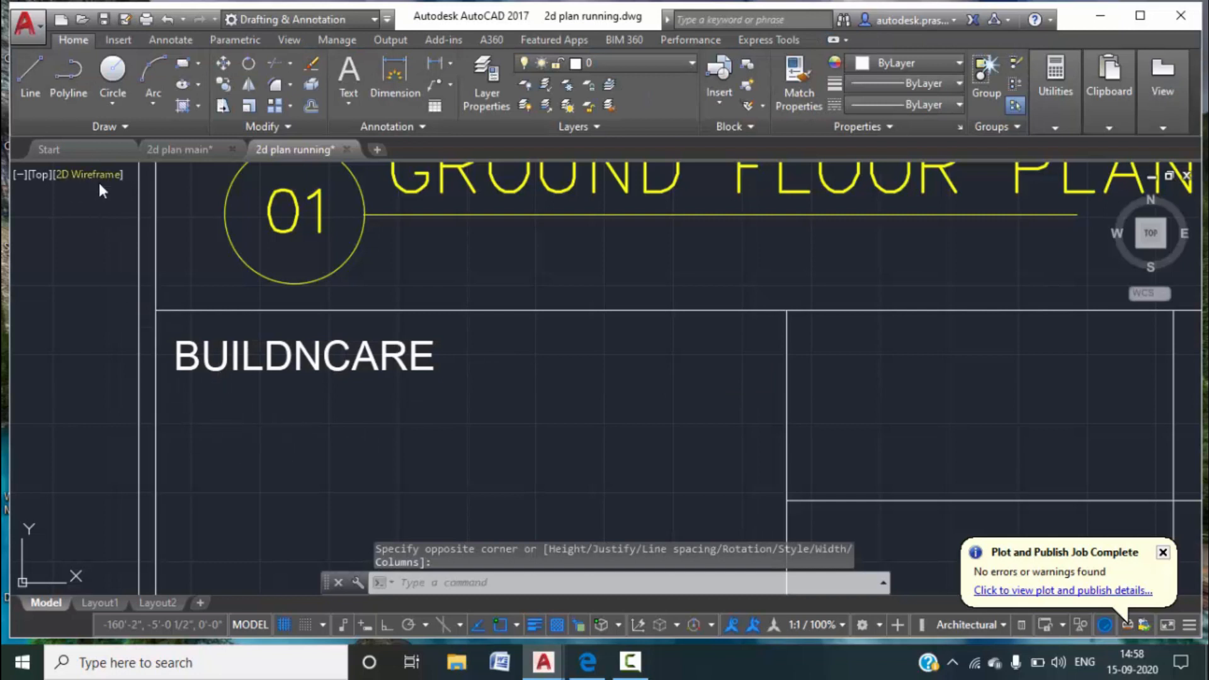
Add an 'ARCHITECT:-' line with the architect's name below BUILDNCARE.
{"action": "type", "text": "M"}
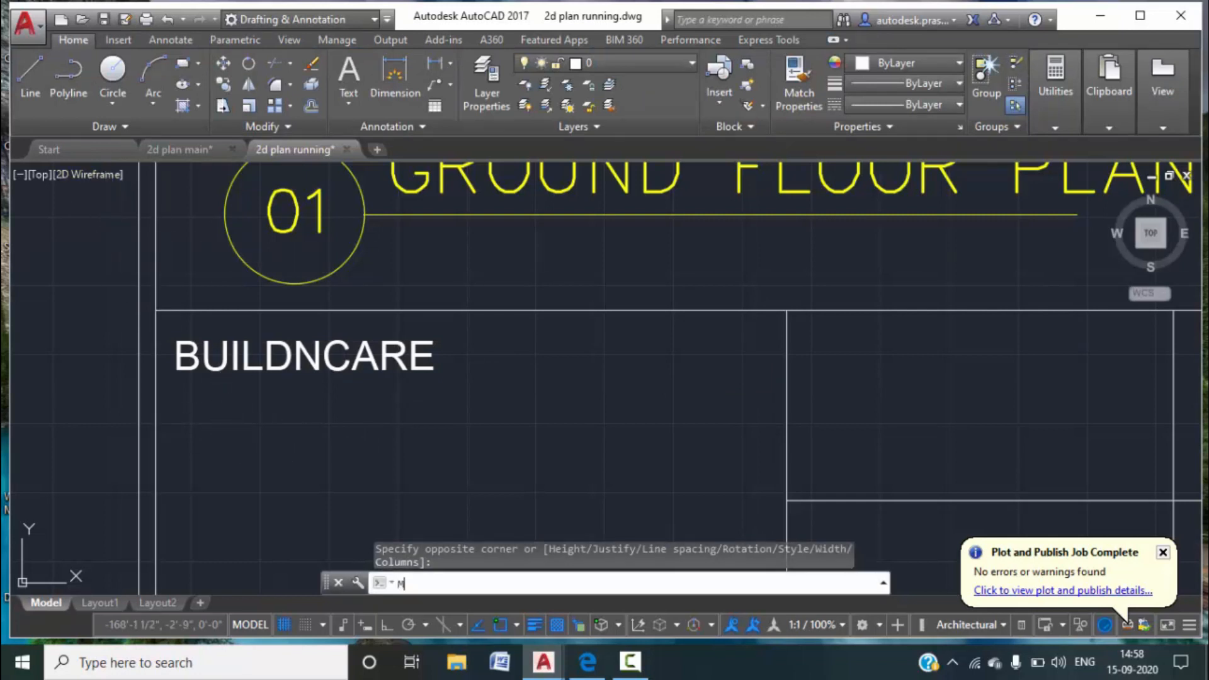
{"action": "type", "text": "T"}
{"action": "key", "text": "Return"}
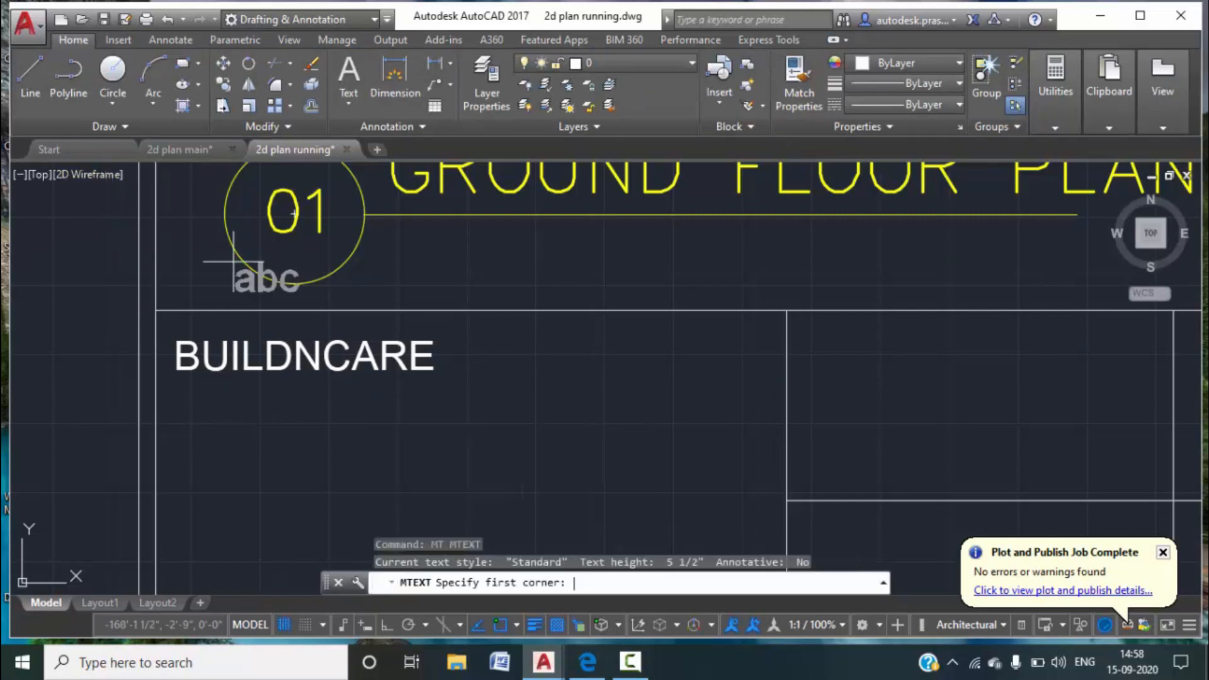
{"action": "left_click", "coordinate": [179, 398]}
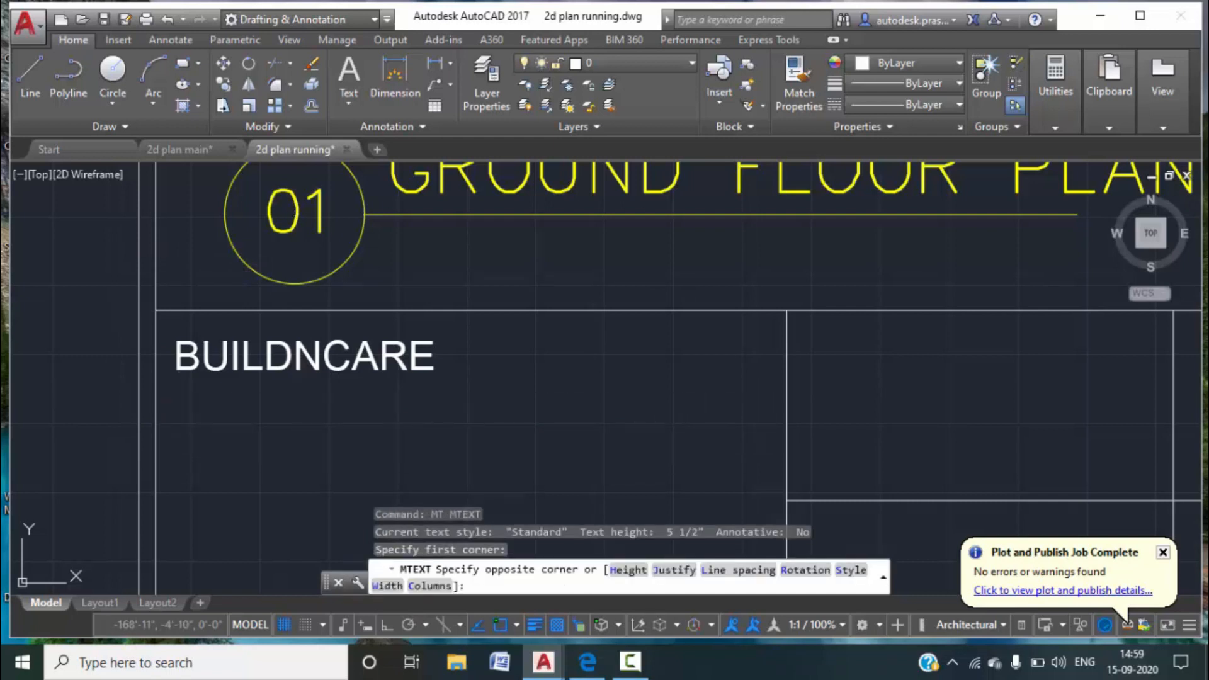
{"action": "left_click", "coordinate": [772, 444]}
{"action": "type", "text": "A"}
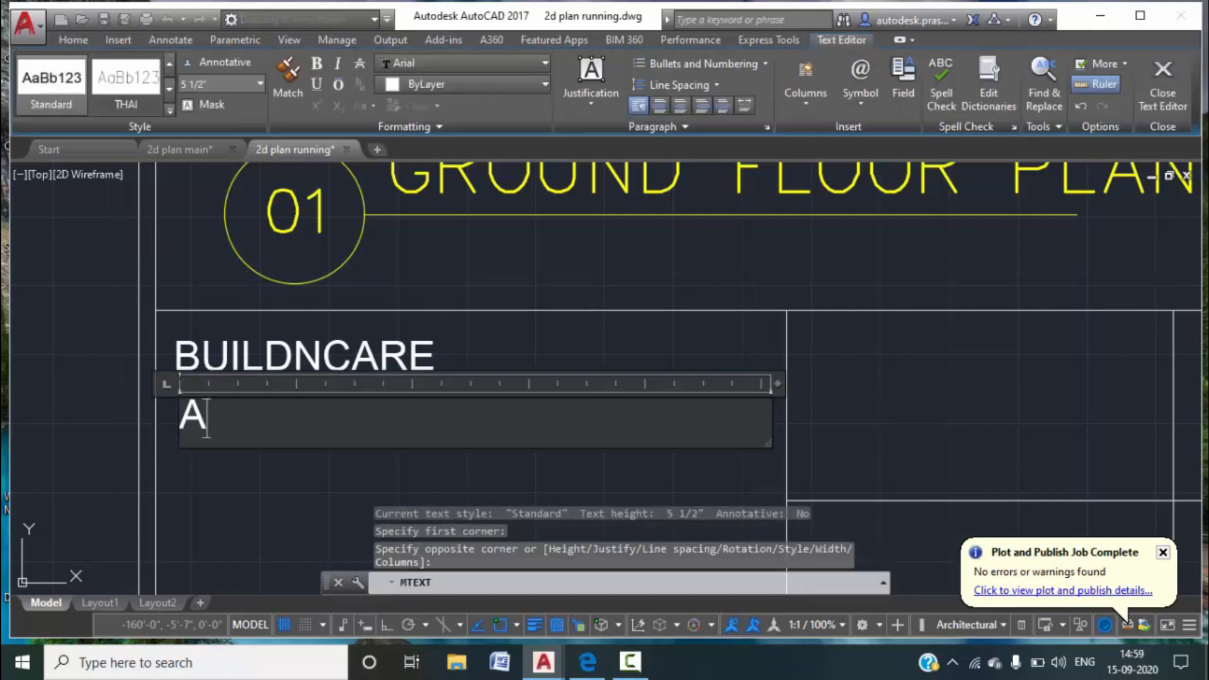
{"action": "type", "text": "RCHITEC"}
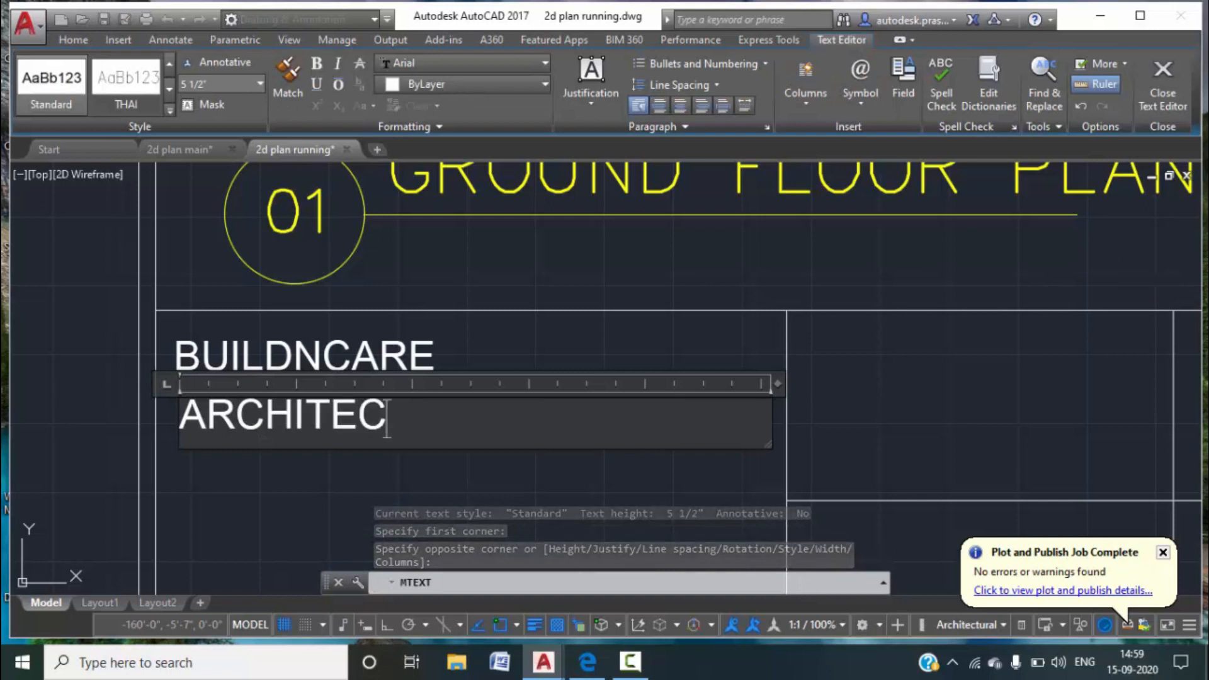
{"action": "type", "text": "T:-"}
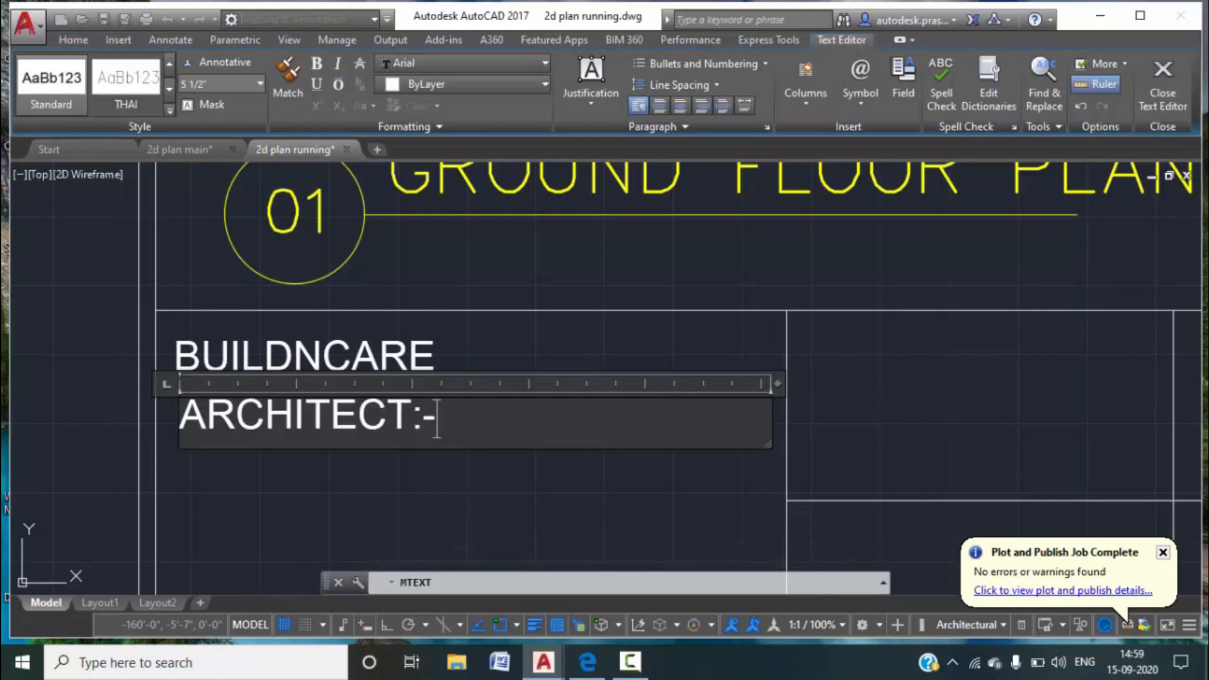
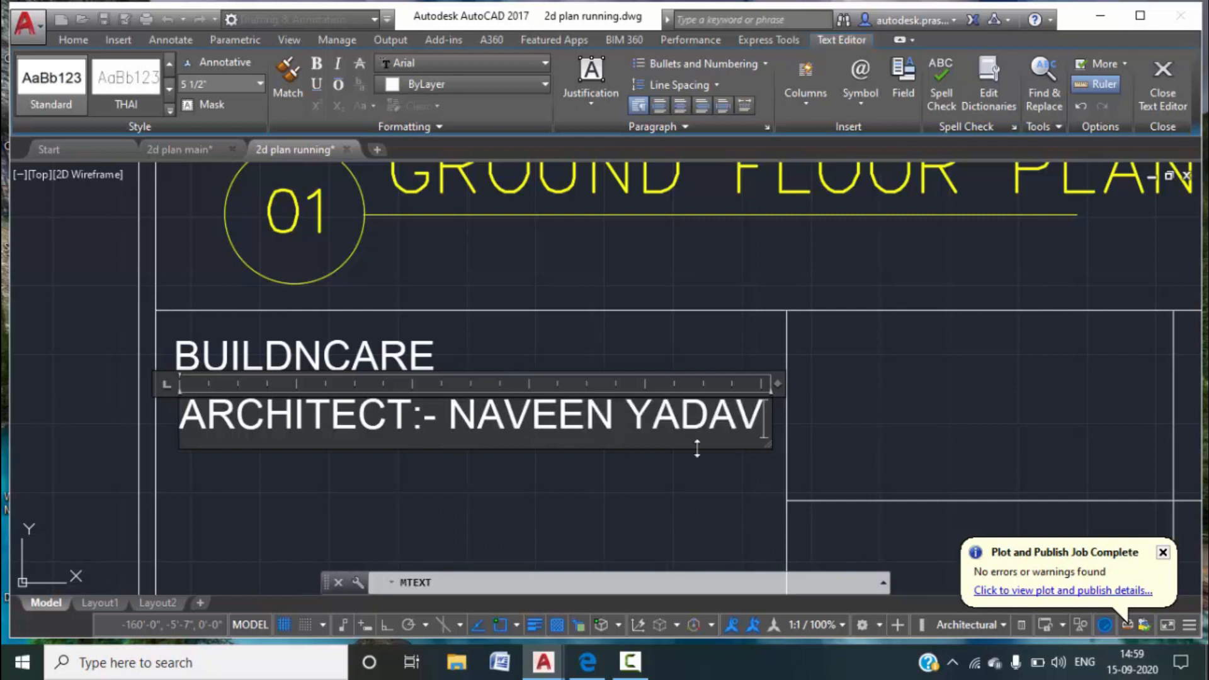
{"action": "left_click", "coordinate": [498, 507]}
{"action": "scroll", "coordinate": [495, 496], "scroll_direction": "down", "scroll_amount": 3}
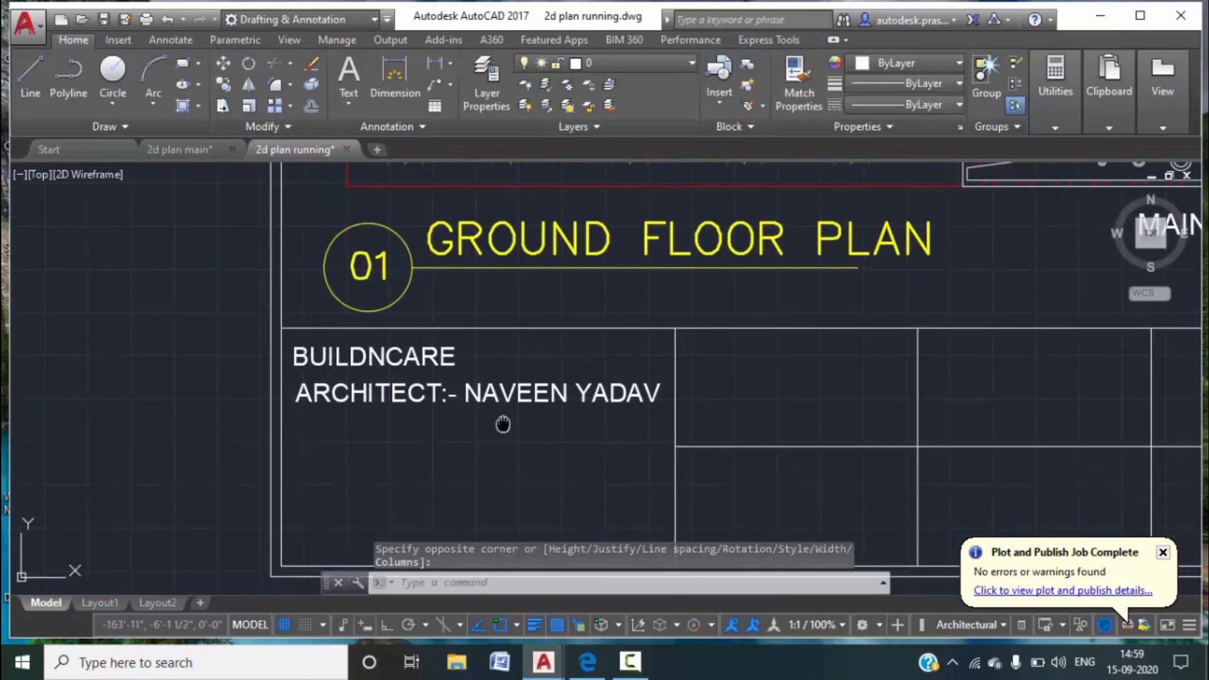
Change the BUILDNCARE text colour to red.
{"action": "left_click", "coordinate": [434, 354]}
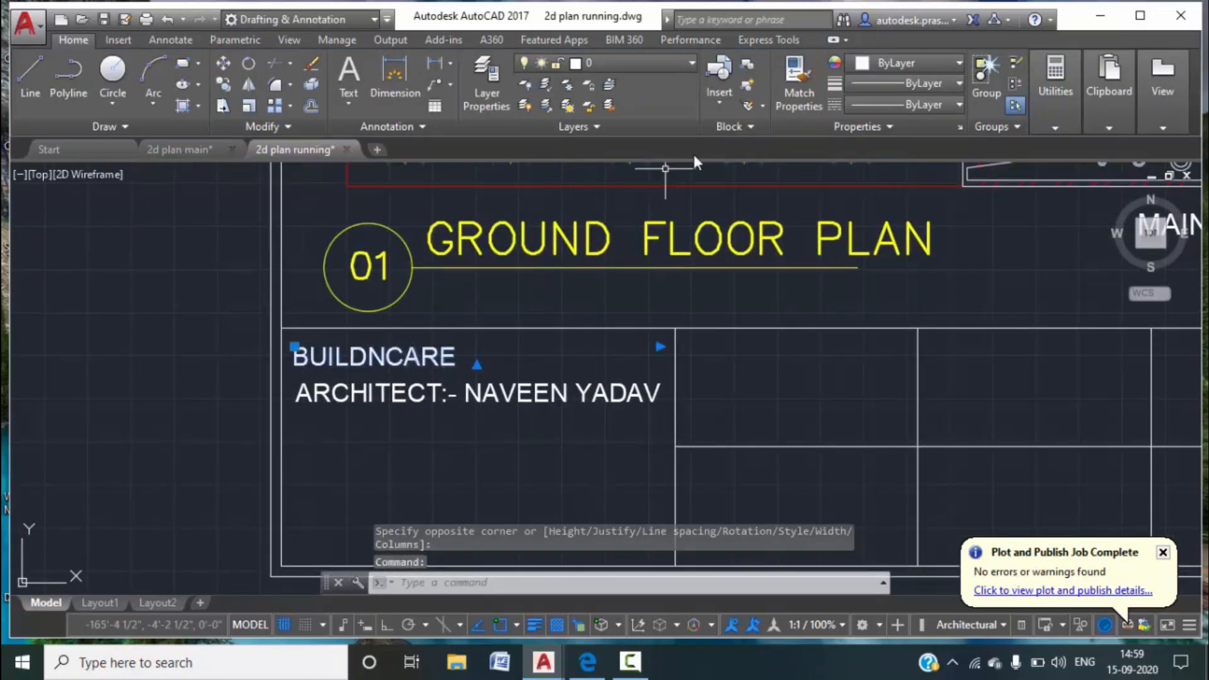
{"action": "left_click", "coordinate": [953, 66]}
{"action": "left_click", "coordinate": [862, 246]}
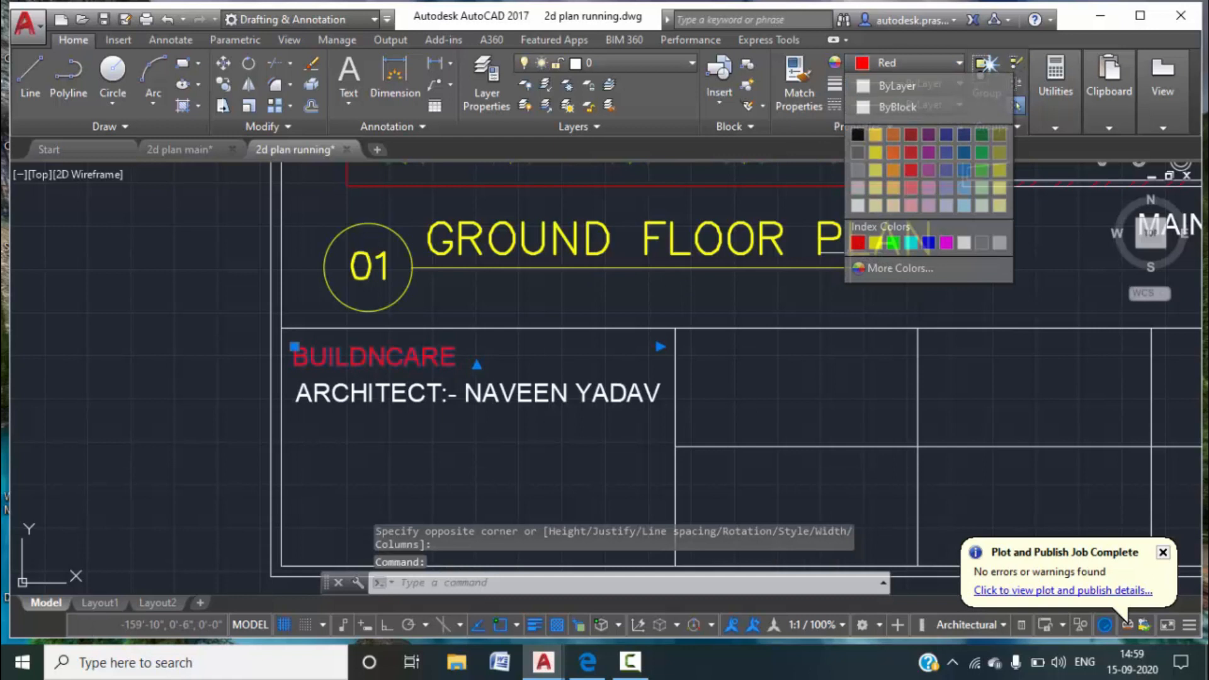
{"action": "key", "text": "Escape"}
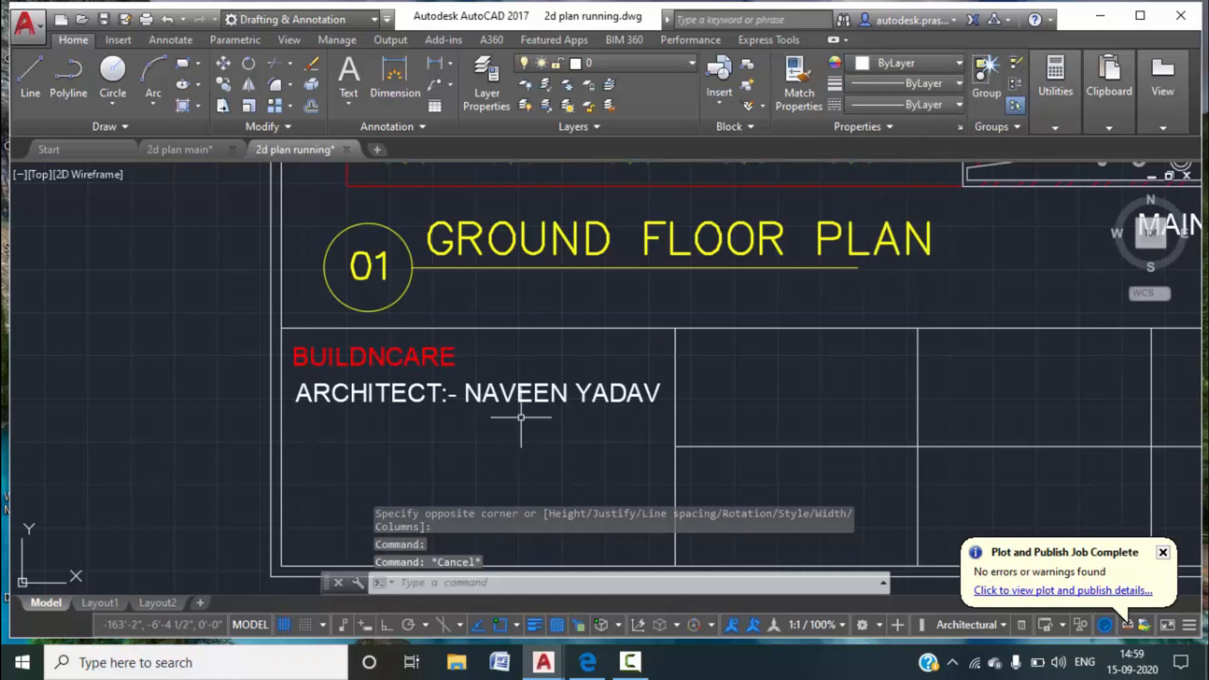
Match the architect line's properties to BUILDNCARE so it turns red too.
{"action": "left_click", "coordinate": [798, 82]}
{"action": "left_click", "coordinate": [401, 365]}
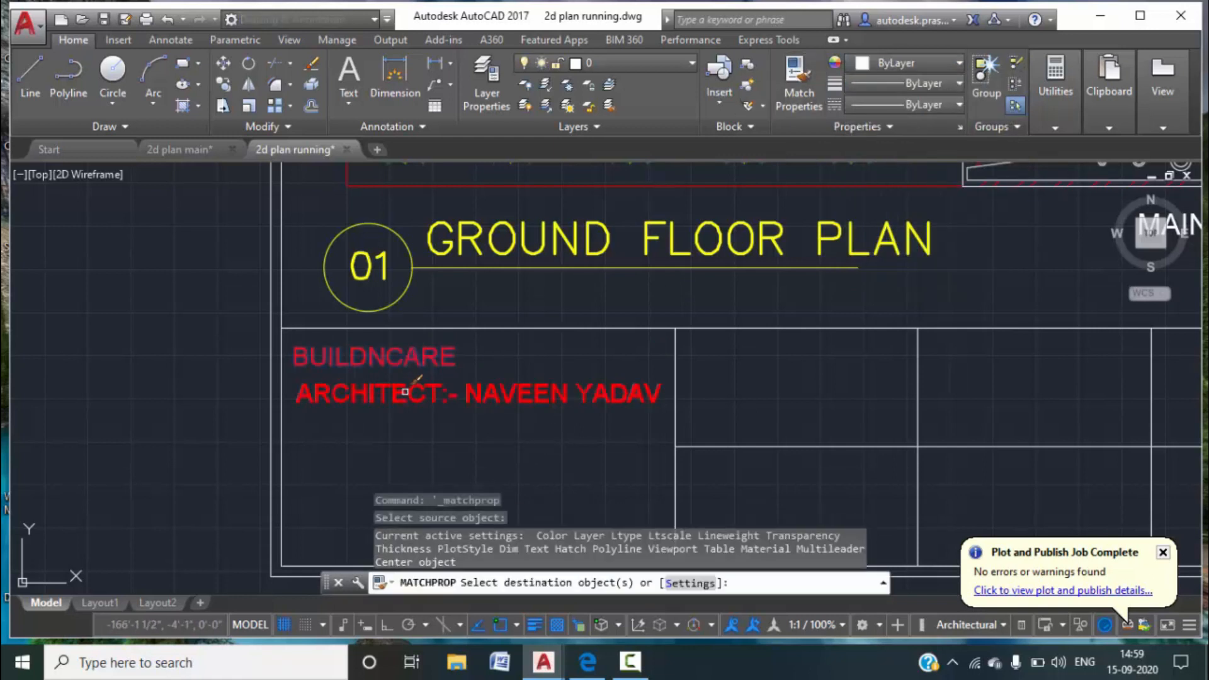
{"action": "left_click", "coordinate": [405, 391]}
{"action": "key", "text": "Escape"}
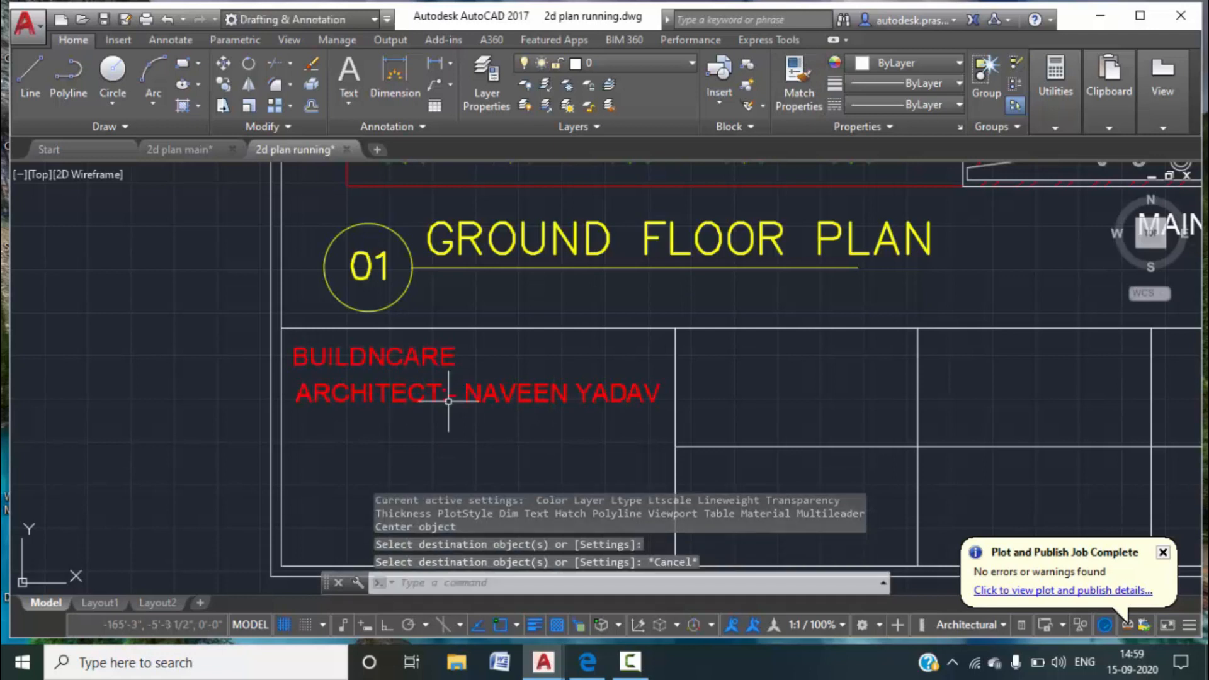
{"action": "scroll", "coordinate": [448, 401], "scroll_direction": "down", "scroll_amount": 4}
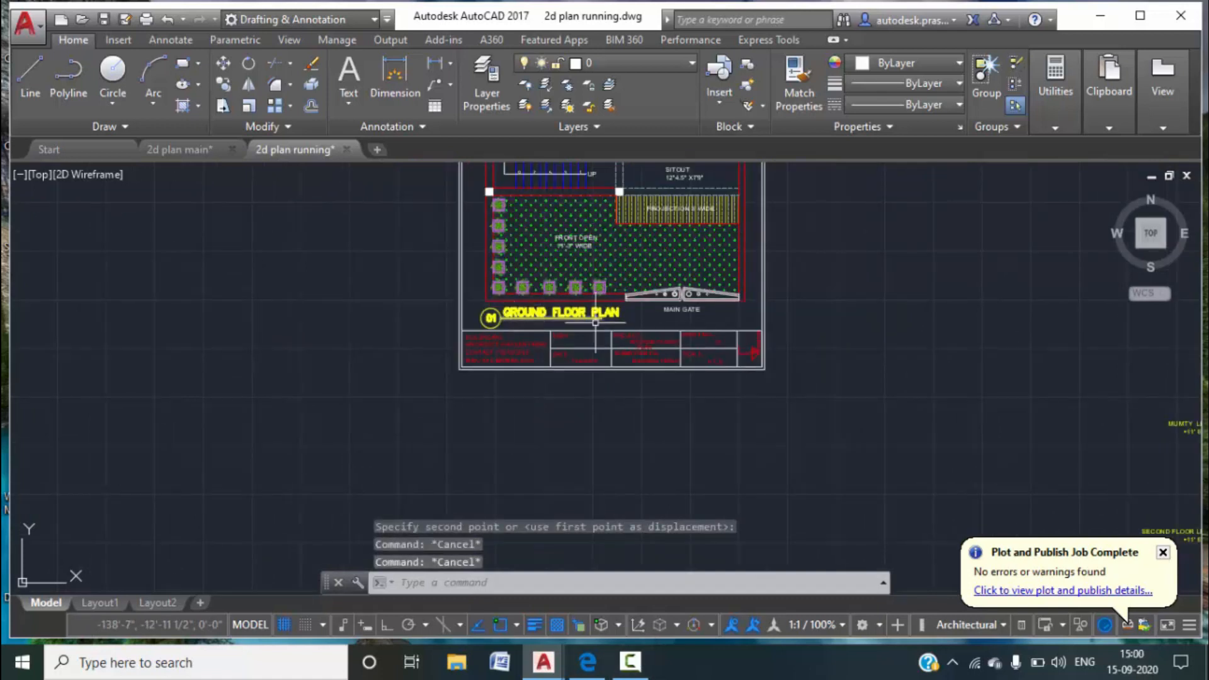
{"action": "scroll", "coordinate": [573, 398], "scroll_direction": "up", "scroll_amount": 3}
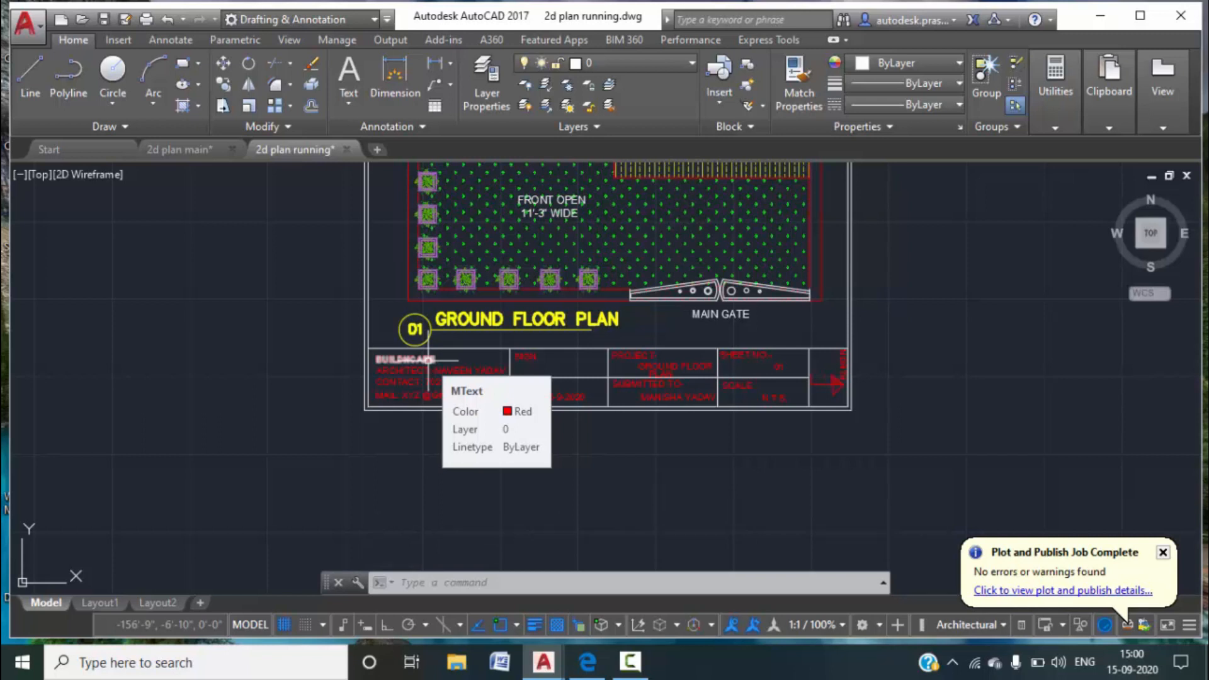
Start WBLOCK with Objects as the source and base point at the sheet's lower-left corner.
{"action": "type", "text": "wblock"}
{"action": "key", "text": "Return"}
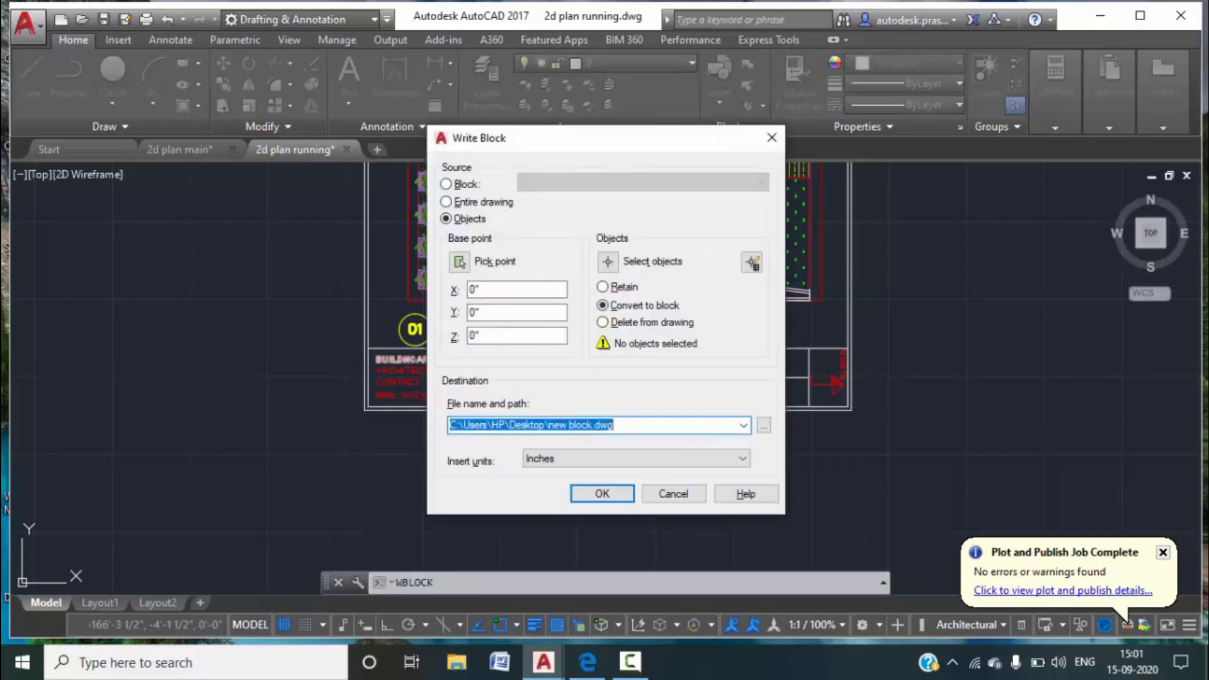
{"action": "left_click", "coordinate": [447, 201]}
{"action": "left_click", "coordinate": [446, 219]}
{"action": "left_click", "coordinate": [459, 261]}
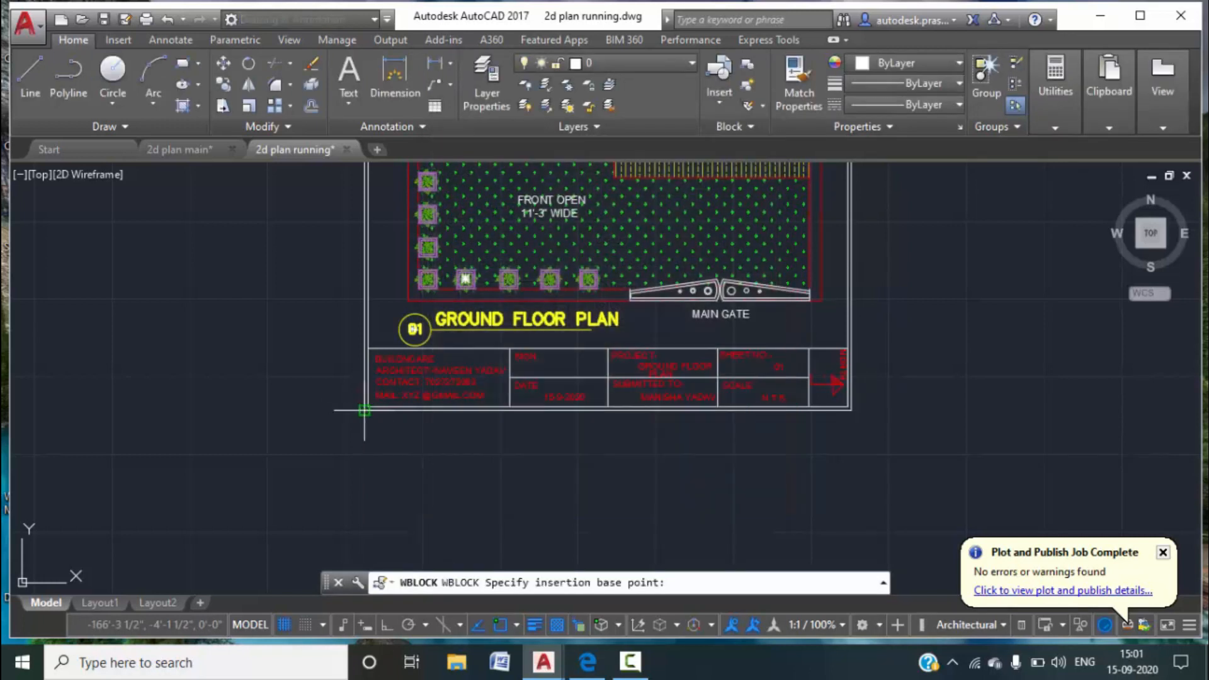
{"action": "left_click", "coordinate": [364, 410]}
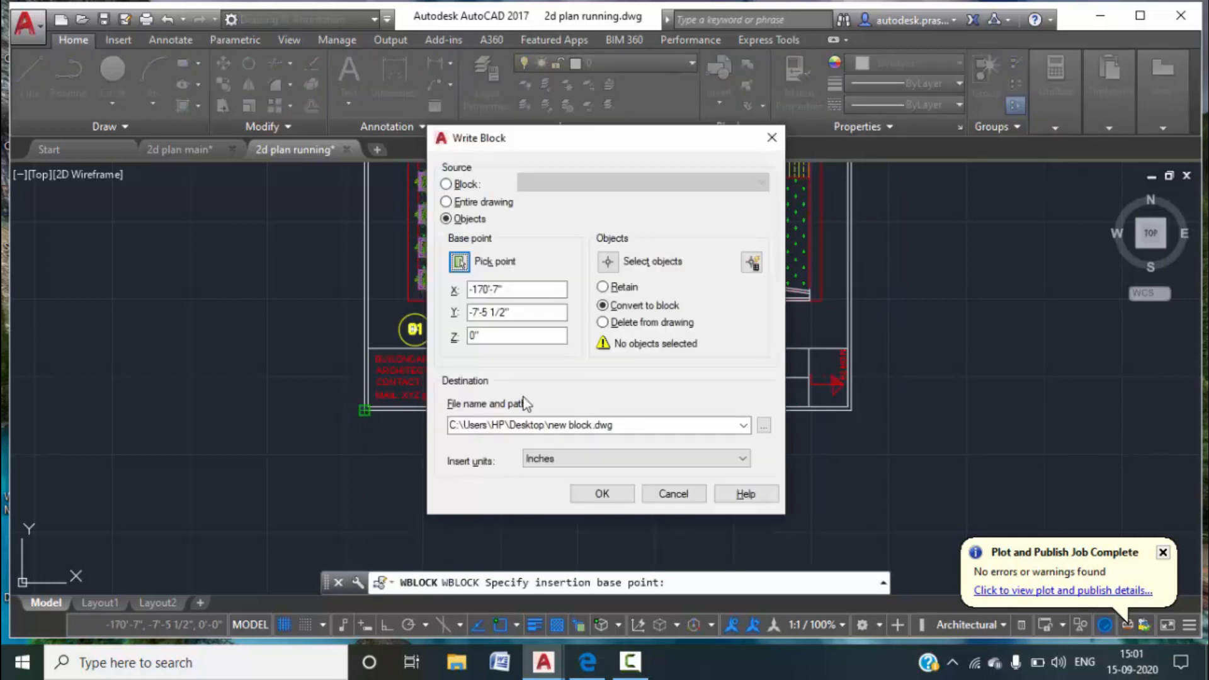
Select the title block with a crossing window, capturing 12 objects.
{"action": "left_click", "coordinate": [609, 263]}
{"action": "left_click", "coordinate": [818, 445]}
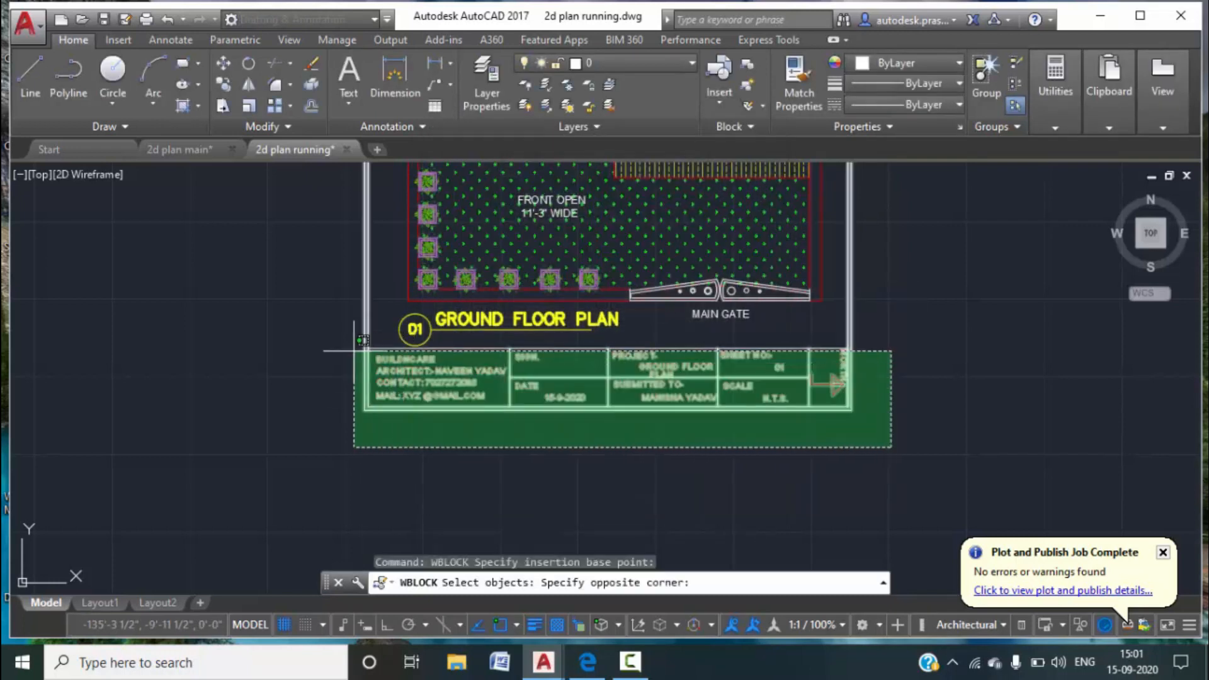
{"action": "scroll", "coordinate": [351, 340], "scroll_direction": "up", "scroll_amount": 6}
{"action": "left_click", "coordinate": [345, 327]}
{"action": "scroll", "coordinate": [345, 327], "scroll_direction": "down", "scroll_amount": 6}
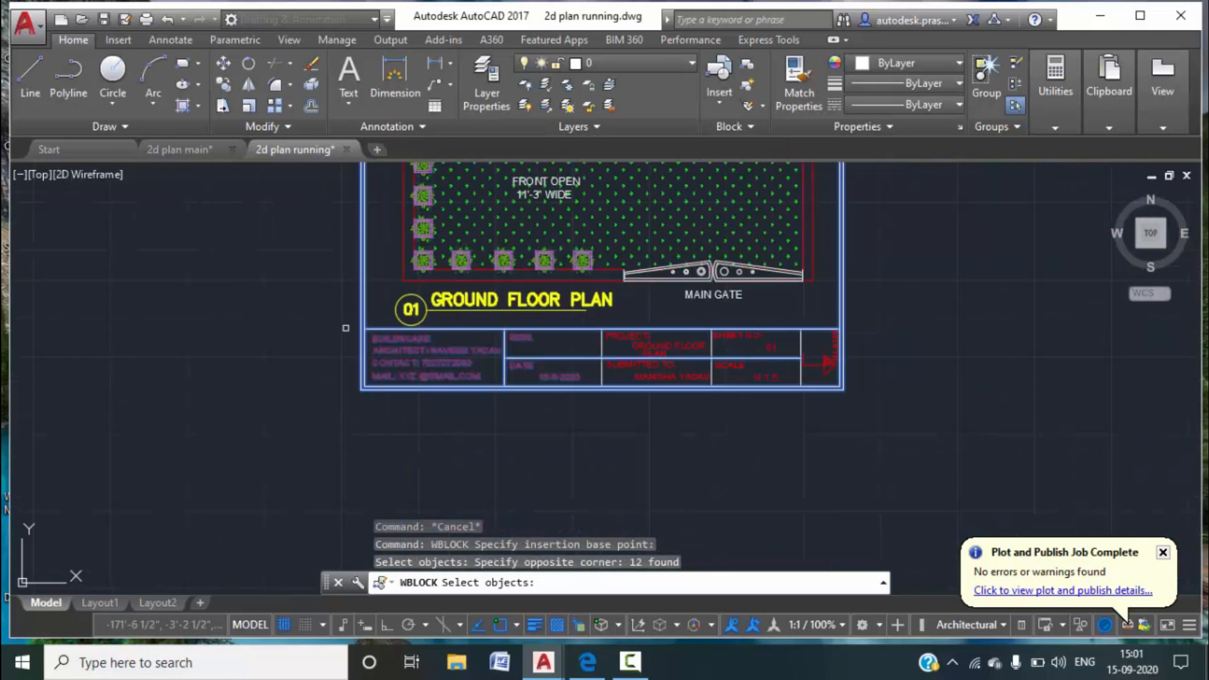
{"action": "scroll", "coordinate": [491, 370], "scroll_direction": "up", "scroll_amount": 8}
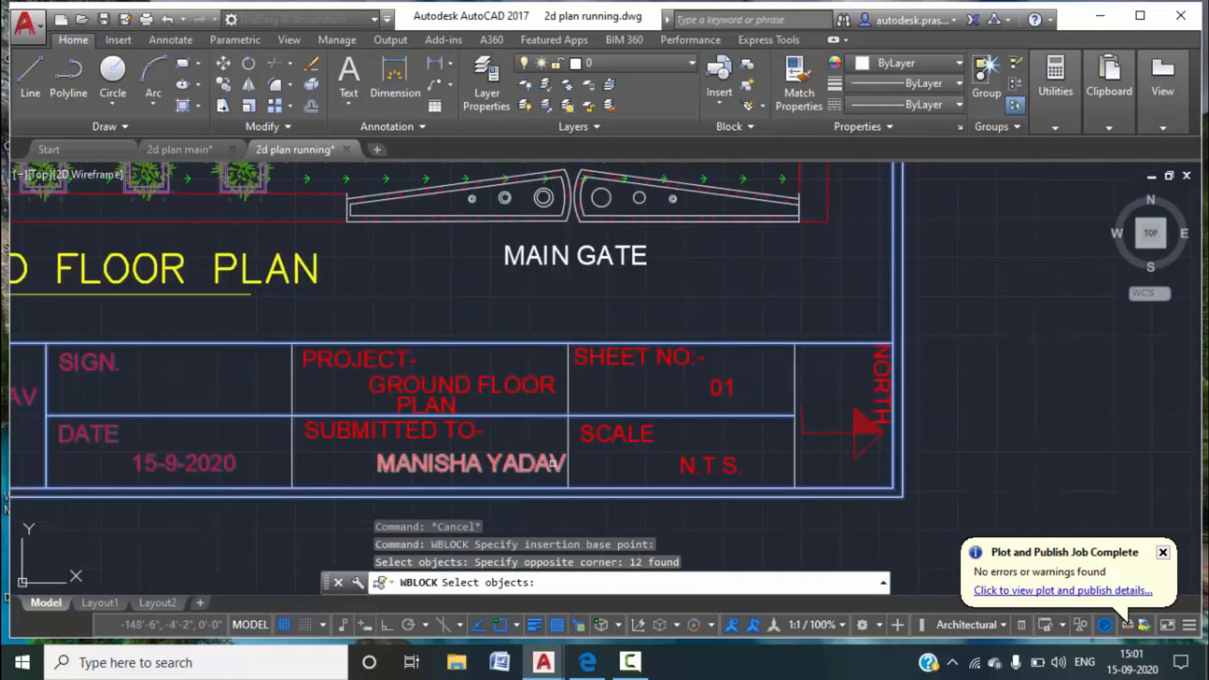
Add the PROJECT, SUBMITTED TO, SCALE, N.T.S., north arrow and divider line to the selection.
{"action": "left_click", "coordinate": [606, 436]}
{"action": "left_click", "coordinate": [343, 294]}
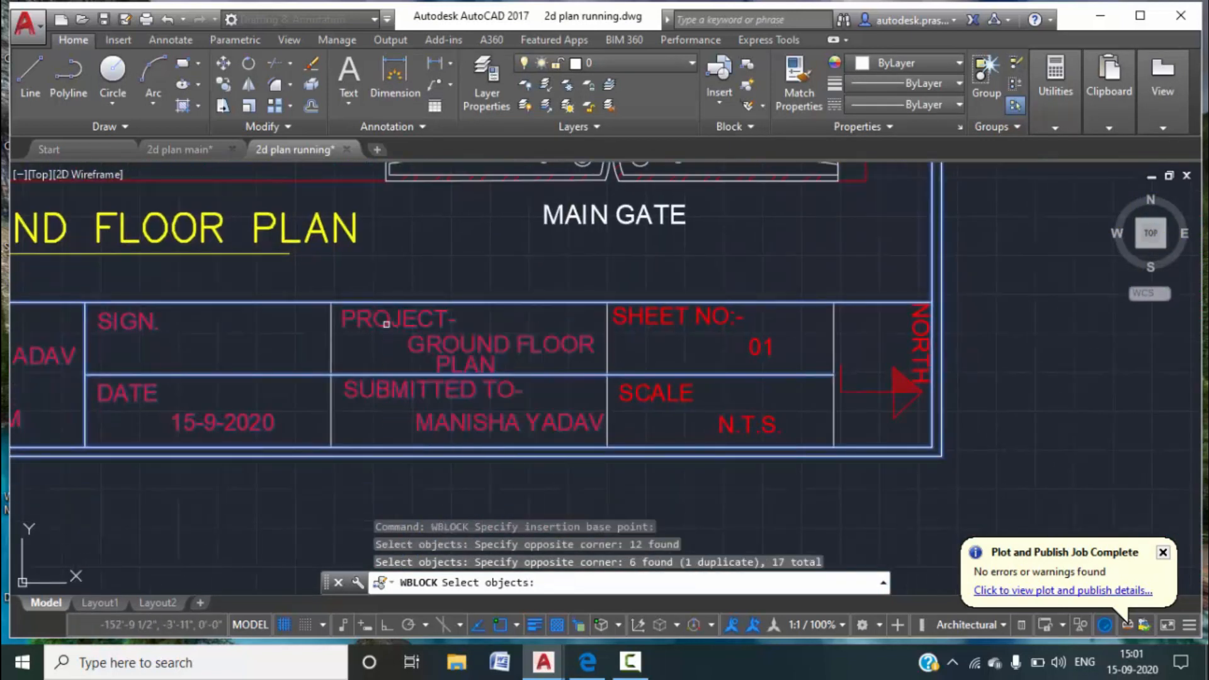
{"action": "left_click", "coordinate": [807, 438]}
{"action": "left_click", "coordinate": [710, 362]}
{"action": "left_click", "coordinate": [917, 433]}
{"action": "left_click", "coordinate": [894, 331]}
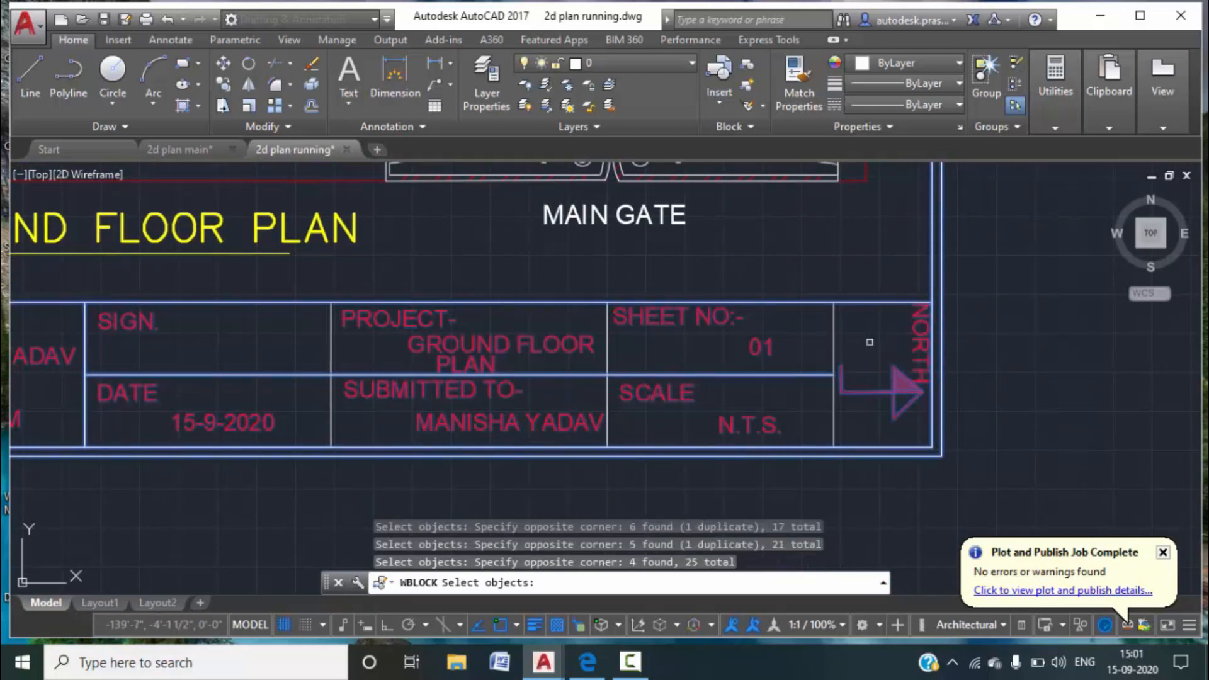
{"action": "scroll", "coordinate": [844, 367], "scroll_direction": "down", "scroll_amount": 6}
{"action": "scroll", "coordinate": [717, 363], "scroll_direction": "up", "scroll_amount": 6}
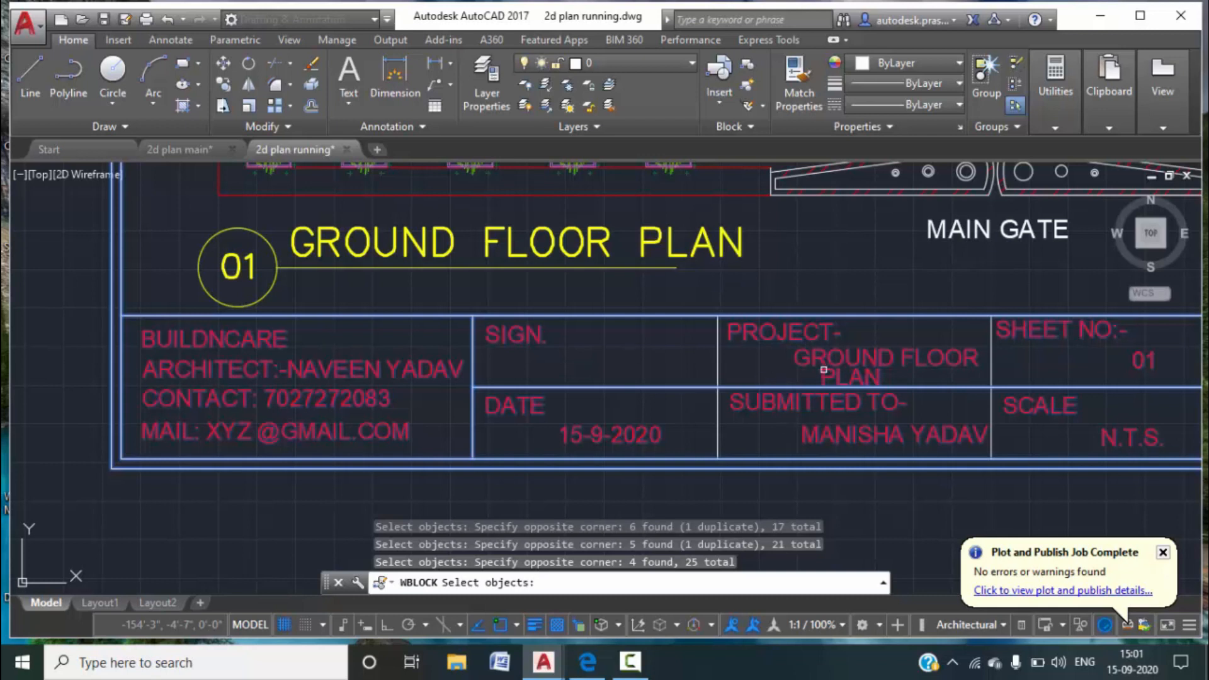
{"action": "left_click", "coordinate": [757, 379]}
{"action": "left_click", "coordinate": [663, 353]}
{"action": "left_click", "coordinate": [1023, 376]}
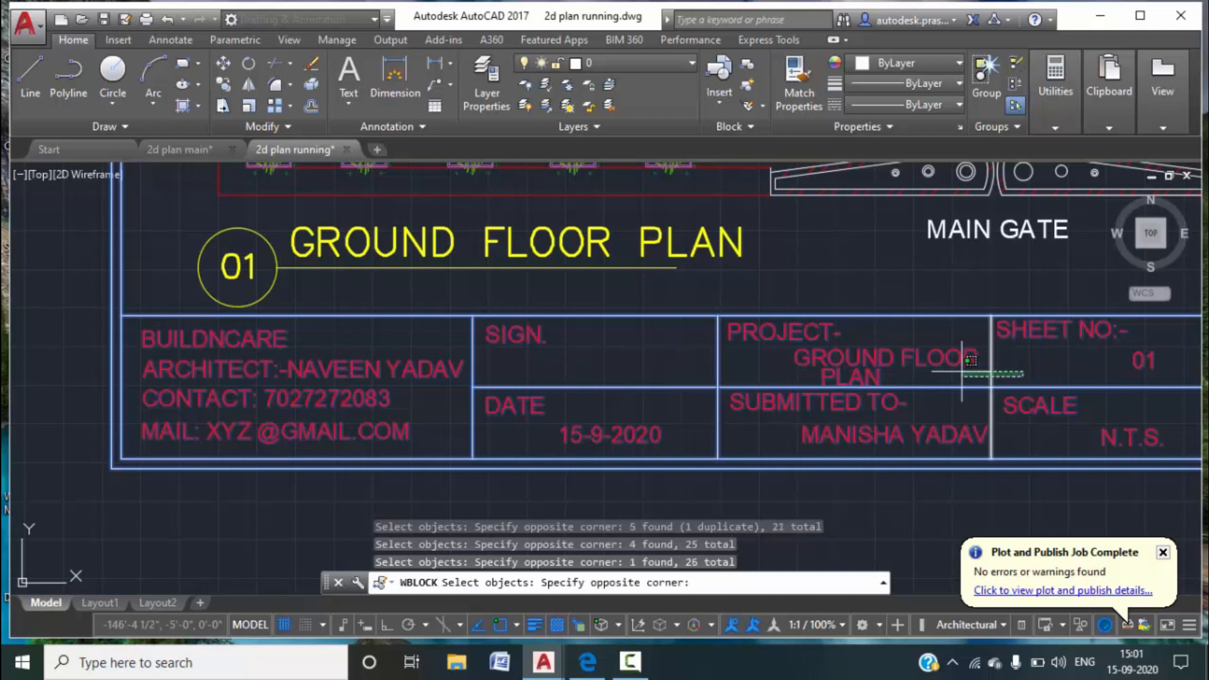
{"action": "left_click", "coordinate": [962, 372]}
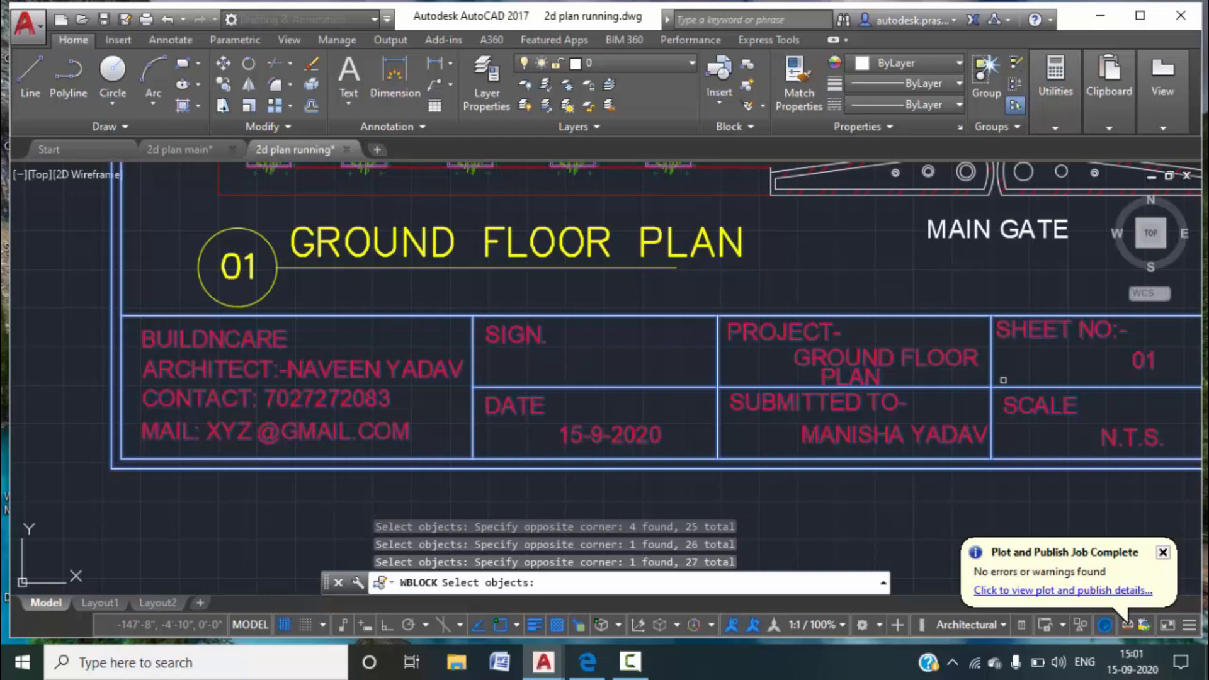
{"action": "scroll", "coordinate": [1003, 380], "scroll_direction": "down", "scroll_amount": 8}
{"action": "middle_click_drag", "start_coordinate": [1003, 379], "coordinate": [982, 384]}
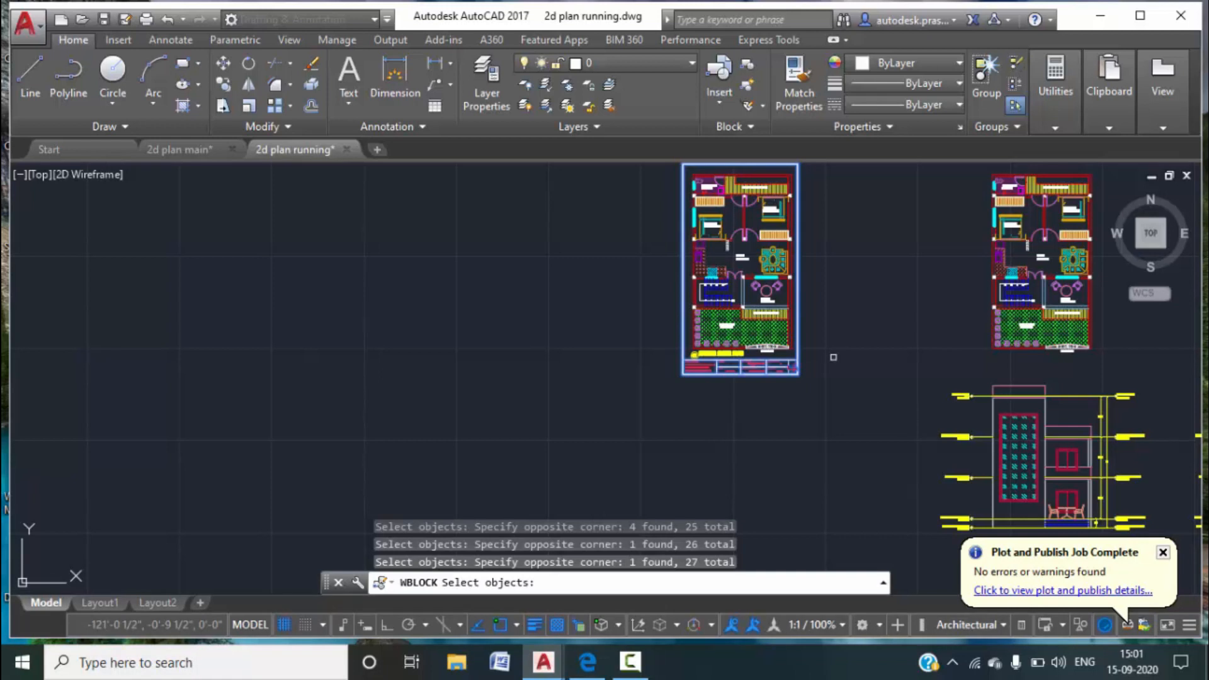
Write the selected title block to the Desktop as TITLE BLOCK.
{"action": "key", "text": "Return"}
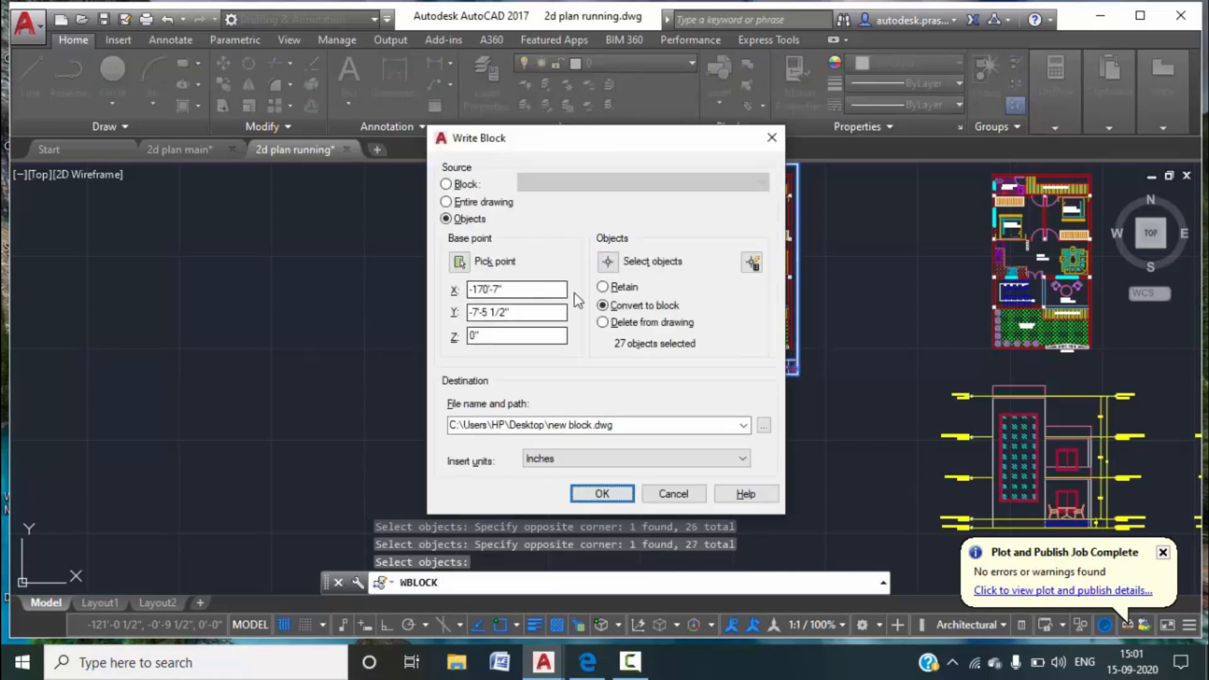
{"action": "left_click", "coordinate": [763, 425]}
{"action": "left_click", "coordinate": [377, 336]}
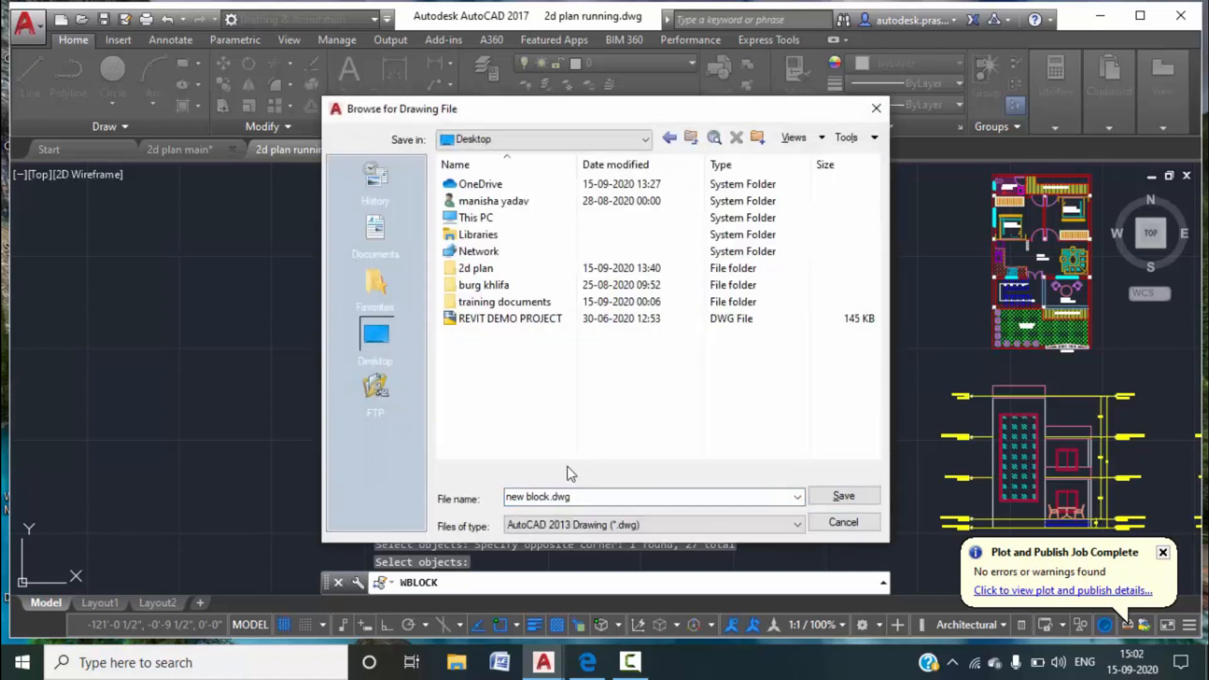
{"action": "double_click", "coordinate": [590, 502]}
{"action": "type", "text": "T"}
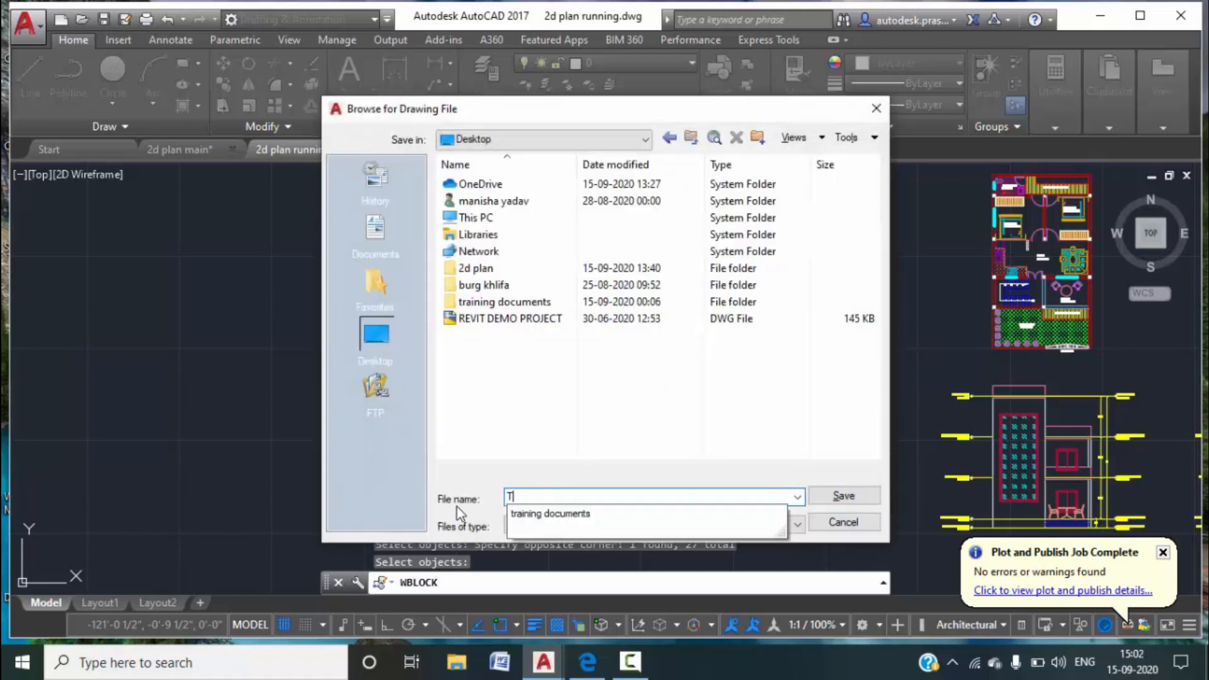
{"action": "type", "text": "ITLE BLO"}
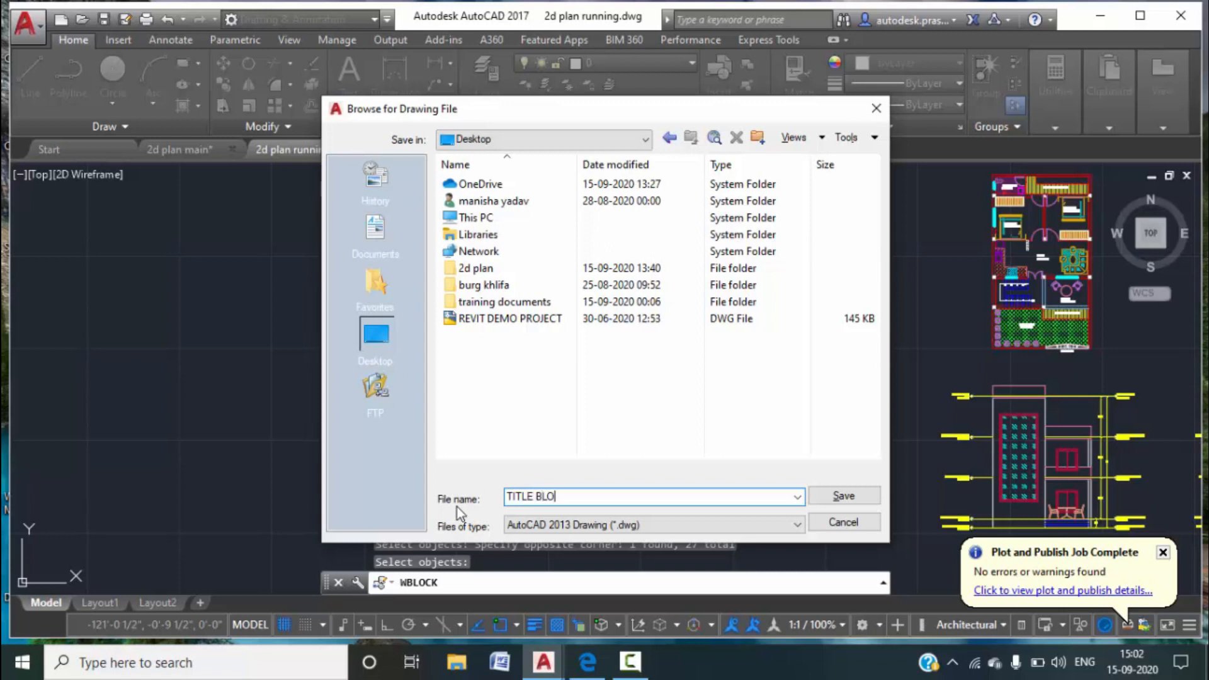
{"action": "type", "text": "CK"}
{"action": "left_click", "coordinate": [821, 500]}
{"action": "left_click", "coordinate": [603, 492]}
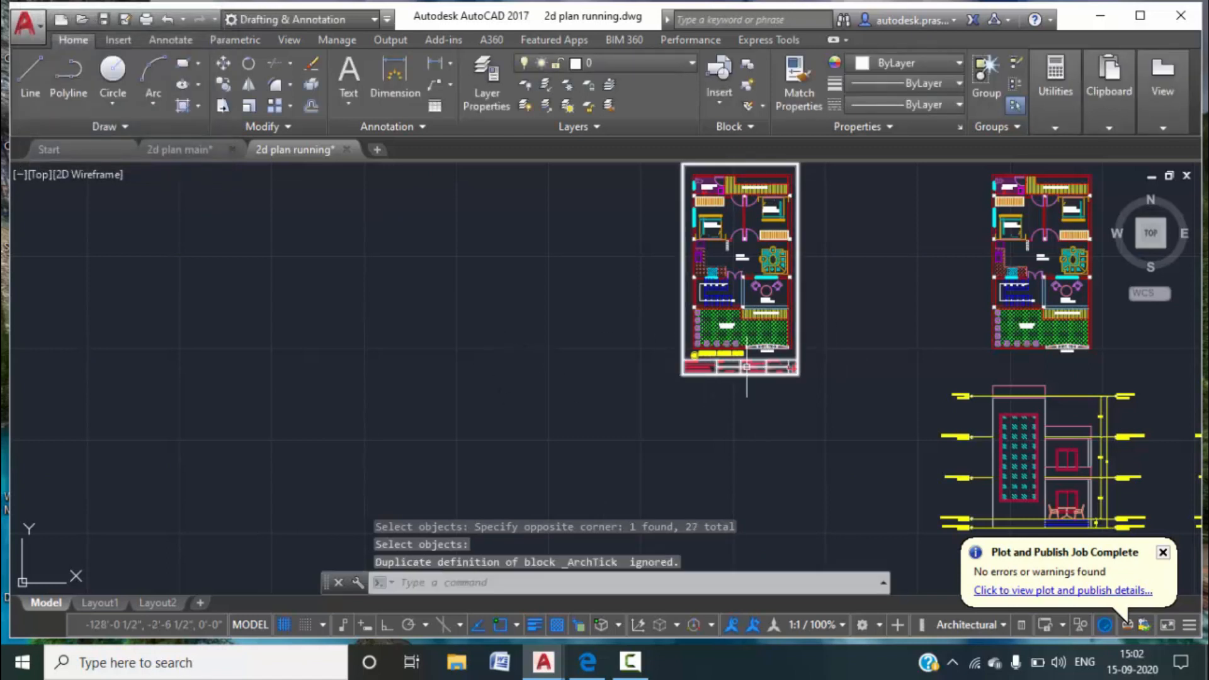
{"action": "middle_click_drag", "start_coordinate": [826, 307], "coordinate": [728, 318]}
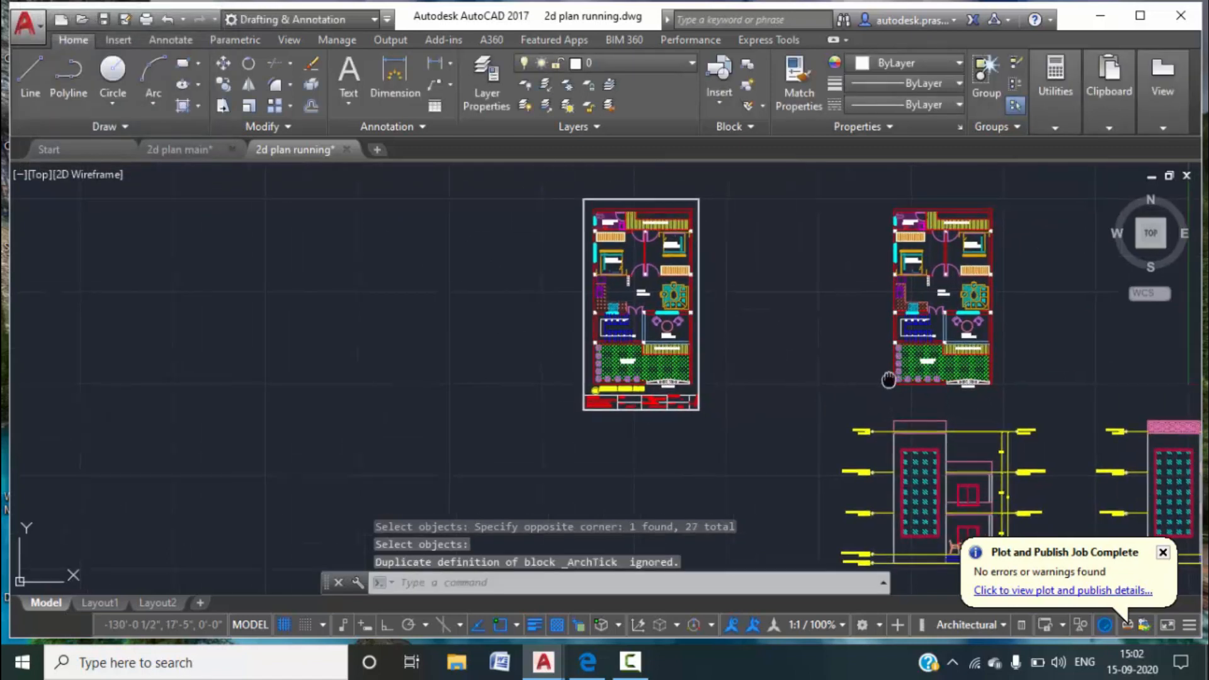
{"action": "middle_click_drag", "start_coordinate": [894, 381], "coordinate": [731, 381]}
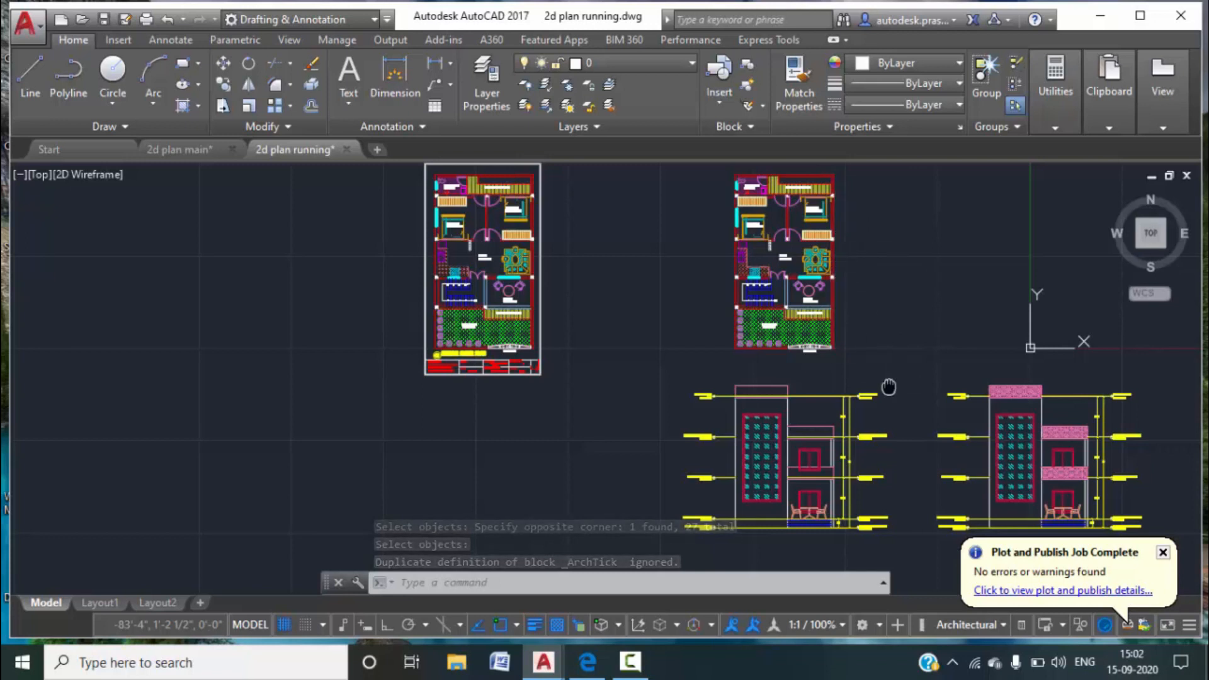
{"action": "middle_click_drag", "start_coordinate": [888, 387], "coordinate": [921, 312]}
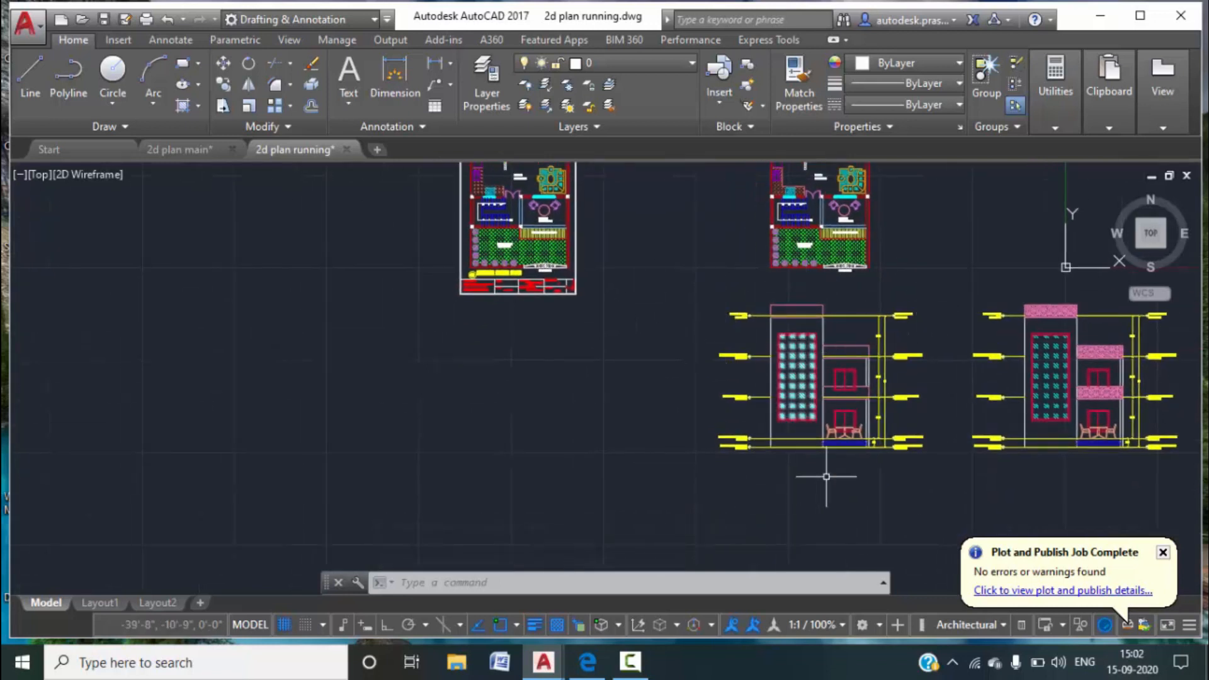
Switch to 2d plan main and frame the ground floor plan, elevation and title block sheet.
{"action": "middle_click_drag", "start_coordinate": [885, 256], "coordinate": [872, 291]}
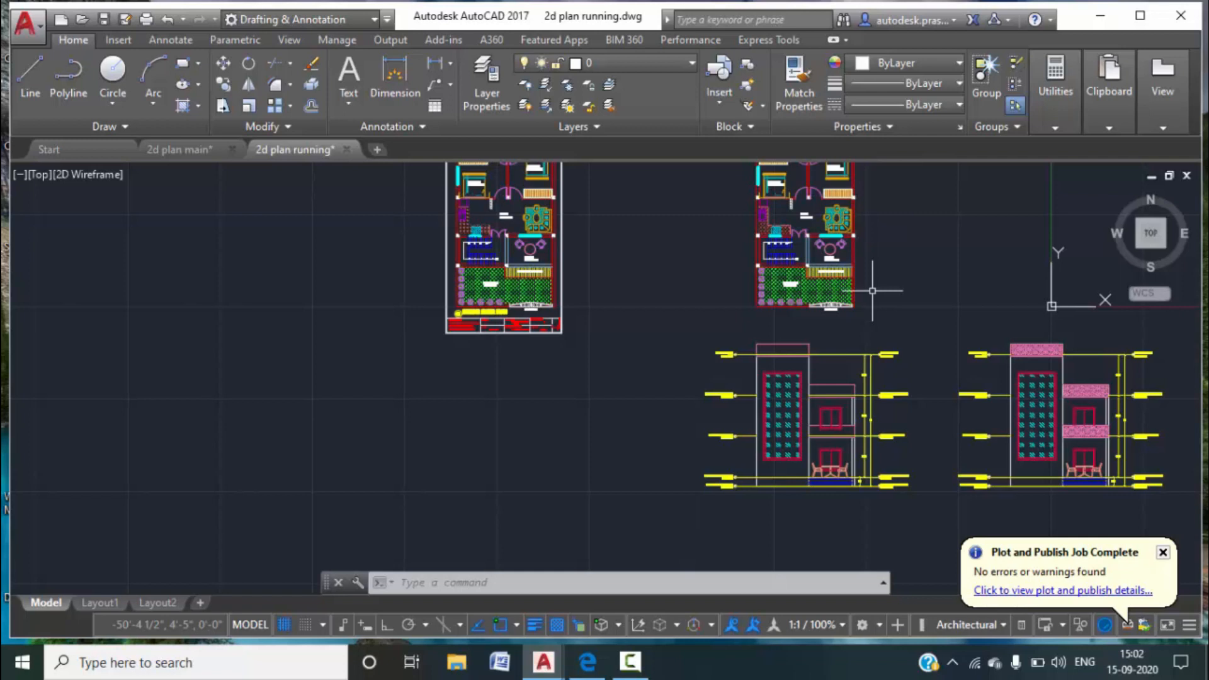
{"action": "left_click", "coordinate": [183, 149]}
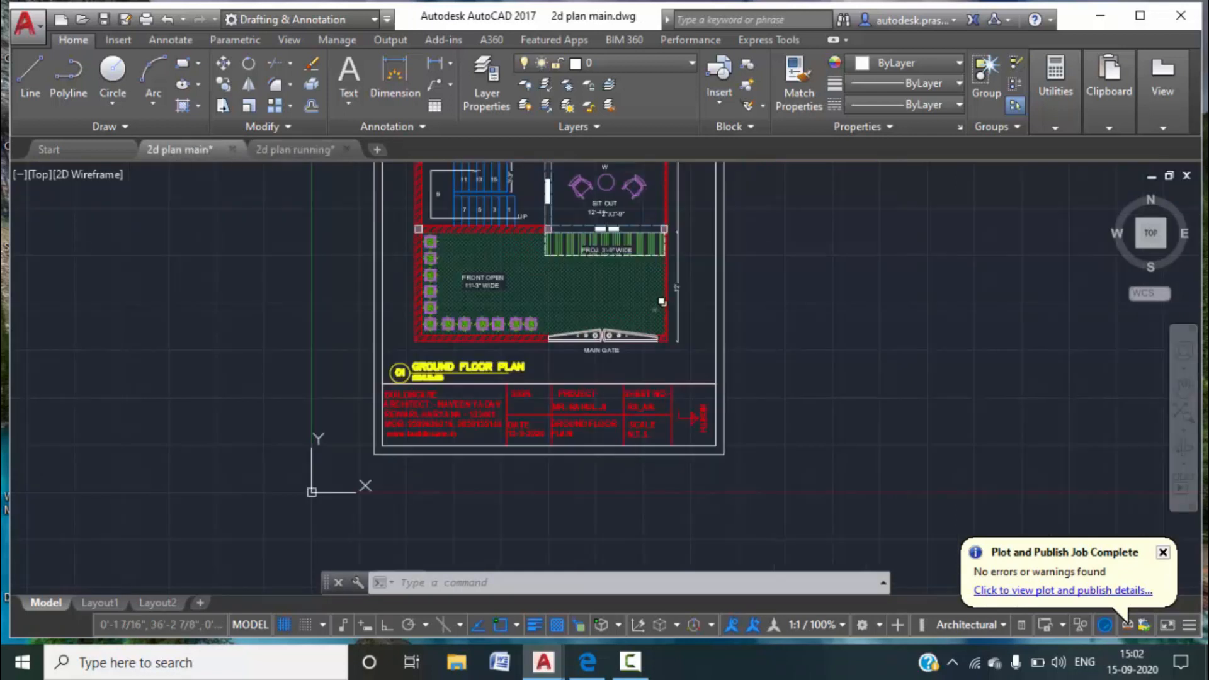
{"action": "scroll", "coordinate": [702, 320], "scroll_direction": "down", "scroll_amount": 3}
{"action": "scroll", "coordinate": [724, 271], "scroll_direction": "down", "scroll_amount": 5}
{"action": "scroll", "coordinate": [888, 274], "scroll_direction": "up", "scroll_amount": 5}
{"action": "middle_click_drag", "start_coordinate": [899, 278], "coordinate": [886, 257]}
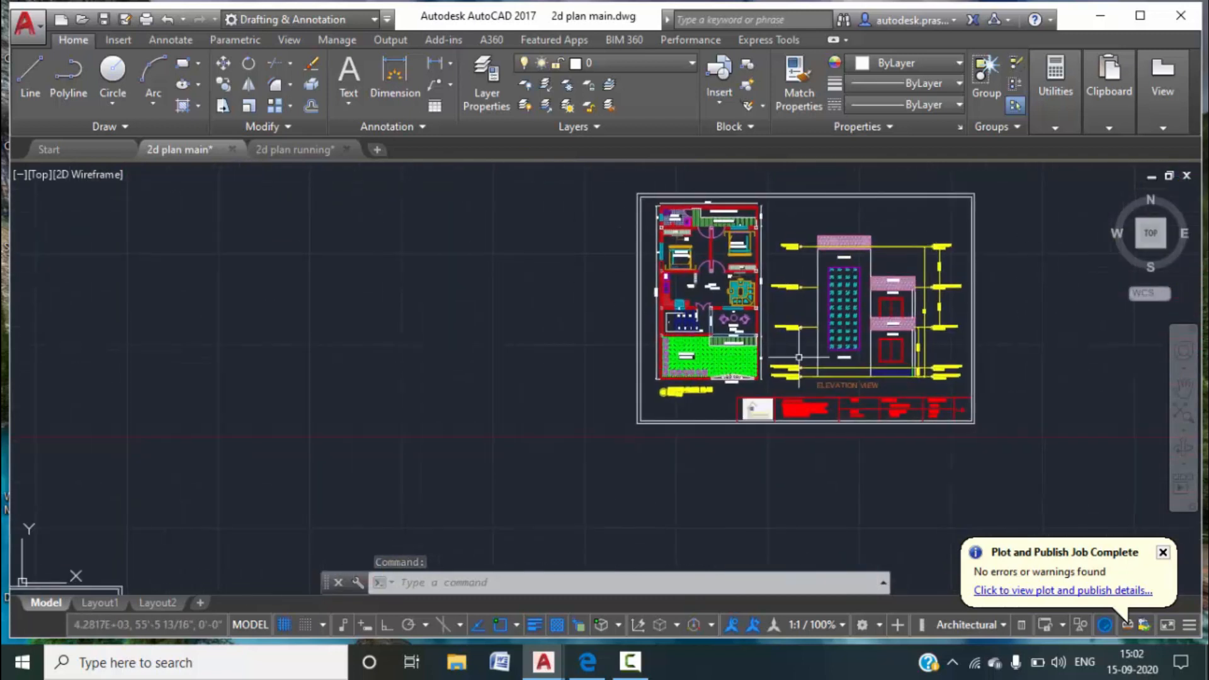
{"action": "scroll", "coordinate": [847, 403], "scroll_direction": "up", "scroll_amount": 3}
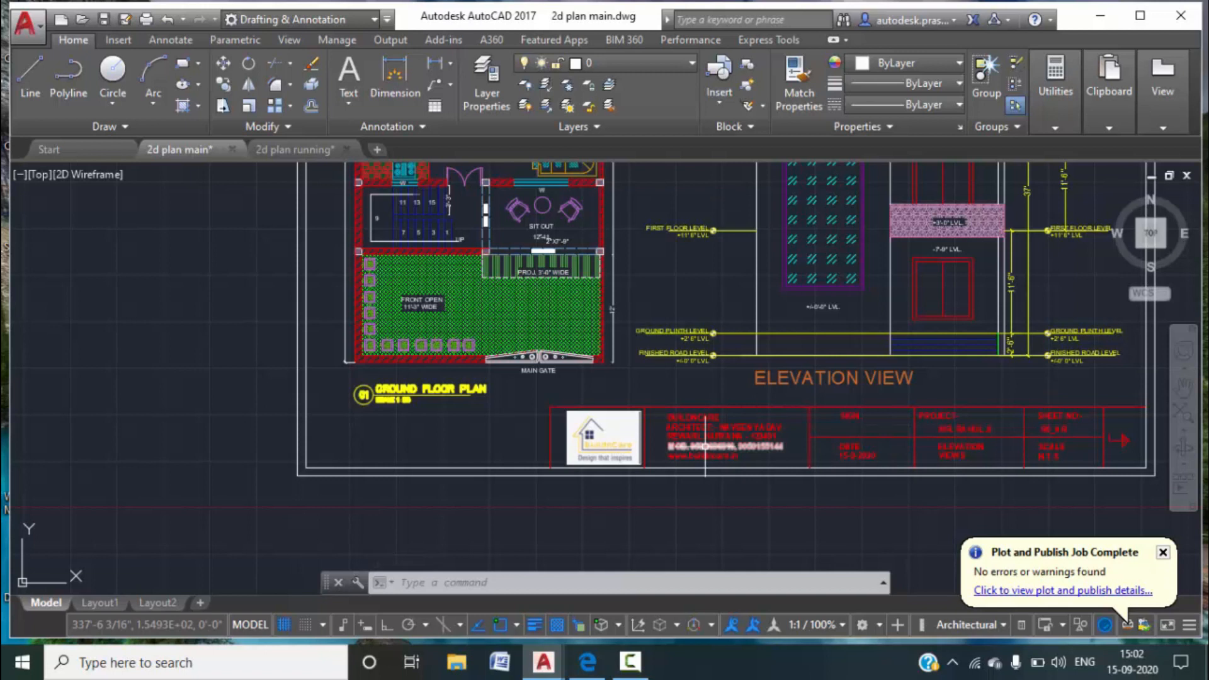
{"action": "scroll", "coordinate": [704, 445], "scroll_direction": "down", "scroll_amount": 3}
{"action": "middle_click_drag", "start_coordinate": [798, 407], "coordinate": [742, 429]}
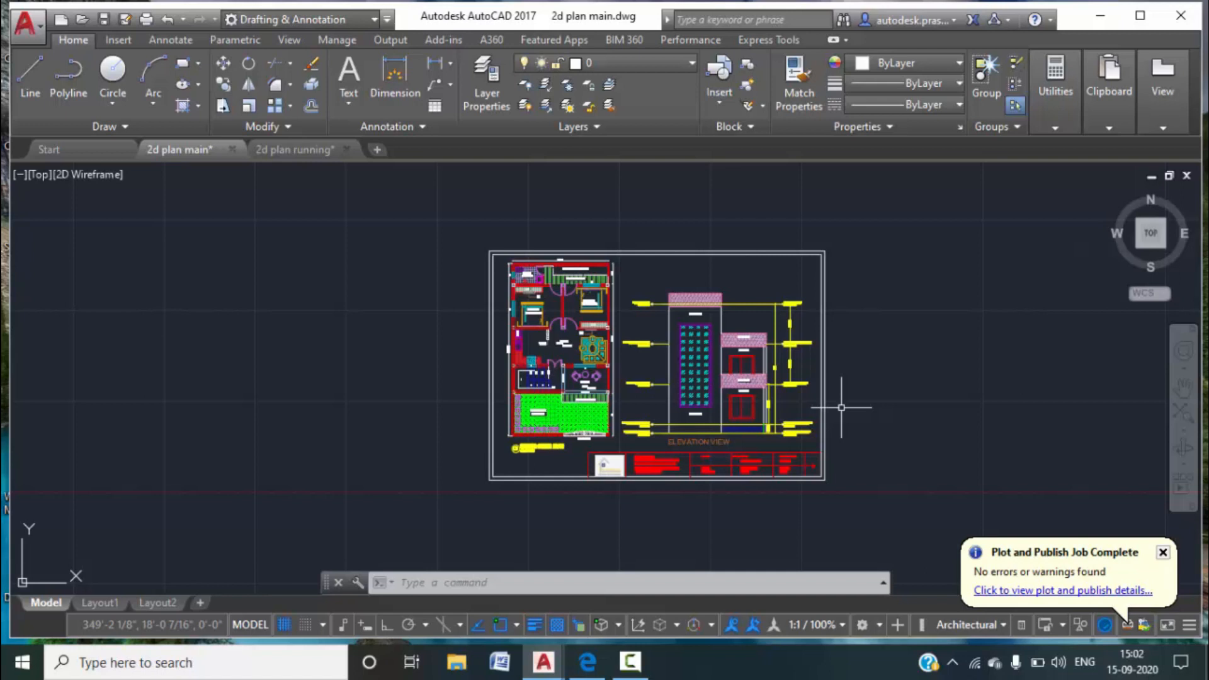
Start PLOT with DWG To PDF on ISO A3 landscape and window the combined sheet past its title block.
{"action": "type", "text": "PLOT"}
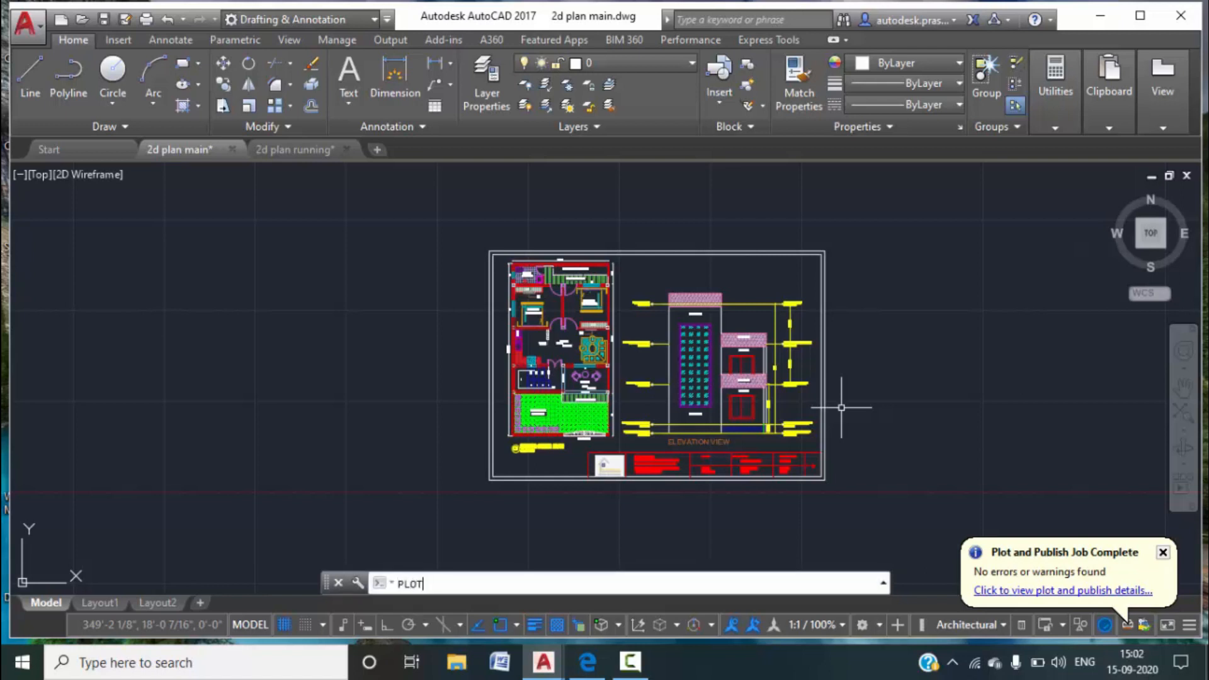
{"action": "key", "text": "Return"}
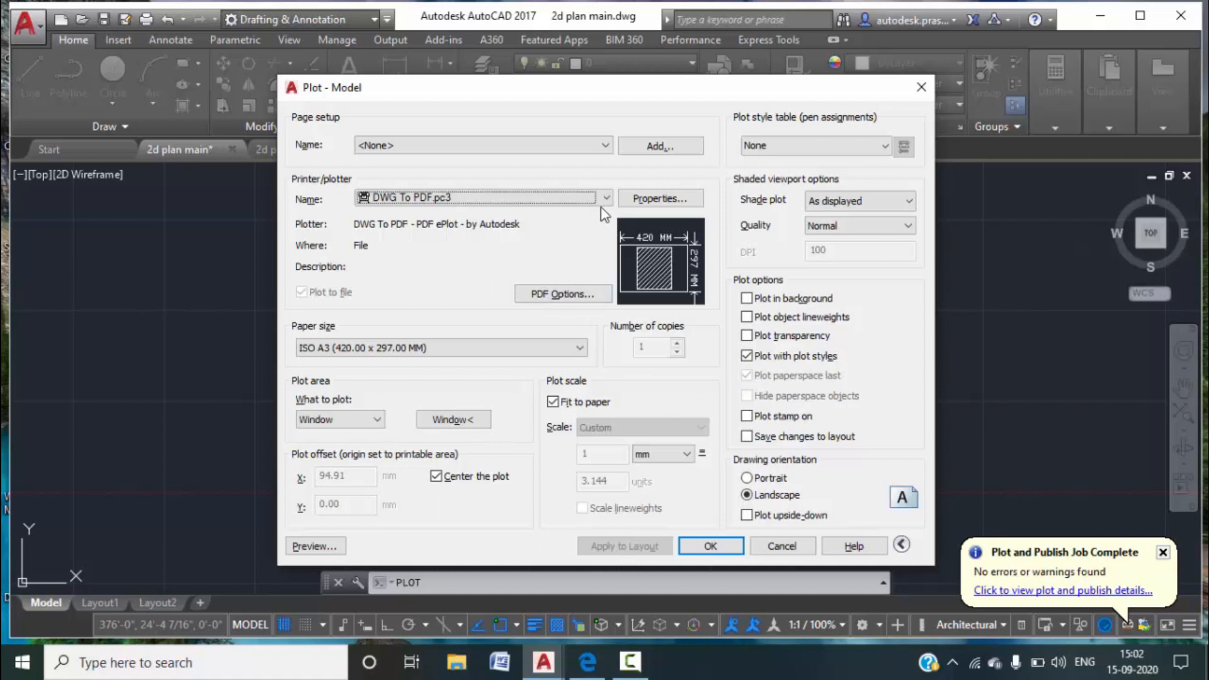
{"action": "left_click", "coordinate": [555, 346]}
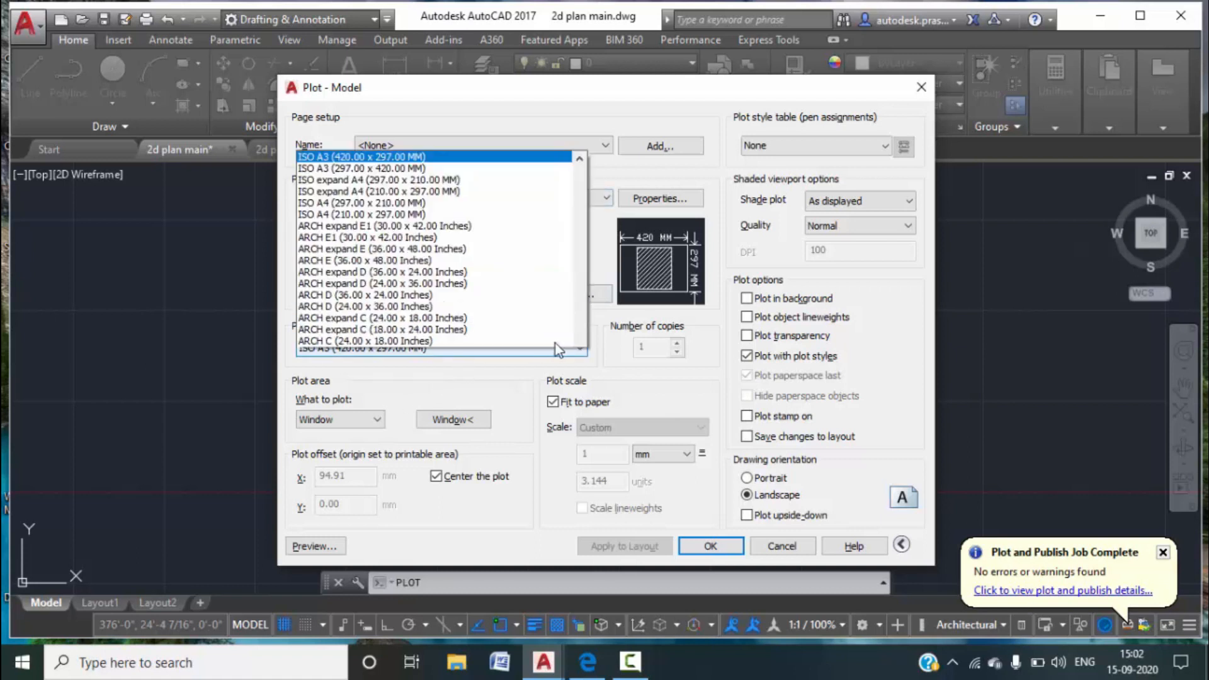
{"action": "left_click", "coordinate": [394, 9]}
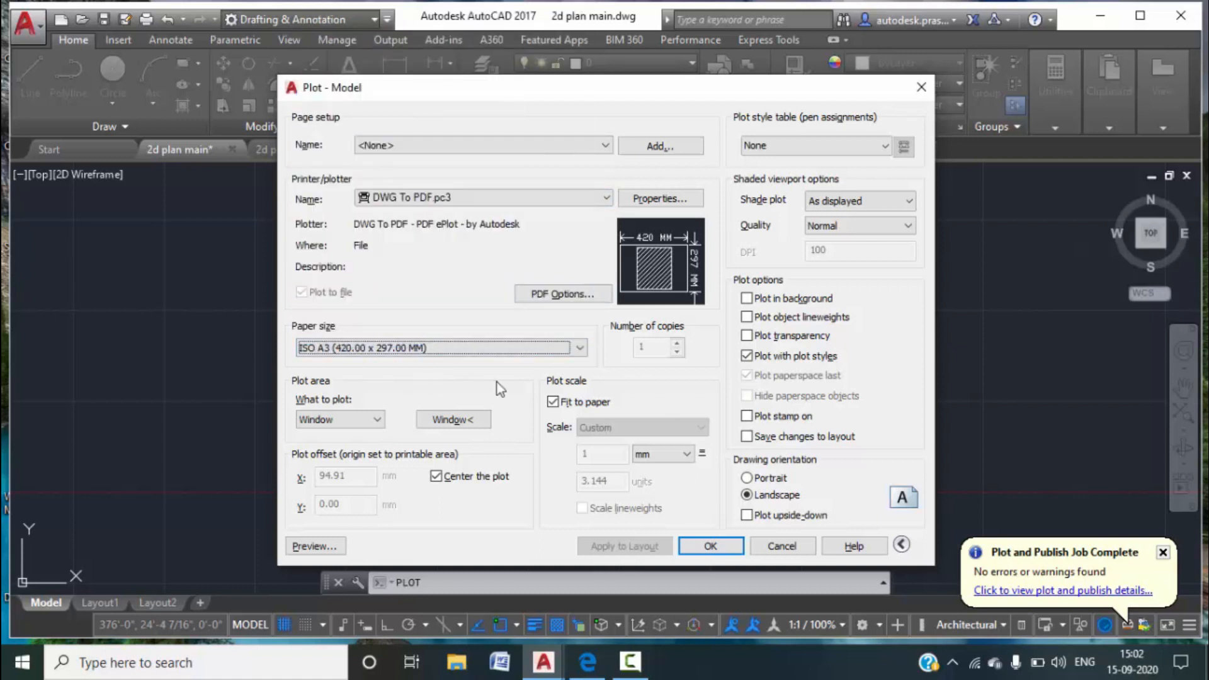
{"action": "left_click", "coordinate": [432, 418]}
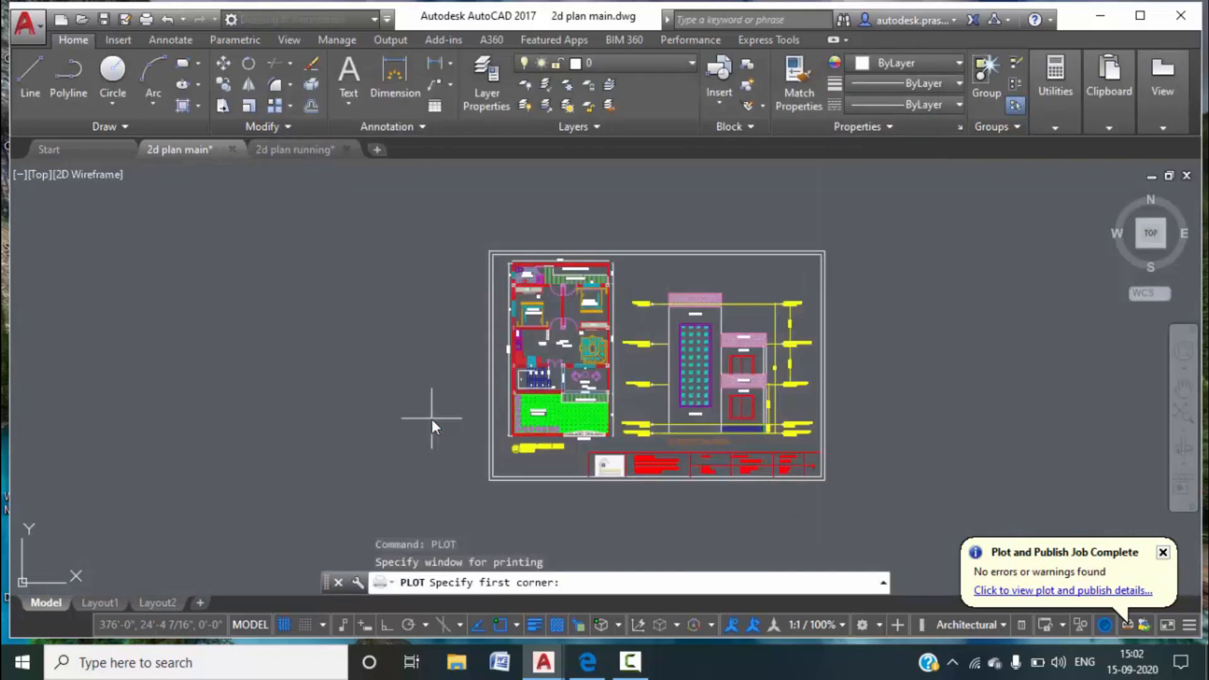
{"action": "scroll", "coordinate": [482, 242], "scroll_direction": "up", "scroll_amount": 4}
{"action": "left_click", "coordinate": [493, 265]}
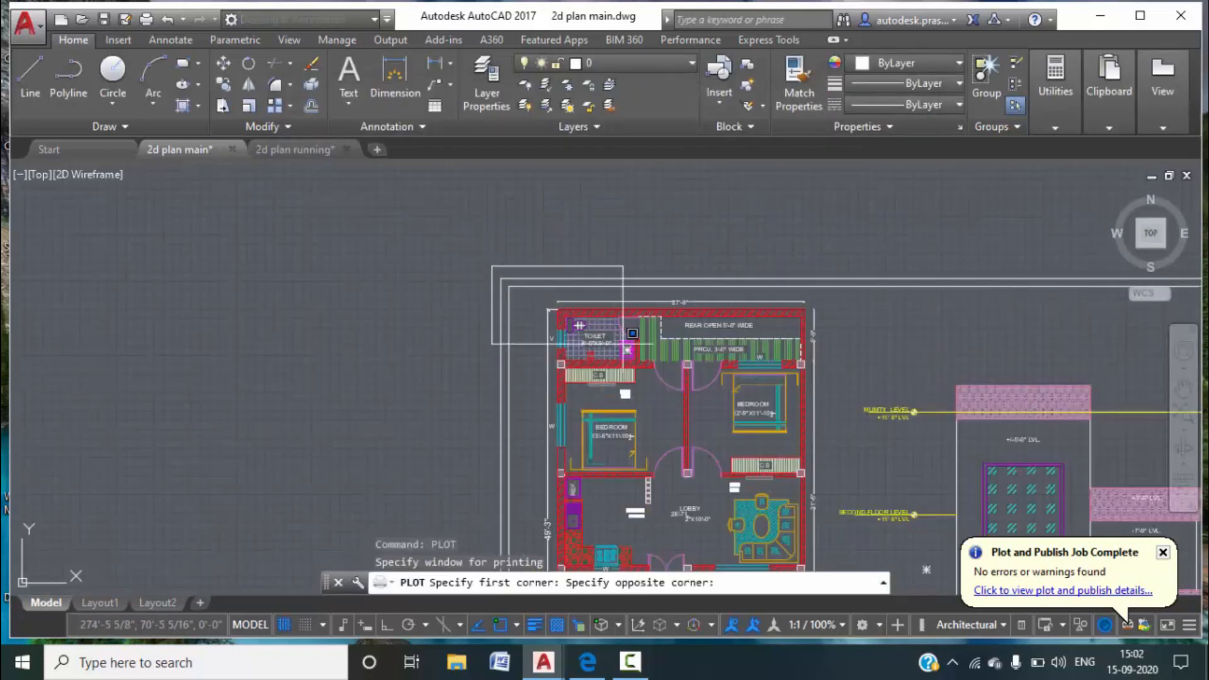
{"action": "scroll", "coordinate": [907, 432], "scroll_direction": "down", "scroll_amount": 8}
{"action": "scroll", "coordinate": [921, 426], "scroll_direction": "up", "scroll_amount": 10}
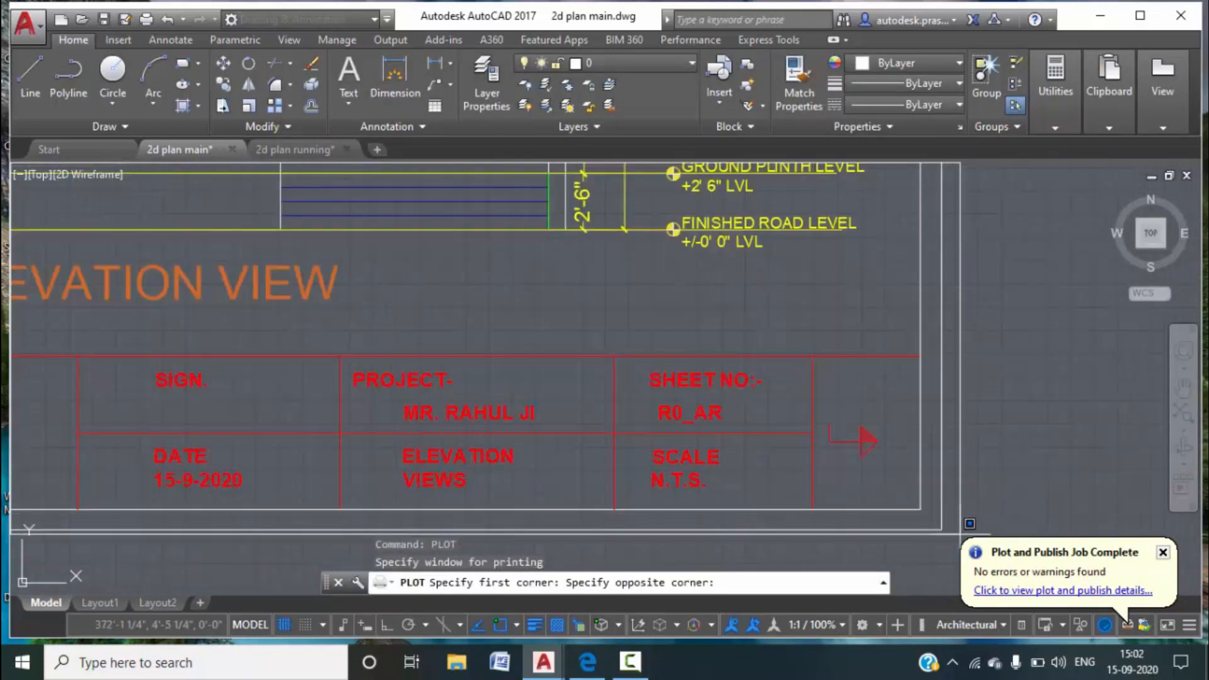
{"action": "left_click", "coordinate": [959, 551]}
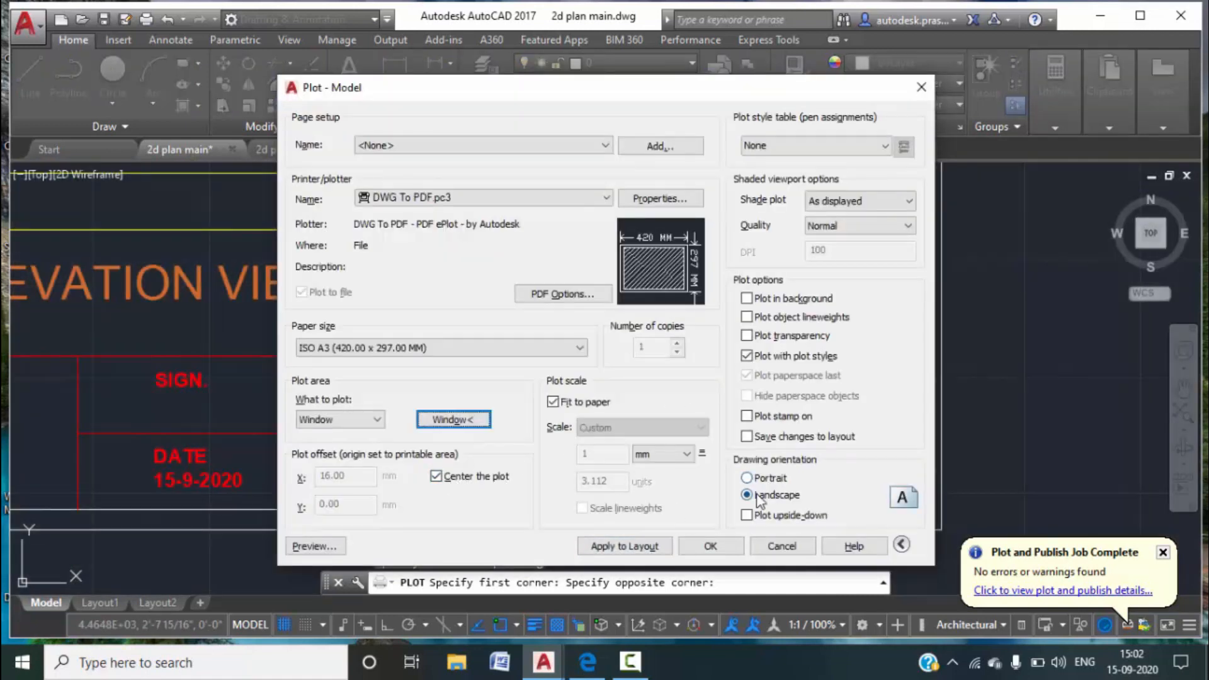
Preview the plot and inspect the floor plan, then the elevation's Mumty level.
{"action": "left_click", "coordinate": [314, 546]}
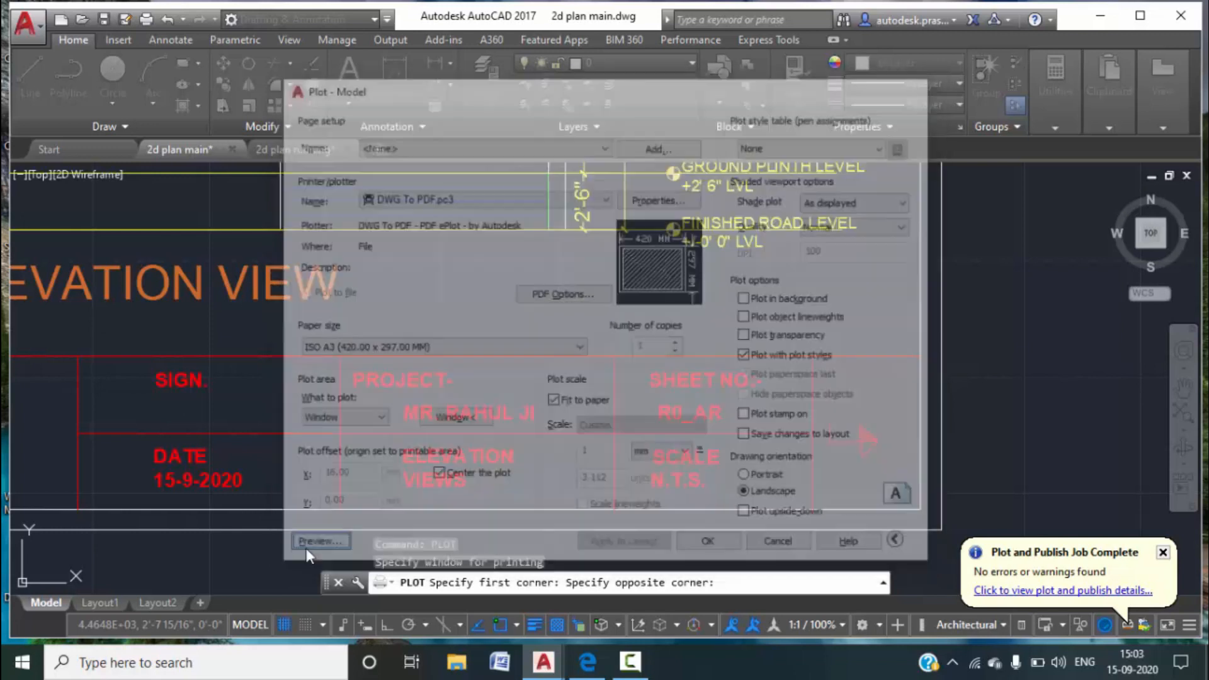
{"action": "scroll", "coordinate": [473, 314], "scroll_direction": "up", "scroll_amount": 4}
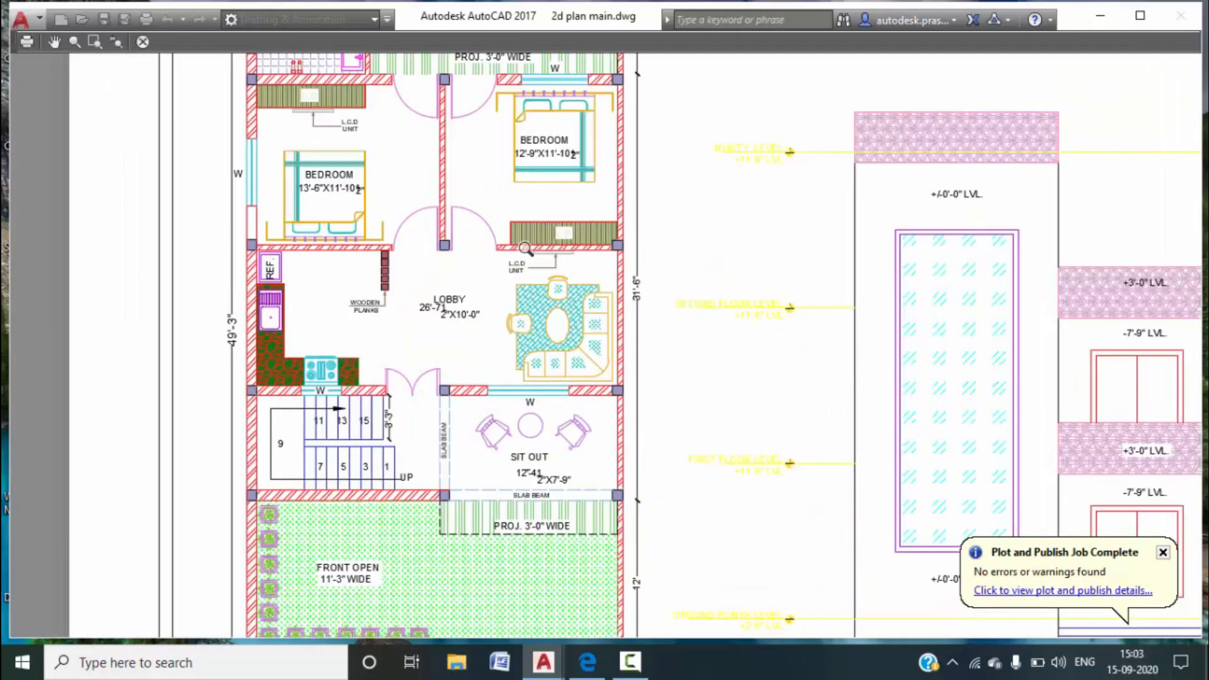
{"action": "middle_click_drag", "start_coordinate": [412, 133], "coordinate": [372, 279]}
{"action": "scroll", "coordinate": [397, 196], "scroll_direction": "up", "scroll_amount": 4}
{"action": "middle_click_drag", "start_coordinate": [585, 287], "coordinate": [386, 248]}
{"action": "scroll", "coordinate": [653, 376], "scroll_direction": "down", "scroll_amount": 2}
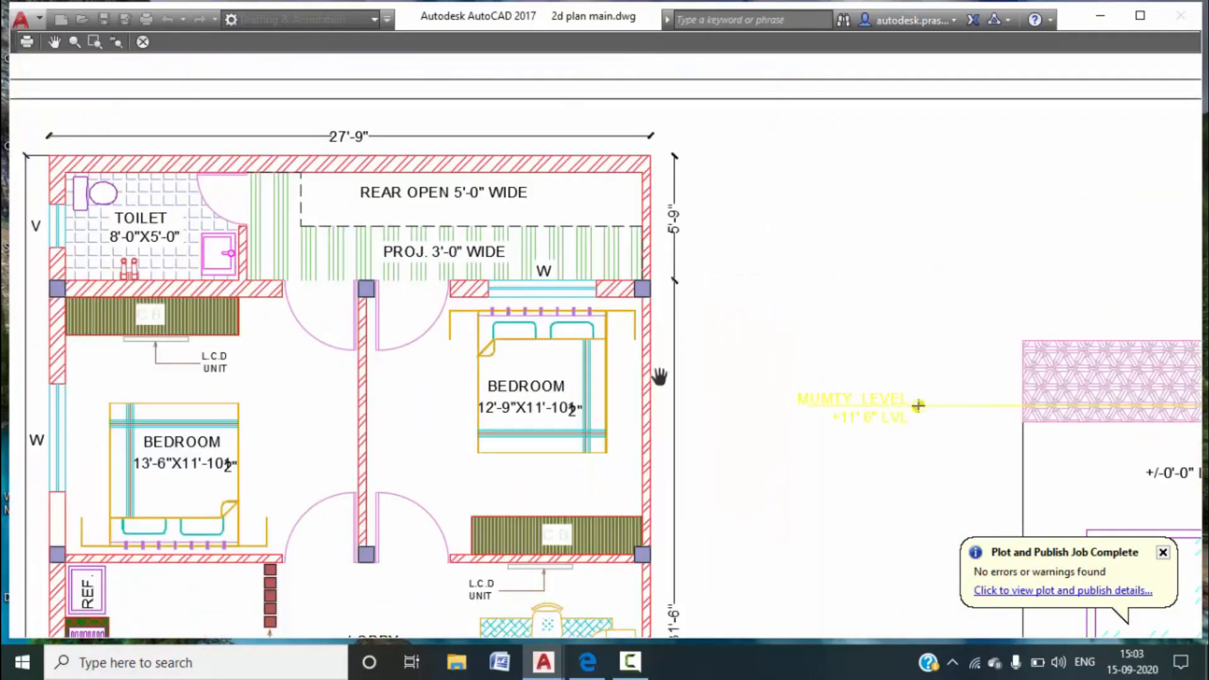
{"action": "middle_click_drag", "start_coordinate": [799, 431], "coordinate": [313, 248]}
Check the elevation's lower part, ELEVATION VIEW label and title block logo, then send the sheet to plot.
{"action": "middle_click_drag", "start_coordinate": [777, 372], "coordinate": [701, 224]}
{"action": "middle_click_drag", "start_coordinate": [736, 381], "coordinate": [588, 216]}
{"action": "scroll", "coordinate": [629, 403], "scroll_direction": "down", "scroll_amount": 2}
{"action": "middle_click_drag", "start_coordinate": [629, 403], "coordinate": [538, 155]}
{"action": "middle_click_drag", "start_coordinate": [621, 354], "coordinate": [710, 393]}
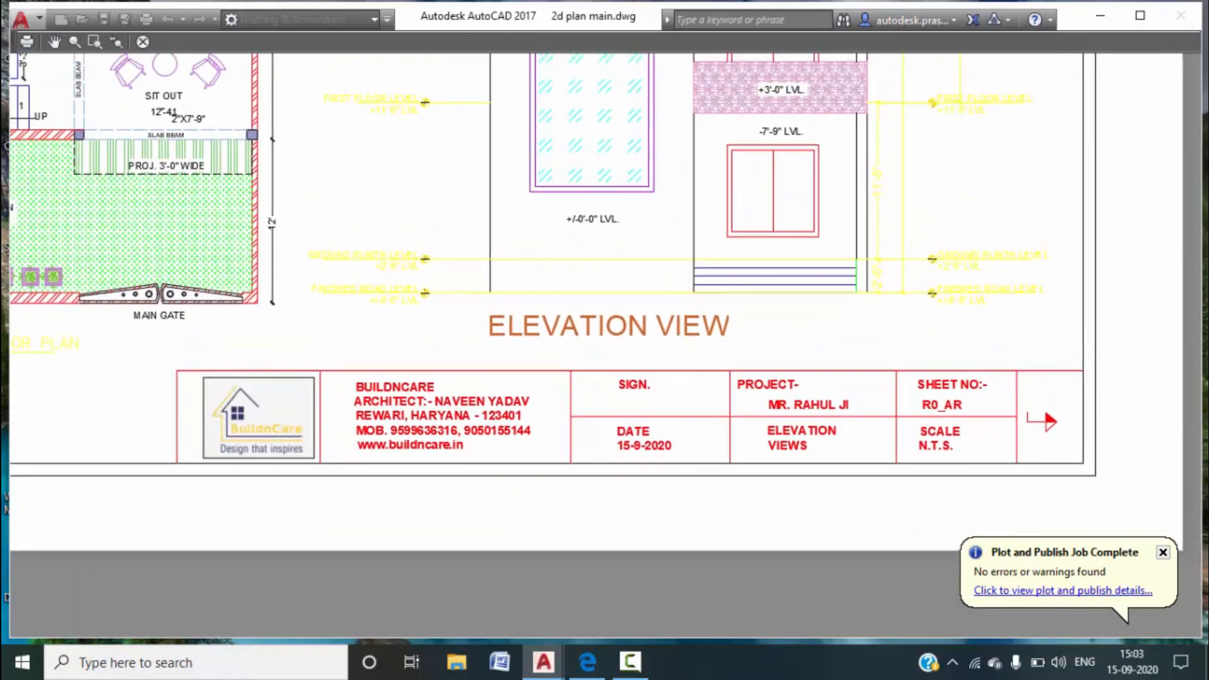
{"action": "left_click", "coordinate": [25, 43]}
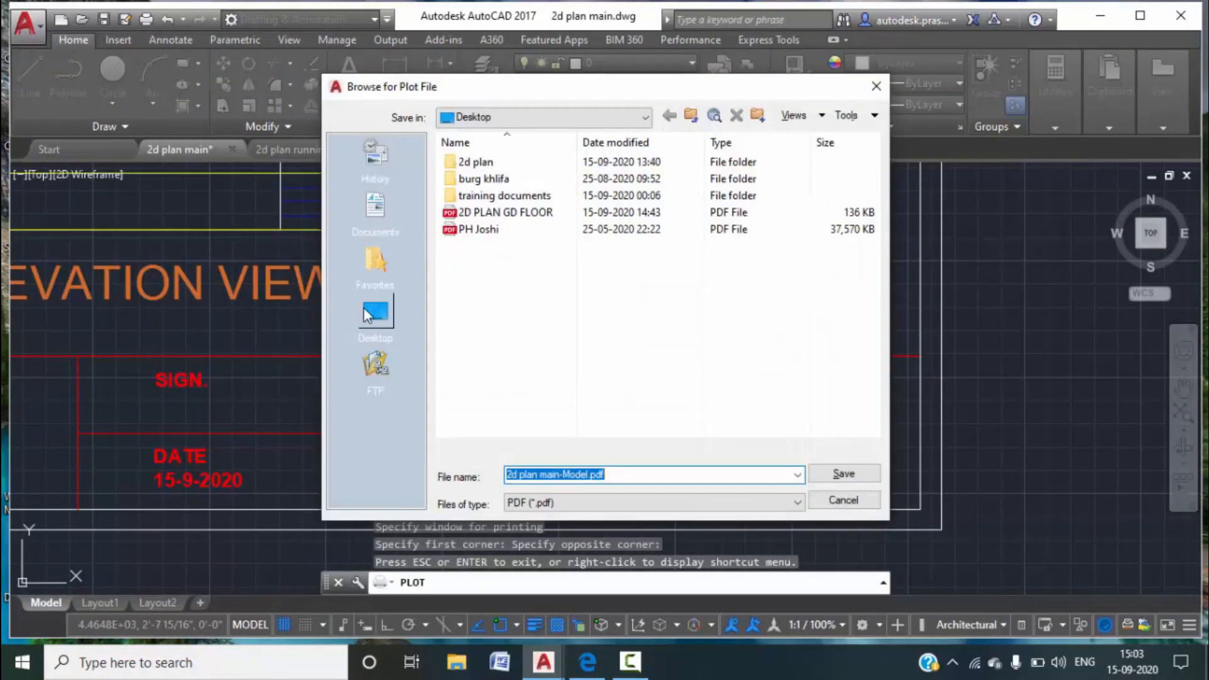
Save the plotted combined sheet to the Desktop as 'COMBINED PDF'.
{"action": "left_click", "coordinate": [375, 311]}
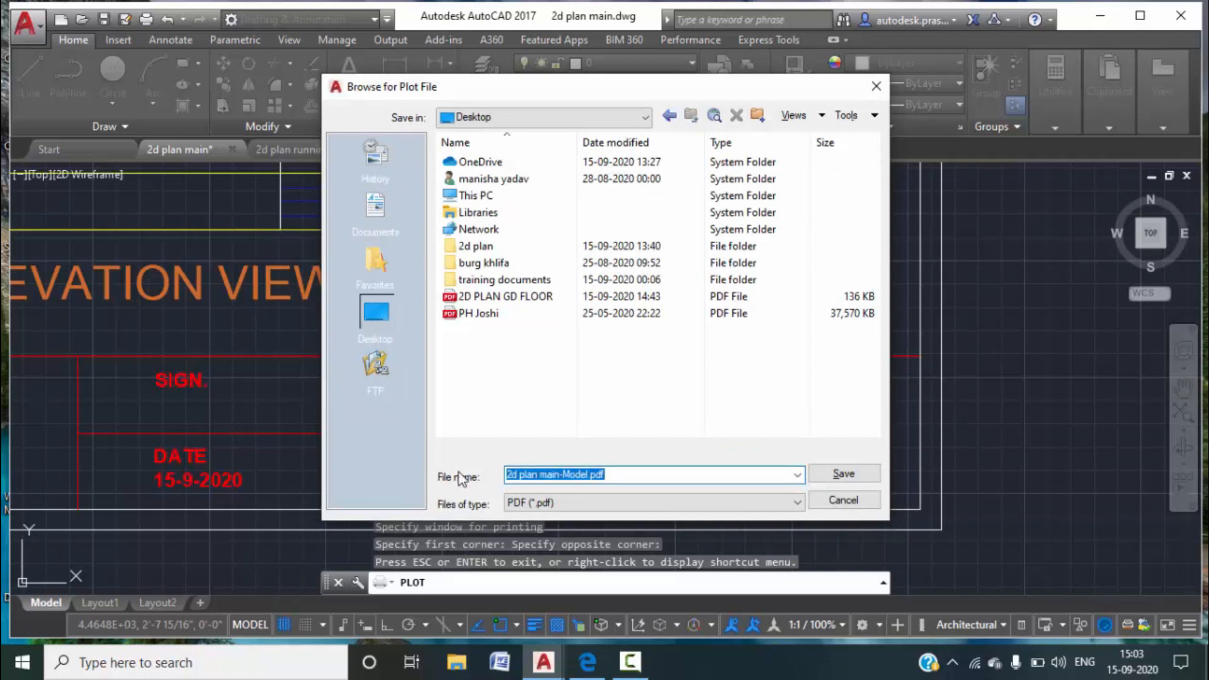
{"action": "type", "text": "COM"}
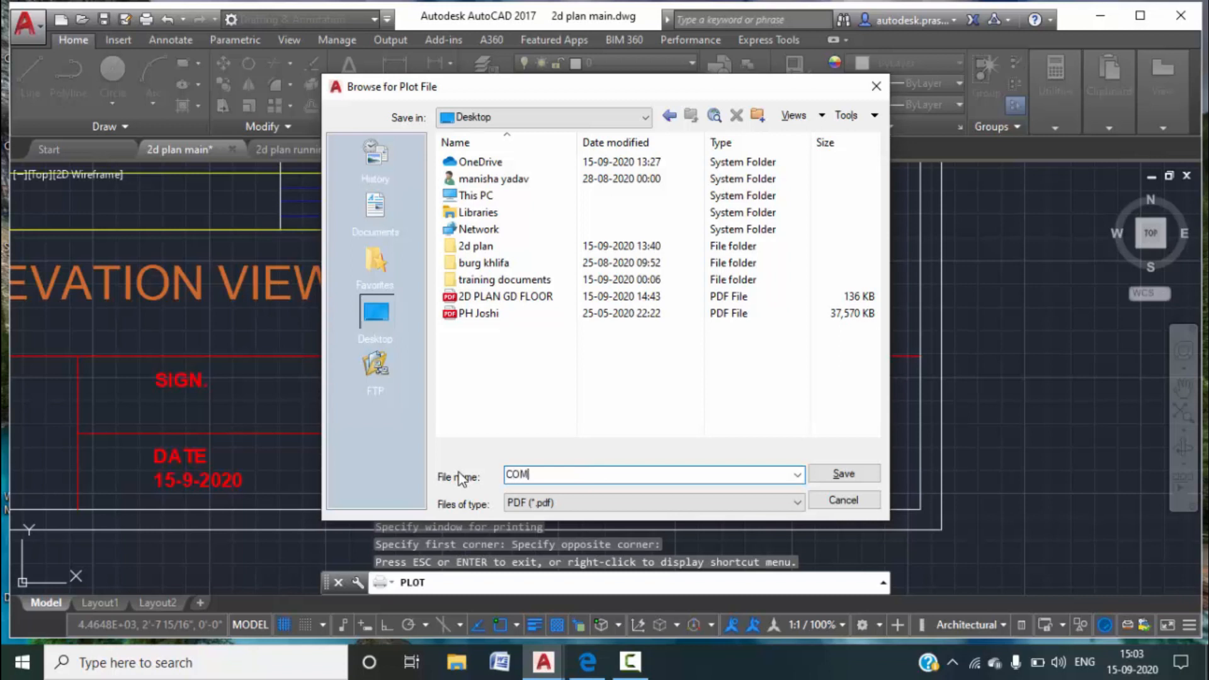
{"action": "type", "text": "BINED PDF"}
{"action": "left_click", "coordinate": [849, 463]}
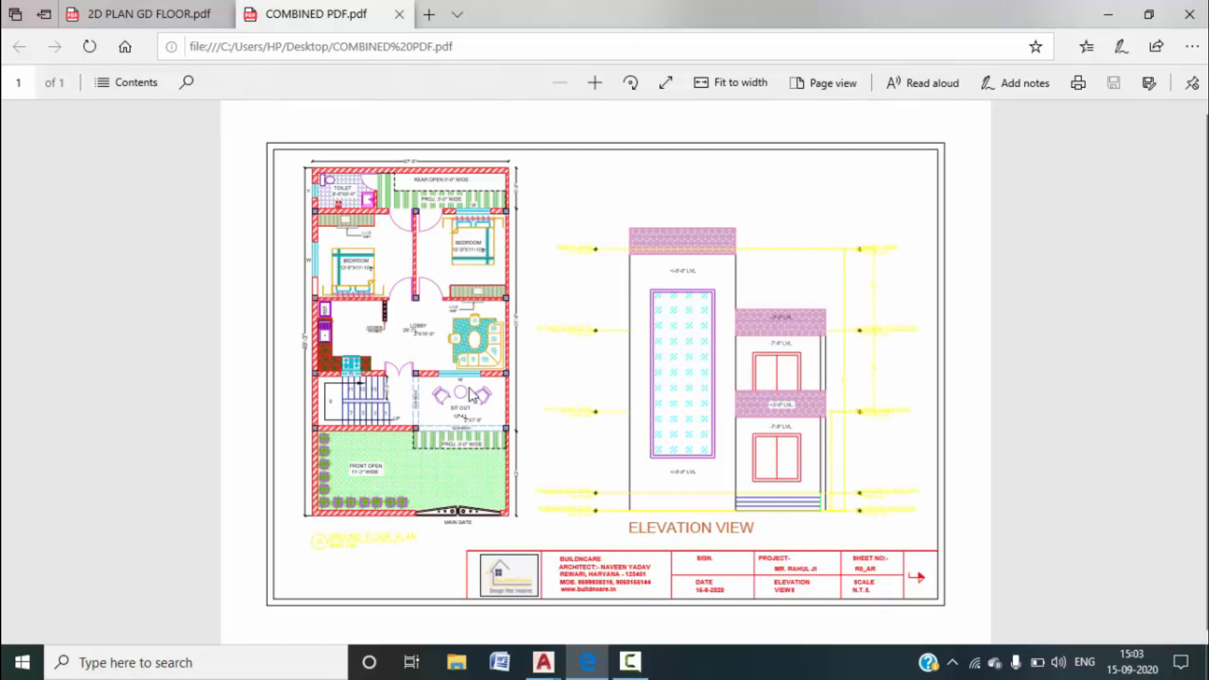
Zoom the COMBINED PDF in five steps to inspect the elevation, then minimise Edge.
{"action": "left_click", "coordinate": [599, 92]}
{"action": "left_click", "coordinate": [599, 92]}
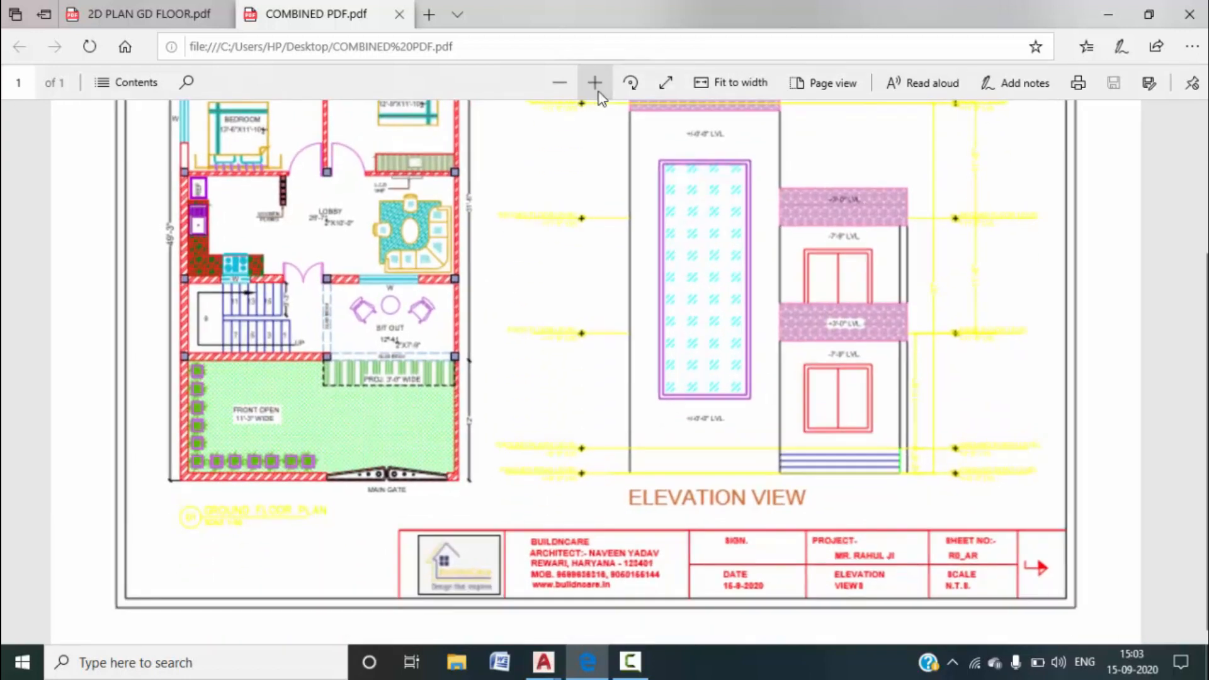
{"action": "left_click", "coordinate": [599, 92]}
{"action": "left_click", "coordinate": [598, 91]}
{"action": "left_click", "coordinate": [599, 92]}
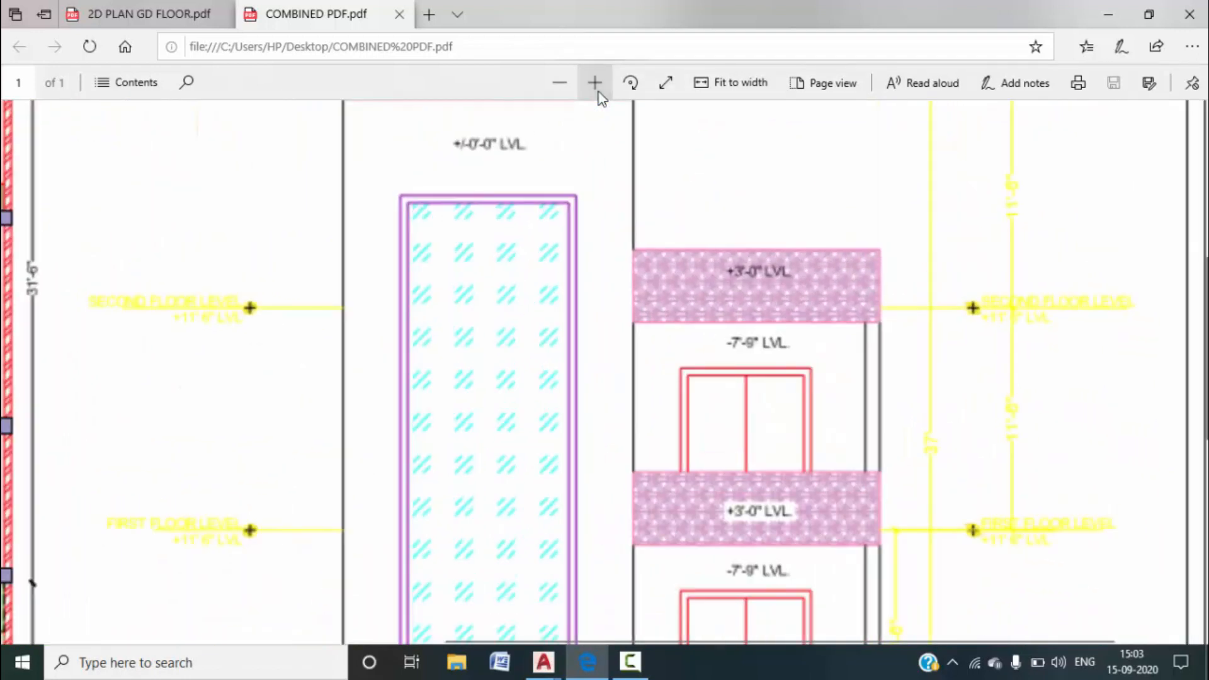
{"action": "scroll", "coordinate": [494, 364], "scroll_direction": "down", "scroll_amount": 8}
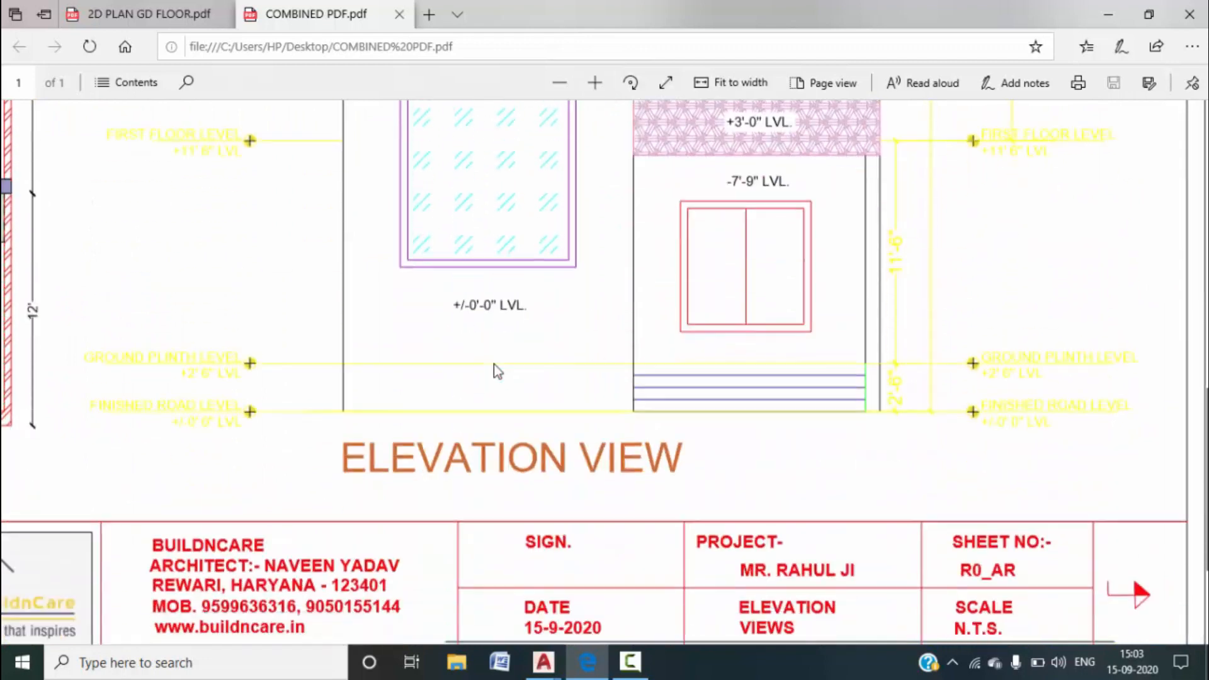
{"action": "scroll", "coordinate": [493, 364], "scroll_direction": "up", "scroll_amount": 5}
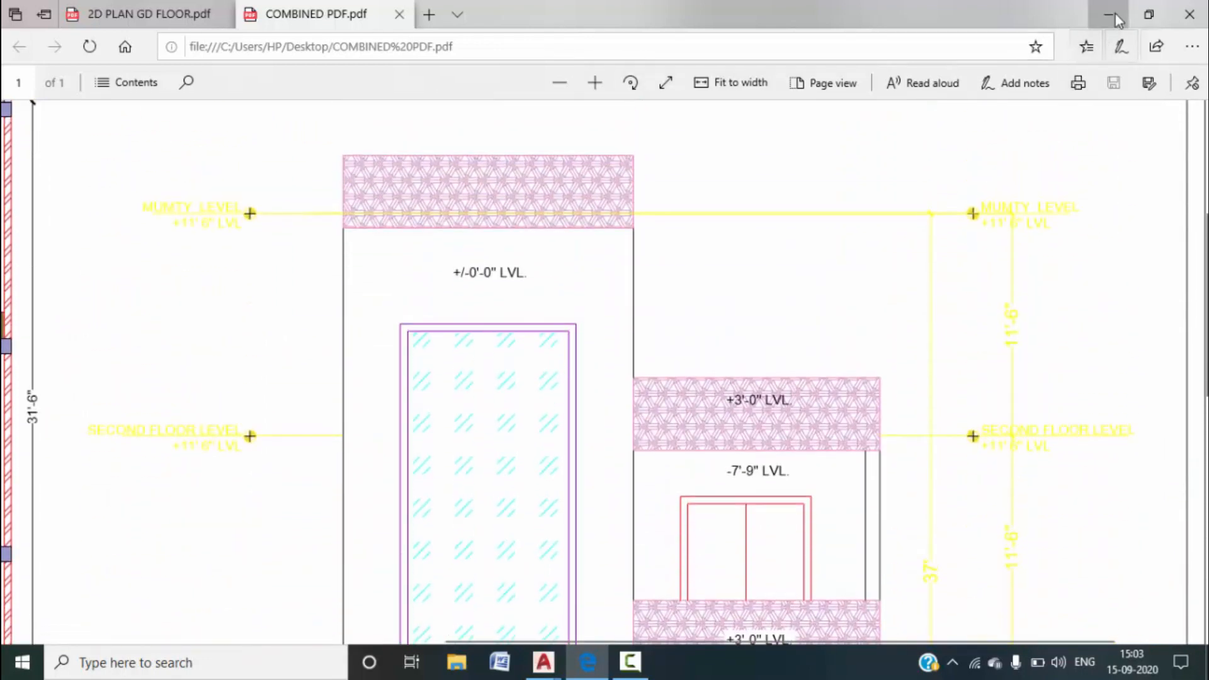
{"action": "left_click", "coordinate": [1108, 14]}
{"action": "scroll", "coordinate": [693, 422], "scroll_direction": "down", "scroll_amount": 8}
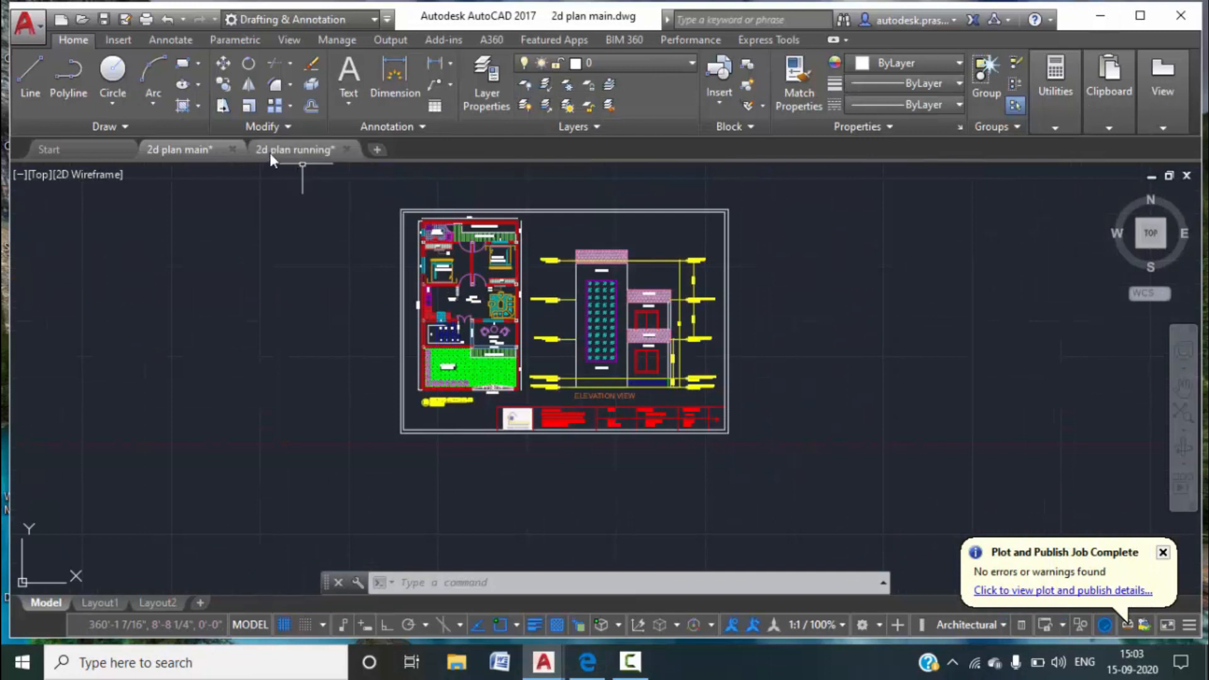
Switch to the '2d plan running' drawing and centre its ground floor plan sheet in view.
{"action": "left_click", "coordinate": [296, 151]}
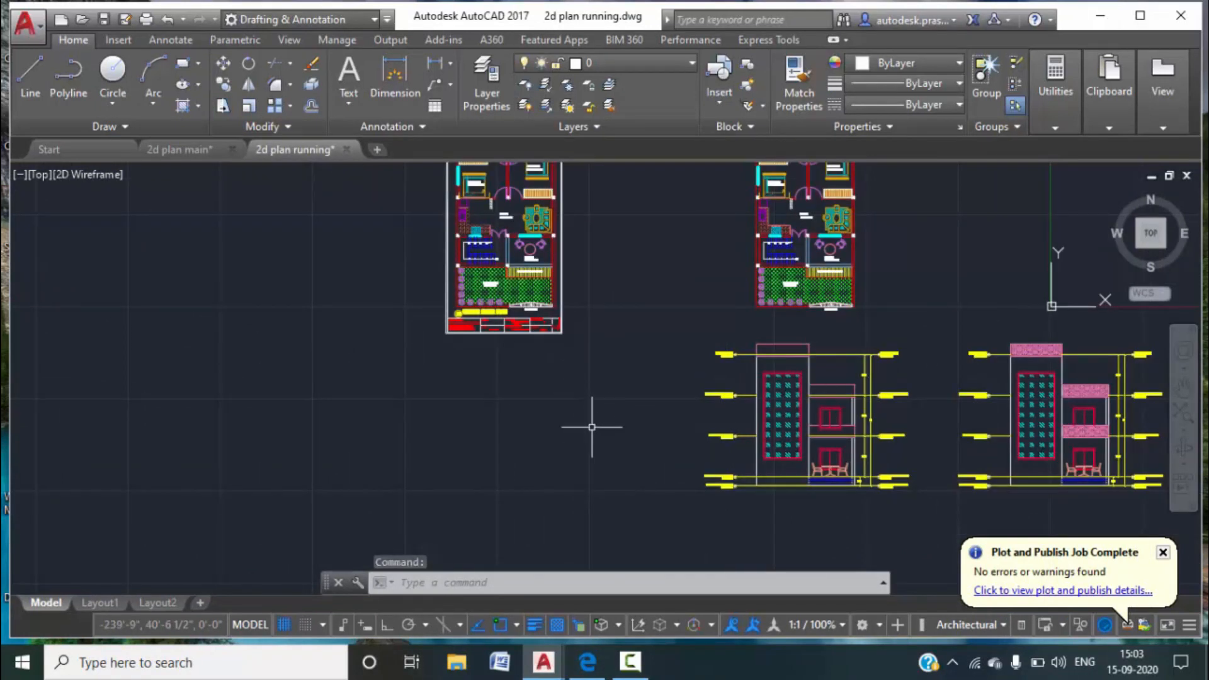
{"action": "left_click", "coordinate": [631, 661]}
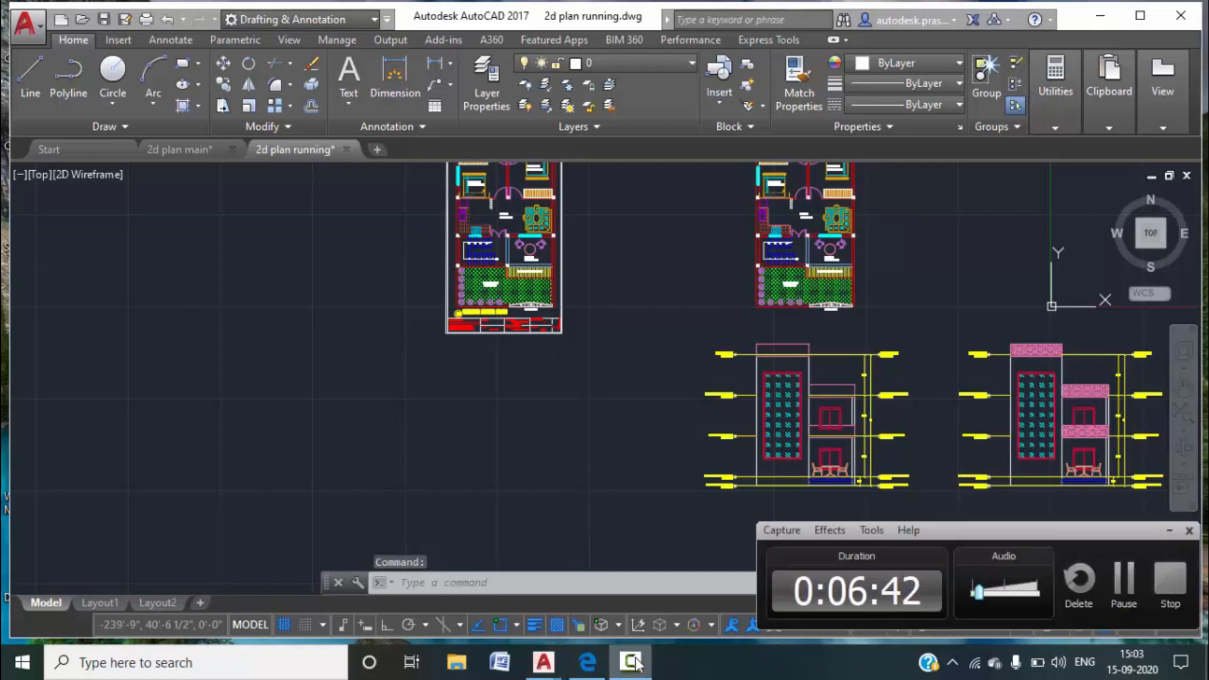
{"action": "left_click", "coordinate": [1169, 530]}
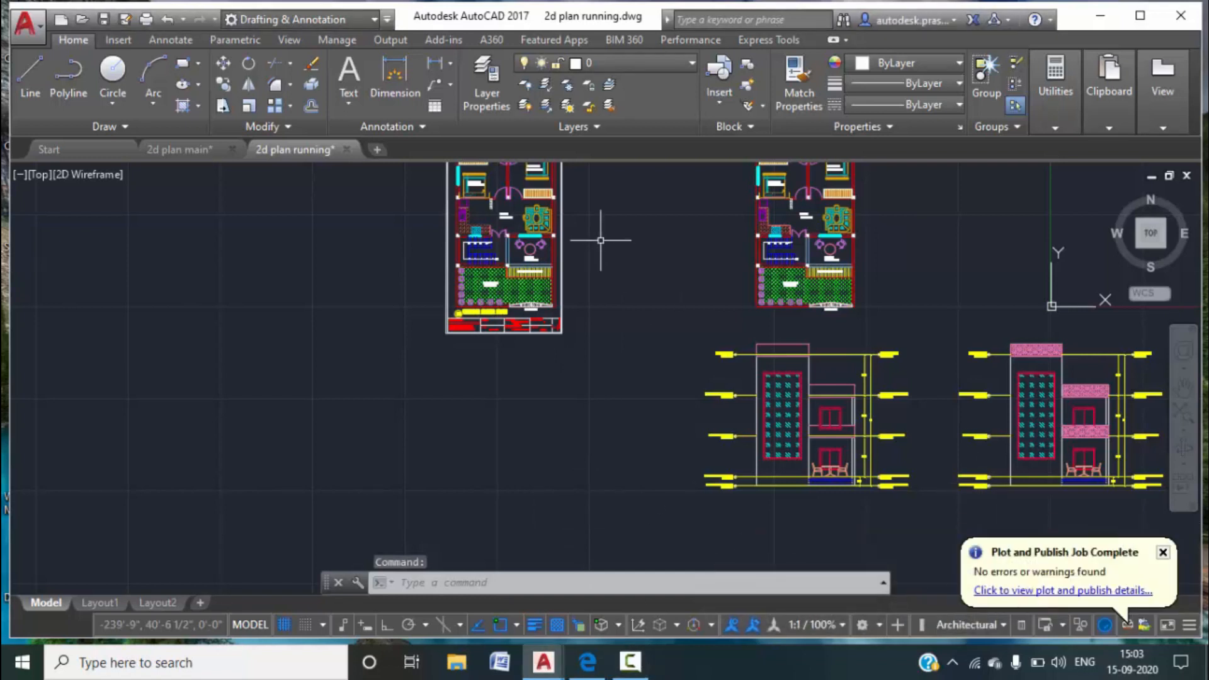
{"action": "middle_click_drag", "start_coordinate": [530, 233], "coordinate": [518, 315]}
{"action": "scroll", "coordinate": [422, 205], "scroll_direction": "up", "scroll_amount": 4}
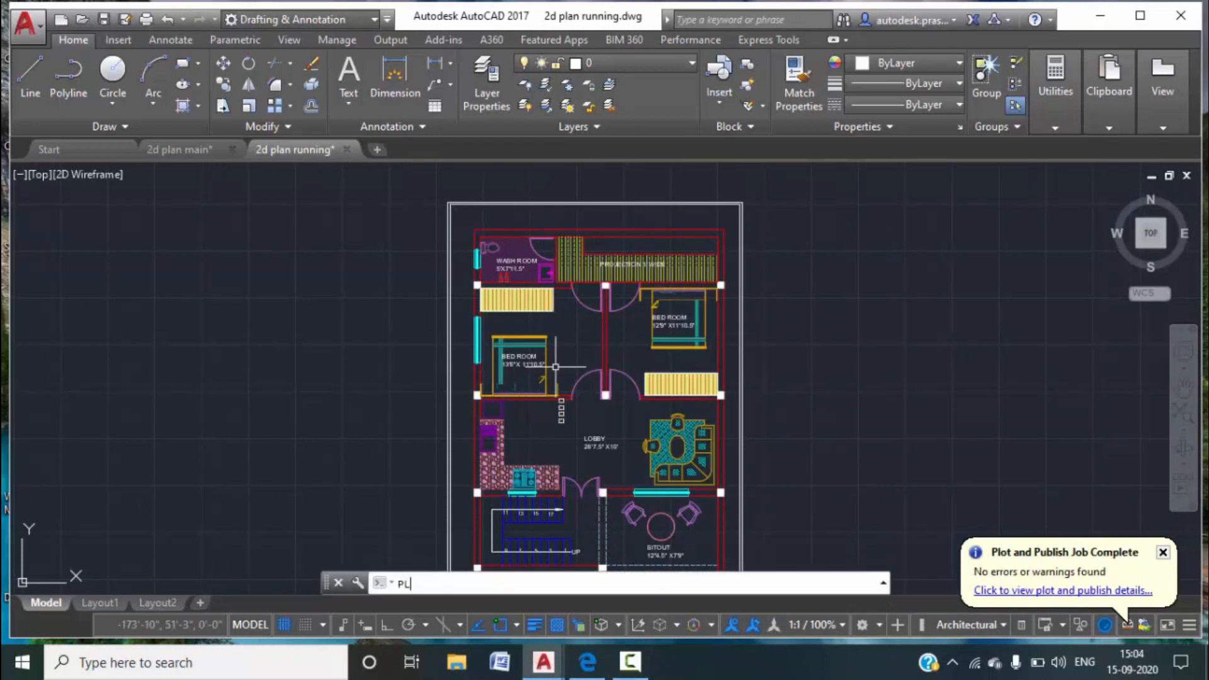
Start PLOT and window the ground floor sheet from its top-left to the title block's bottom-right.
{"action": "key", "text": "Return"}
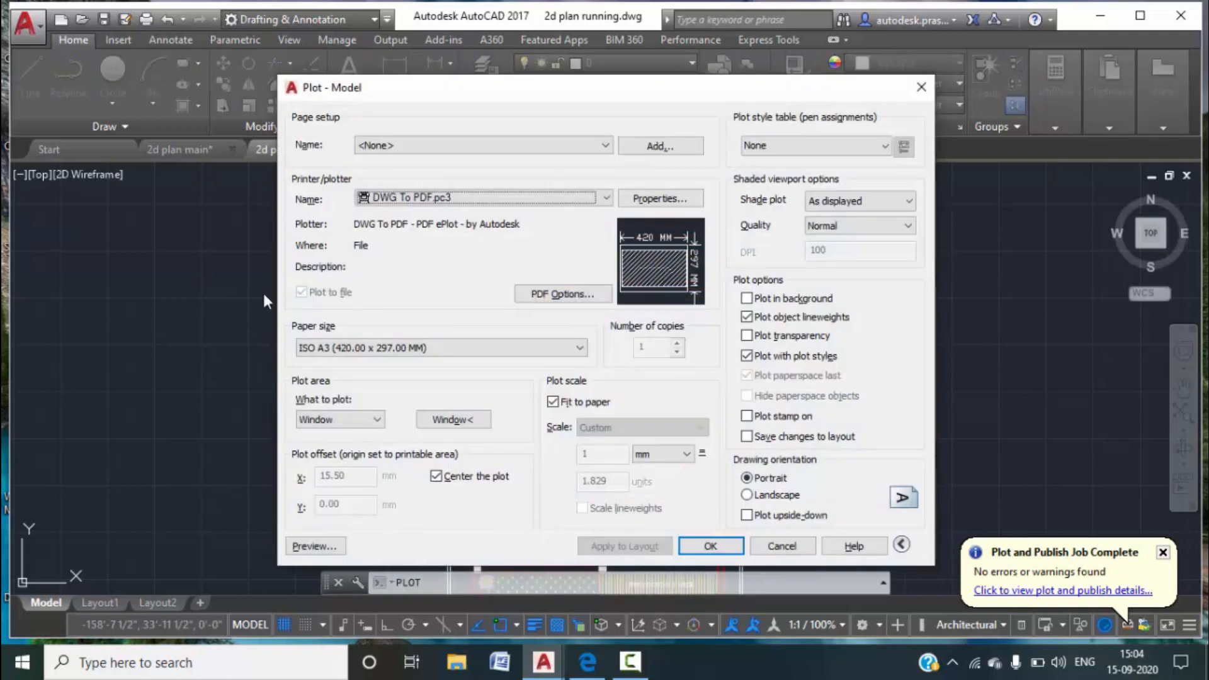
{"action": "left_click", "coordinate": [452, 420]}
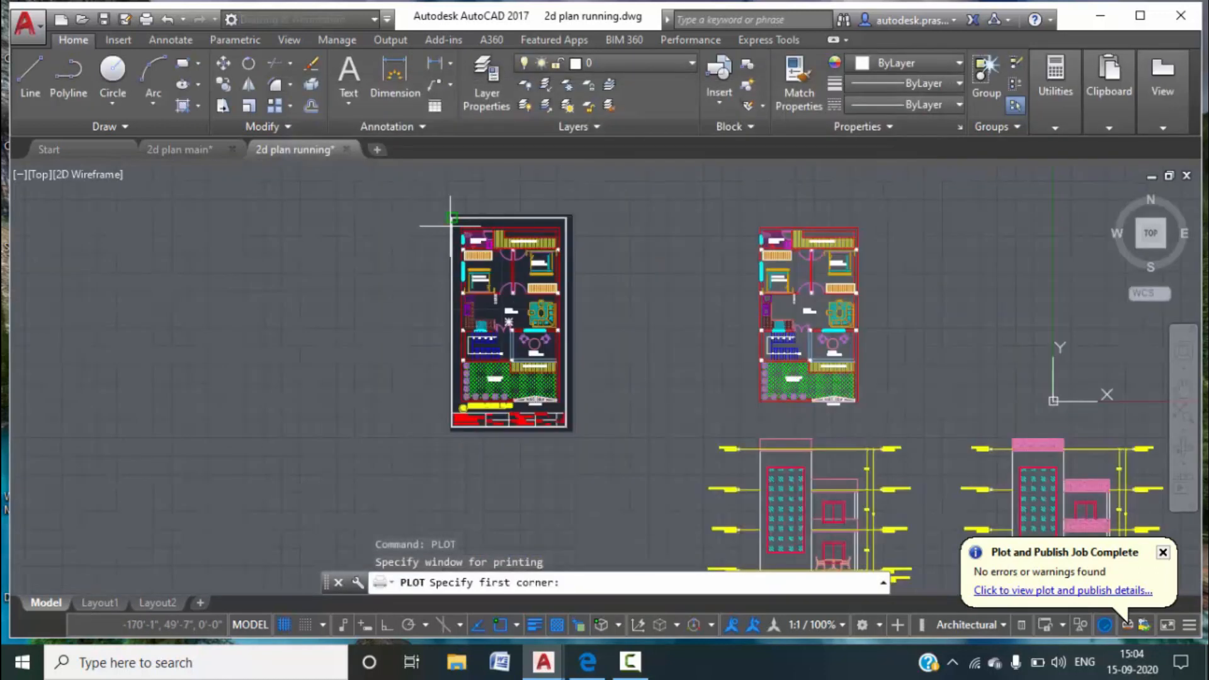
{"action": "scroll", "coordinate": [442, 217], "scroll_direction": "up", "scroll_amount": 5}
{"action": "left_click", "coordinate": [476, 196]}
{"action": "scroll", "coordinate": [621, 379], "scroll_direction": "down", "scroll_amount": 10}
{"action": "middle_click_drag", "start_coordinate": [762, 470], "coordinate": [673, 229]}
{"action": "scroll", "coordinate": [635, 322], "scroll_direction": "up", "scroll_amount": 8}
{"action": "middle_click_drag", "start_coordinate": [606, 334], "coordinate": [727, 402]}
{"action": "left_click", "coordinate": [728, 396]}
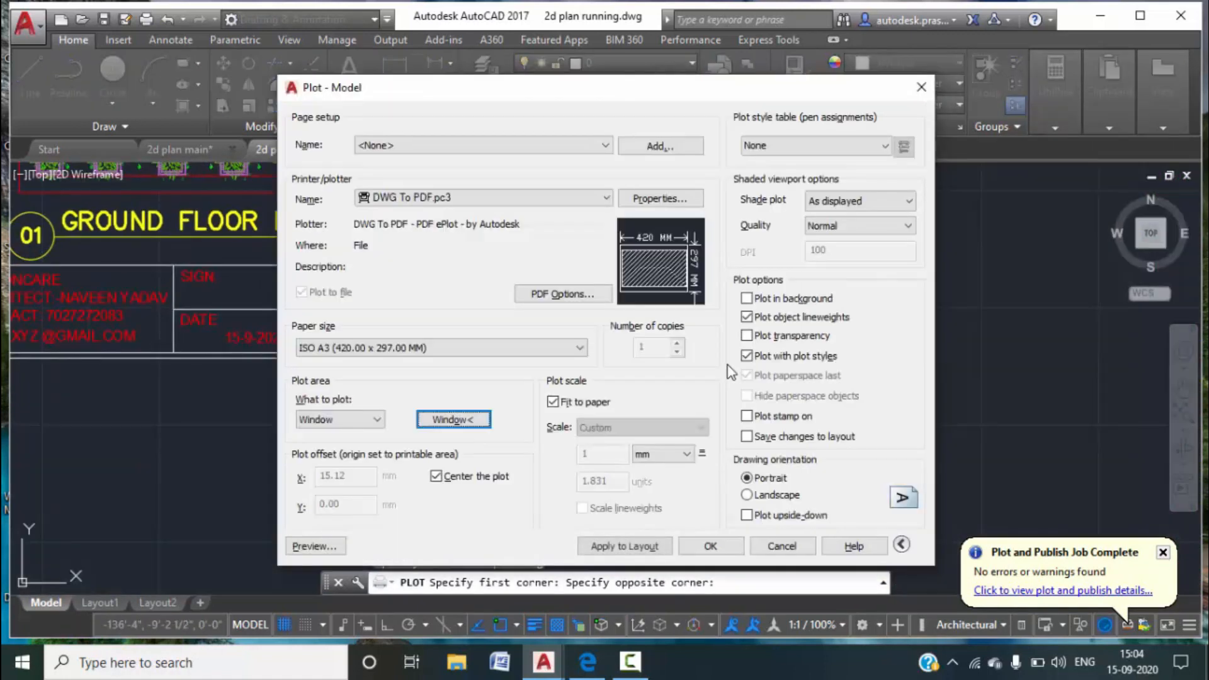
Preview the A3 portrait plot from the front open area up to the sheet's top, then plot it.
{"action": "left_click", "coordinate": [313, 546]}
{"action": "scroll", "coordinate": [588, 504], "scroll_direction": "up", "scroll_amount": 4}
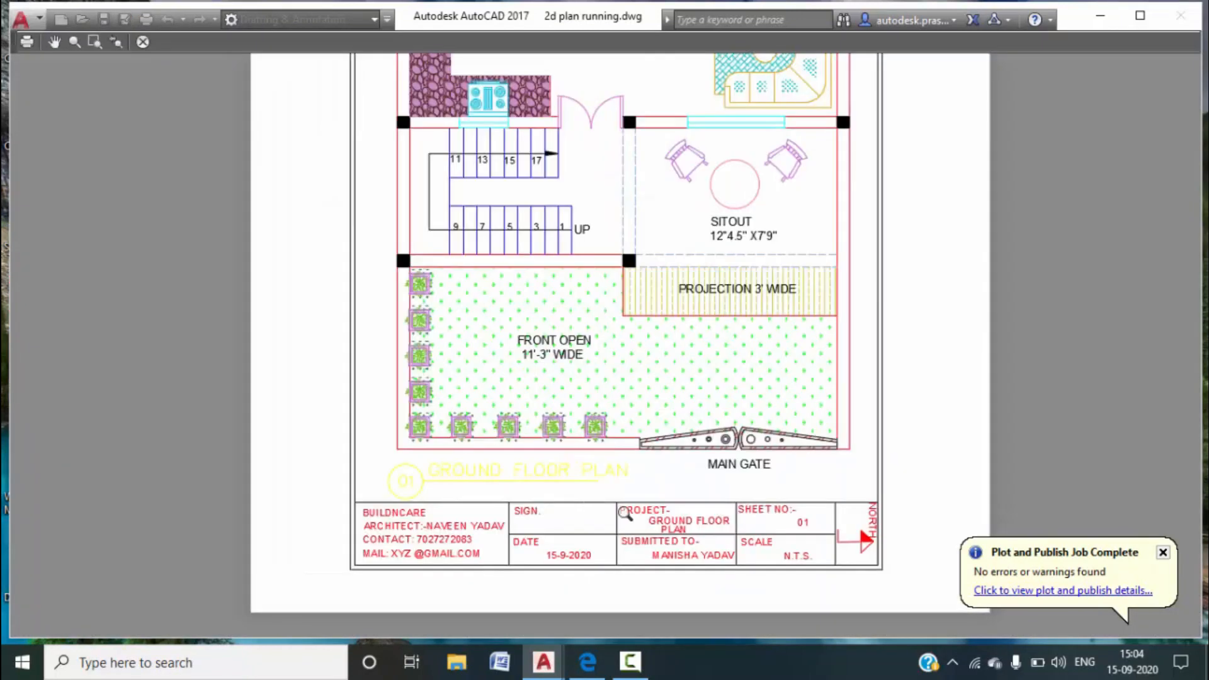
{"action": "middle_click_drag", "start_coordinate": [654, 340], "coordinate": [605, 493]}
{"action": "middle_click_drag", "start_coordinate": [629, 367], "coordinate": [615, 485]}
{"action": "middle_click_drag", "start_coordinate": [720, 232], "coordinate": [685, 399]}
{"action": "middle_click_drag", "start_coordinate": [687, 318], "coordinate": [663, 407]}
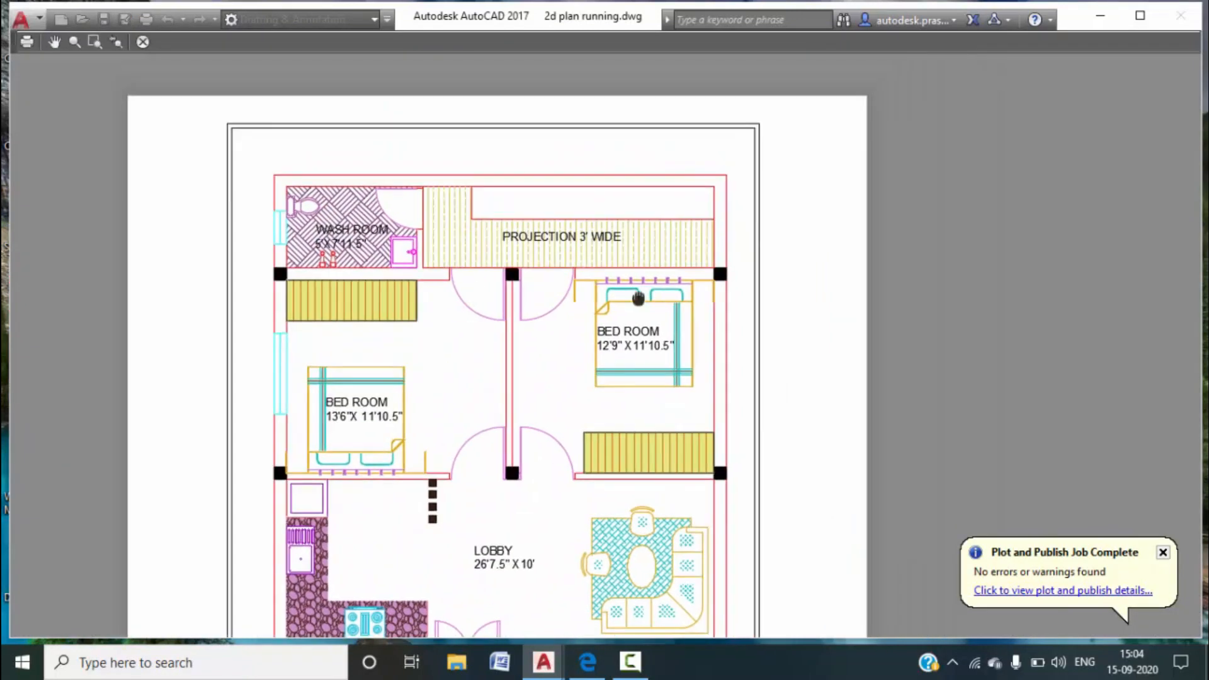
{"action": "middle_click_drag", "start_coordinate": [639, 298], "coordinate": [606, 369]}
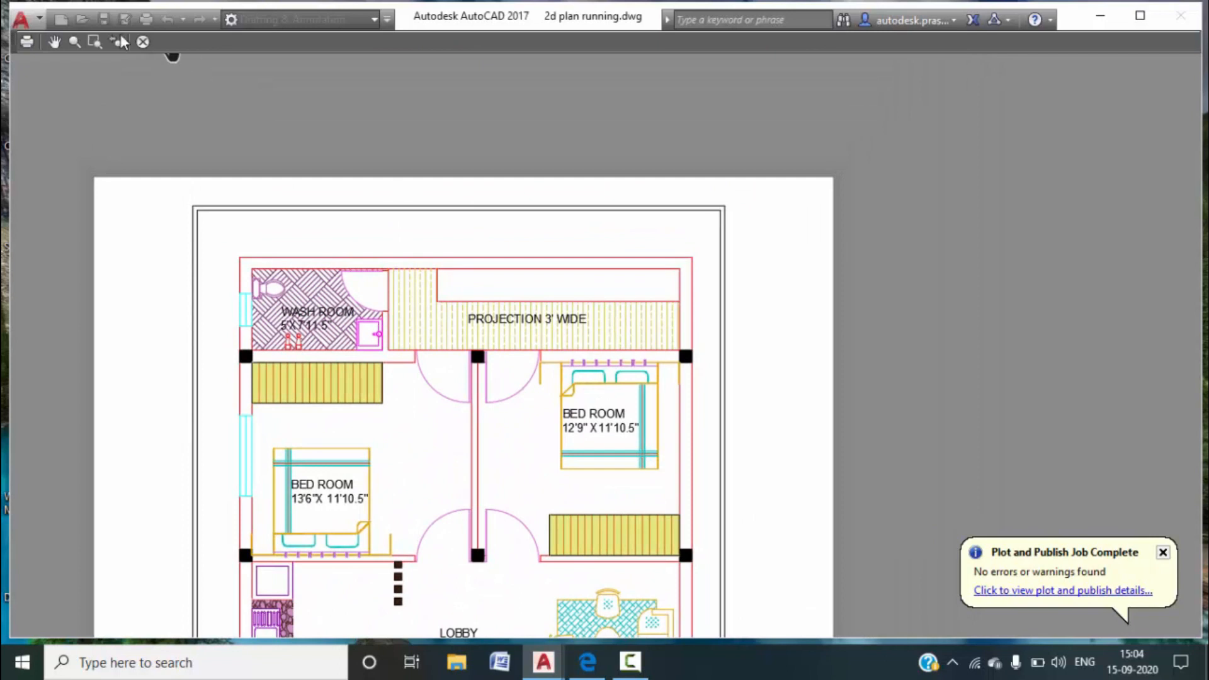
{"action": "left_click", "coordinate": [25, 42]}
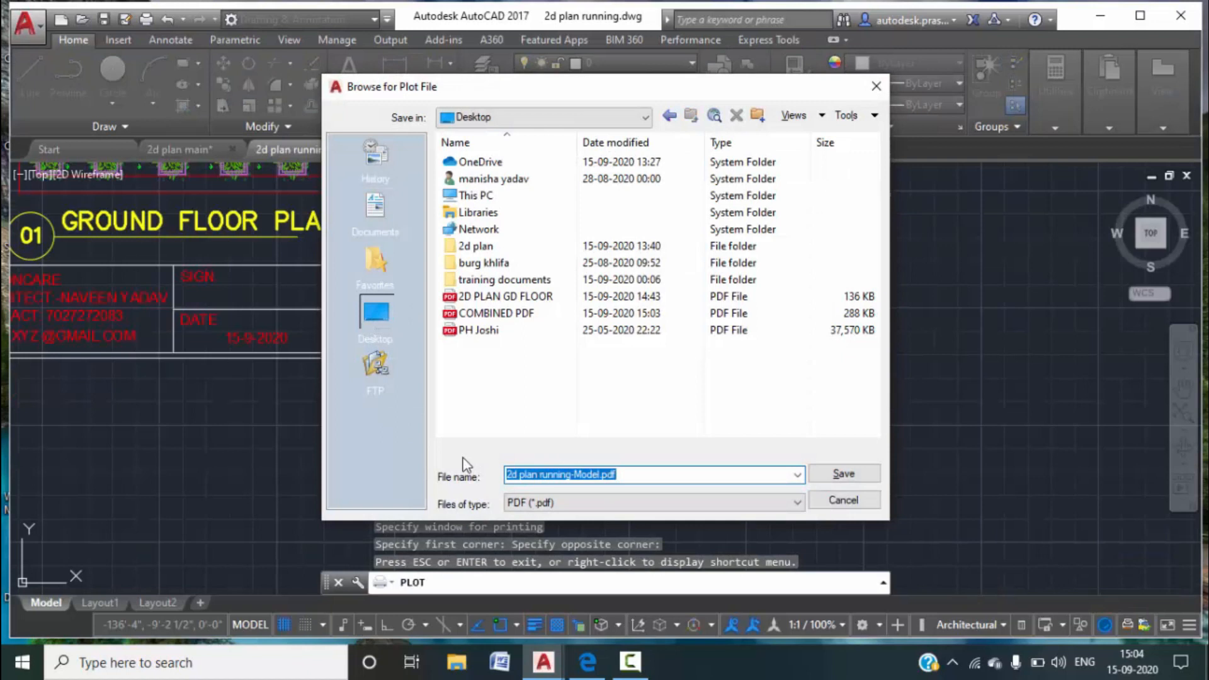
Save the ground floor plot to the Desktop as 'GD FLOOR PDF'.
{"action": "type", "text": "GD FLOO"}
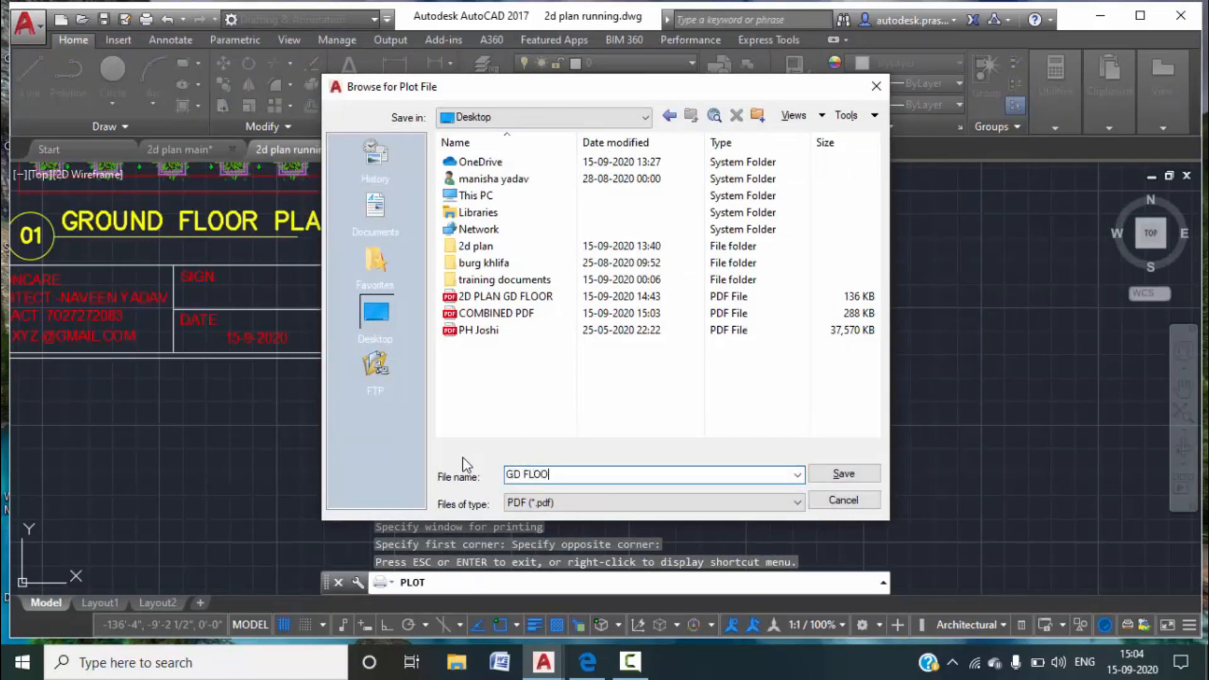
{"action": "type", "text": "R PDF"}
{"action": "left_click", "coordinate": [853, 478]}
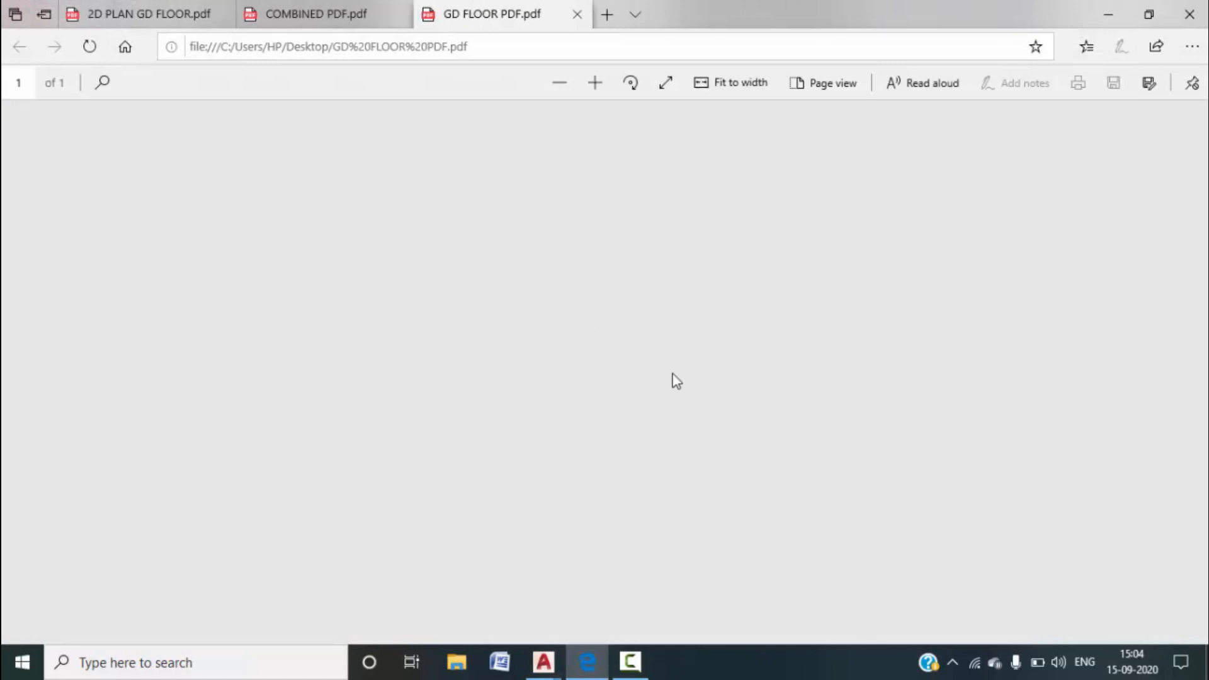
Minimise Edge after checking GD FLOOR PDF and zoom out in AutoCAD.
{"action": "left_click", "coordinate": [1108, 14]}
{"action": "scroll", "coordinate": [497, 510], "scroll_direction": "down", "scroll_amount": 3}
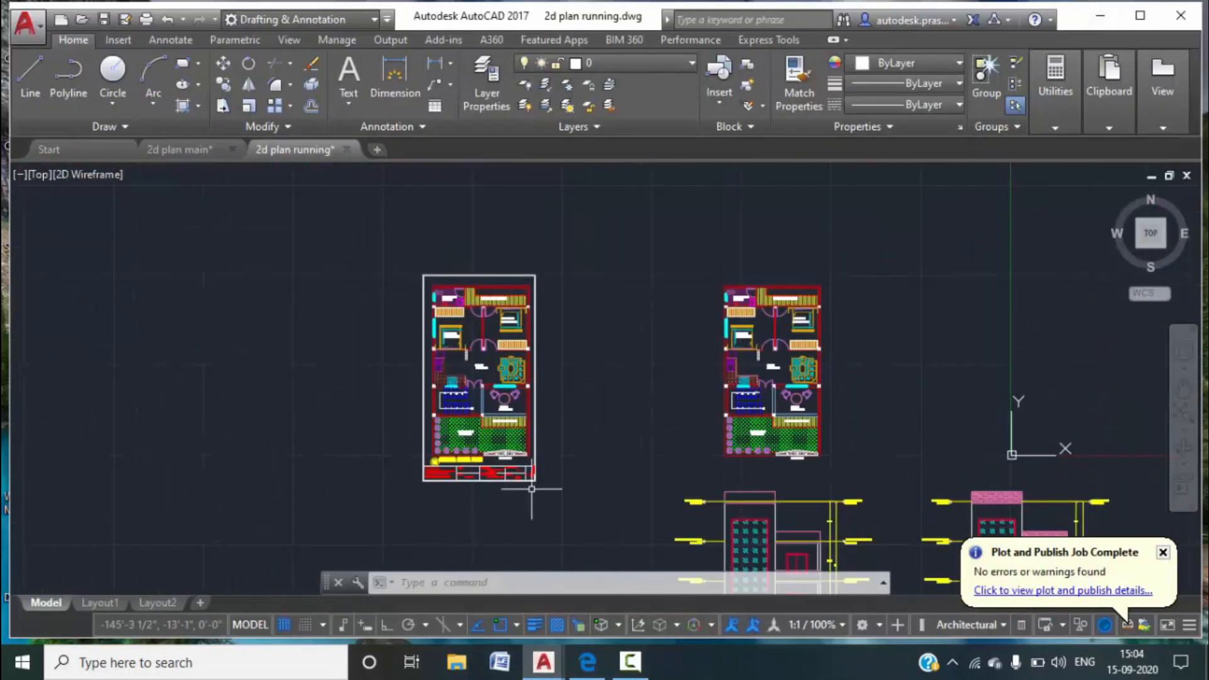